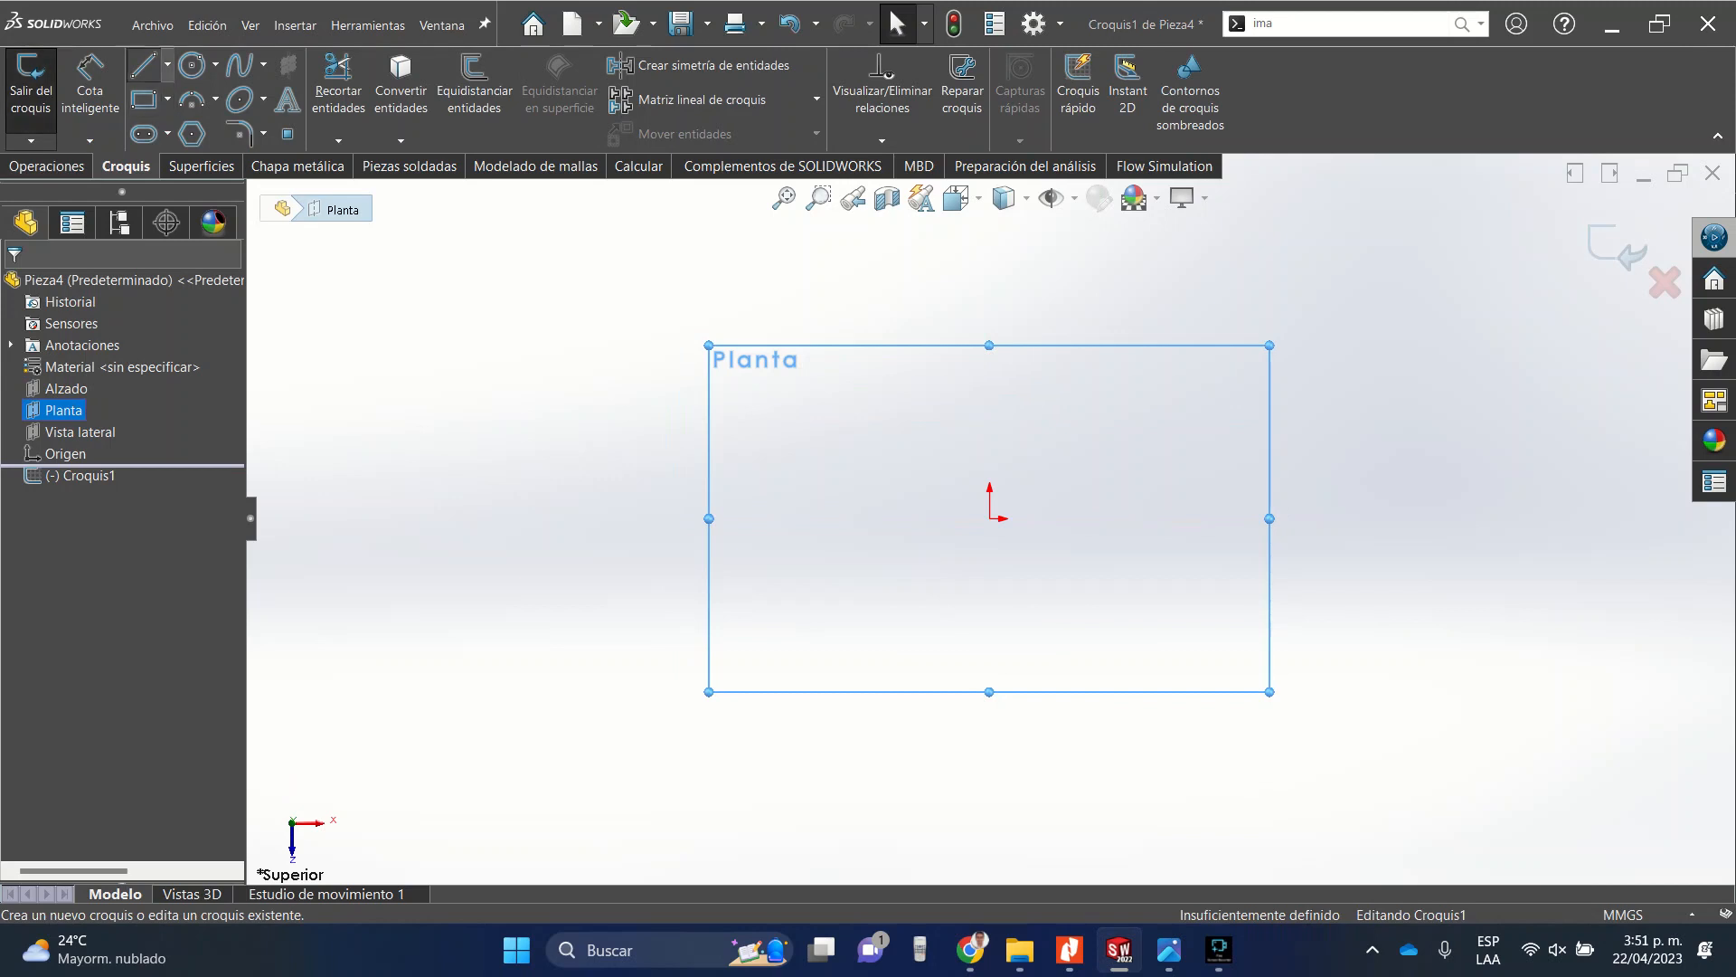
# Draw a circle centred on the sketch origin.
pyautogui.click(191, 64)
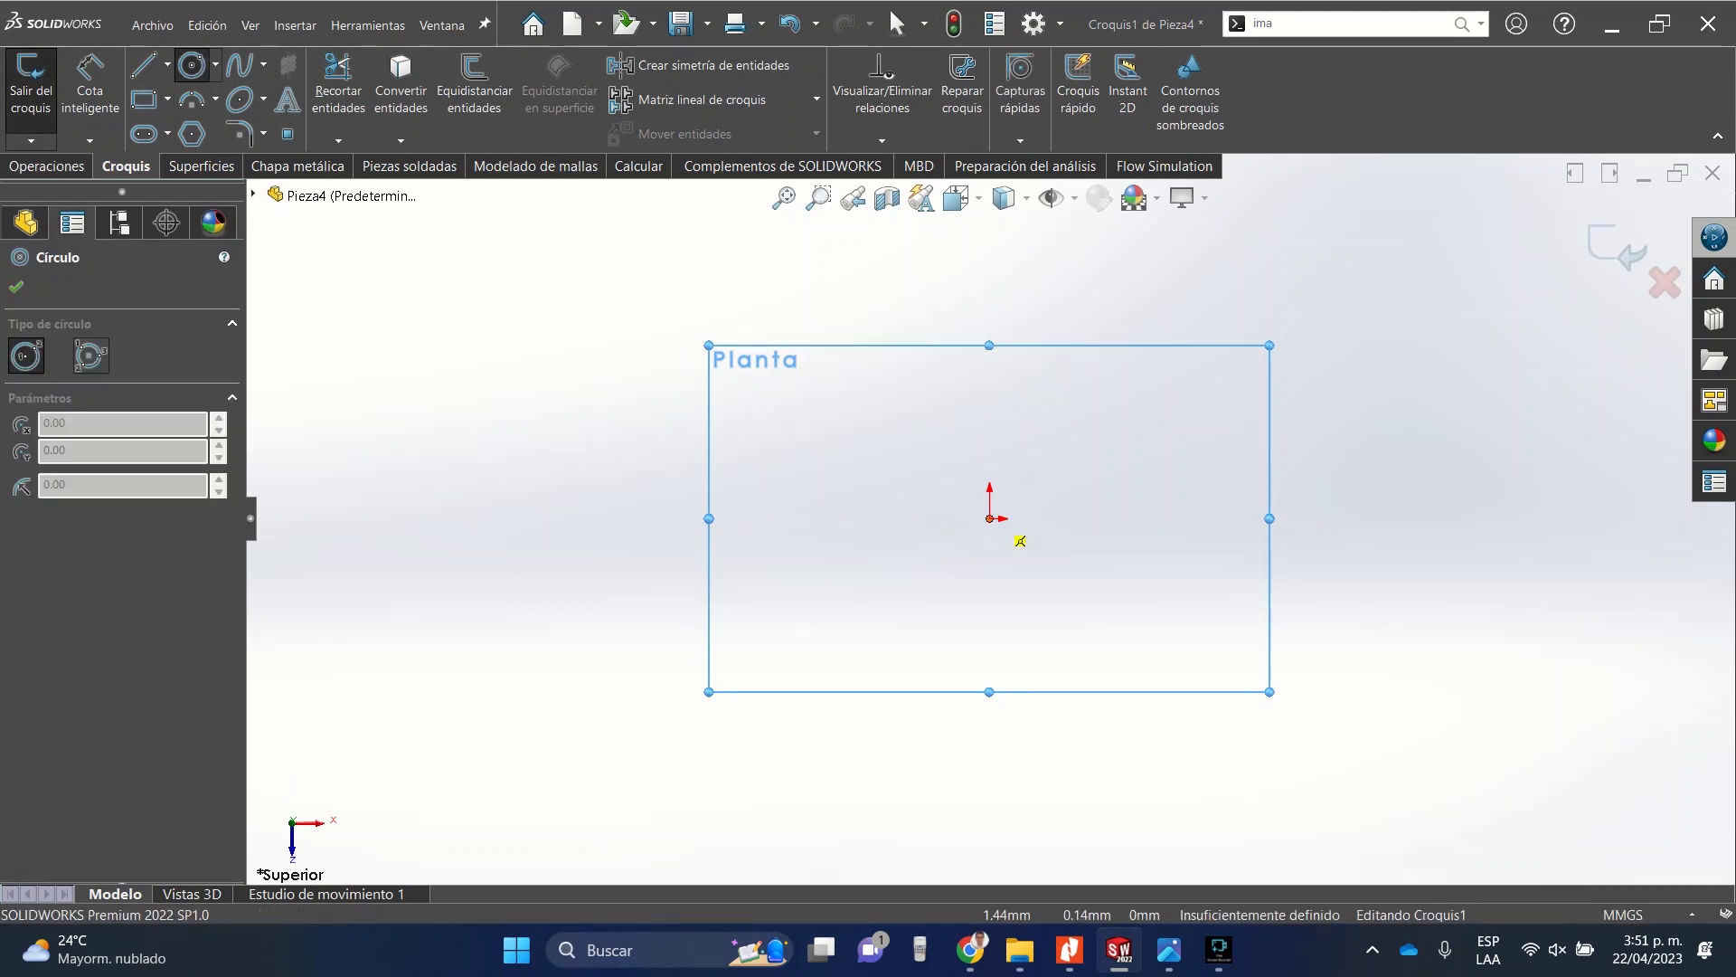
pyautogui.click(991, 518)
pyautogui.click(803, 361)
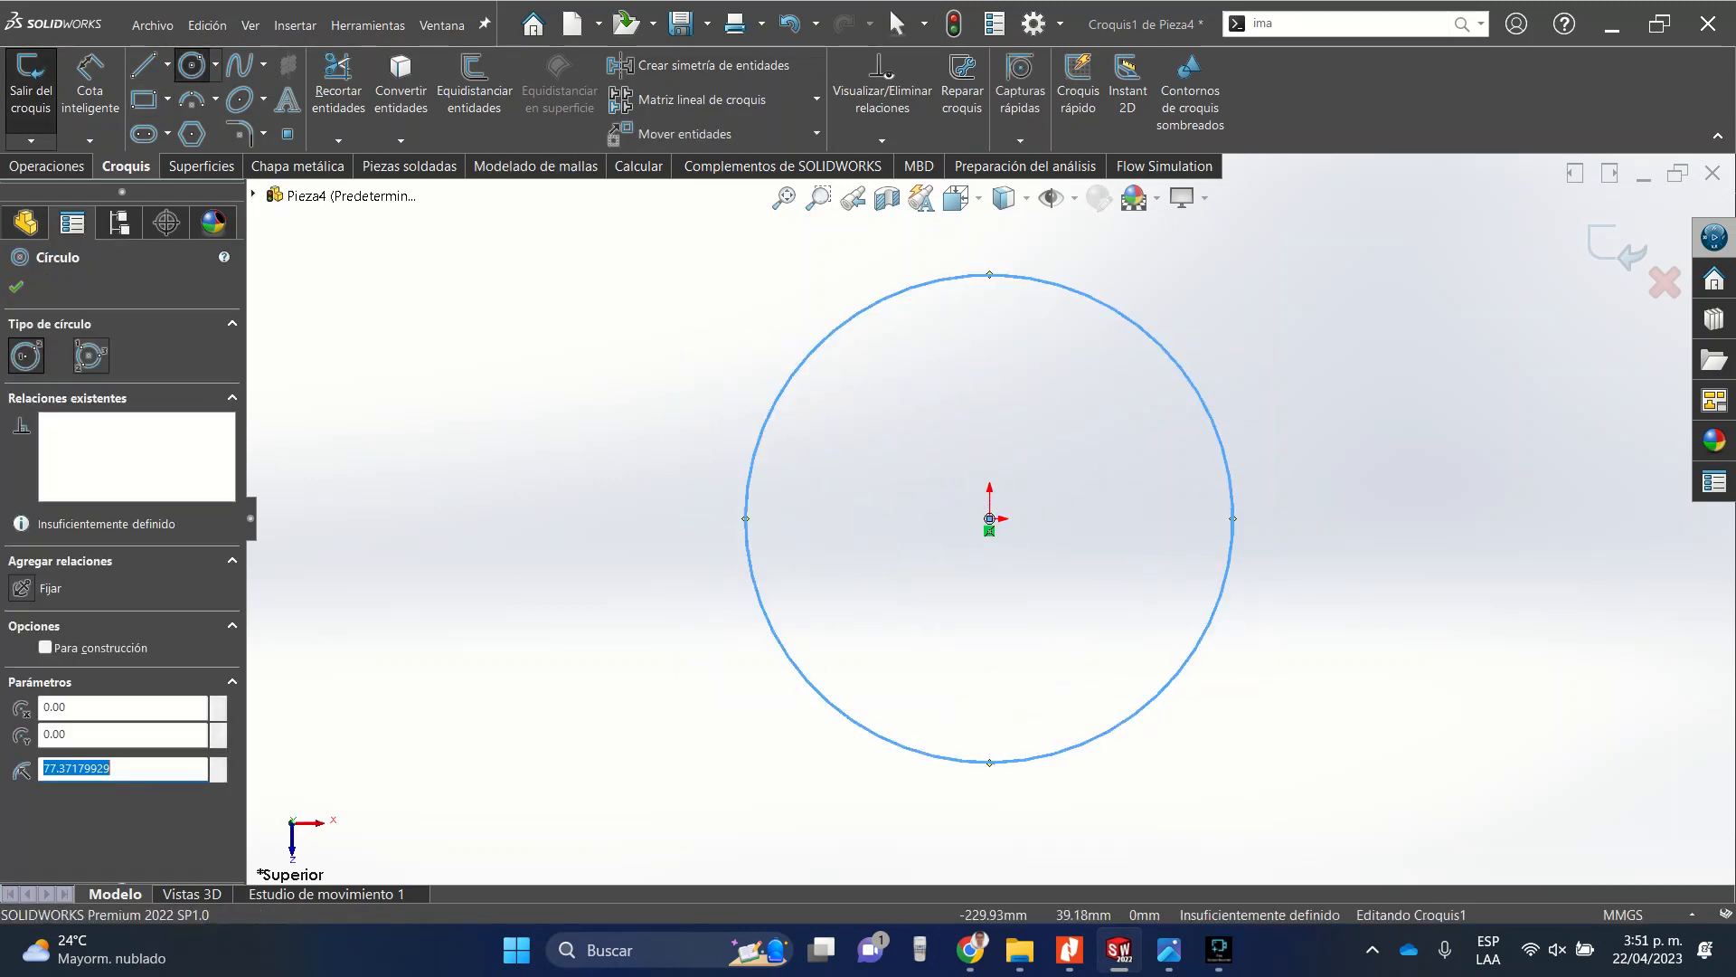
pyautogui.click(16, 287)
# Dimension the circle's diameter as 500 mm with Smart Dimension.
pyautogui.click(90, 86)
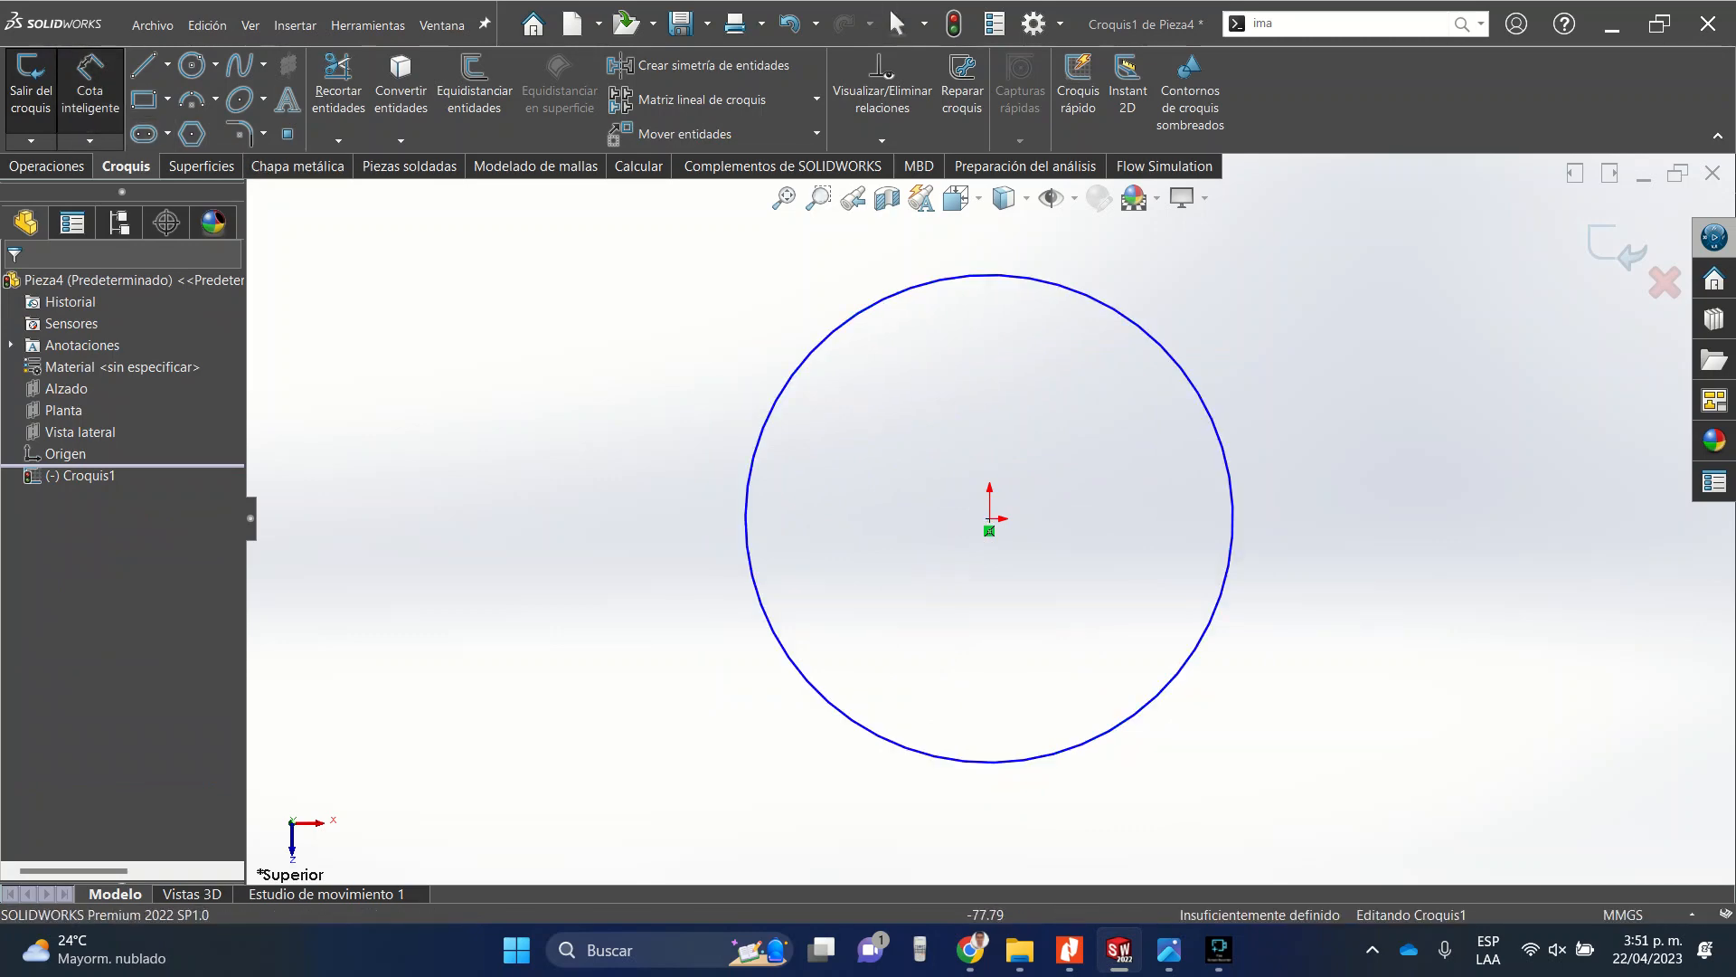
pyautogui.click(757, 445)
pyautogui.click(375, 470)
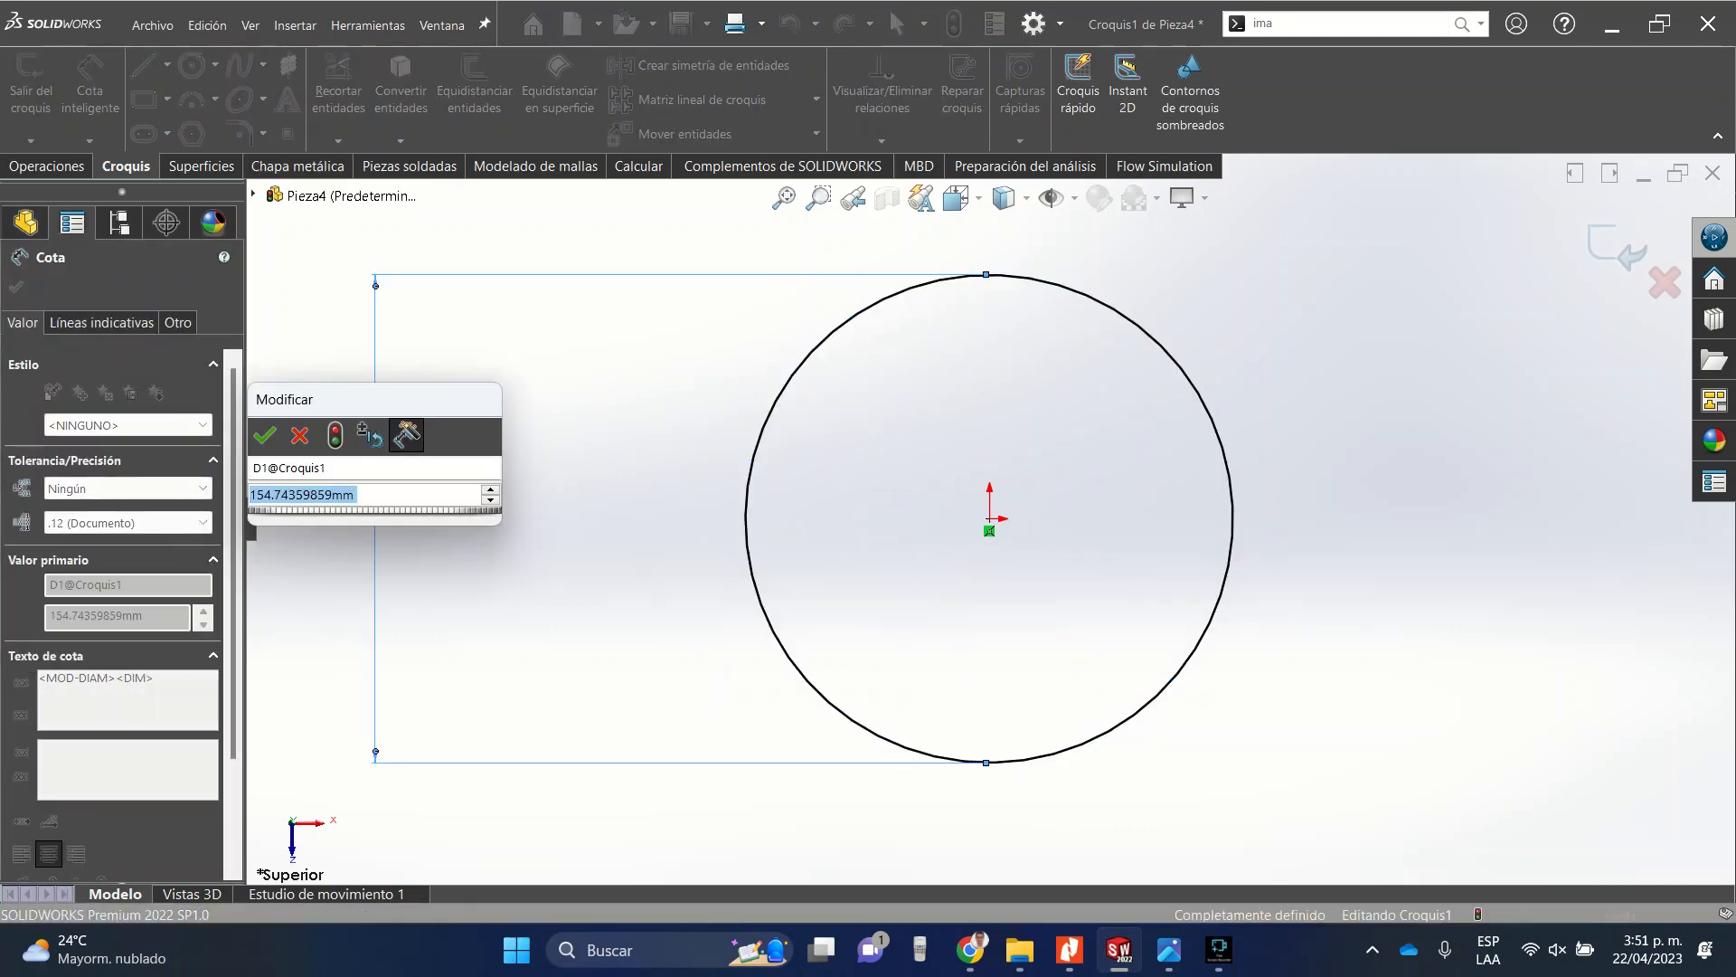
pyautogui.write('500')
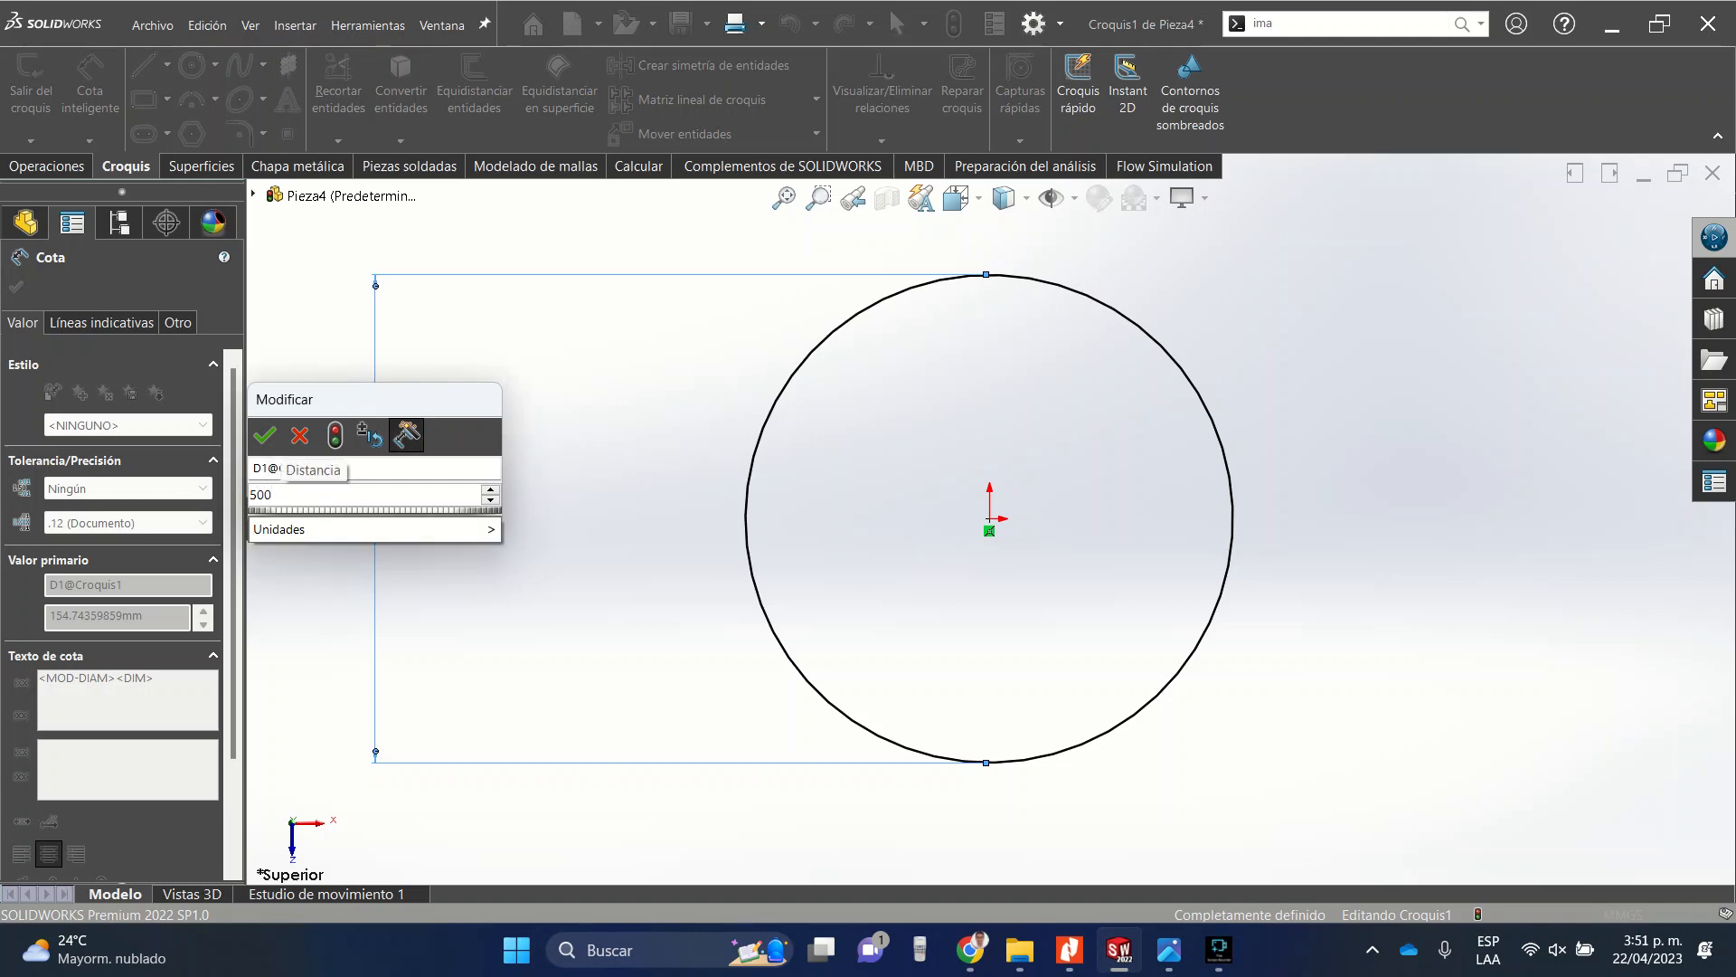
pyautogui.press('Return')
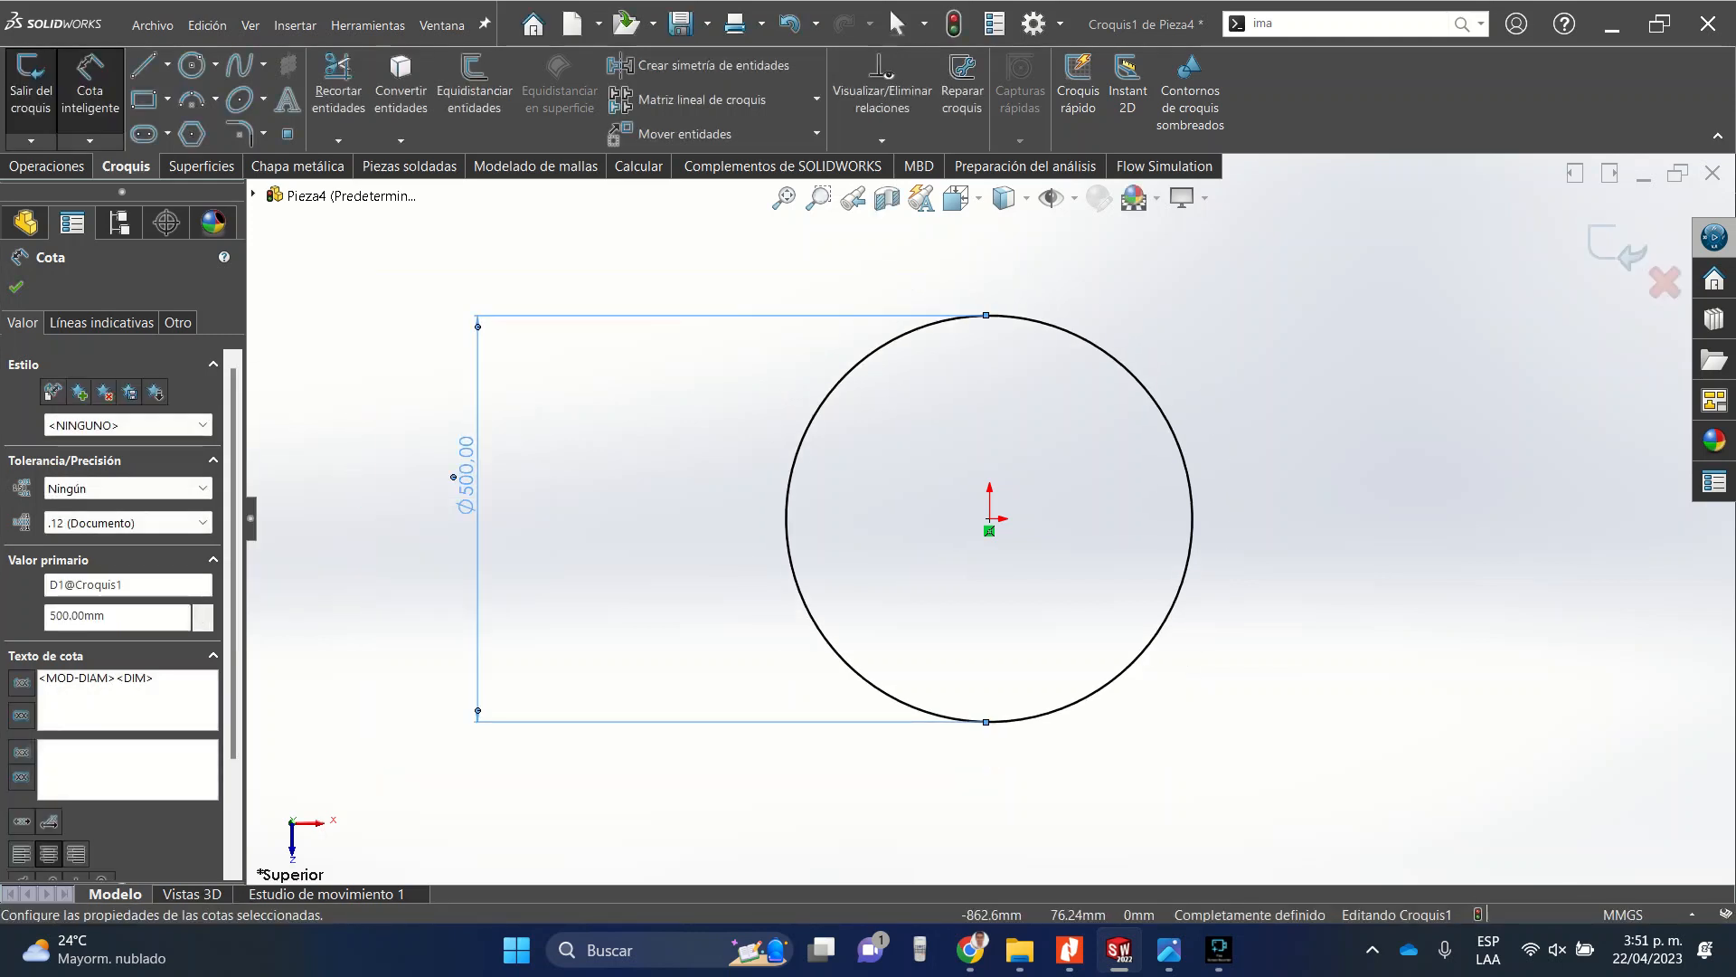
pyautogui.press('Escape')
# Sketch construction lines forming a triangle from the origin to two points on the circle's upper edge.
pyautogui.click(167, 64)
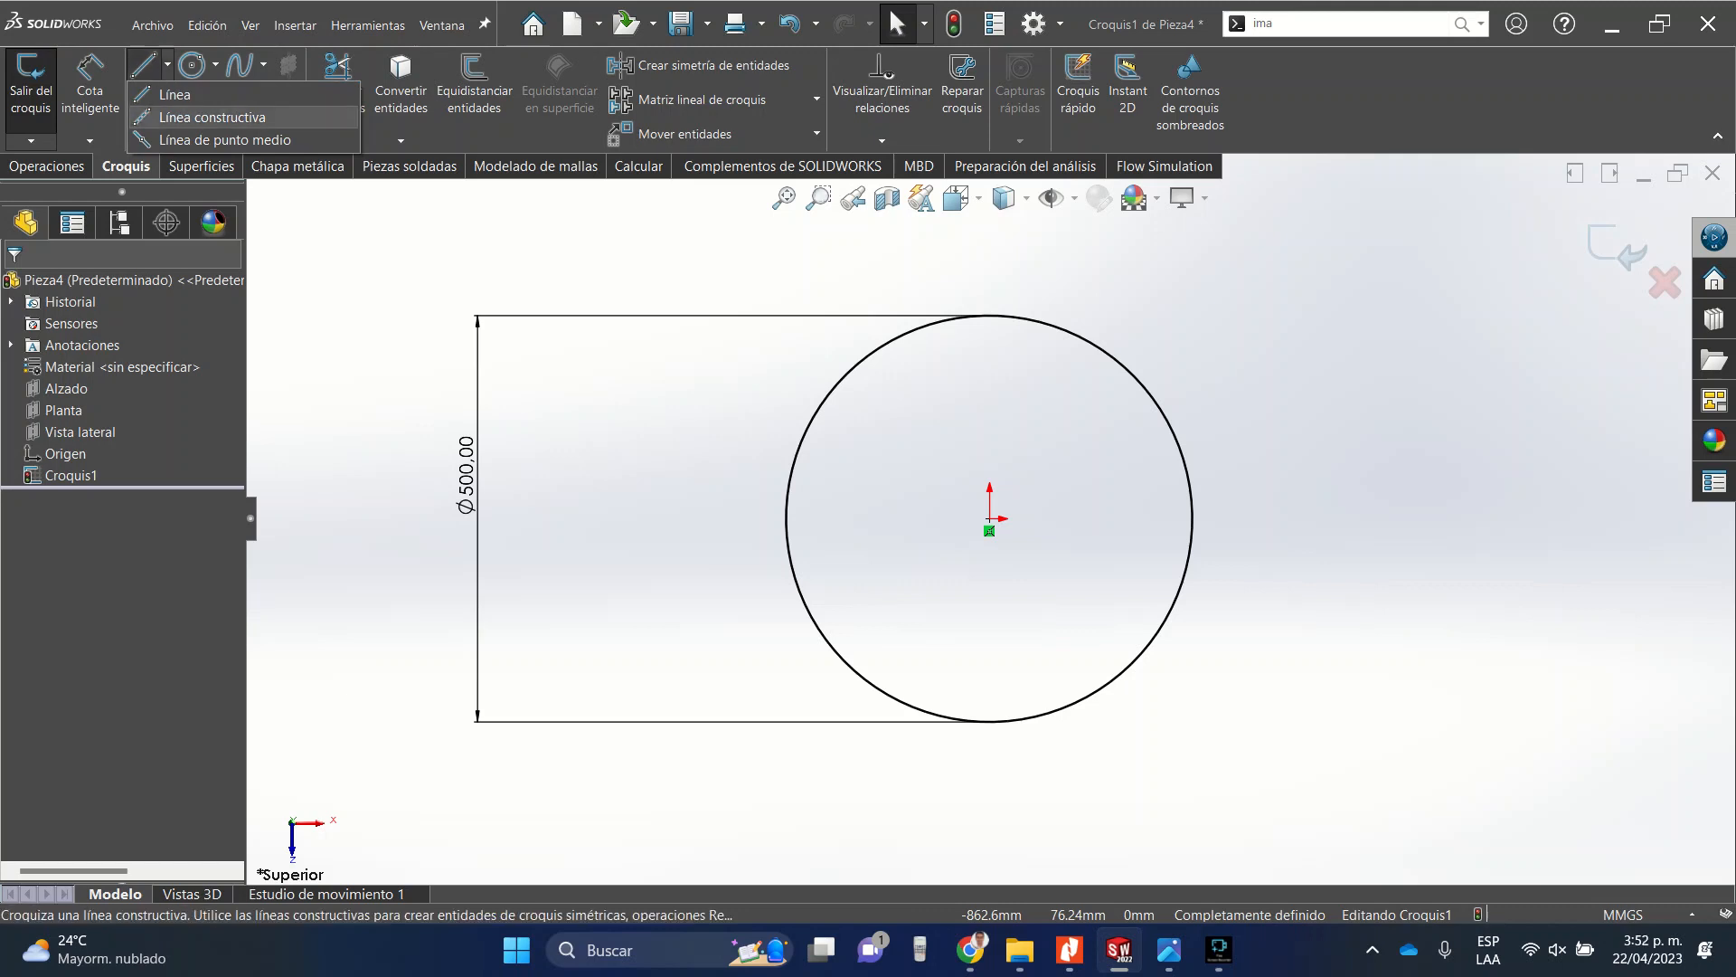
pyautogui.click(212, 117)
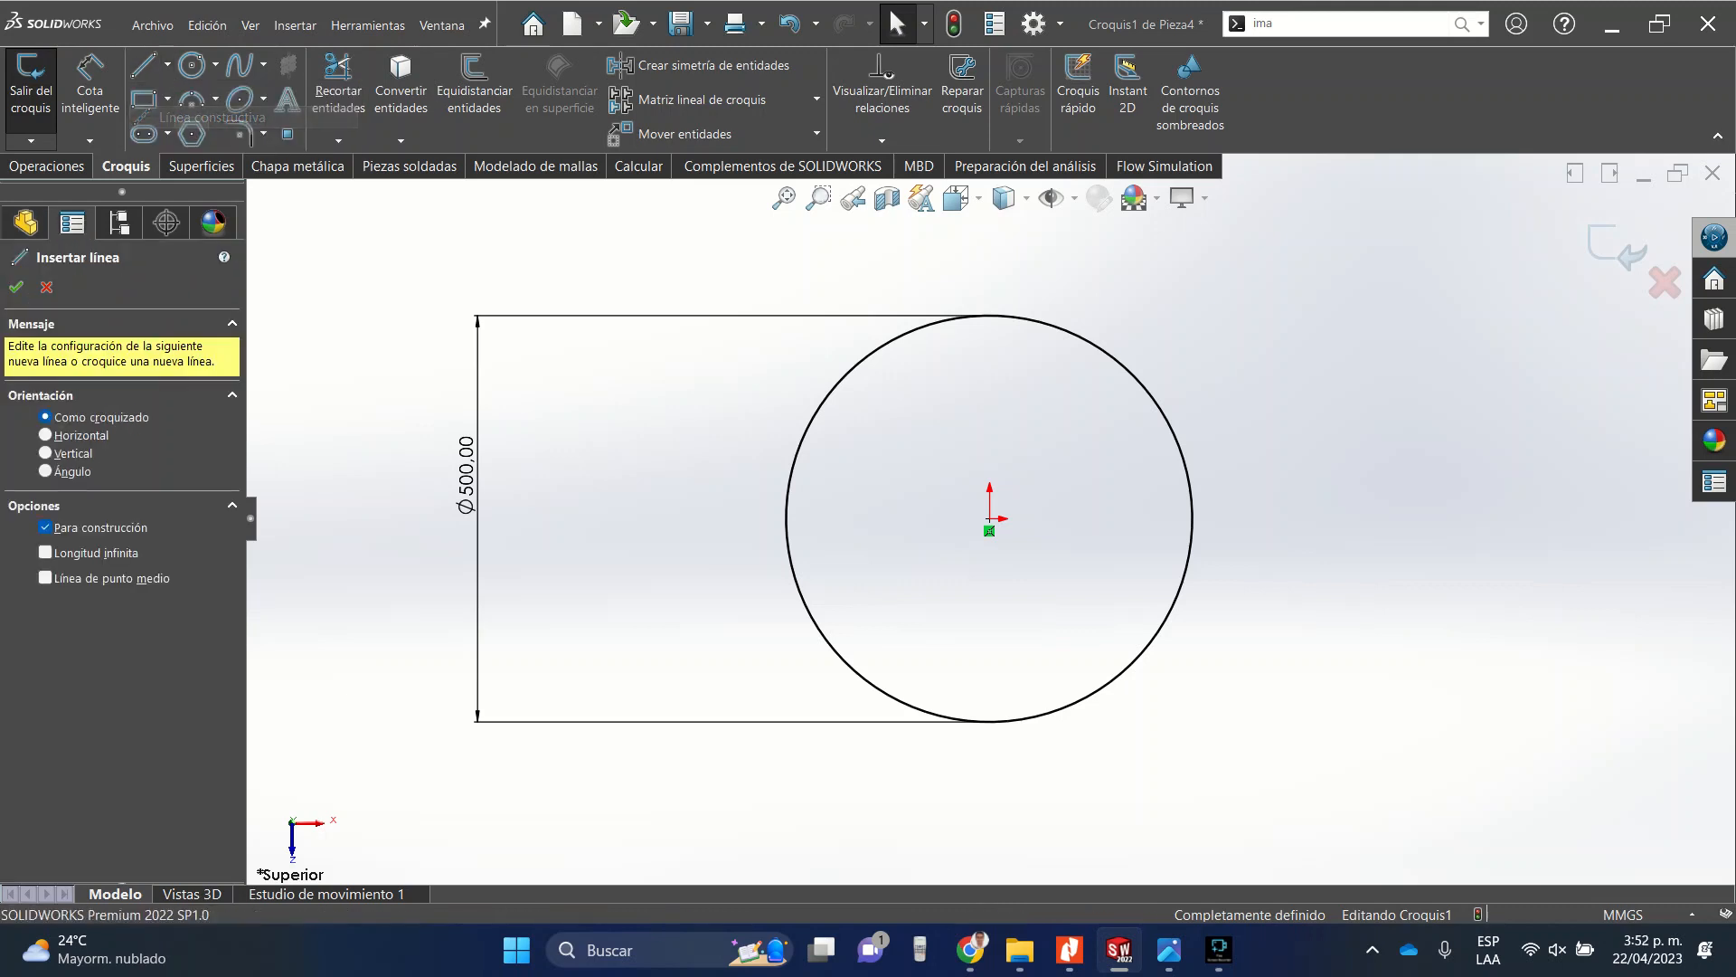
pyautogui.click(990, 531)
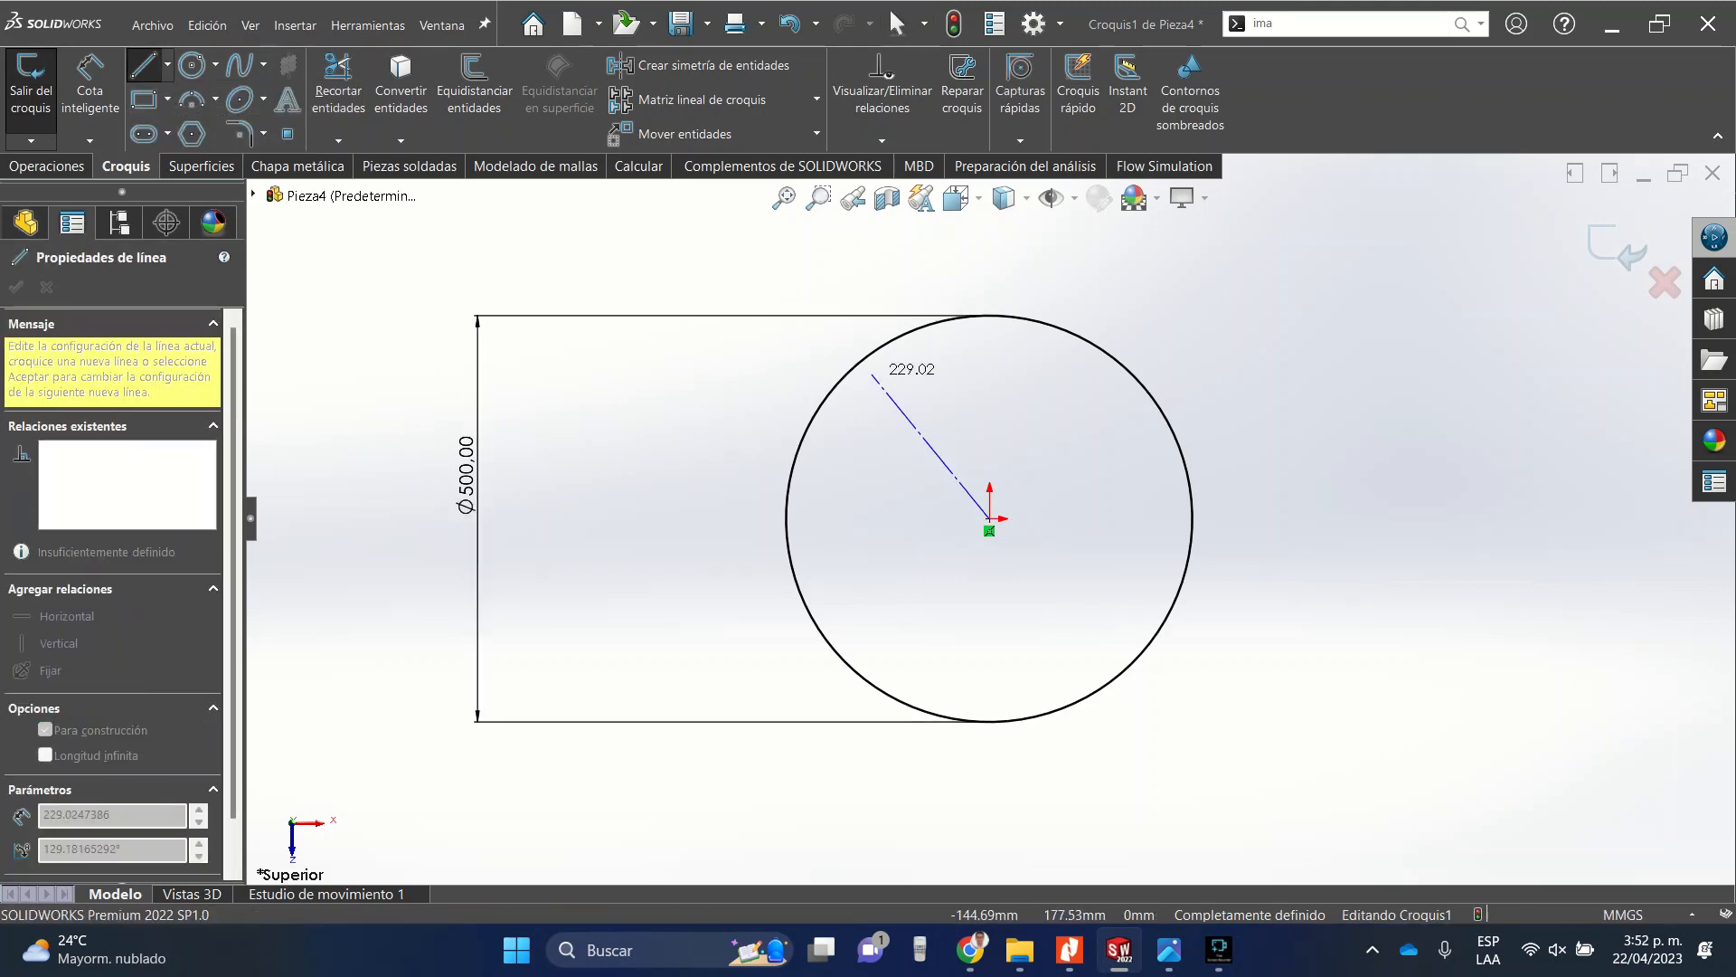
pyautogui.click(861, 361)
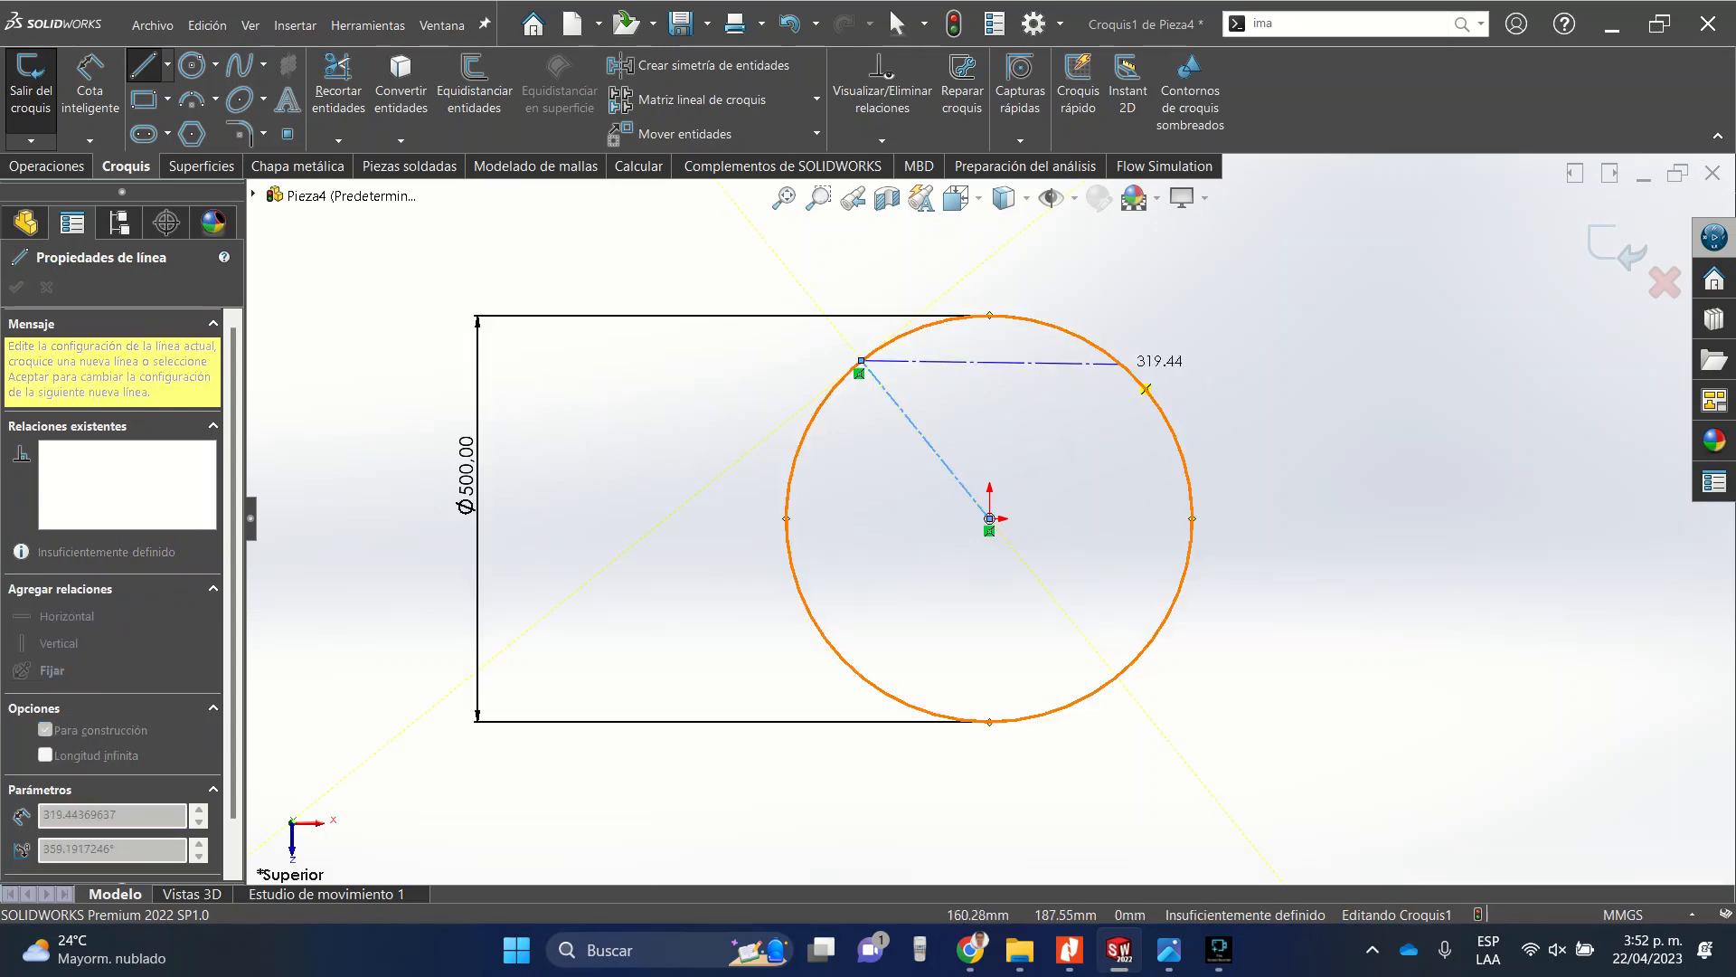
pyautogui.click(1121, 363)
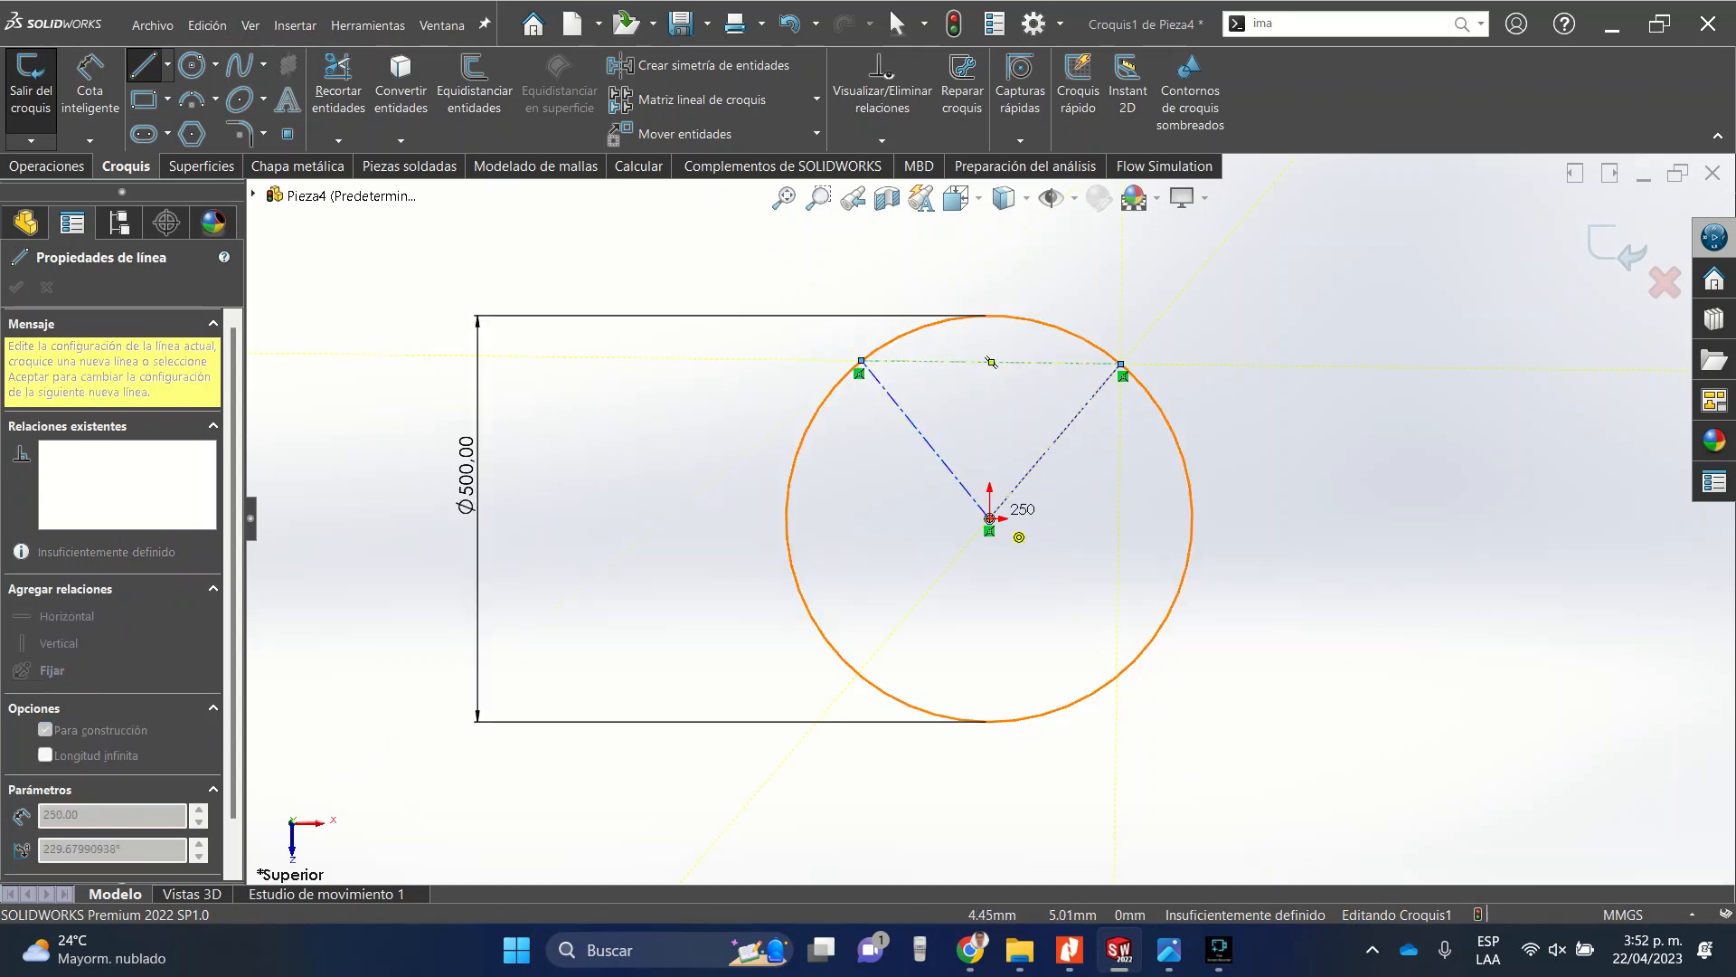
pyautogui.click(989, 519)
pyautogui.press('Escape')
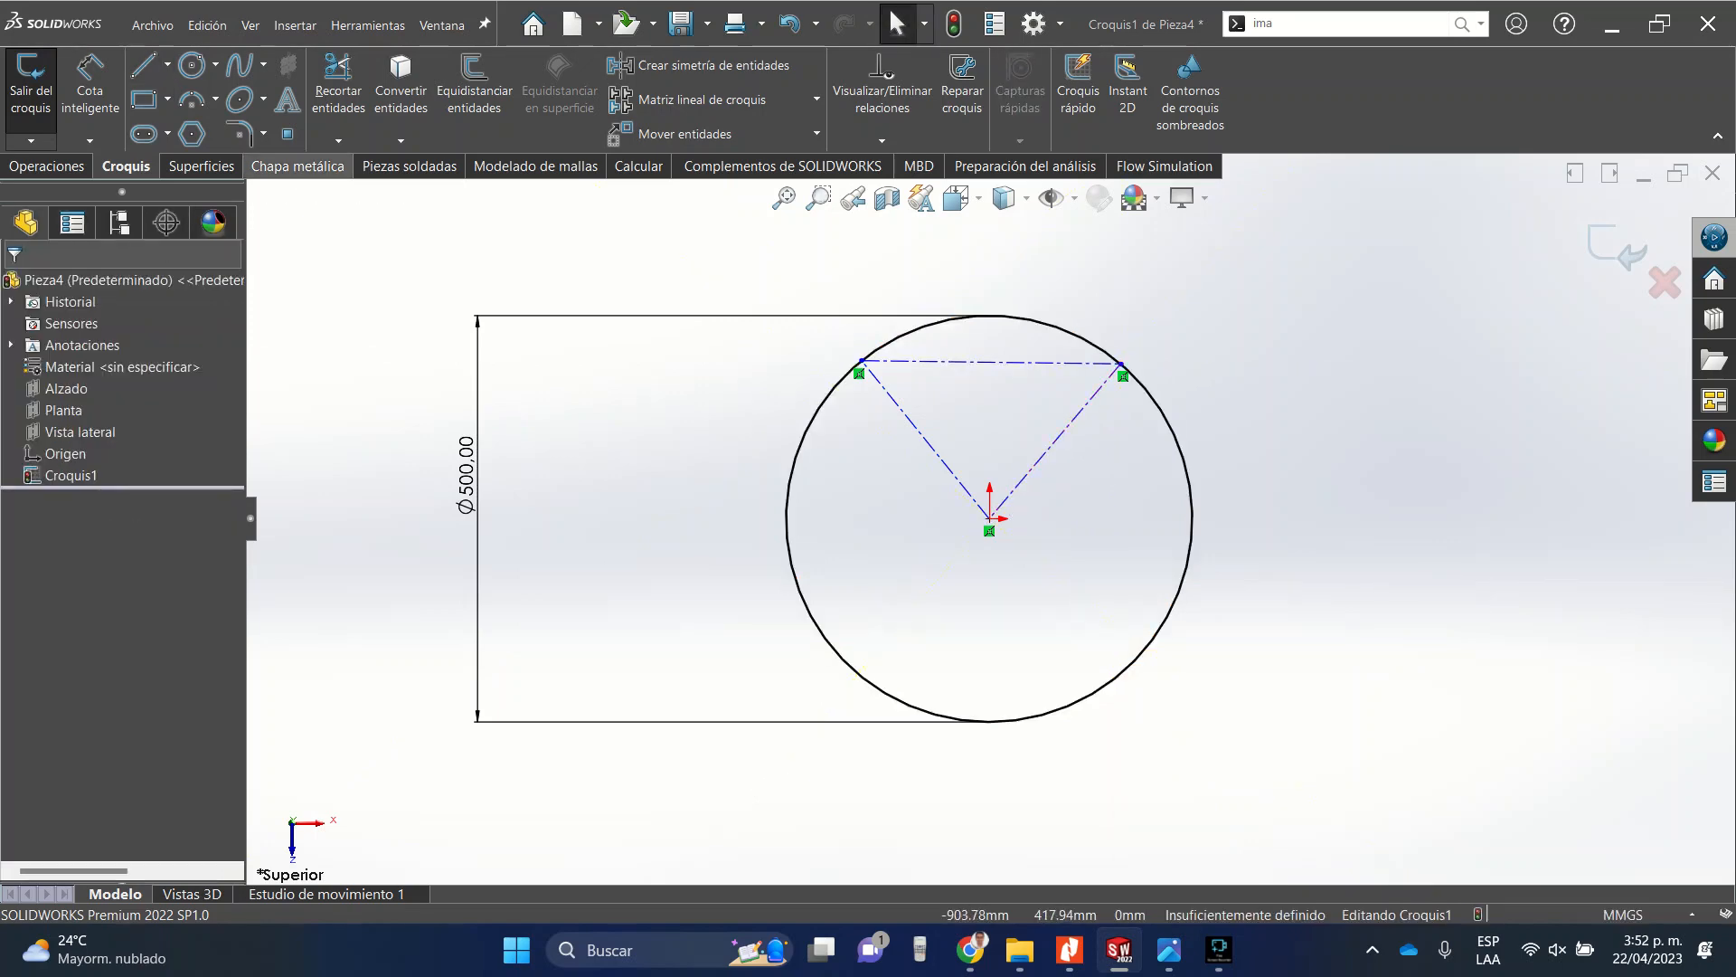
# Trim away the circle's upper arc between the two construction-line endpoints.
pyautogui.click(337, 86)
pyautogui.moveTo(953, 254)
pyautogui.mouseDown()
pyautogui.moveTo(977, 279)
pyautogui.moveTo(968, 330)
pyautogui.mouseUp()
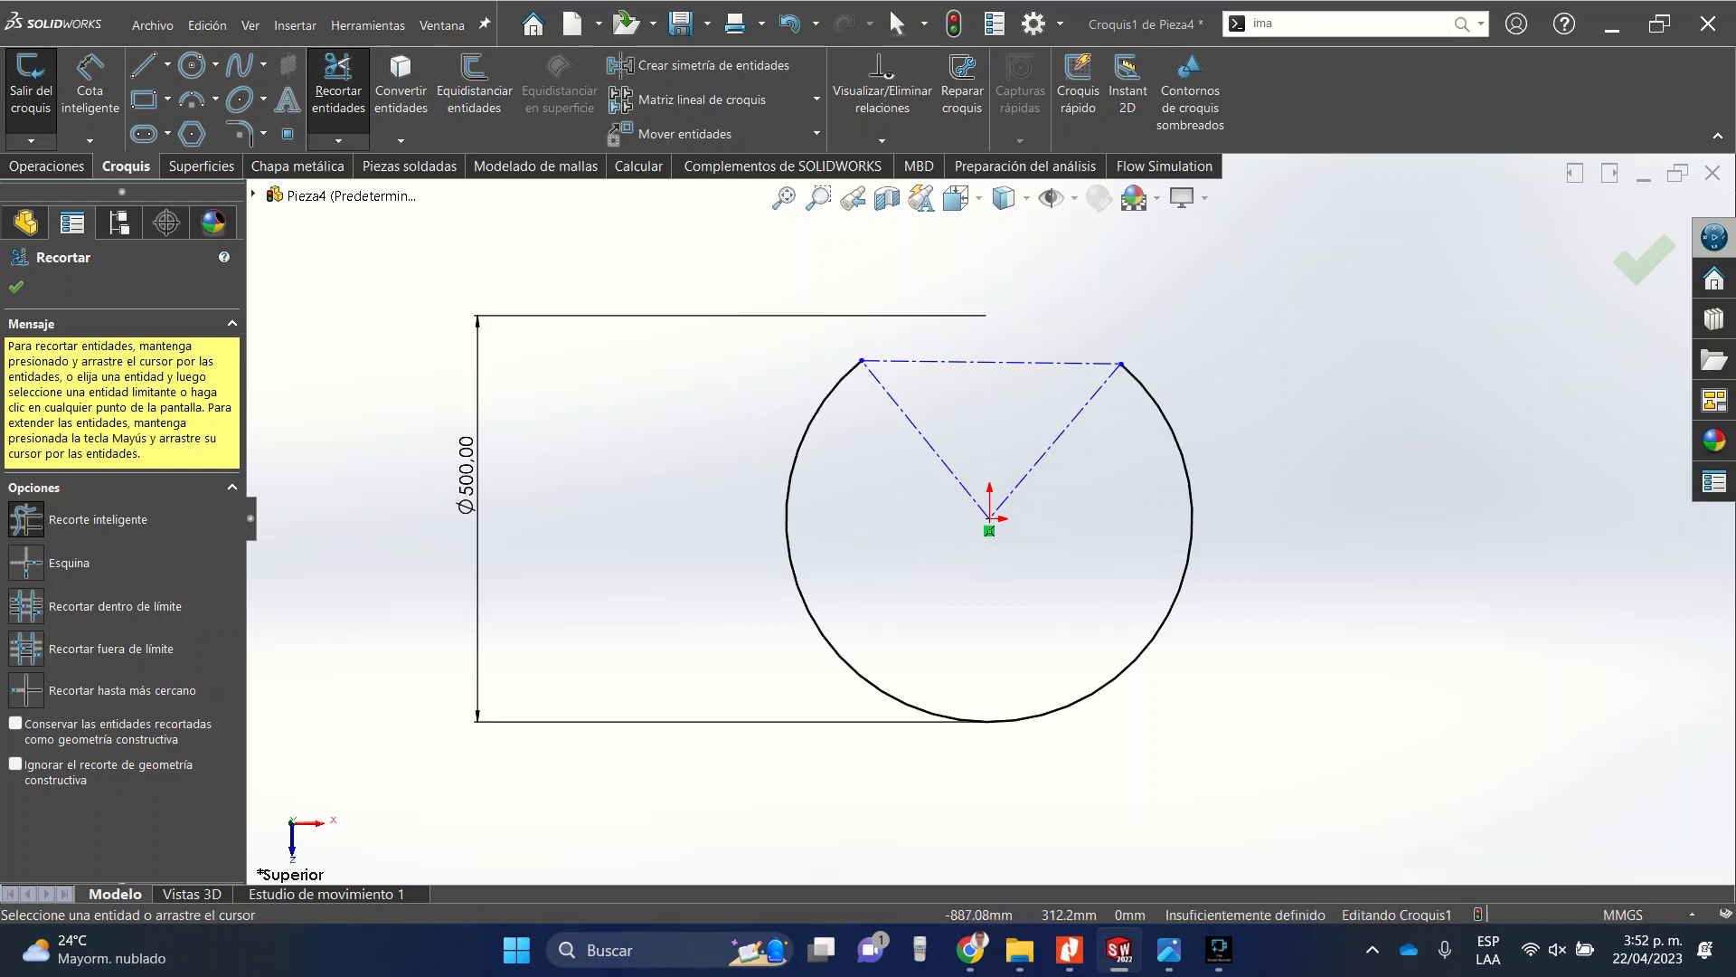
pyautogui.click(16, 287)
# Dimension the angle between the two radial construction lines as 0.1°.
pyautogui.click(89, 85)
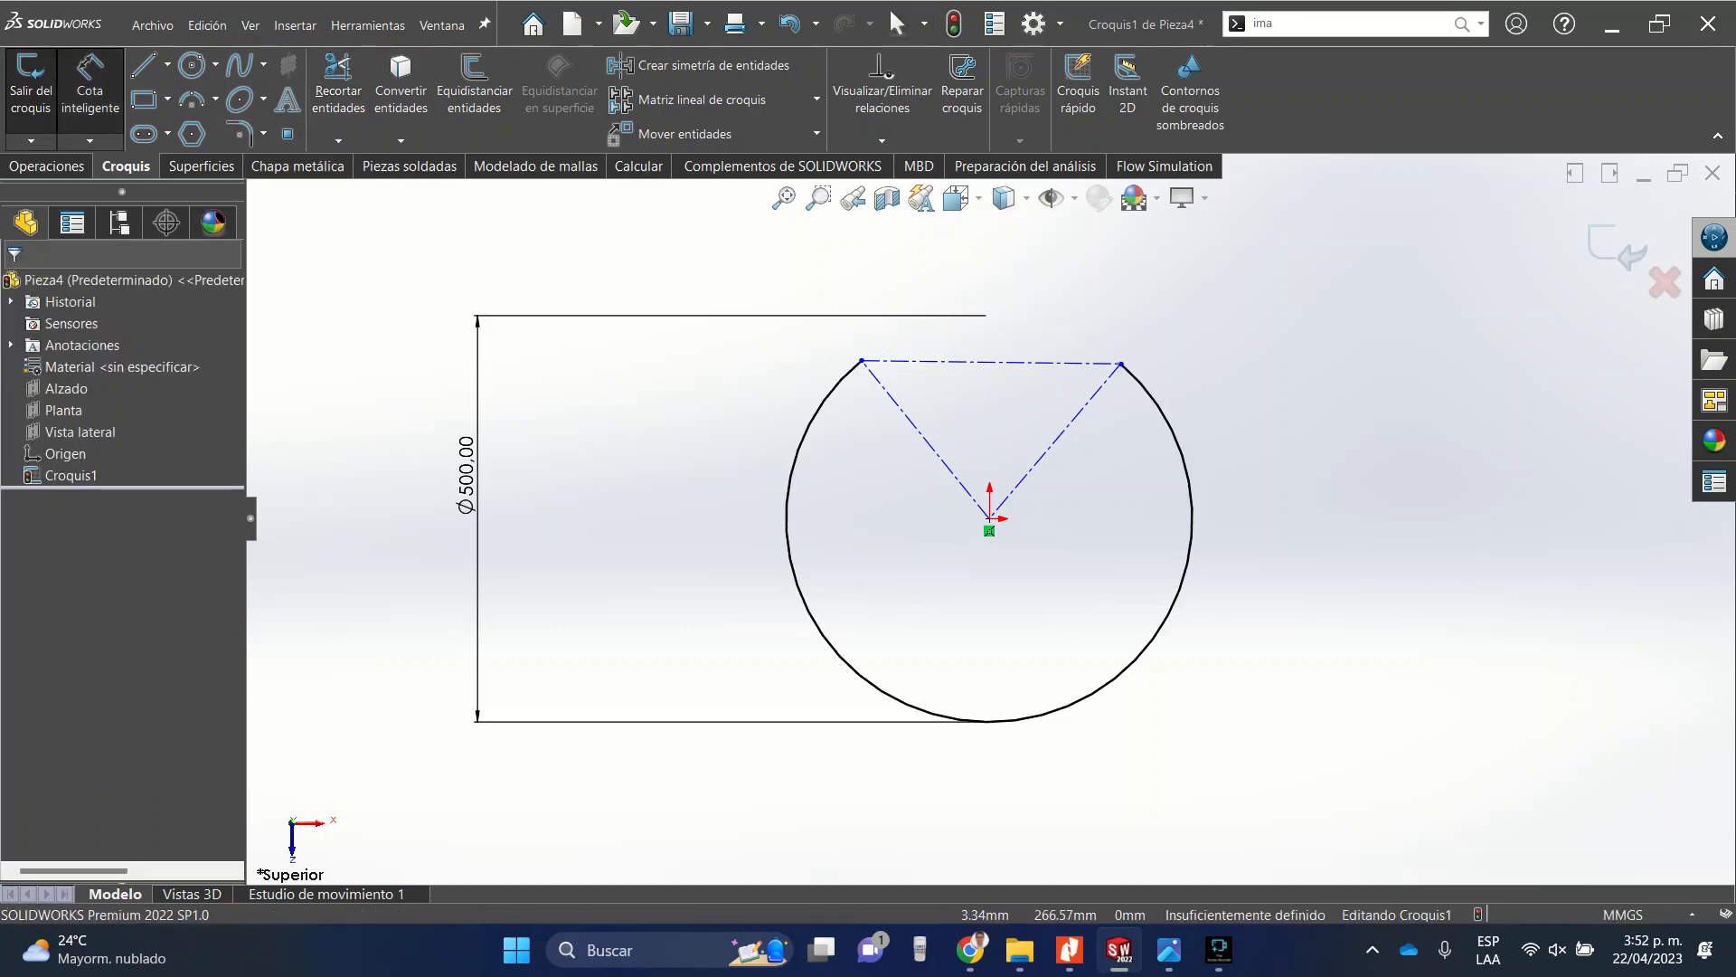
pyautogui.click(923, 435)
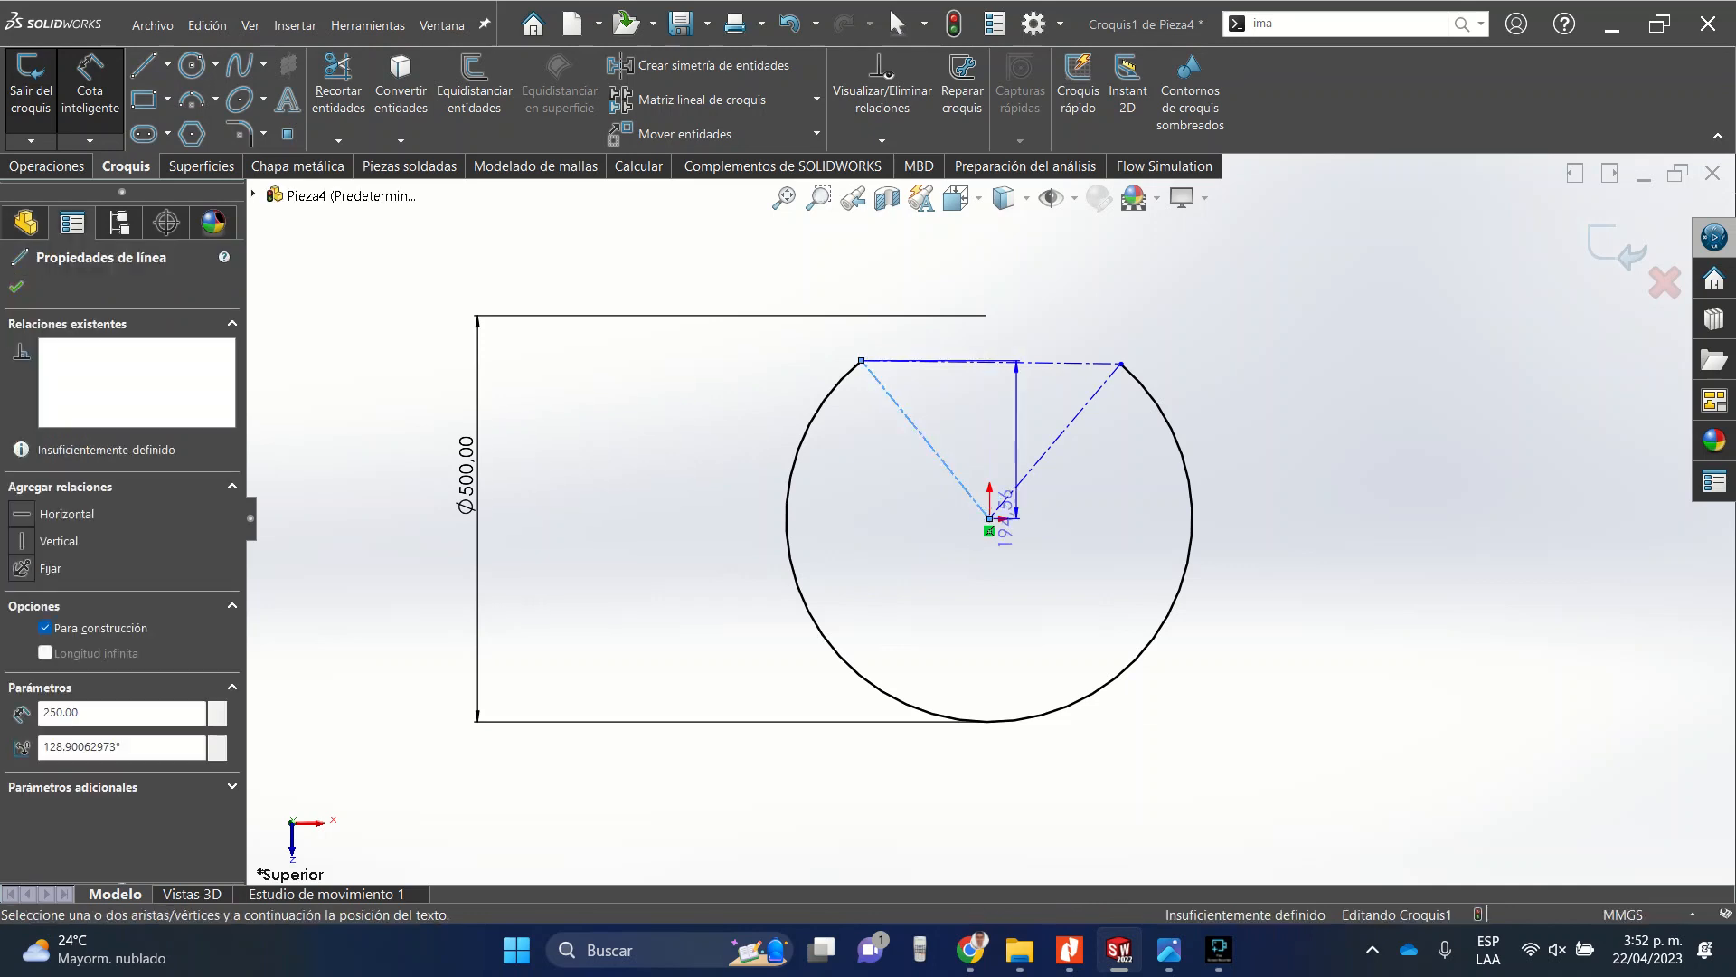
pyautogui.click(1053, 442)
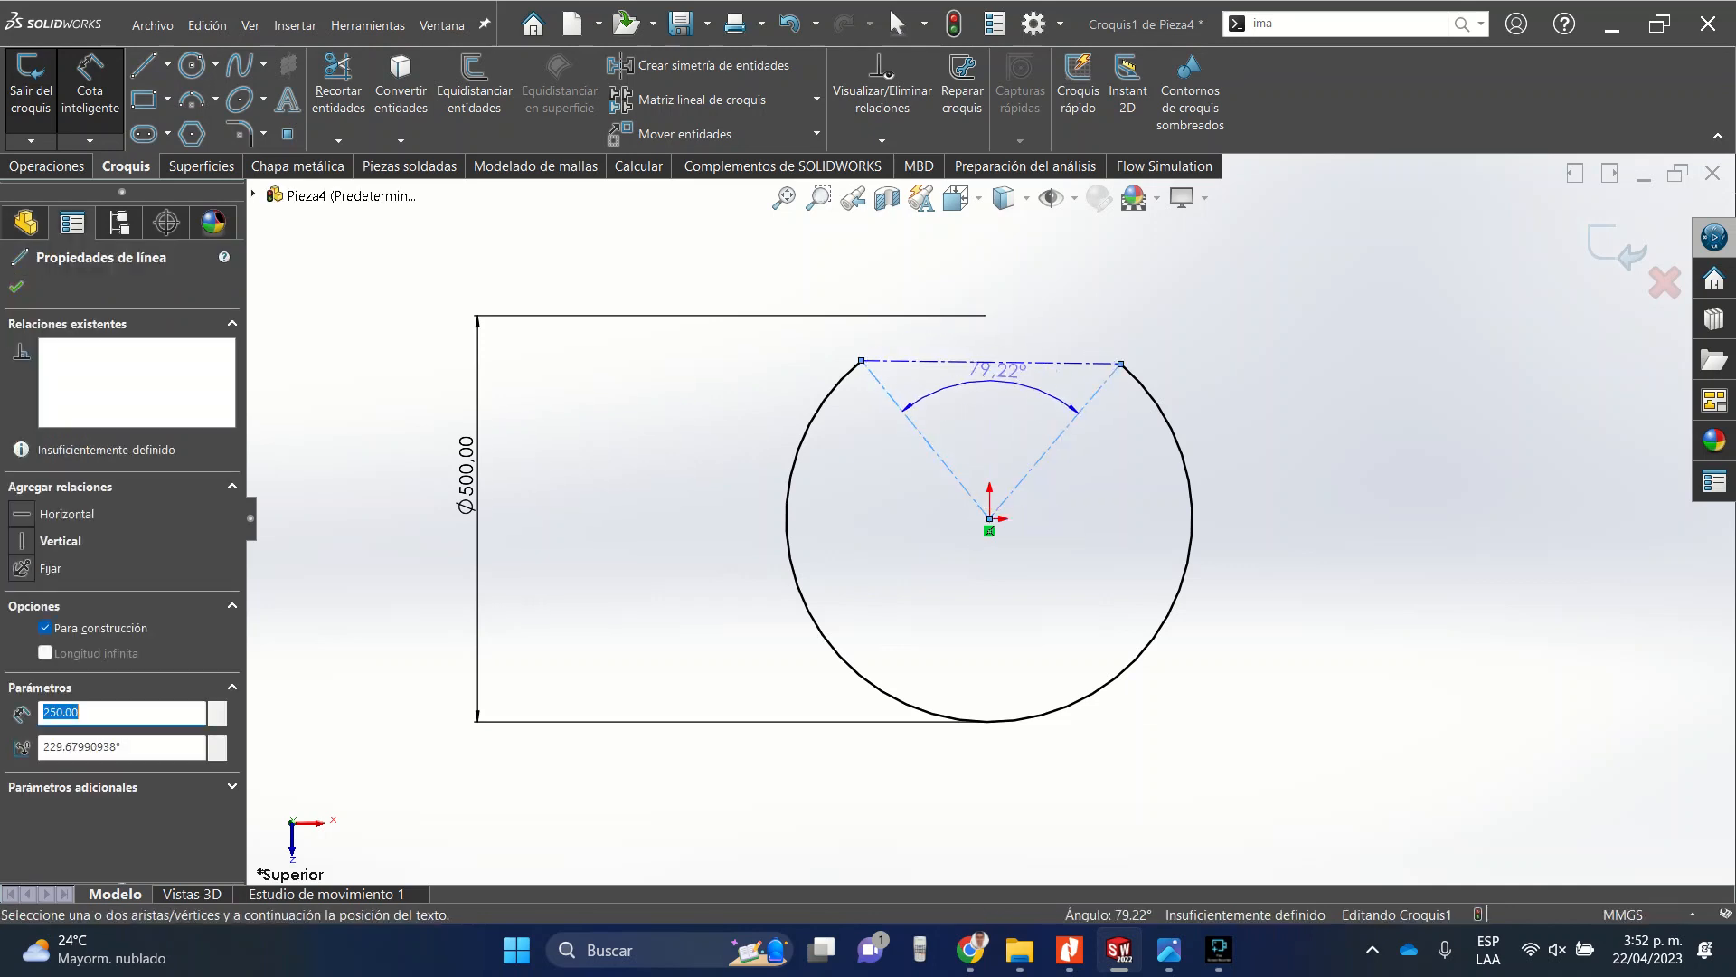
pyautogui.click(904, 378)
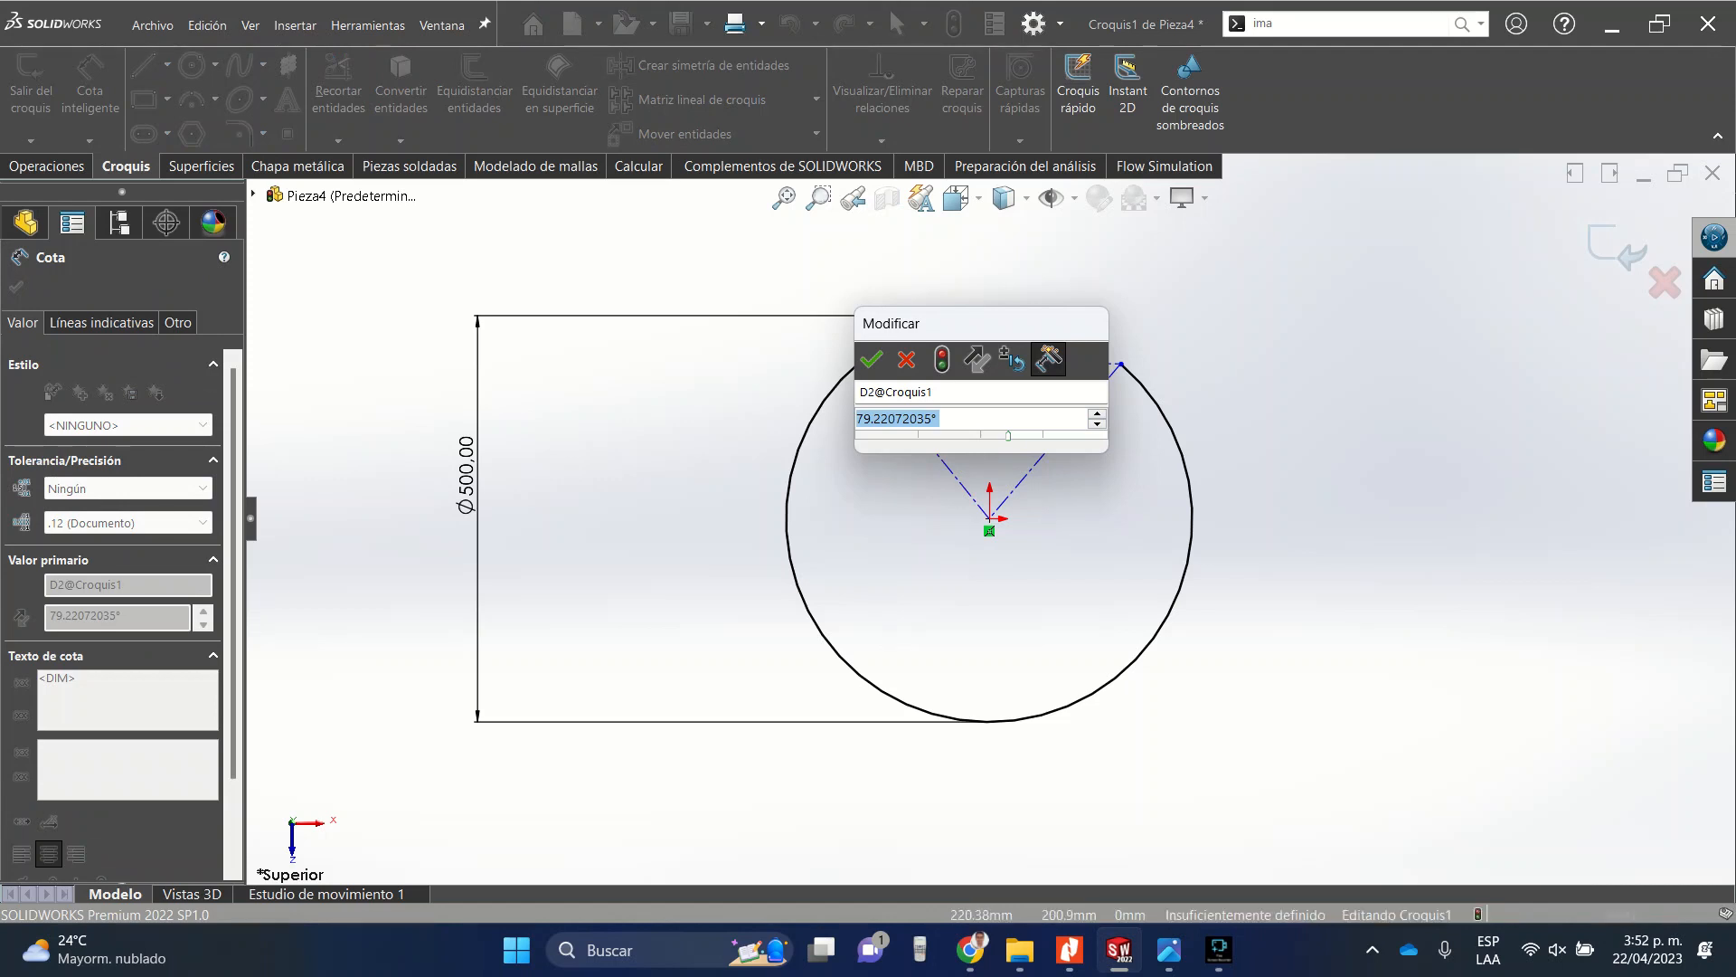
pyautogui.write('0.1')
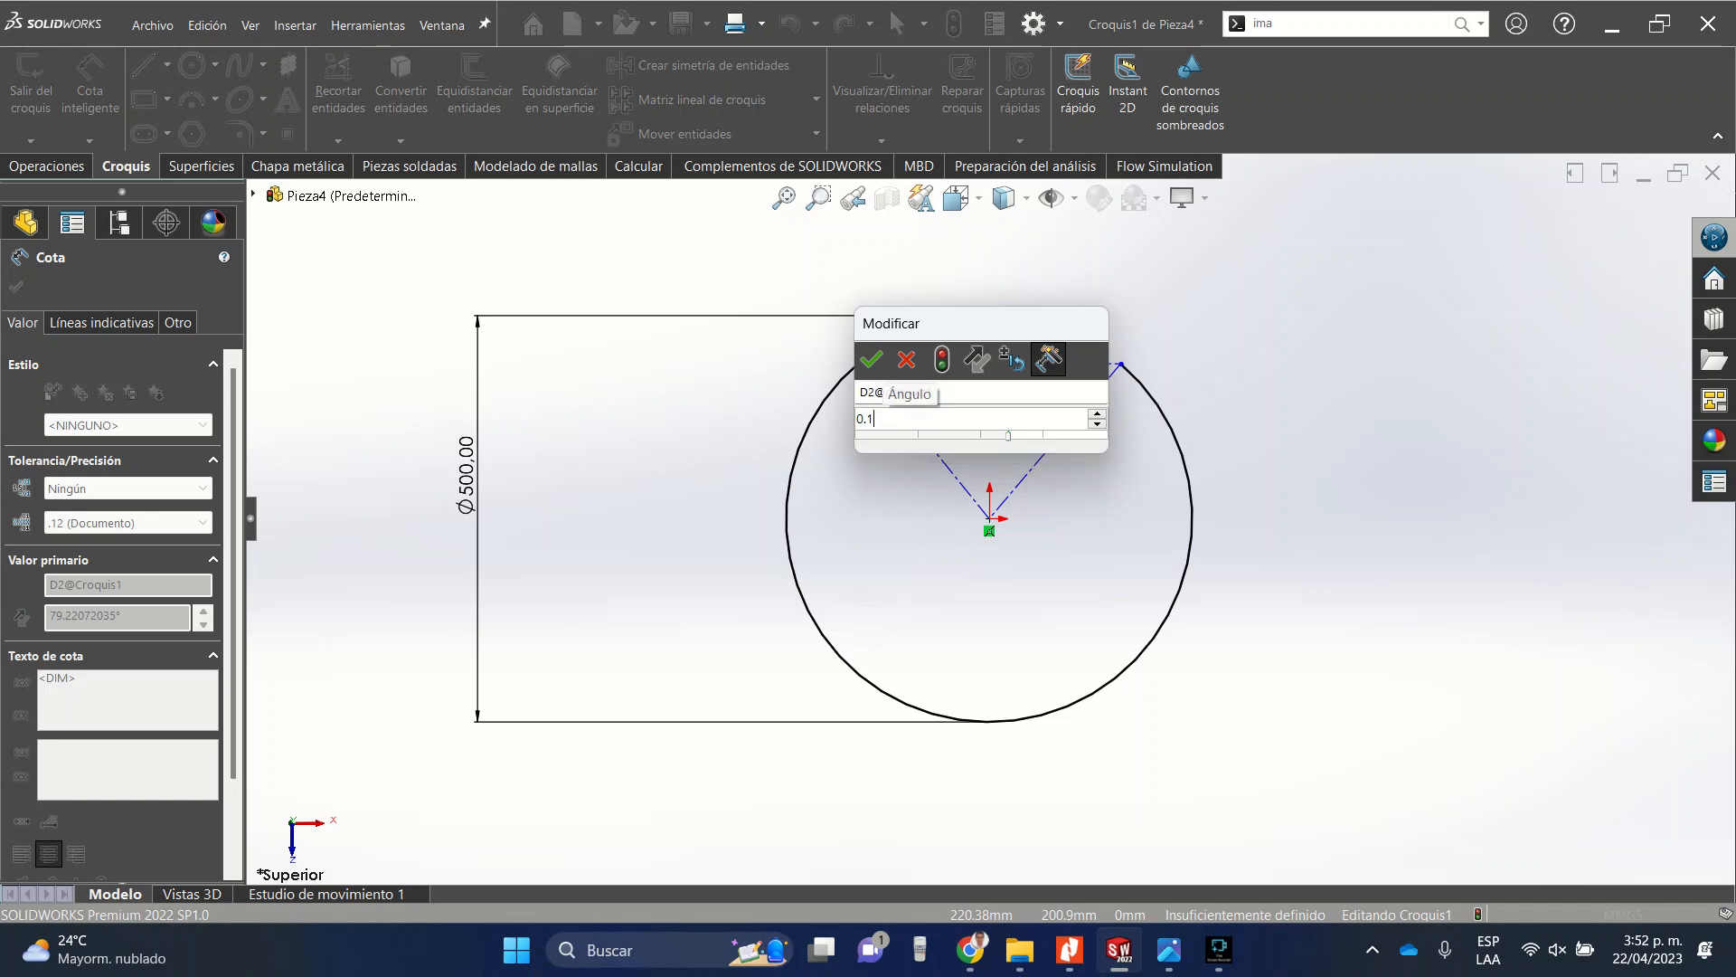
pyautogui.press('Return')
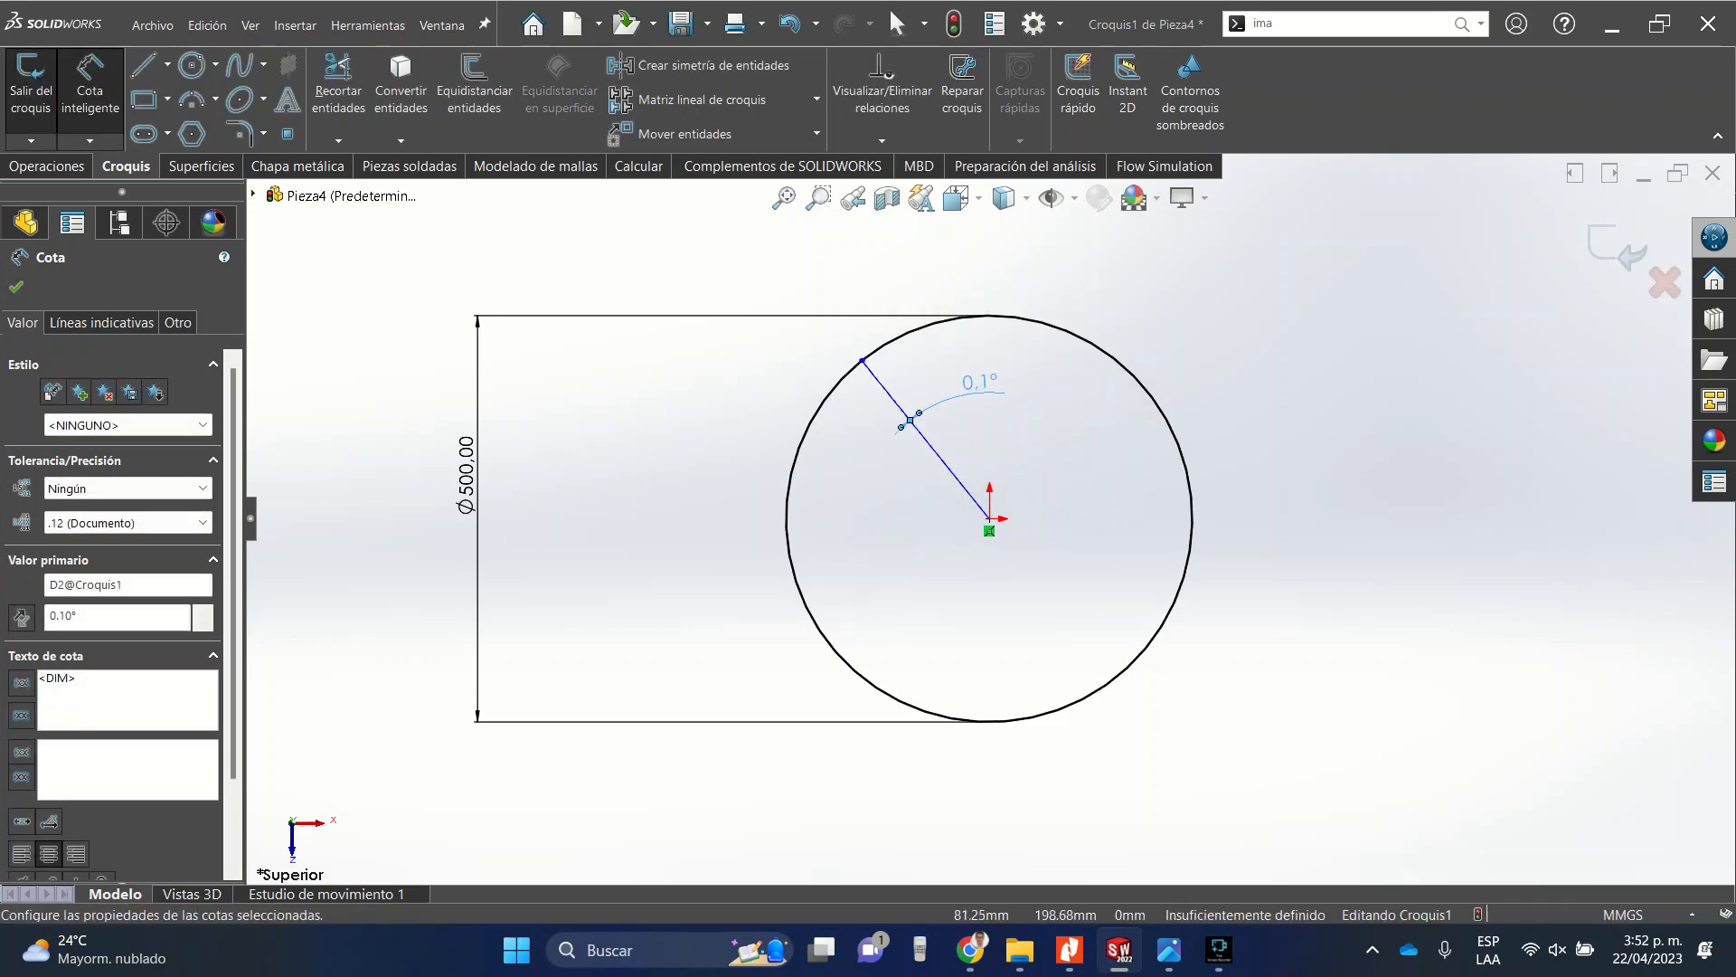
# Draw a construction line from the small gap in the circle down to the origin.
pyautogui.scroll(-10, 873, 367)
pyautogui.scroll(-5, 873, 367)
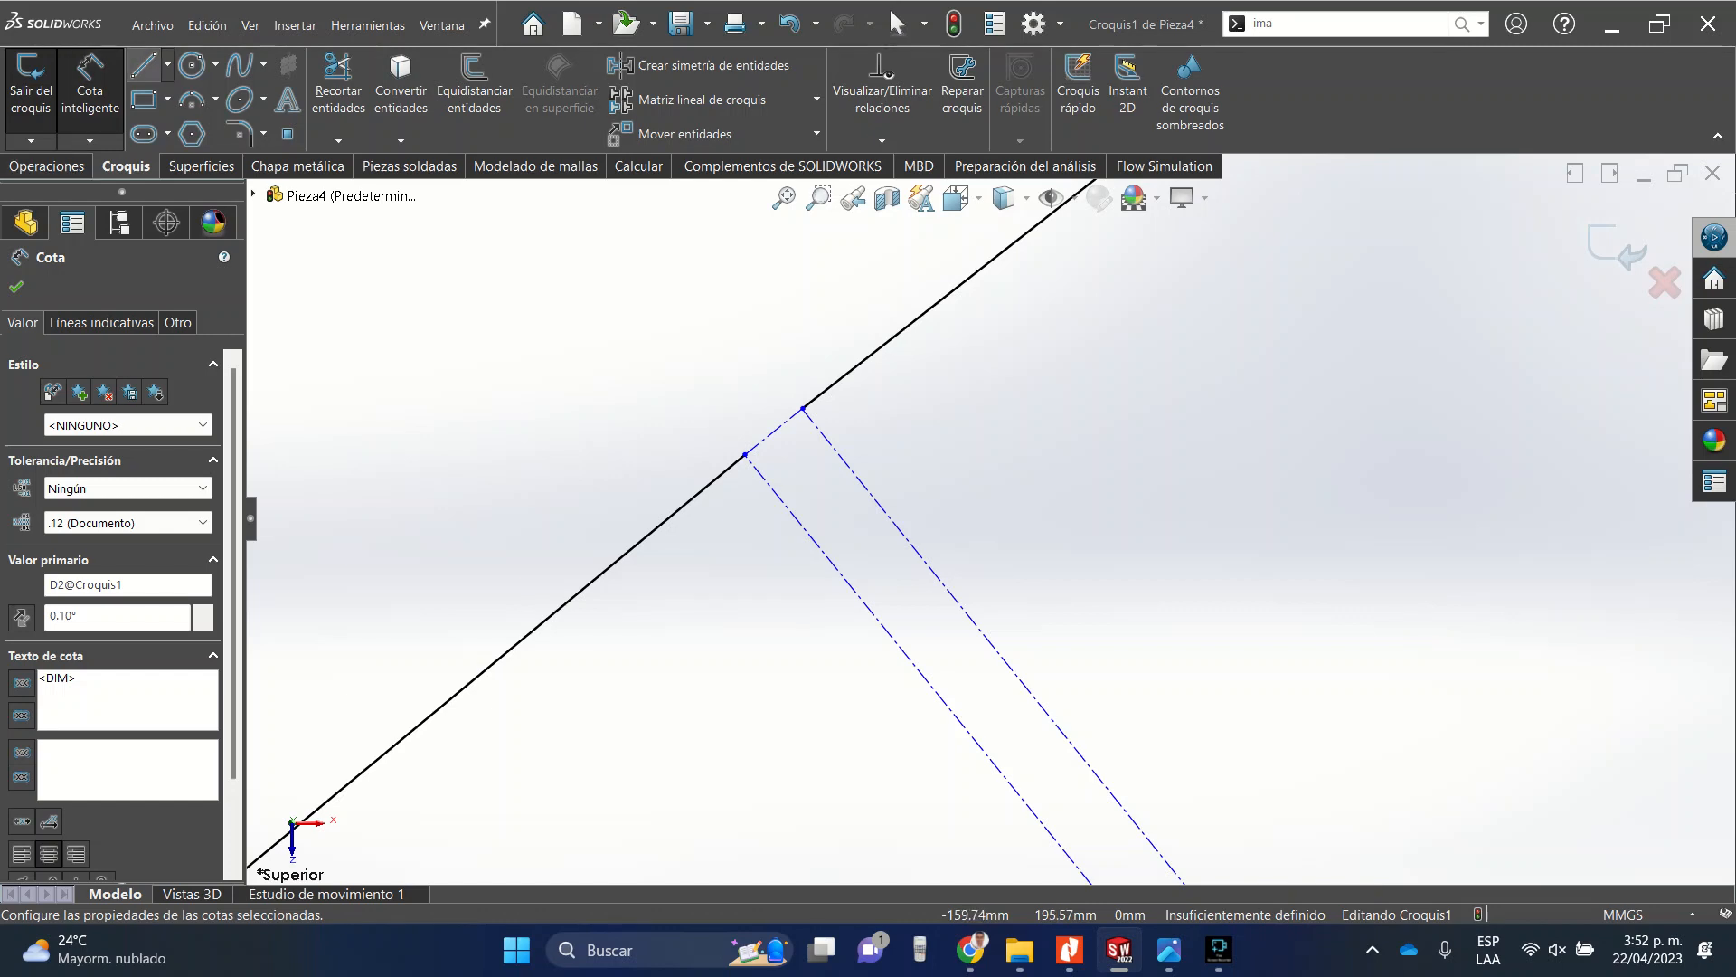
pyautogui.click(167, 64)
pyautogui.click(213, 117)
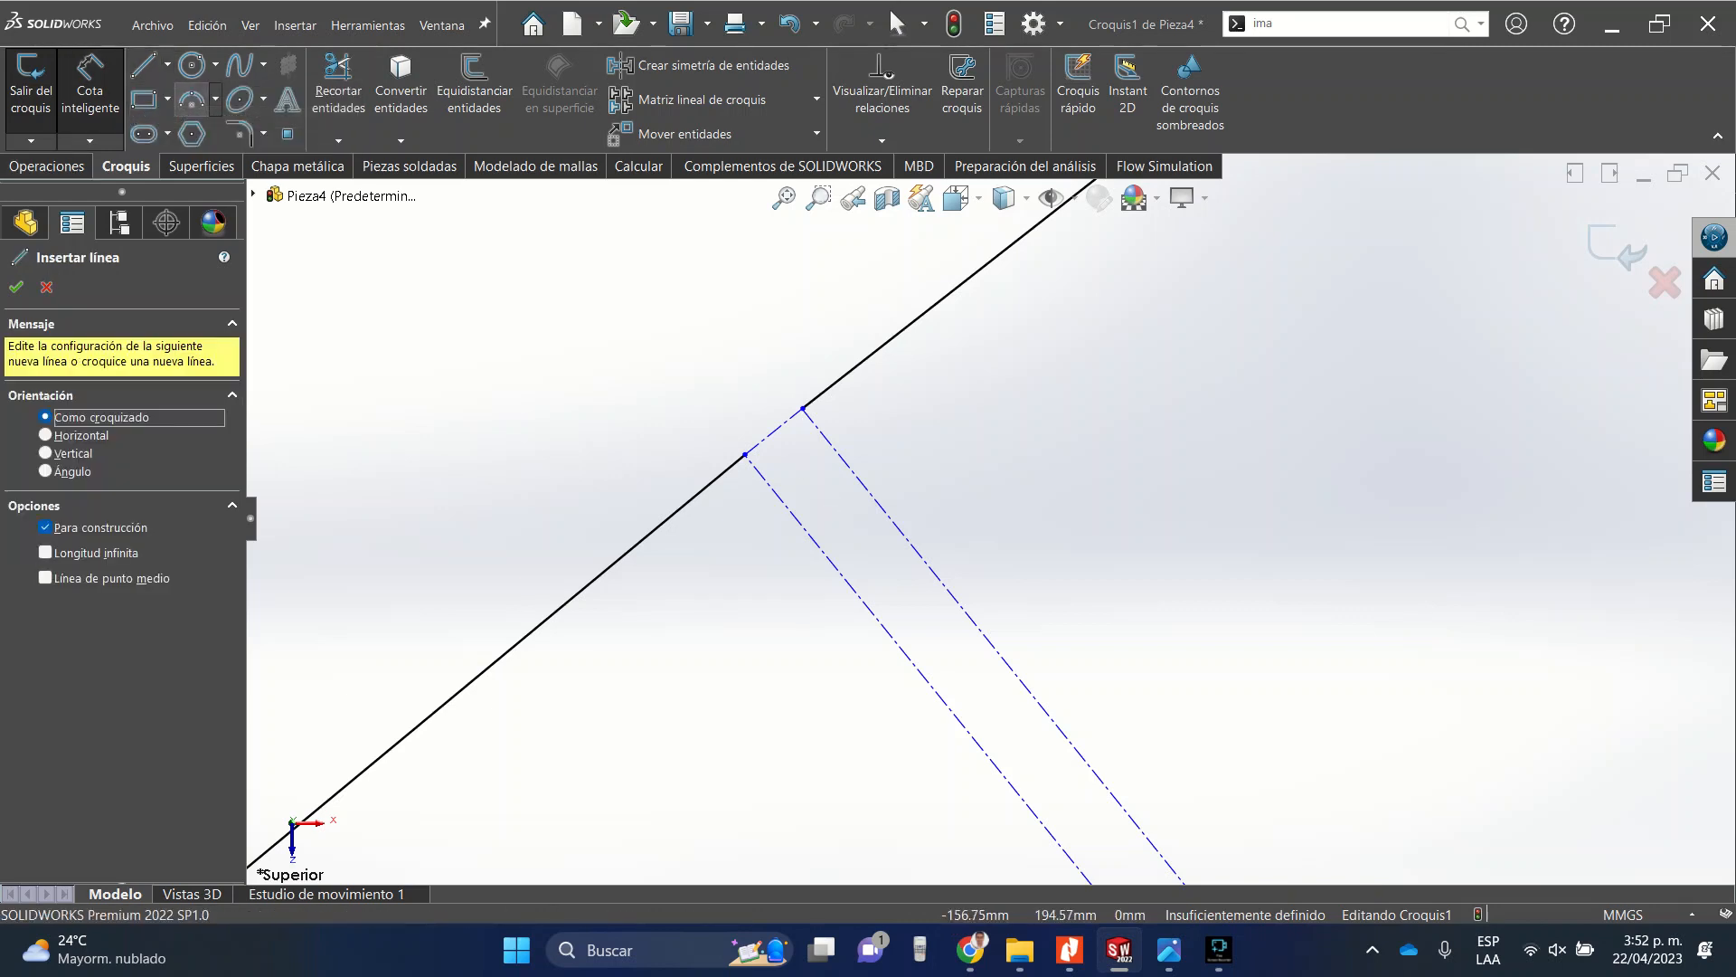
pyautogui.click(773, 431)
pyautogui.scroll(5, 896, 480)
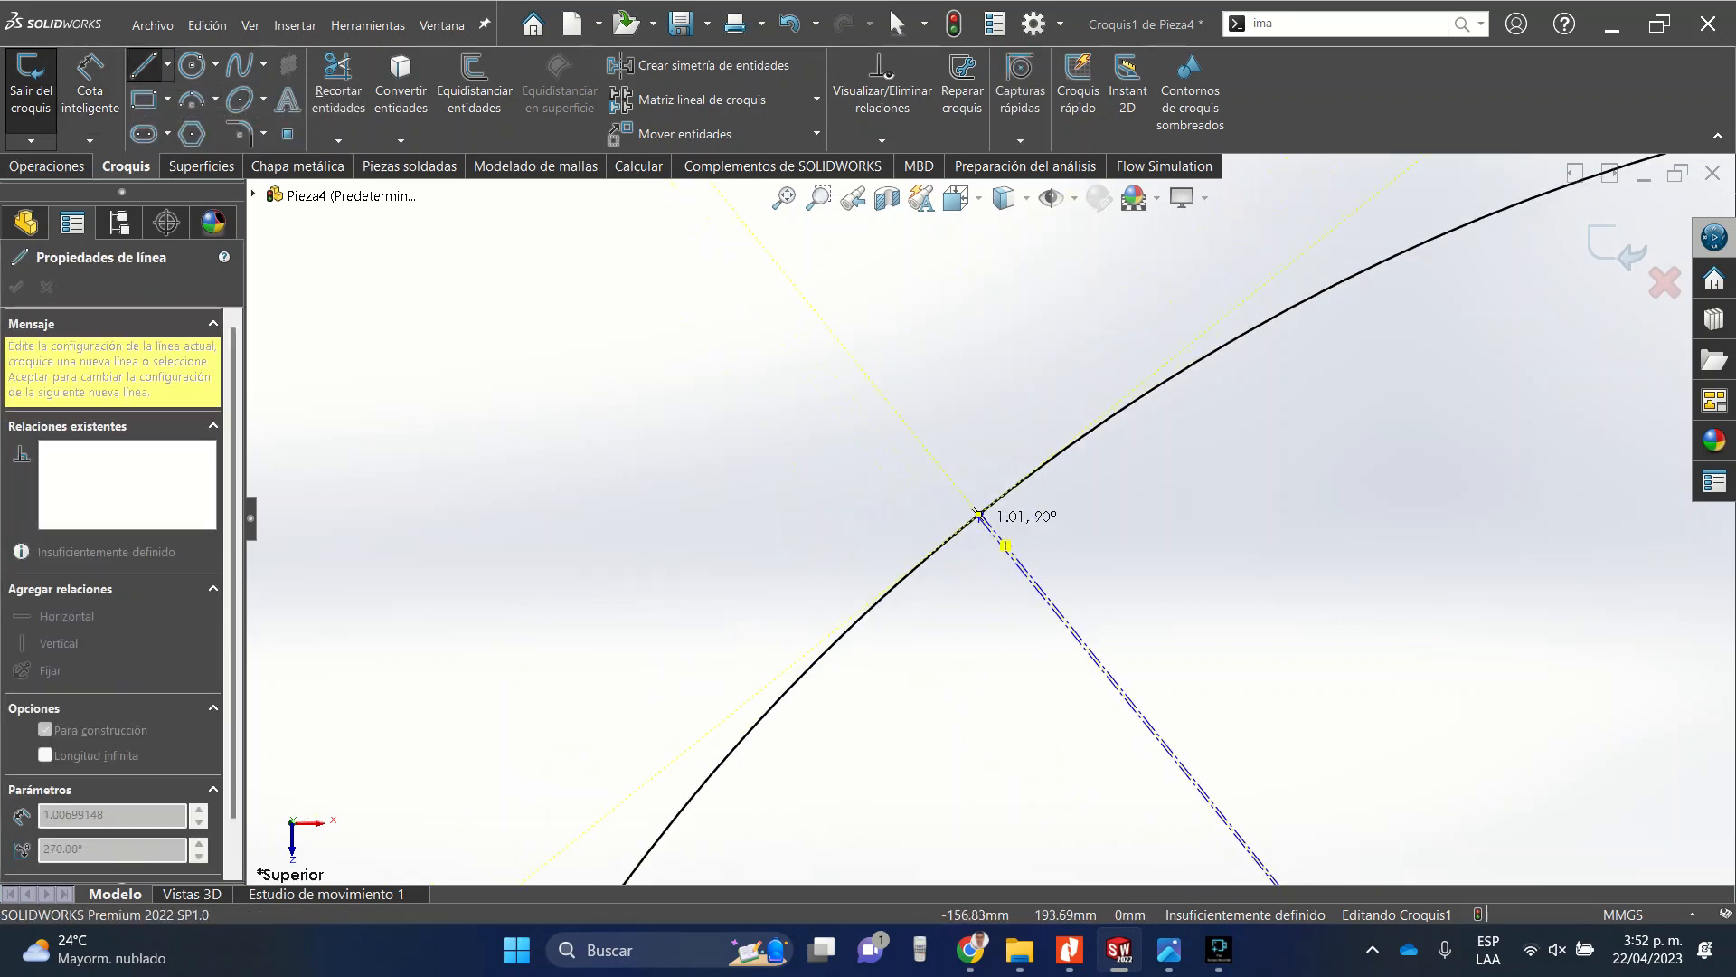
pyautogui.scroll(-3, 1233, 823)
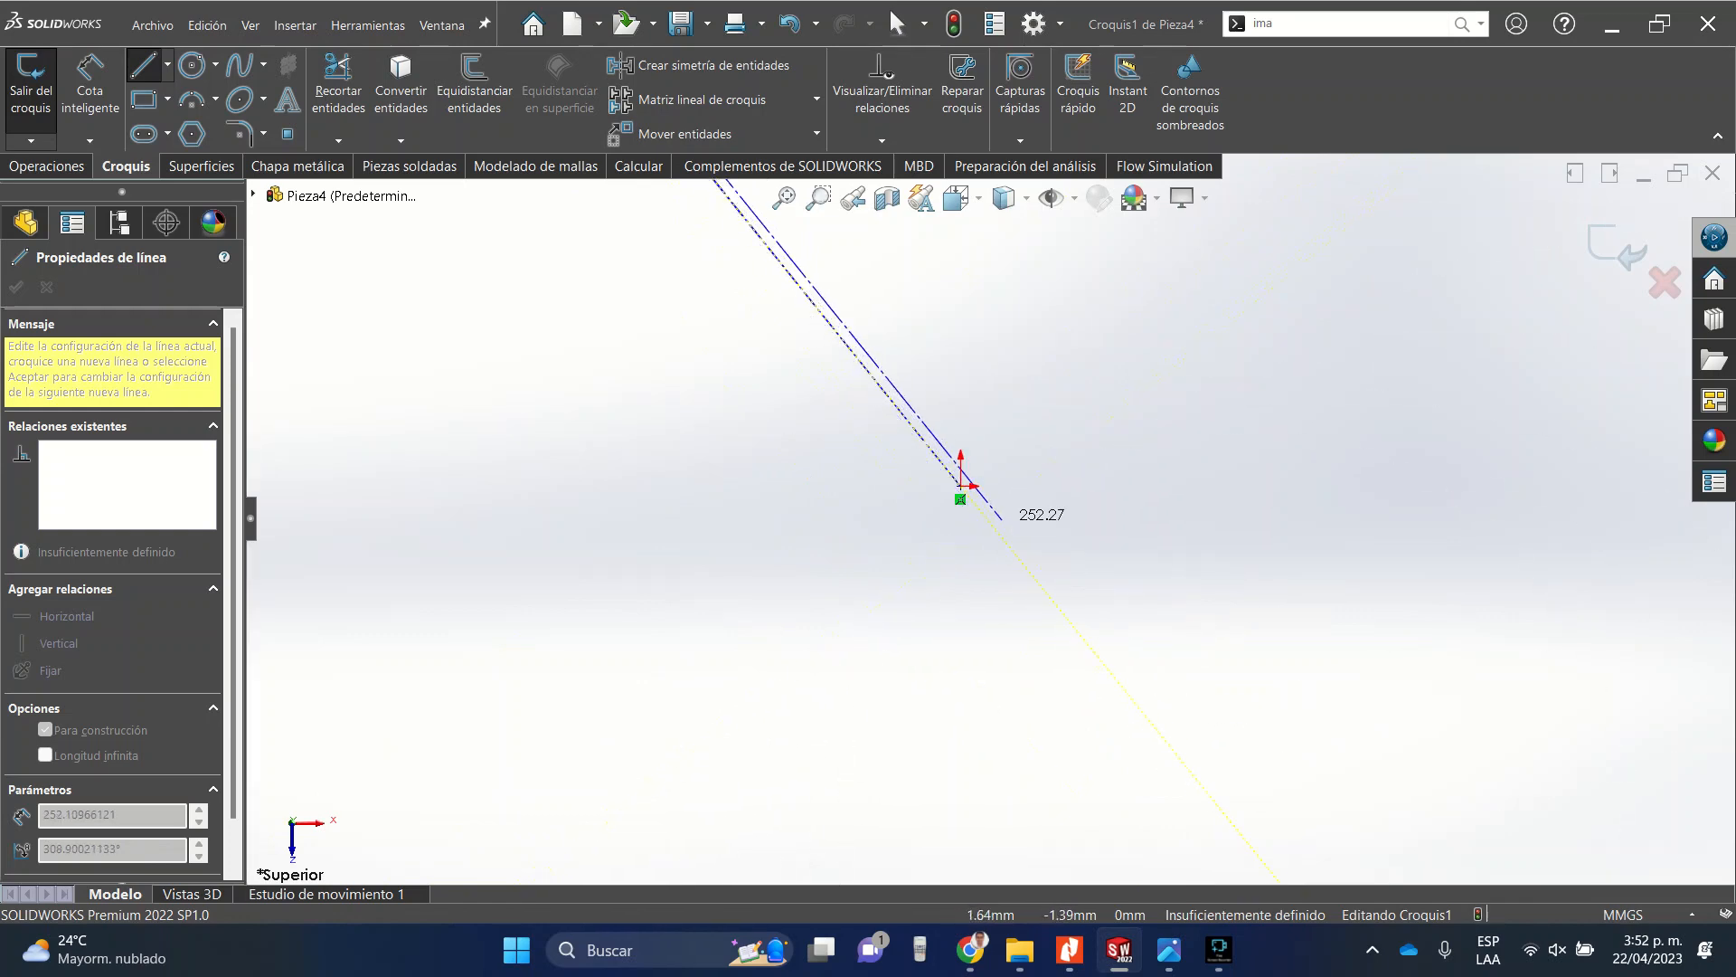
pyautogui.click(961, 486)
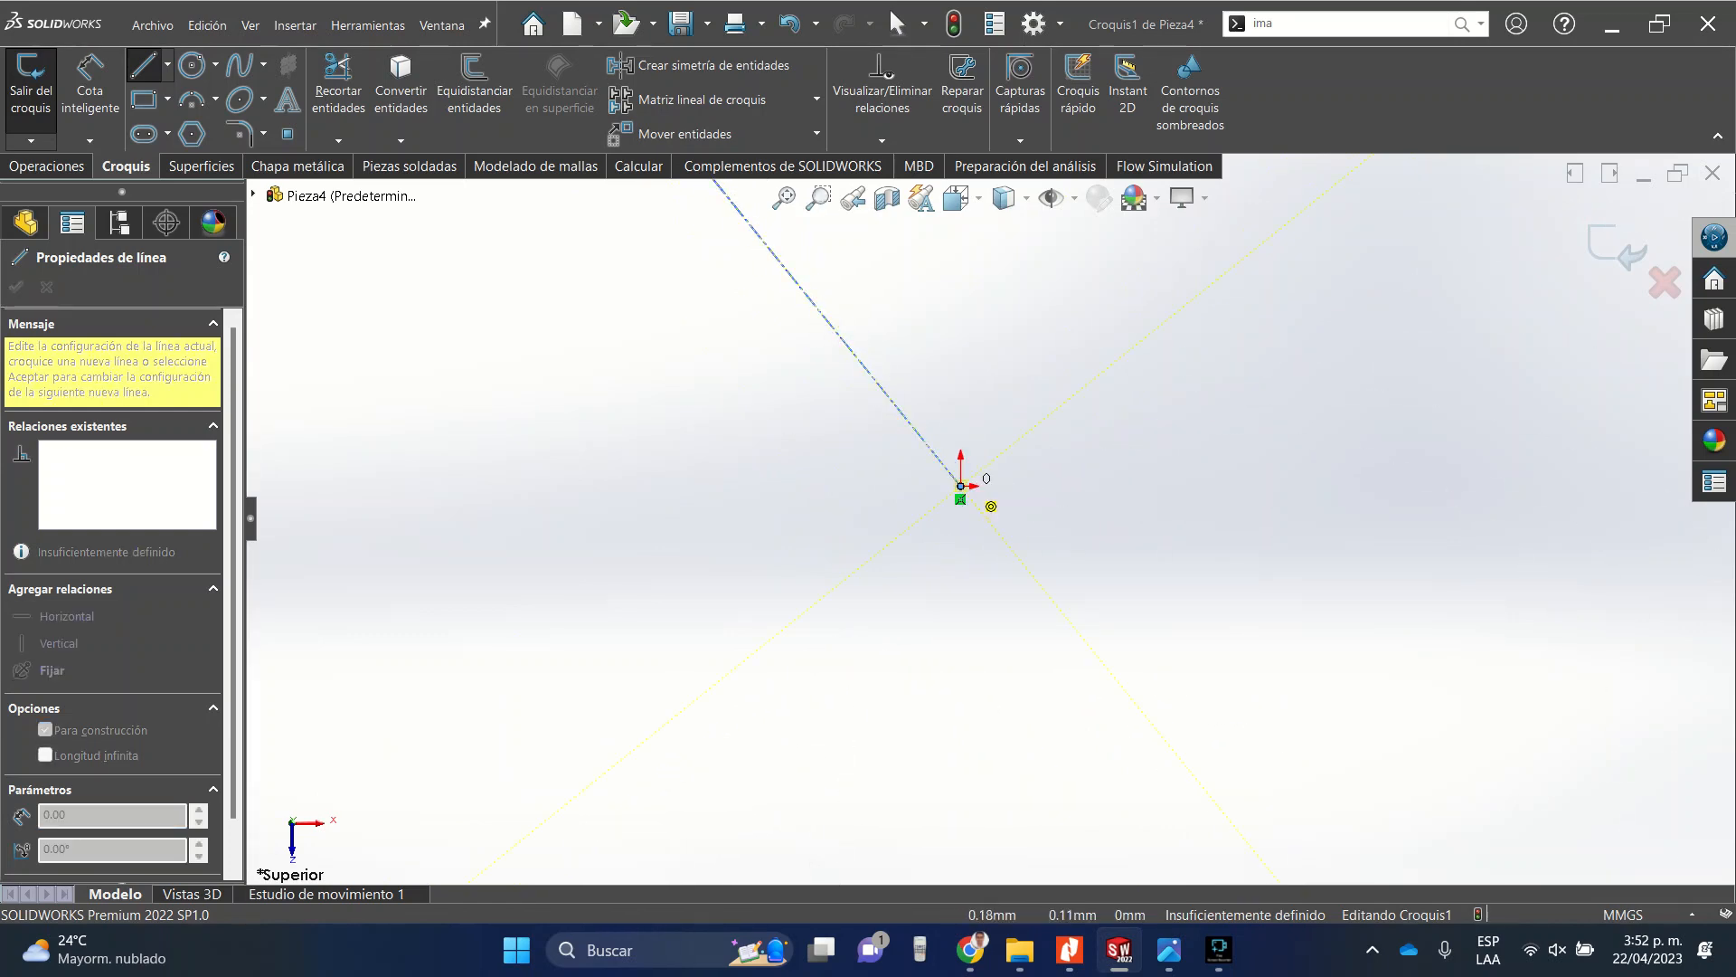
pyautogui.press('Escape')
# Add a Vertical relation to the new construction line.
pyautogui.scroll(2, 976, 507)
pyautogui.scroll(3, 895, 391)
pyautogui.scroll(-8, 923, 504)
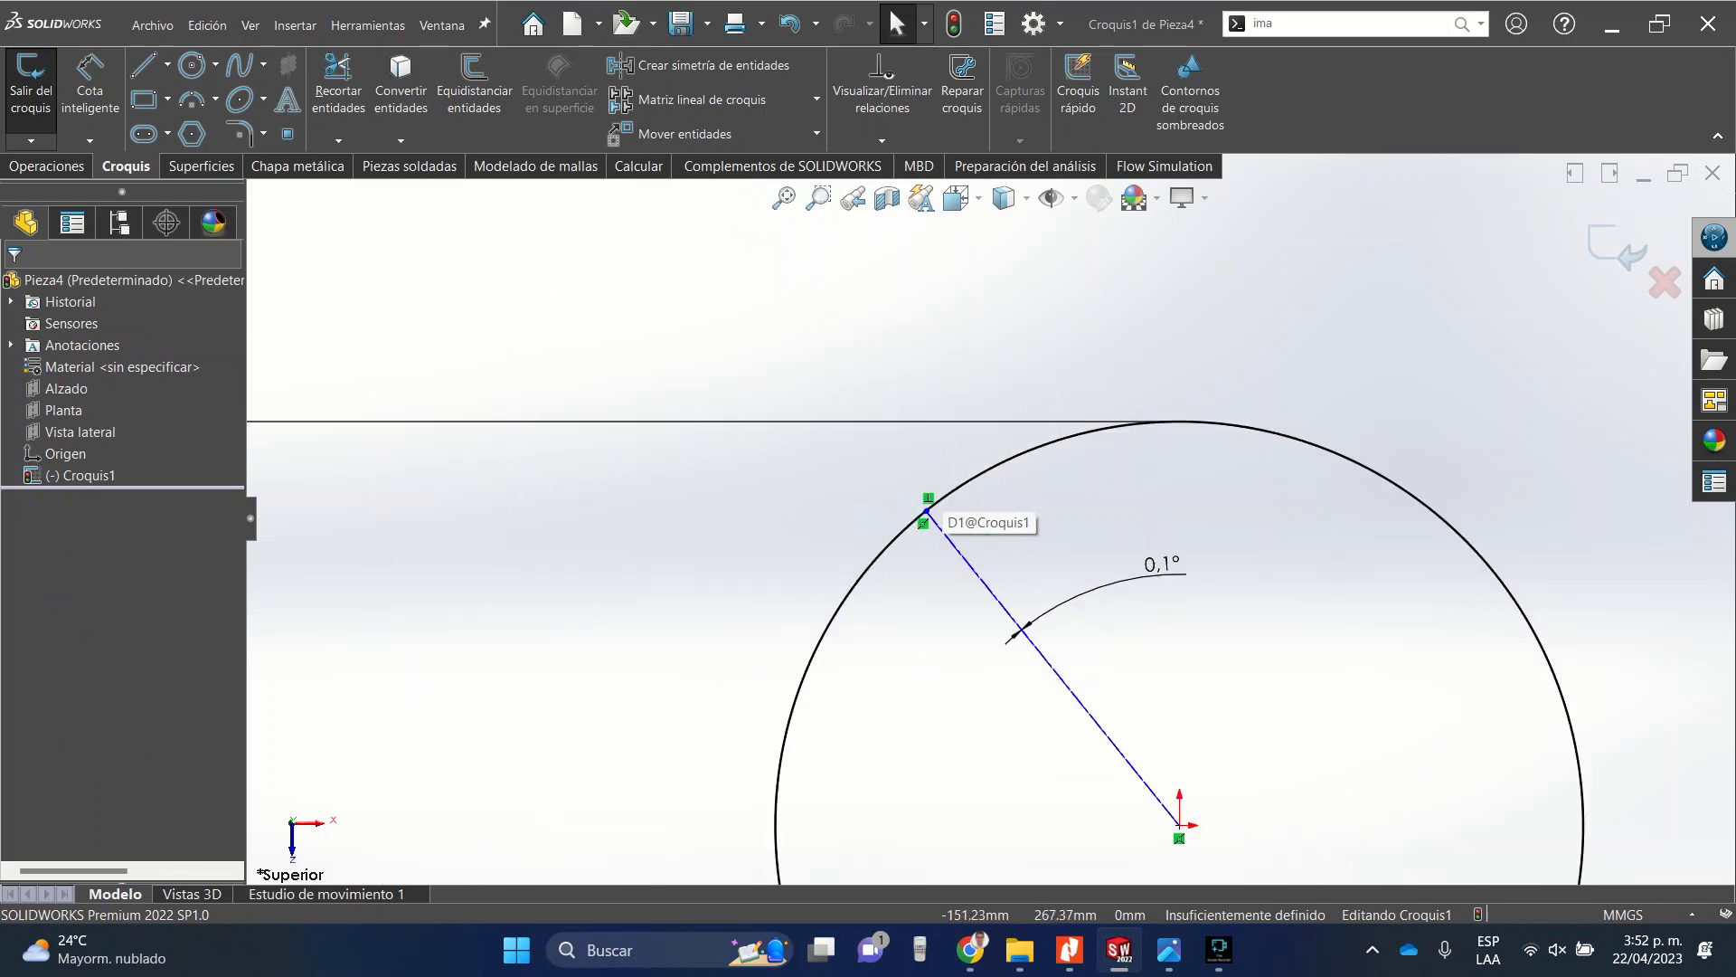
pyautogui.scroll(-5, 1041, 493)
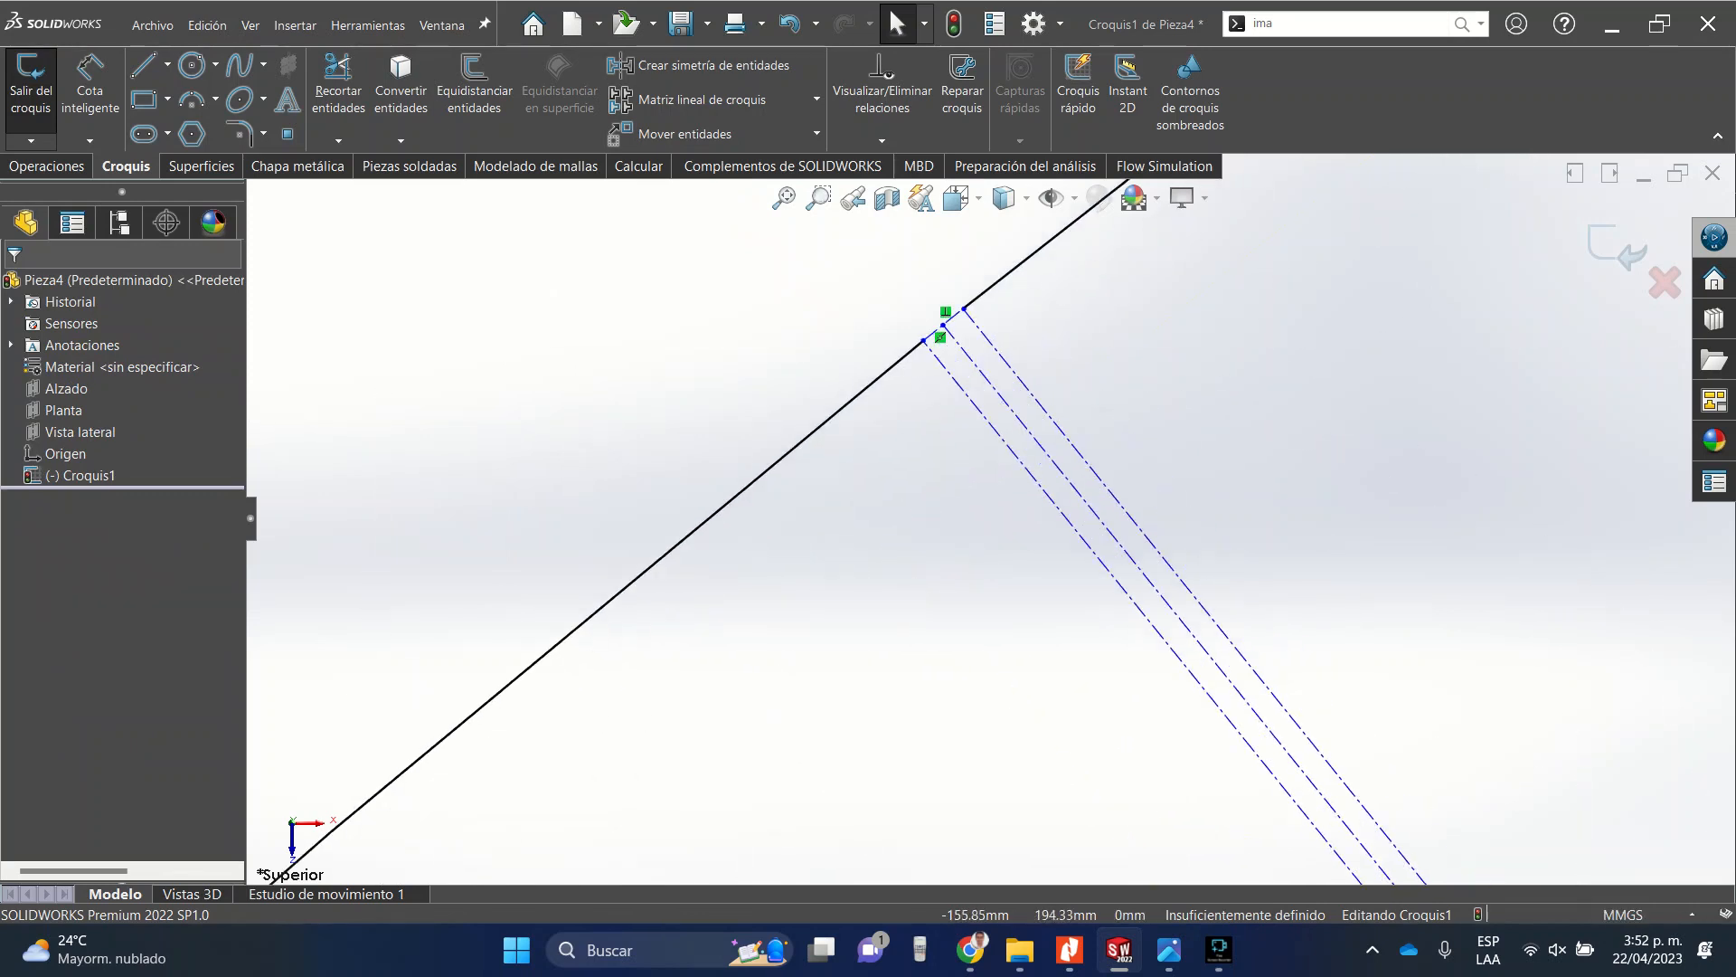
pyautogui.click(994, 389)
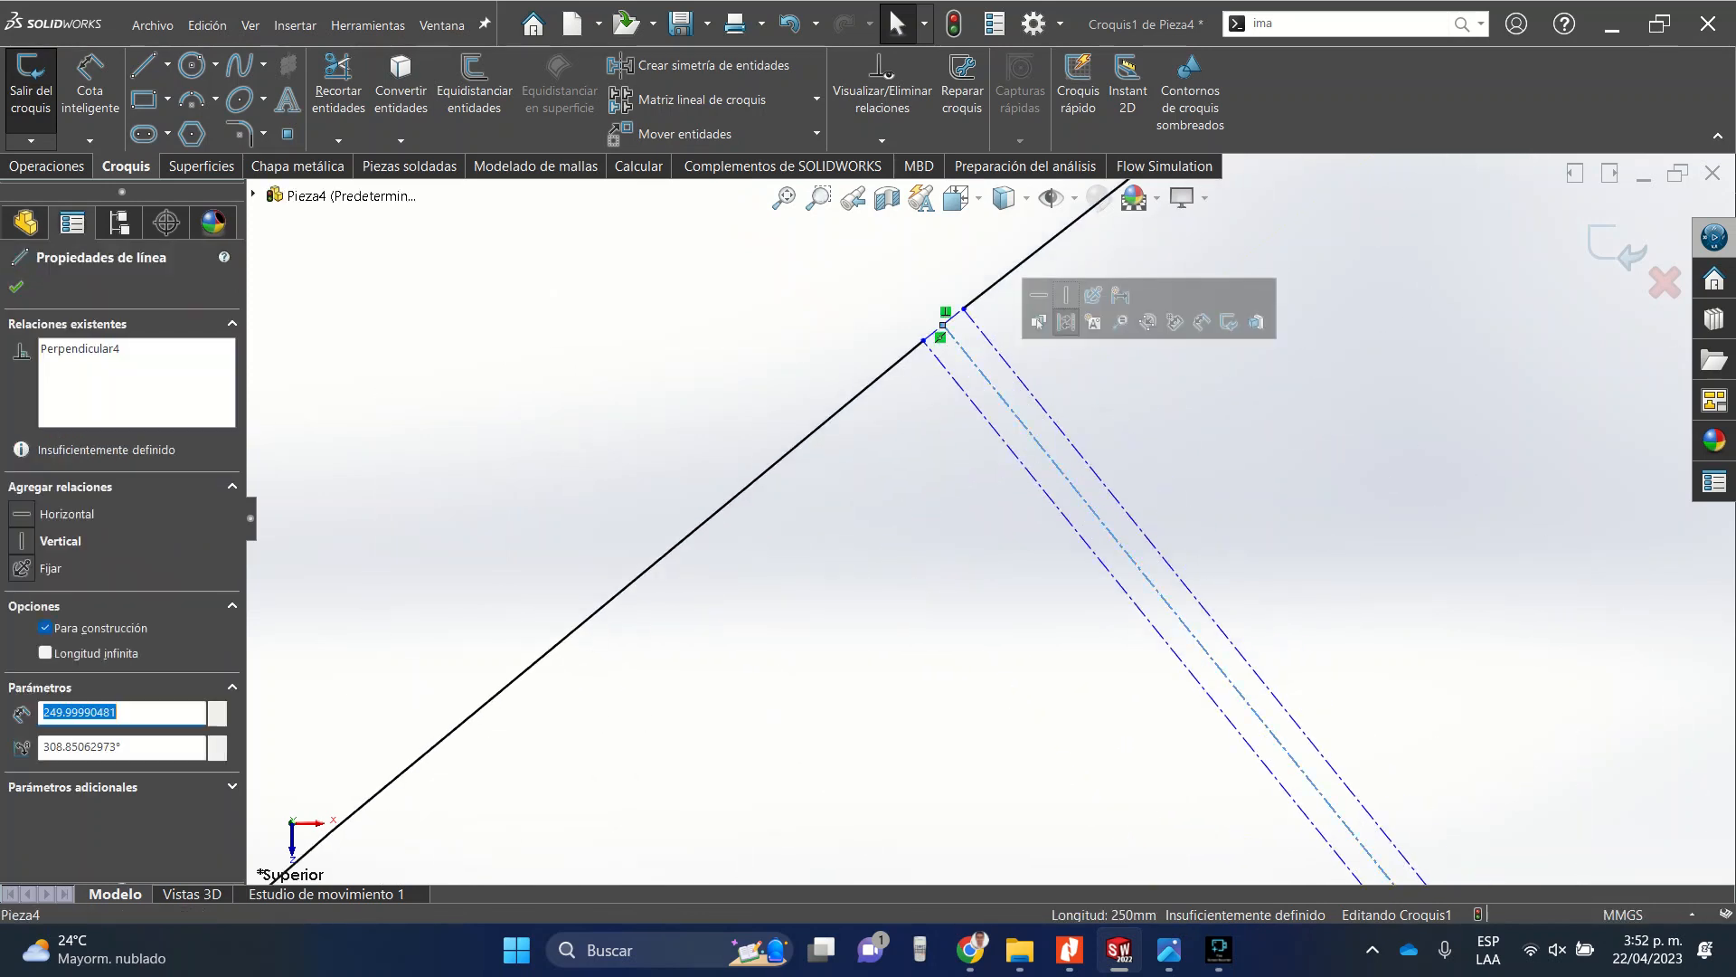
pyautogui.click(1067, 322)
pyautogui.press('Escape')
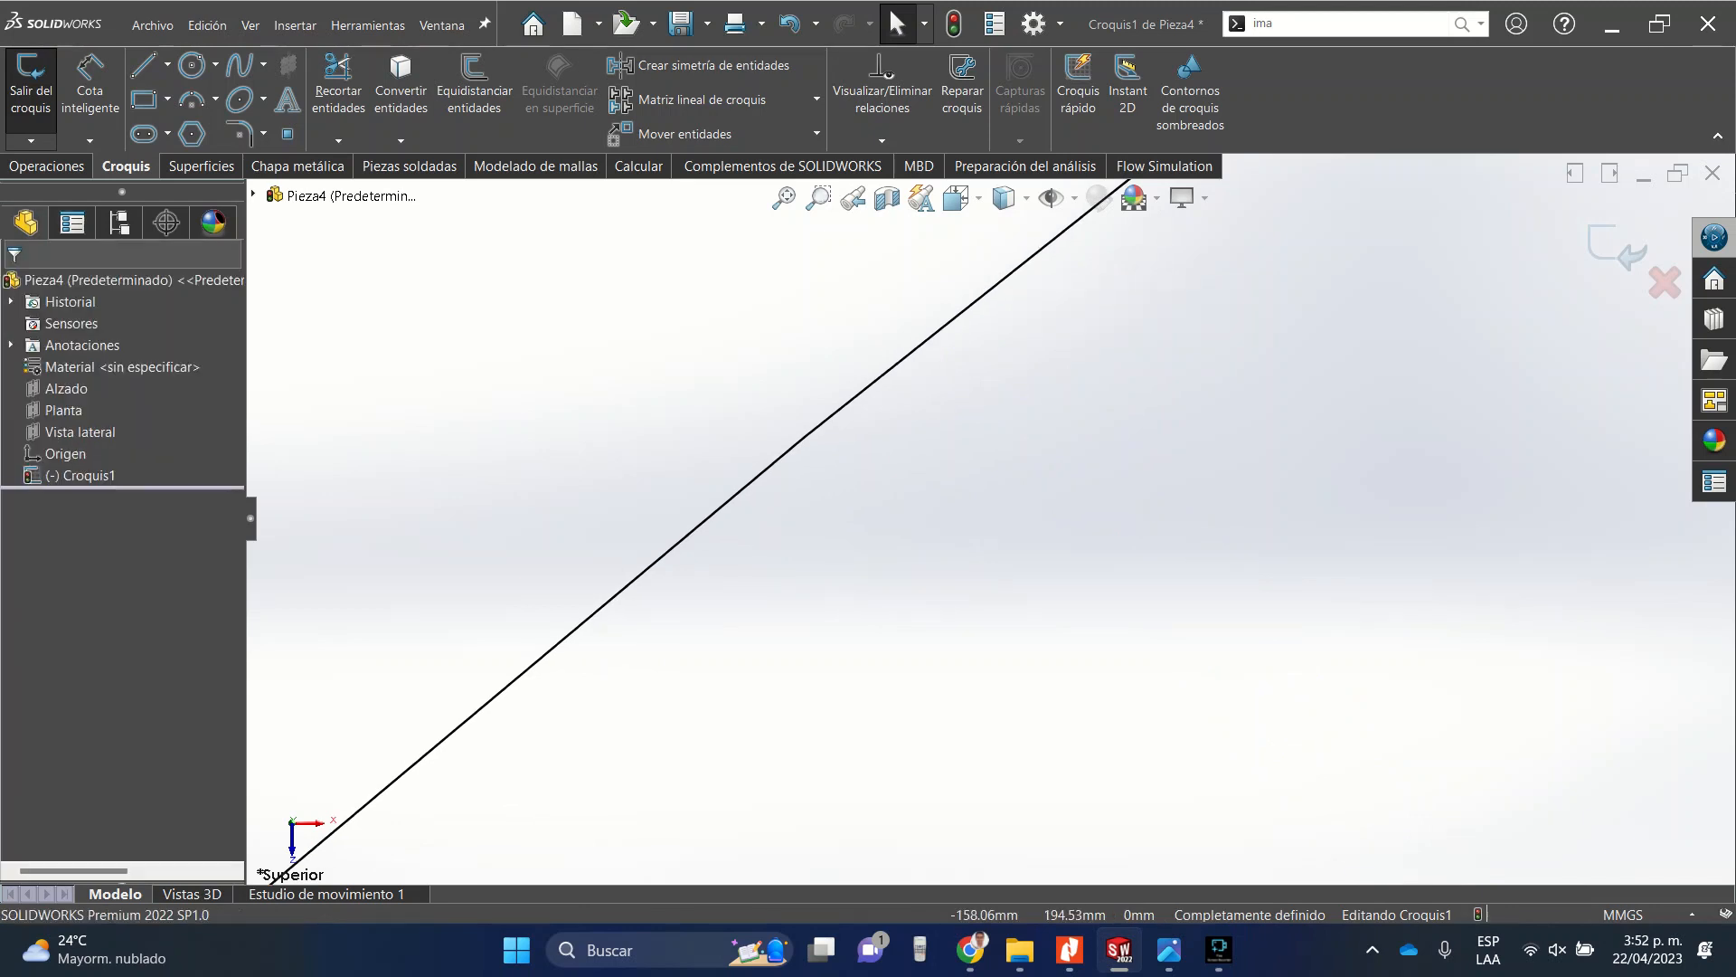
pyautogui.scroll(12, 989, 519)
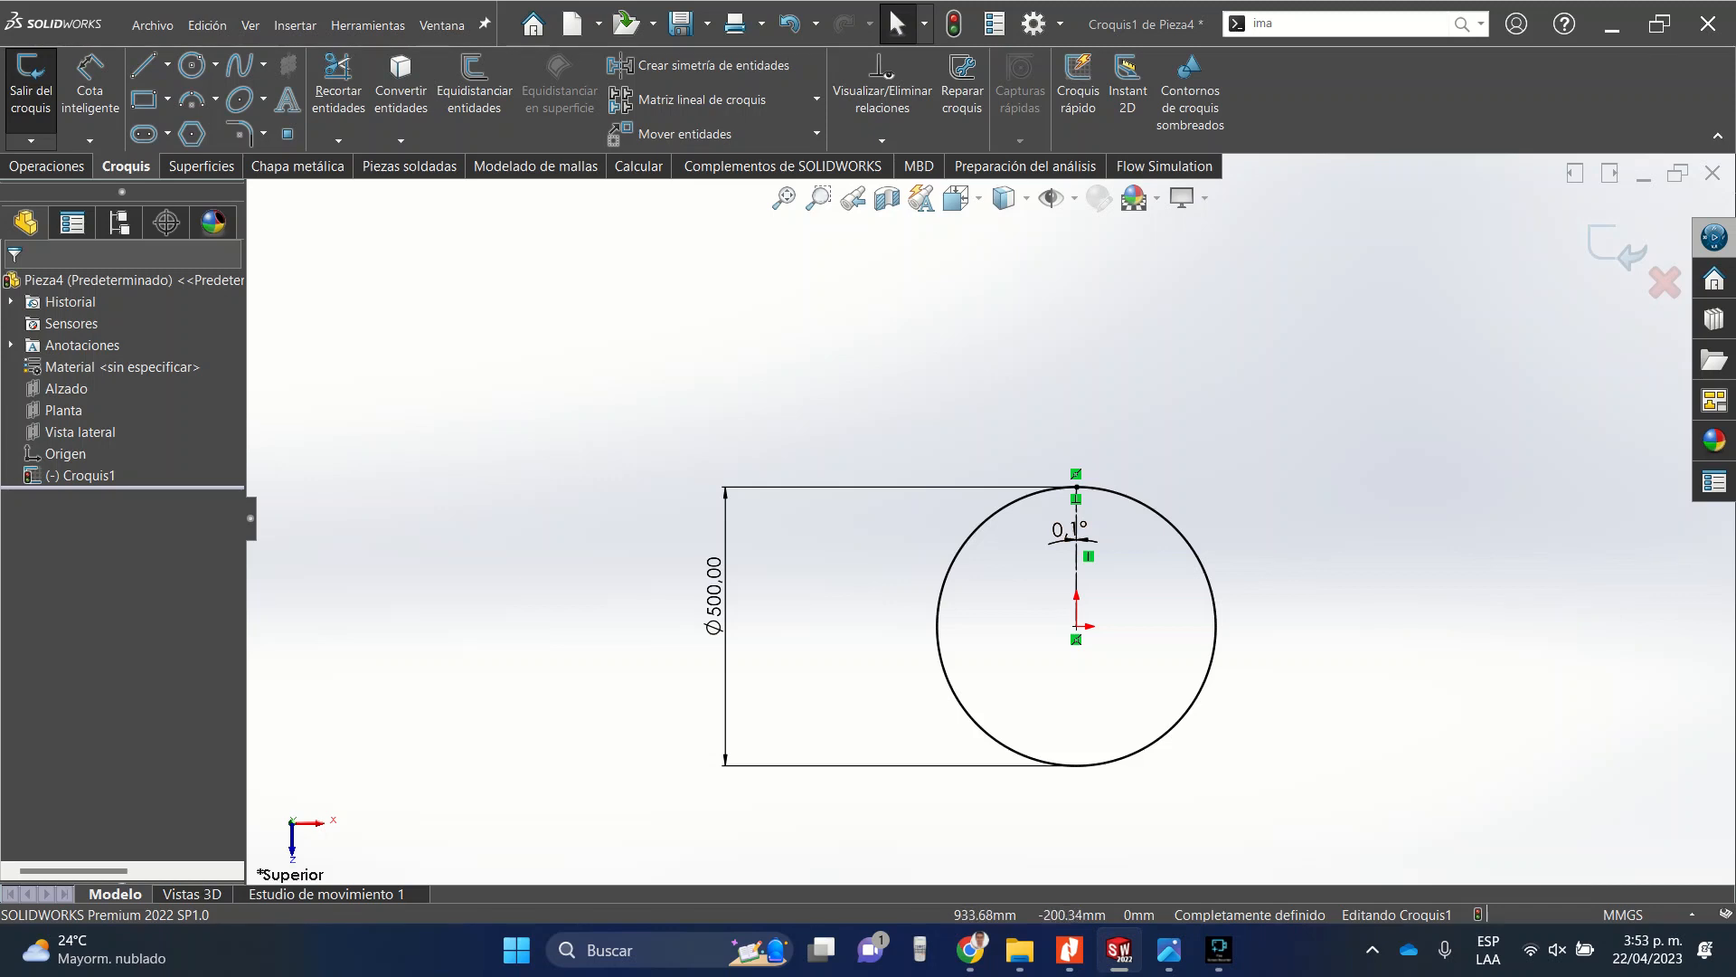
# Start a Base Flange from the slit circle sketch and set its depth to 500 mm.
pyautogui.click(299, 167)
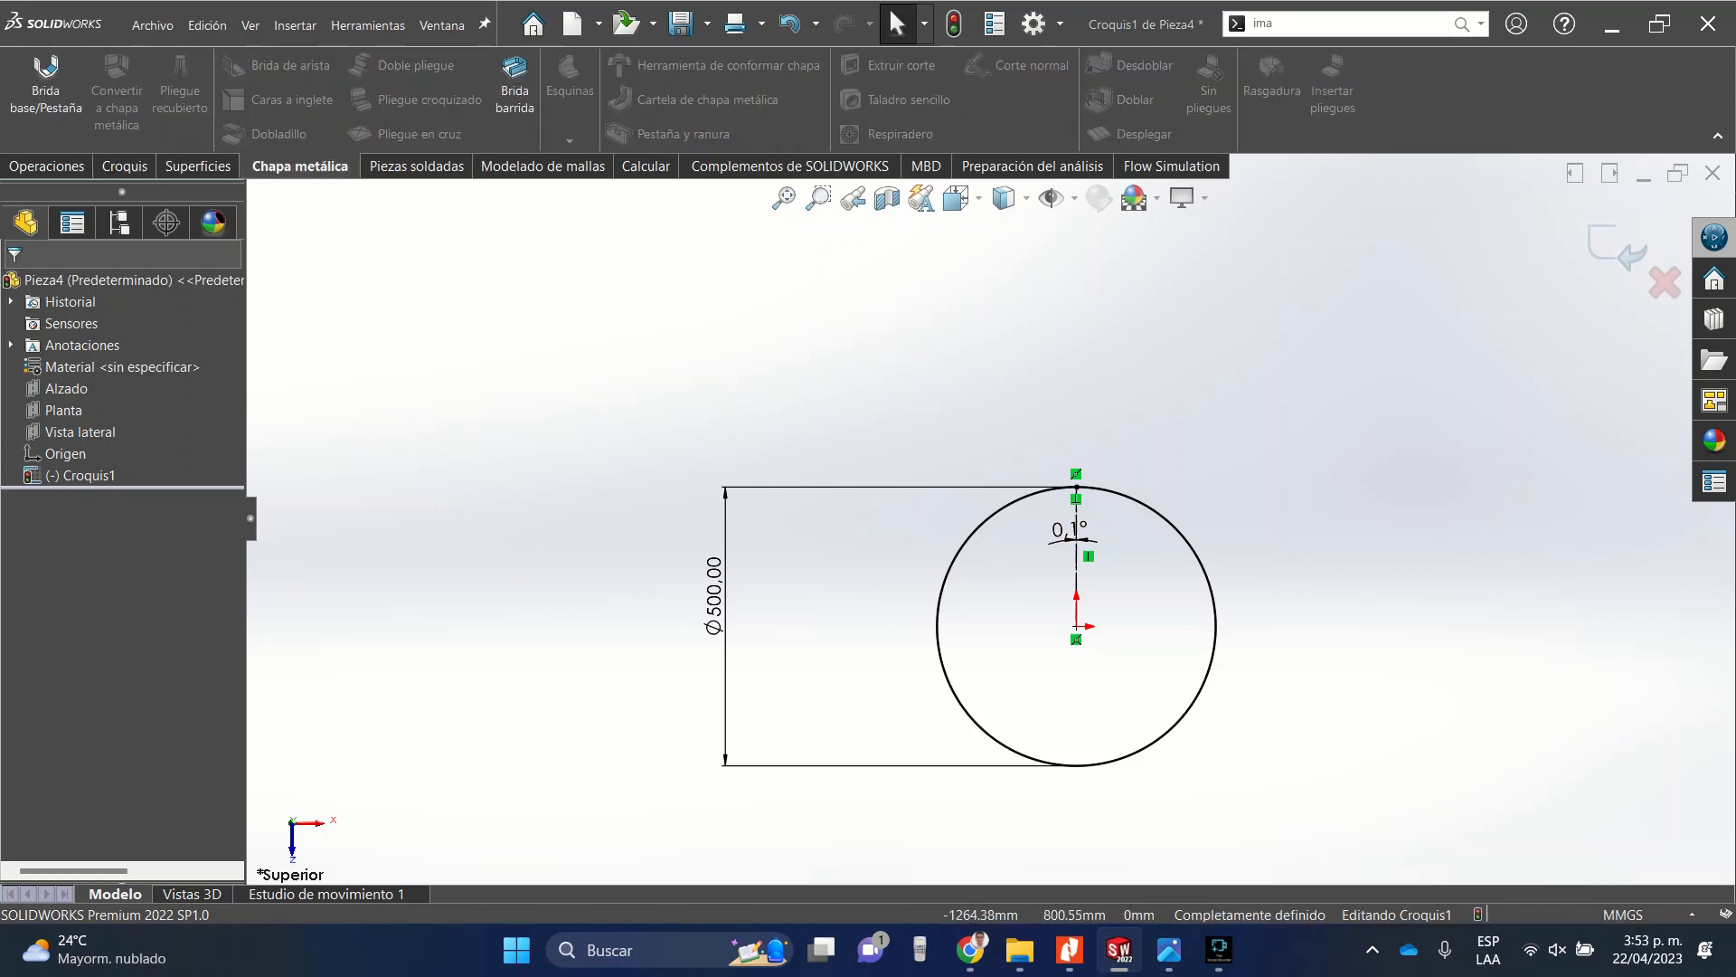
pyautogui.click(45, 86)
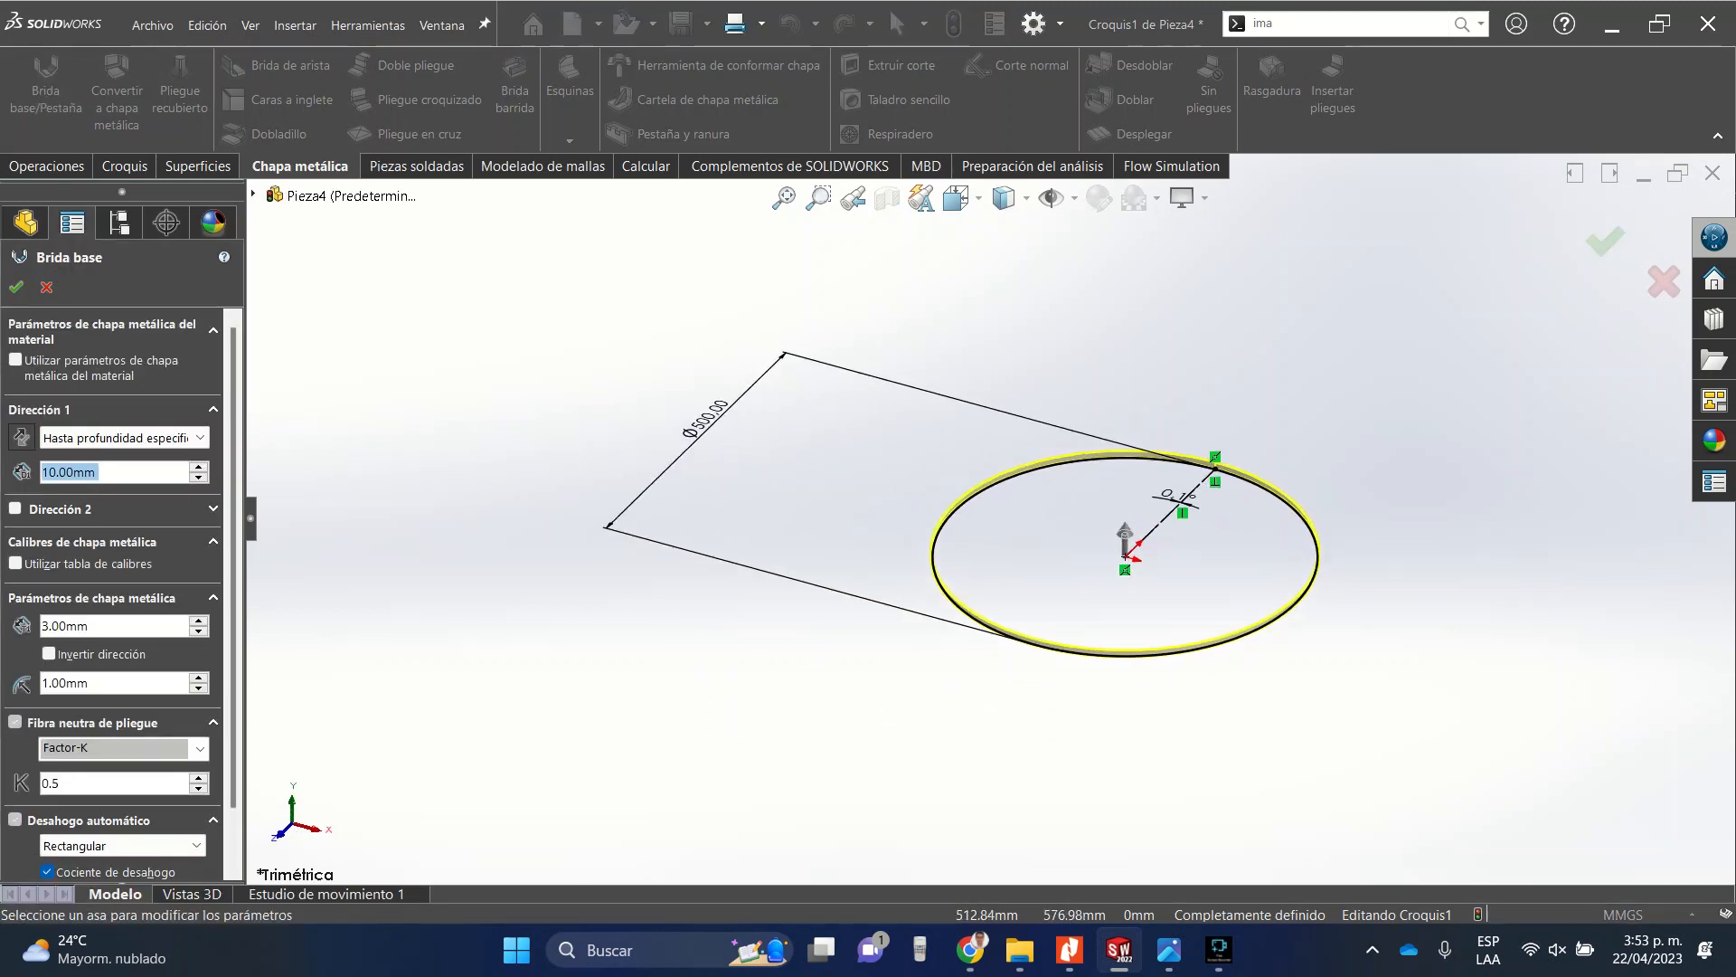
pyautogui.scroll(-5, 1251, 452)
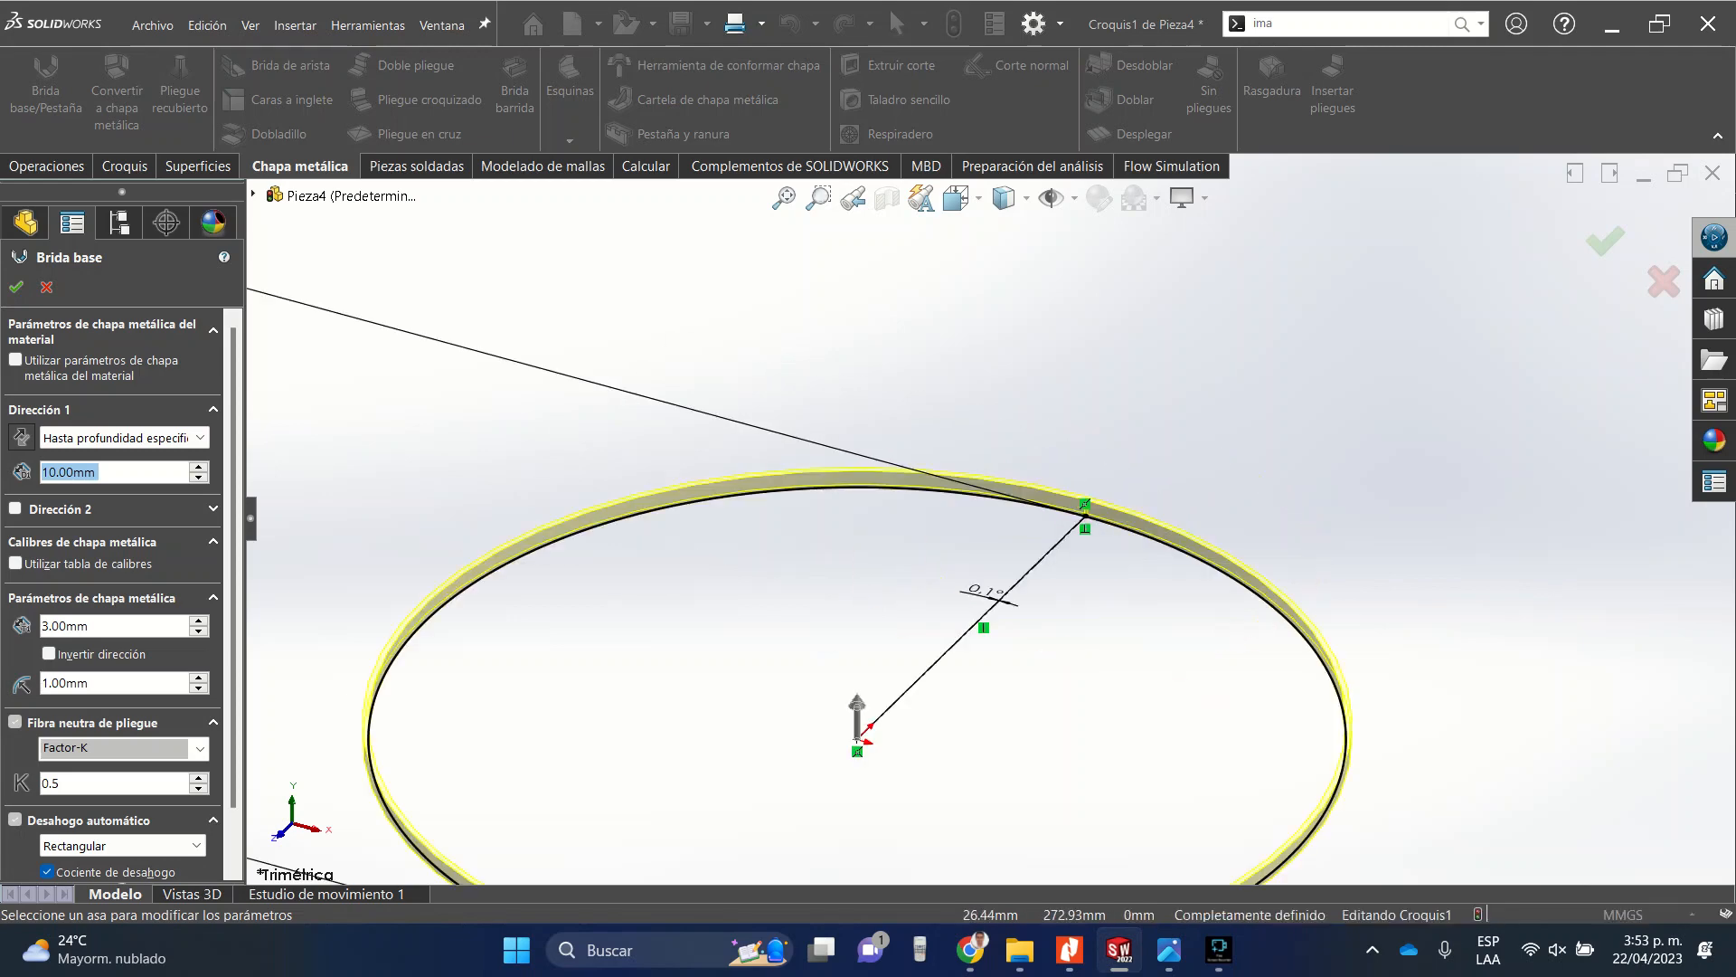
pyautogui.scroll(-4, 911, 469)
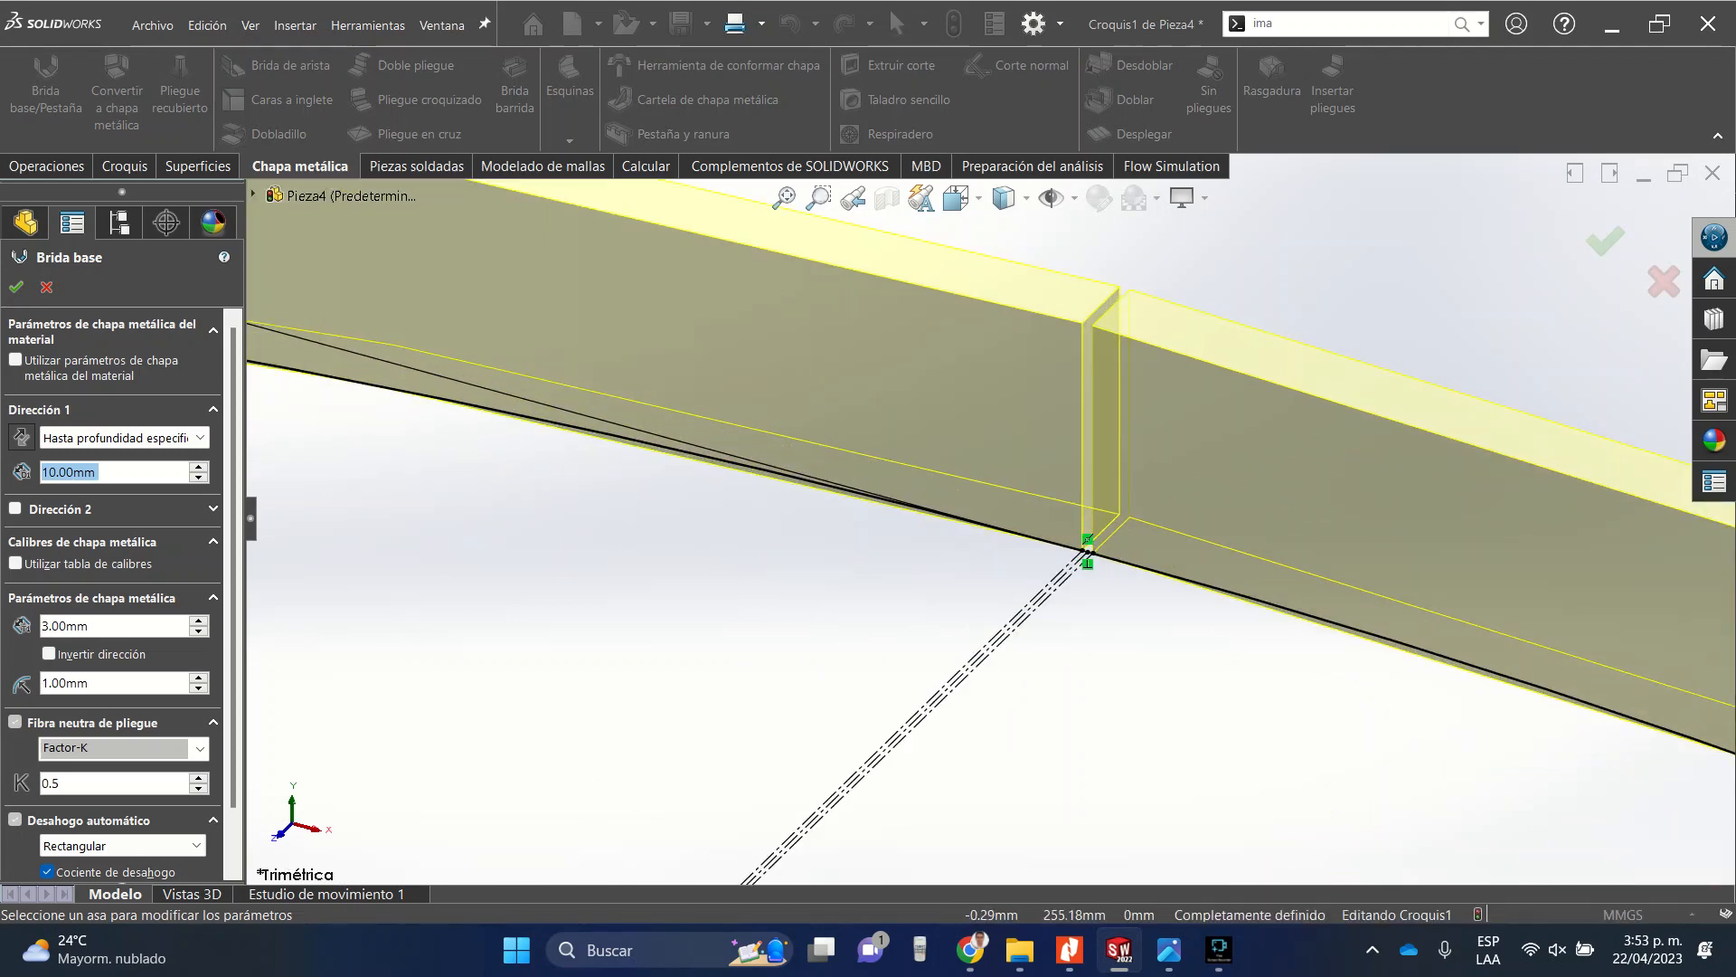
pyautogui.click(124, 472)
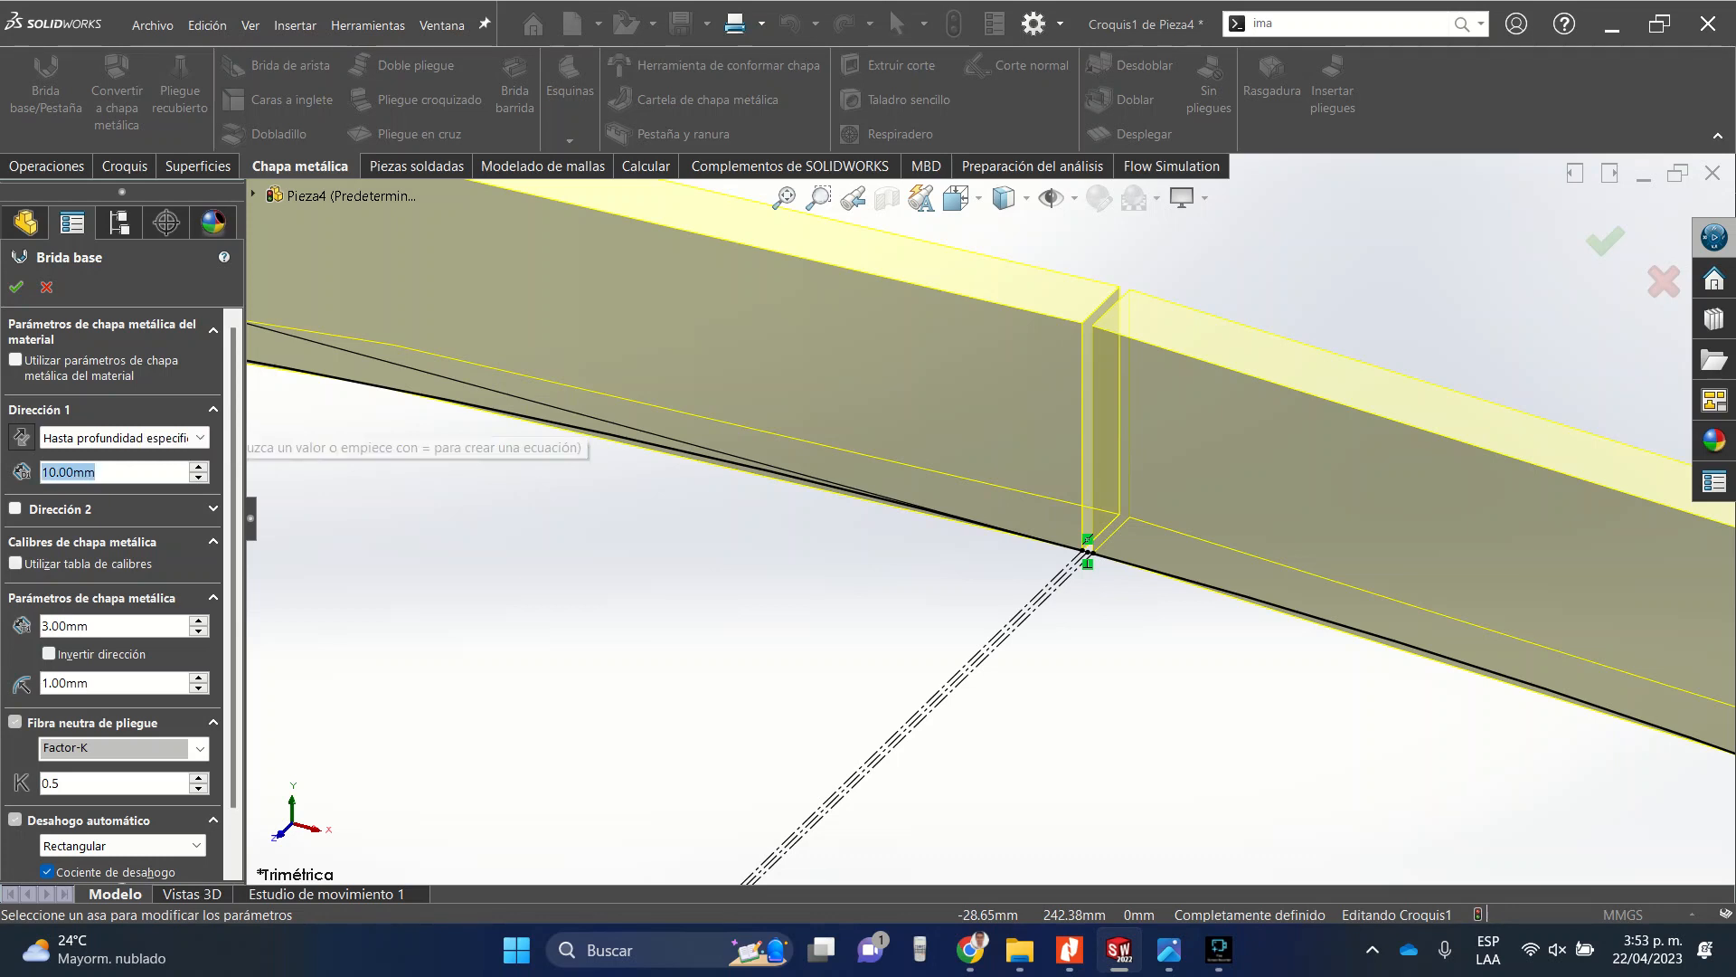
pyautogui.write('5000')
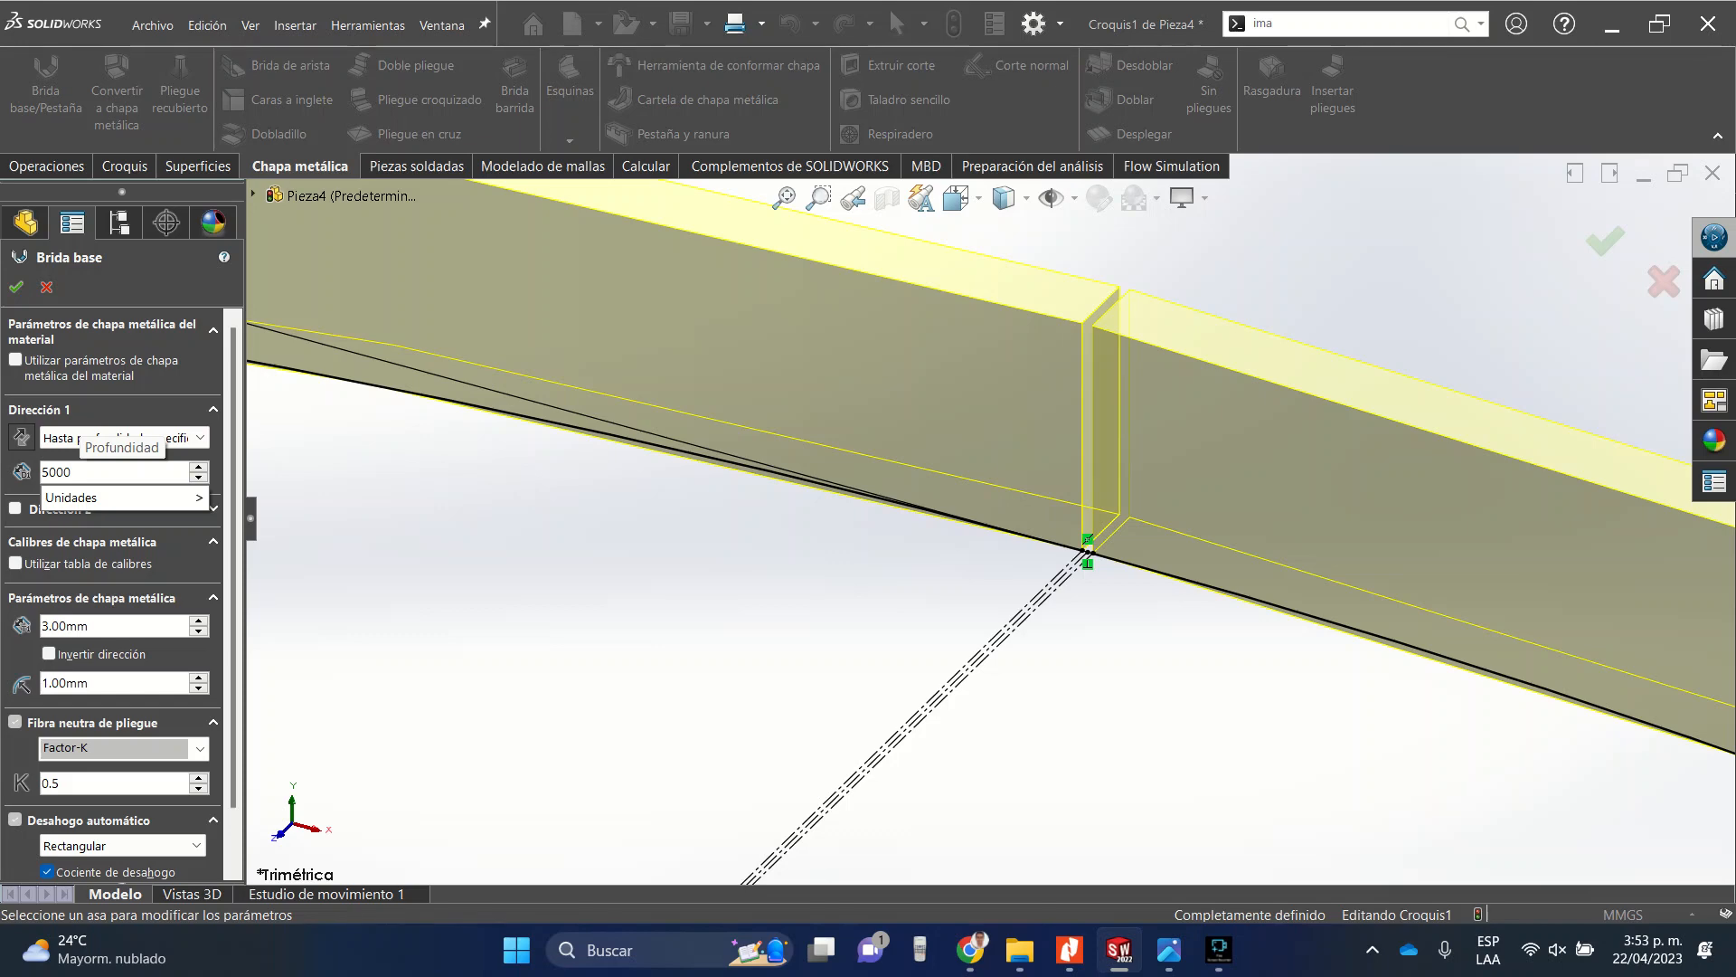
pyautogui.press('BackSpace')
pyautogui.click(124, 498)
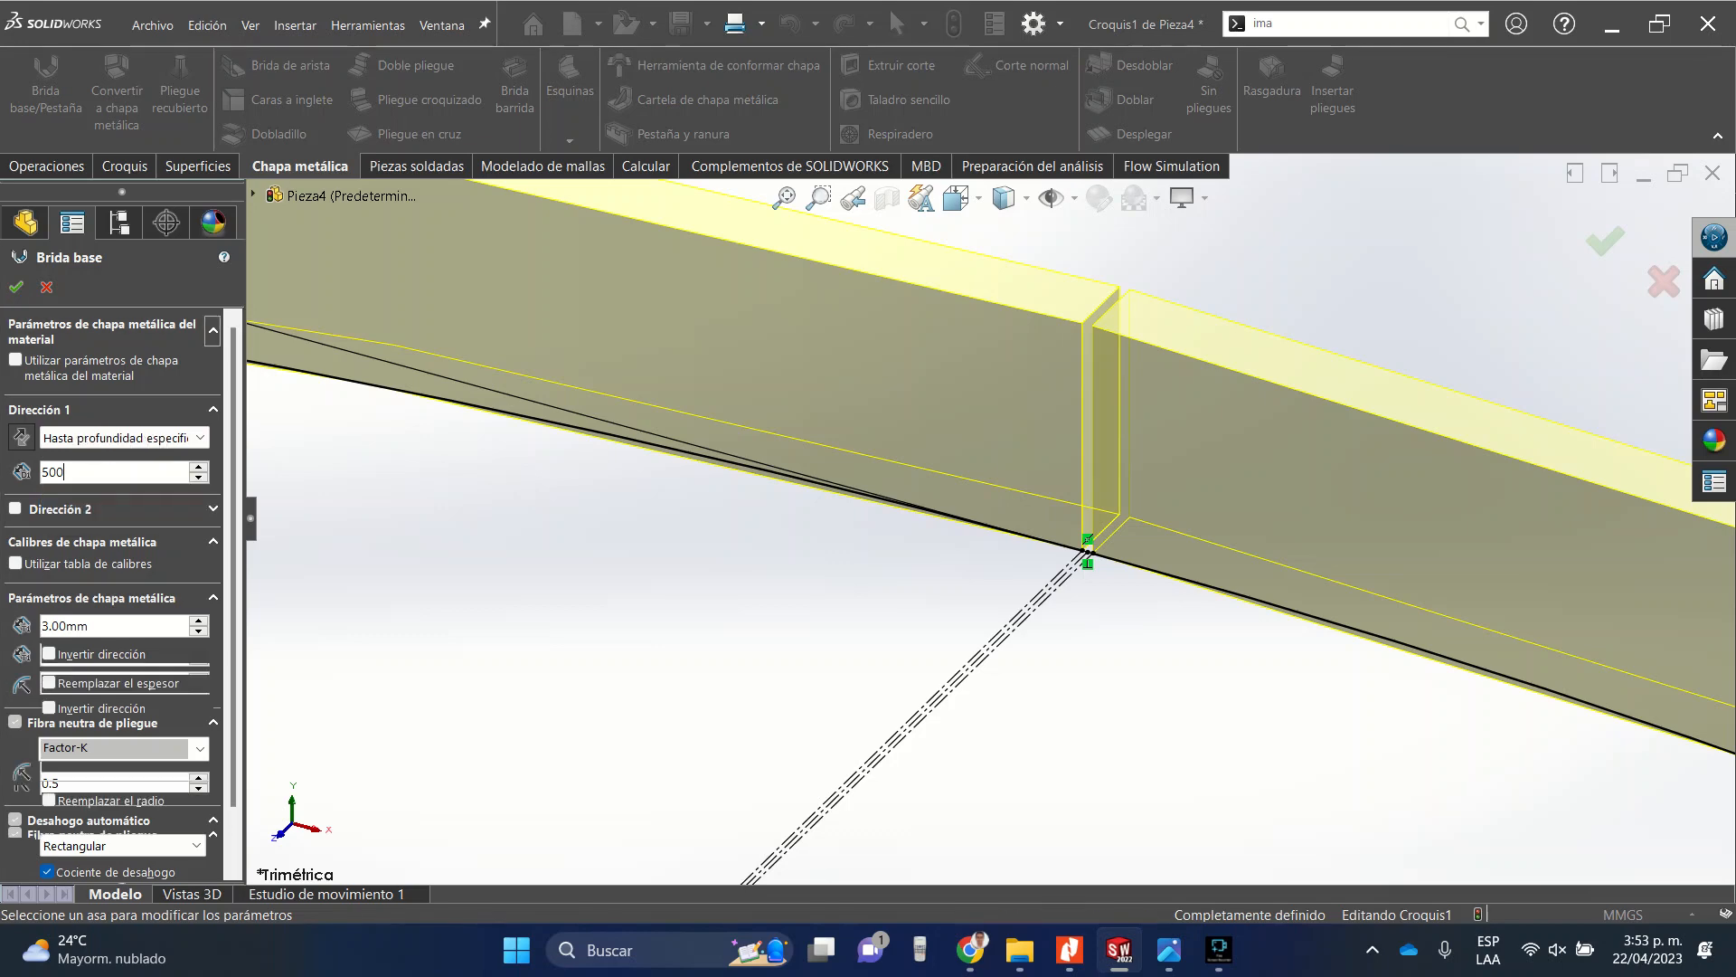
pyautogui.press('f')
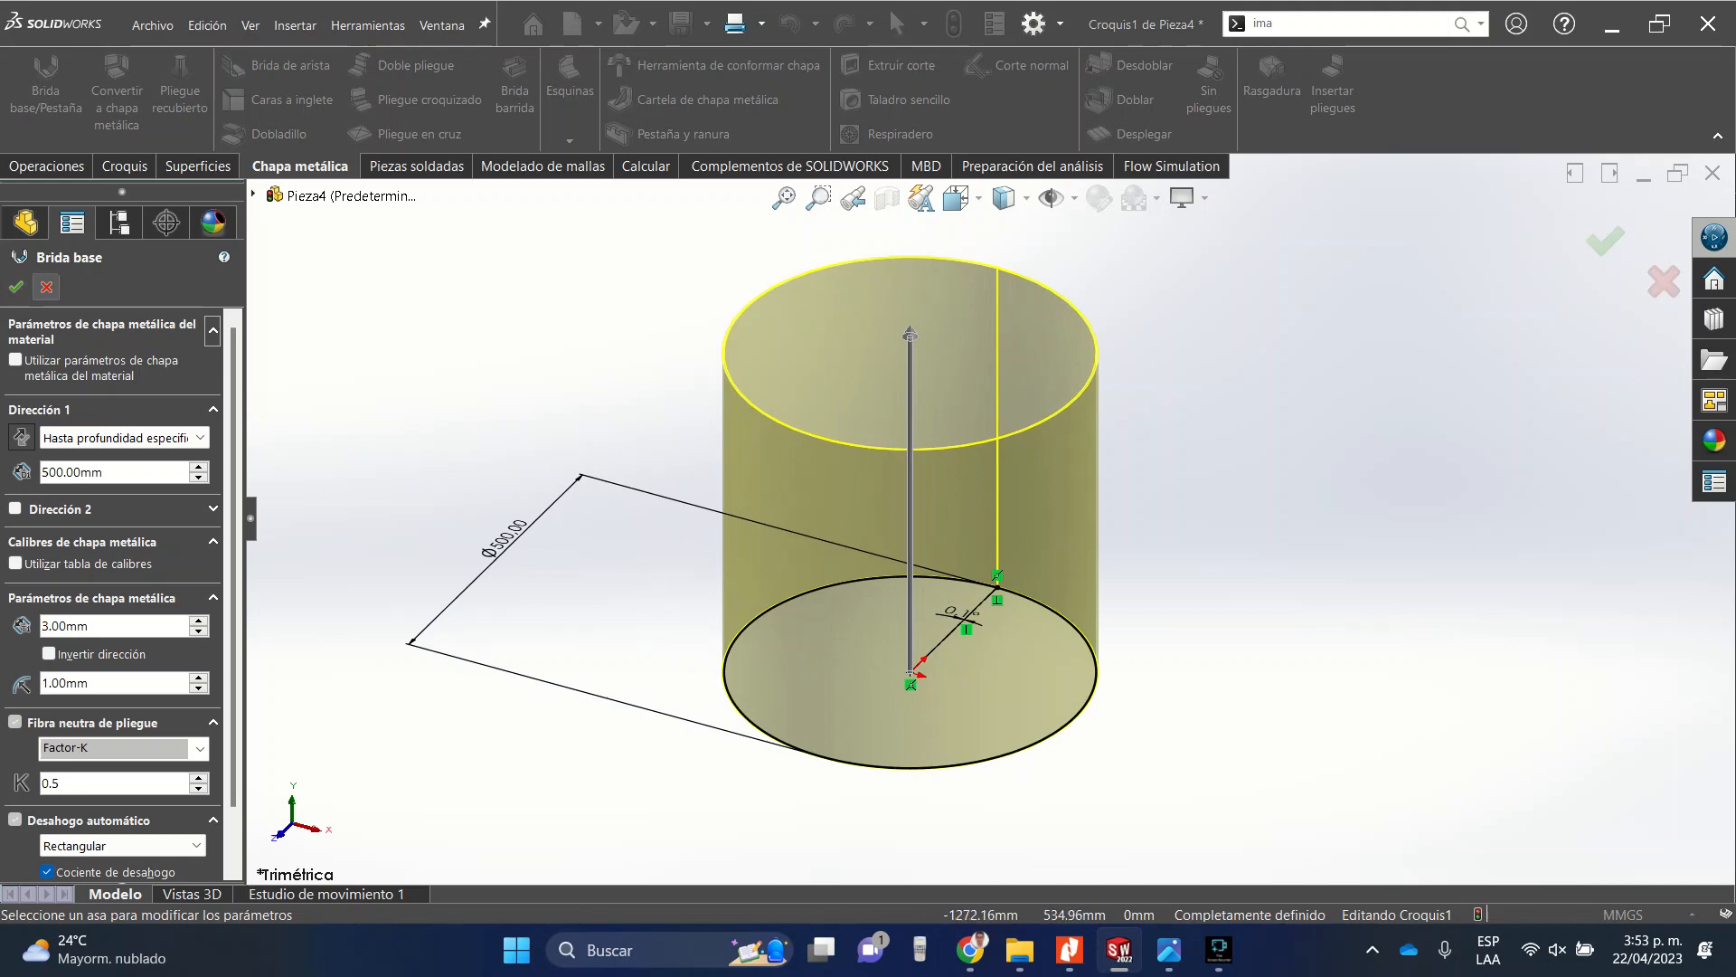
# Reverse the sheet thickness direction inward and confirm the Base Flange.
pyautogui.click(956, 197)
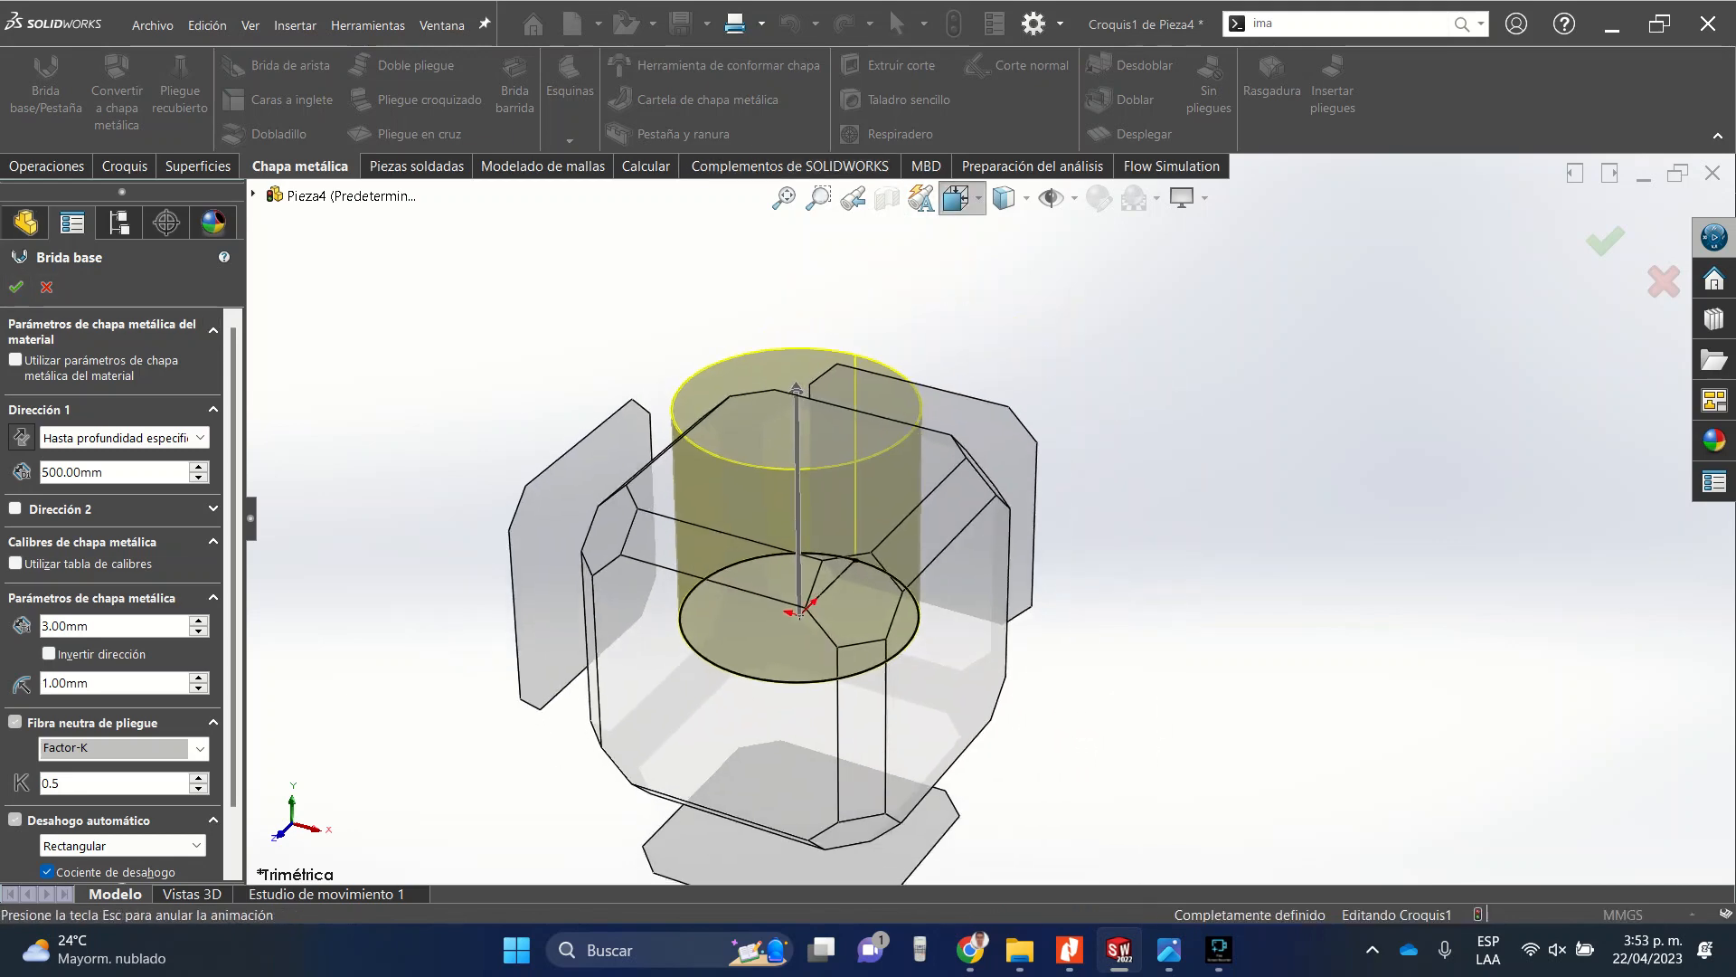
pyautogui.click(993, 269)
pyautogui.scroll(-5, 1098, 379)
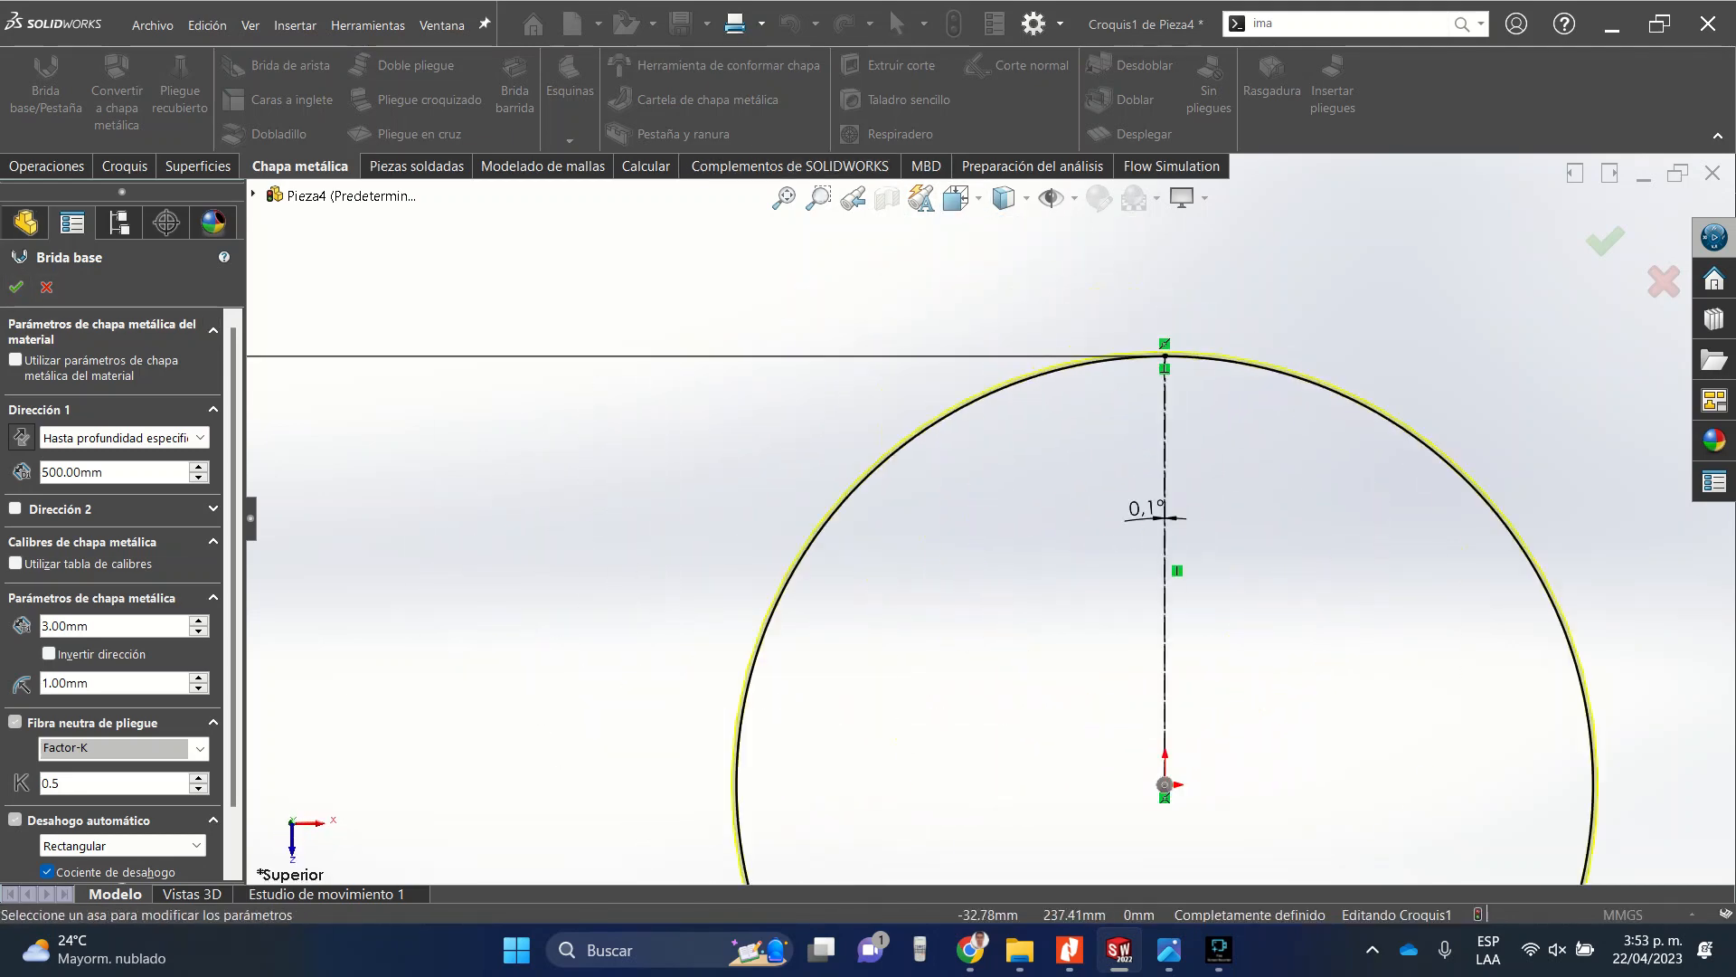
pyautogui.scroll(-2, 1050, 497)
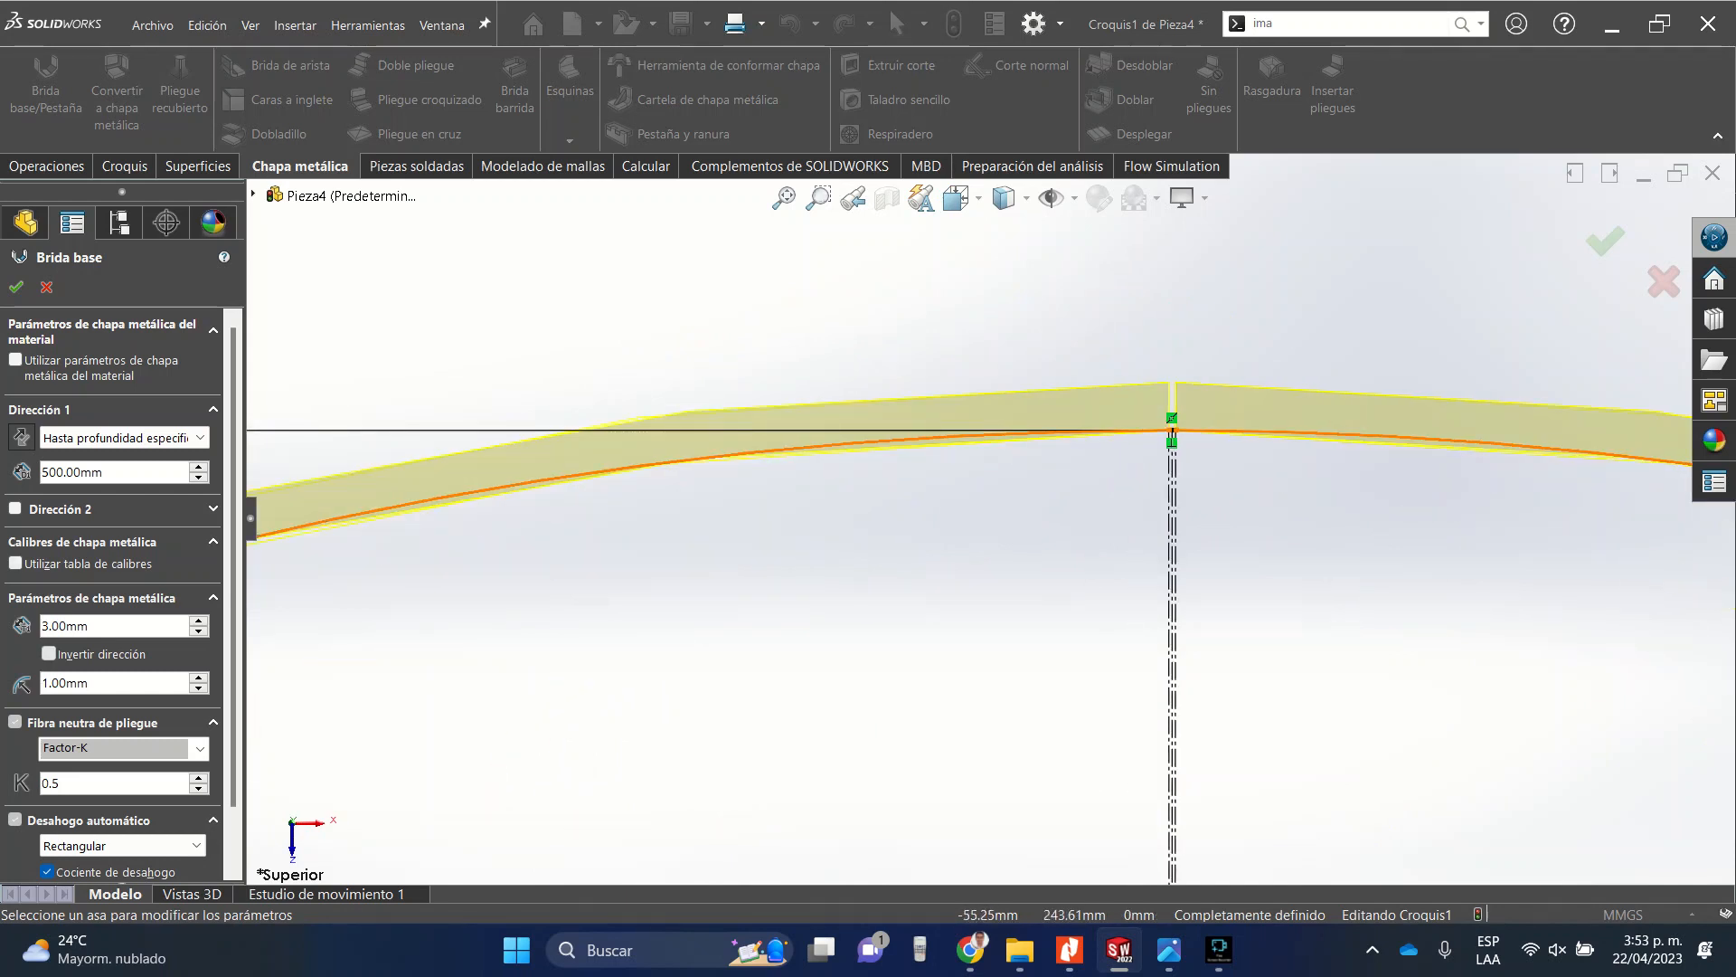
pyautogui.click(49, 653)
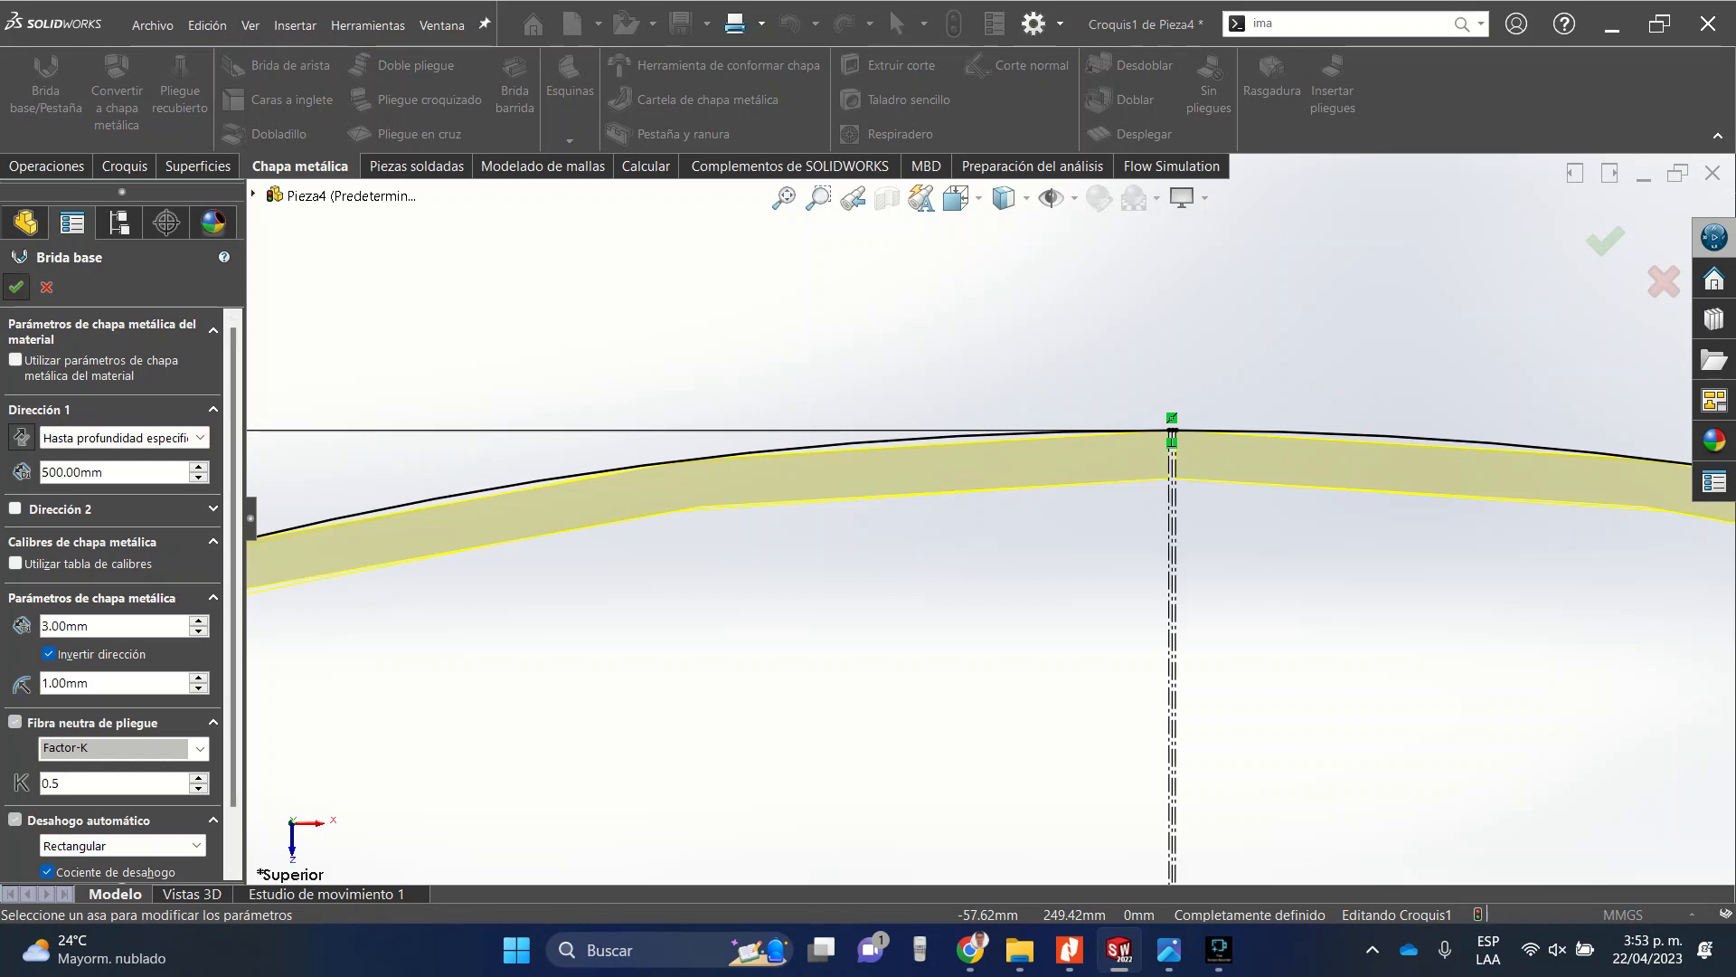
pyautogui.click(16, 287)
# Open a sketch on the tube's bottom face and convert the tube's edge into sketch entities.
pyautogui.scroll(16, 990, 520)
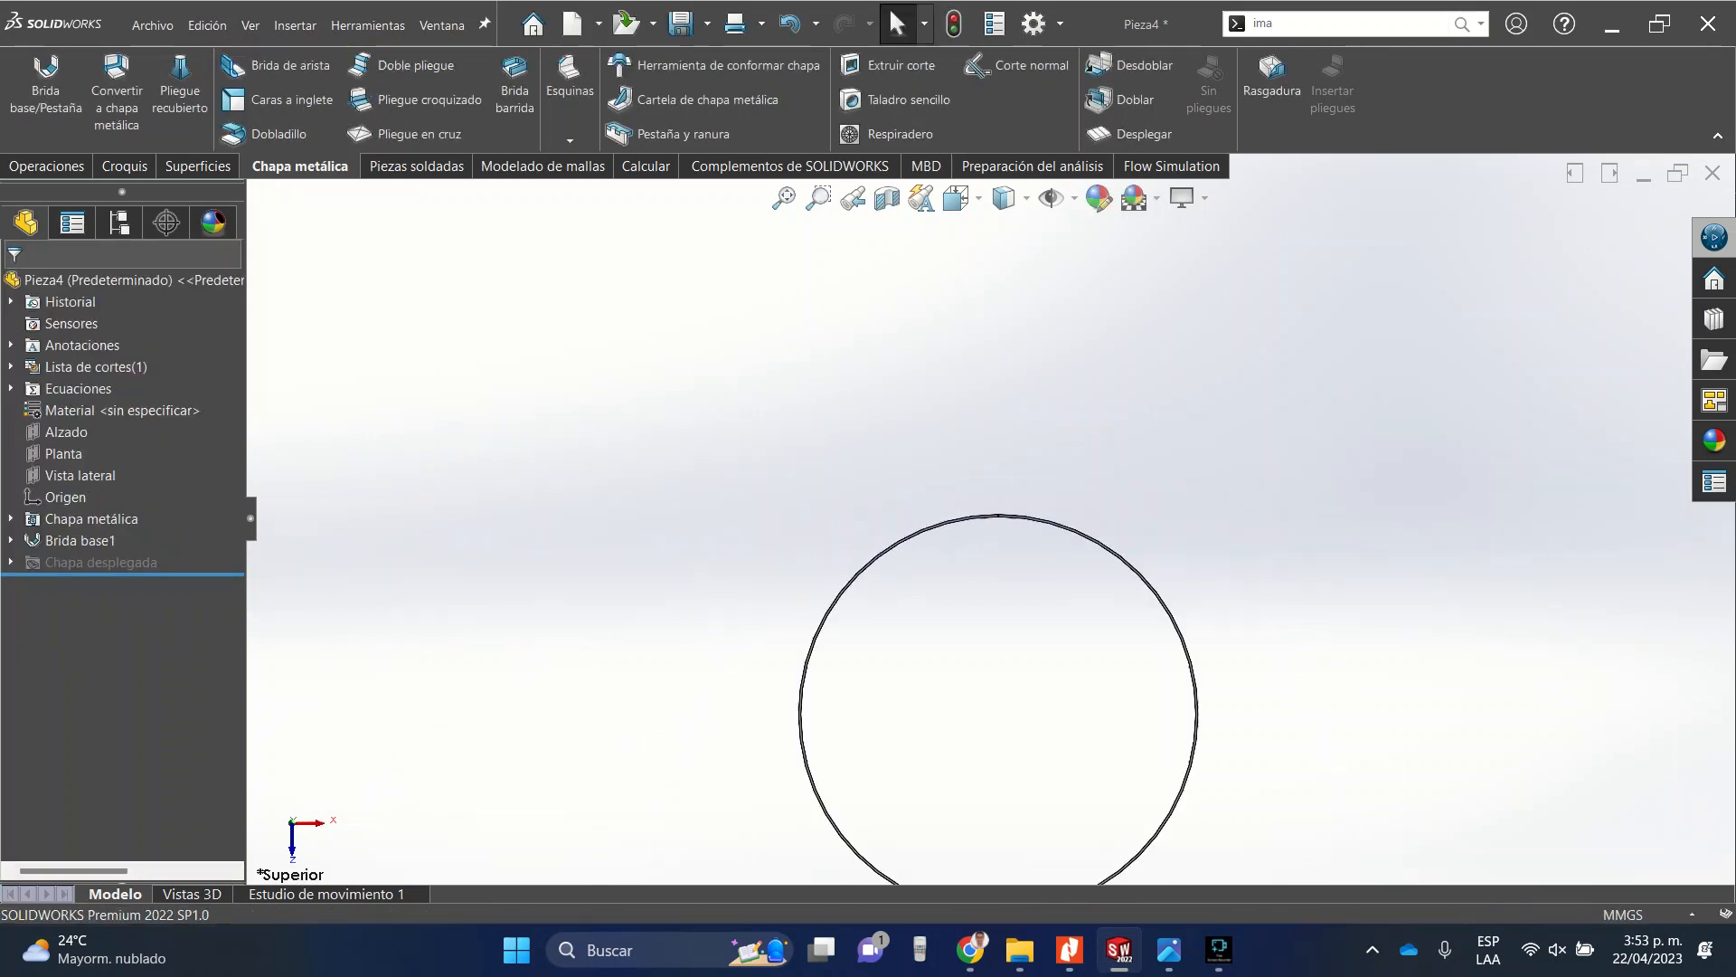
pyautogui.scroll(3, 991, 515)
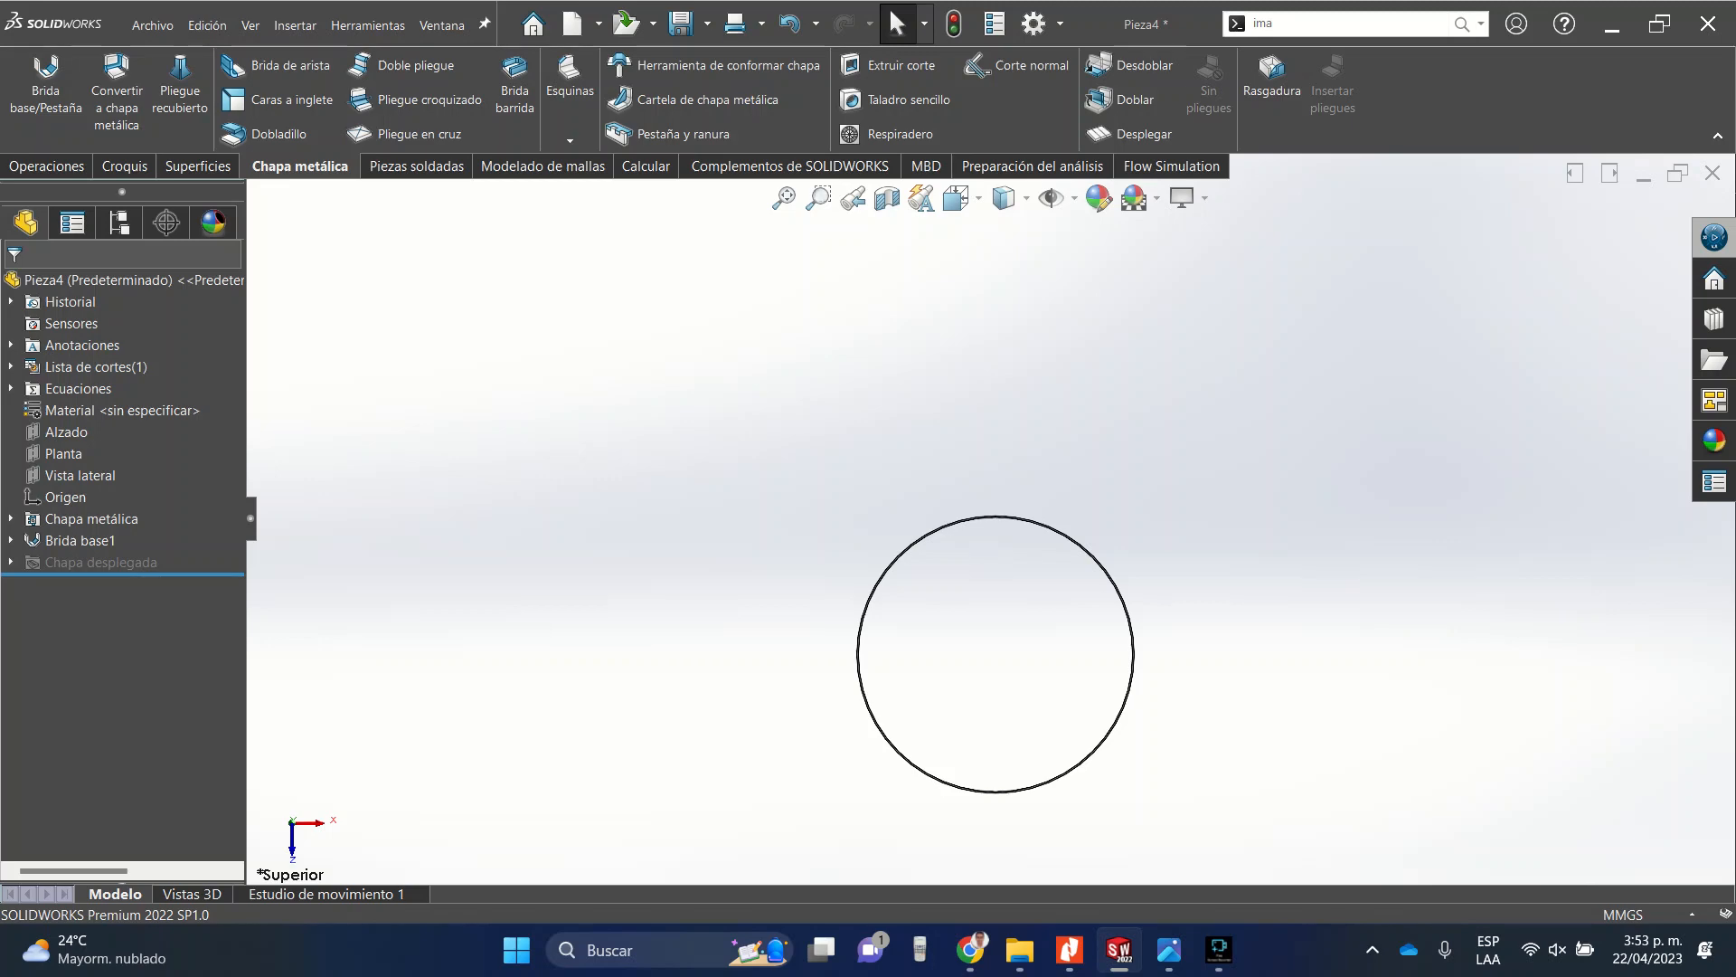
pyautogui.click(957, 198)
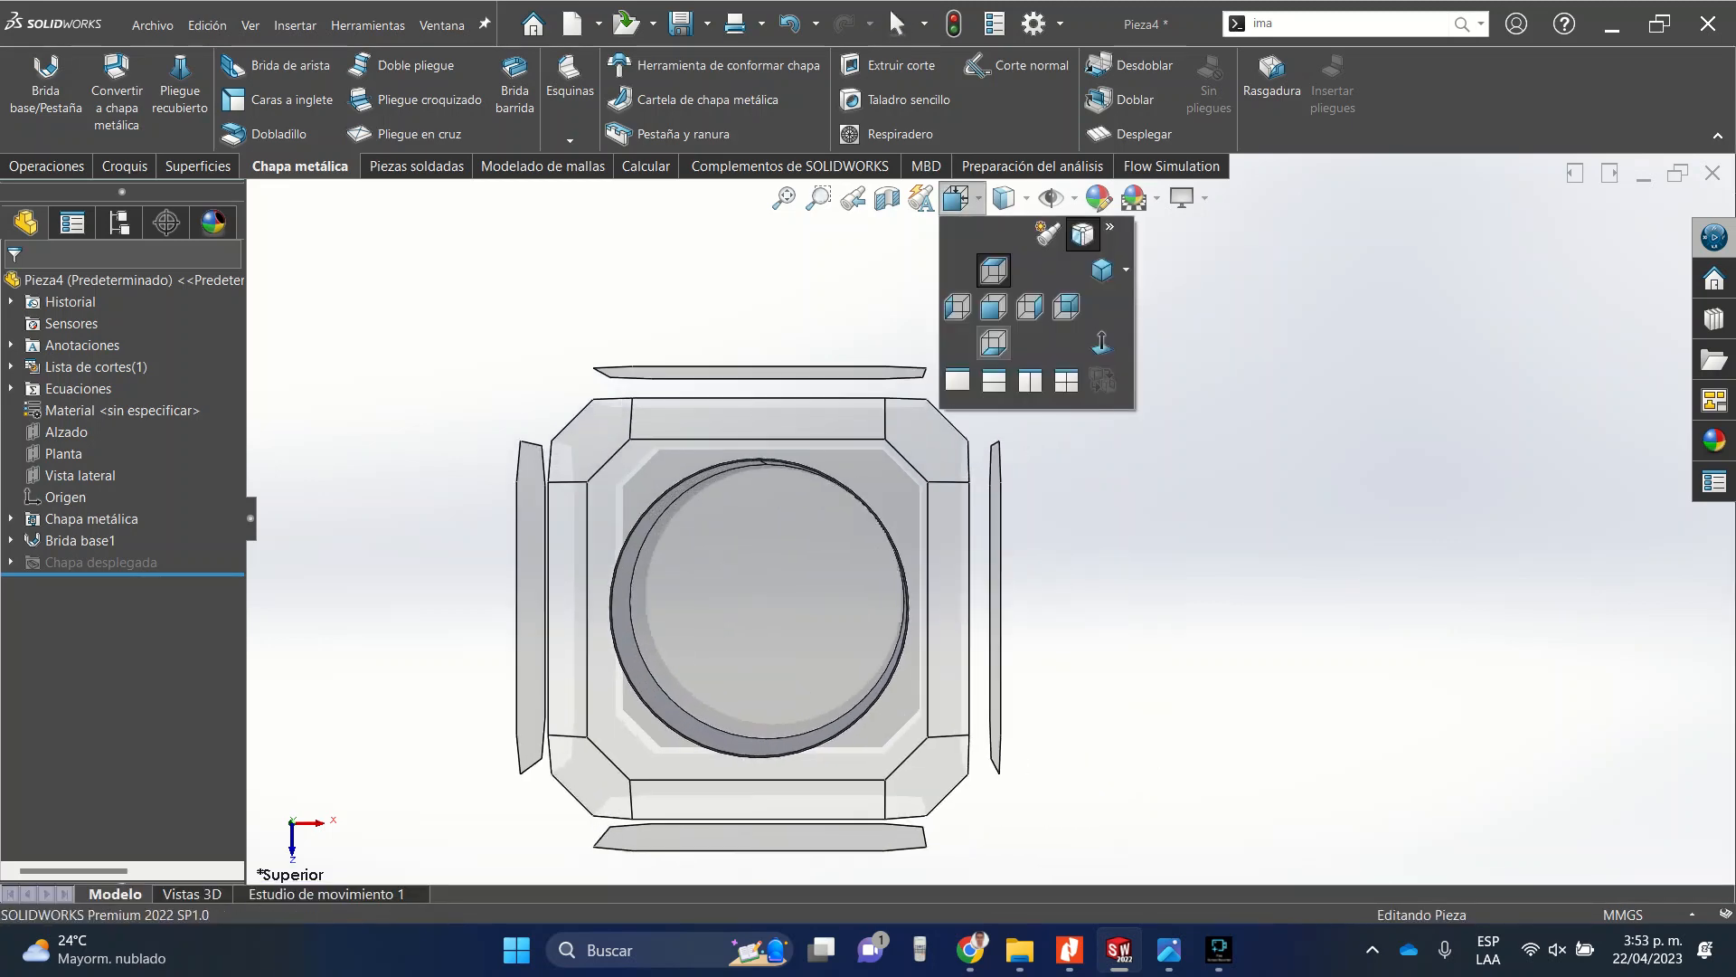
pyautogui.click(993, 307)
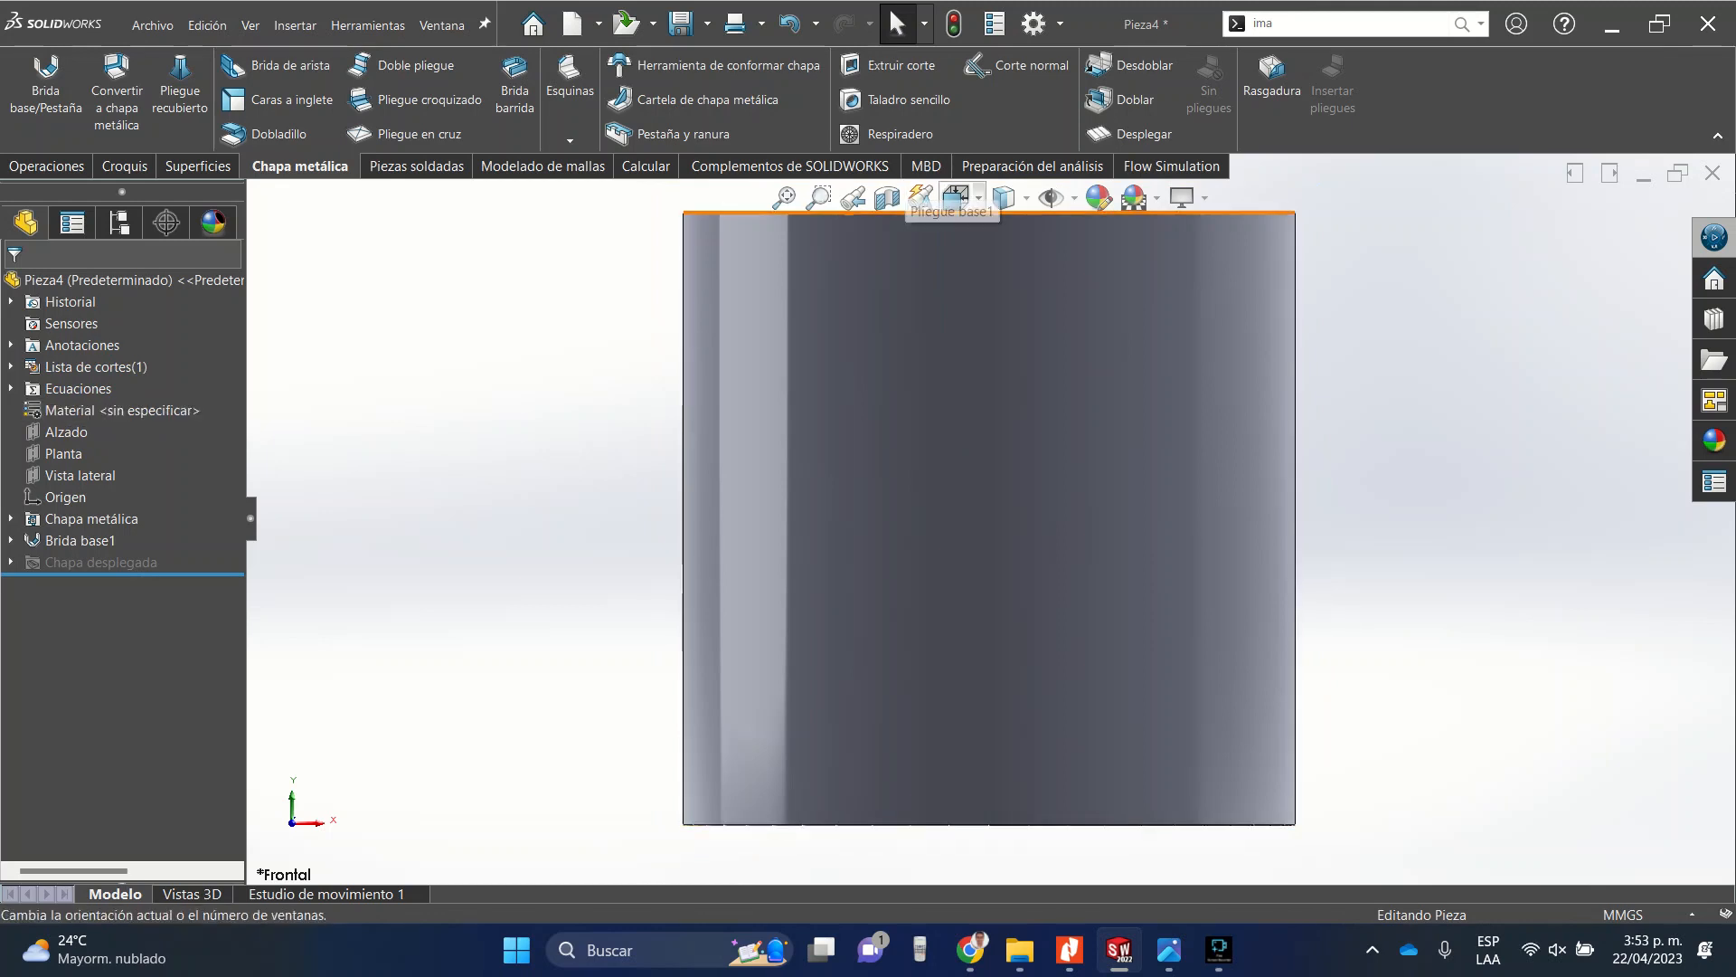
pyautogui.click(956, 197)
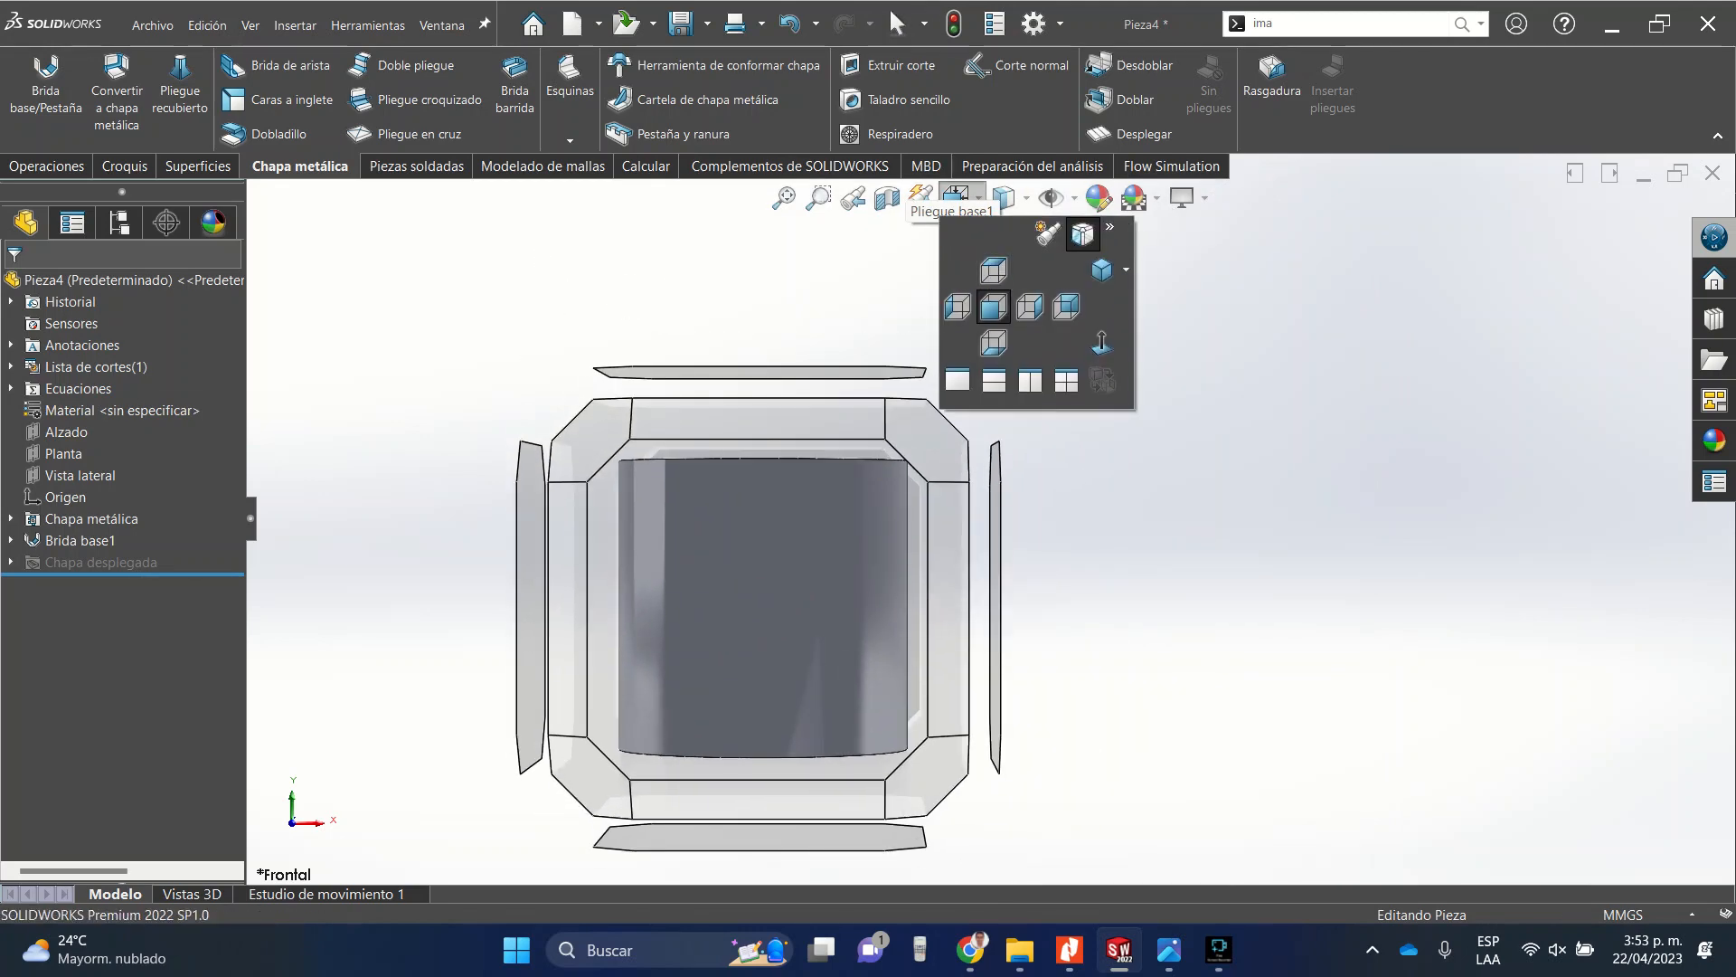
pyautogui.click(992, 342)
pyautogui.scroll(-5, 834, 399)
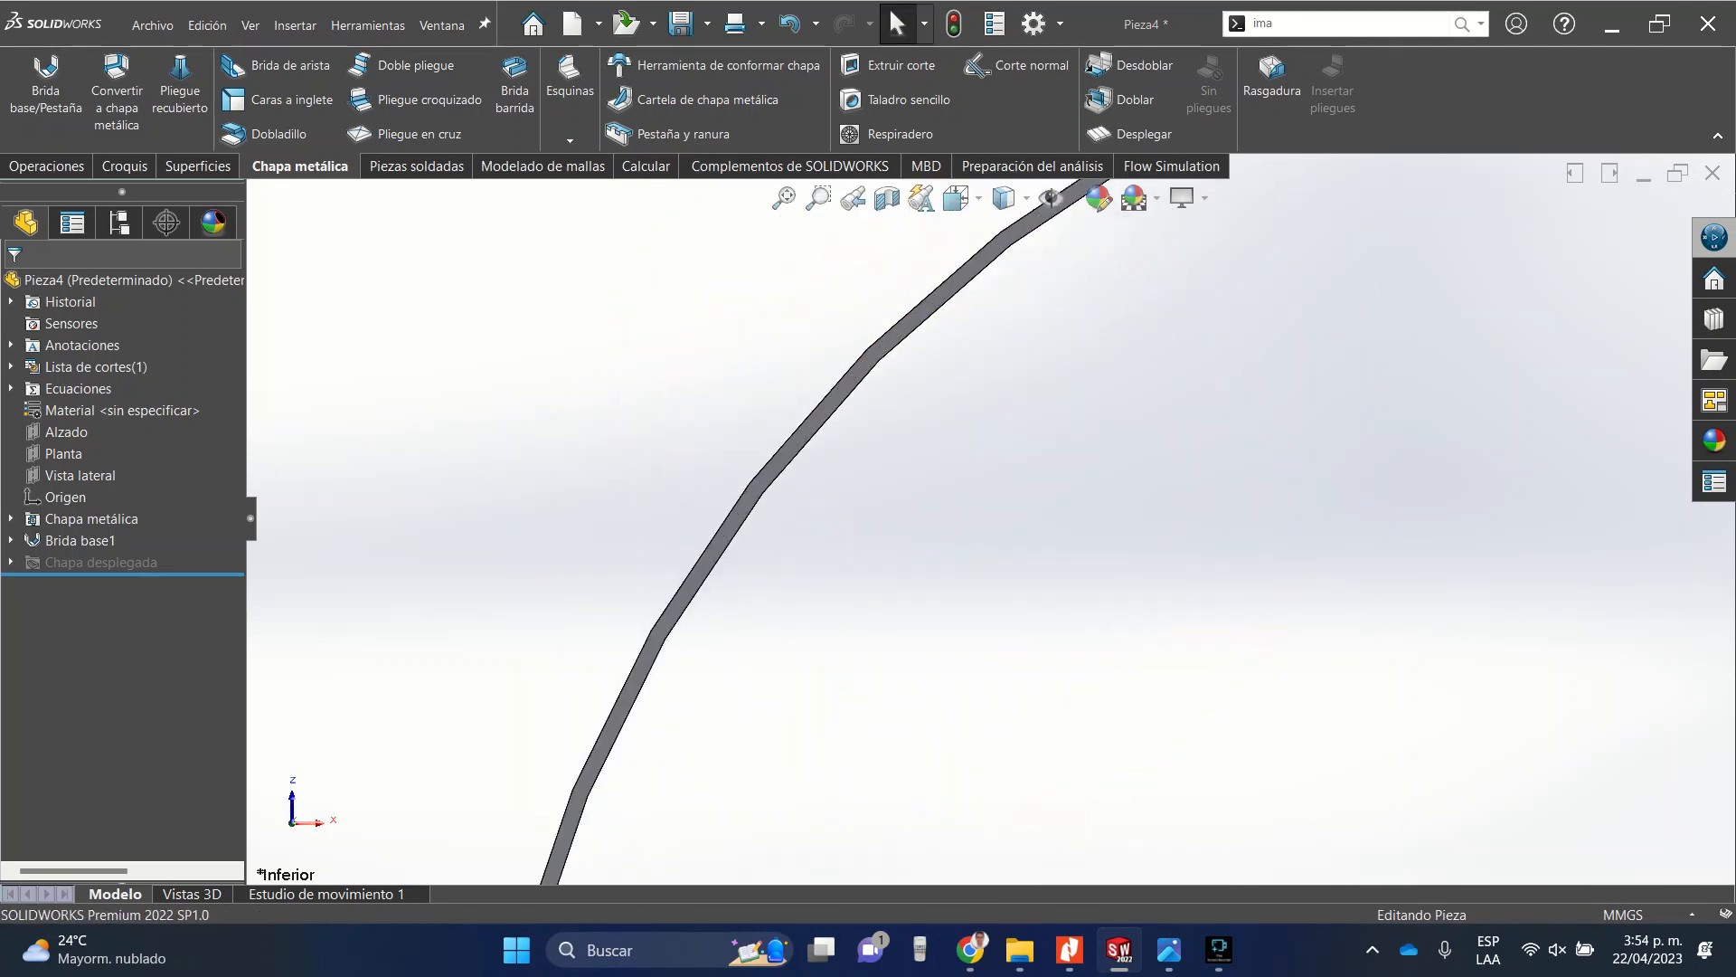
pyautogui.click(835, 399)
pyautogui.click(915, 344)
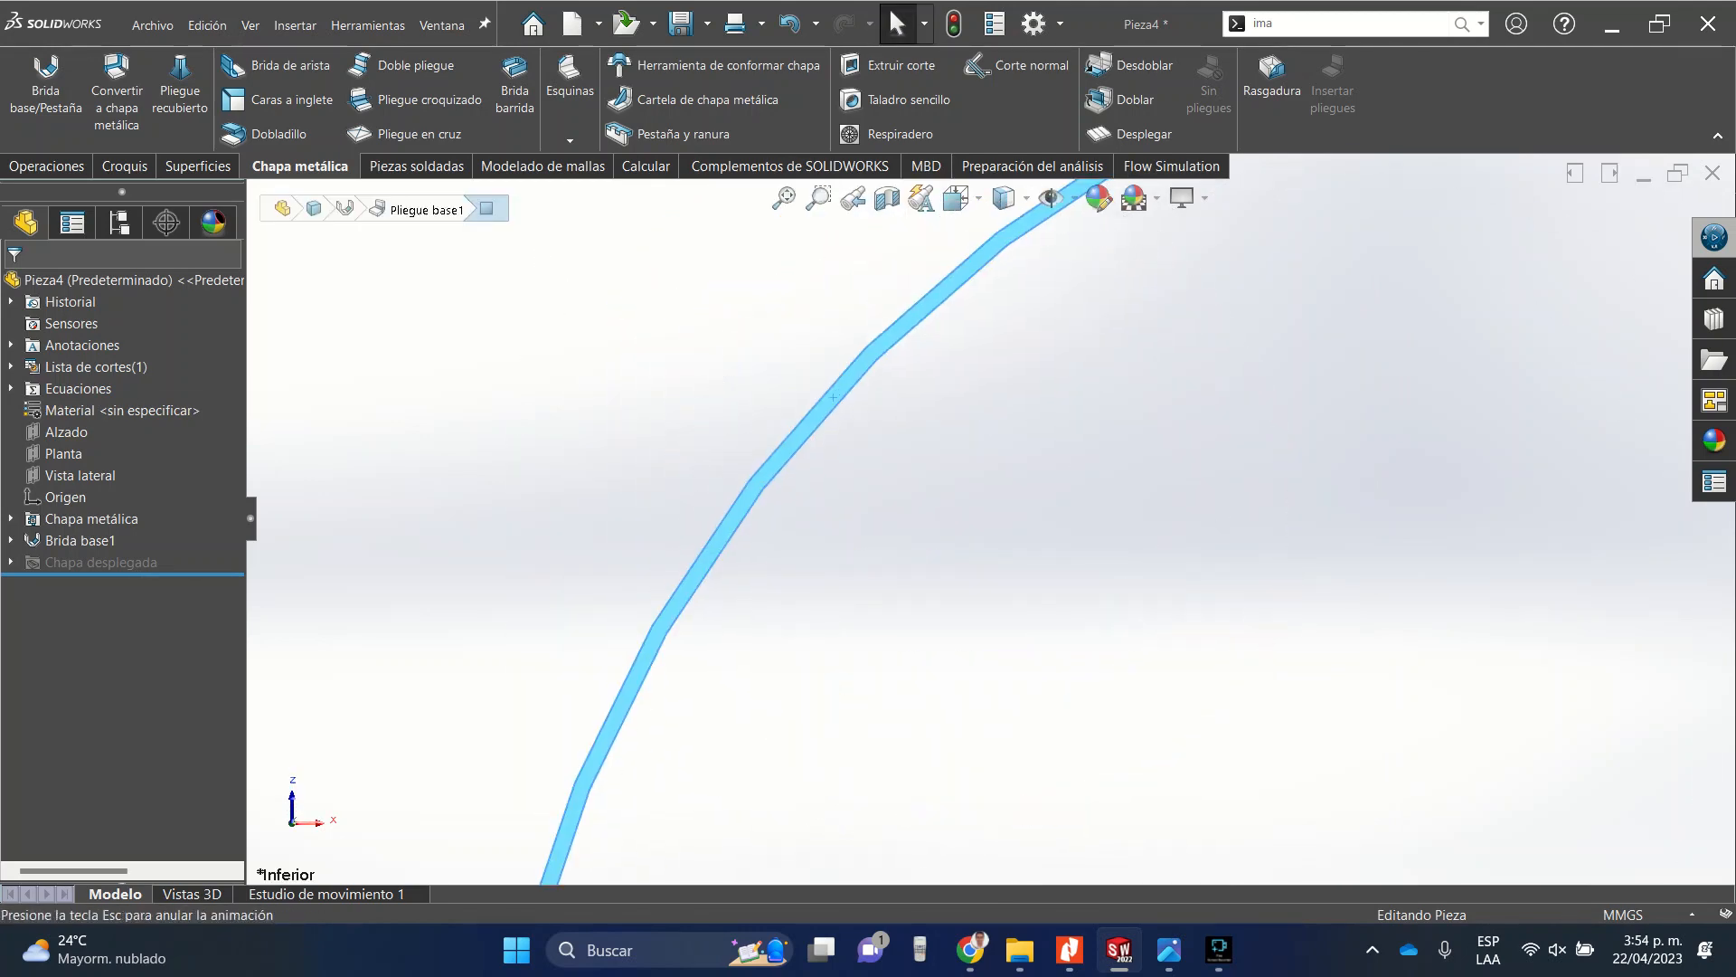
pyautogui.scroll(-3, 750, 243)
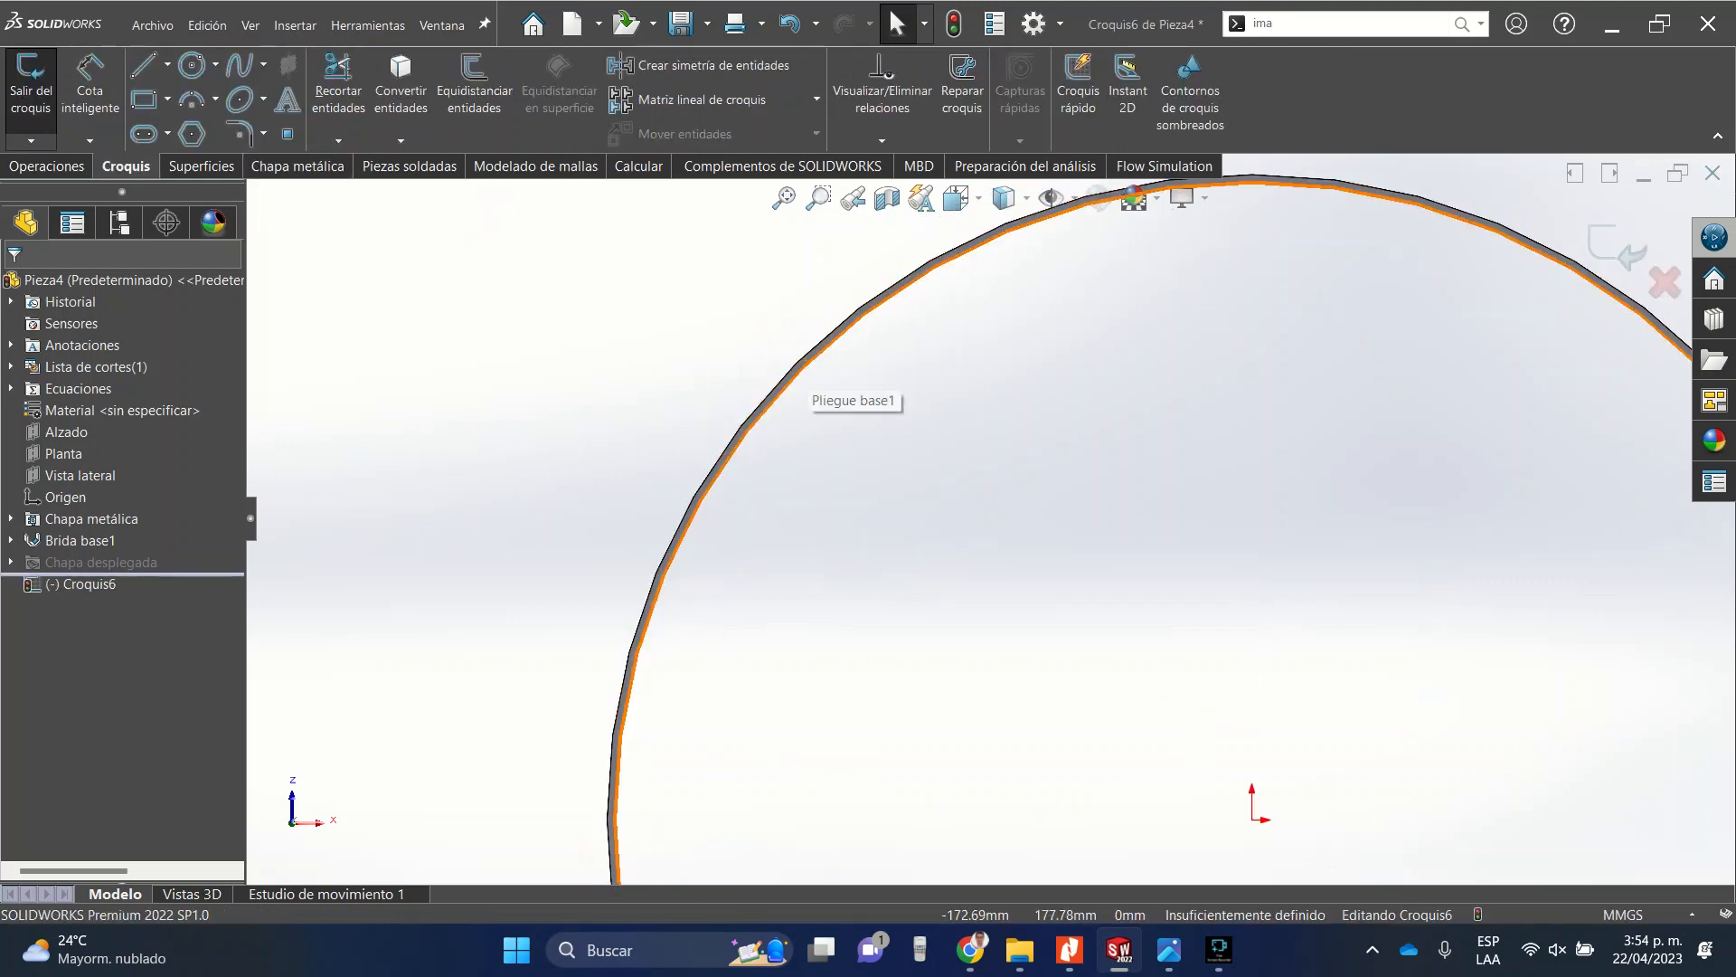
pyautogui.click(776, 394)
pyautogui.scroll(5, 989, 518)
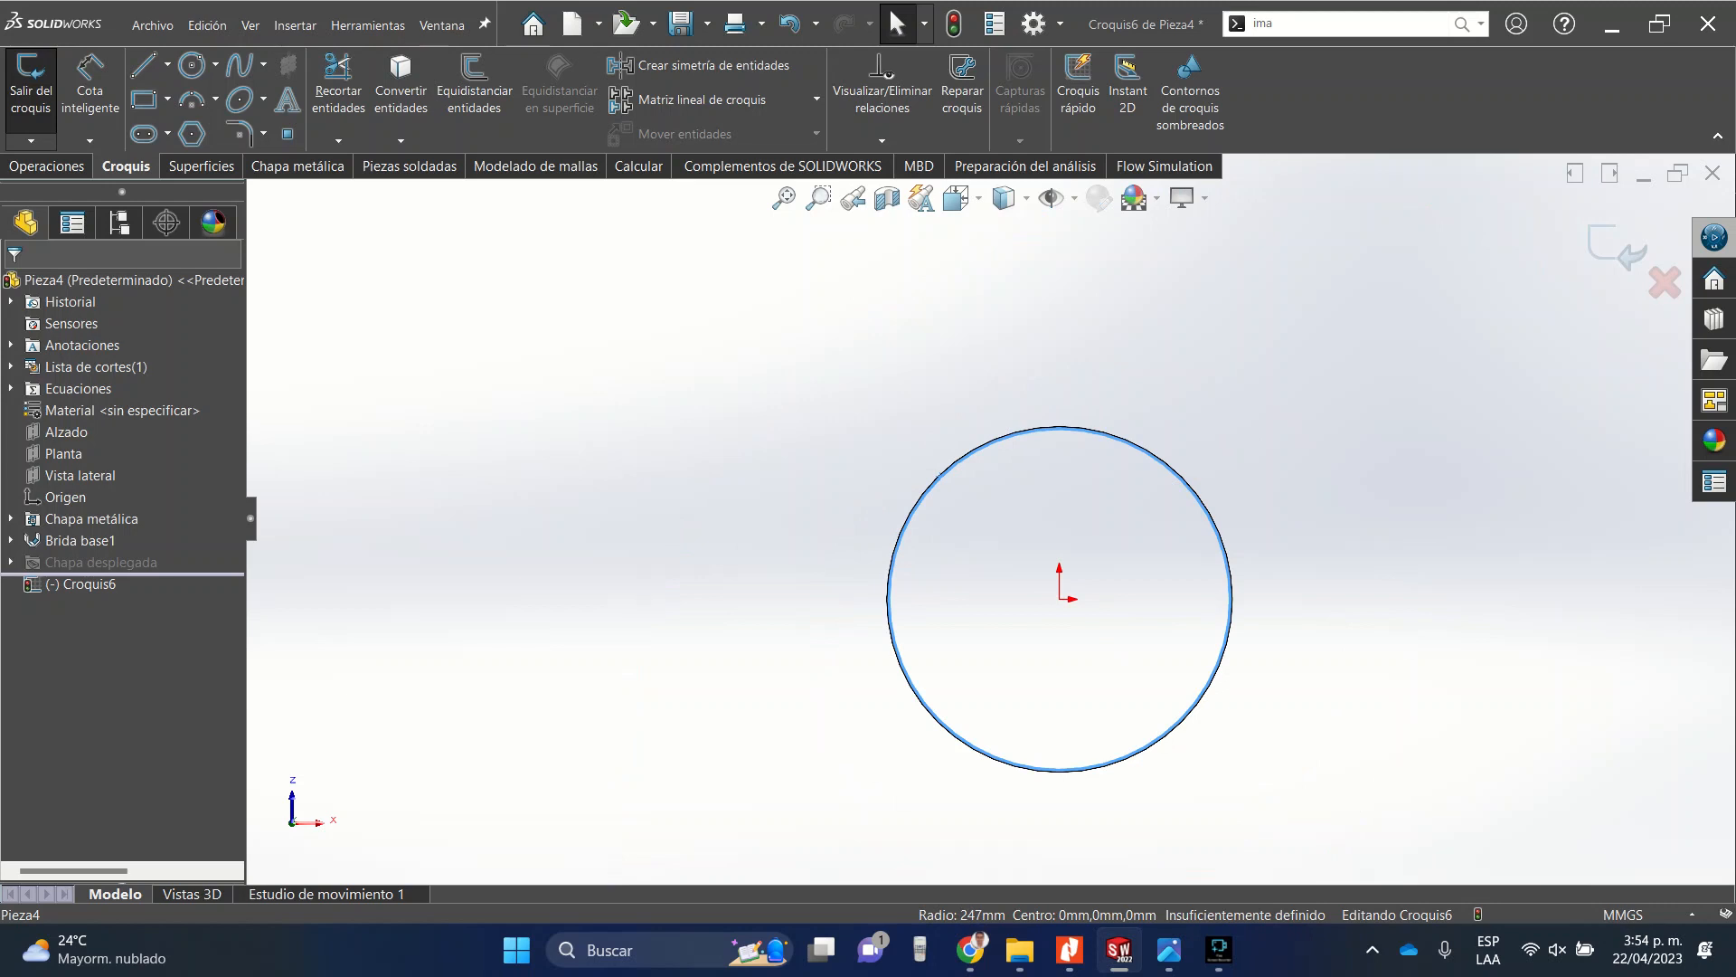
pyautogui.scroll(-2, 1184, 606)
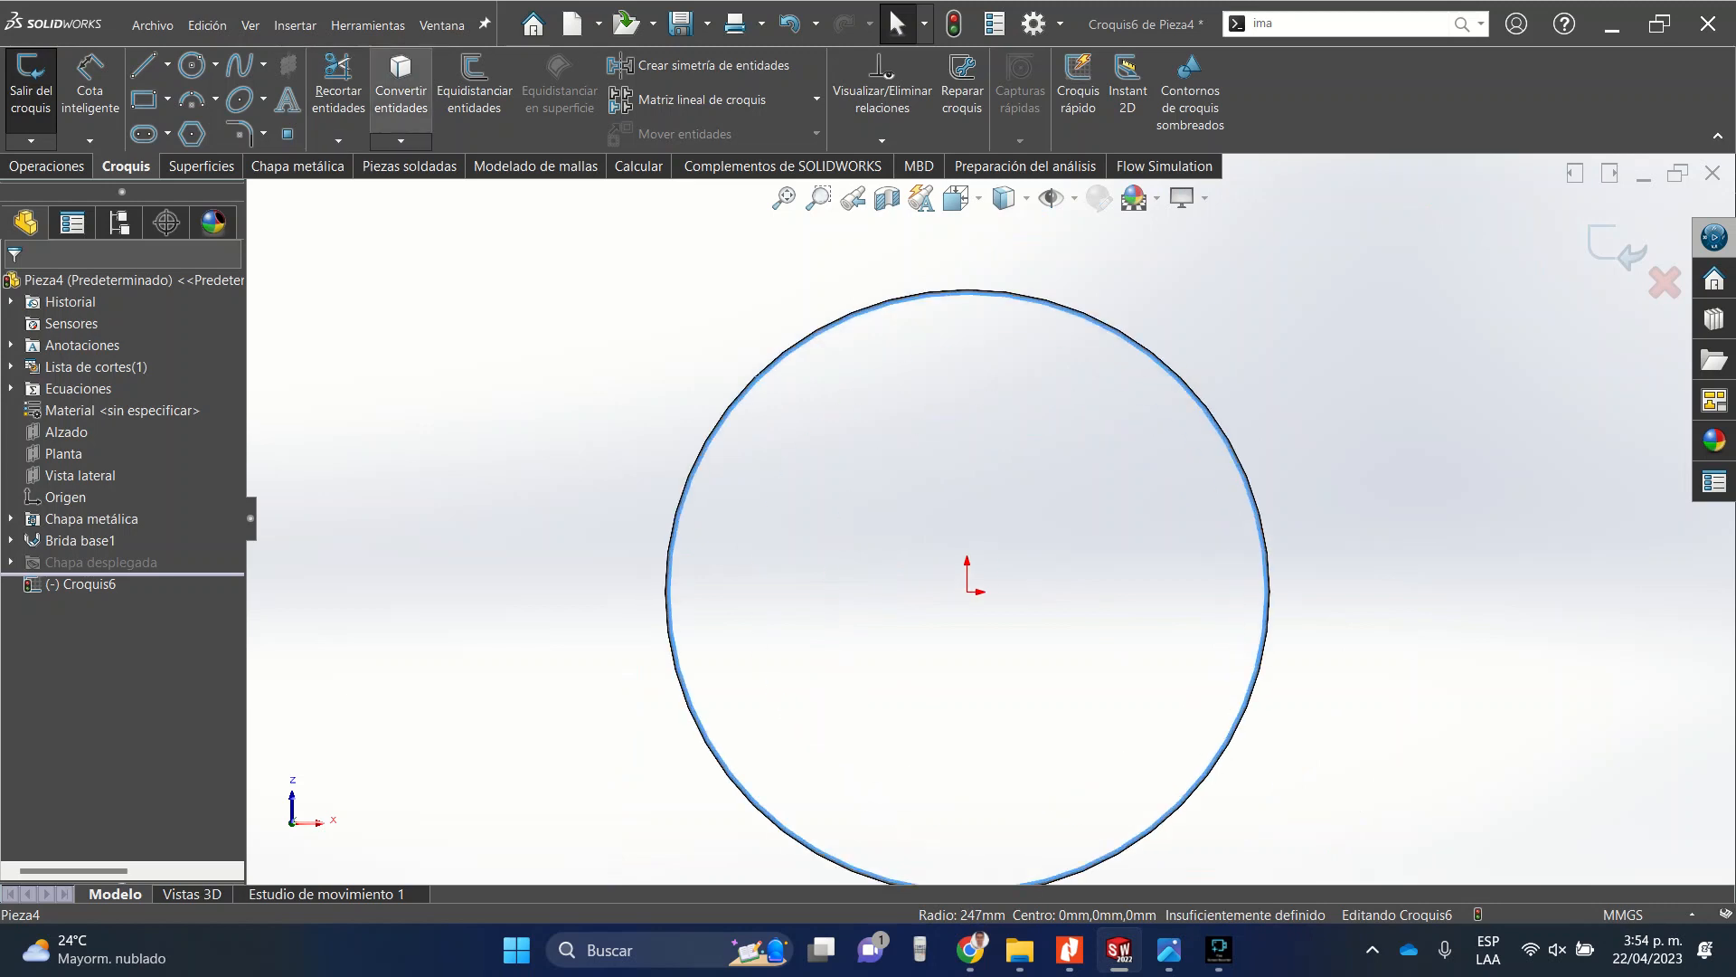
pyautogui.click(400, 90)
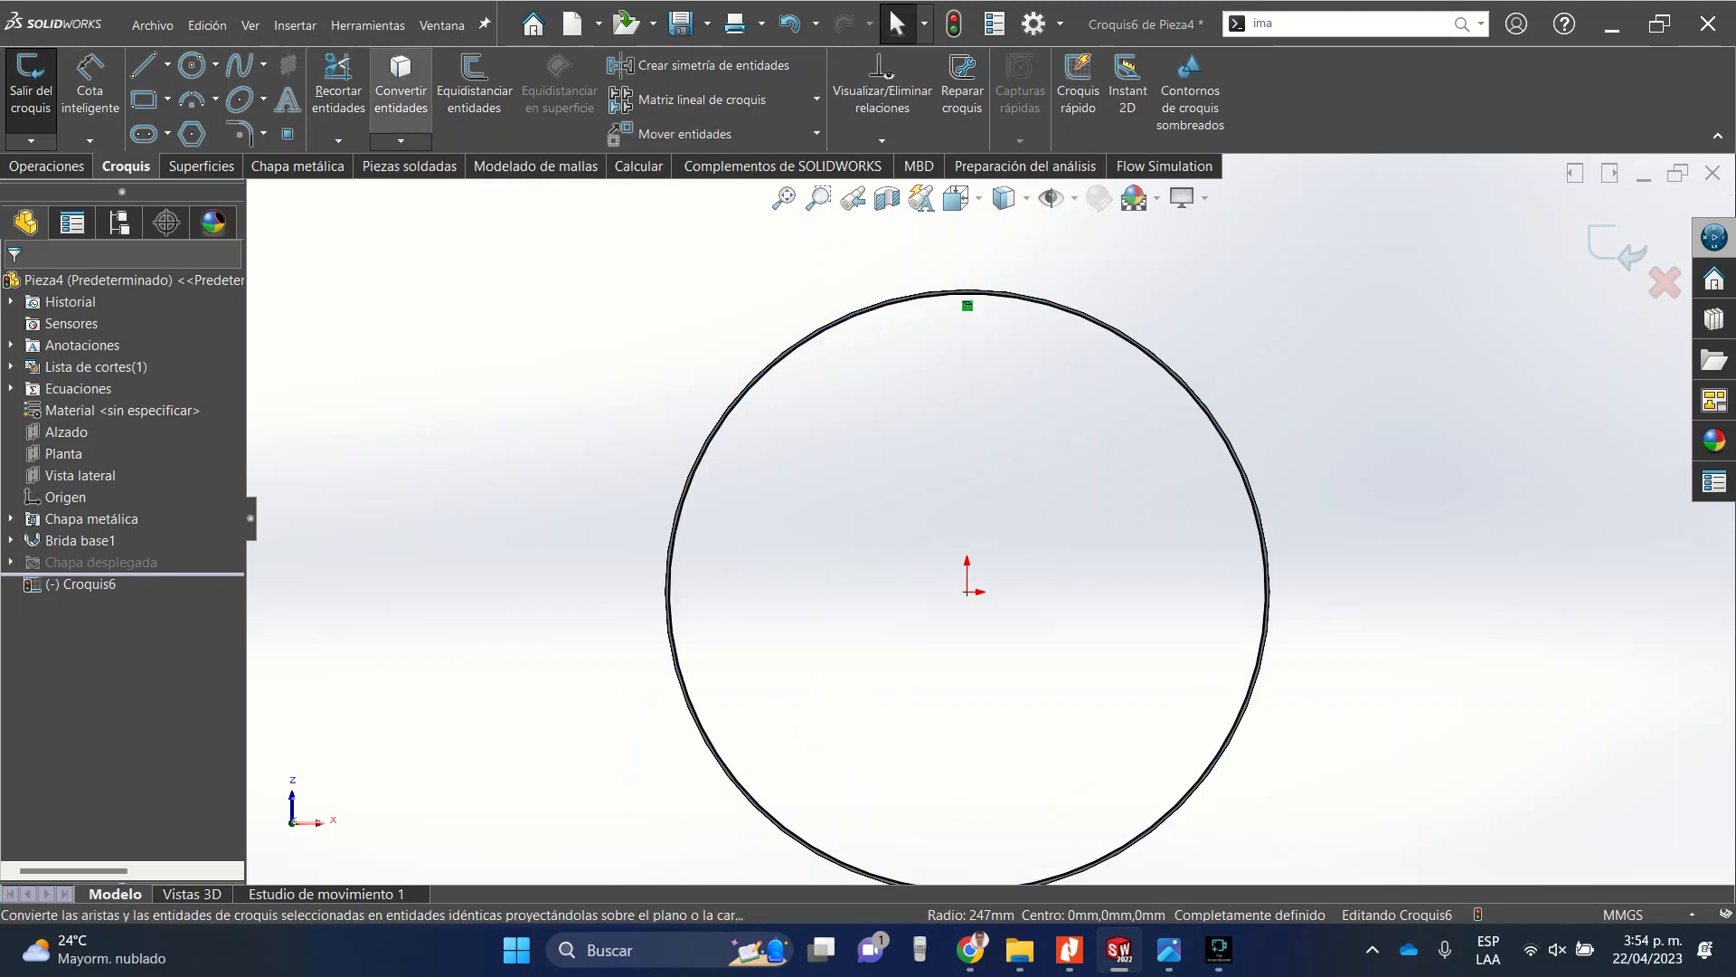
# Exit the sketch with the converted tube edge.
pyautogui.scroll(-5, 1014, 327)
pyautogui.scroll(17, 991, 518)
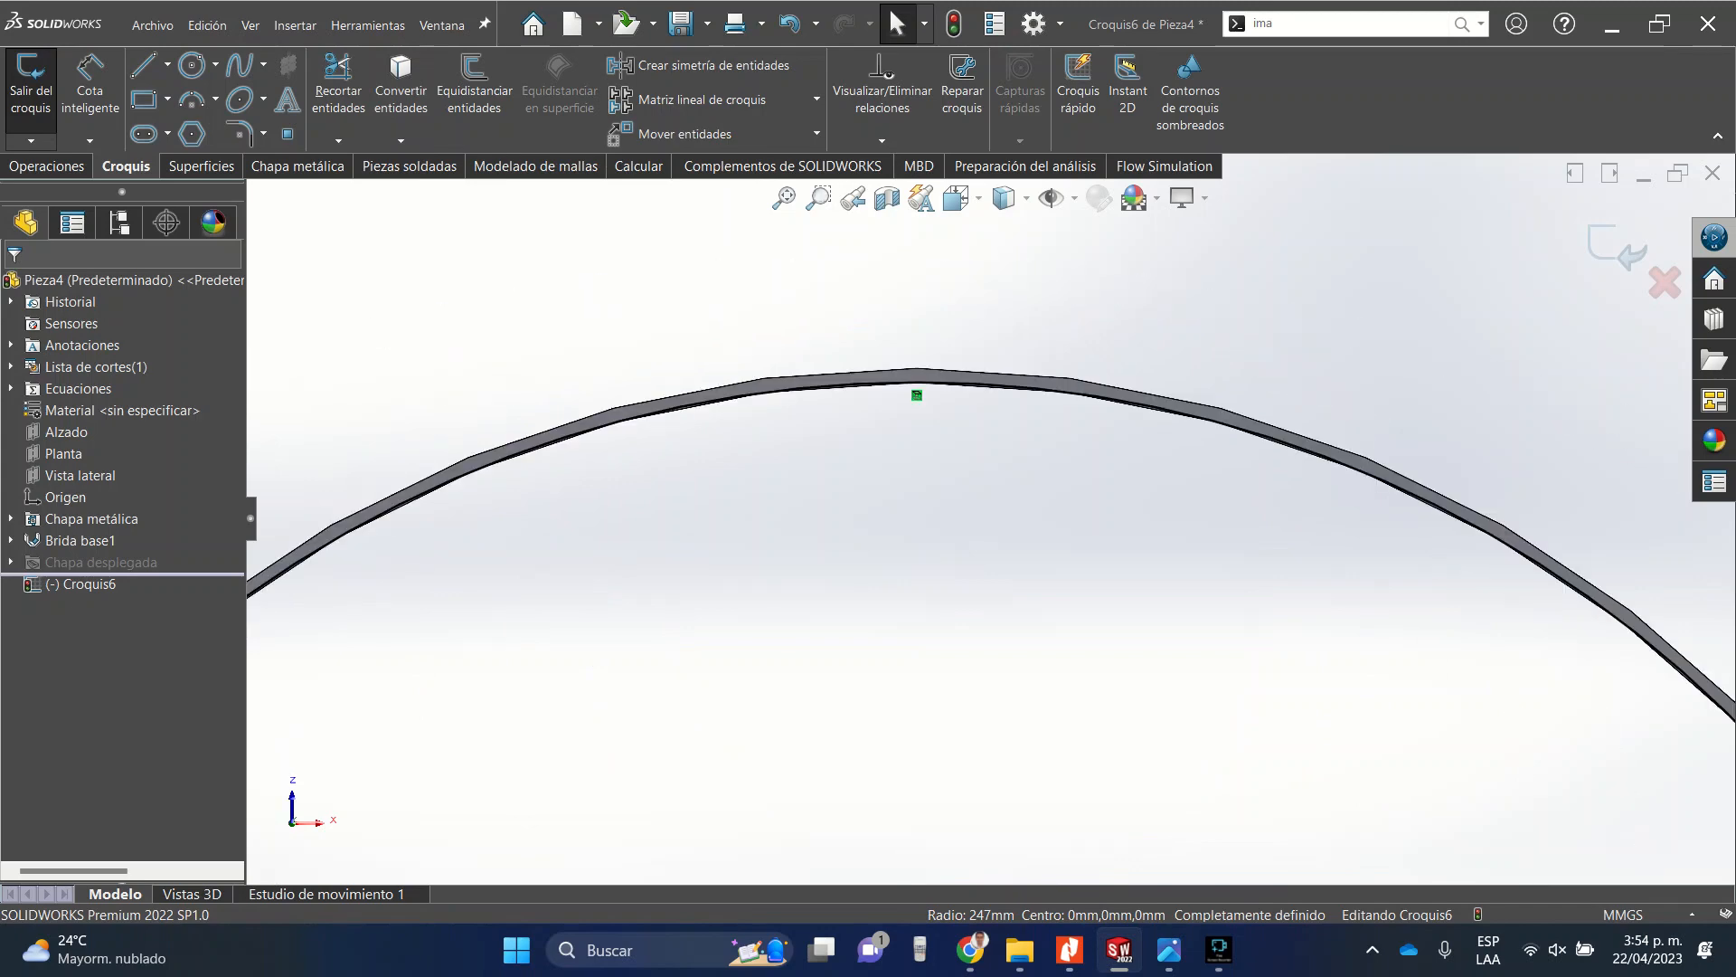
pyautogui.scroll(-6, 977, 671)
pyautogui.scroll(-10, 1004, 651)
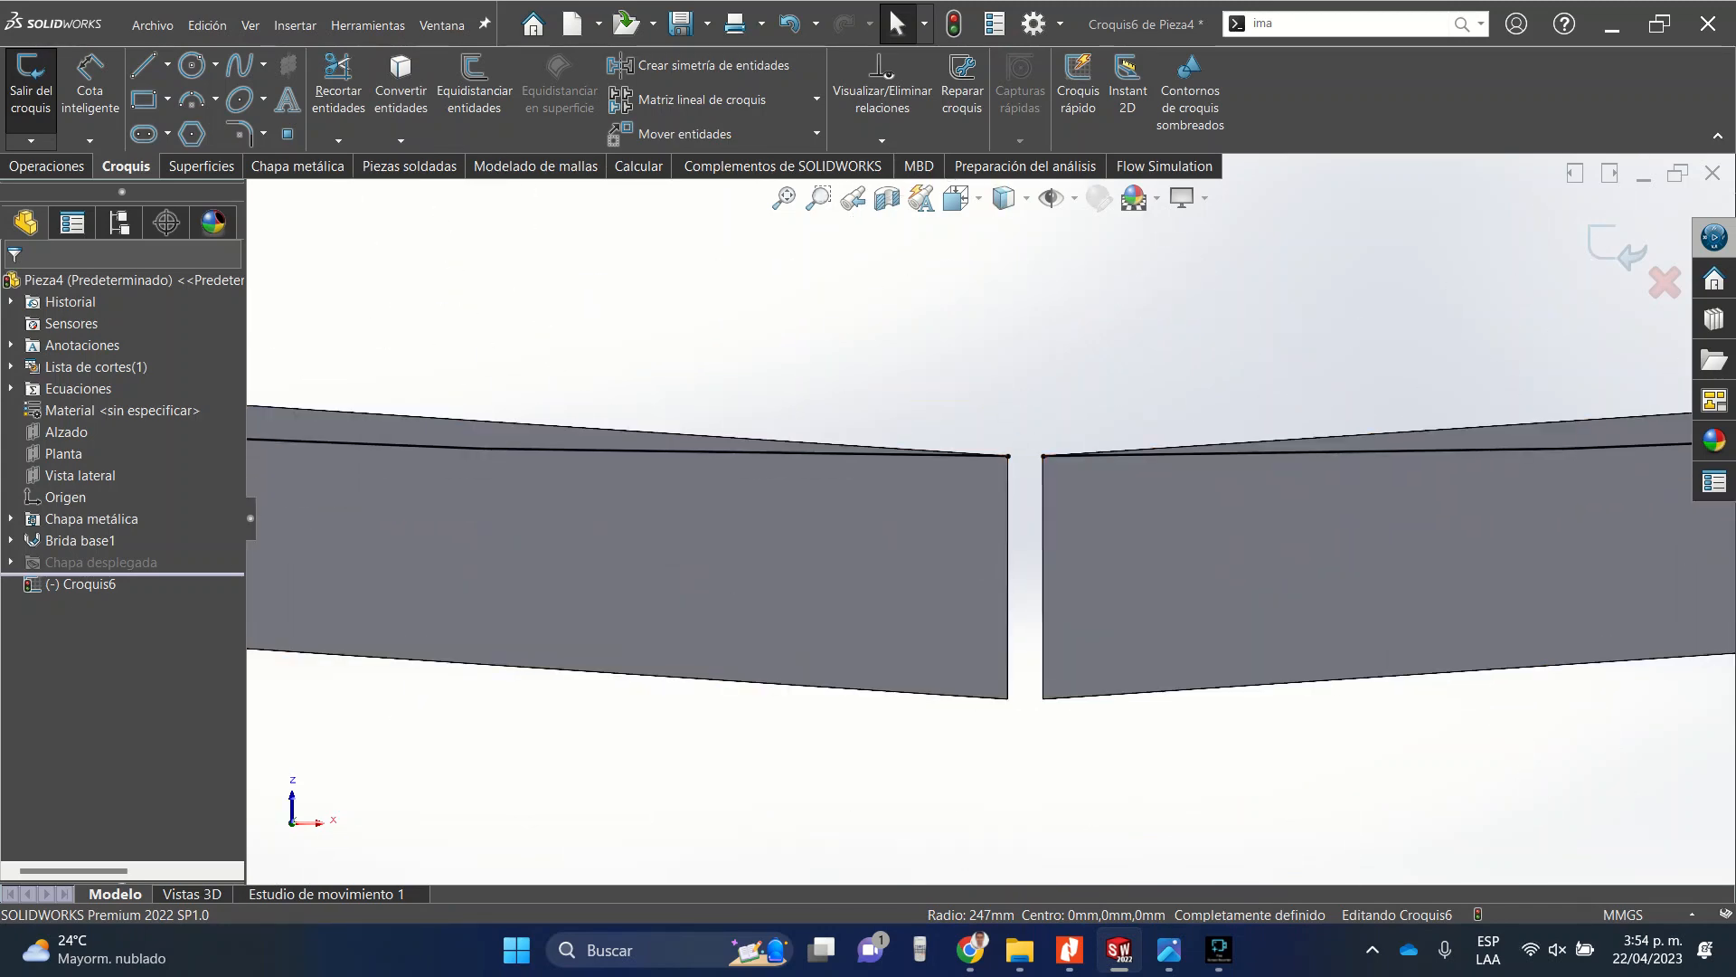
pyautogui.scroll(15, 993, 514)
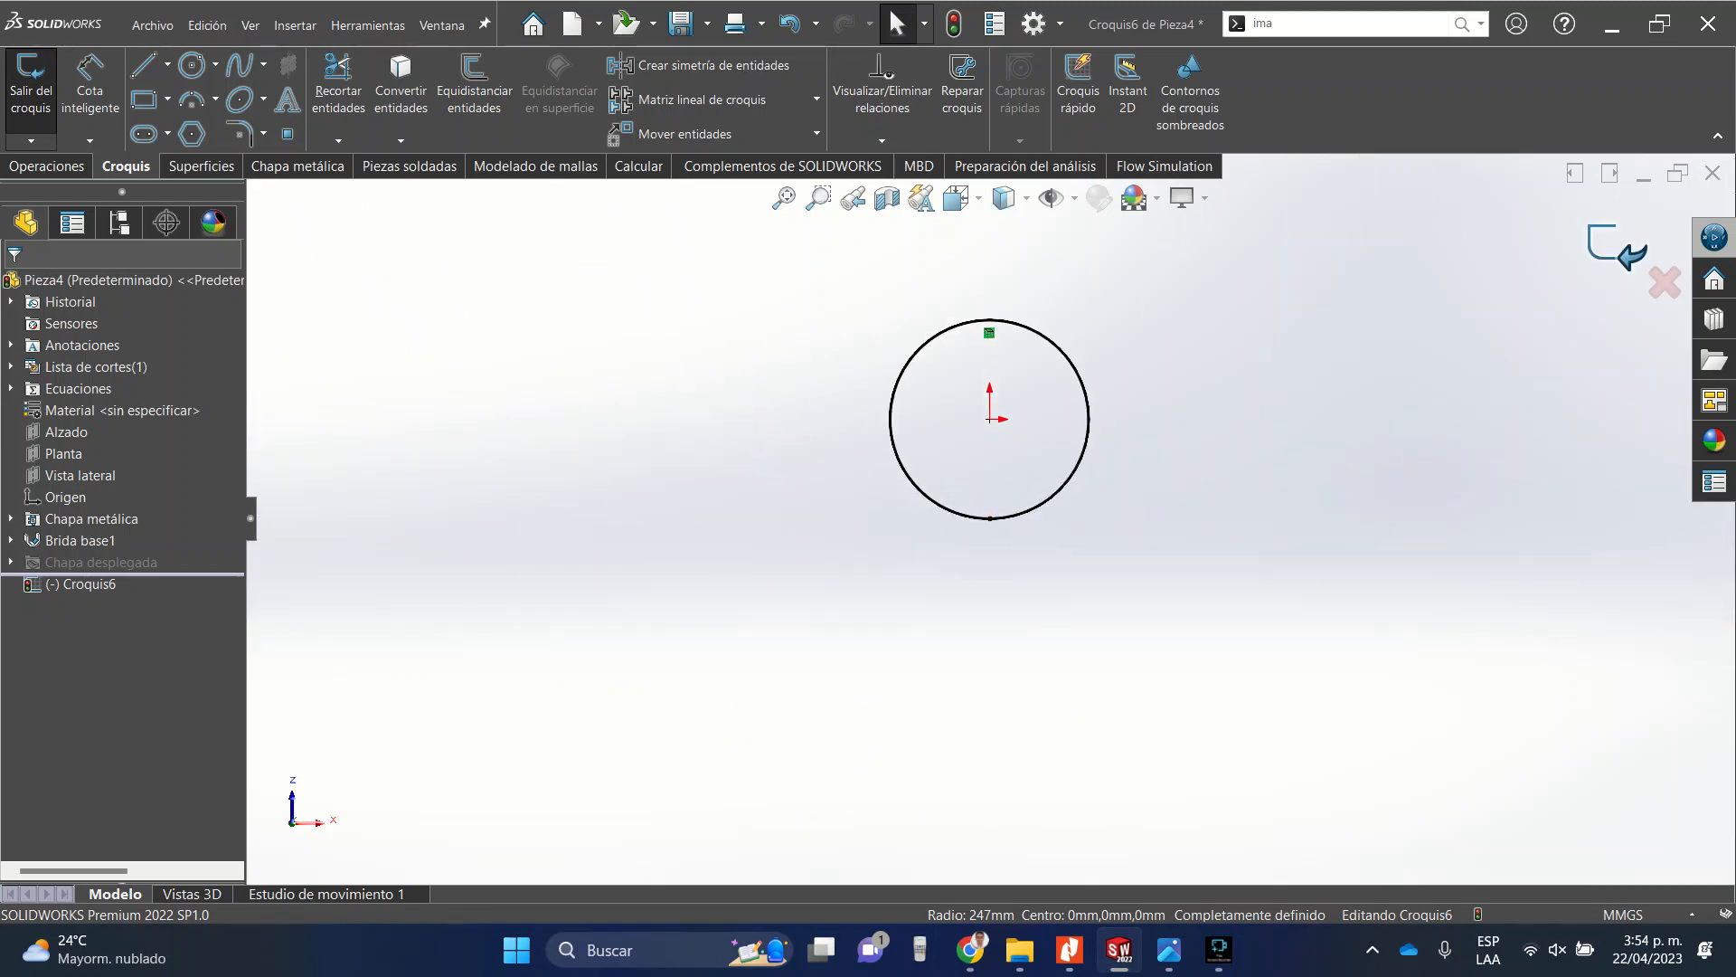
pyautogui.click(1617, 246)
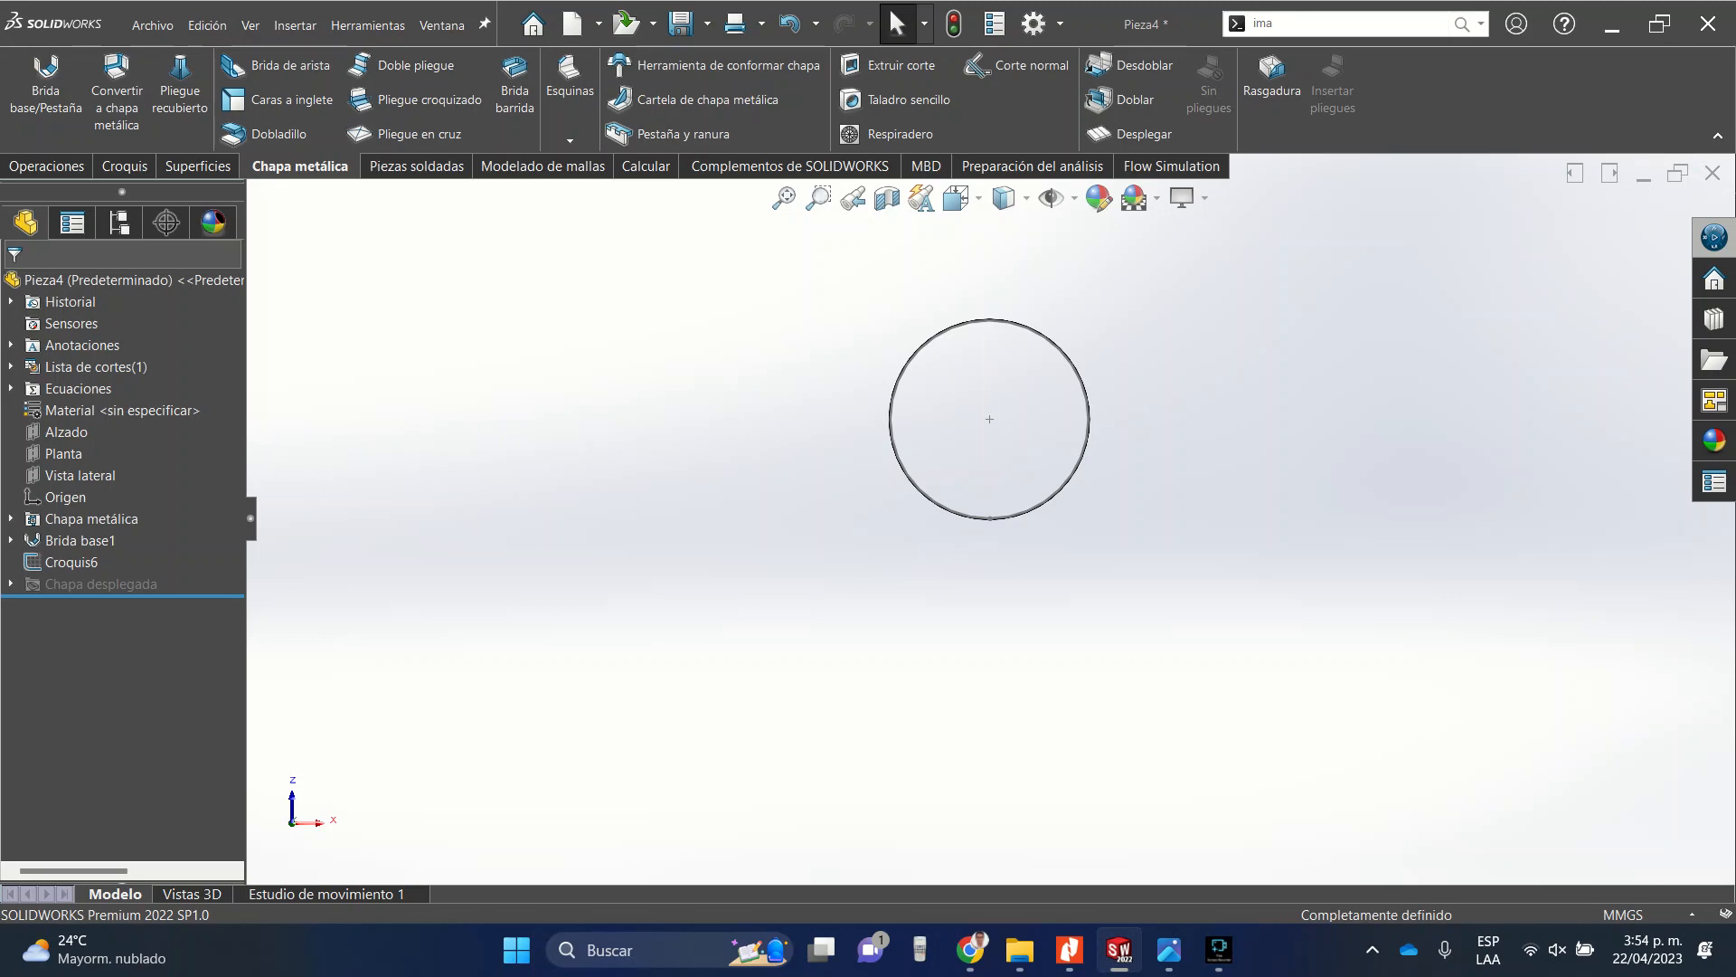
# Create a reference plane offset 800 mm from the Planta plane, with the offset direction reversed.
pyautogui.click(961, 199)
pyautogui.click(994, 271)
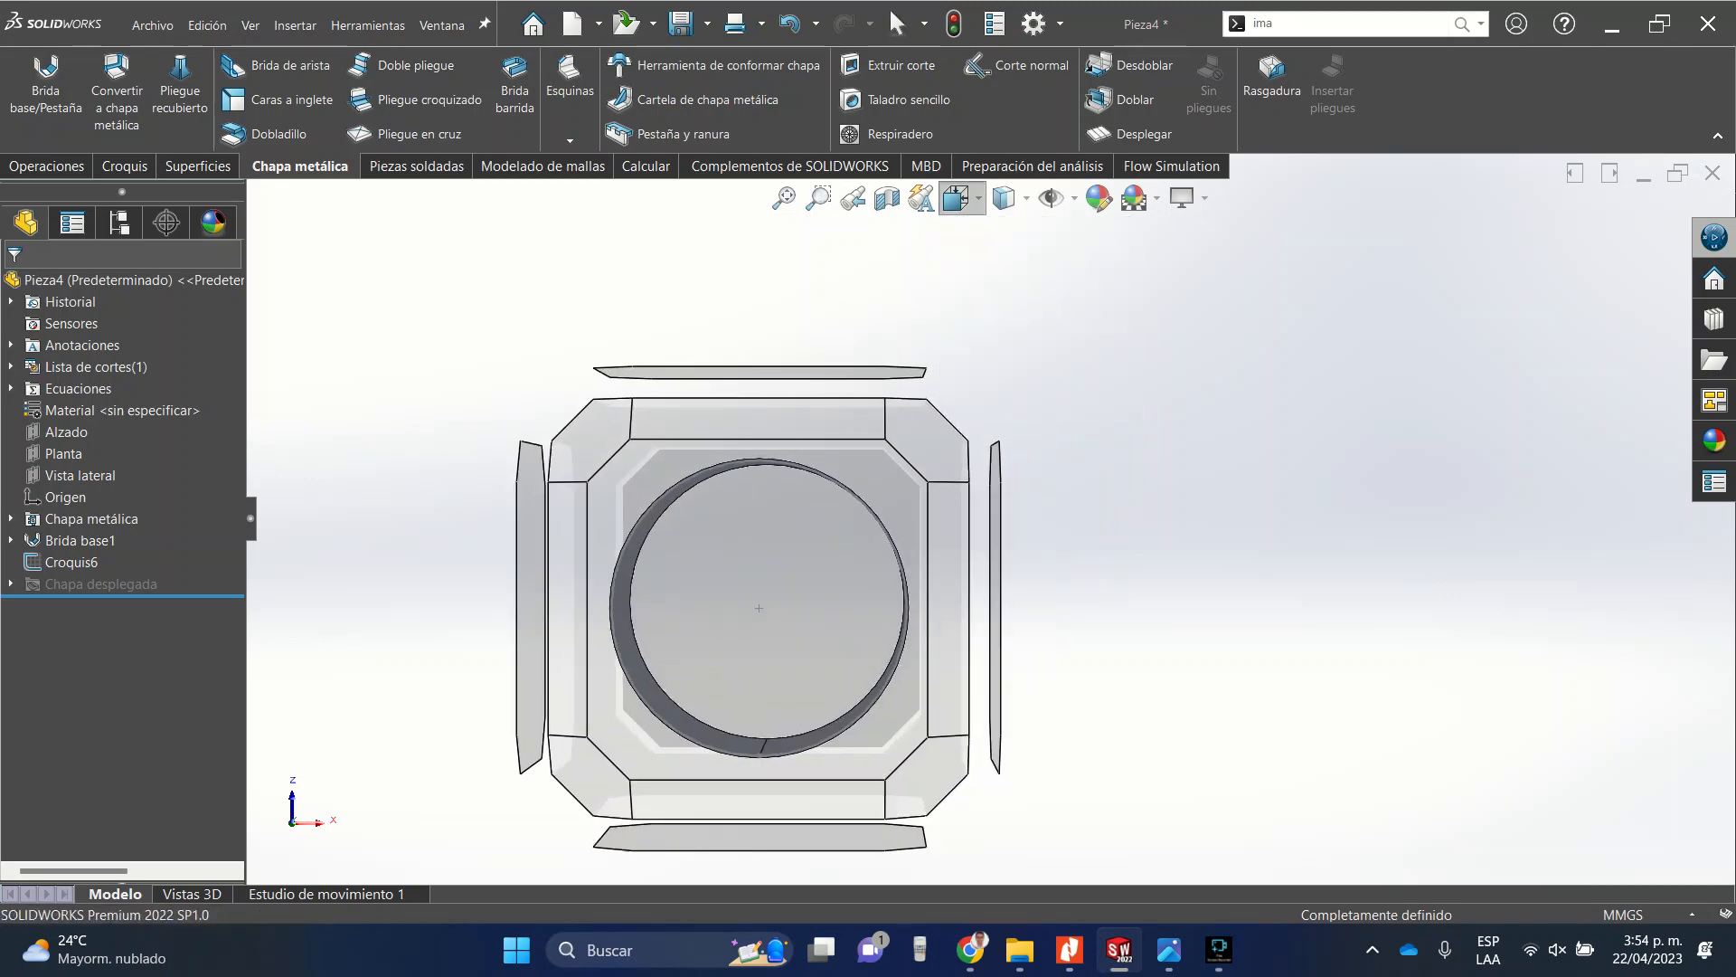
pyautogui.click(962, 199)
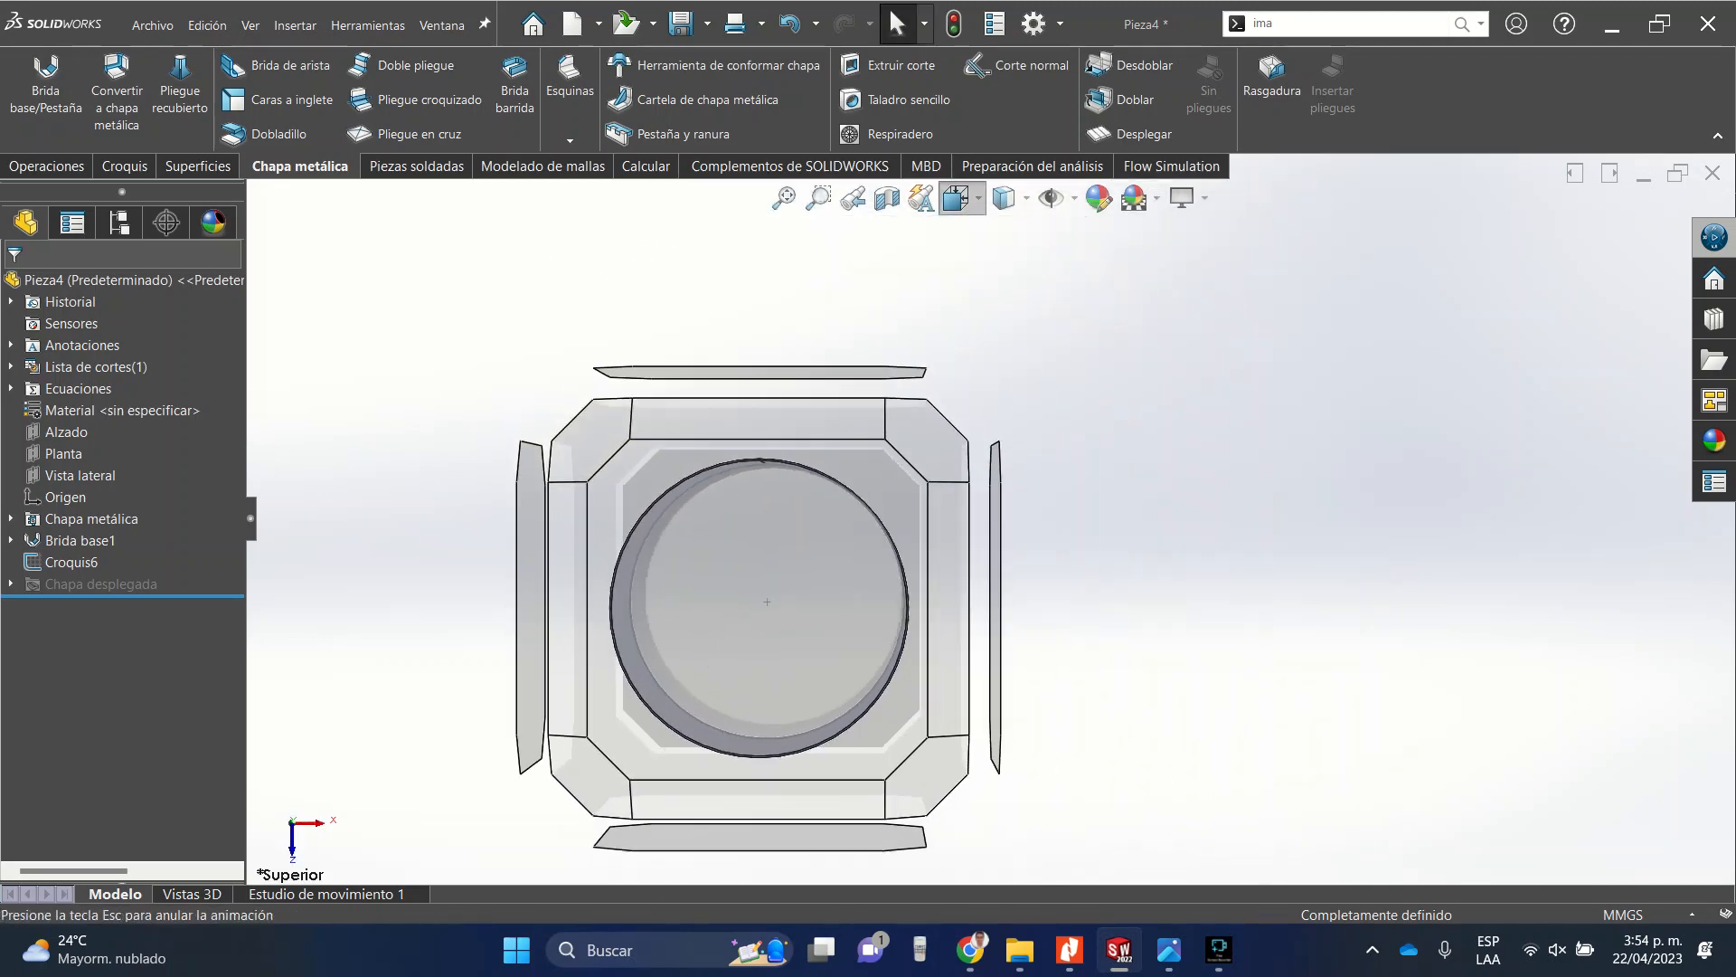
pyautogui.click(994, 306)
pyautogui.scroll(1, 989, 518)
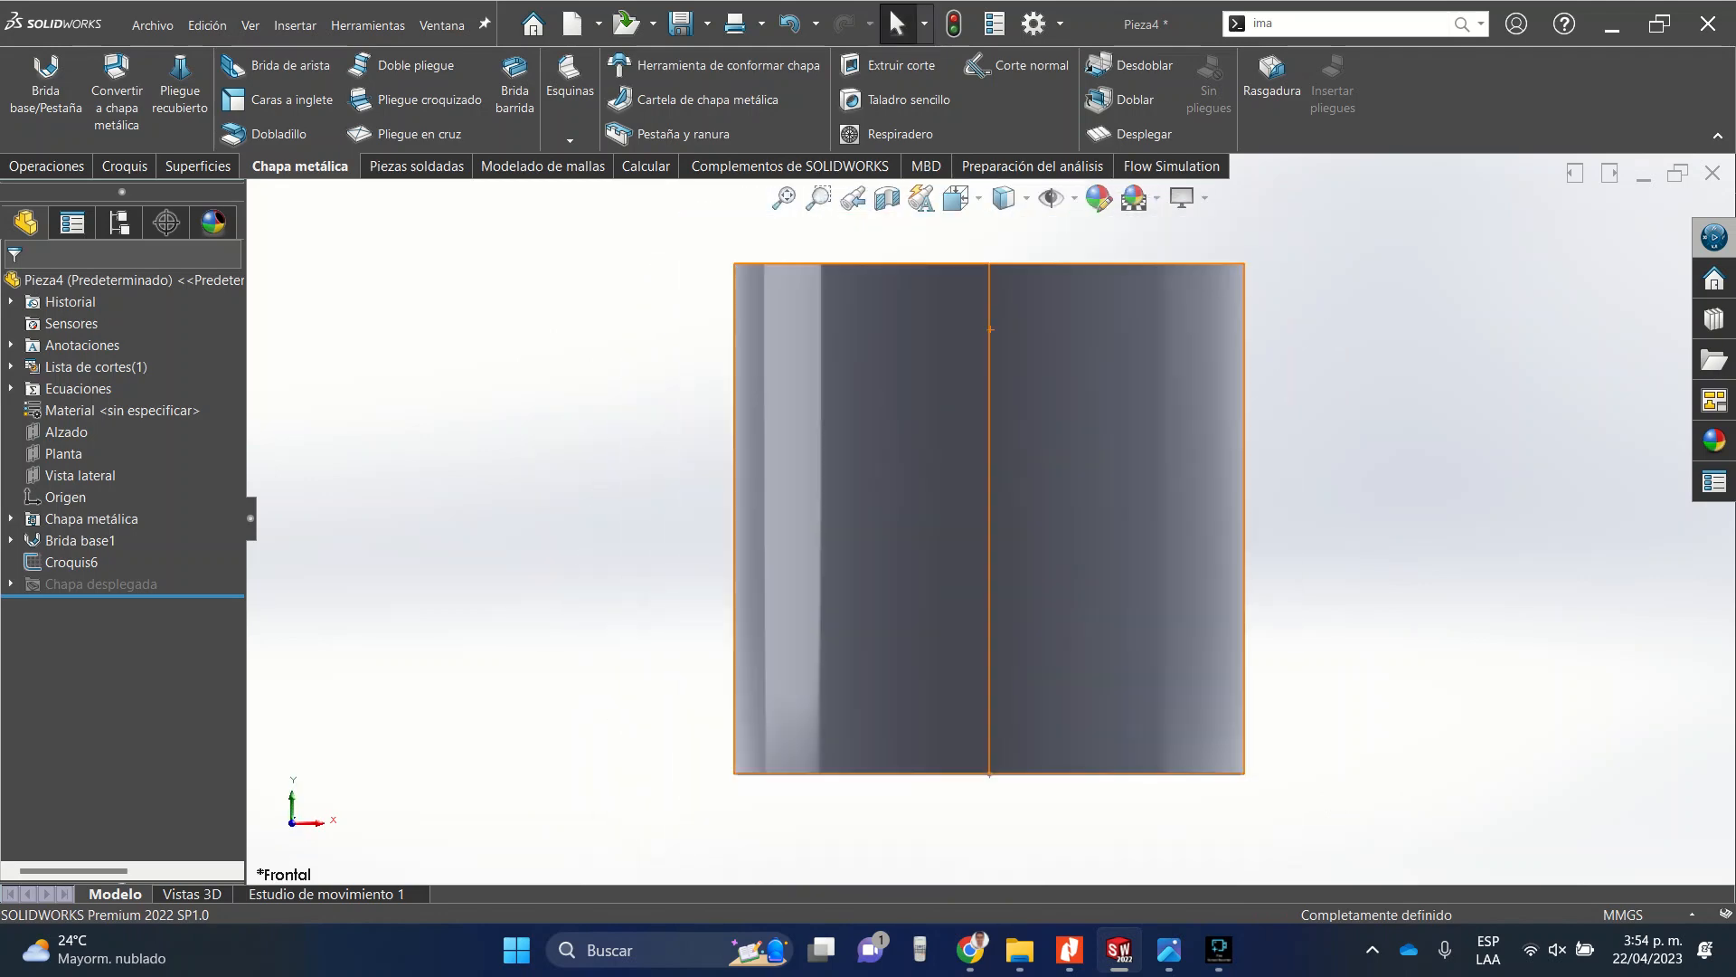
pyautogui.scroll(2, 989, 518)
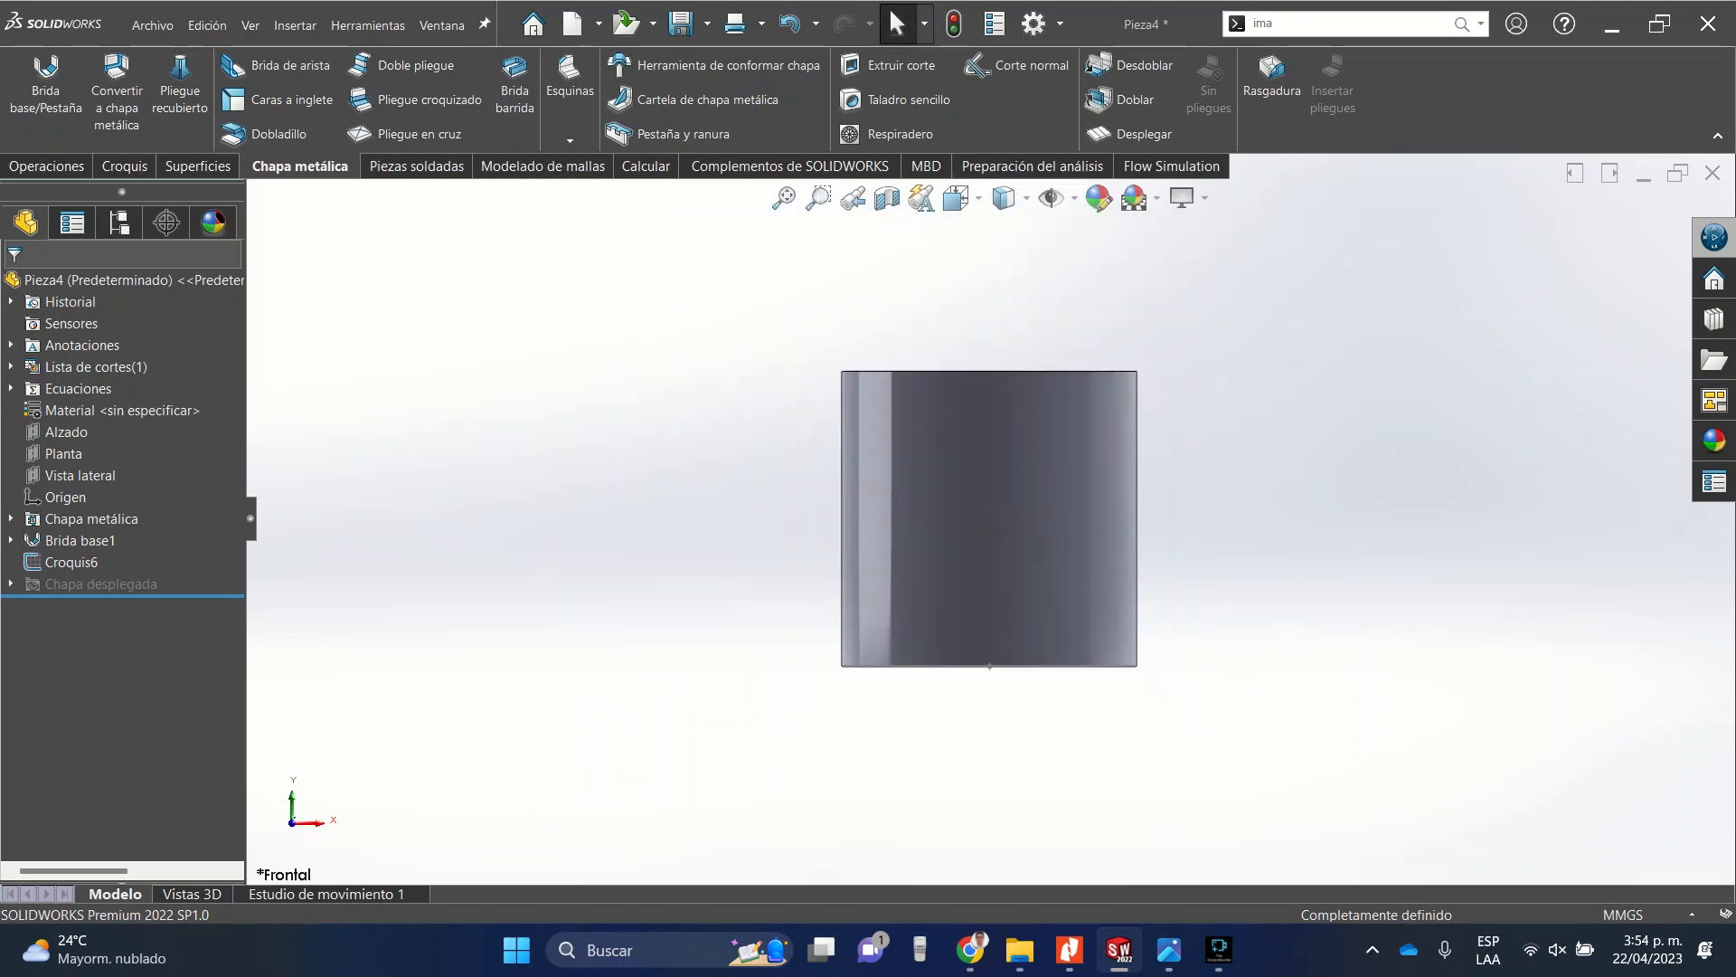
pyautogui.click(50, 166)
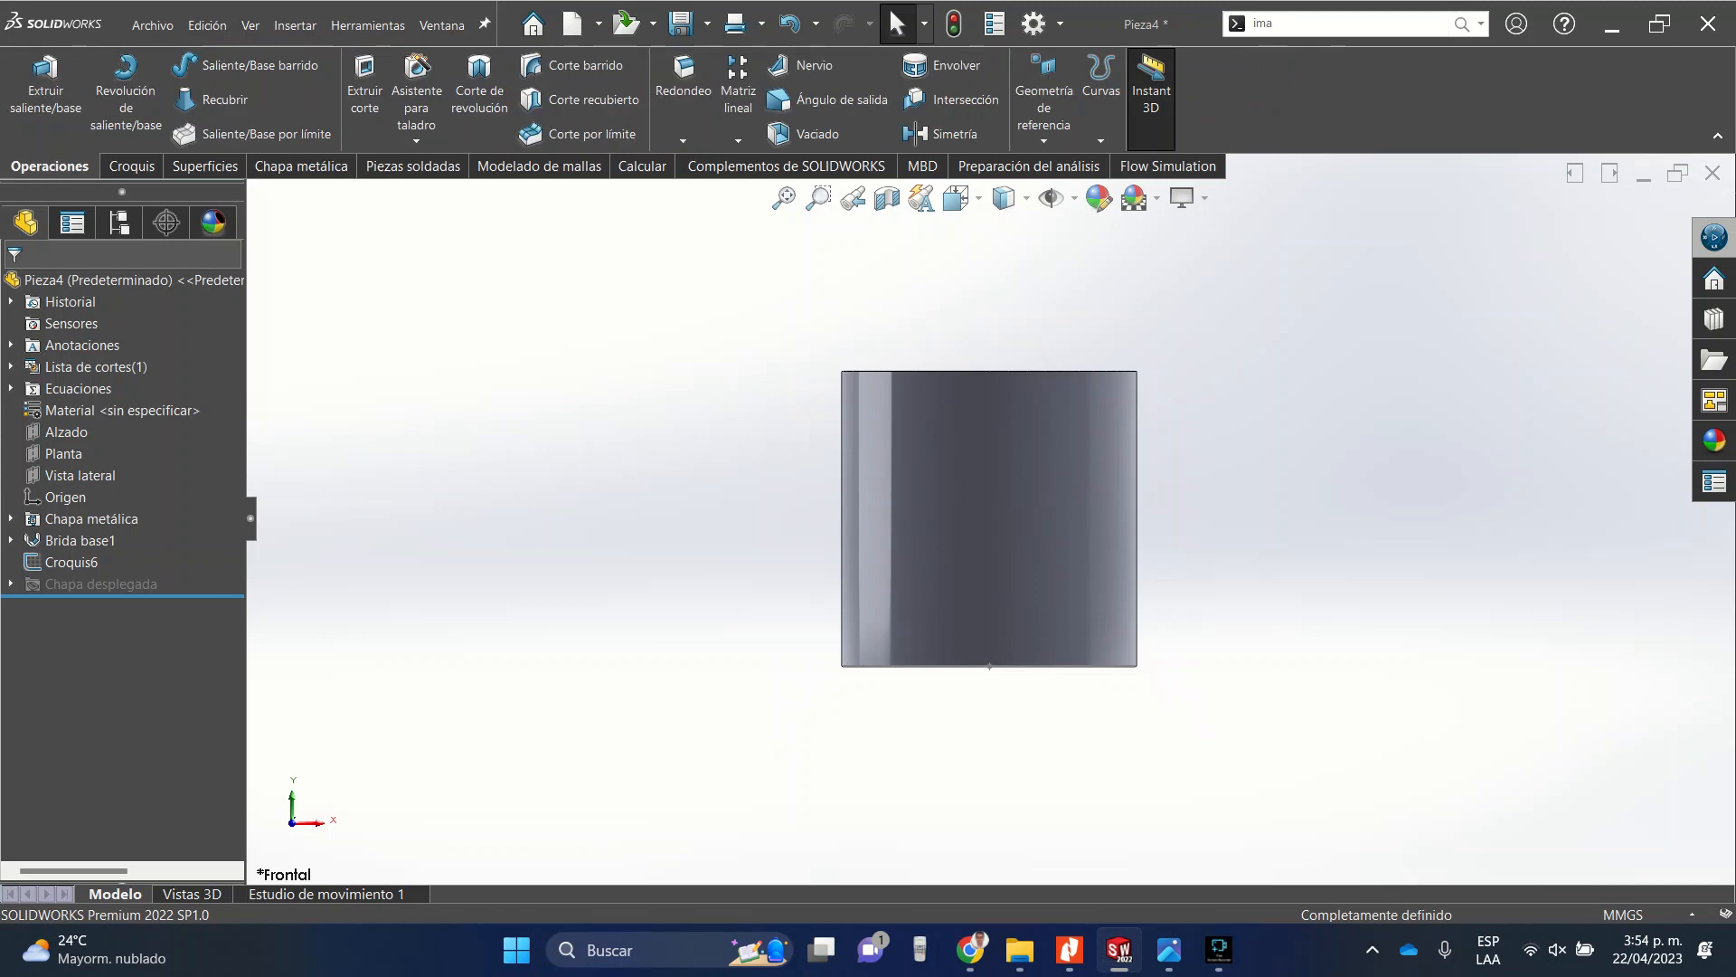
pyautogui.click(1044, 141)
pyautogui.click(1058, 164)
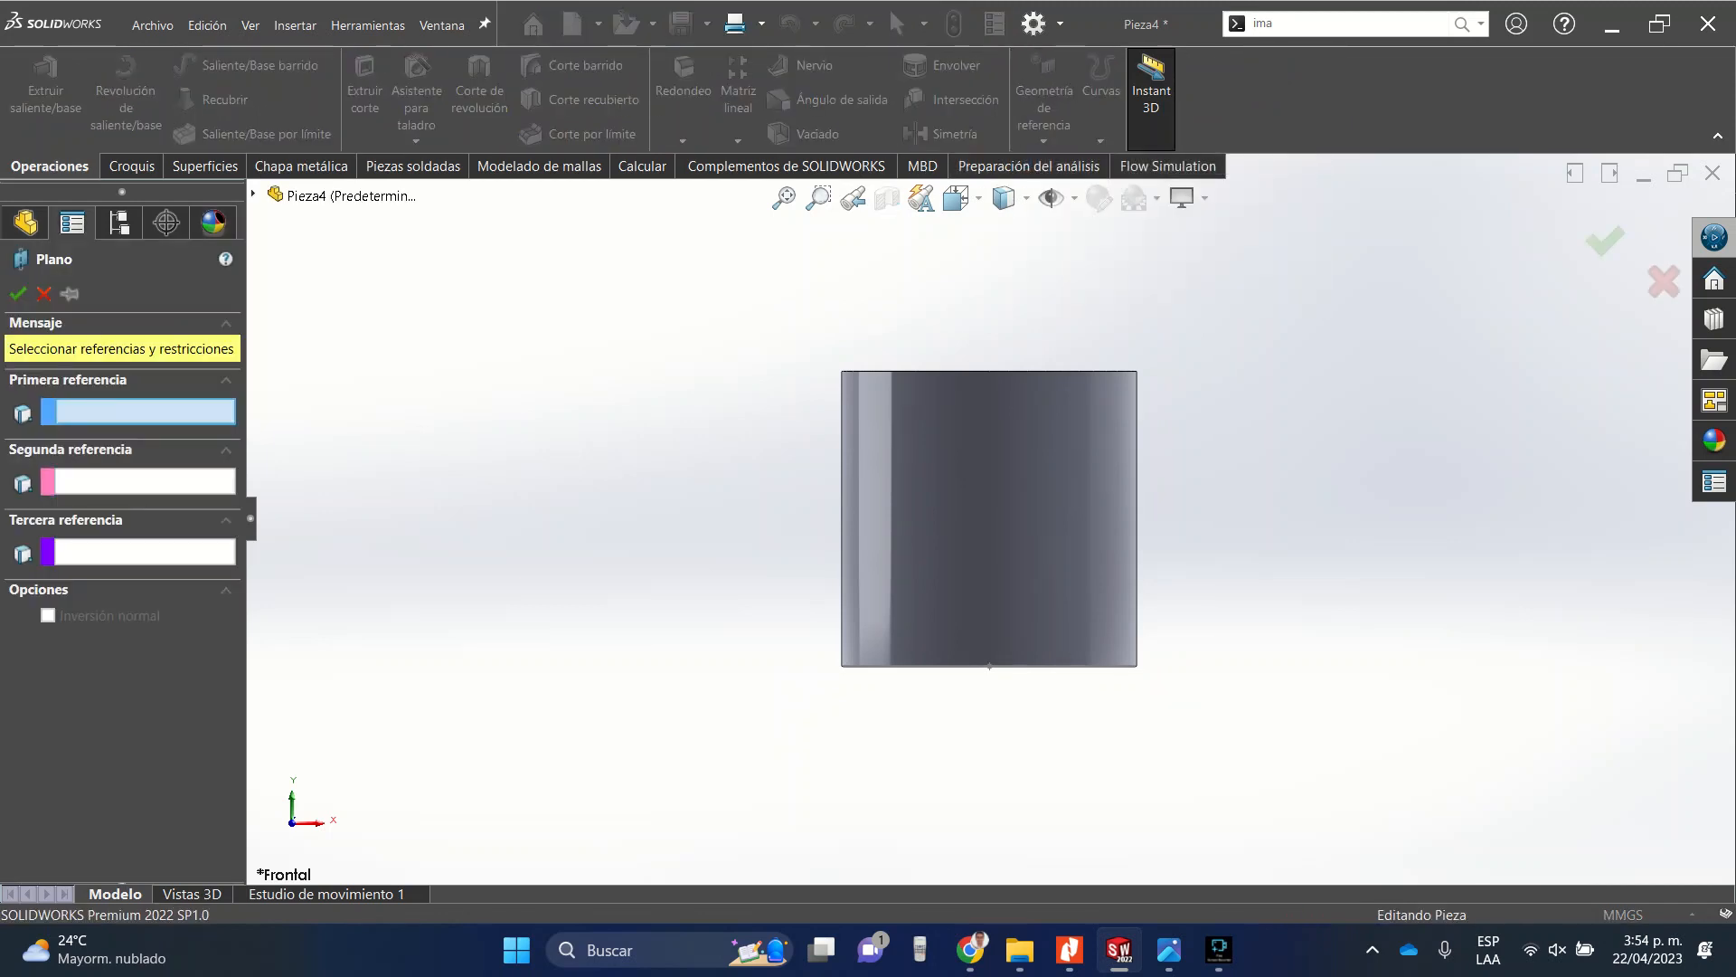
pyautogui.press('c')
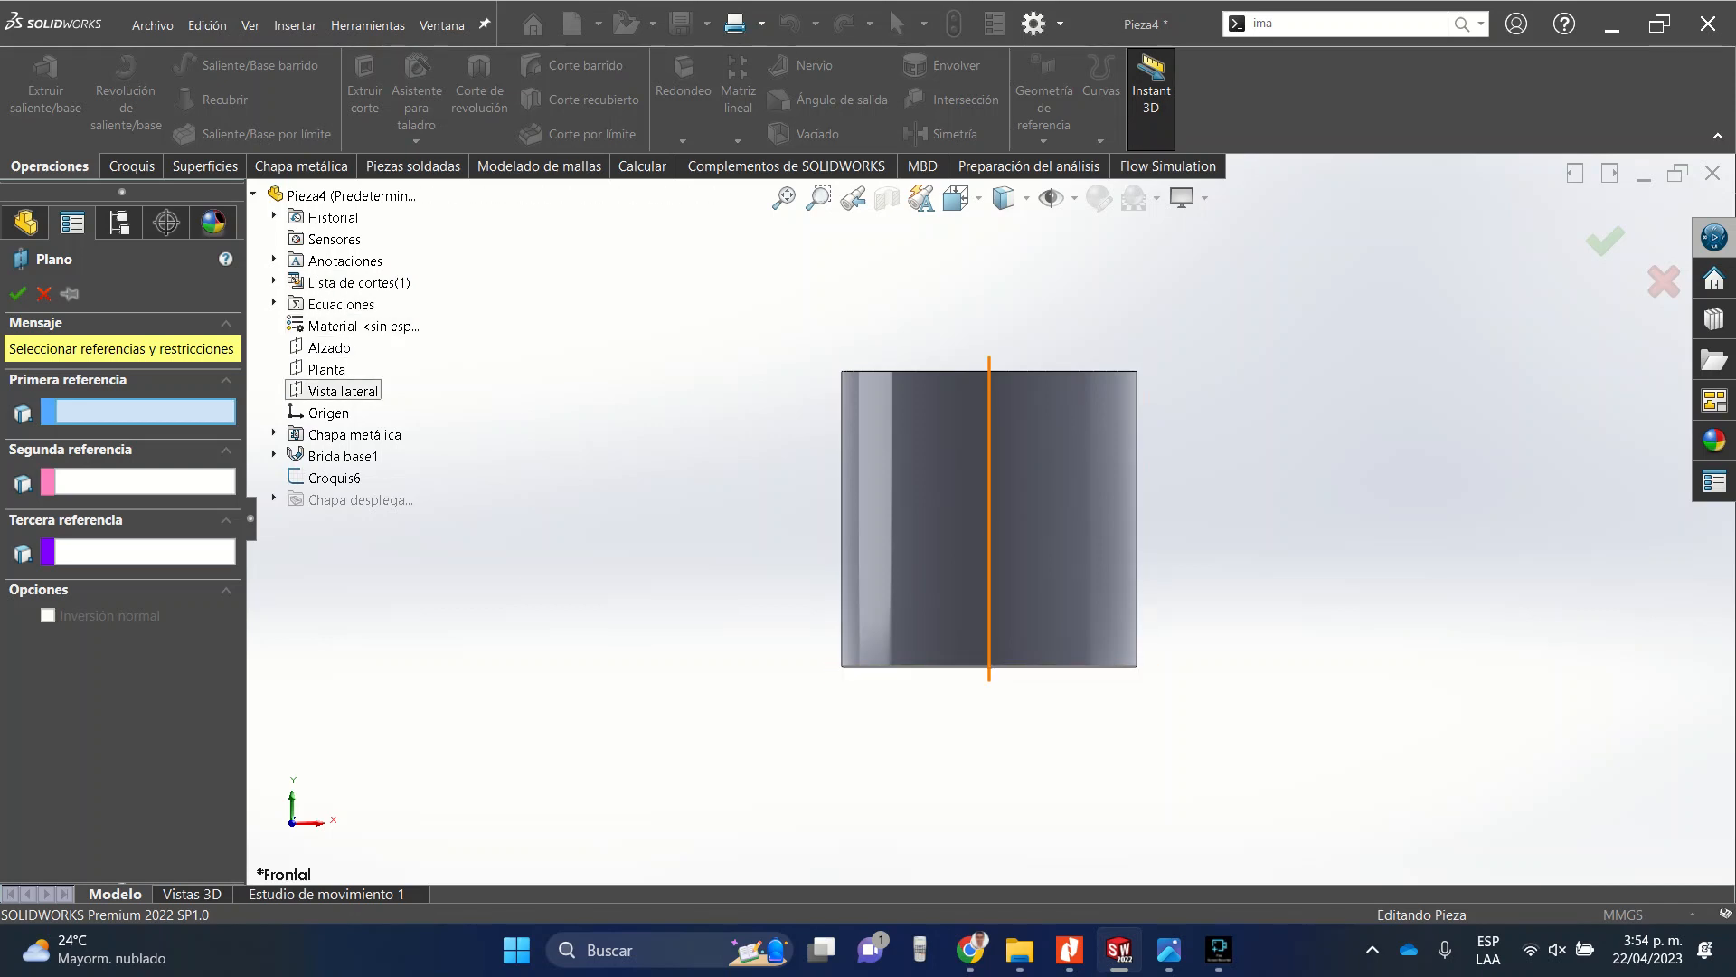
pyautogui.click(325, 369)
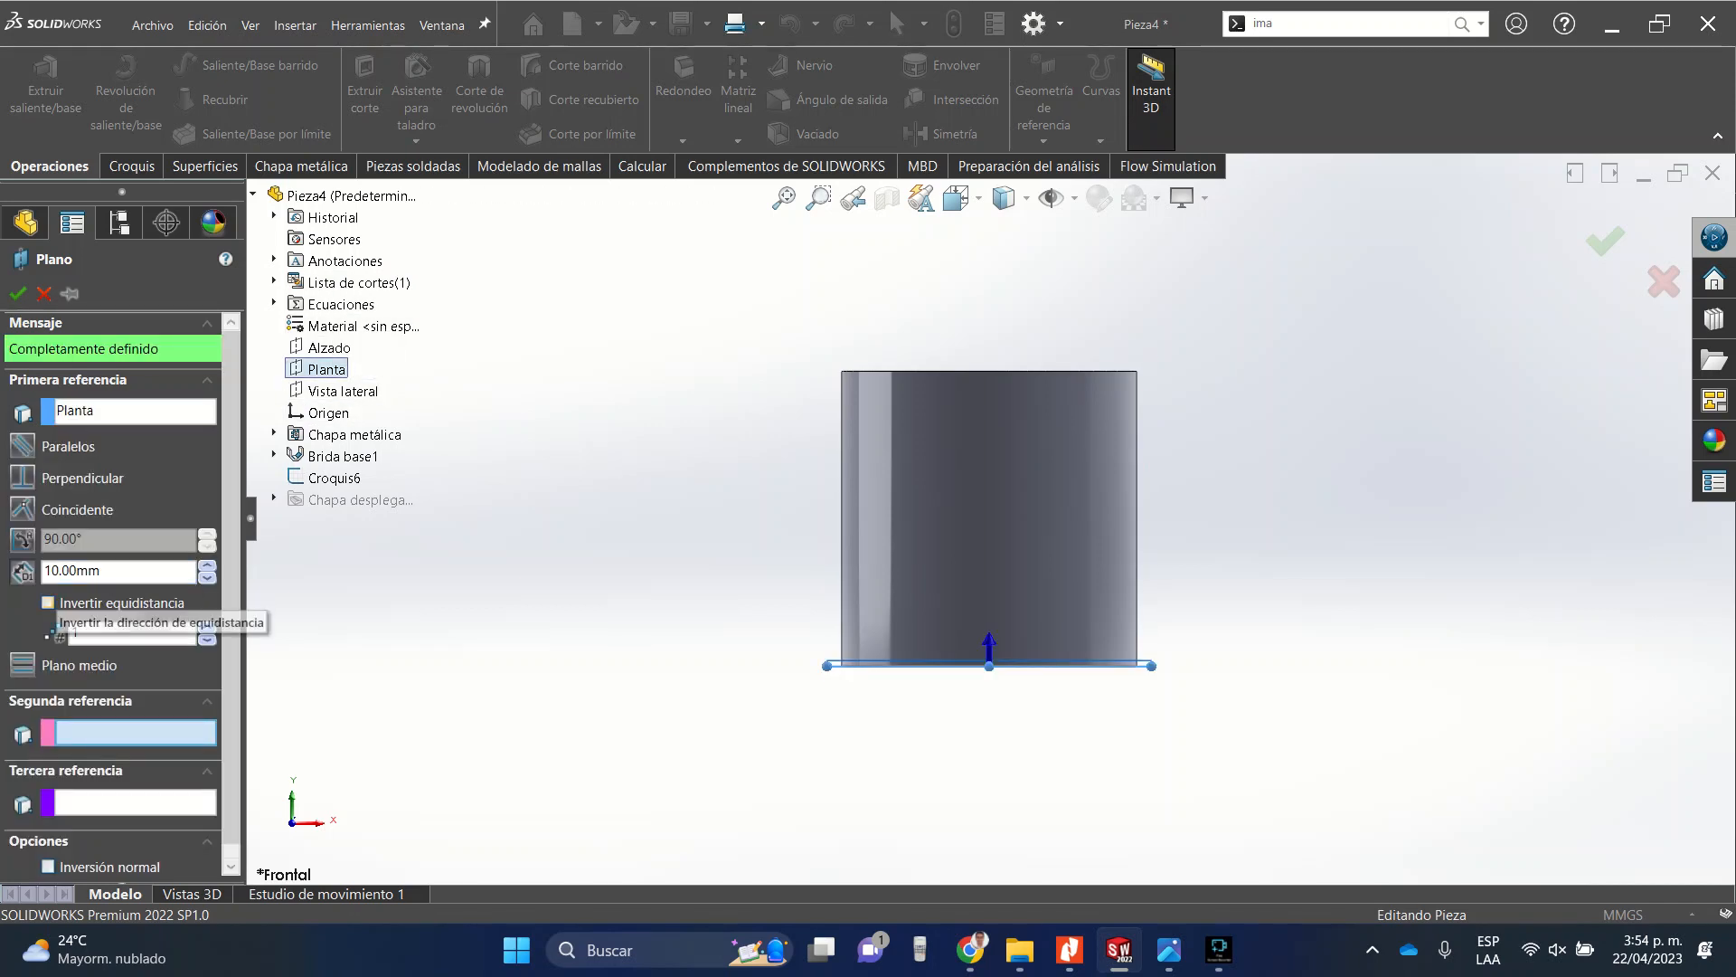
pyautogui.click(48, 602)
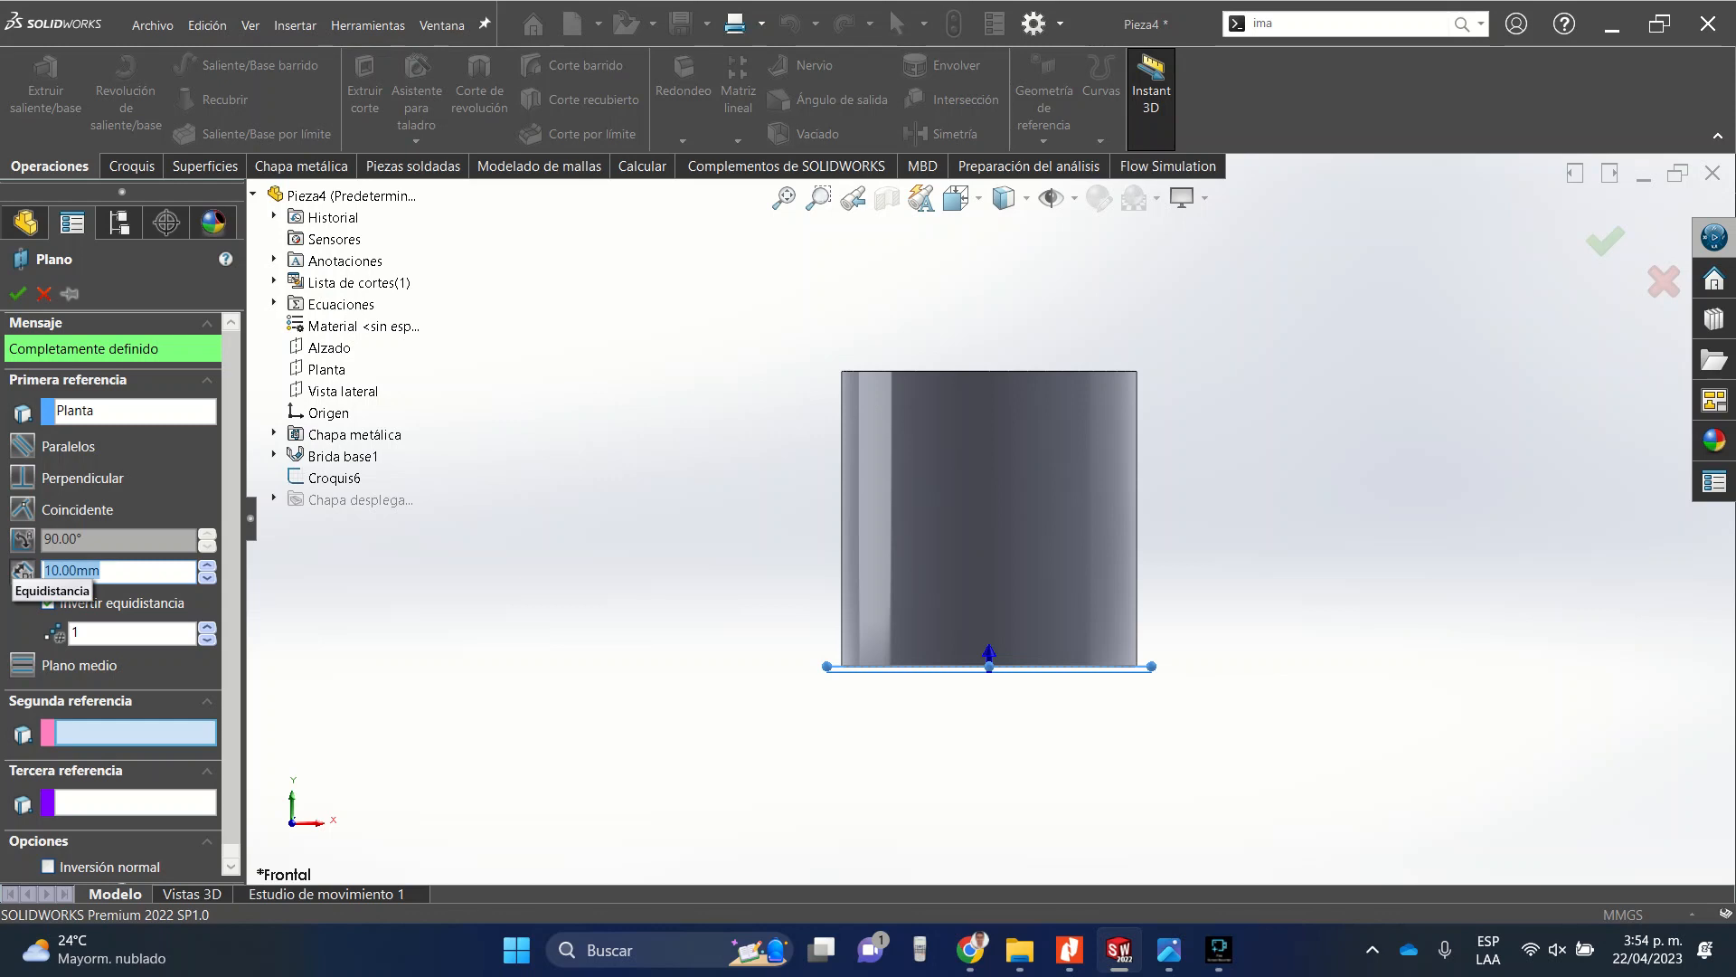
pyautogui.write('800')
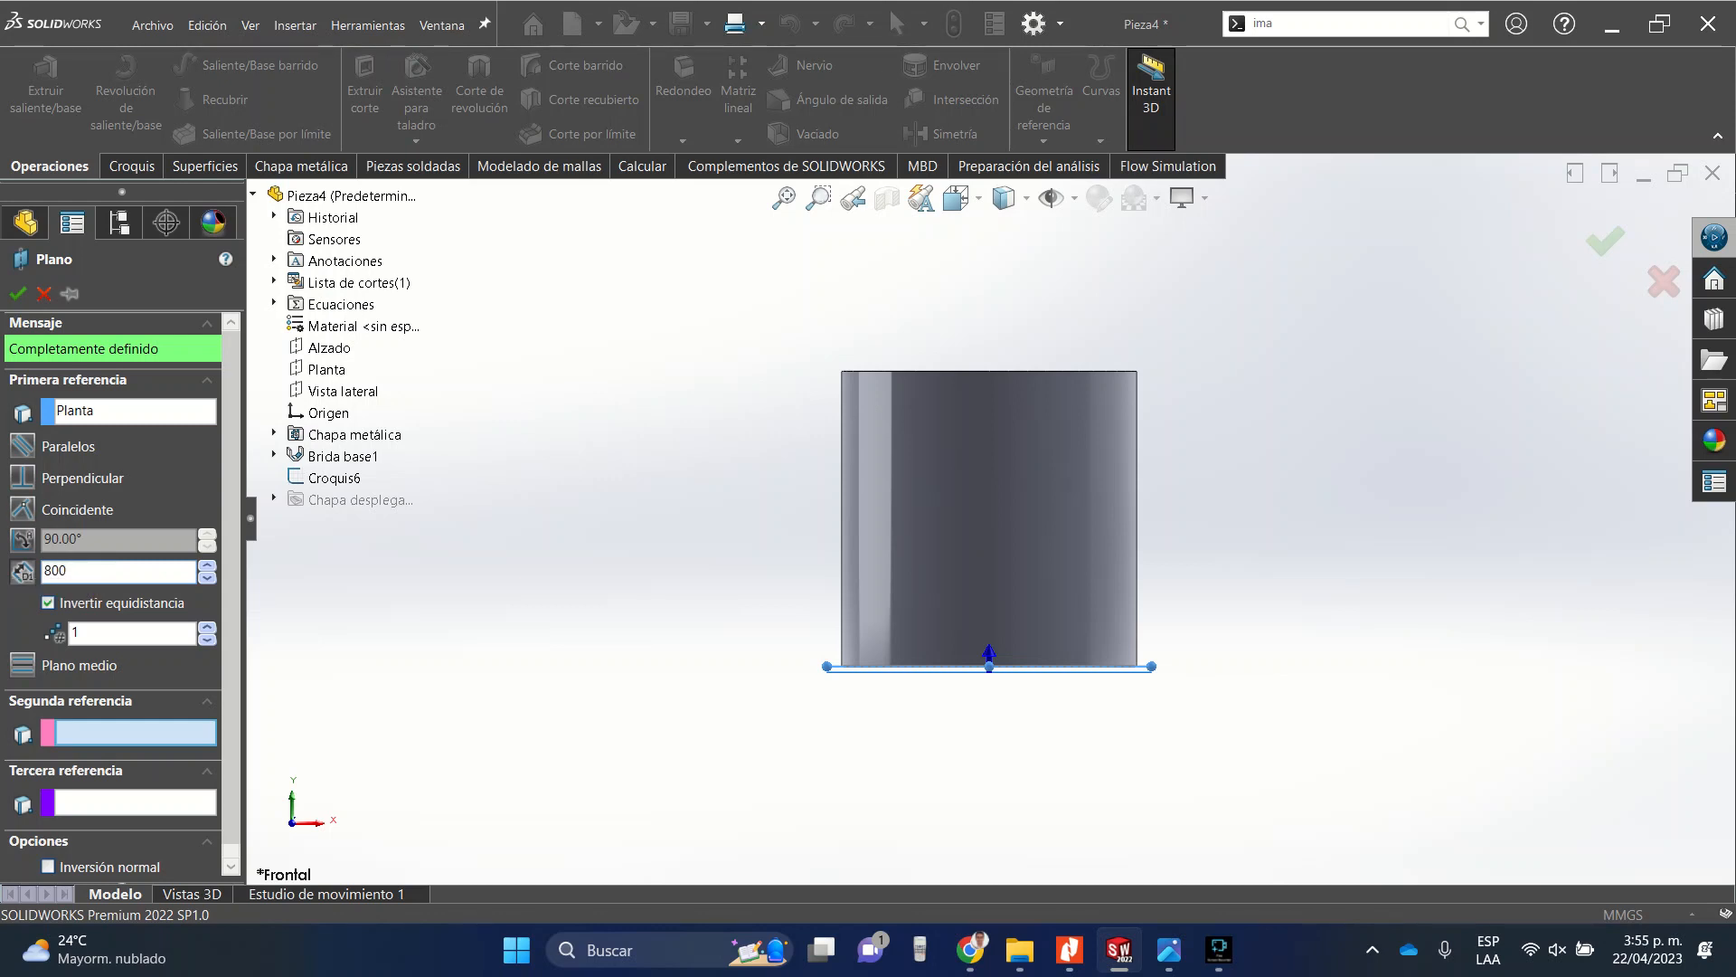
pyautogui.press('Return')
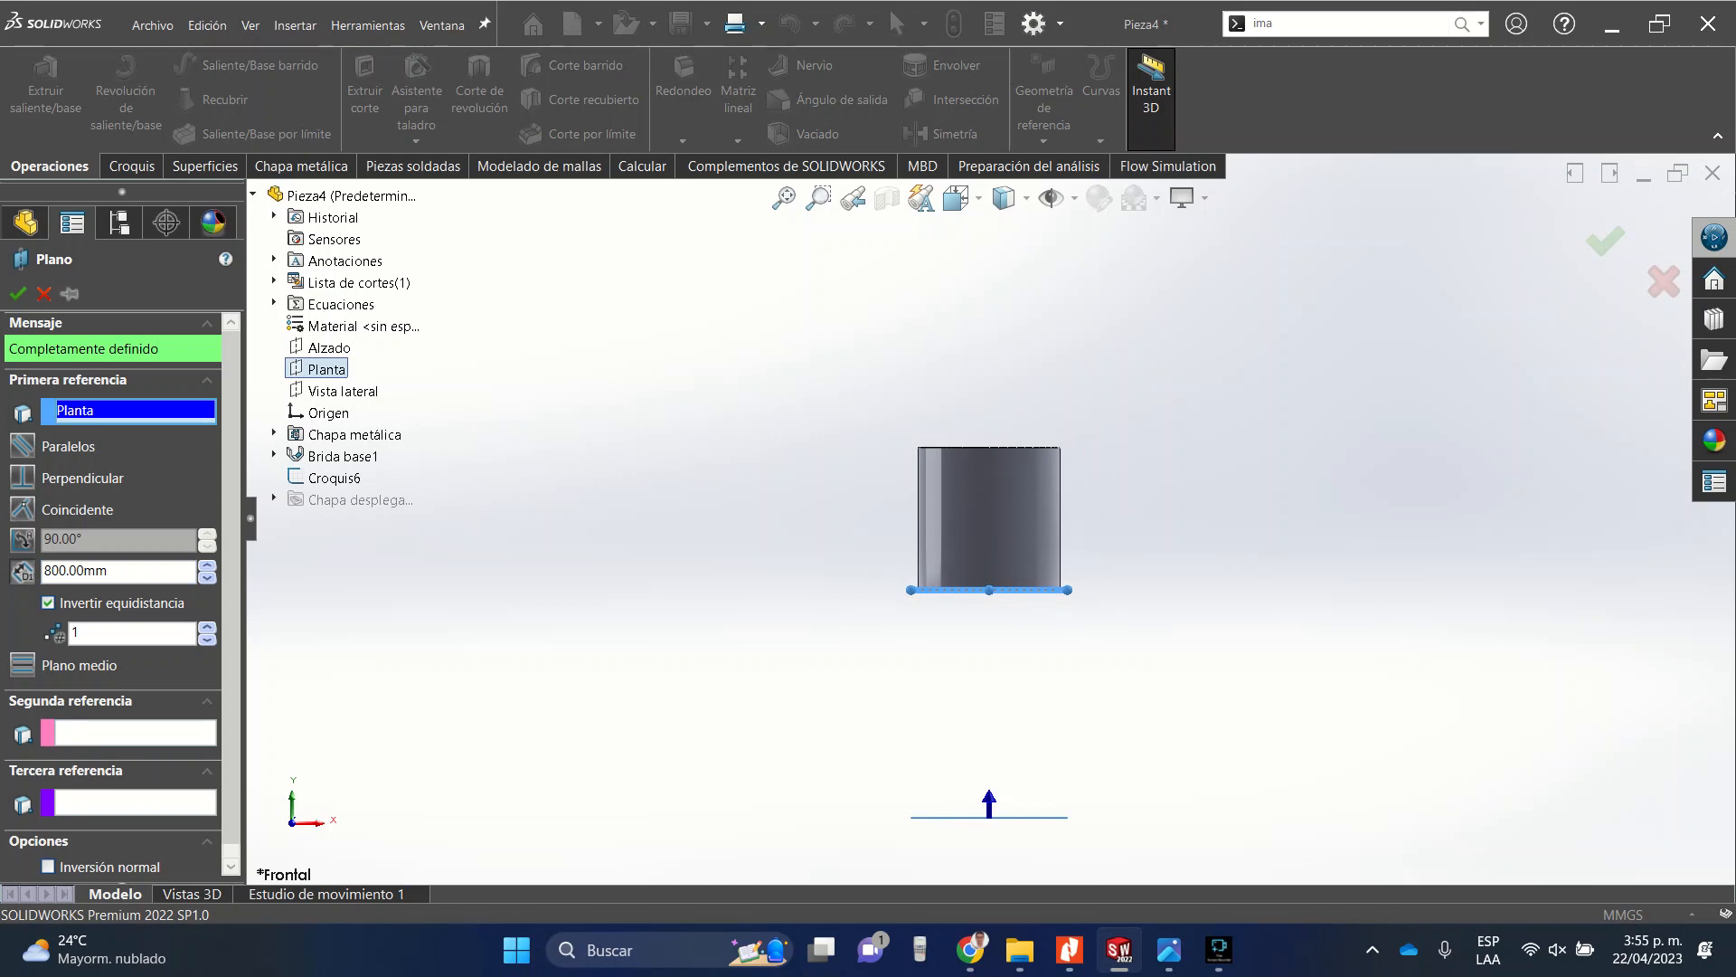
pyautogui.click(16, 292)
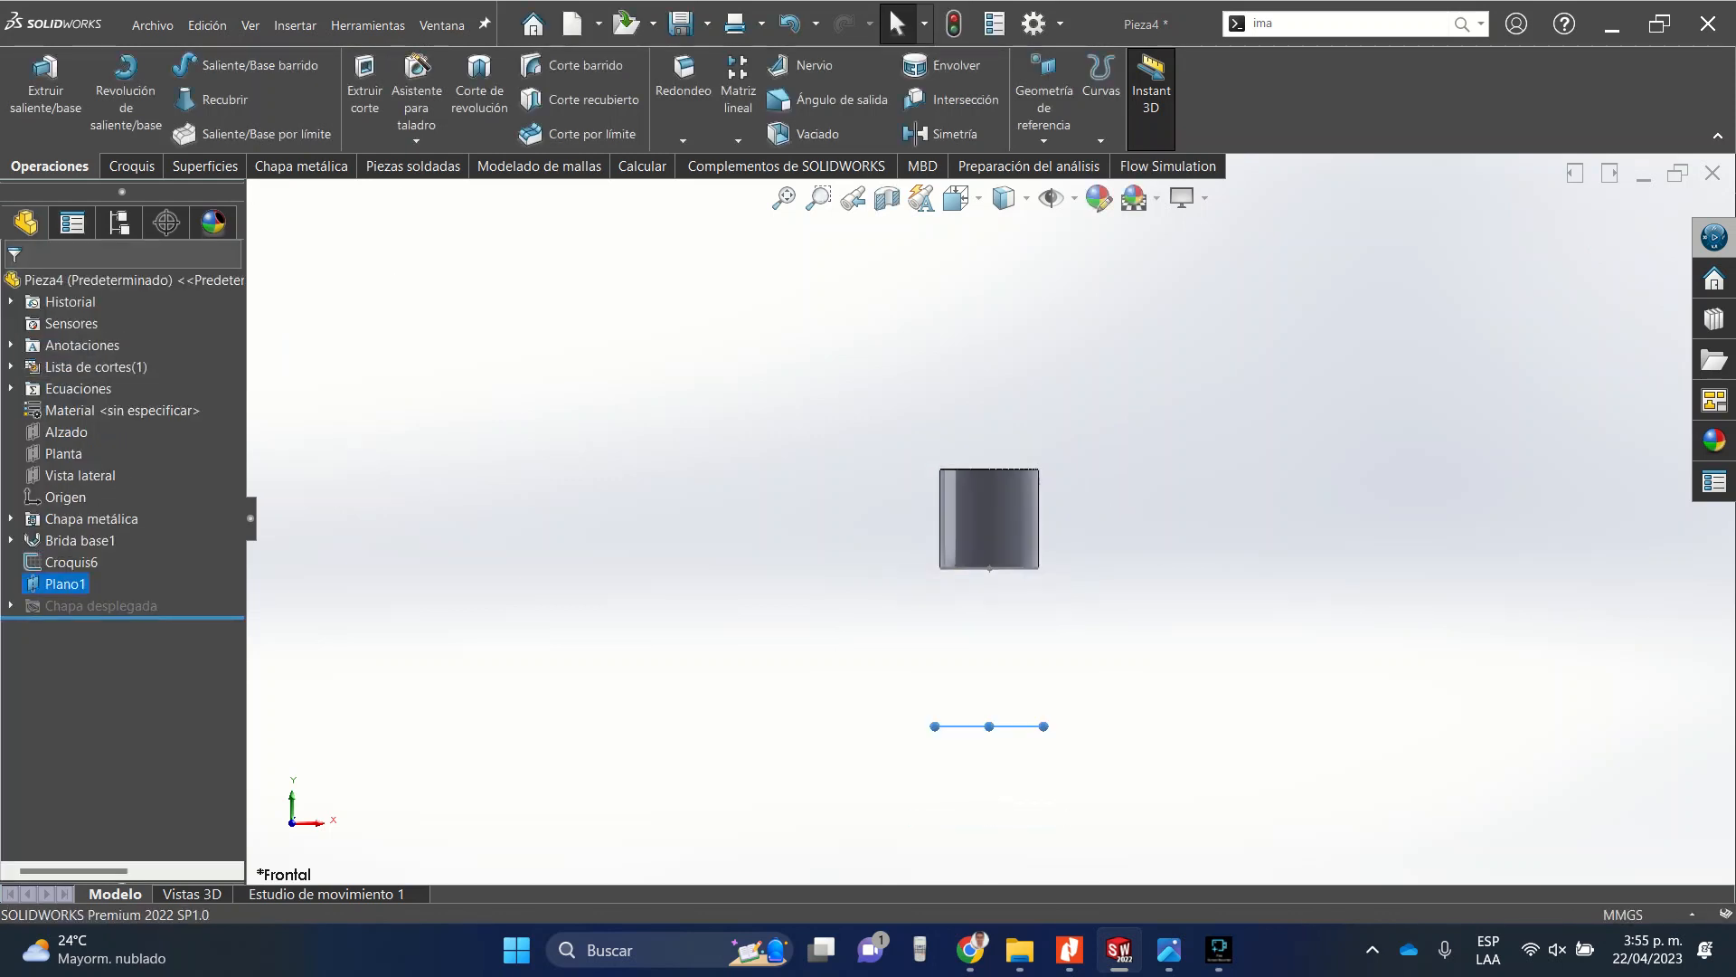
# Open a new sketch on the newly created plane.
pyautogui.scroll(3, 989, 519)
pyautogui.moveTo(1004, 542); pyautogui.dragTo(992, 627, button='middle')
pyautogui.scroll(-4, 992, 628)
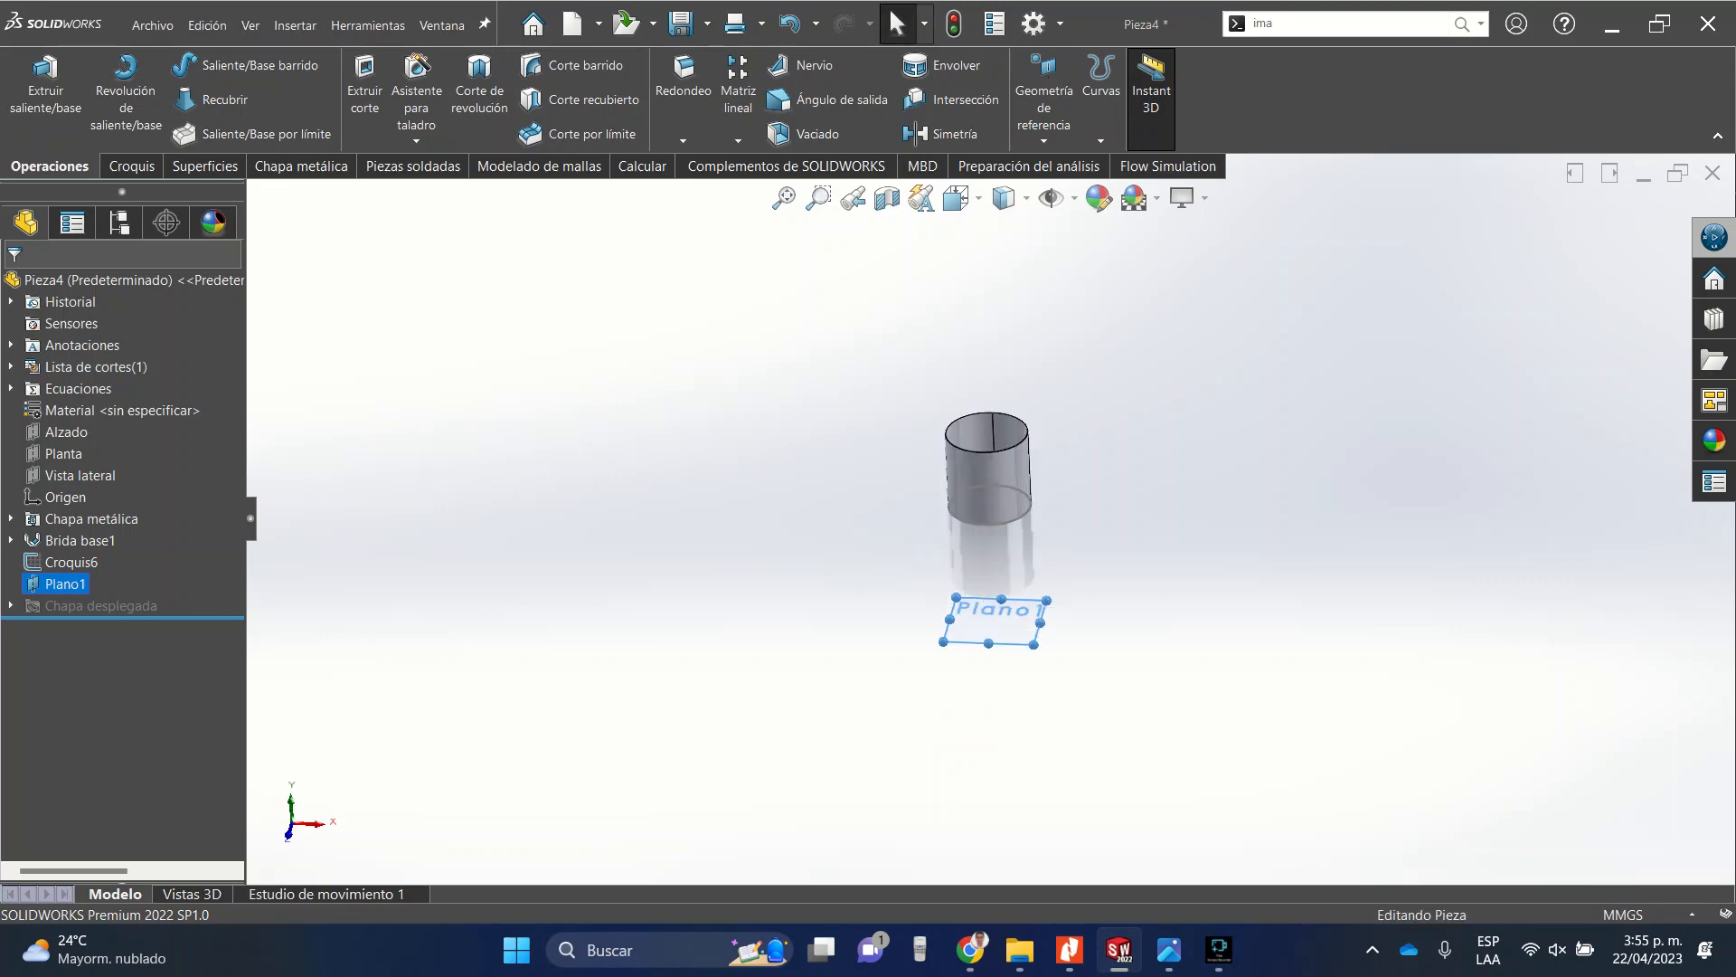
pyautogui.click(994, 624)
pyautogui.click(1027, 632)
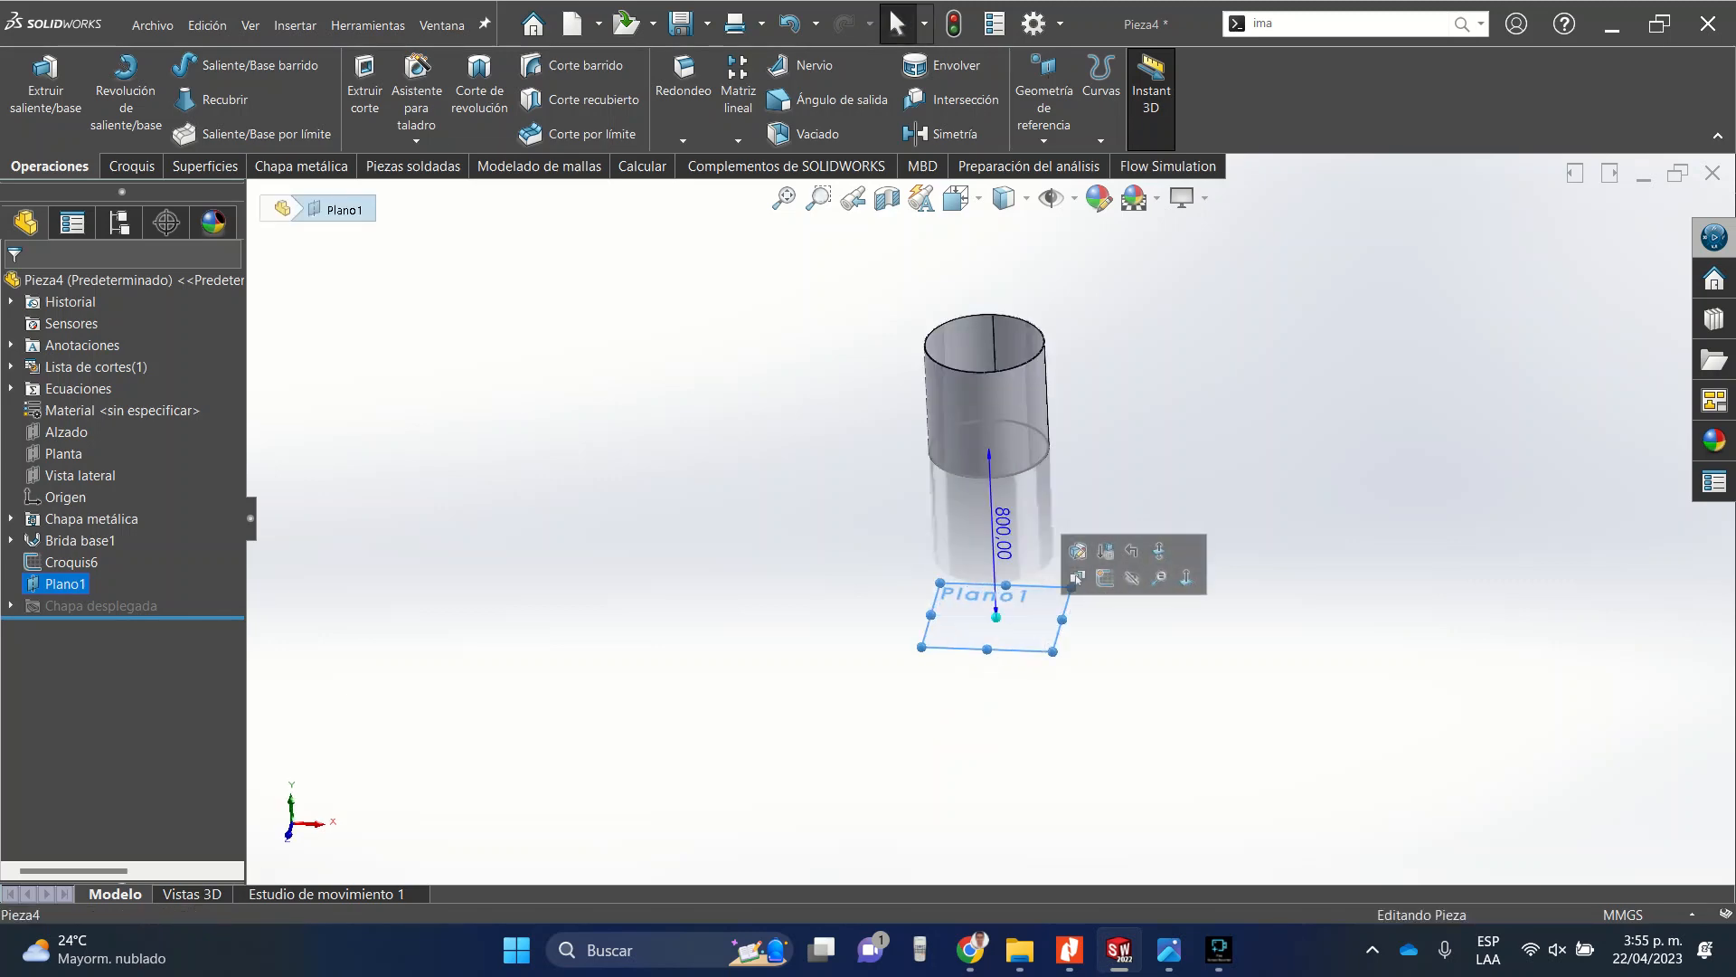
pyautogui.click(1104, 578)
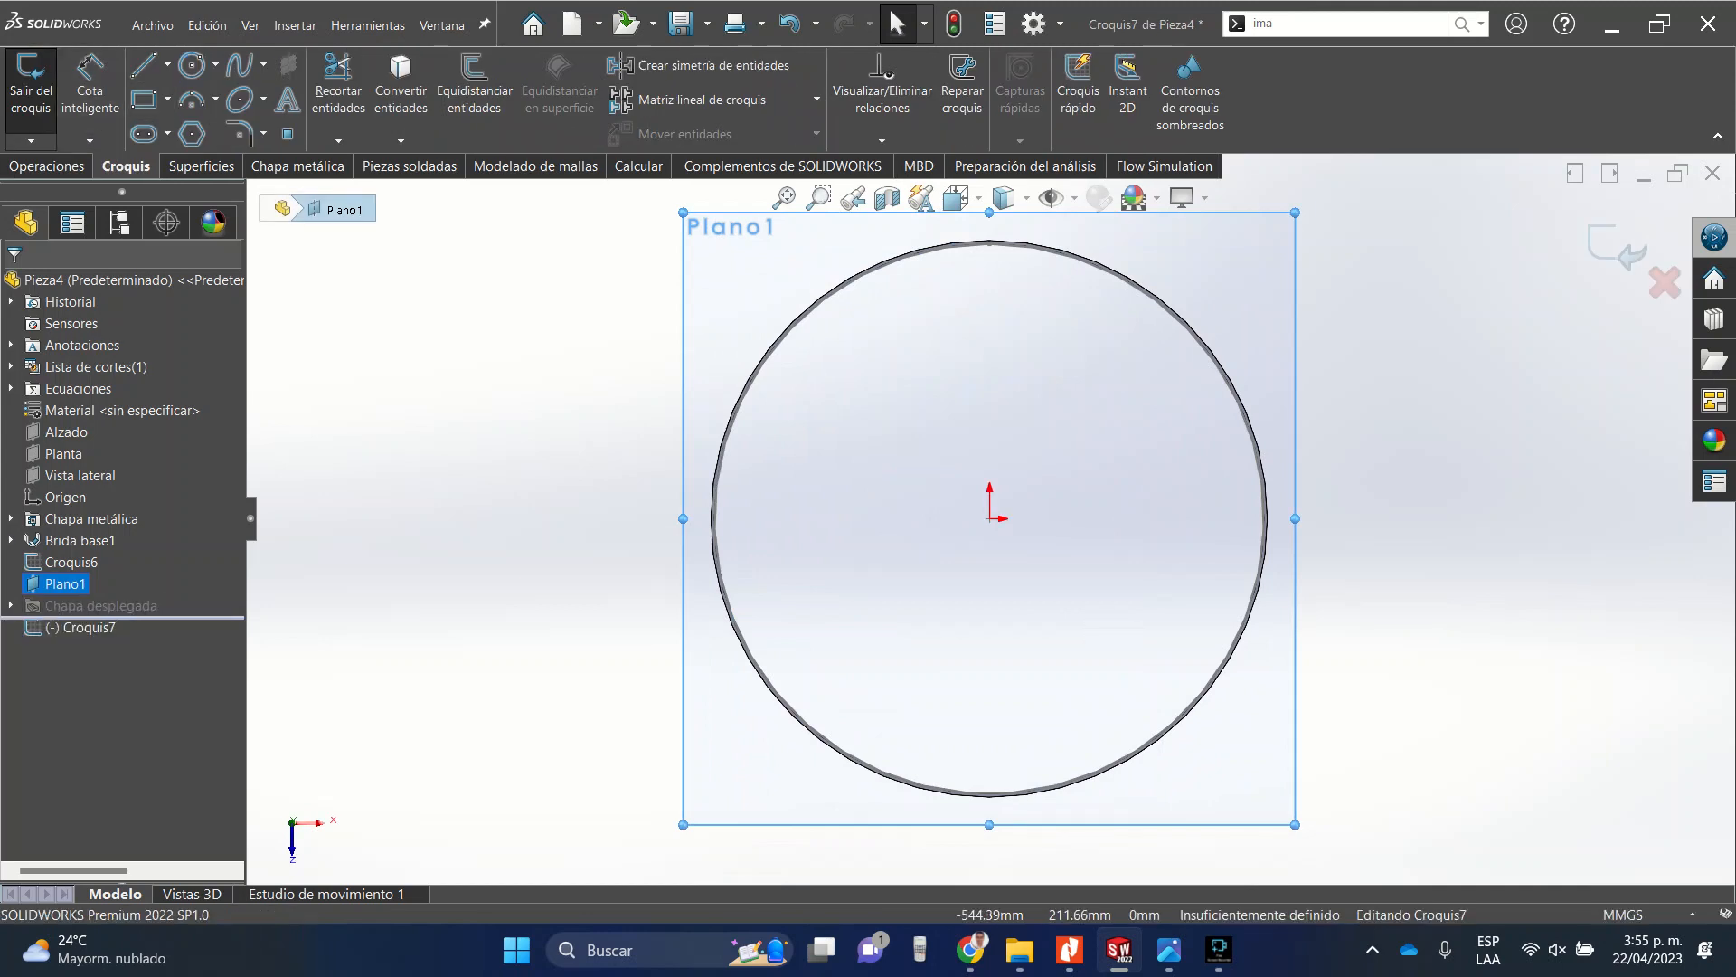
# Draw a circle centred on the origin, about 167 mm in diameter.
pyautogui.click(191, 65)
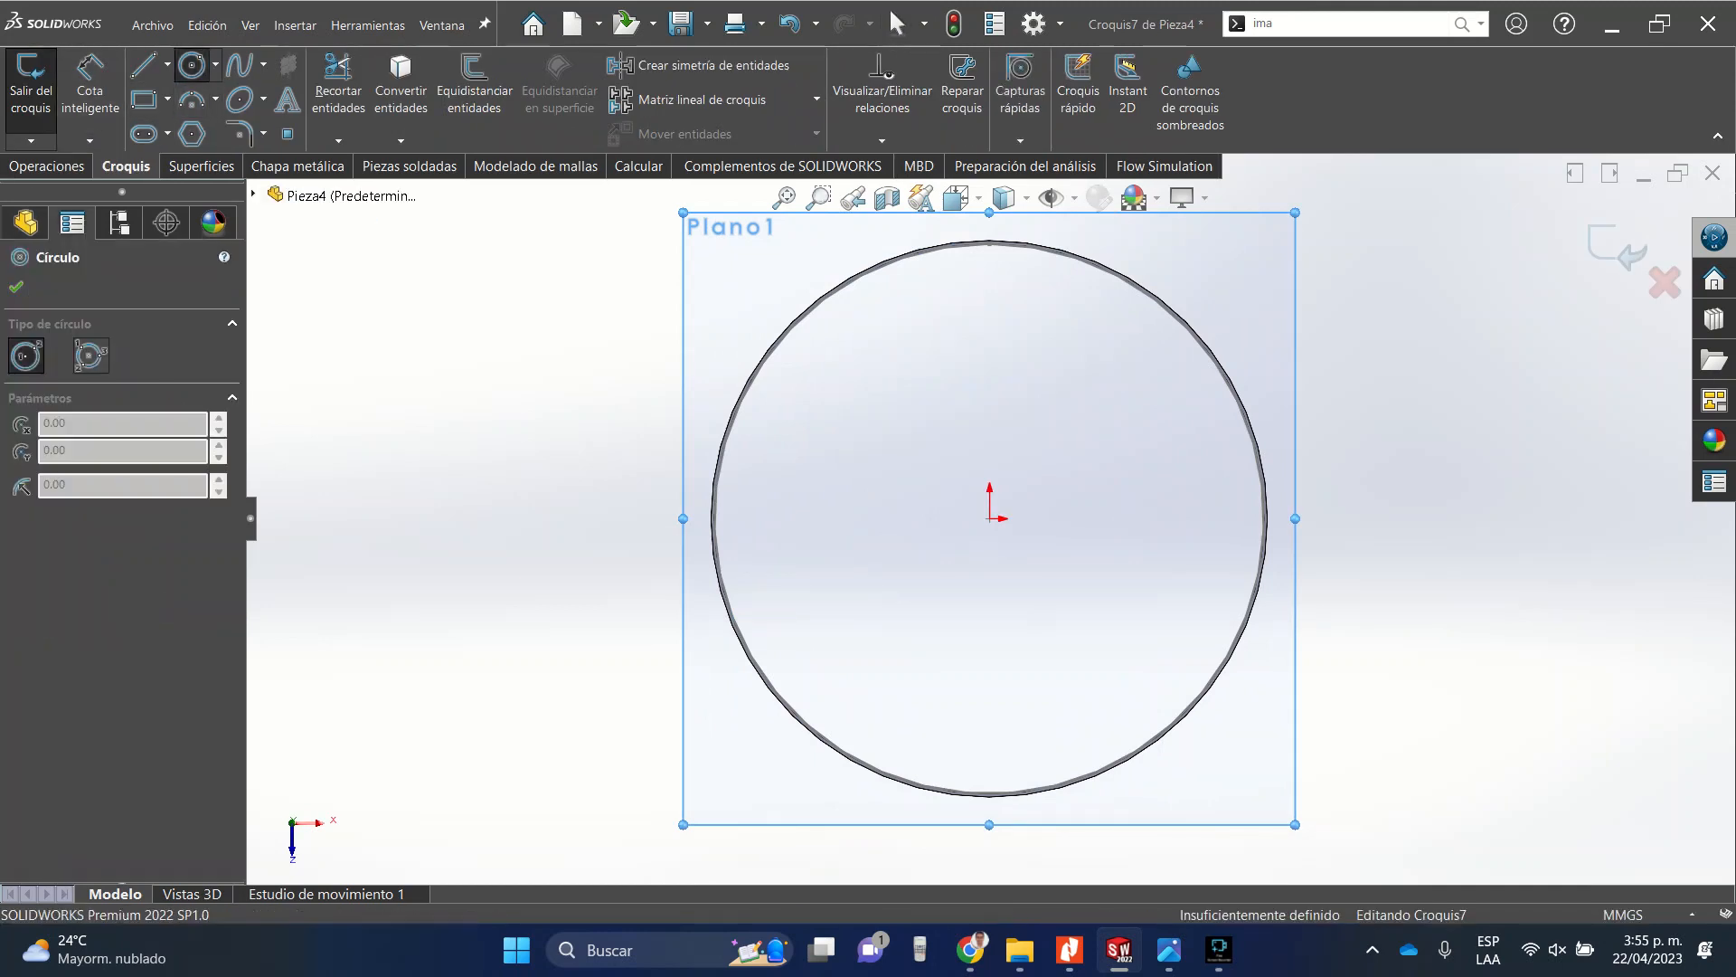
pyautogui.click(990, 518)
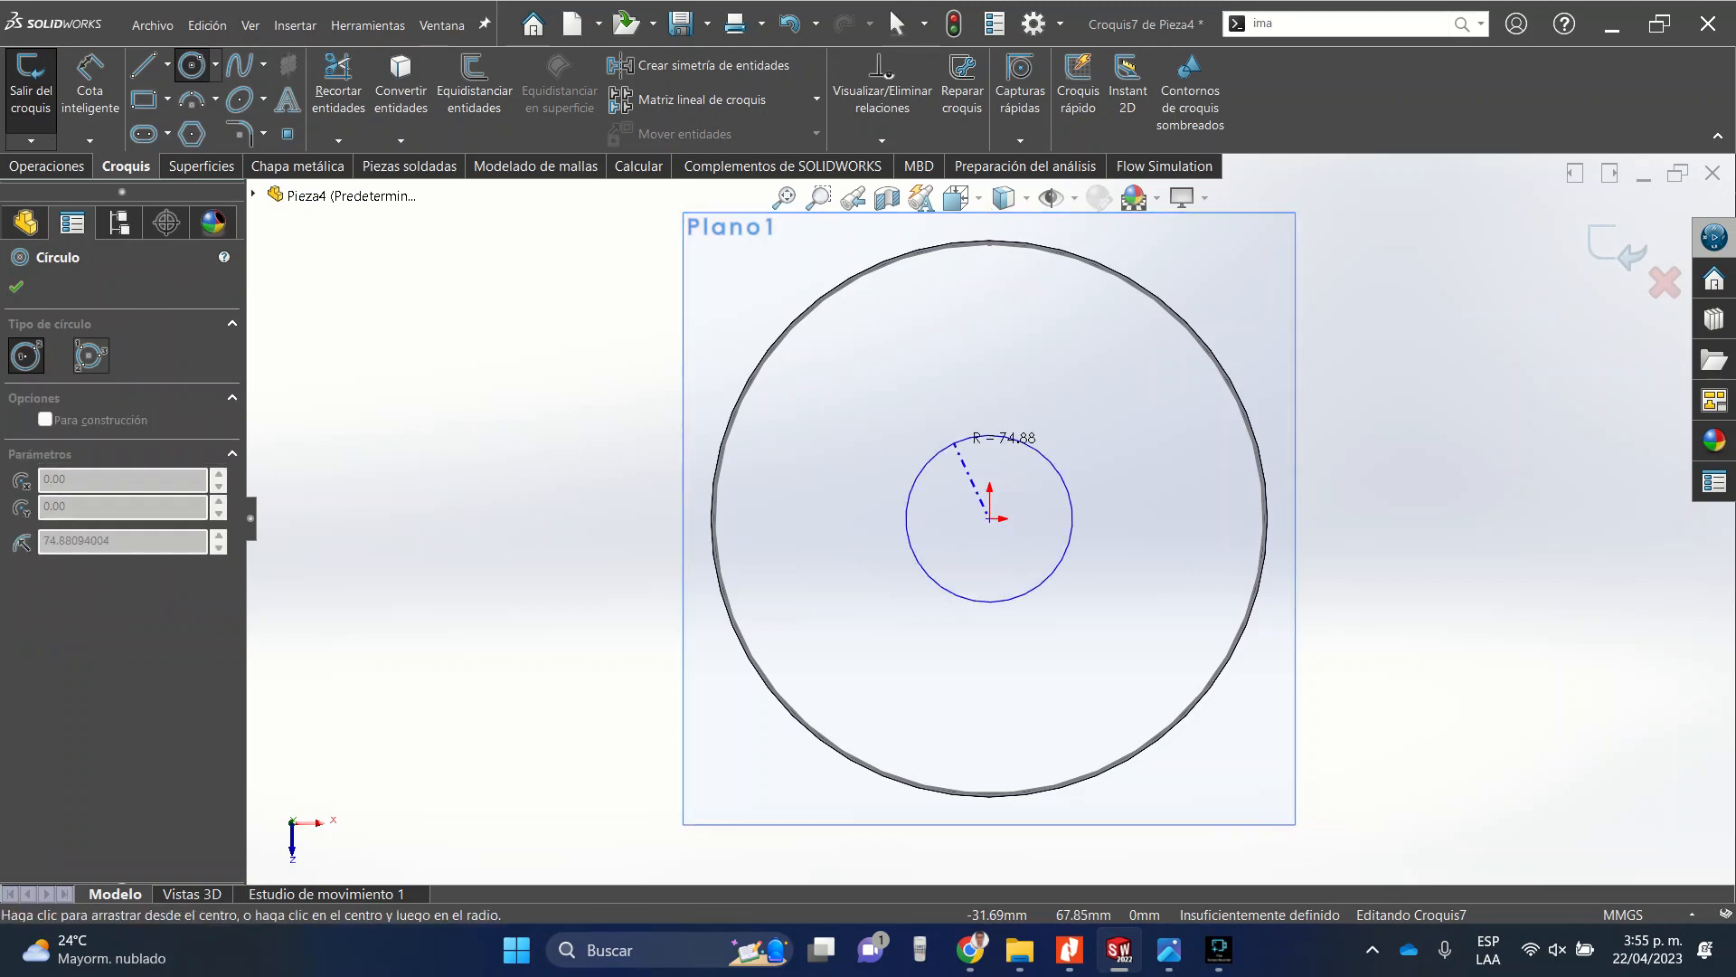
pyautogui.click(986, 426)
pyautogui.click(17, 287)
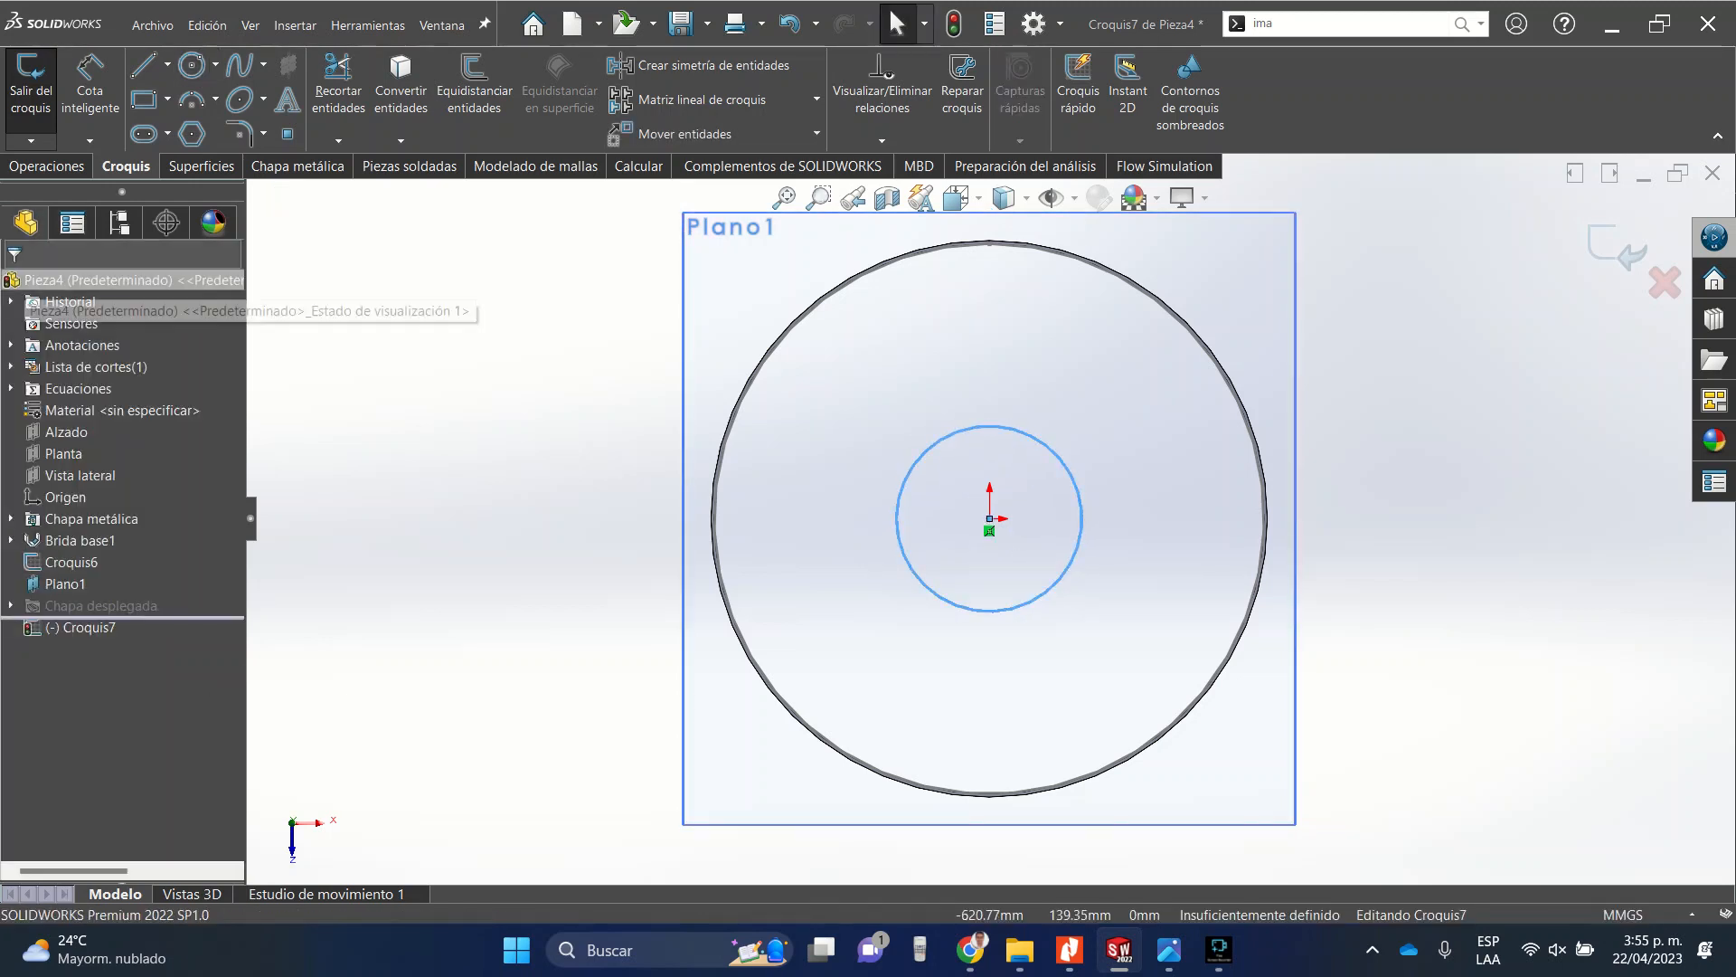
# Dimension the circle's diameter as 4 in.
pyautogui.click(90, 82)
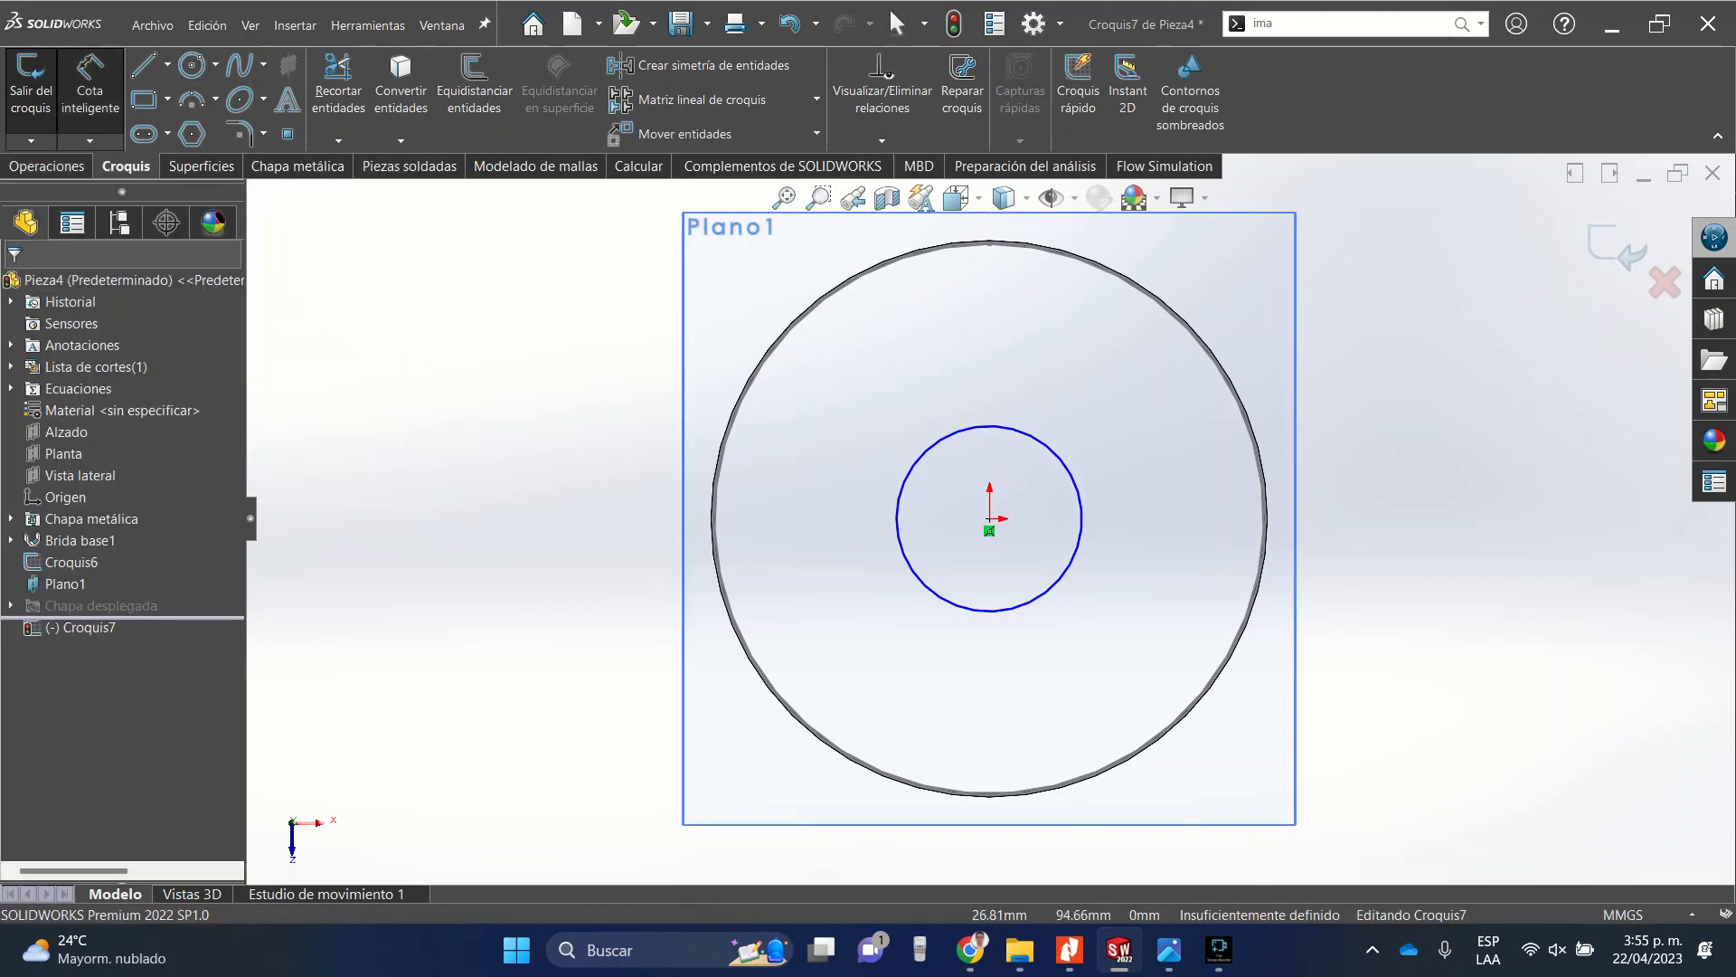
pyautogui.click(975, 427)
pyautogui.click(1144, 344)
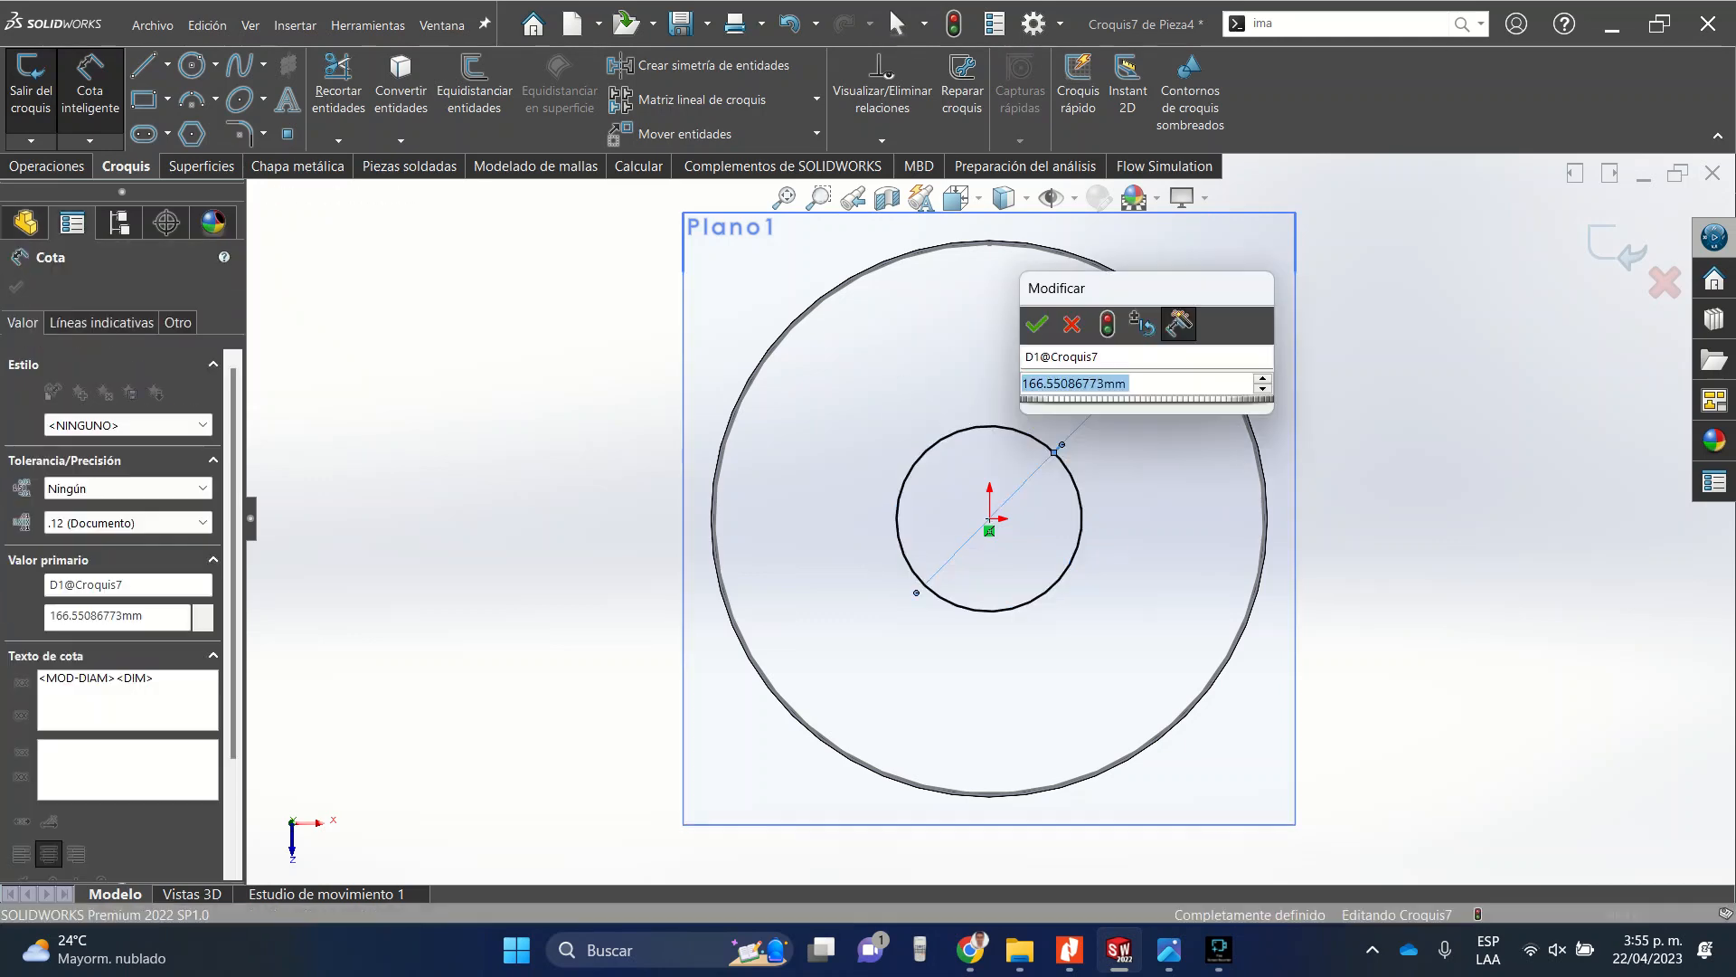
pyautogui.write('4in')
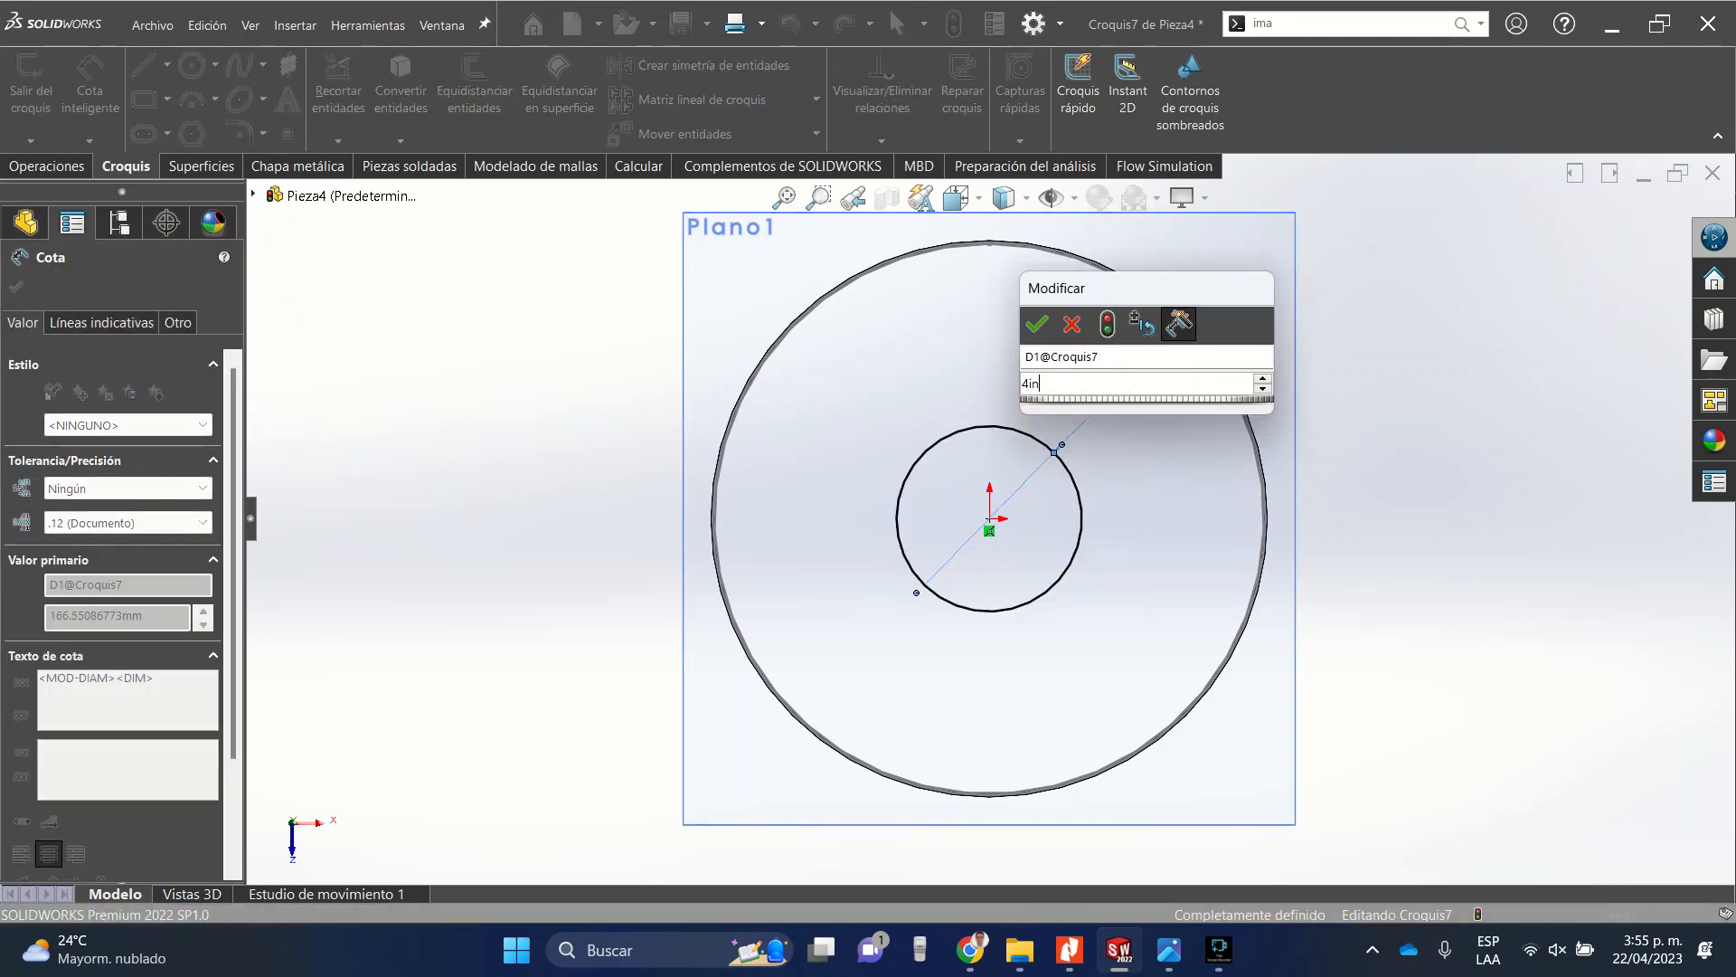
pyautogui.press('Return')
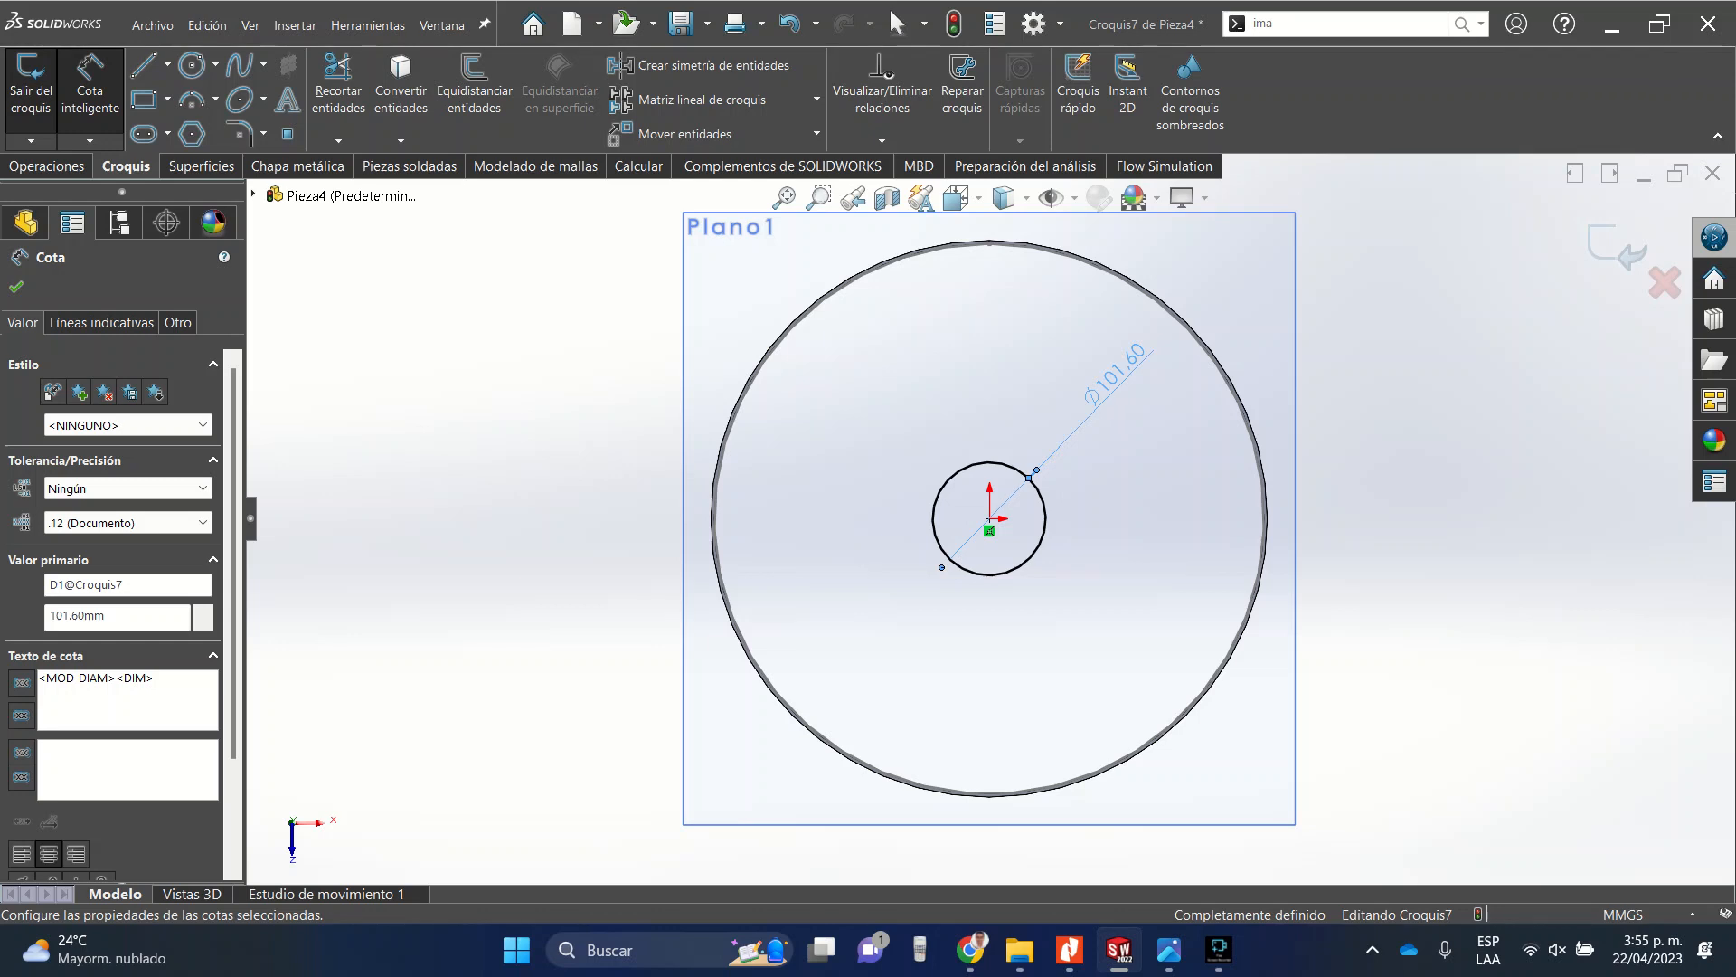
pyautogui.press('Escape')
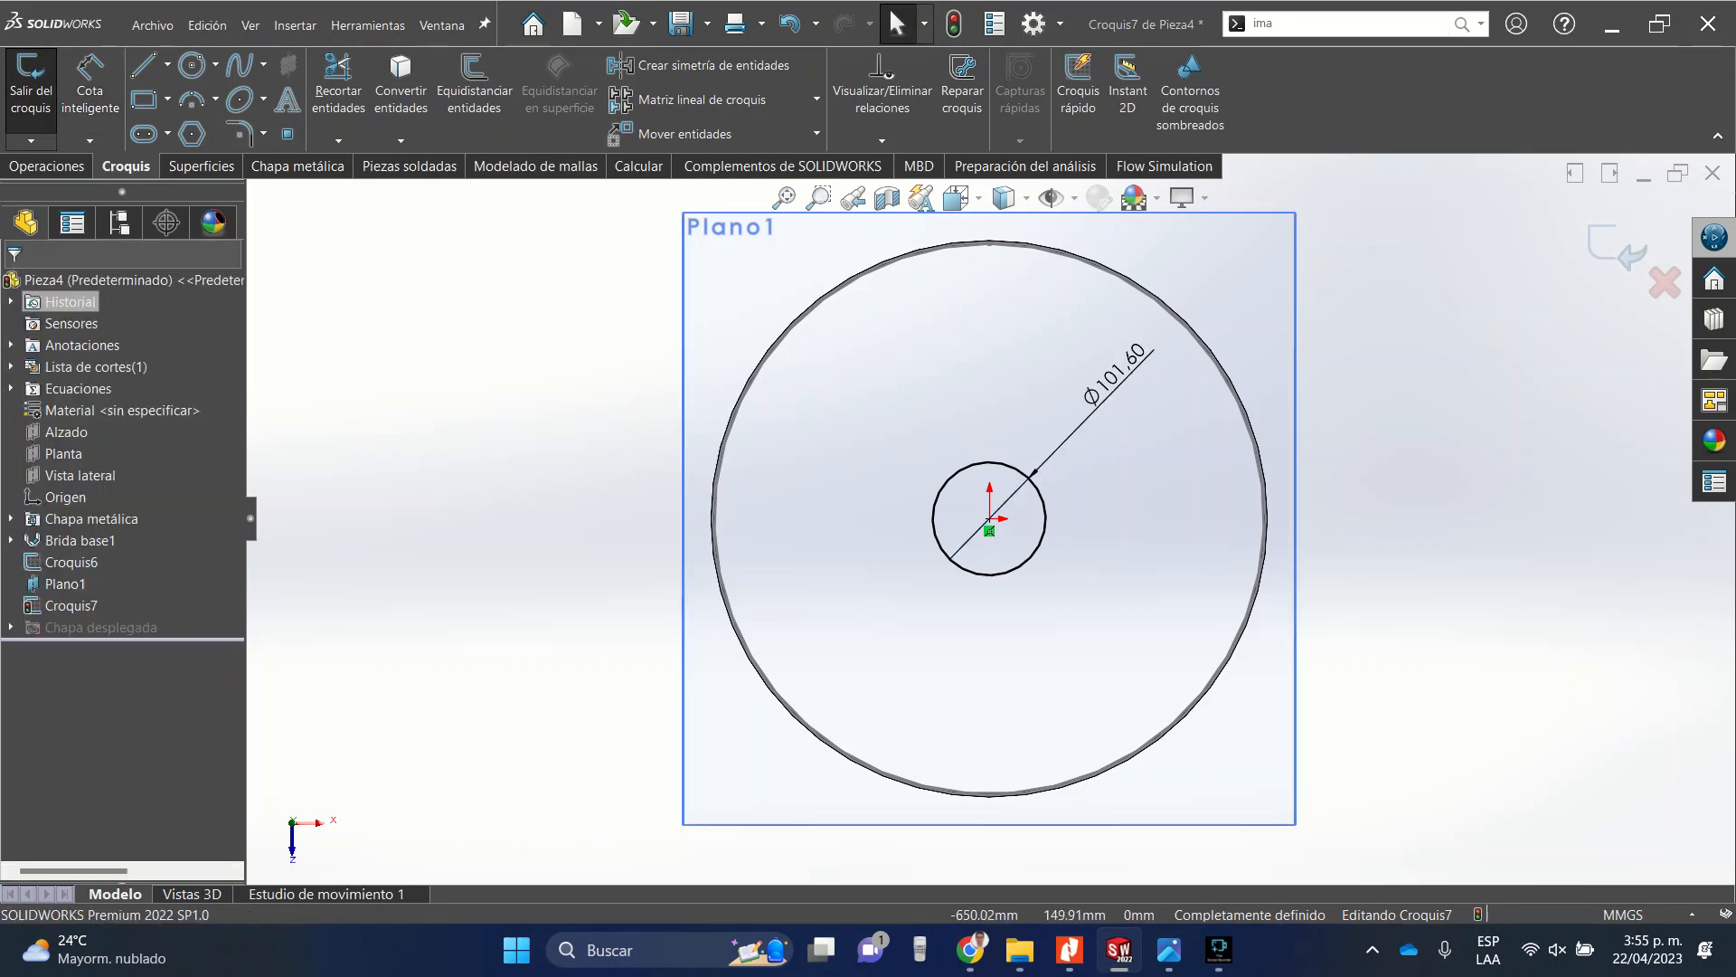
# Draw construction lines from the origin to two points on the circle, joined by a chord, plus a line from the origin to the chord's midpoint.
pyautogui.click(167, 64)
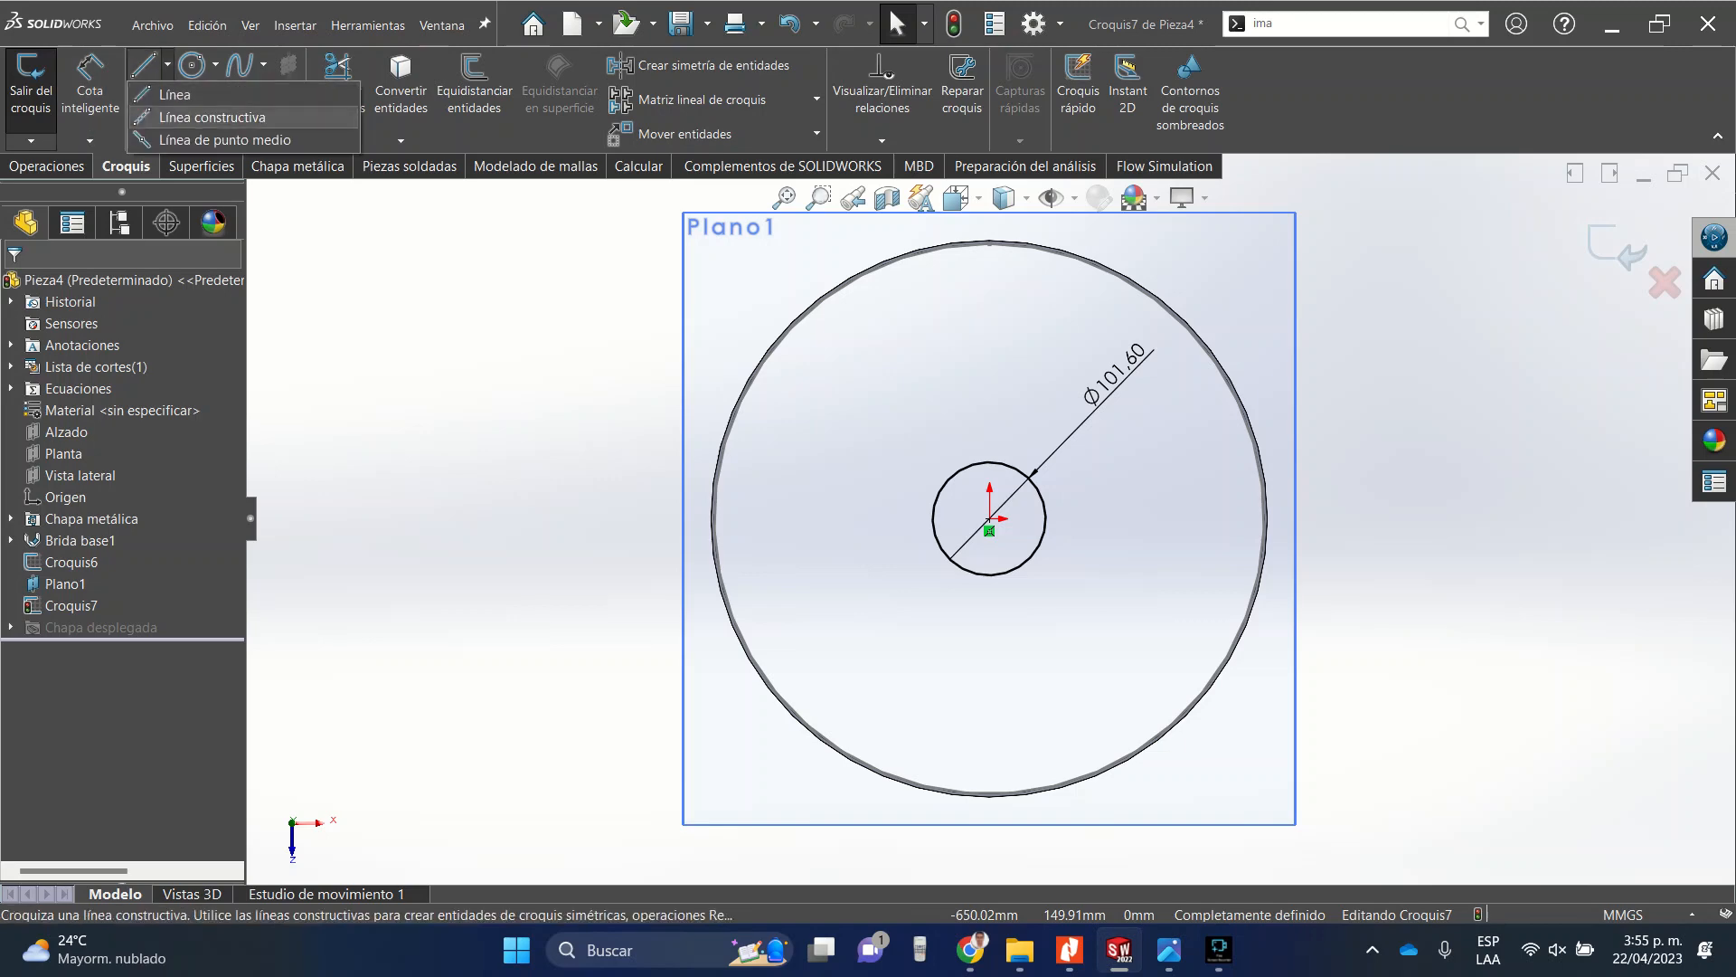
pyautogui.click(208, 118)
pyautogui.click(990, 518)
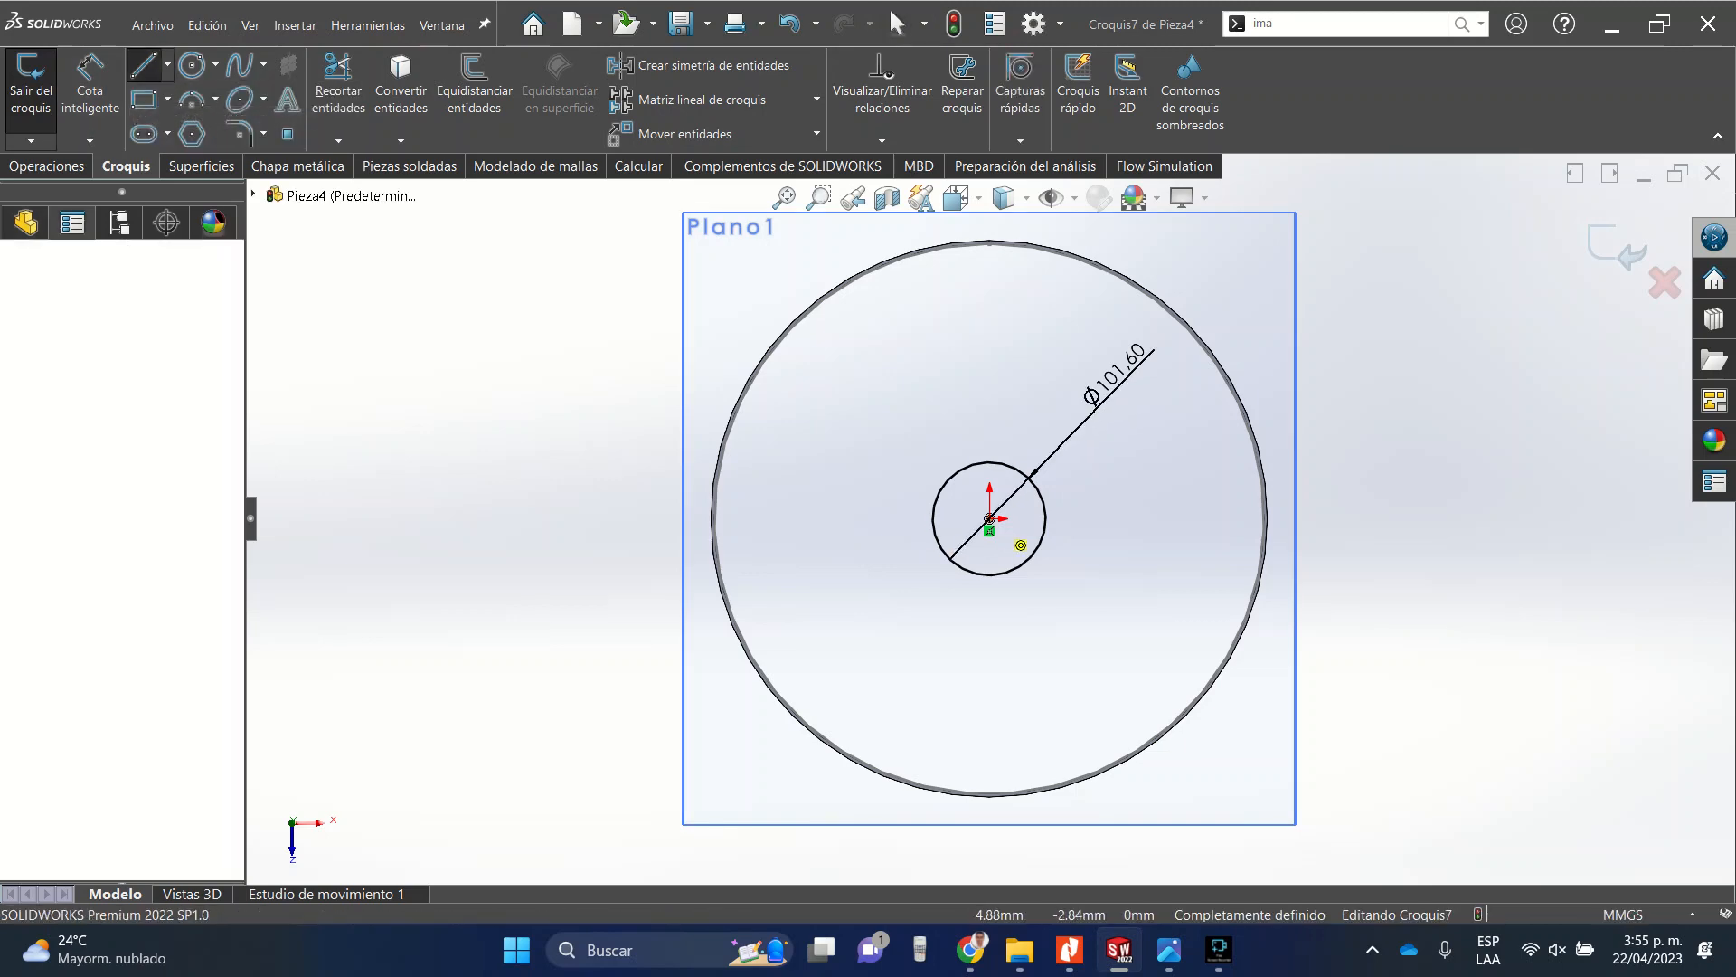
pyautogui.scroll(-4, 954, 461)
pyautogui.click(972, 513)
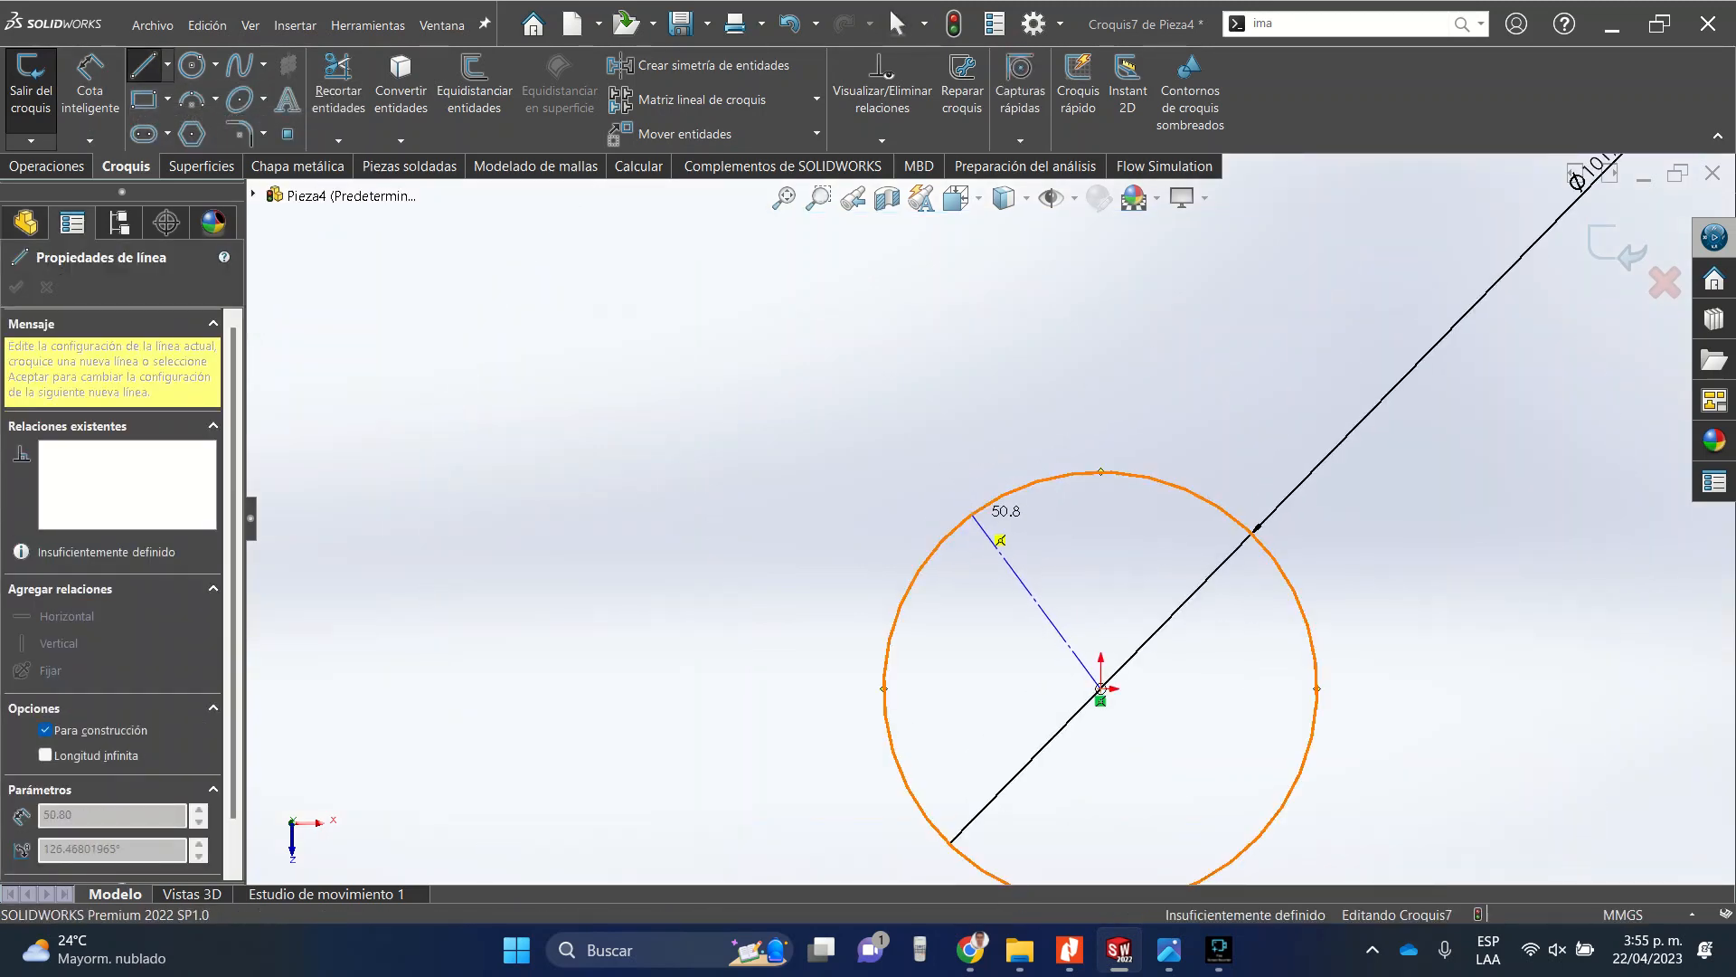
pyautogui.click(1250, 531)
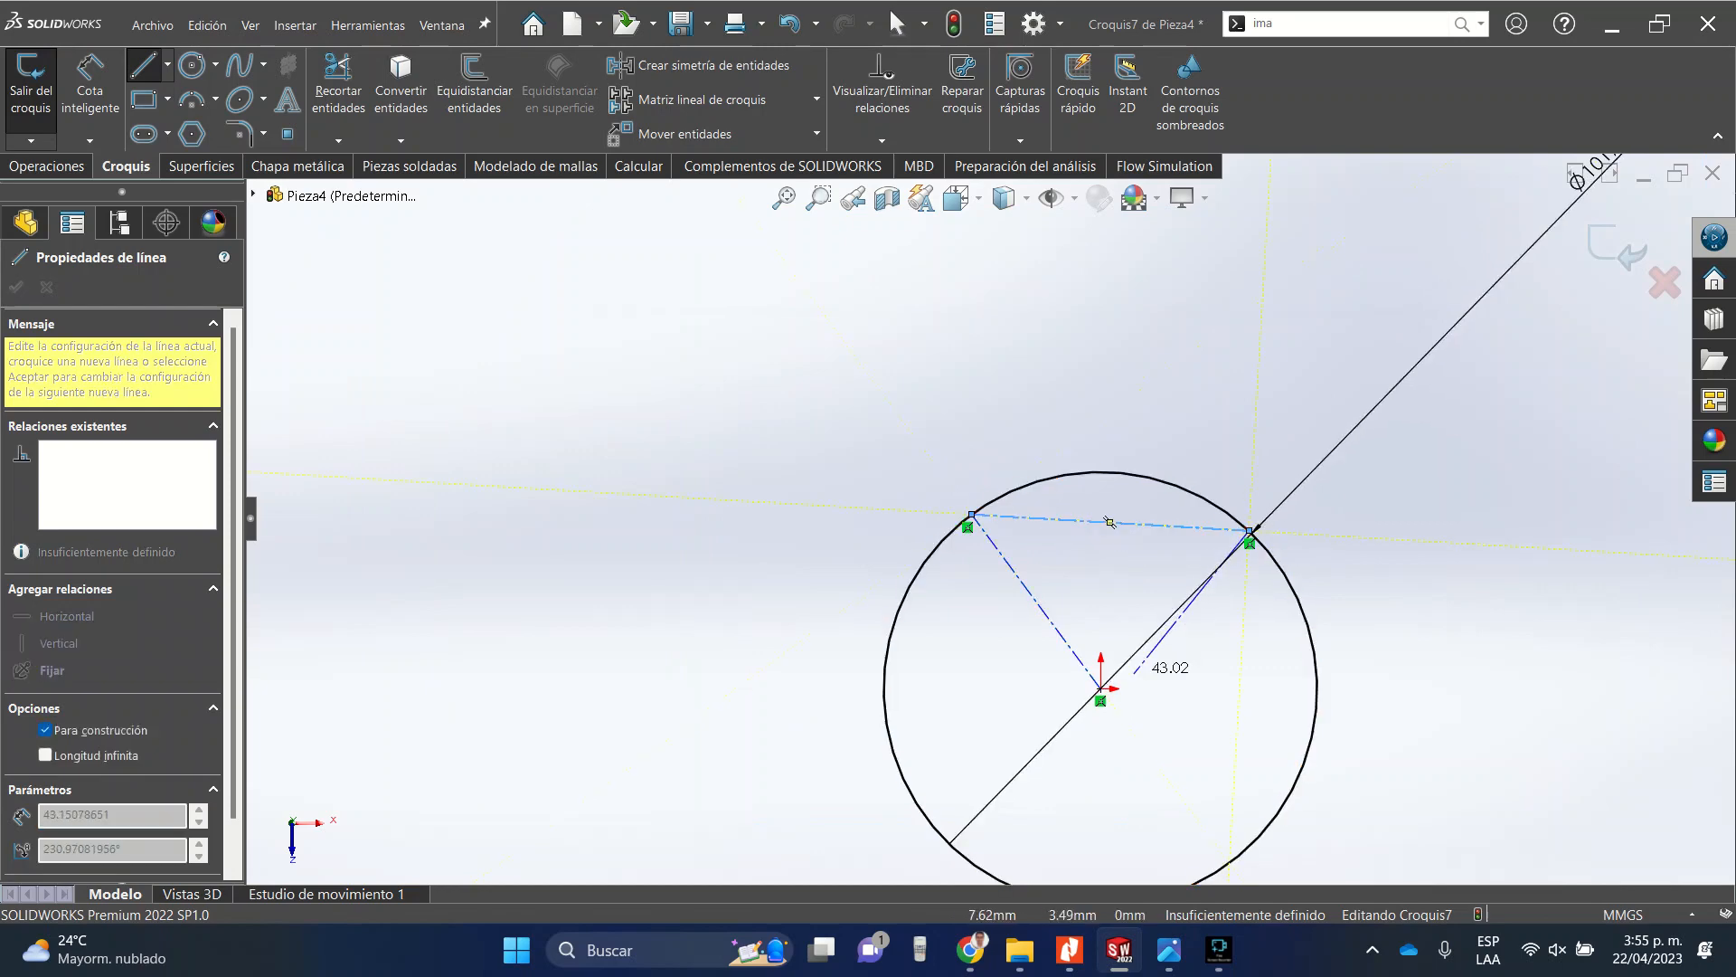
pyautogui.click(1100, 688)
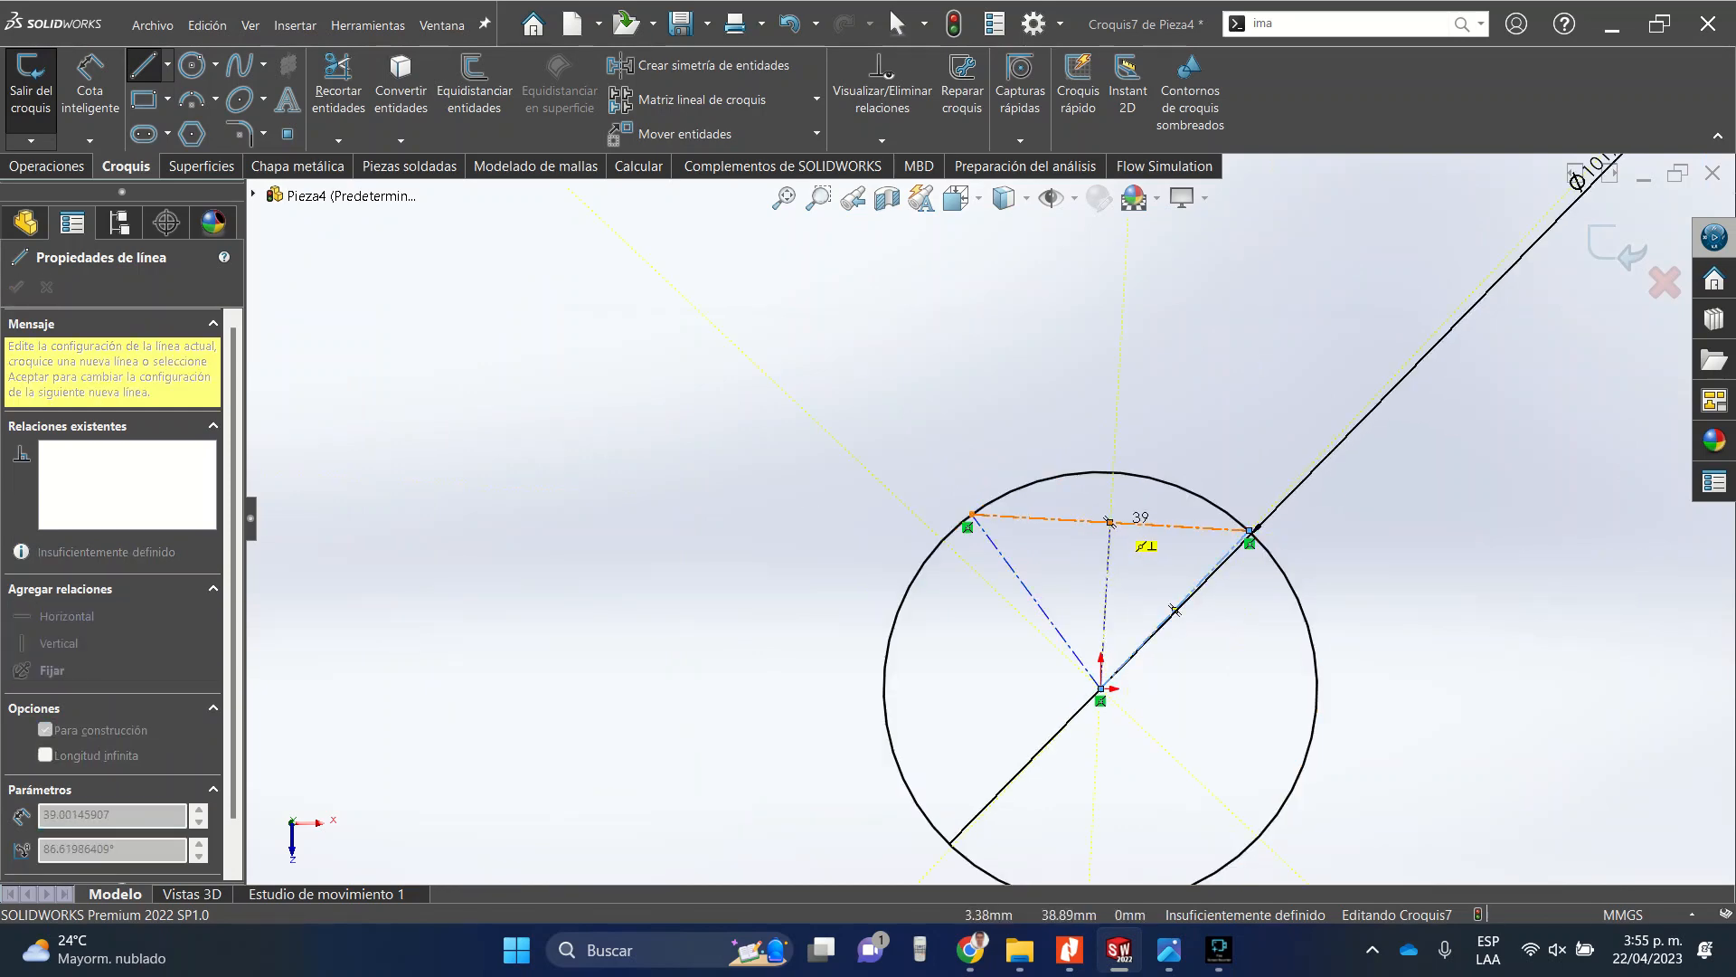
pyautogui.click(1109, 521)
pyautogui.press('Escape')
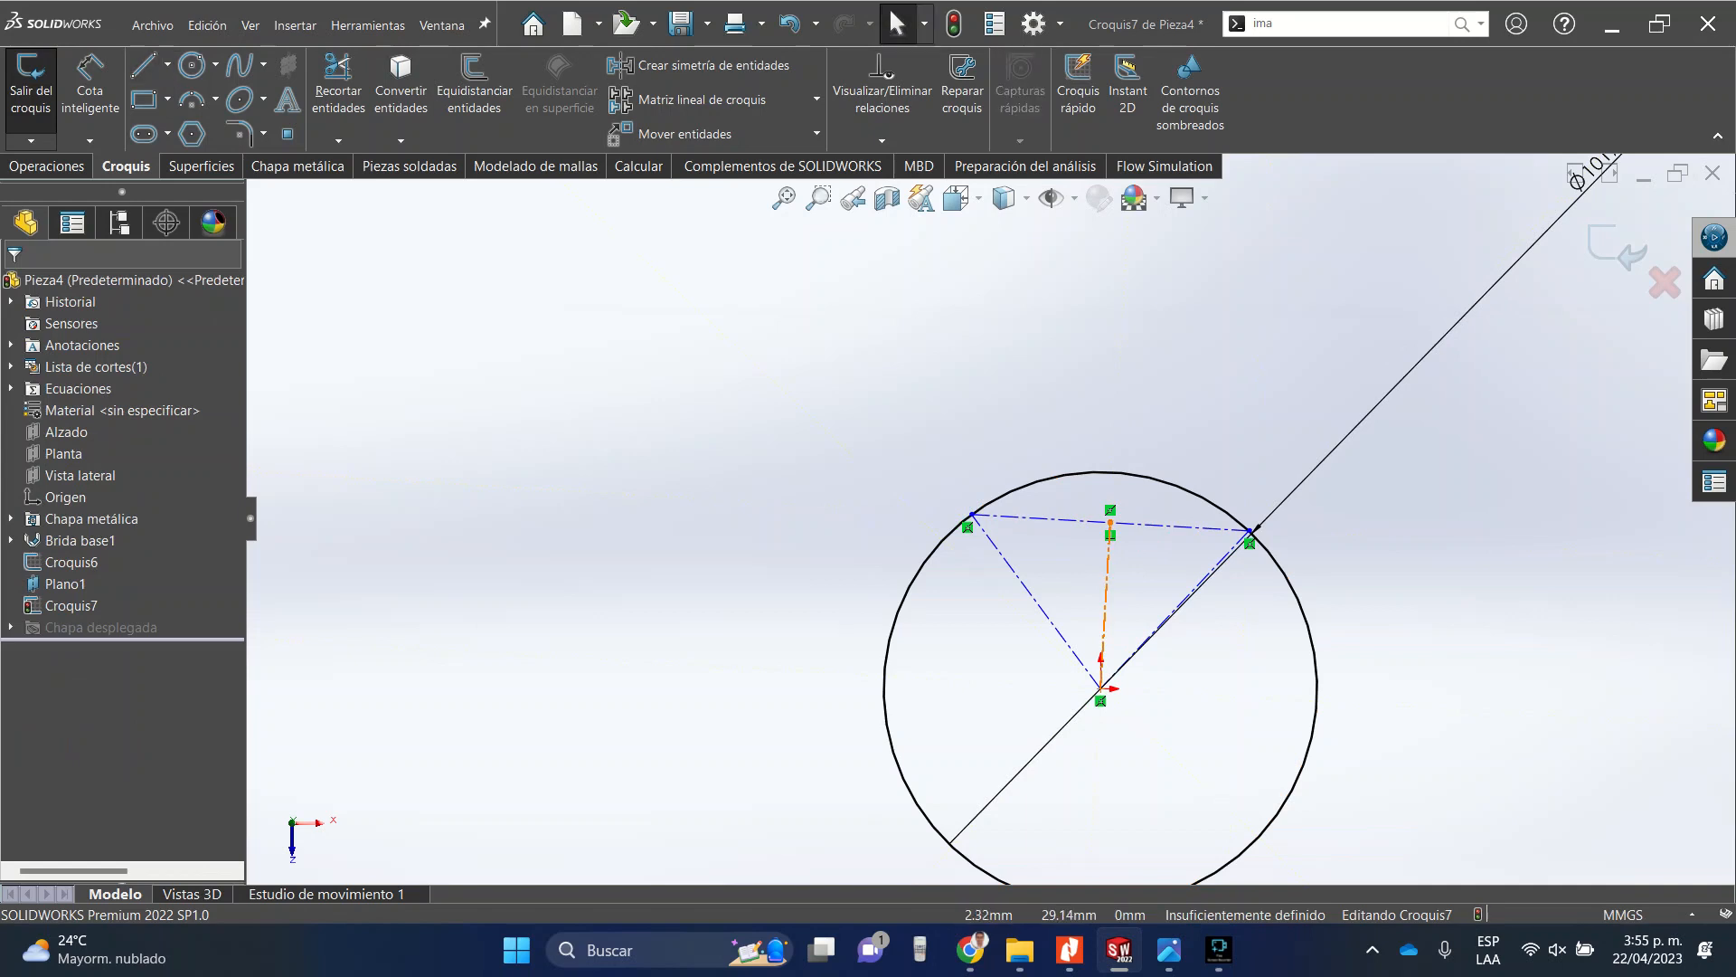
# Constrain the centre construction line so it is vertical and the chord horizontal.
pyautogui.click(1108, 562)
pyautogui.click(1191, 484)
pyautogui.press('Escape')
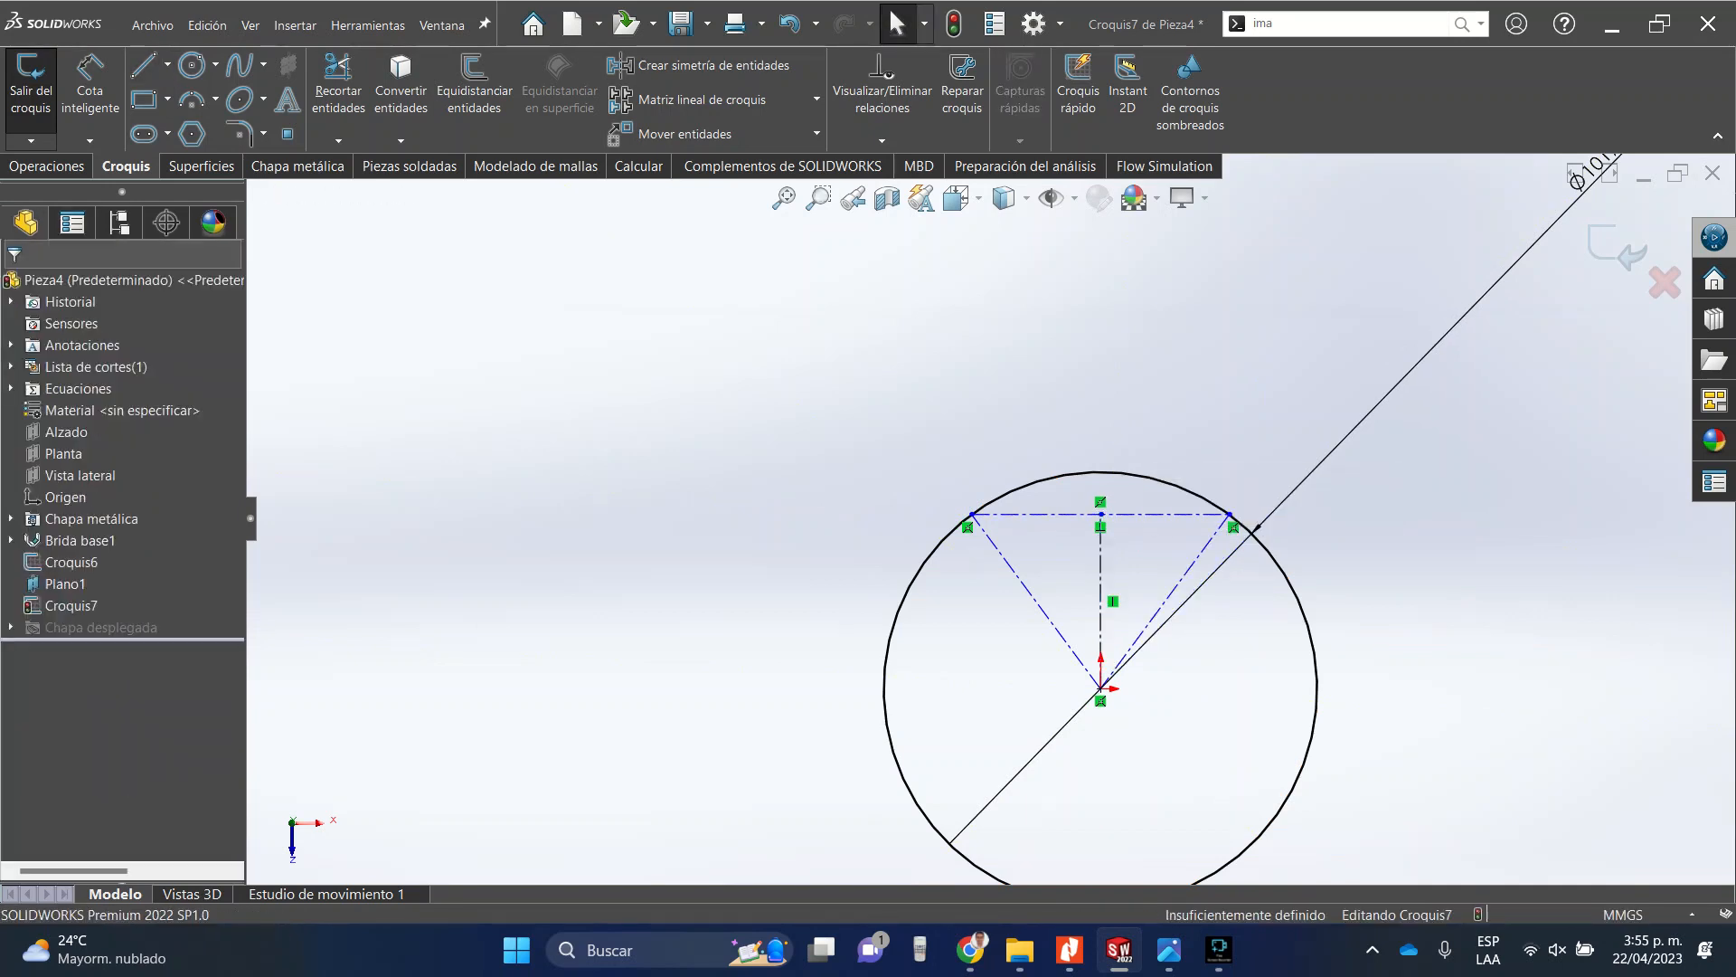
# Trim away the circle's arc between the chord endpoints at the top.
pyautogui.click(338, 90)
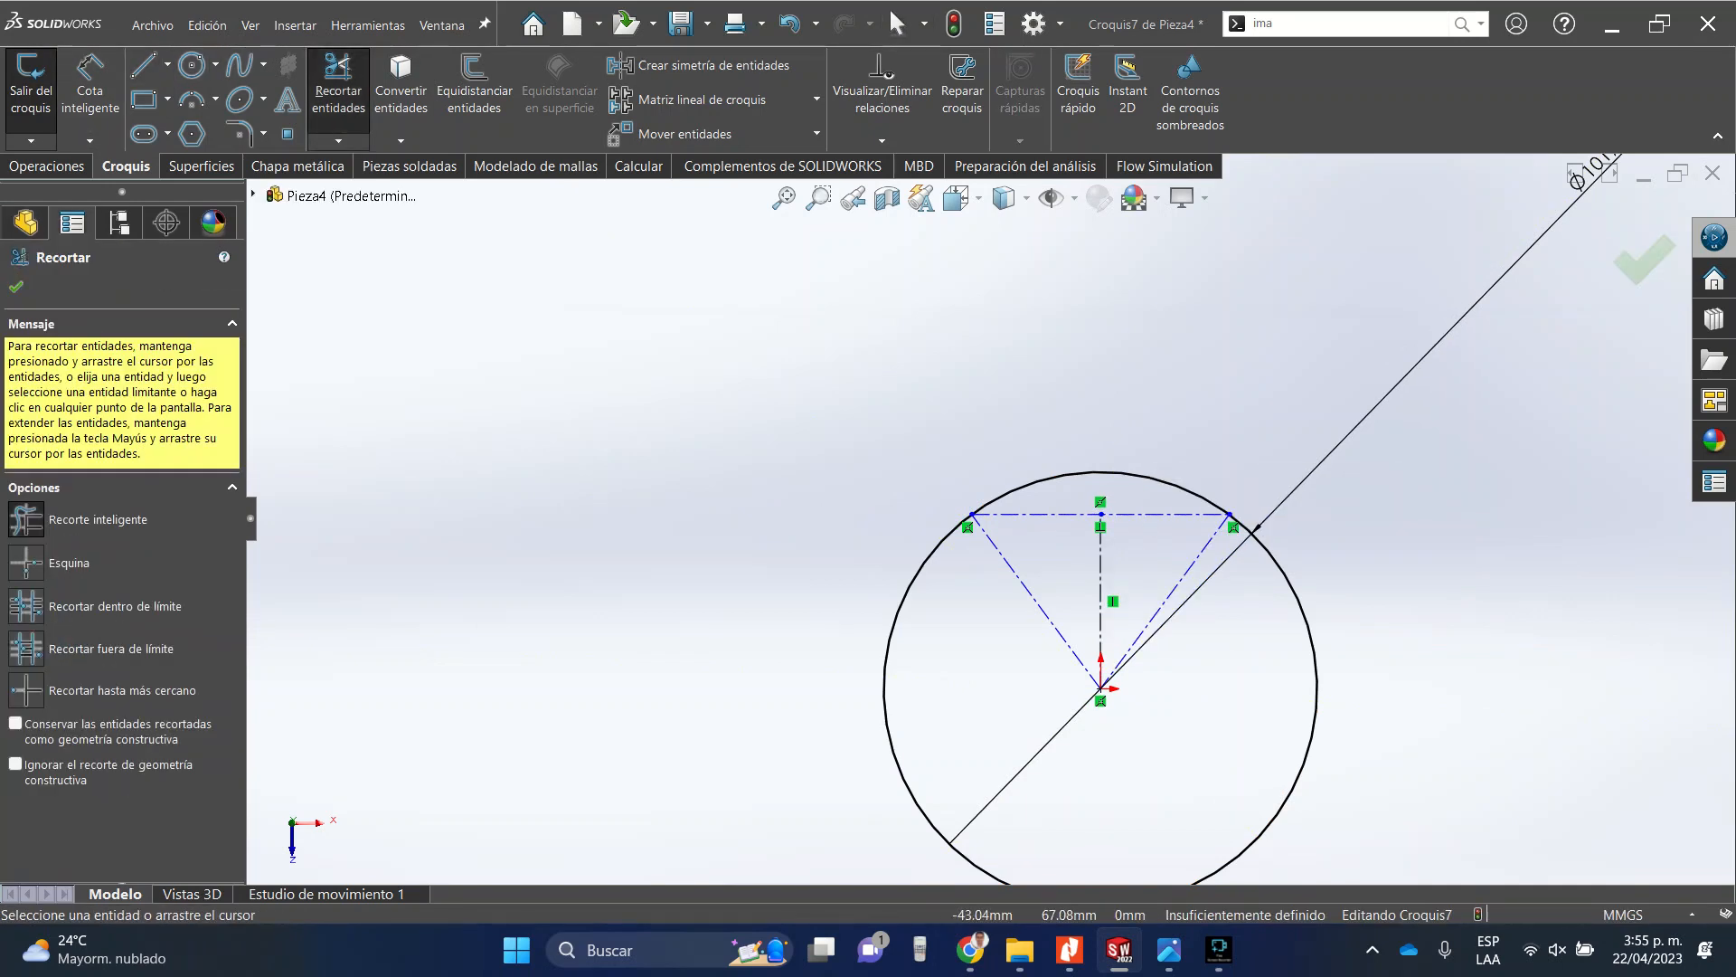
pyautogui.moveTo(988, 436); pyautogui.dragTo(1042, 485)
pyautogui.click(16, 287)
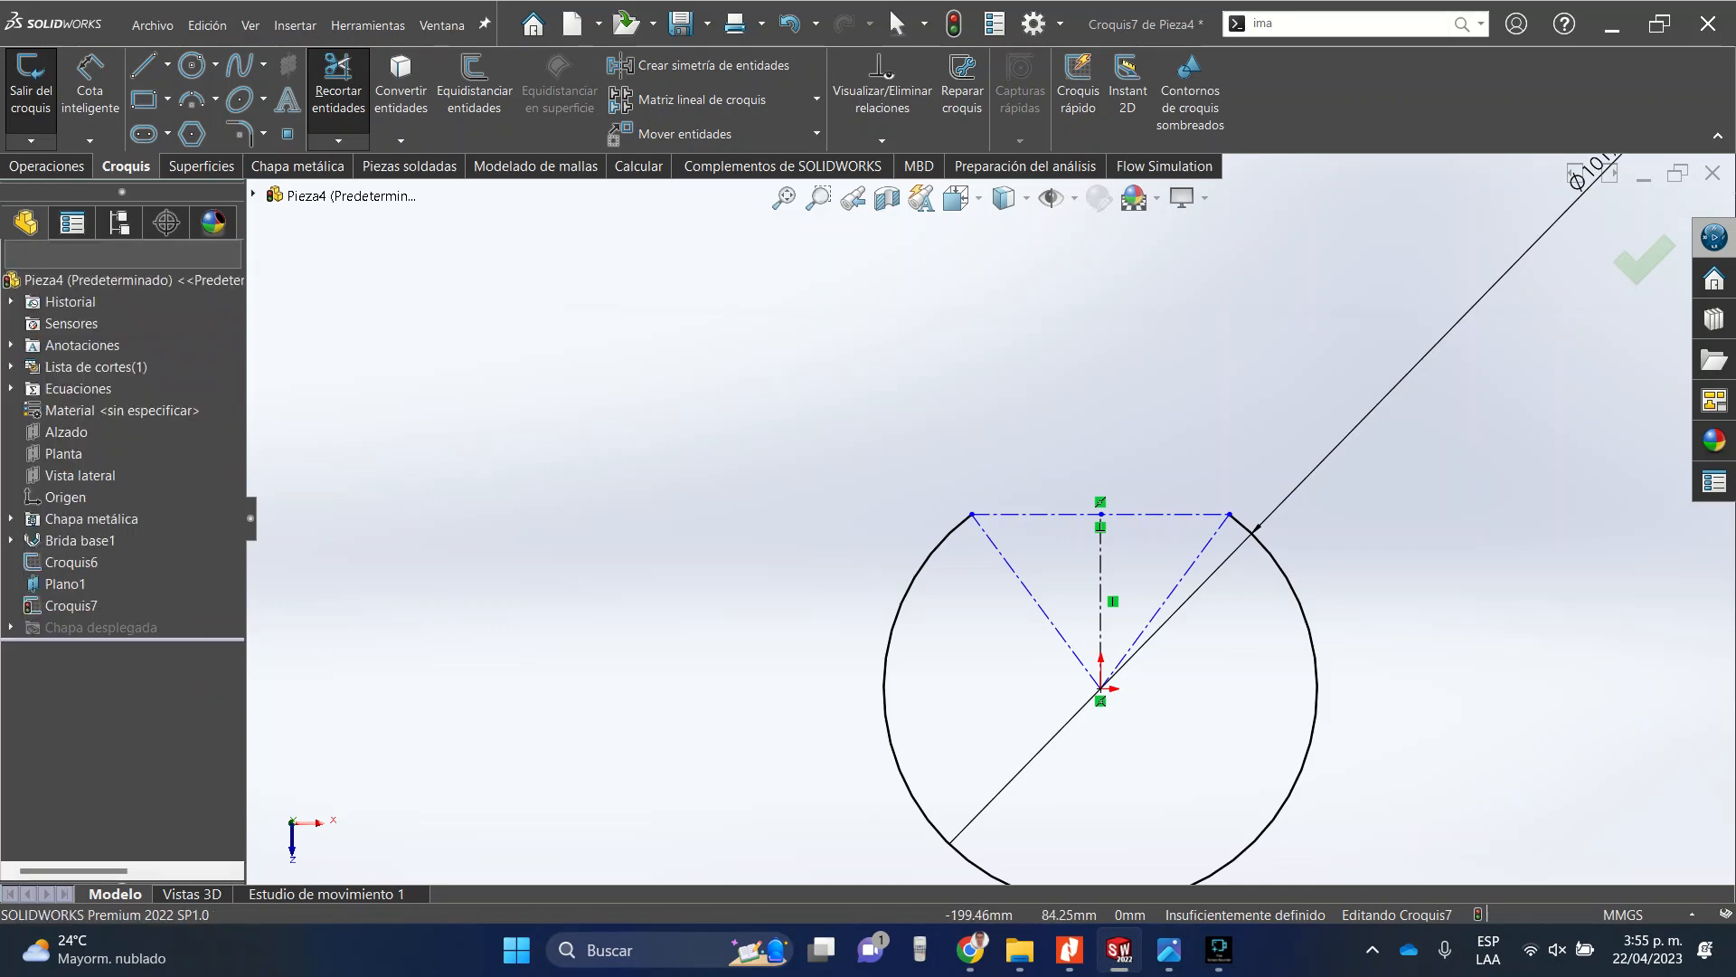
# Dimension the vertical distance from the origin to the top chord.
pyautogui.click(90, 90)
pyautogui.press('Escape')
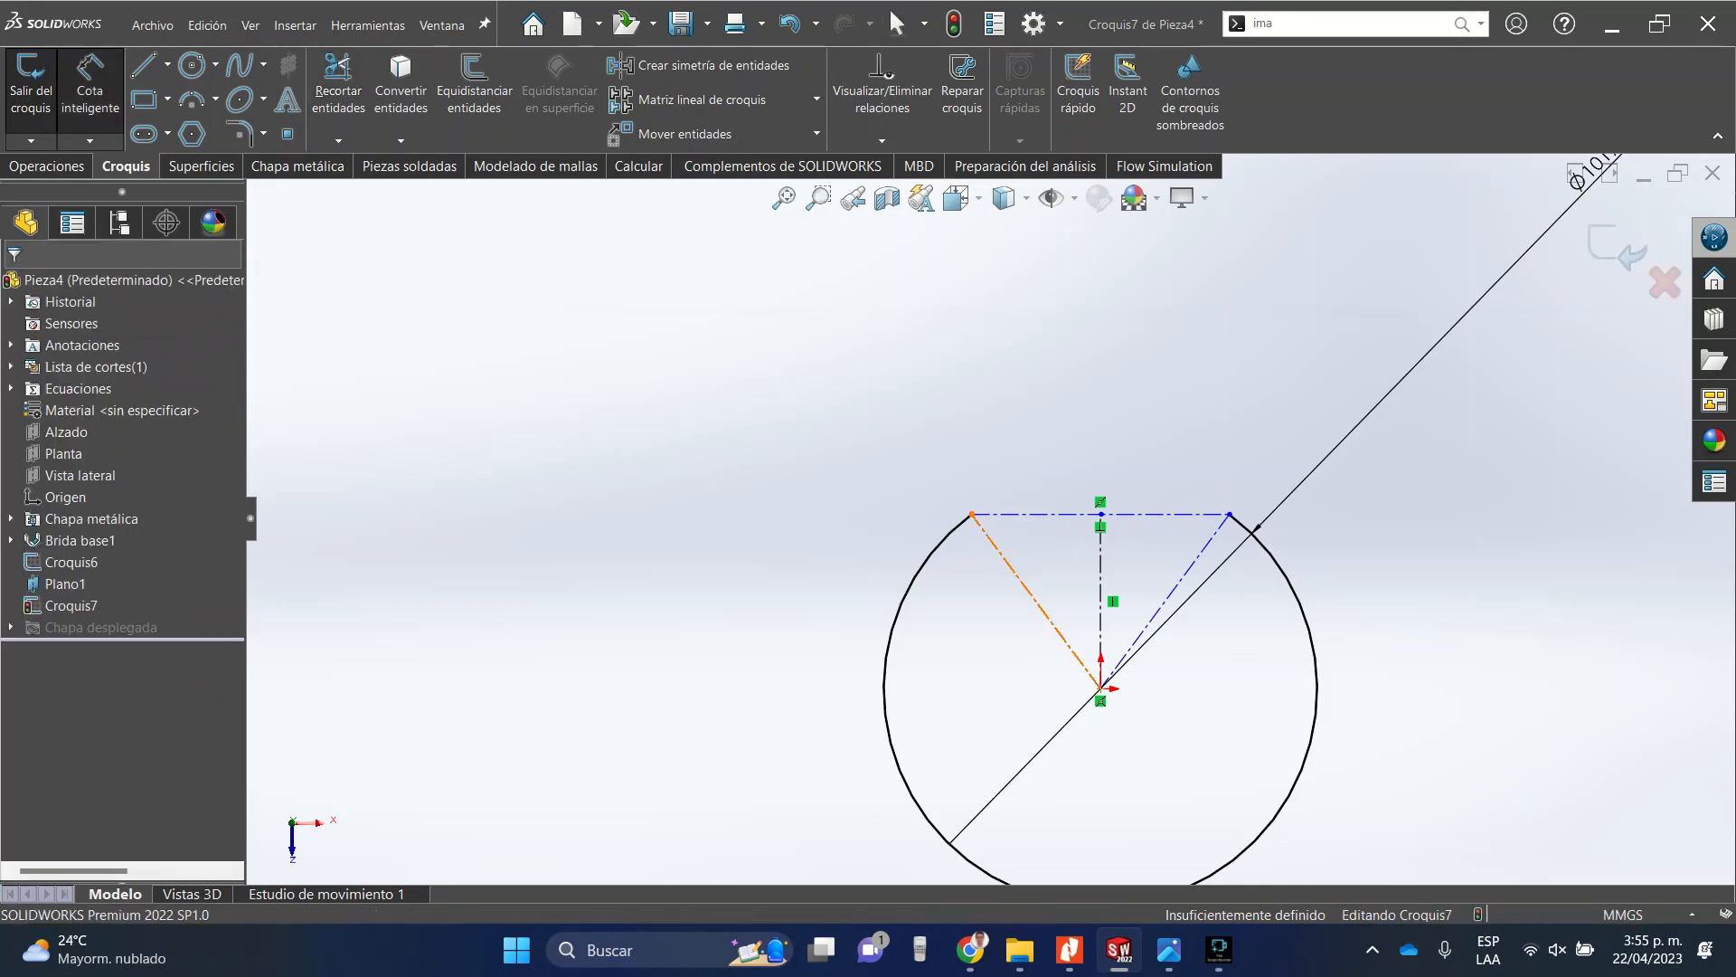
pyautogui.click(1018, 575)
pyautogui.click(1177, 601)
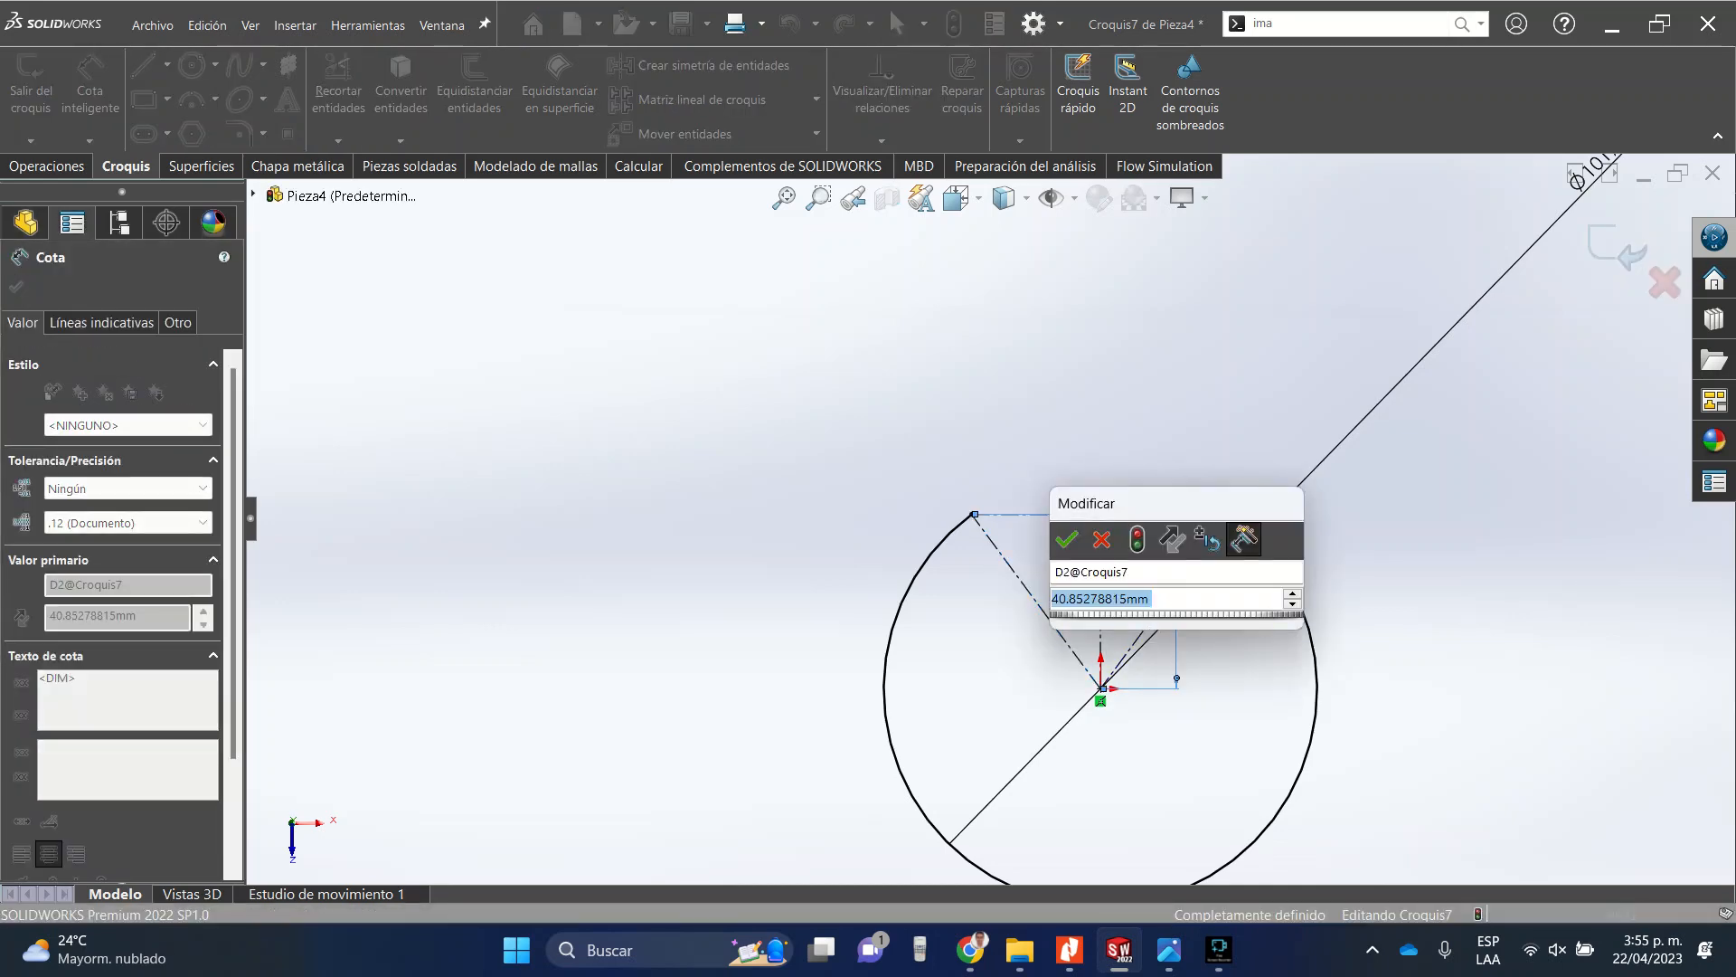
pyautogui.press('Return')
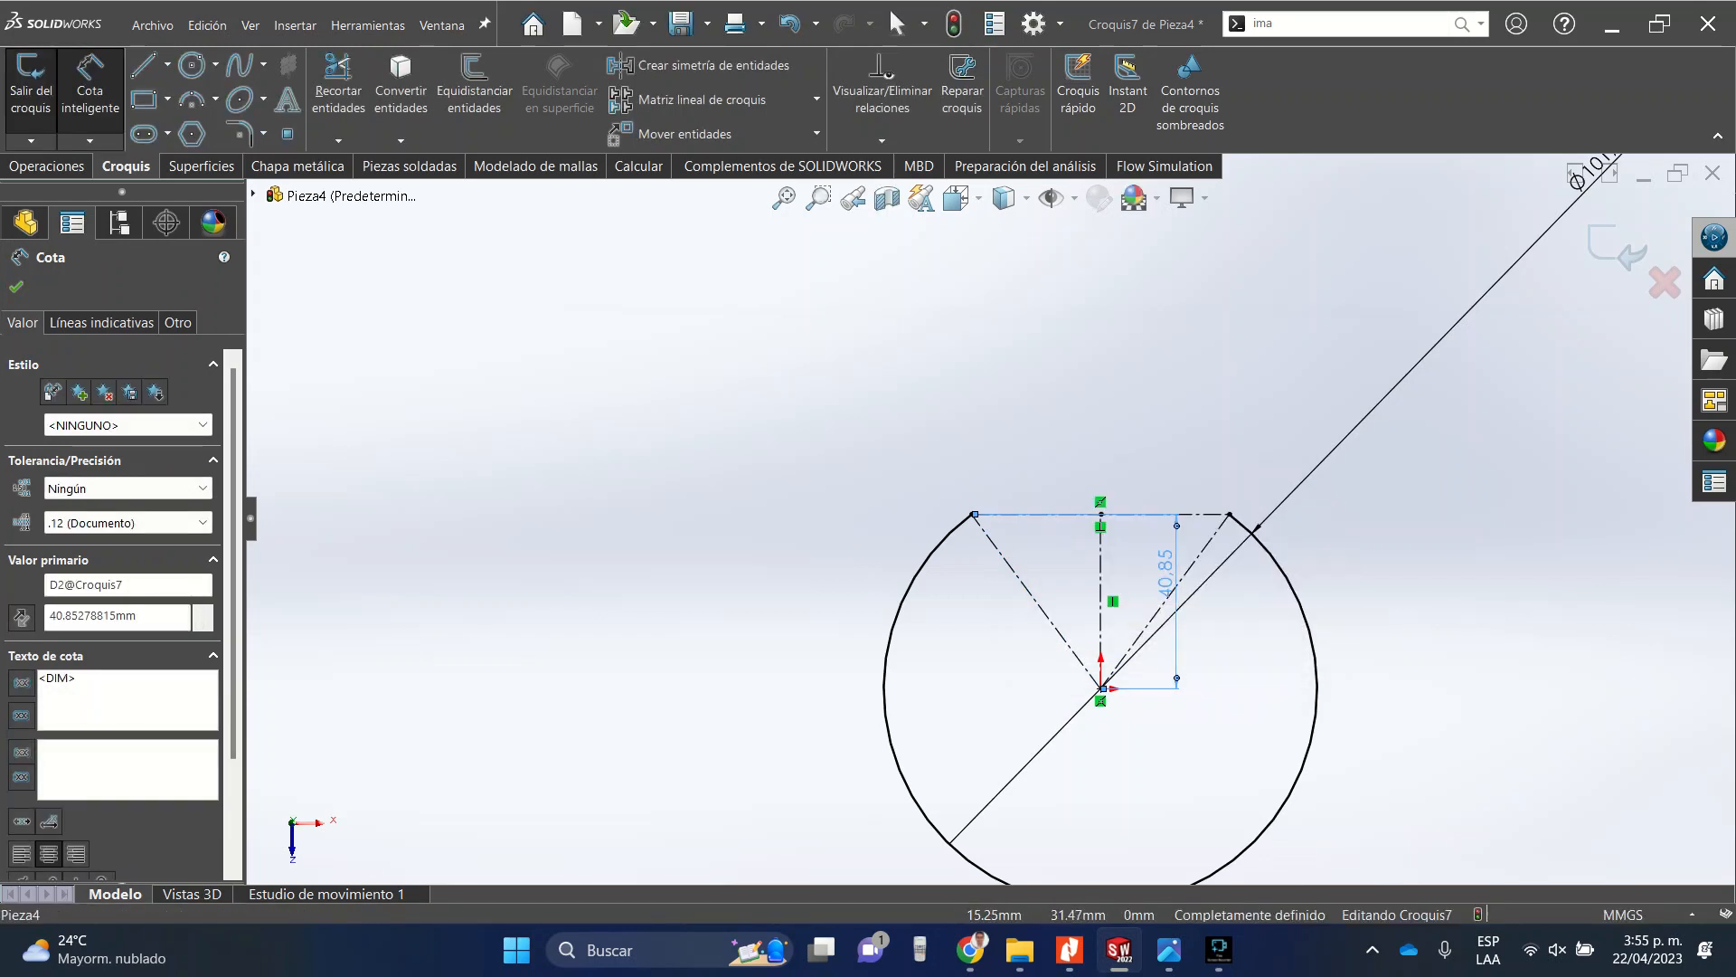
# Delete the vertical distance dimension and dimension the angle between the two slanted construction lines as 0.1°.
pyautogui.press('Delete')
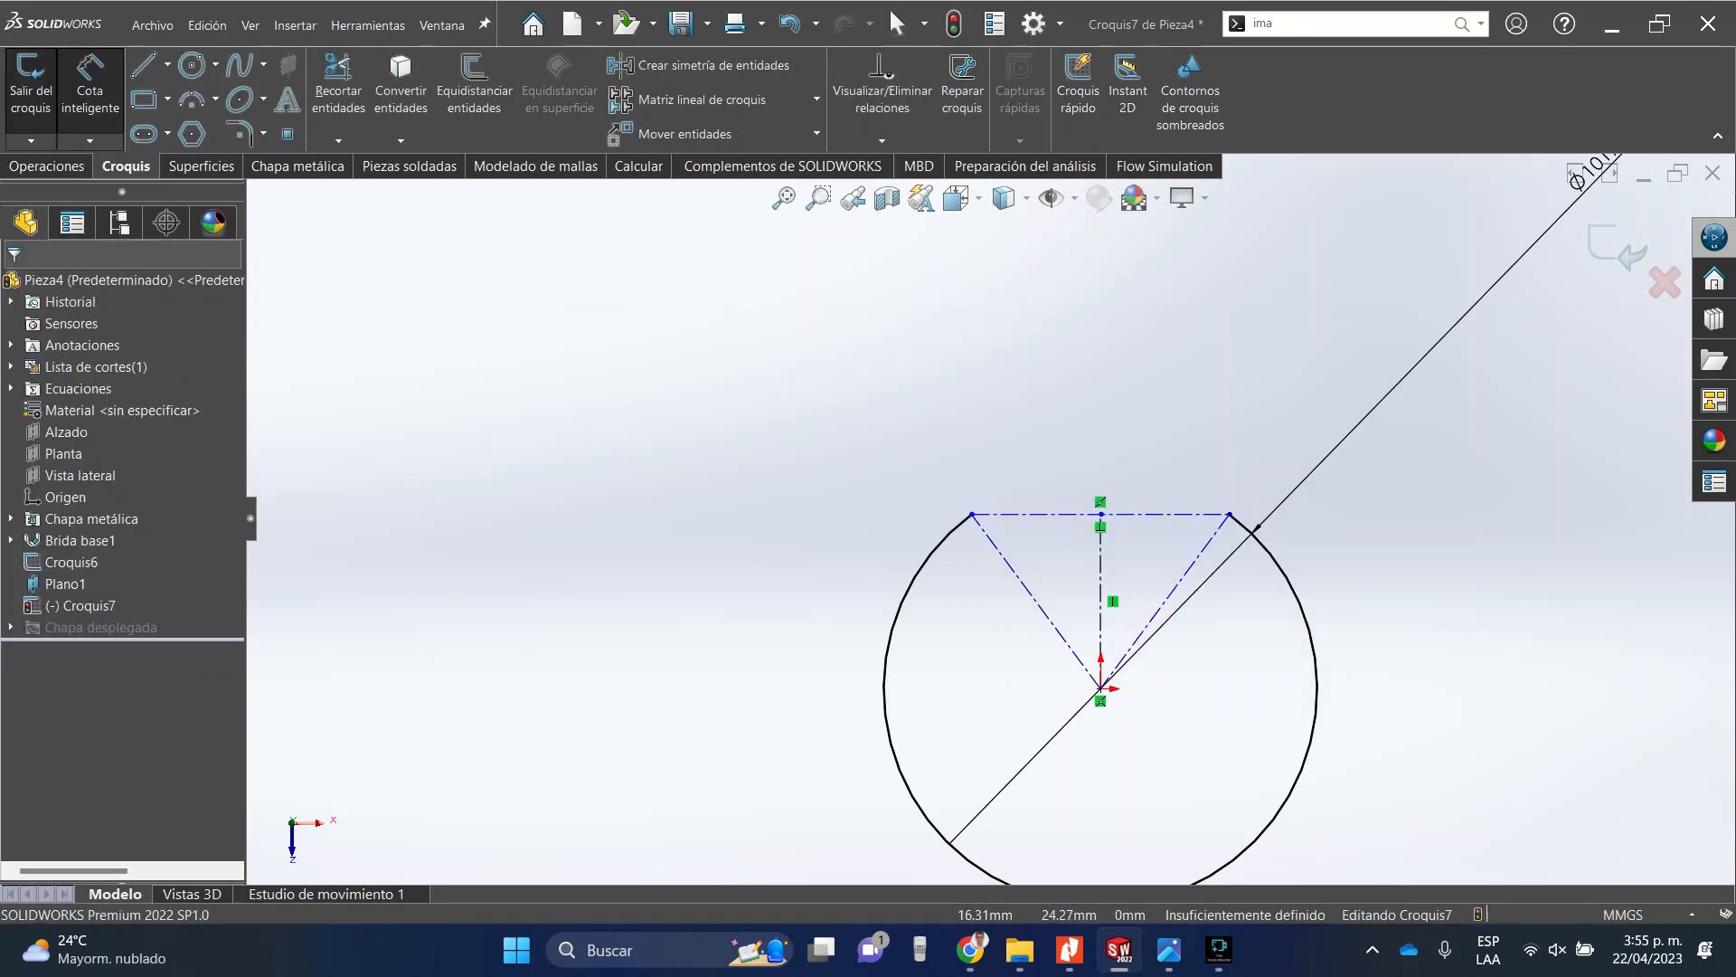
pyautogui.click(1177, 584)
pyautogui.click(1031, 594)
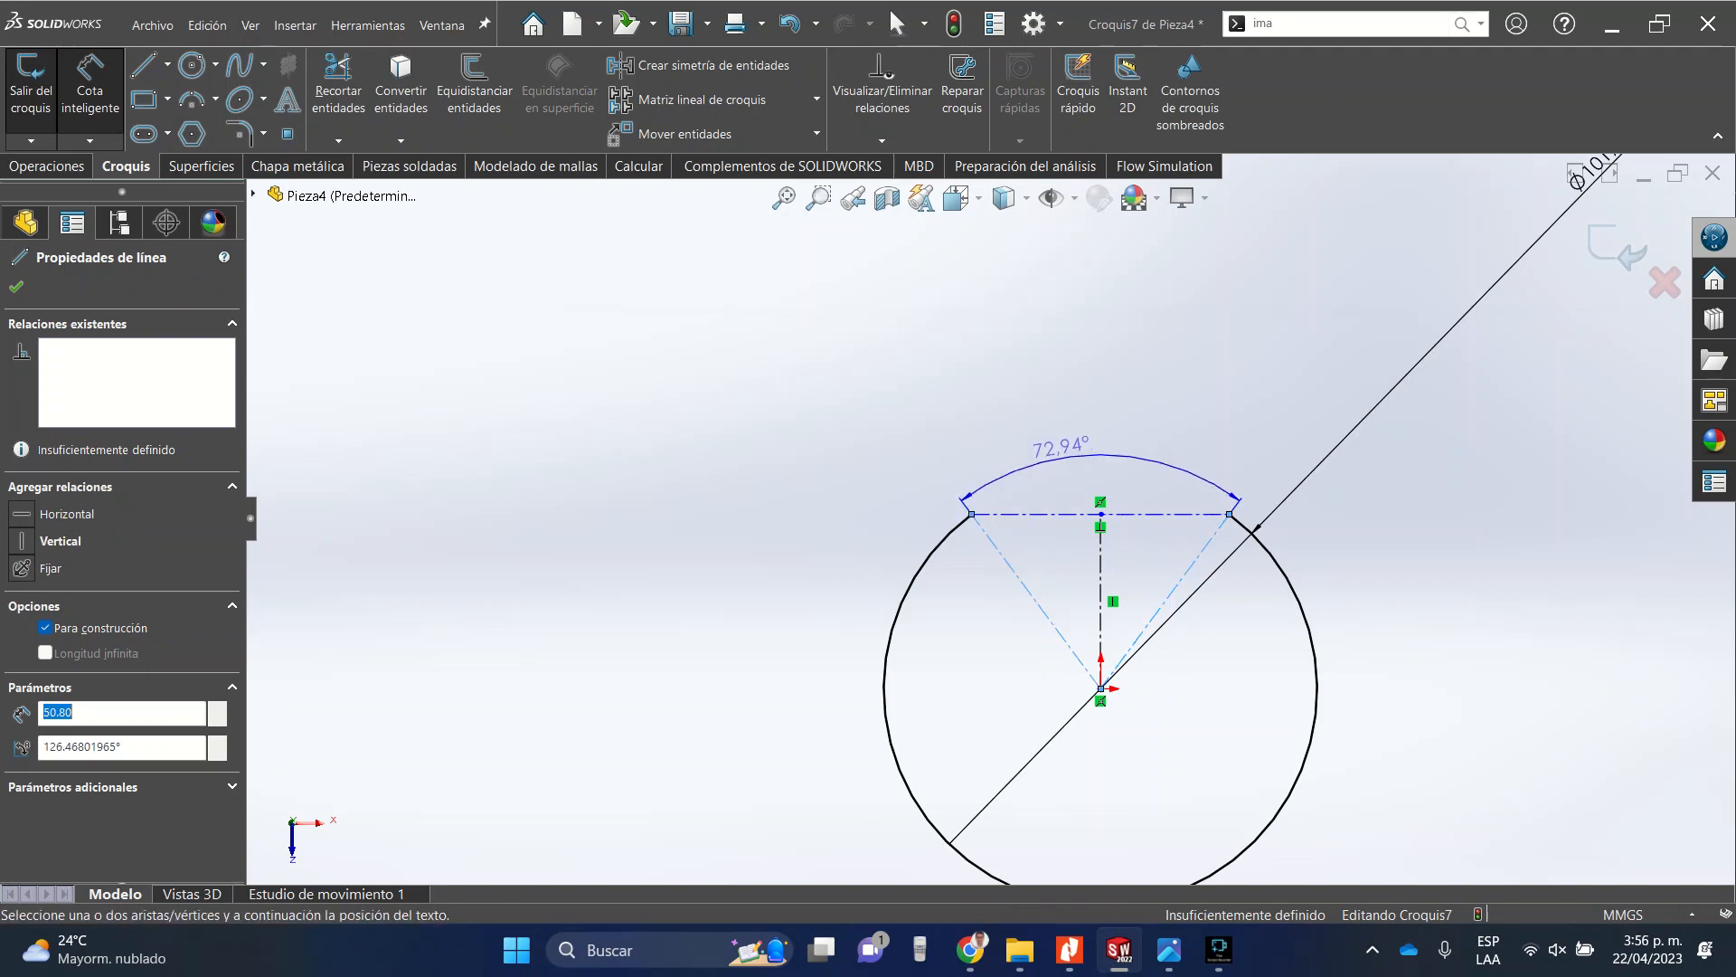
pyautogui.click(1065, 441)
pyautogui.write('0.01')
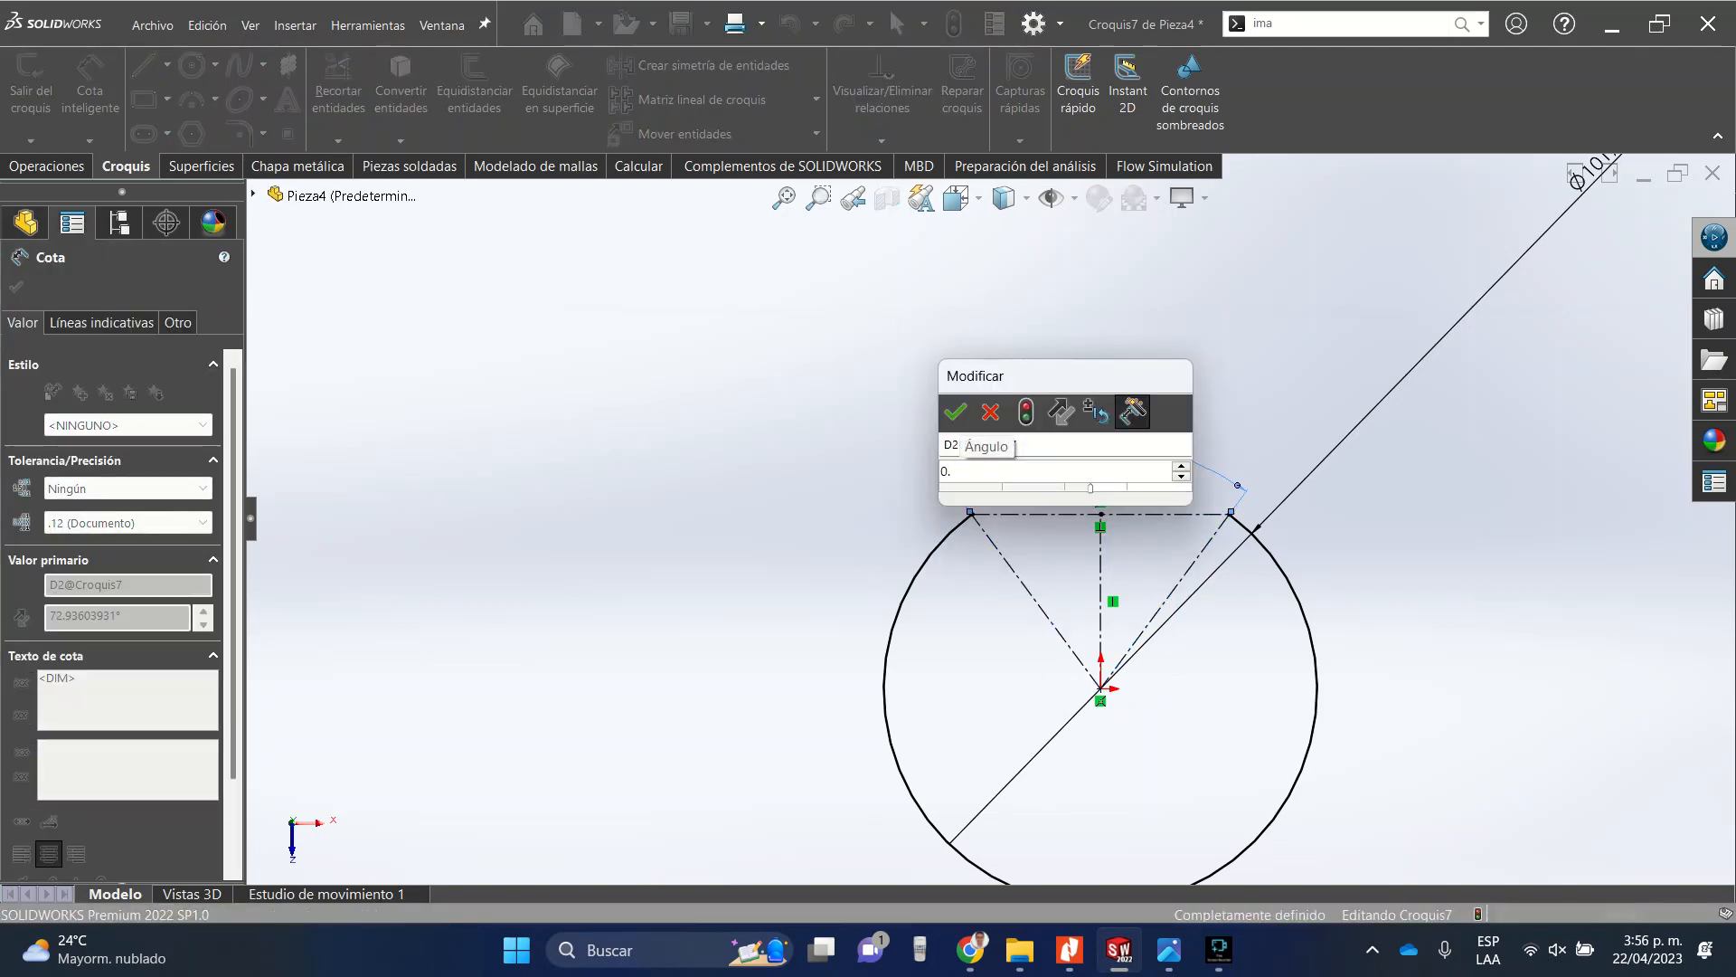
pyautogui.press('BackSpace')
pyautogui.press('BackSpace')
pyautogui.write('1')
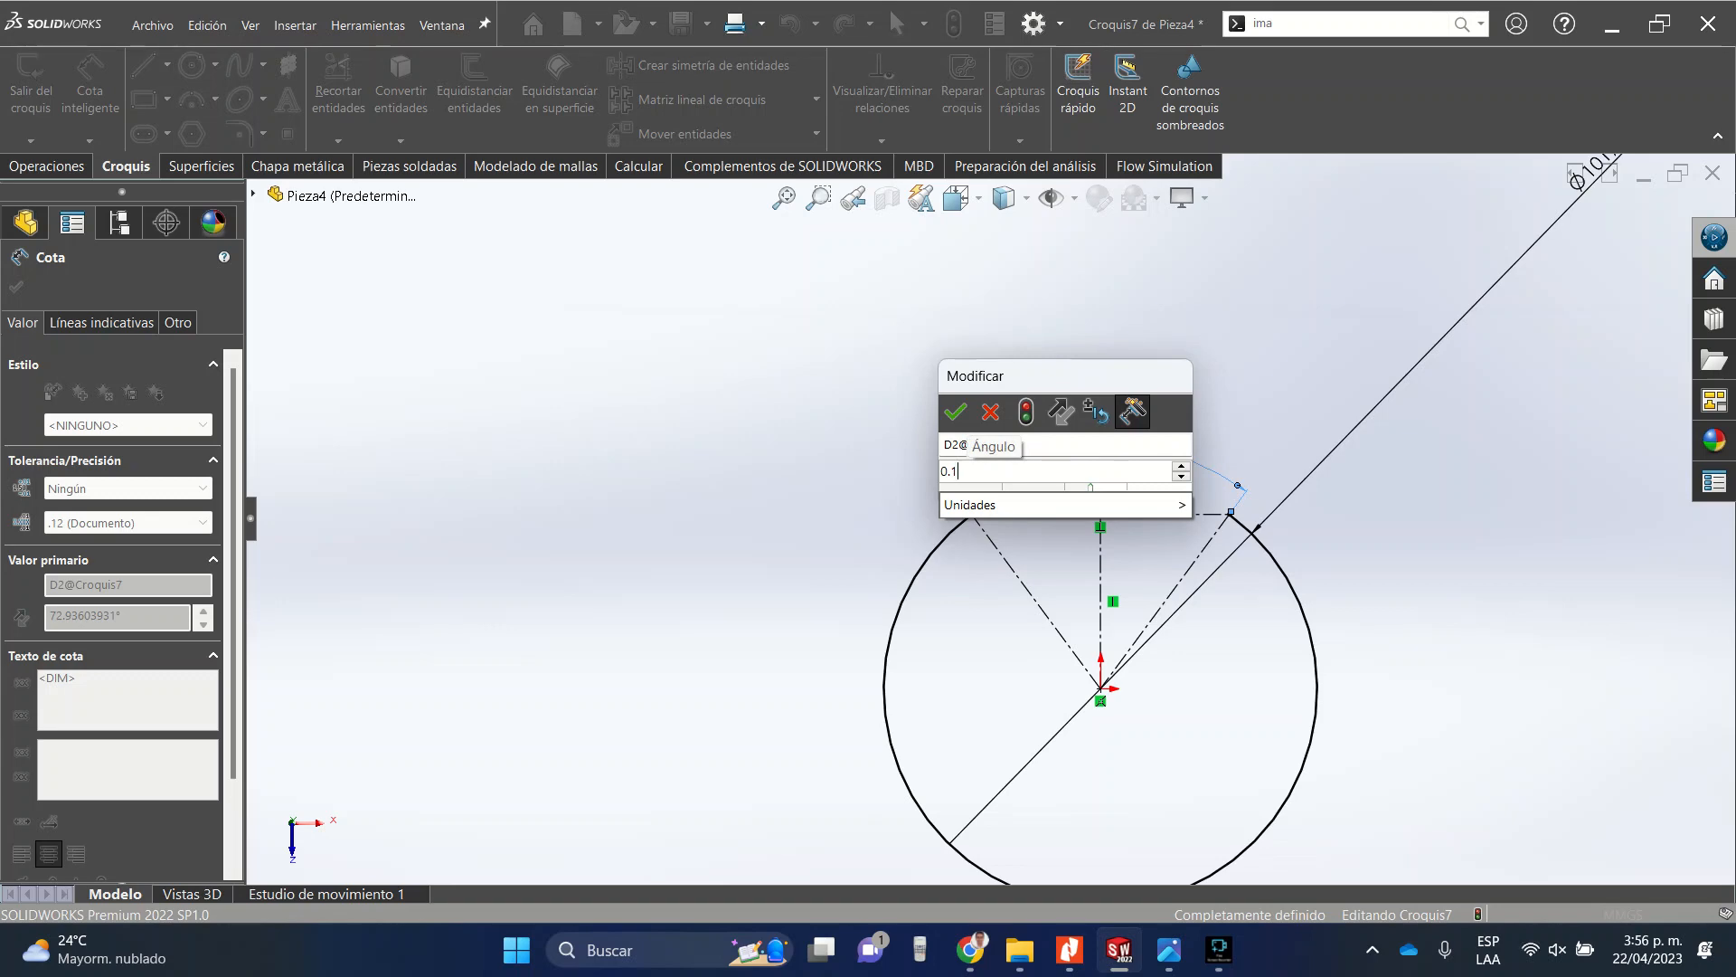
pyautogui.press('Return')
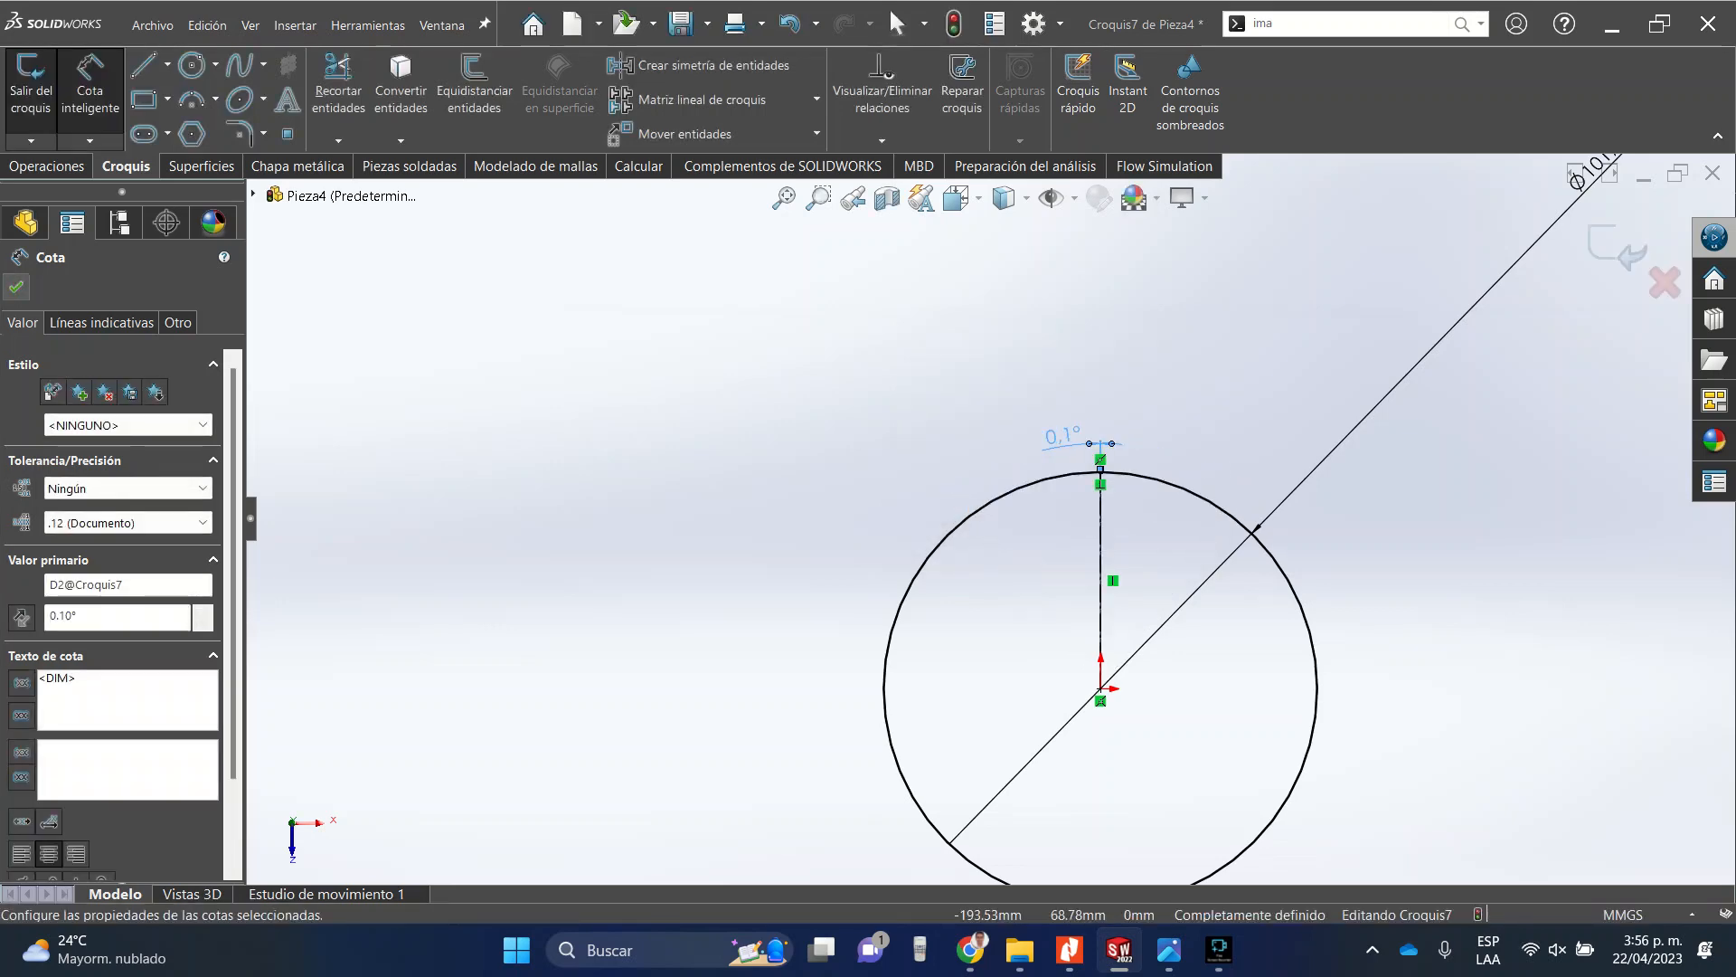
# Accept the dimension and exit the sketch.
pyautogui.click(16, 287)
pyautogui.scroll(10, 1047, 604)
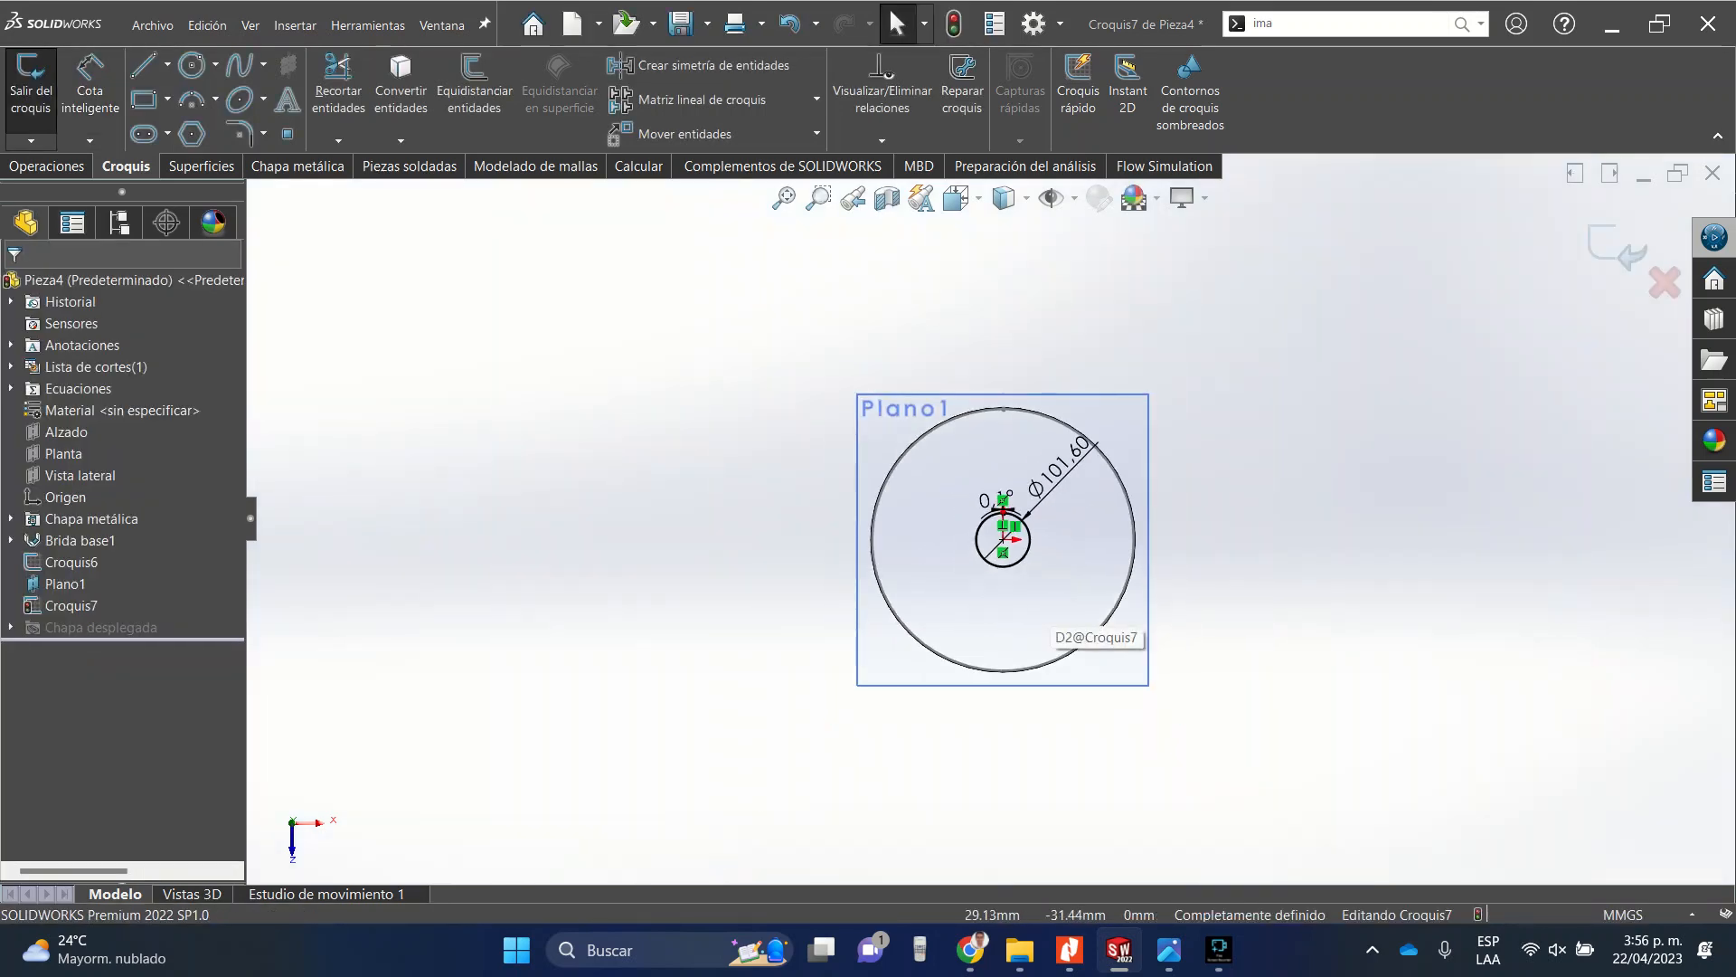
pyautogui.click(1617, 246)
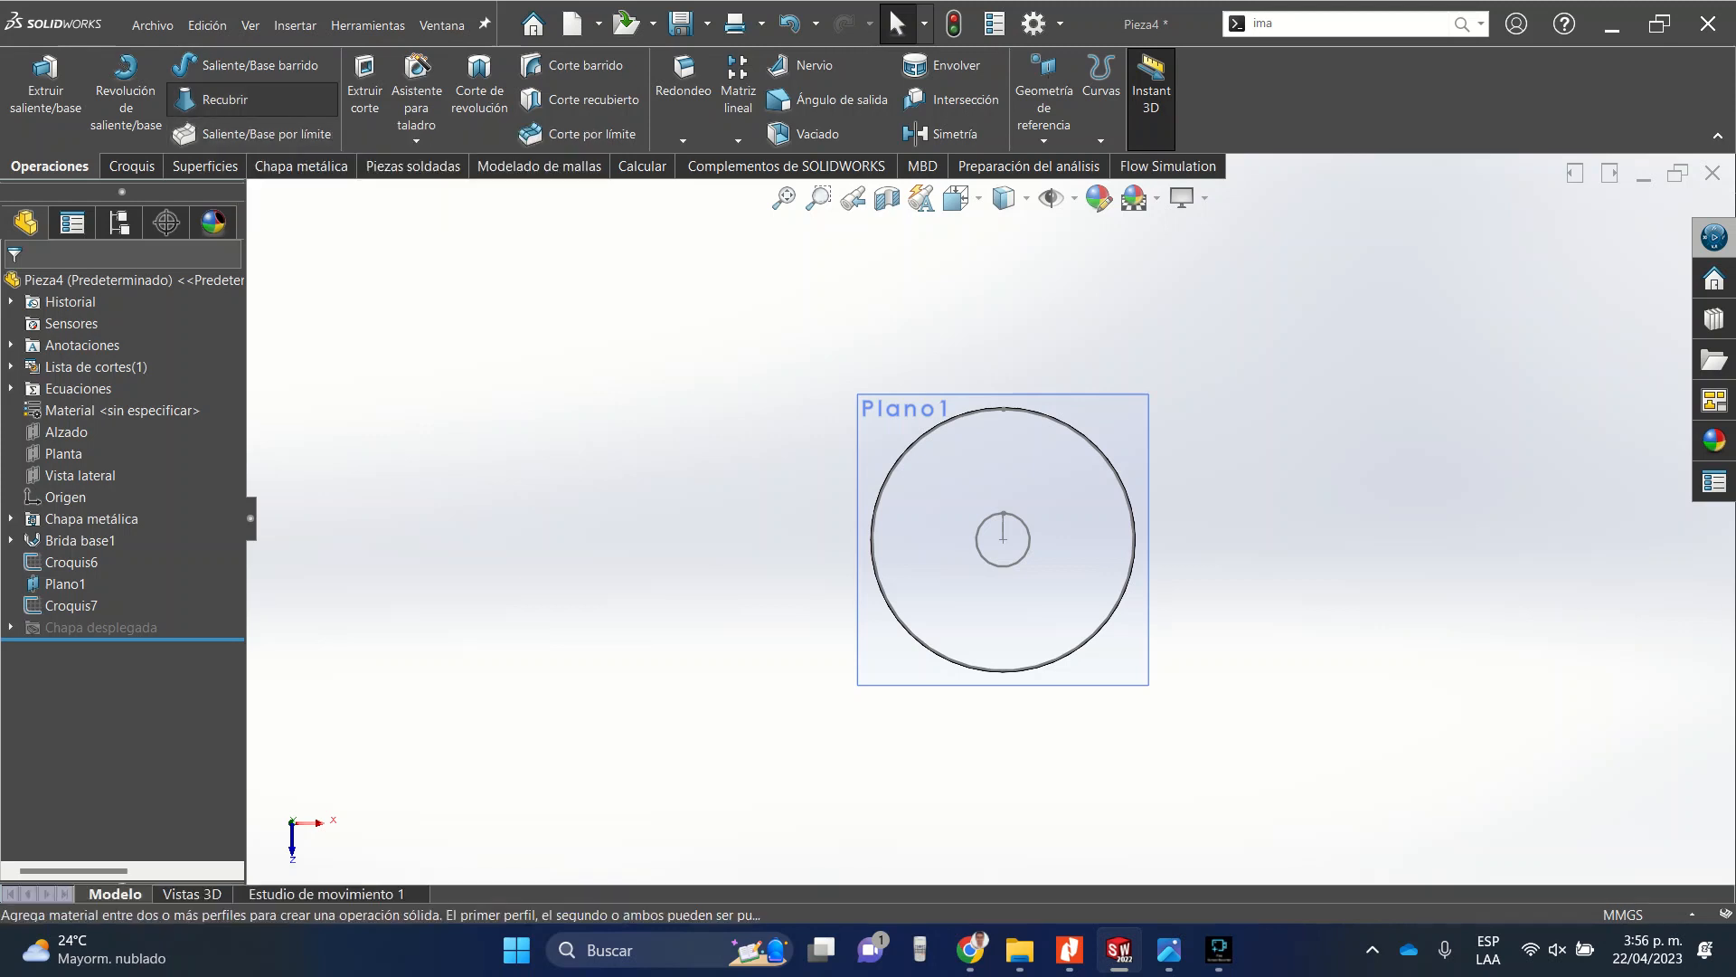
# Try a Loft between the tube's bottom edge and the small circle profile on Plano1.
pyautogui.click(215, 100)
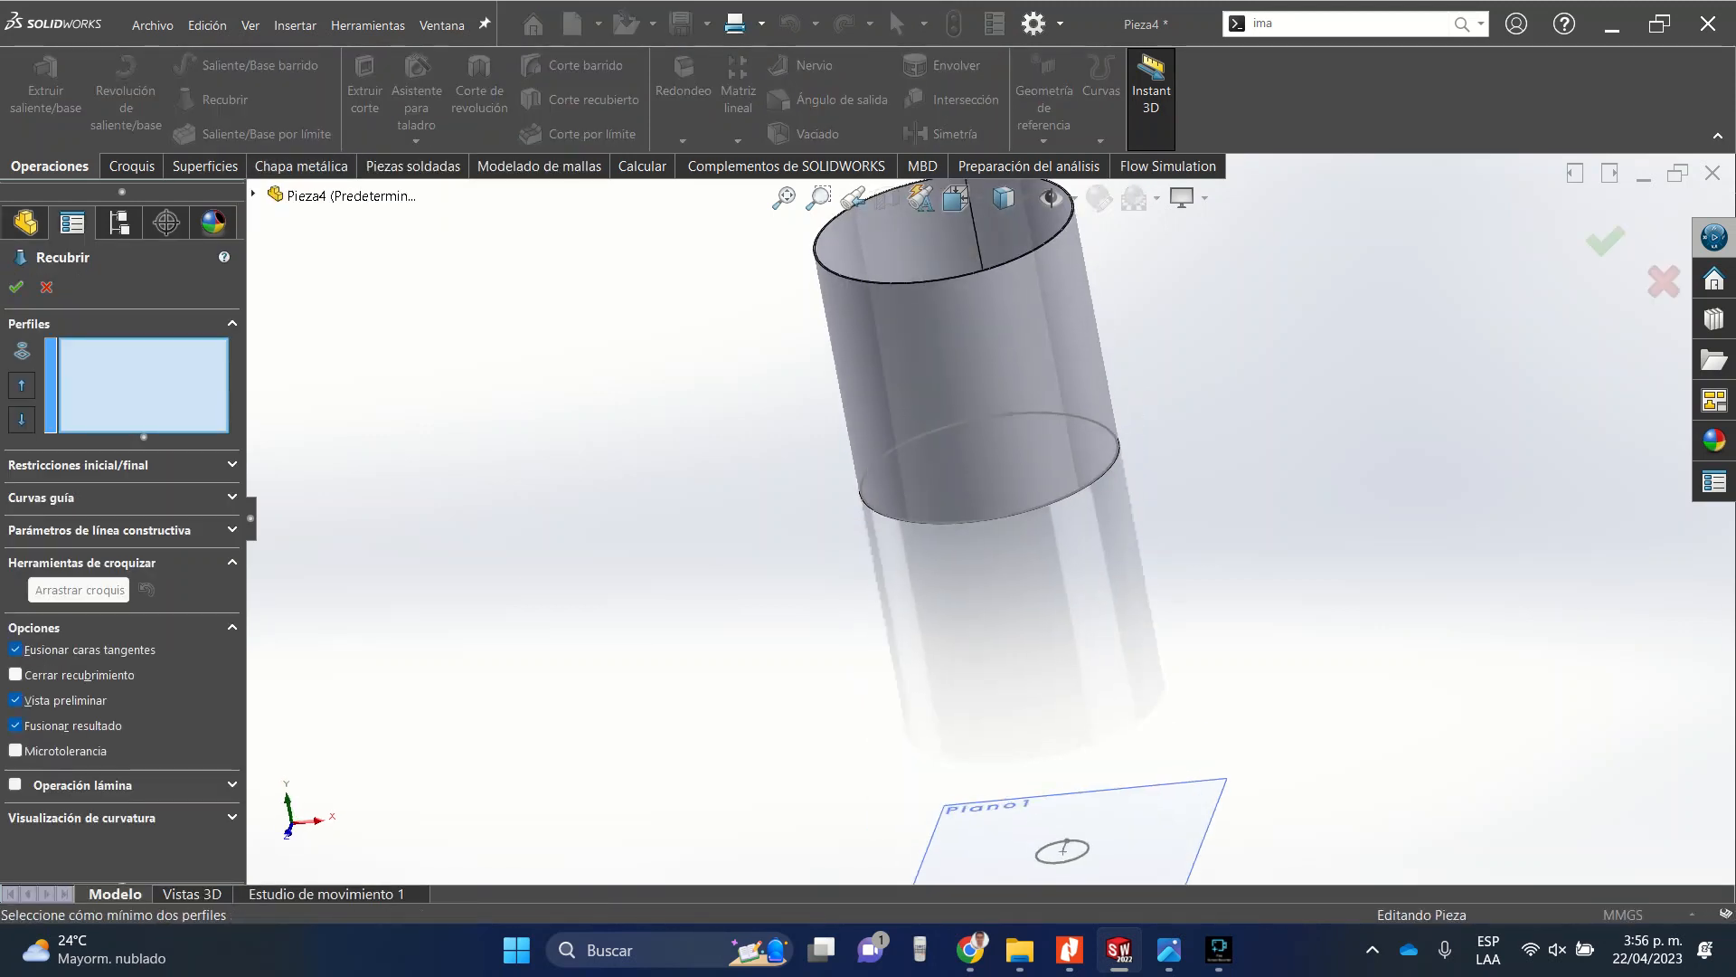
pyautogui.moveTo(1266, 506); pyautogui.dragTo(1075, 481, button='middle')
pyautogui.scroll(-4, 1074, 481)
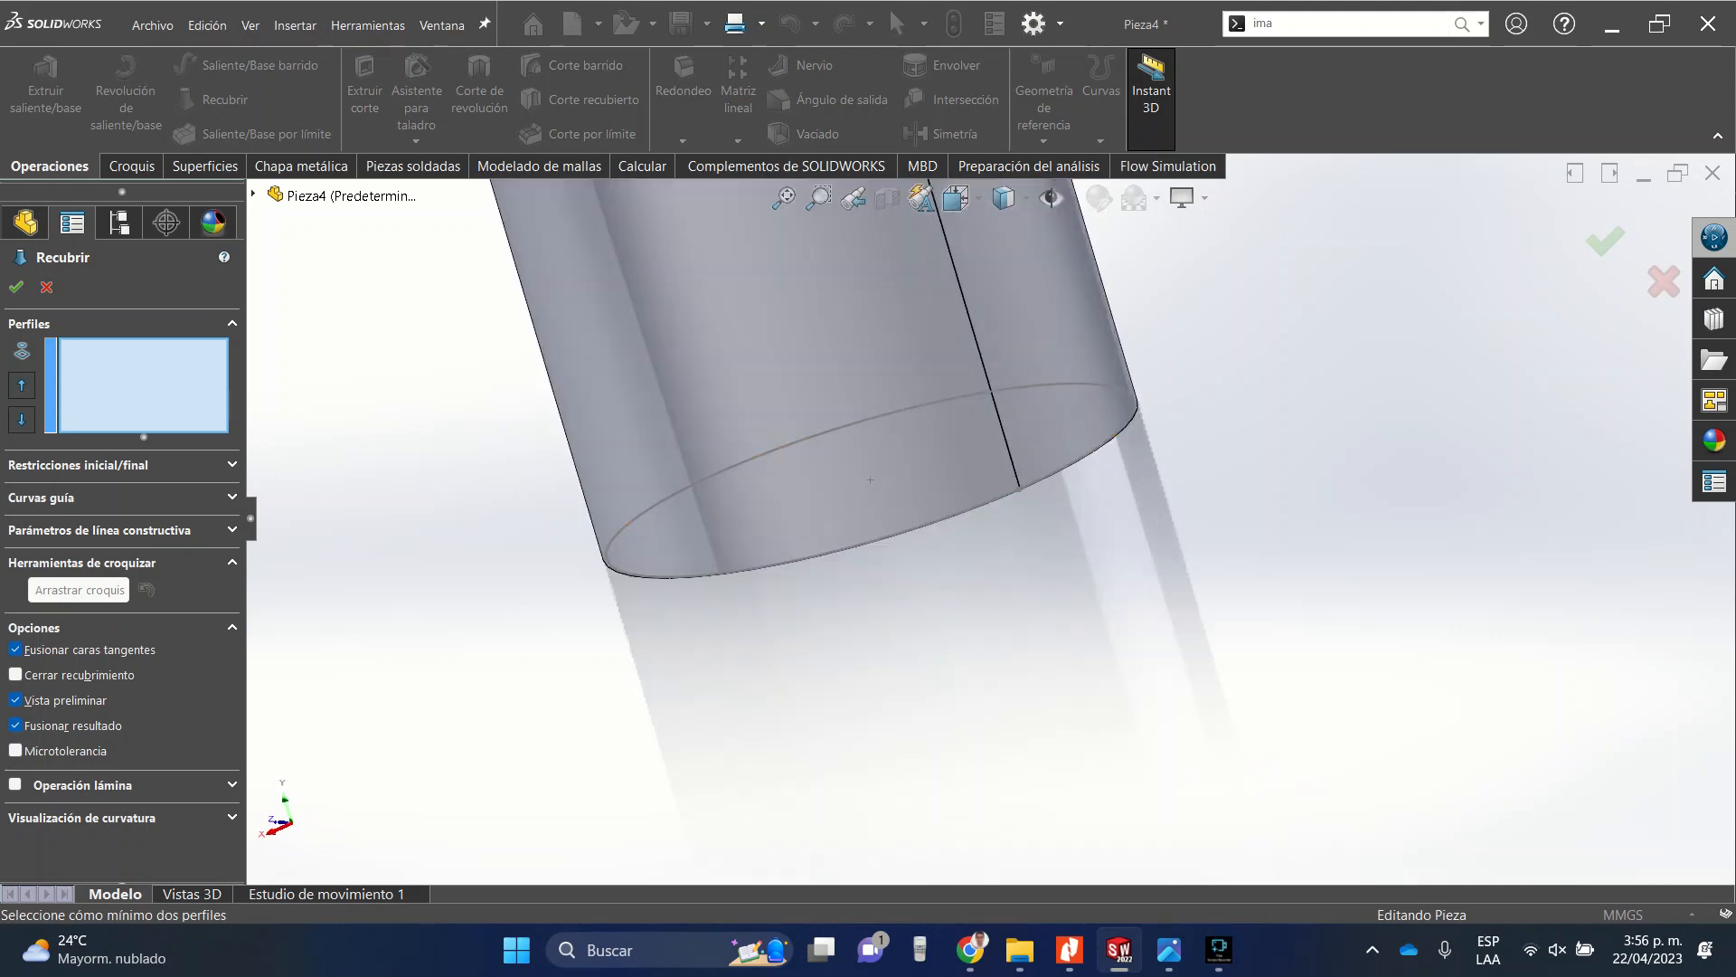
pyautogui.scroll(-2, 776, 492)
pyautogui.scroll(-5, 990, 524)
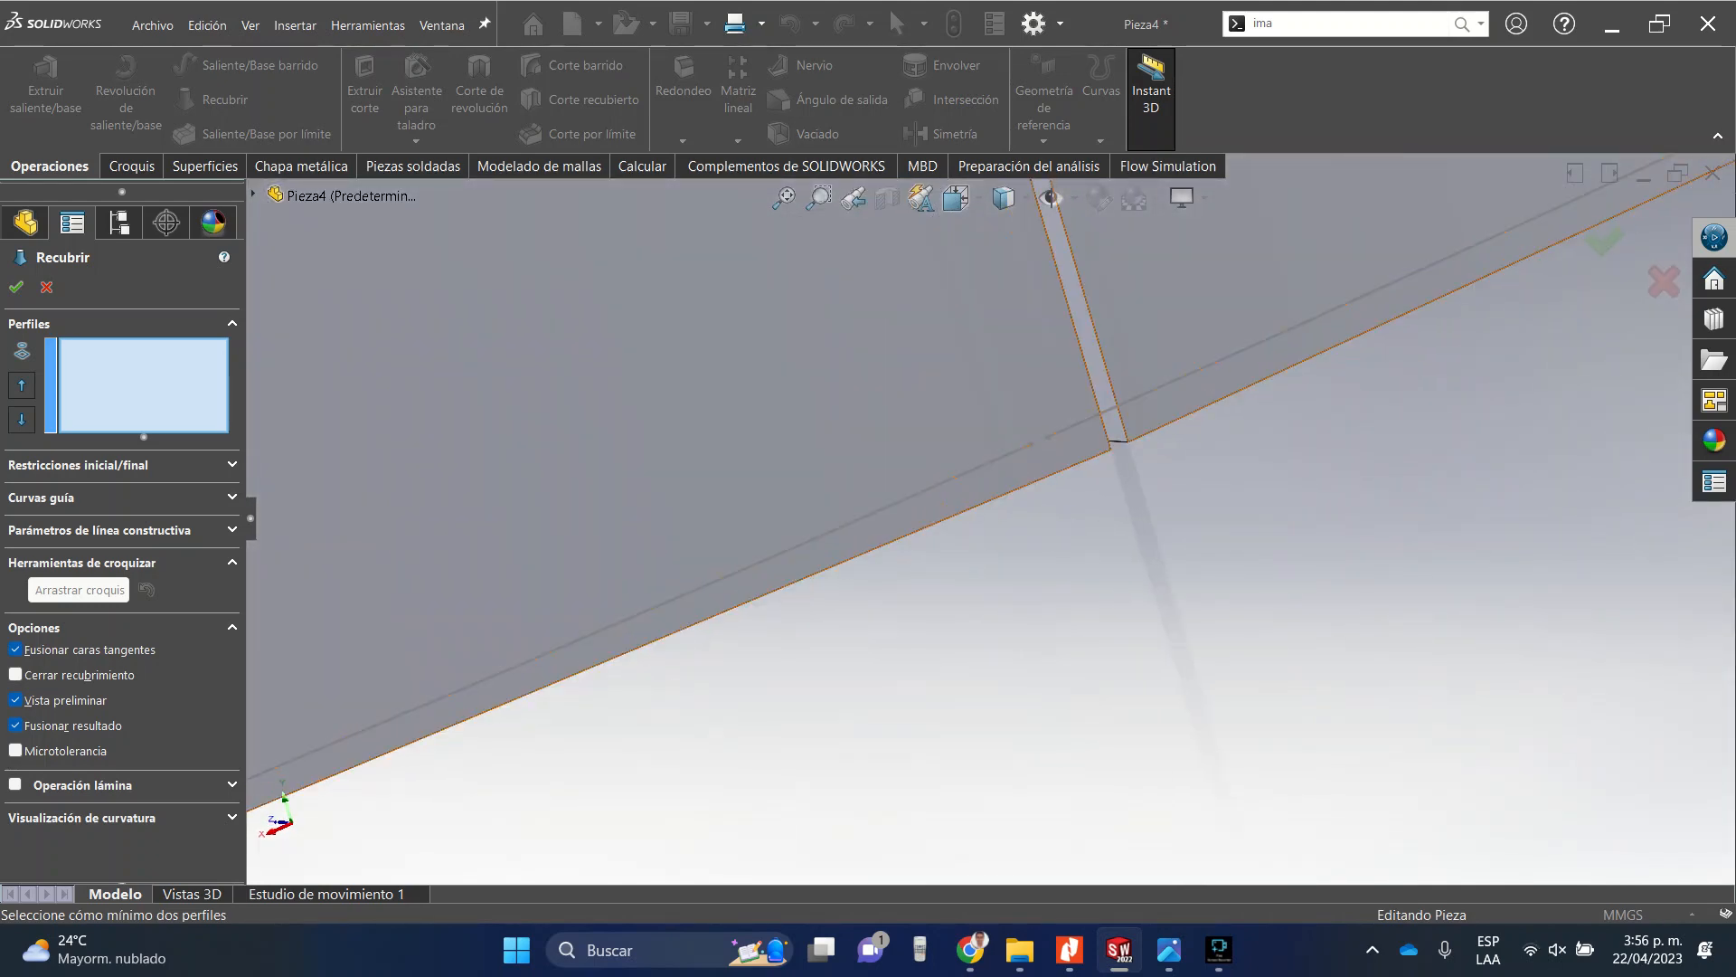
pyautogui.click(1002, 497)
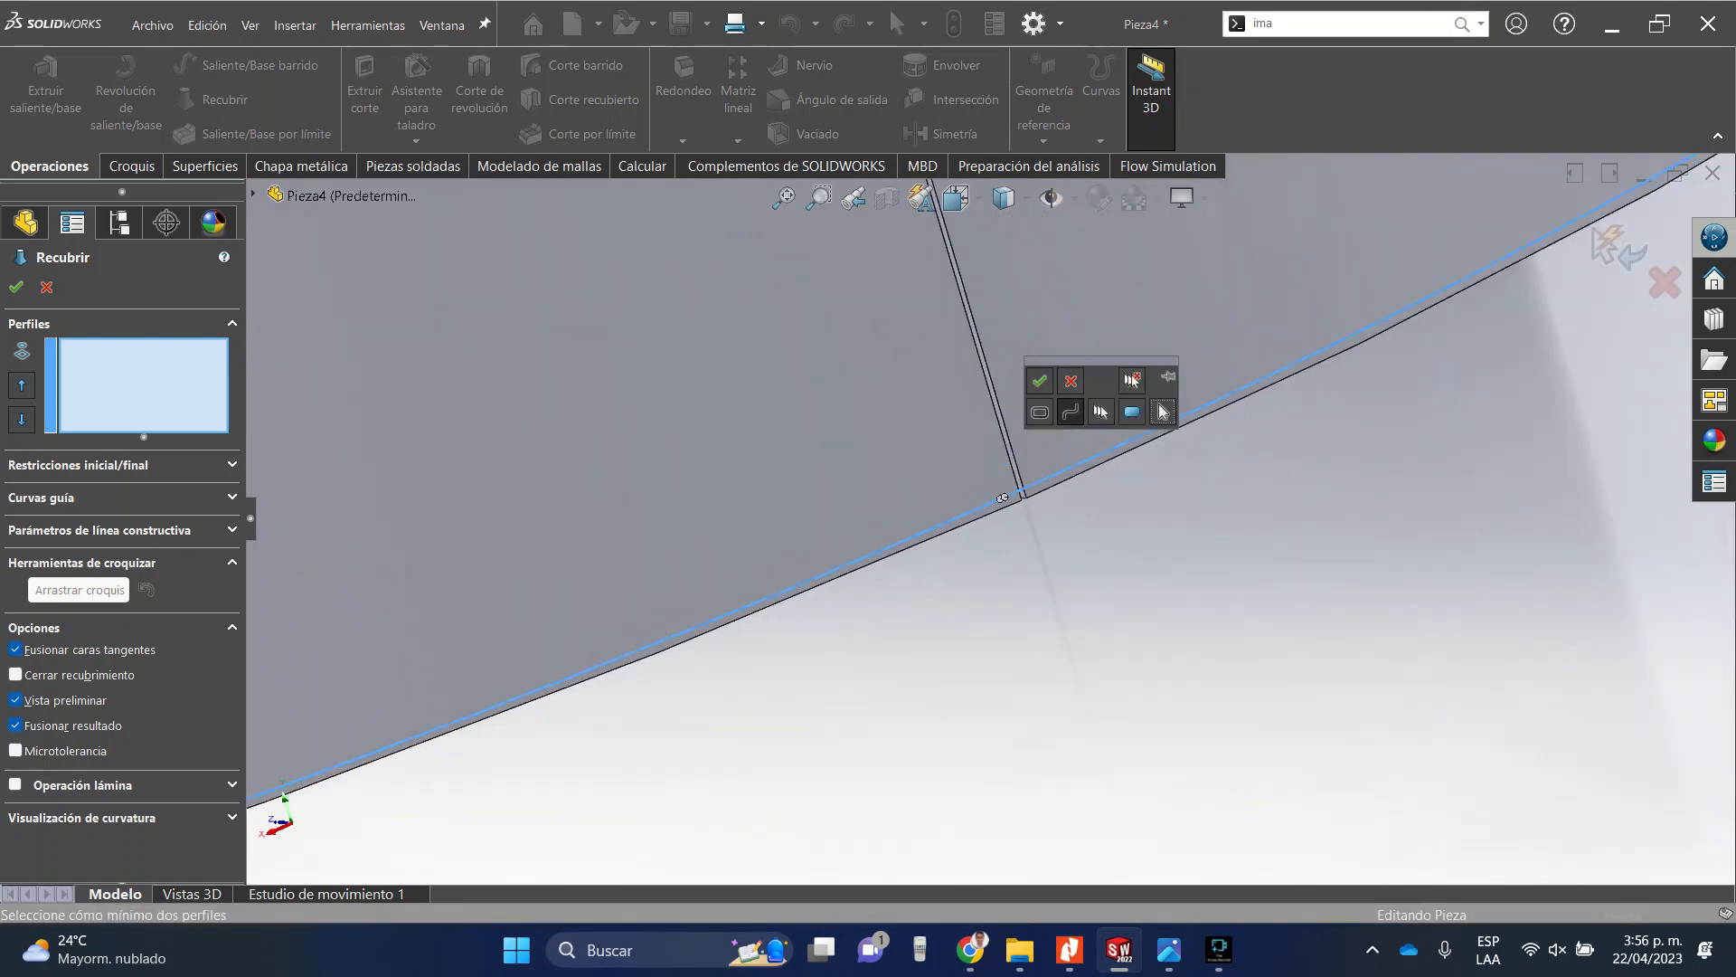
pyautogui.scroll(5, 1002, 498)
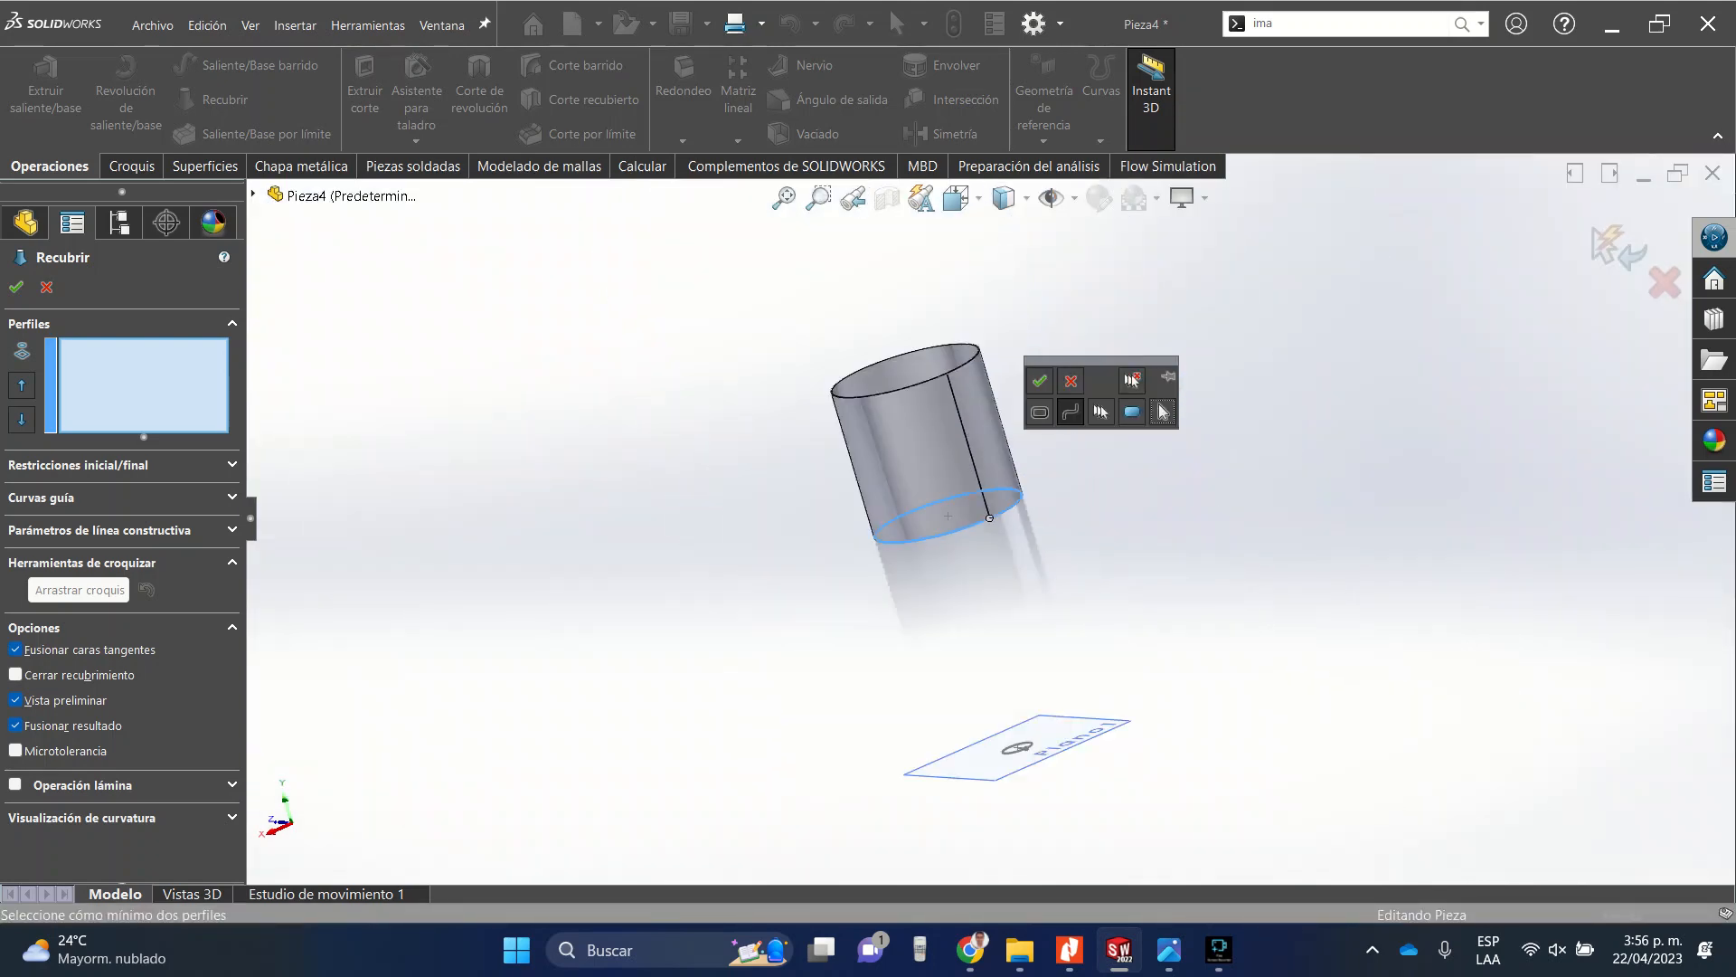
pyautogui.click(1040, 380)
pyautogui.scroll(-2, 1039, 787)
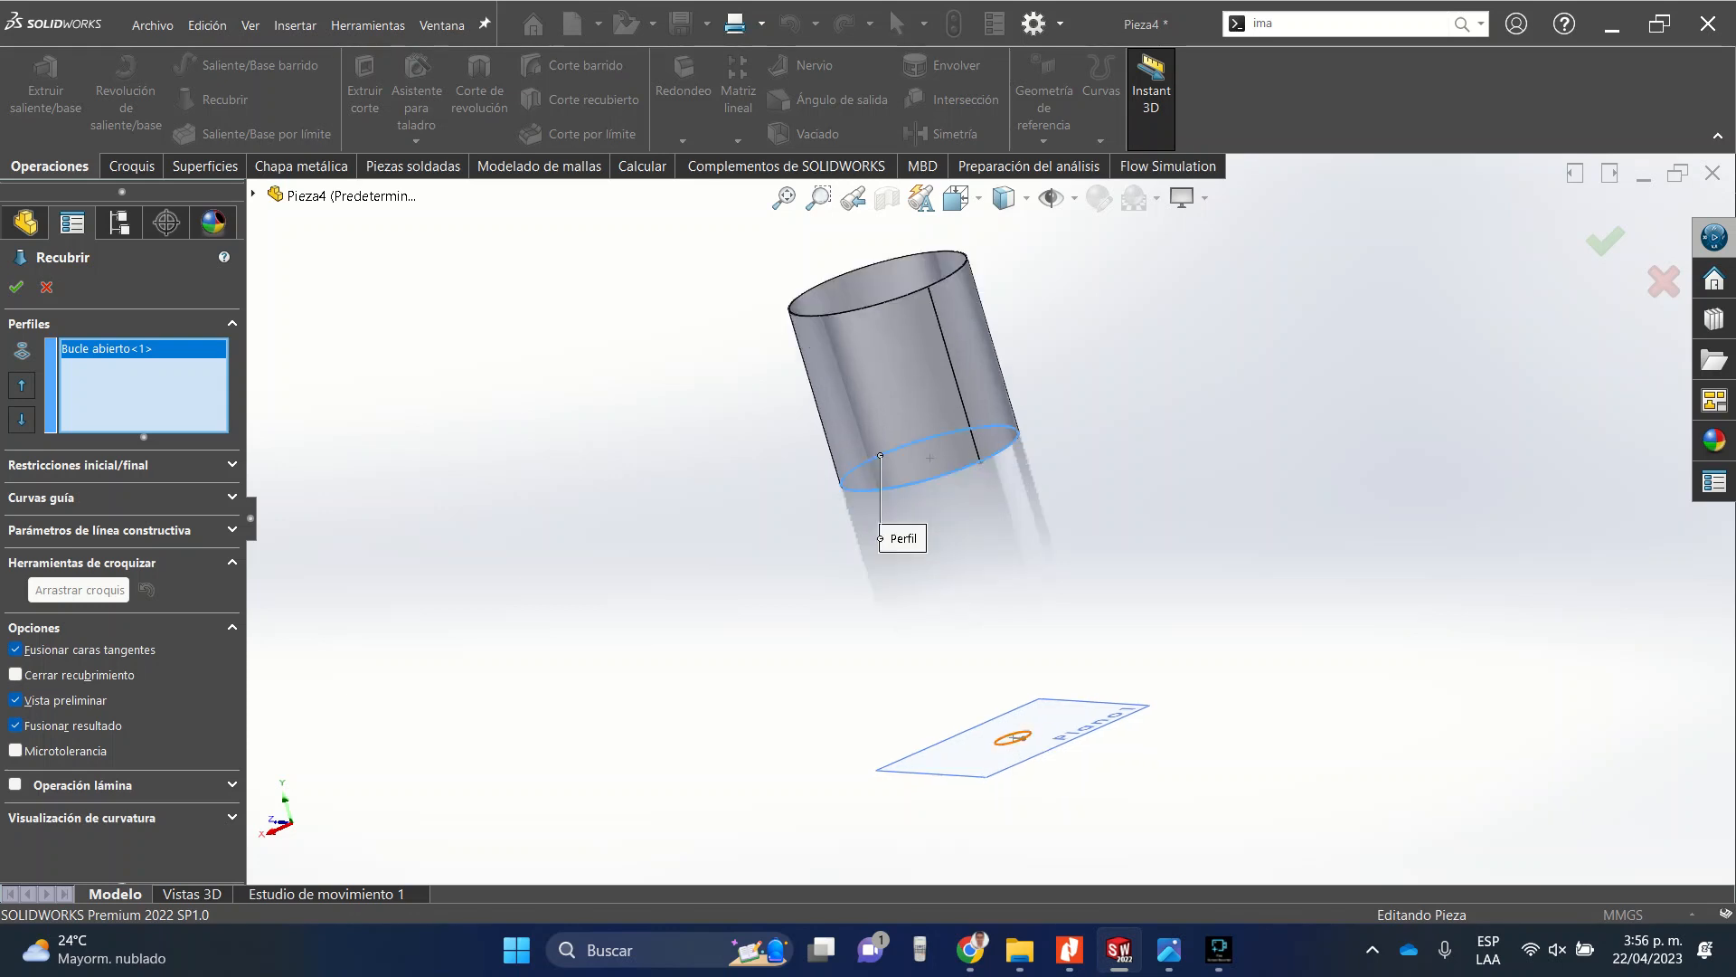
pyautogui.scroll(-4, 1024, 770)
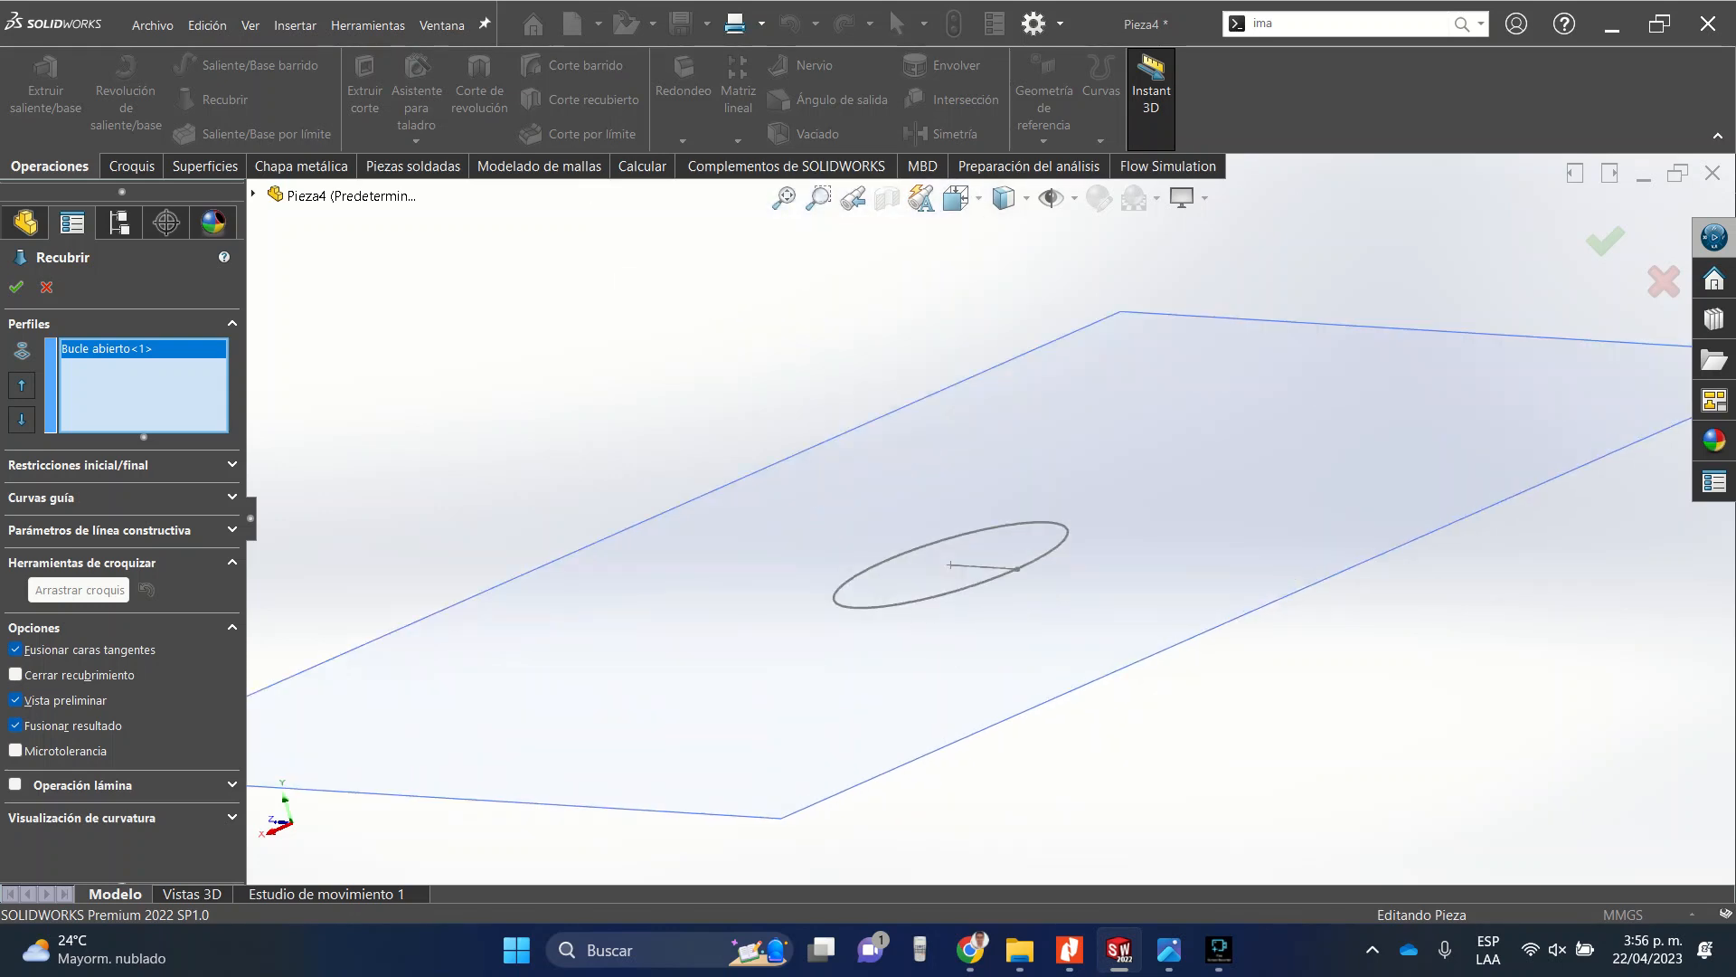
pyautogui.click(984, 582)
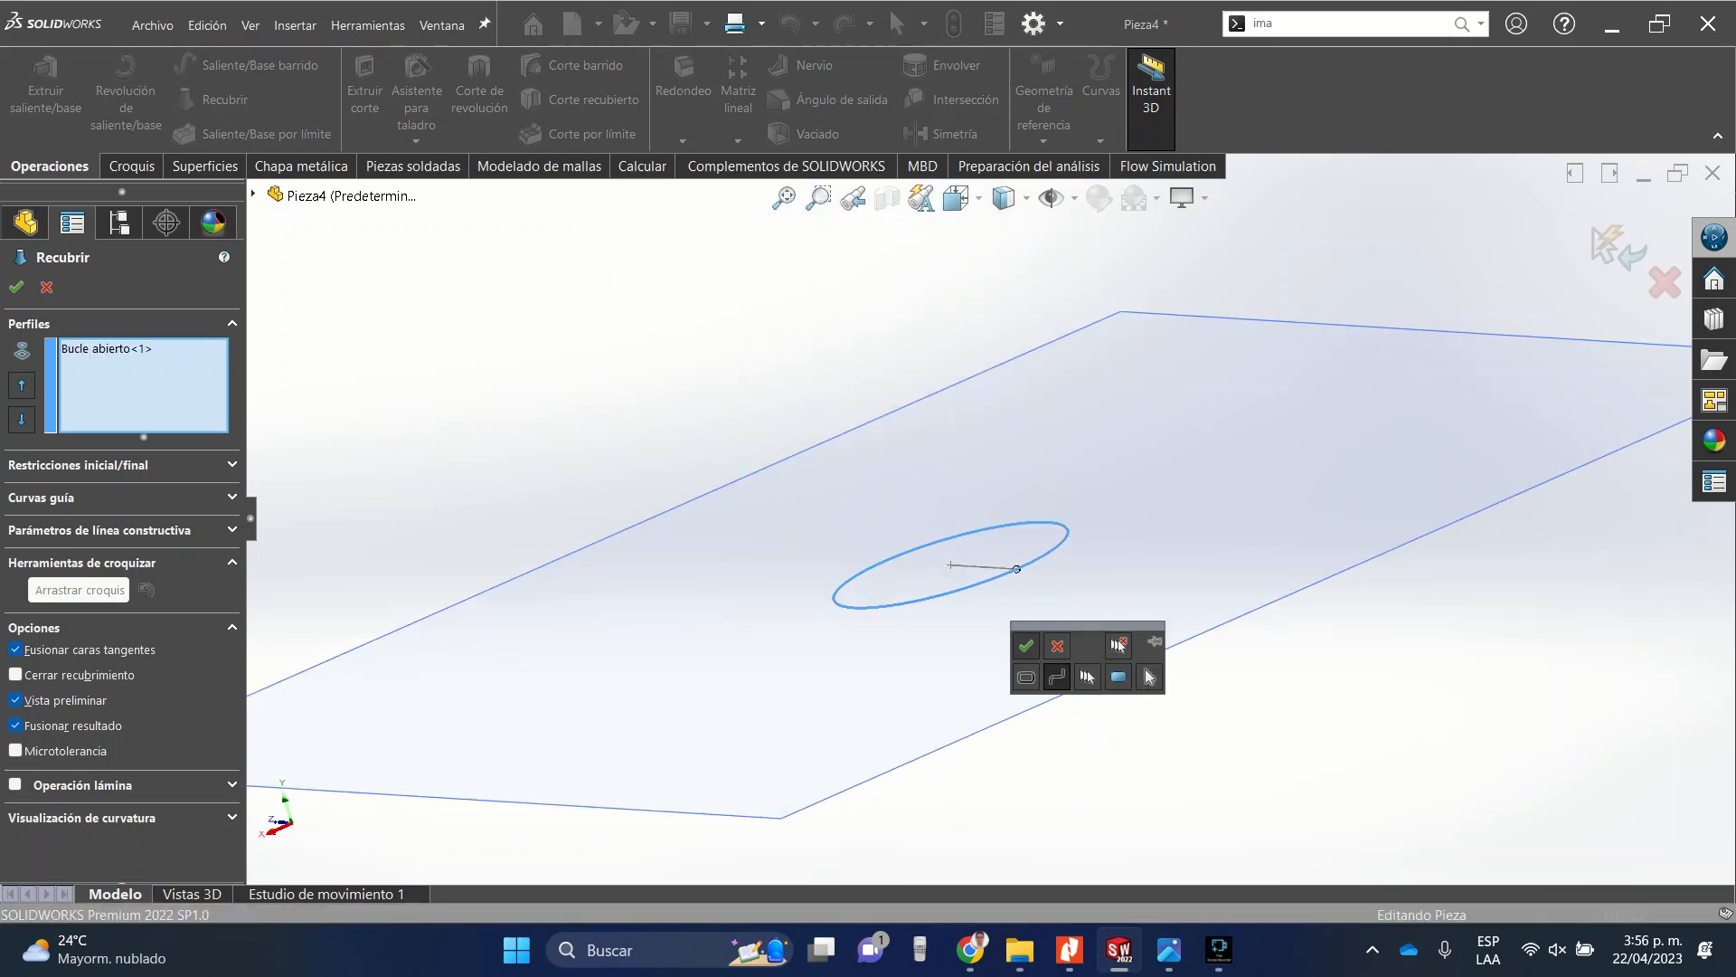
pyautogui.click(1026, 645)
# Inspect the loft preview where it meets the tube's bottom edge, then cancel the loft.
pyautogui.scroll(3, 1026, 633)
pyautogui.scroll(5, 990, 520)
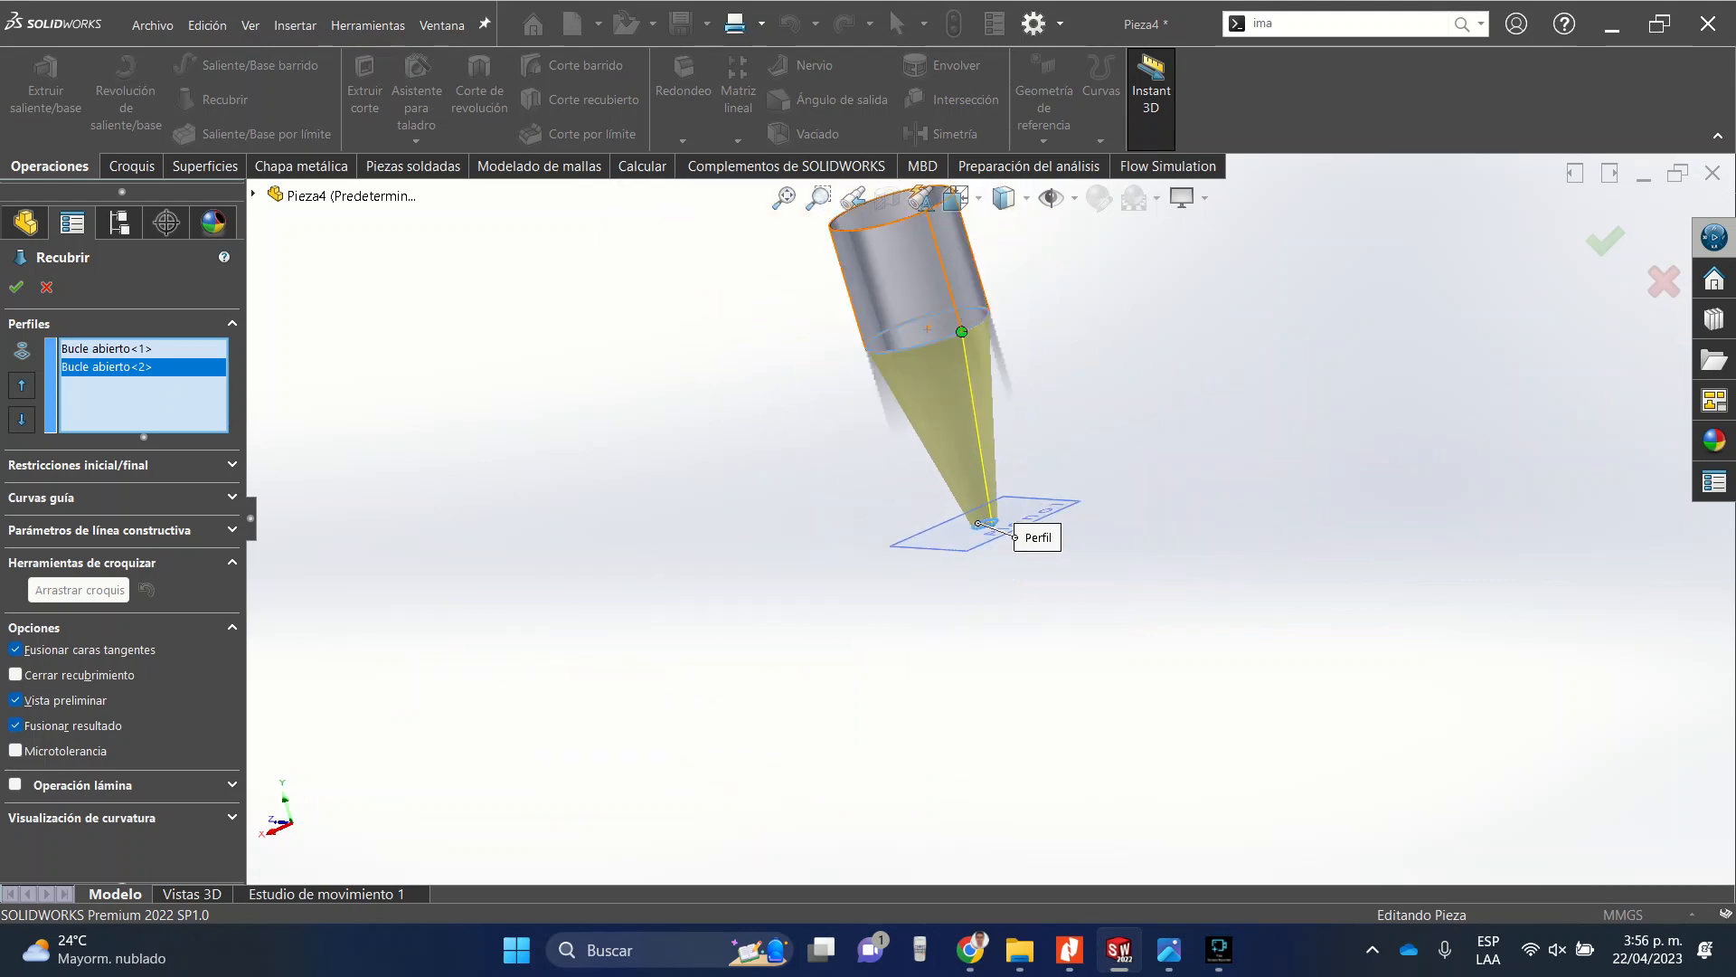
pyautogui.scroll(-10, 963, 343)
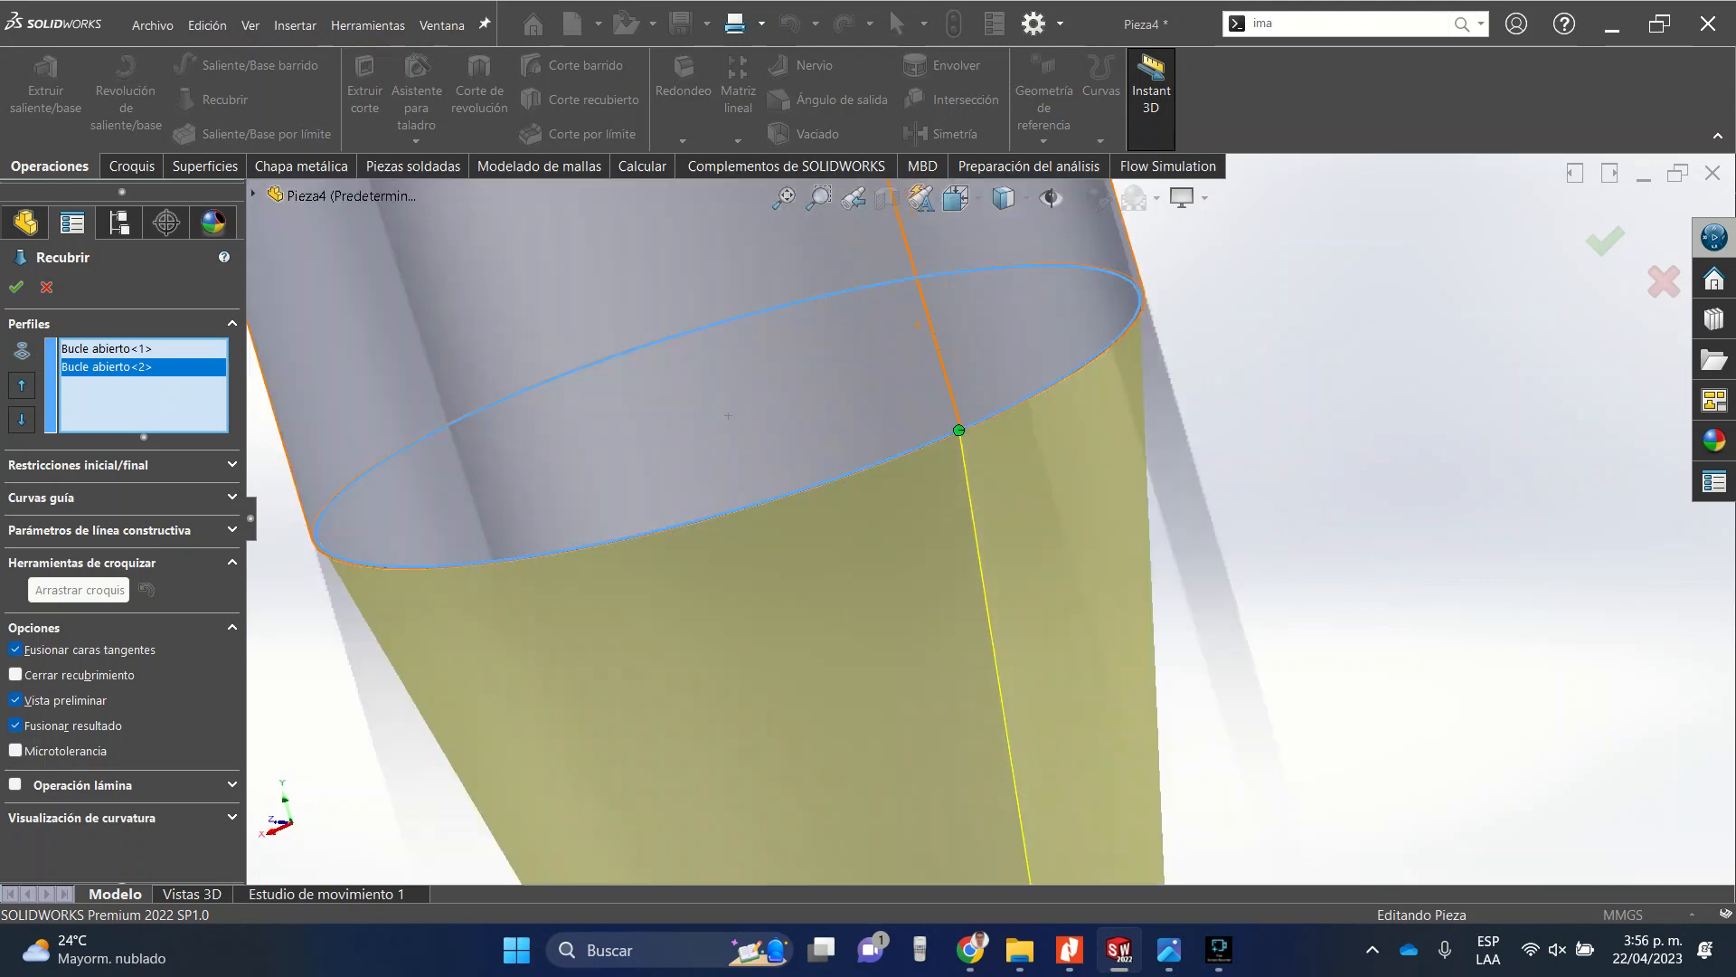
pyautogui.moveTo(973, 412); pyautogui.dragTo(1096, 396, button='middle')
pyautogui.scroll(-7, 1060, 433)
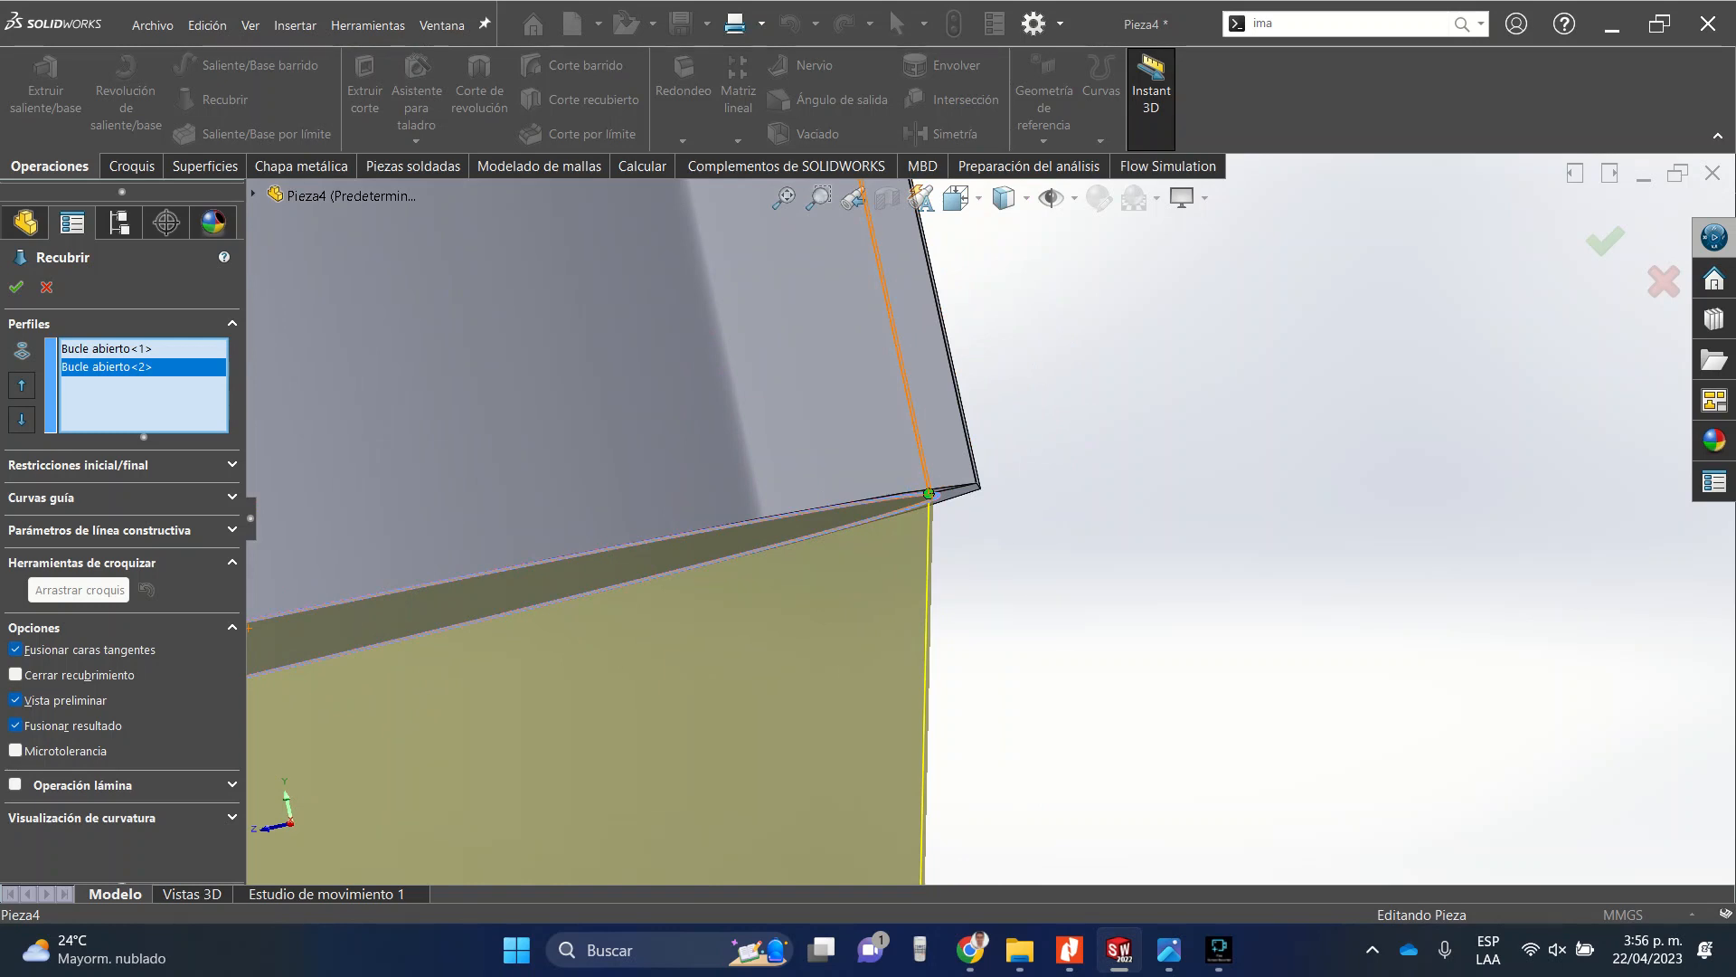
pyautogui.moveTo(975, 481); pyautogui.dragTo(1068, 555, button='middle')
pyautogui.scroll(3, 1000, 519)
pyautogui.scroll(3, 986, 517)
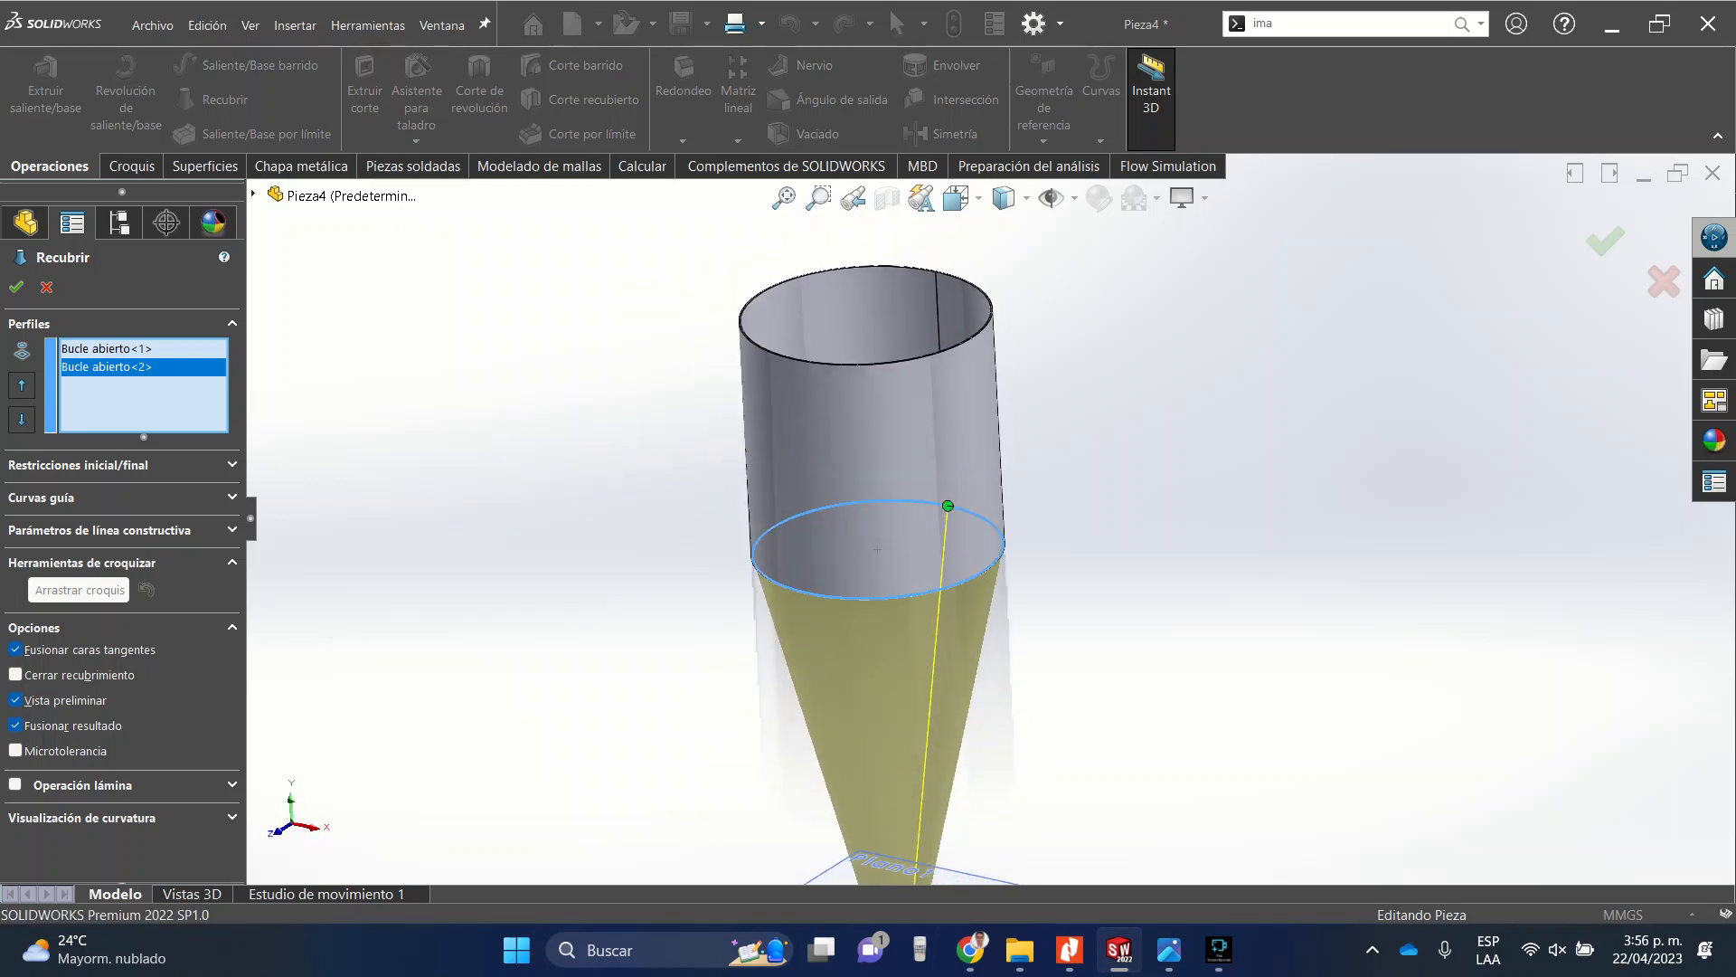
pyautogui.press('Escape')
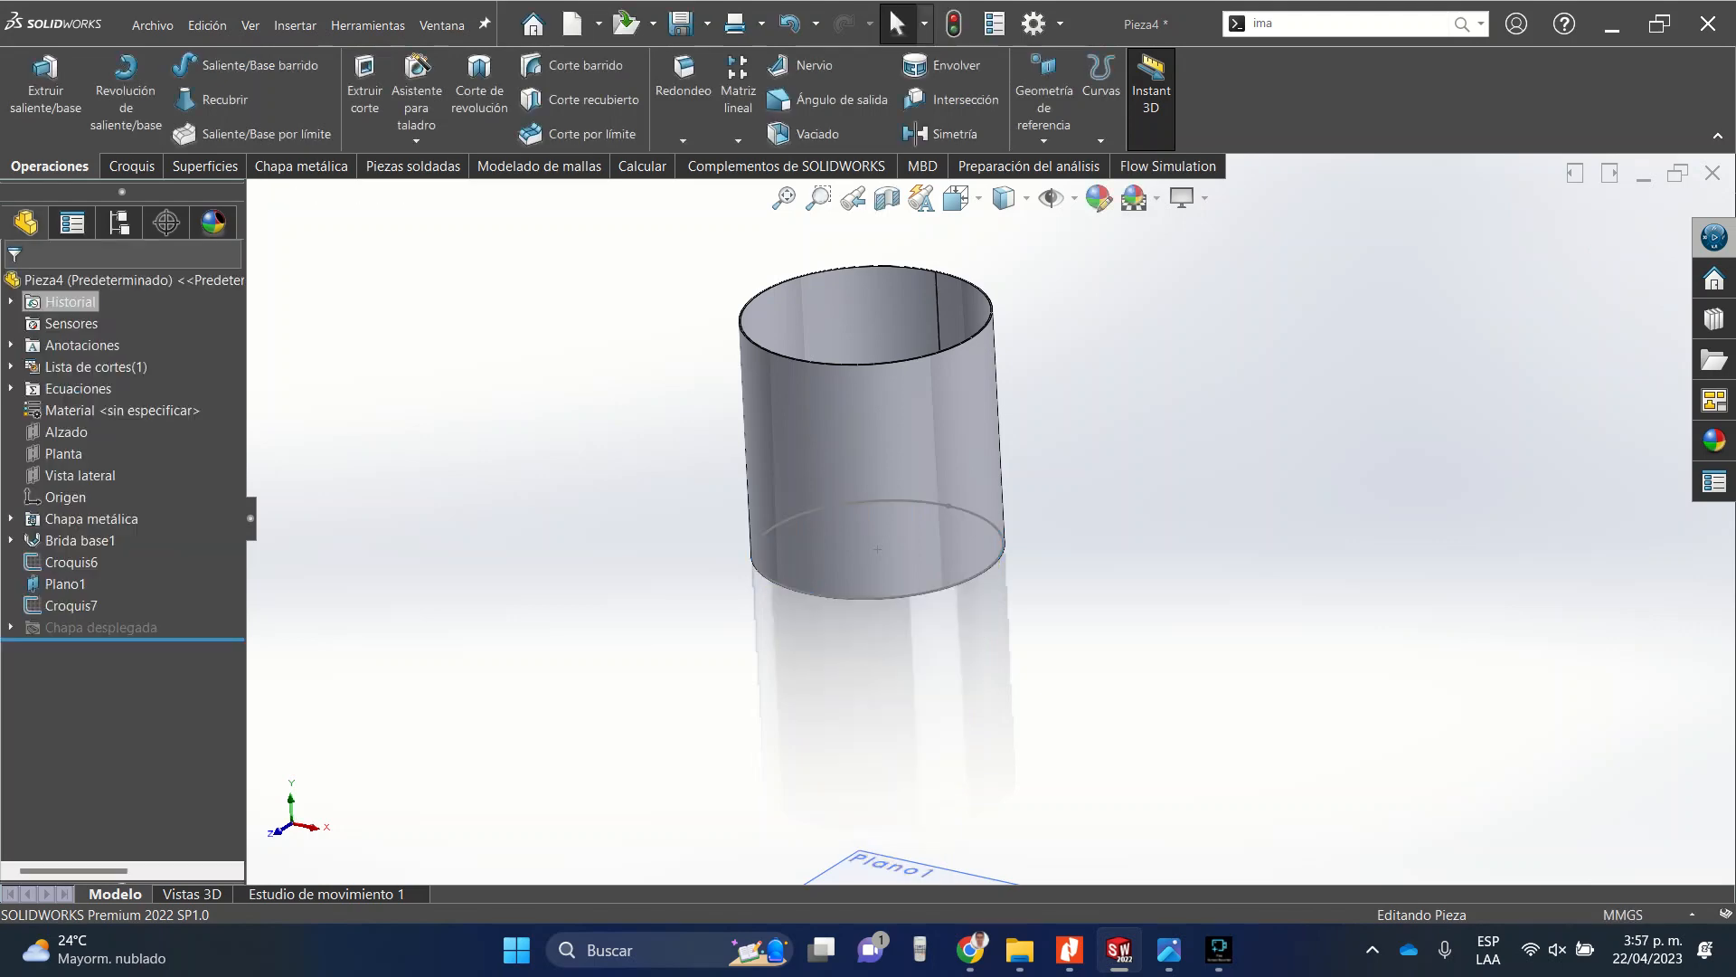
# Start a Lofted Bend using the tube's bottom sketch and the small circle sketch as profiles.
pyautogui.click(301, 165)
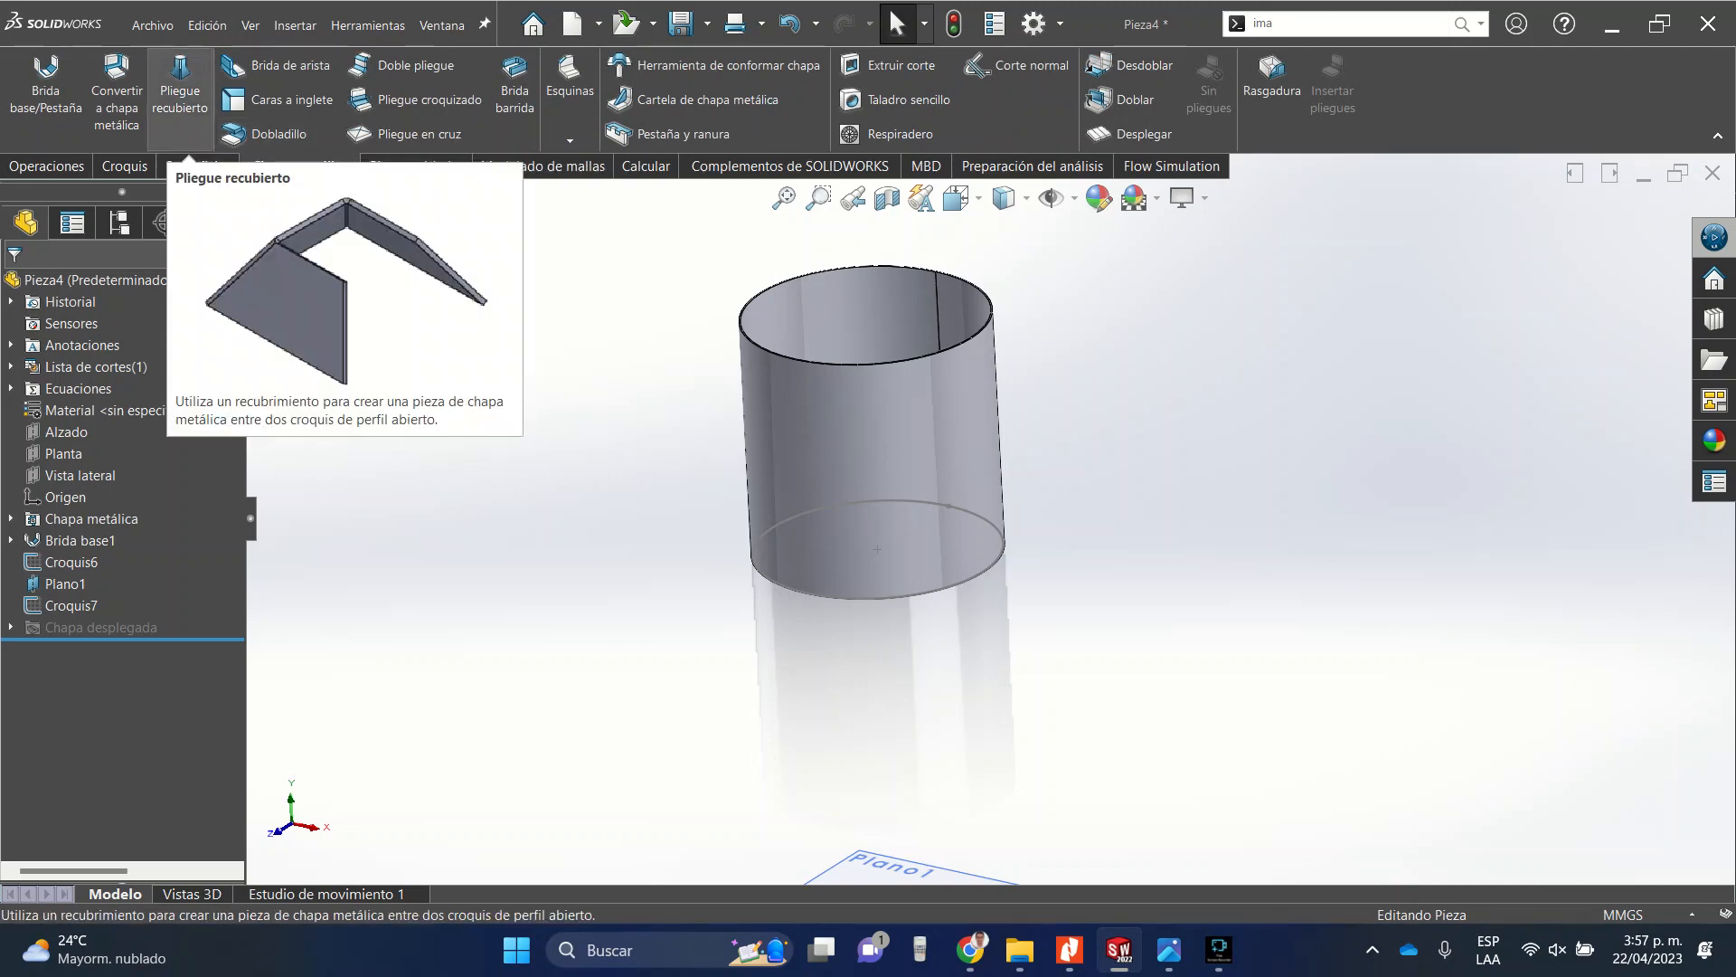
pyautogui.click(180, 91)
pyautogui.scroll(-10, 968, 534)
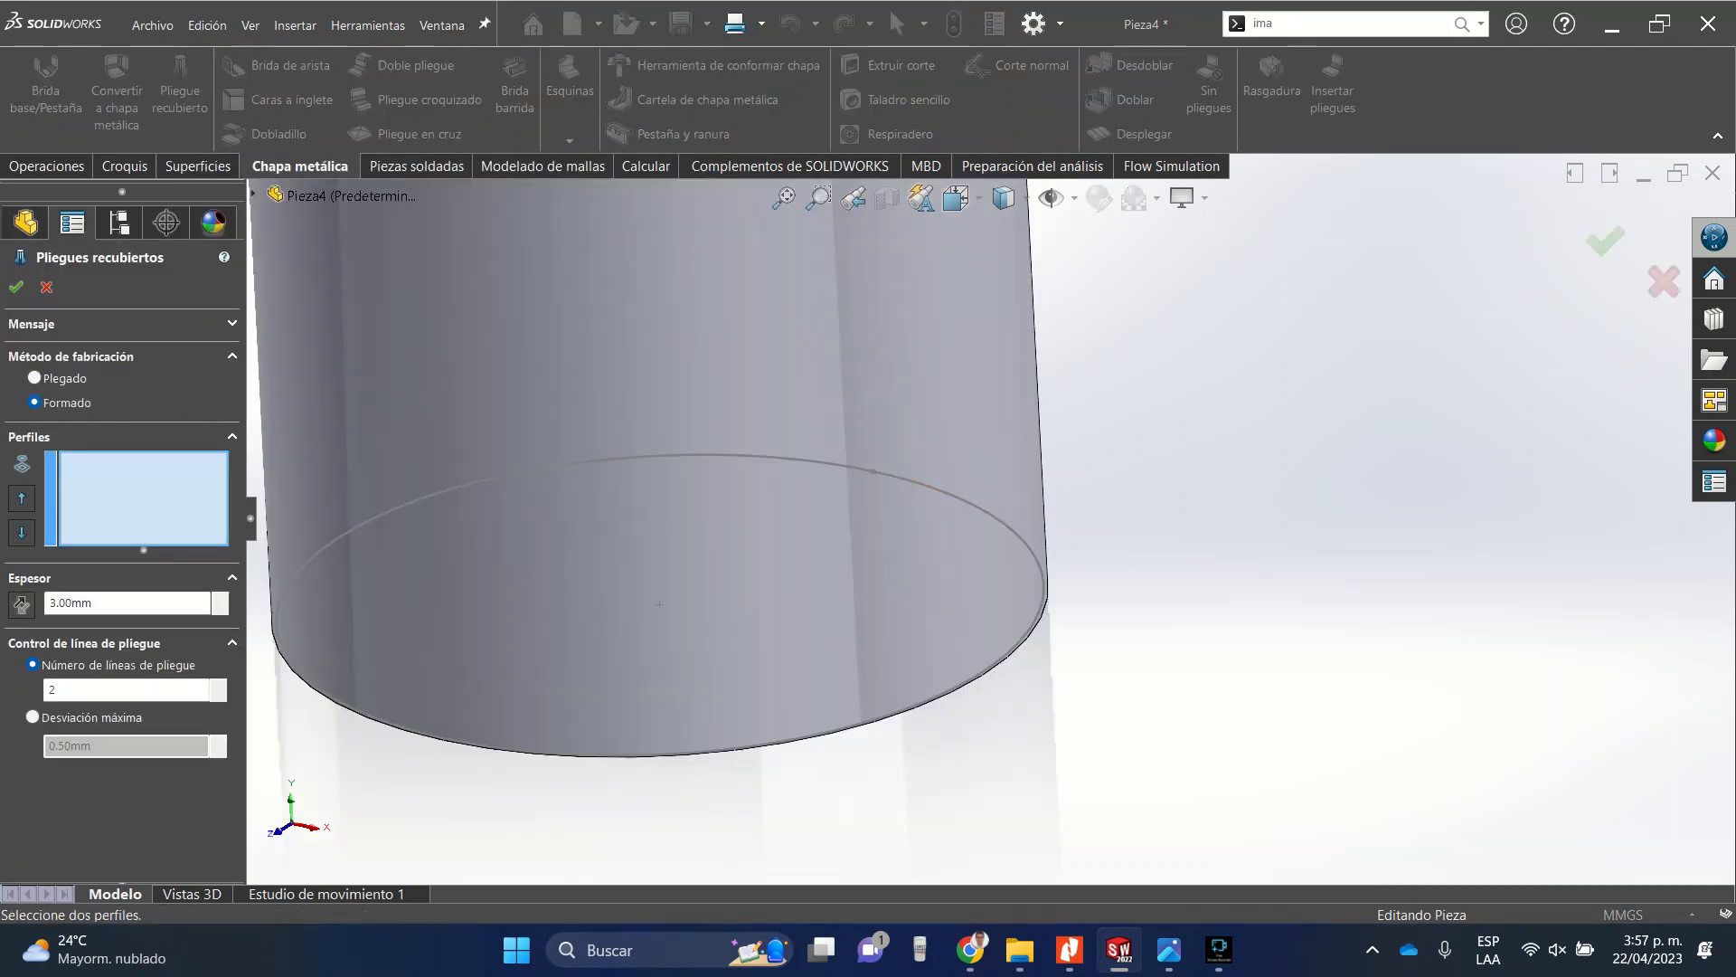
pyautogui.scroll(10, 968, 534)
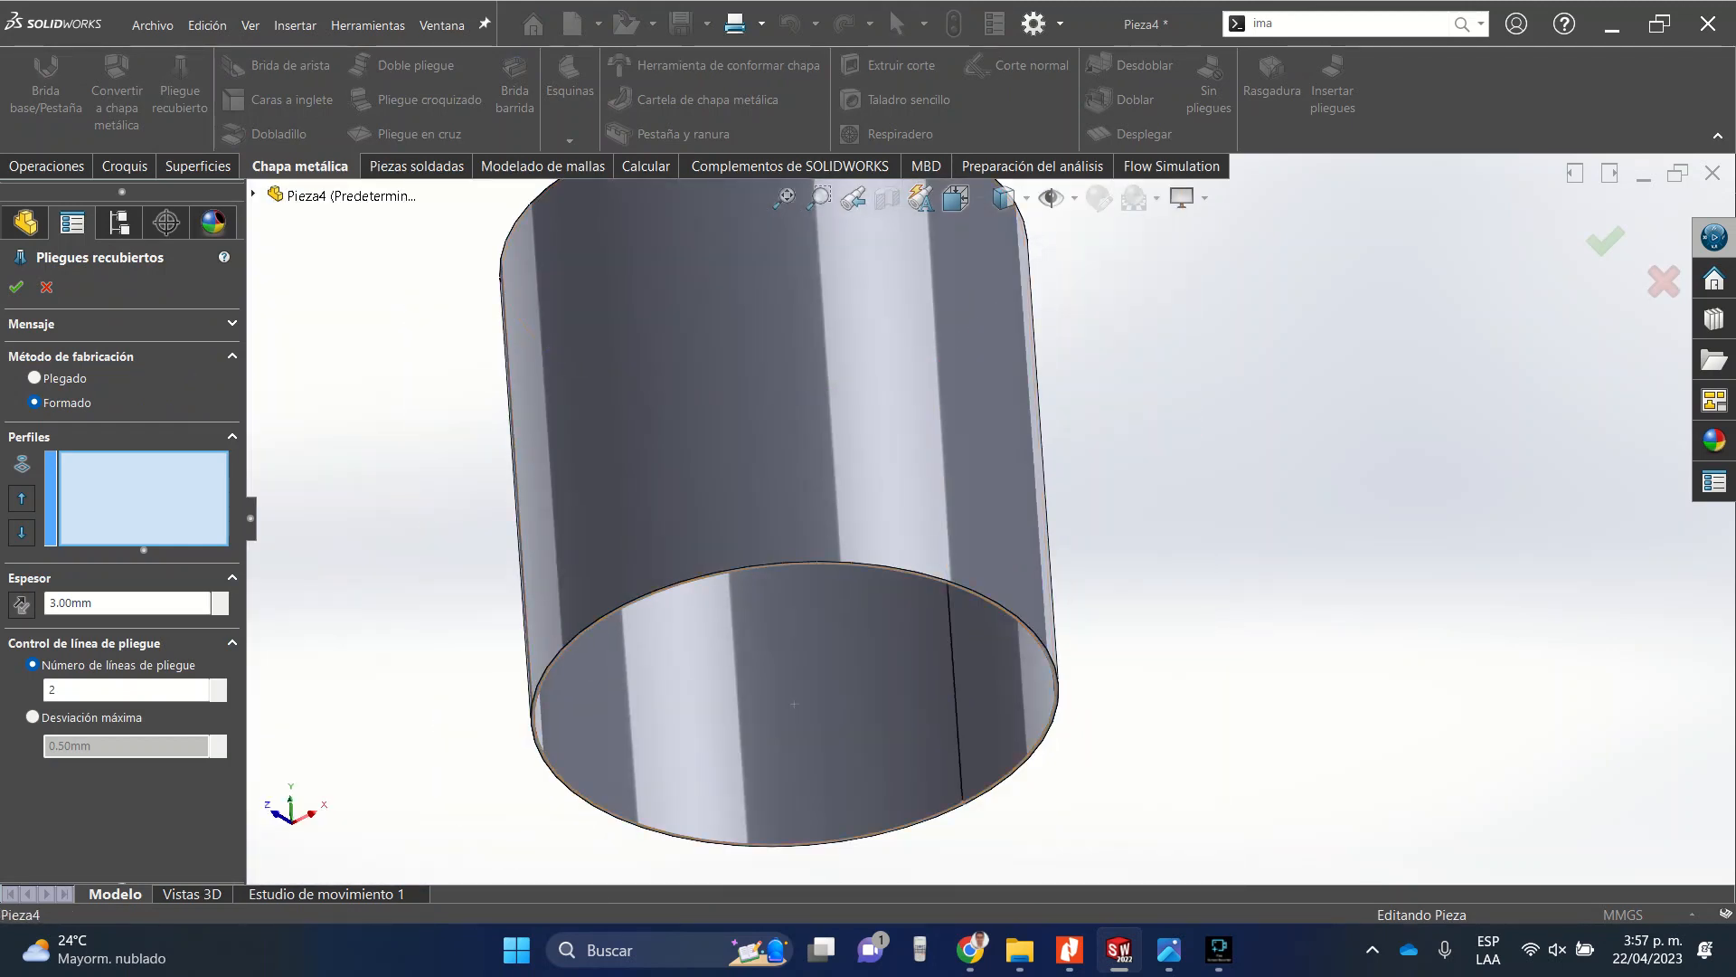
pyautogui.click(959, 801)
pyautogui.scroll(10, 989, 517)
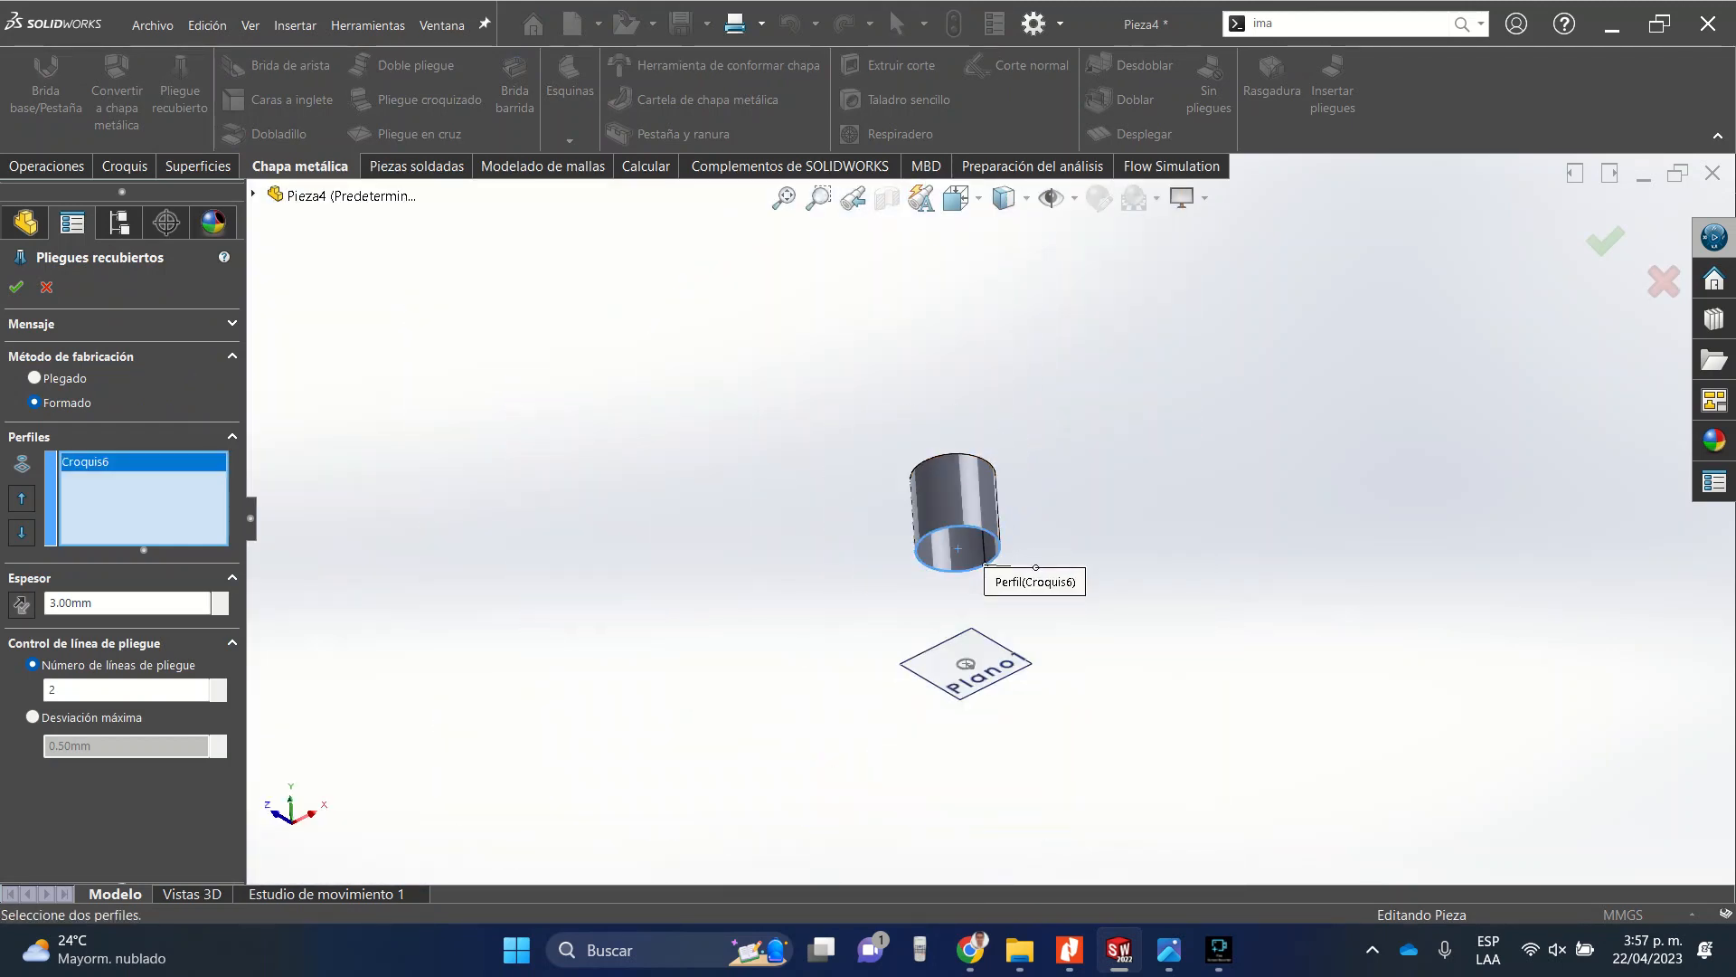
pyautogui.scroll(-5, 959, 692)
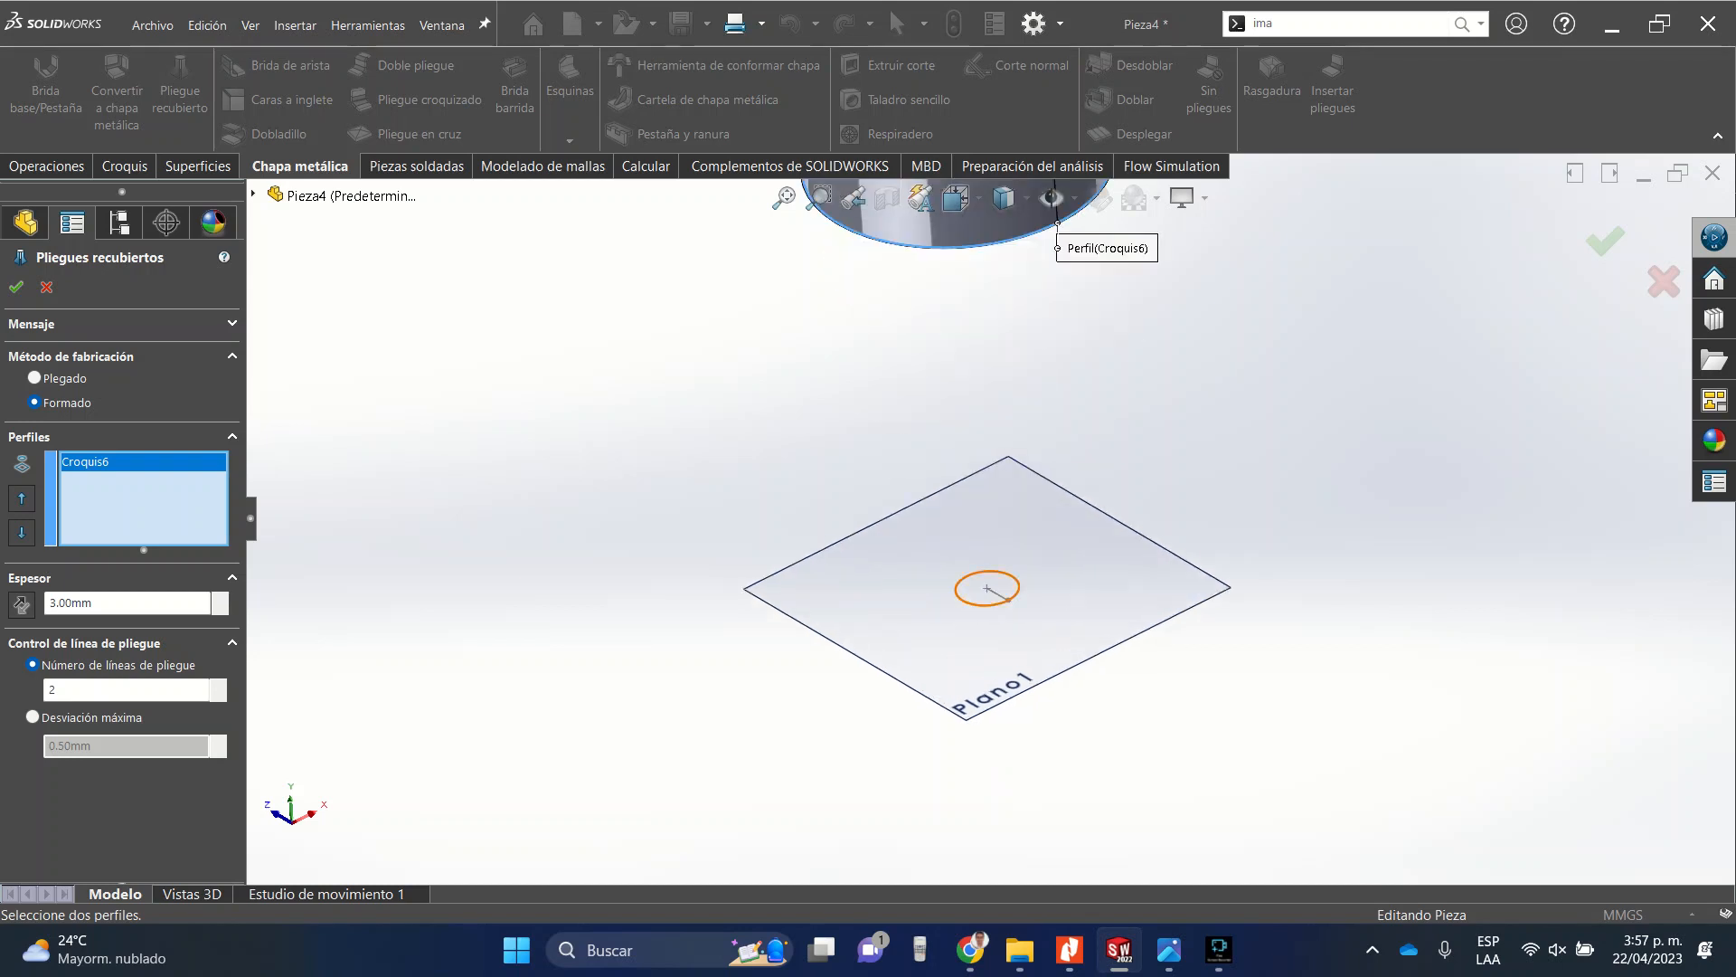
pyautogui.click(1007, 598)
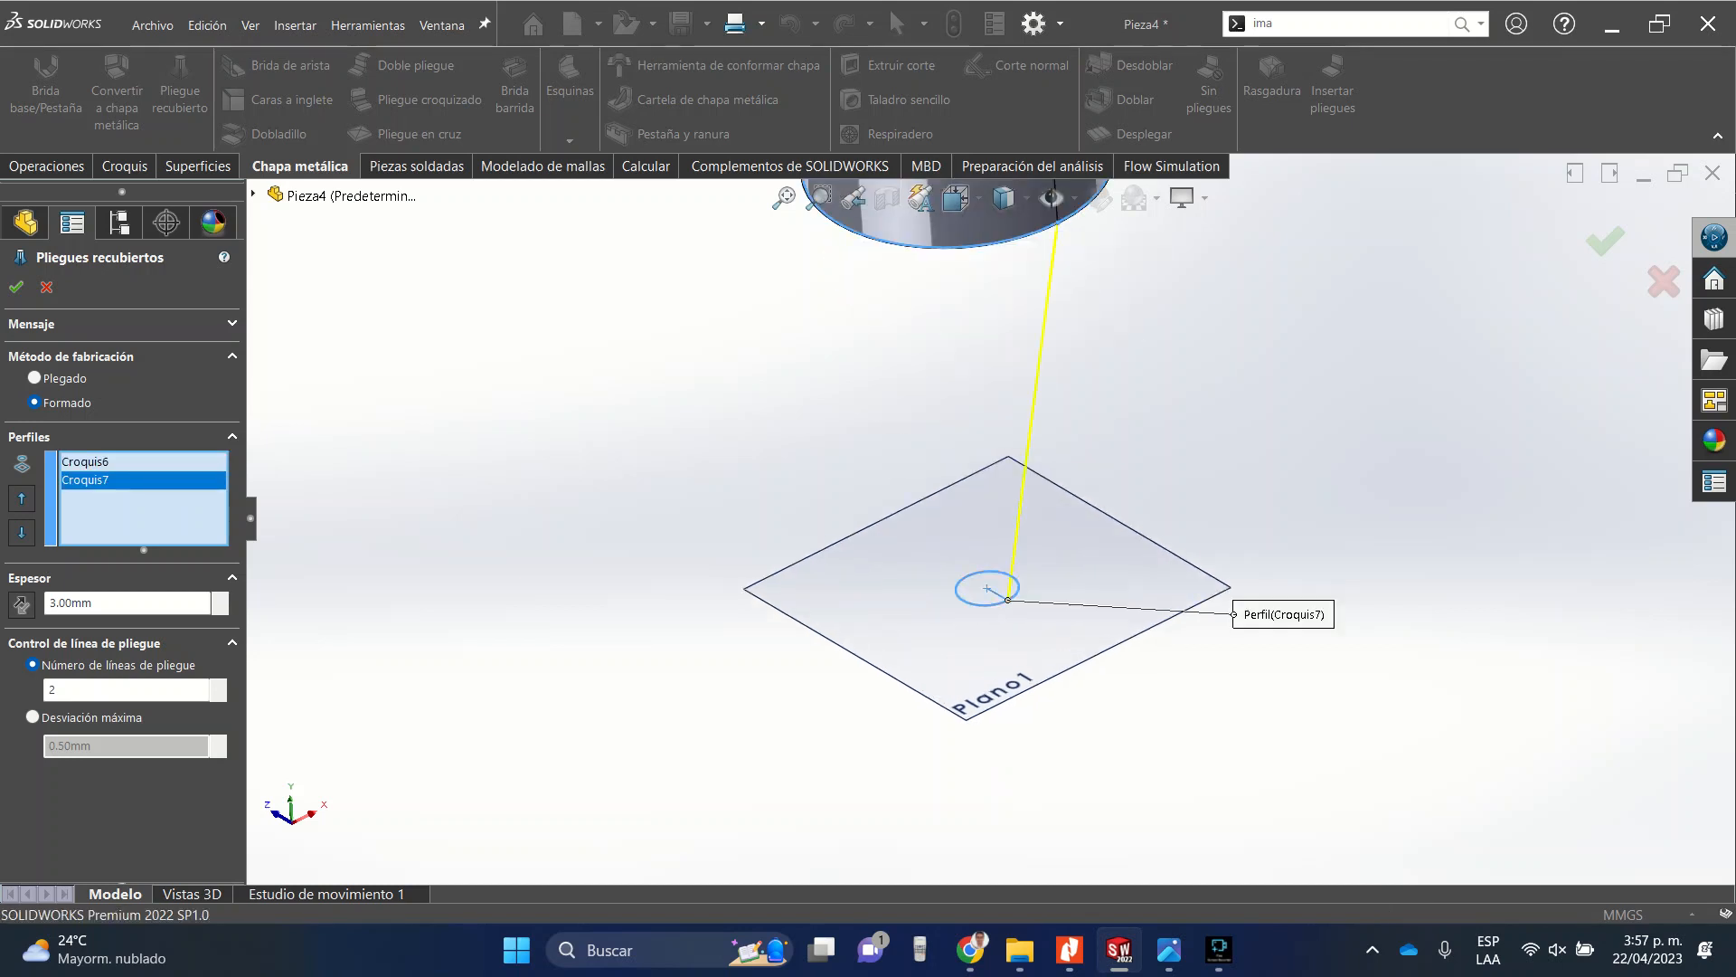
# Clear both profiles from the lofted bend and switch the manufacturing method to Bent.
pyautogui.click(99, 462)
pyautogui.press('Delete')
pyautogui.press('Delete')
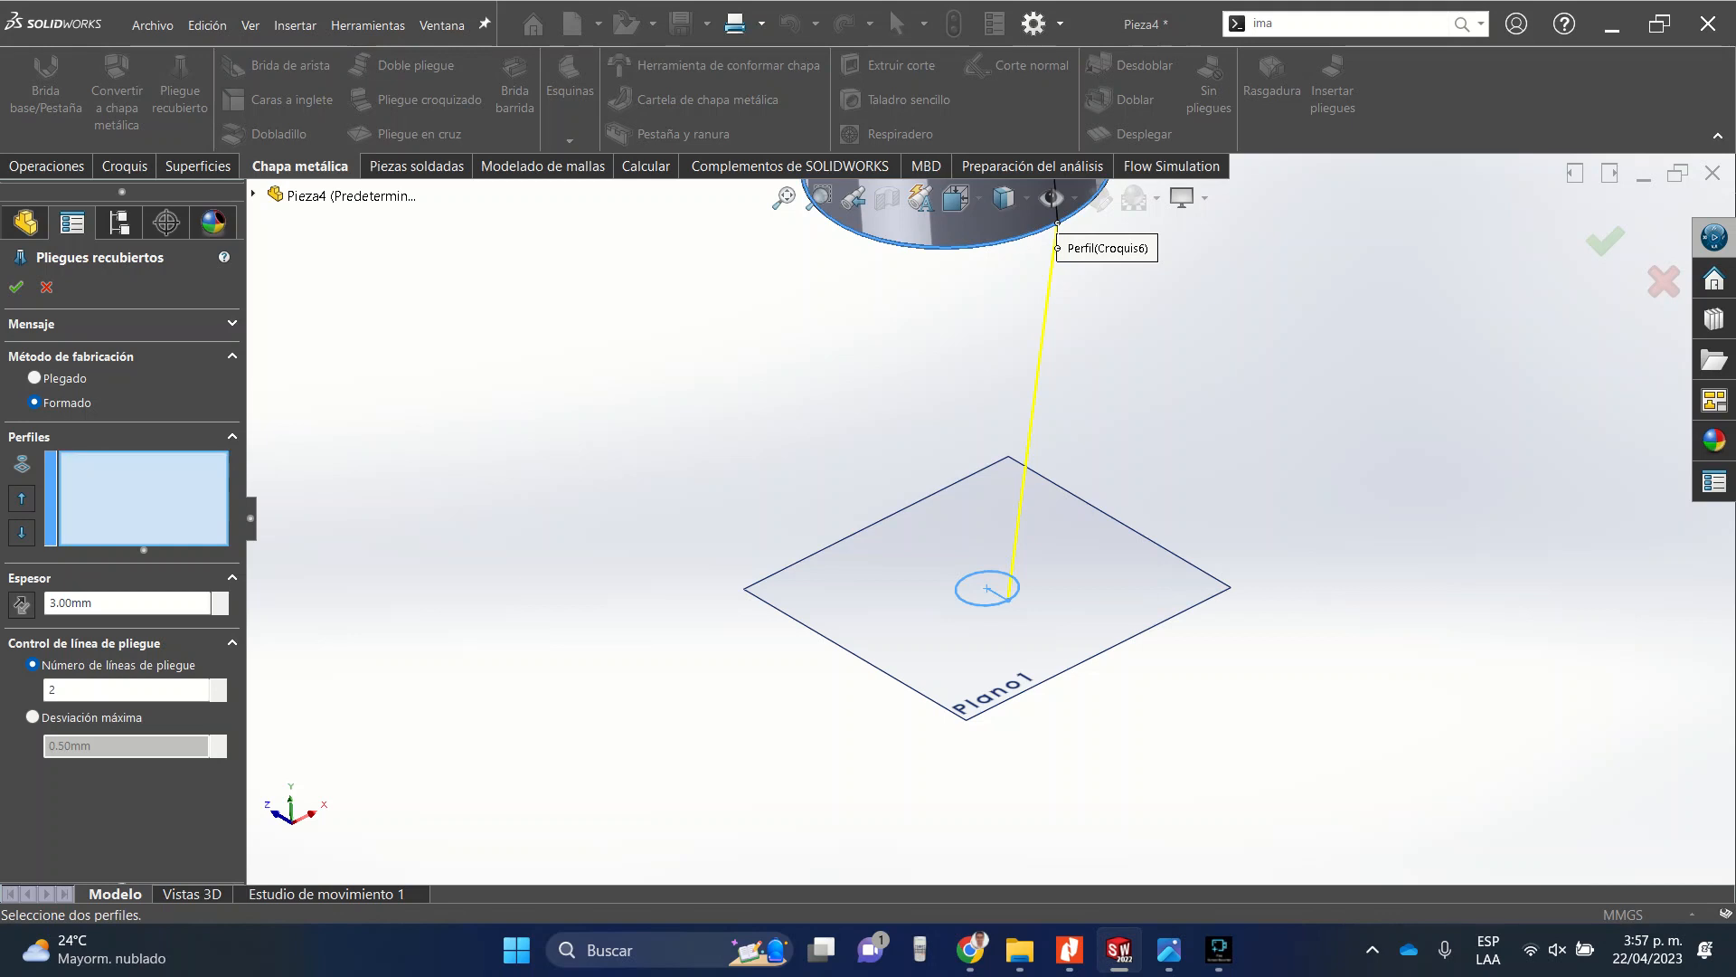
pyautogui.click(47, 378)
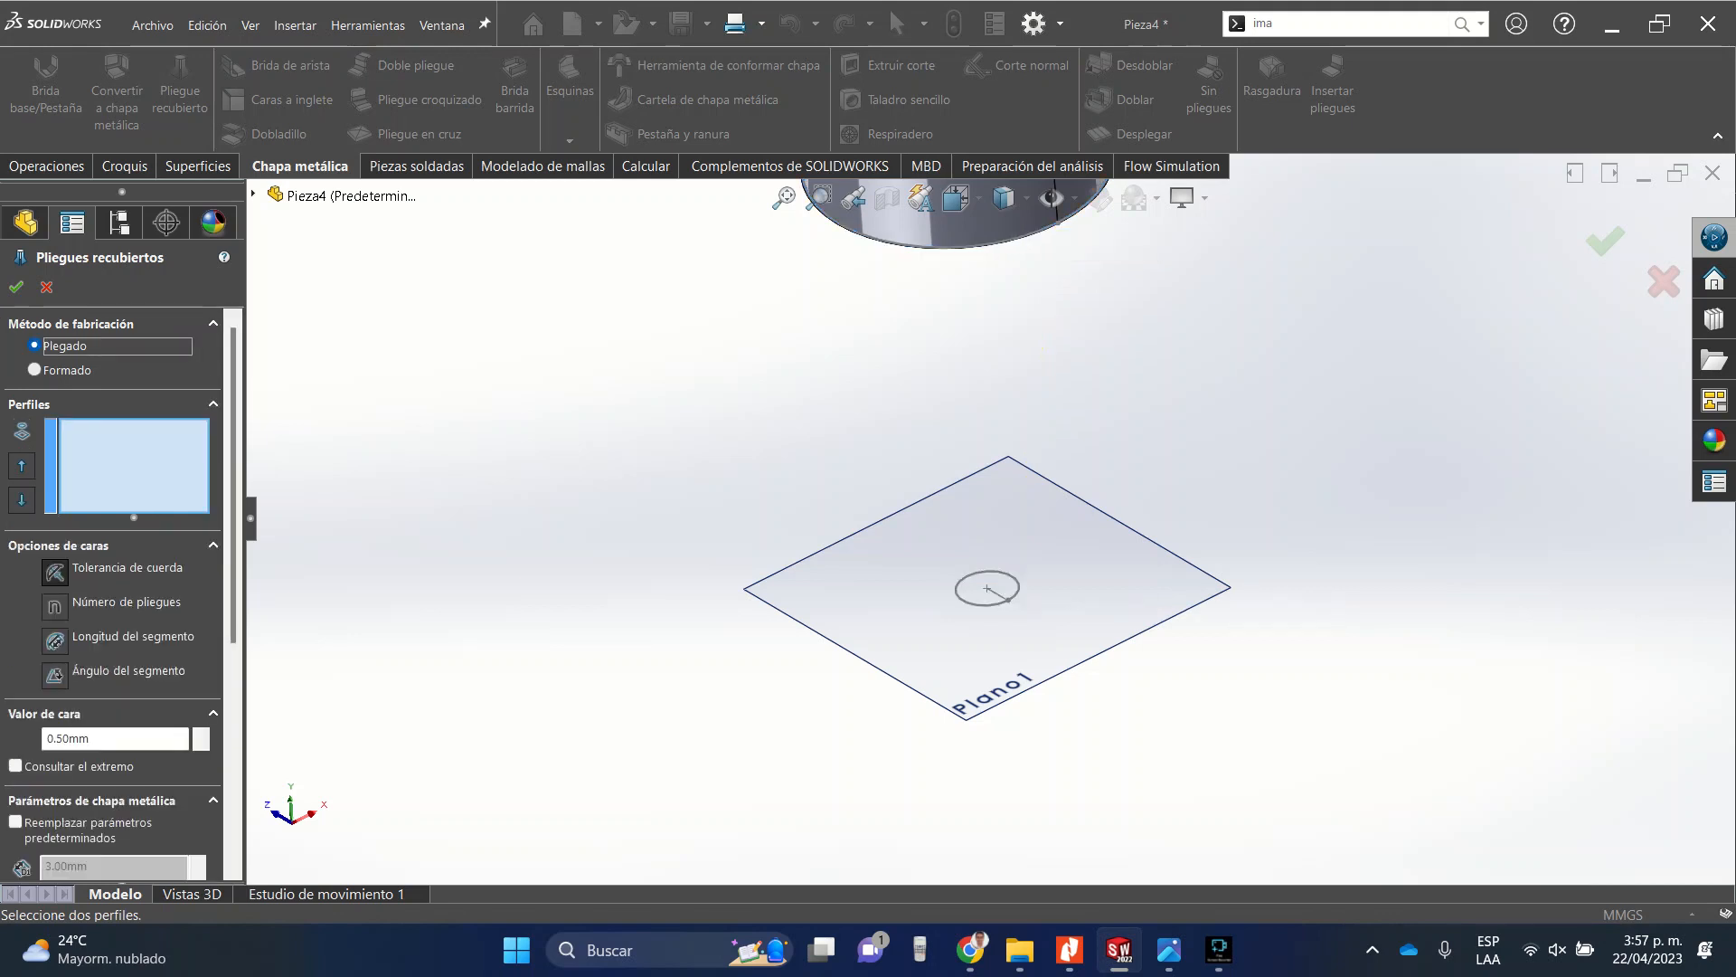
# Select the tube's bottom edge sketch and the small circle on Plano1 as the lofted bend profiles.
pyautogui.scroll(5, 985, 518)
pyautogui.scroll(-5, 1047, 337)
pyautogui.scroll(-5, 986, 462)
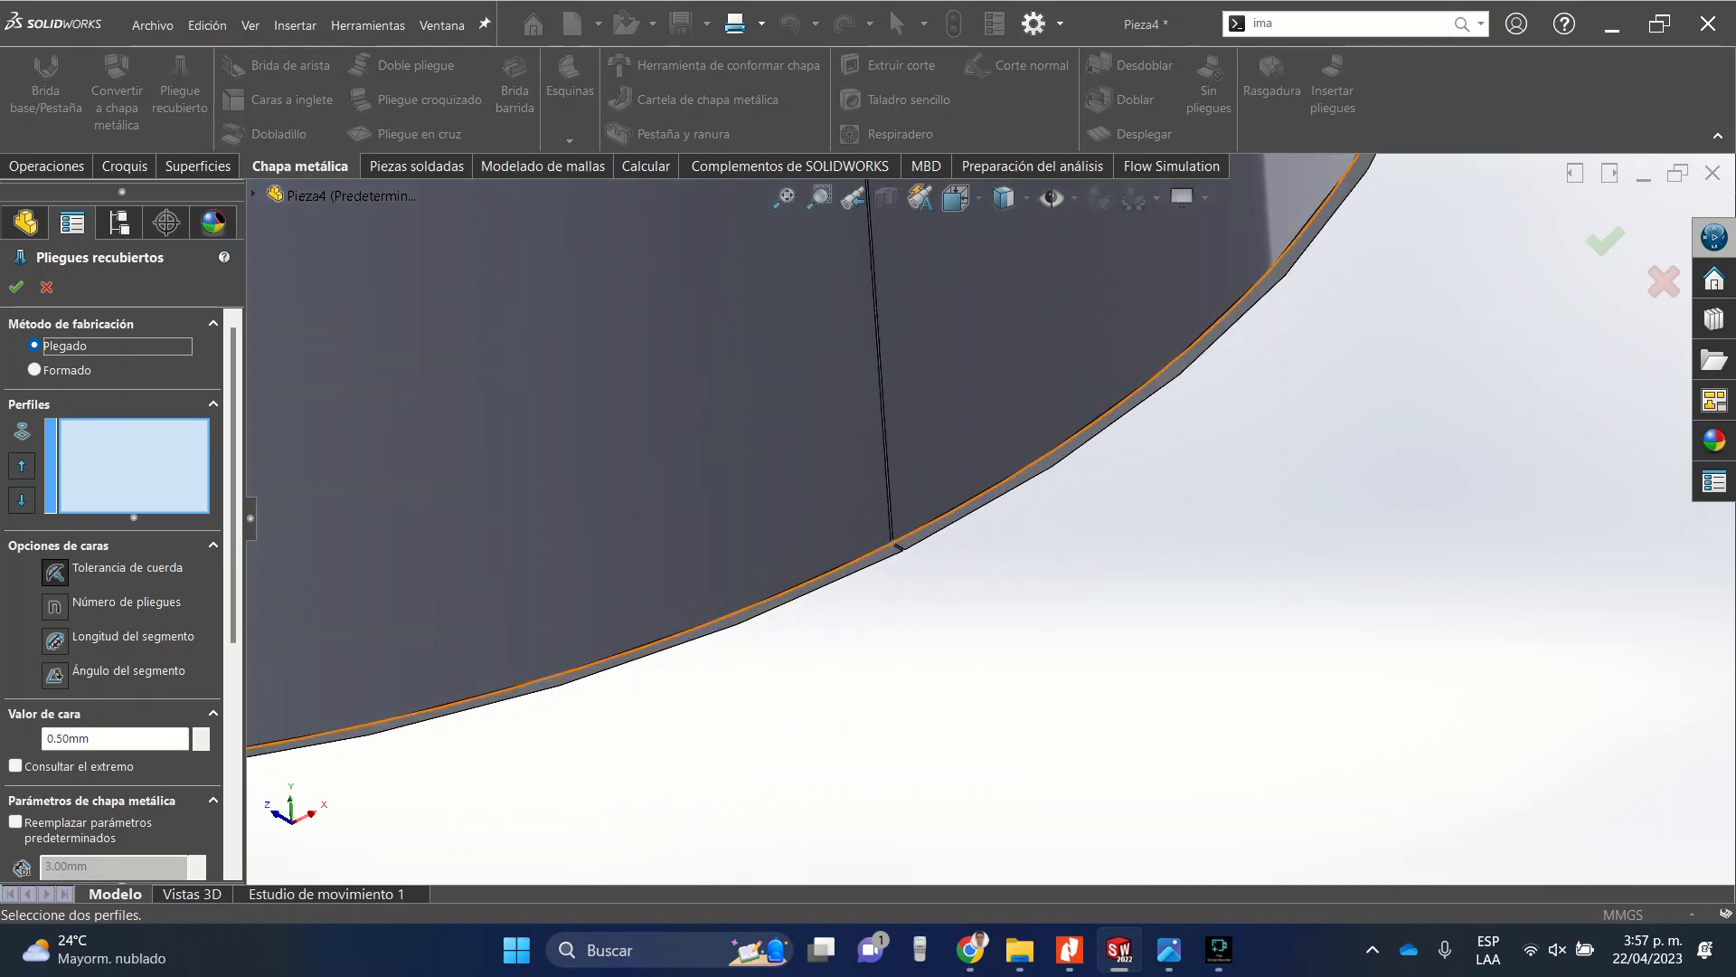
pyautogui.click(895, 545)
pyautogui.scroll(5, 897, 545)
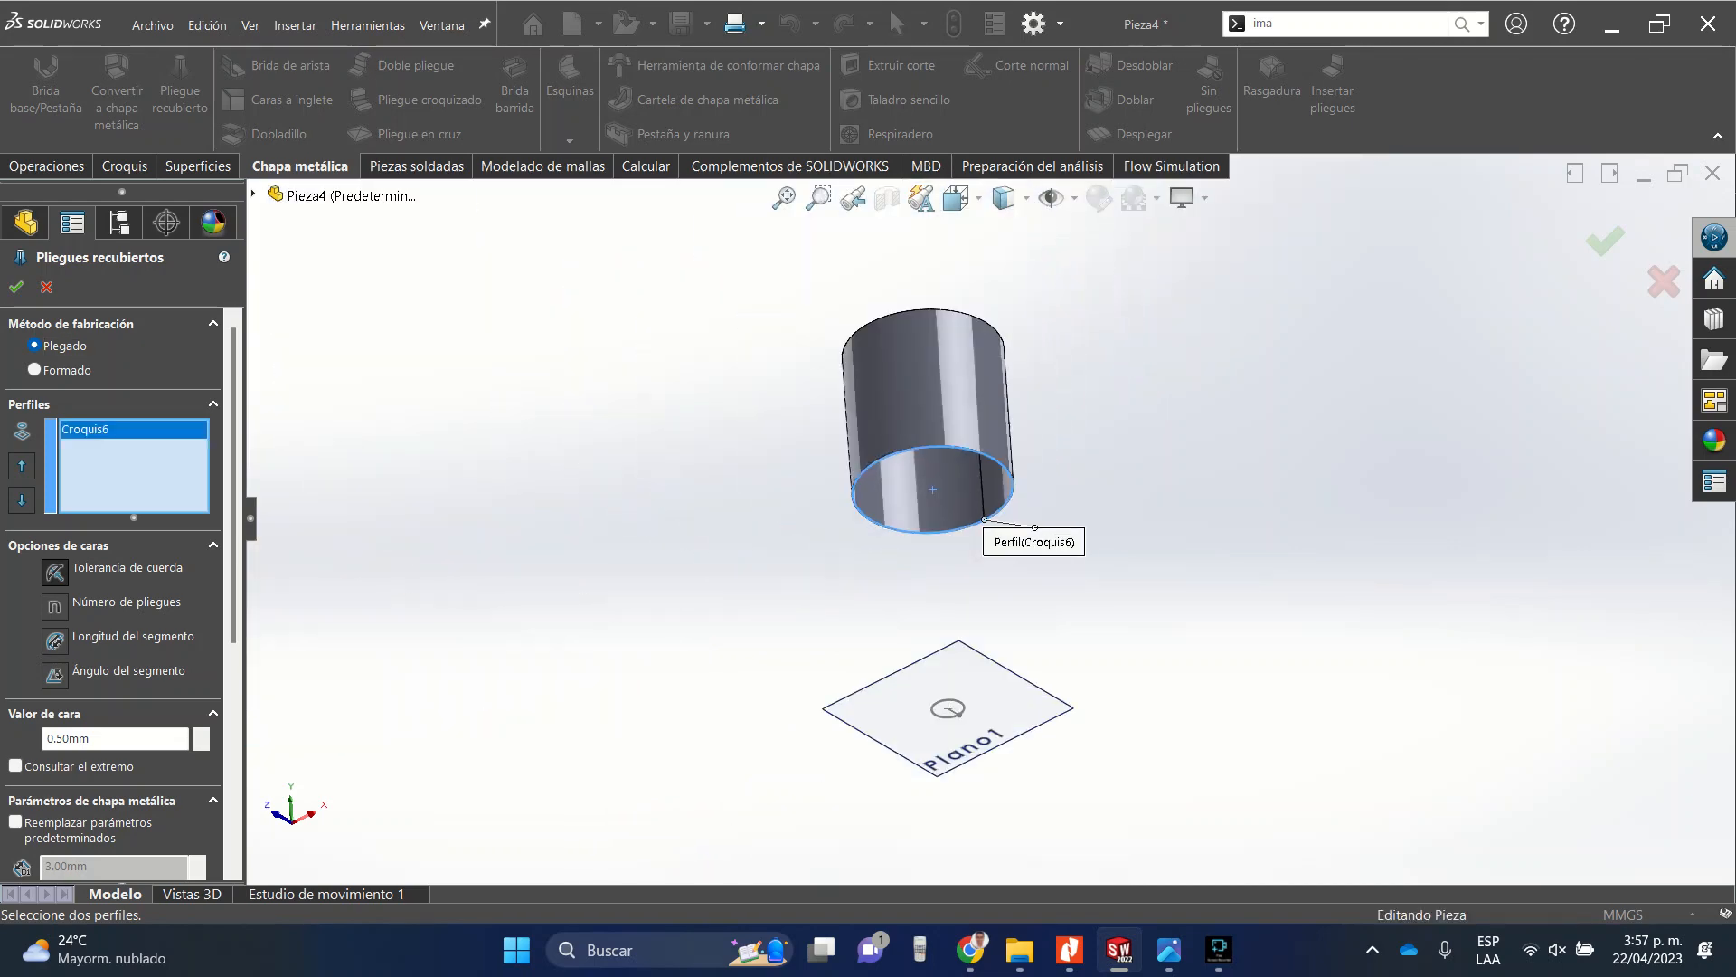
pyautogui.scroll(-5, 962, 748)
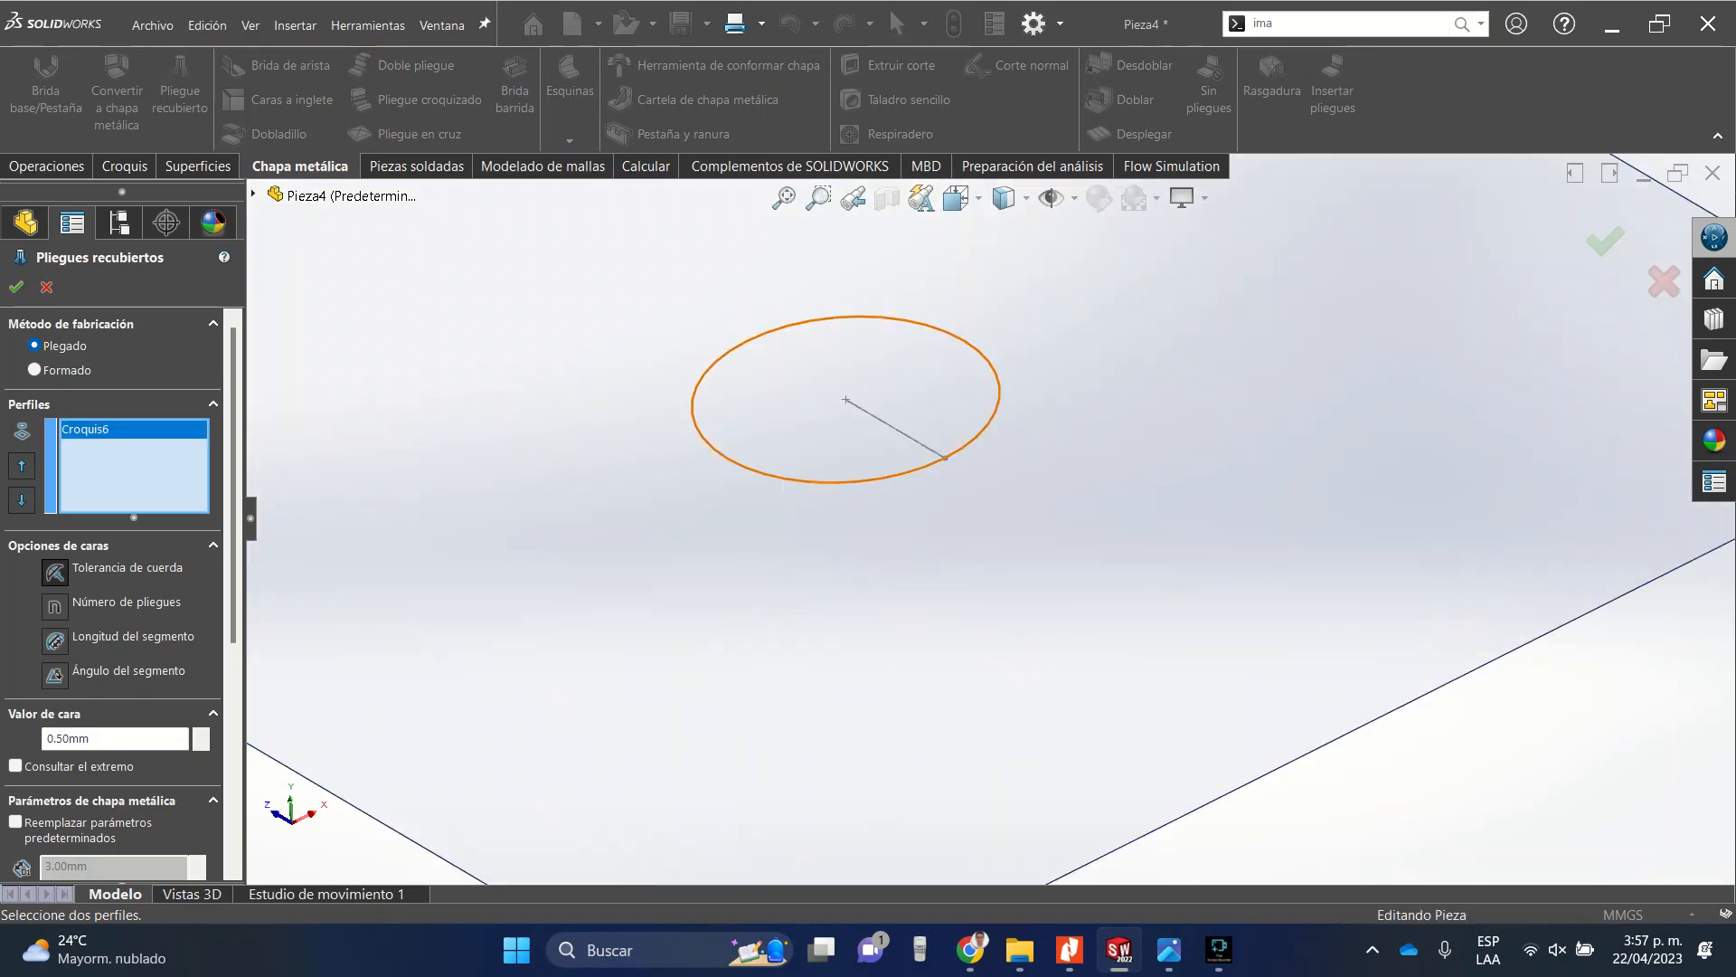
pyautogui.click(954, 454)
pyautogui.scroll(6, 954, 454)
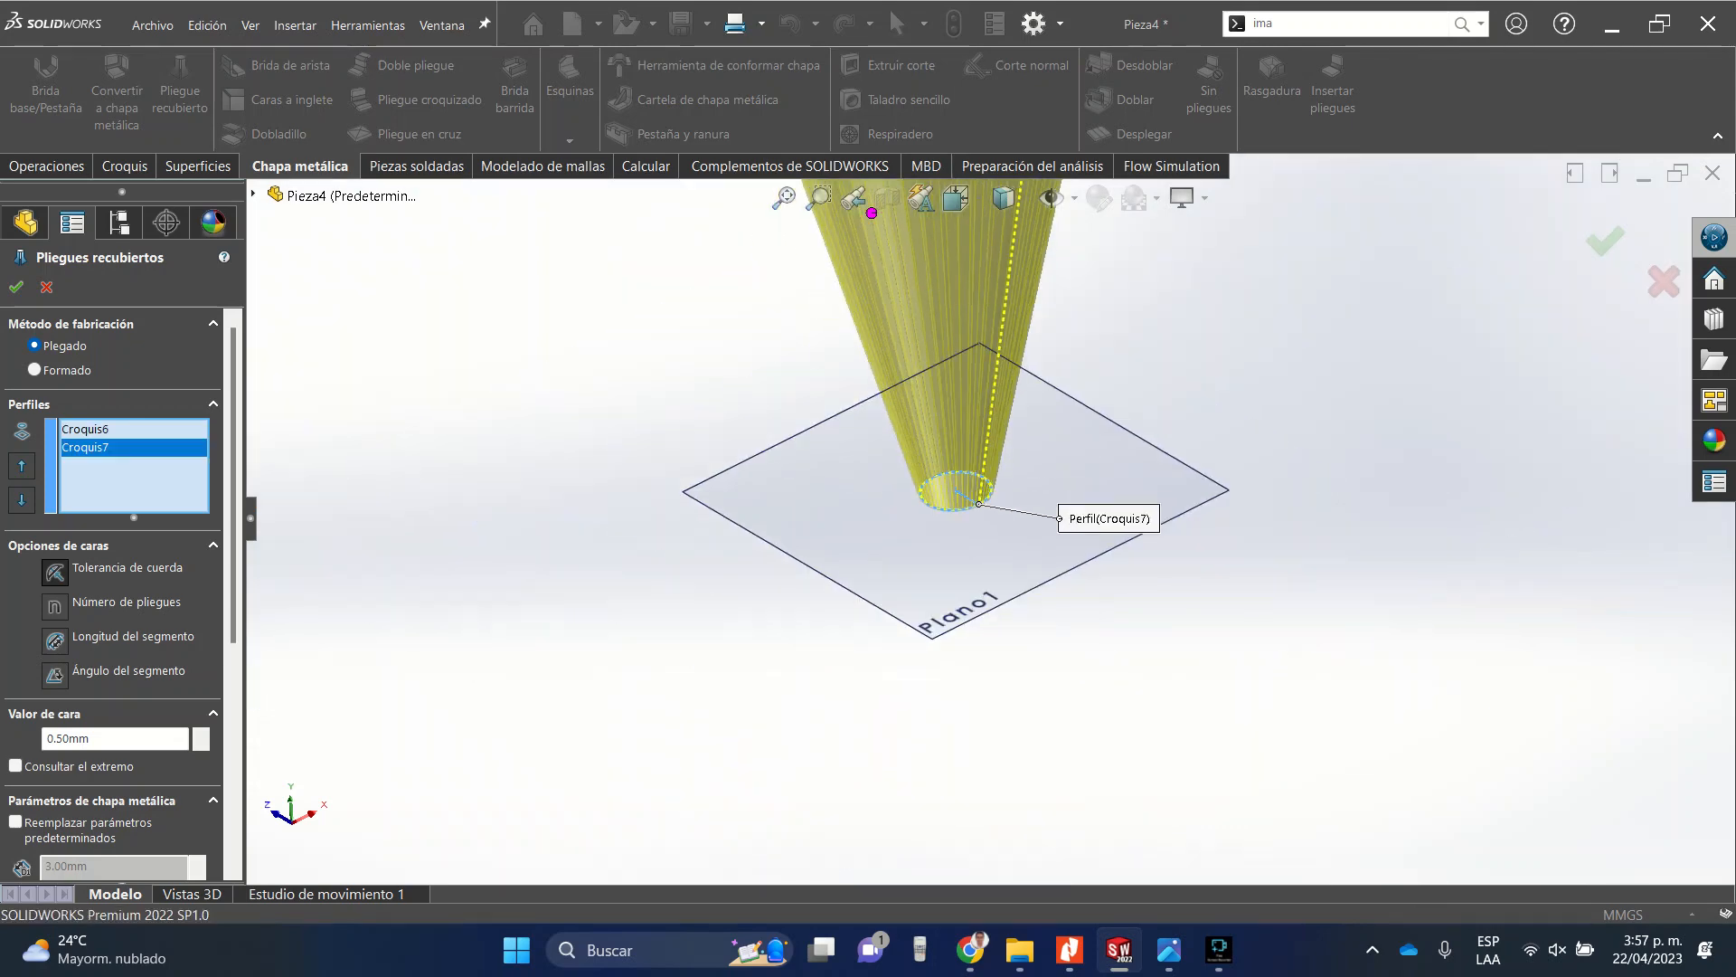
# Set the lofted bend faceting to number of bends with 40 bends and complete the feature.
pyautogui.scroll(4, 990, 518)
pyautogui.moveTo(989, 518); pyautogui.dragTo(1049, 620, button='middle')
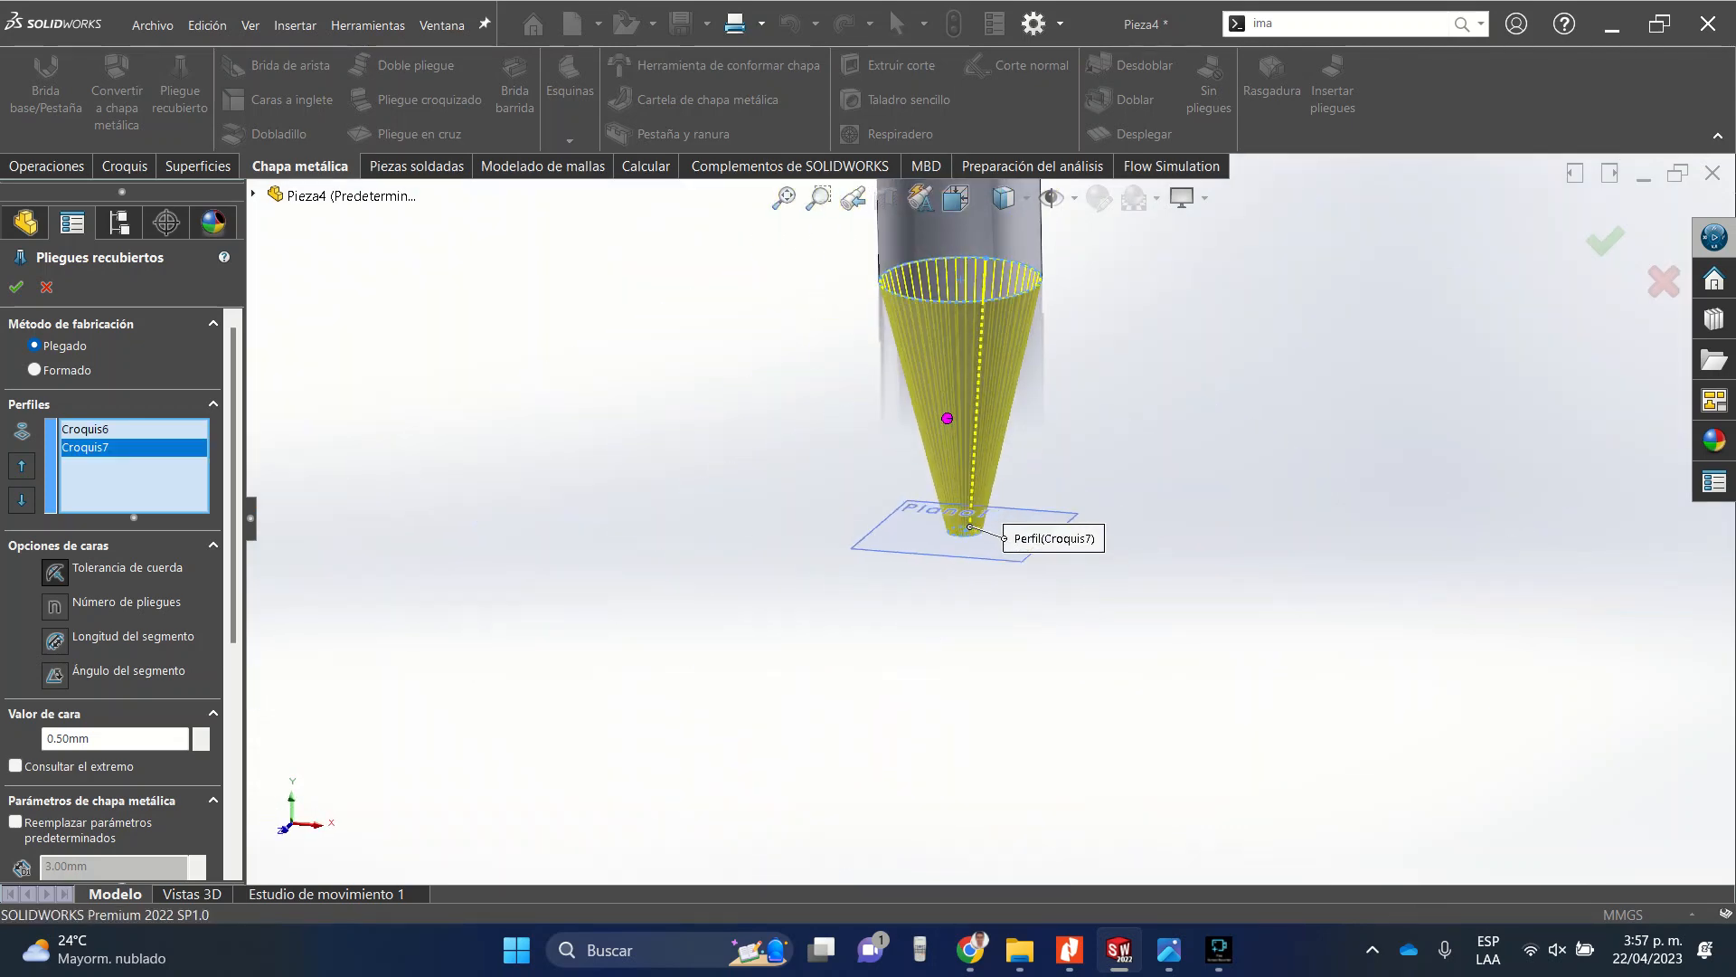
pyautogui.scroll(-10, 1022, 300)
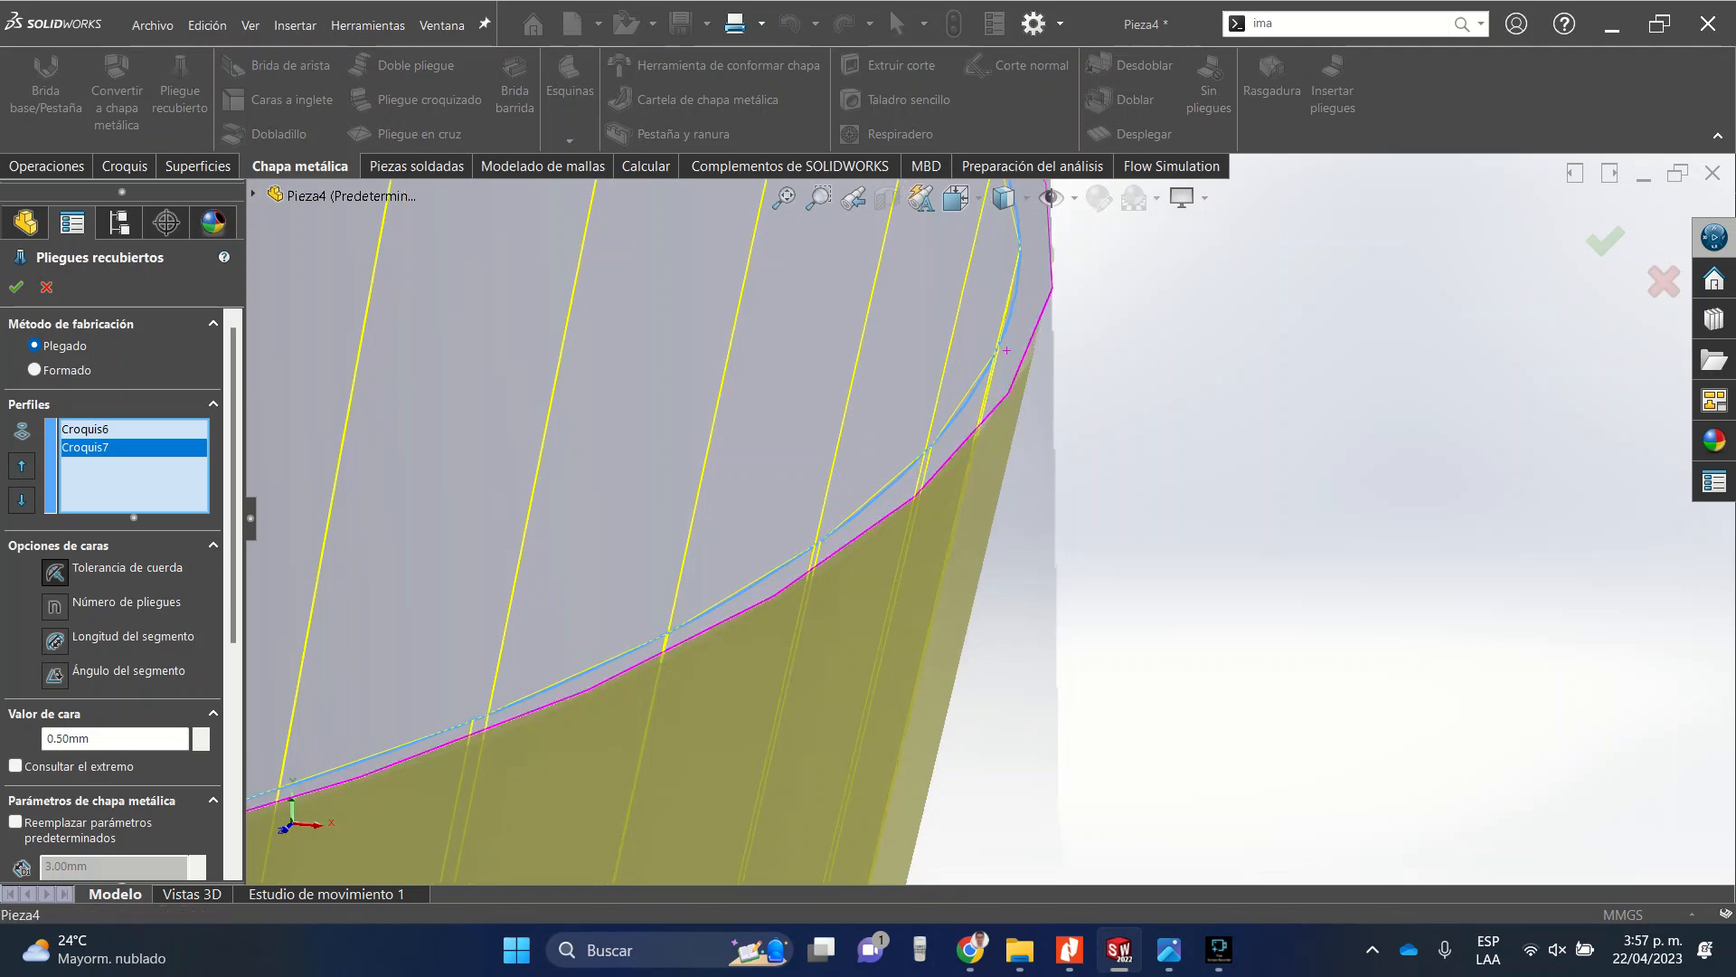
pyautogui.scroll(5, 1022, 344)
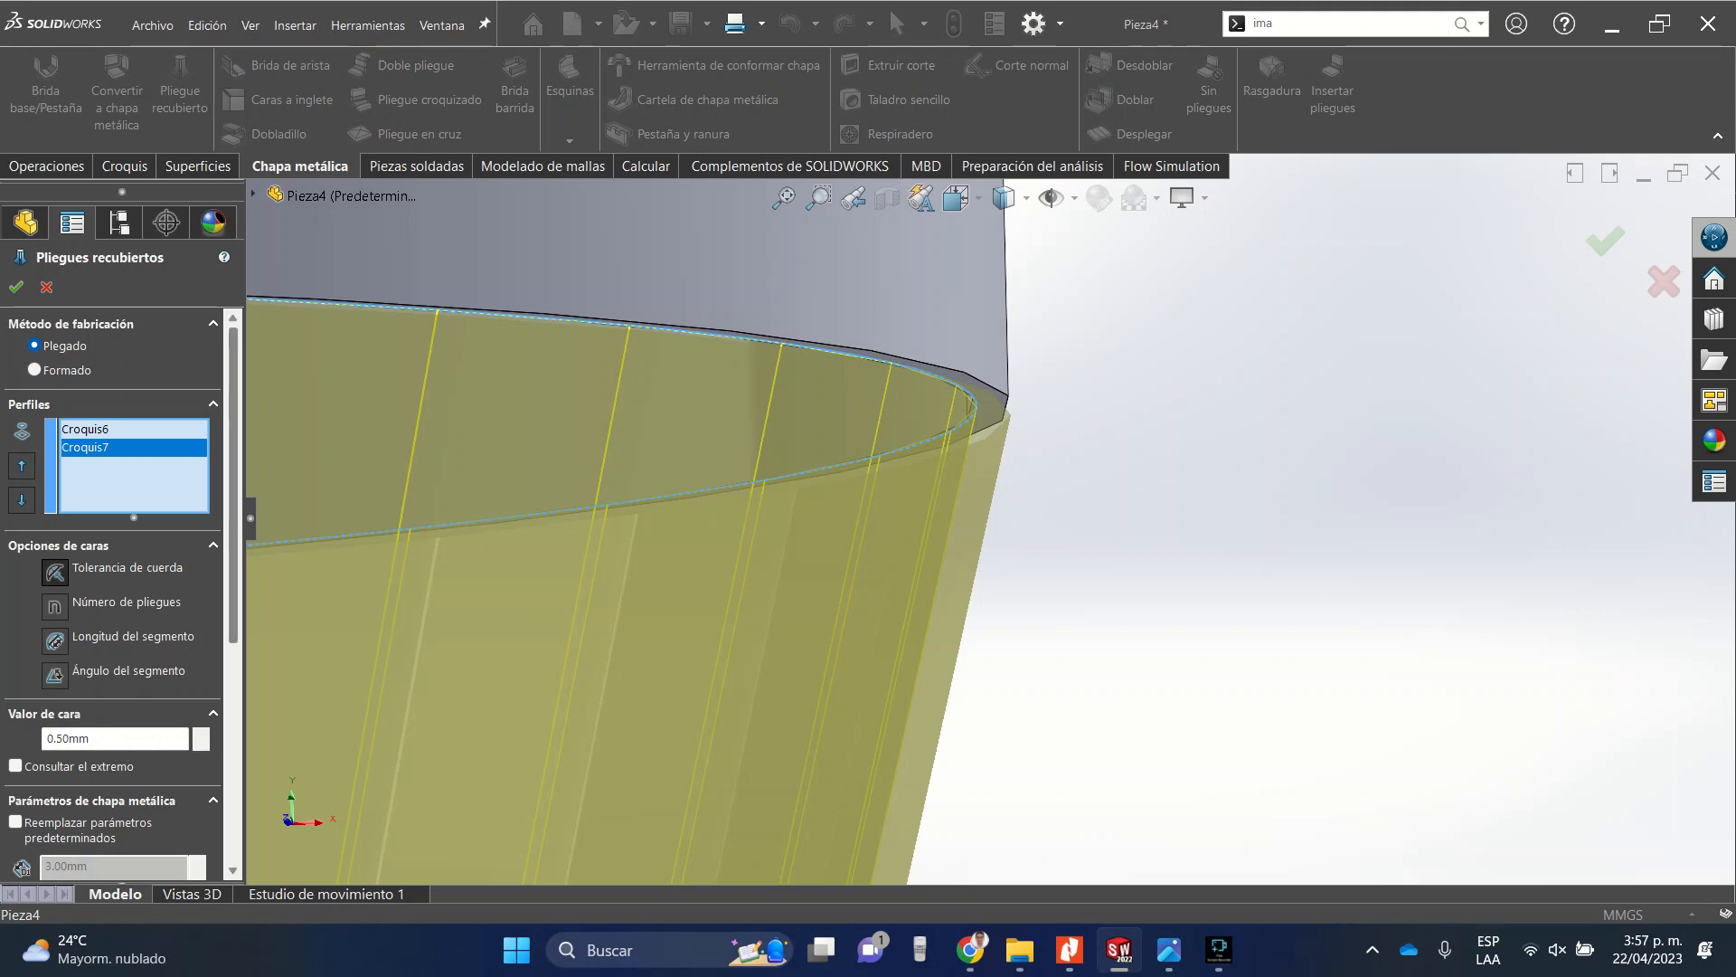
pyautogui.scroll(-5, 113, 588)
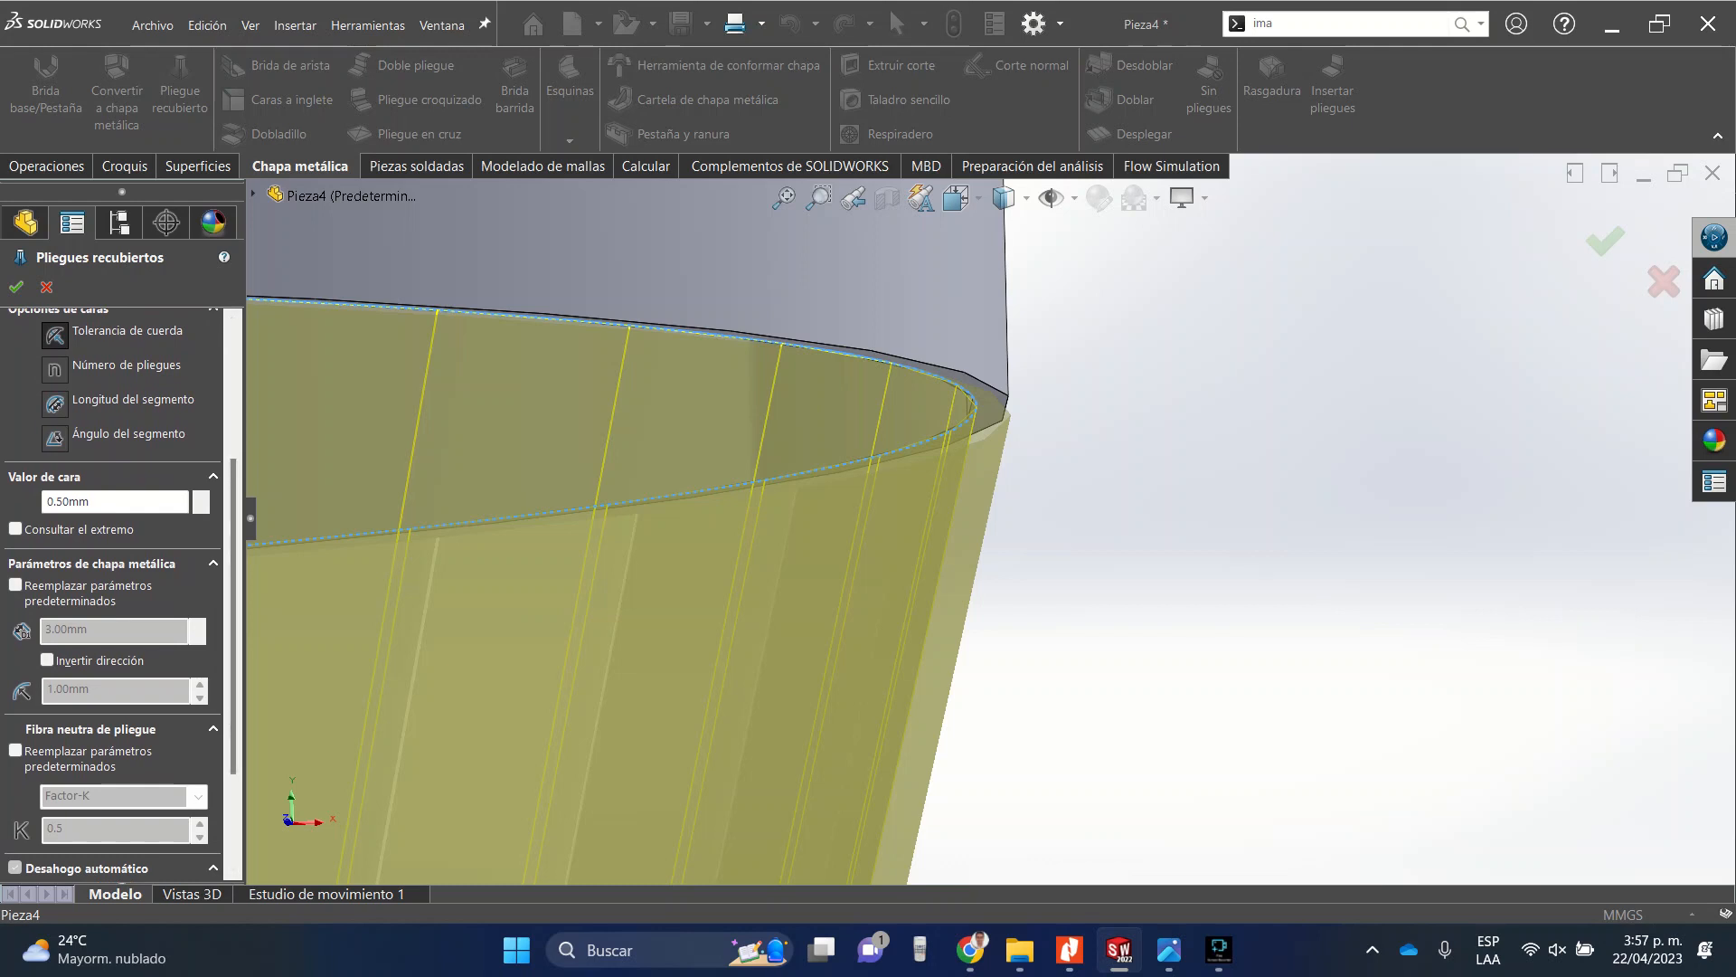
pyautogui.scroll(6, 987, 524)
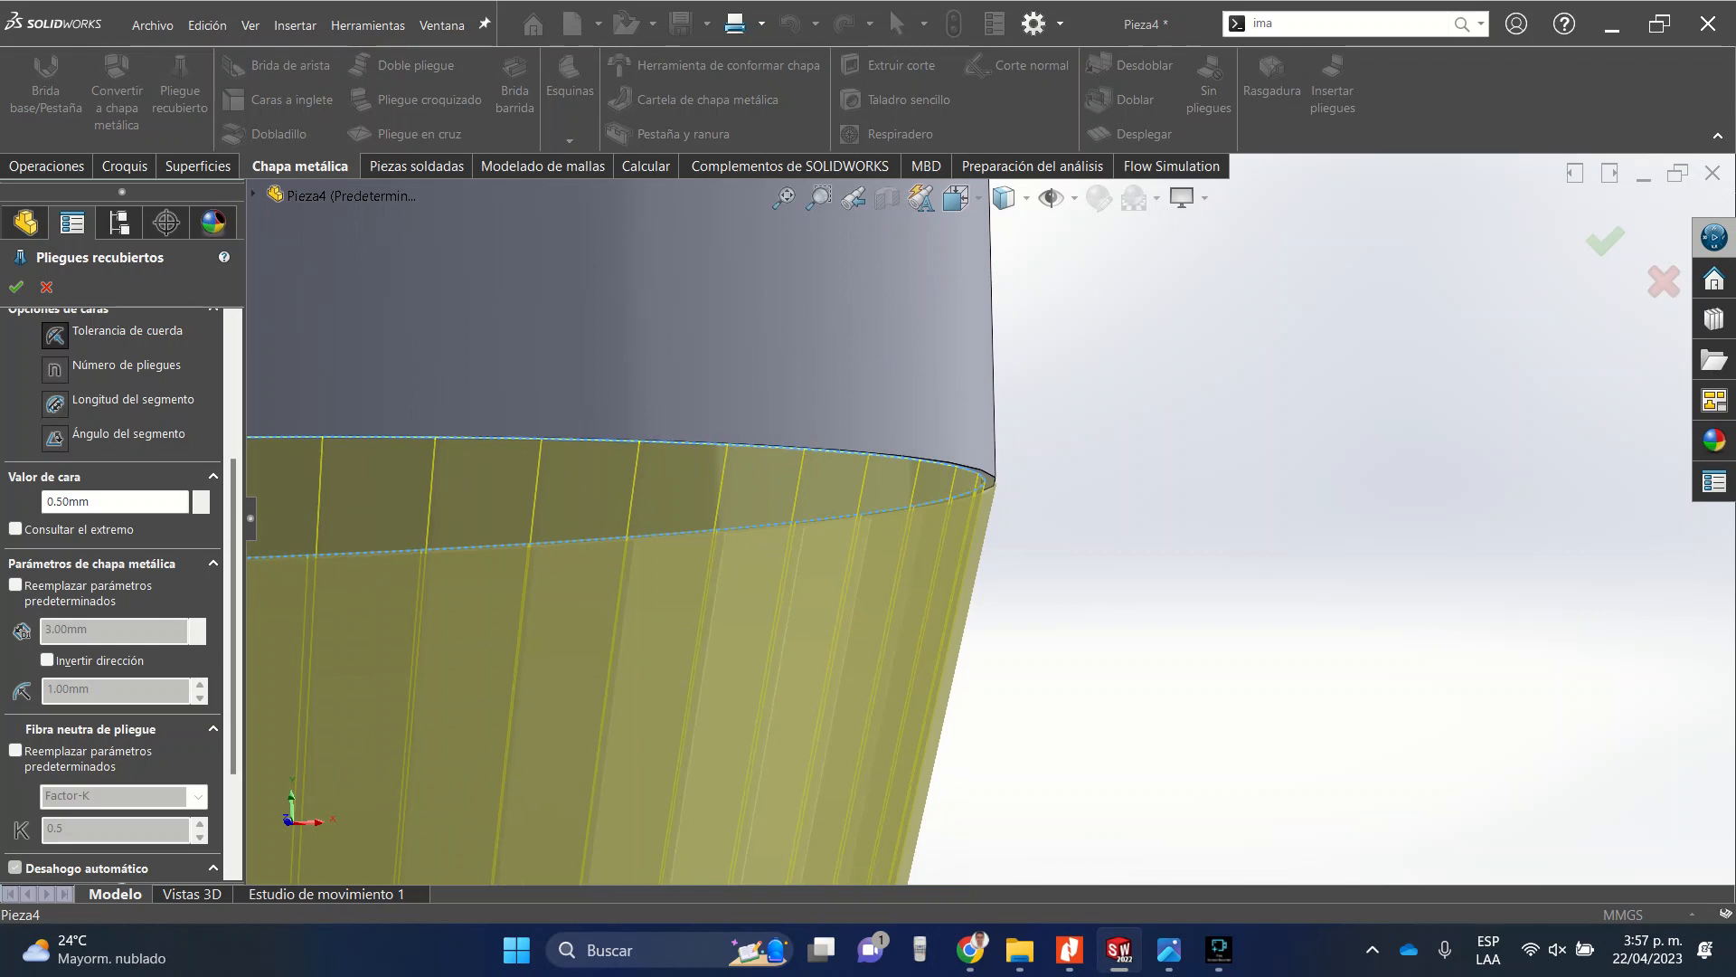
pyautogui.click(56, 370)
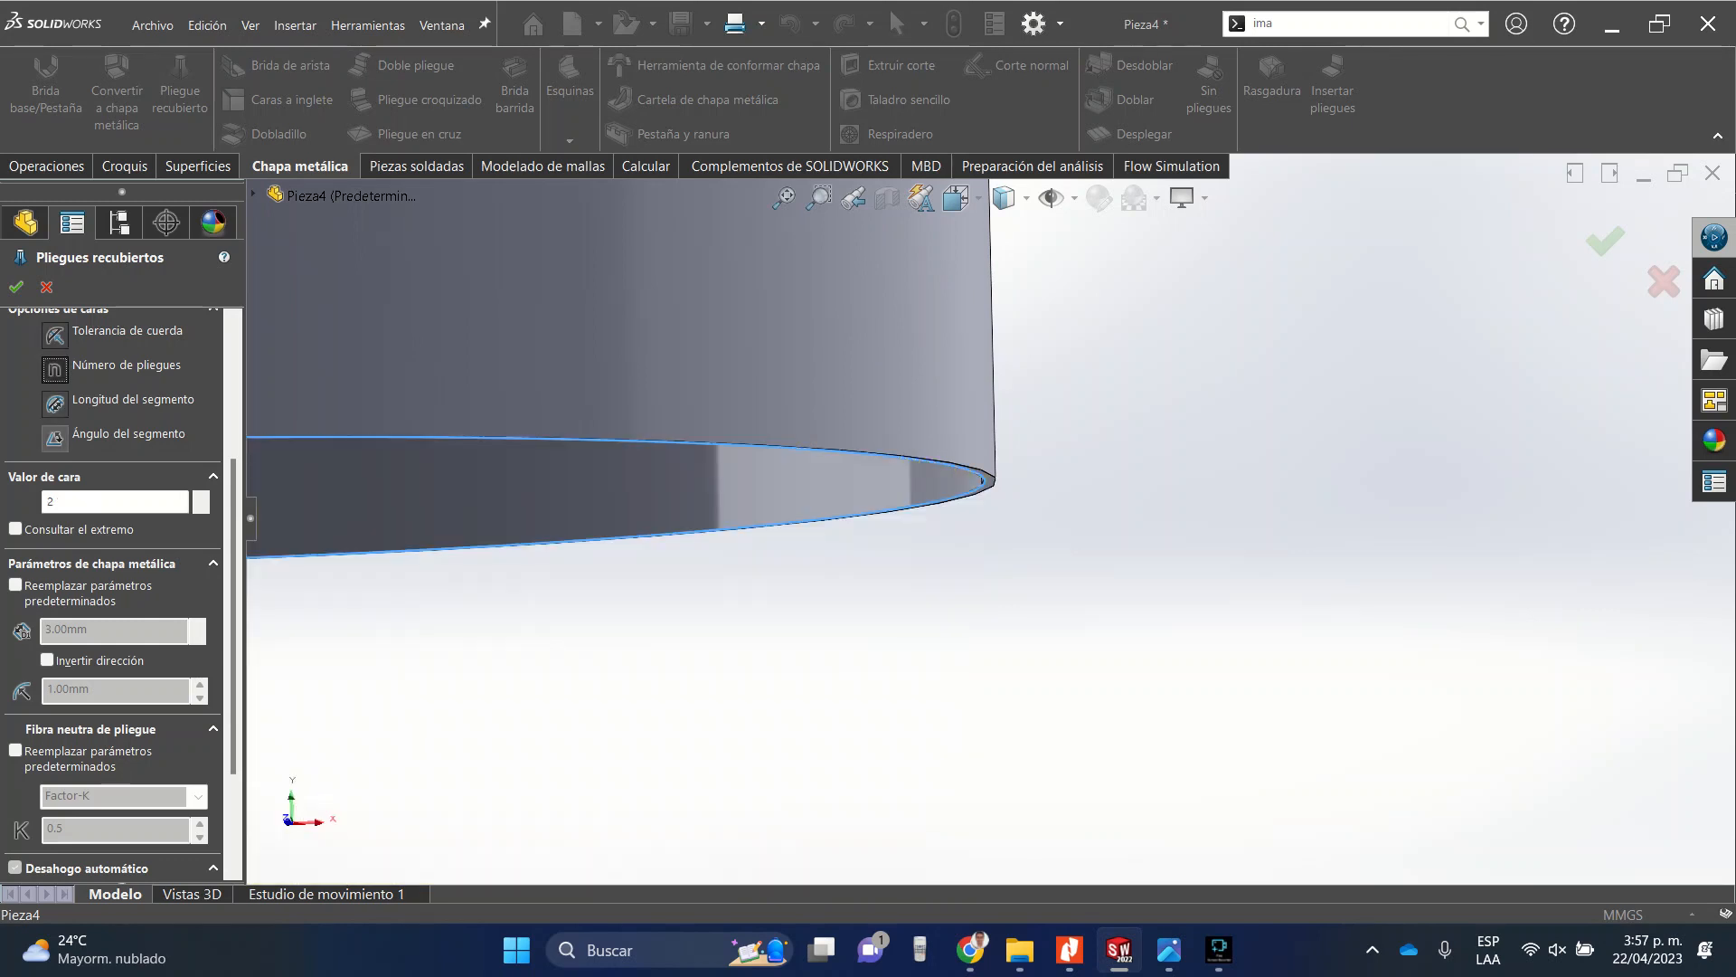
pyautogui.scroll(3, 233, 615)
pyautogui.scroll(3, 121, 594)
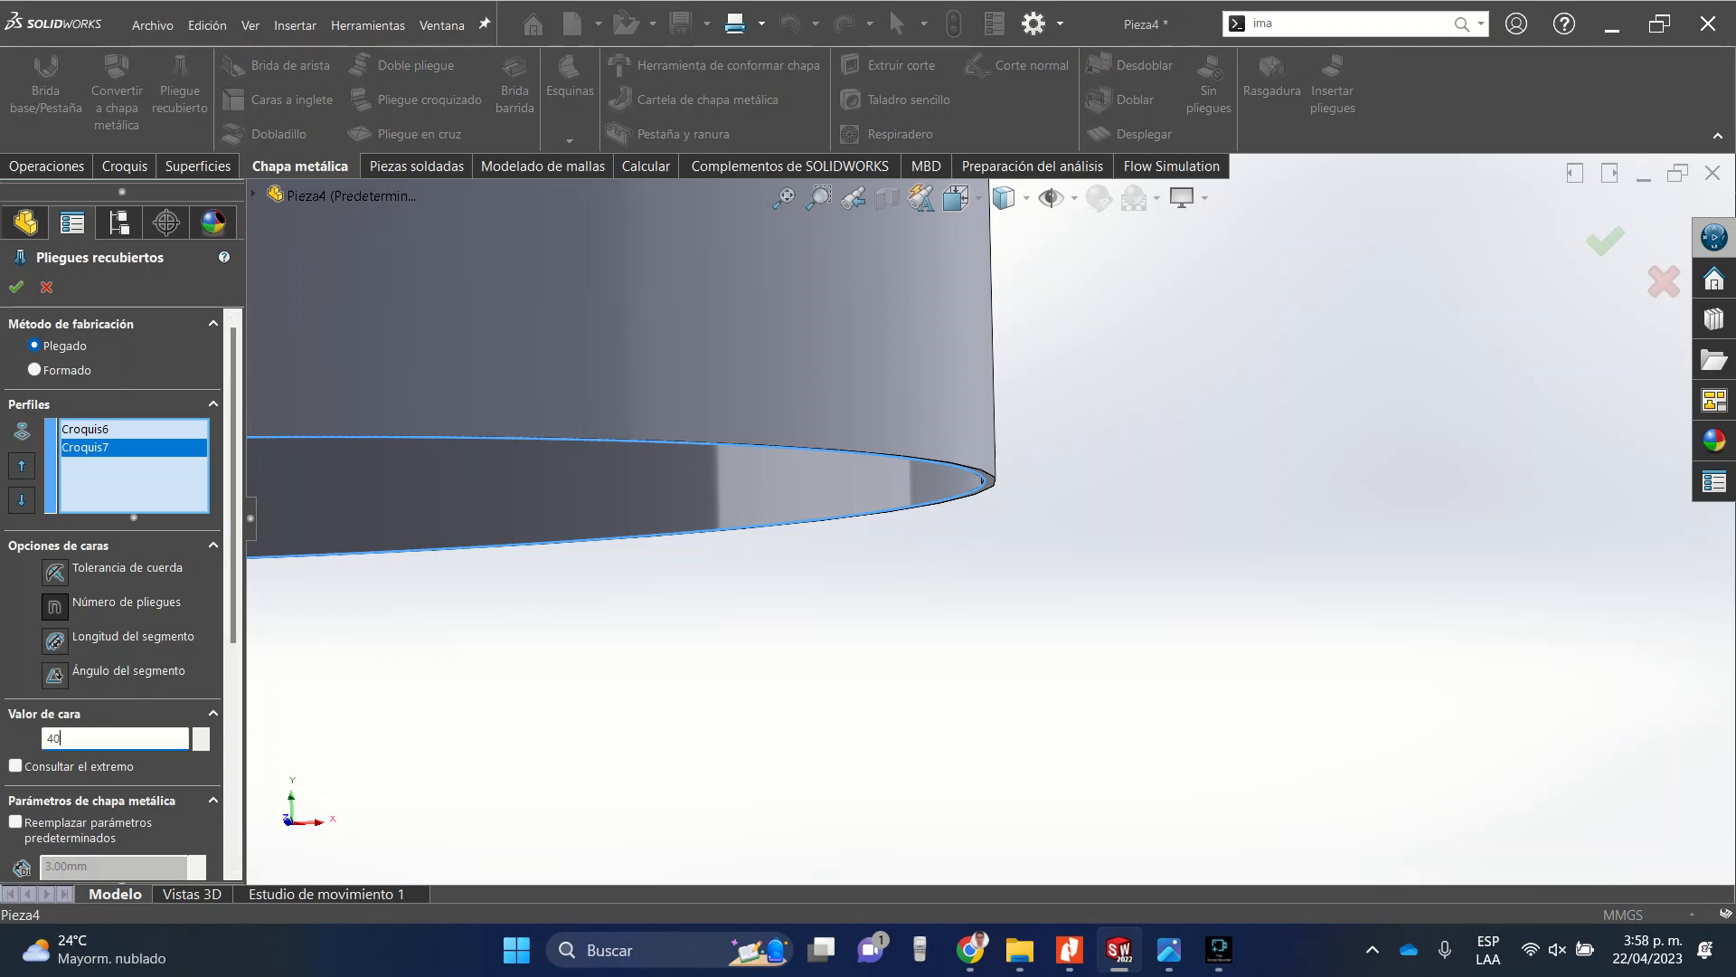
pyautogui.scroll(5, 986, 533)
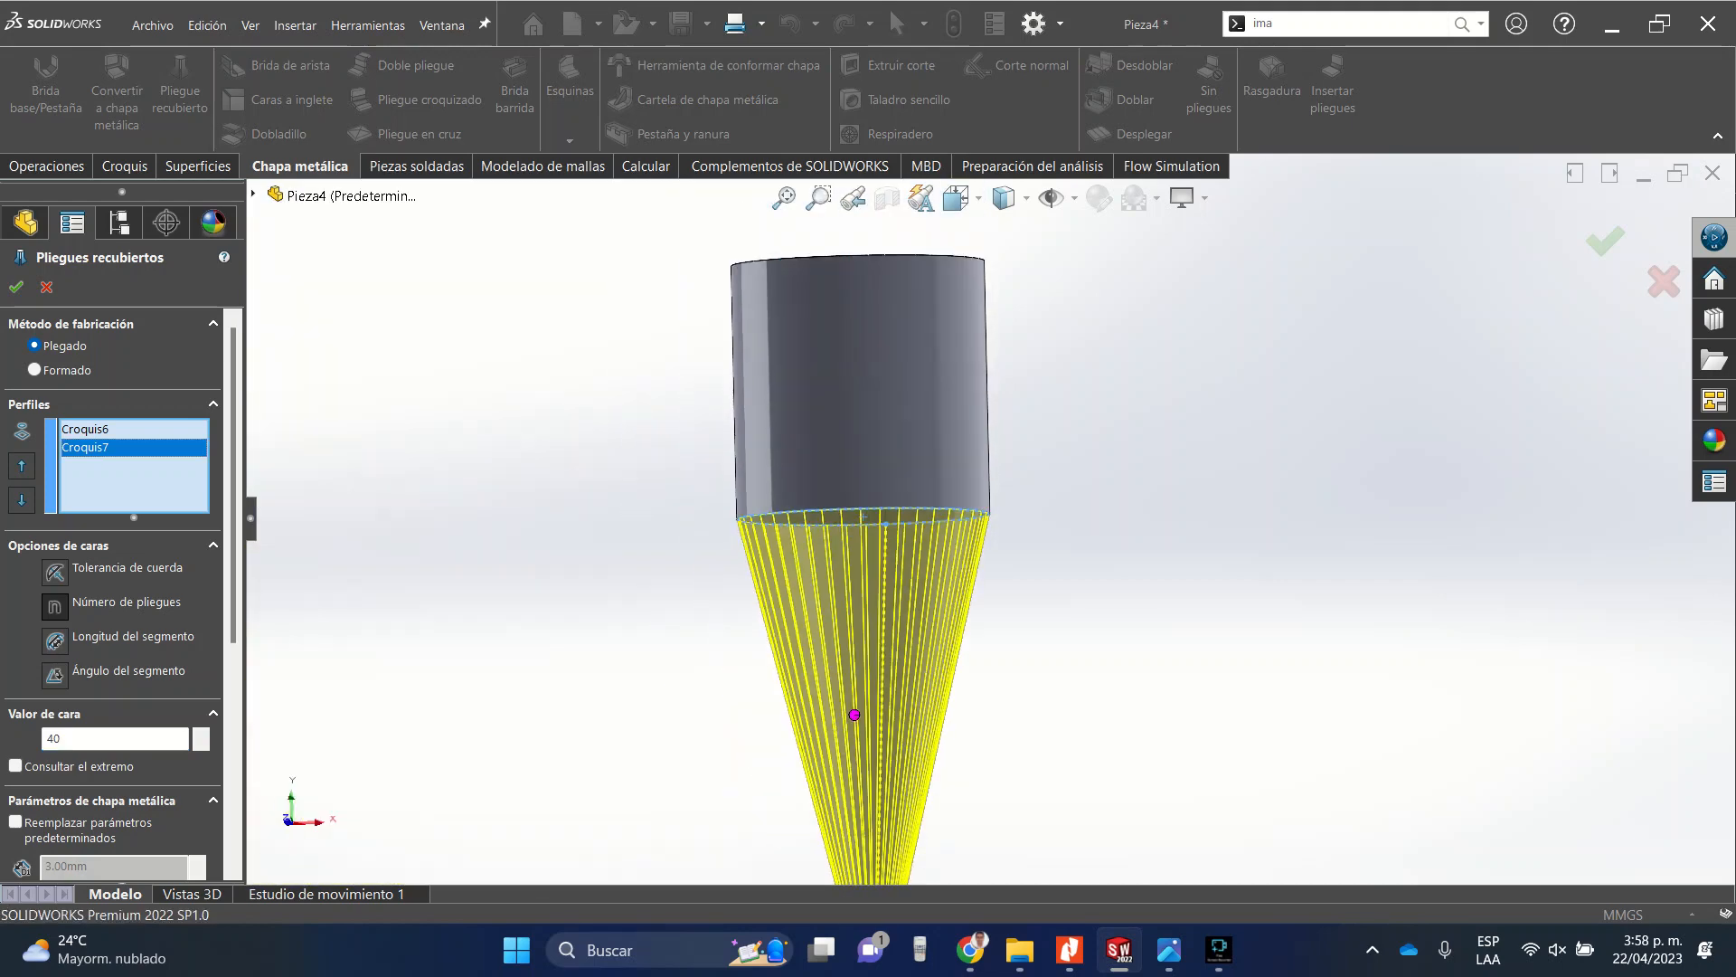
pyautogui.scroll(3, 987, 516)
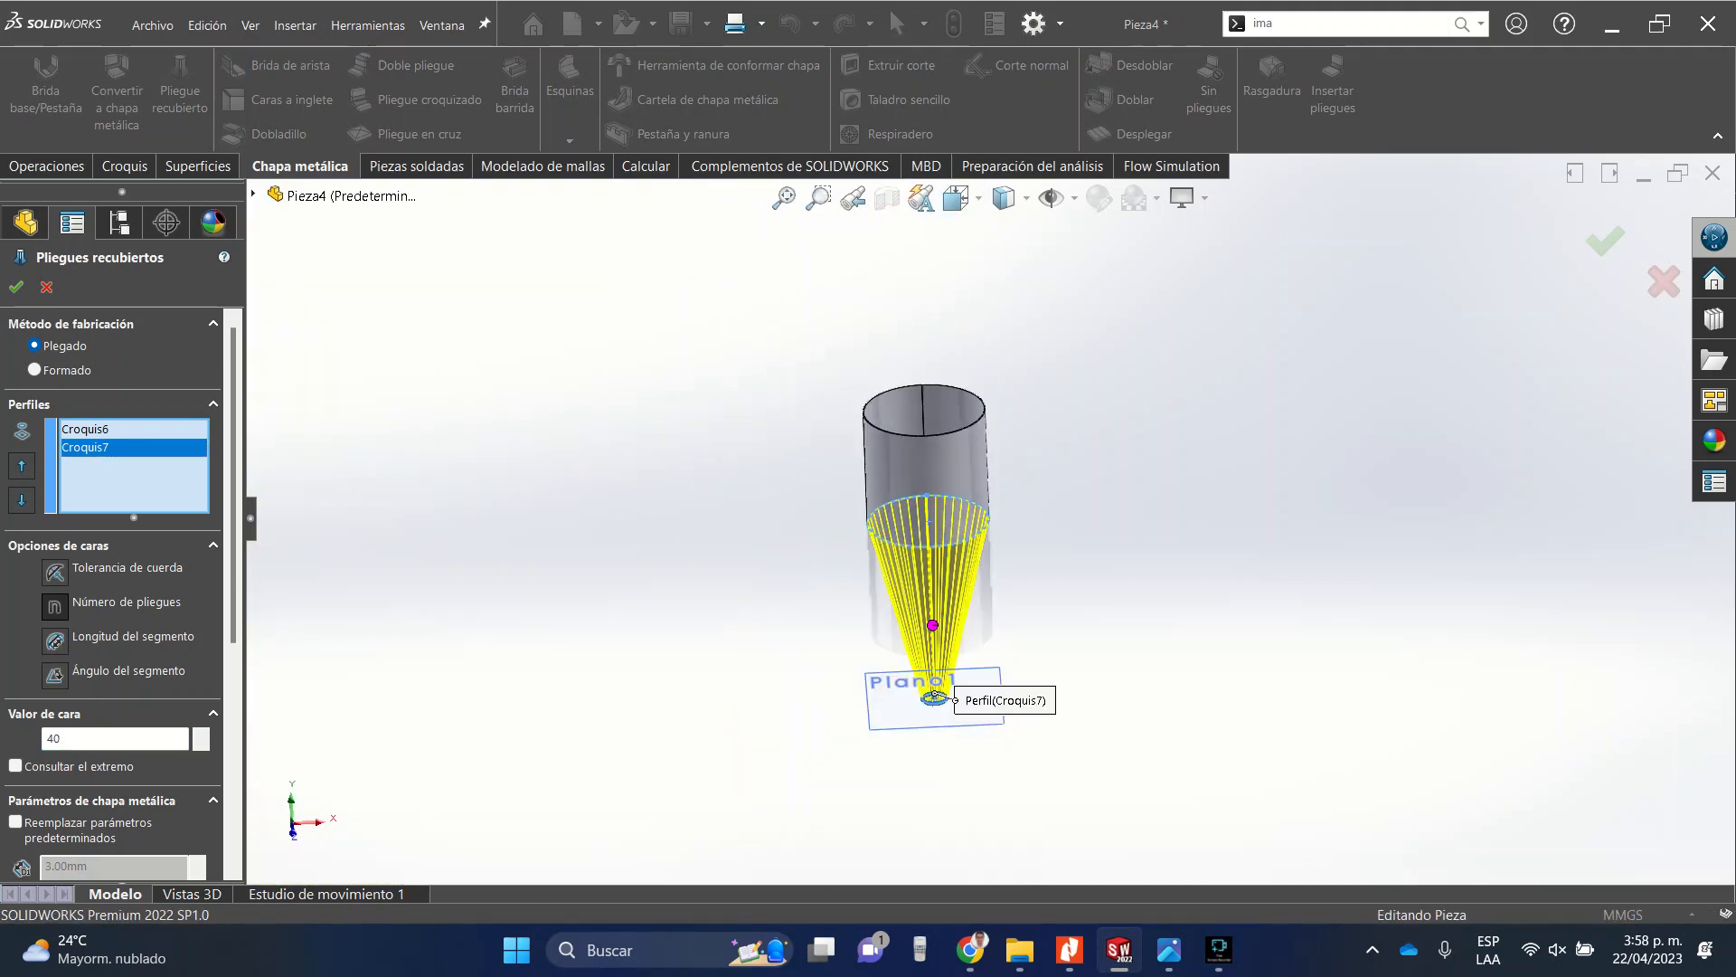
pyautogui.scroll(1, 986, 516)
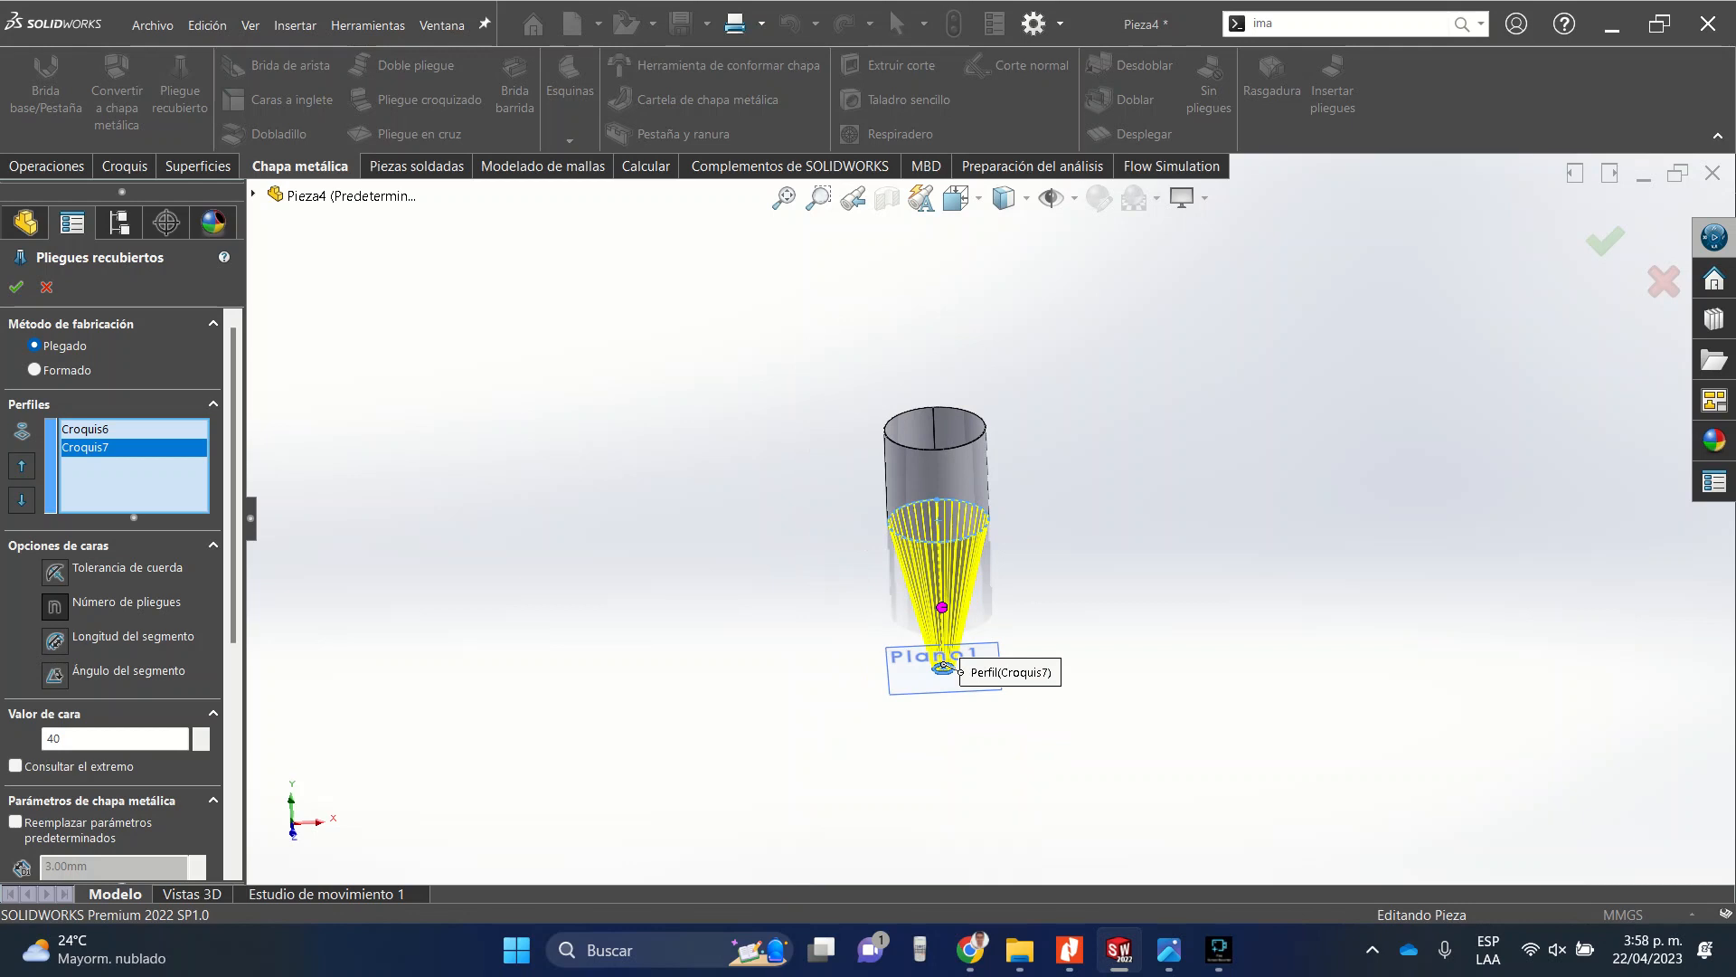
pyautogui.scroll(-3, 979, 525)
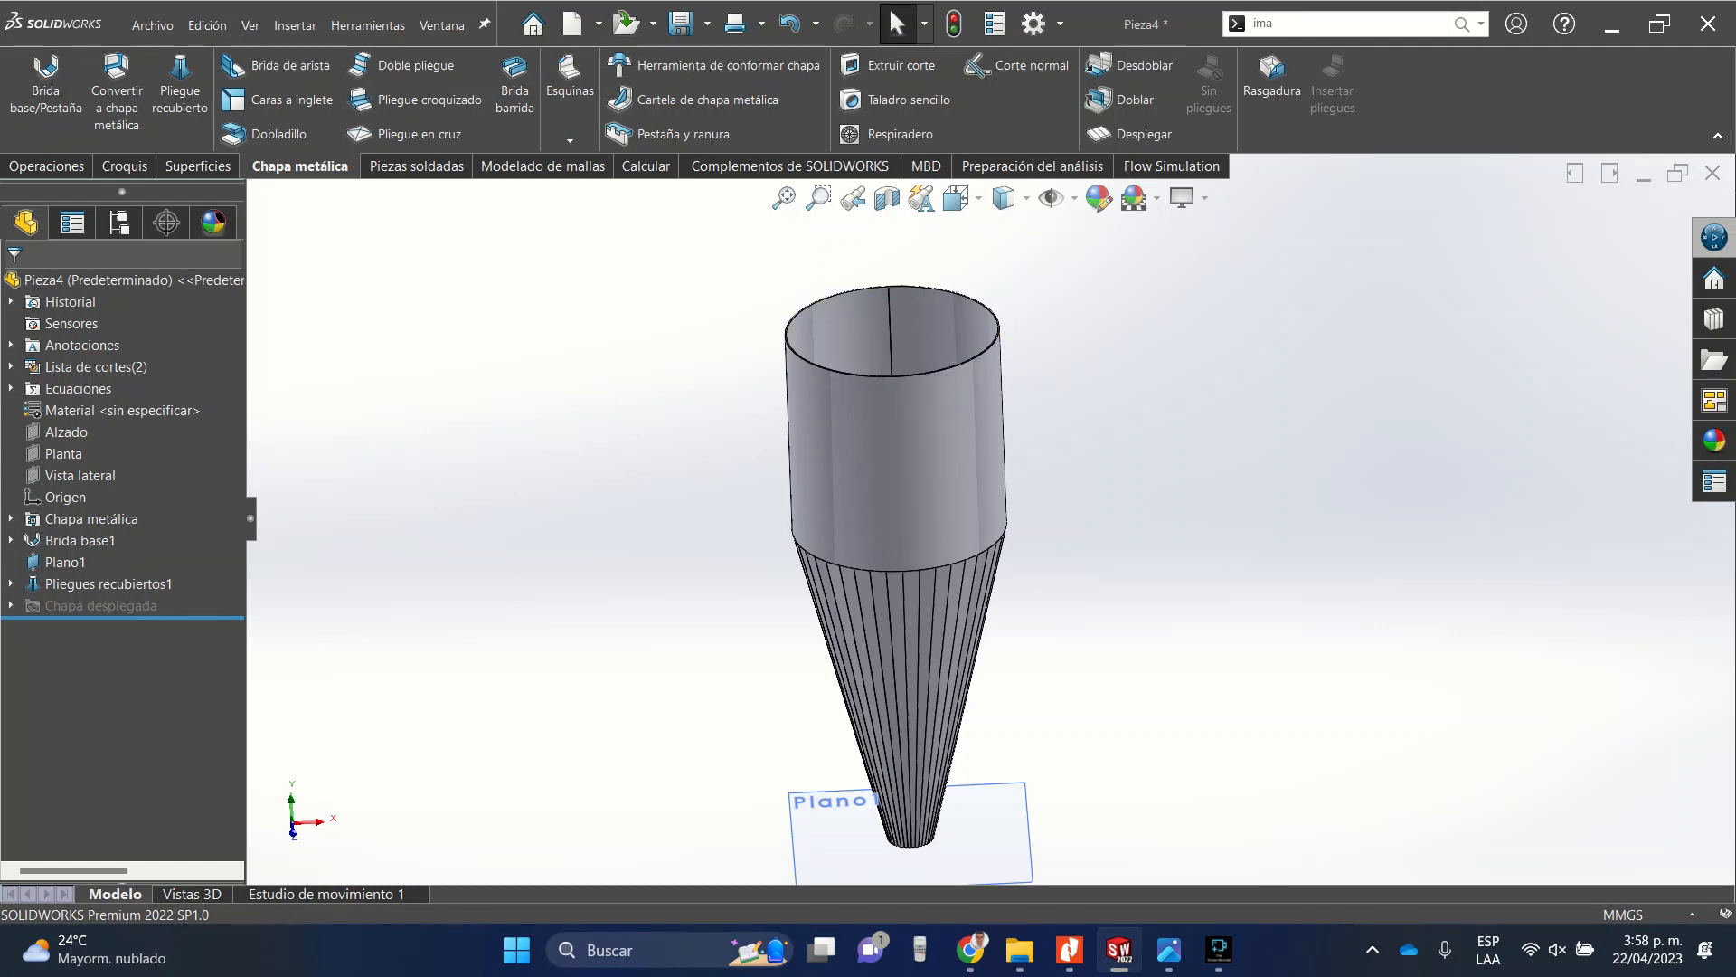
# Open a new sketch on Plano1 and convert the tube's circular edge into it.
pyautogui.scroll(-5, 747, 305)
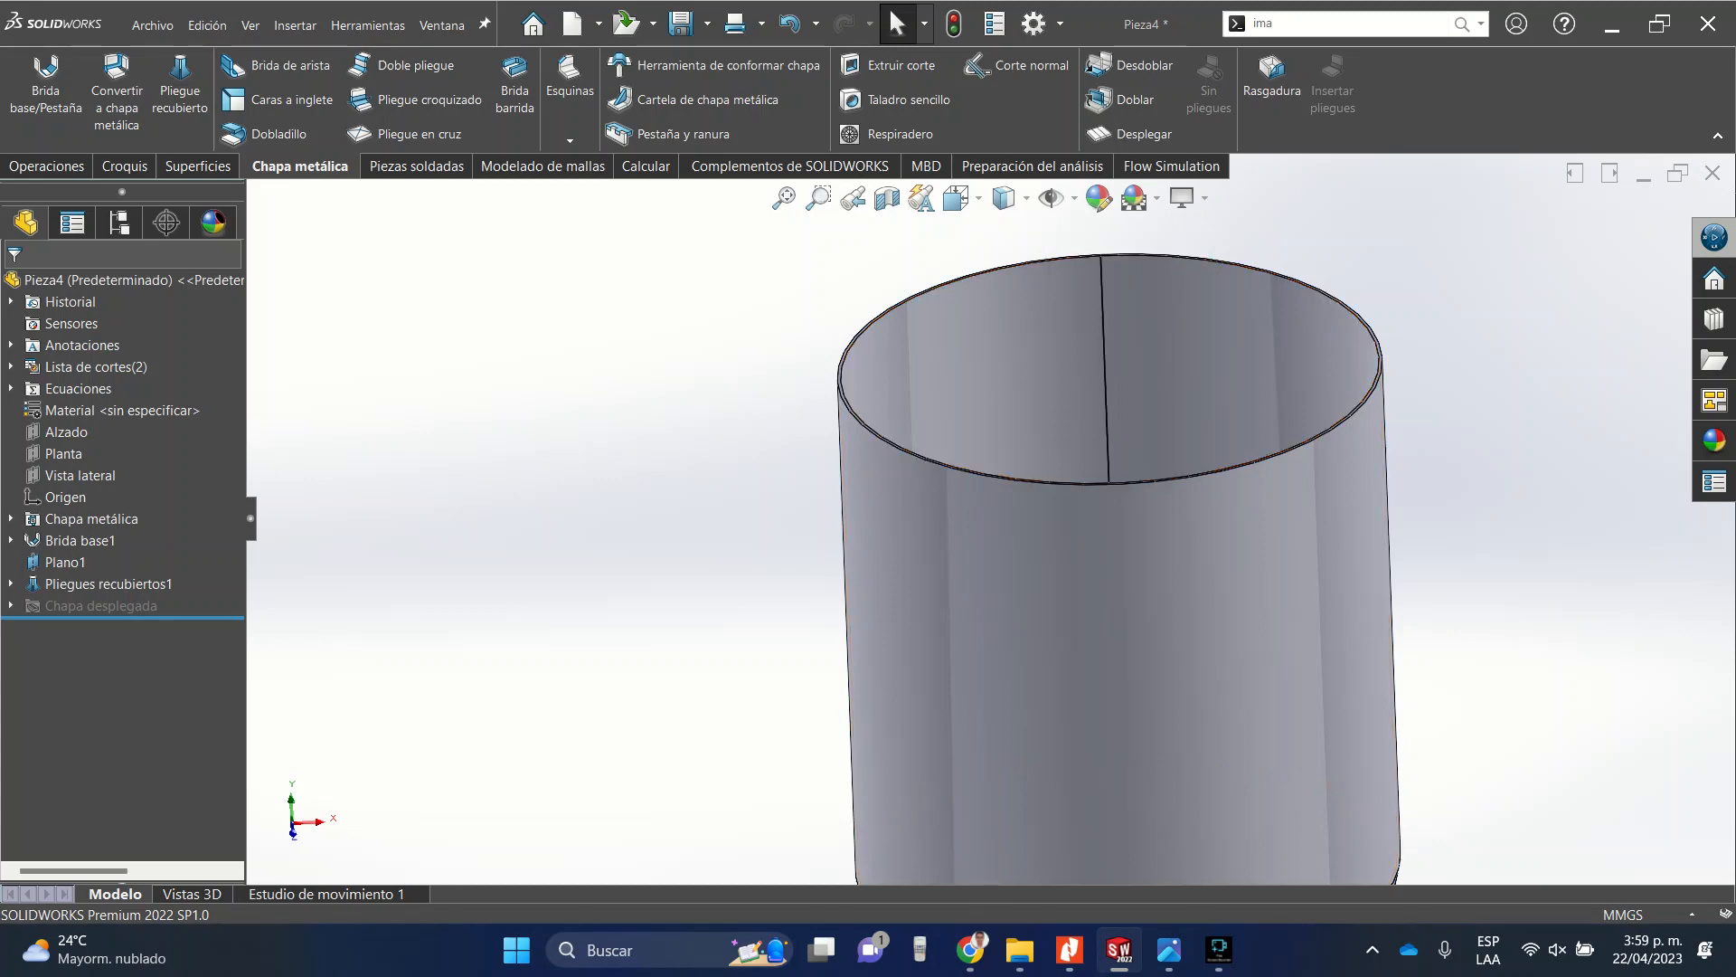
pyautogui.moveTo(1096, 470); pyautogui.dragTo(1115, 674, button='middle')
pyautogui.scroll(-5, 932, 362)
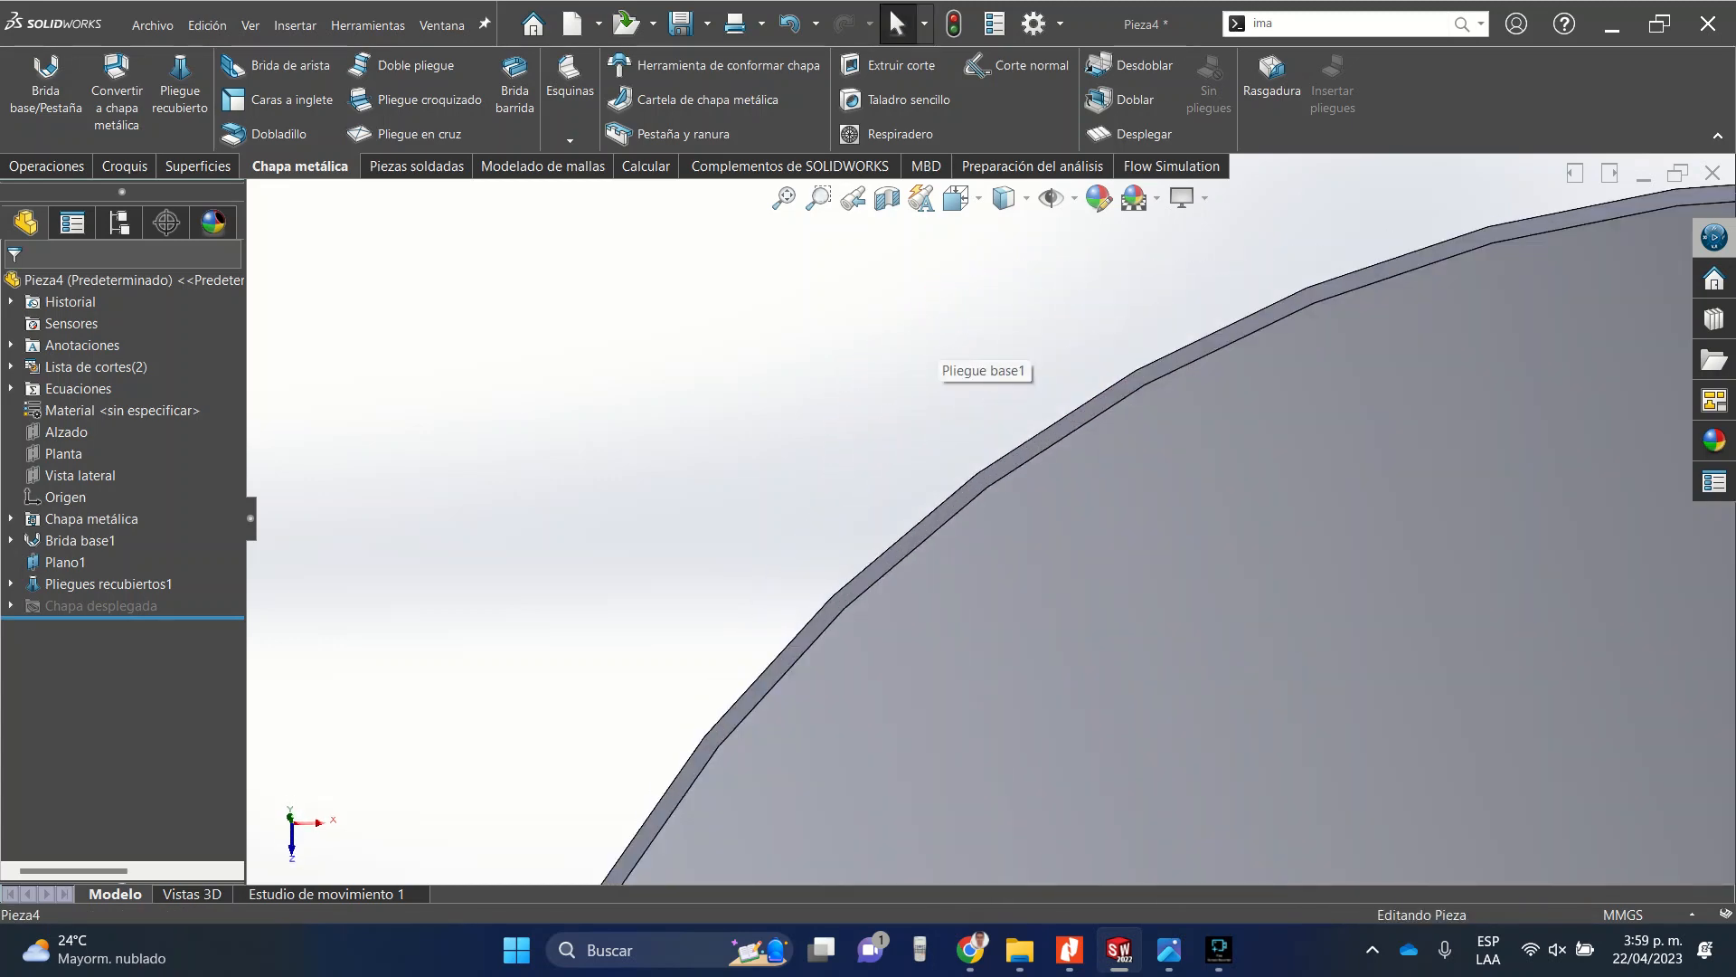
pyautogui.click(933, 521)
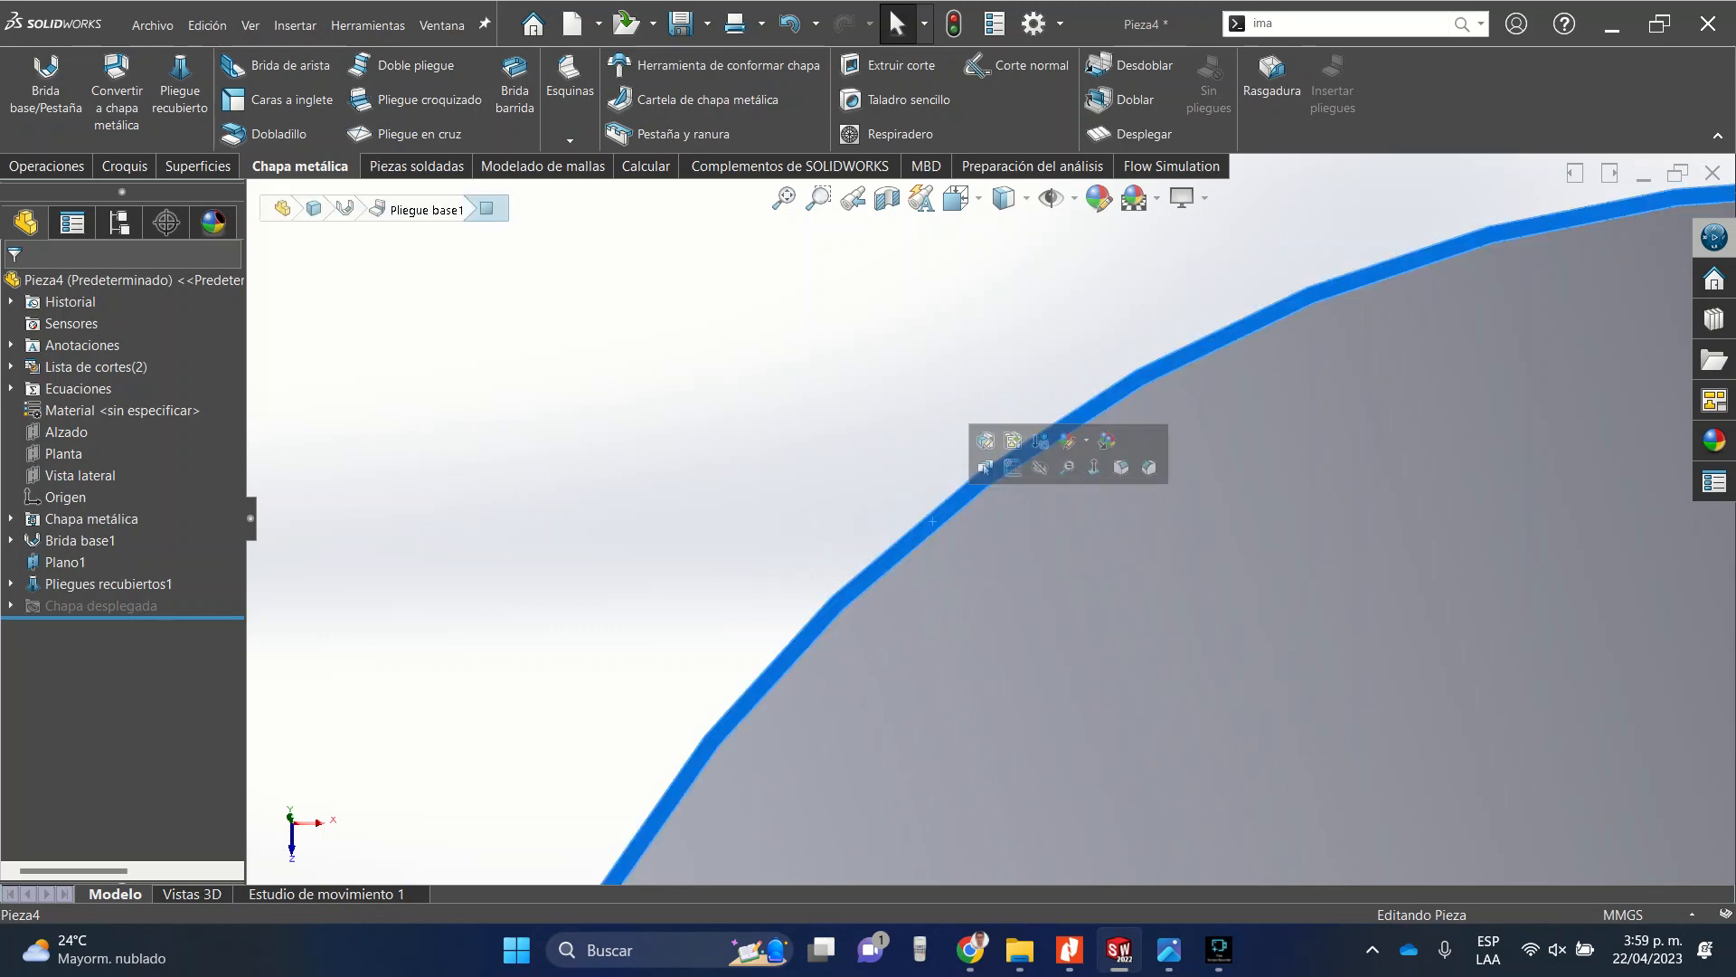
pyautogui.click(1012, 467)
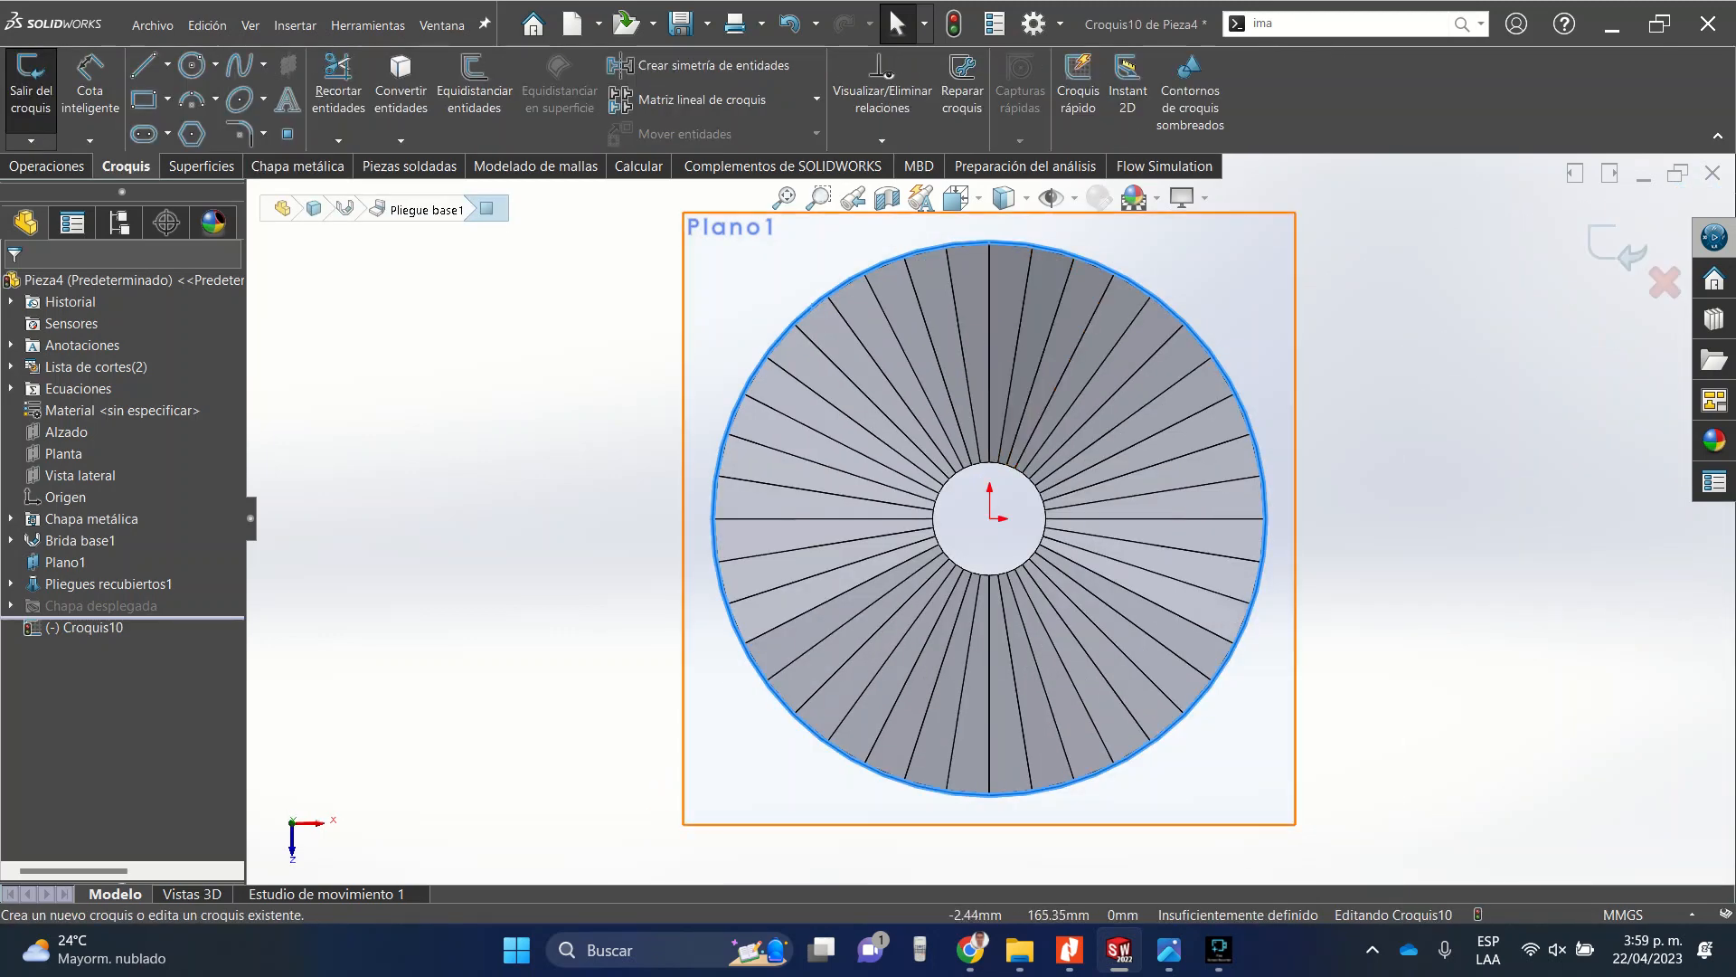
pyautogui.press('Escape')
pyautogui.click(190, 64)
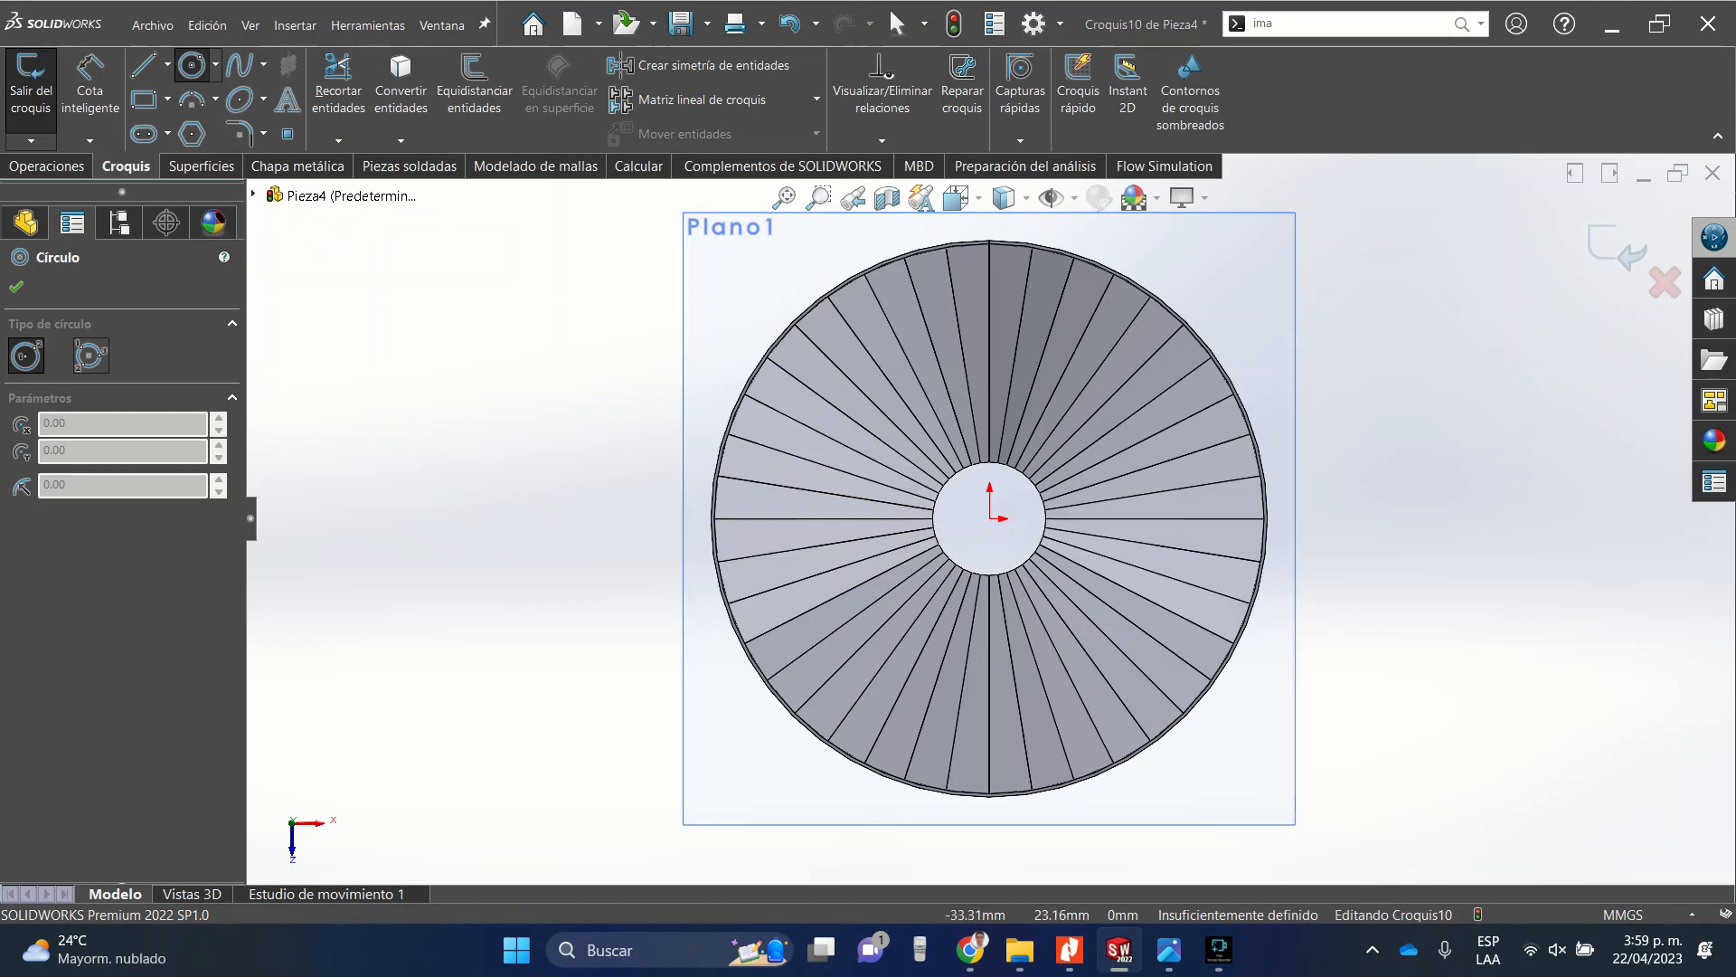
pyautogui.press('Escape')
pyautogui.scroll(-5, 701, 340)
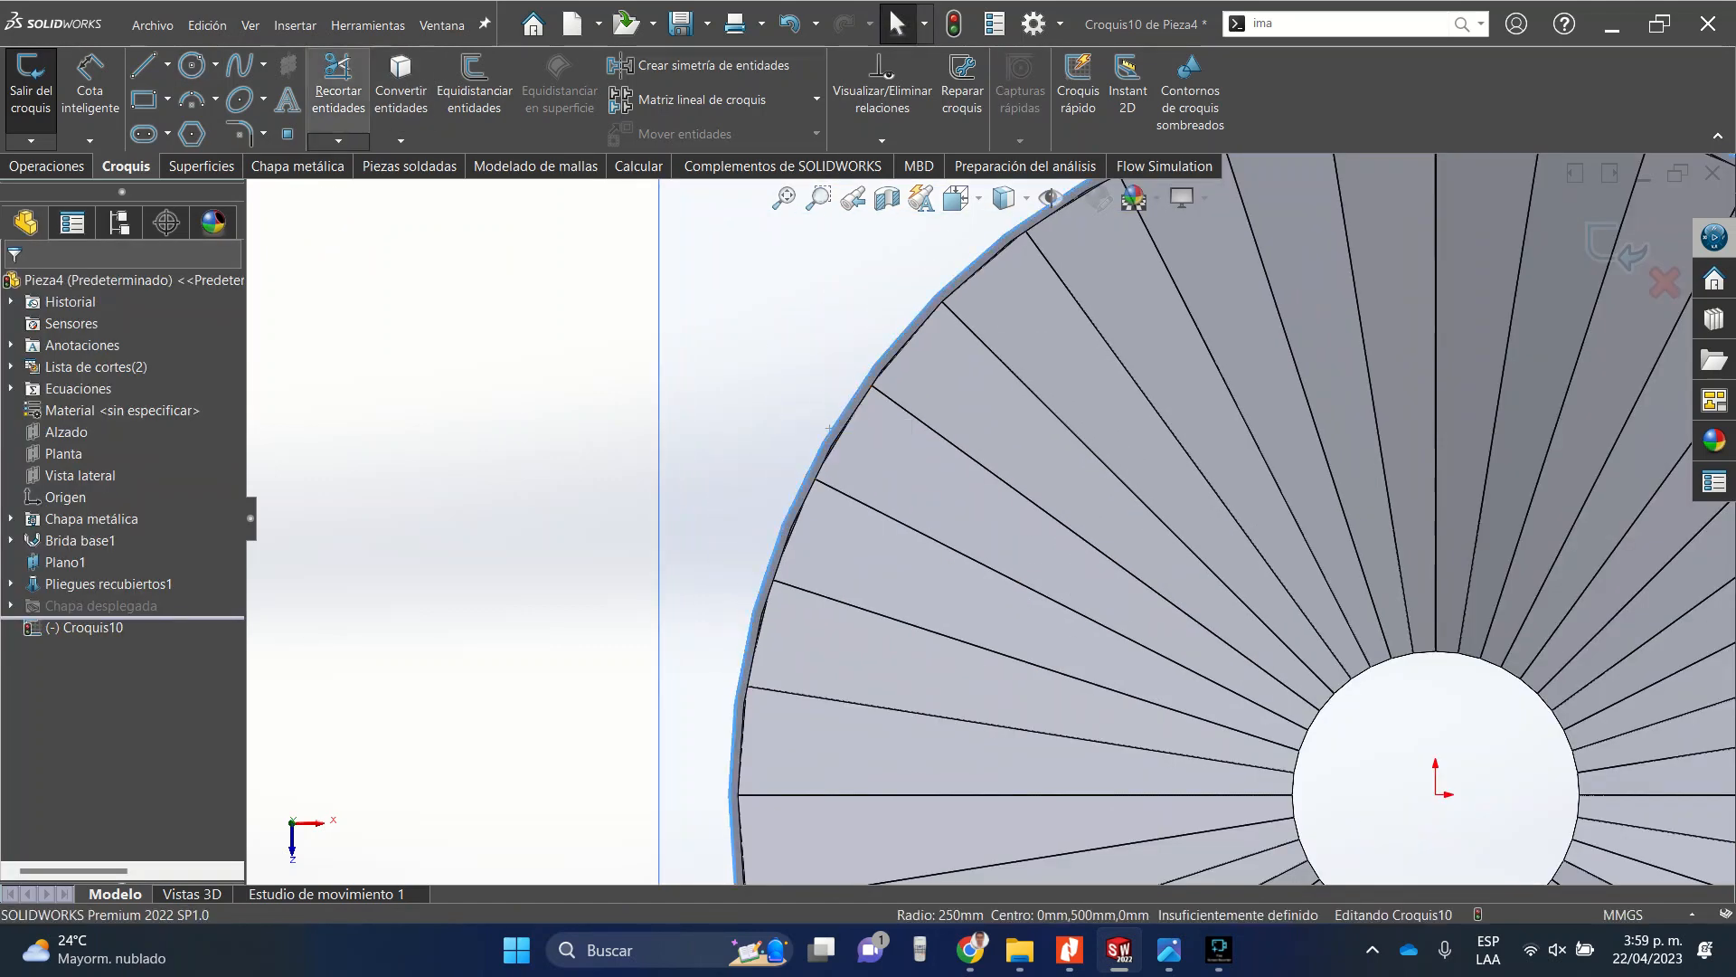
pyautogui.scroll(6, 989, 518)
pyautogui.moveTo(989, 517); pyautogui.dragTo(844, 475, button='middle')
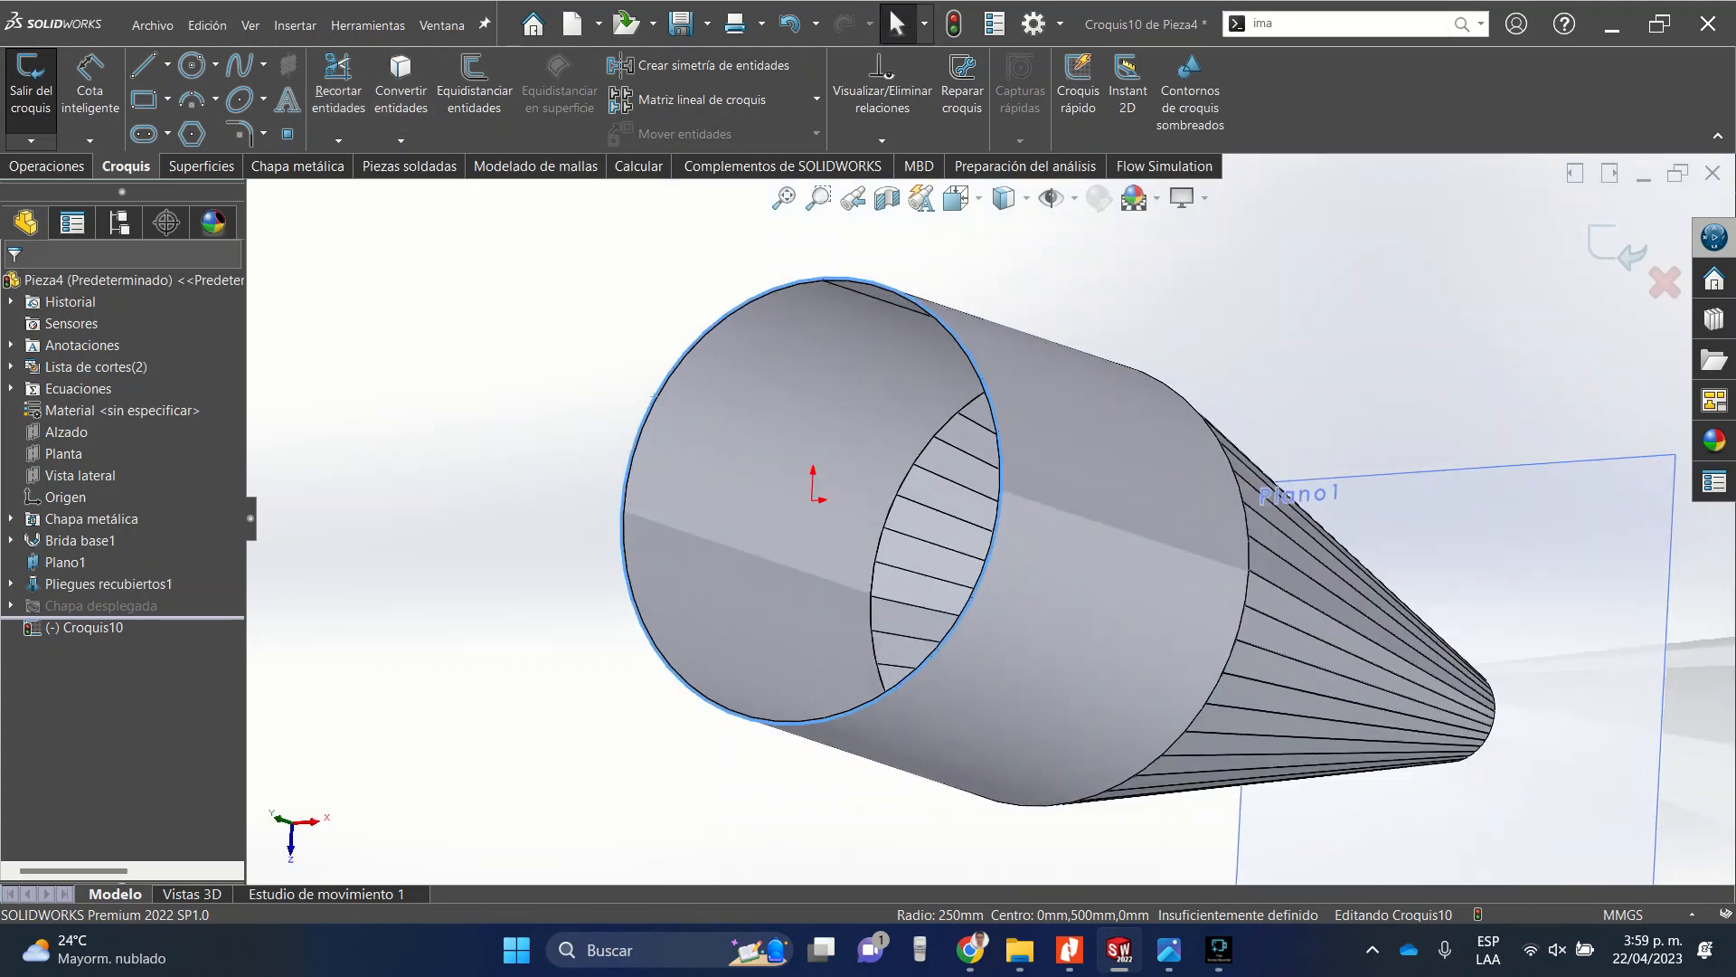
pyautogui.click(400, 86)
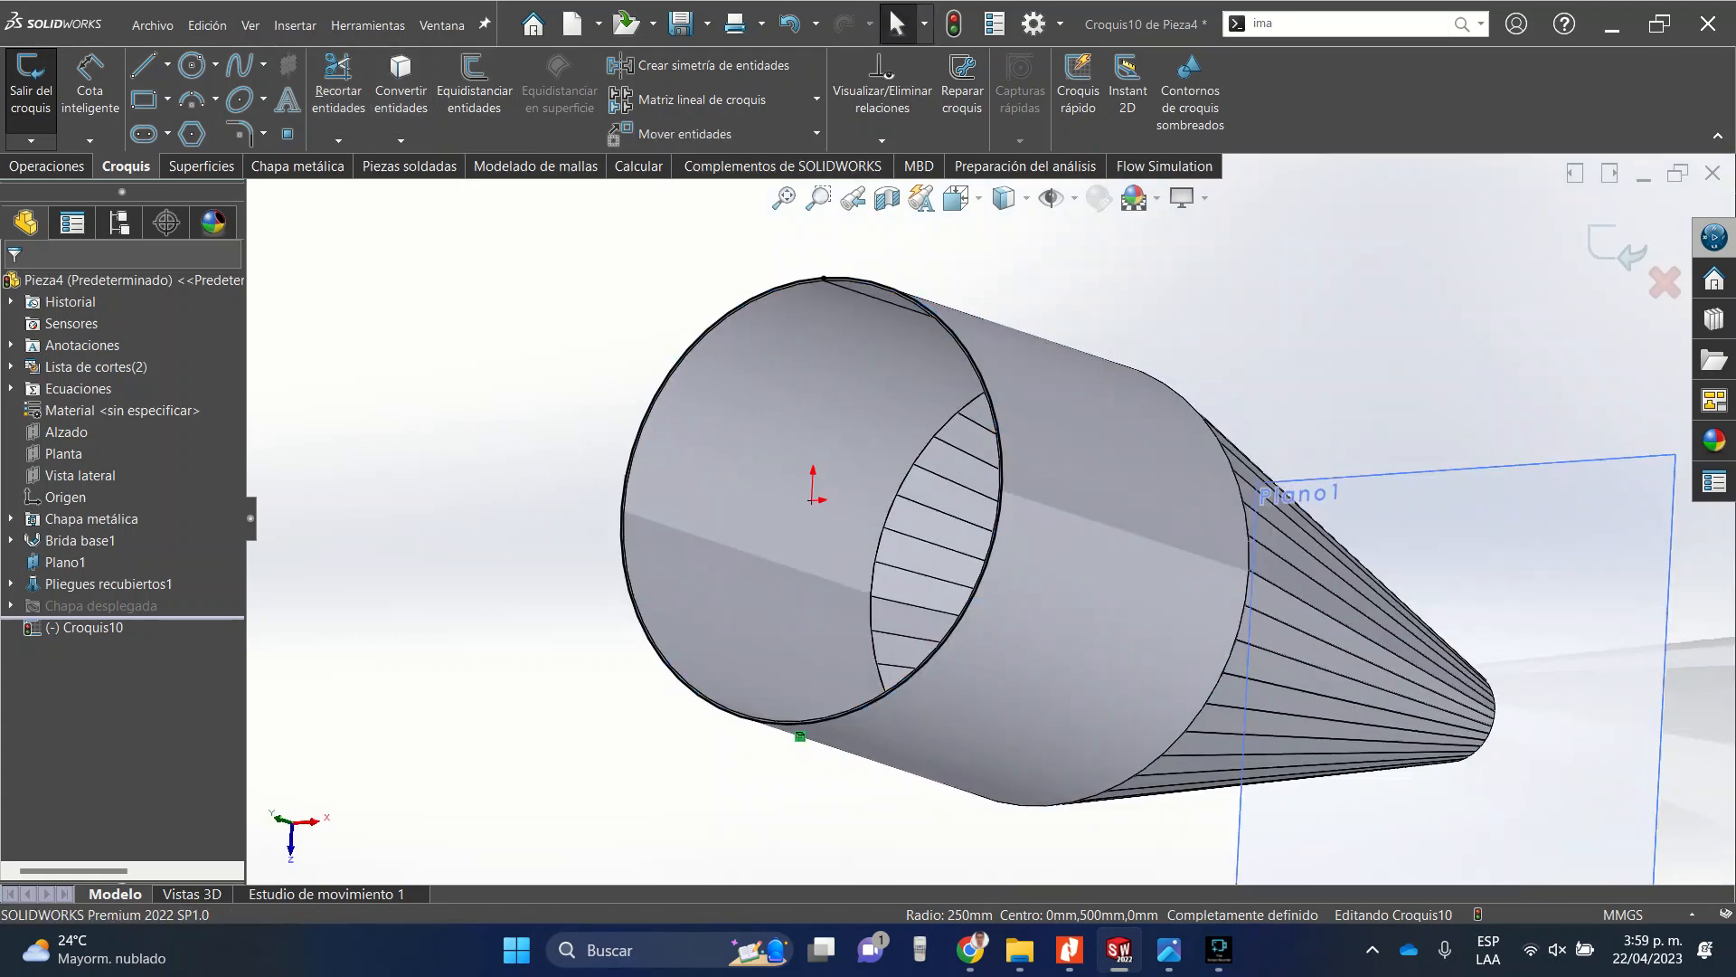
# Sketch a circle centred on the origin with a radius of about 282 mm around the converted edge.
pyautogui.click(956, 198)
pyautogui.click(988, 271)
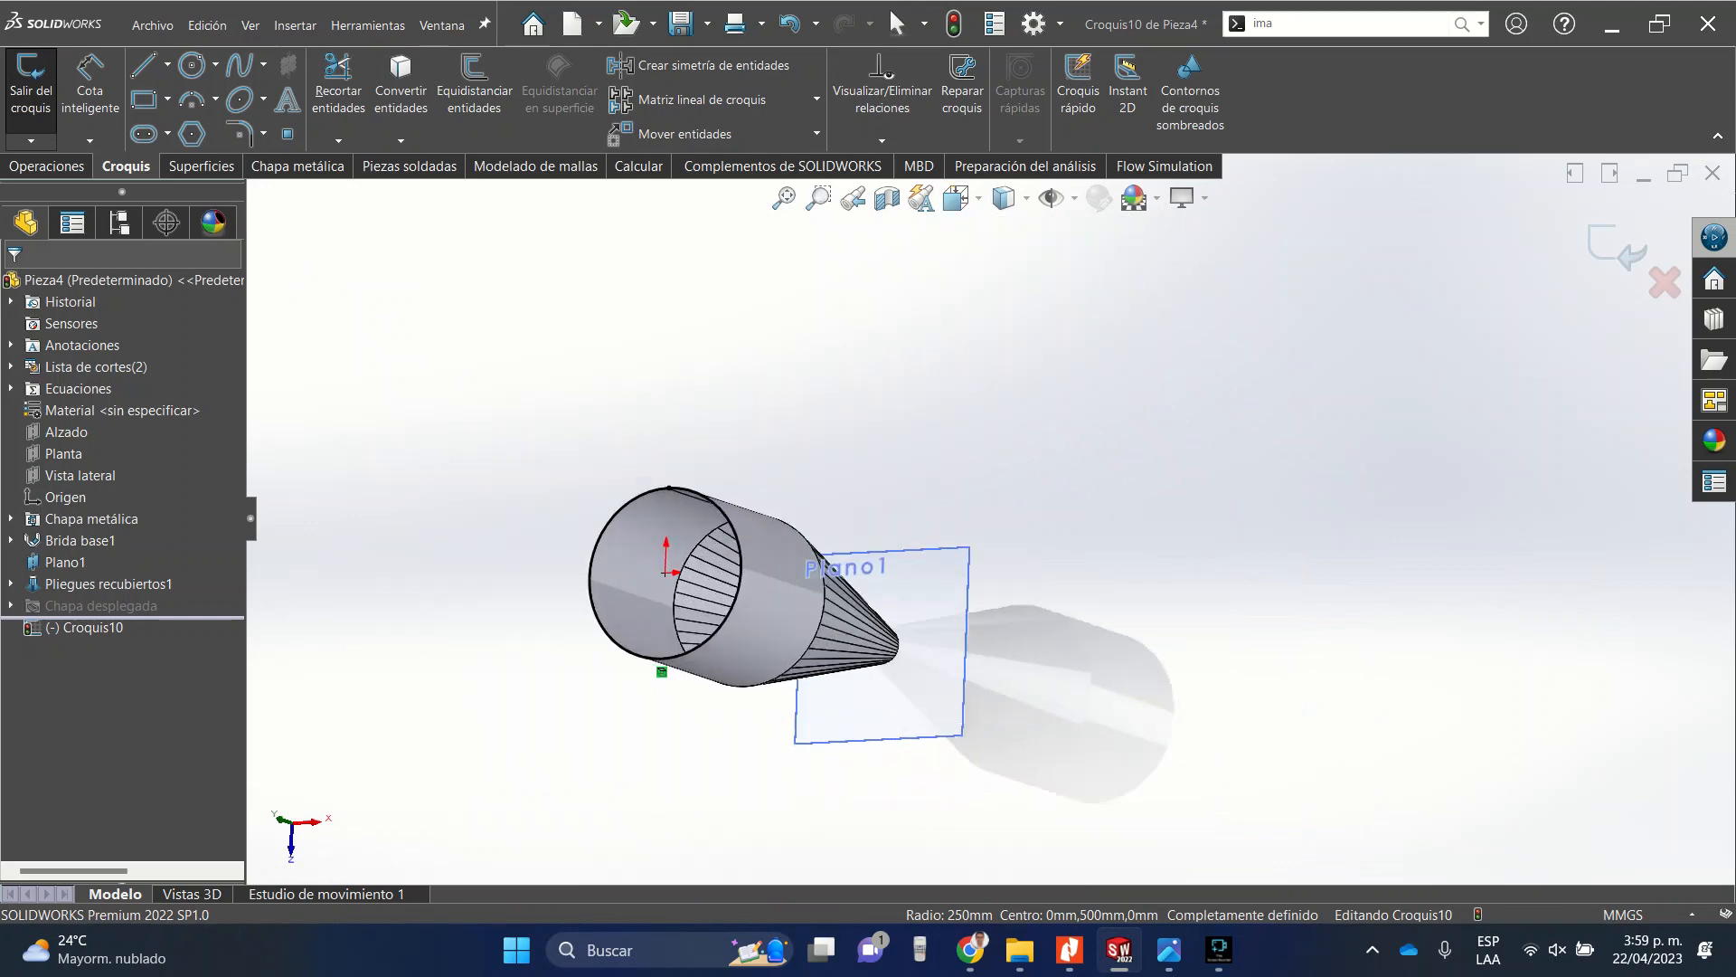
pyautogui.click(190, 64)
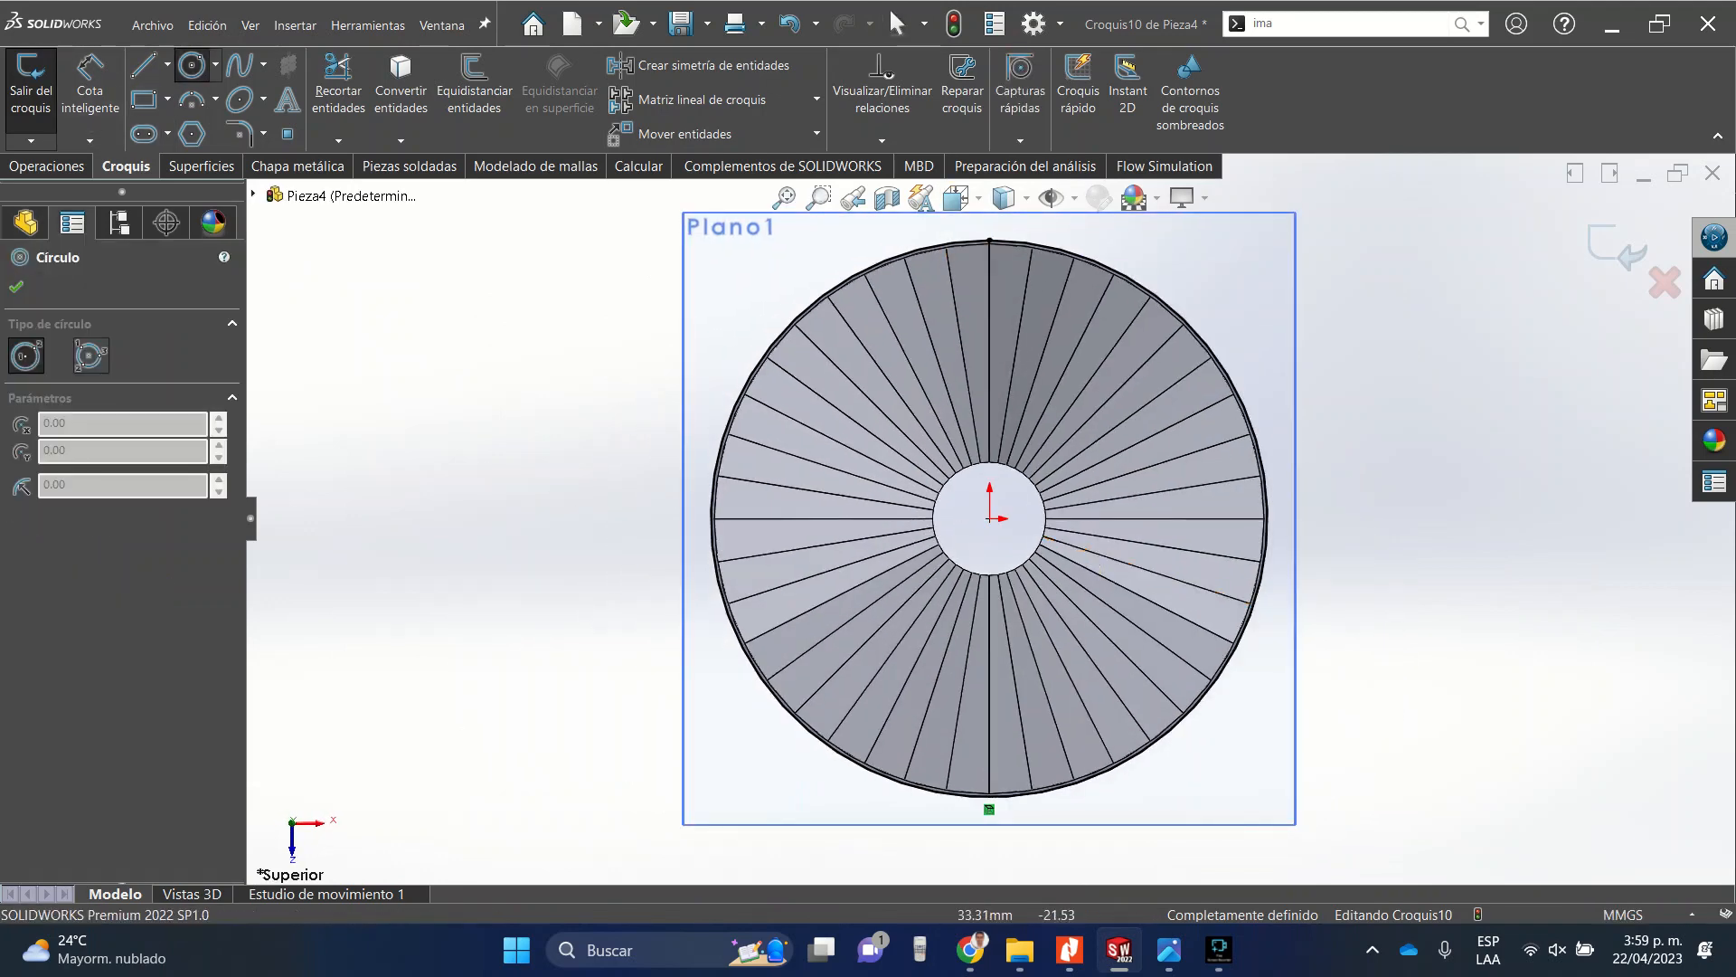
pyautogui.click(989, 518)
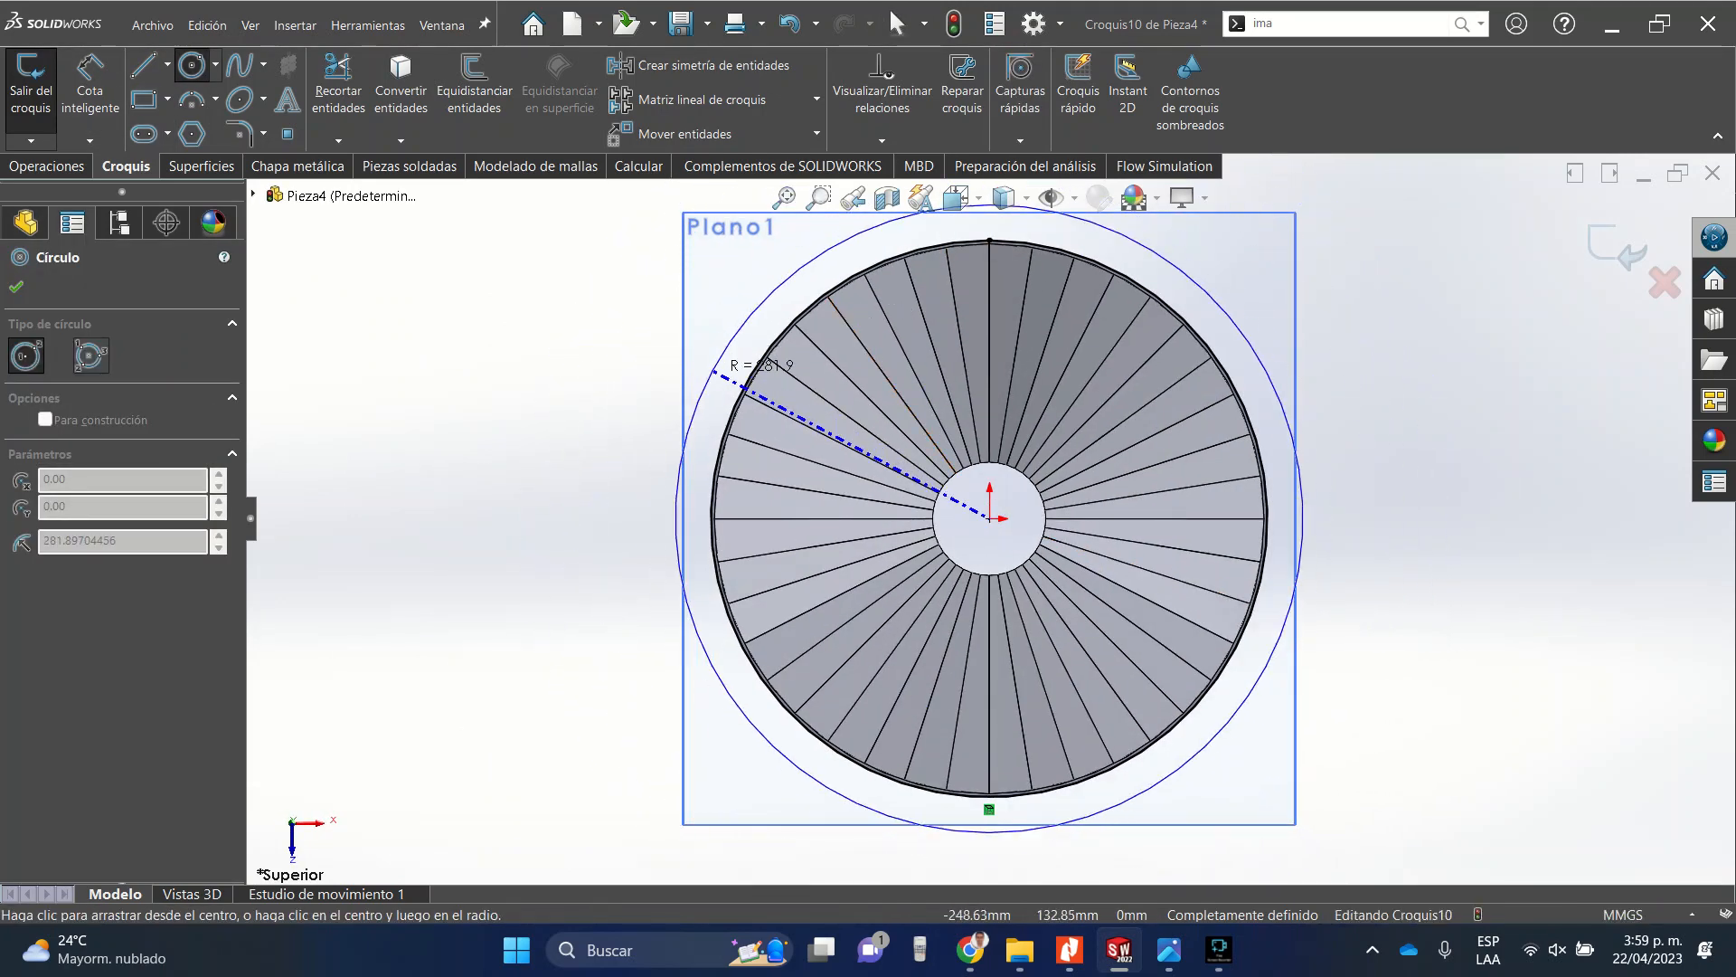
pyautogui.click(715, 370)
pyautogui.press('Escape')
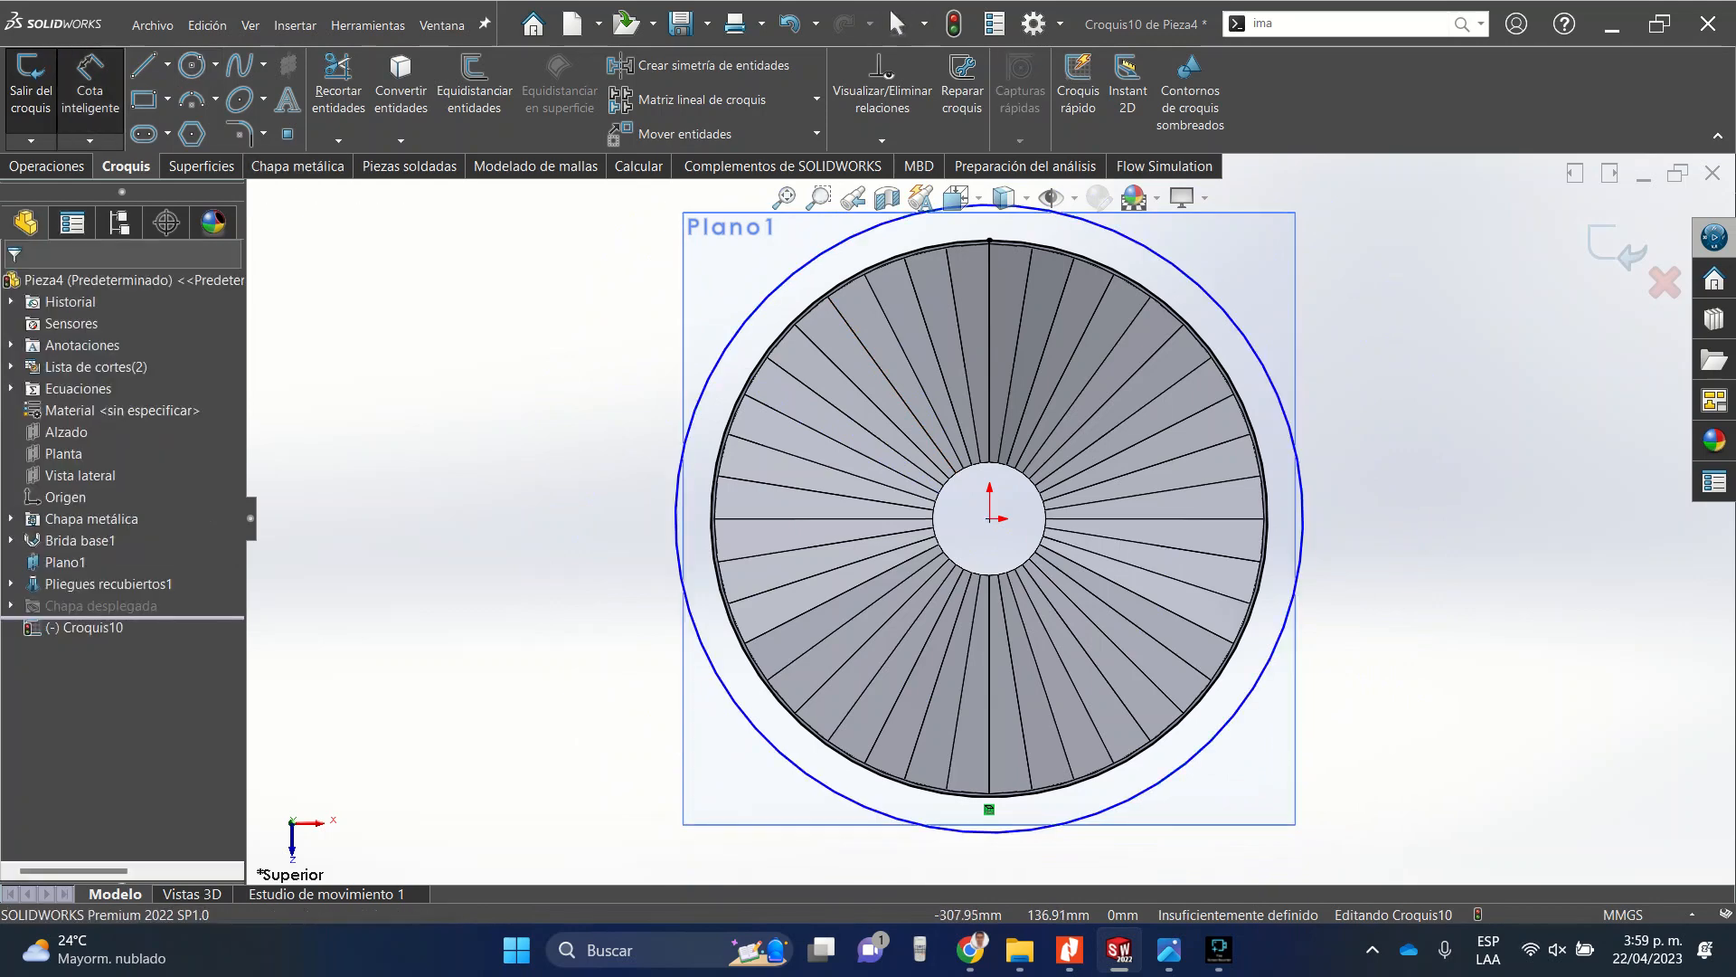
# Dimension the radial gap between the converted edge circle and the new circle, setting it to 1 in.
pyautogui.scroll(-5, 963, 247)
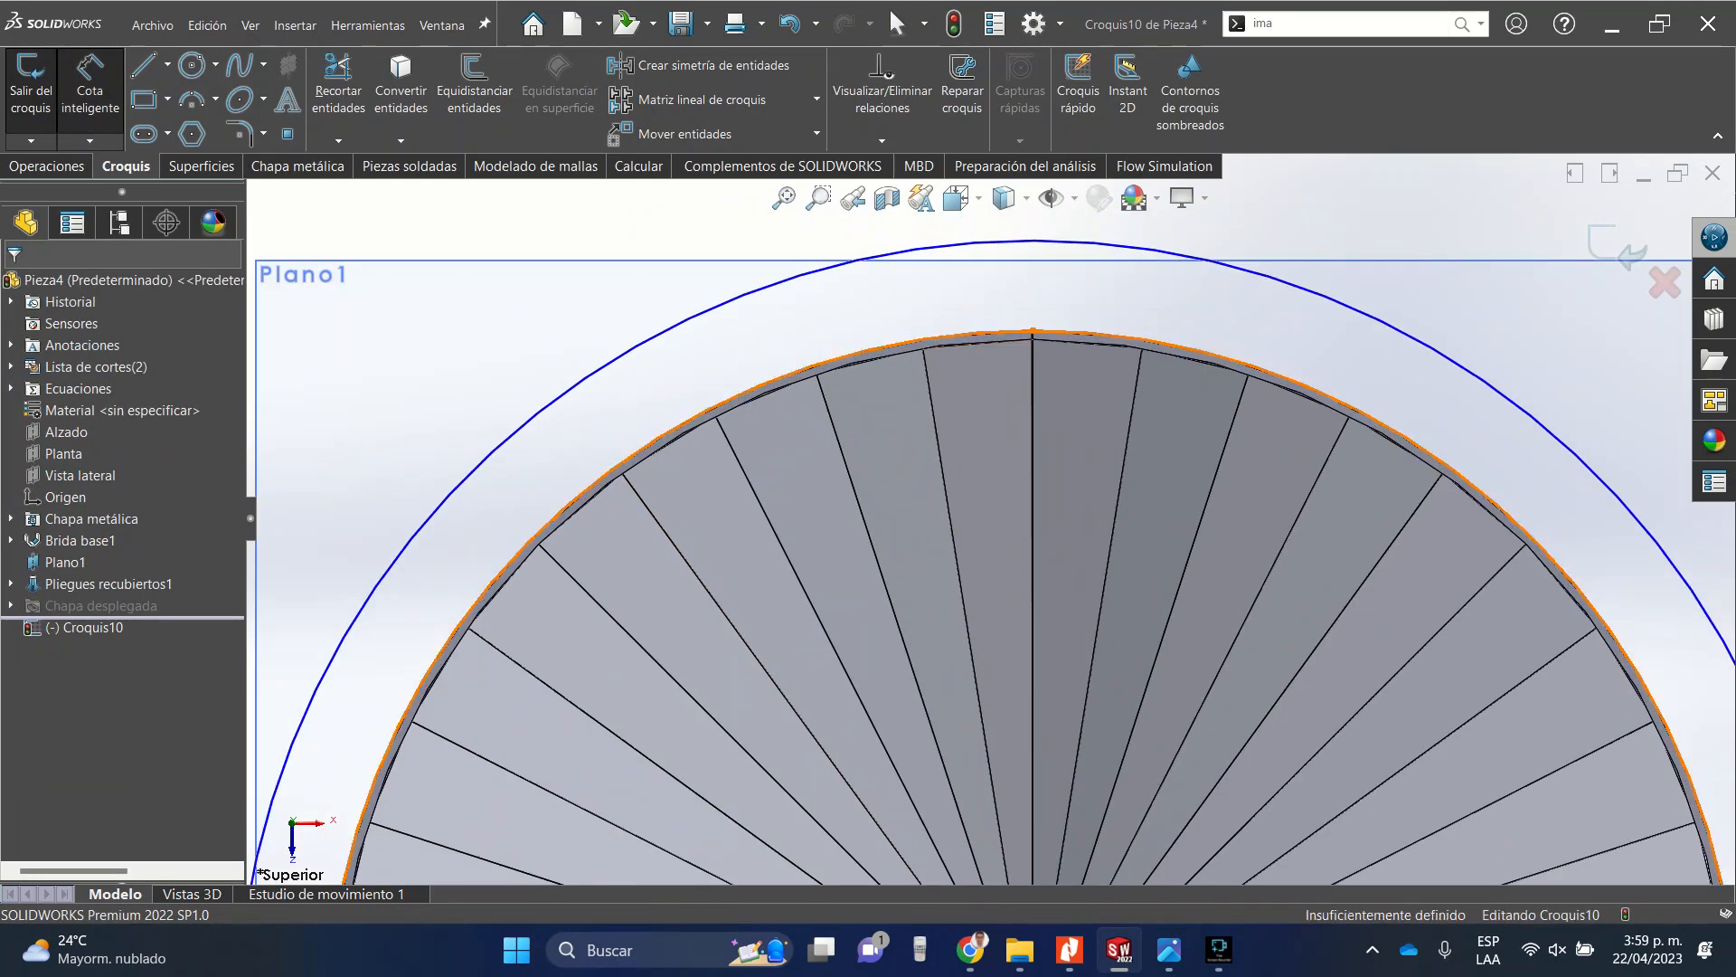
pyautogui.click(863, 351)
pyautogui.click(758, 290)
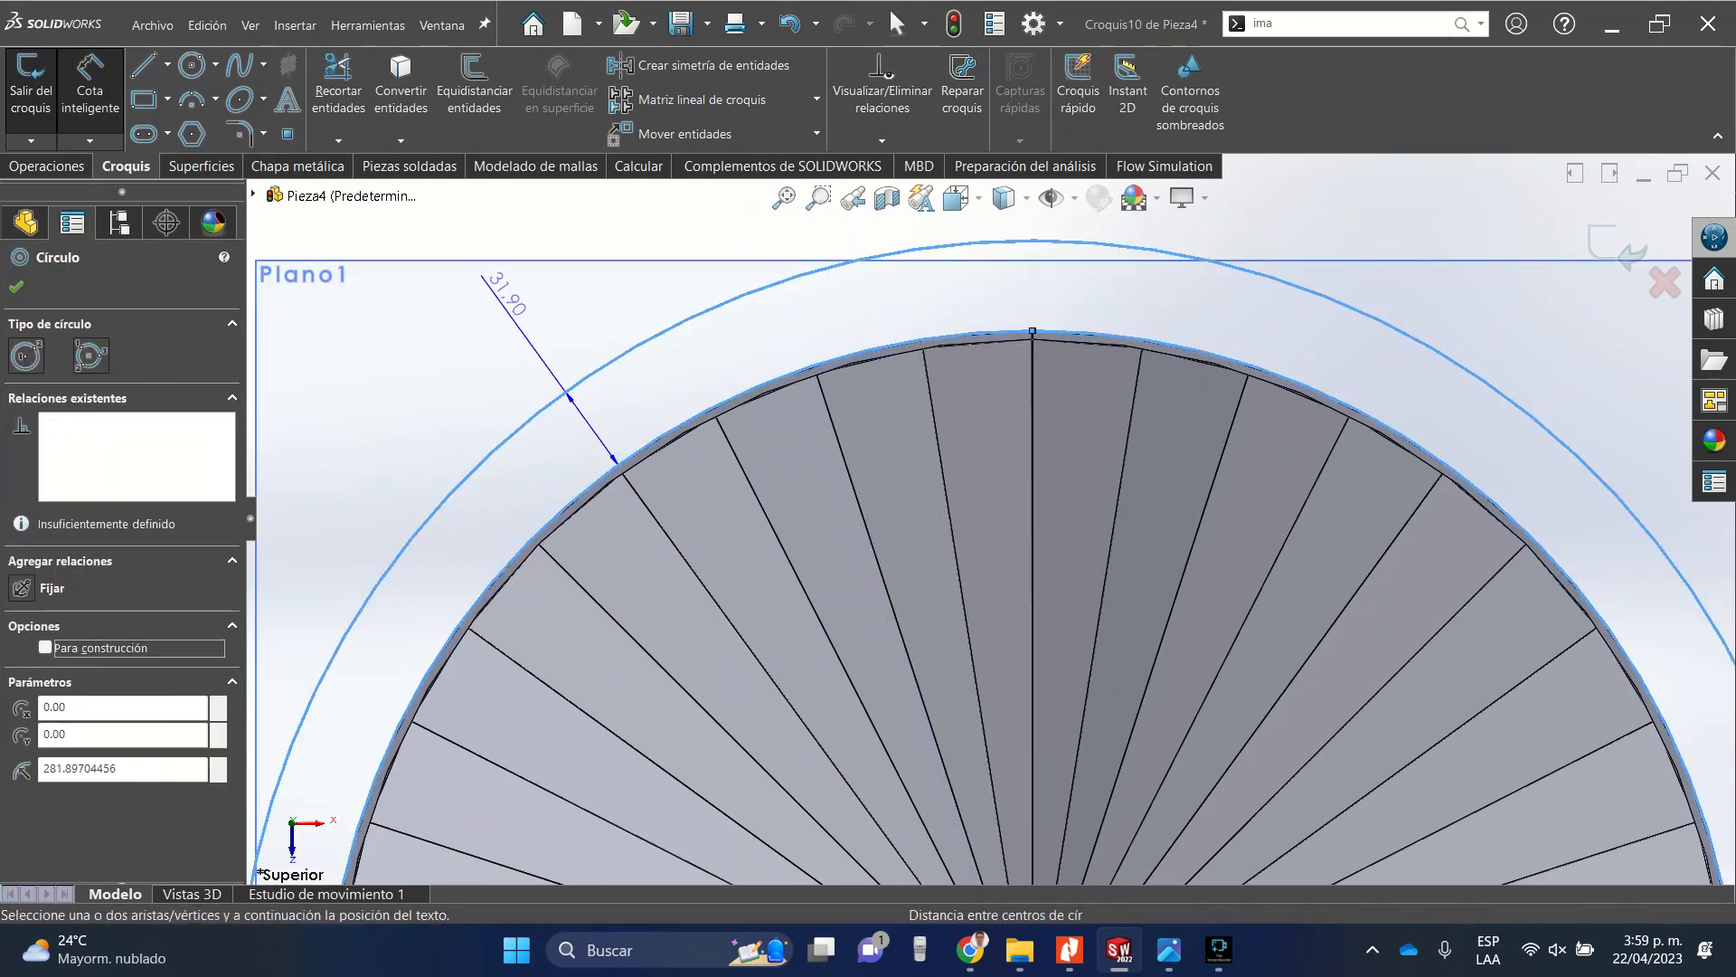
pyautogui.click(501, 288)
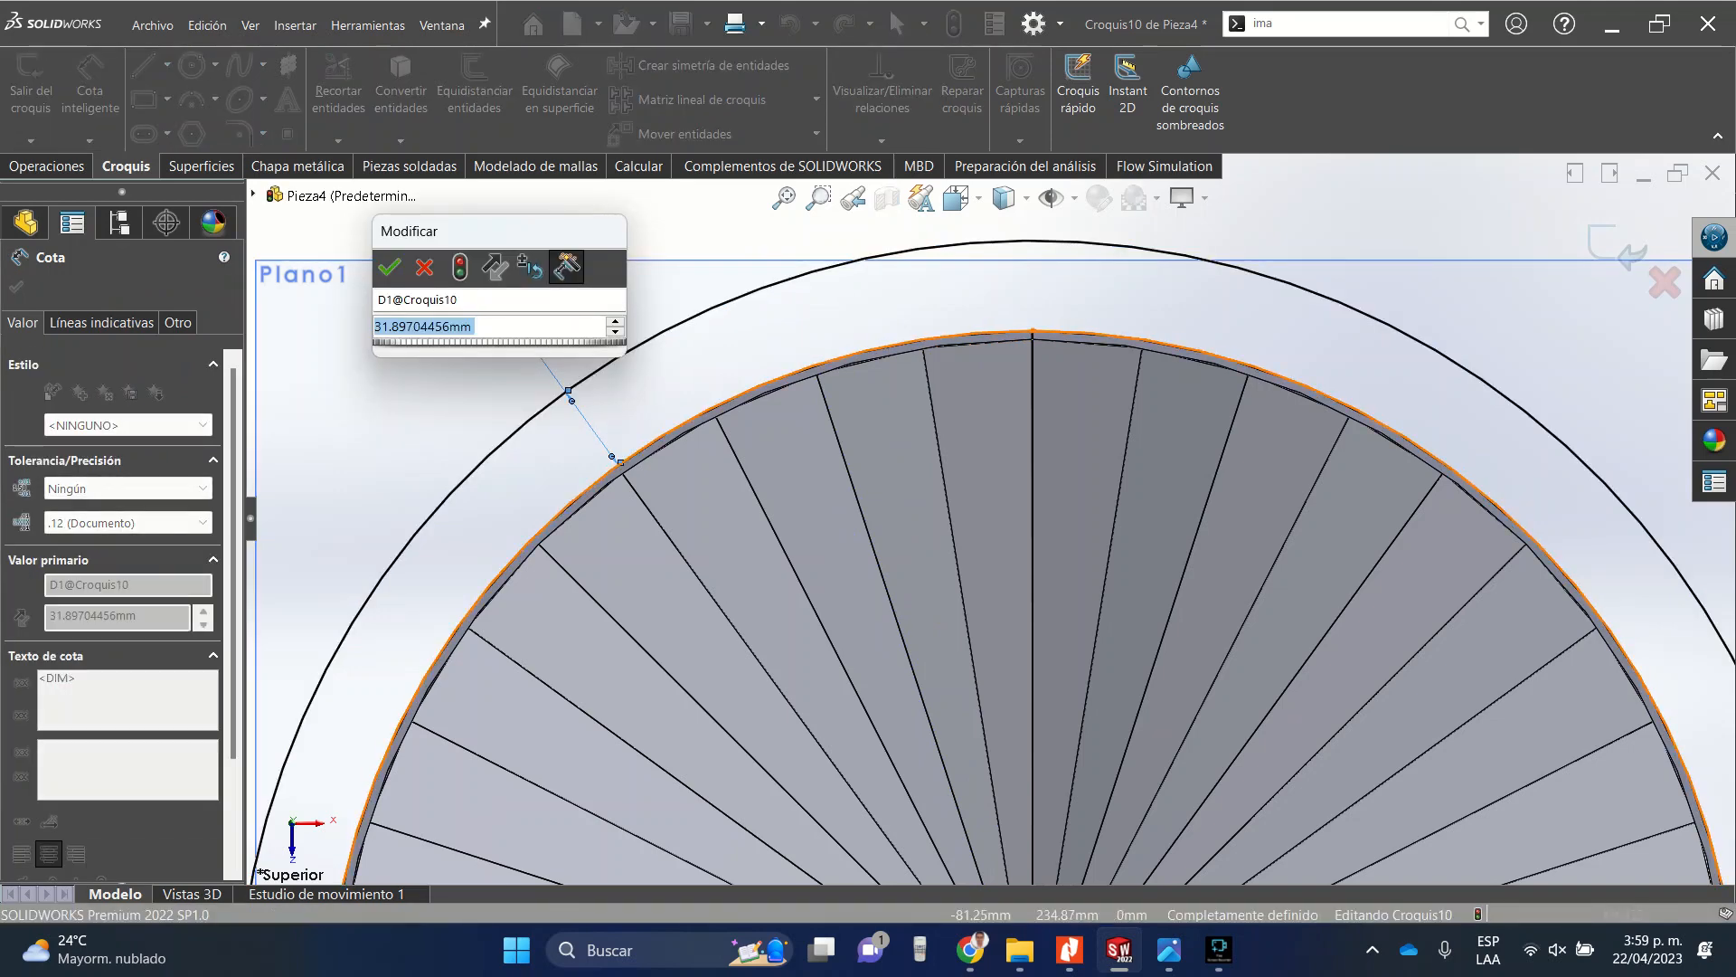
pyautogui.write('2in')
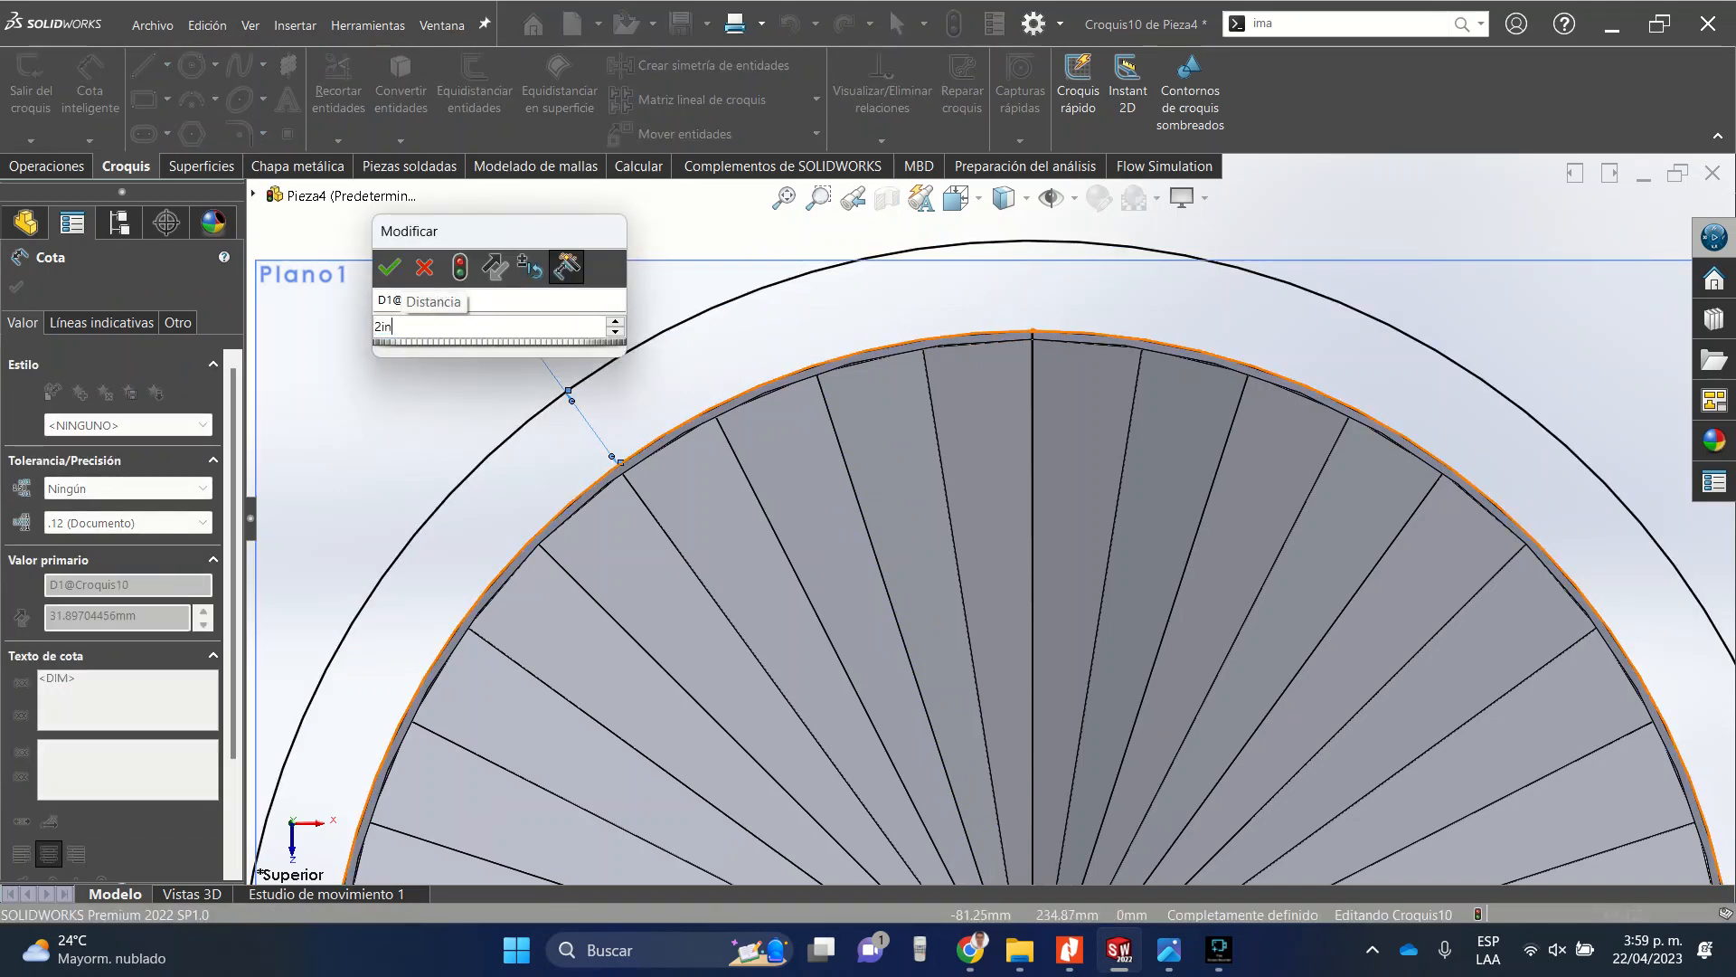
pyautogui.press('Return')
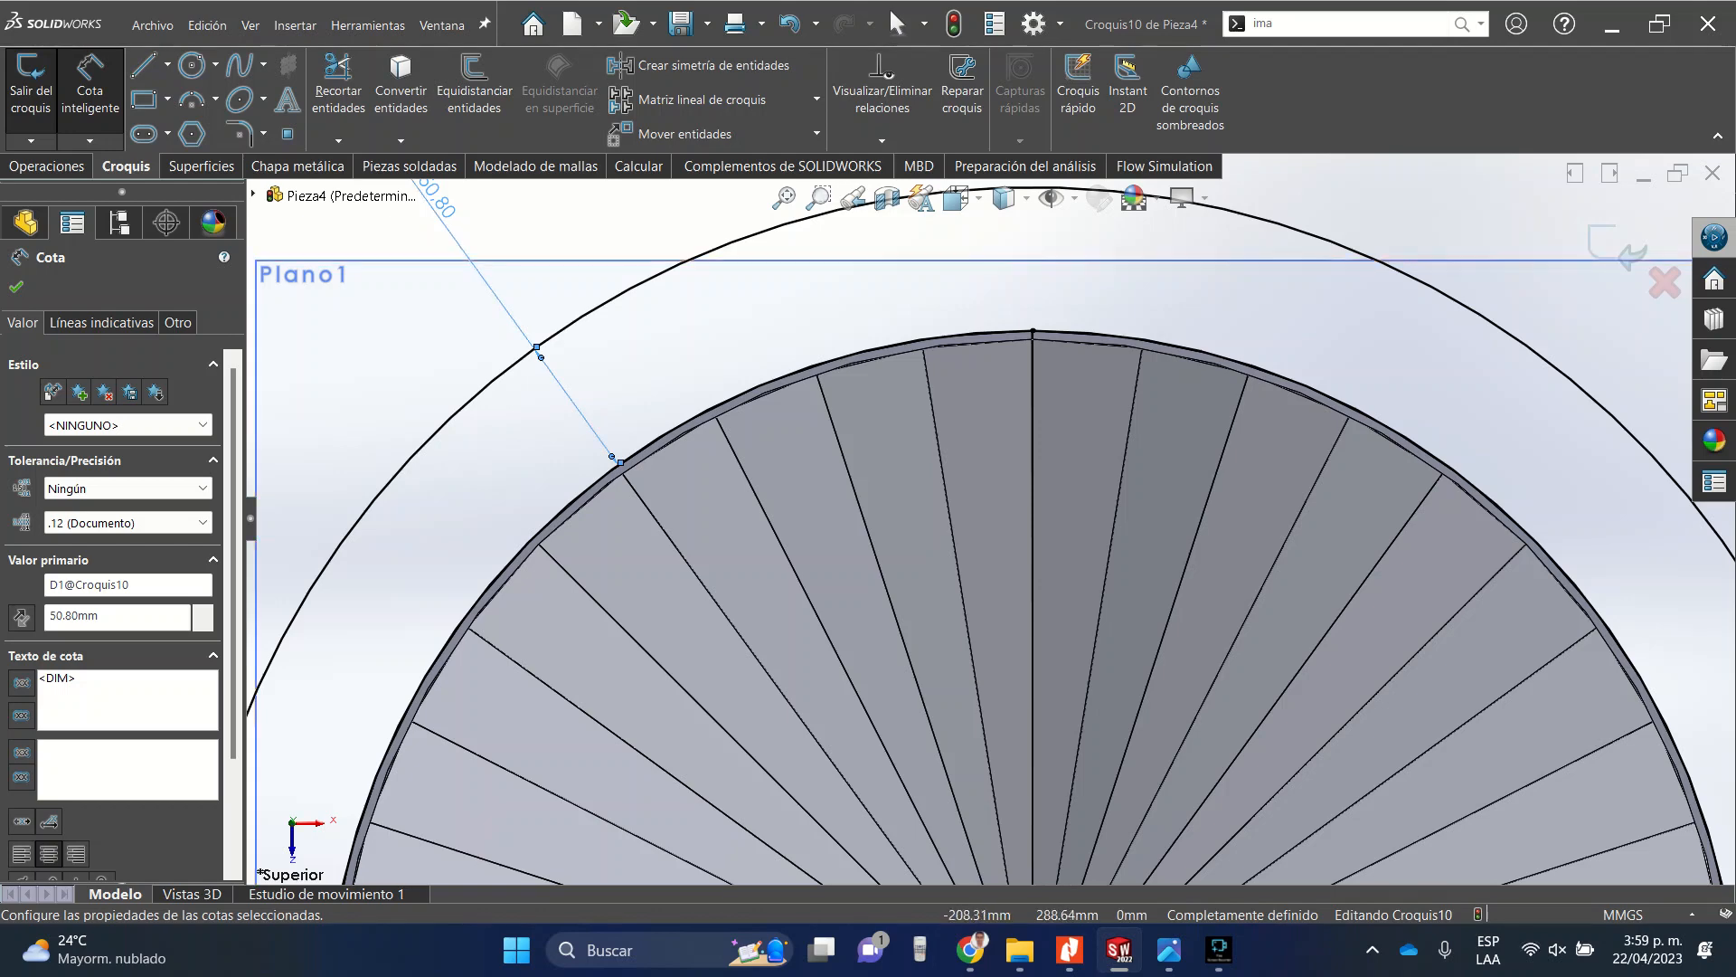
pyautogui.doubleClick(440, 201)
pyautogui.write('1in')
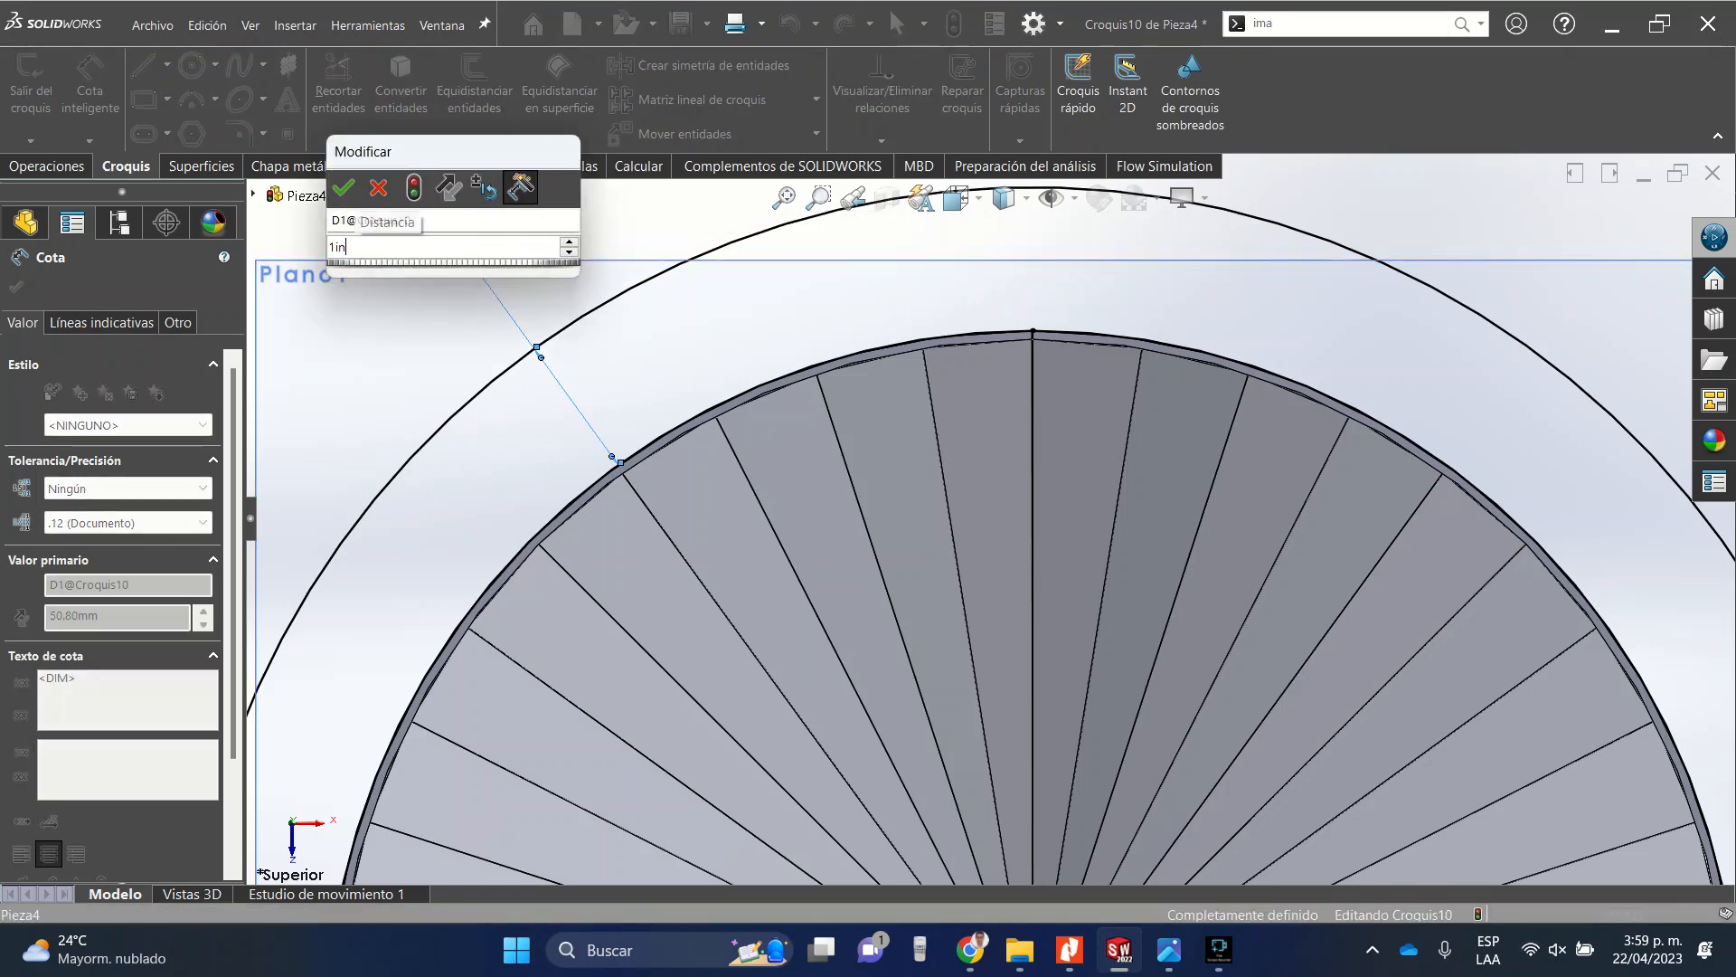
pyautogui.press('Return')
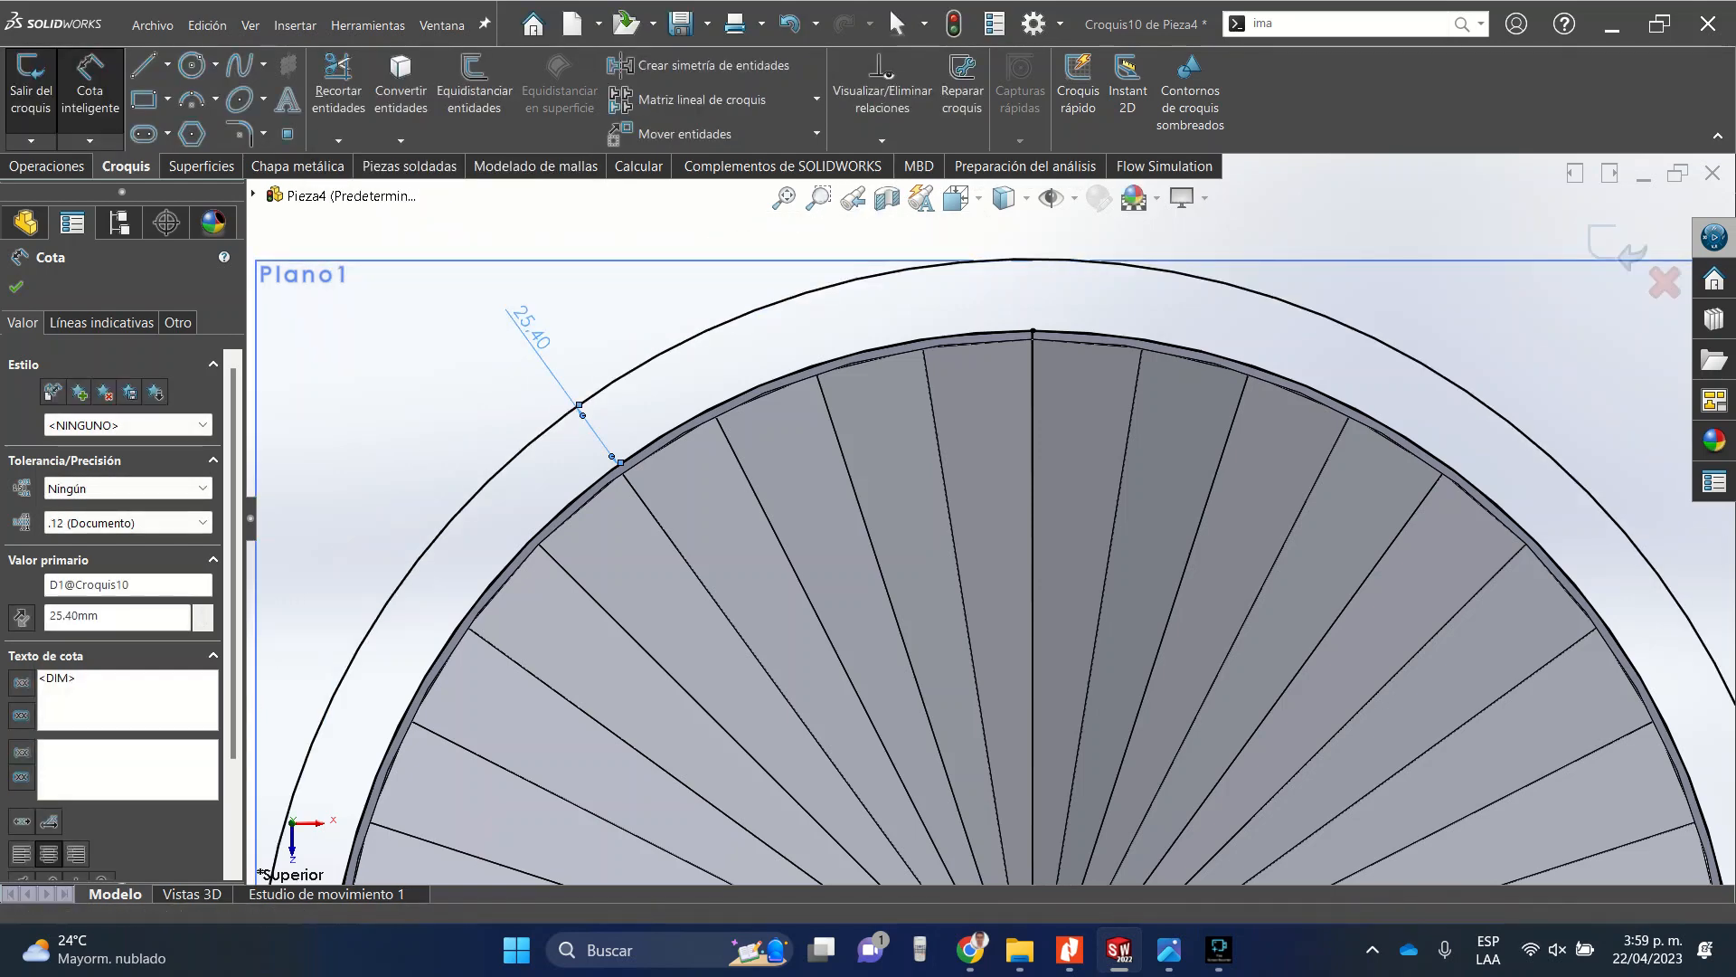
pyautogui.click(16, 286)
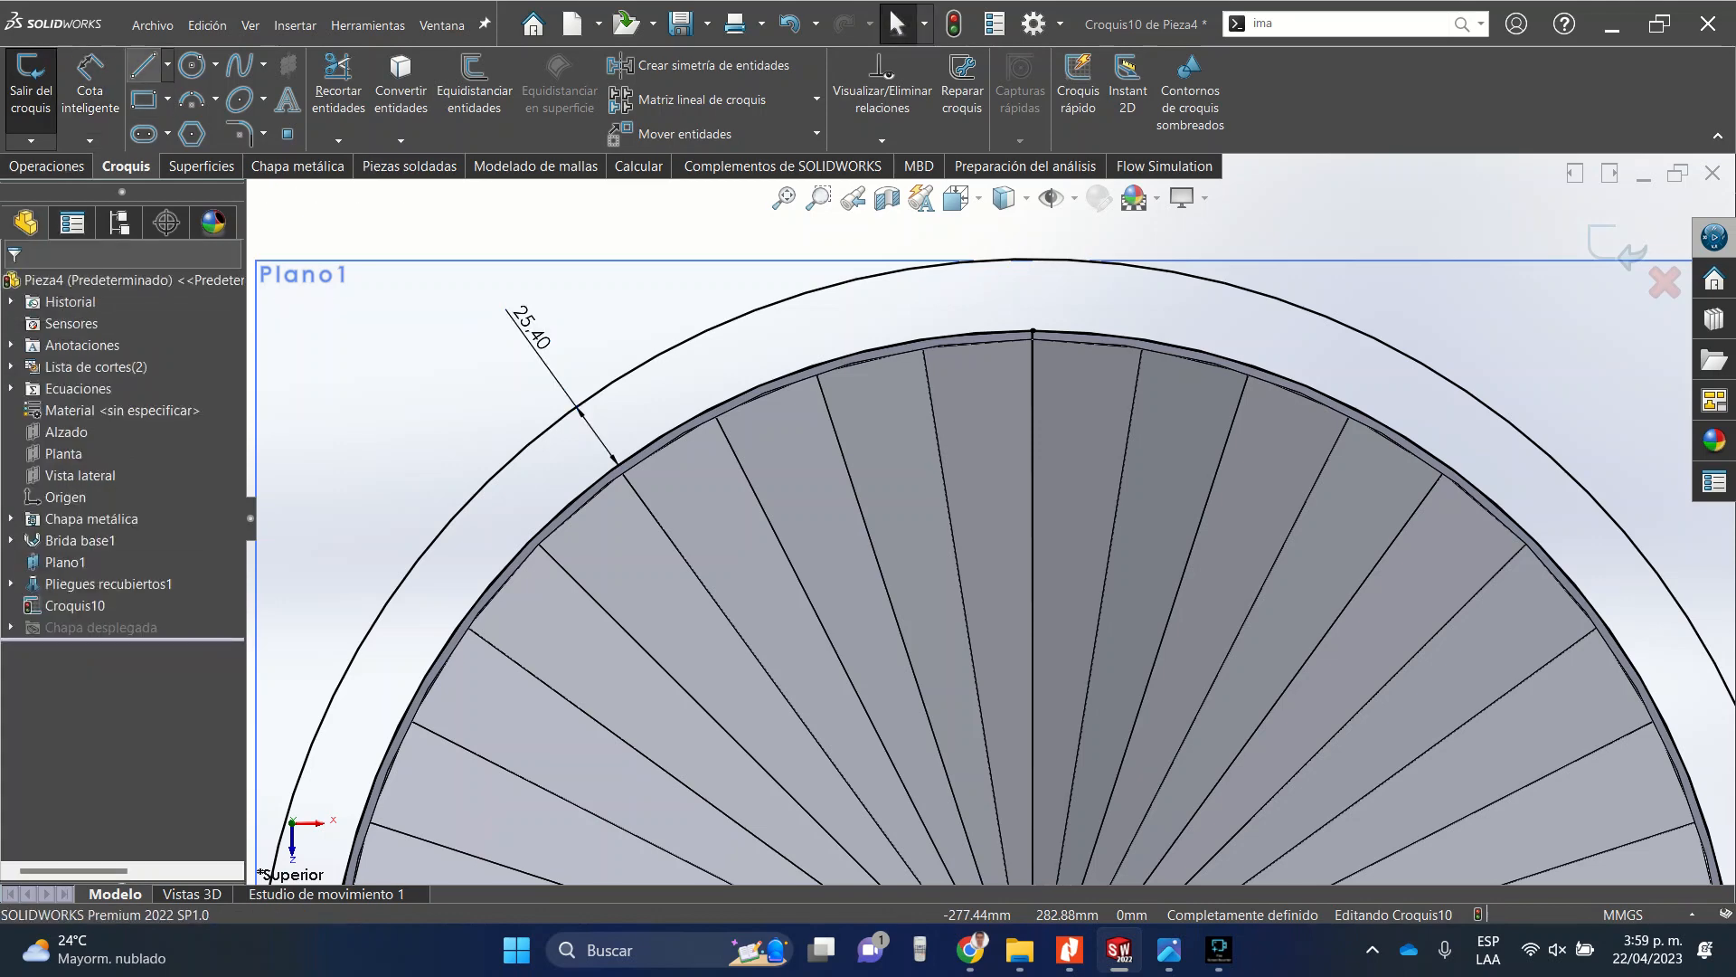
# Draw a construction line about 25.4 mm long from the tube's edge up to the outer circle at the top.
pyautogui.click(168, 66)
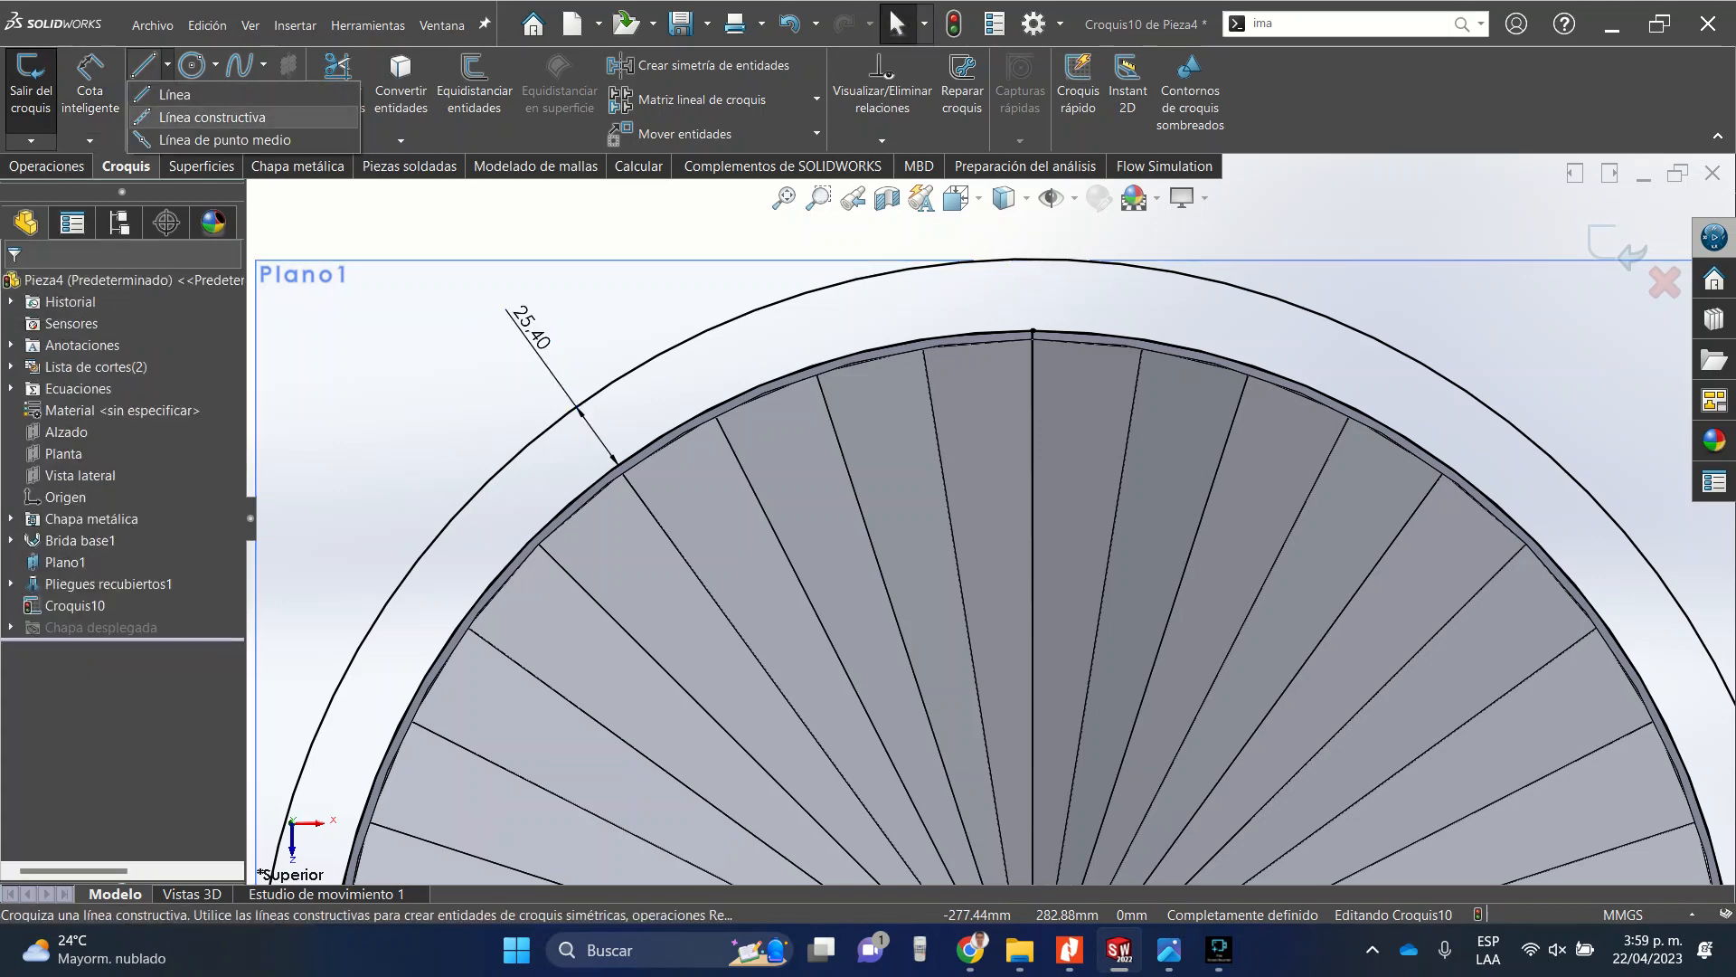
pyautogui.click(213, 116)
pyautogui.scroll(-10, 1040, 260)
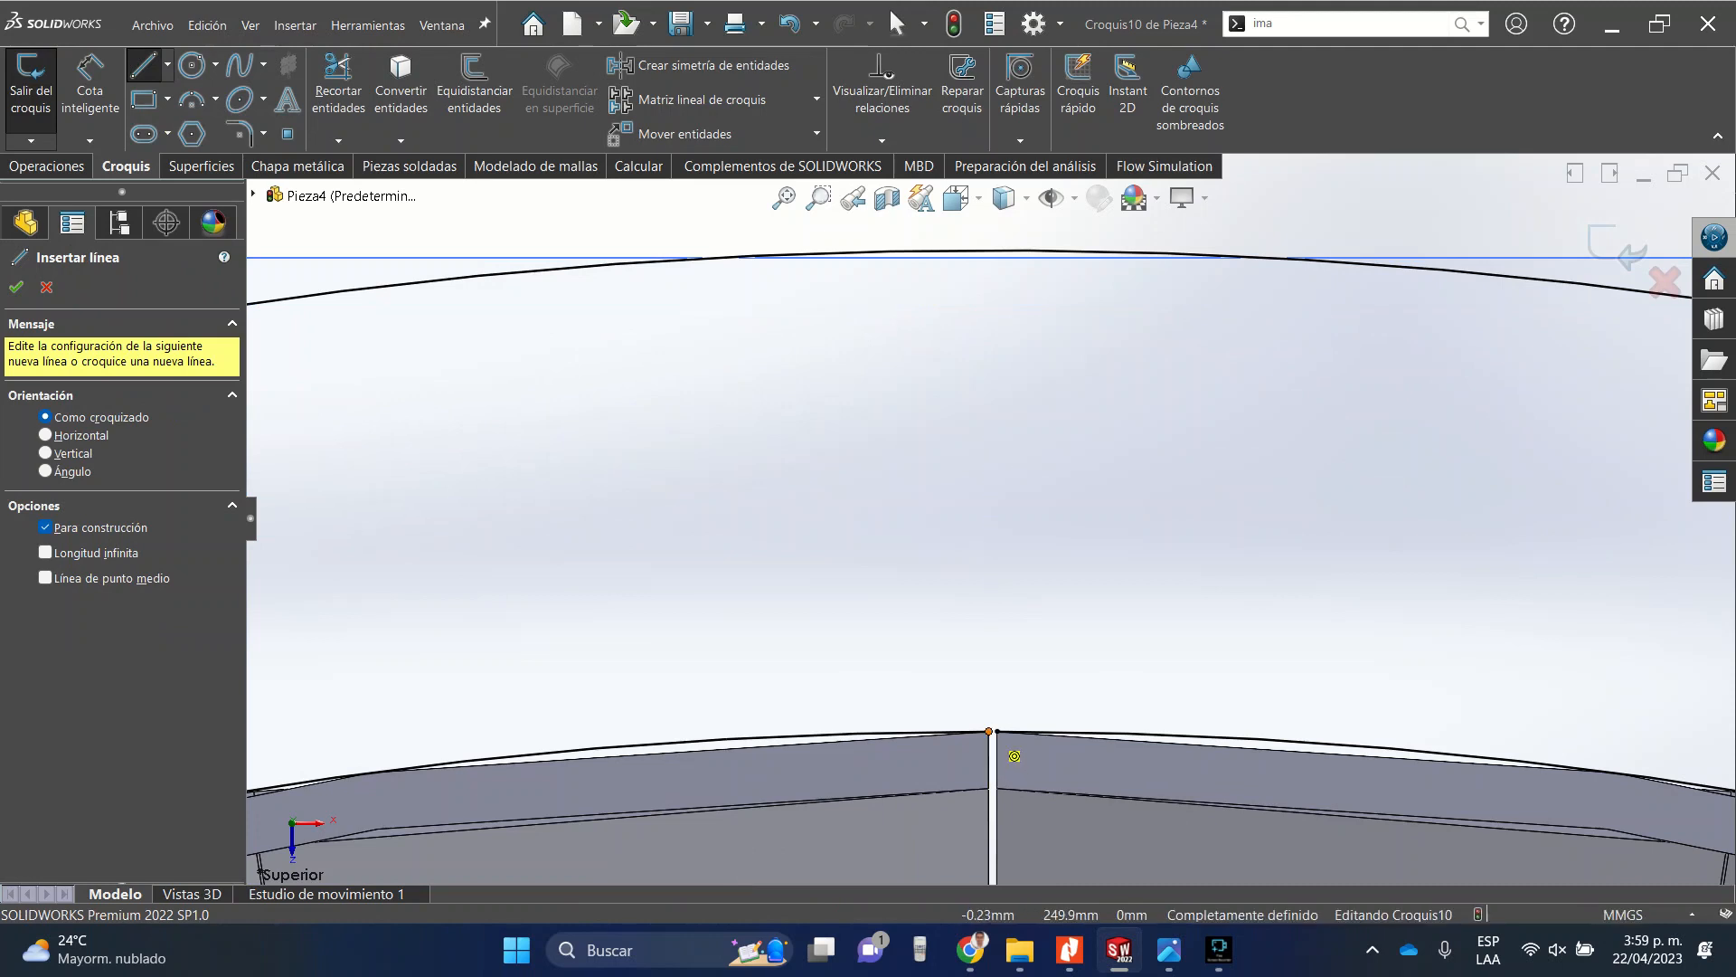
pyautogui.click(990, 732)
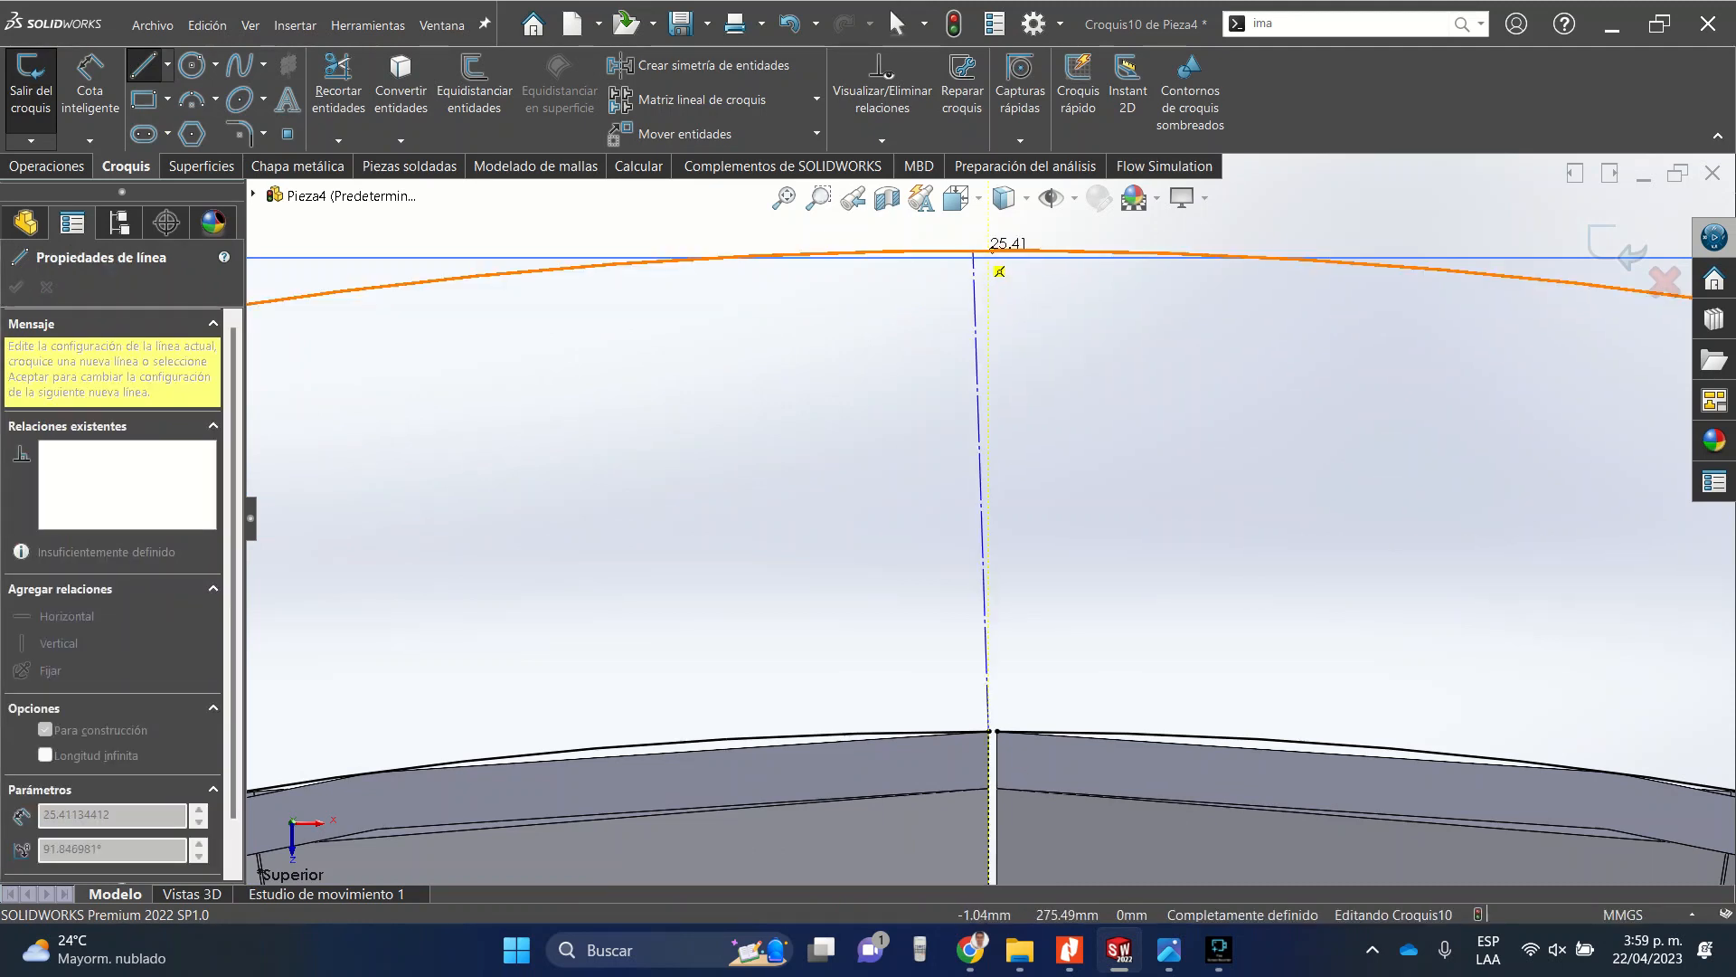
pyautogui.click(986, 257)
pyautogui.press('Escape')
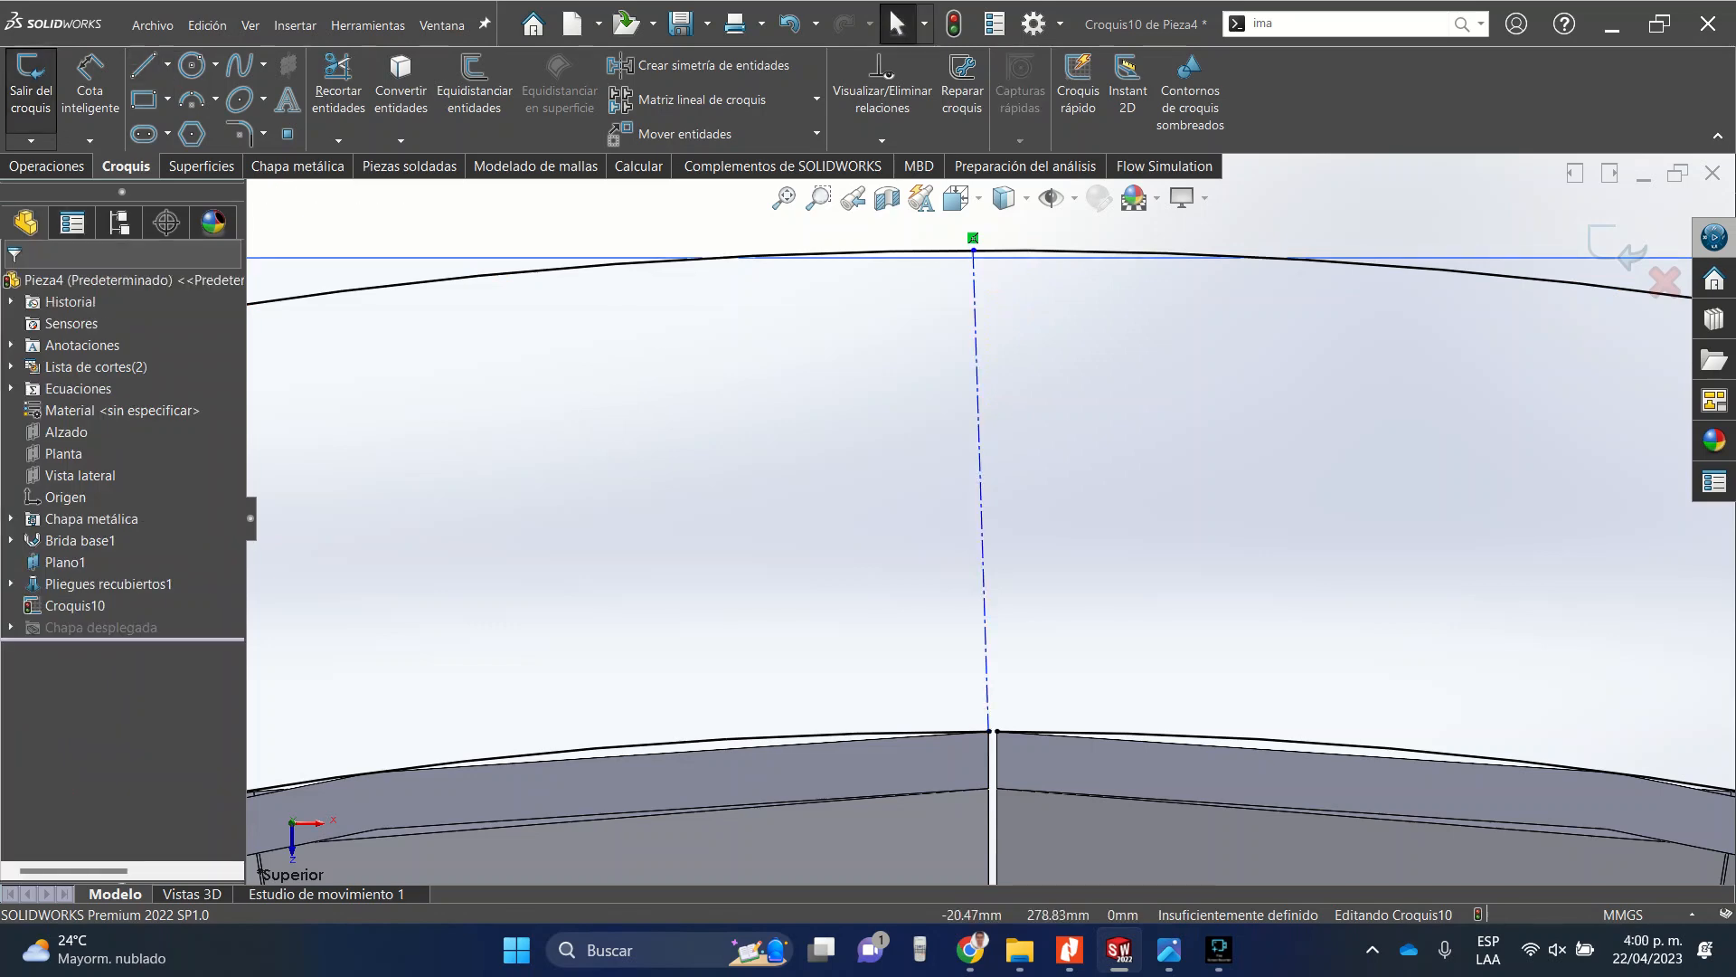
# Draw a second construction line about 25.4 mm long beside the first, from the tube's edge to the outer circle.
pyautogui.click(167, 65)
pyautogui.click(212, 118)
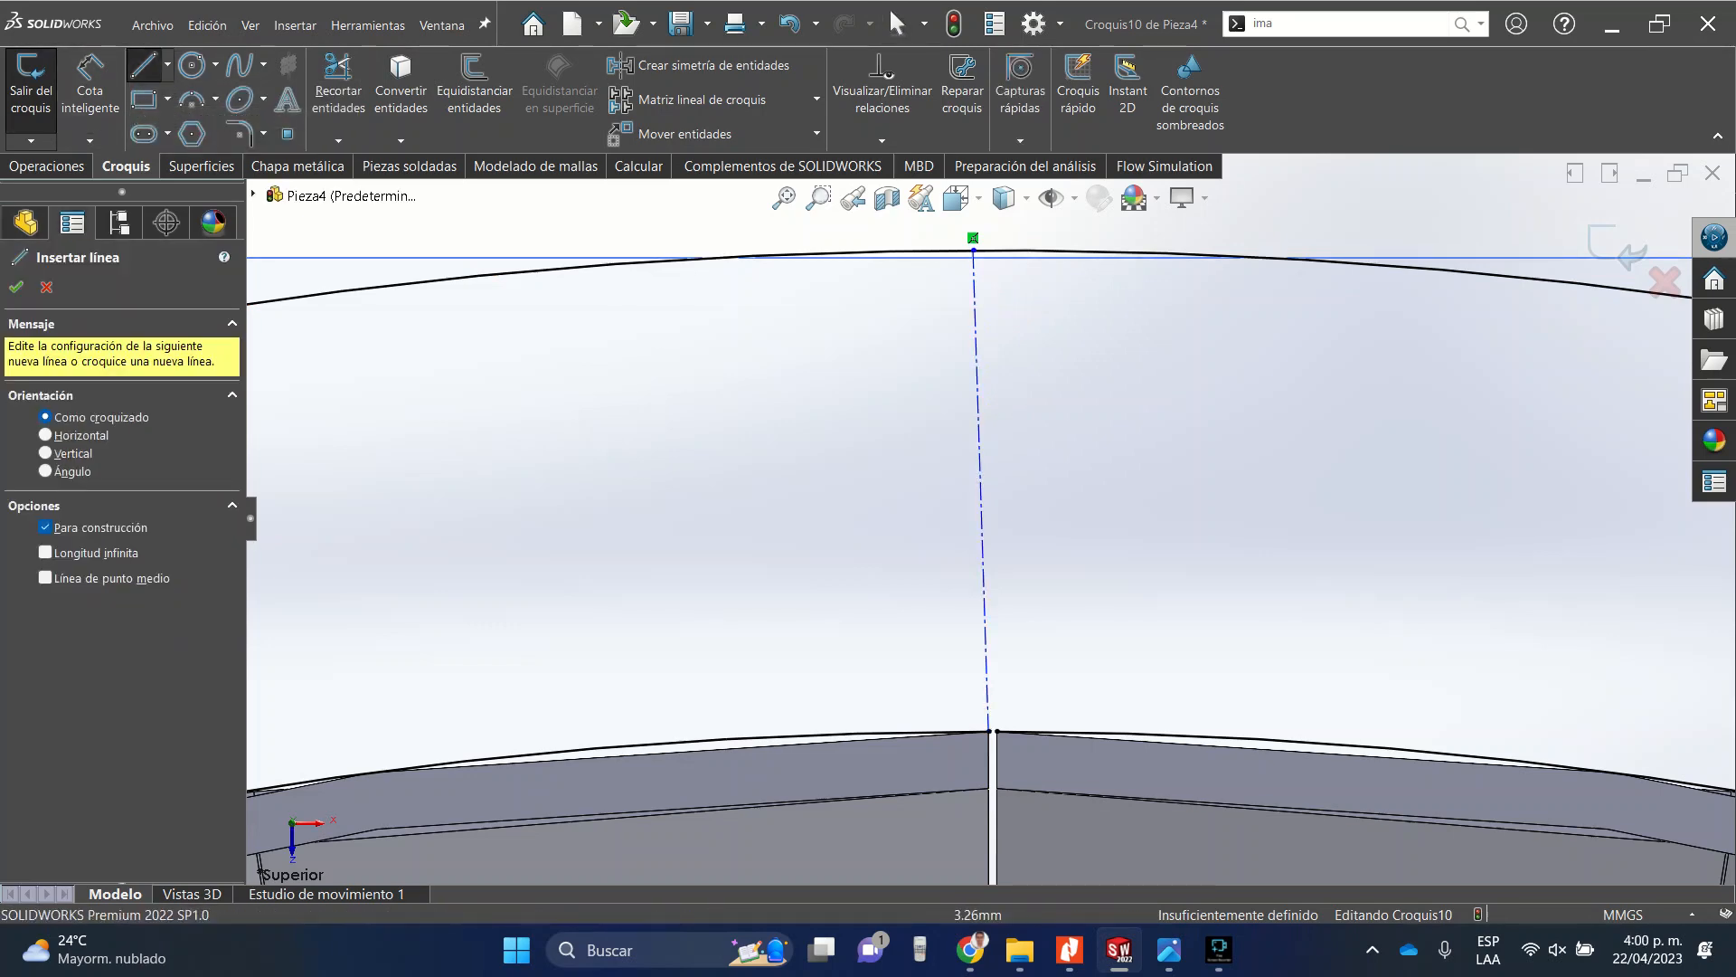
pyautogui.click(990, 731)
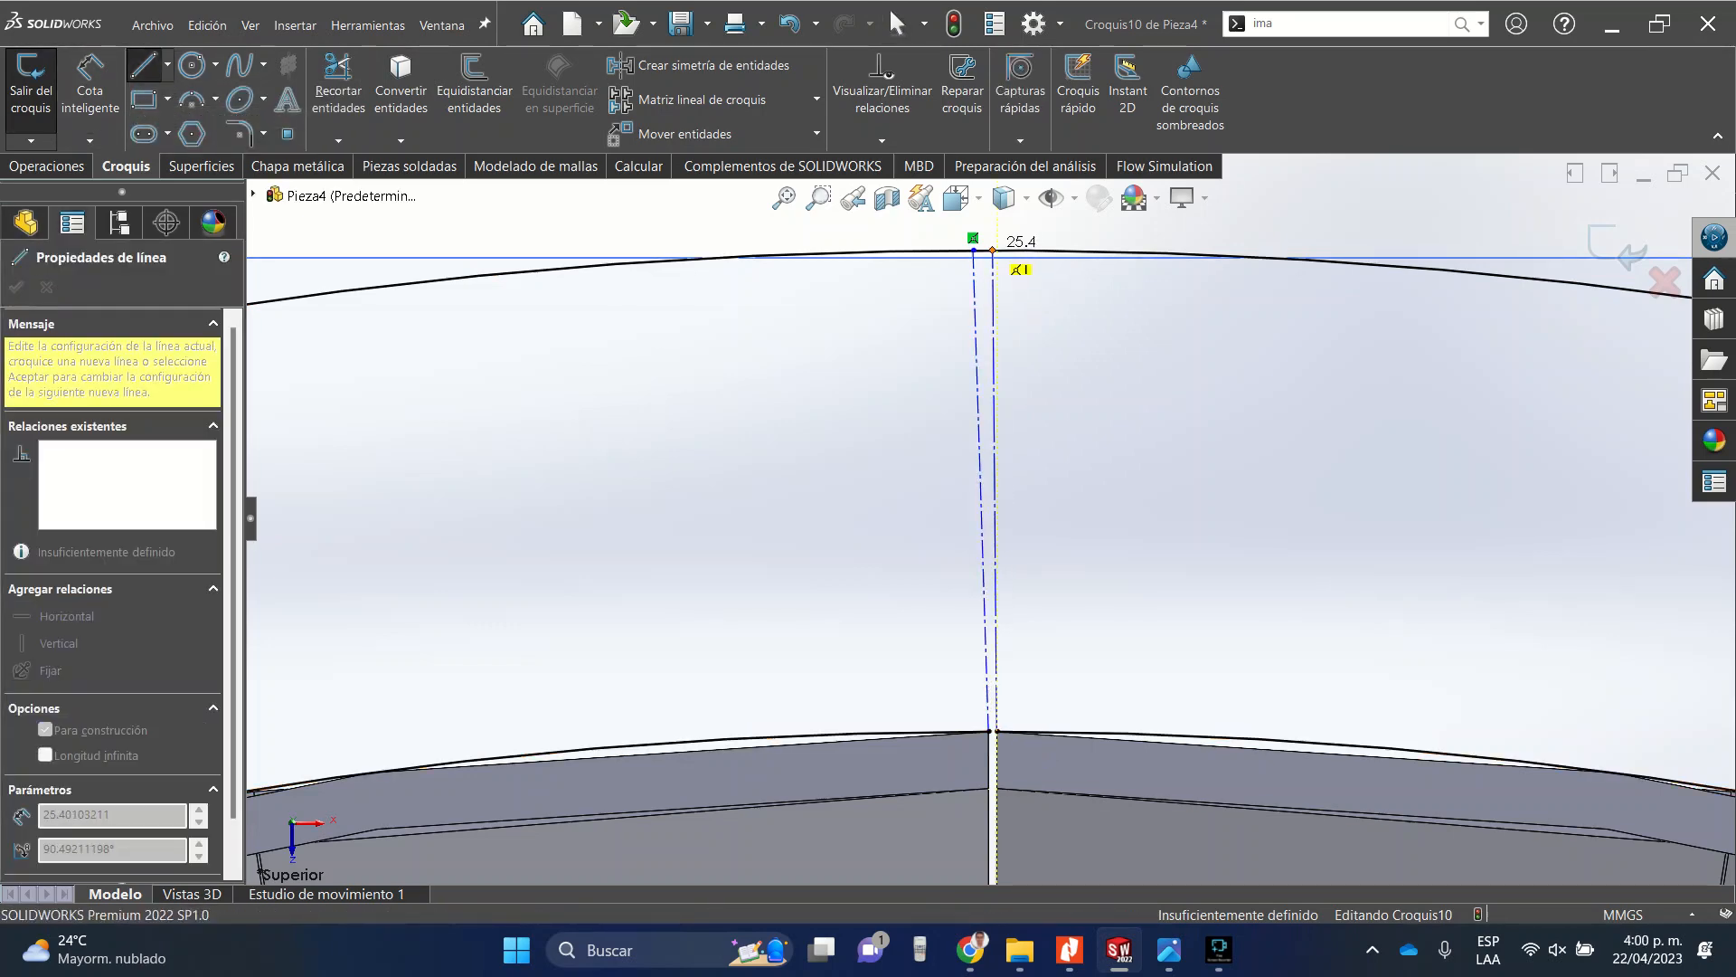
pyautogui.click(993, 250)
pyautogui.press('Escape')
pyautogui.click(993, 280)
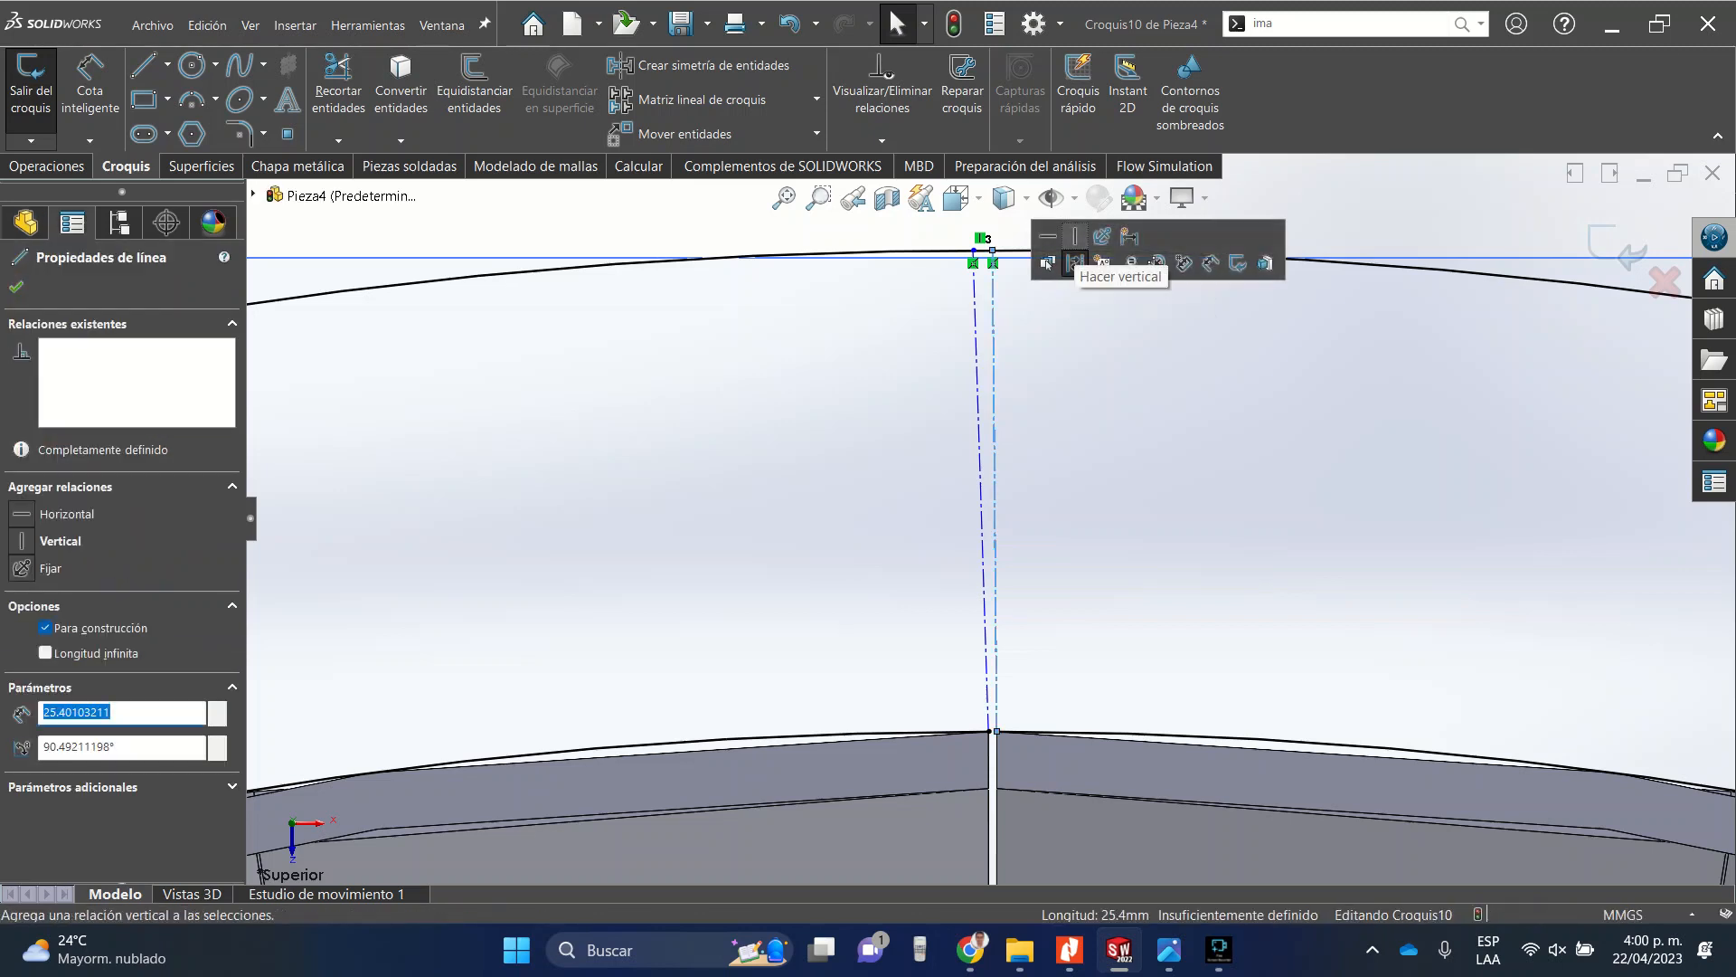
# Add a vertical relation to one of the construction lines, undoing and reapplying it.
pyautogui.click(1074, 238)
pyautogui.hotkey('ctrl', 'z')
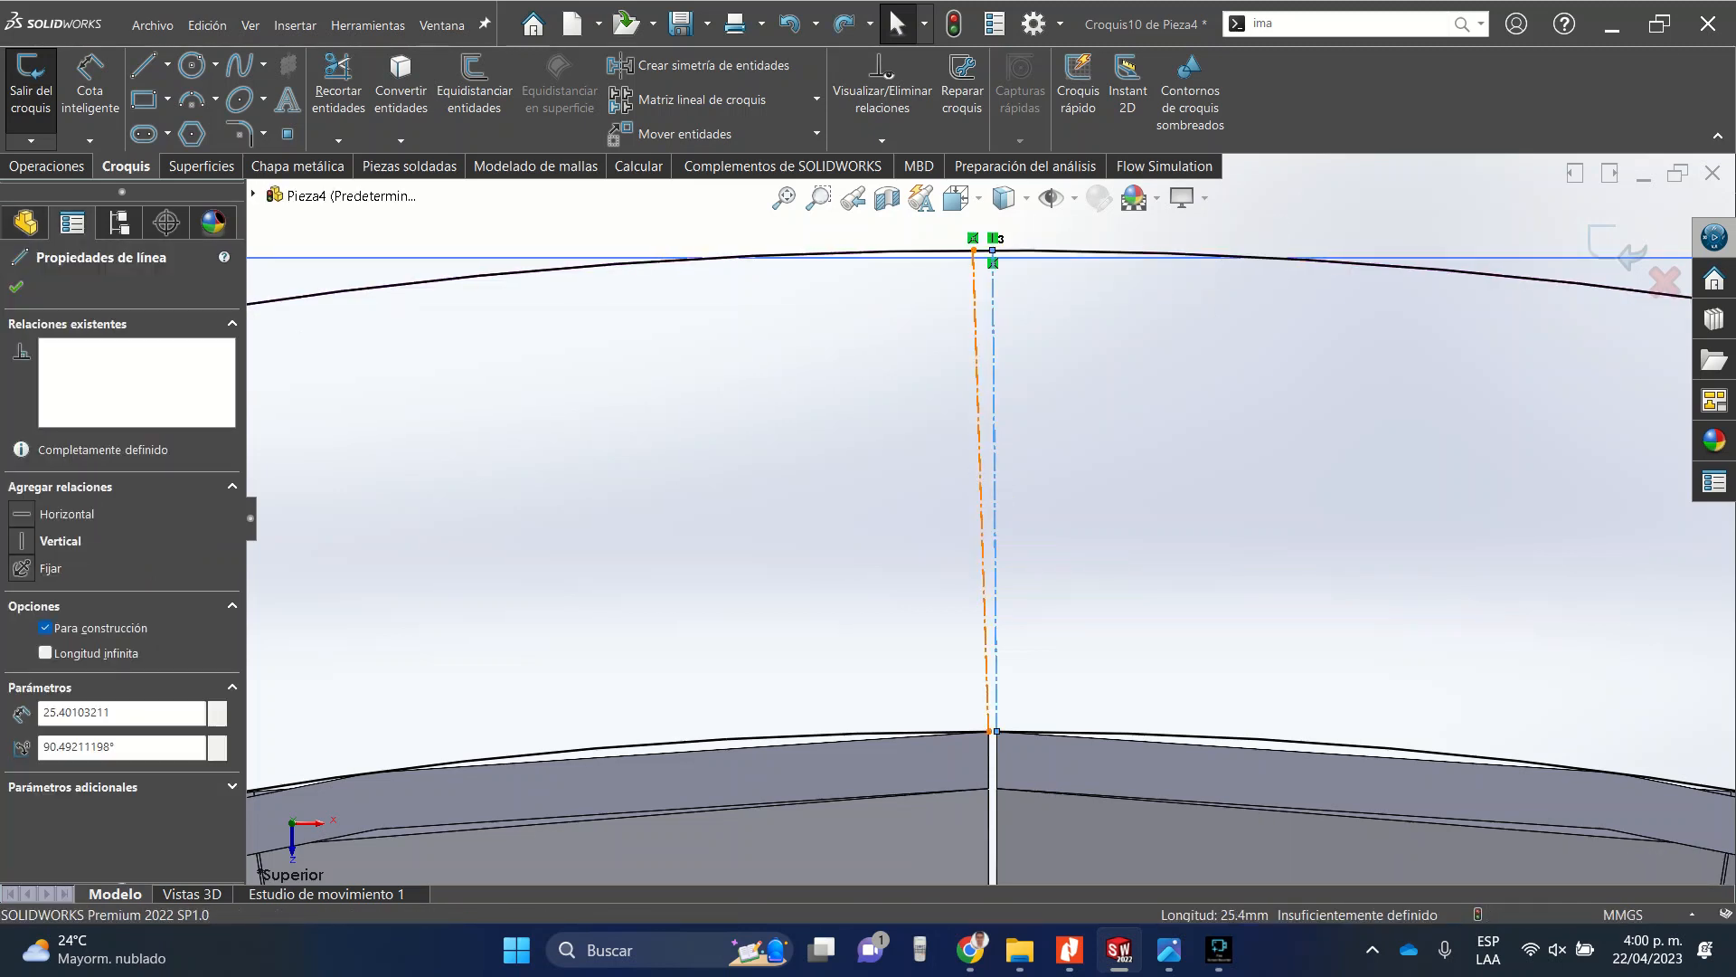
pyautogui.click(1074, 238)
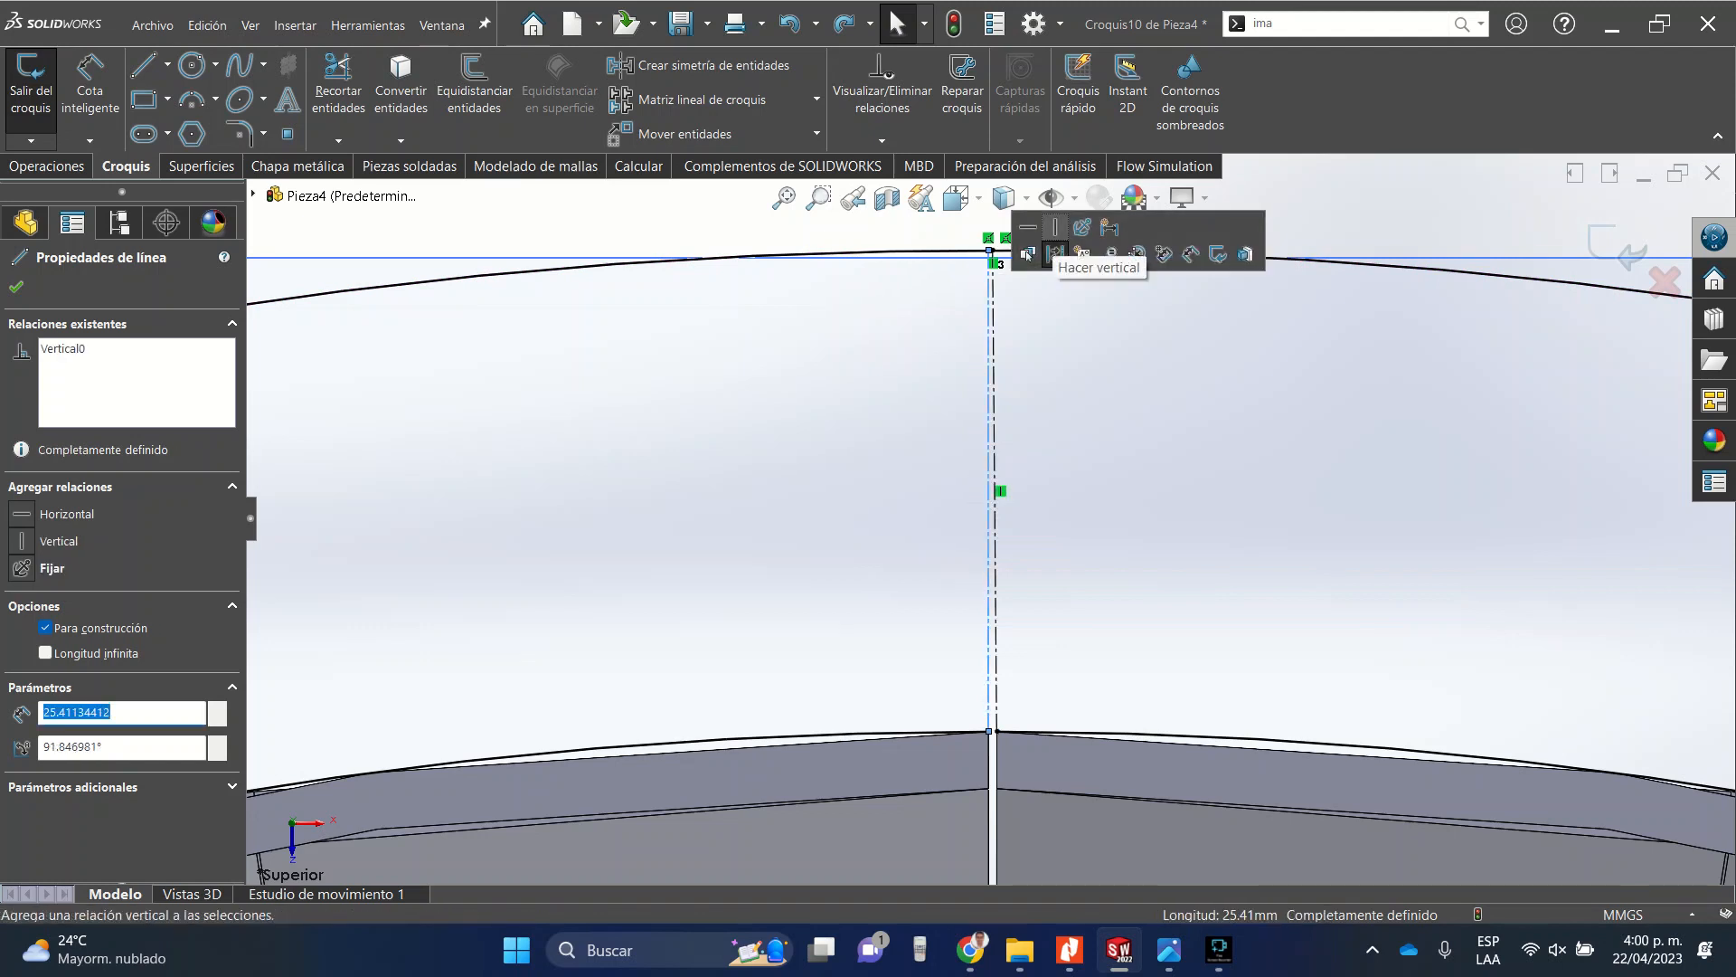
pyautogui.press('Escape')
pyautogui.scroll(-8, 996, 234)
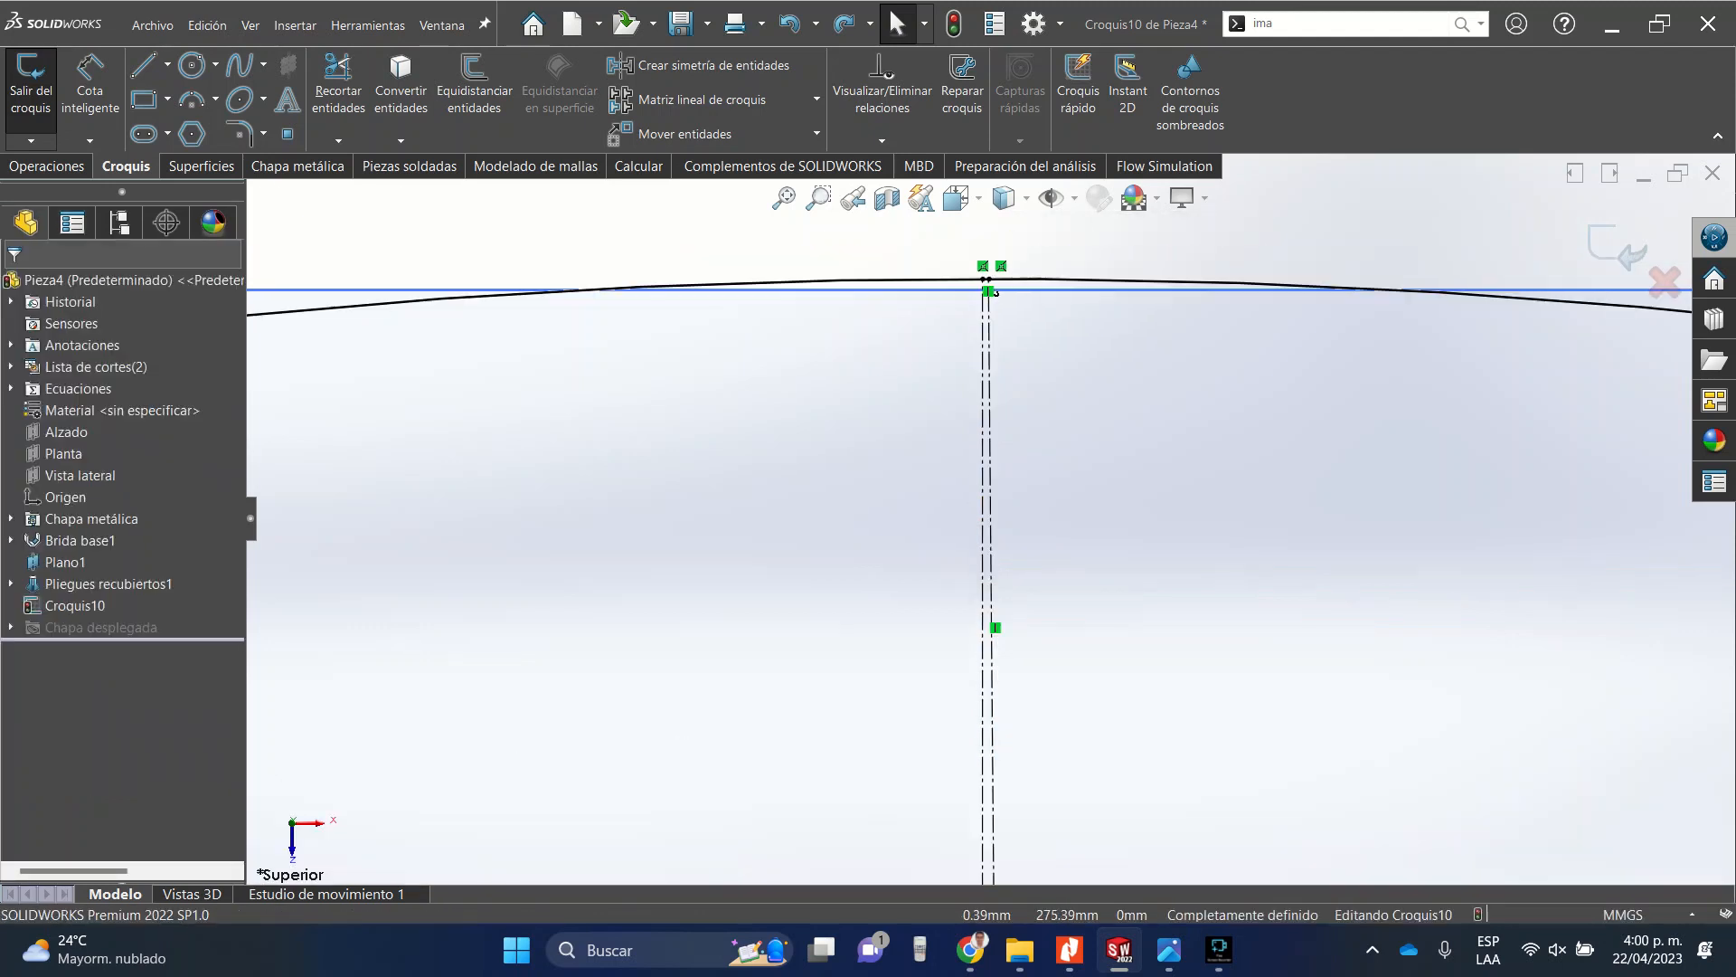
# Trim the outer circle's segment between the two construction lines to open a gap in the ring.
pyautogui.click(338, 81)
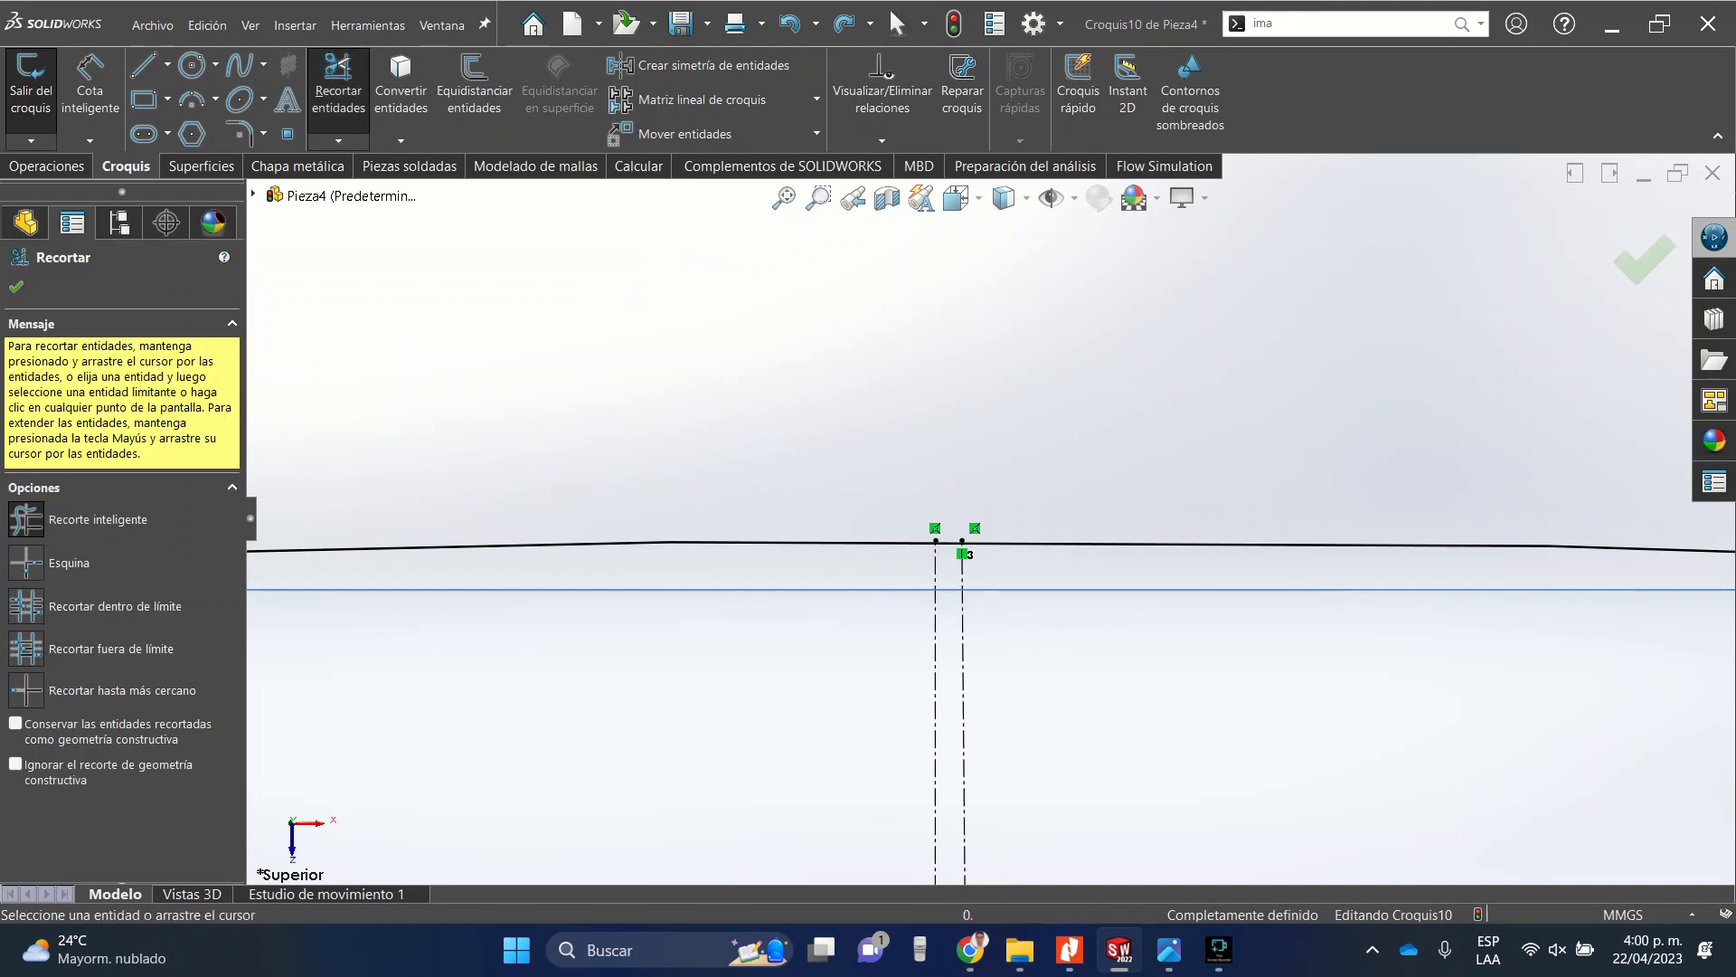
pyautogui.scroll(-3, 989, 547)
pyautogui.moveTo(927, 541); pyautogui.dragTo(913, 516)
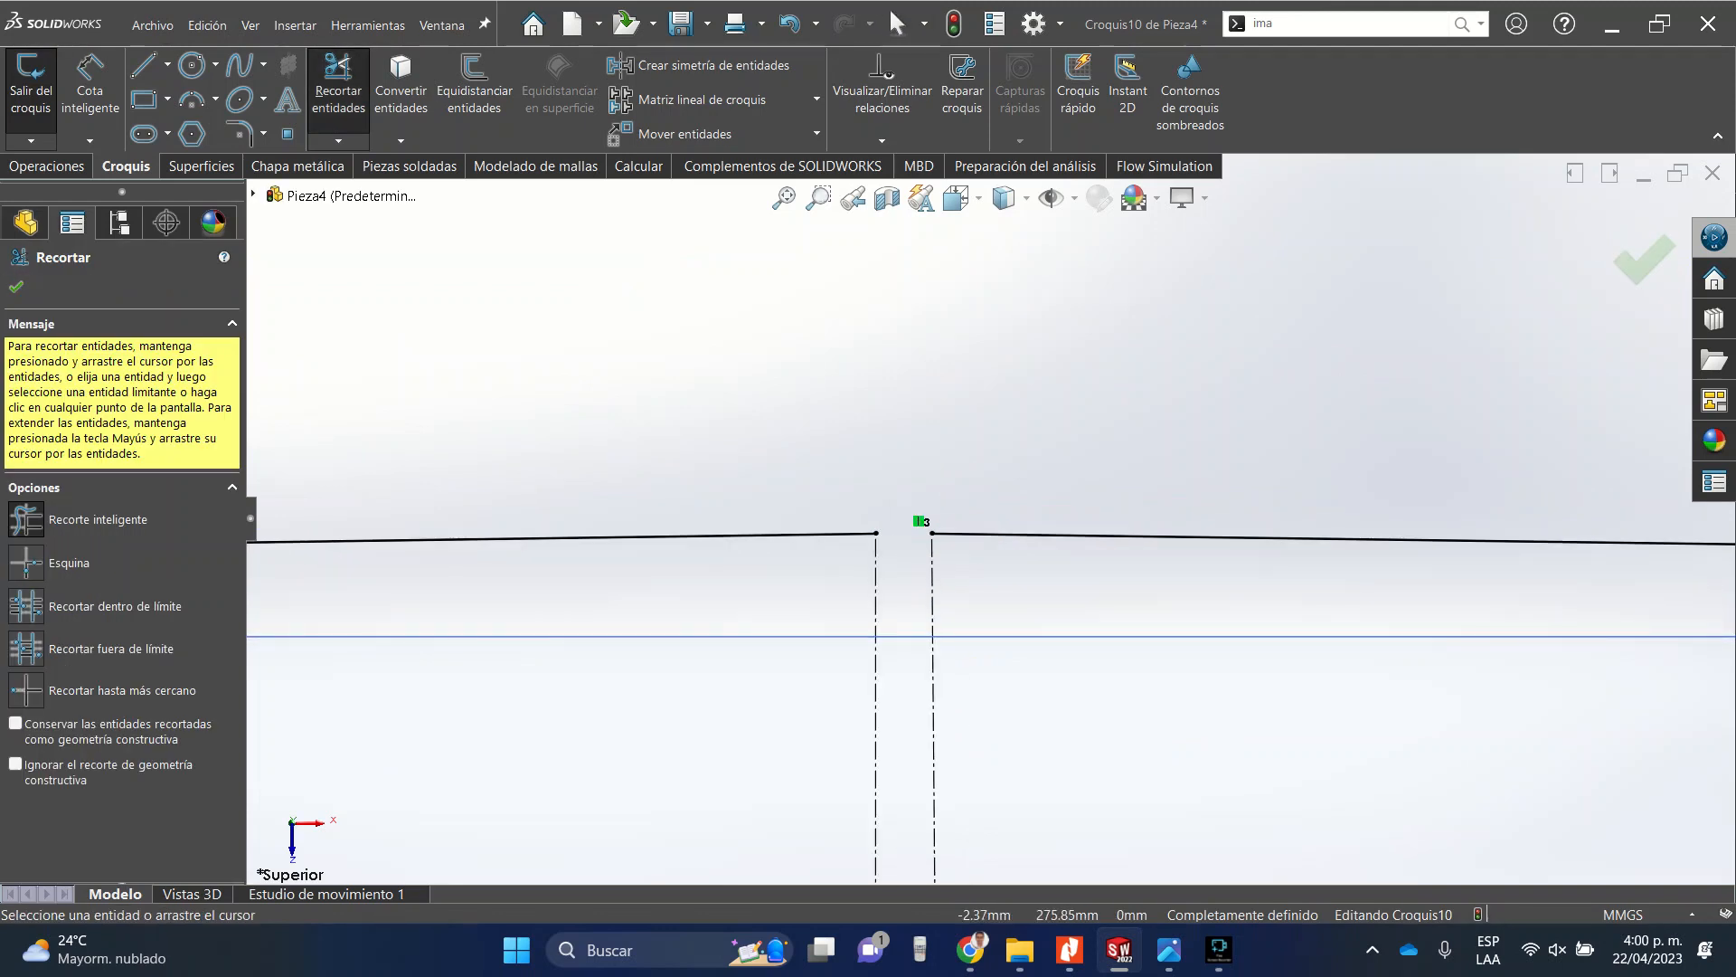
pyautogui.press('Escape')
pyautogui.scroll(6, 940, 516)
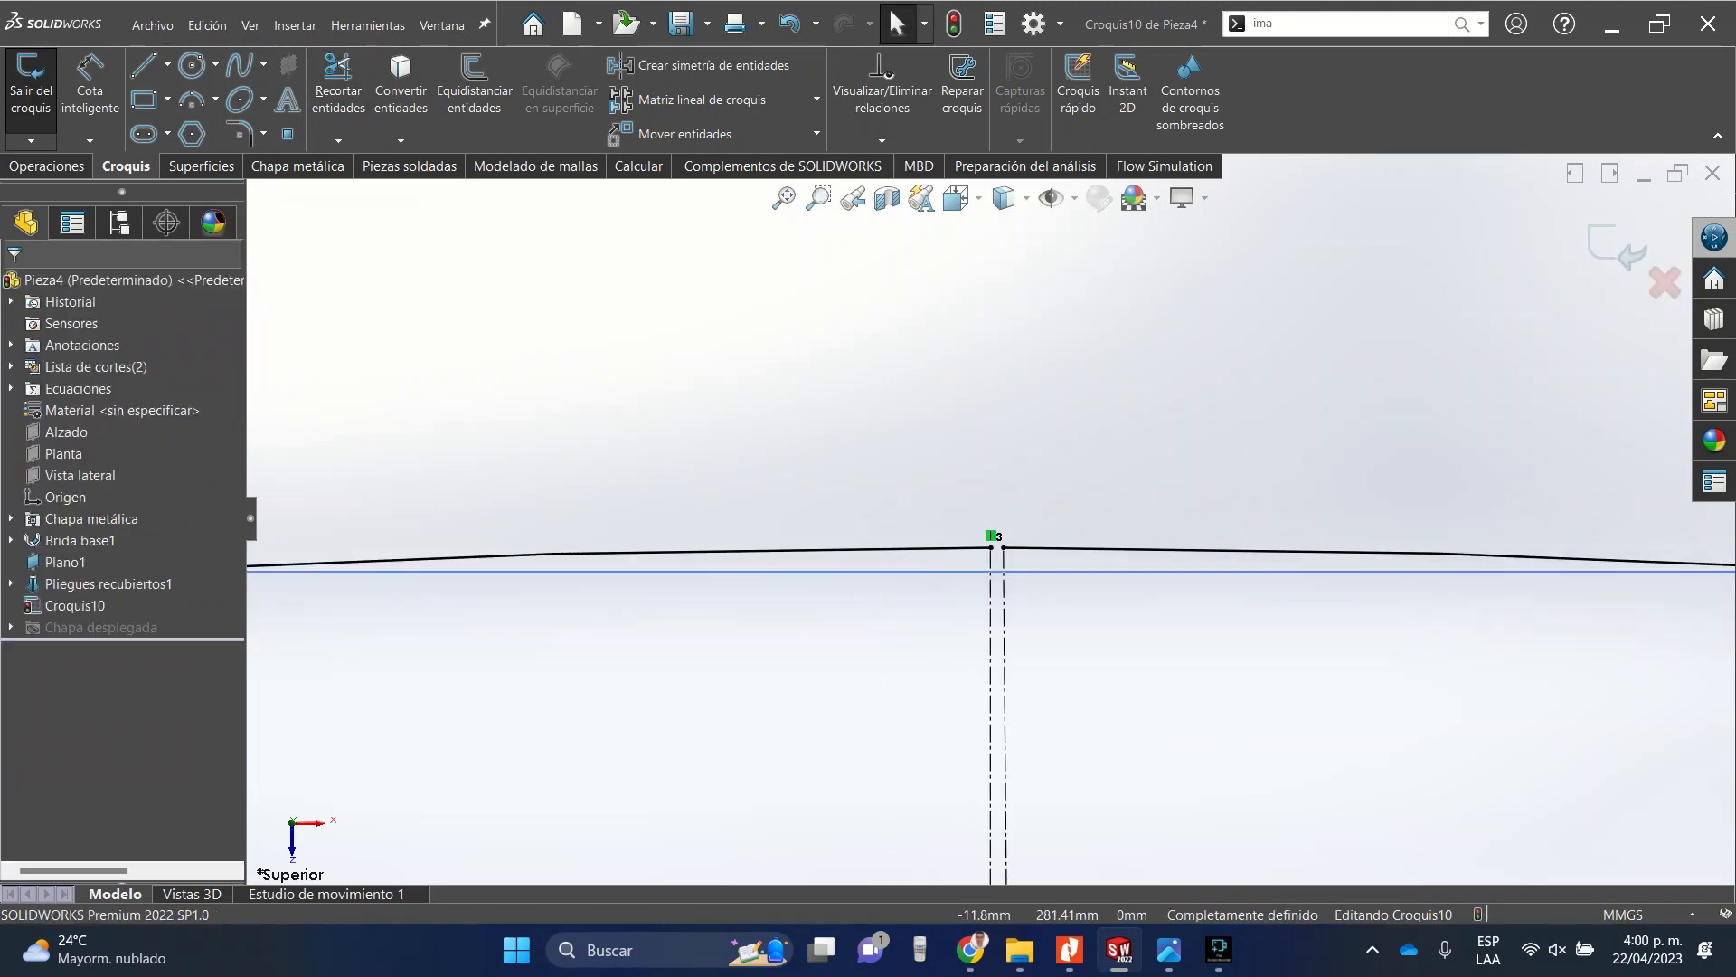
# Make the other construction line vertical and reapply the vertical relation to the first line.
pyautogui.click(1005, 620)
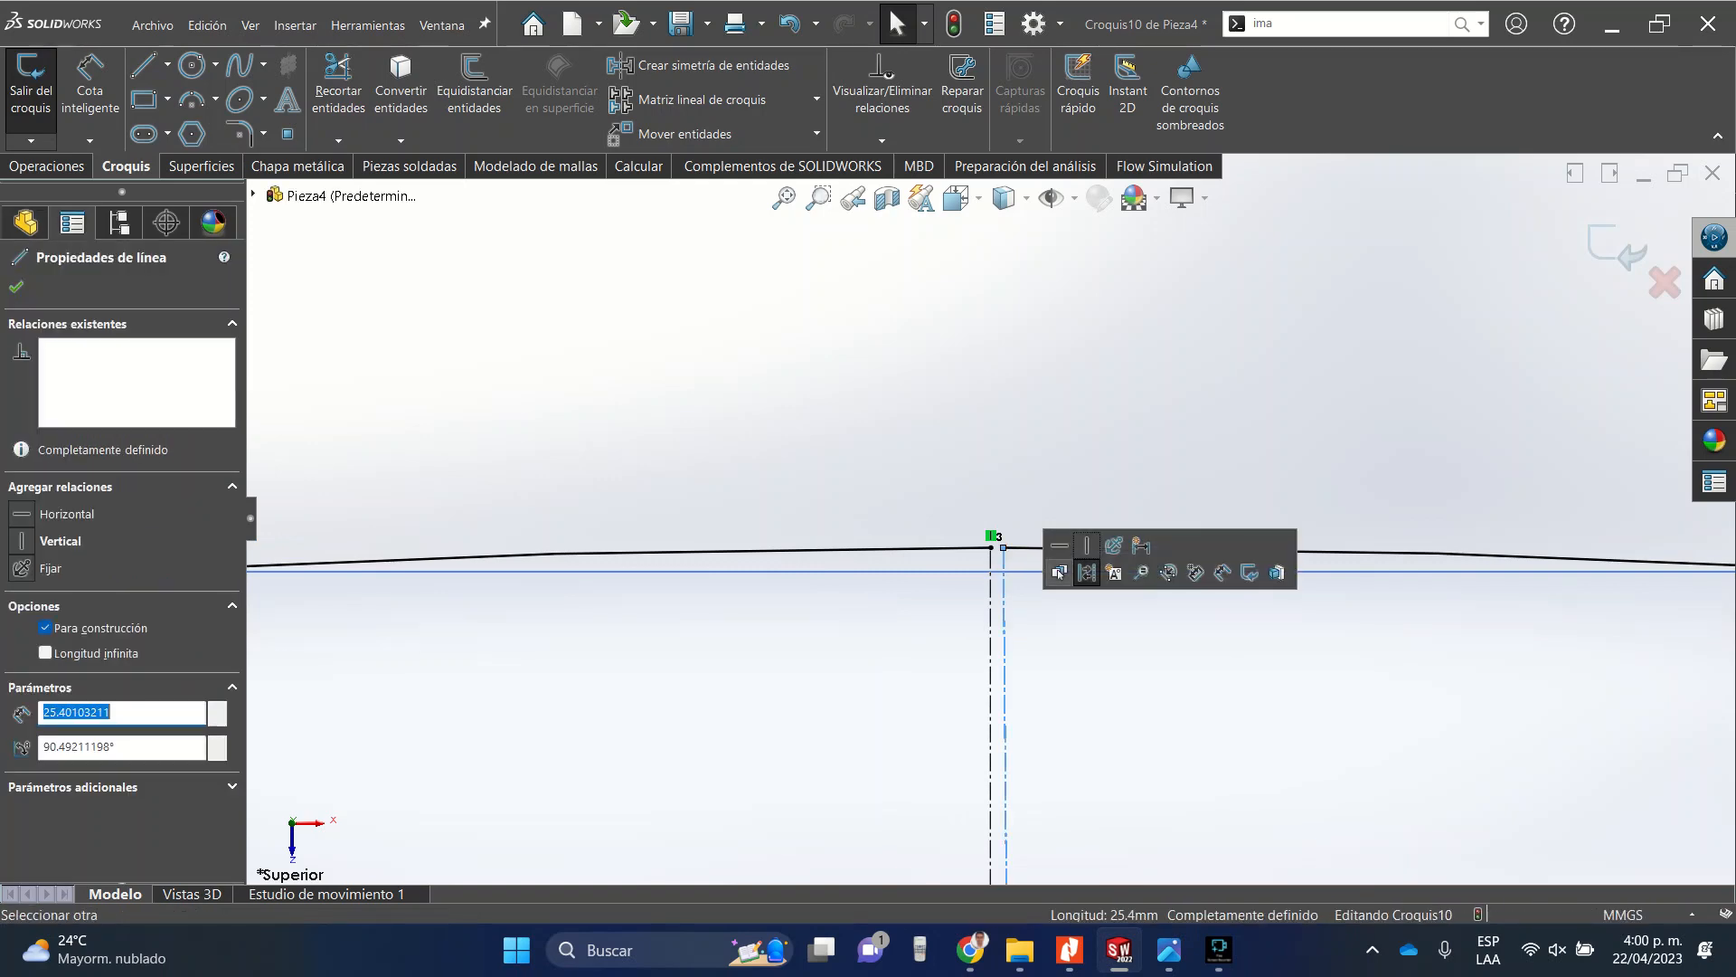
pyautogui.click(1093, 572)
pyautogui.click(992, 608)
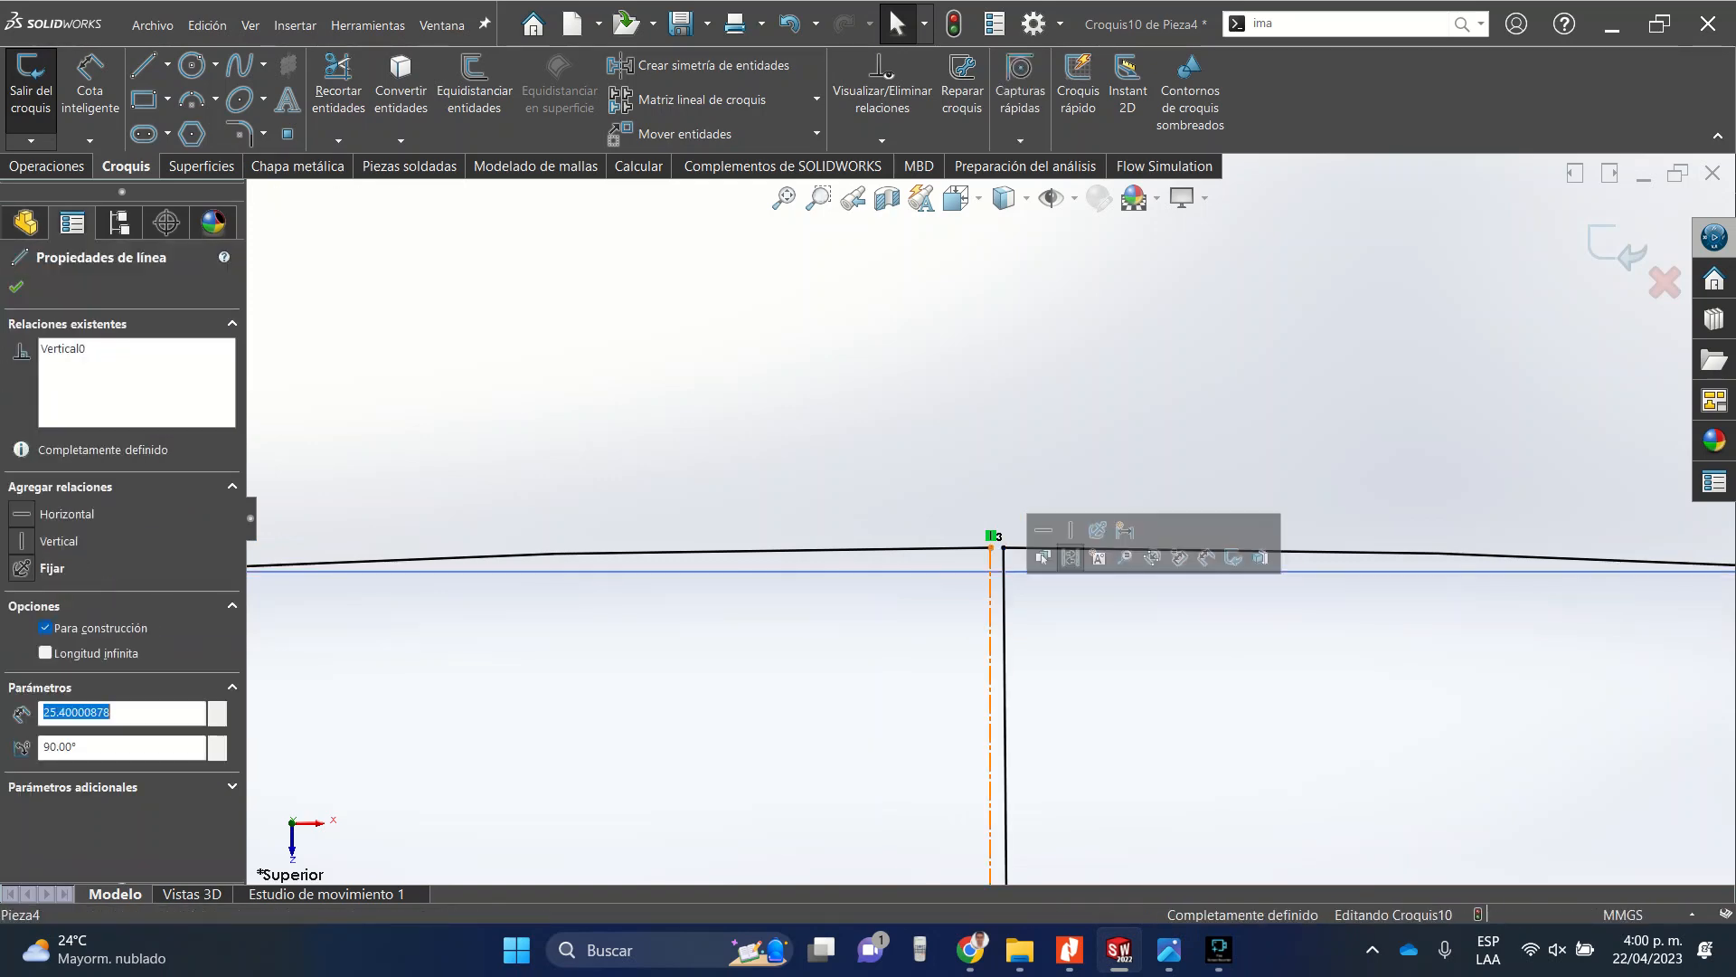
pyautogui.click(1070, 558)
pyautogui.scroll(8, 990, 523)
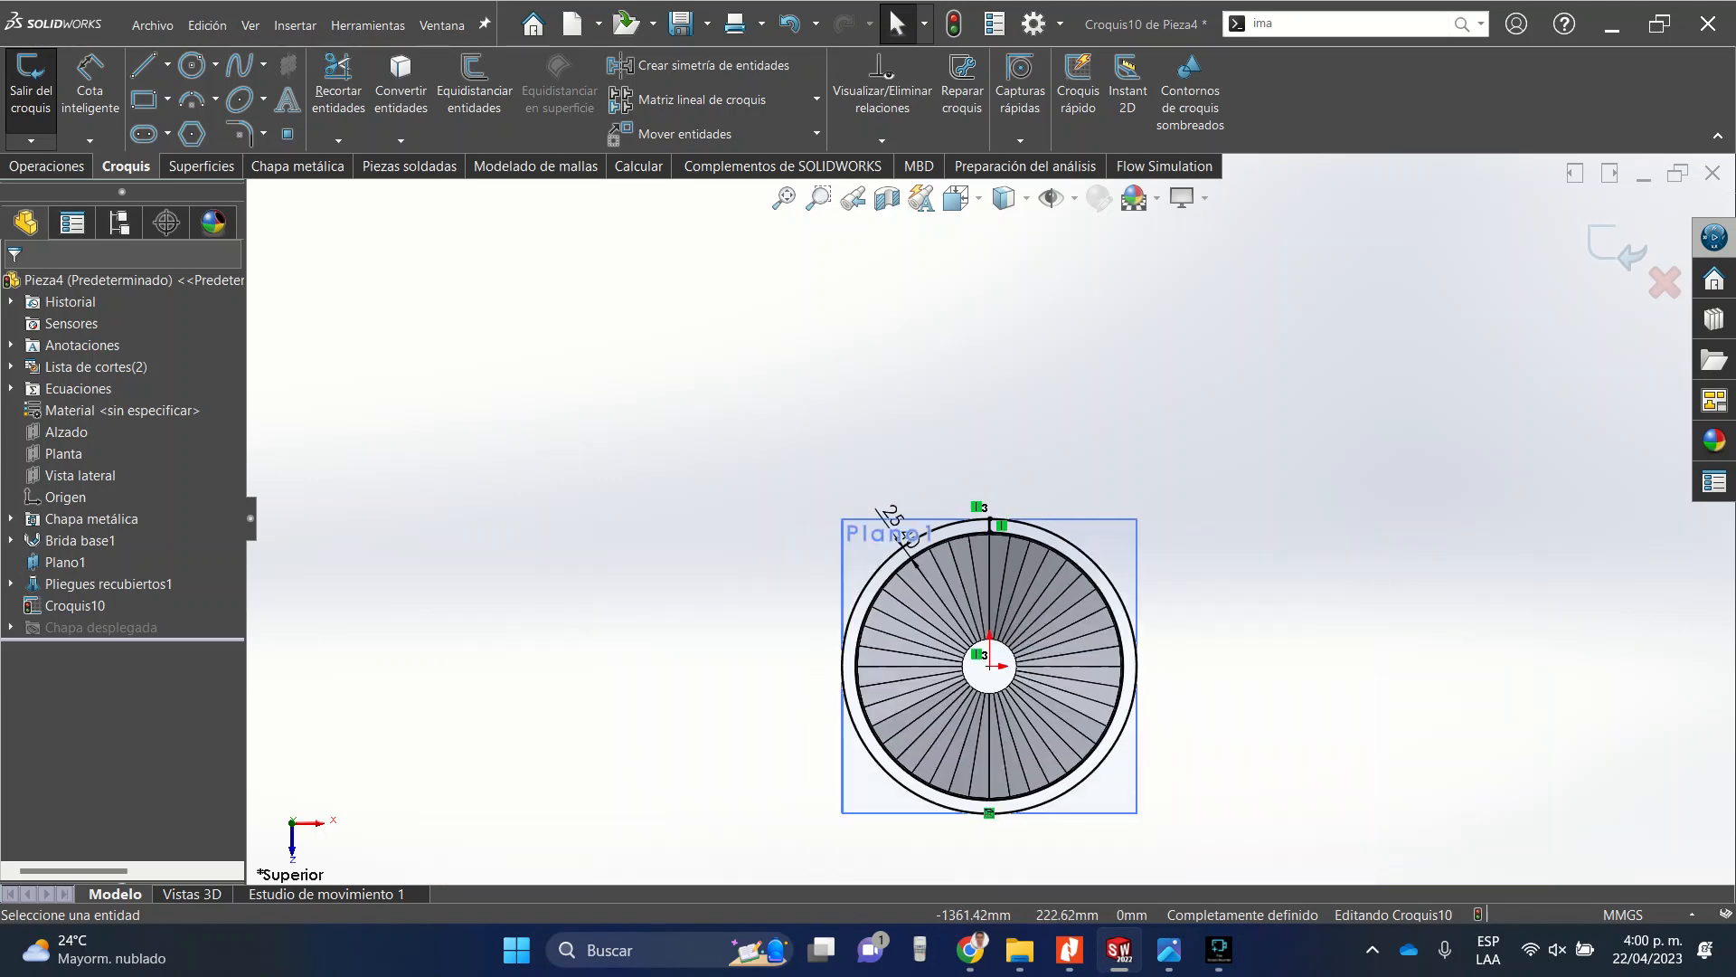
# Extrude the ring sketch 3 mm in the reversed direction with merge result turned off.
pyautogui.click(47, 166)
pyautogui.click(45, 90)
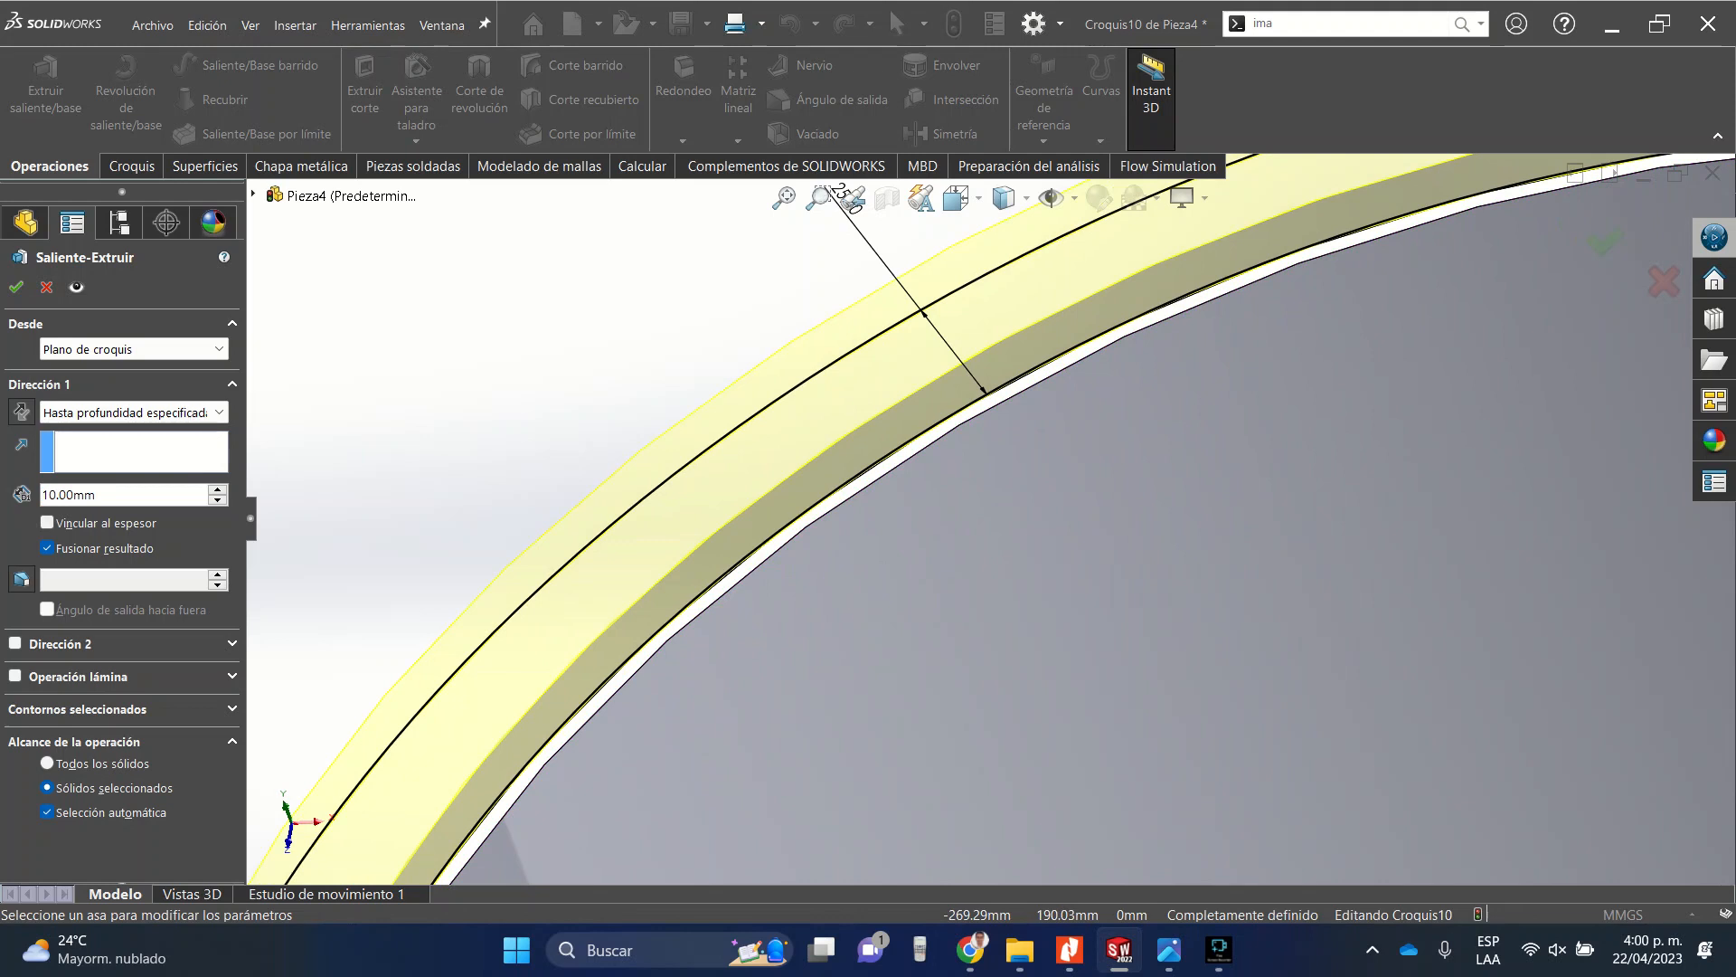
pyautogui.click(47, 548)
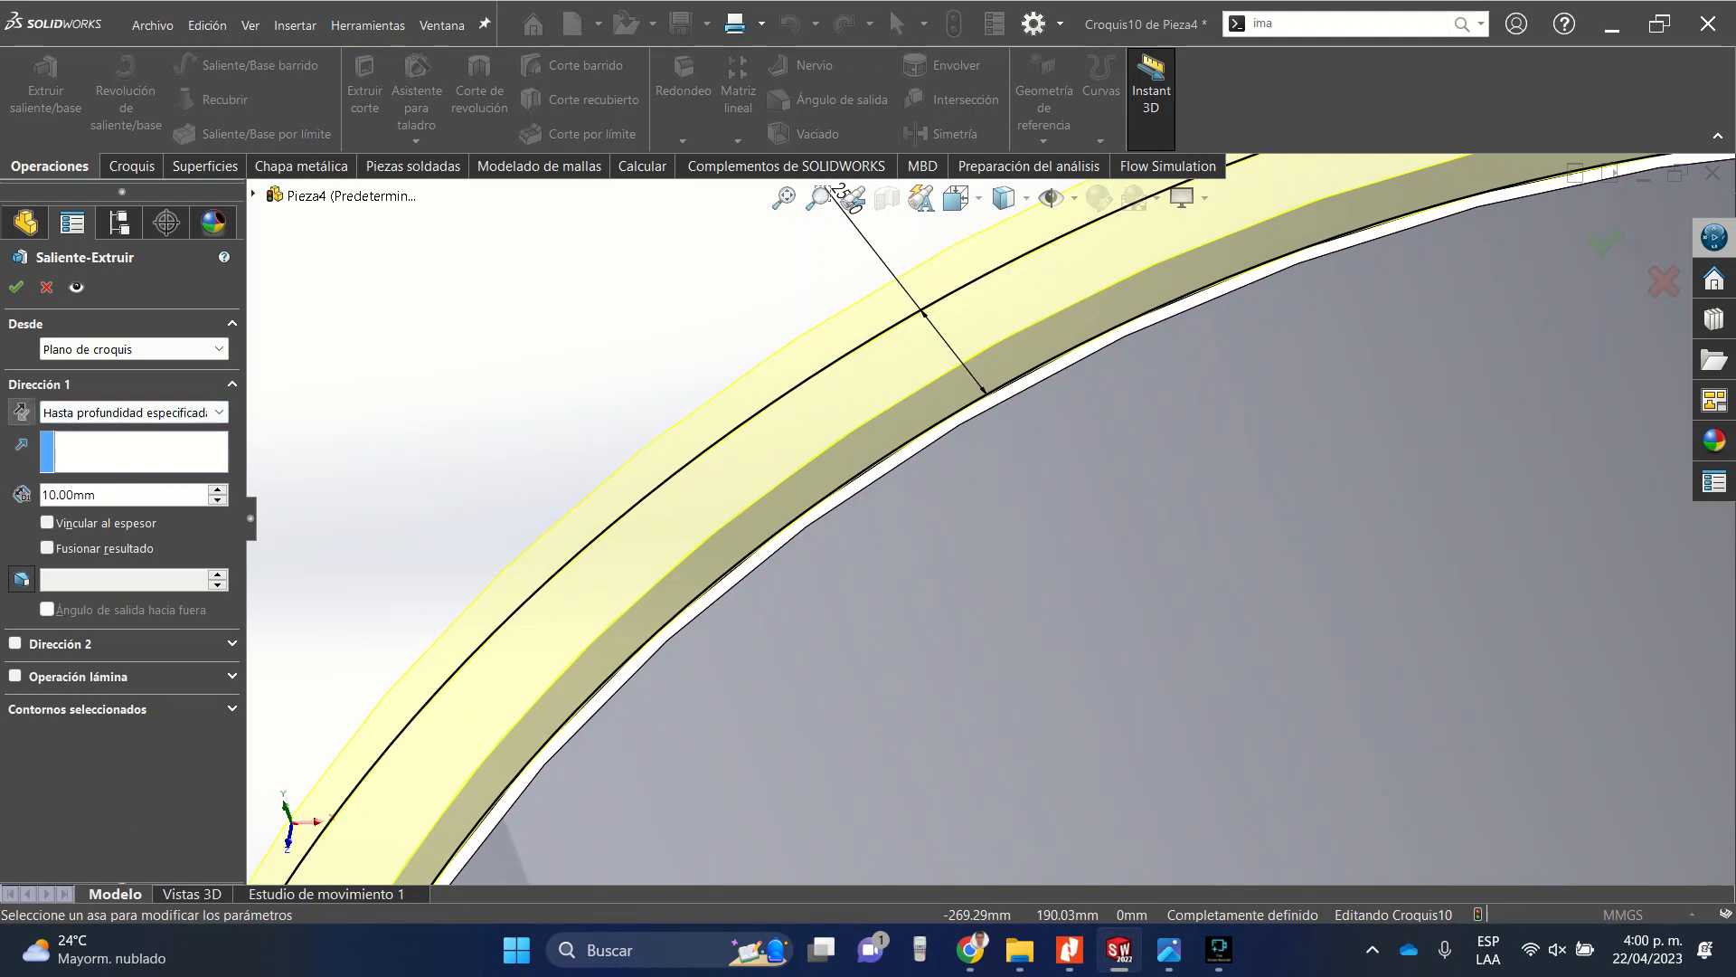
pyautogui.click(21, 412)
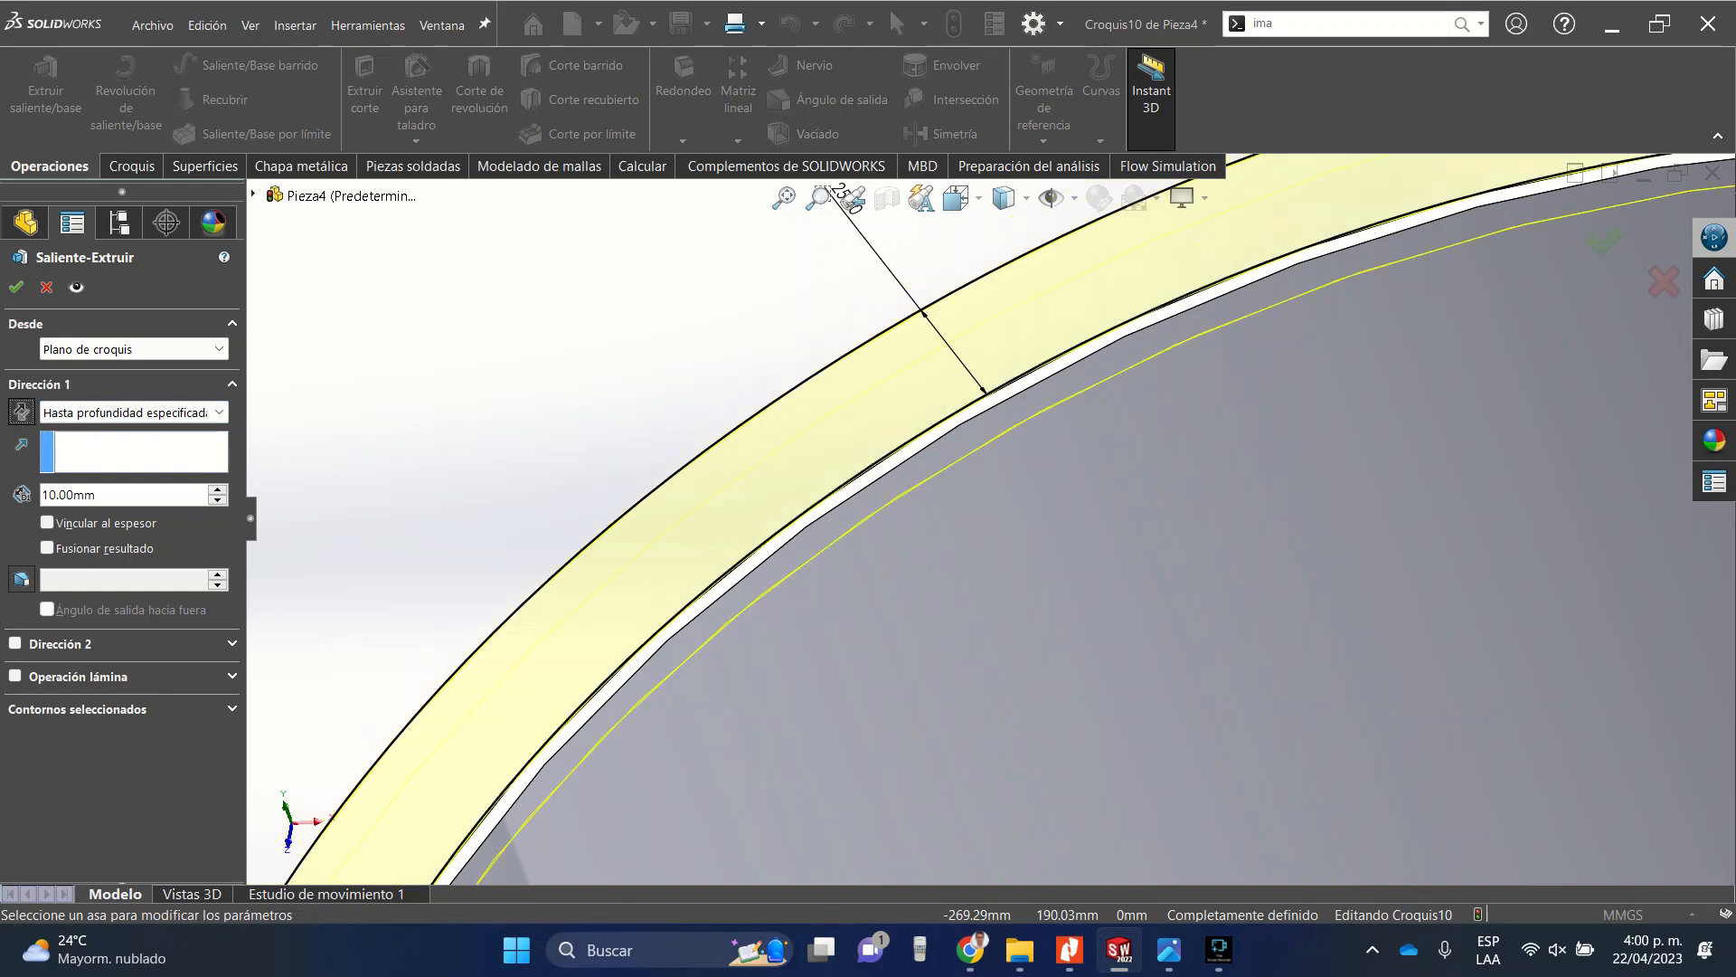
pyautogui.scroll(10, 988, 530)
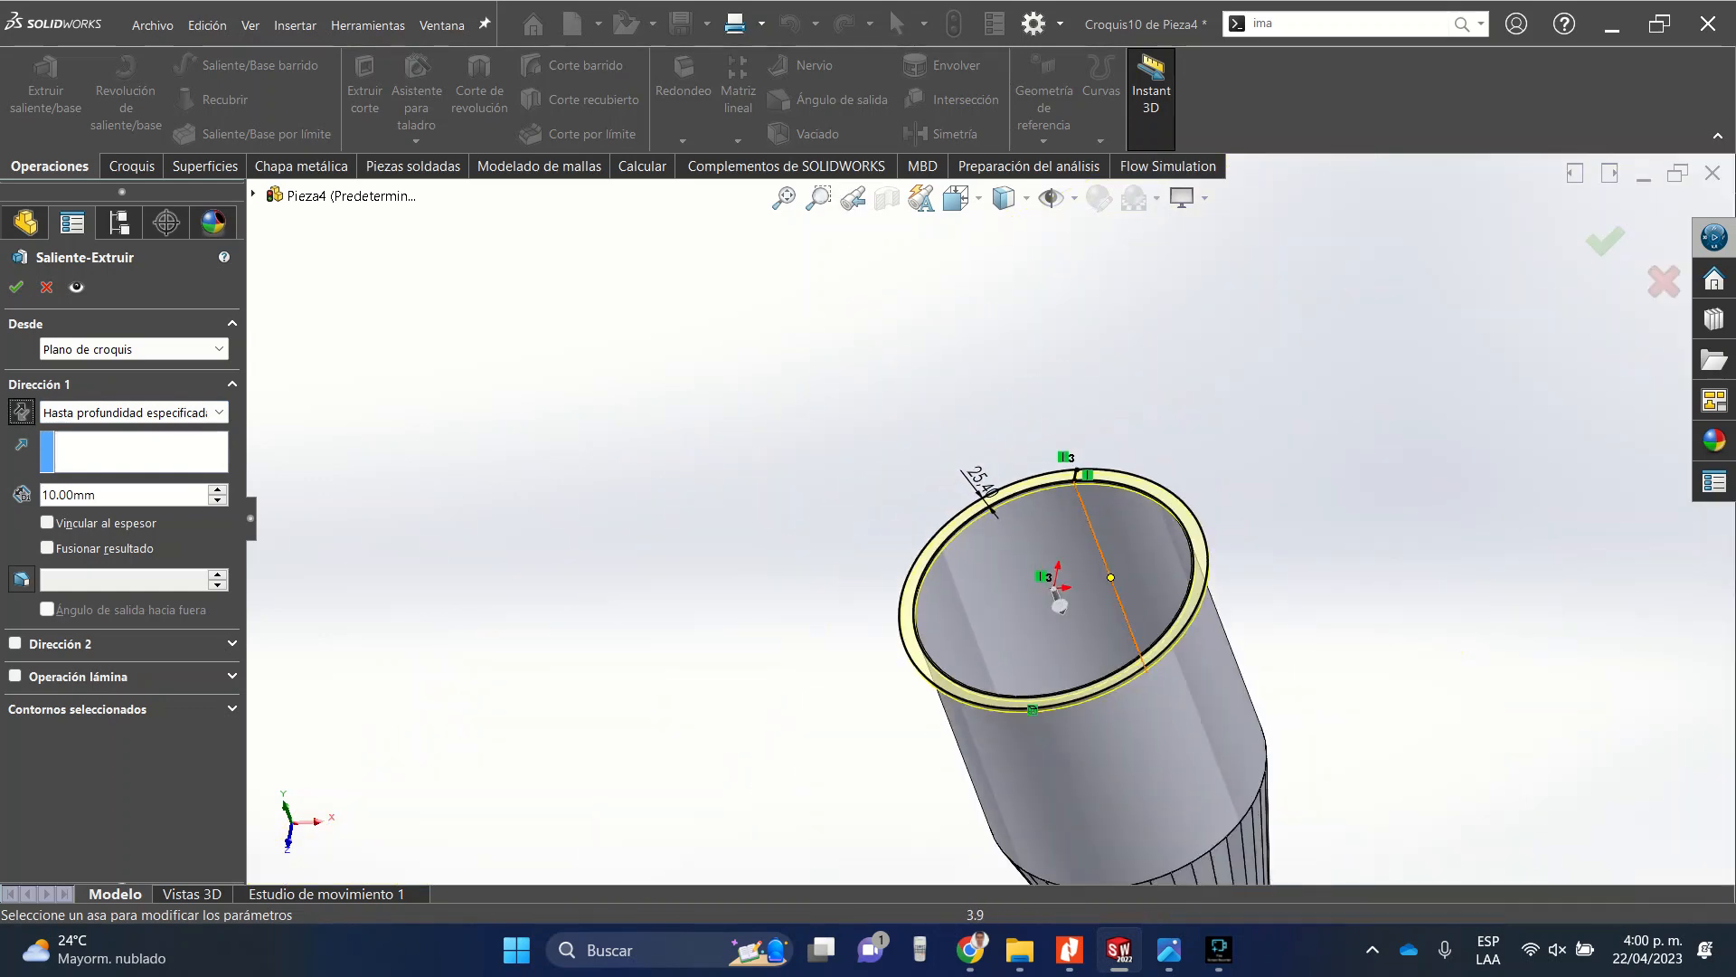
pyautogui.scroll(-4, 1083, 487)
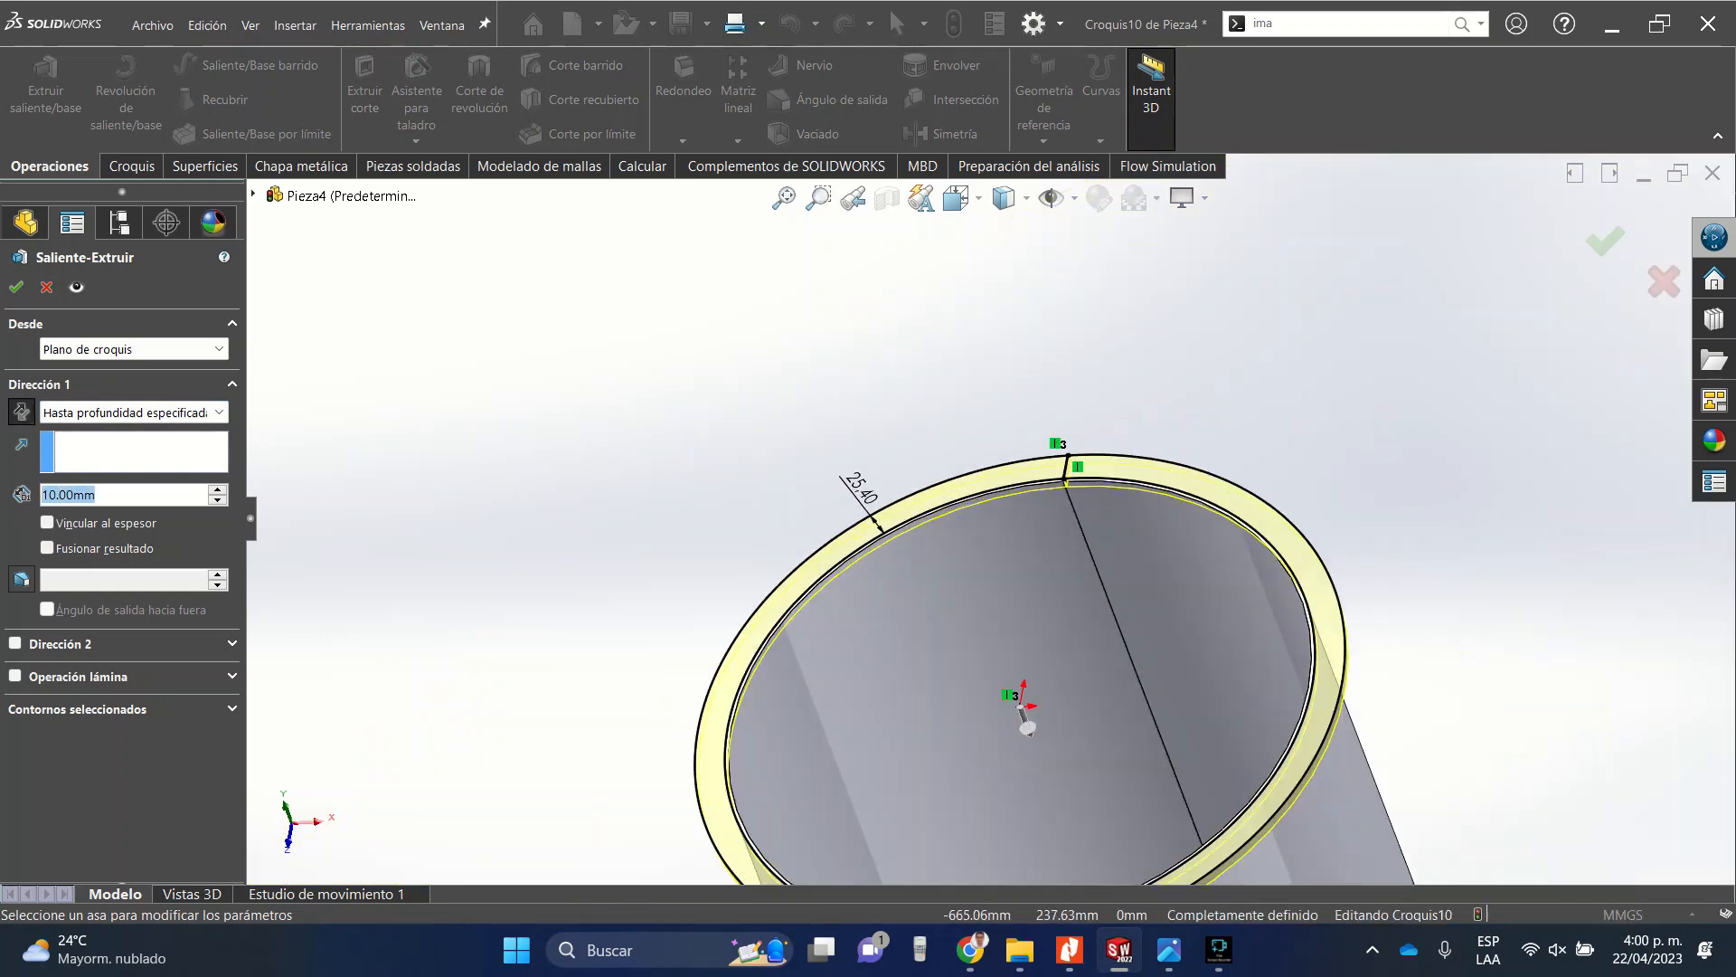
pyautogui.write('3')
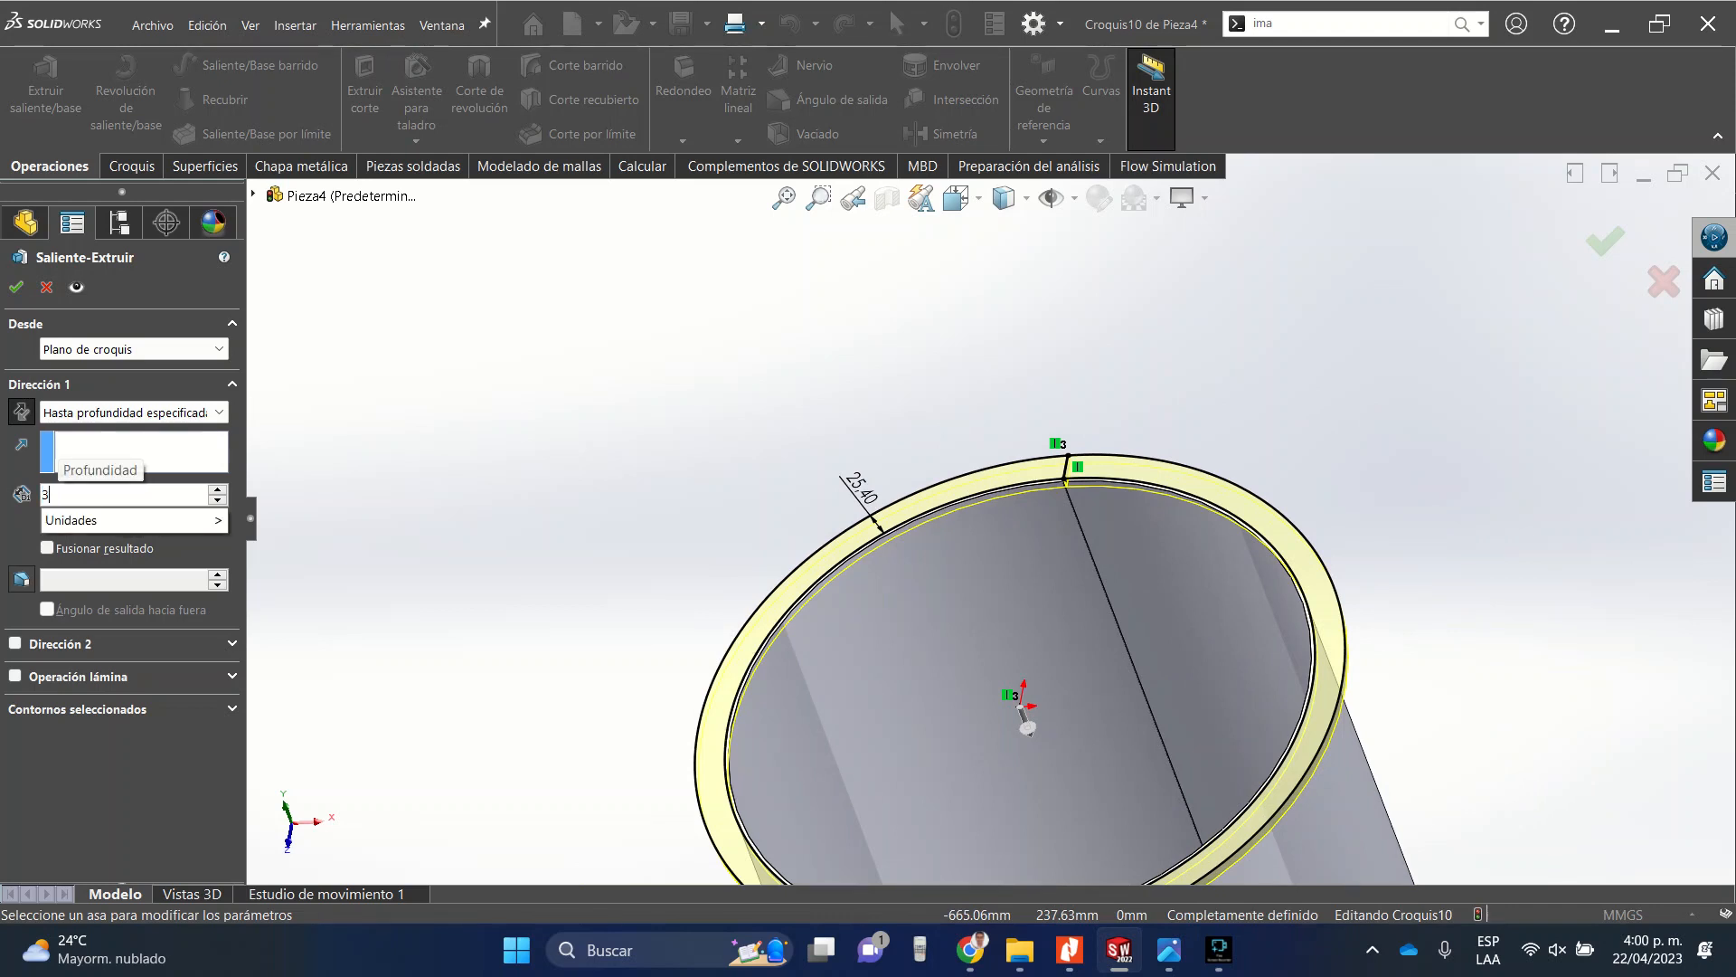
pyautogui.press('Return')
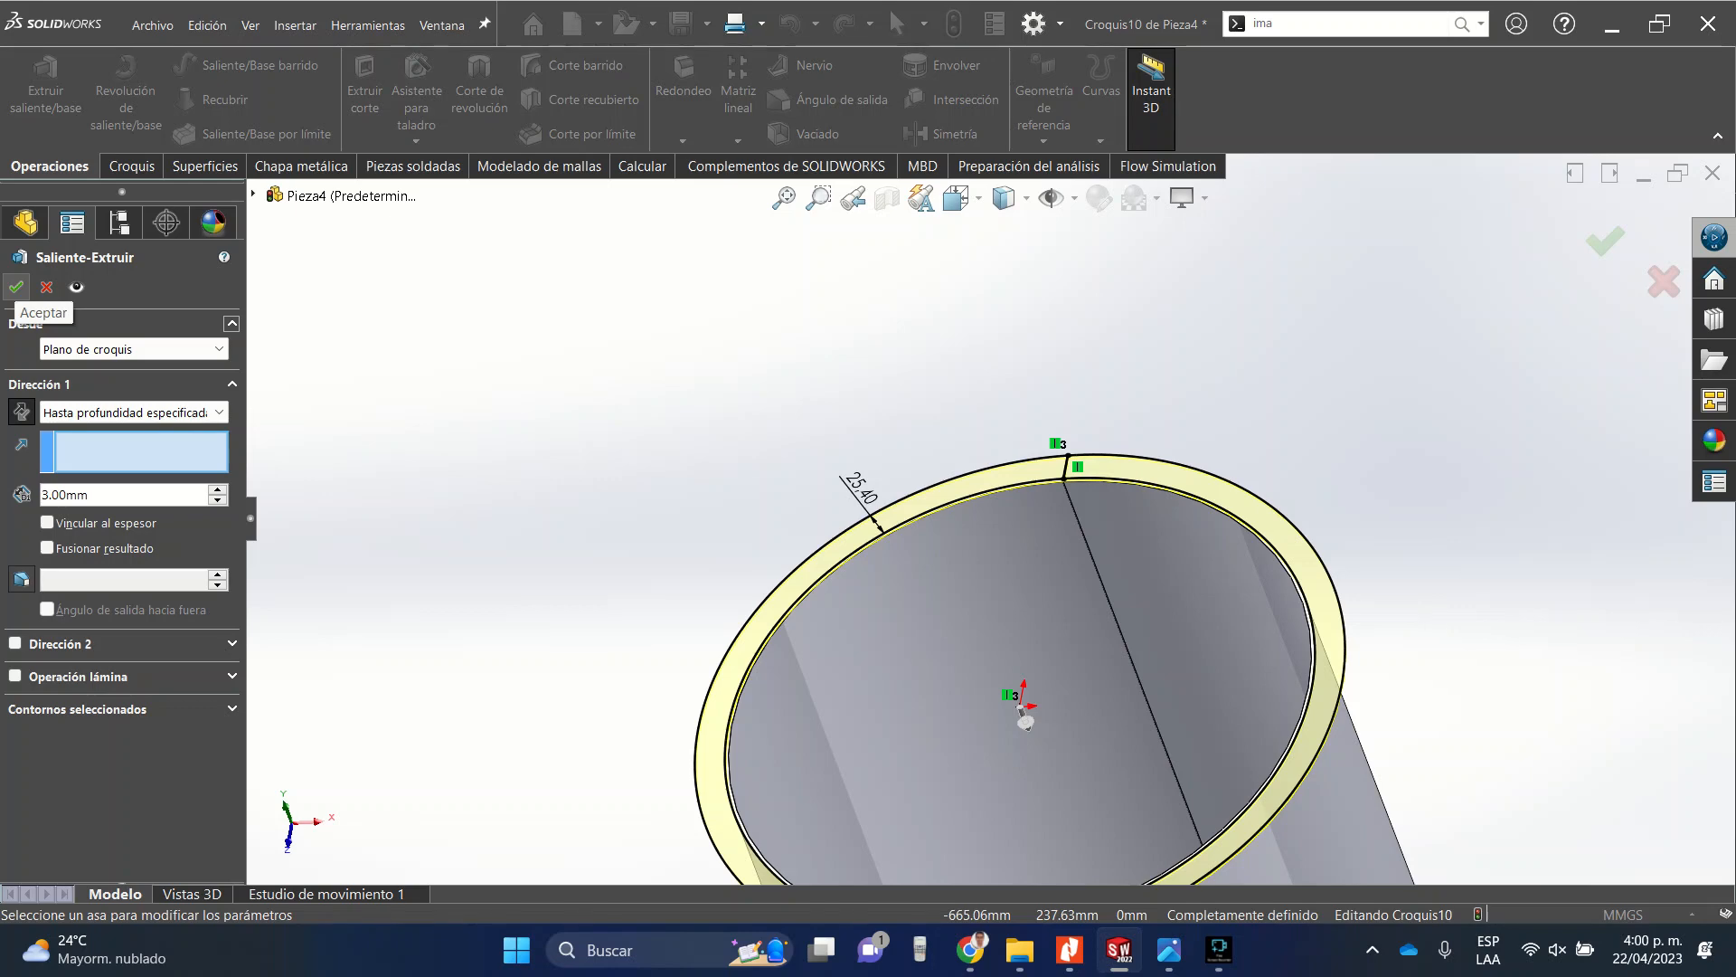
pyautogui.click(16, 287)
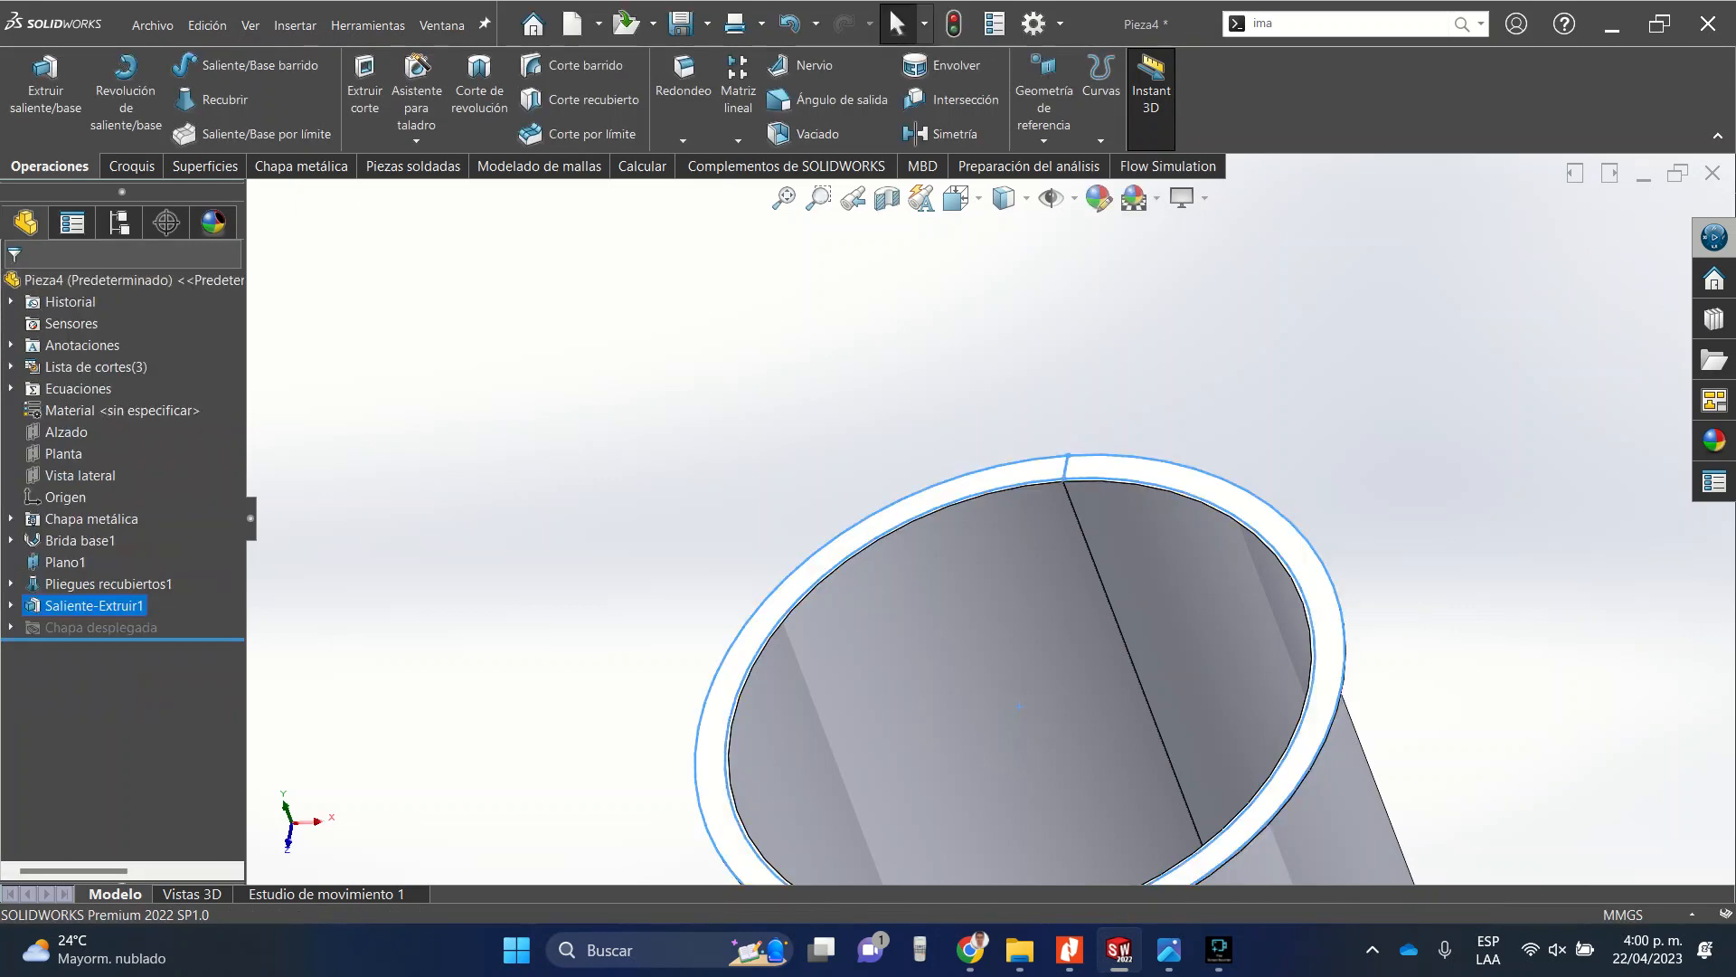
# Inspect the extruded ring from the front, top and rotated views.
pyautogui.click(956, 198)
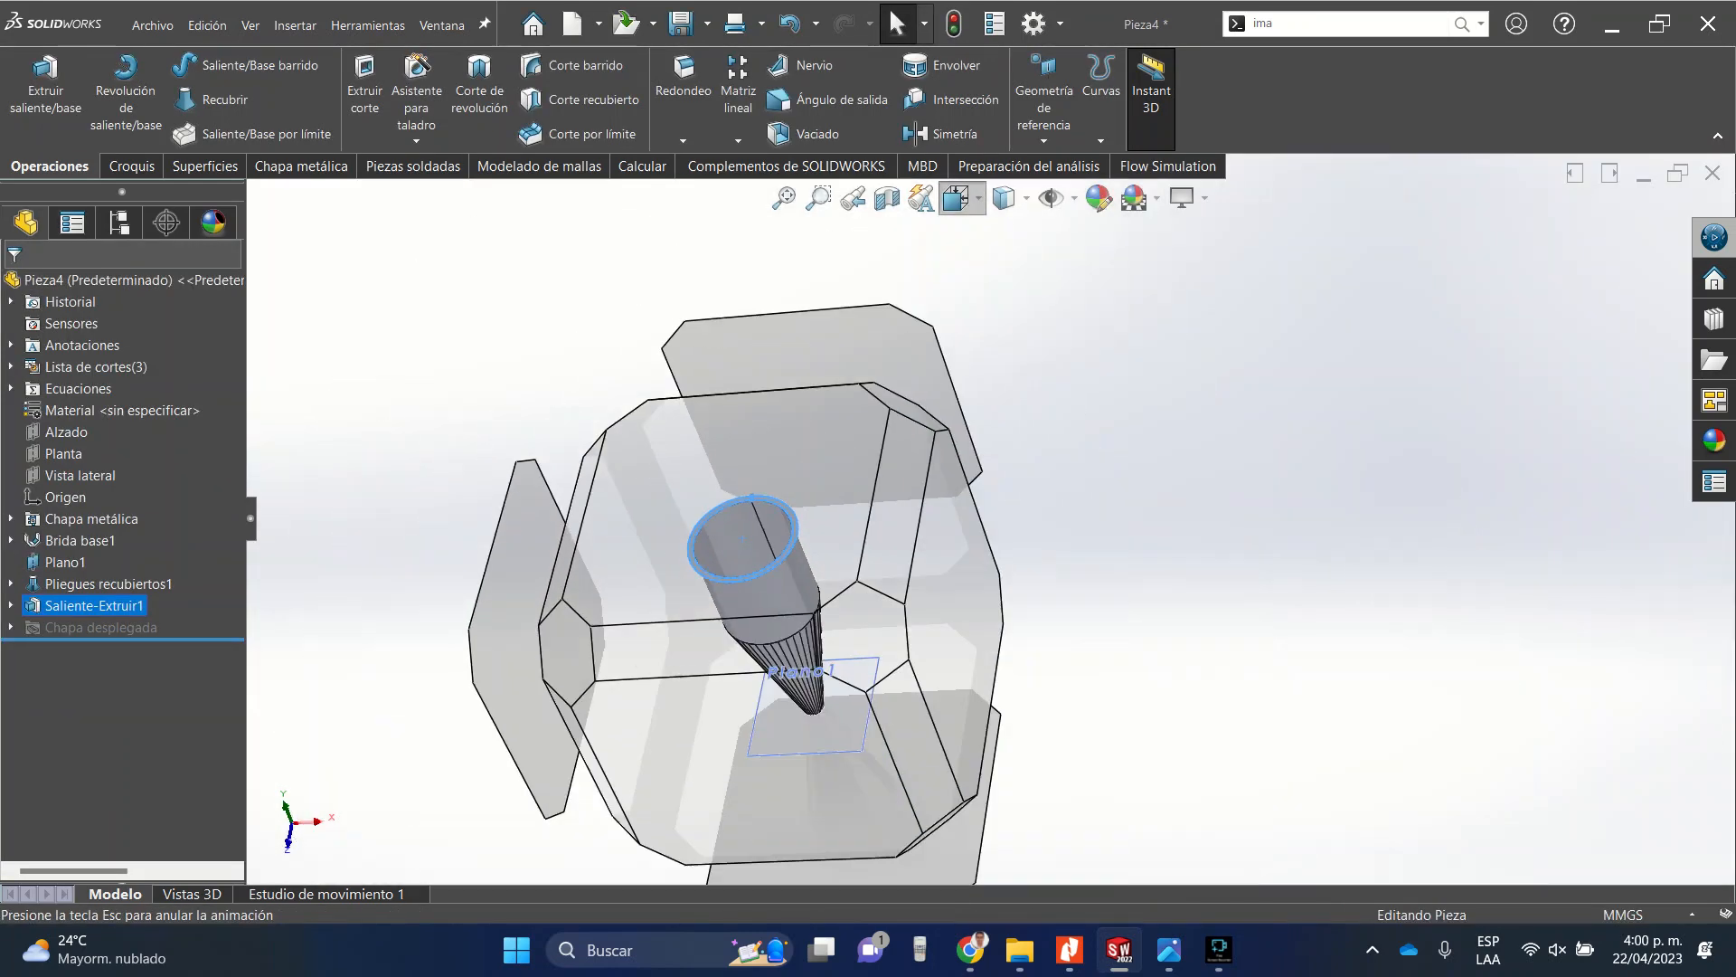
pyautogui.click(994, 307)
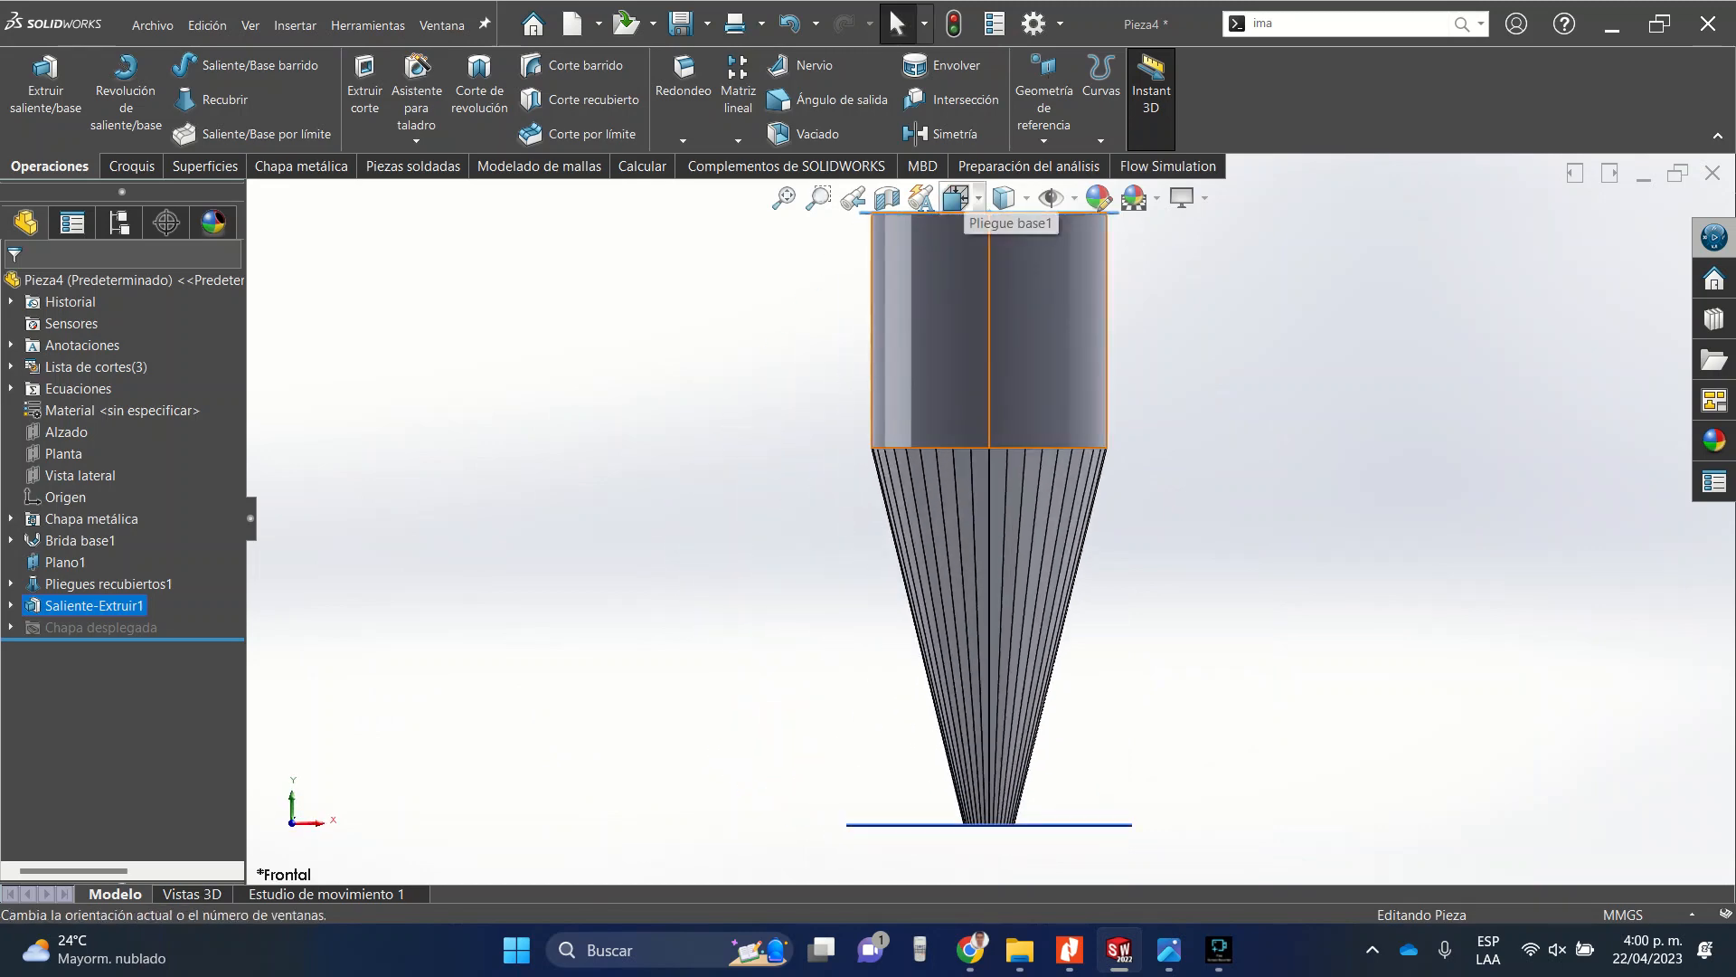
pyautogui.click(956, 198)
pyautogui.click(994, 271)
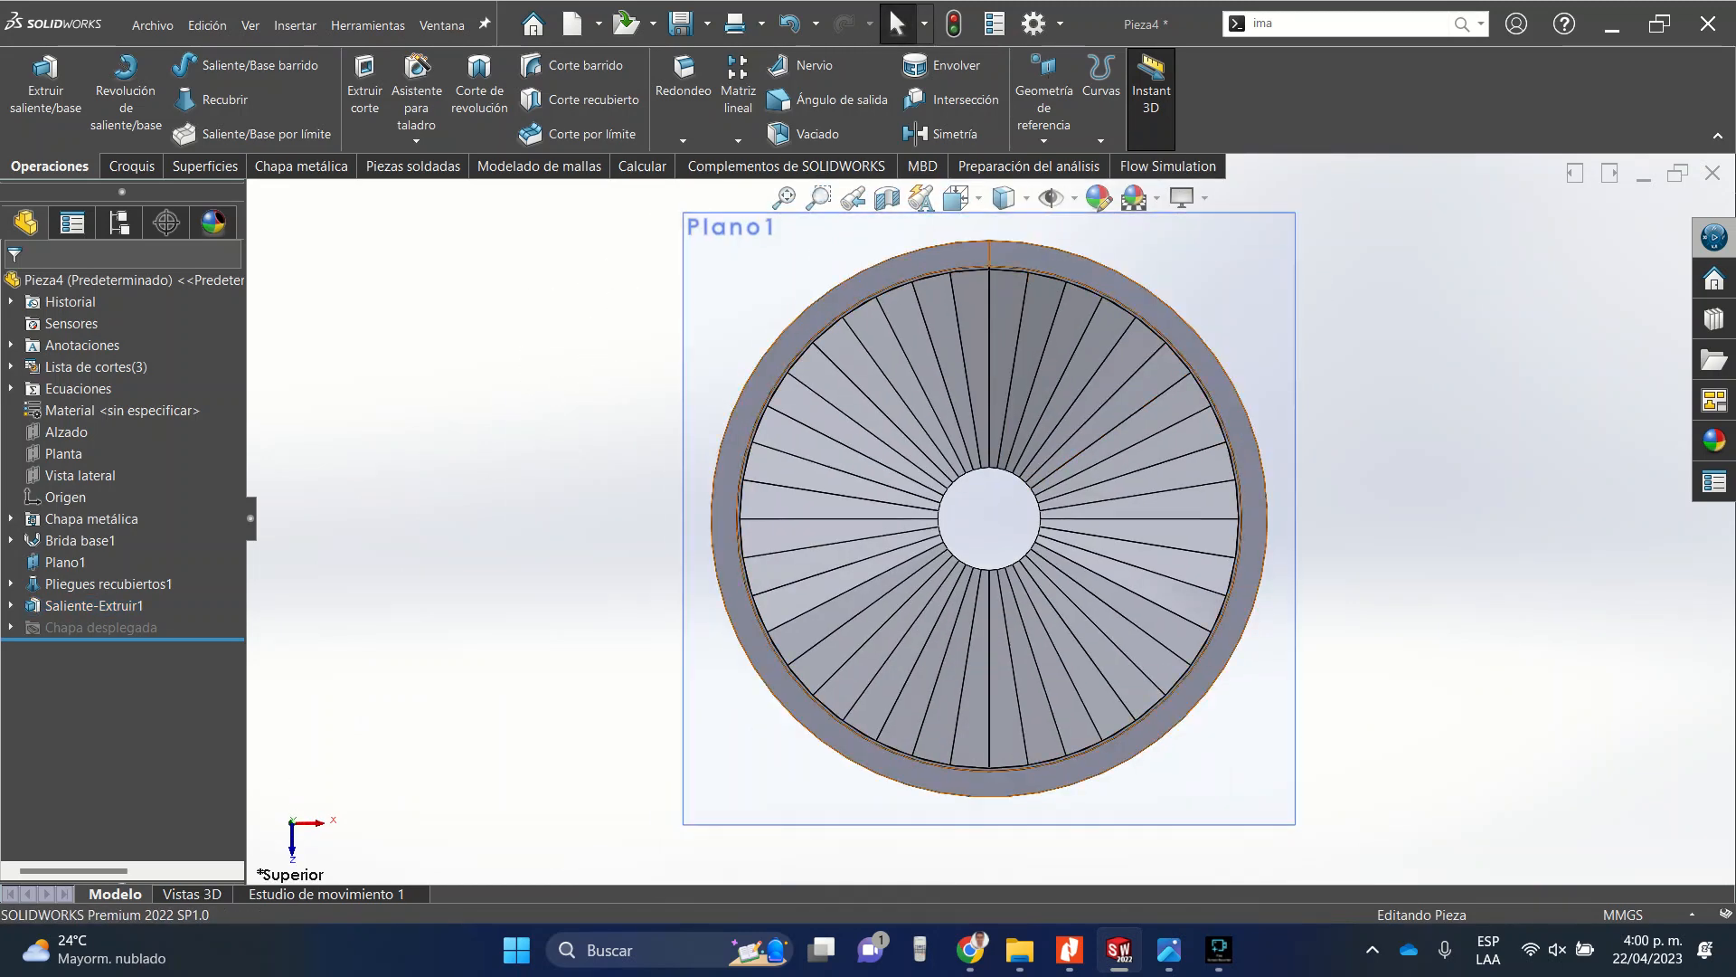
pyautogui.scroll(-3, 1061, 315)
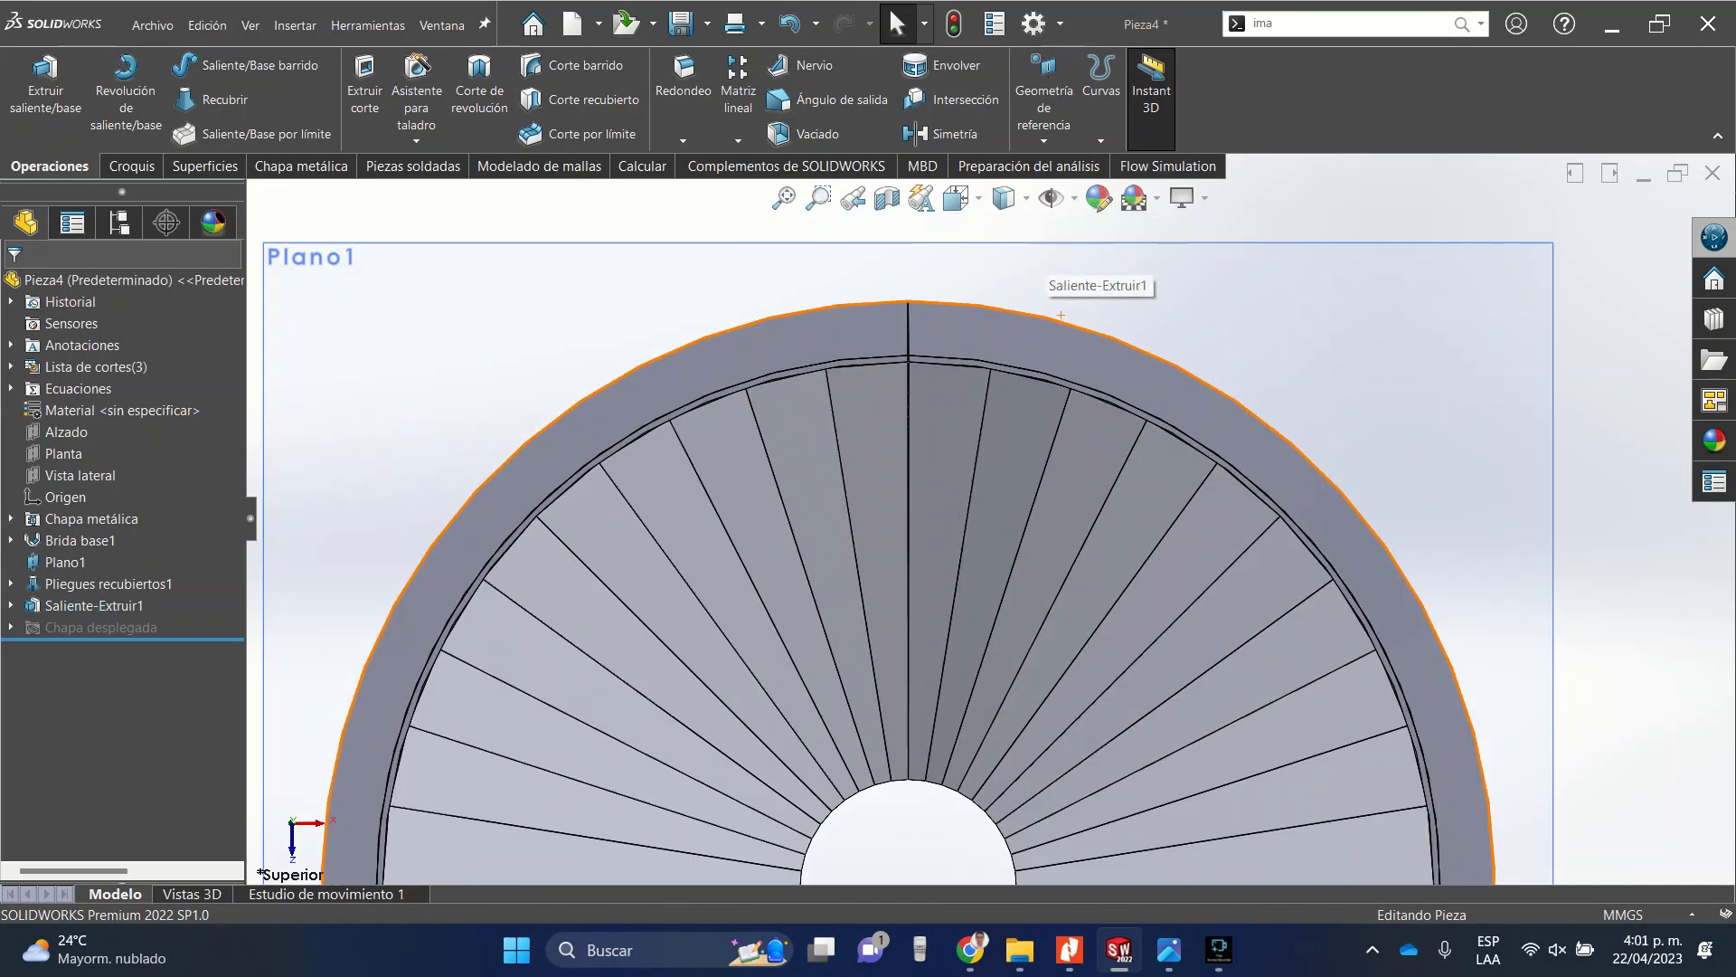
pyautogui.scroll(4, 1061, 315)
pyautogui.moveTo(1038, 562); pyautogui.dragTo(1017, 362, button='middle')
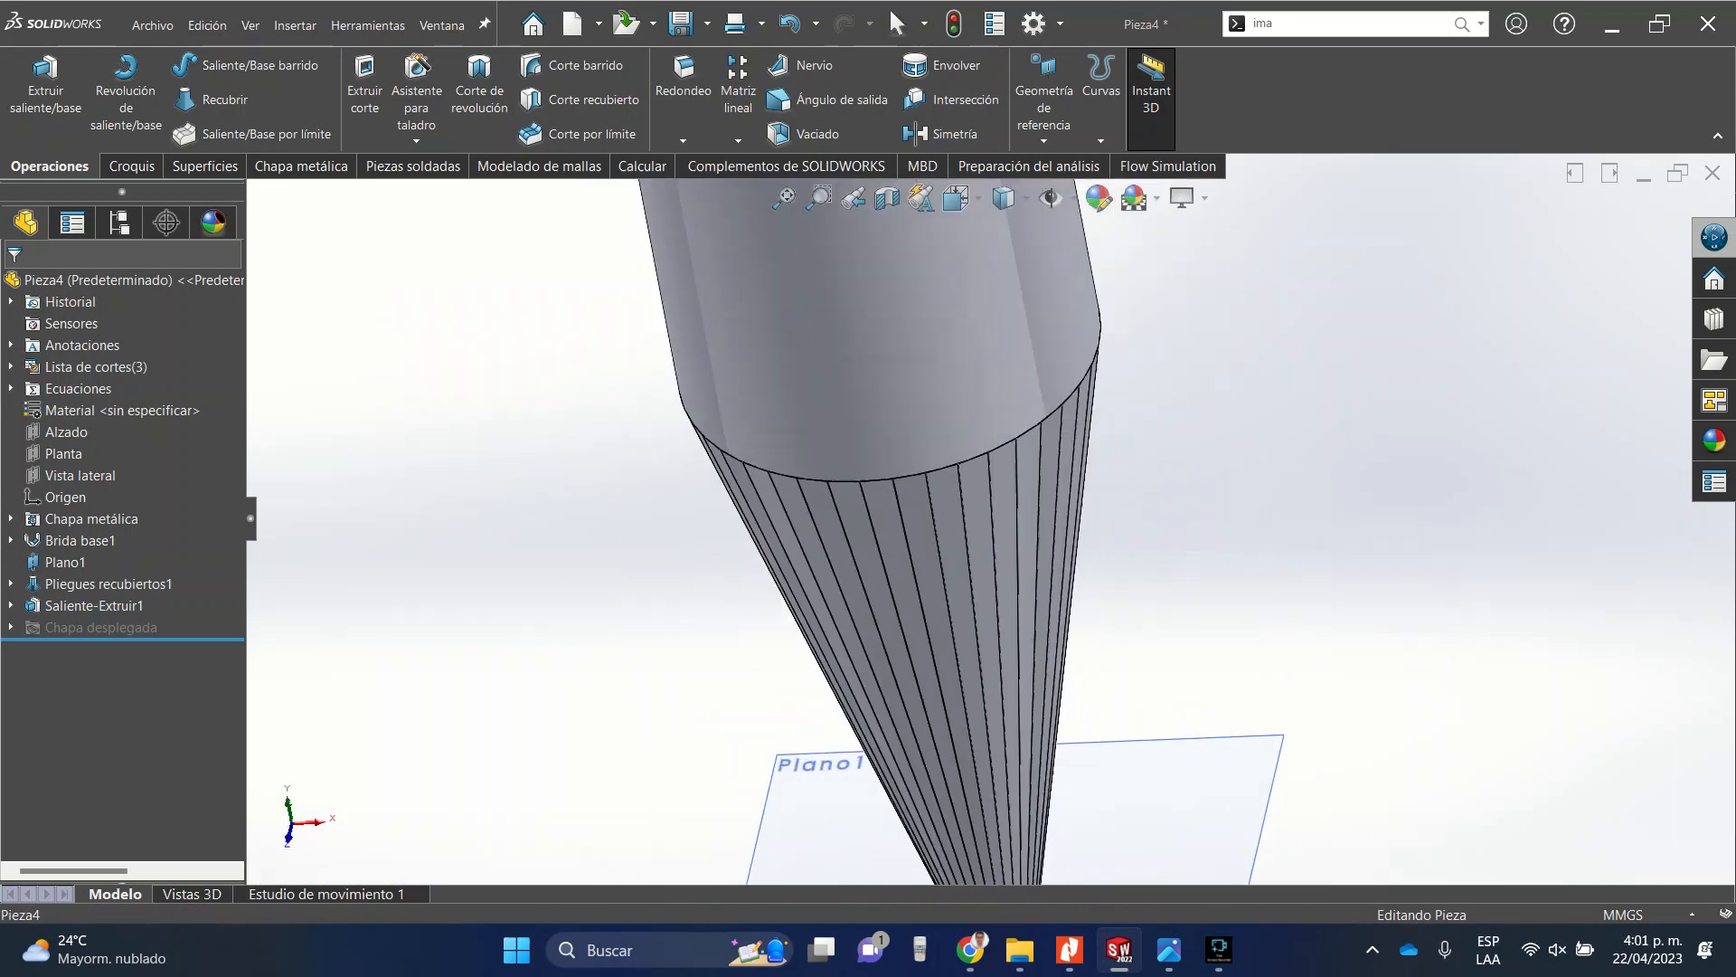
pyautogui.scroll(6, 992, 542)
pyautogui.scroll(-6, 959, 293)
pyautogui.moveTo(932, 404); pyautogui.dragTo(945, 299, button='middle')
pyautogui.click(956, 197)
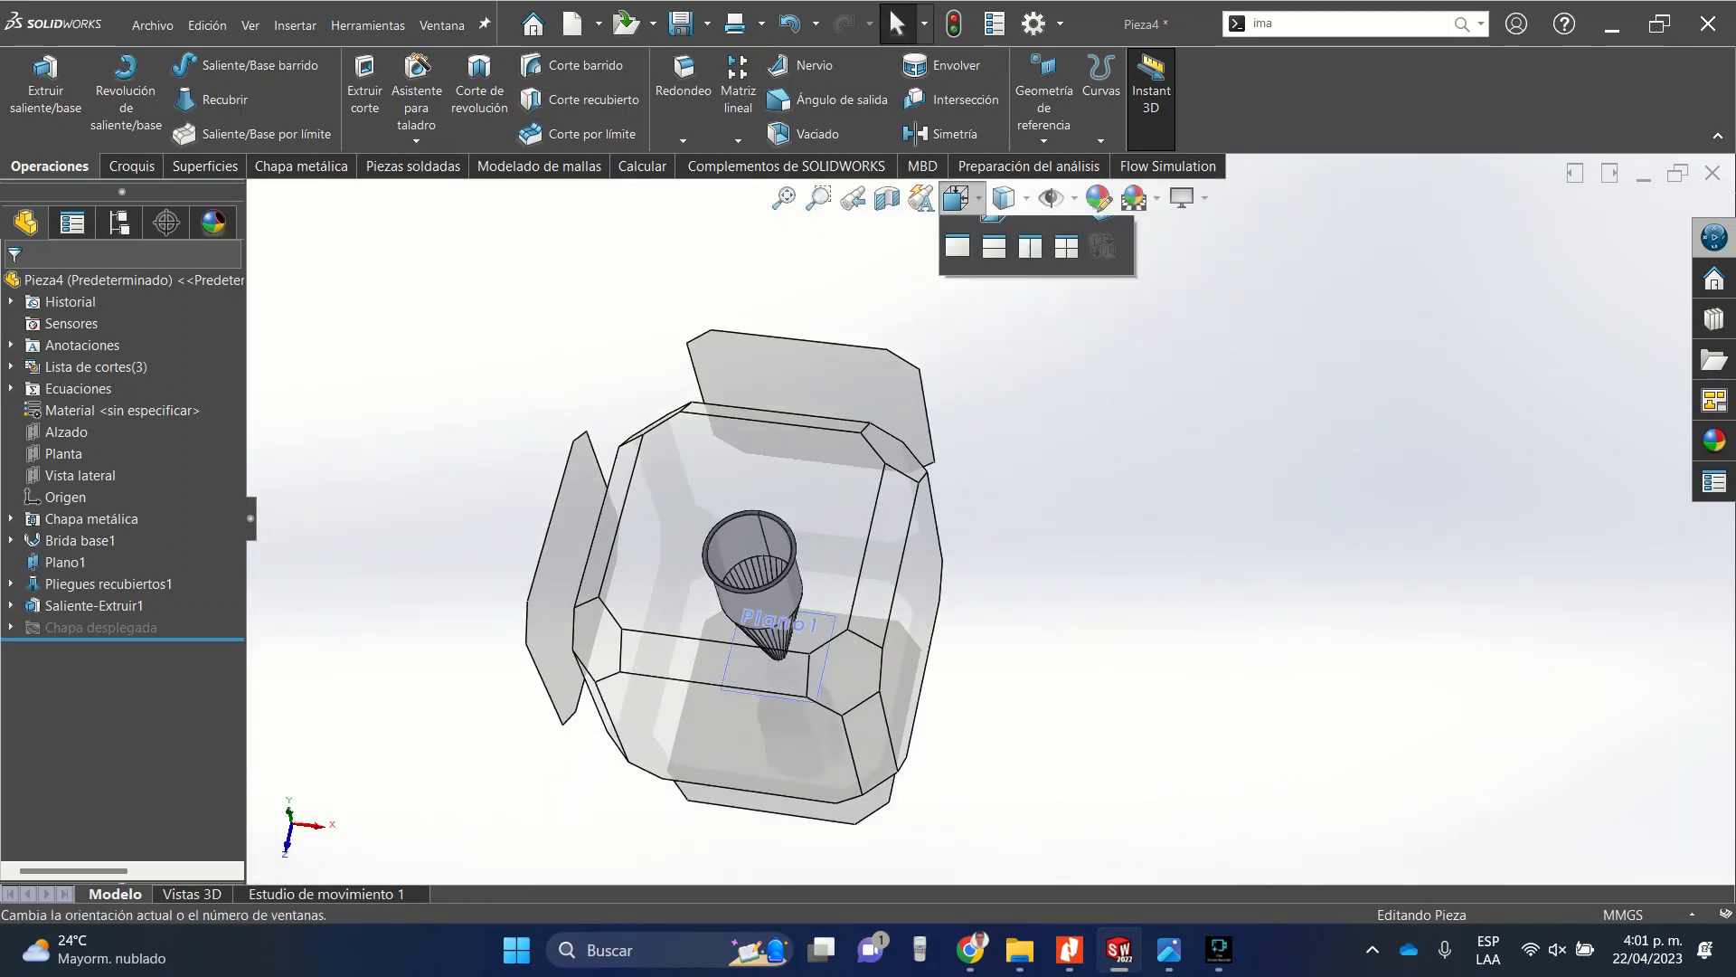
pyautogui.click(993, 271)
pyautogui.scroll(-6, 996, 287)
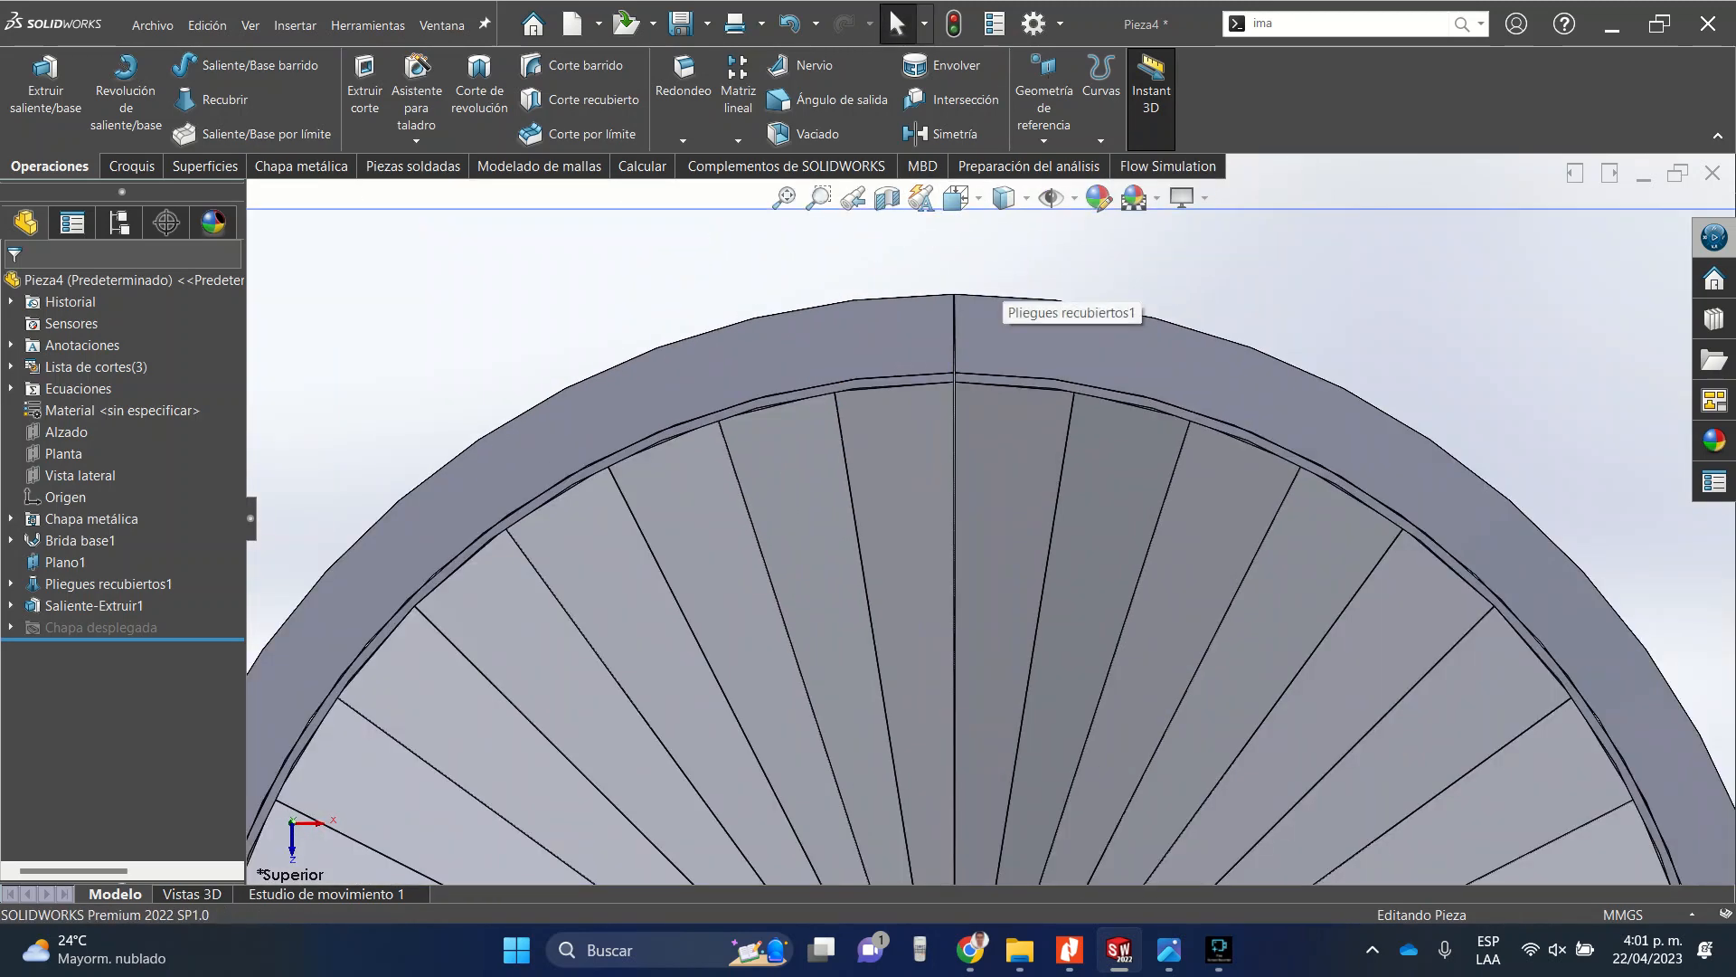
# Open a new sketch on Plano1 and draw a construction circle centred at the origin, radius about 263.5 mm, inside the ring.
pyautogui.click(994, 347)
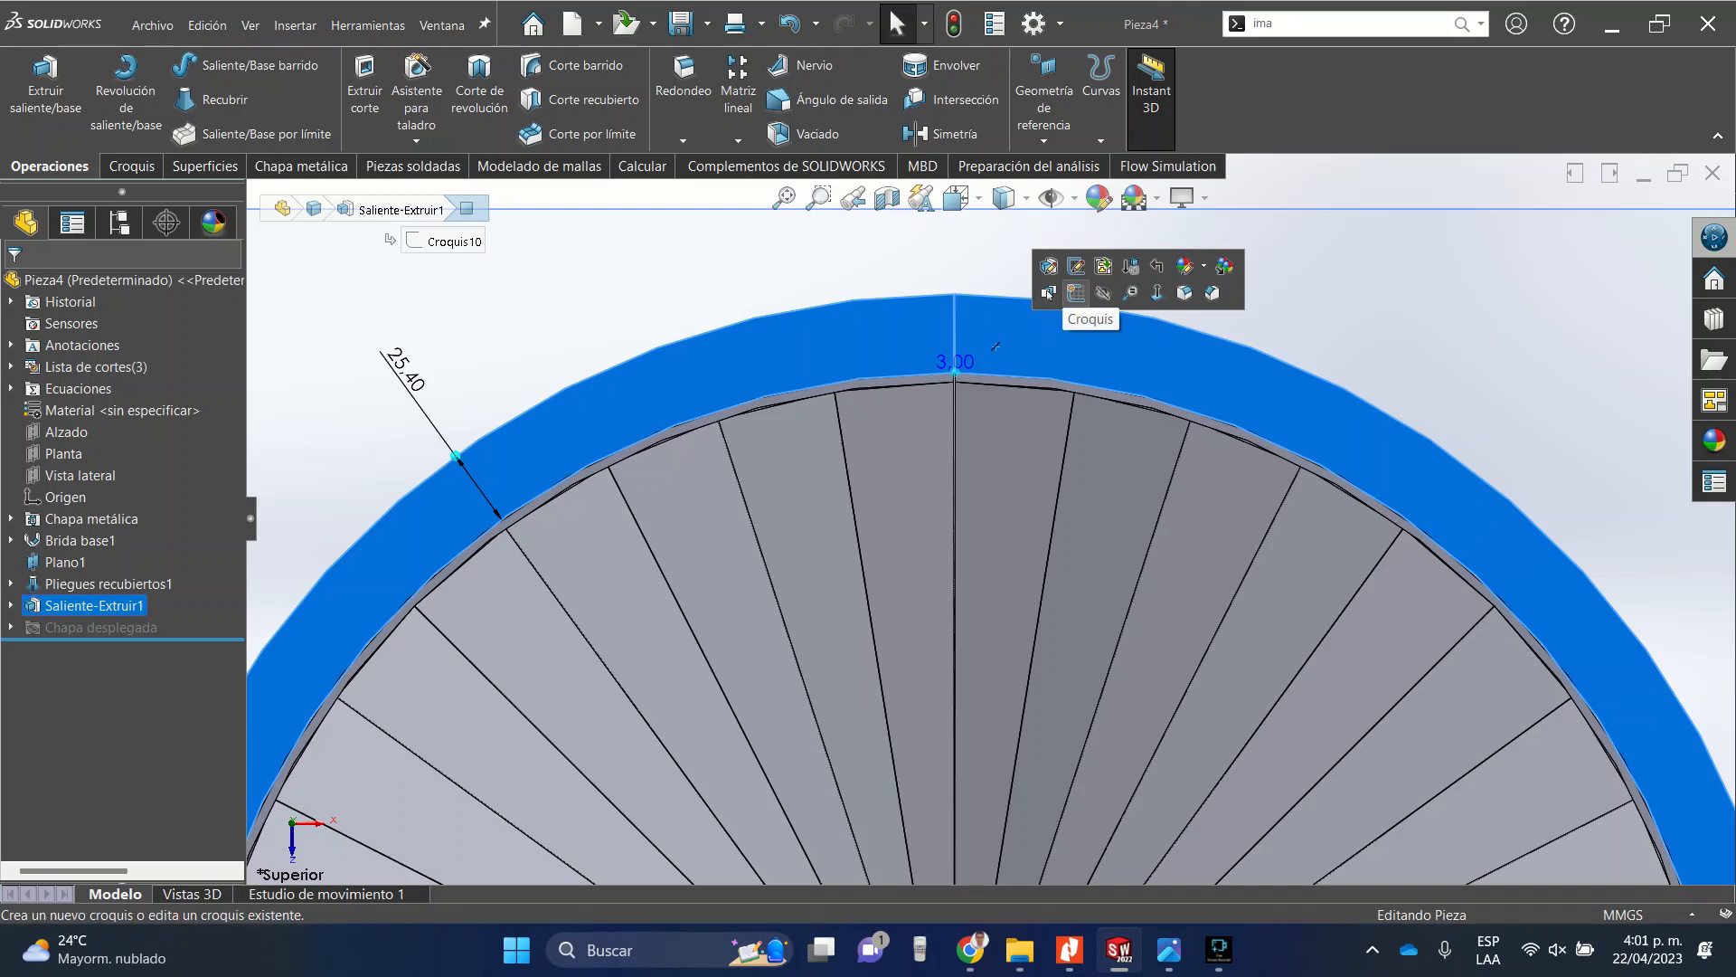
pyautogui.click(1076, 292)
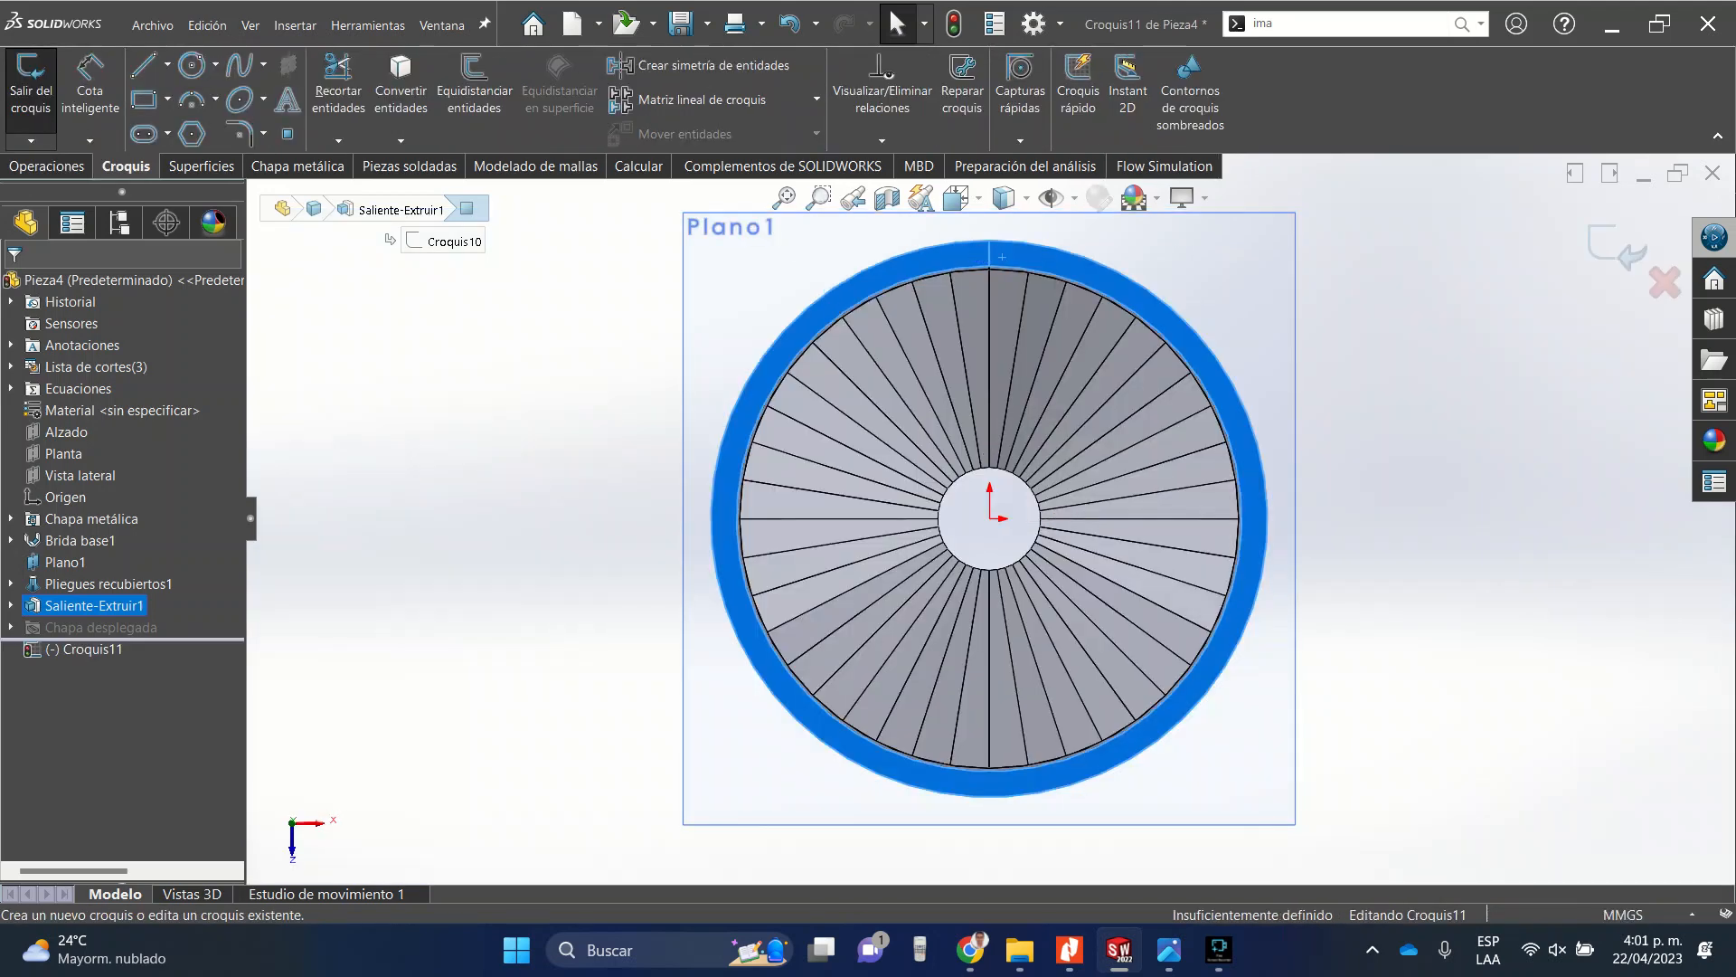
pyautogui.click(191, 64)
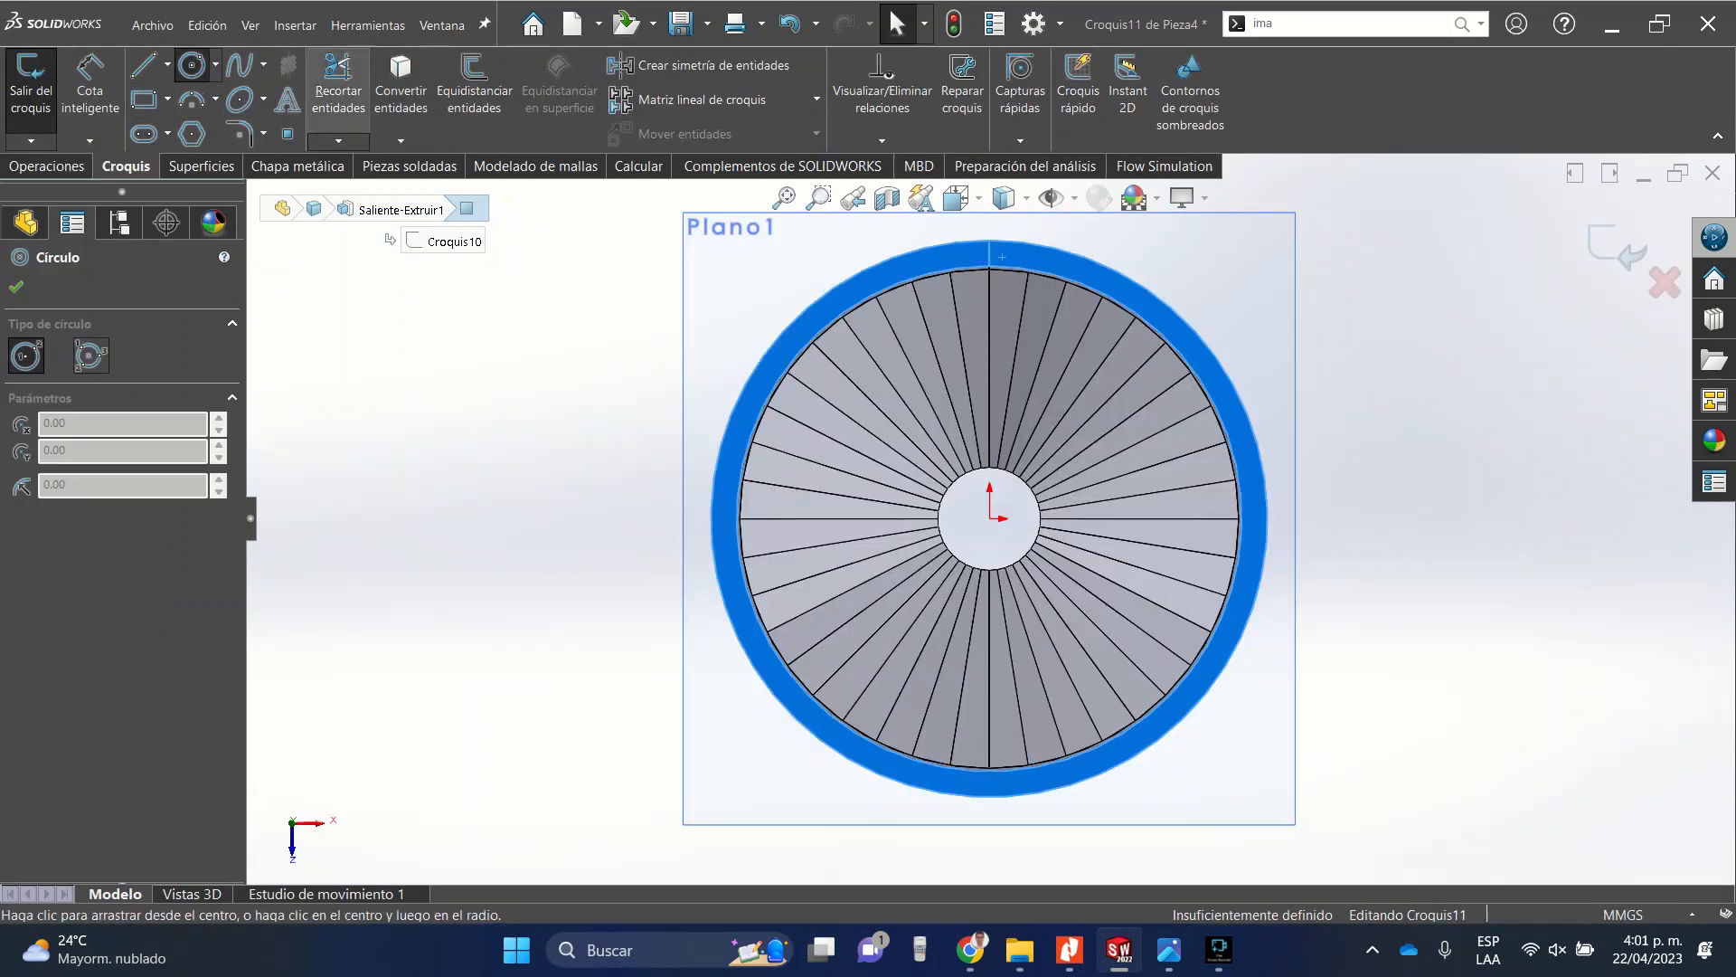
pyautogui.click(990, 518)
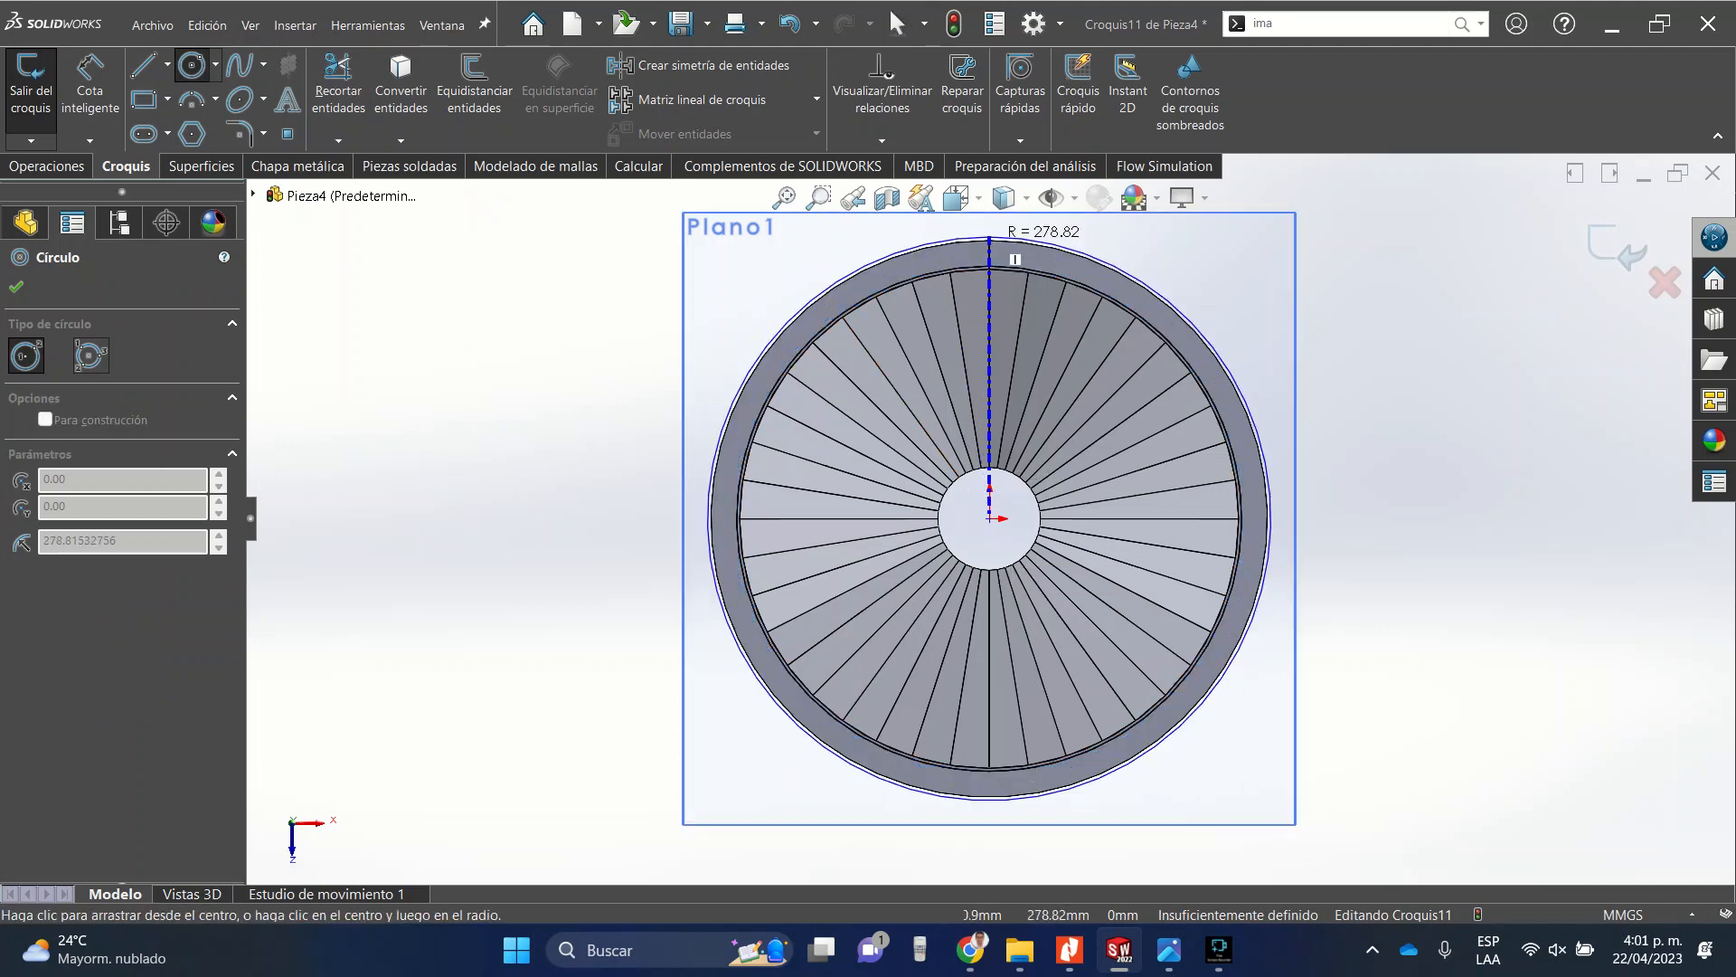
pyautogui.scroll(-5, 992, 243)
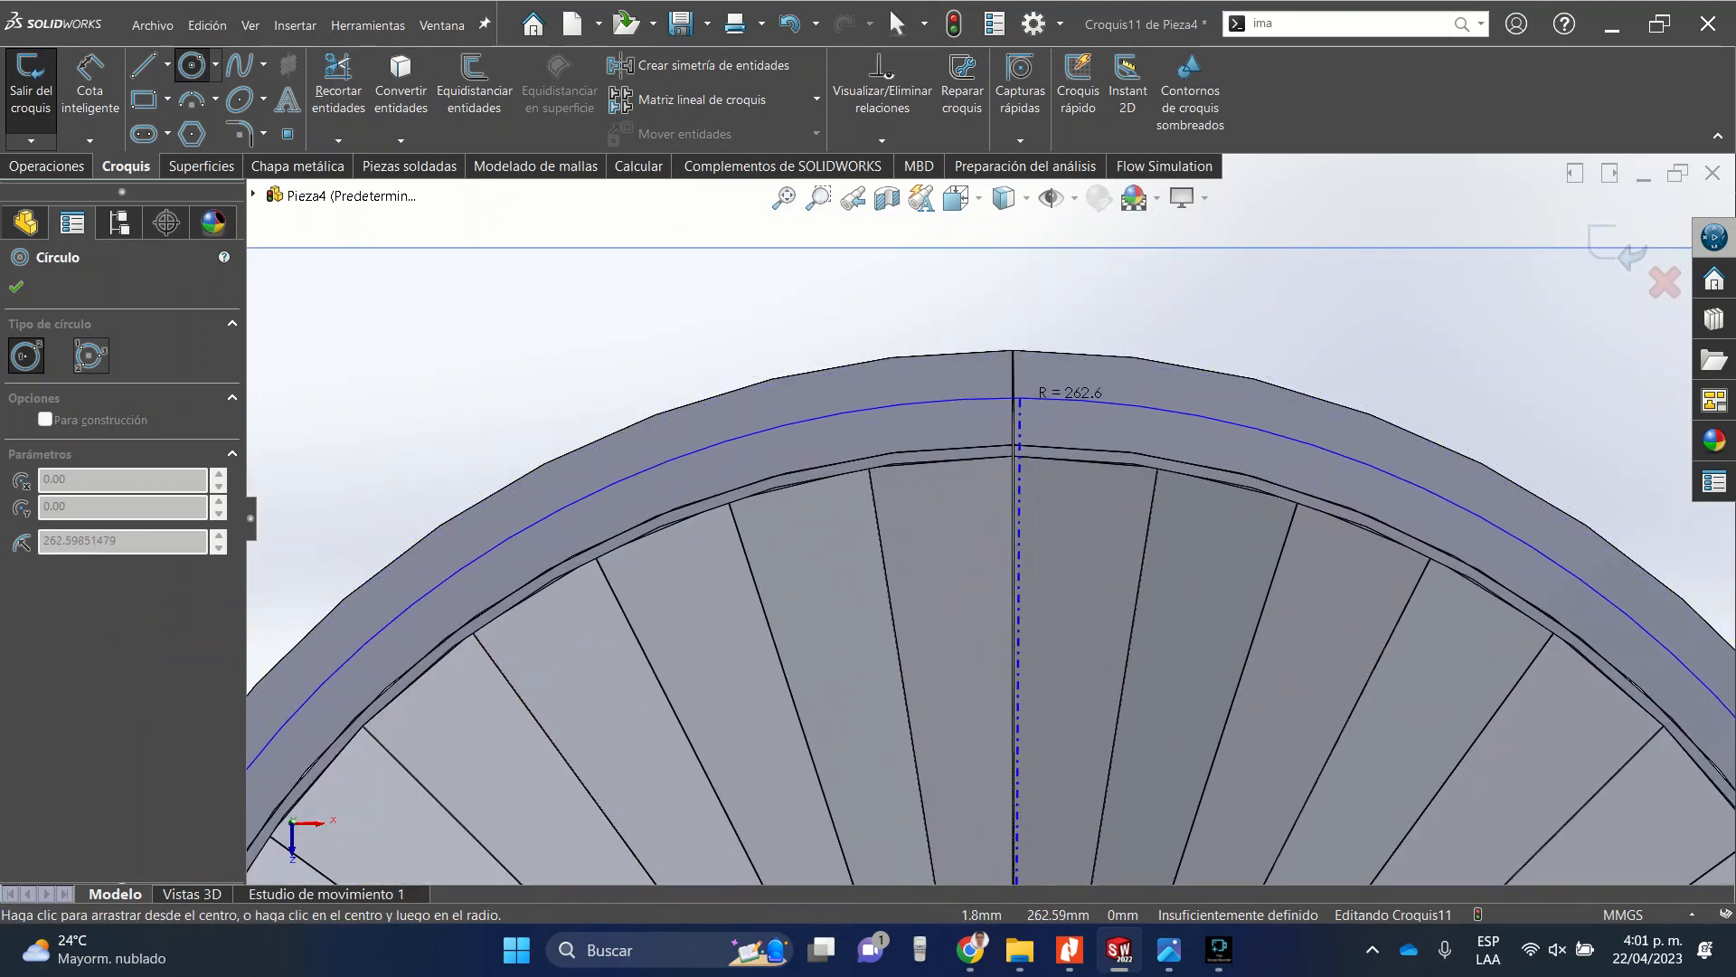
pyautogui.click(974, 399)
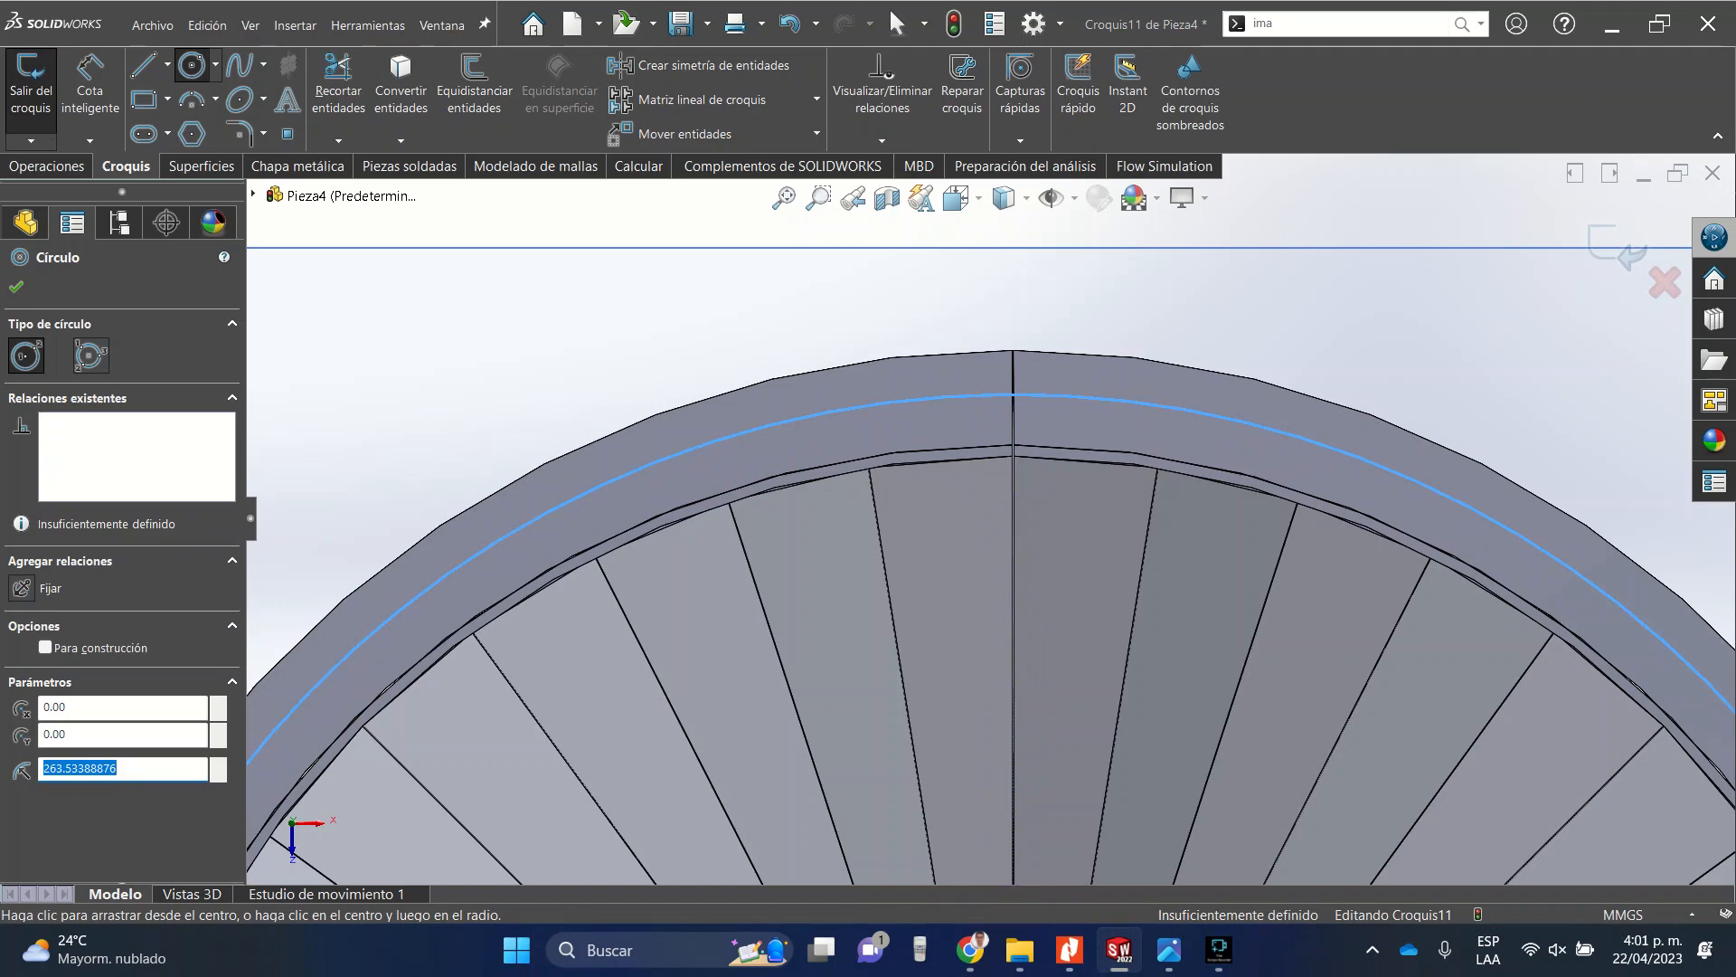
pyautogui.press('Escape')
pyautogui.click(1000, 395)
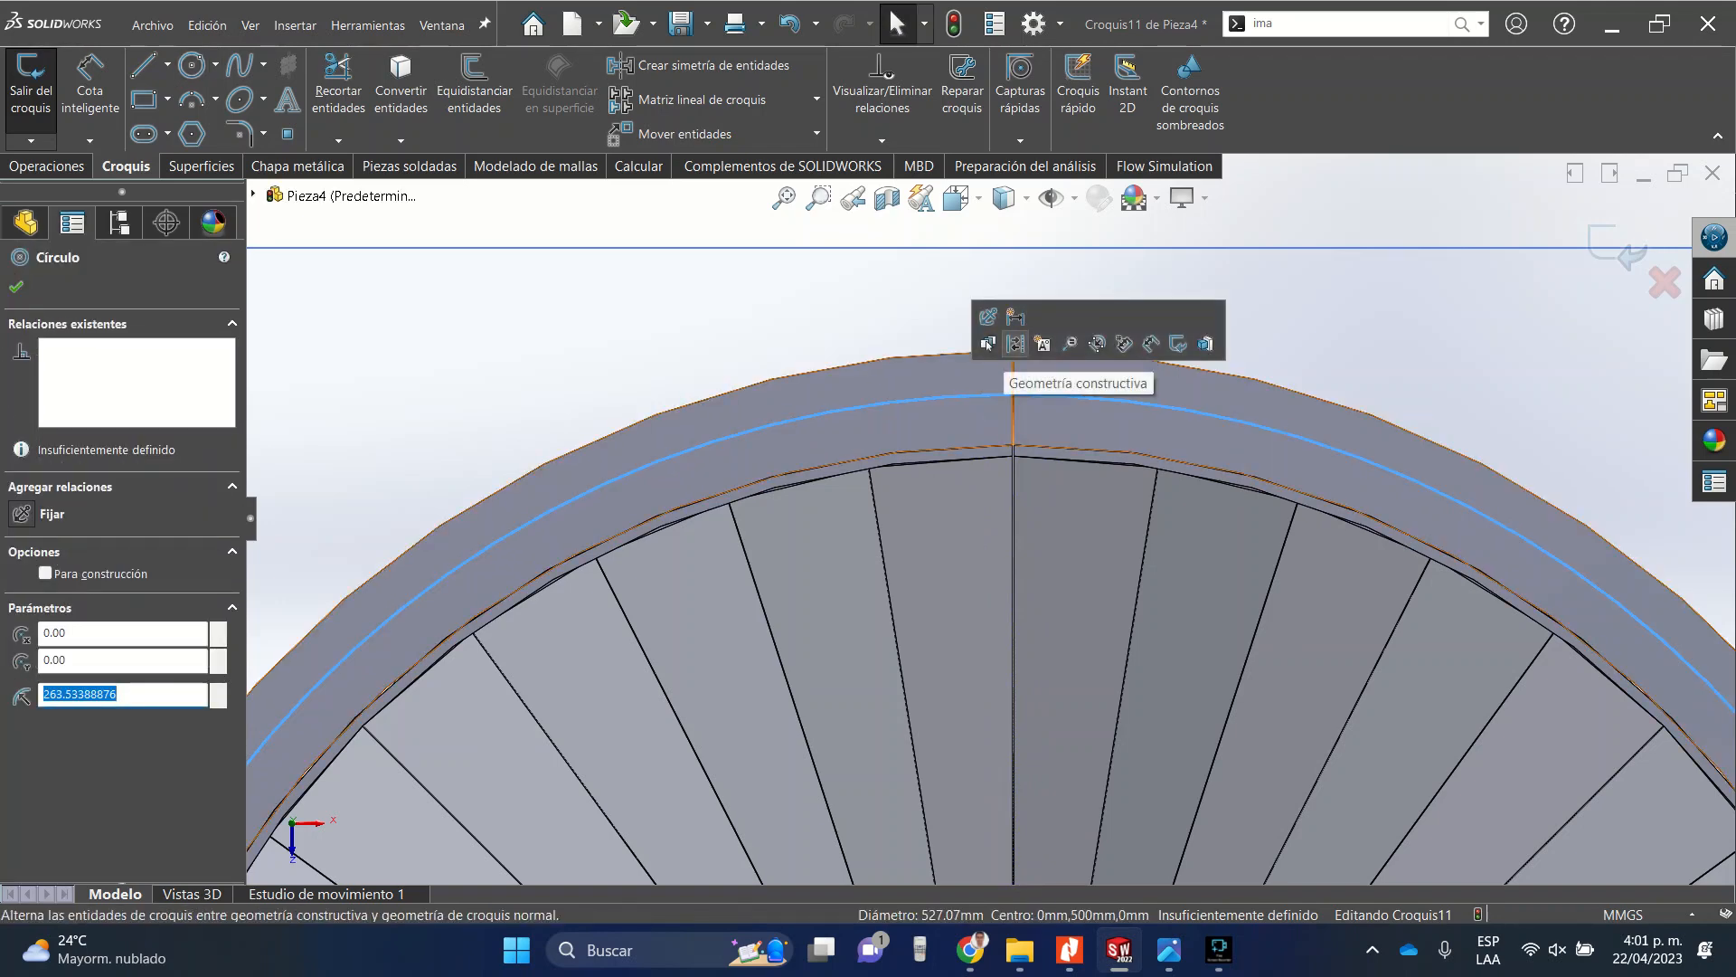
pyautogui.click(1015, 343)
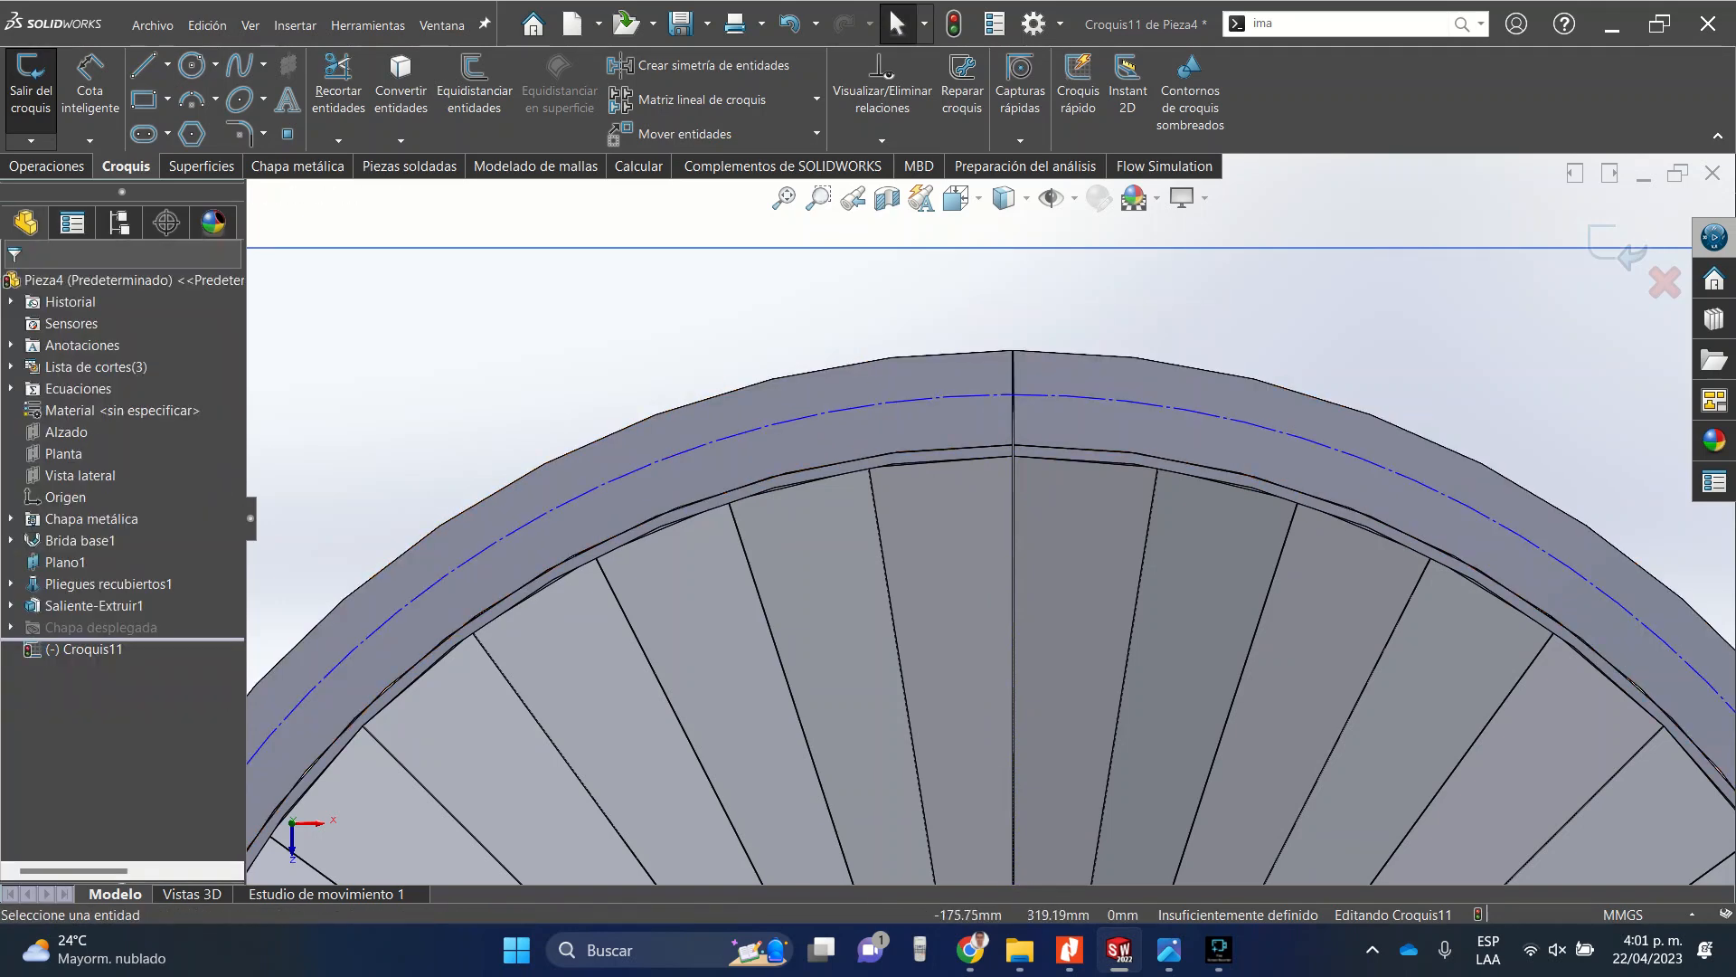
# Dimension the offset between the construction circle and the ring's outer edge and set it to 0.5 in.
pyautogui.click(89, 90)
pyautogui.scroll(5, 992, 512)
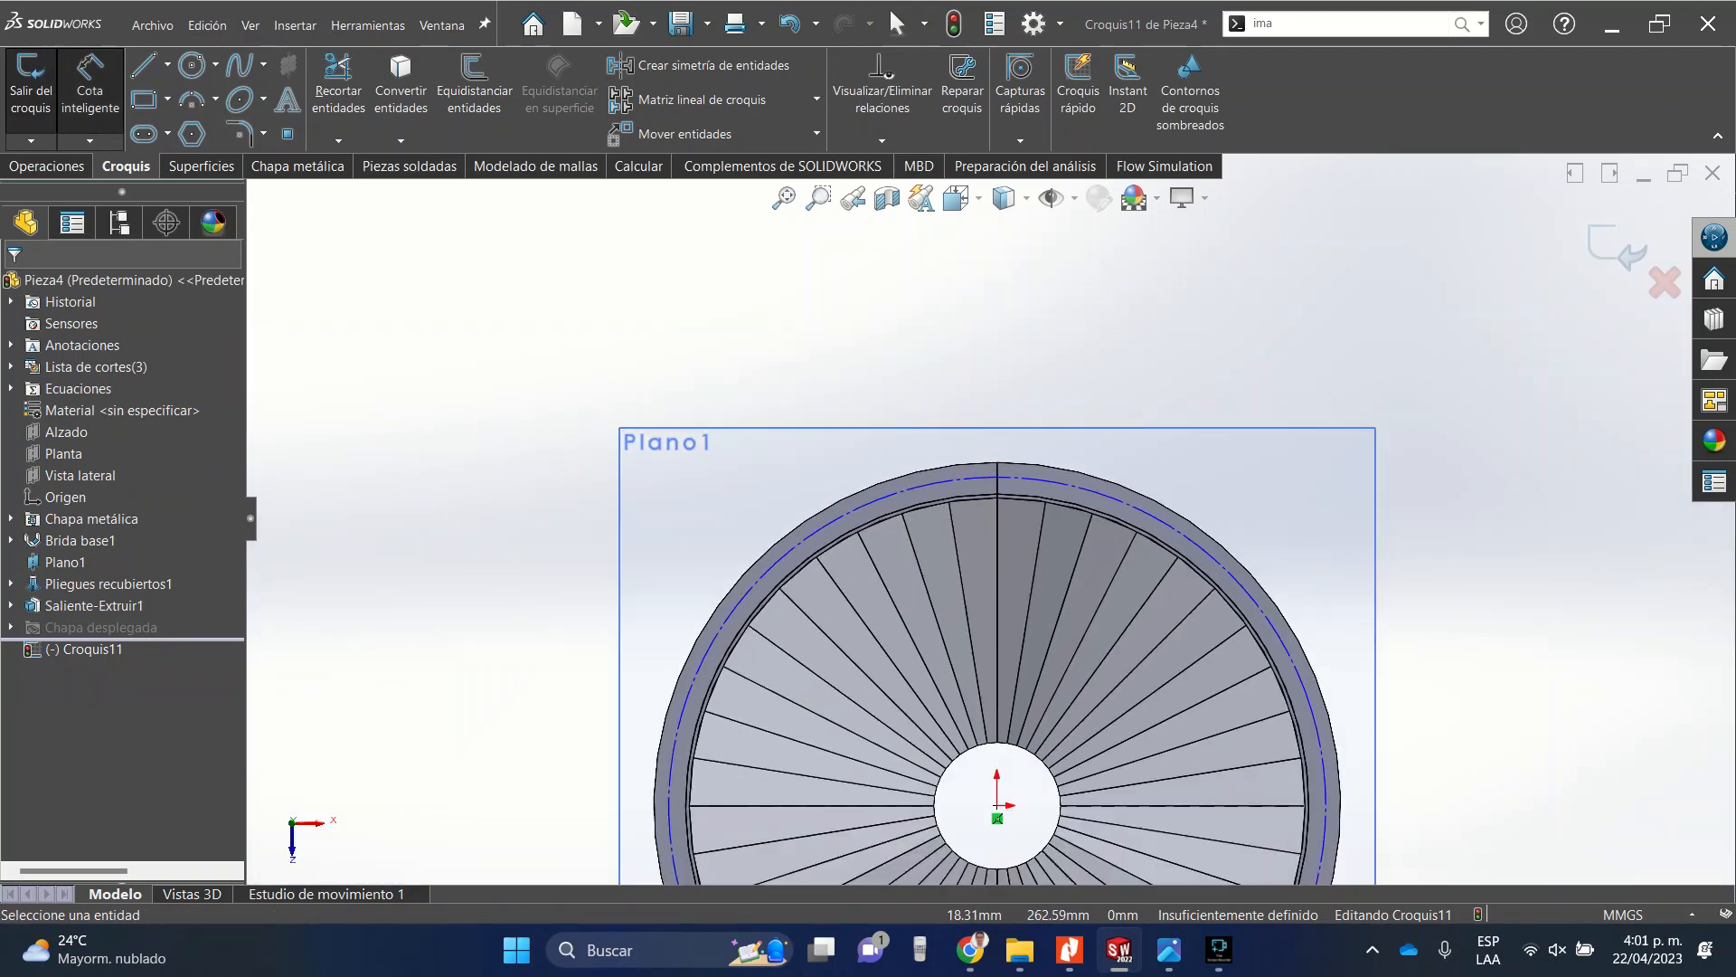
pyautogui.scroll(-5, 958, 507)
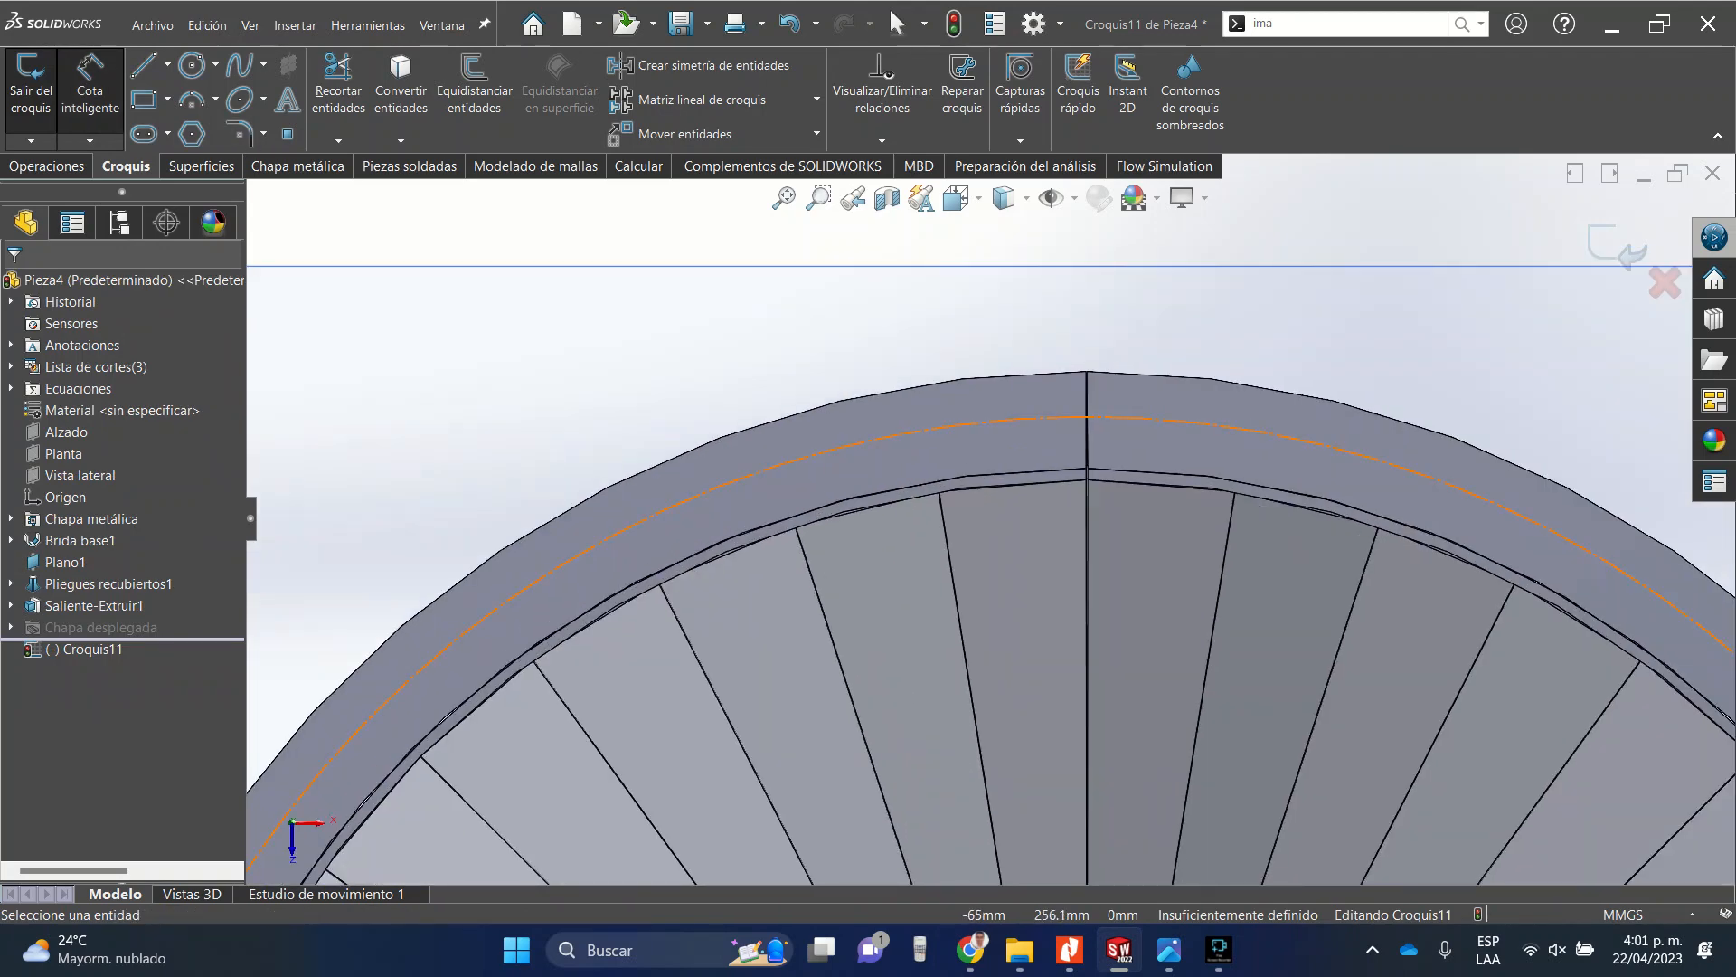
pyautogui.click(841, 443)
pyautogui.click(831, 403)
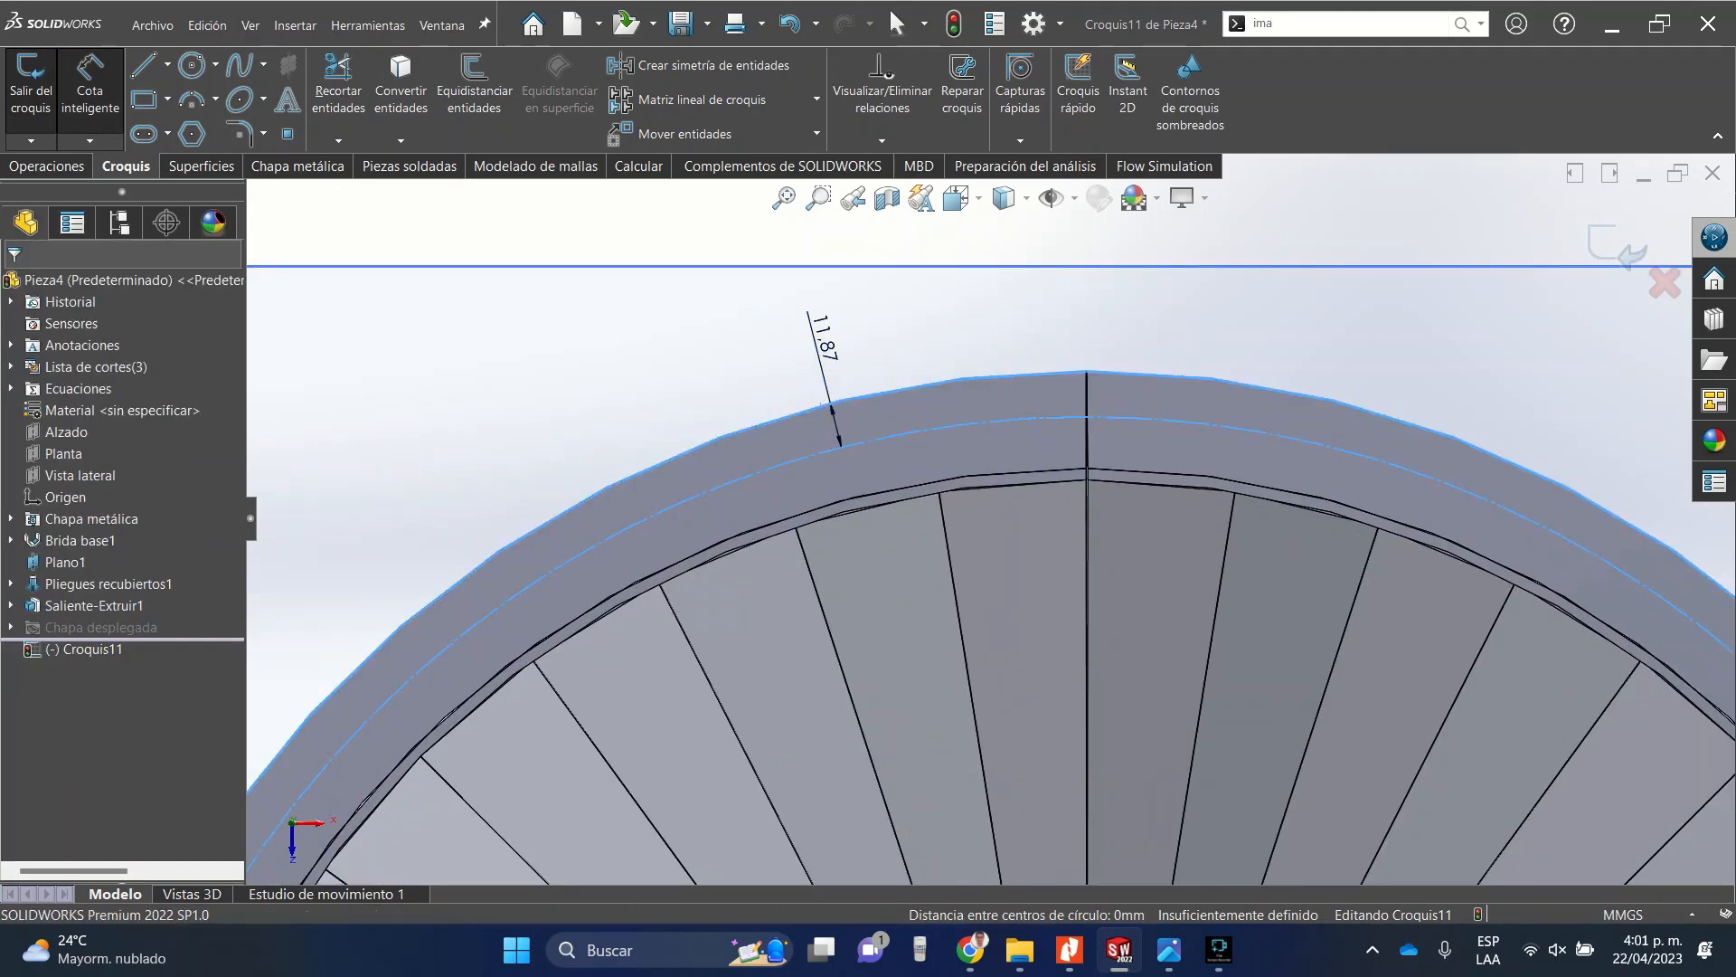
pyautogui.click(825, 339)
pyautogui.write('1')
pyautogui.press('Return')
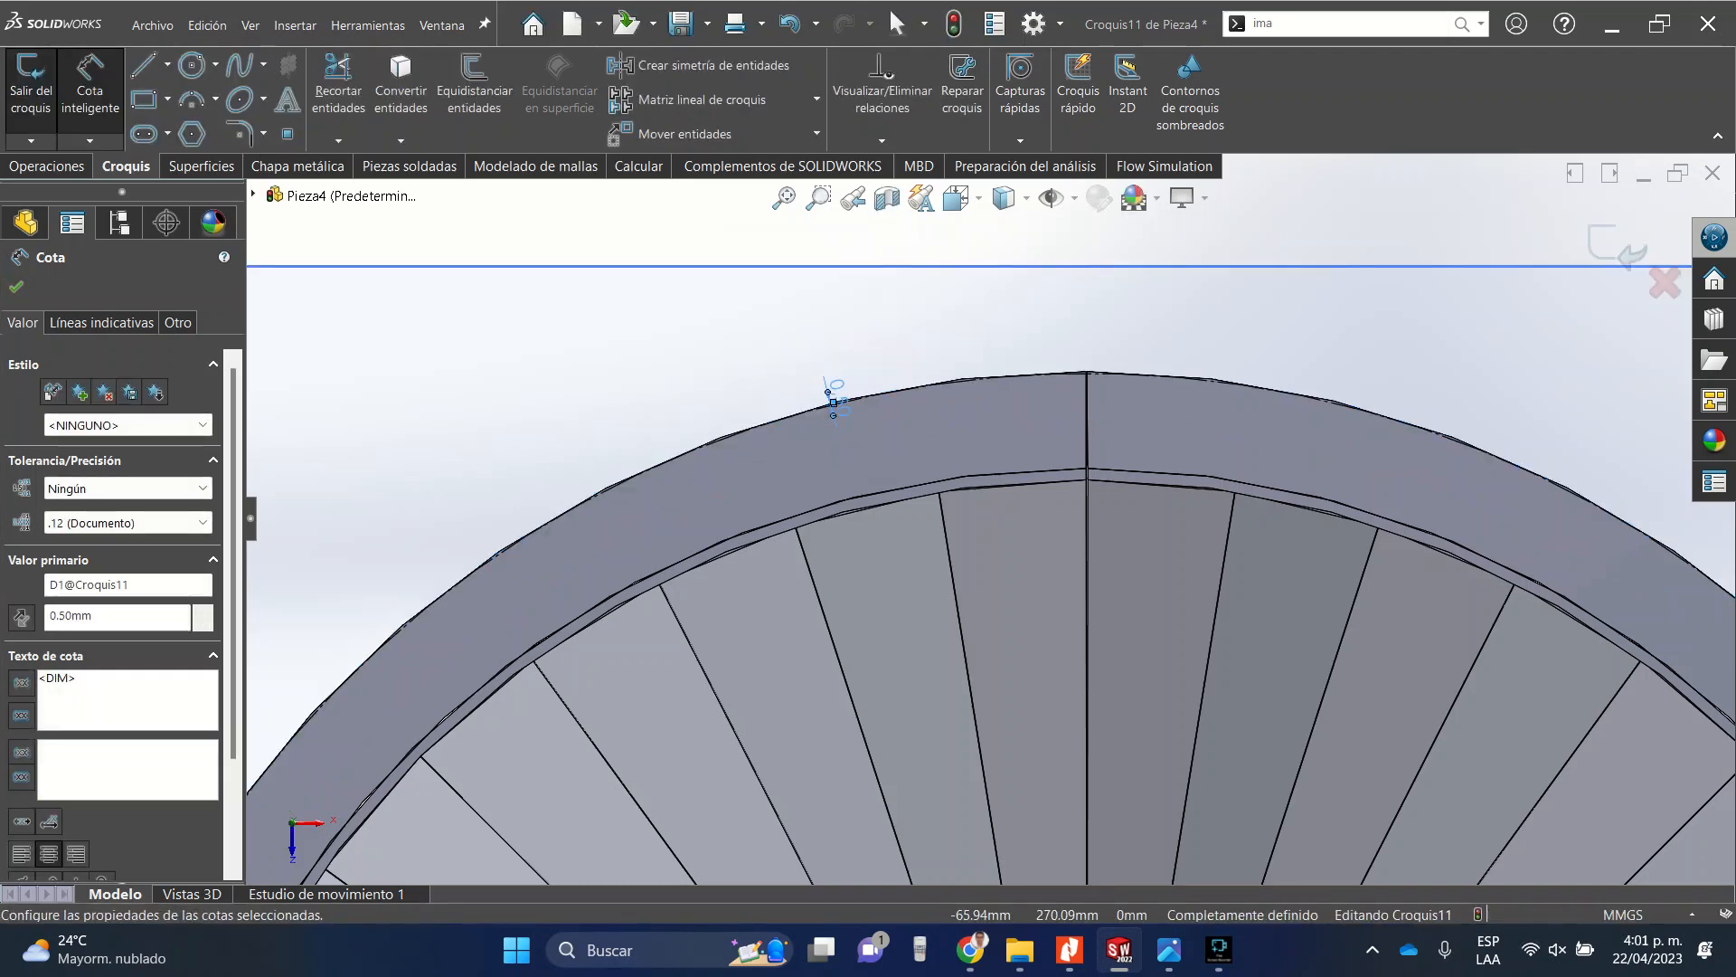
pyautogui.hotkey('ctrl', 'z')
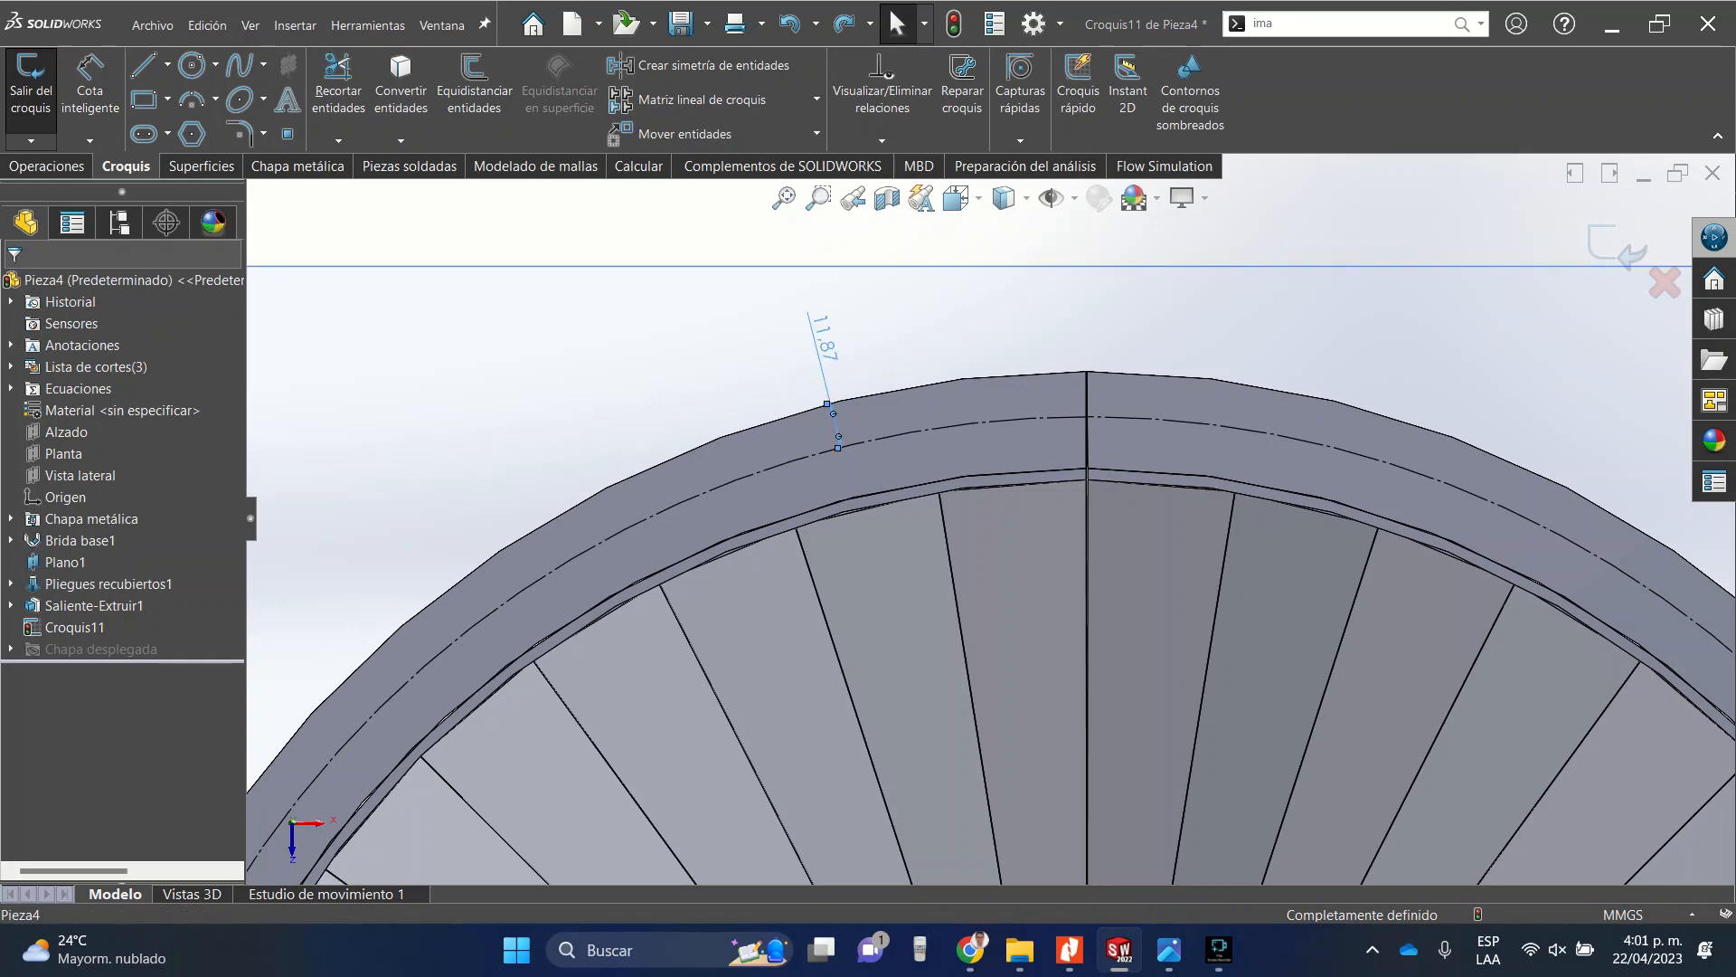
pyautogui.doubleClick(823, 337)
pyautogui.write('0.5in')
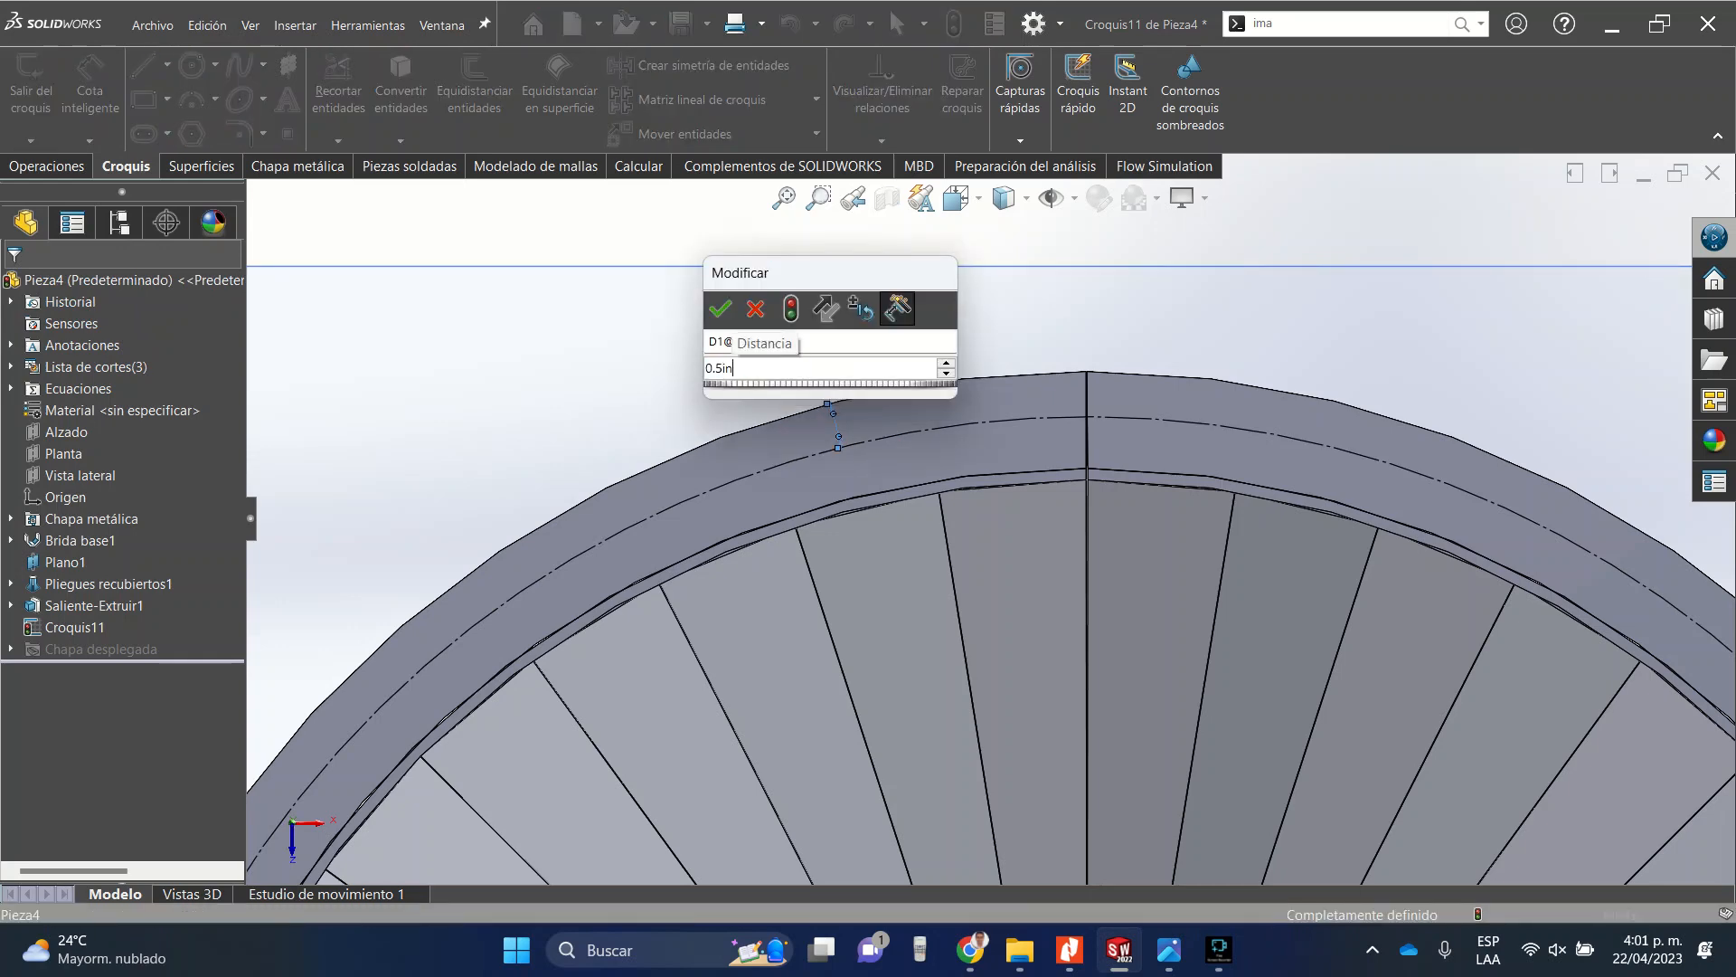
pyautogui.press('Return')
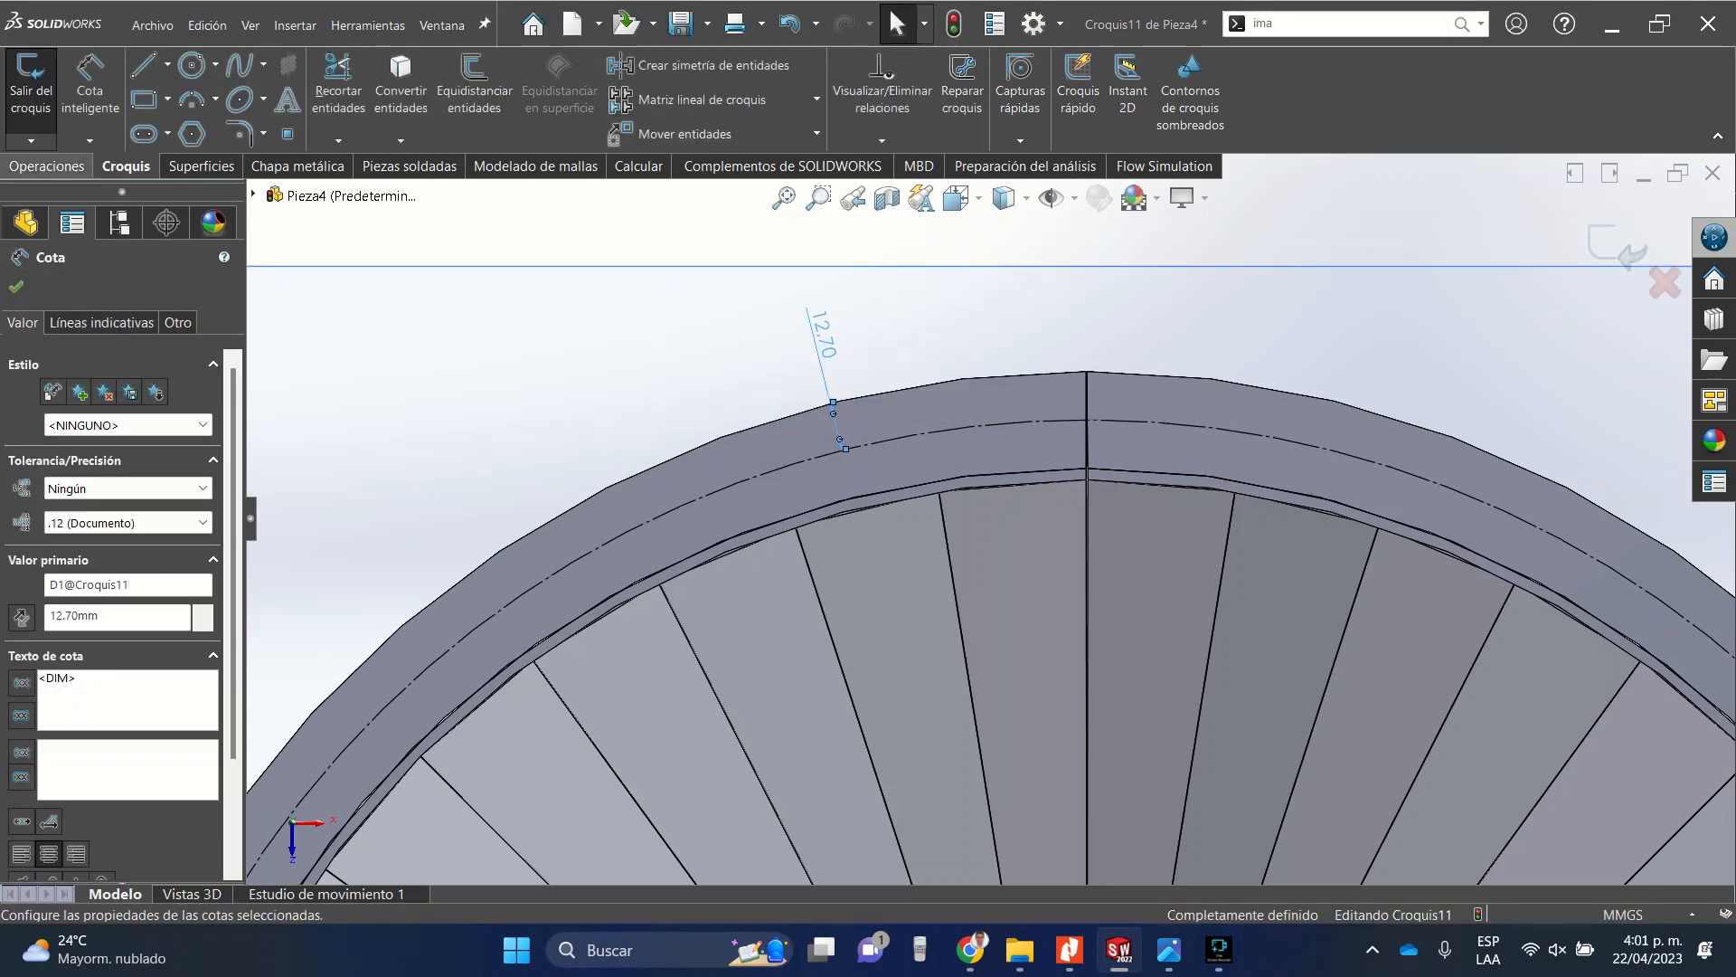
pyautogui.press('Escape')
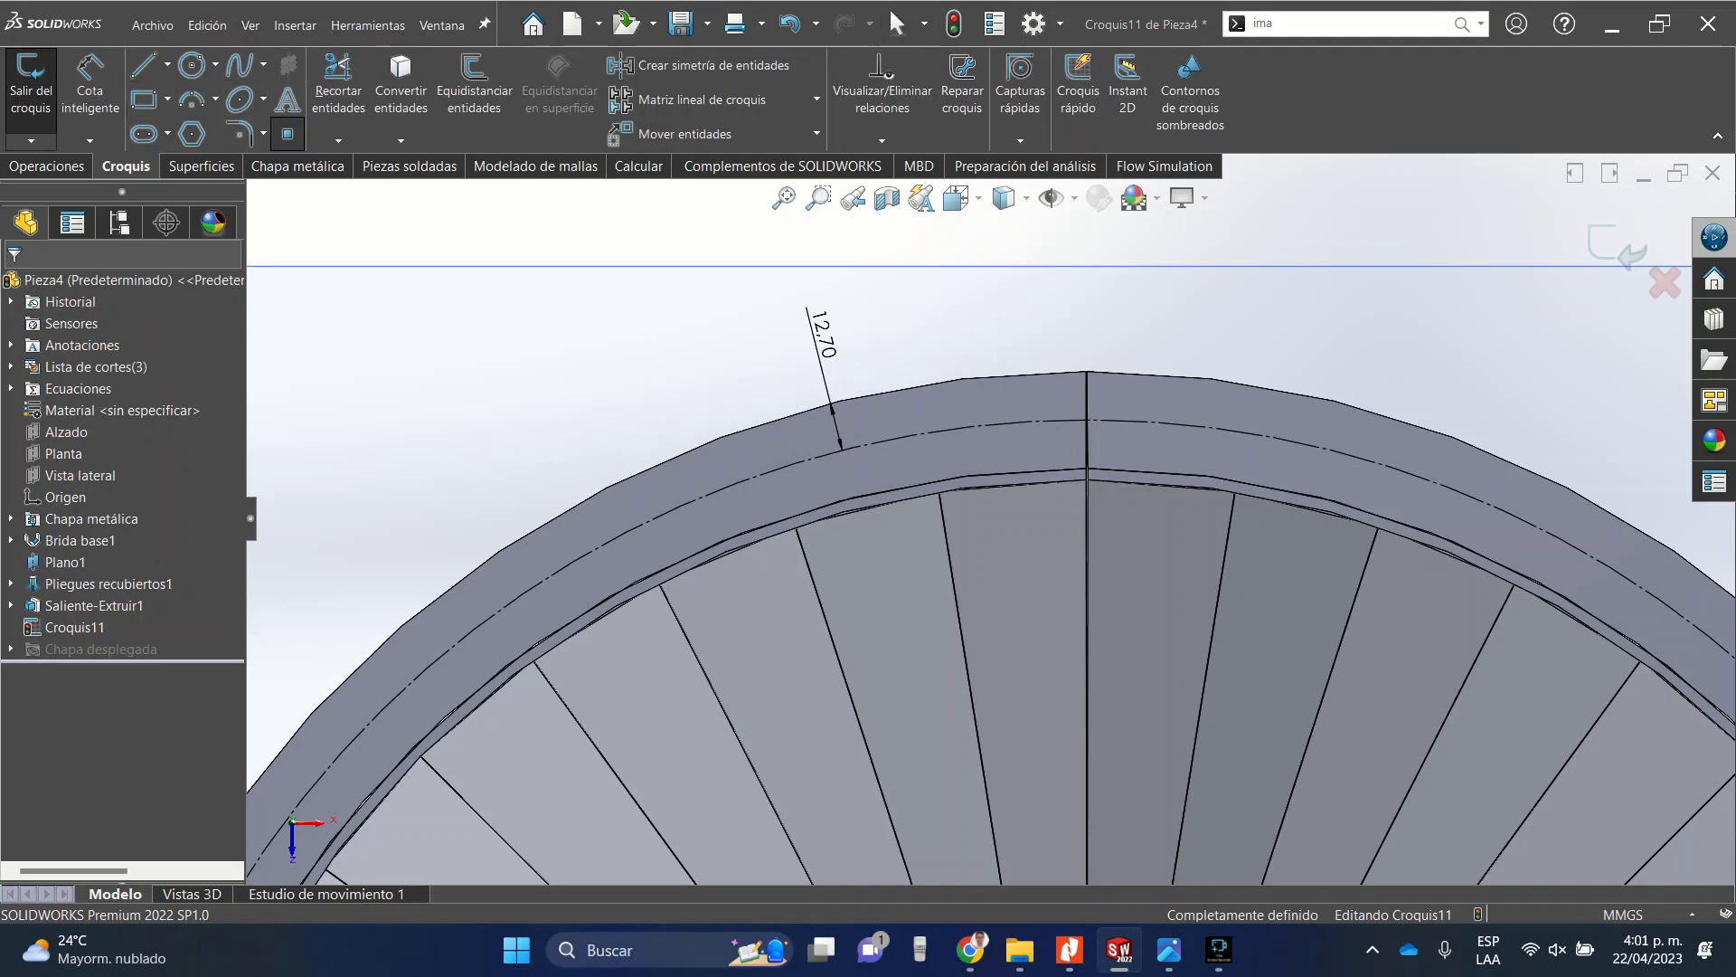
# Place a sketch point on the construction circle just right of the vertical line.
pyautogui.scroll(-2, 1268, 402)
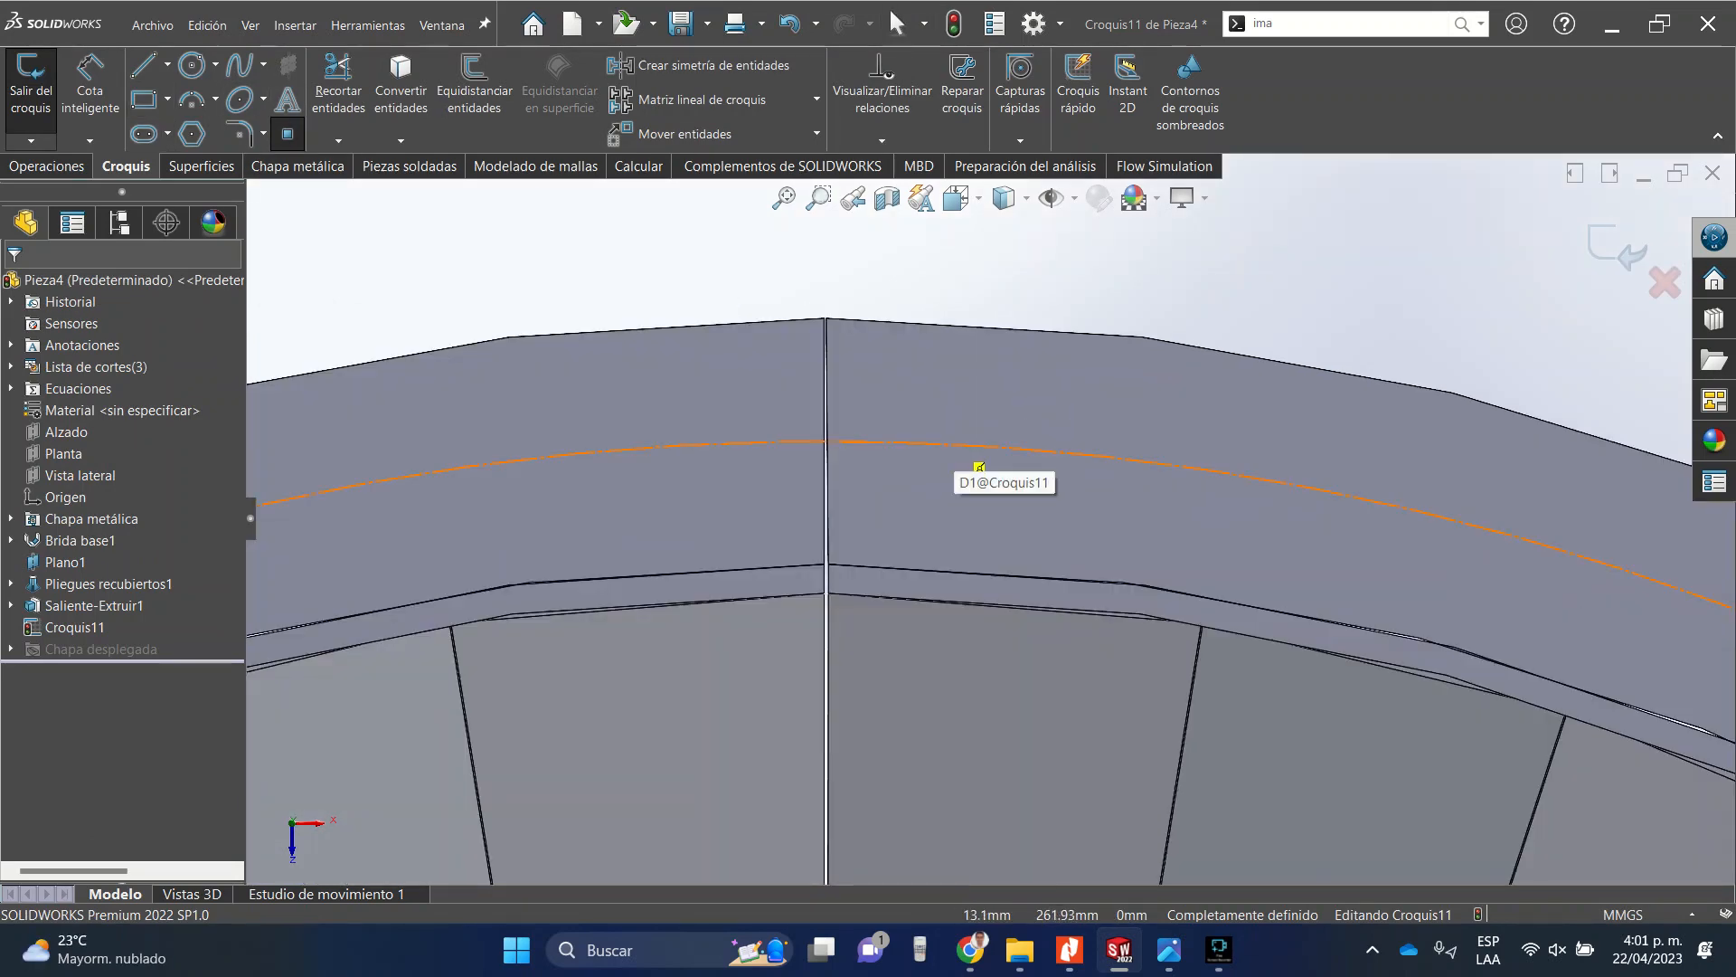
pyautogui.scroll(-5, 884, 453)
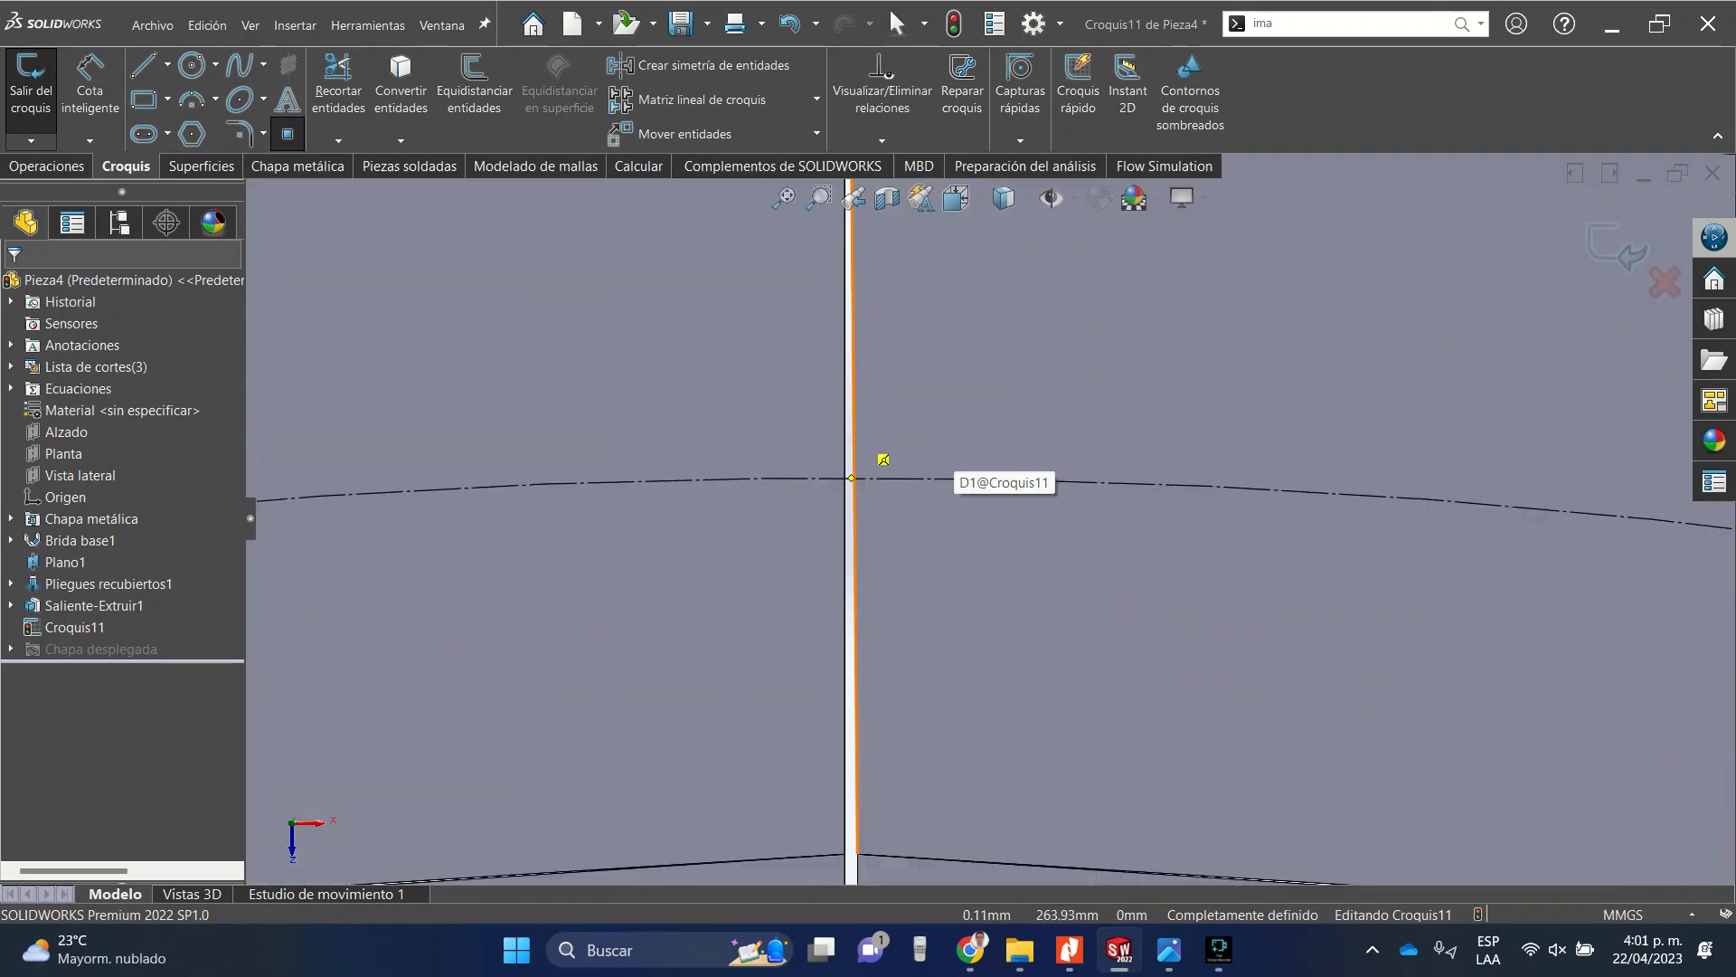
pyautogui.scroll(5, 1192, 575)
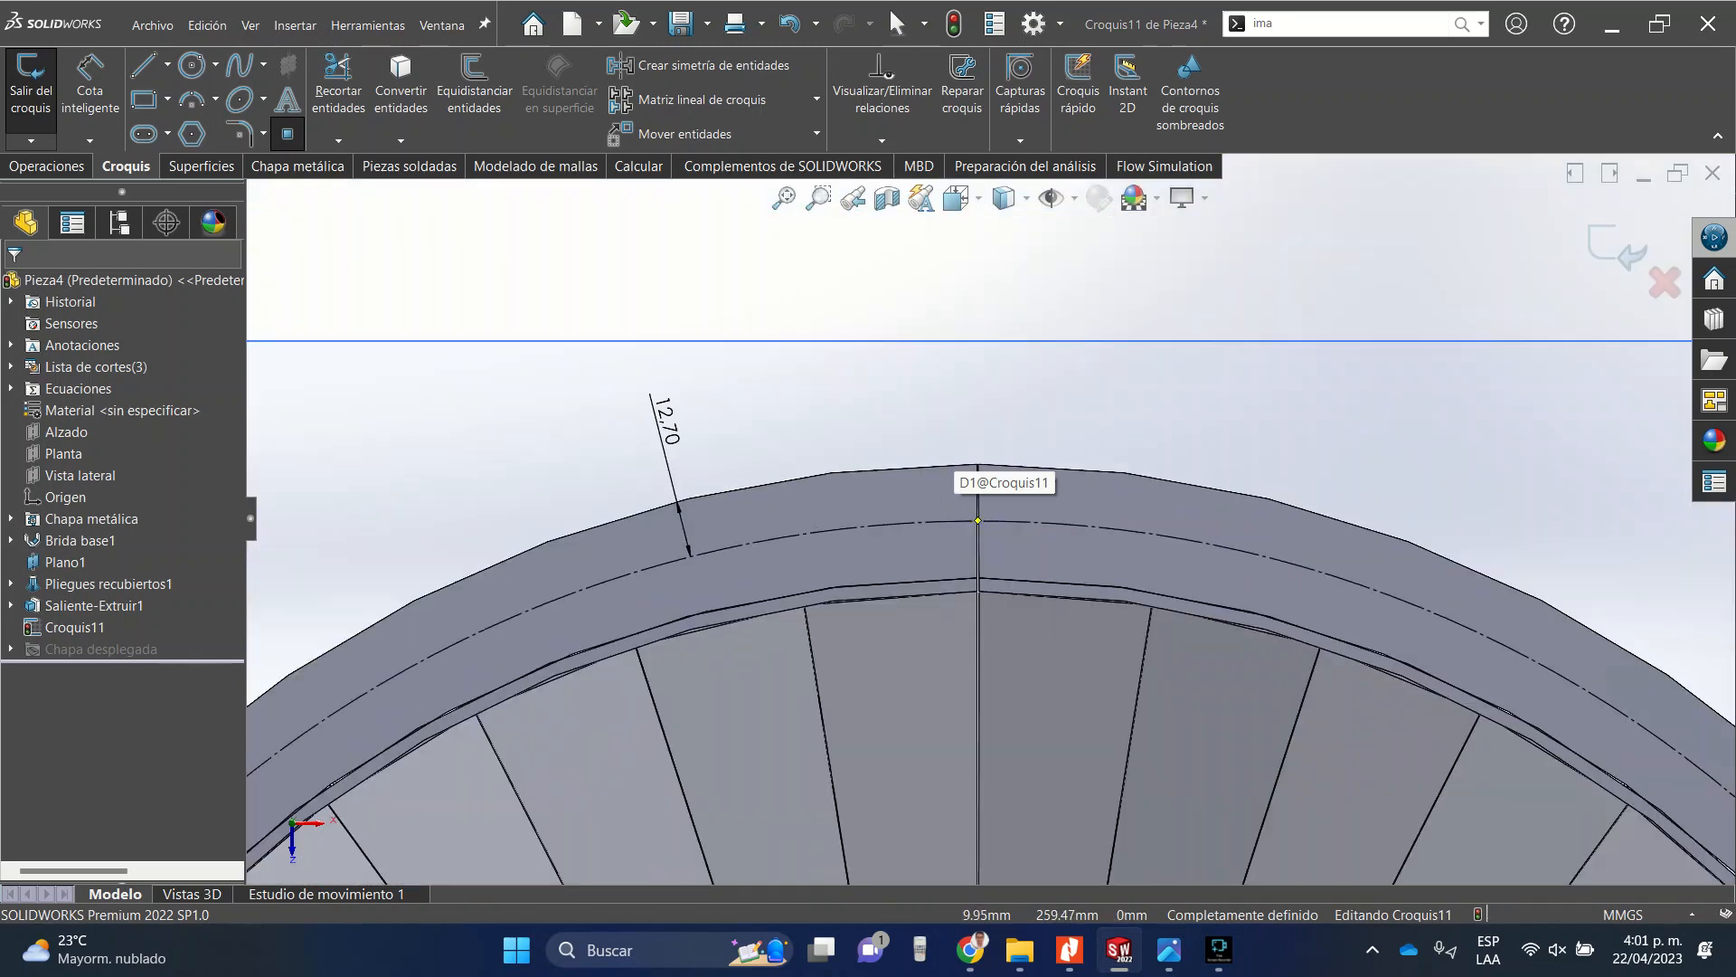
pyautogui.click(1081, 524)
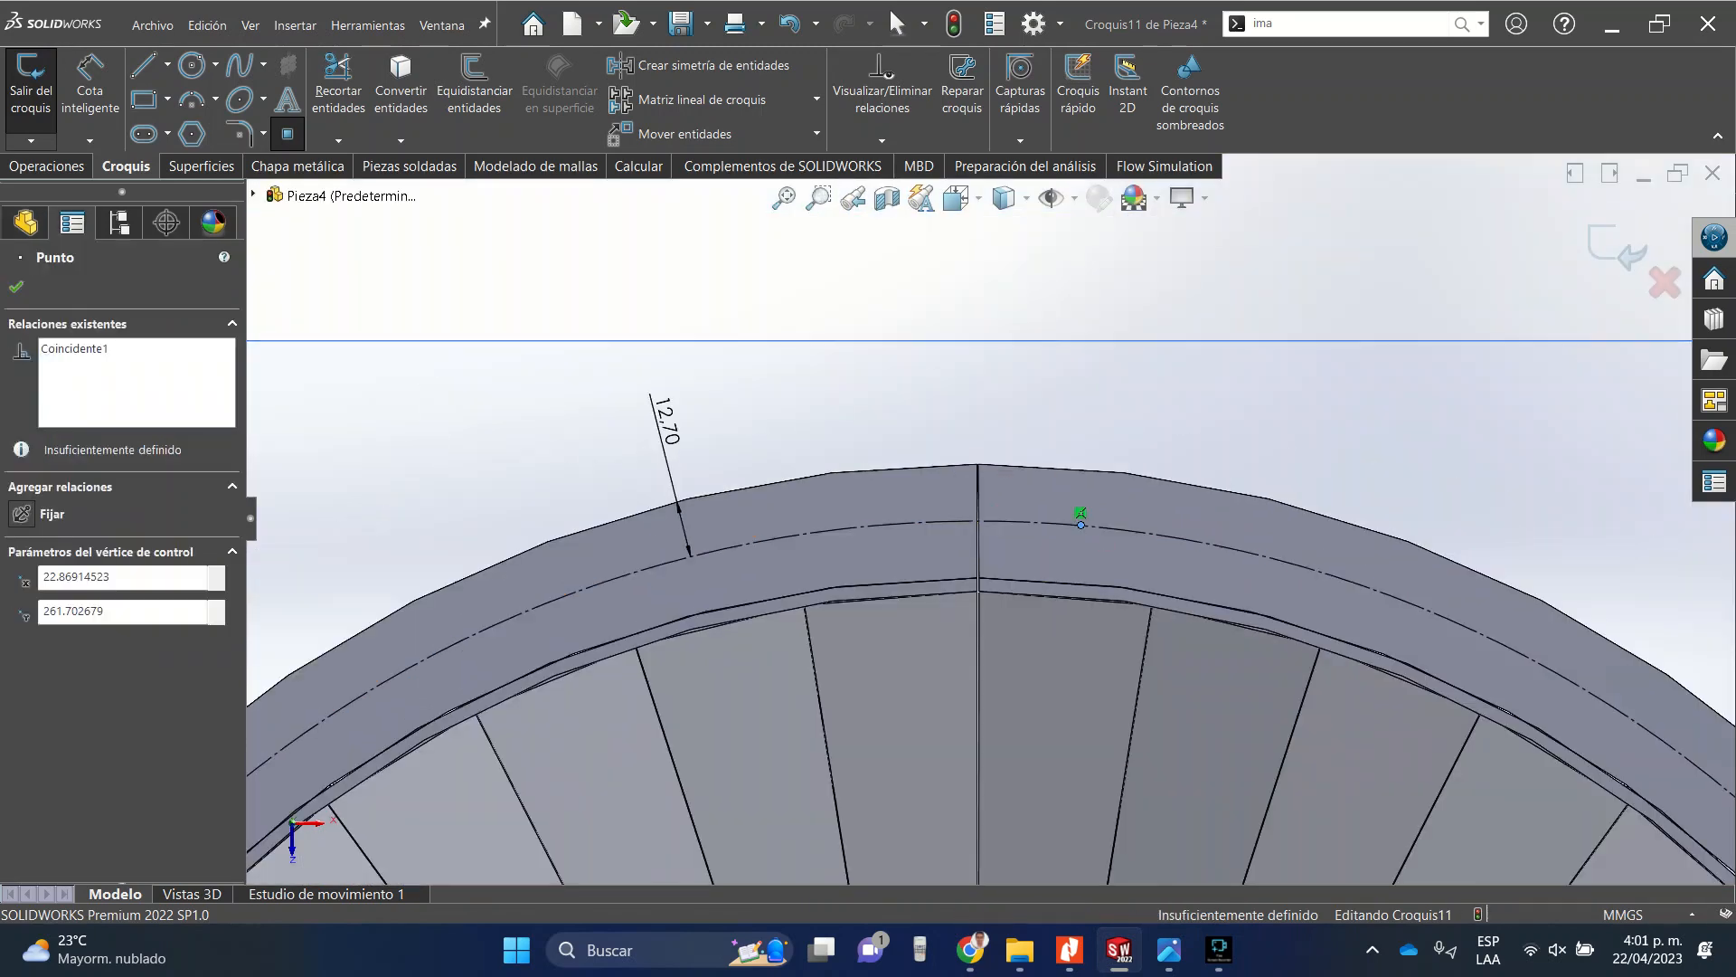
pyautogui.click(16, 286)
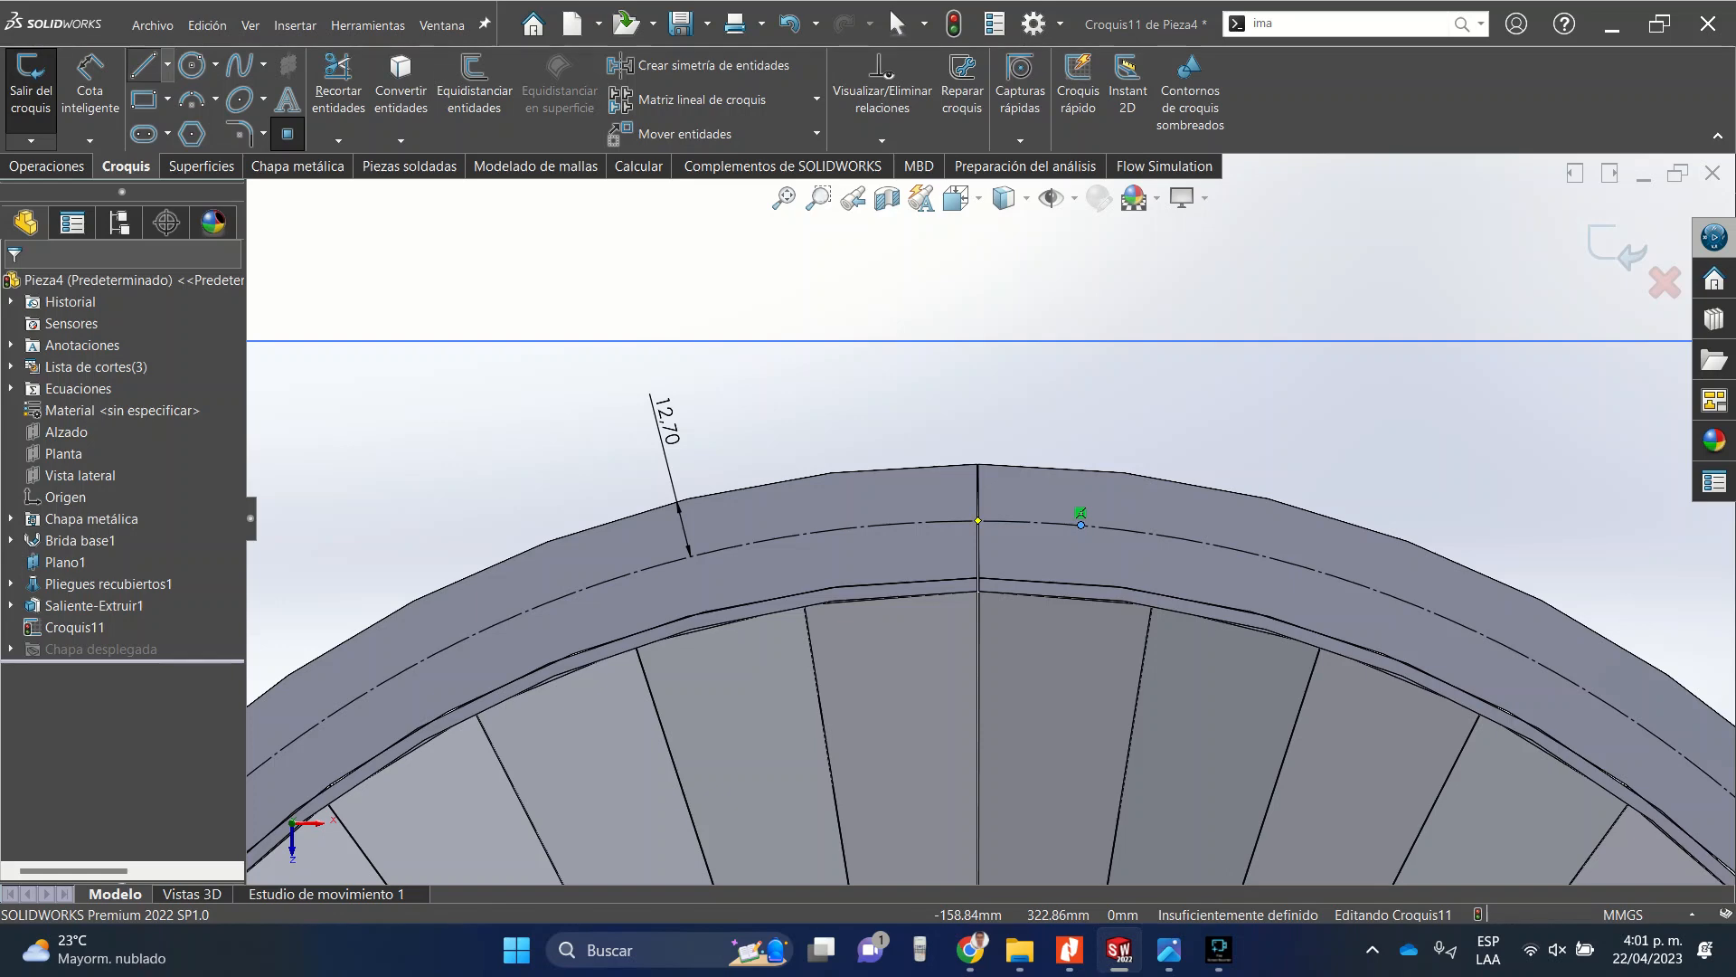
# Draw construction lines from the top of the construction circle down to the origin and back out to the point on the circle.
pyautogui.click(167, 64)
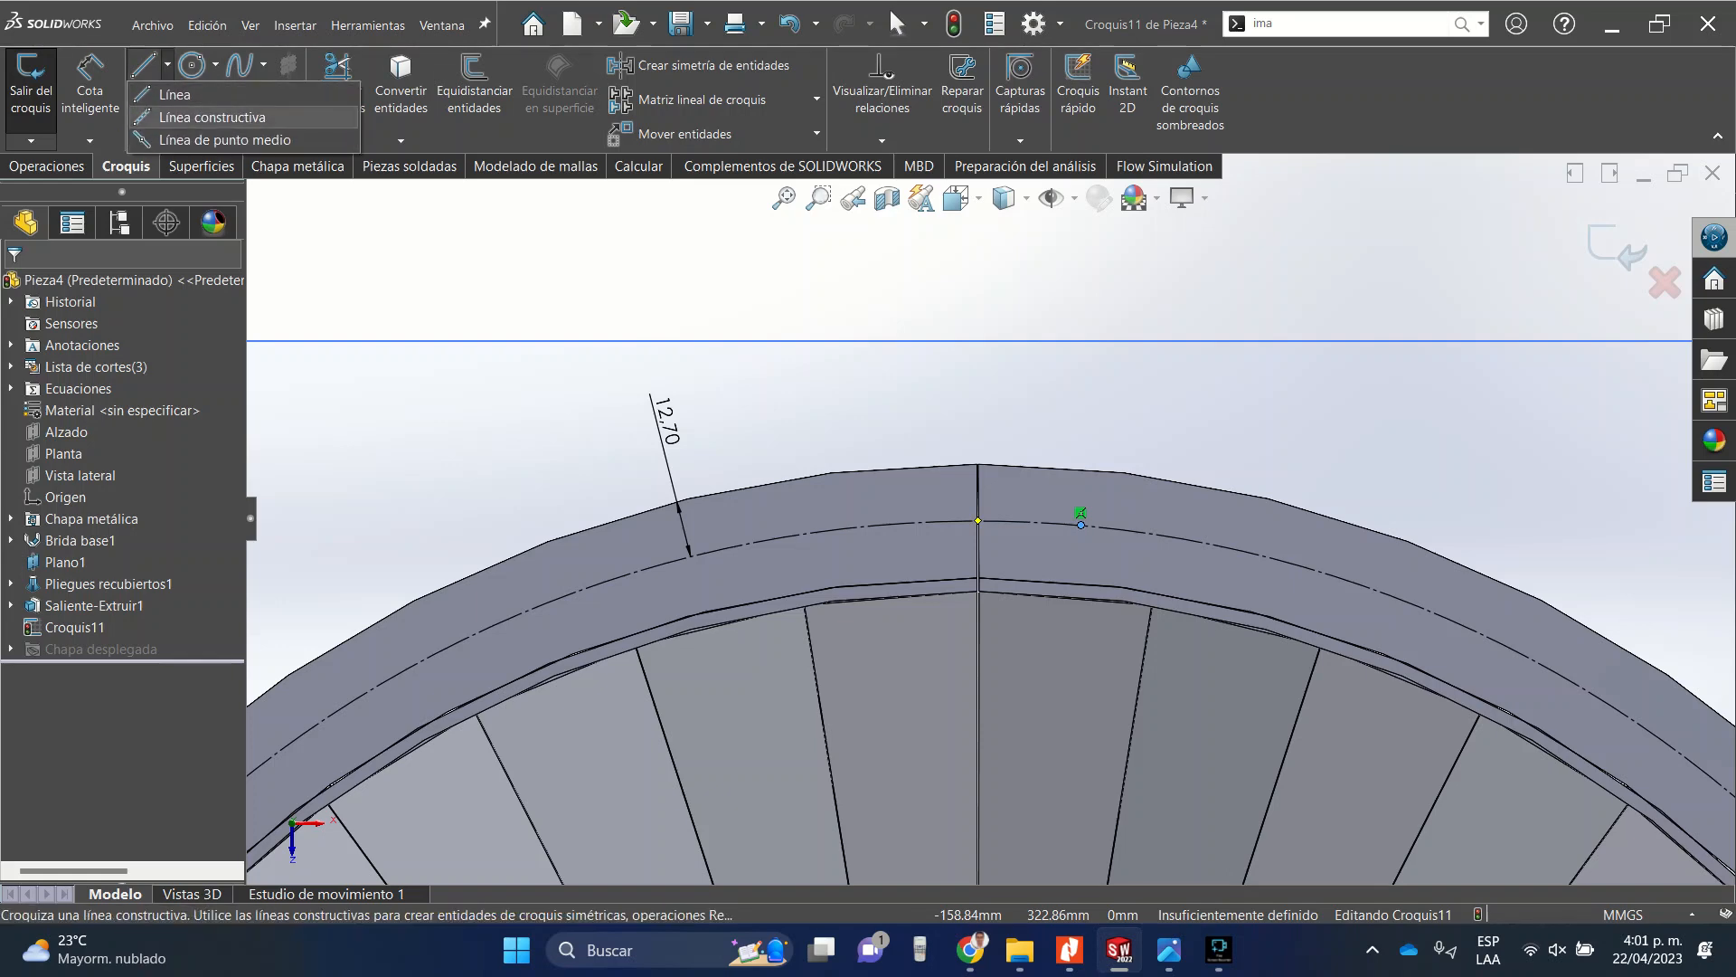
pyautogui.click(213, 117)
pyautogui.scroll(-5, 948, 642)
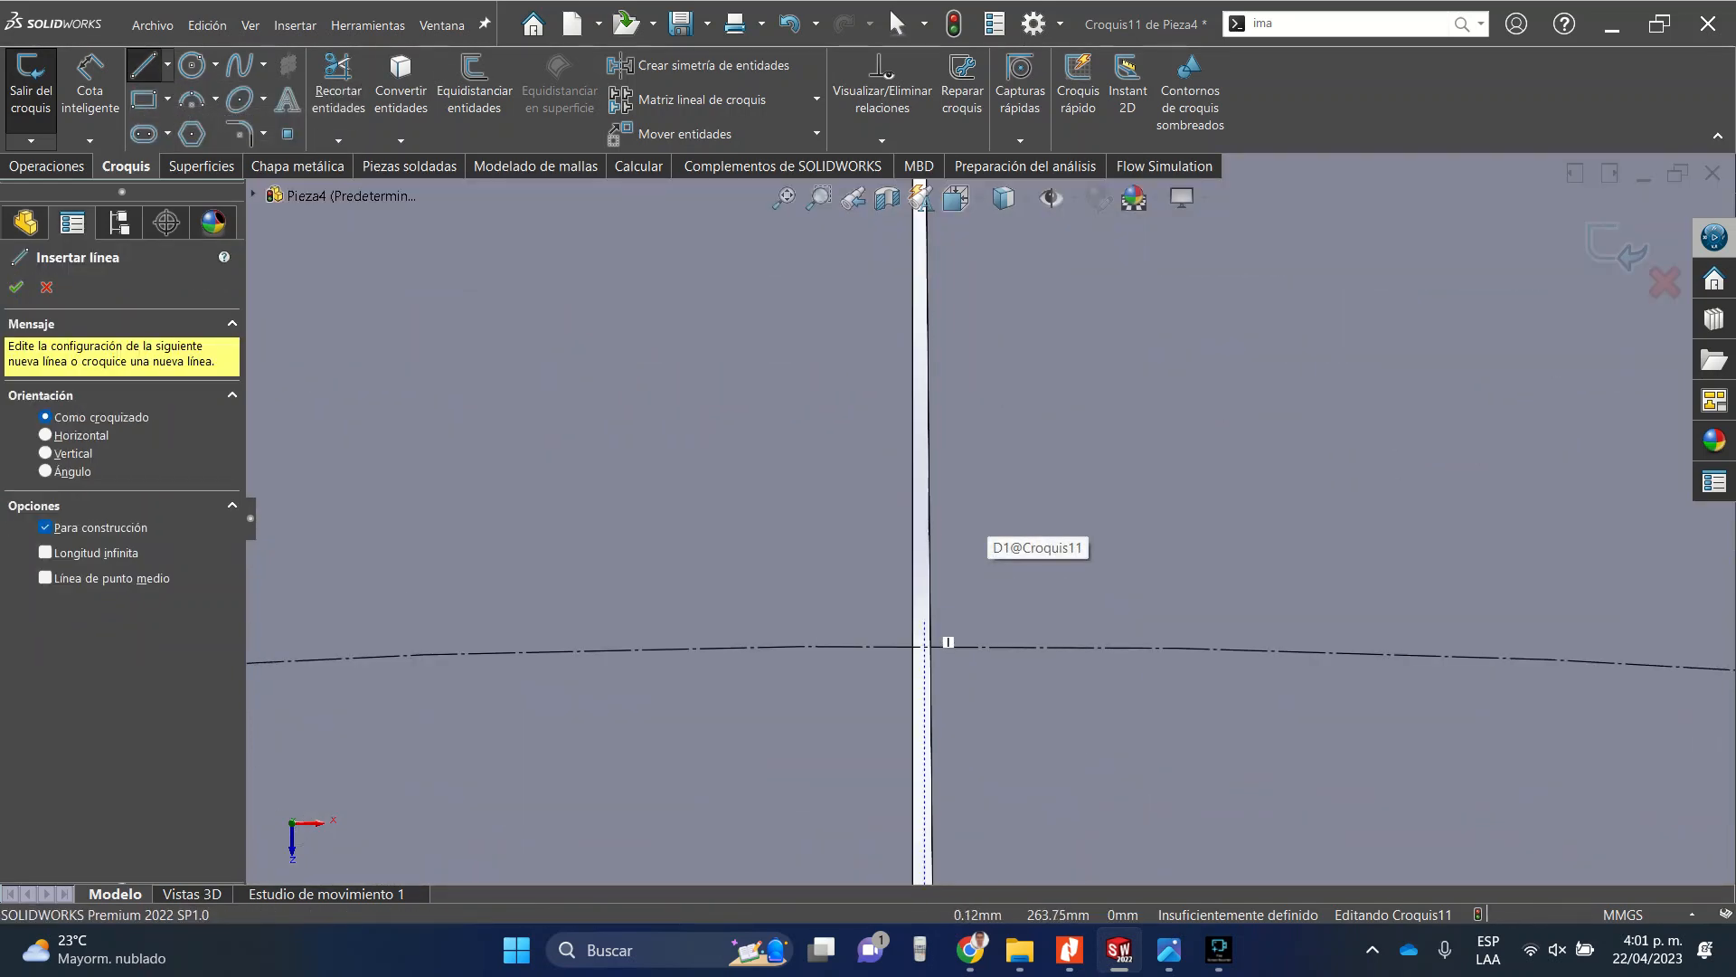
pyautogui.click(924, 646)
pyautogui.scroll(8, 924, 646)
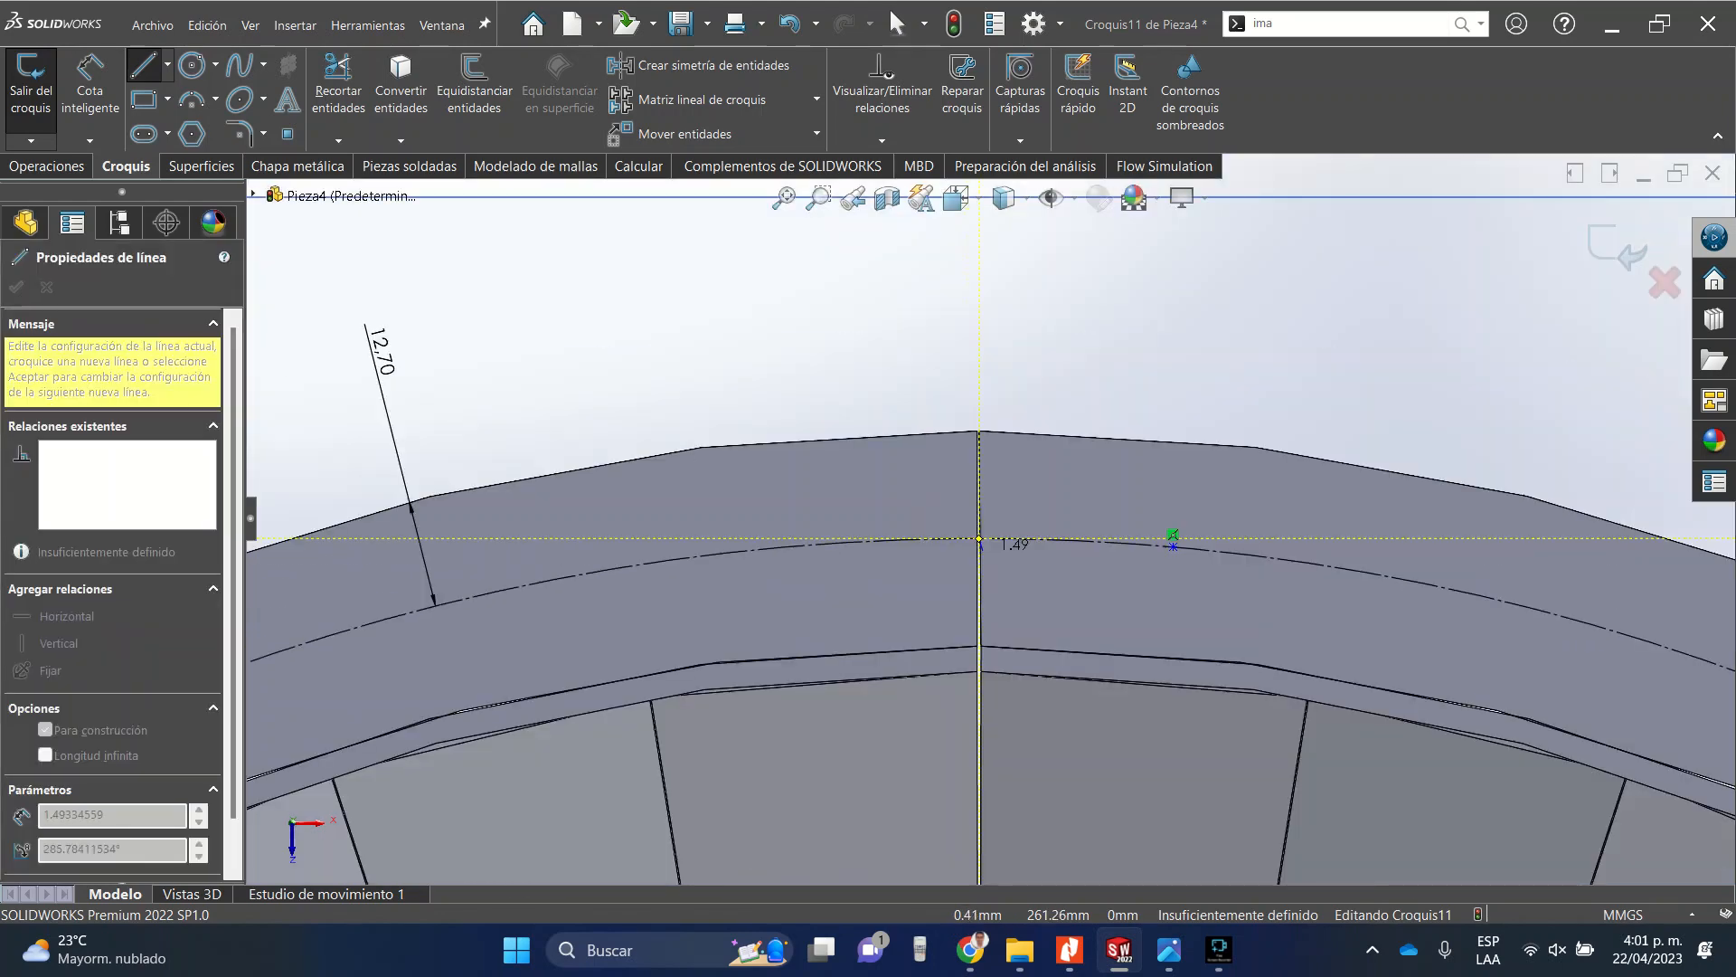
pyautogui.scroll(-7, 991, 714)
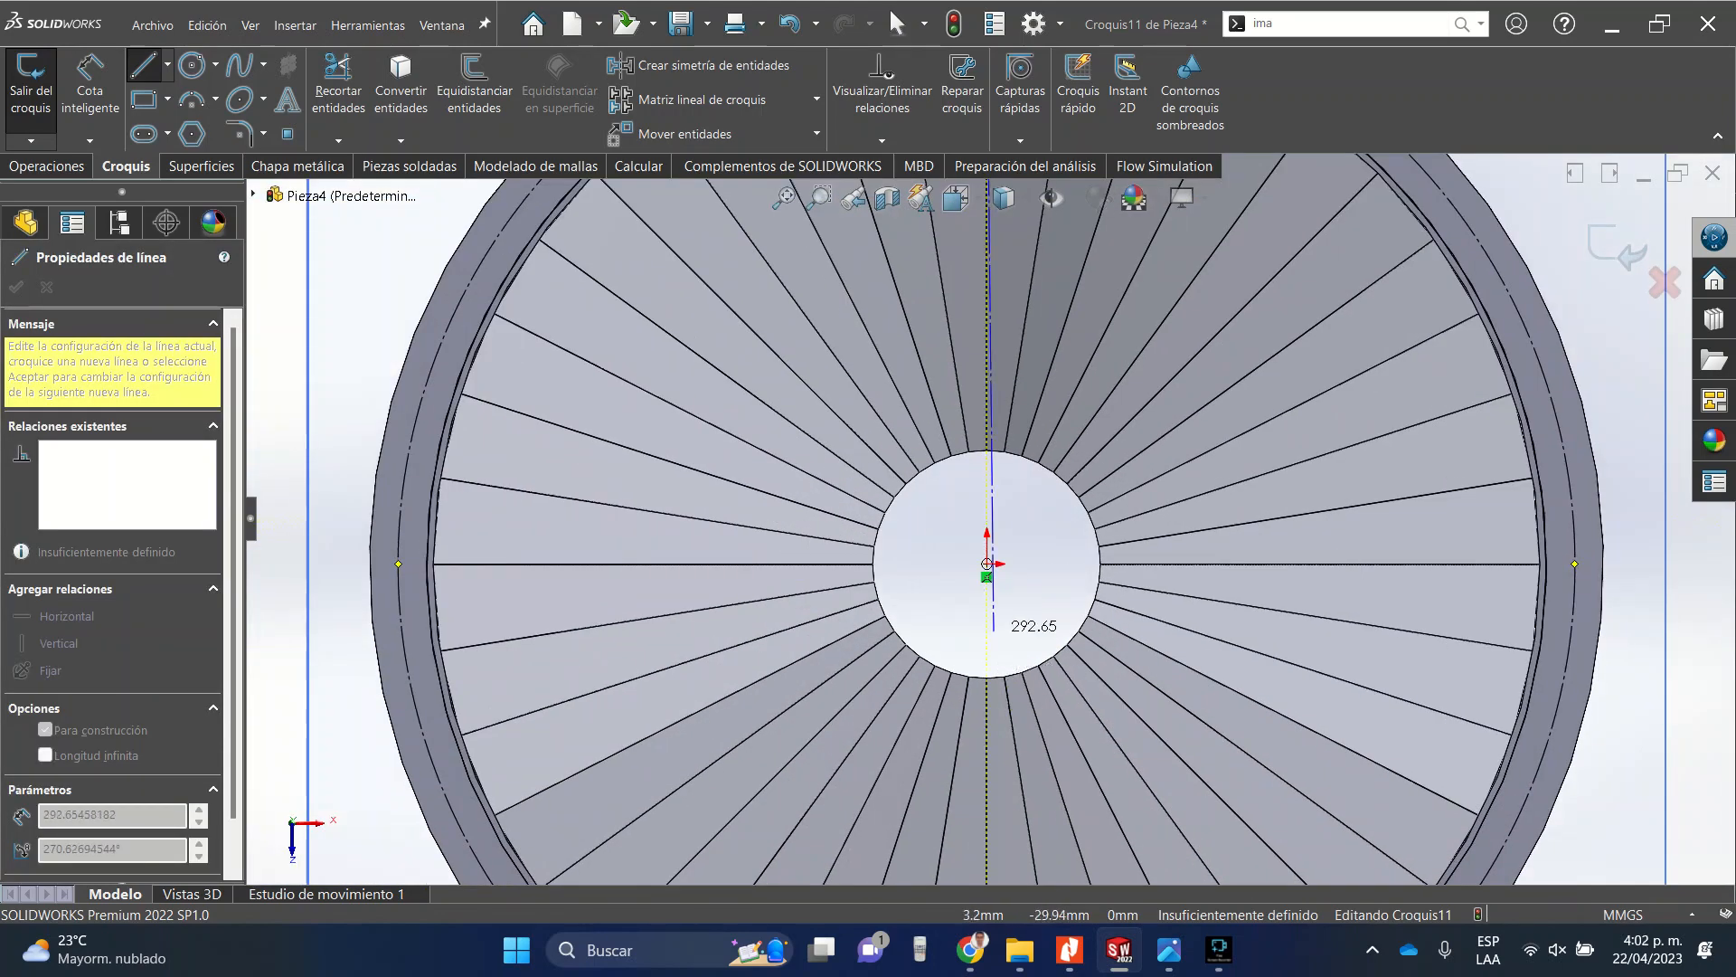
pyautogui.click(987, 564)
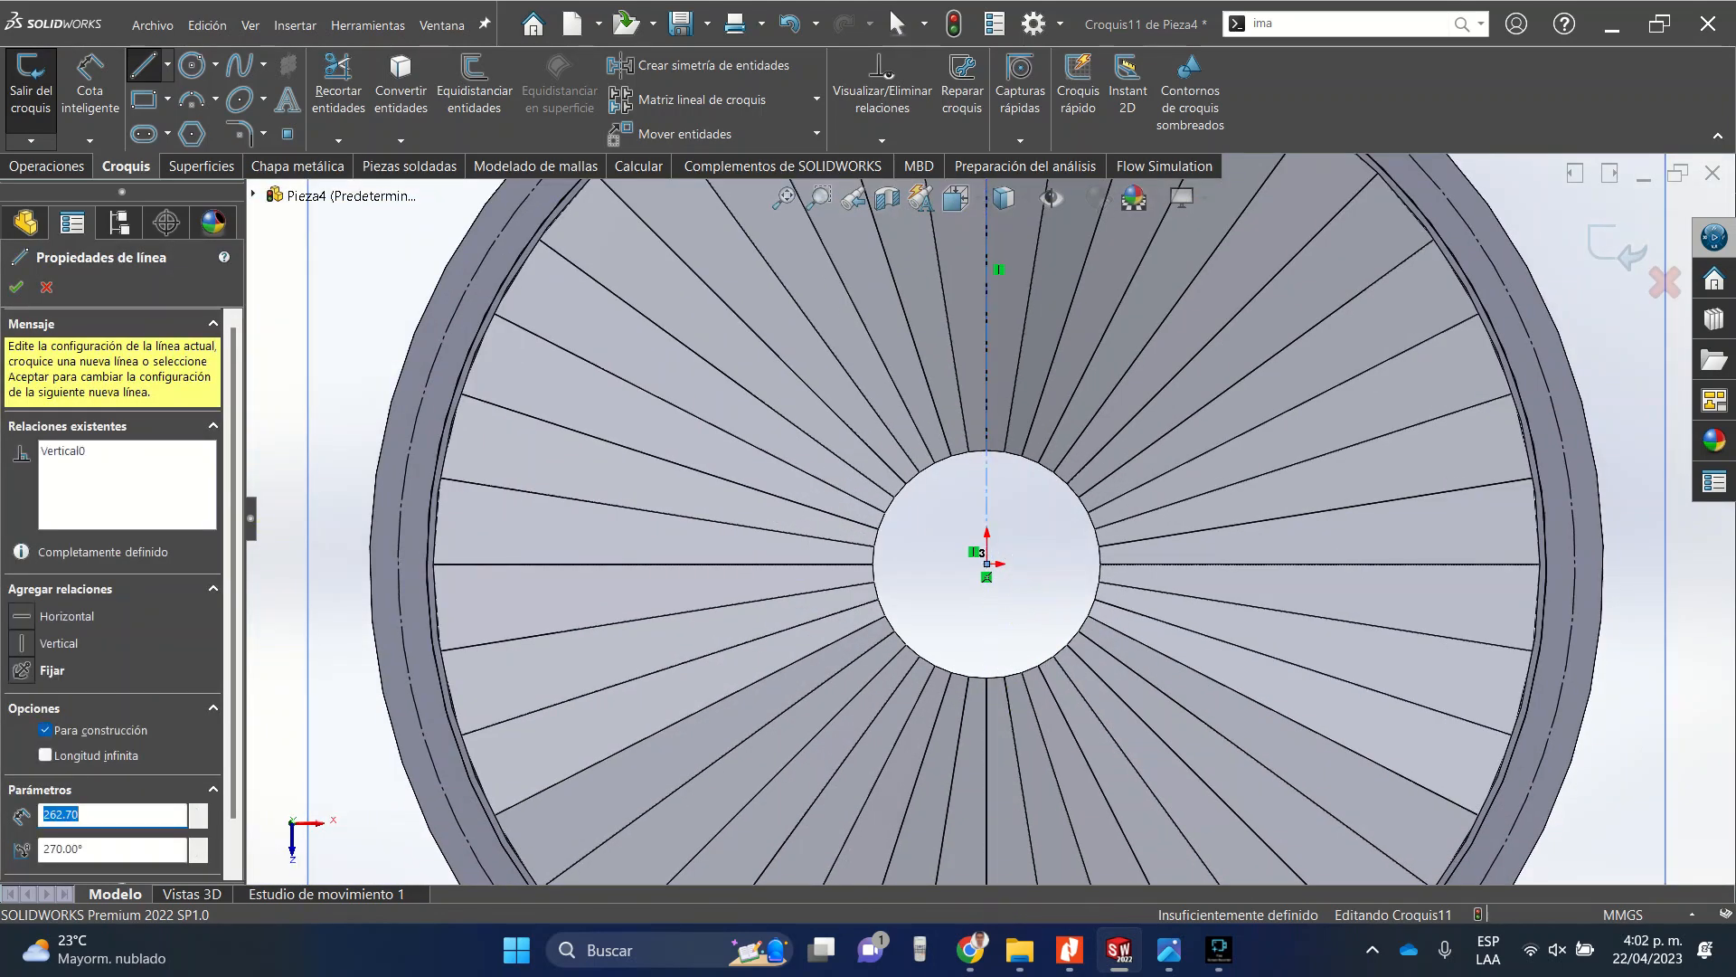
pyautogui.scroll(-5, 1052, 534)
pyautogui.scroll(8, 1051, 535)
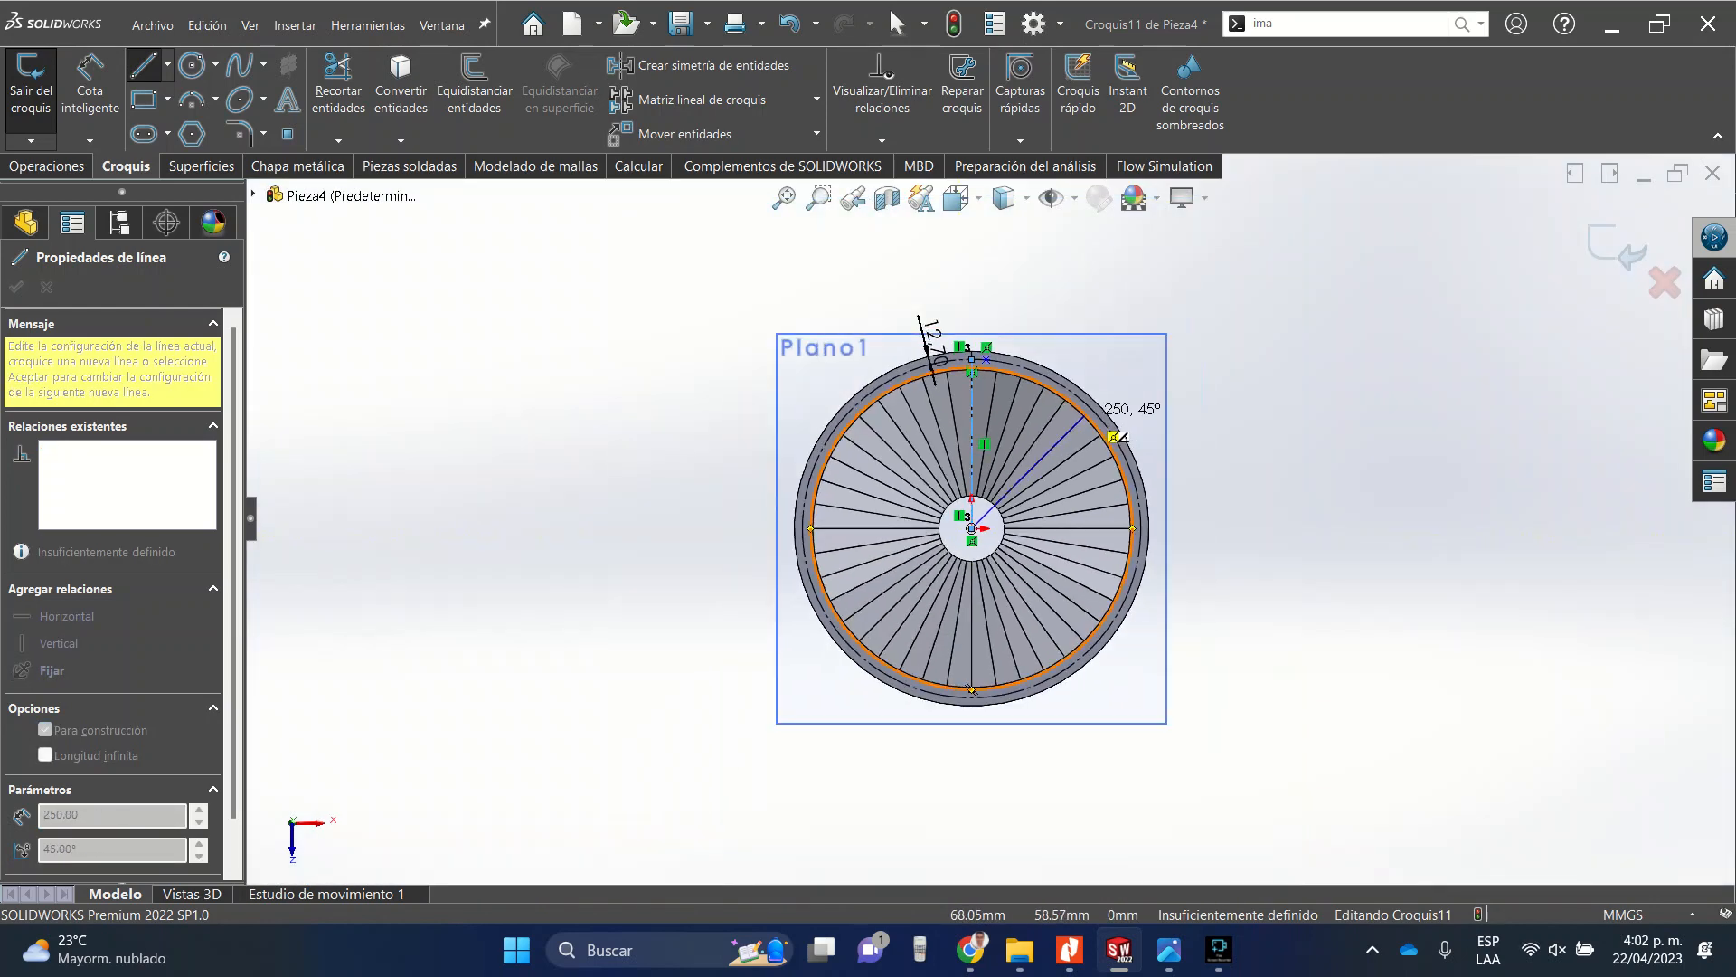
pyautogui.scroll(-10, 1018, 398)
pyautogui.scroll(-3, 861, 576)
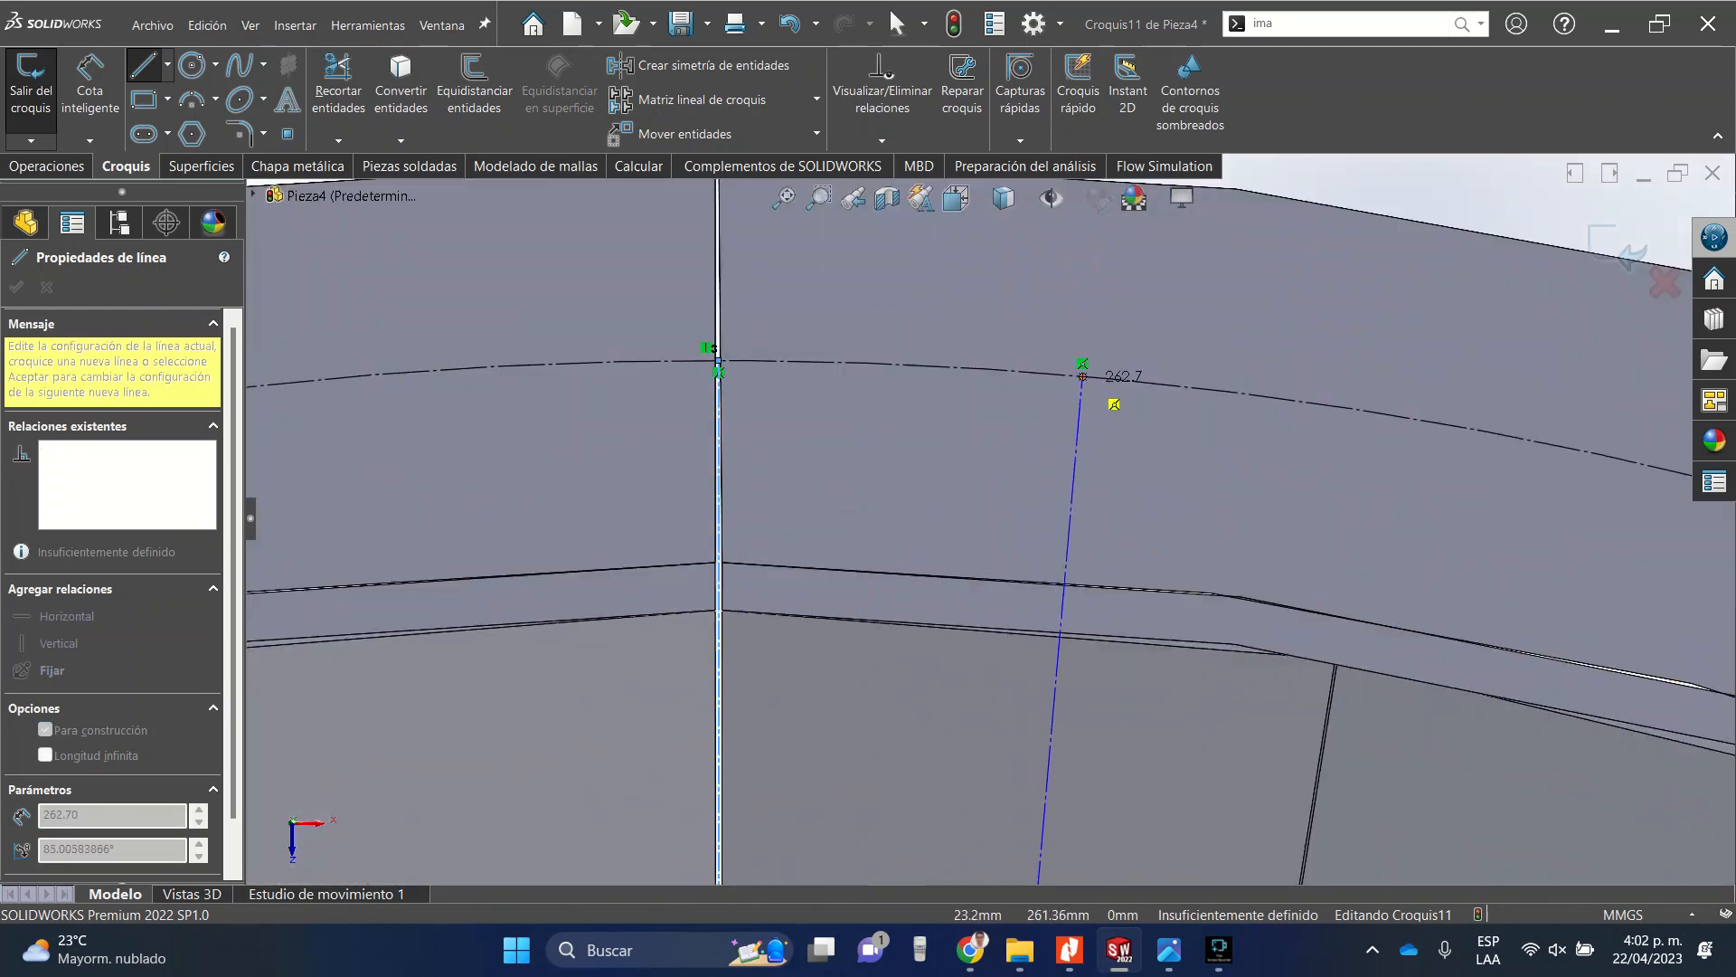
pyautogui.click(1083, 376)
pyautogui.press('Escape')
# Dimension the angle between the two construction lines as 10°.
pyautogui.scroll(5, 988, 518)
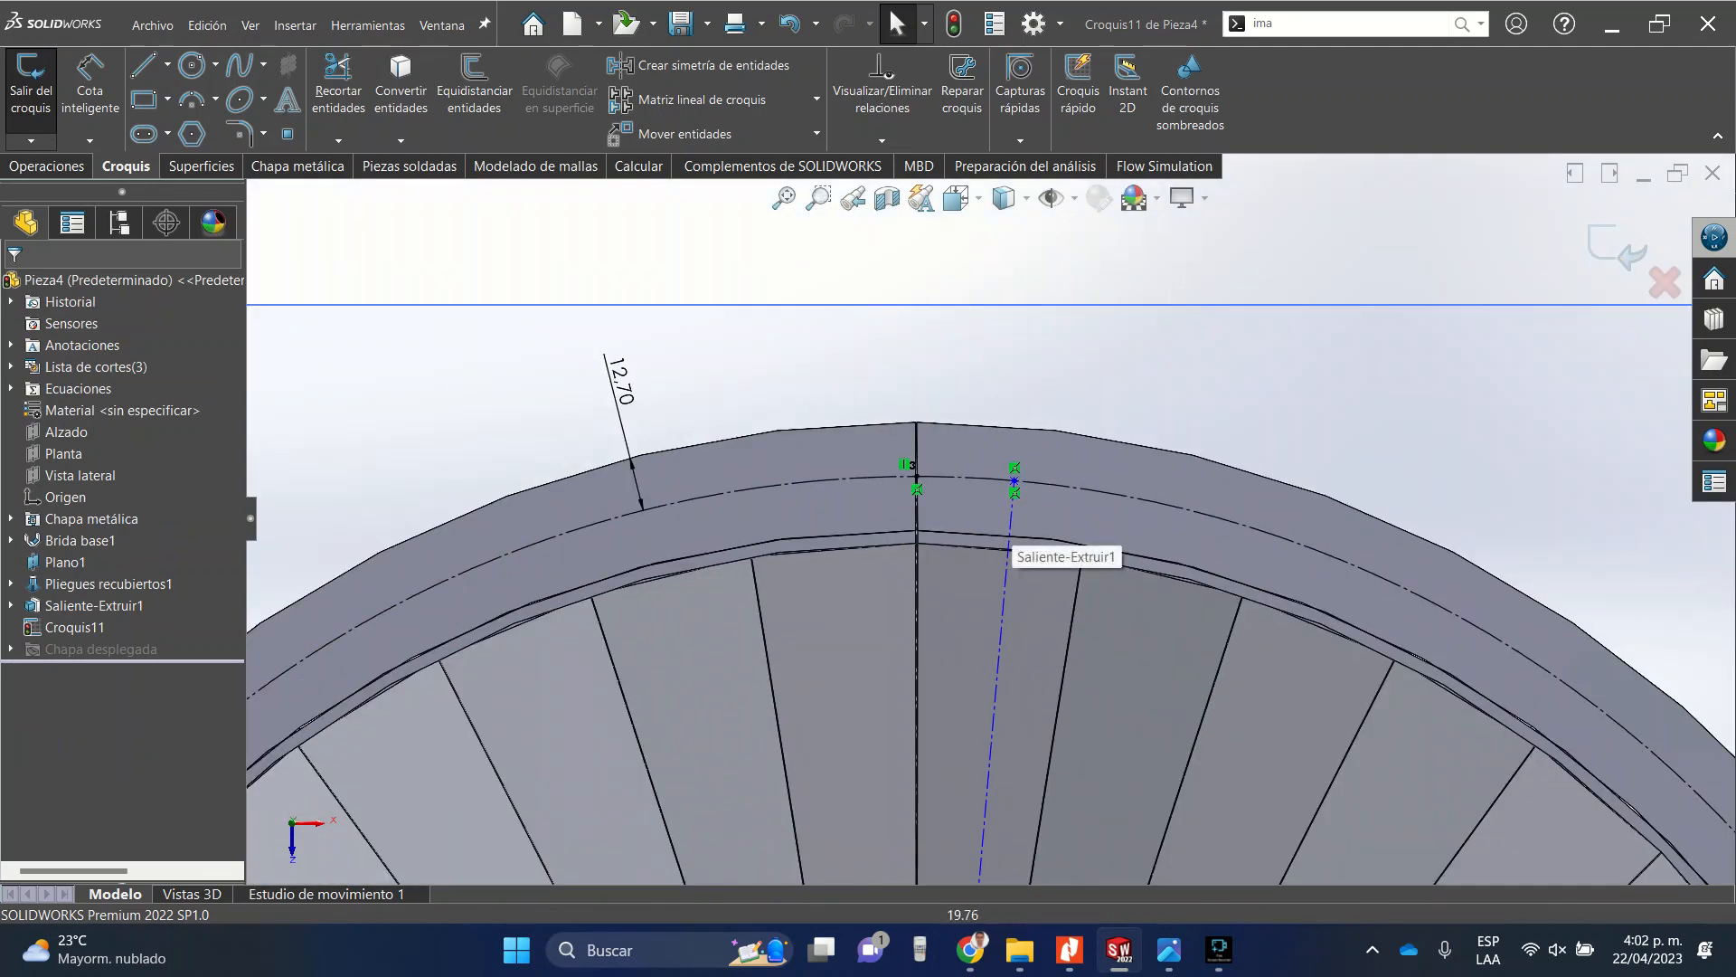
pyautogui.click(91, 86)
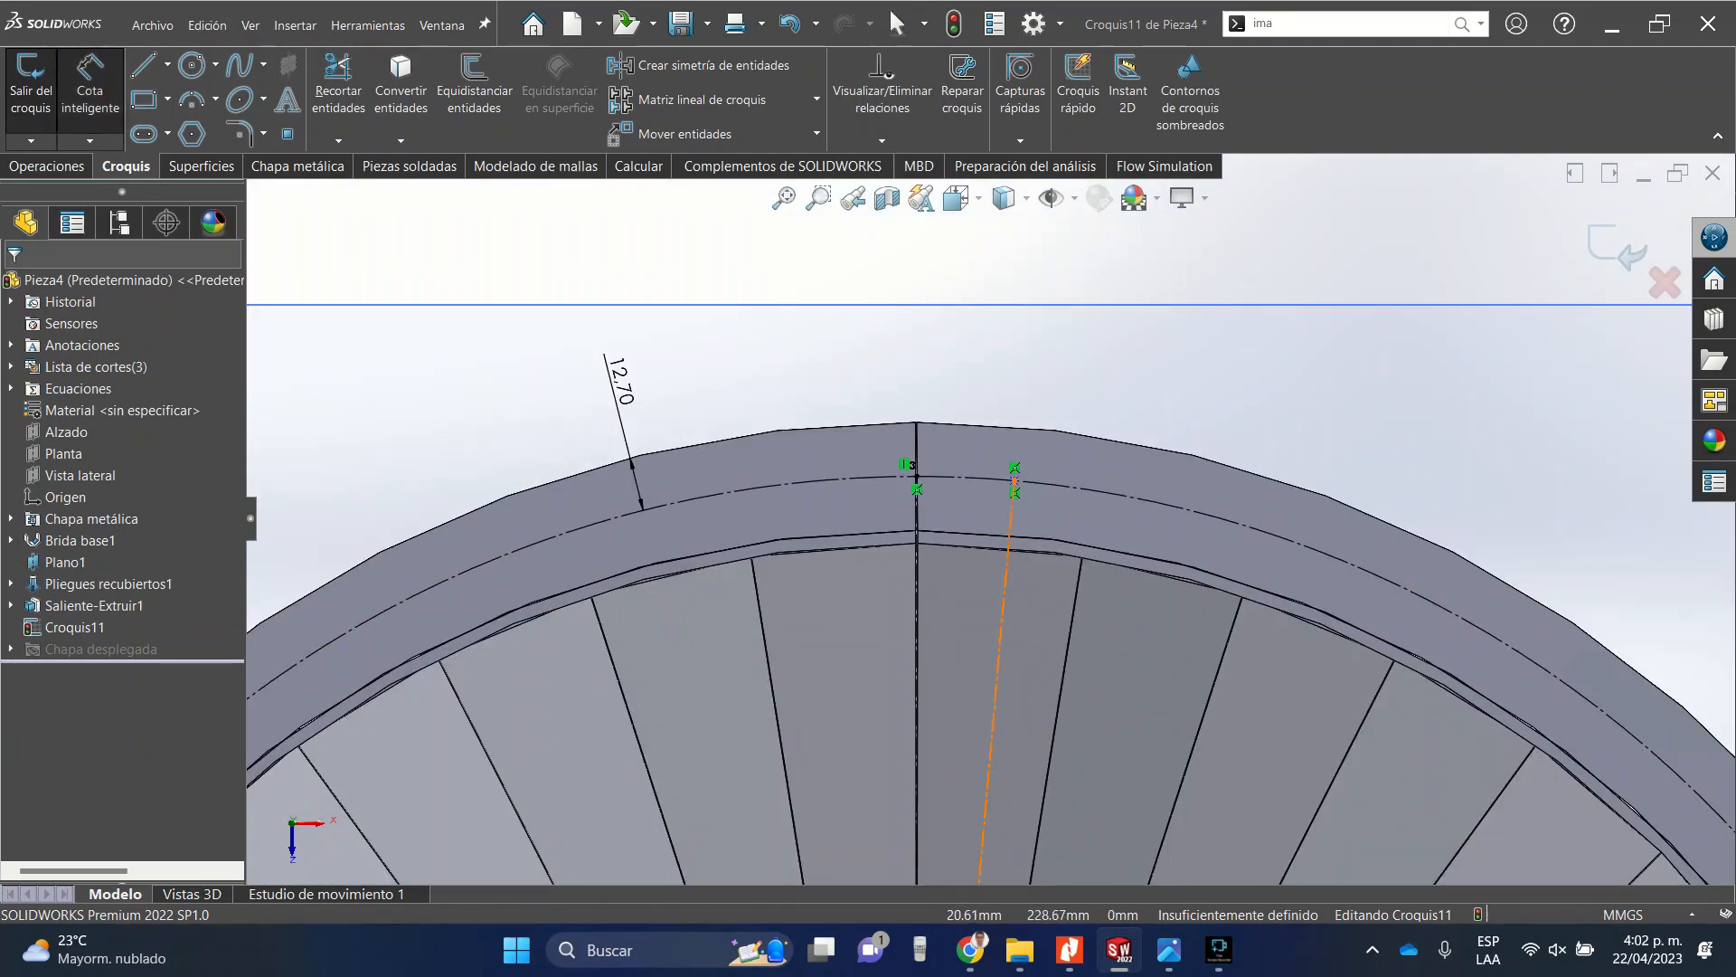
pyautogui.click(1002, 619)
pyautogui.scroll(-4, 904, 592)
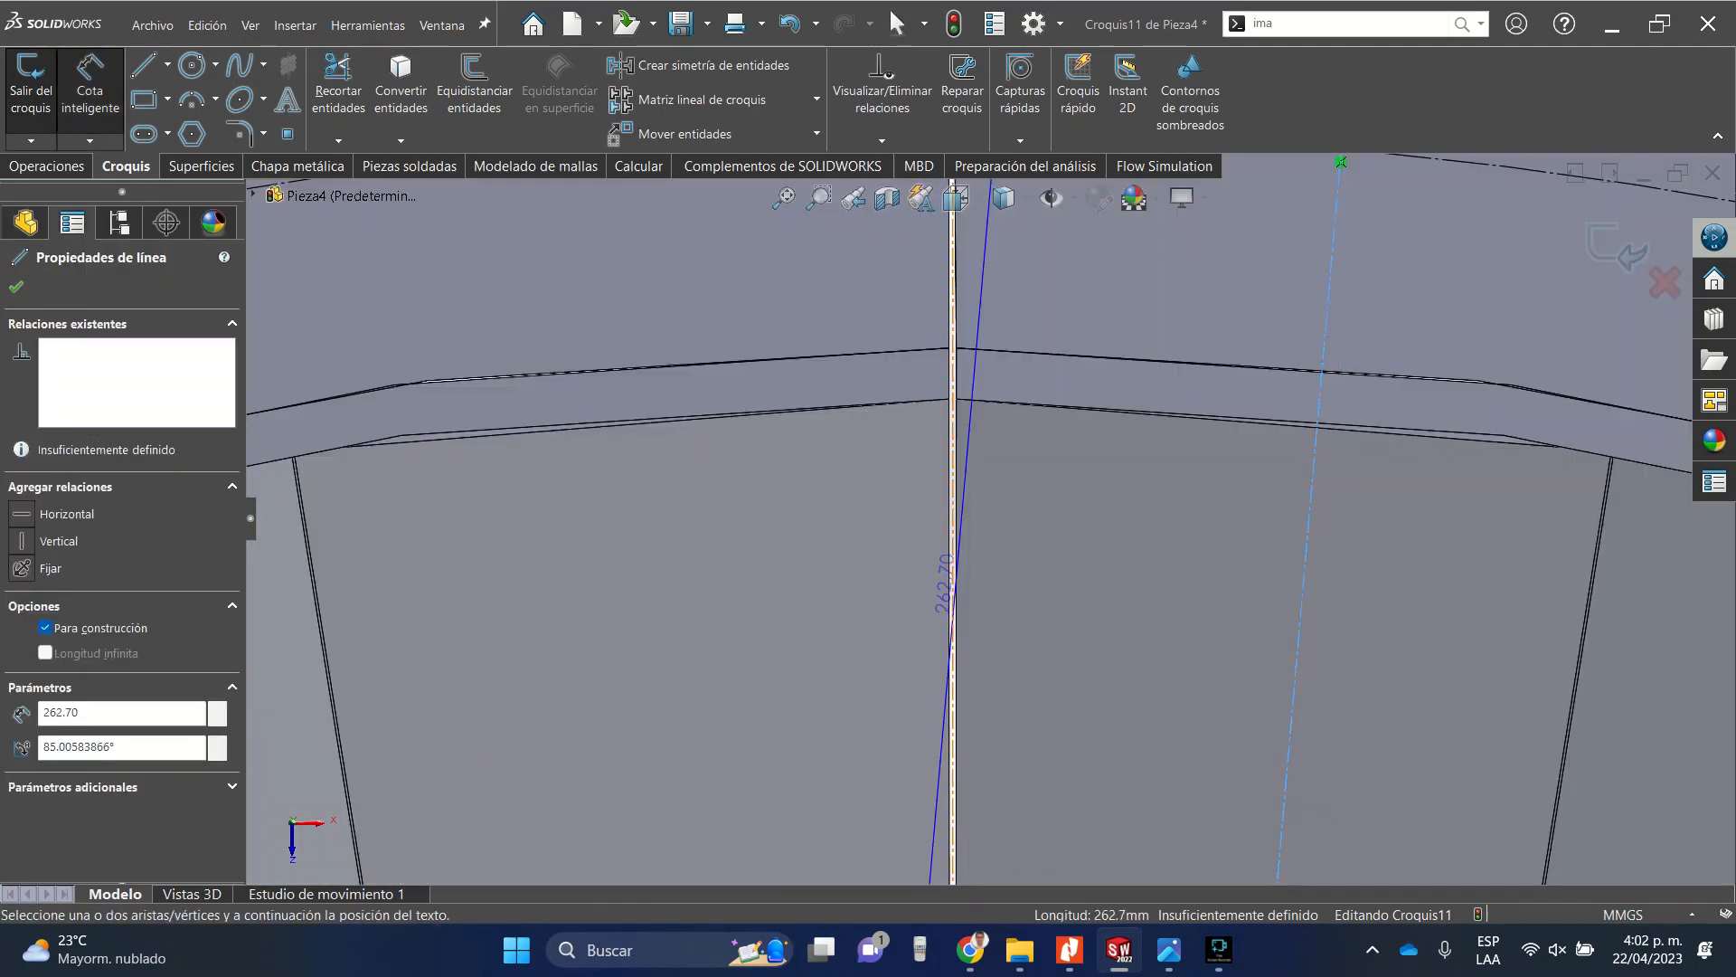
pyautogui.click(1311, 507)
pyautogui.scroll(4, 1013, 492)
pyautogui.click(1045, 271)
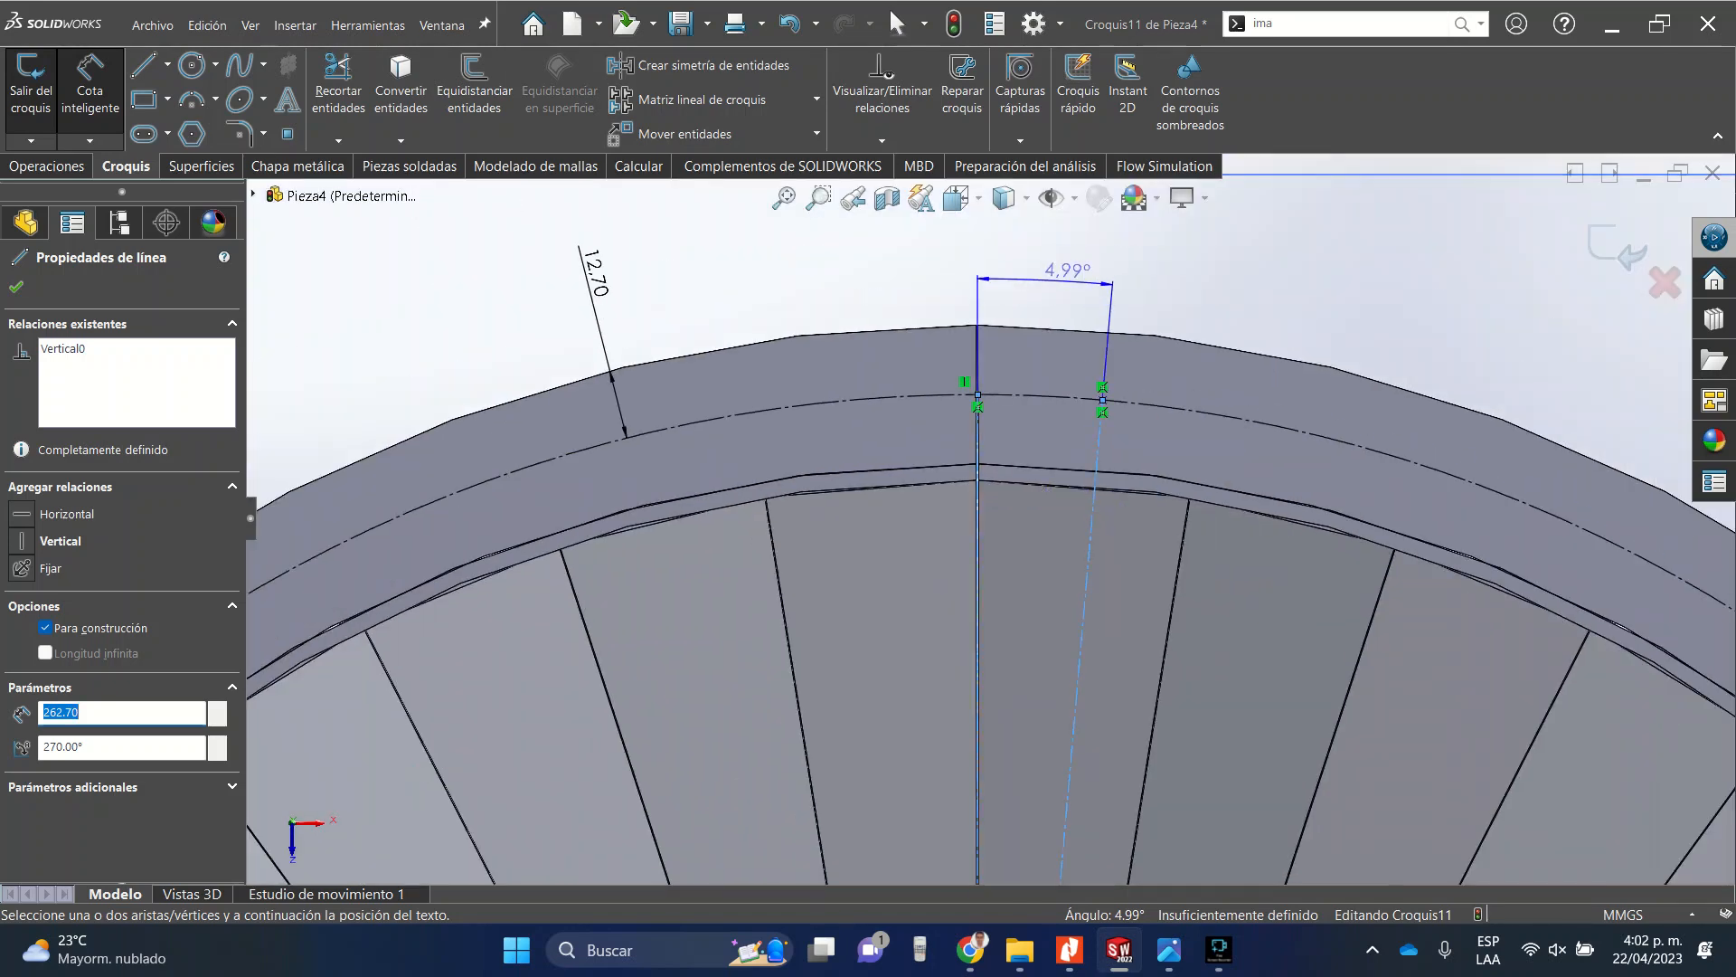
pyautogui.write('10')
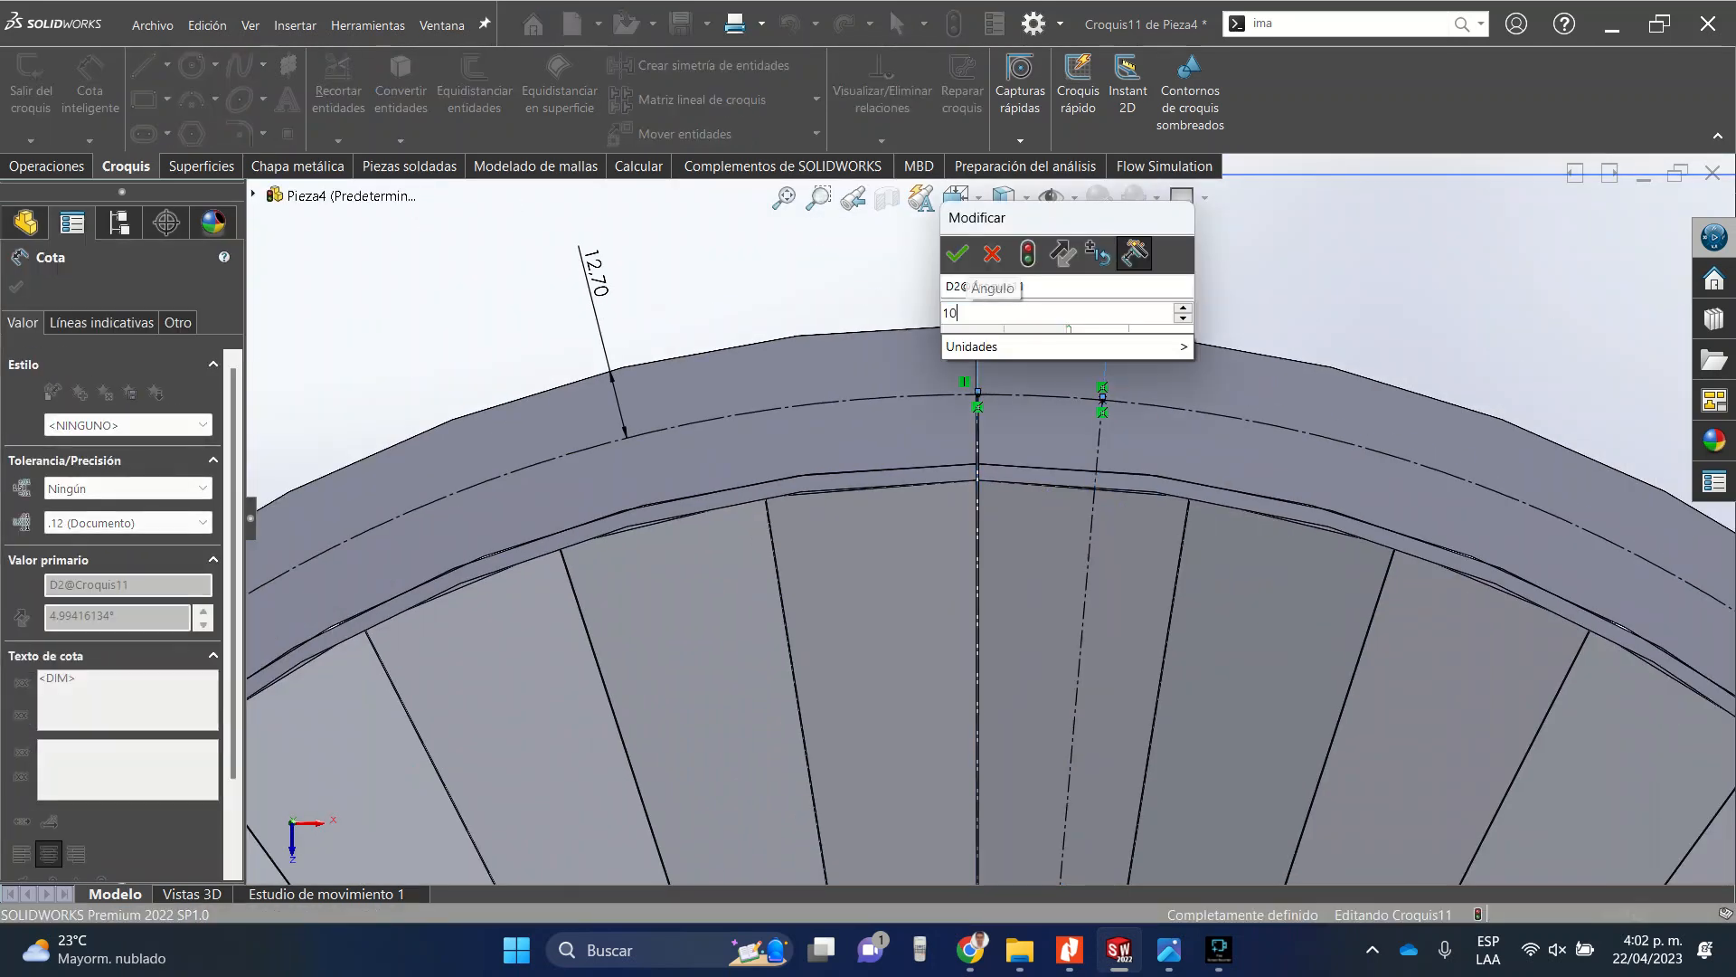
pyautogui.press('Return')
pyautogui.scroll(3, 992, 560)
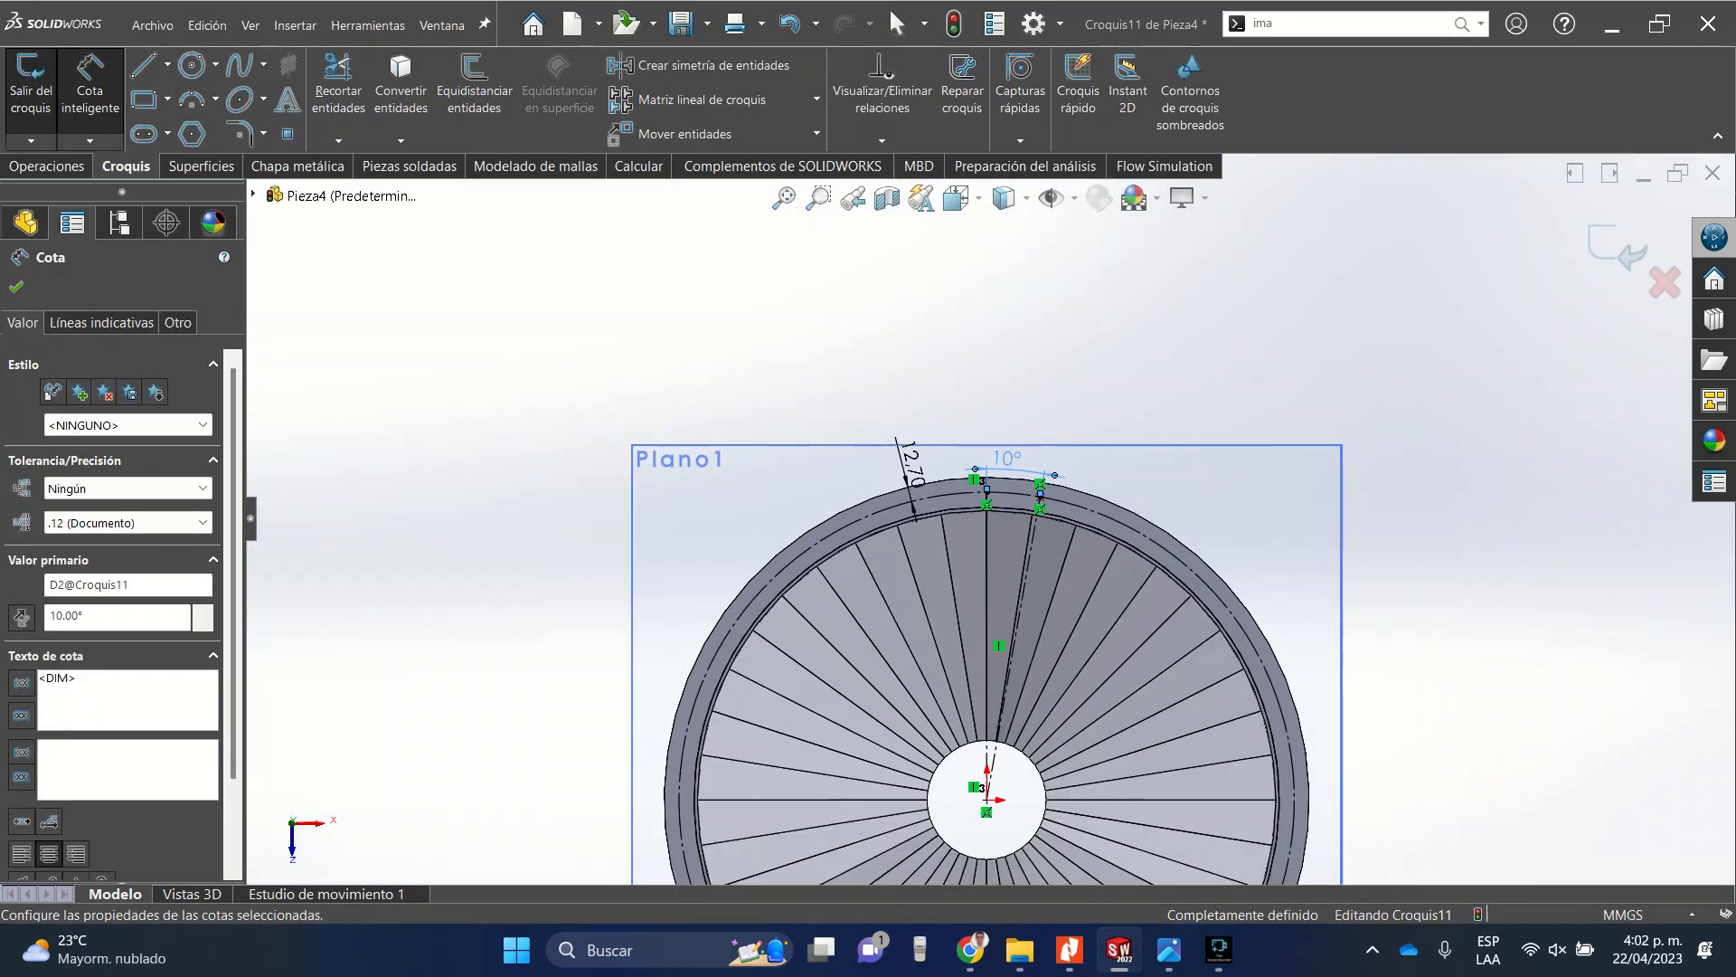
pyautogui.click(16, 287)
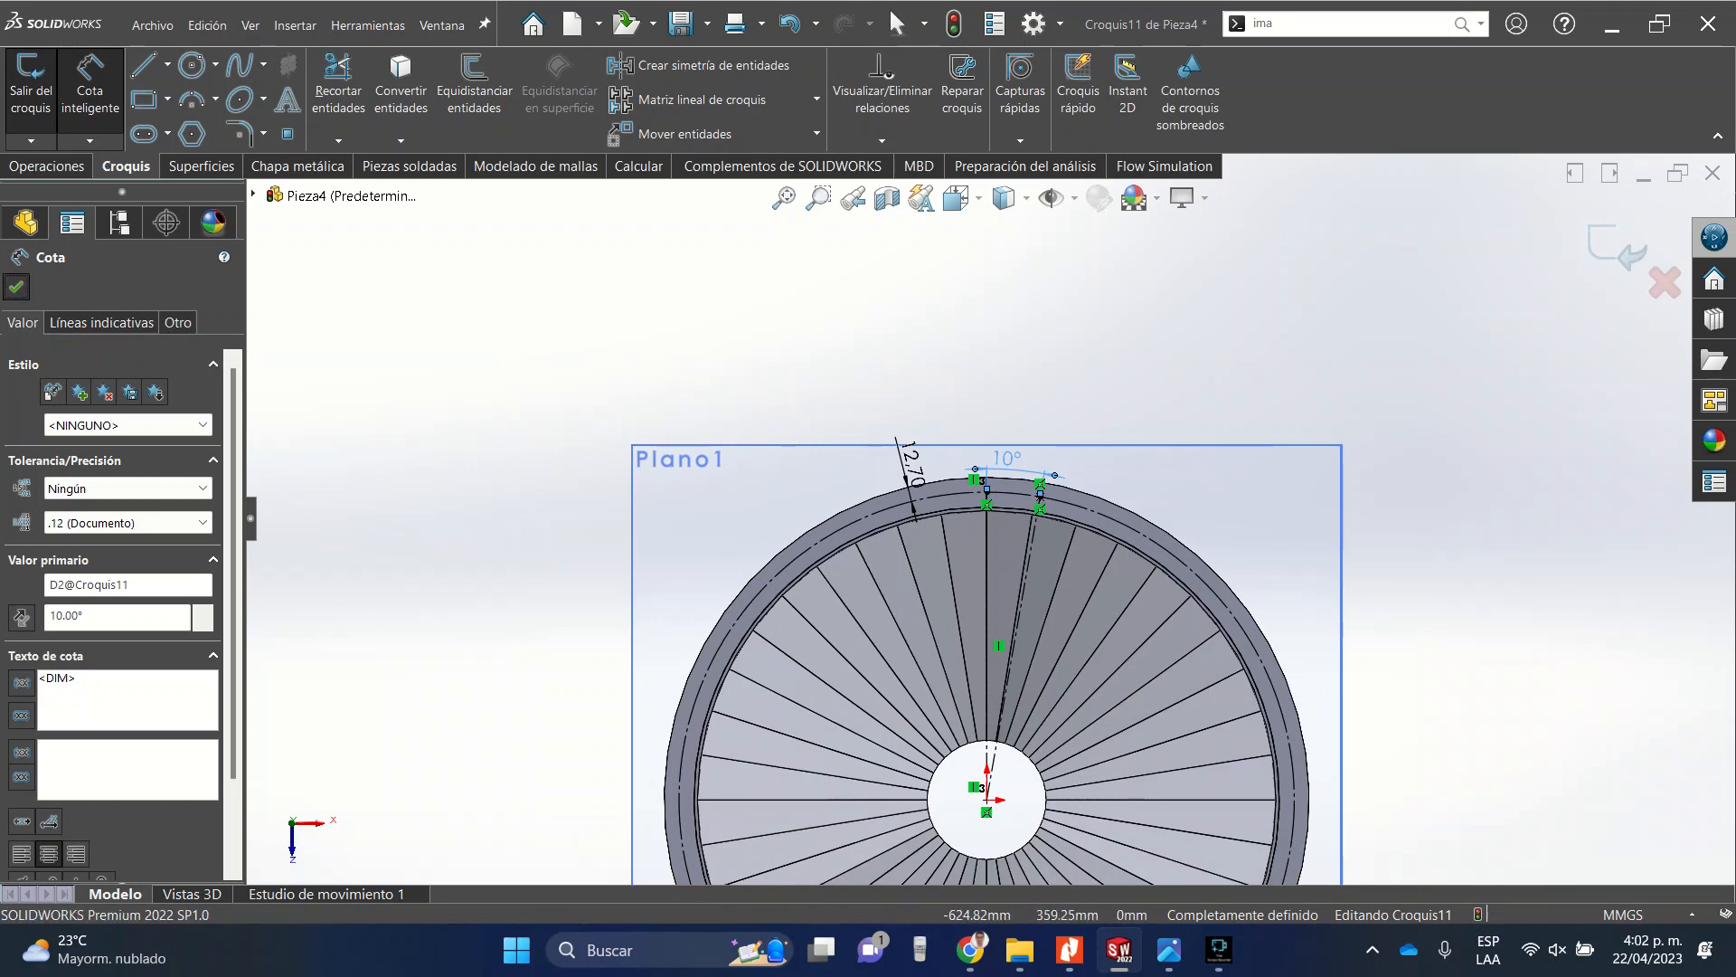
# Exit the sketch and place a 5/16 Ansi Inch screw clearance hole with Hole Wizard at the sketch point on the ring face.
pyautogui.scroll(-5, 966, 458)
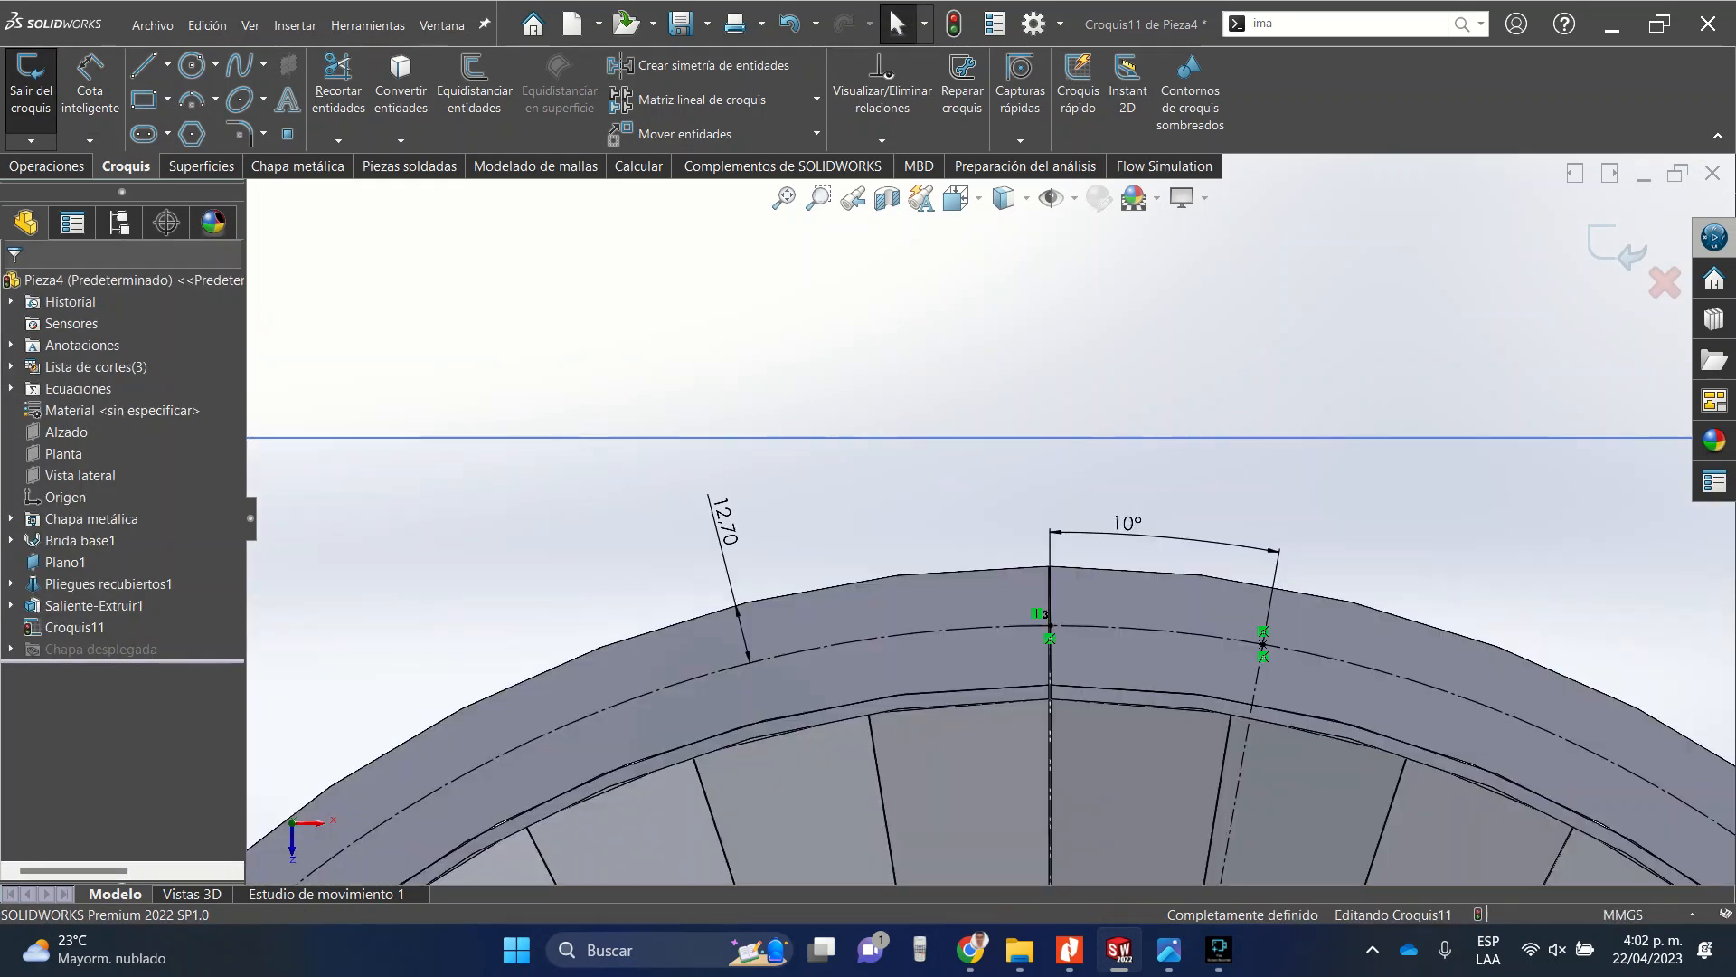
pyautogui.click(30, 90)
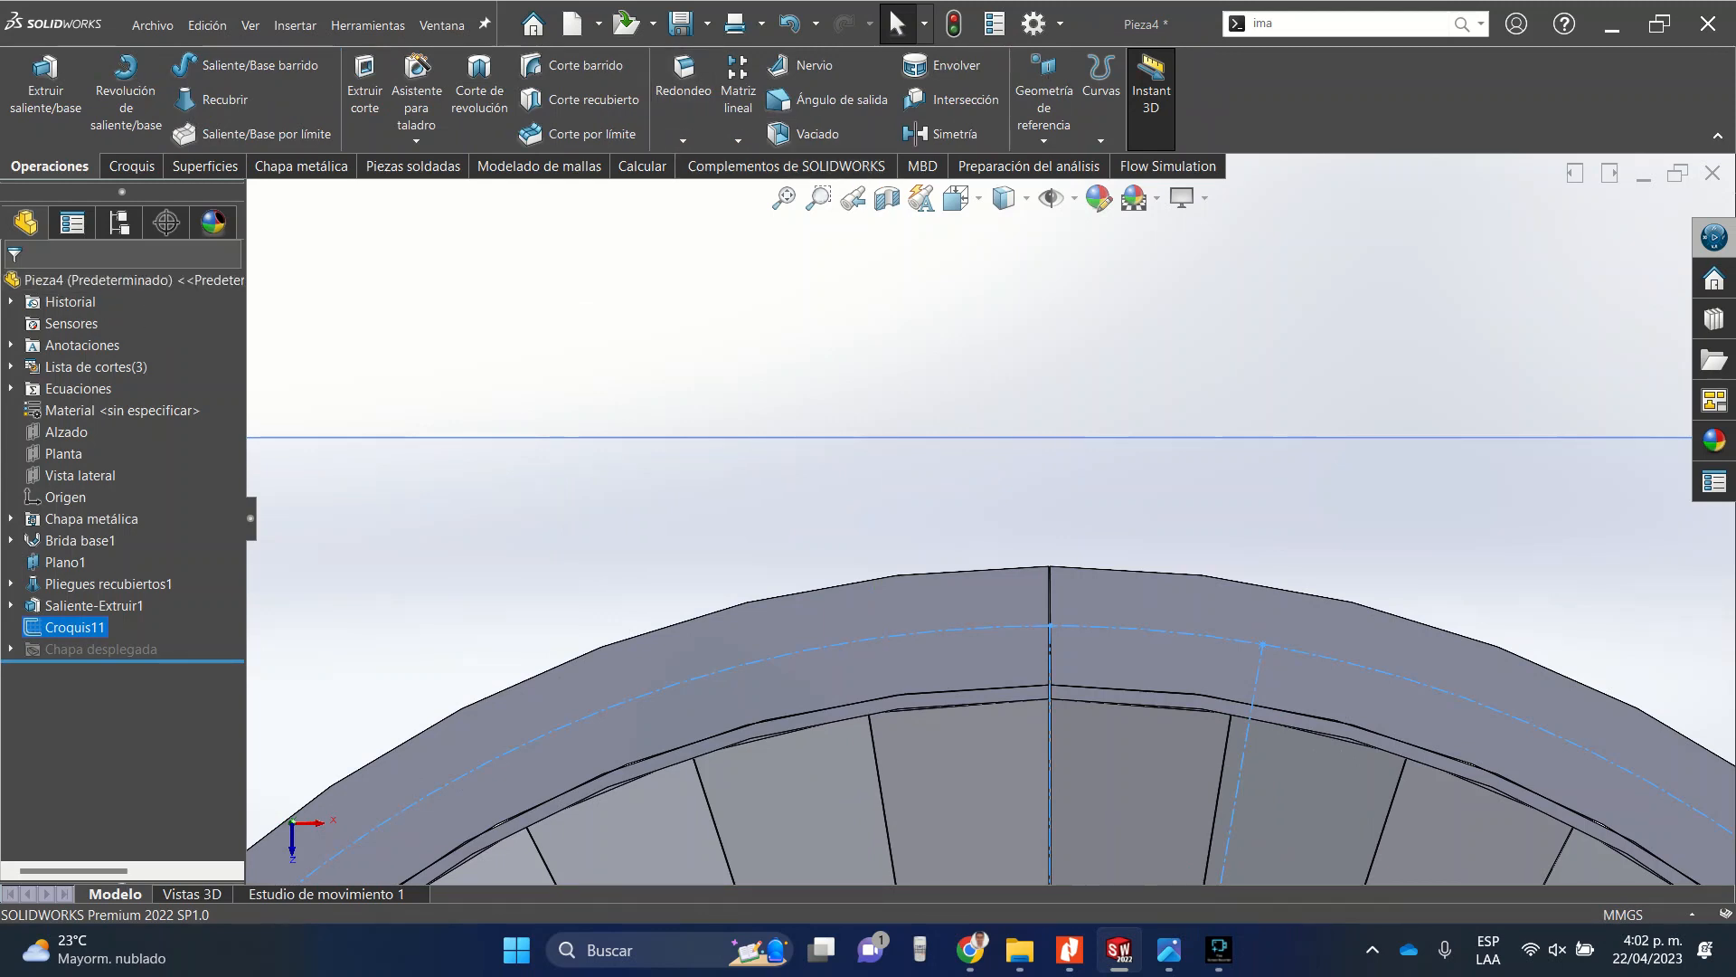
pyautogui.click(738, 140)
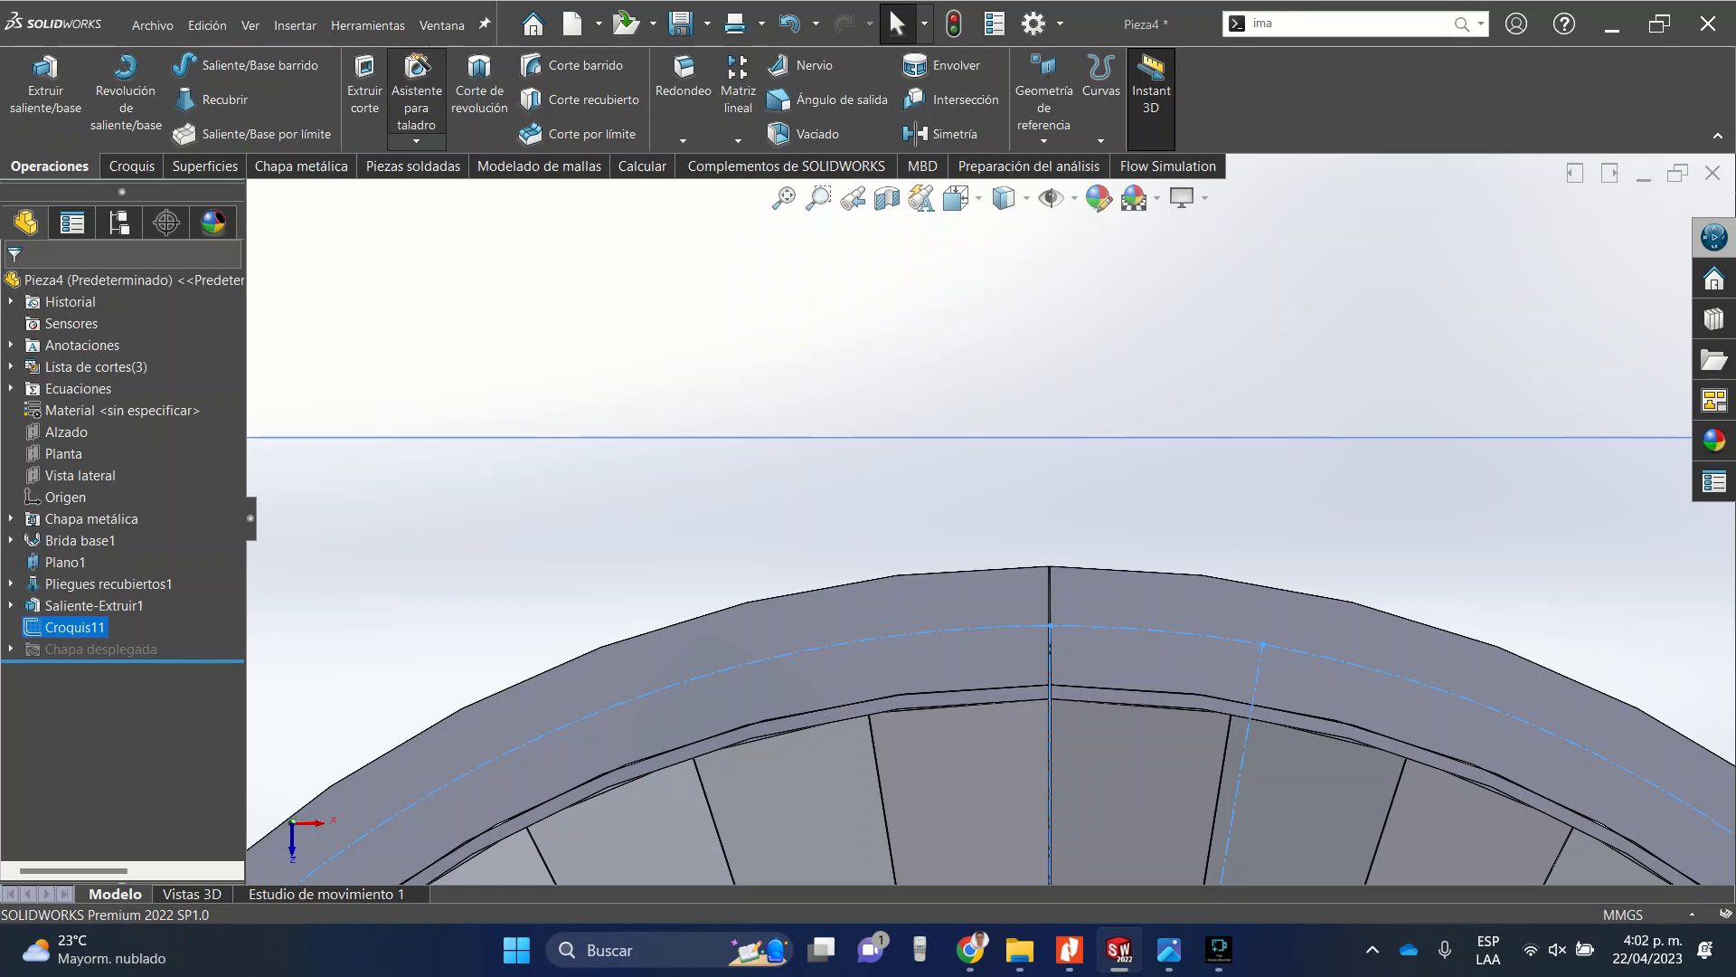
pyautogui.click(417, 99)
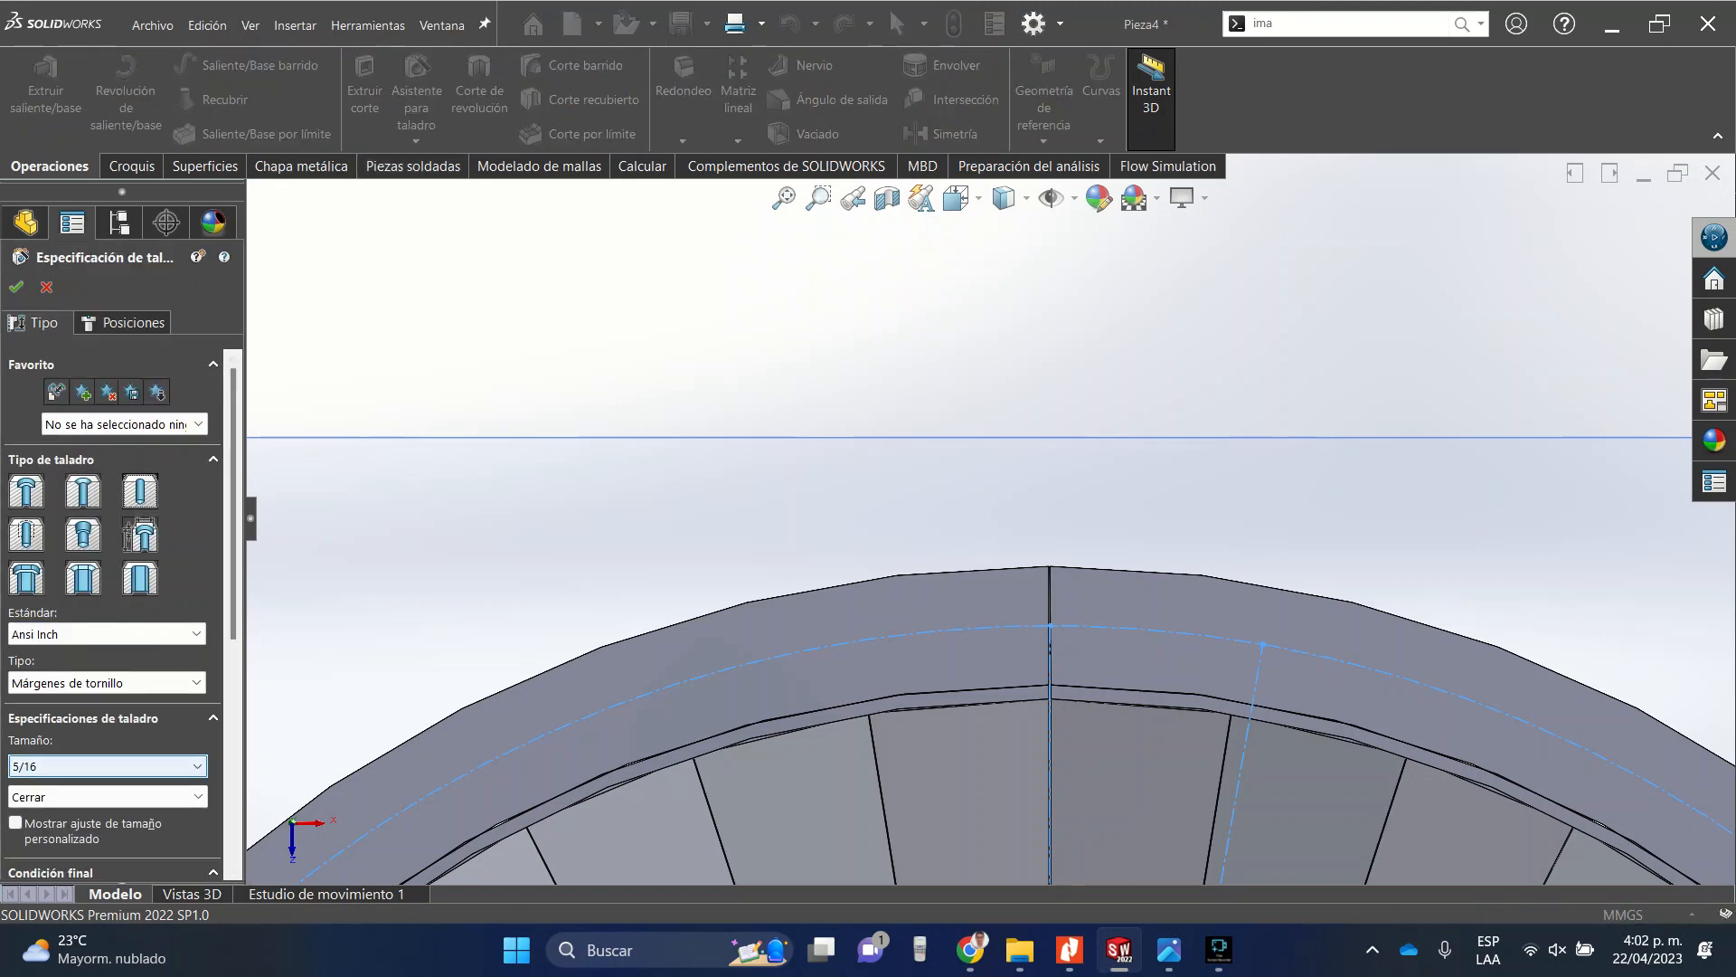
pyautogui.click(107, 766)
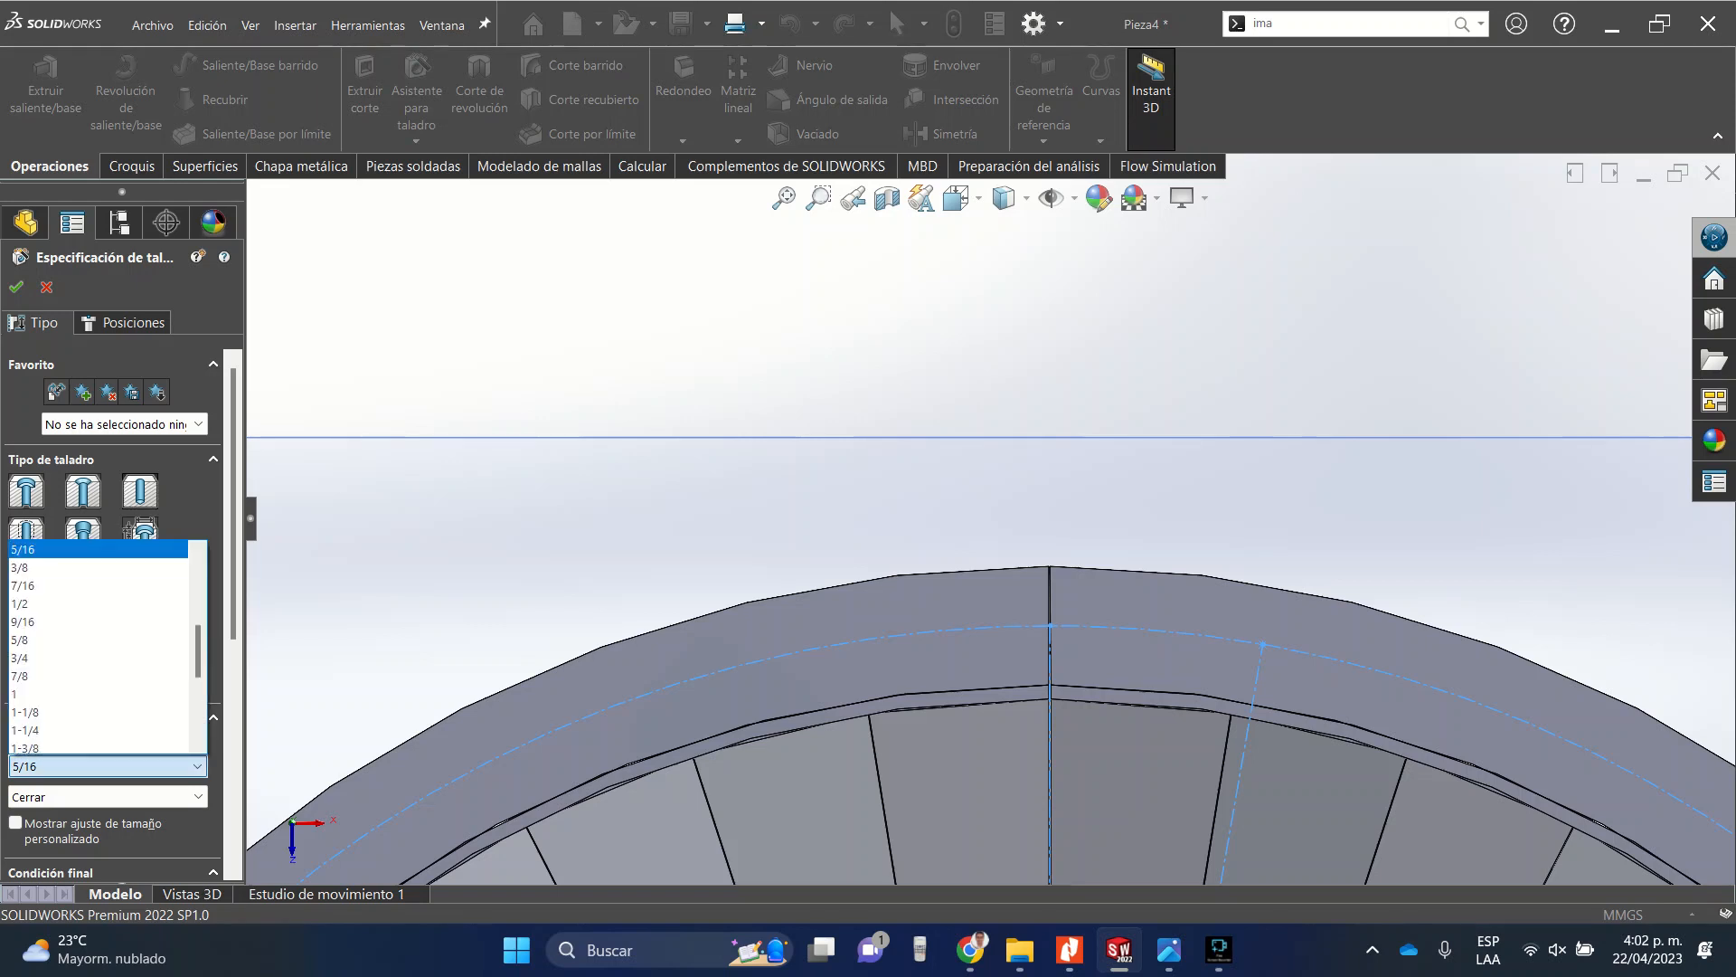
pyautogui.scroll(2, 90, 603)
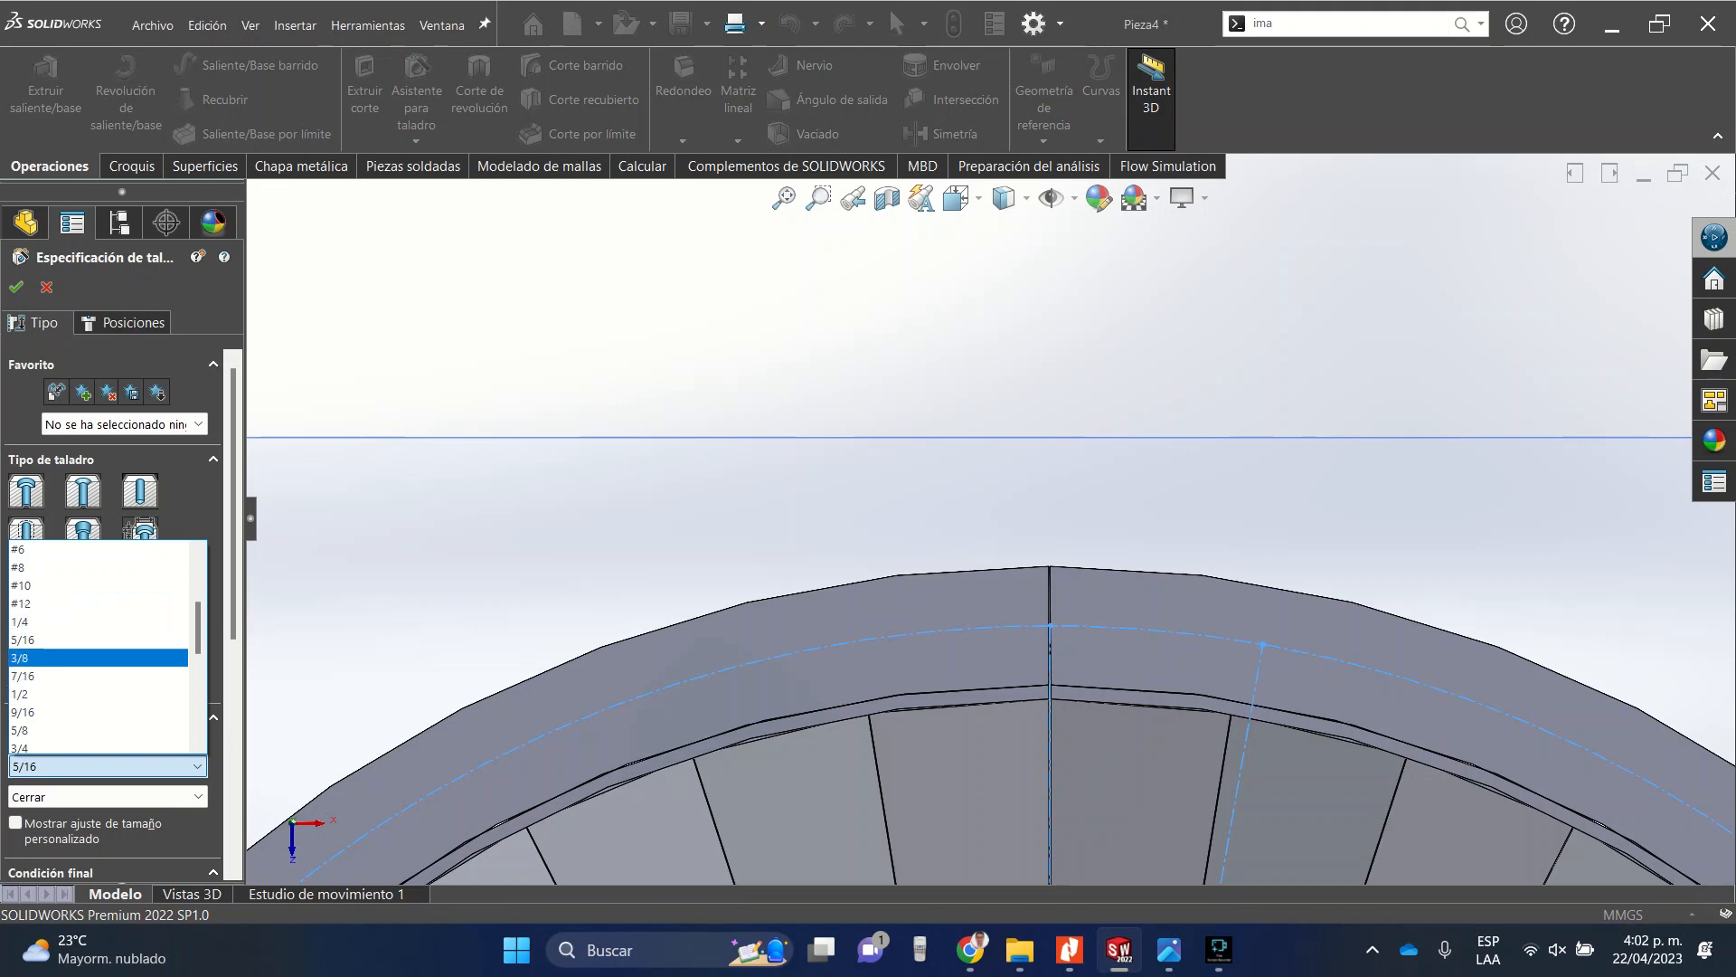
pyautogui.press('Escape')
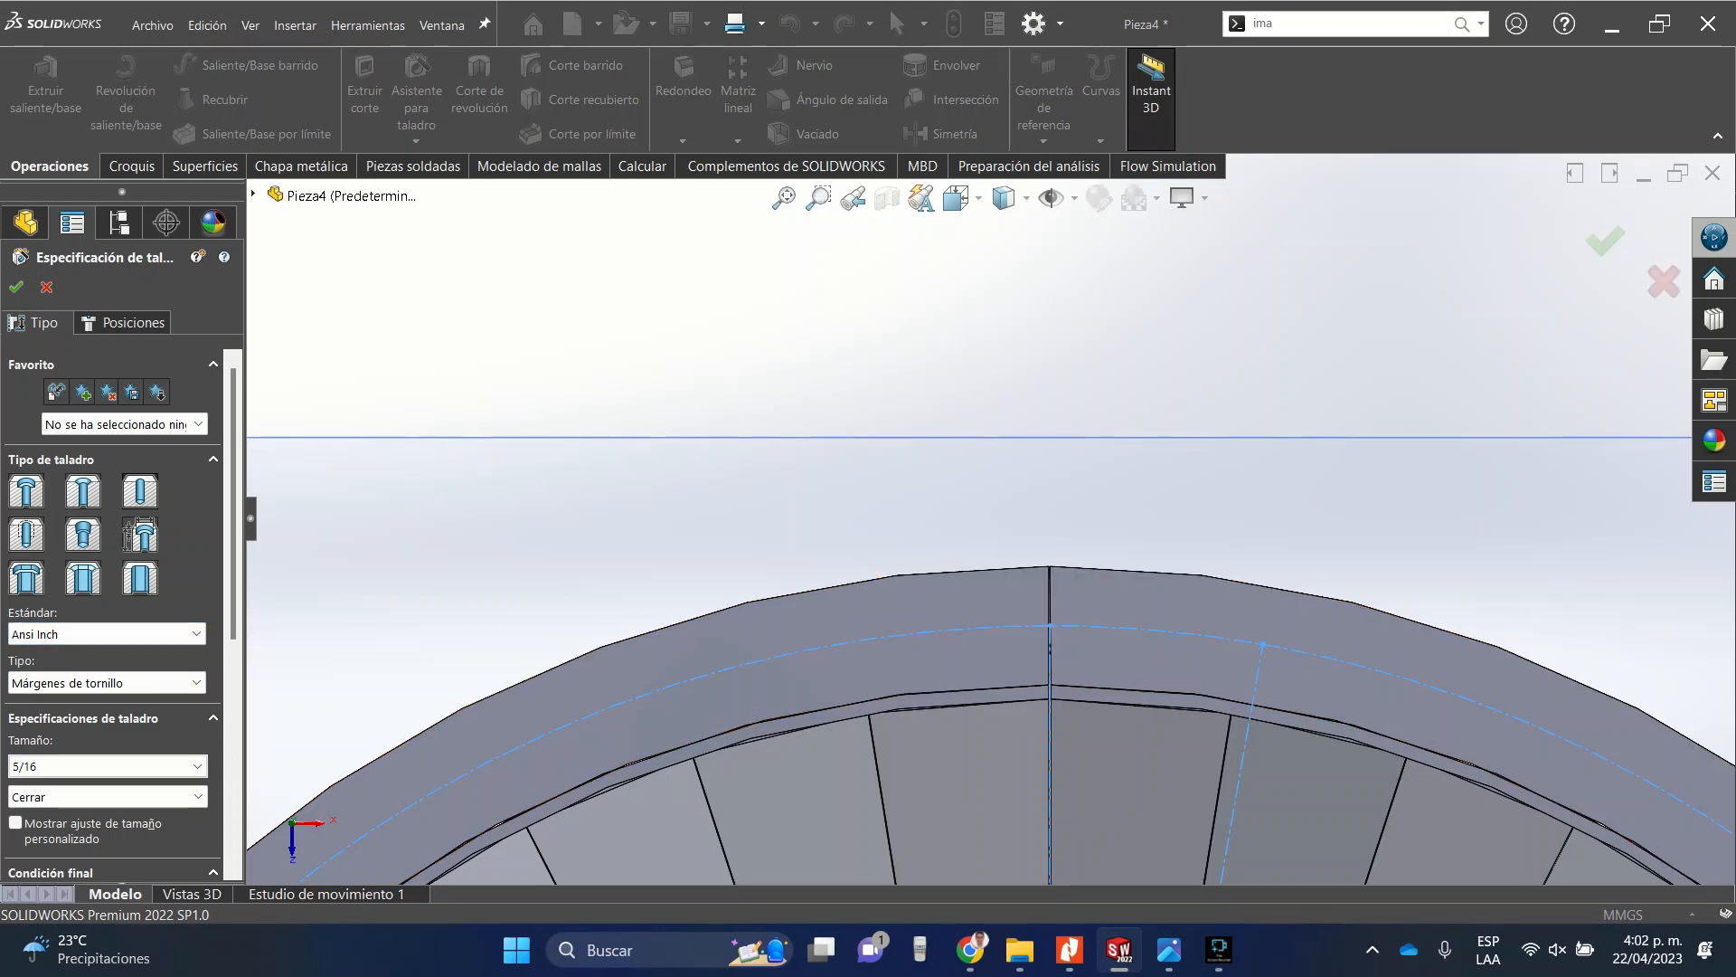
pyautogui.click(124, 323)
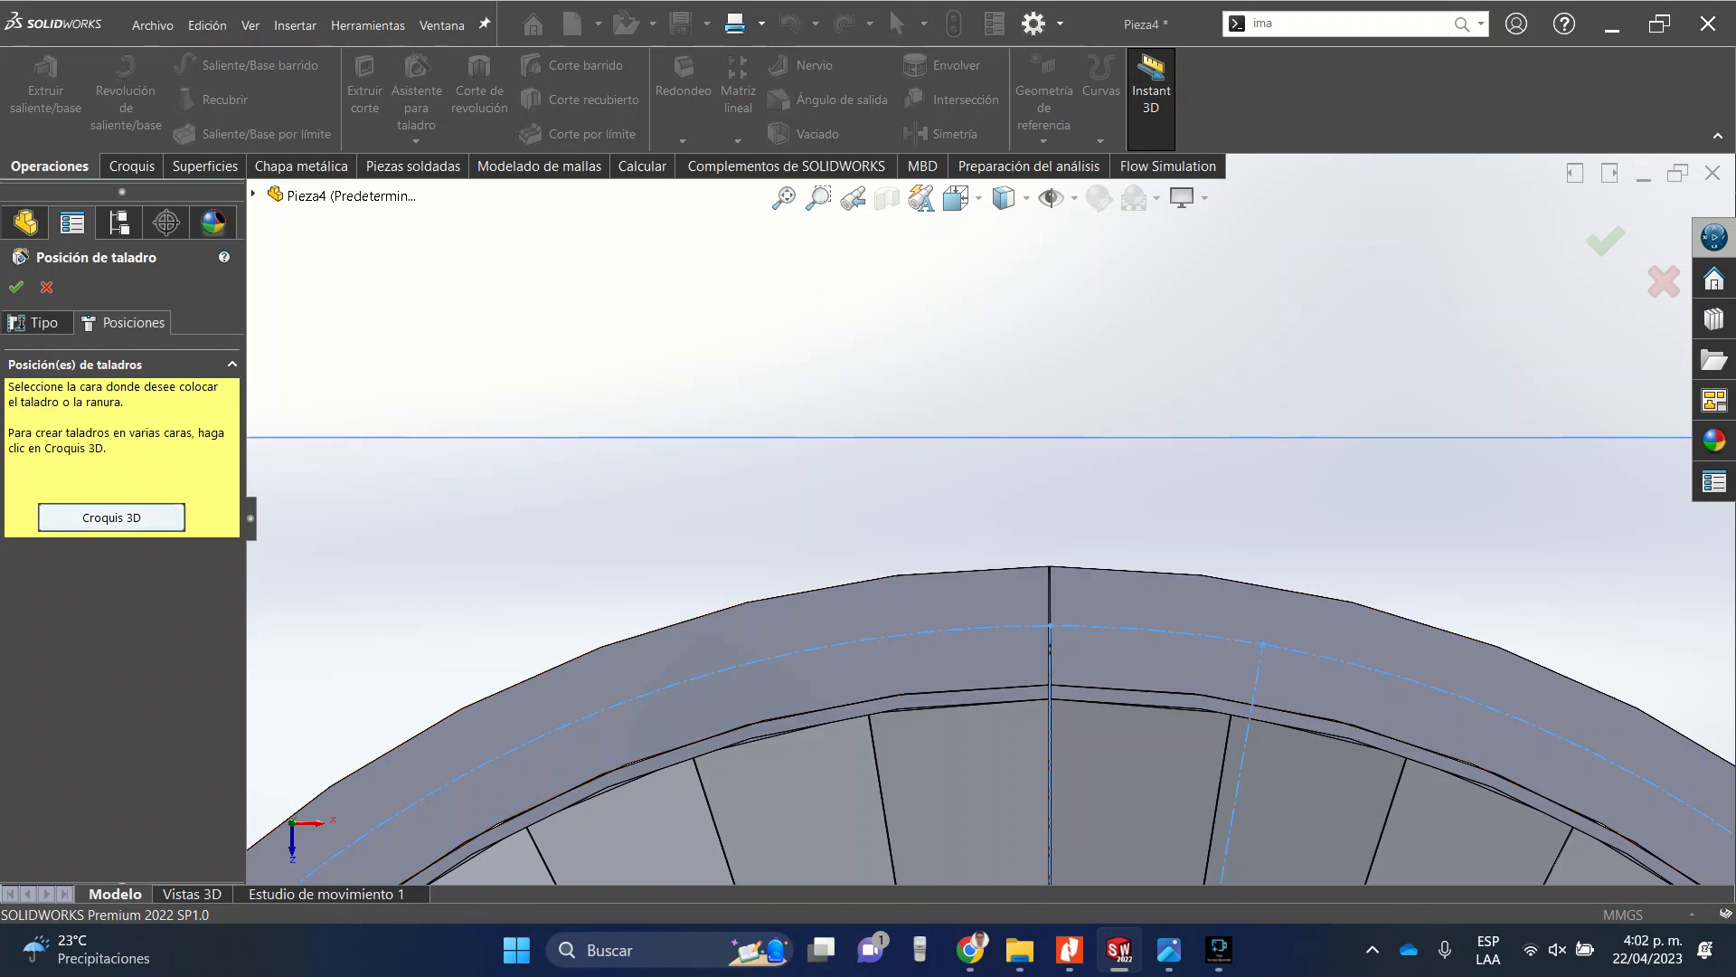
pyautogui.click(1257, 644)
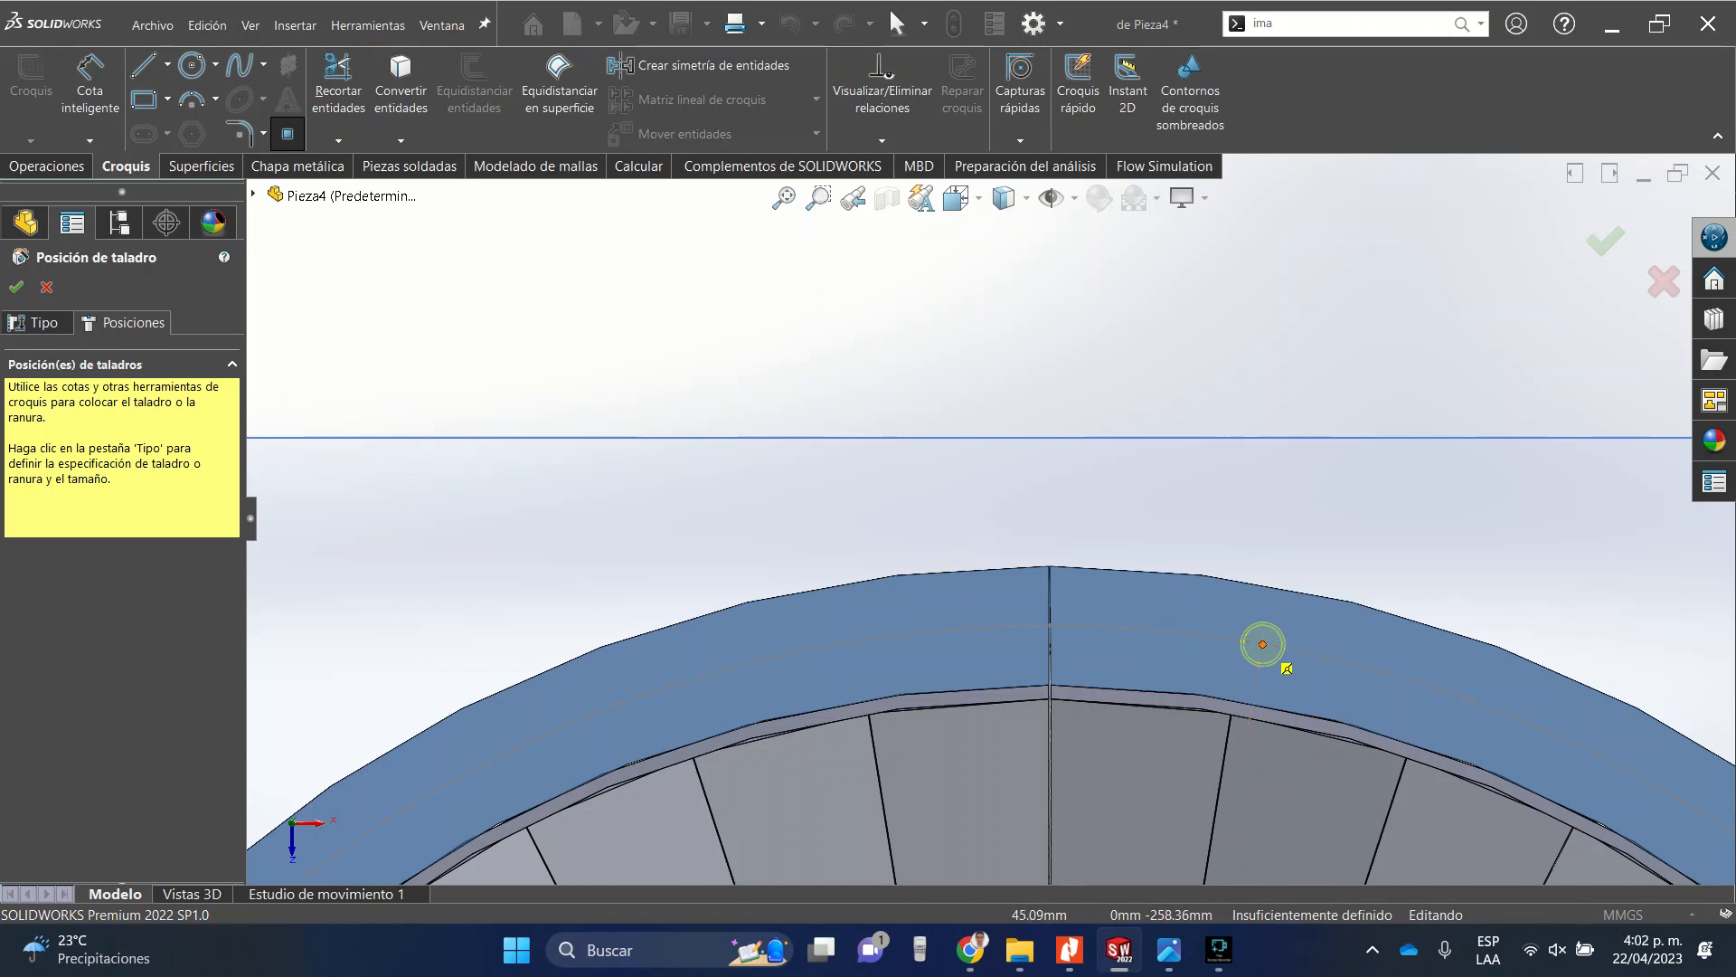
pyautogui.click(1263, 644)
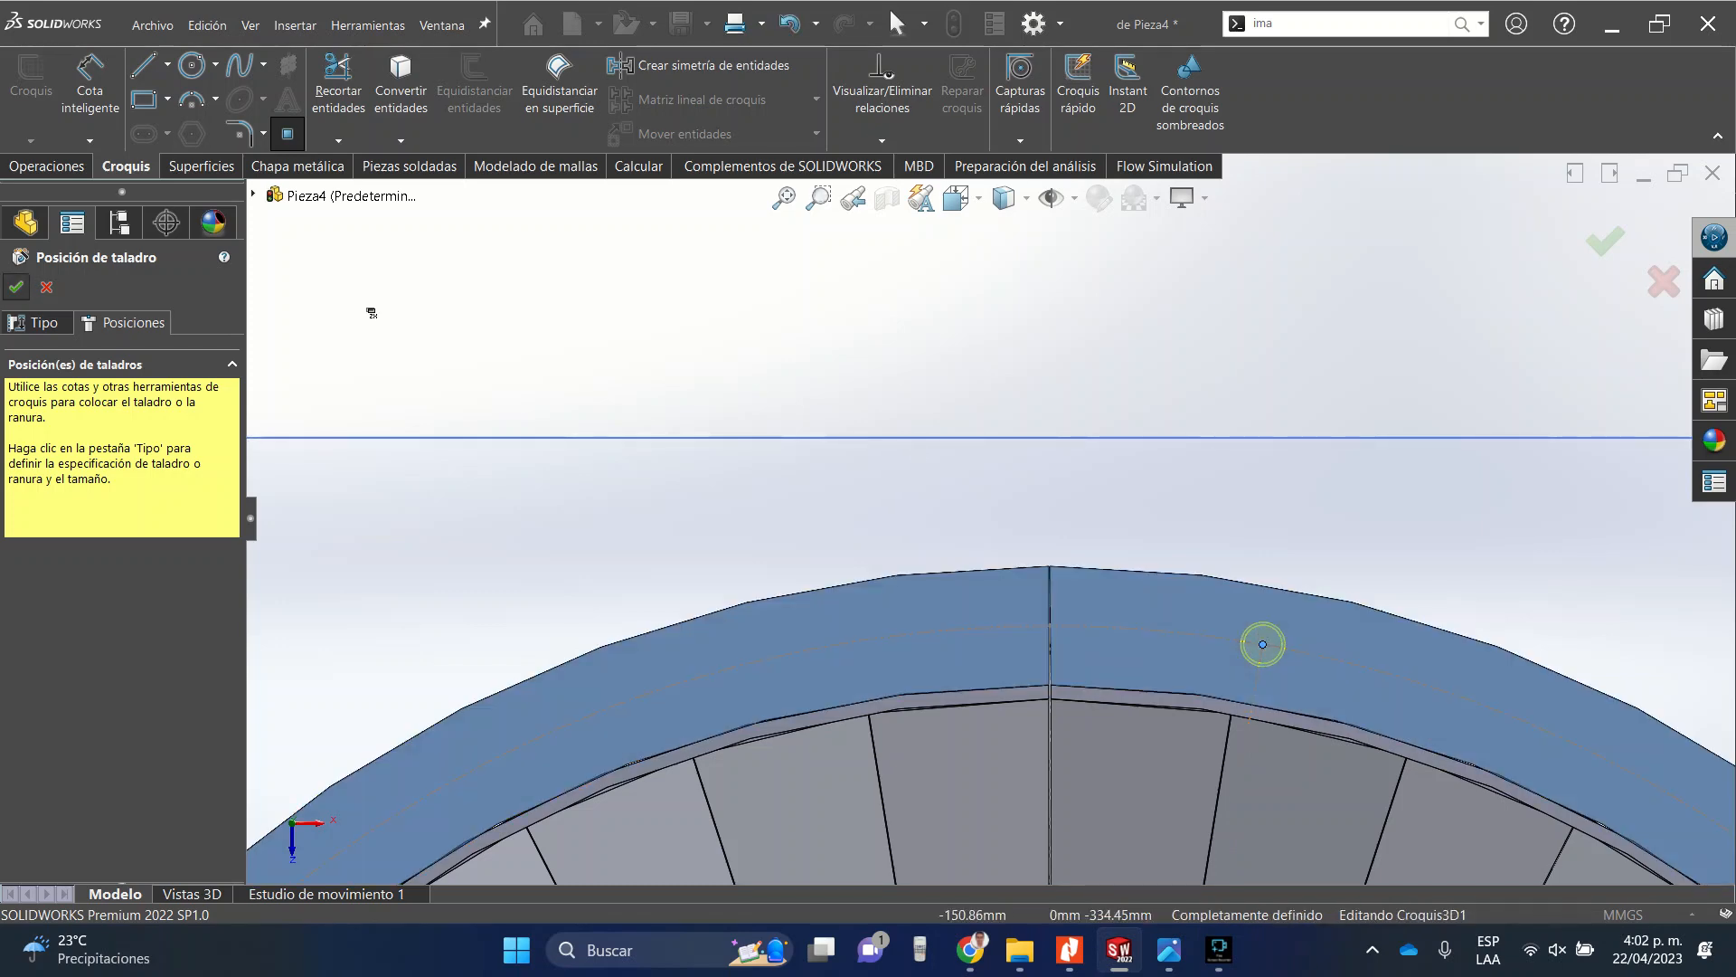
pyautogui.click(16, 287)
# Edit the clearance hole so its end condition is Up To Surface, choosing a face of the extruded ring.
pyautogui.scroll(5, 990, 521)
pyautogui.scroll(-1, 1145, 551)
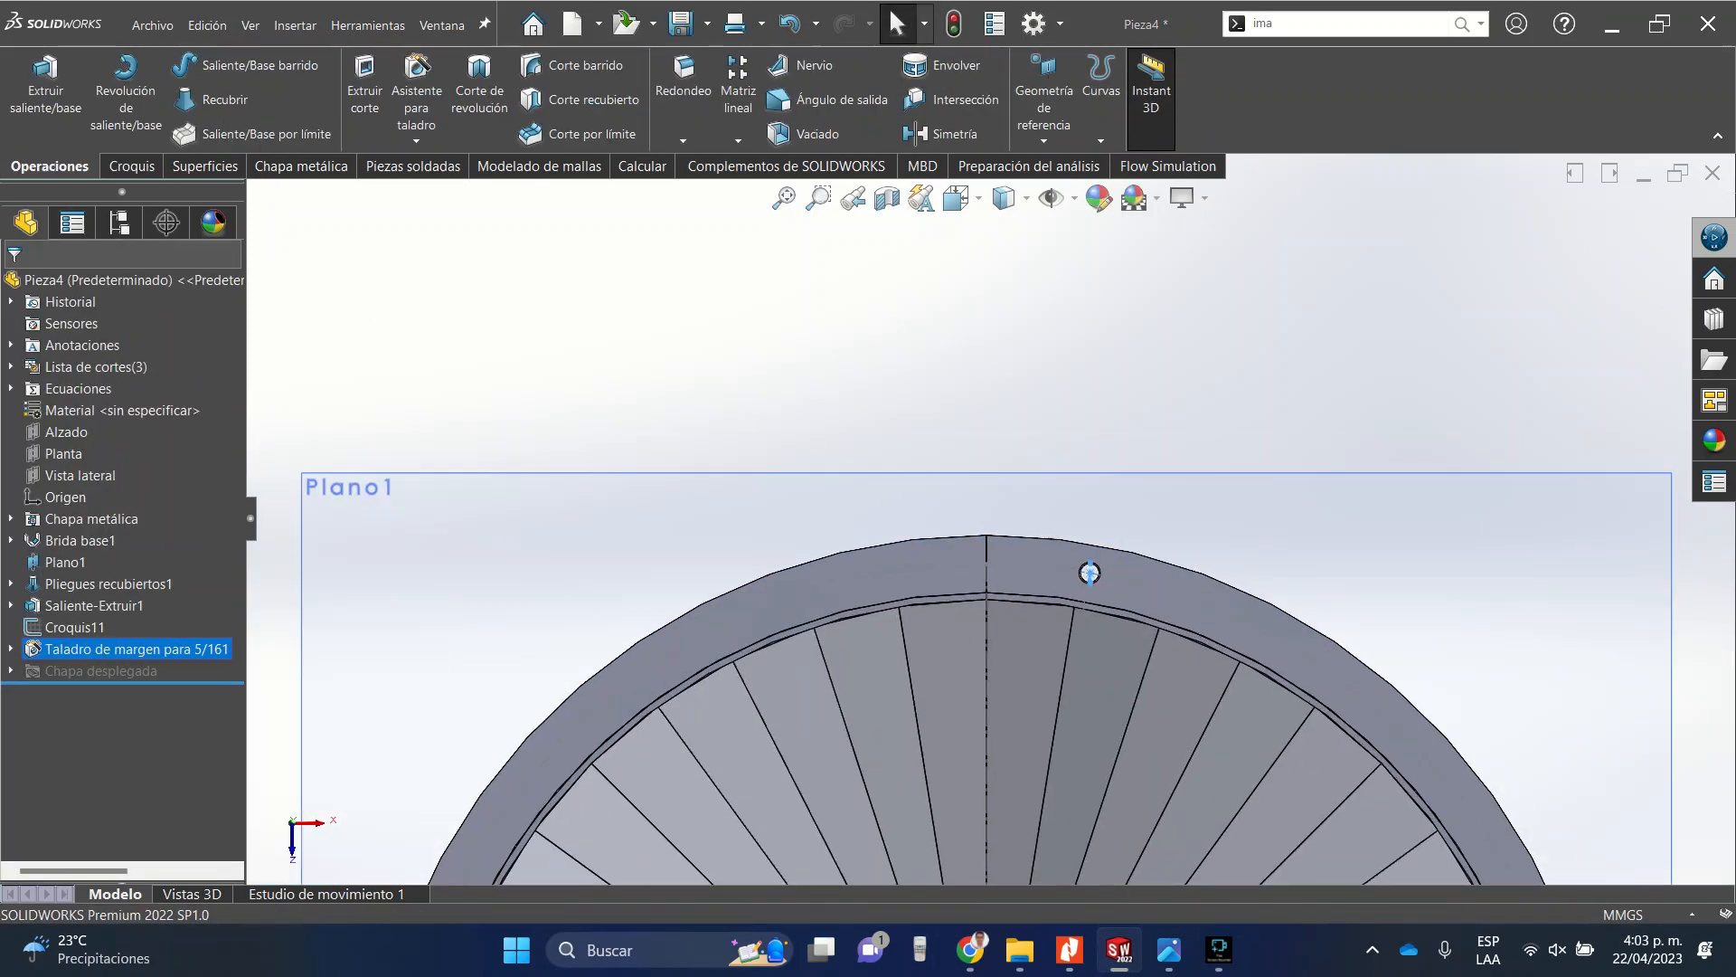
pyautogui.scroll(-7, 1108, 570)
pyautogui.moveTo(1058, 577); pyautogui.dragTo(869, 615, button='middle')
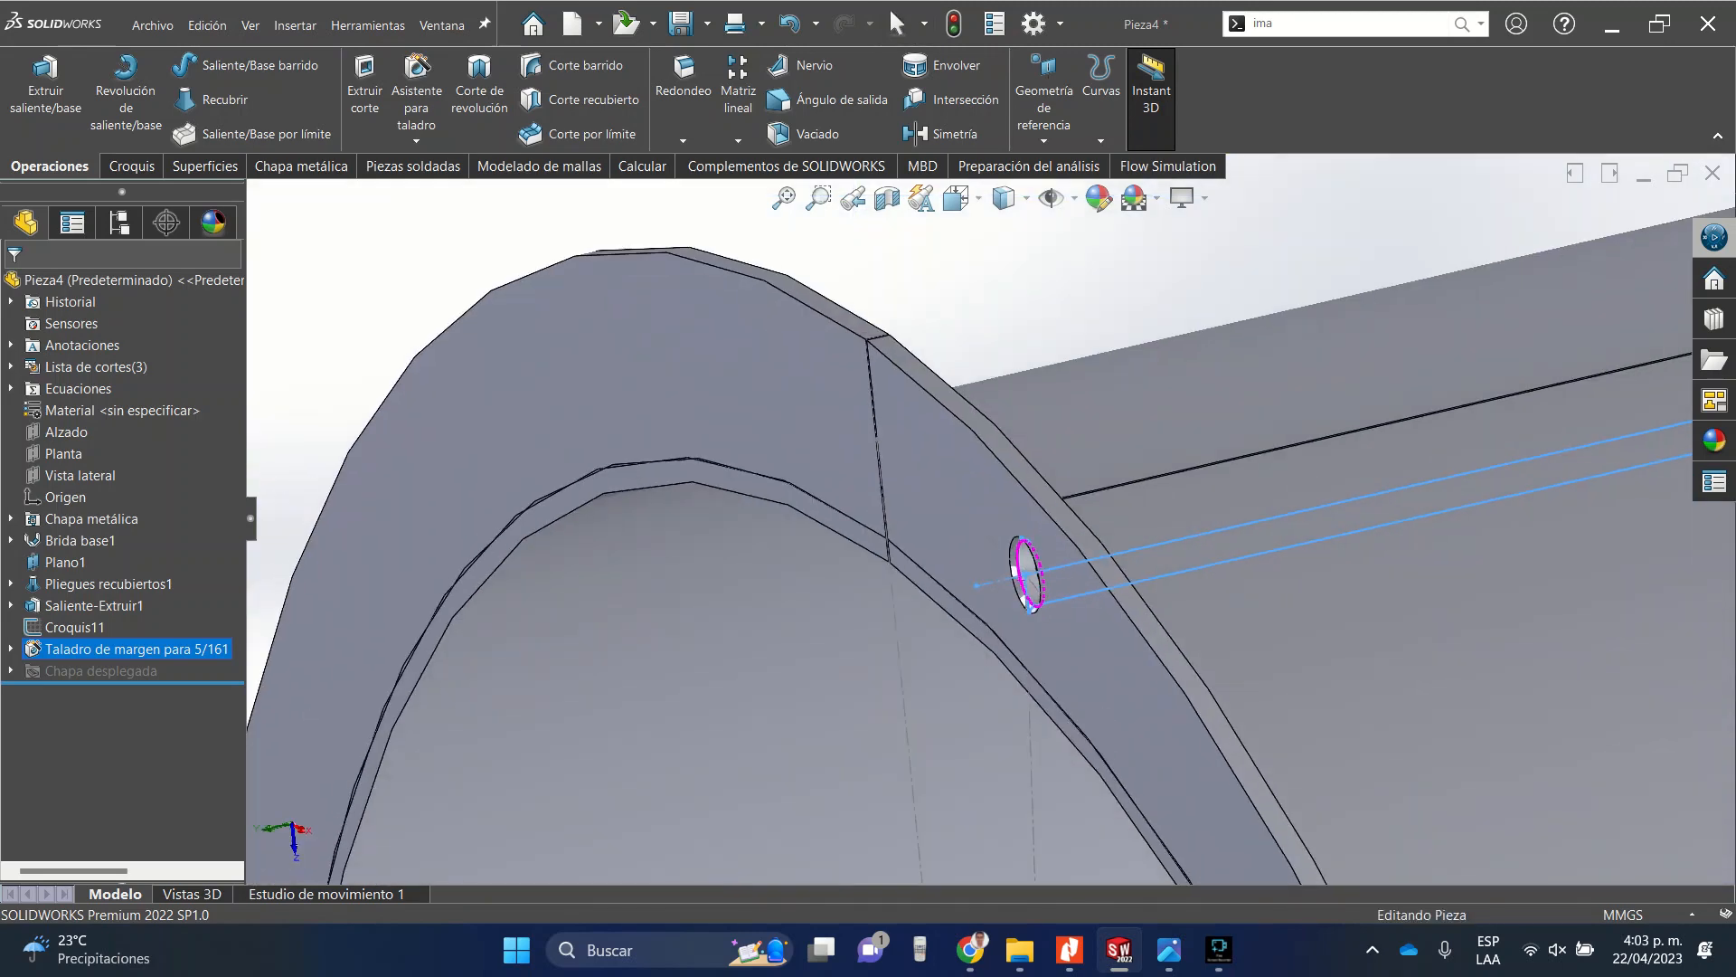
pyautogui.scroll(6, 1031, 579)
pyautogui.scroll(2, 995, 534)
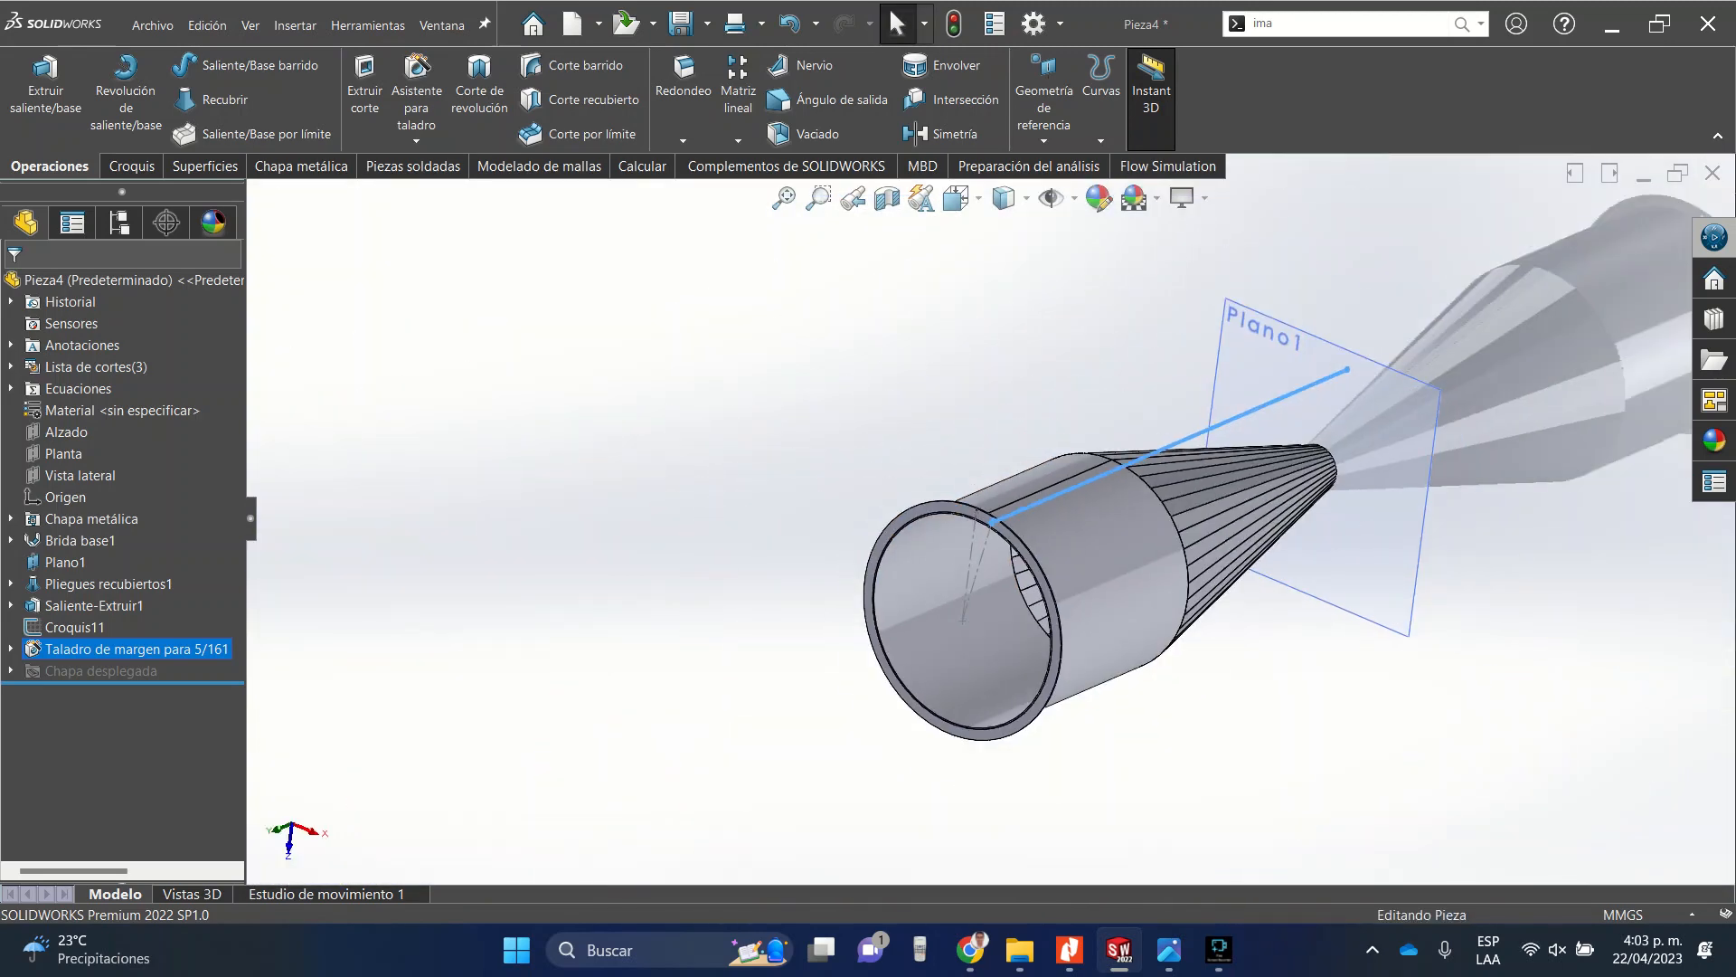
pyautogui.rightClick(54, 648)
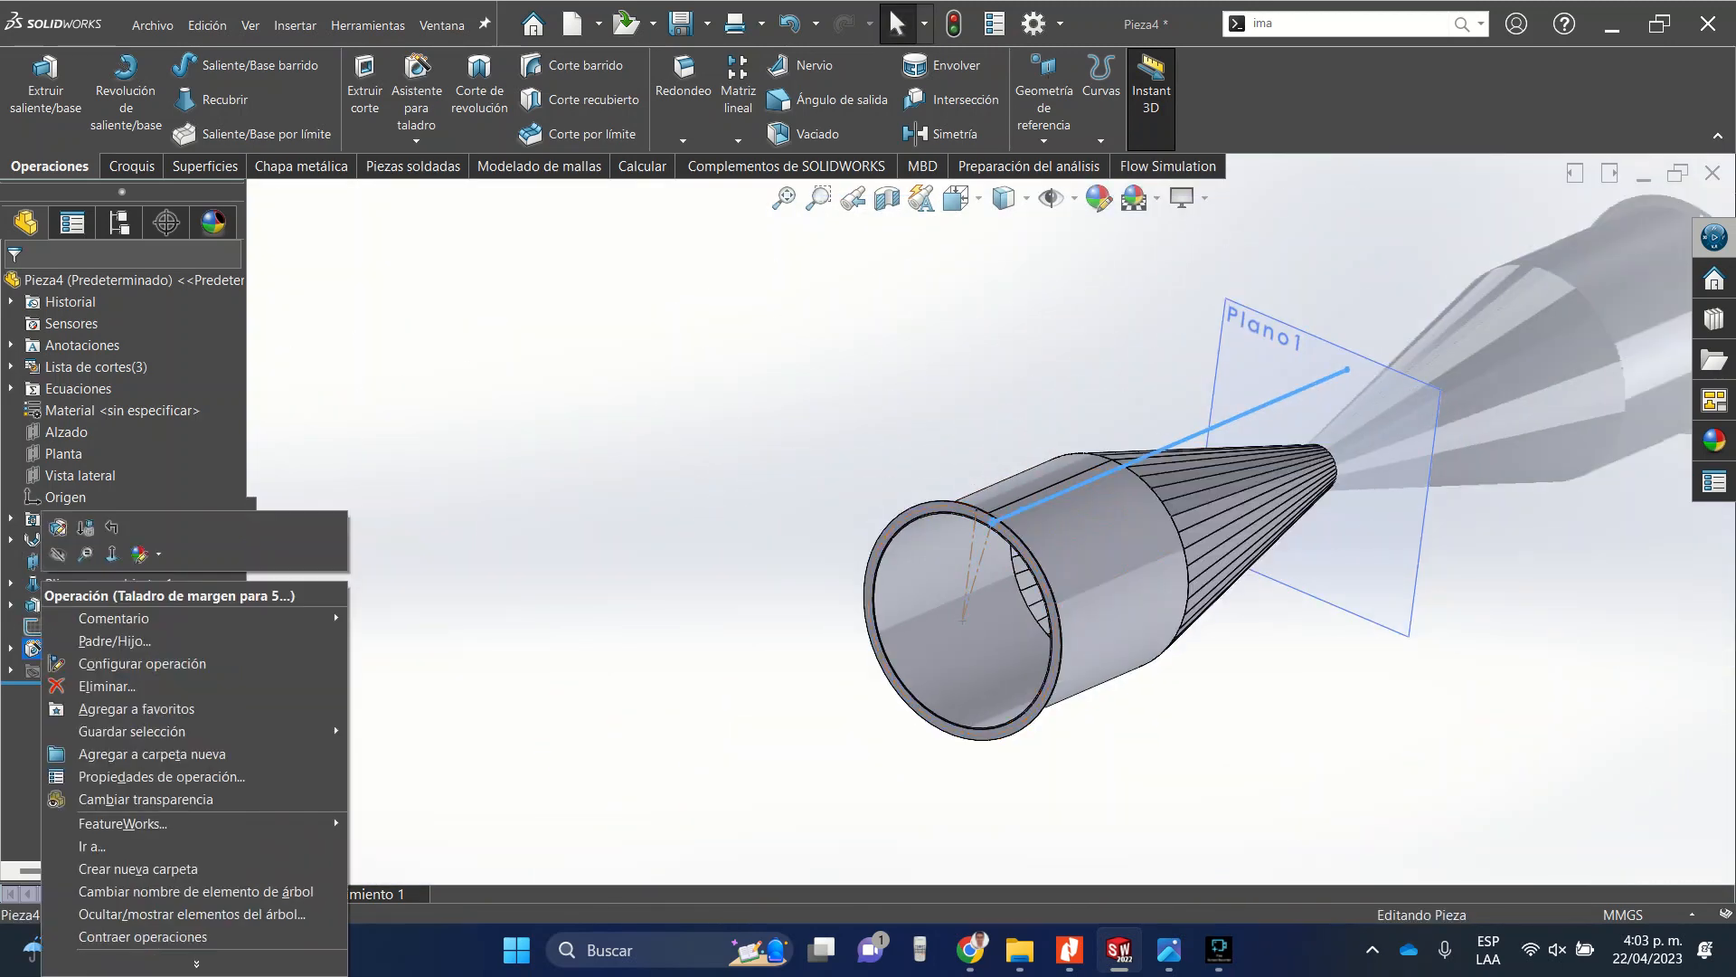
pyautogui.click(58, 528)
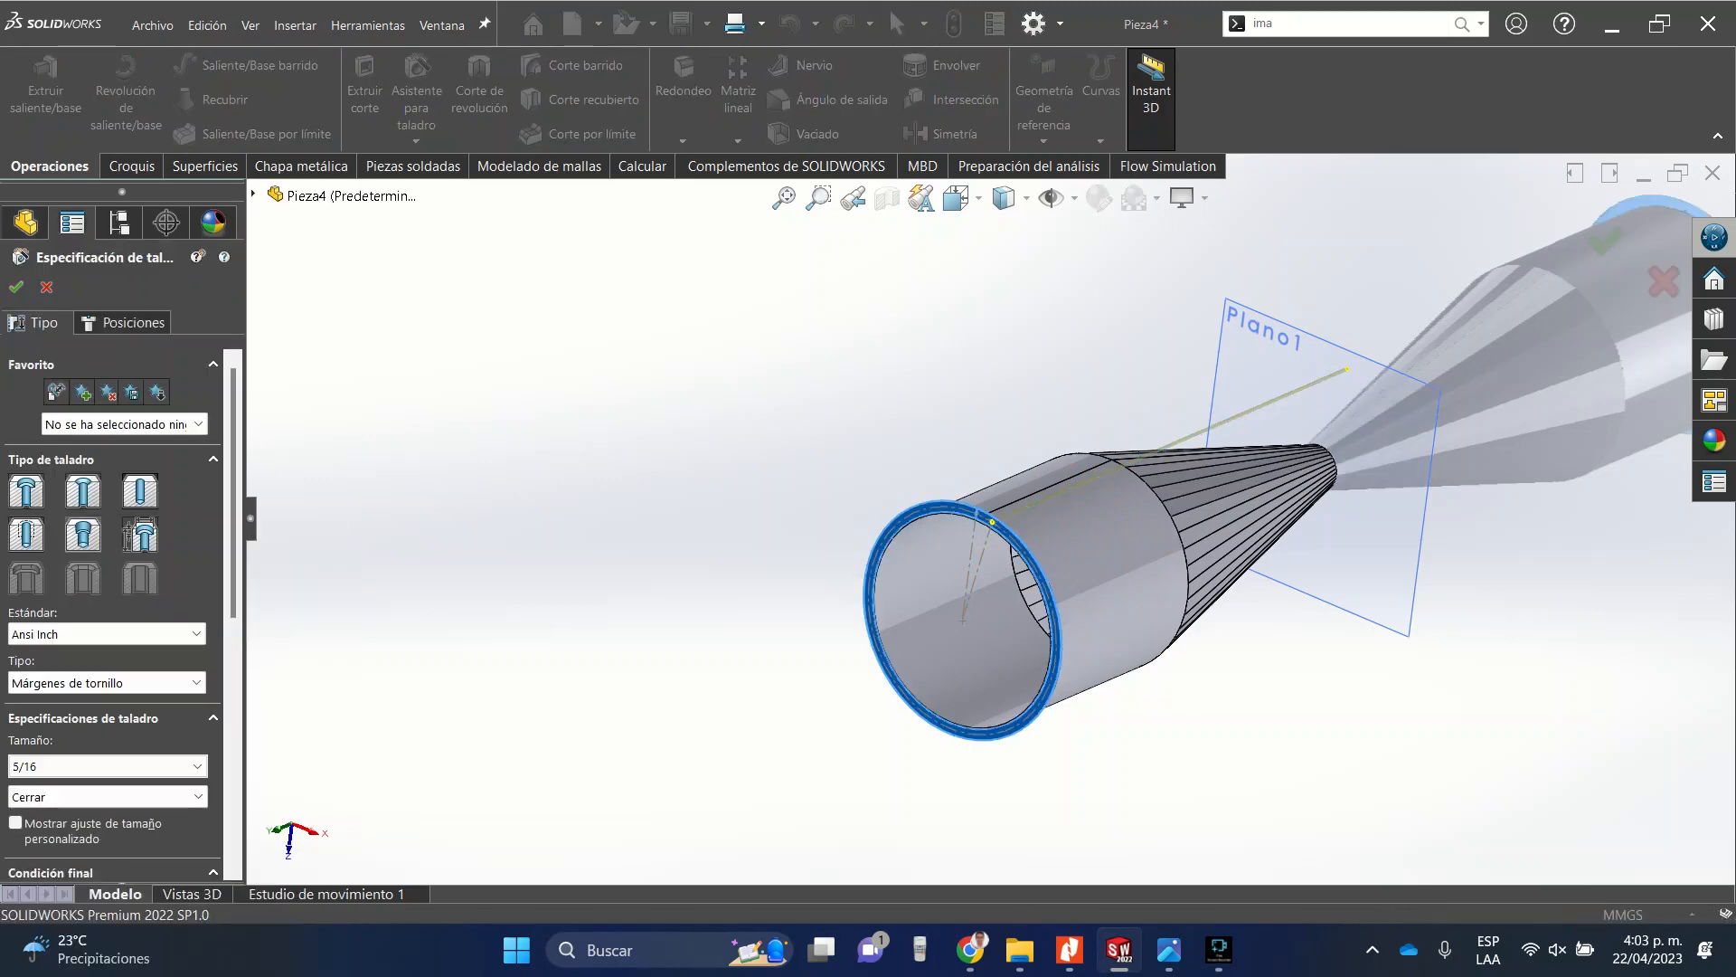
pyautogui.scroll(-5, 113, 615)
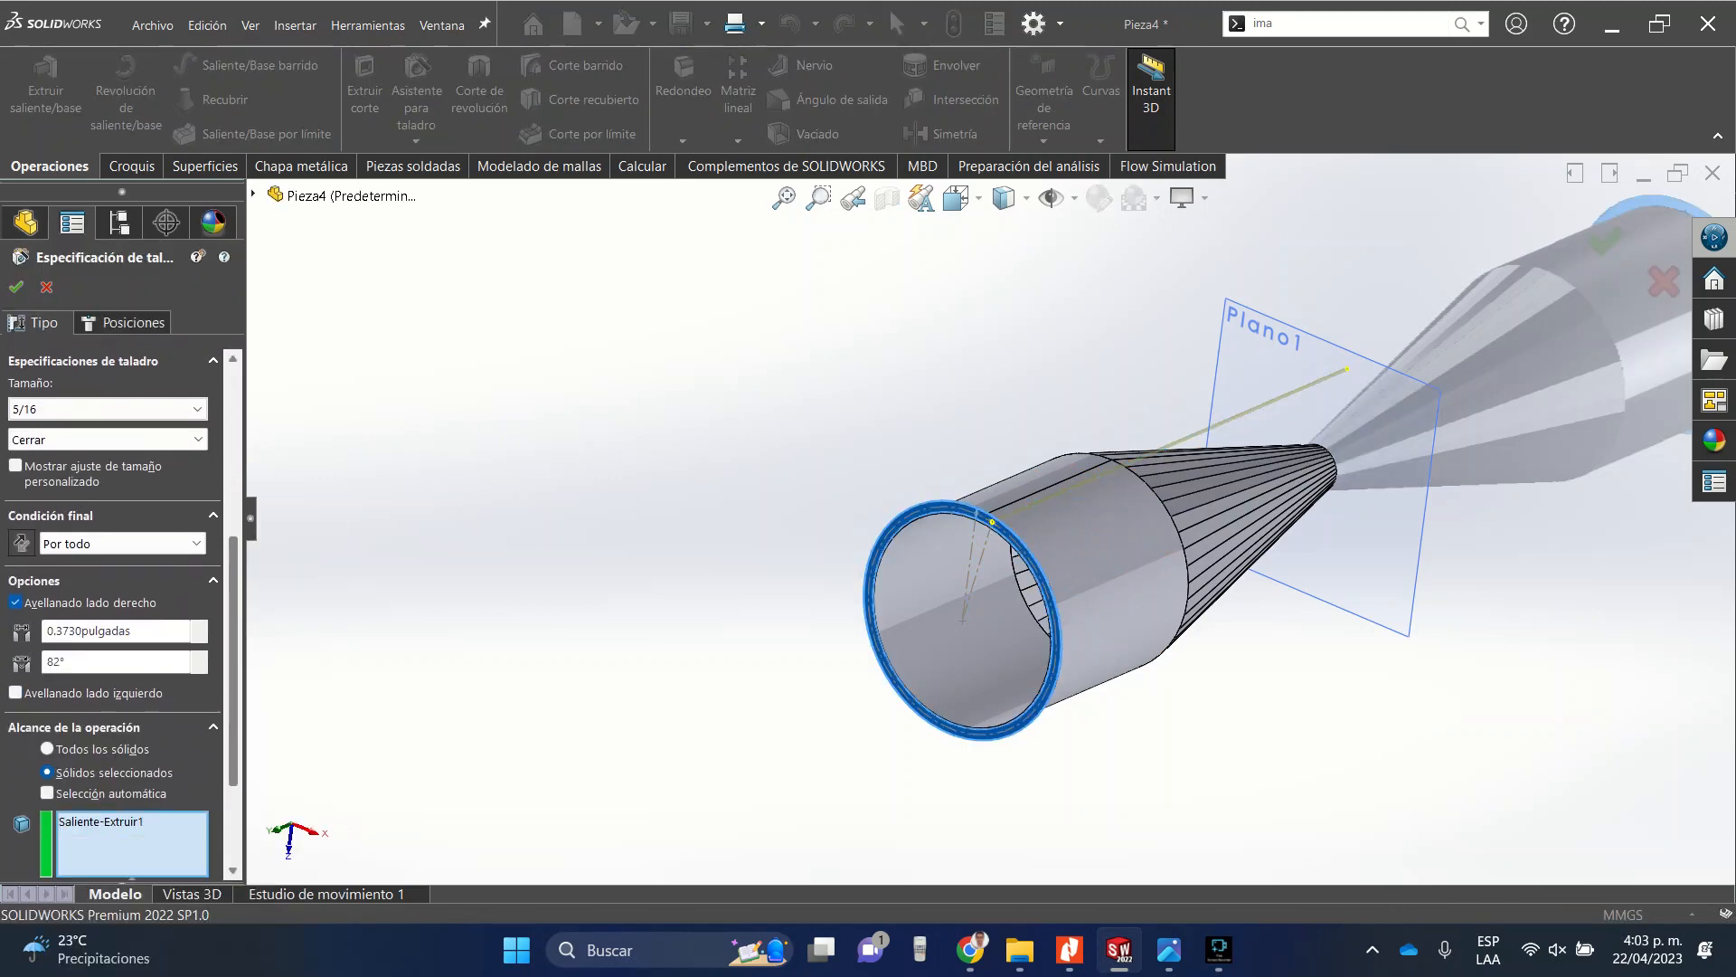
pyautogui.click(118, 544)
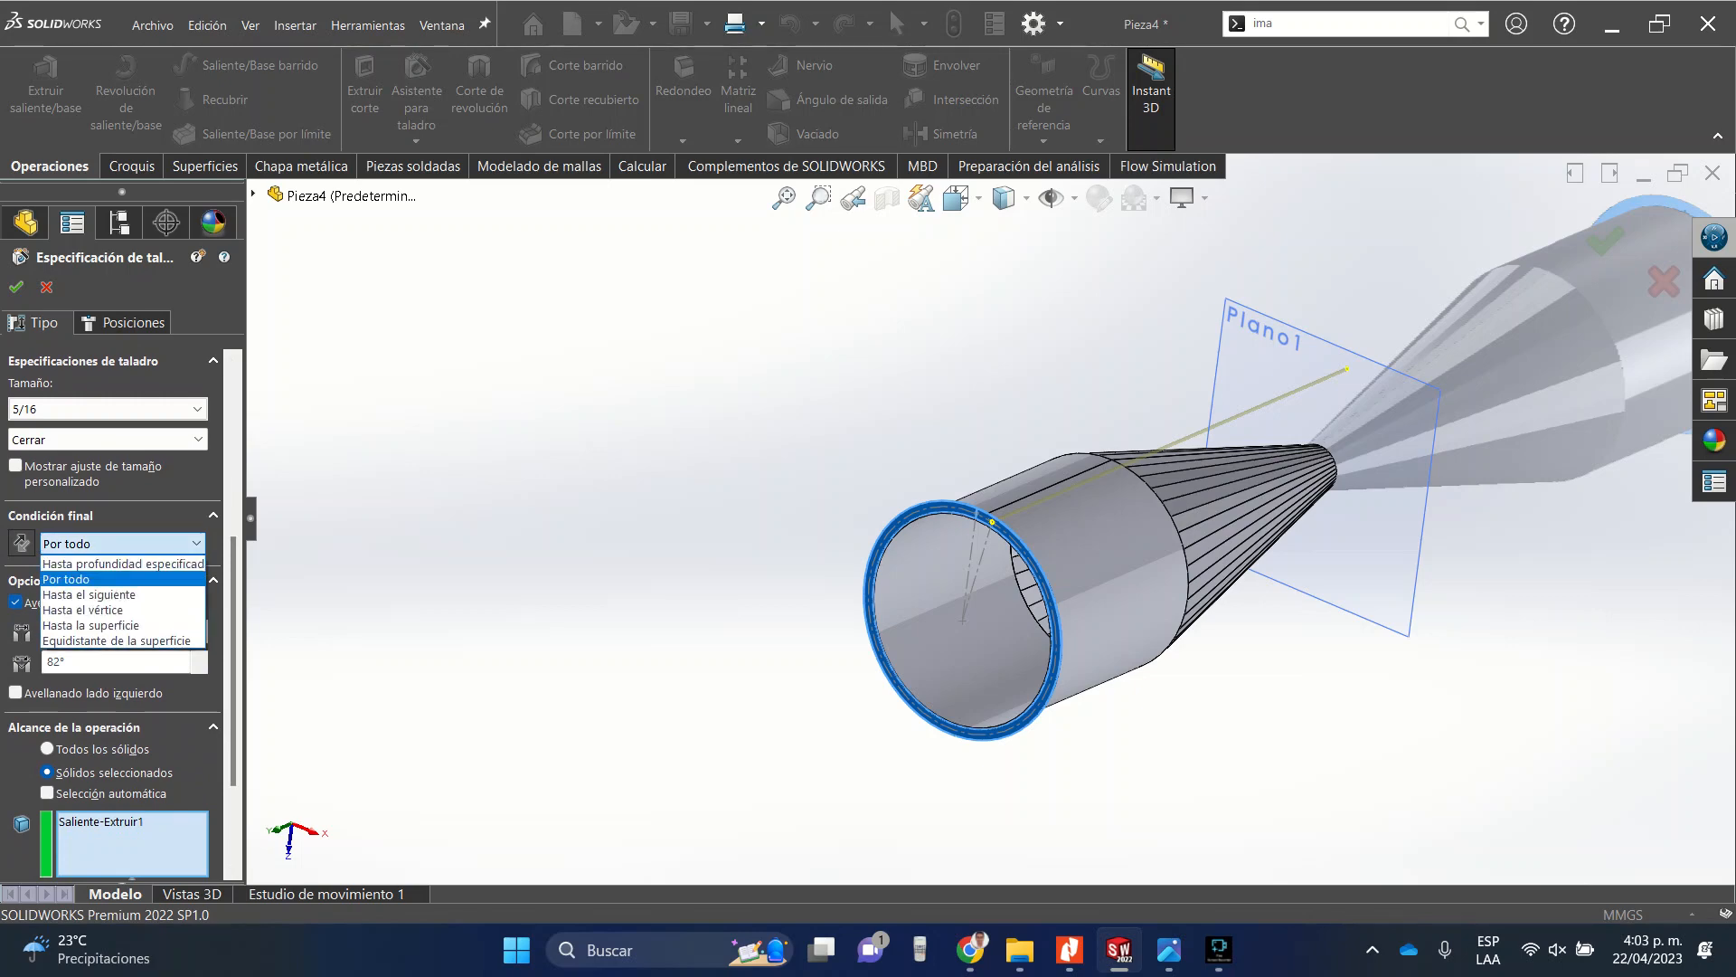
pyautogui.click(91, 626)
pyautogui.scroll(-5, 999, 533)
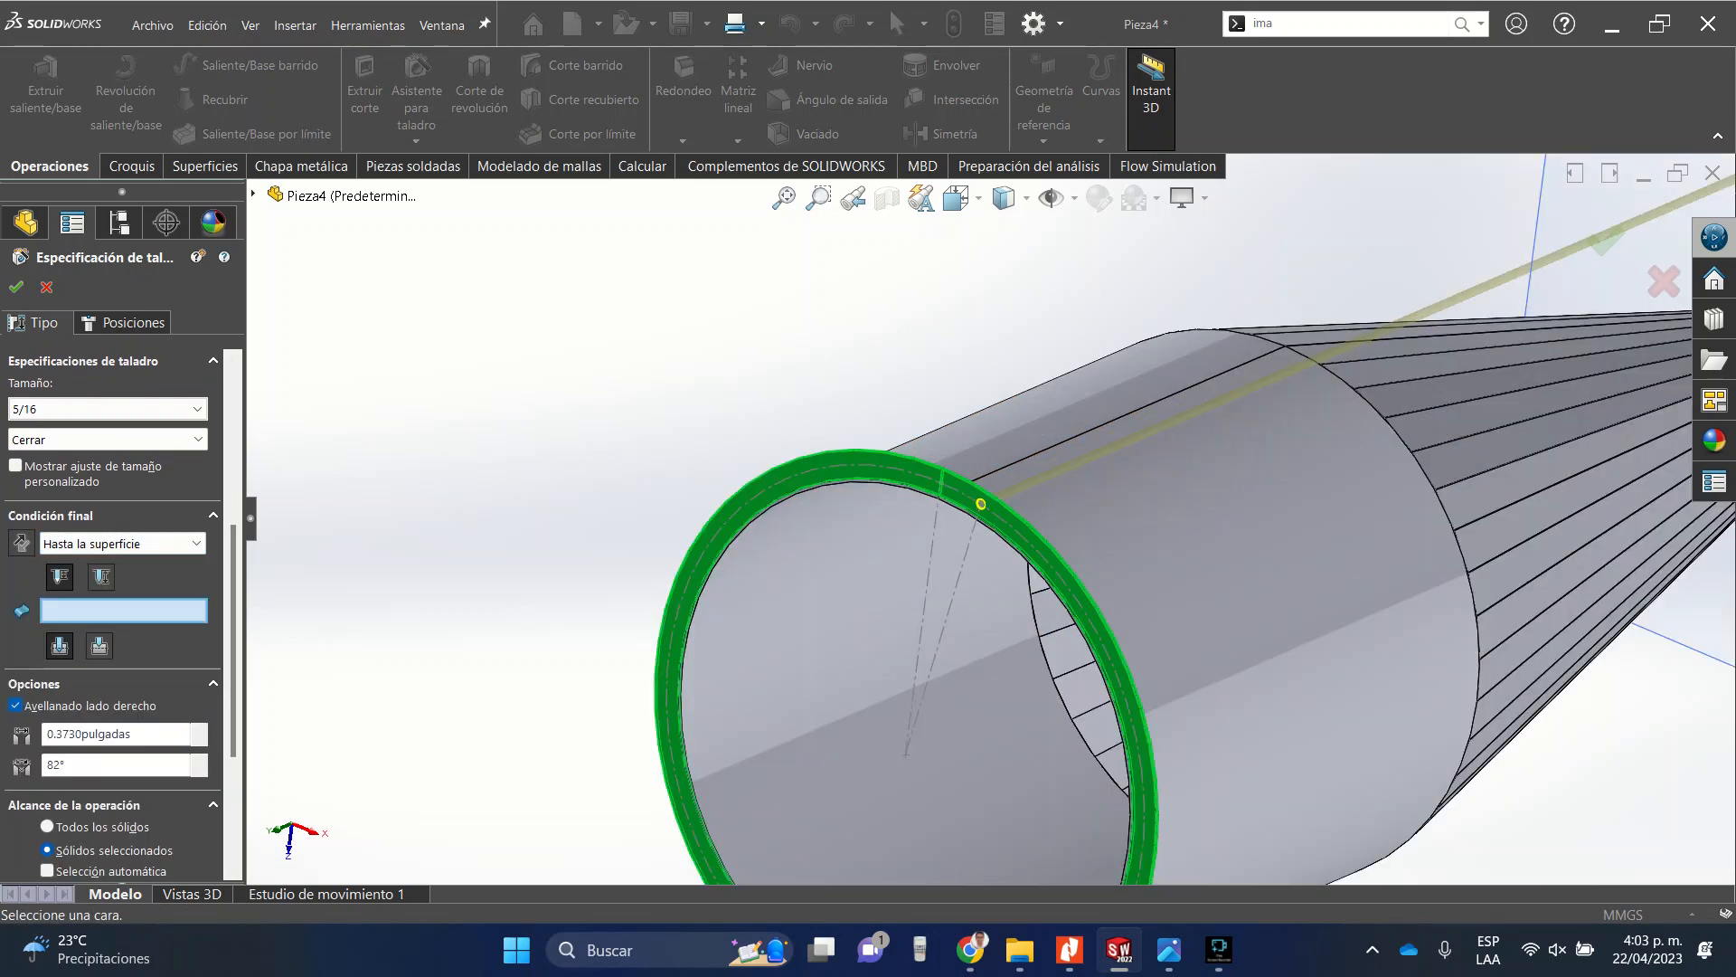
pyautogui.scroll(-5, 996, 527)
pyautogui.moveTo(996, 527); pyautogui.dragTo(751, 506, button='middle')
pyautogui.click(932, 523)
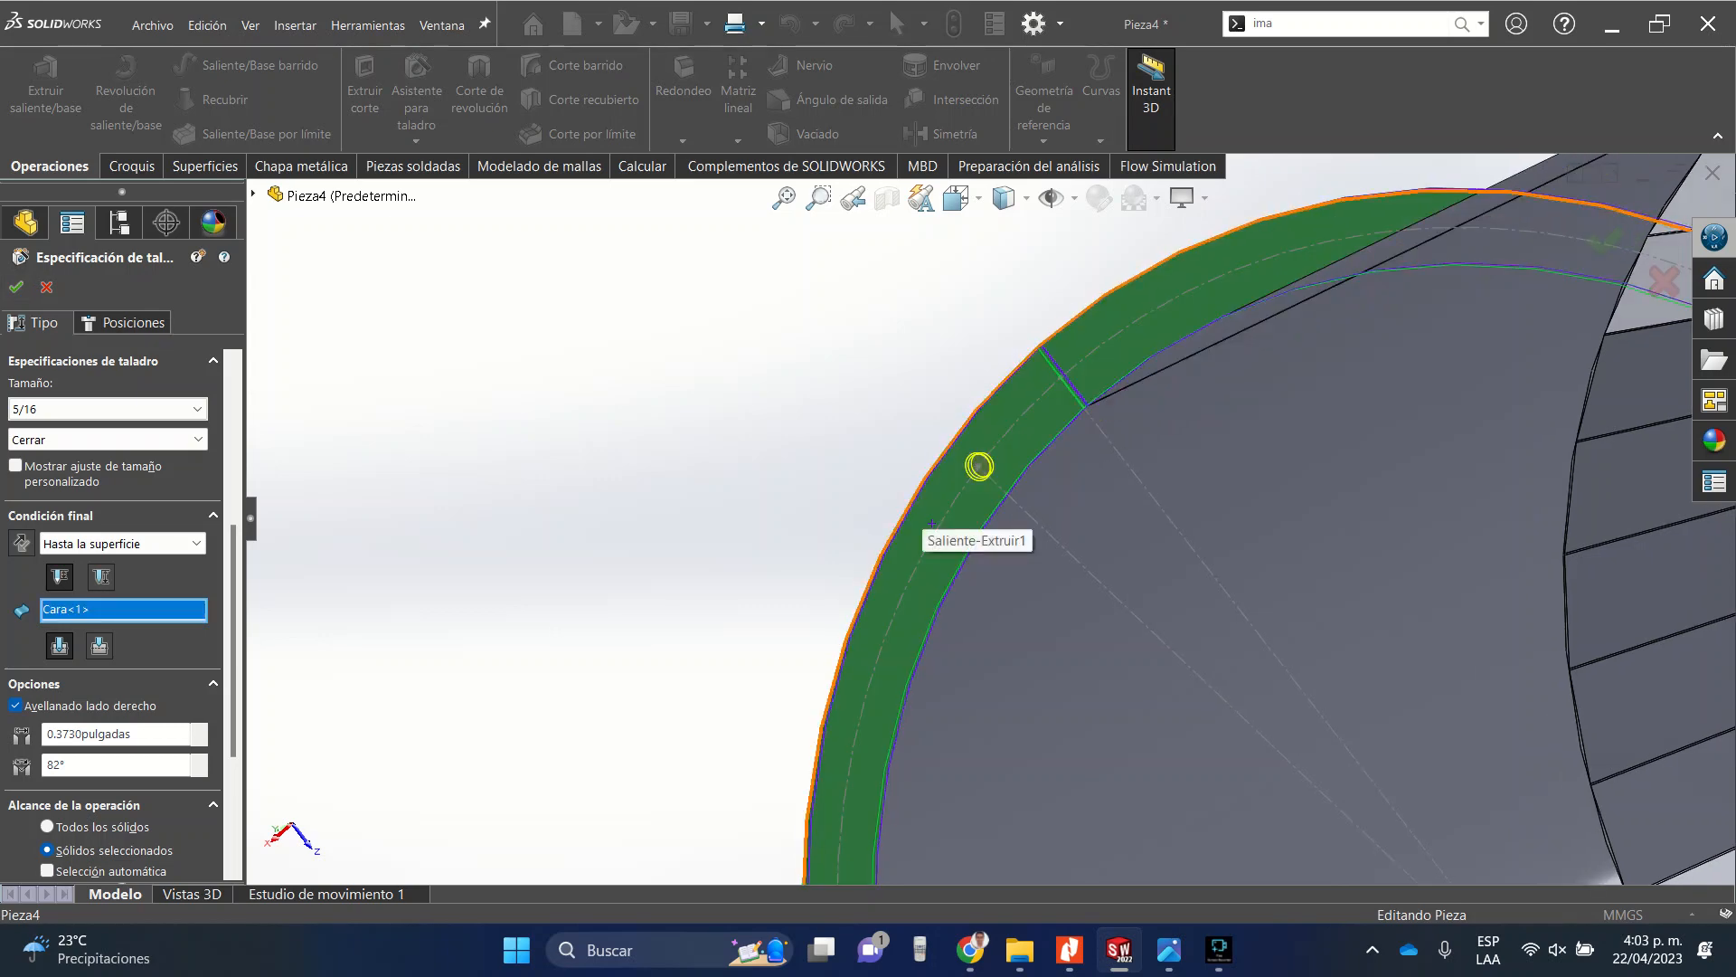
pyautogui.click(16, 288)
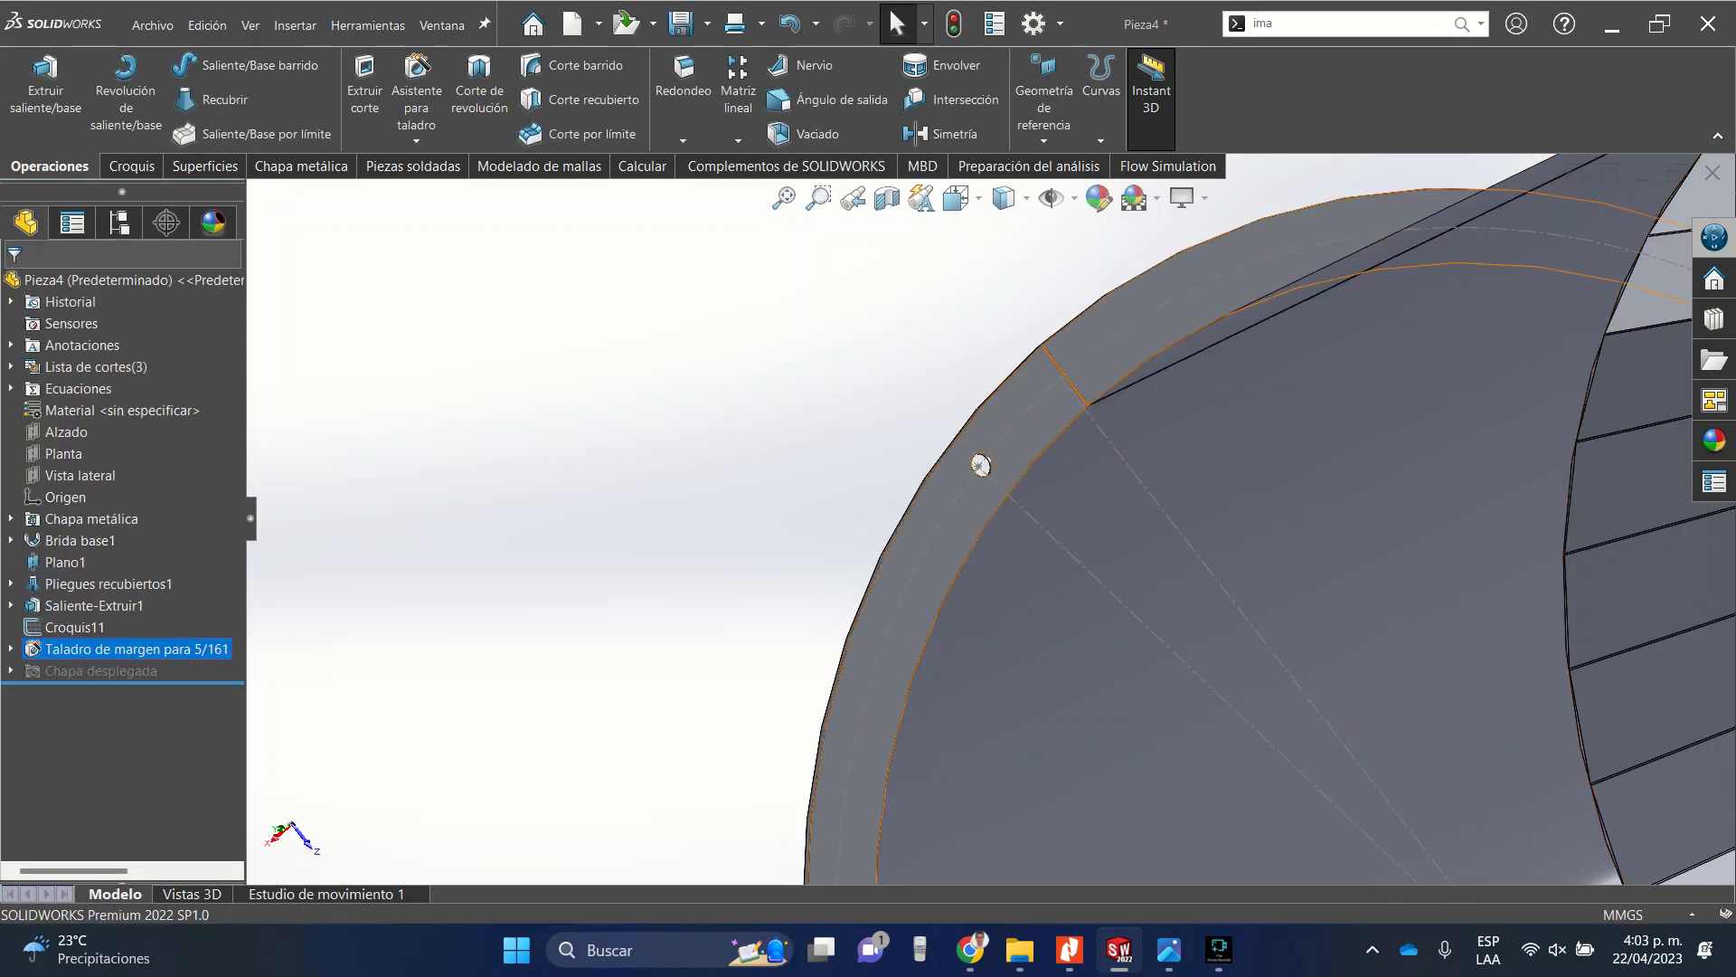
# Start a circular pattern of the clearance hole in the top view.
pyautogui.moveTo(941, 506); pyautogui.dragTo(1293, 511, button='middle')
pyautogui.scroll(6, 990, 516)
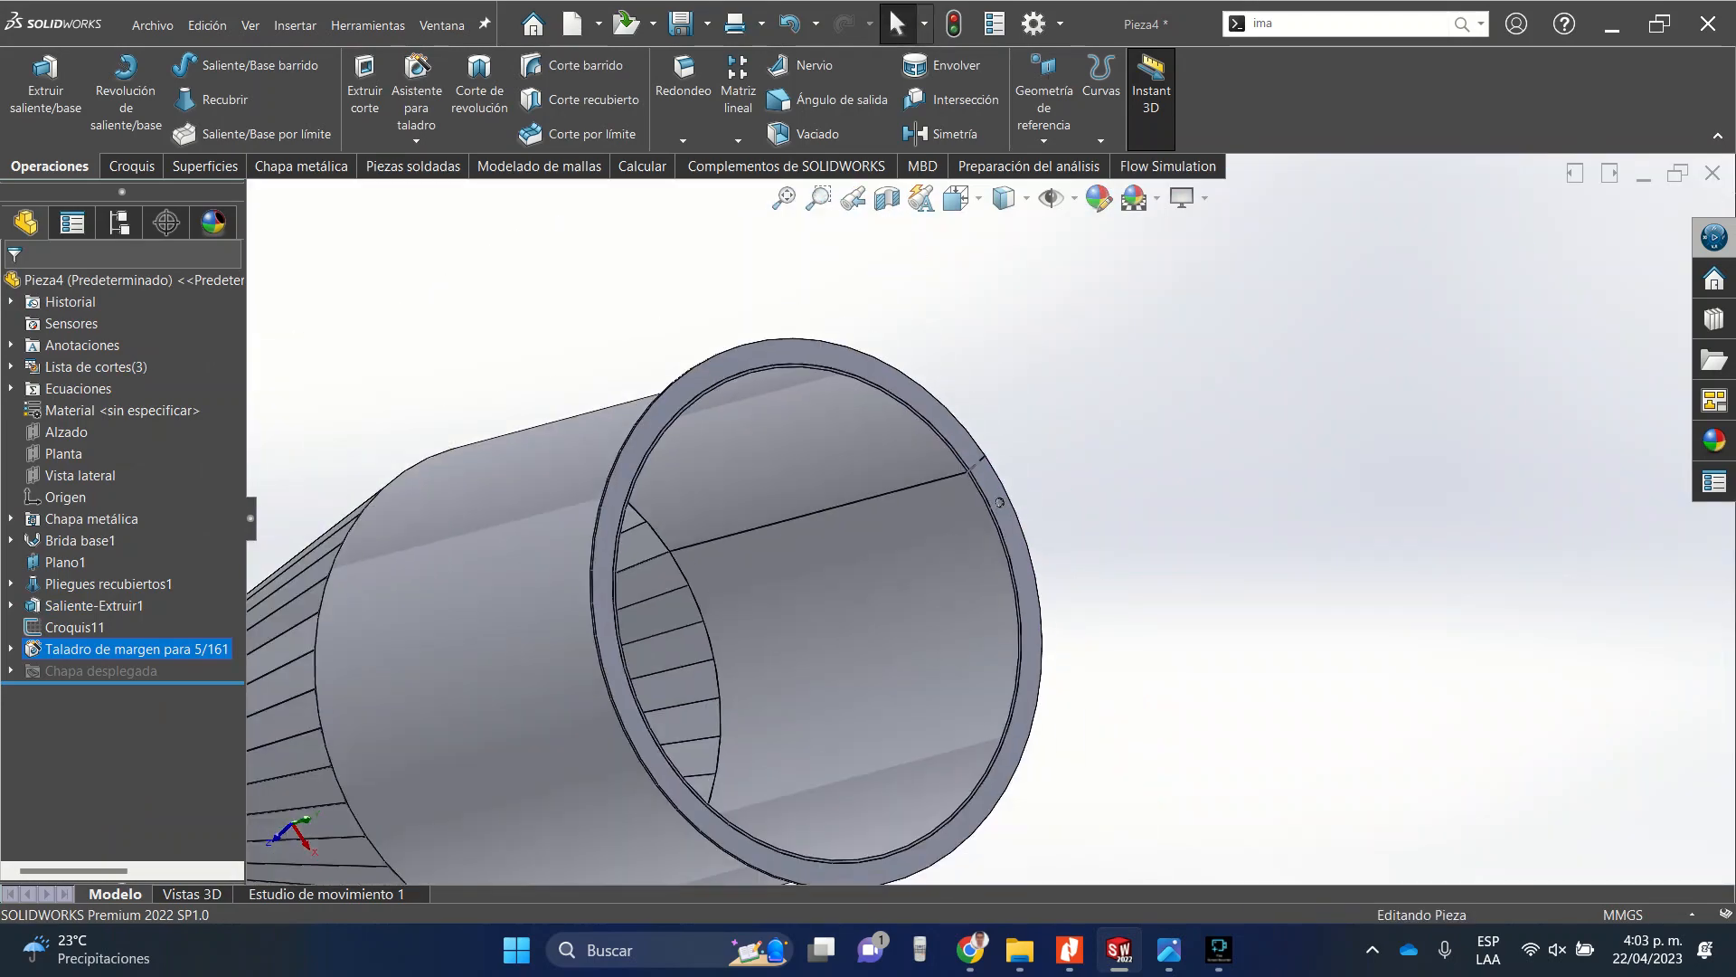
pyautogui.click(958, 199)
pyautogui.click(993, 273)
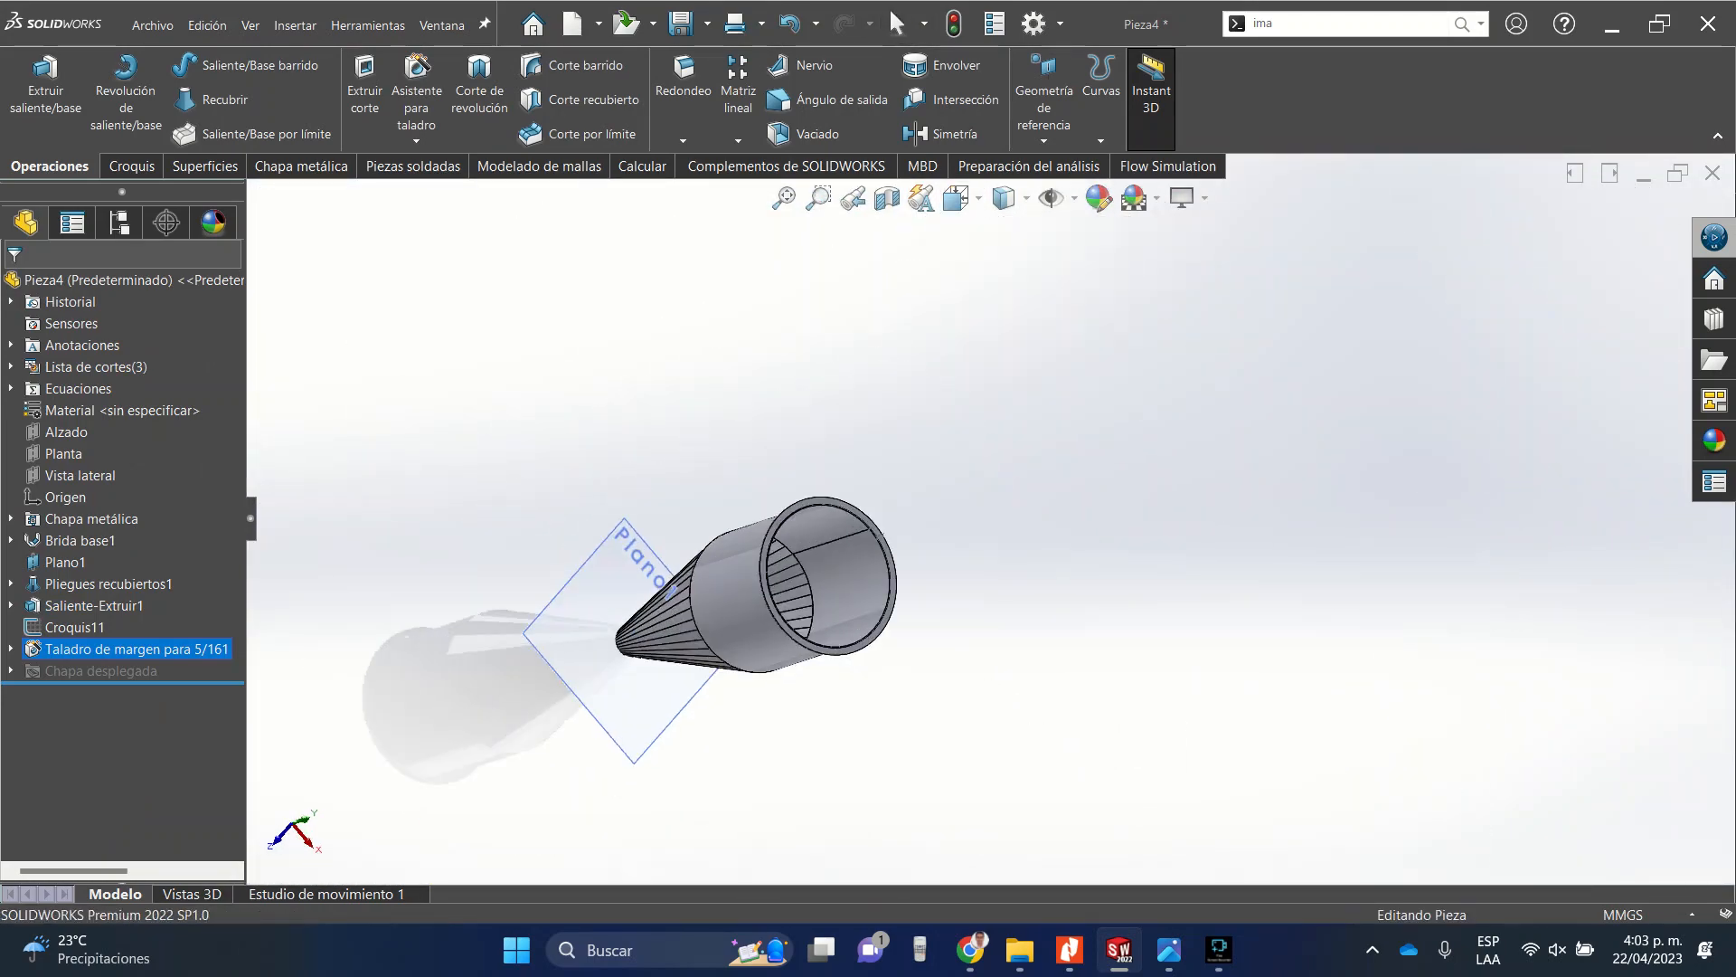
pyautogui.scroll(-8, 1049, 236)
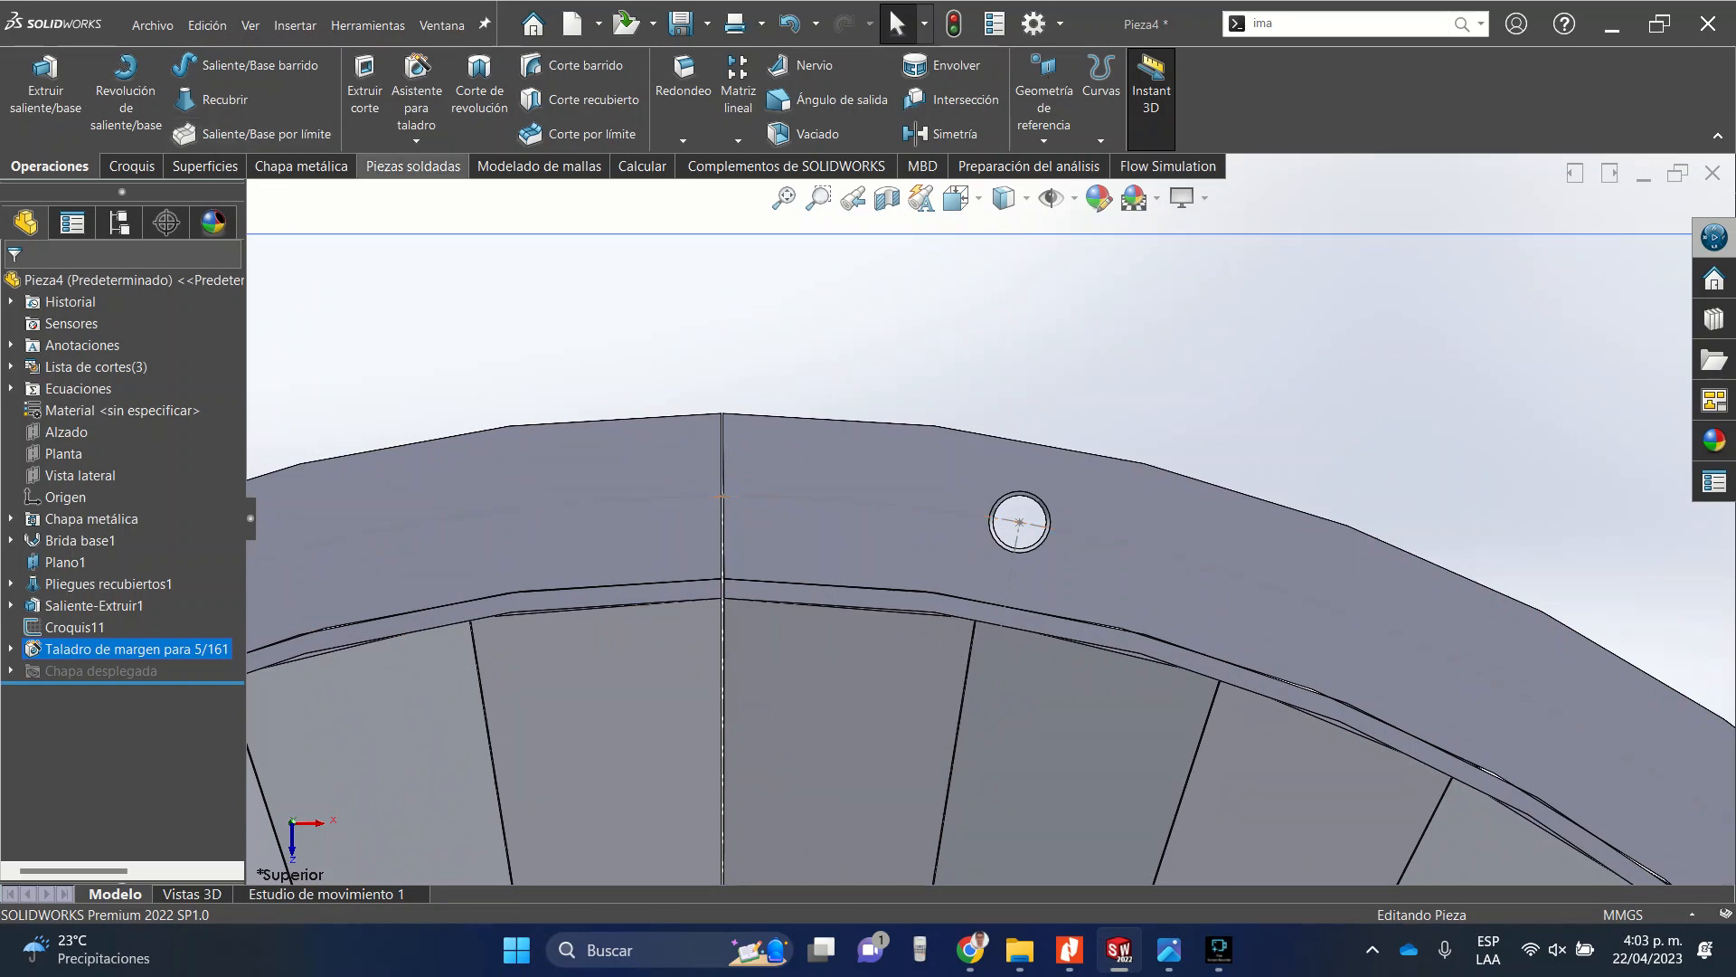
pyautogui.click(738, 140)
pyautogui.click(786, 185)
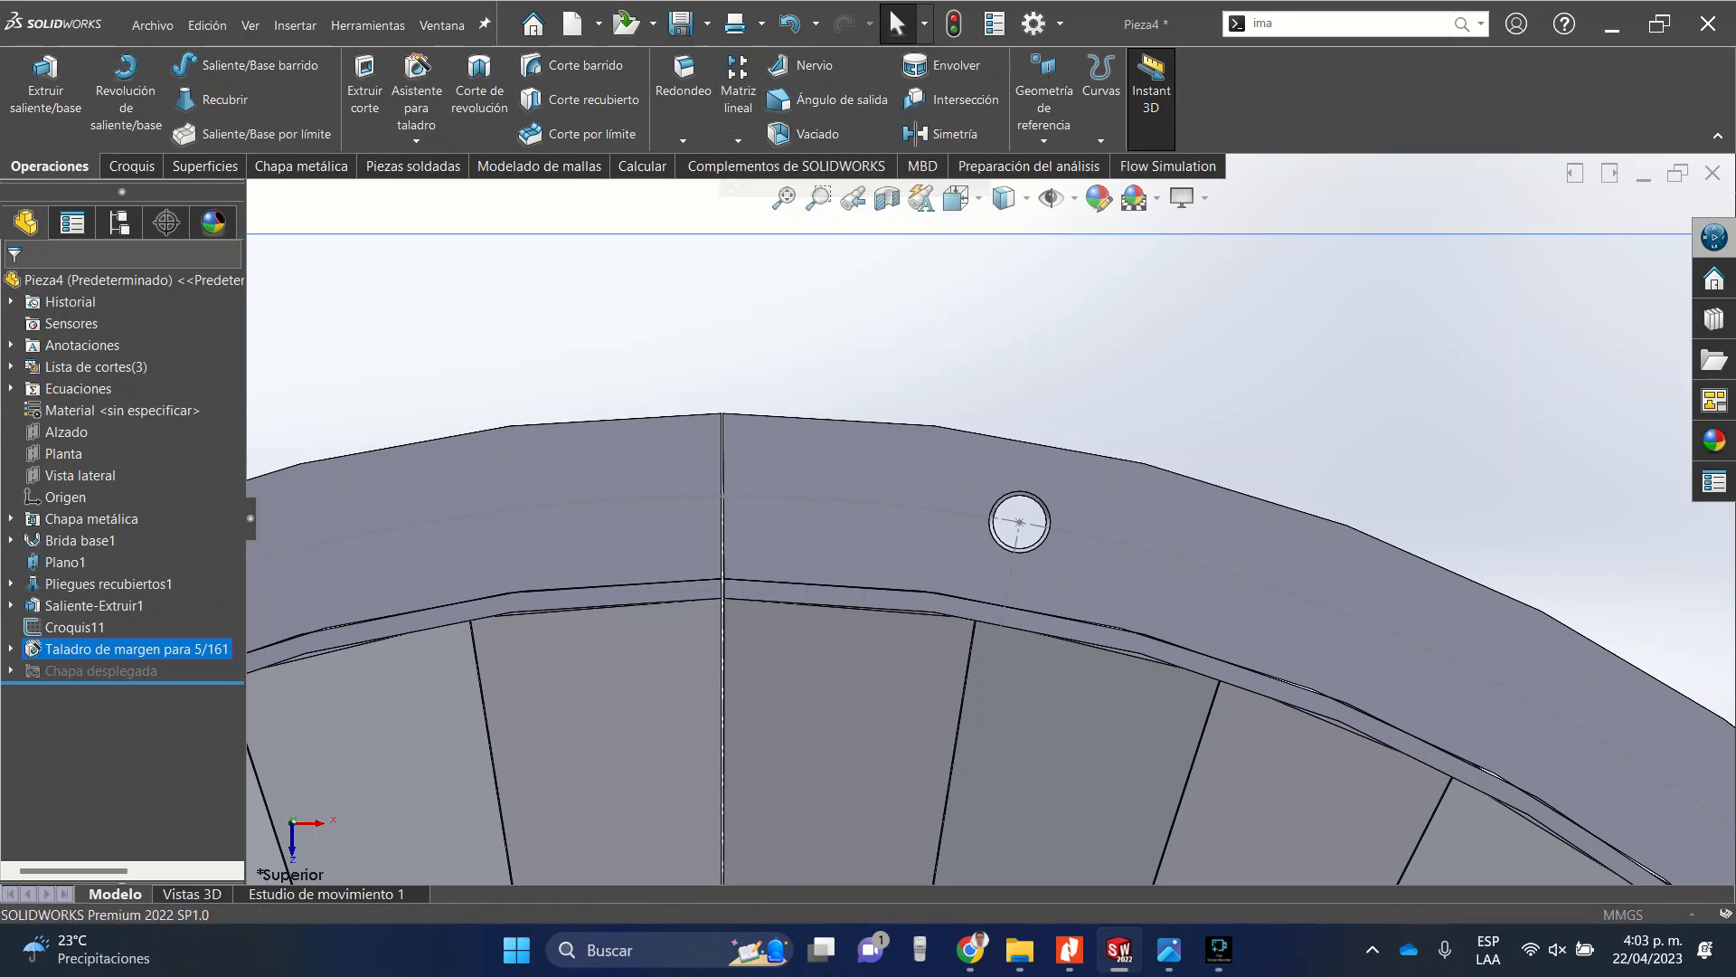
pyautogui.scroll(5, 990, 525)
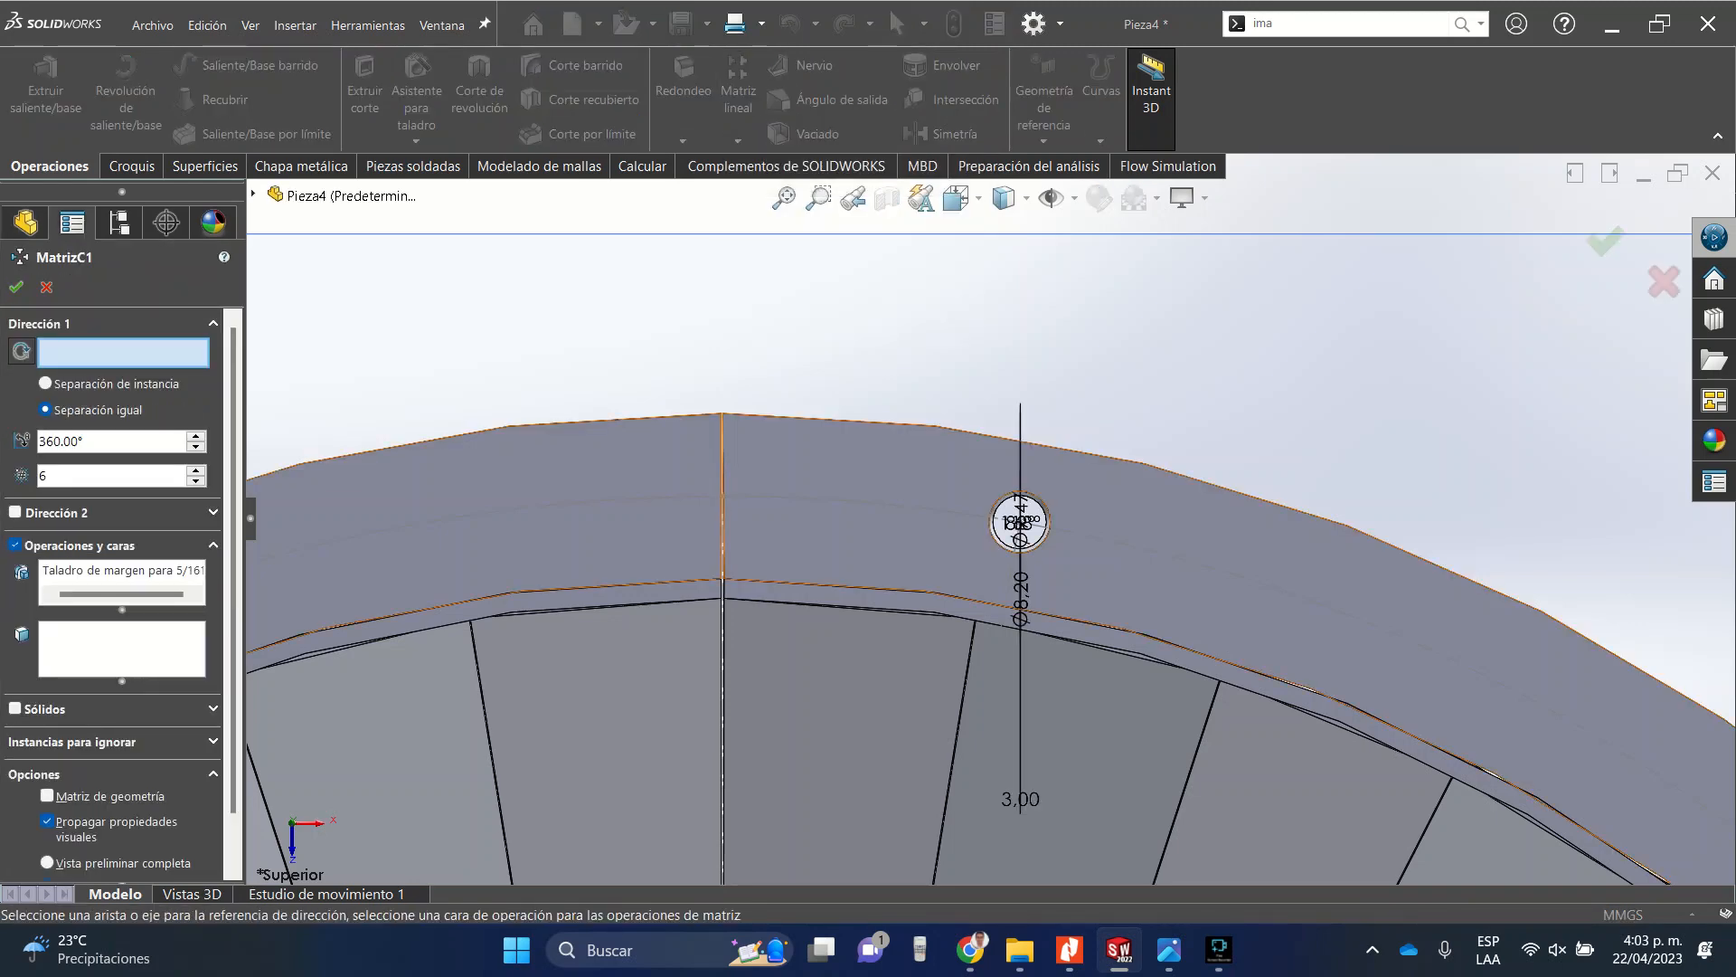
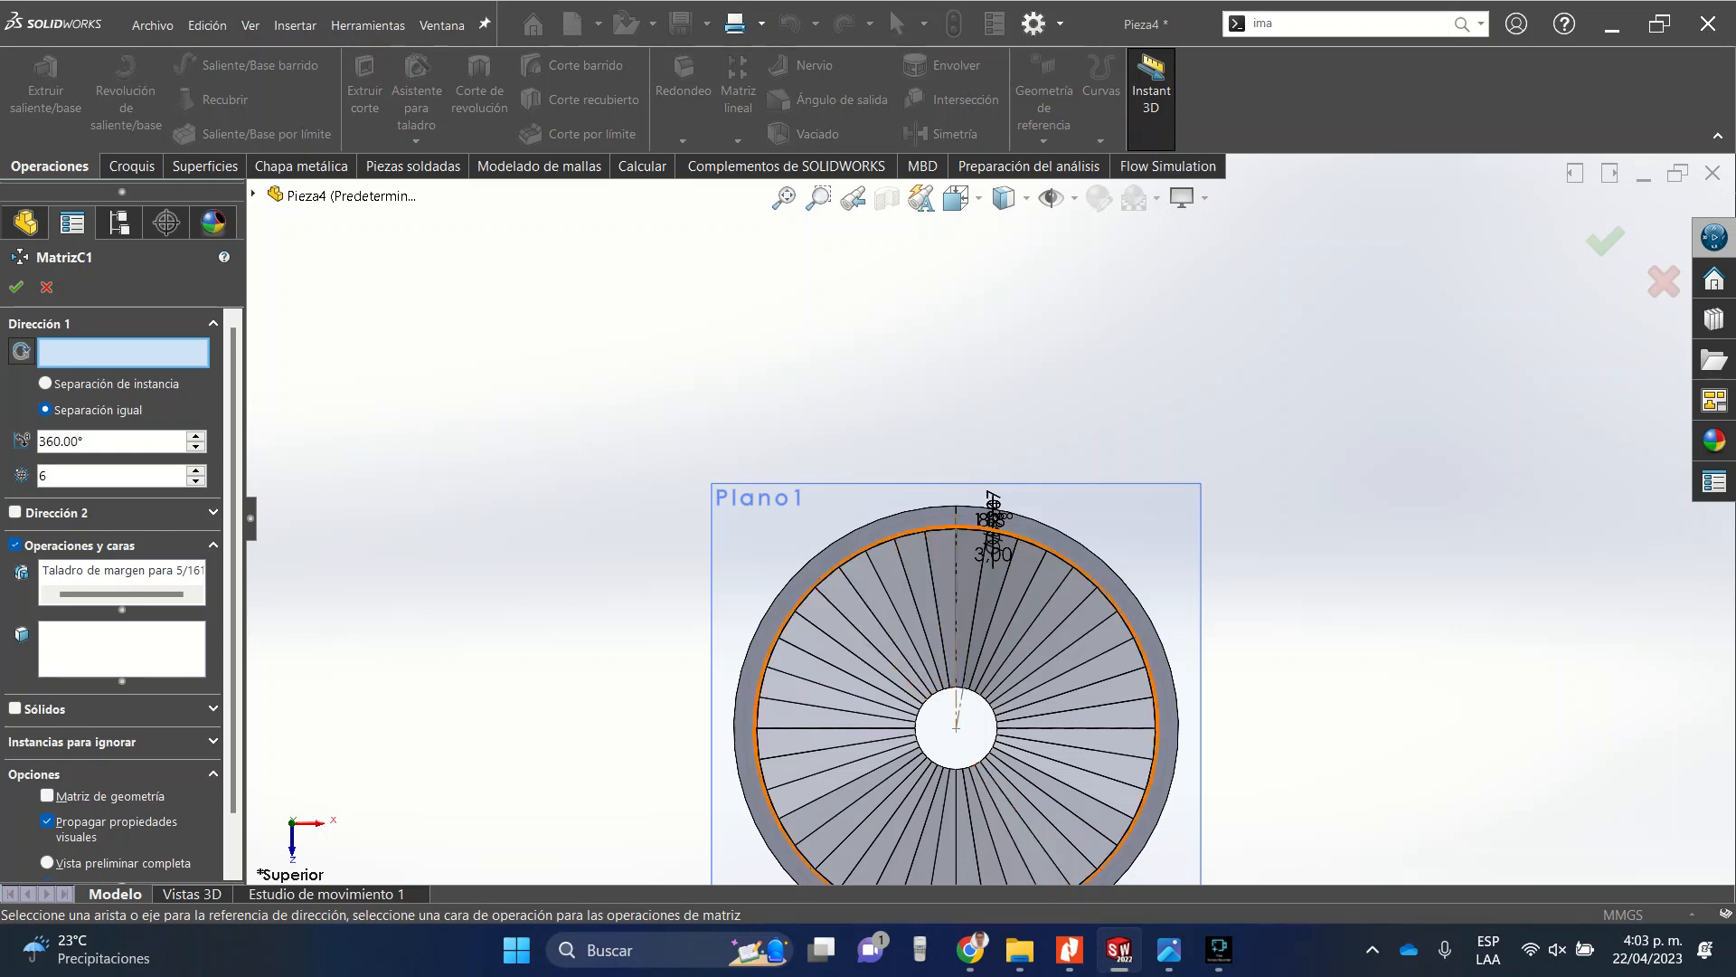
# Pattern the clearance hole around the ring's circular edge with 36 equally spaced instances over 360°.
pyautogui.scroll(-5, 915, 529)
pyautogui.click(989, 524)
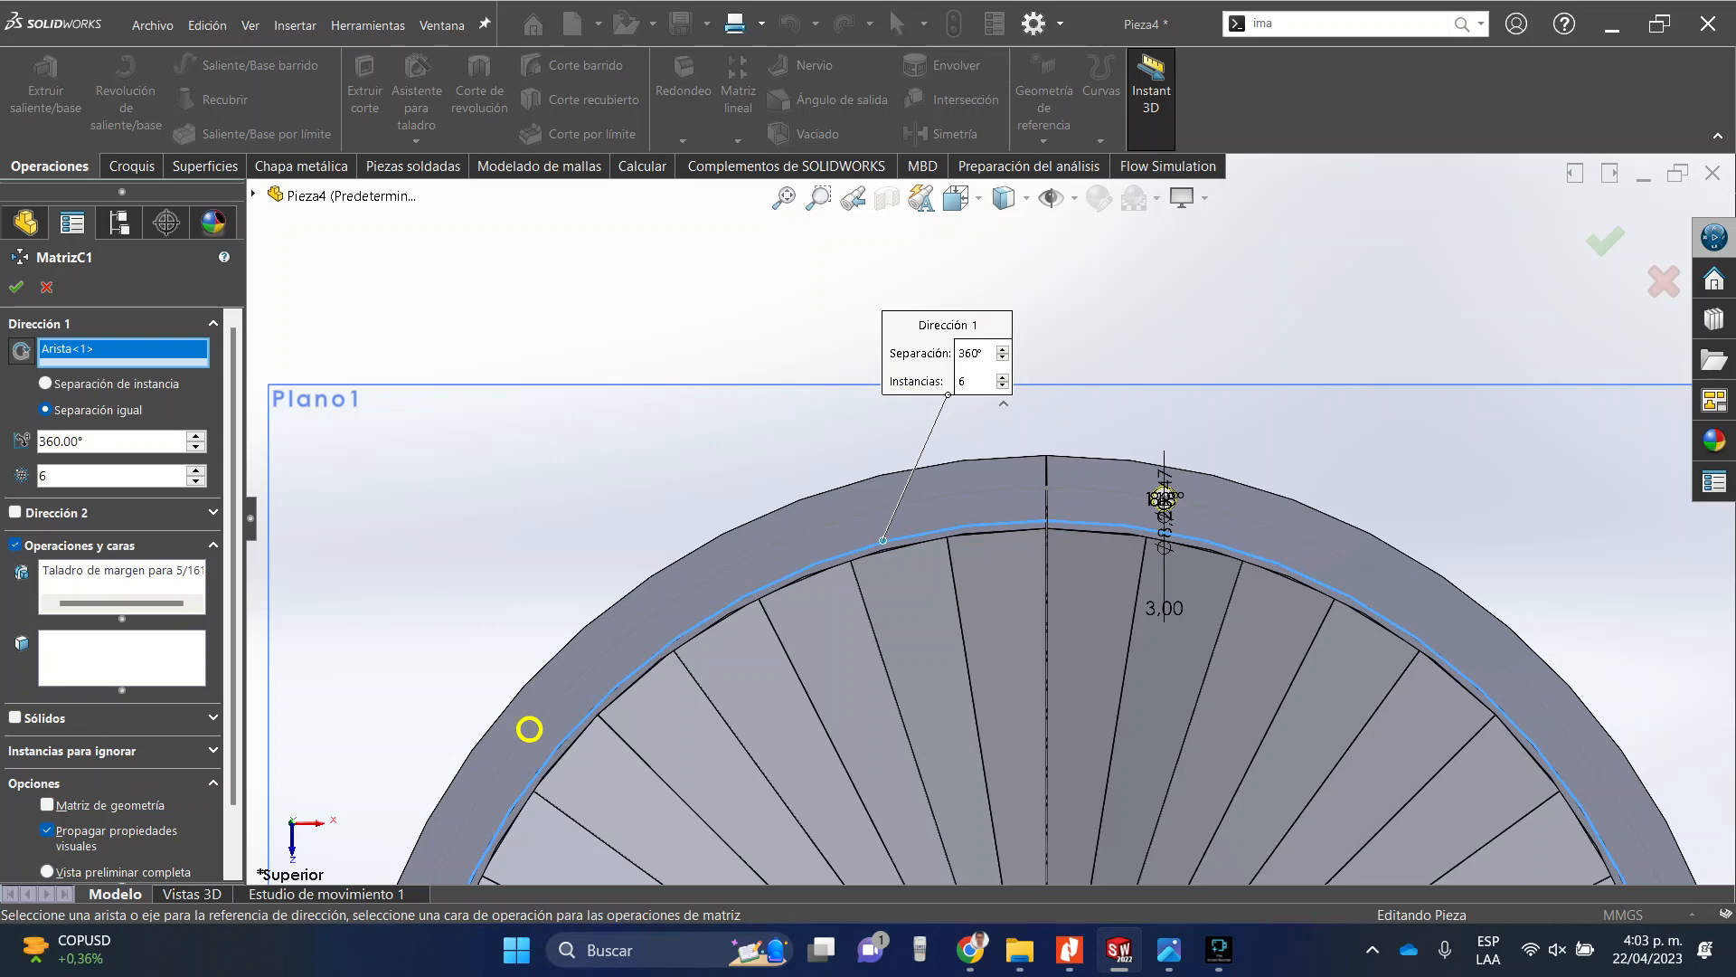
pyautogui.scroll(5, 989, 525)
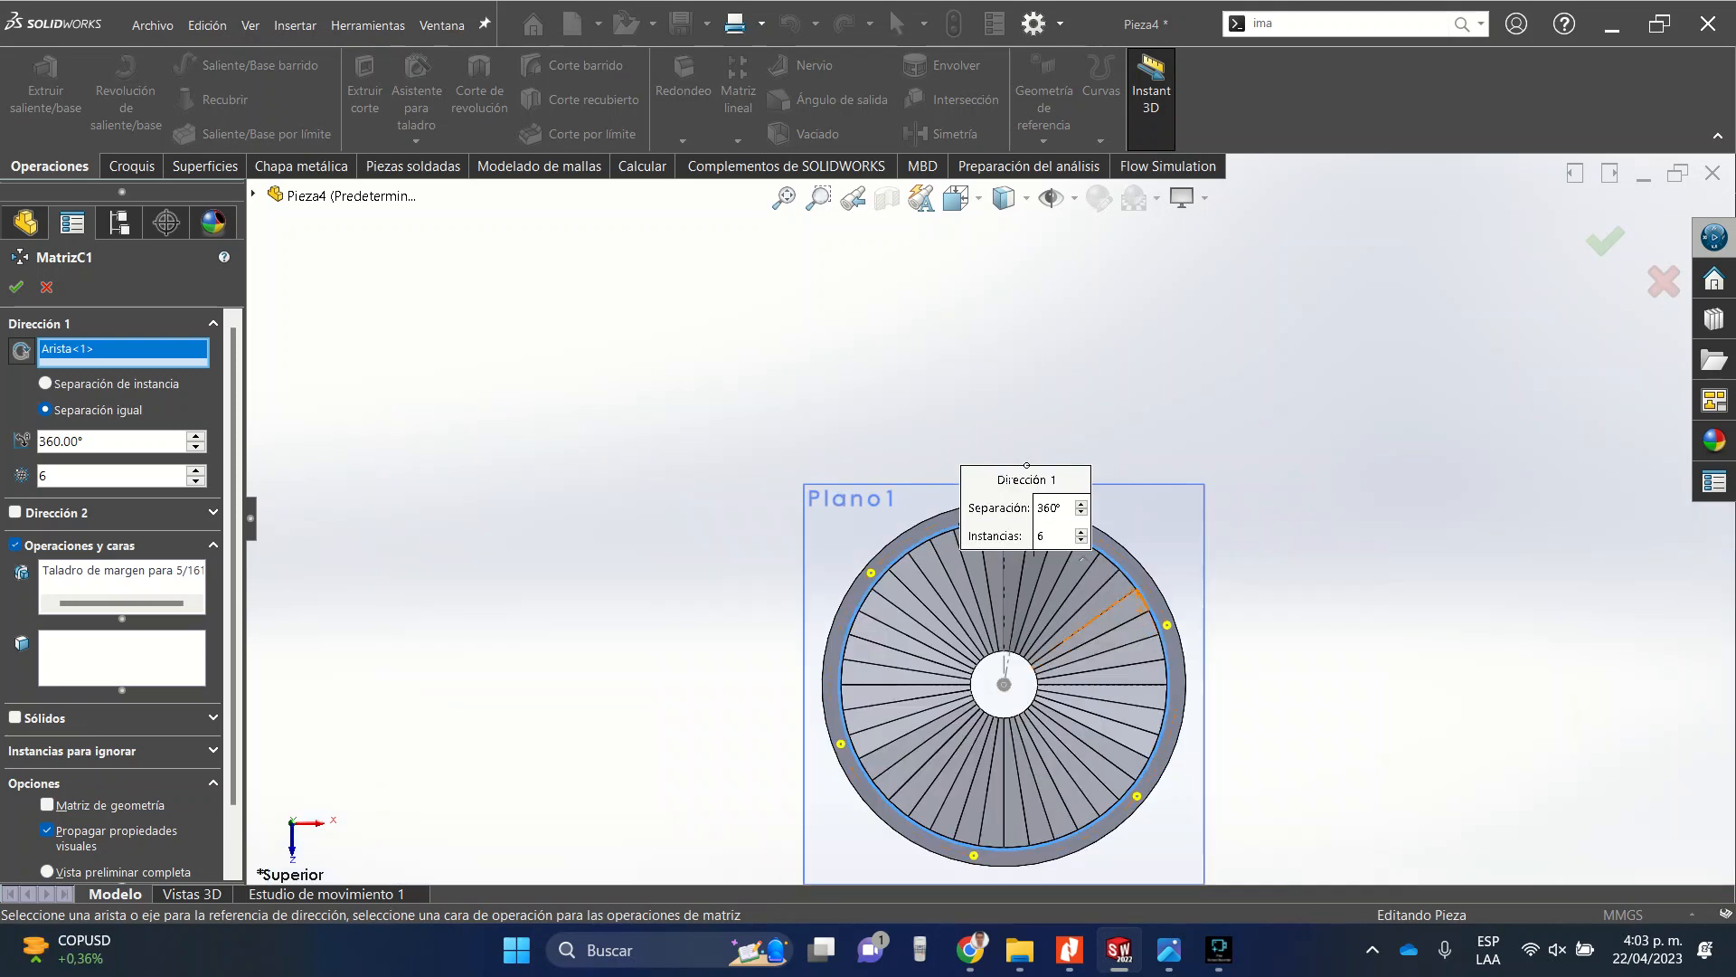
pyautogui.scroll(-5, 1139, 583)
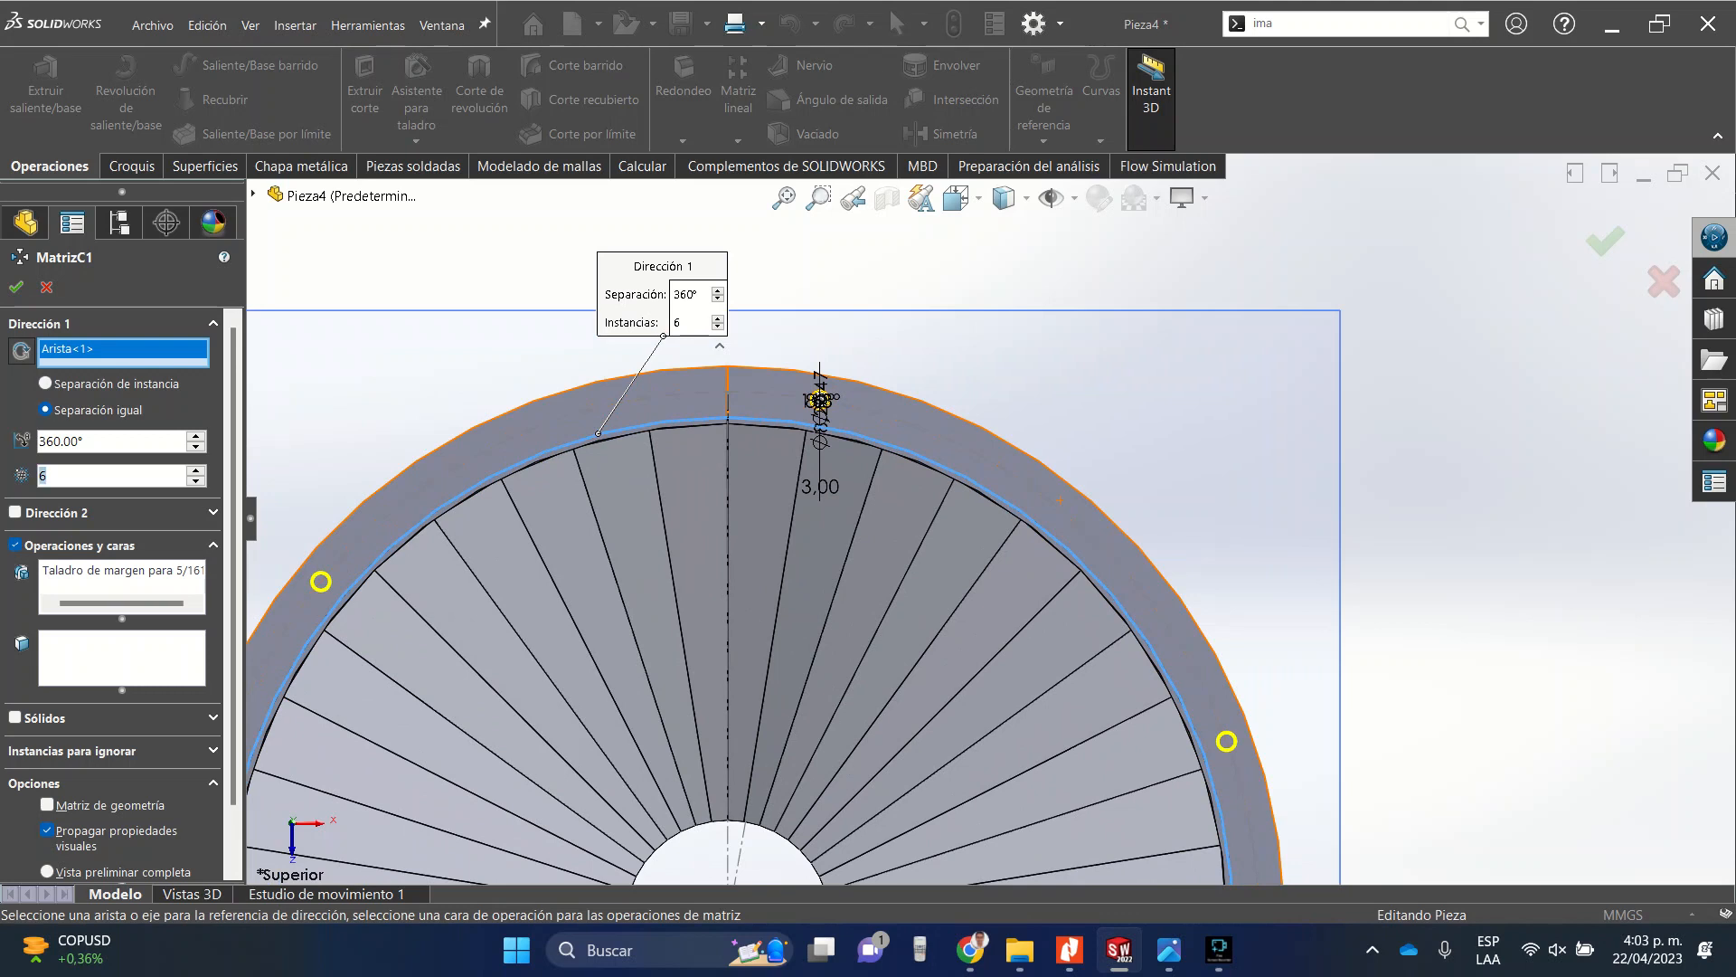
pyautogui.write('10')
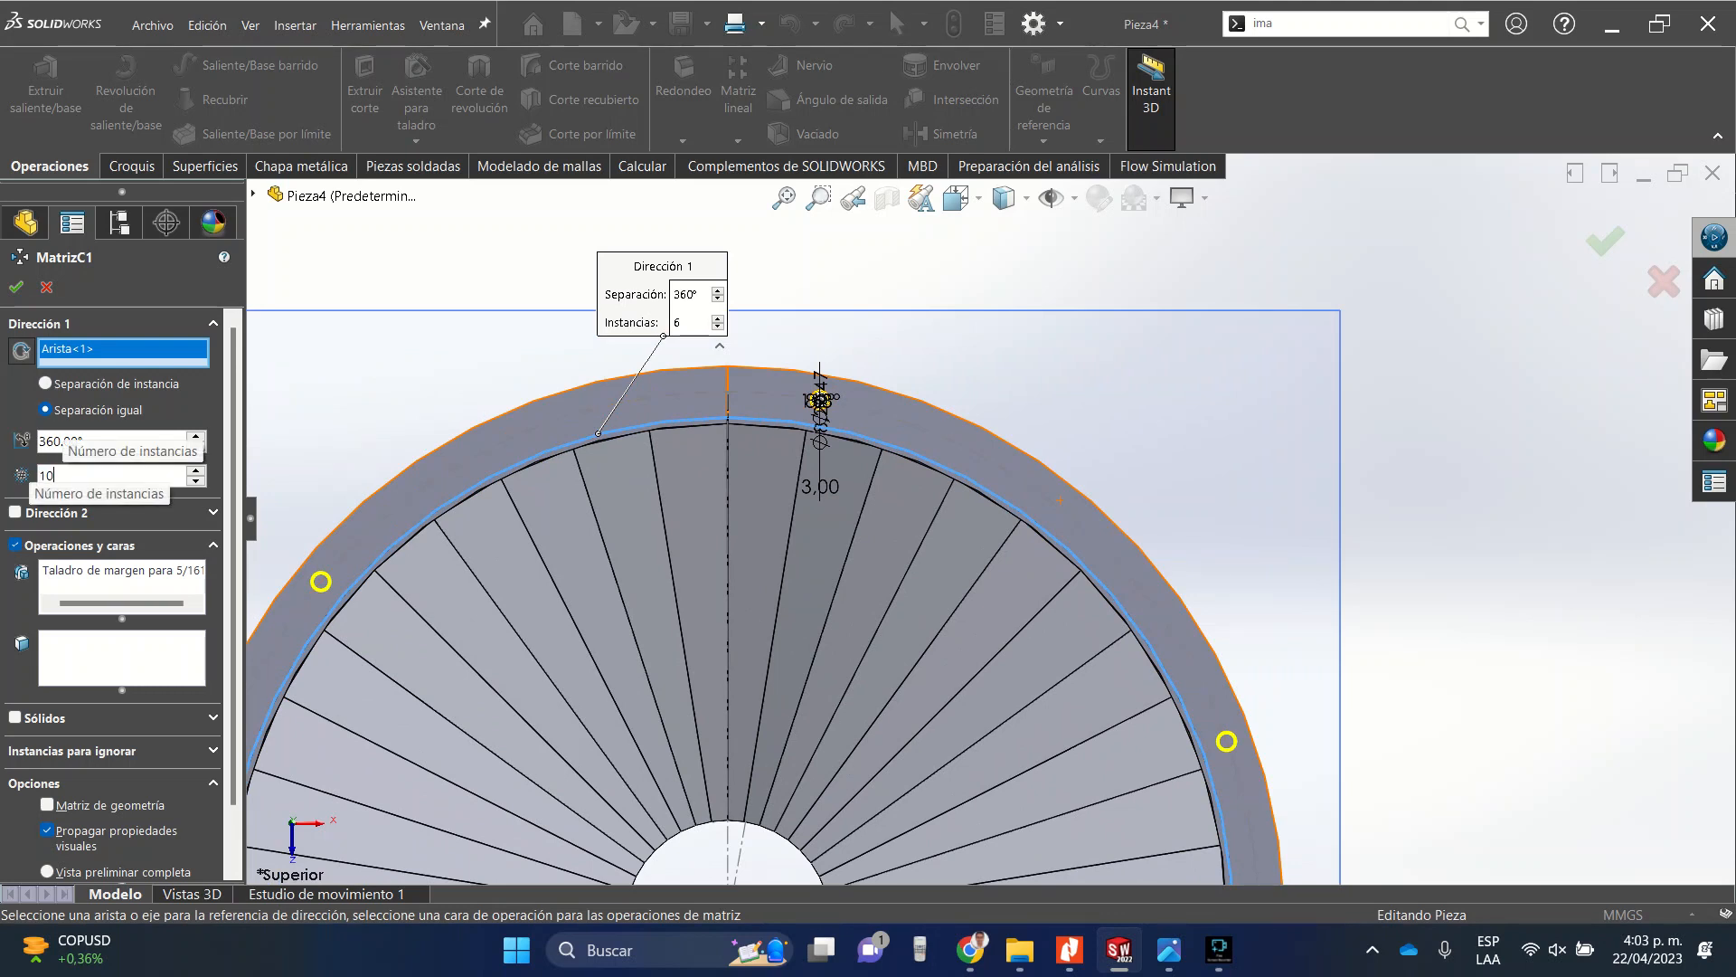
pyautogui.write('3')
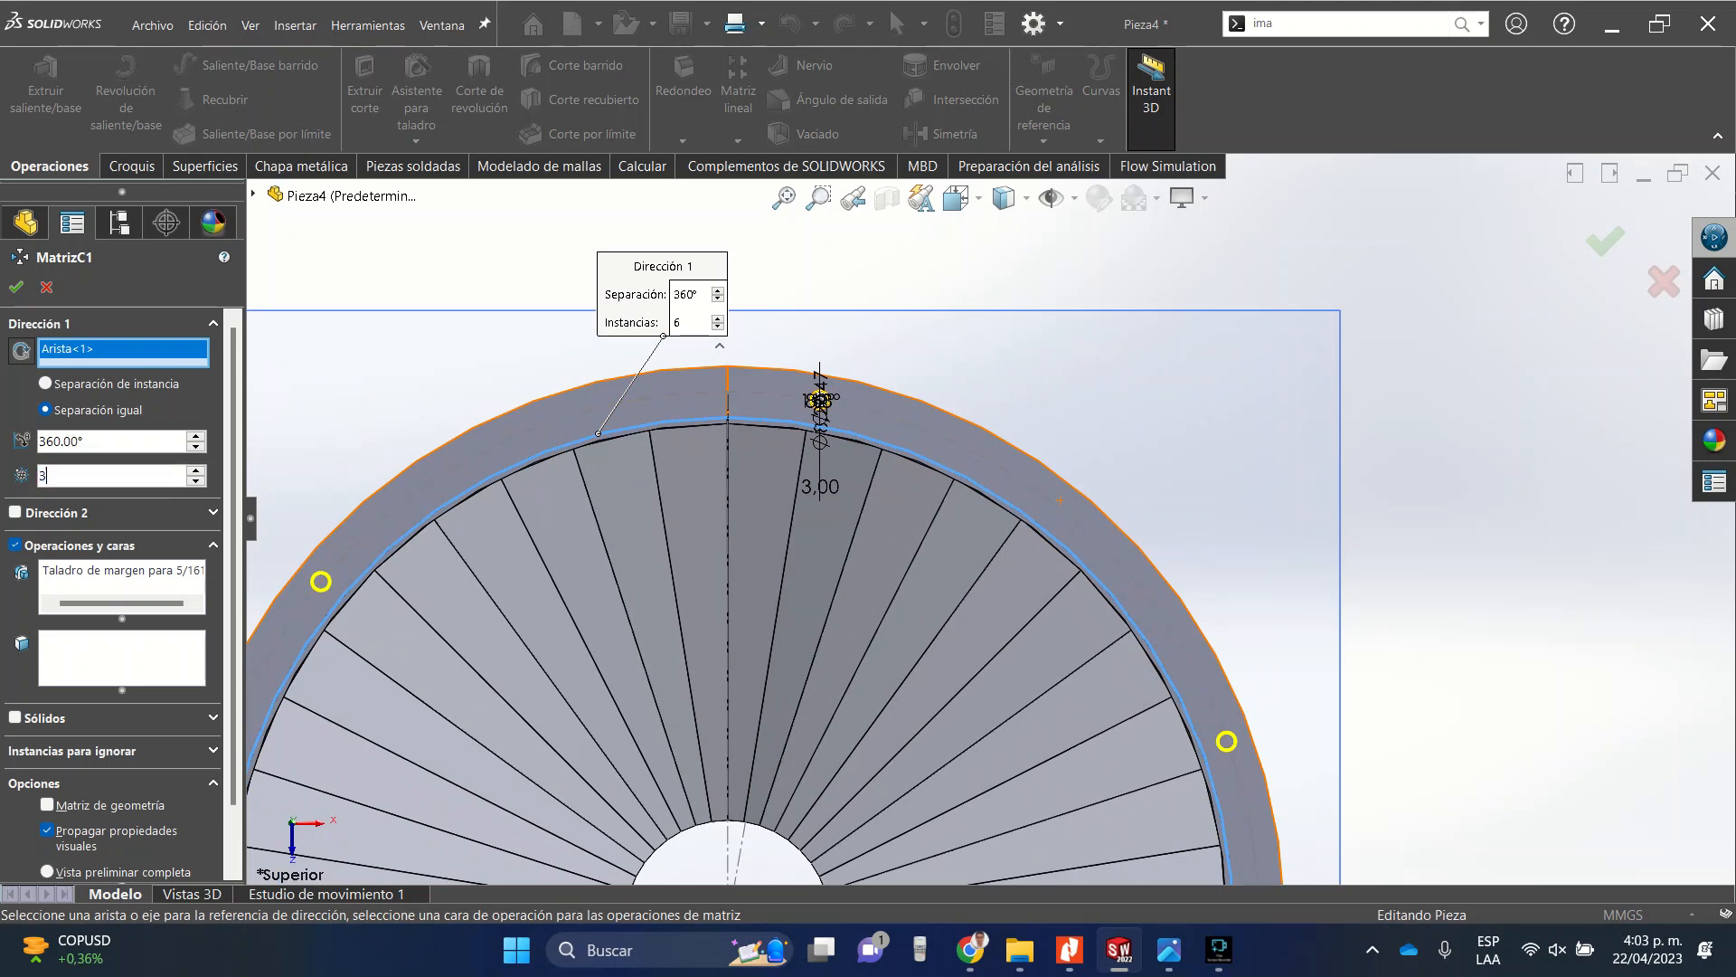
pyautogui.write('6')
pyautogui.click(122, 658)
pyautogui.scroll(6, 687, 523)
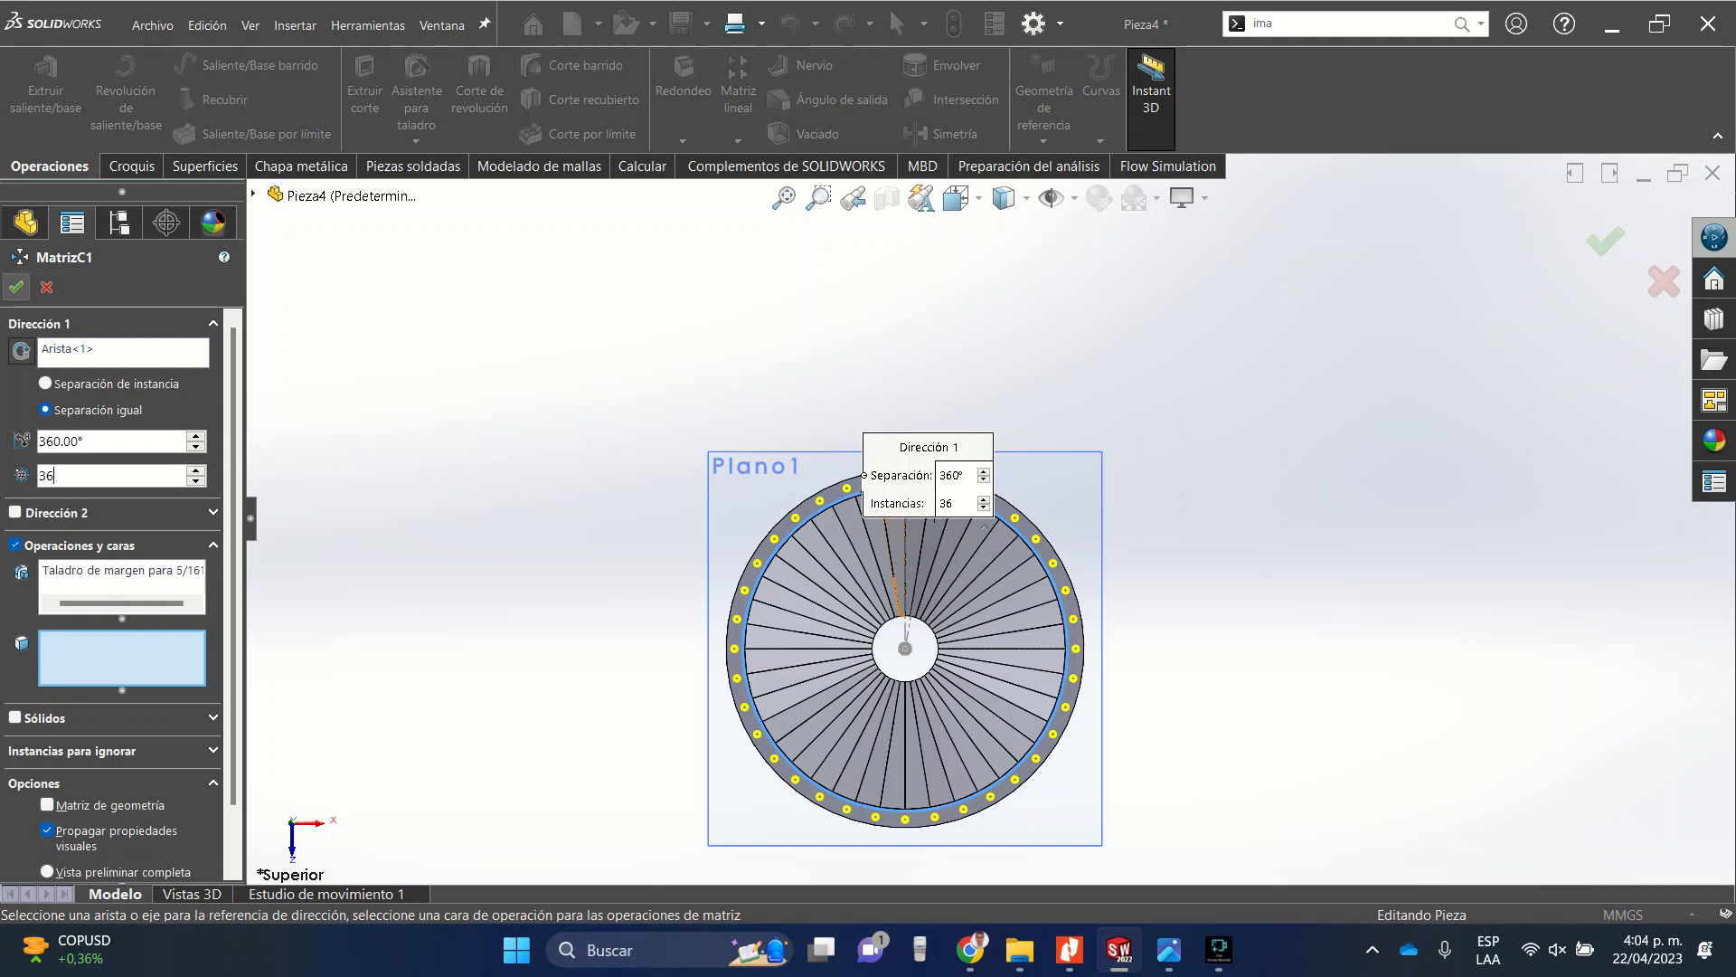
pyautogui.click(16, 287)
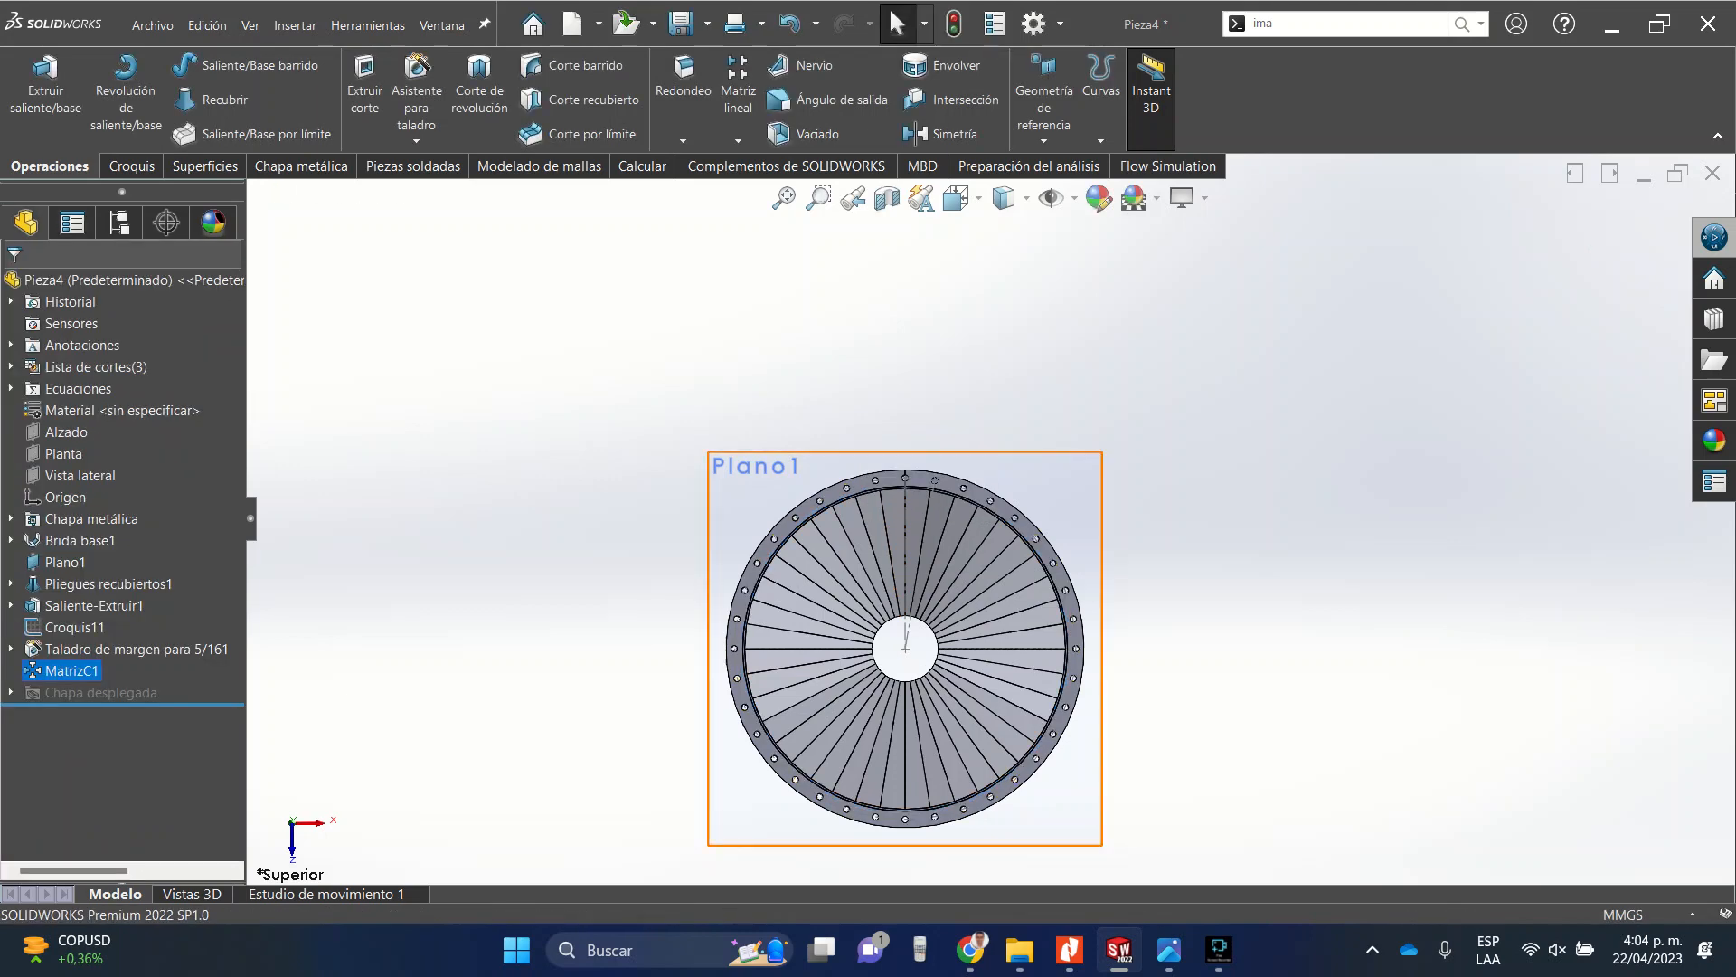
# Orbit and zoom around the top of the tube to inspect the patterned holes on the ring.
pyautogui.scroll(-8, 944, 506)
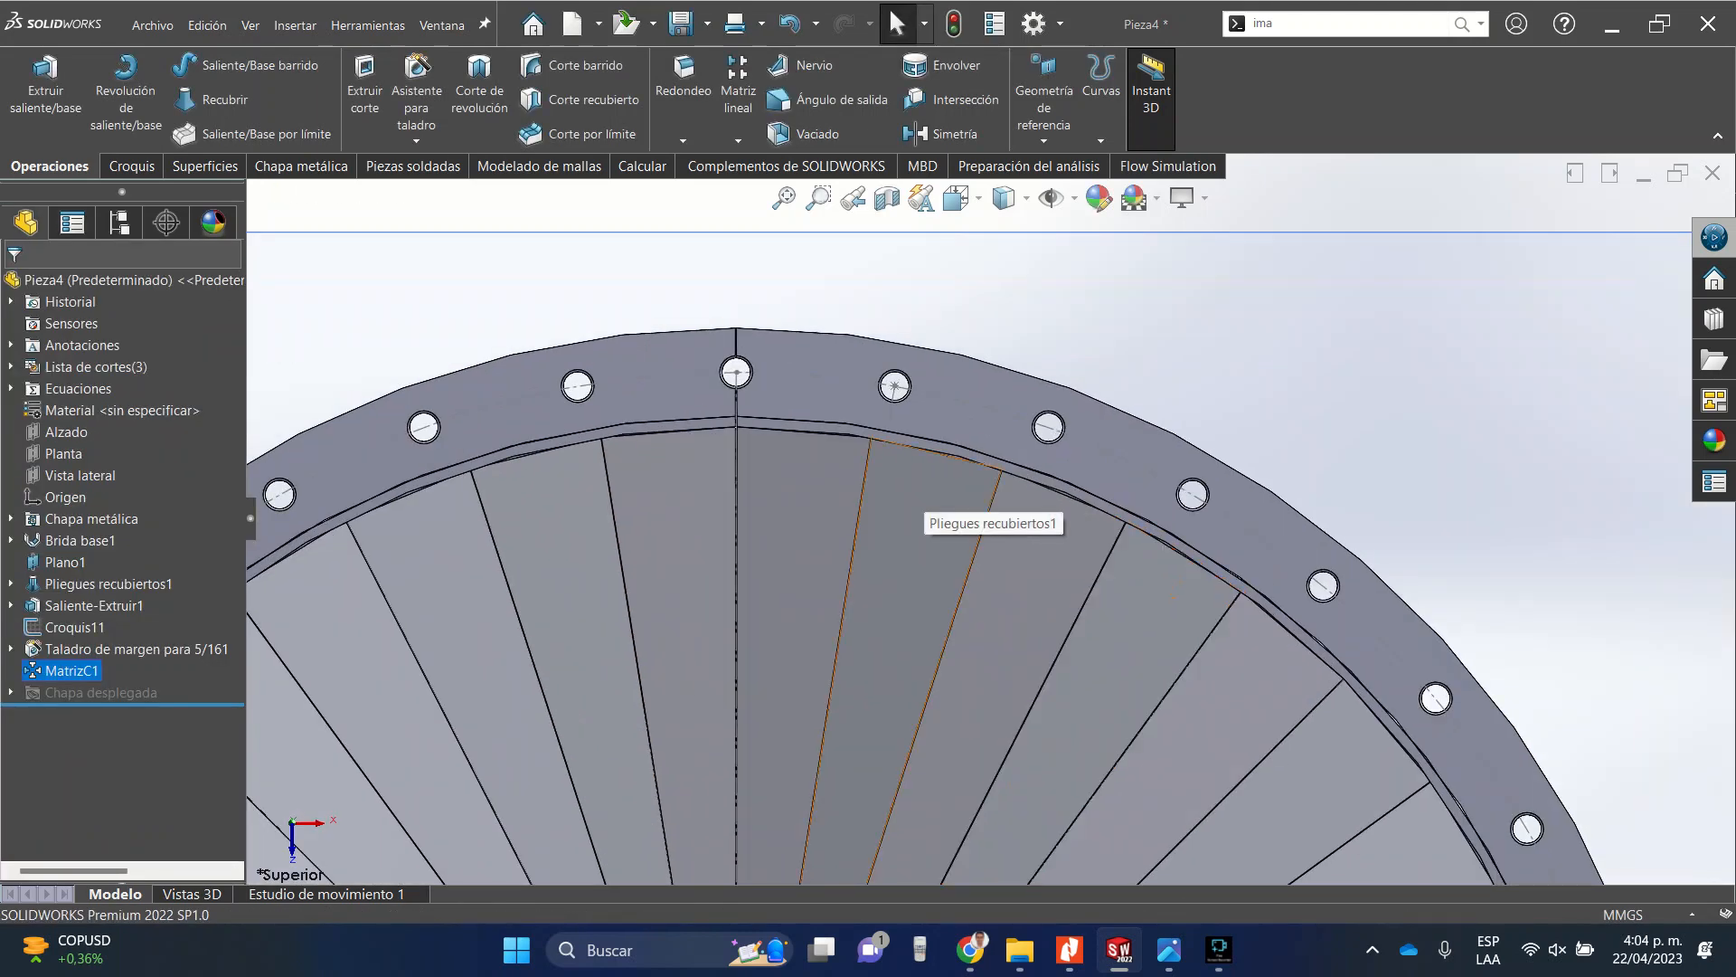
pyautogui.scroll(4, 990, 518)
pyautogui.scroll(4, 989, 519)
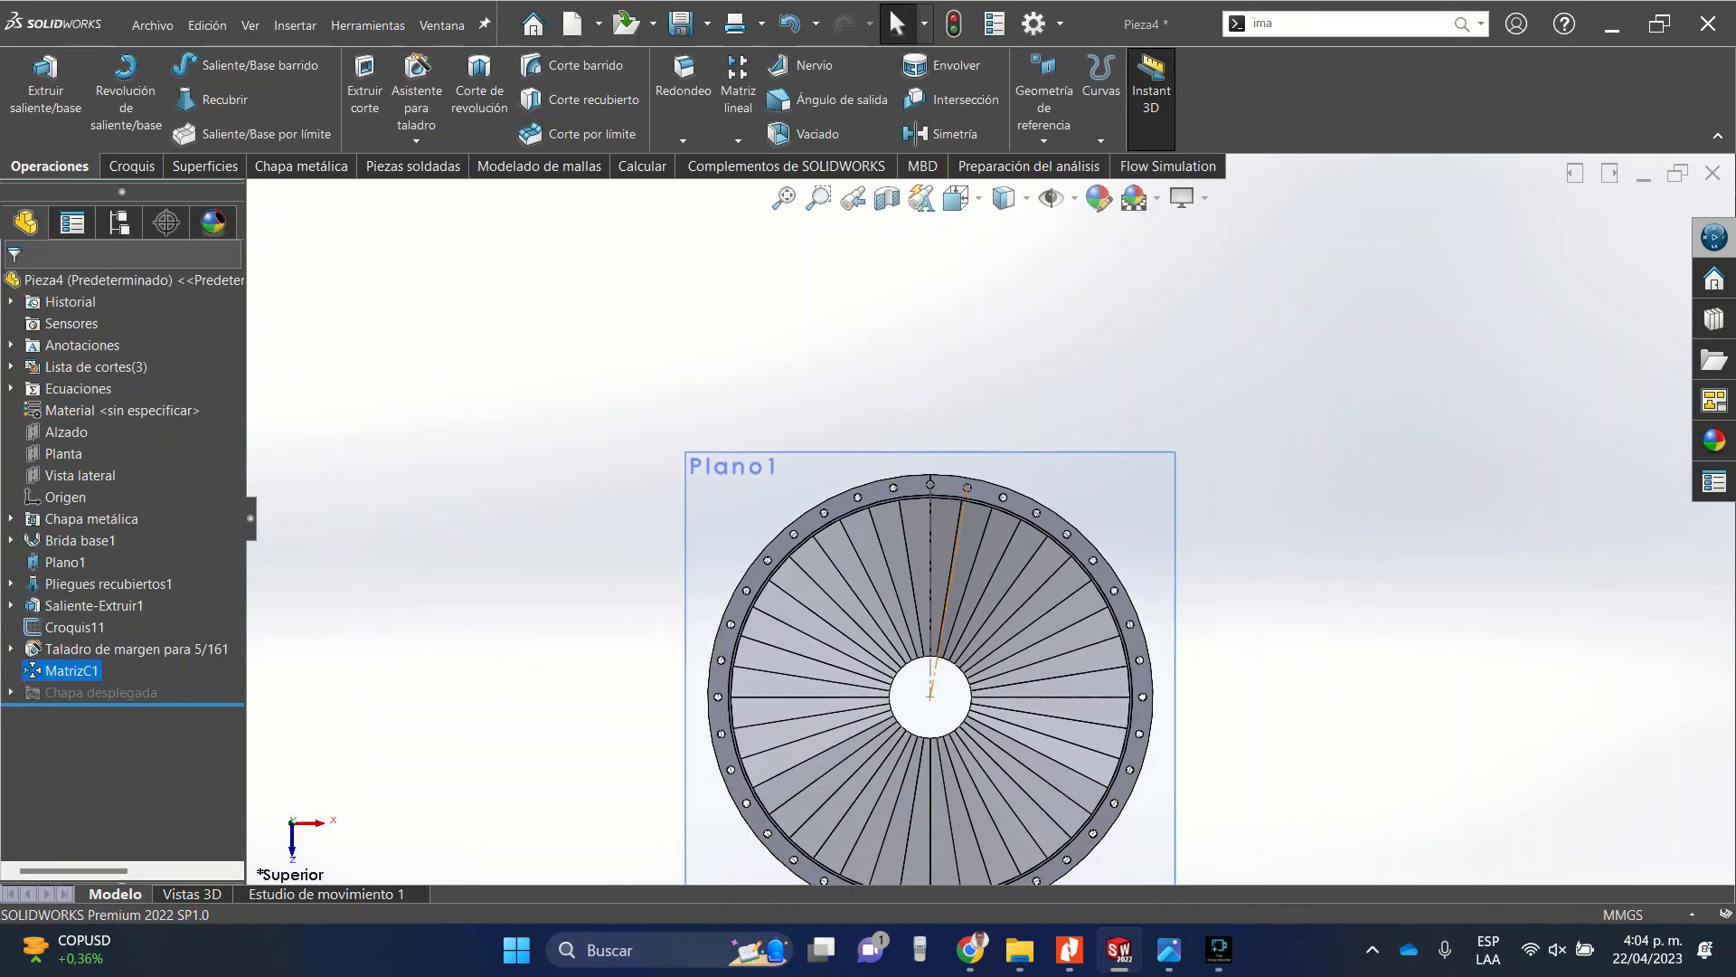
pyautogui.moveTo(990, 518); pyautogui.dragTo(1006, 411, button='middle')
pyautogui.scroll(4, 1008, 434)
pyautogui.scroll(-4, 1011, 443)
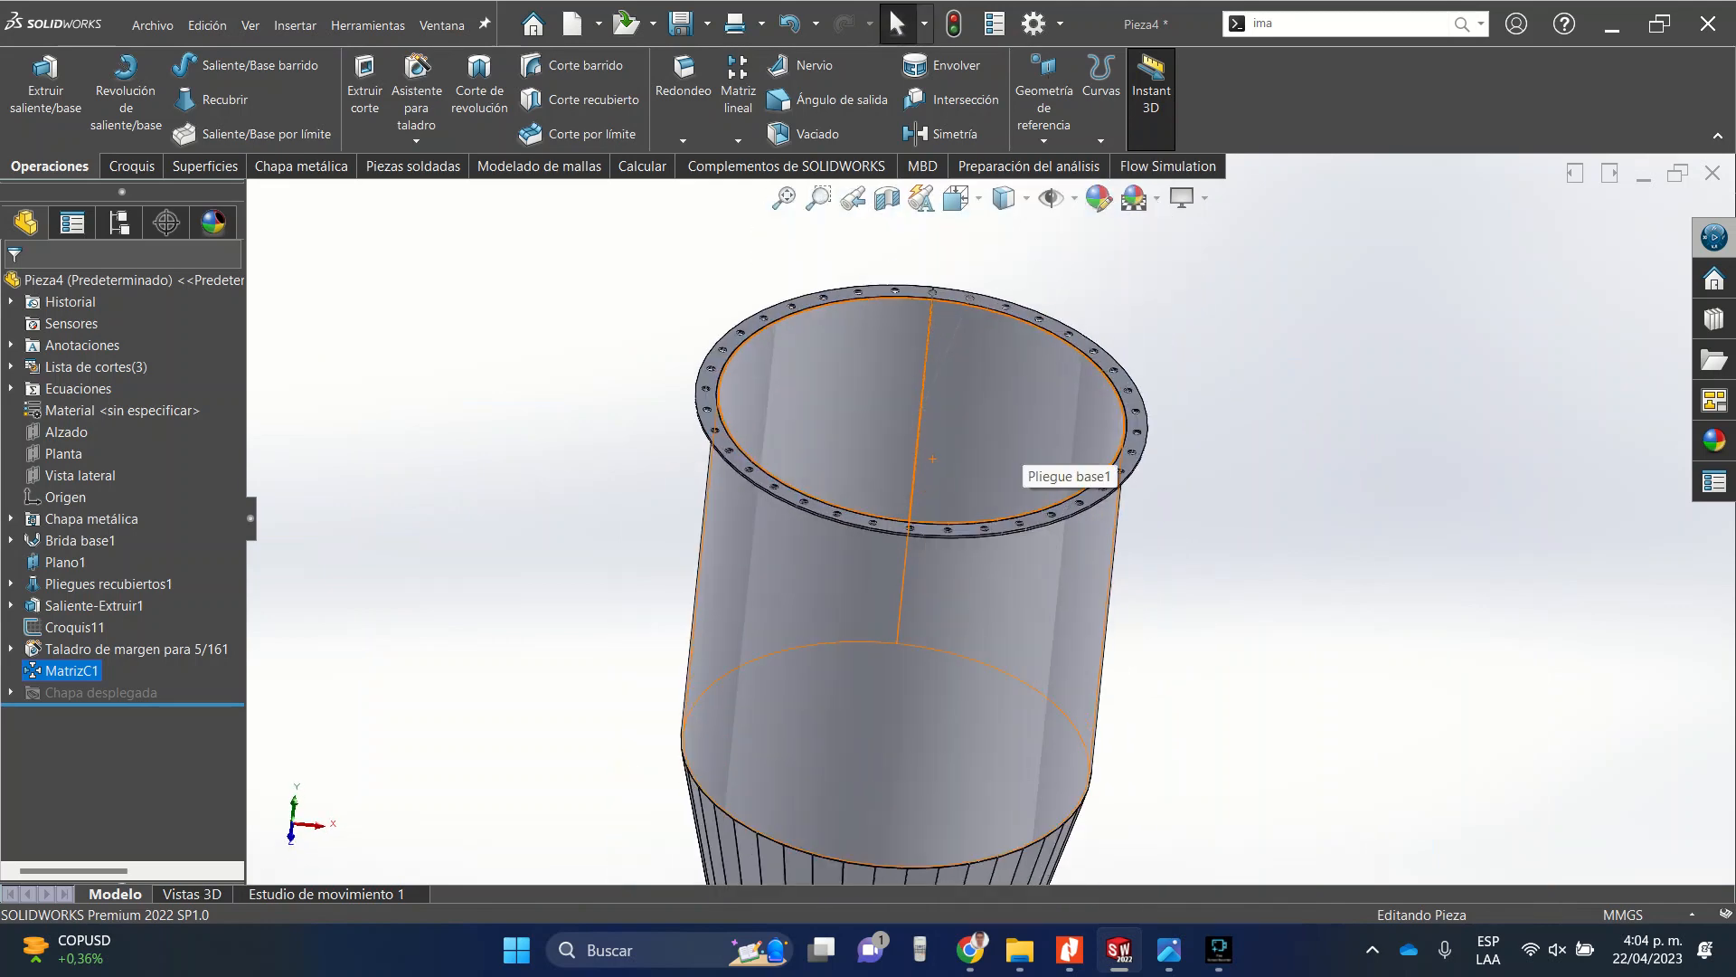
pyautogui.press('Escape')
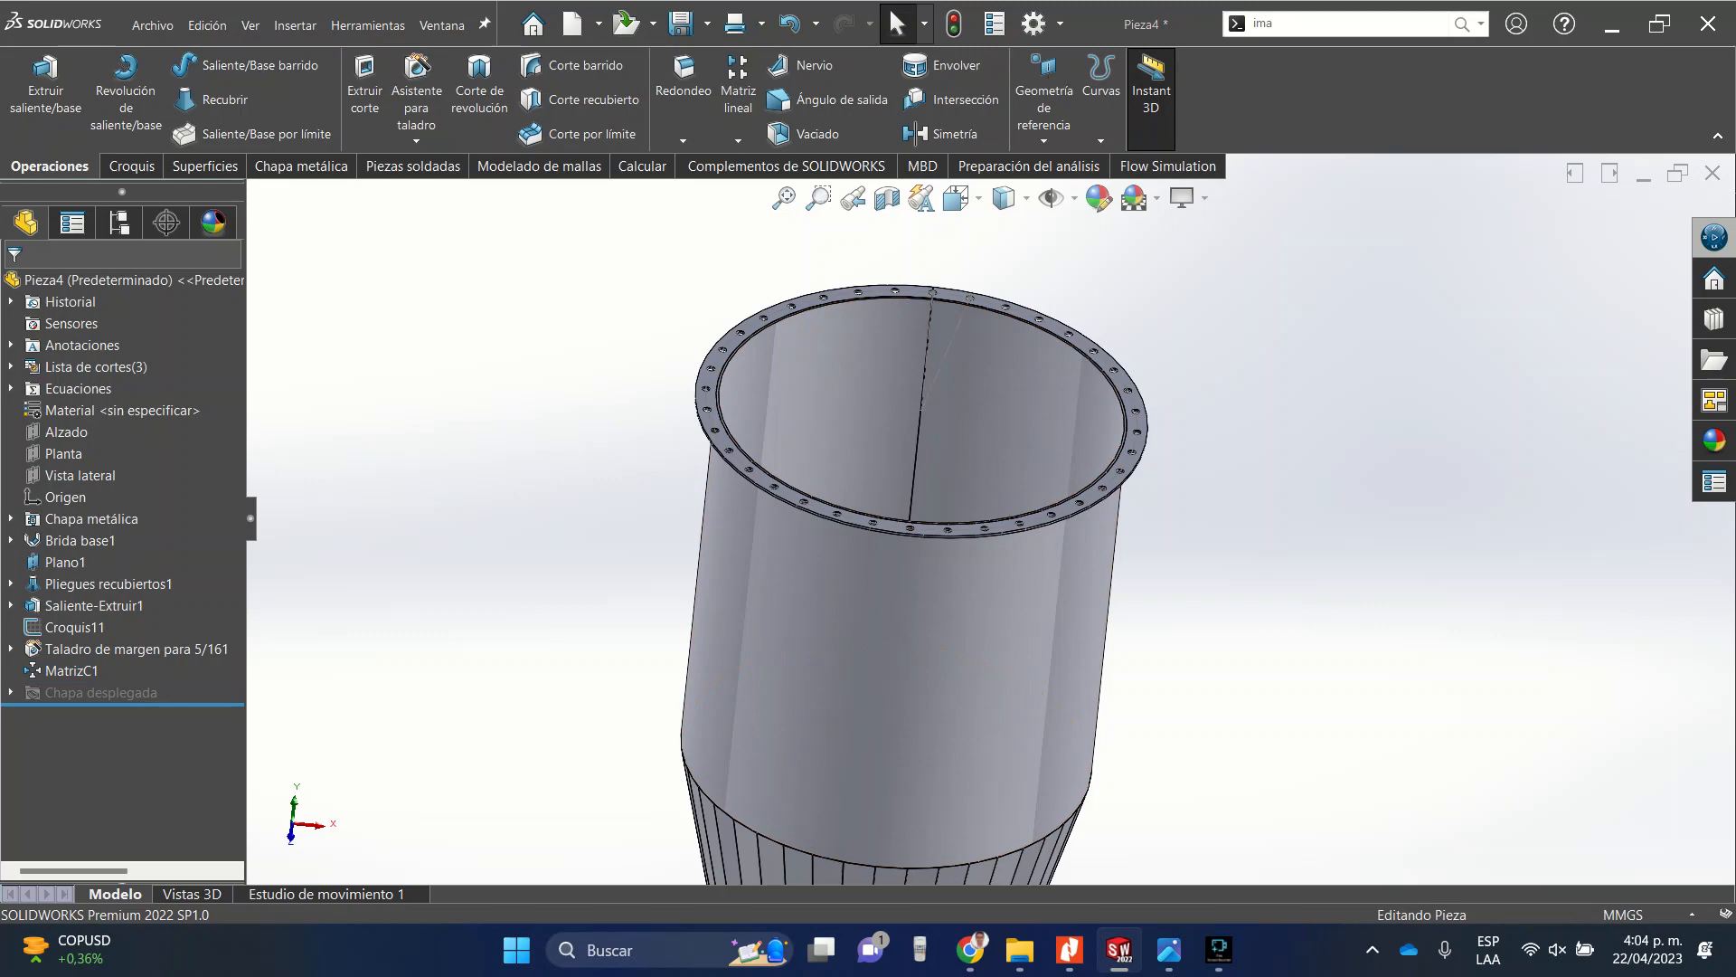
pyautogui.scroll(-5, 633, 353)
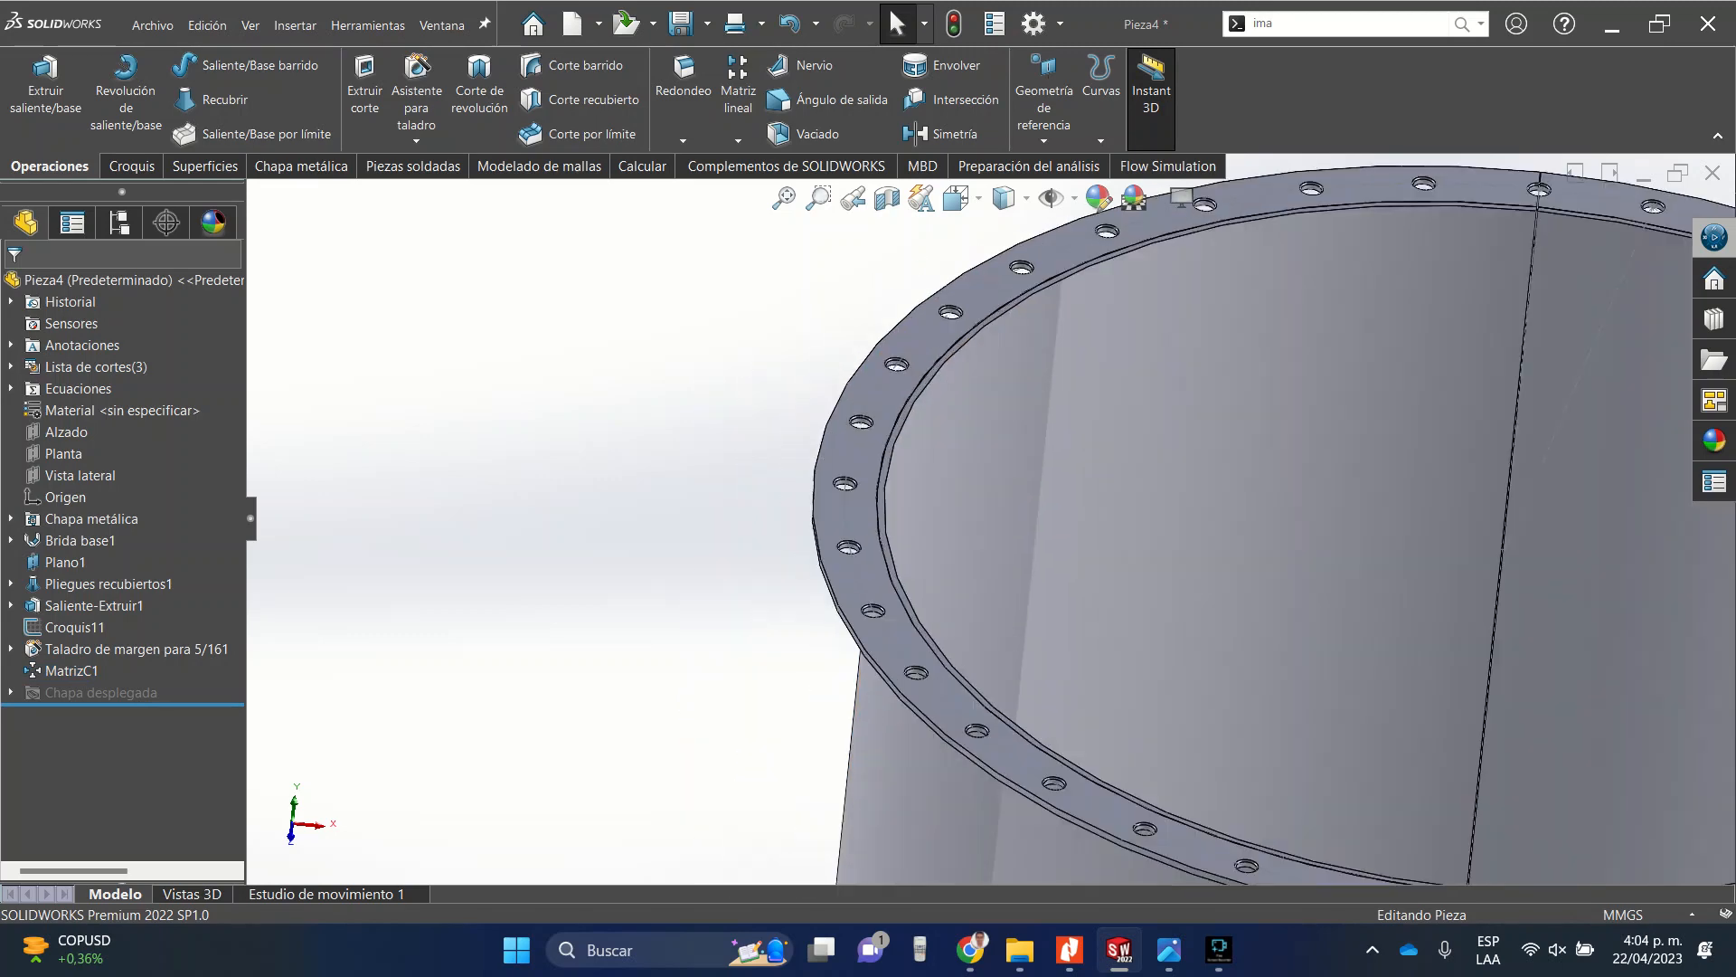
# Open a new sketch on the ring face and convert the ring's outer edge into it.
pyautogui.click(854, 502)
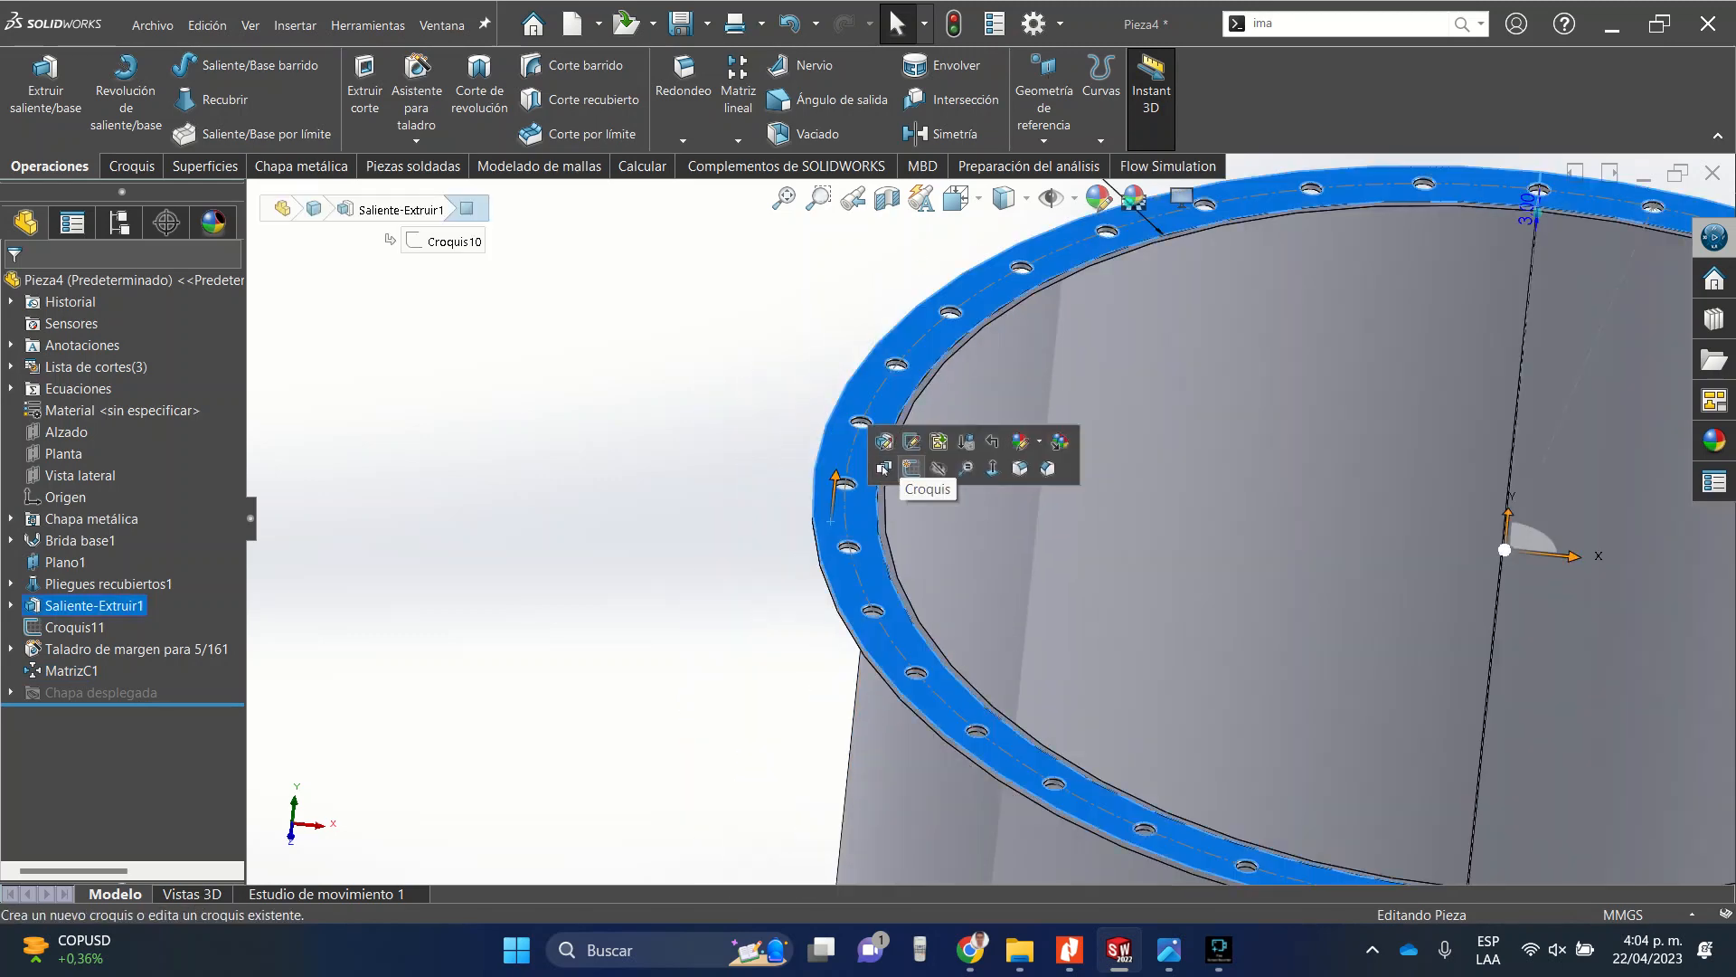
pyautogui.click(912, 468)
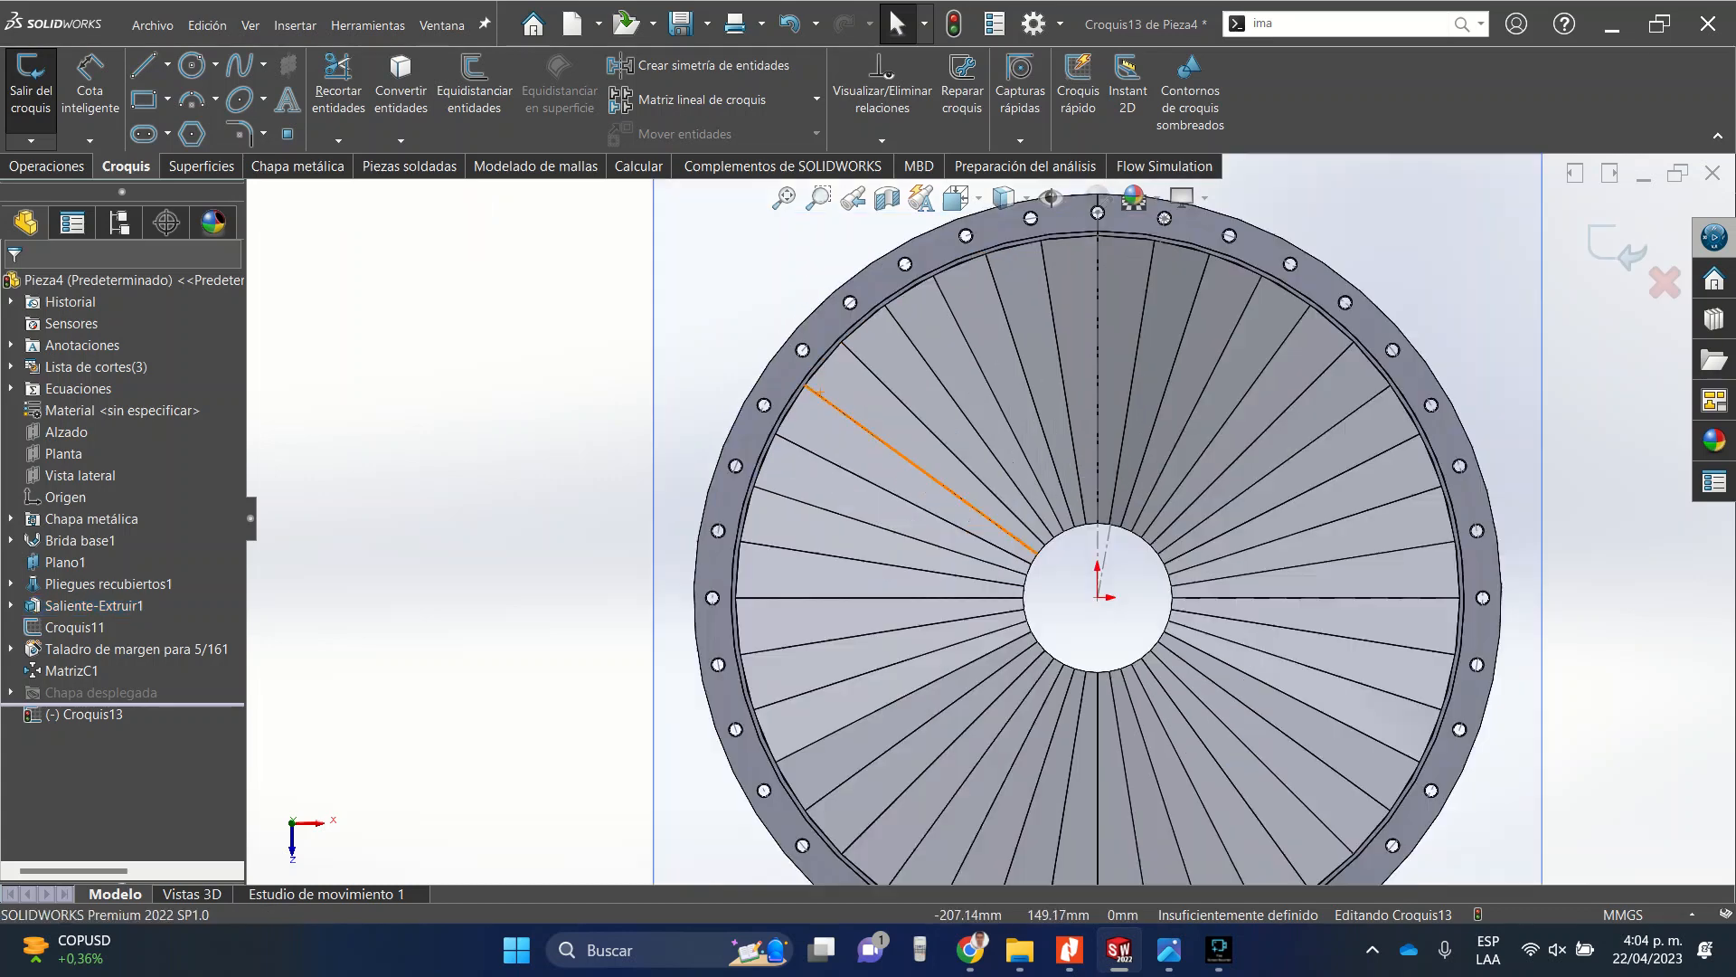
pyautogui.scroll(-3, 746, 346)
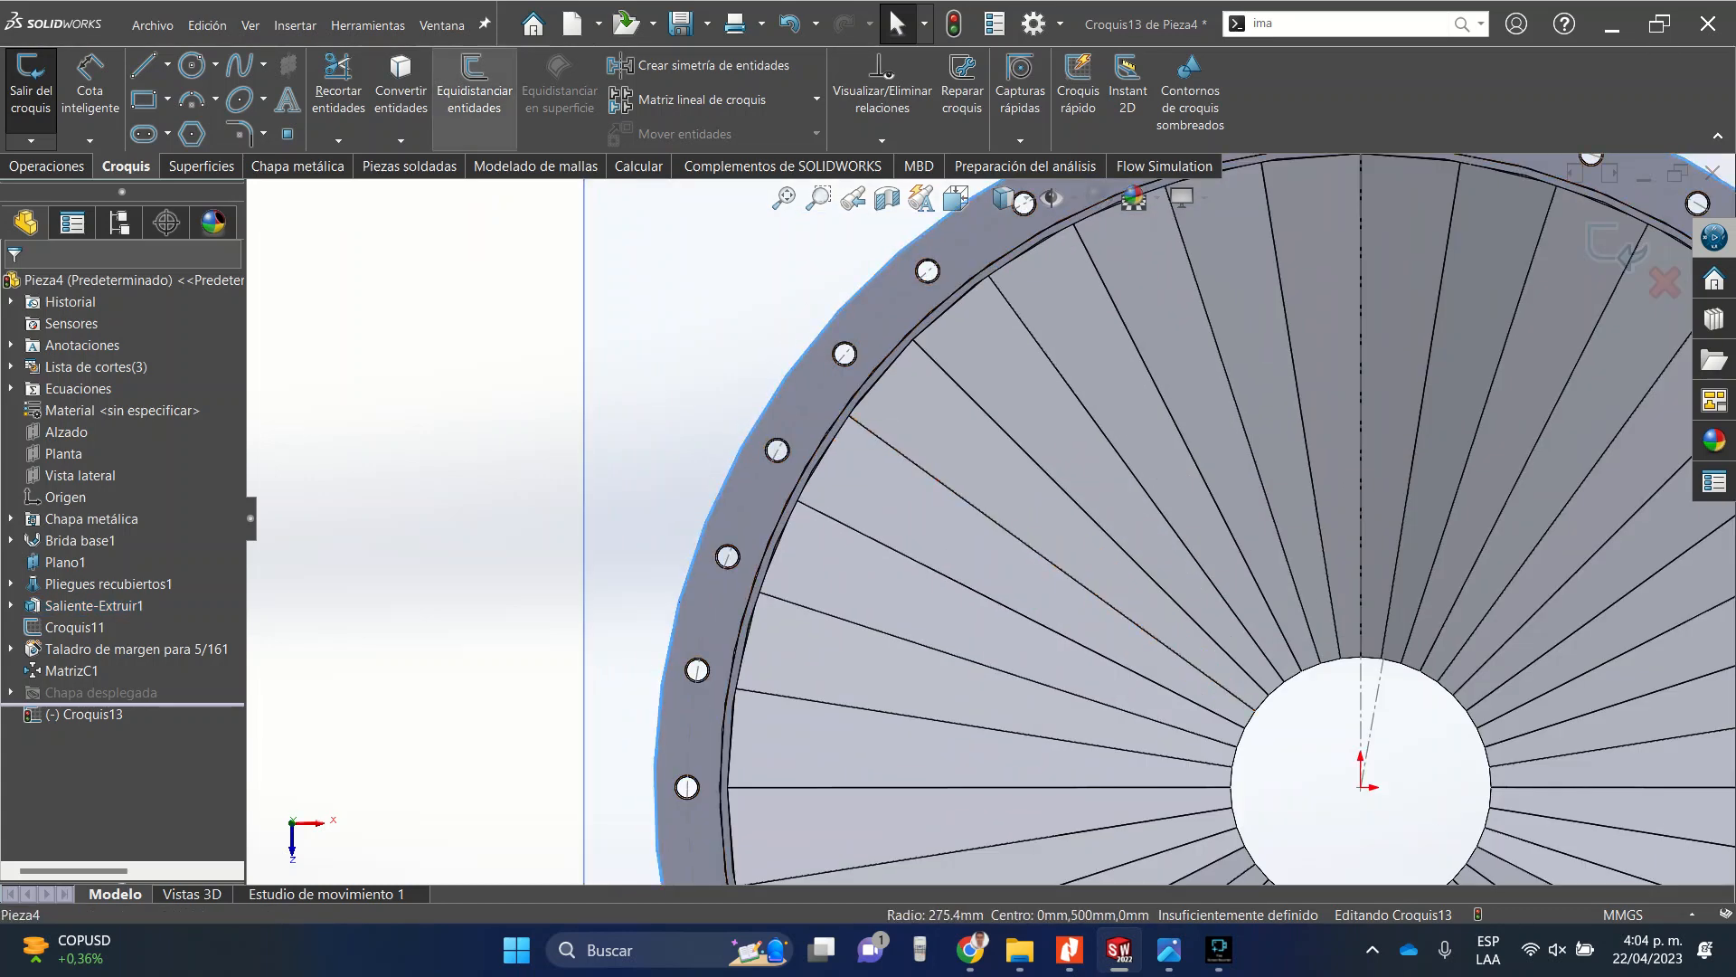
pyautogui.click(400, 86)
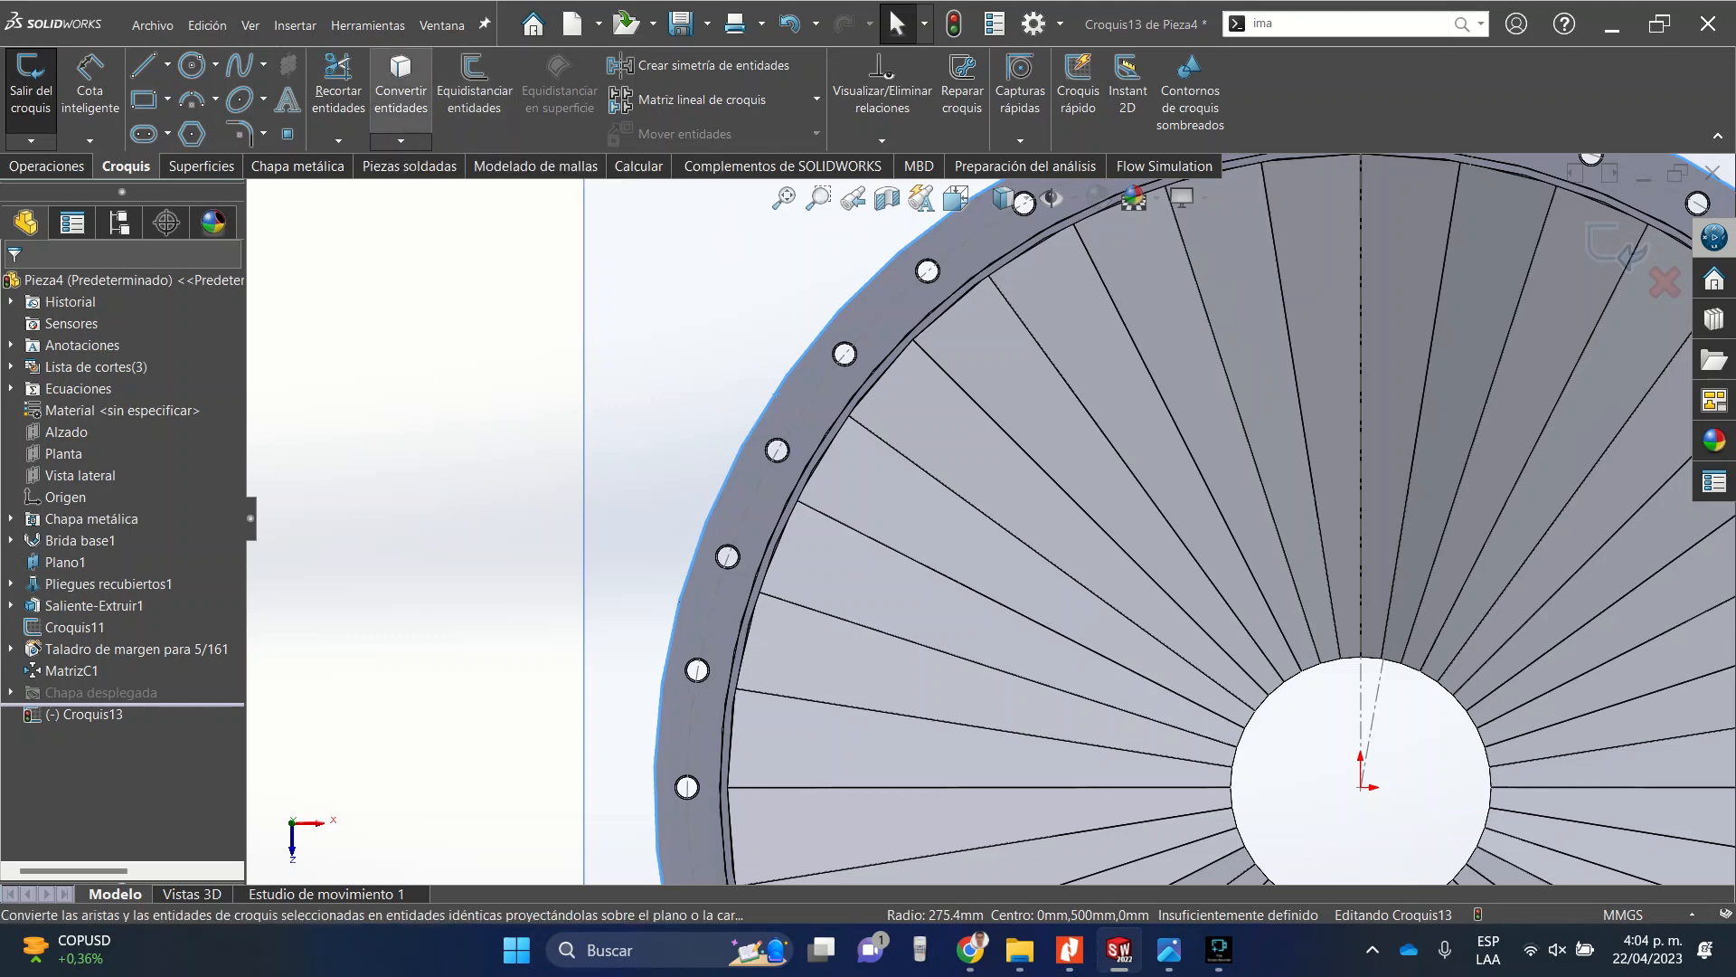
# Draw a short line about 0.22 mm bridging the seam gap at the top of the ring.
pyautogui.scroll(5, 401, 413)
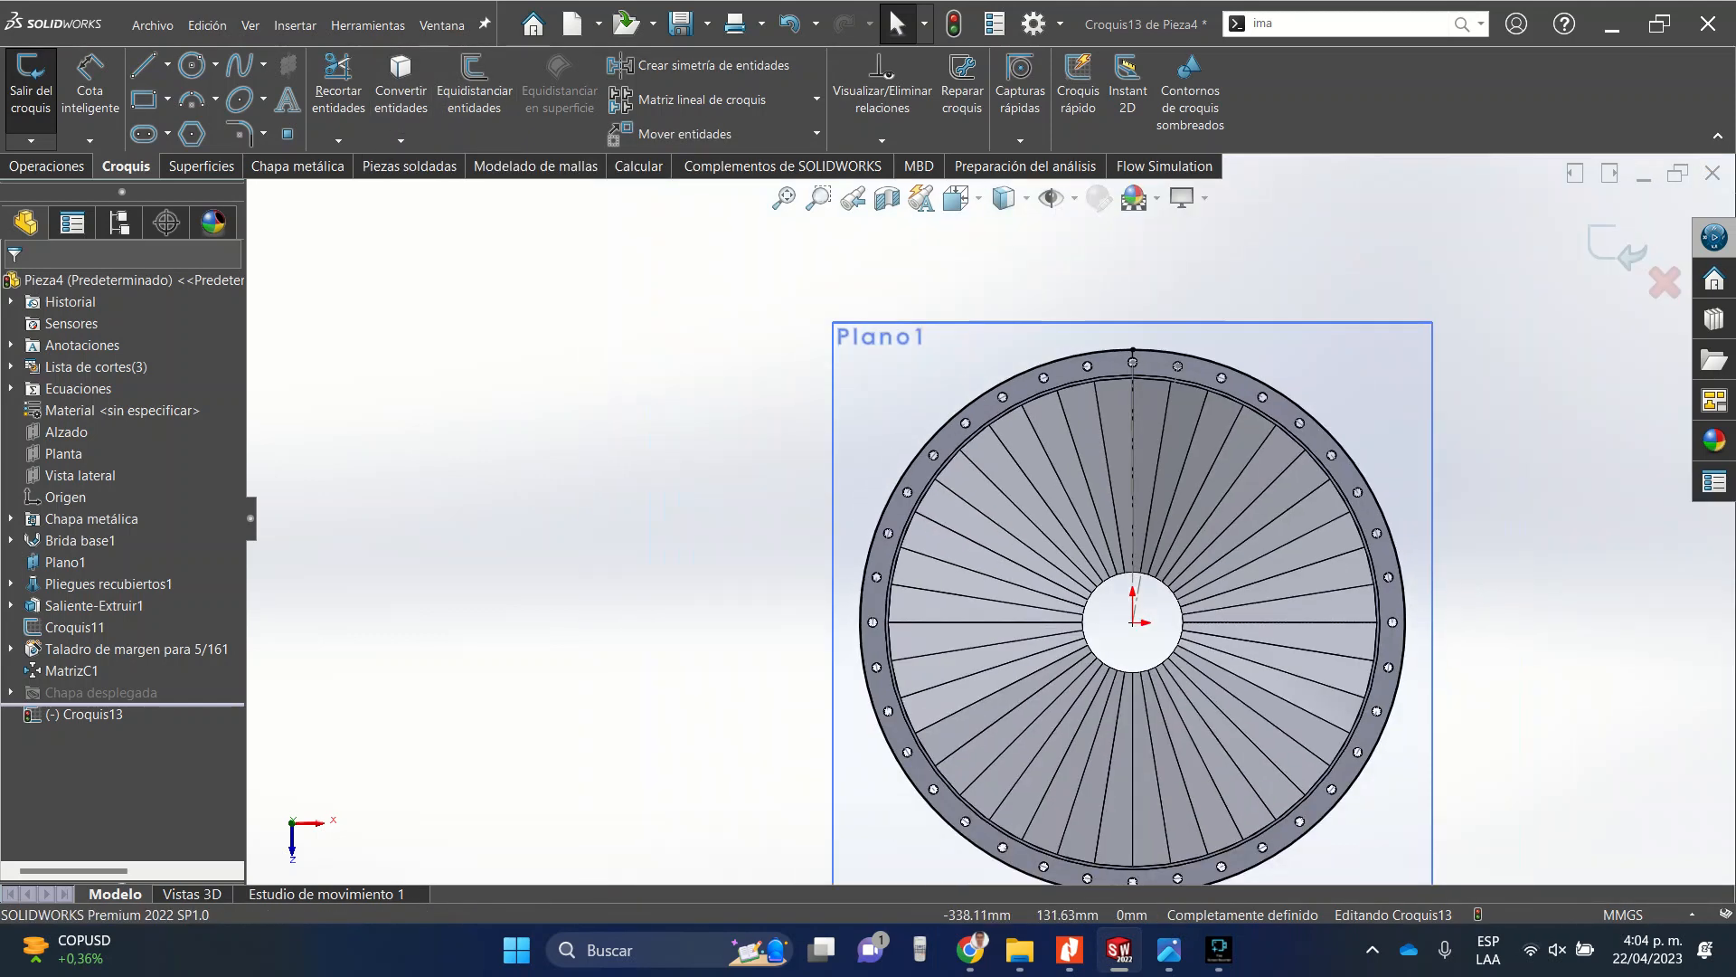
pyautogui.scroll(-10, 1147, 344)
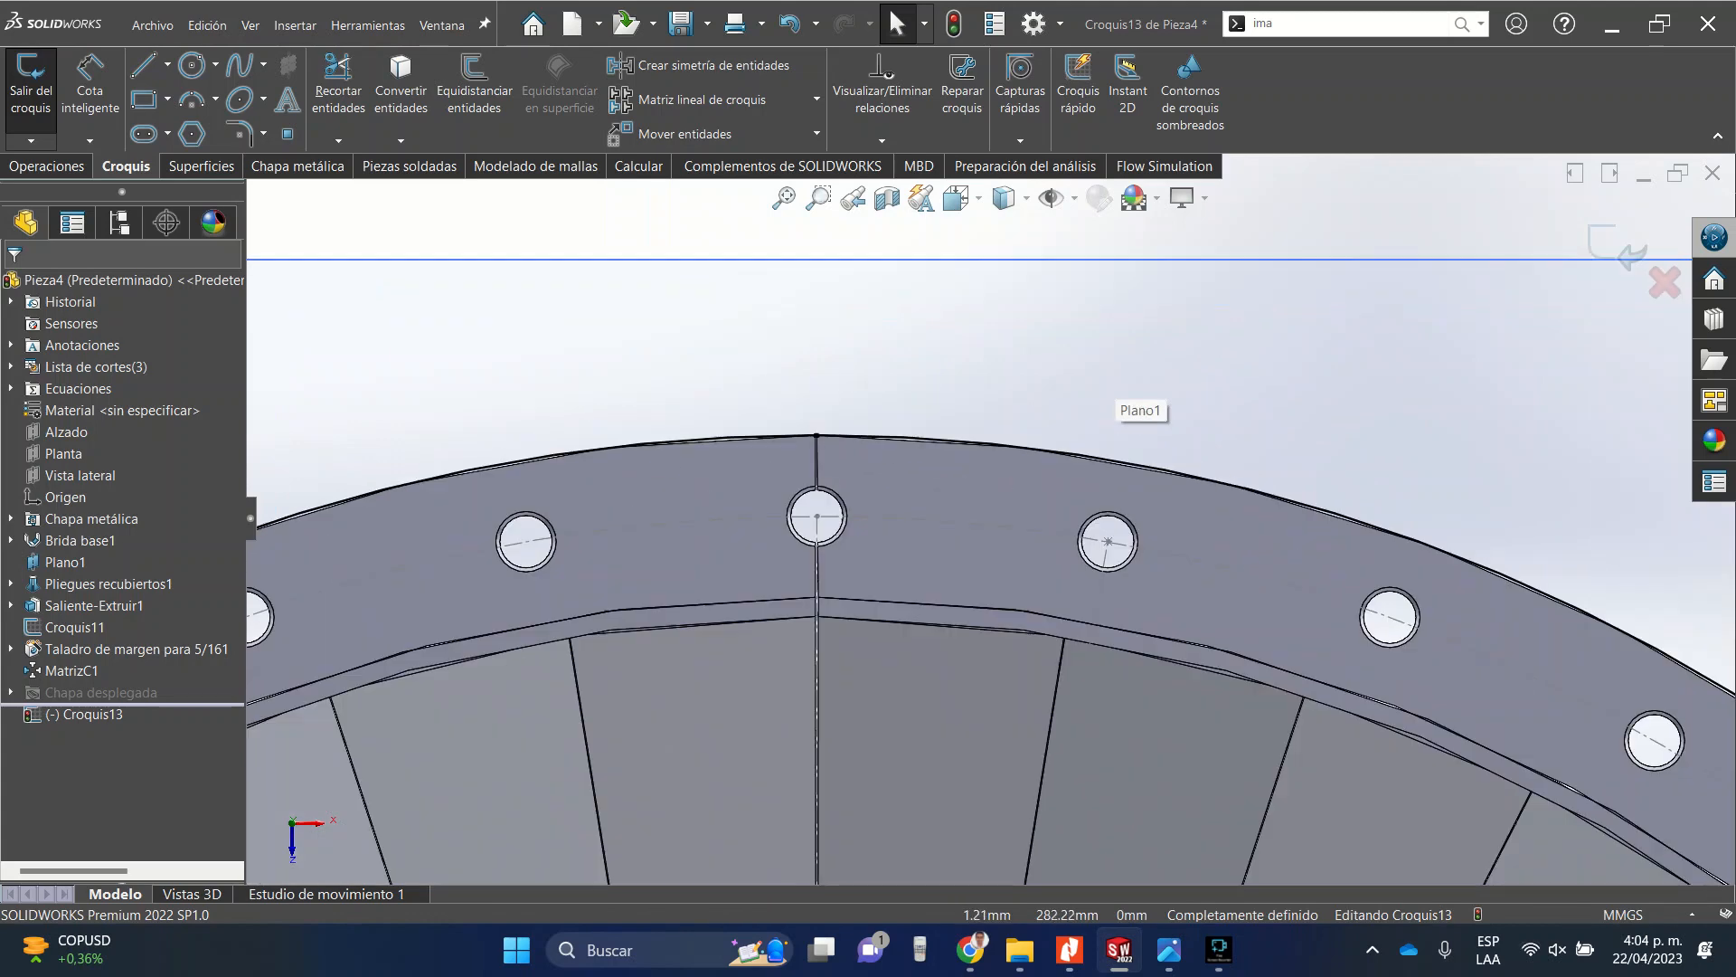
pyautogui.scroll(-8, 913, 452)
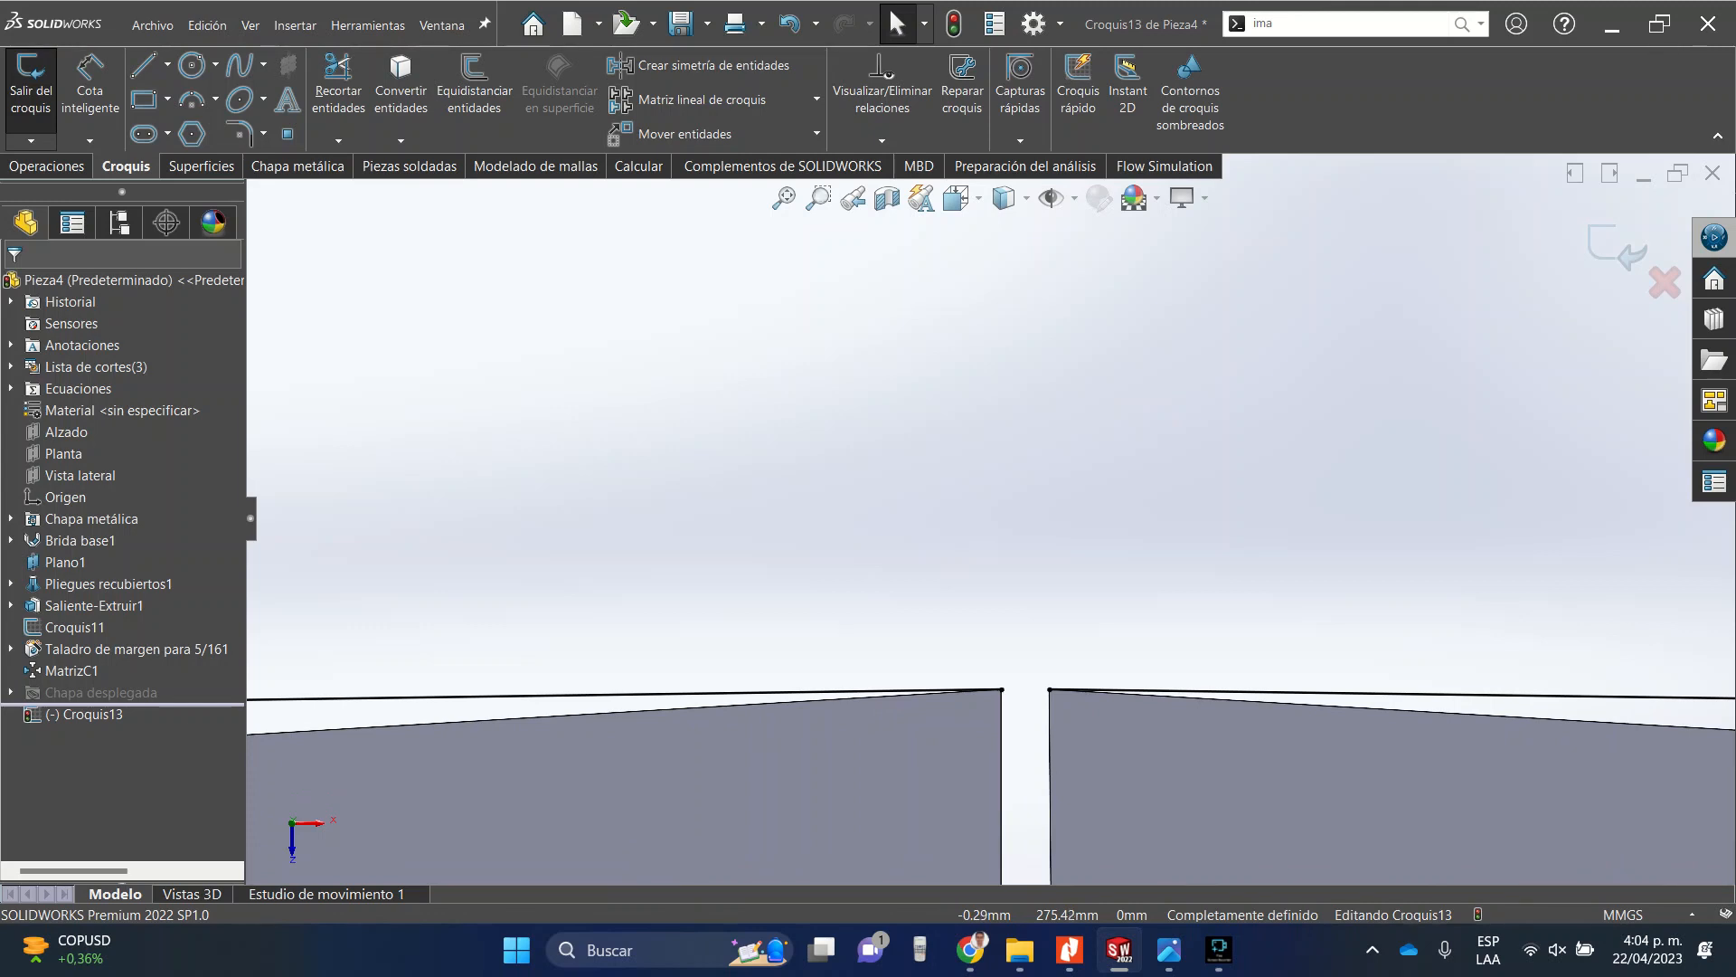
pyautogui.press('l')
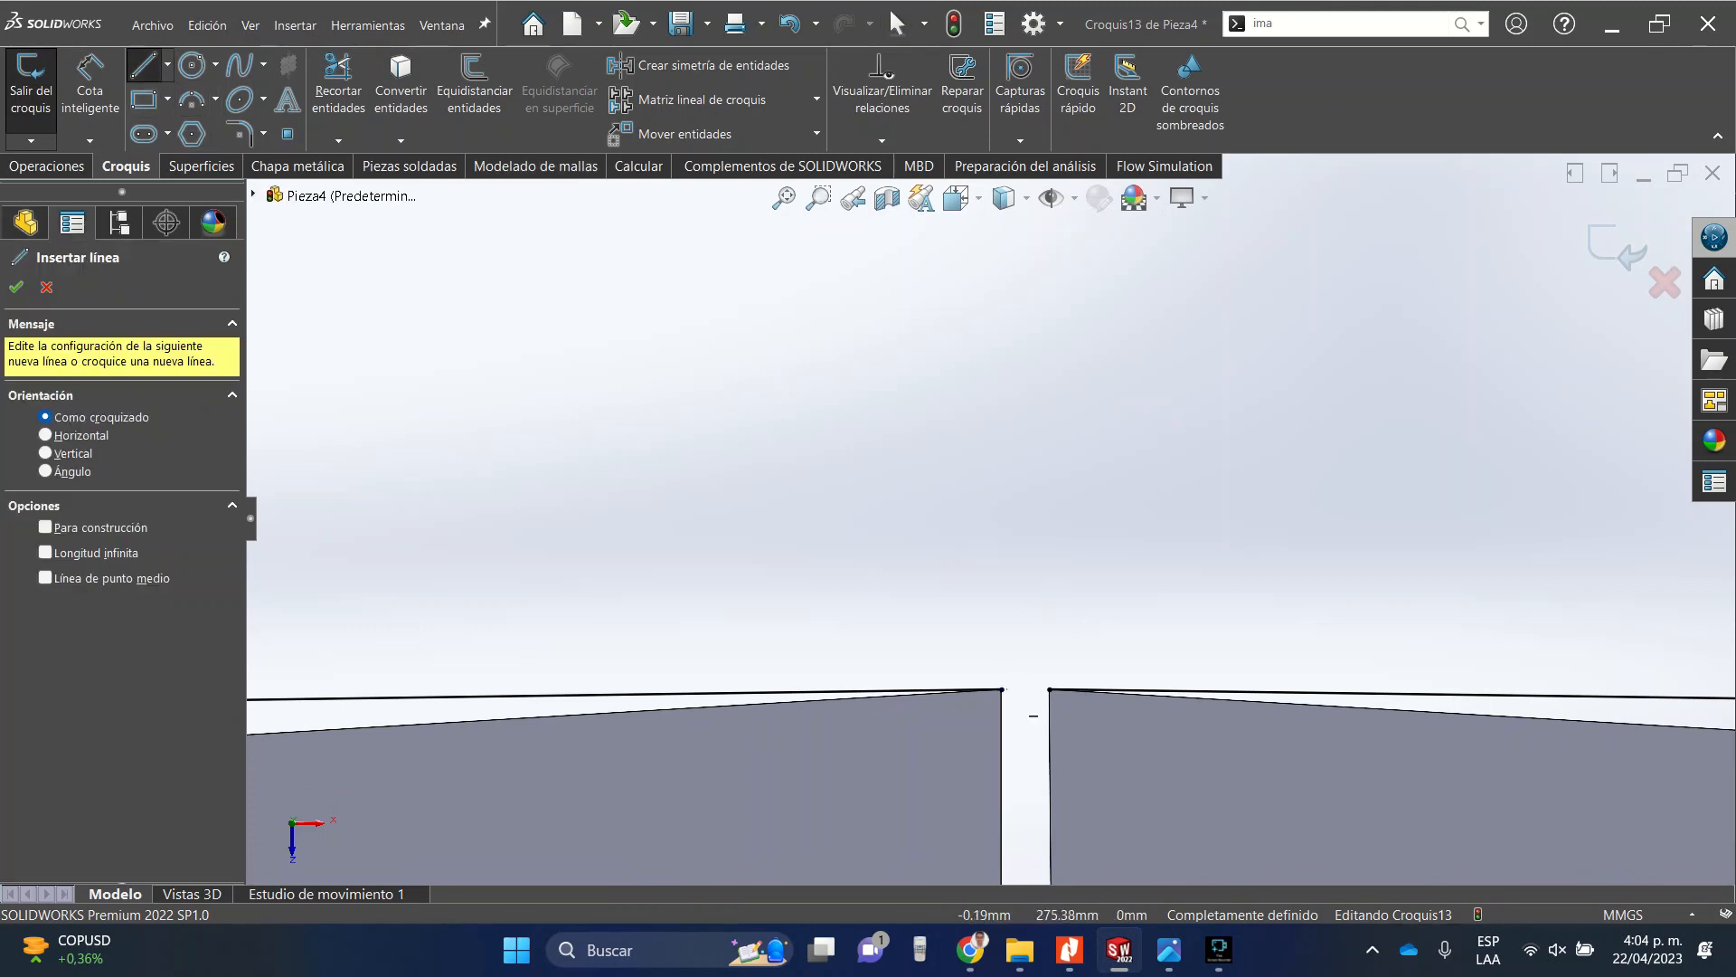
pyautogui.click(1049, 689)
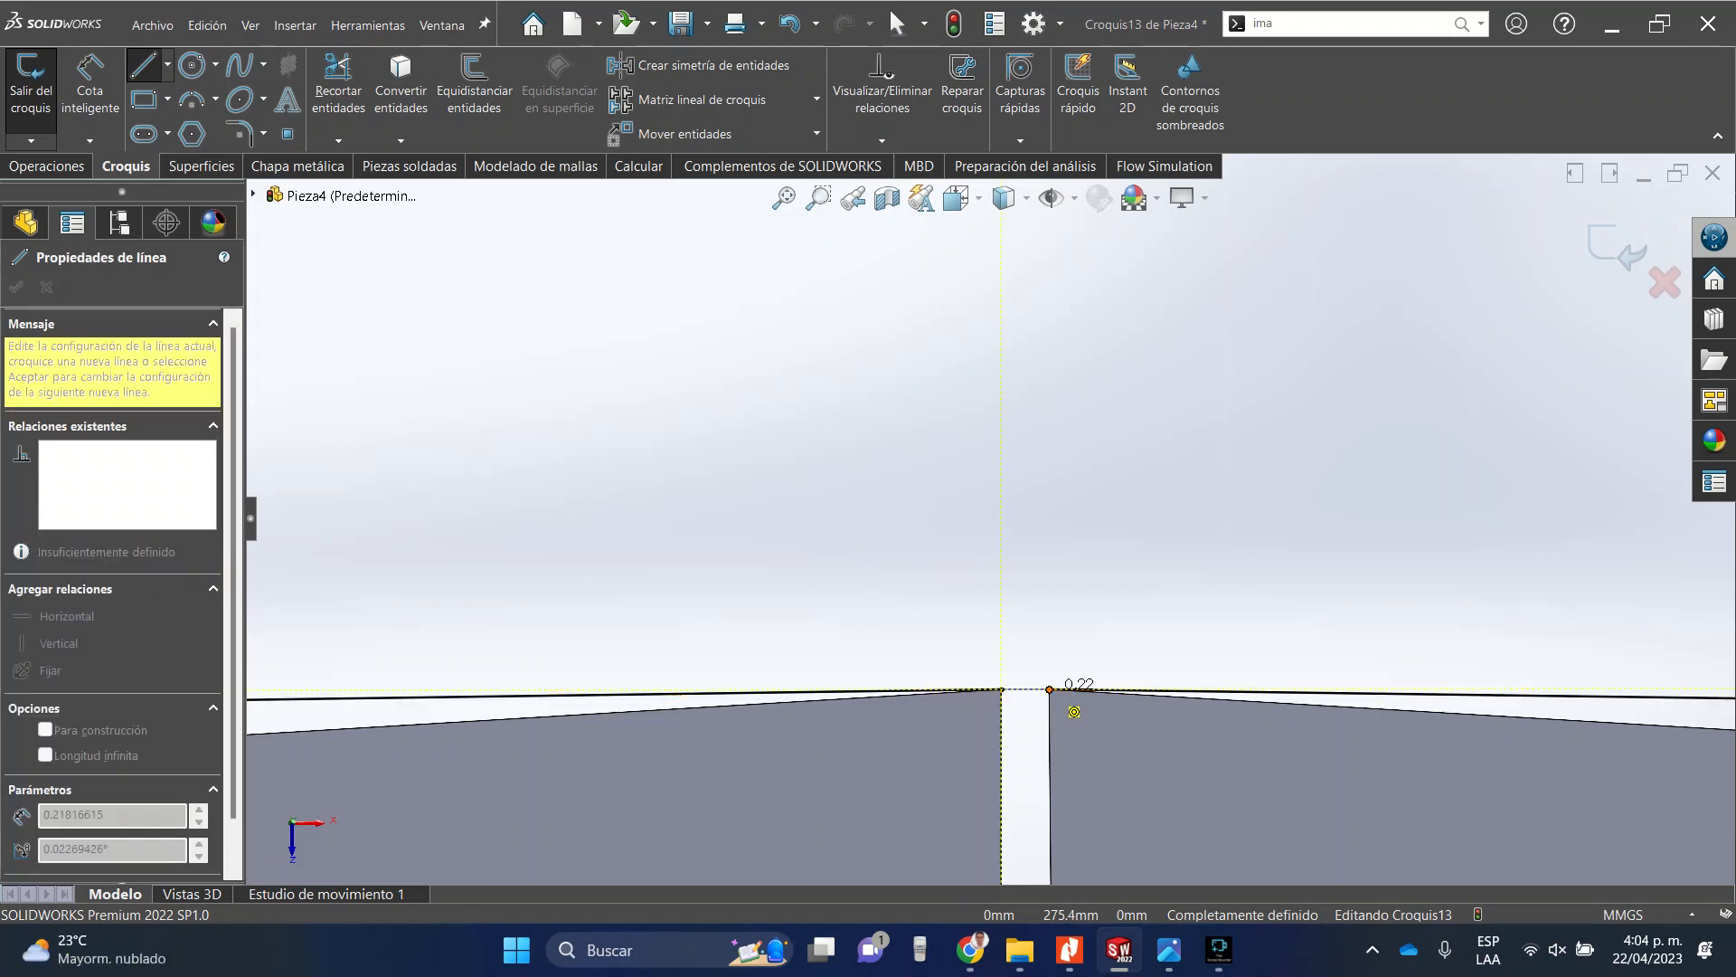
pyautogui.click(1050, 689)
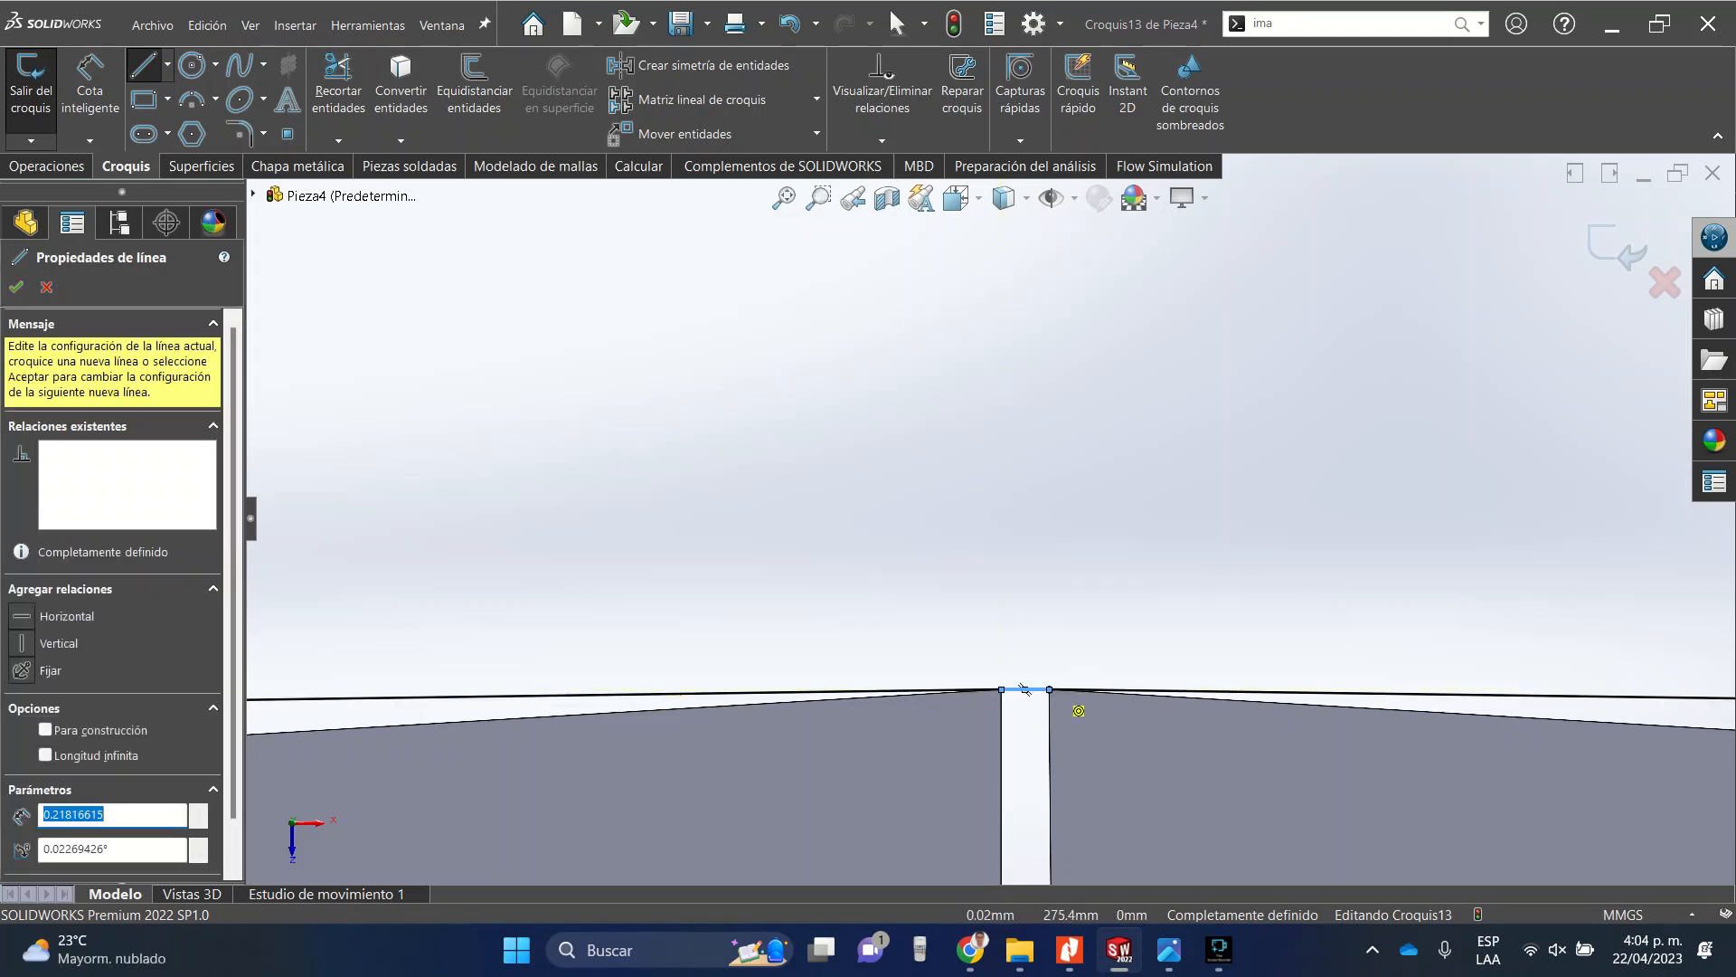
pyautogui.press('Escape')
# Select the edge of a clearance hole next to the seam and start a Circular Sketch Pattern.
pyautogui.press('z')
pyautogui.press('z')
pyautogui.press('z')
pyautogui.press('z')
pyautogui.press('z')
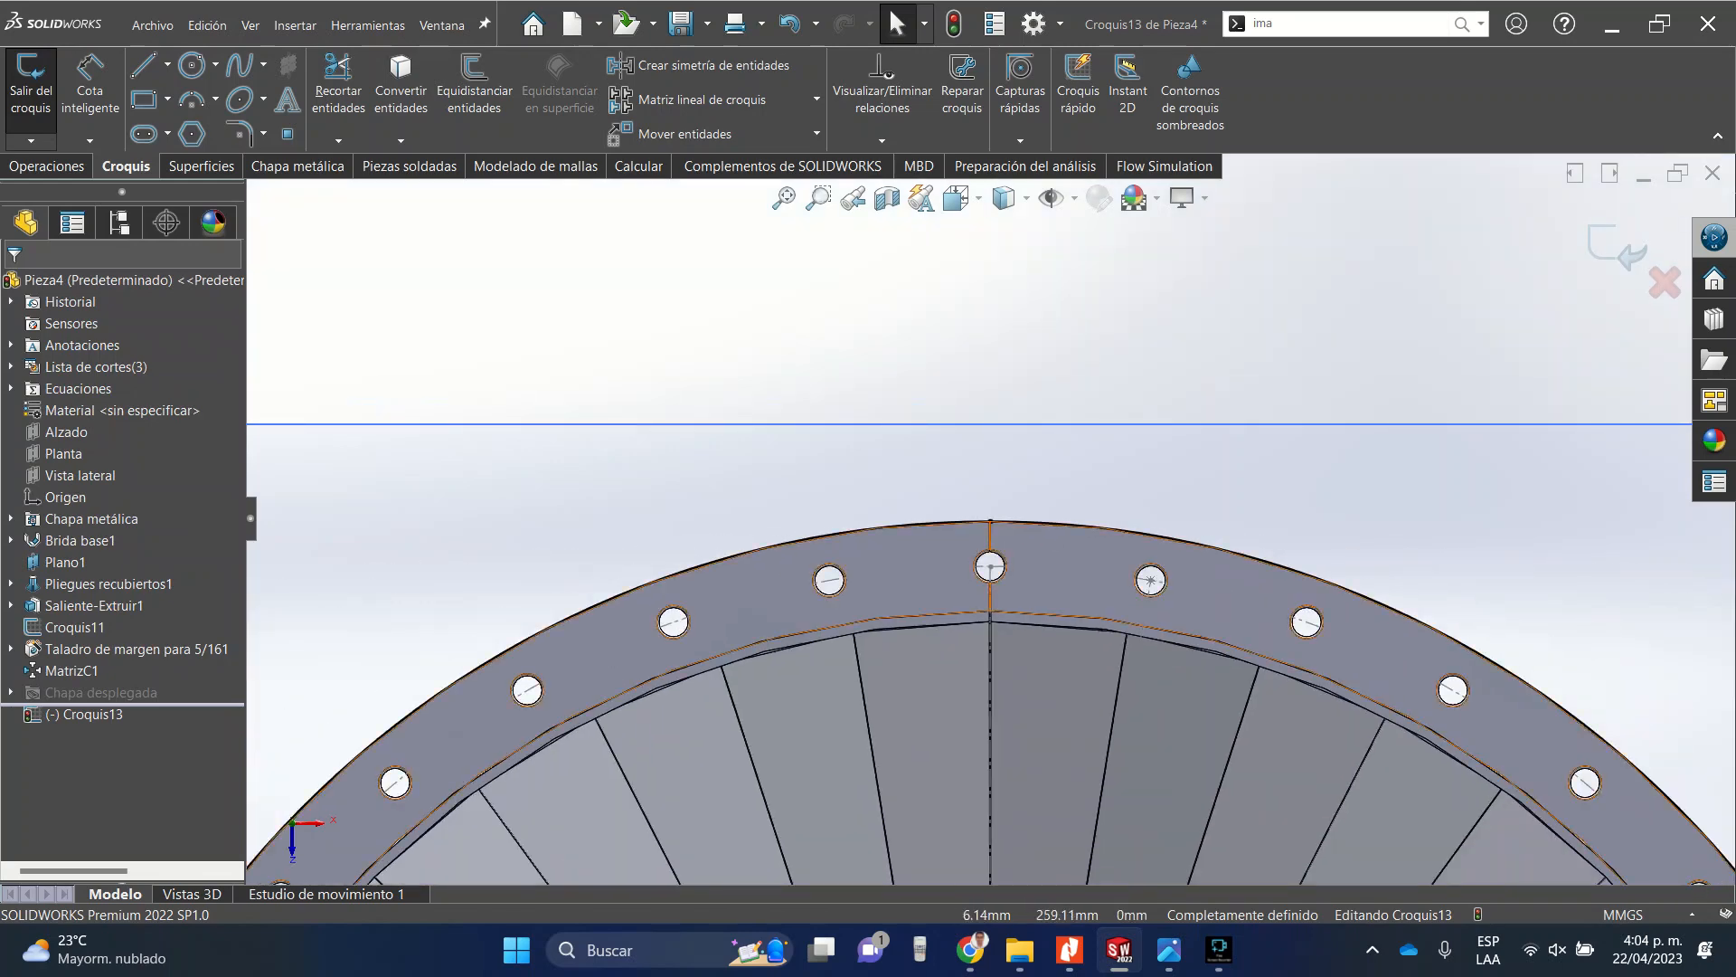
pyautogui.scroll(-8, 1004, 587)
pyautogui.scroll(5, 1000, 599)
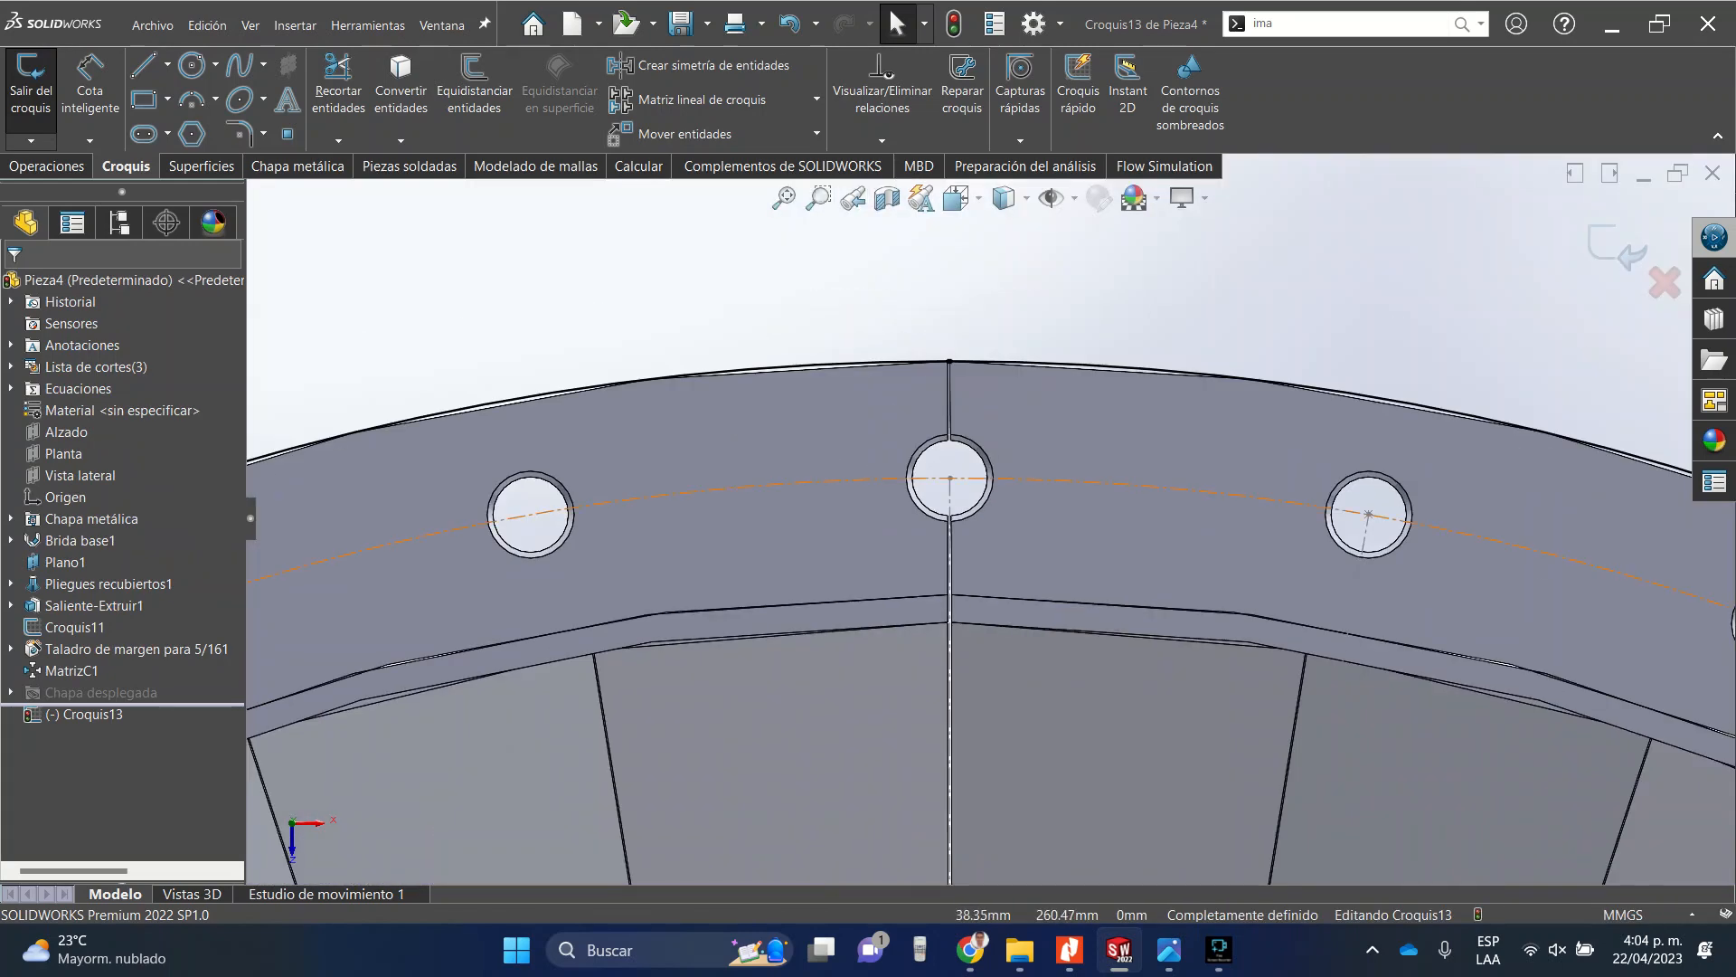
pyautogui.scroll(-4, 918, 448)
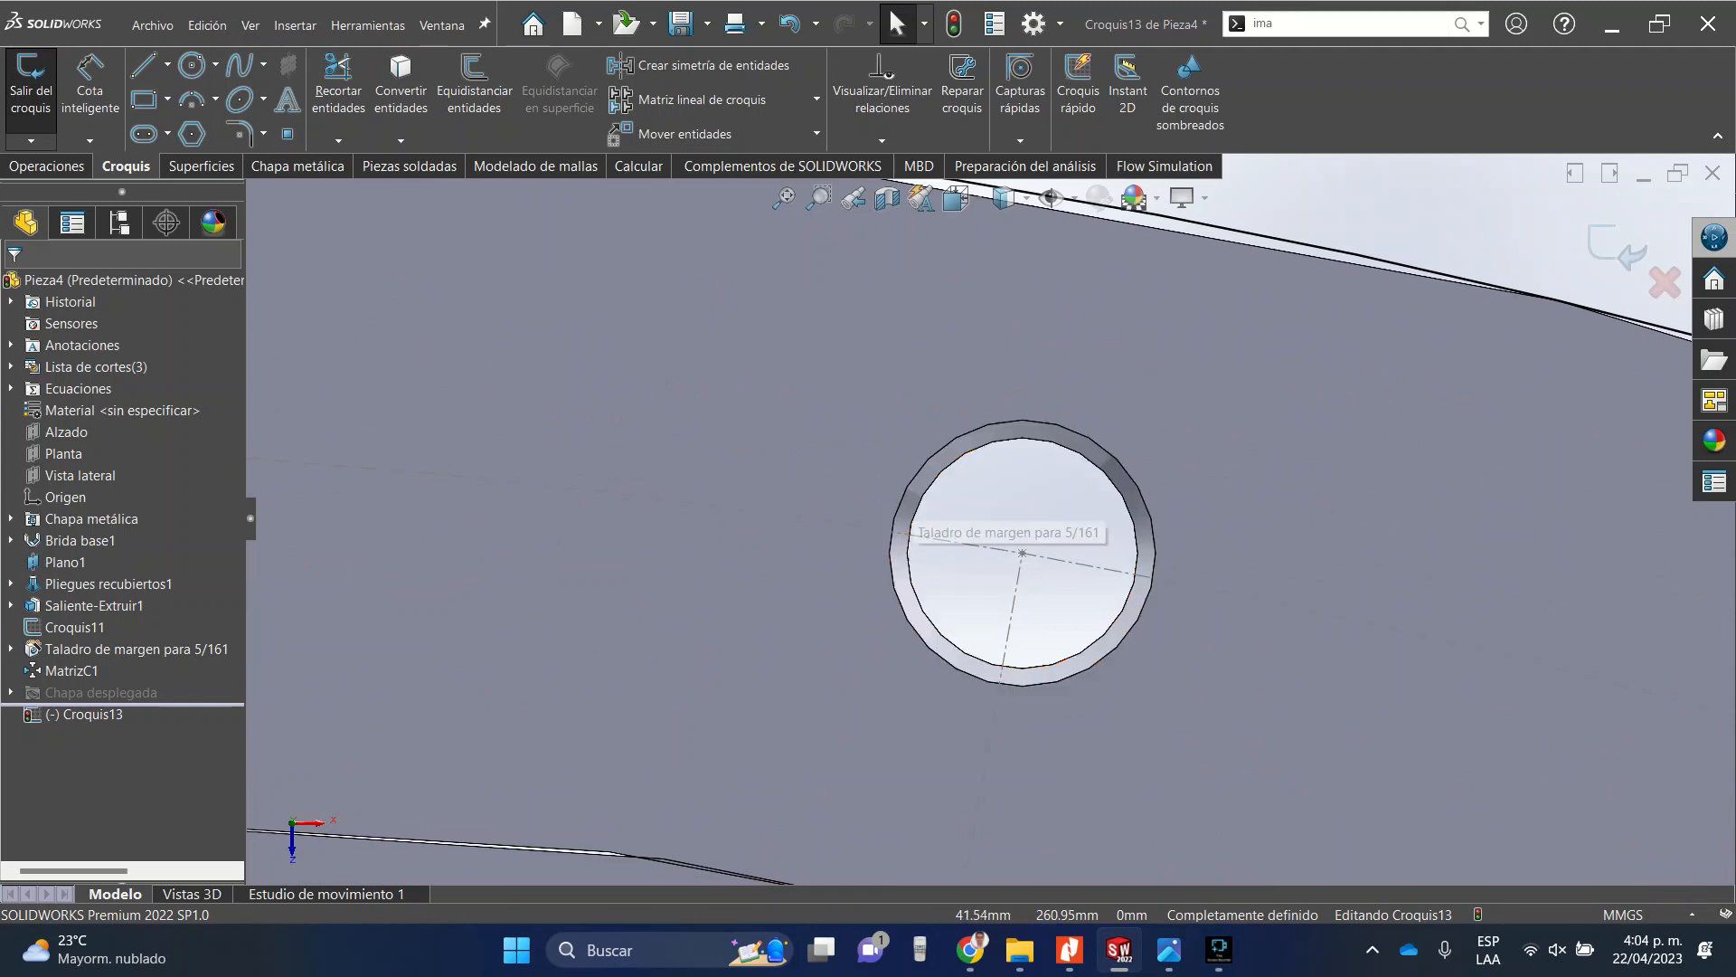
pyautogui.click(913, 514)
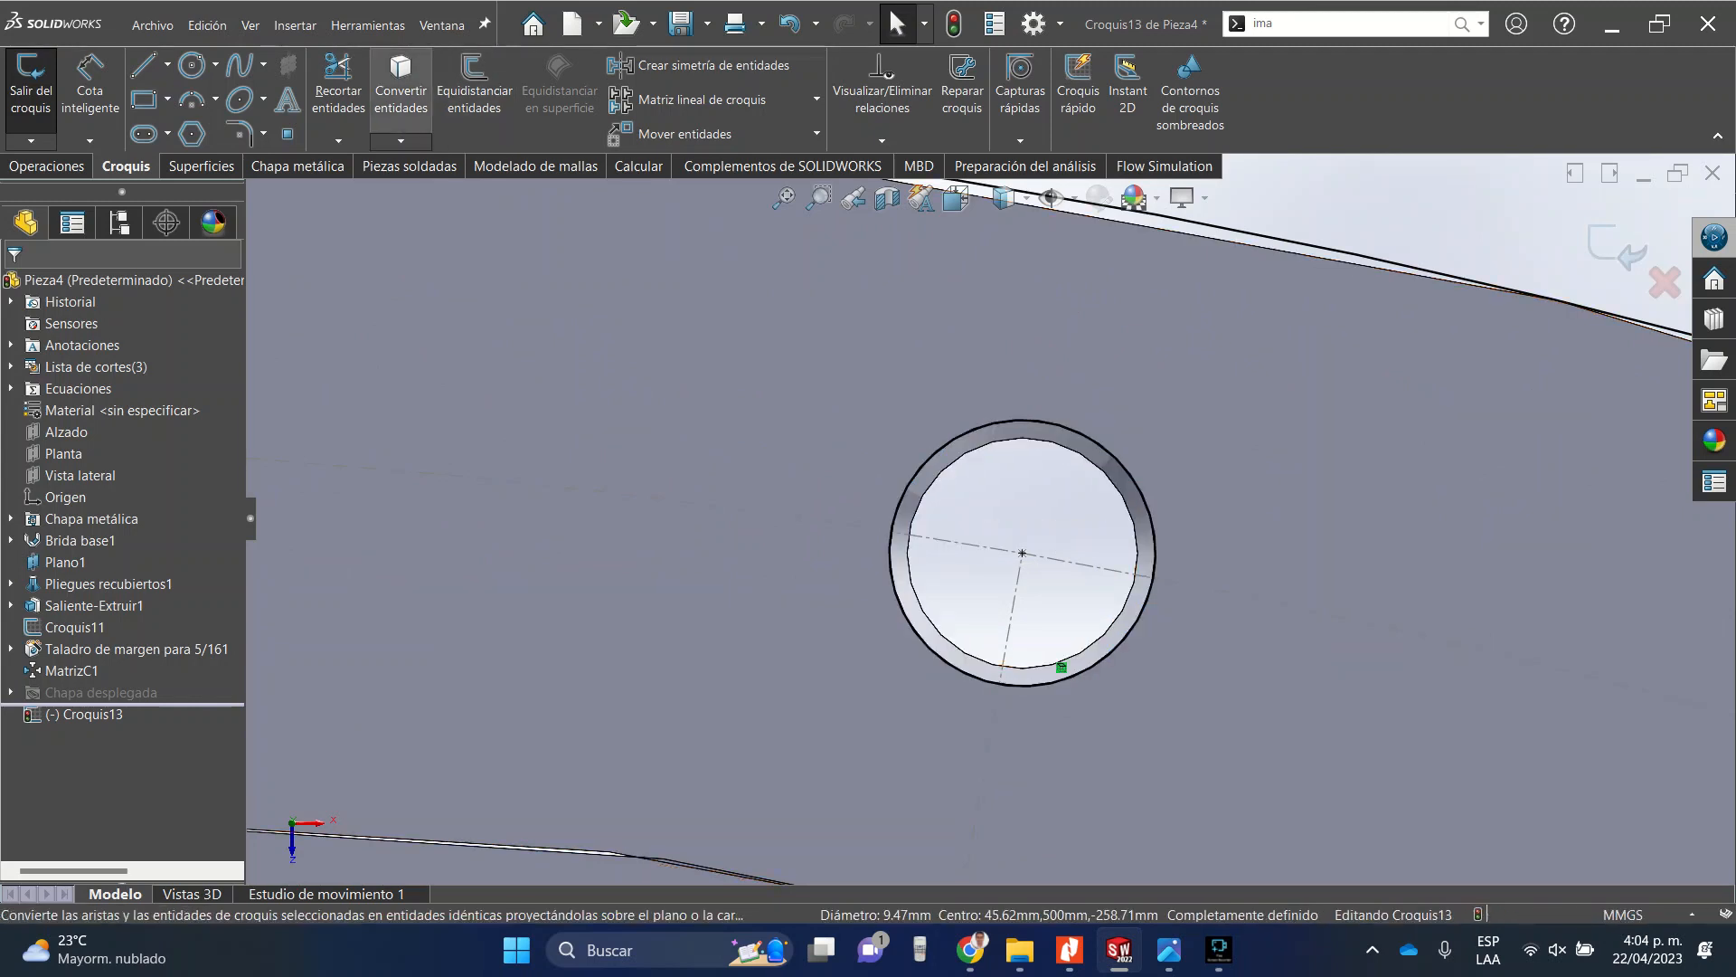
pyautogui.scroll(10, 1049, 667)
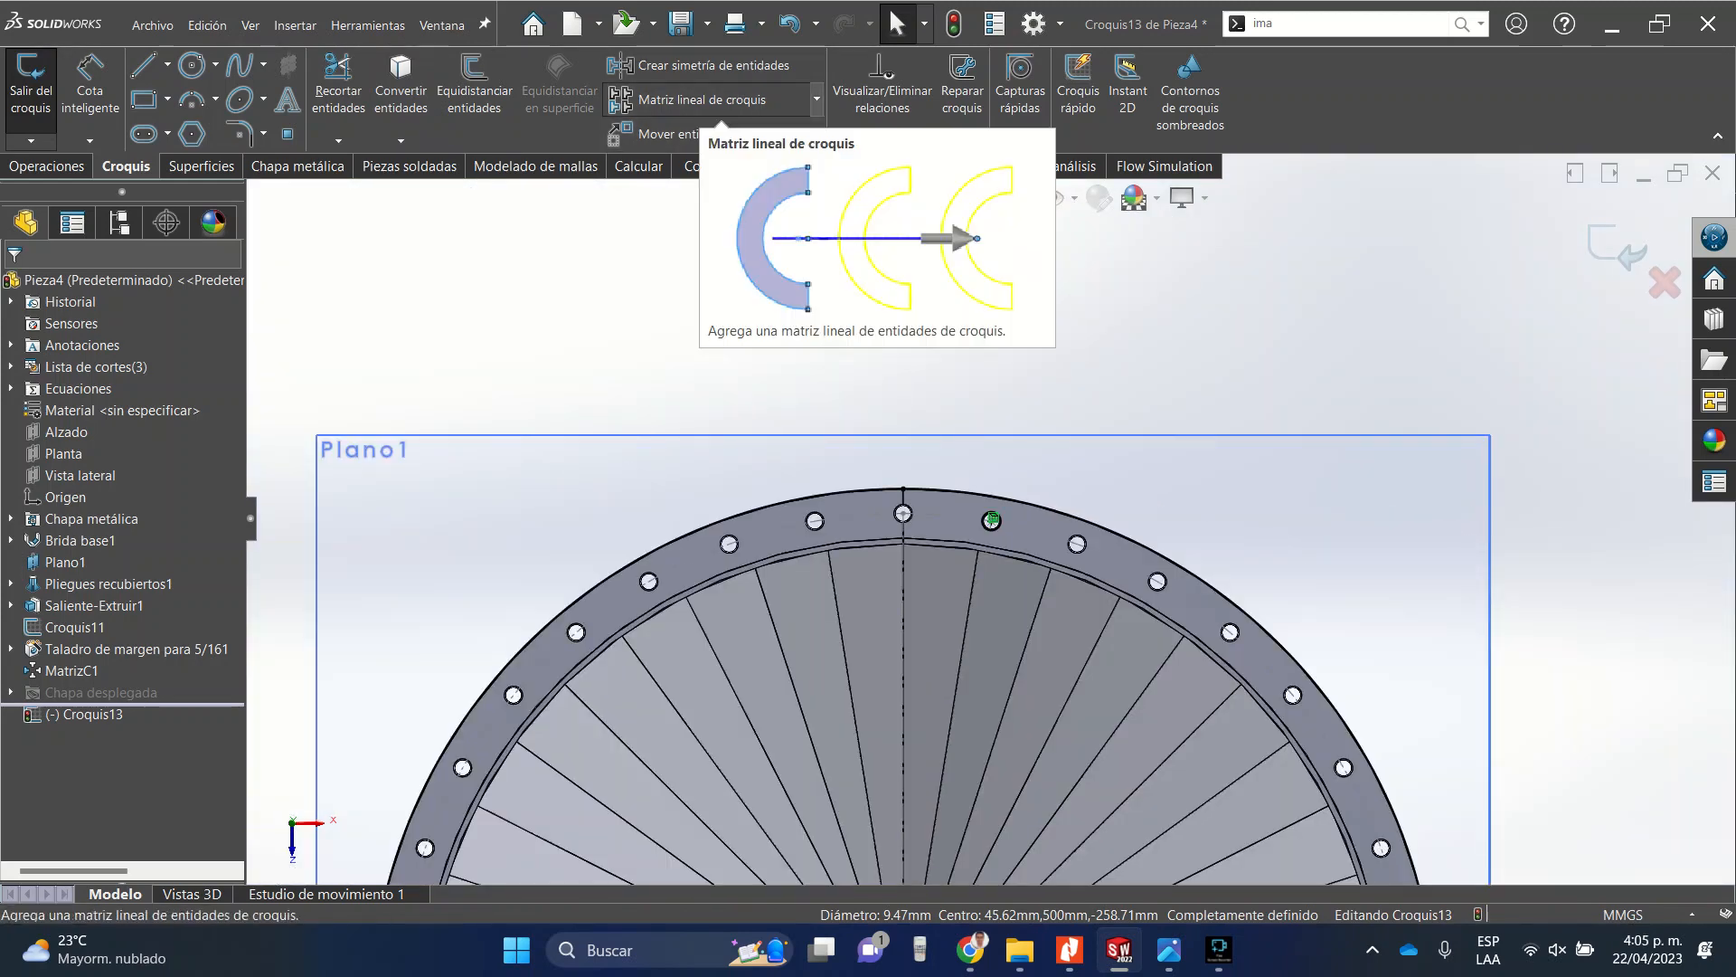
pyautogui.click(817, 98)
pyautogui.click(710, 151)
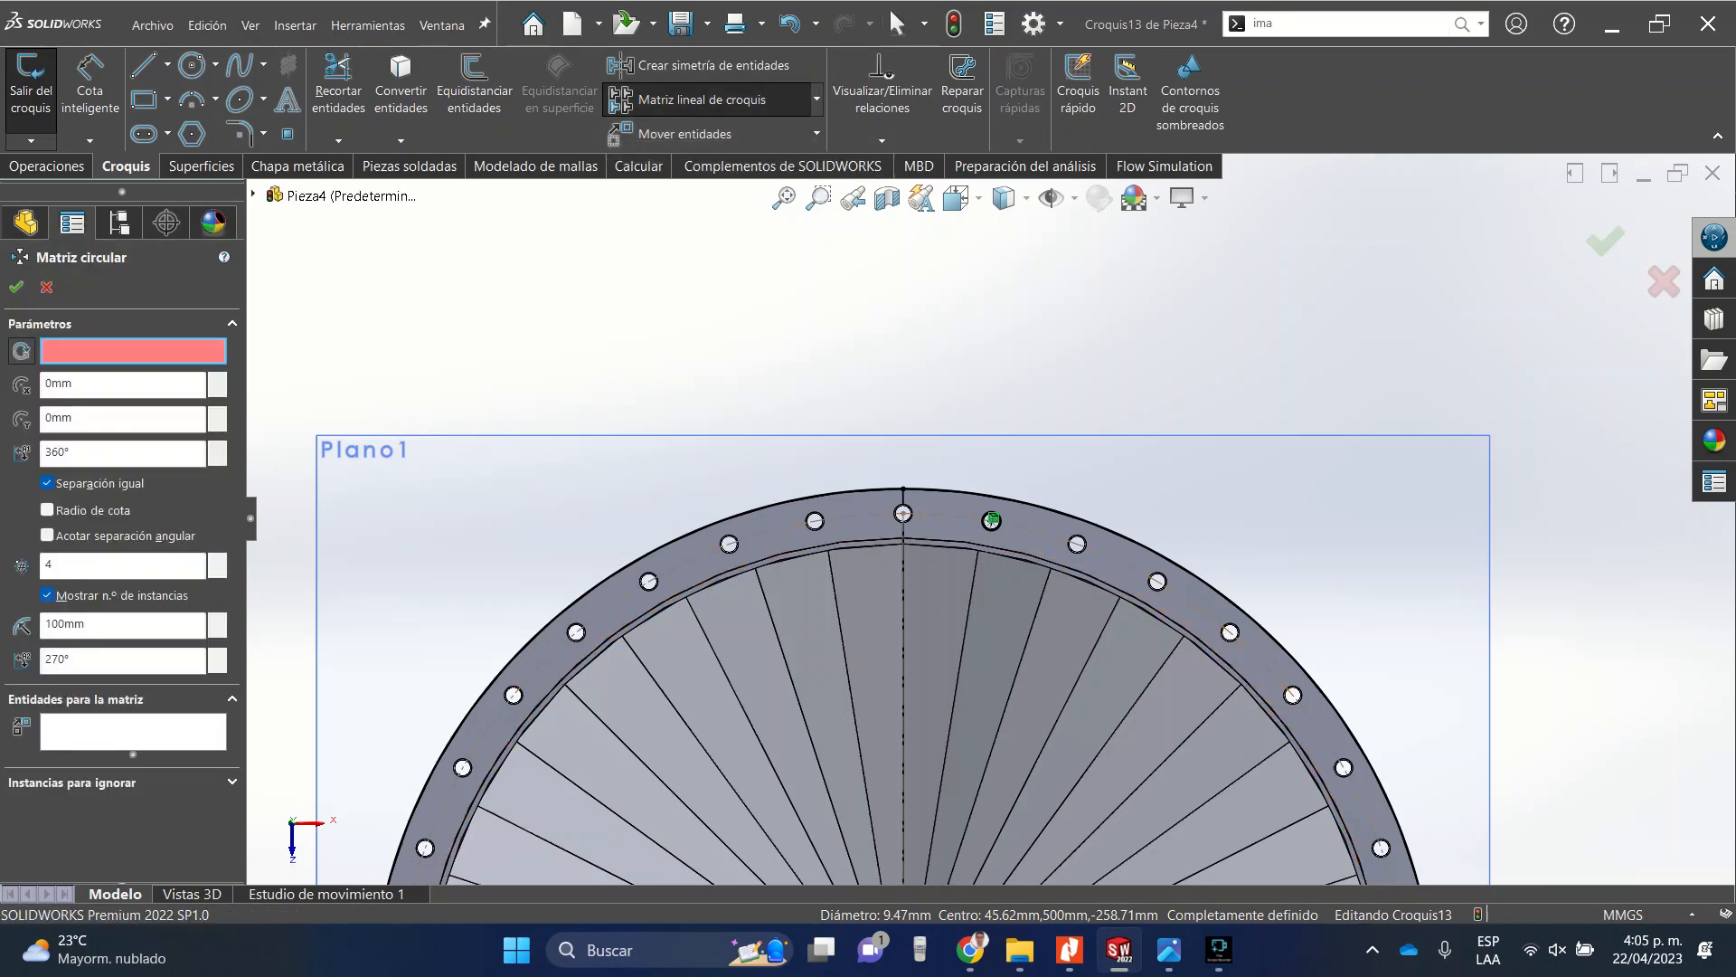
pyautogui.click(904, 489)
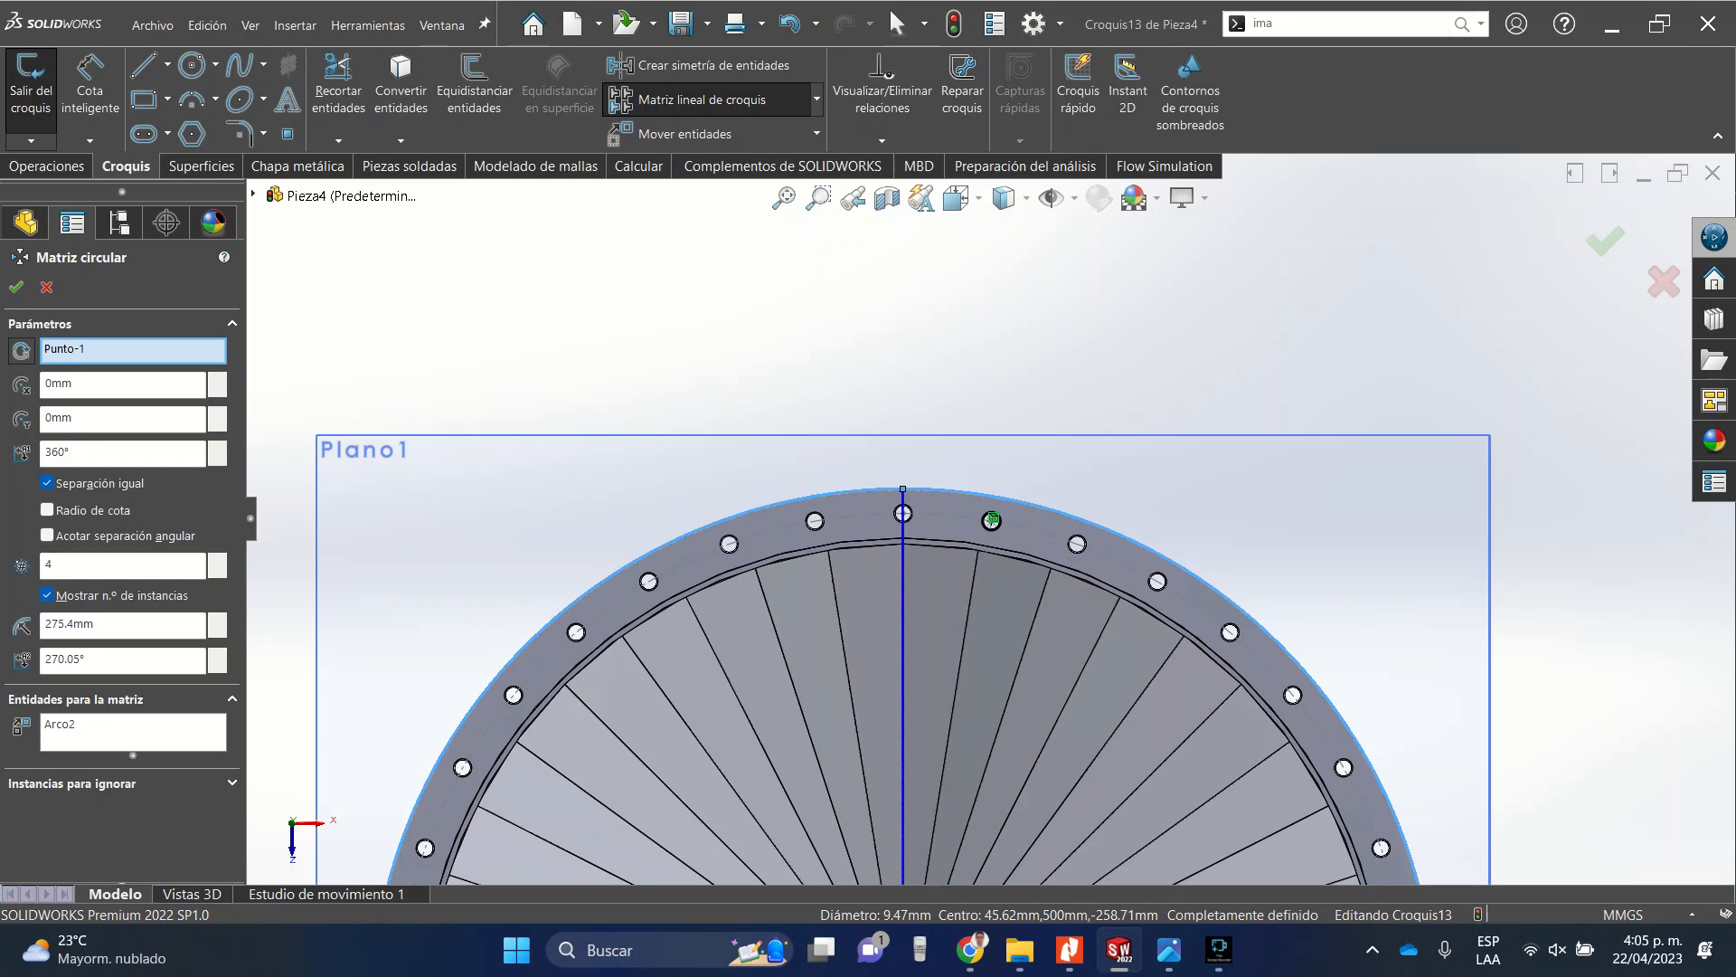
pyautogui.click(132, 350)
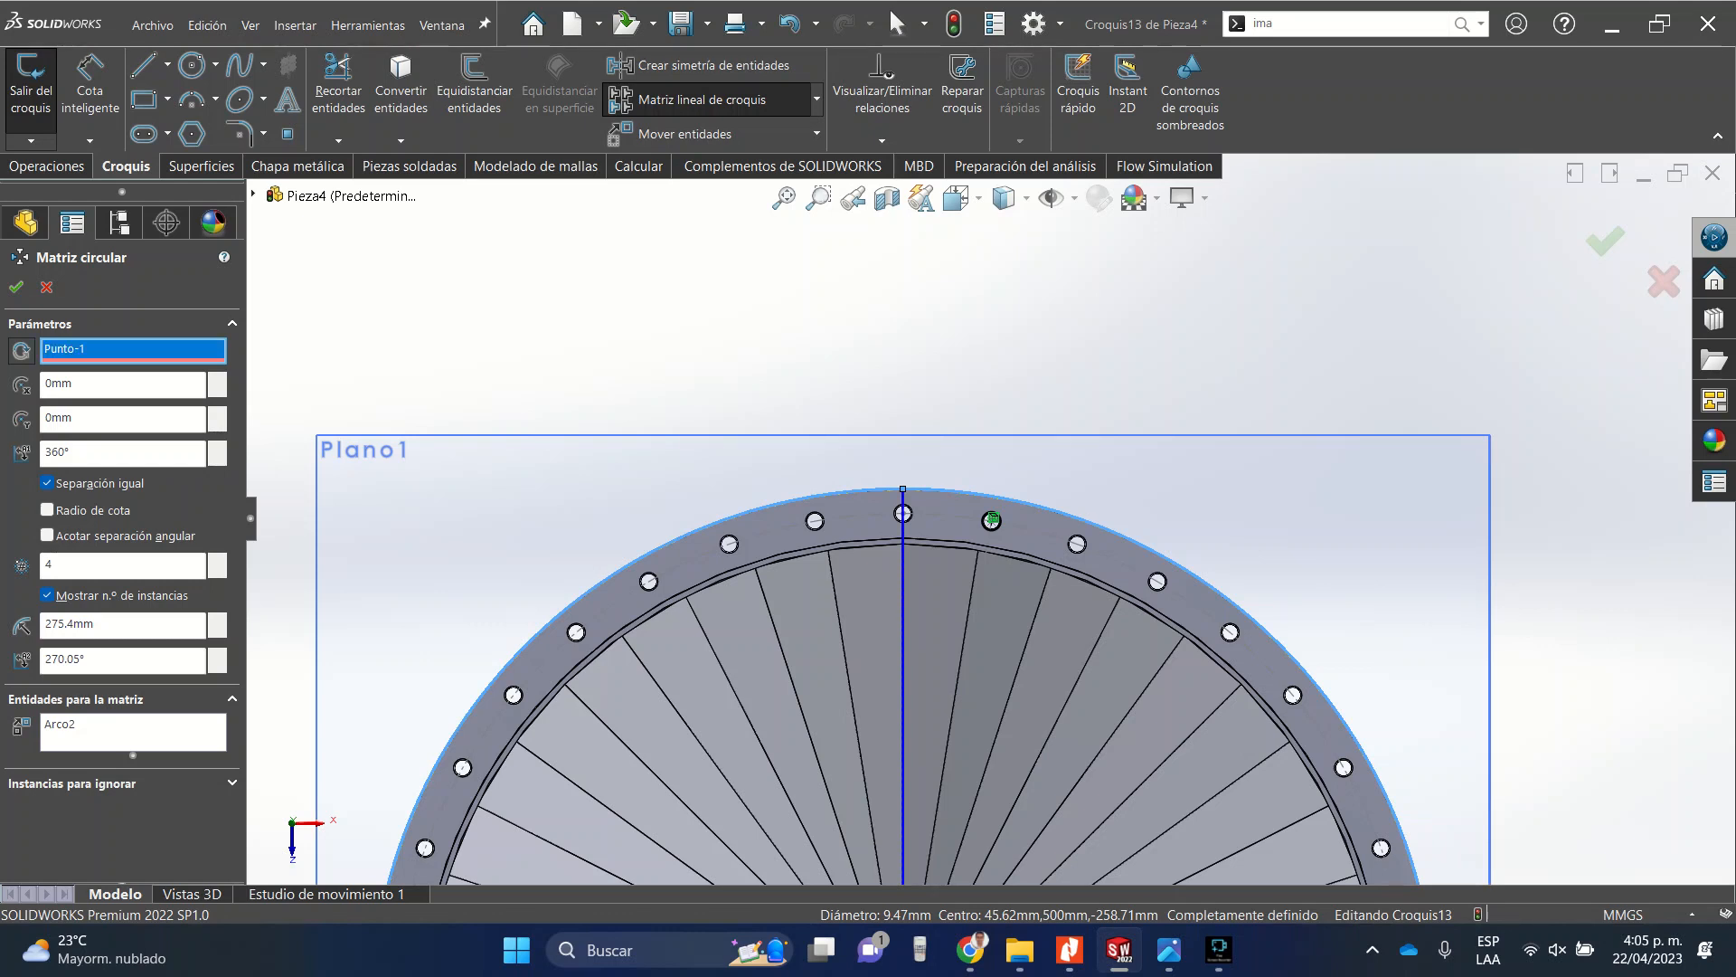
pyautogui.press('Delete')
pyautogui.click(109, 725)
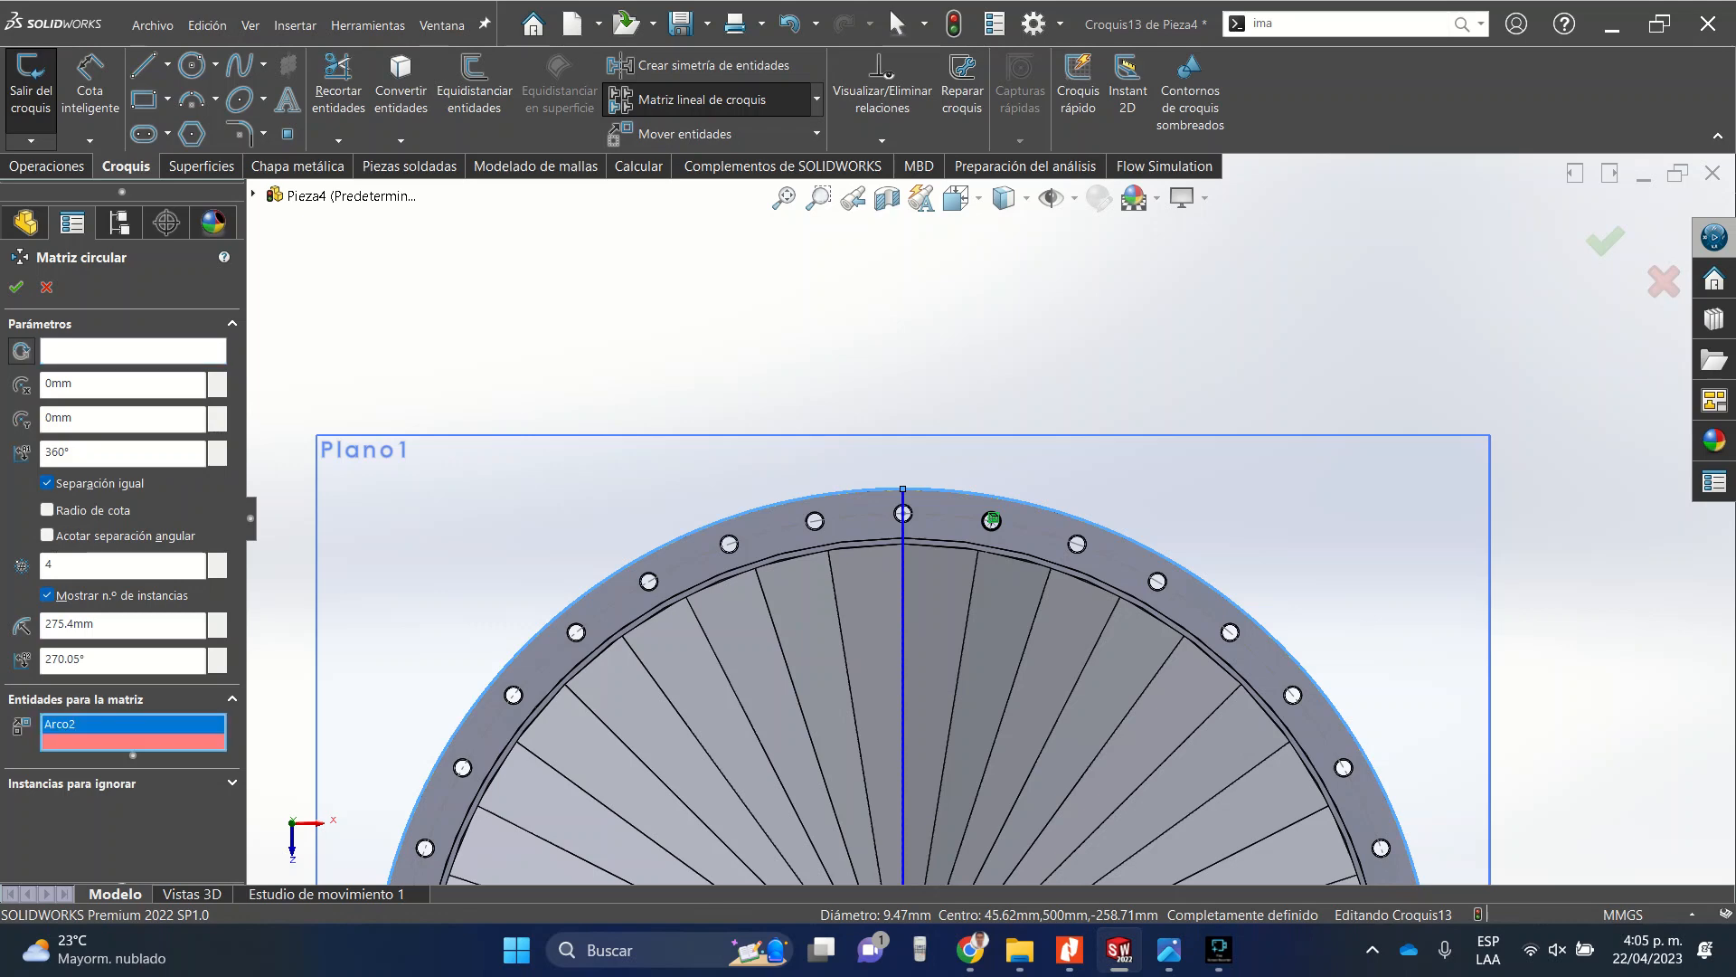
pyautogui.press('Delete')
pyautogui.scroll(-10, 992, 520)
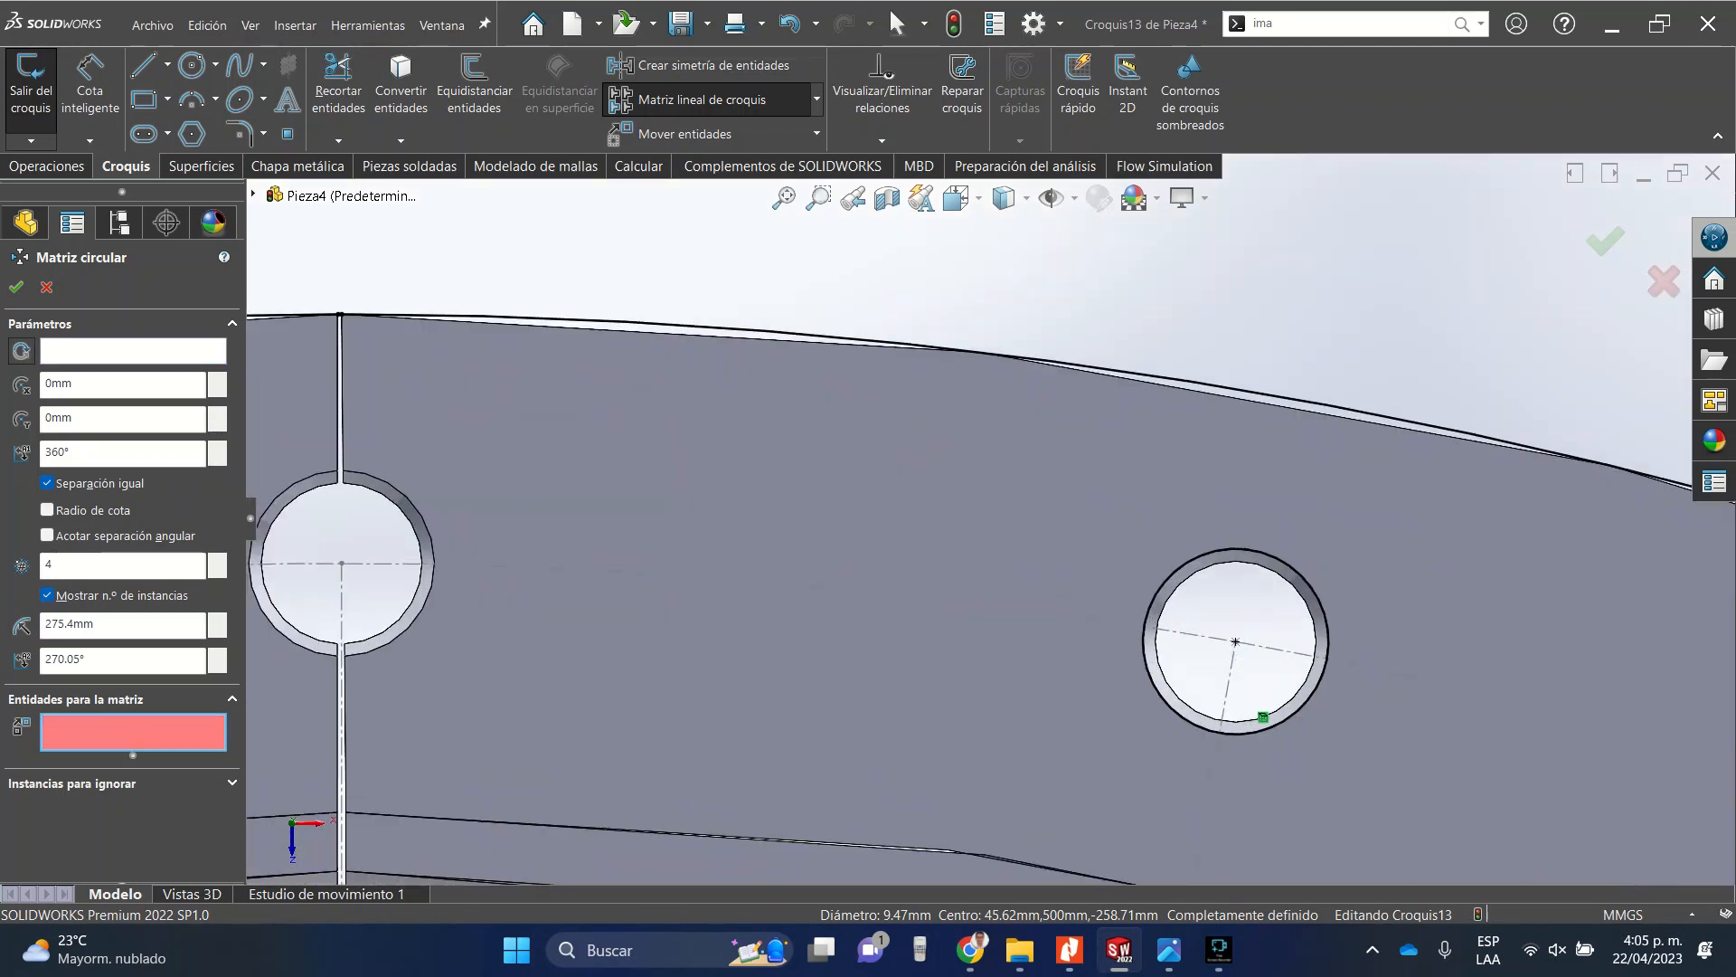
pyautogui.click(1154, 598)
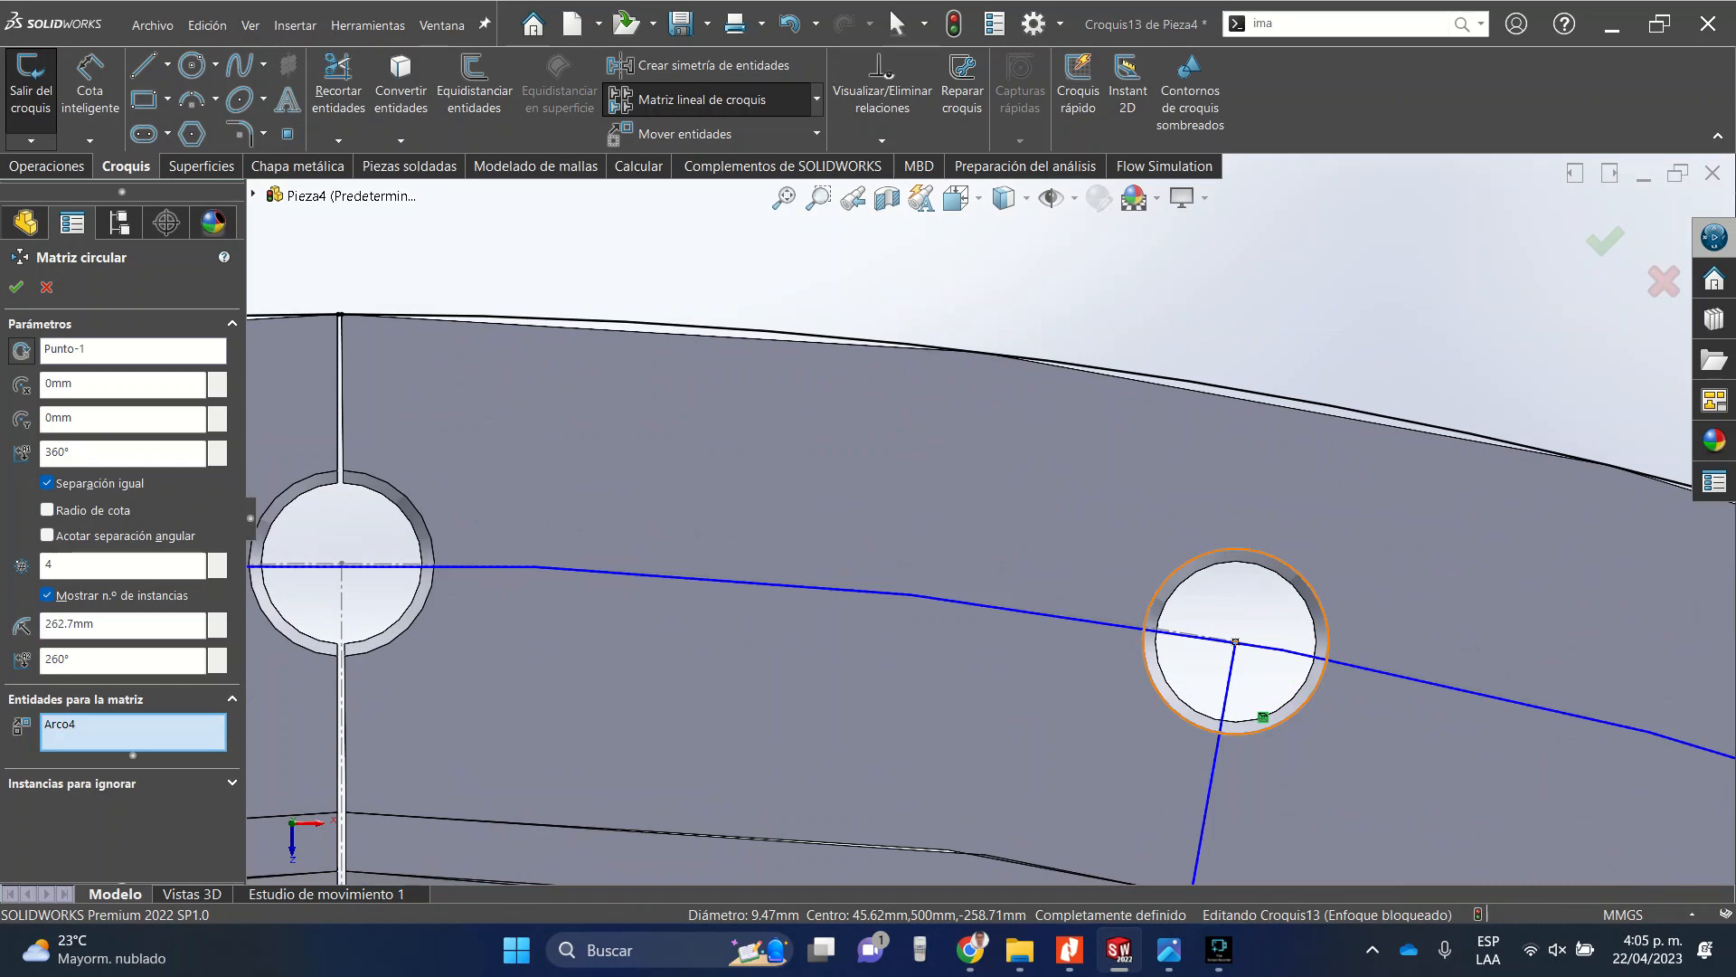
pyautogui.click(109, 350)
pyautogui.press('Delete')
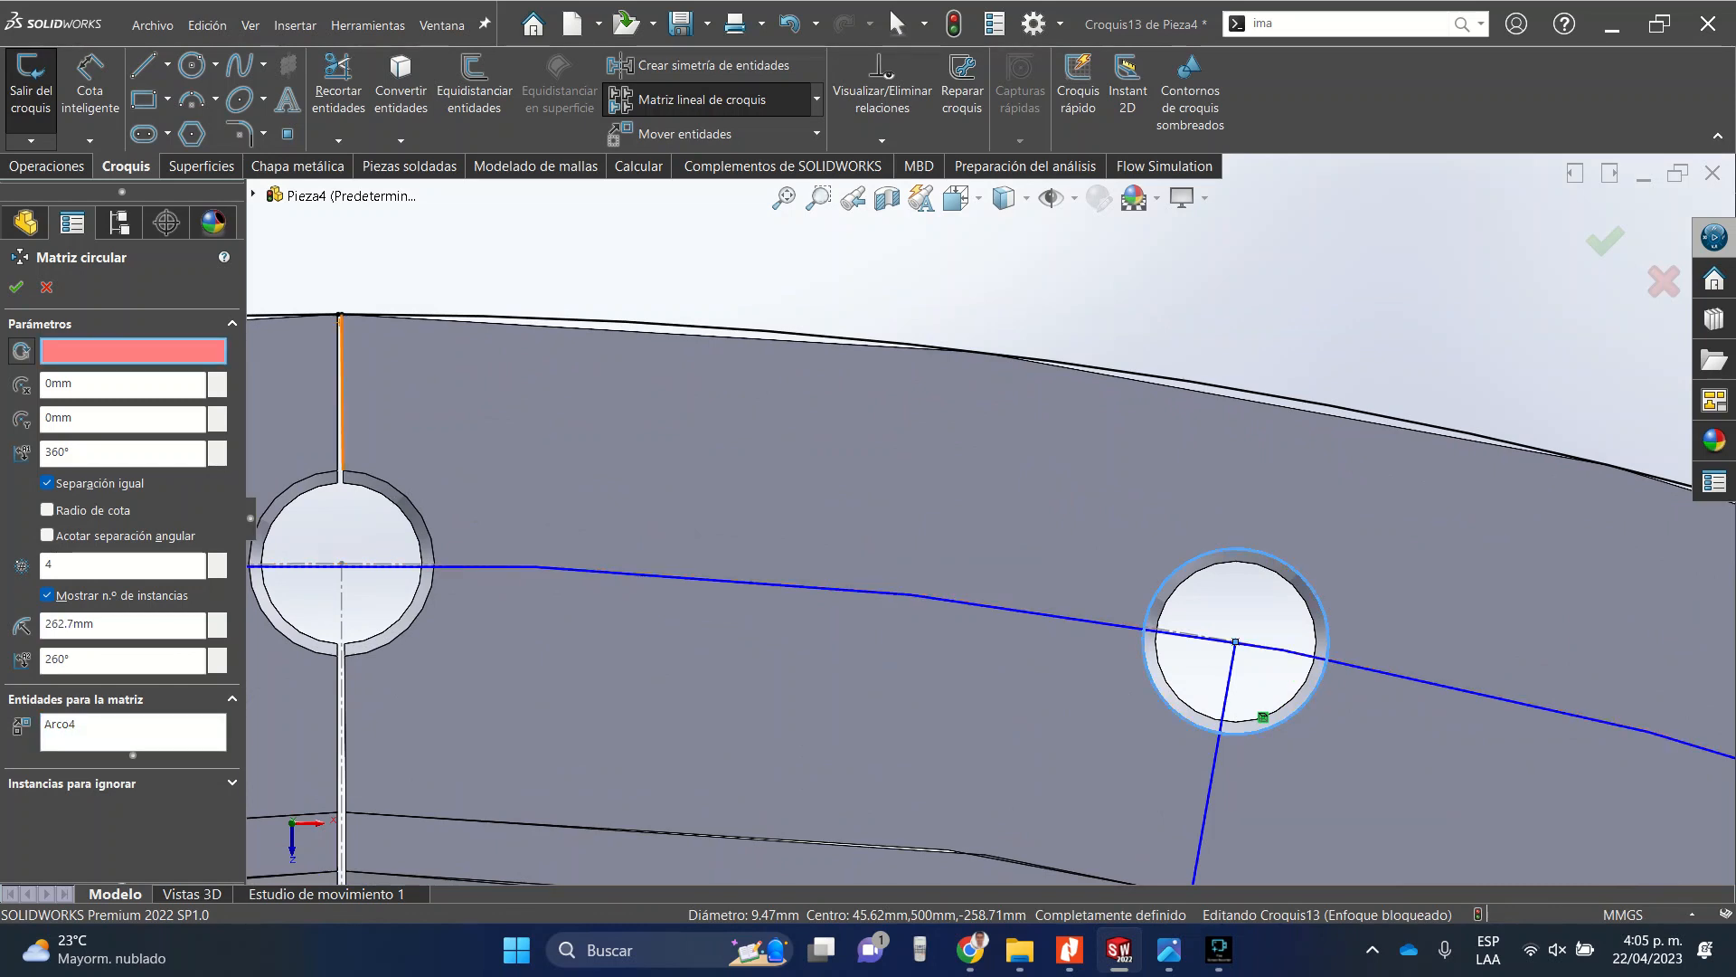
pyautogui.click(525, 318)
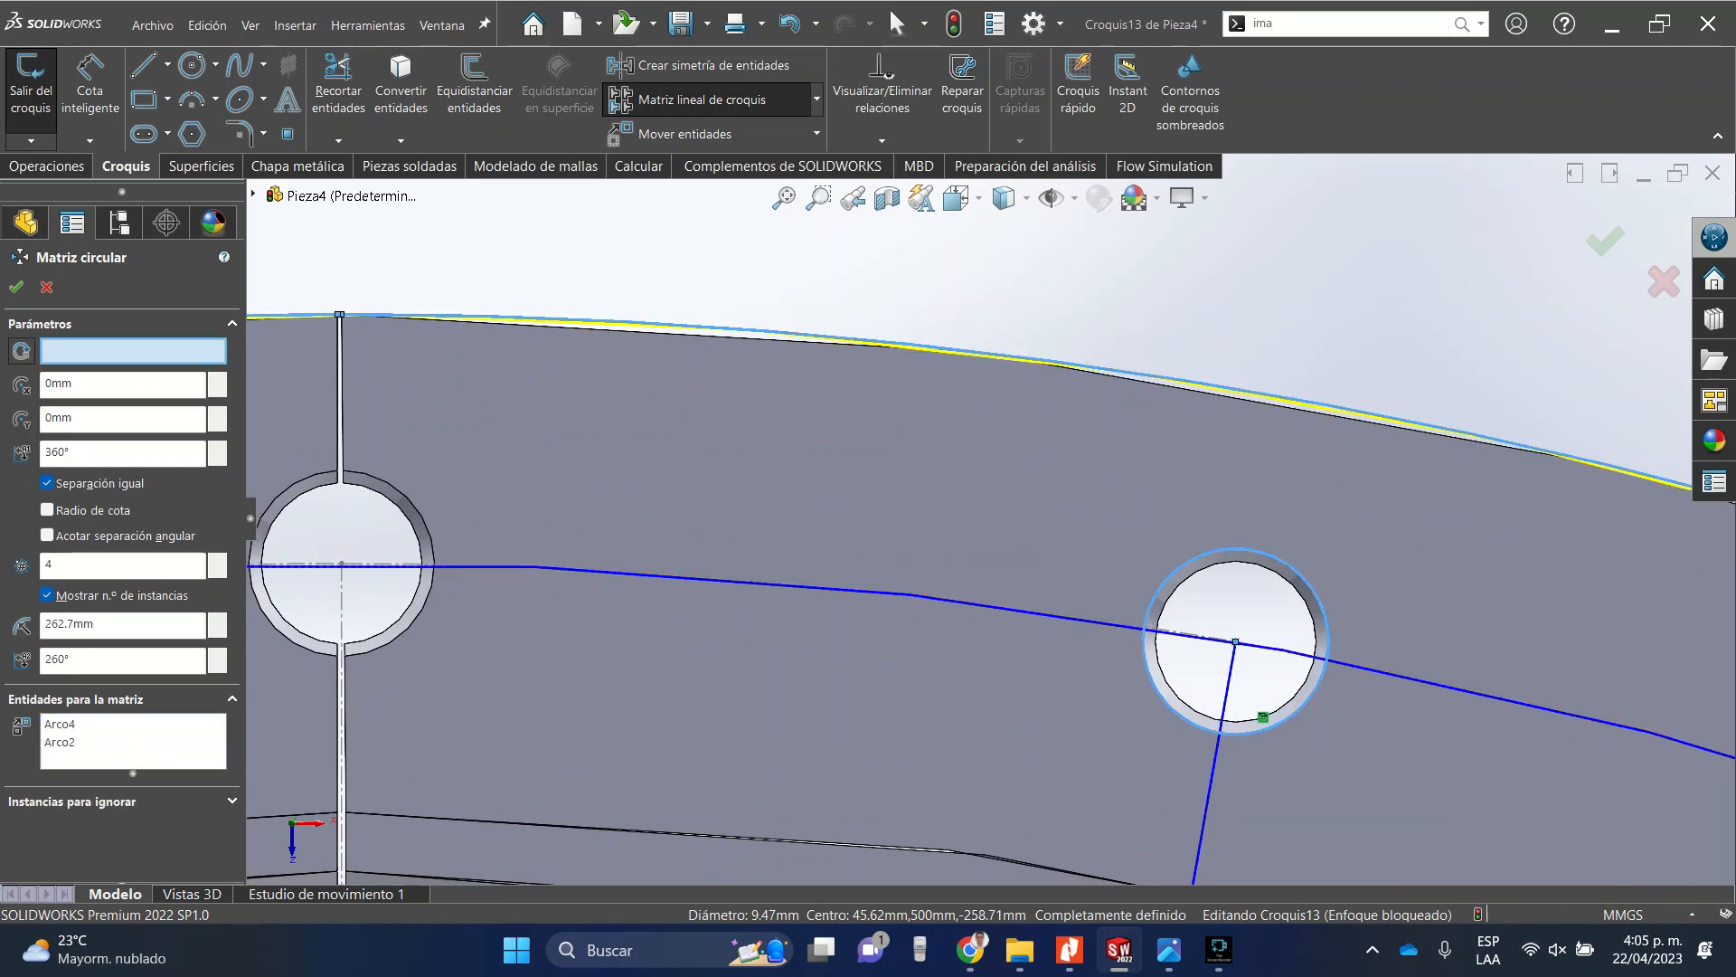
pyautogui.click(90, 742)
pyautogui.press('Delete')
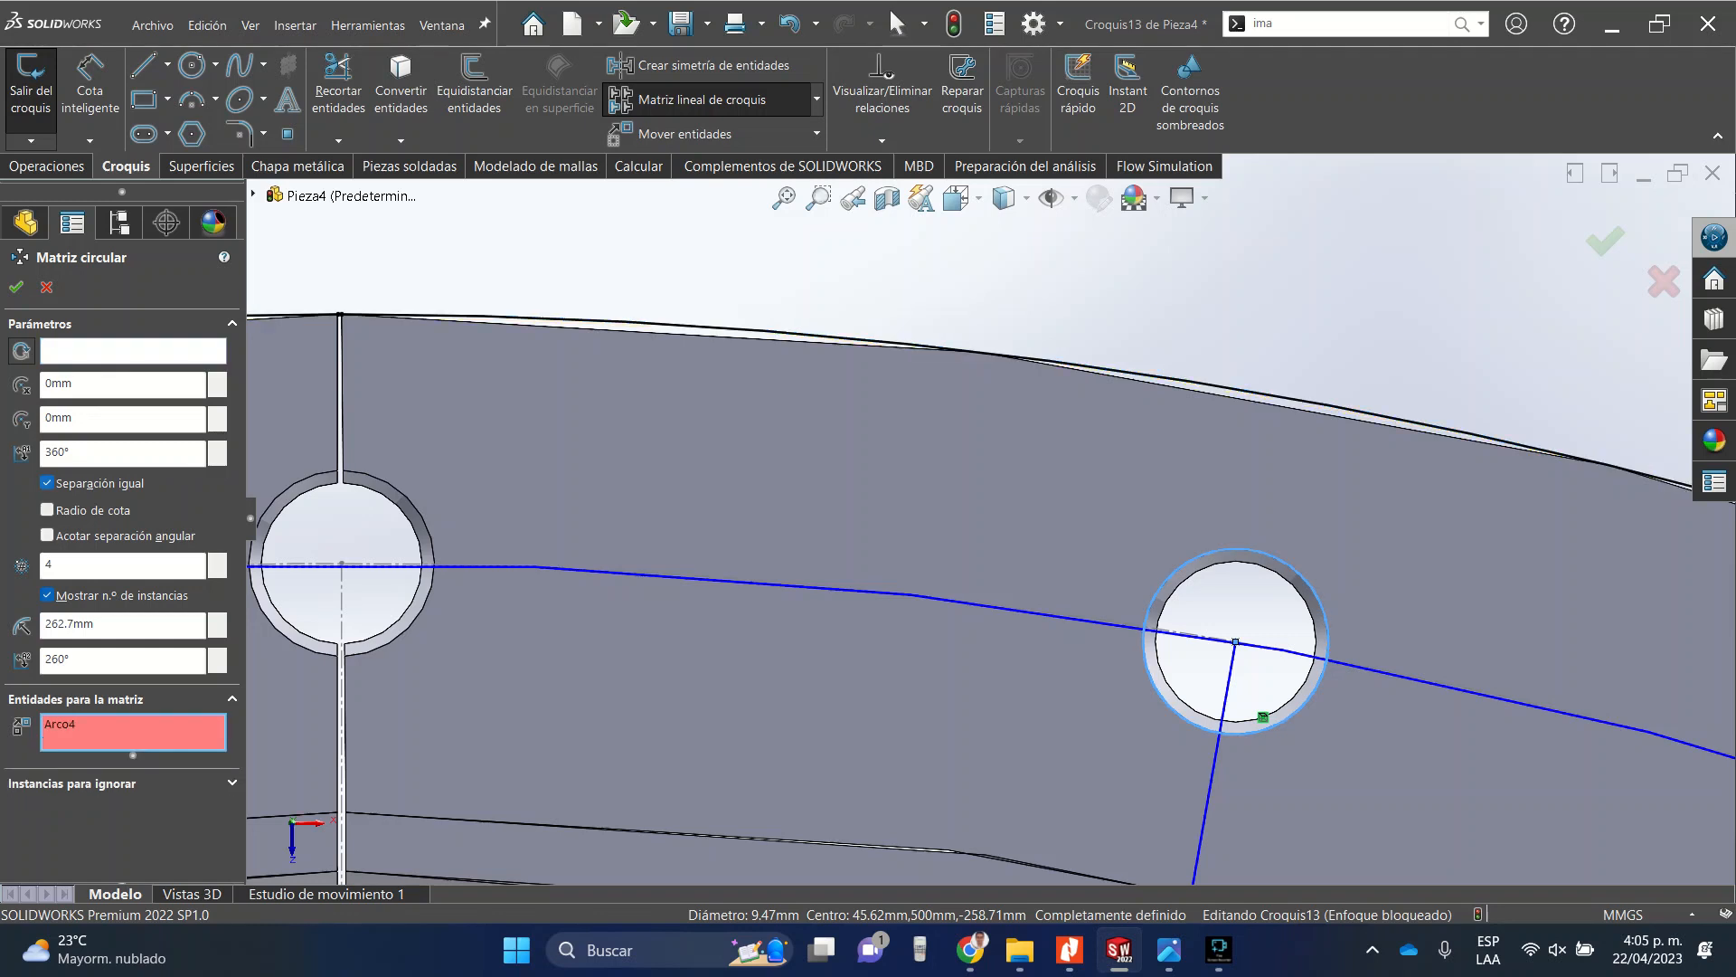
pyautogui.click(90, 724)
pyautogui.press('Delete')
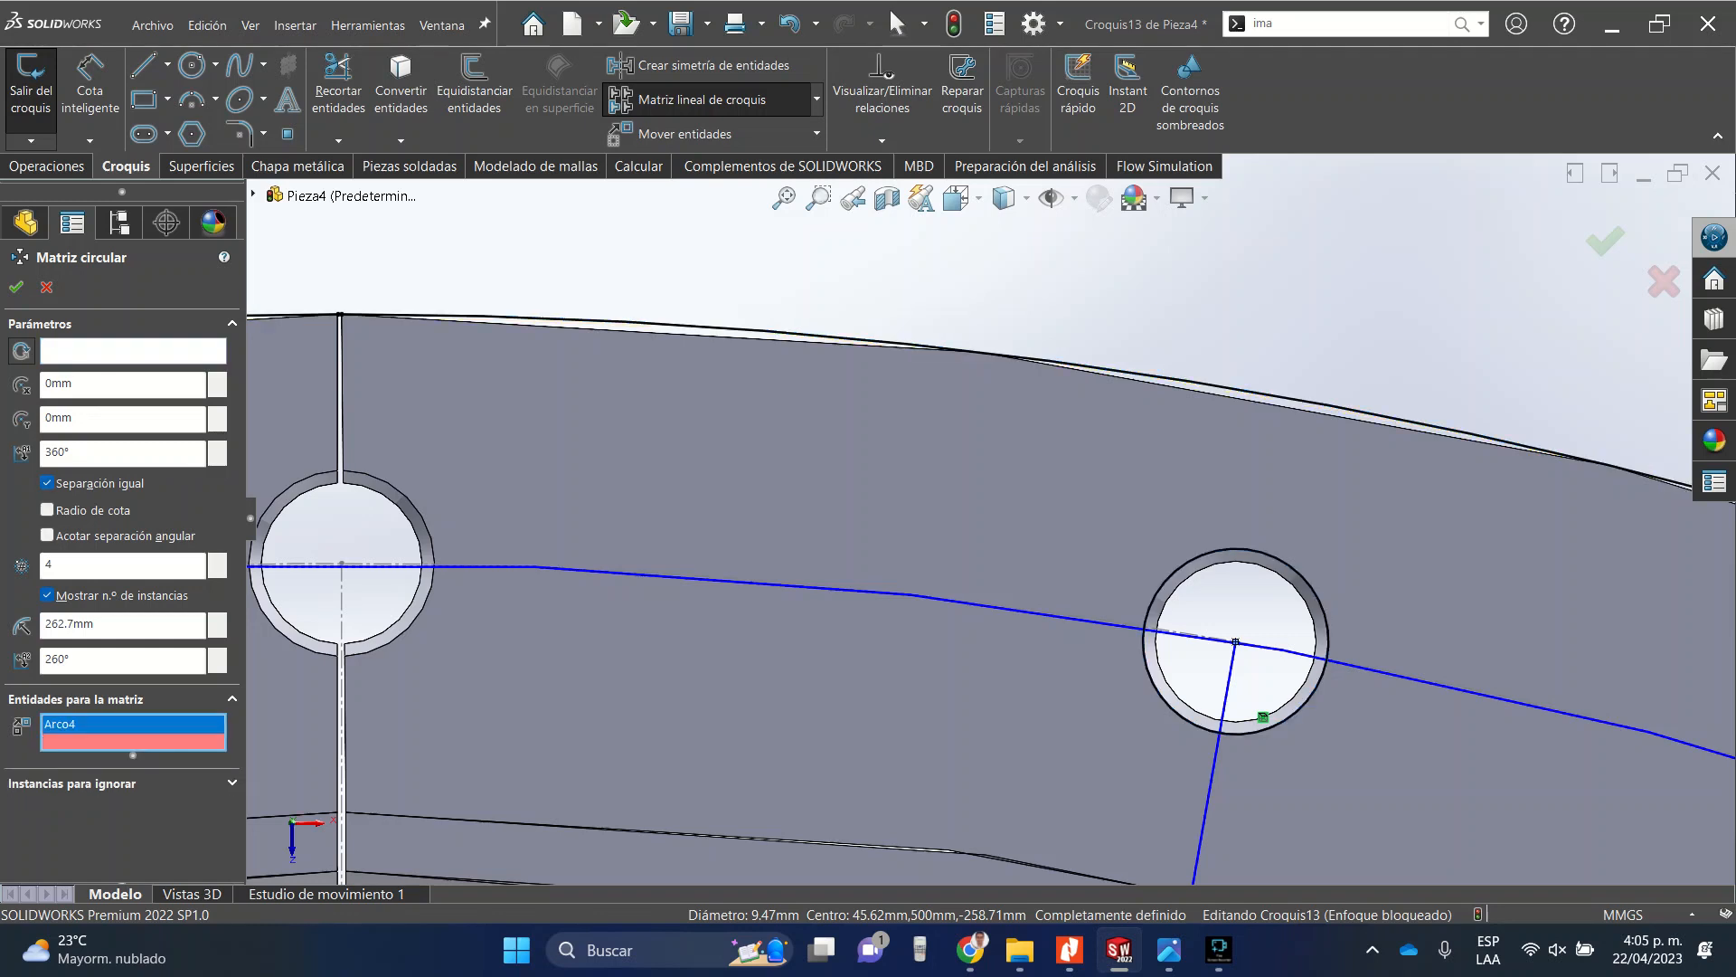
pyautogui.click(133, 351)
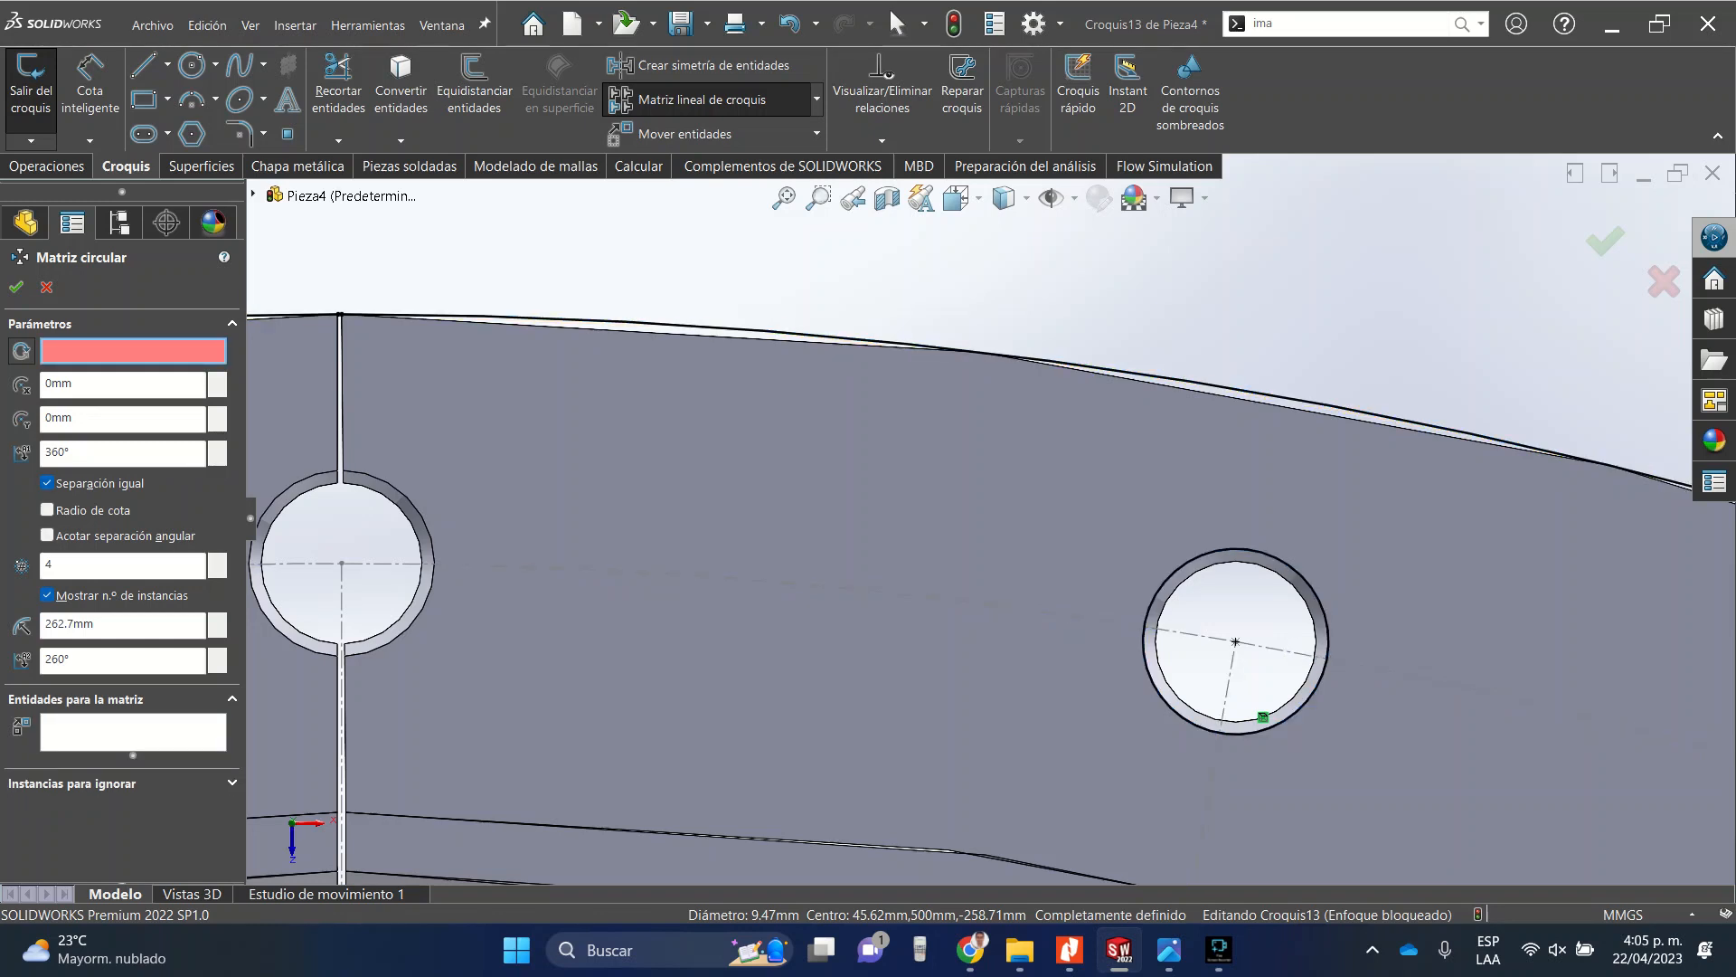
pyautogui.click(542, 318)
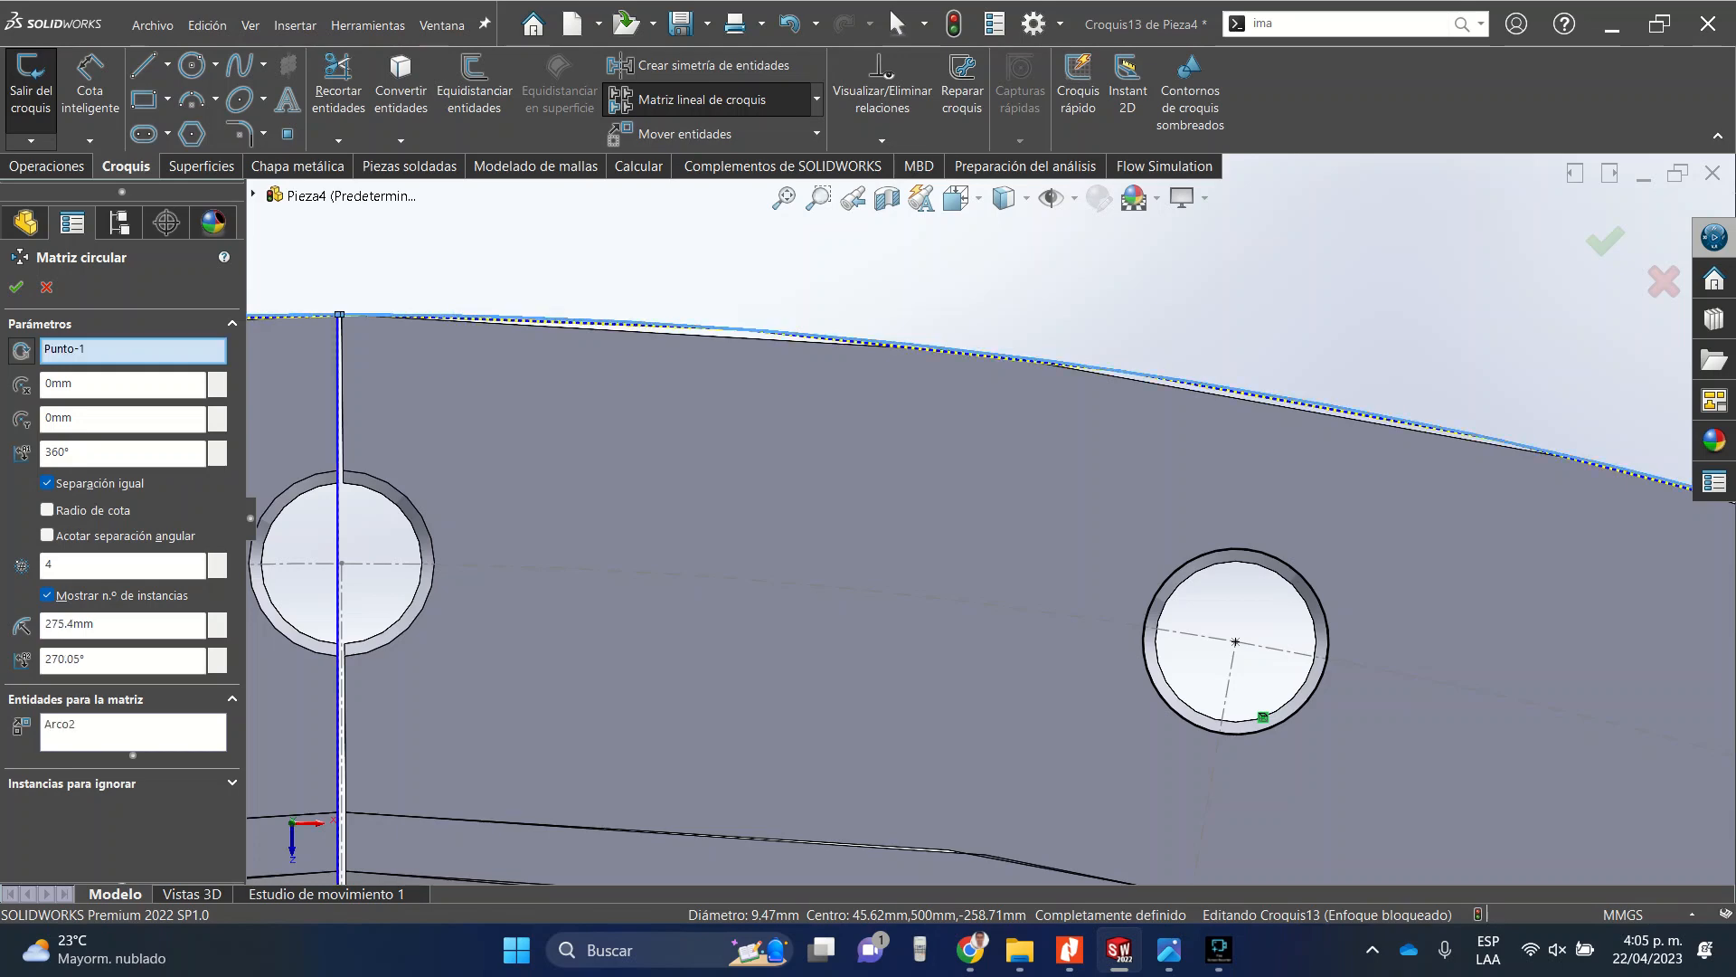
pyautogui.click(90, 725)
pyautogui.press('Delete')
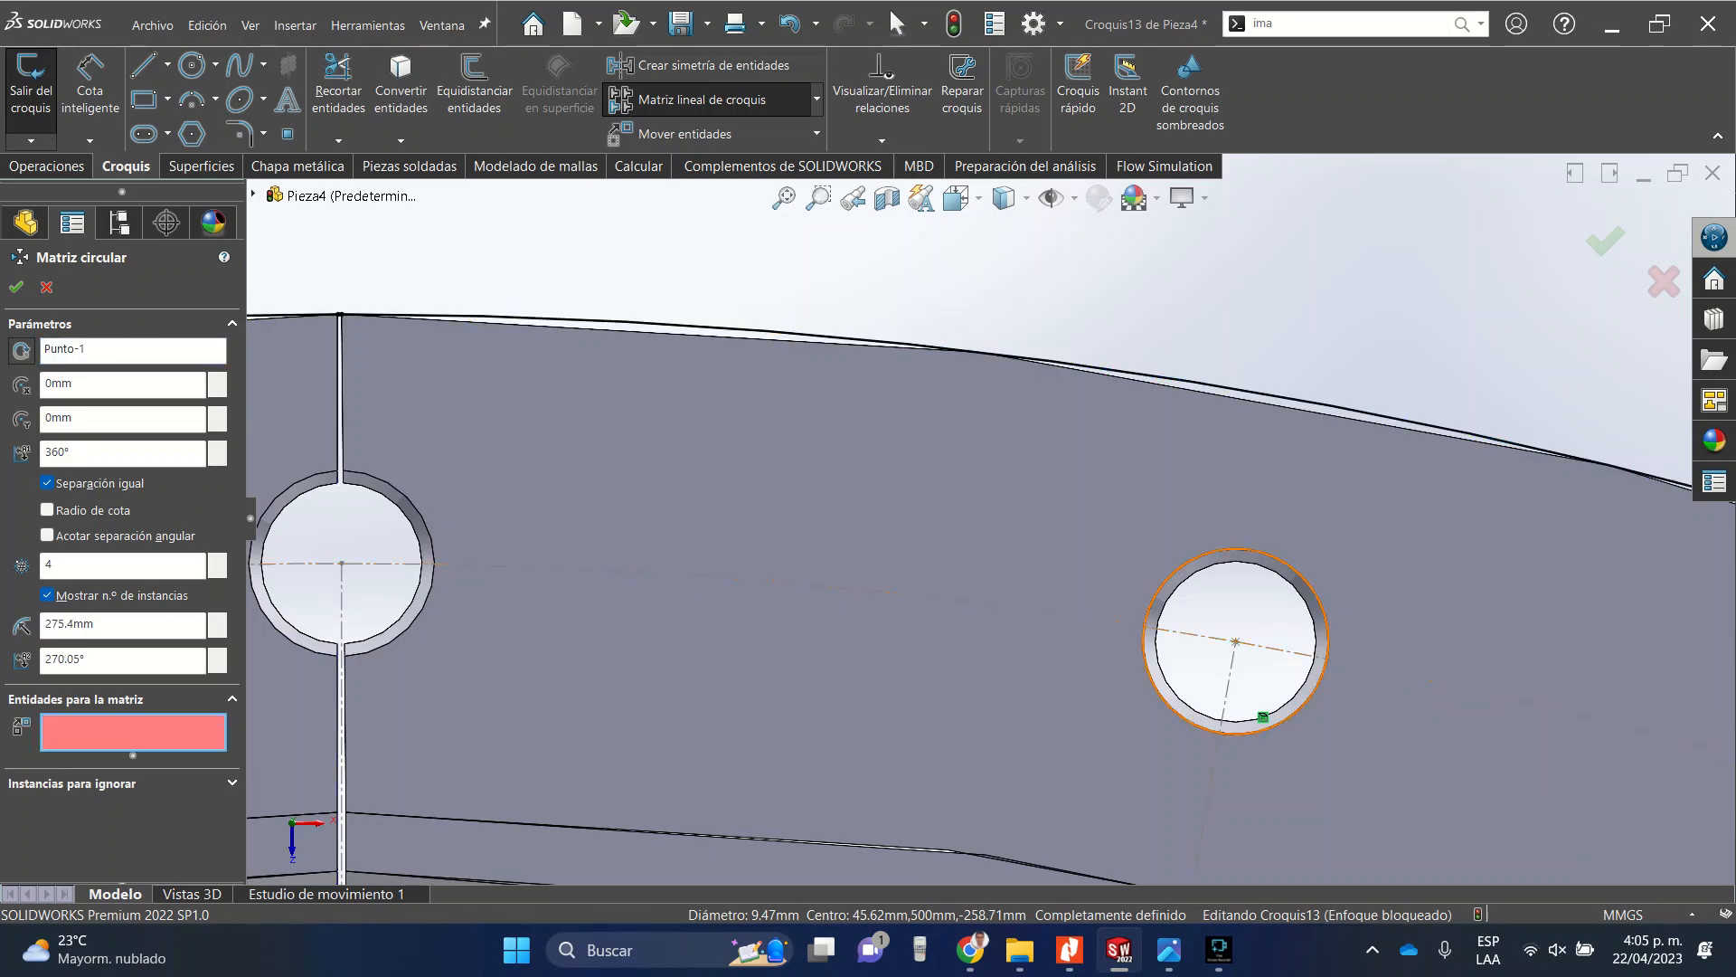
pyautogui.click(1146, 669)
pyautogui.scroll(12, 991, 519)
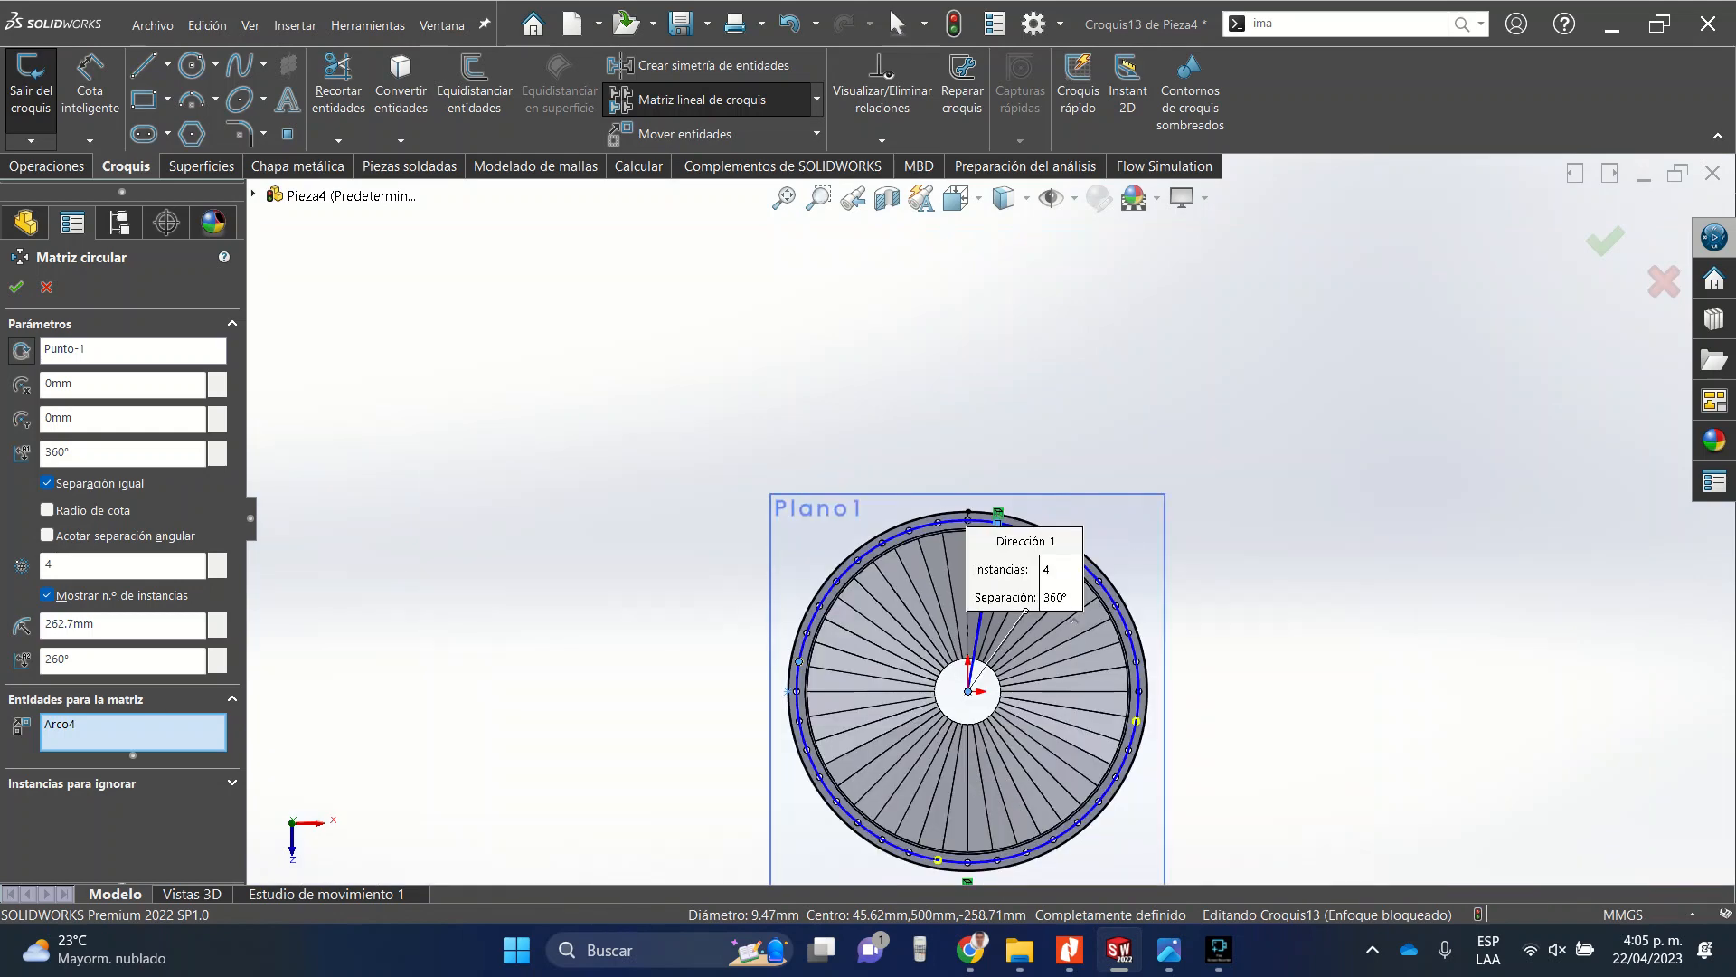
pyautogui.scroll(-4, 984, 796)
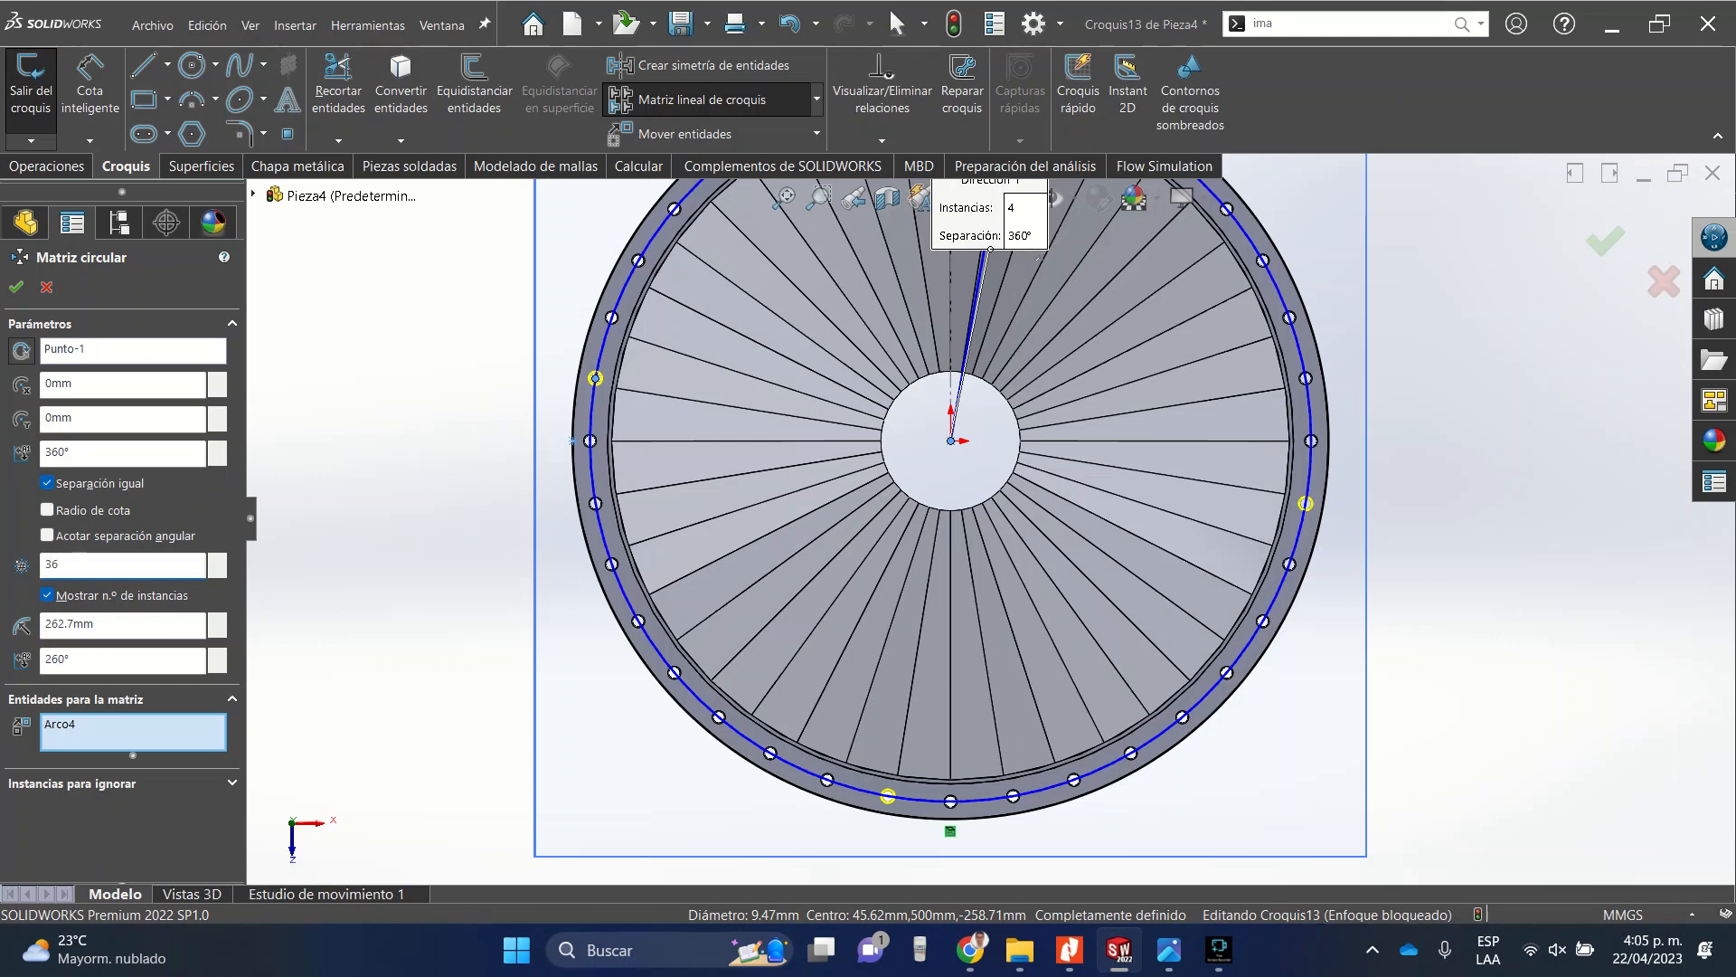
pyautogui.click(122, 453)
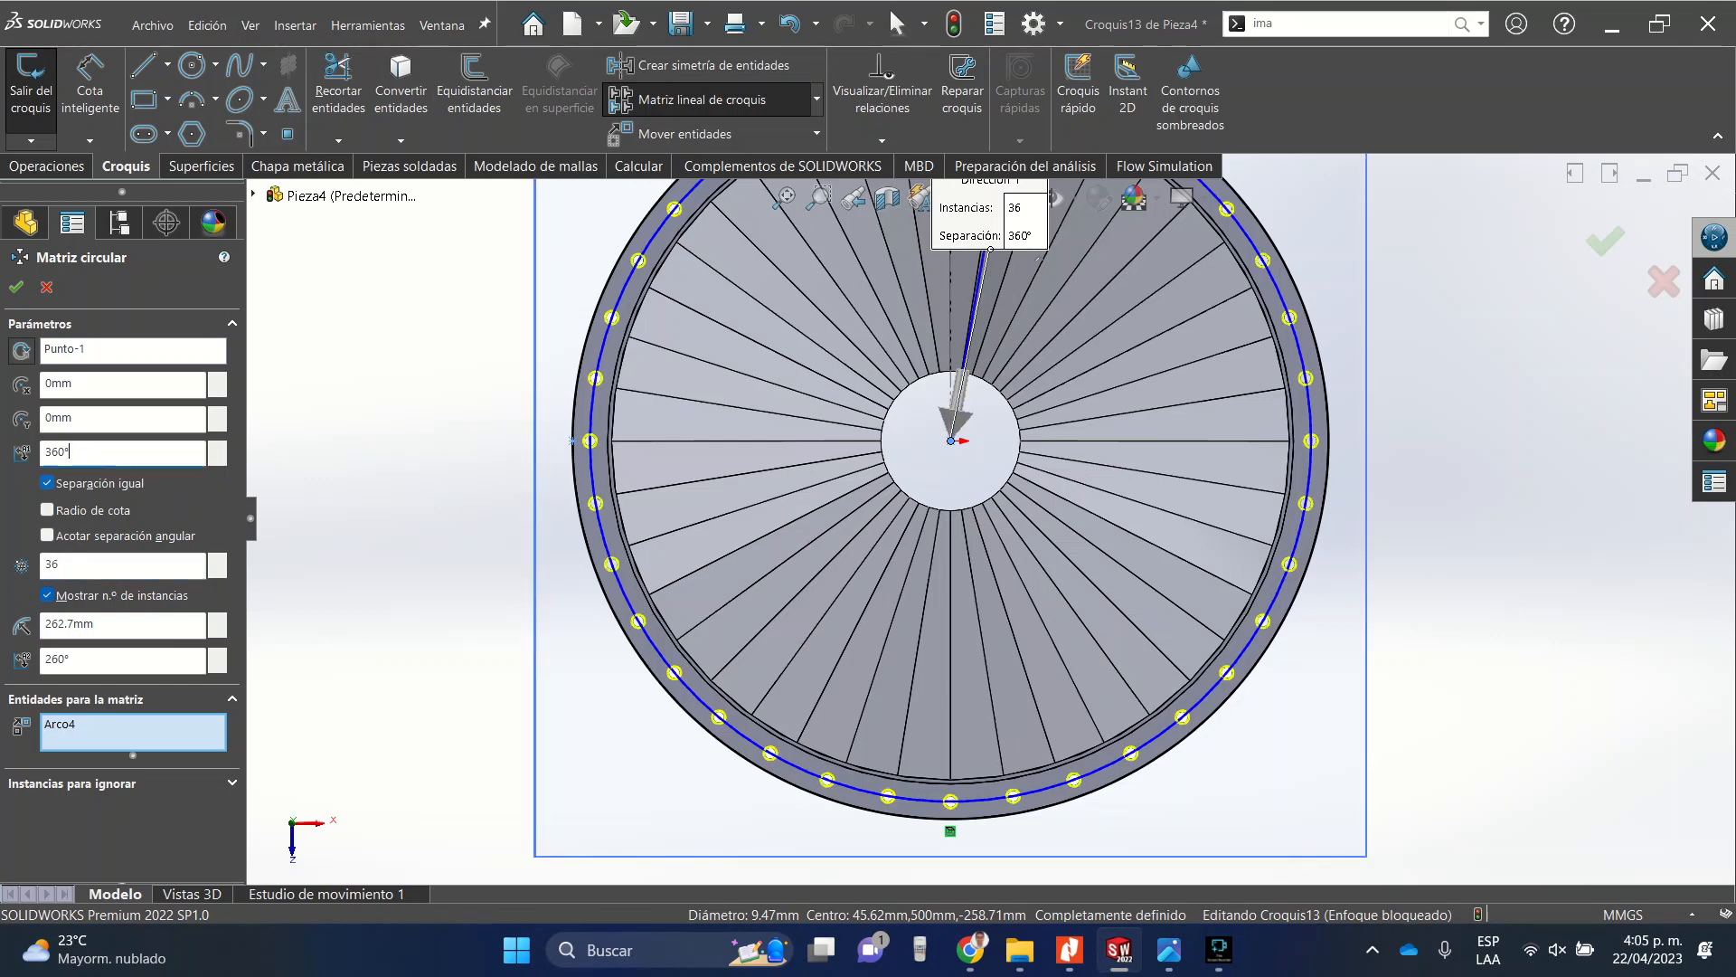
pyautogui.scroll(3, 991, 519)
pyautogui.scroll(-5, 960, 231)
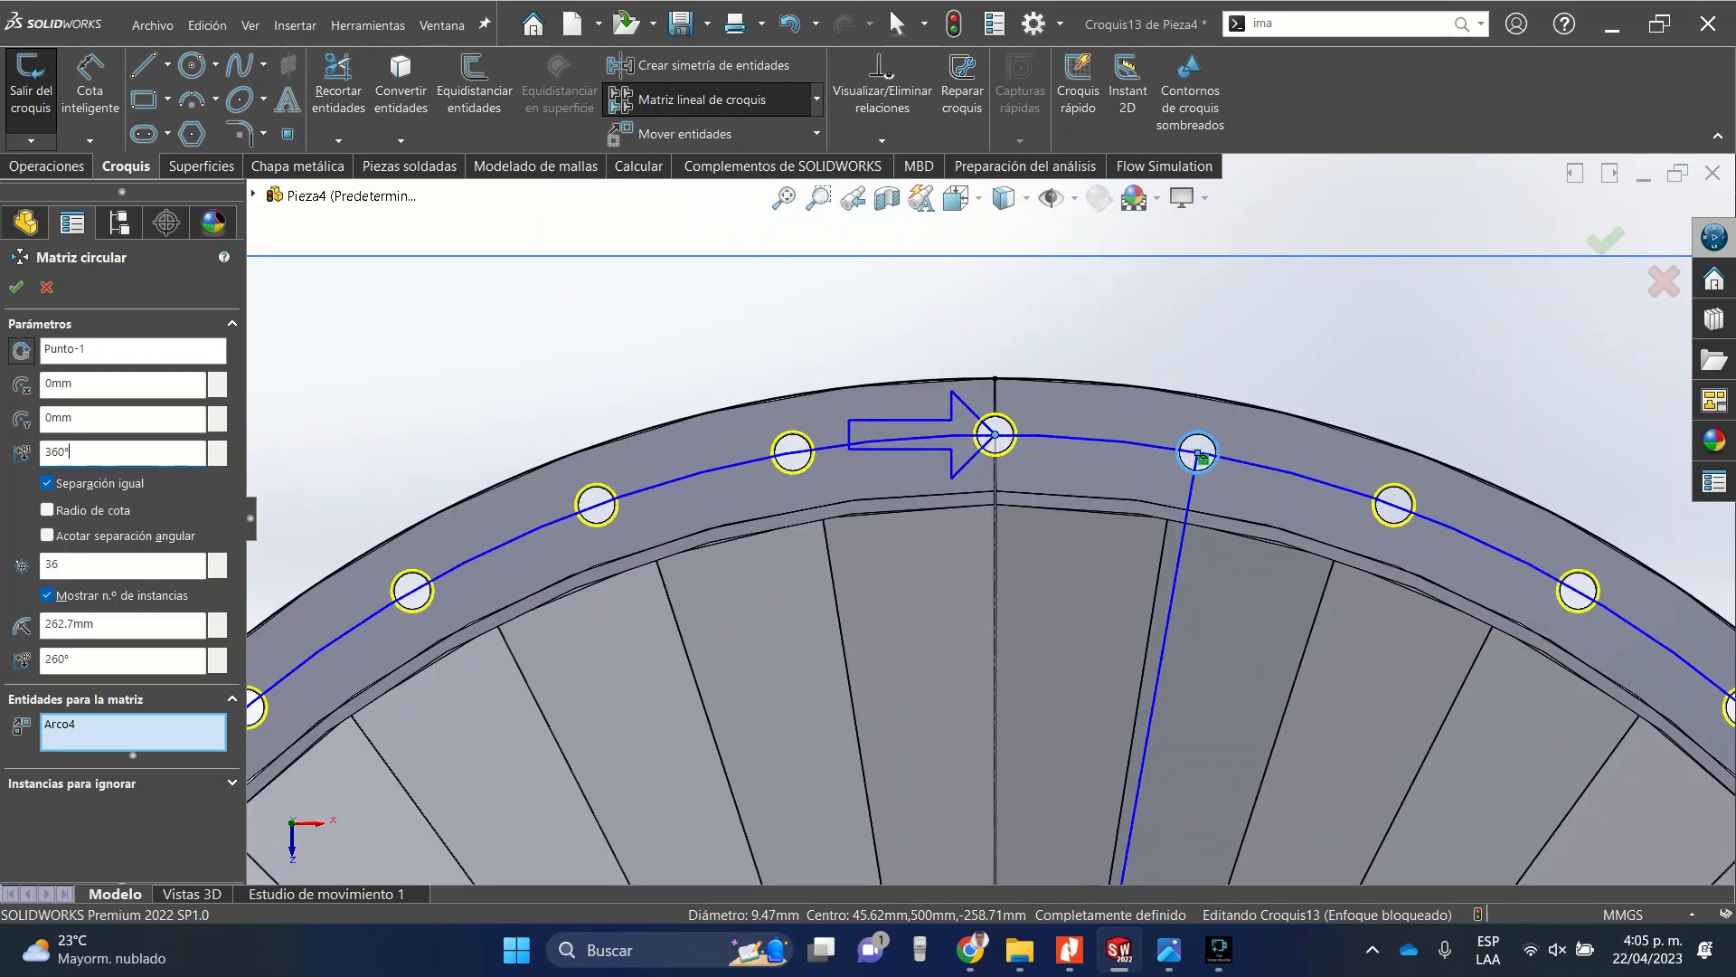
pyautogui.press('Escape')
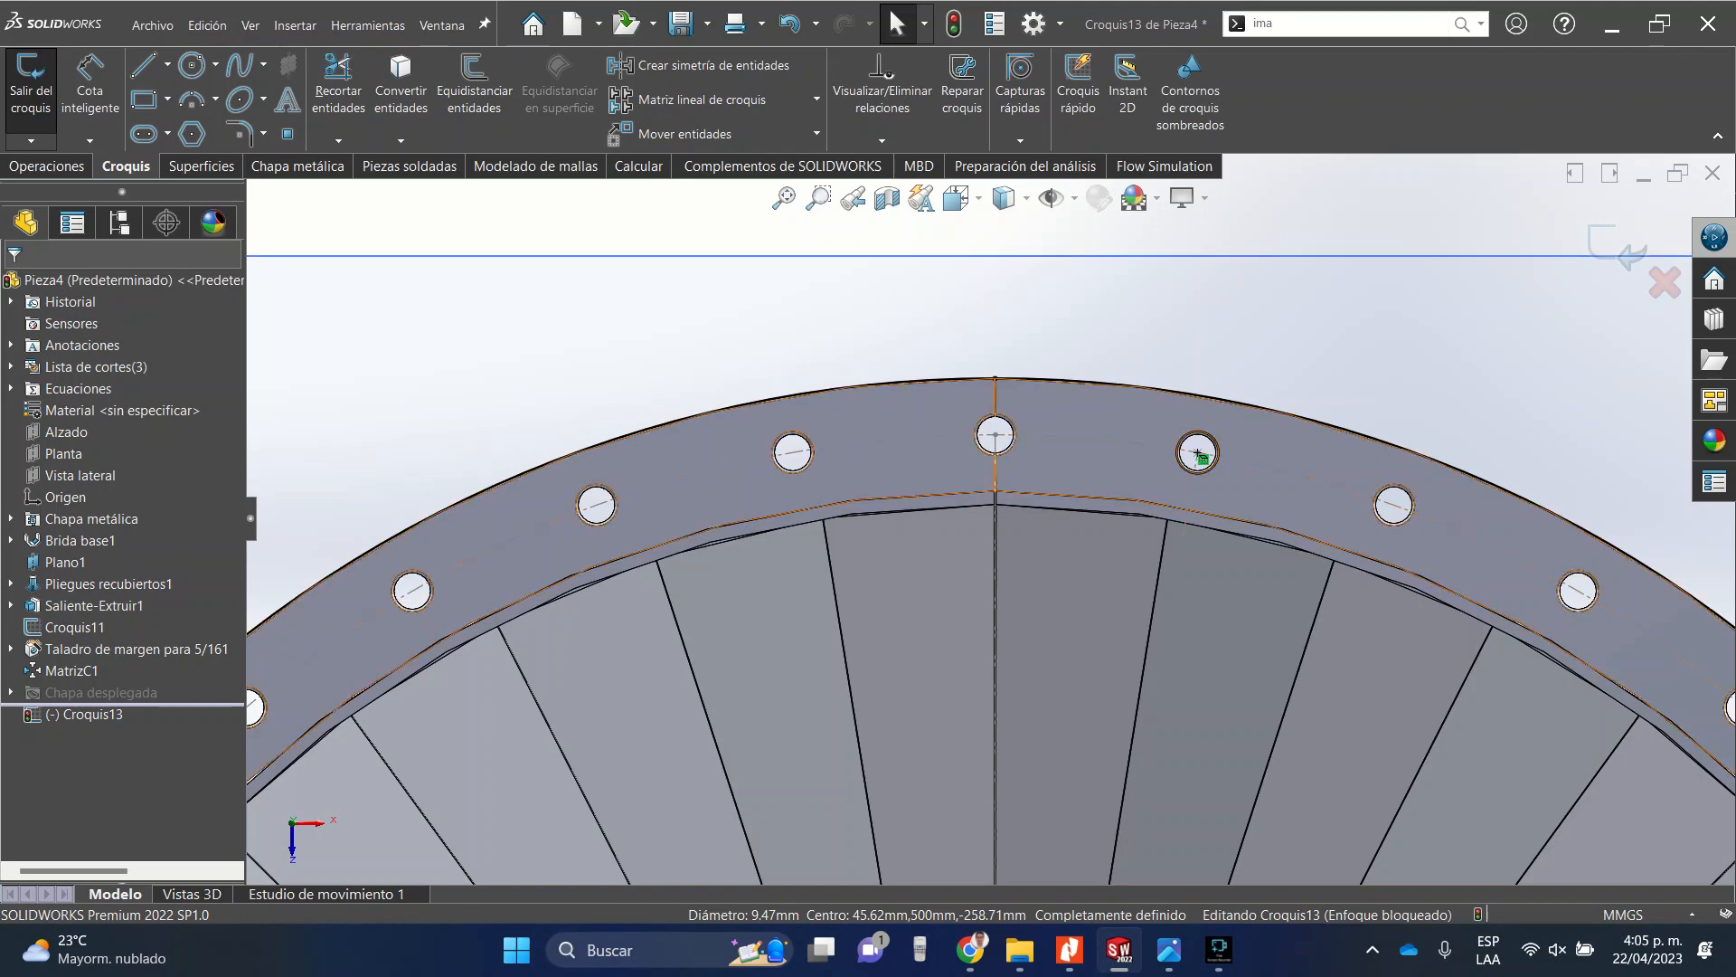
pyautogui.click(50, 165)
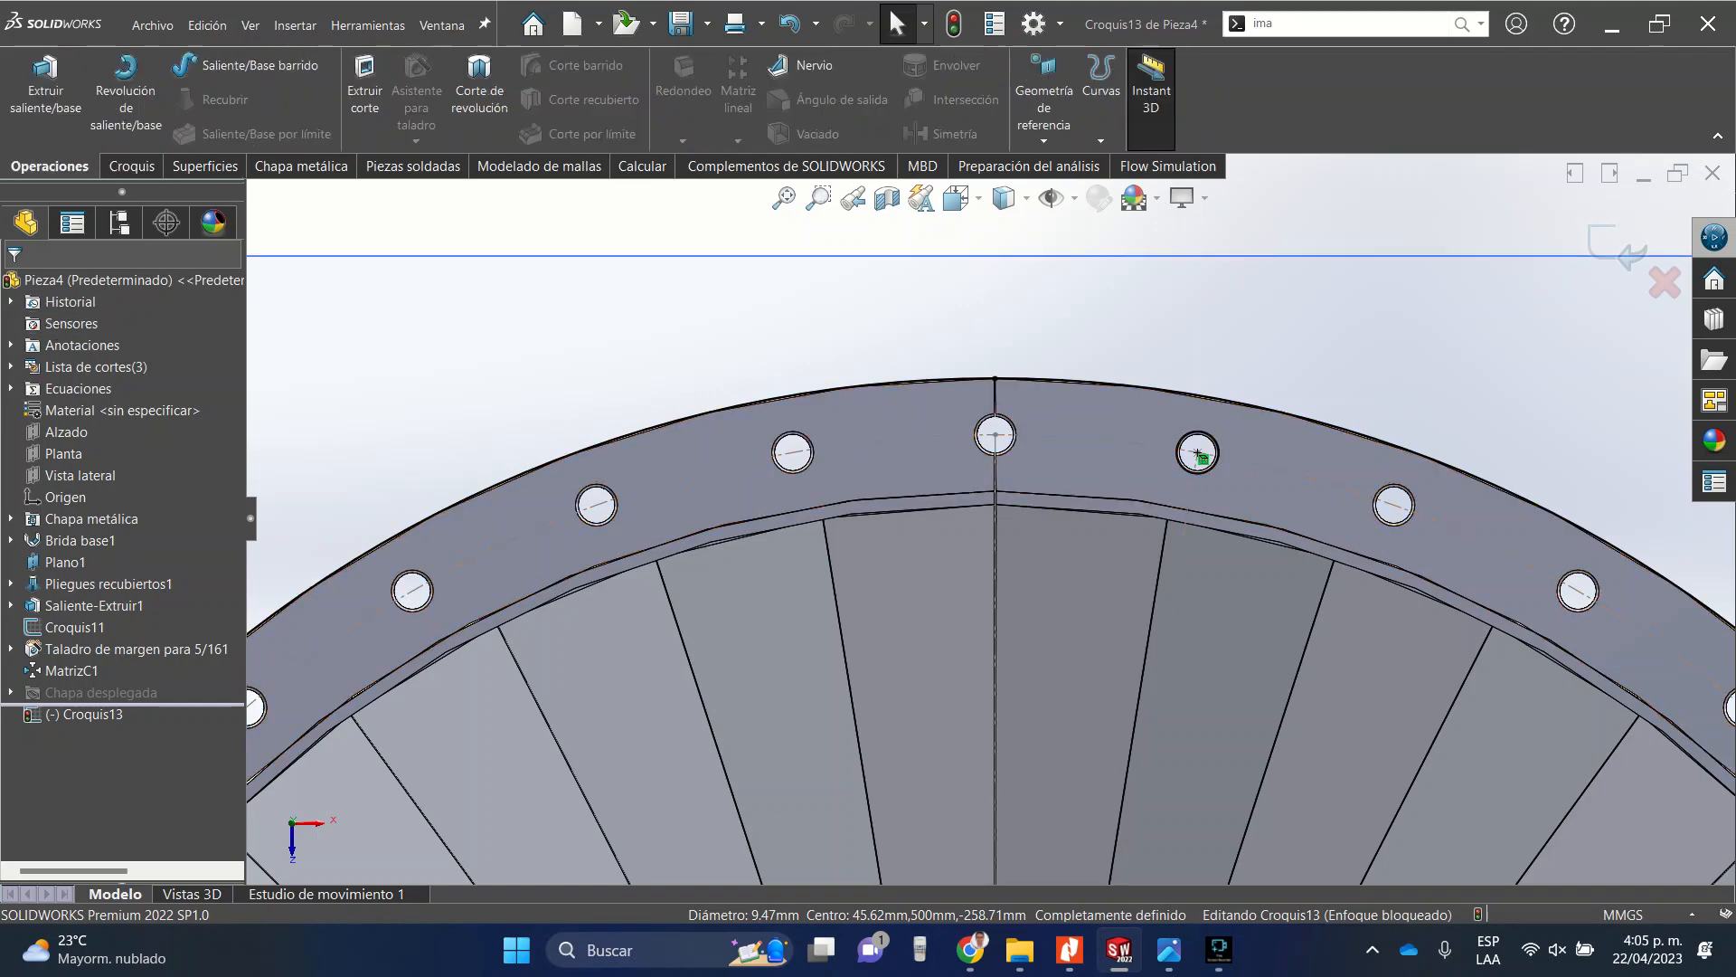
pyautogui.click(46, 81)
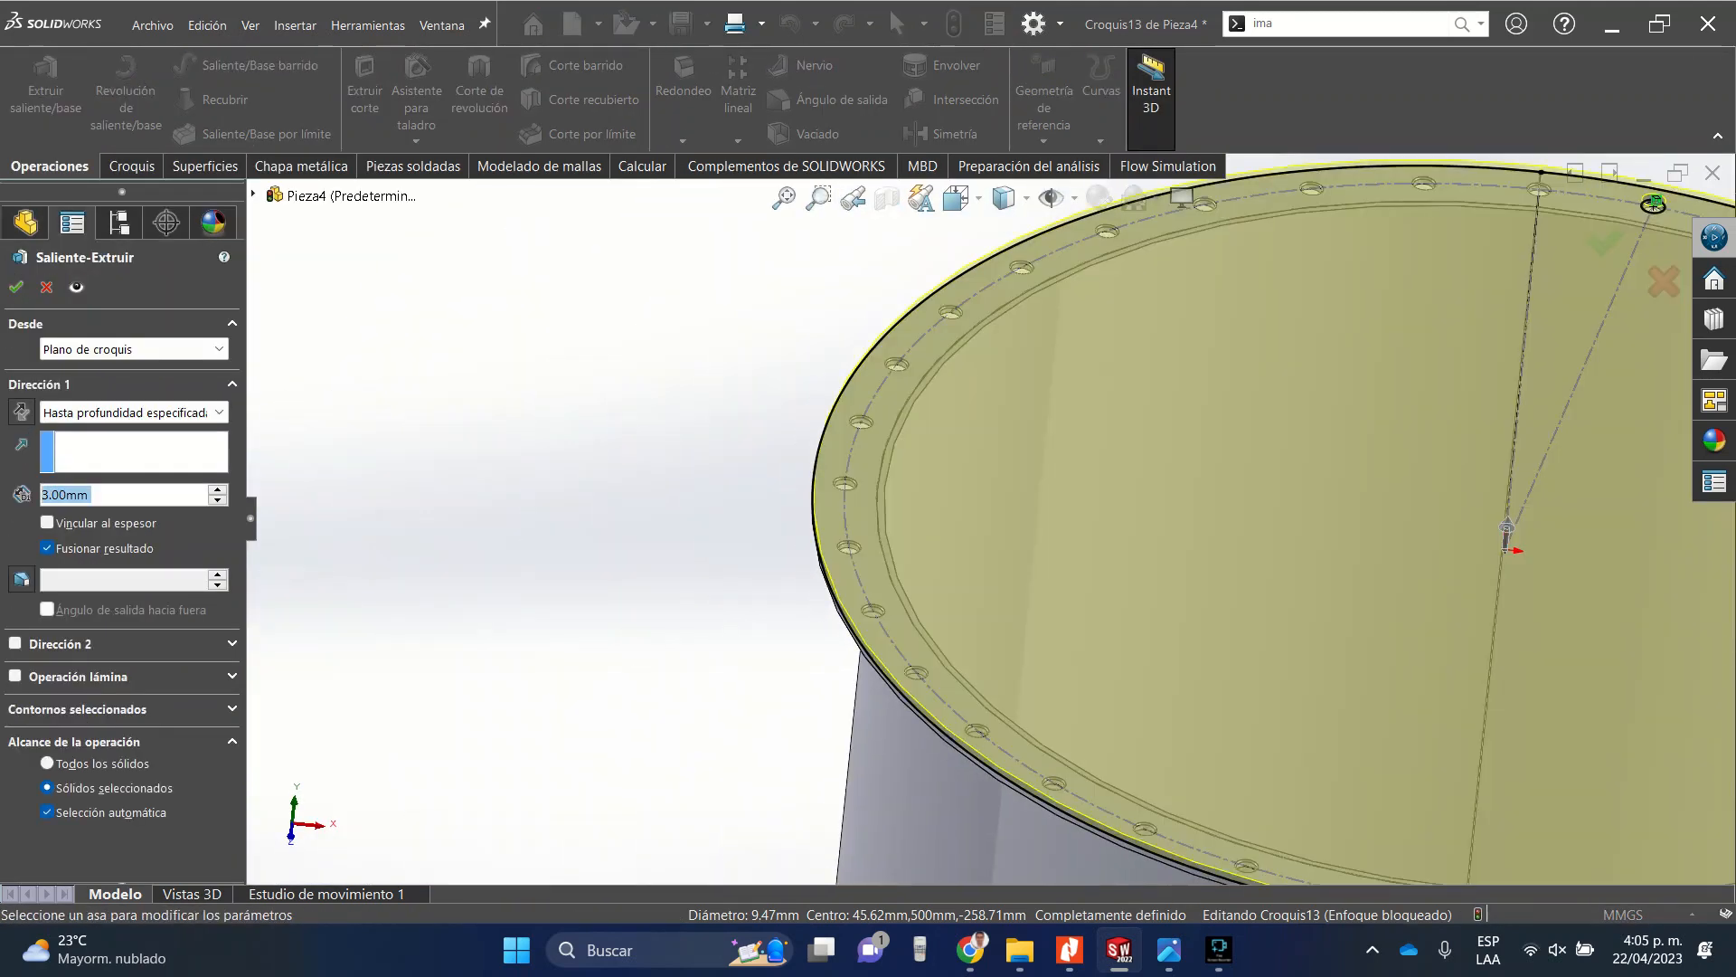
pyautogui.scroll(-5, 1334, 631)
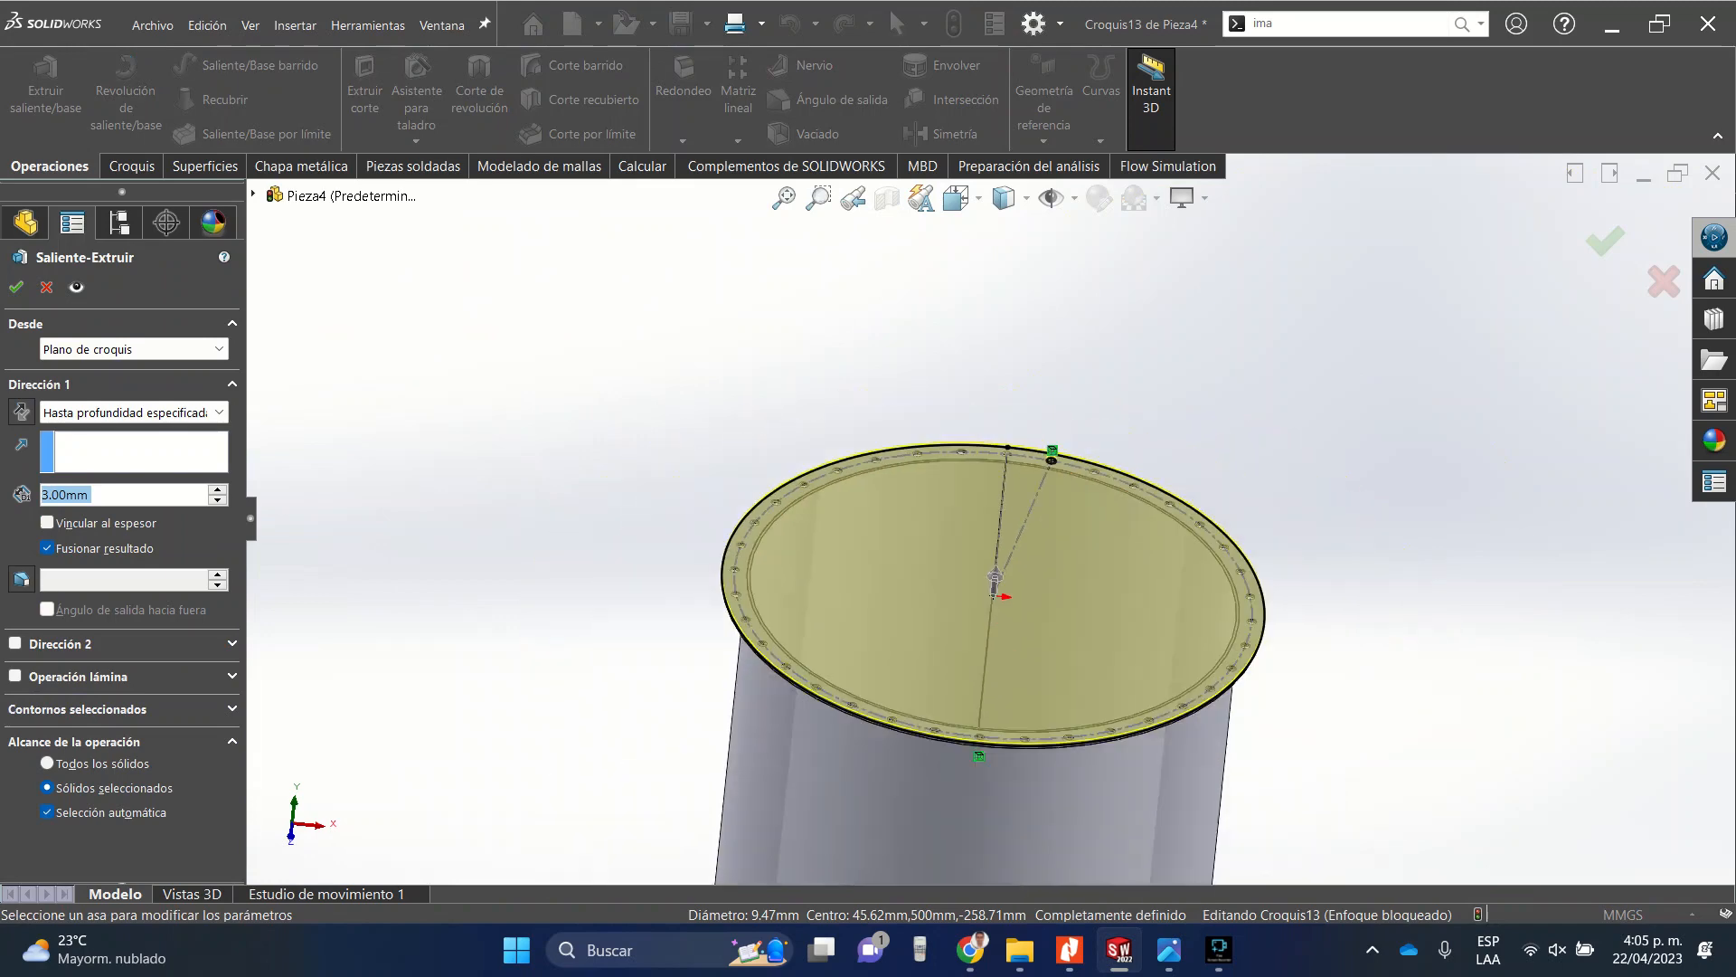
pyautogui.click(46, 286)
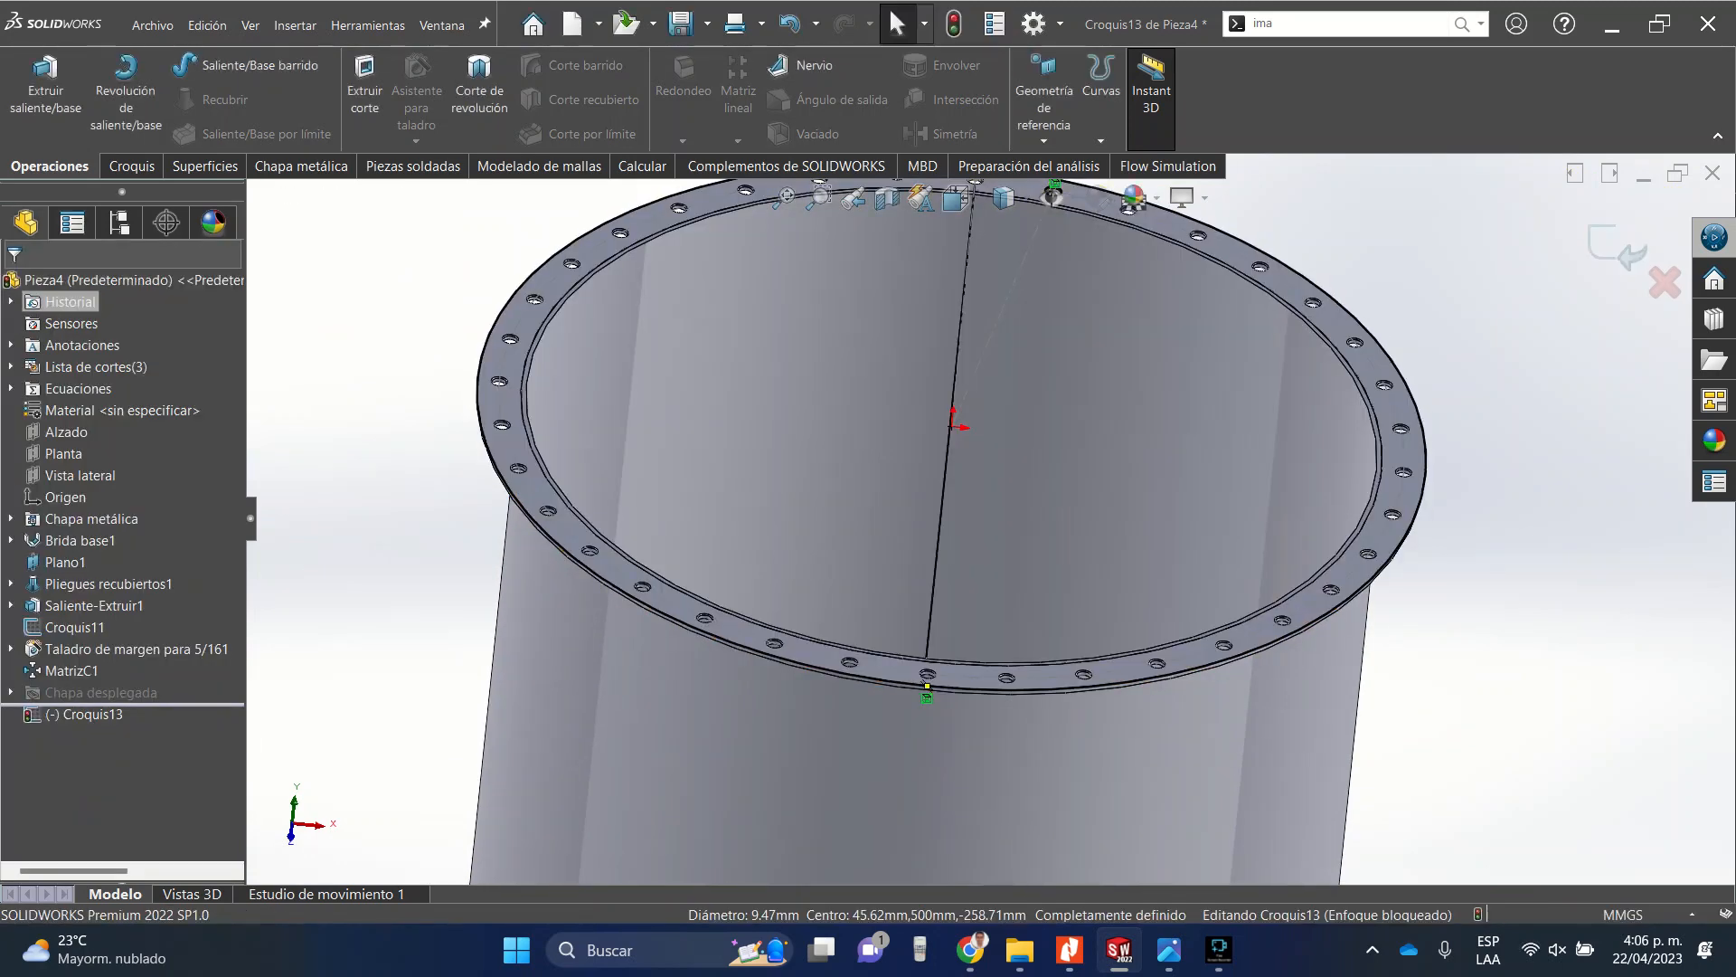
# Restart the Circular Sketch Pattern, centring it on the ring's outer edge and patterning the clearance hole next to the seam.
pyautogui.scroll(4, 1148, 325)
pyautogui.scroll(-2, 1148, 325)
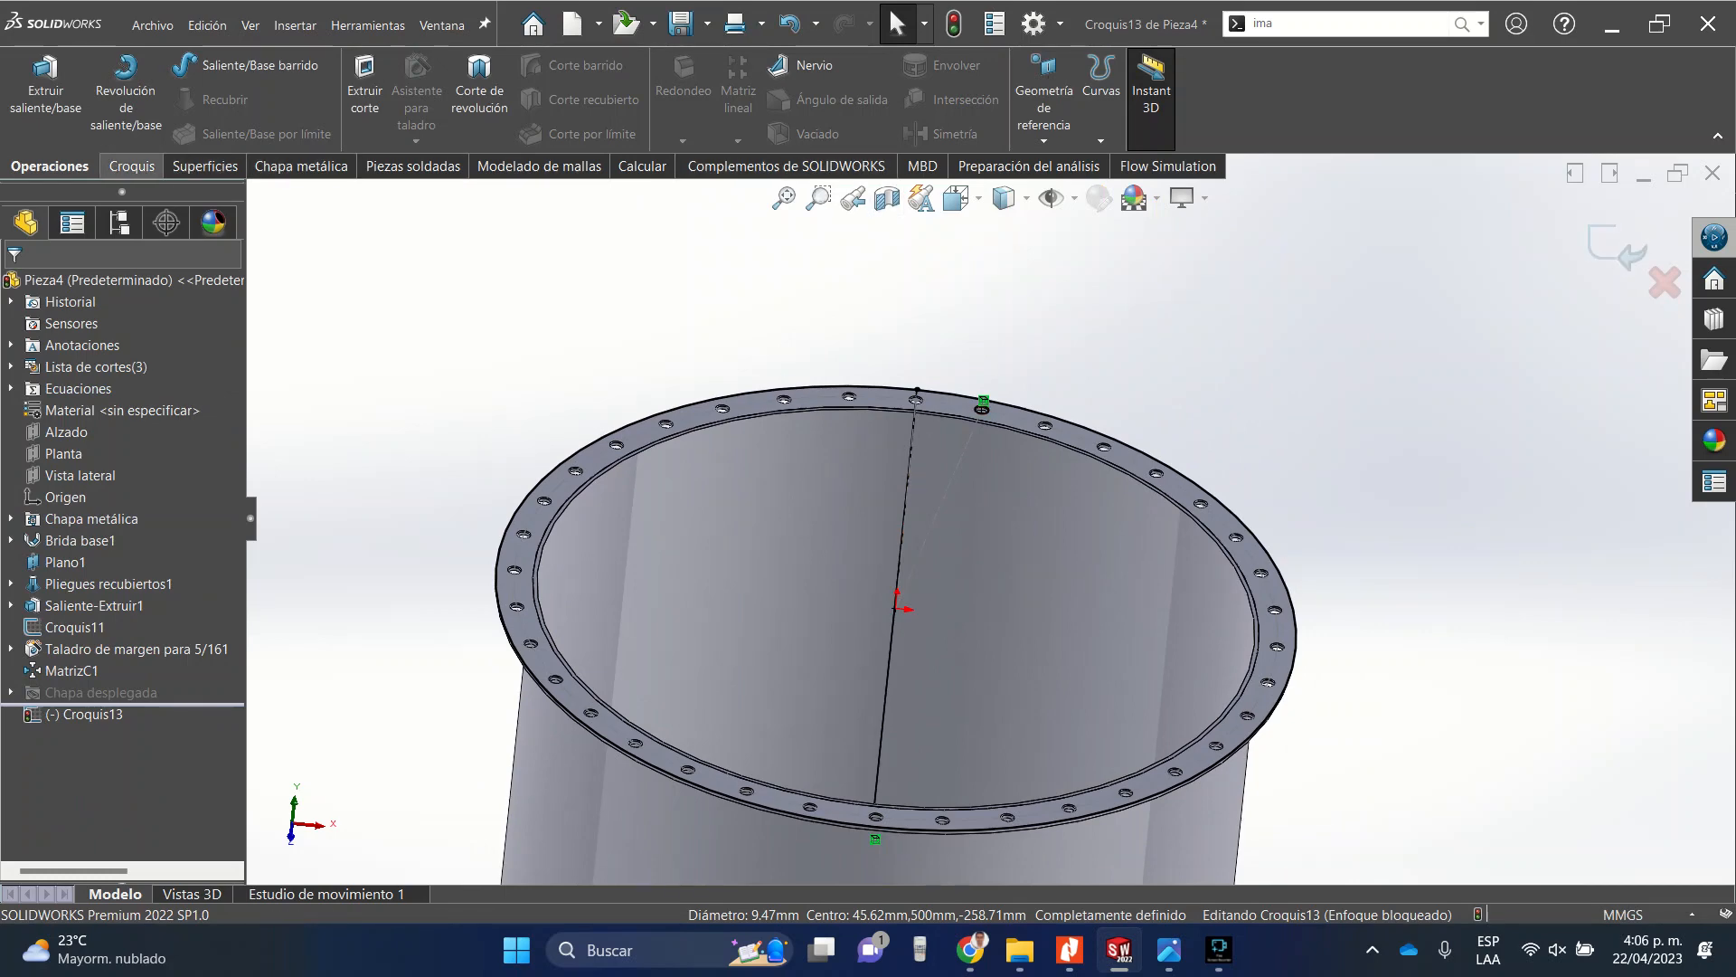
pyautogui.click(132, 165)
pyautogui.click(817, 99)
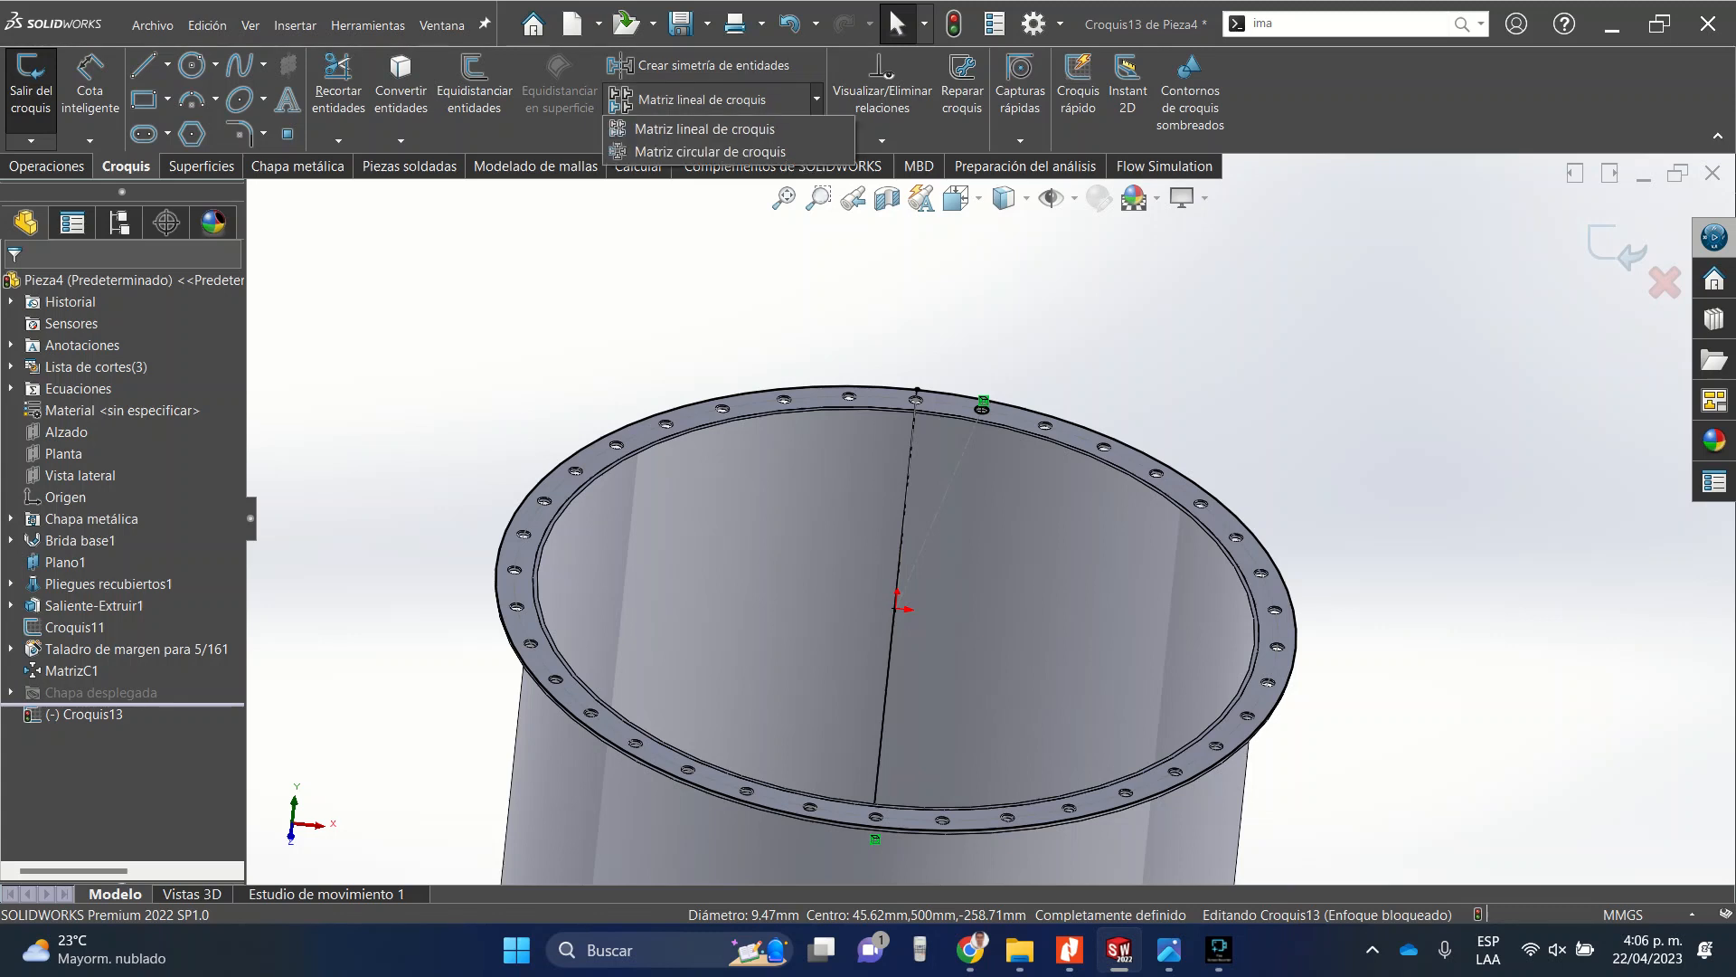
pyautogui.click(710, 151)
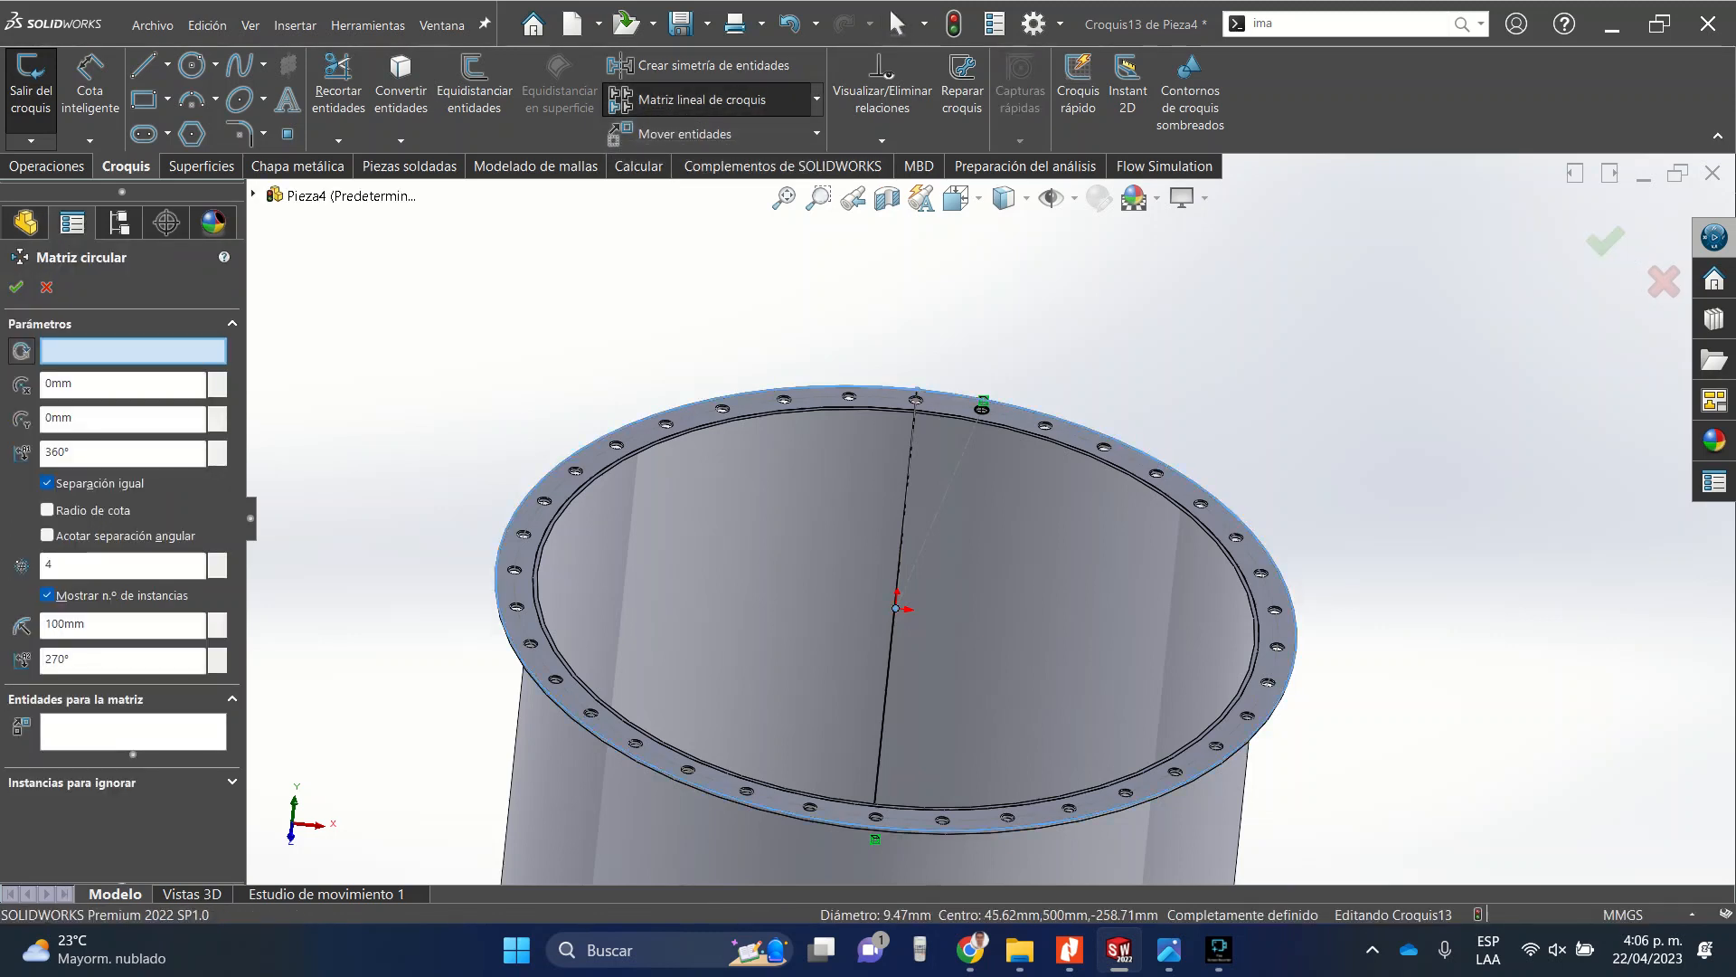
pyautogui.click(496, 577)
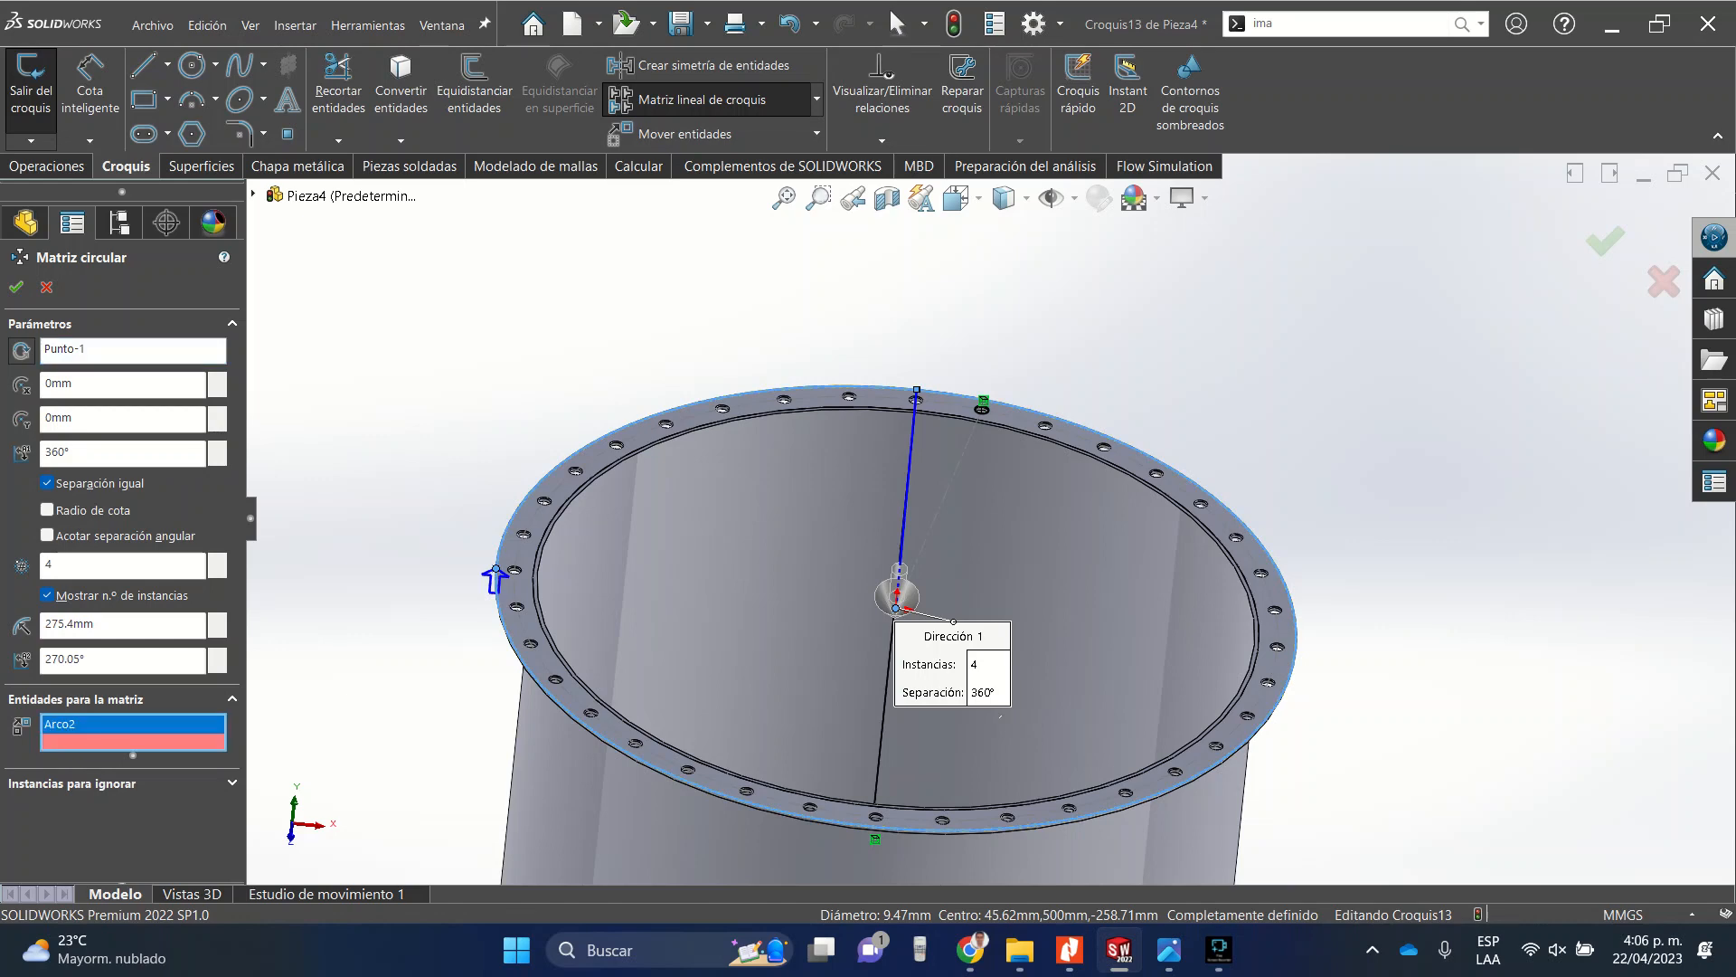
pyautogui.press('Delete')
pyautogui.scroll(-7, 983, 371)
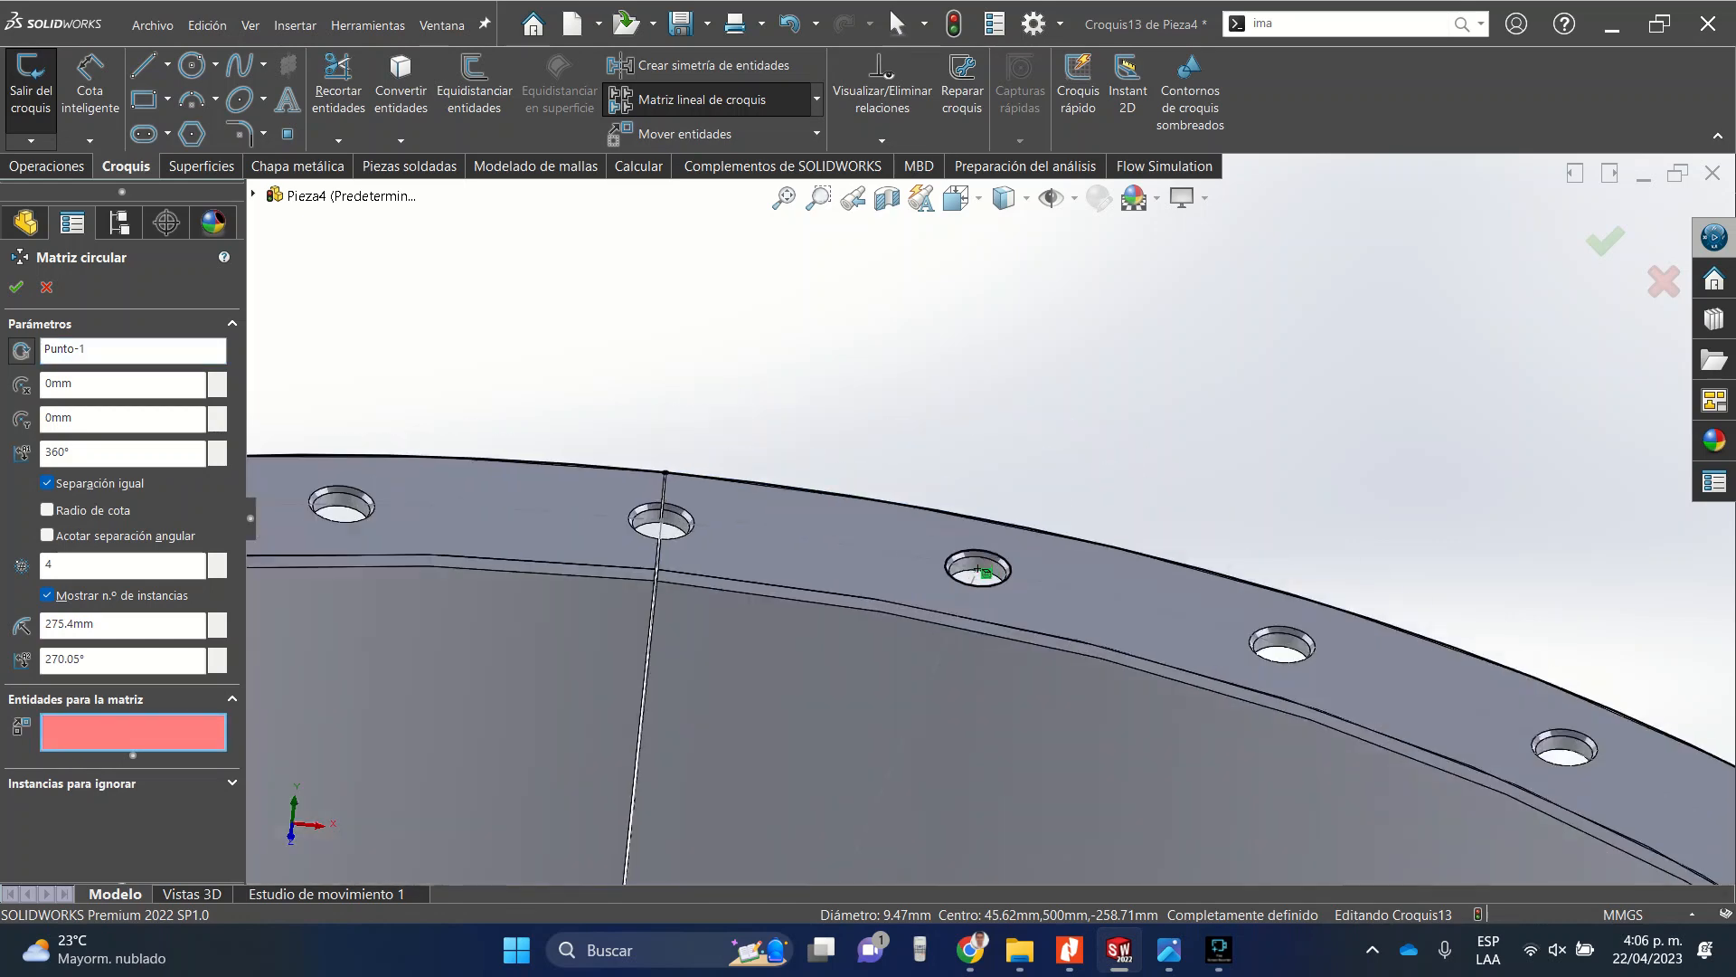
pyautogui.click(977, 570)
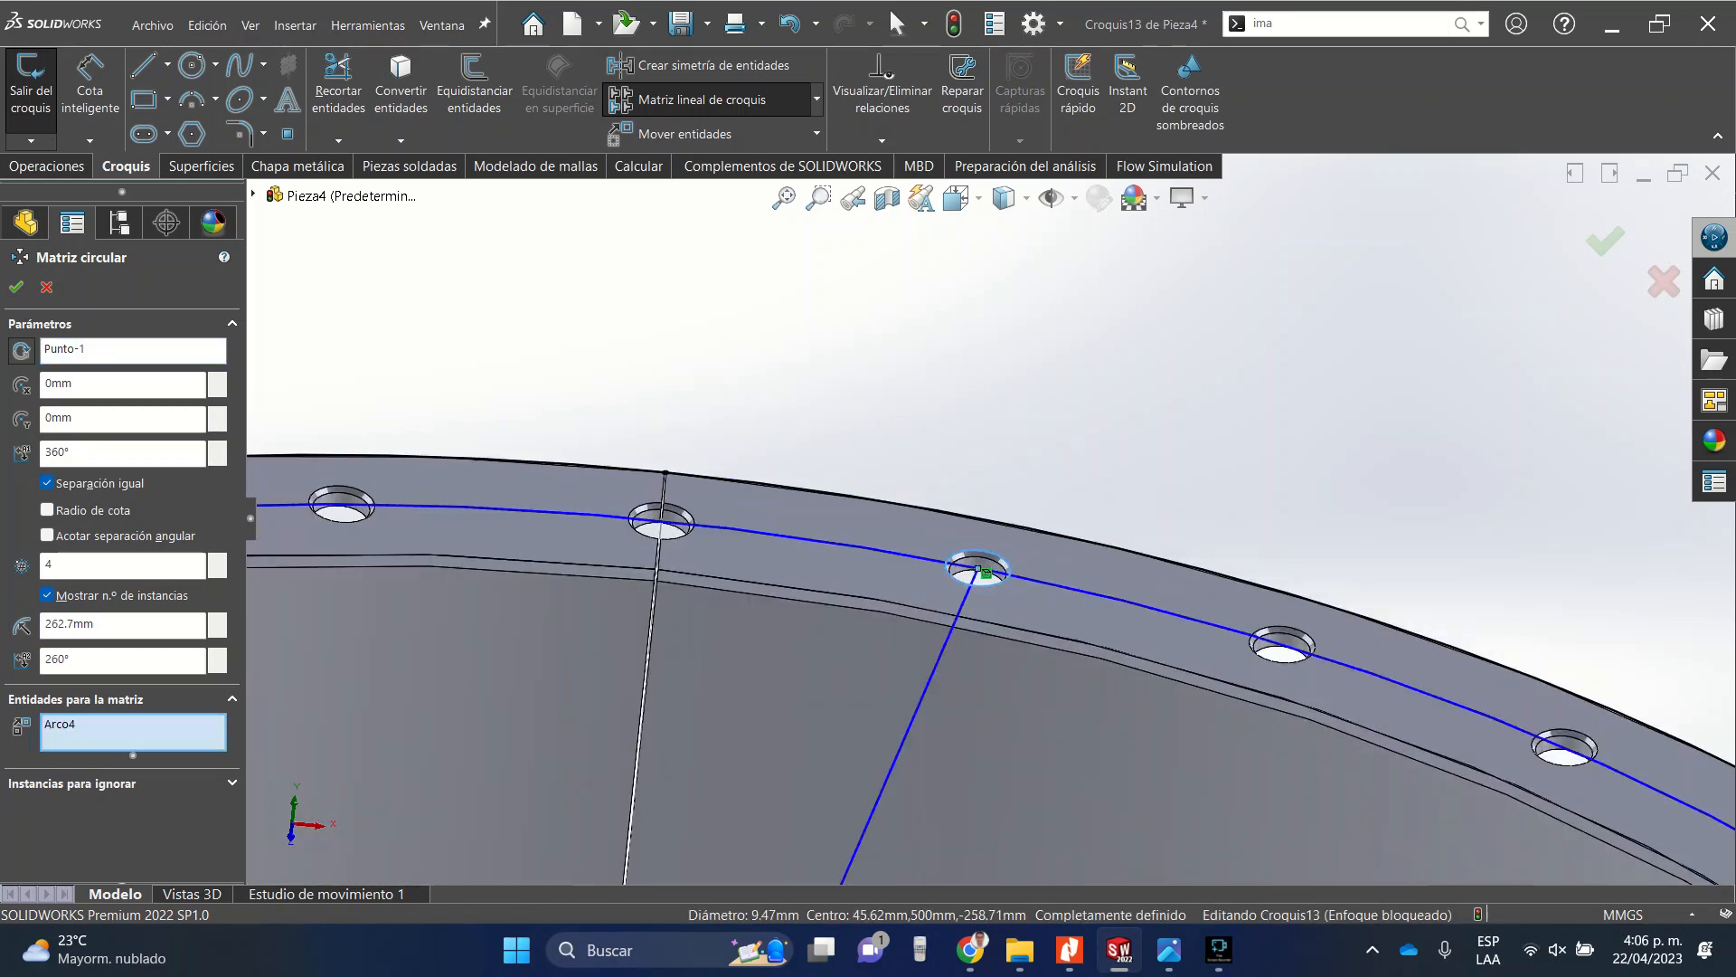
# Set the pattern to 36 instances with a dimensioned 10° angular spacing instead of equal spacing, and accept it.
pyautogui.scroll(8, 978, 570)
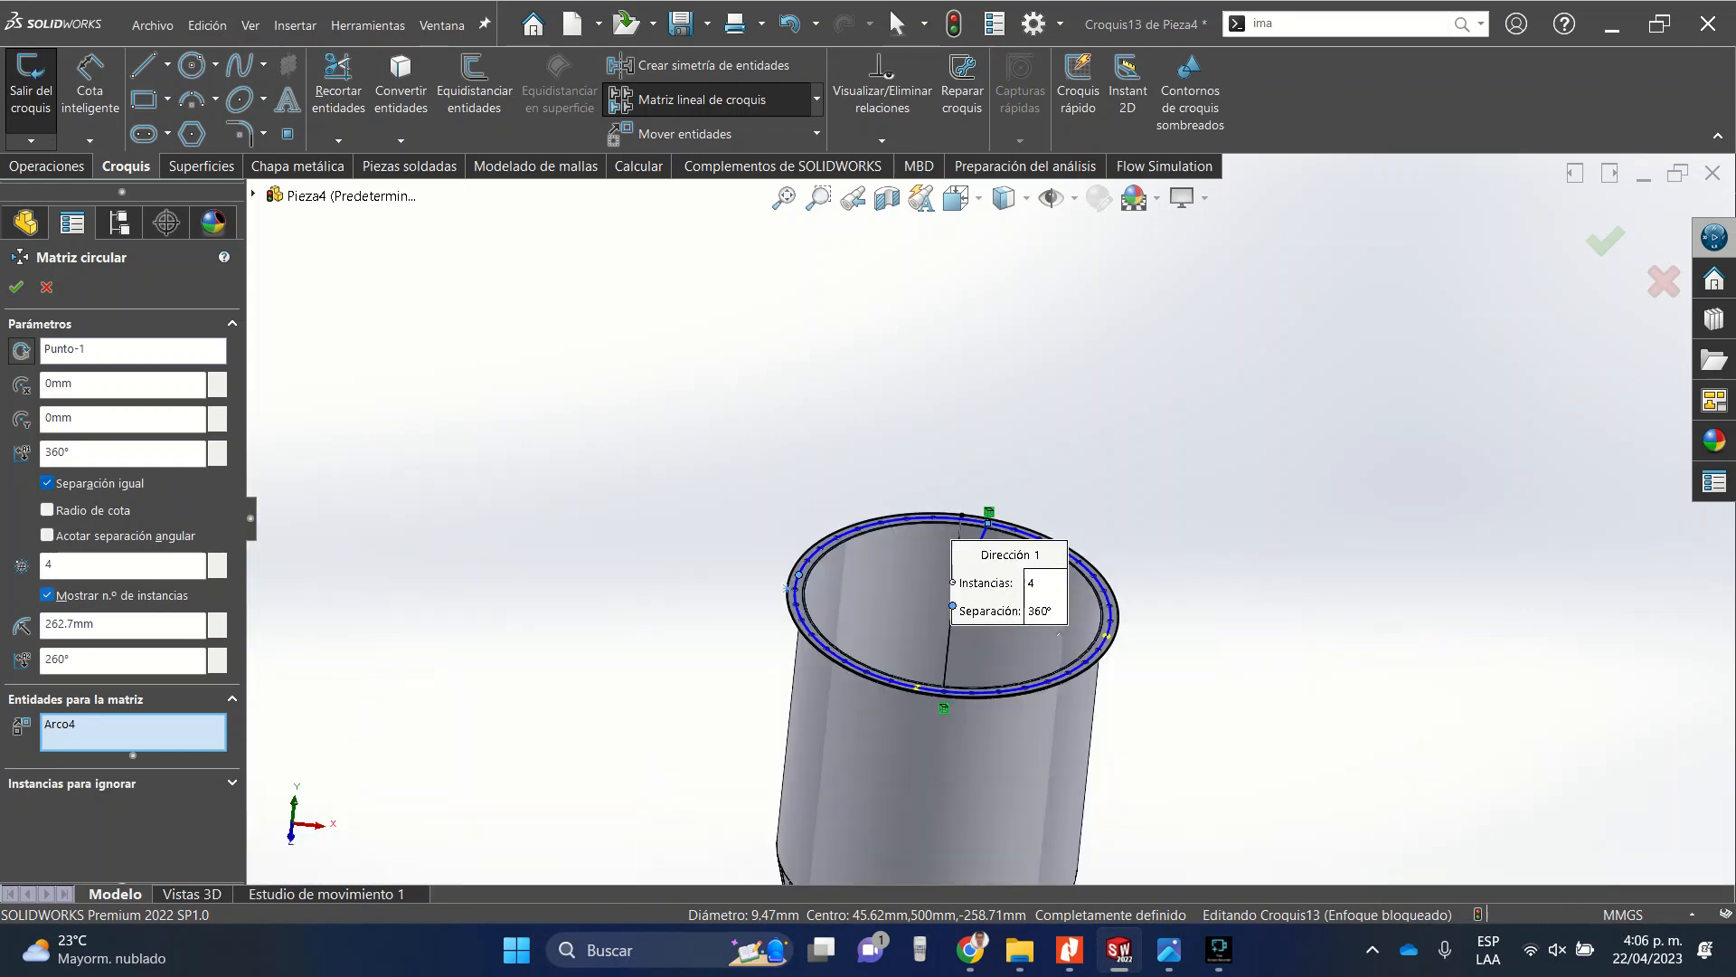
pyautogui.doubleClick(60, 566)
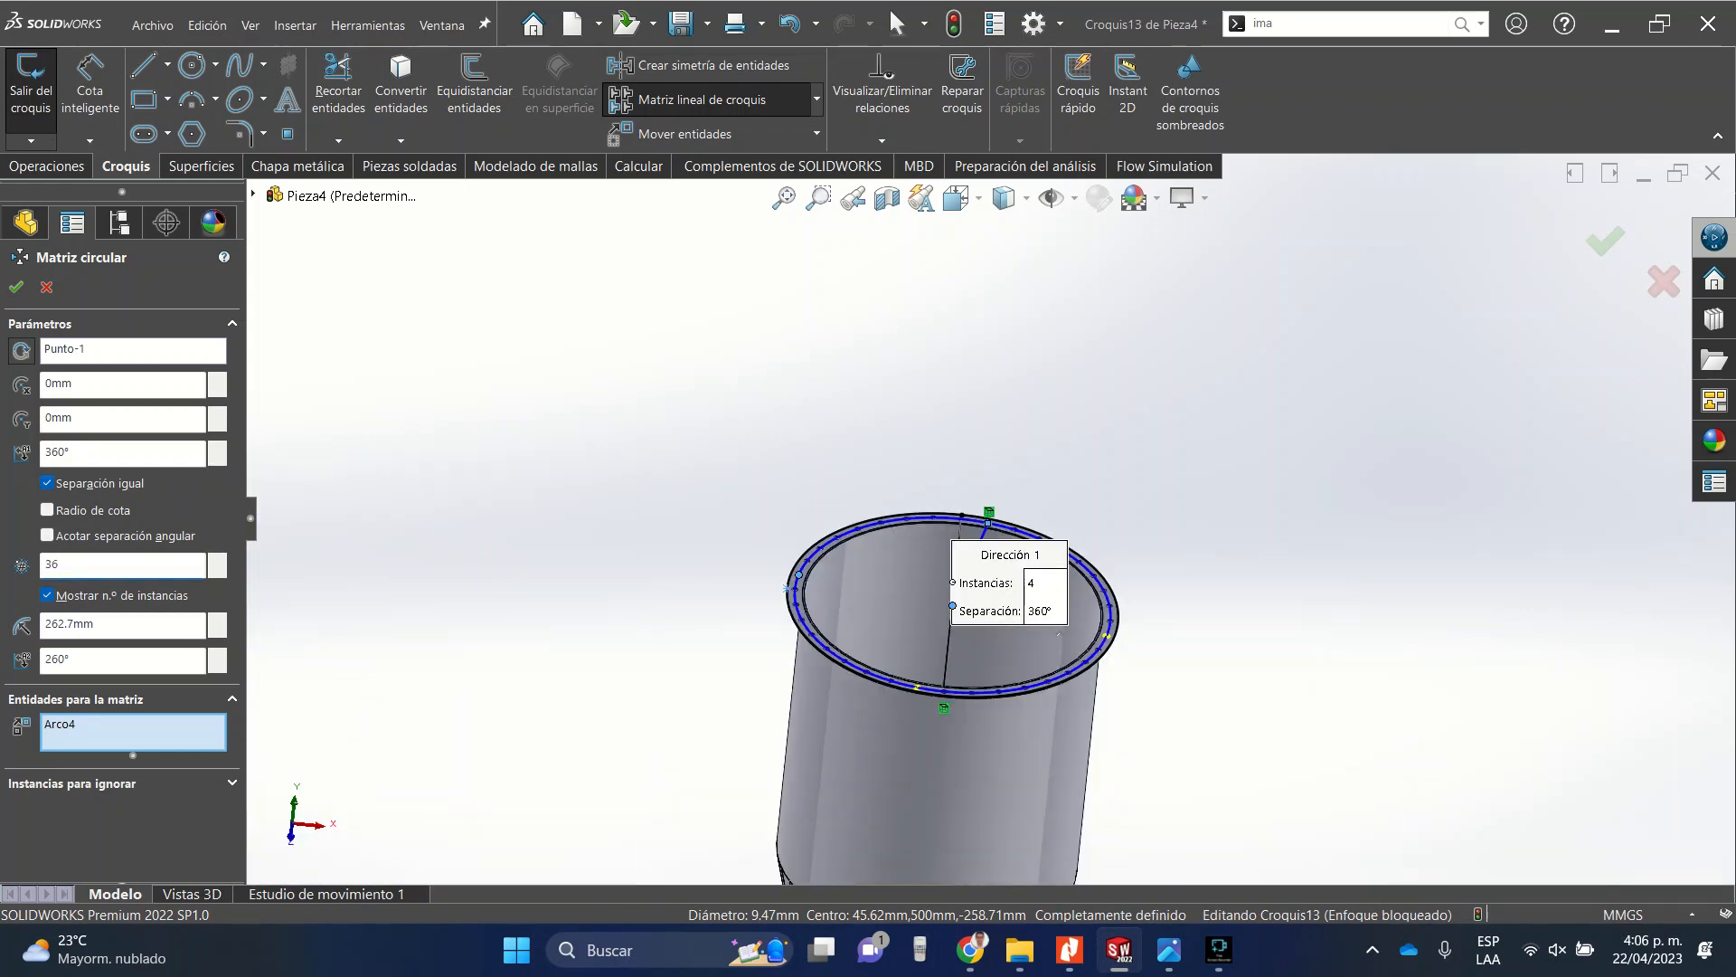
pyautogui.click(71, 453)
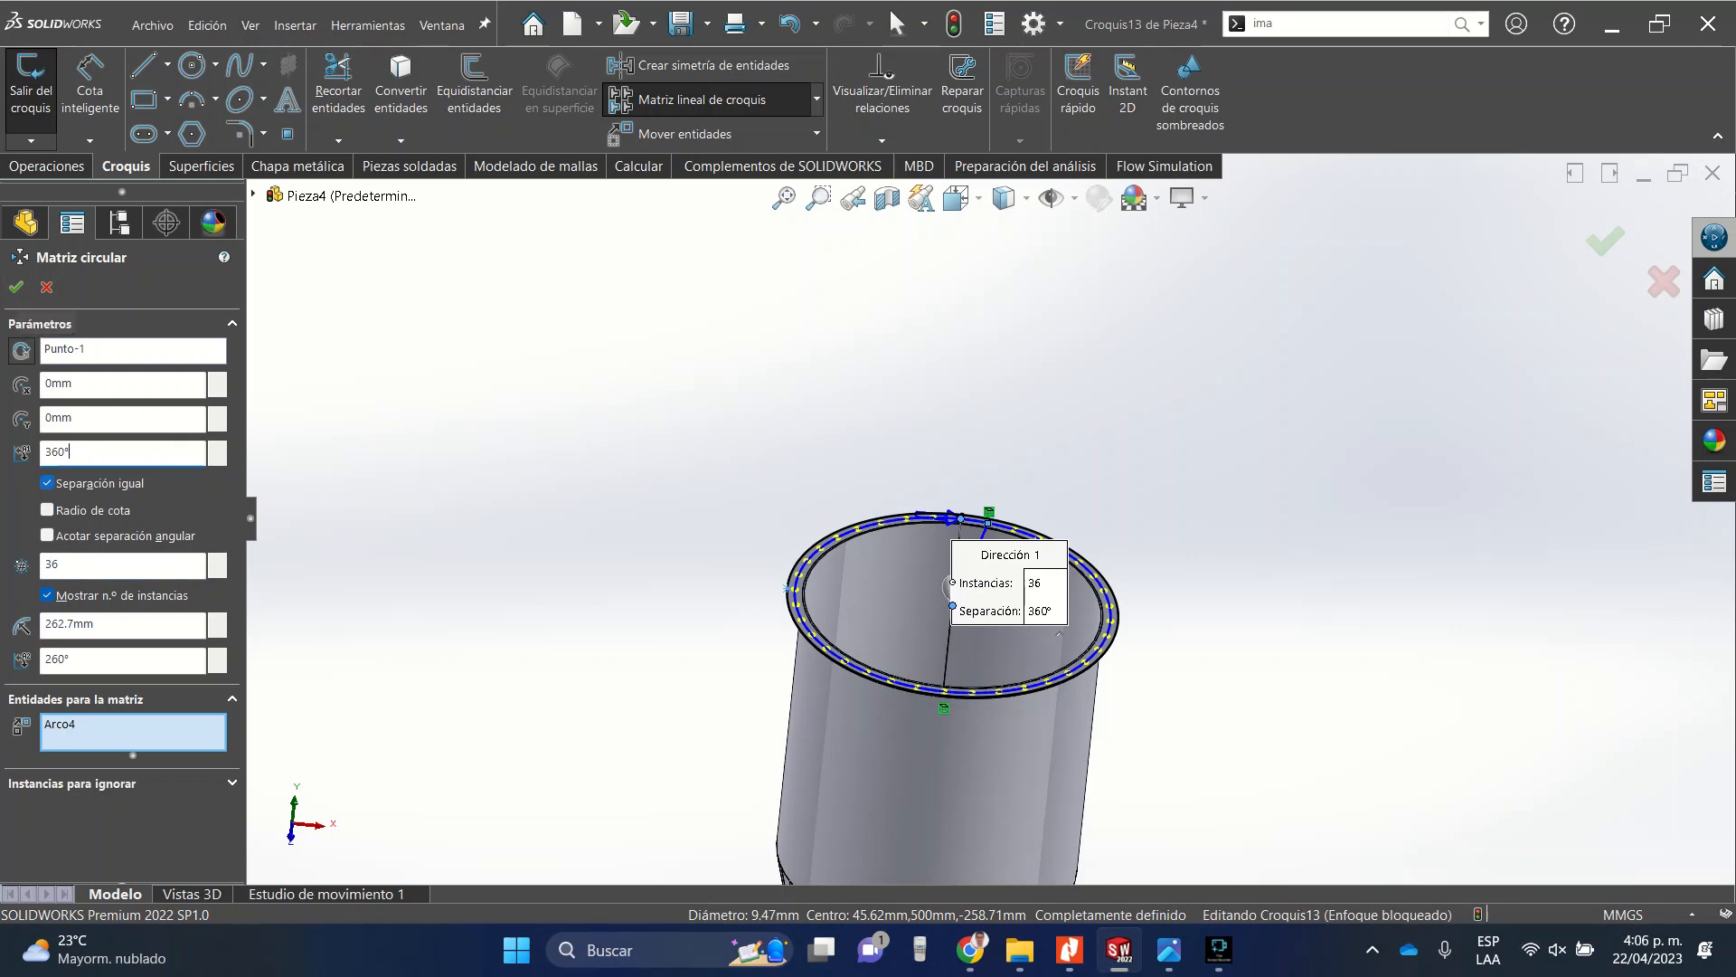
pyautogui.click(47, 535)
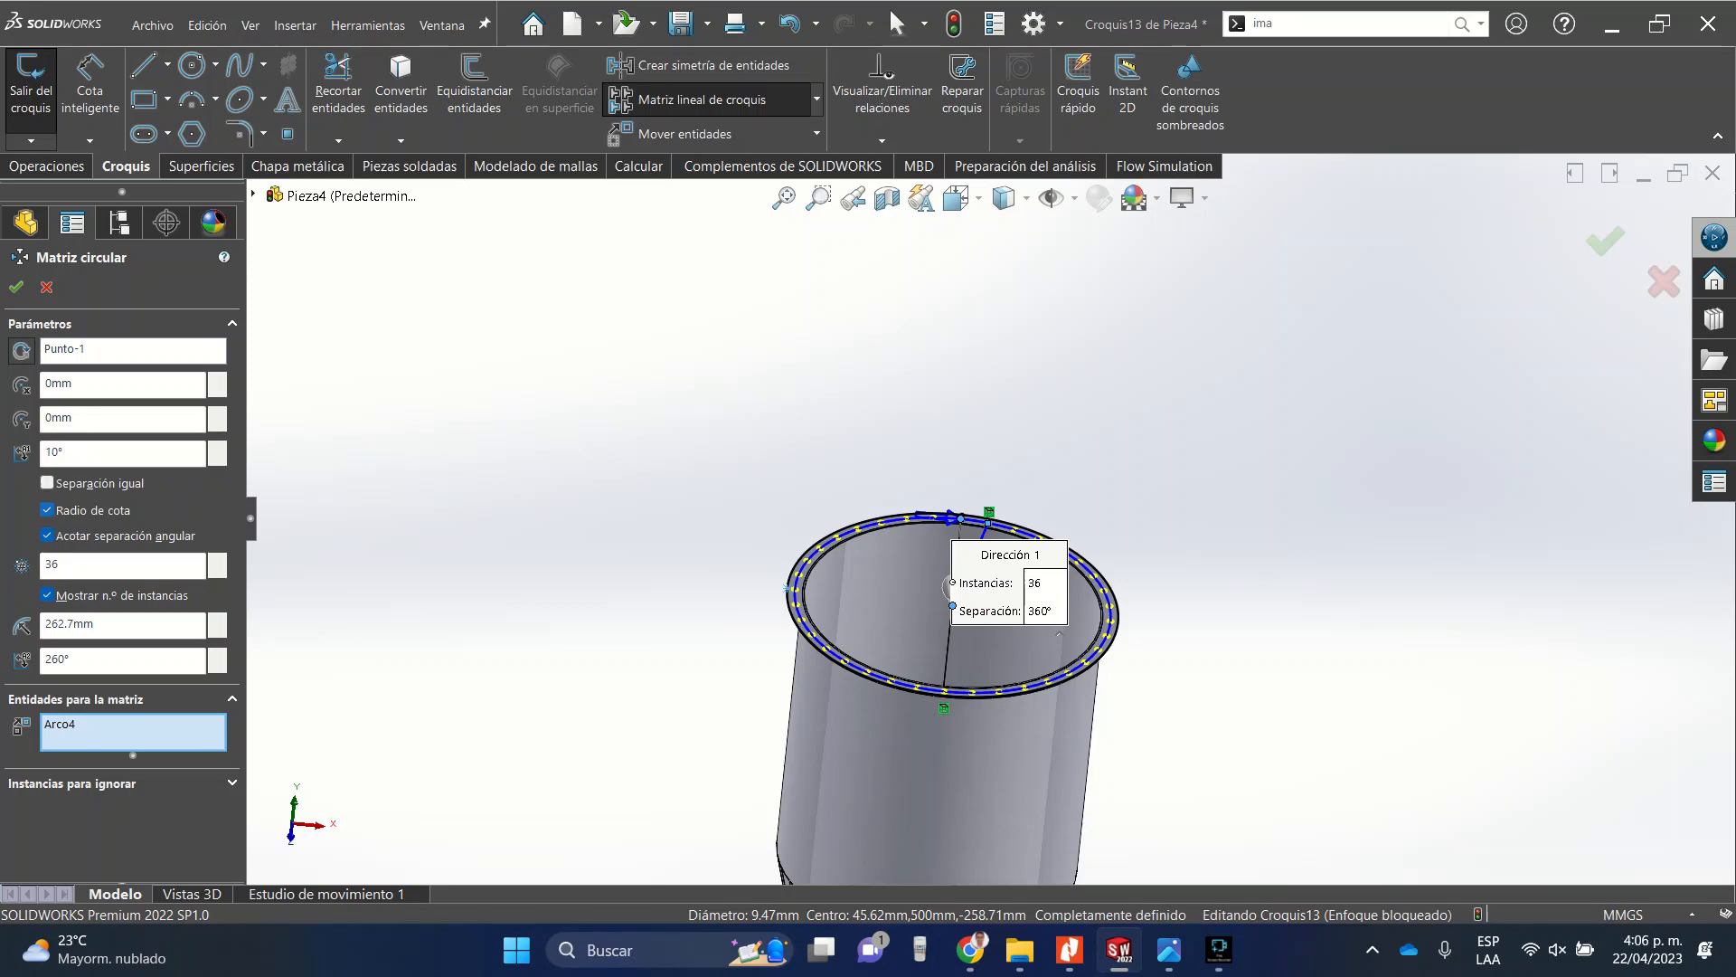
pyautogui.click(16, 287)
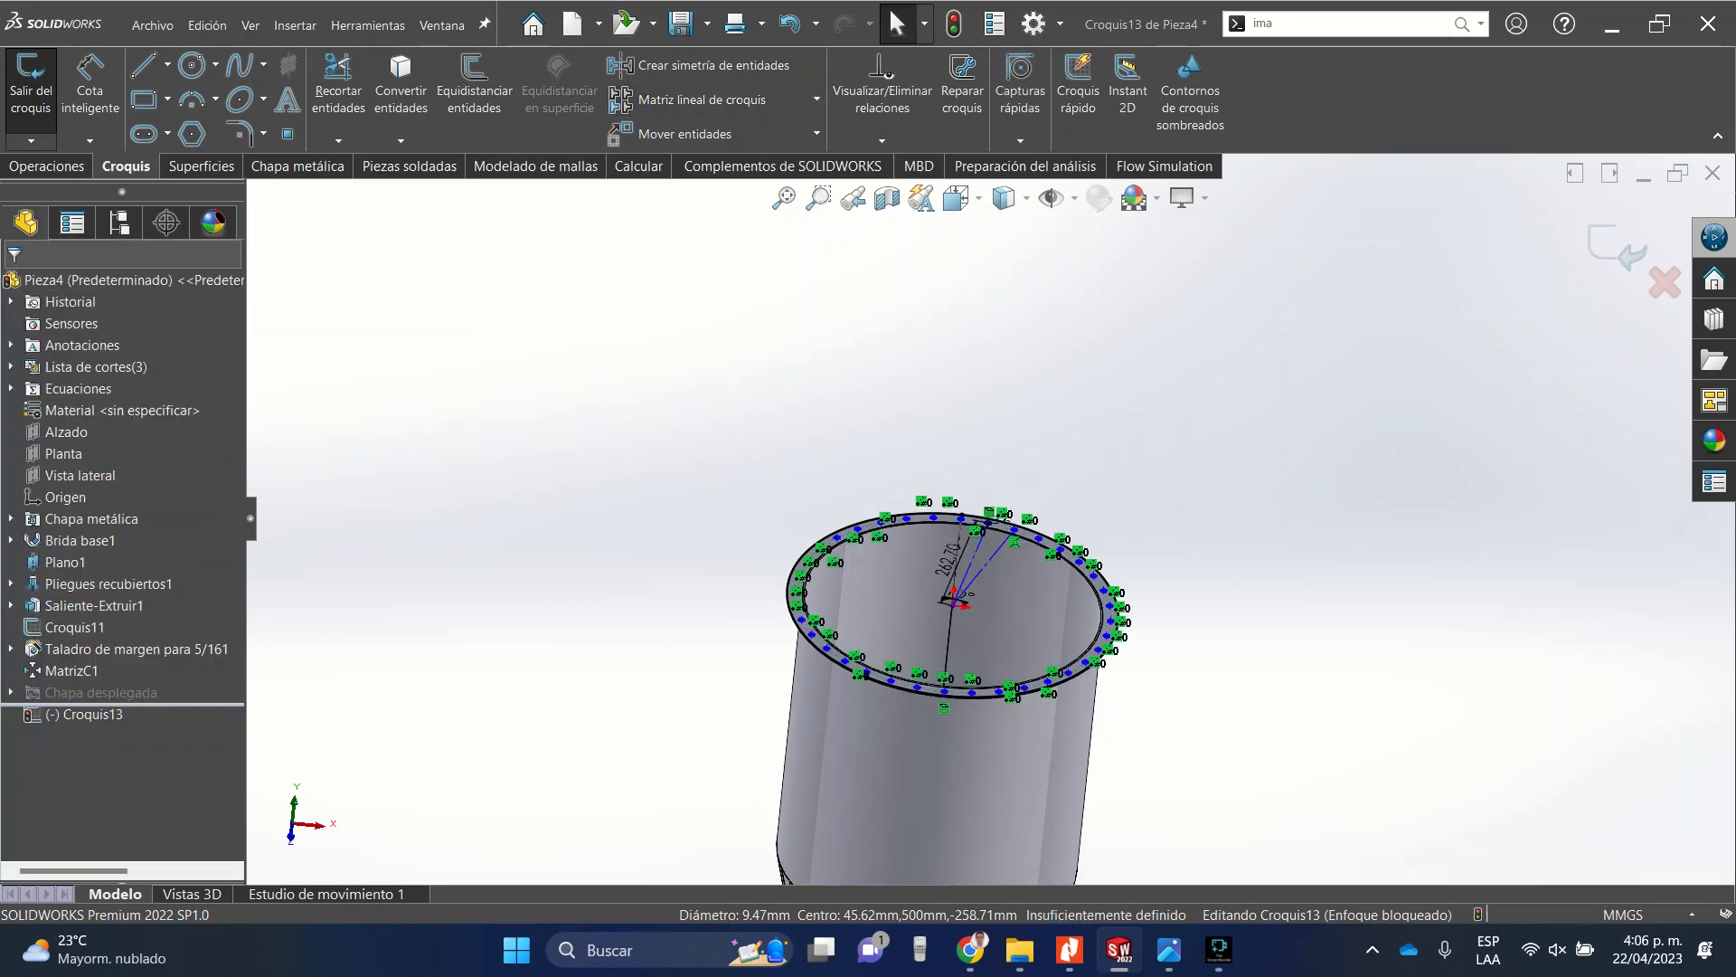
# Extrude the ring sketch 3 mm as a boss without merging it into the existing body.
pyautogui.click(46, 166)
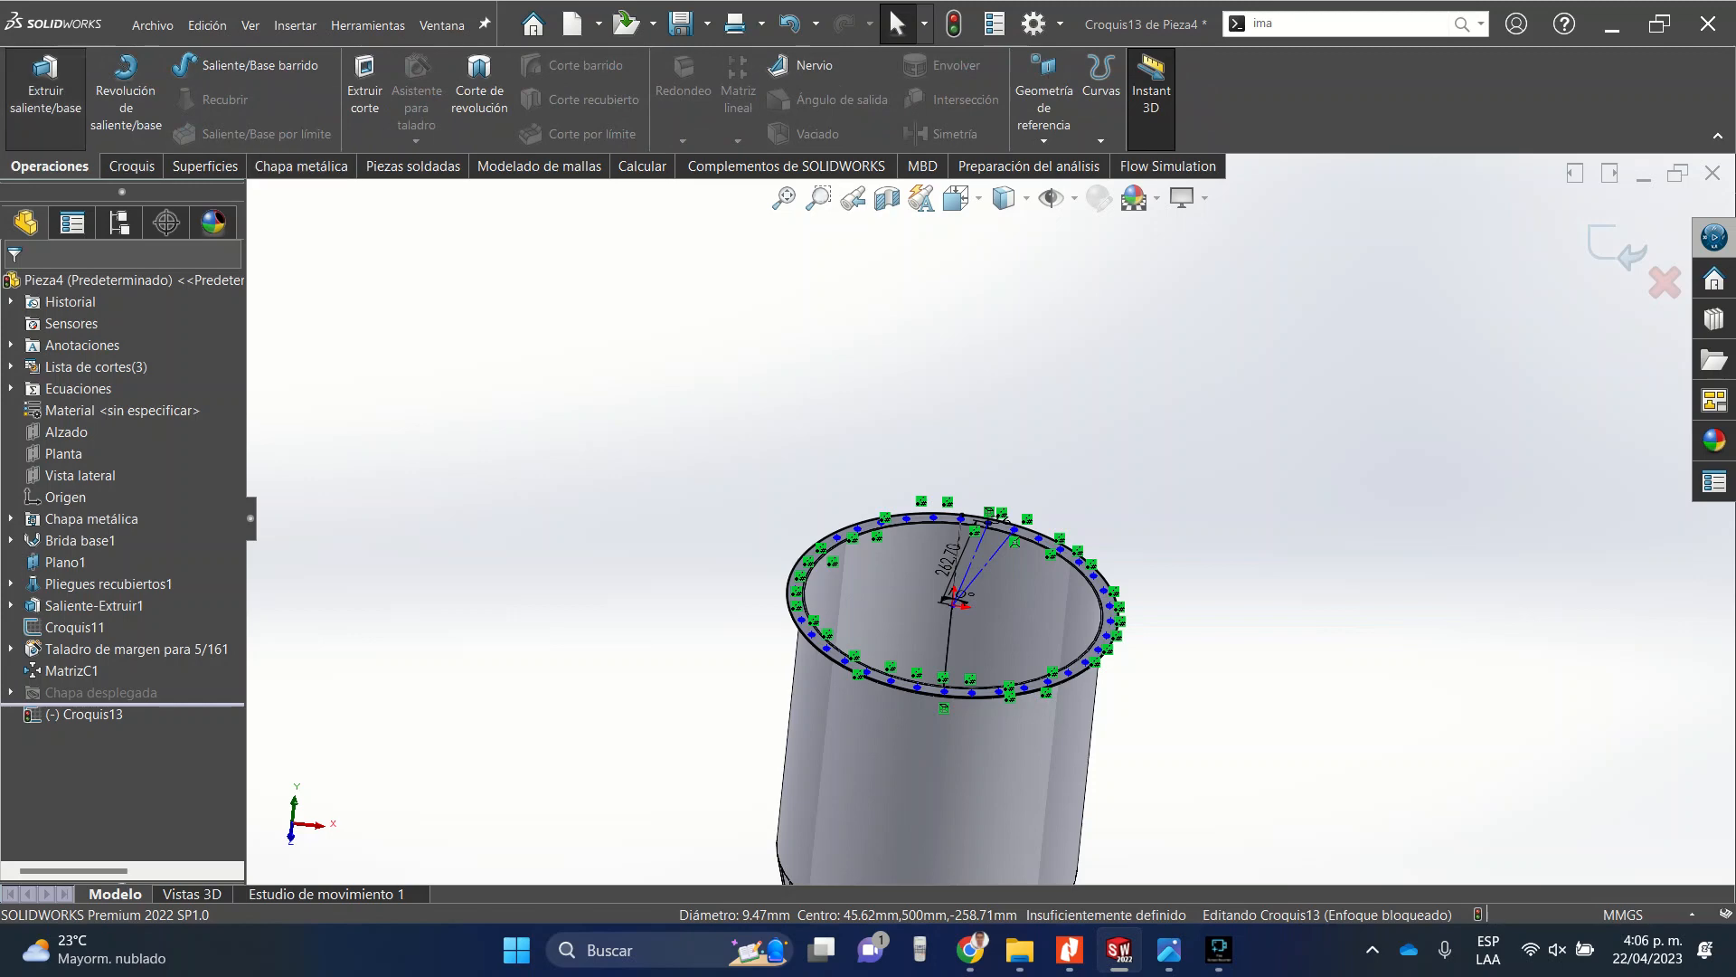
pyautogui.click(45, 91)
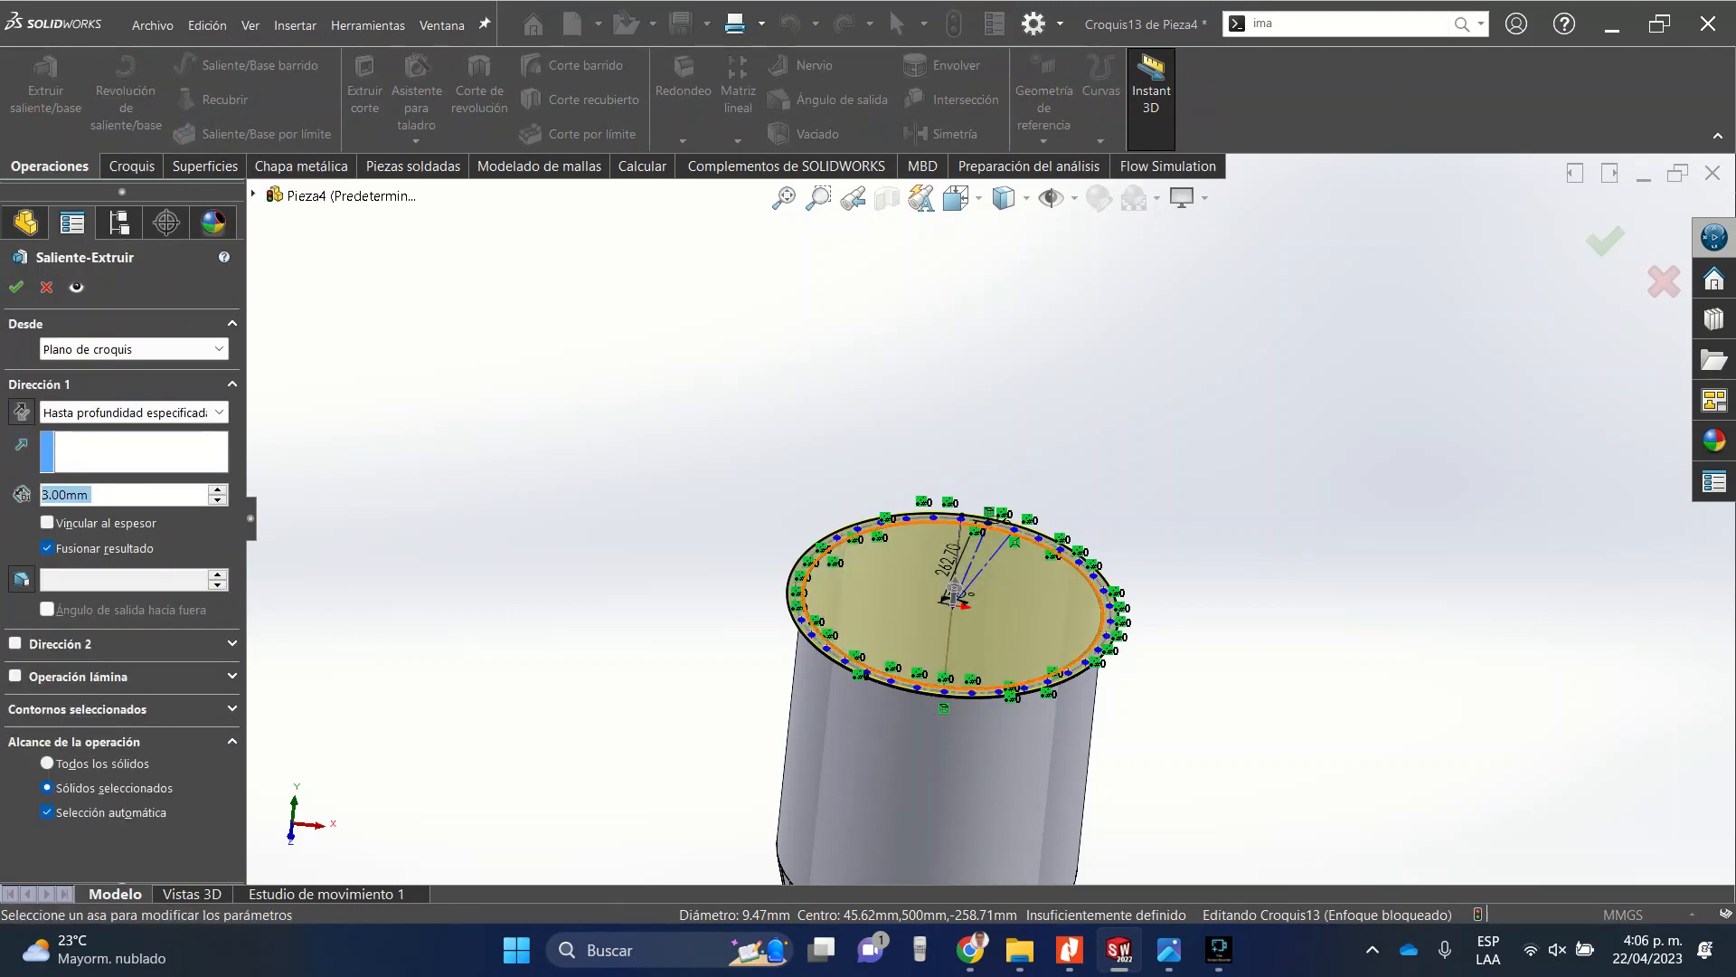
pyautogui.scroll(-10, 839, 667)
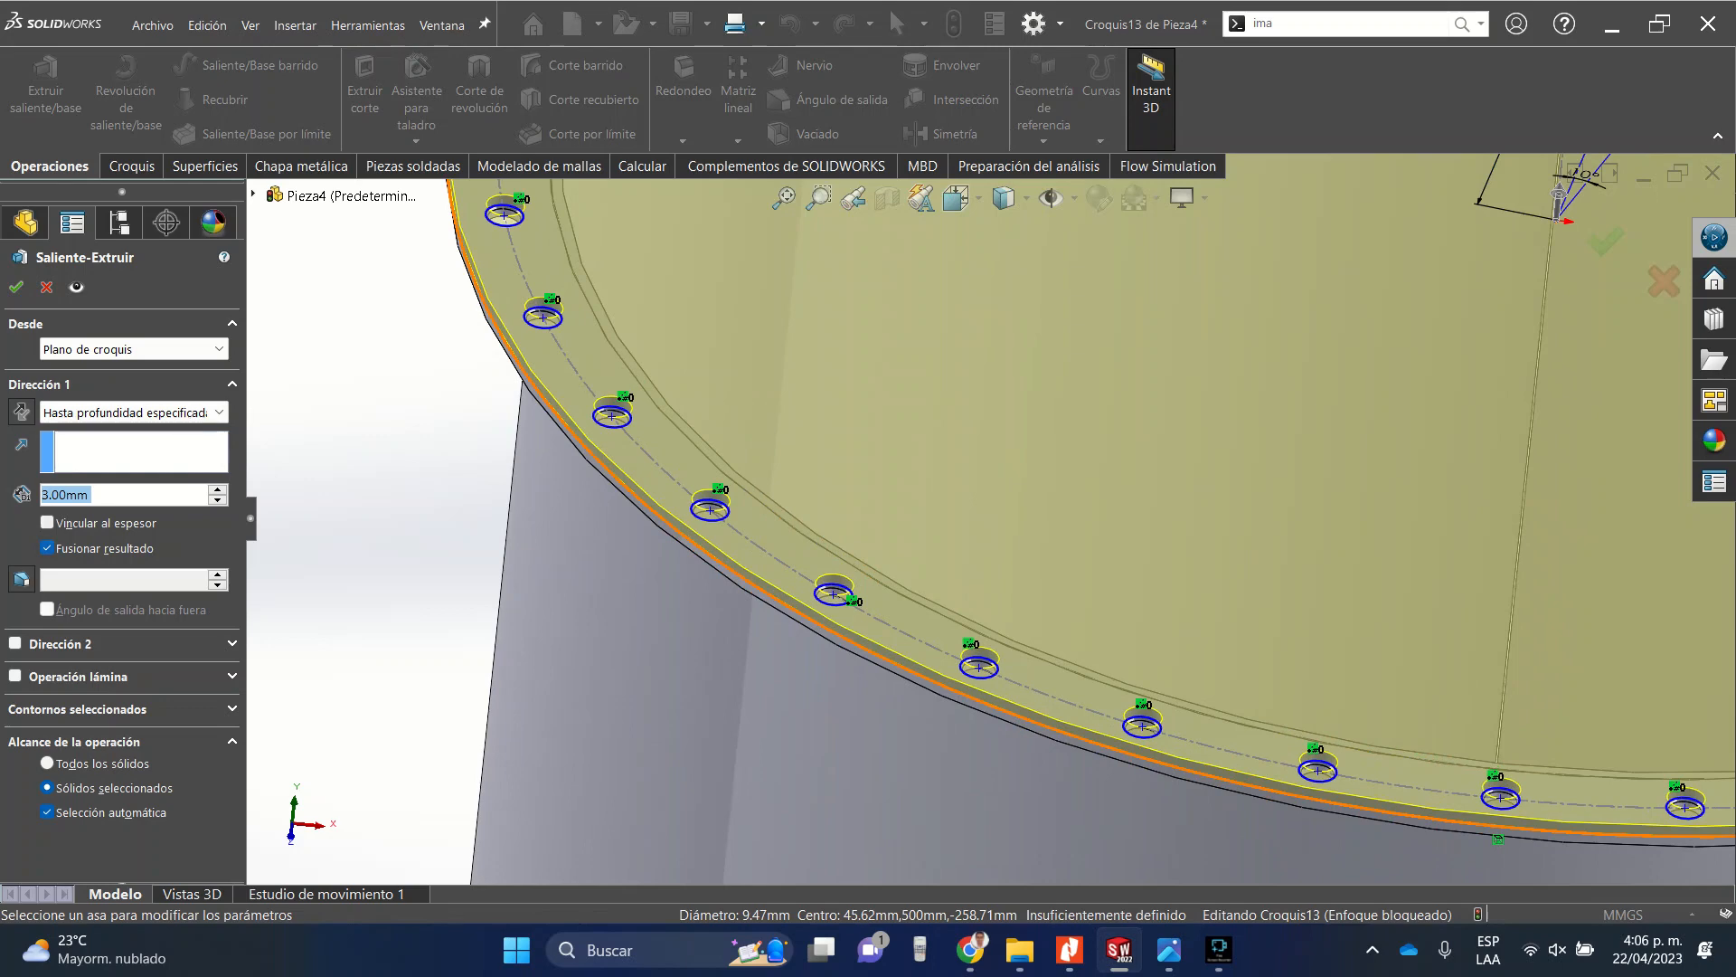
pyautogui.click(47, 548)
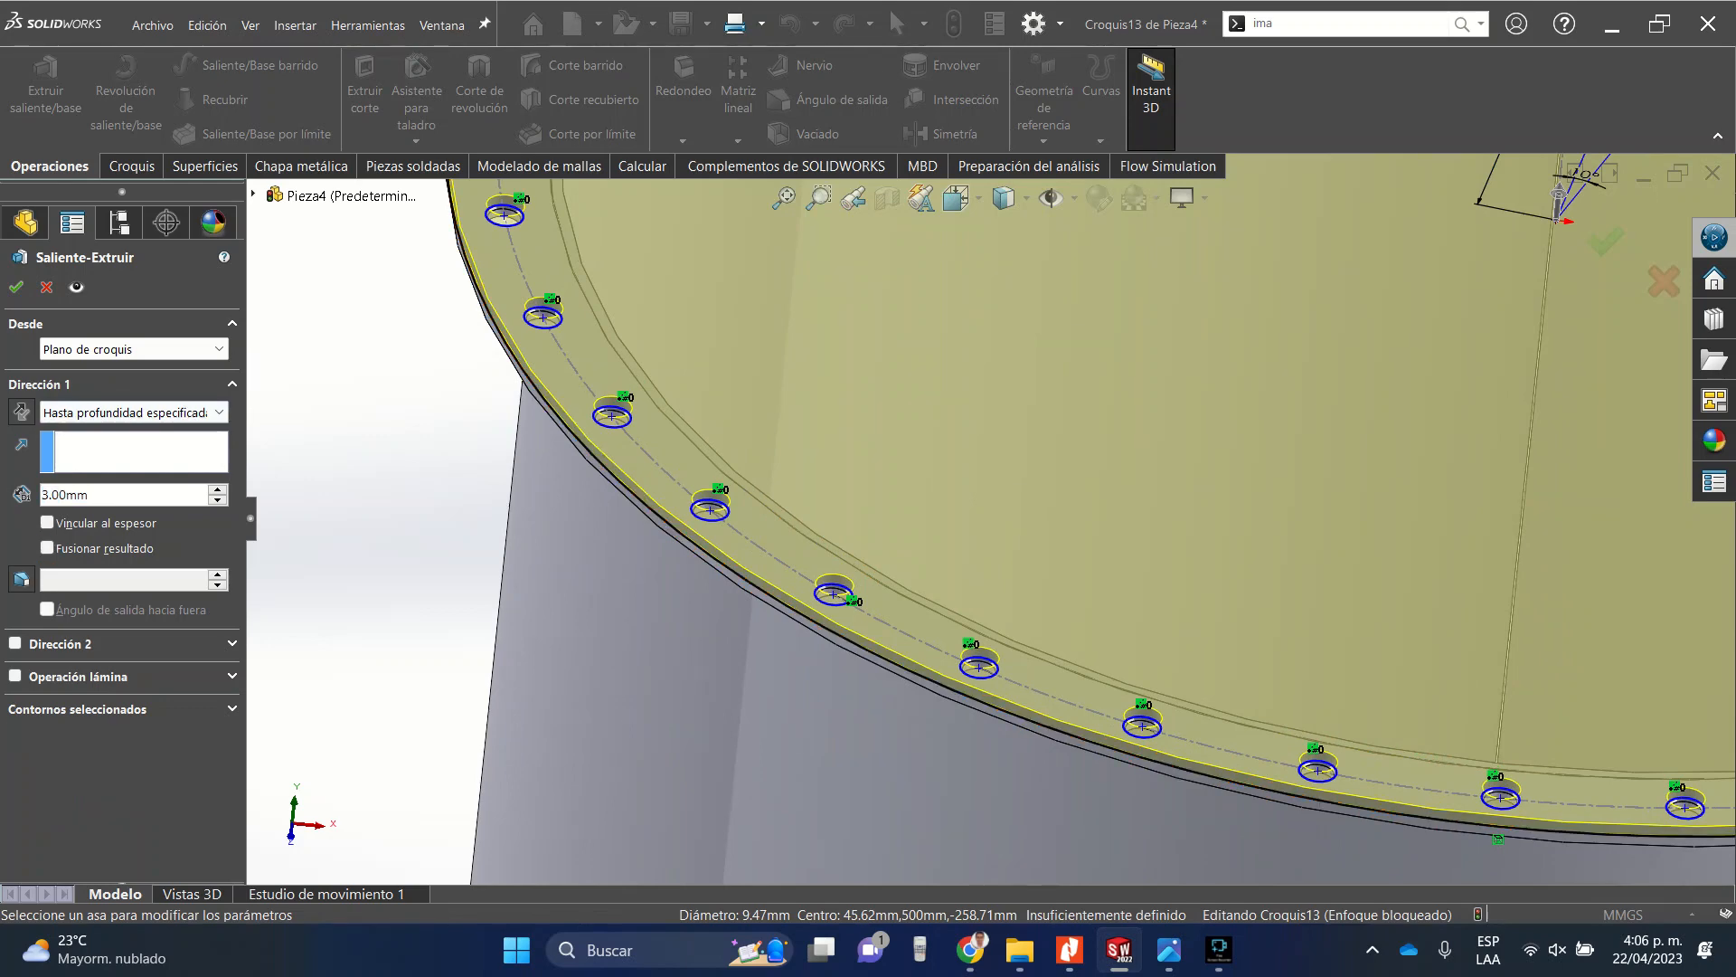
pyautogui.click(16, 287)
# Inspect the new extruded plate and its hole pattern from several angles and zoom levels.
pyautogui.scroll(5, 930, 547)
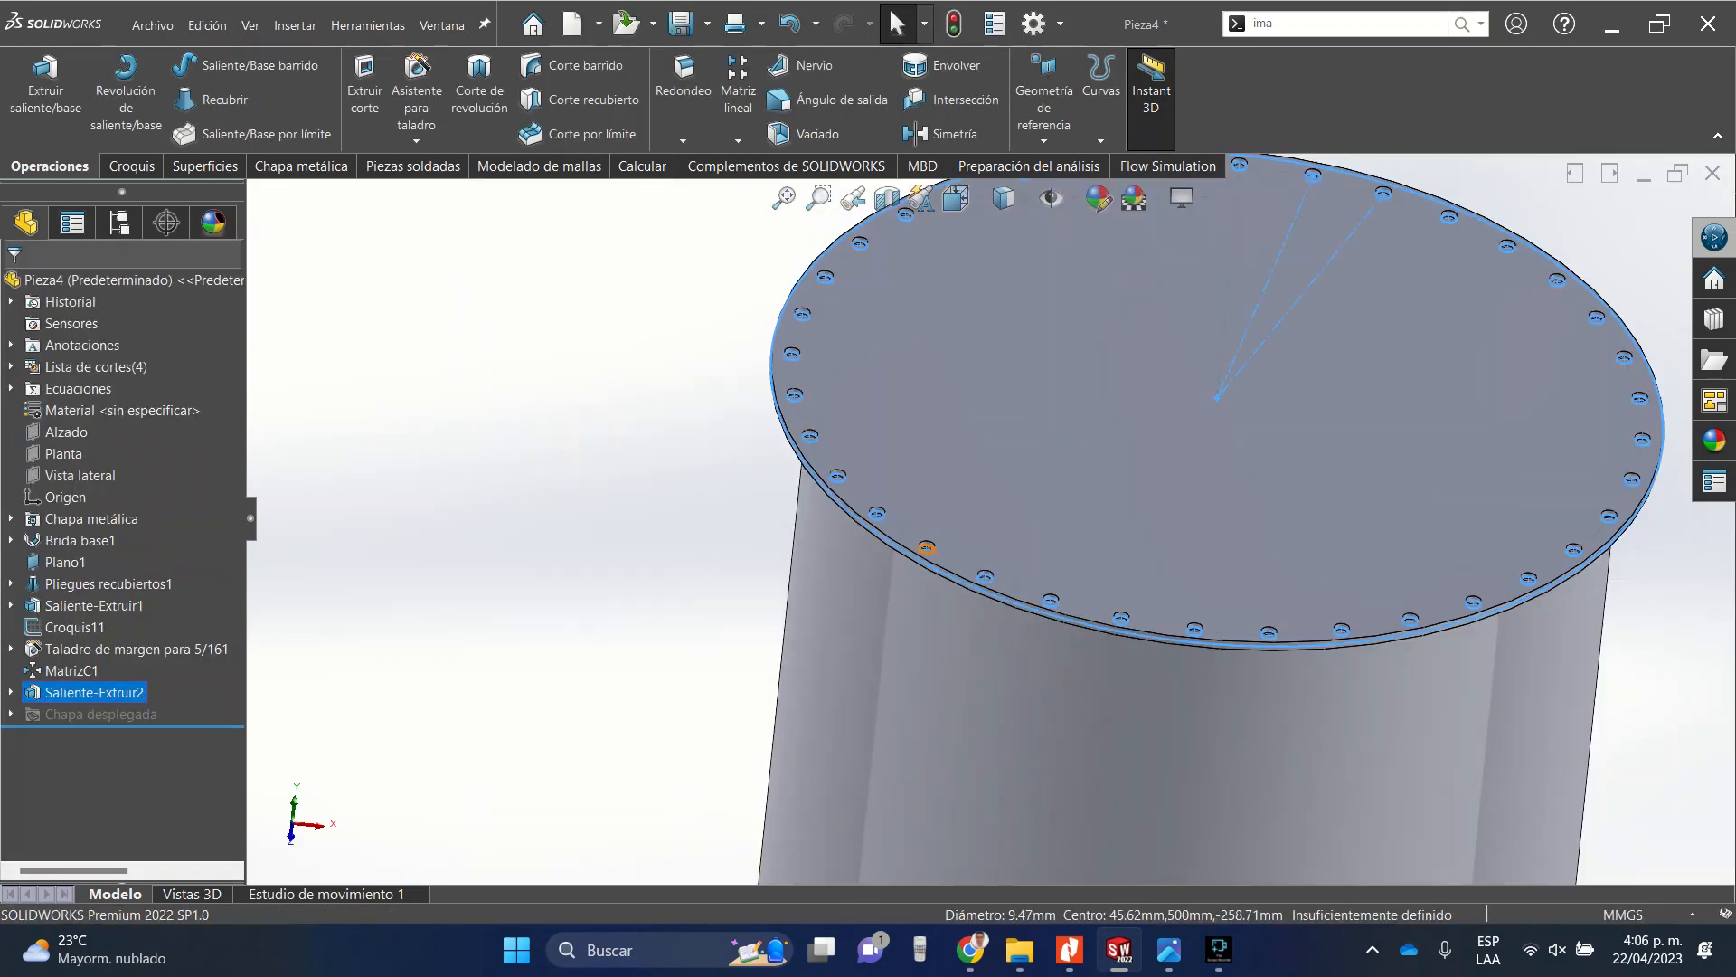
pyautogui.click(661, 615)
pyautogui.scroll(1, 981, 538)
pyautogui.moveTo(981, 538); pyautogui.dragTo(894, 448, button='middle')
pyautogui.scroll(-5, 892, 405)
pyautogui.scroll(-4, 892, 405)
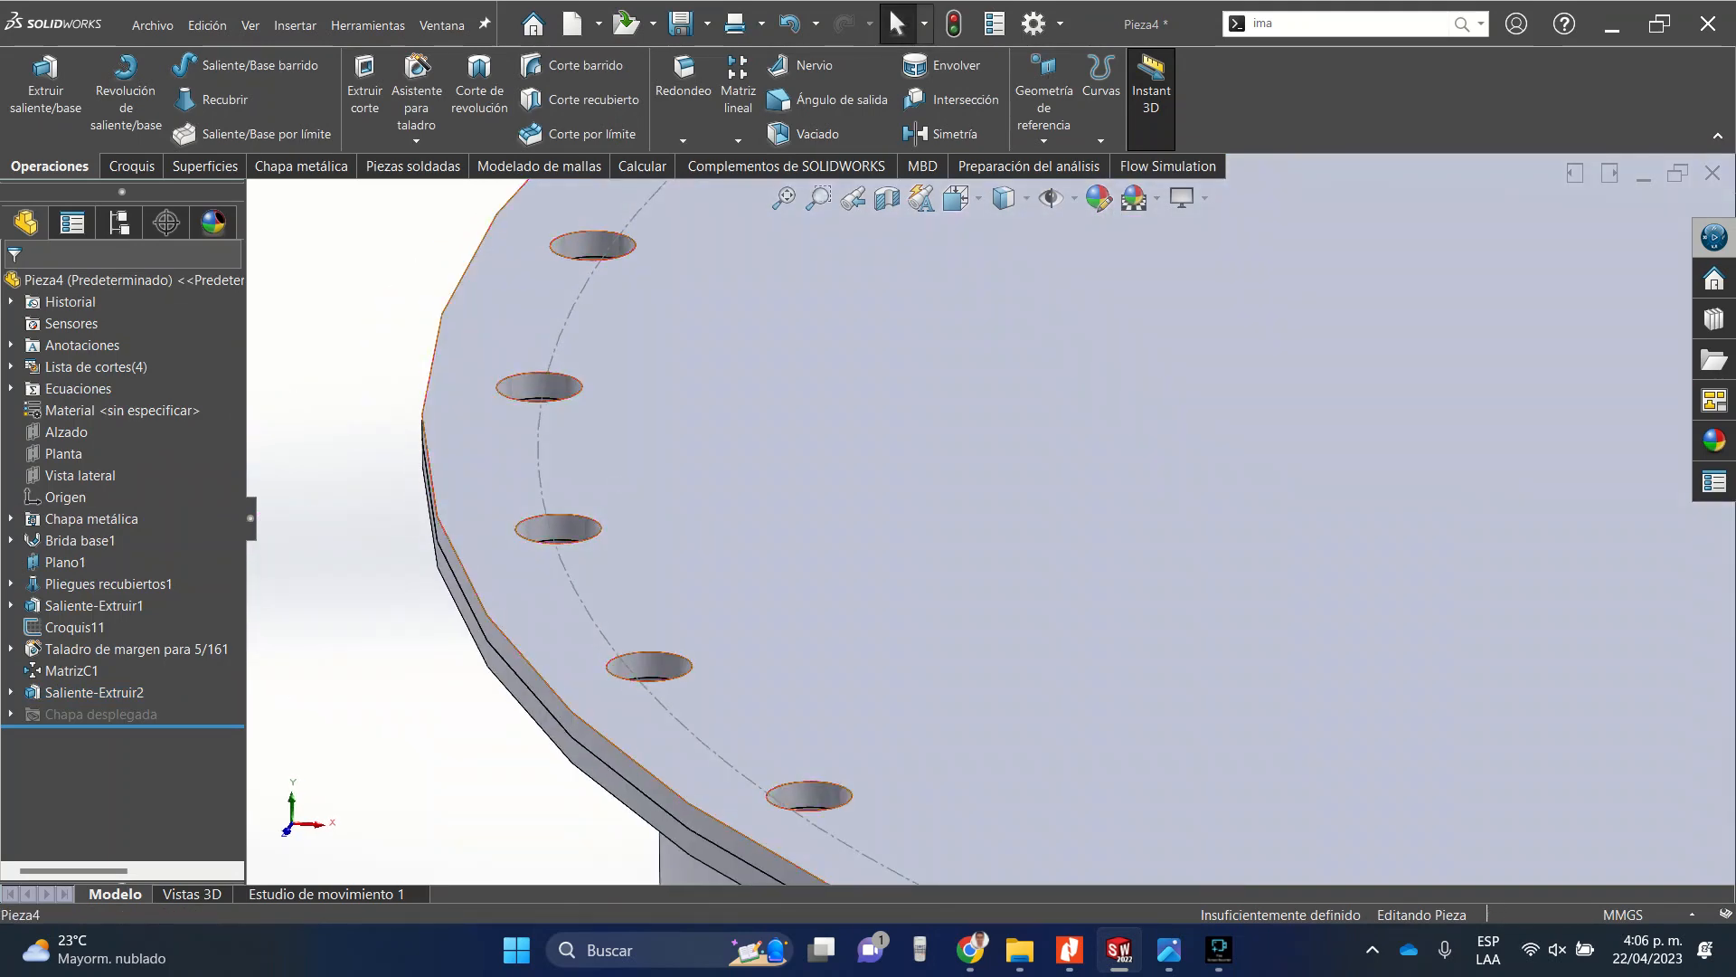
pyautogui.scroll(8, 597, 398)
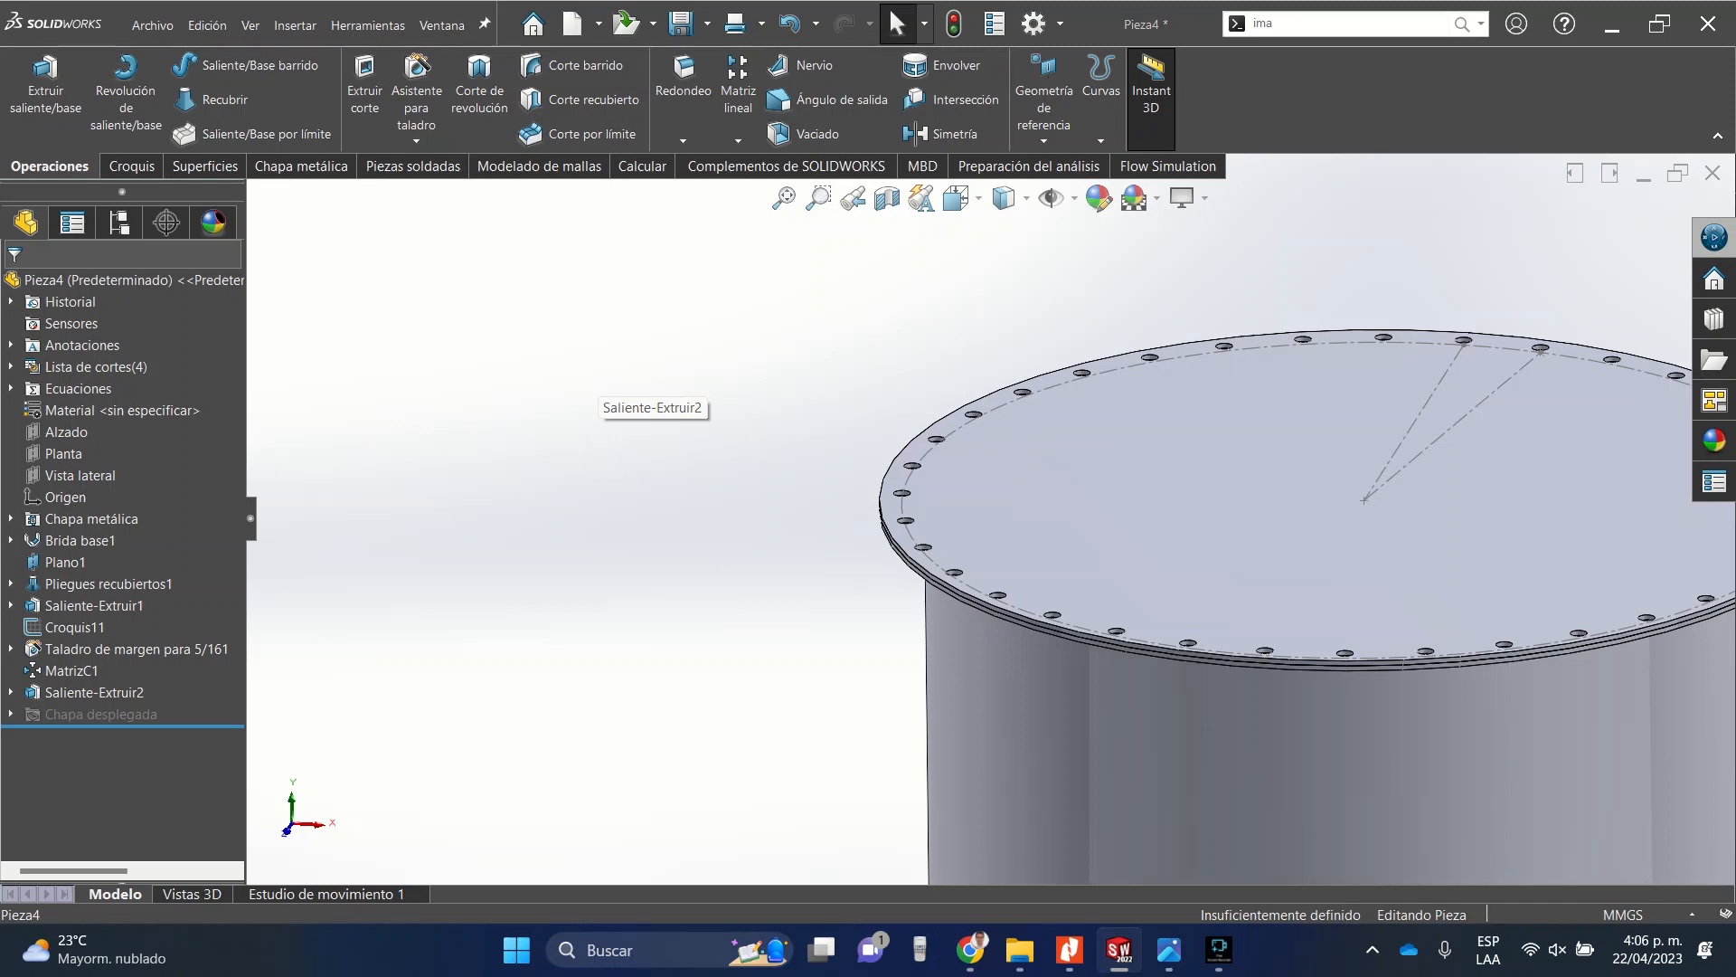
pyautogui.scroll(5, 597, 398)
pyautogui.scroll(-5, 1067, 516)
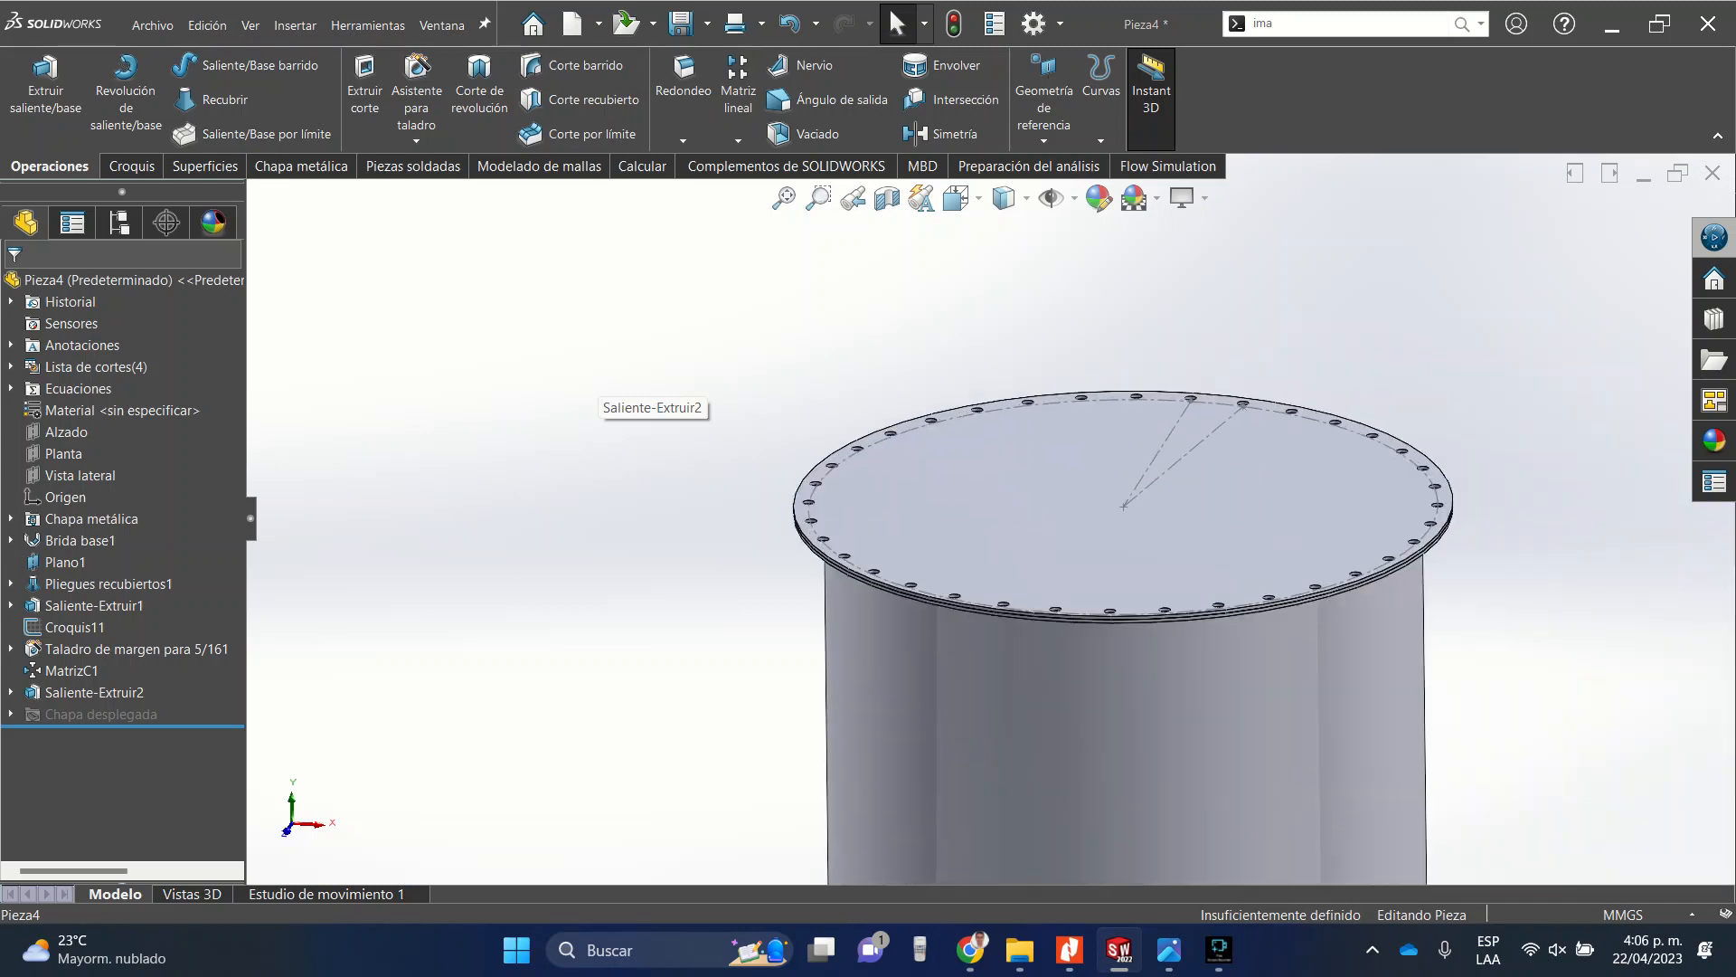
# Start a sketch on the plate's top face in top view and draw a circle centred at the origin.
pyautogui.click(961, 199)
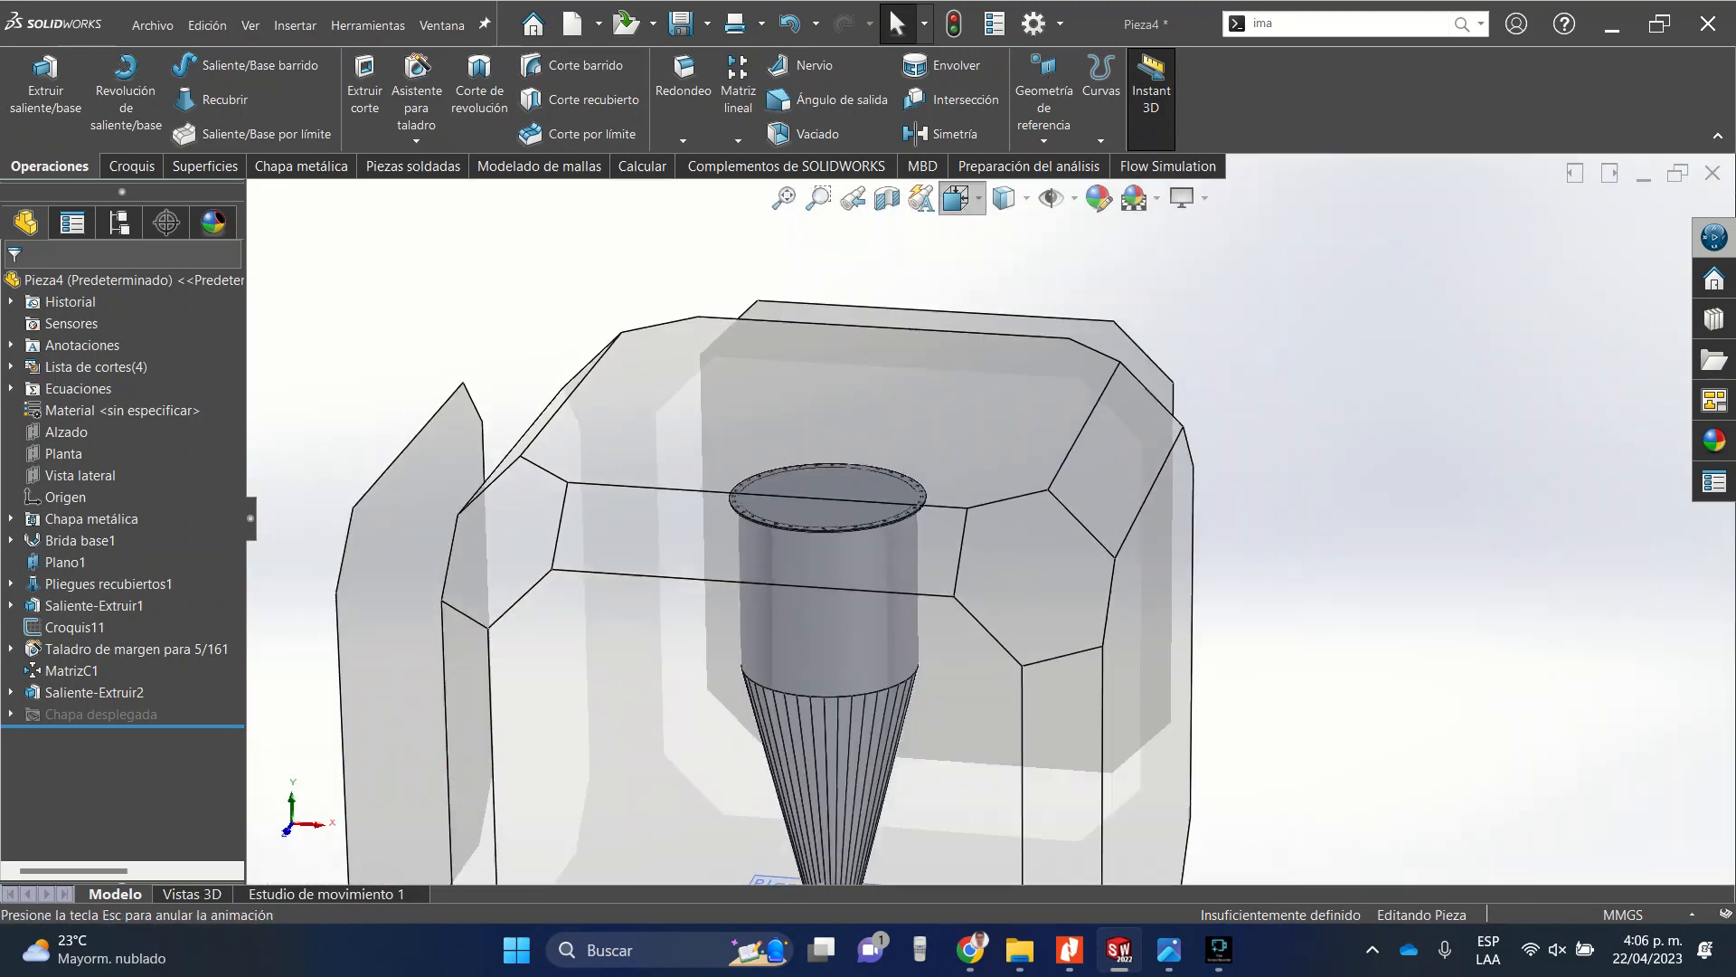
pyautogui.click(994, 270)
pyautogui.click(938, 498)
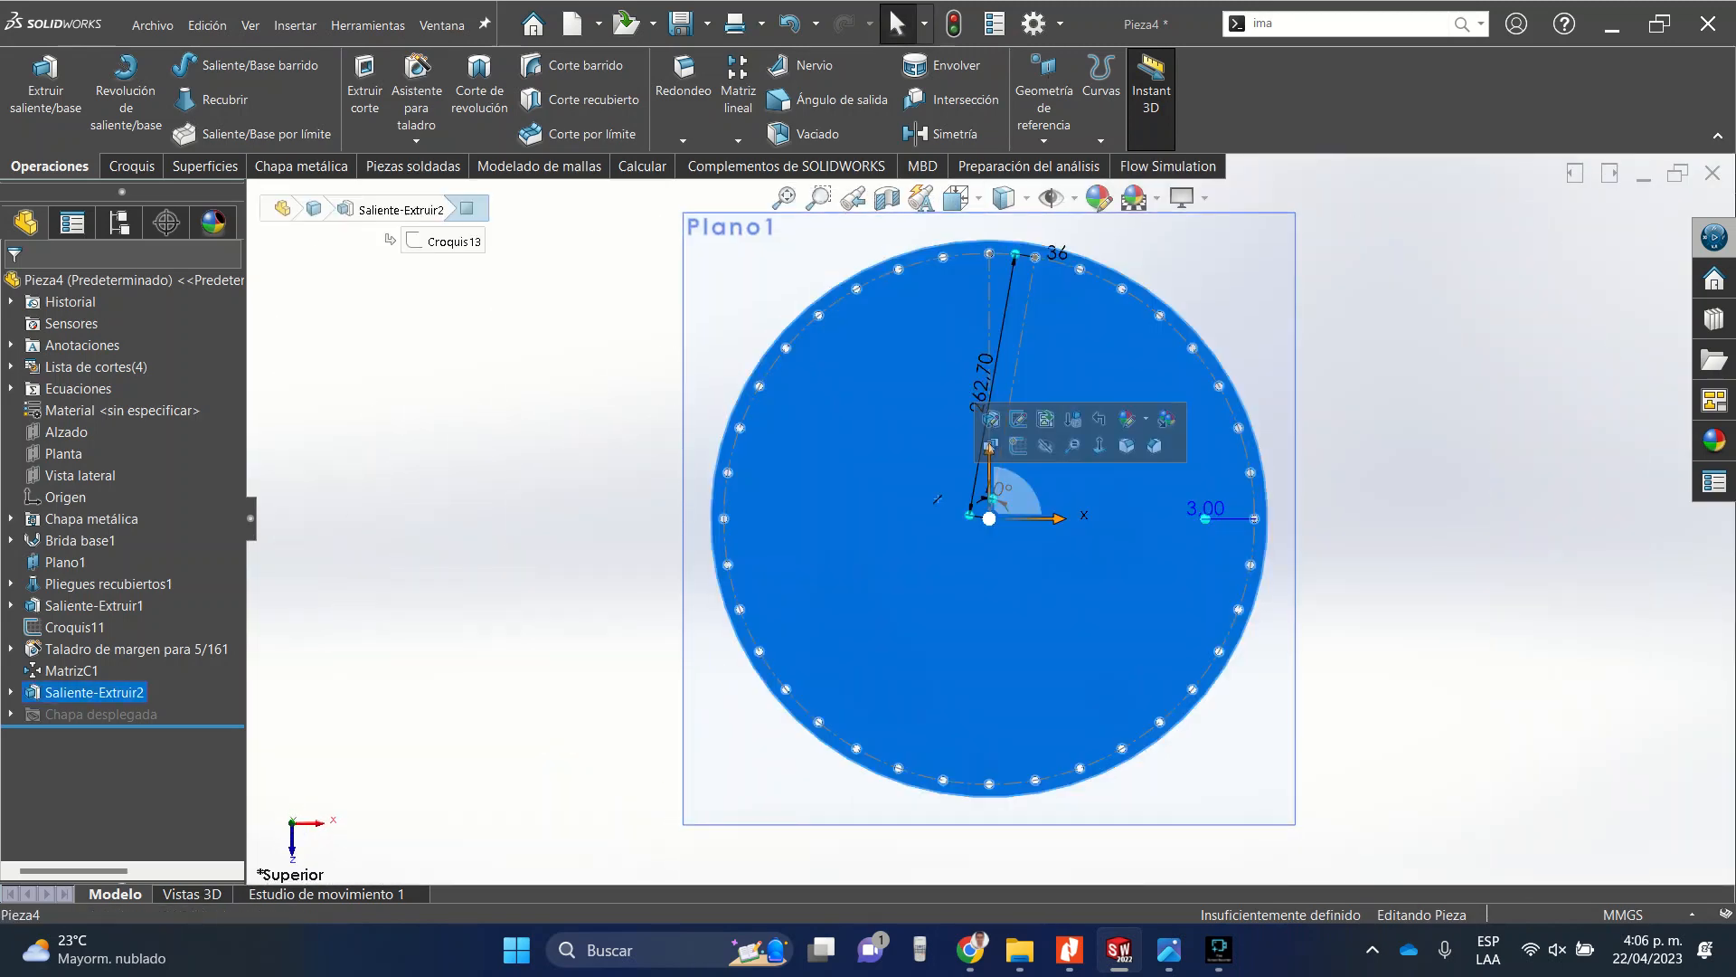
pyautogui.click(1015, 445)
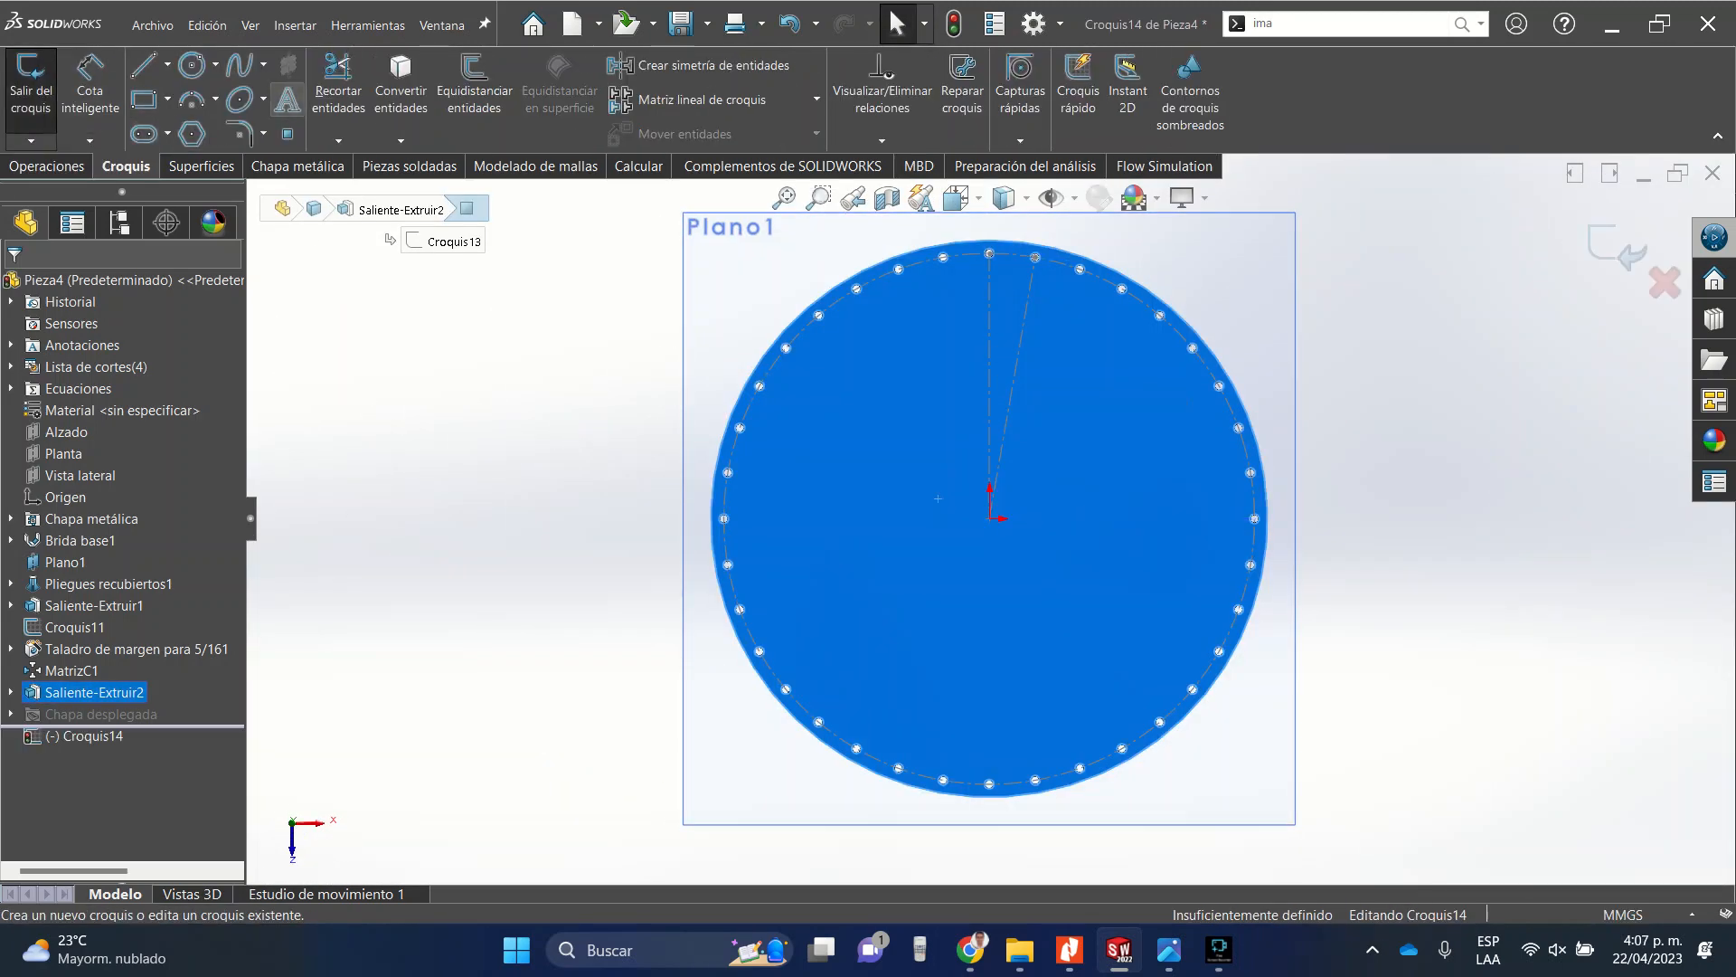
pyautogui.click(191, 64)
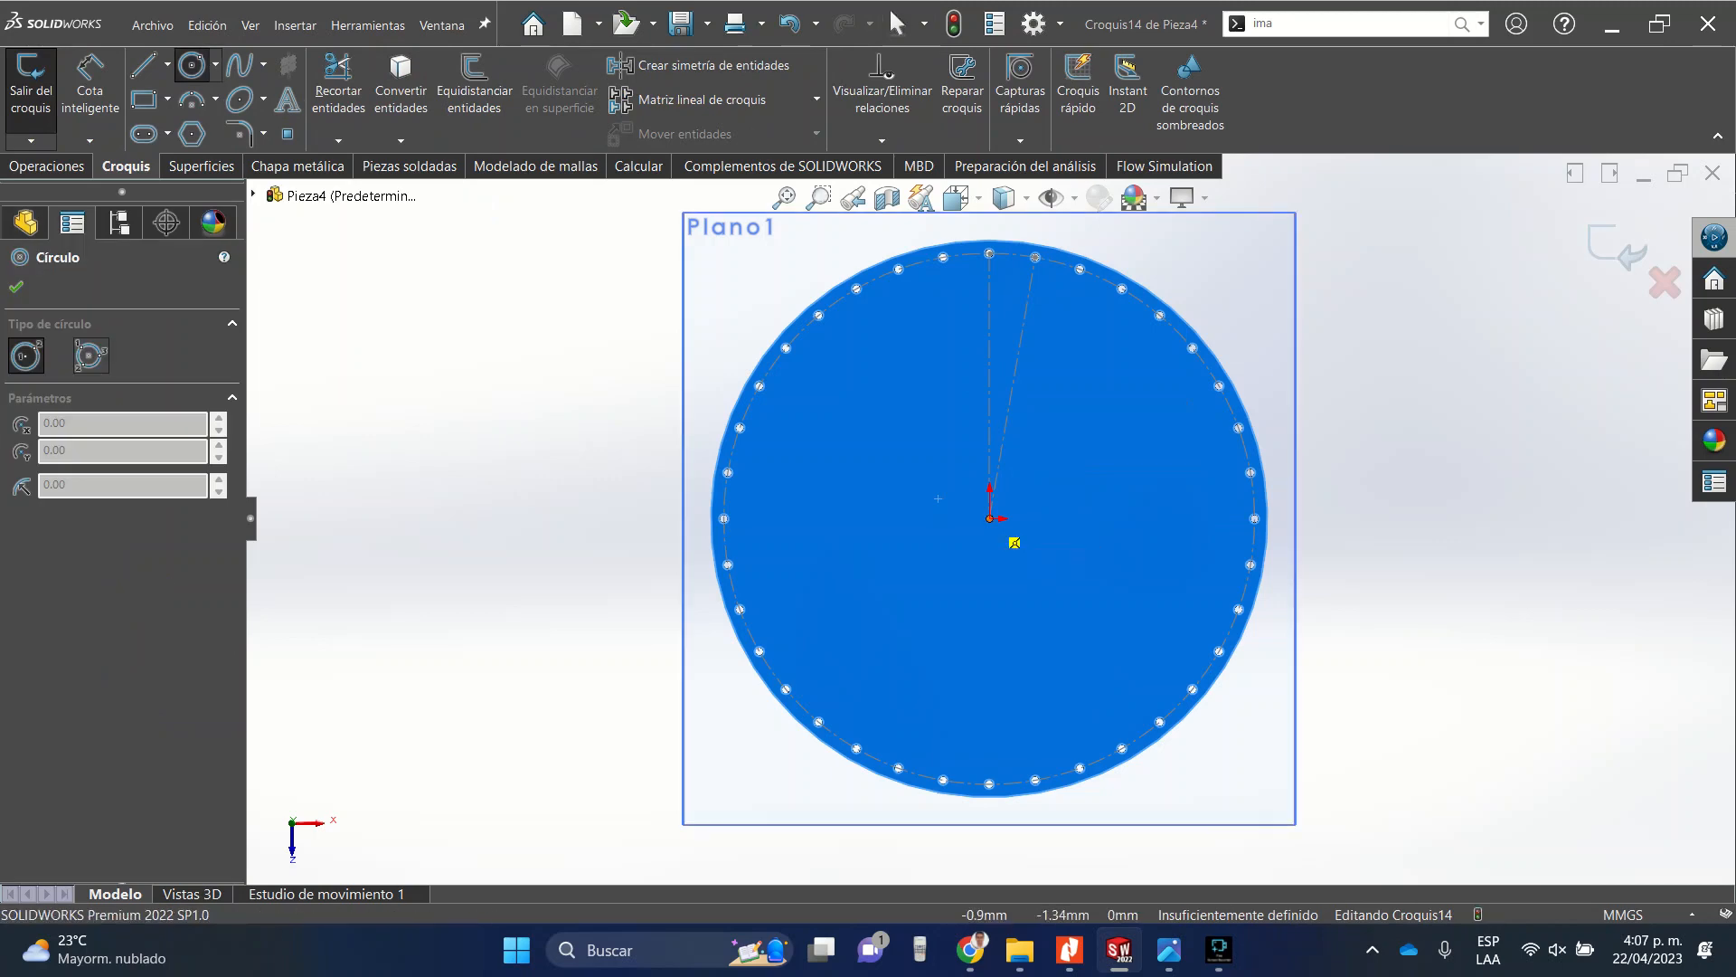
pyautogui.click(990, 519)
pyautogui.click(934, 462)
pyautogui.click(16, 287)
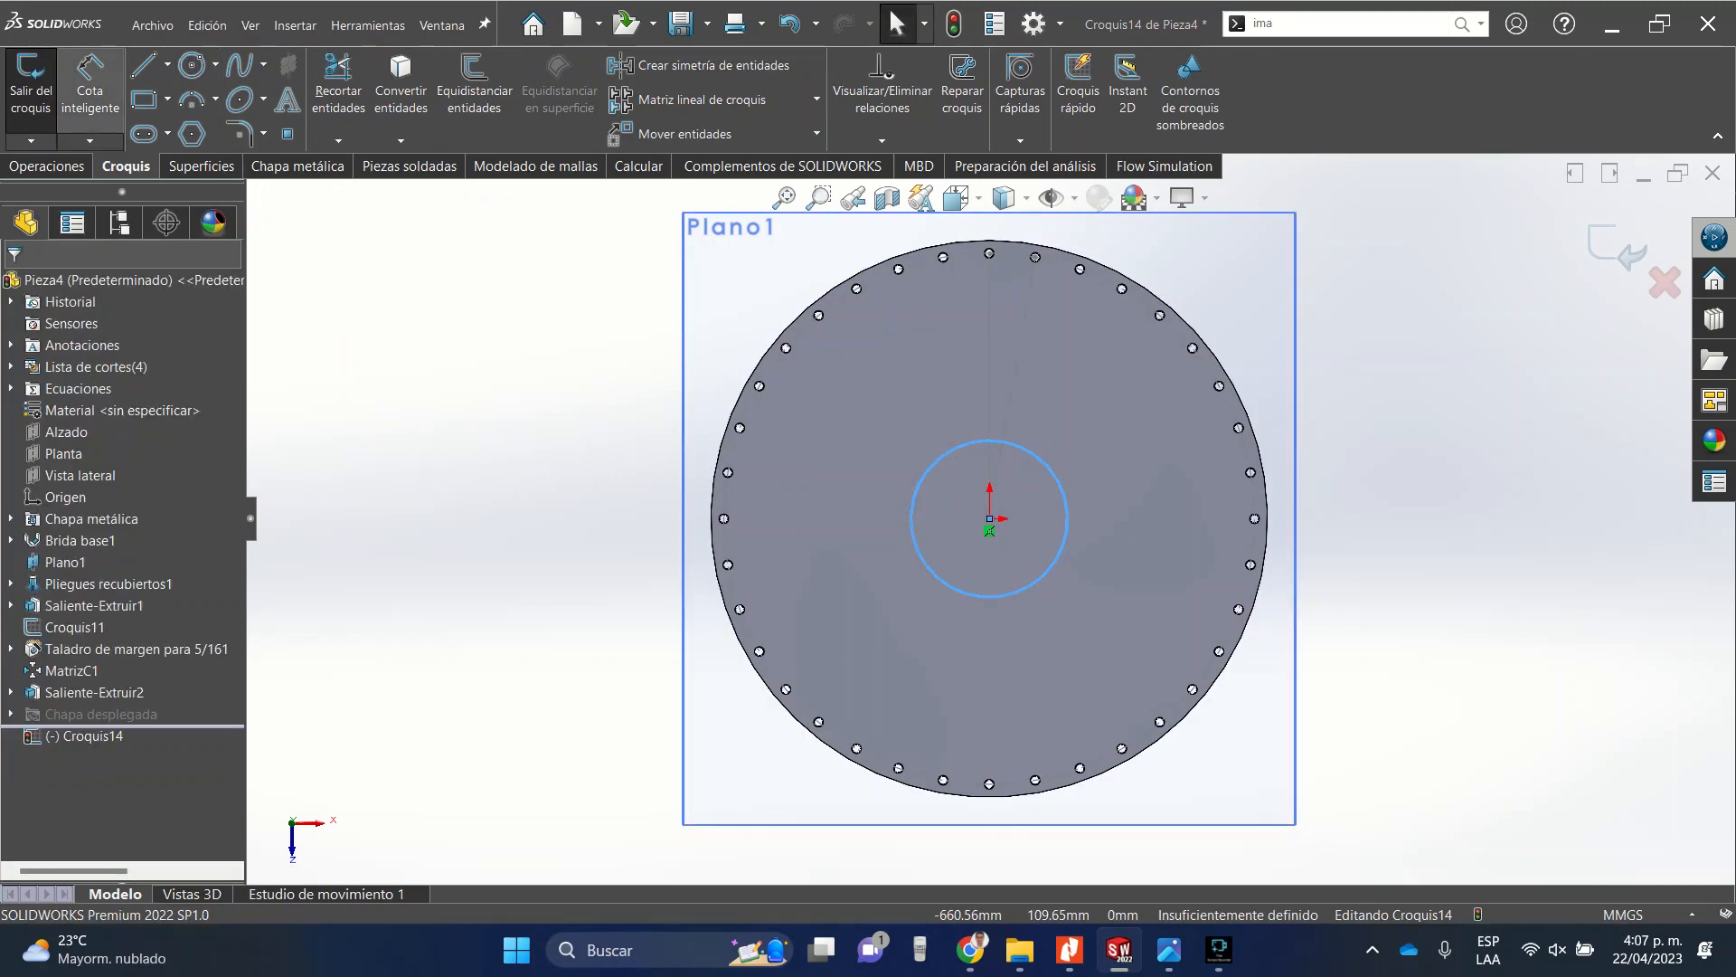
# Dimension the circle's diameter as 4in and close the dimension.
pyautogui.click(89, 83)
pyautogui.click(930, 466)
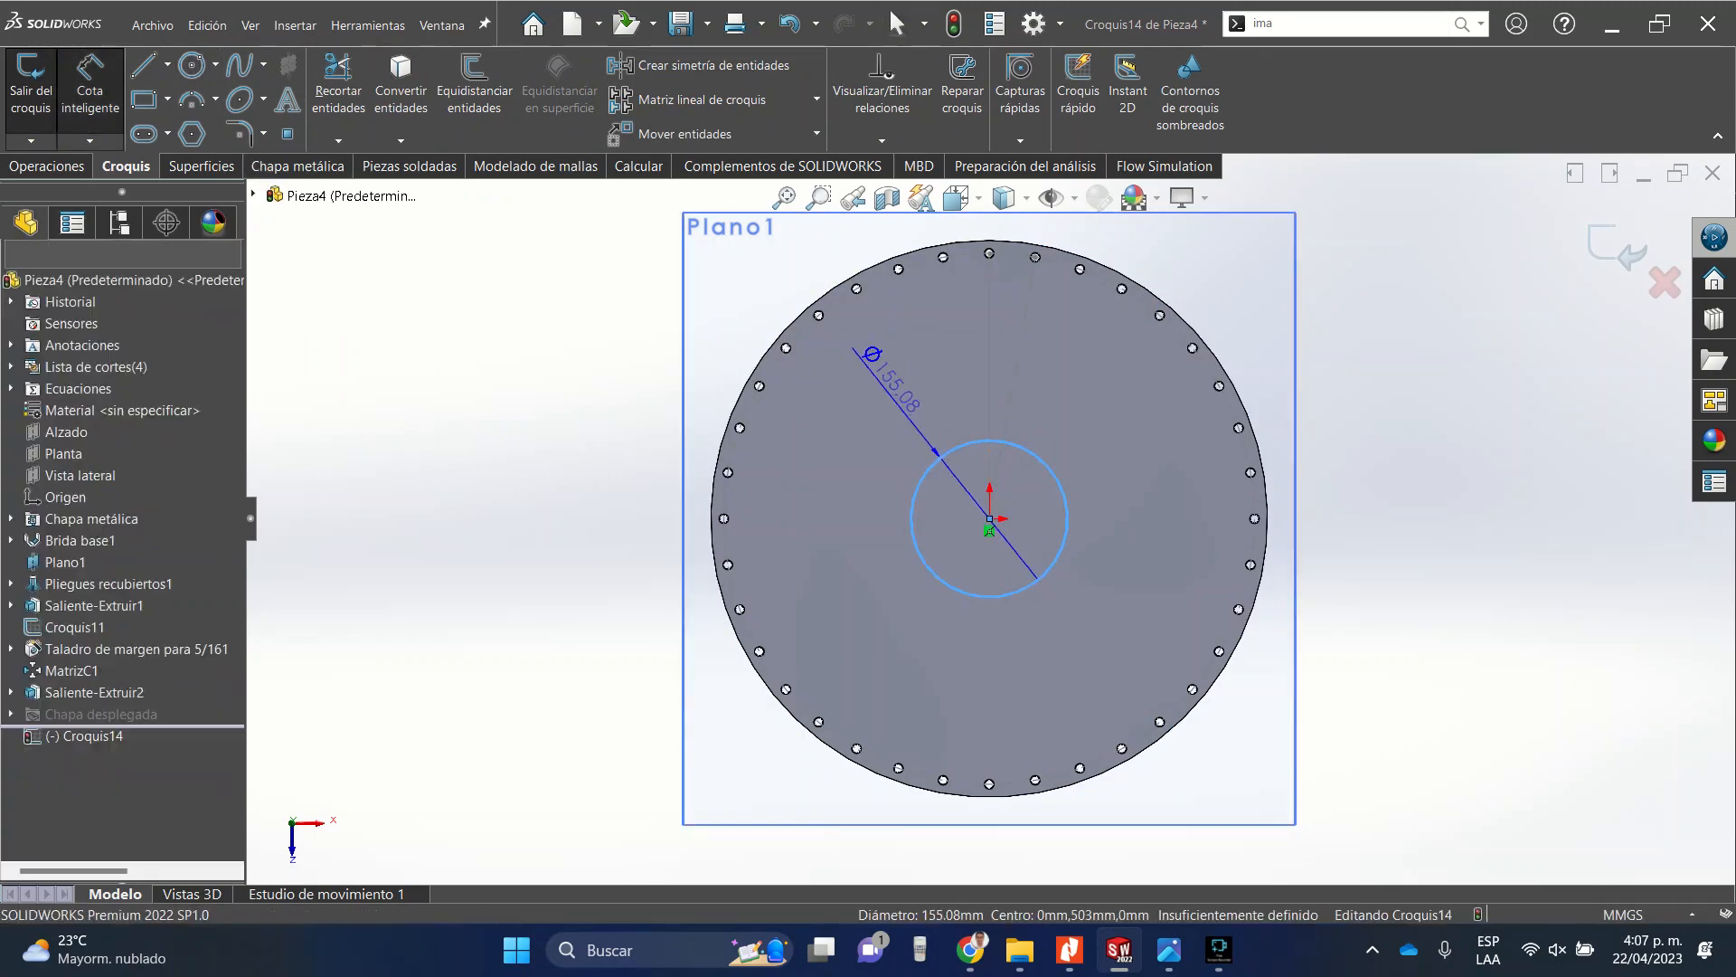
pyautogui.click(891, 457)
pyautogui.write('4in')
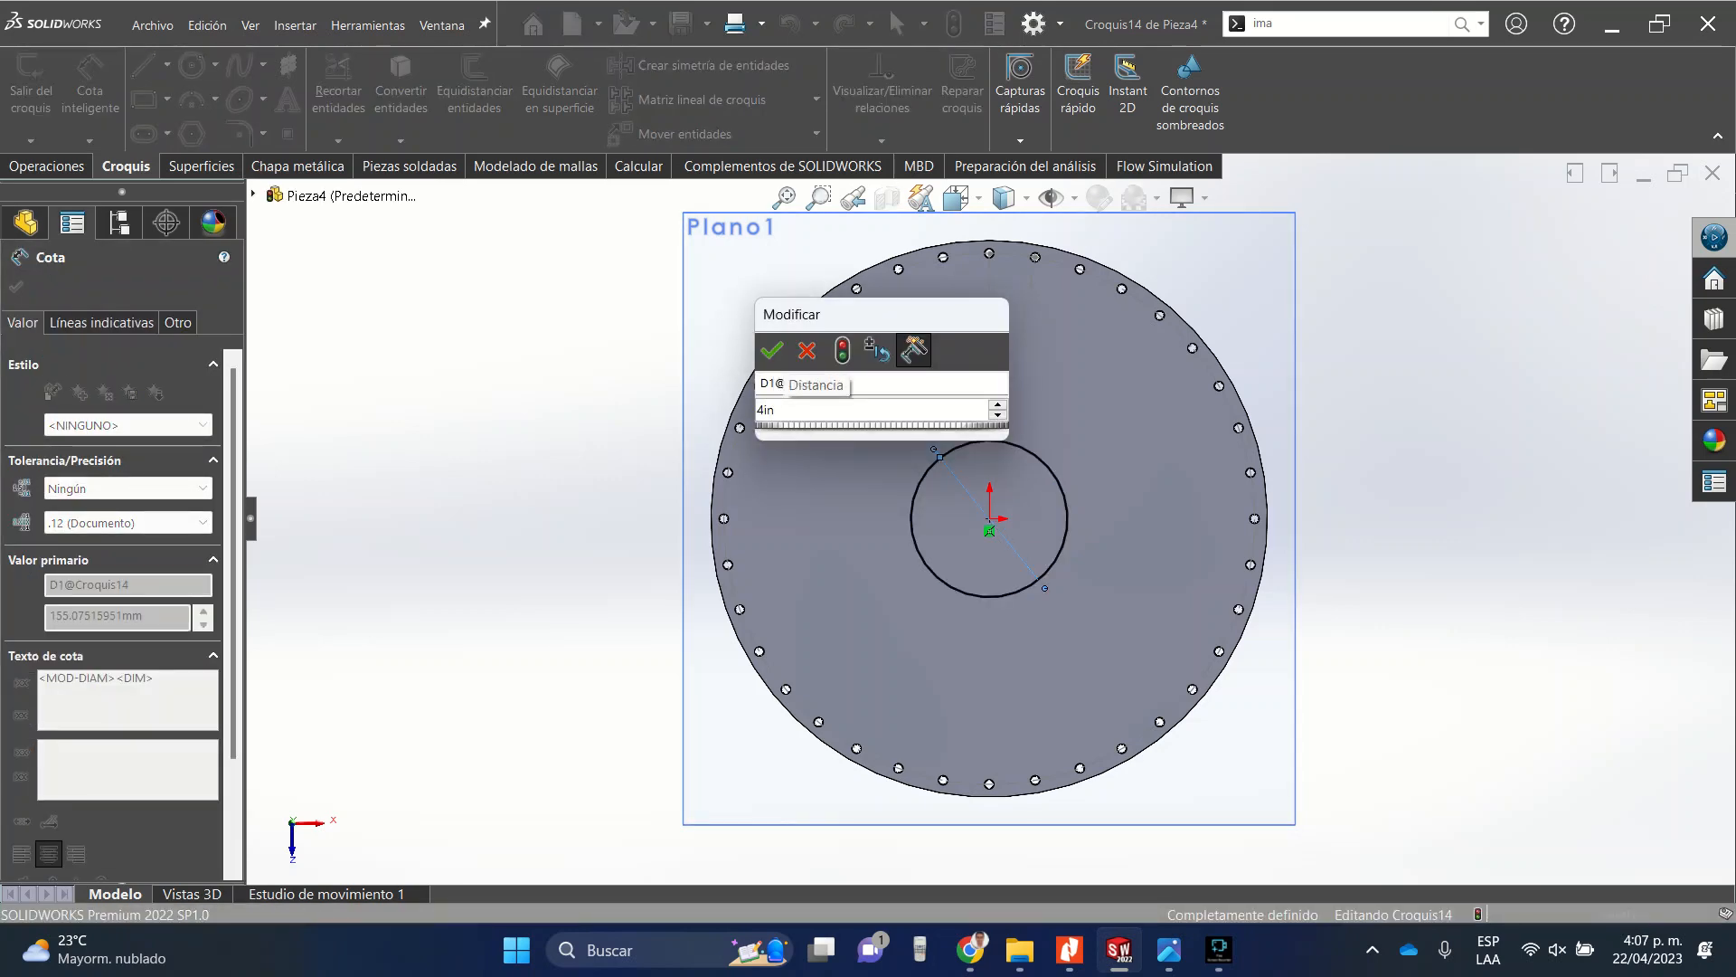
pyautogui.press('Return')
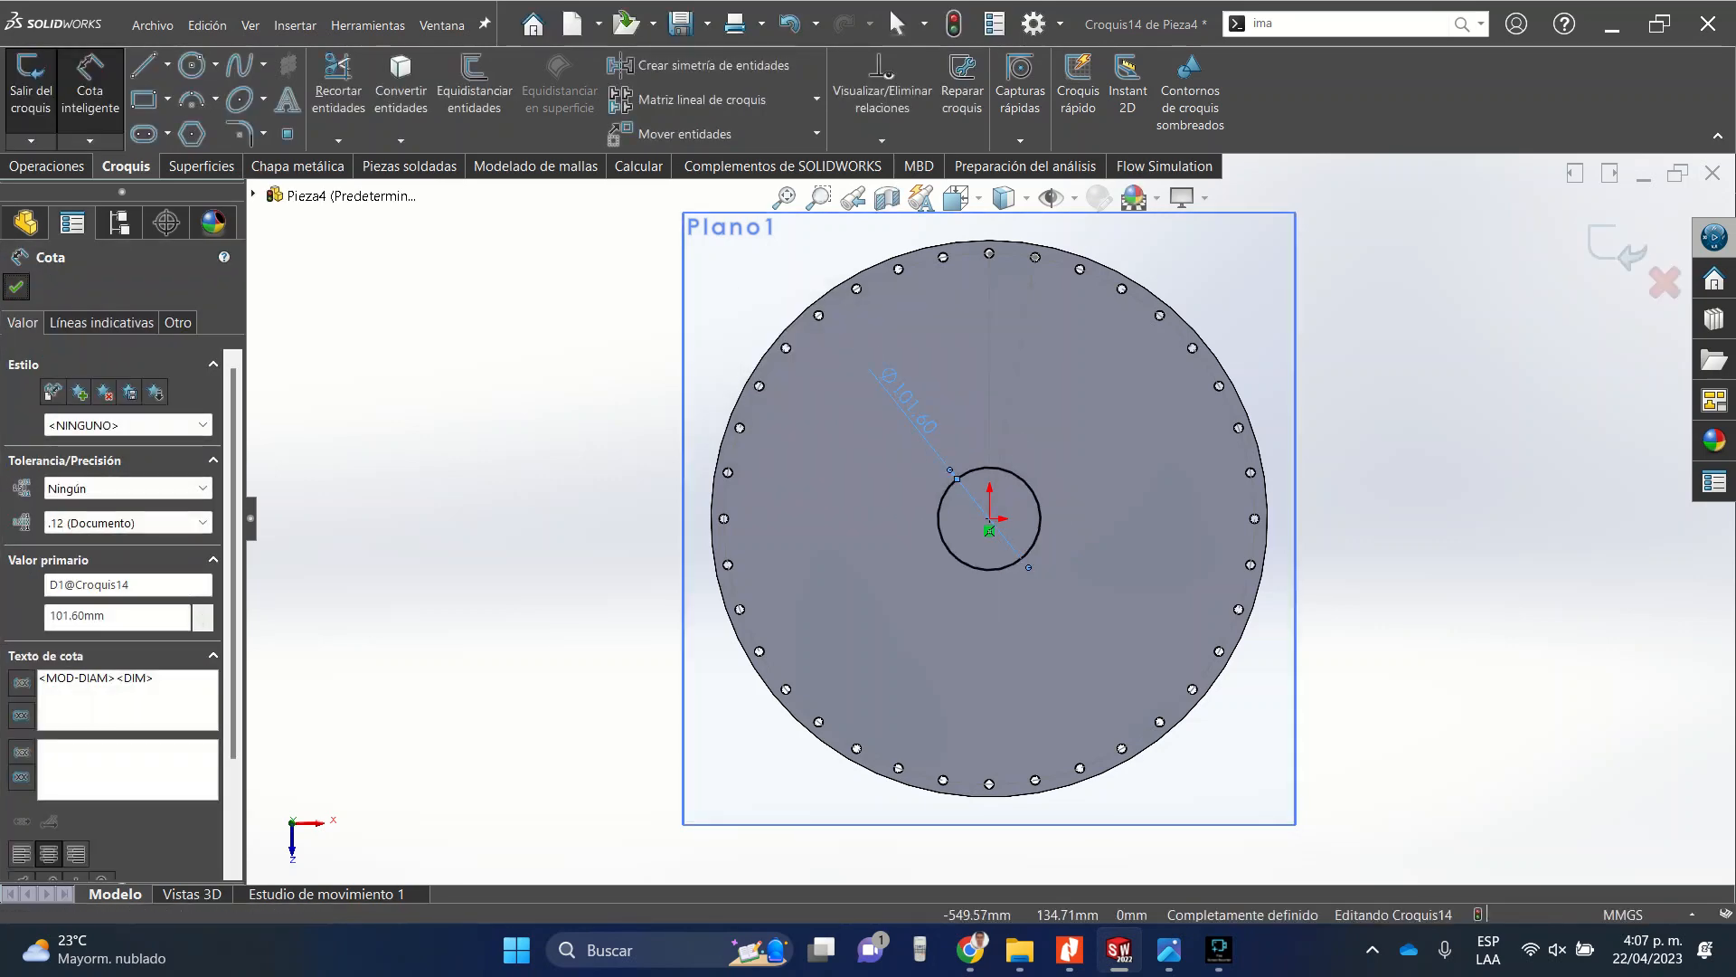
pyautogui.click(17, 286)
# Cut-extrude the central circle 3 mm through the top plate.
pyautogui.click(47, 166)
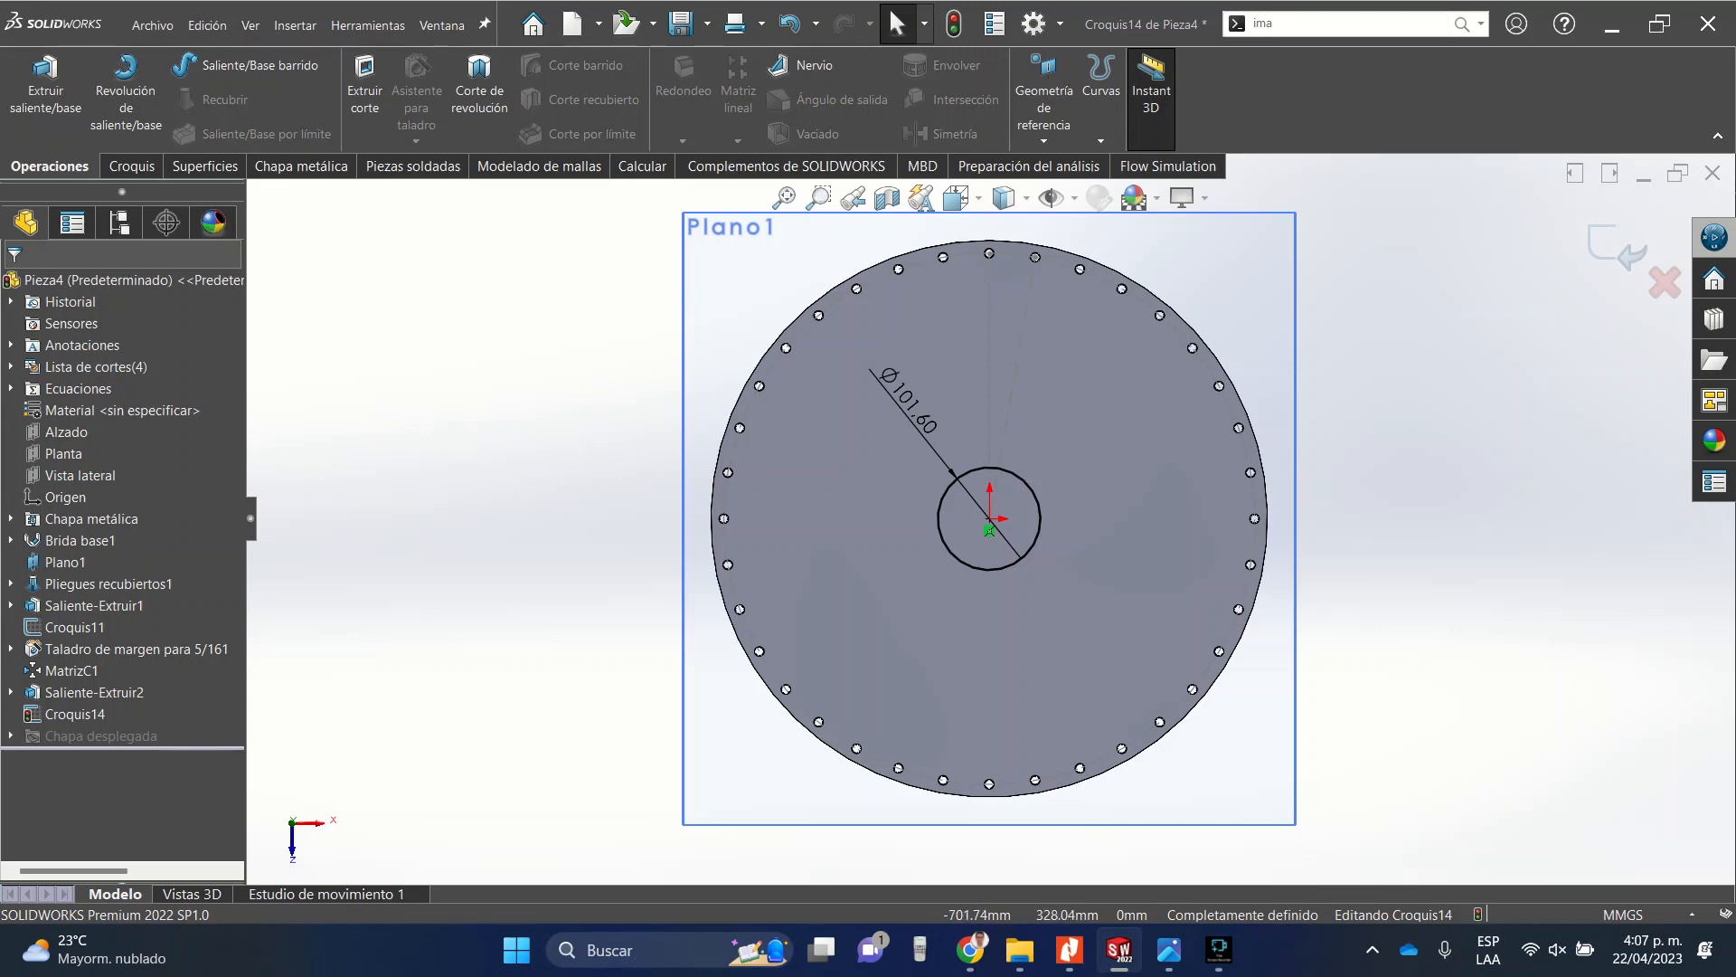
pyautogui.click(364, 90)
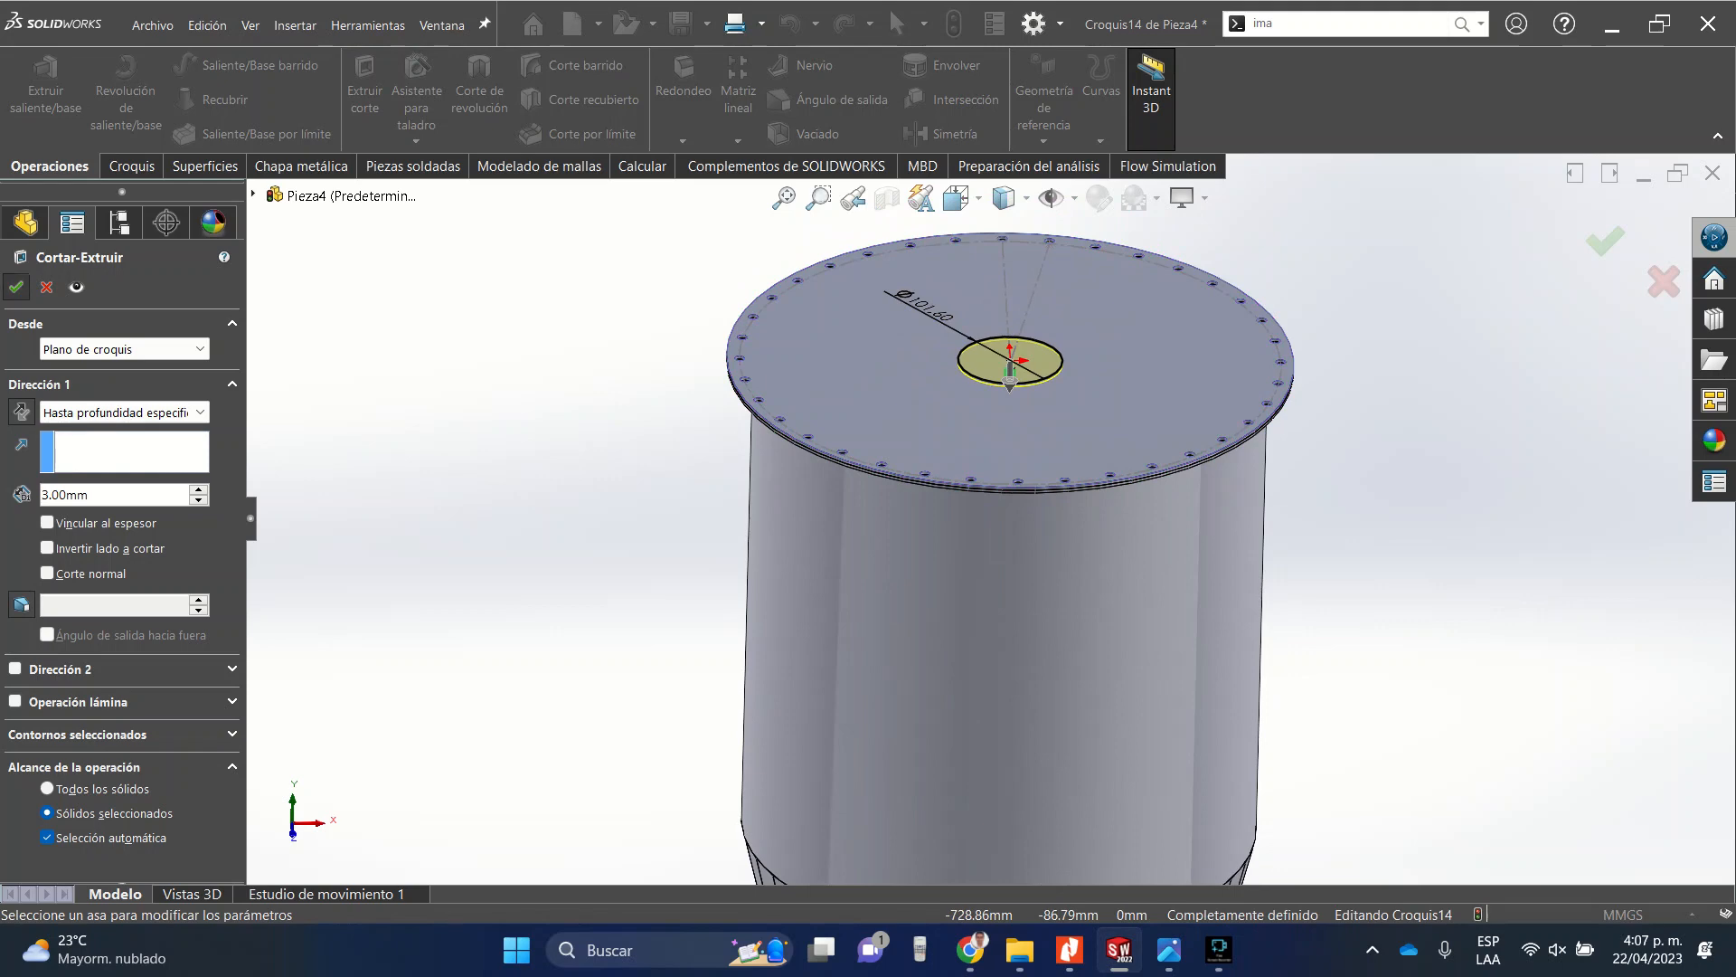
pyautogui.click(17, 286)
# Examine the model with its new central hole from several angles, ending in a front view.
pyautogui.moveTo(860, 326); pyautogui.dragTo(896, 400, button='middle')
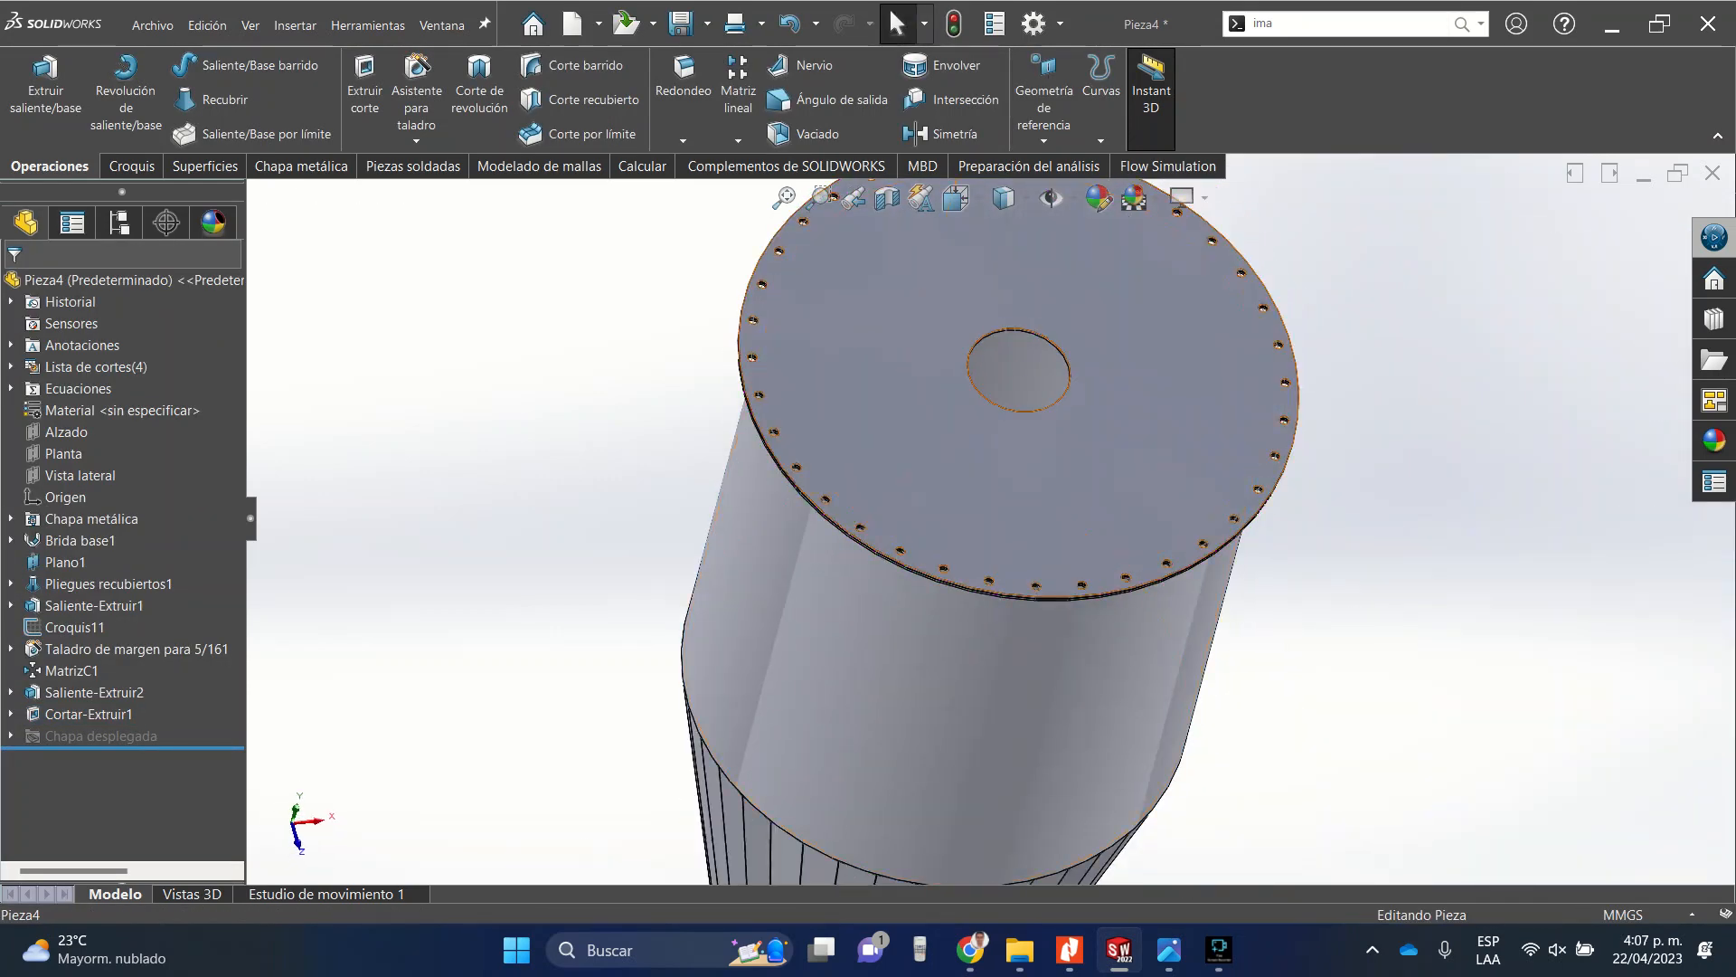
pyautogui.scroll(5, 1049, 421)
pyautogui.moveTo(925, 734); pyautogui.dragTo(926, 674, button='middle')
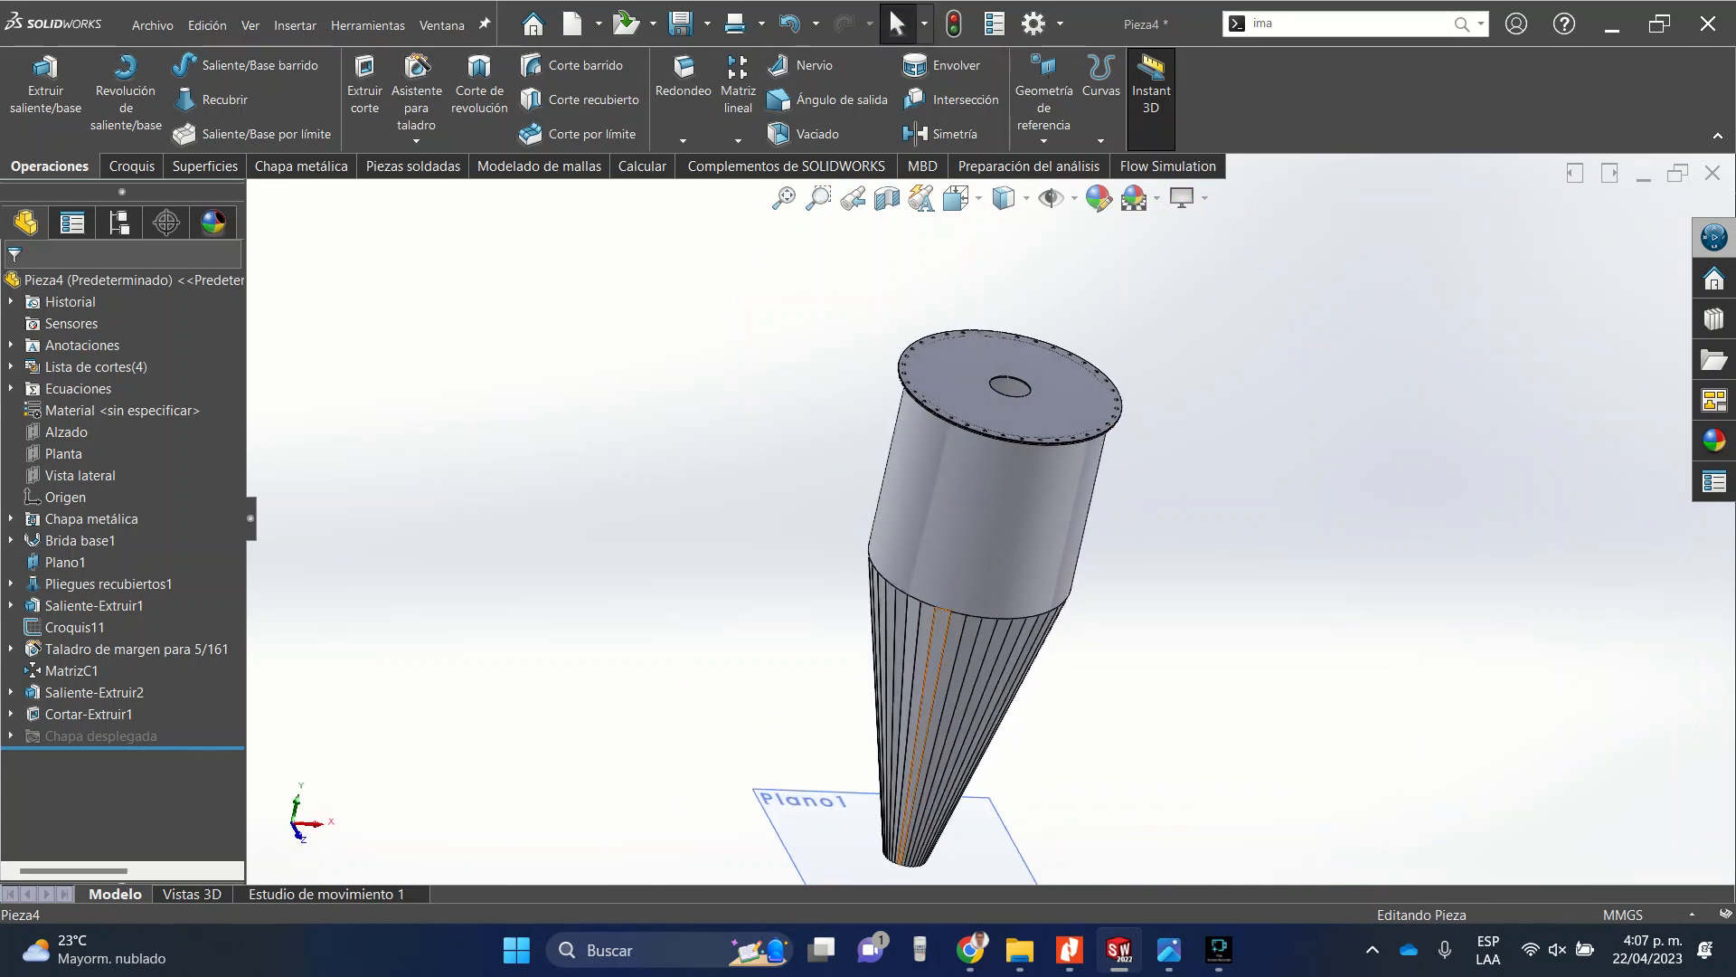
pyautogui.scroll(-3, 1025, 462)
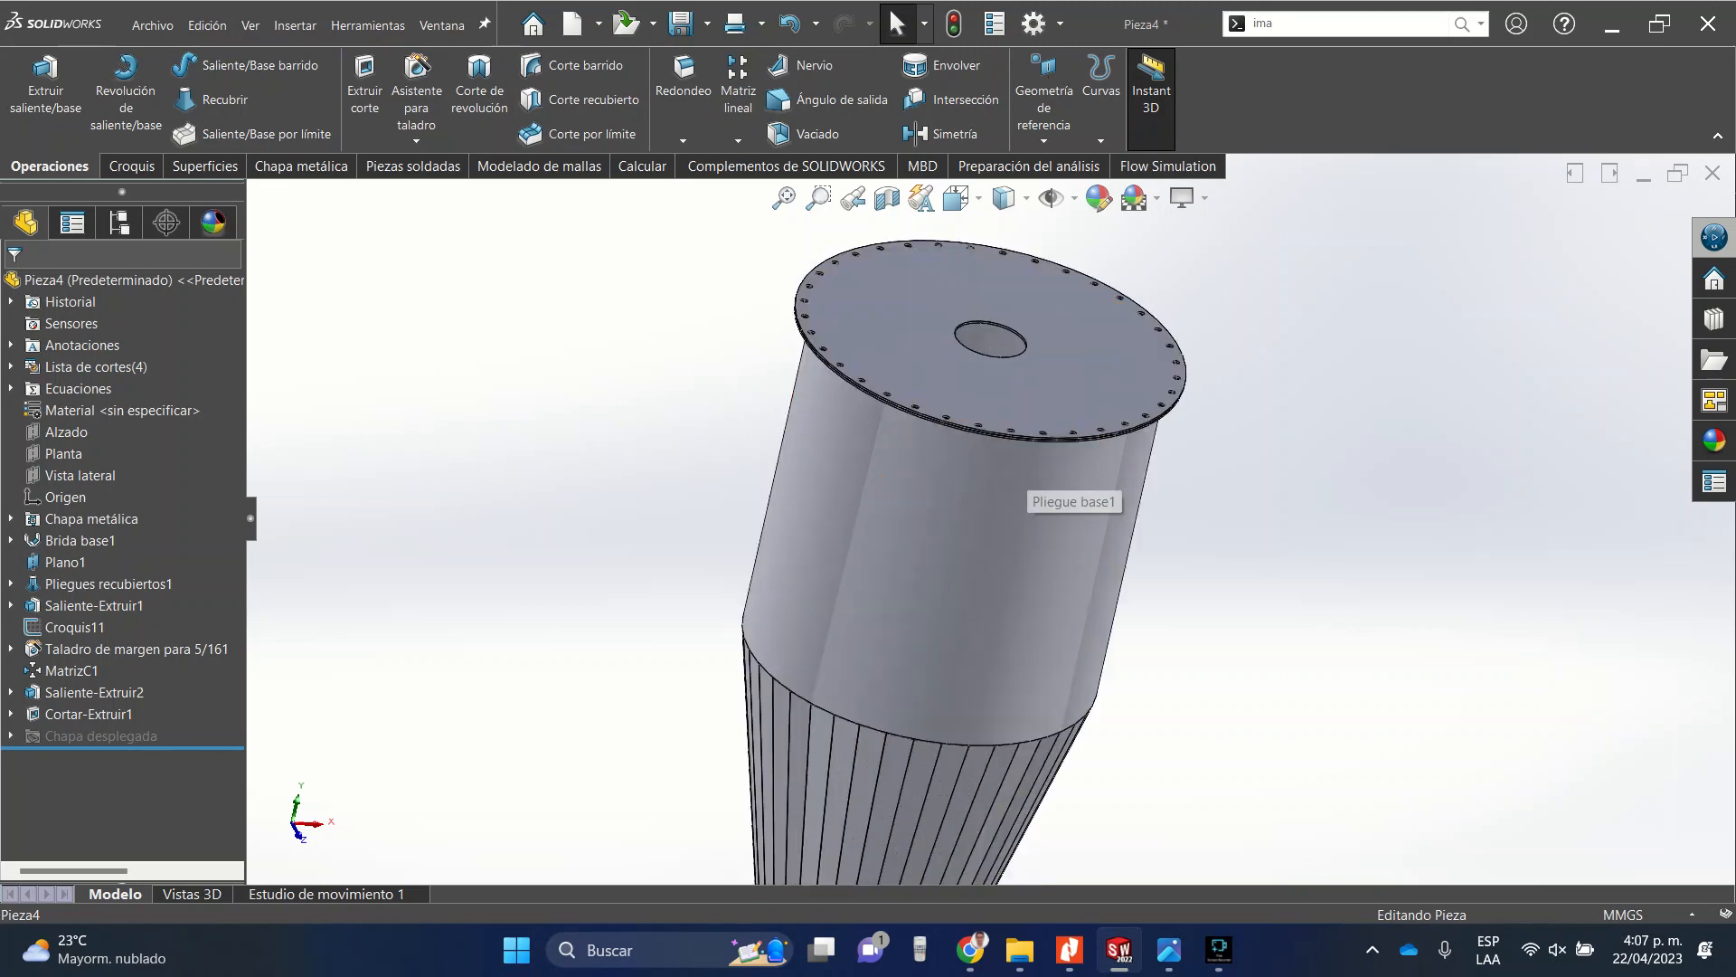
pyautogui.moveTo(1026, 473); pyautogui.dragTo(1167, 453, button='middle')
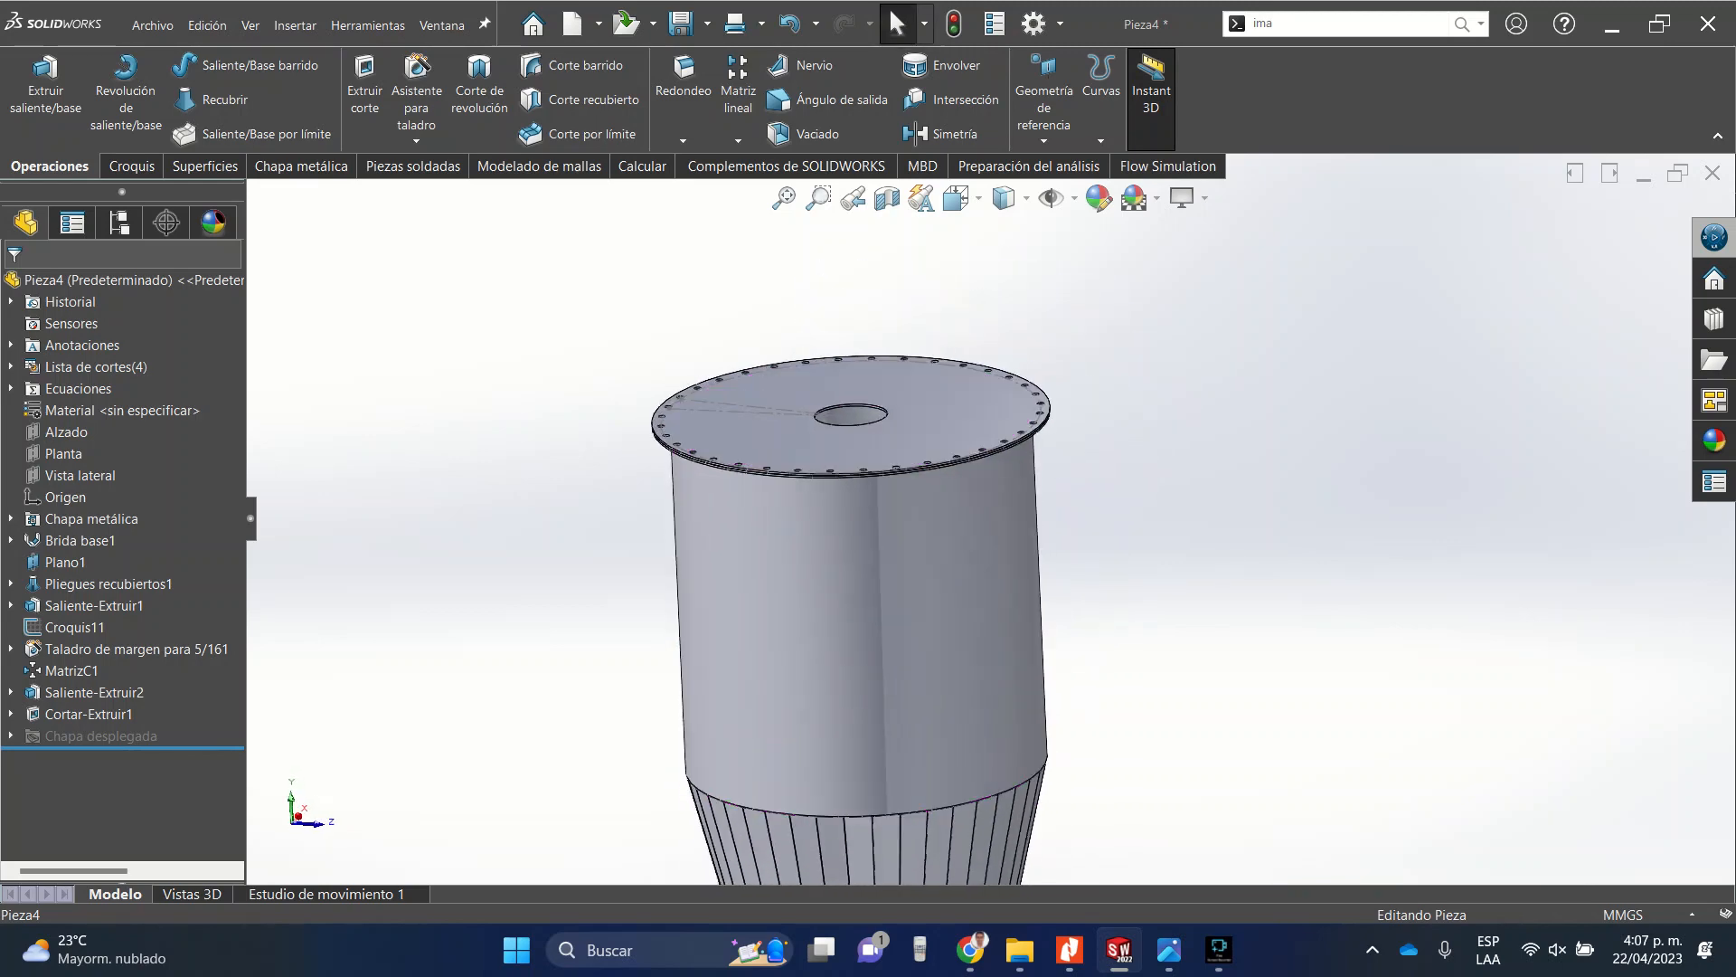
pyautogui.click(956, 198)
pyautogui.click(993, 305)
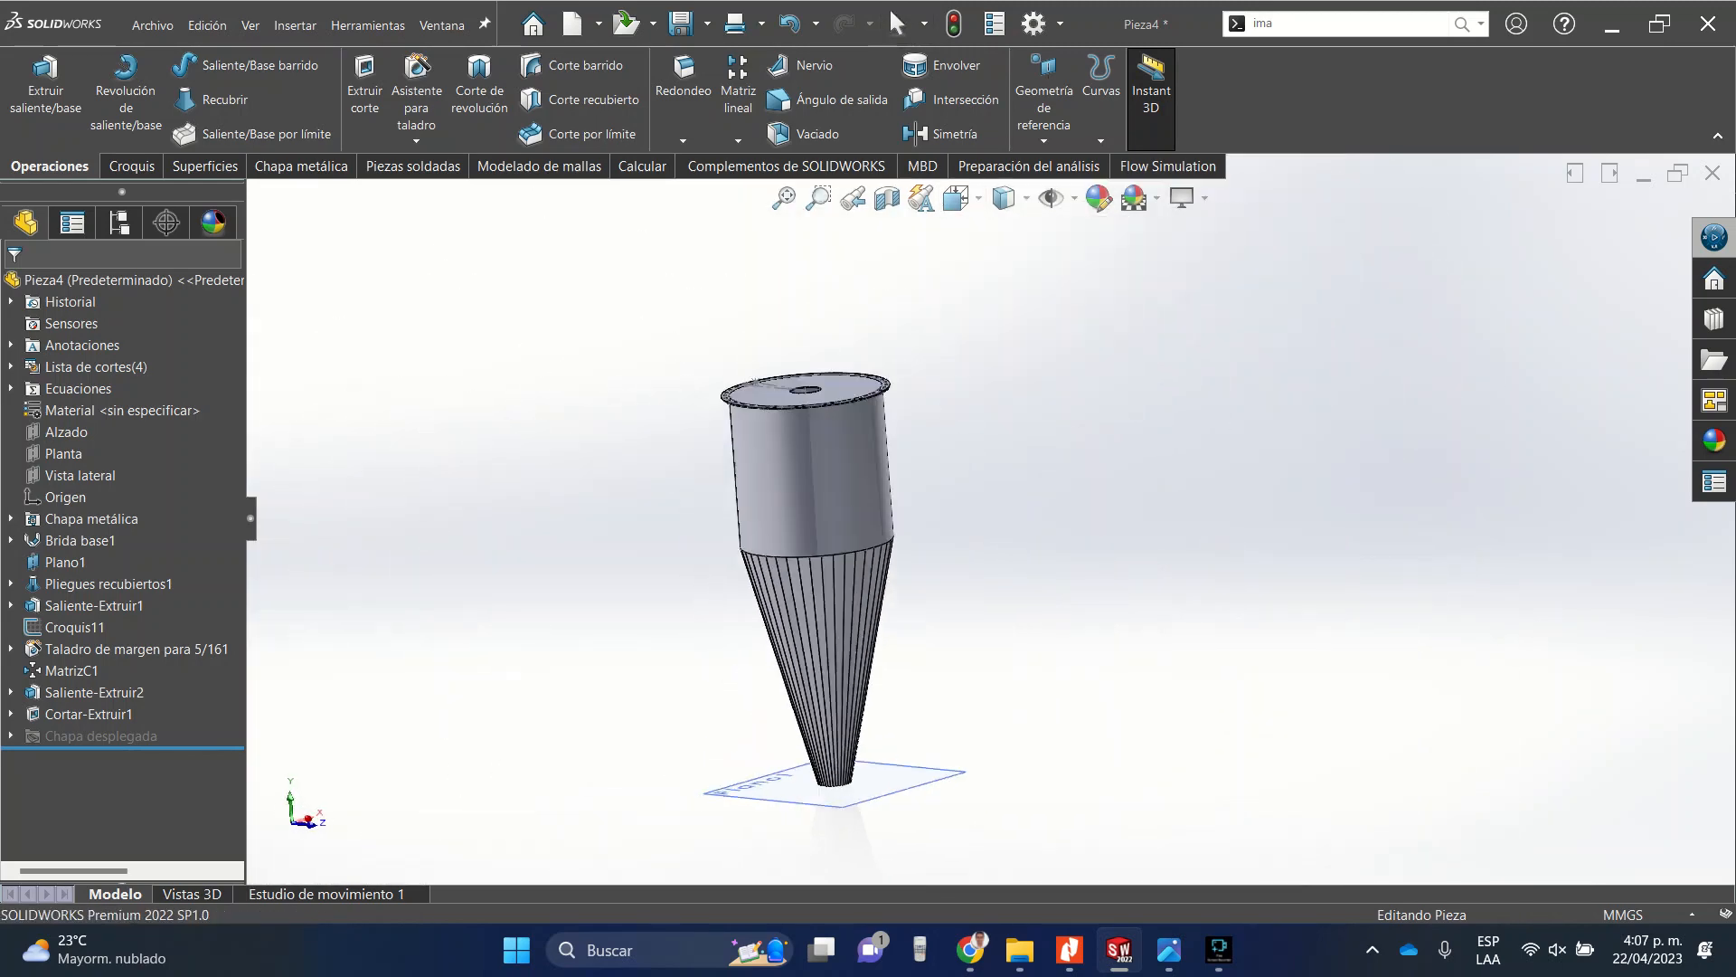
pyautogui.scroll(-10, 1111, 215)
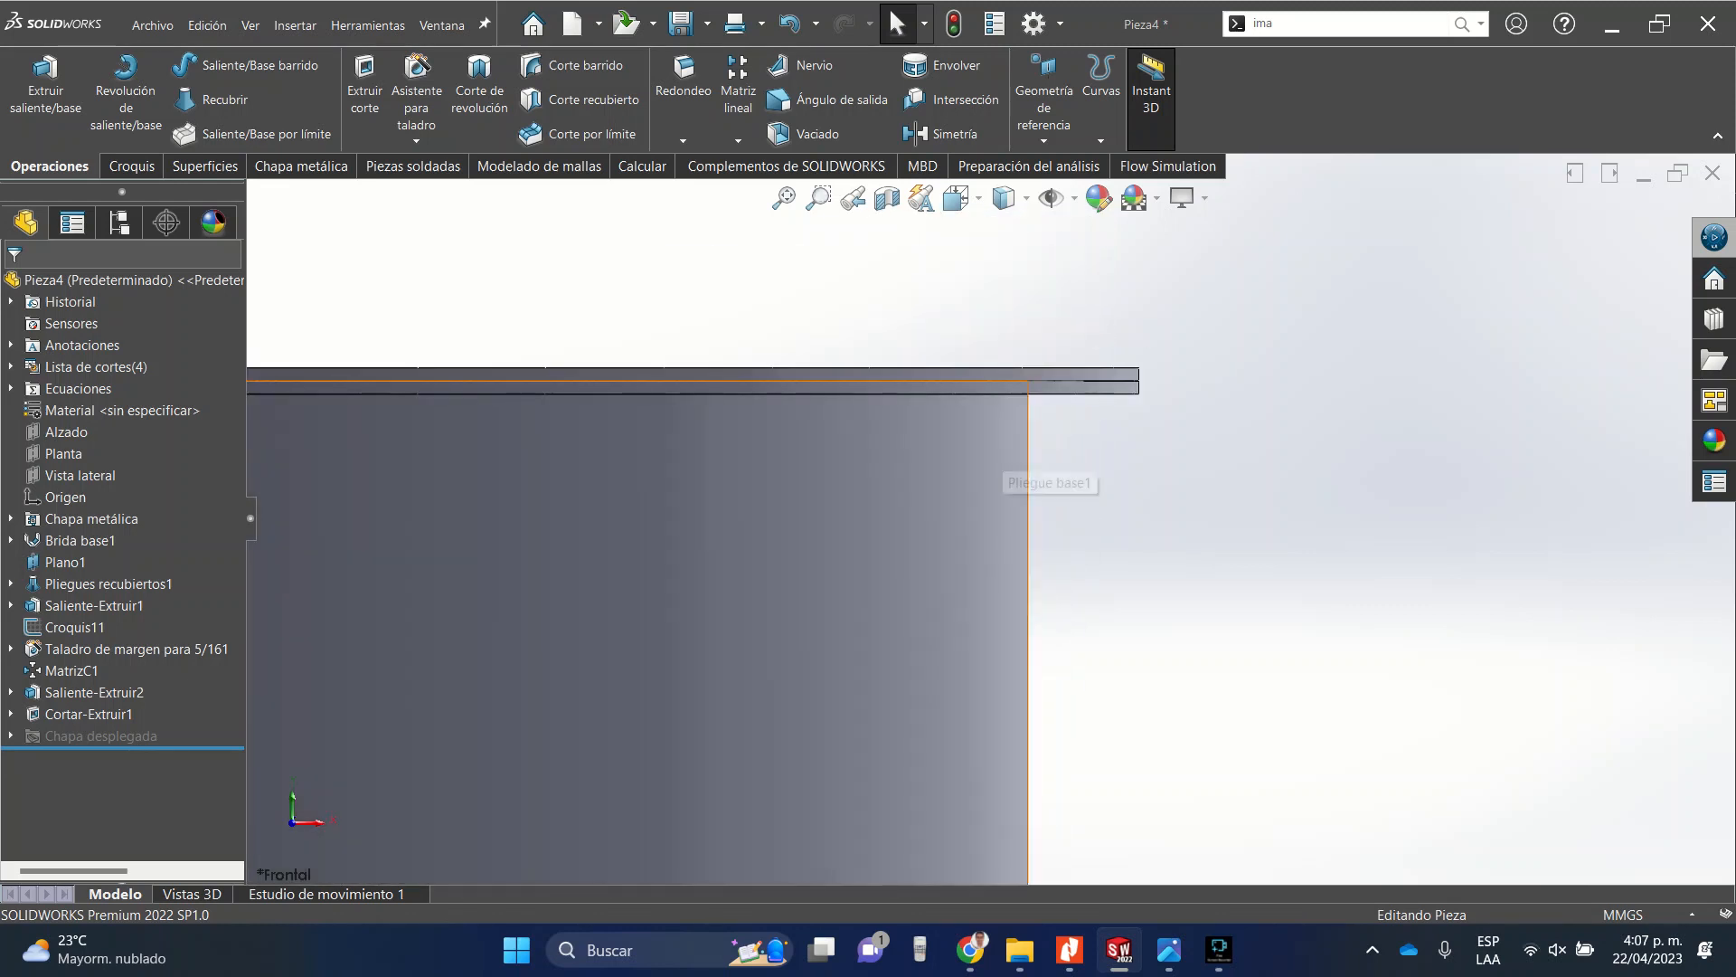
# Start a sketch on the Alzado plane and draw a rectangle about 116 mm tall below the plate at the tube's right edge.
pyautogui.click(66, 431)
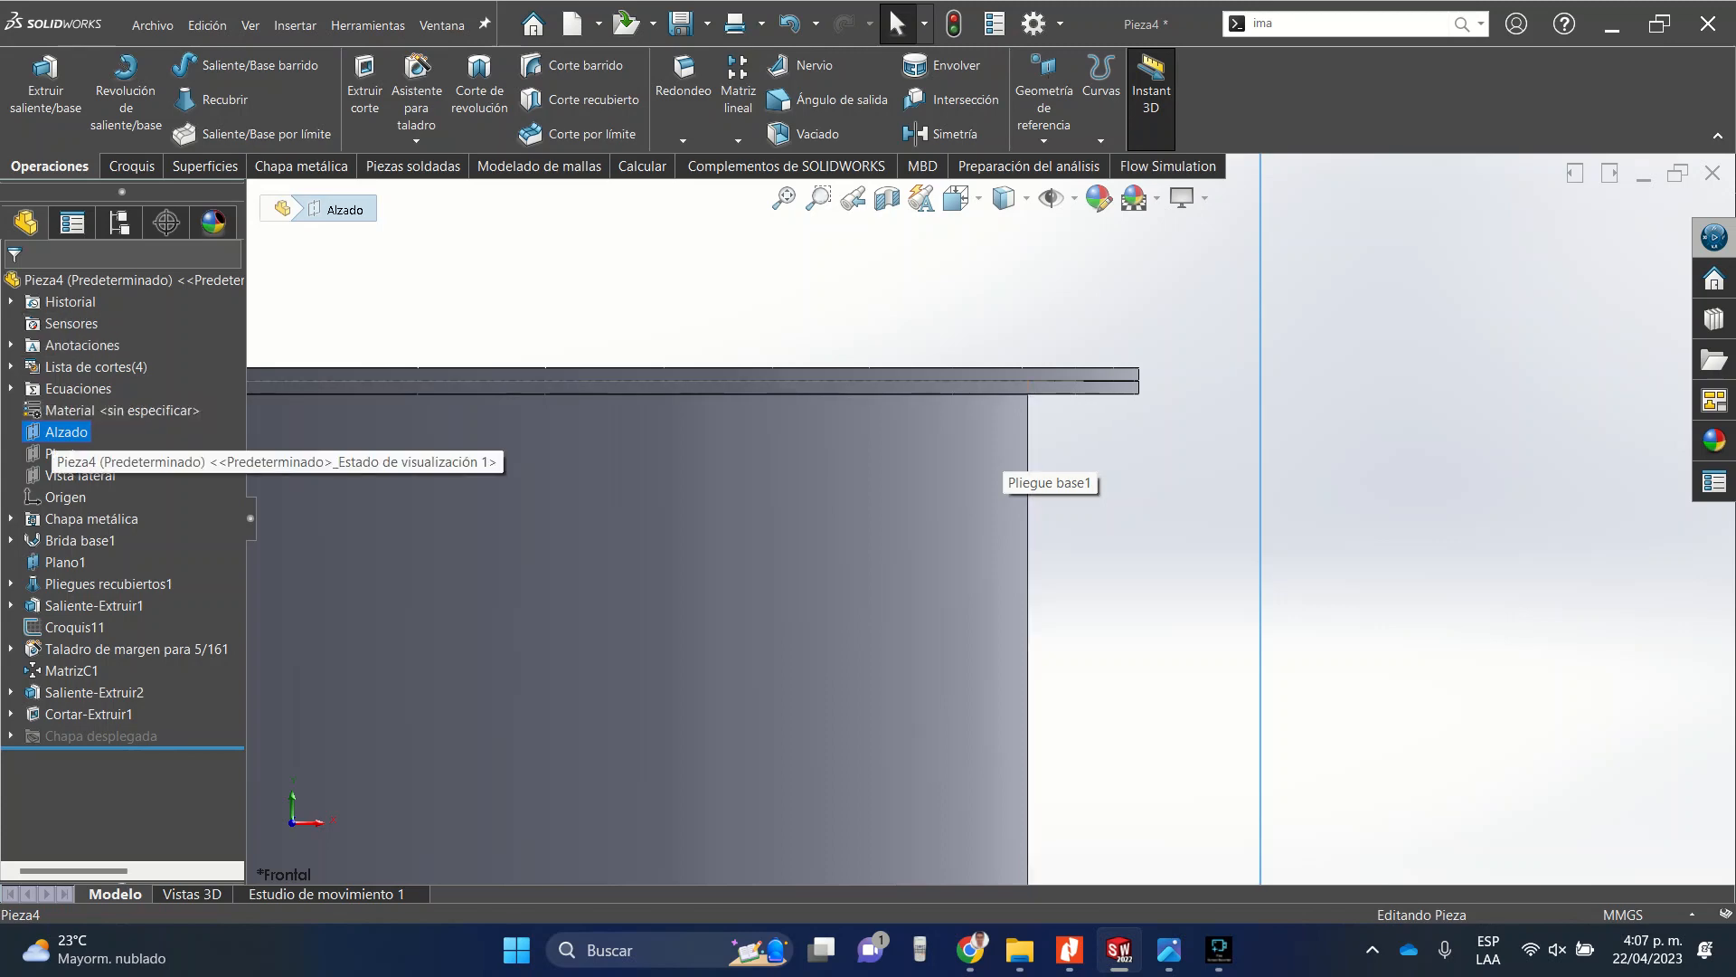
pyautogui.rightClick(66, 431)
pyautogui.click(68, 407)
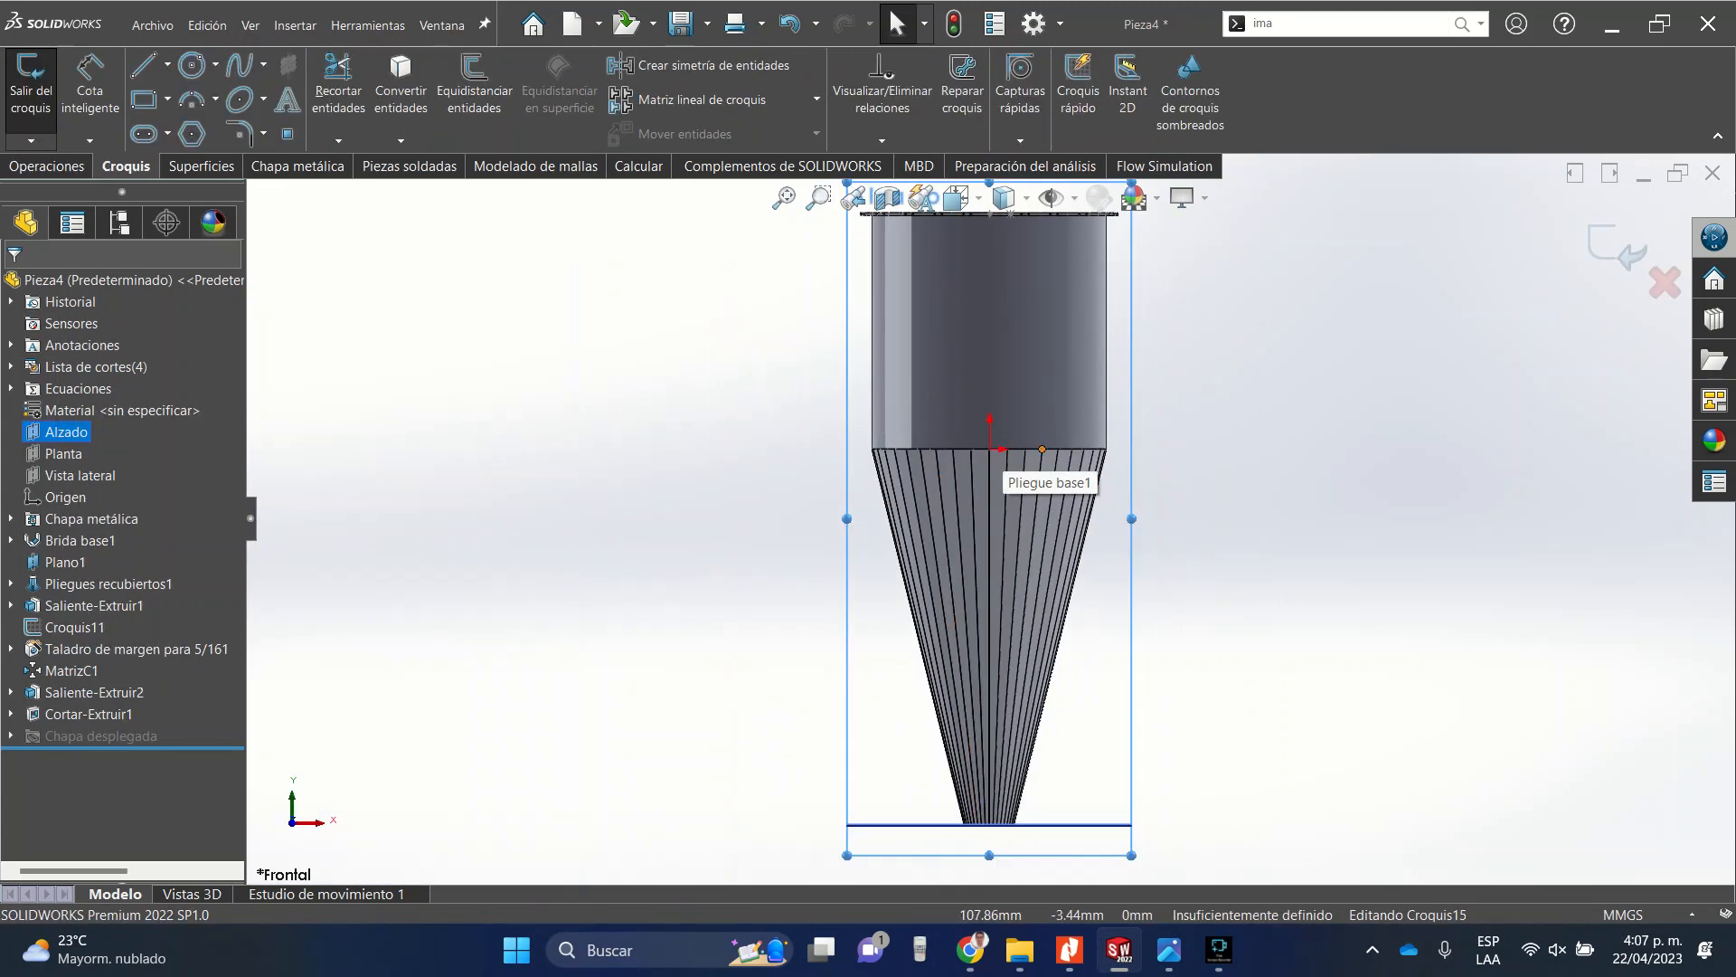
pyautogui.scroll(-4, 1216, 212)
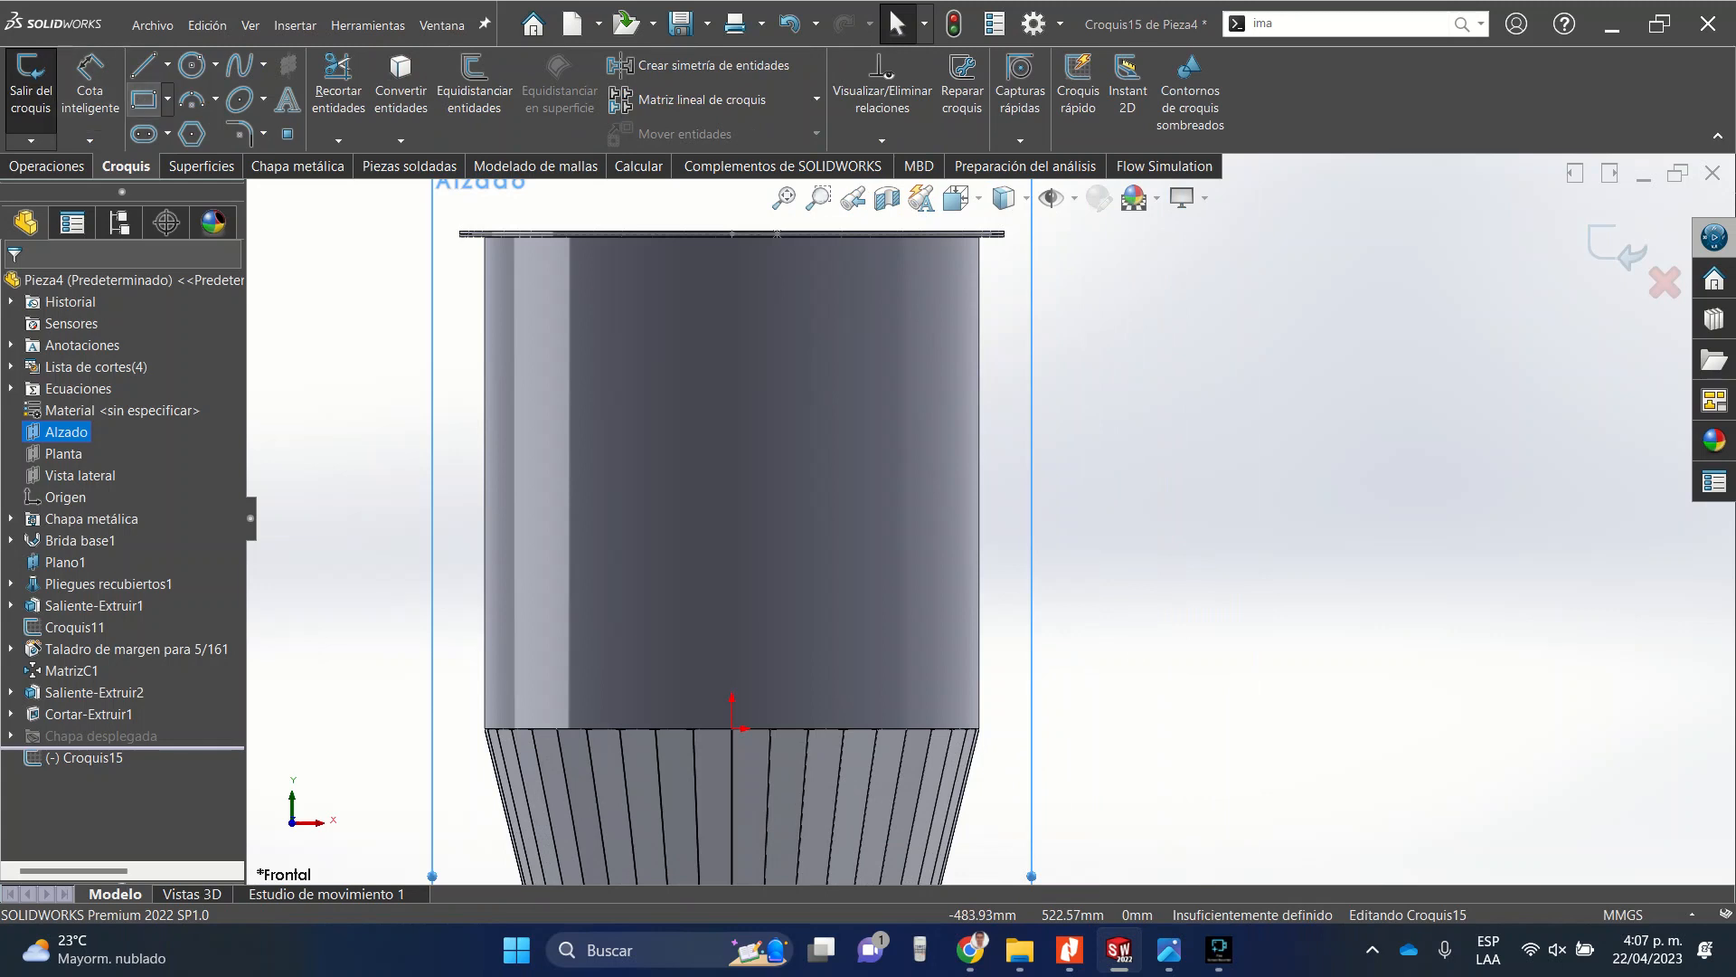
pyautogui.click(143, 99)
pyautogui.scroll(-5, 1020, 452)
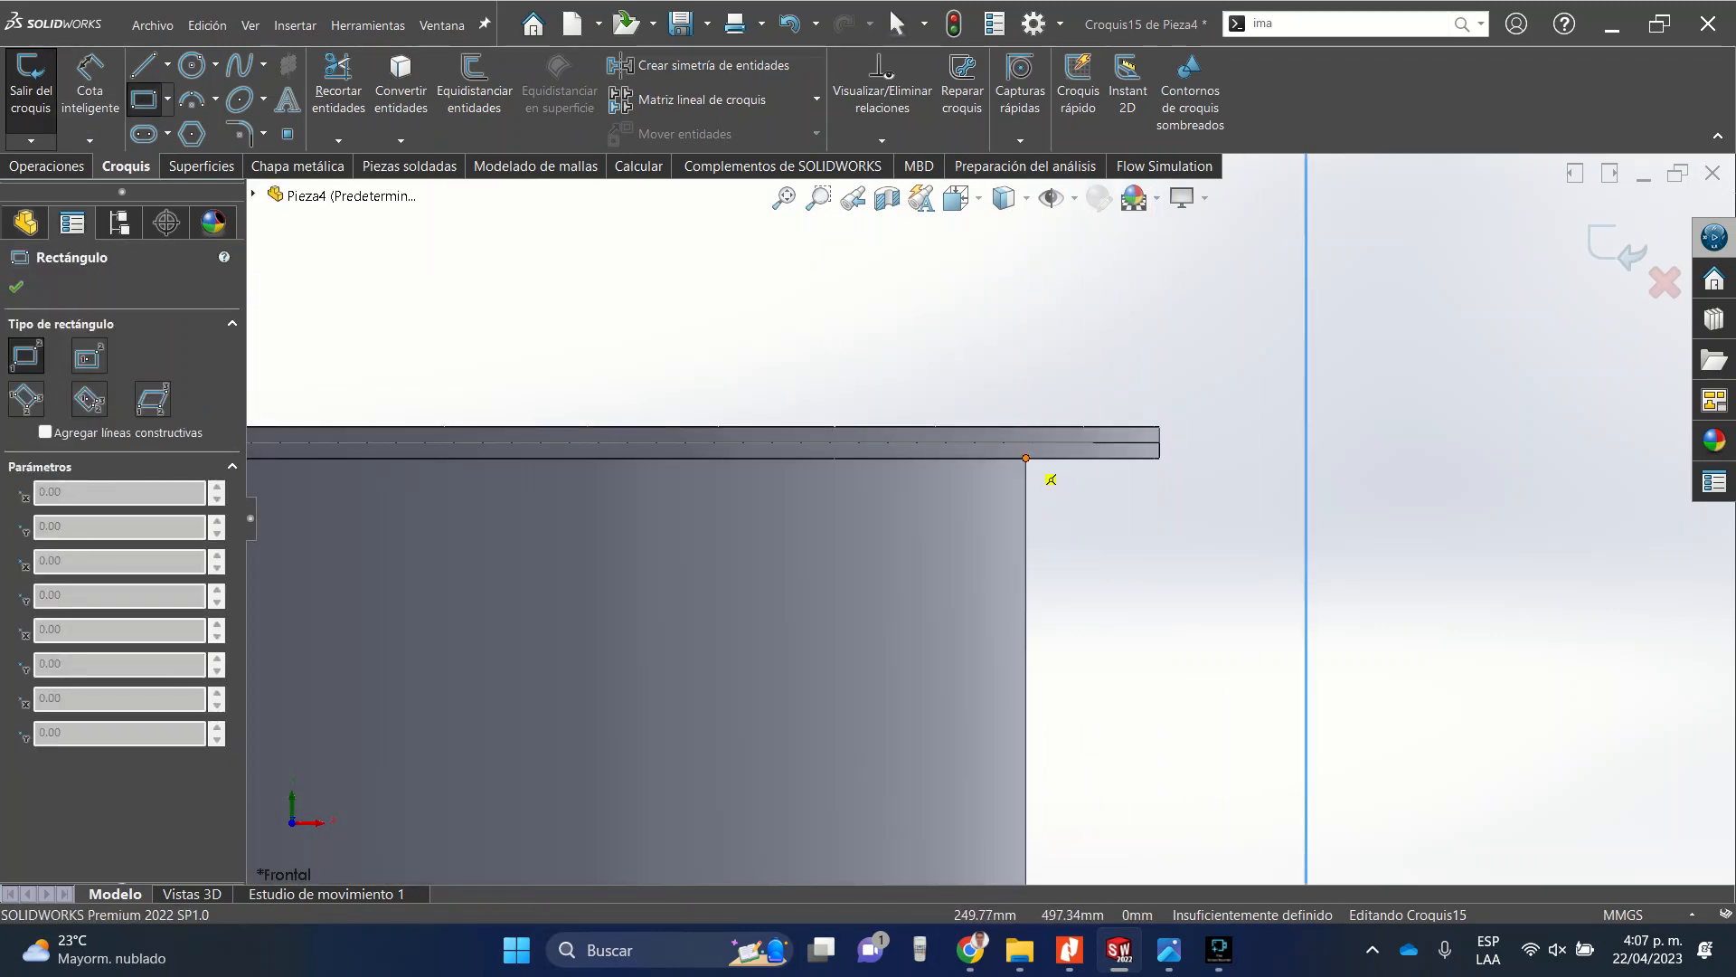
pyautogui.click(1026, 459)
pyautogui.scroll(5, 847, 663)
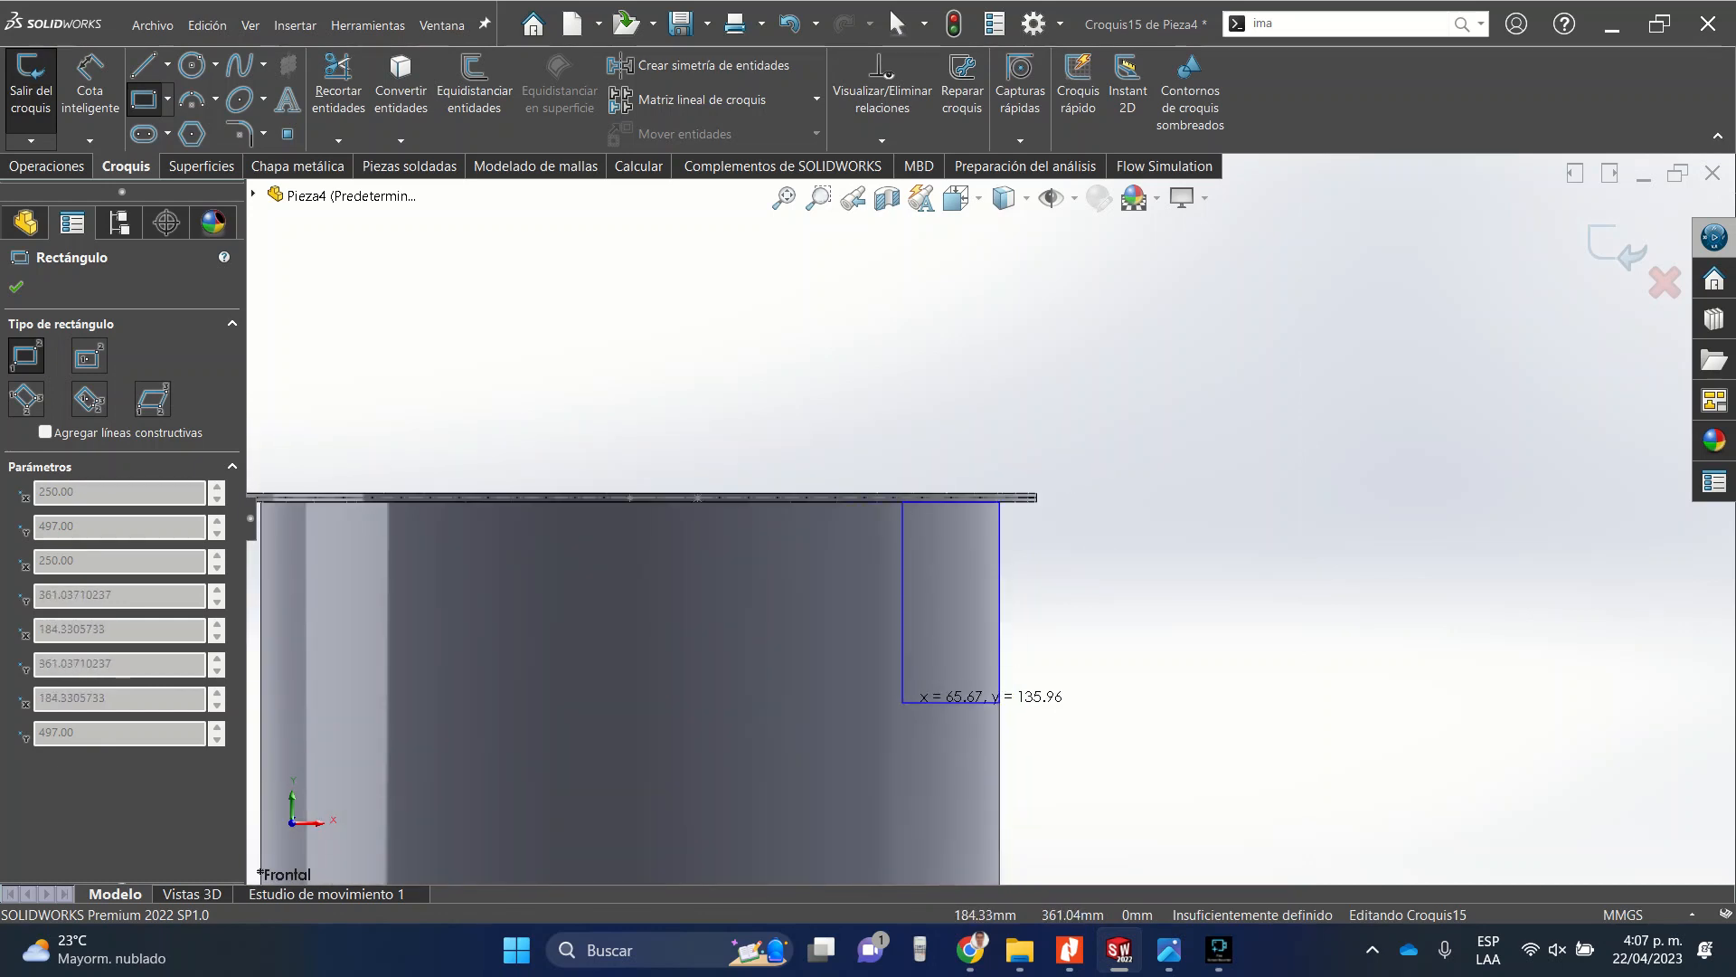
pyautogui.click(885, 673)
pyautogui.click(16, 287)
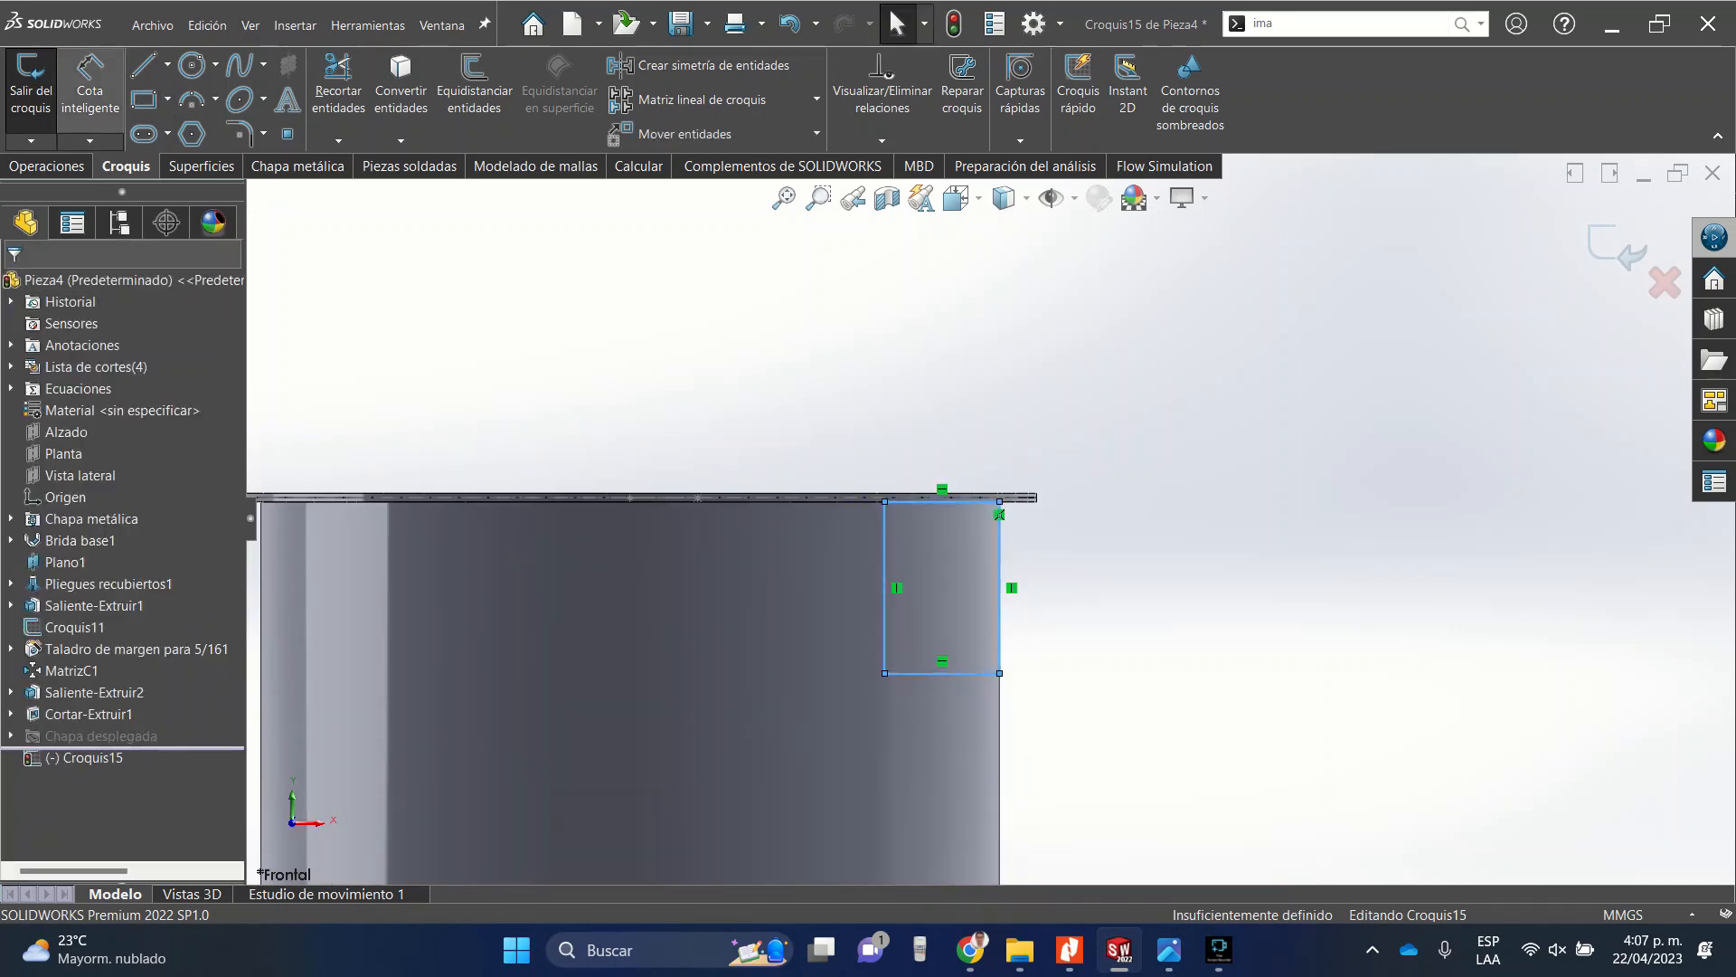
# Dimension the rectangle's right side to 200 mm.
pyautogui.click(90, 86)
pyautogui.click(1000, 560)
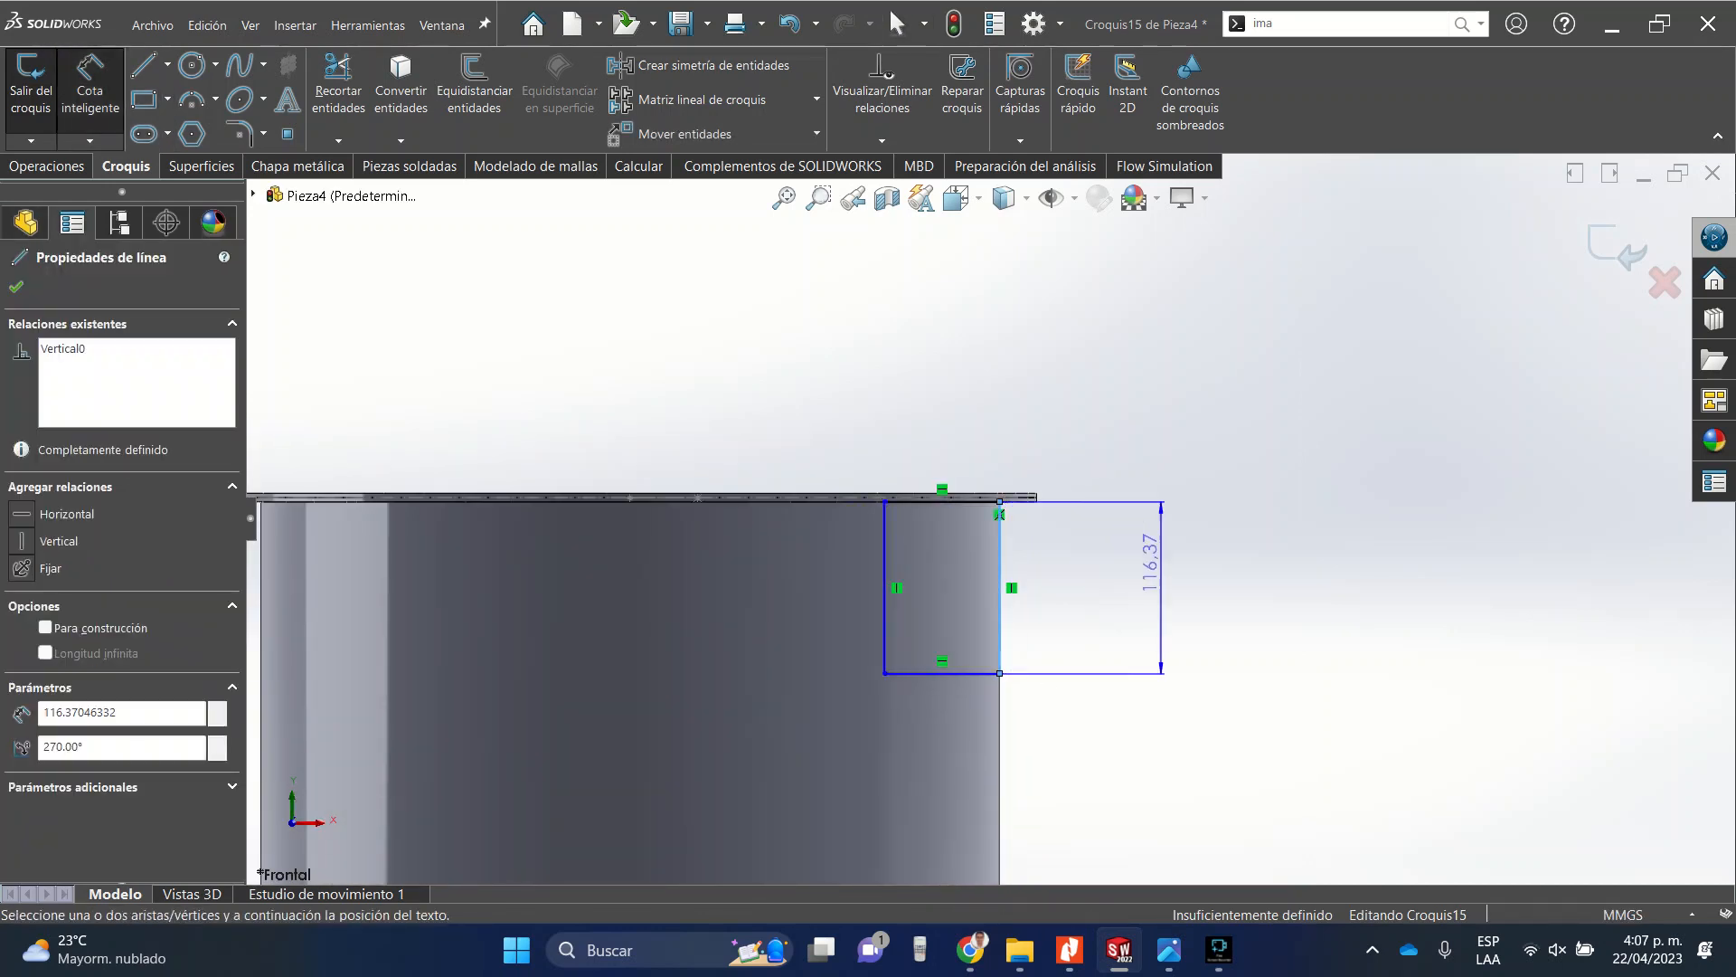
pyautogui.click(1167, 579)
pyautogui.write('2')
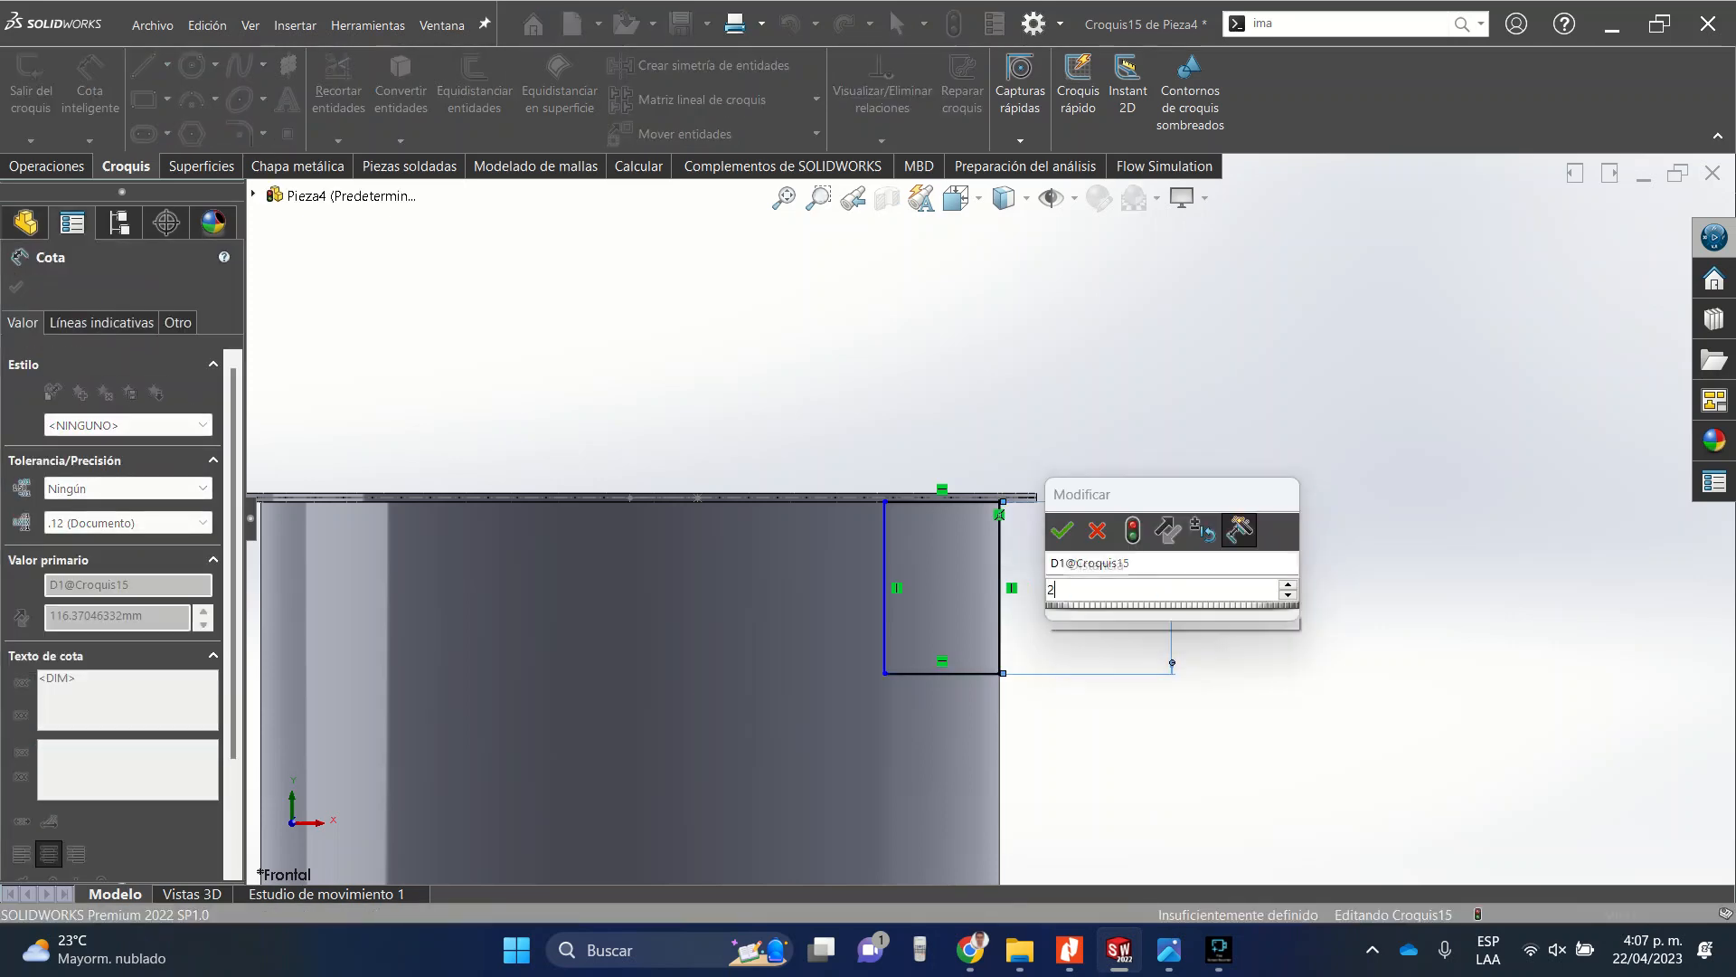
pyautogui.write('00')
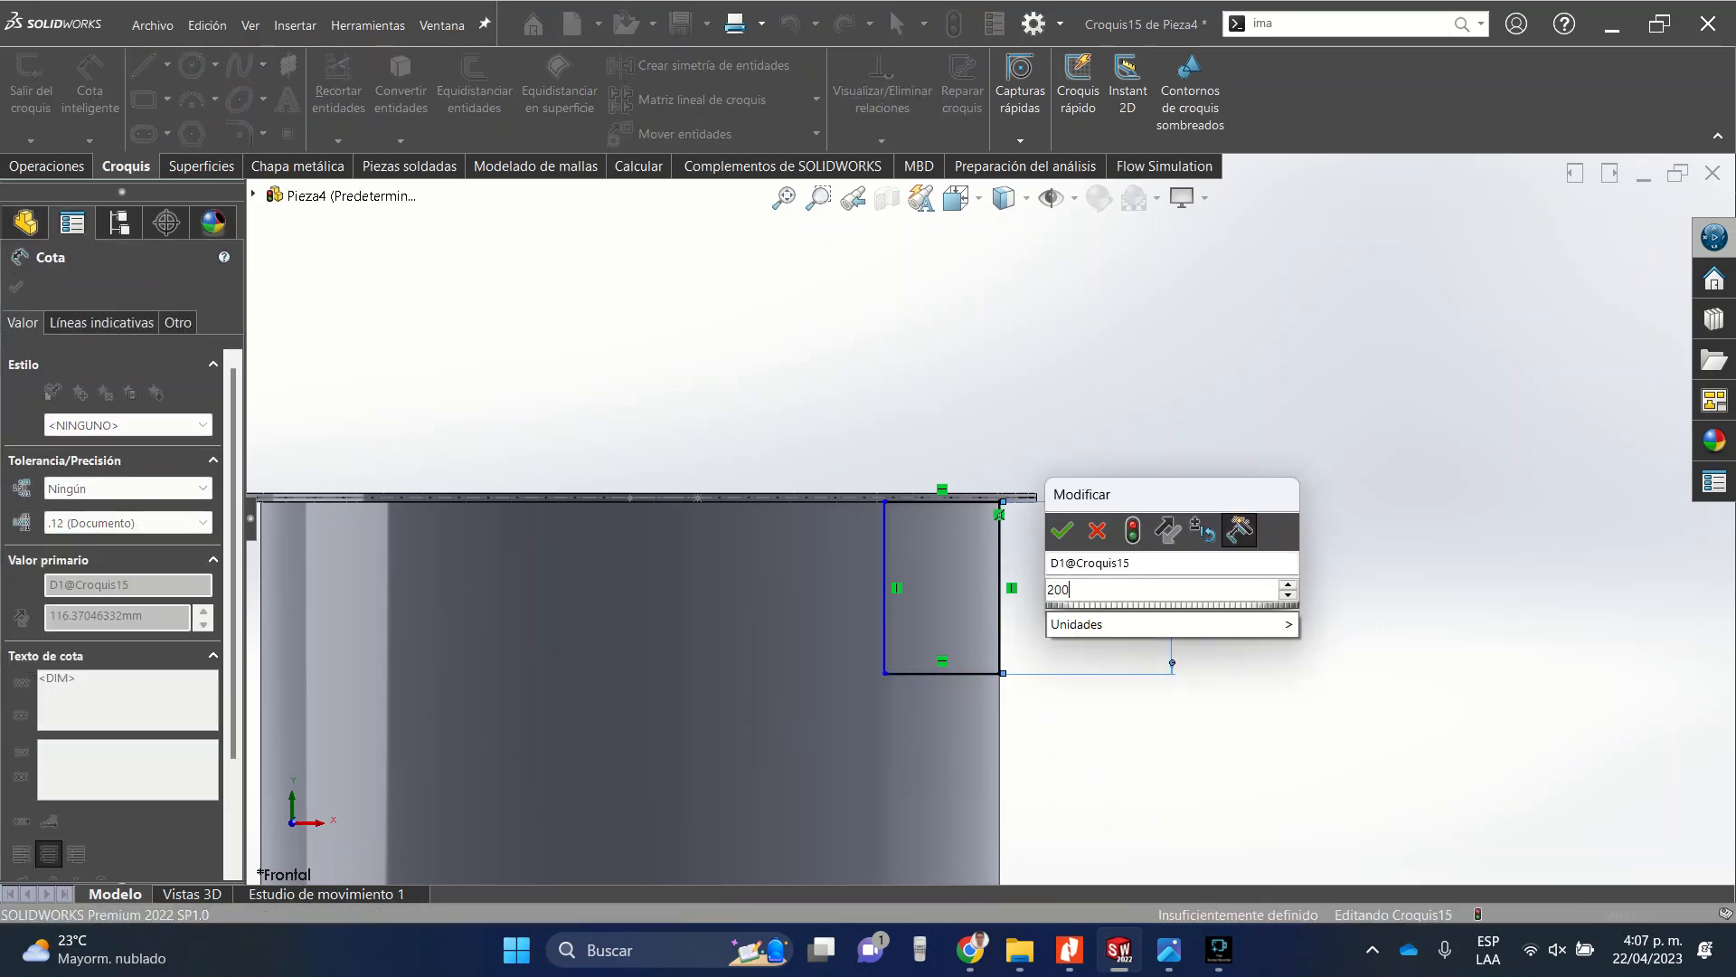
pyautogui.press('Return')
# Set the rectangle's right-side dimension to 150 mm.
pyautogui.scroll(5, 1171, 574)
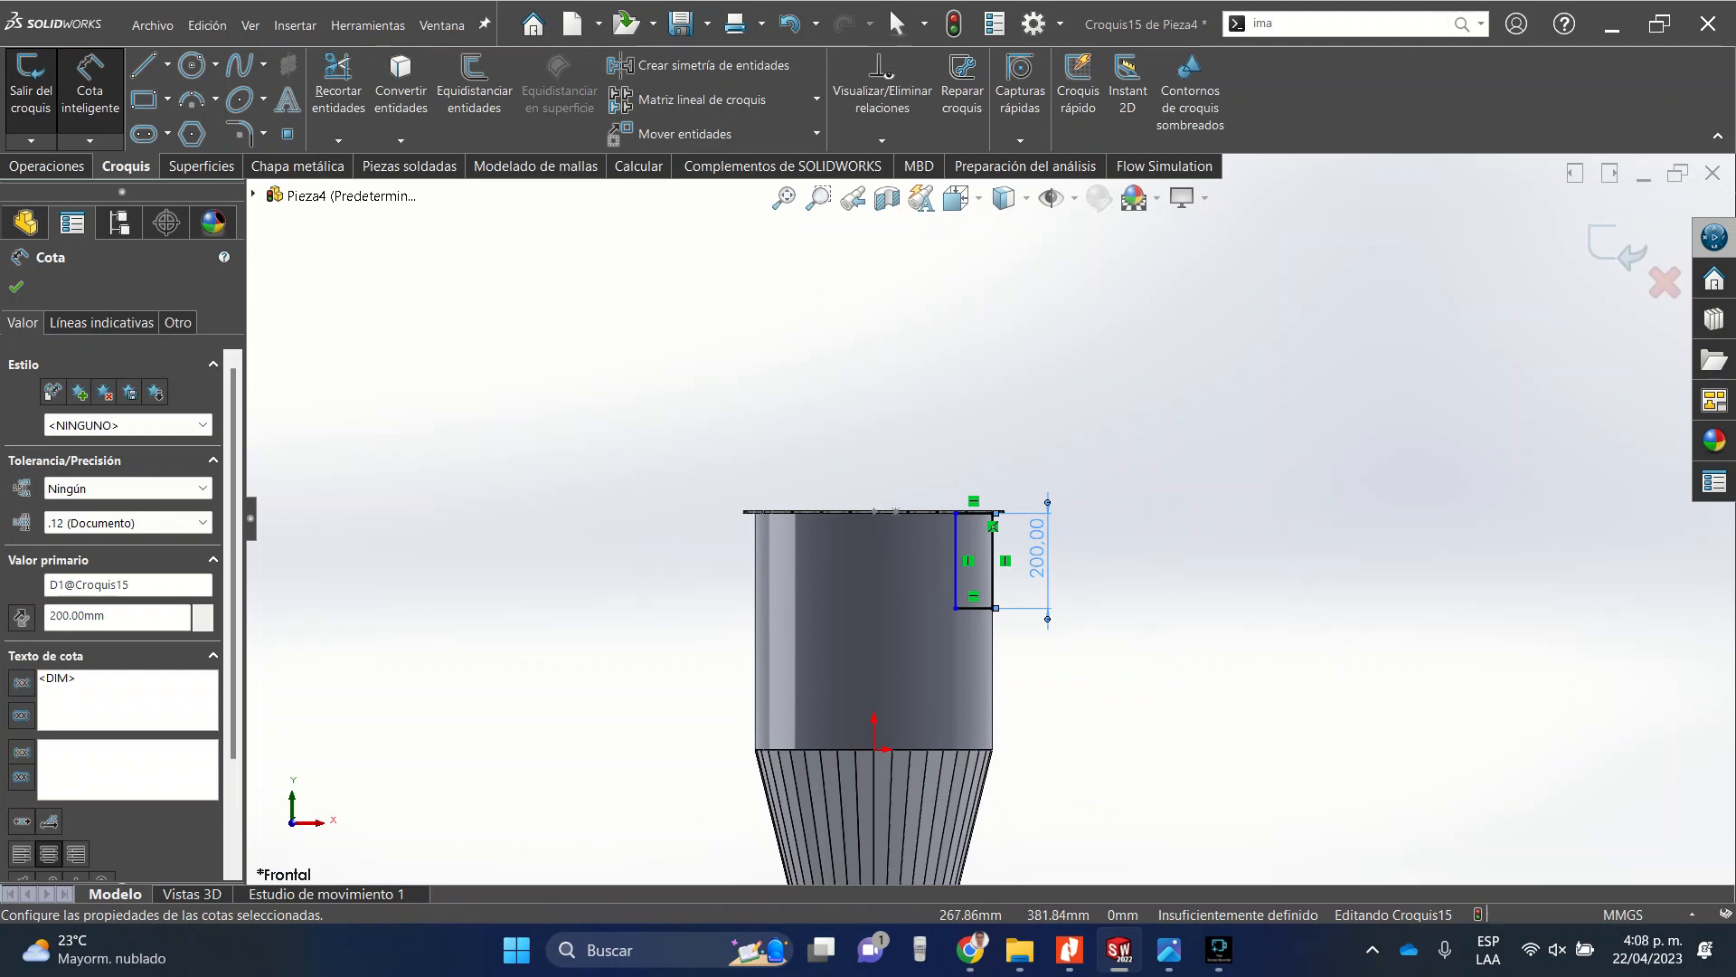
pyautogui.scroll(-5, 999, 574)
pyautogui.doubleClick(1145, 491)
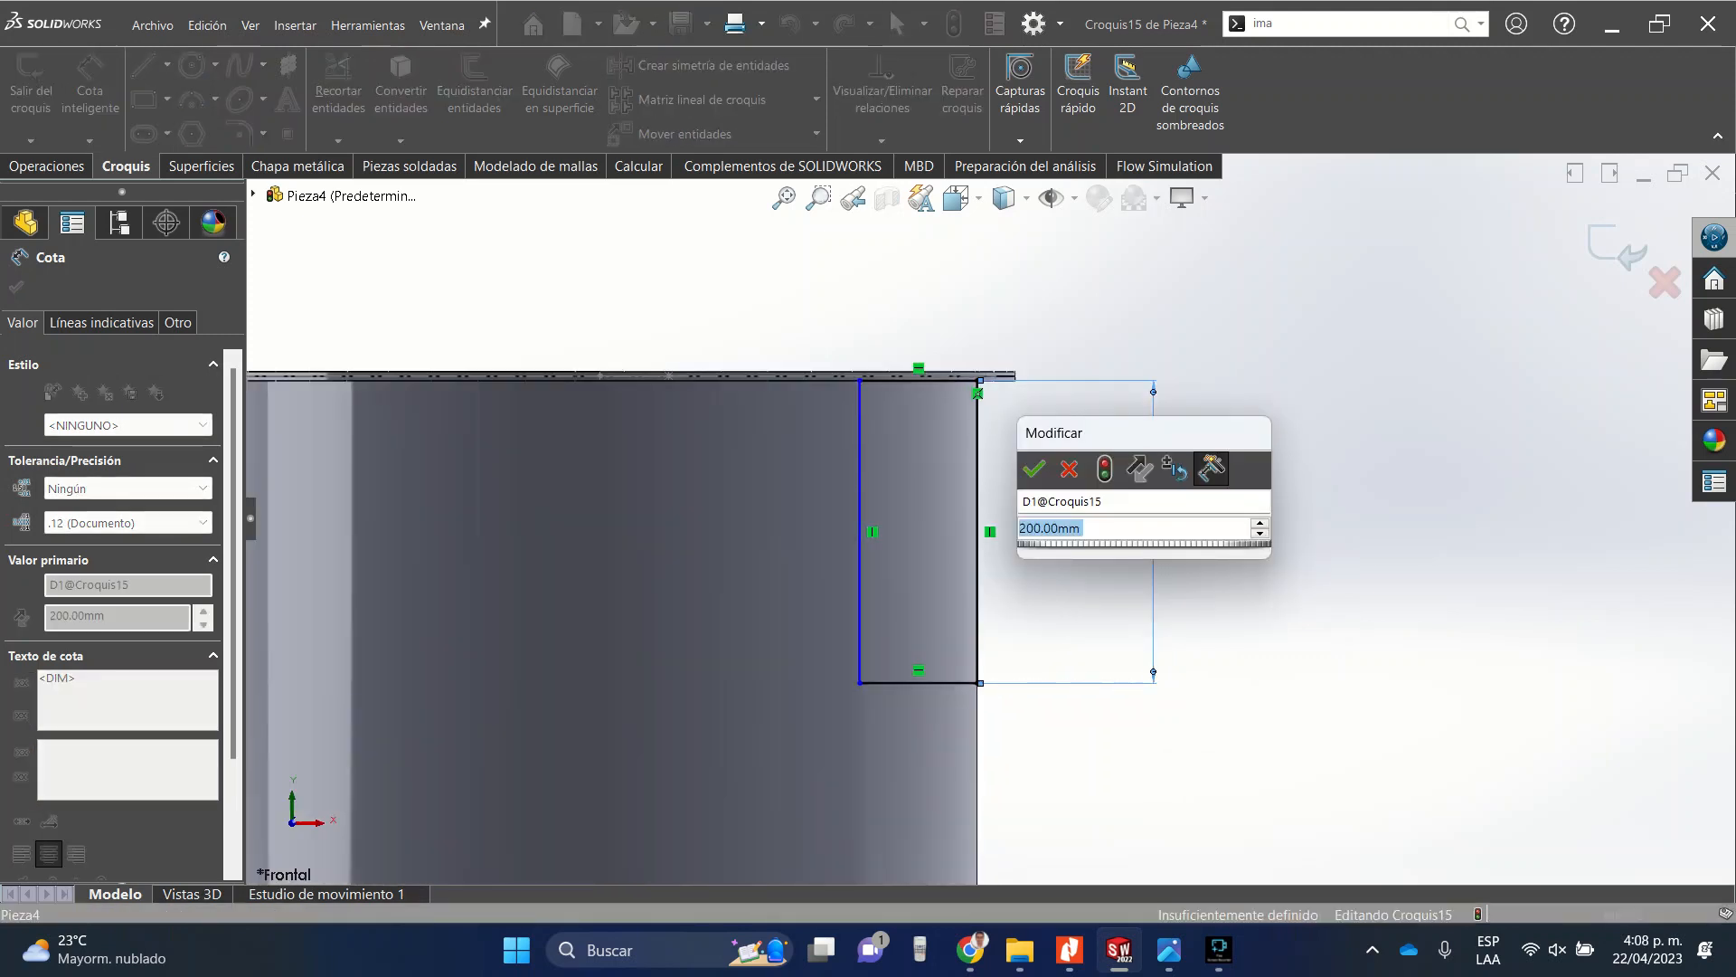
pyautogui.write('150')
pyautogui.press('Return')
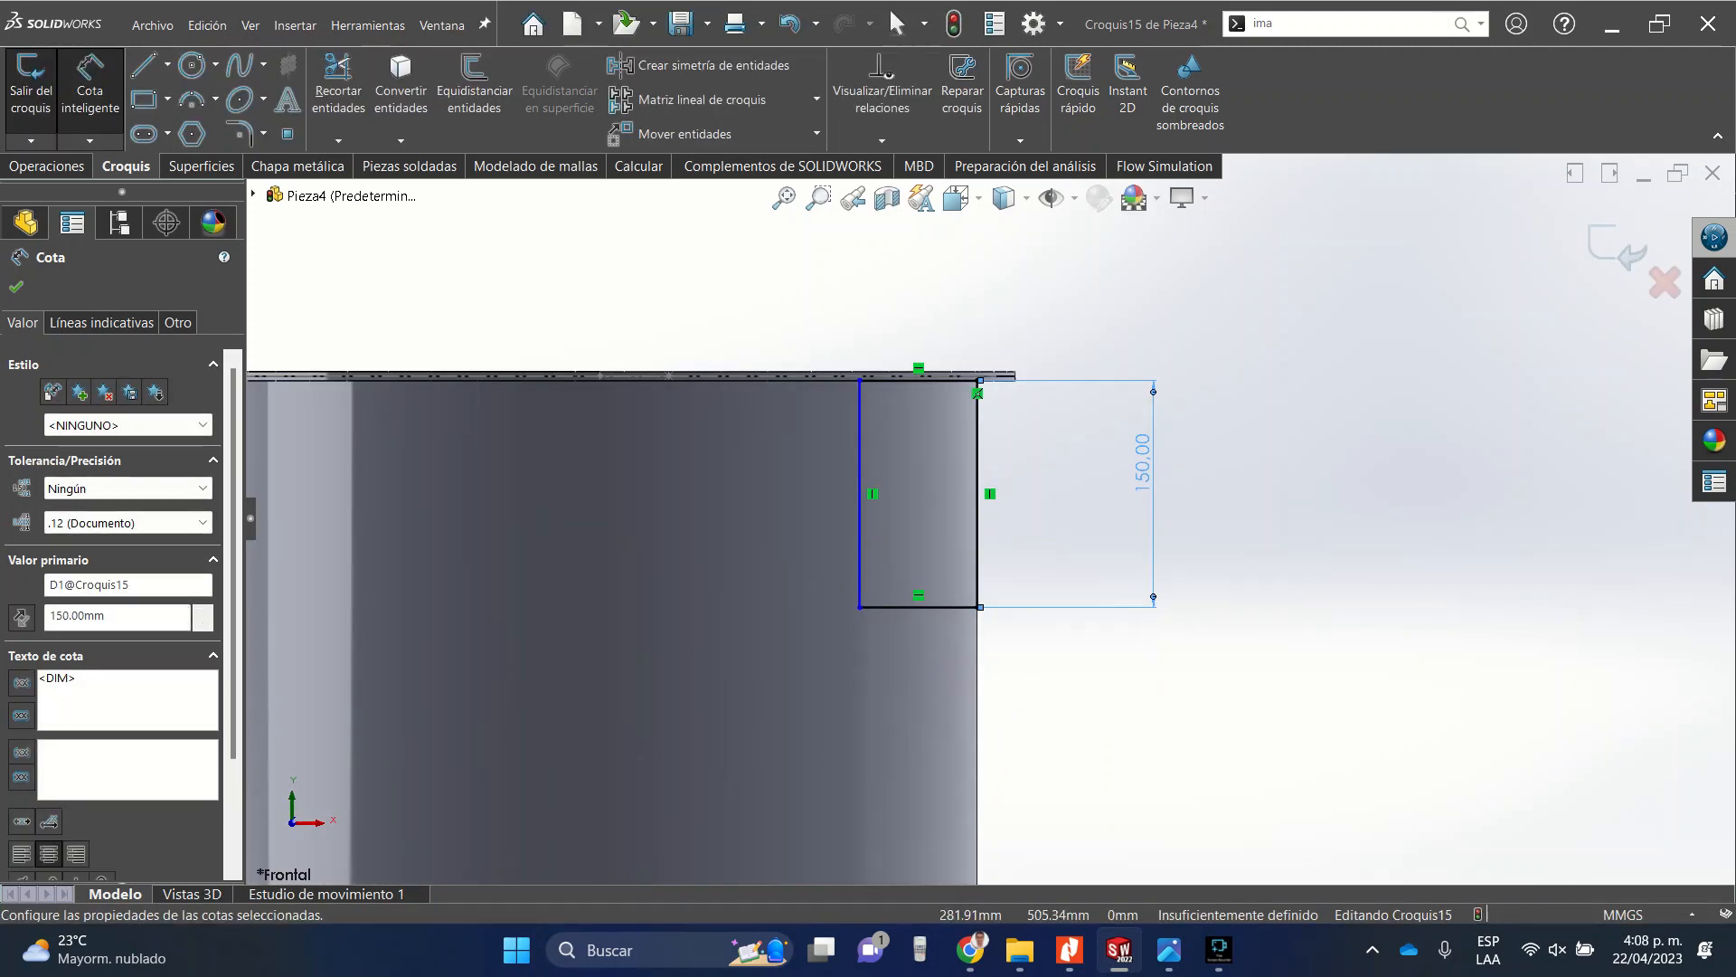
# Dimension the horizontal distance between the rectangle's two vertical sides to 100 mm.
pyautogui.click(977, 452)
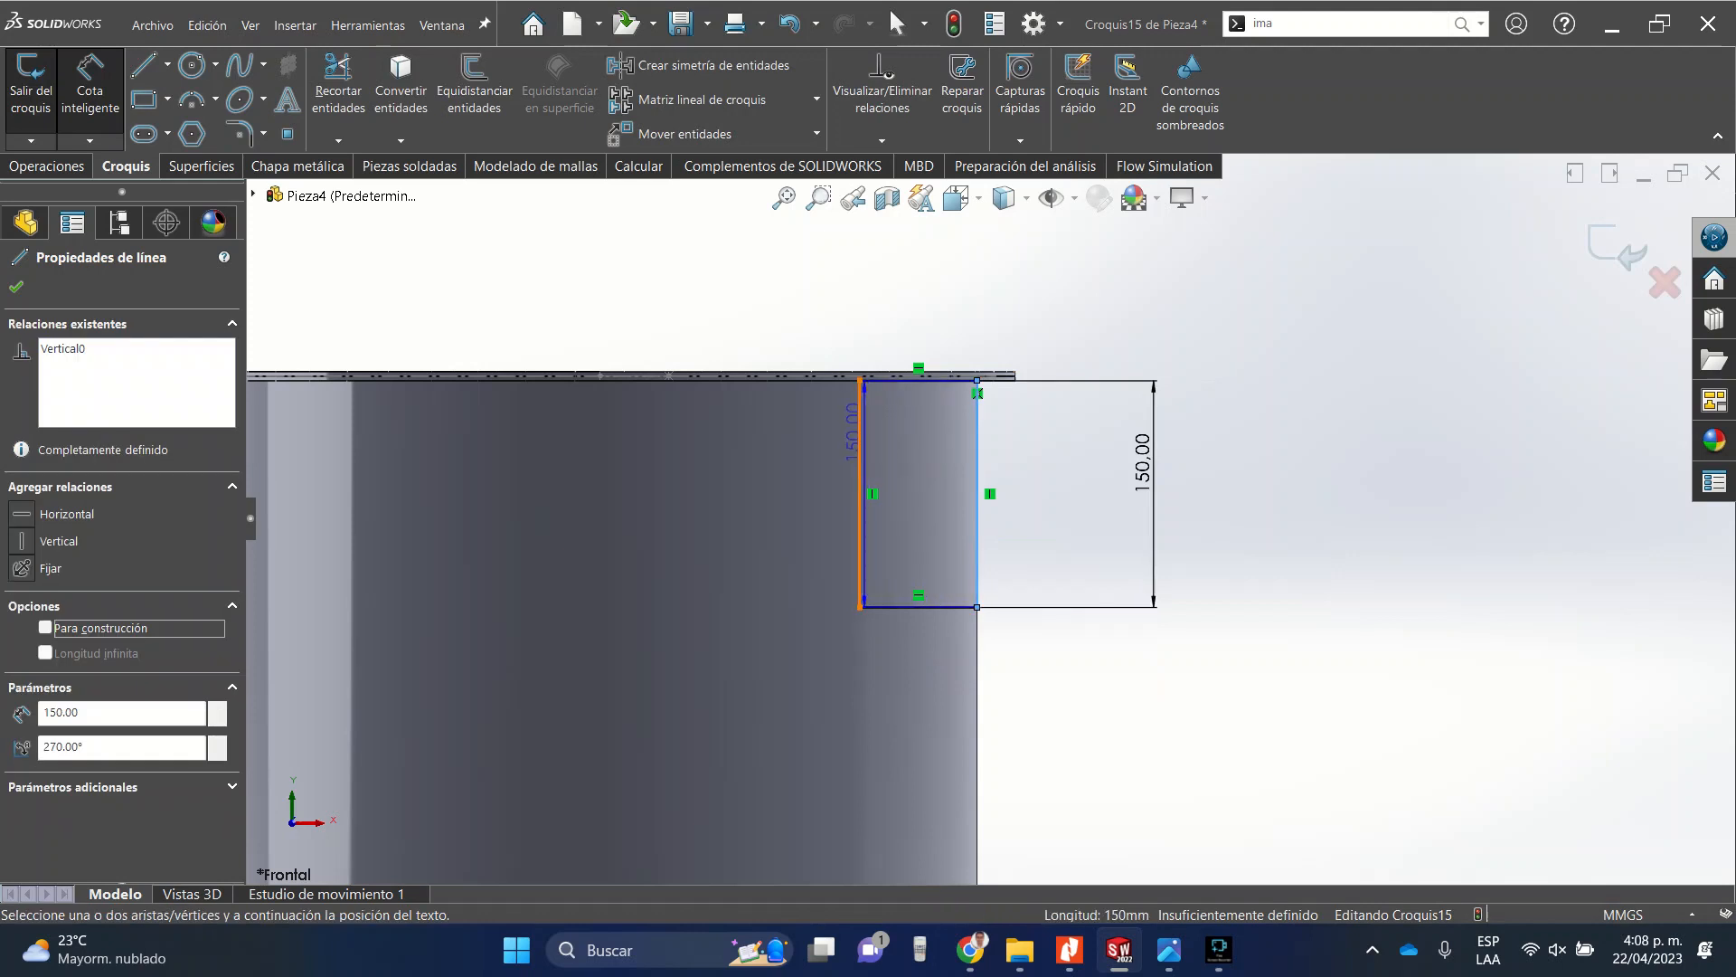
pyautogui.click(860, 493)
pyautogui.click(918, 271)
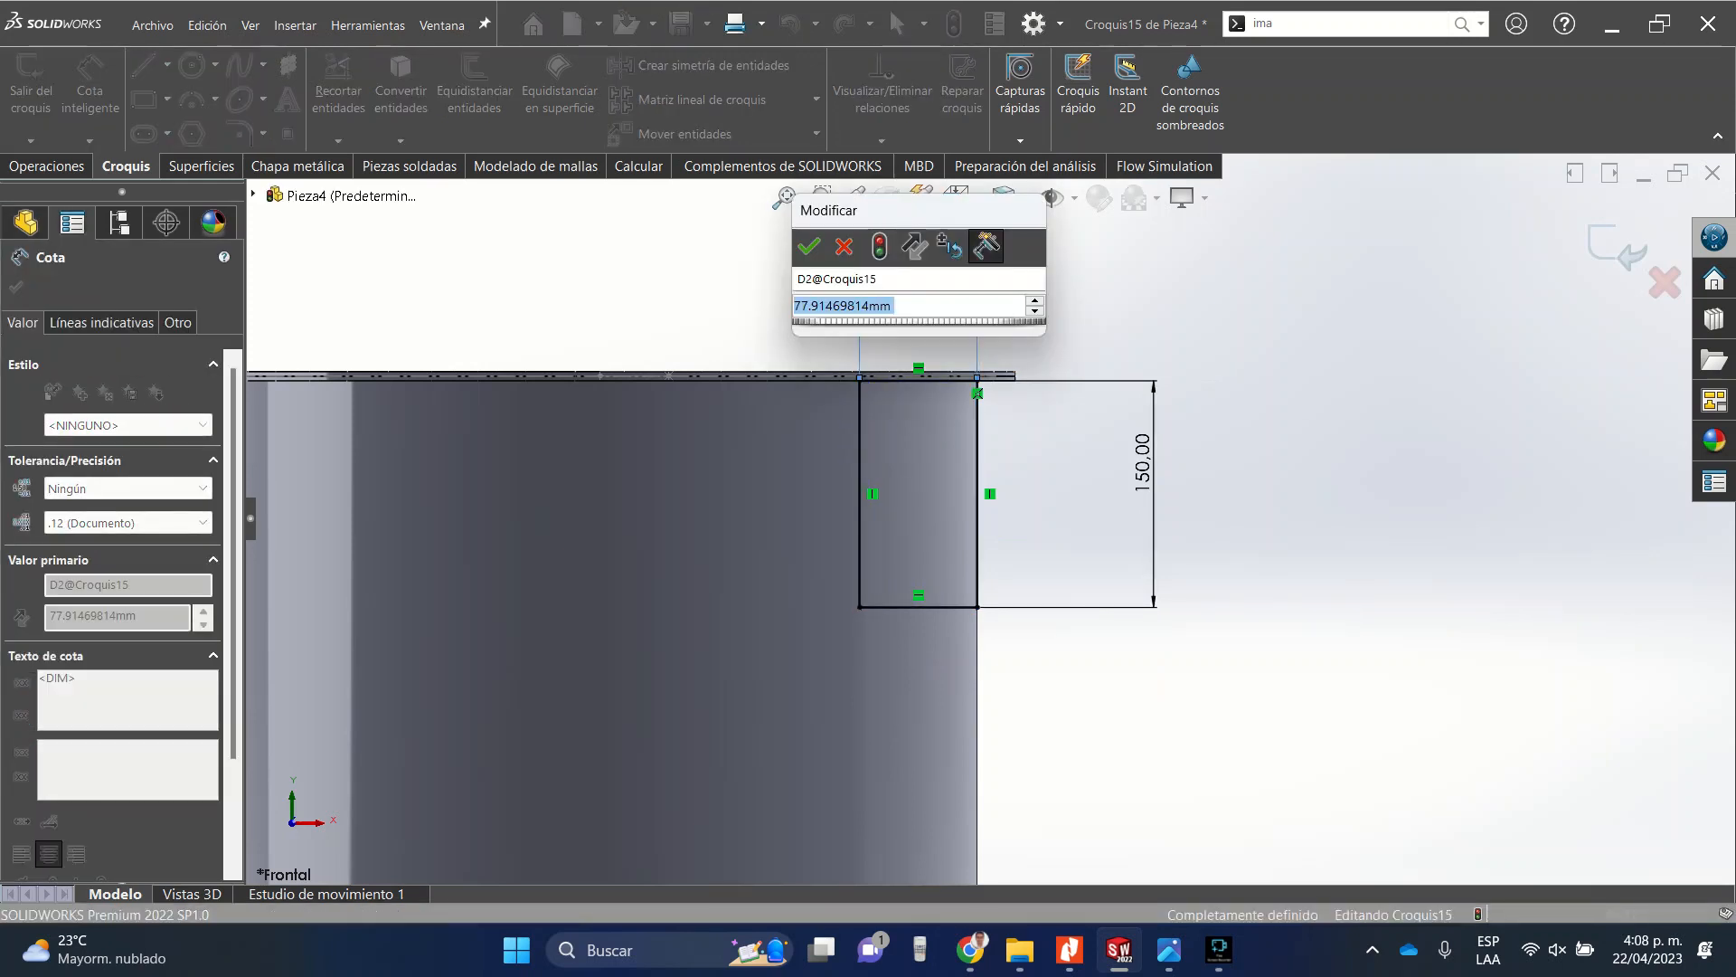
pyautogui.write('10')
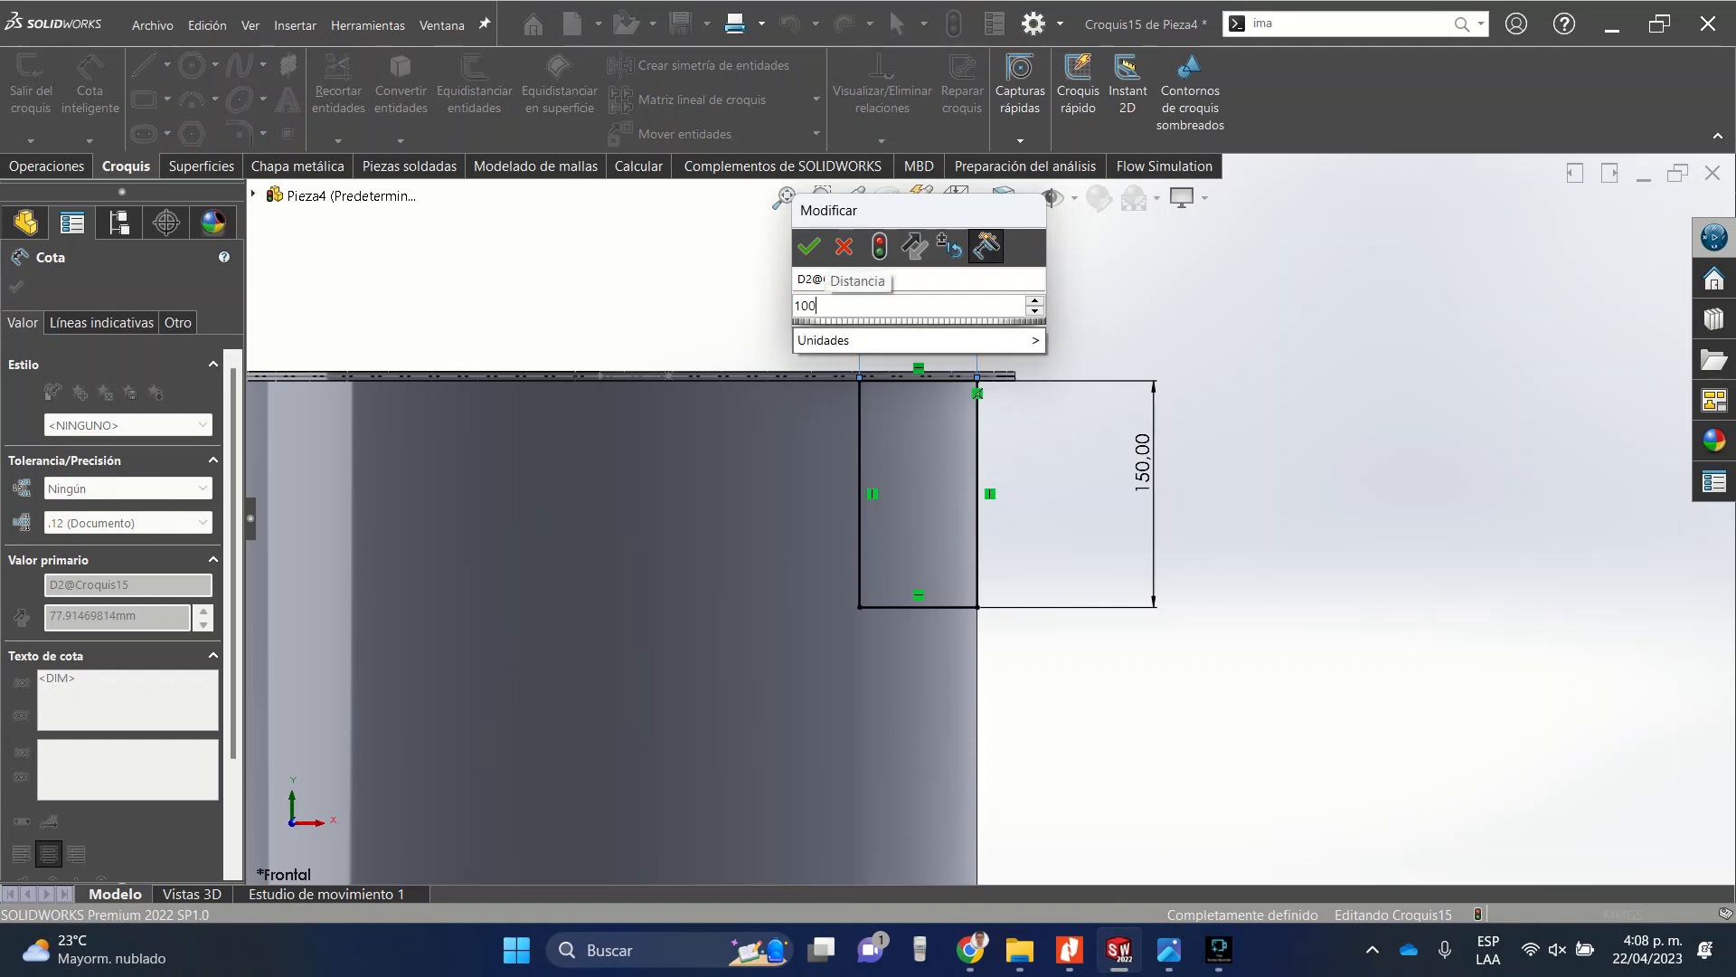
pyautogui.write('0')
pyautogui.press('Return')
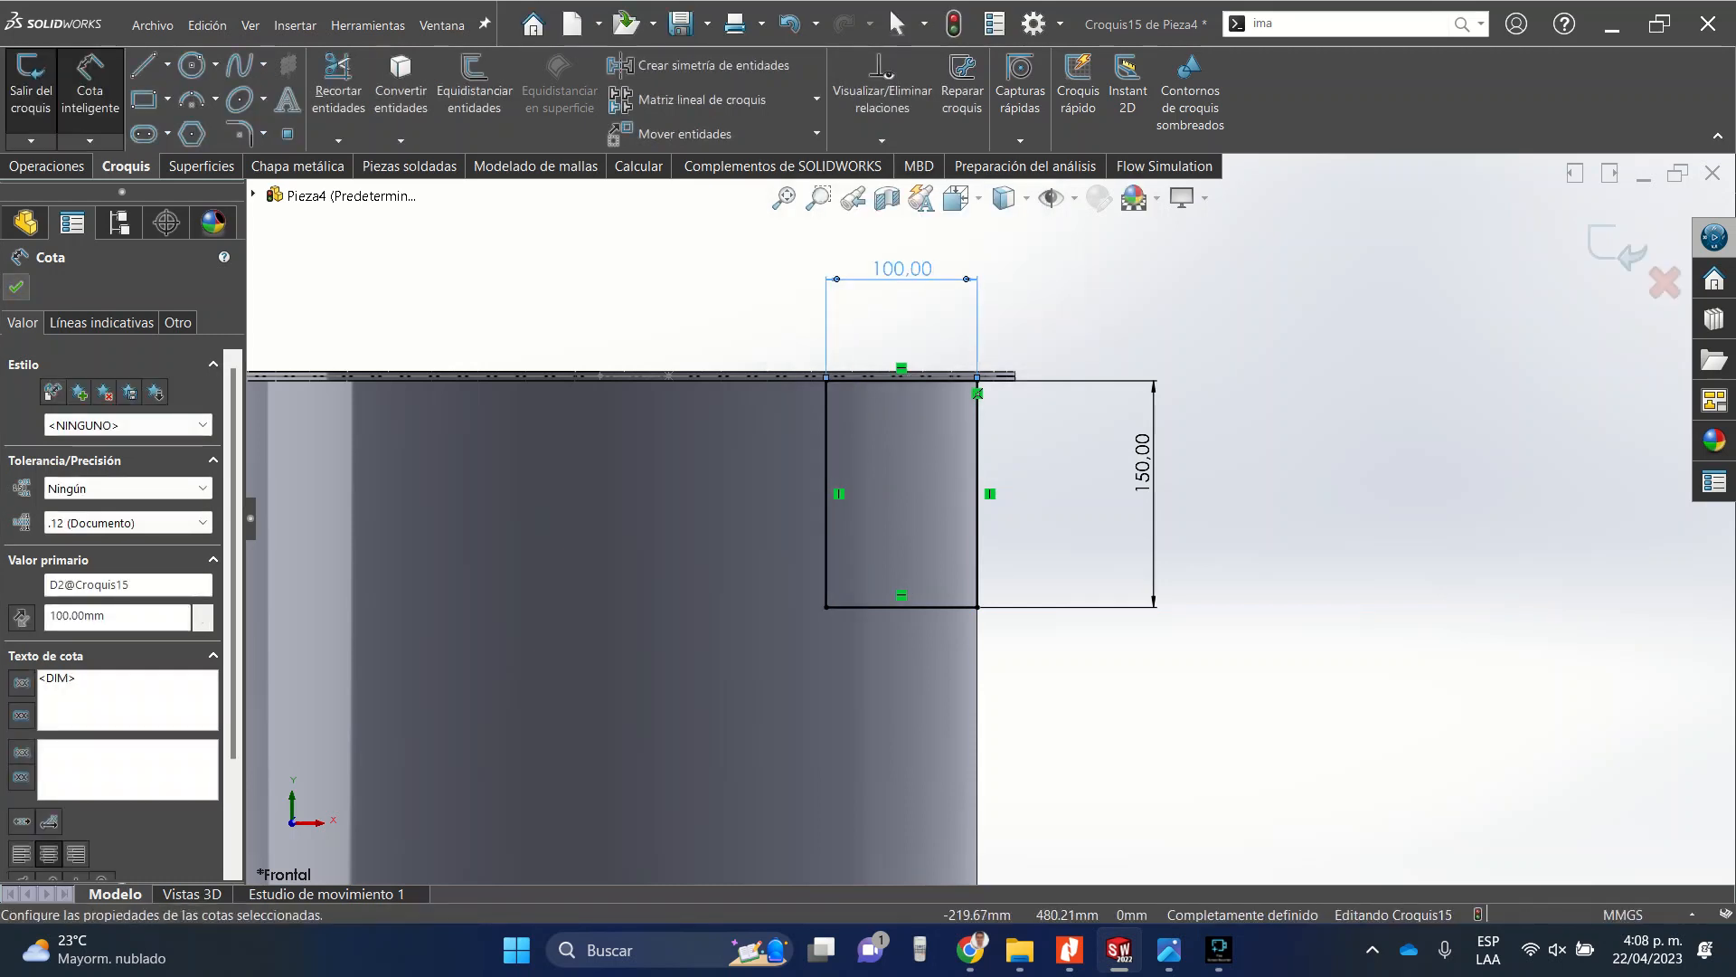
pyautogui.press('Escape')
# Cut-extrude the rectangle up to the tube's outer surface, with normal cut enabled.
pyautogui.click(47, 166)
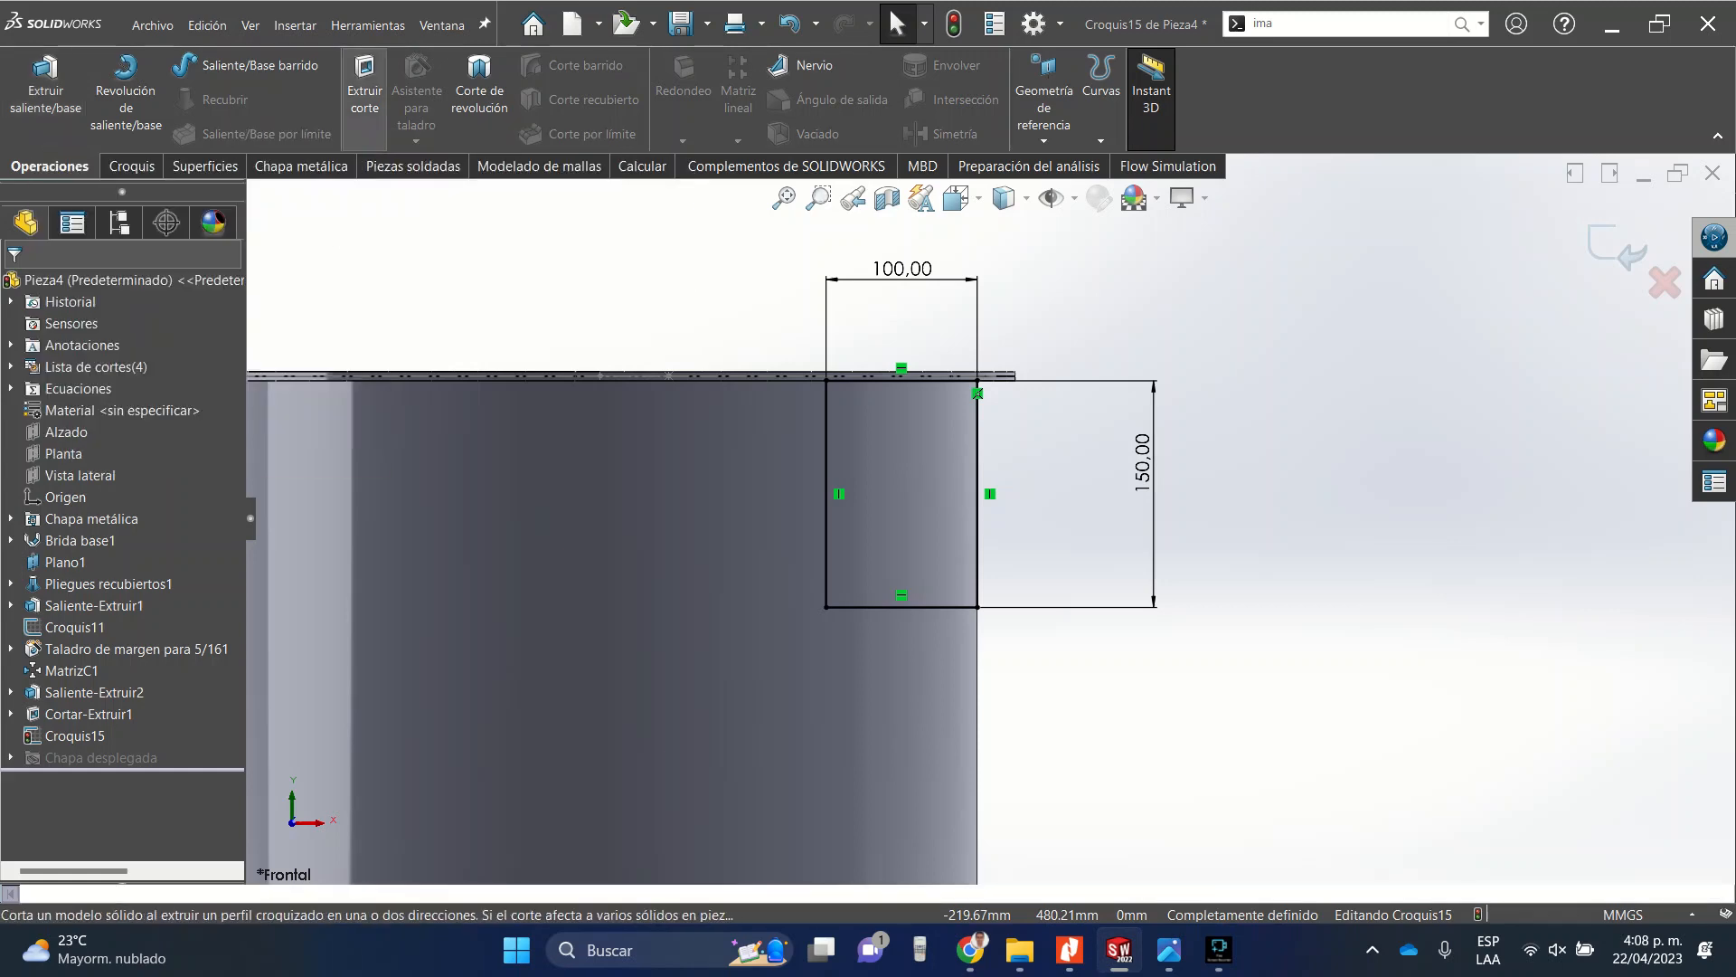
pyautogui.click(364, 91)
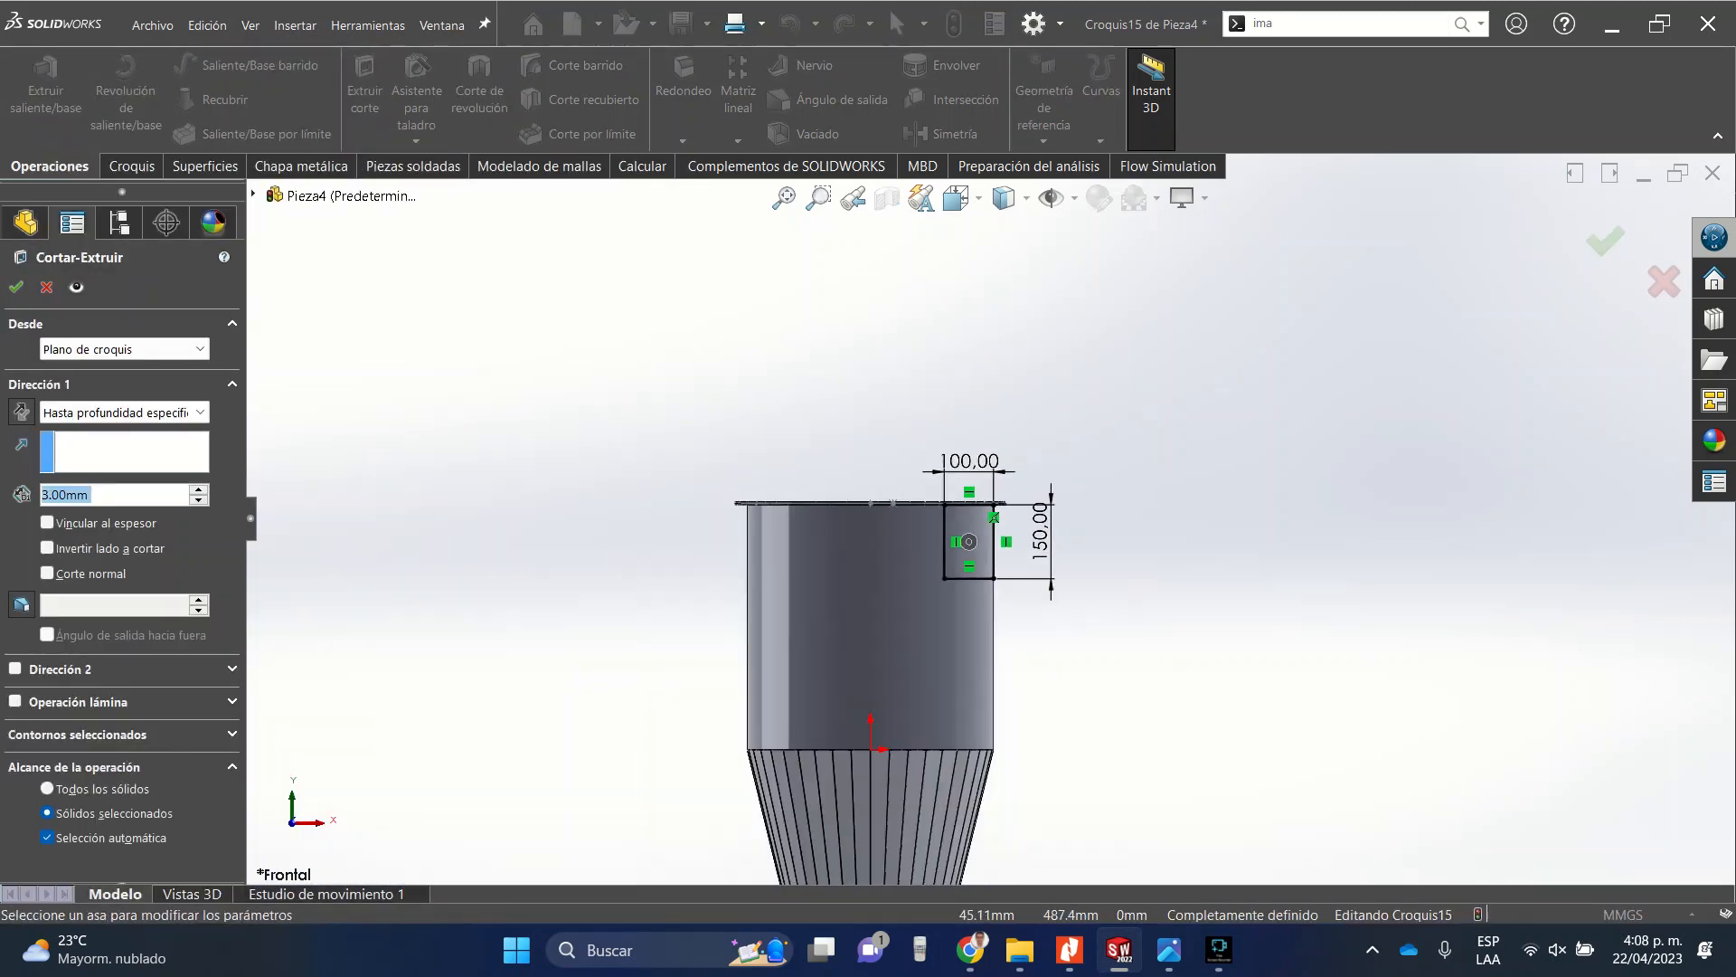
pyautogui.moveTo(740, 435); pyautogui.dragTo(992, 525)
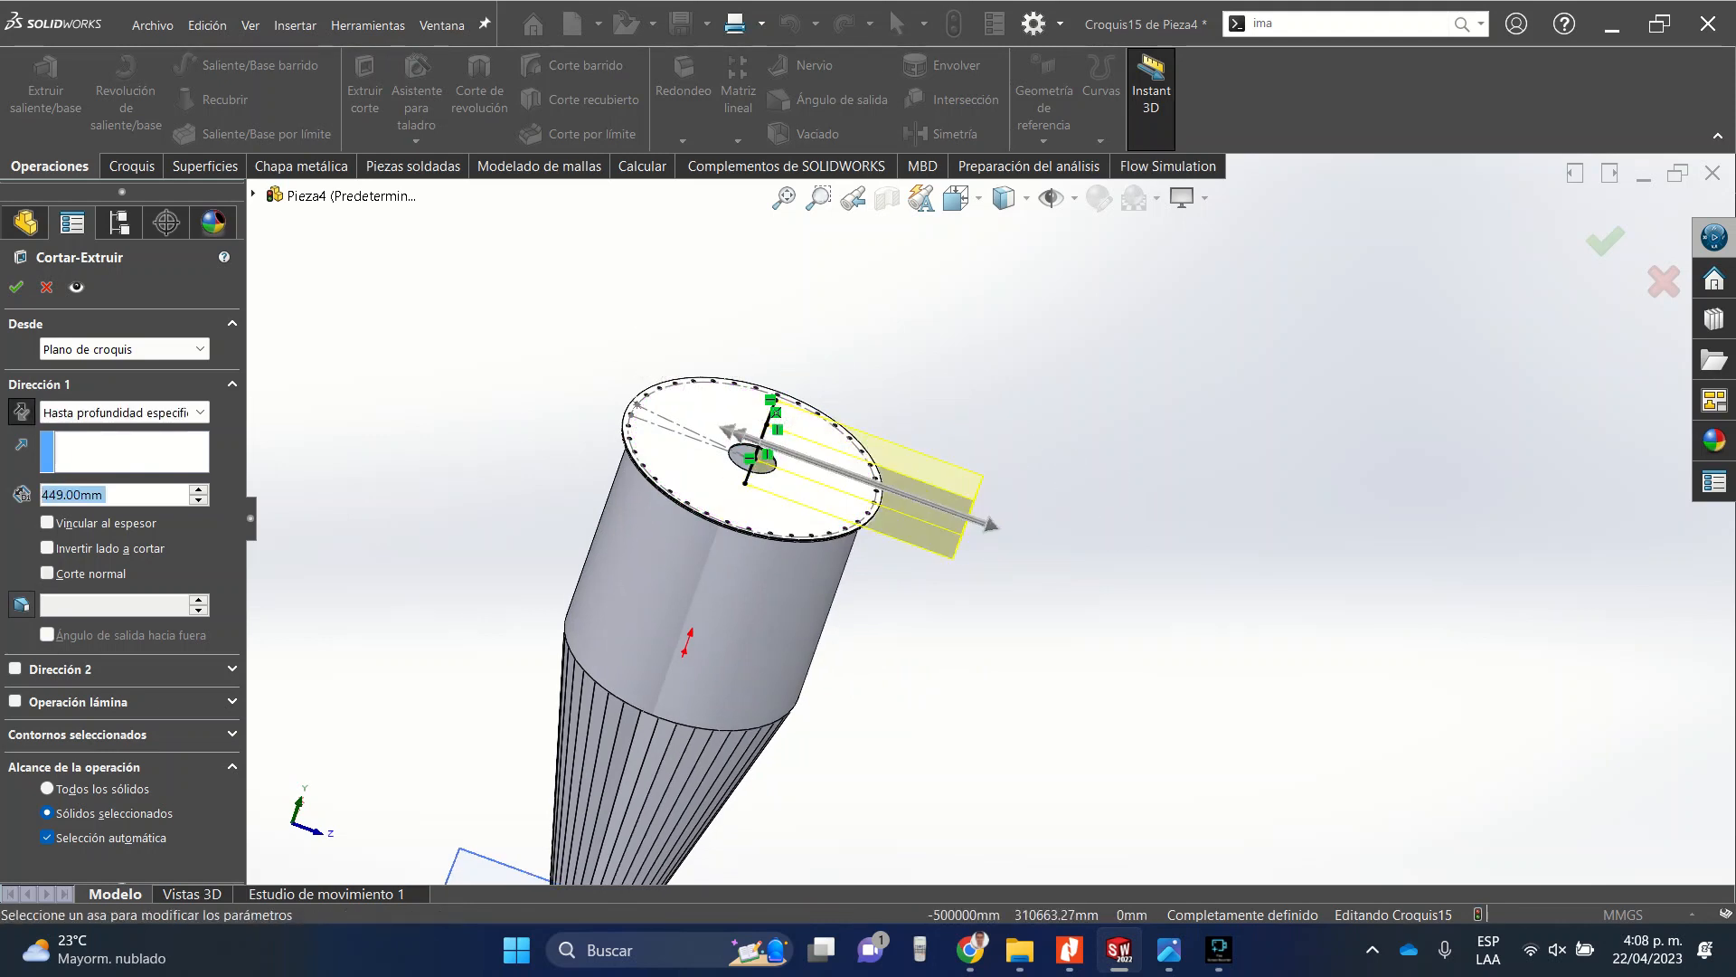
pyautogui.click(47, 573)
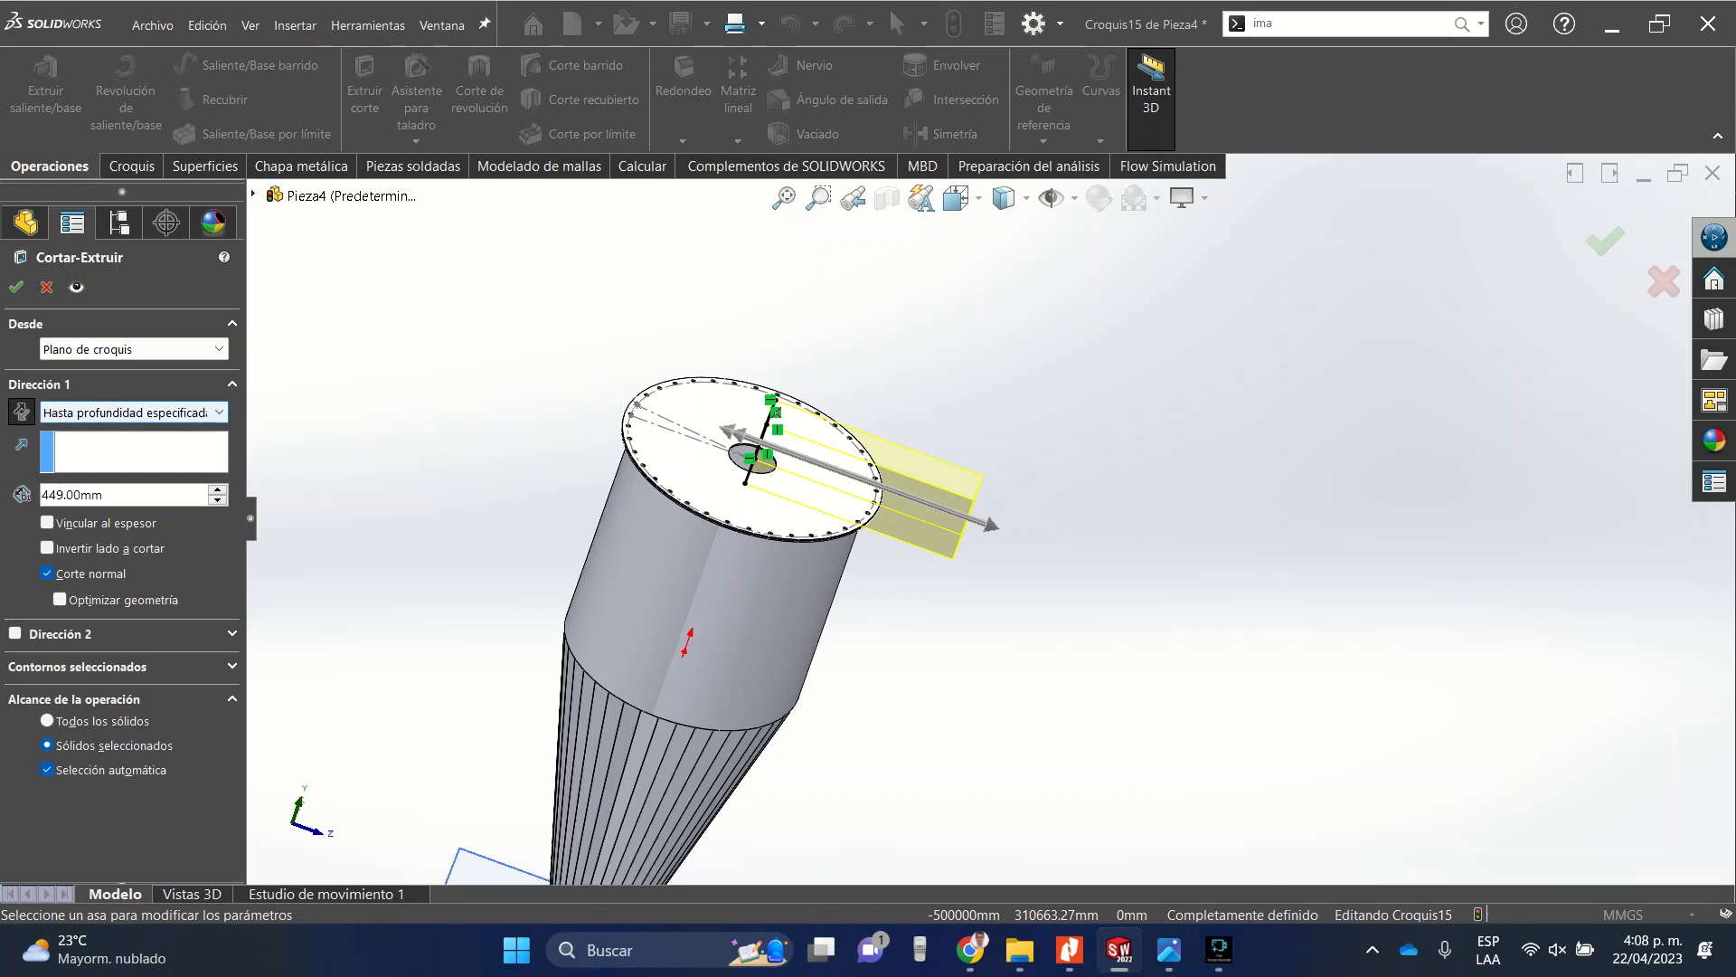
pyautogui.click(133, 412)
pyautogui.click(90, 509)
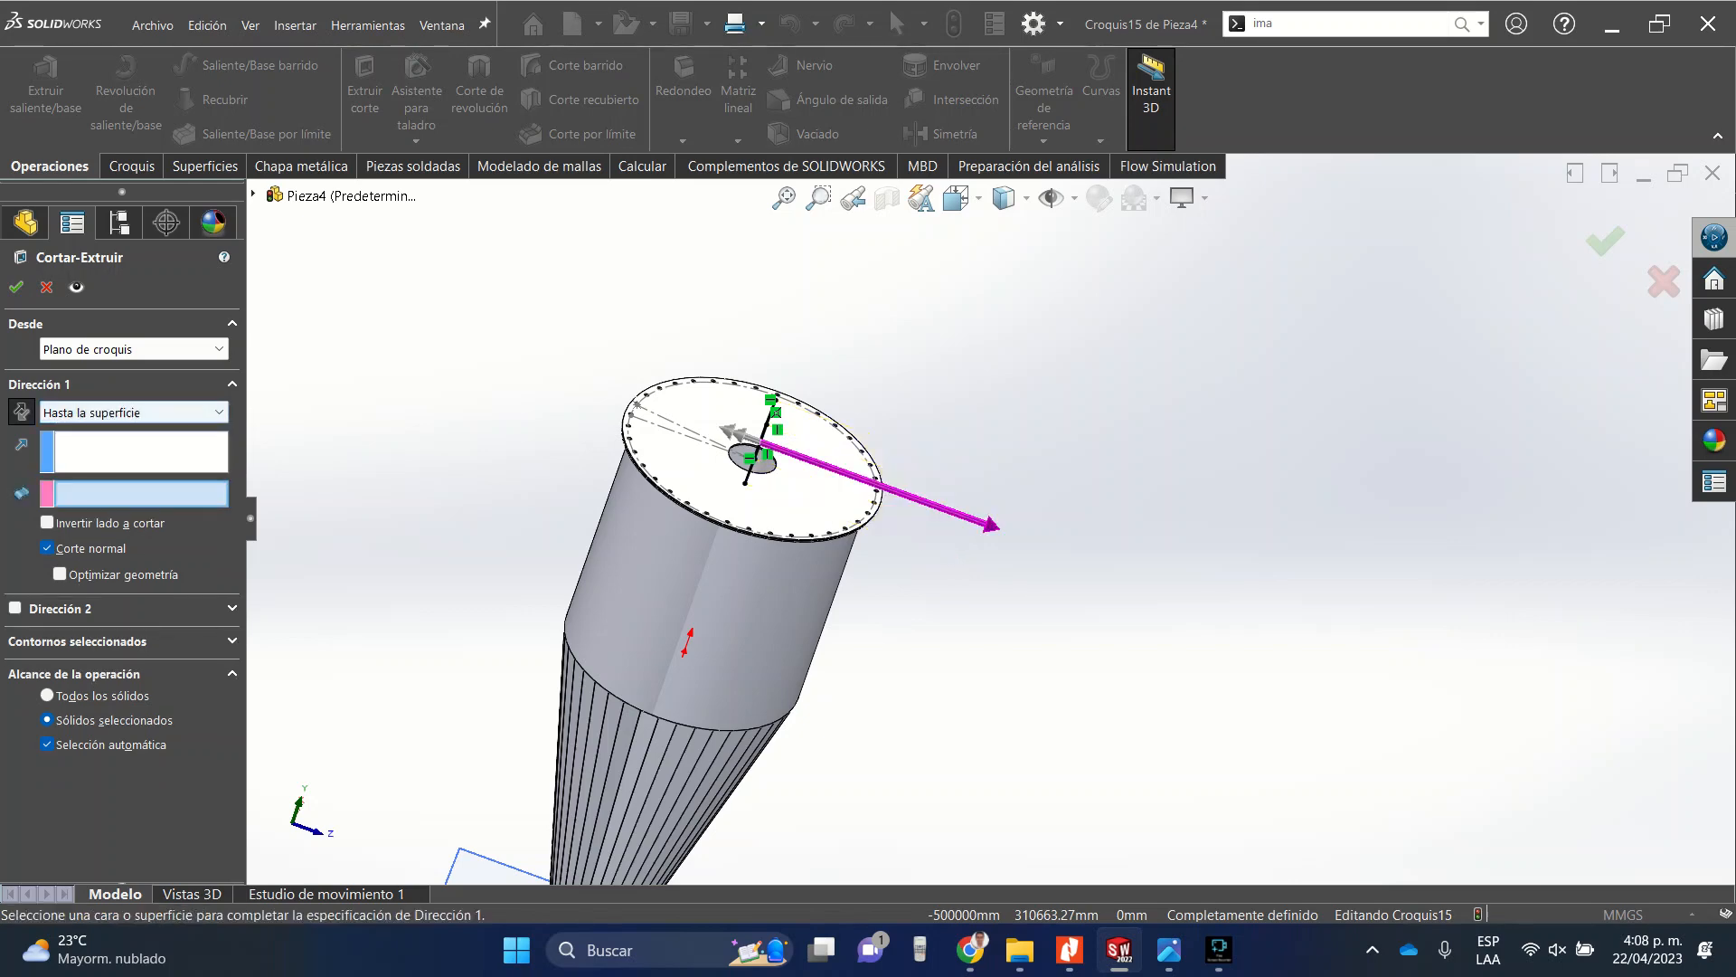
pyautogui.click(806, 597)
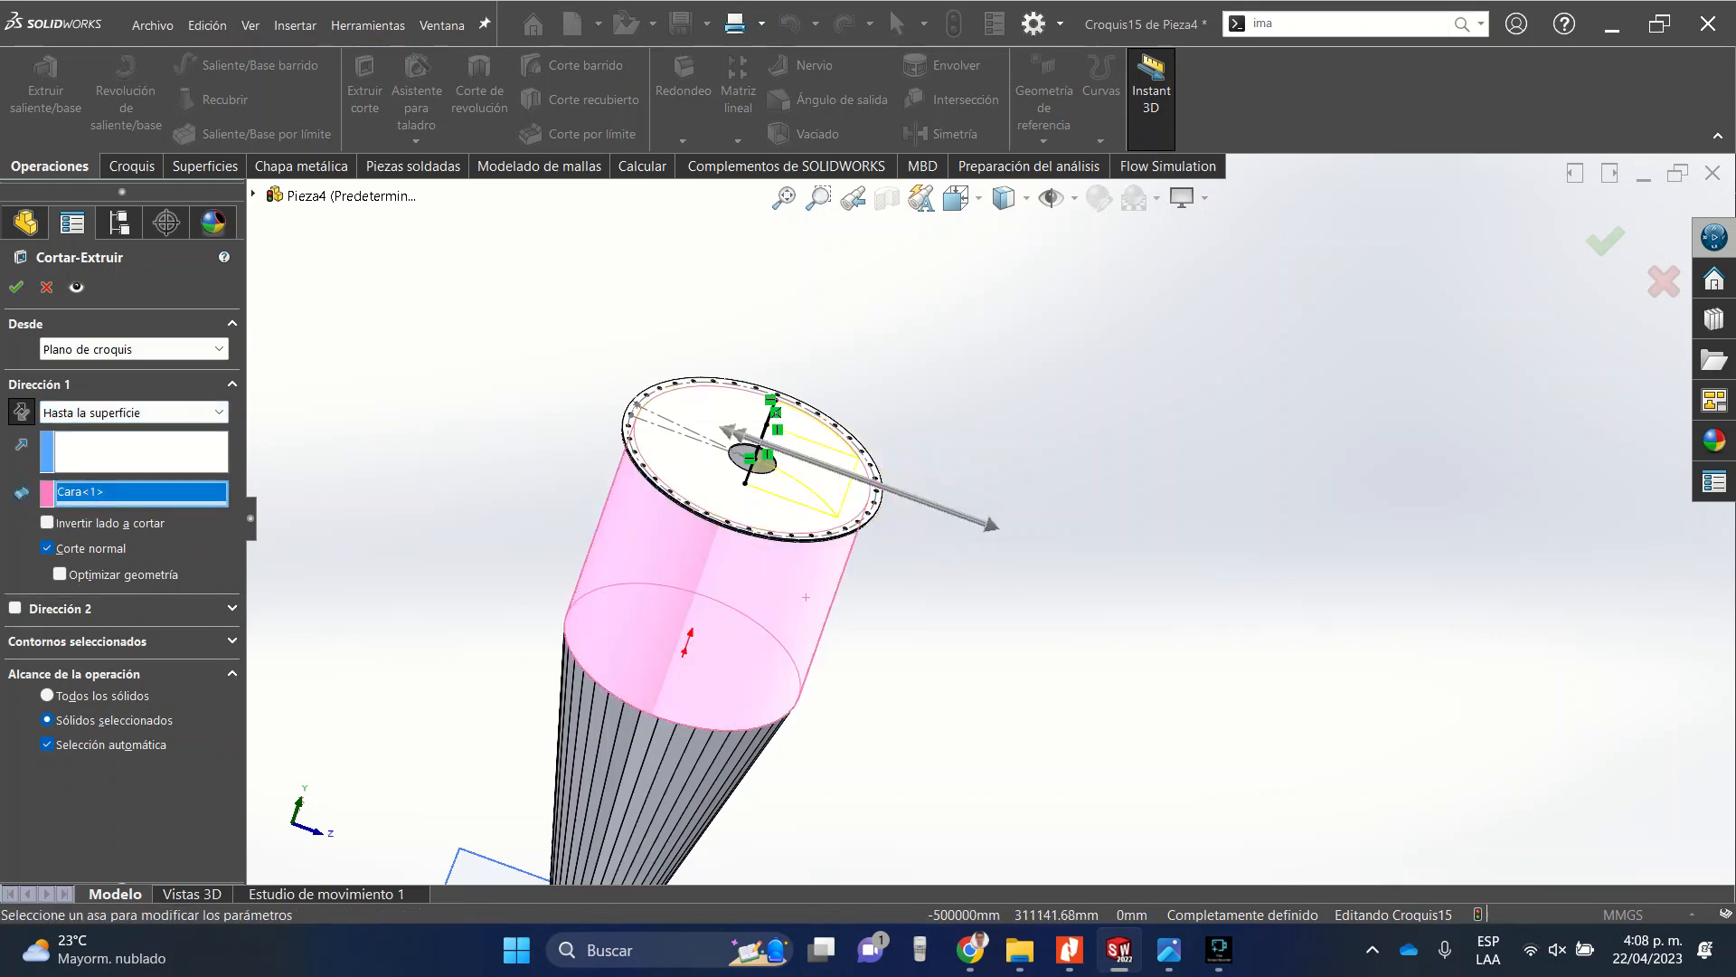
pyautogui.moveTo(806, 597); pyautogui.dragTo(624, 599, button='middle')
pyautogui.press('Return')
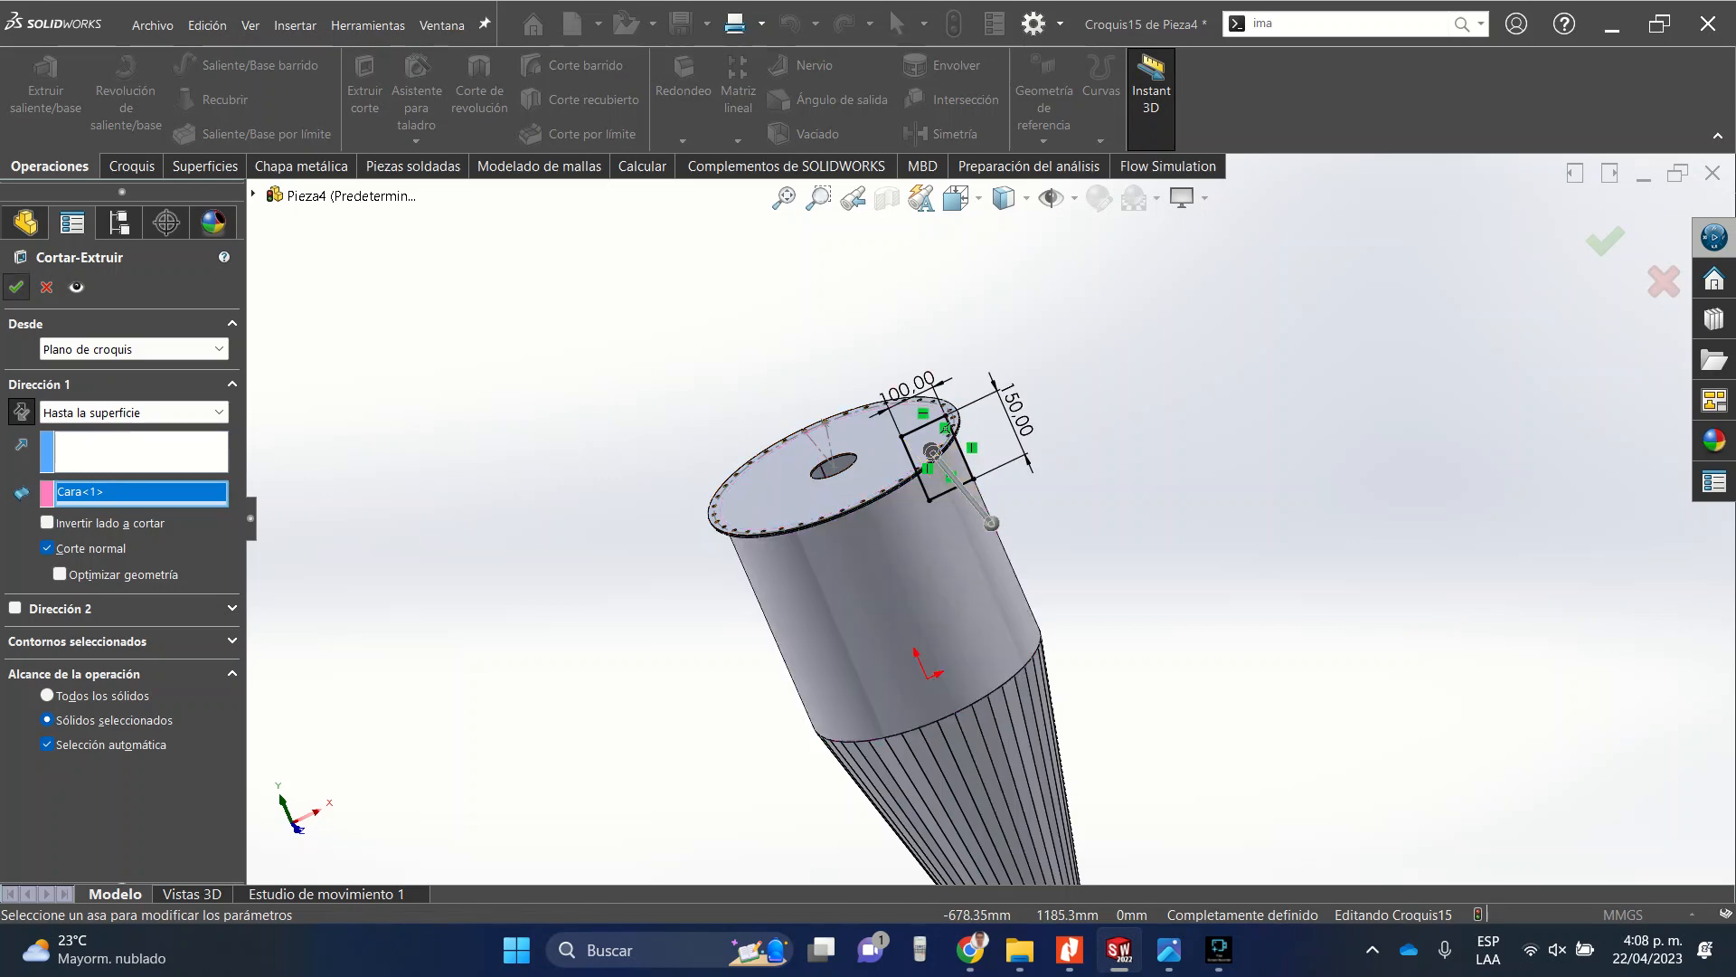
# Hide the top plate and the bolt-hole flange ring to expose the tube's upper edge.
pyautogui.scroll(-6, 931, 503)
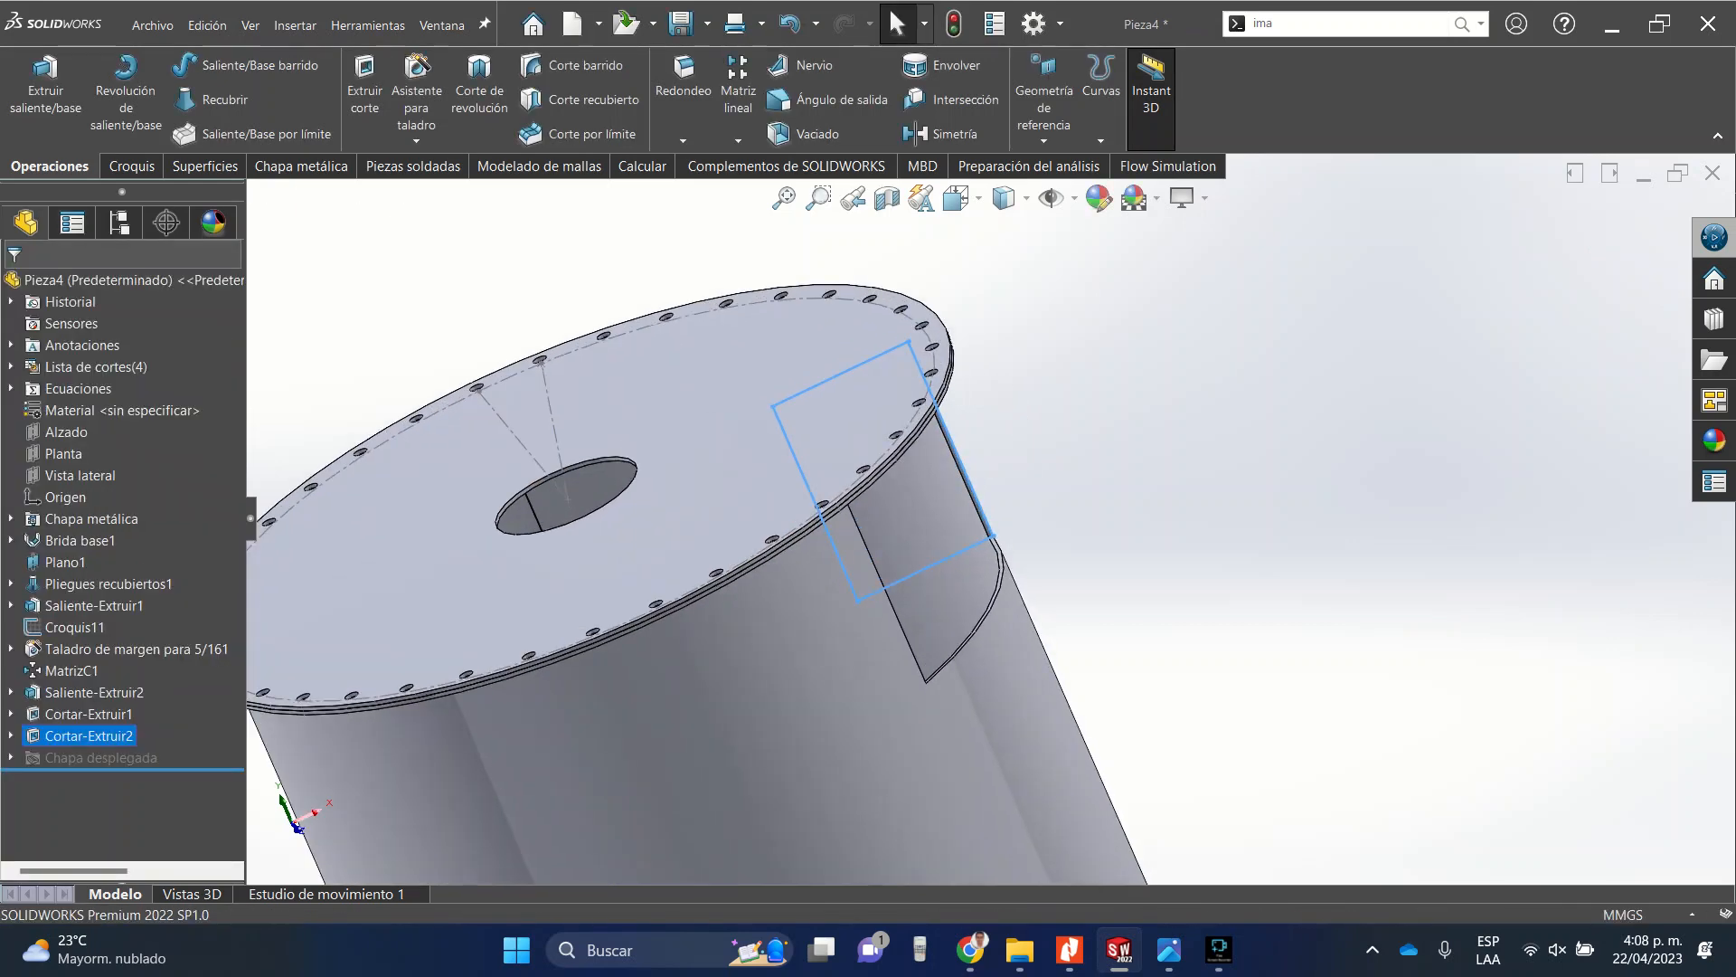
pyautogui.moveTo(1015, 454); pyautogui.dragTo(1009, 604, button='middle')
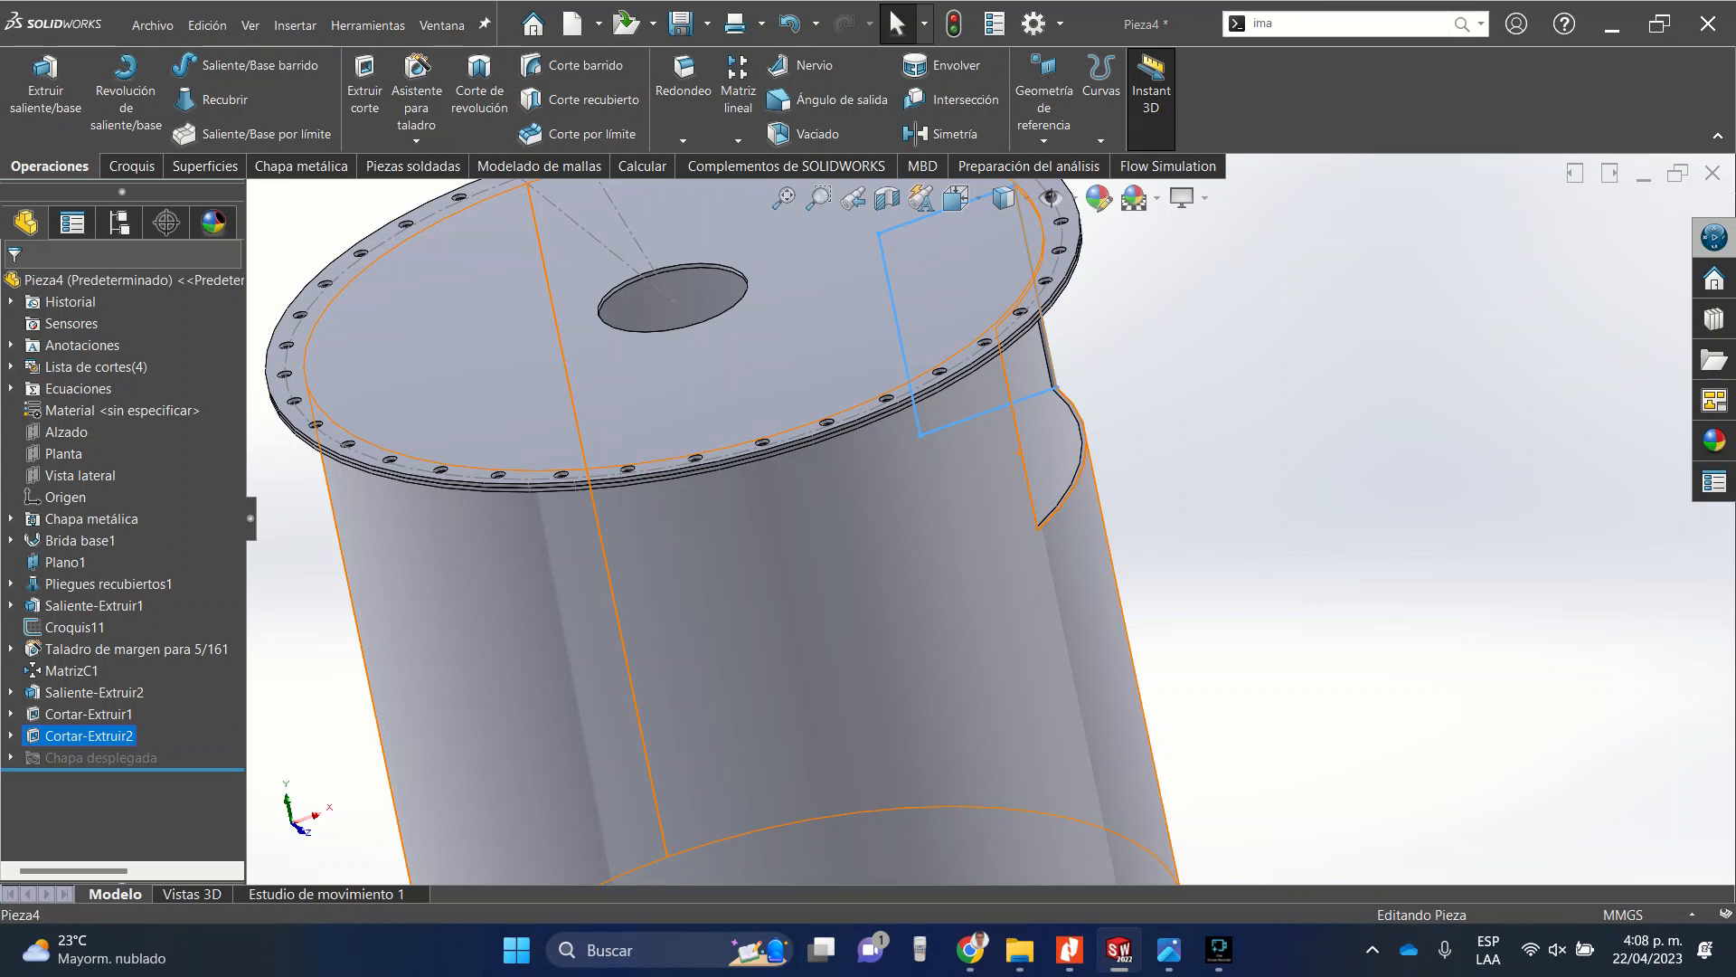
pyautogui.press('Escape')
pyautogui.click(802, 340)
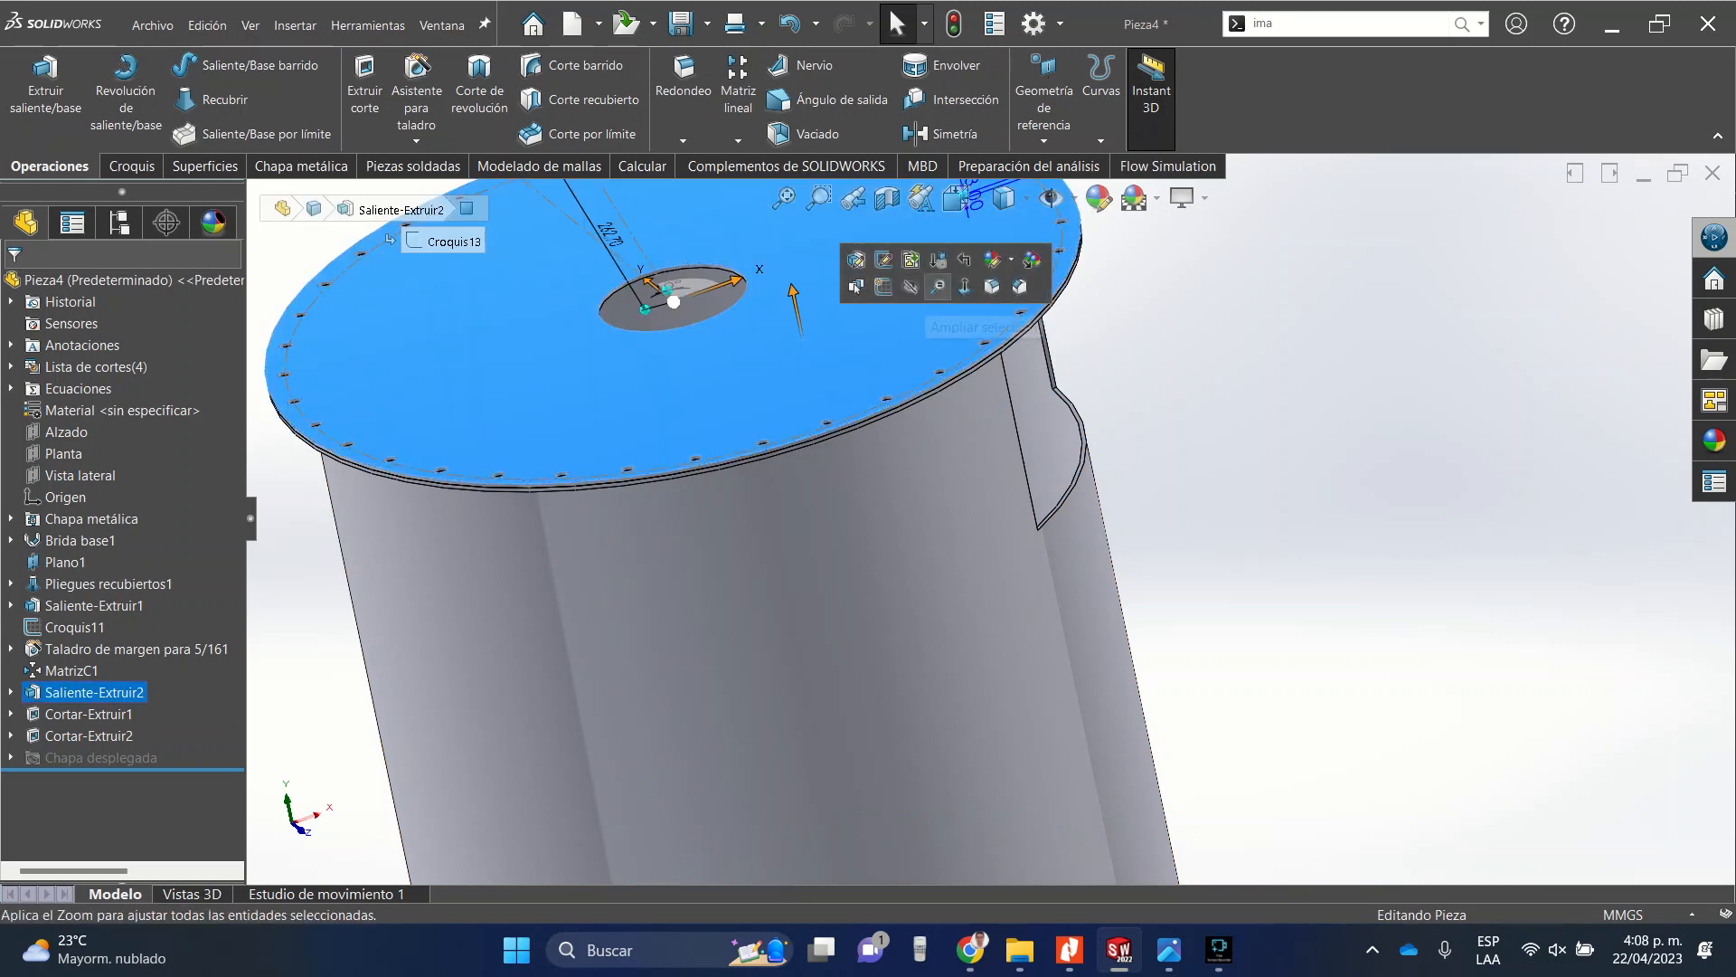
pyautogui.click(912, 286)
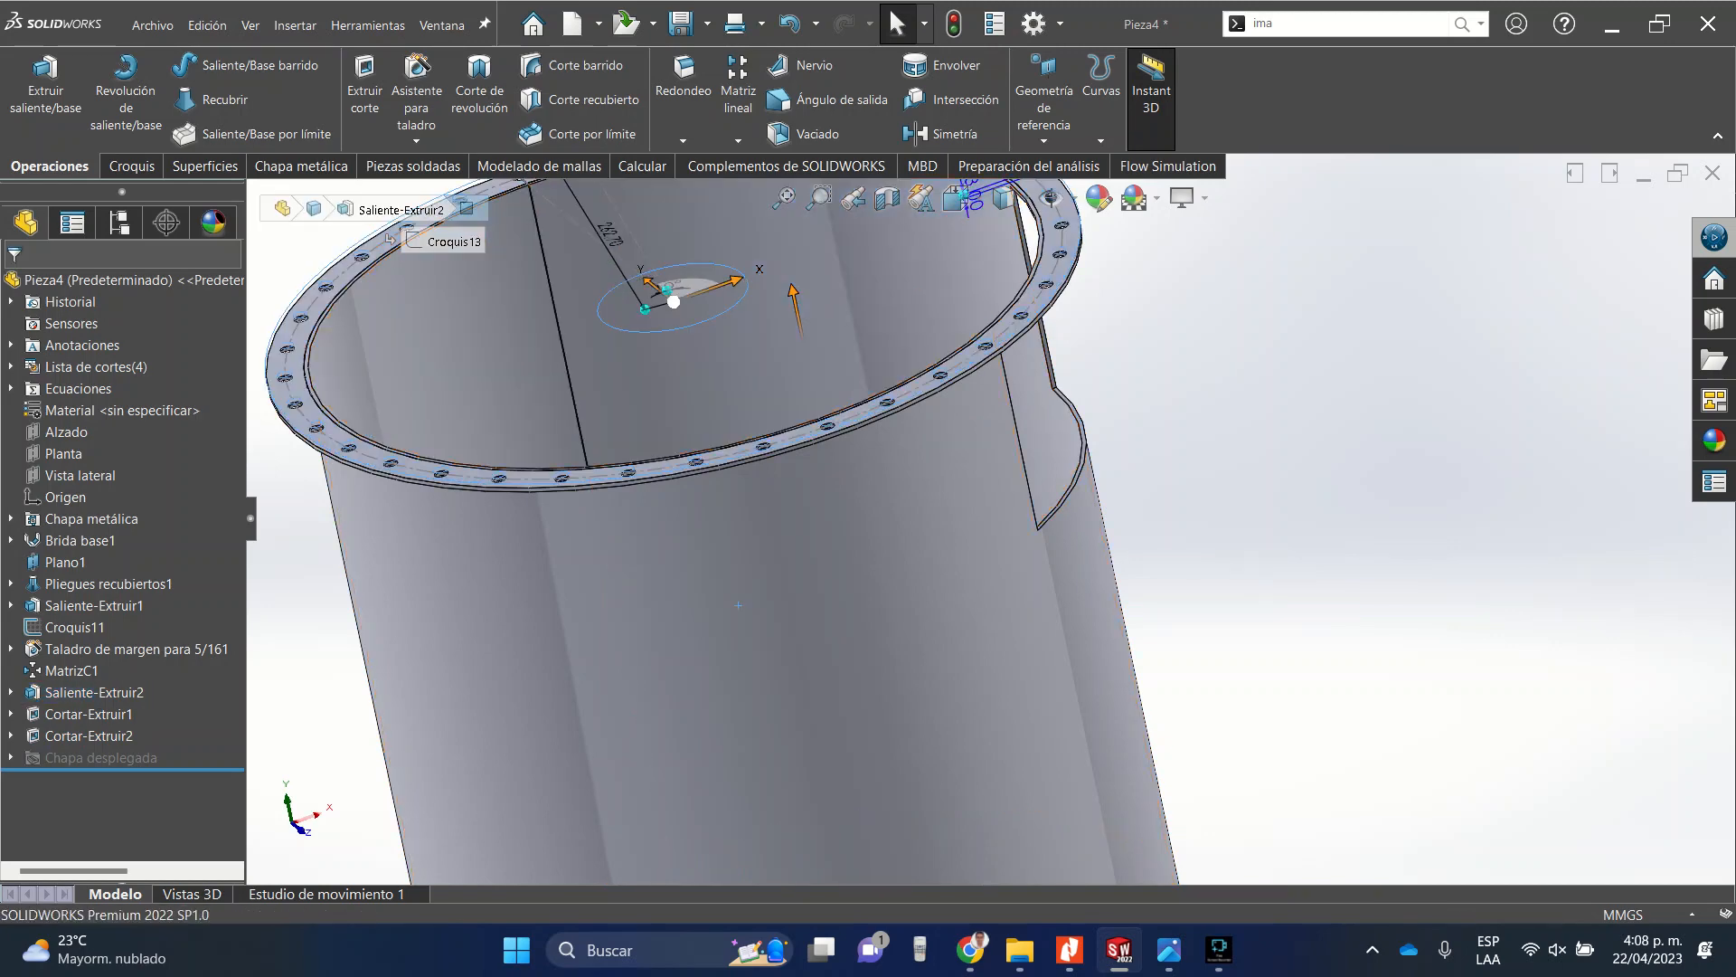
pyautogui.scroll(-5, 1053, 360)
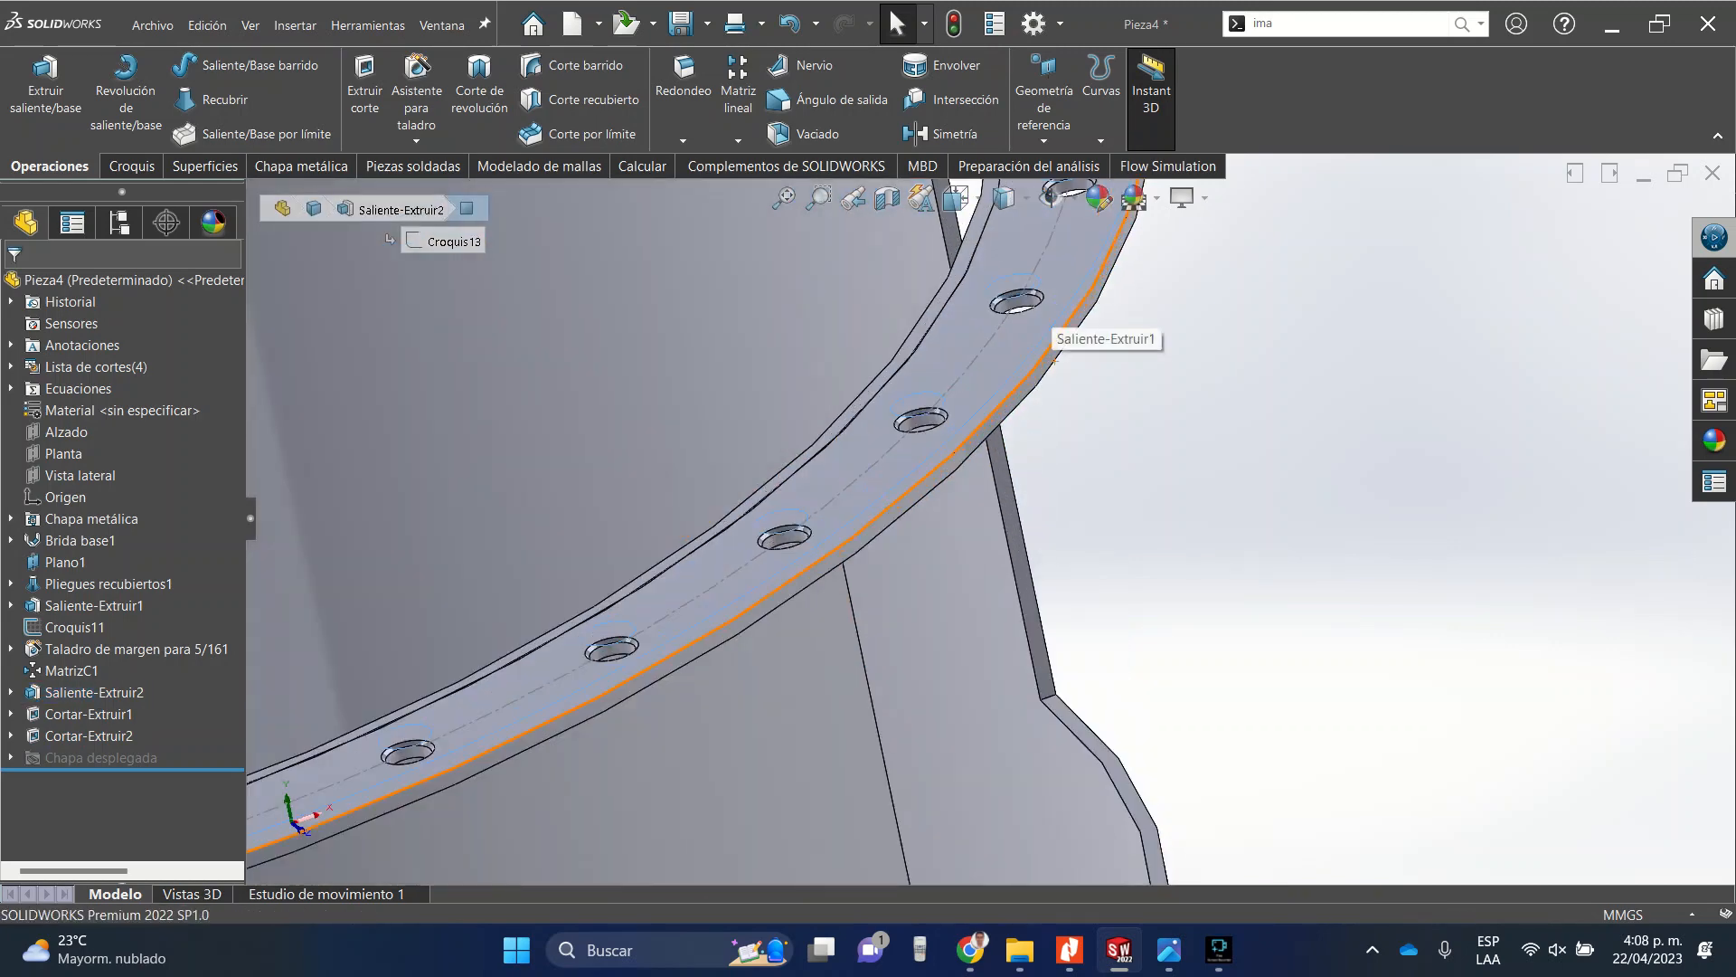
pyautogui.click(1053, 360)
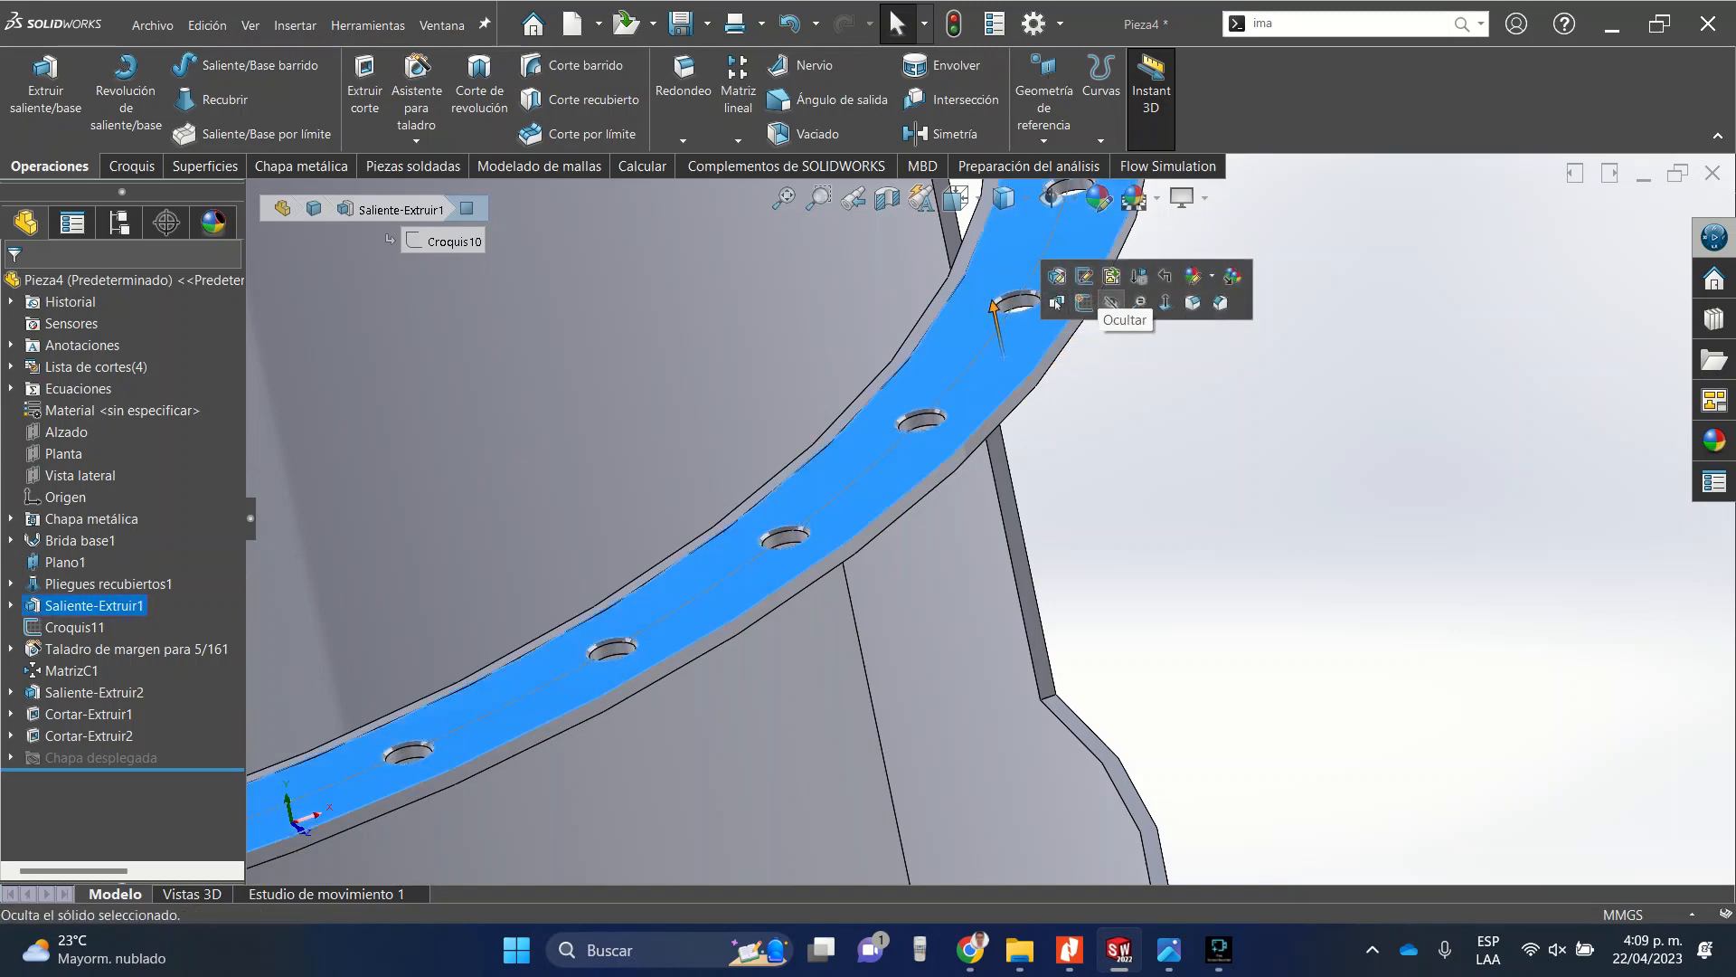
pyautogui.click(1112, 303)
# Examine the rectangular cut in the tube wall closely from several angles.
pyautogui.scroll(5, 1112, 302)
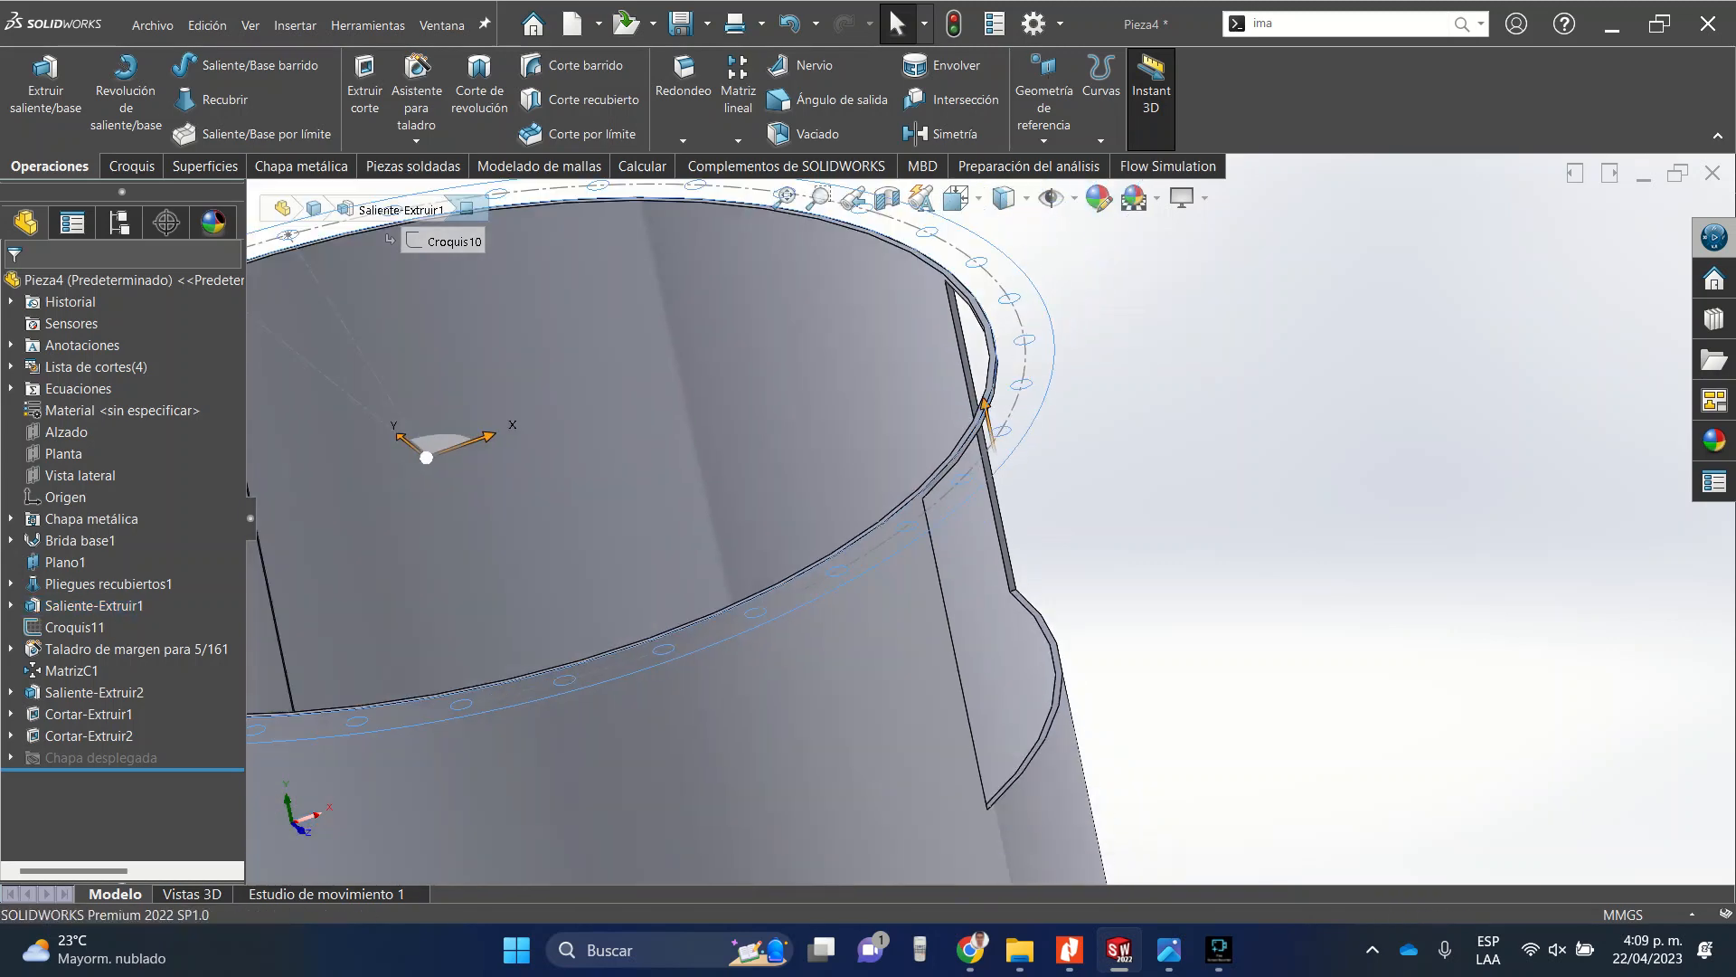
pyautogui.moveTo(995, 444); pyautogui.dragTo(882, 450, button='middle')
pyautogui.scroll(-5, 894, 355)
pyautogui.scroll(-4, 706, 503)
pyautogui.moveTo(719, 508); pyautogui.dragTo(737, 457, button='middle')
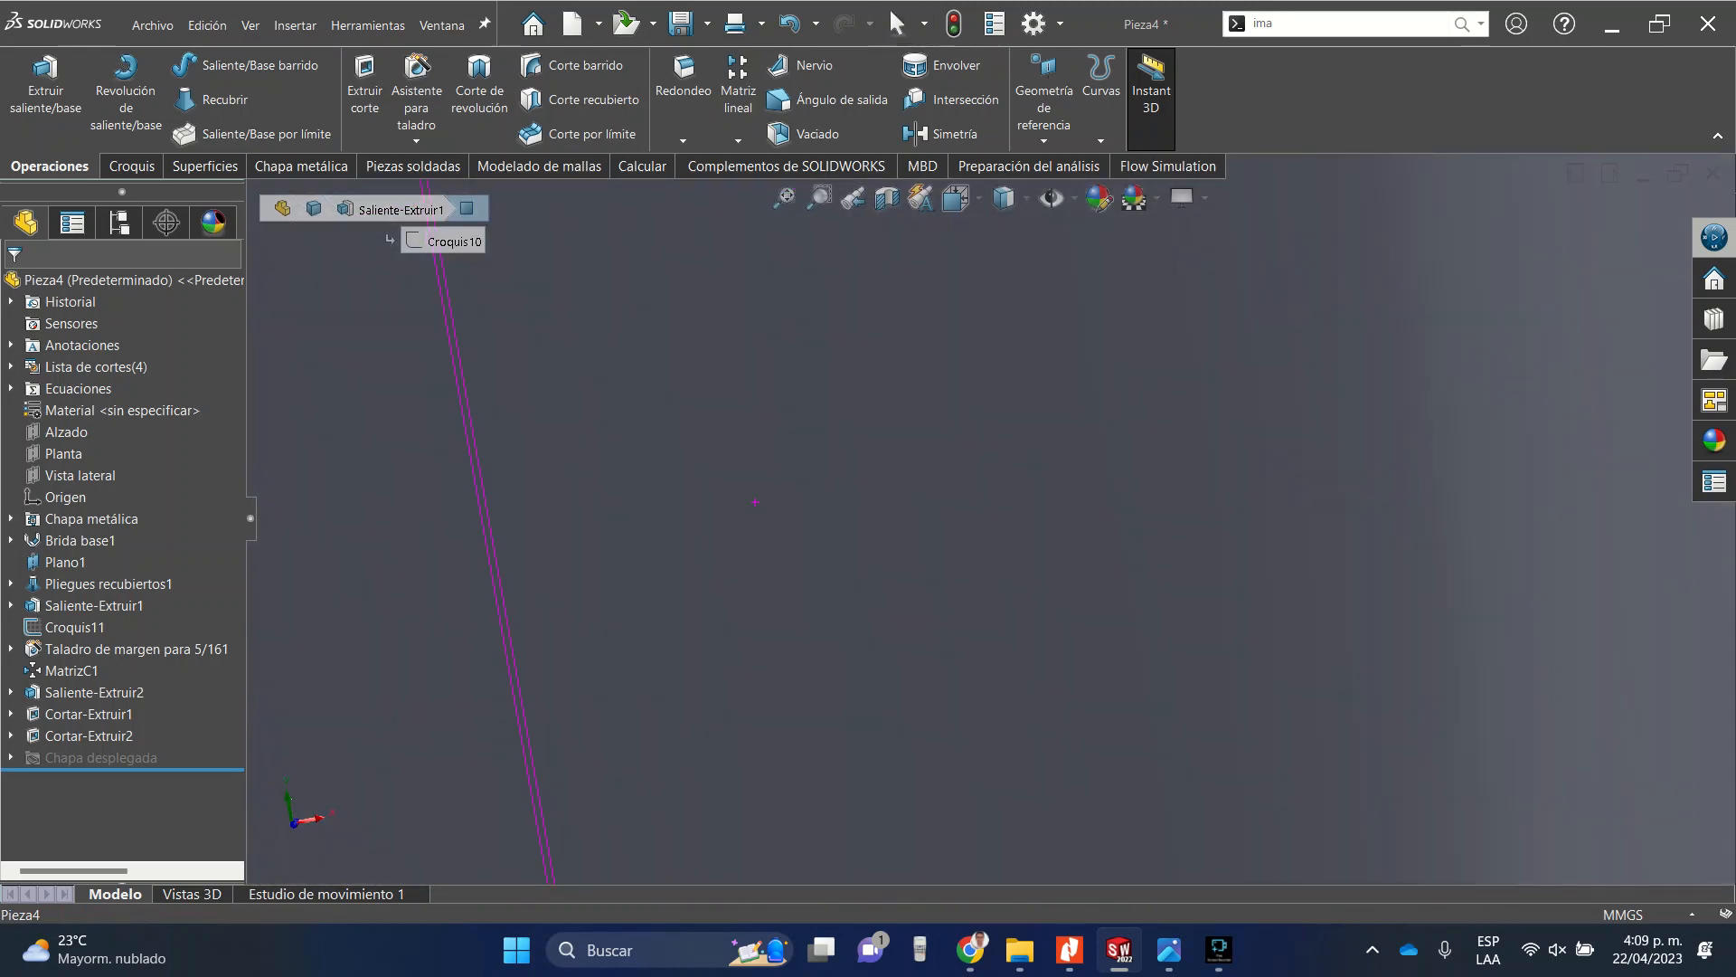
pyautogui.scroll(5, 737, 457)
pyautogui.scroll(4, 951, 504)
pyautogui.scroll(-6, 1244, 388)
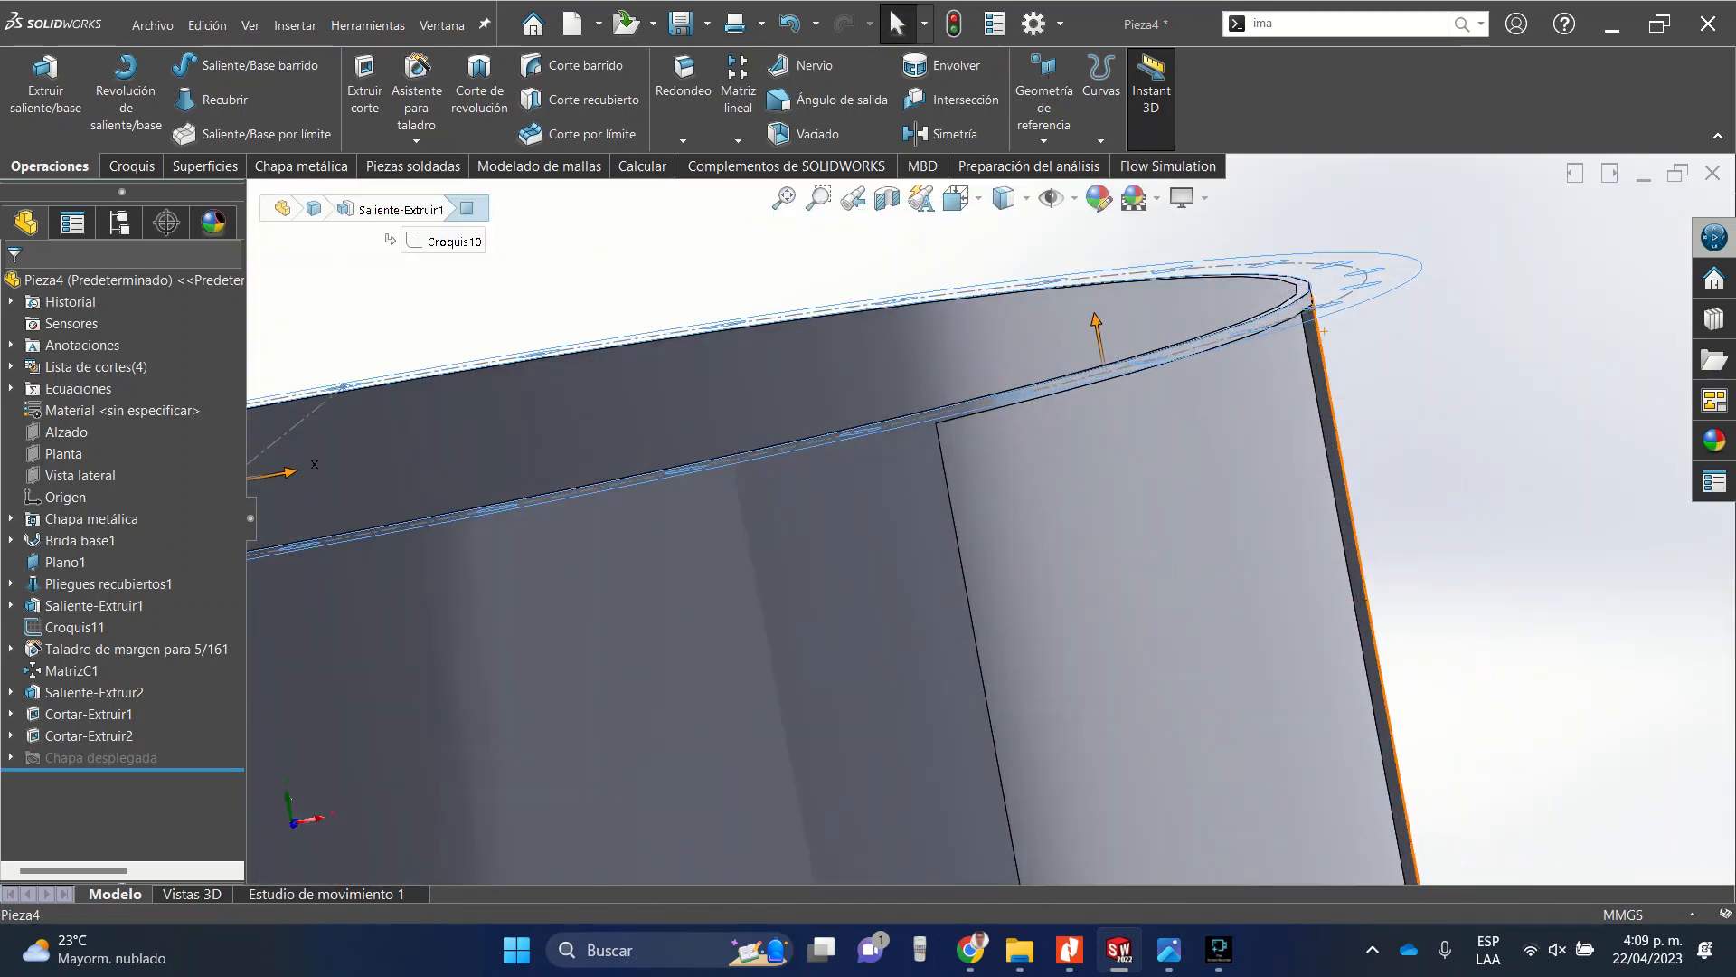
pyautogui.moveTo(1243, 388); pyautogui.dragTo(1243, 328, button='middle')
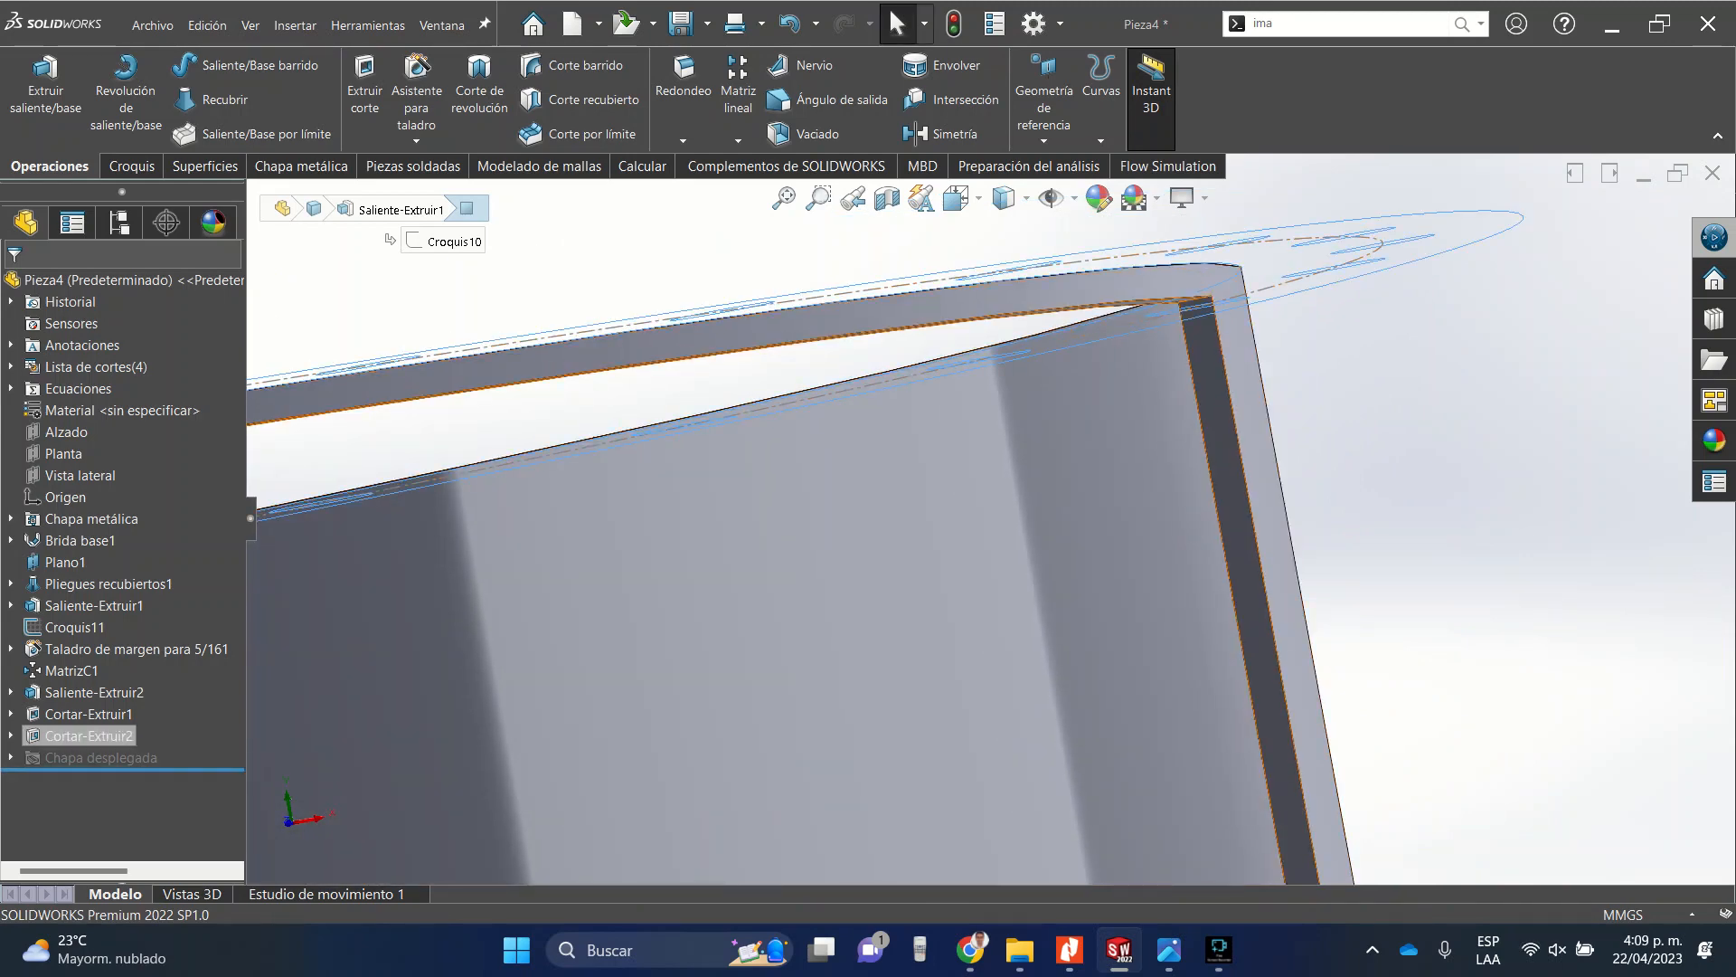
# Edit the cut's sketch, delete the selected item at the rectangle's upper-right corner, and exit the sketch.
pyautogui.click(11, 736)
pyautogui.click(71, 758)
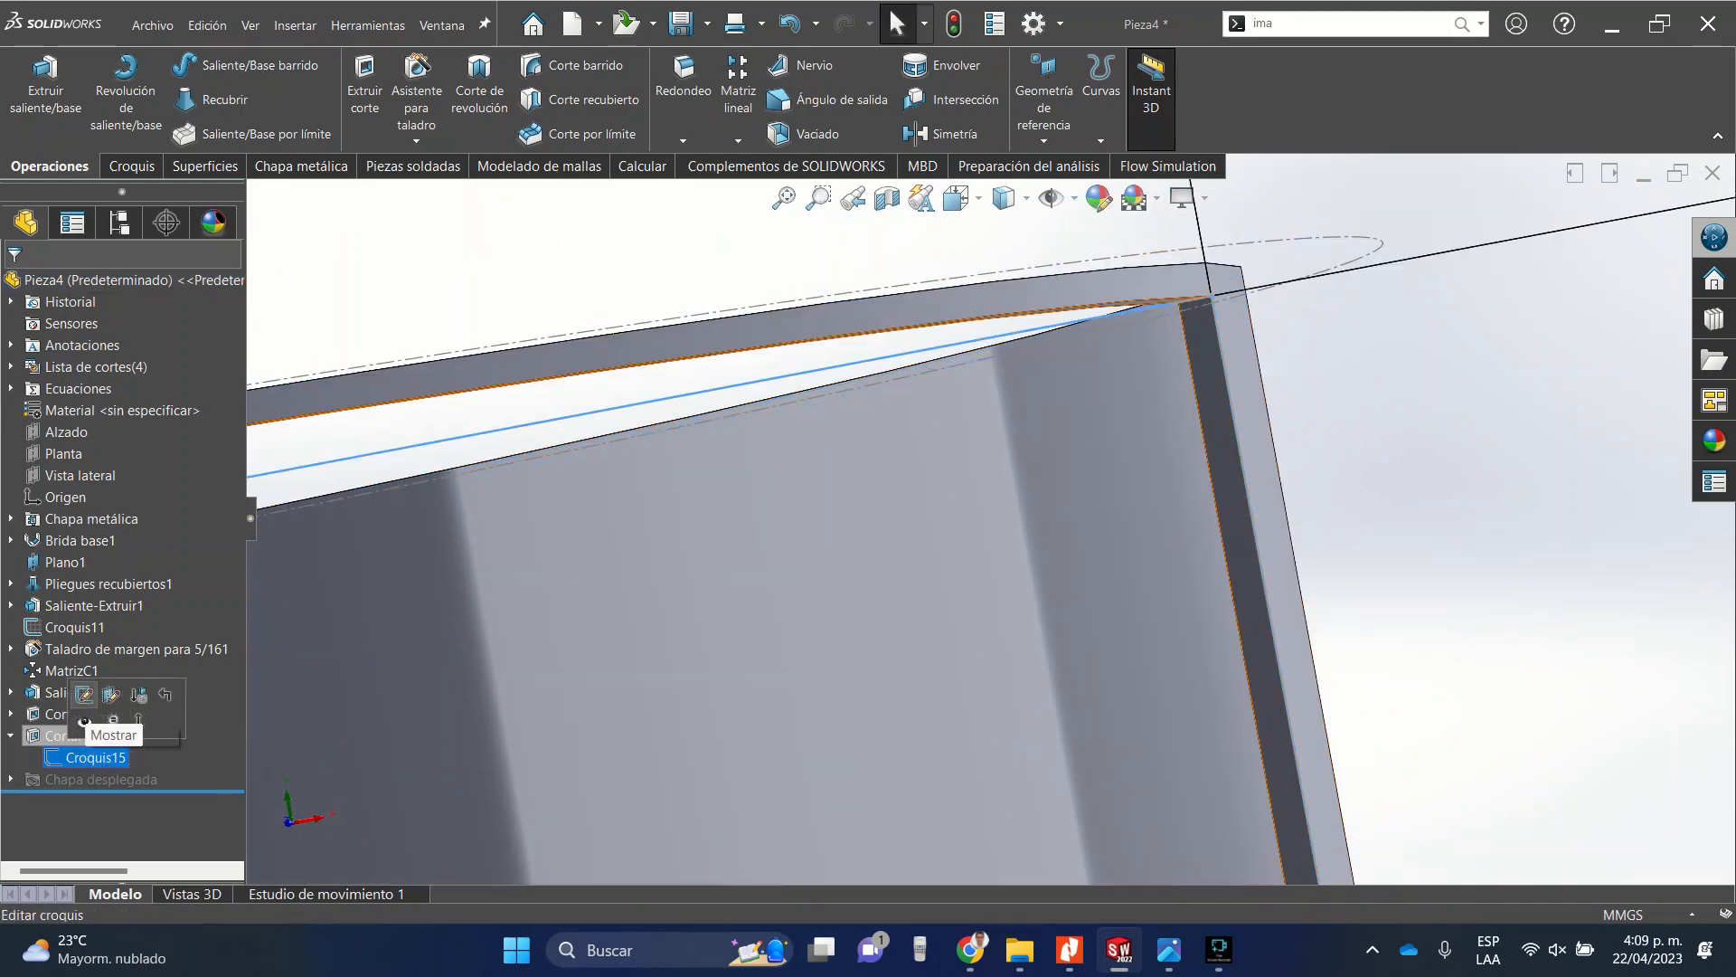
pyautogui.click(80, 696)
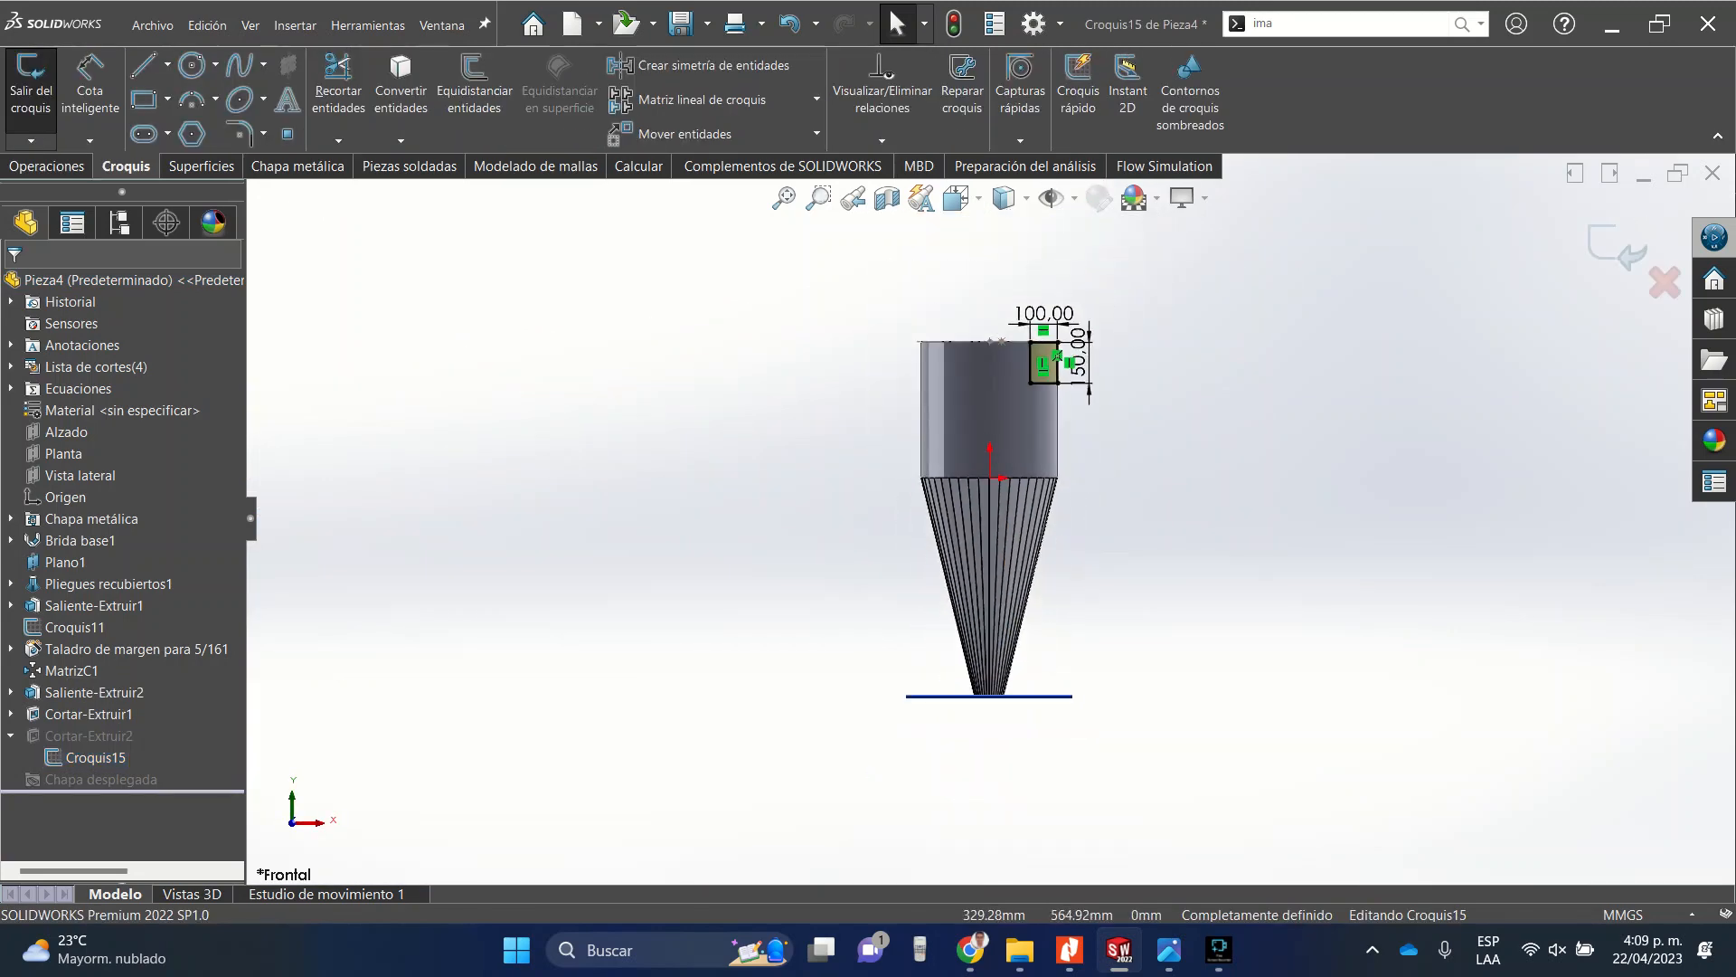
pyautogui.scroll(-10, 969, 568)
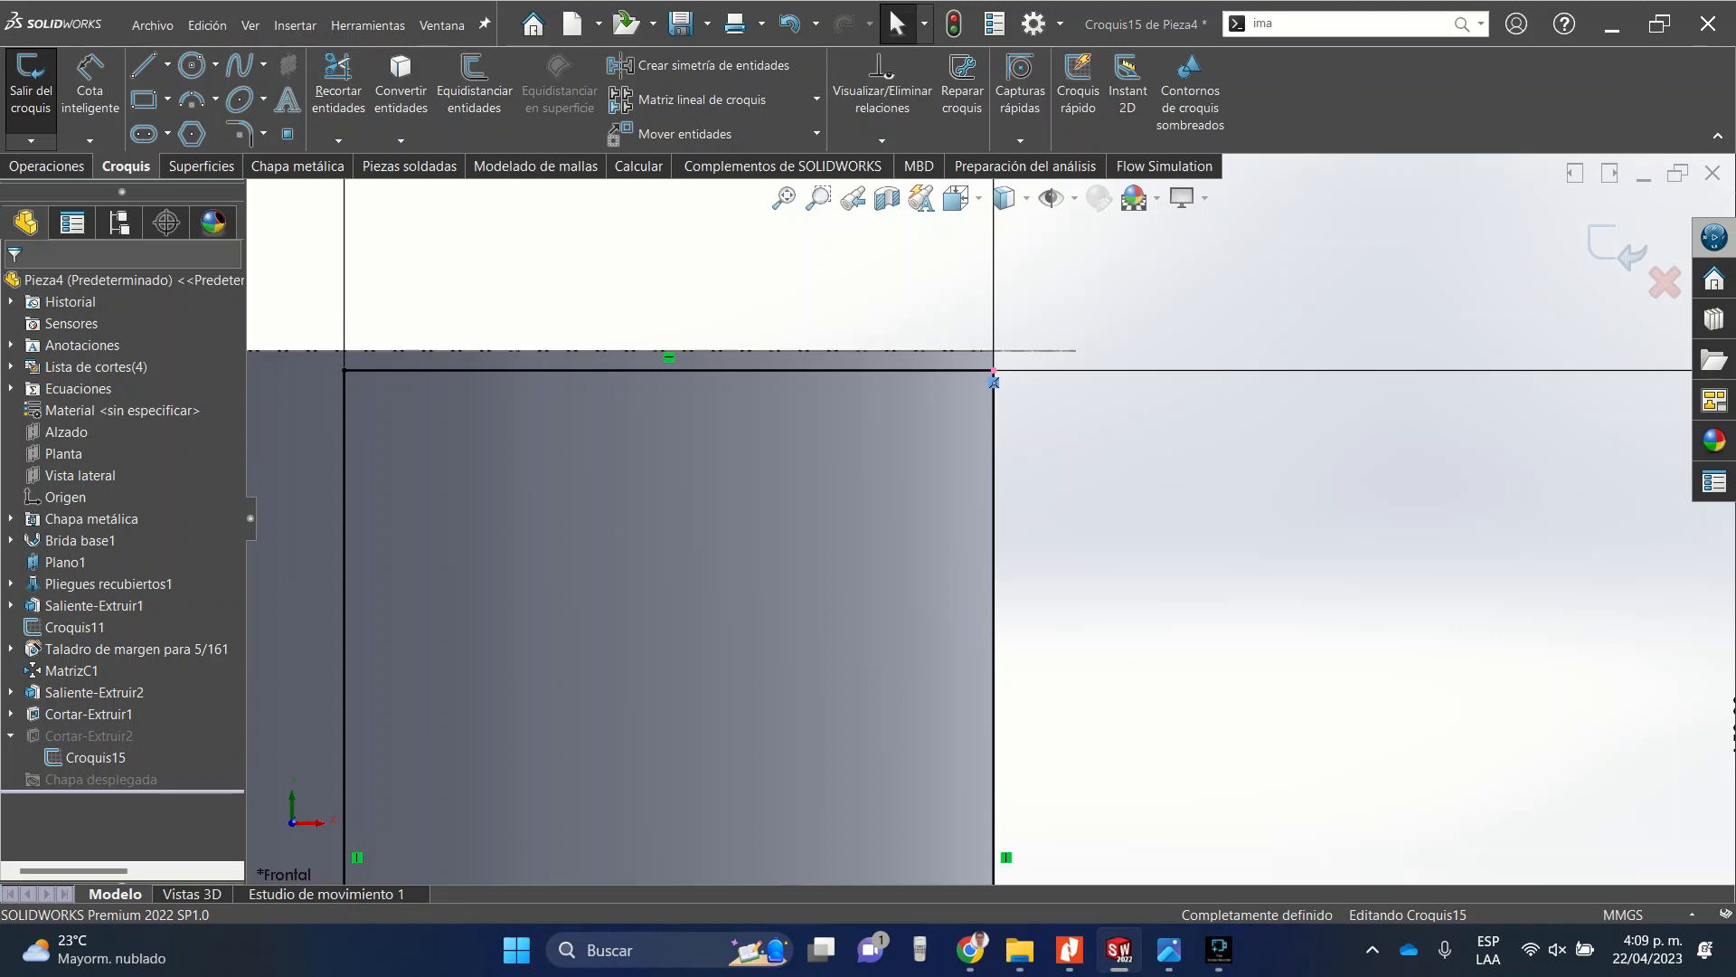
pyautogui.press('Delete')
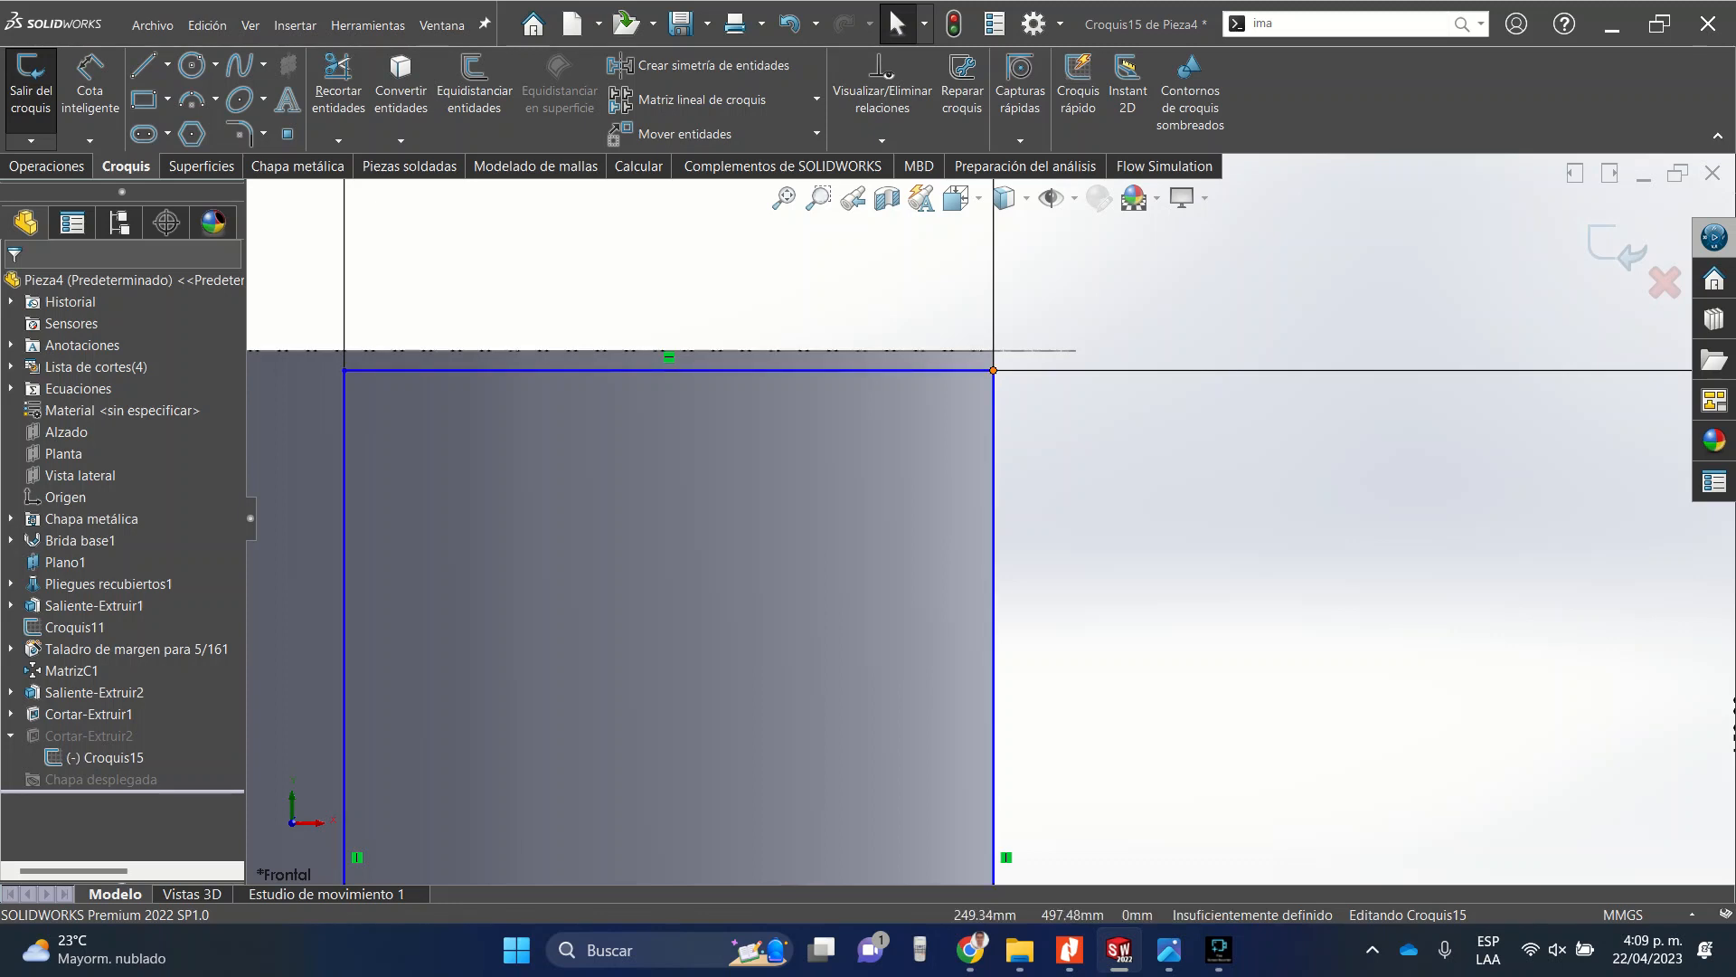
pyautogui.click(993, 370)
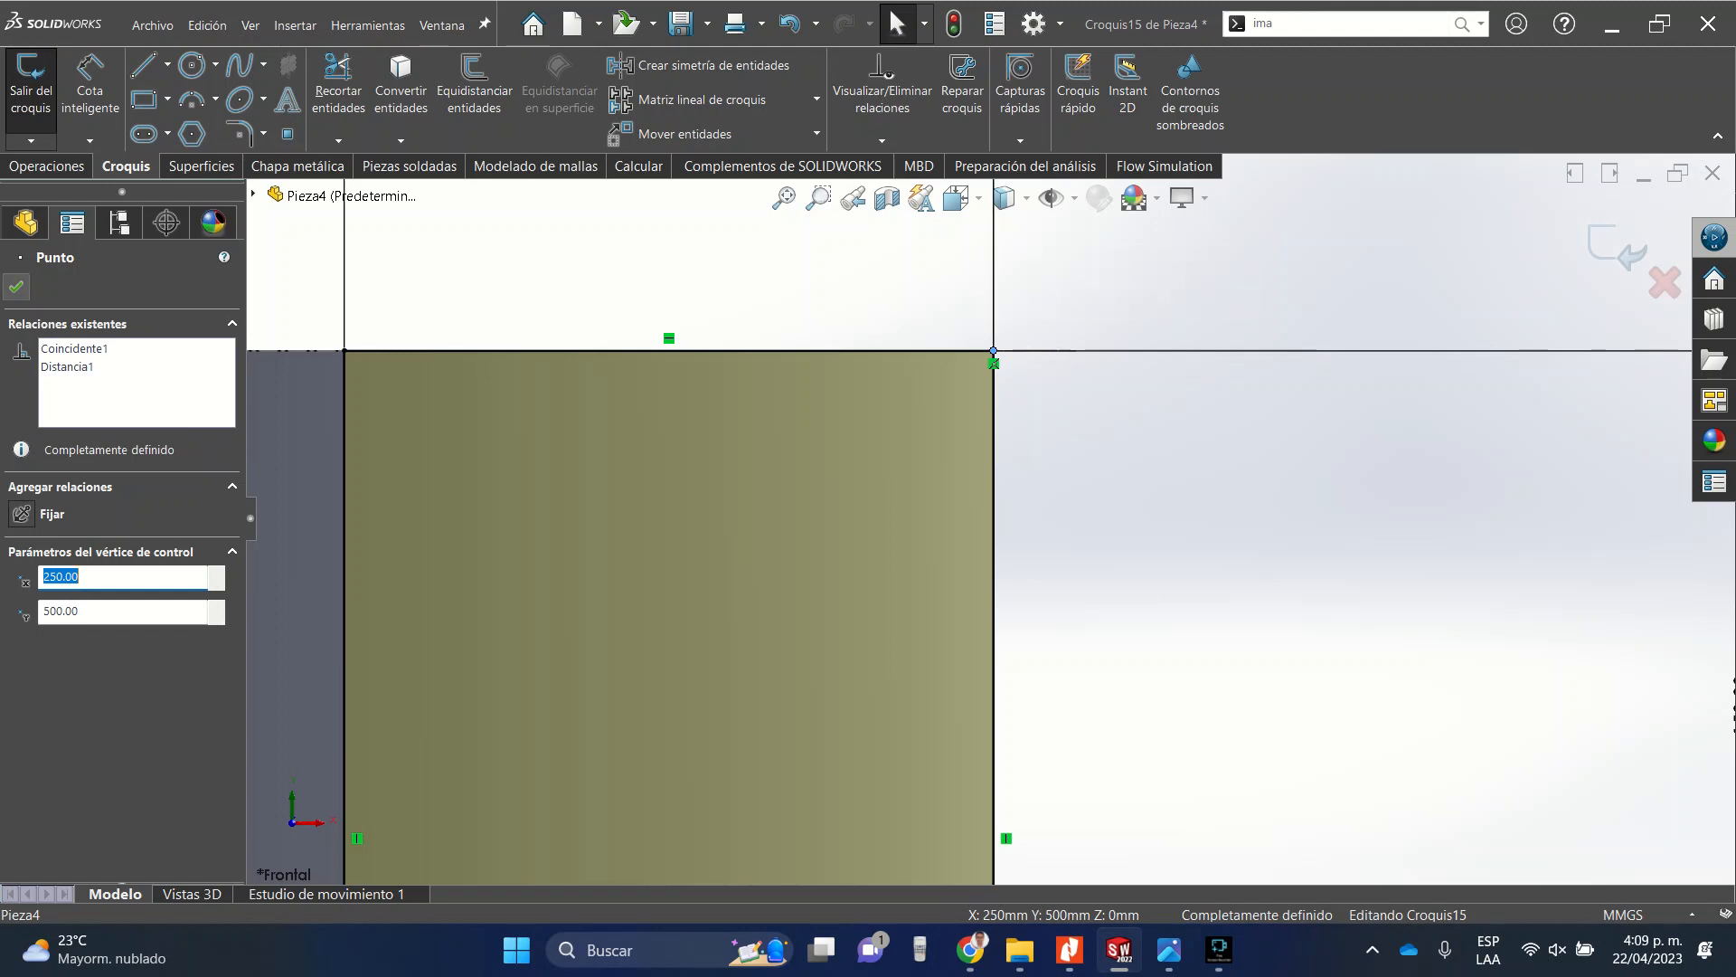
pyautogui.press('Escape')
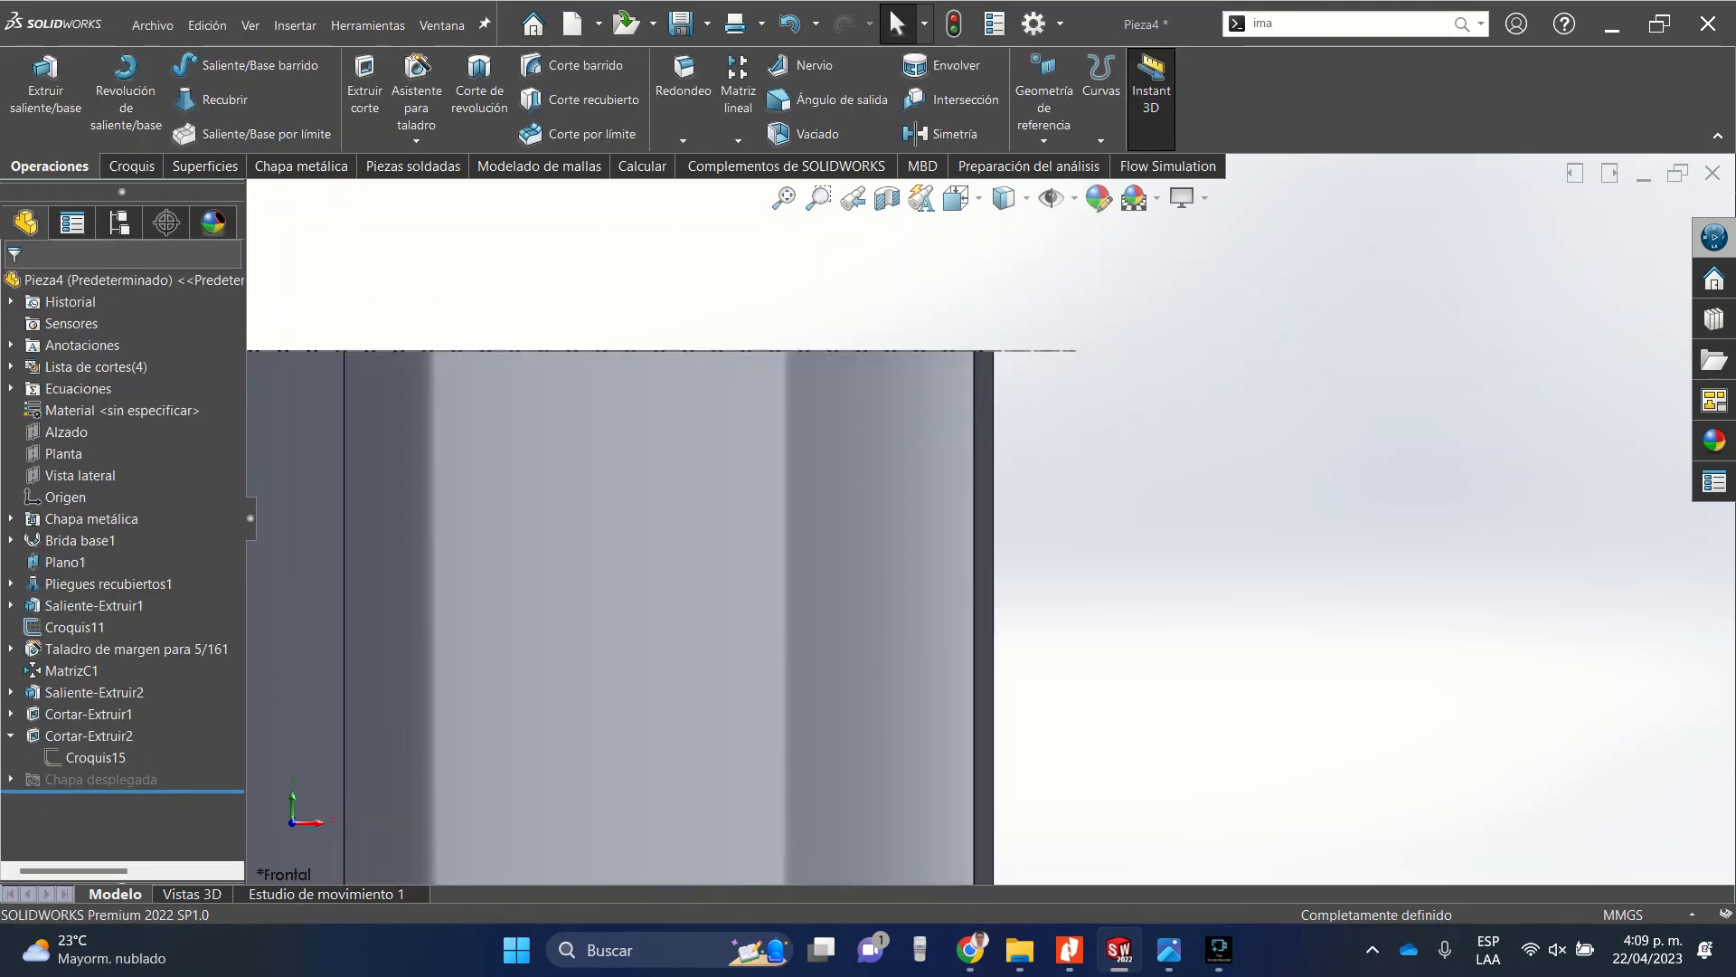
# Start a new sketch on the Alzado plane in front view.
pyautogui.scroll(7, 893, 552)
pyautogui.moveTo(893, 552); pyautogui.dragTo(870, 624, button='middle')
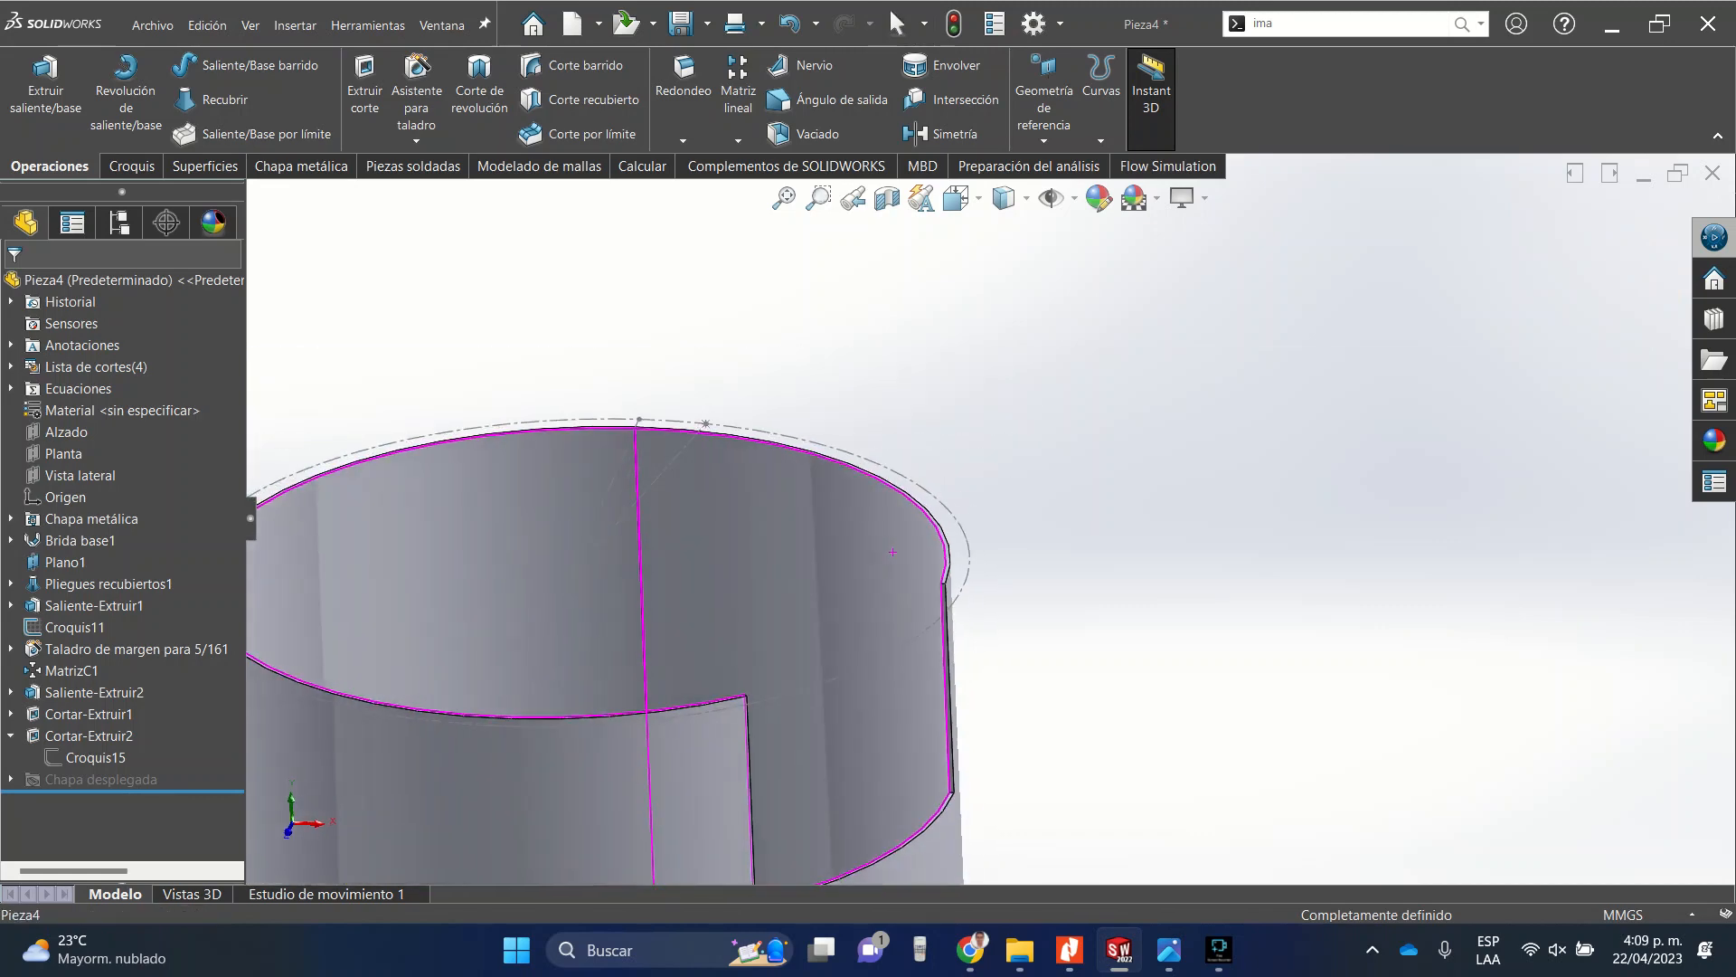
pyautogui.scroll(4, 872, 649)
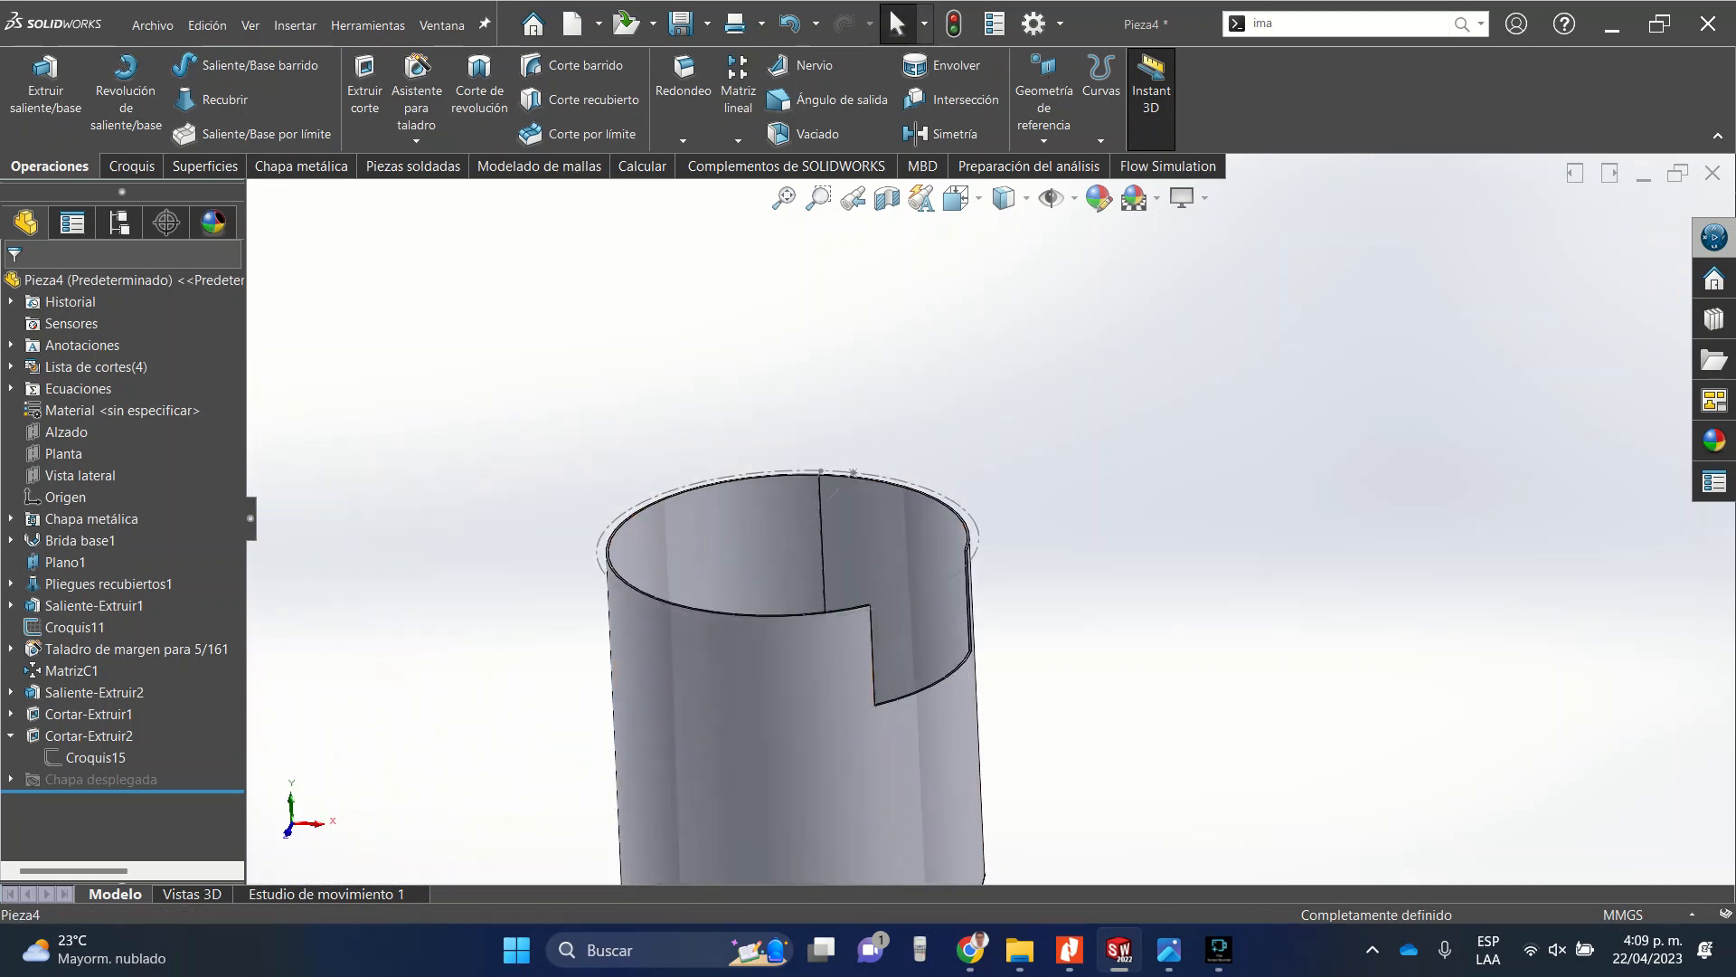
pyautogui.click(959, 199)
pyautogui.click(994, 306)
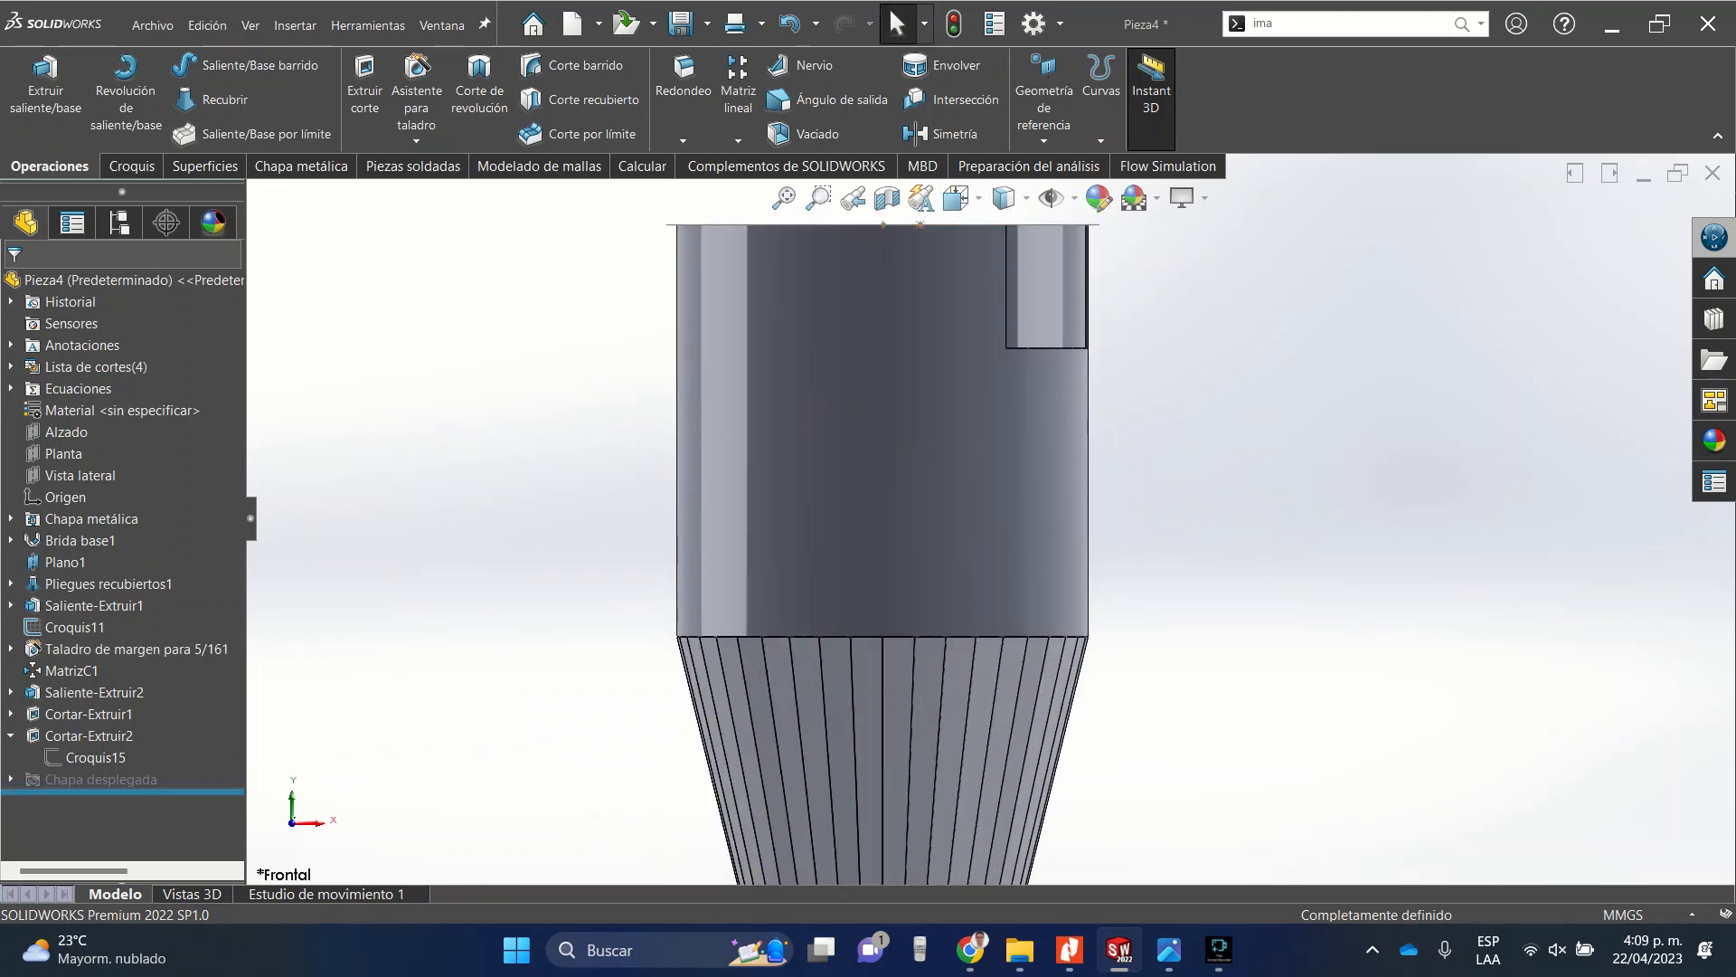
pyautogui.click(66, 431)
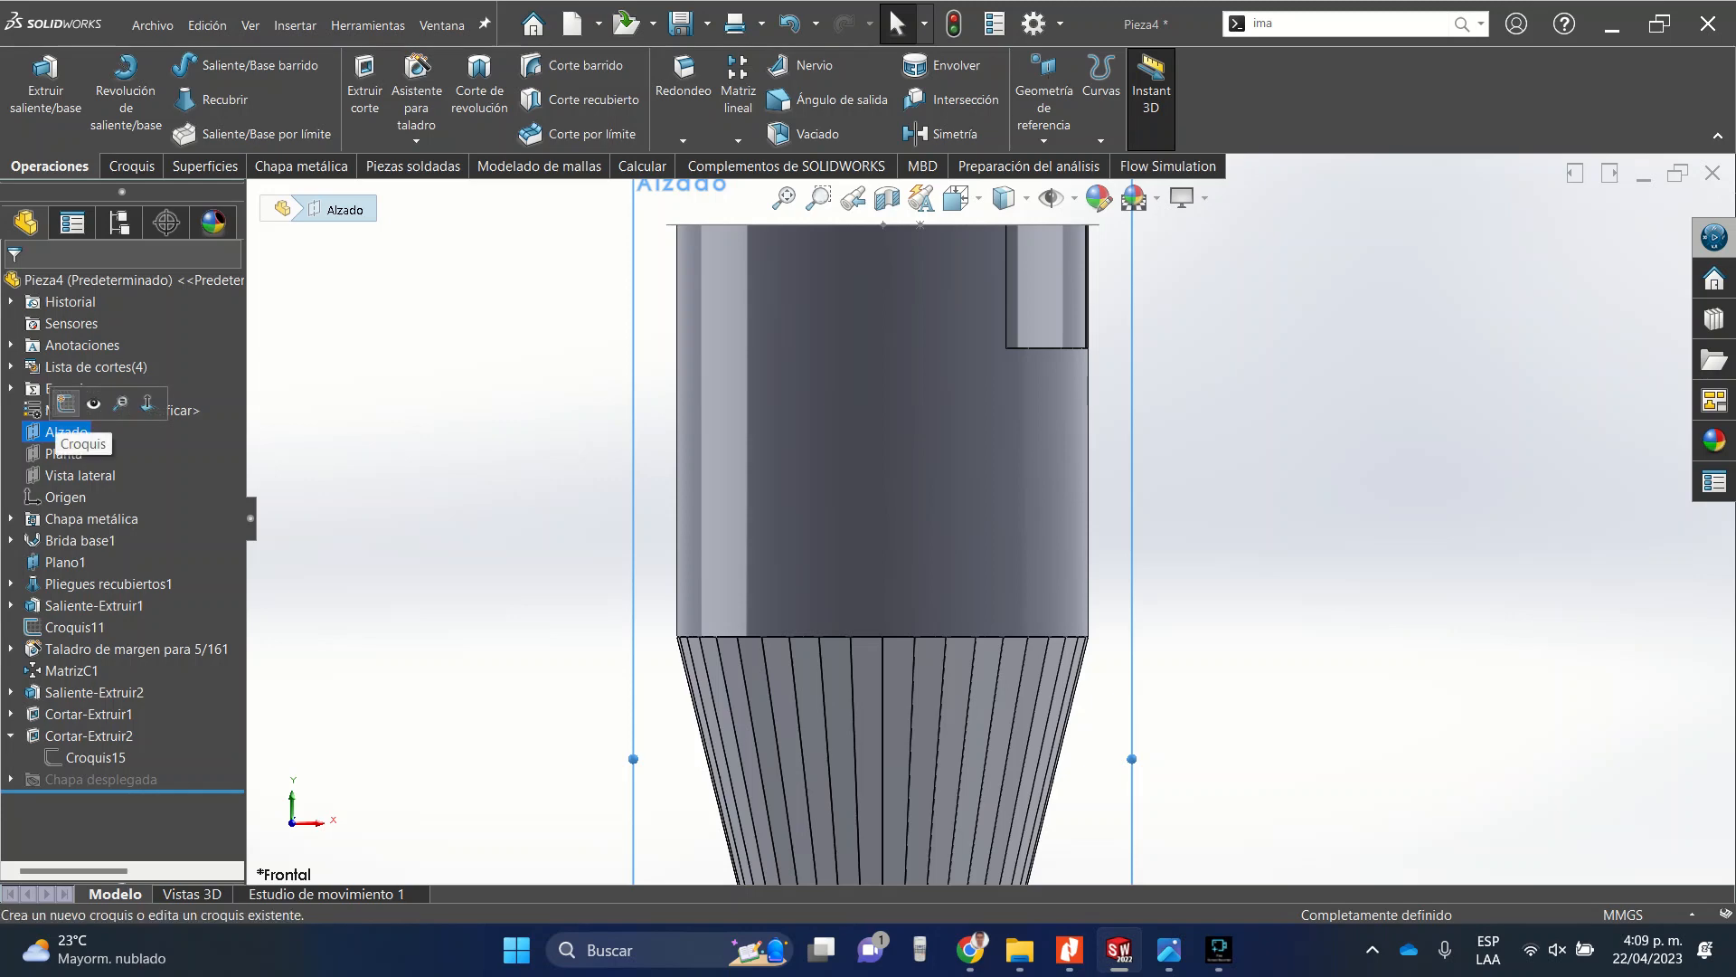
pyautogui.click(66, 403)
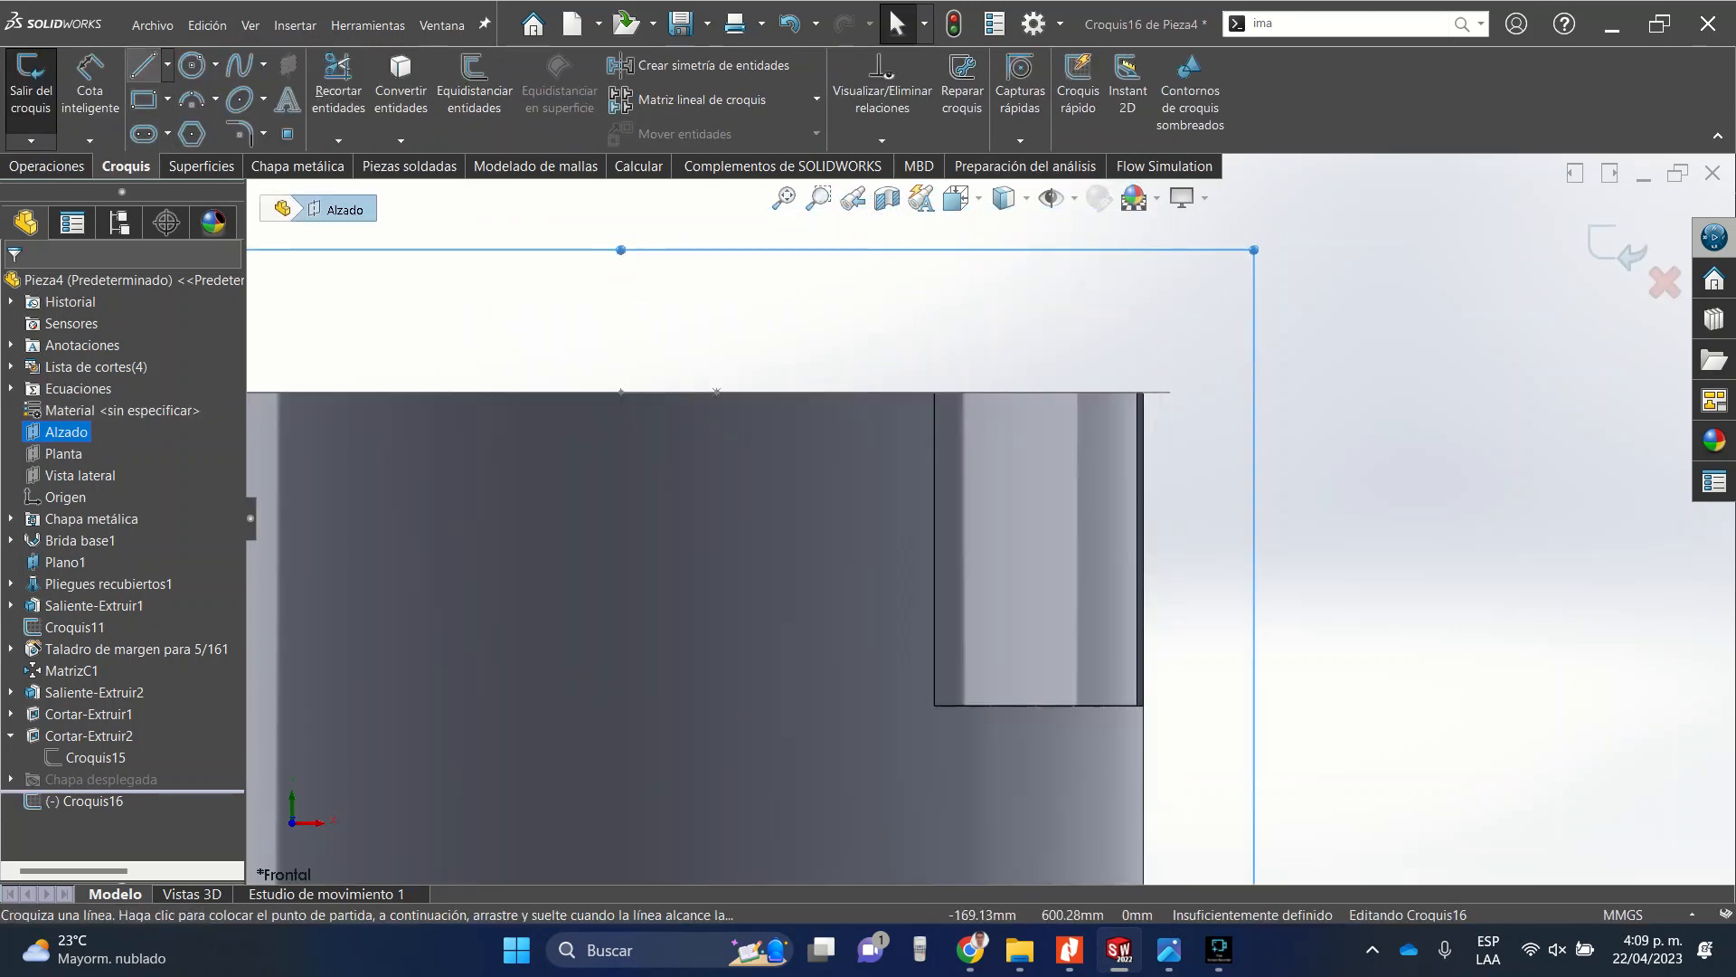
# Draw lines along the lower edge of the rectangular cut and along the tube's upper edge.
pyautogui.click(145, 66)
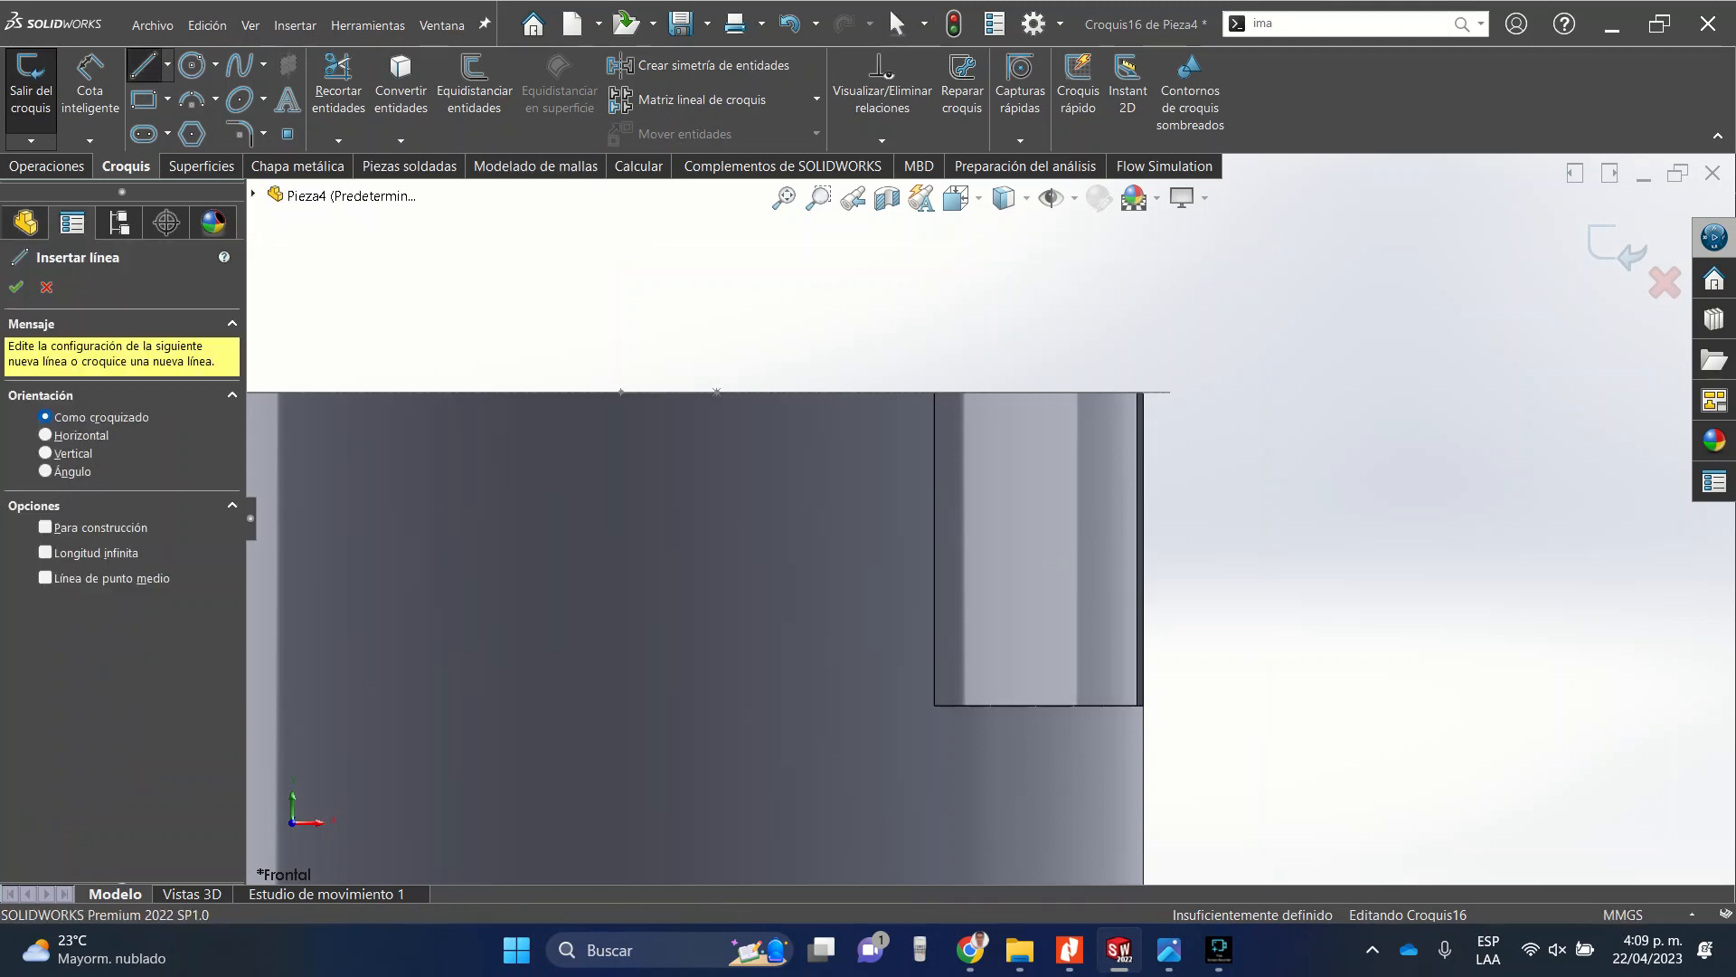
pyautogui.click(1042, 686)
pyautogui.click(1146, 686)
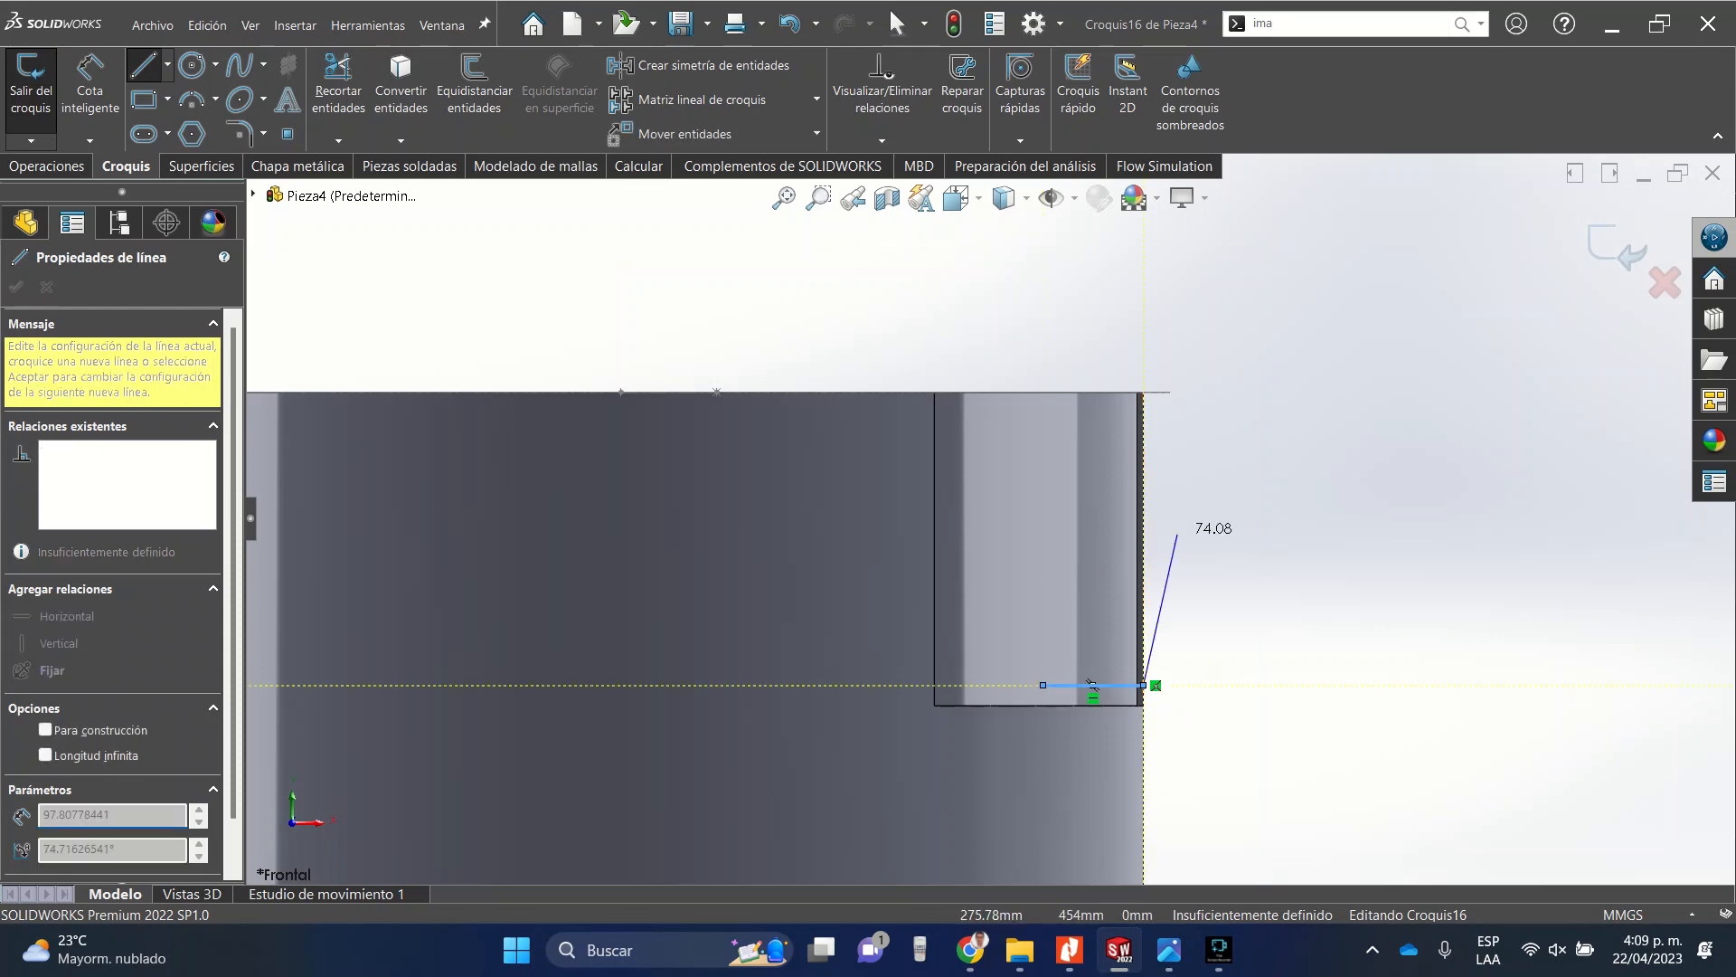
pyautogui.scroll(-5, 1175, 376)
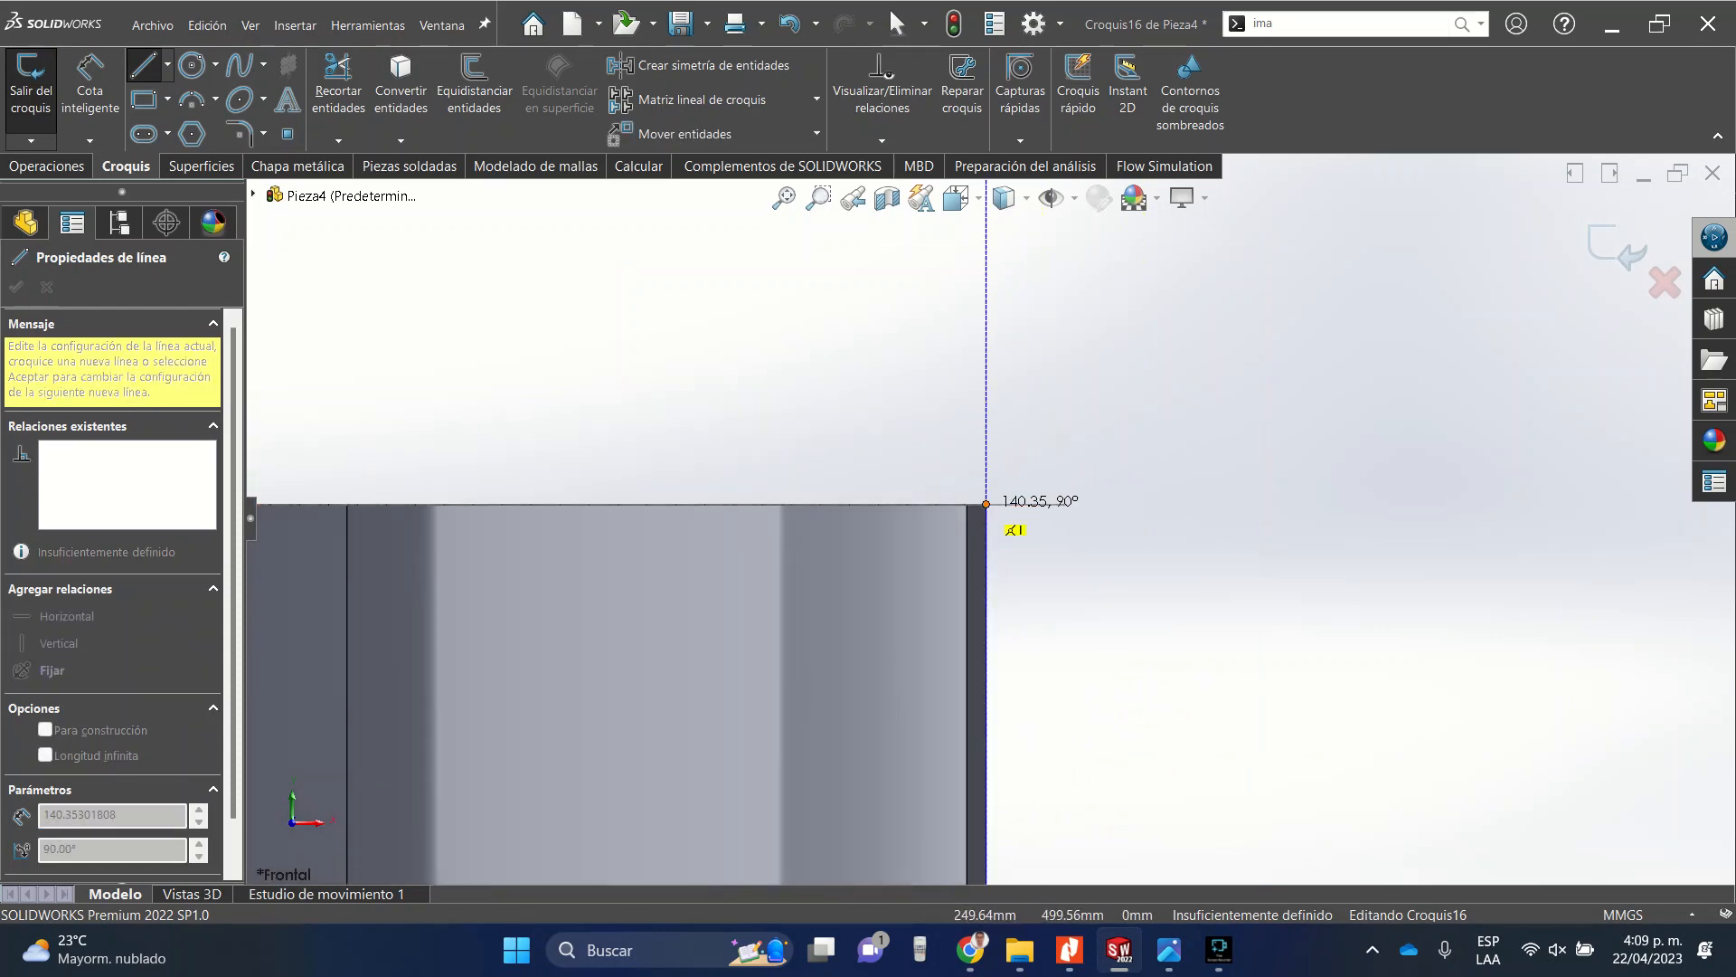
pyautogui.click(986, 504)
pyautogui.doubleClick(706, 504)
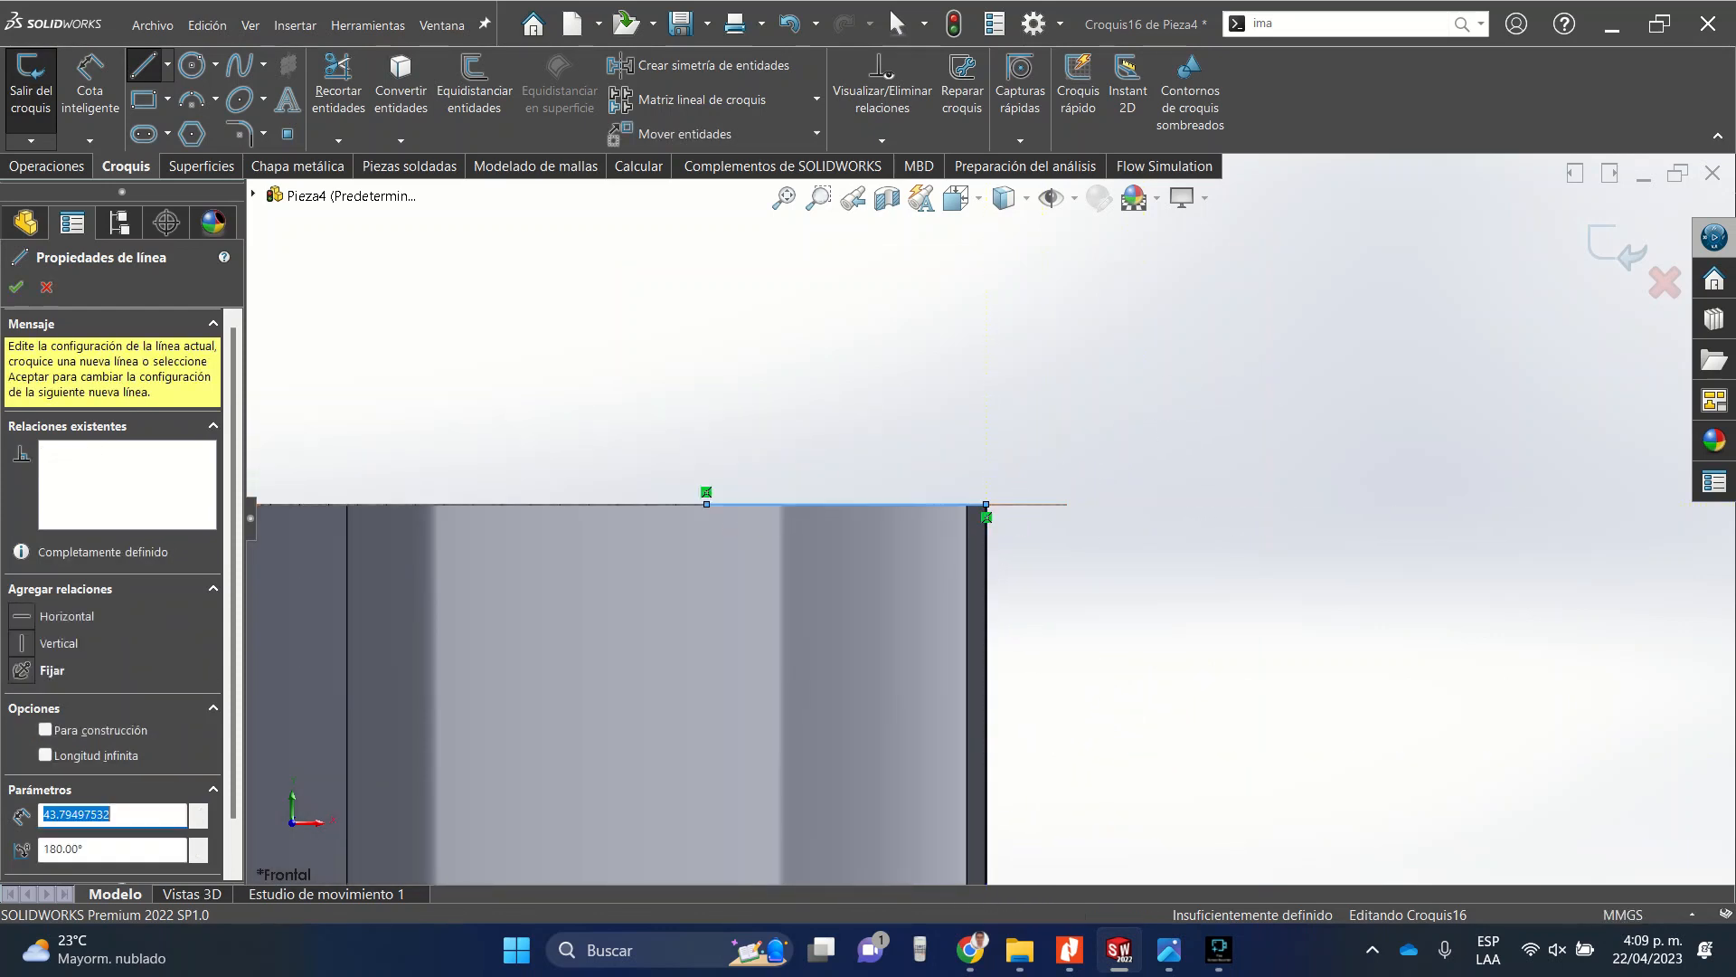
pyautogui.press('Escape')
# Reposition the lower line so it lies on the bottom edge of the cut.
pyautogui.scroll(6, 985, 520)
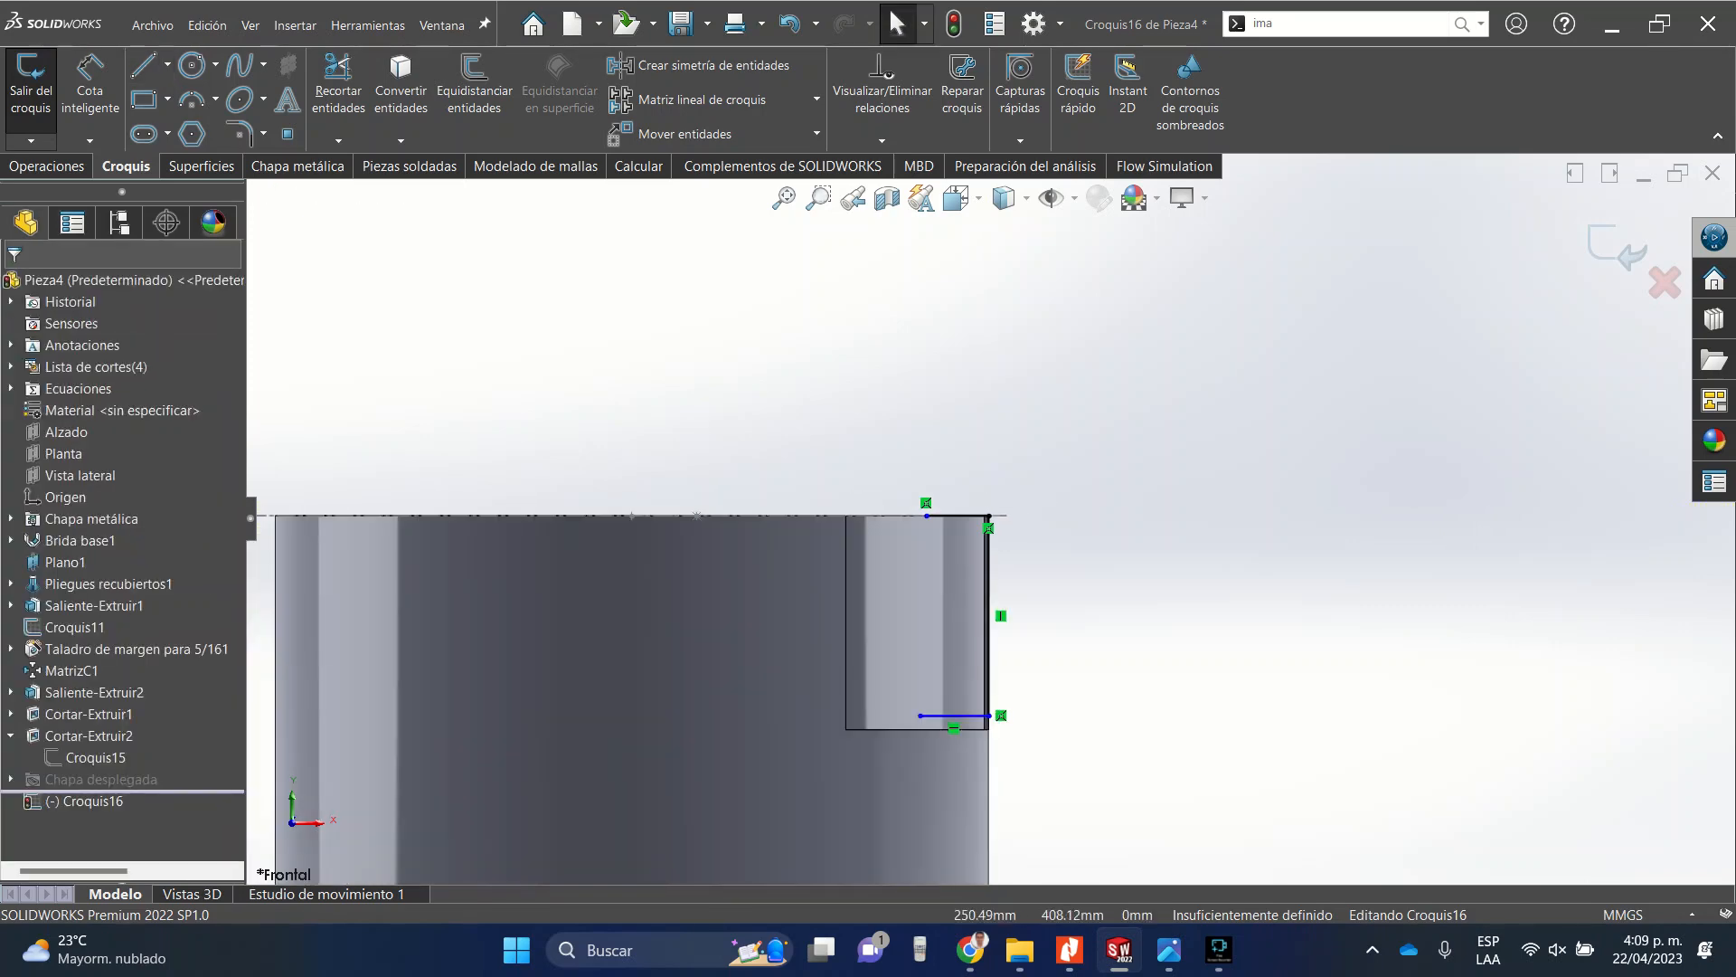
pyautogui.scroll(-9, 978, 727)
pyautogui.moveTo(1061, 622); pyautogui.dragTo(1063, 756)
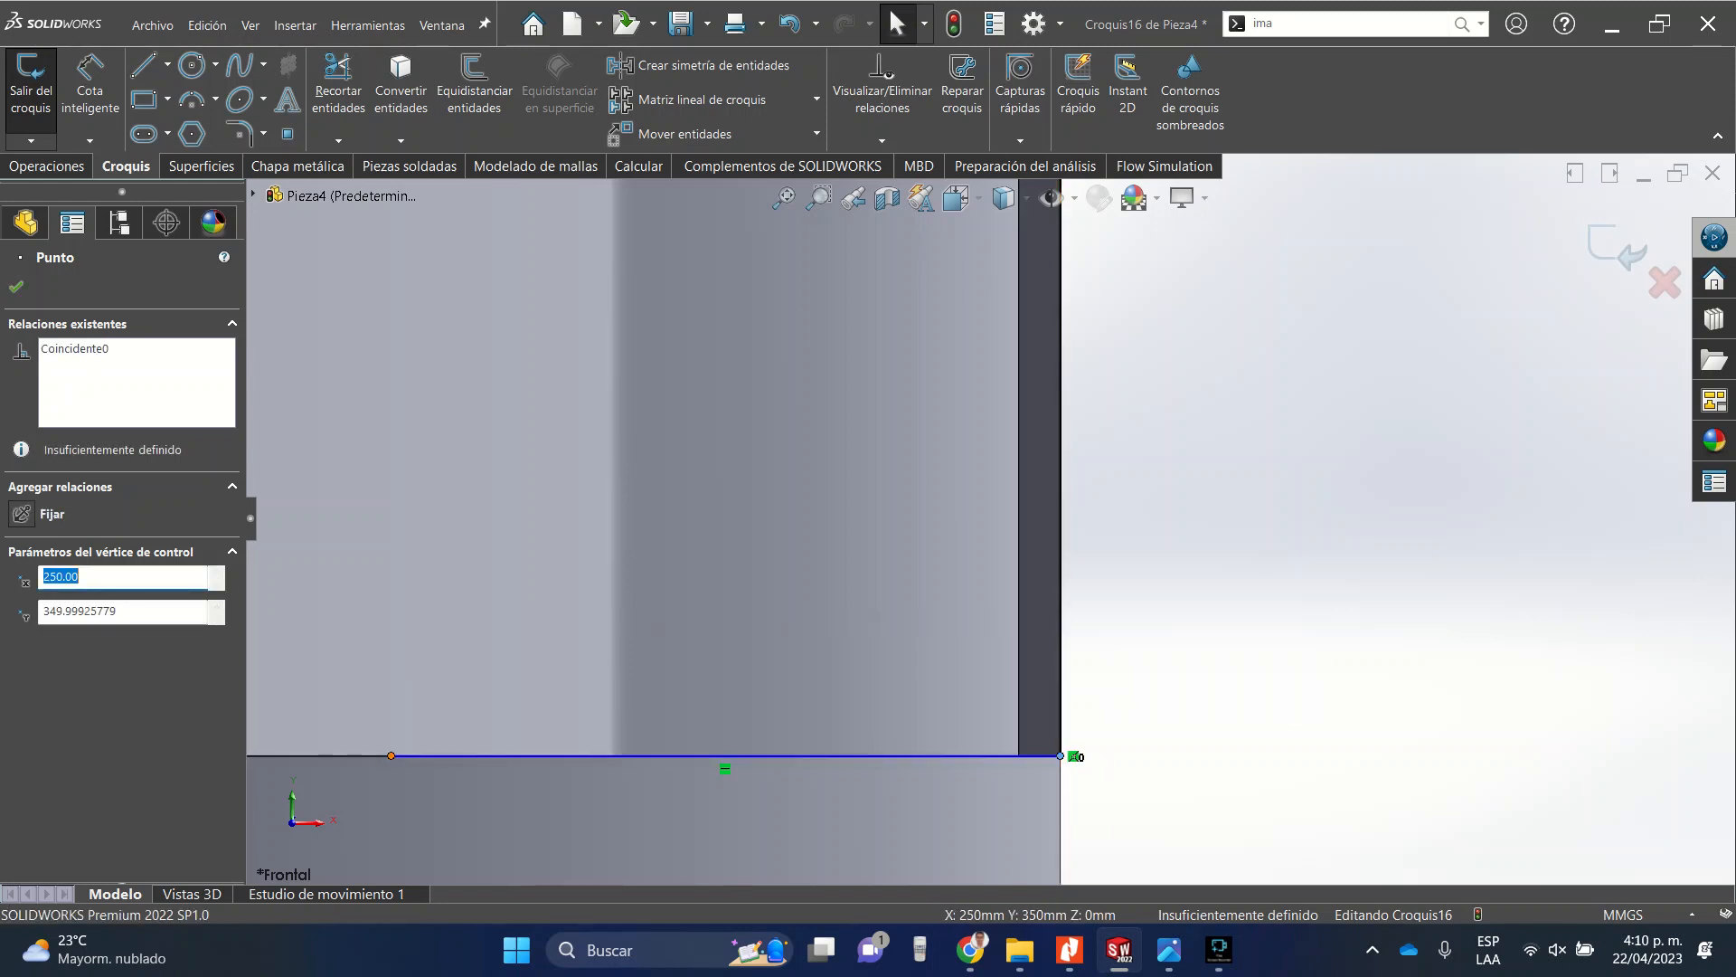
pyautogui.moveTo(391, 756); pyautogui.dragTo(425, 660)
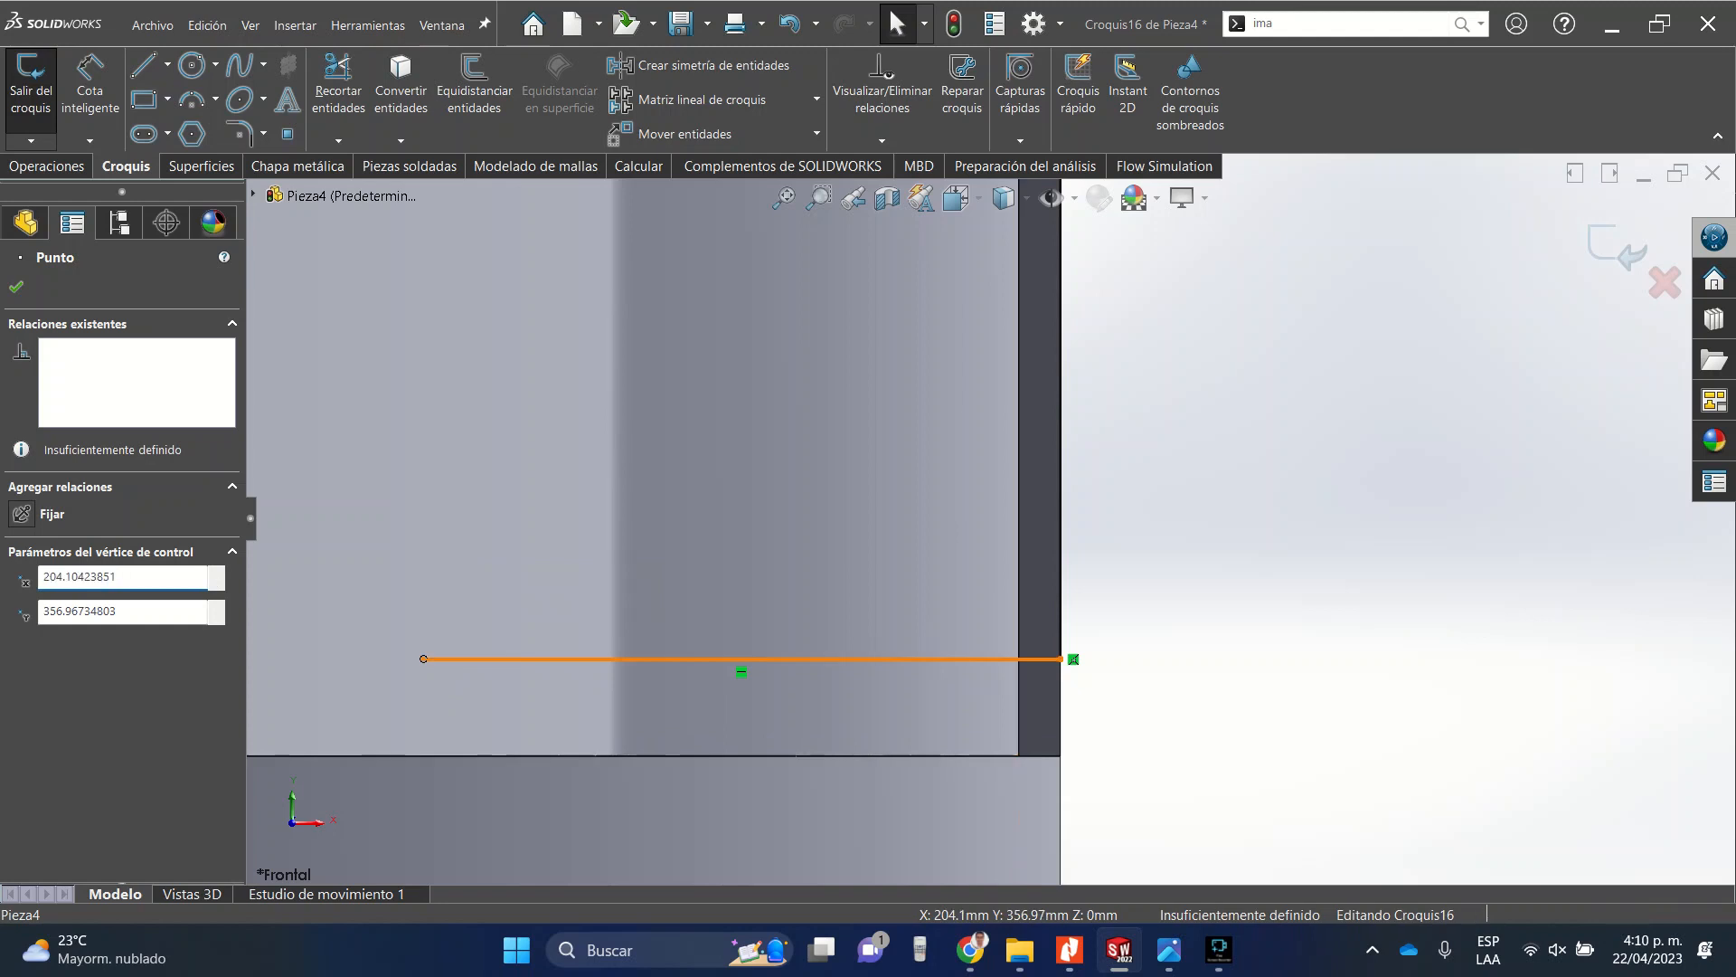
pyautogui.click(560, 659)
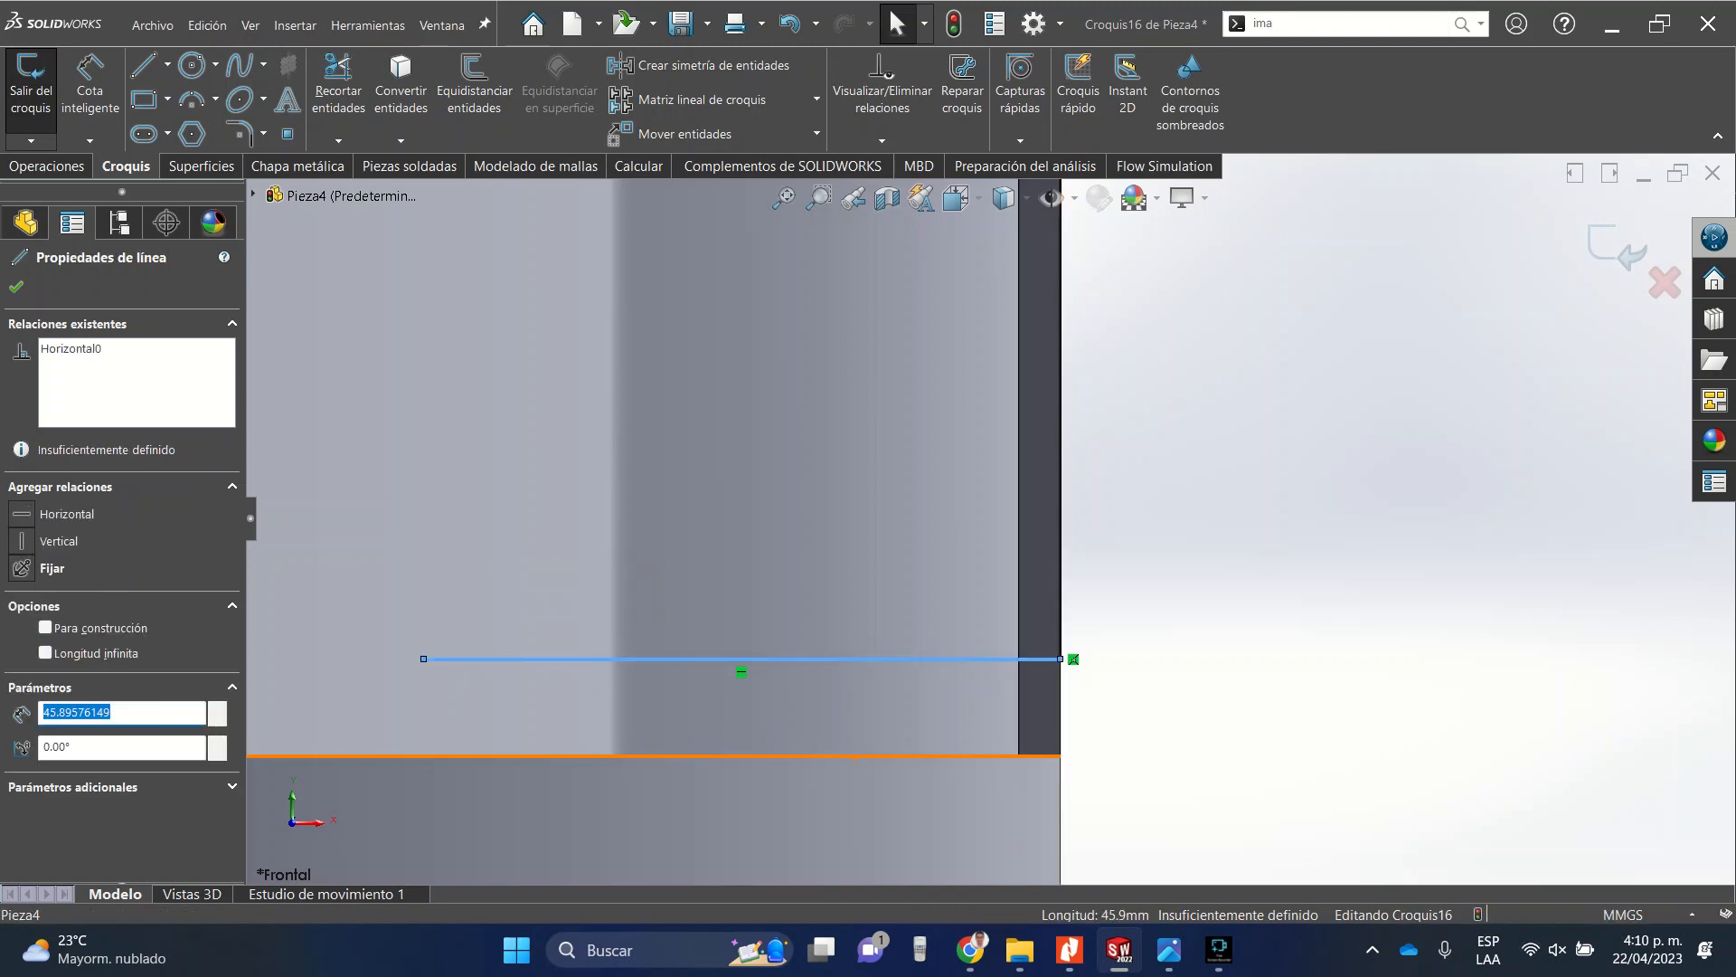
pyautogui.keyDown('ctrl'); pyautogui.click(900, 756); pyautogui.keyUp('ctrl')
pyautogui.click(907, 678)
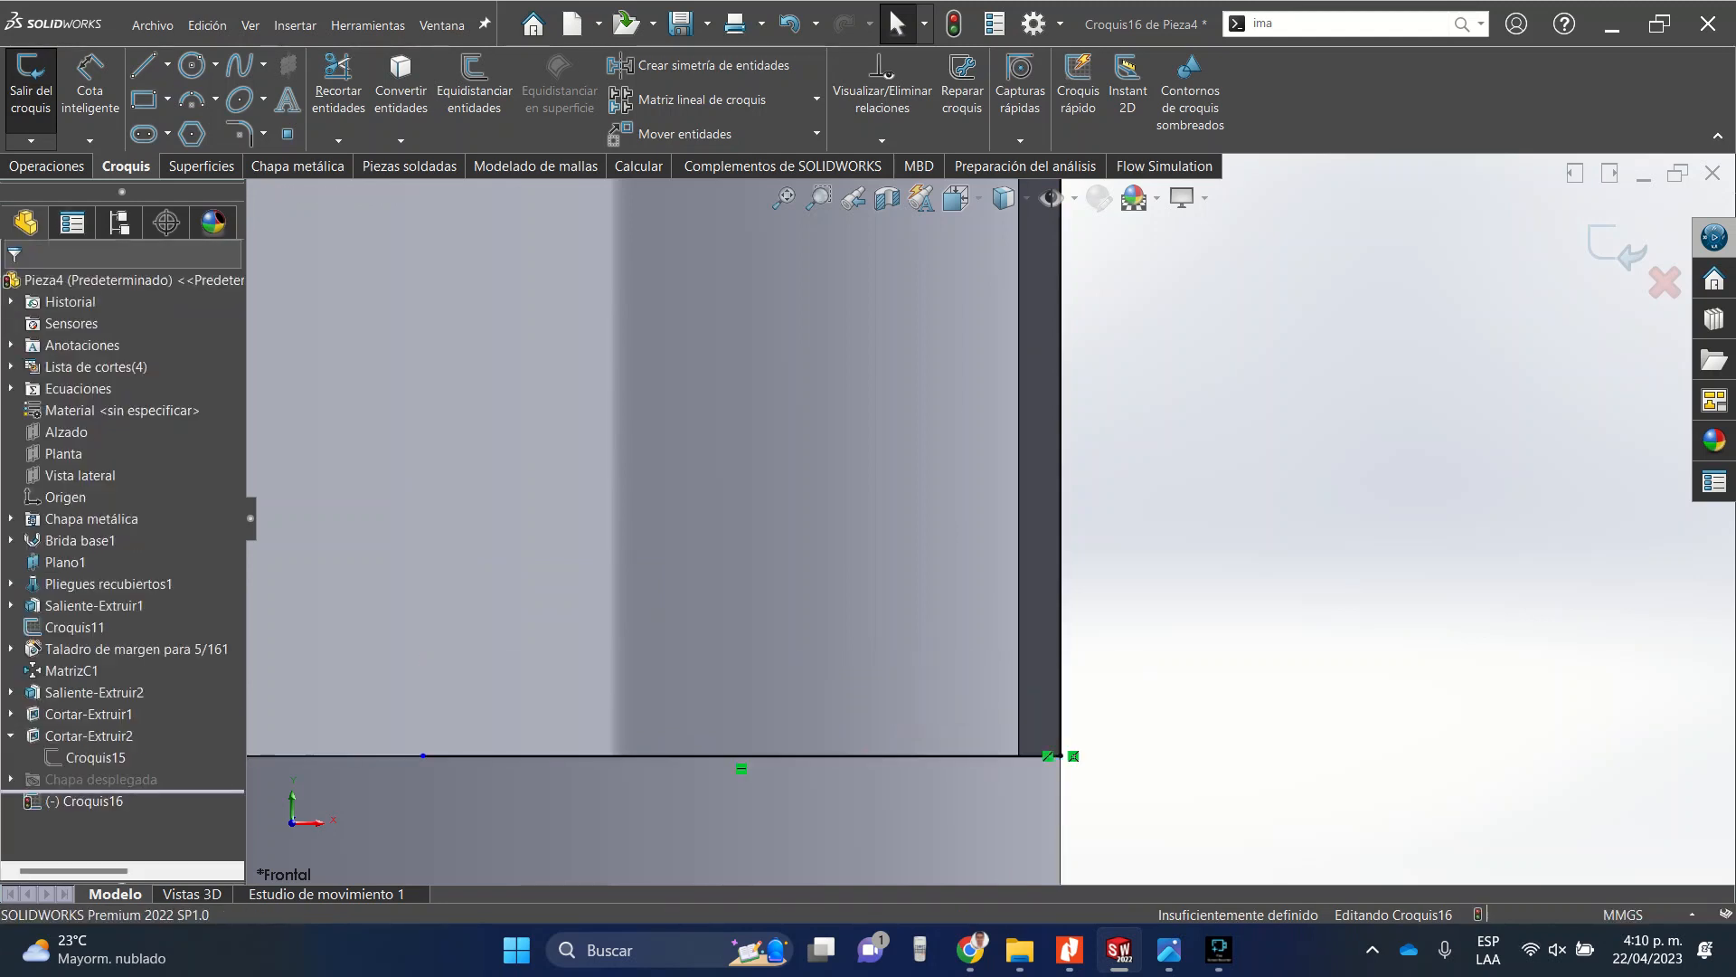
pyautogui.scroll(10, 710, 581)
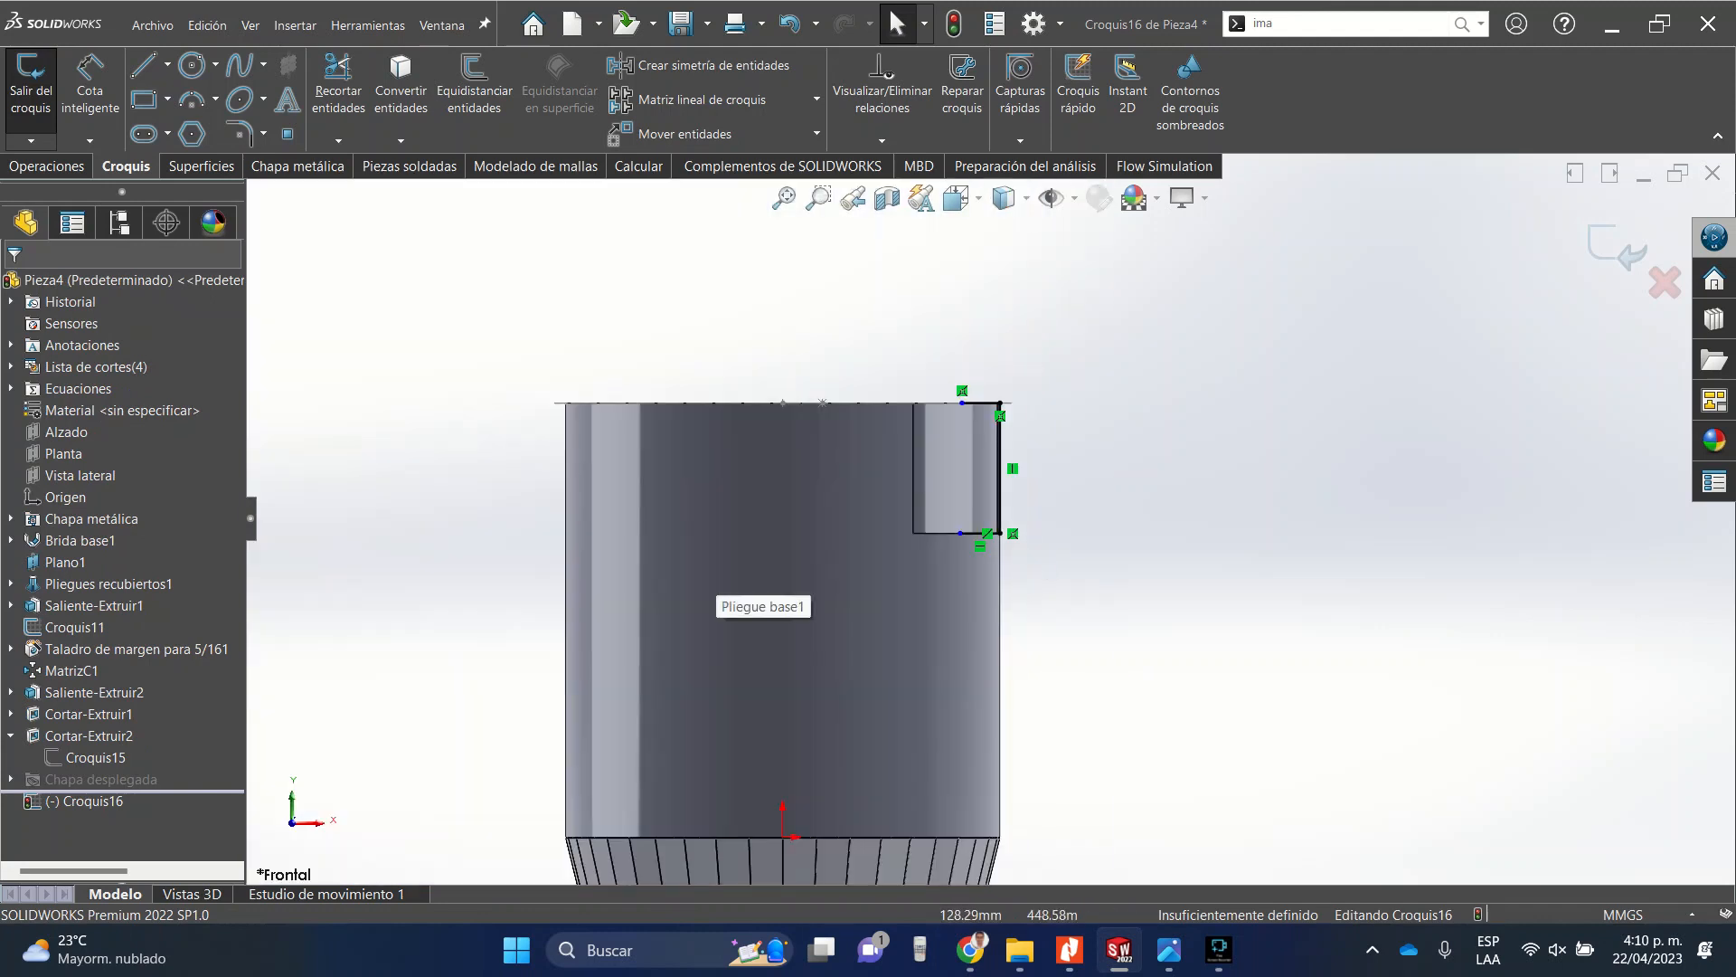
pyautogui.scroll(-9, 981, 393)
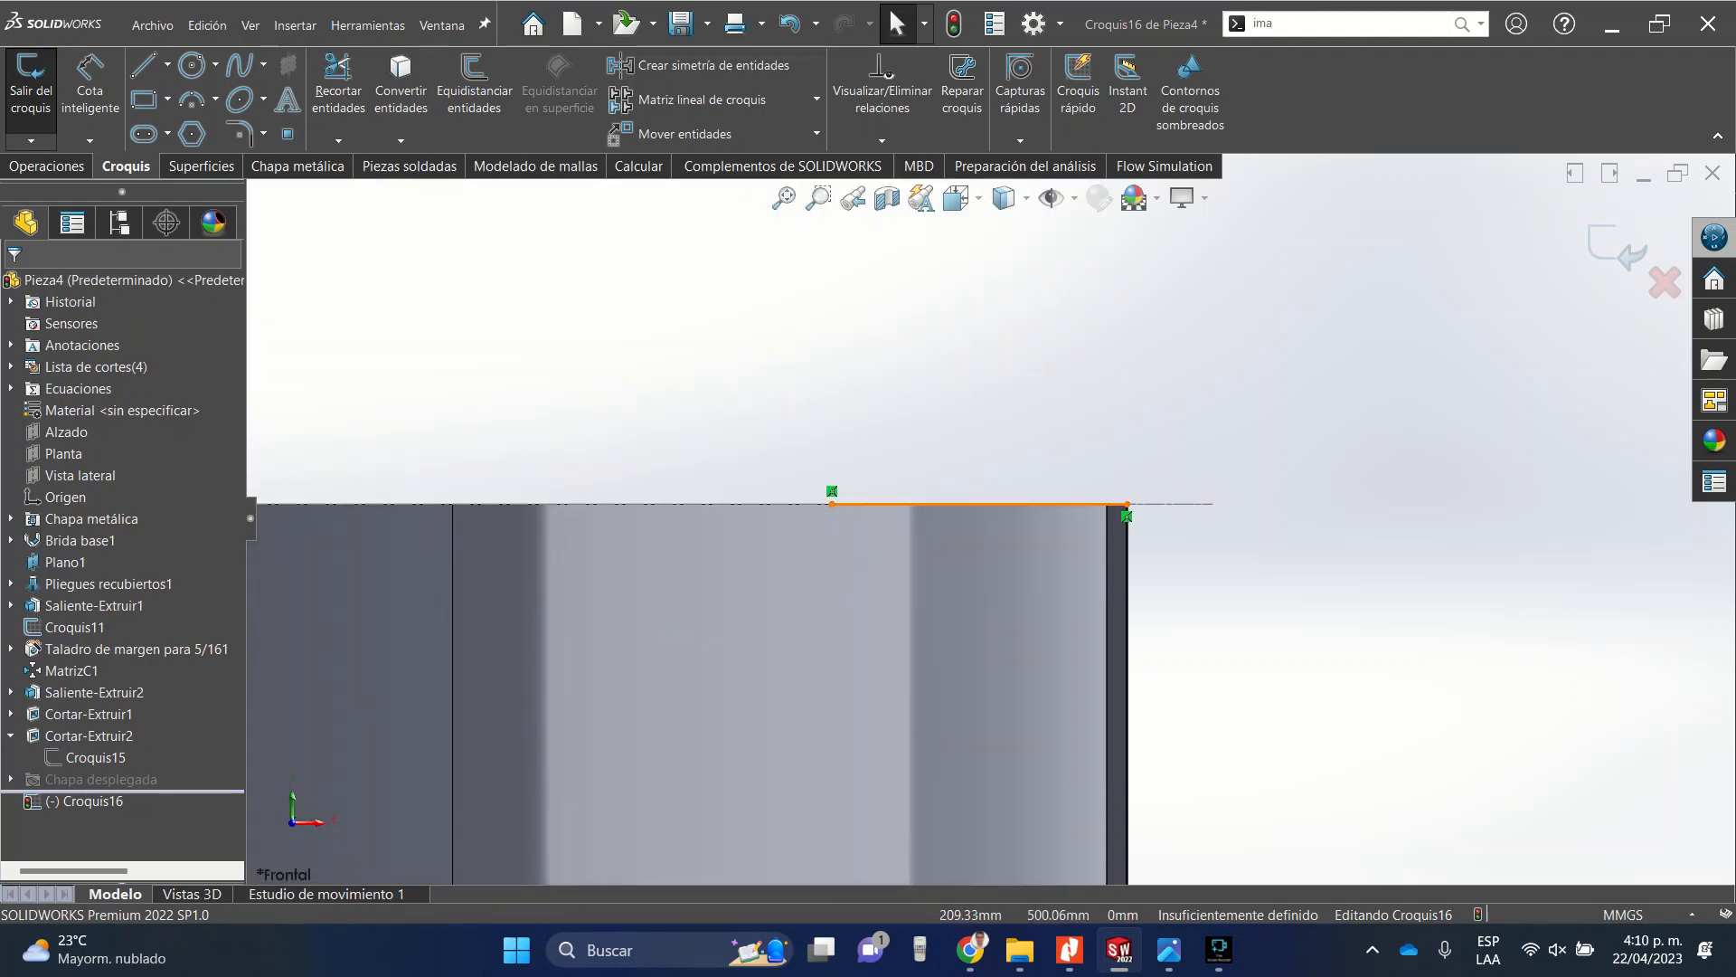
# Make the upper and lower lines equal in length.
pyautogui.click(856, 504)
pyautogui.scroll(8, 856, 506)
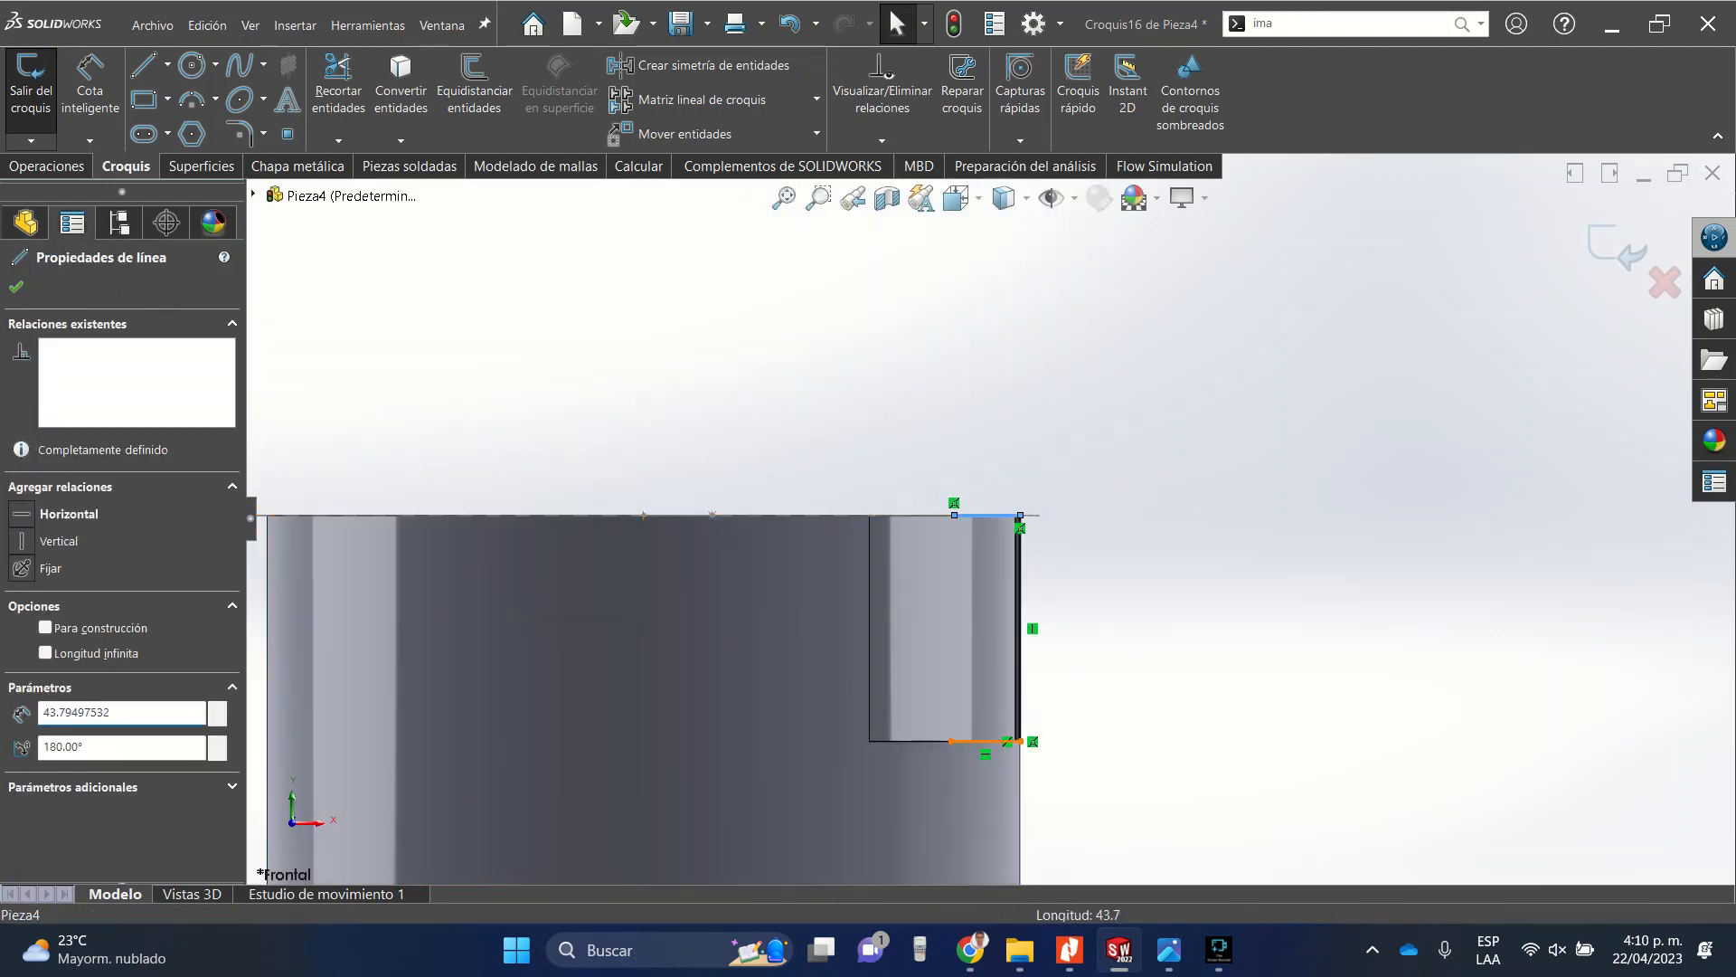
pyautogui.keyDown('ctrl'); pyautogui.click(982, 742); pyautogui.keyUp('ctrl')
pyautogui.click(1154, 661)
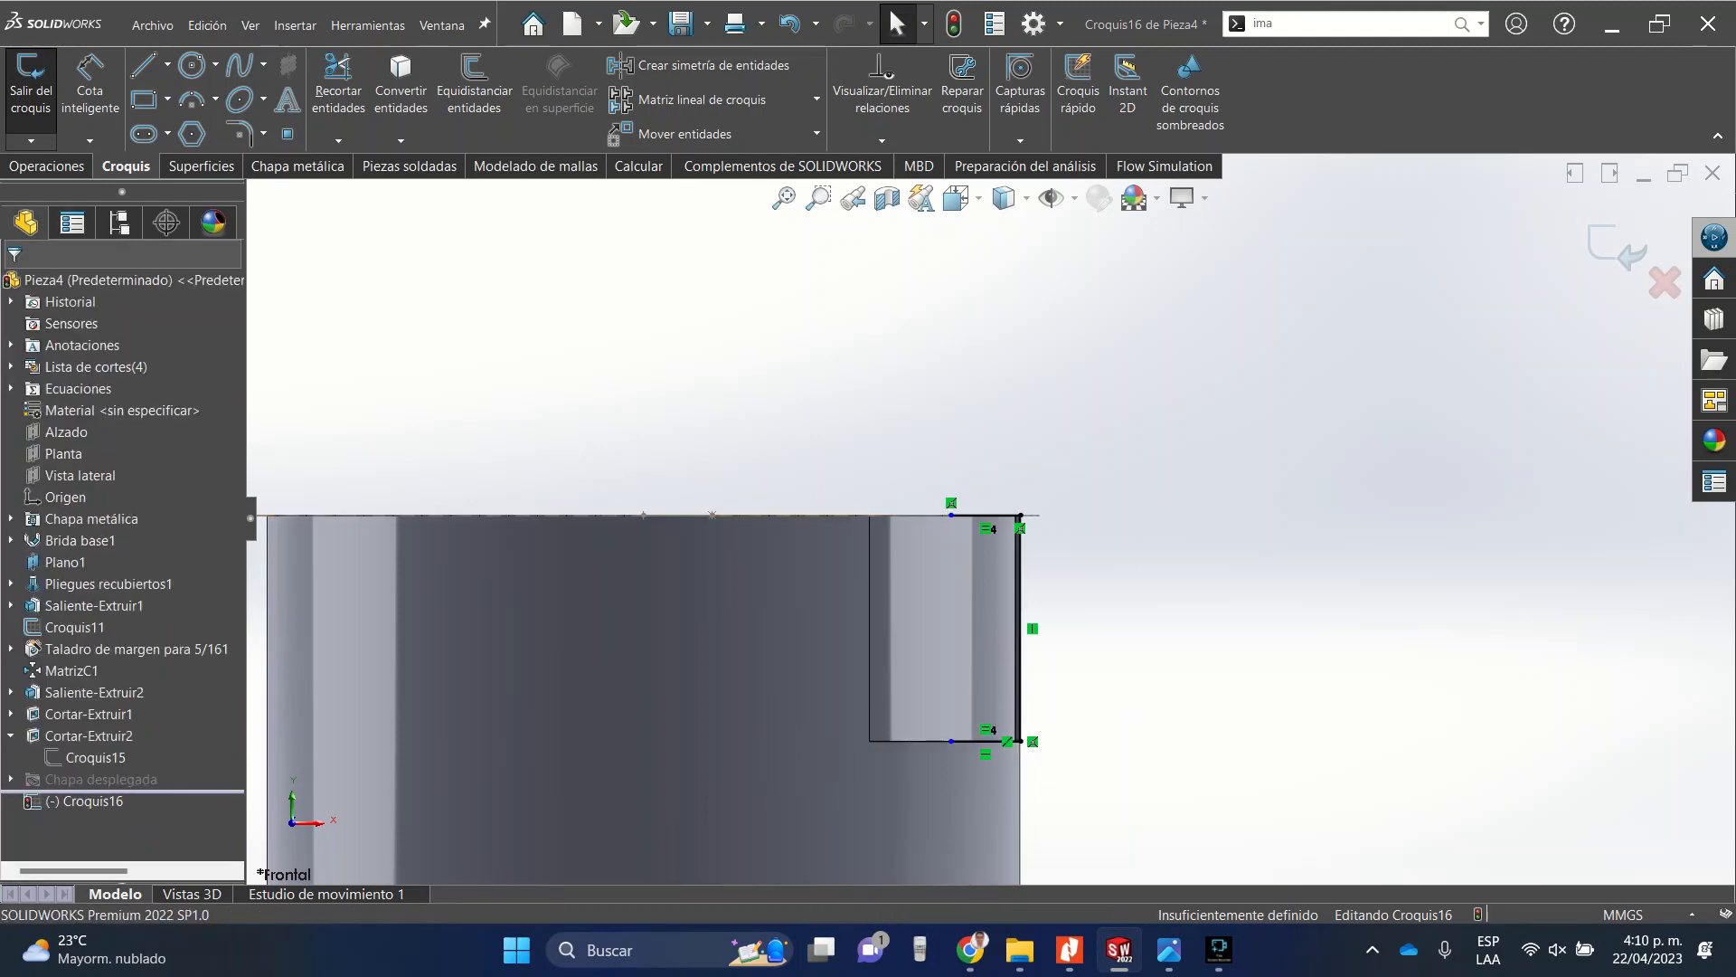
pyautogui.scroll(5, 1008, 545)
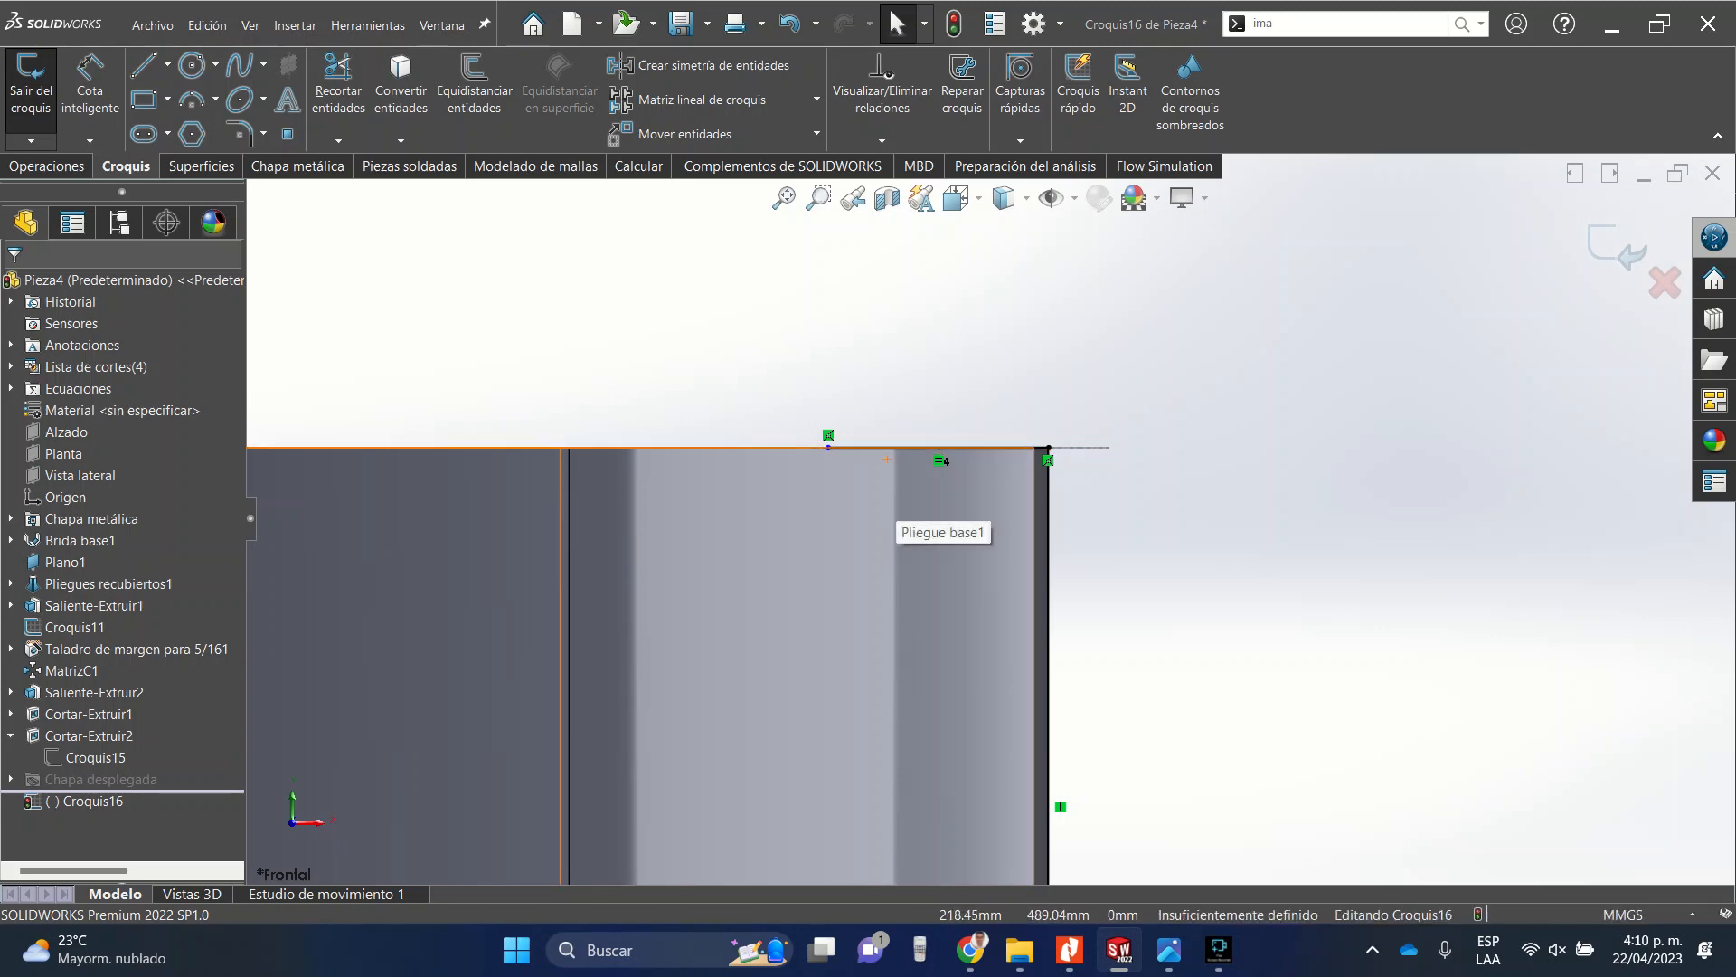
# Dimension the upper line's length as 50 mm.
pyautogui.click(90, 91)
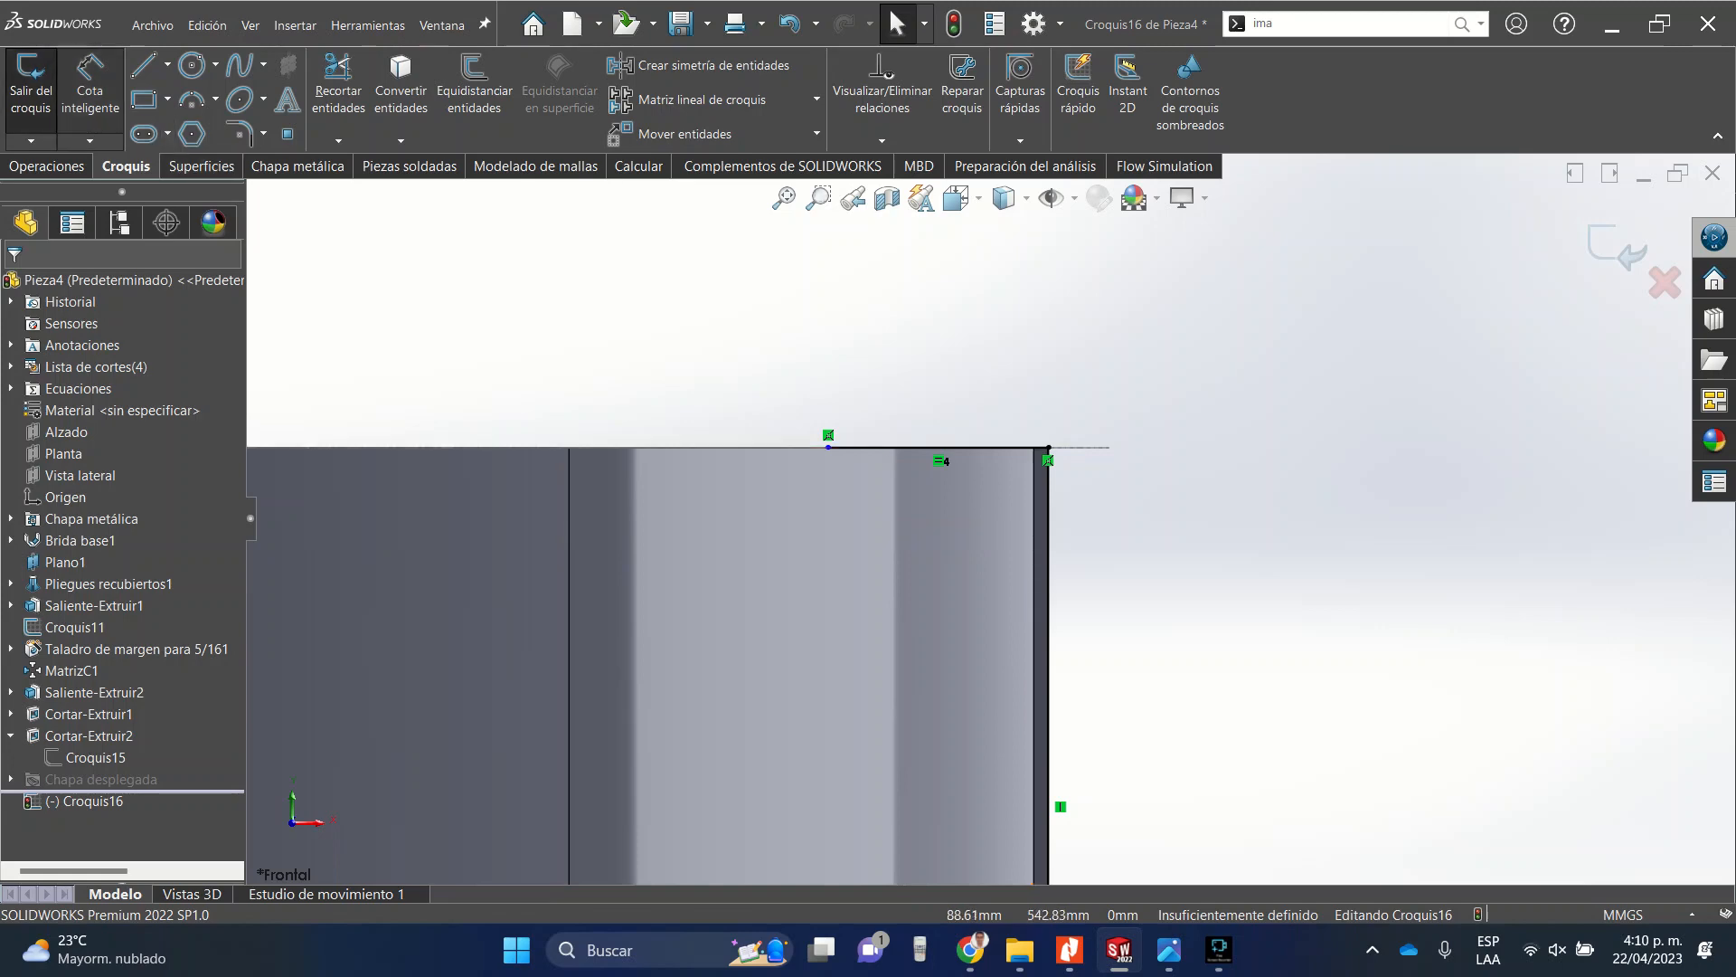
pyautogui.click(944, 452)
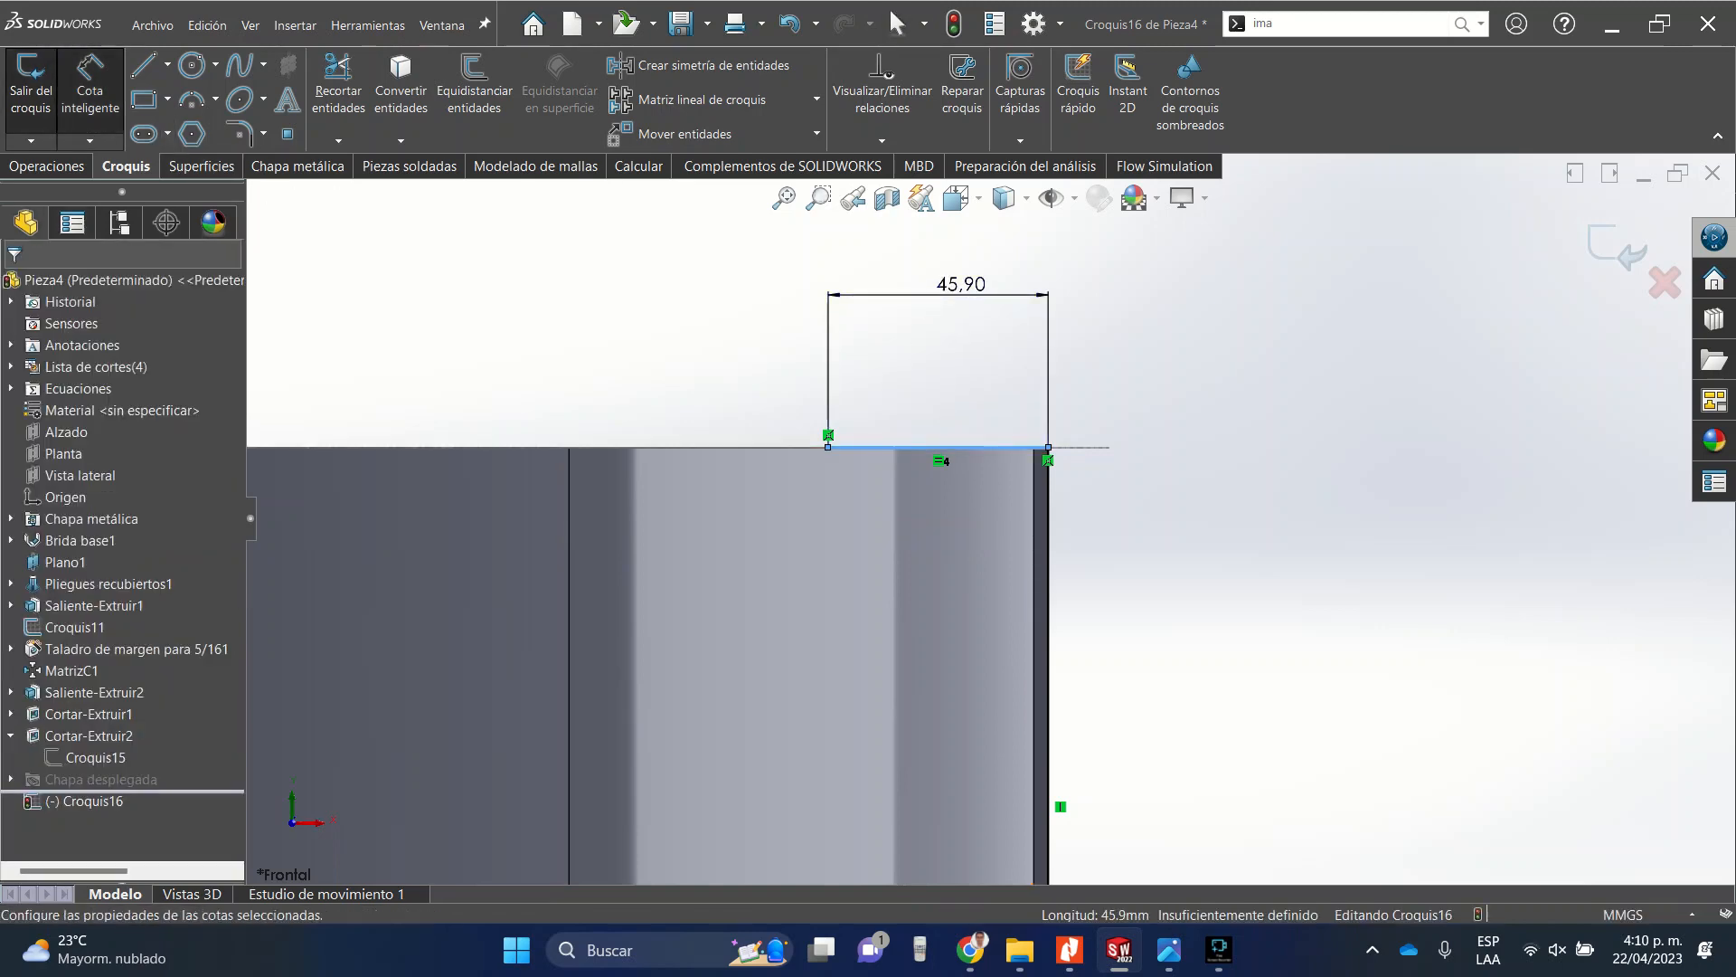
pyautogui.click(940, 286)
pyautogui.write('50')
pyautogui.press('Return')
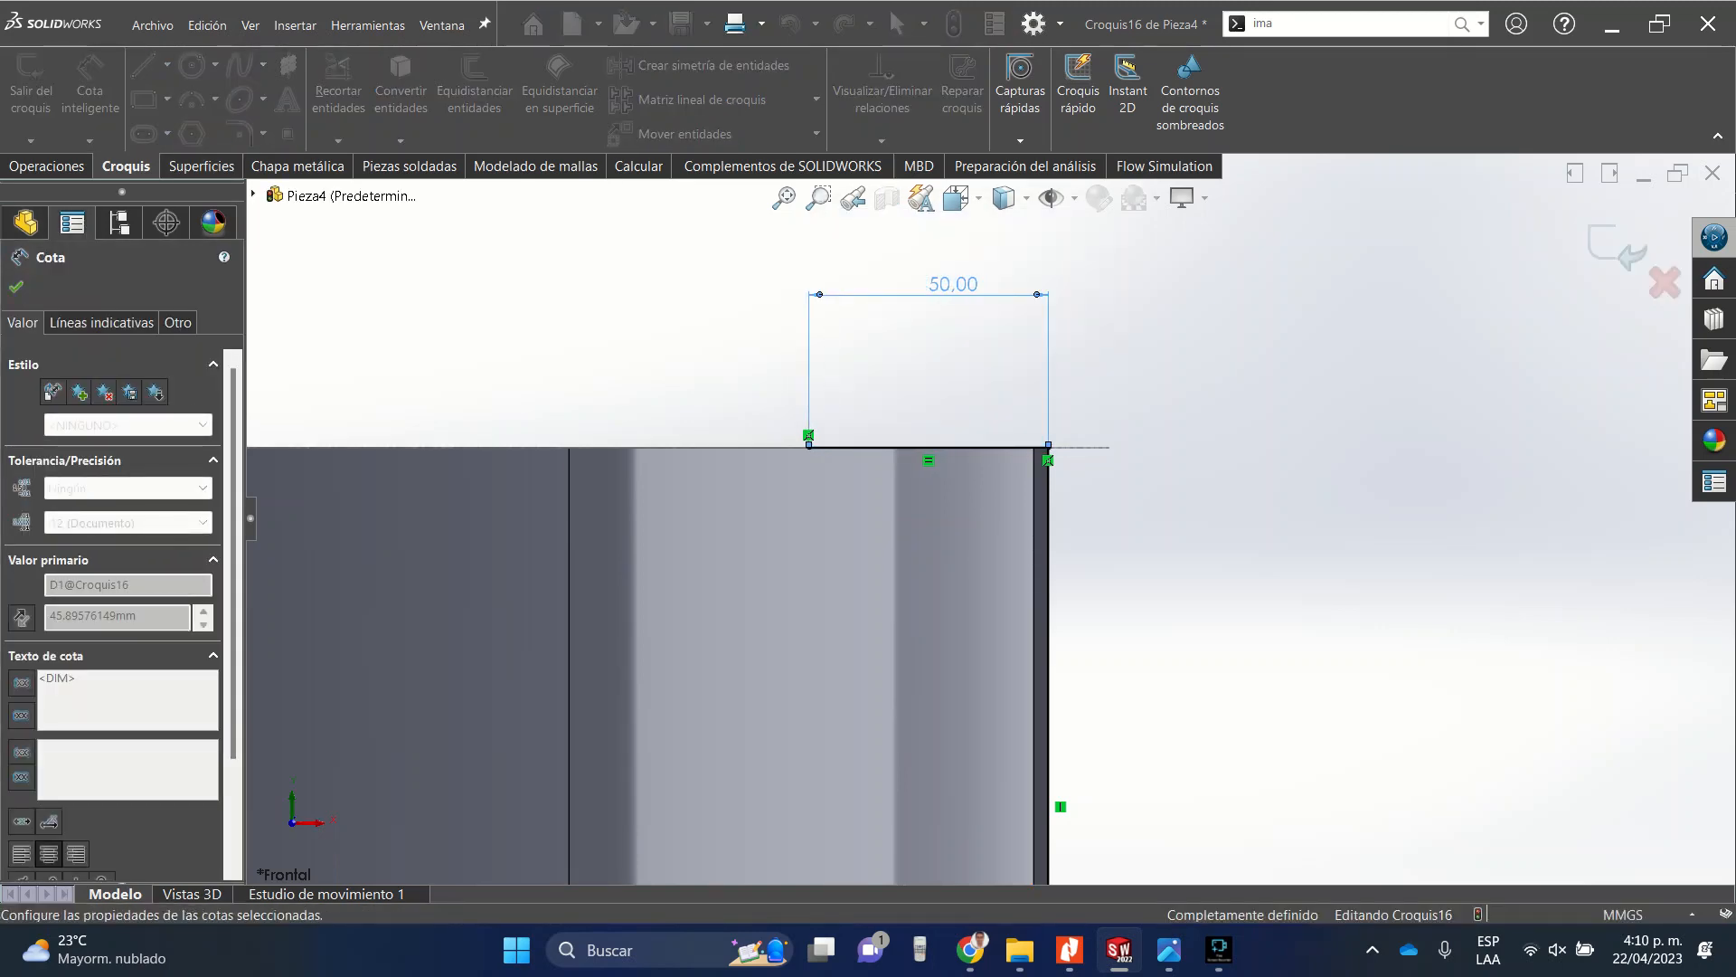
pyautogui.press('Escape')
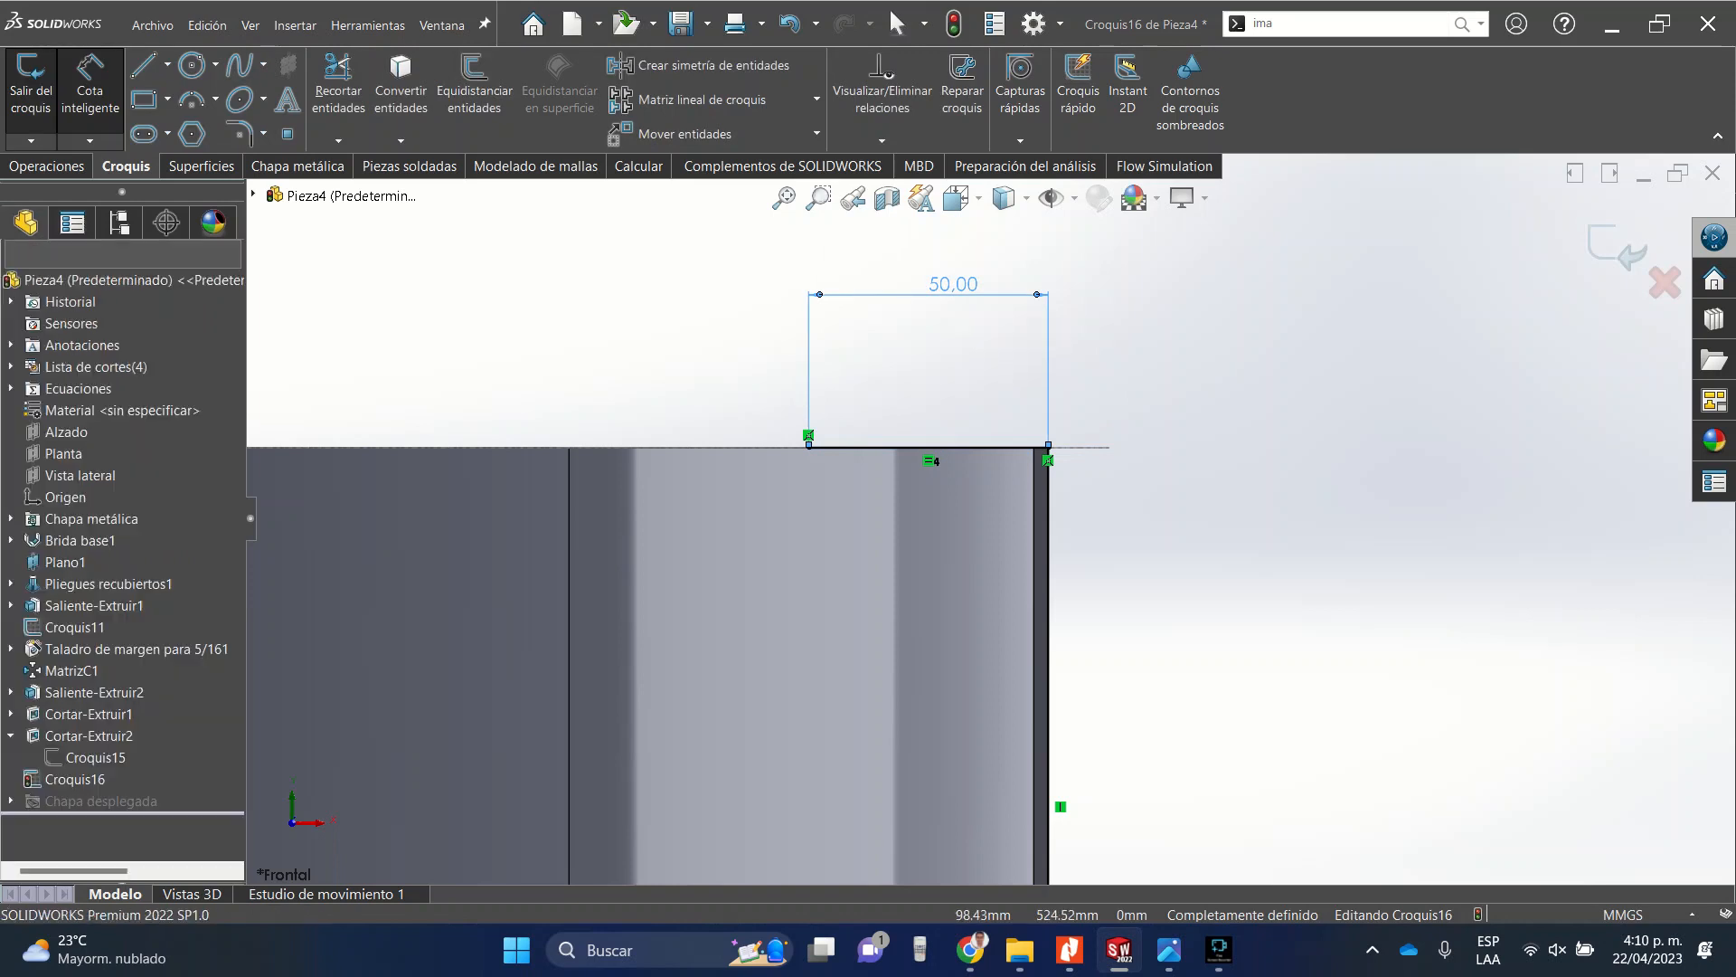
# Start a Base Flange from the sketch and reverse its thickness direction.
pyautogui.scroll(2, 988, 517)
pyautogui.scroll(2, 990, 519)
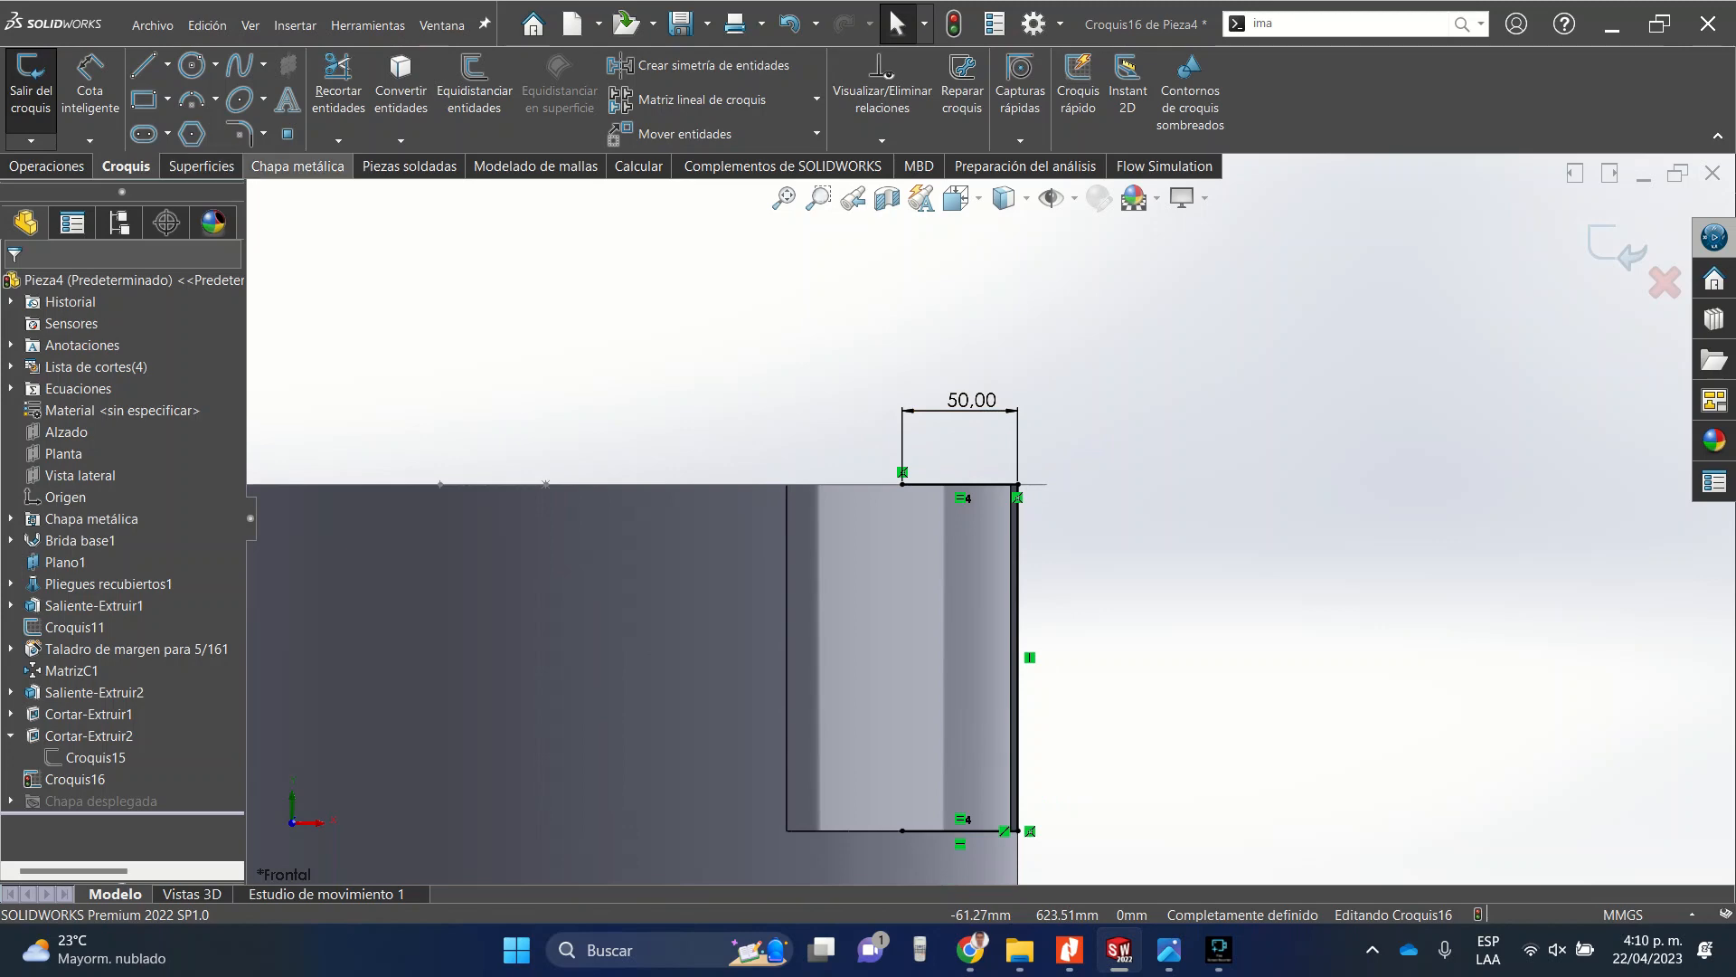
pyautogui.click(298, 165)
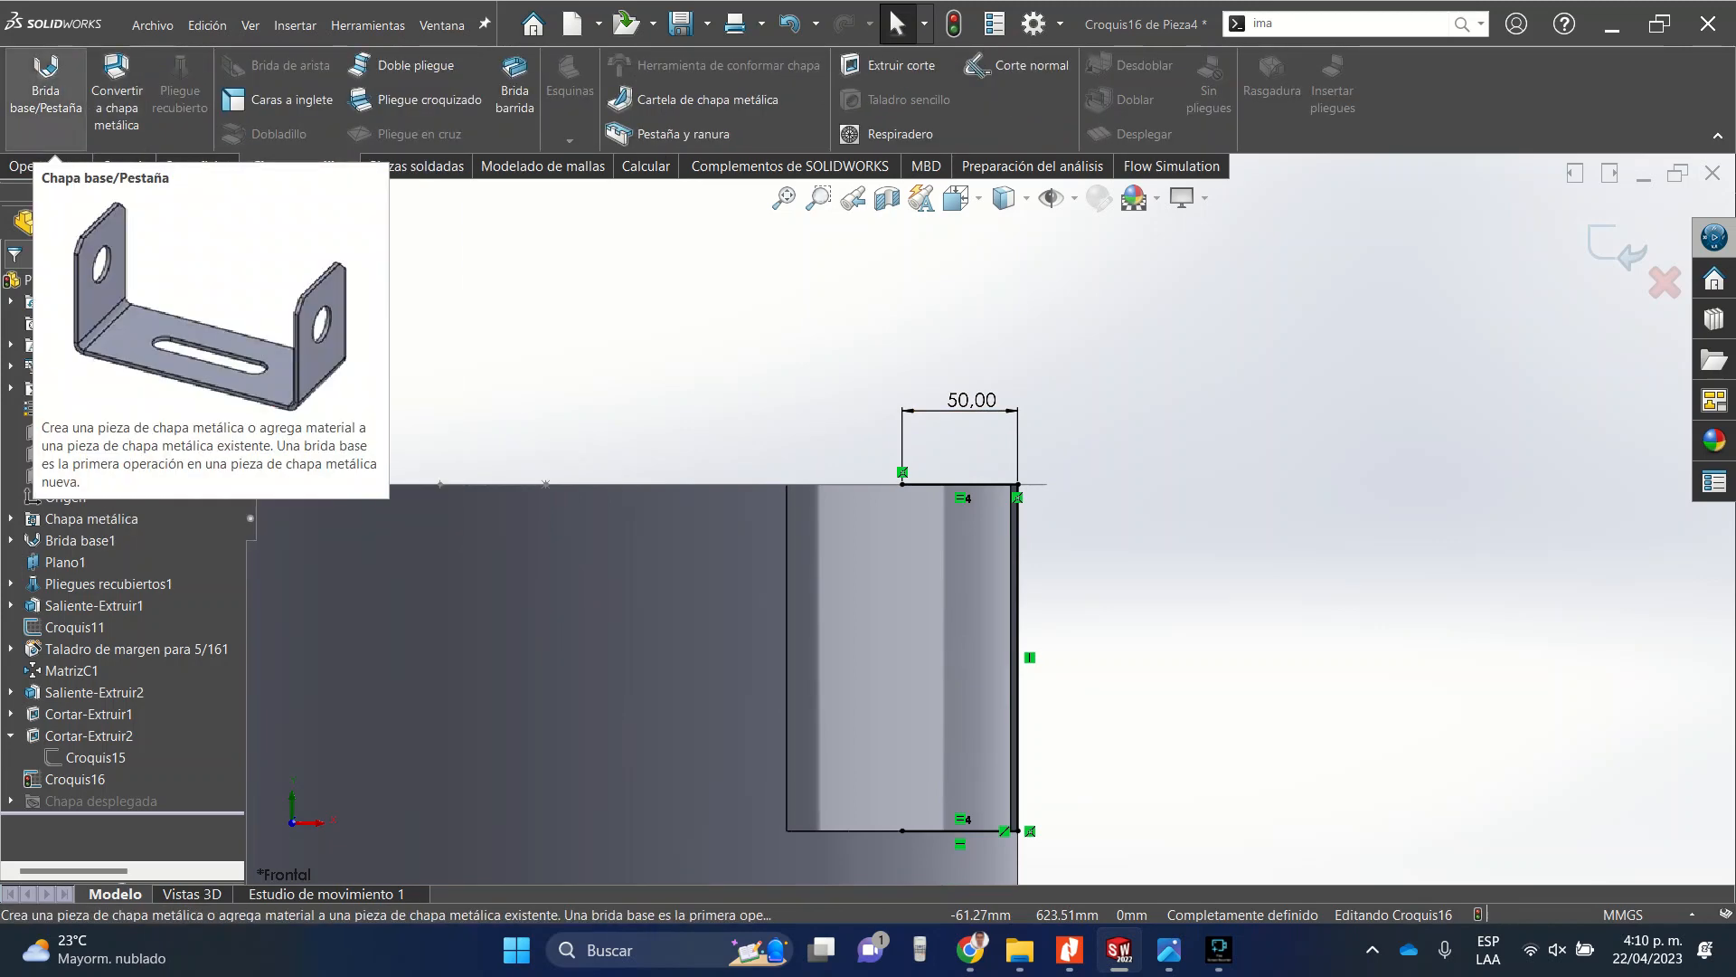
pyautogui.click(46, 91)
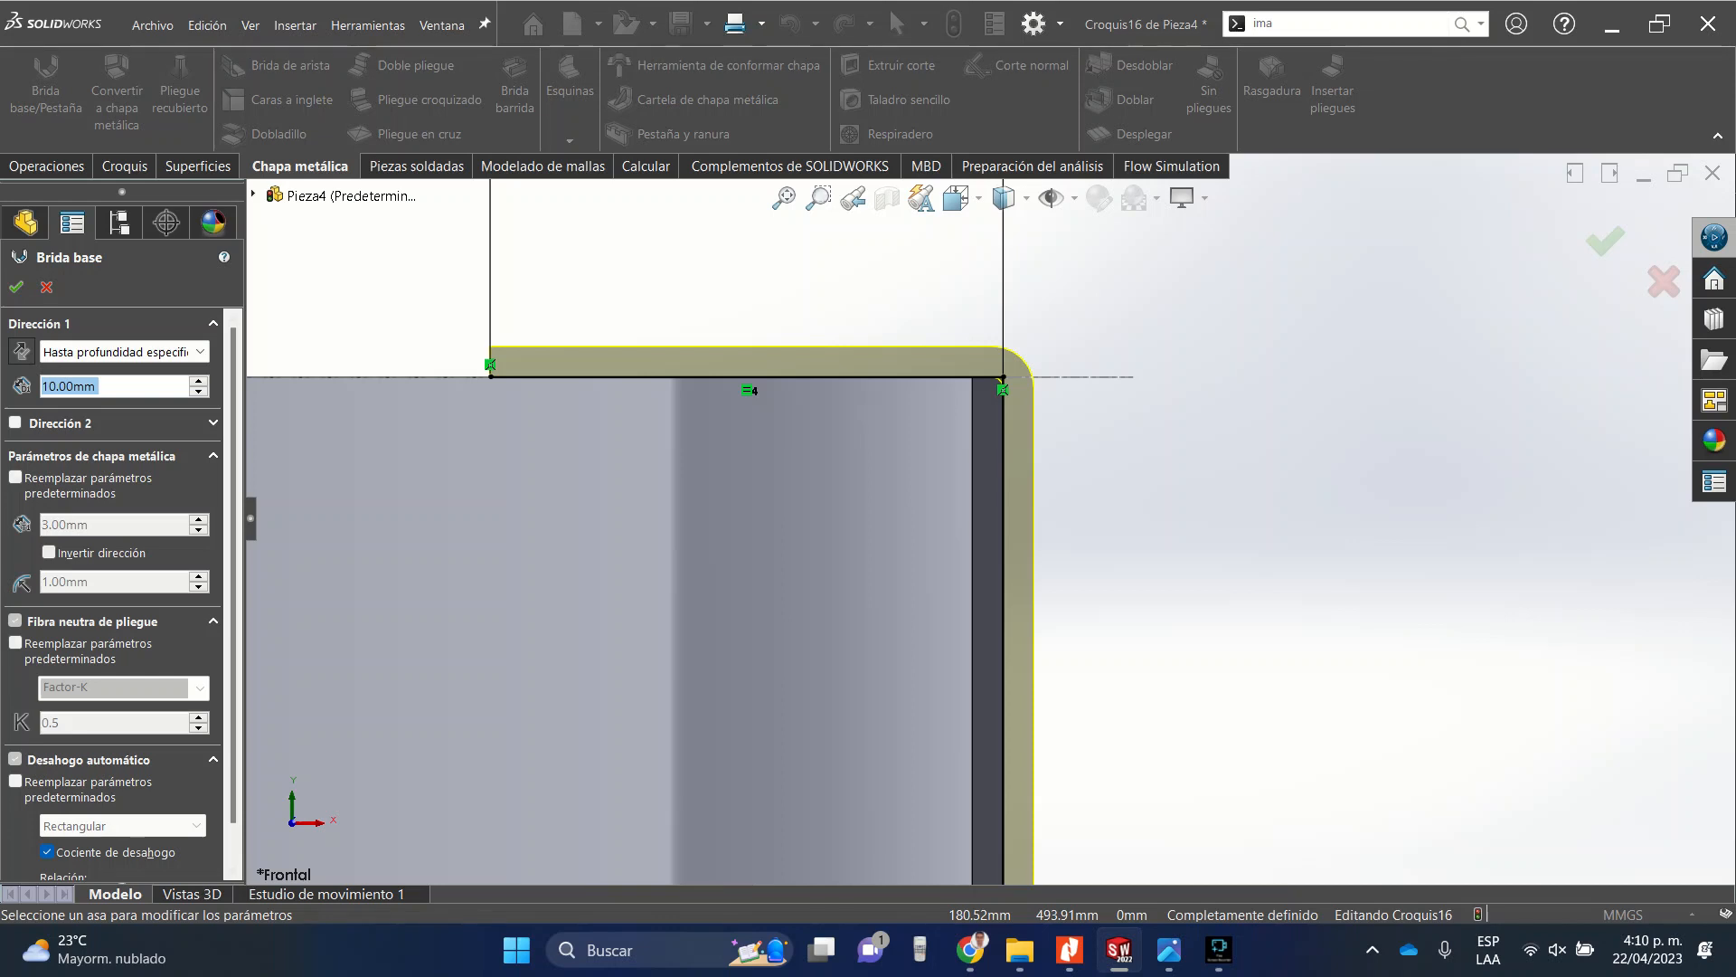
pyautogui.click(49, 553)
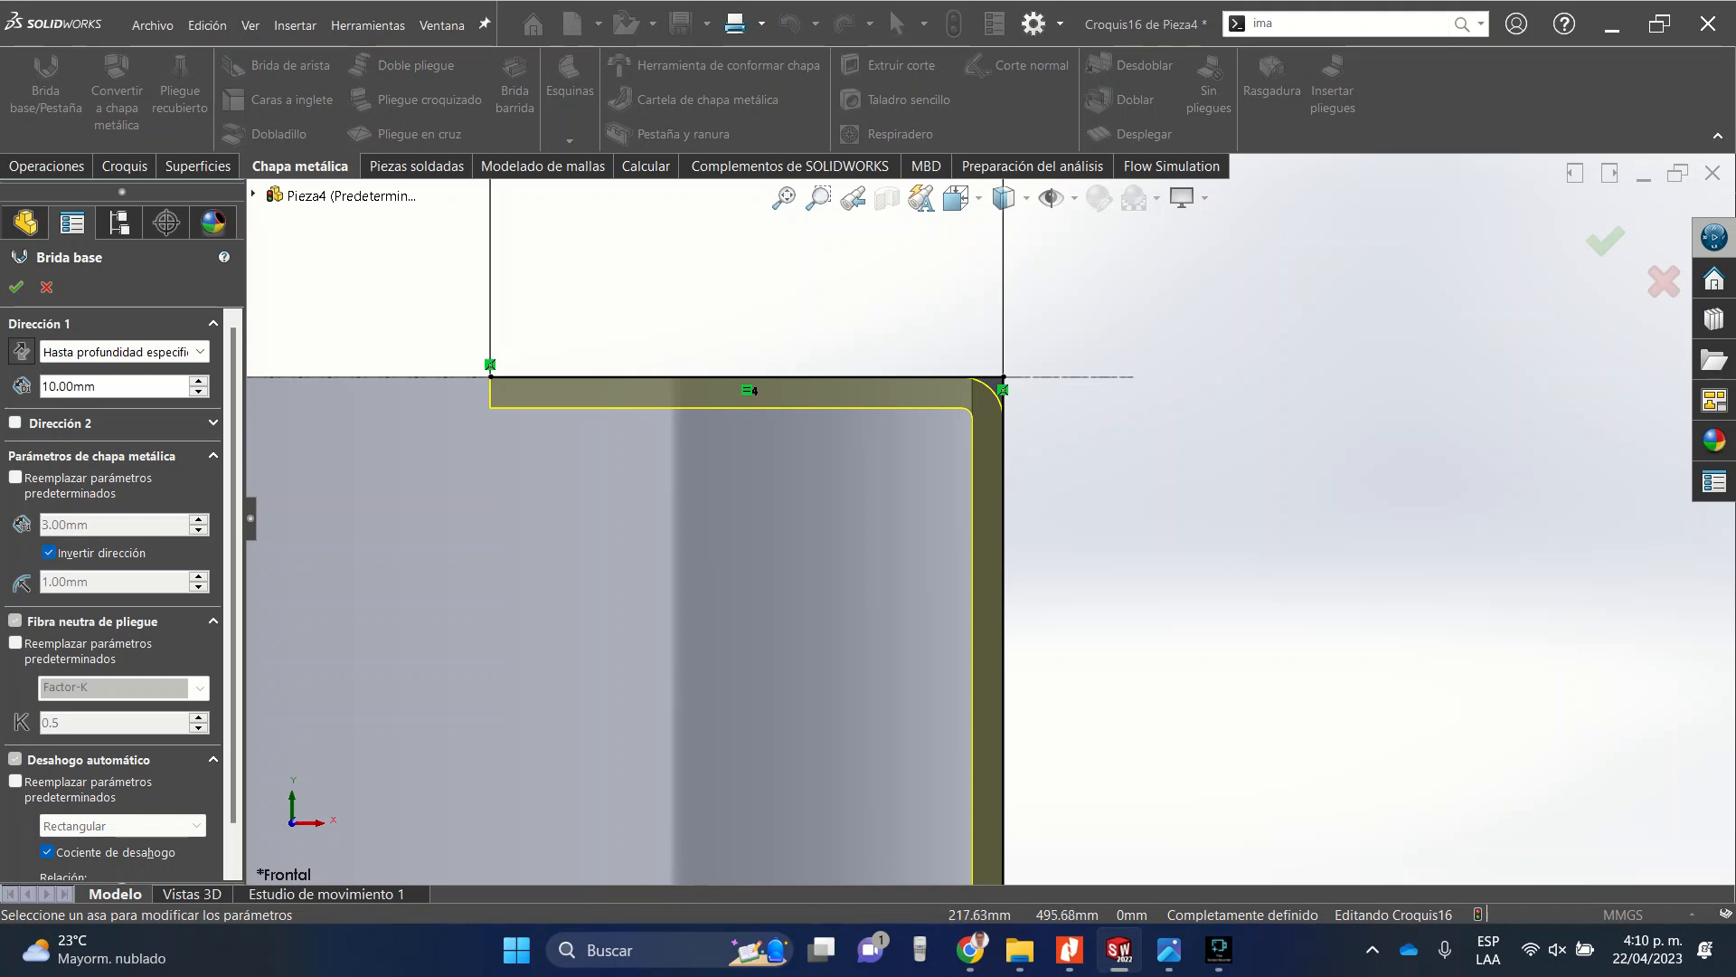
# Set the base flange's depth to 250 mm.
pyautogui.scroll(10, 992, 518)
pyautogui.moveTo(778, 489); pyautogui.dragTo(952, 581, button='middle')
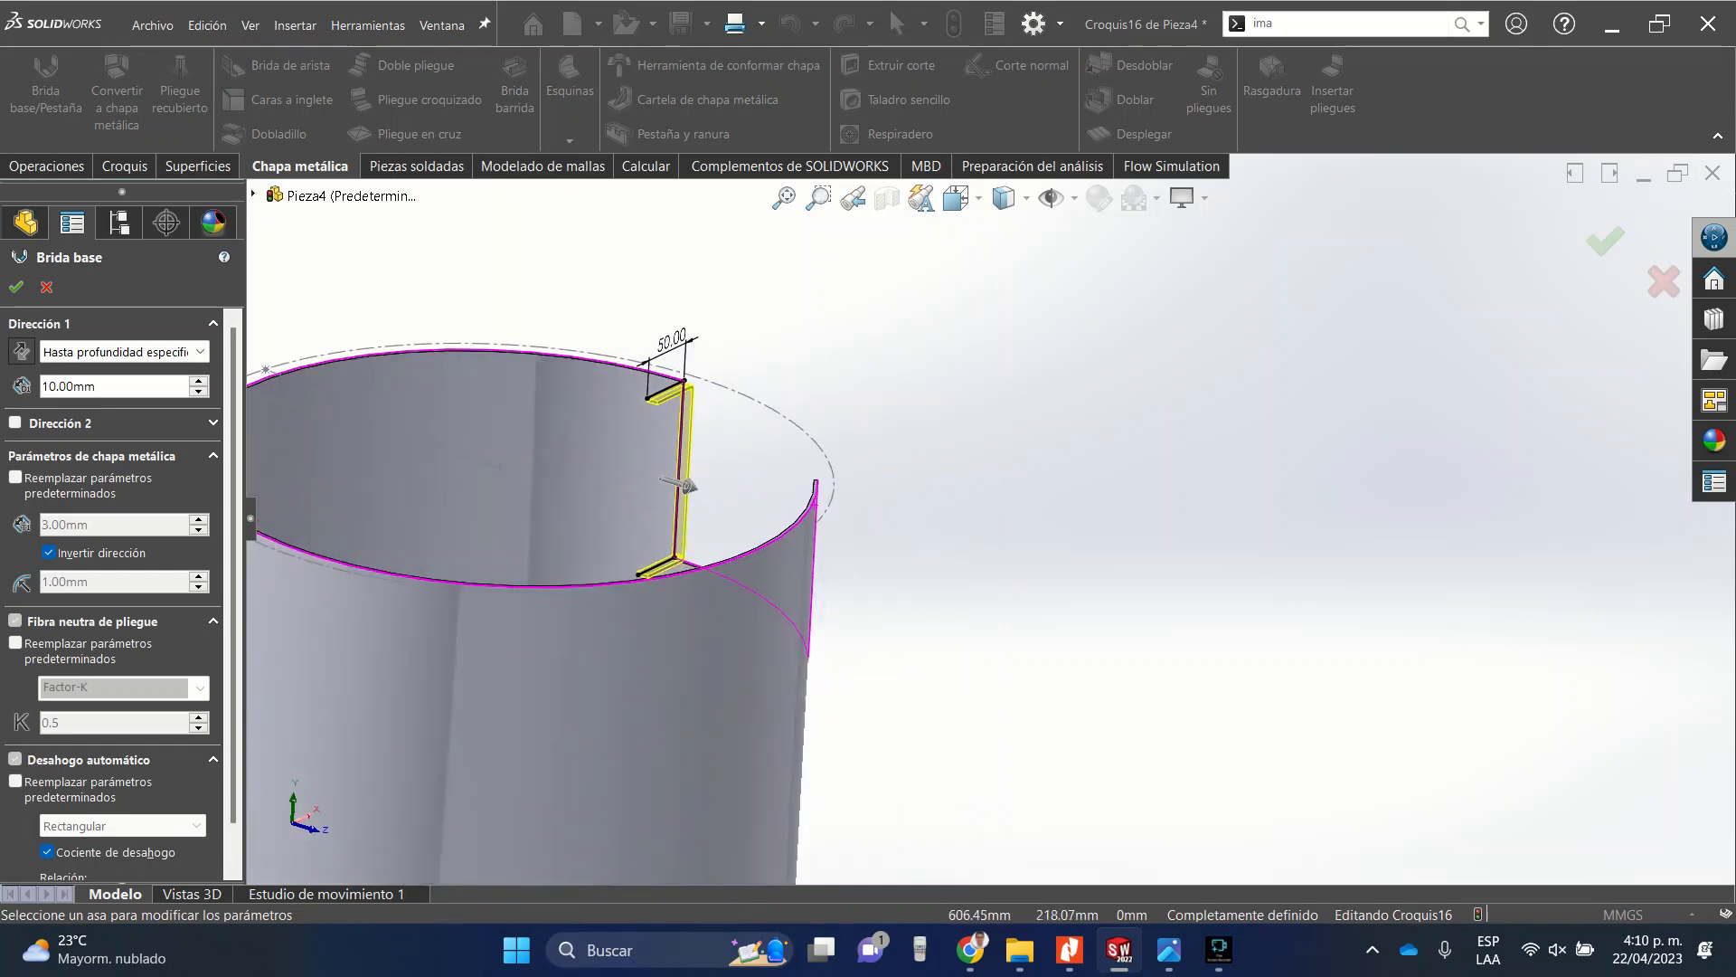
pyautogui.click(684, 486)
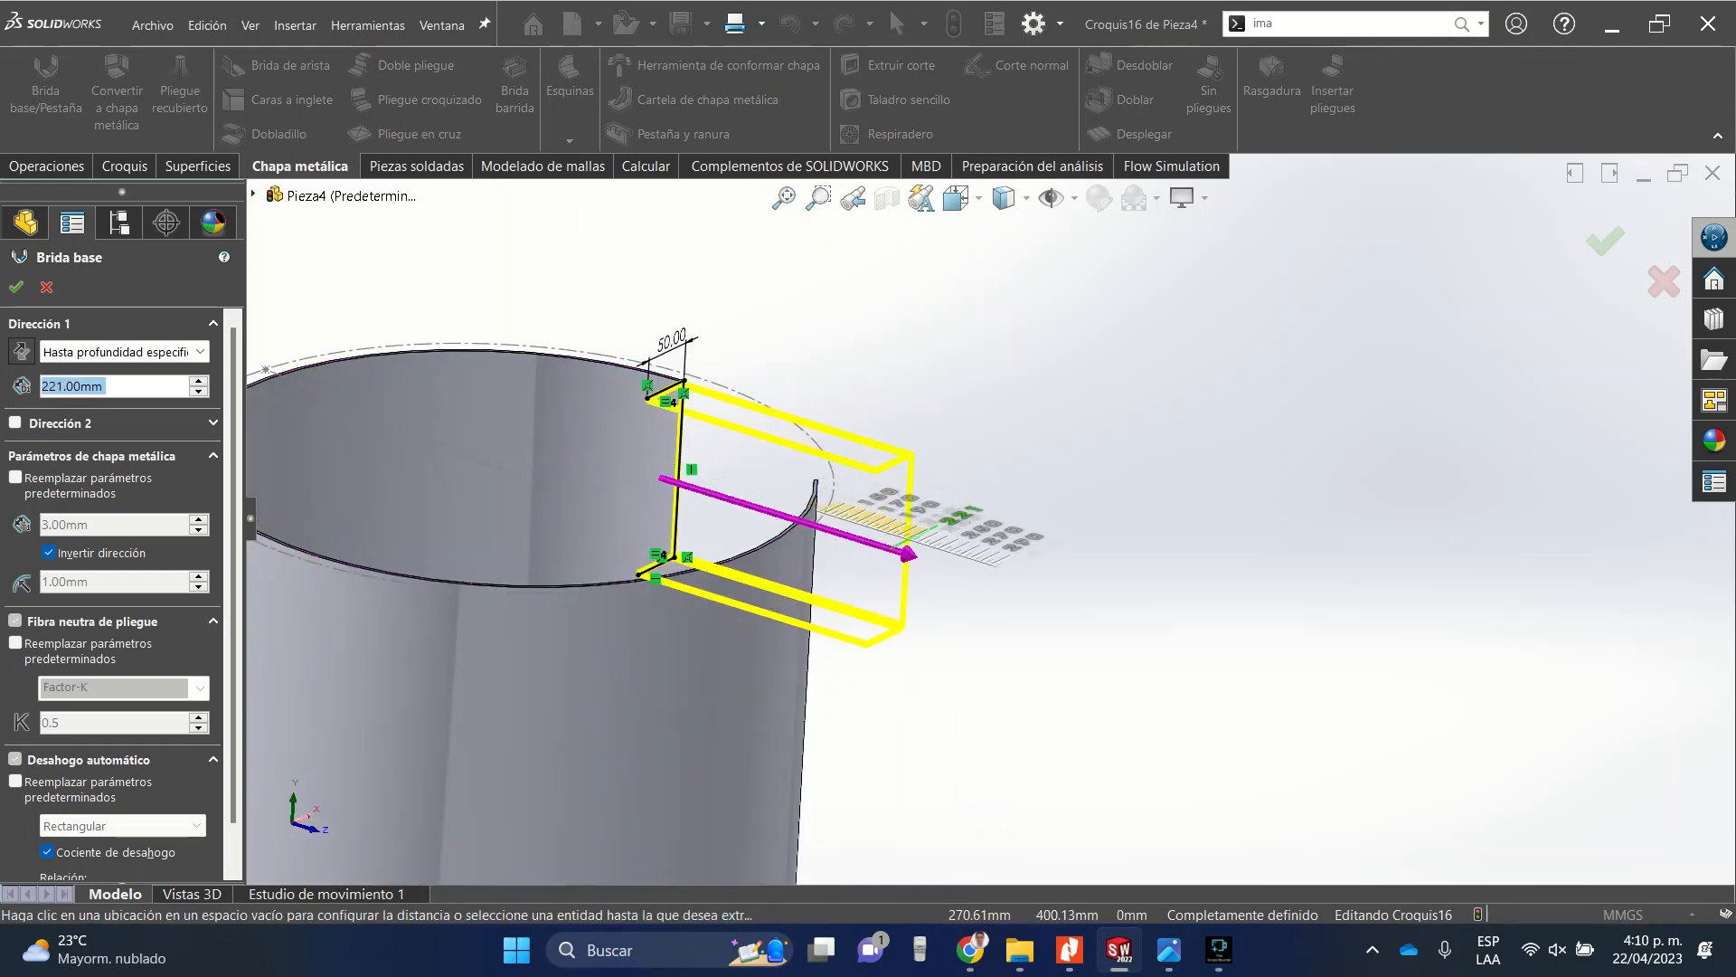
pyautogui.click(907, 554)
pyautogui.click(956, 197)
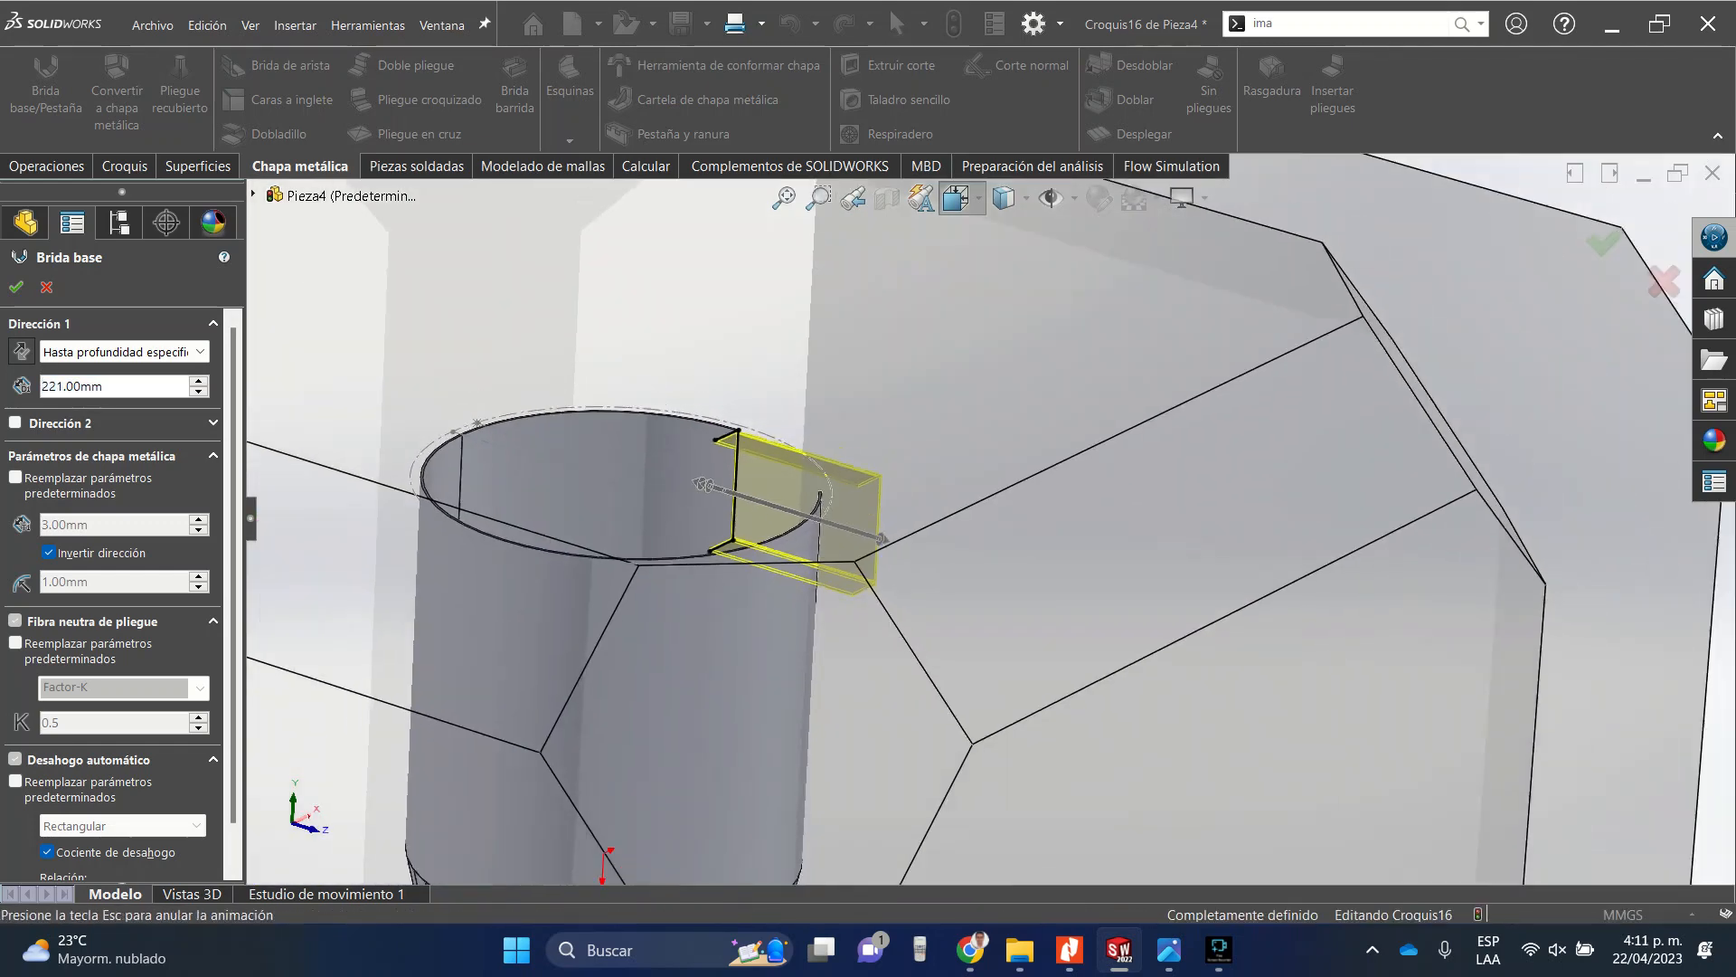
pyautogui.click(994, 270)
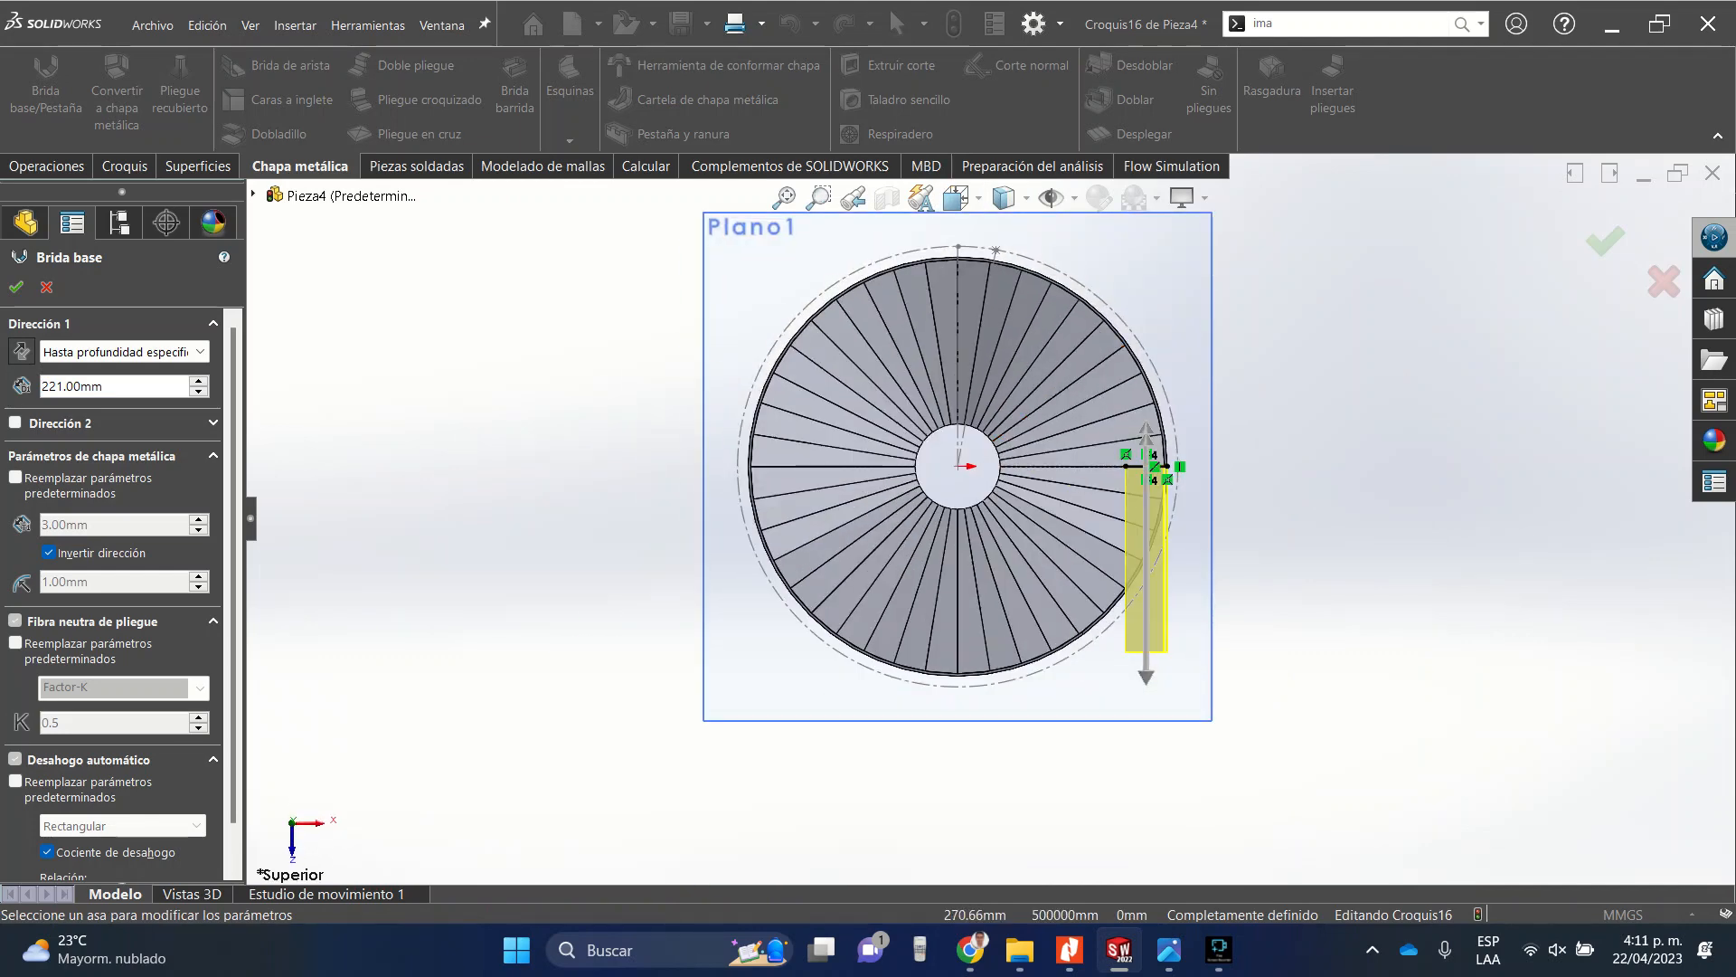
pyautogui.scroll(-2, 1233, 731)
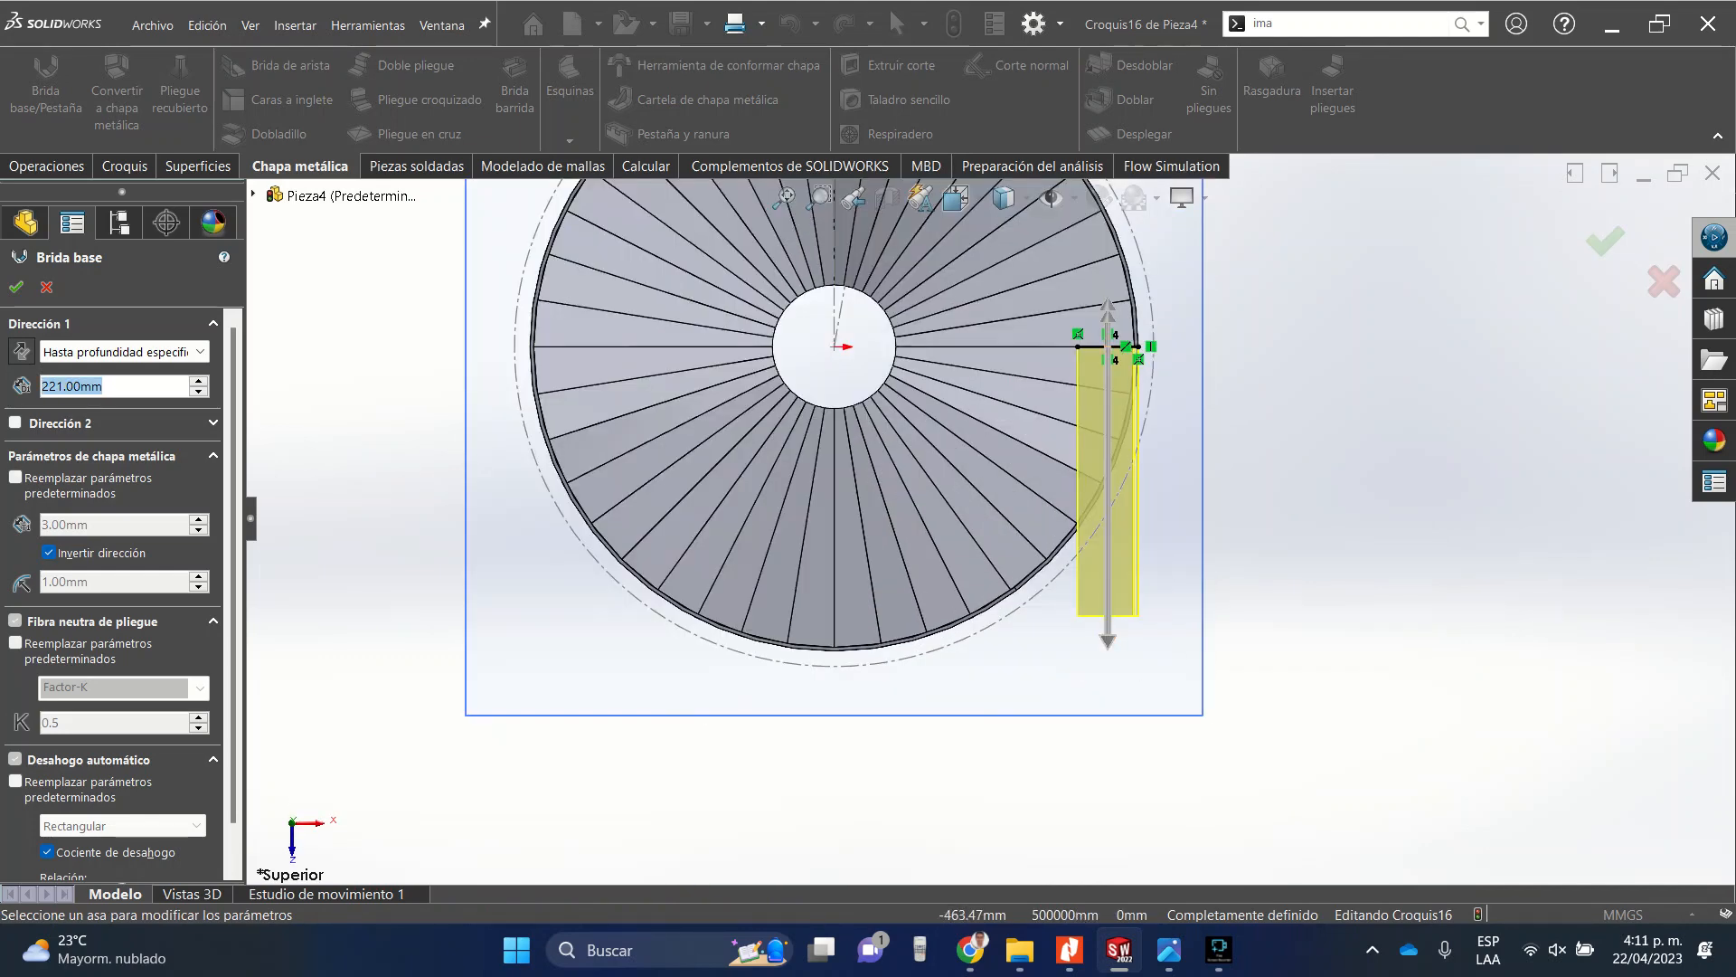
pyautogui.write('300')
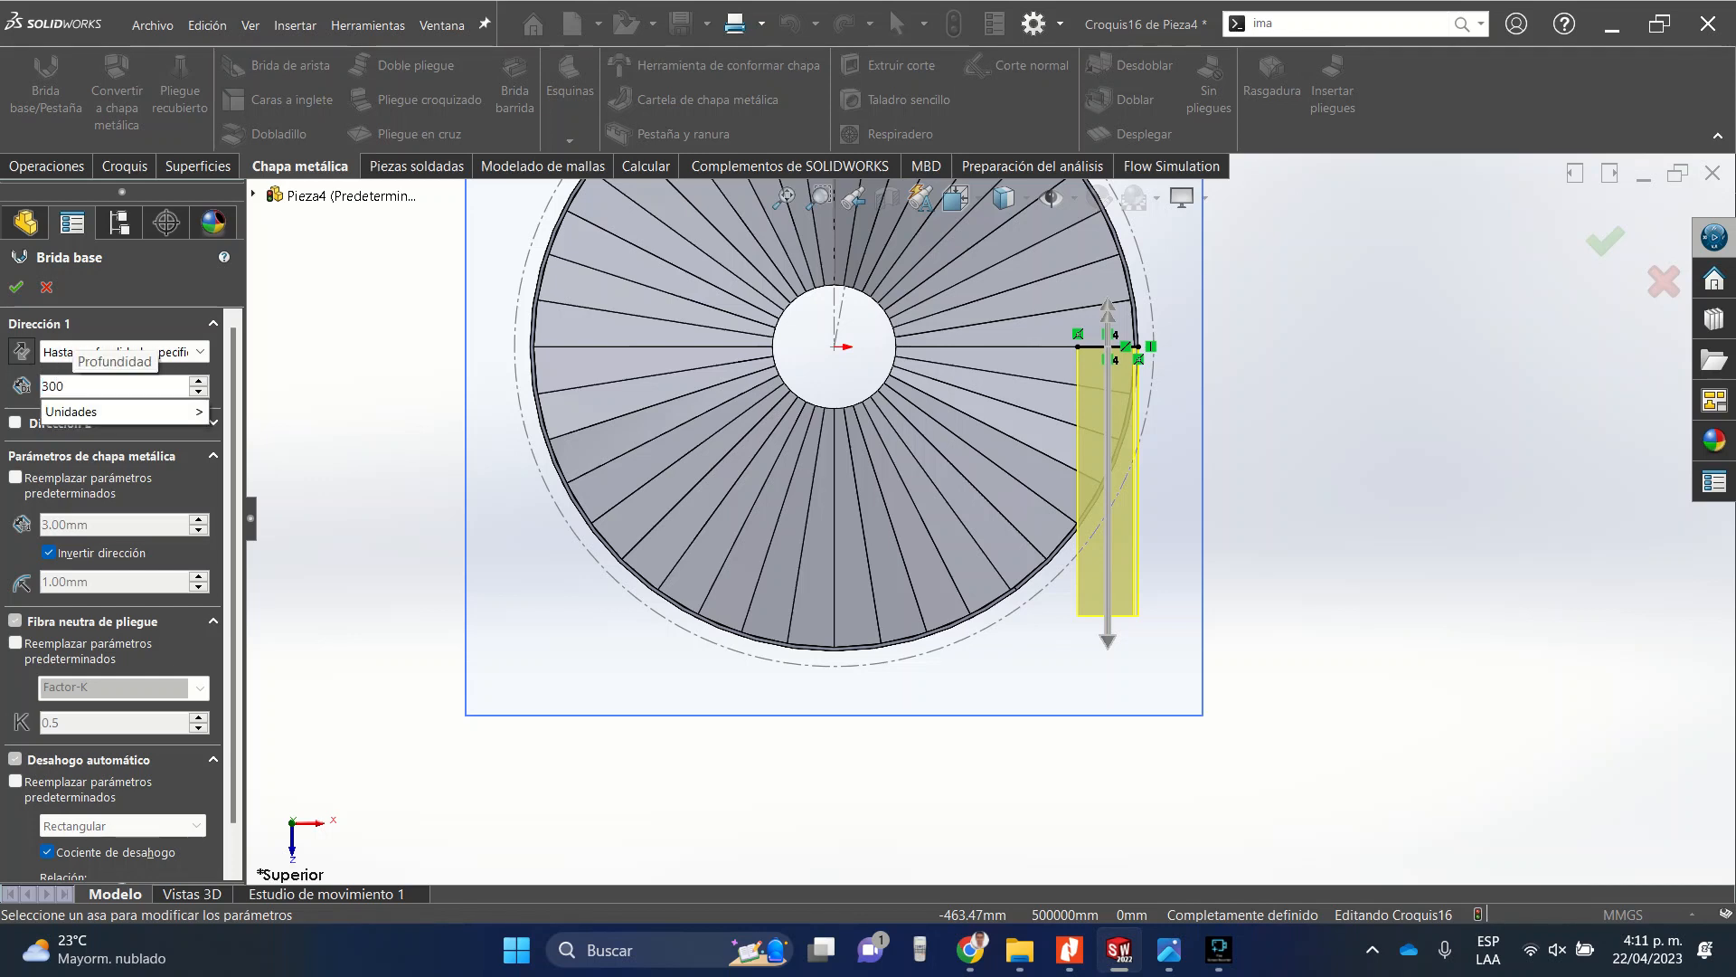
pyautogui.press('Return')
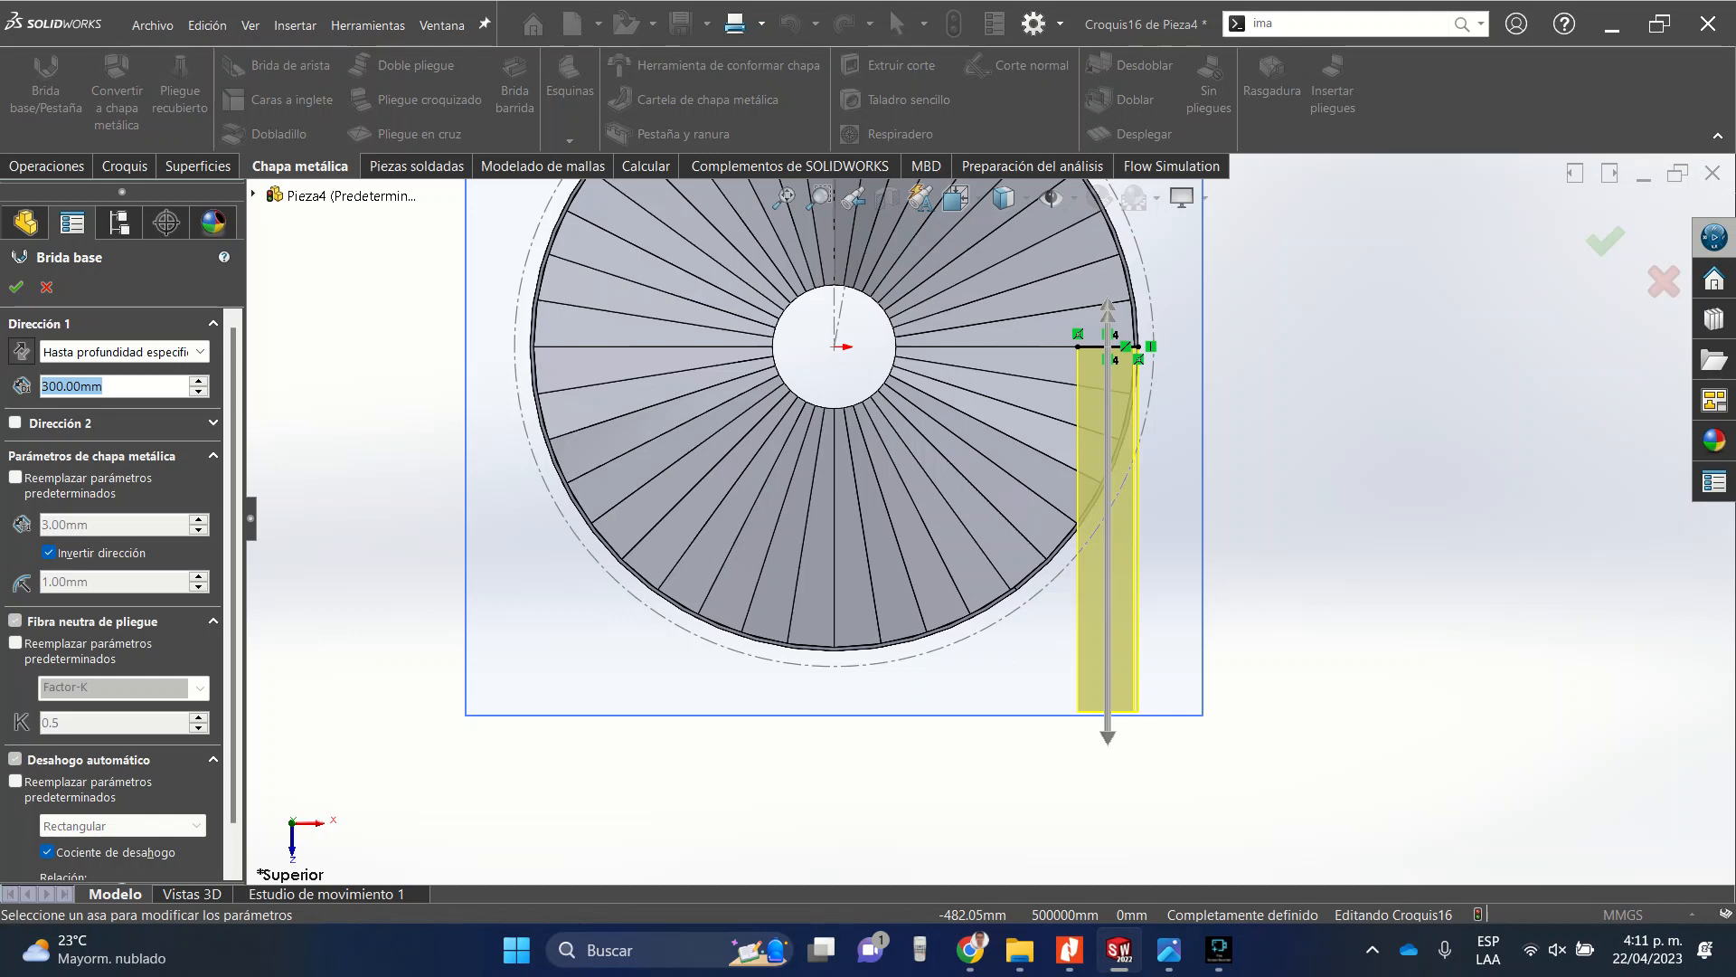
pyautogui.write('250')
pyautogui.press('Return')
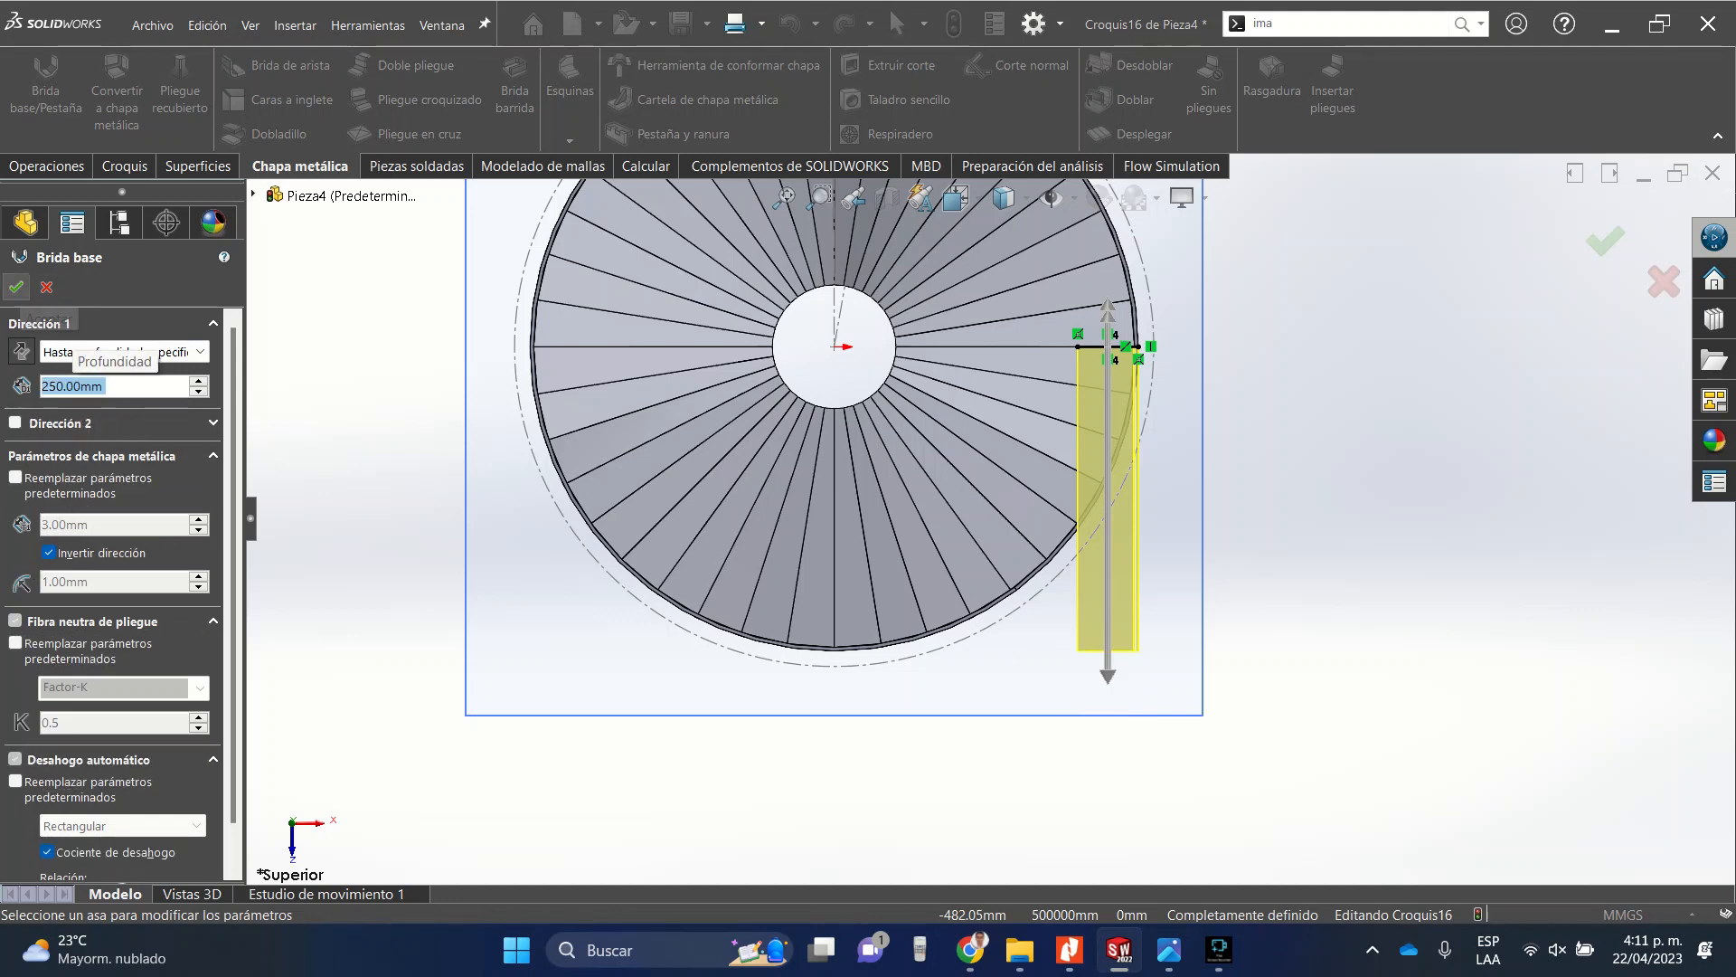
# Confirm the second base flange feature.
pyautogui.click(17, 287)
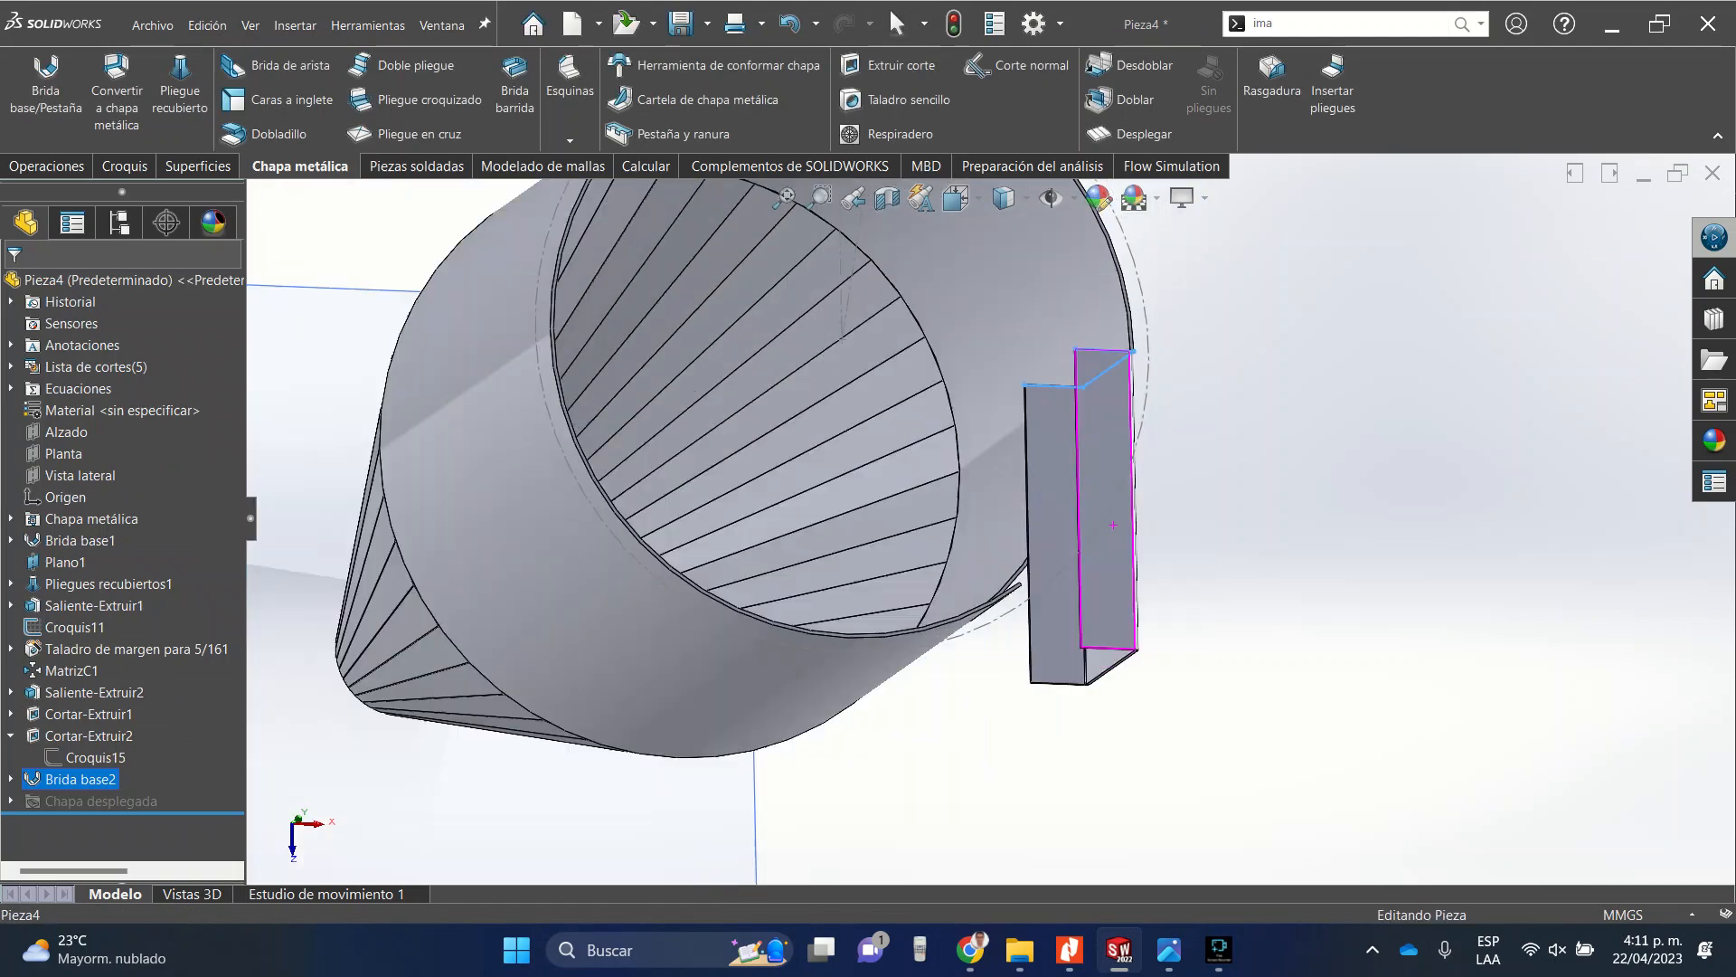
pyautogui.scroll(-3, 1085, 525)
pyautogui.moveTo(1077, 572); pyautogui.dragTo(1045, 547, button='middle')
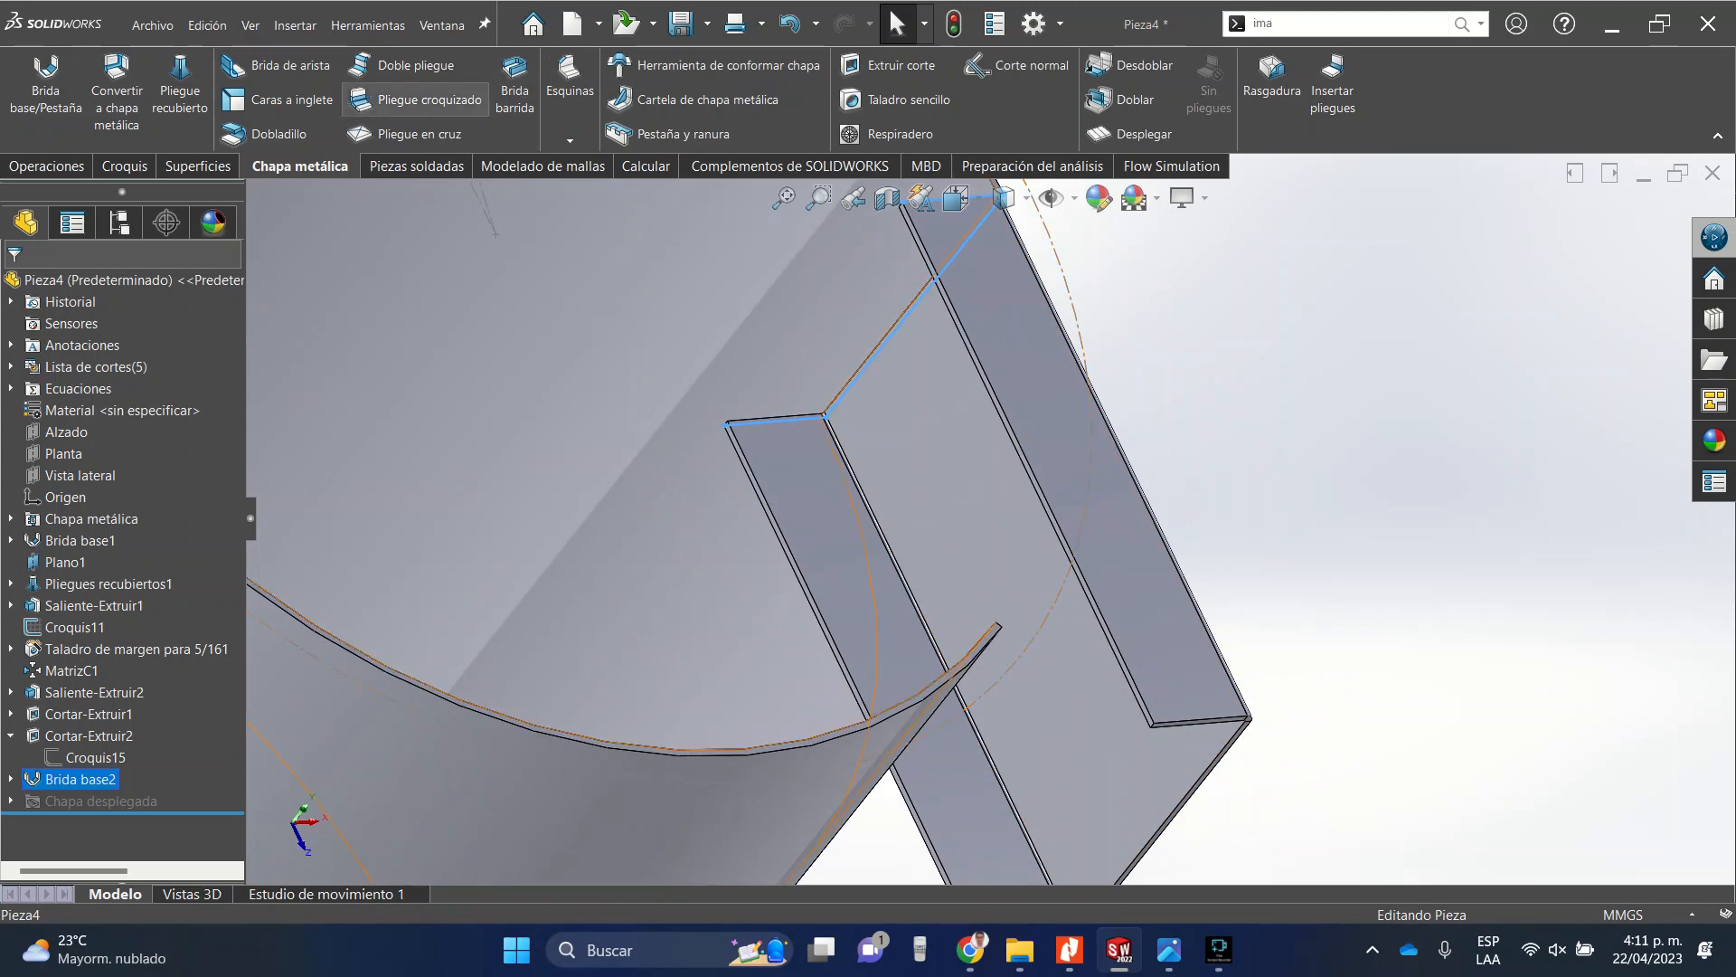
# Mirror the second base flange body about its side face to form the opposite half of the rectangular duct.
pyautogui.click(46, 166)
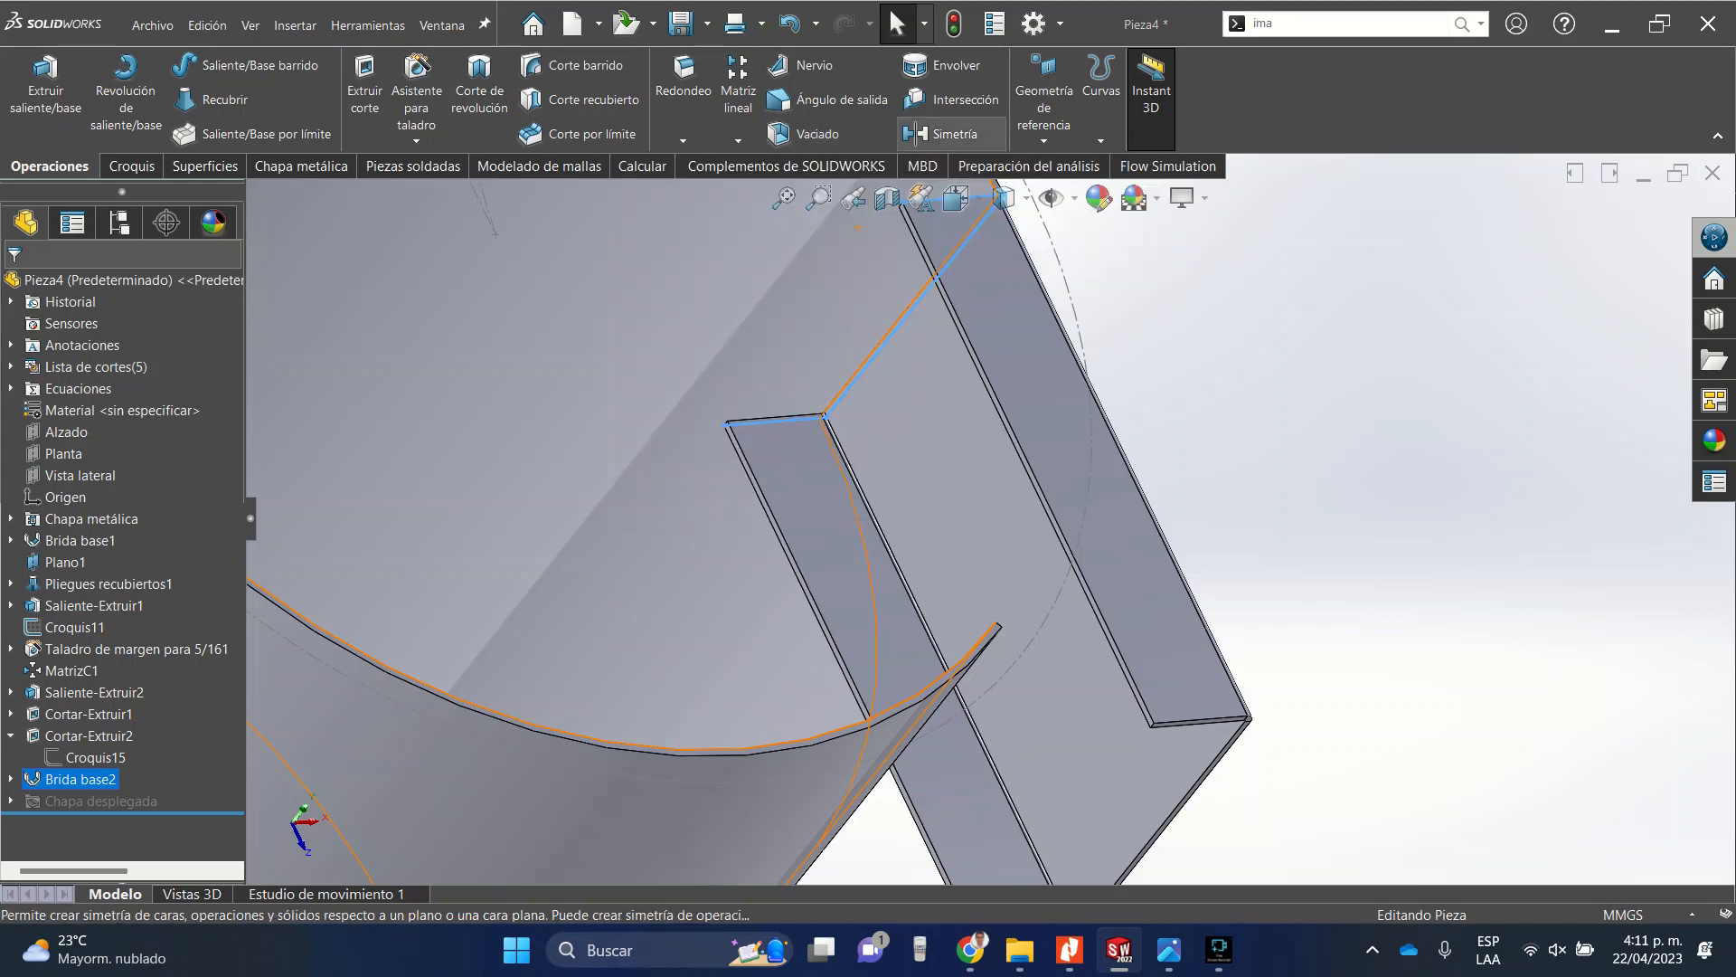
pyautogui.click(950, 134)
pyautogui.press('Return')
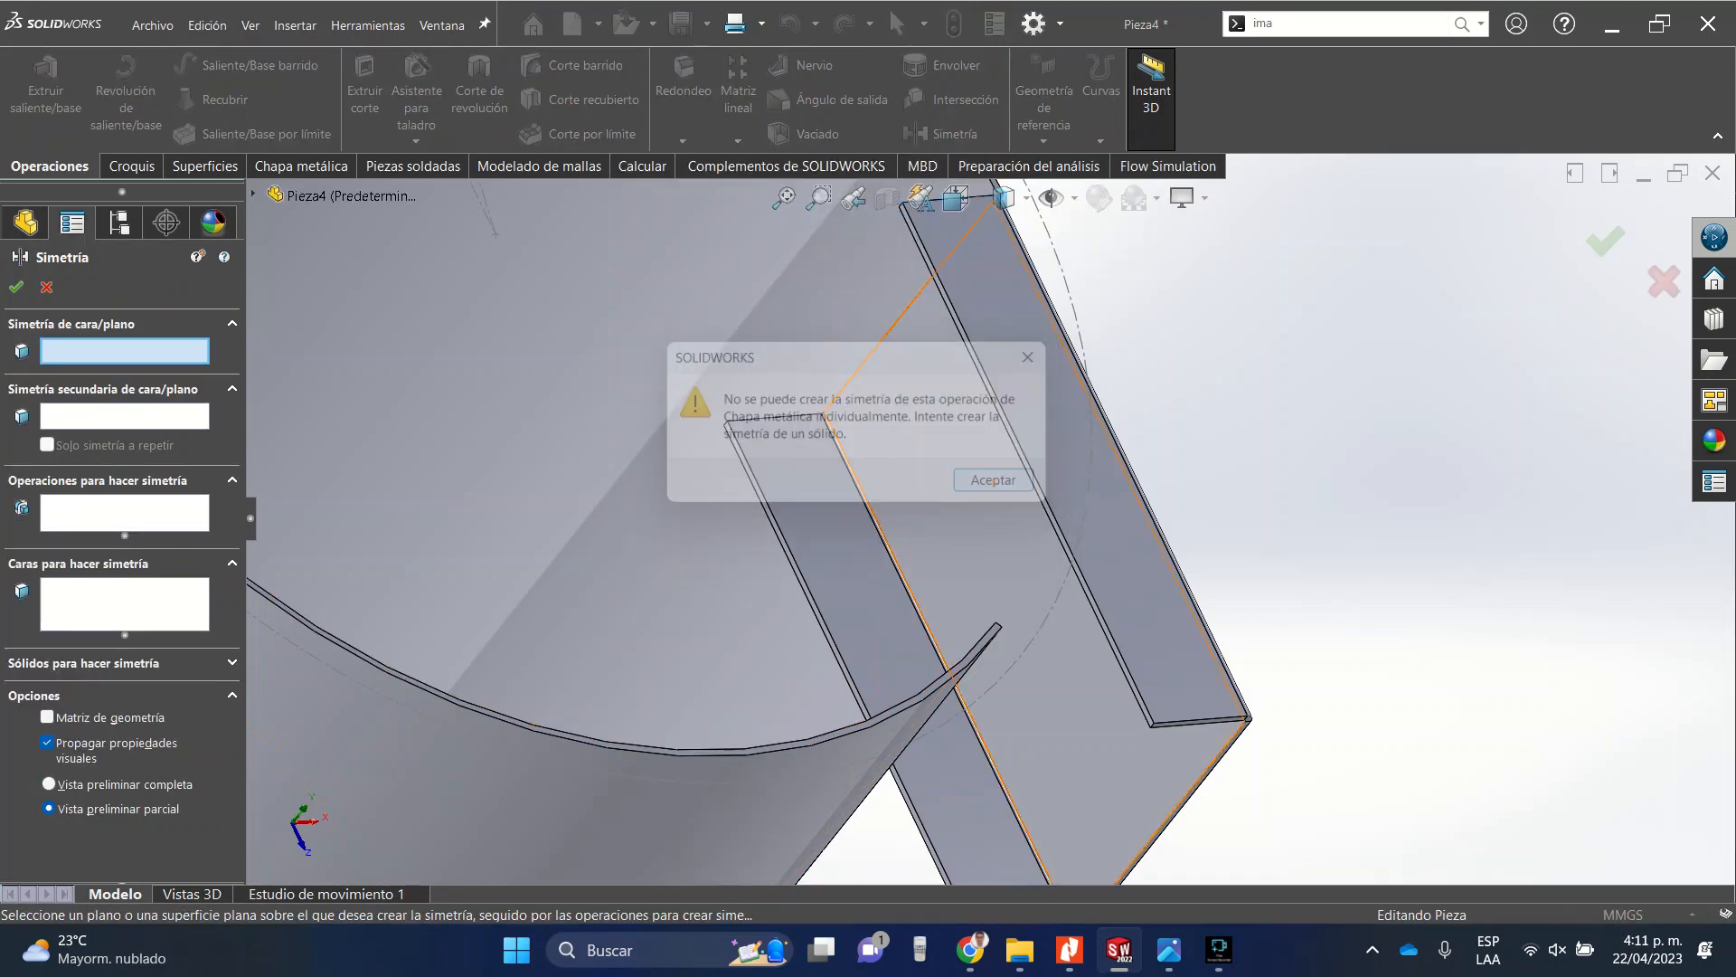
pyautogui.scroll(-3, 1140, 633)
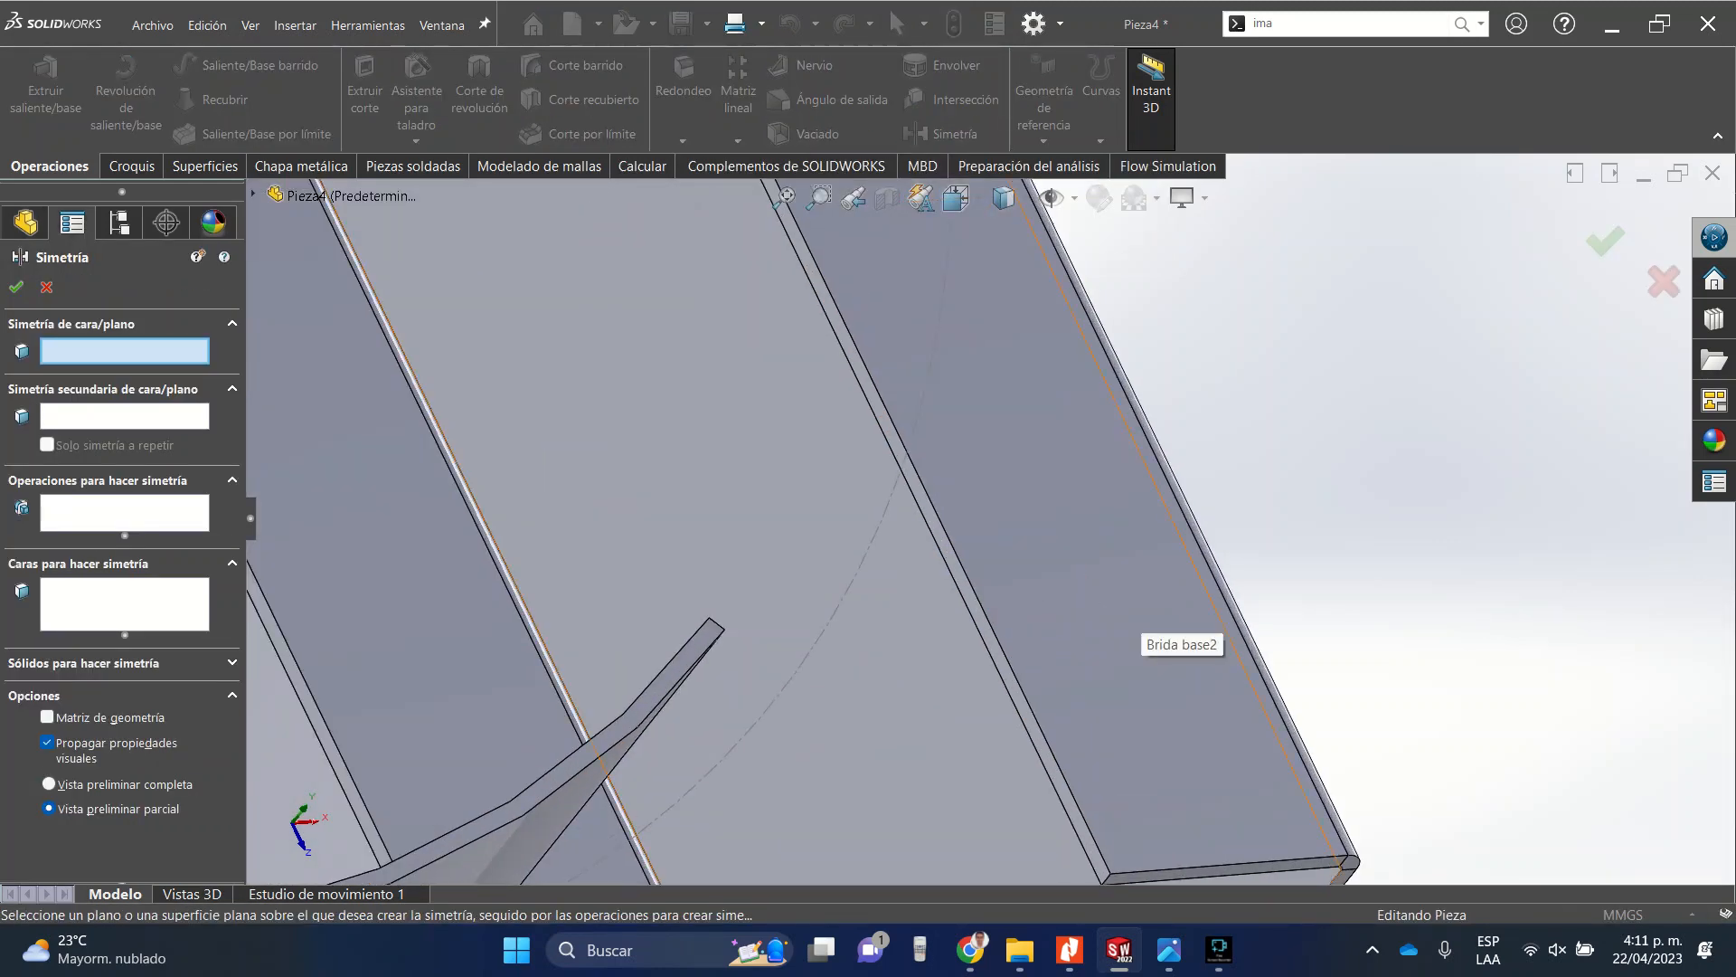
pyautogui.click(990, 633)
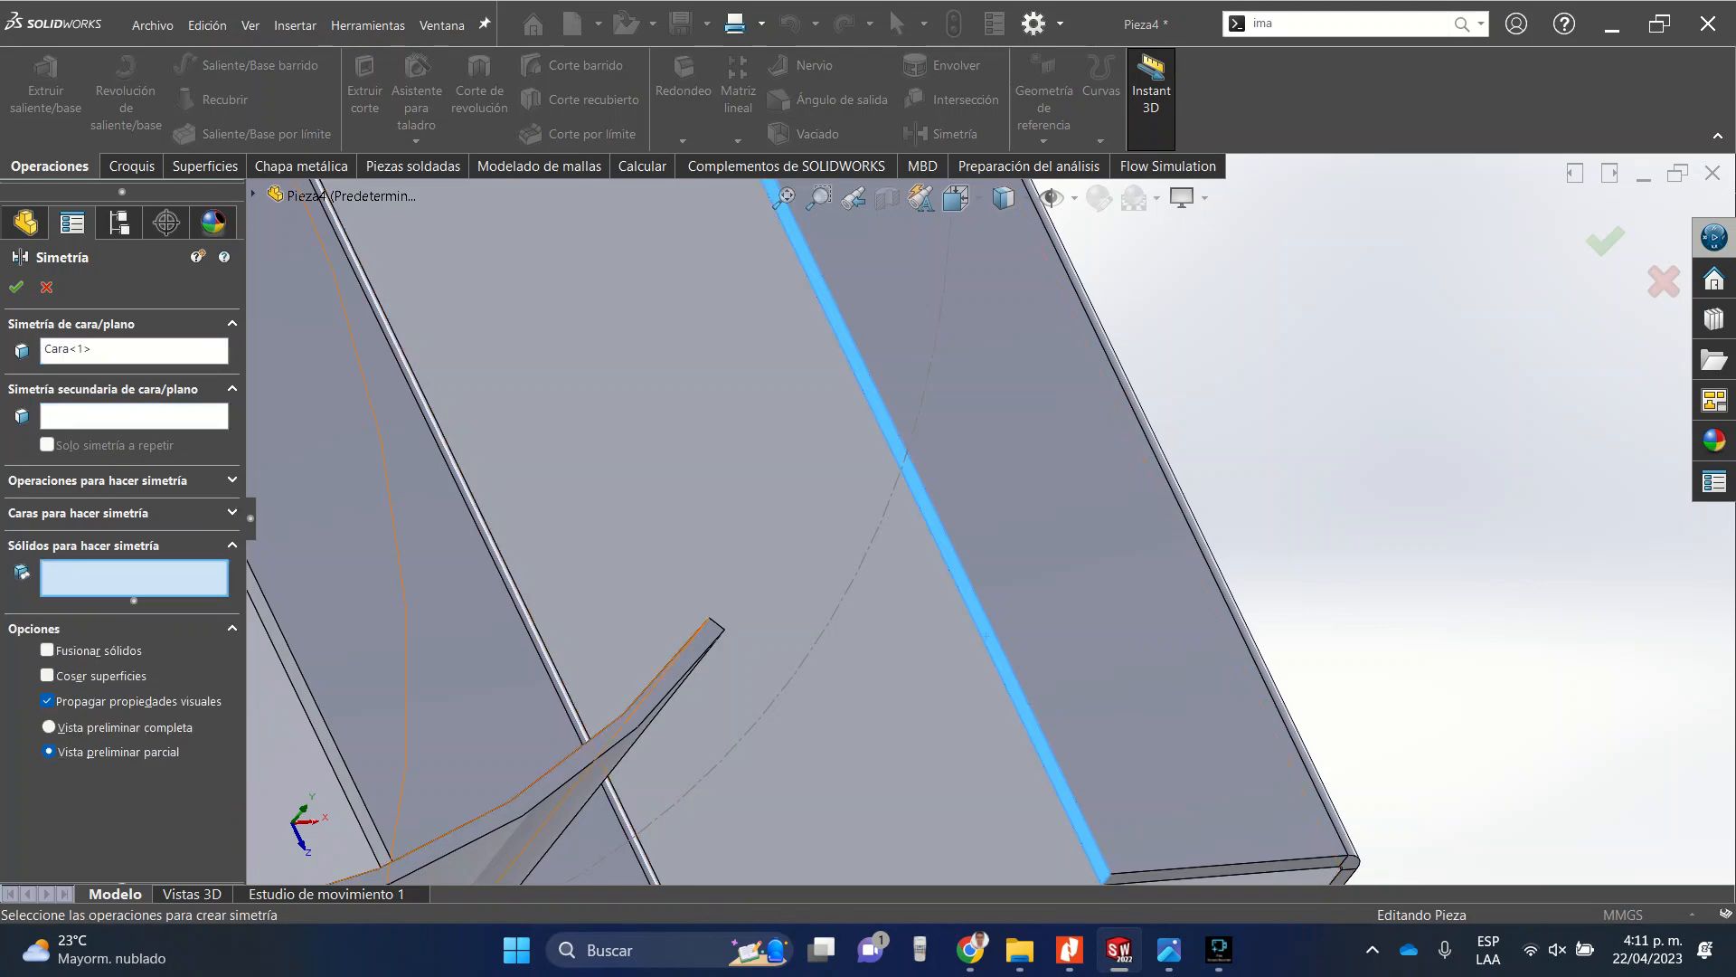
pyautogui.click(987, 635)
pyautogui.hotkey('ctrl', '1')
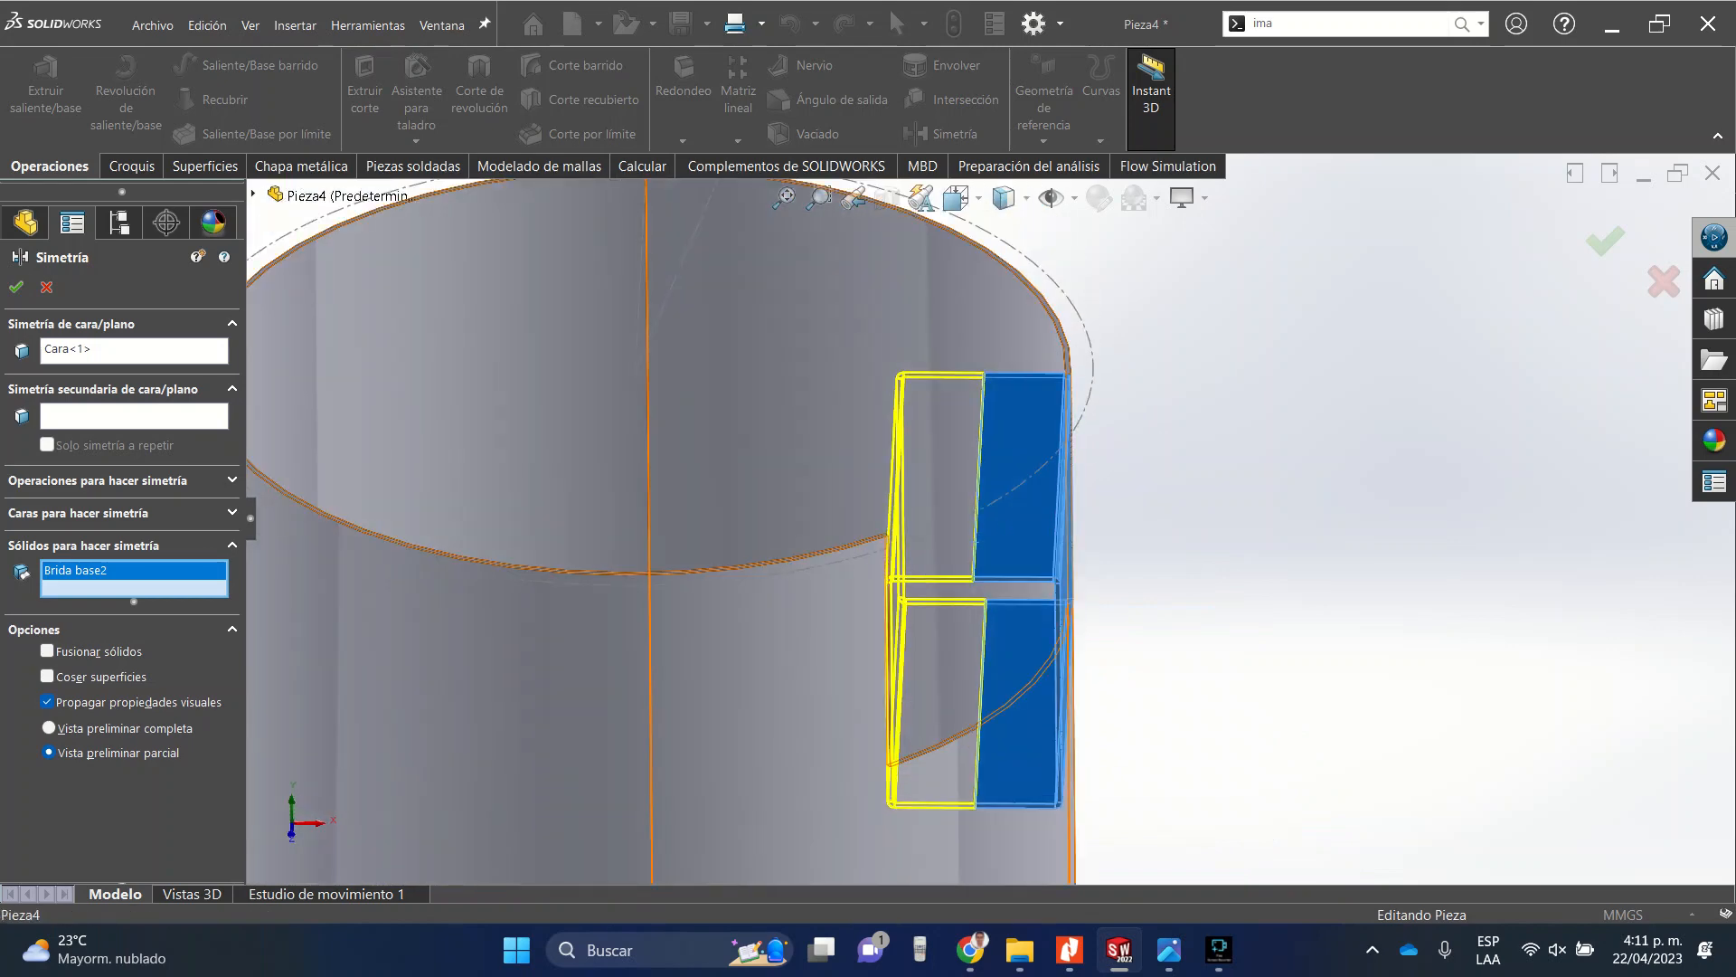
pyautogui.click(16, 287)
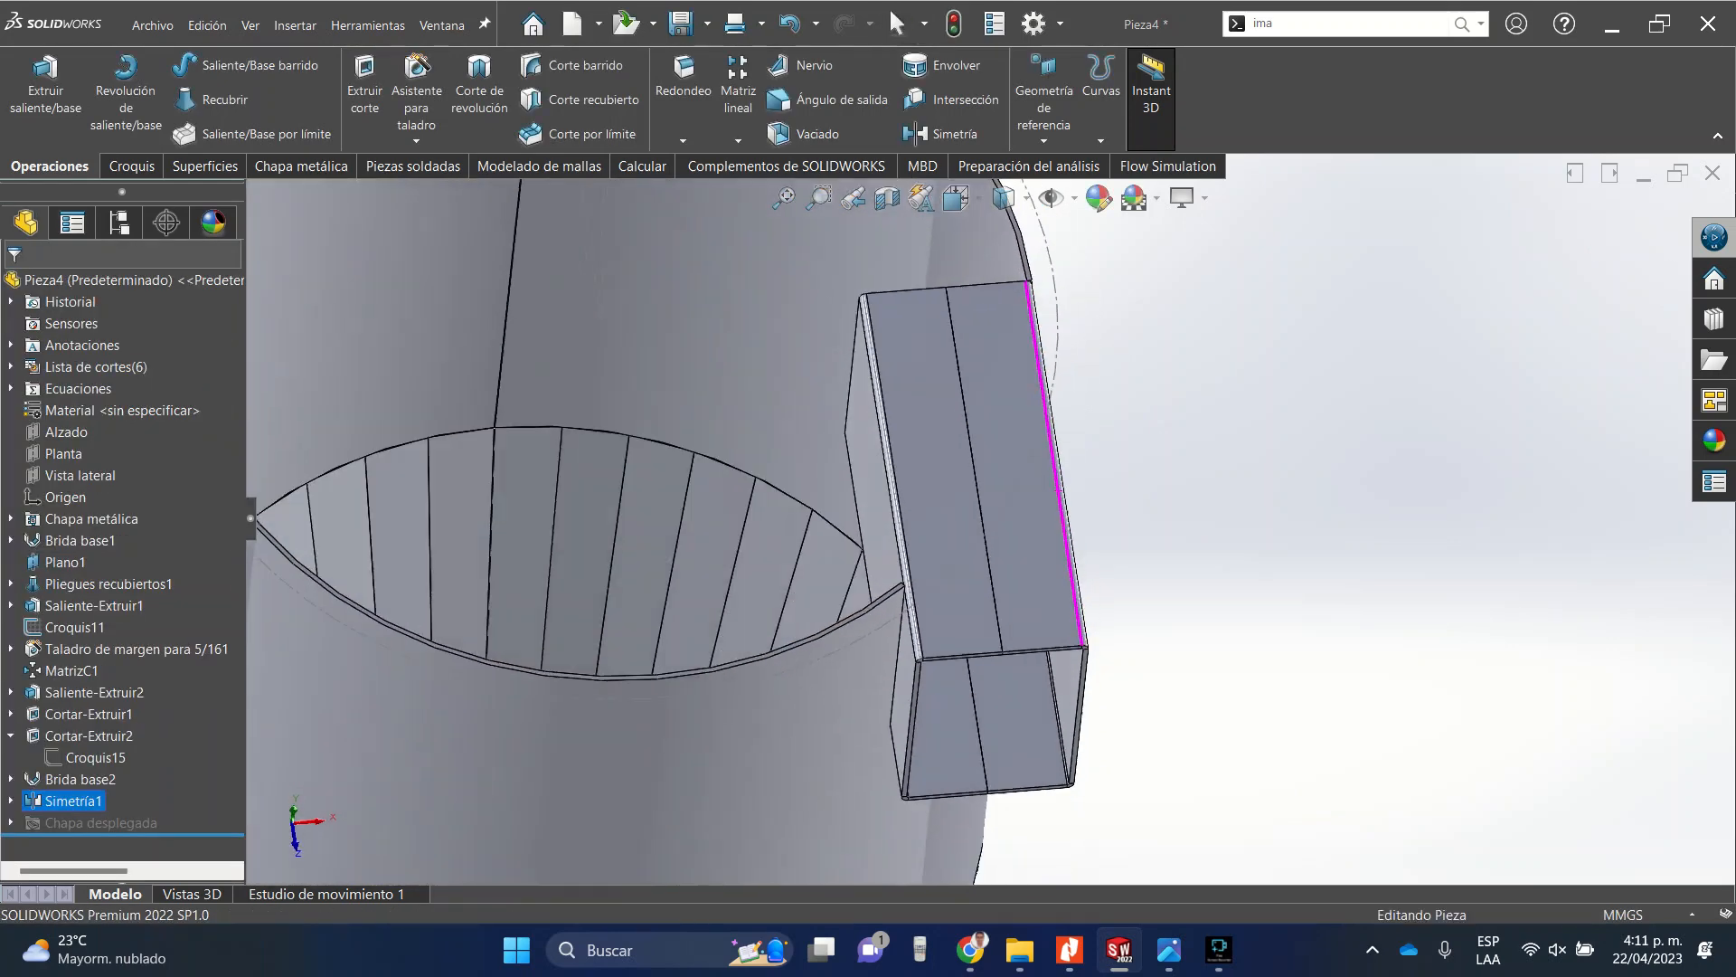
# Start a sketch on Plano1 and draw a circle centred on the origin with a radius of about 242 mm.
pyautogui.moveTo(1058, 488); pyautogui.dragTo(1047, 512, button='middle')
pyautogui.scroll(5, 988, 519)
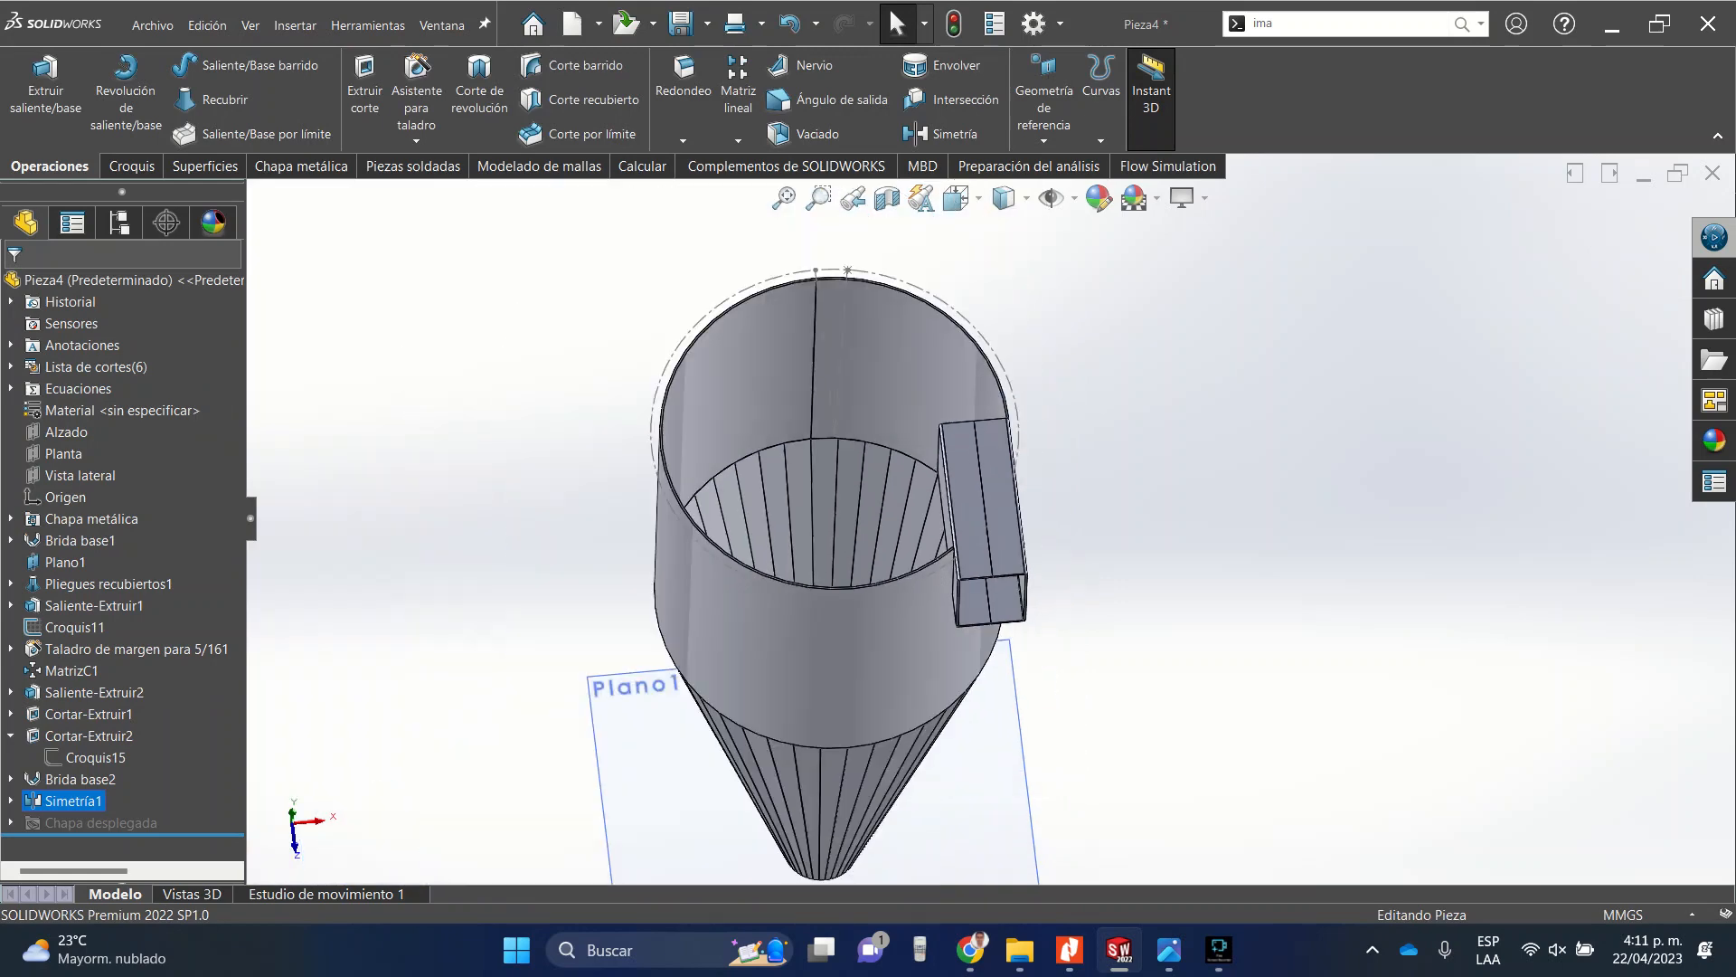
pyautogui.scroll(-4, 981, 389)
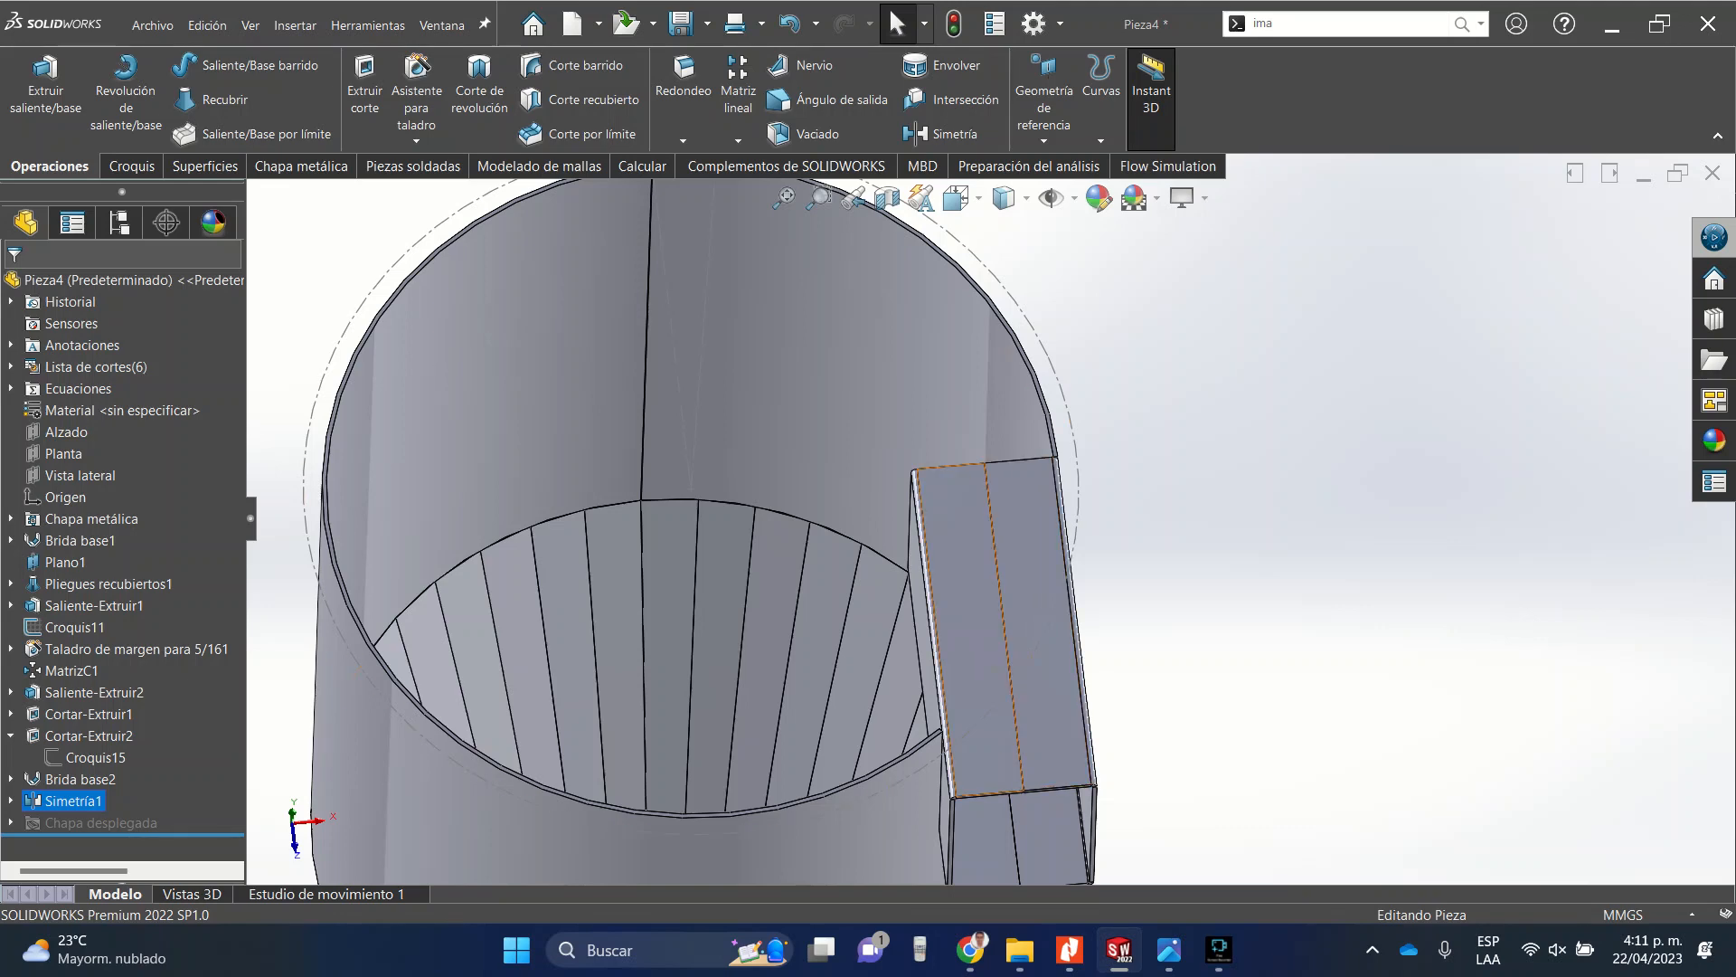
pyautogui.click(969, 551)
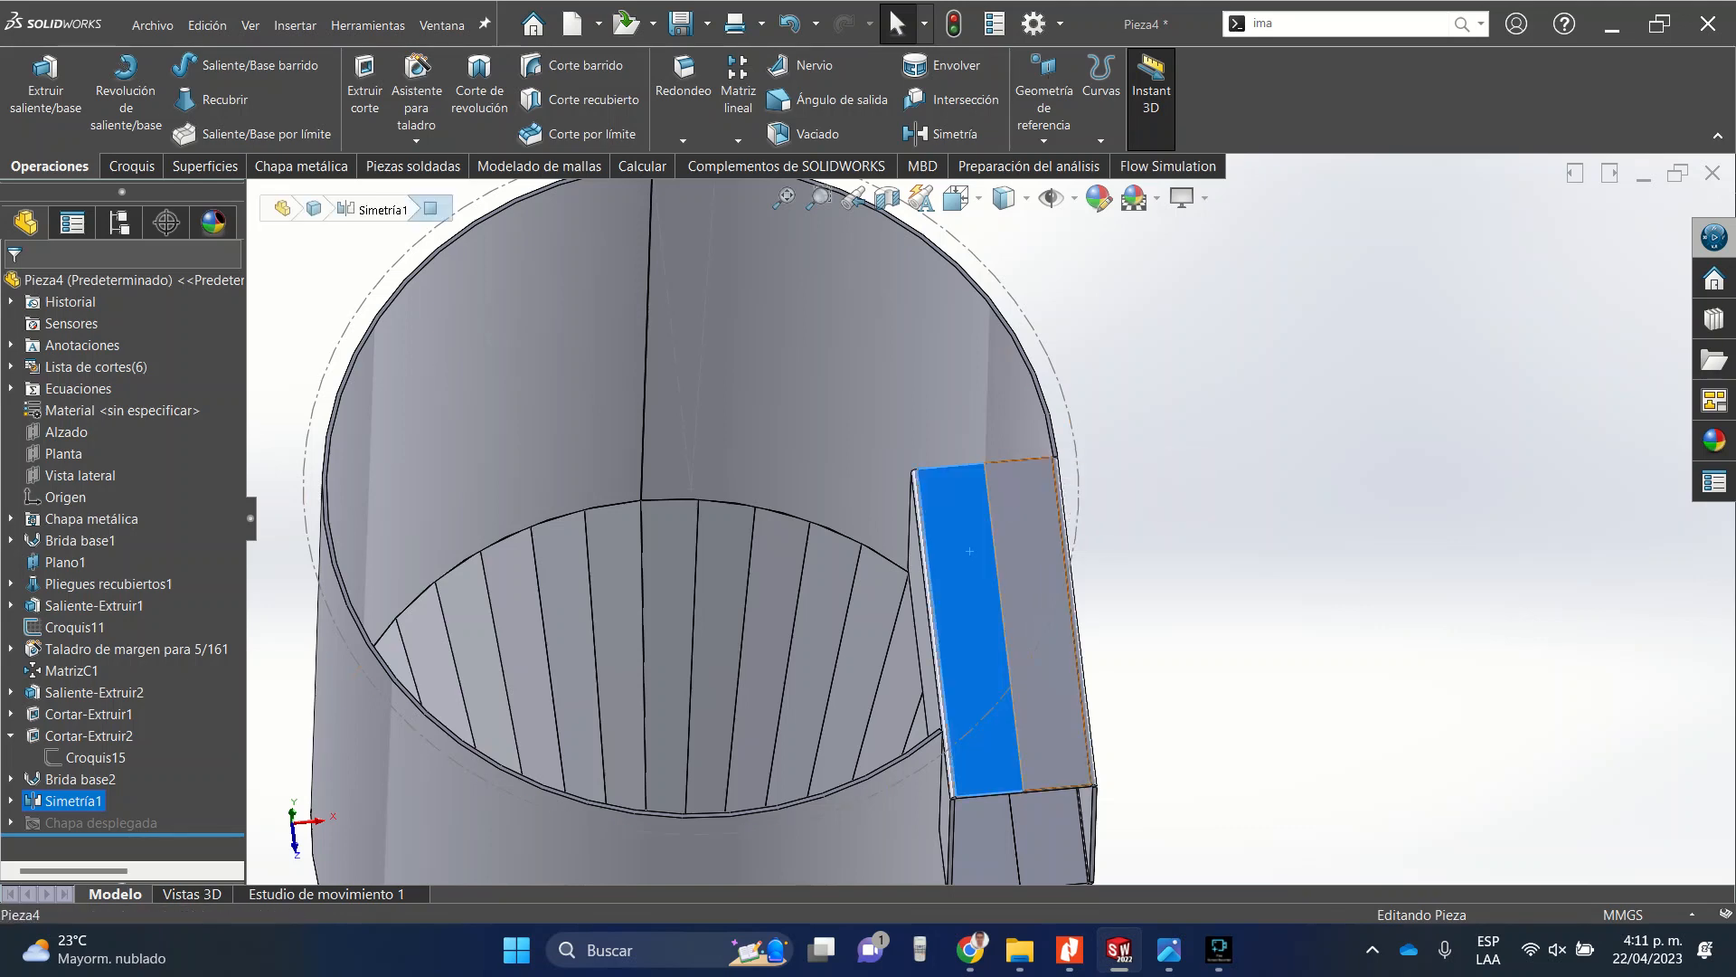
pyautogui.click(1018, 541)
pyautogui.click(1089, 489)
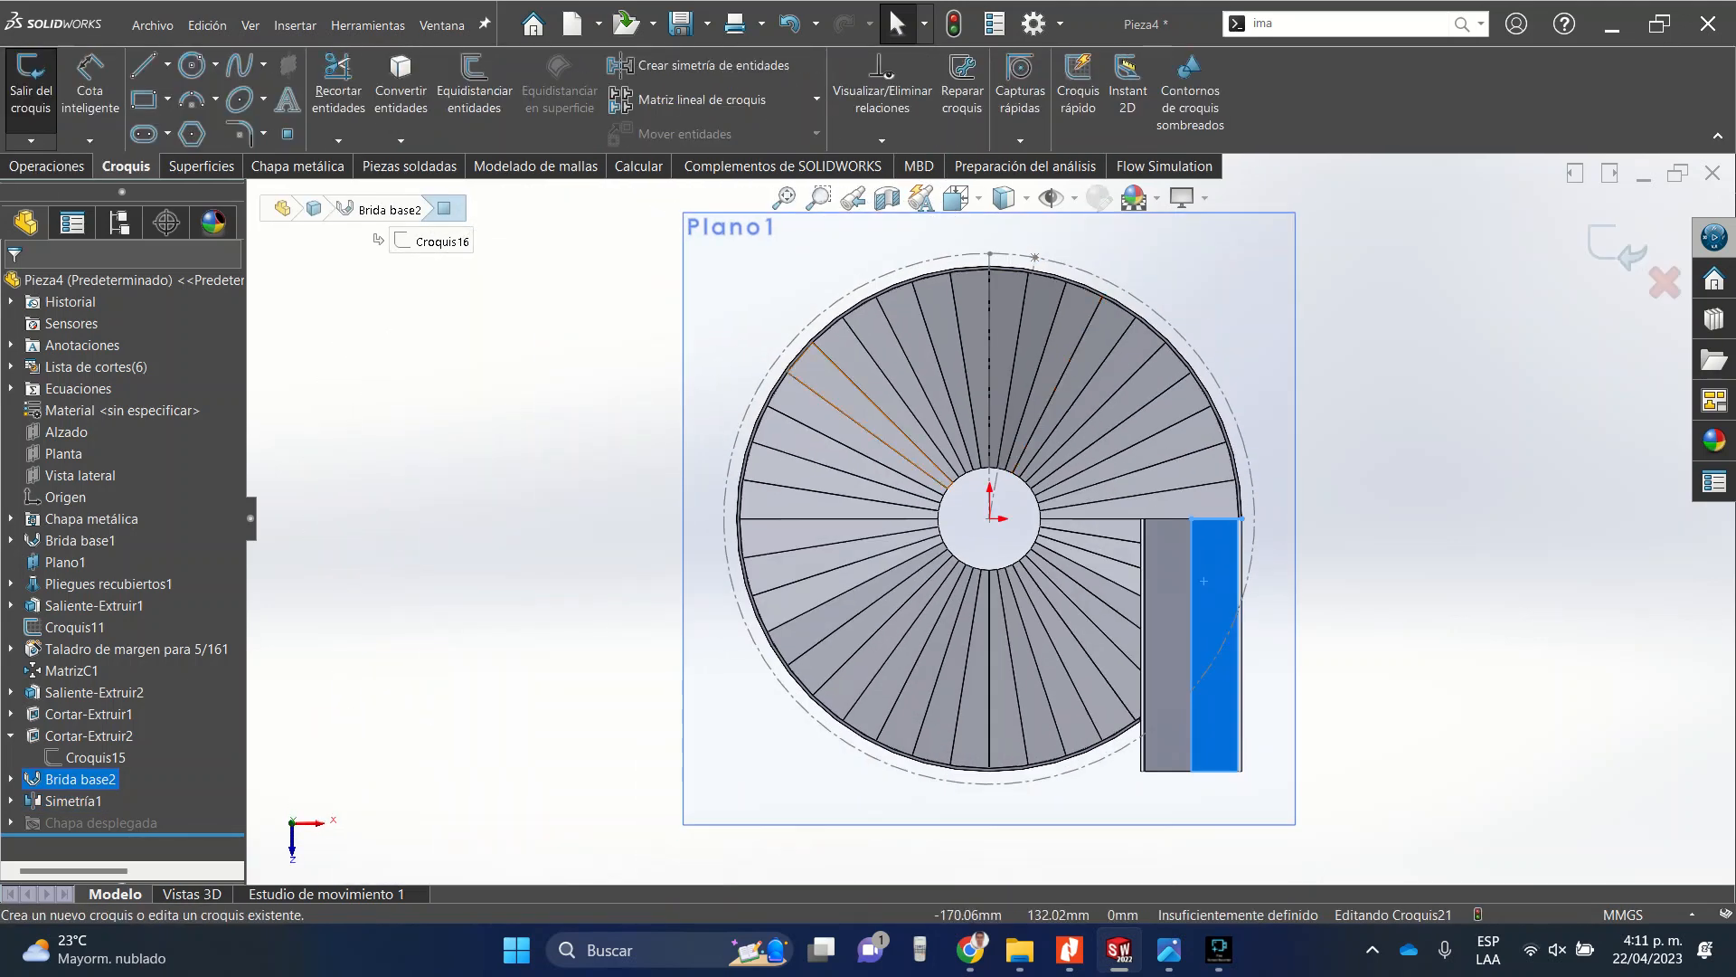
pyautogui.click(190, 64)
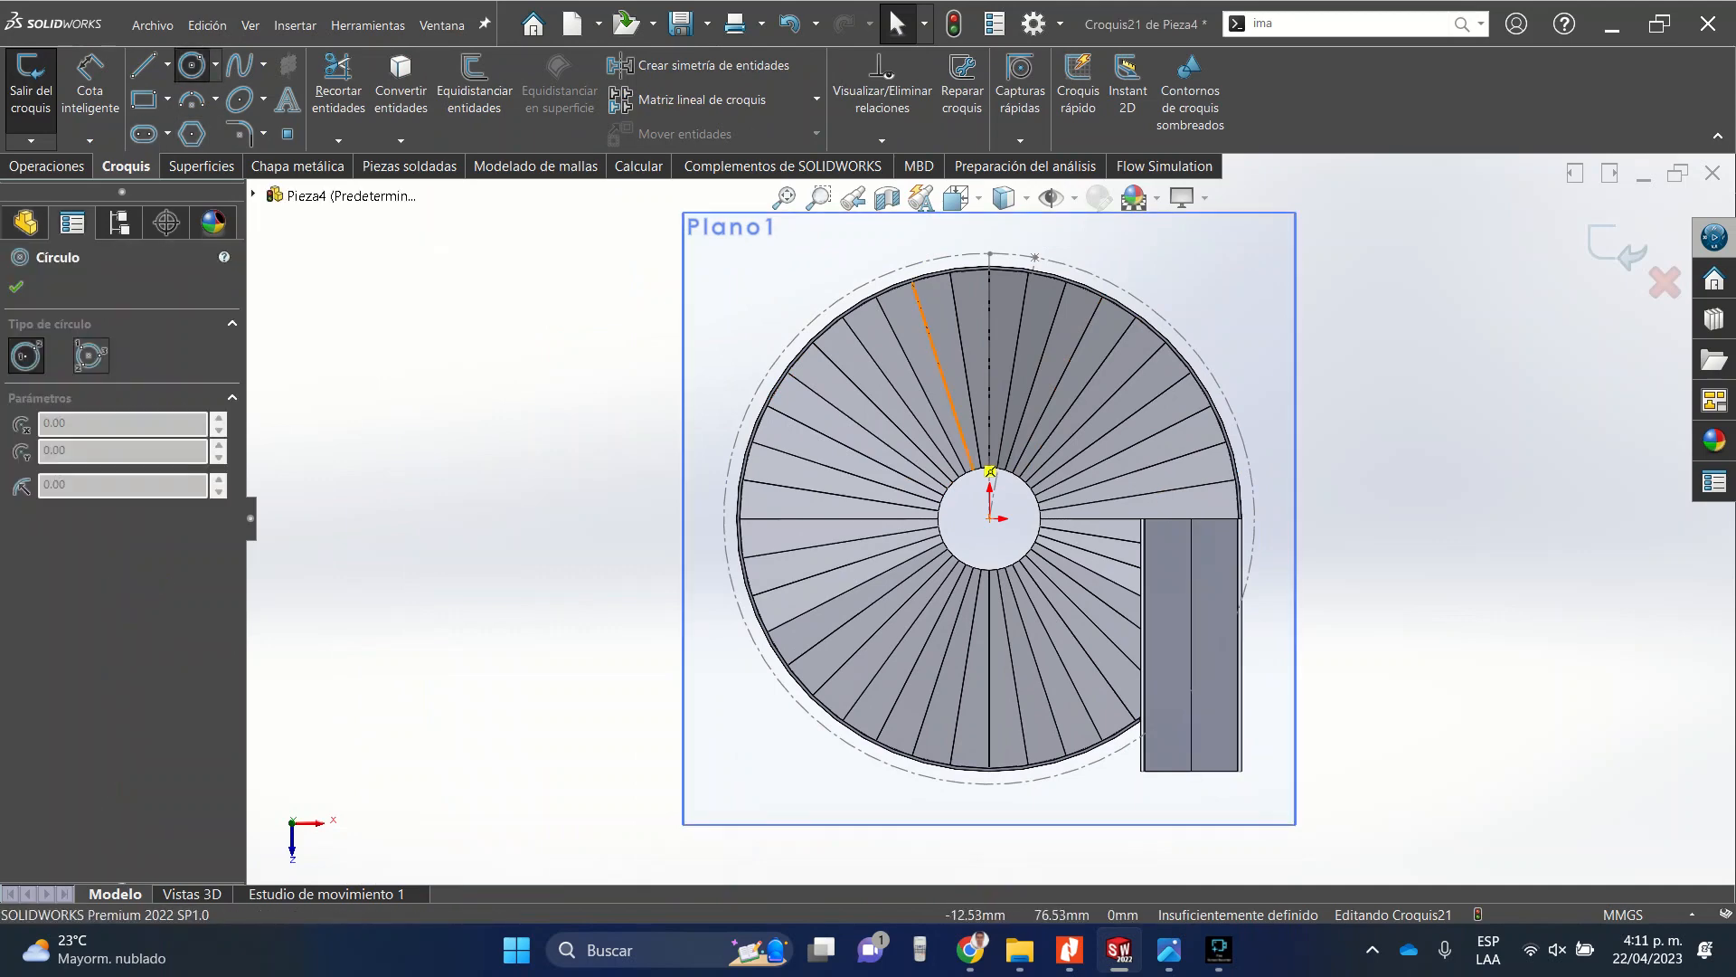
pyautogui.click(990, 517)
pyautogui.scroll(-5, 1257, 484)
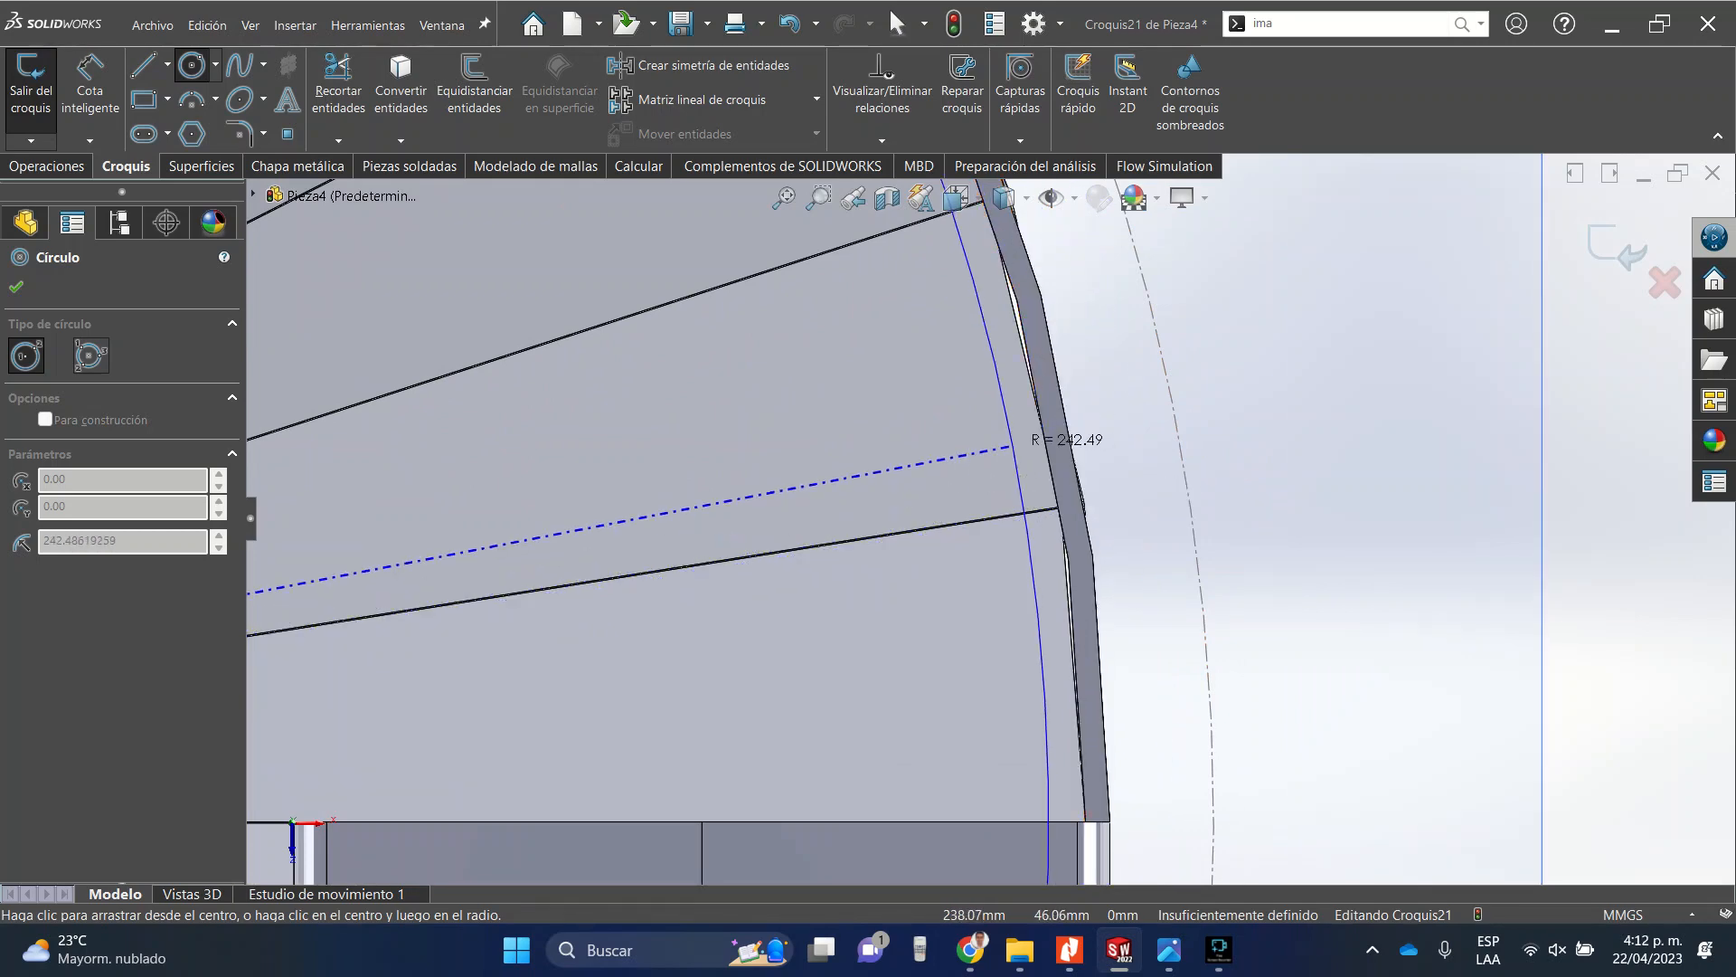
pyautogui.click(1027, 443)
pyautogui.press('Escape')
# Make the sketched circle coradial with the tube's circular edge.
pyautogui.click(1008, 413)
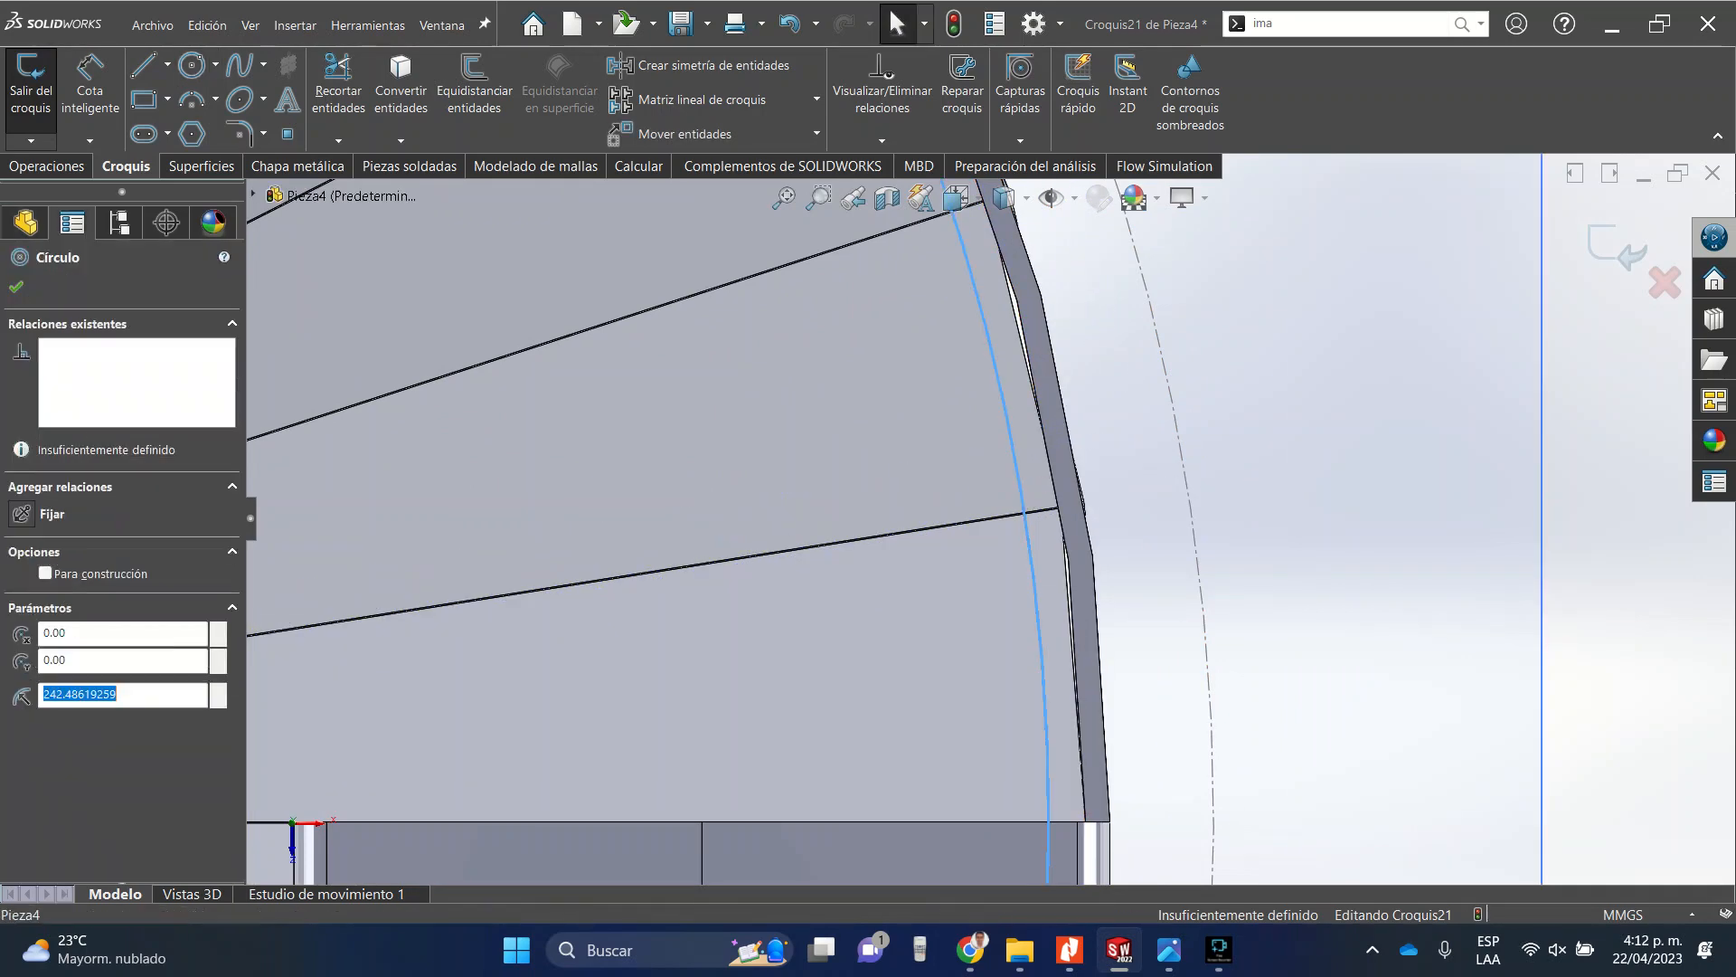
pyautogui.keyDown('ctrl'); pyautogui.click(1040, 383); pyautogui.keyUp('ctrl')
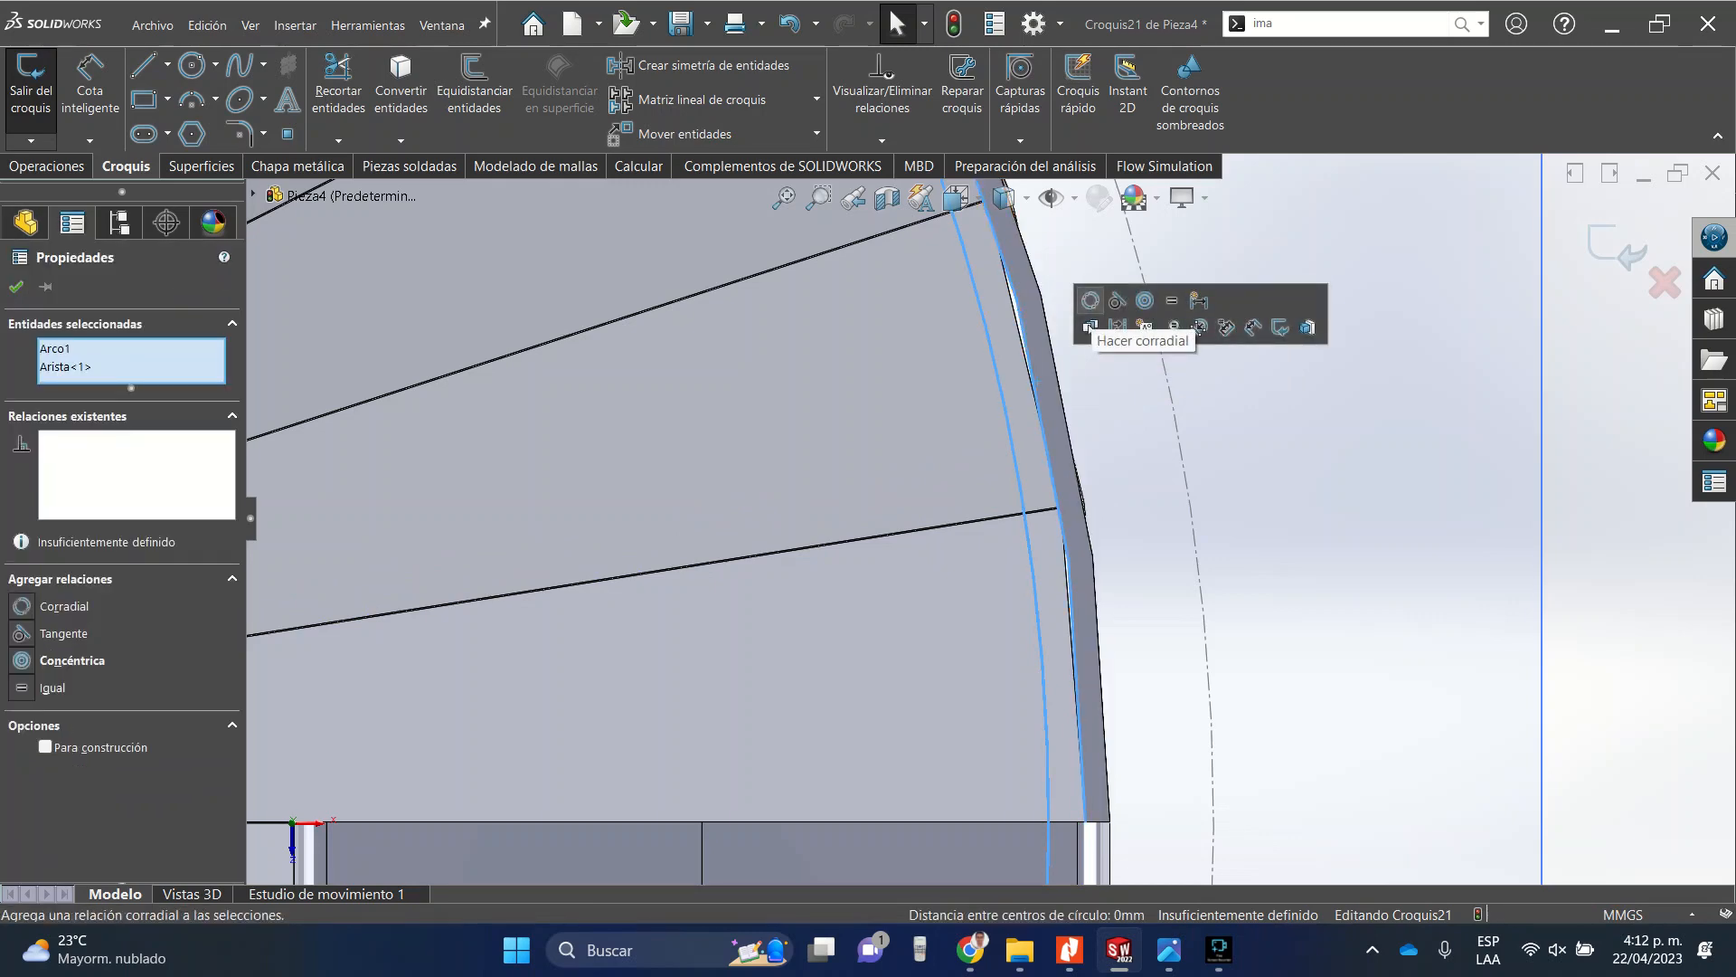
pyautogui.click(1090, 300)
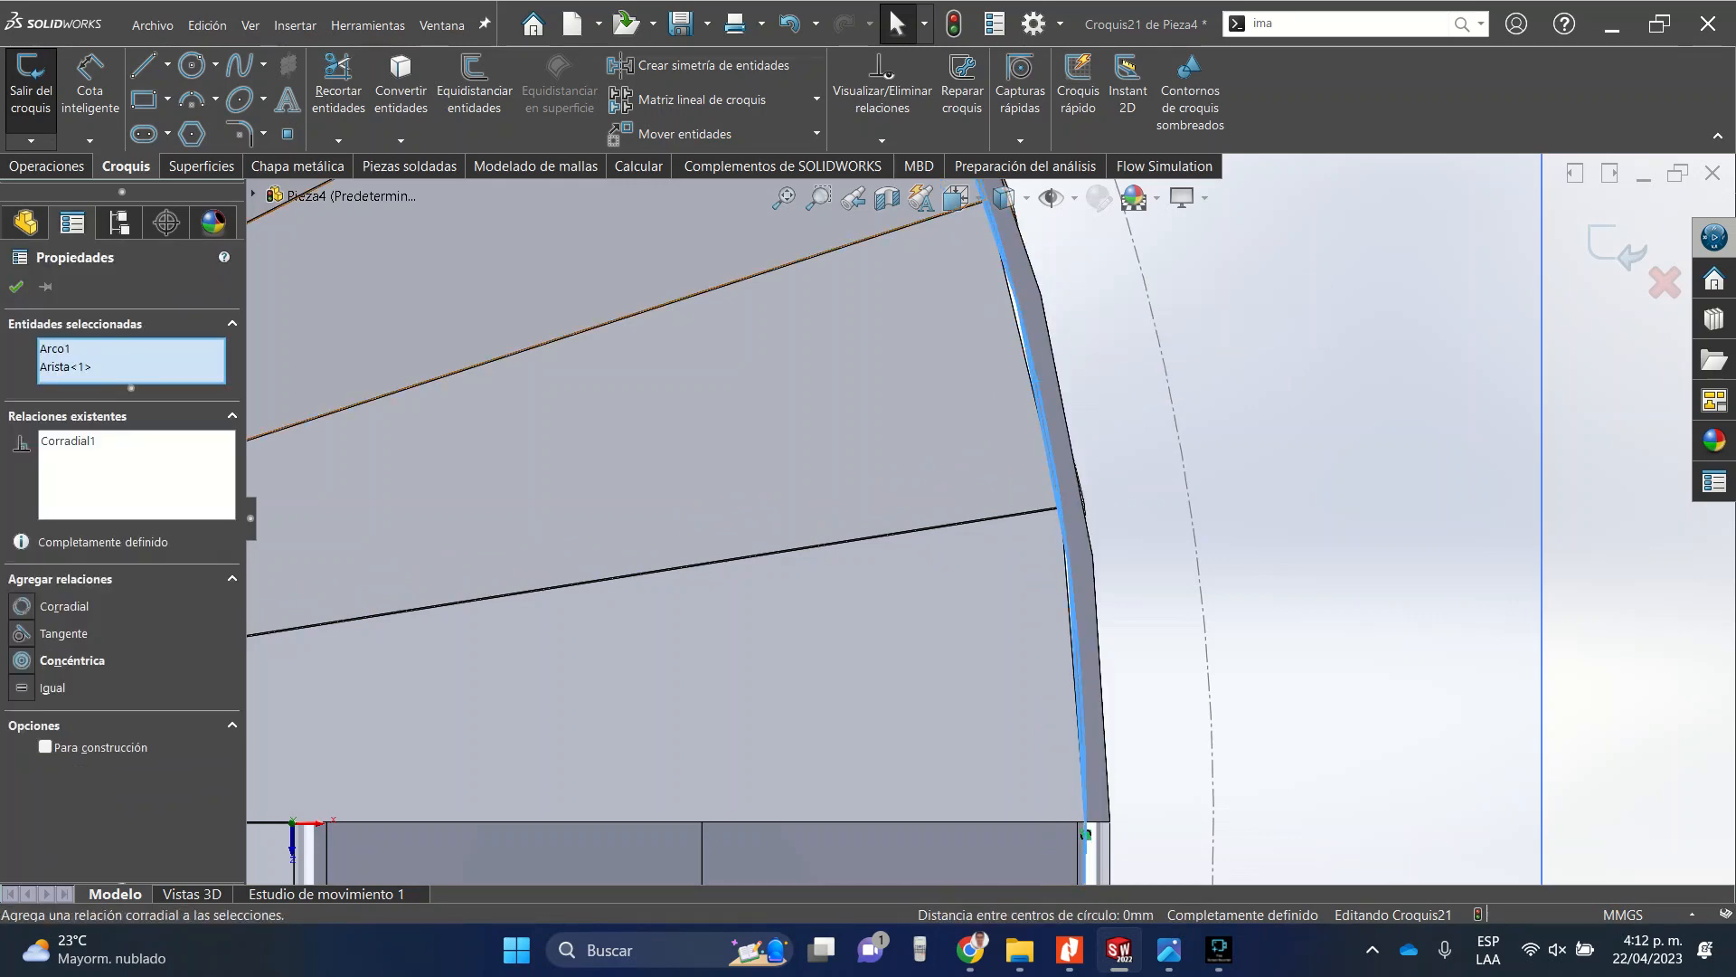
pyautogui.press('Escape')
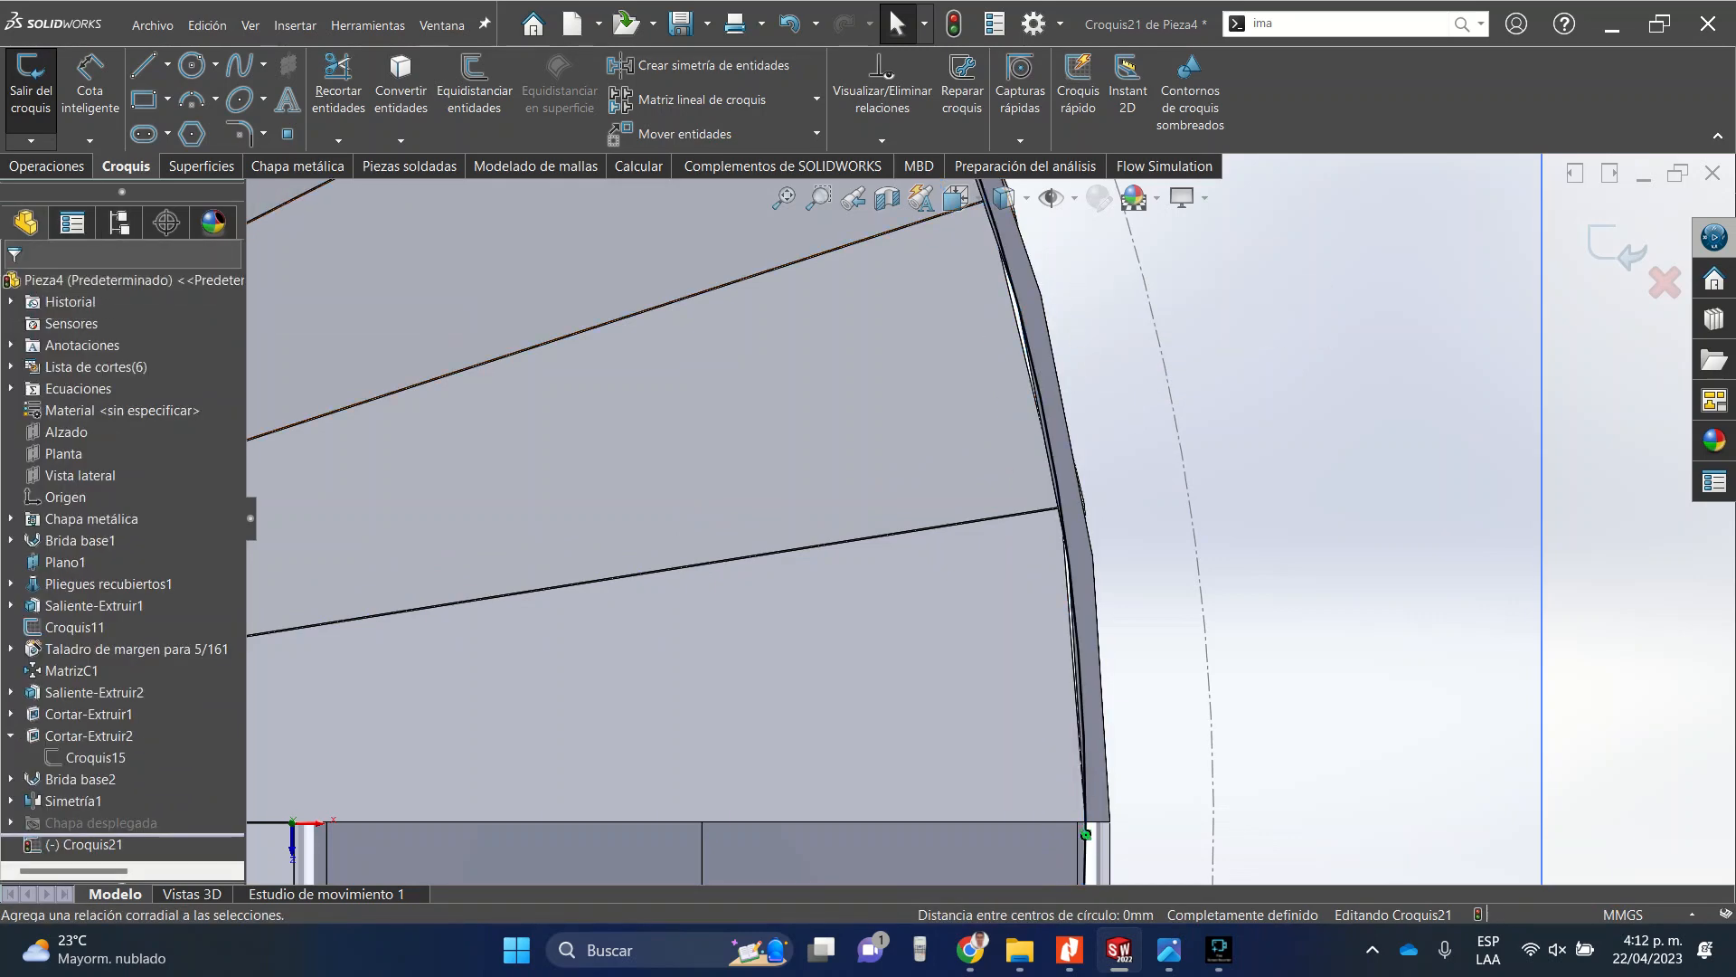
# Cut-extrude the circle up to the tube's face with Normal cut enabled to trim the duct.
pyautogui.click(50, 165)
pyautogui.click(365, 91)
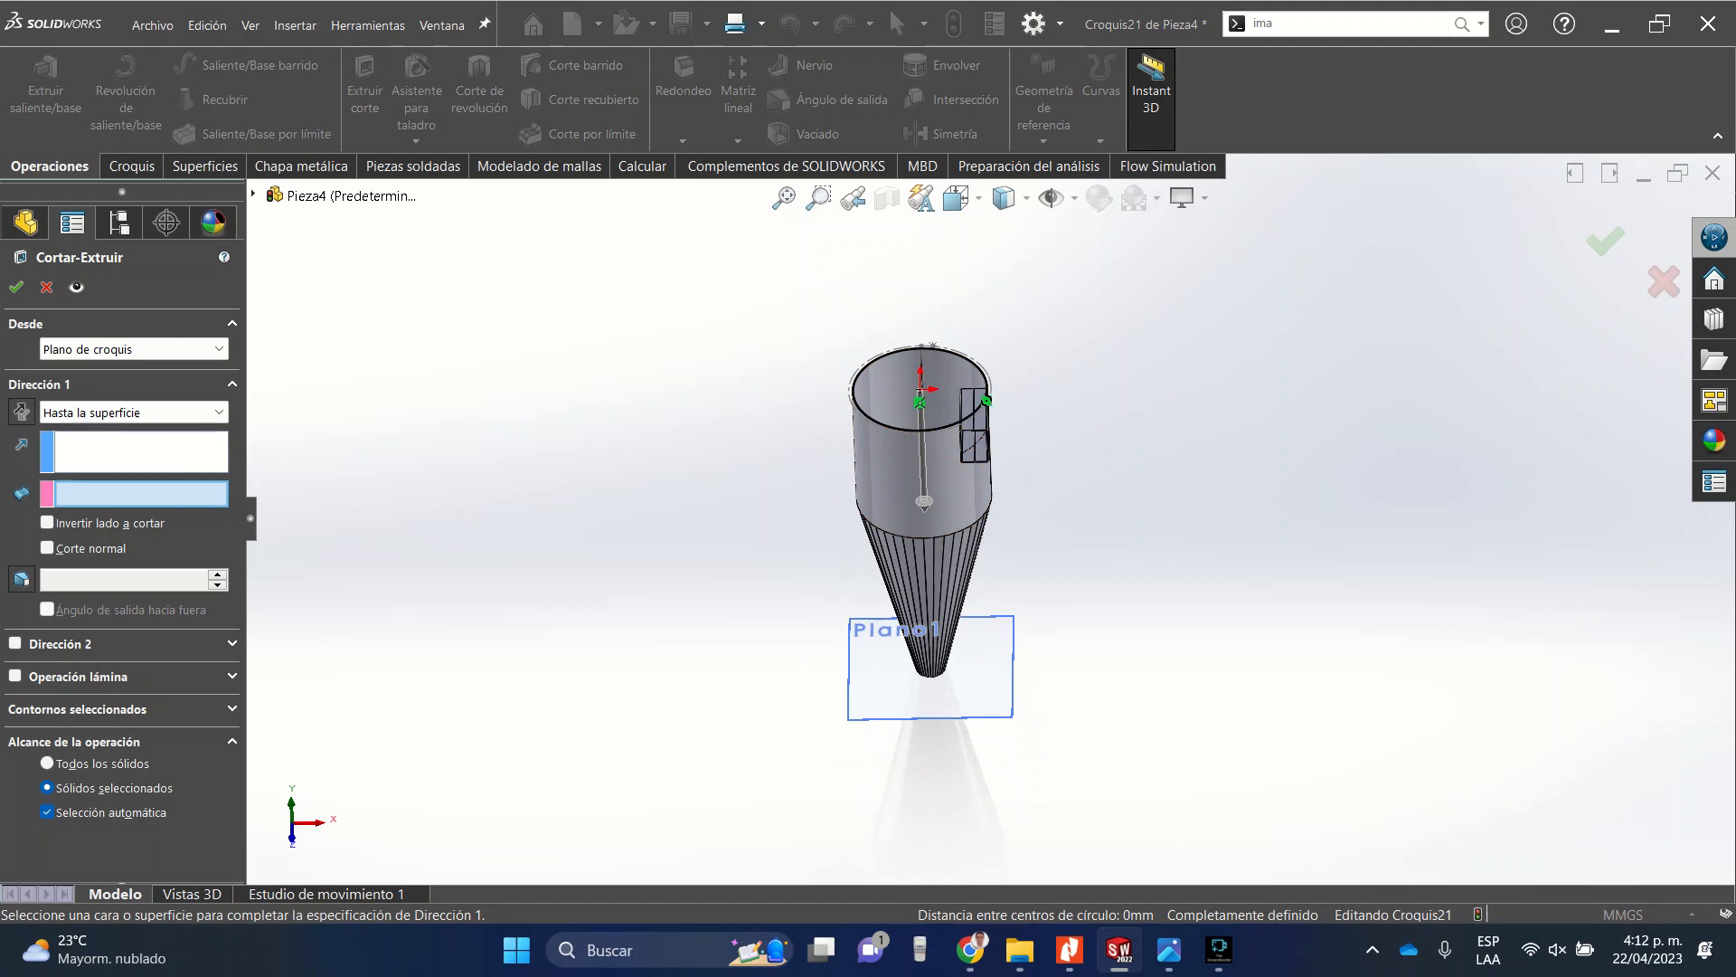
pyautogui.click(134, 412)
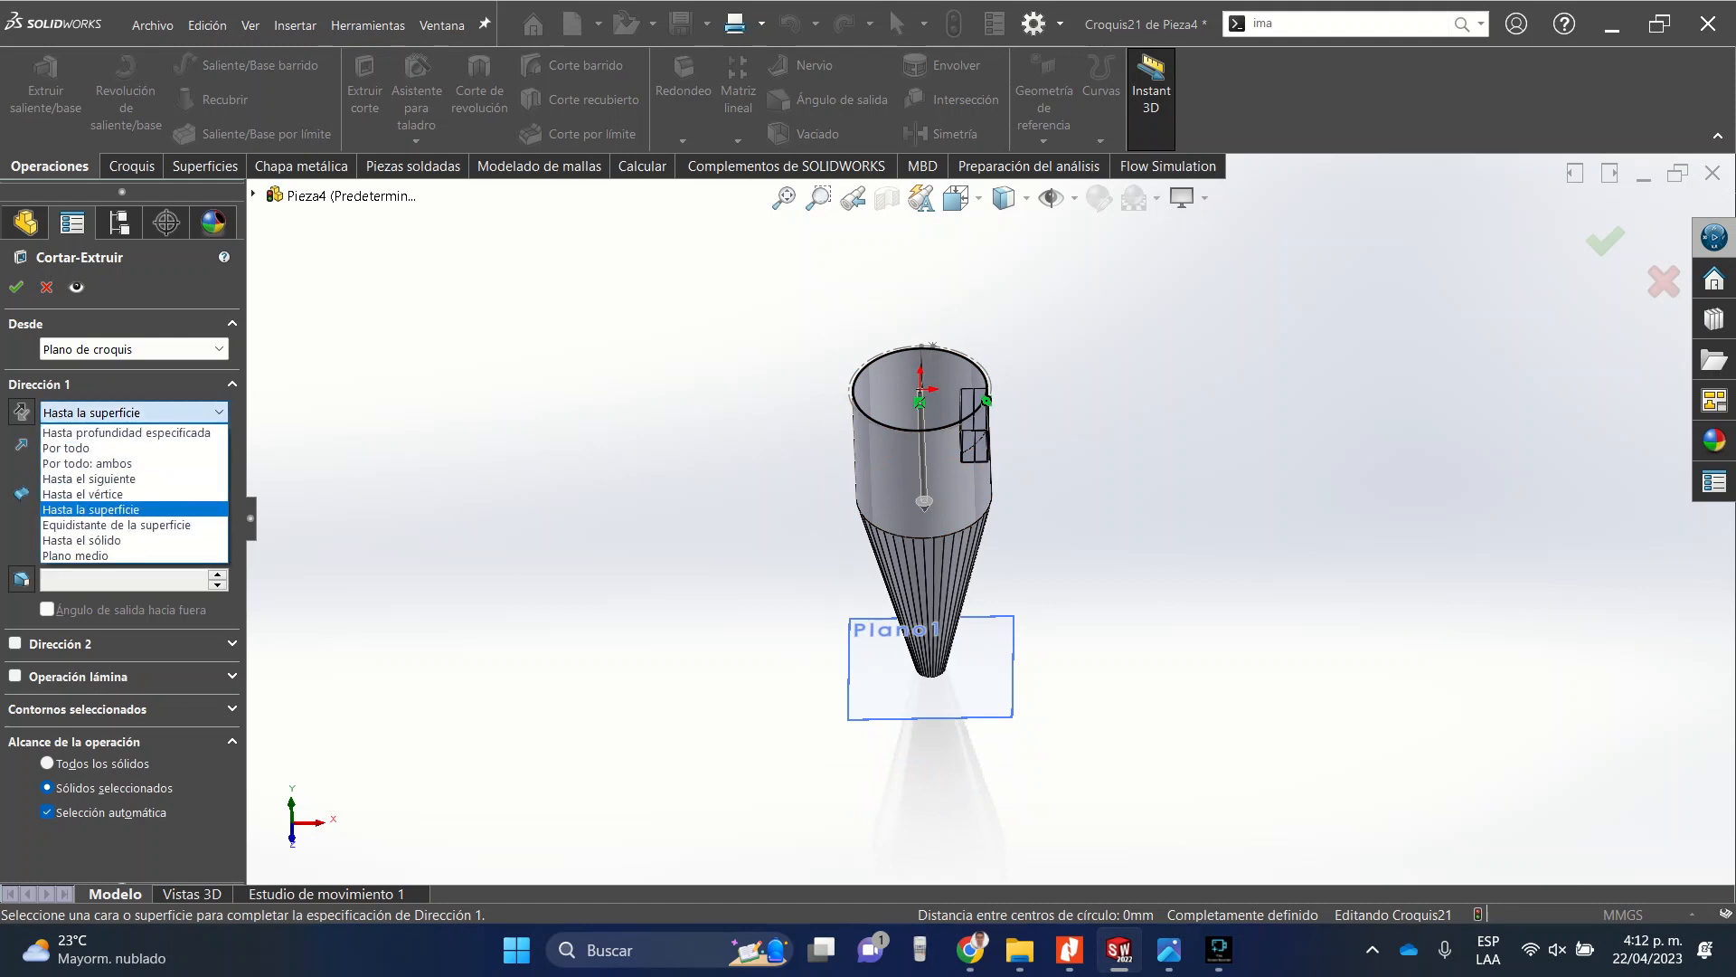
pyautogui.click(134, 509)
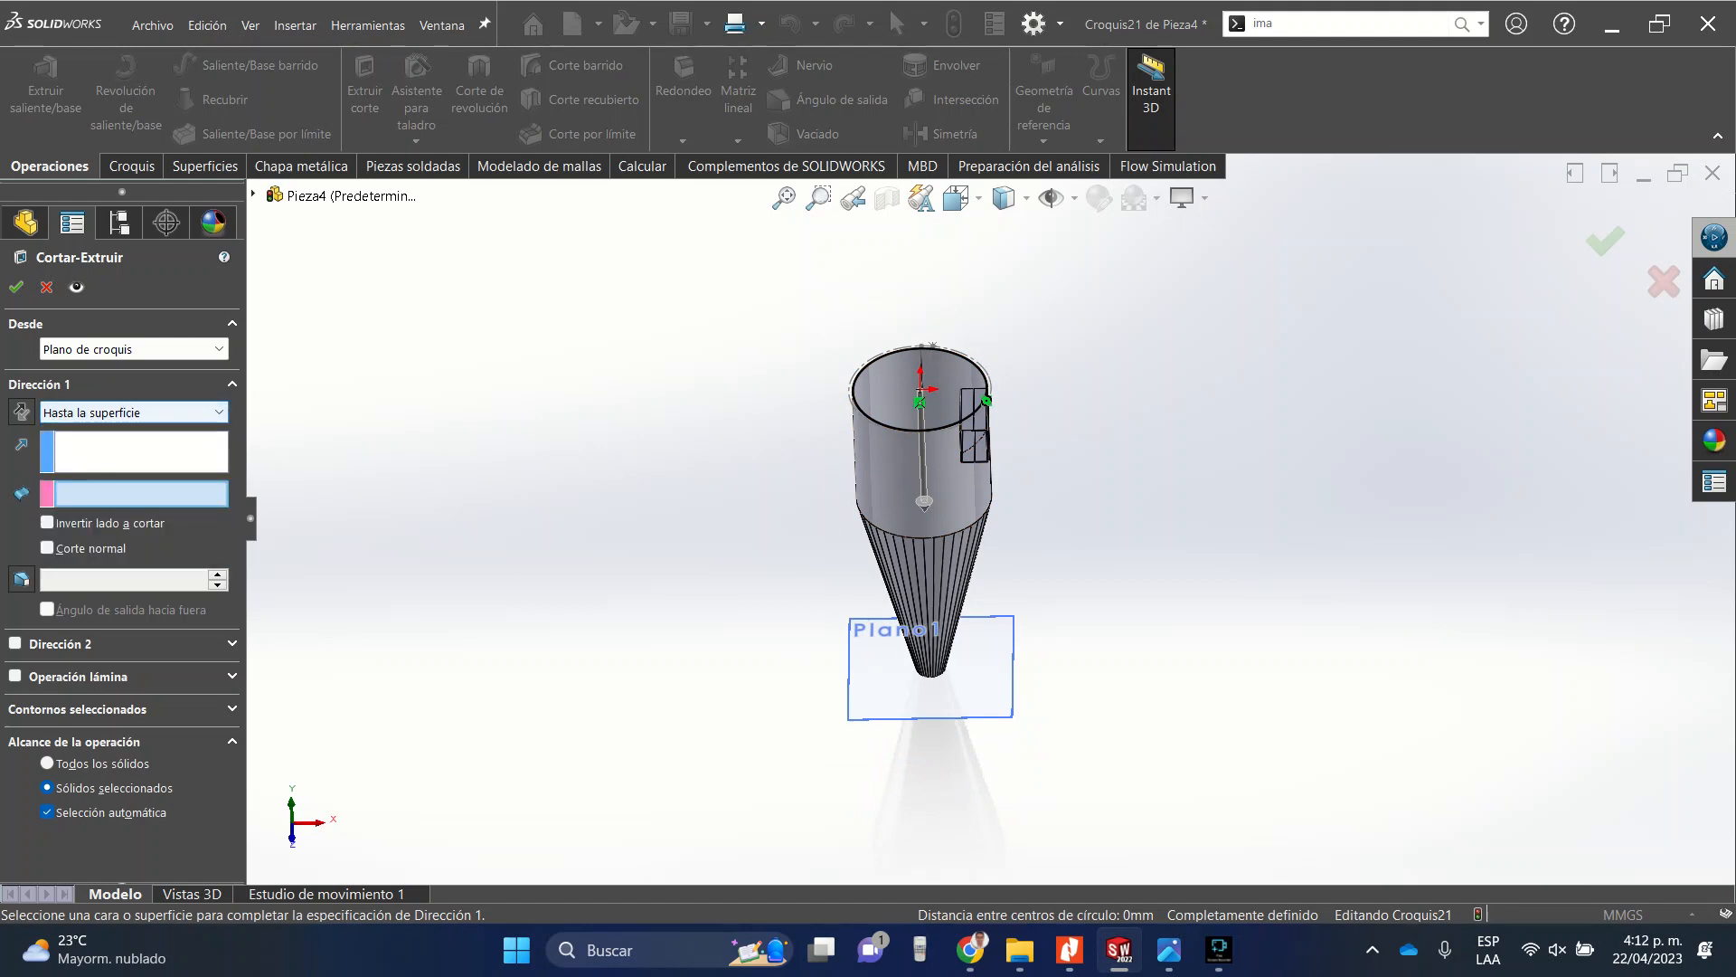
pyautogui.scroll(-5, 975, 416)
pyautogui.moveTo(977, 415); pyautogui.dragTo(1026, 172, button='middle')
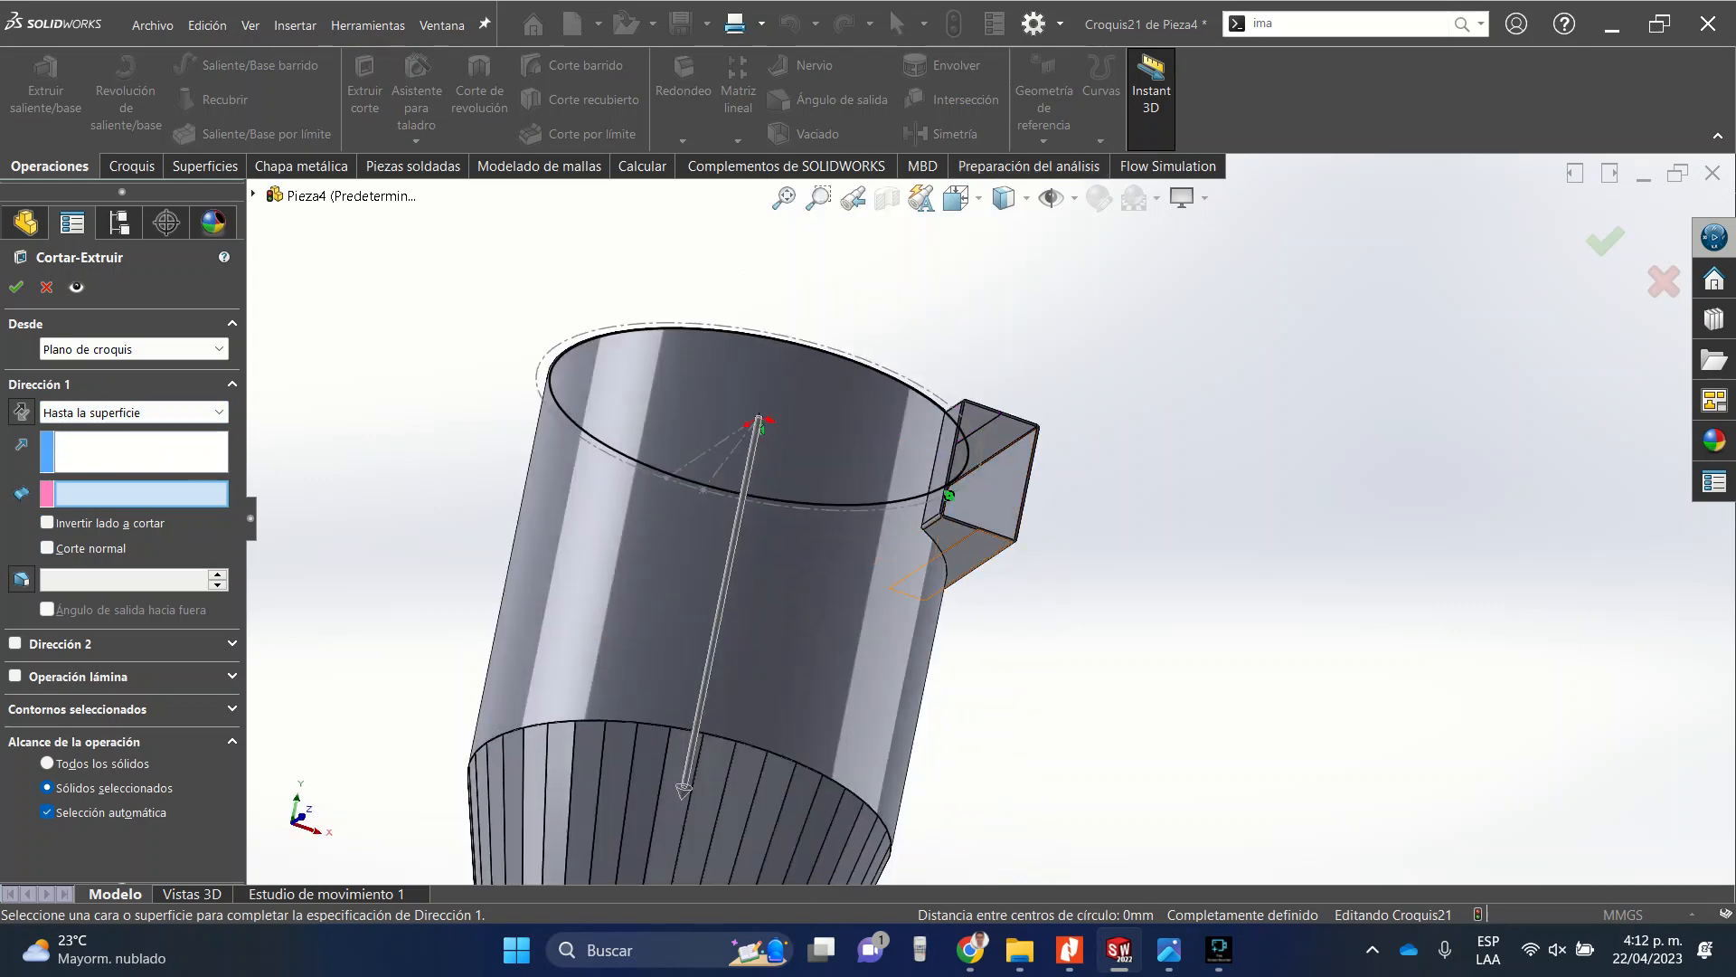
pyautogui.click(973, 547)
pyautogui.moveTo(905, 489); pyautogui.dragTo(894, 633, button='middle')
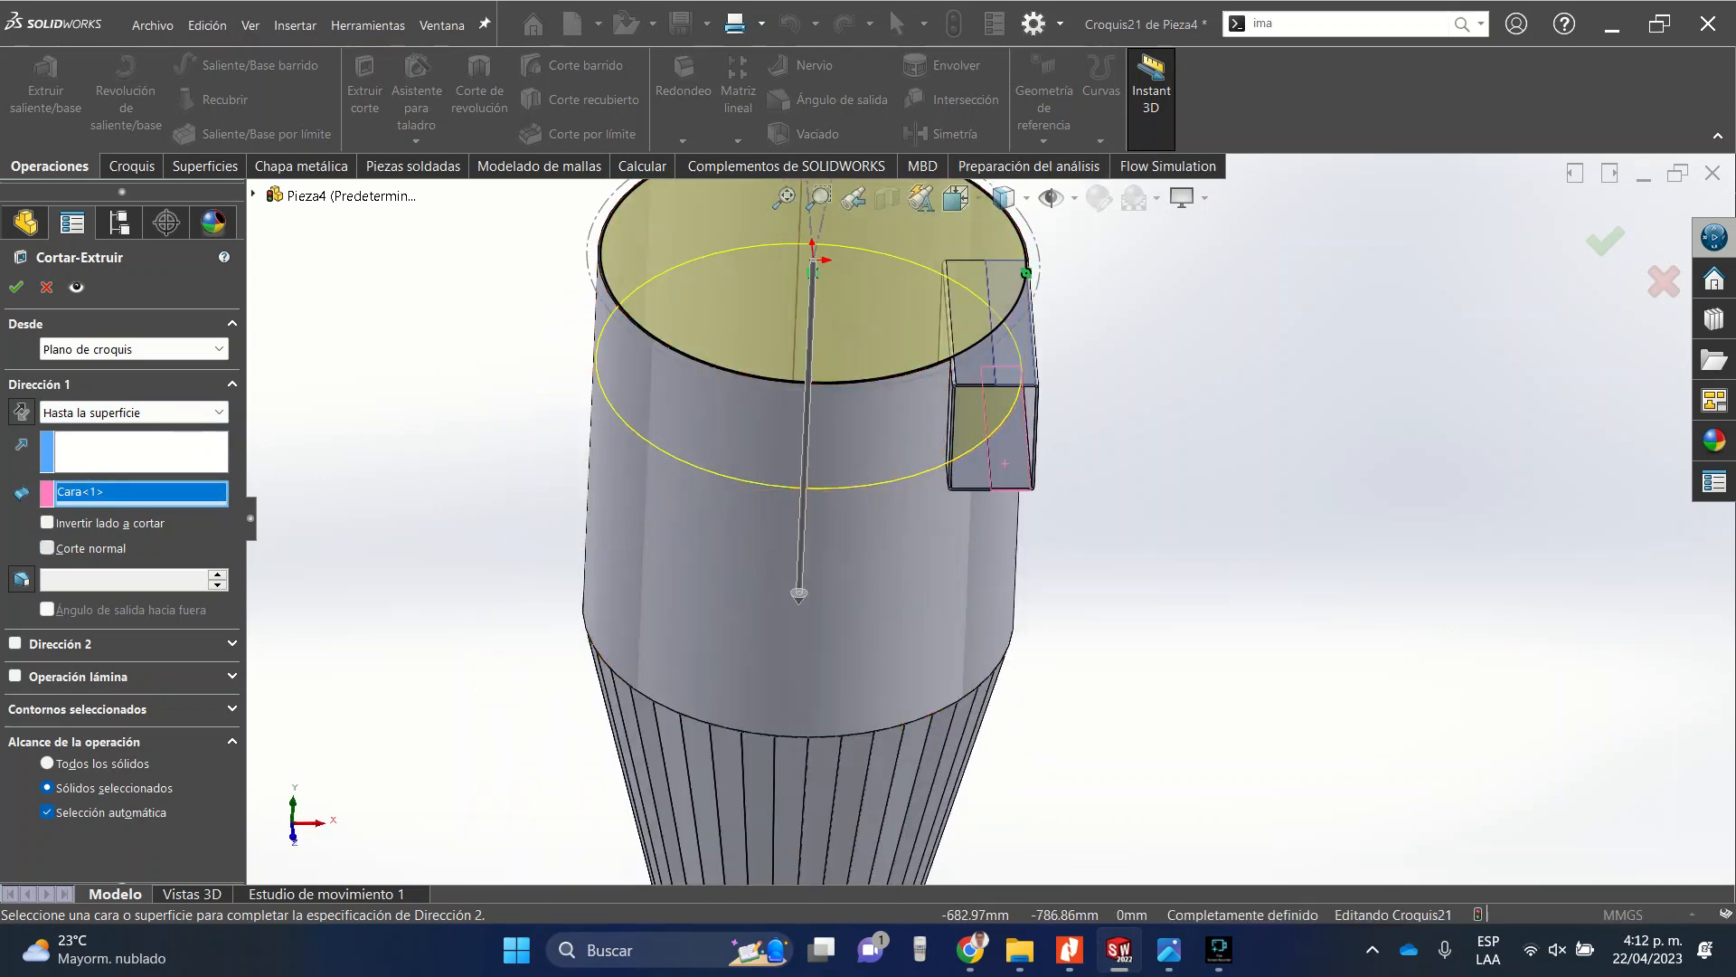
pyautogui.click(47, 548)
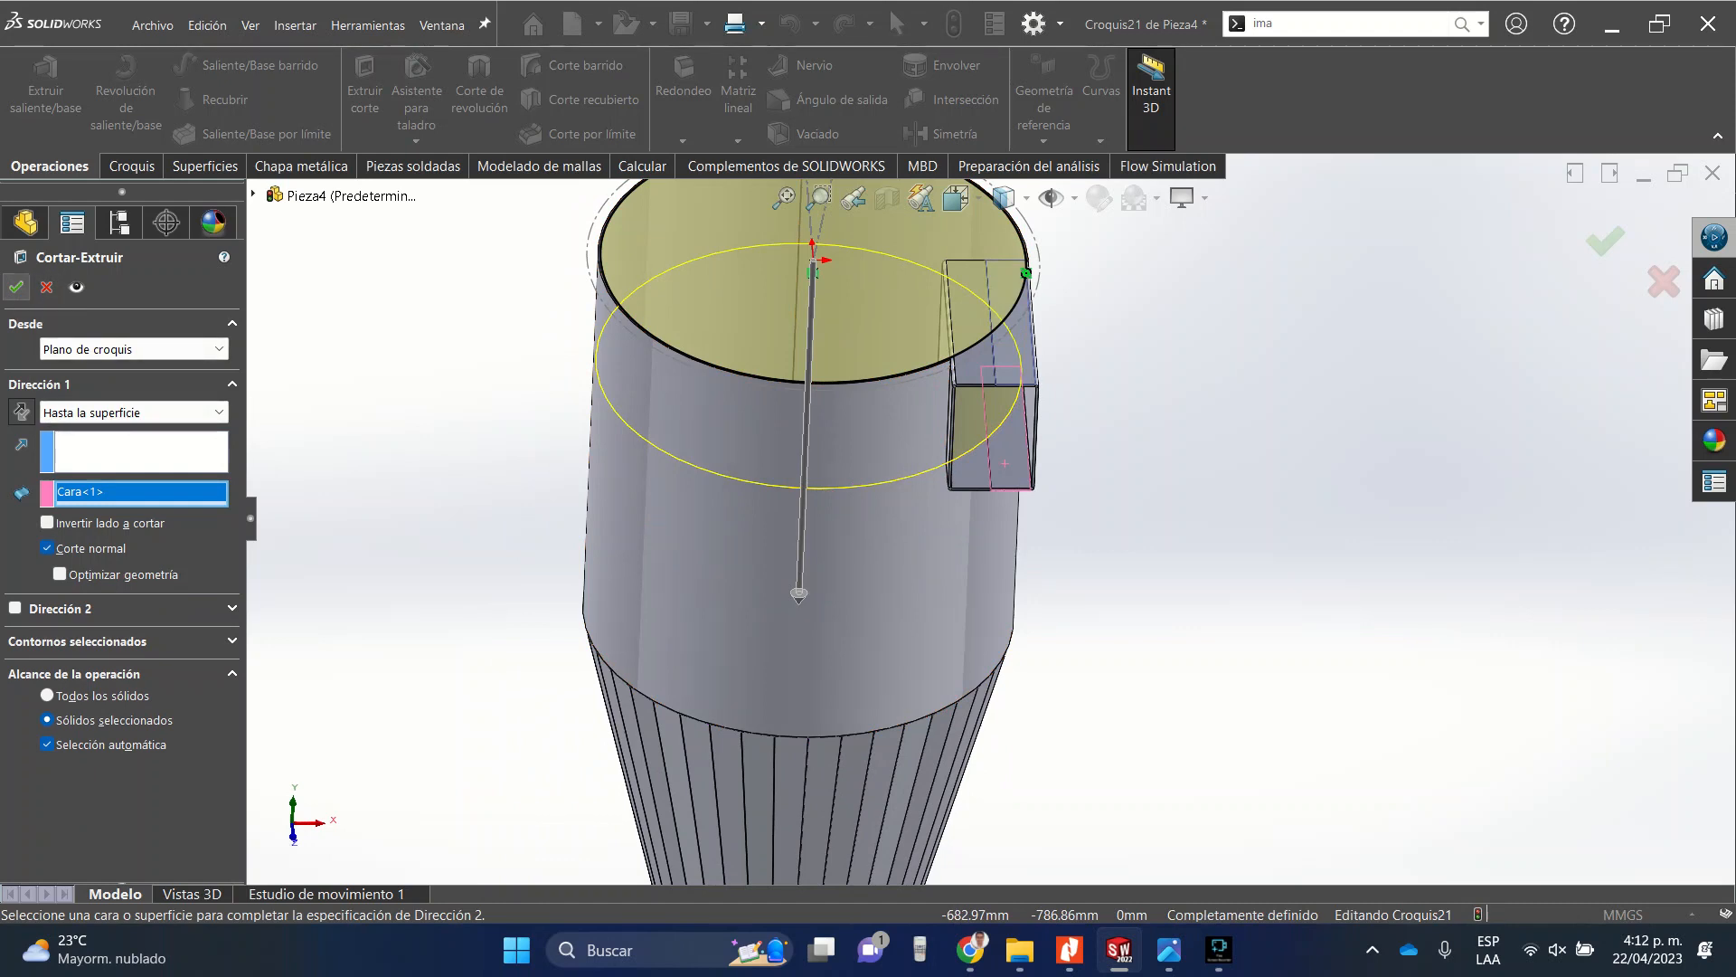
pyautogui.click(16, 287)
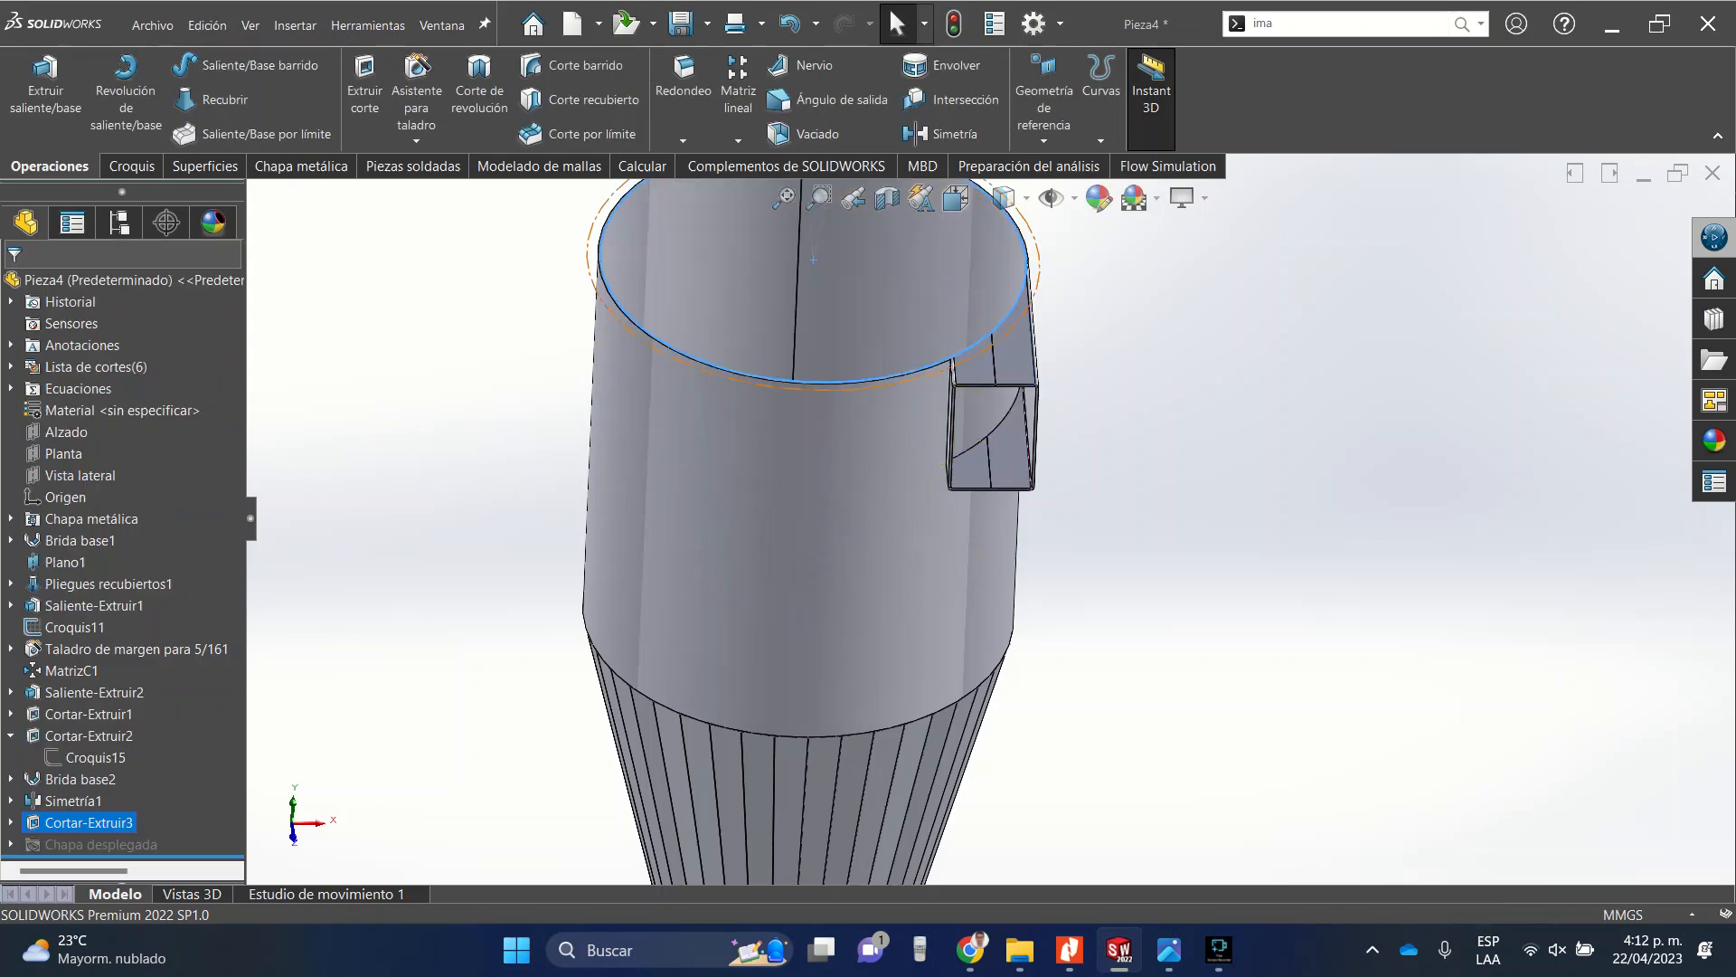
# Unfold the duct's sheet-metal body to inspect its flat pattern, then exit the unfold.
pyautogui.moveTo(1011, 222); pyautogui.dragTo(902, 27, button='middle')
pyautogui.scroll(-8, 993, 312)
pyautogui.scroll(-3, 807, 497)
pyautogui.moveTo(806, 503); pyautogui.dragTo(957, 521, button='middle')
pyautogui.scroll(4, 1026, 492)
pyautogui.scroll(5, 957, 522)
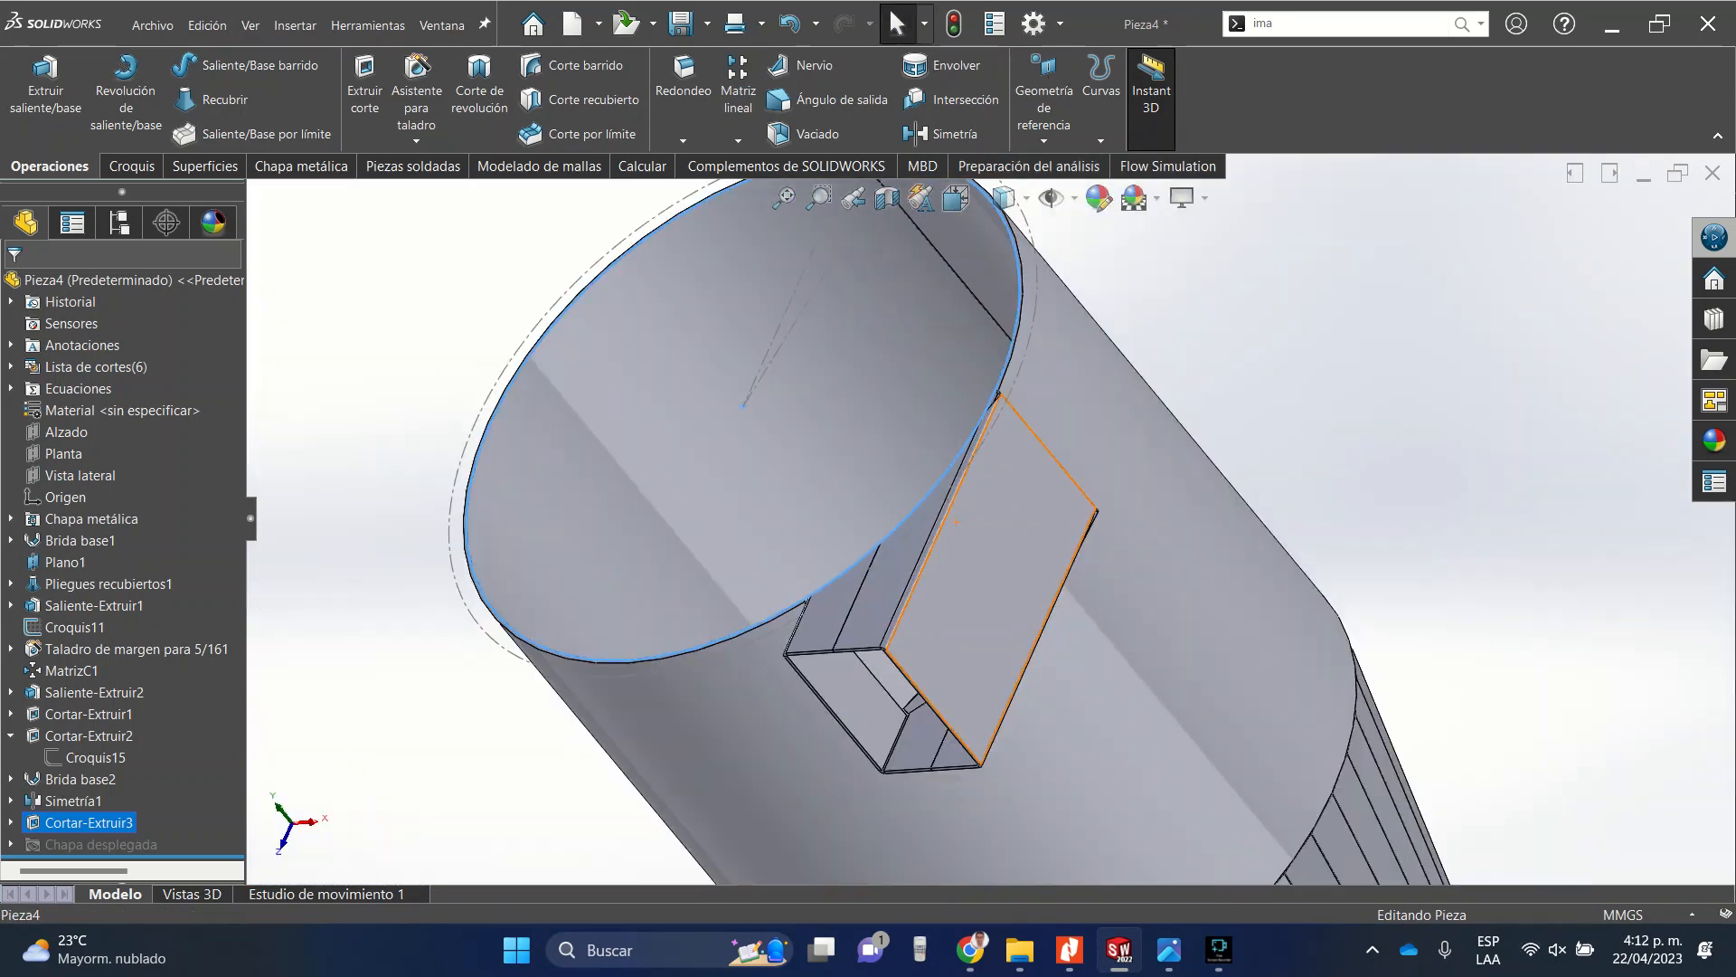
pyautogui.click(886, 601)
pyautogui.rightClick(886, 601)
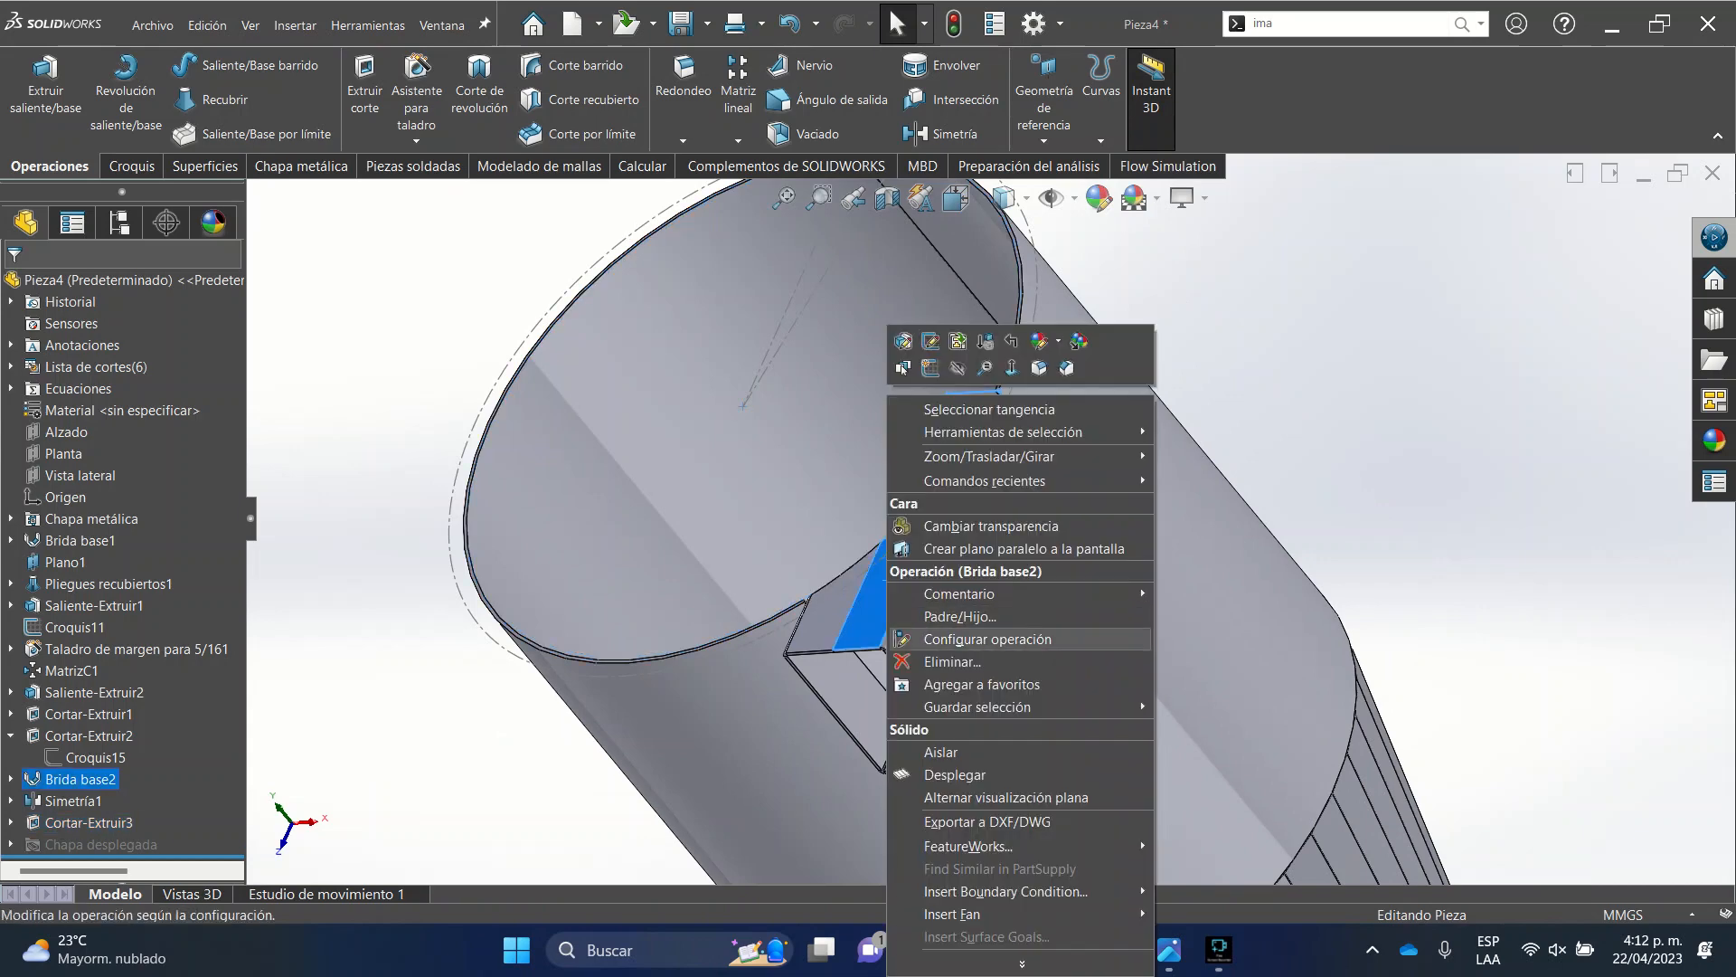
pyautogui.click(955, 775)
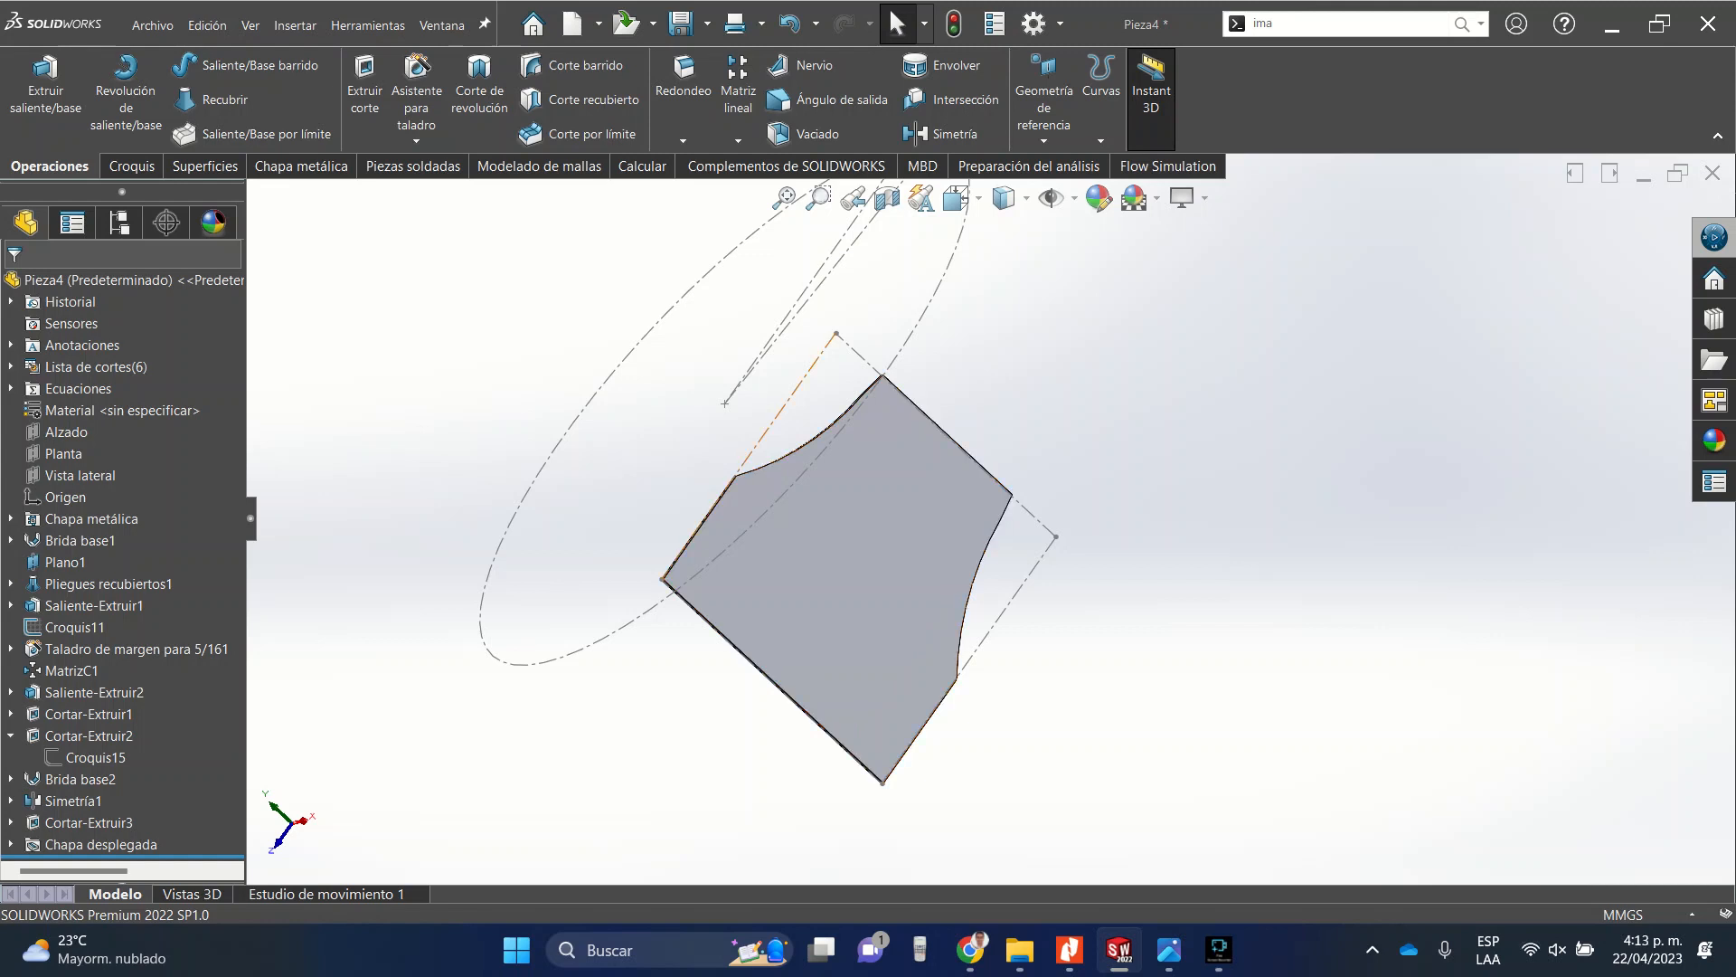
pyautogui.rightClick(864, 397)
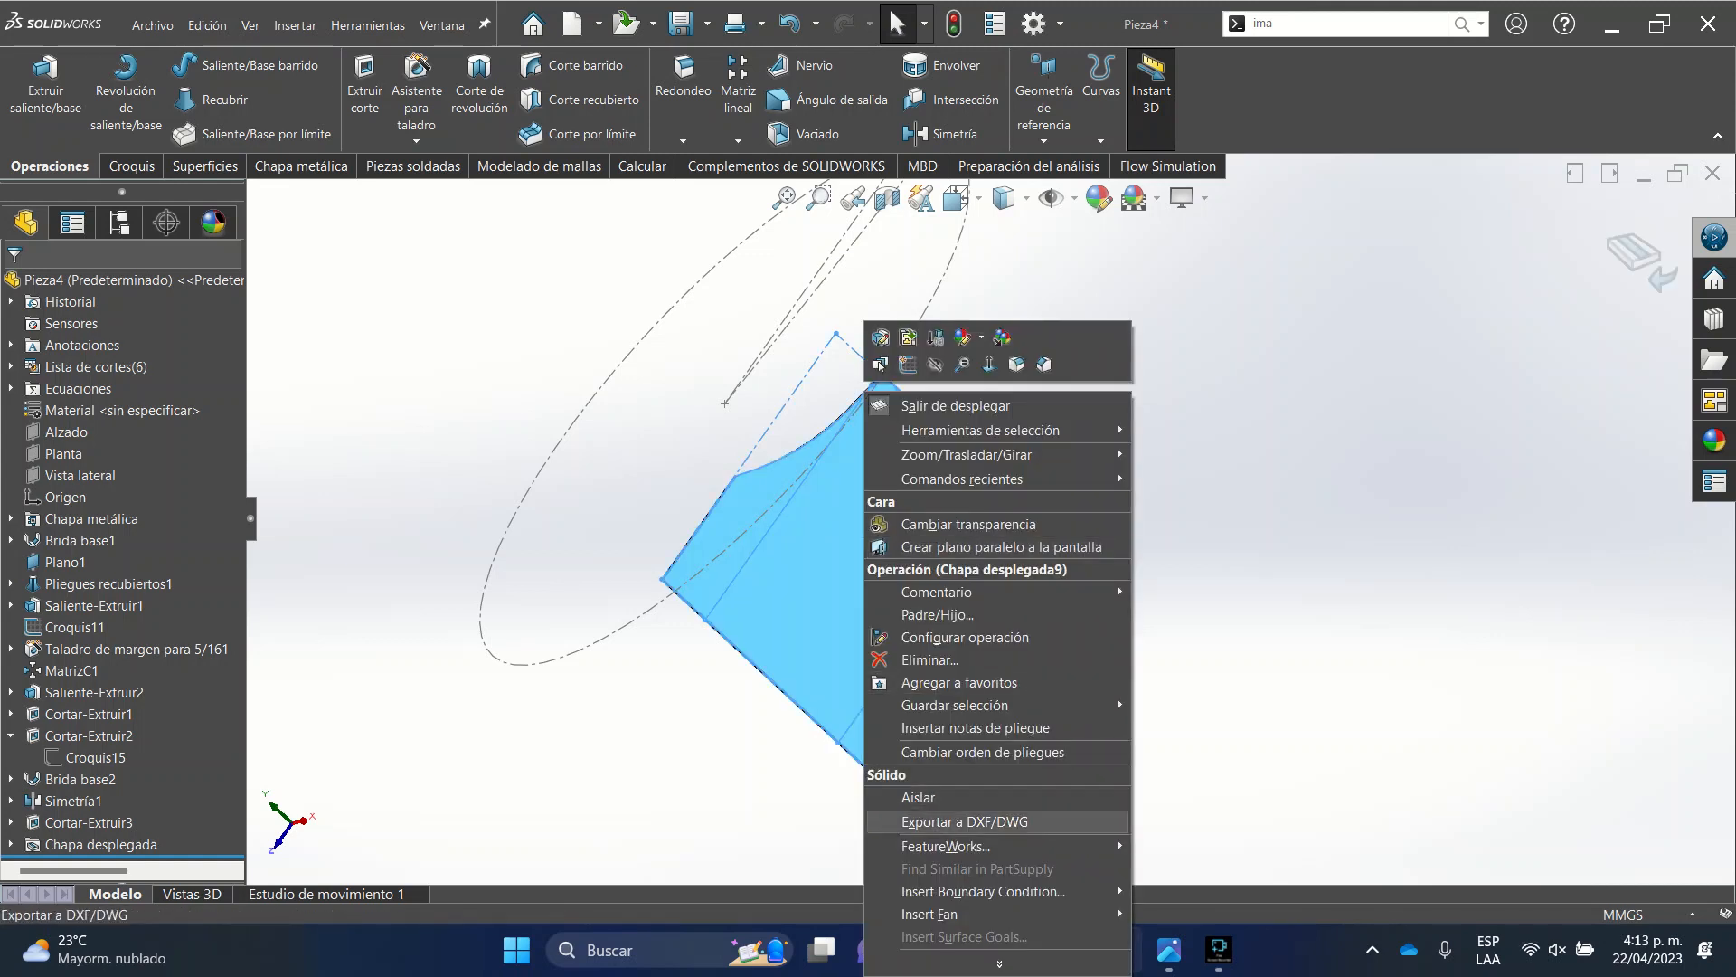
pyautogui.click(954, 405)
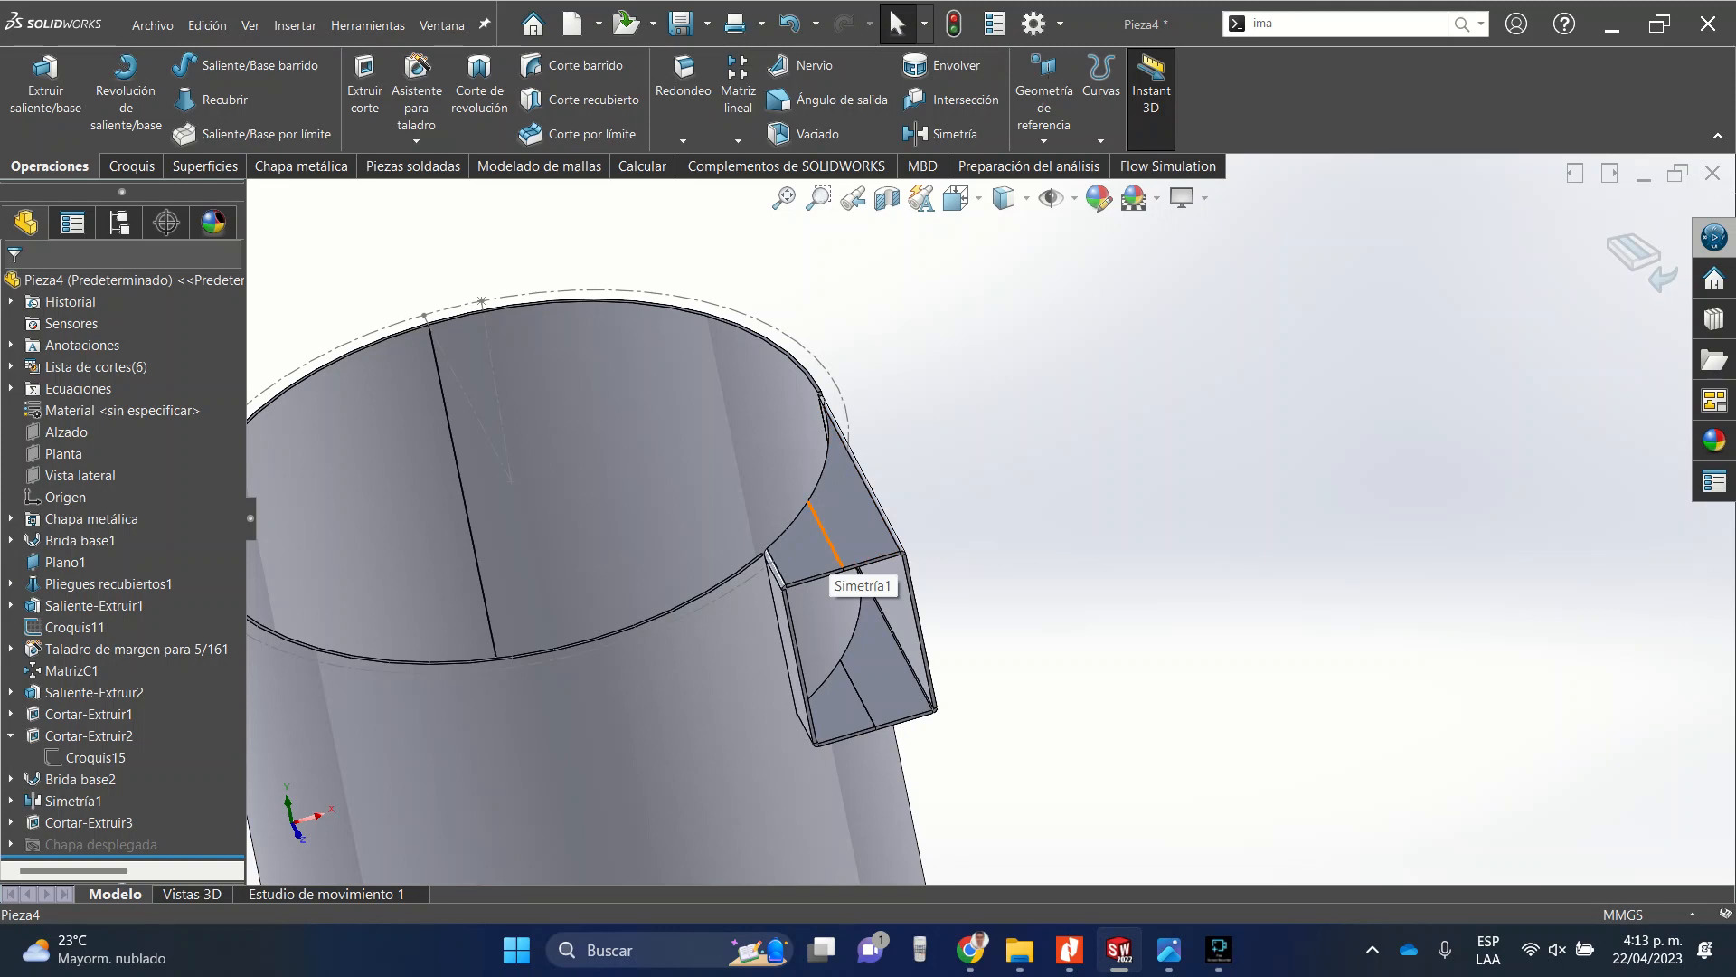
# Examine the cone's unfolded flat pattern from closer and farther views, then exit the unfold.
pyautogui.scroll(8, 857, 508)
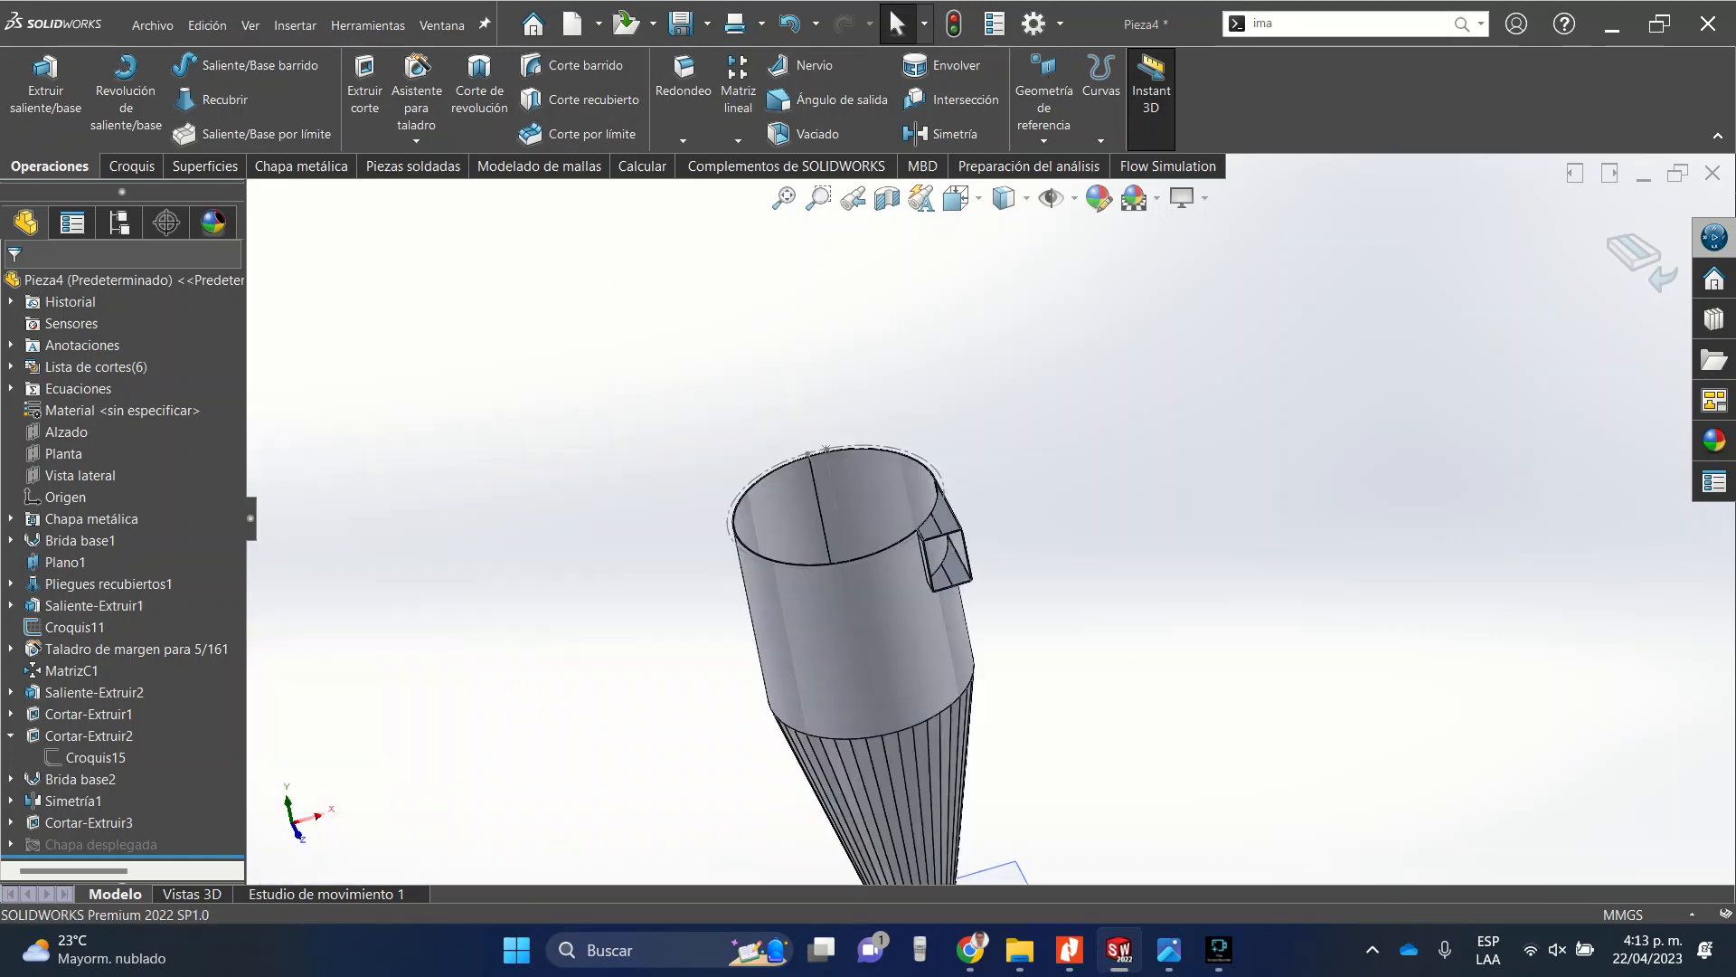
pyautogui.scroll(-3, 876, 610)
pyautogui.scroll(-5, 987, 462)
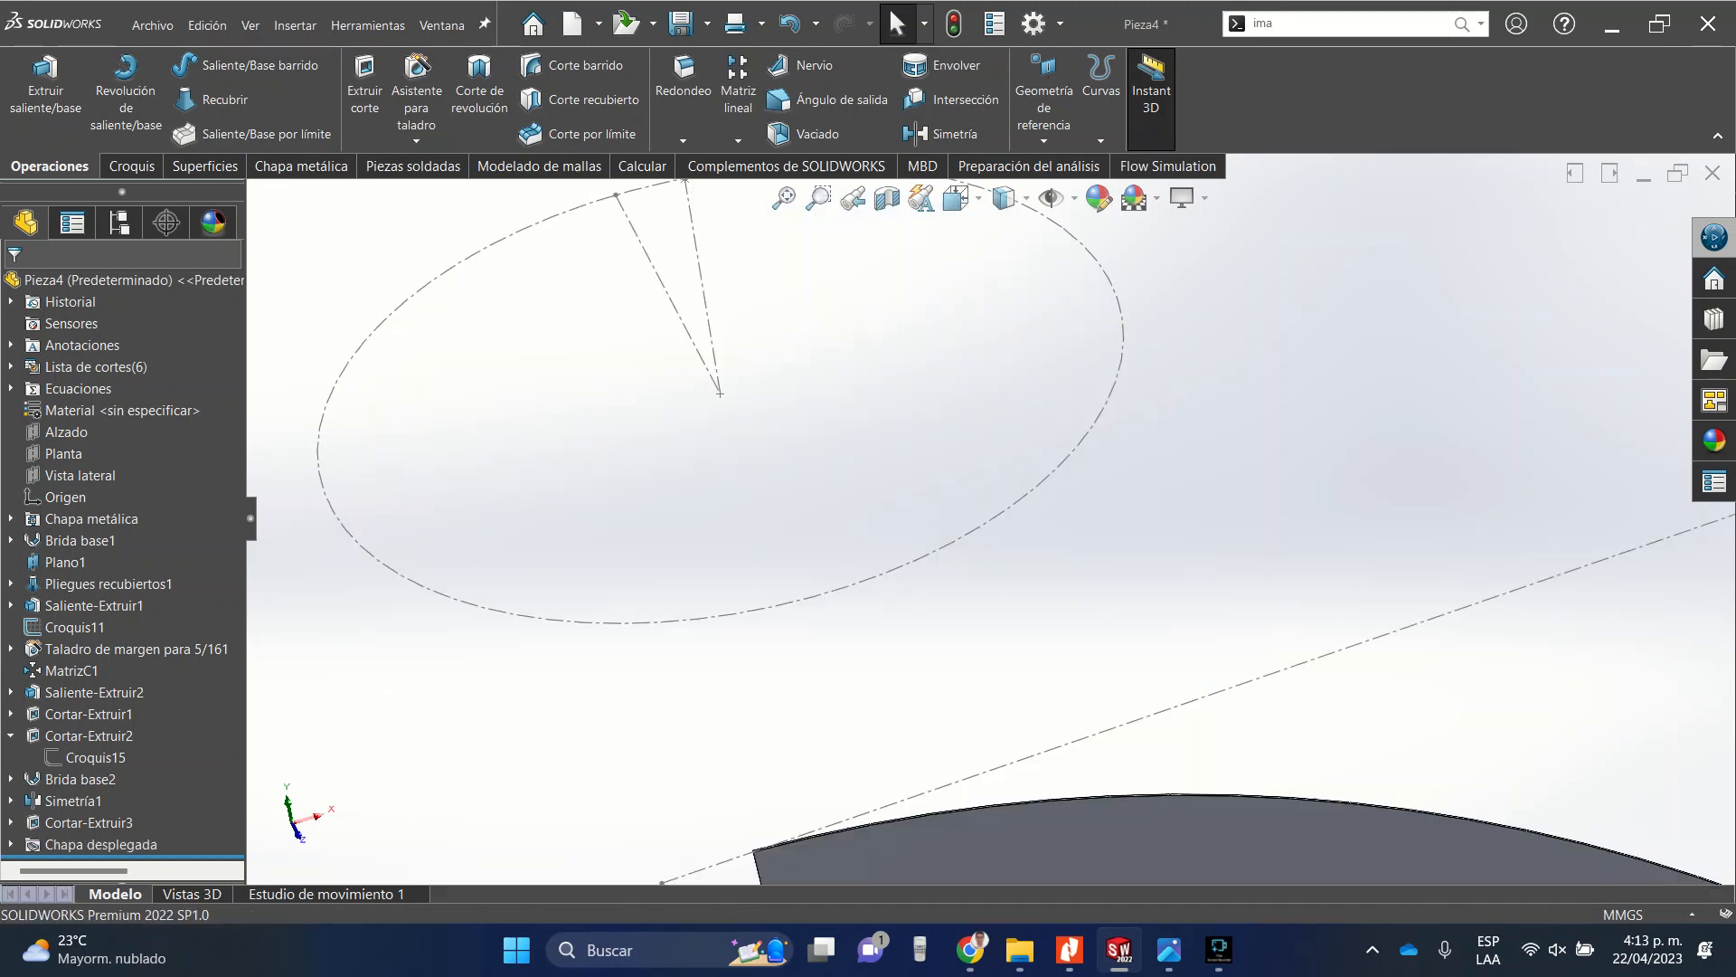
pyautogui.scroll(11, 991, 519)
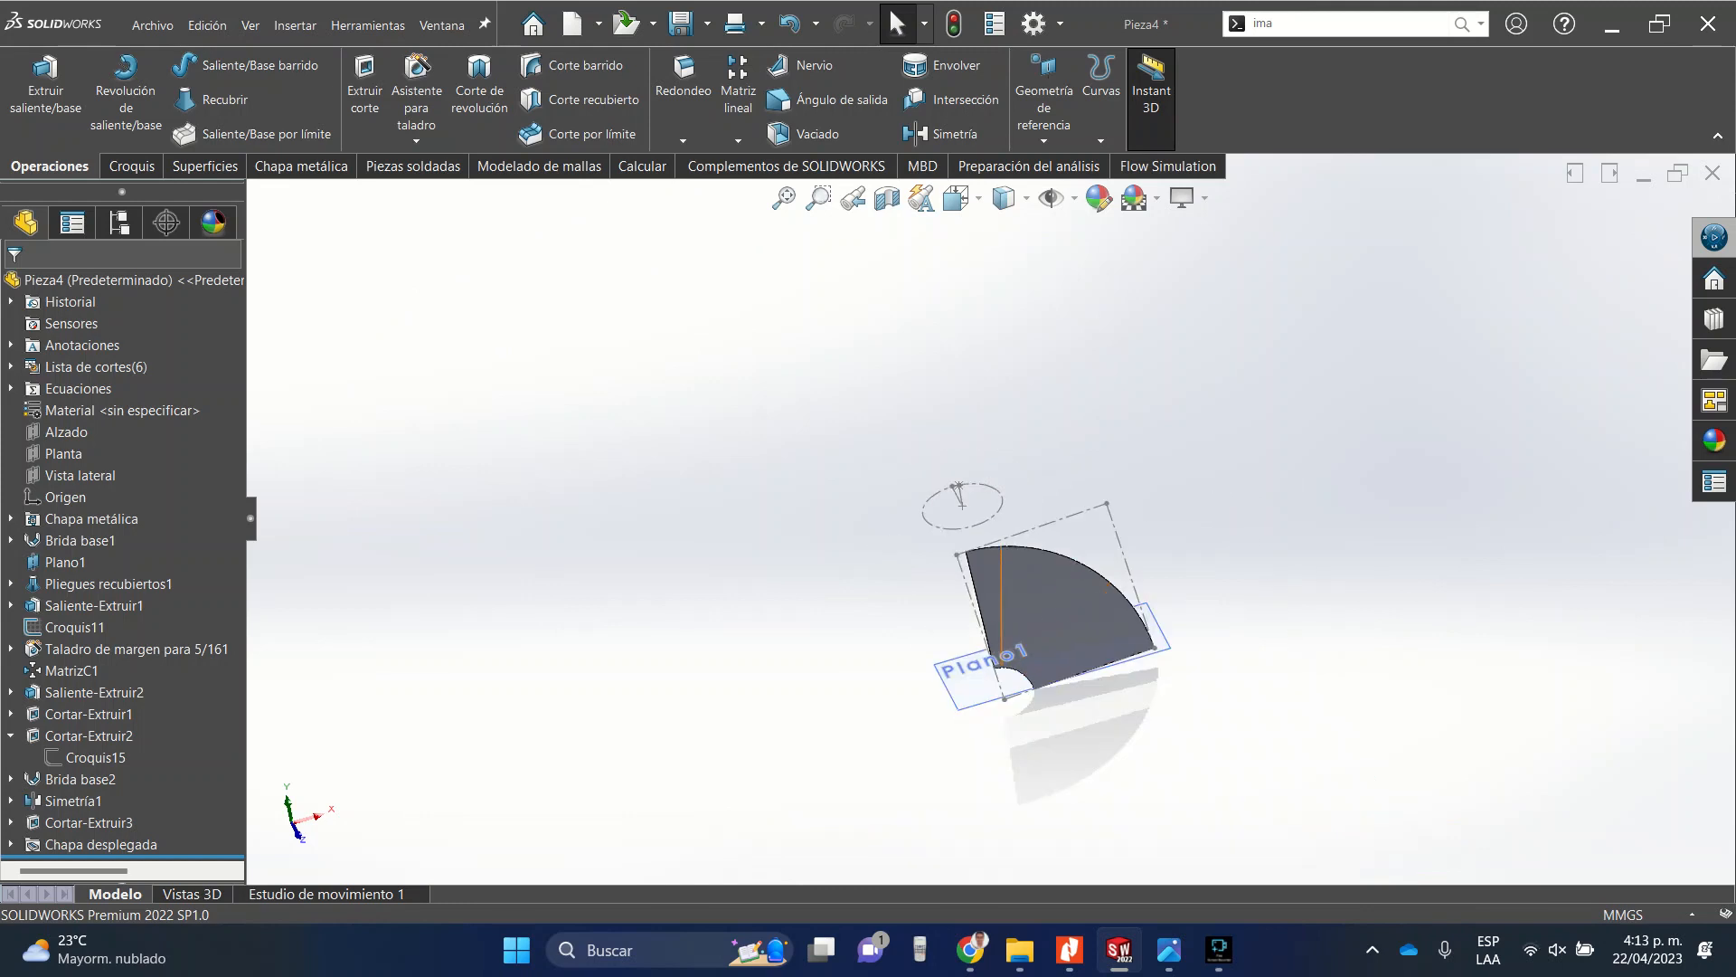
pyautogui.scroll(-4, 1062, 584)
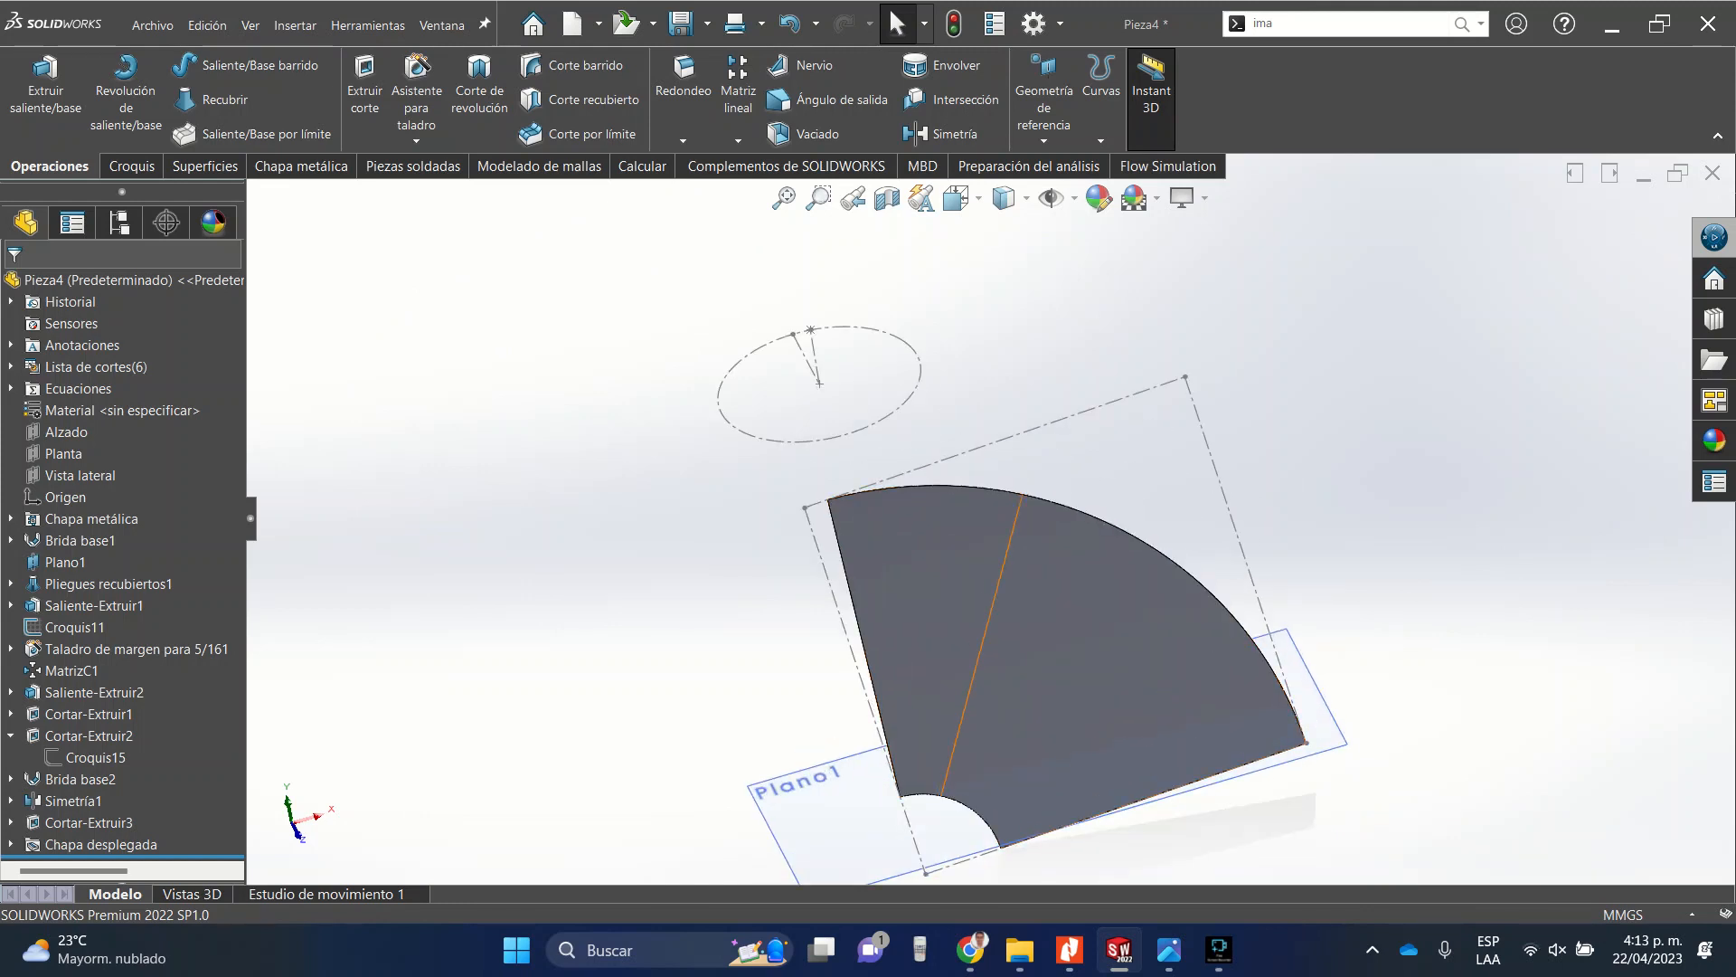
pyautogui.rightClick(996, 586)
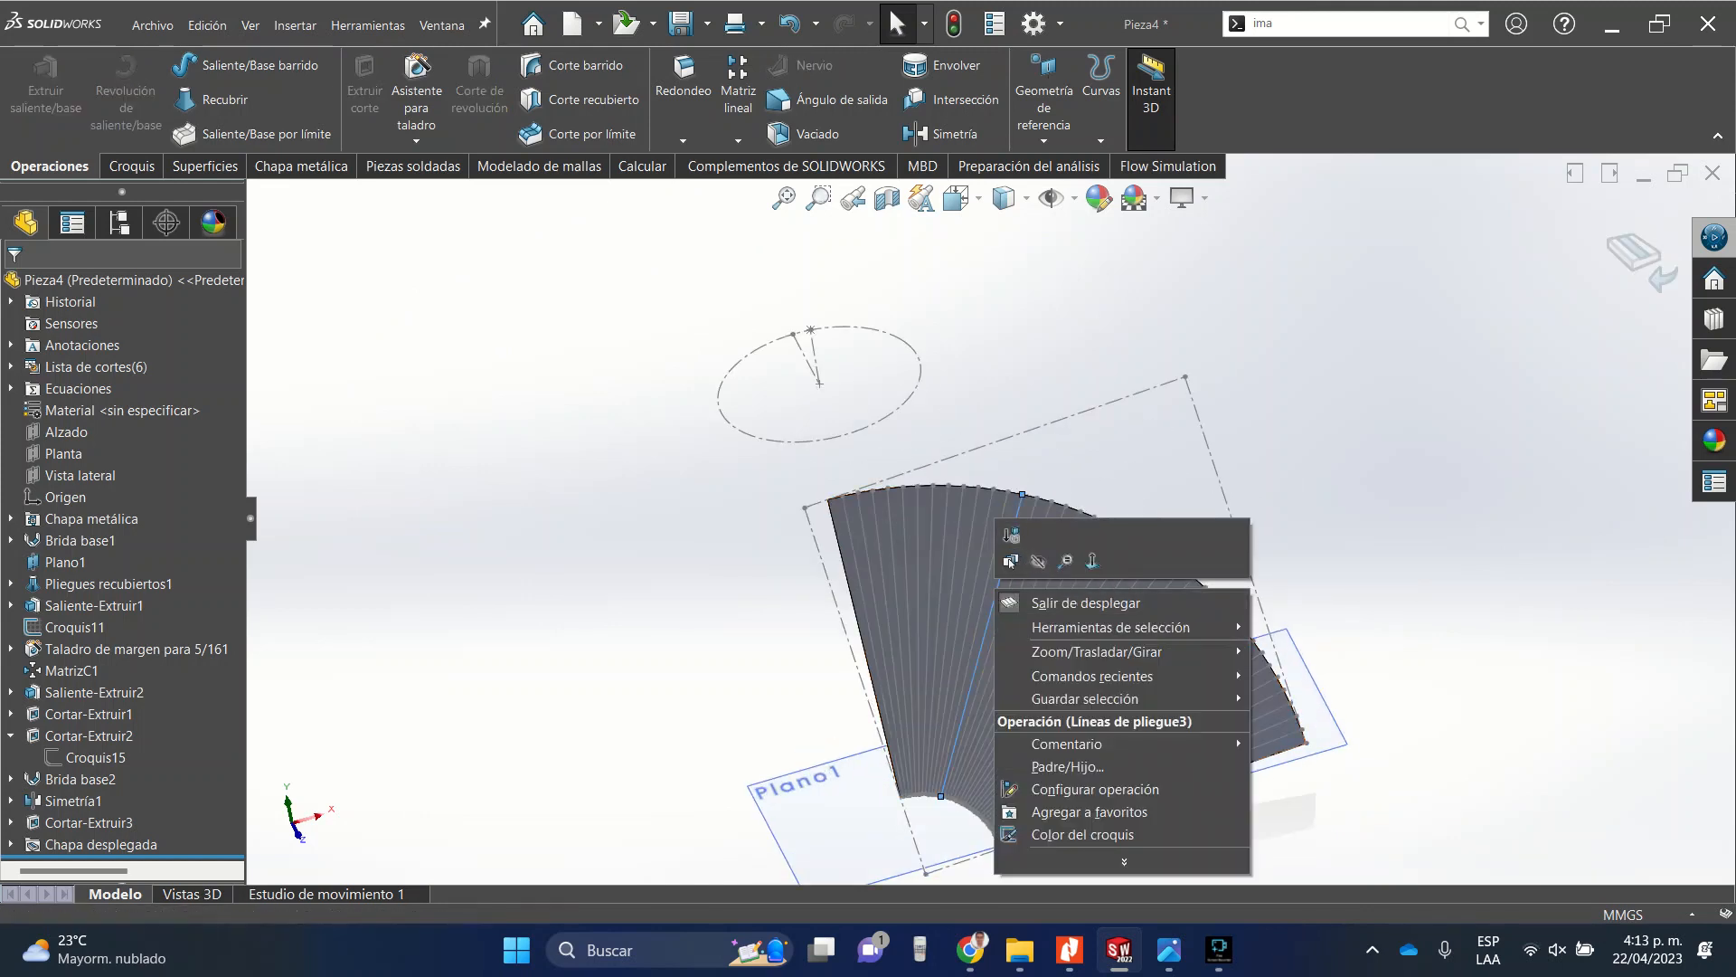
pyautogui.click(1085, 603)
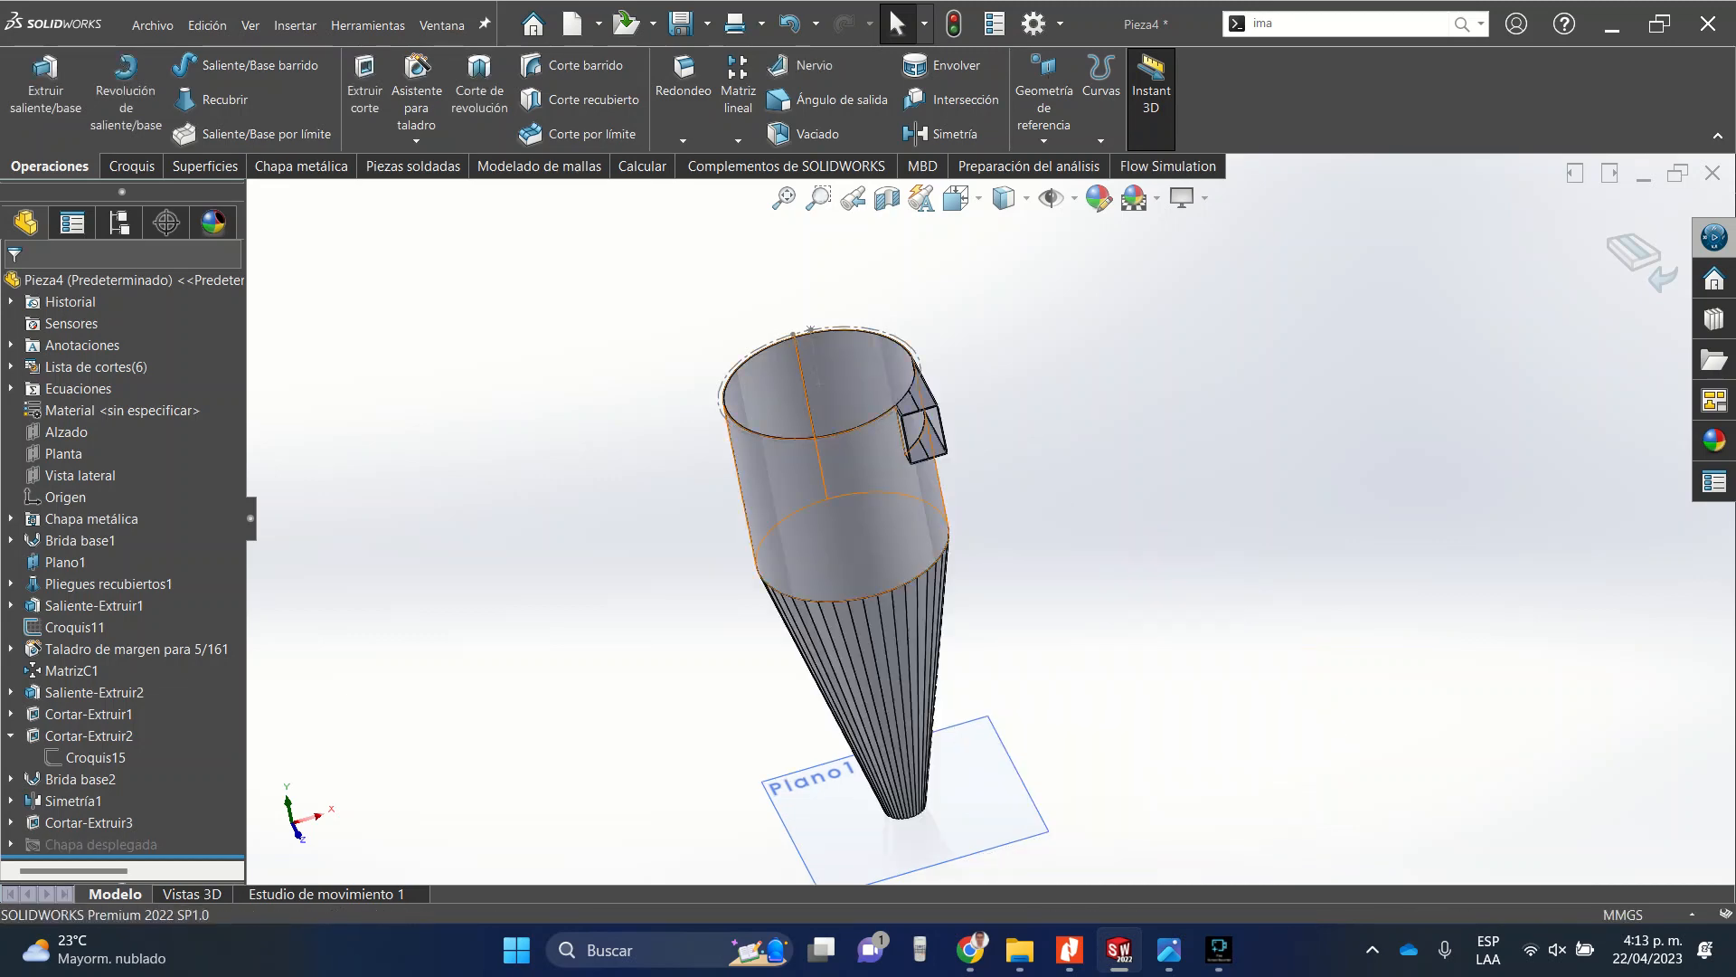
# Show the hidden Saliente-Extruir2 and Saliente-Extruir1 bodies so the bolted top plate reappears.
pyautogui.scroll(-10, 935, 431)
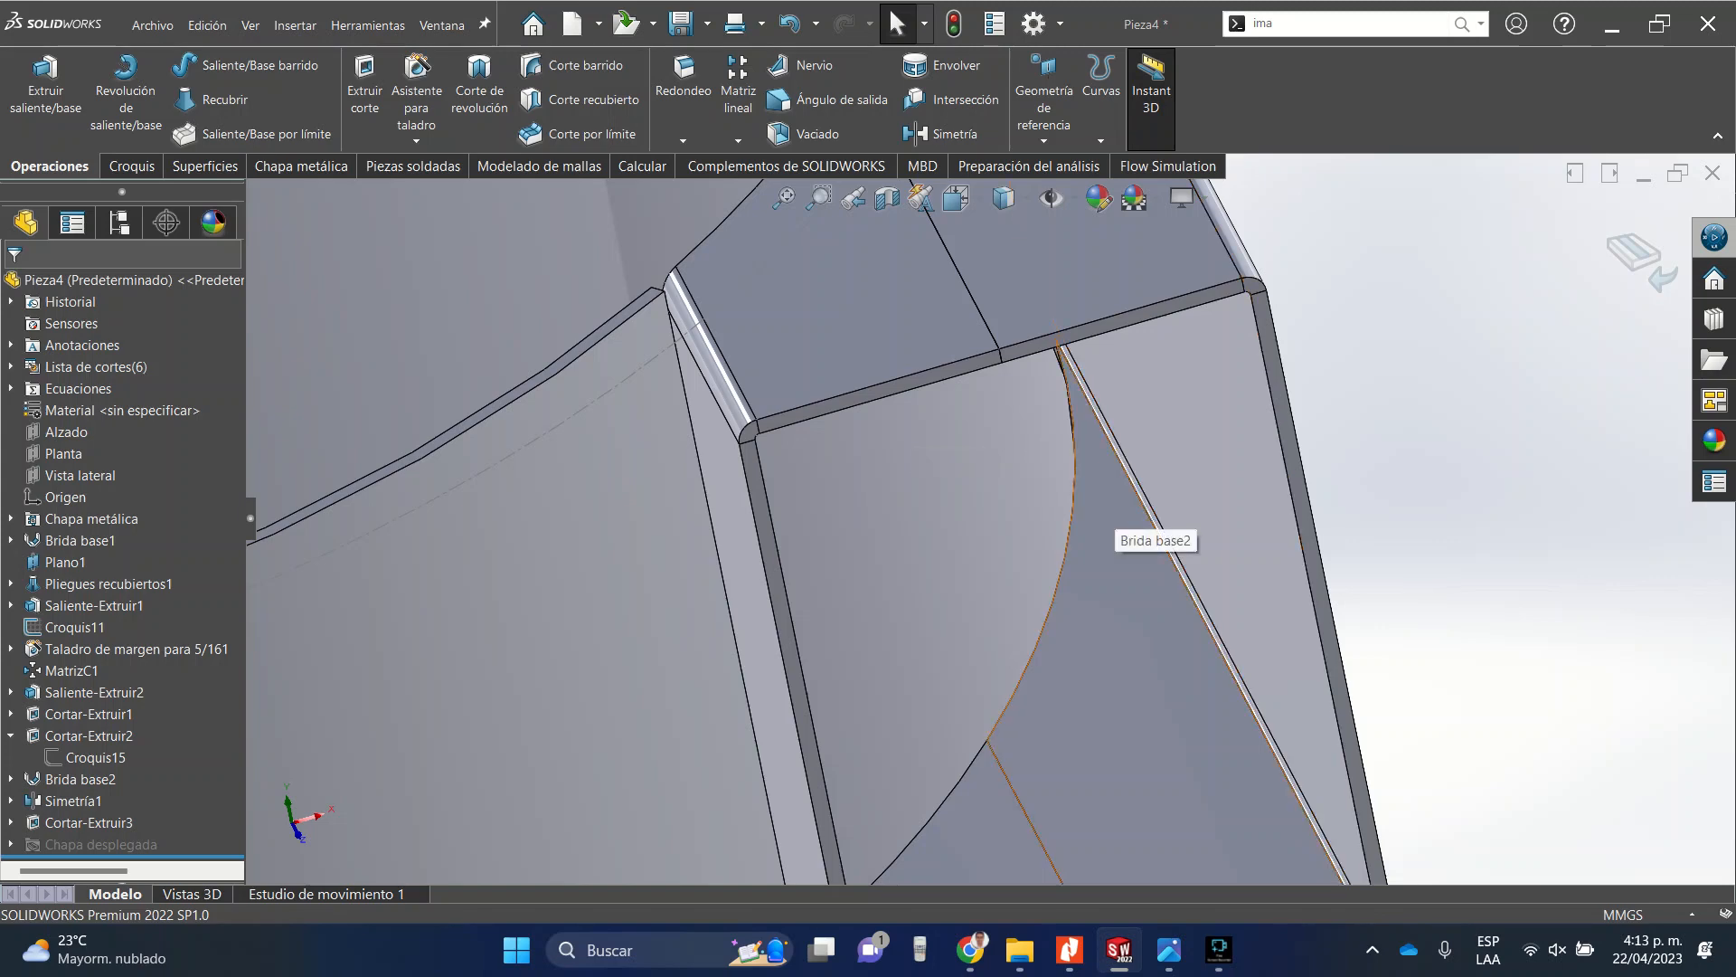
pyautogui.scroll(10, 1113, 529)
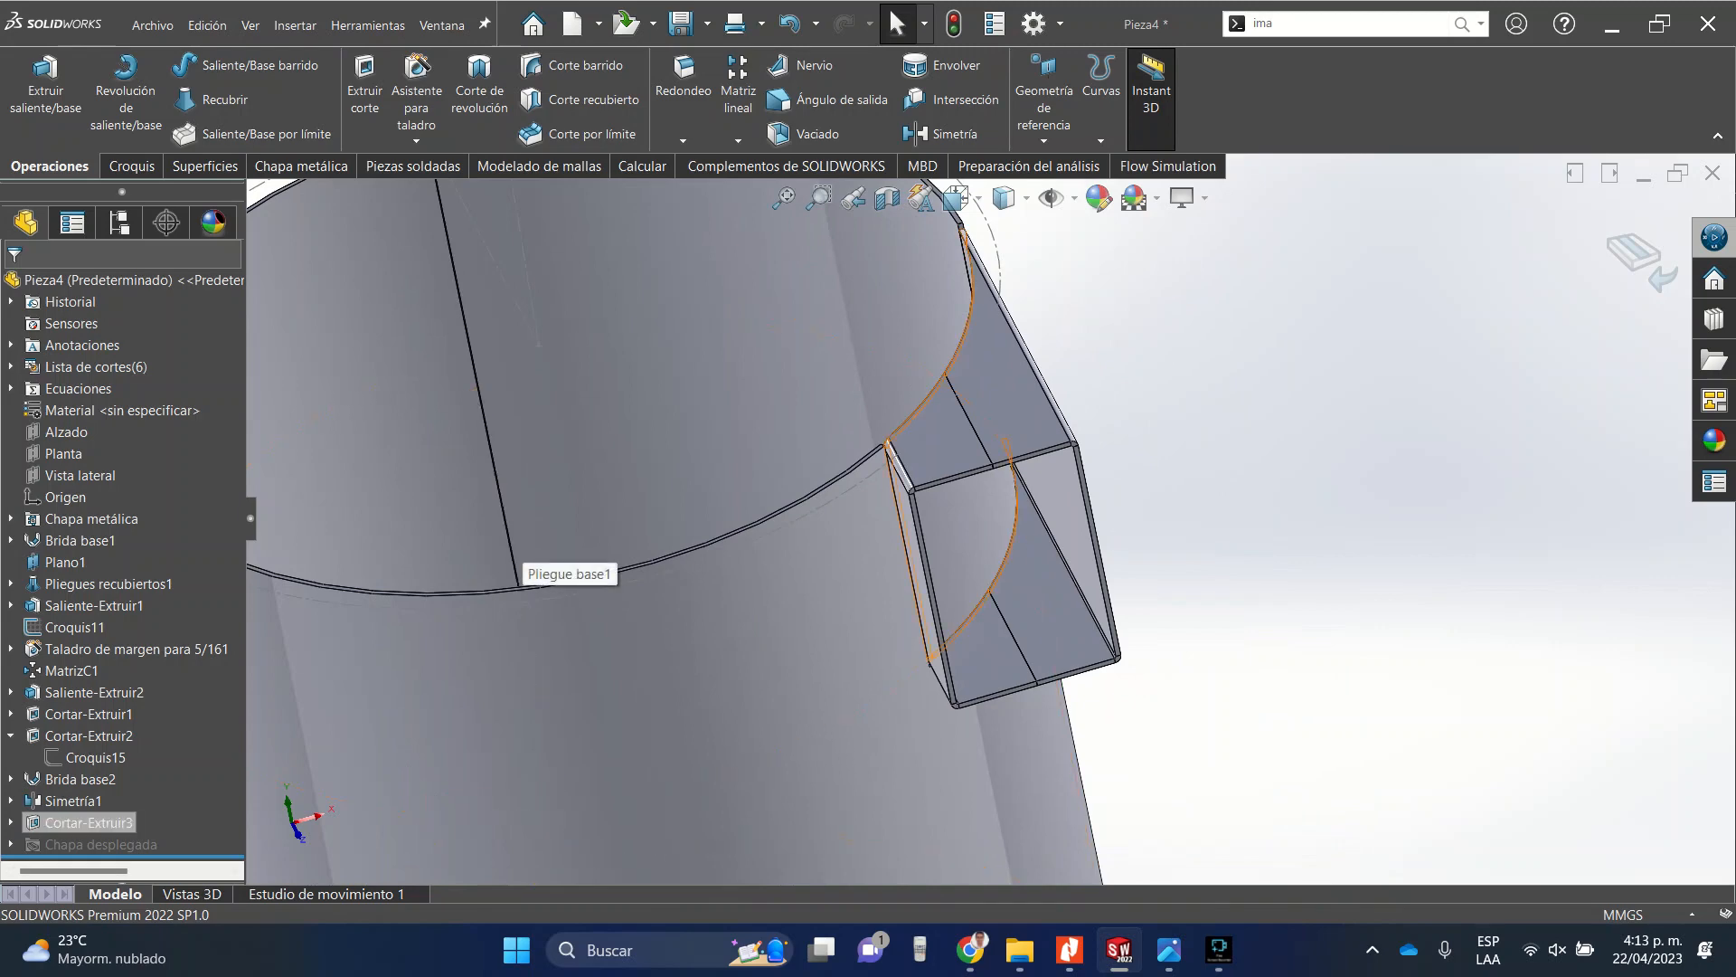
pyautogui.click(95, 691)
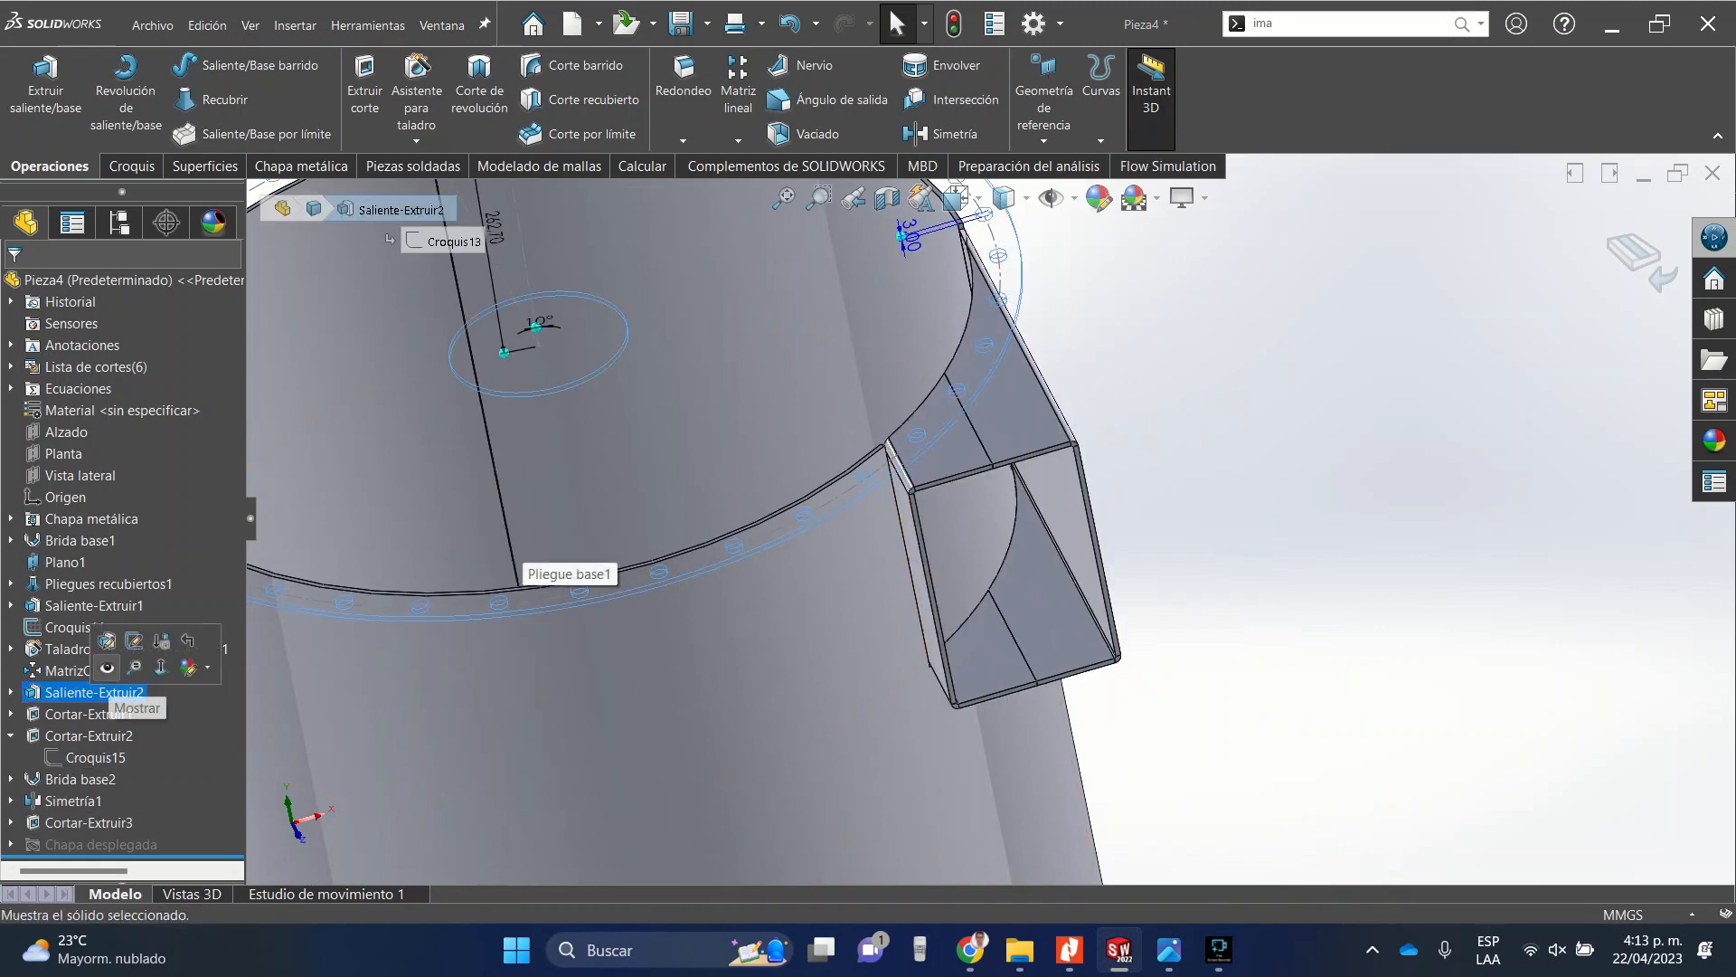
pyautogui.click(107, 668)
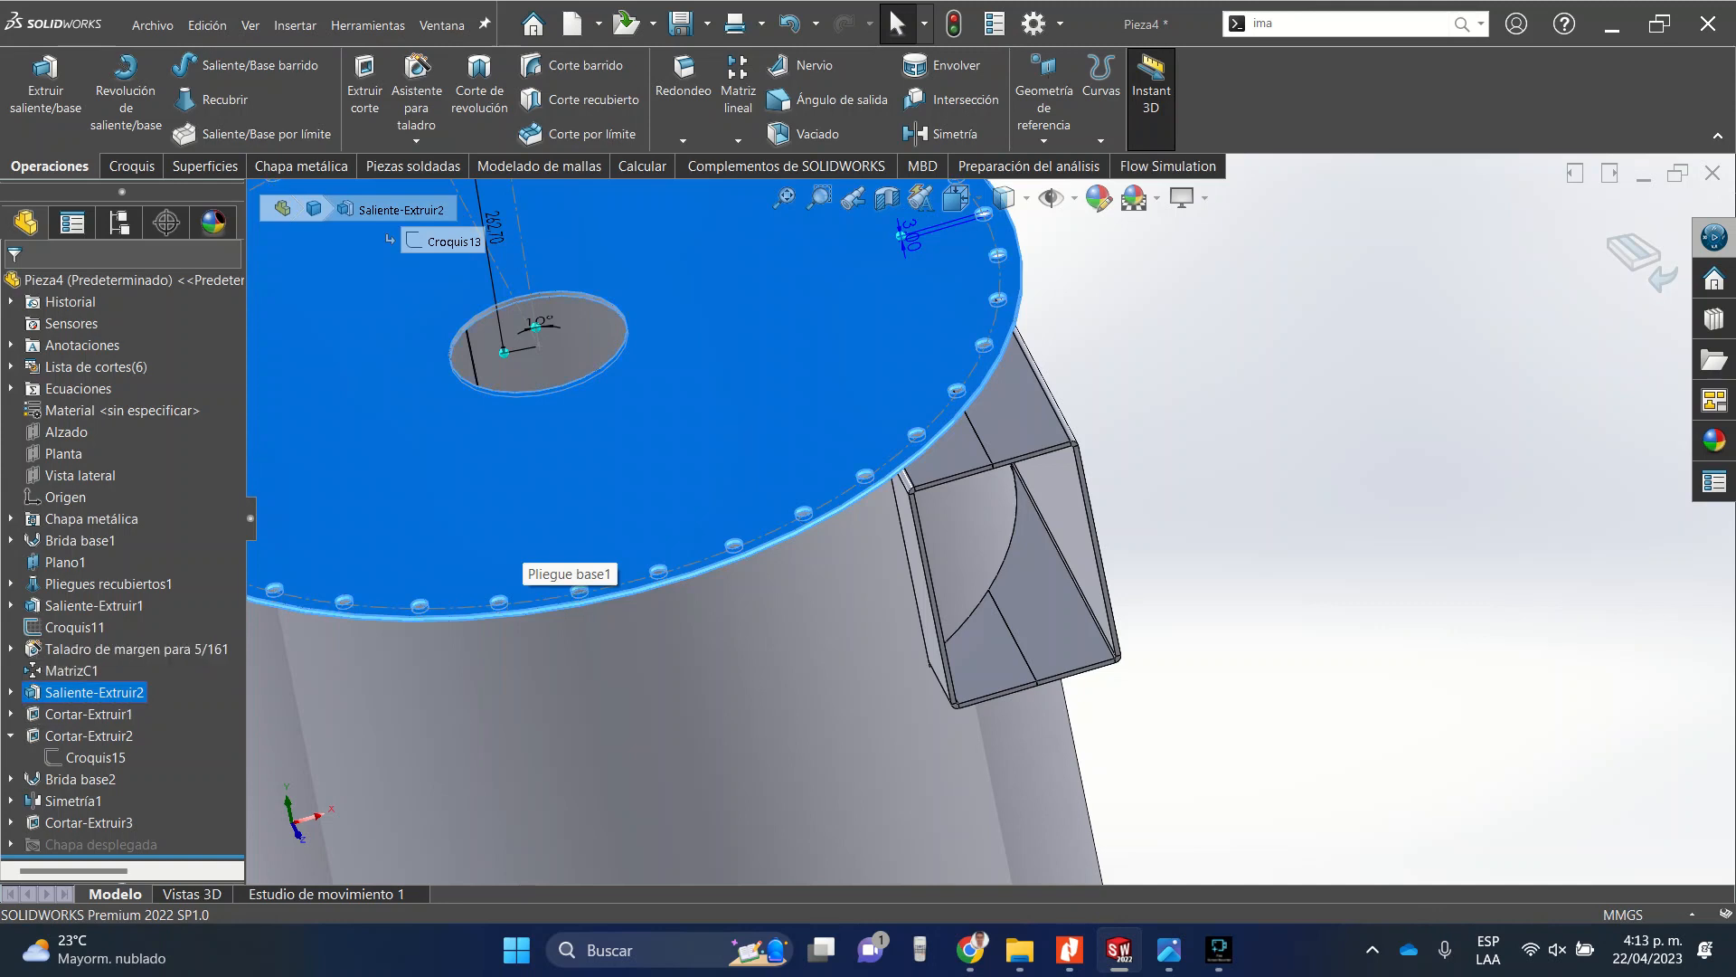
pyautogui.click(118, 605)
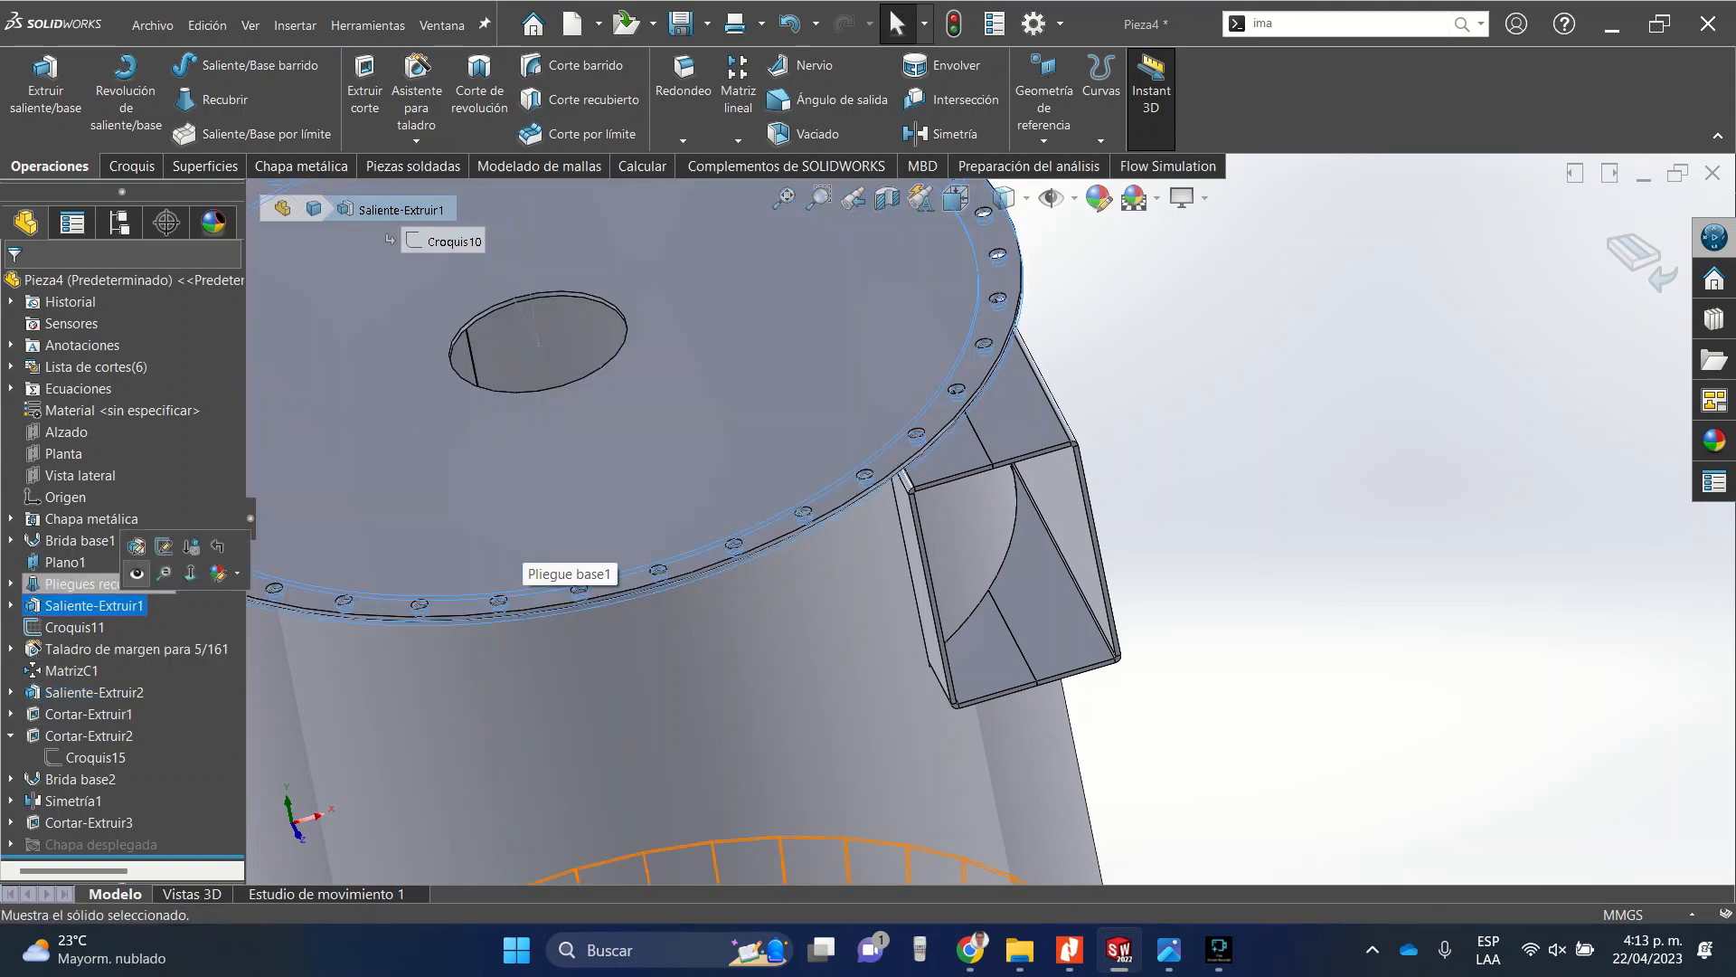
pyautogui.click(132, 579)
pyautogui.press('Escape')
# Inspect the junction between the top plate and the side duct from several angles and zoom levels.
pyautogui.scroll(2, 1020, 468)
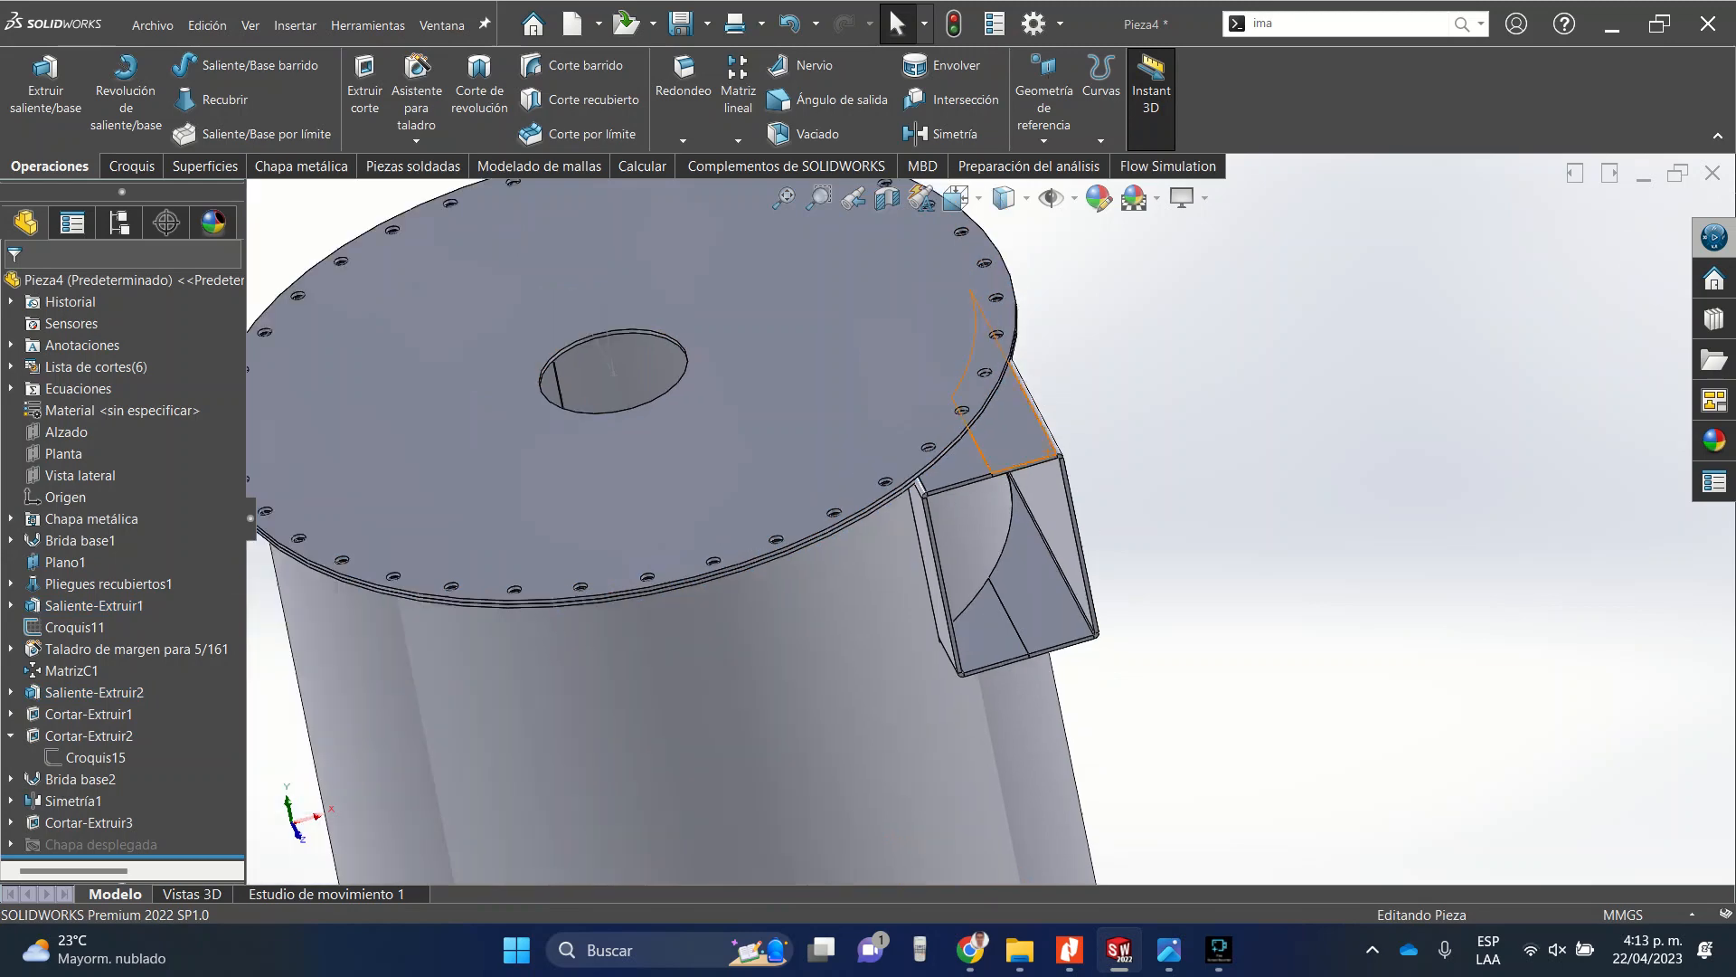
pyautogui.moveTo(1022, 489); pyautogui.dragTo(1013, 403, button='middle')
pyautogui.scroll(-7, 945, 434)
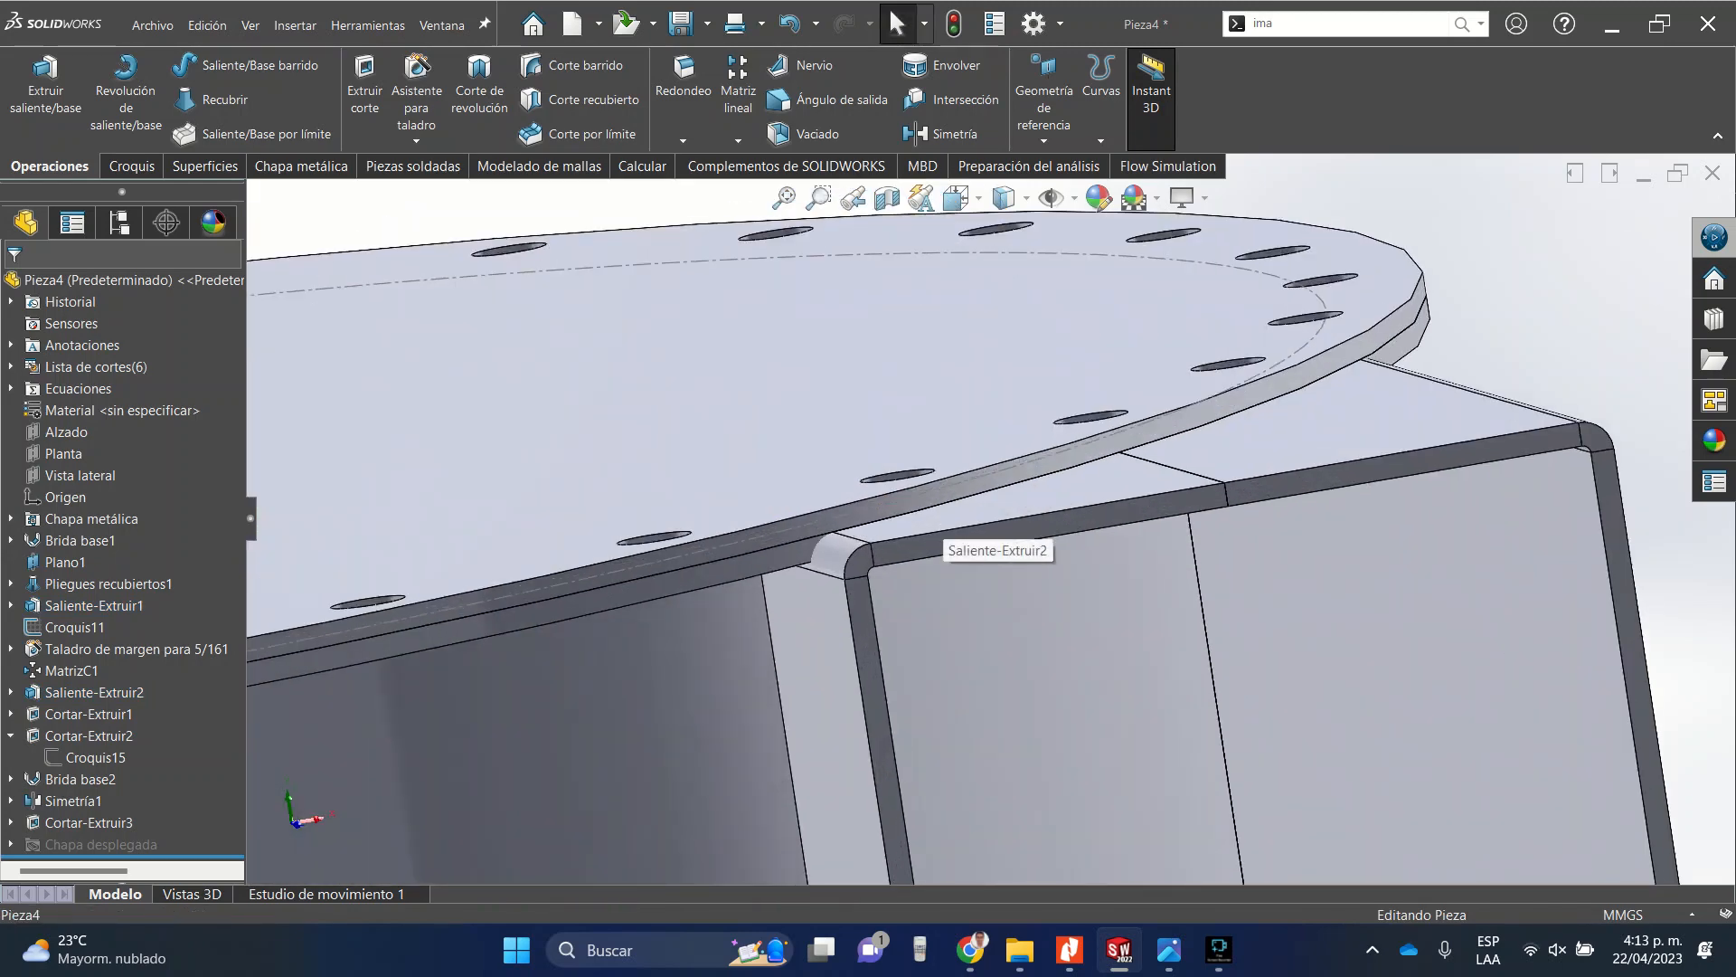
pyautogui.moveTo(932, 513); pyautogui.dragTo(896, 515, button='middle')
pyautogui.scroll(4, 922, 561)
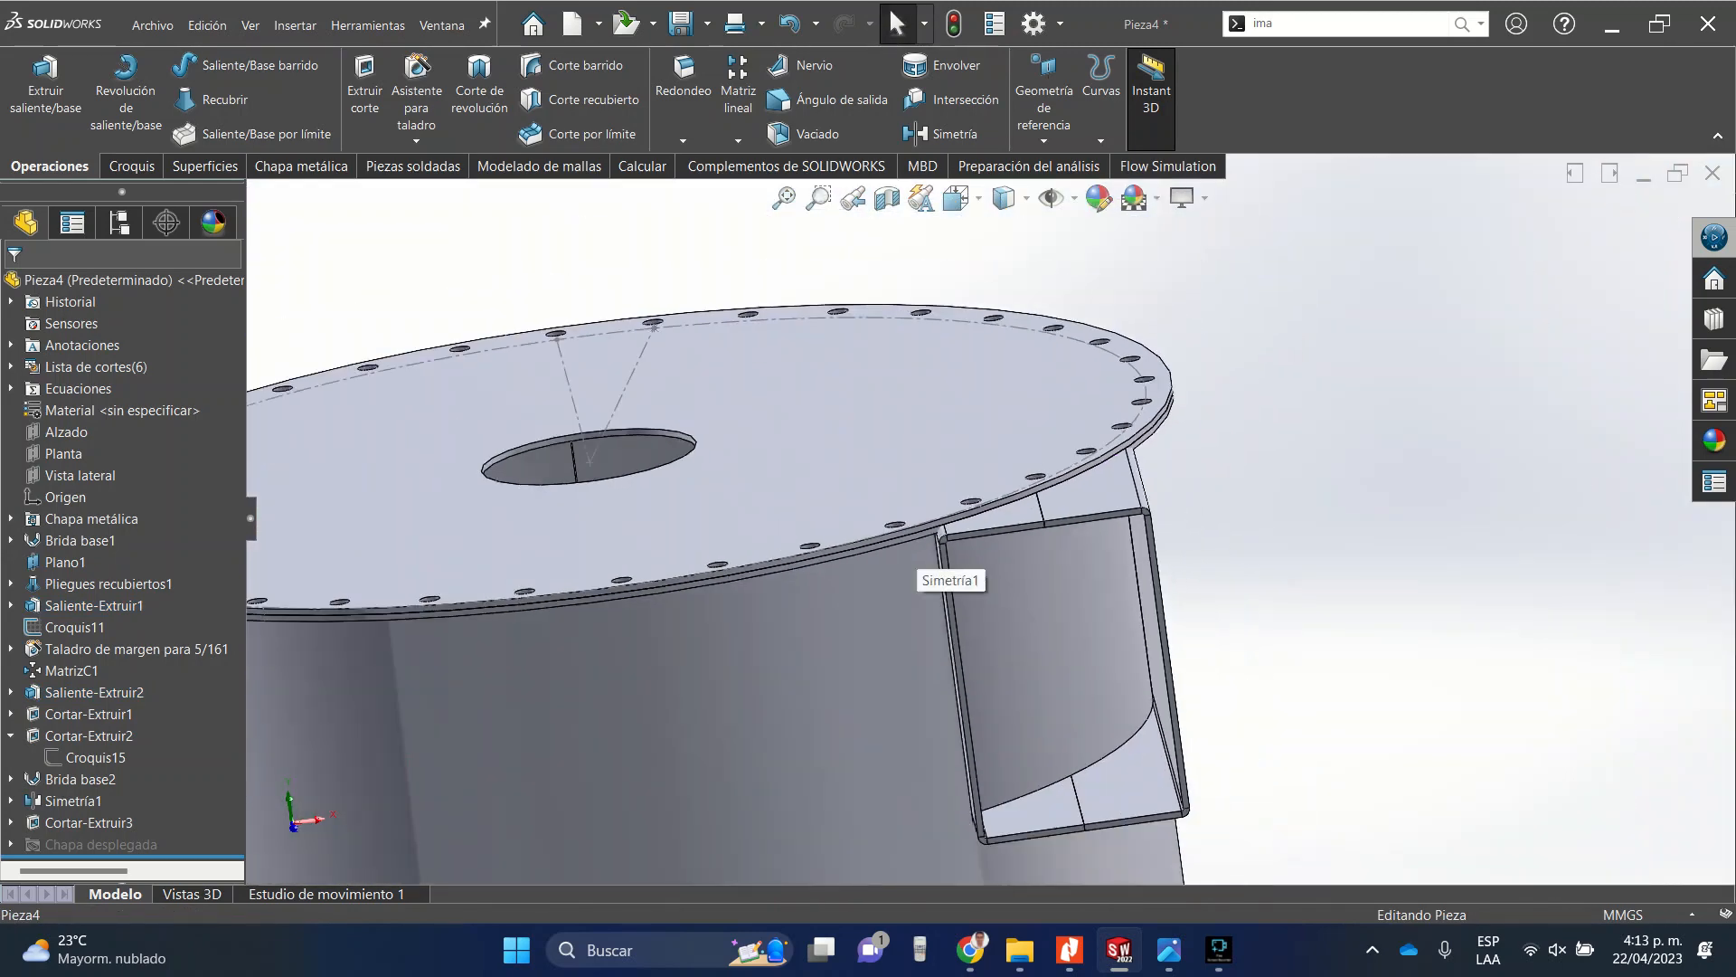
pyautogui.scroll(-3, 922, 561)
pyautogui.scroll(-4, 1112, 499)
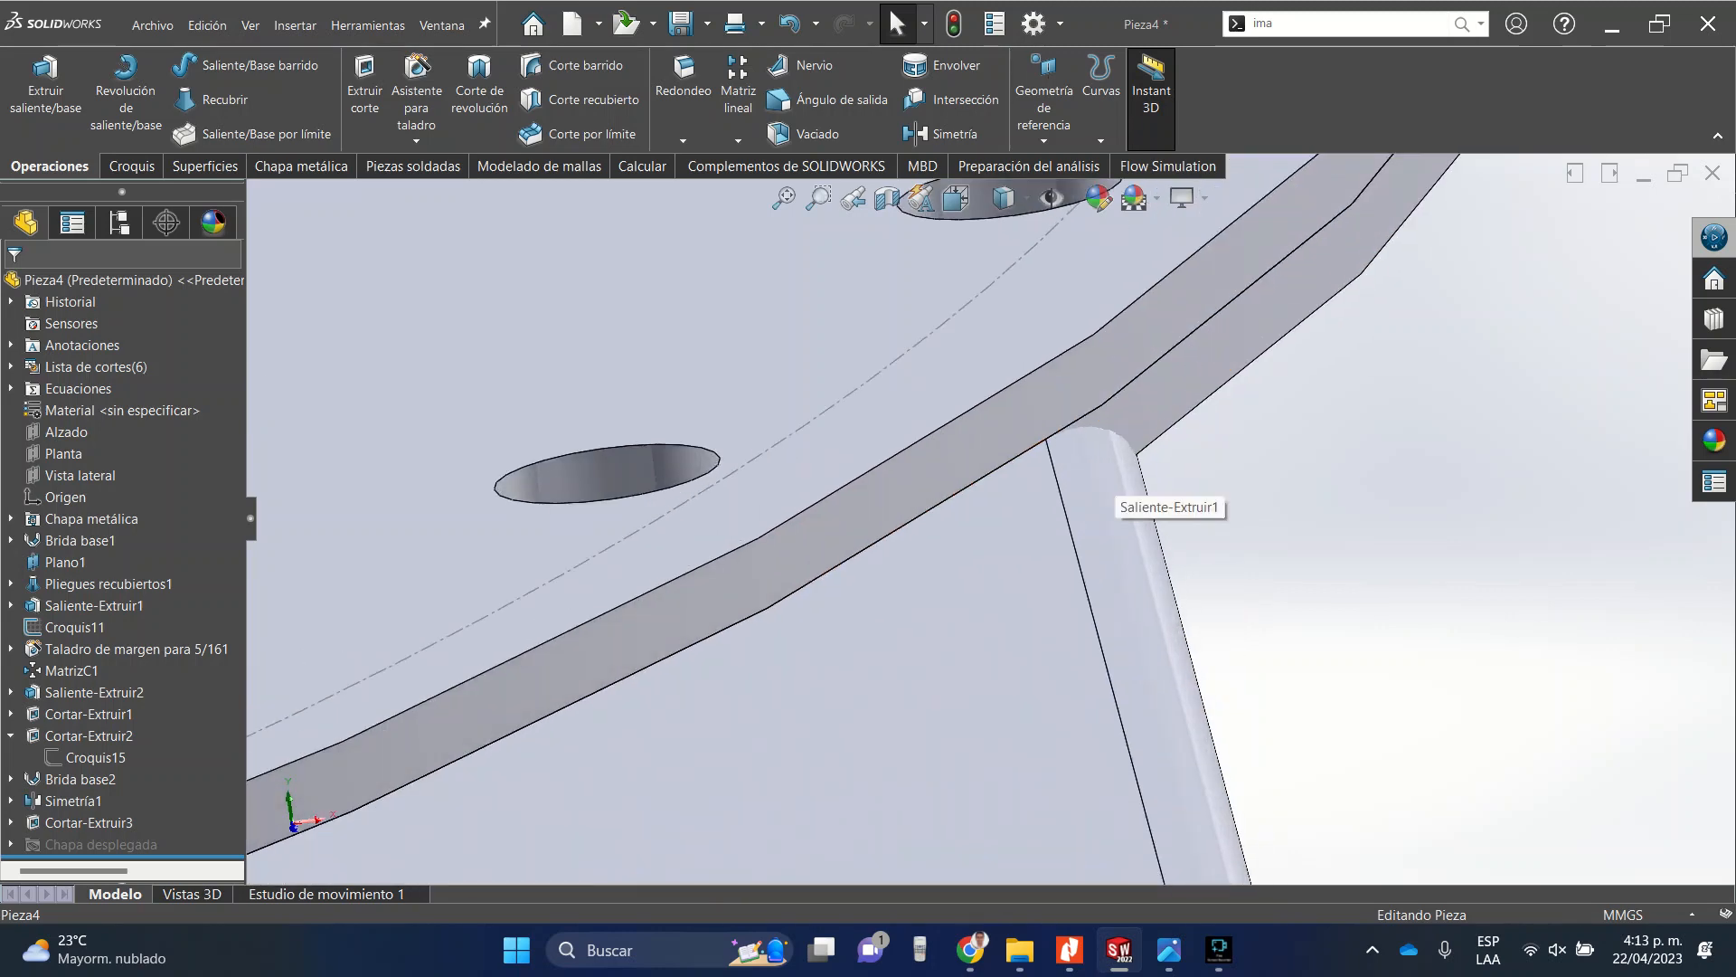
pyautogui.click(1113, 499)
pyautogui.scroll(3, 1040, 489)
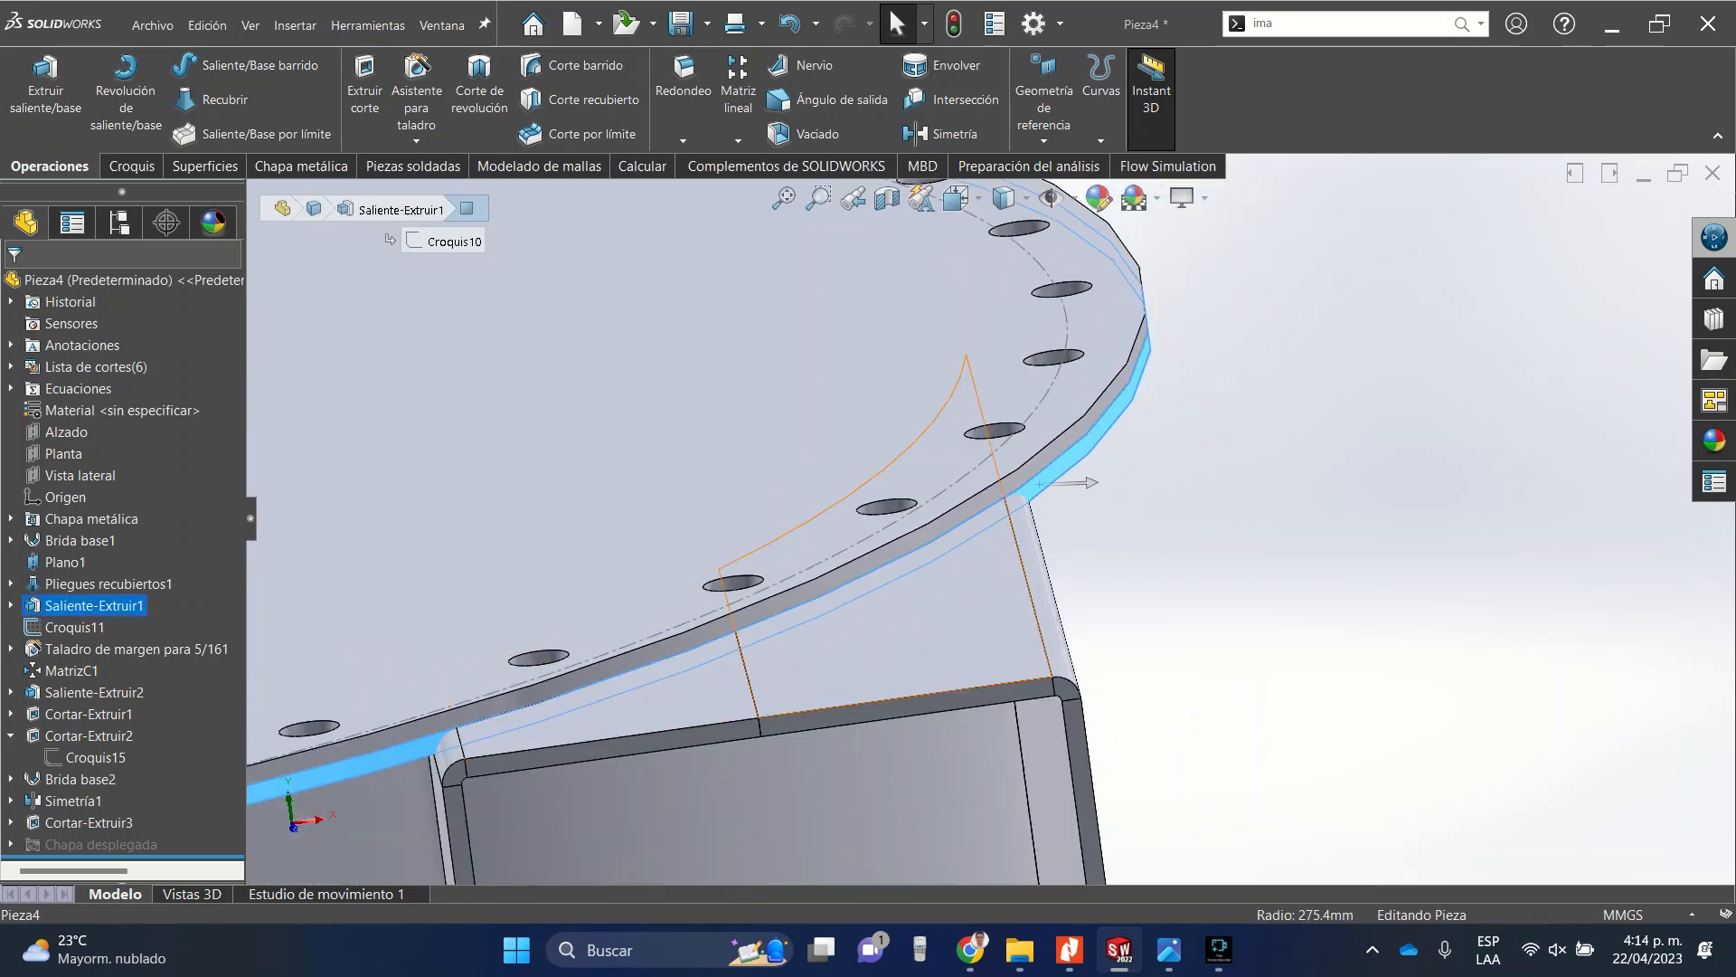
pyautogui.scroll(3, 900, 698)
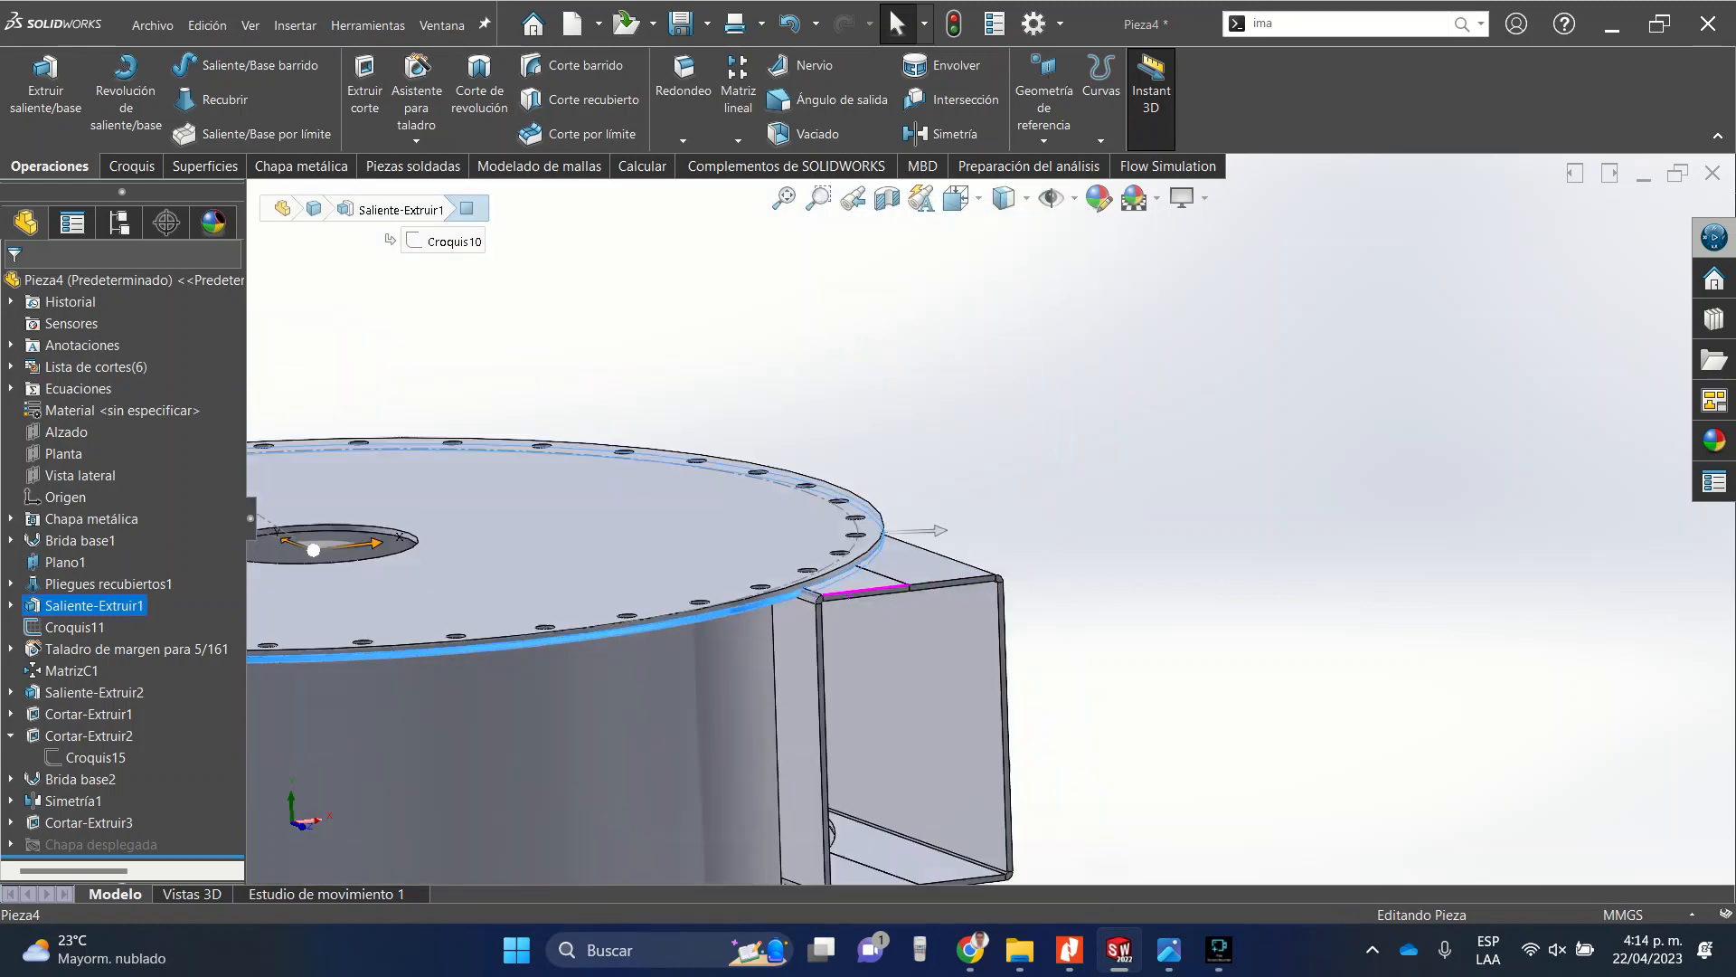
pyautogui.moveTo(864, 592); pyautogui.dragTo(859, 534, button='middle')
pyautogui.scroll(-4, 825, 653)
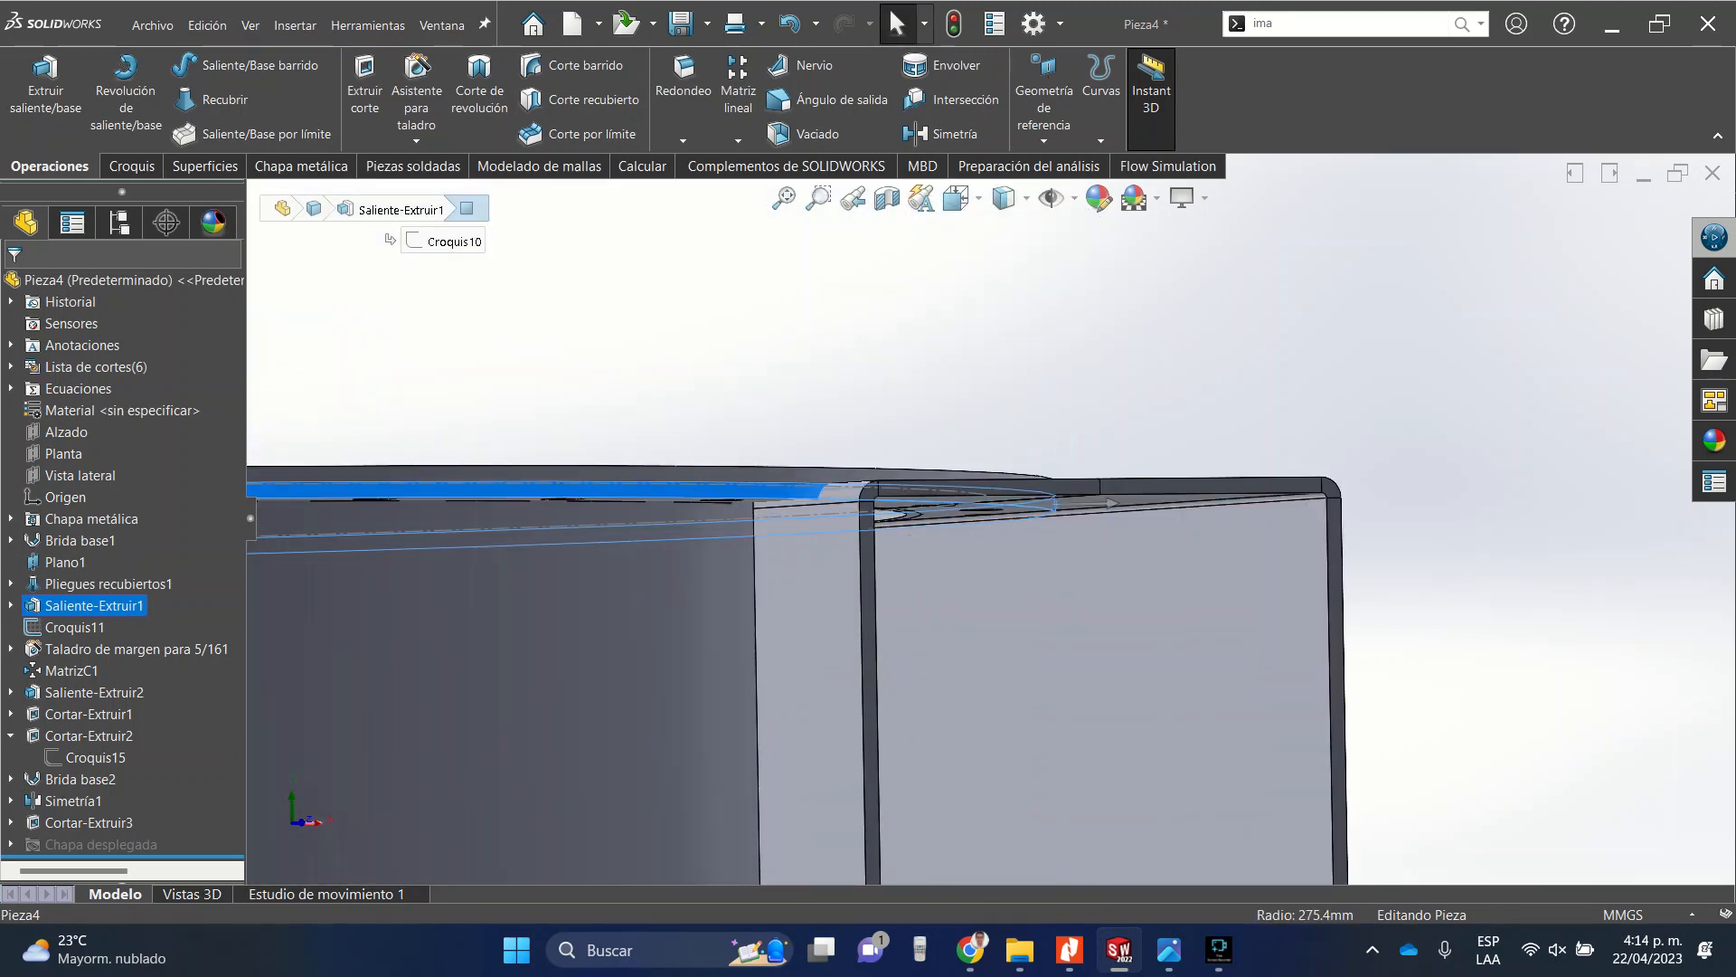
pyautogui.press('Escape')
pyautogui.scroll(6, 991, 520)
pyautogui.scroll(-6, 961, 565)
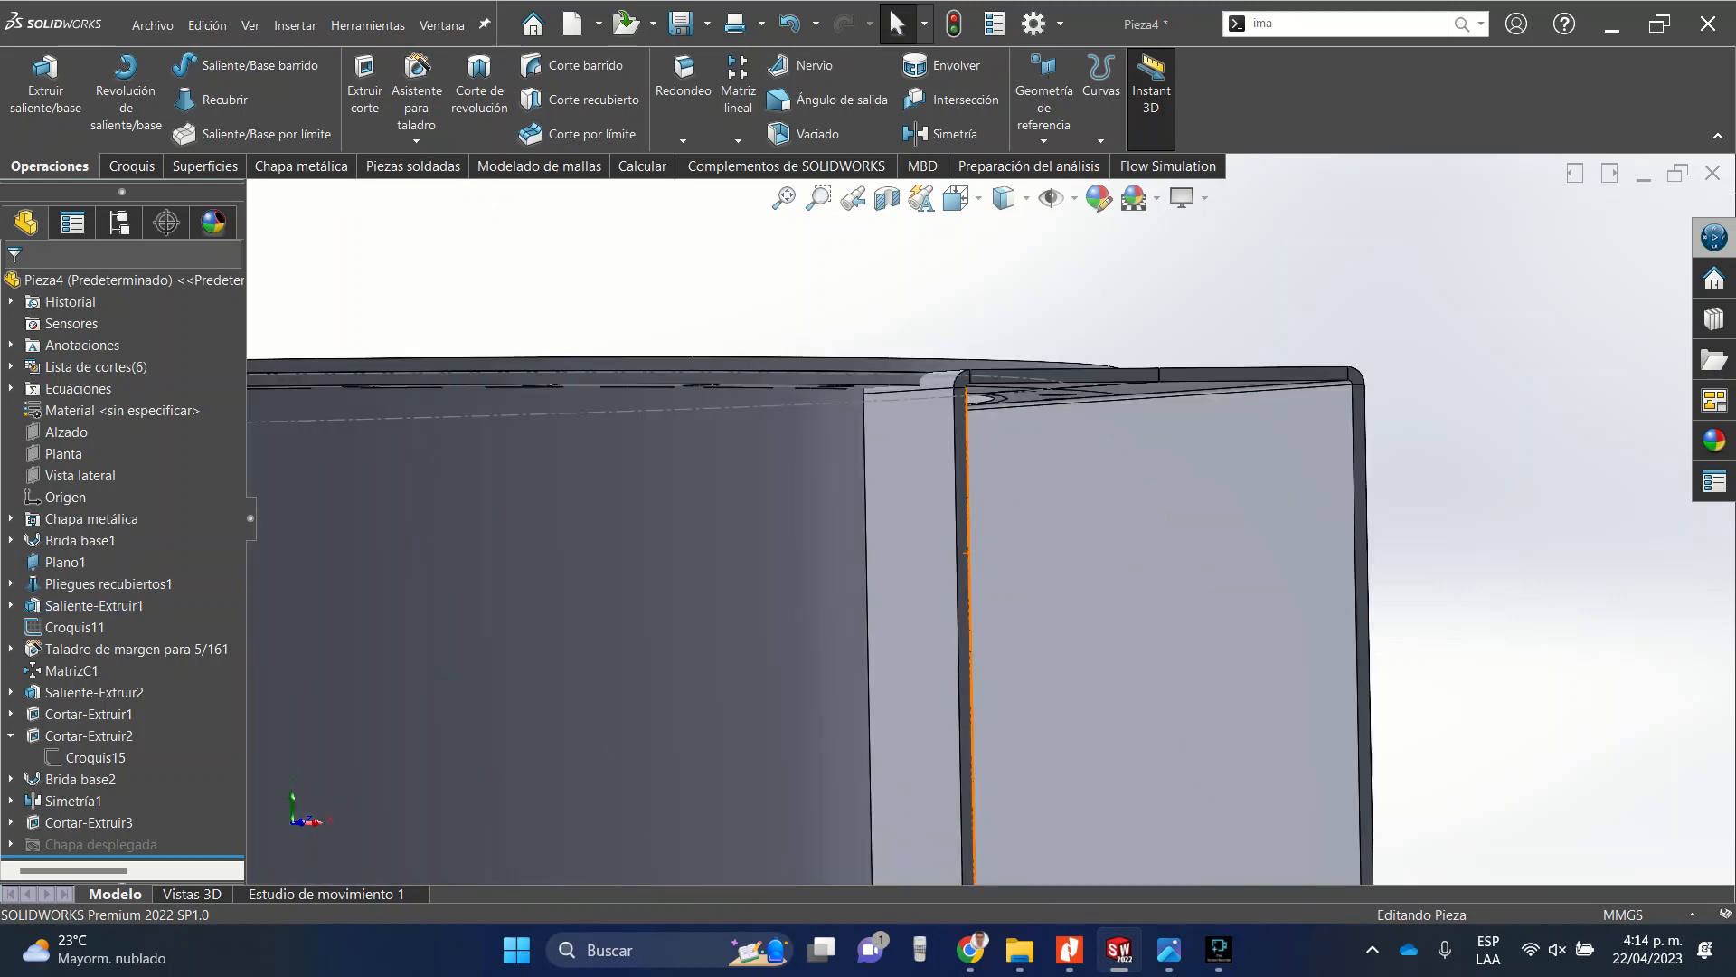
pyautogui.scroll(5, 961, 565)
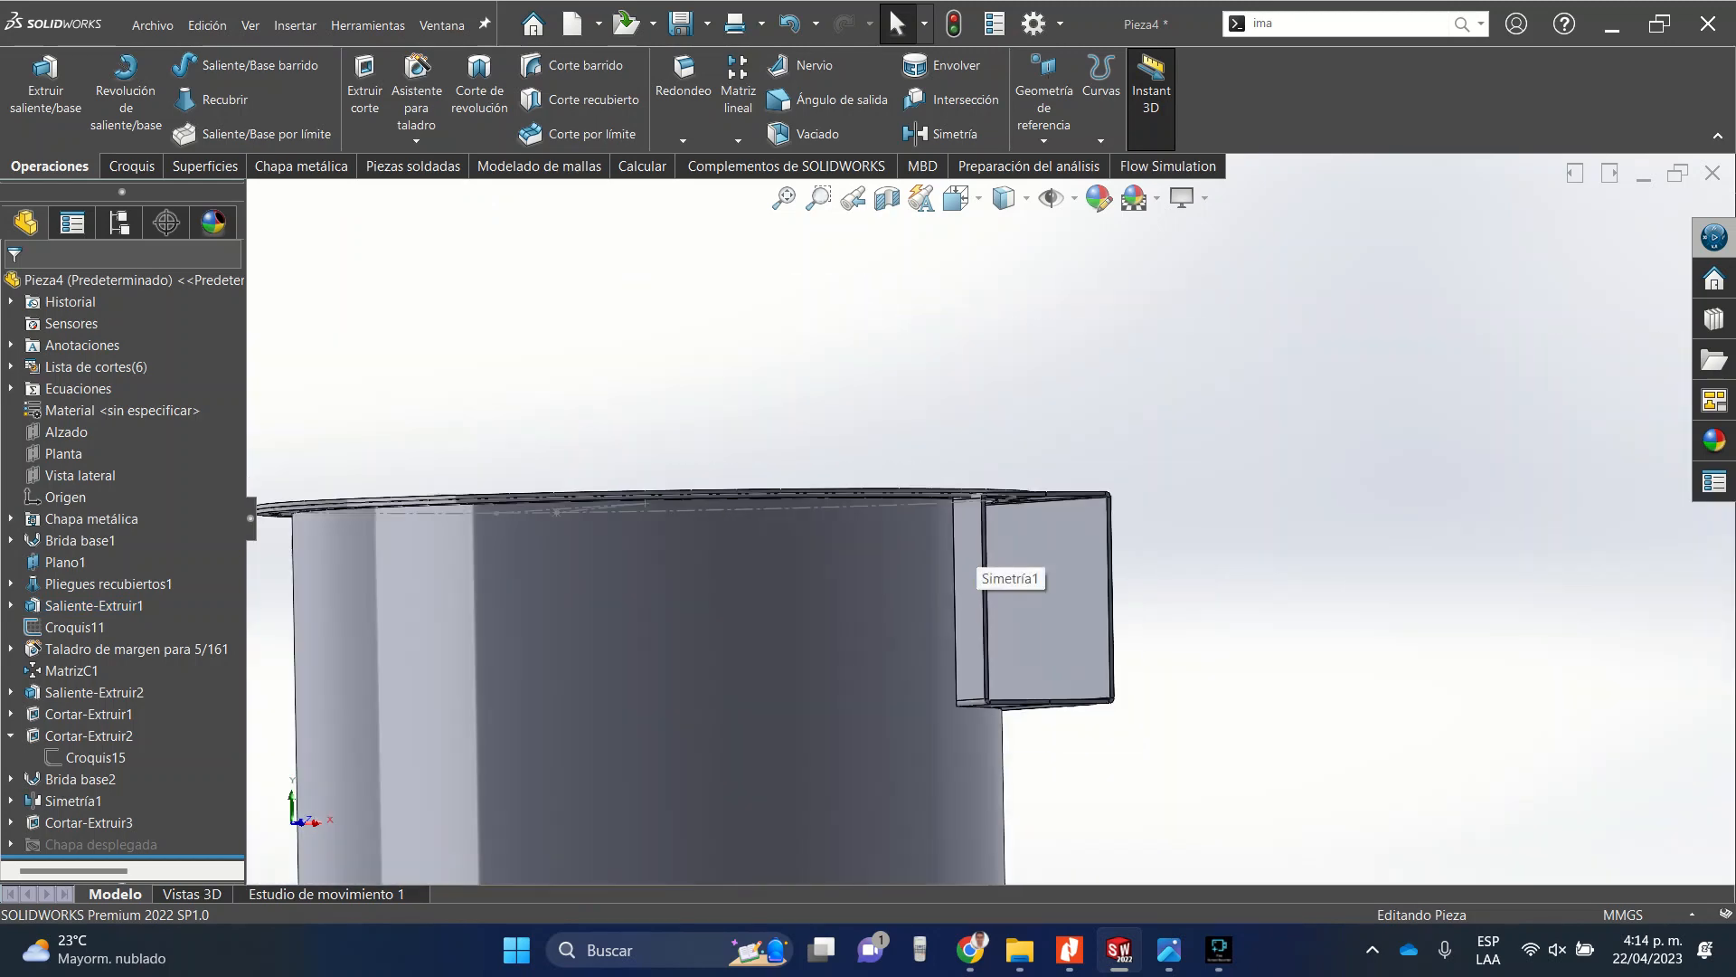
pyautogui.scroll(5, 960, 566)
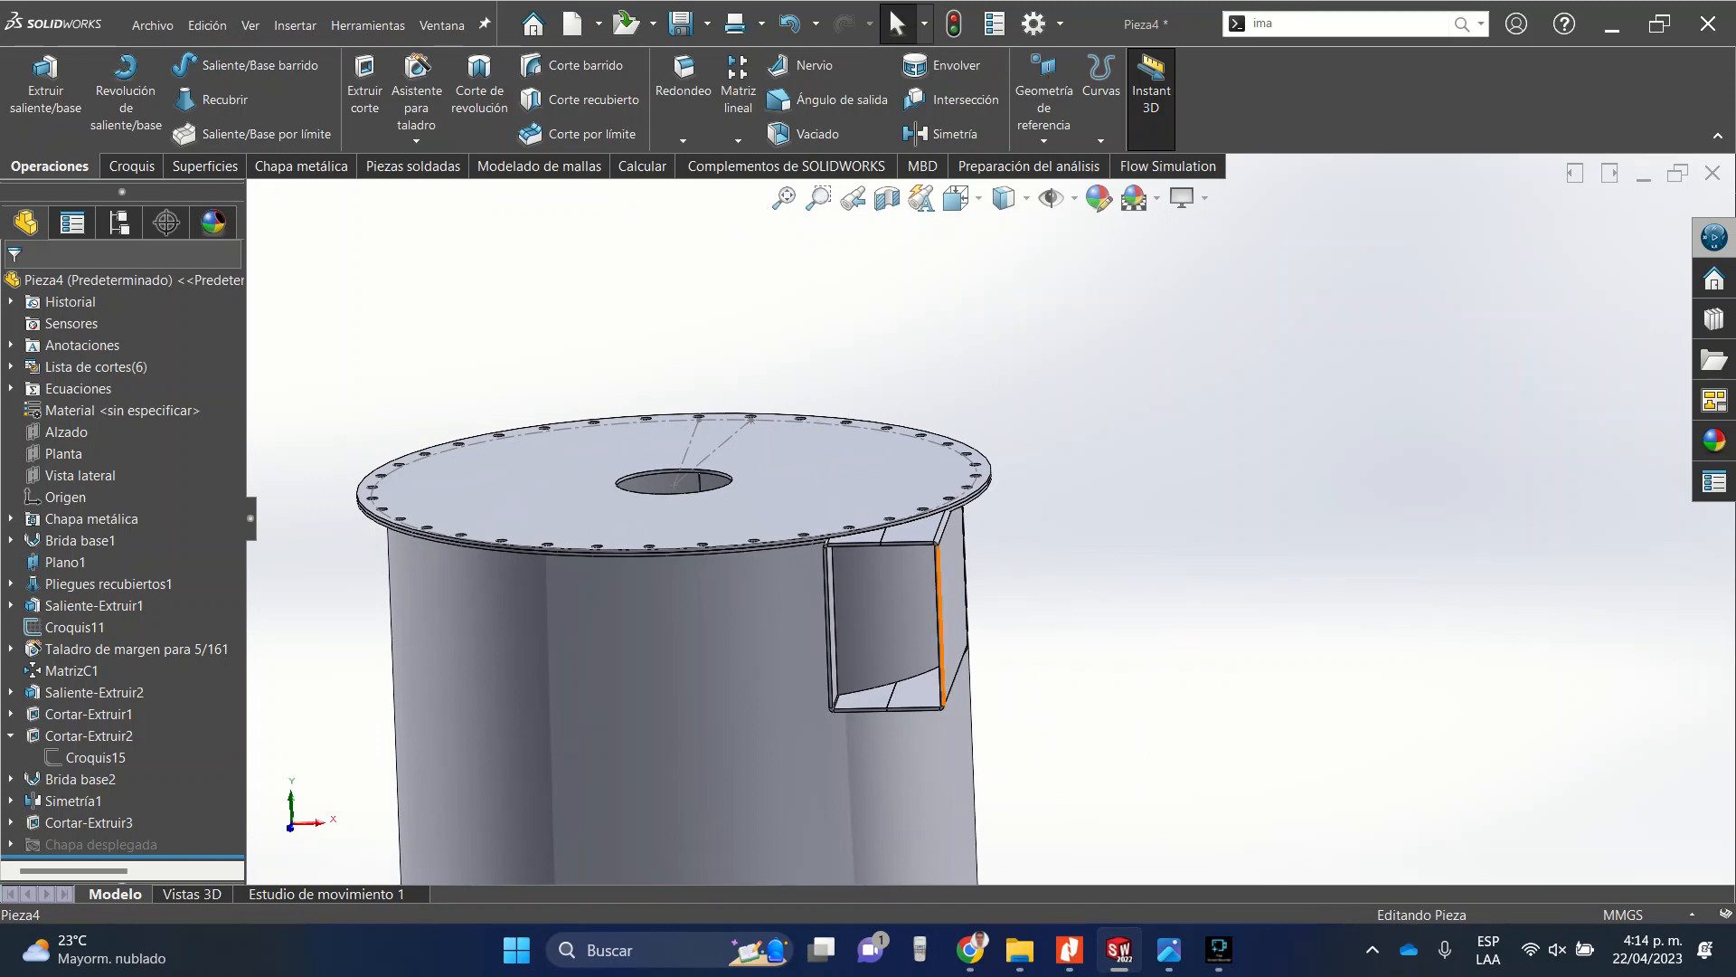
pyautogui.scroll(-5, 845, 543)
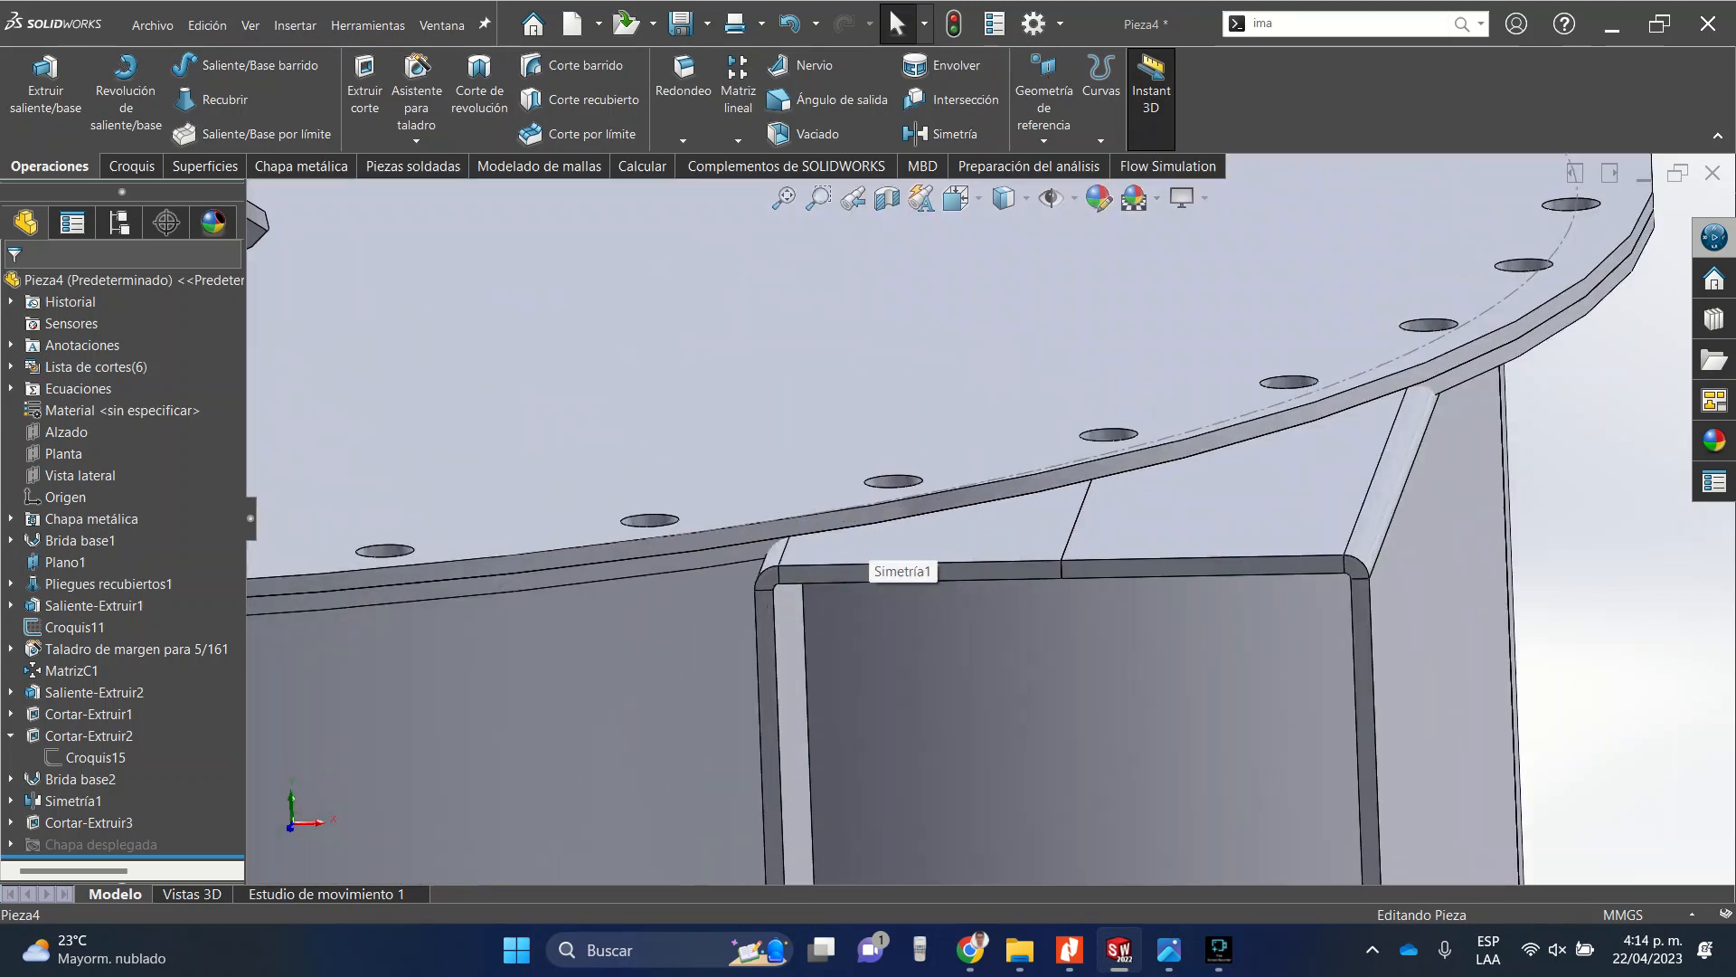
pyautogui.scroll(5, 896, 563)
pyautogui.scroll(-6, 959, 570)
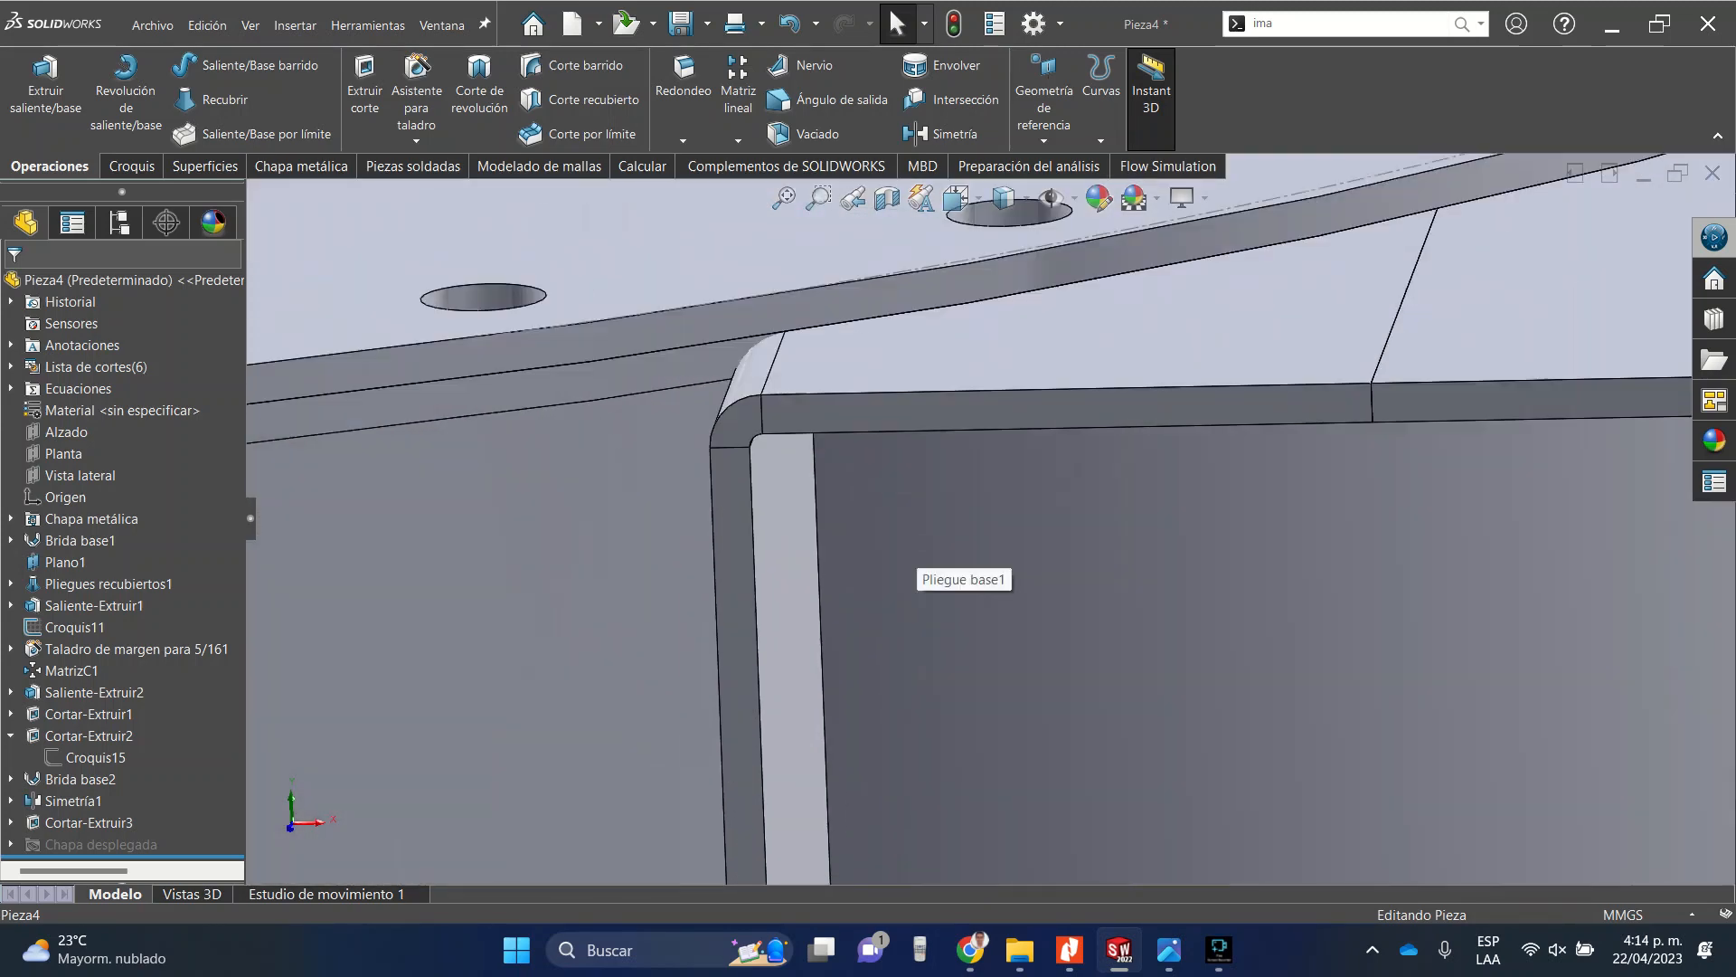
# Start a sketch on the duct's front face and draw a rectangle enclosing the duct's outline.
pyautogui.click(878, 412)
pyautogui.click(933, 369)
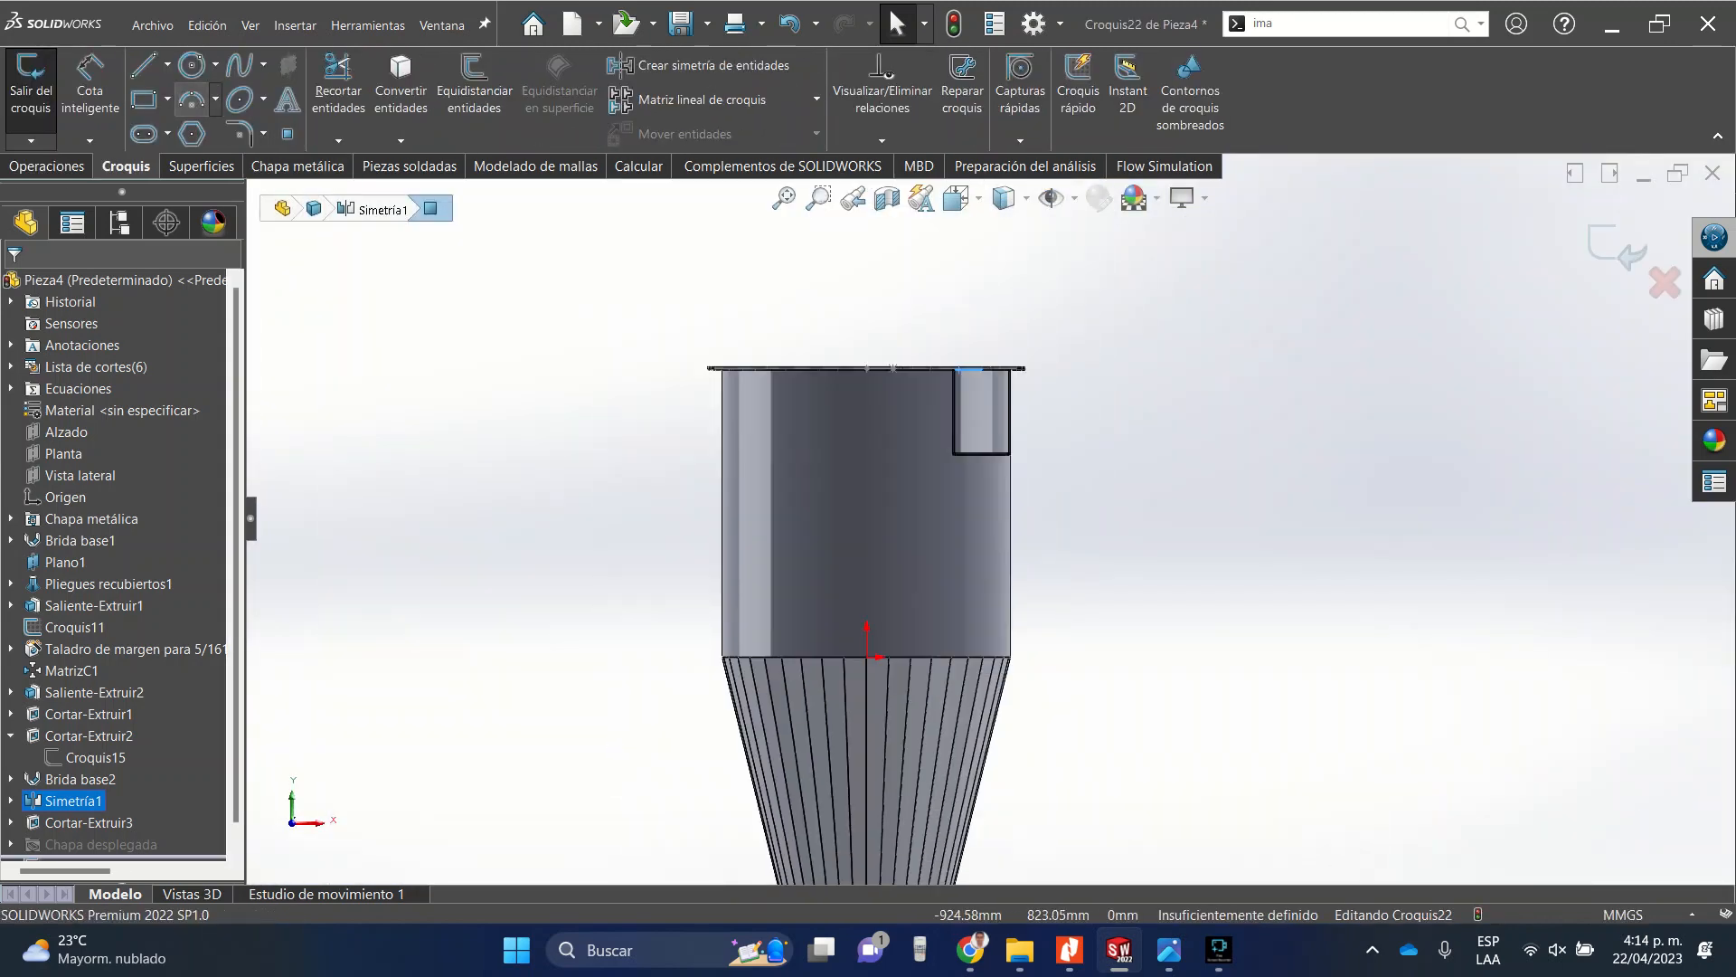
pyautogui.click(144, 99)
pyautogui.scroll(-6, 960, 362)
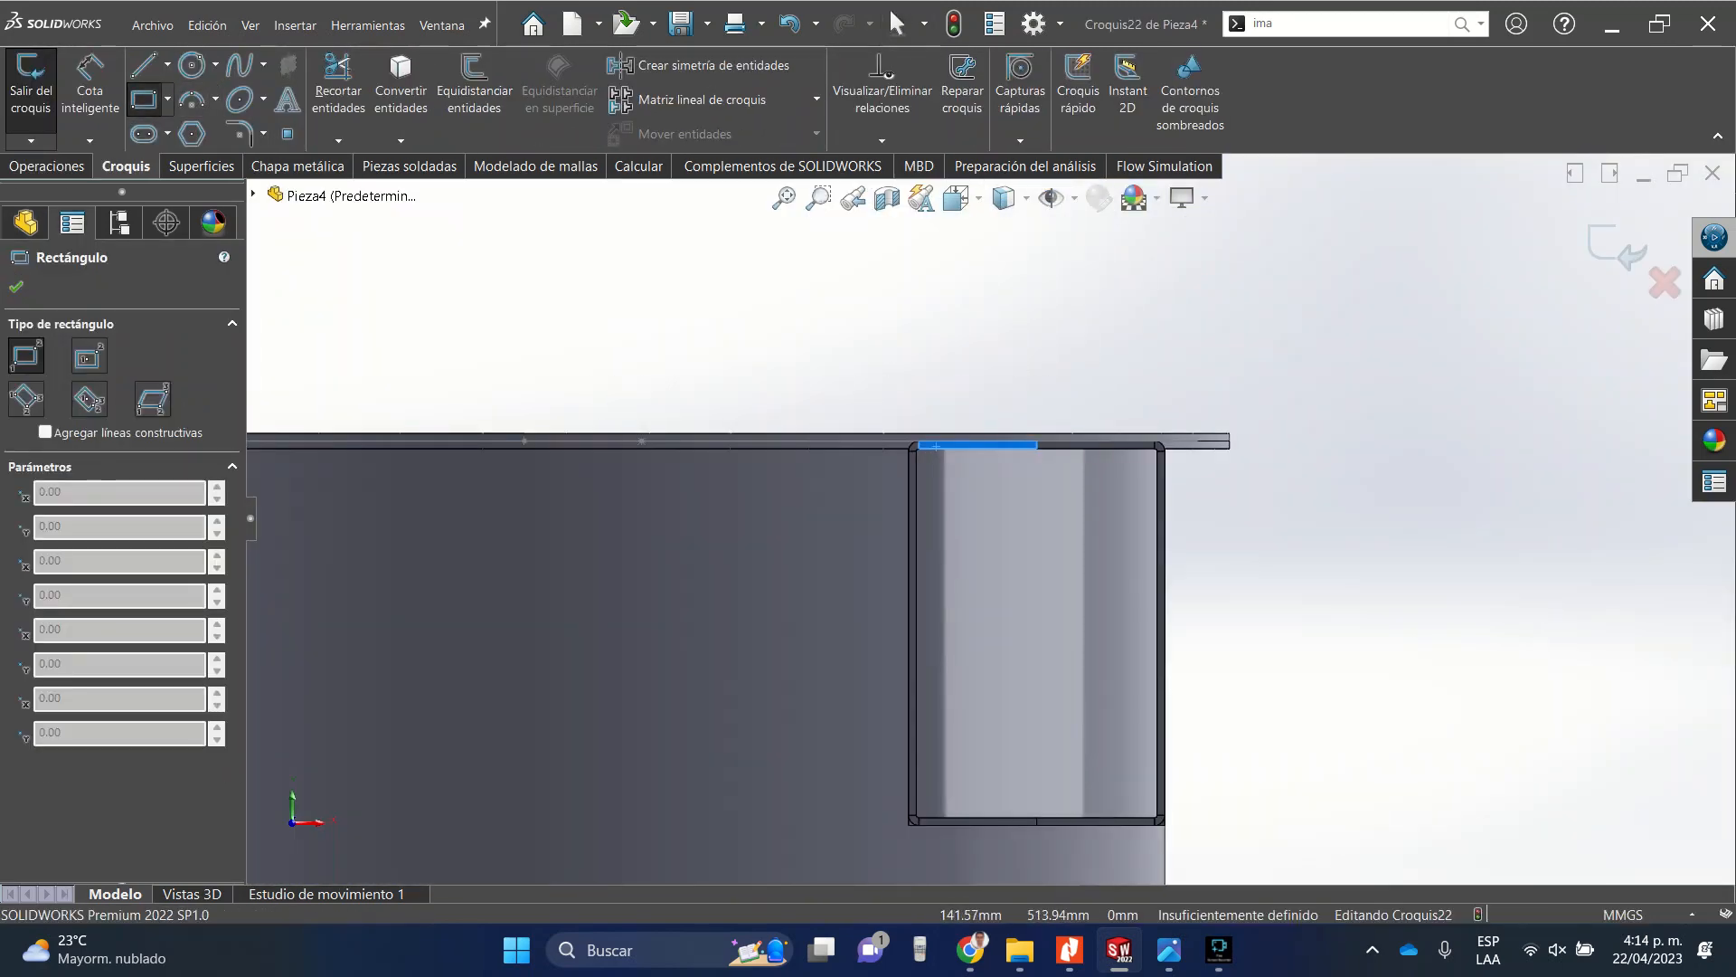
pyautogui.moveTo(890, 397)
pyautogui.mouseDown()
pyautogui.moveTo(908, 450)
pyautogui.moveTo(1225, 846)
pyautogui.mouseUp()
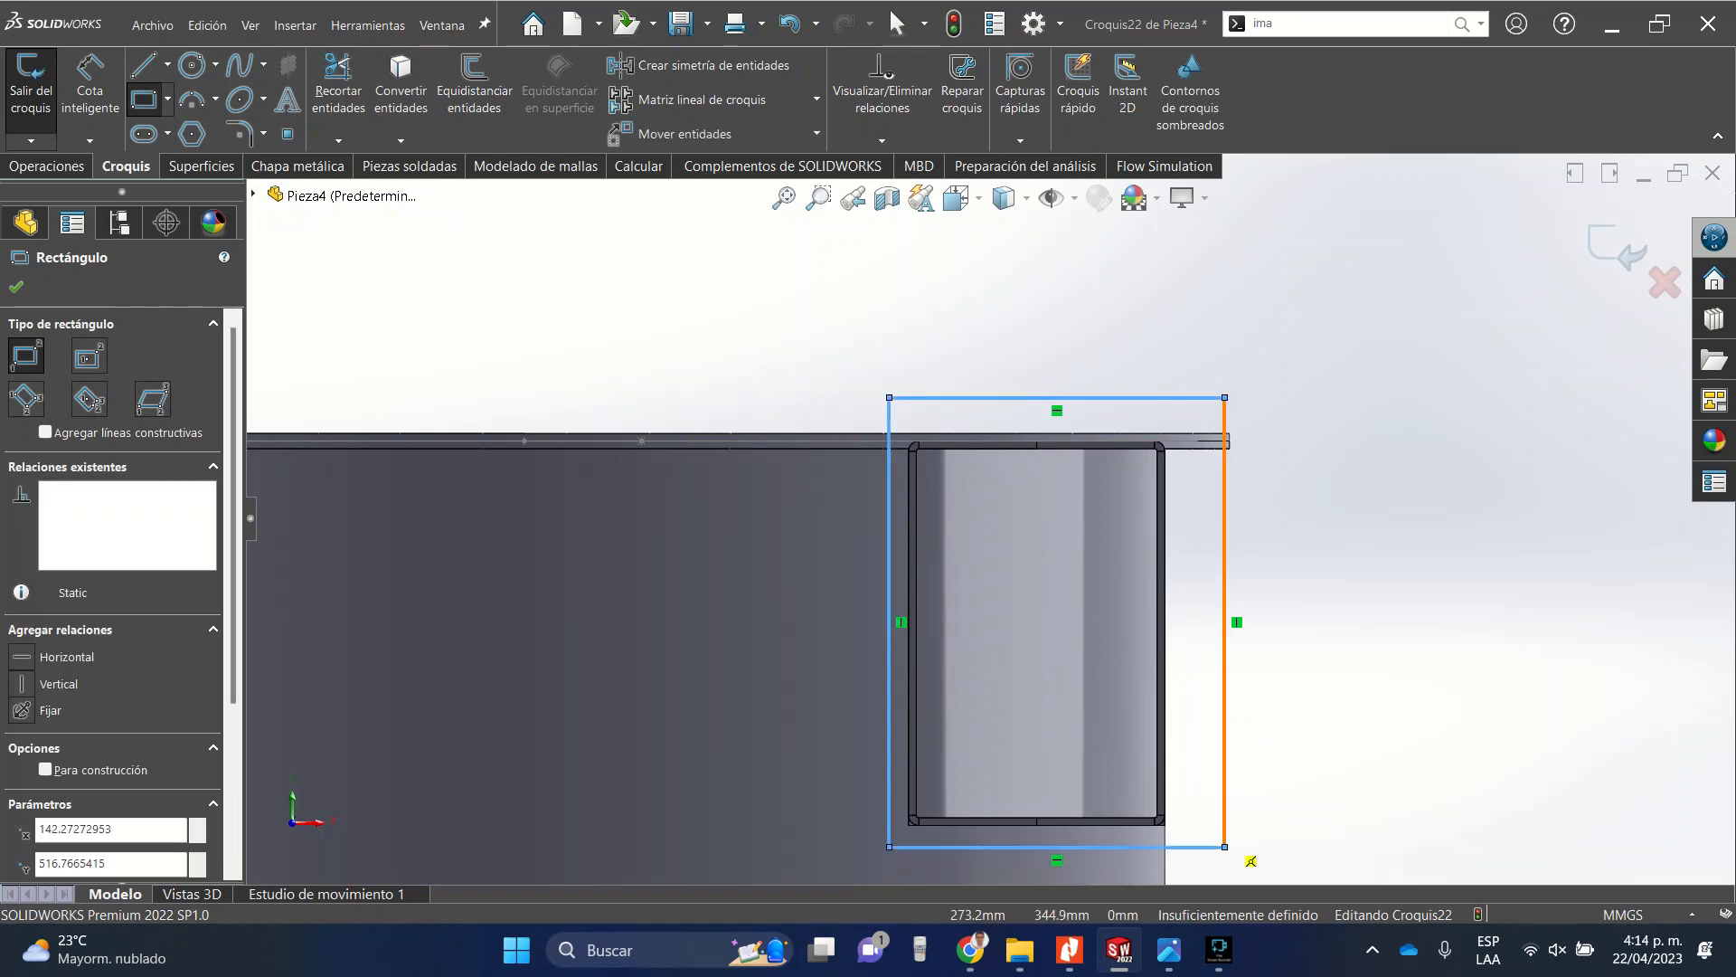
pyautogui.press('Escape')
# Make the rectangle's bottom and left lines collinear with the duct's bottom and left edges.
pyautogui.click(1057, 848)
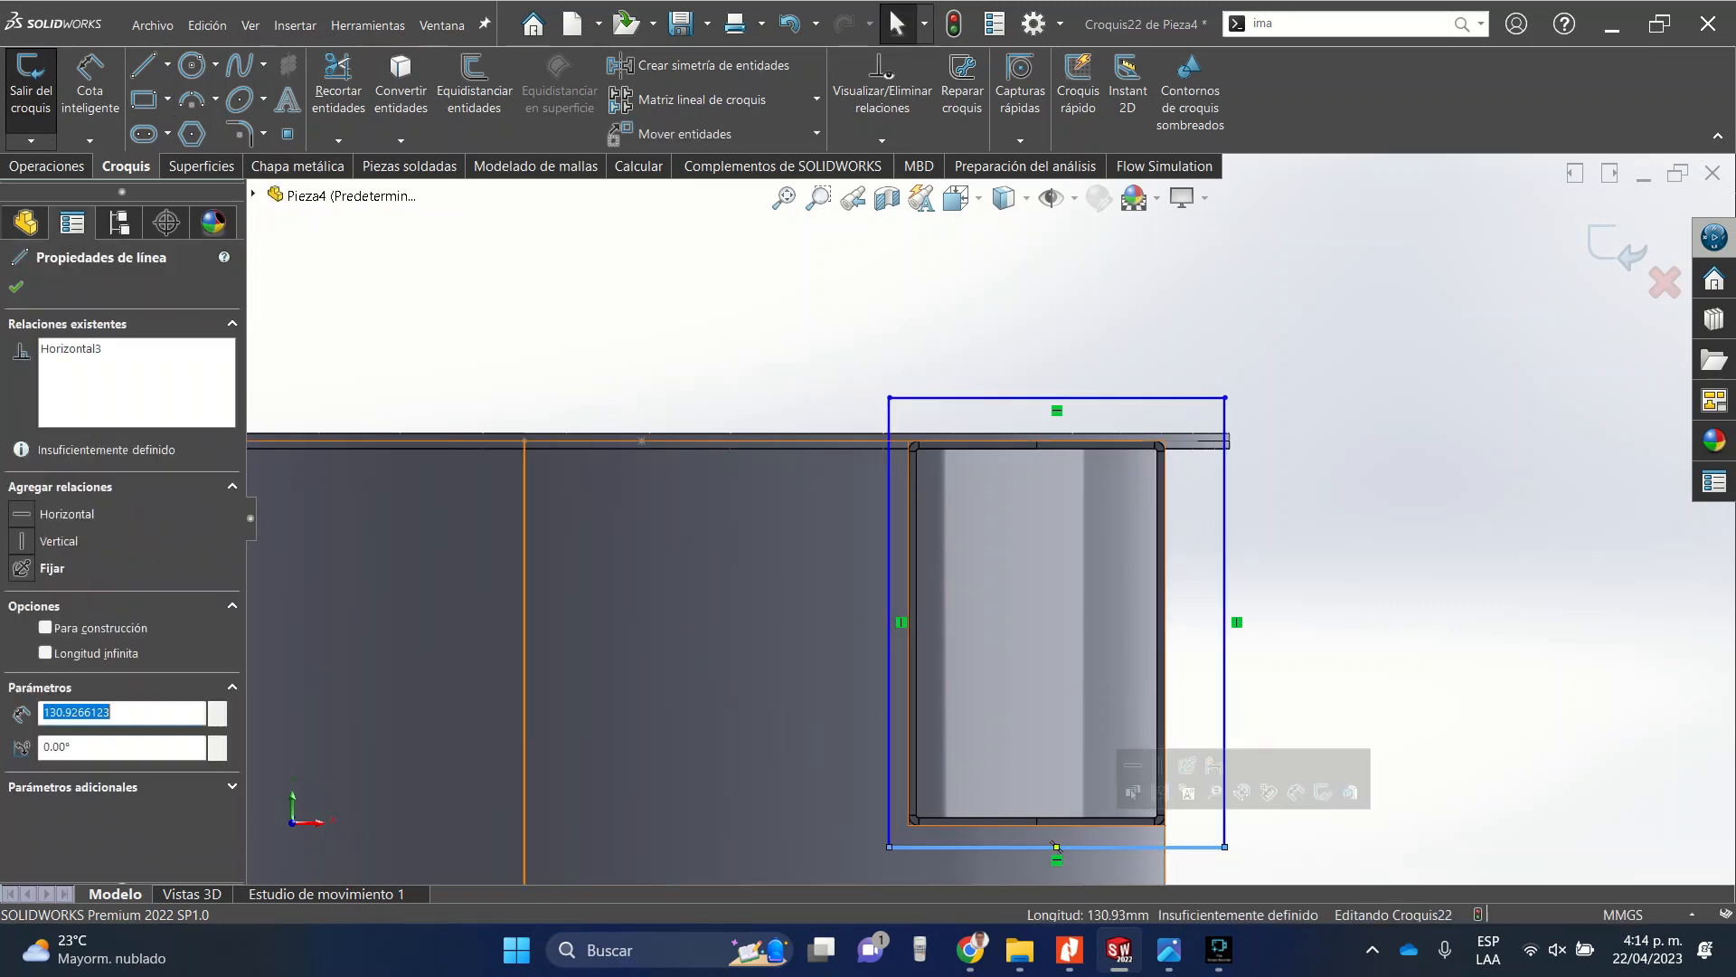
pyautogui.keyDown('ctrl'); pyautogui.click(1022, 823); pyautogui.keyUp('ctrl')
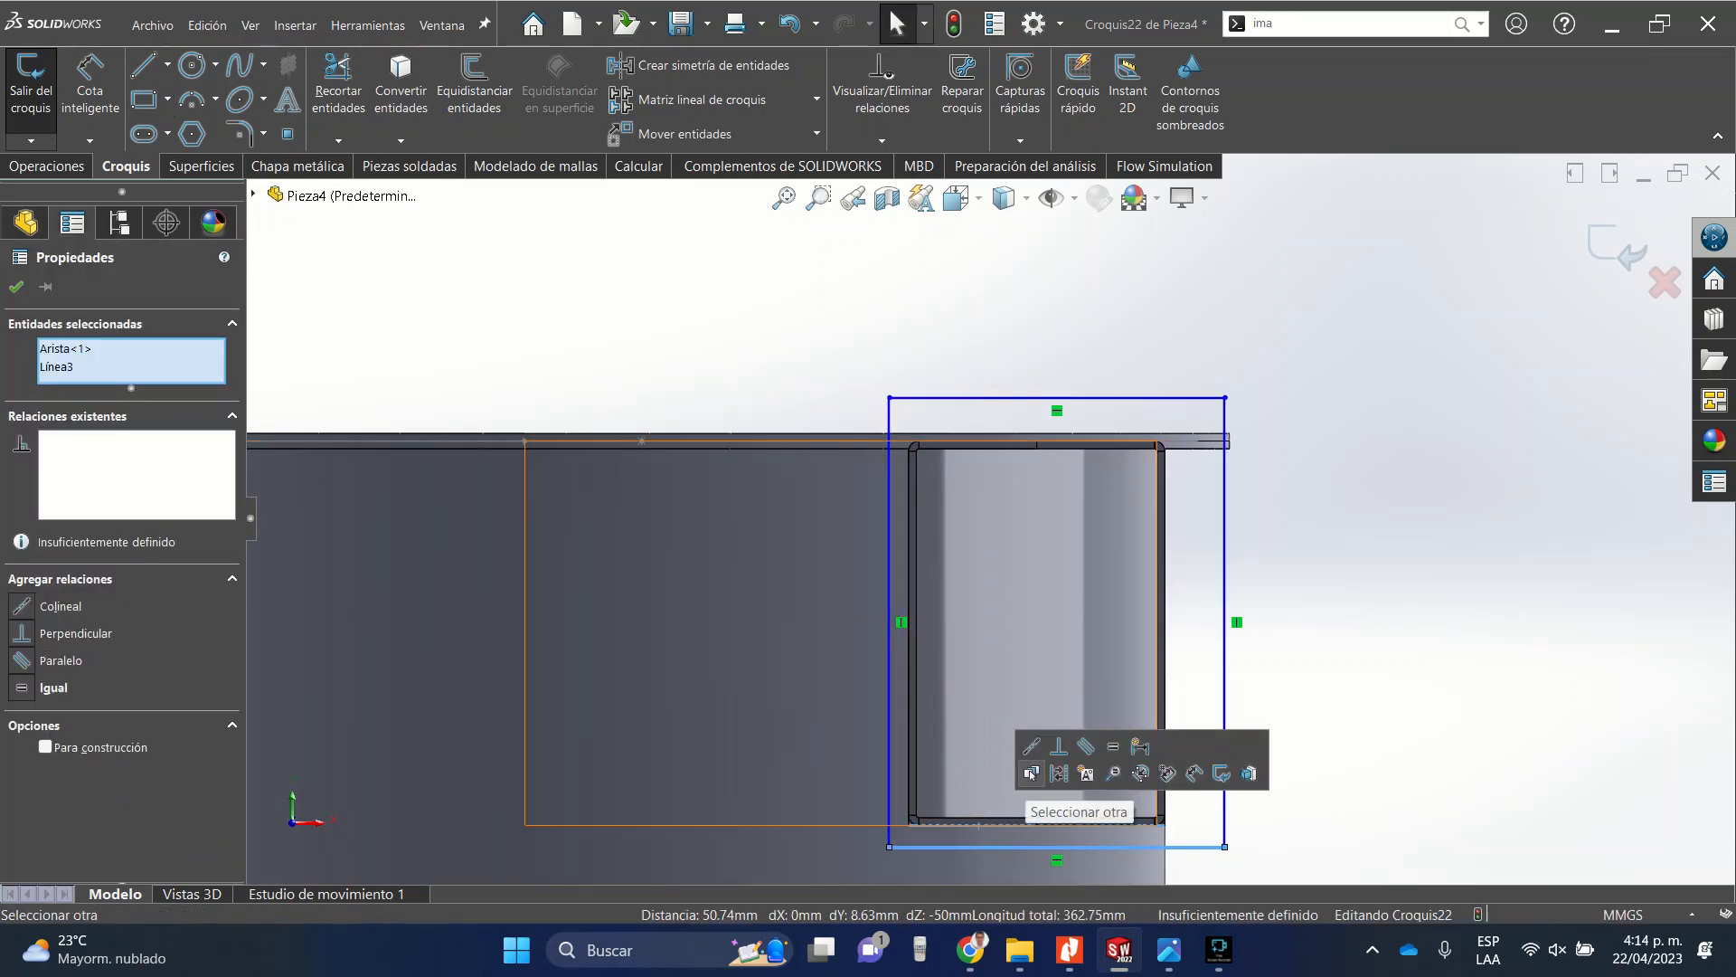
pyautogui.click(1032, 747)
pyautogui.press('Escape')
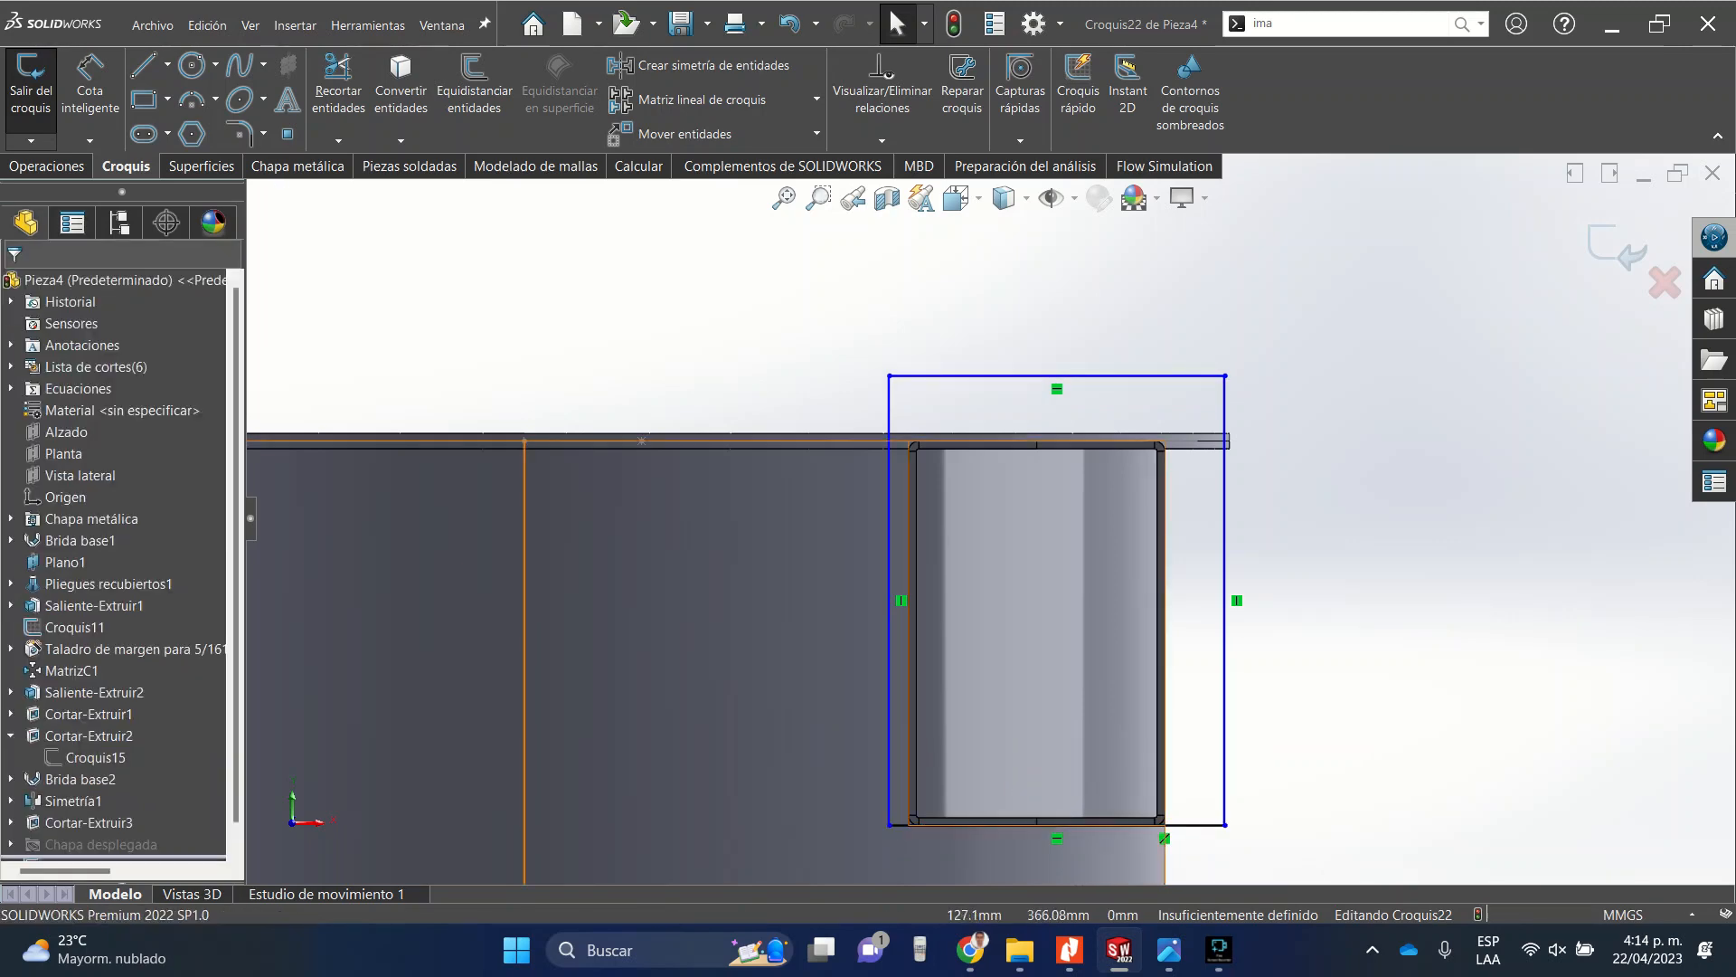
pyautogui.click(891, 765)
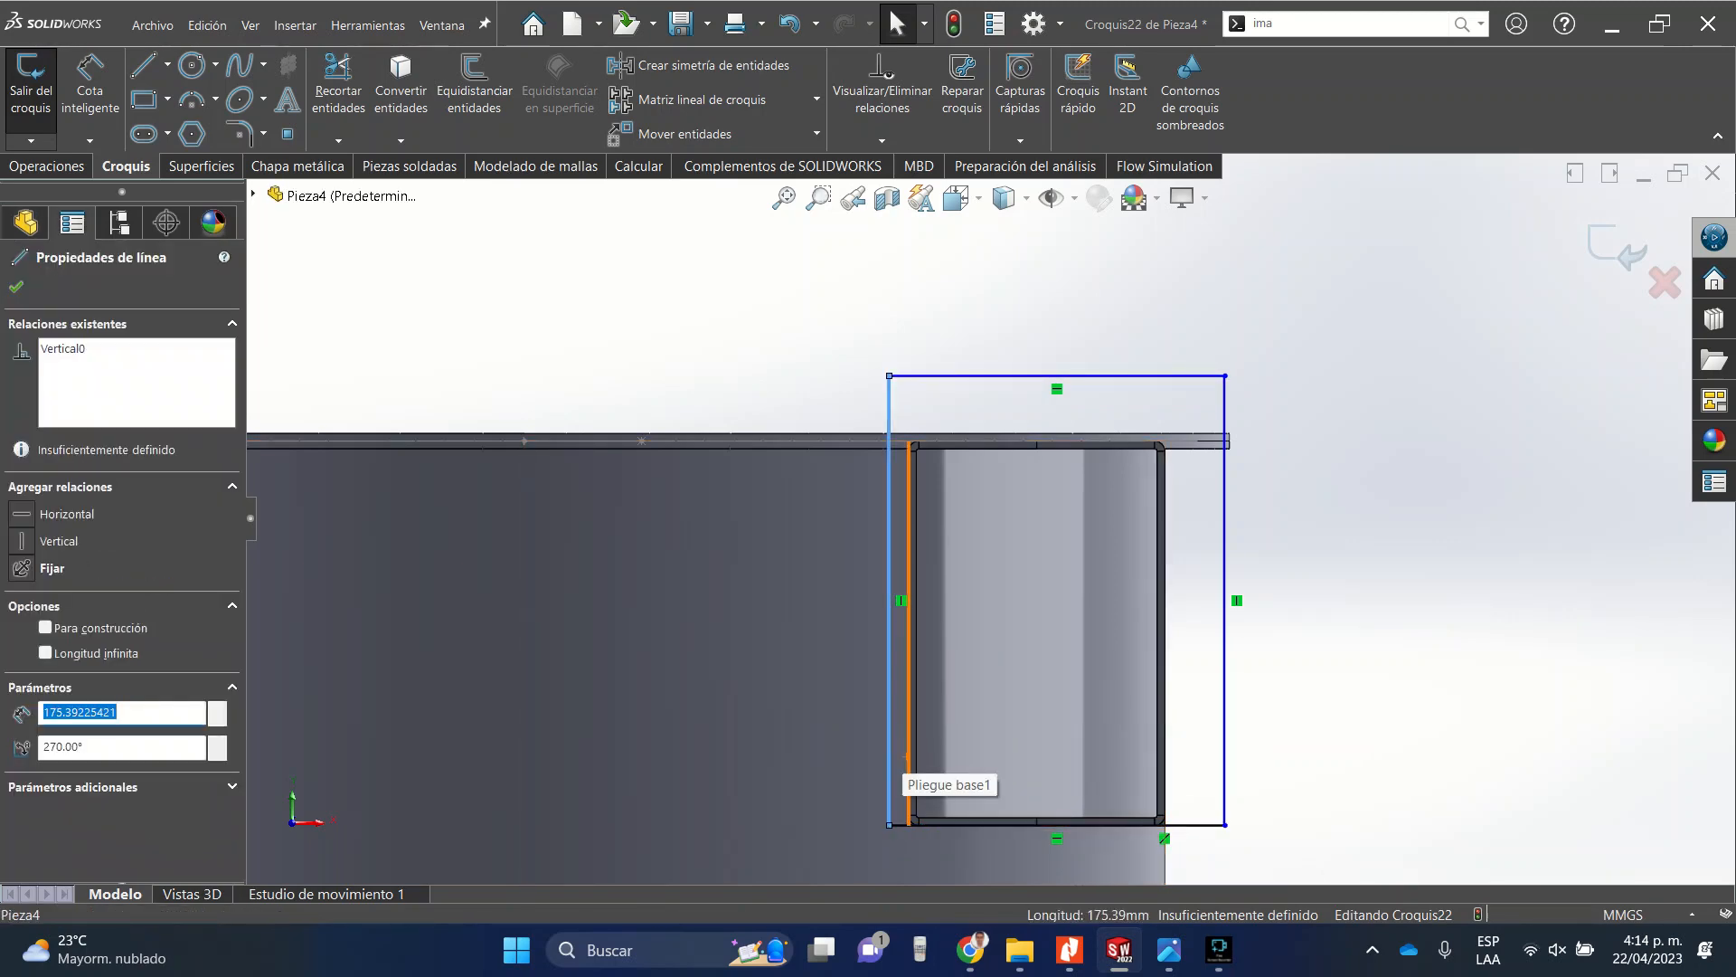
pyautogui.keyDown('ctrl'); pyautogui.click(909, 766); pyautogui.keyUp('ctrl')
pyautogui.click(973, 683)
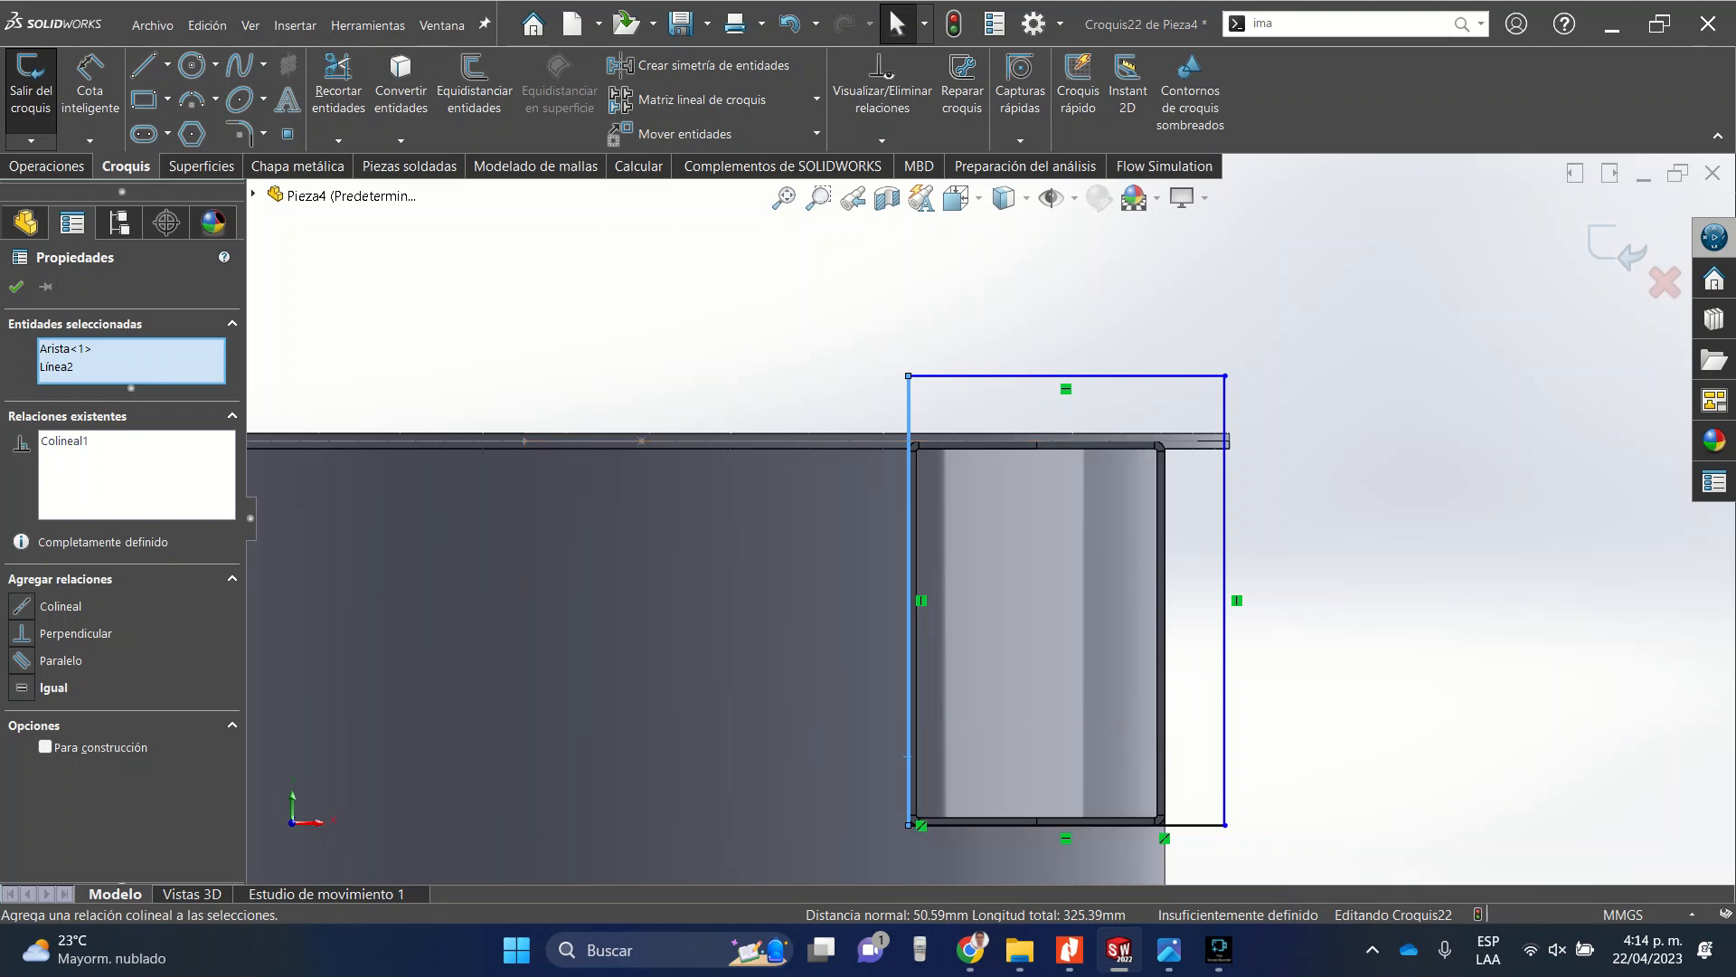
# Make the rectangle's top line collinear with the top plate's edge.
pyautogui.click(1040, 375)
pyautogui.scroll(-5, 1146, 439)
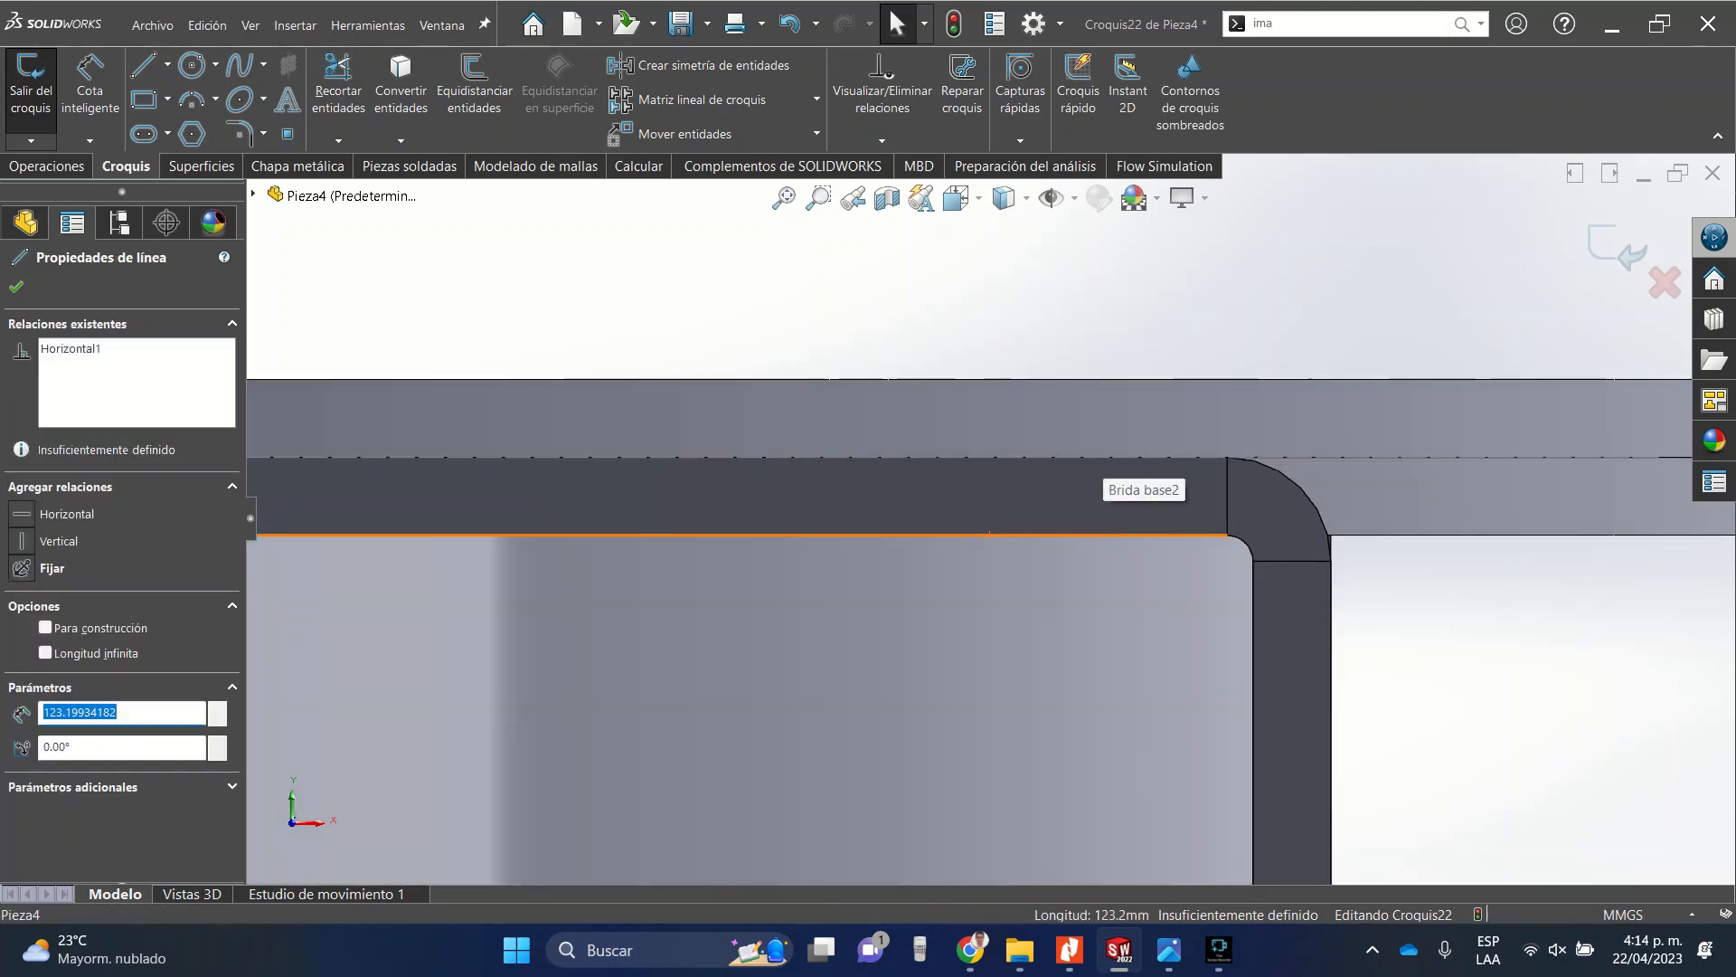
pyautogui.scroll(4, 986, 517)
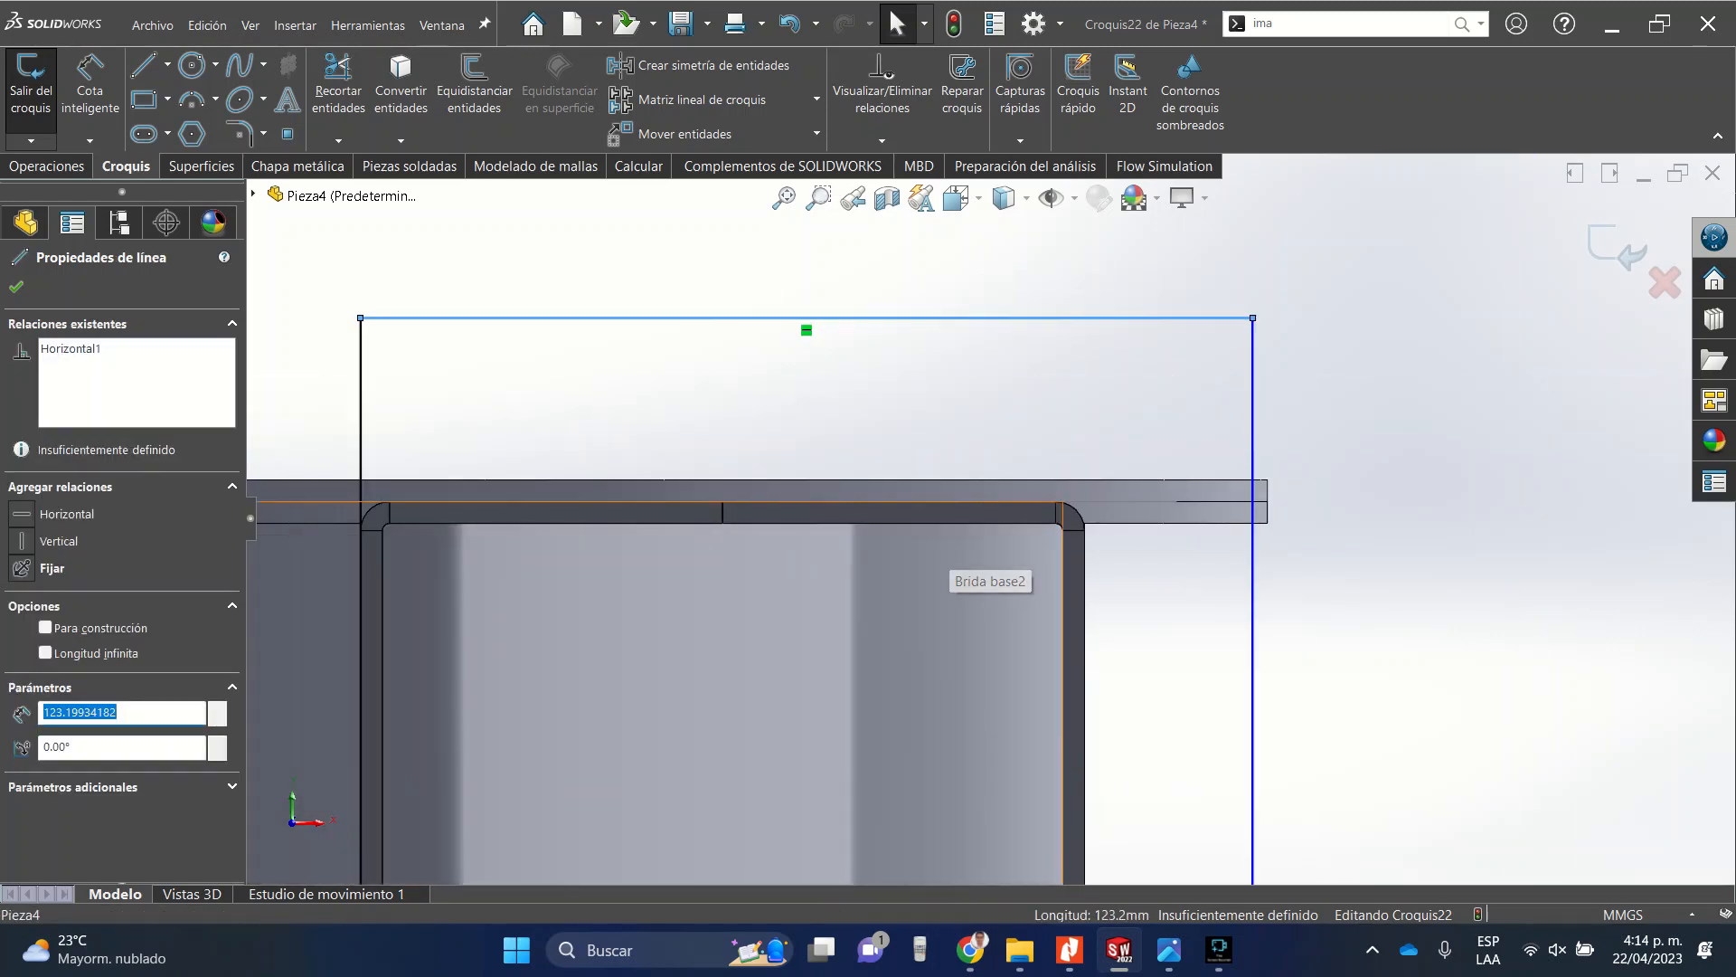
pyautogui.keyDown('ctrl'); pyautogui.click(511, 500); pyautogui.keyUp('ctrl')
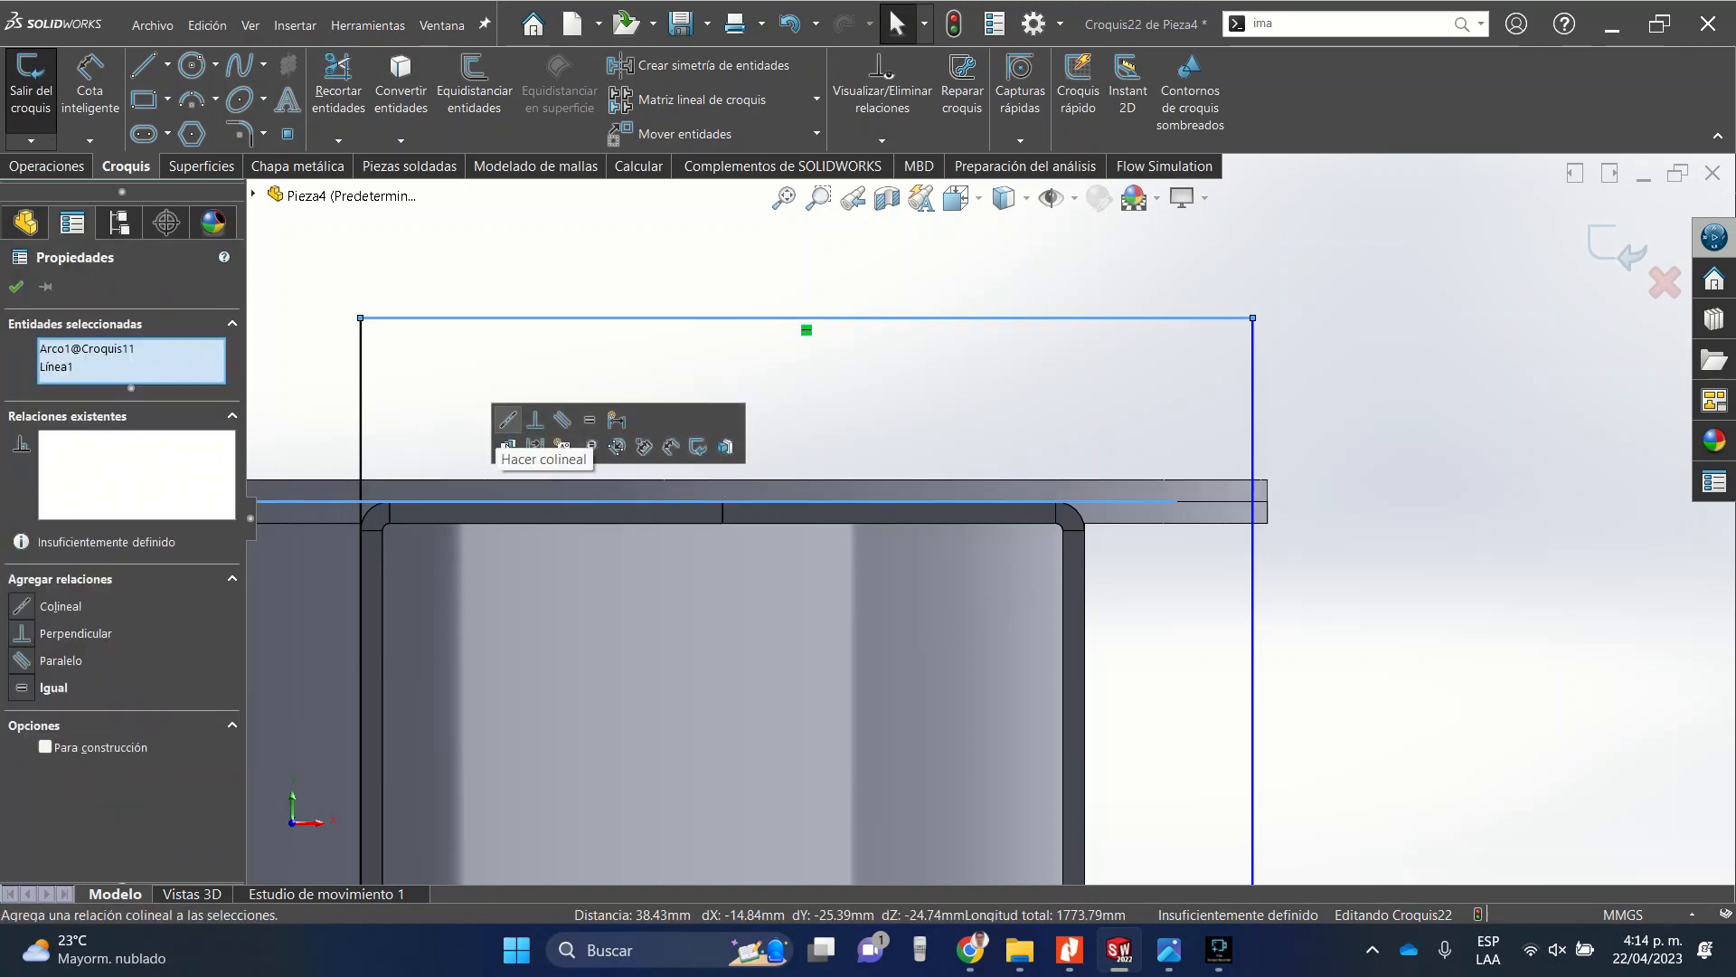
pyautogui.click(507, 418)
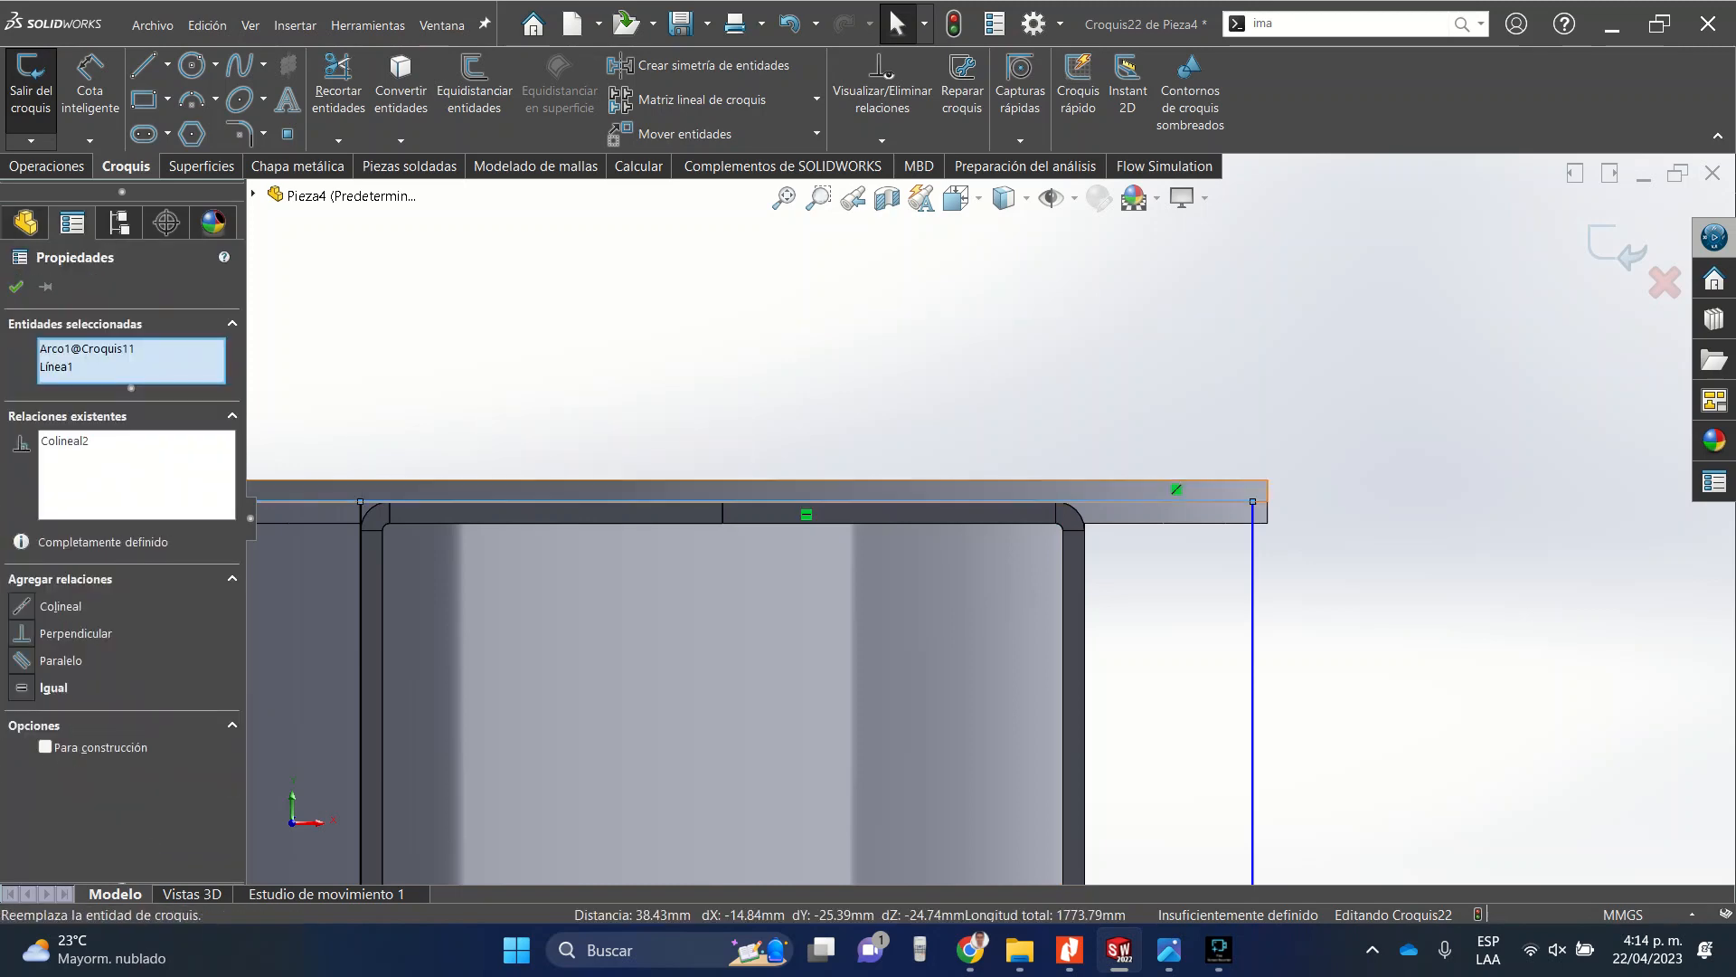
# Make the rectangle's right line collinear with the duct's right edge, then exit the sketch.
pyautogui.press('Escape')
pyautogui.click(1253, 633)
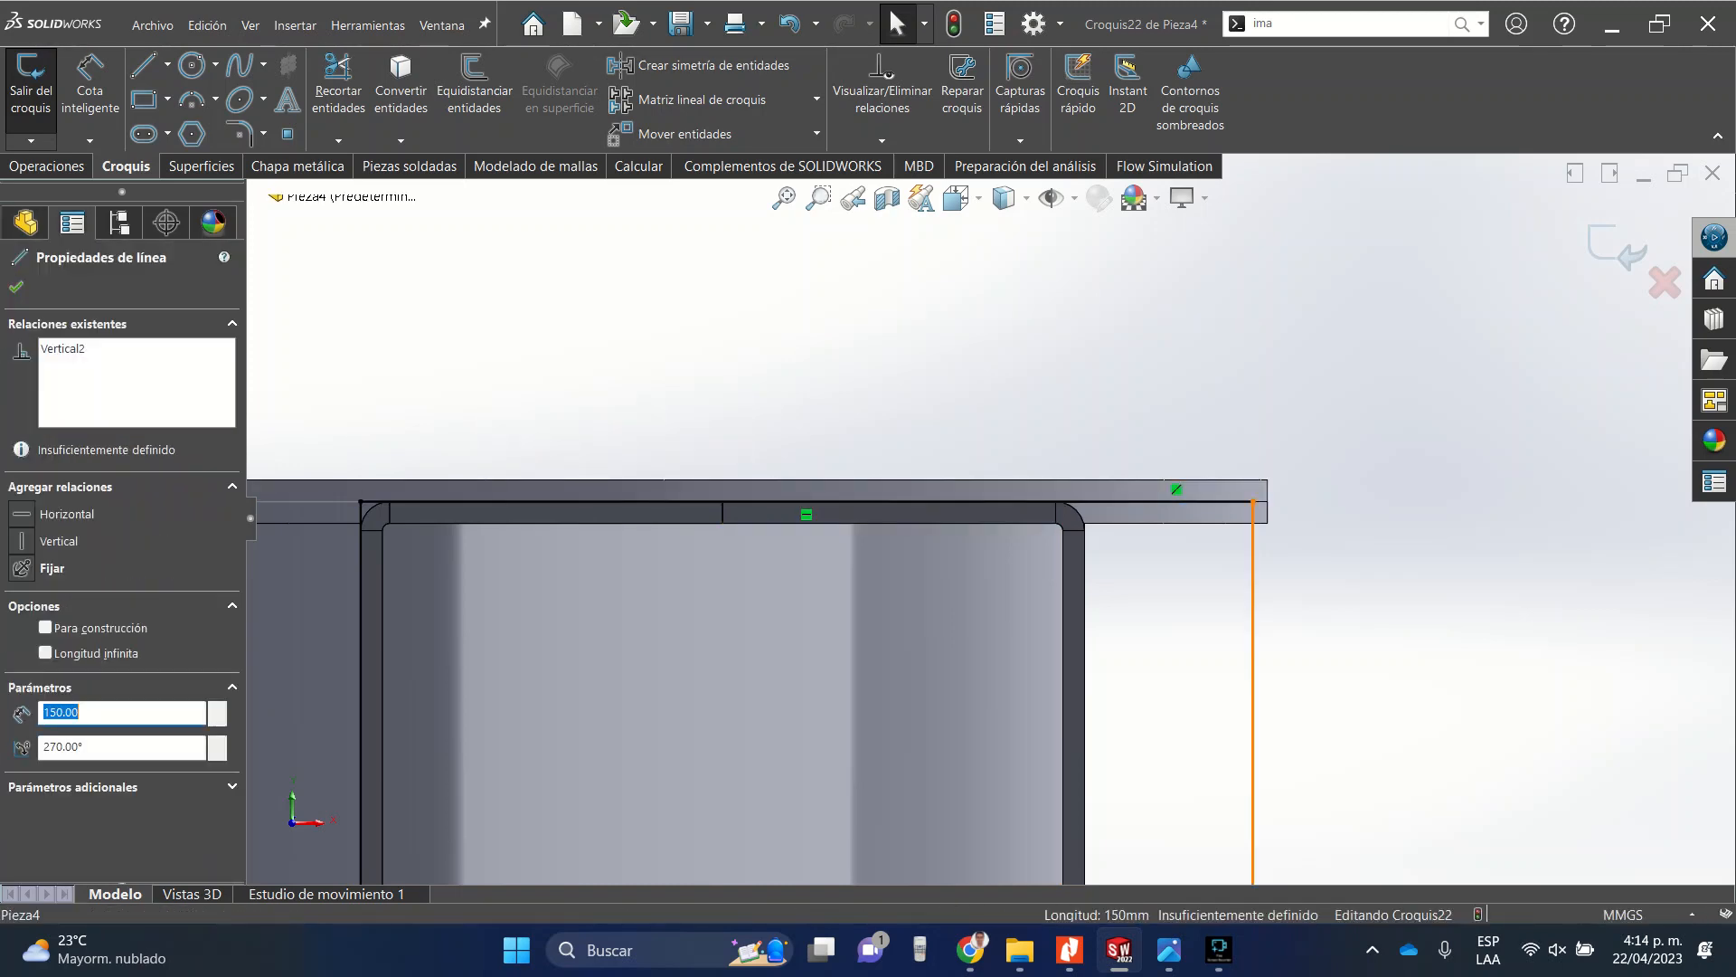
pyautogui.keyDown('ctrl'); pyautogui.click(1086, 624); pyautogui.keyUp('ctrl')
pyautogui.press('Escape')
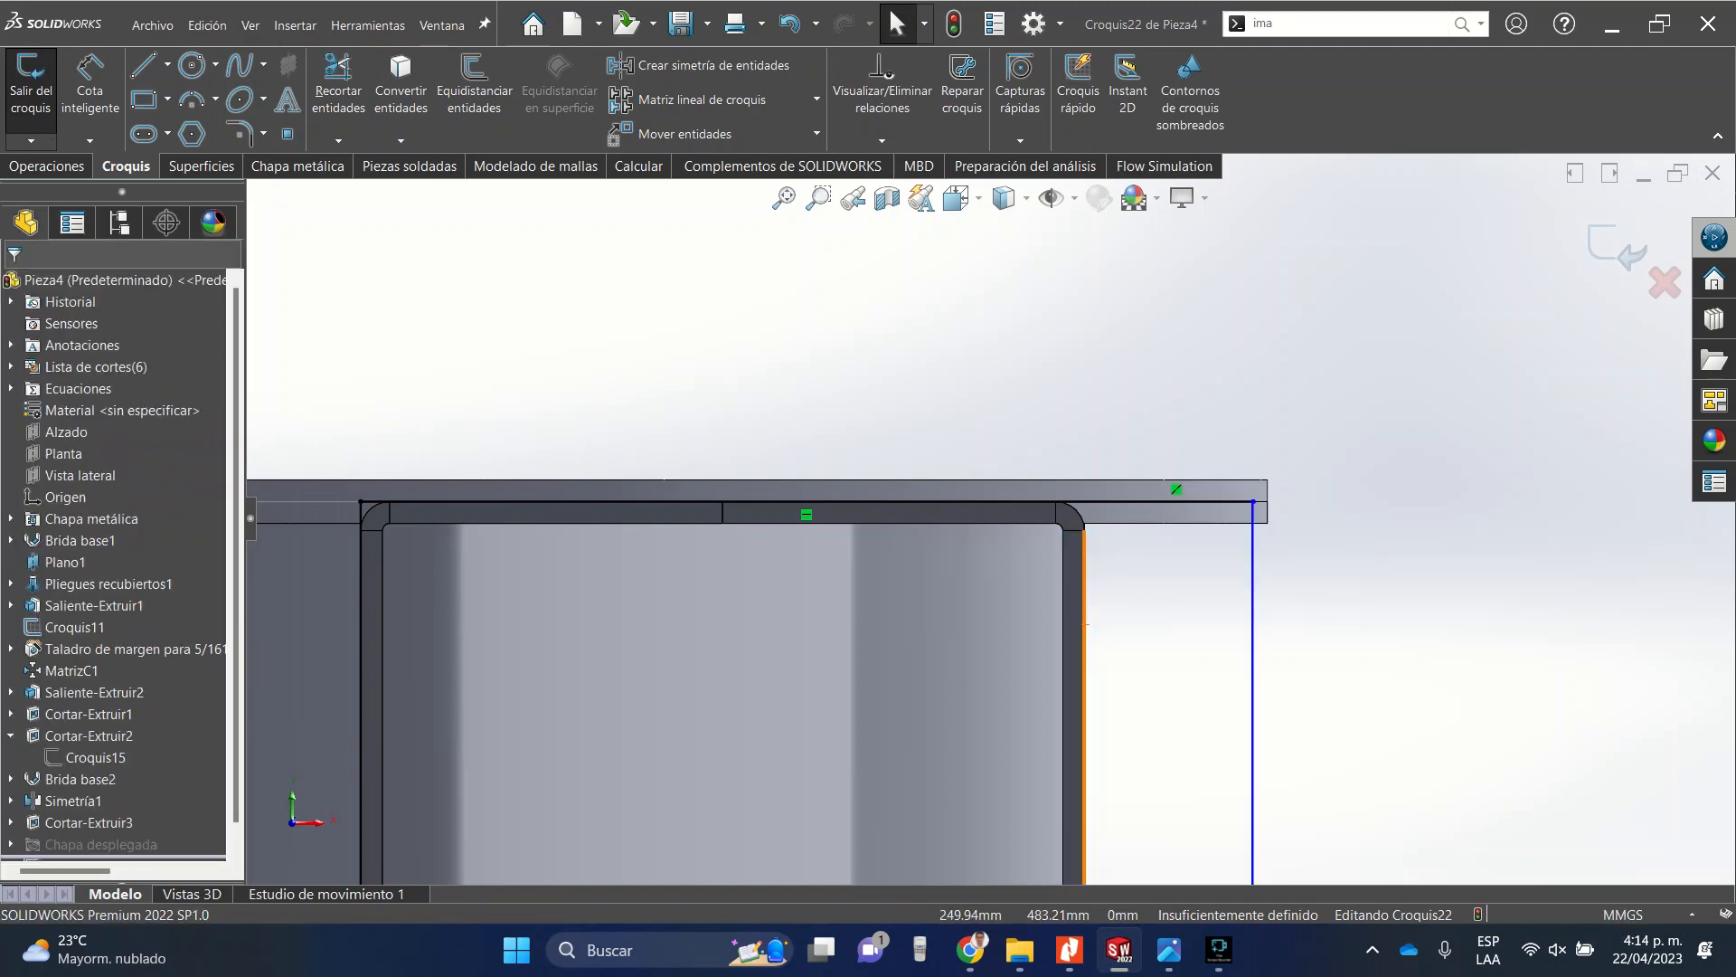
pyautogui.click(1253, 597)
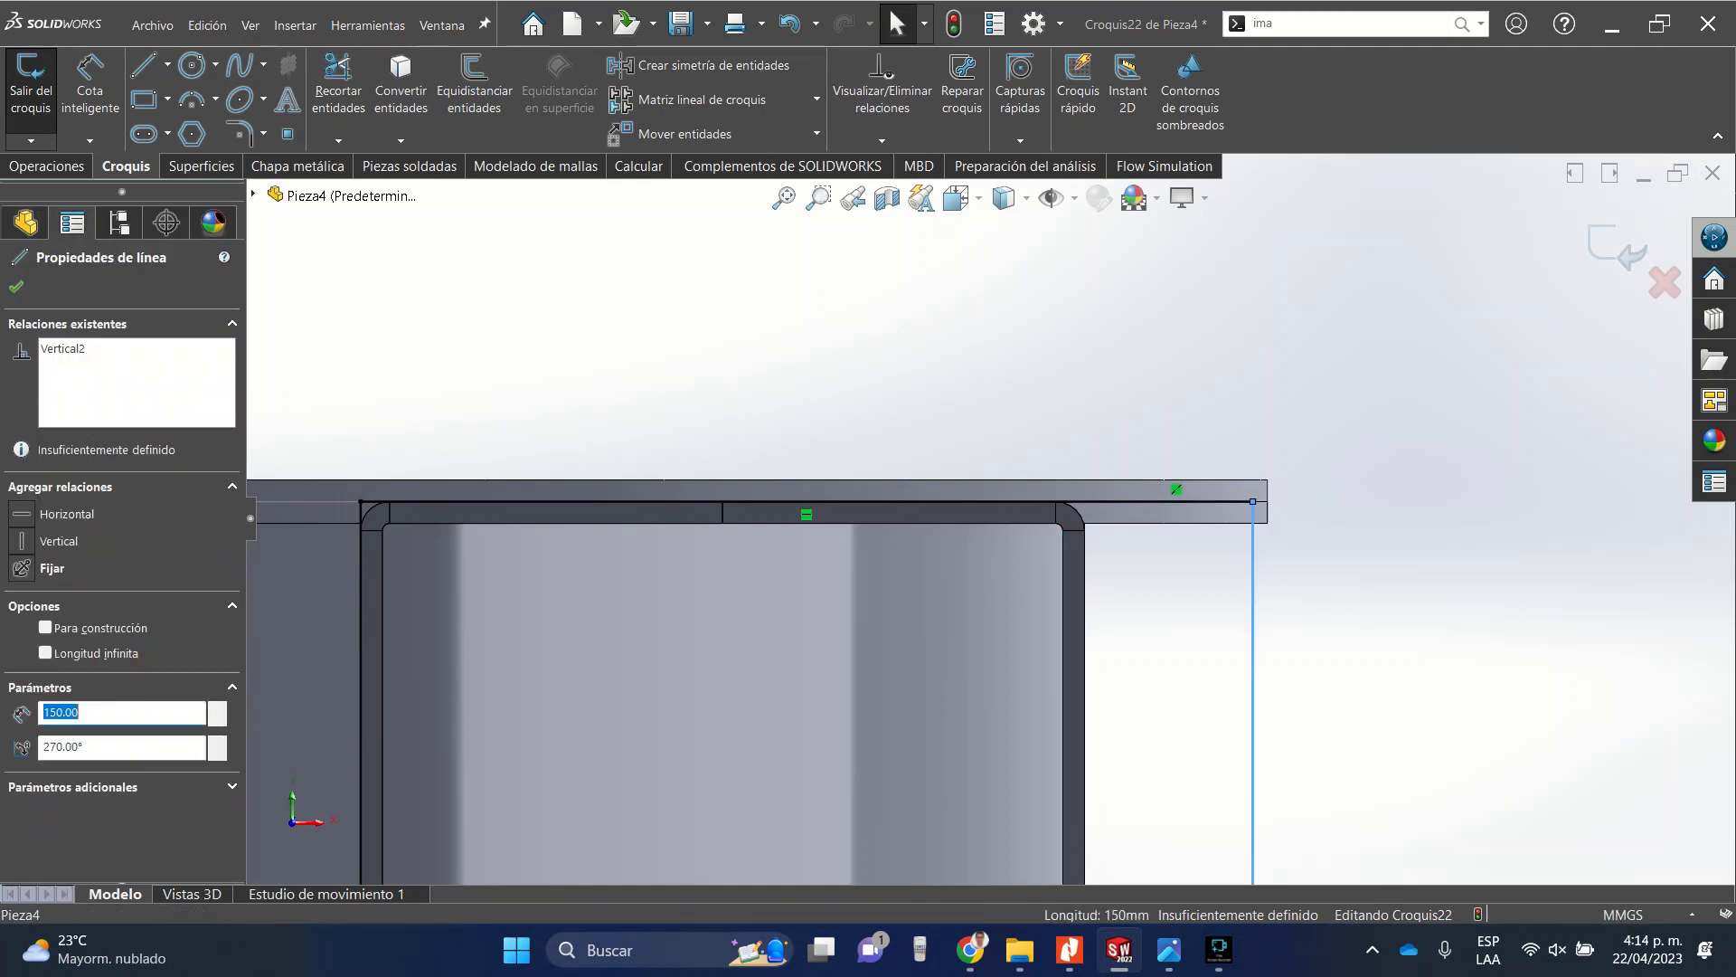
pyautogui.keyDown('ctrl'); pyautogui.click(1086, 624); pyautogui.keyUp('ctrl')
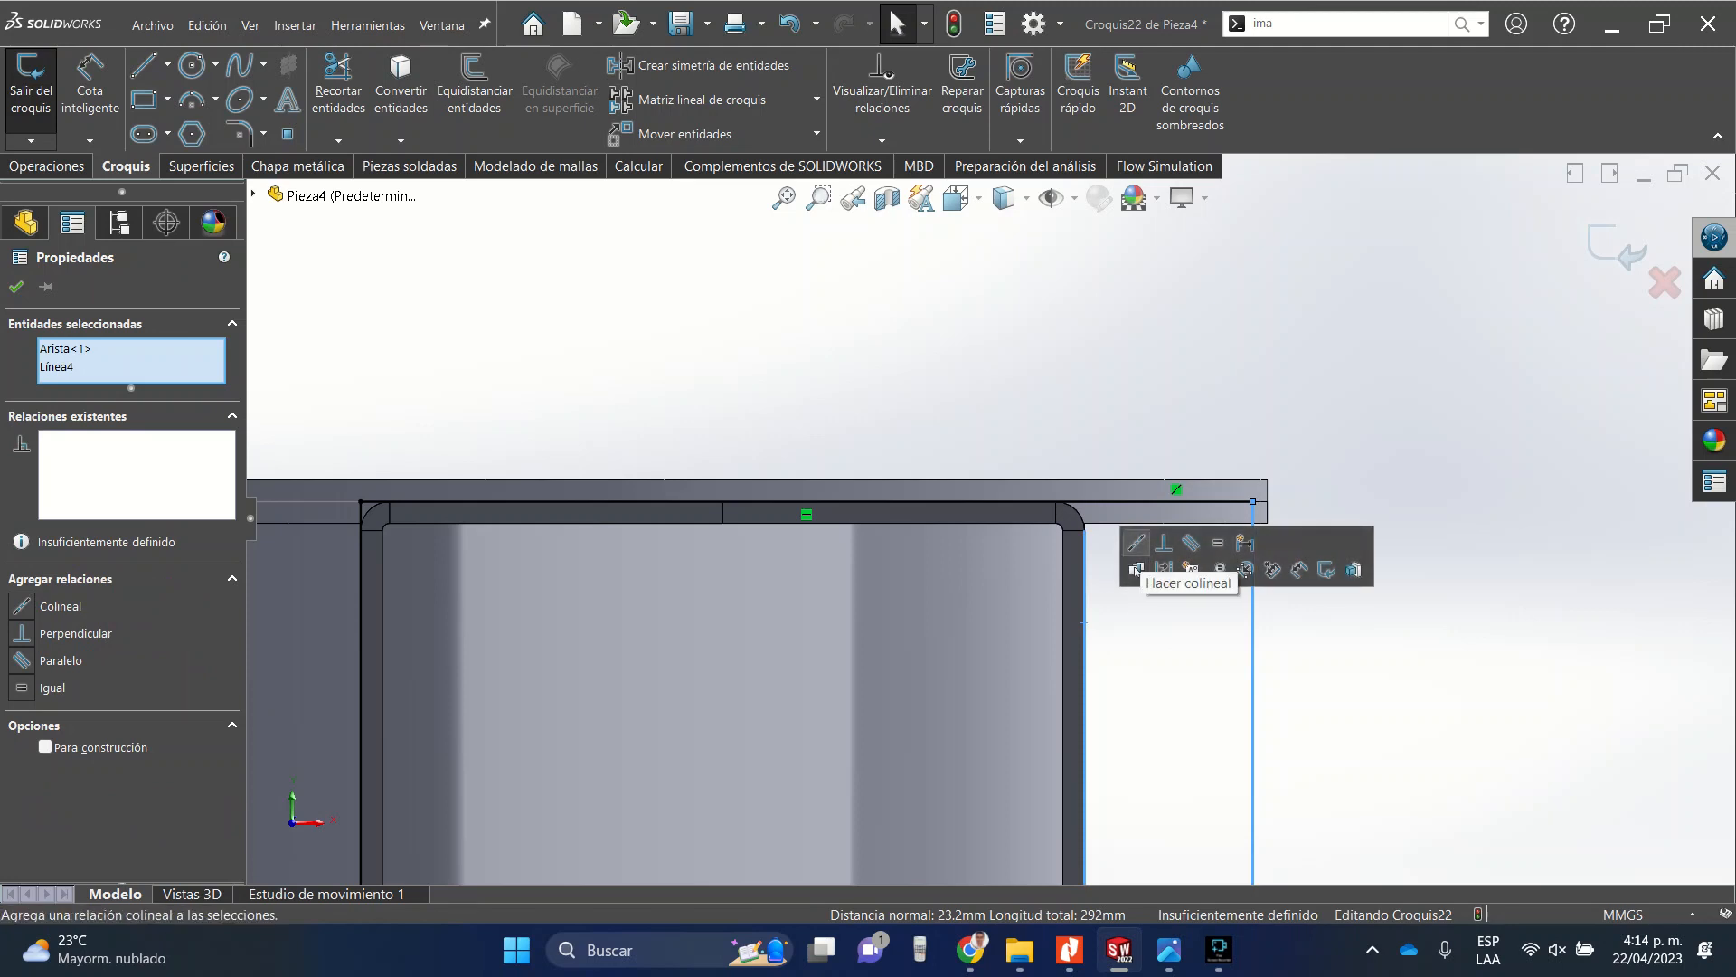
pyautogui.click(1146, 568)
pyautogui.press('Escape')
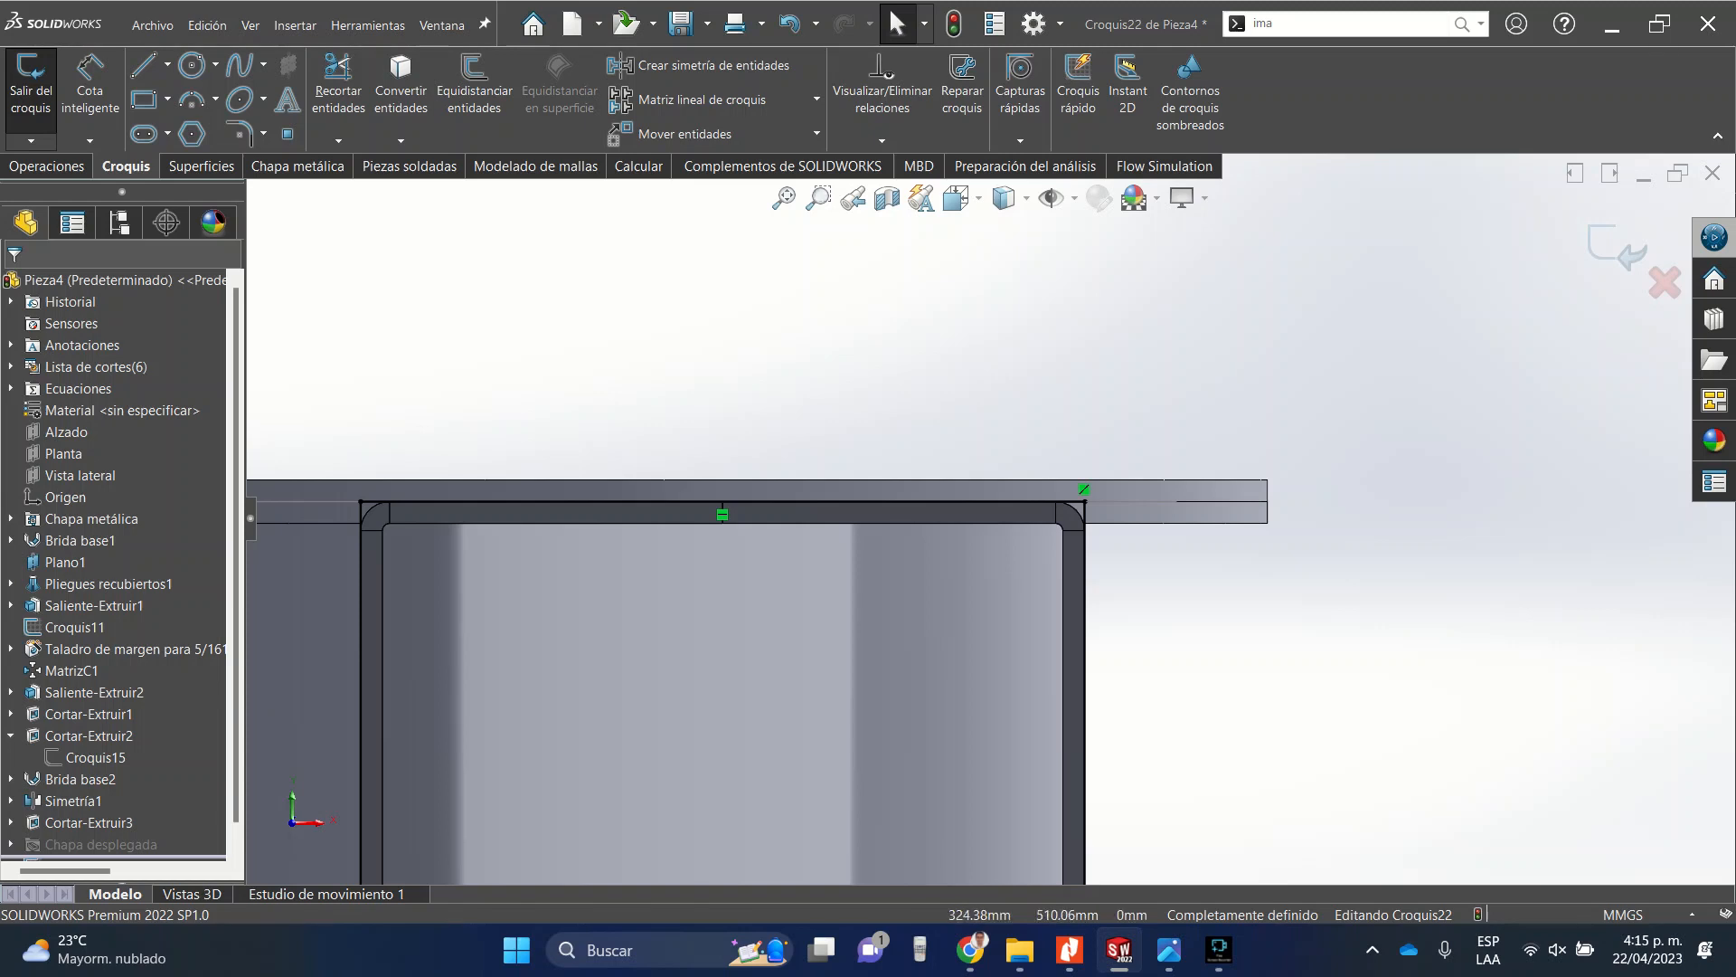
pyautogui.click(1617, 244)
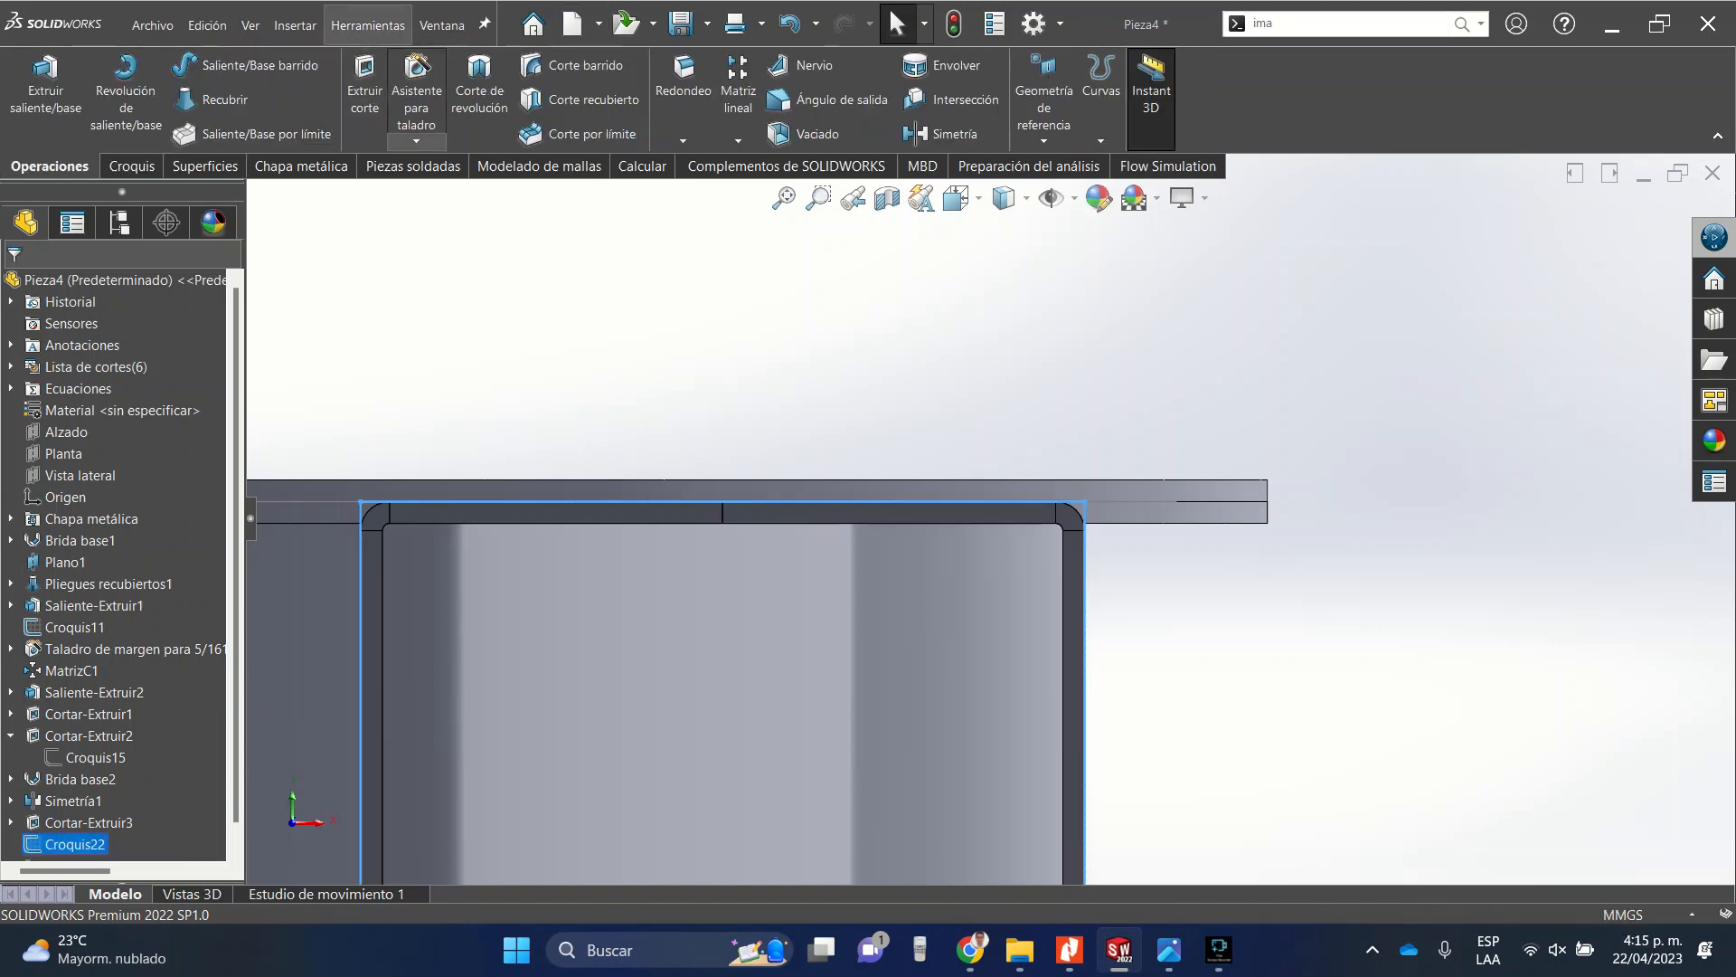
# Start a Structural Member weldment feature and open its profile type list to choose a profile.
pyautogui.click(413, 166)
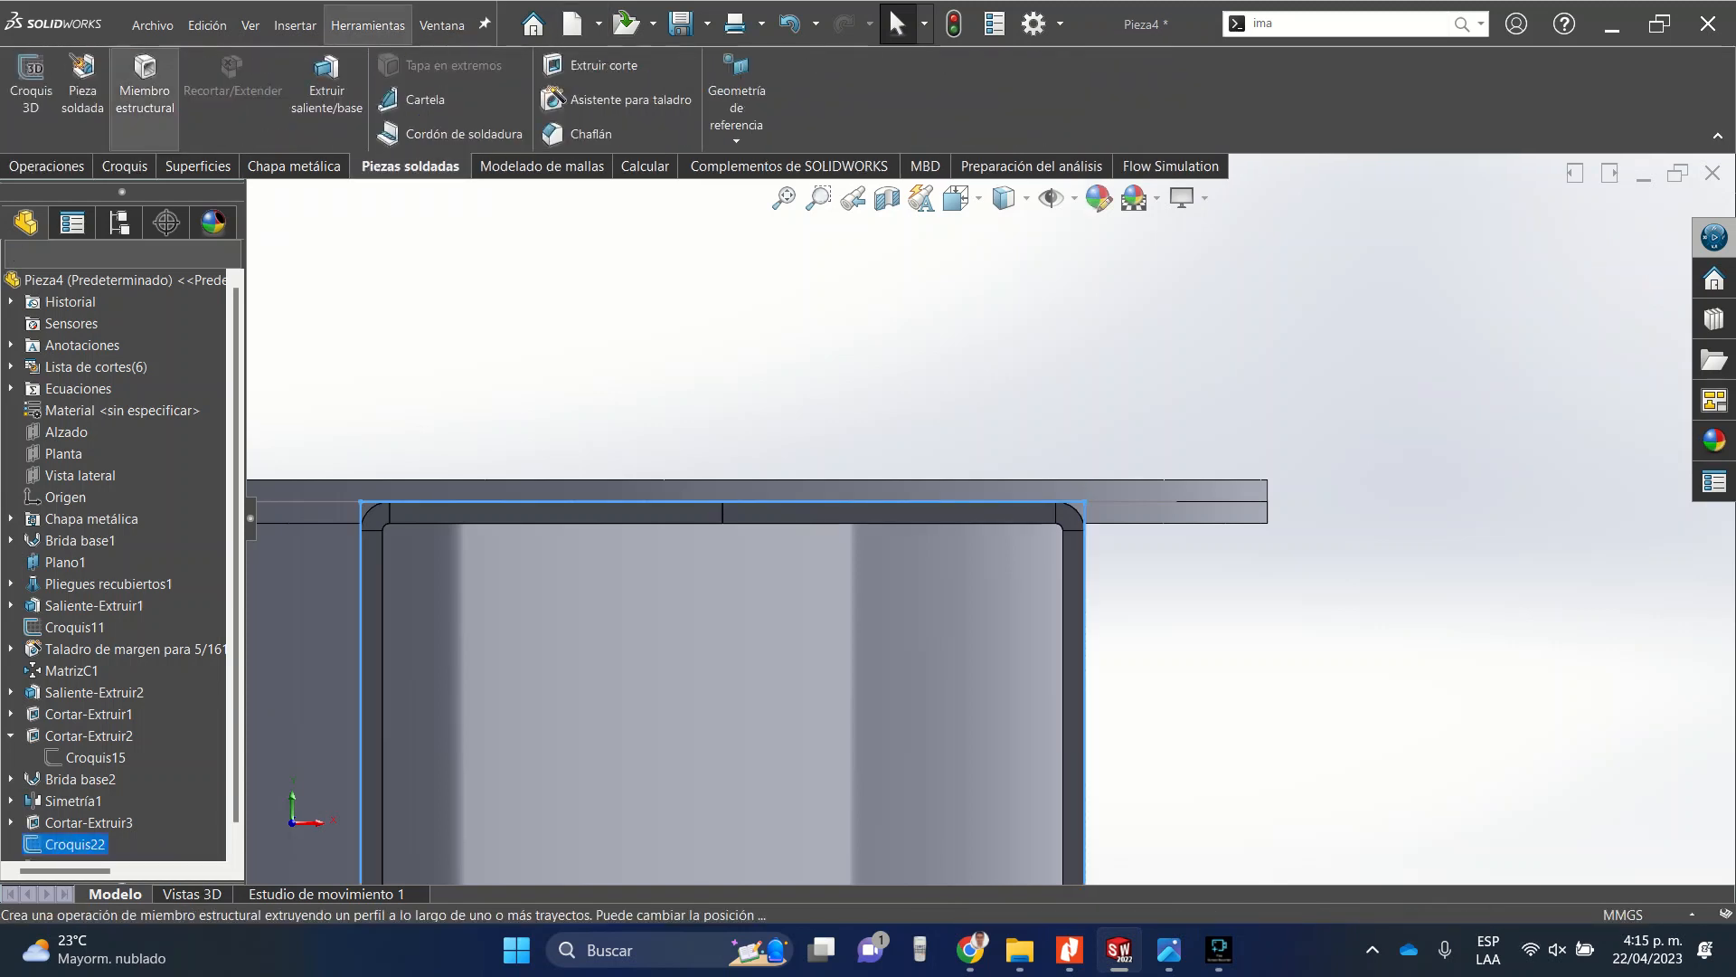
pyautogui.click(144, 86)
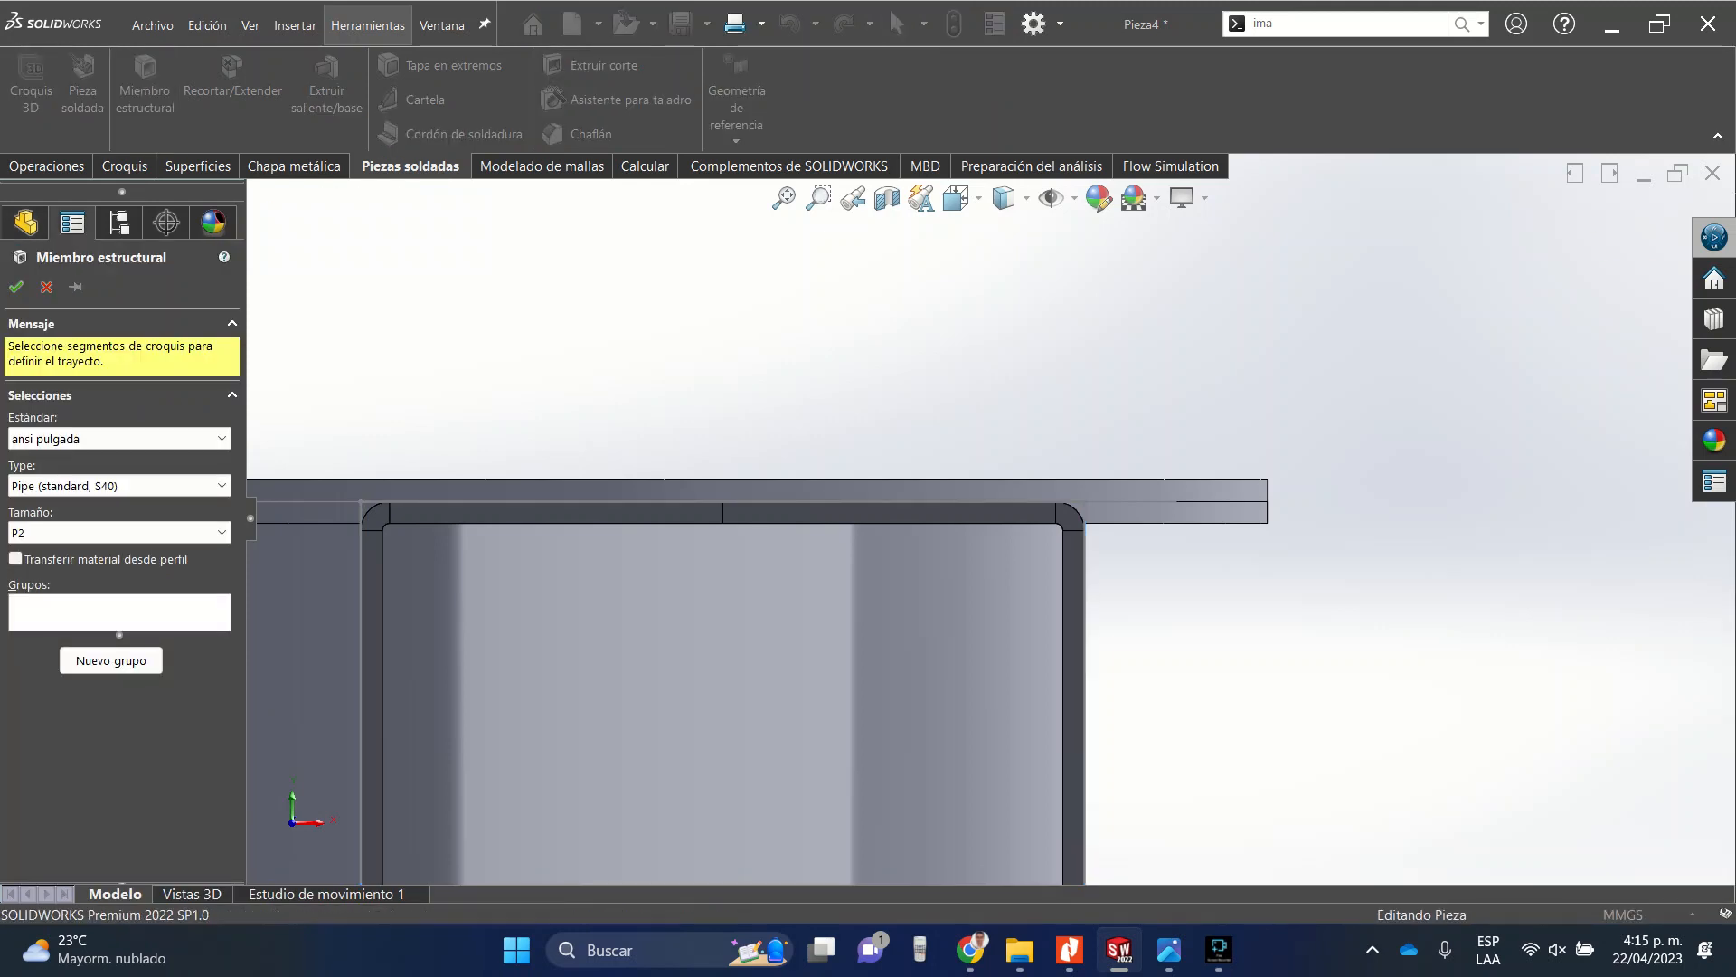
pyautogui.click(181, 485)
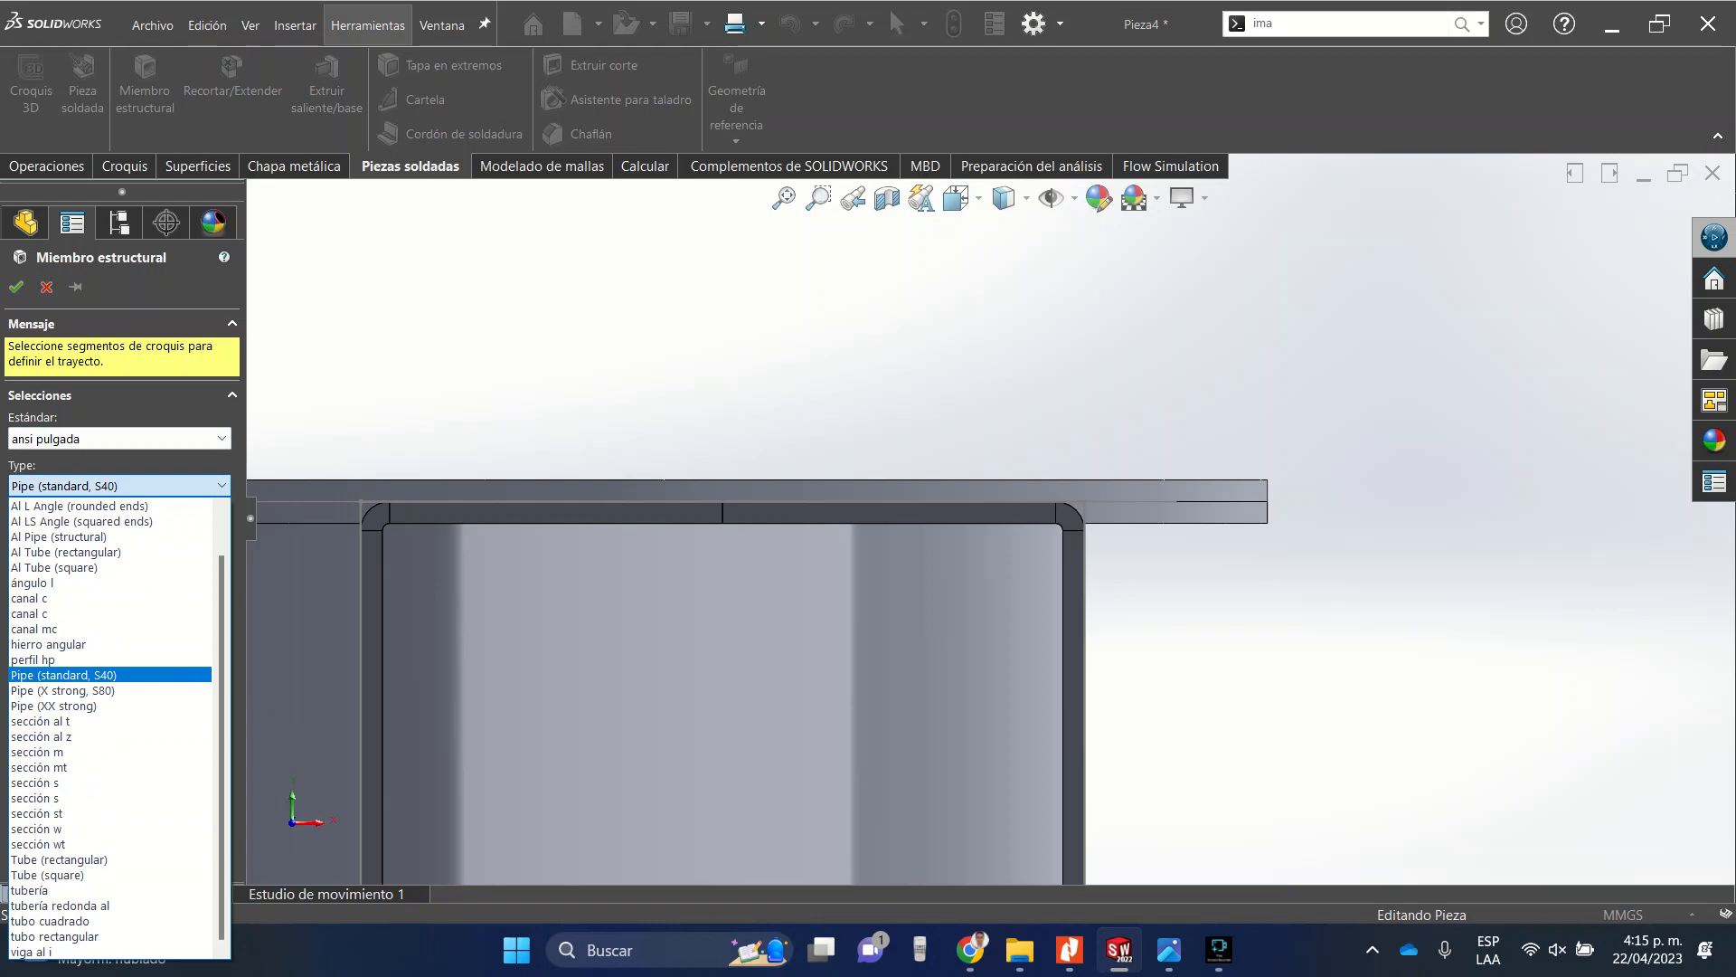
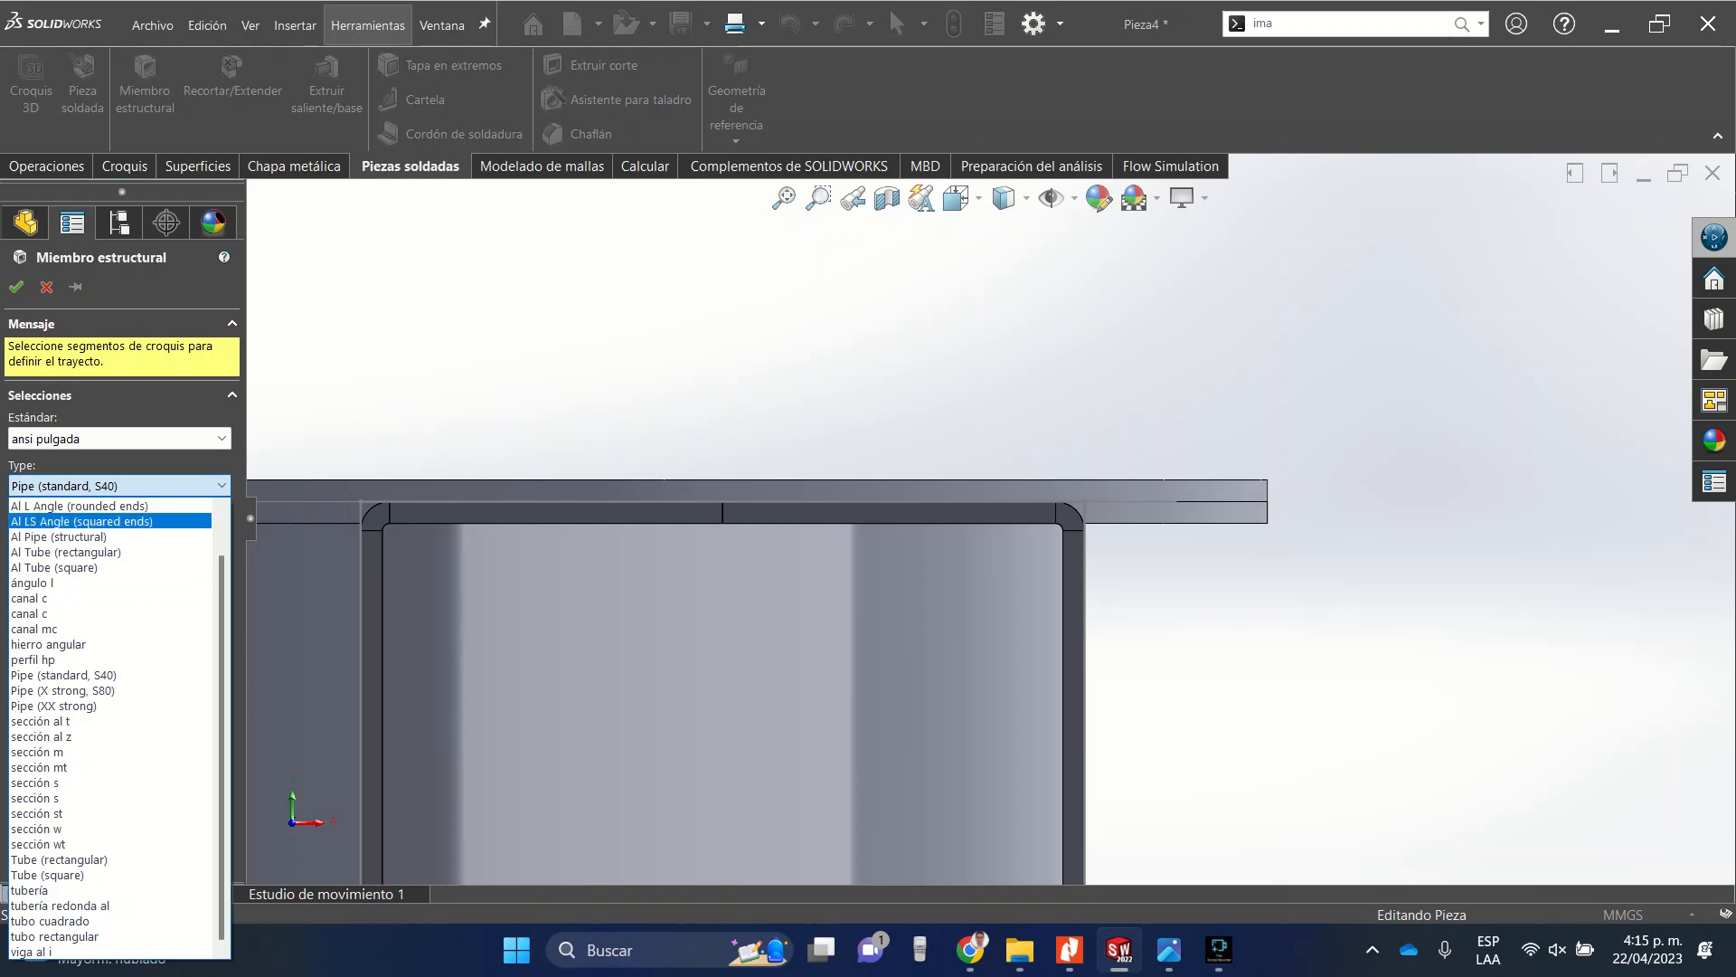
# Set the structural member profile type to AI LS Angle (squared ends) and size LS 1.00 x 1.00 x 0.125.
pyautogui.press('Return')
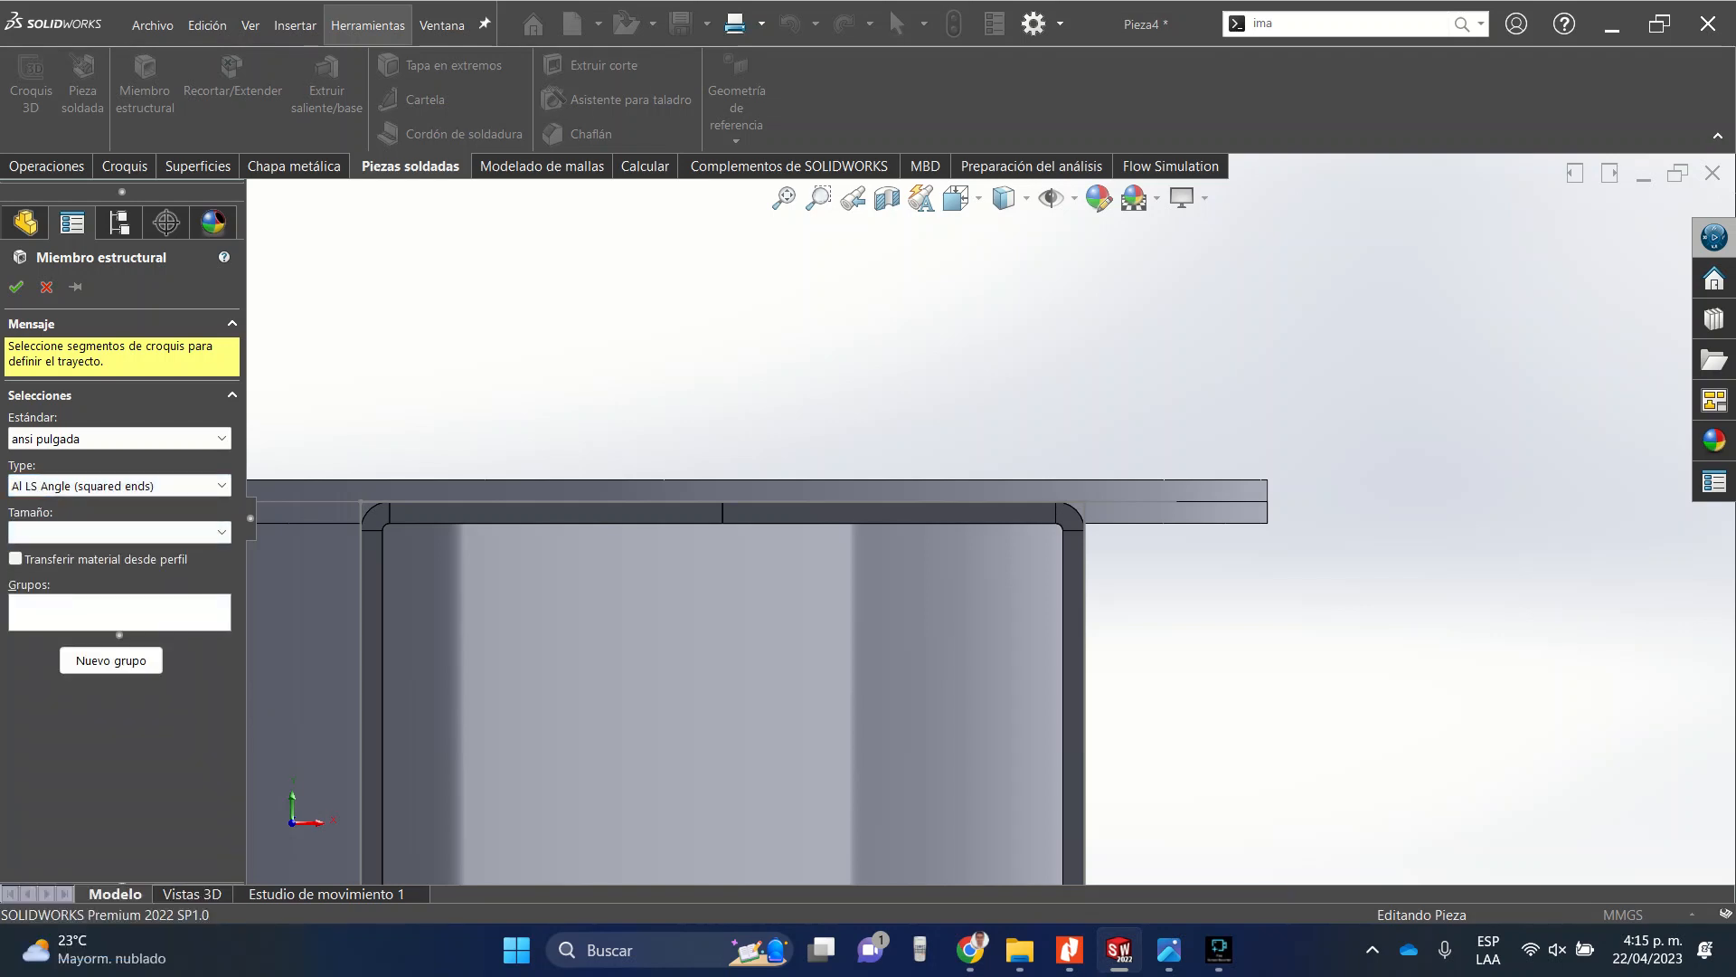
pyautogui.click(221, 533)
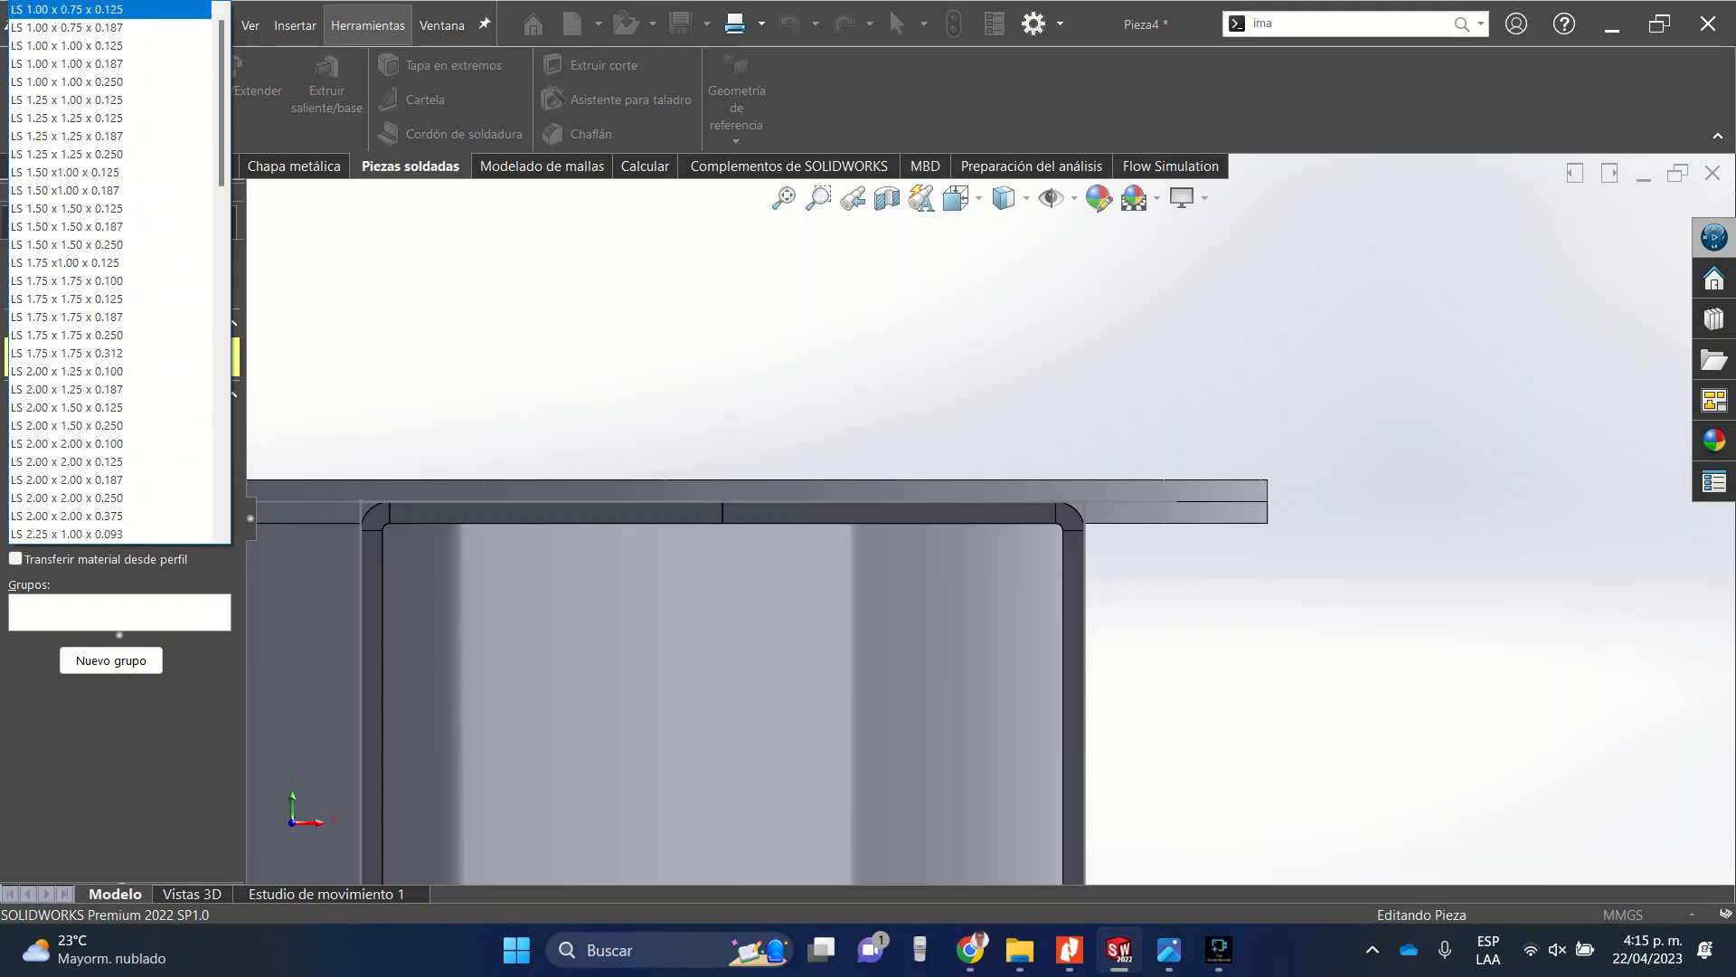
pyautogui.press('Down')
pyautogui.press('Down')
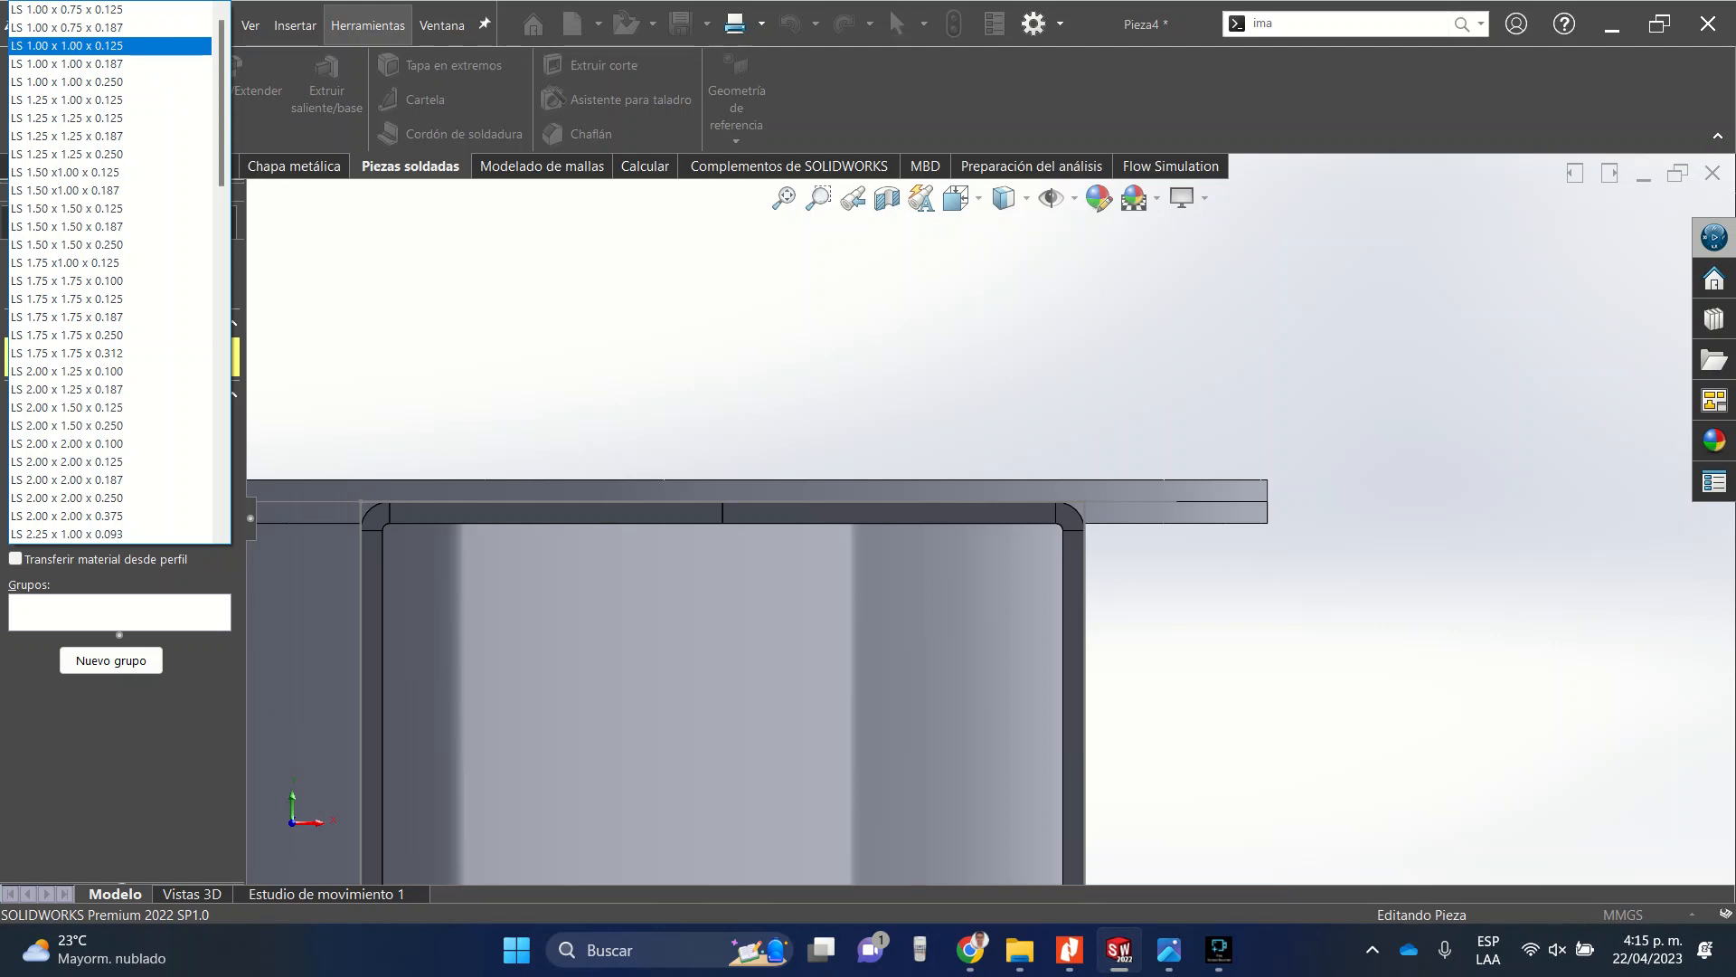
pyautogui.press('Return')
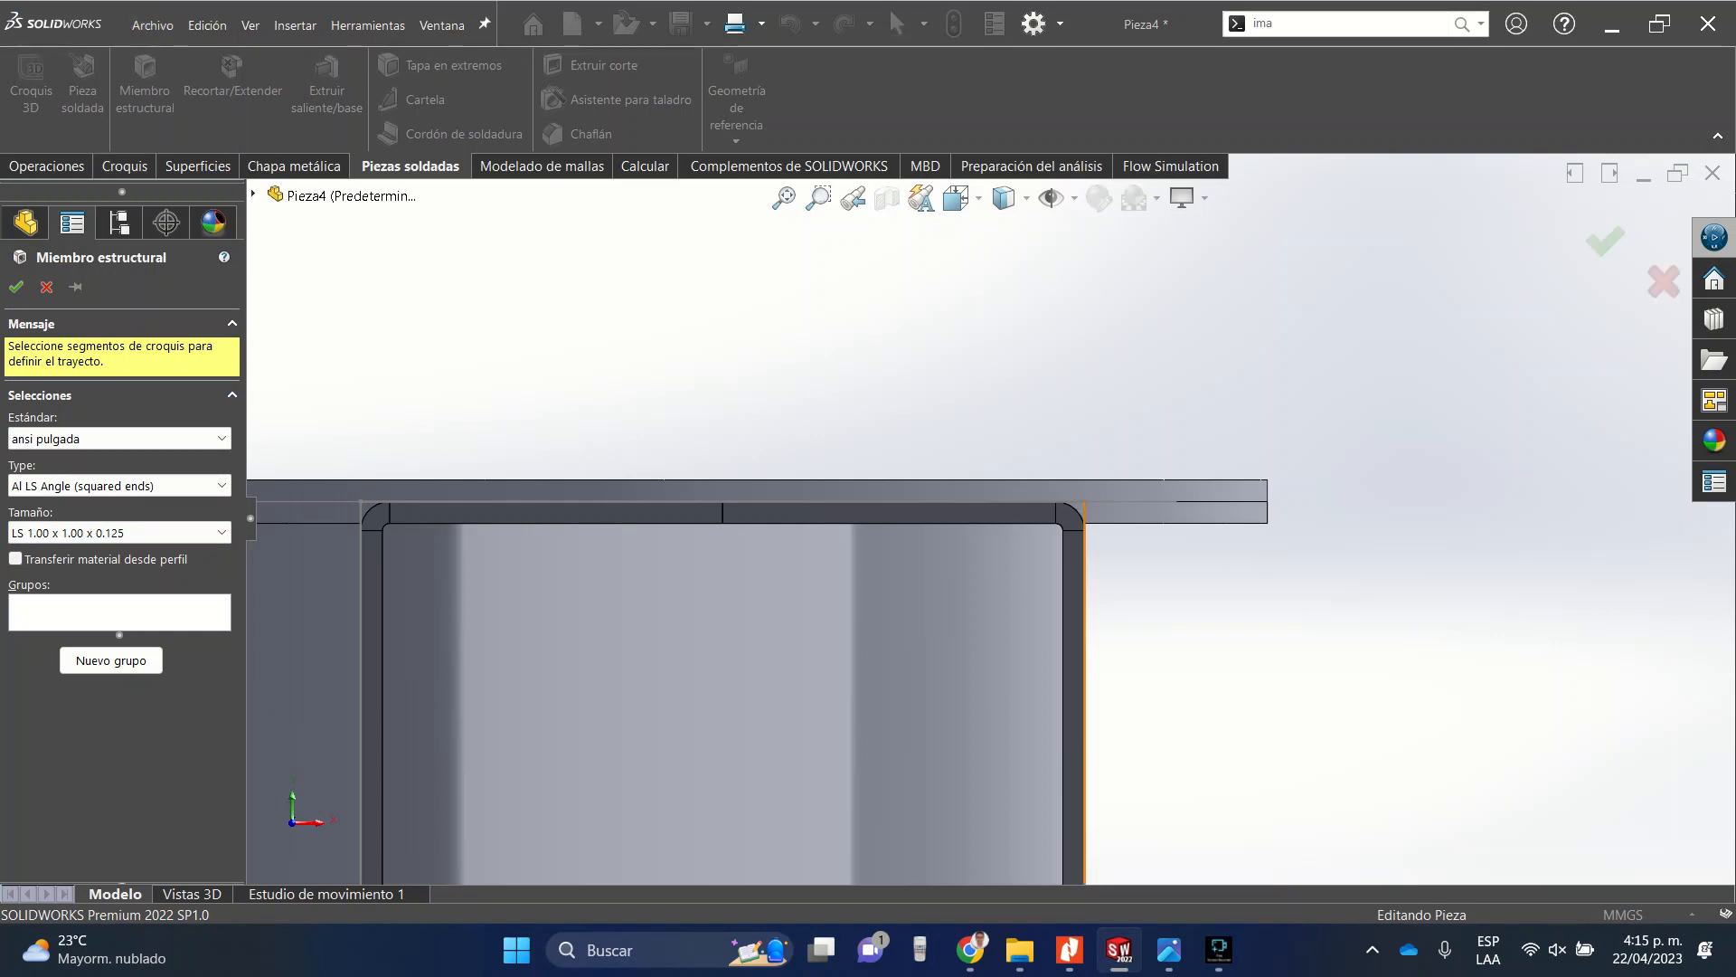
# Select the four lines of the duct-end rectangle sketch as the structural member's path segments.
pyautogui.click(1085, 635)
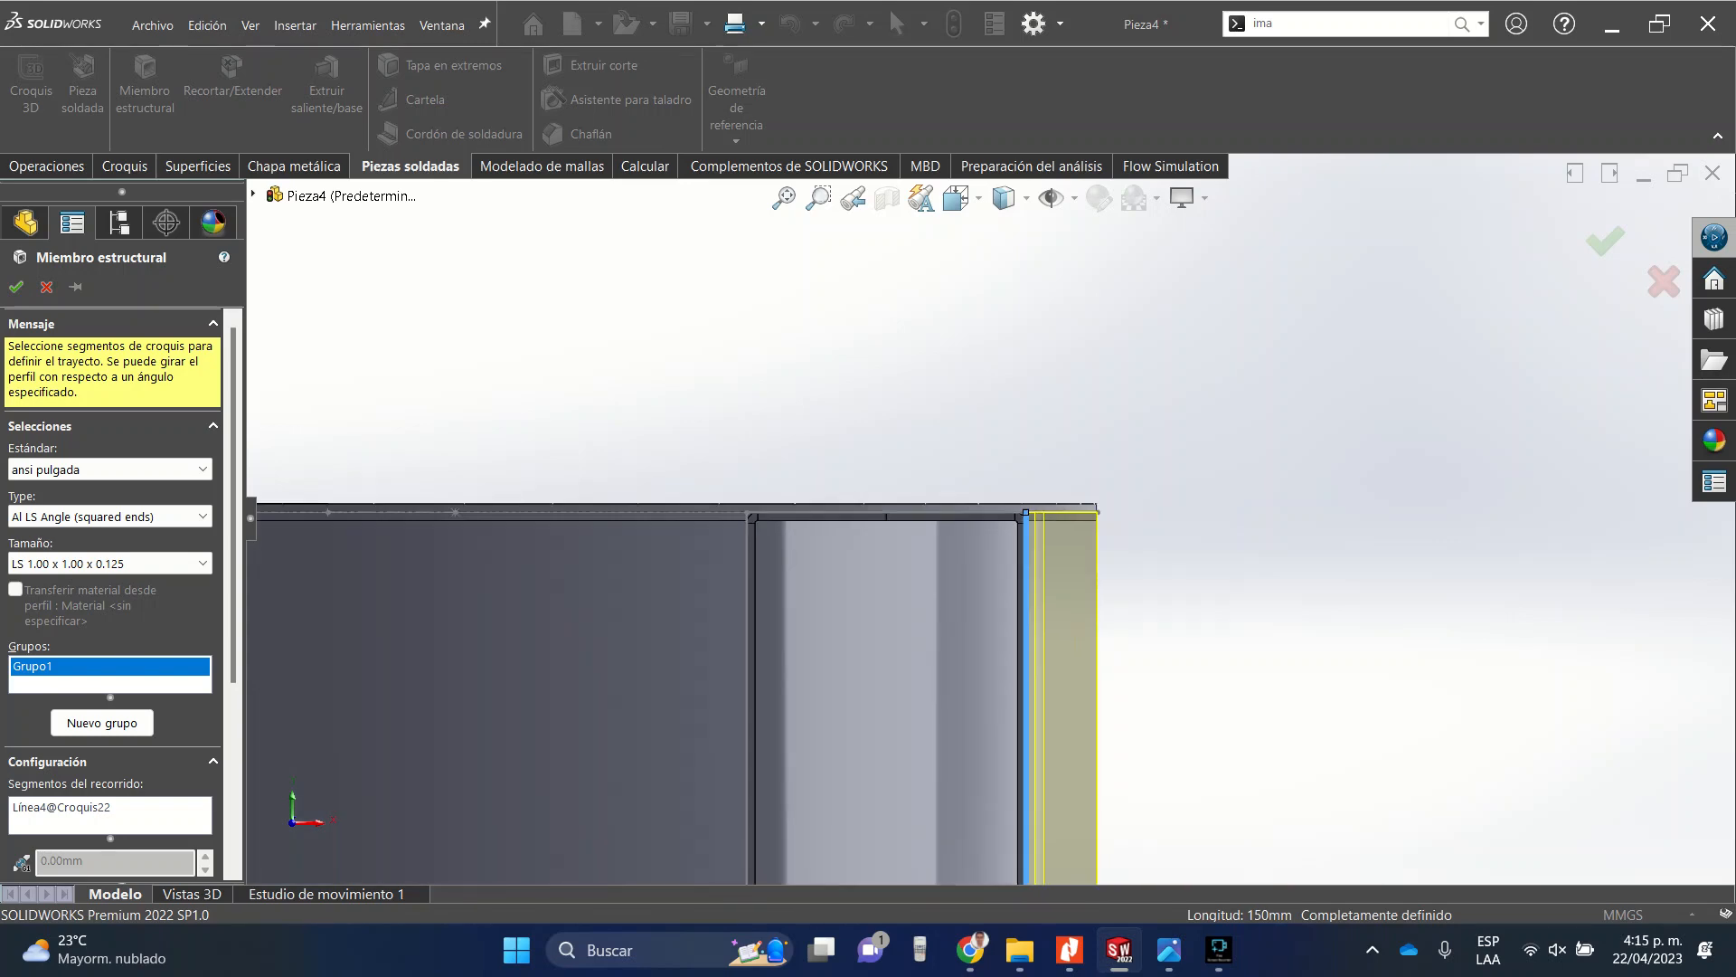
pyautogui.scroll(-6, 691, 548)
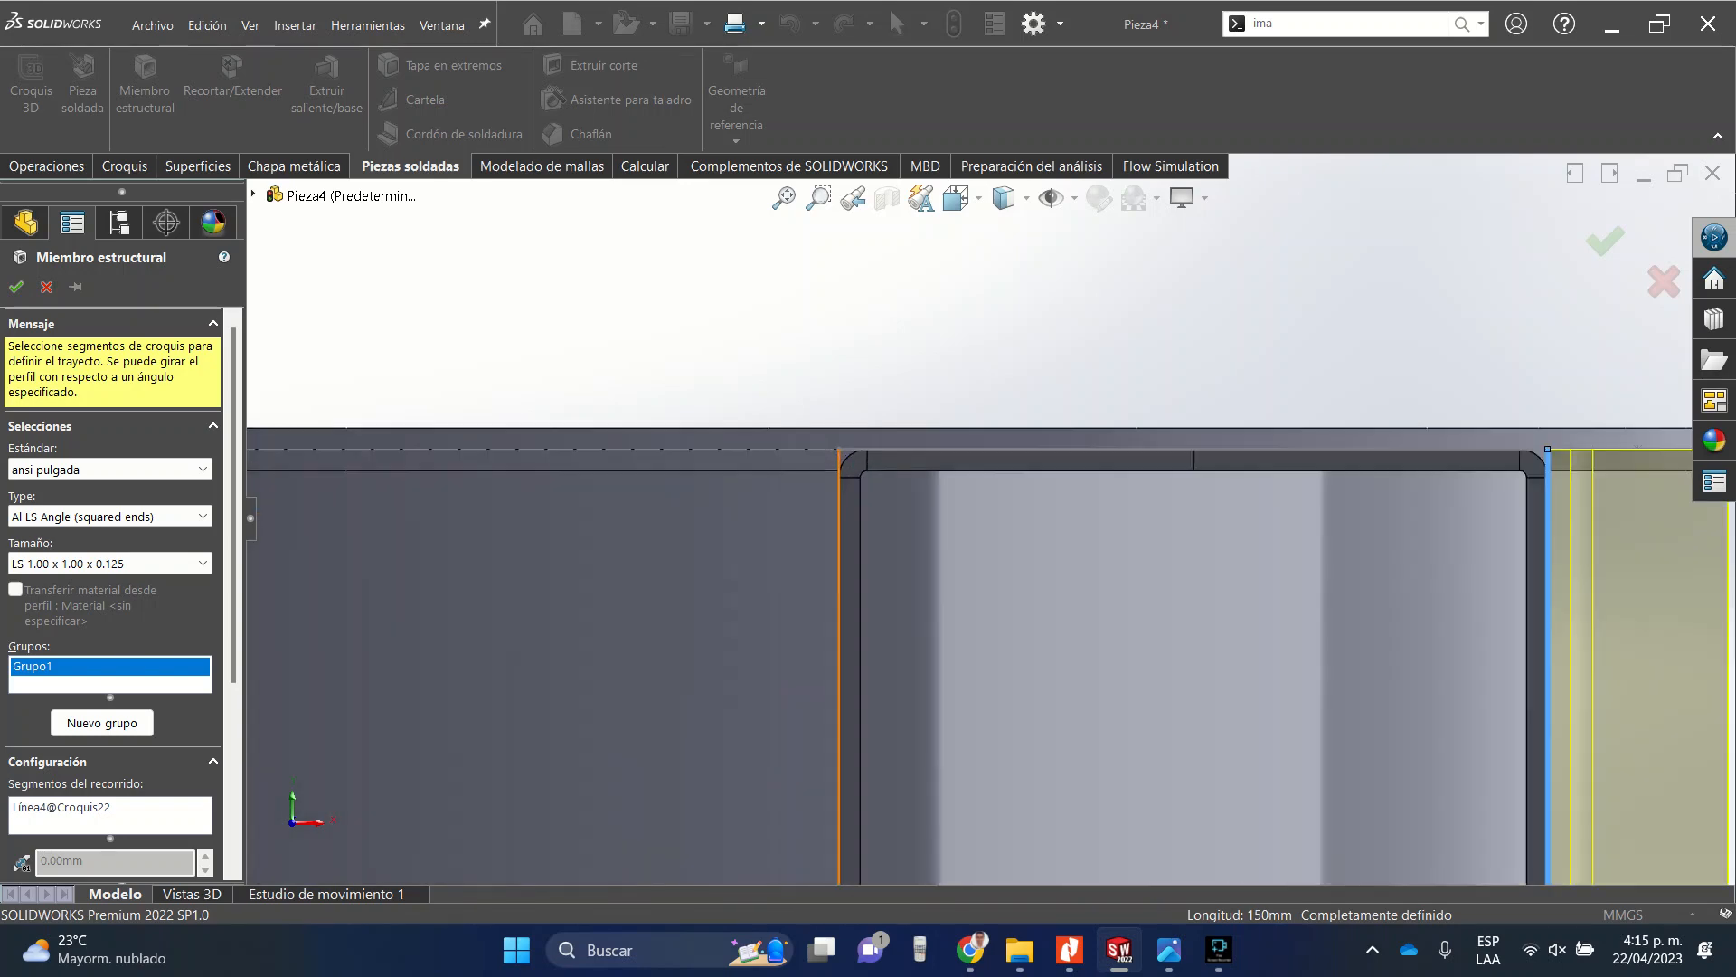
pyautogui.moveTo(879, 441); pyautogui.dragTo(814, 499, button='middle')
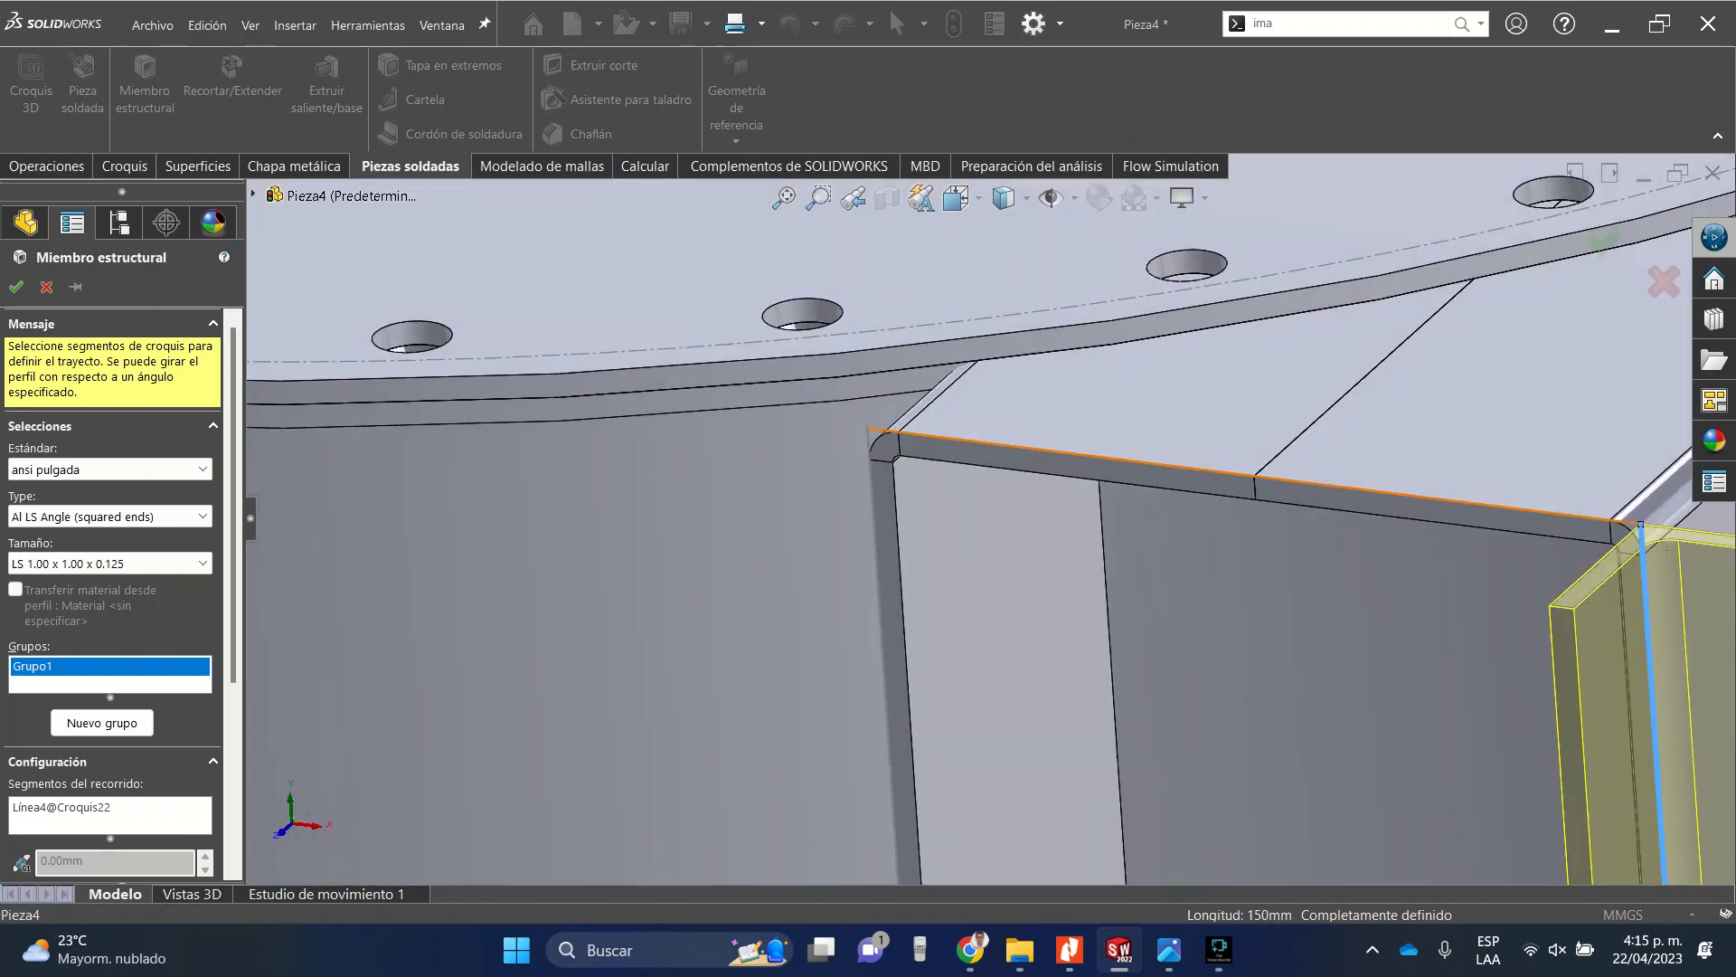
pyautogui.click(1067, 452)
pyautogui.click(877, 561)
pyautogui.scroll(10, 881, 560)
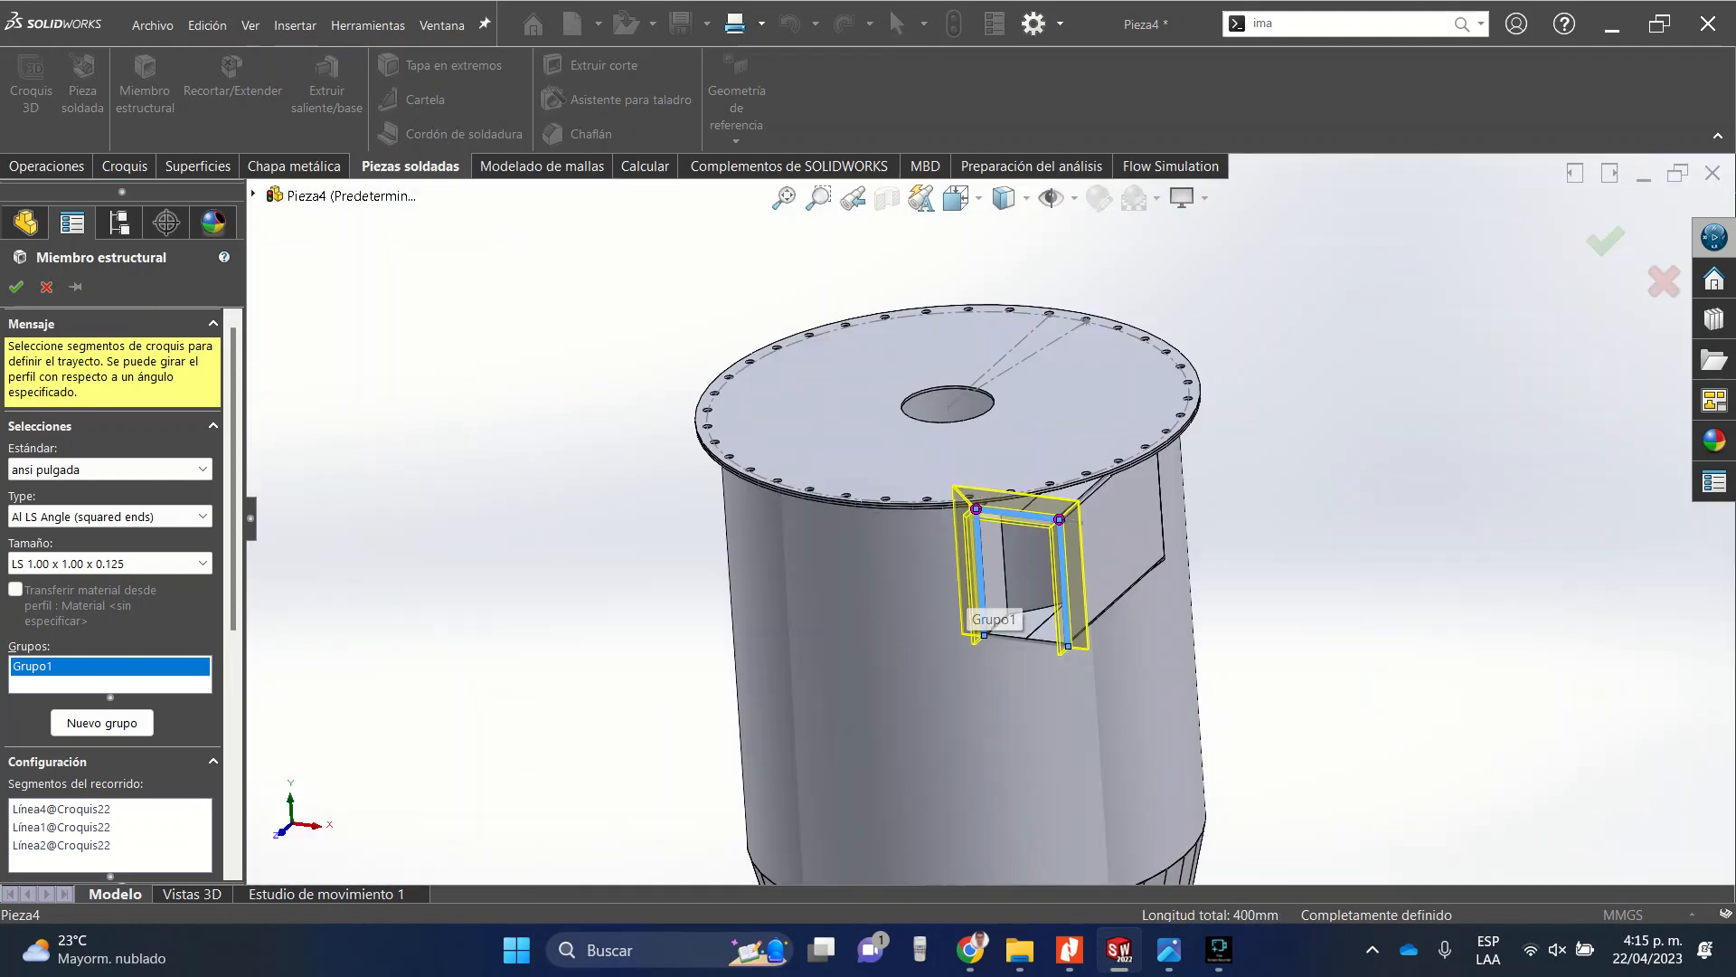
pyautogui.scroll(-7, 1040, 647)
pyautogui.moveTo(1022, 558); pyautogui.dragTo(1022, 398, button='middle')
pyautogui.click(941, 568)
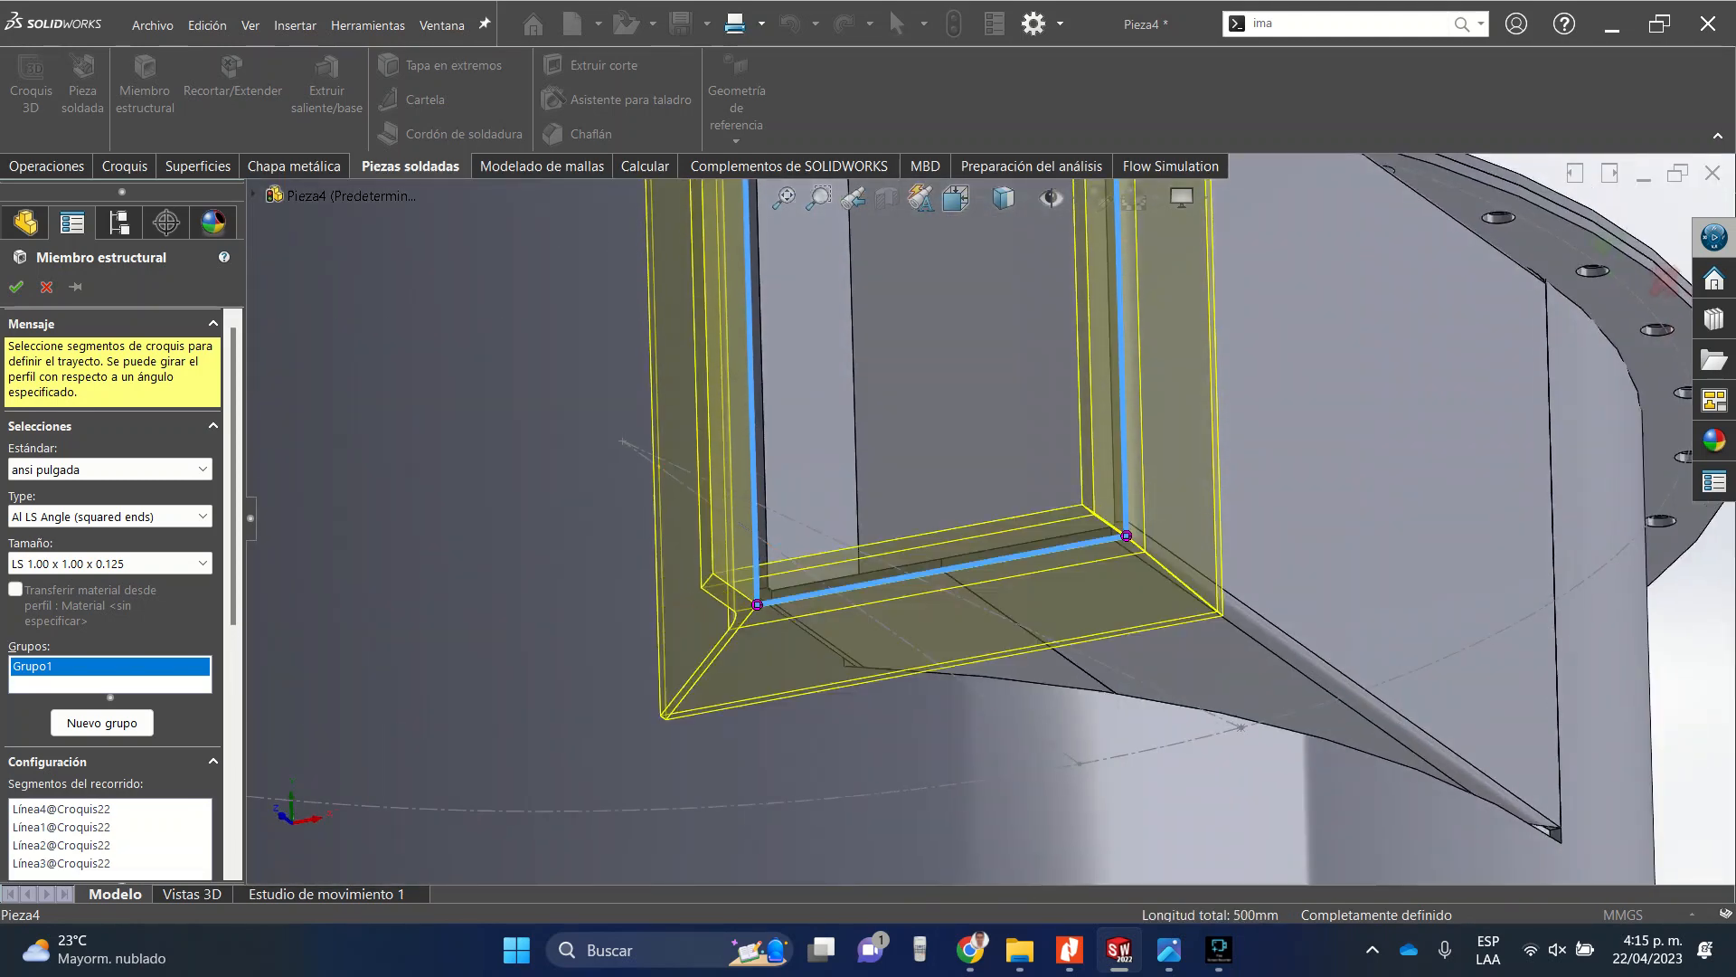
# Enable profile mirroring about the horizontal axis for the angle profile.
pyautogui.moveTo(1167, 569); pyautogui.dragTo(1130, 701, button='middle')
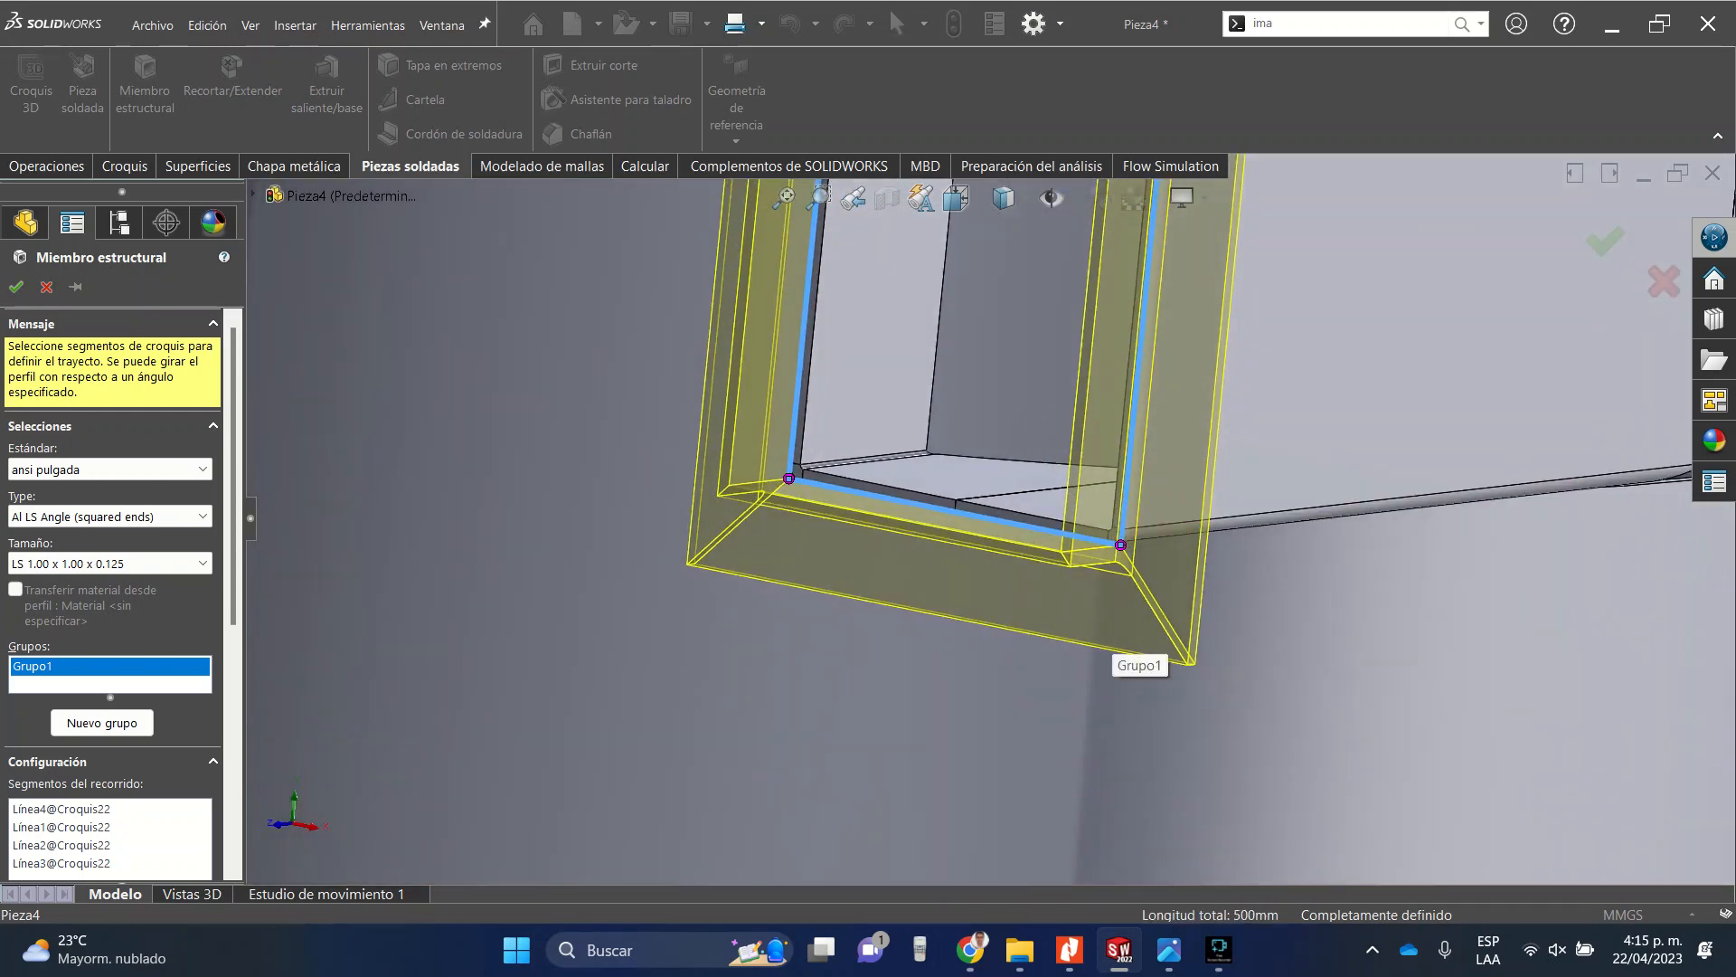
pyautogui.scroll(-4, 118, 597)
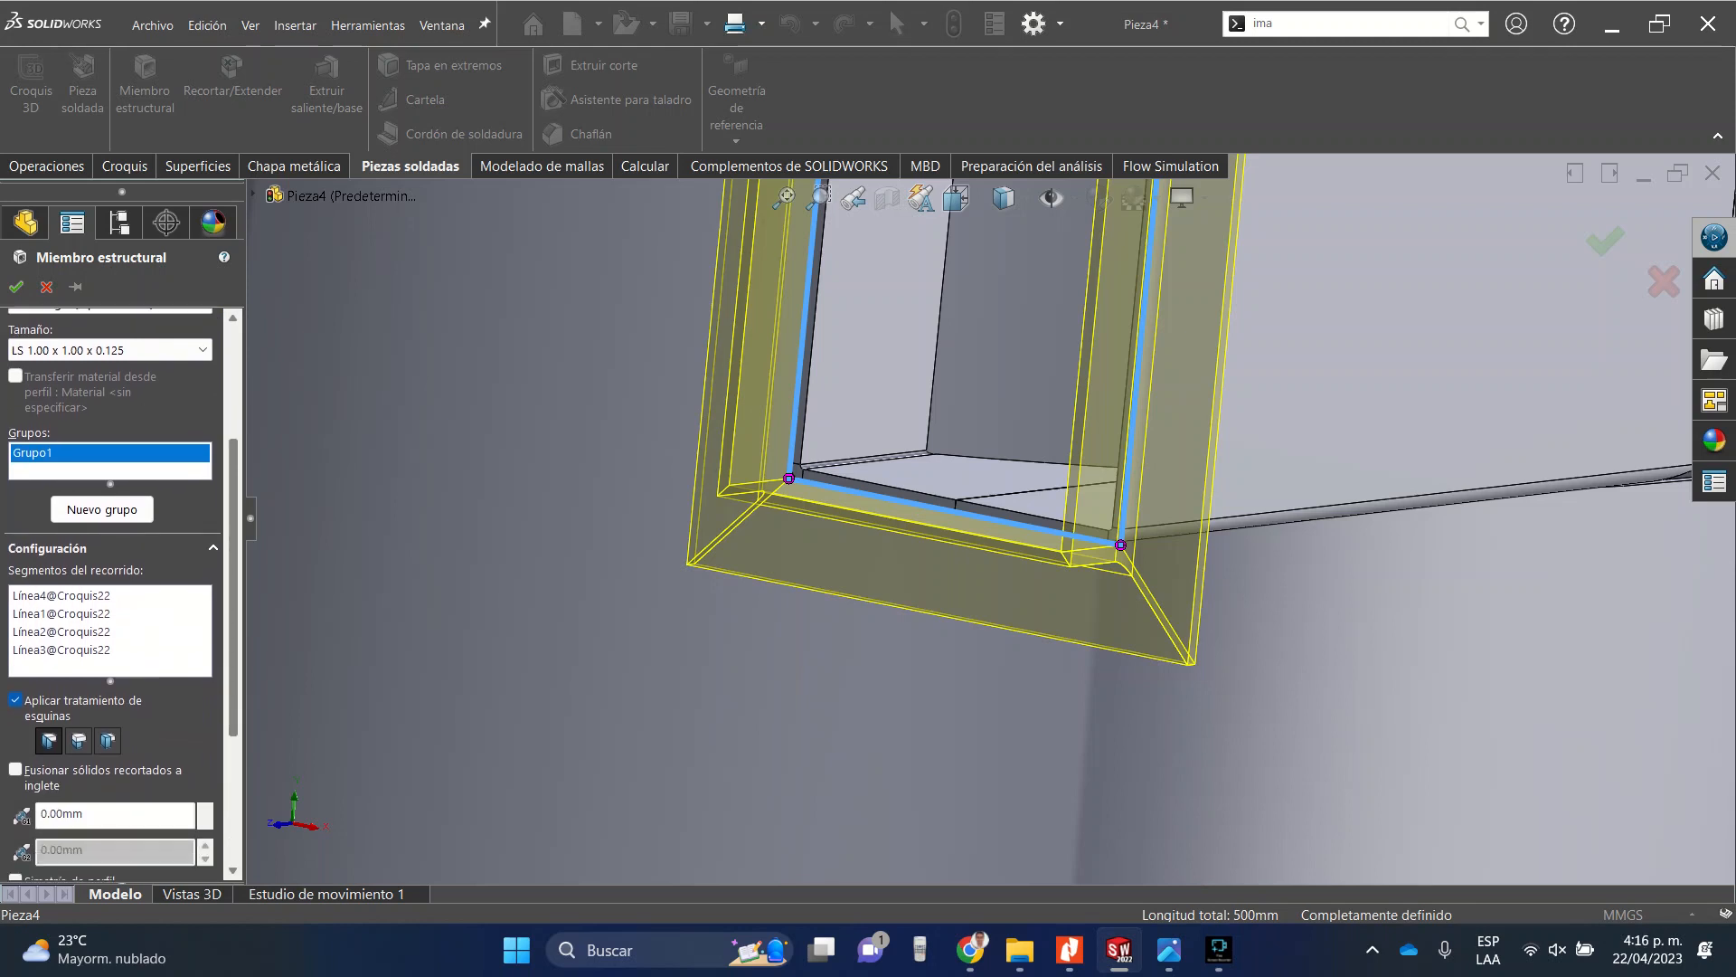
pyautogui.scroll(-3, 114, 597)
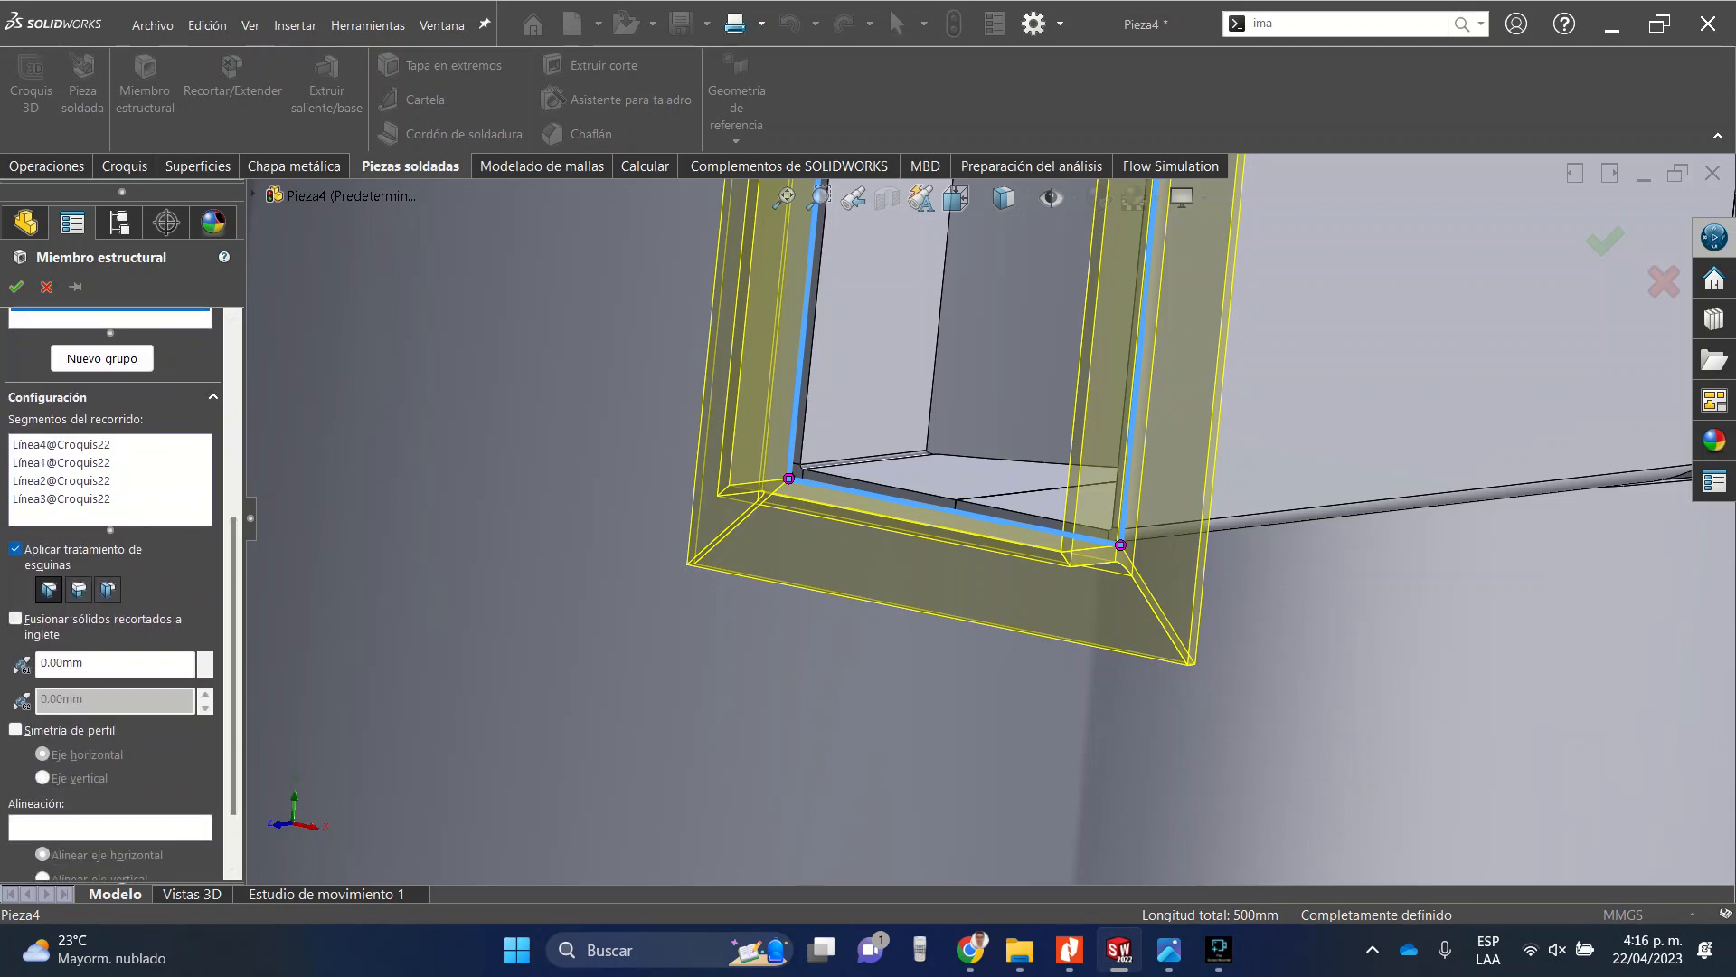
pyautogui.scroll(1, 113, 596)
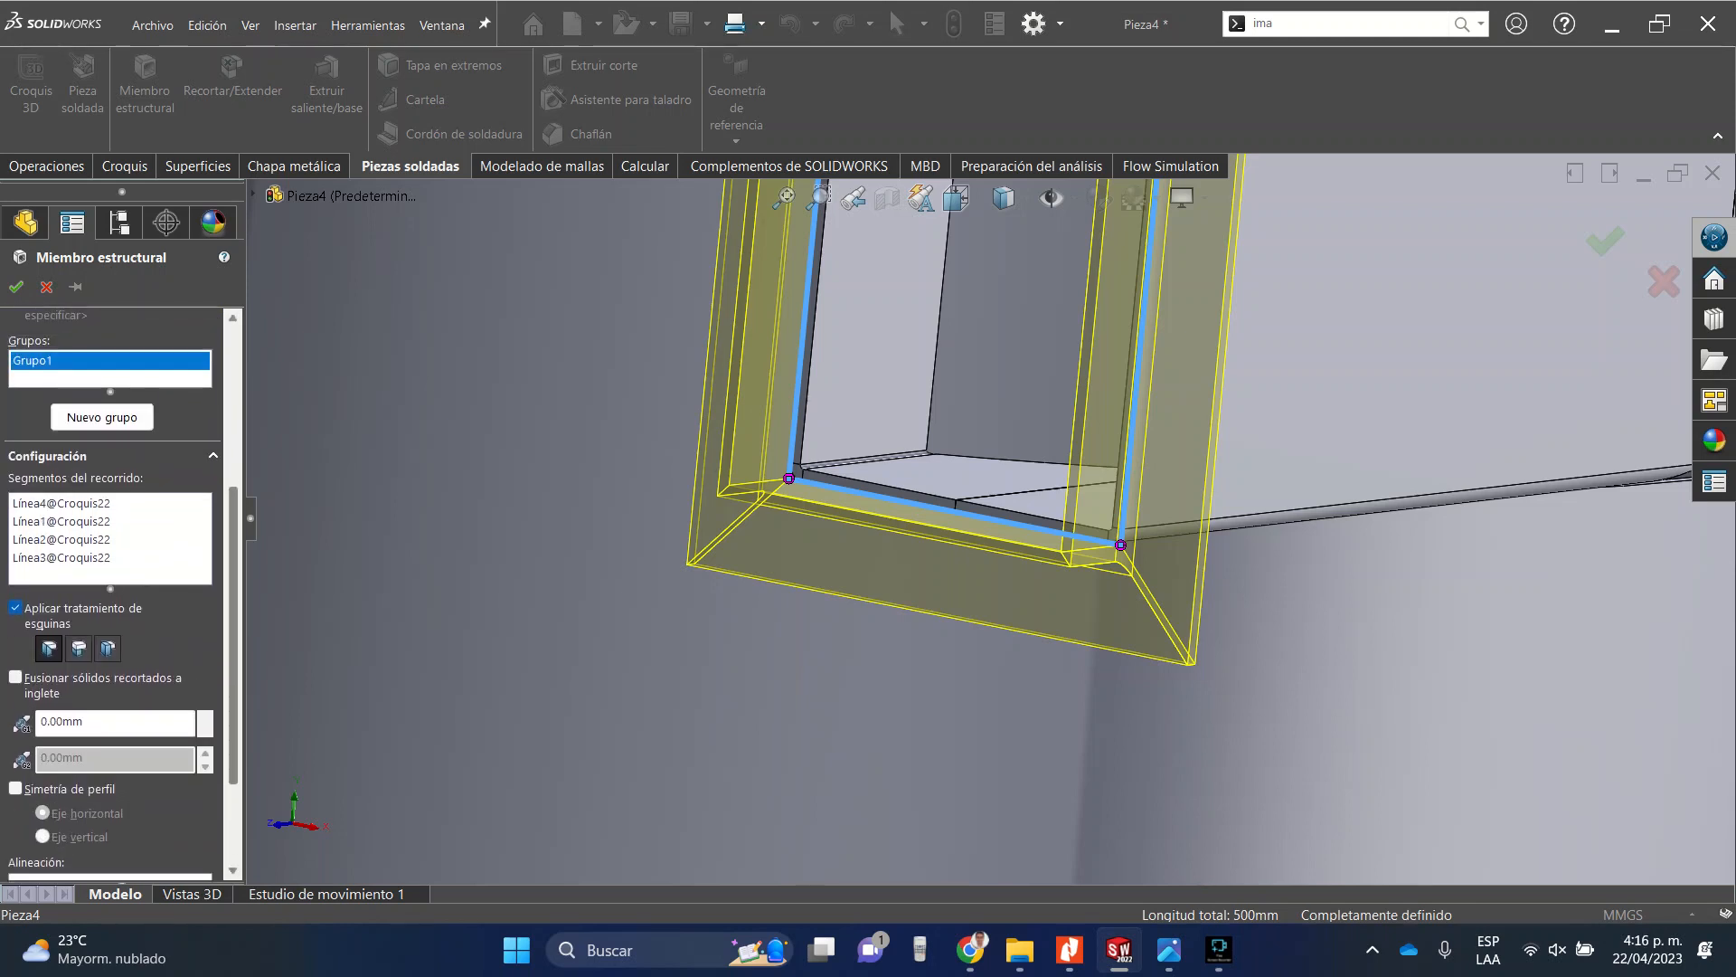
pyautogui.click(16, 789)
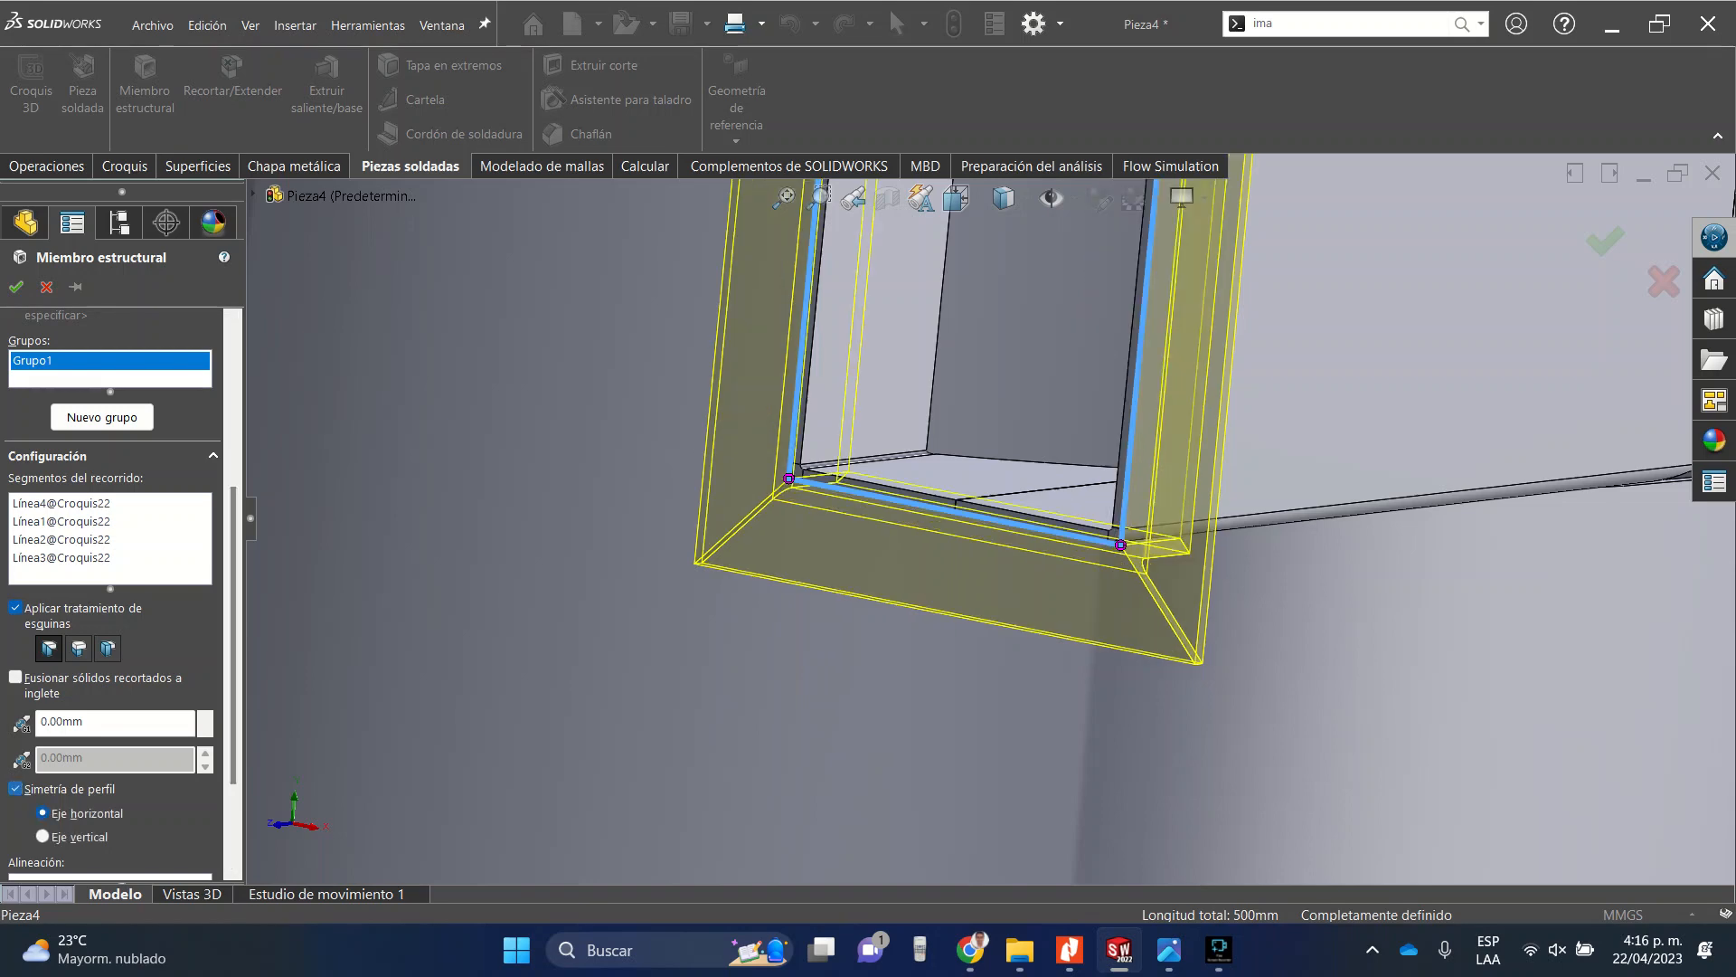
# Orbit and zoom around the duct to inspect the angle frame preview and its corners.
pyautogui.scroll(5, 1000, 513)
pyautogui.moveTo(1000, 513); pyautogui.dragTo(813, 525, button='middle')
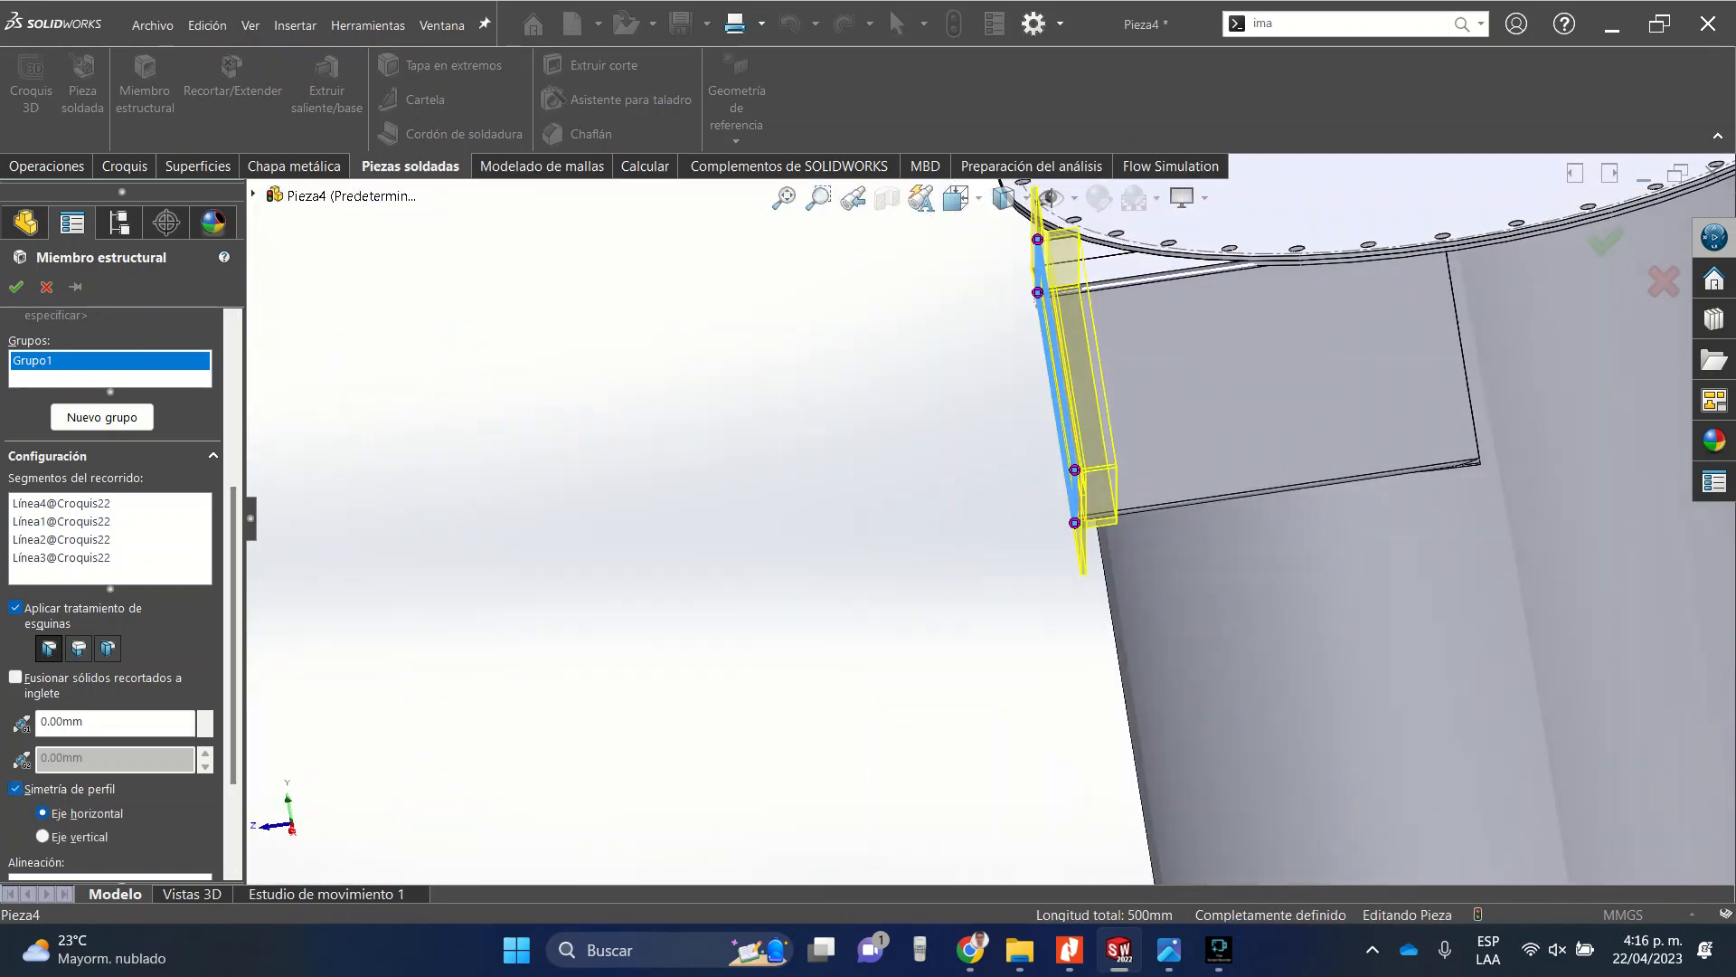
pyautogui.scroll(-4, 1101, 185)
pyautogui.scroll(-6, 1085, 245)
pyautogui.moveTo(954, 456); pyautogui.dragTo(1063, 416, button='middle')
pyautogui.scroll(6, 986, 518)
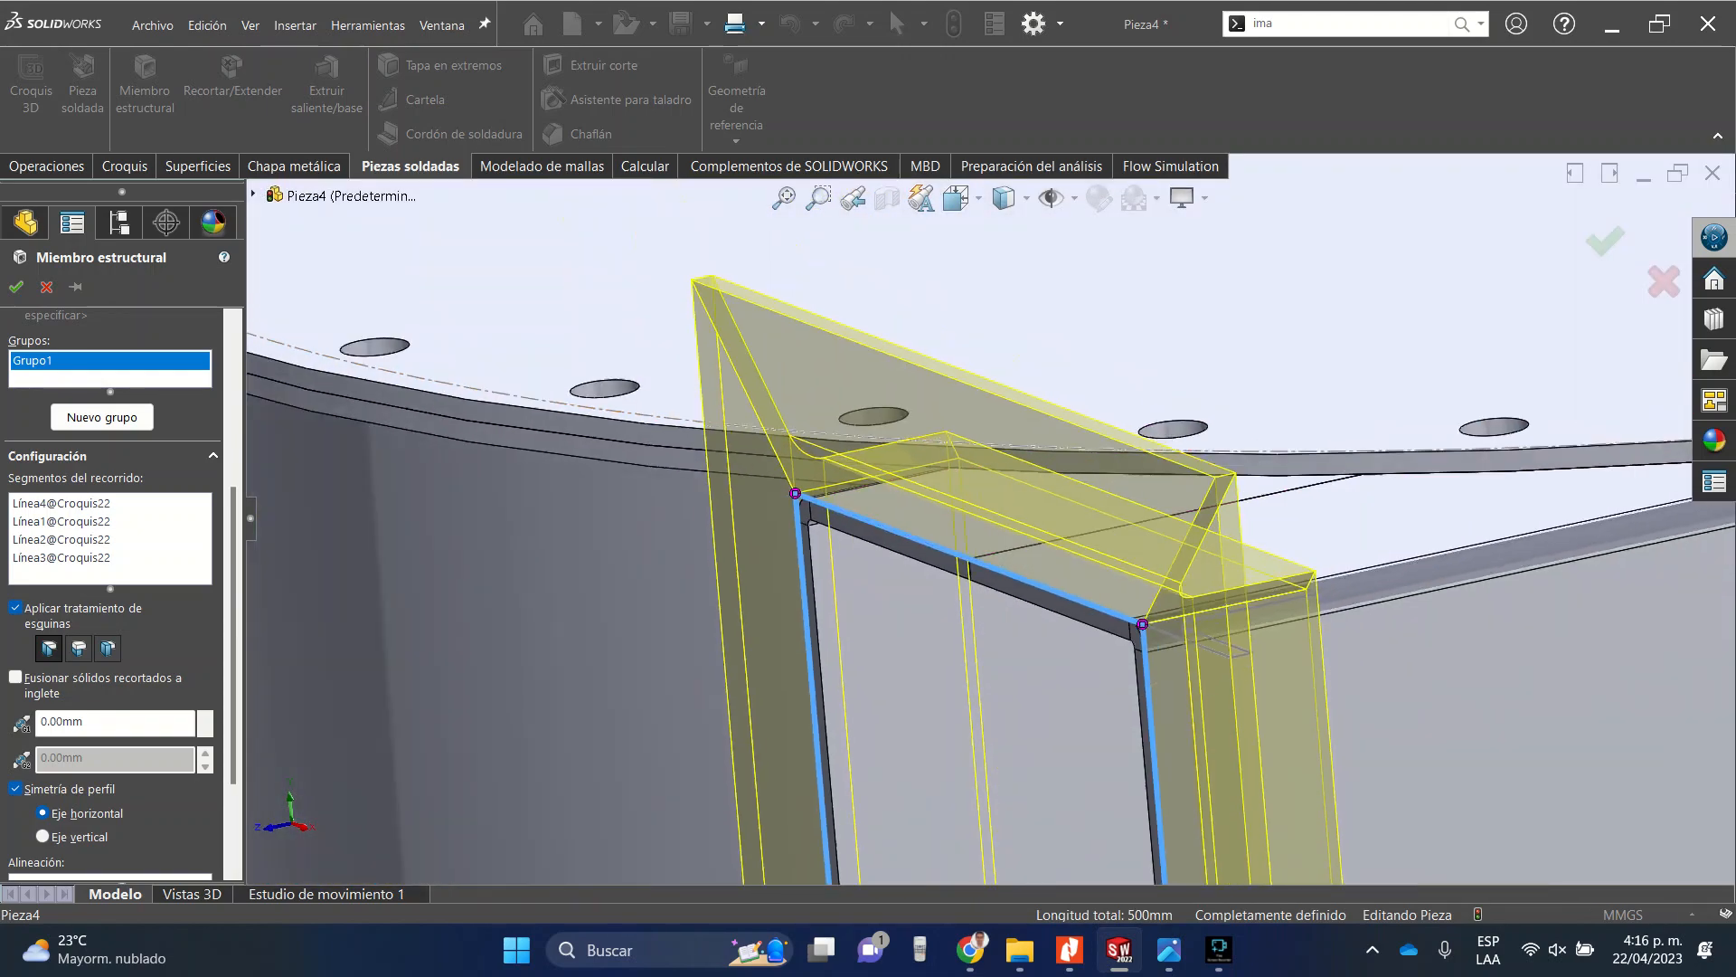
pyautogui.scroll(5, 1001, 513)
pyautogui.scroll(-4, 1045, 570)
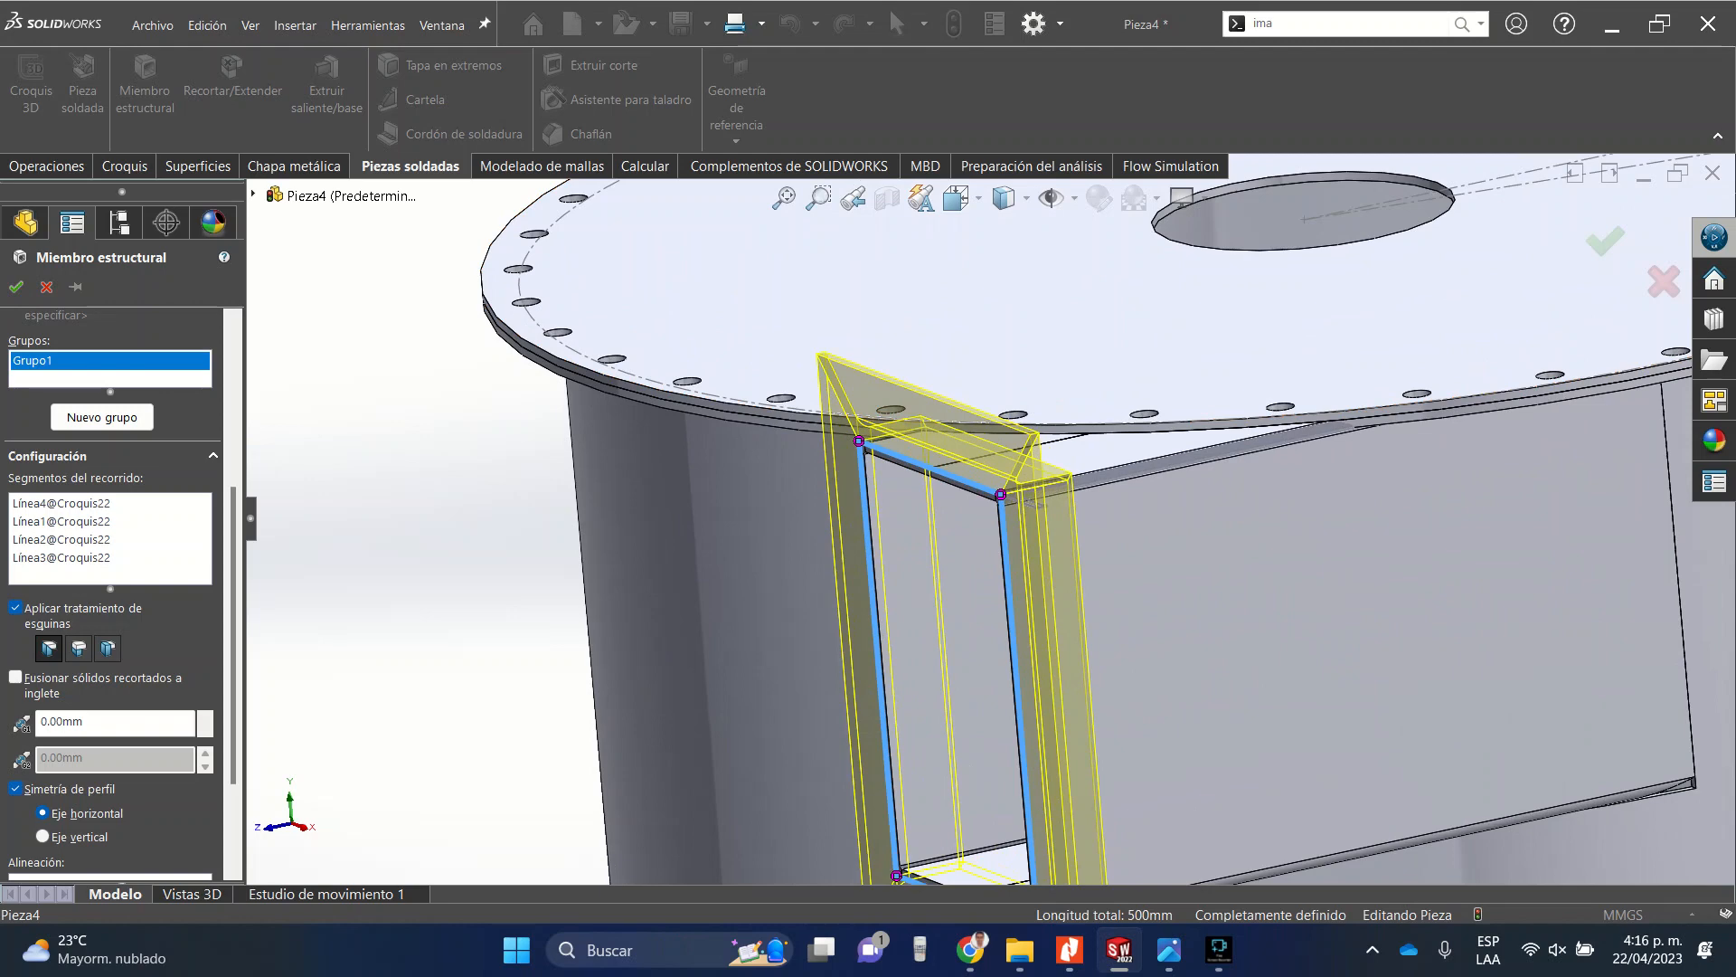
pyautogui.scroll(6, 958, 596)
pyautogui.scroll(-3, 922, 615)
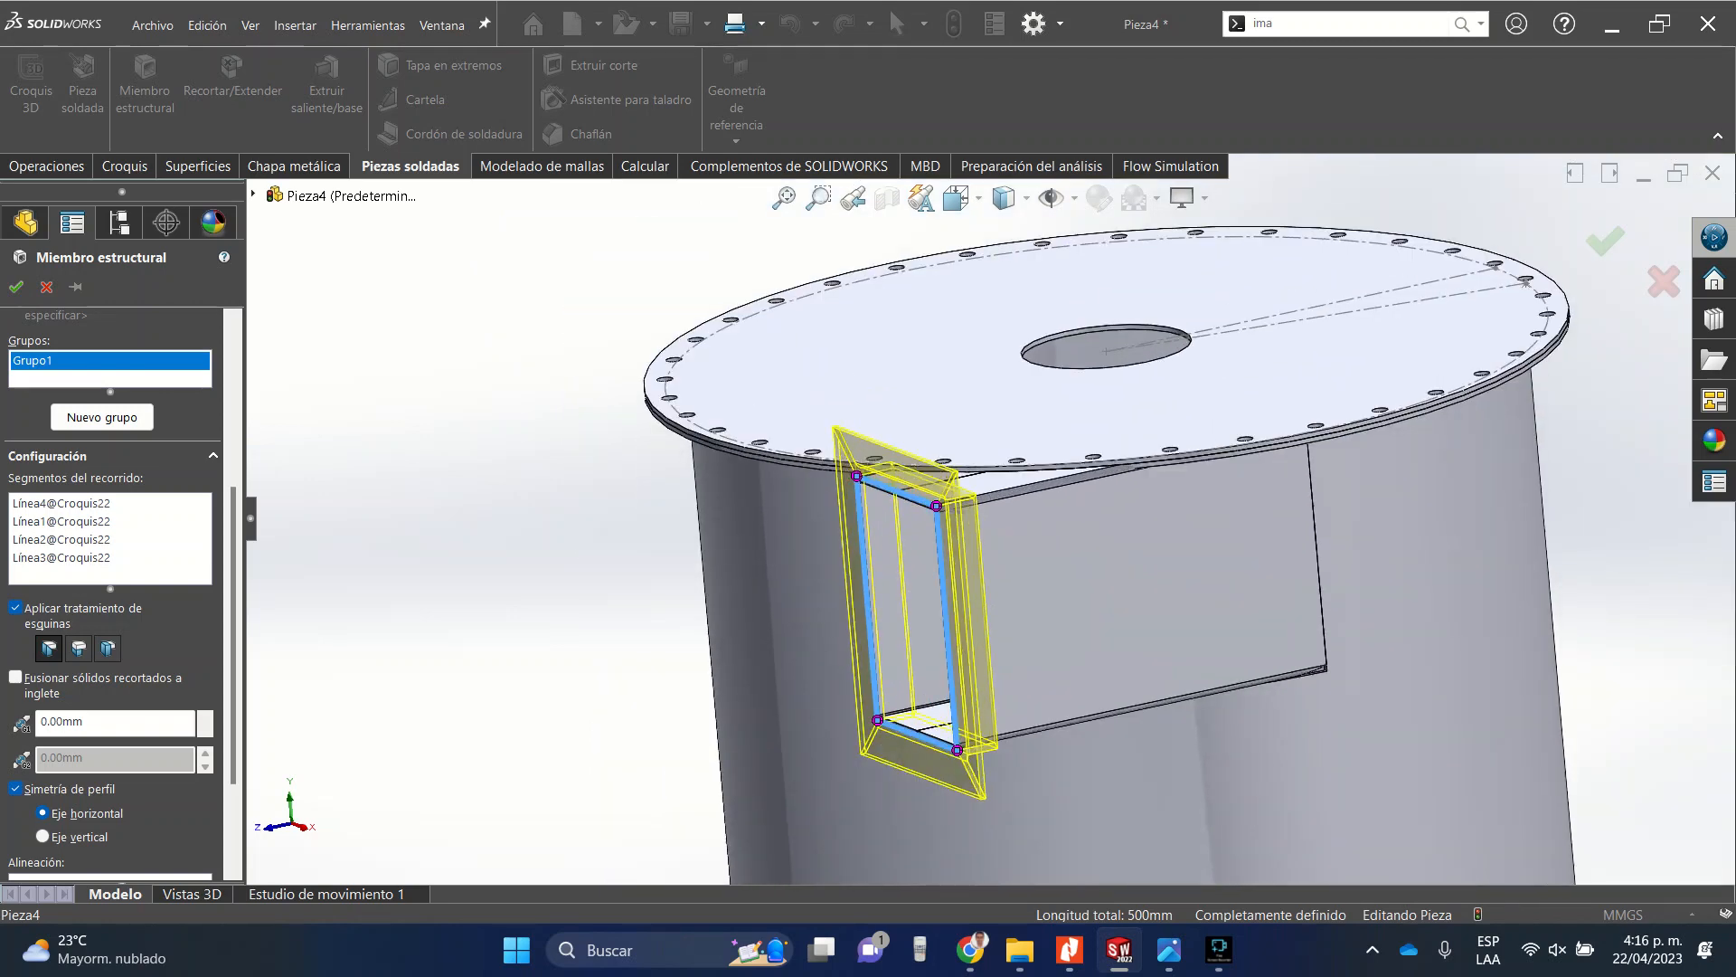
pyautogui.scroll(-4, 955, 601)
pyautogui.moveTo(936, 533); pyautogui.dragTo(1194, 533, button='middle')
pyautogui.scroll(5, 973, 579)
pyautogui.scroll(-3, 972, 578)
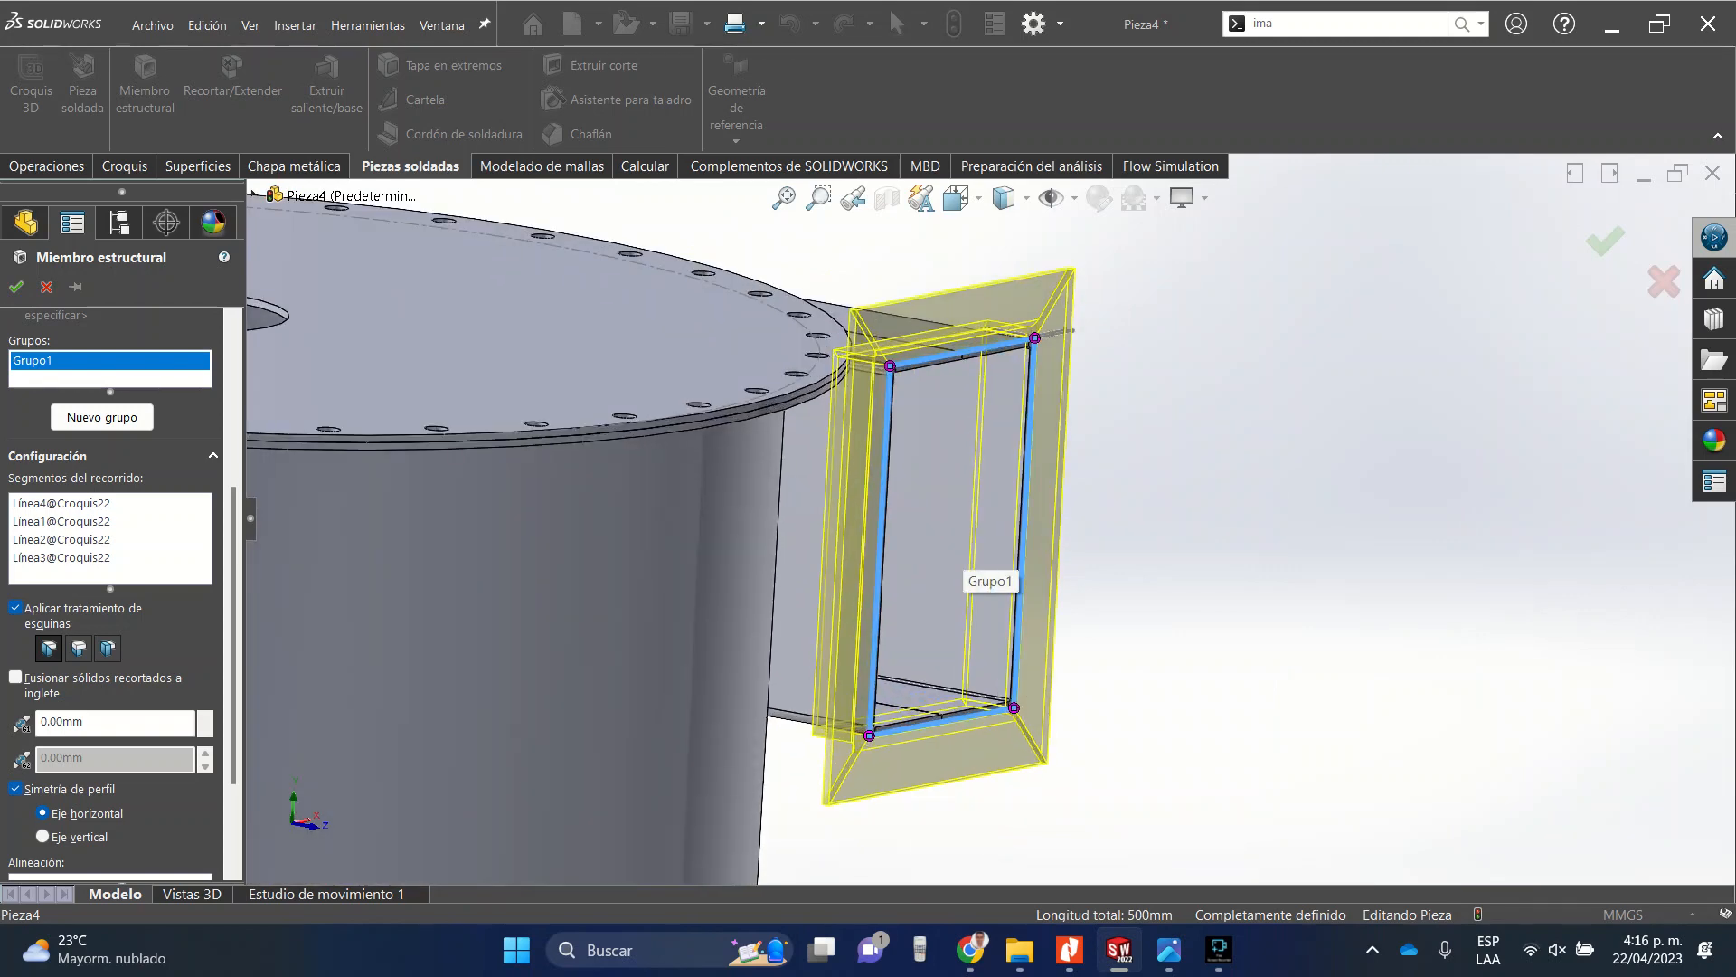
pyautogui.scroll(-8, 984, 388)
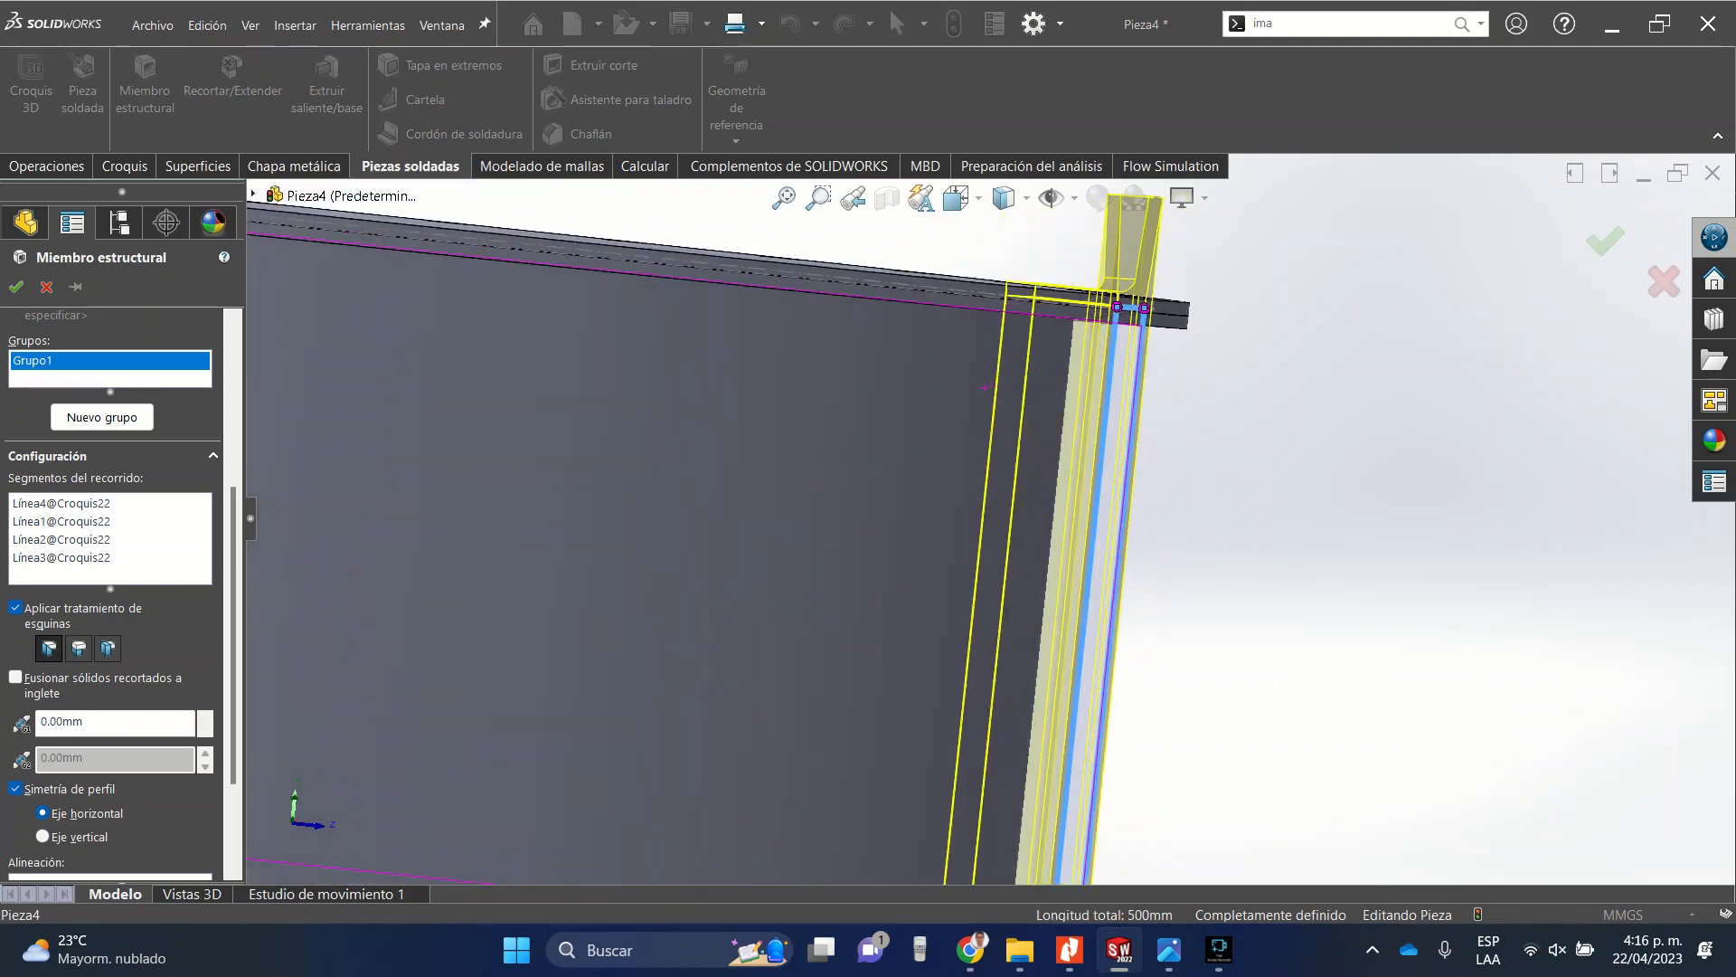
pyautogui.scroll(2, 984, 388)
pyautogui.moveTo(984, 388); pyautogui.dragTo(909, 390, button='middle')
pyautogui.scroll(-3, 995, 362)
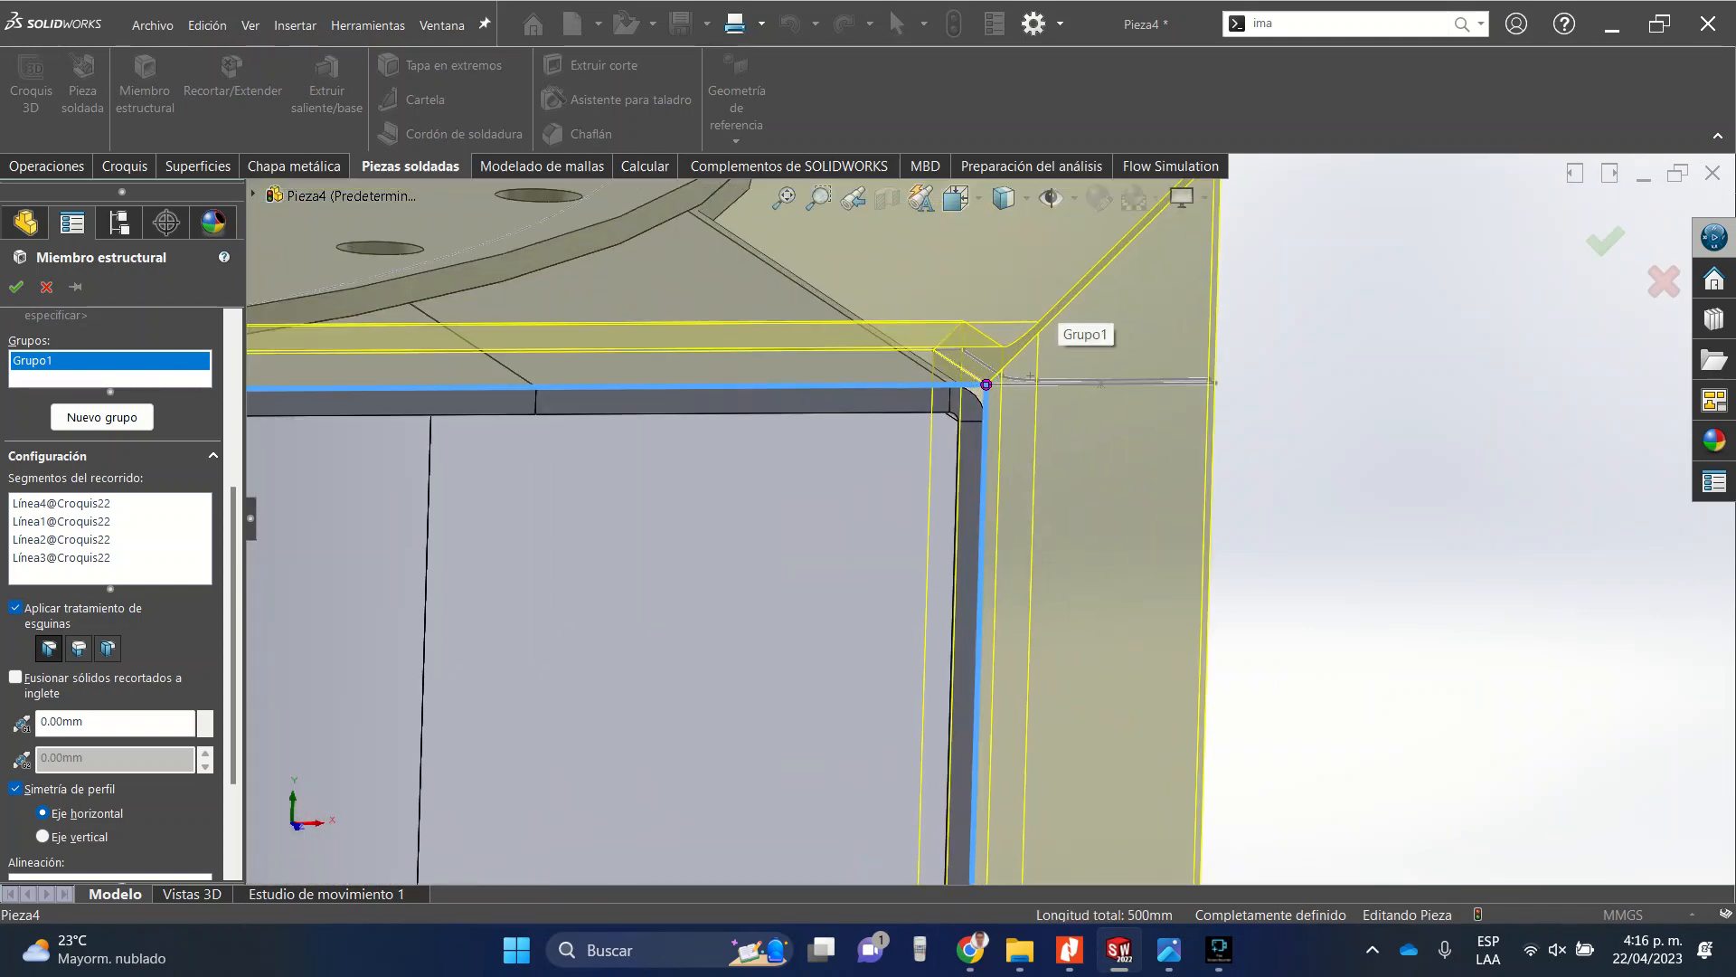
# Apply the Extremo a tope1 corner treatment to both top corners of the angle frame.
pyautogui.click(985, 384)
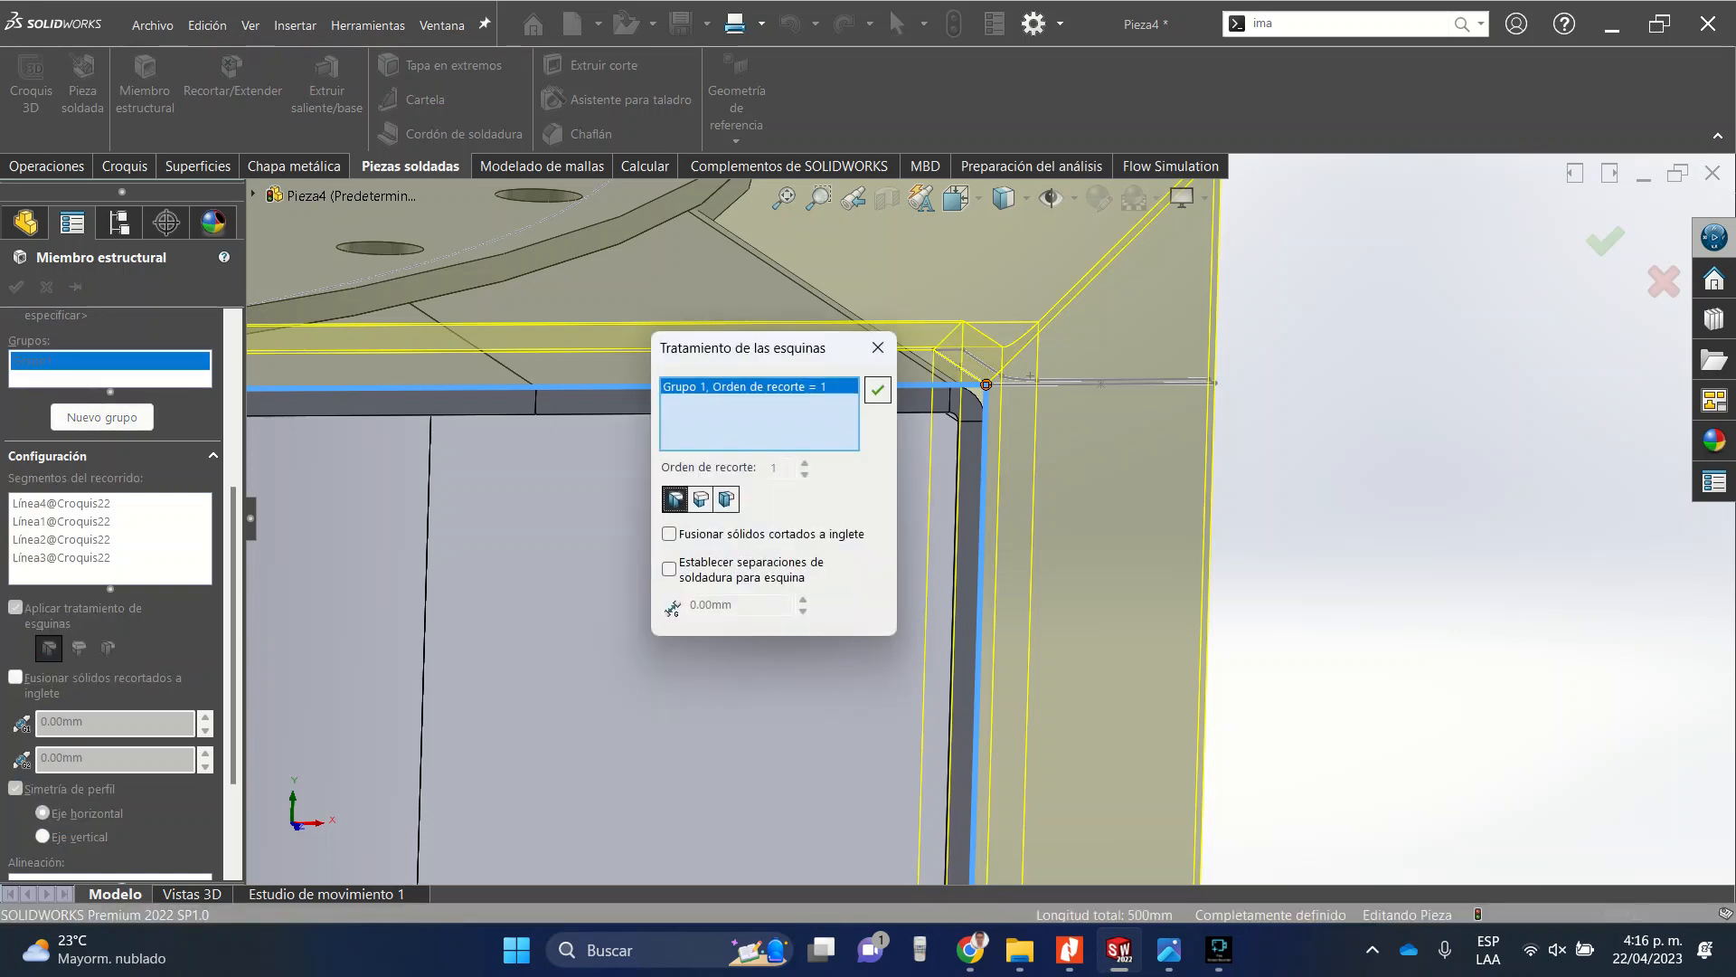
pyautogui.click(701, 499)
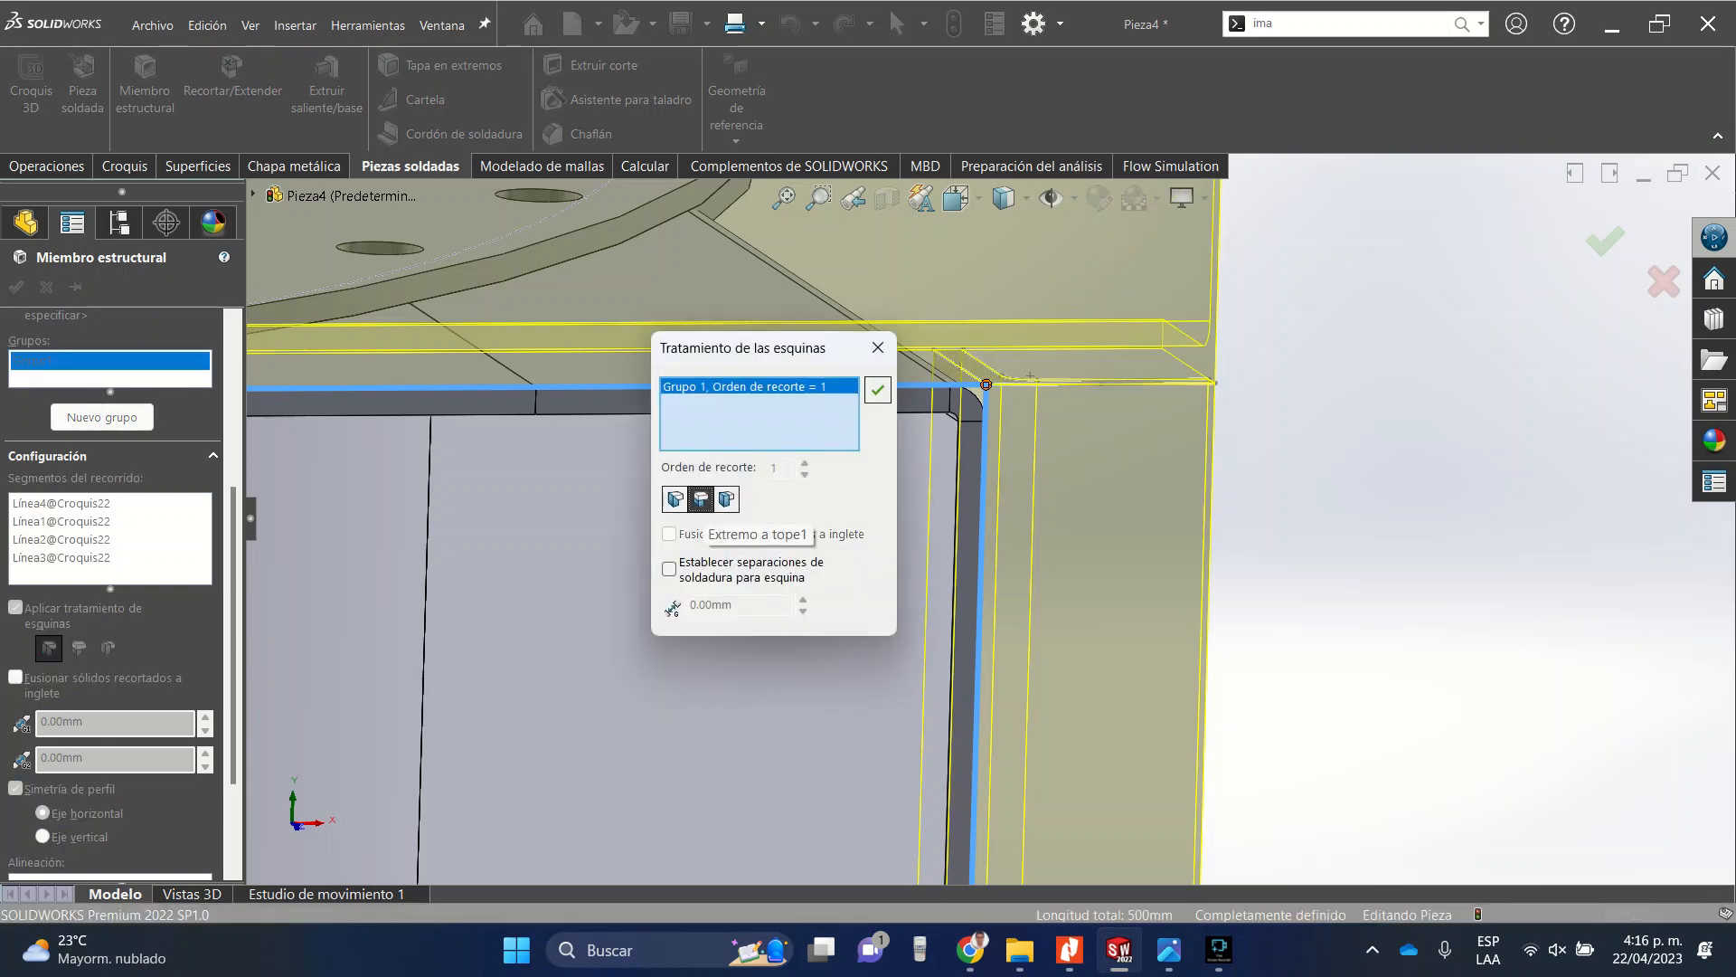
pyautogui.scroll(2, 988, 524)
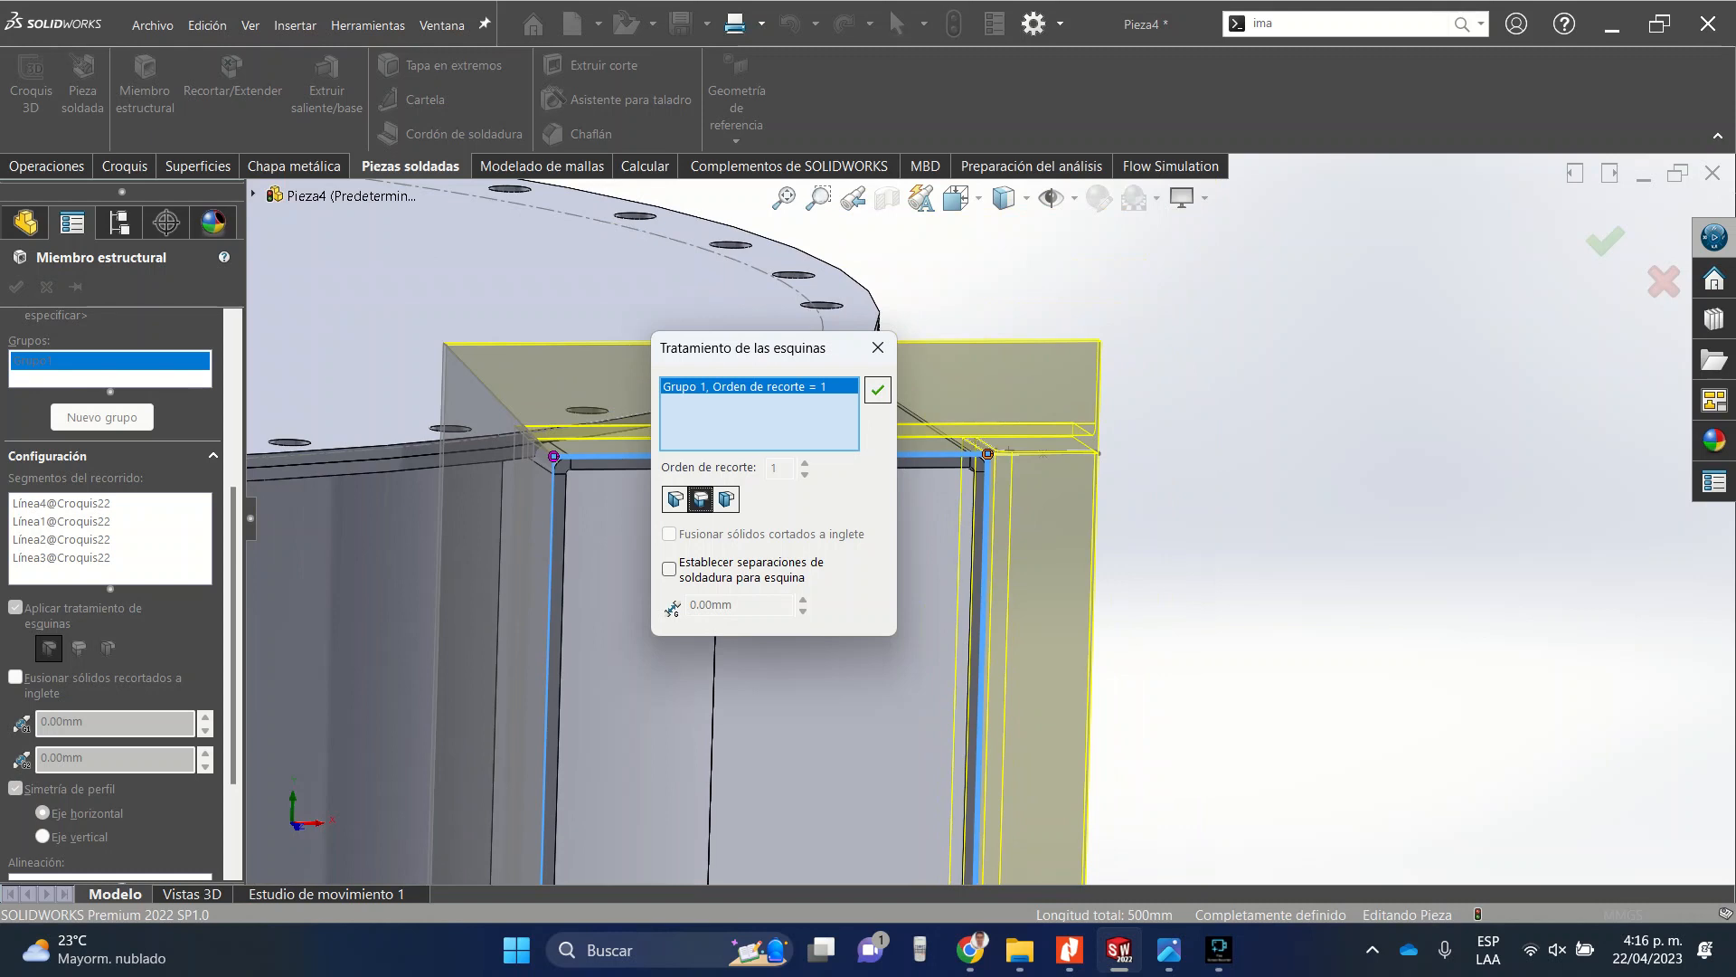
pyautogui.click(878, 390)
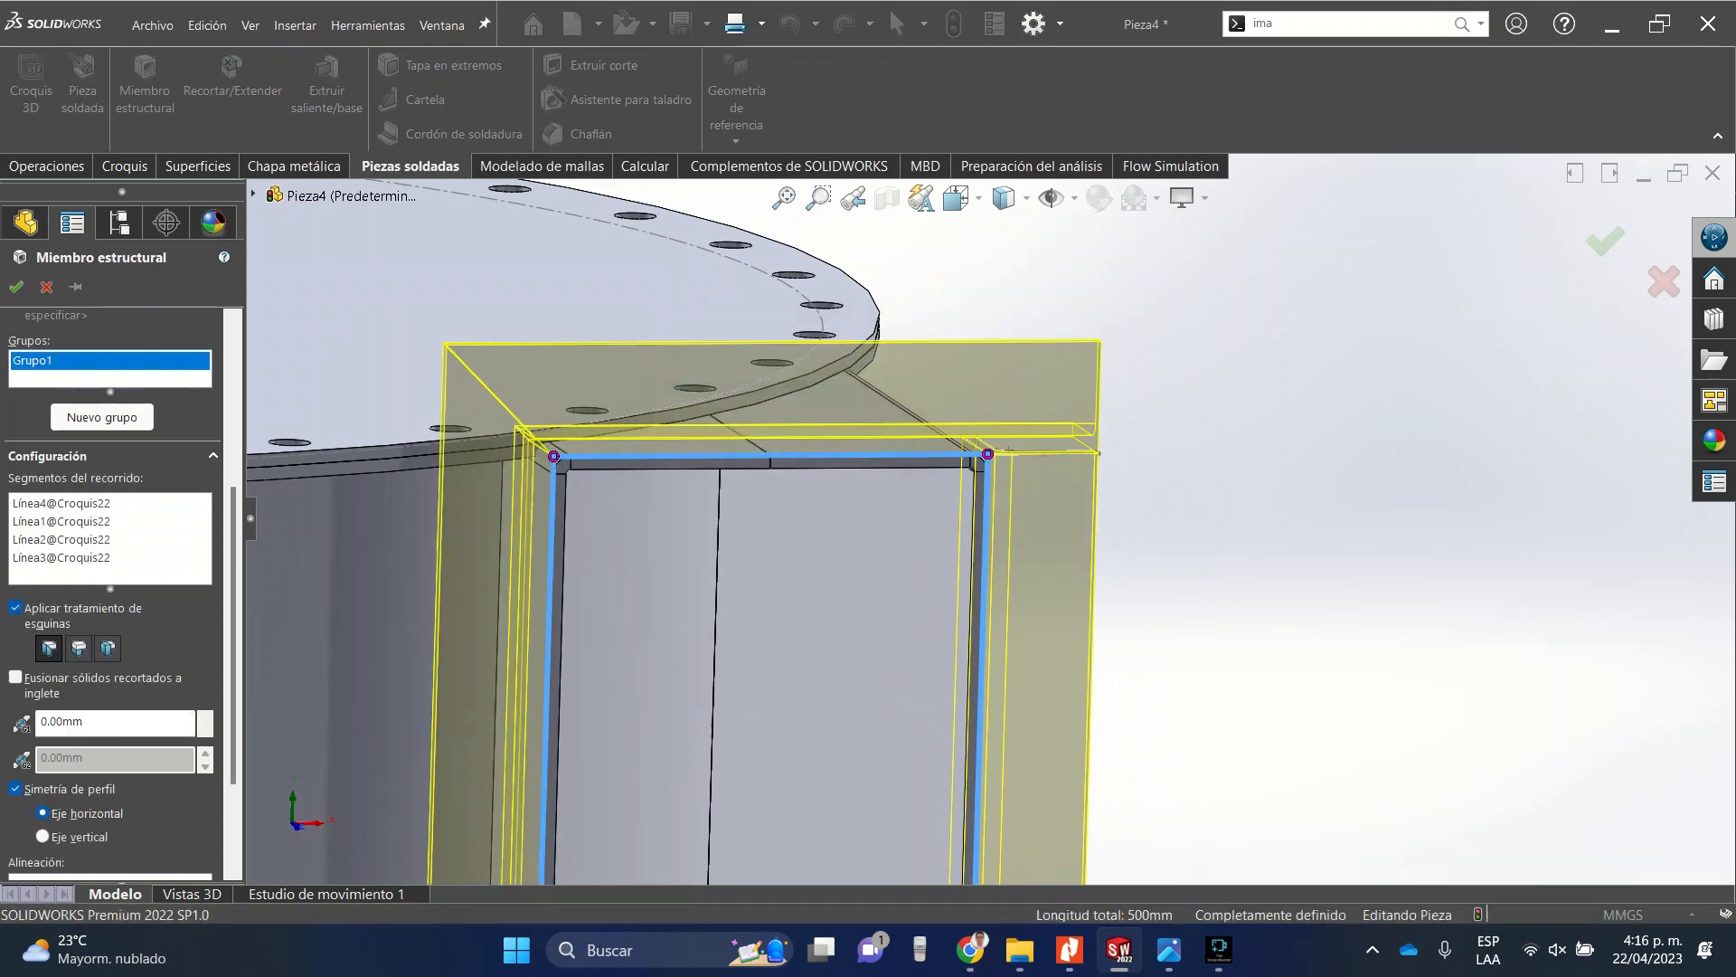
pyautogui.click(555, 455)
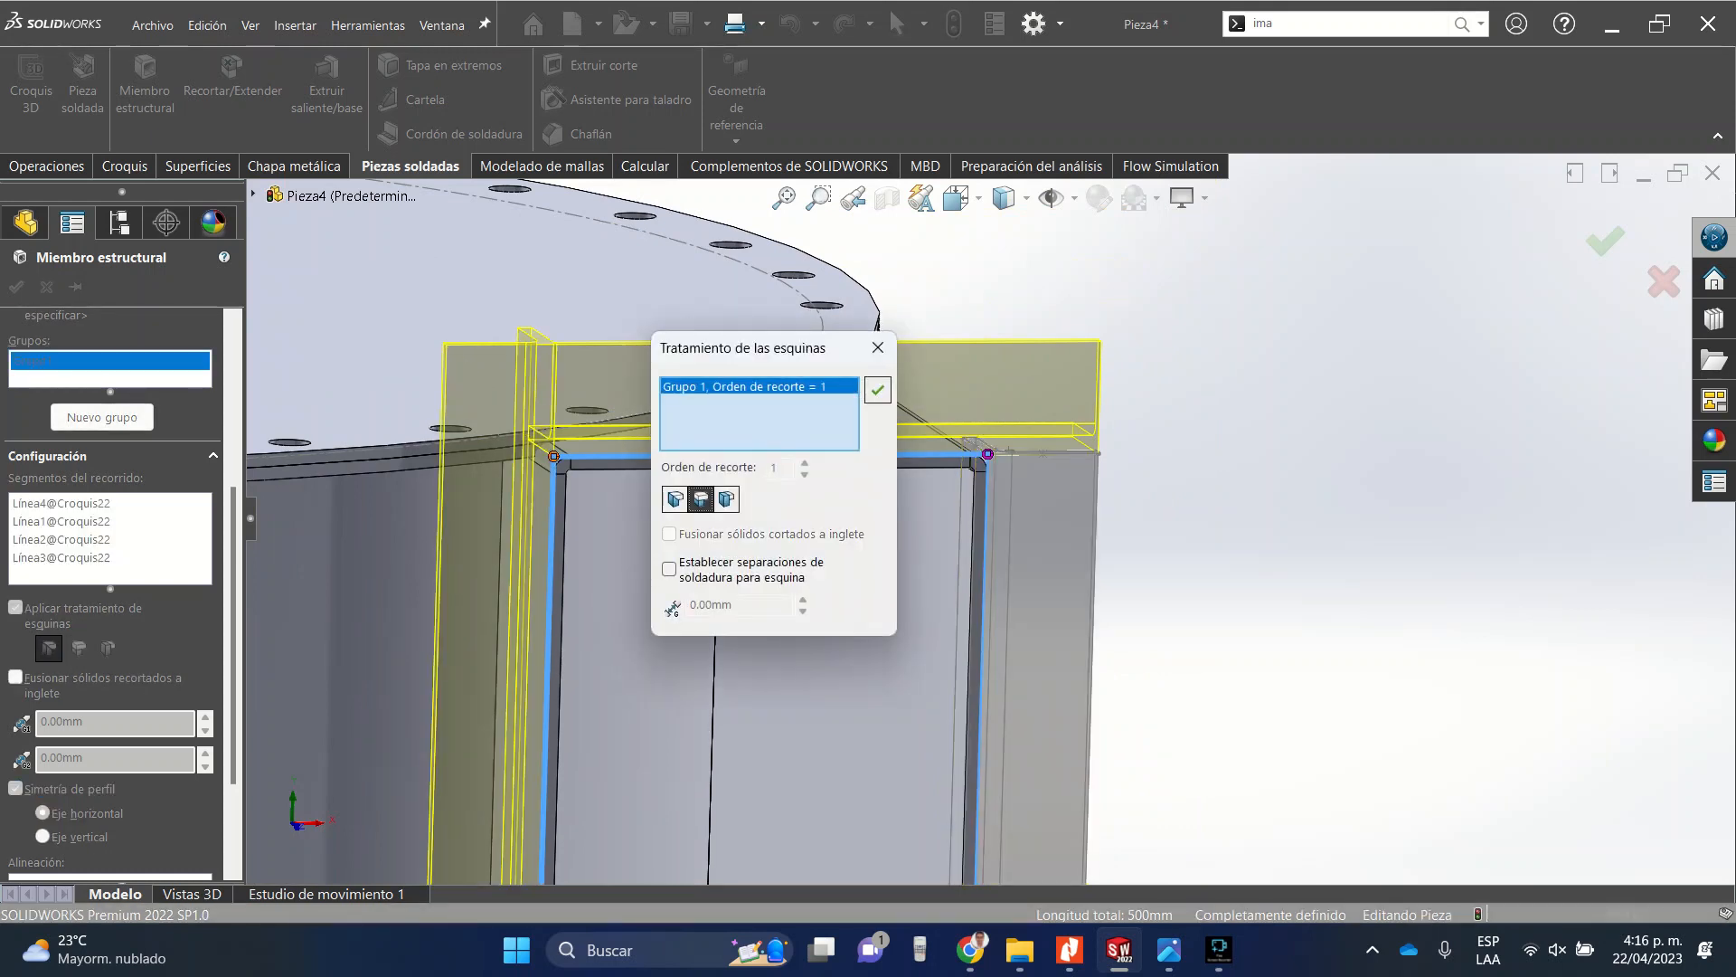
pyautogui.click(877, 389)
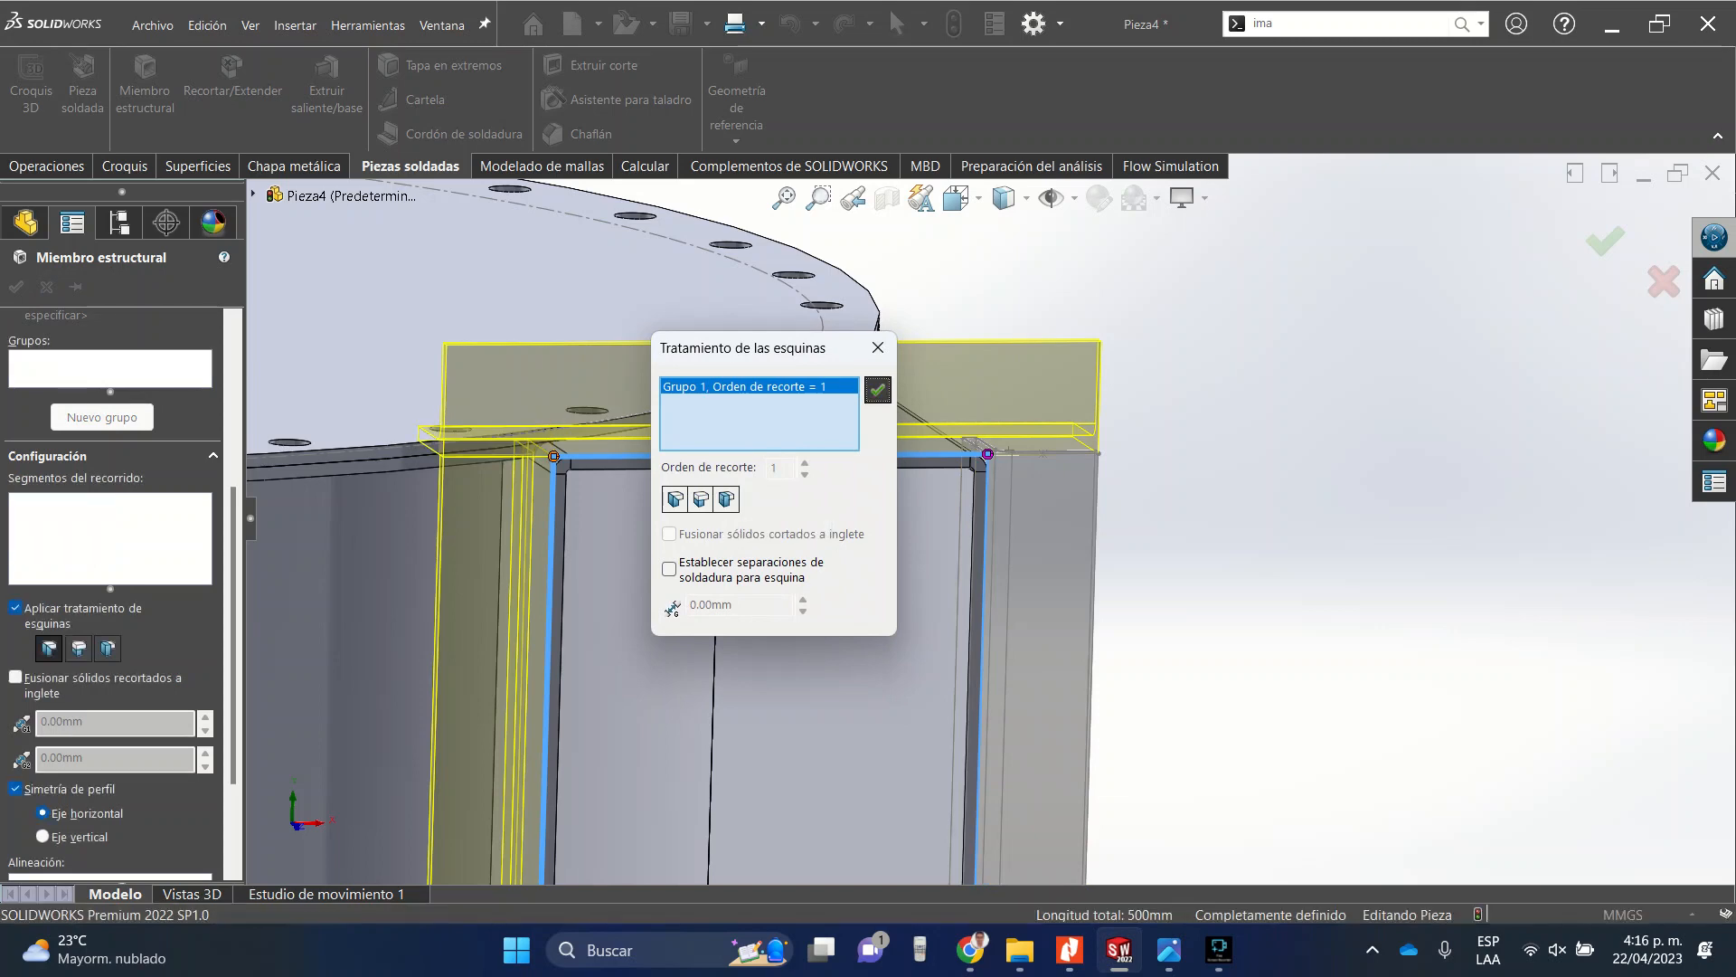
pyautogui.scroll(5, 990, 519)
pyautogui.scroll(-5, 938, 698)
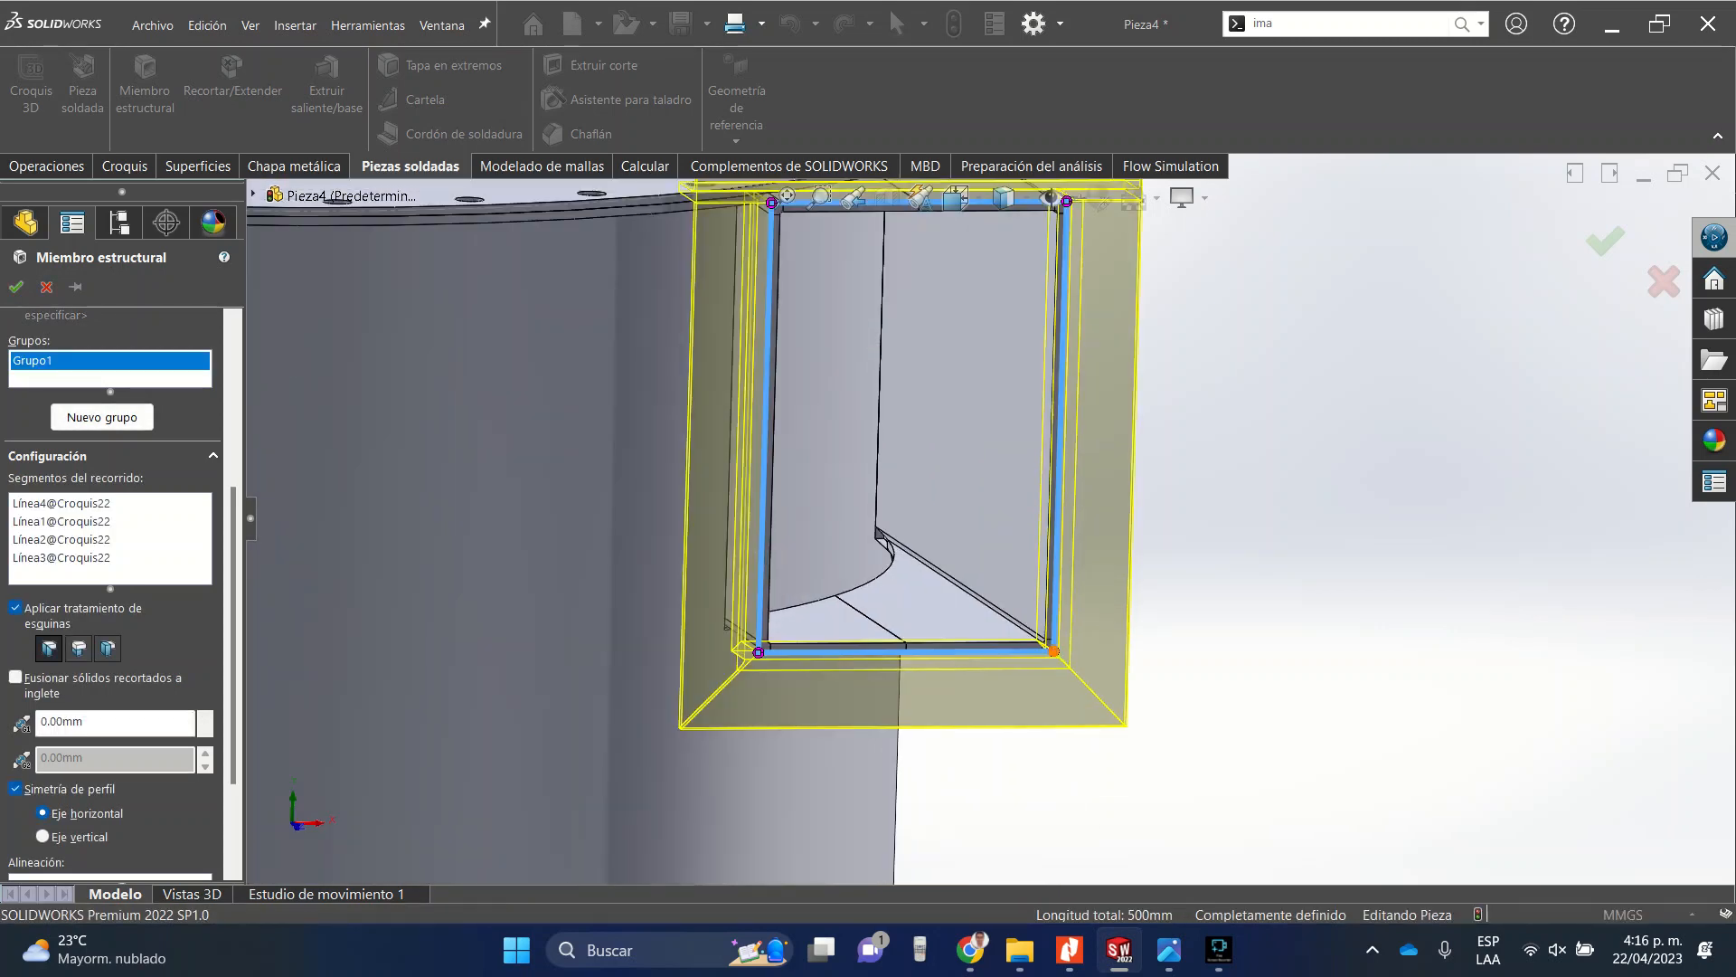
# Set the bottom-right corner to the other end-butt treatment and the bottom-left corner to Extremo a tope1.
pyautogui.click(1054, 650)
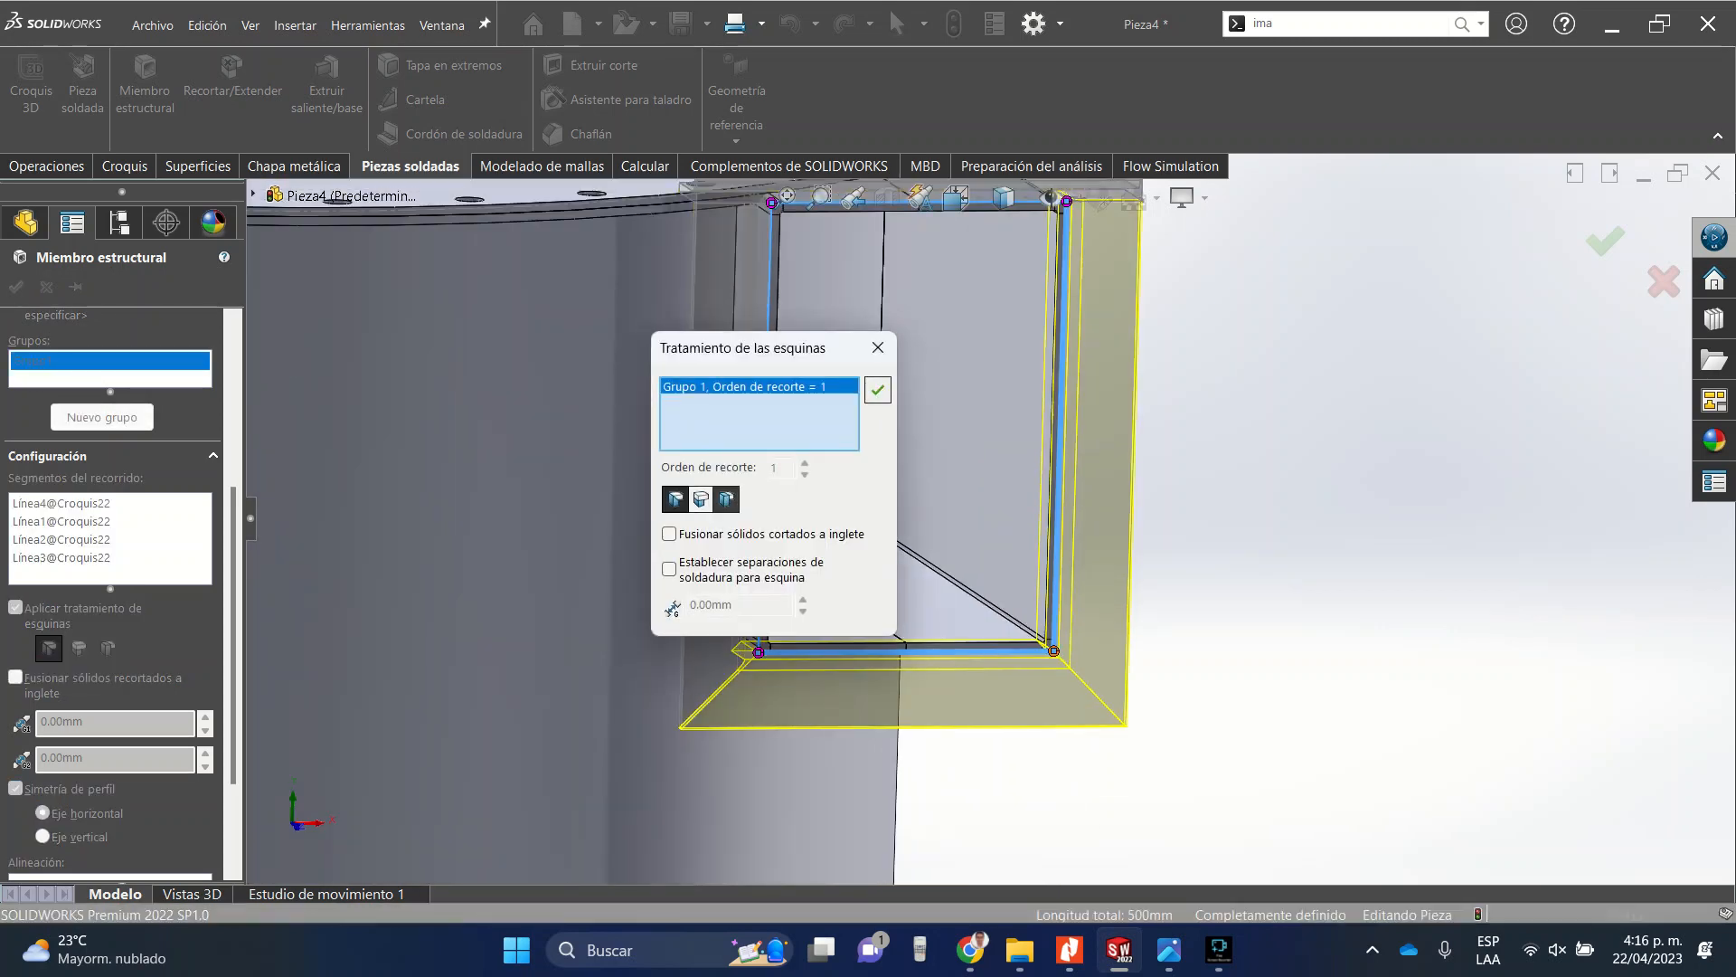
pyautogui.click(727, 499)
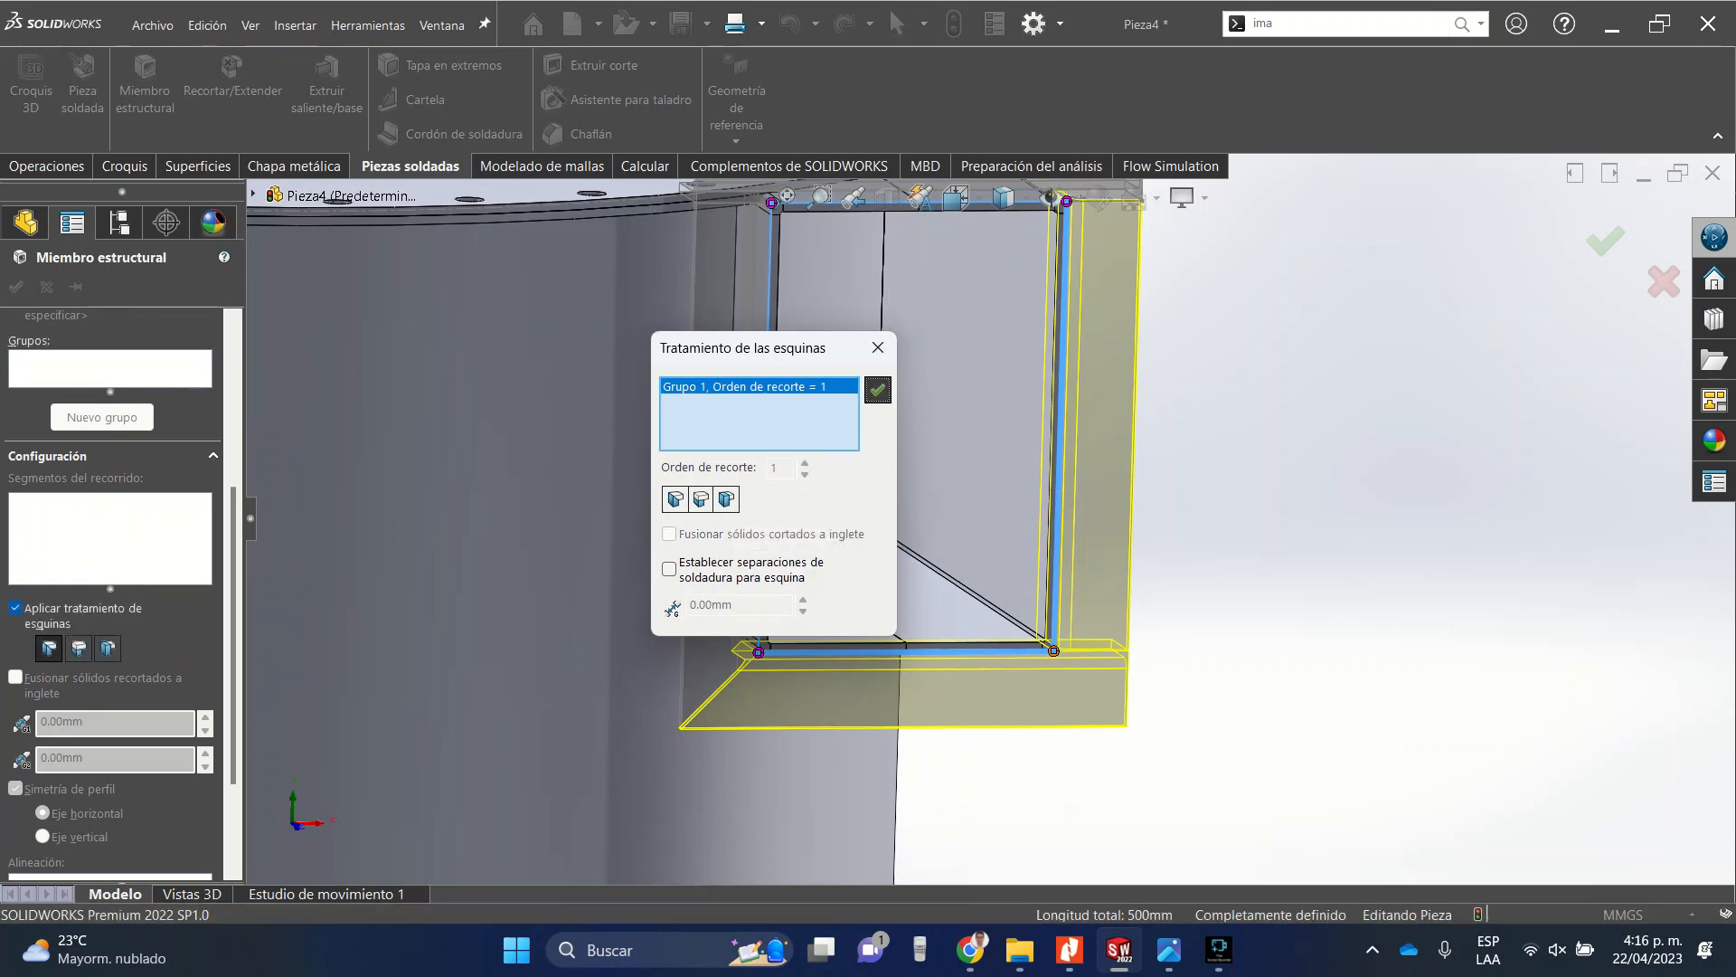
pyautogui.click(878, 389)
pyautogui.click(758, 651)
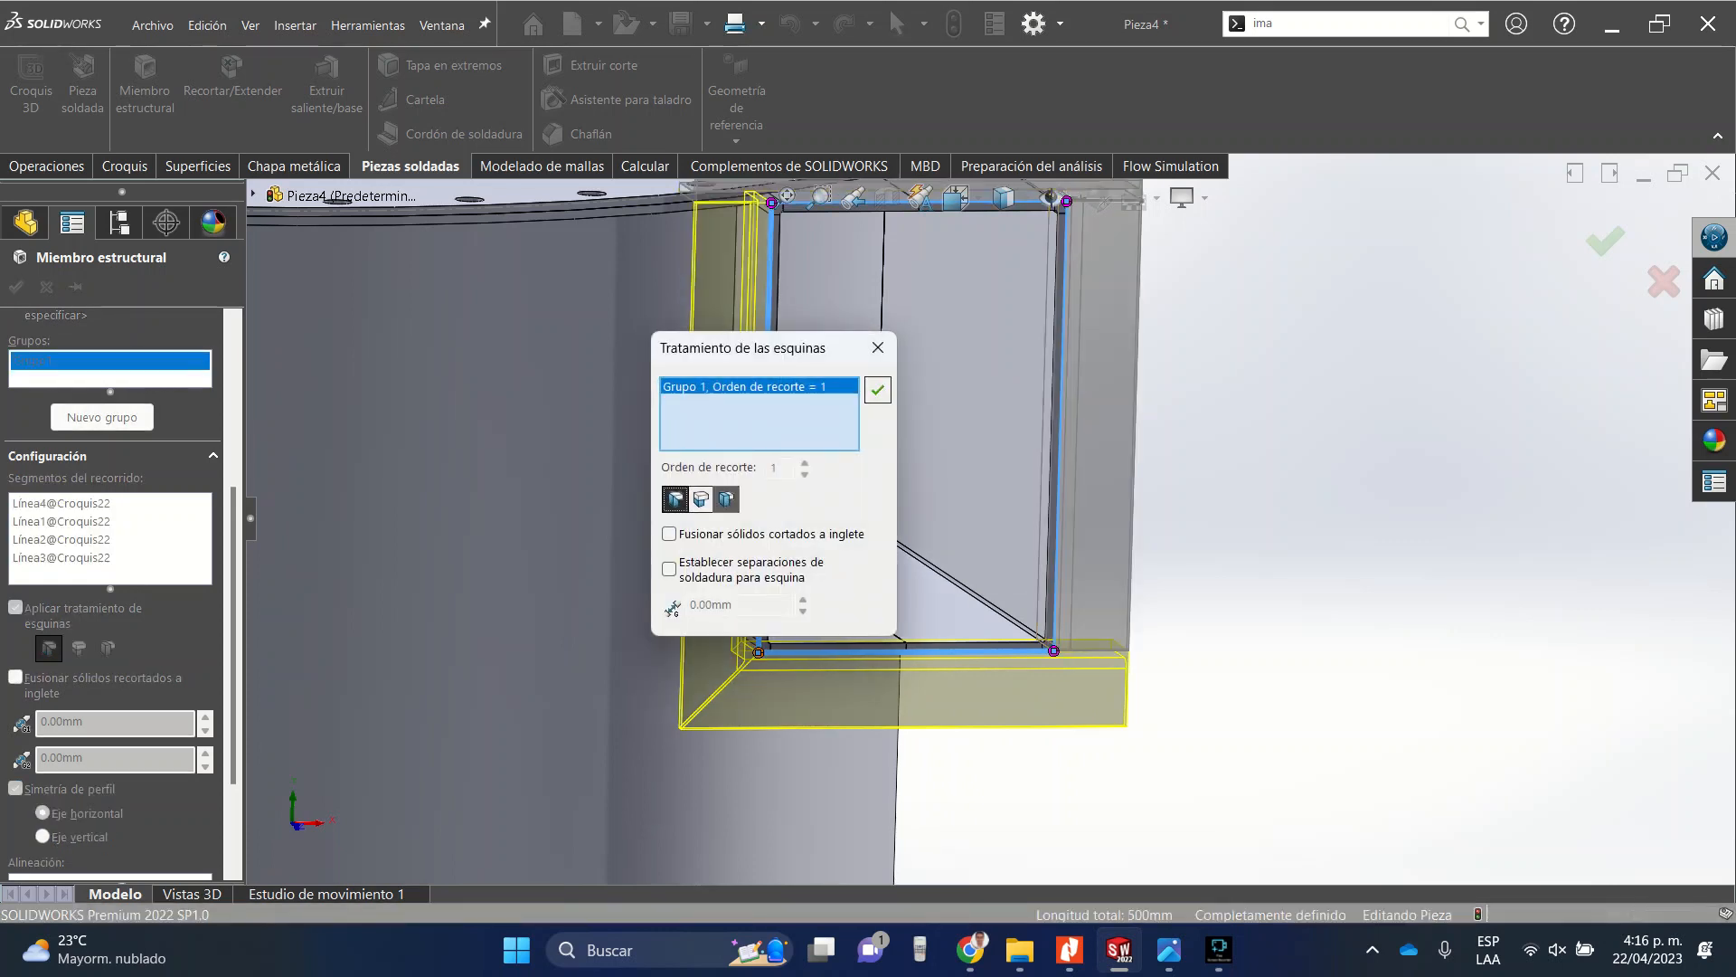
pyautogui.click(878, 390)
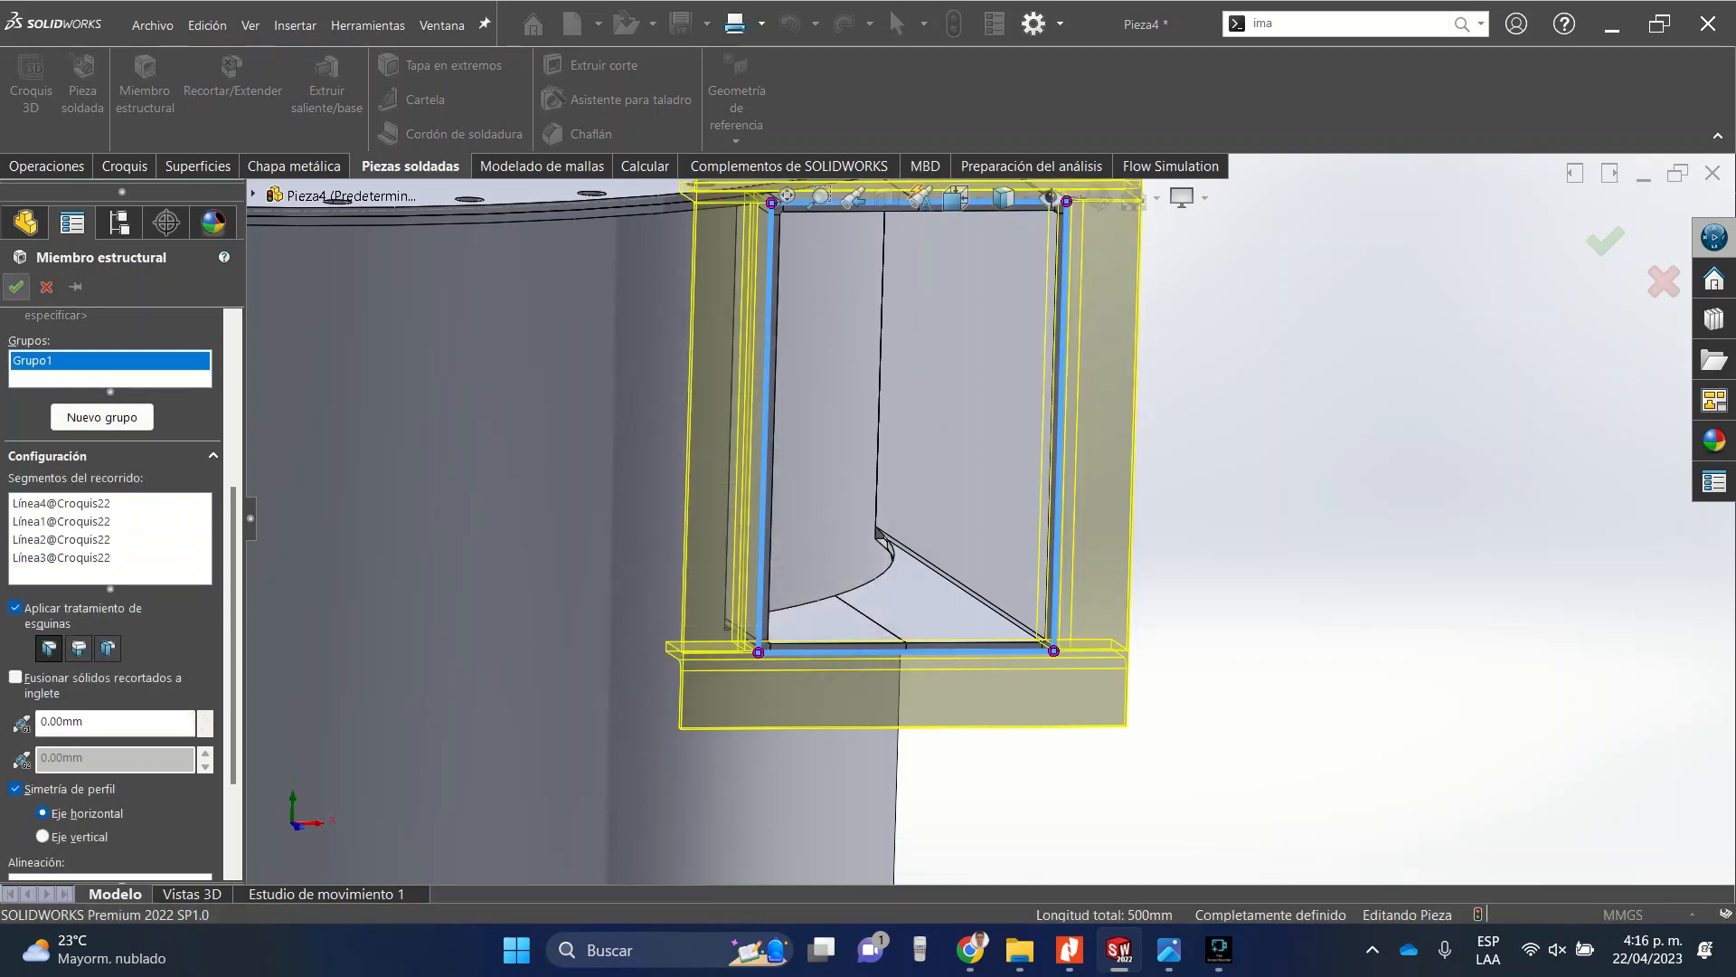
# Accept the structural member feature around the duct opening.
pyautogui.click(15, 286)
pyautogui.scroll(5, 990, 518)
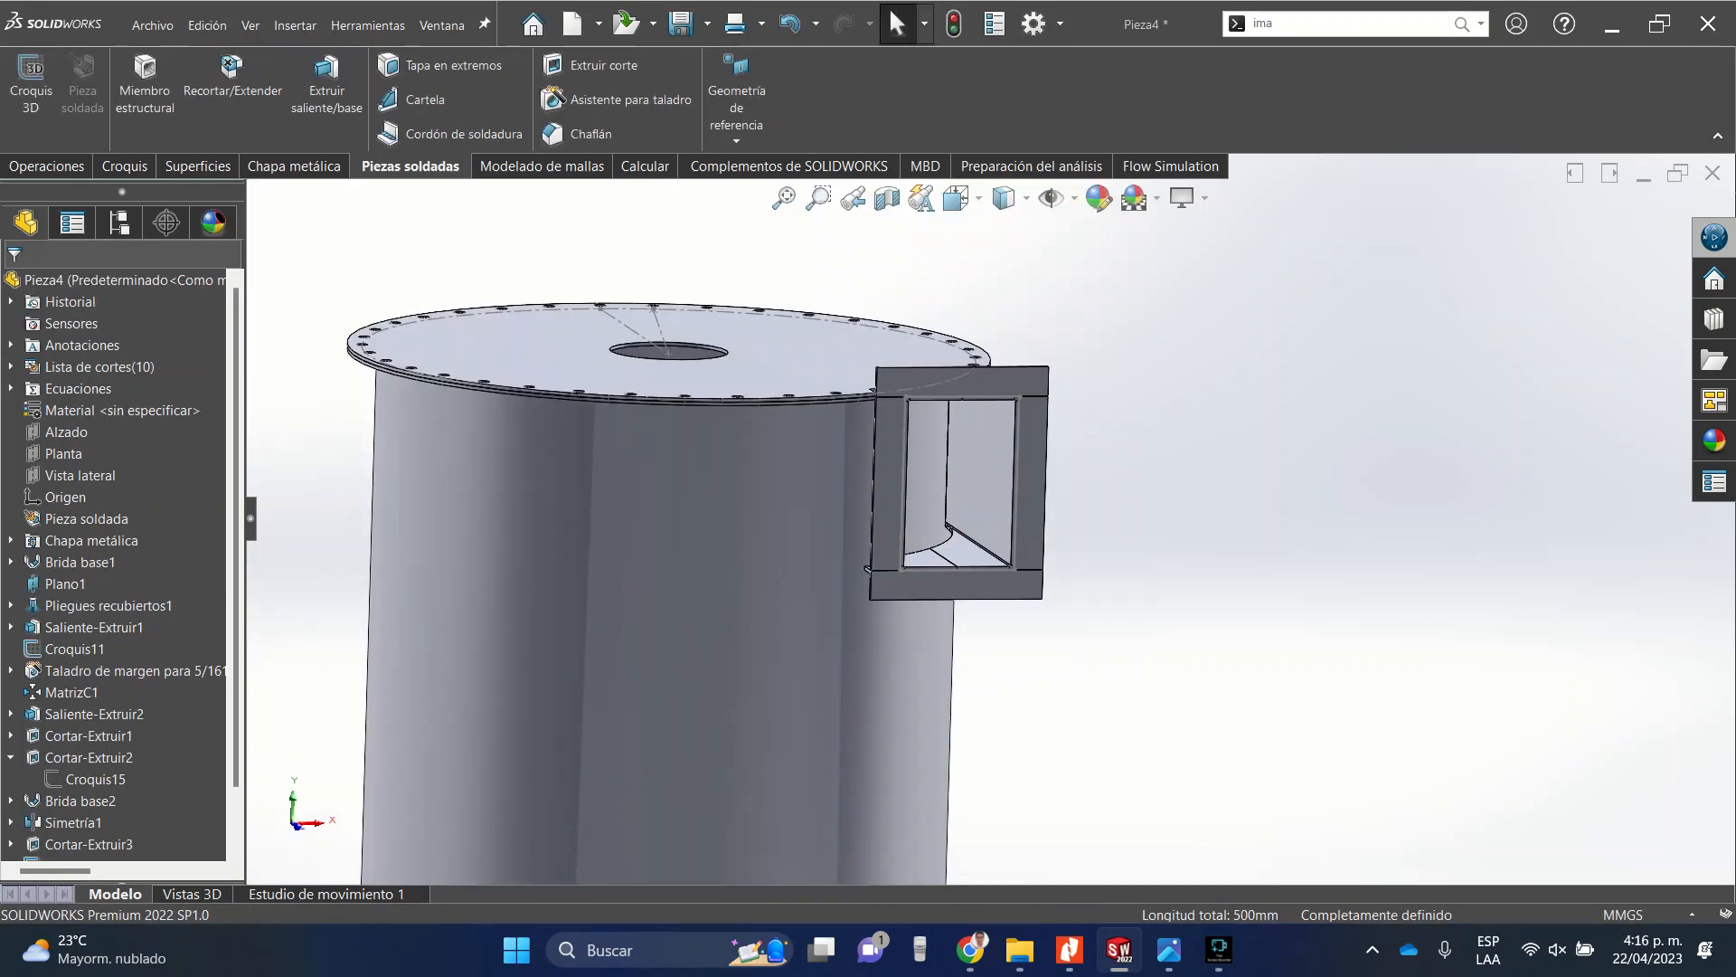
pyautogui.scroll(-6, 882, 390)
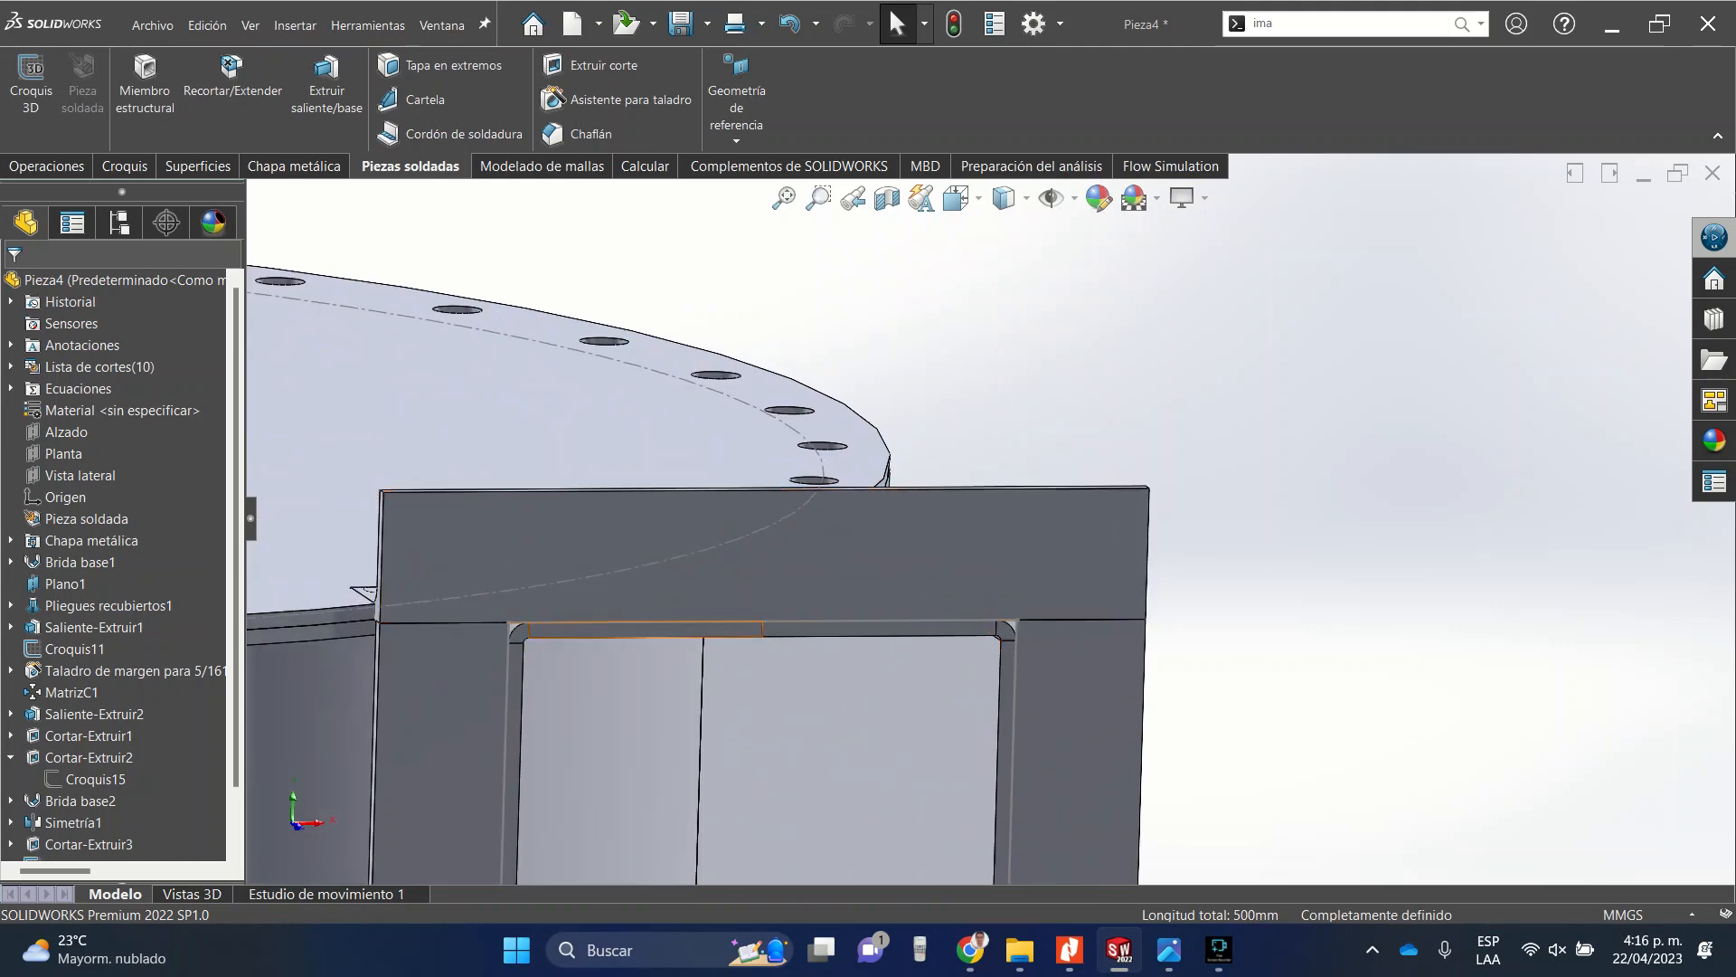
pyautogui.moveTo(458, 601); pyautogui.dragTo(606, 624, button='middle')
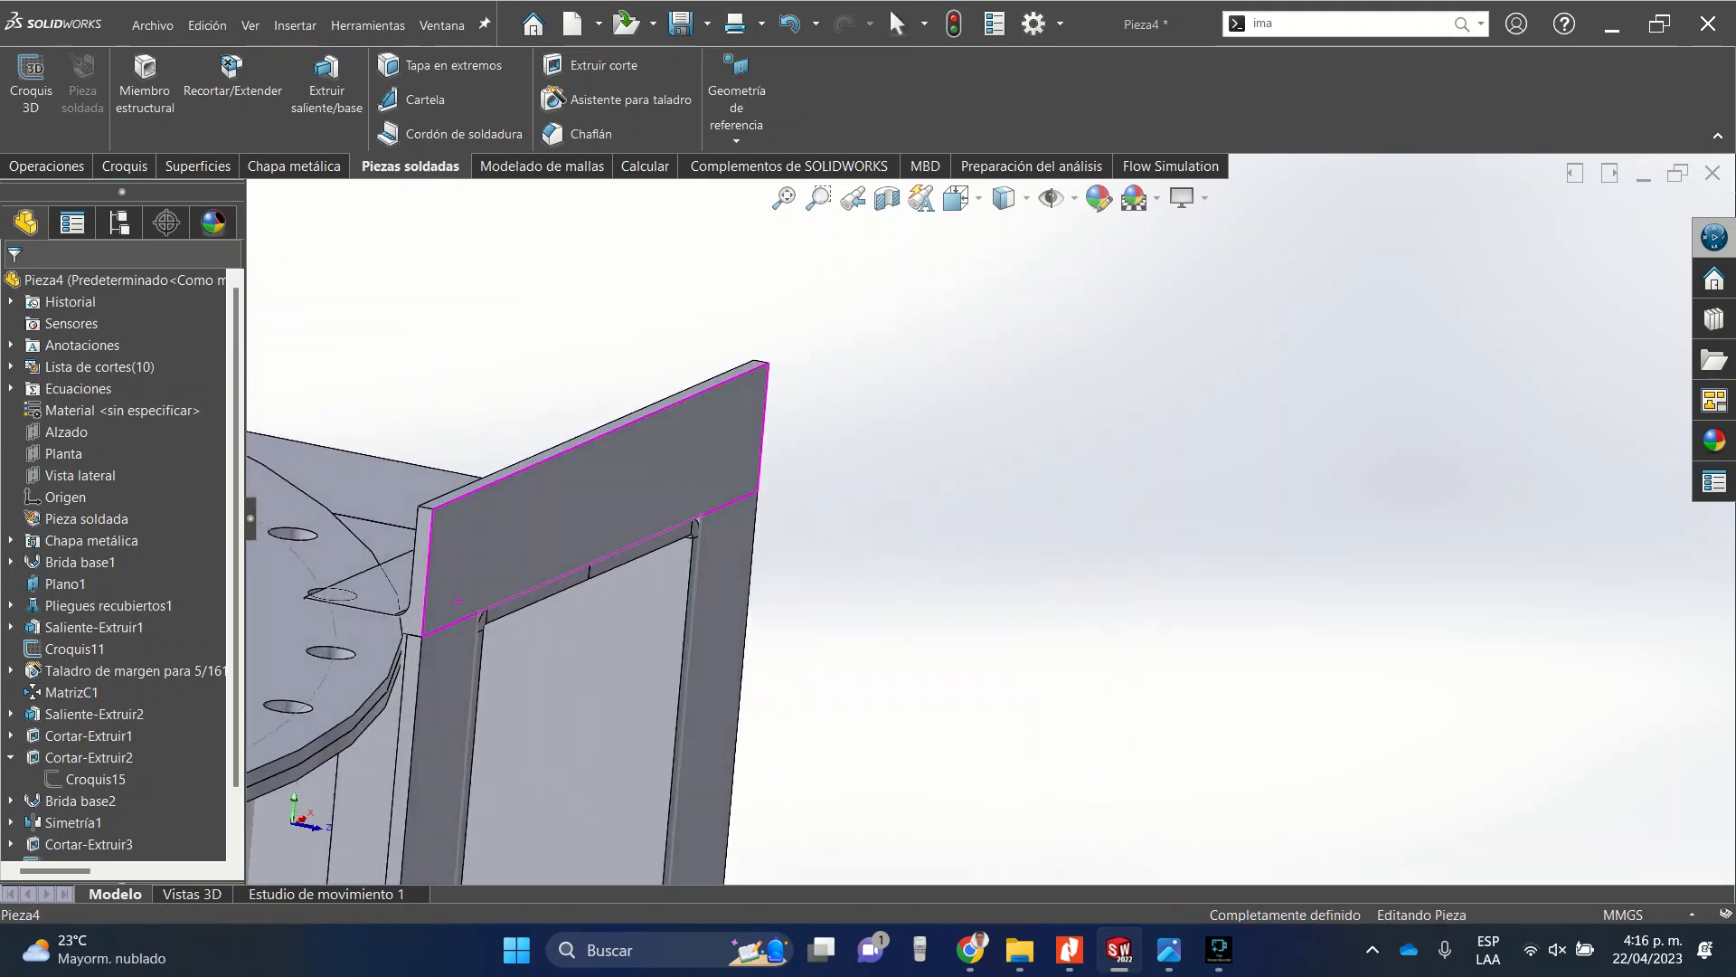
# Edit the side duct's base flange and set its depth to 280 mm.
pyautogui.scroll(10, 542, 606)
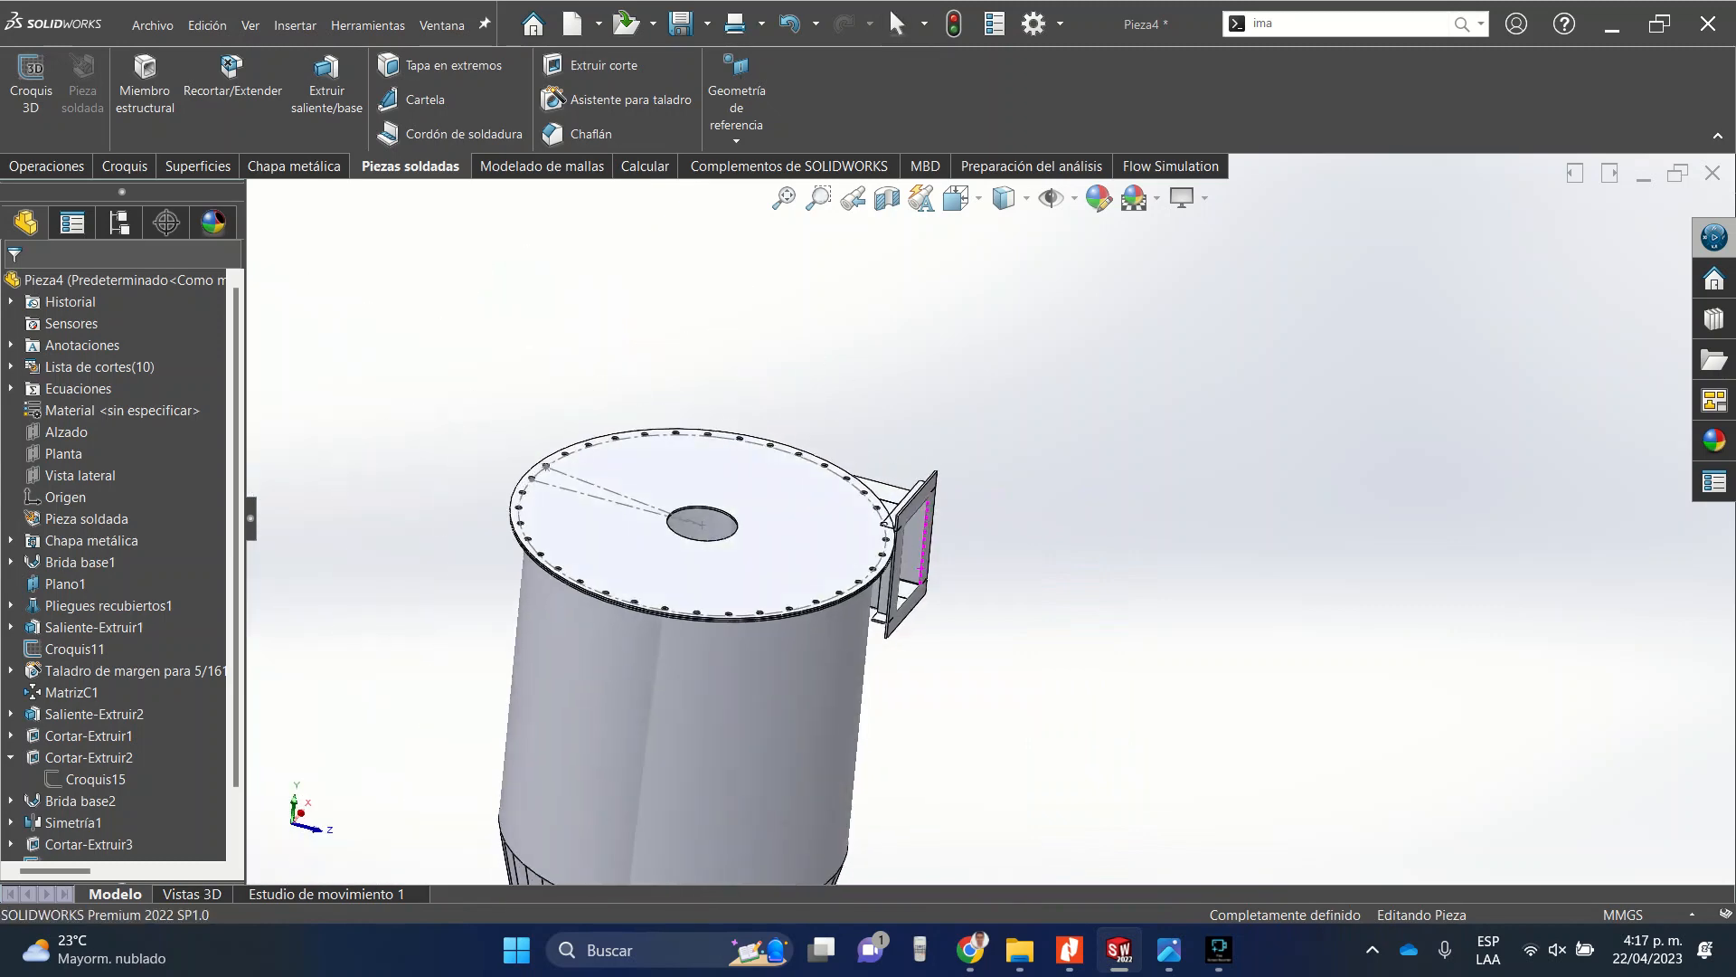
pyautogui.moveTo(921, 568)
pyautogui.mouseDown(button='middle')
pyautogui.moveTo(904, 534)
pyautogui.moveTo(915, 584)
pyautogui.mouseUp(button='middle')
pyautogui.scroll(-10, 869, 523)
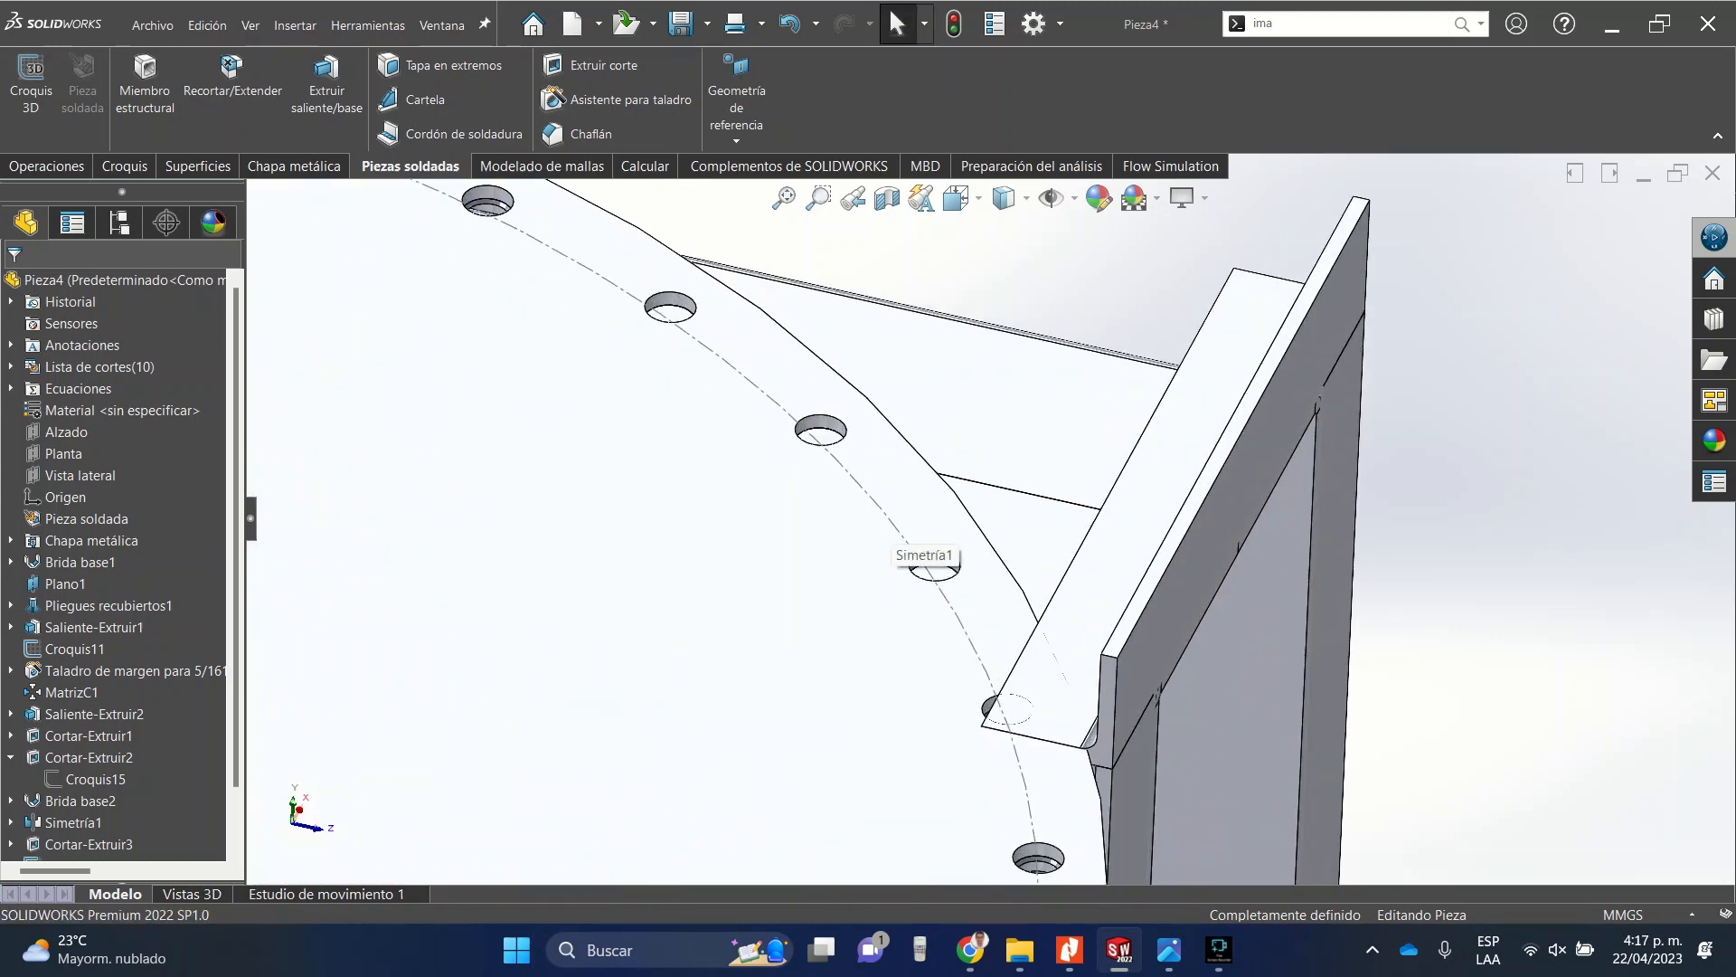
pyautogui.click(990, 403)
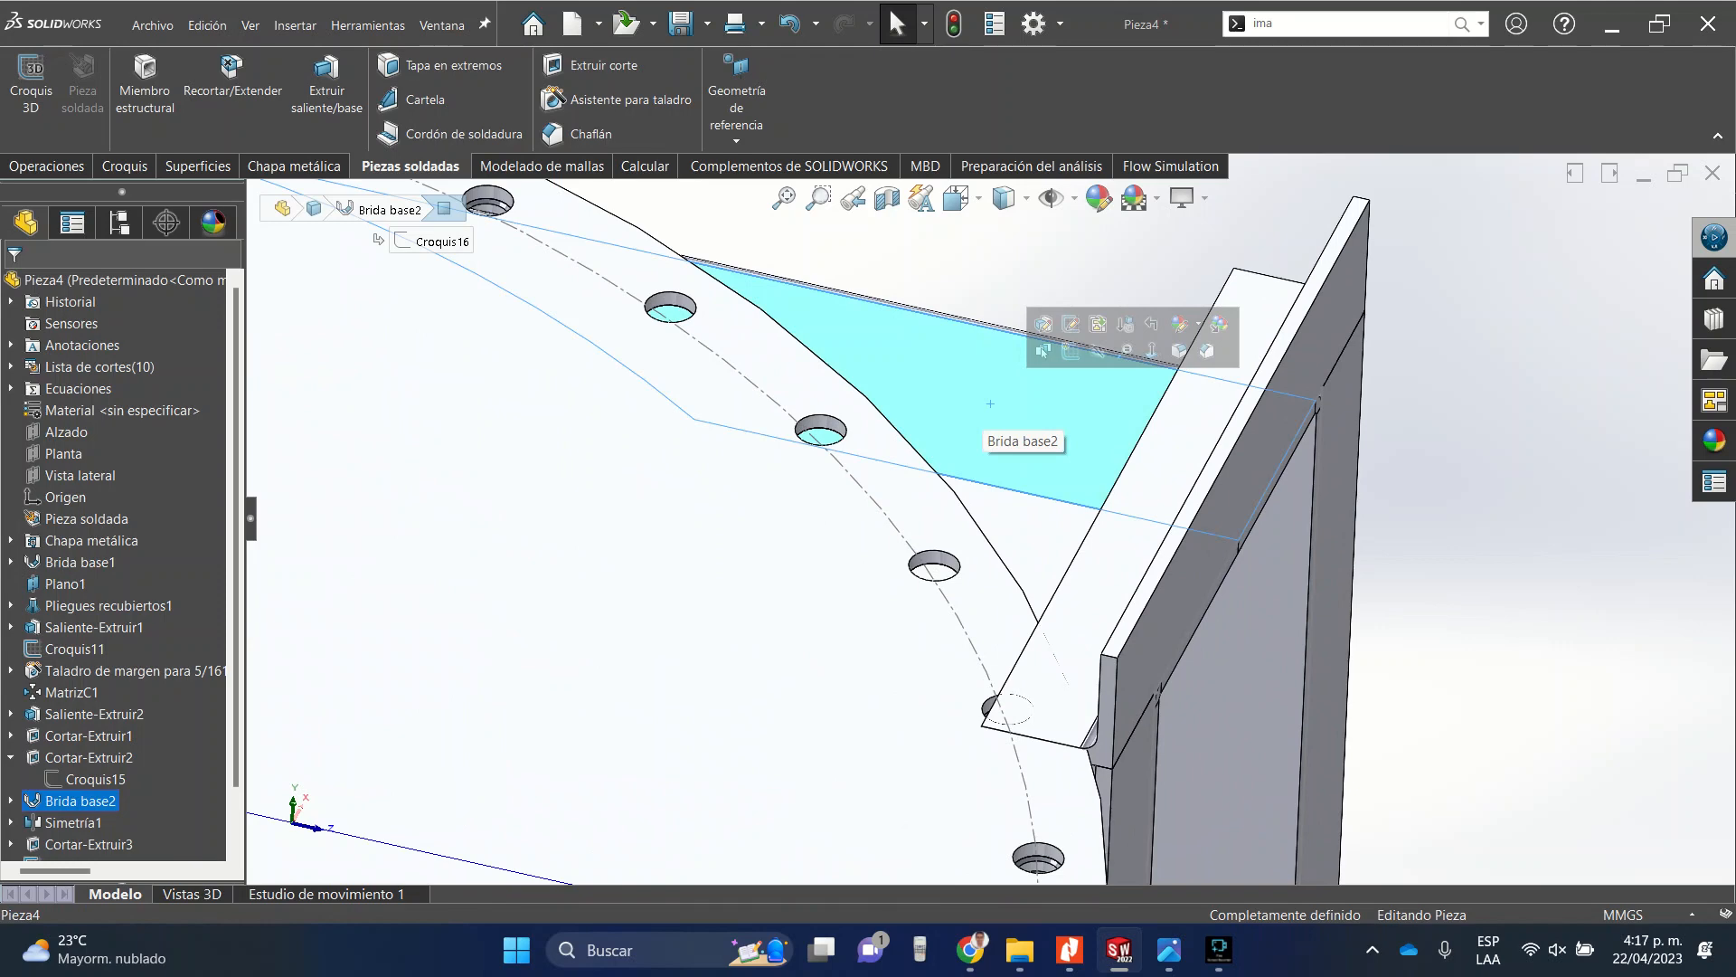
pyautogui.click(80, 801)
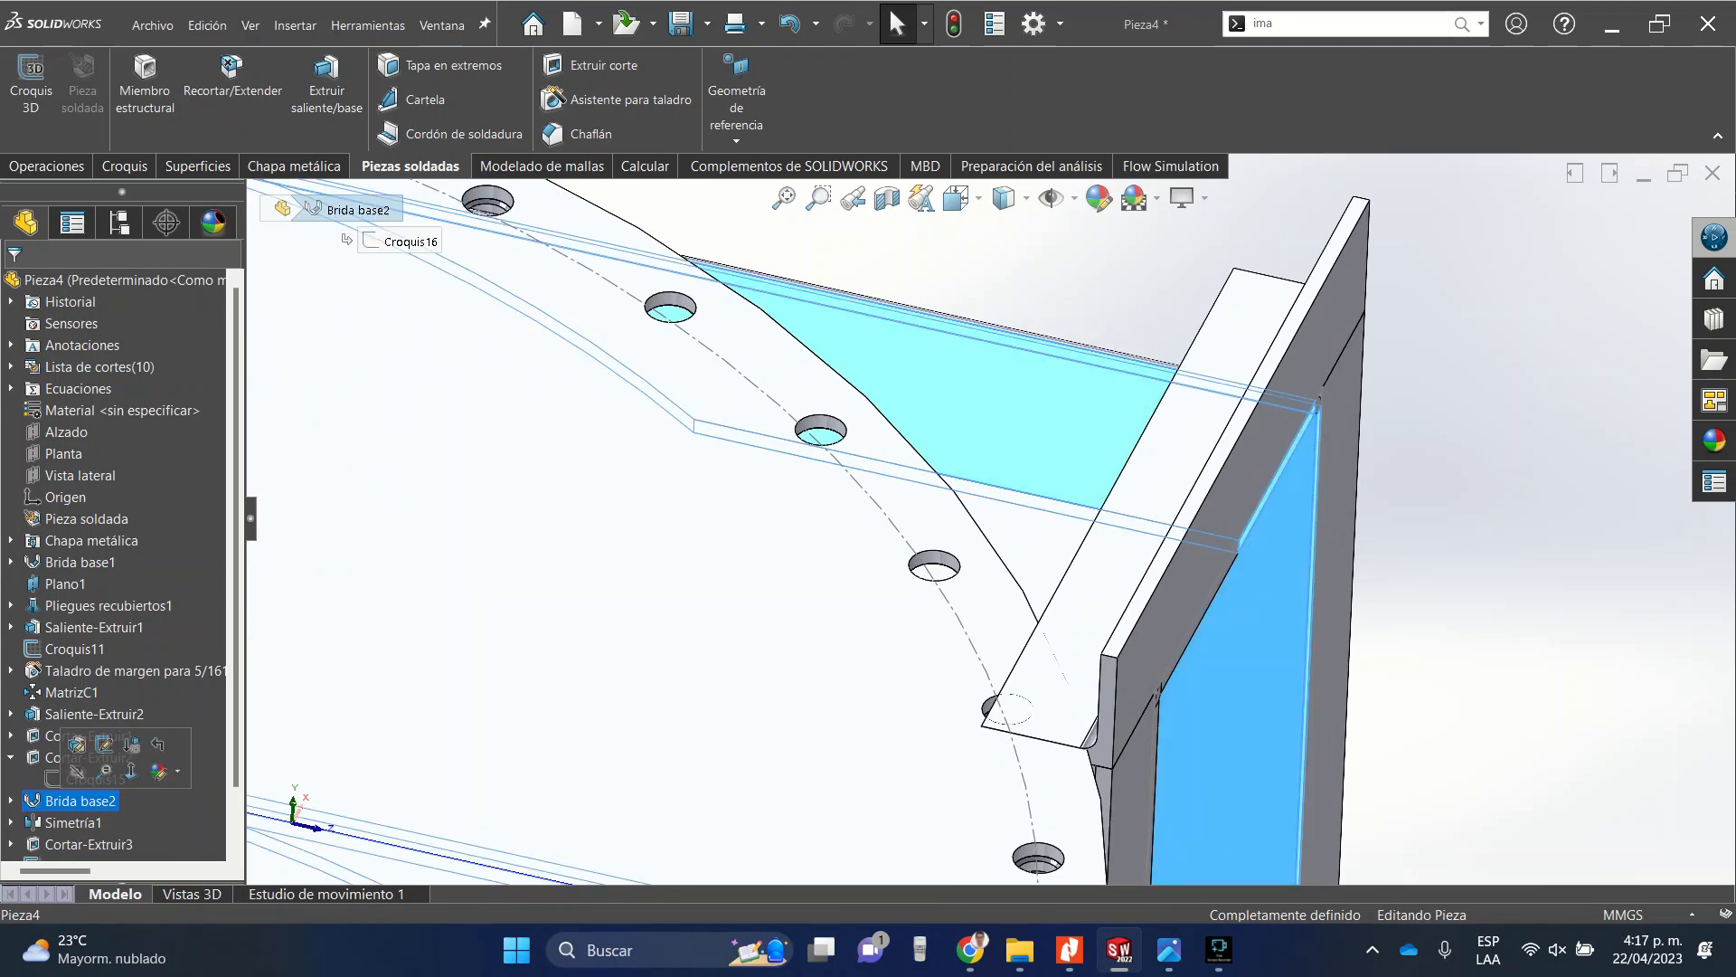
pyautogui.click(77, 746)
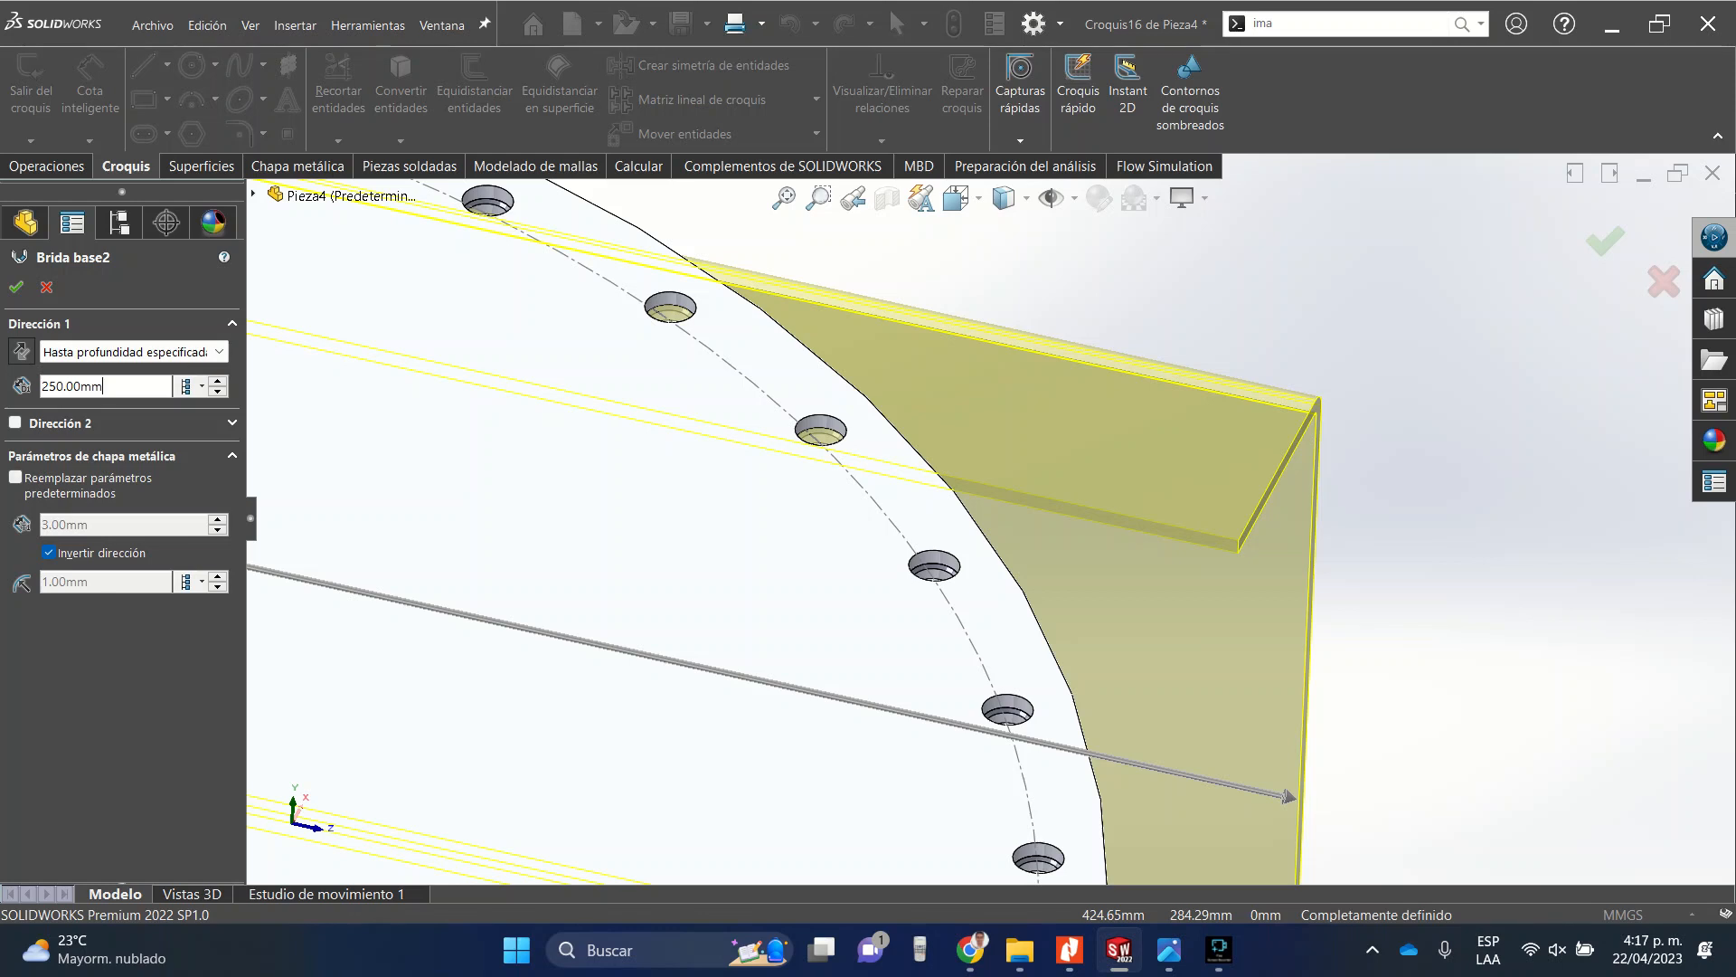
pyautogui.write('280')
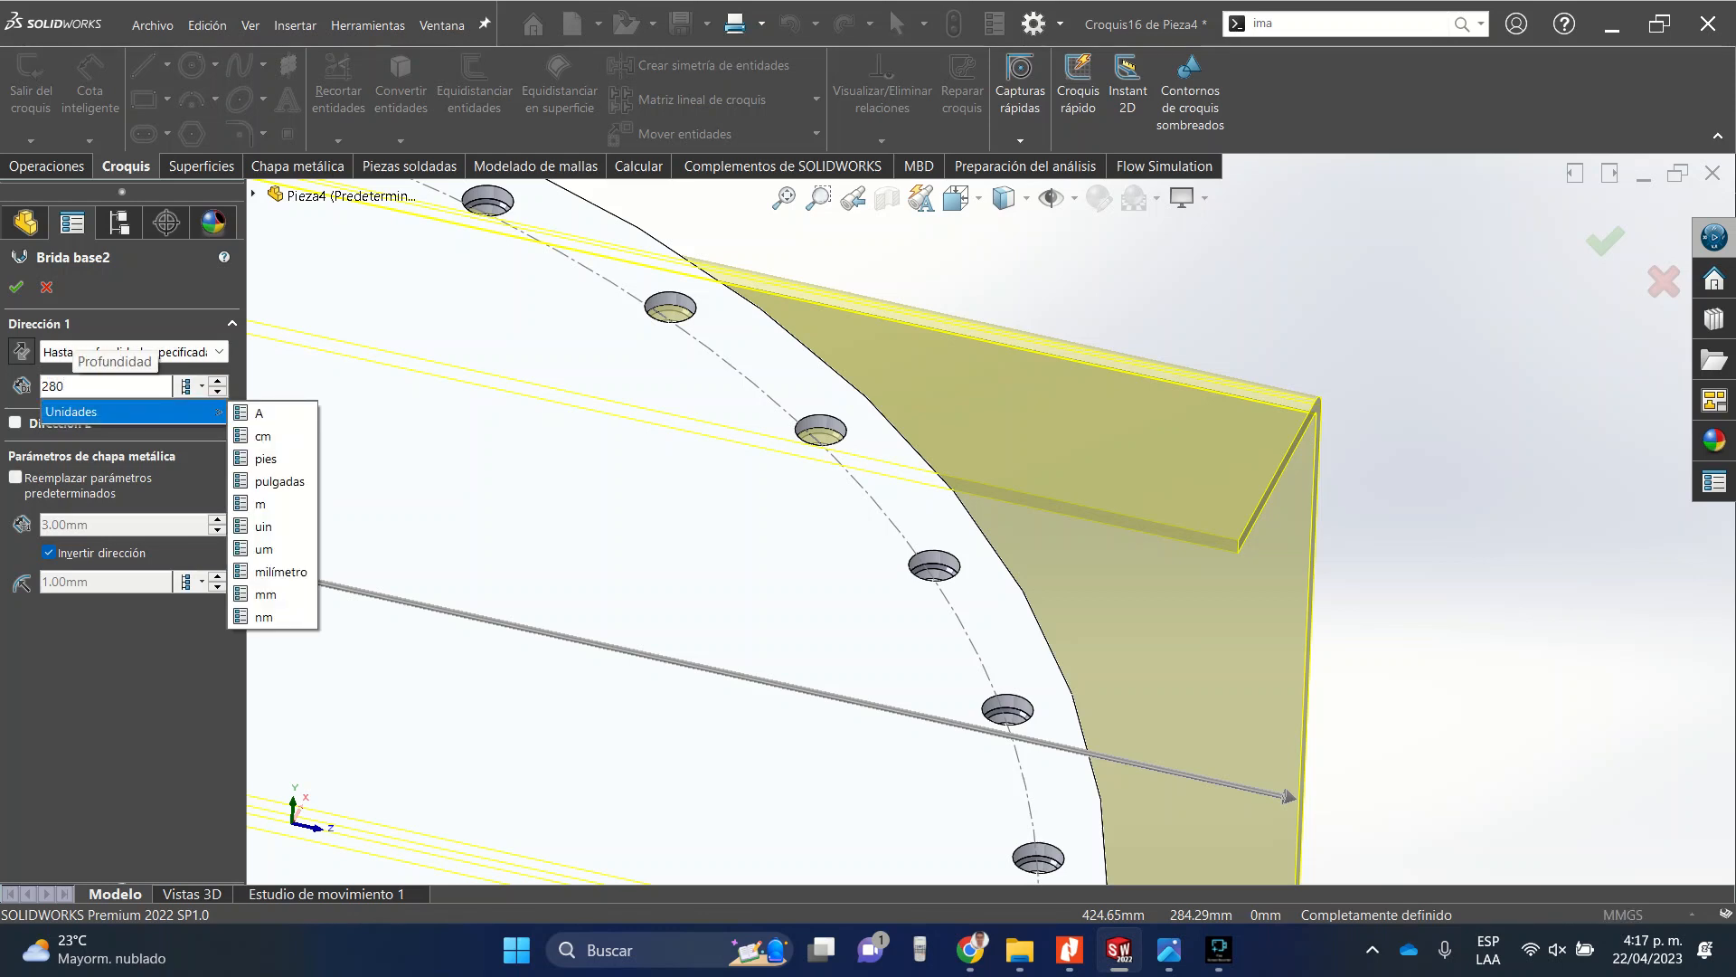
pyautogui.press('Return')
pyautogui.press('Return')
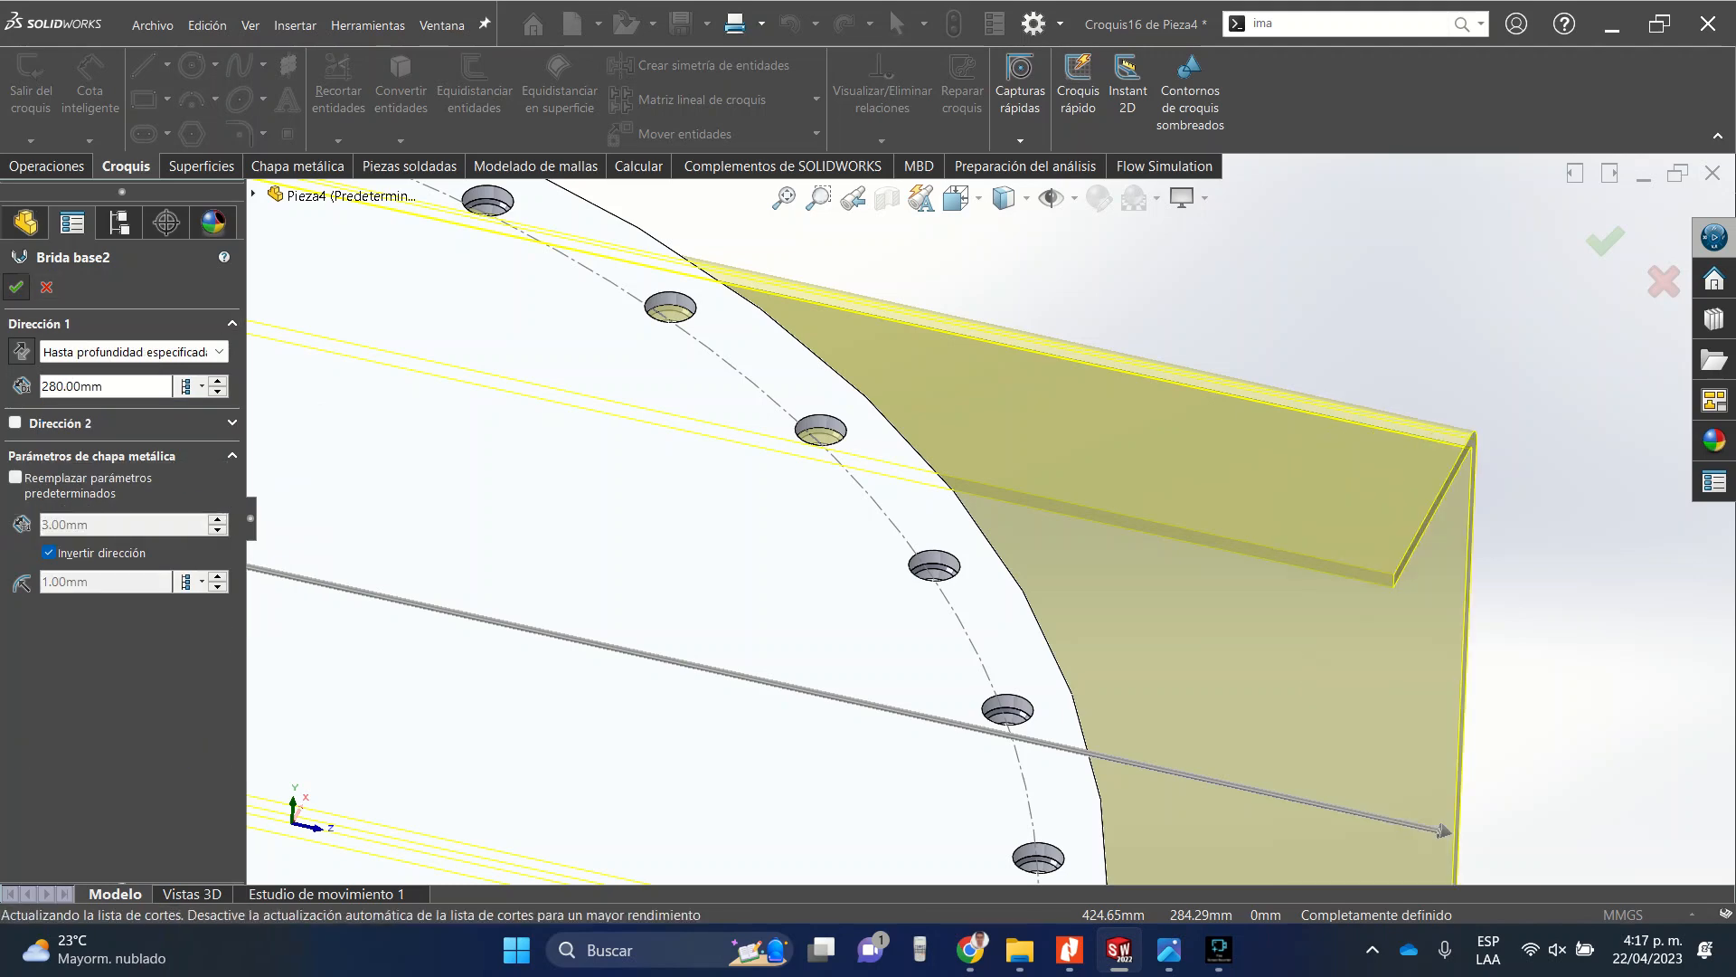
# Orbit and zoom around the tube top and the side duct to inspect the lengthened duct.
pyautogui.scroll(7, 1038, 522)
pyautogui.moveTo(1038, 523); pyautogui.dragTo(780, 532, button='middle')
pyautogui.scroll(6, 991, 518)
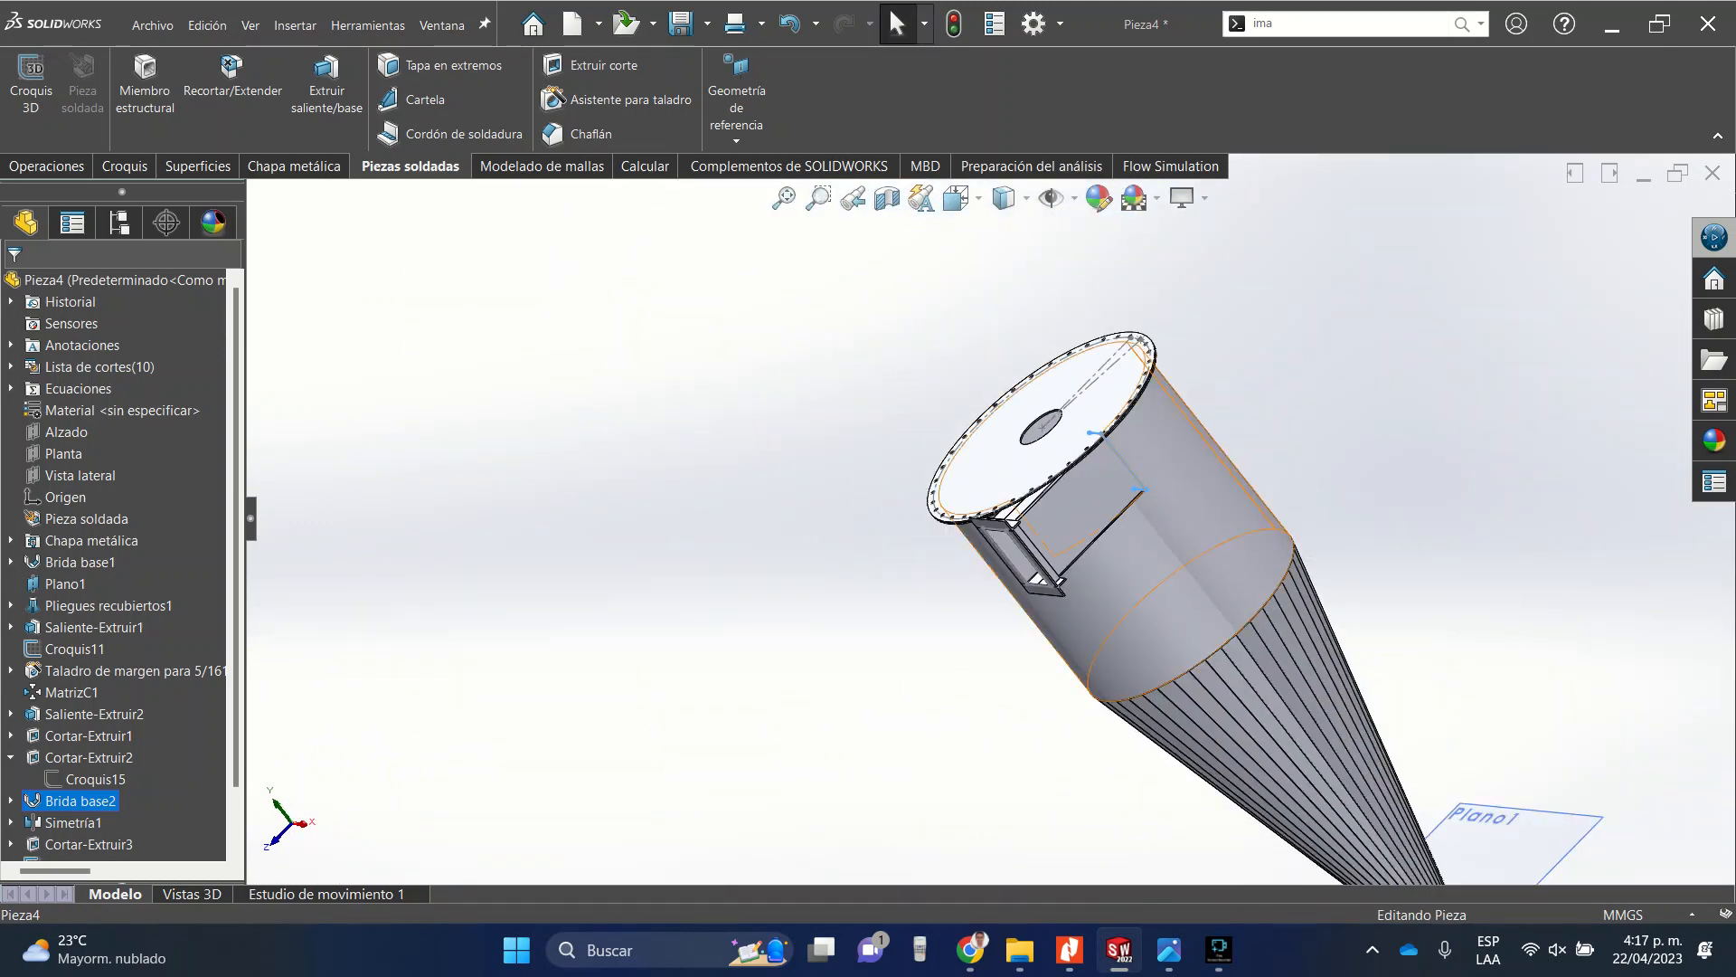
pyautogui.moveTo(1108, 497); pyautogui.dragTo(1216, 411, button='middle')
pyautogui.scroll(6, 1085, 507)
pyautogui.scroll(-8, 1006, 488)
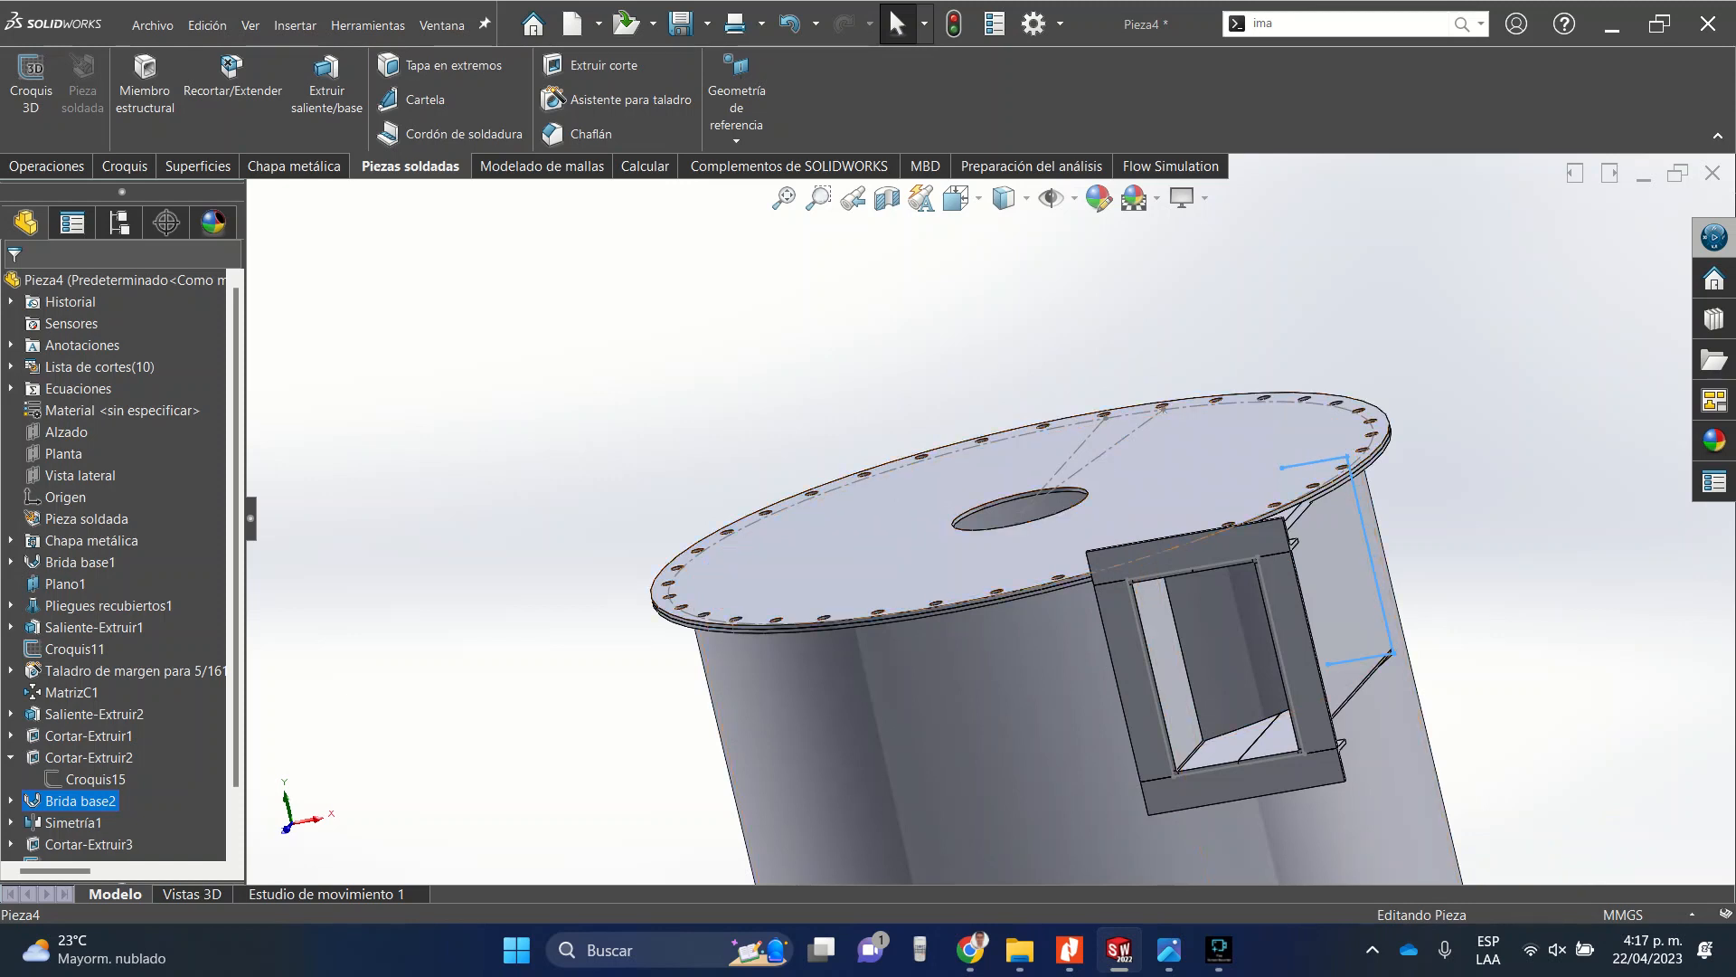
pyautogui.moveTo(907, 481); pyautogui.dragTo(992, 527, button='middle')
pyautogui.scroll(4, 992, 527)
pyautogui.scroll(-3, 1292, 681)
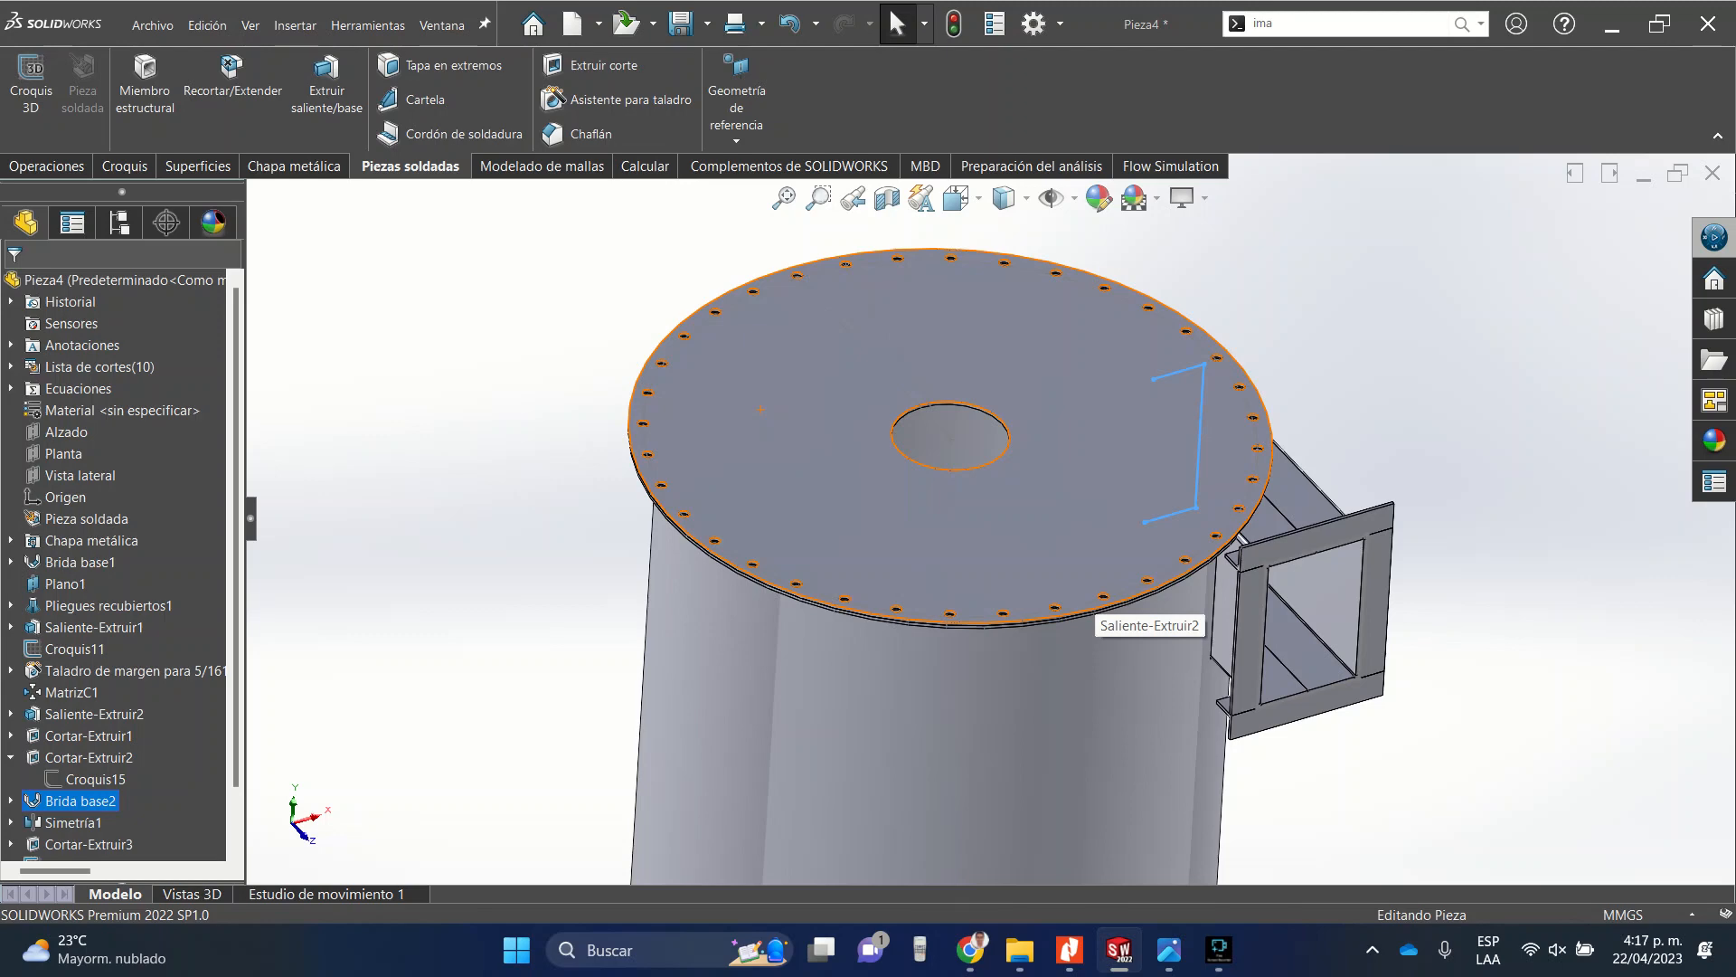
# Start a new sketch on the top bolted plate.
pyautogui.click(1048, 471)
pyautogui.click(1106, 433)
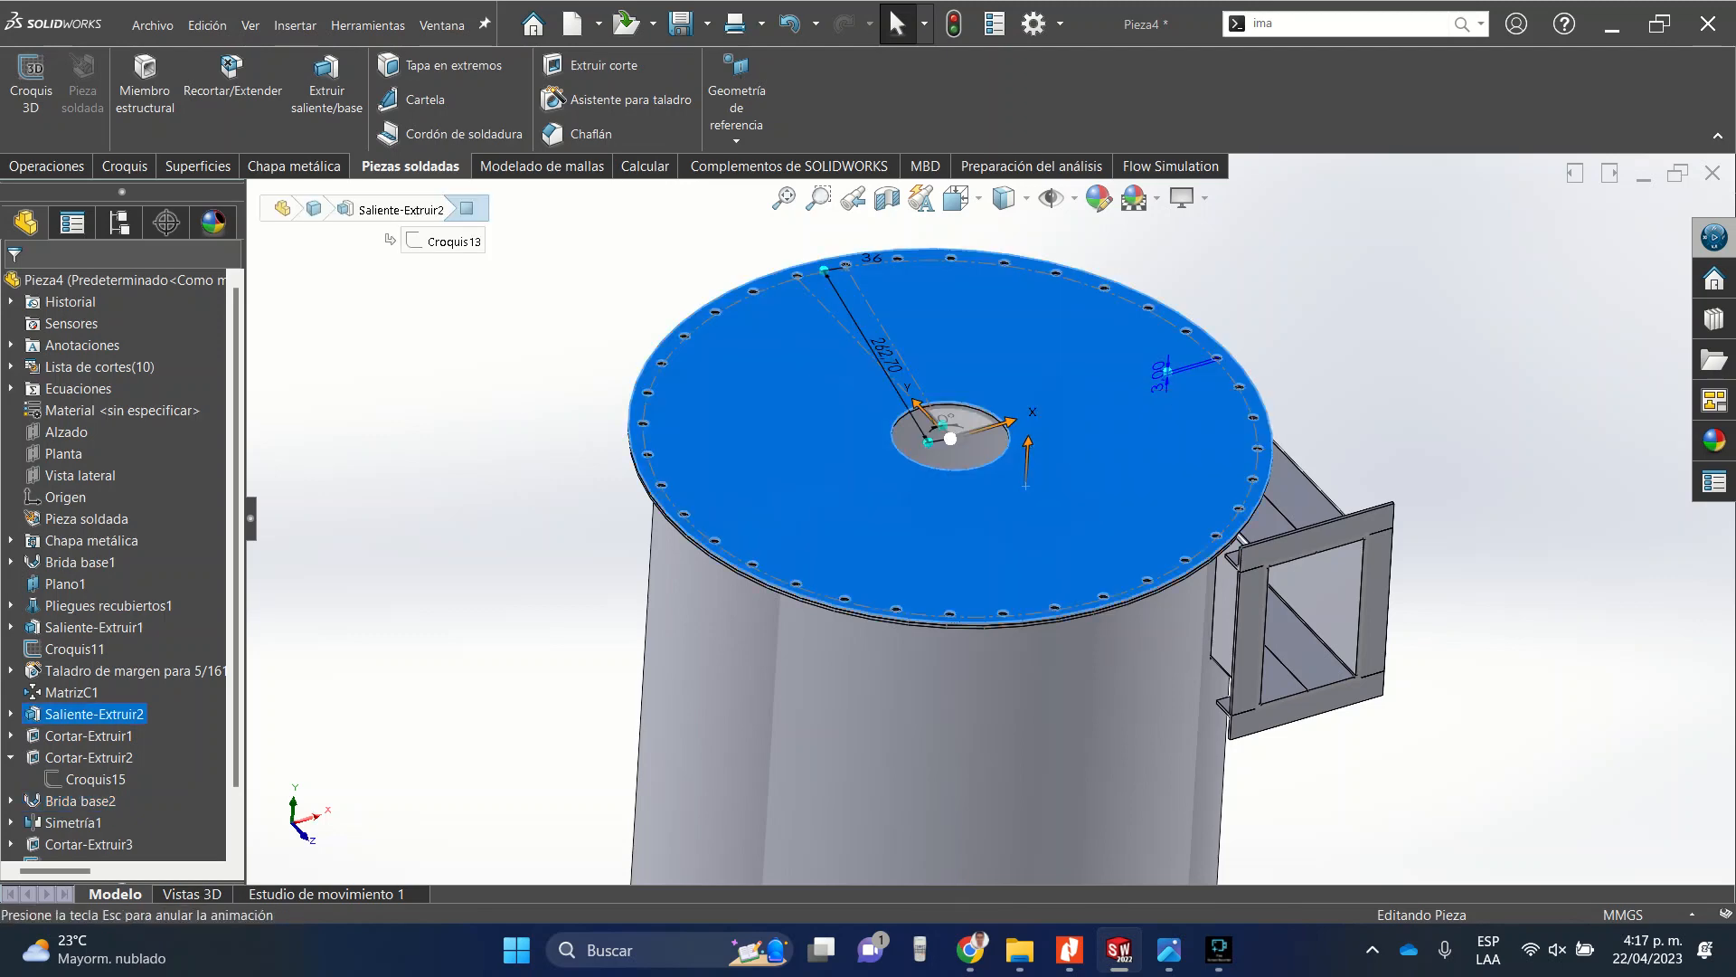
pyautogui.click(191, 65)
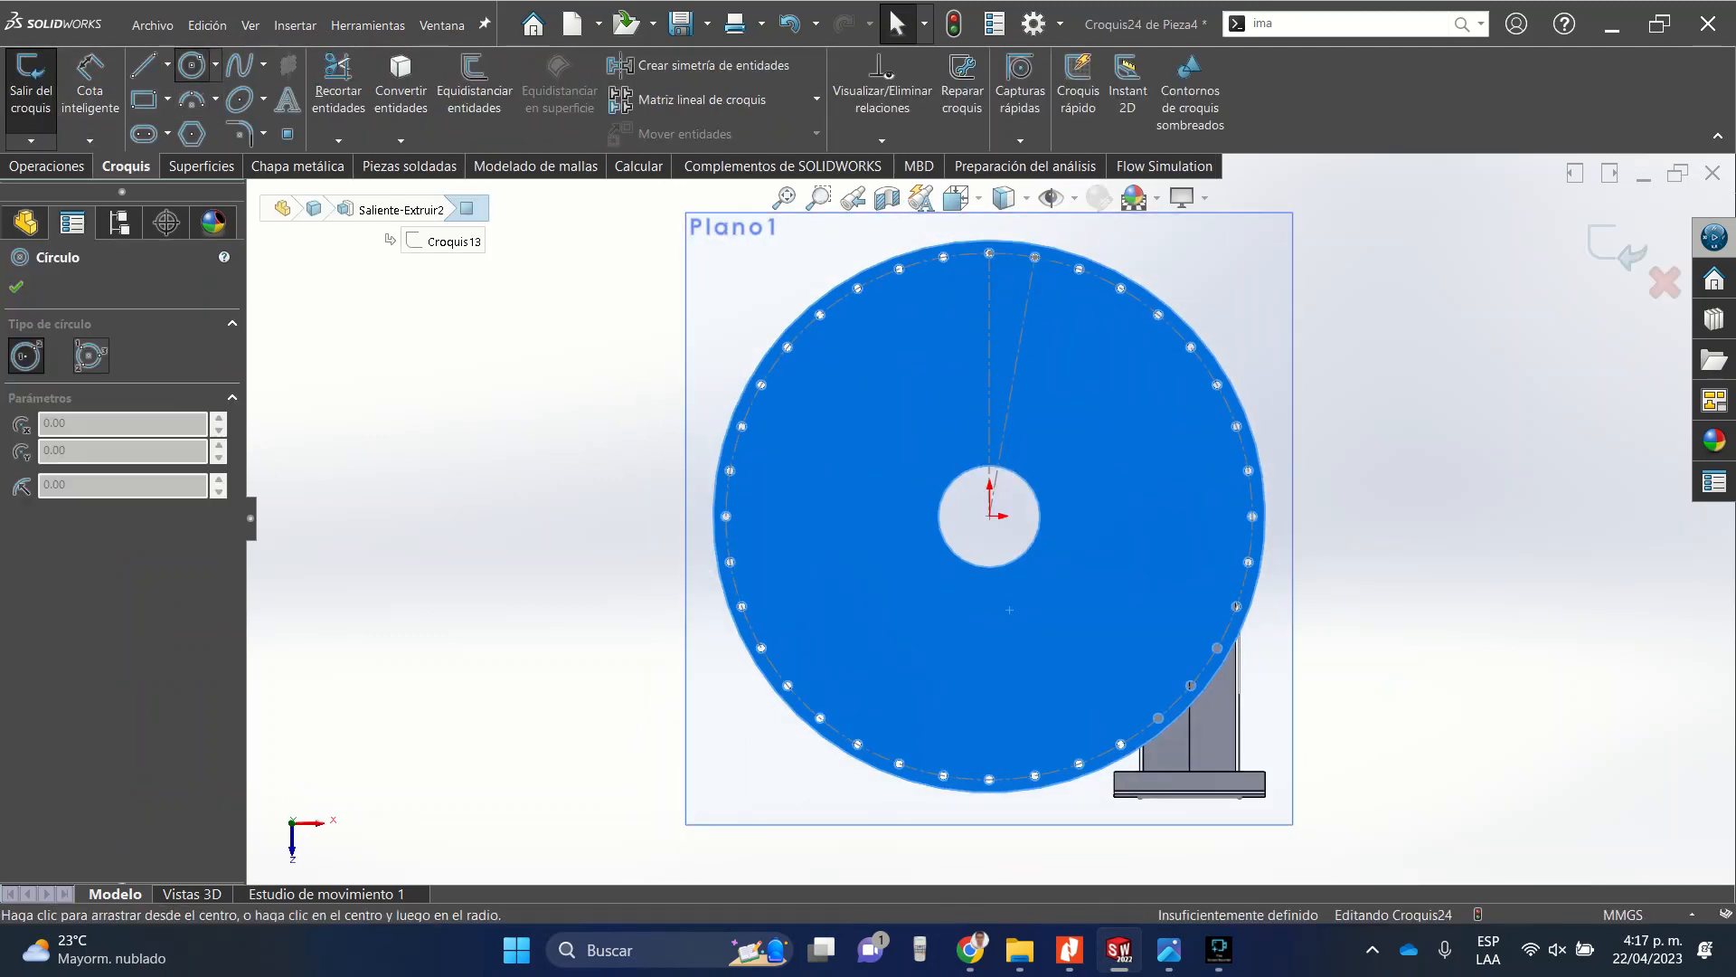
pyautogui.scroll(-5, 998, 493)
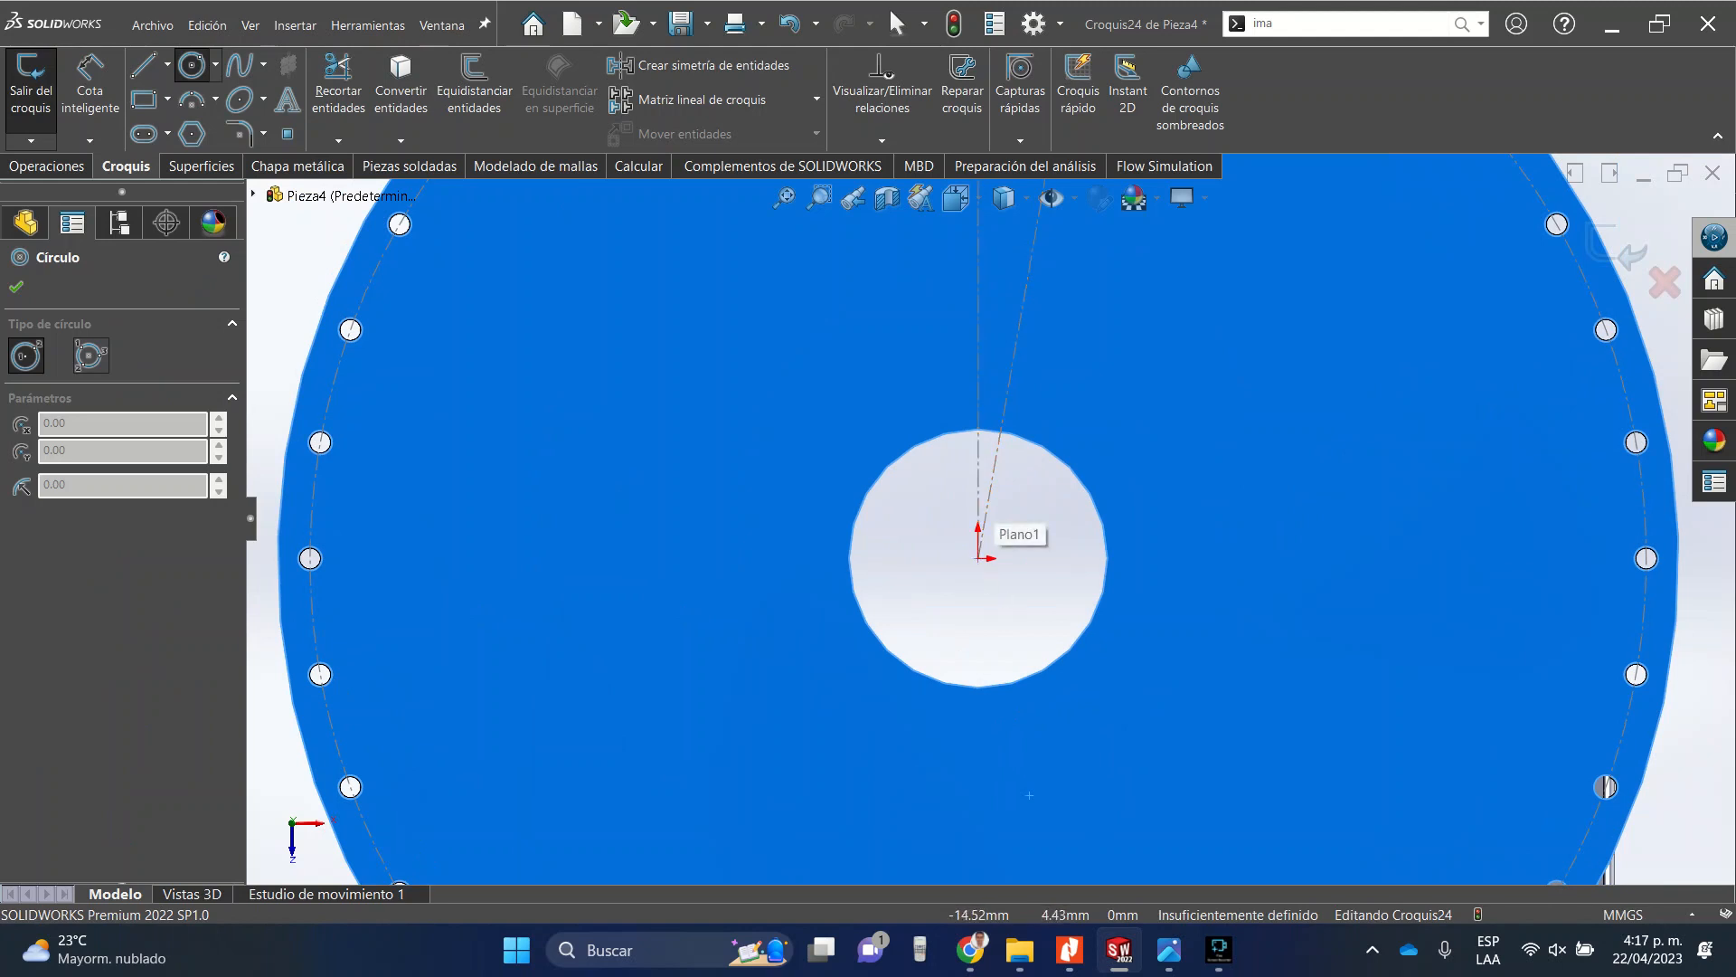
pyautogui.press('Escape')
# Select the central hole's circle and try offsetting it by 10 mm.
pyautogui.press('Escape')
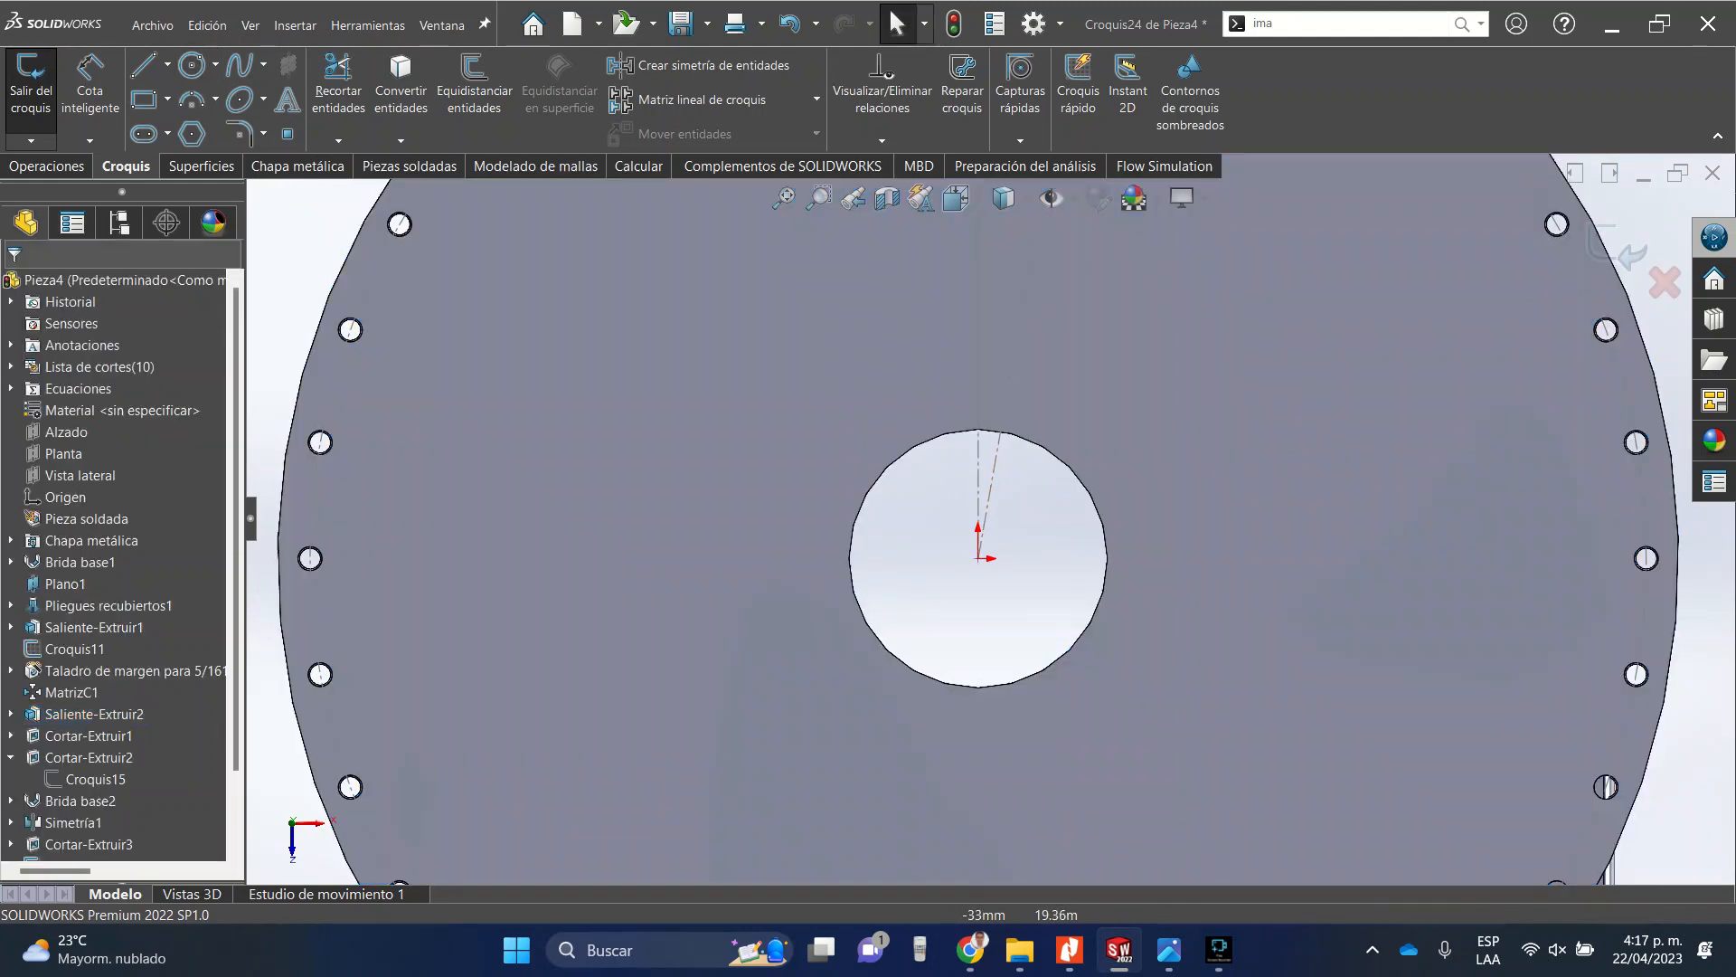
pyautogui.click(879, 480)
pyautogui.press('Escape')
pyautogui.click(873, 489)
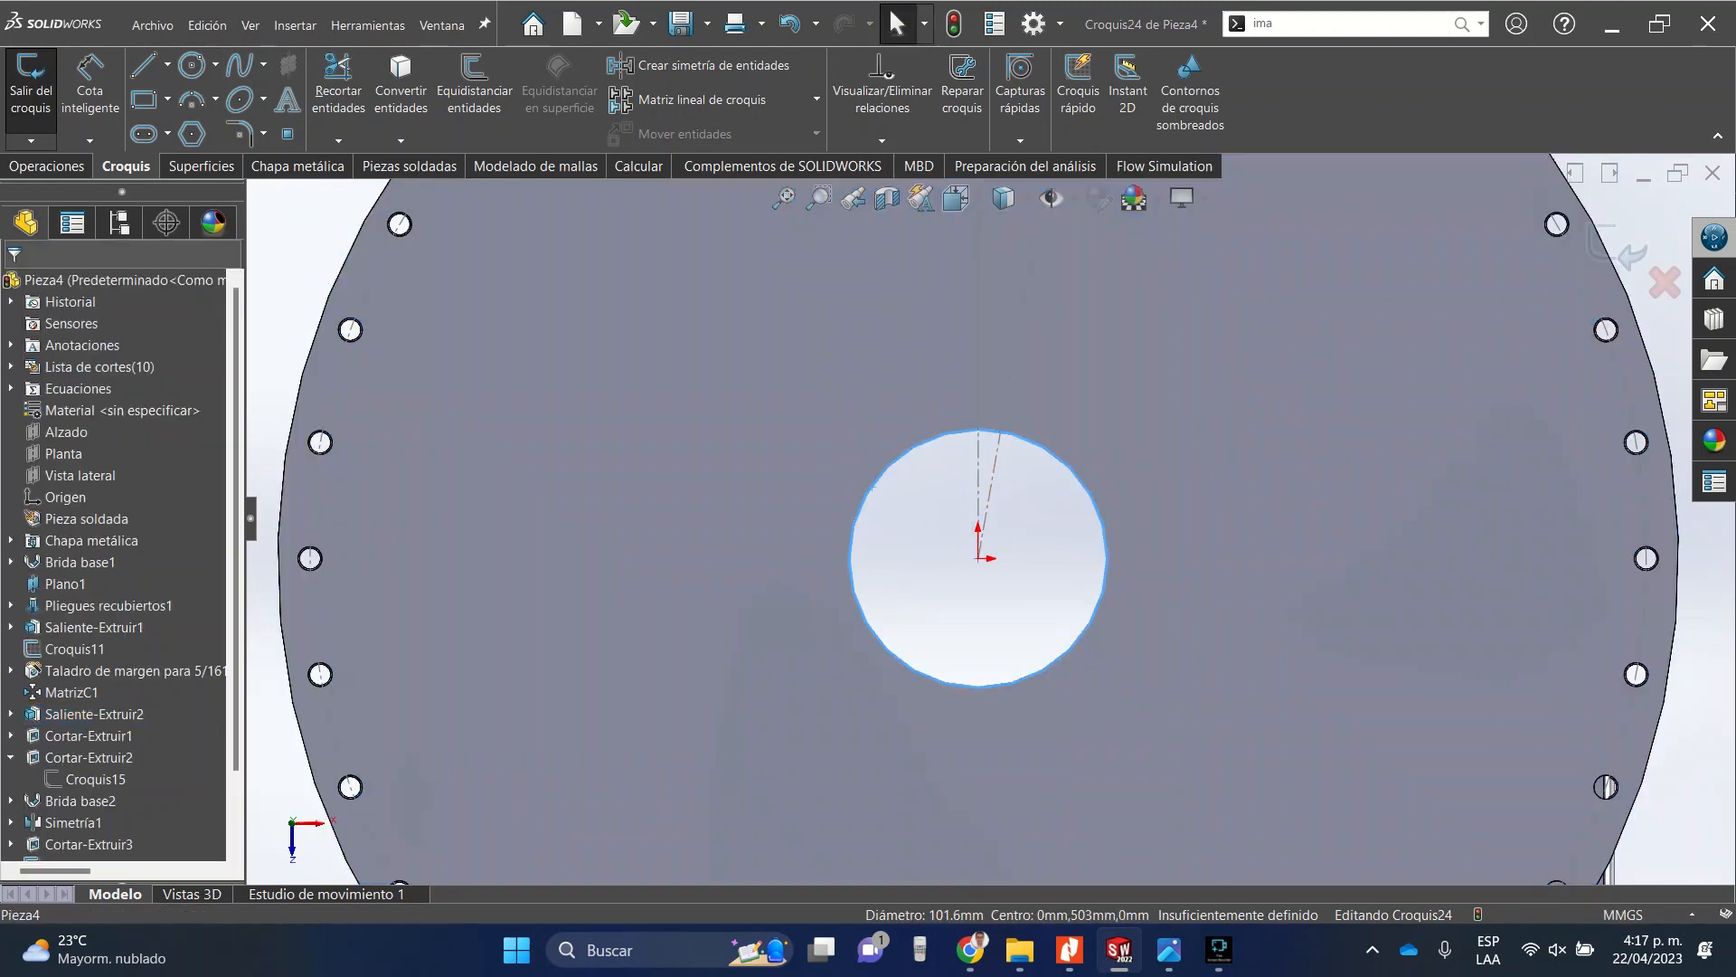
pyautogui.moveTo(873, 489); pyautogui.dragTo(859, 439, button='middle')
pyautogui.scroll(10, 860, 439)
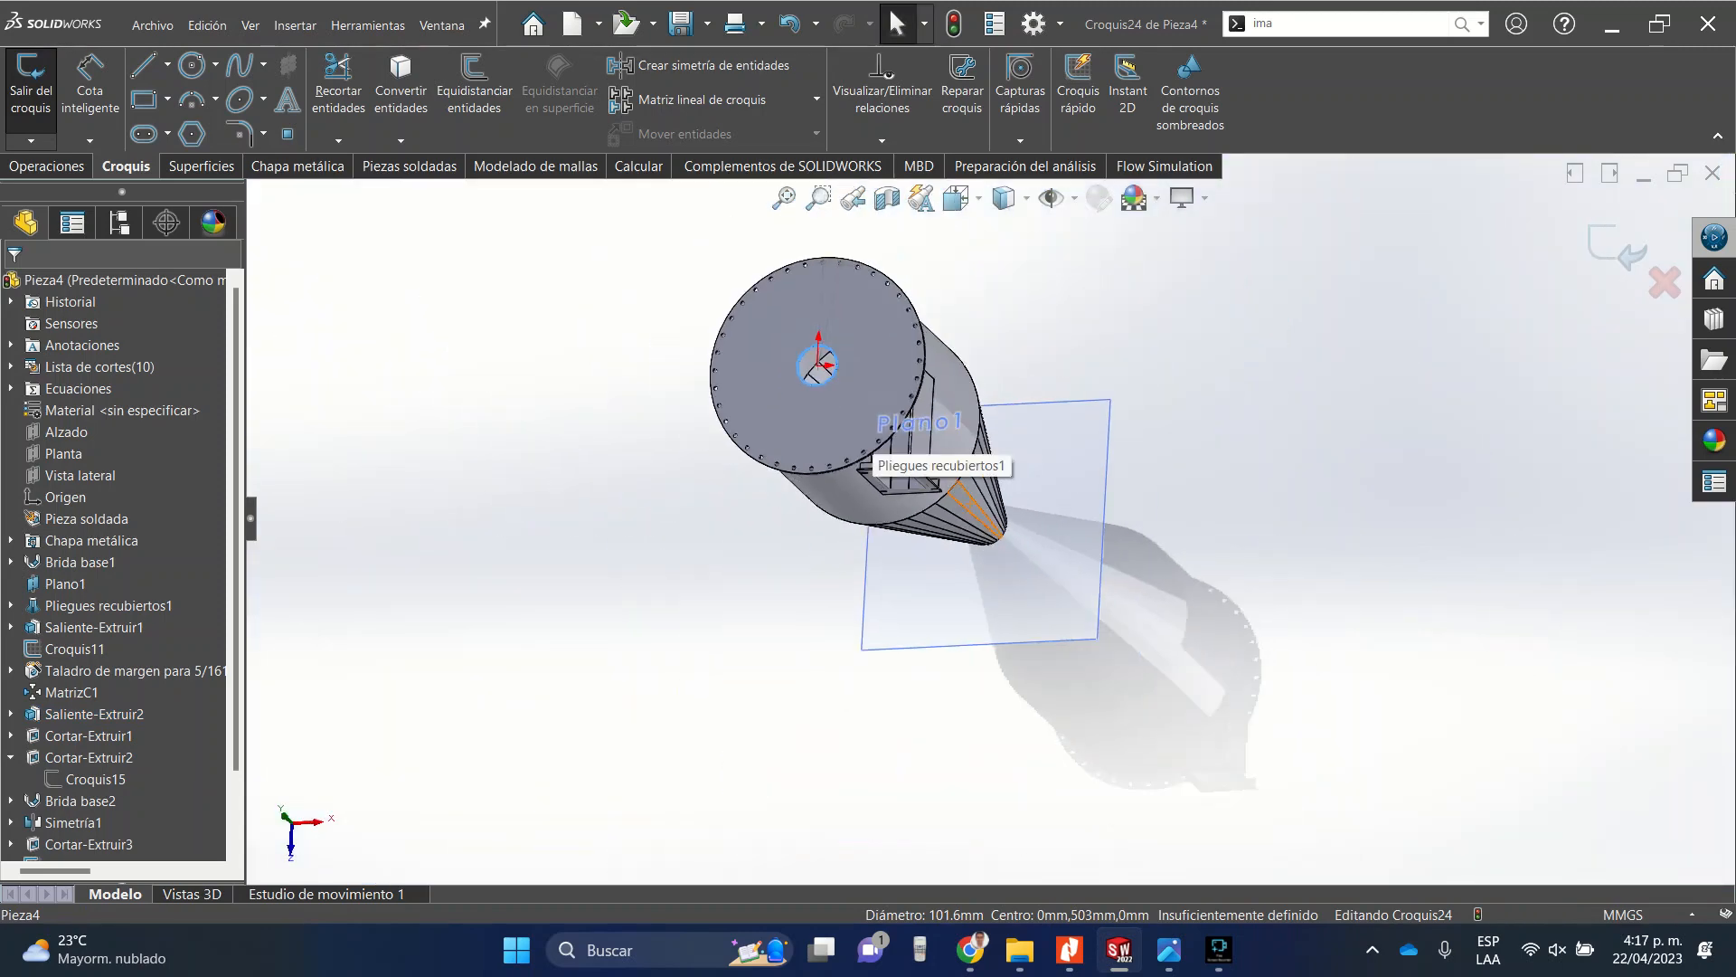
pyautogui.hotkey('ctrl', '8')
pyautogui.click(474, 90)
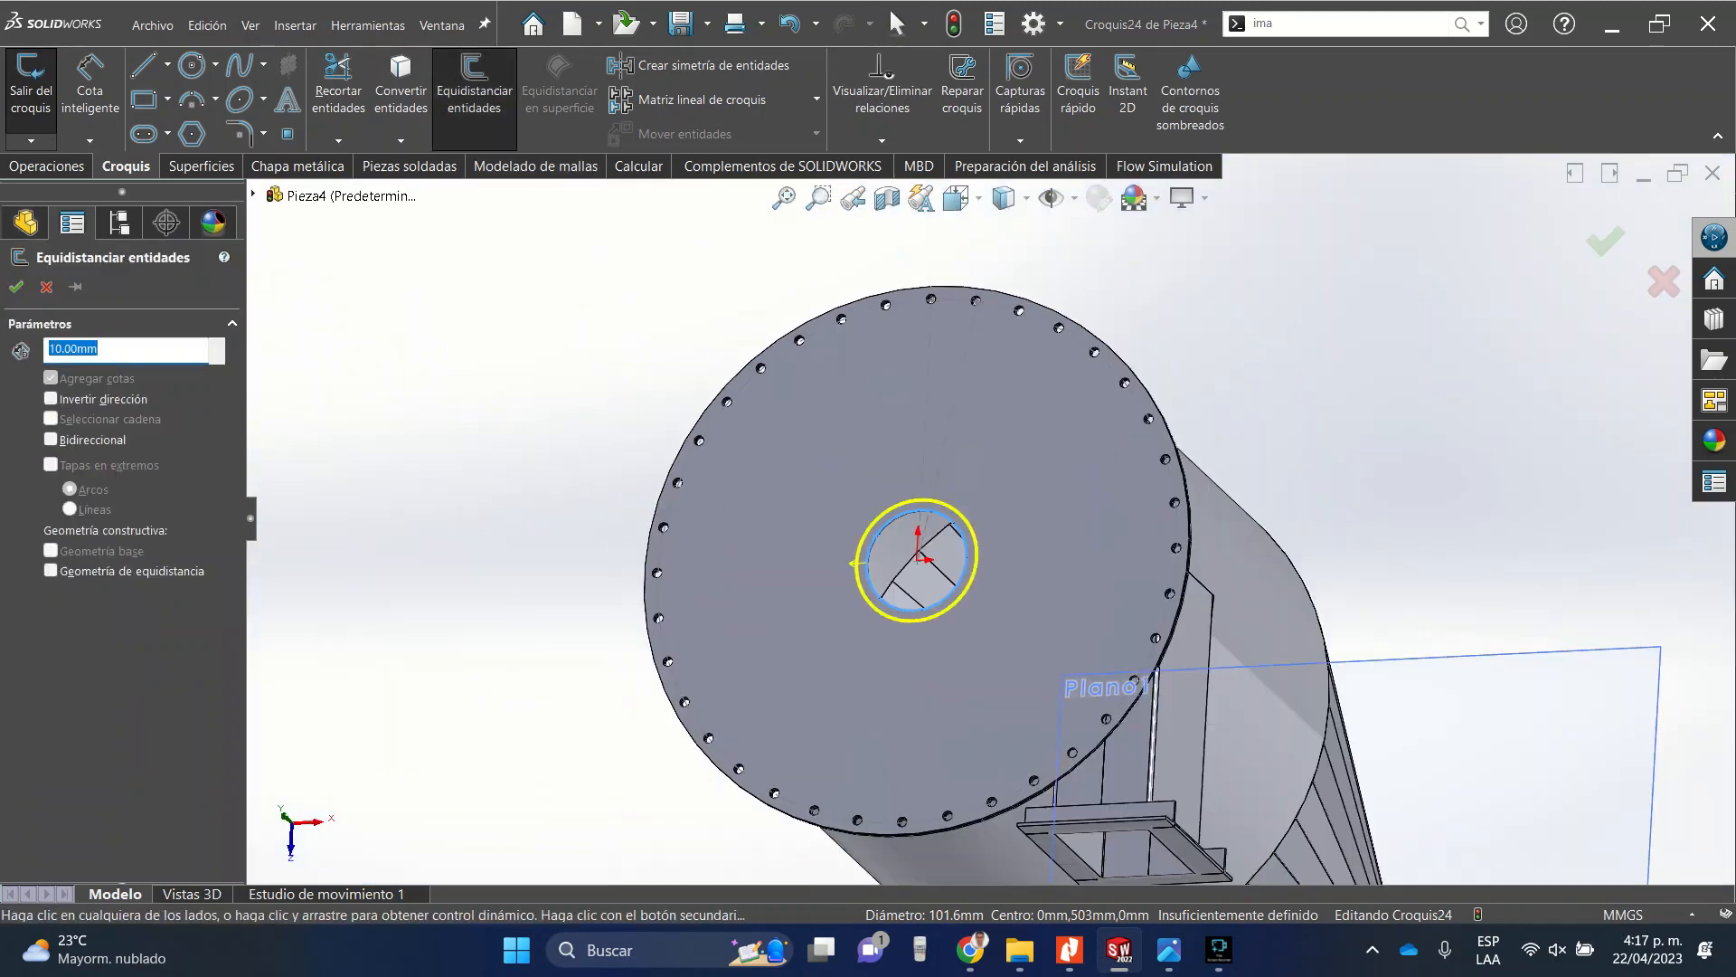
pyautogui.press('Escape')
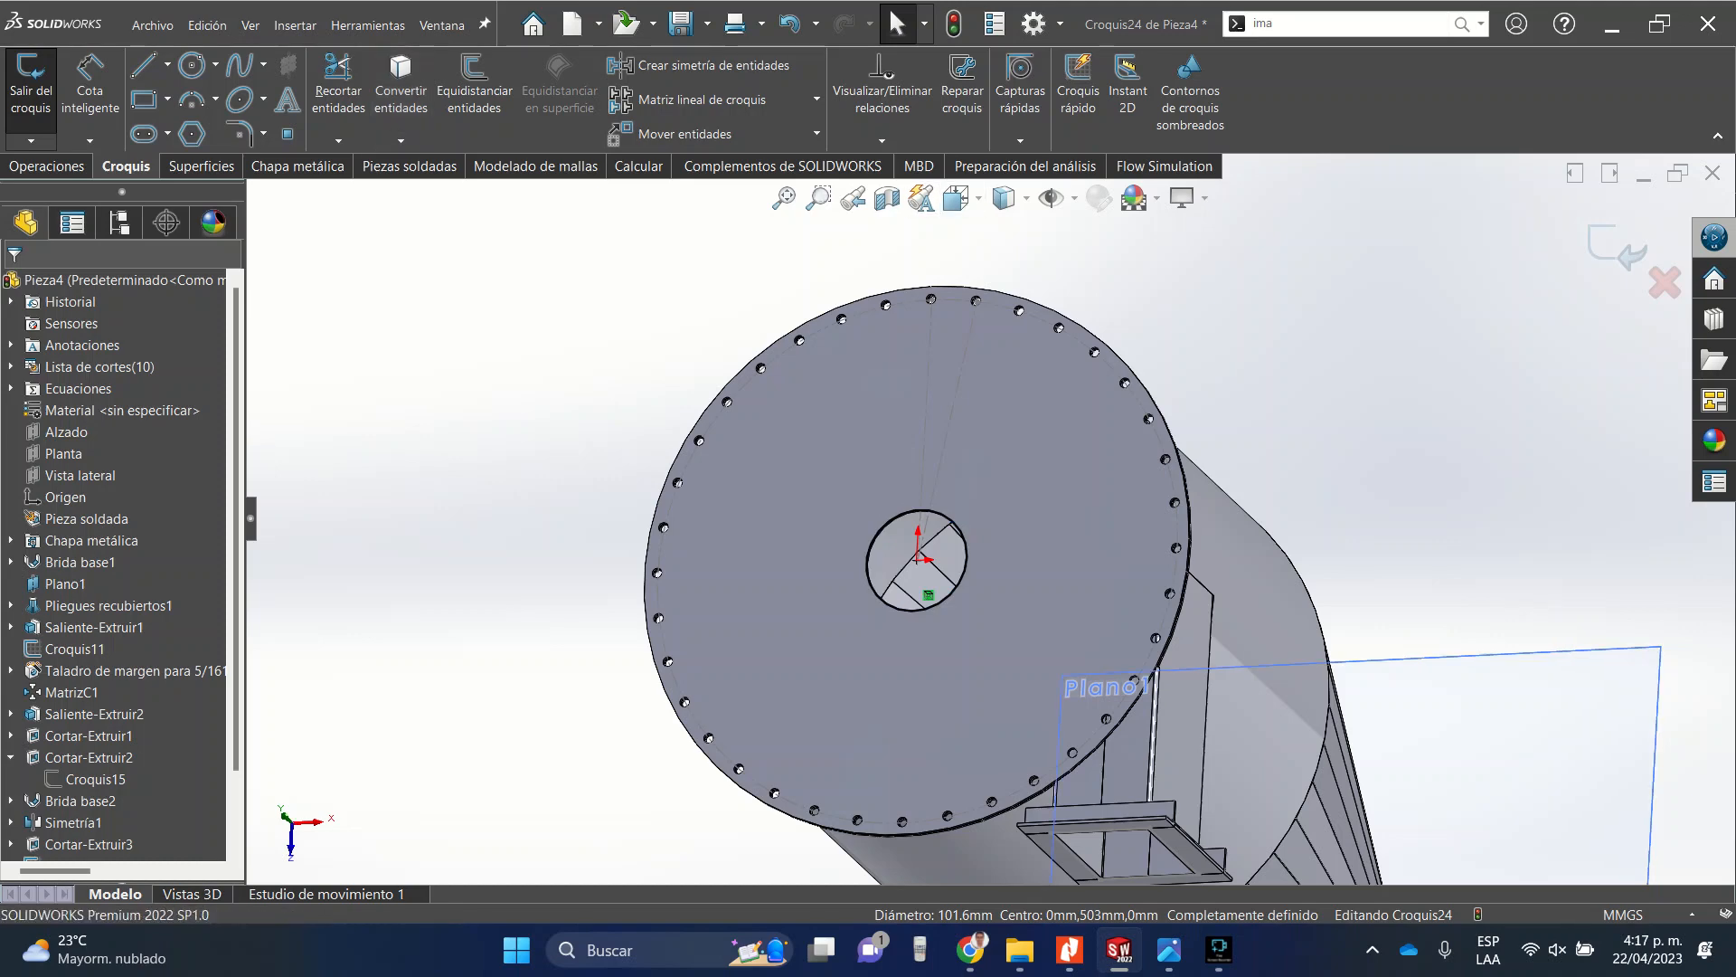
# Try a 3 mm base flange from the circle filling the top plate's central hole.
pyautogui.click(297, 167)
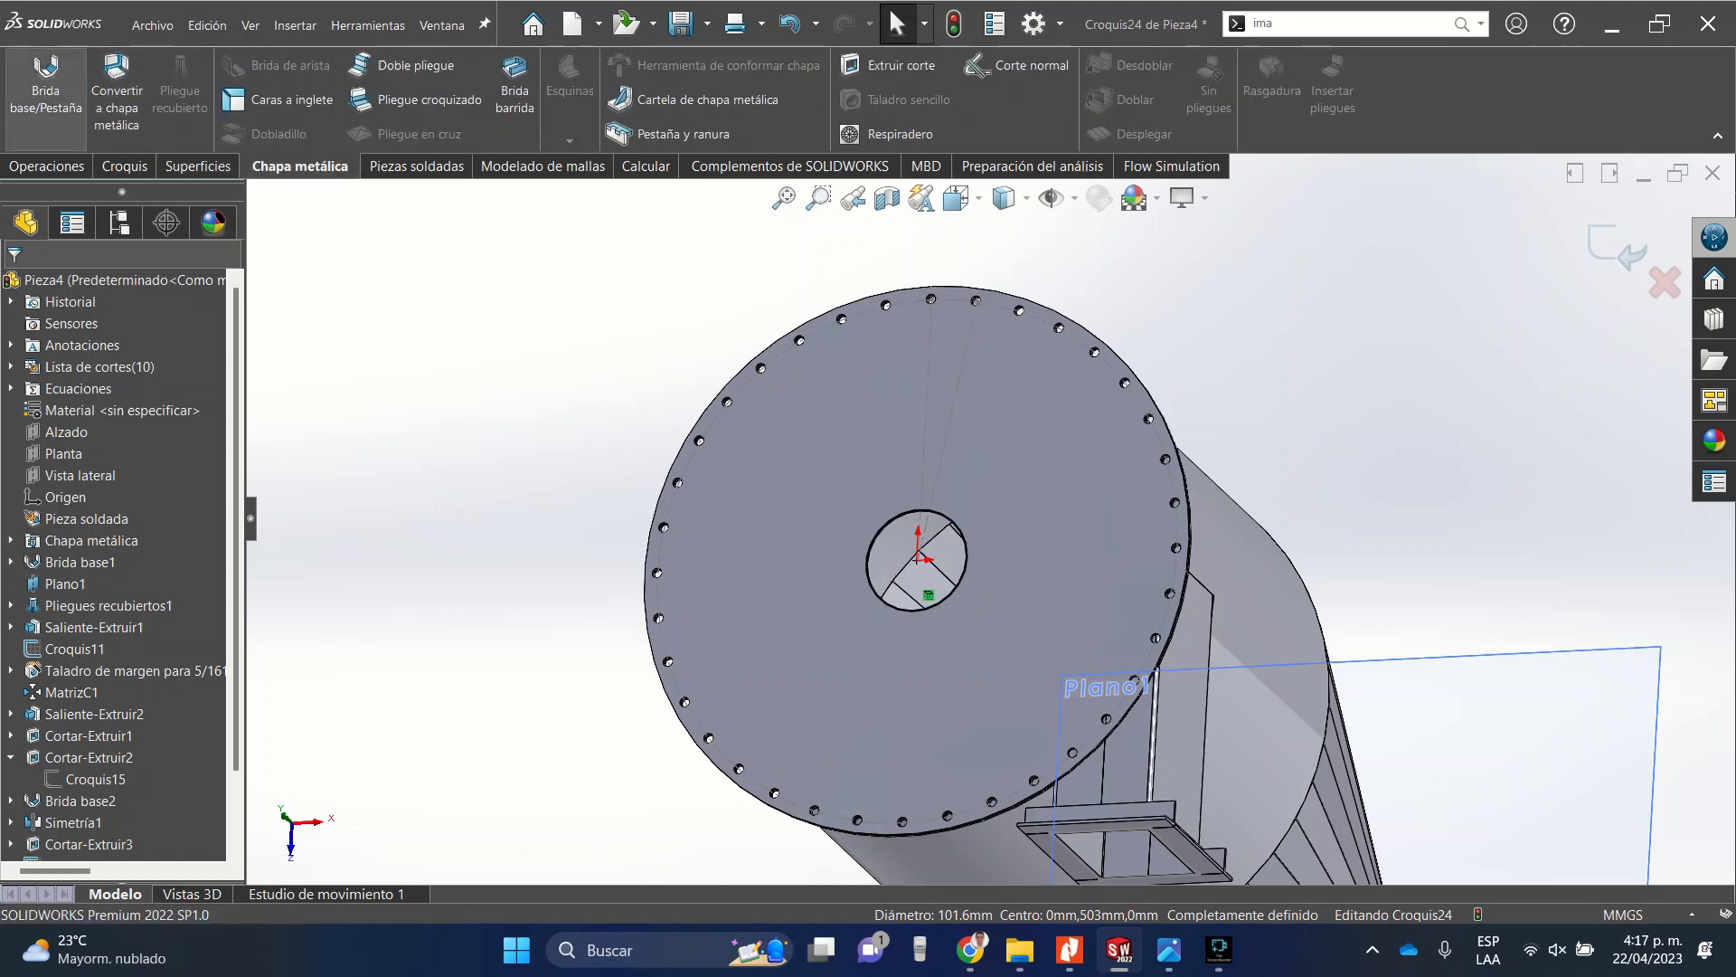
pyautogui.click(45, 91)
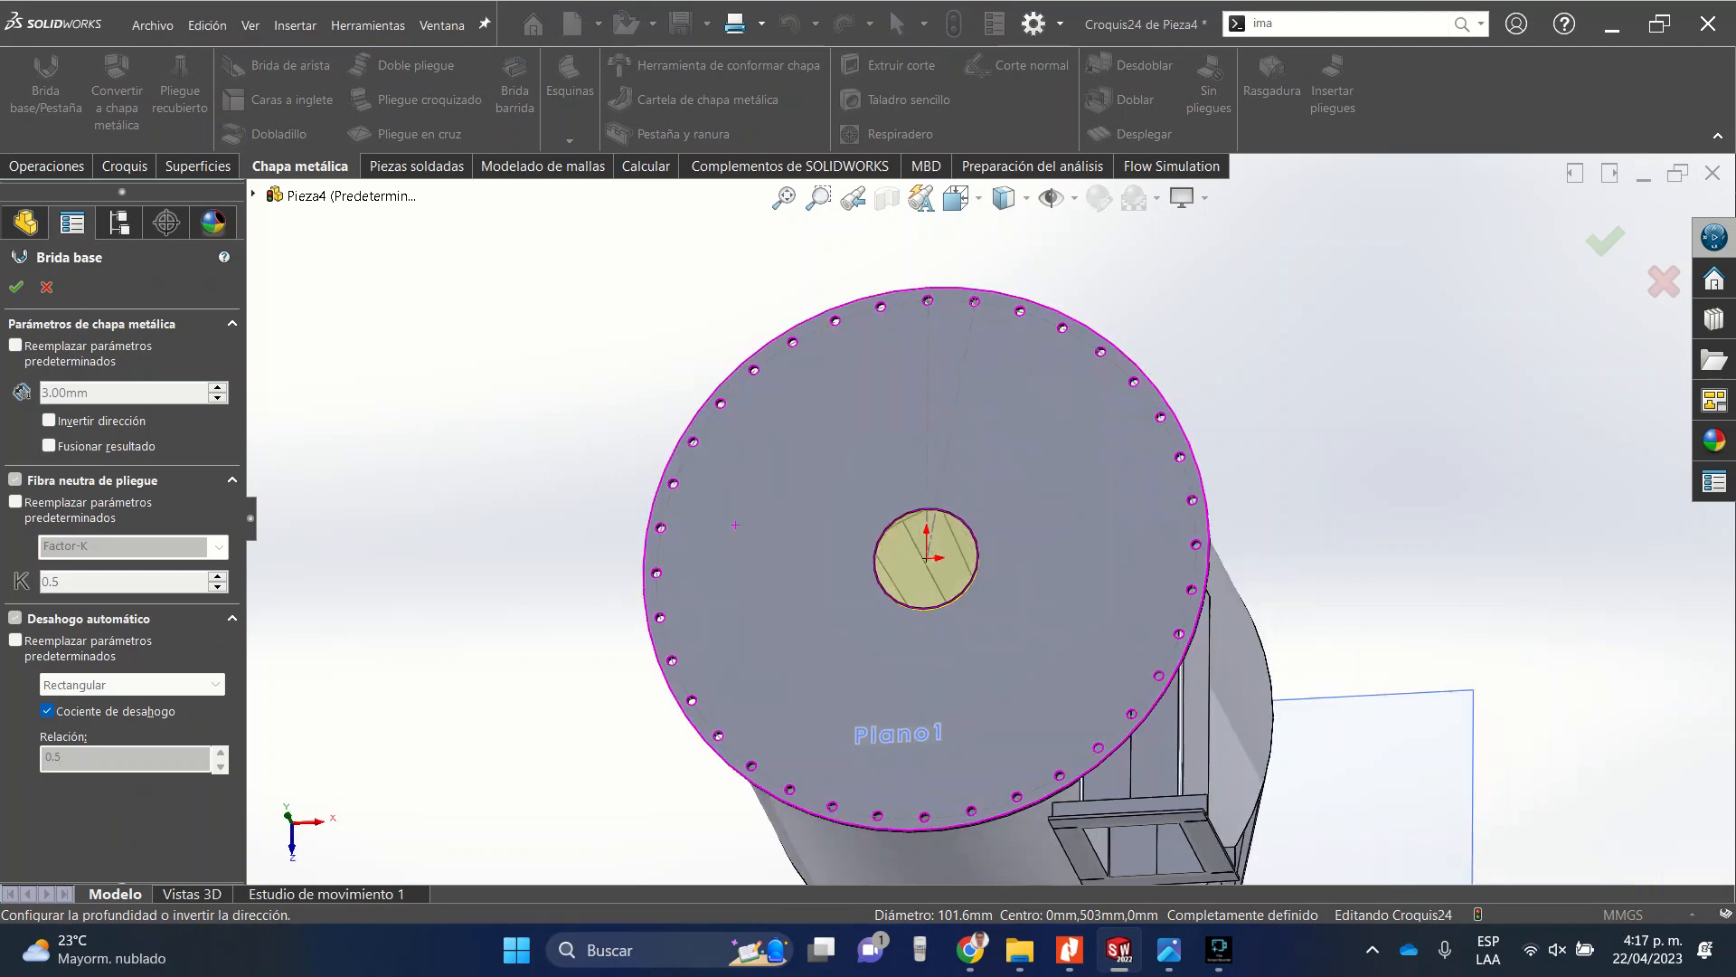
pyautogui.scroll(-12, 814, 613)
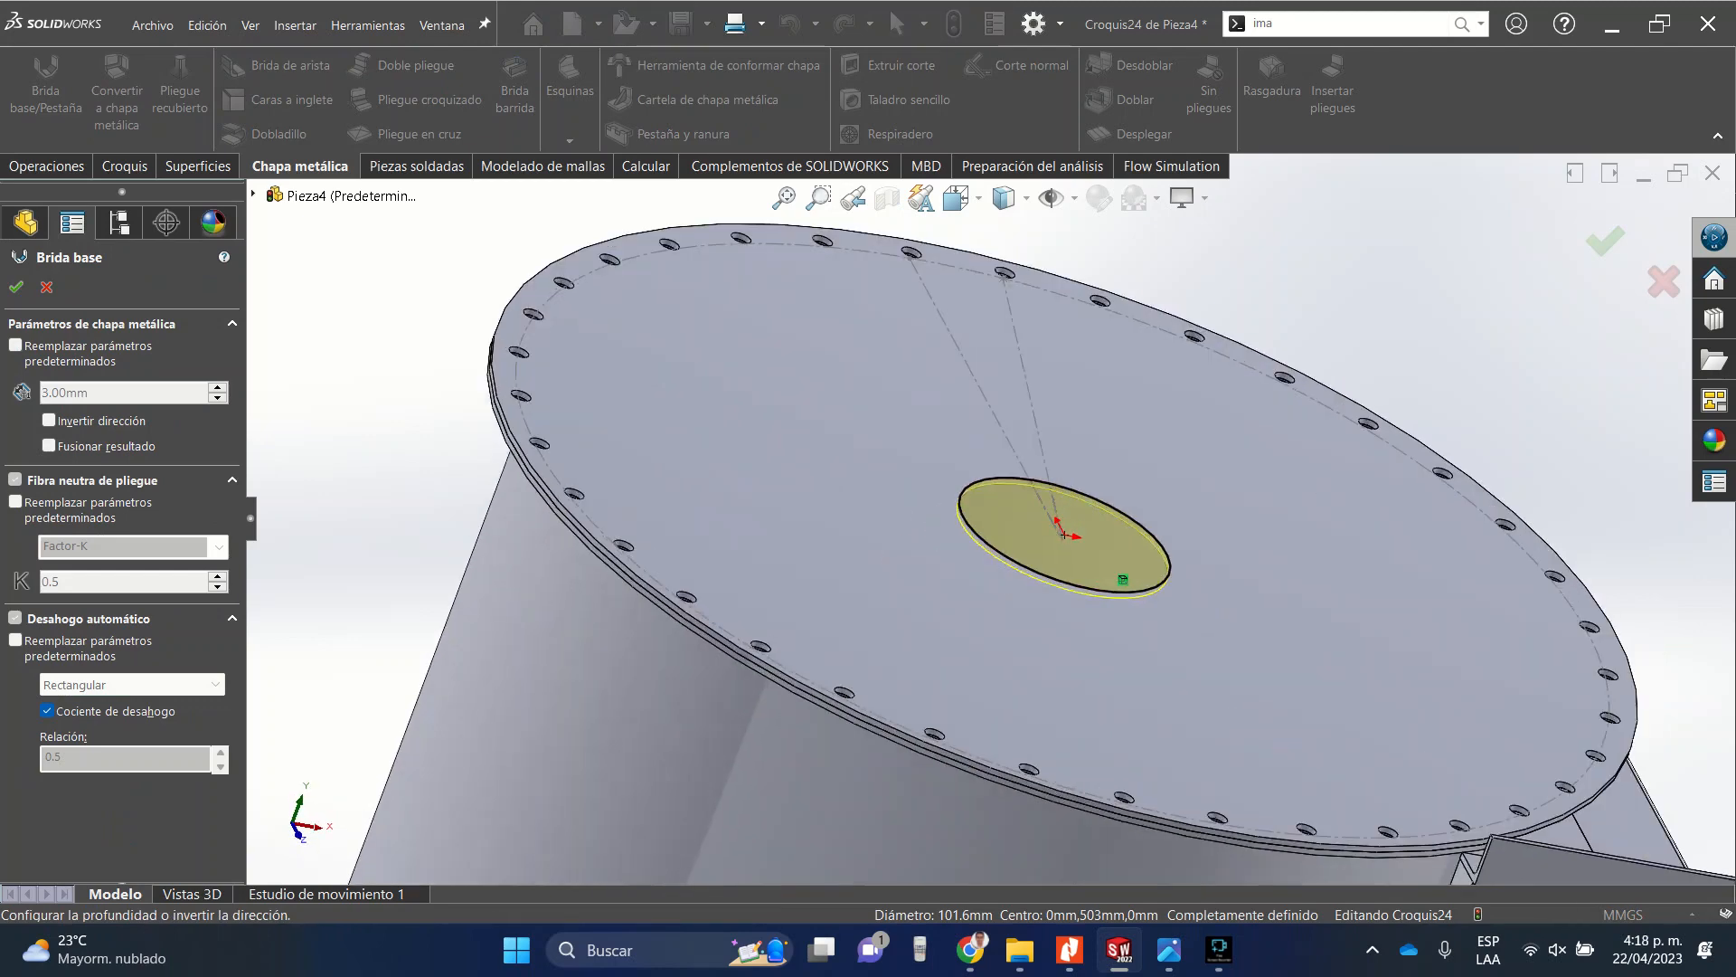
pyautogui.moveTo(1131, 489); pyautogui.dragTo(1085, 488, button='middle')
pyautogui.scroll(10, 827, 497)
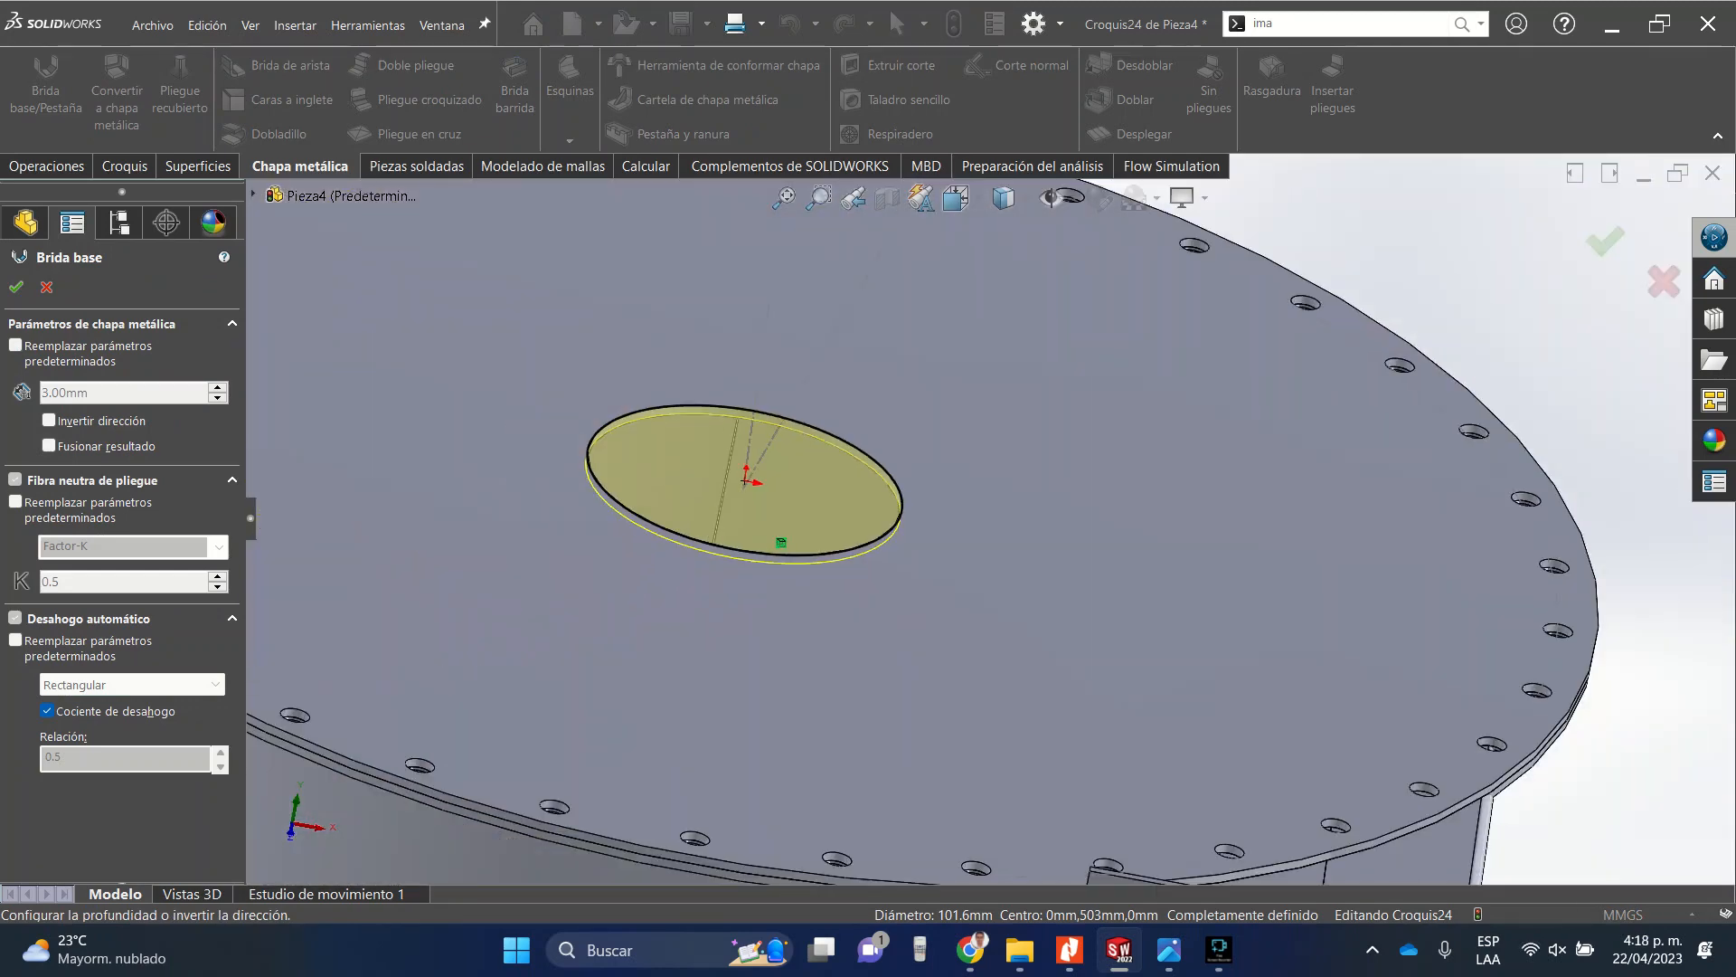
pyautogui.press('Escape')
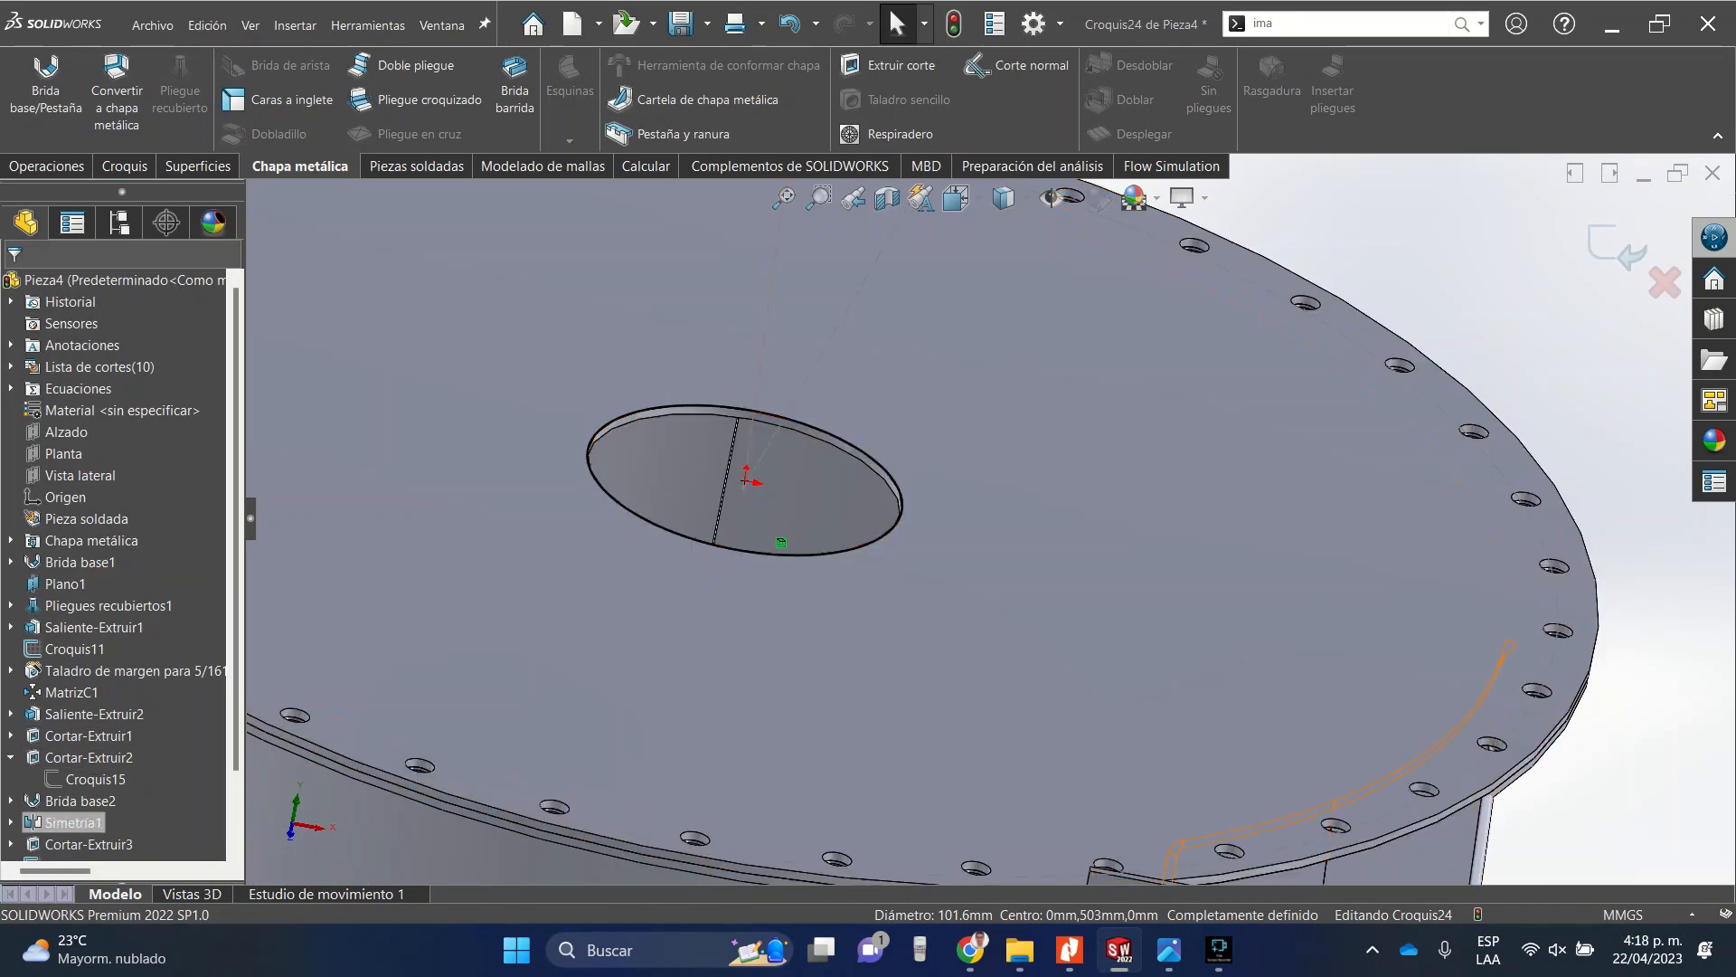
# Examine the sketches under Pliegues recubiertos1 in the feature tree and the top plate's central hole.
pyautogui.scroll(-2, 95, 779)
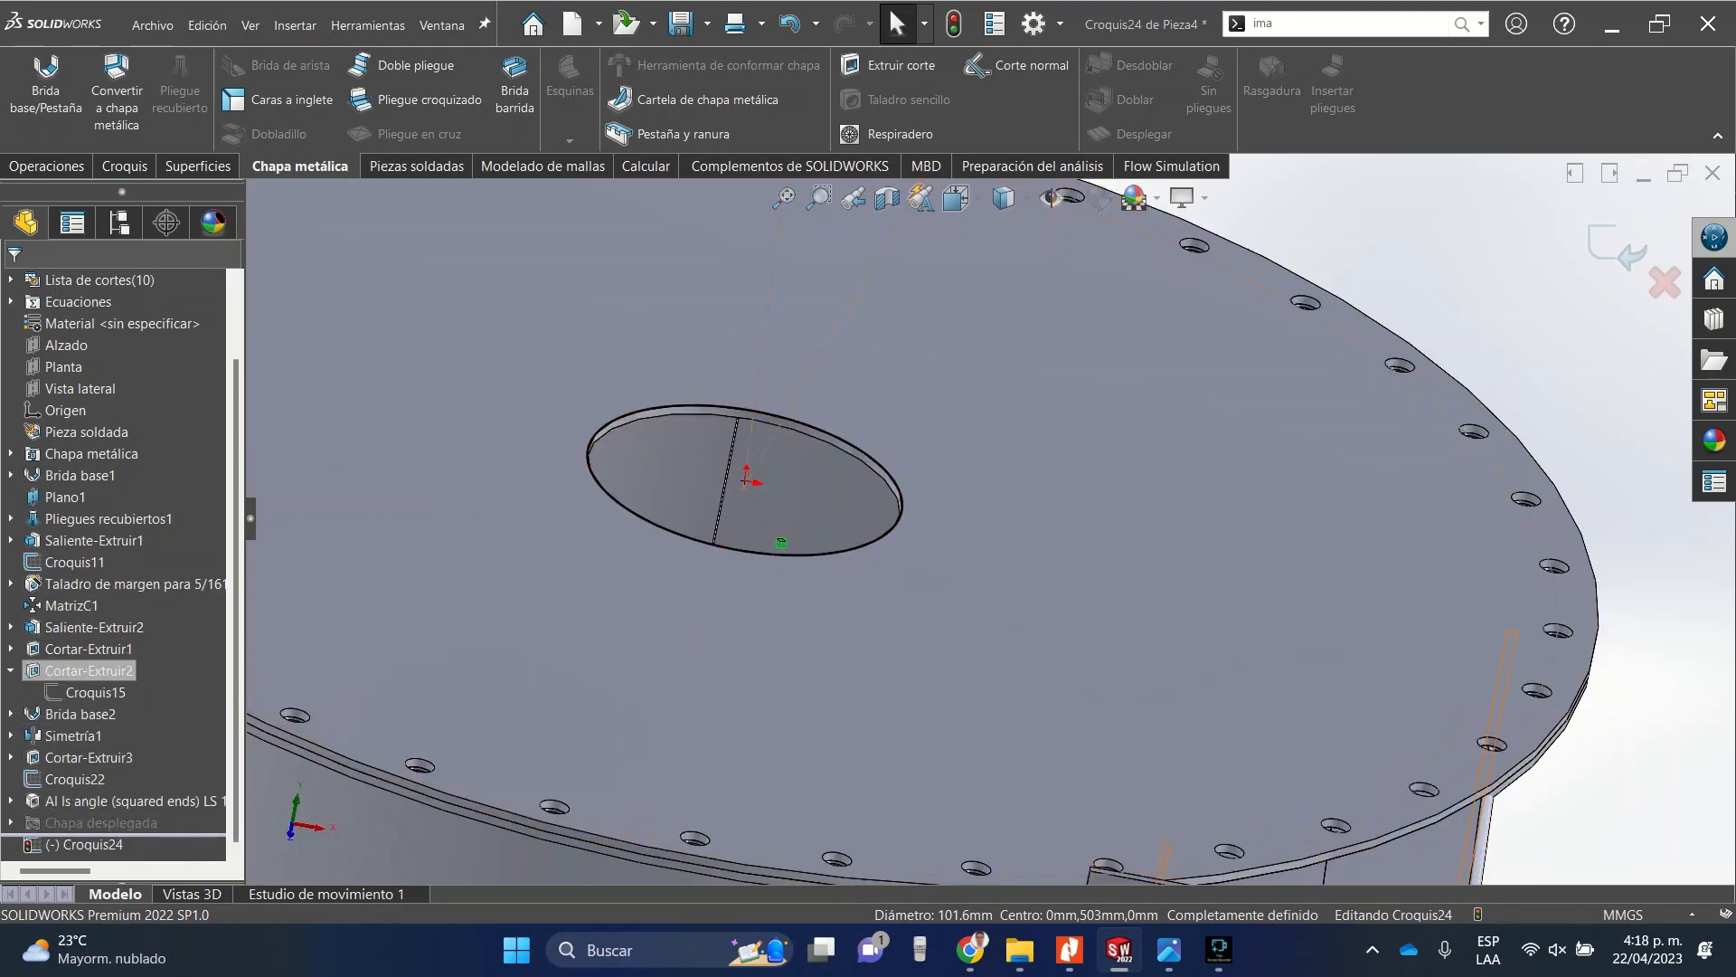
pyautogui.click(11, 519)
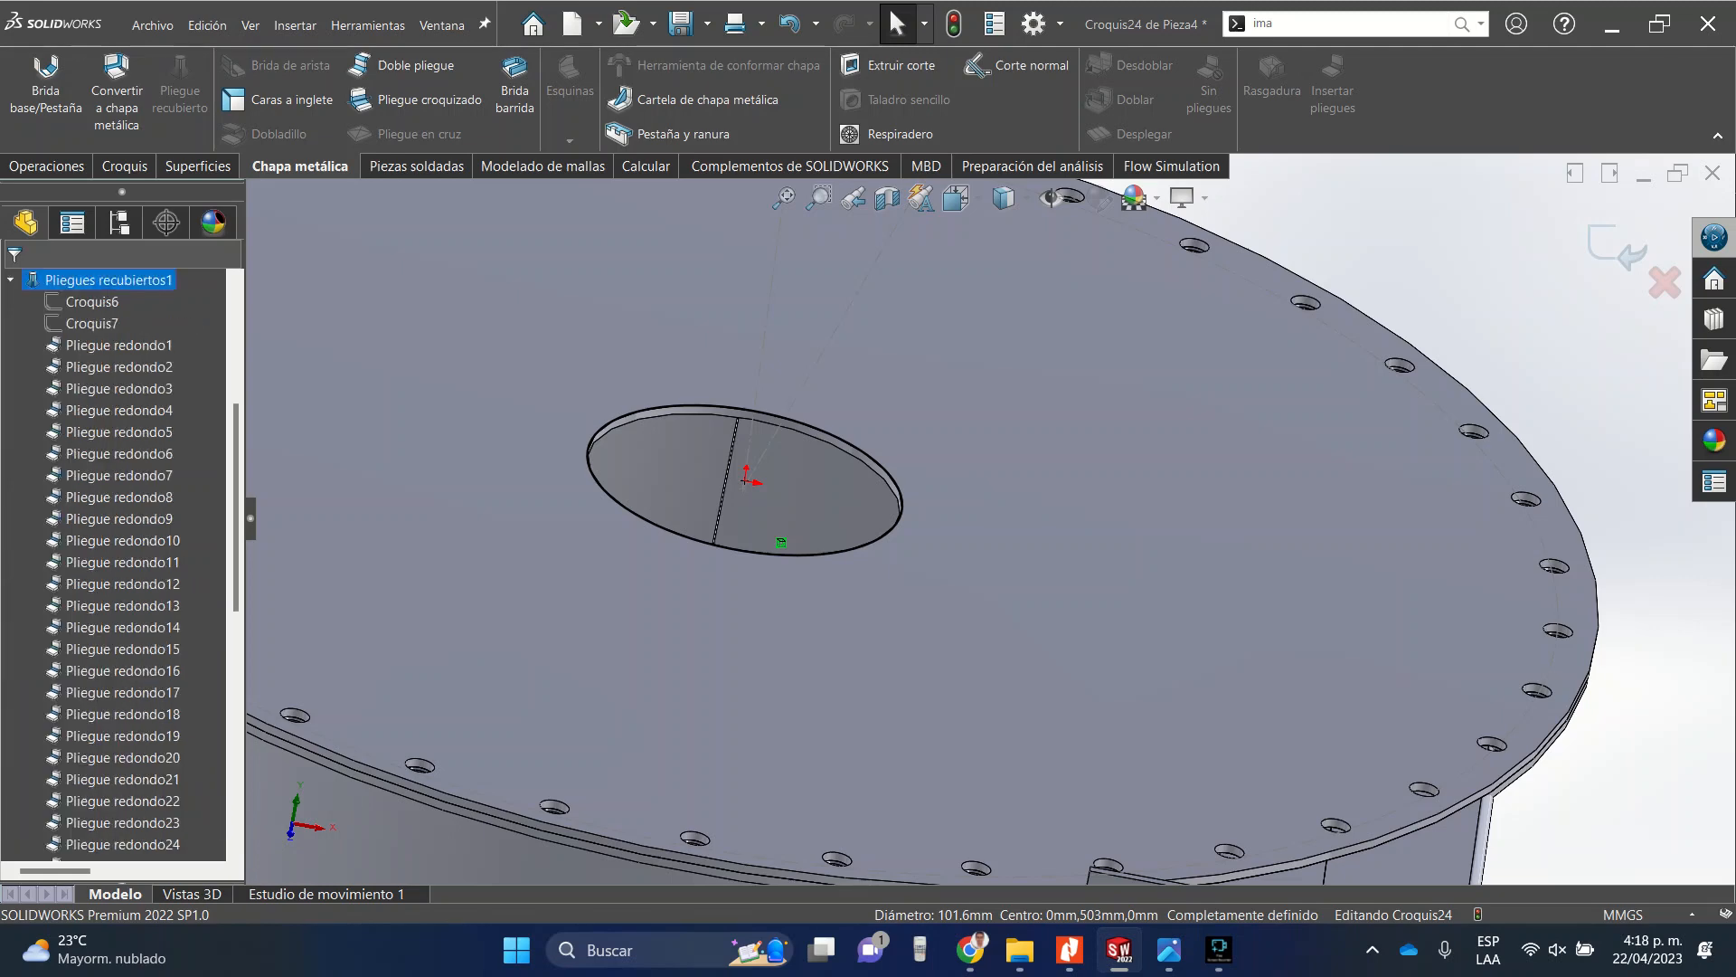
pyautogui.click(92, 323)
pyautogui.press('f')
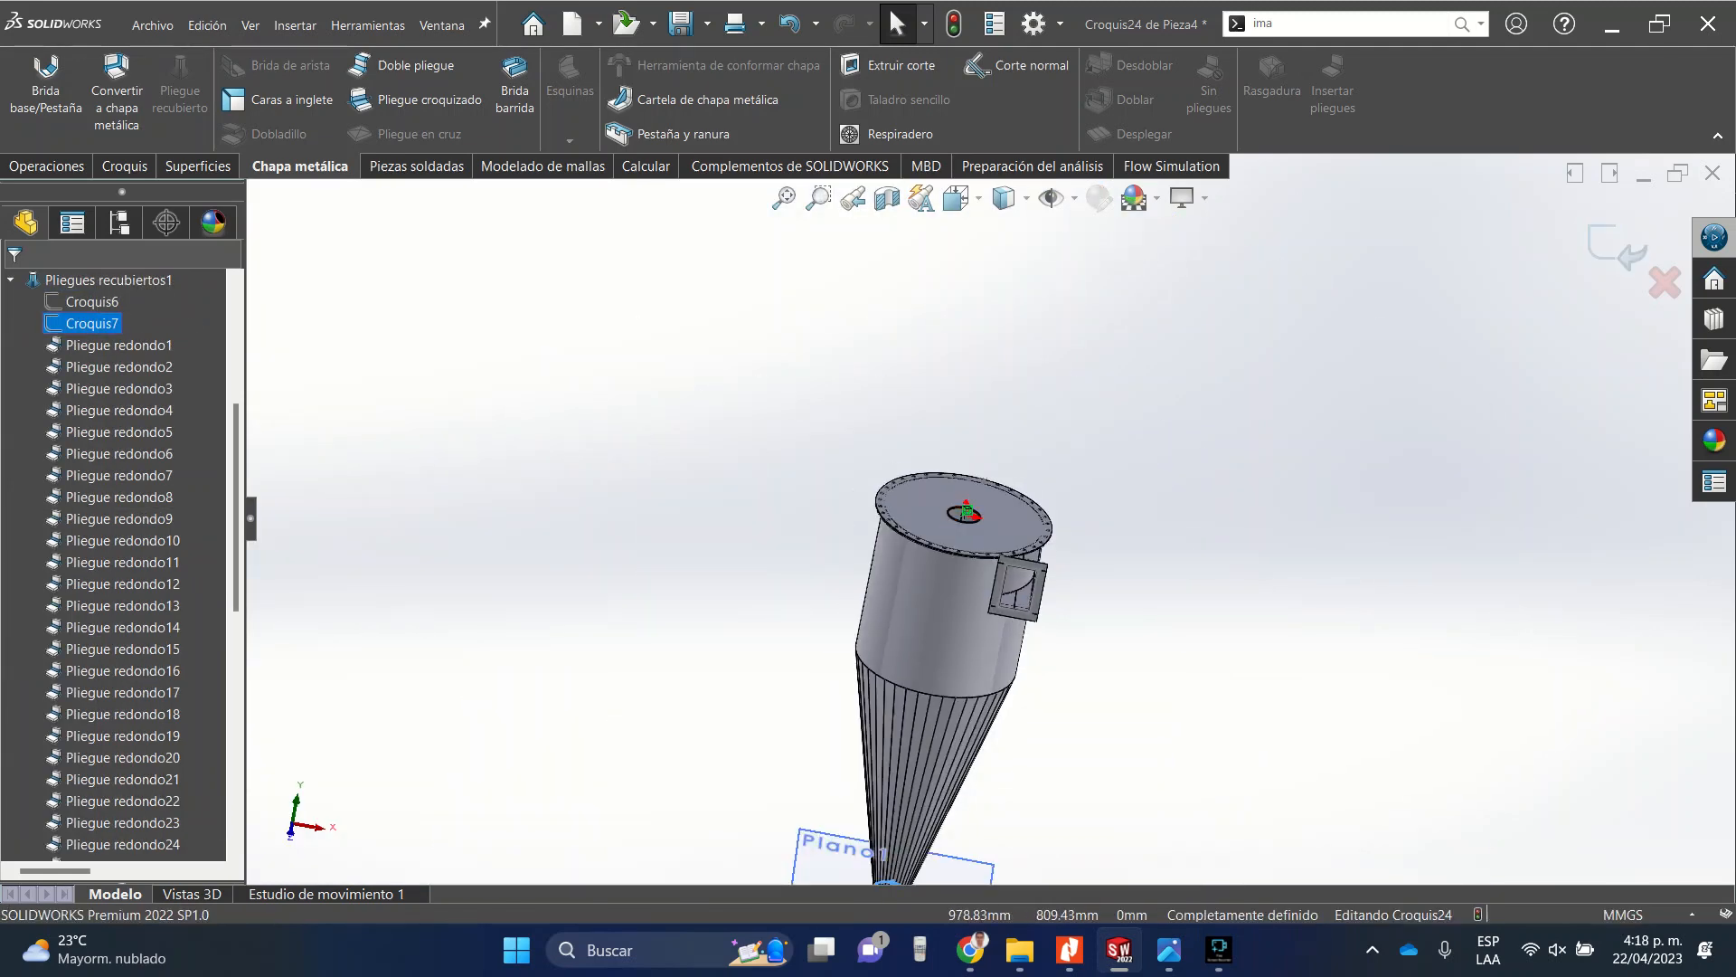
pyautogui.press('Escape')
pyautogui.scroll(-5, 994, 511)
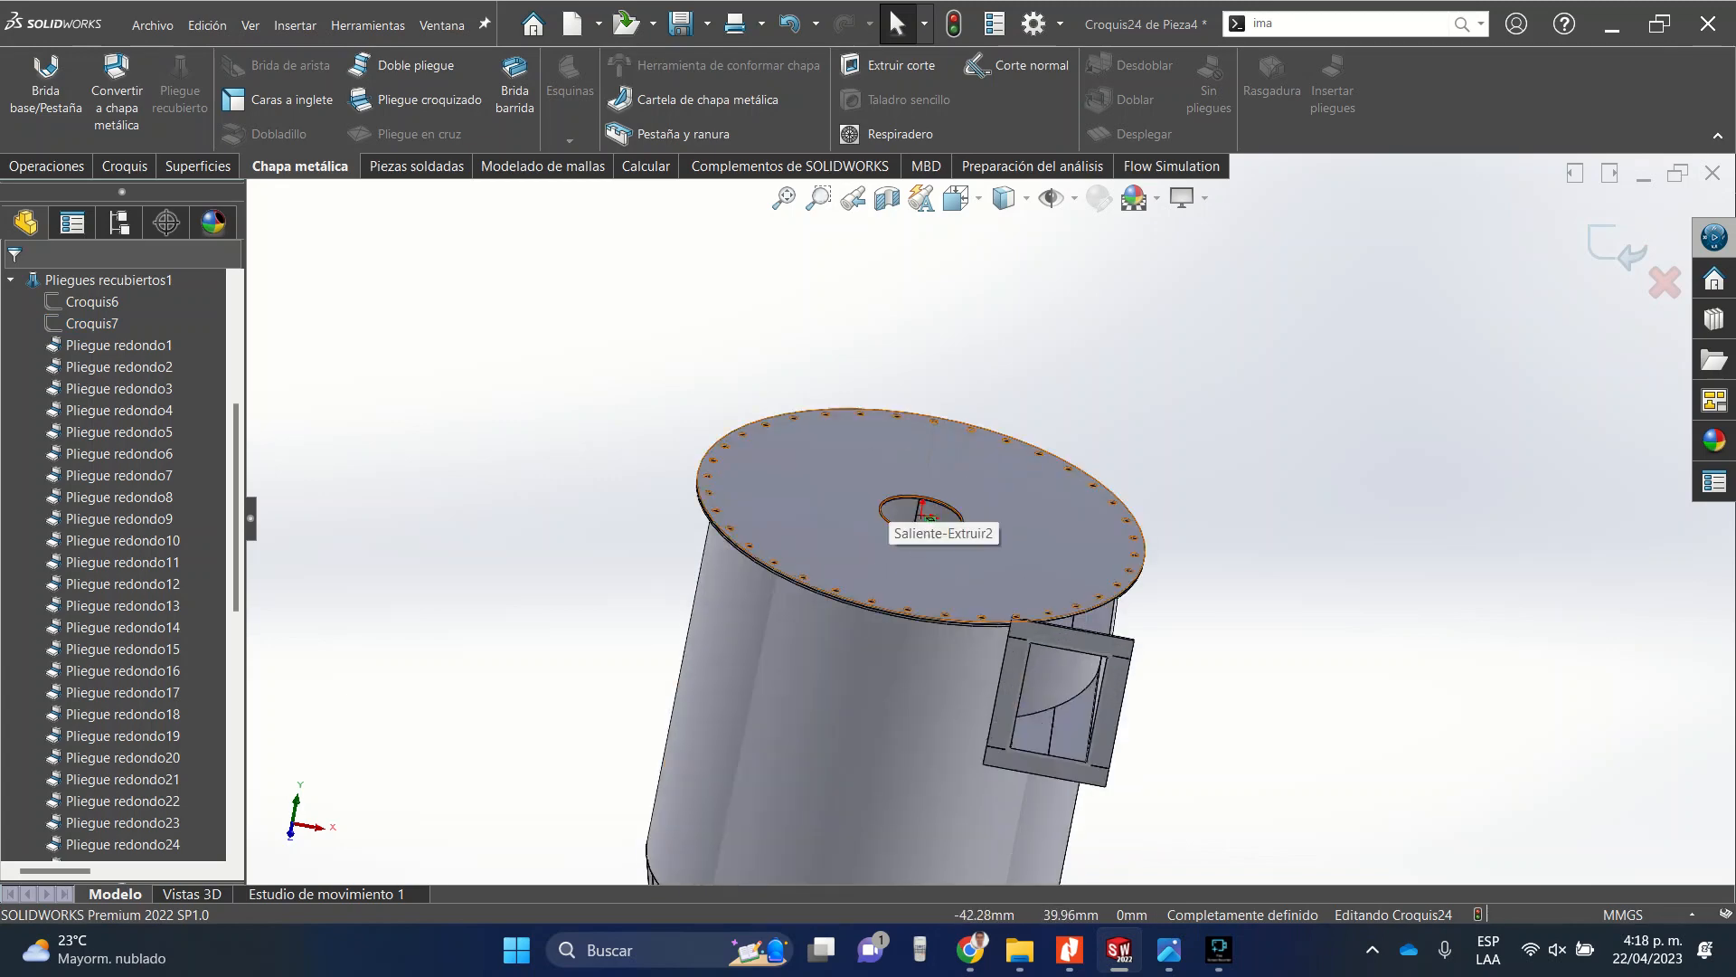
pyautogui.click(885, 519)
pyautogui.press('Escape')
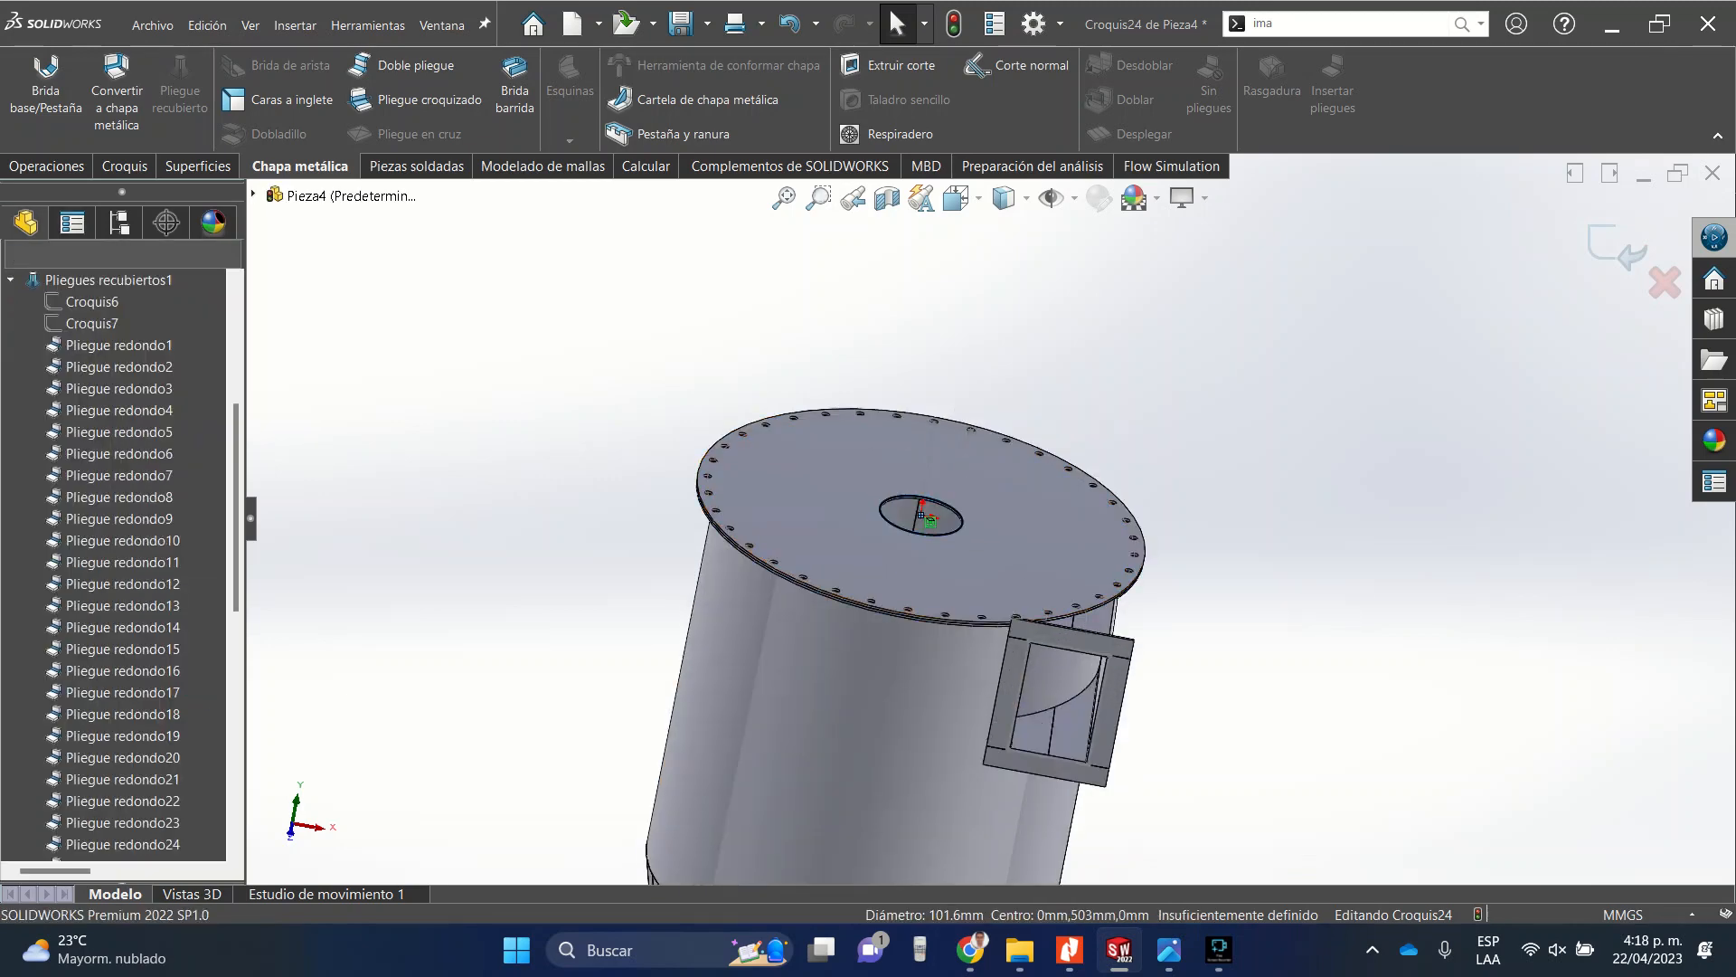
pyautogui.click(83, 323)
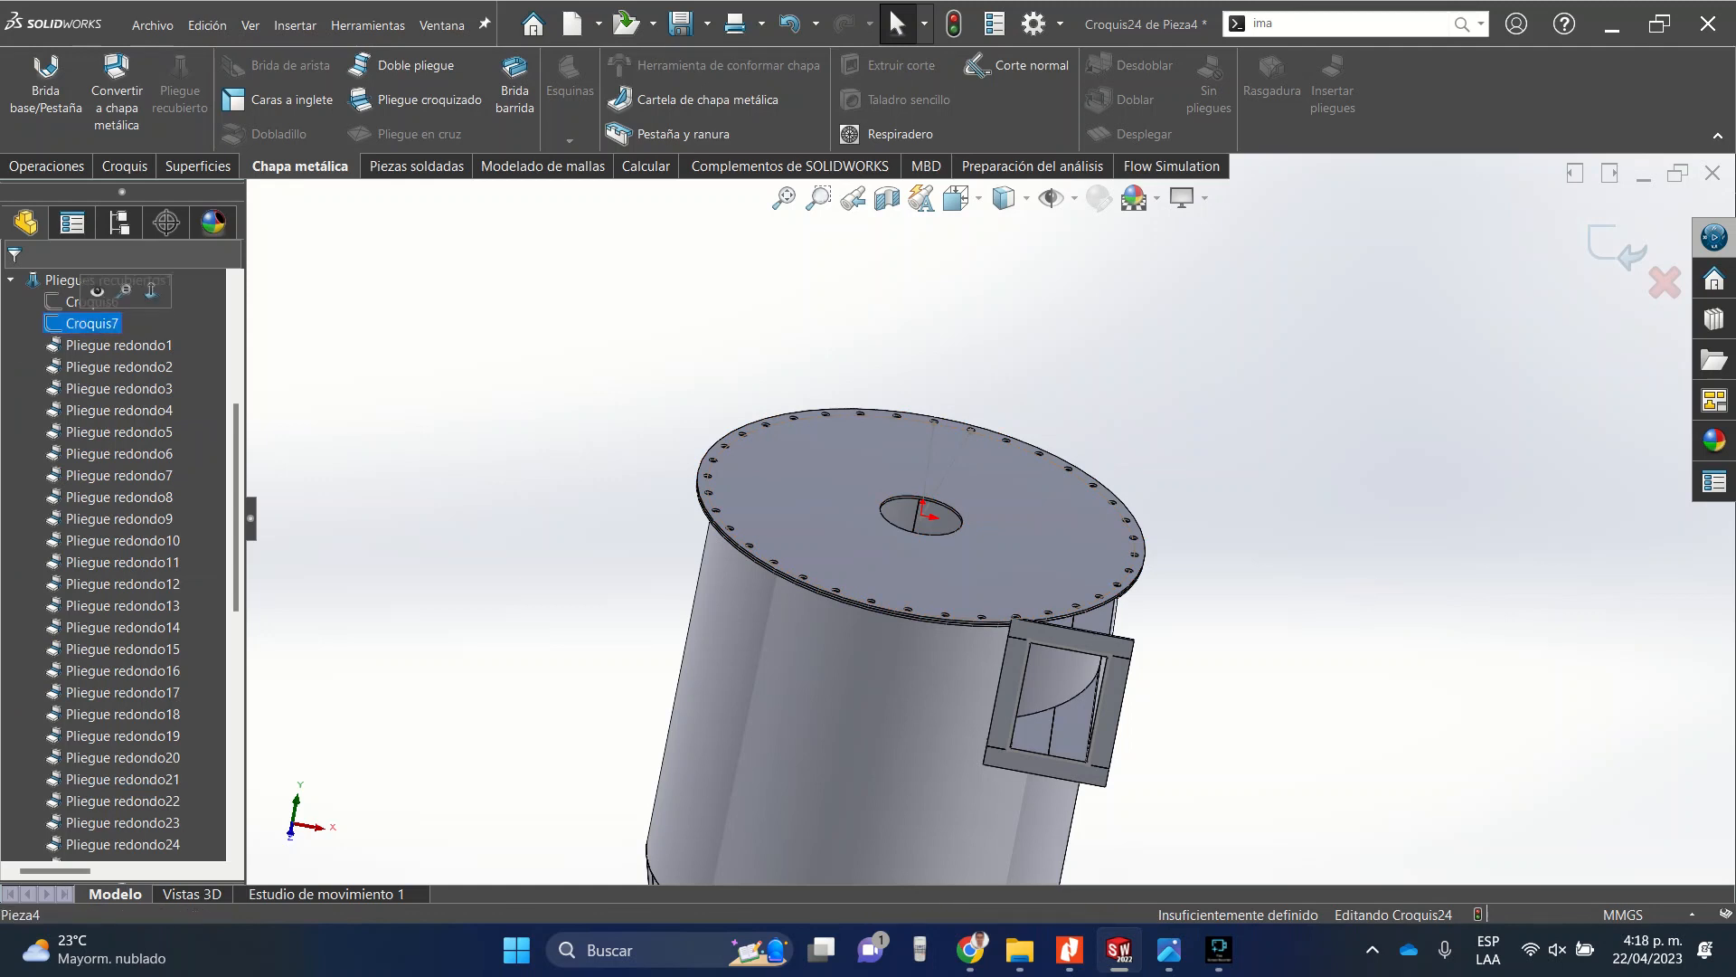
pyautogui.scroll(8, 725, 449)
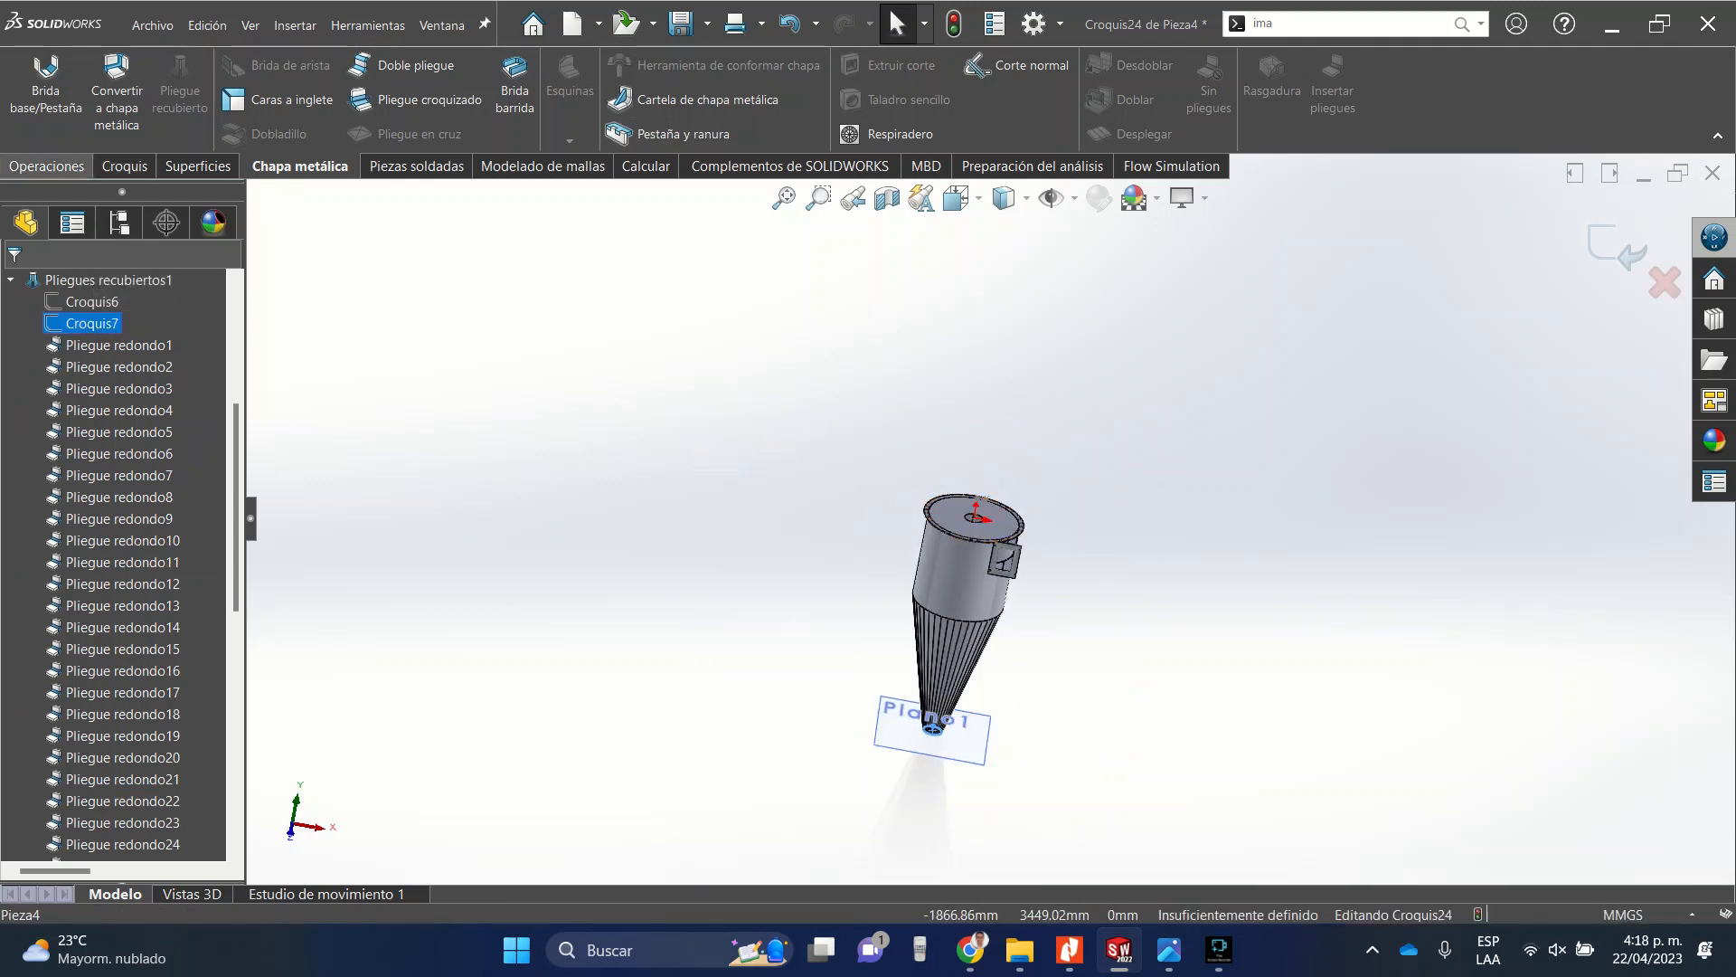
pyautogui.click(46, 166)
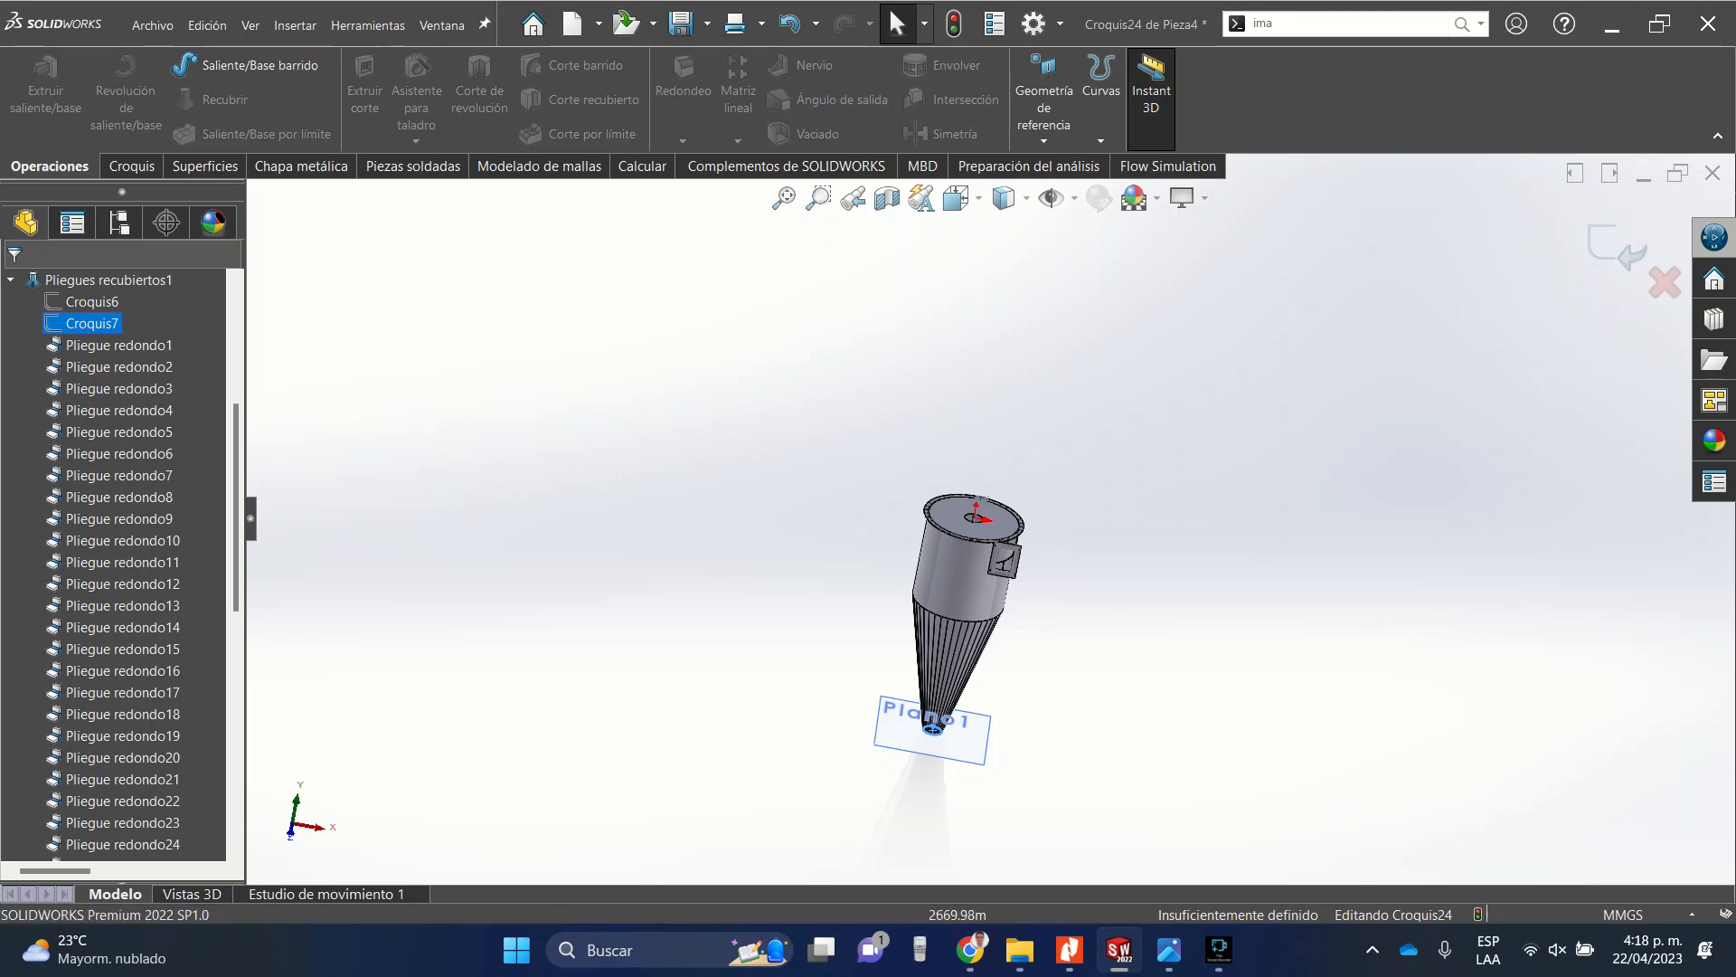
pyautogui.click(133, 167)
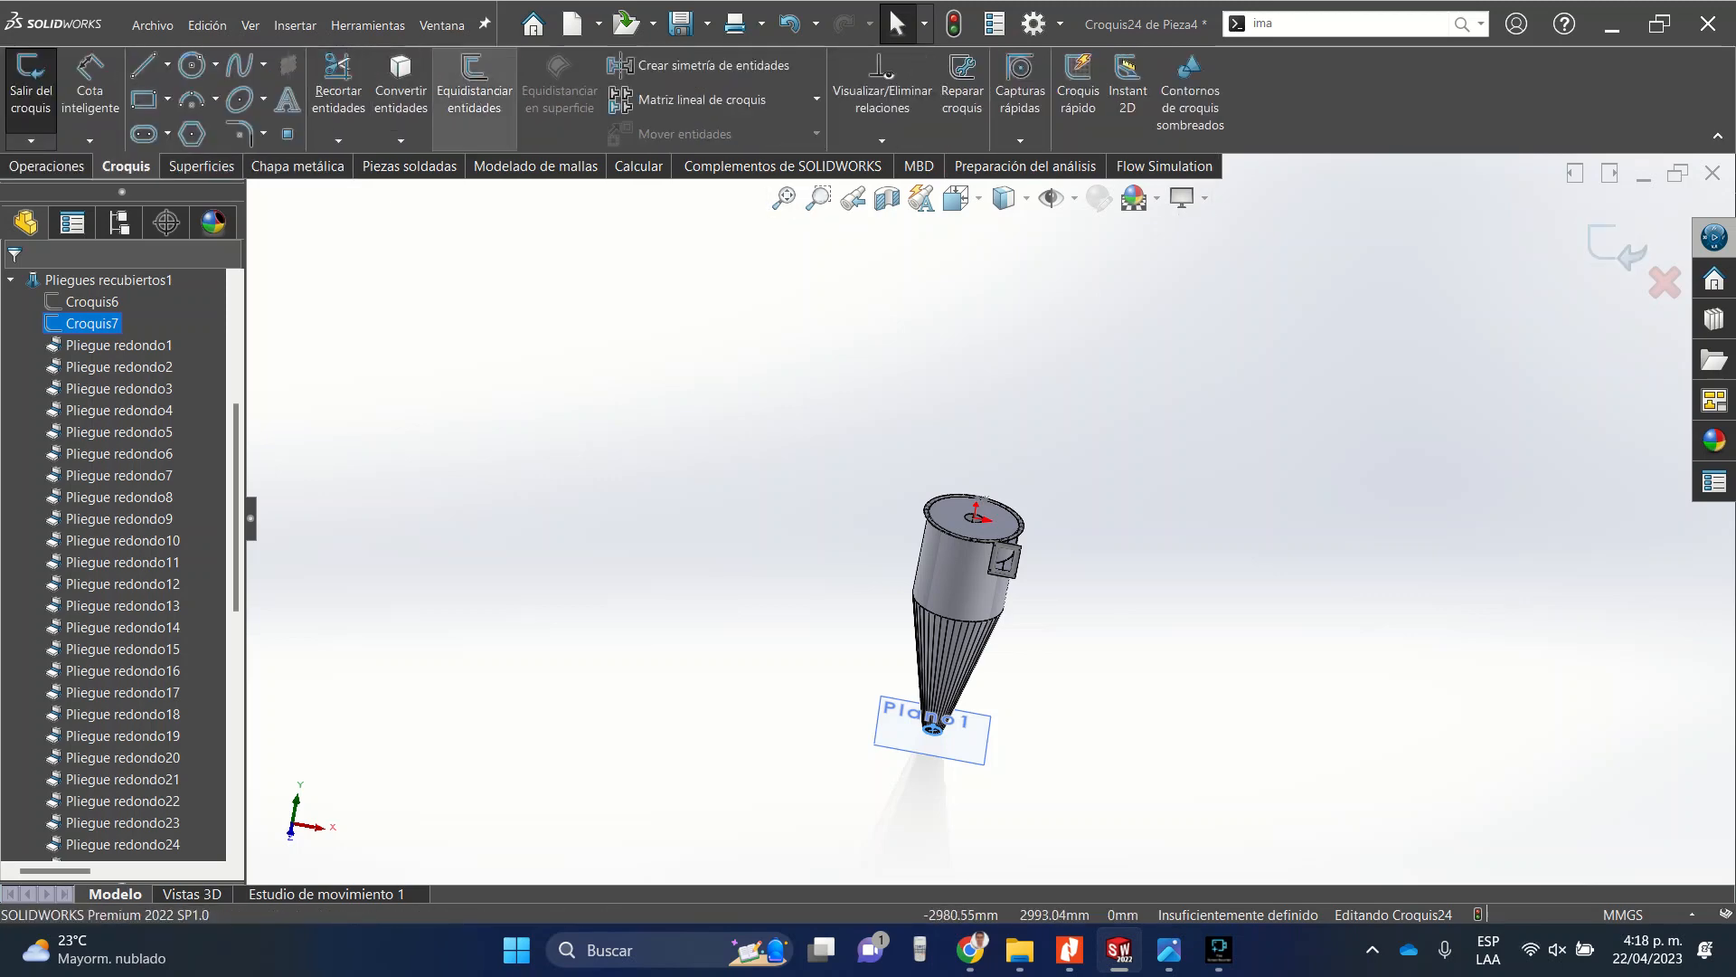
pyautogui.scroll(-12, 986, 534)
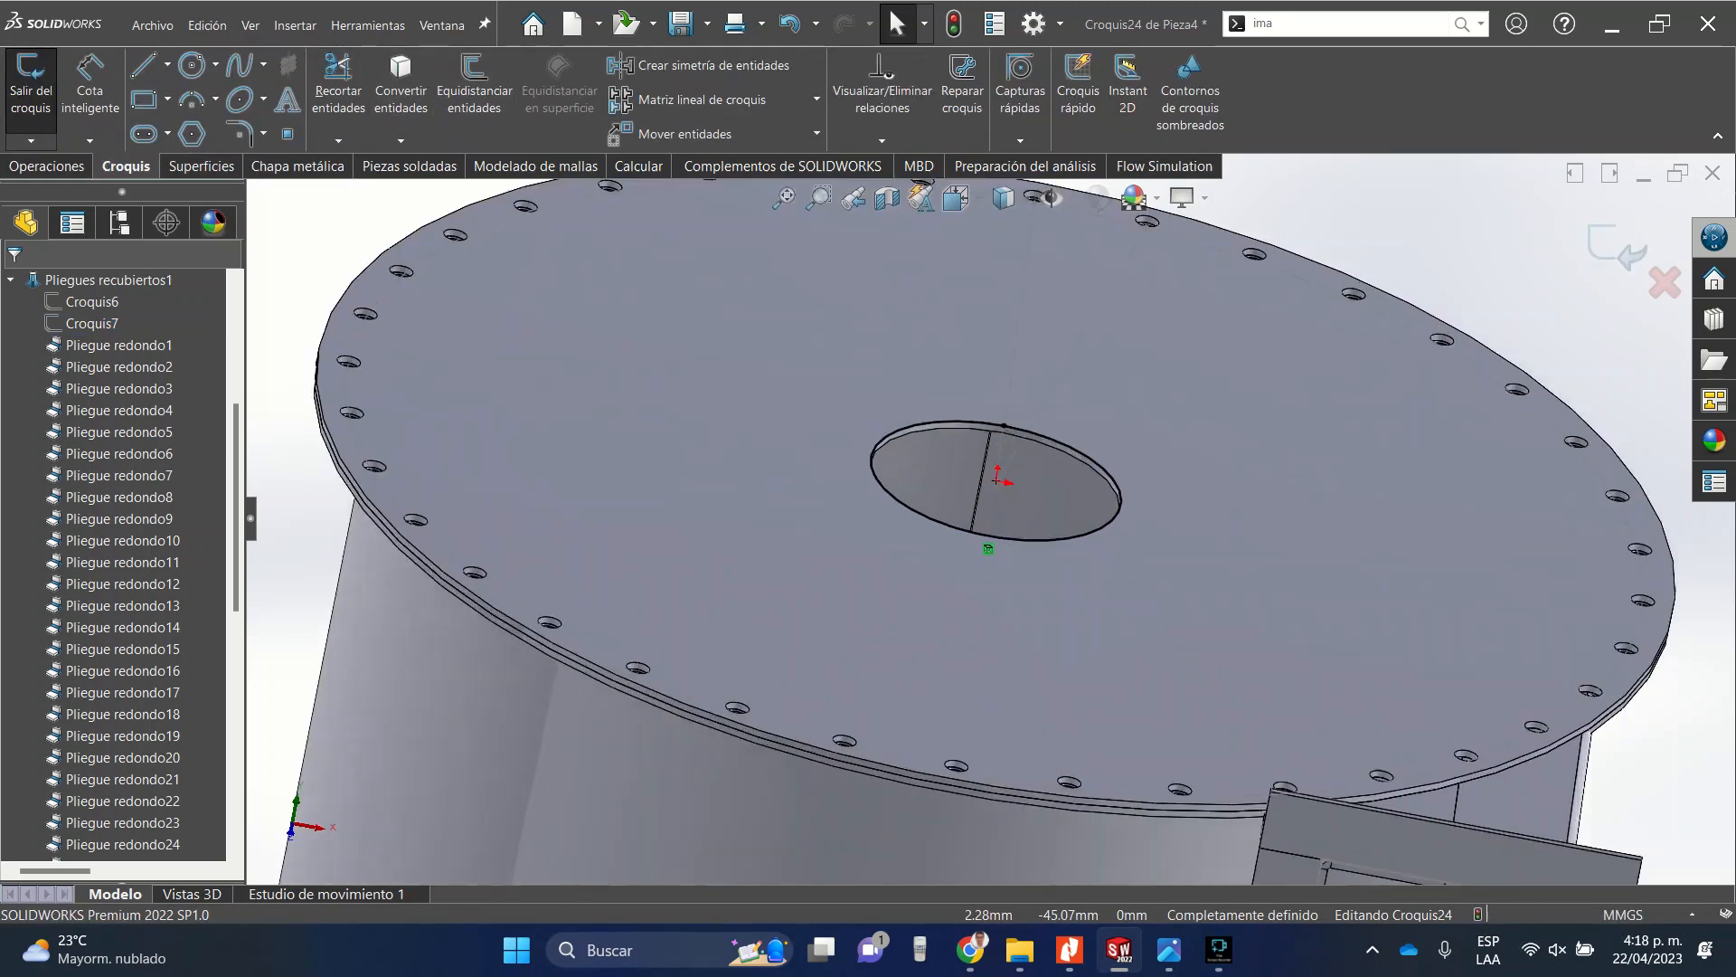
pyautogui.click(47, 166)
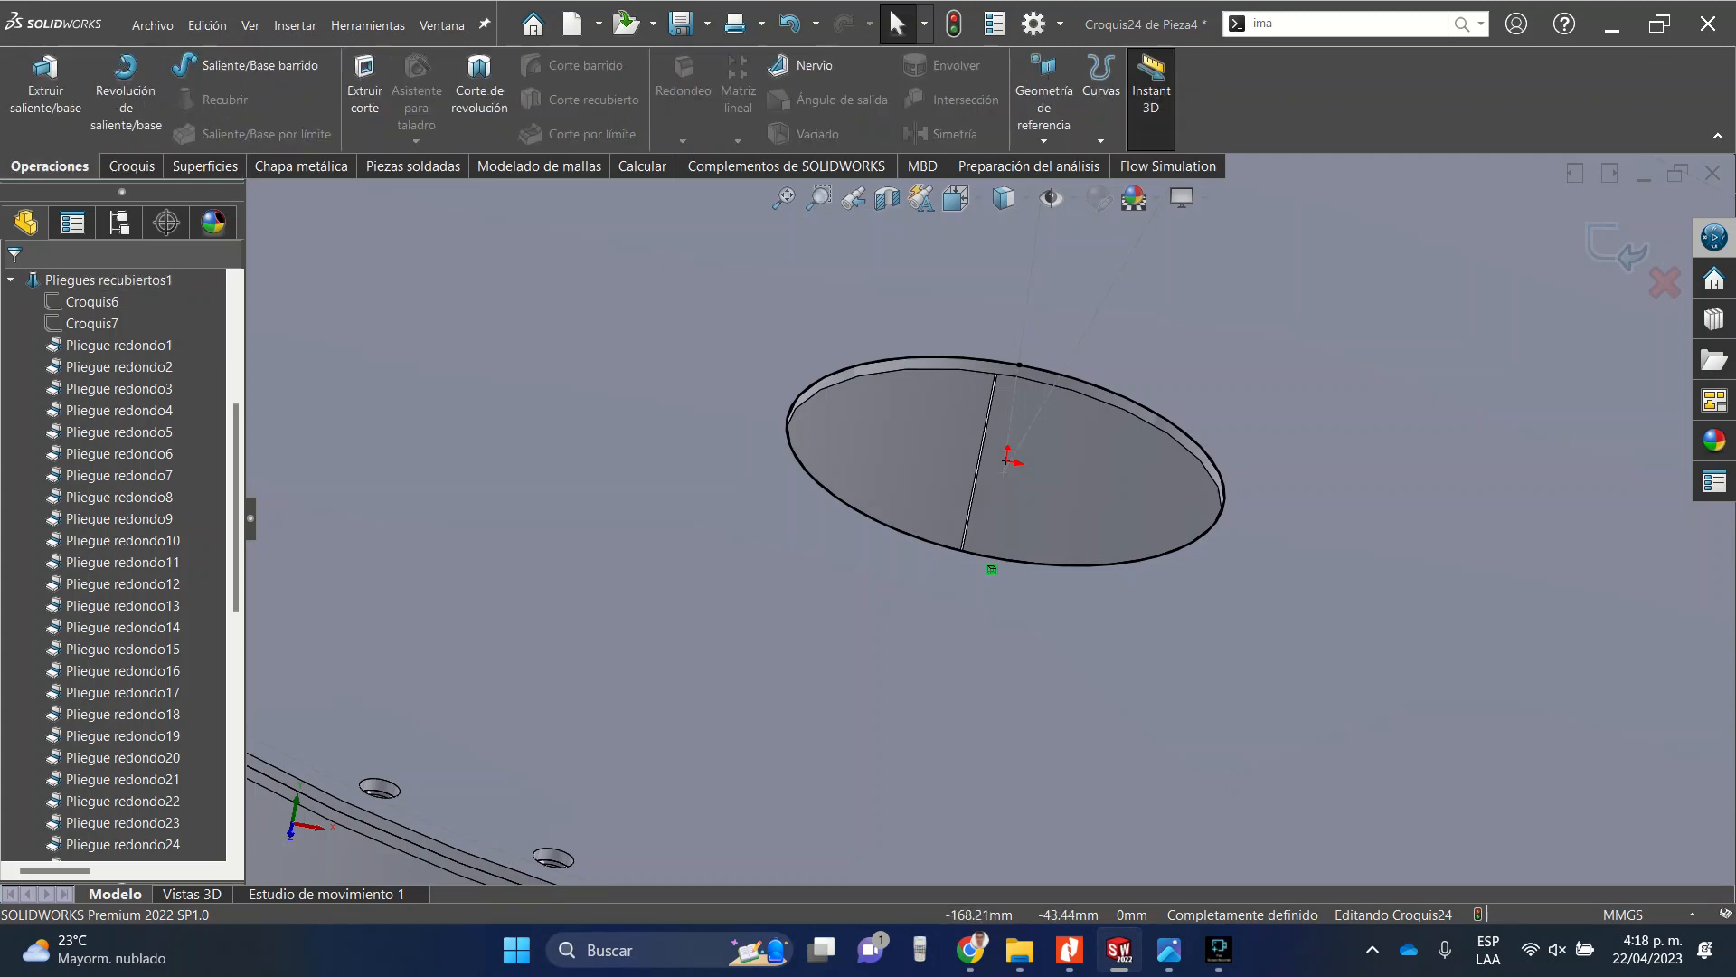
pyautogui.click(300, 166)
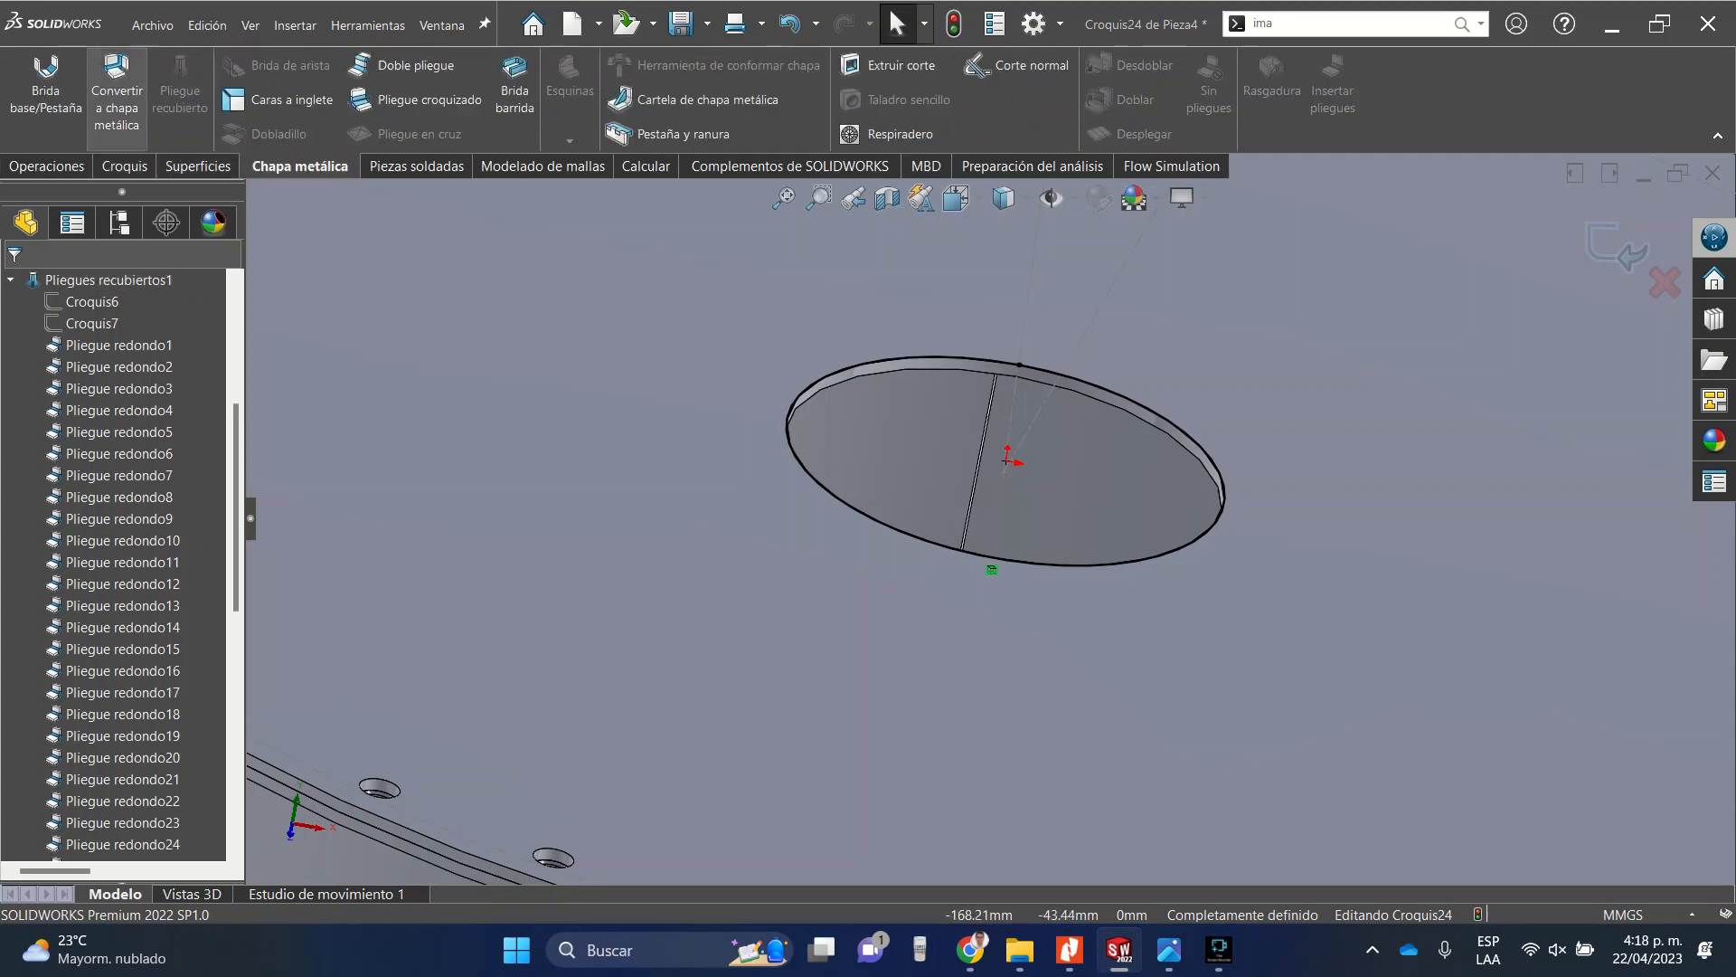
# Start a Base Flange from the circle sketch, reverse its thickness direction, and set the first-direction depth to 100 mm.
pyautogui.click(45, 86)
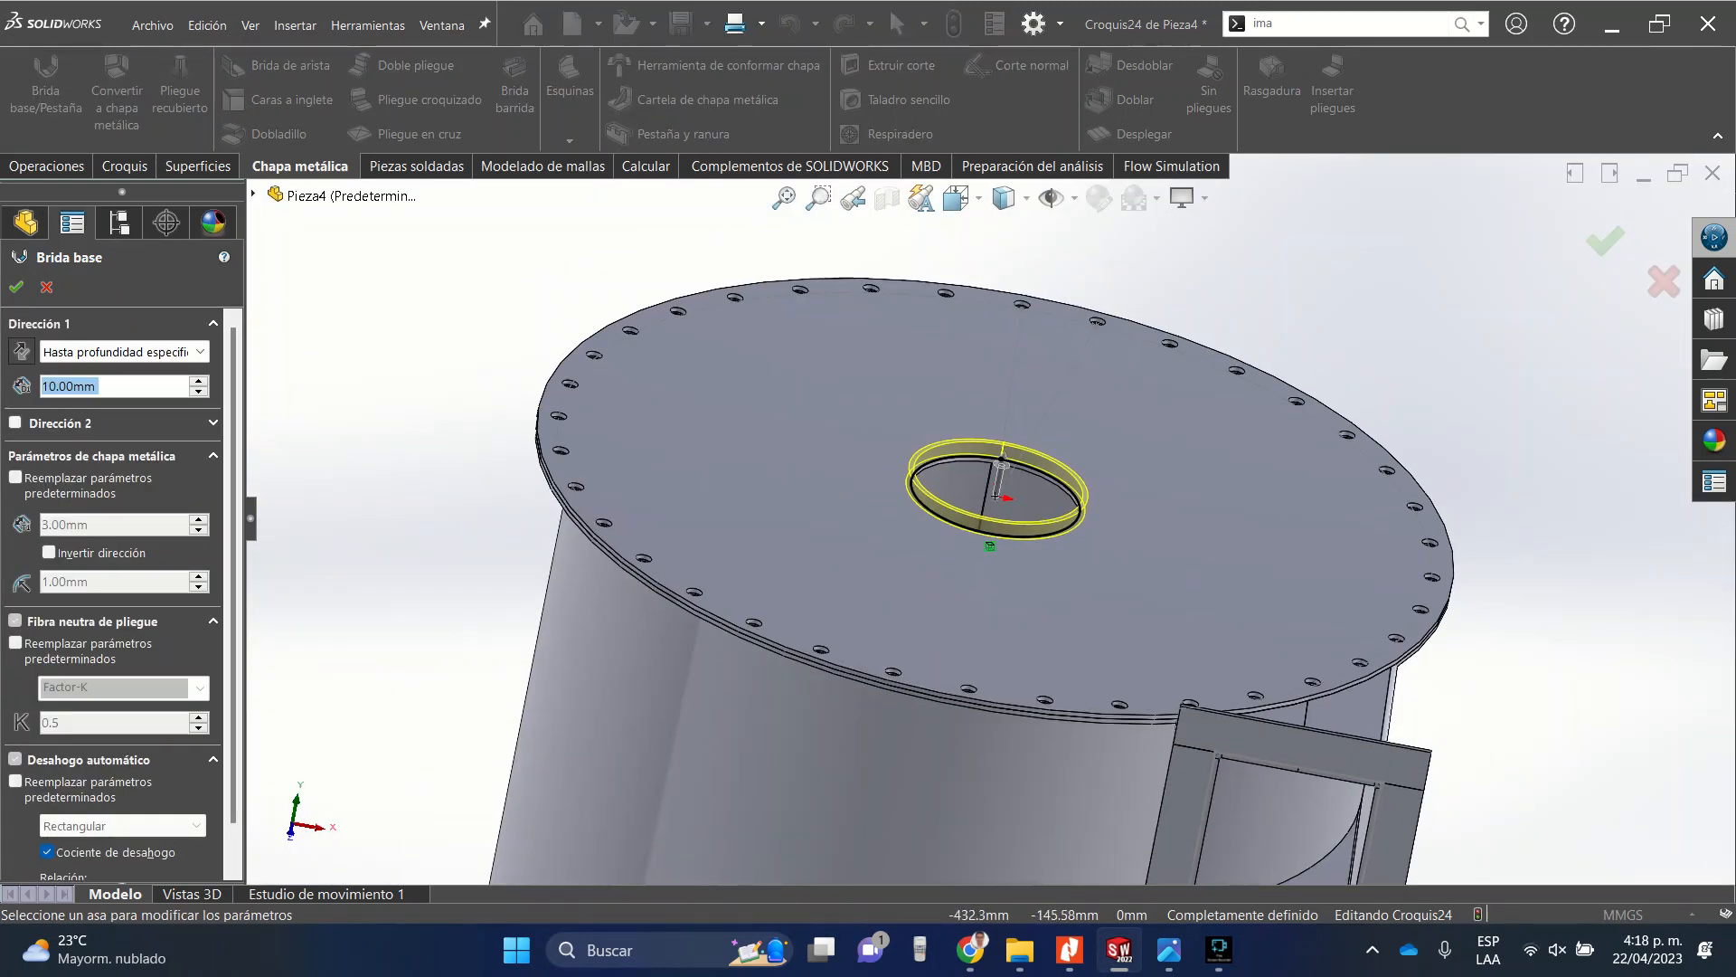
pyautogui.click(49, 553)
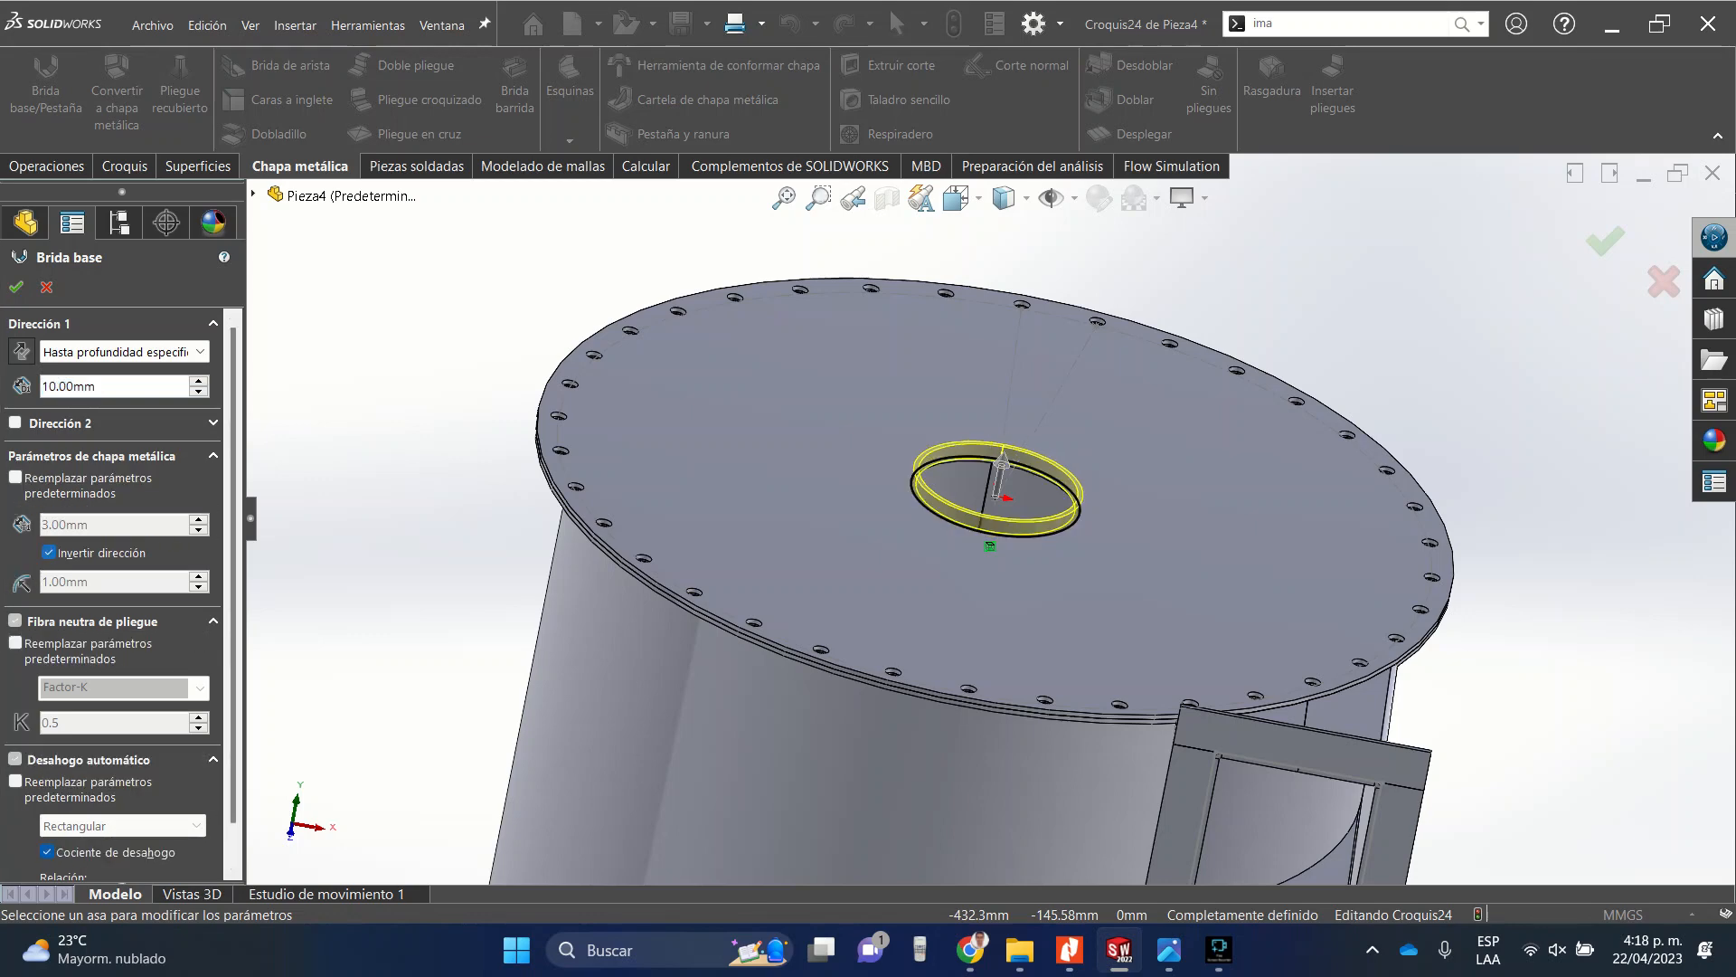
pyautogui.scroll(-5, 1045, 469)
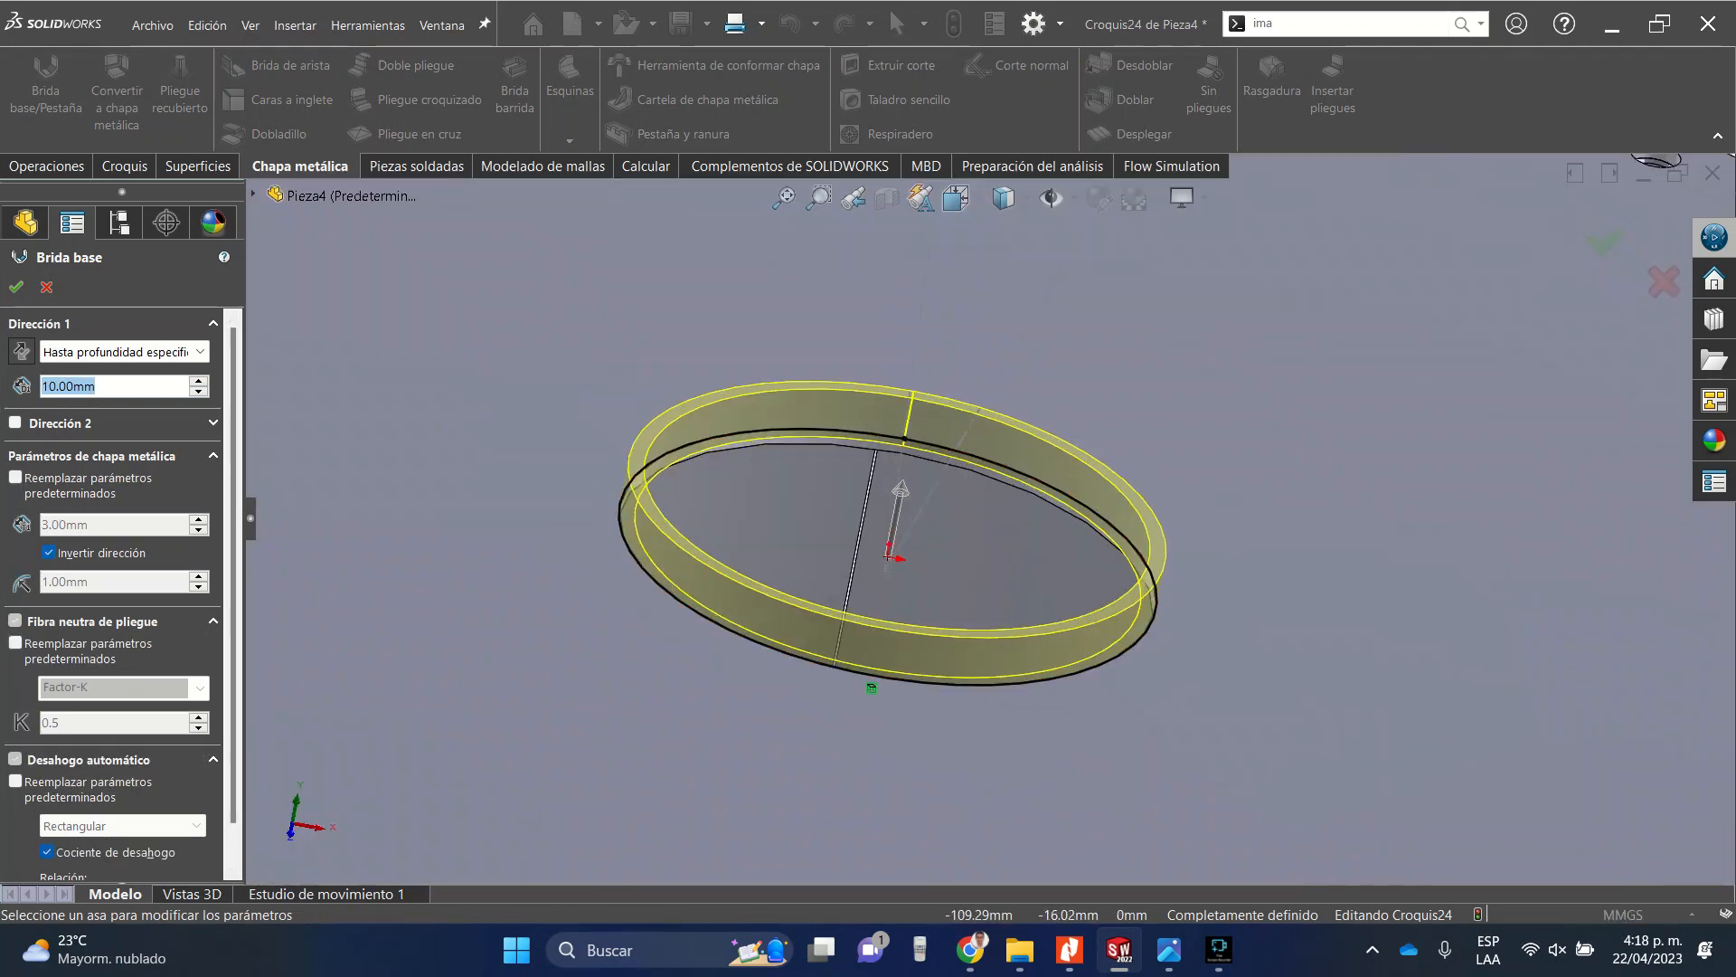
pyautogui.write('250')
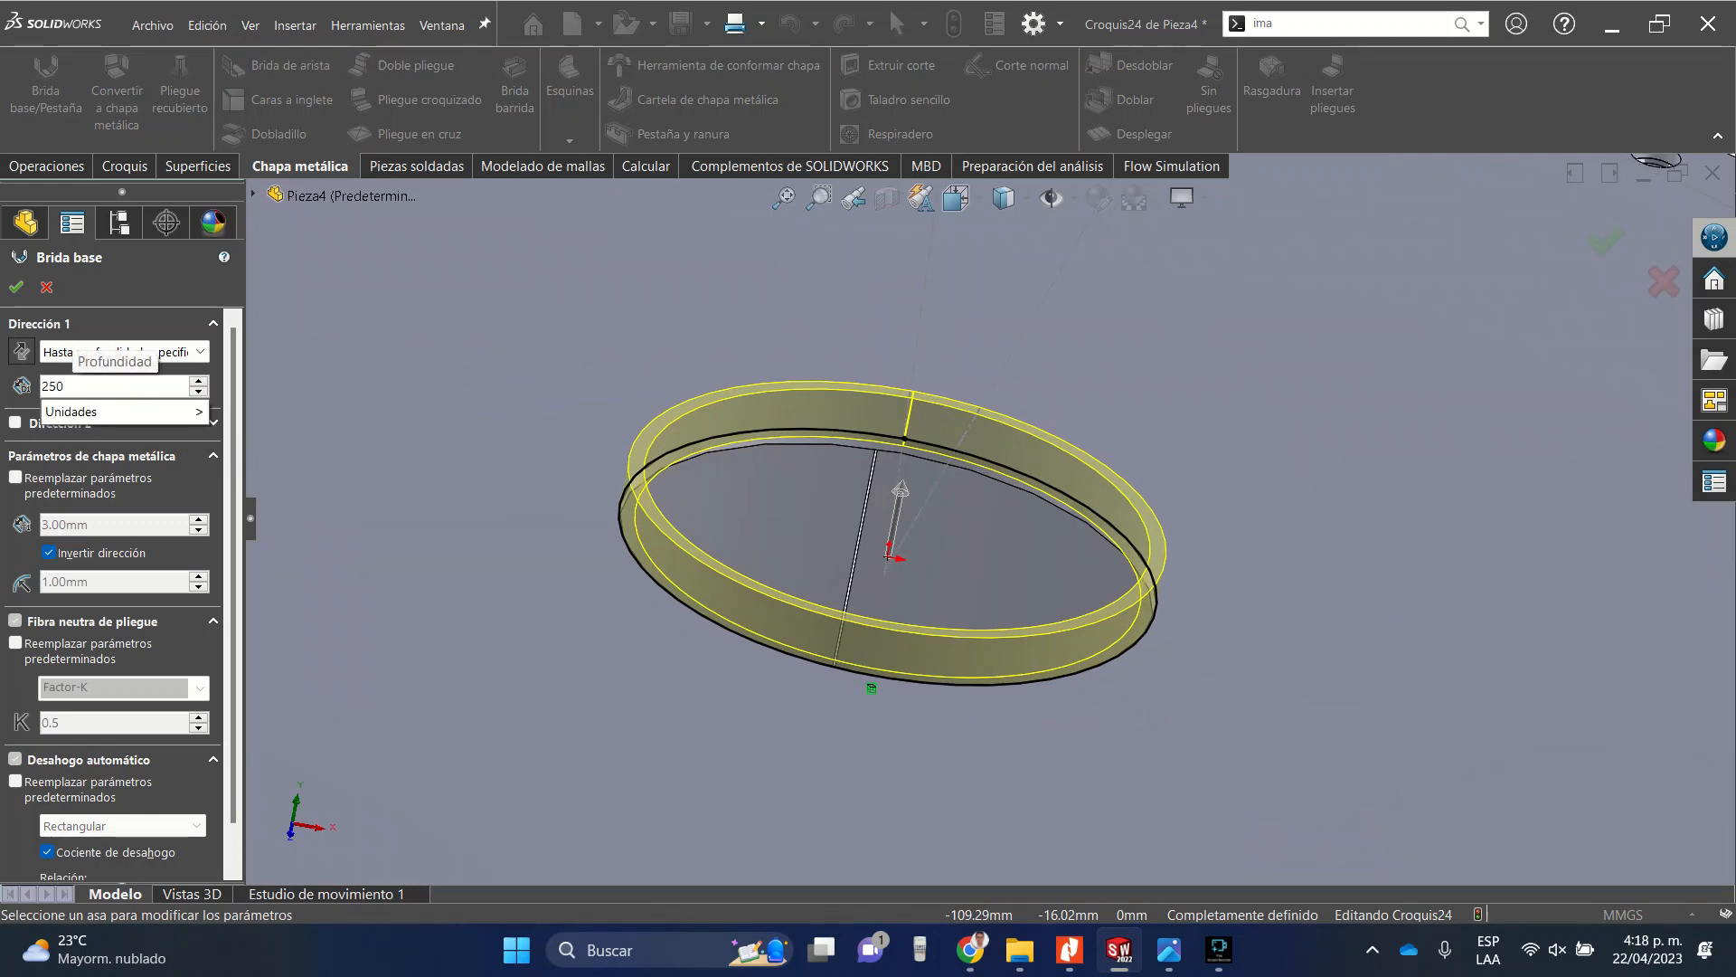
pyautogui.scroll(5, 950, 508)
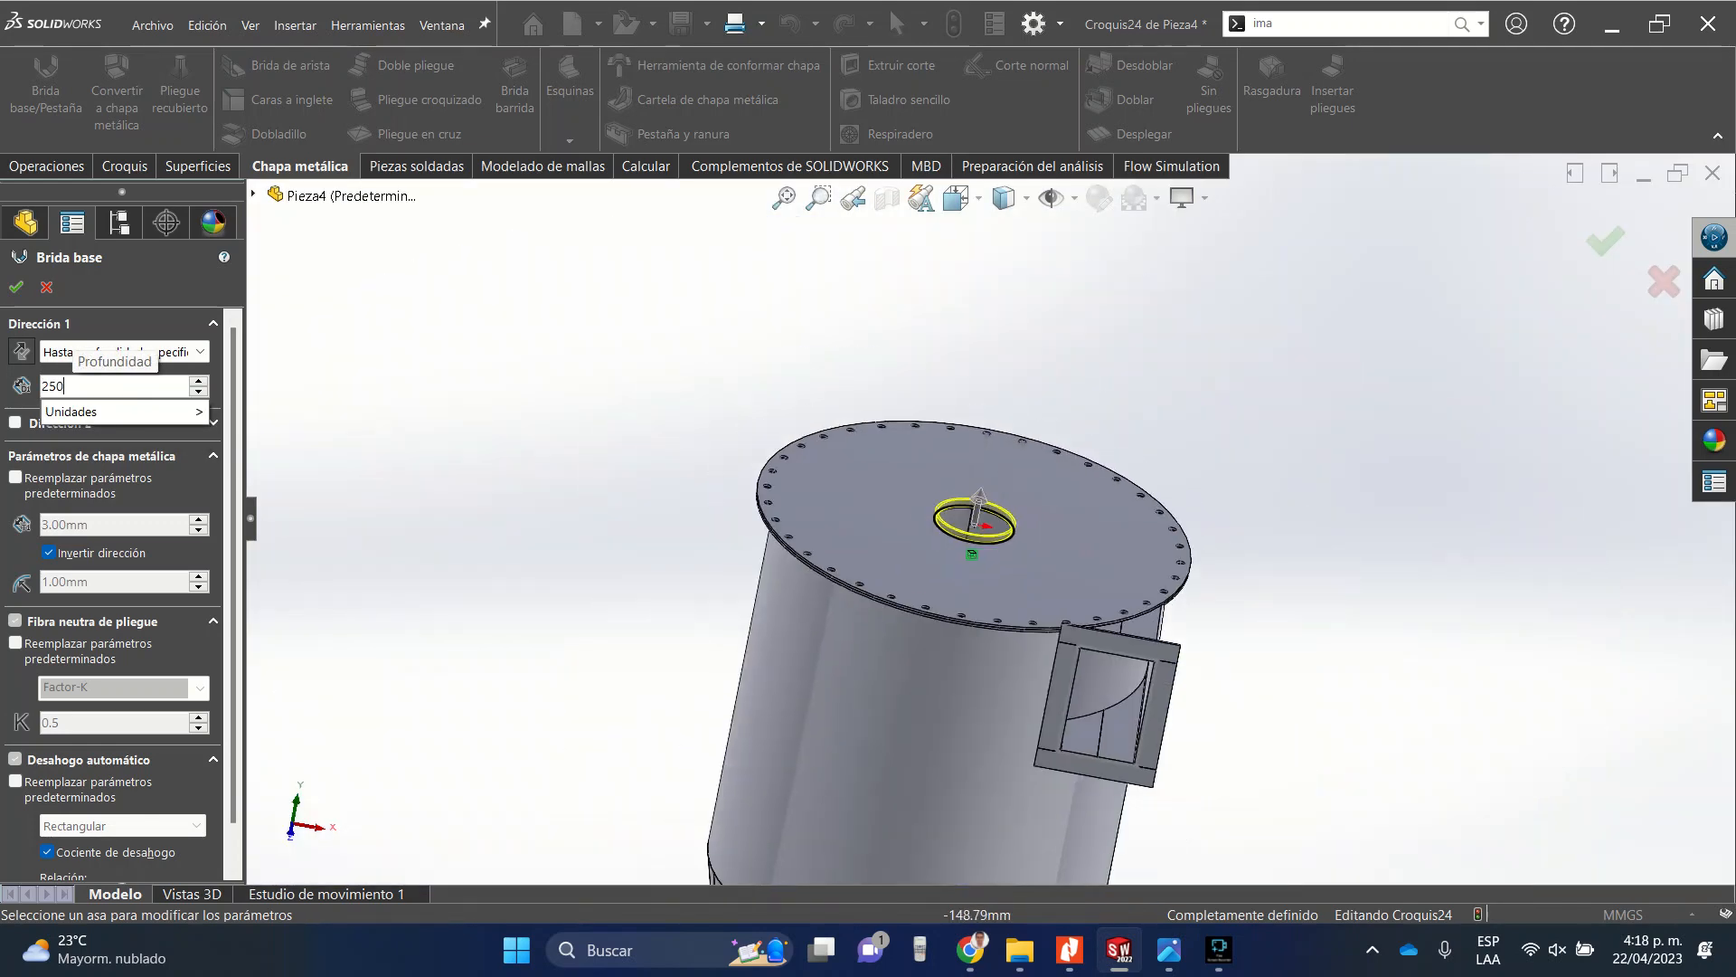
pyautogui.press('Return')
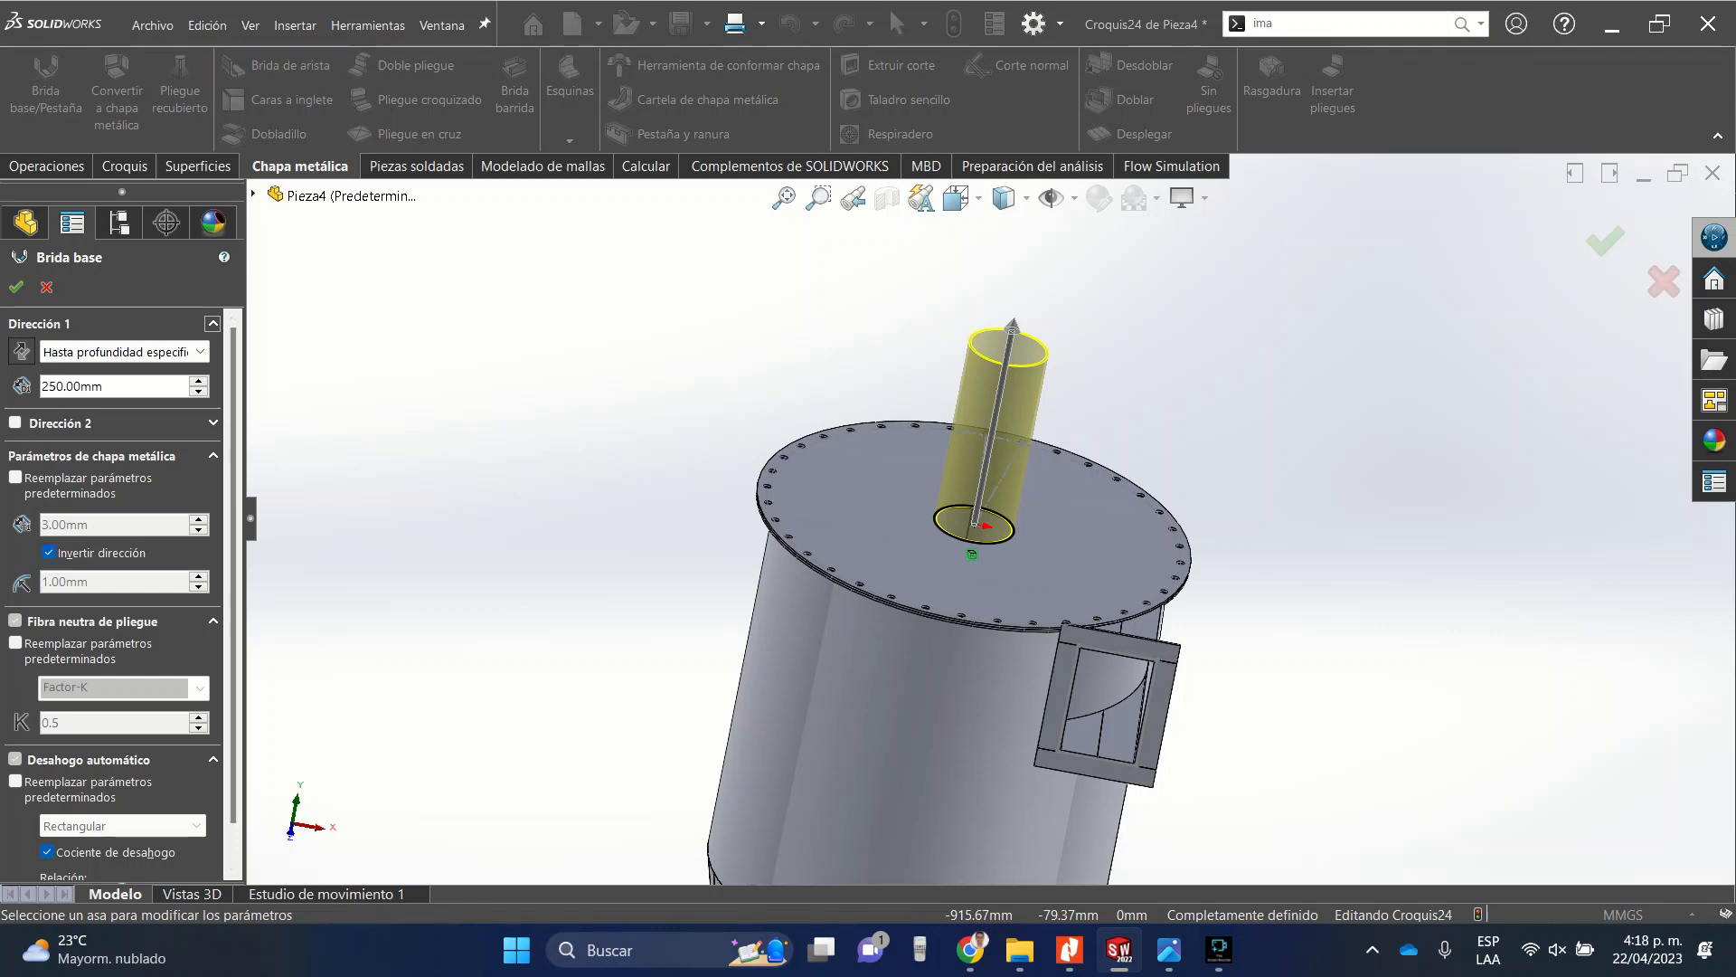
pyautogui.write('100')
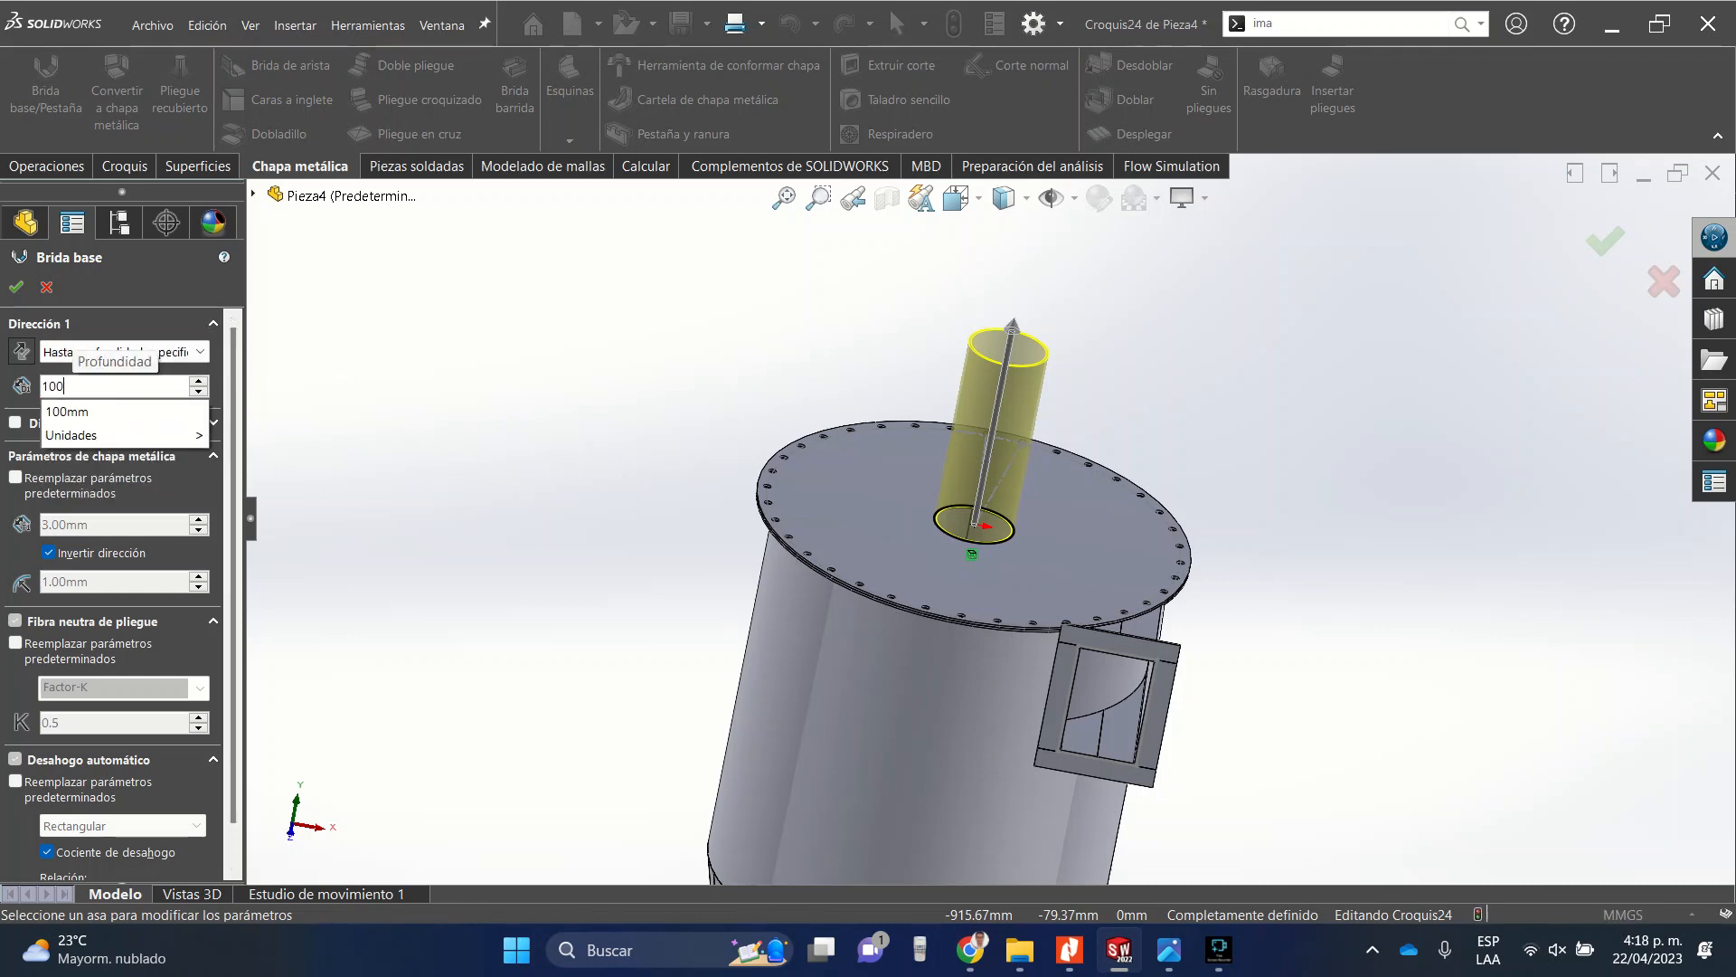
pyautogui.press('Return')
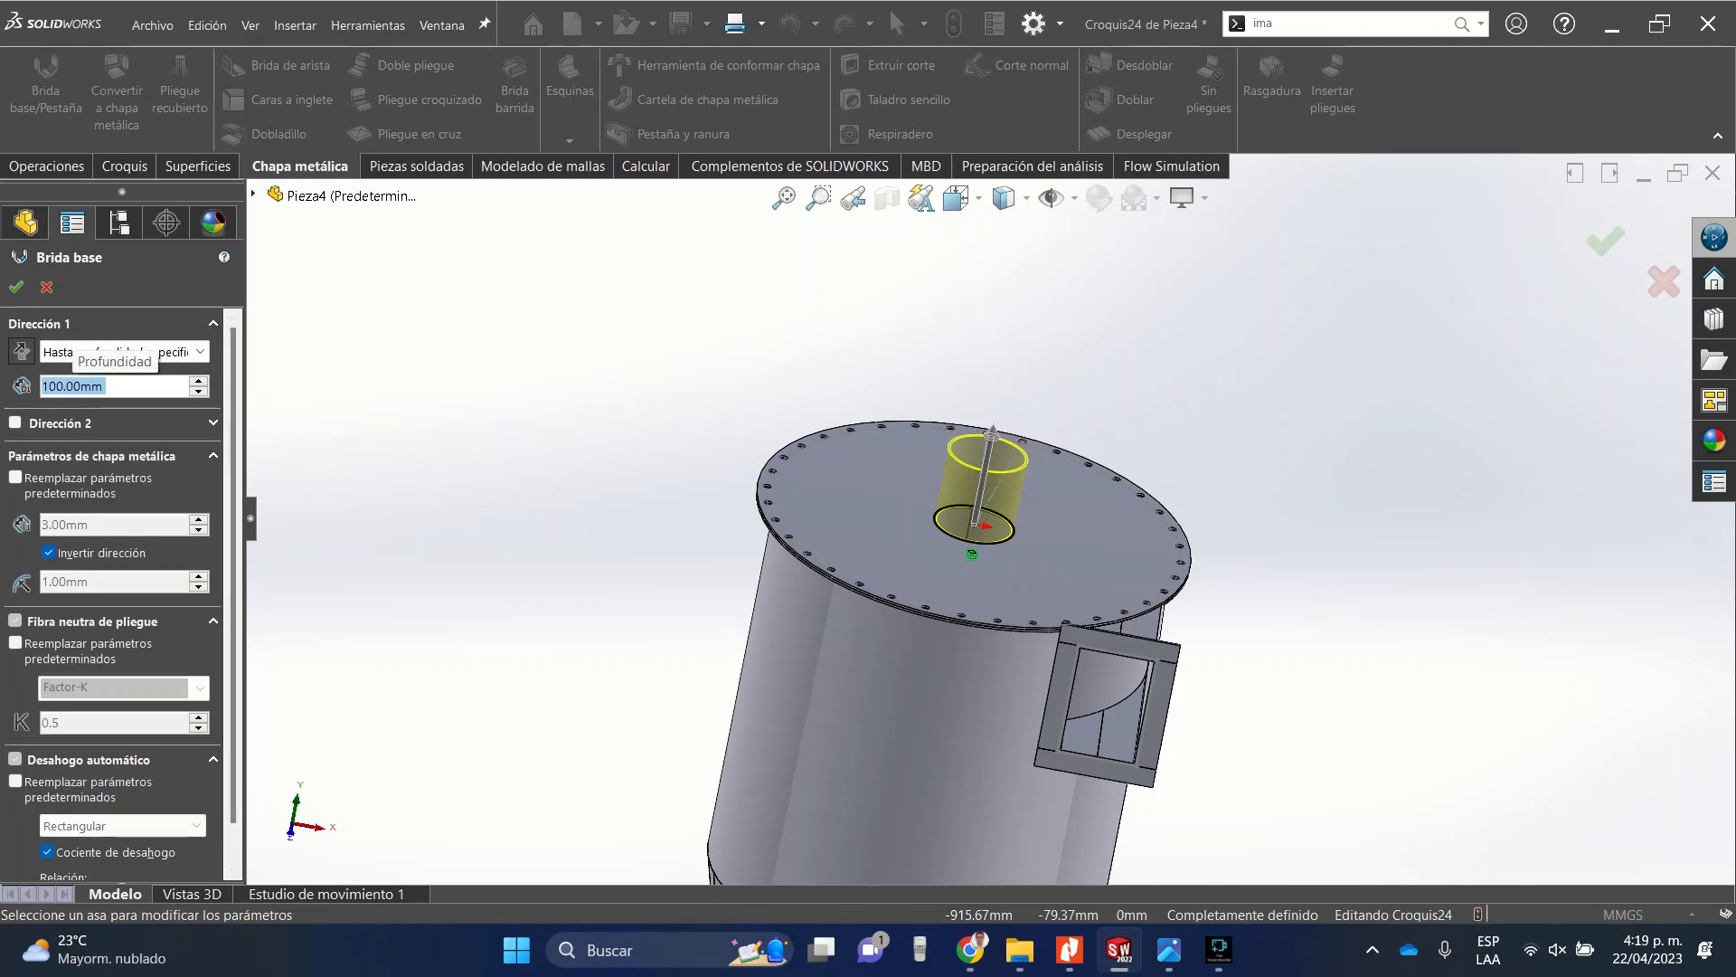
pyautogui.scroll(3, 987, 520)
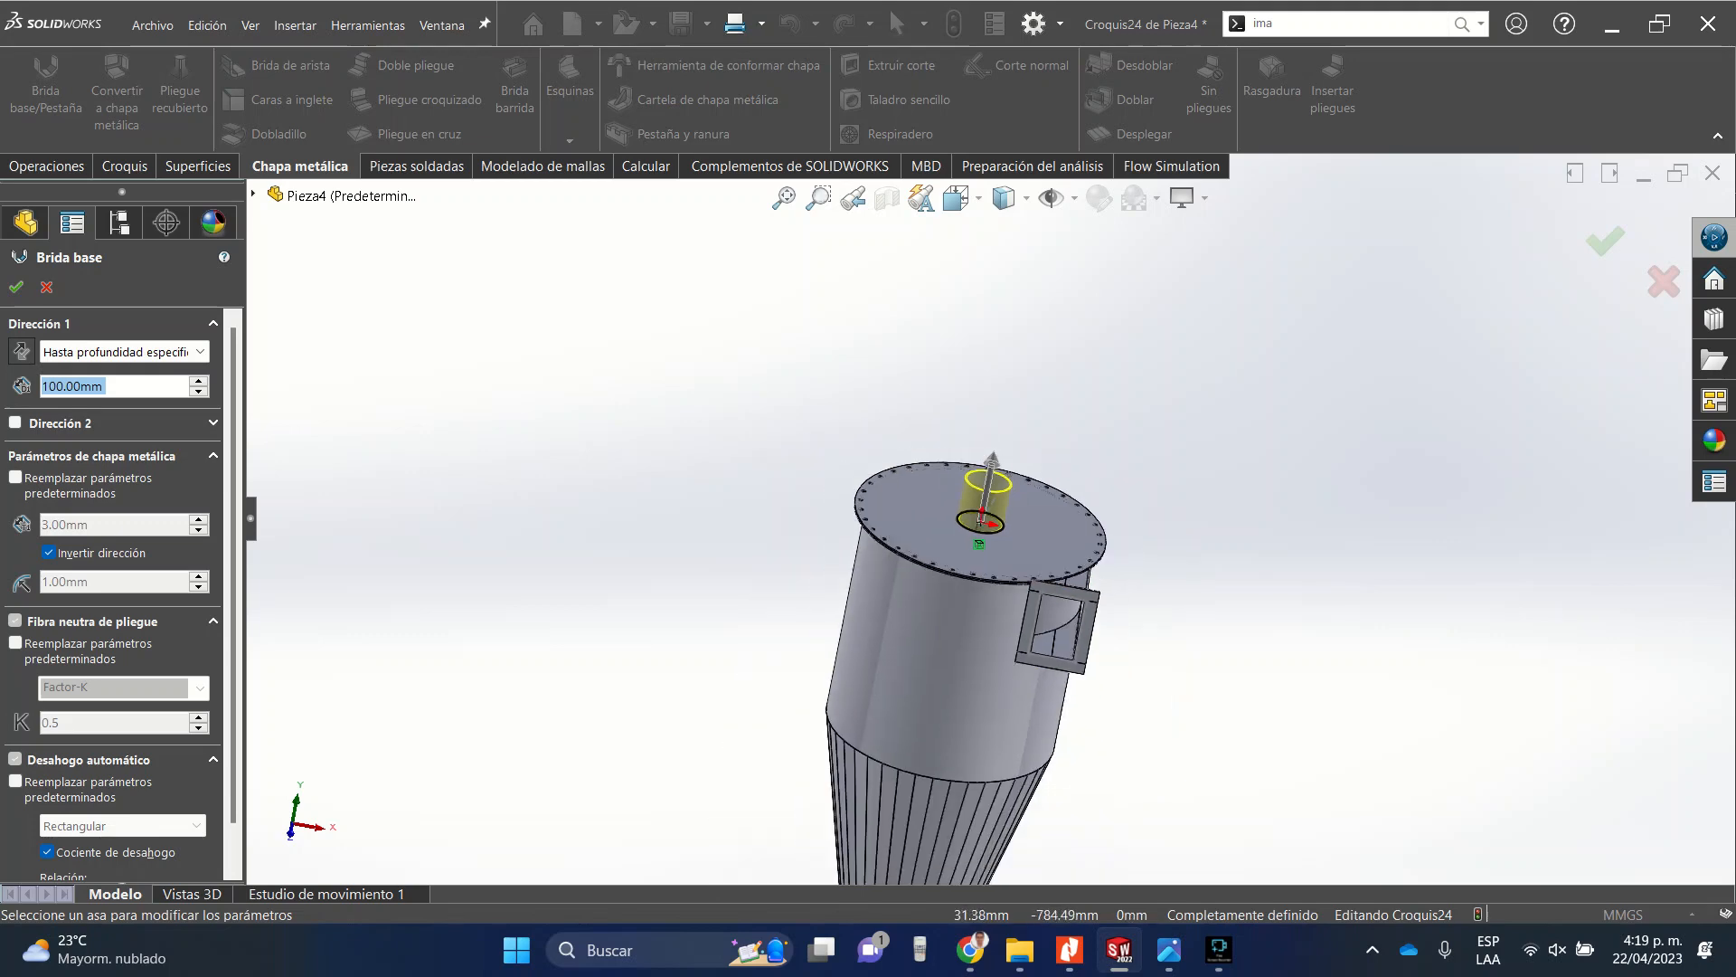
pyautogui.moveTo(1000, 624); pyautogui.dragTo(986, 577, button='middle')
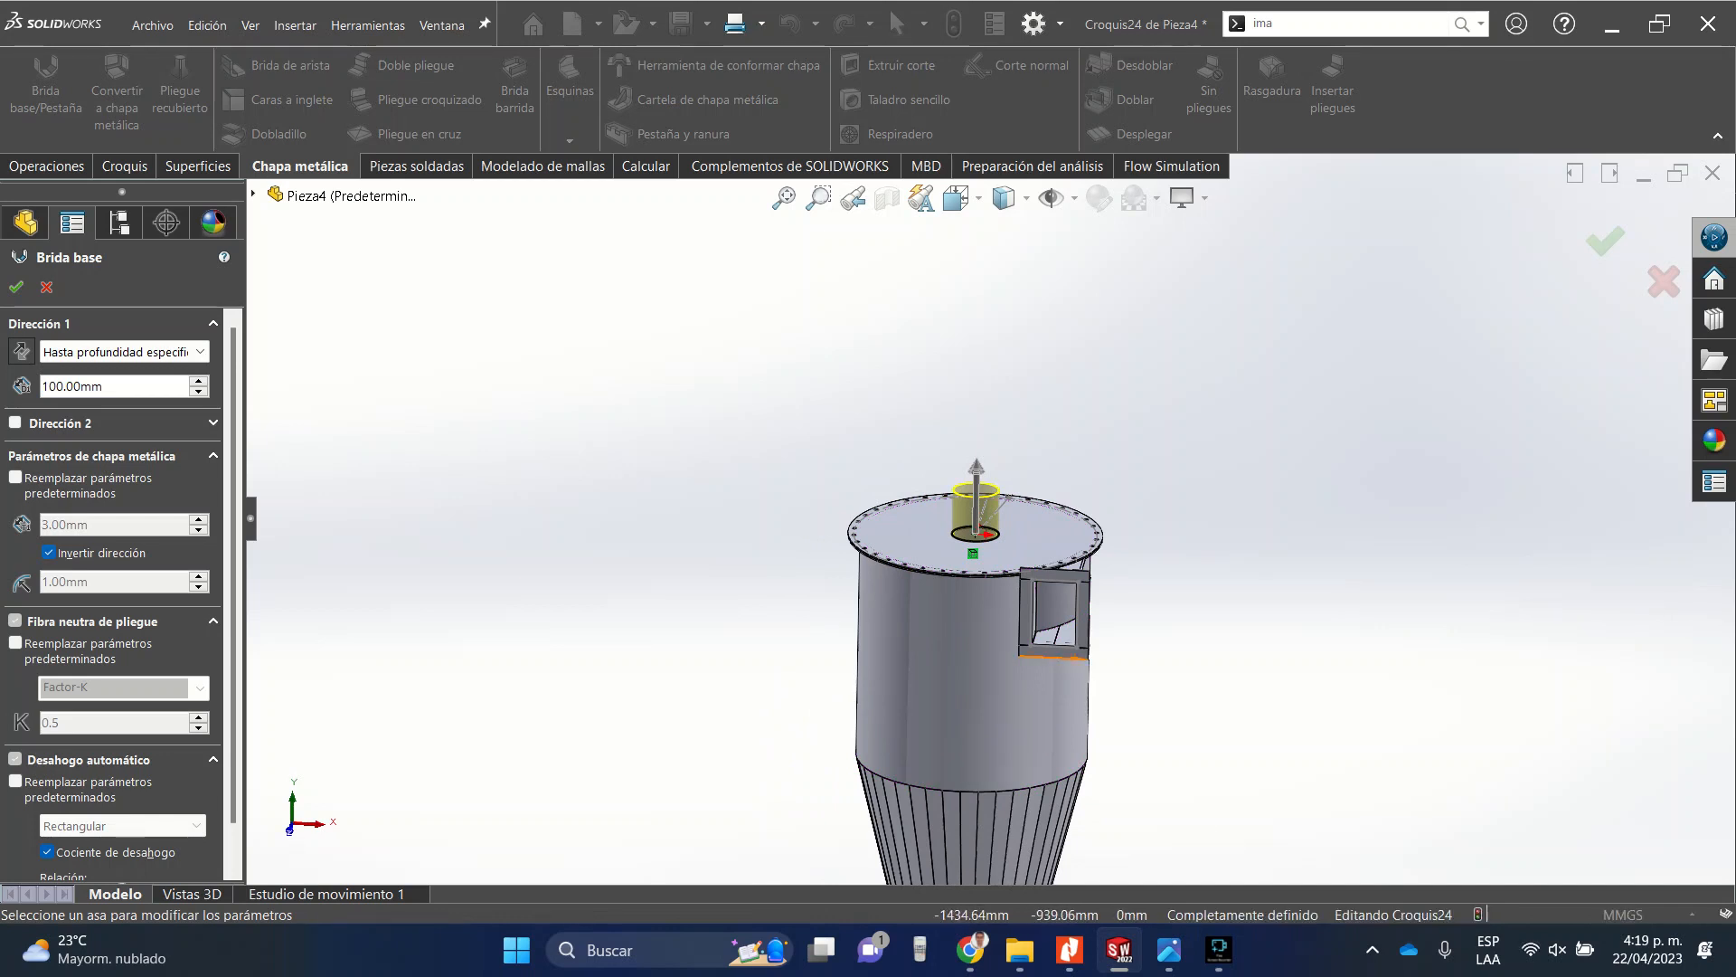
# Enable a second direction with a depth of 200 mm and accept the base flange tube.
pyautogui.scroll(-1, 117, 588)
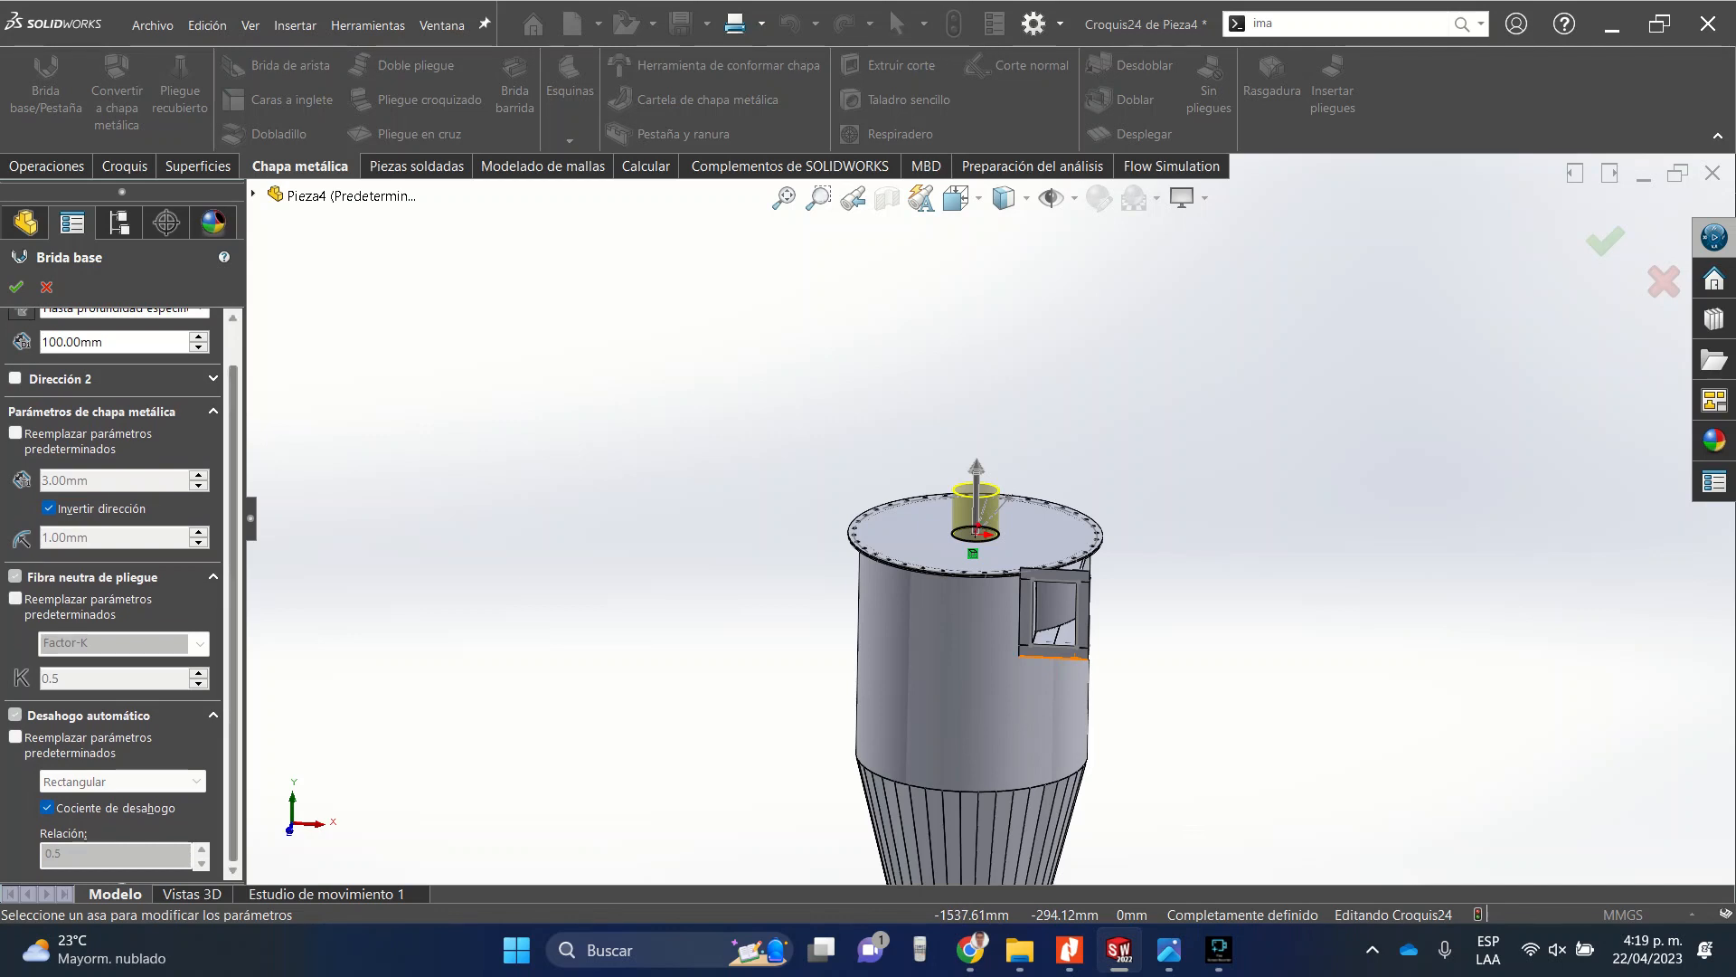
pyautogui.click(14, 378)
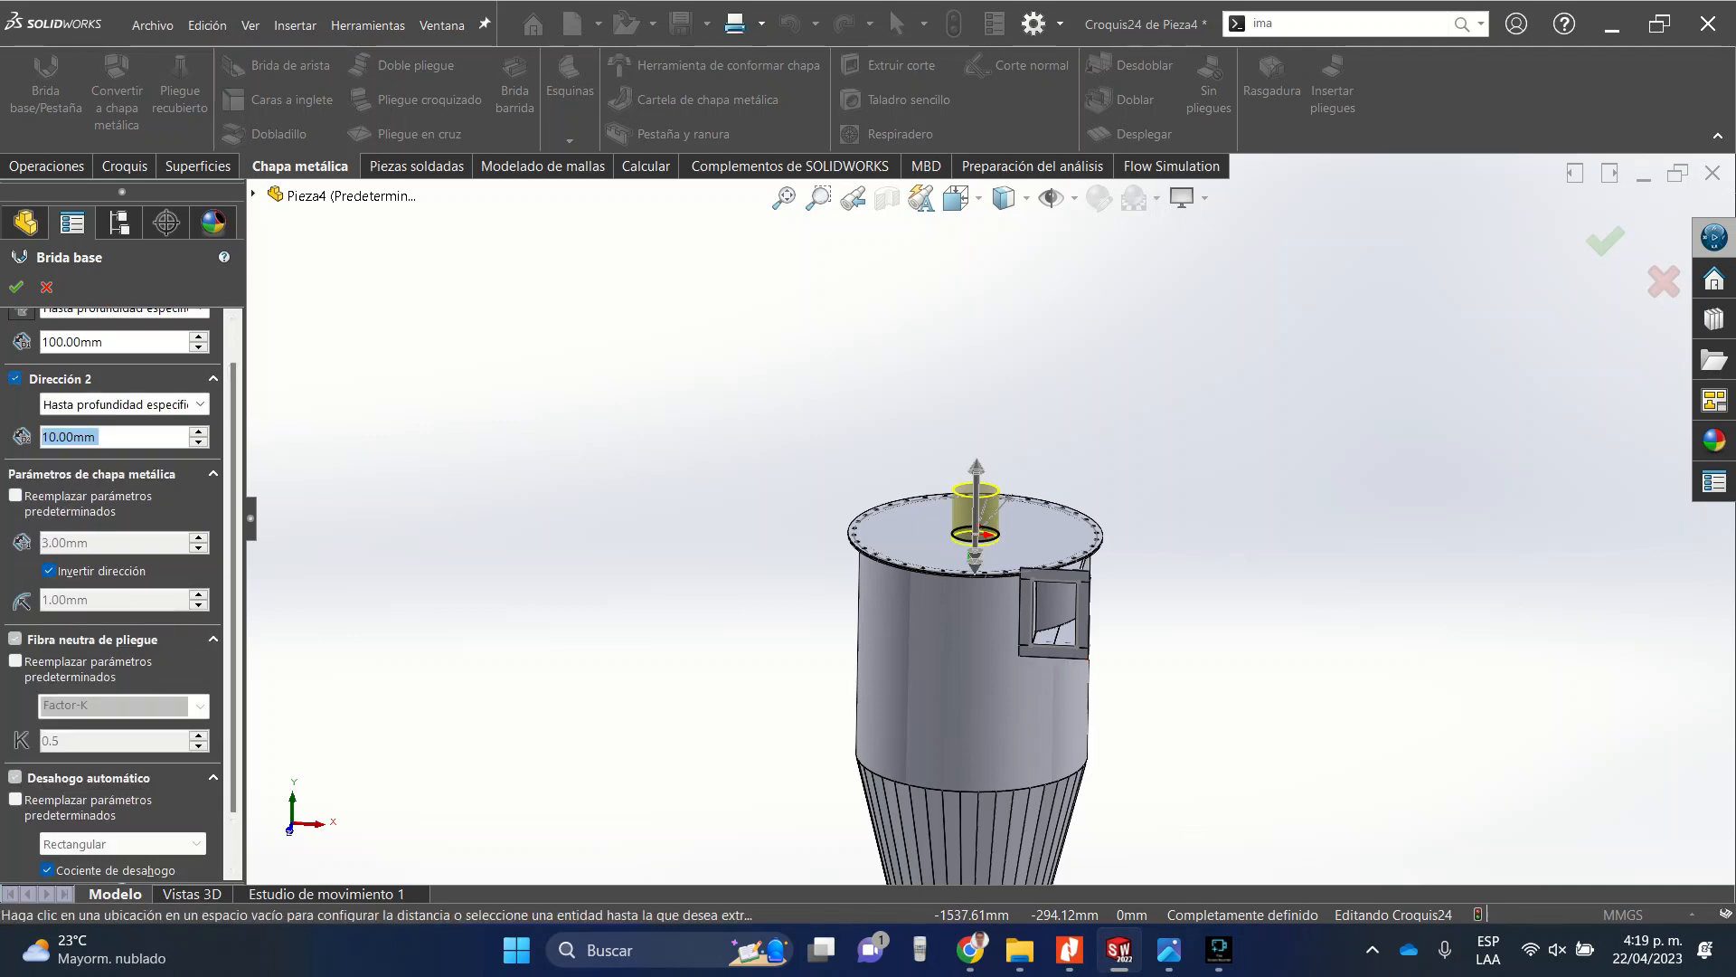
pyautogui.write('200')
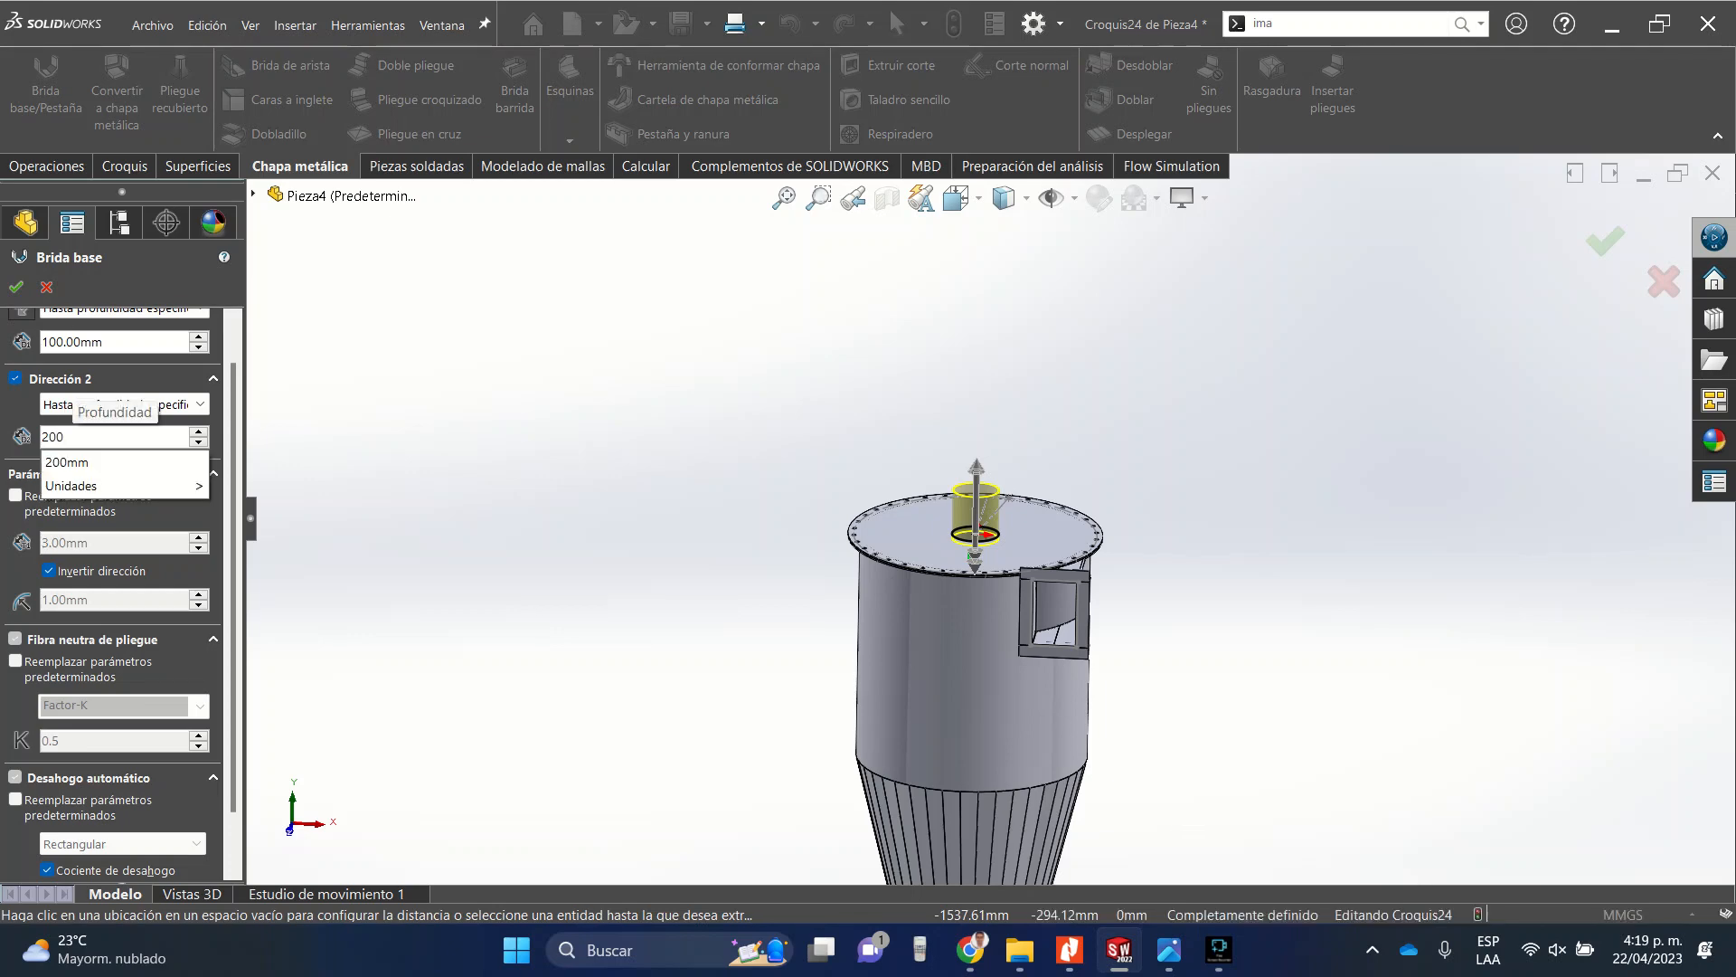
pyautogui.press('Return')
pyautogui.scroll(-4, 1018, 571)
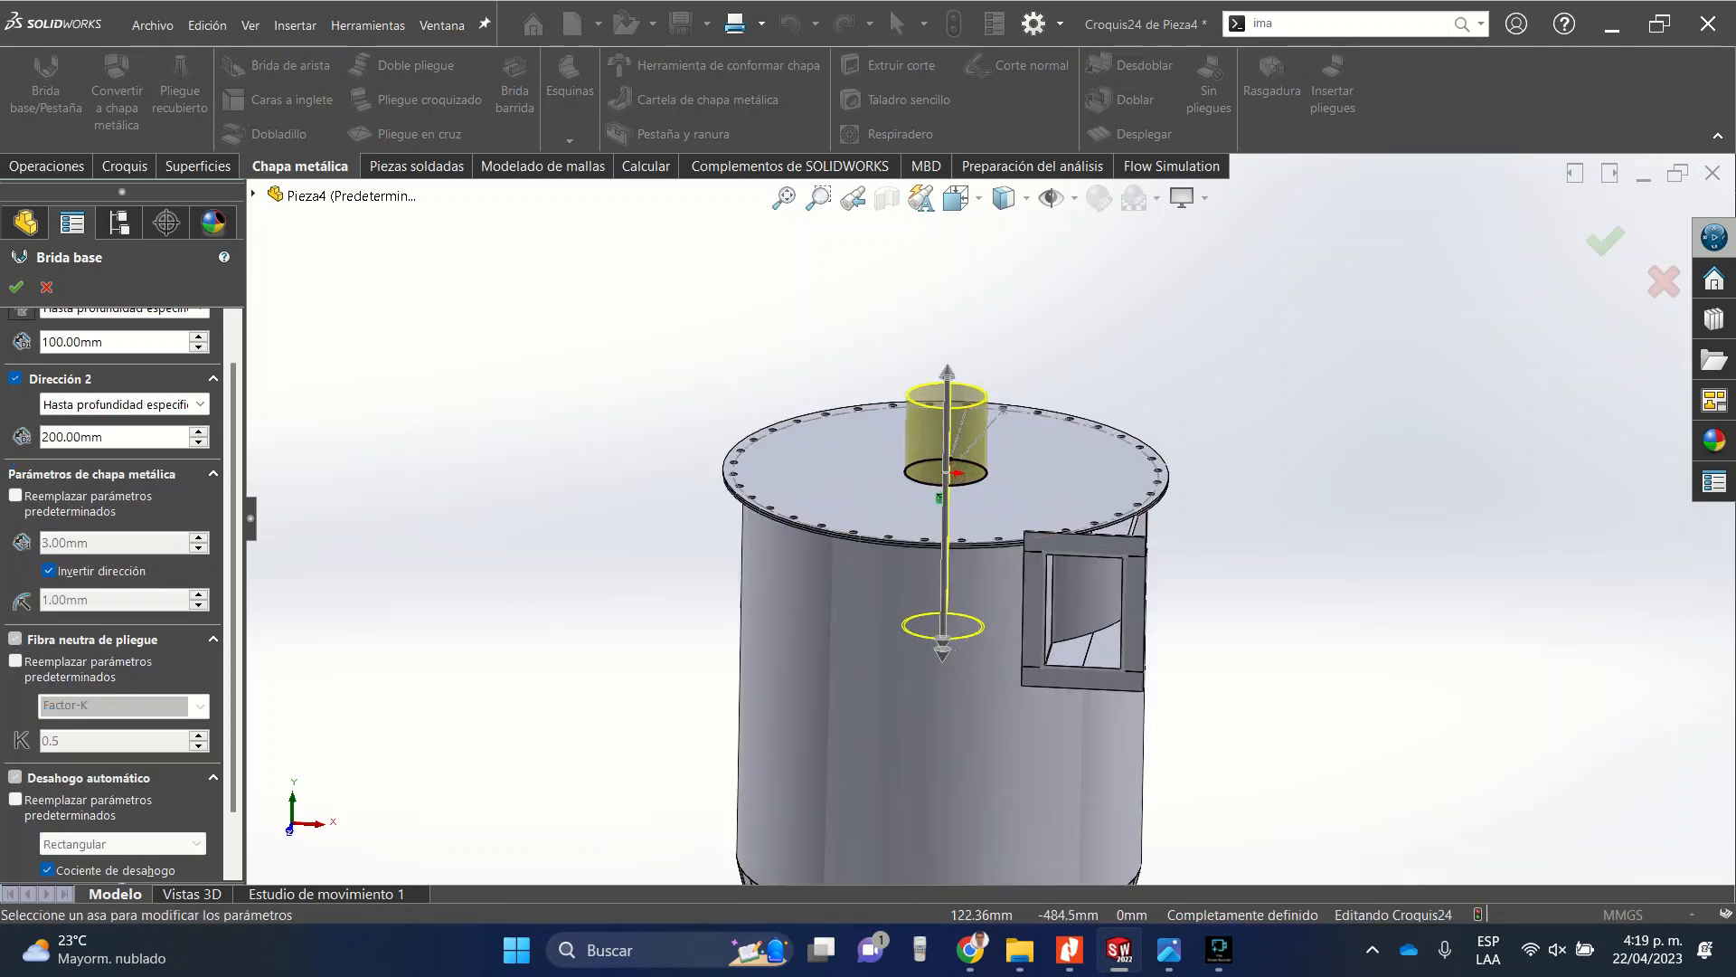
pyautogui.moveTo(1019, 571)
pyautogui.mouseDown(button='middle')
pyautogui.moveTo(1065, 580)
pyautogui.moveTo(1047, 579)
pyautogui.mouseUp(button='middle')
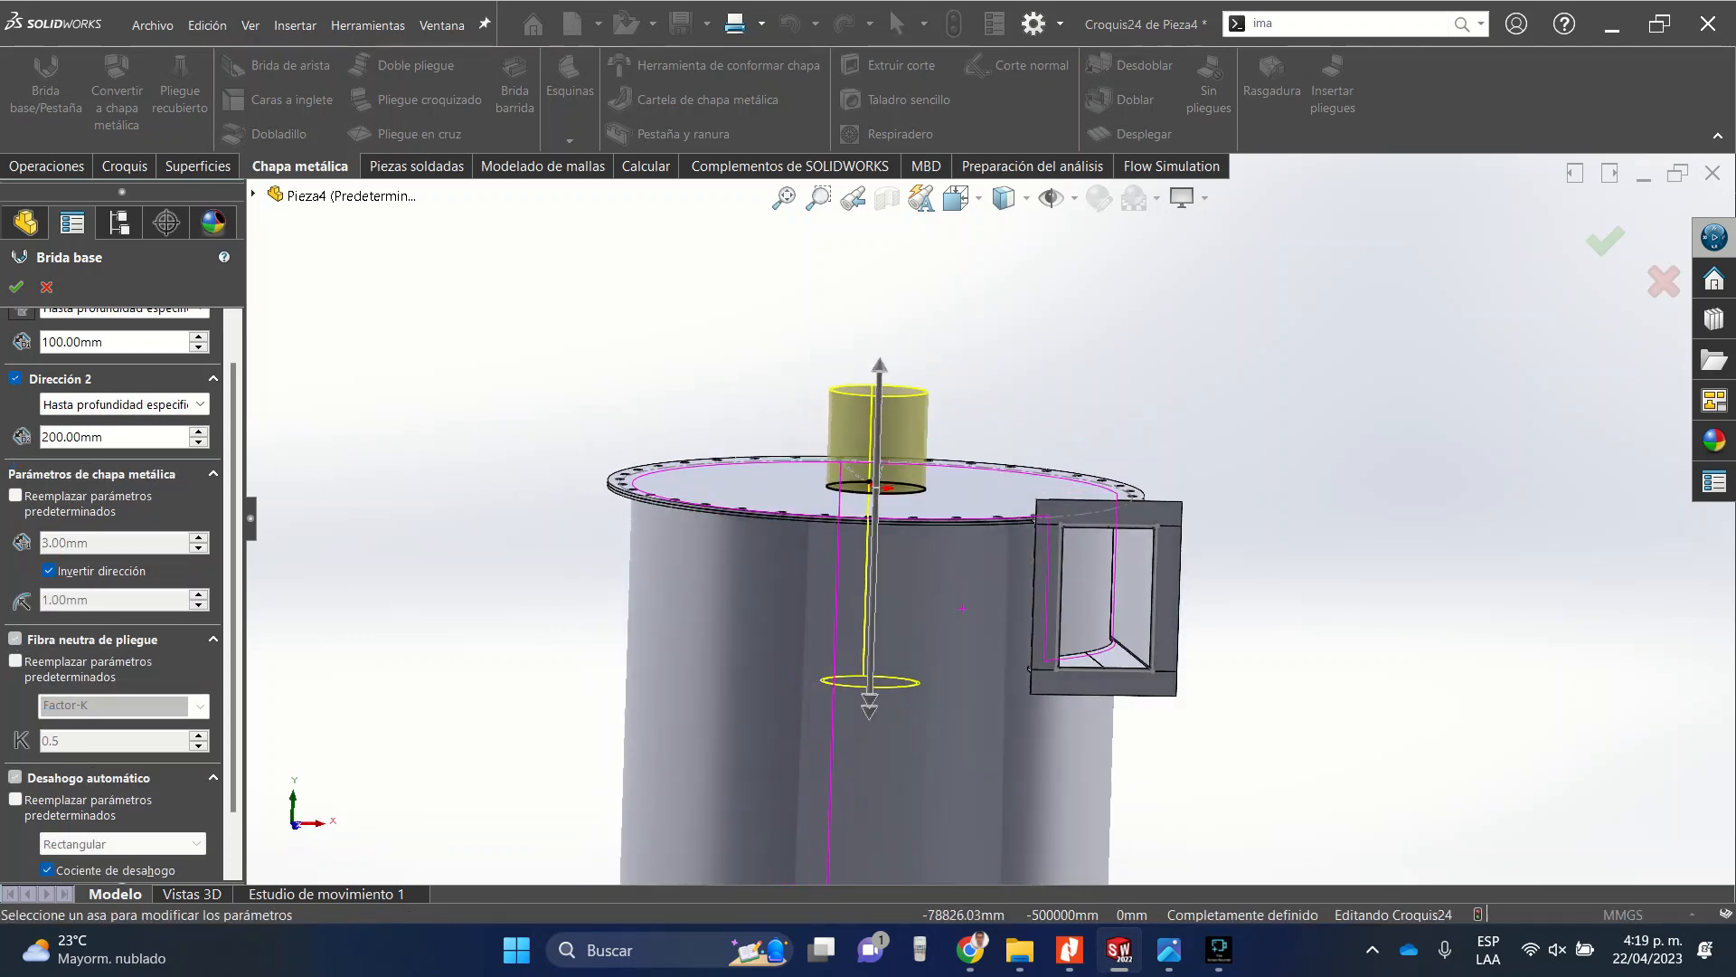
pyautogui.scroll(1, 991, 522)
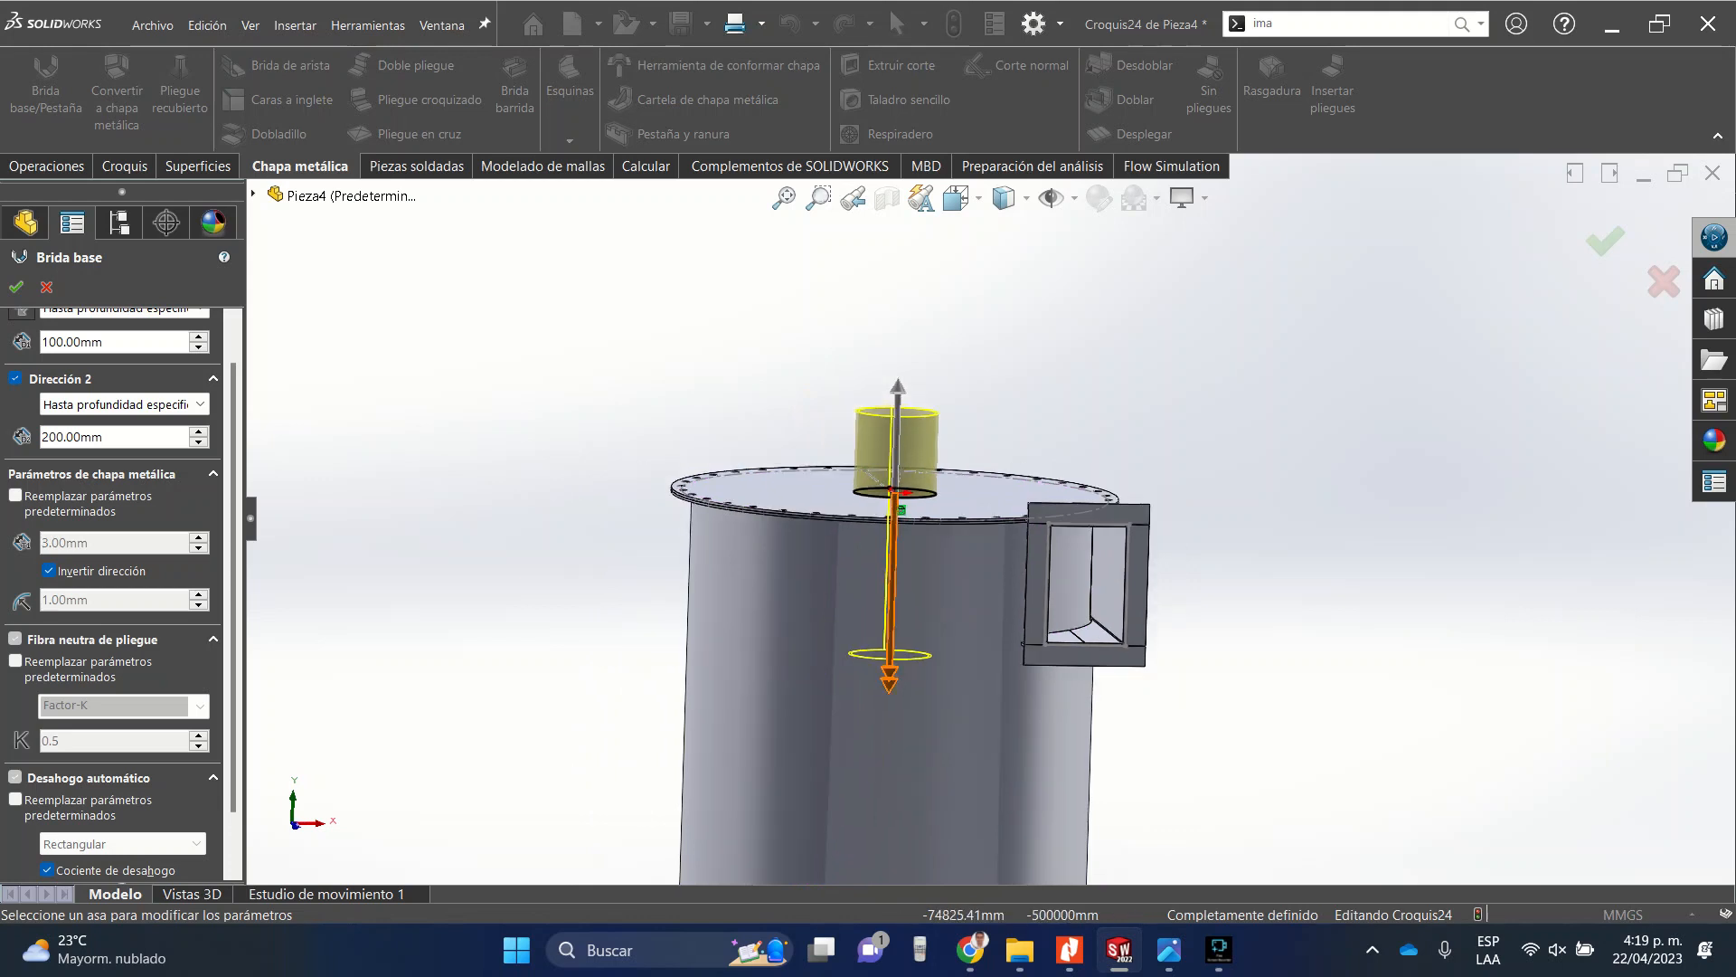
pyautogui.scroll(4, 991, 522)
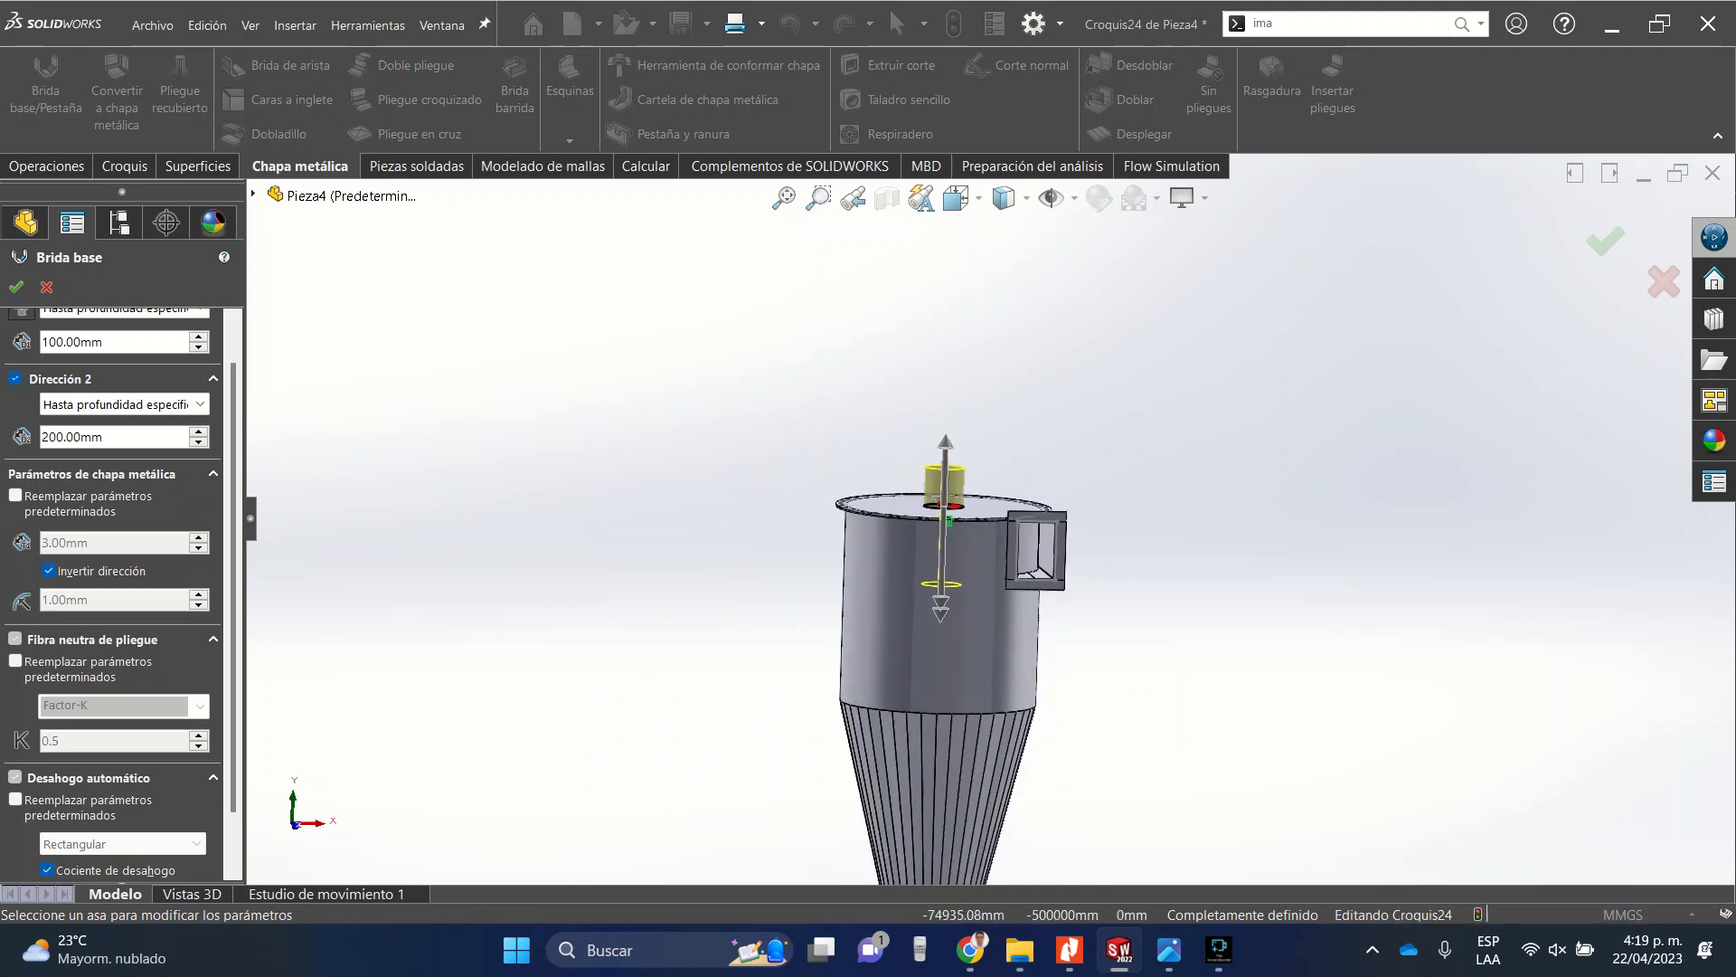
pyautogui.scroll(1, 991, 522)
pyautogui.scroll(1, 991, 522)
pyautogui.scroll(-4, 991, 588)
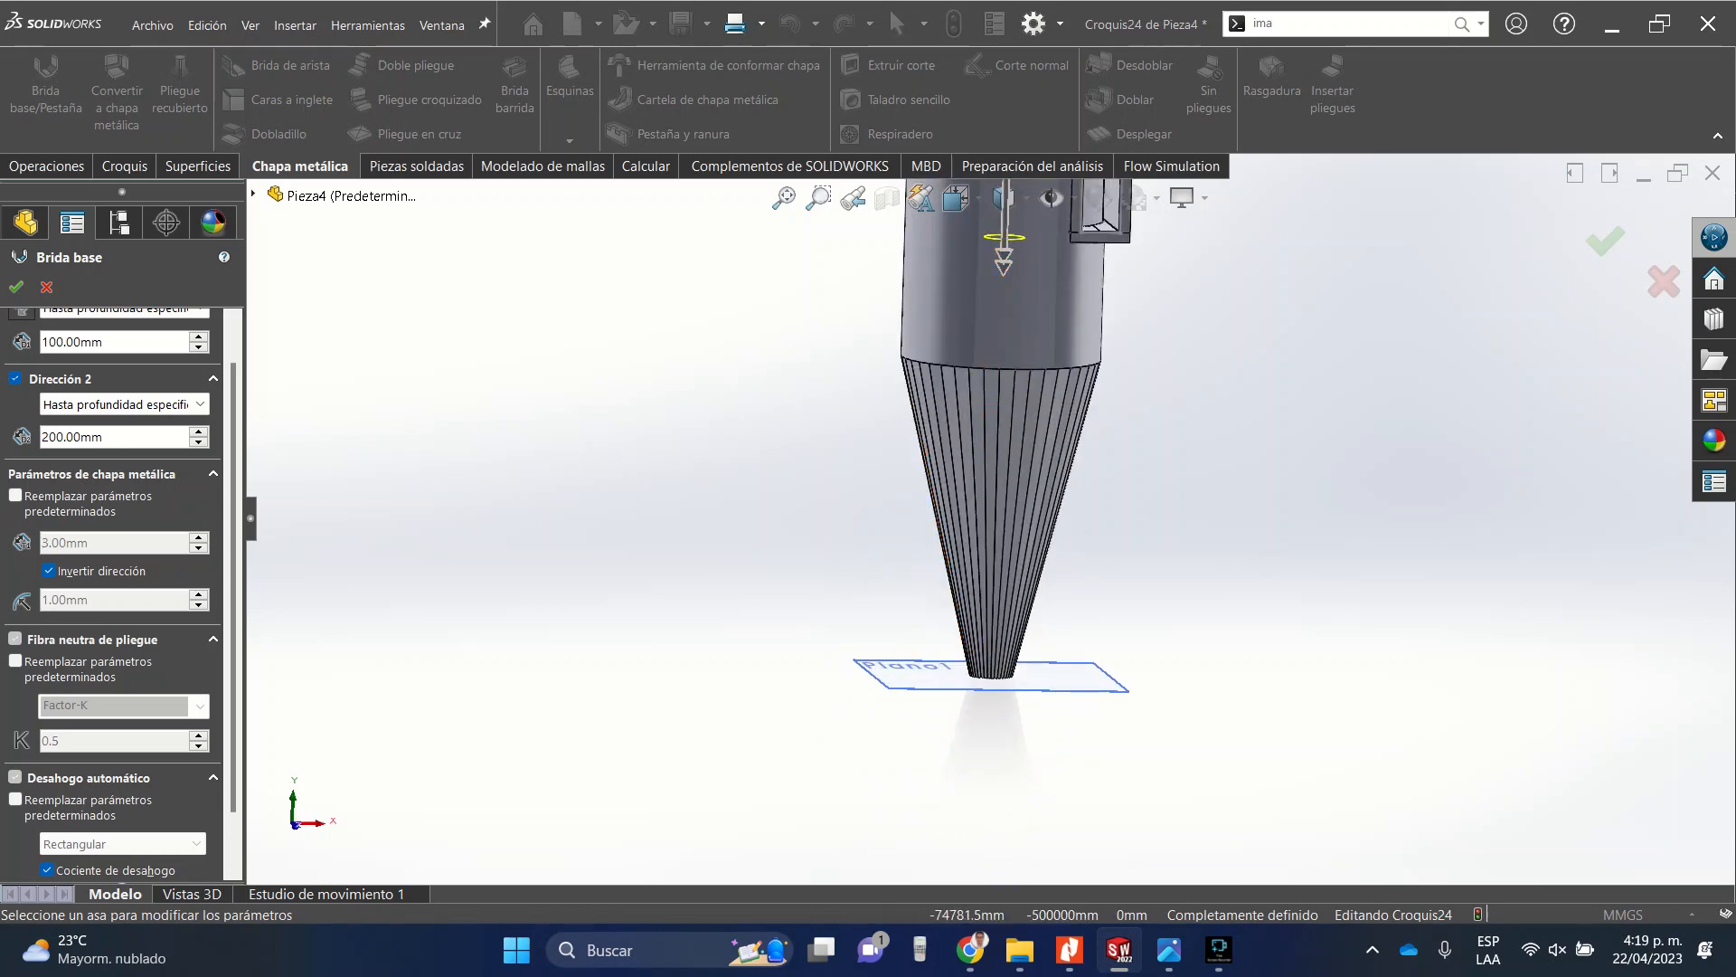
pyautogui.scroll(2, 994, 434)
pyautogui.scroll(-5, 995, 434)
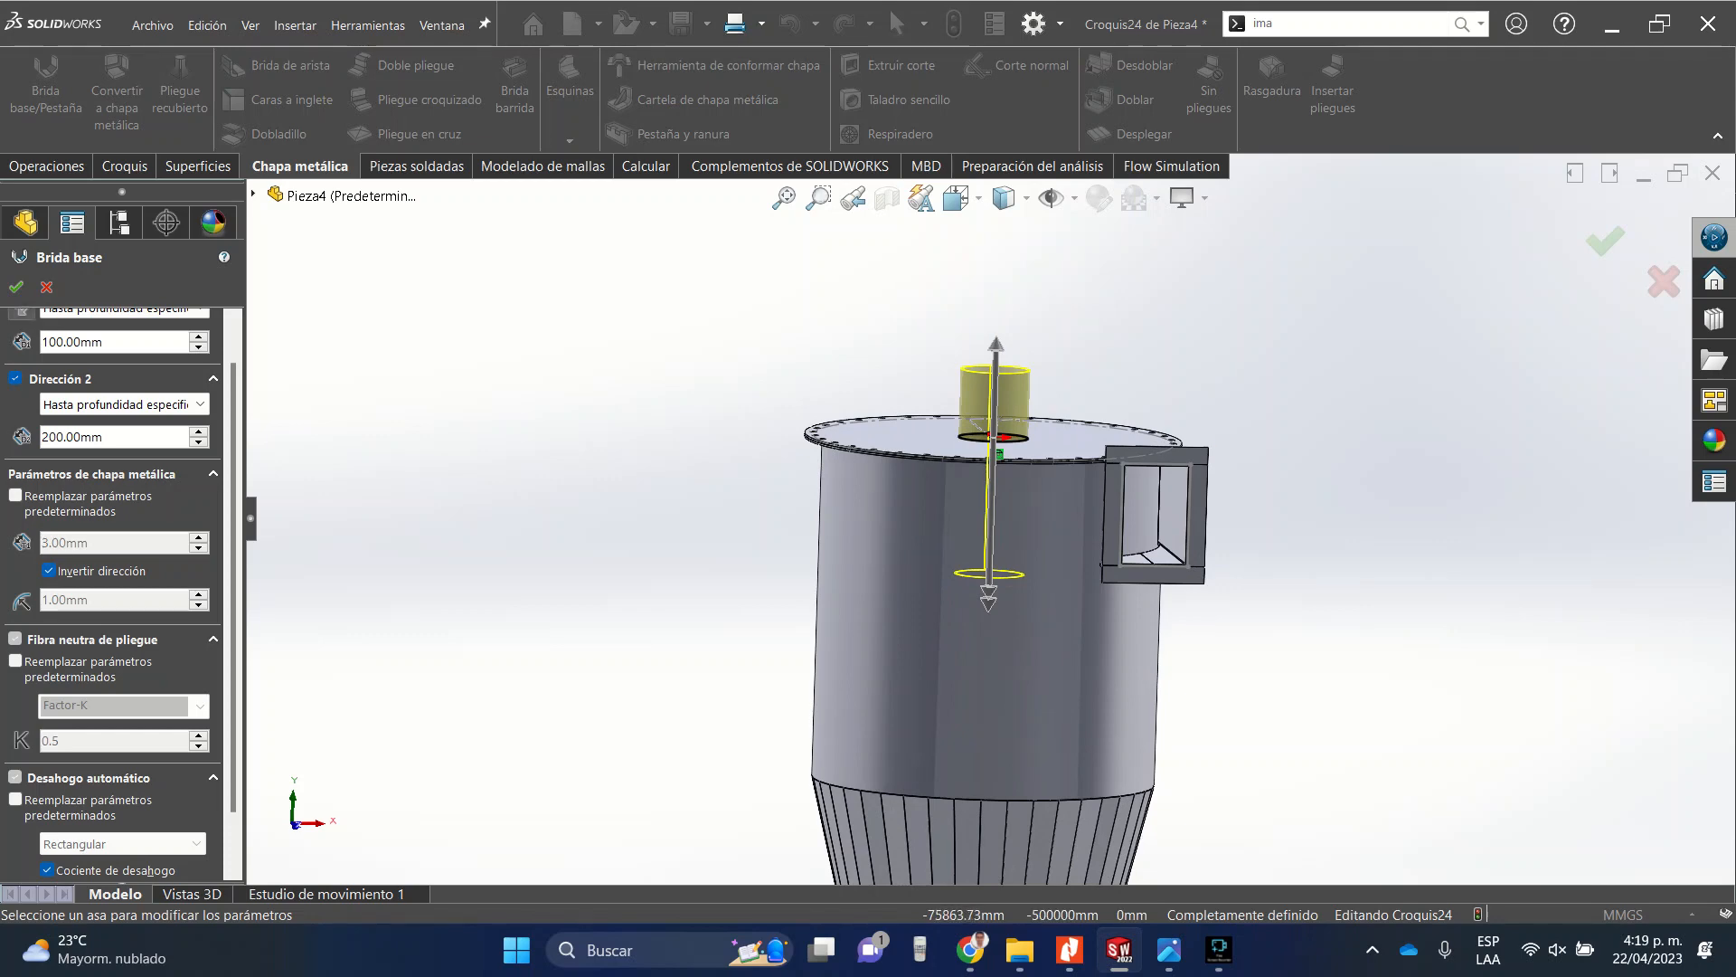
pyautogui.click(15, 287)
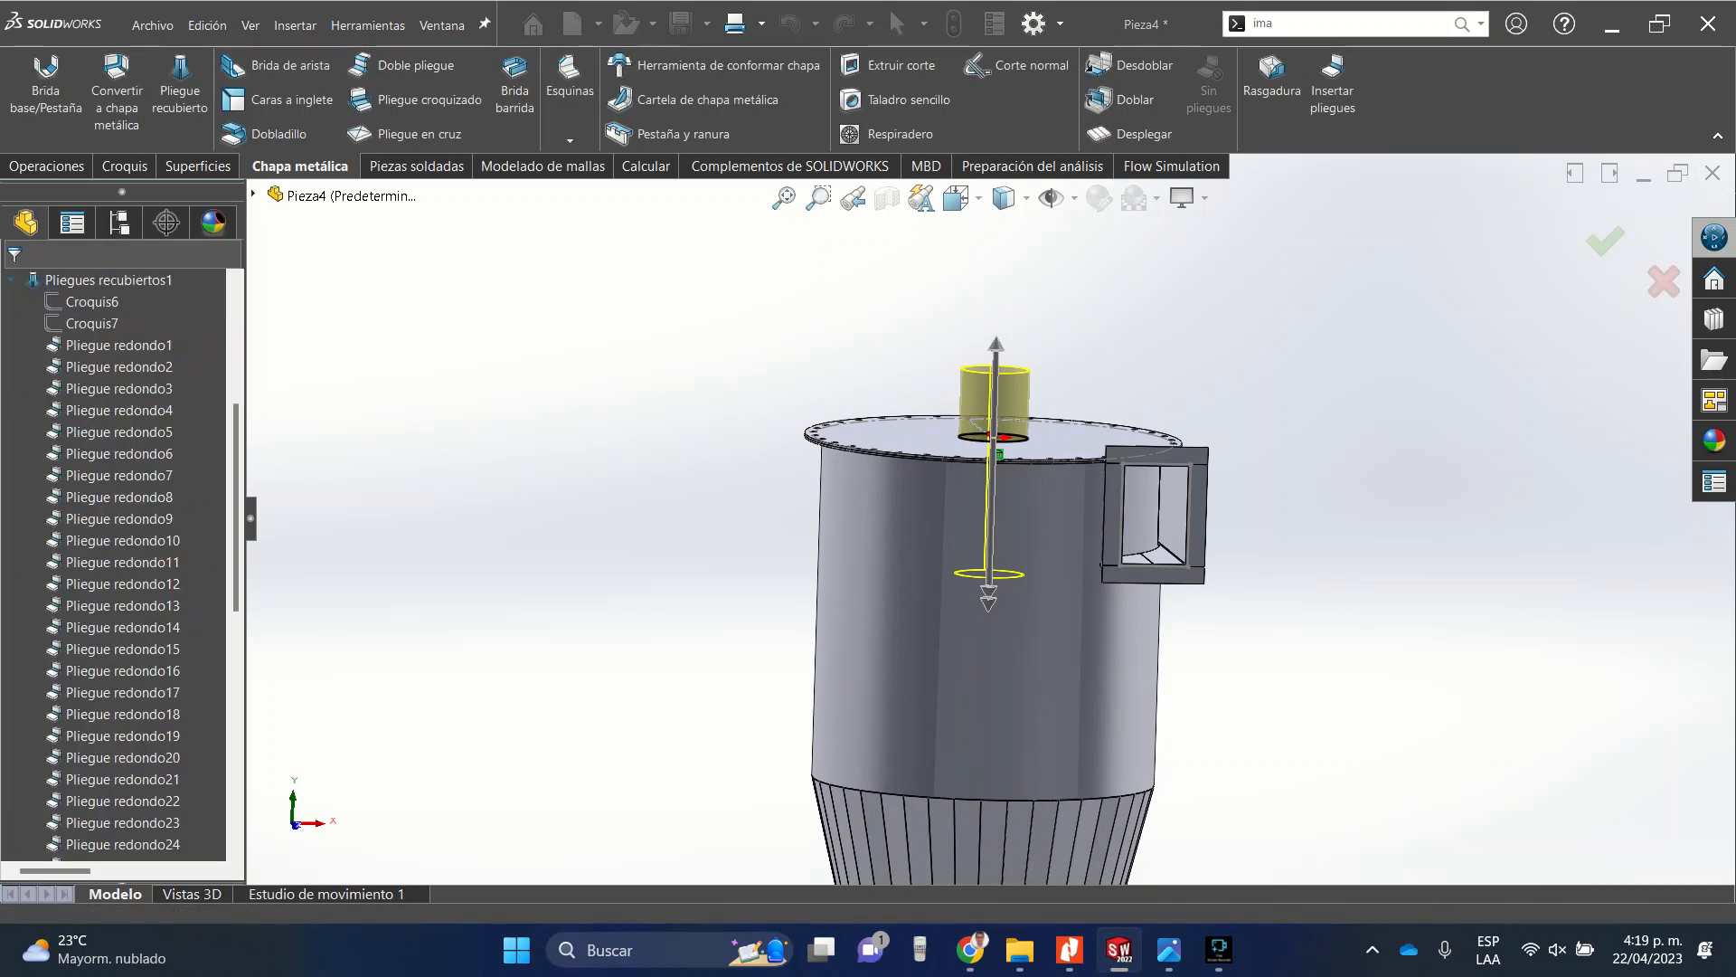
# Inspect the new tube through the top plate's central hole from several angles.
pyautogui.moveTo(1149, 456); pyautogui.dragTo(995, 529, button='middle')
pyautogui.scroll(4, 970, 521)
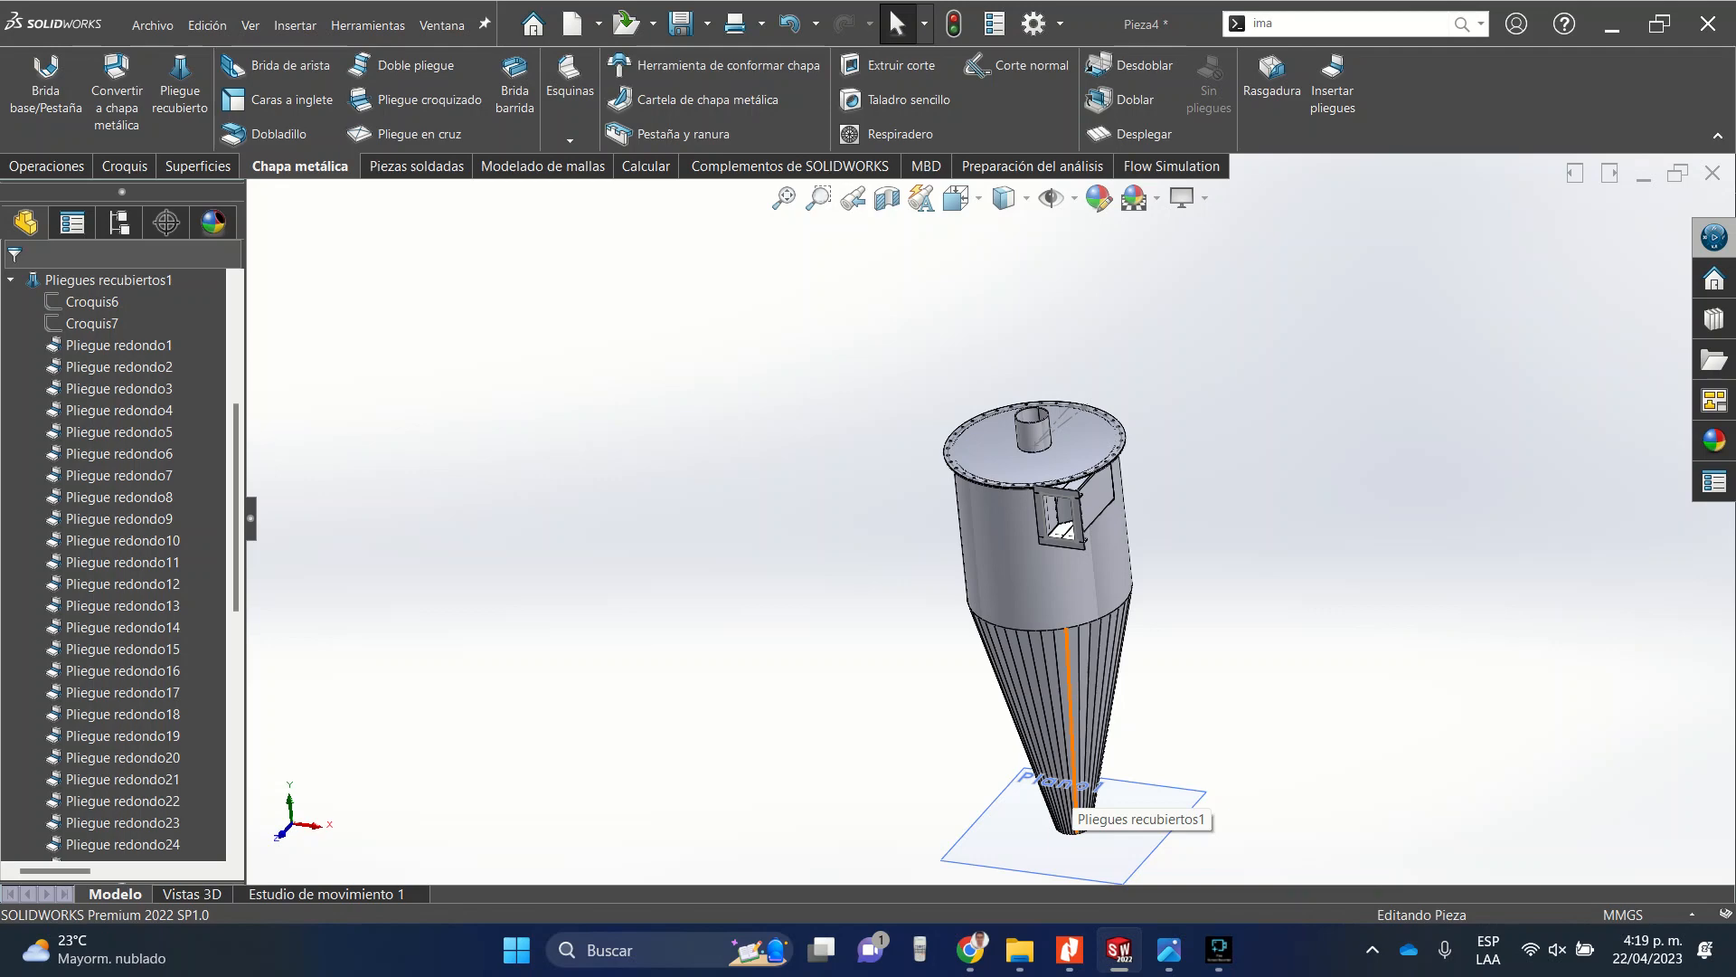
pyautogui.scroll(-10, 1024, 411)
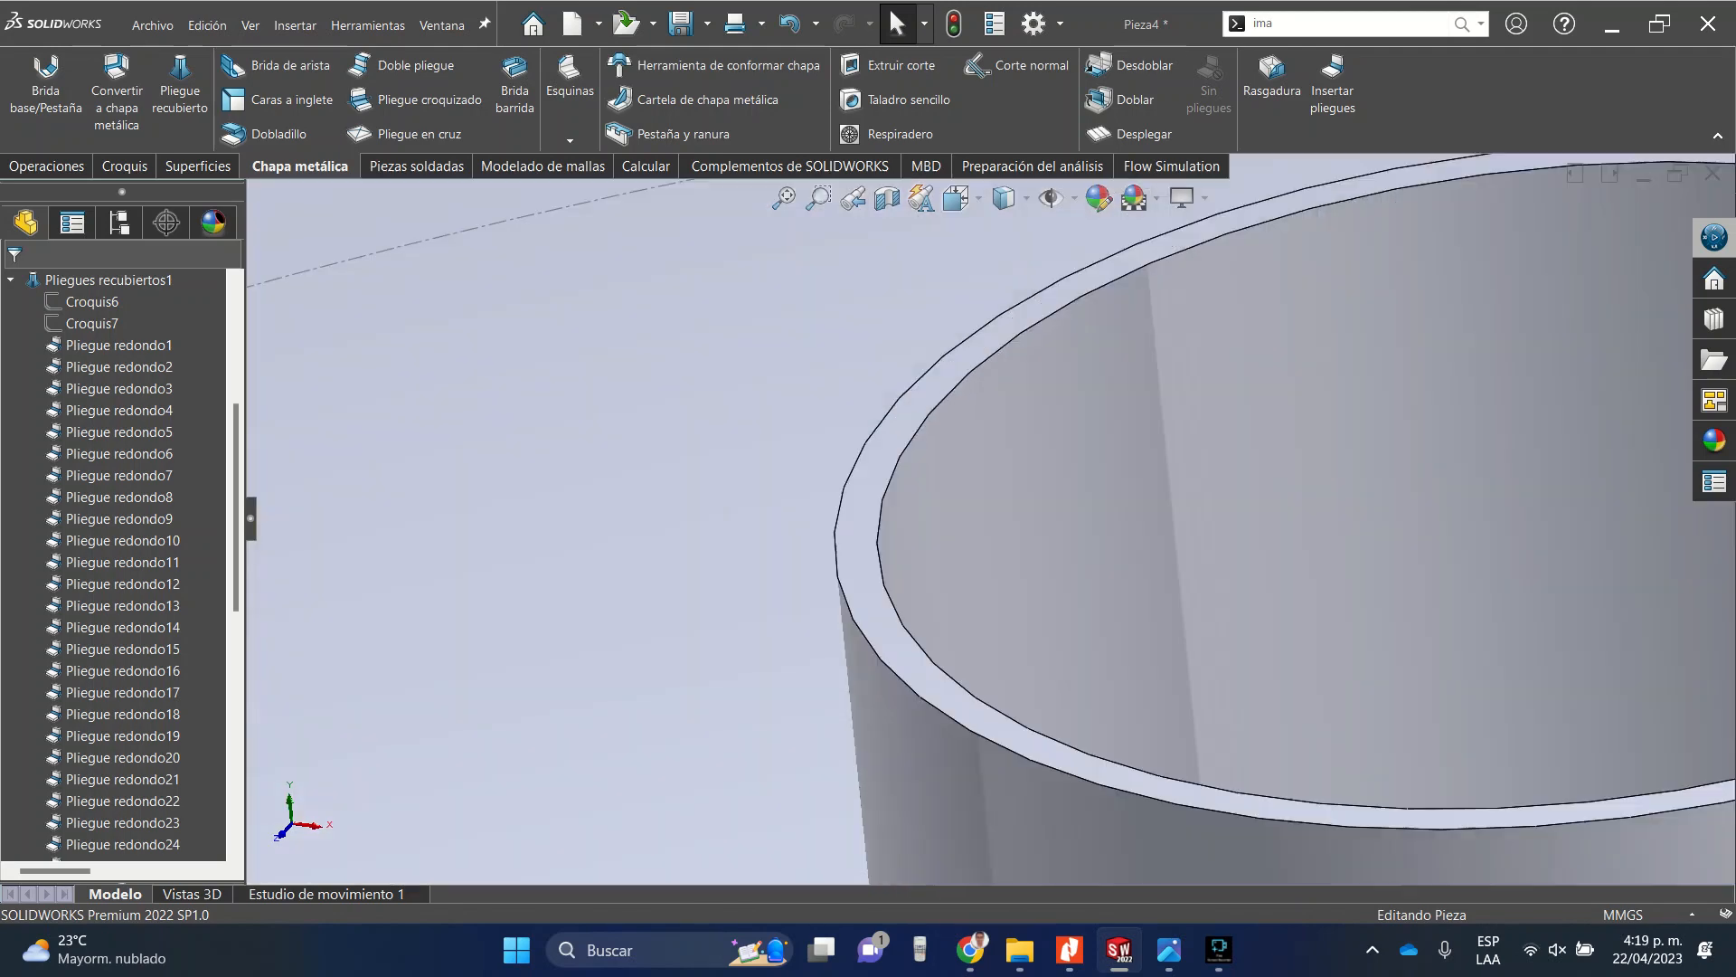
pyautogui.click(1039, 426)
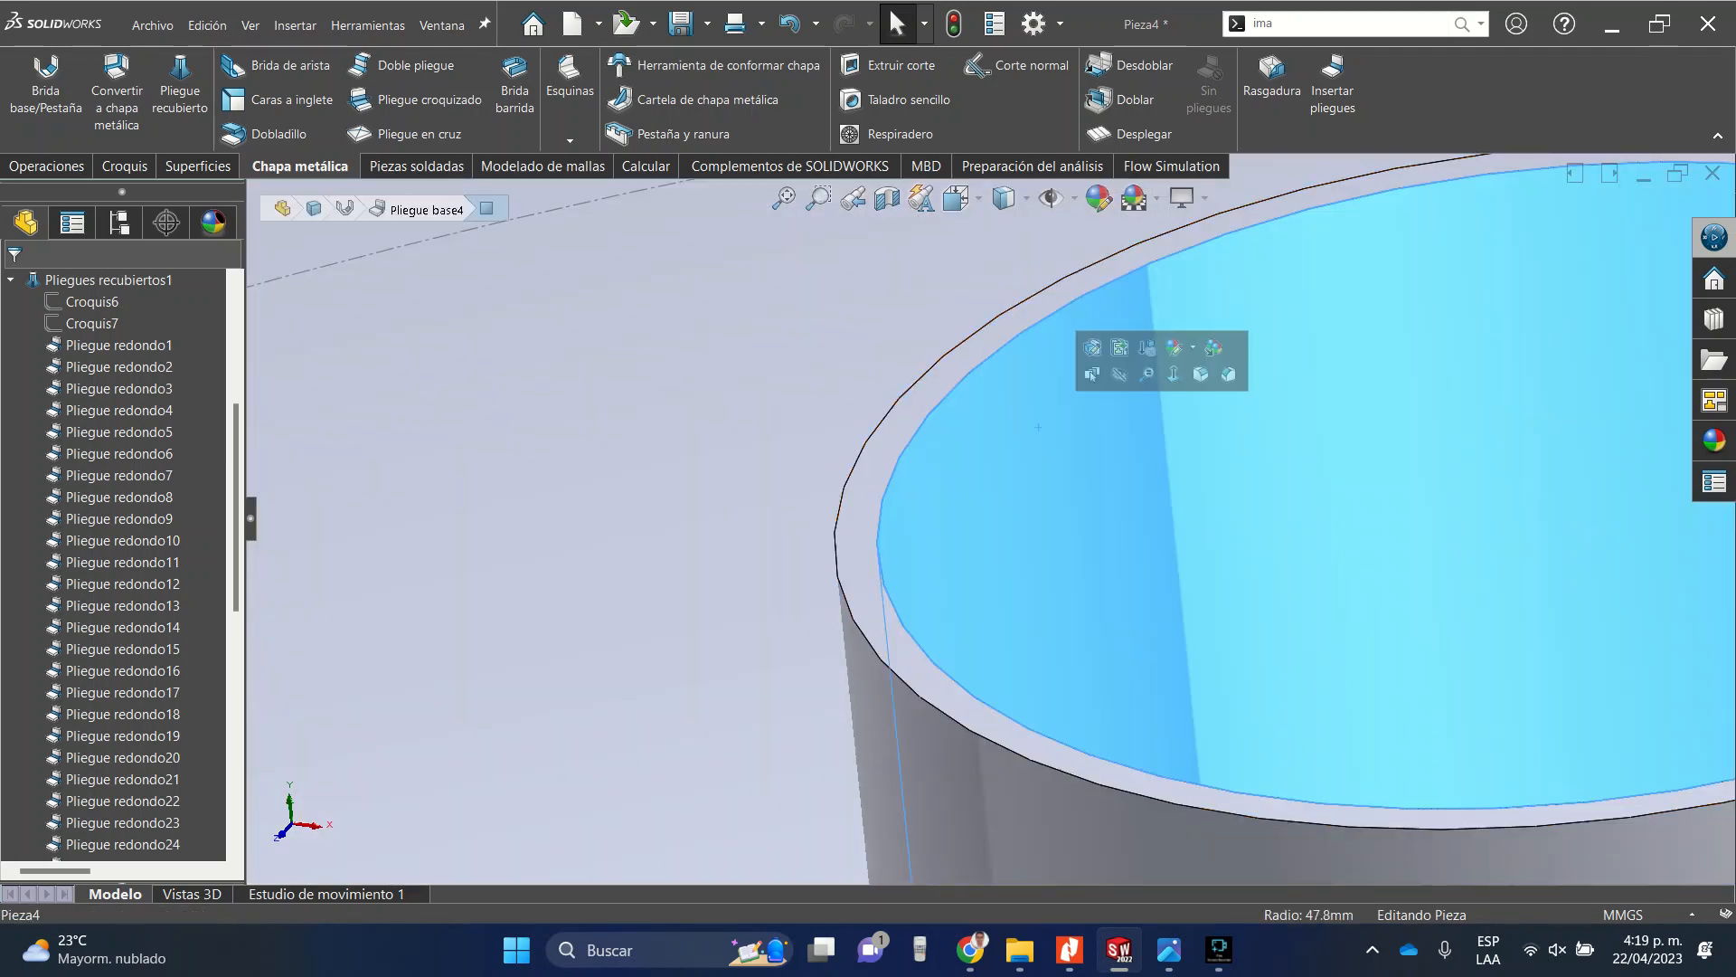
pyautogui.scroll(10, 1038, 426)
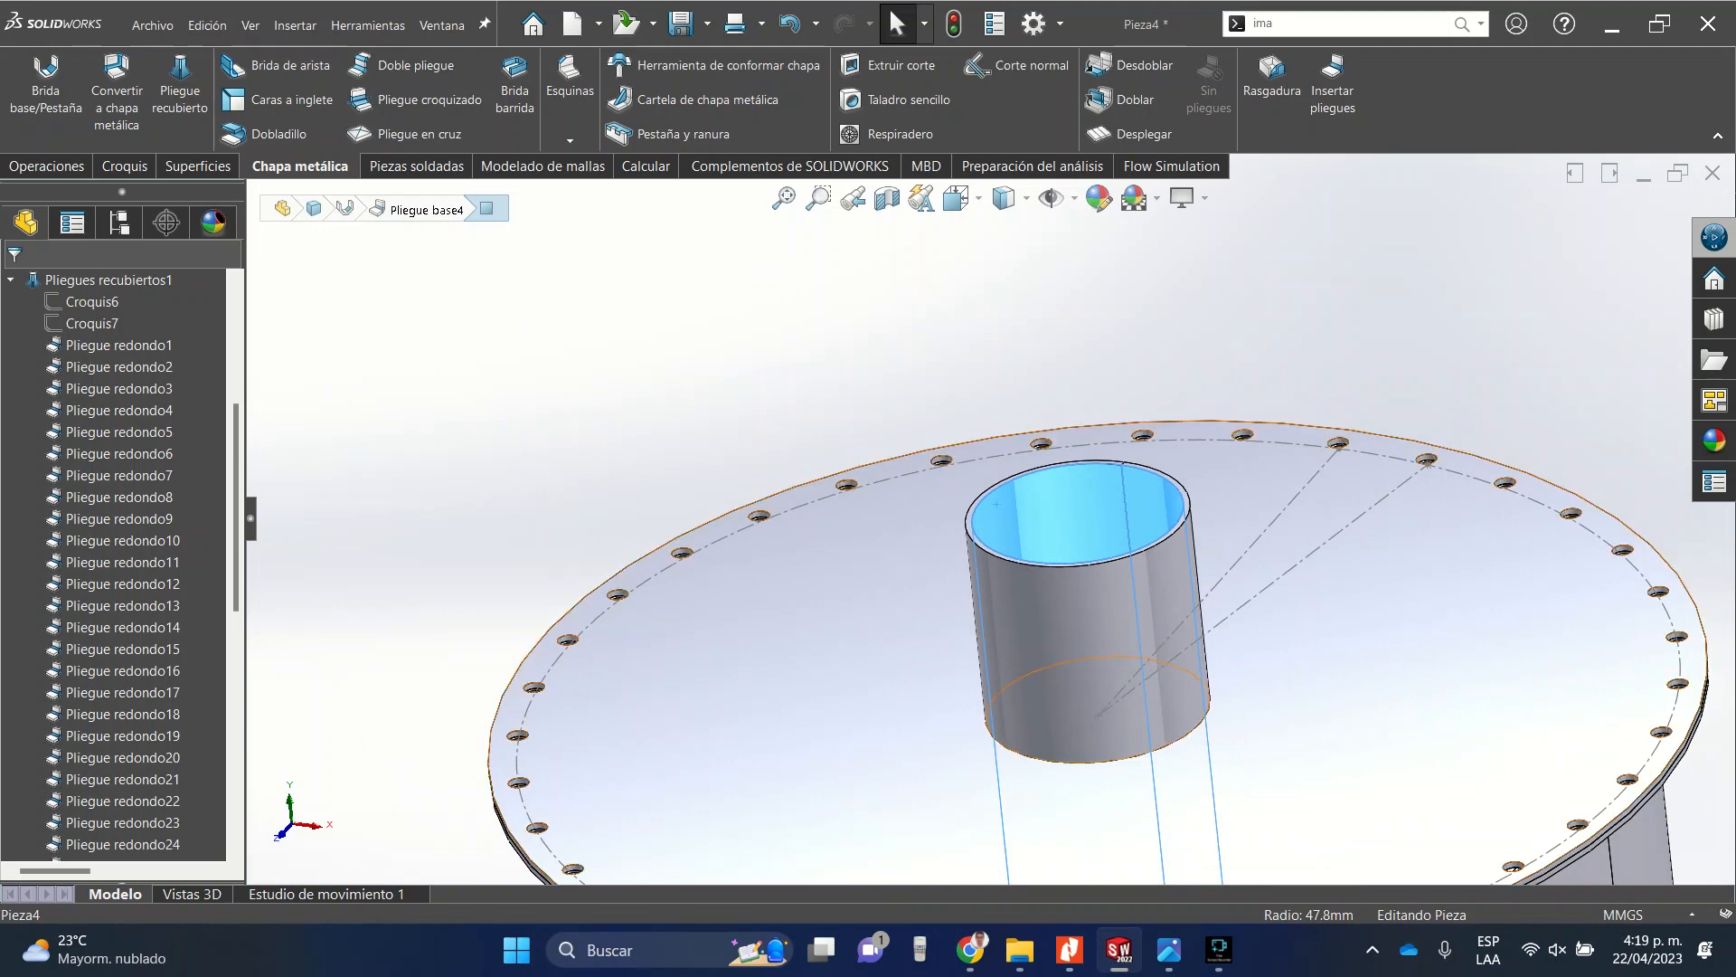
pyautogui.moveTo(1128, 483); pyautogui.dragTo(1185, 561, button='middle')
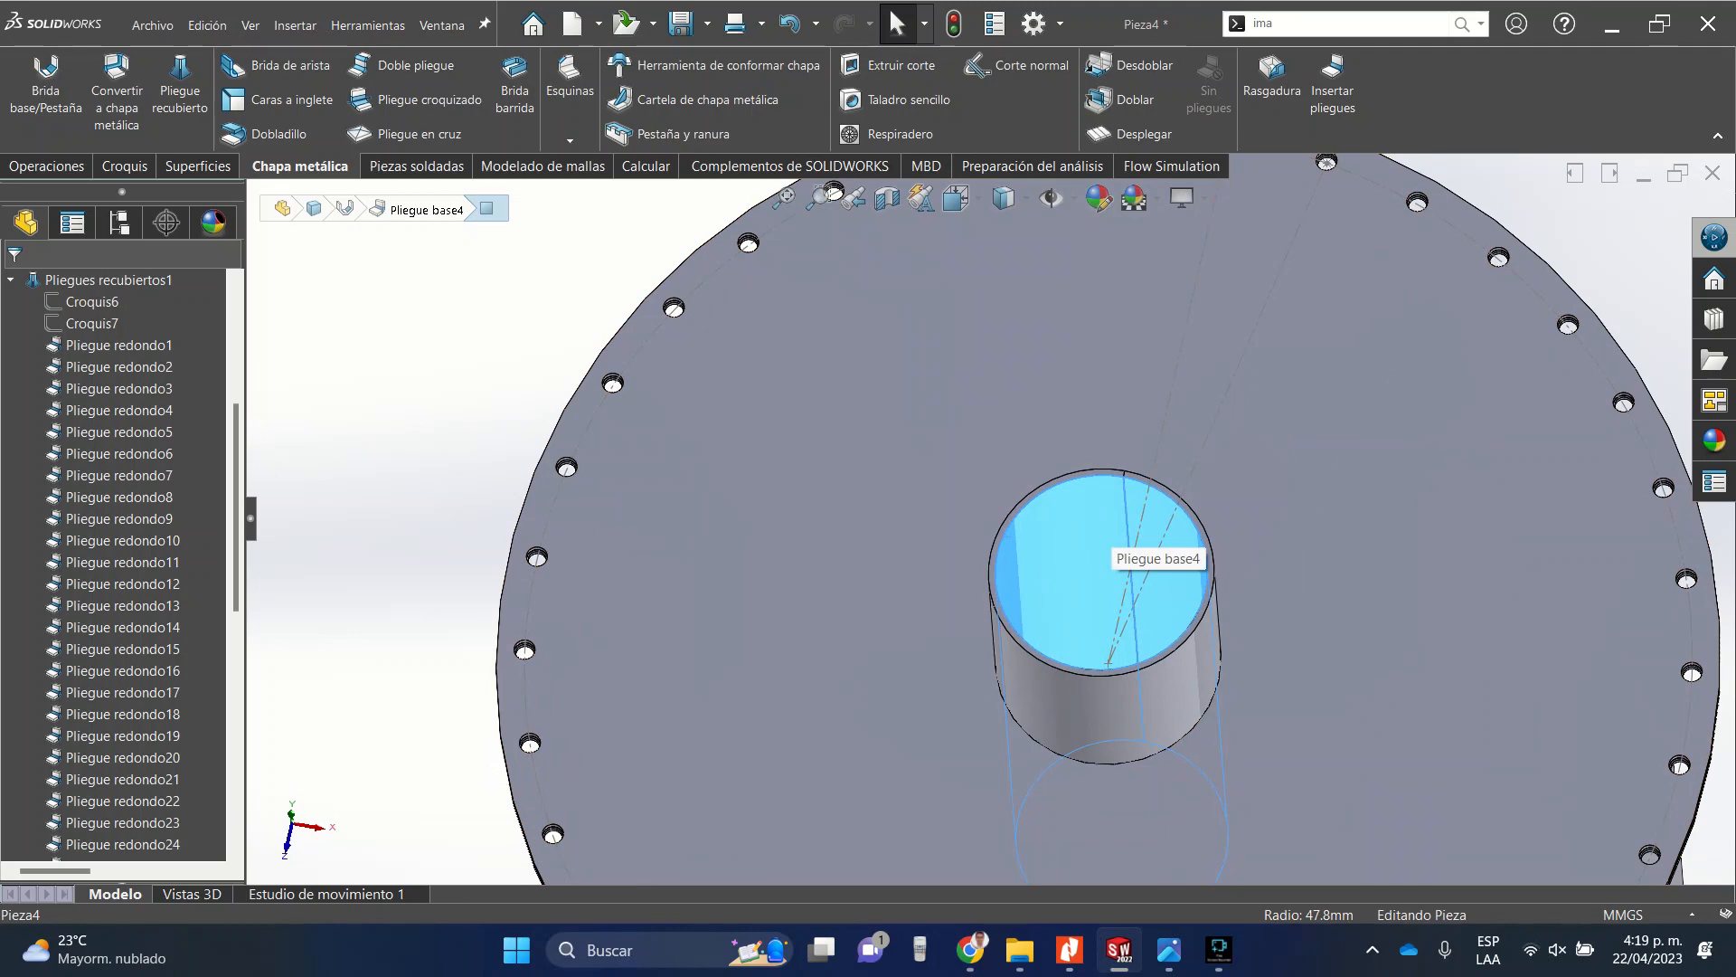
pyautogui.scroll(7, 1111, 530)
pyautogui.scroll(-5, 1040, 529)
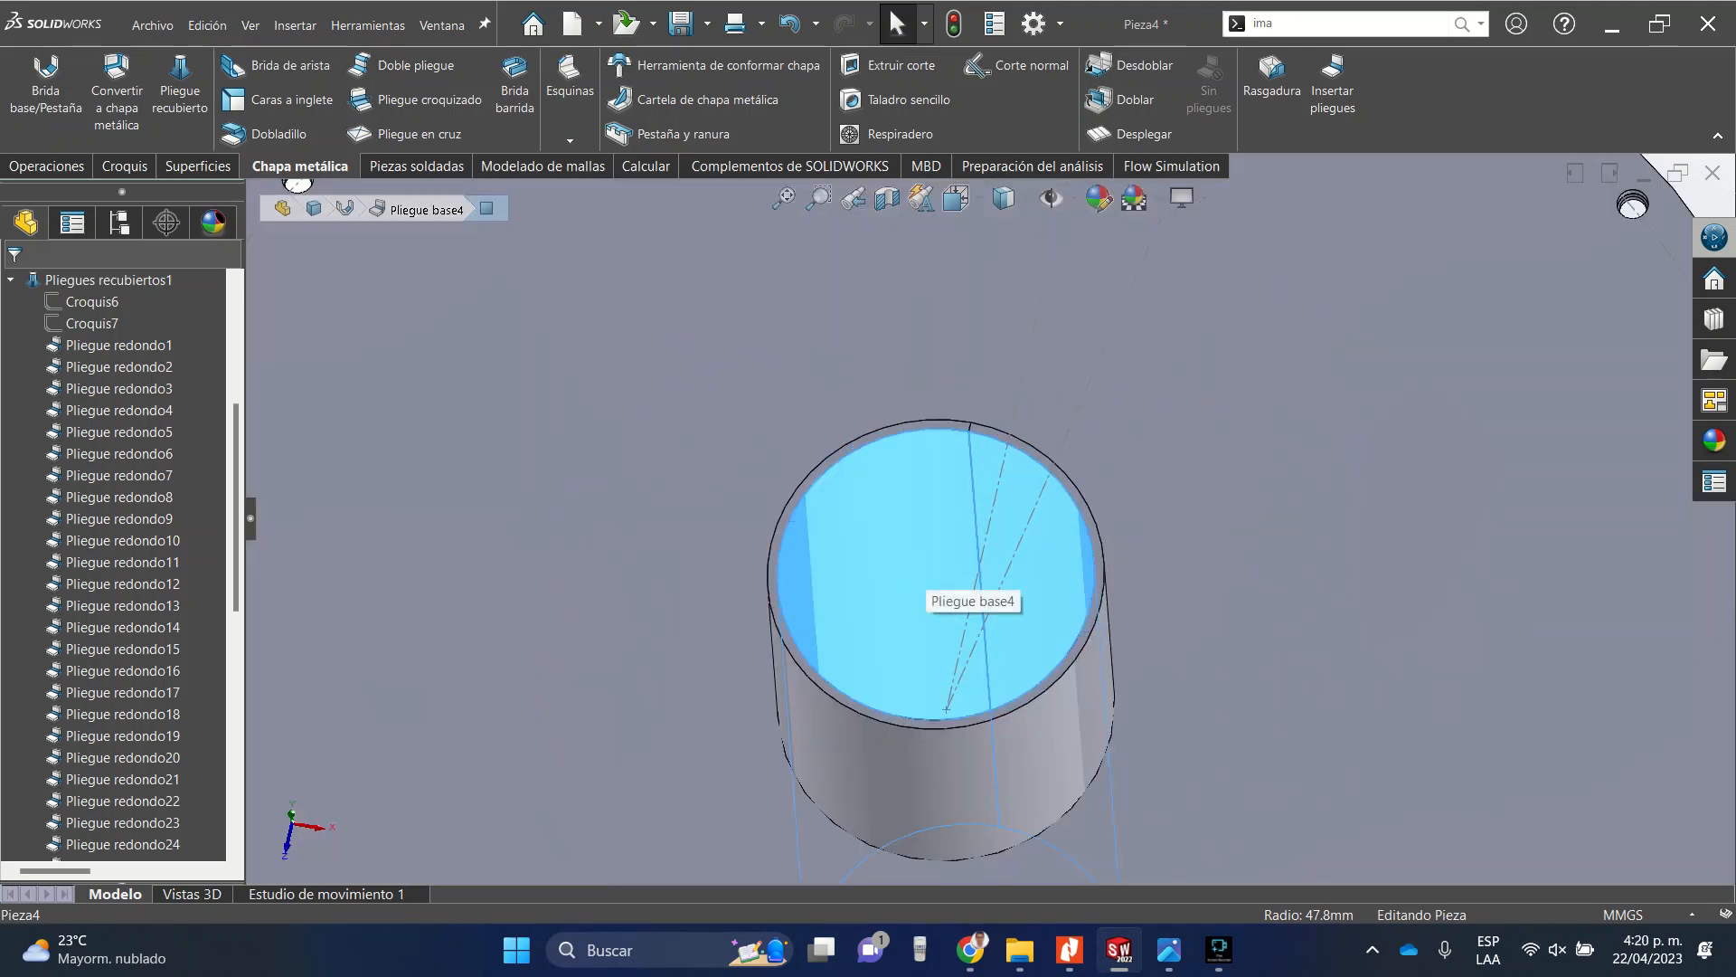
pyautogui.scroll(5, 986, 525)
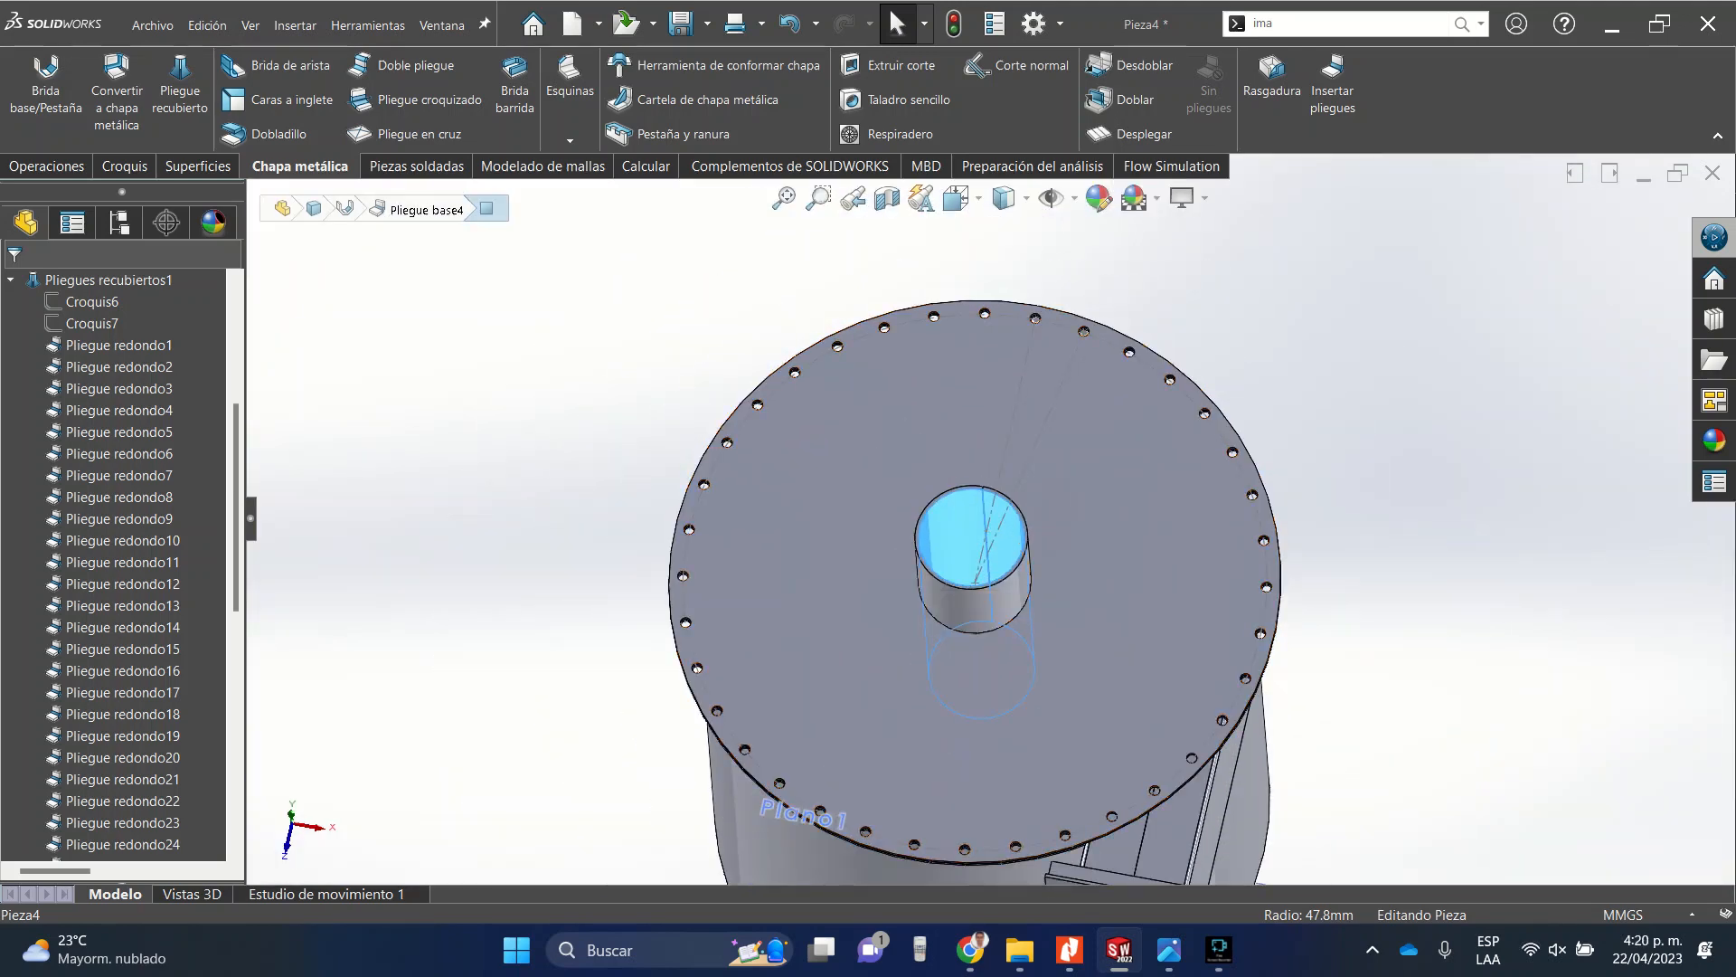
# Start a new sketch on the tube's top end face.
pyautogui.scroll(-5, 958, 502)
pyautogui.click(809, 545)
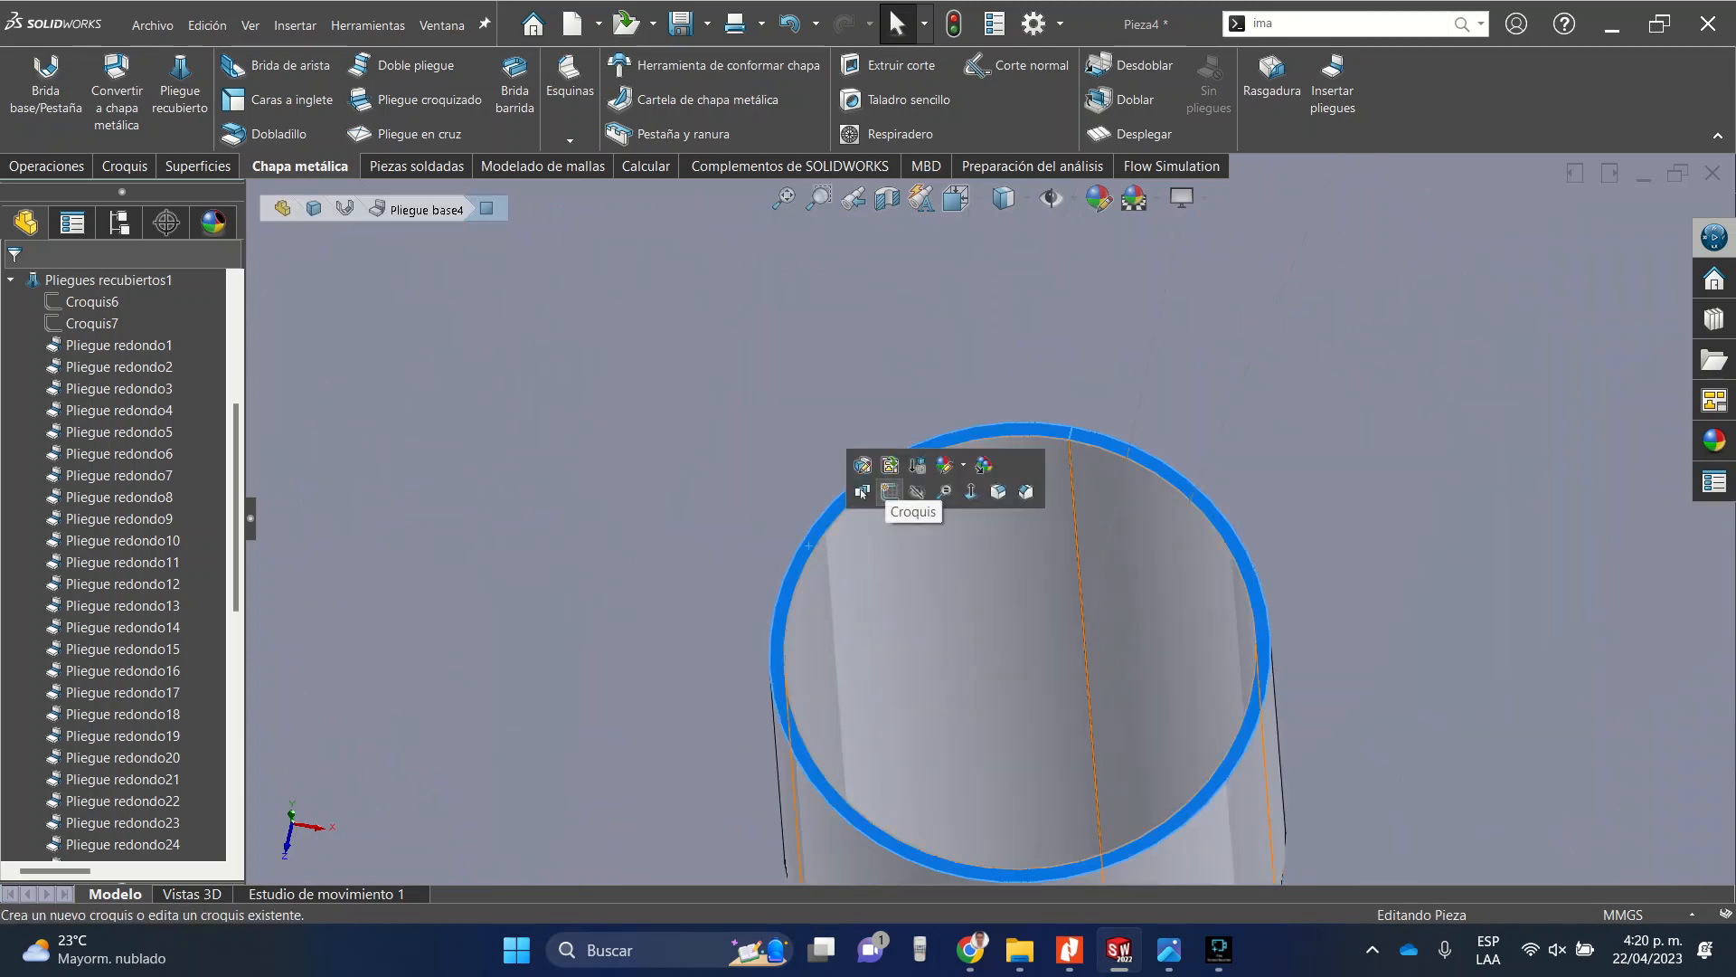
pyautogui.click(890, 492)
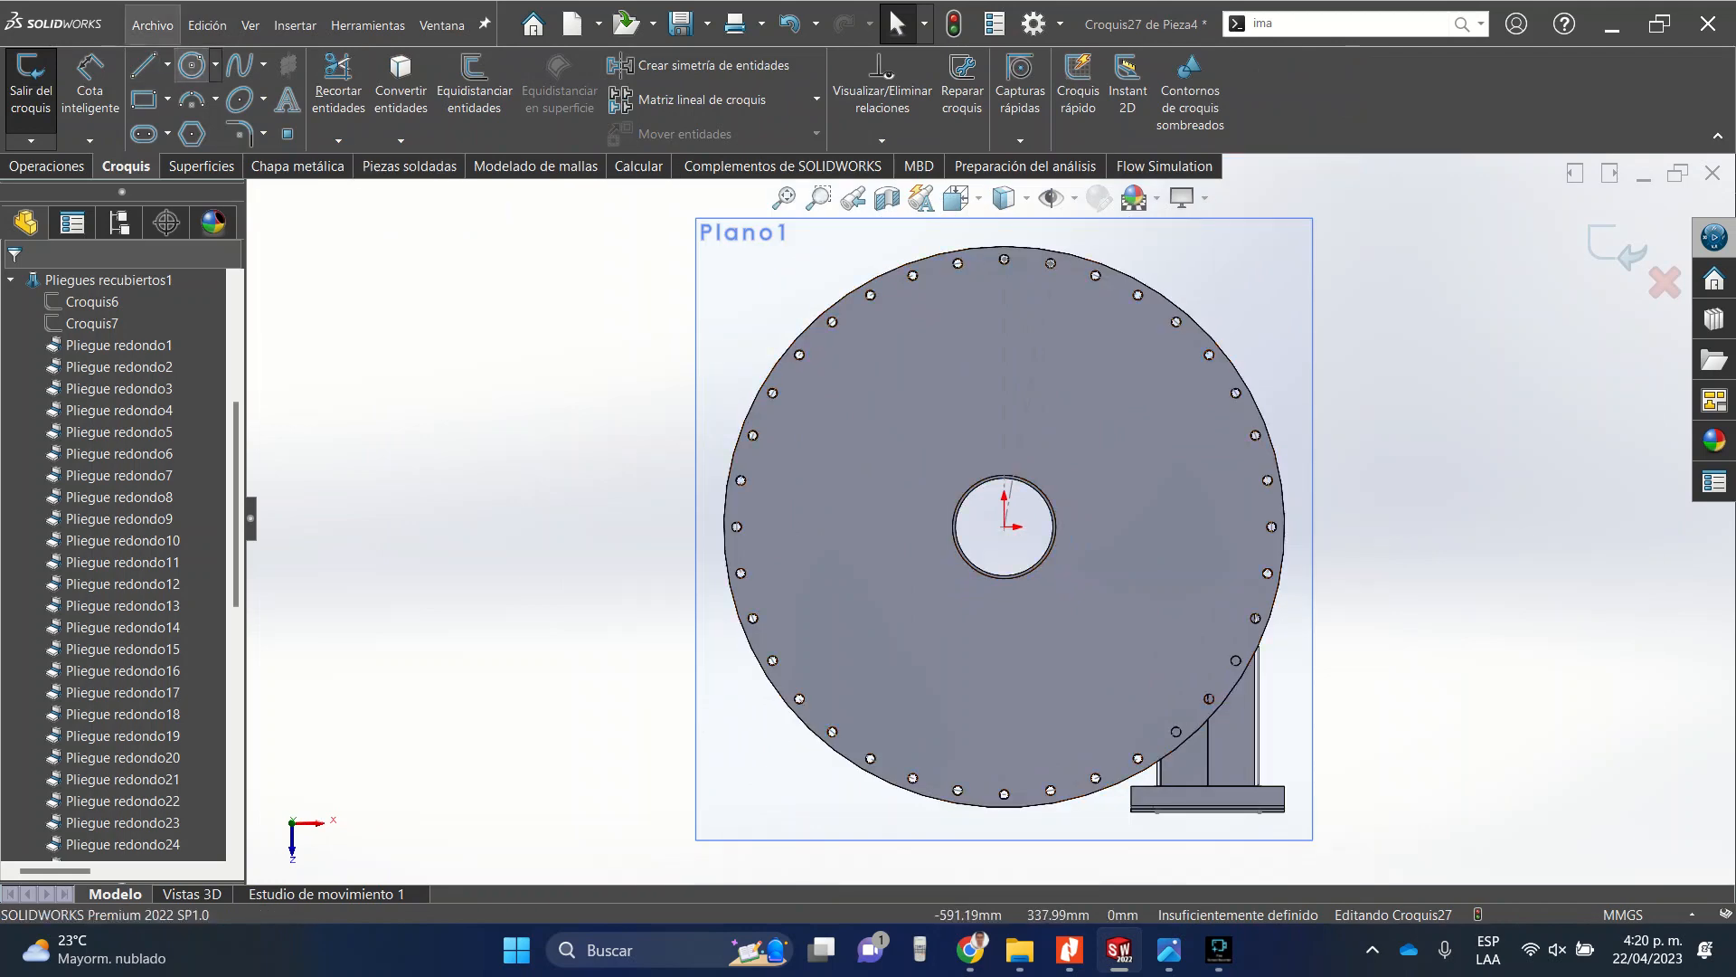
# Convert the tube's outer top edge into sketch entities.
pyautogui.scroll(-3, 1010, 473)
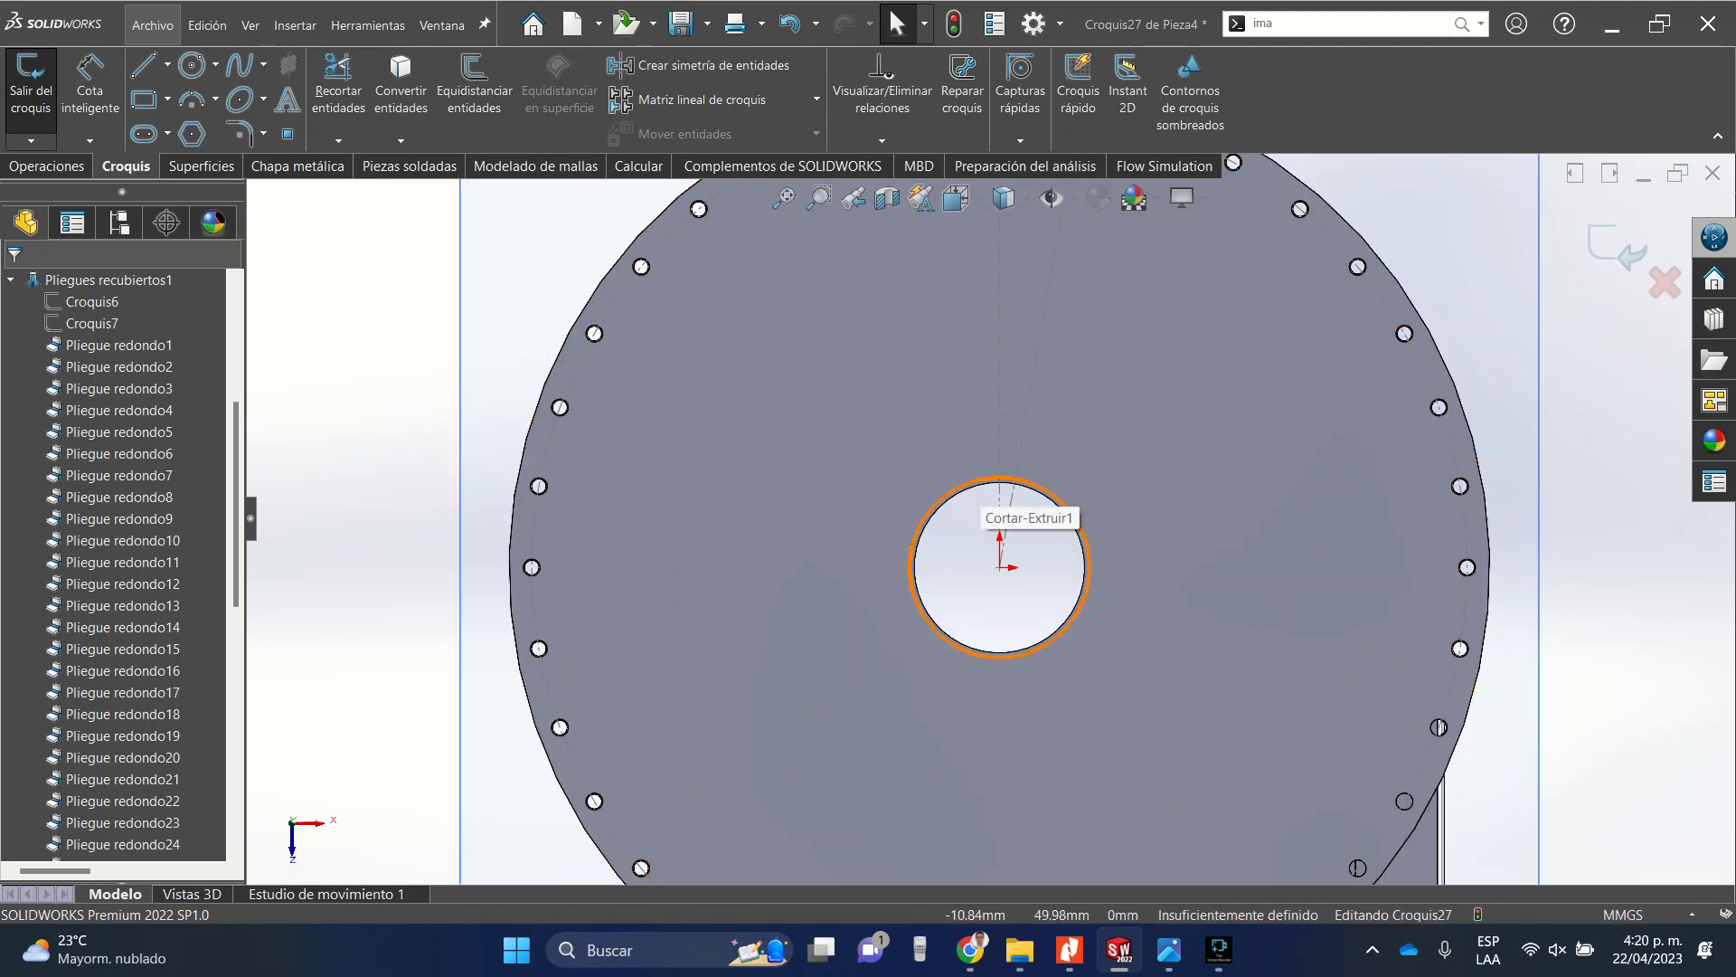
pyautogui.scroll(-5, 1017, 473)
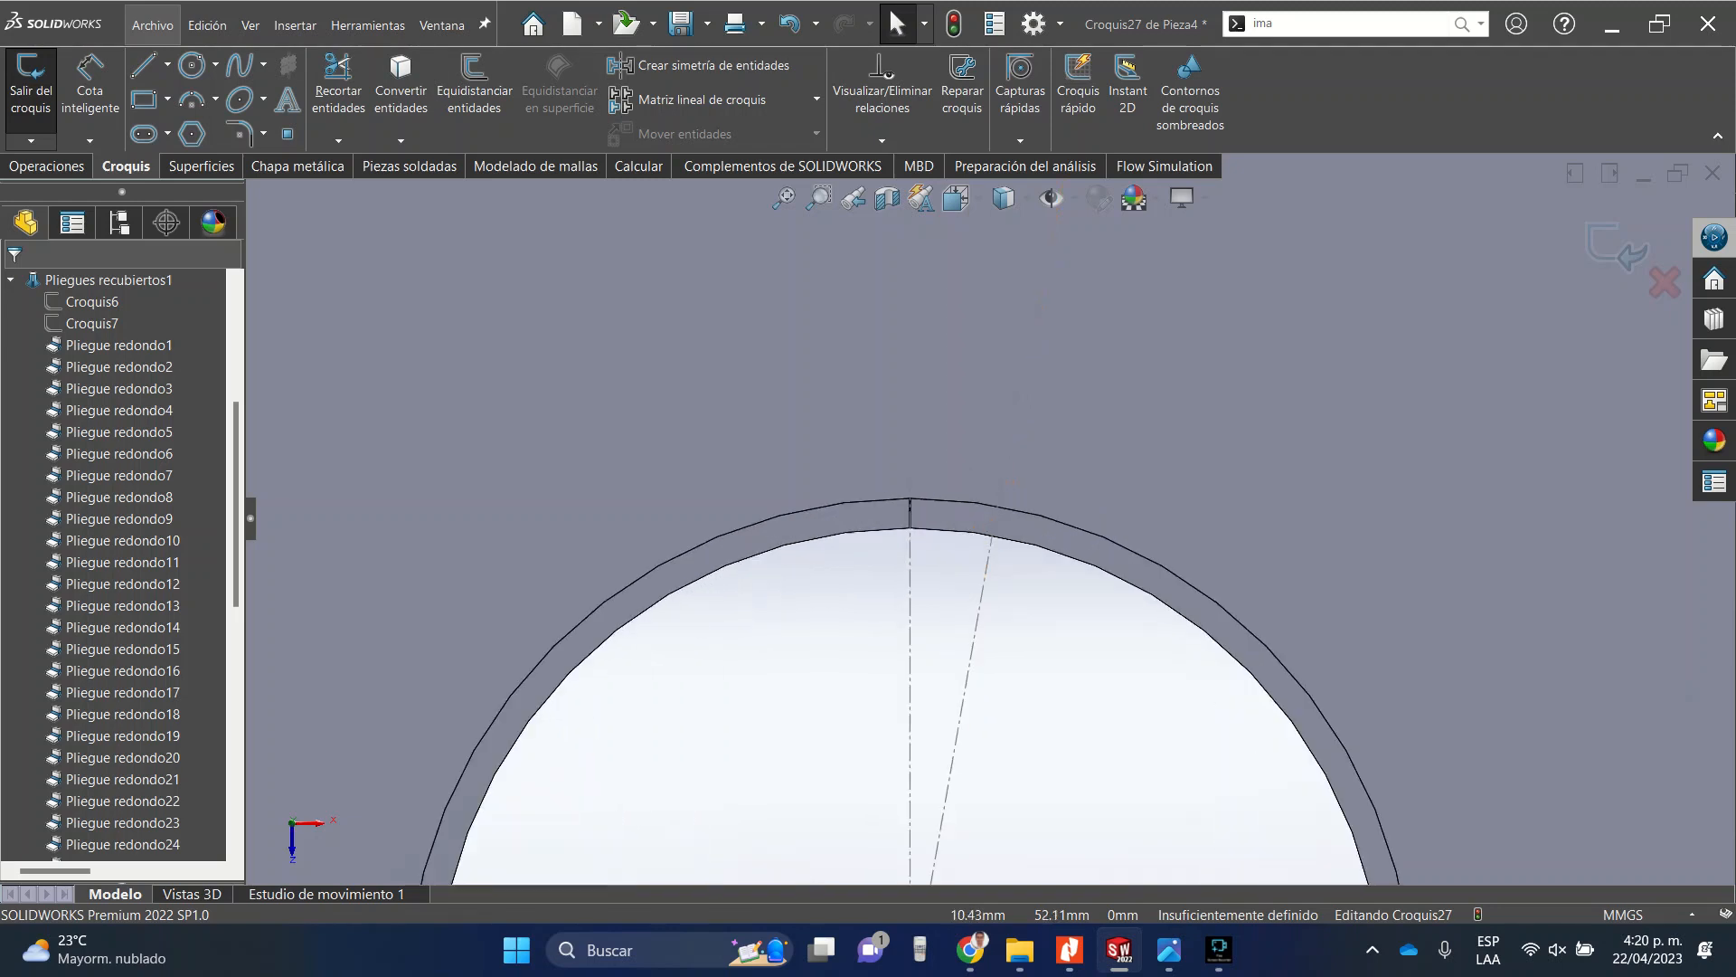
pyautogui.scroll(-3, 1019, 473)
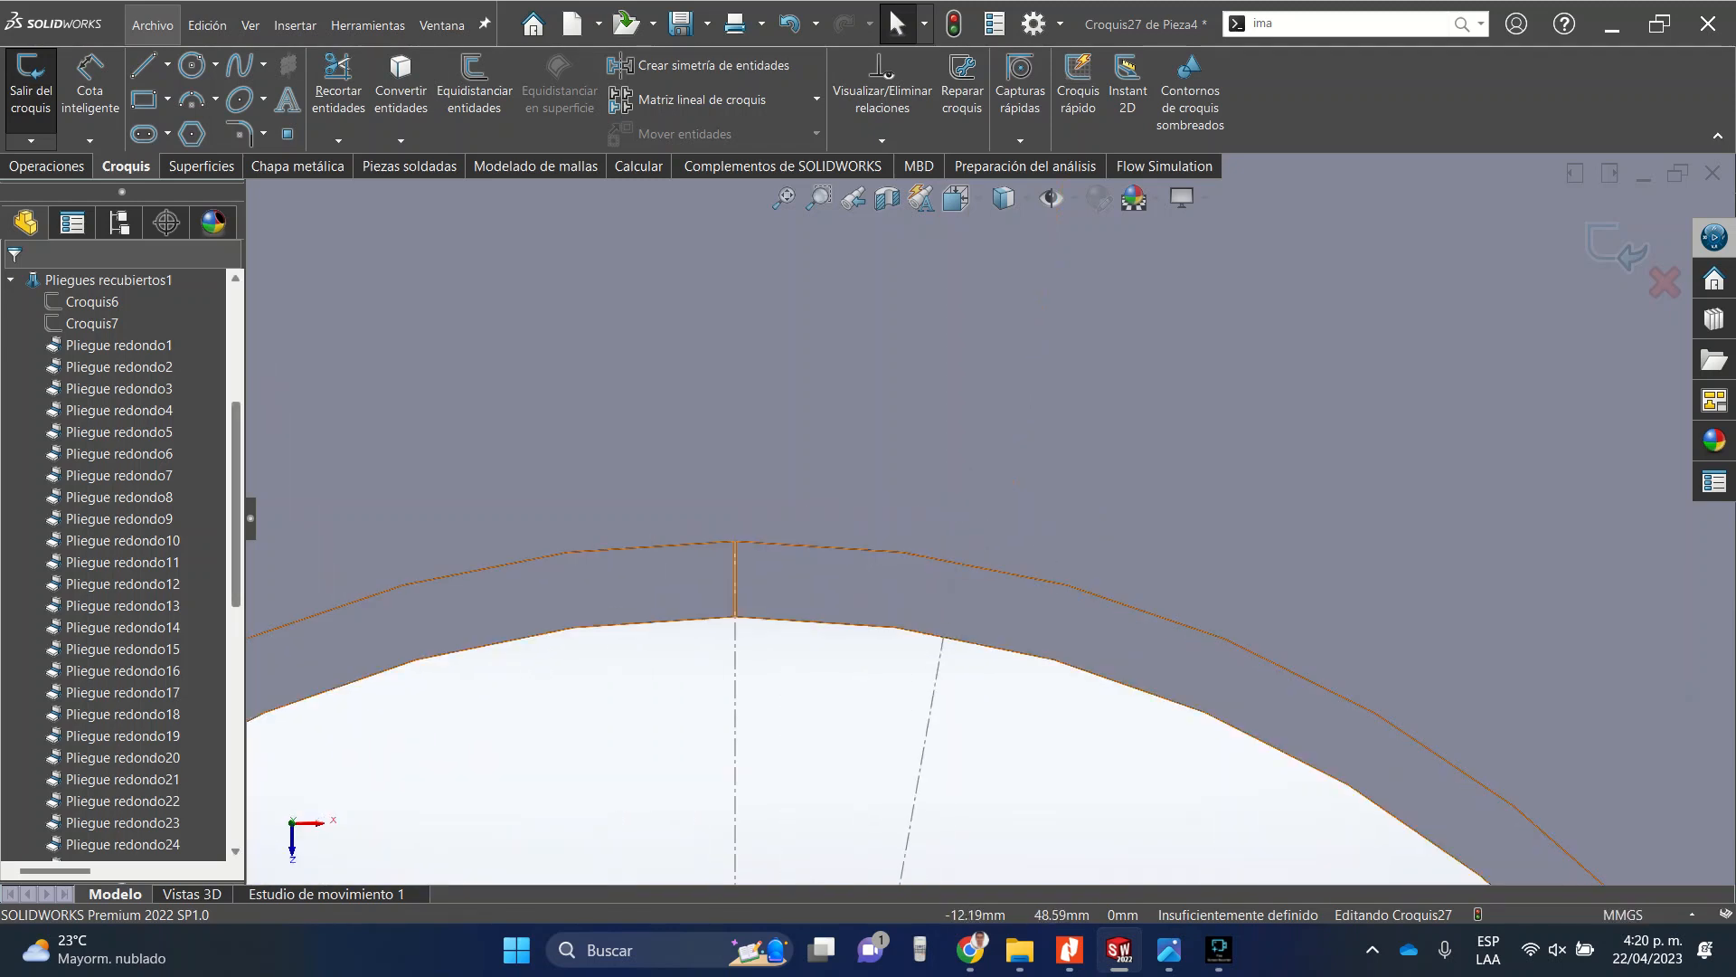
pyautogui.scroll(8, 419, 583)
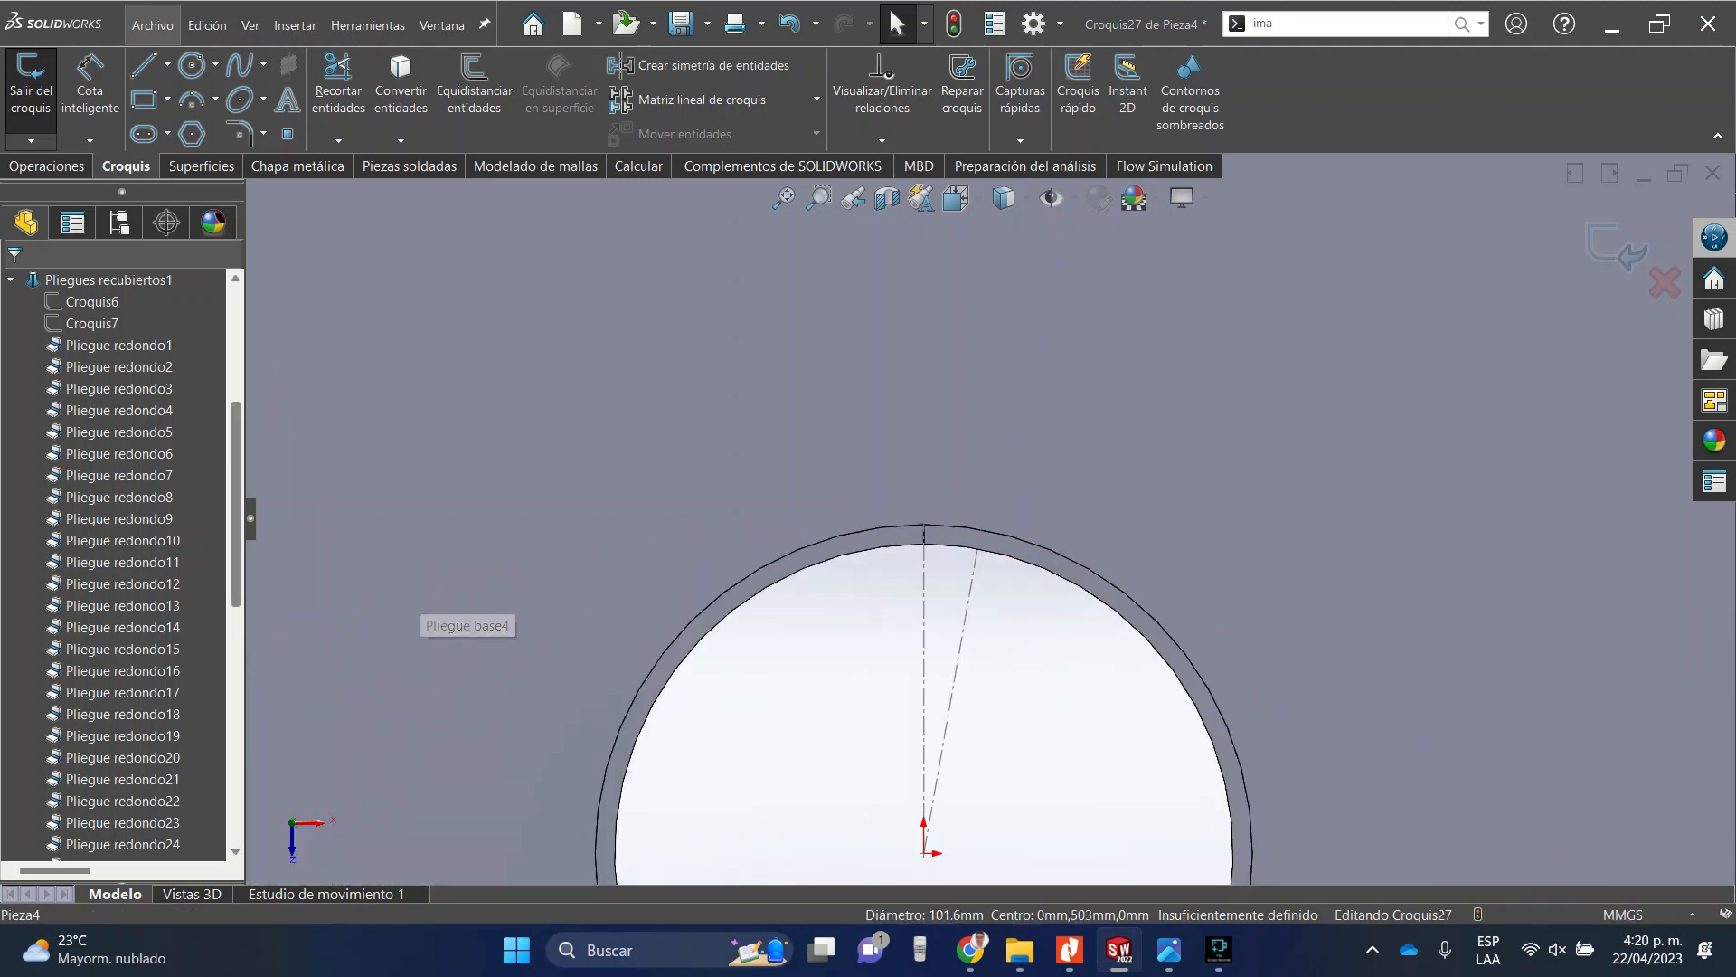
pyautogui.moveTo(649, 400); pyautogui.dragTo(633, 316, button='middle')
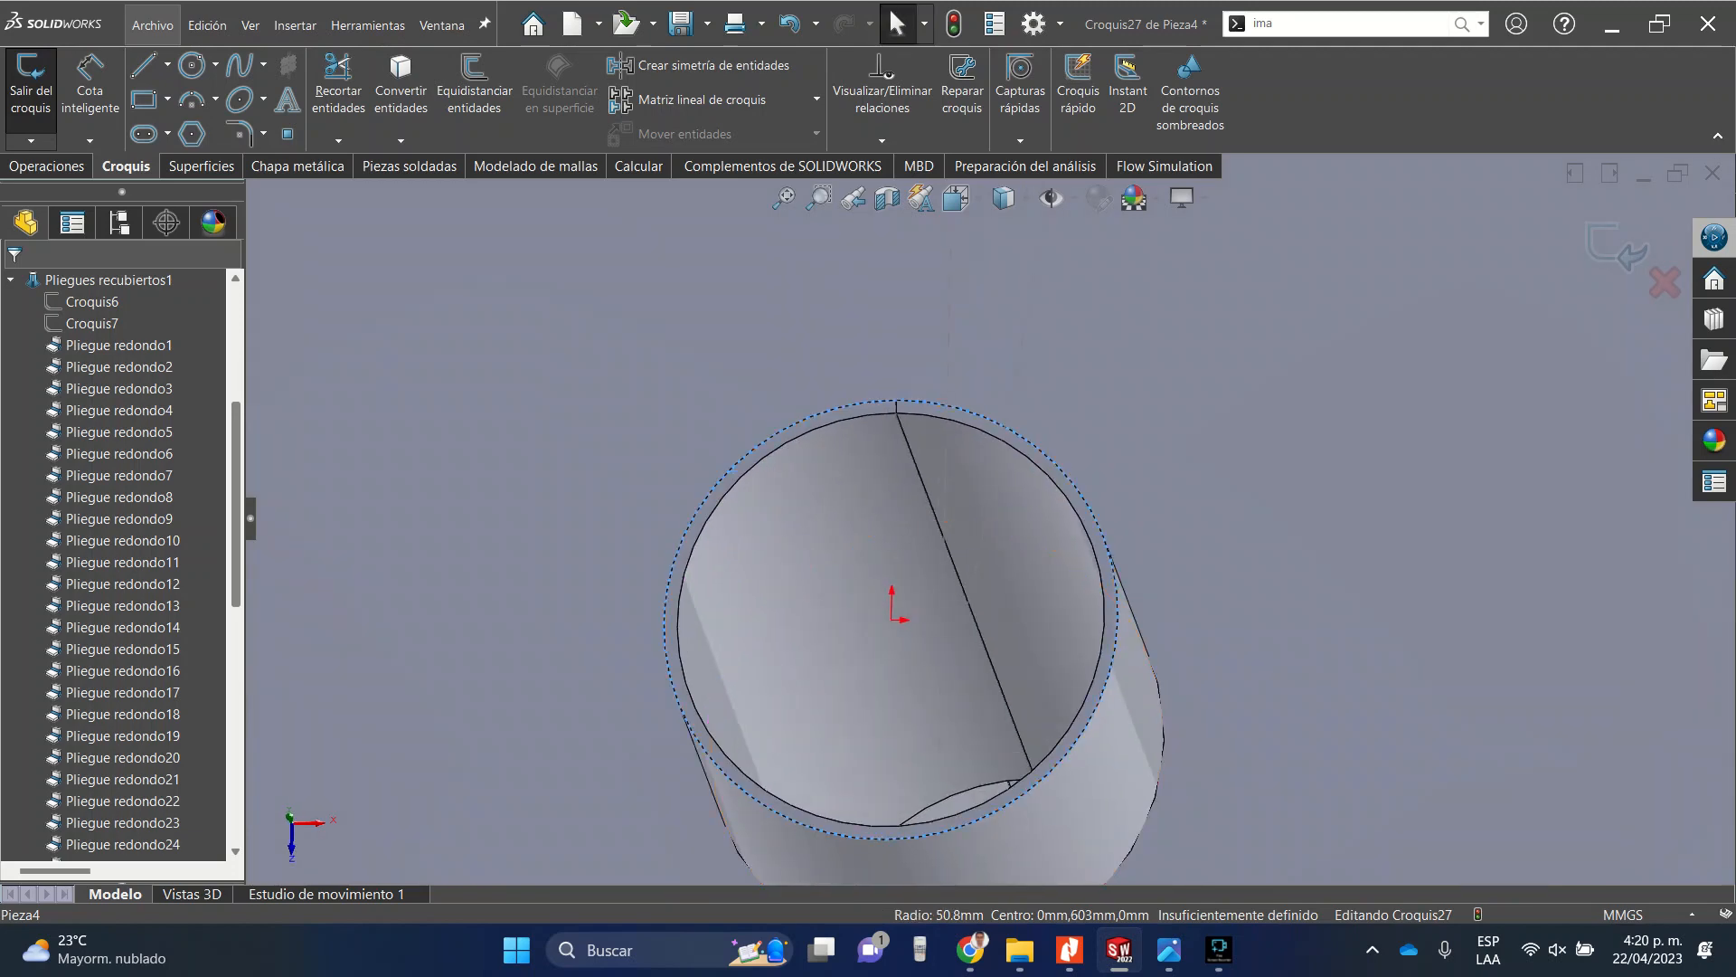
pyautogui.click(400, 90)
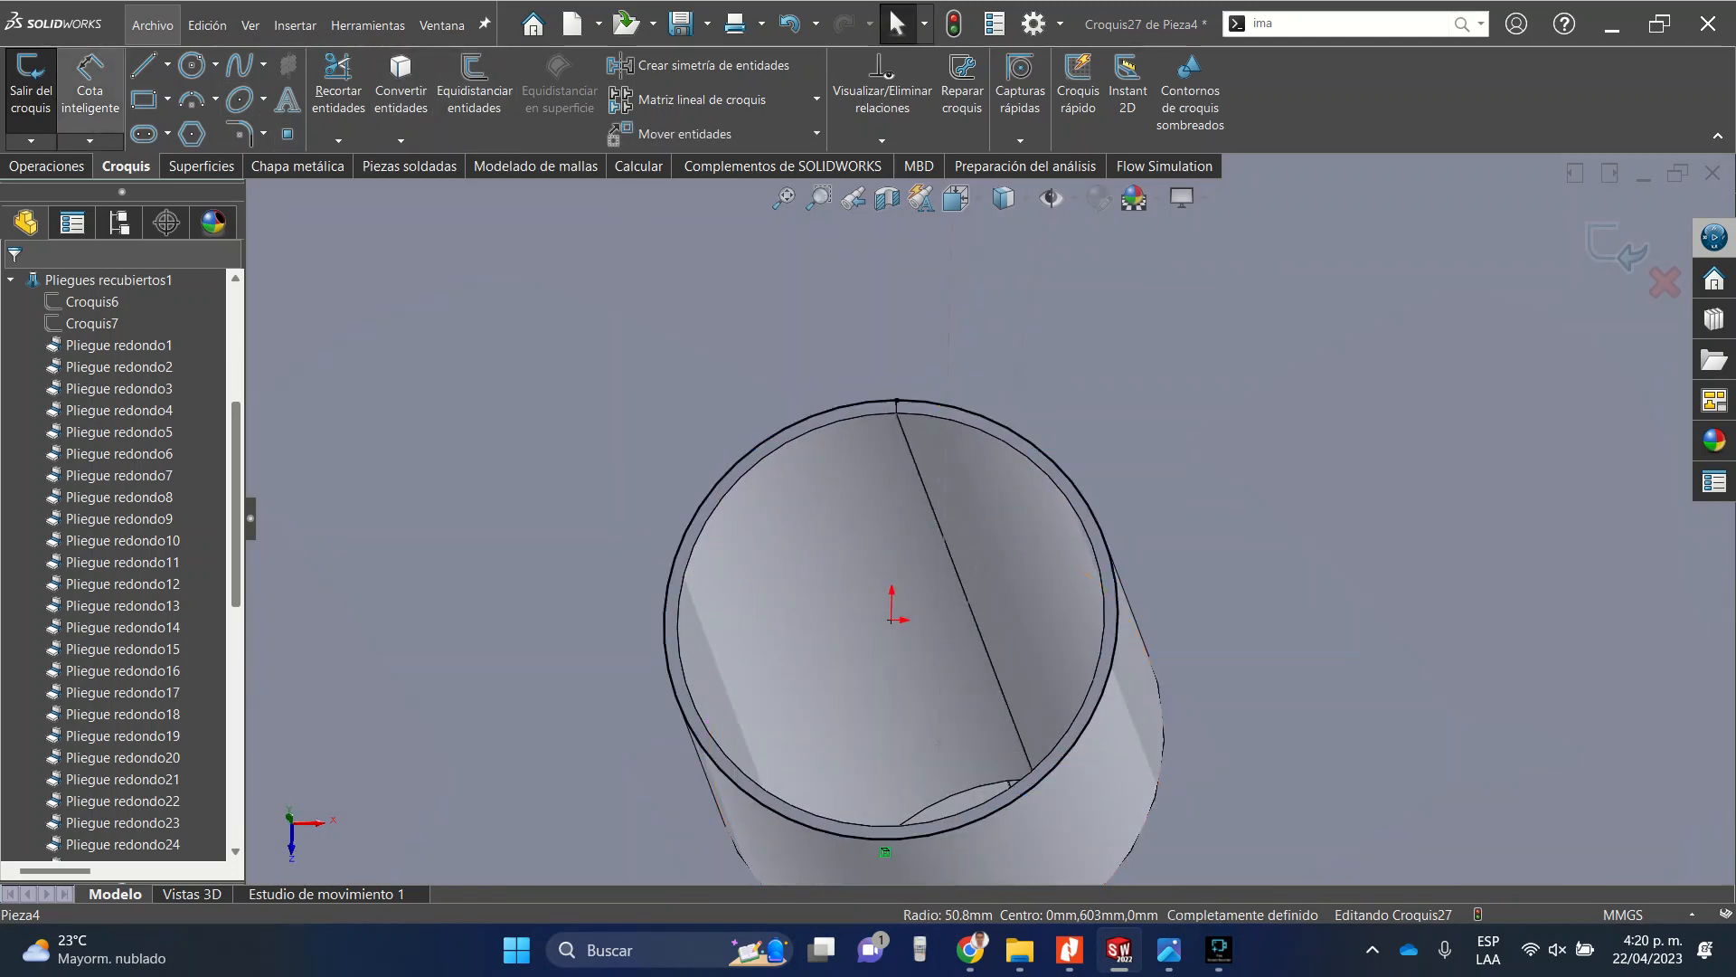
# Sketch a larger circle concentric with the tube's top edge.
pyautogui.click(191, 64)
pyautogui.click(893, 618)
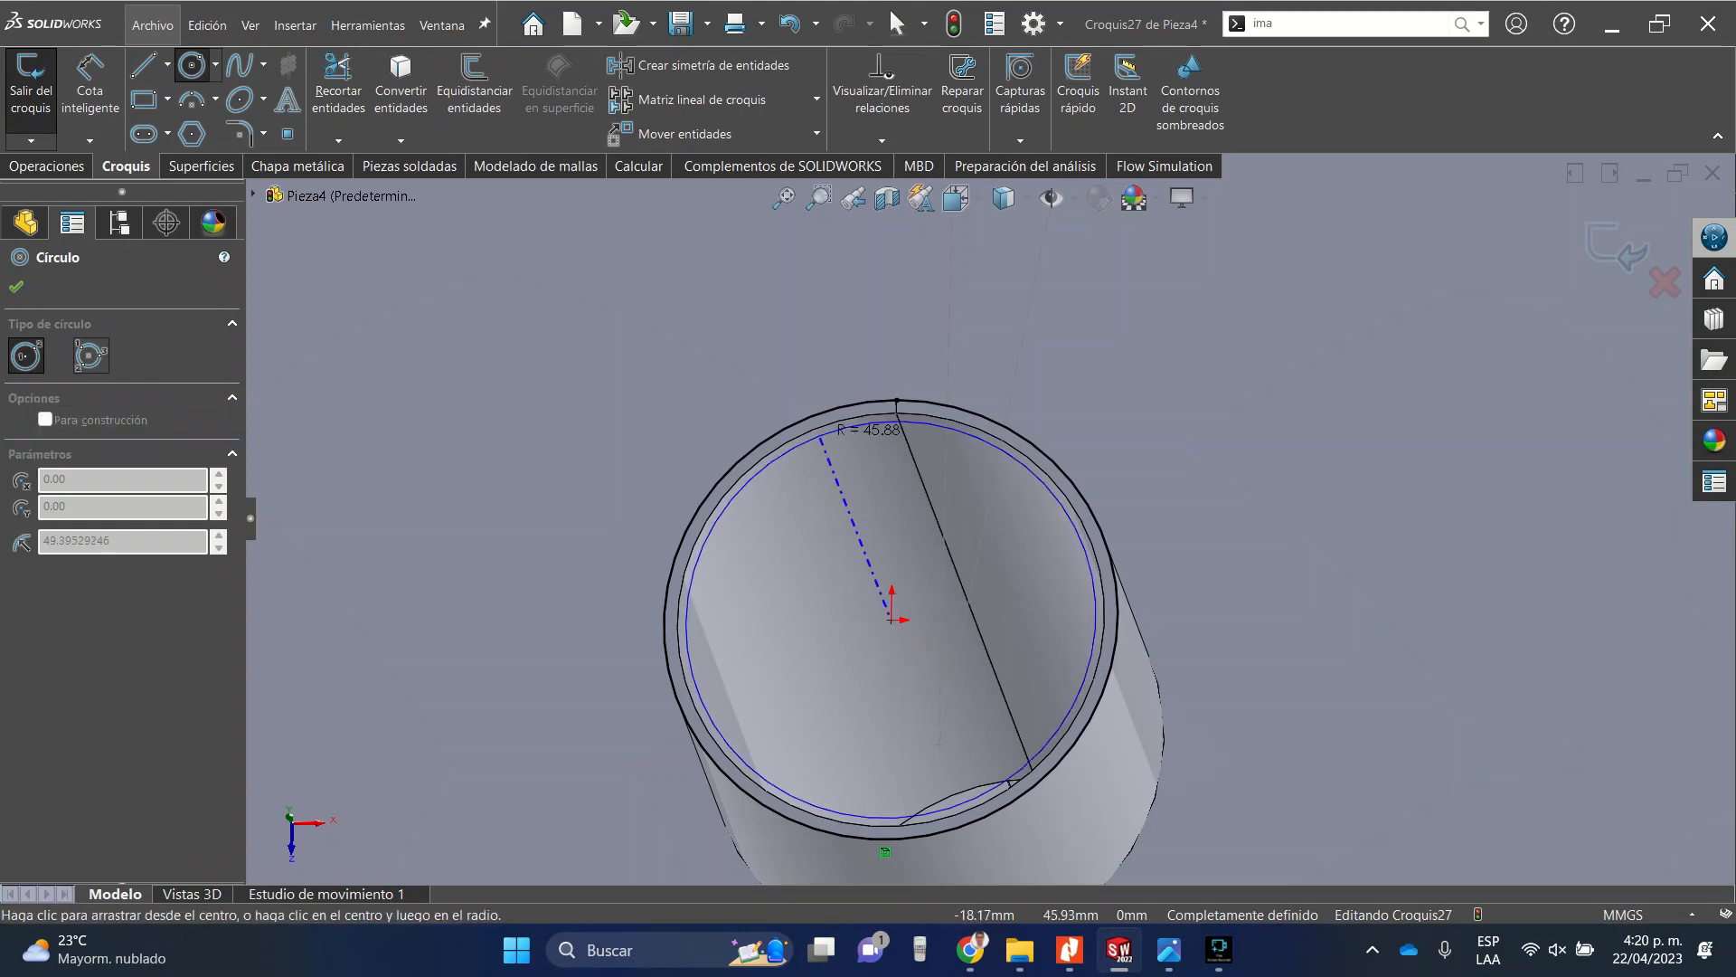
pyautogui.click(799, 365)
pyautogui.click(16, 287)
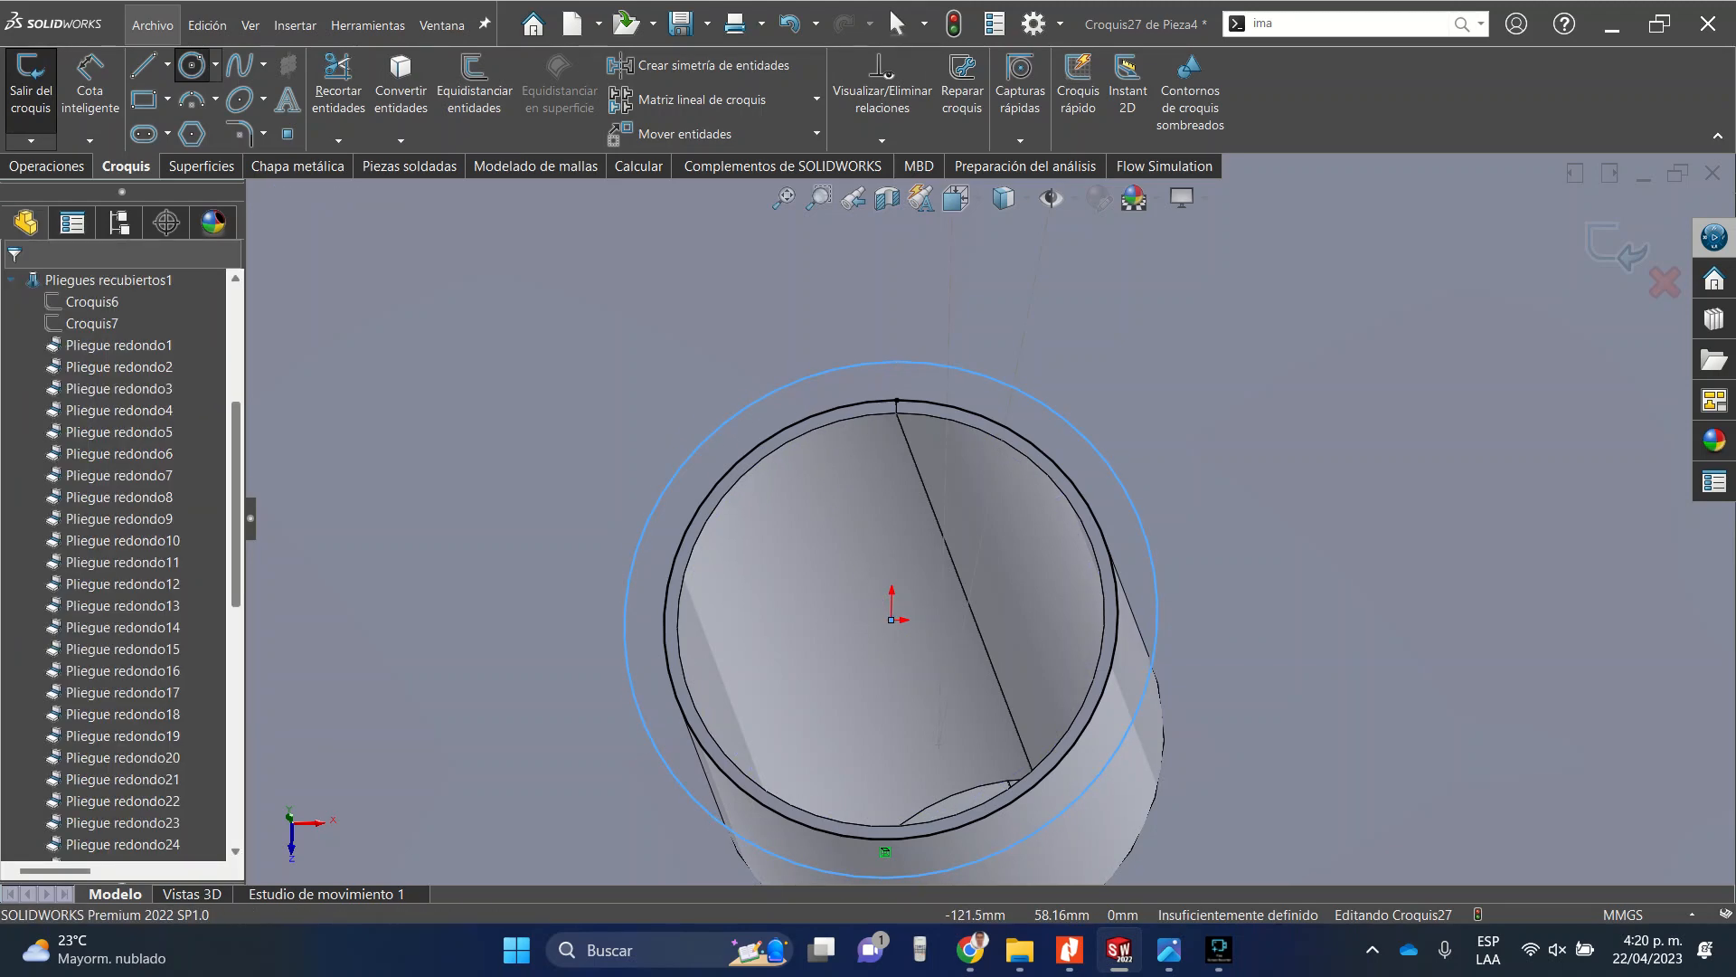
# Dimension the radial gap between the new circle and the tube edge as 1 in.
pyautogui.click(90, 83)
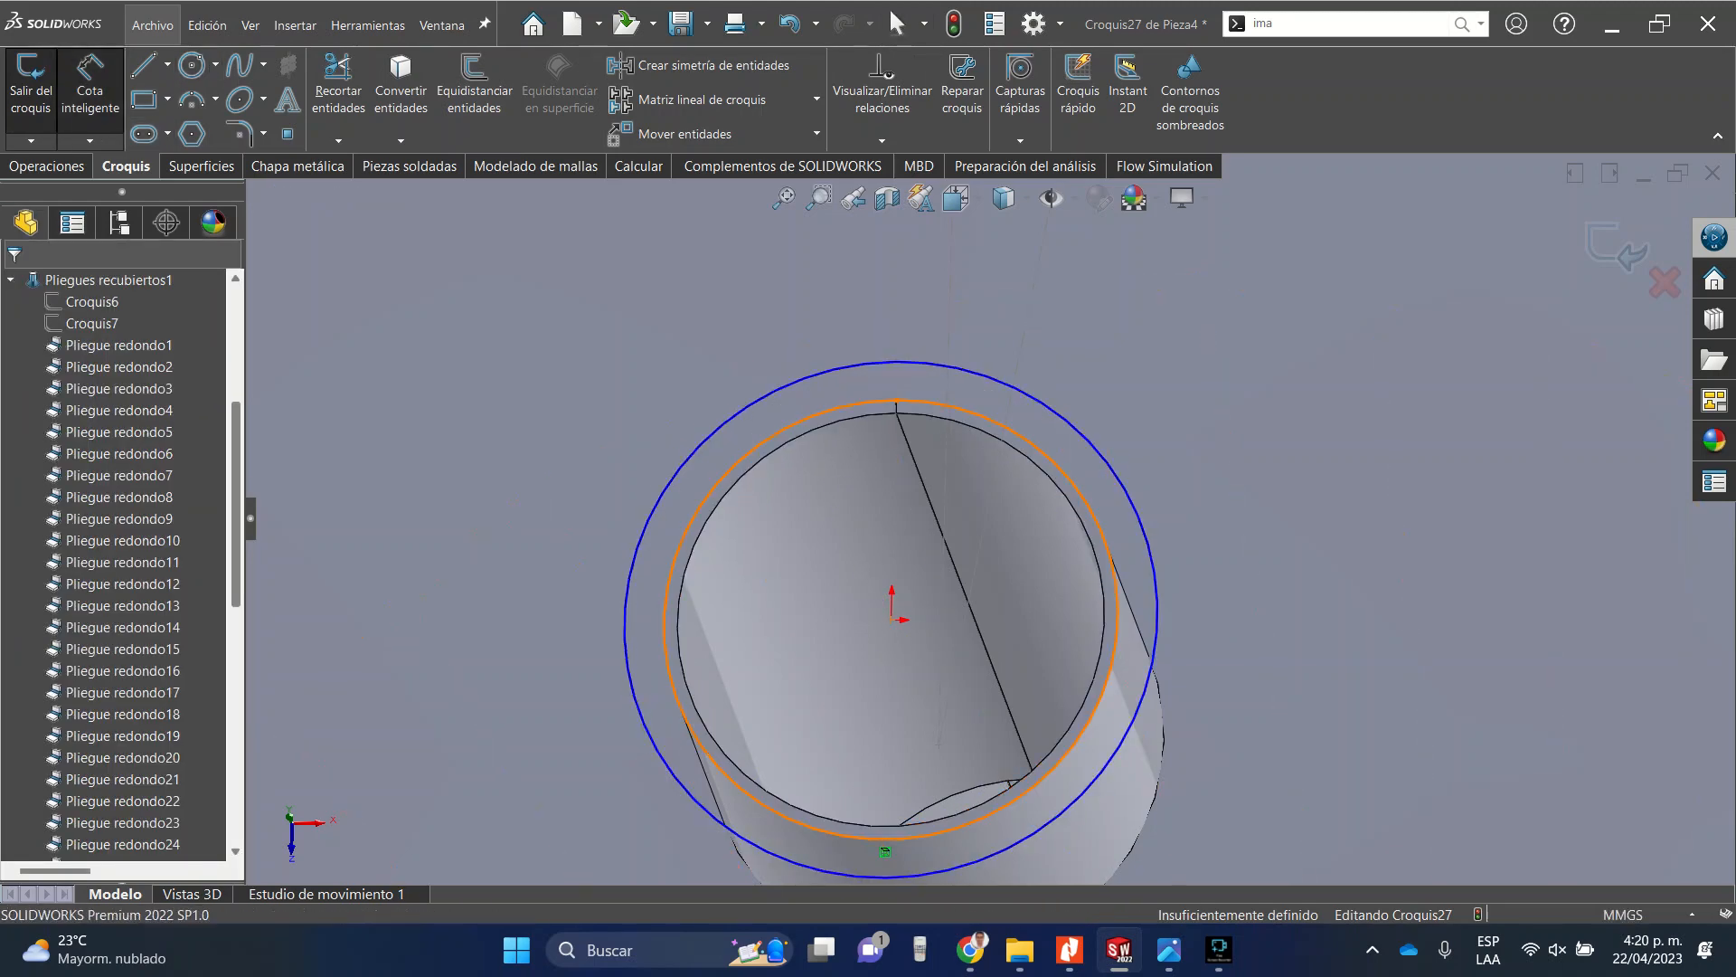
pyautogui.click(733, 466)
pyautogui.click(705, 441)
pyautogui.click(624, 358)
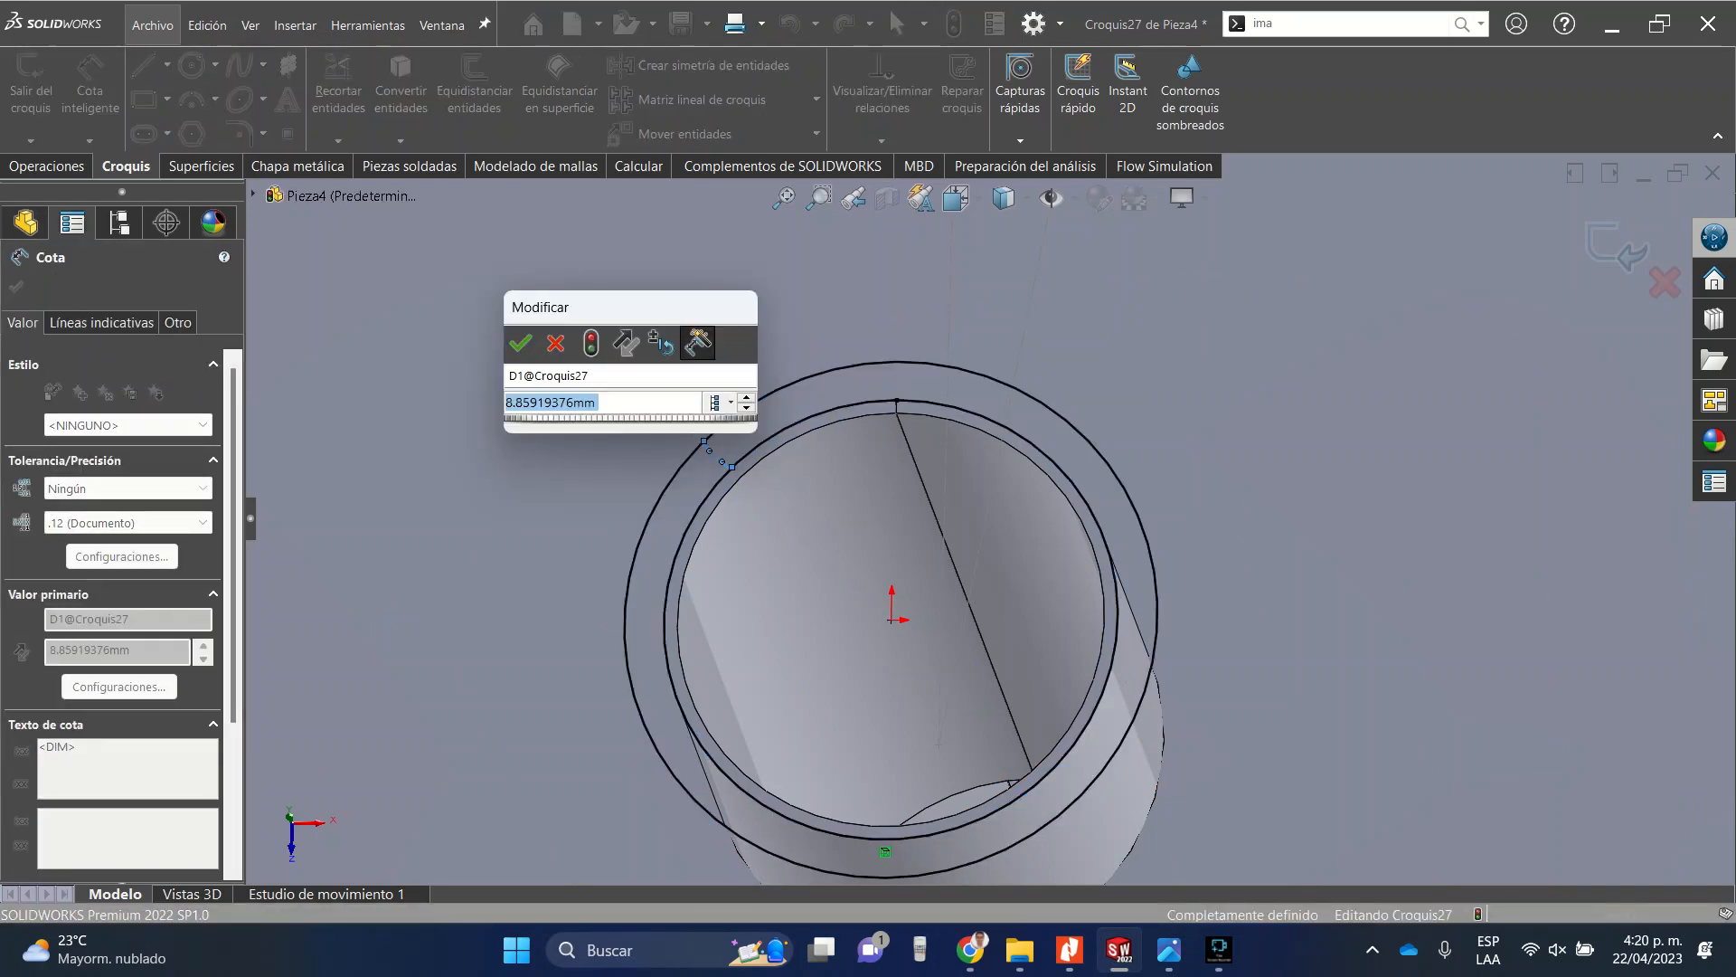
pyautogui.write('1in')
pyautogui.press('Return')
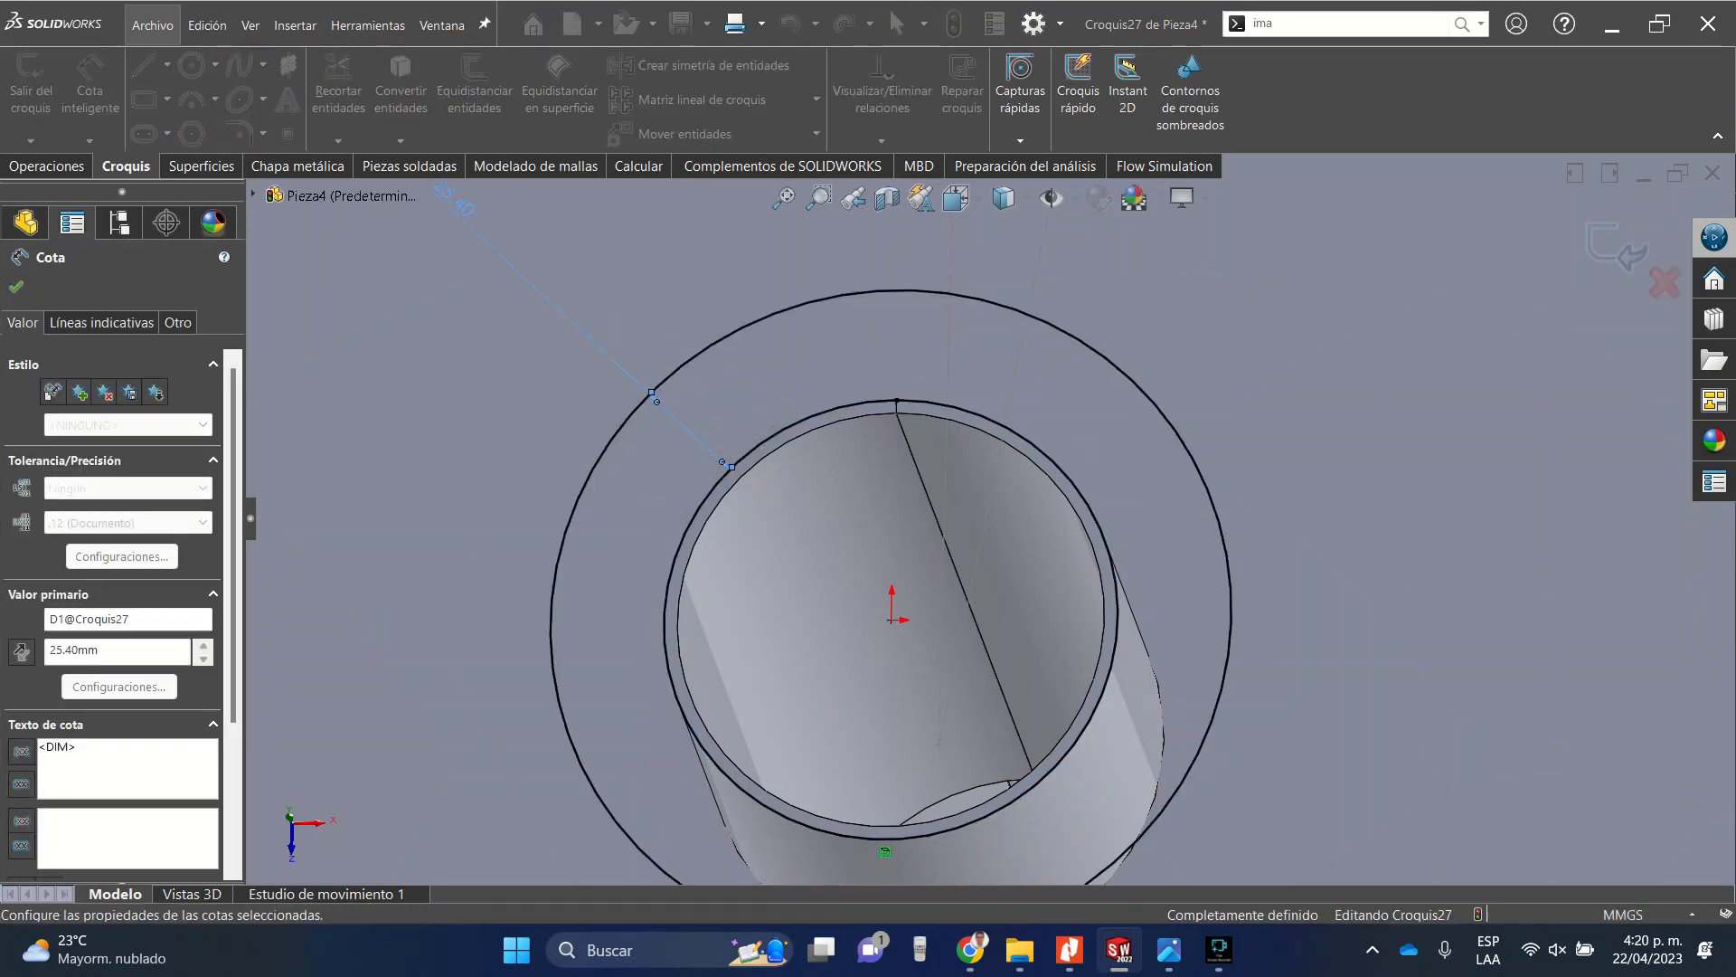
pyautogui.press('Escape')
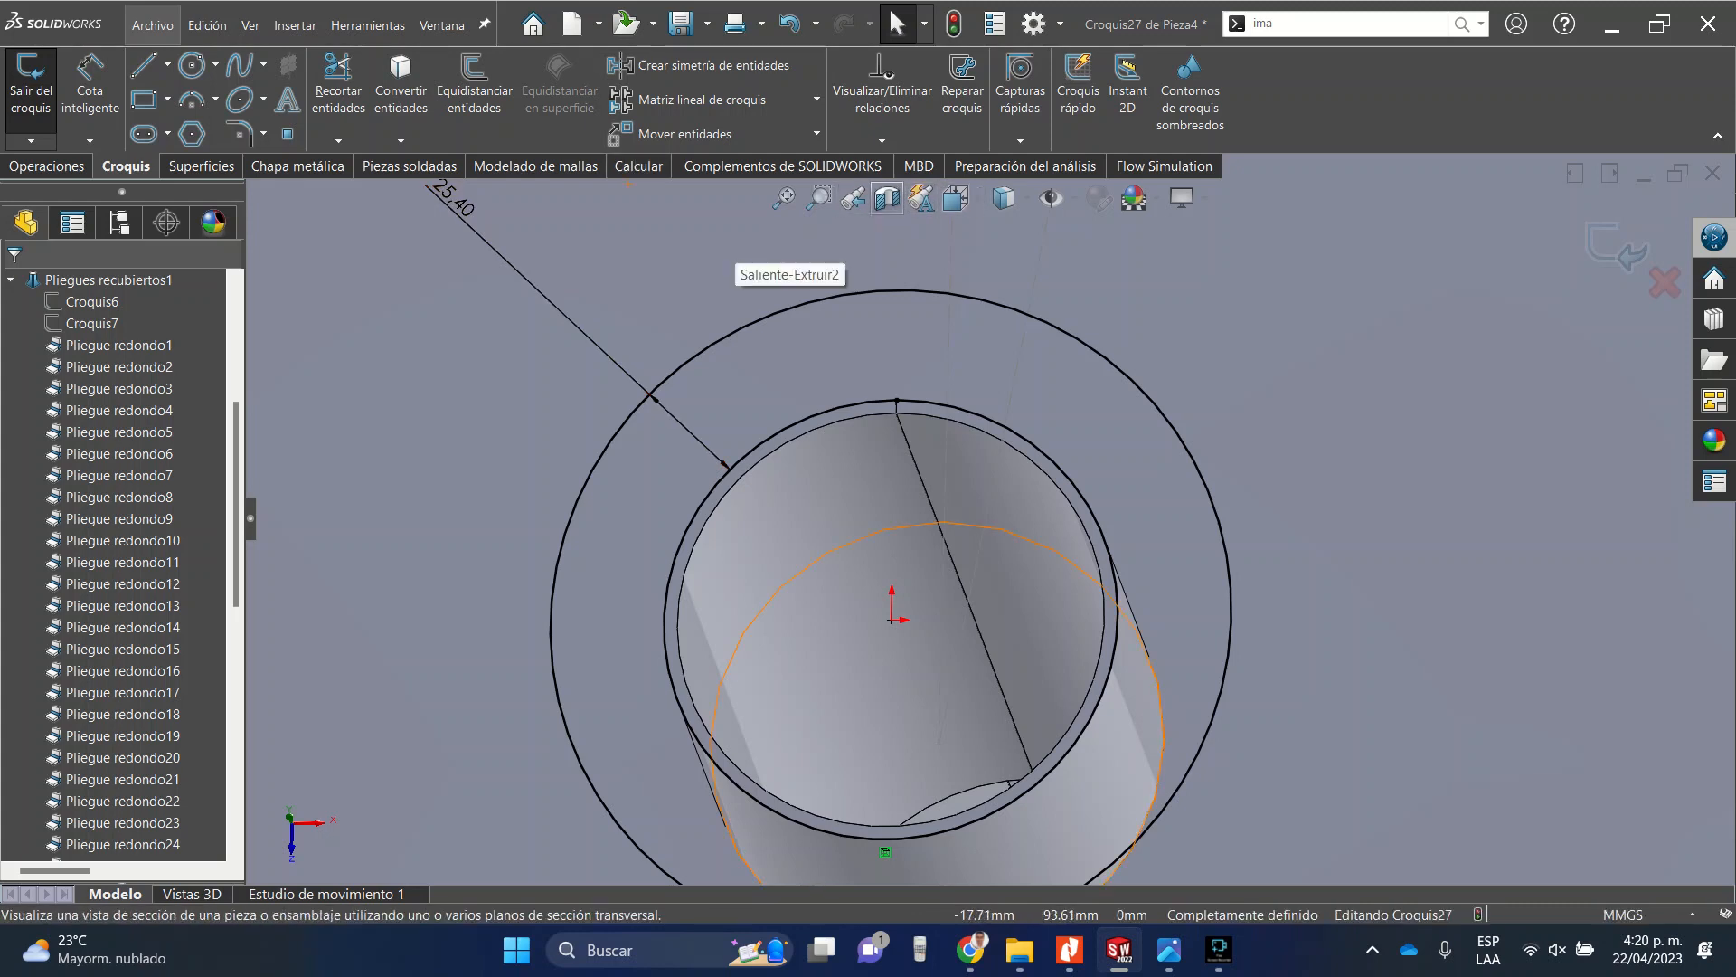
# In top view, draw a line from the tube edge to the outer circle at the ring's top and make it vertical.
pyautogui.click(47, 167)
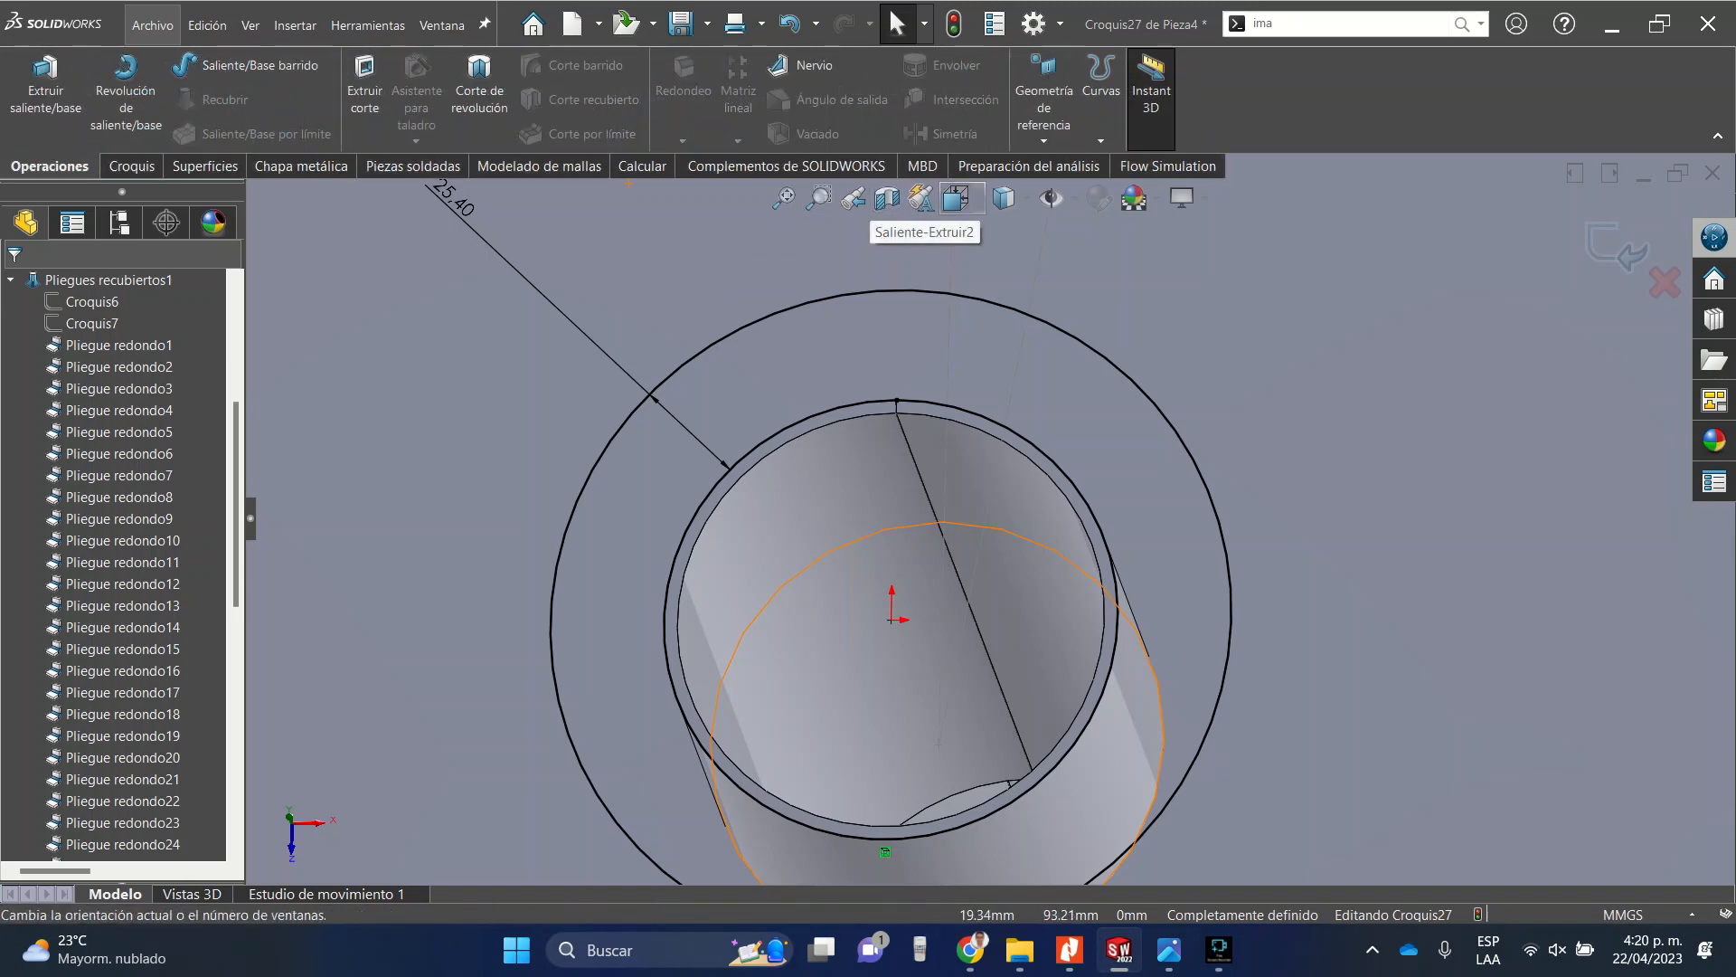
pyautogui.click(956, 198)
pyautogui.click(992, 270)
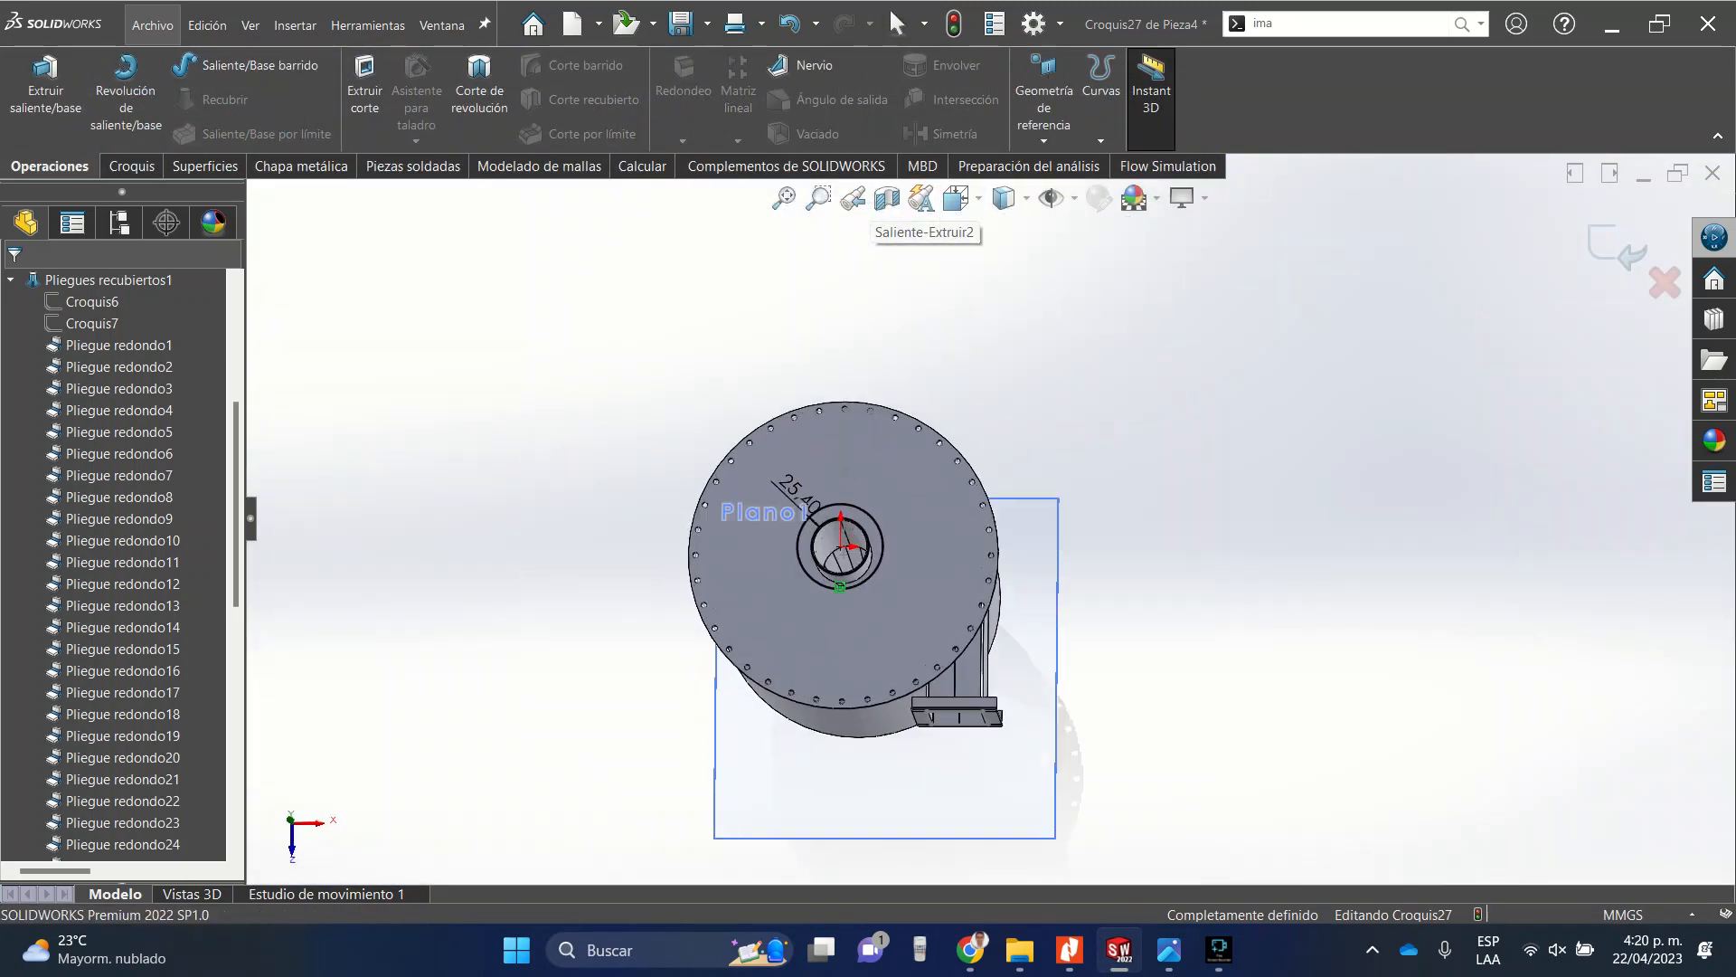
pyautogui.scroll(-7, 997, 498)
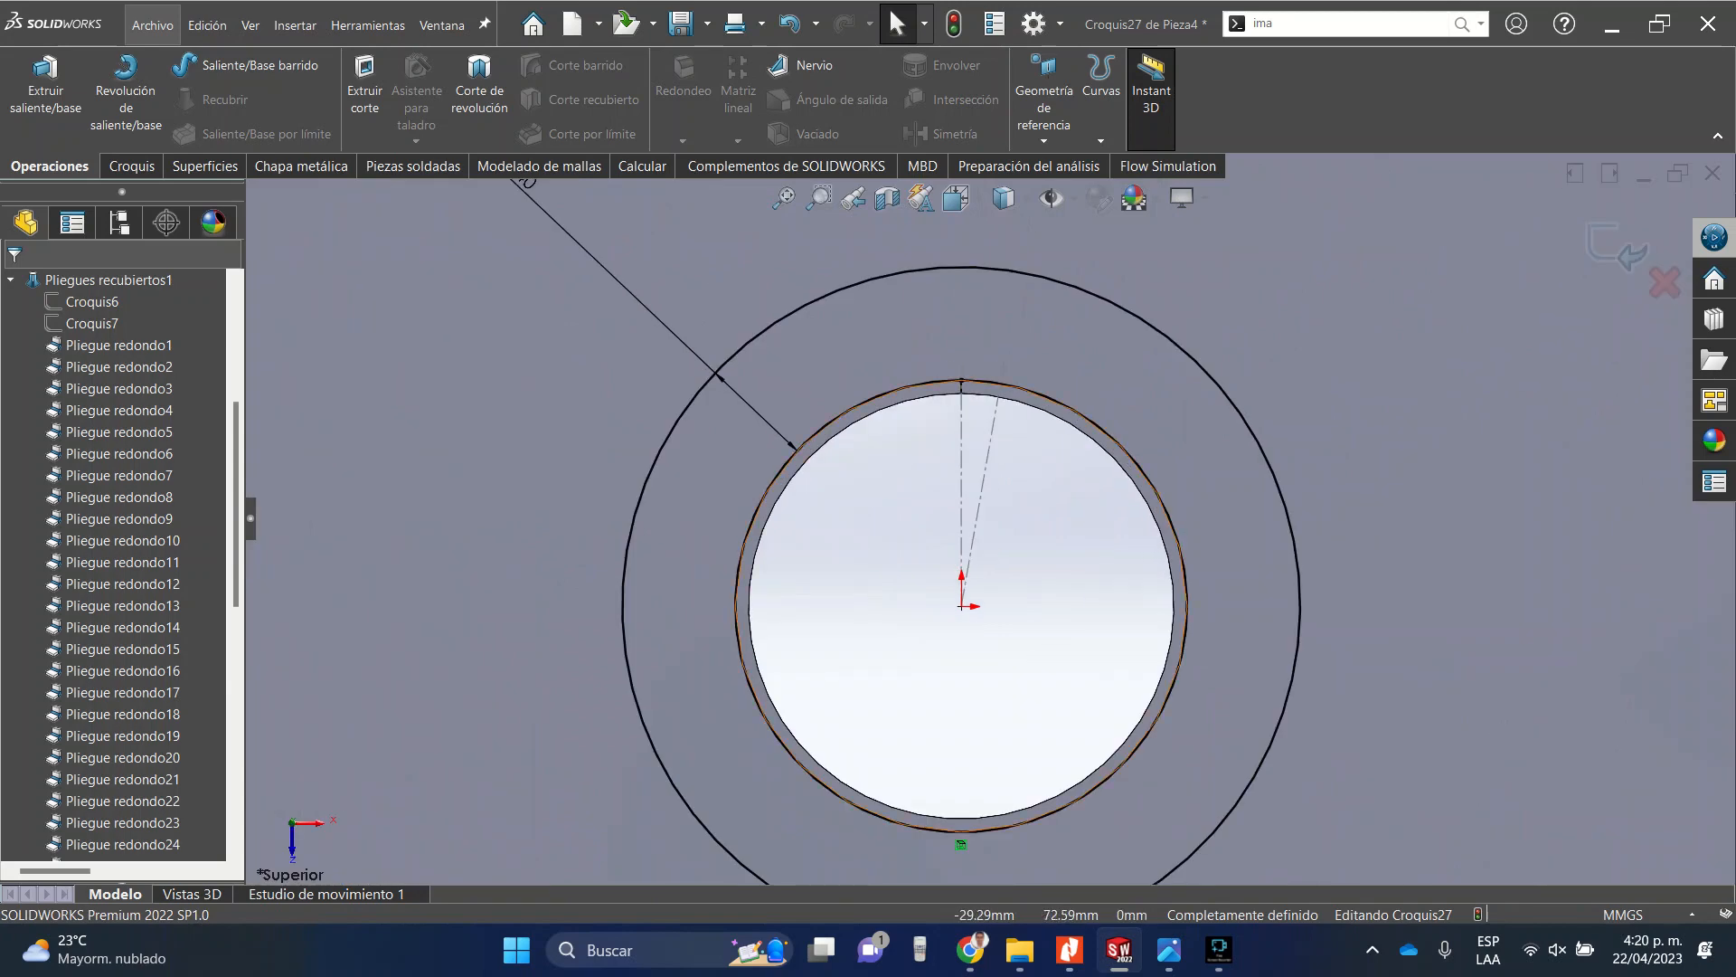
pyautogui.click(132, 166)
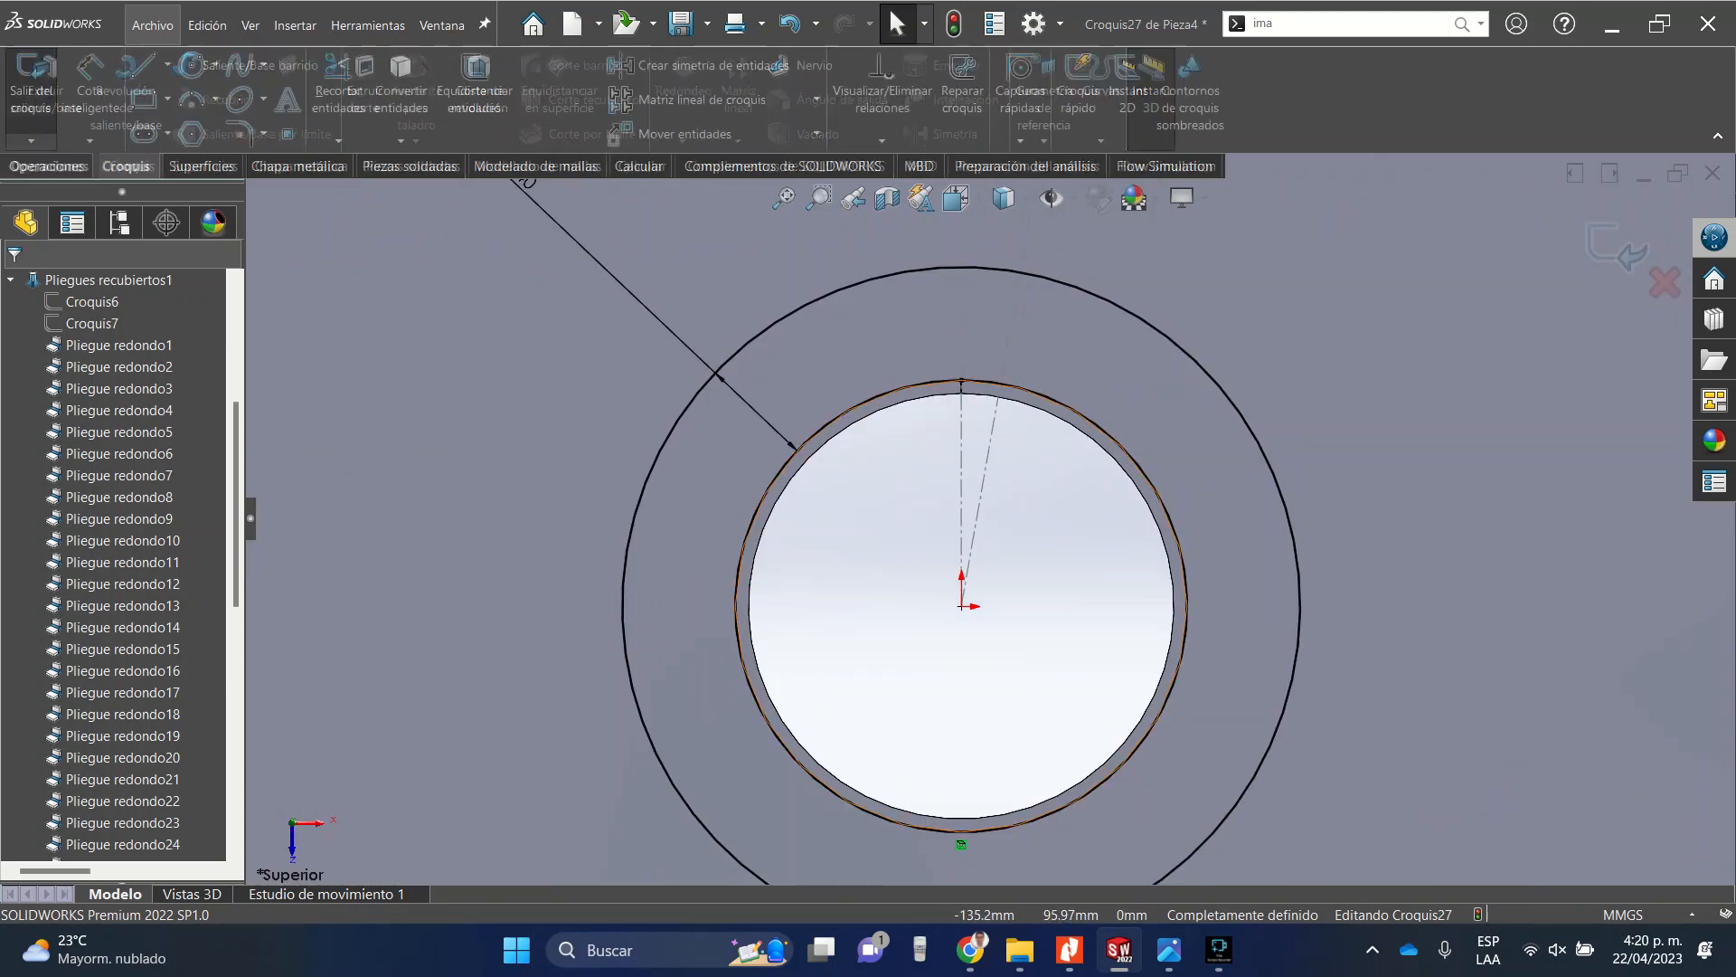
pyautogui.click(143, 64)
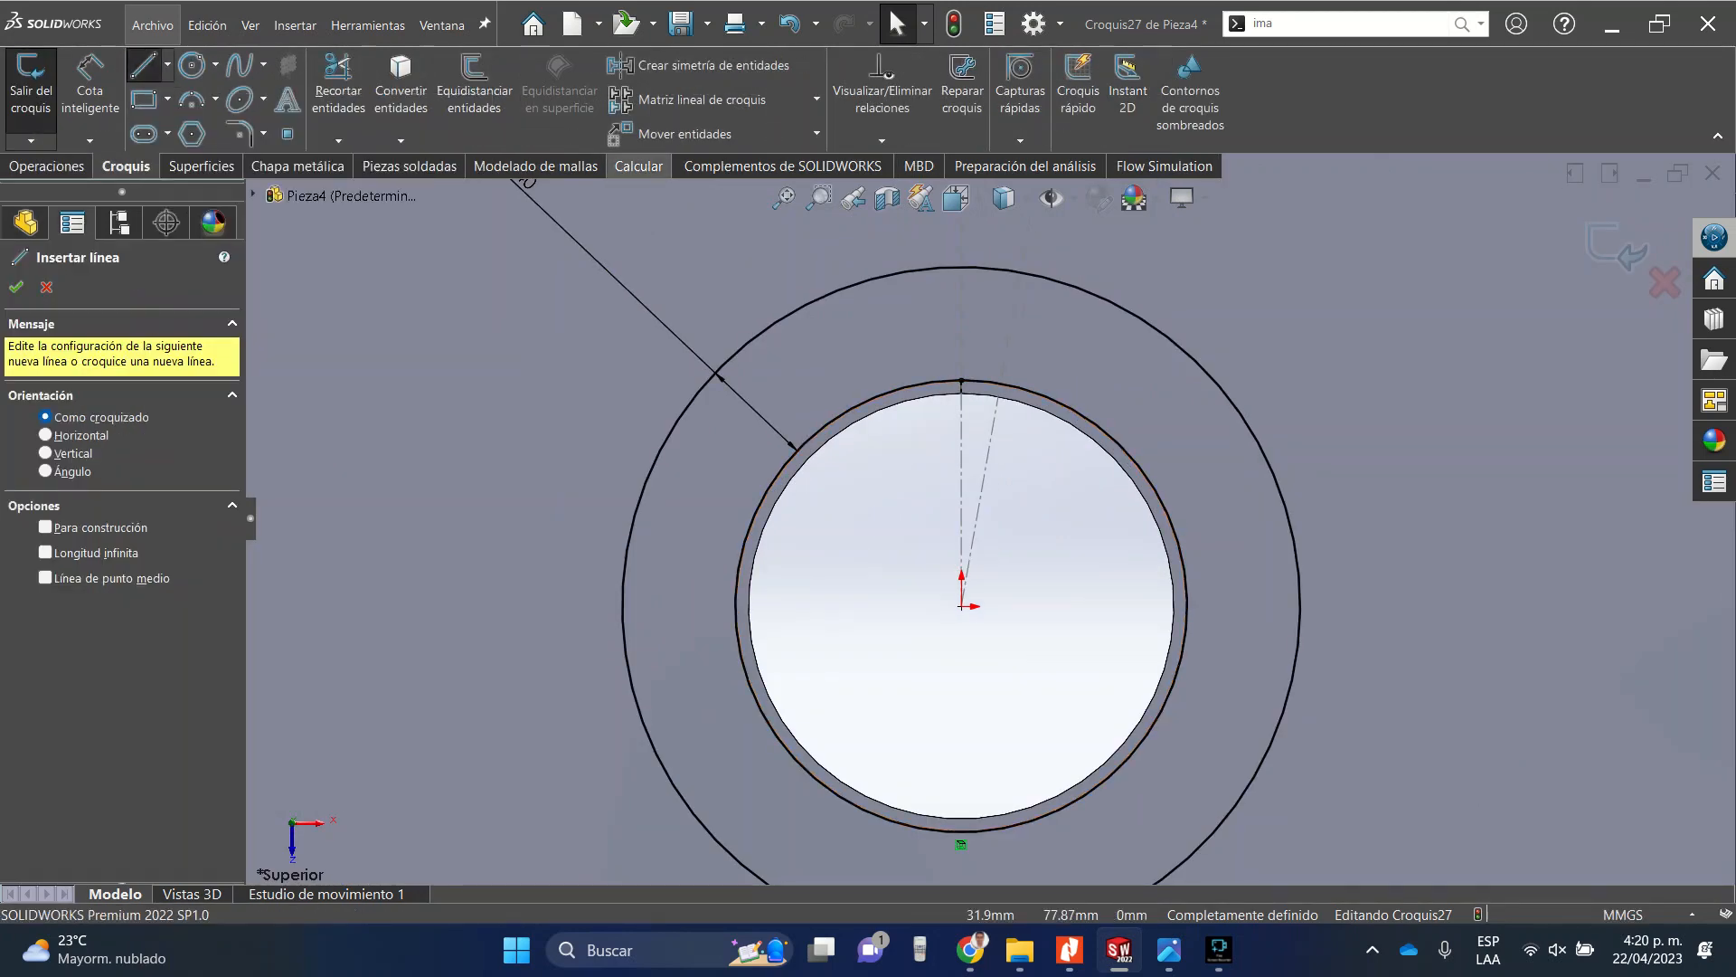
pyautogui.scroll(-5, 978, 337)
pyautogui.scroll(-5, 995, 389)
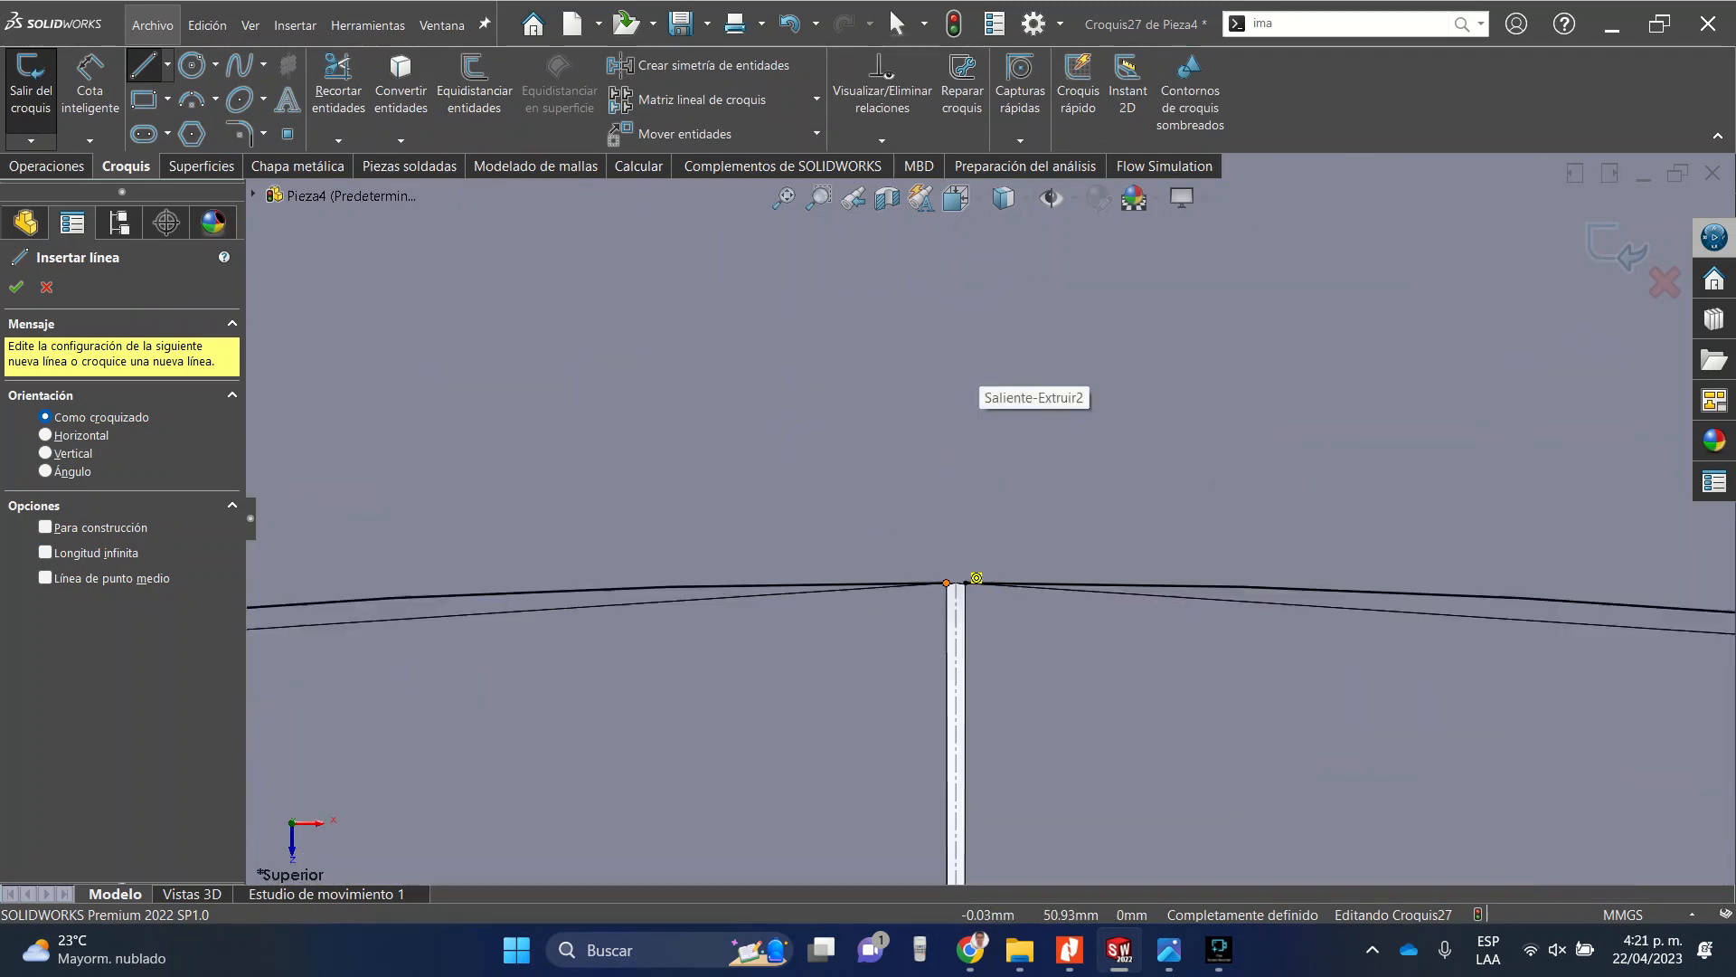
pyautogui.click(1182, 459)
pyautogui.scroll(5, 1131, 507)
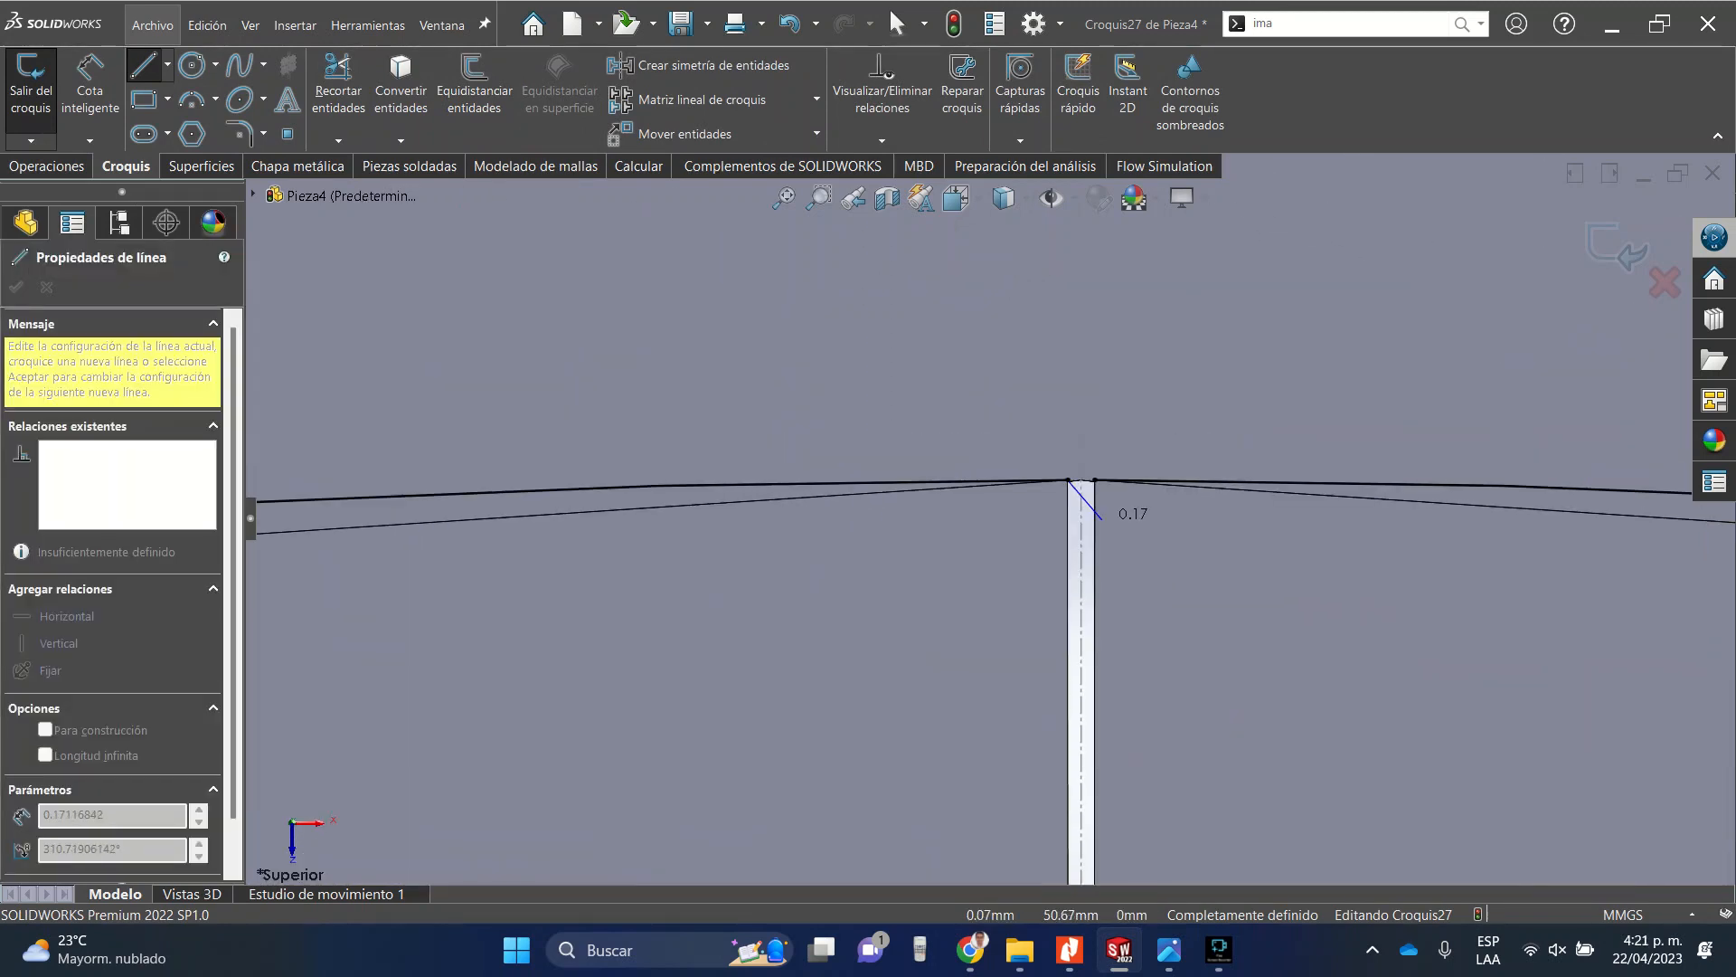
pyautogui.scroll(4, 999, 520)
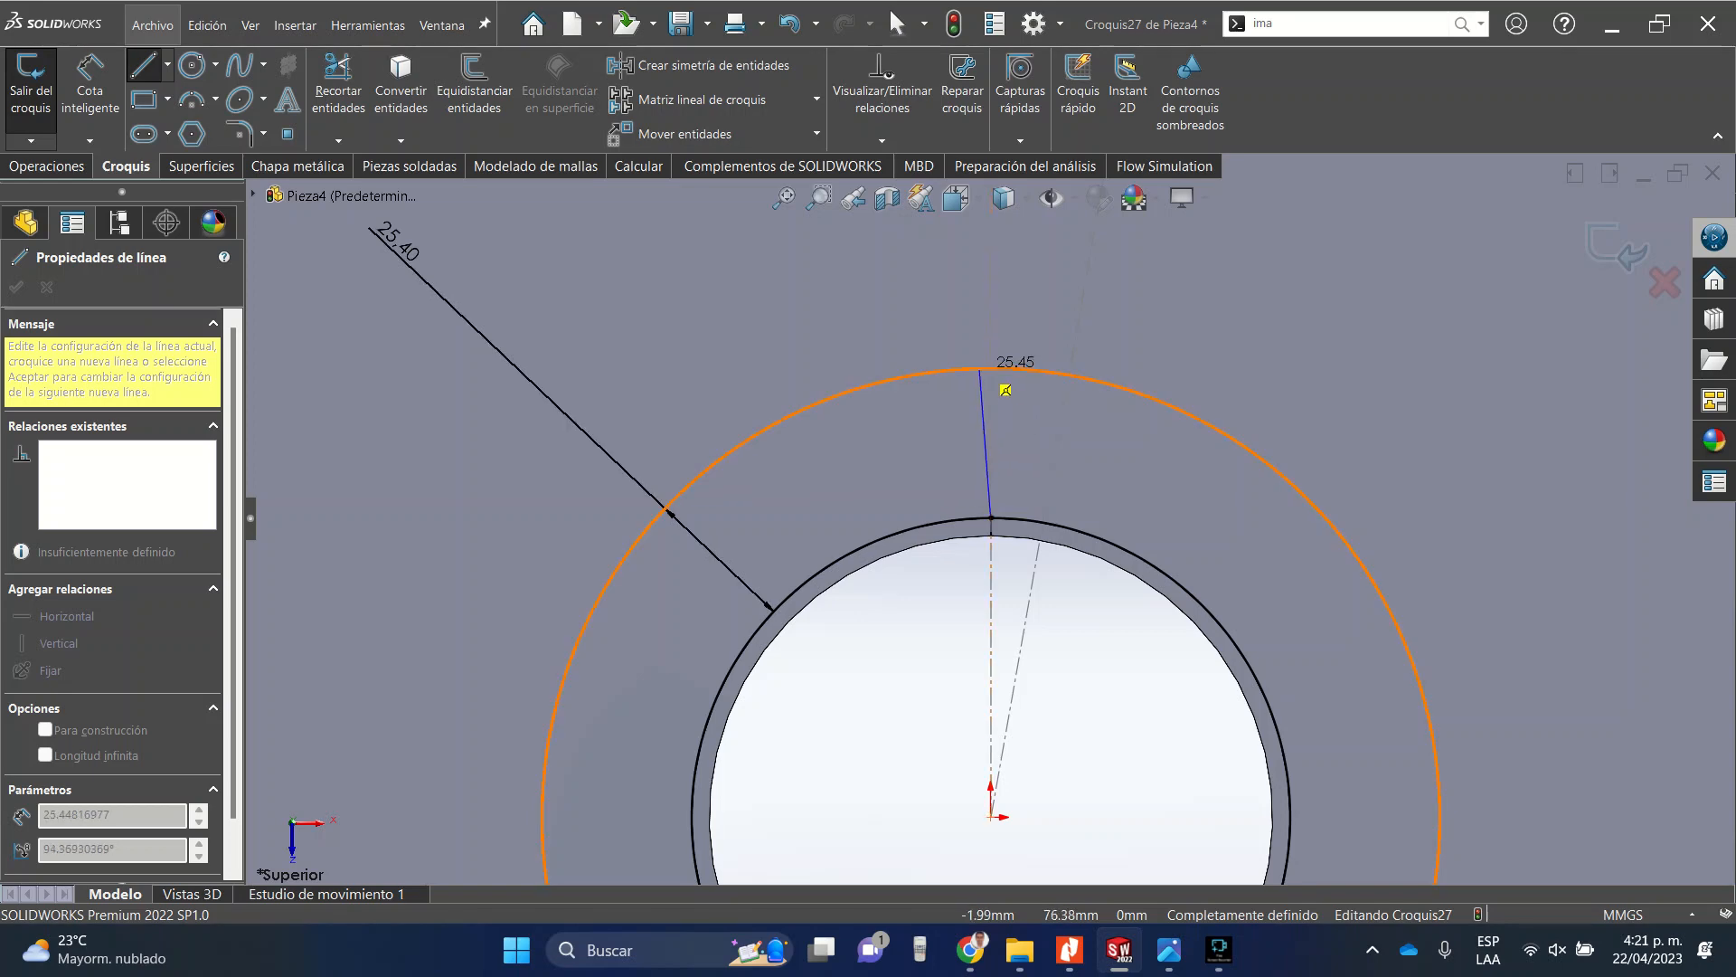
pyautogui.doubleClick(980, 369)
pyautogui.press('Escape')
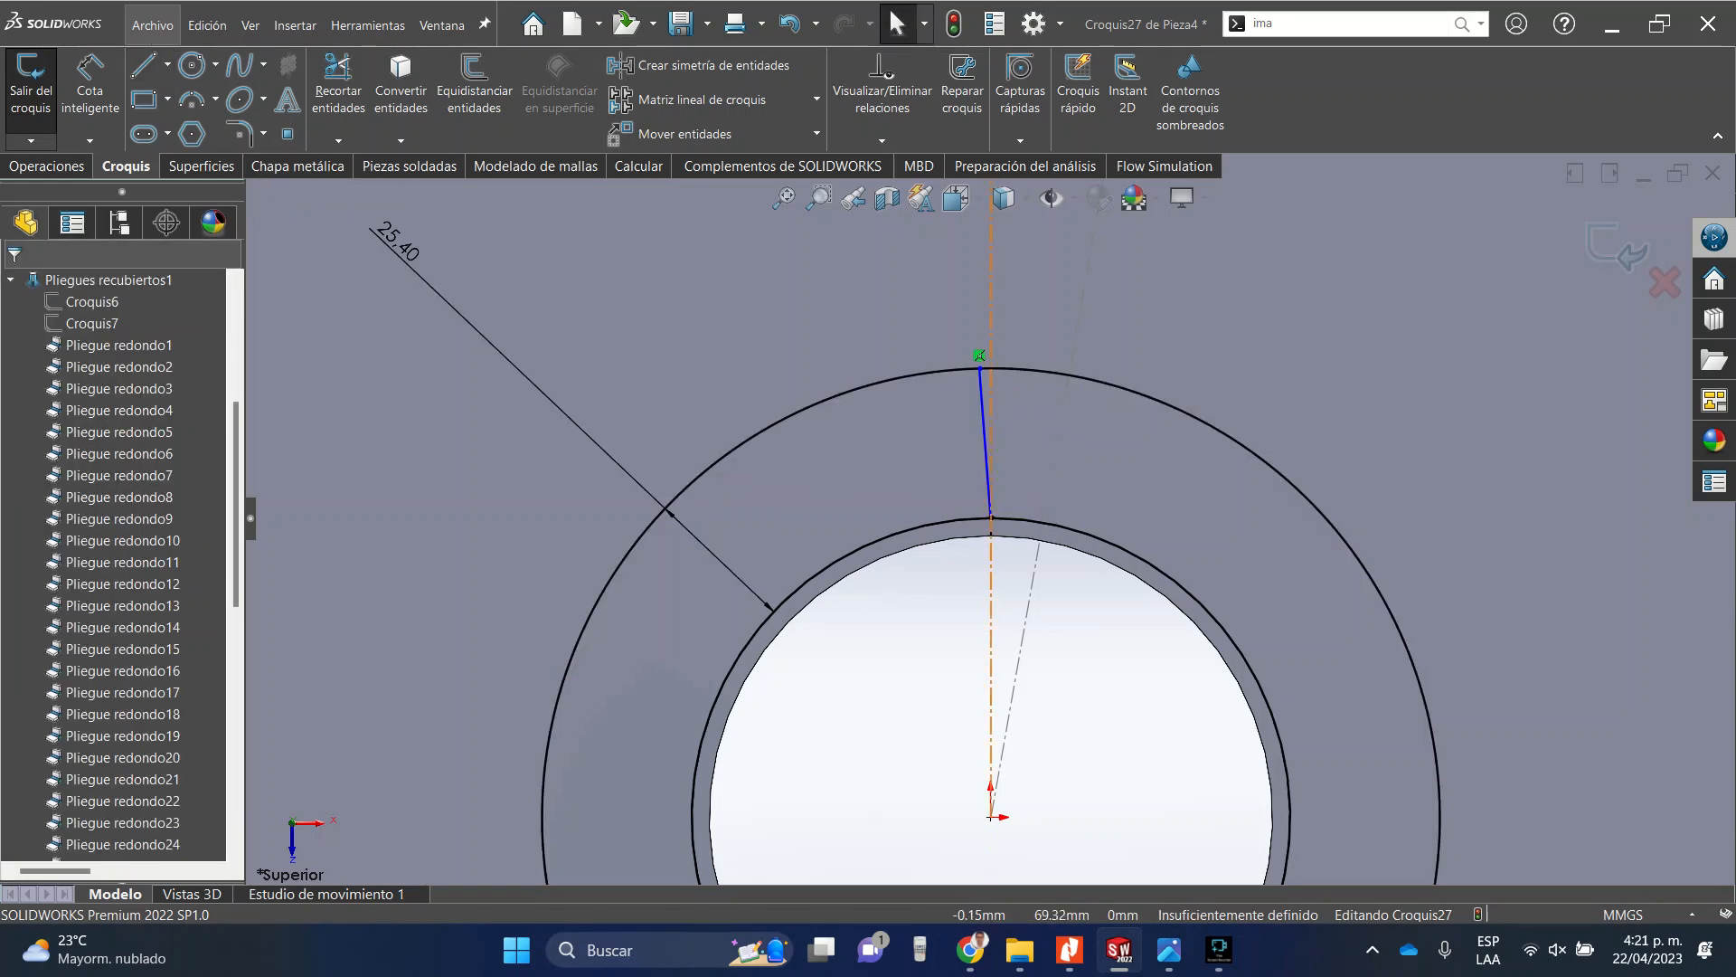
pyautogui.click(983, 403)
pyautogui.click(1067, 325)
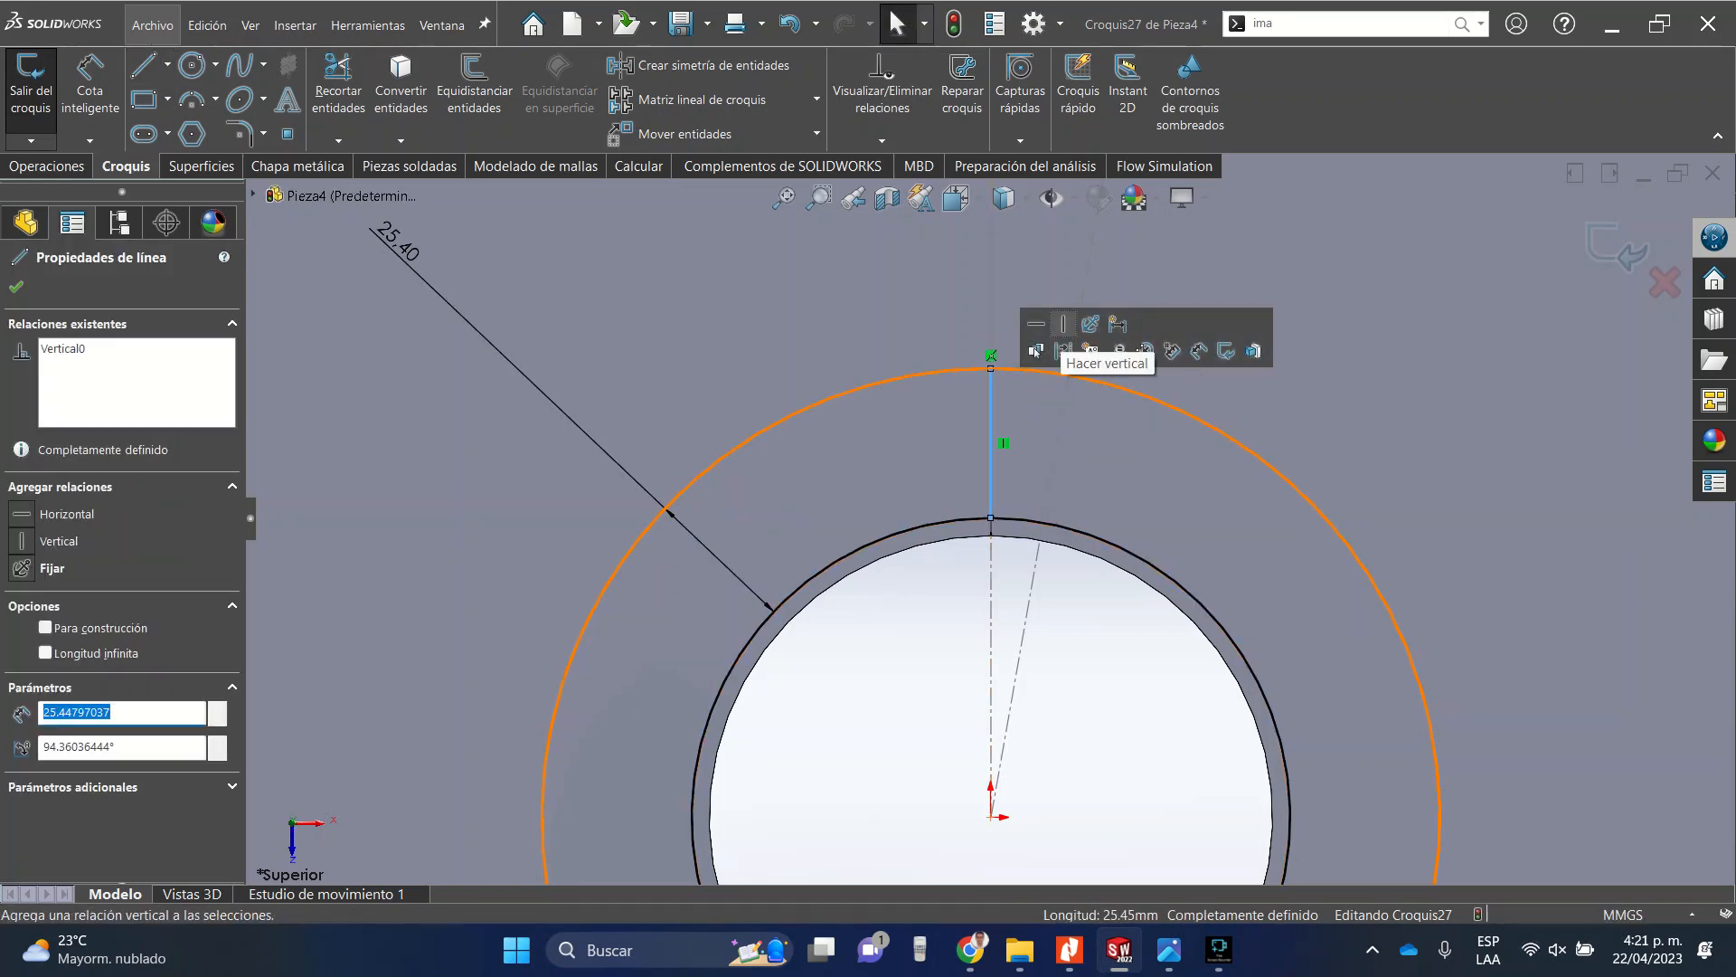
pyautogui.click(16, 286)
# Draw a second vertical line just beside the first, from the tube edge to the outer circle.
pyautogui.click(144, 66)
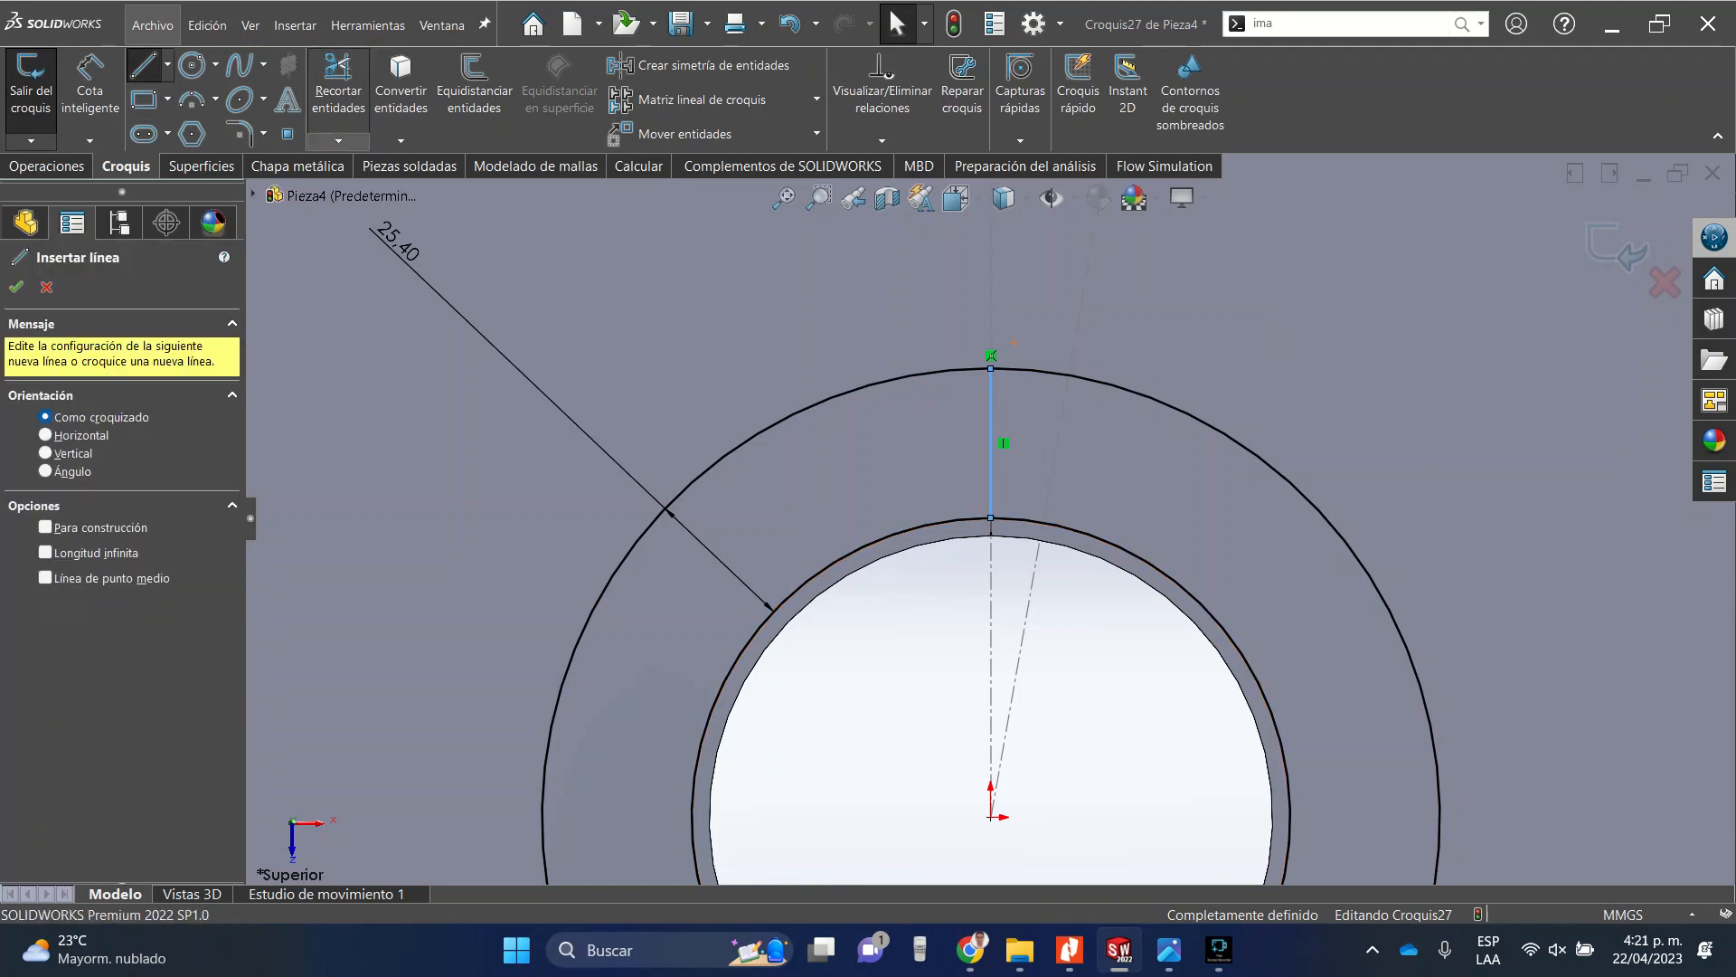
pyautogui.scroll(-10, 988, 517)
pyautogui.scroll(-3, 995, 524)
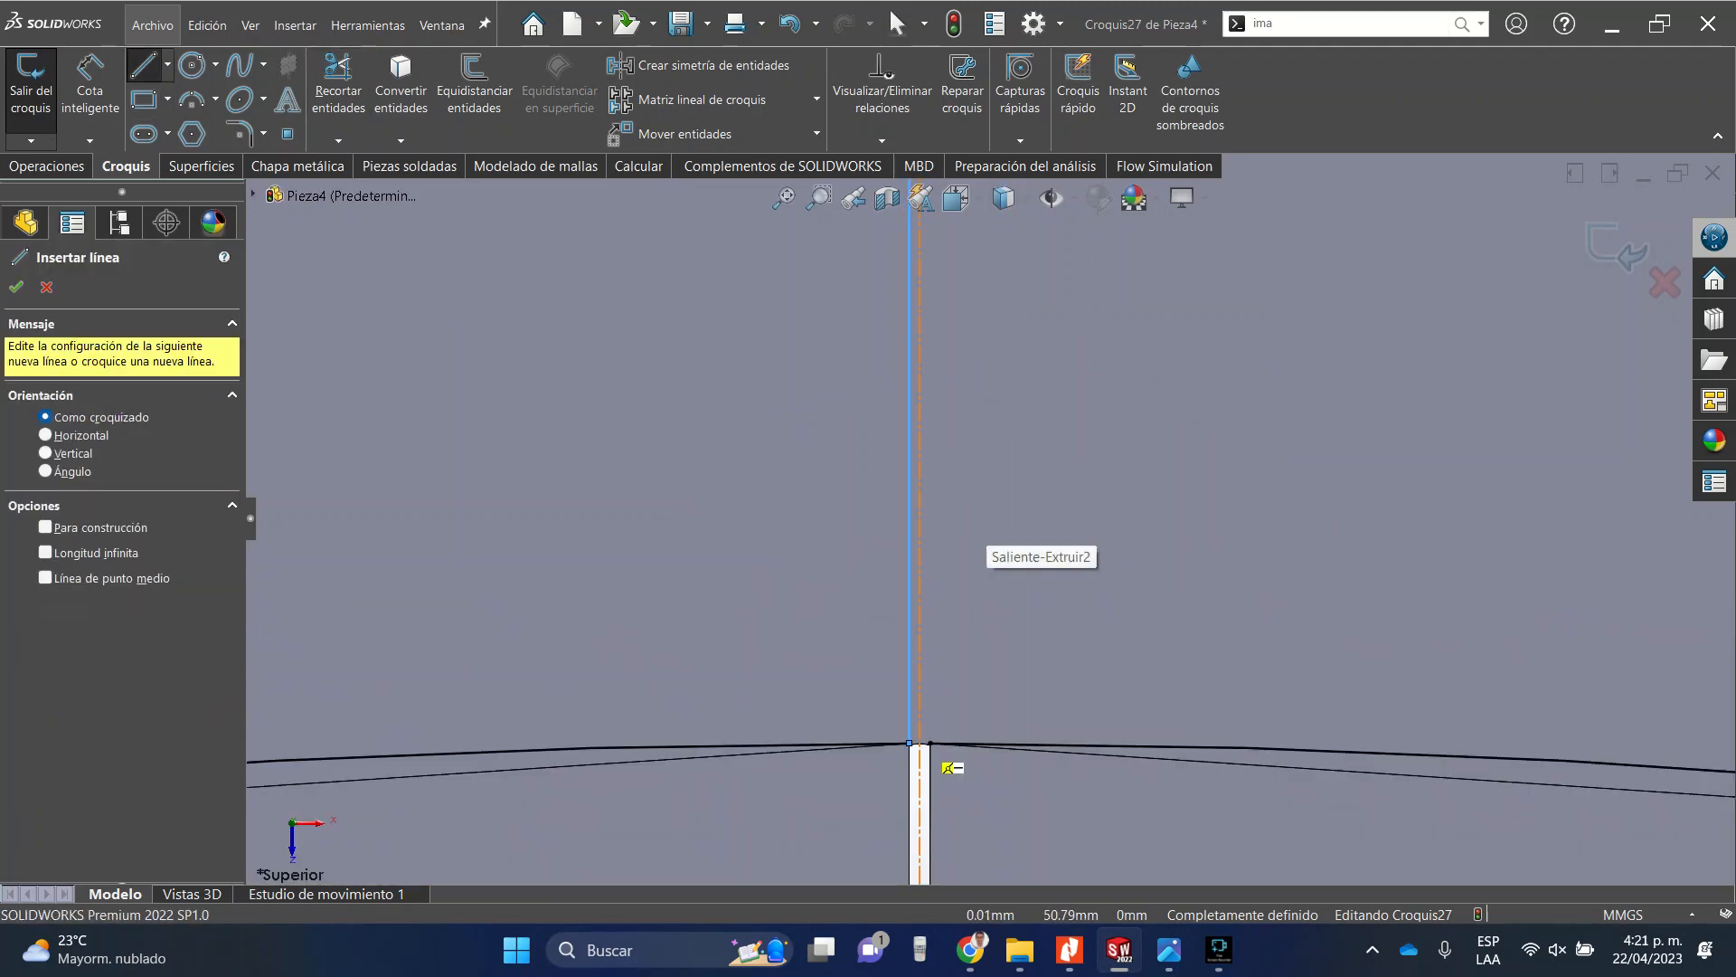
pyautogui.click(931, 744)
pyautogui.scroll(12, 1074, 370)
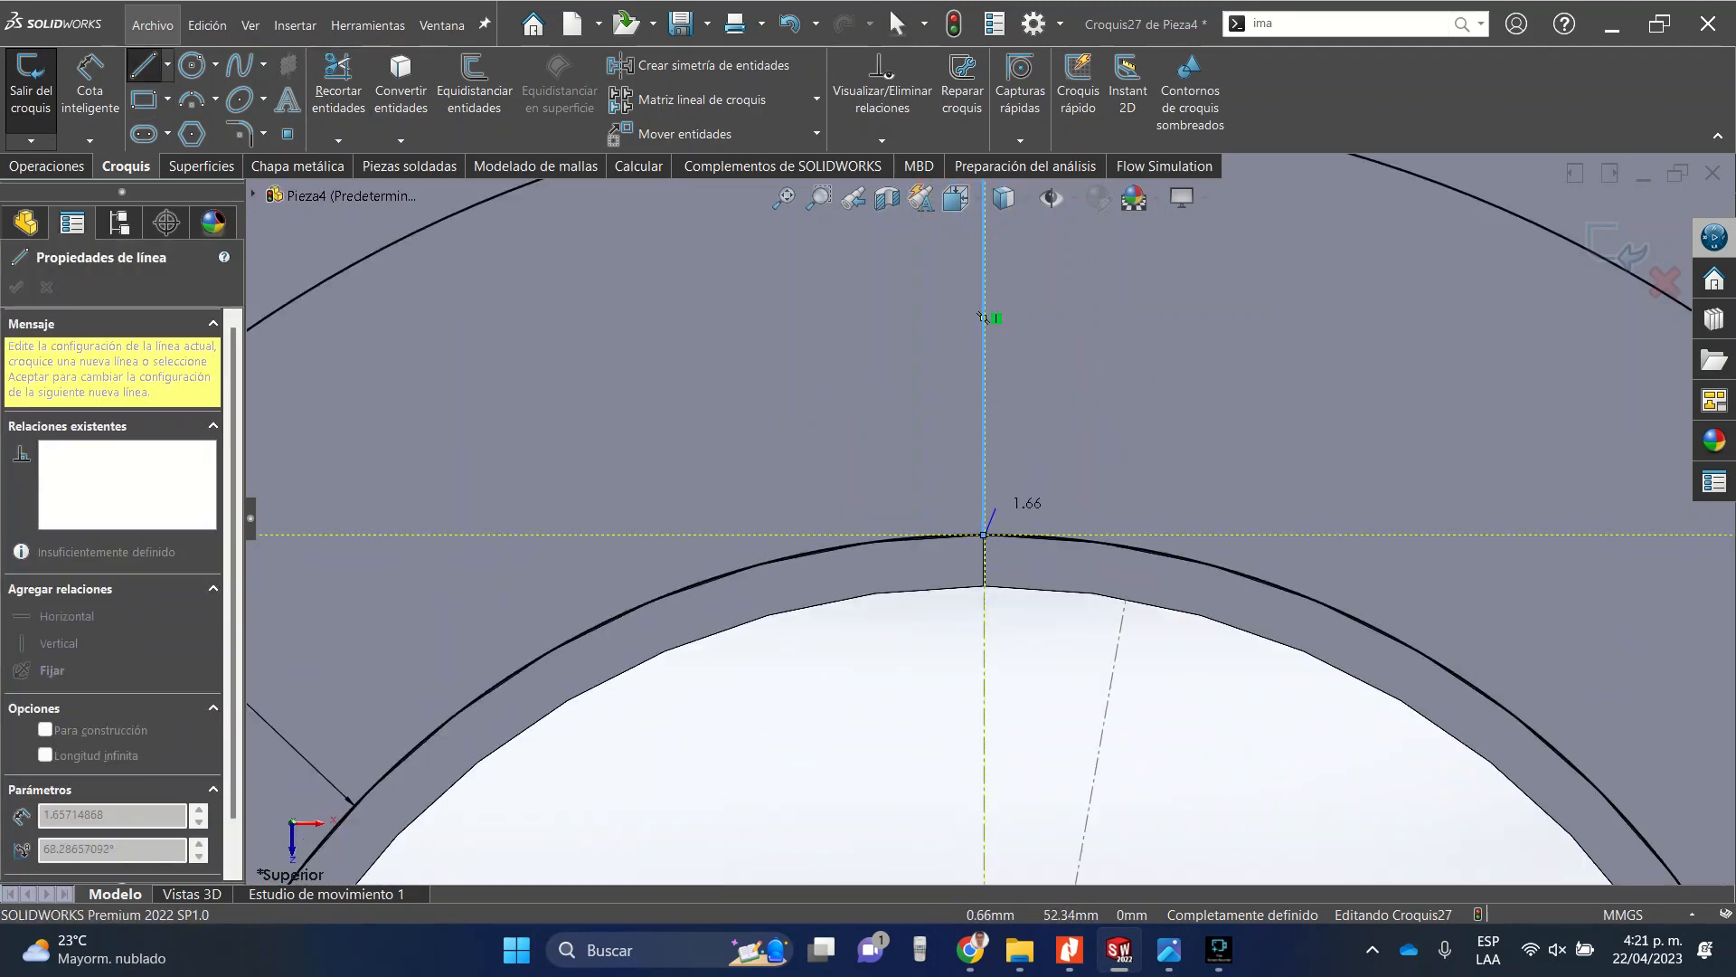
pyautogui.scroll(8, 984, 317)
pyautogui.click(1006, 384)
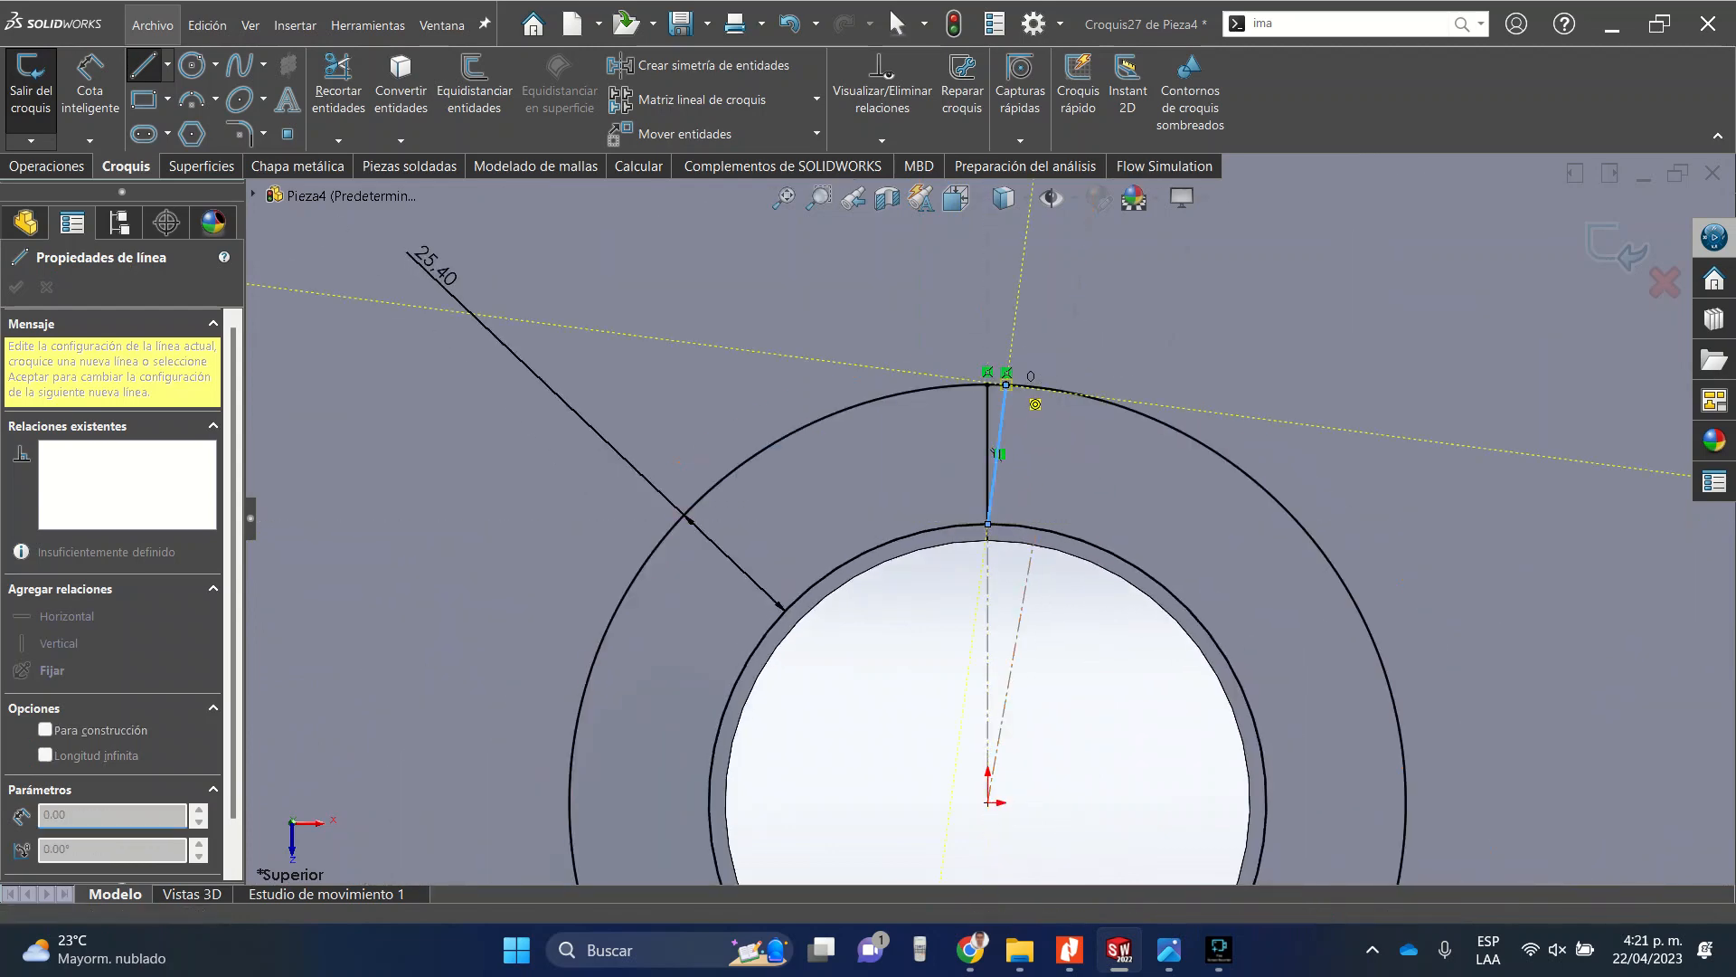
pyautogui.press('Escape')
pyautogui.click(997, 443)
pyautogui.click(1084, 331)
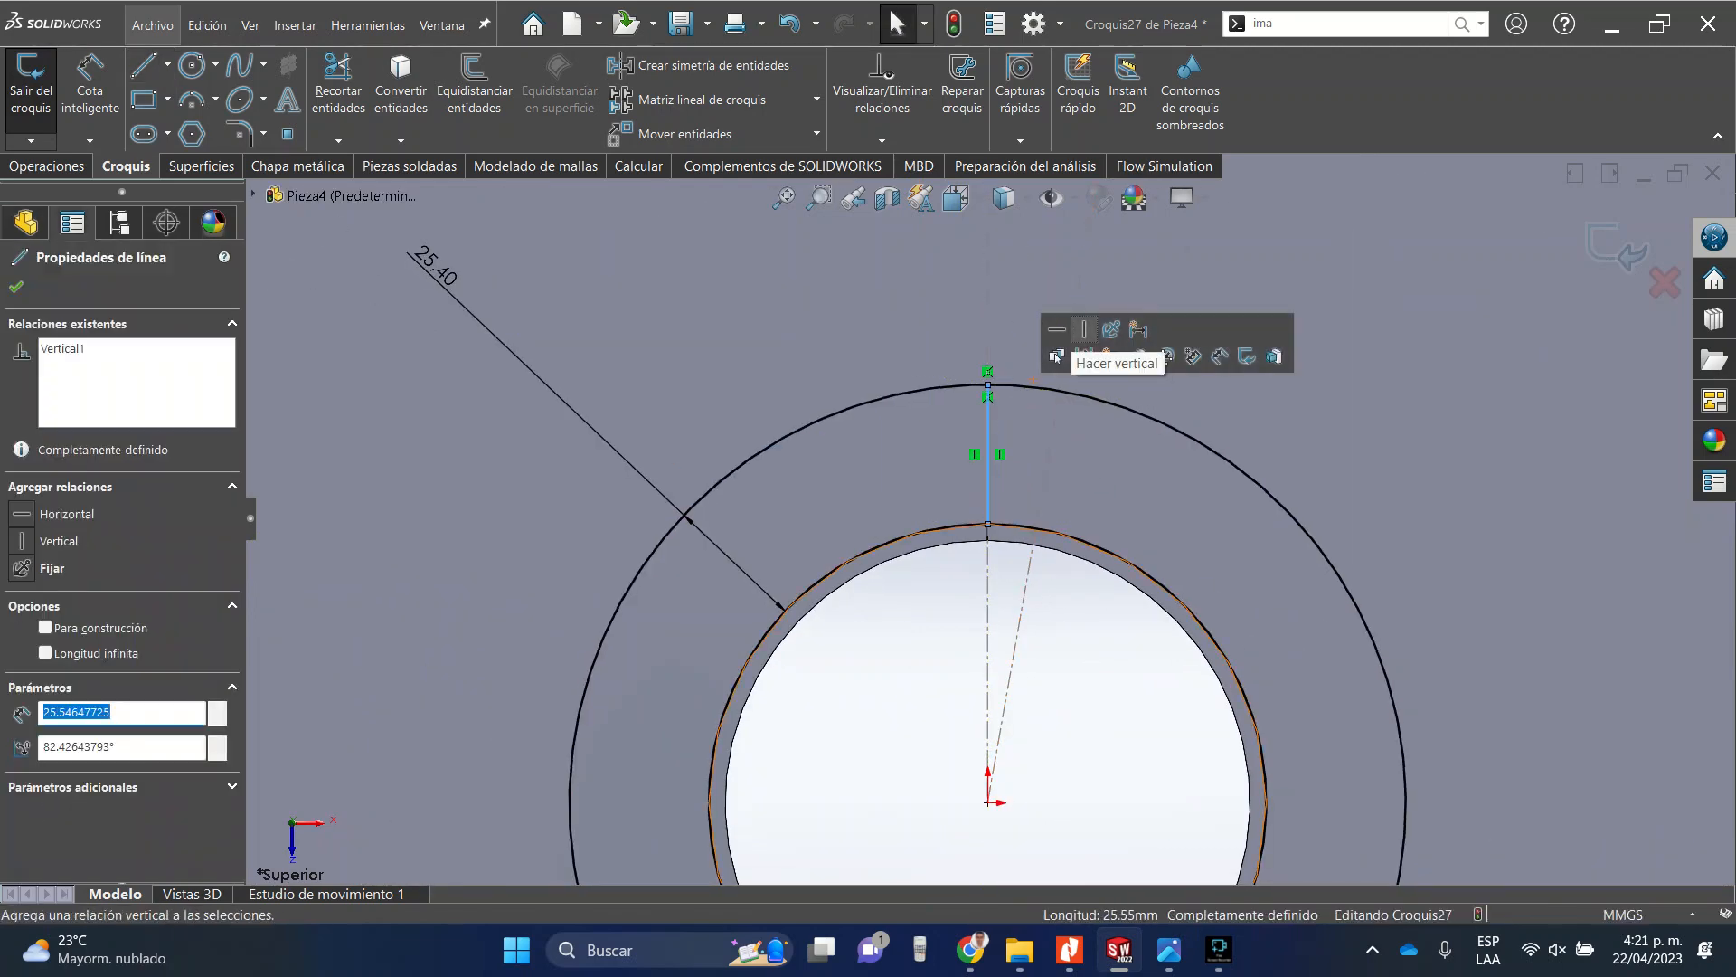
pyautogui.click(16, 287)
# Trim the outer circle segment between the two vertical lines.
pyautogui.click(338, 90)
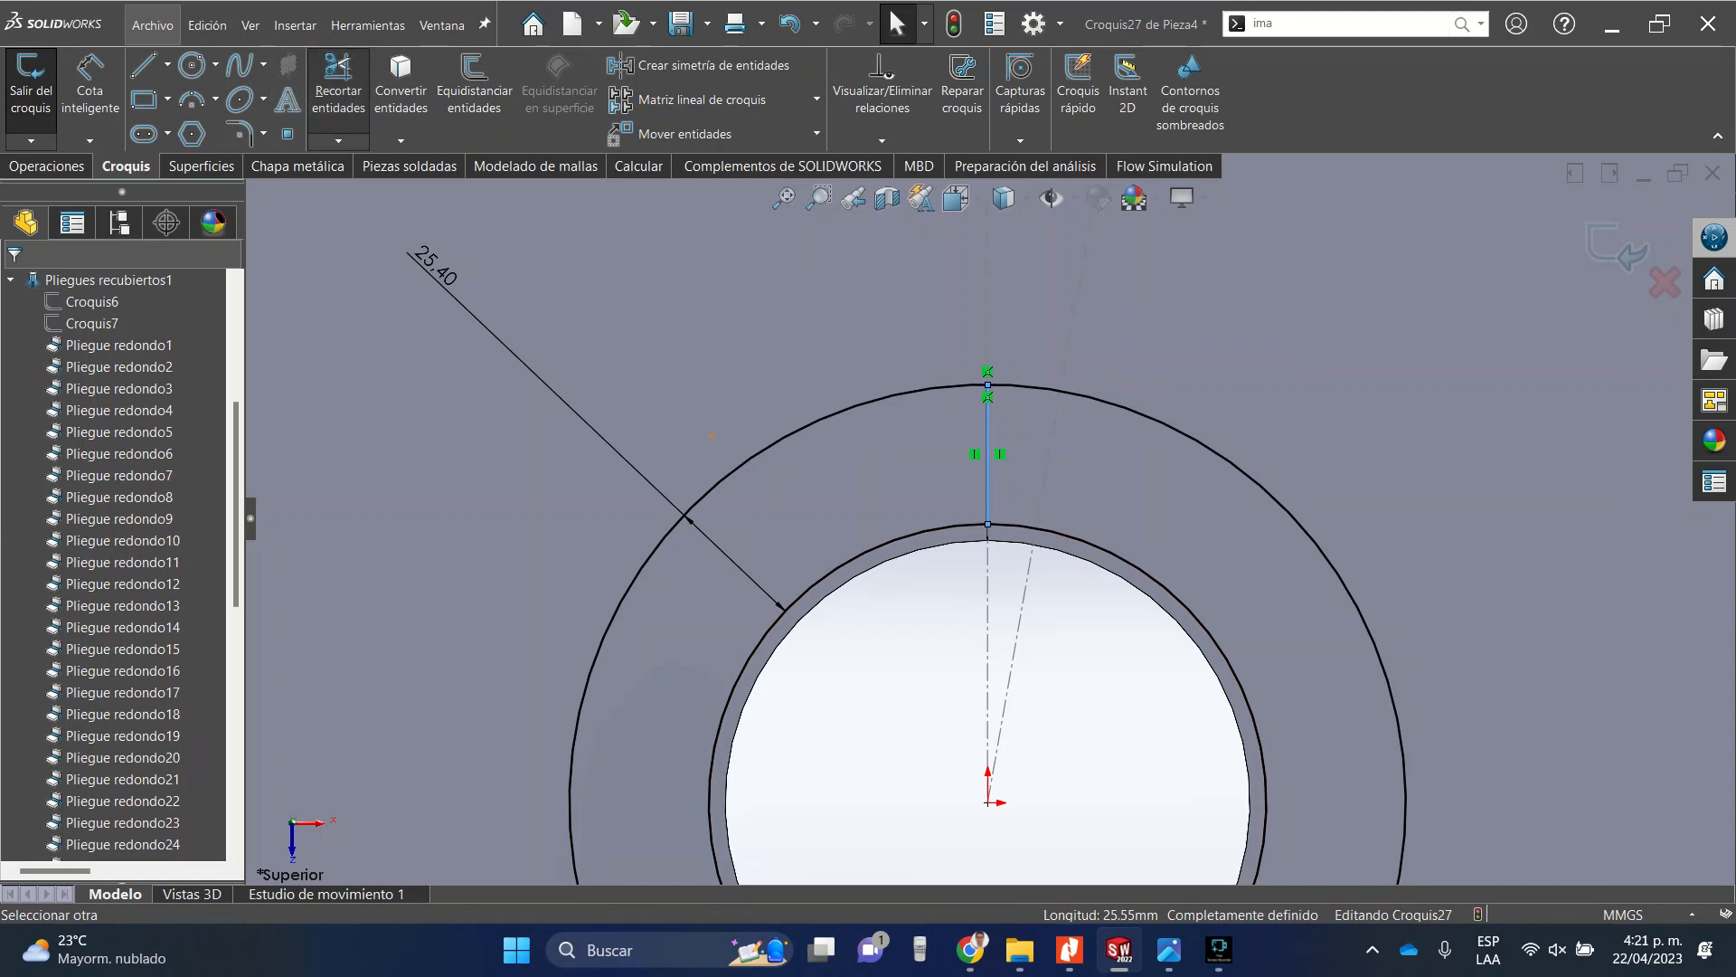
pyautogui.scroll(-10, 1022, 382)
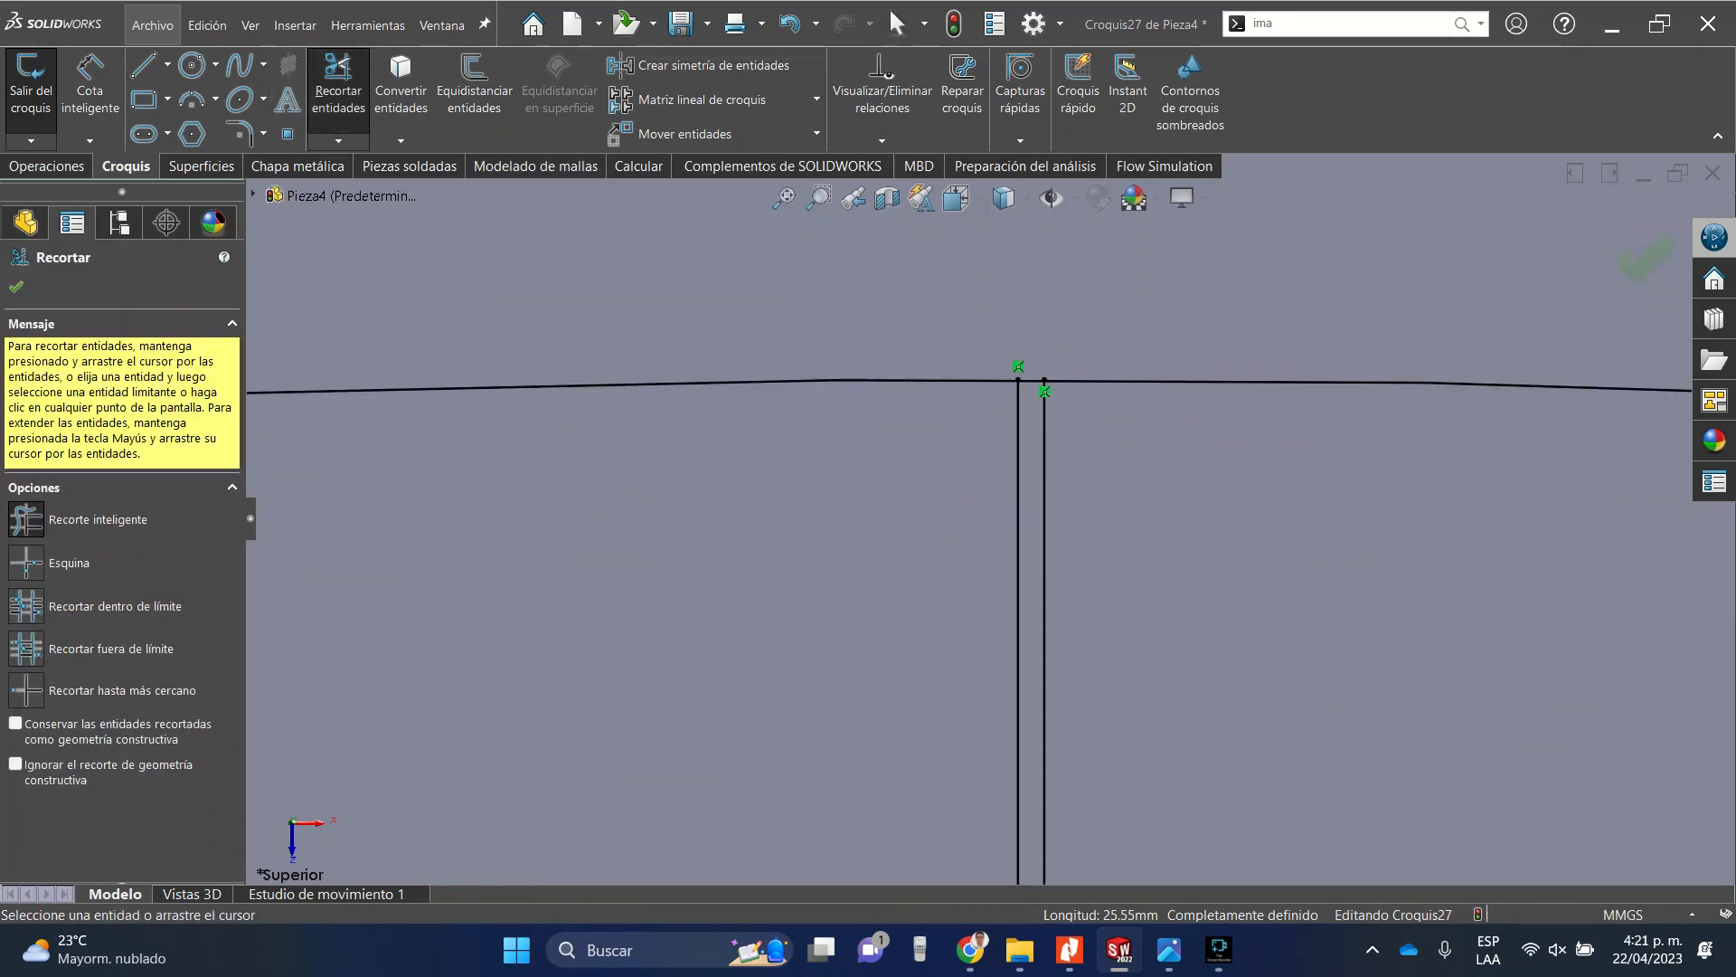
pyautogui.scroll(-5, 1068, 290)
pyautogui.click(974, 519)
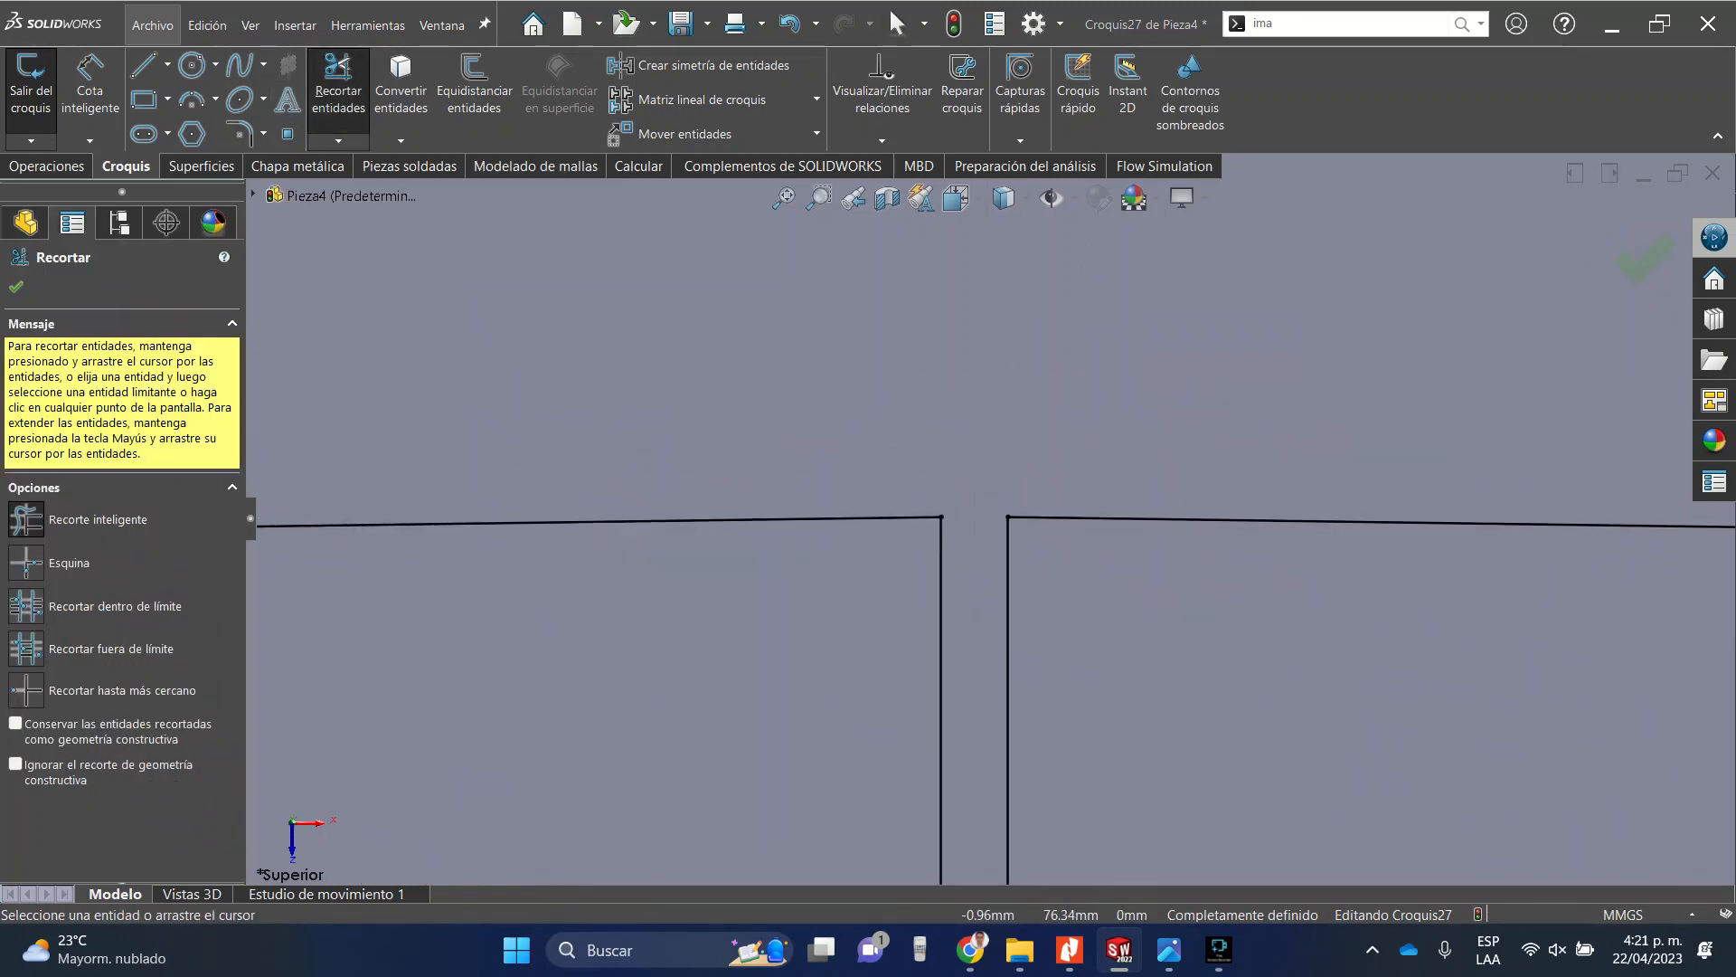
pyautogui.press('Escape')
pyautogui.scroll(3, 989, 520)
pyautogui.scroll(10, 988, 518)
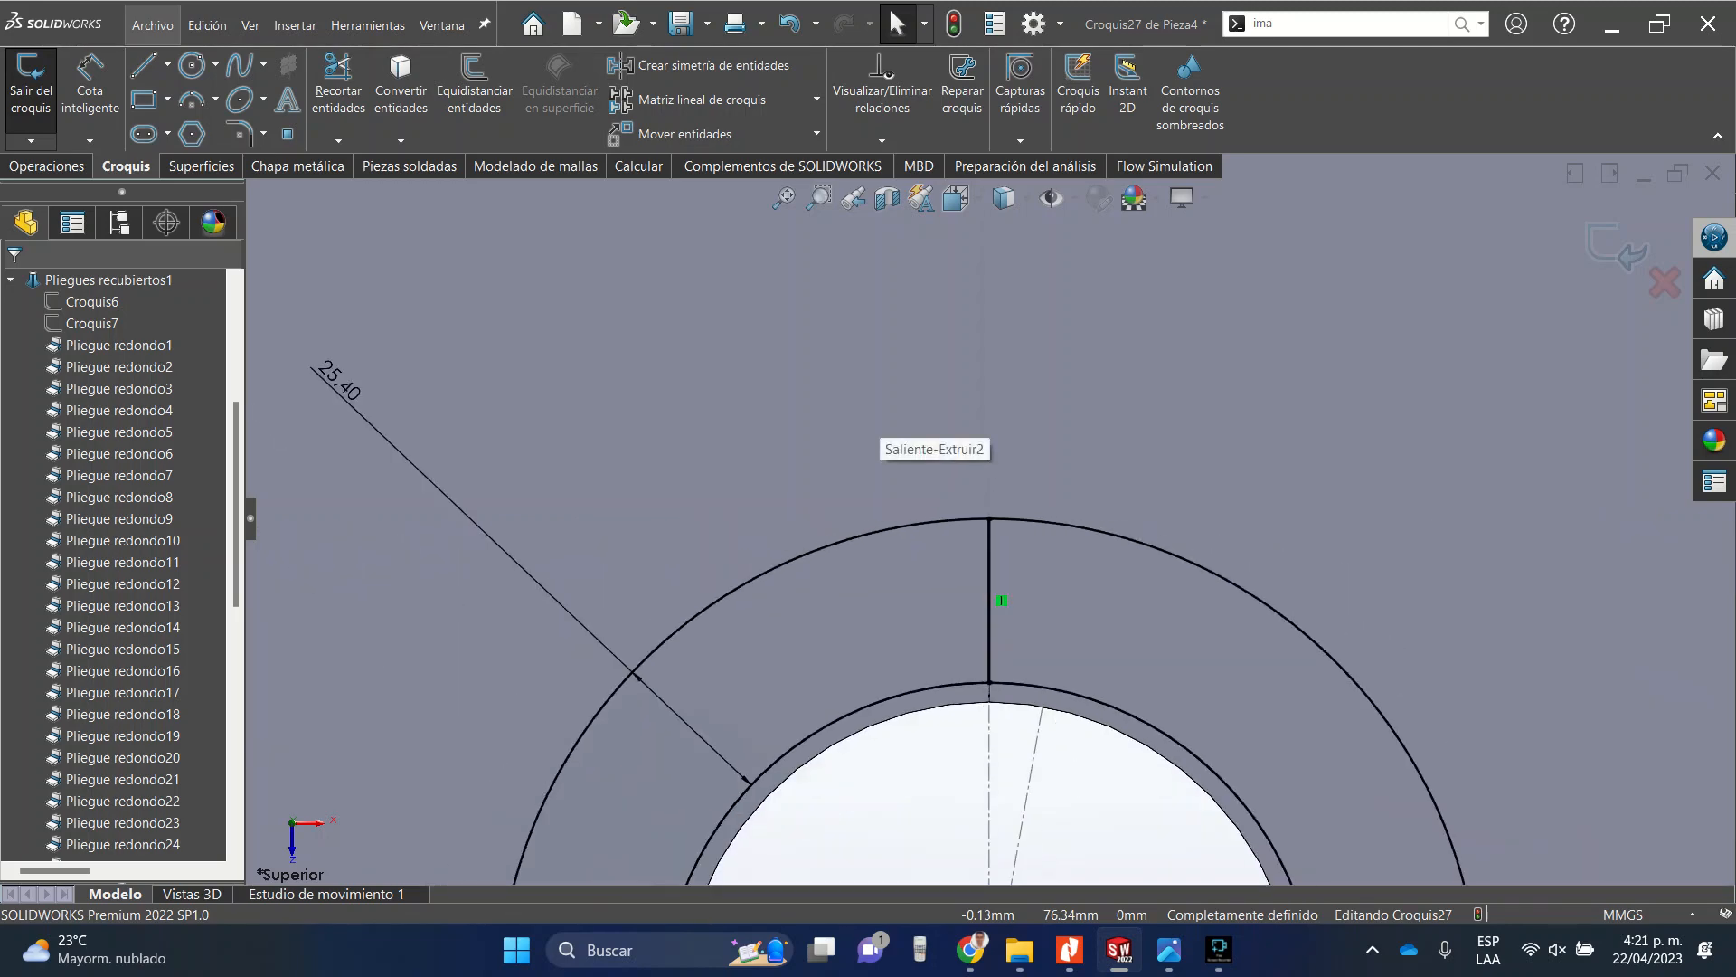
# Sketch a small circle of about 5 mm radius beside the vertical lines, inside the ring.
pyautogui.press('l')
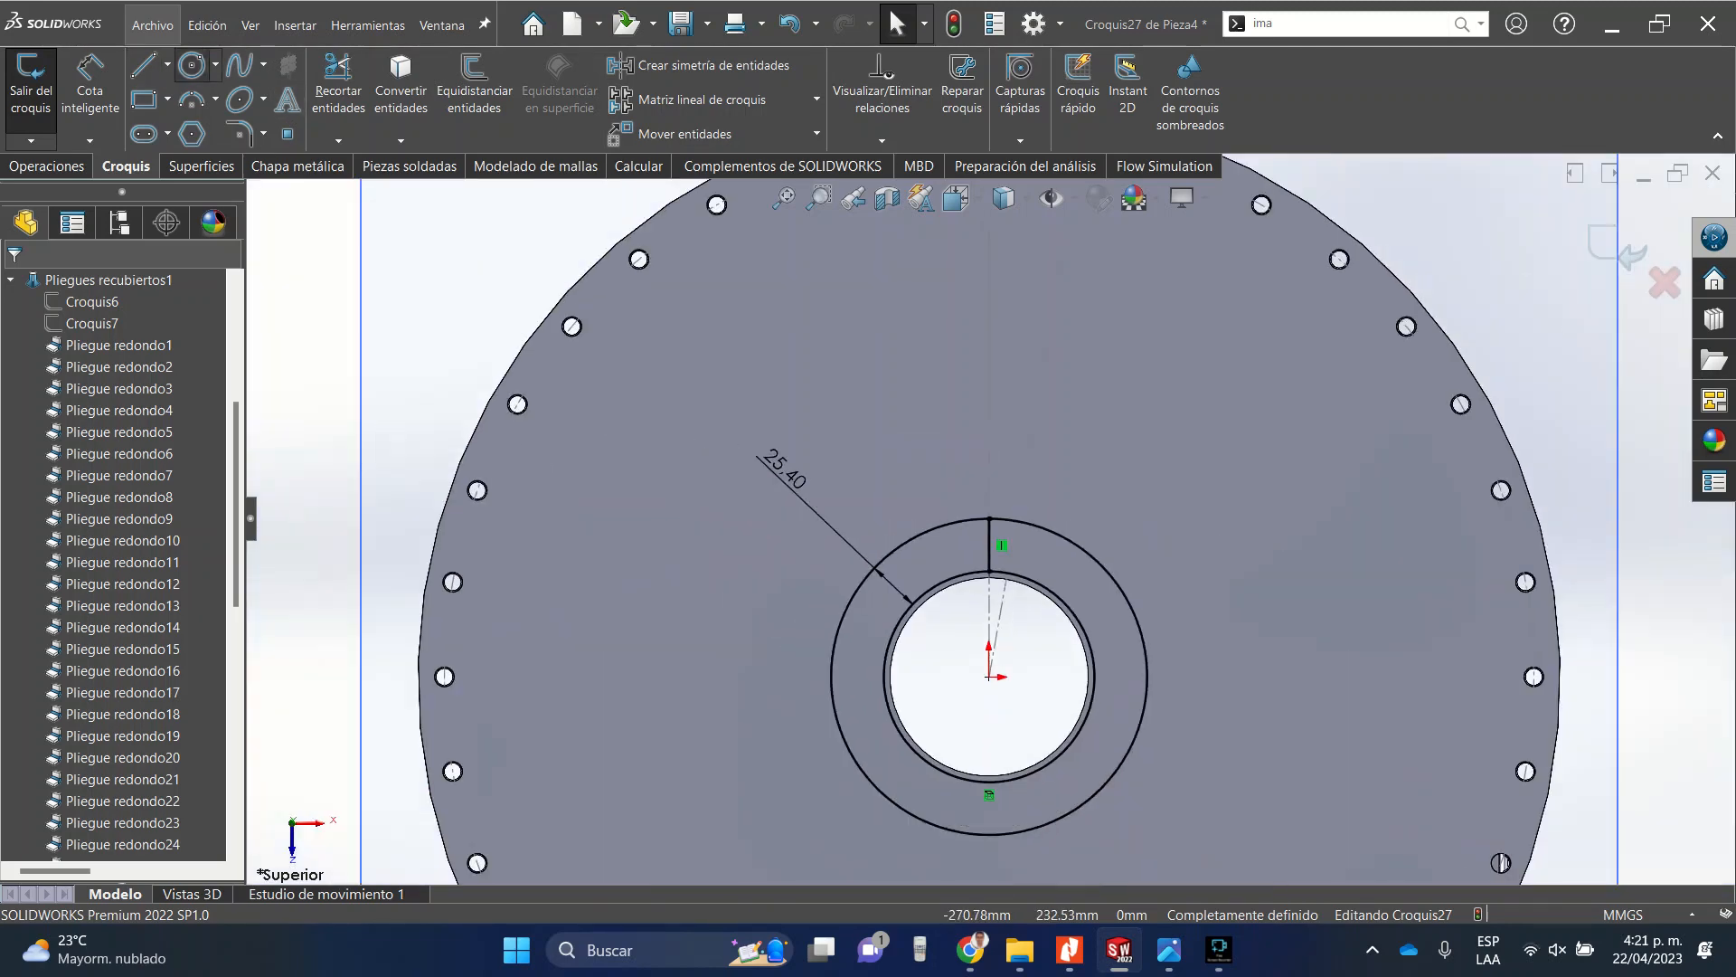
pyautogui.scroll(-5, 993, 562)
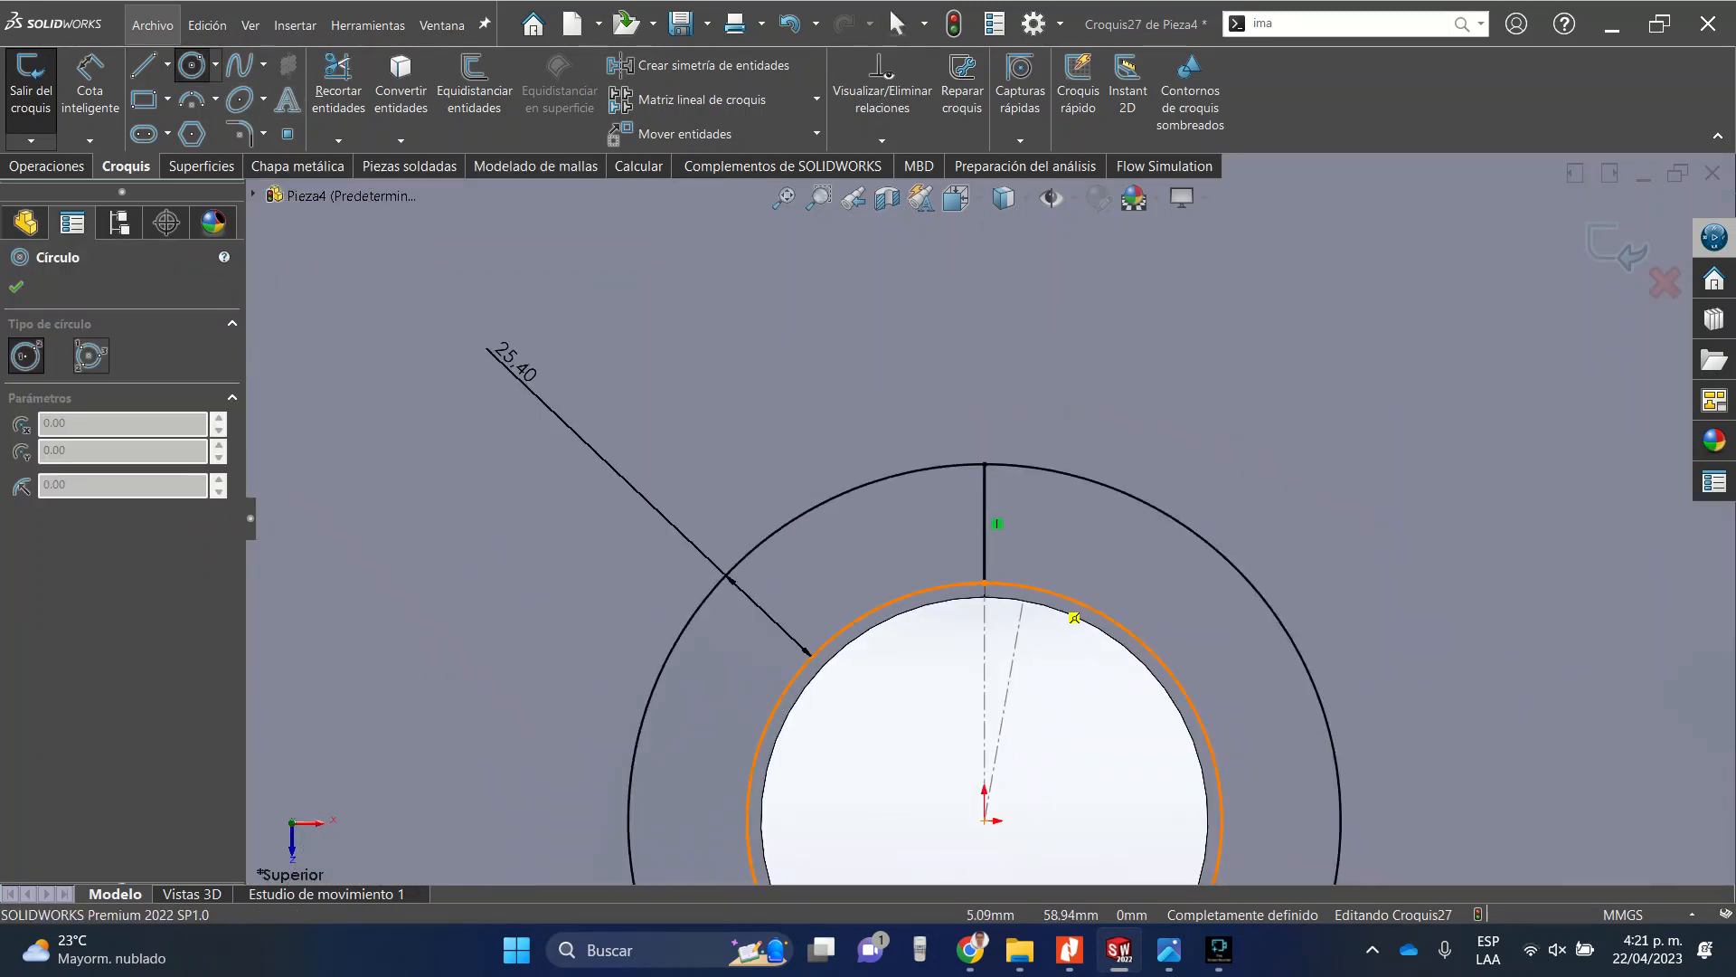
pyautogui.scroll(5, 1075, 617)
pyautogui.scroll(-6, 1010, 534)
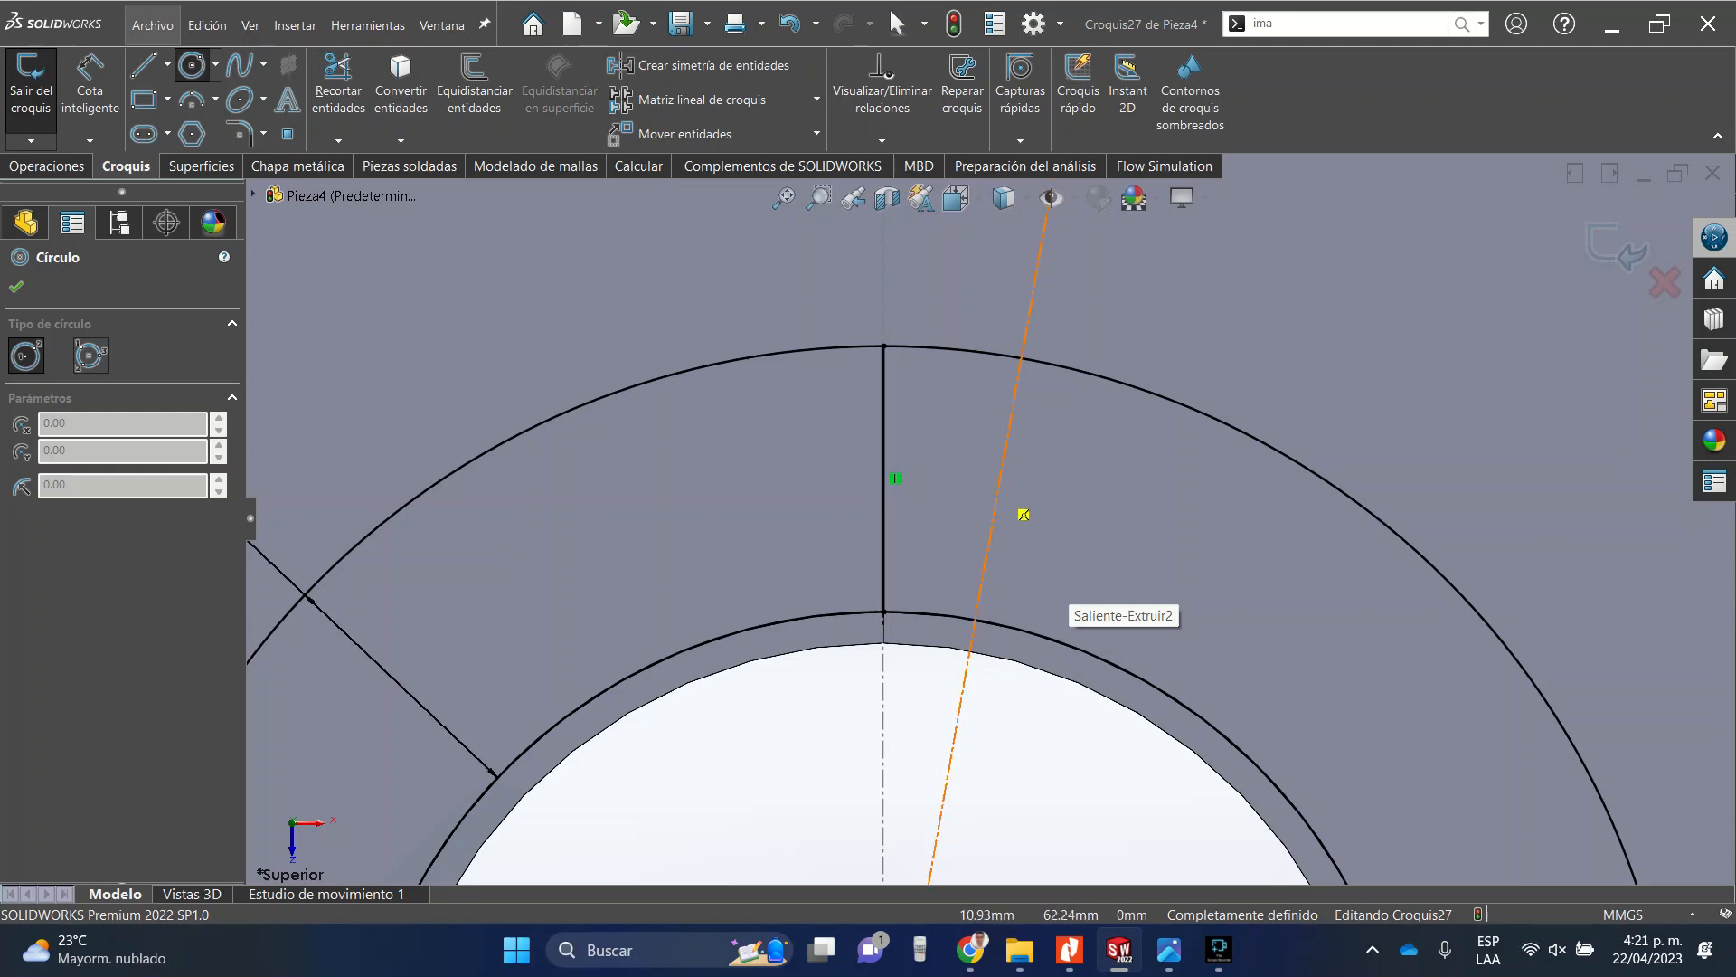
pyautogui.click(998, 492)
pyautogui.click(1037, 454)
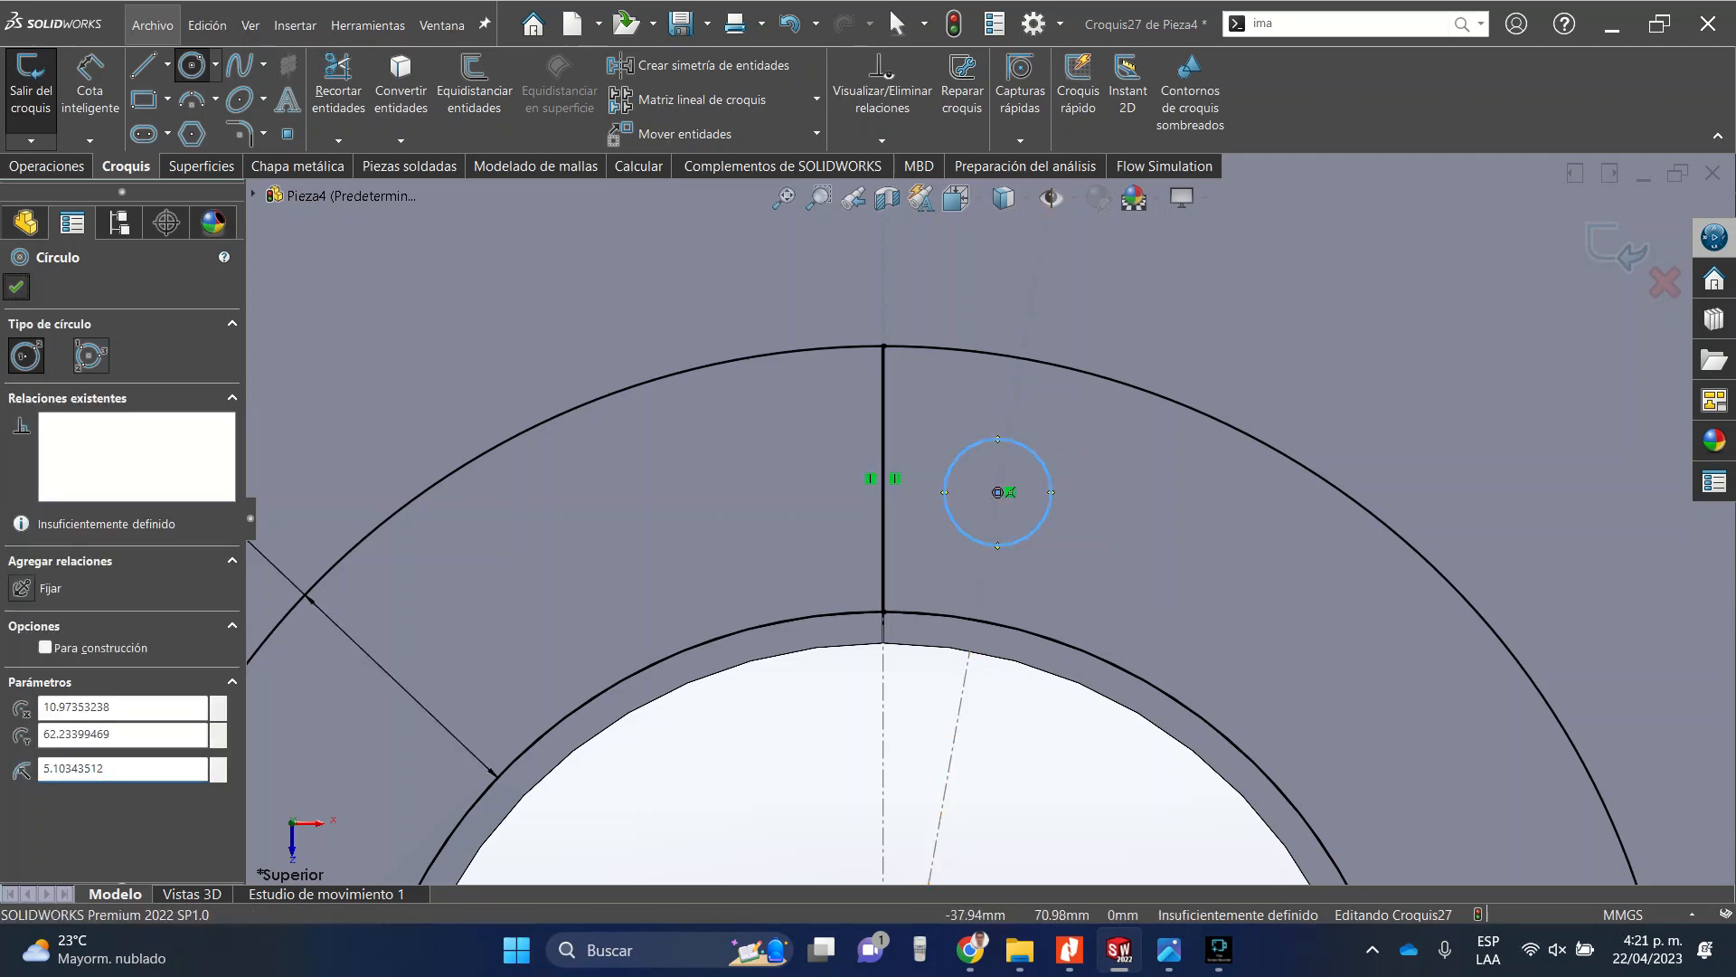
pyautogui.press('Escape')
# Draw a construction circle centred on the origin passing through the small circle's centre.
pyautogui.click(47, 166)
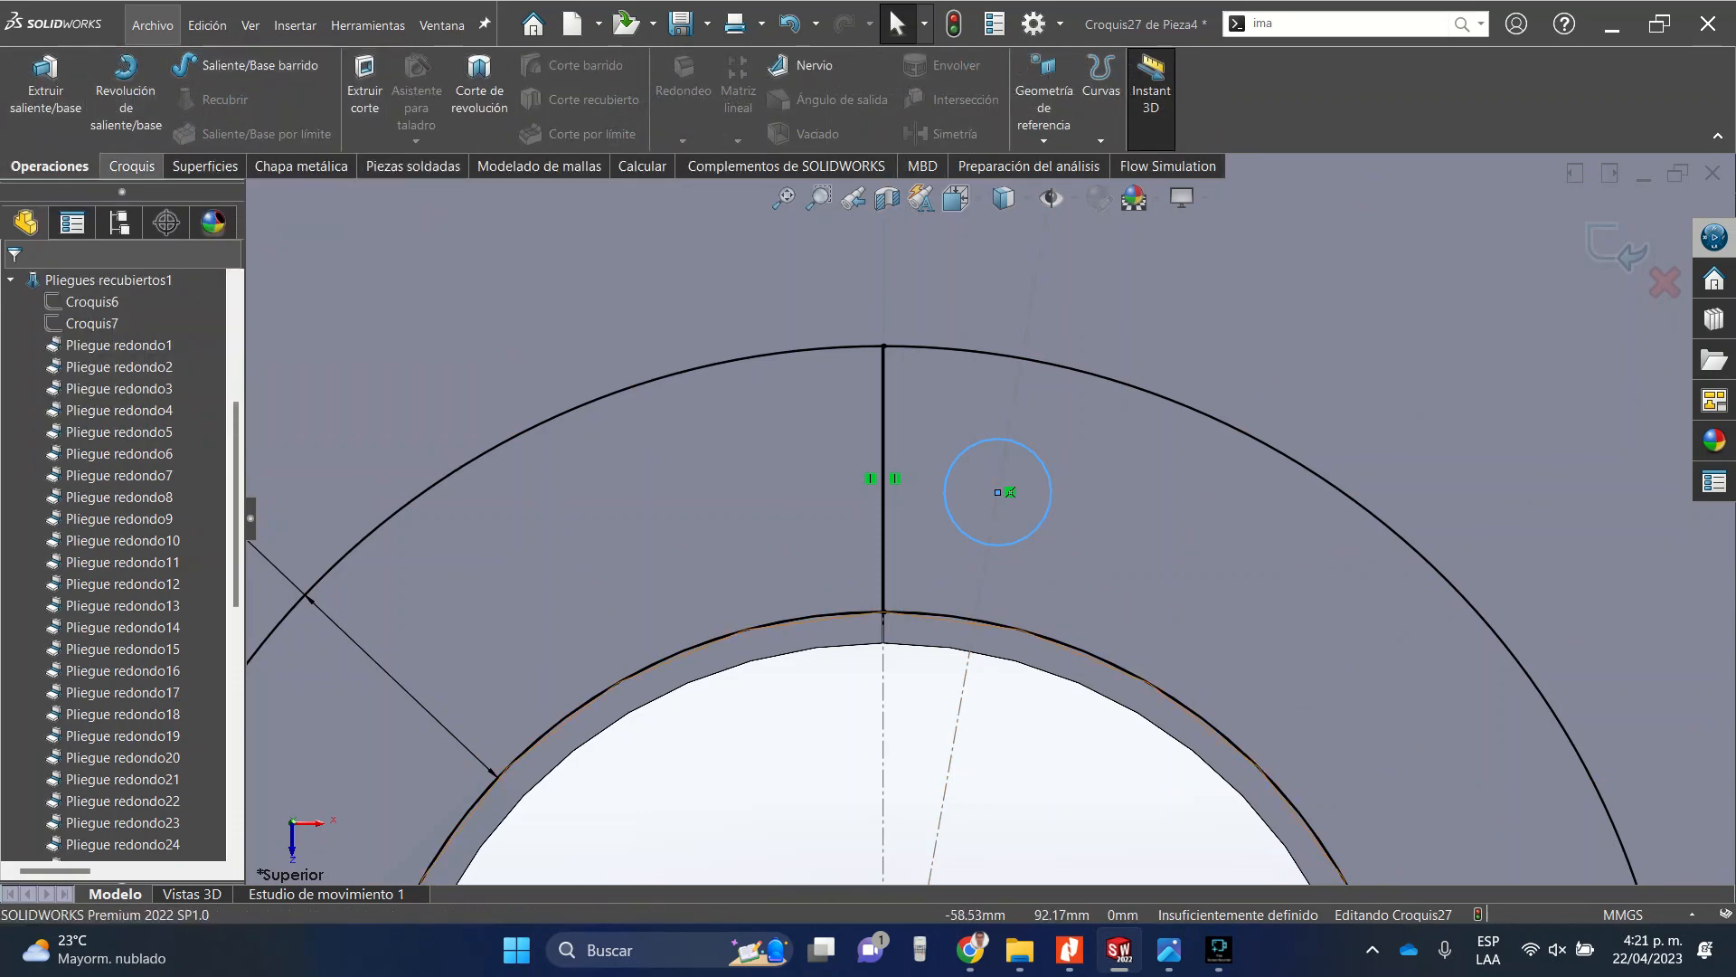
pyautogui.click(132, 166)
pyautogui.click(192, 66)
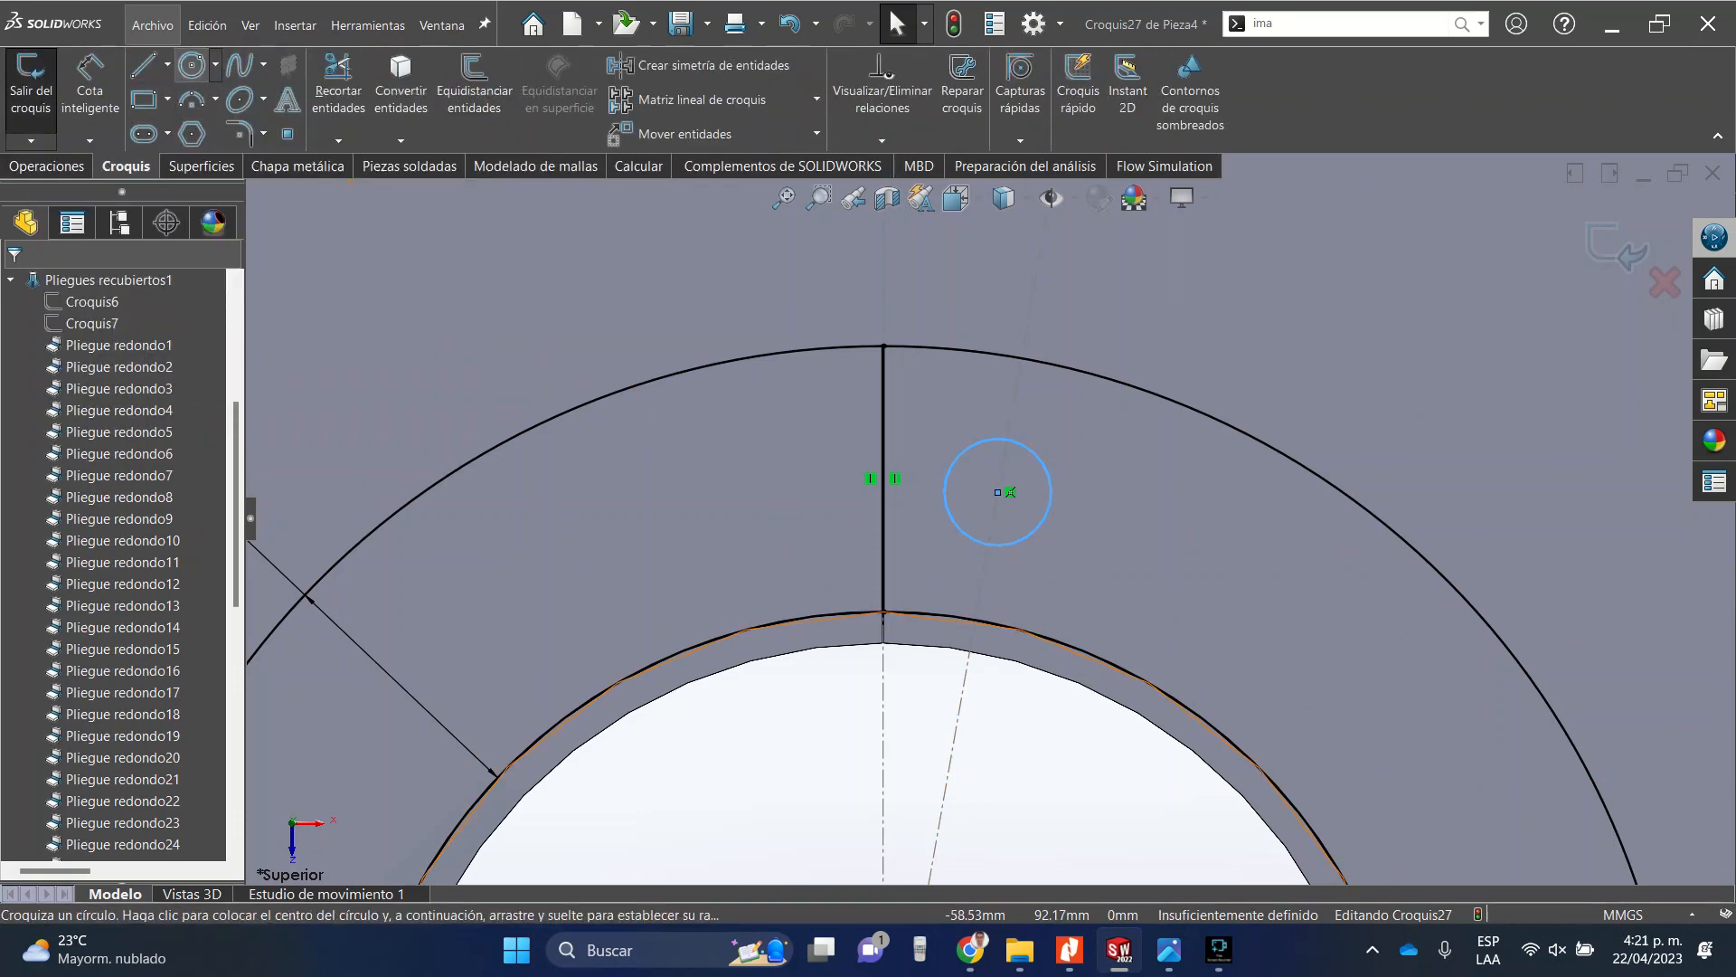
pyautogui.scroll(6, 1013, 391)
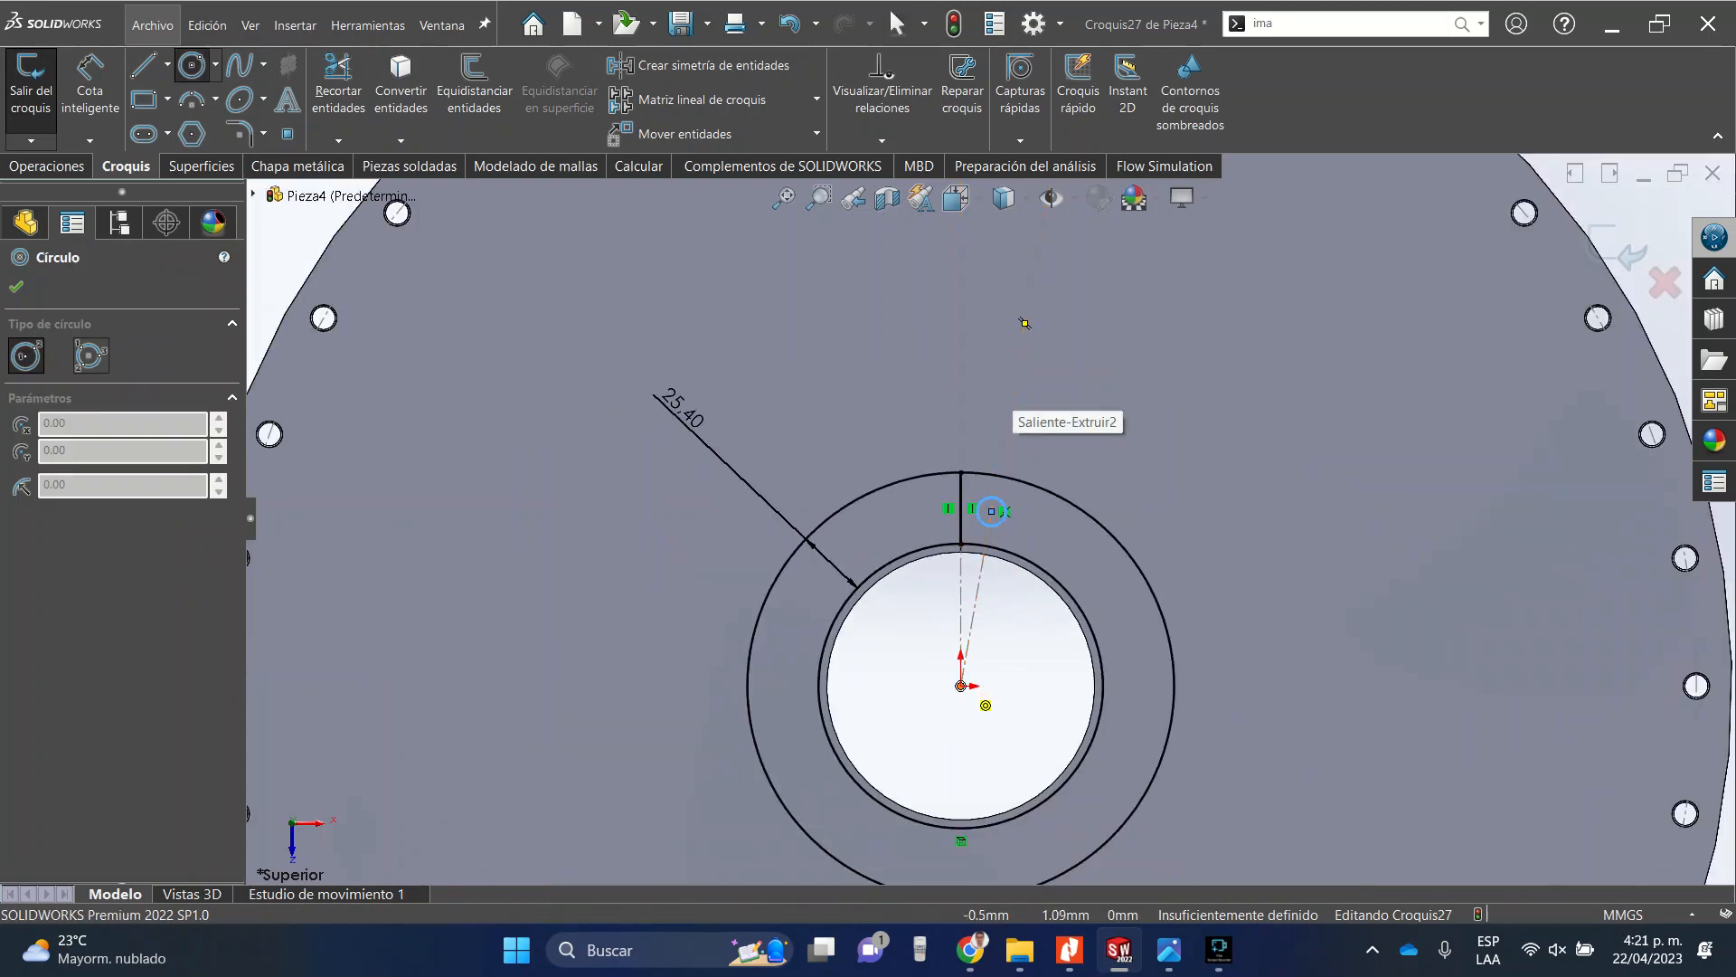
pyautogui.click(960, 686)
pyautogui.scroll(6, 1022, 547)
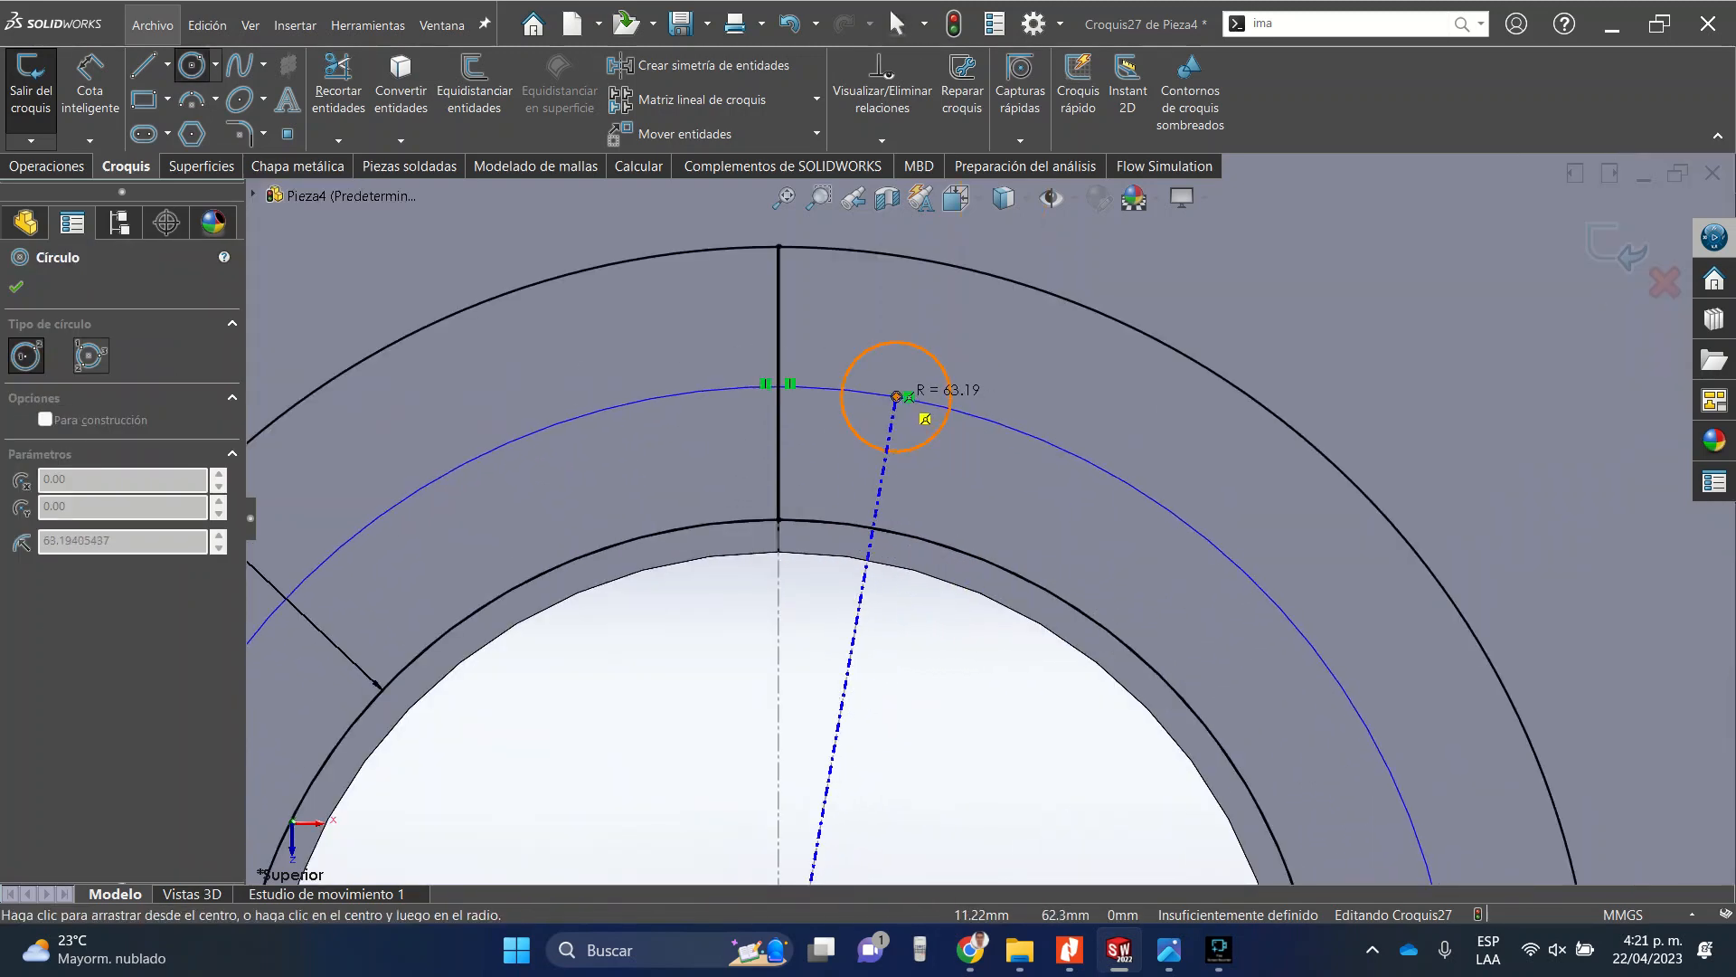
pyautogui.click(896, 396)
pyautogui.press('Escape')
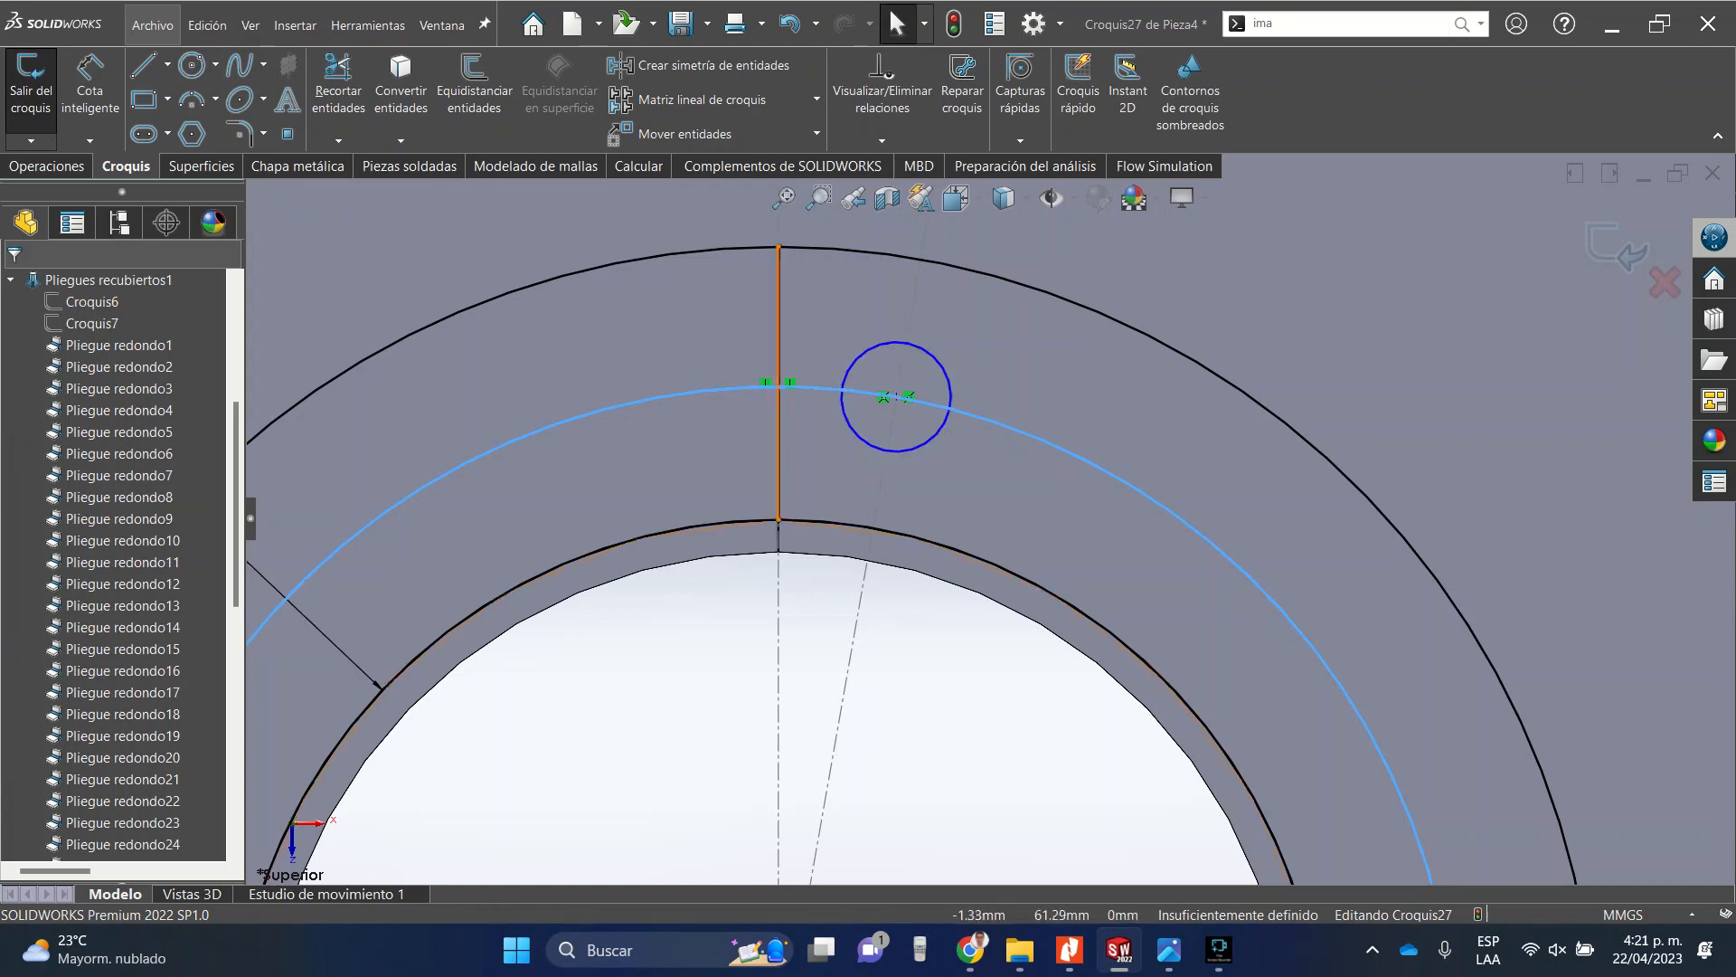
pyautogui.click(832, 388)
pyautogui.click(782, 335)
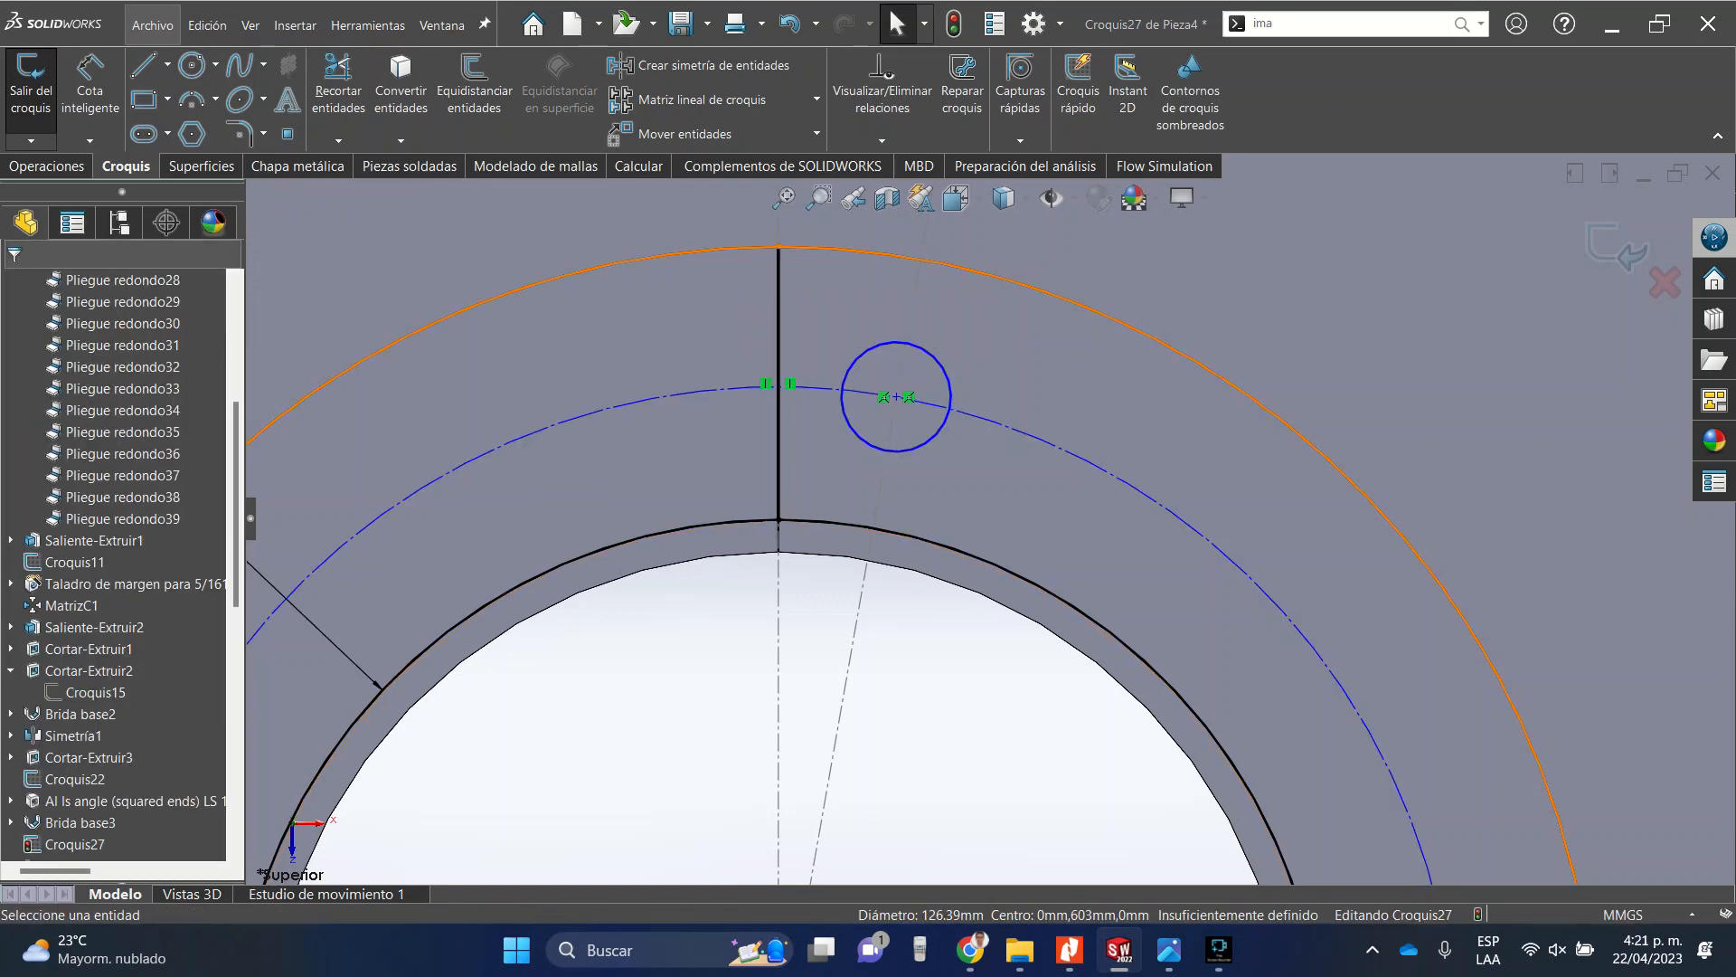
# Dimension the distance between the construction circle and the outer circle as 0.5 in.
pyautogui.click(89, 90)
pyautogui.click(470, 460)
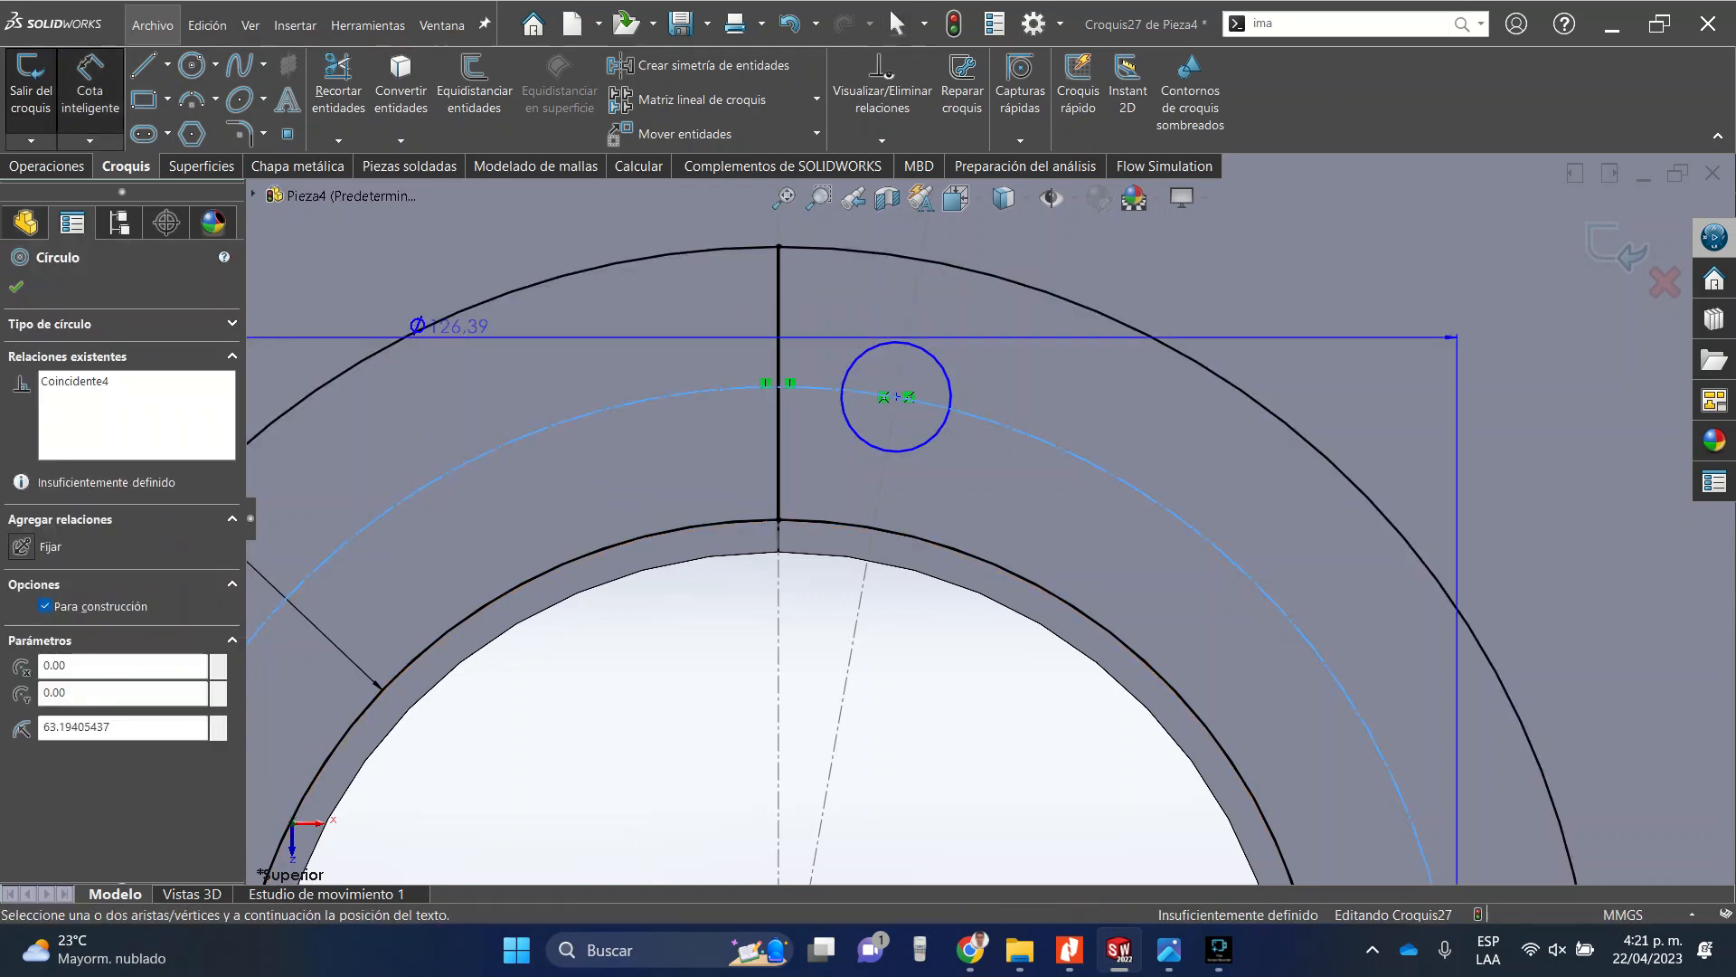
pyautogui.click(425, 327)
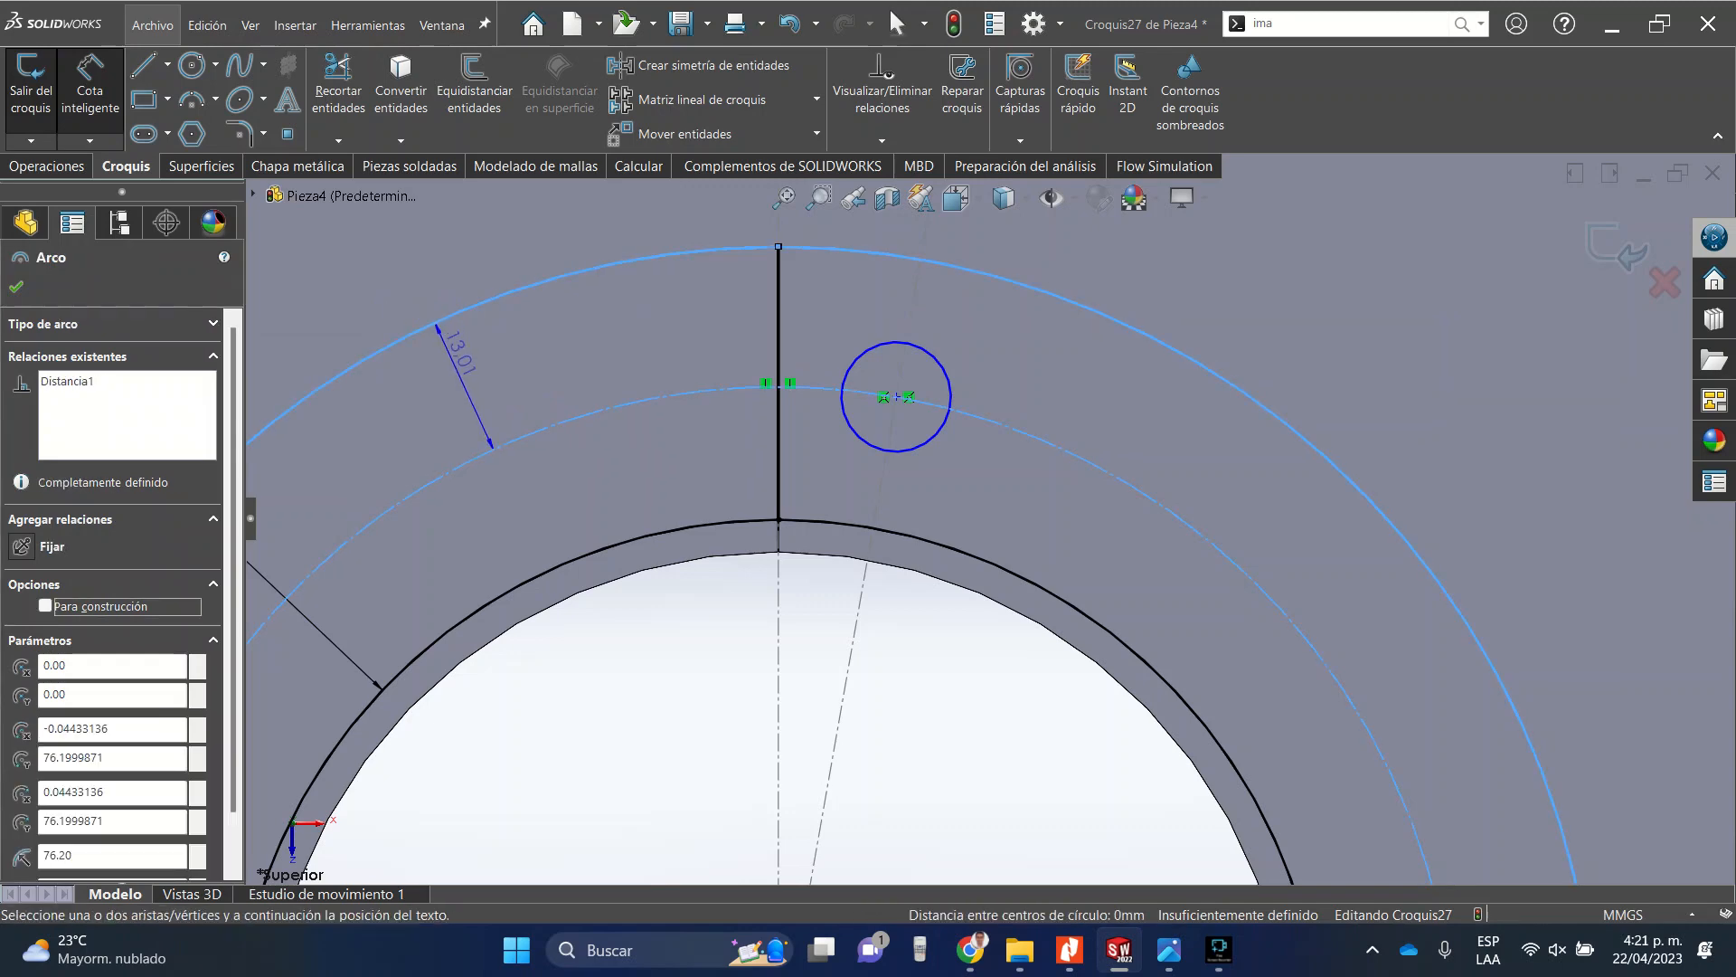
pyautogui.click(457, 347)
pyautogui.write('0.5')
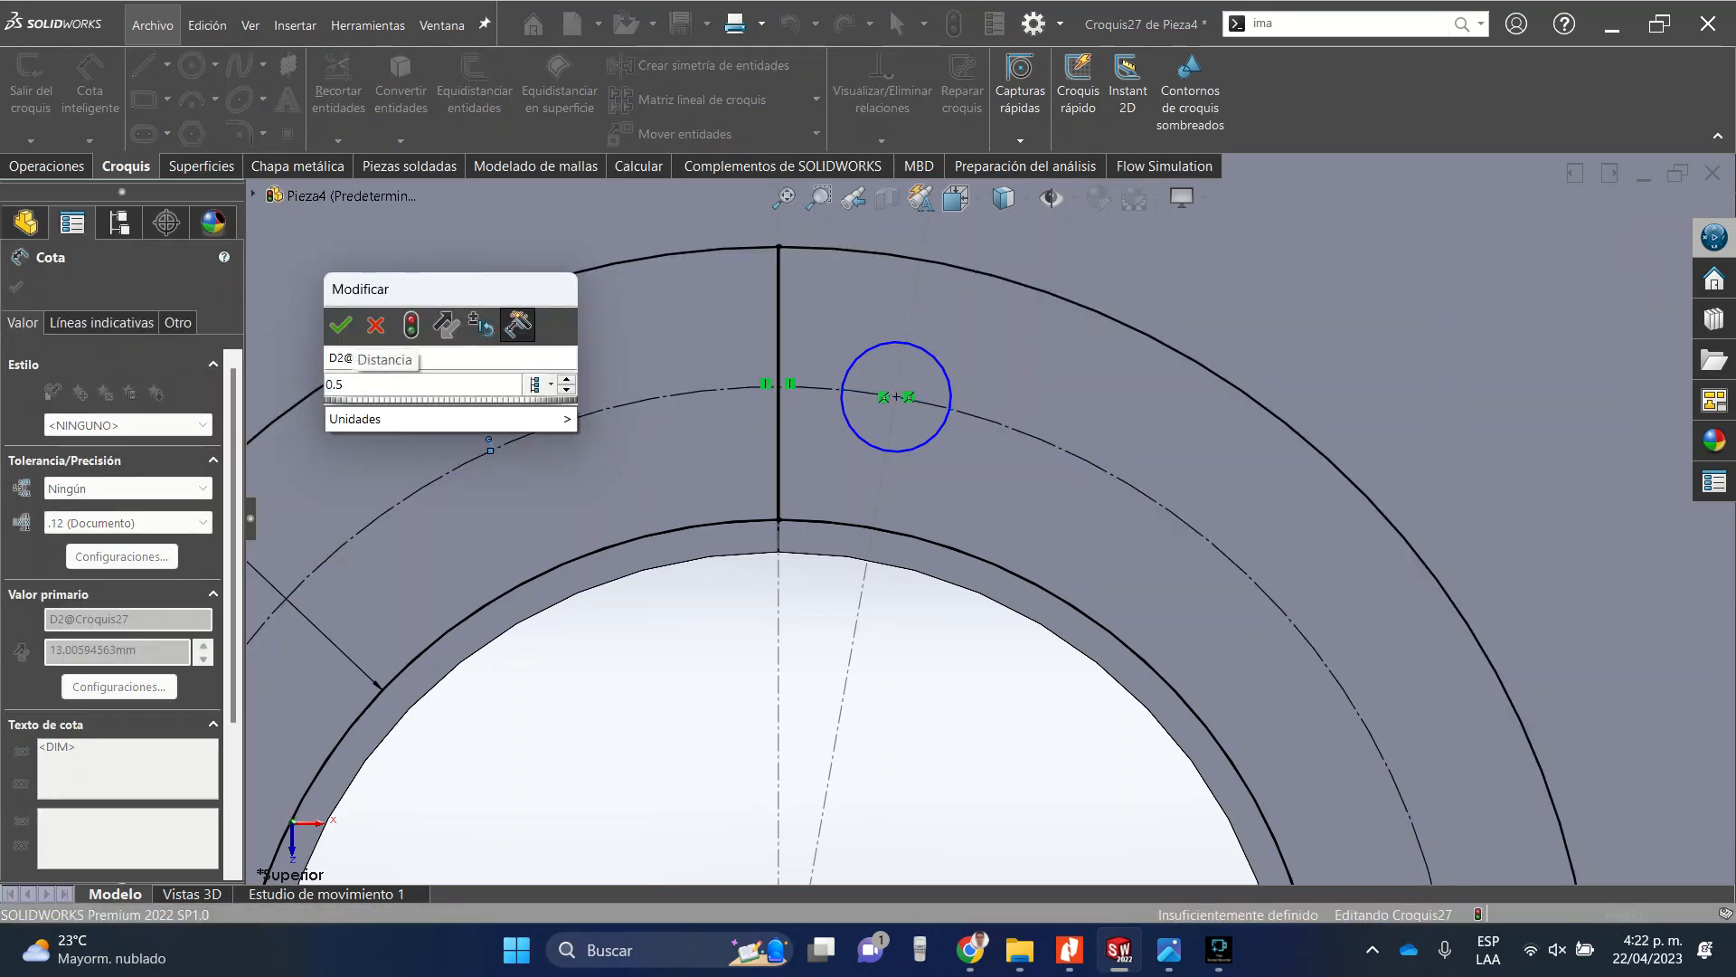
pyautogui.write('in')
pyautogui.press('Return')
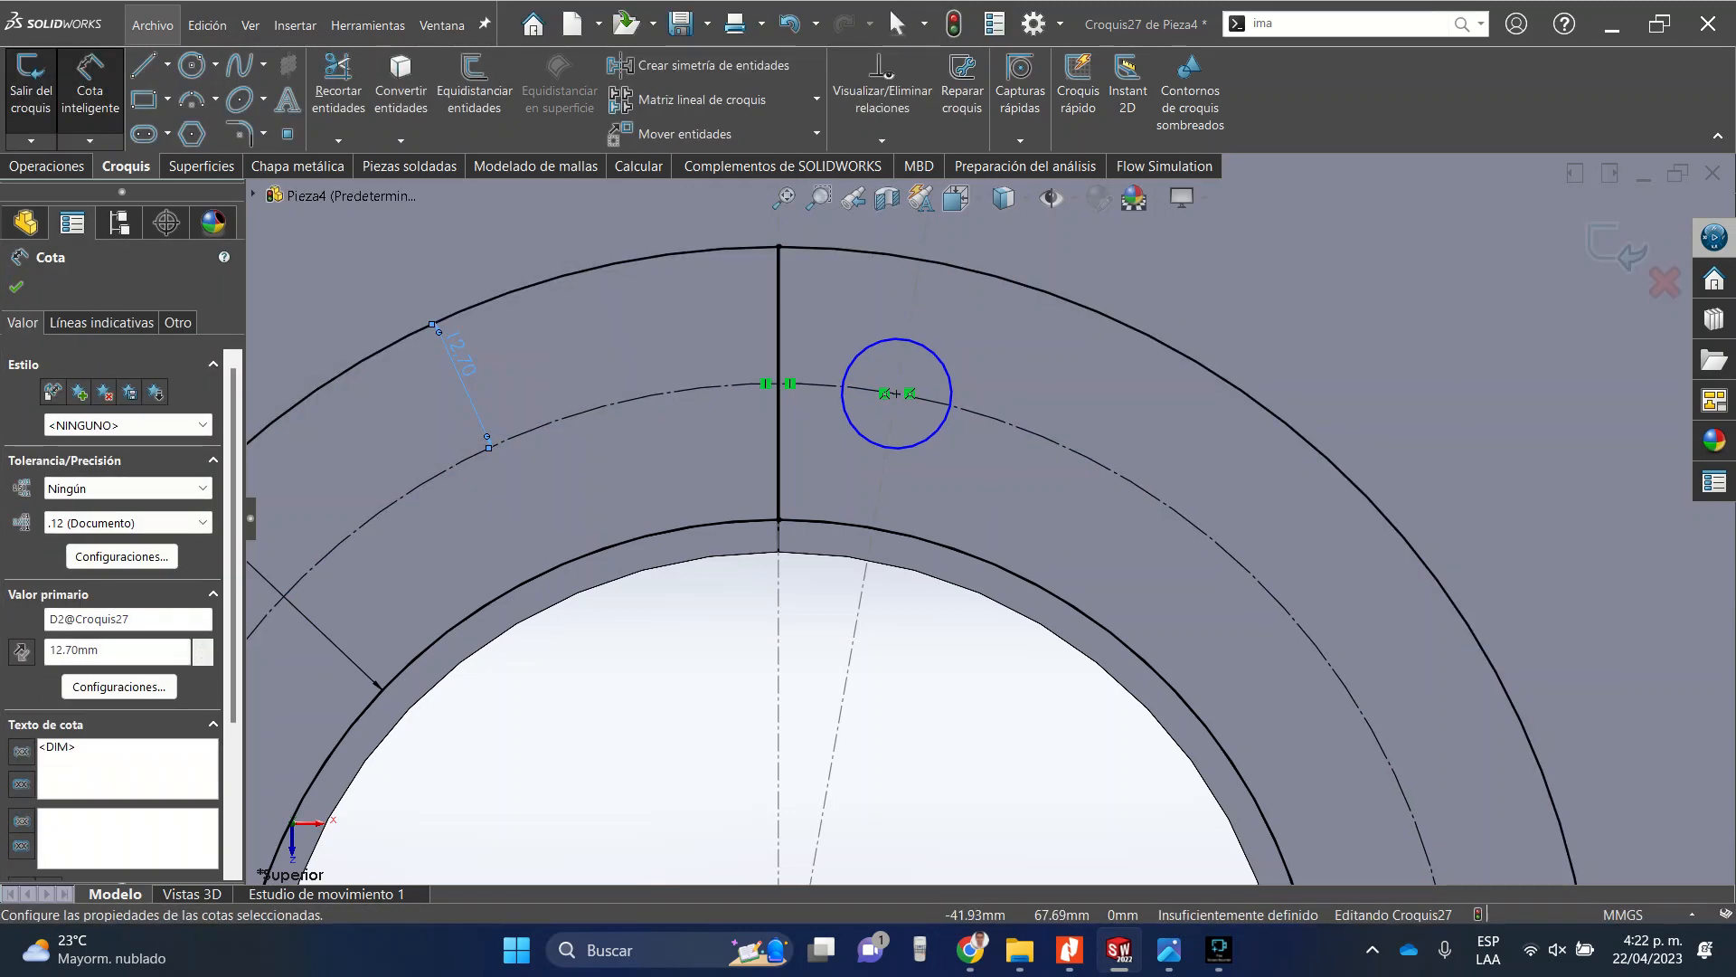
pyautogui.press('Escape')
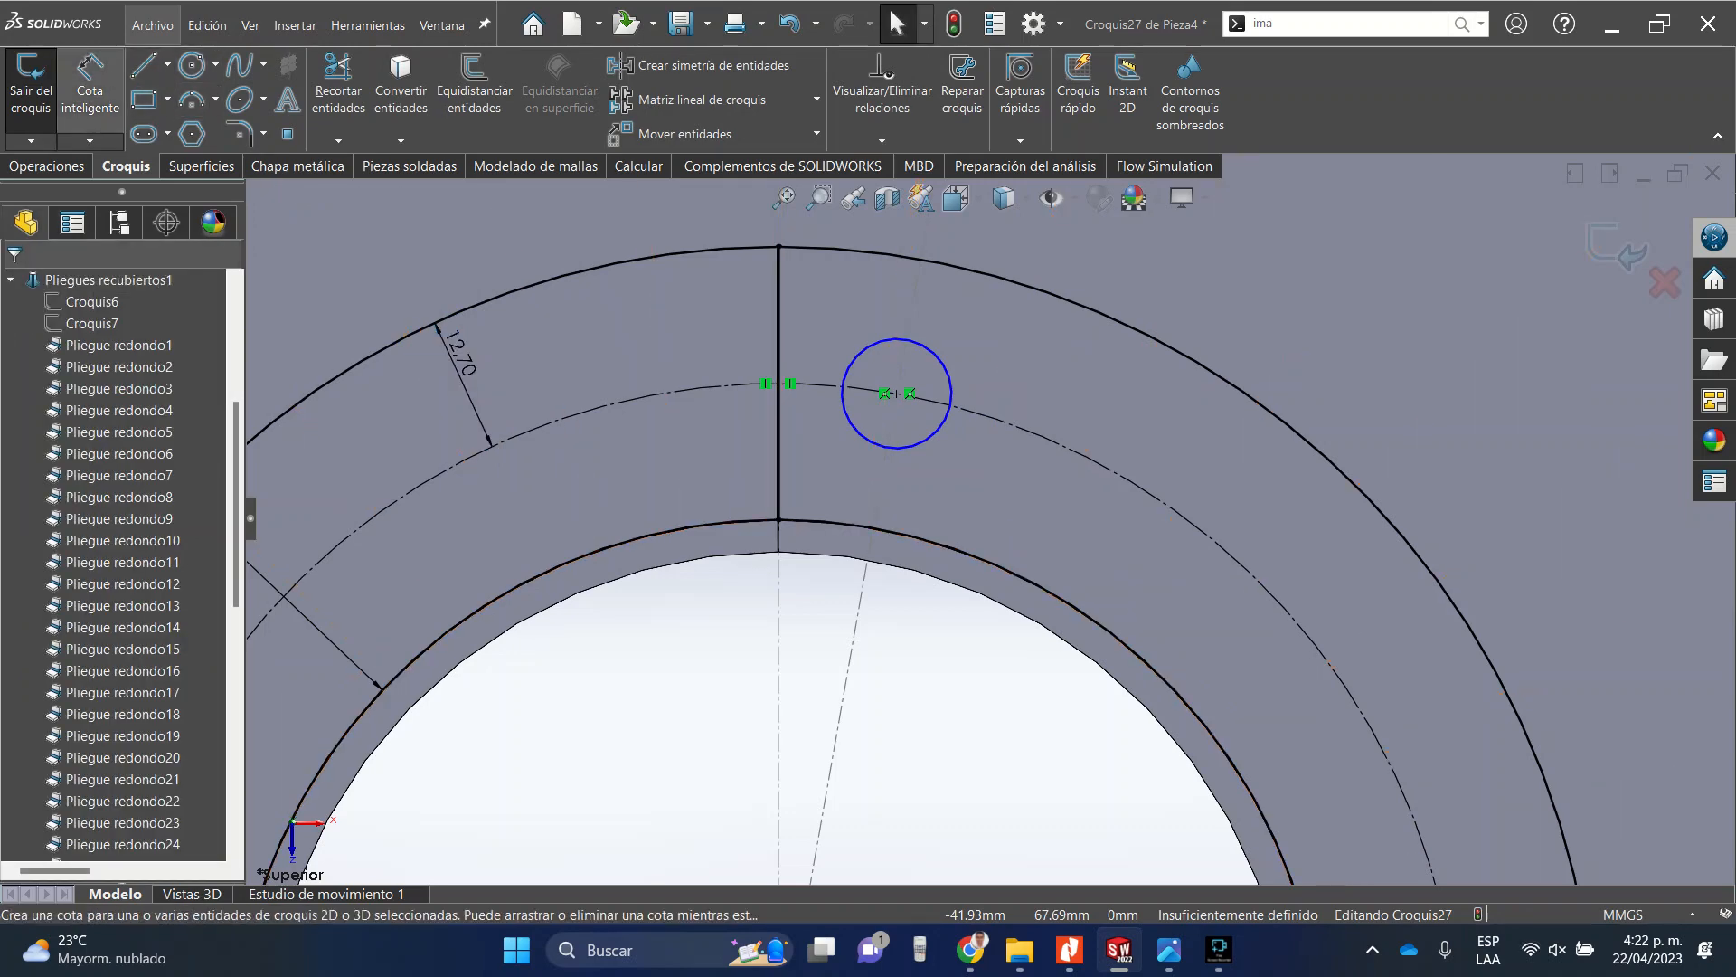
# Dimension the small circle's diameter as 5/16 in.
pyautogui.click(949, 371)
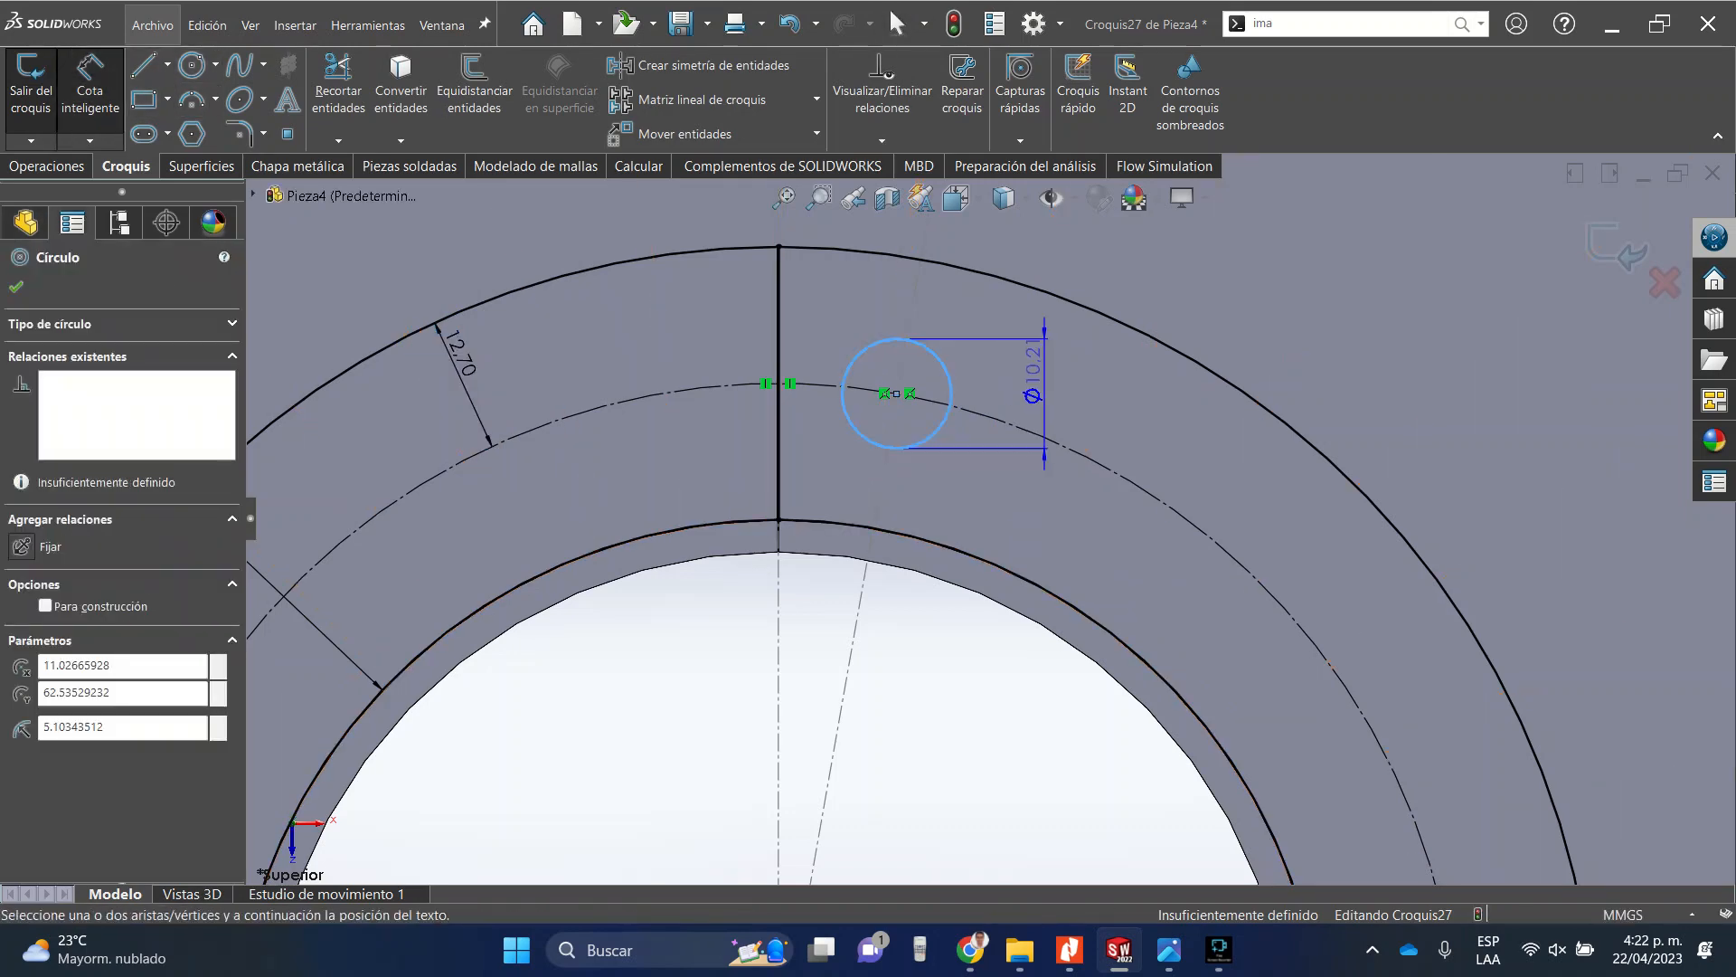
pyautogui.click(1058, 359)
pyautogui.write('5/16in')
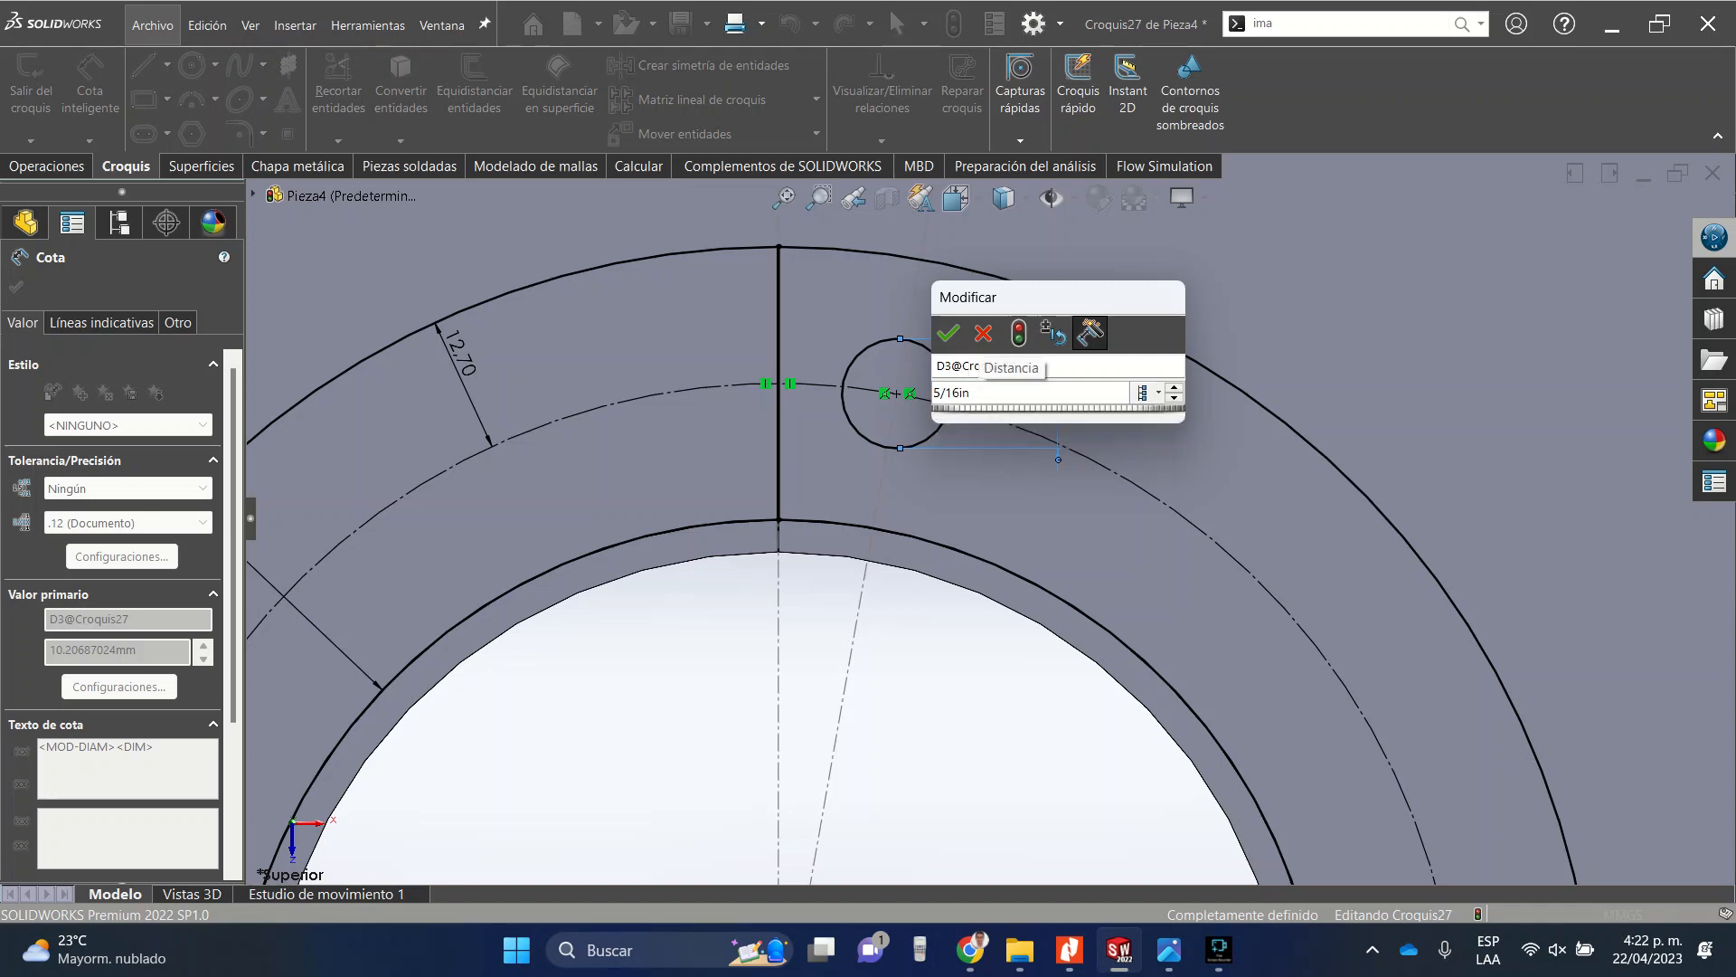
pyautogui.press('Return')
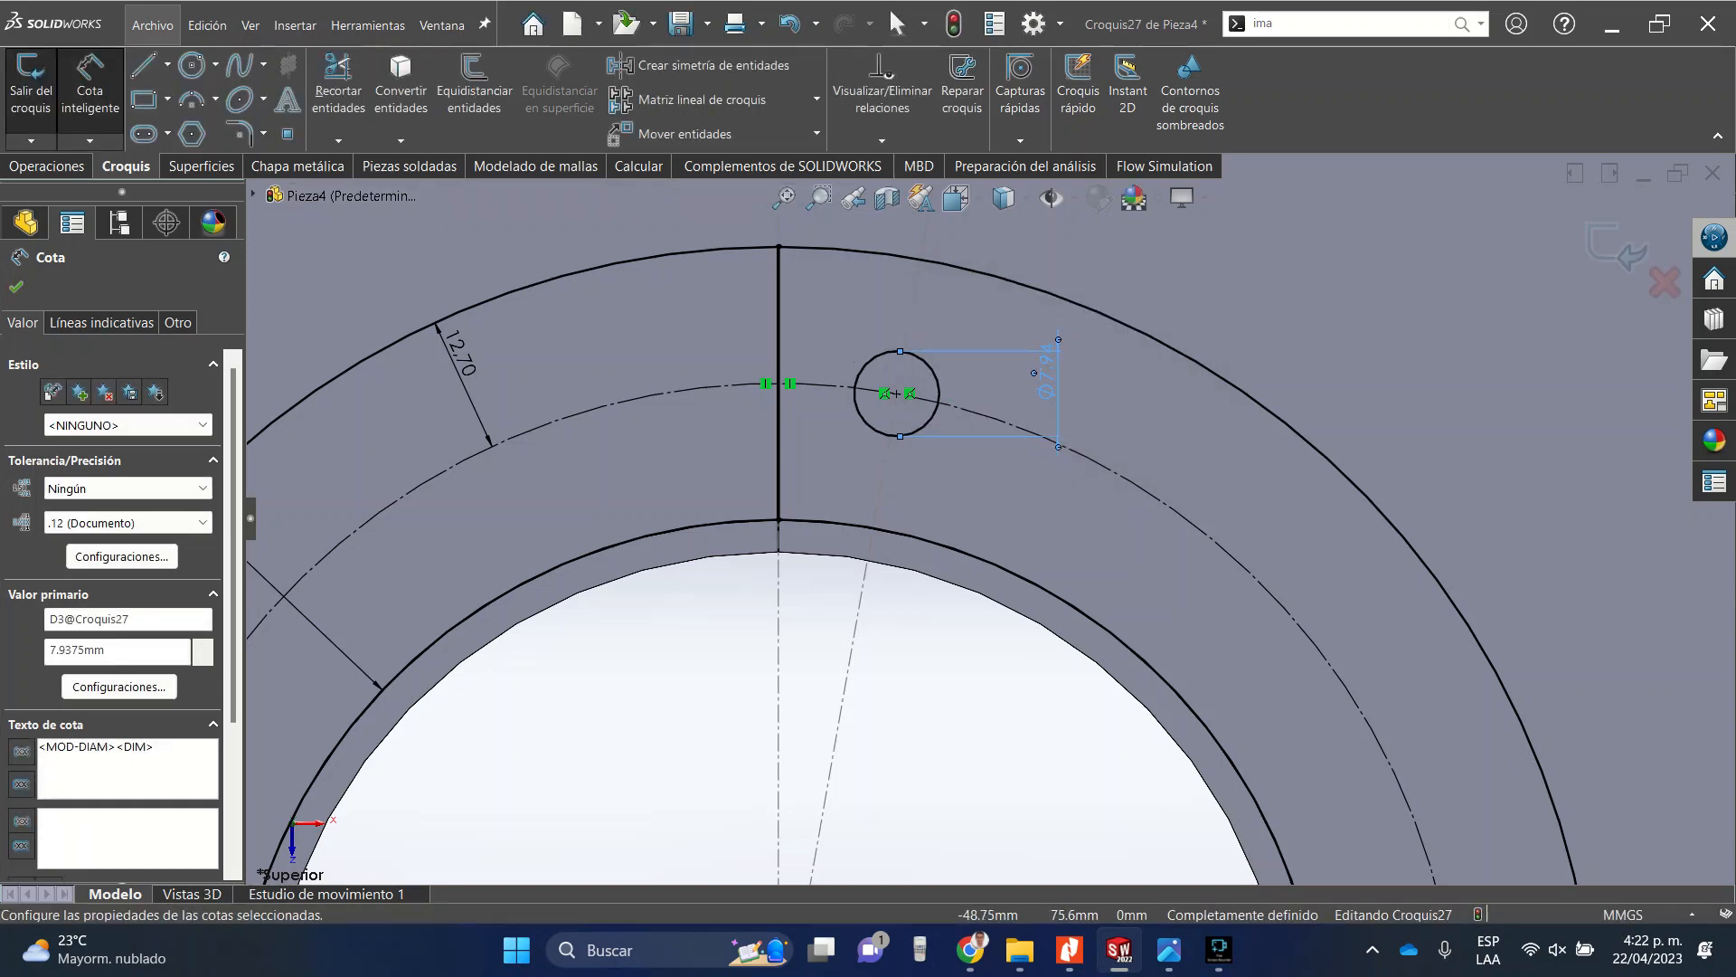
pyautogui.press('Escape')
pyautogui.scroll(-4, 779, 362)
pyautogui.scroll(5, 779, 362)
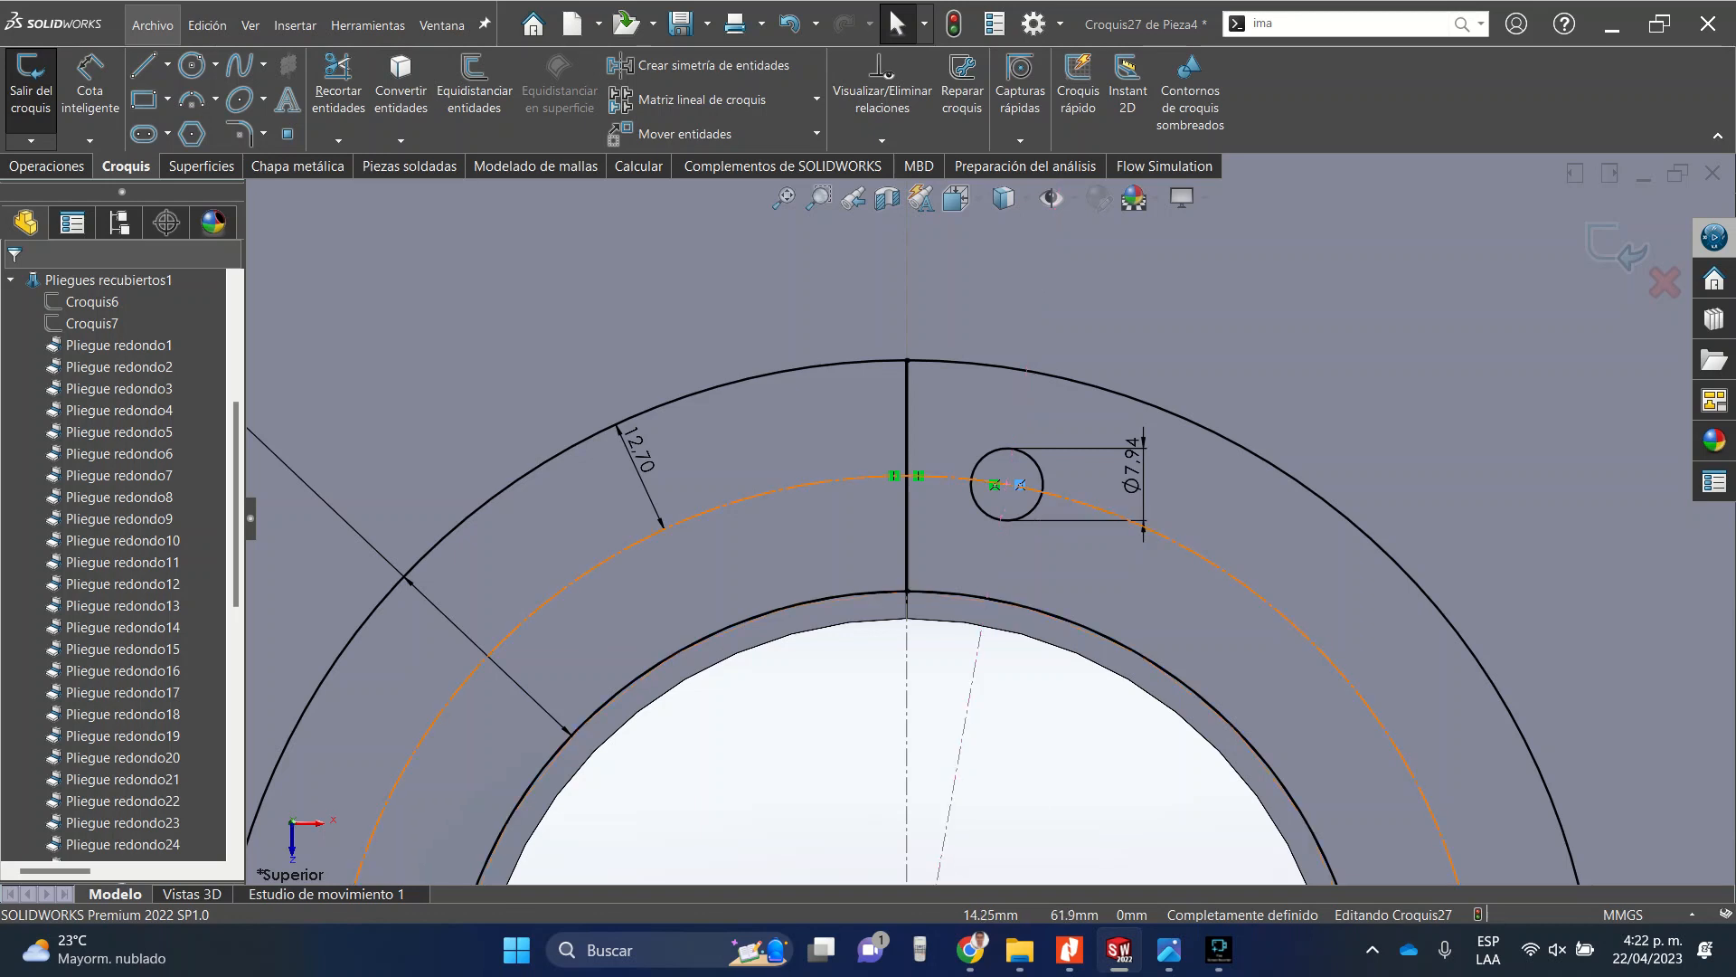
pyautogui.click(1008, 484)
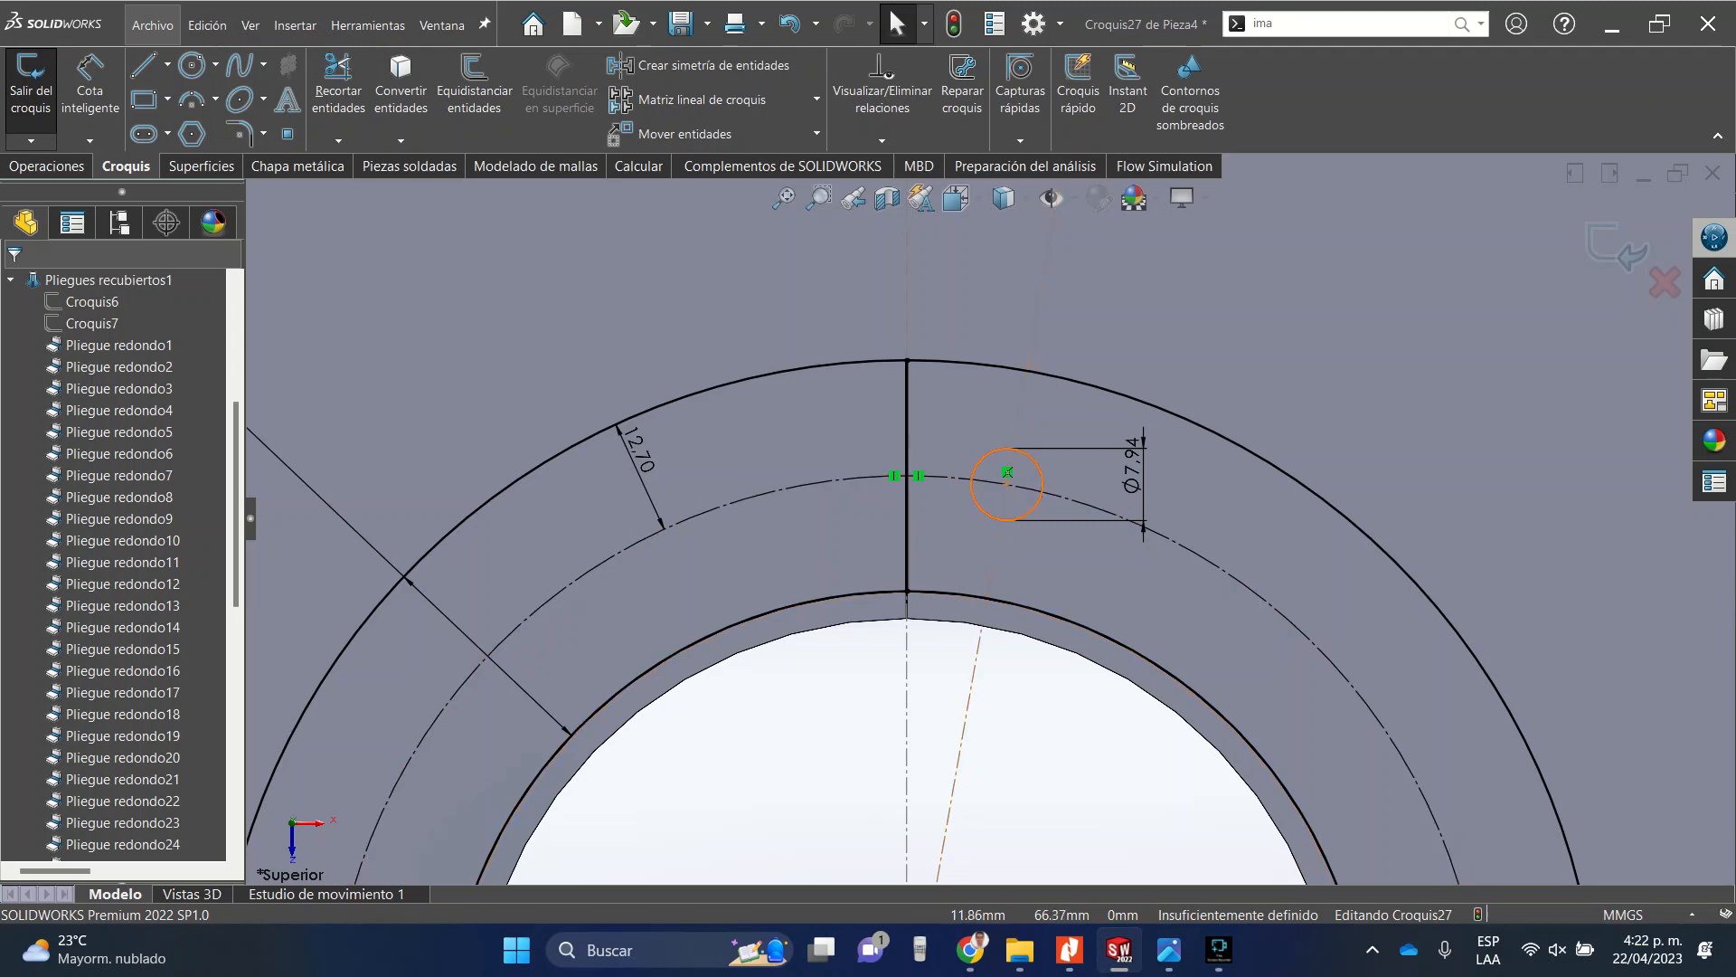
pyautogui.scroll(-3, 1022, 438)
pyautogui.click(90, 86)
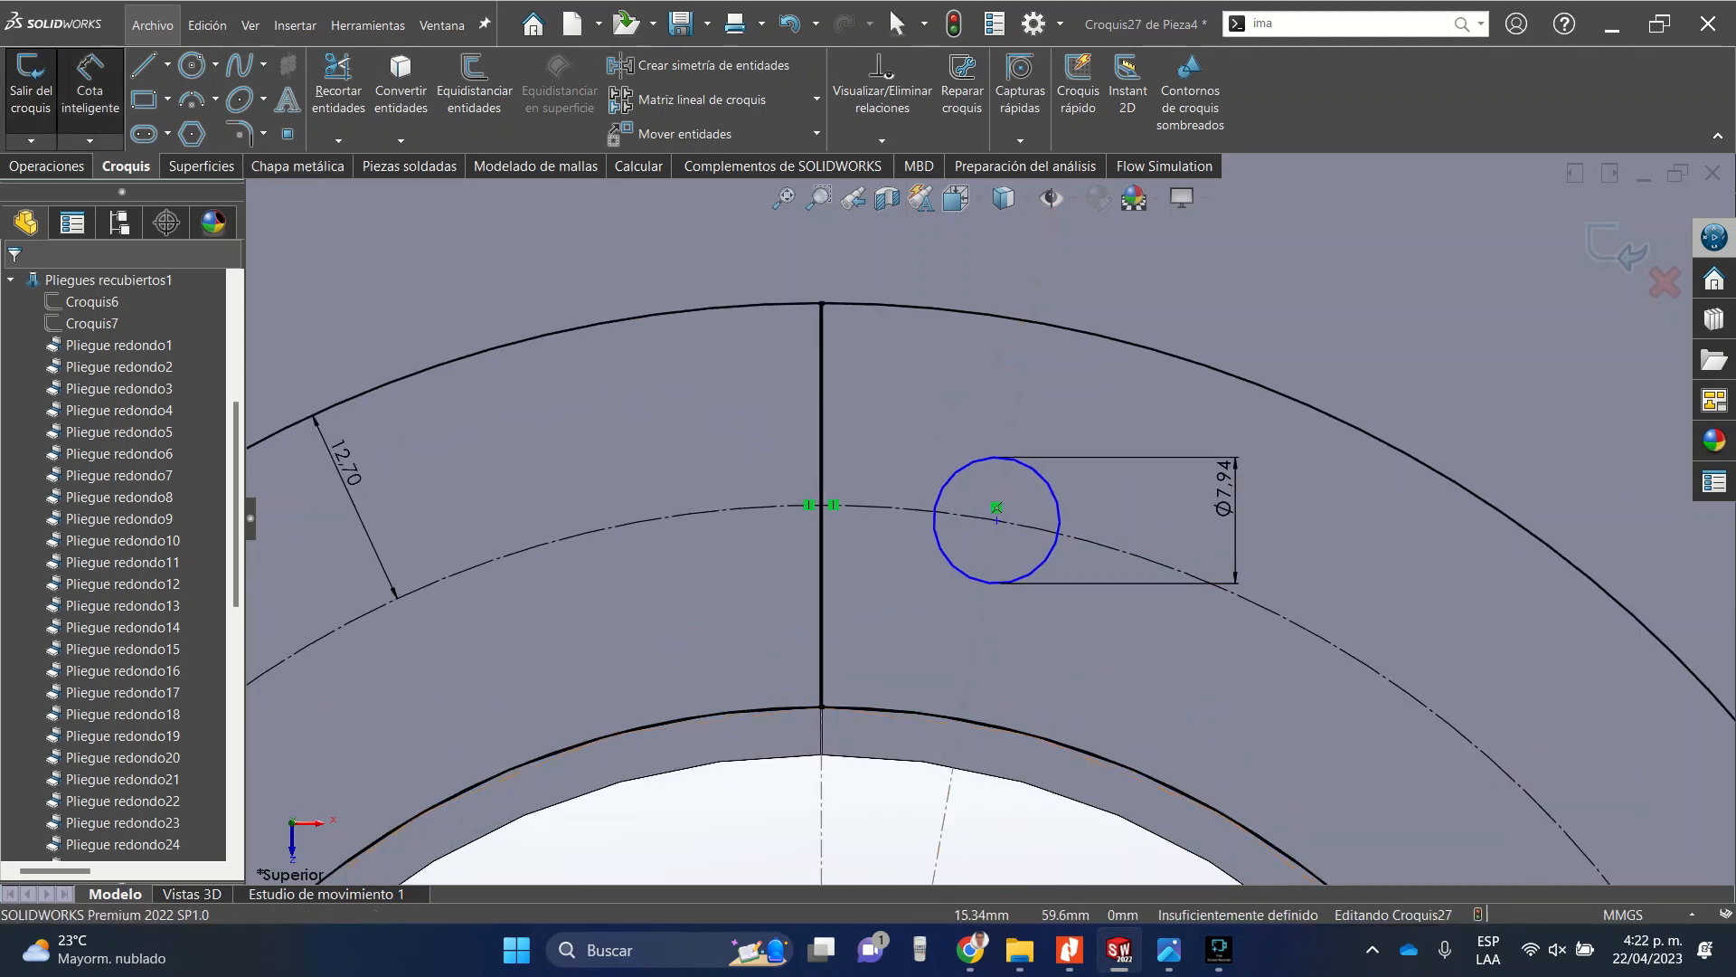
pyautogui.click(954, 568)
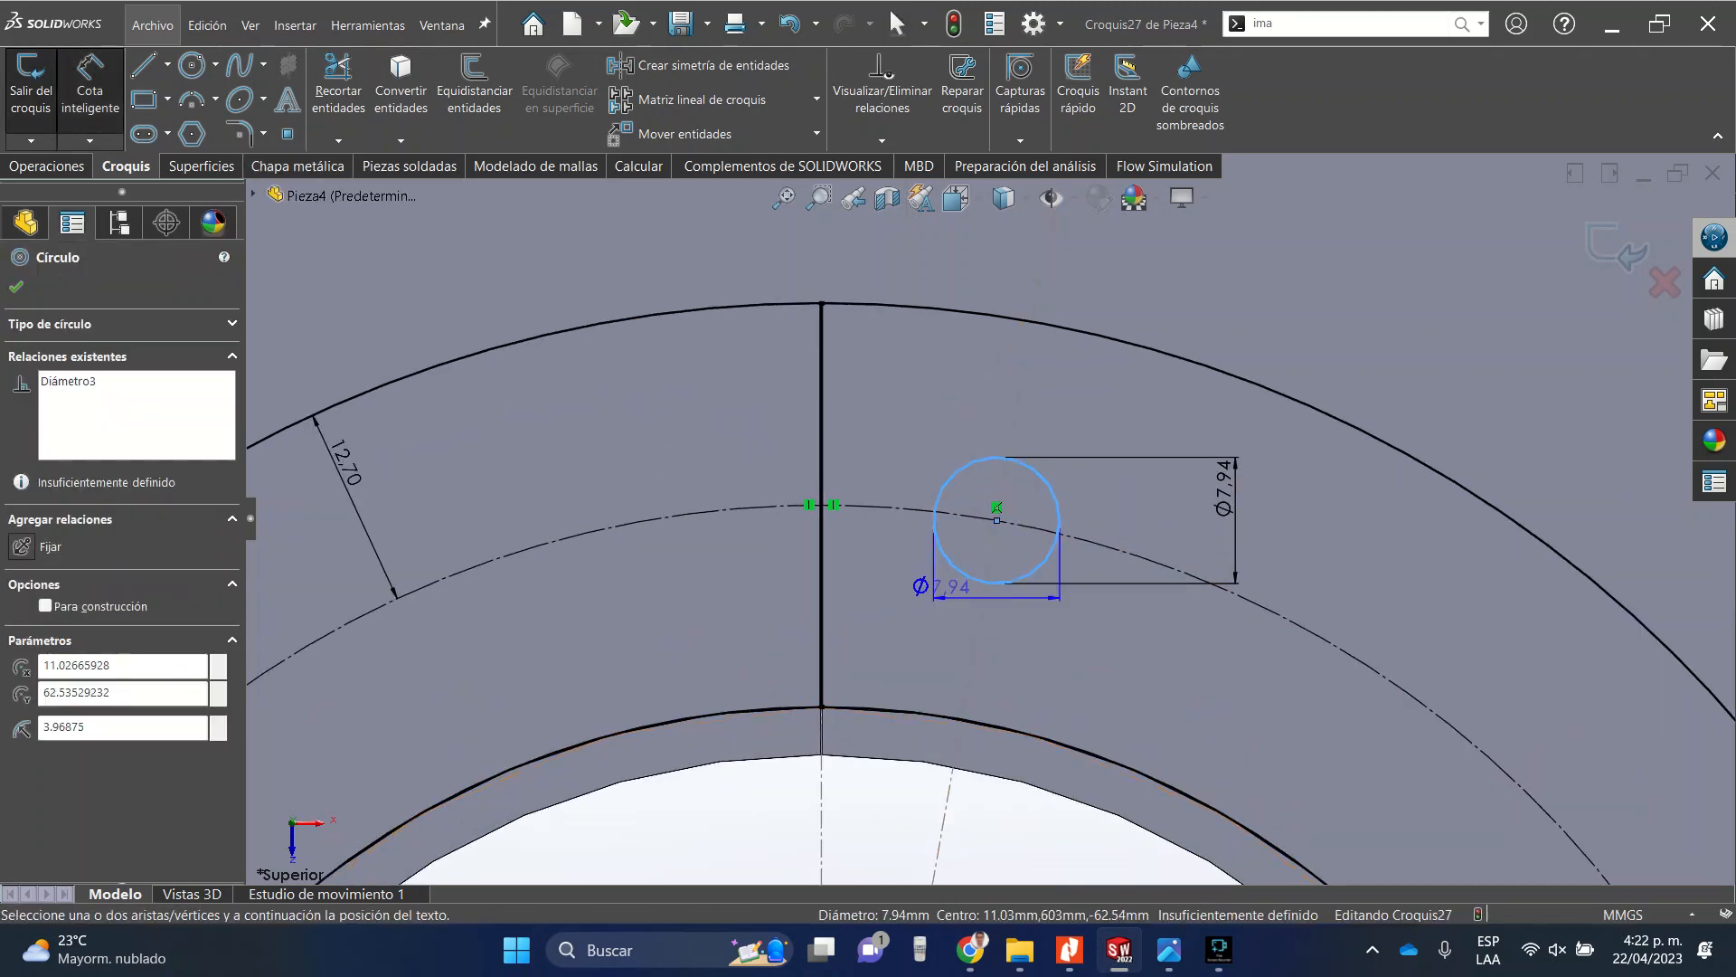
pyautogui.click(822, 812)
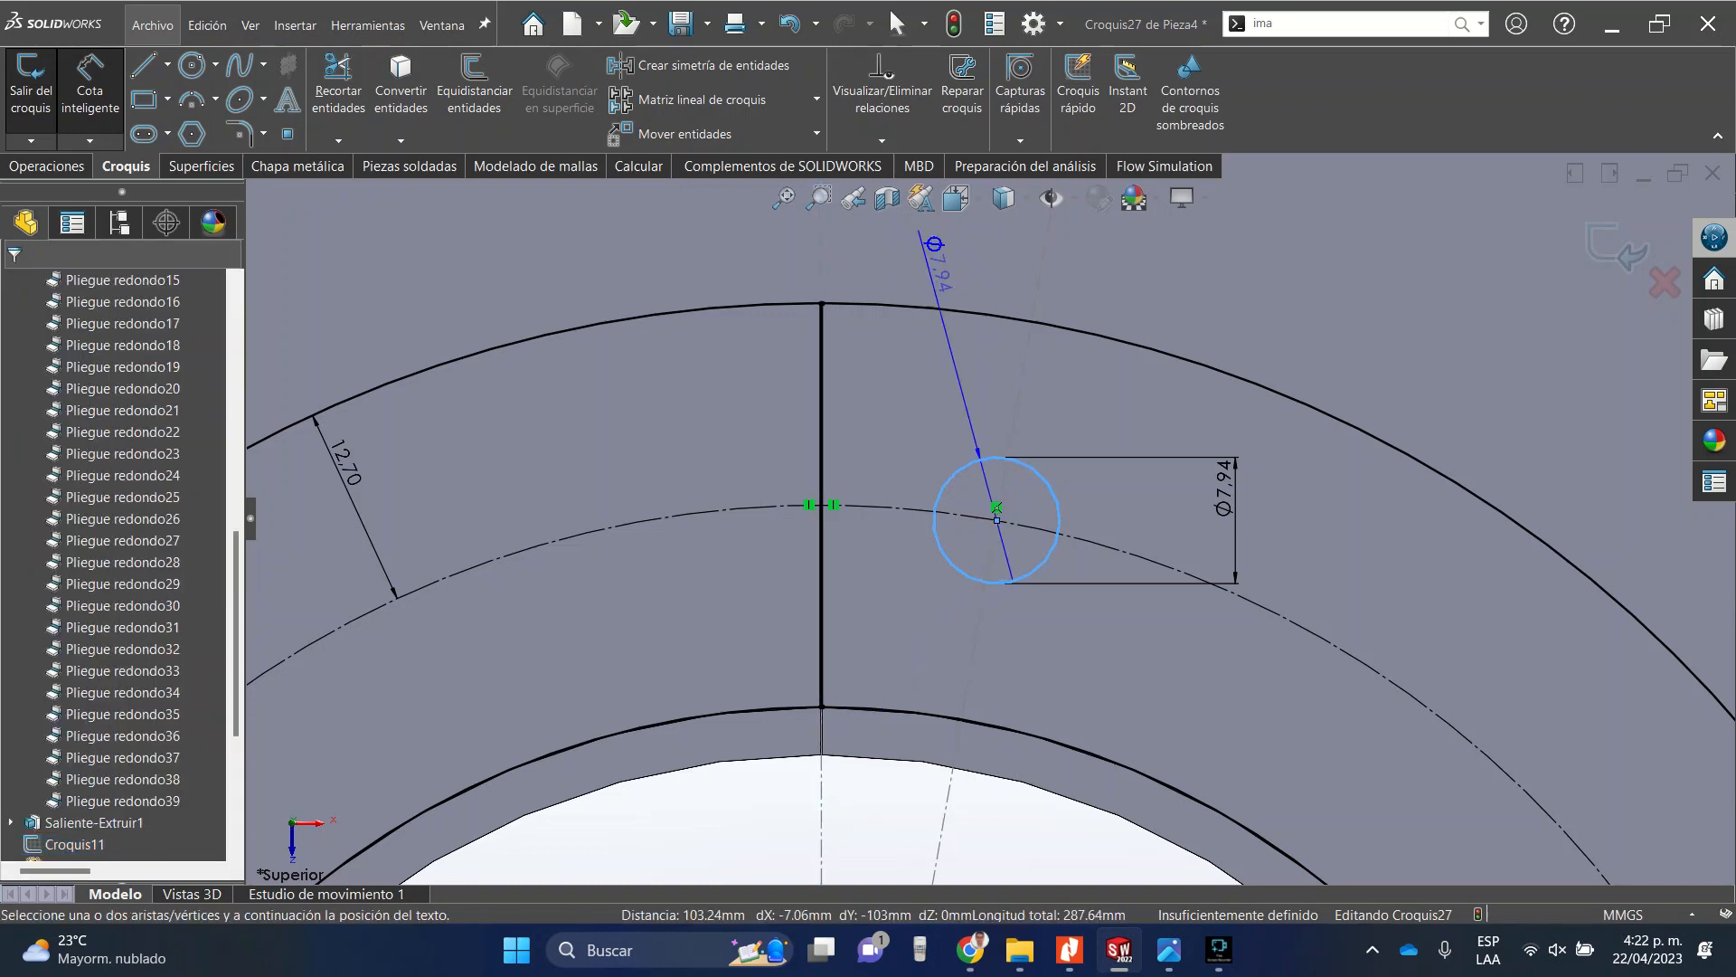
pyautogui.press('Escape')
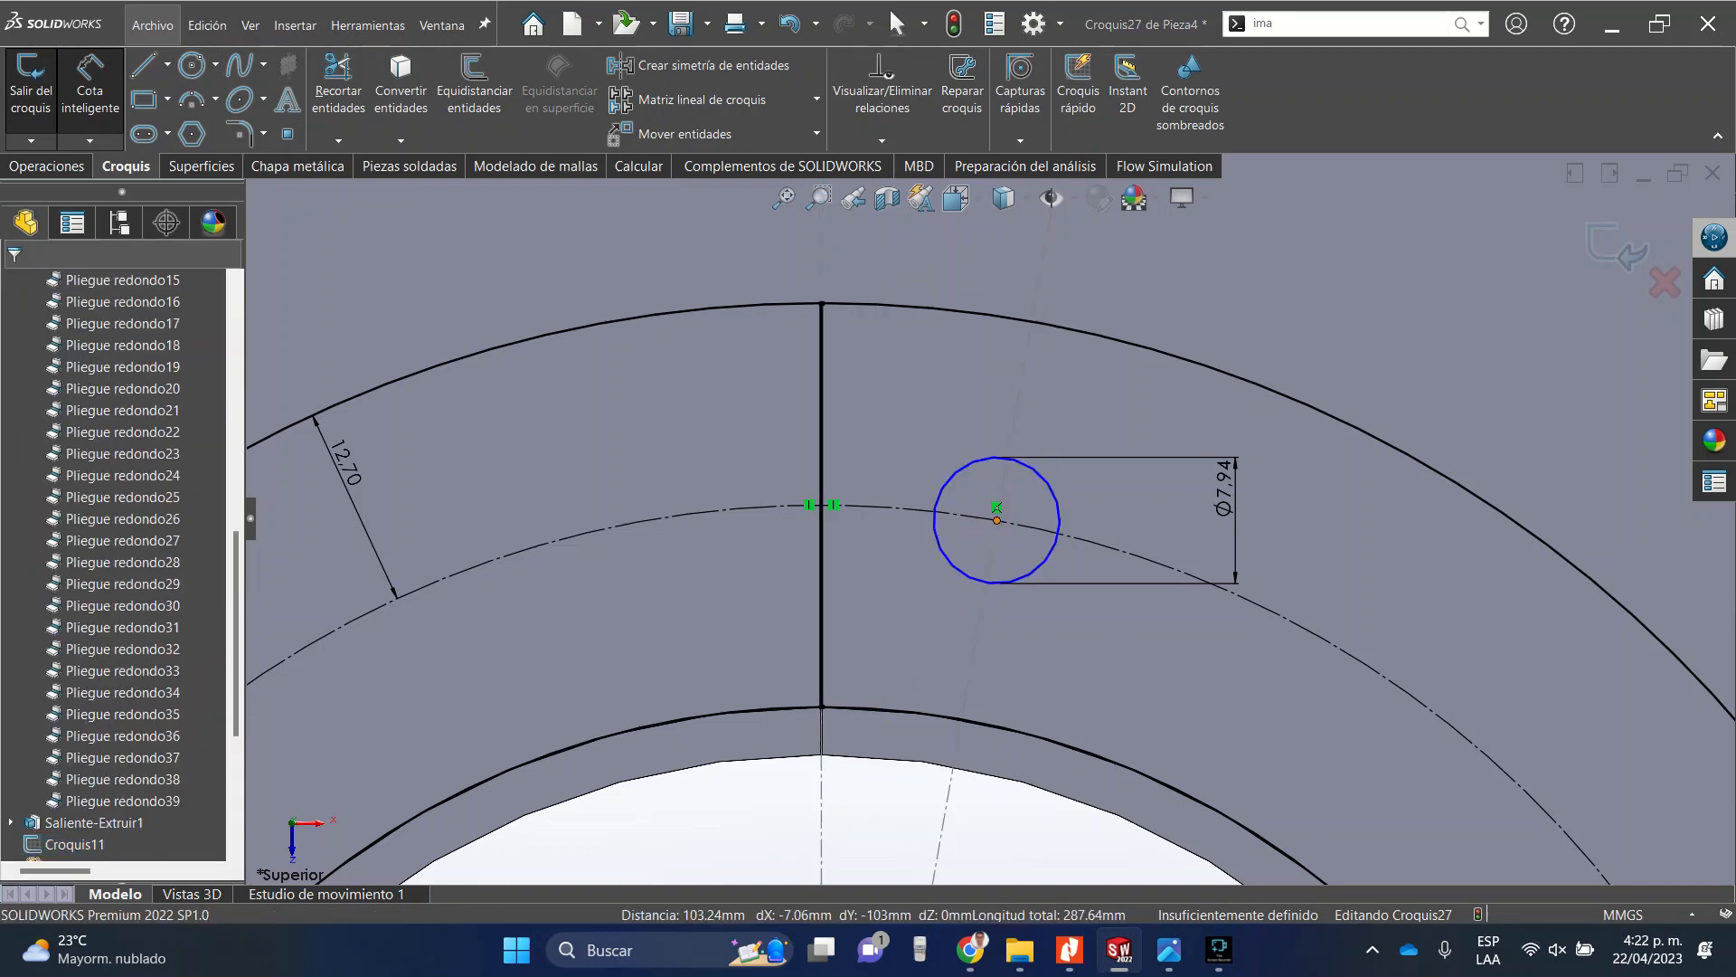
pyautogui.click(997, 520)
pyautogui.press('Escape')
pyautogui.press('Escape')
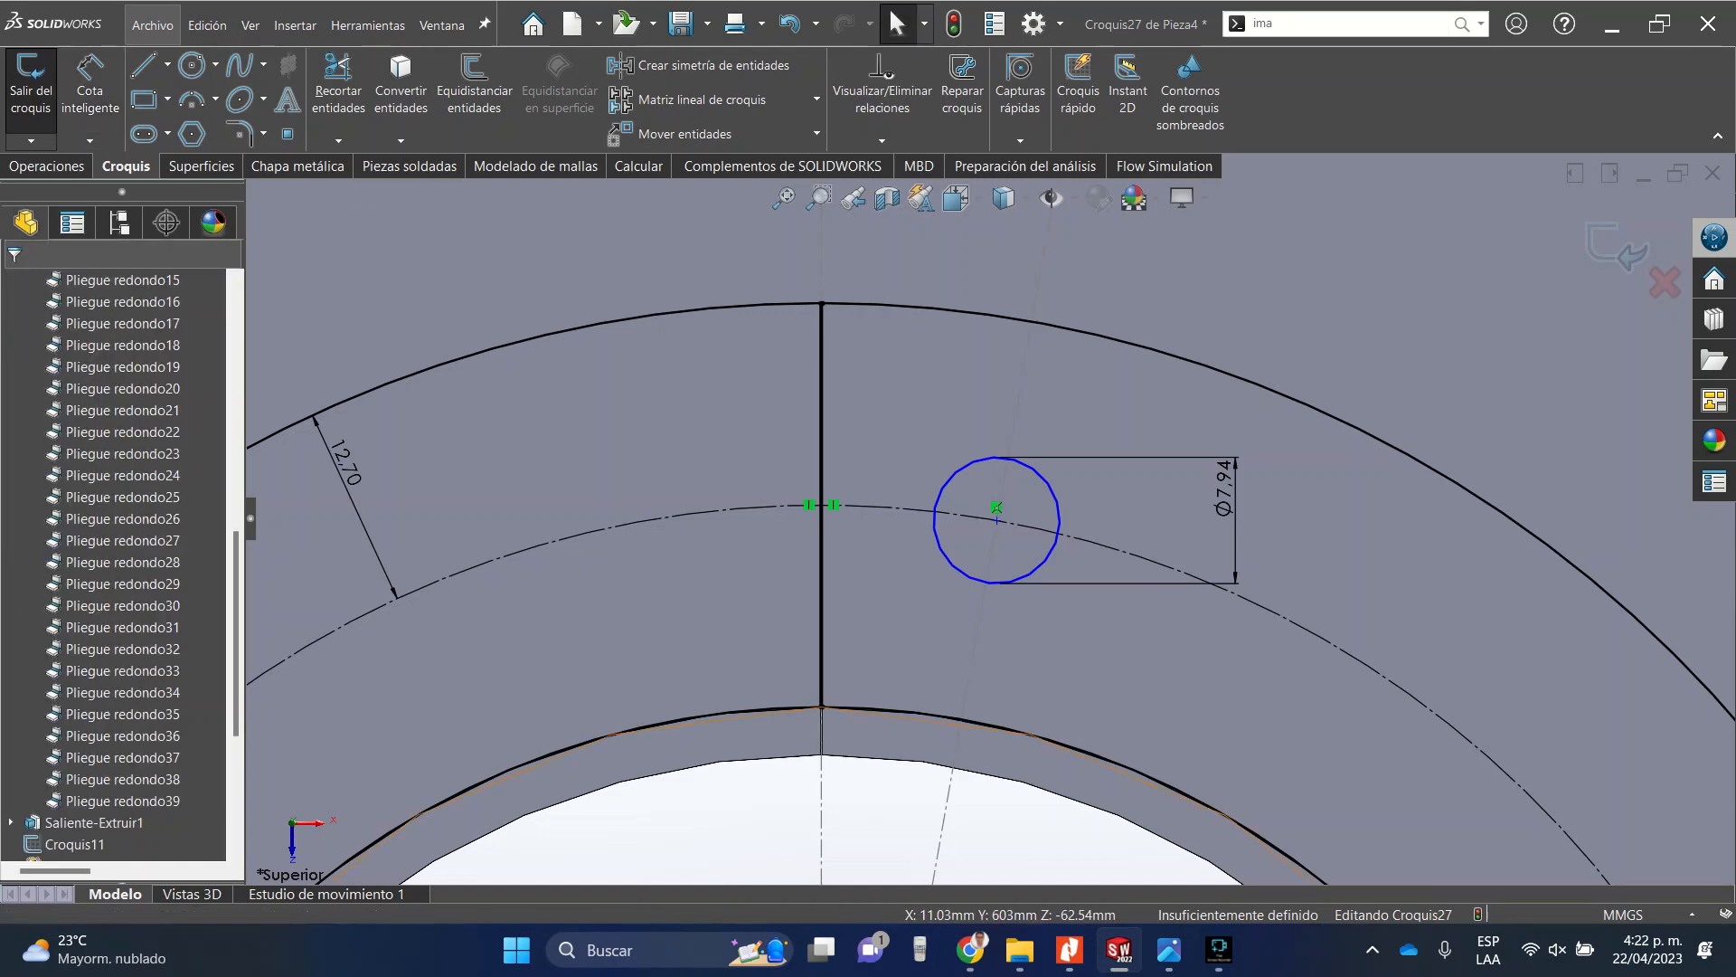
# Move the small circle along the construction circle and draw a construction line from its centre to the origin.
pyautogui.moveTo(996, 520); pyautogui.dragTo(1155, 561)
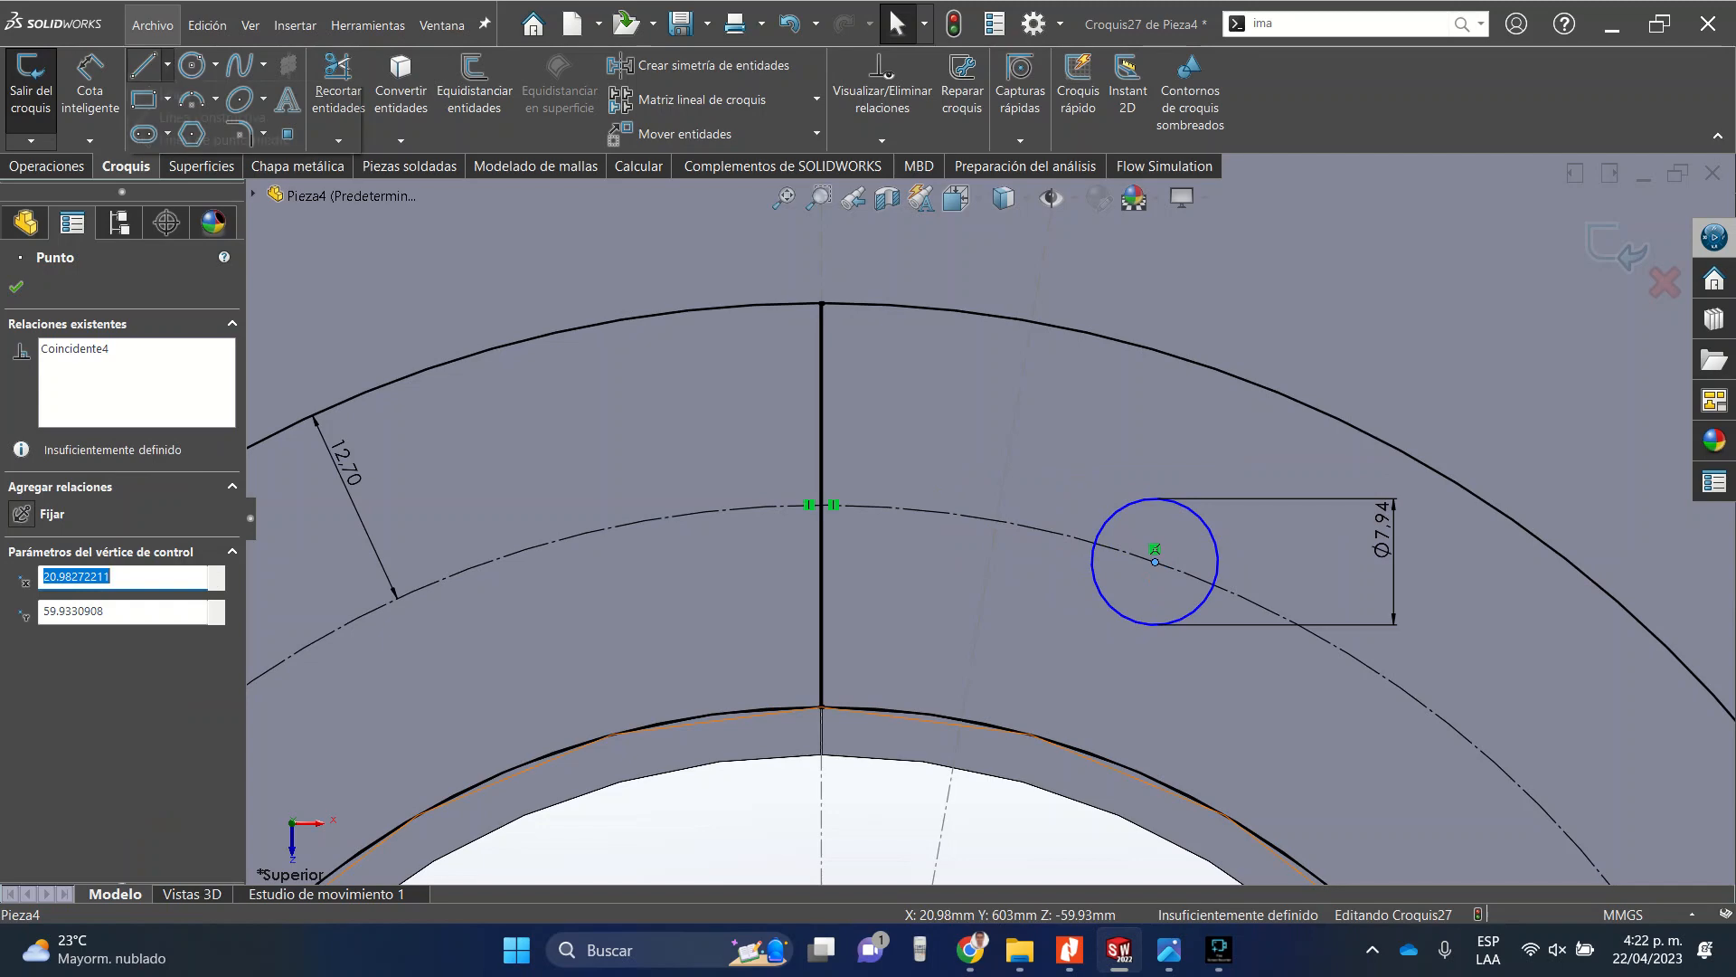
pyautogui.click(208, 118)
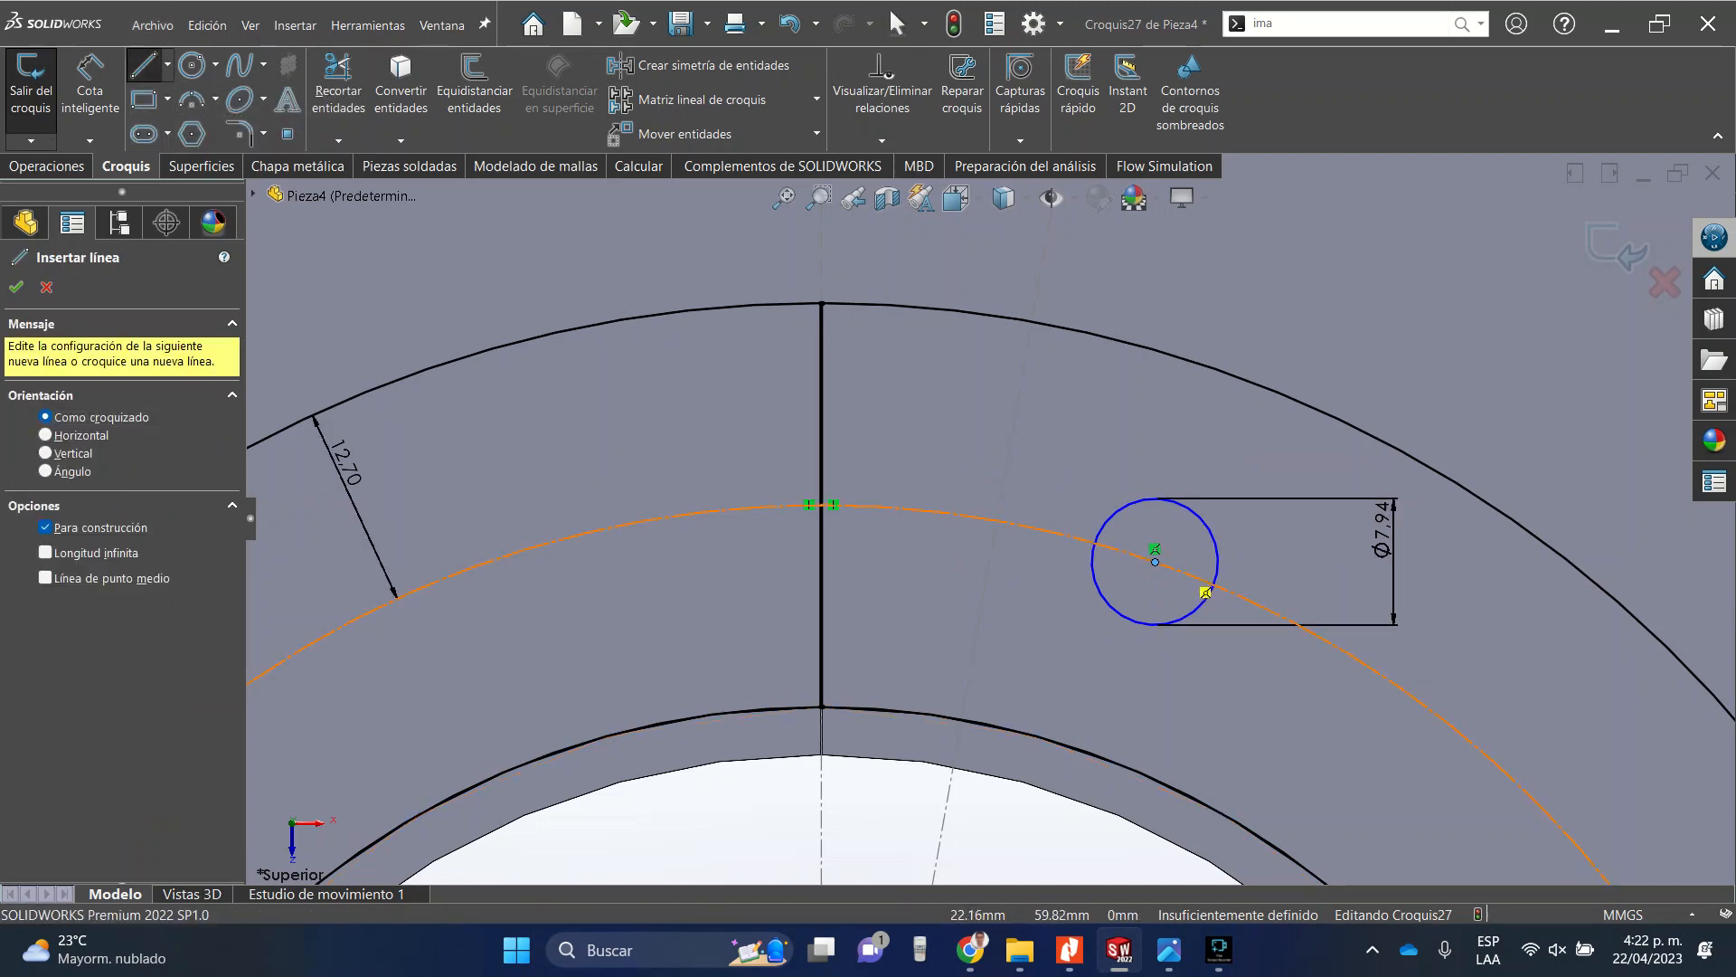
pyautogui.click(1155, 549)
pyautogui.scroll(5, 990, 521)
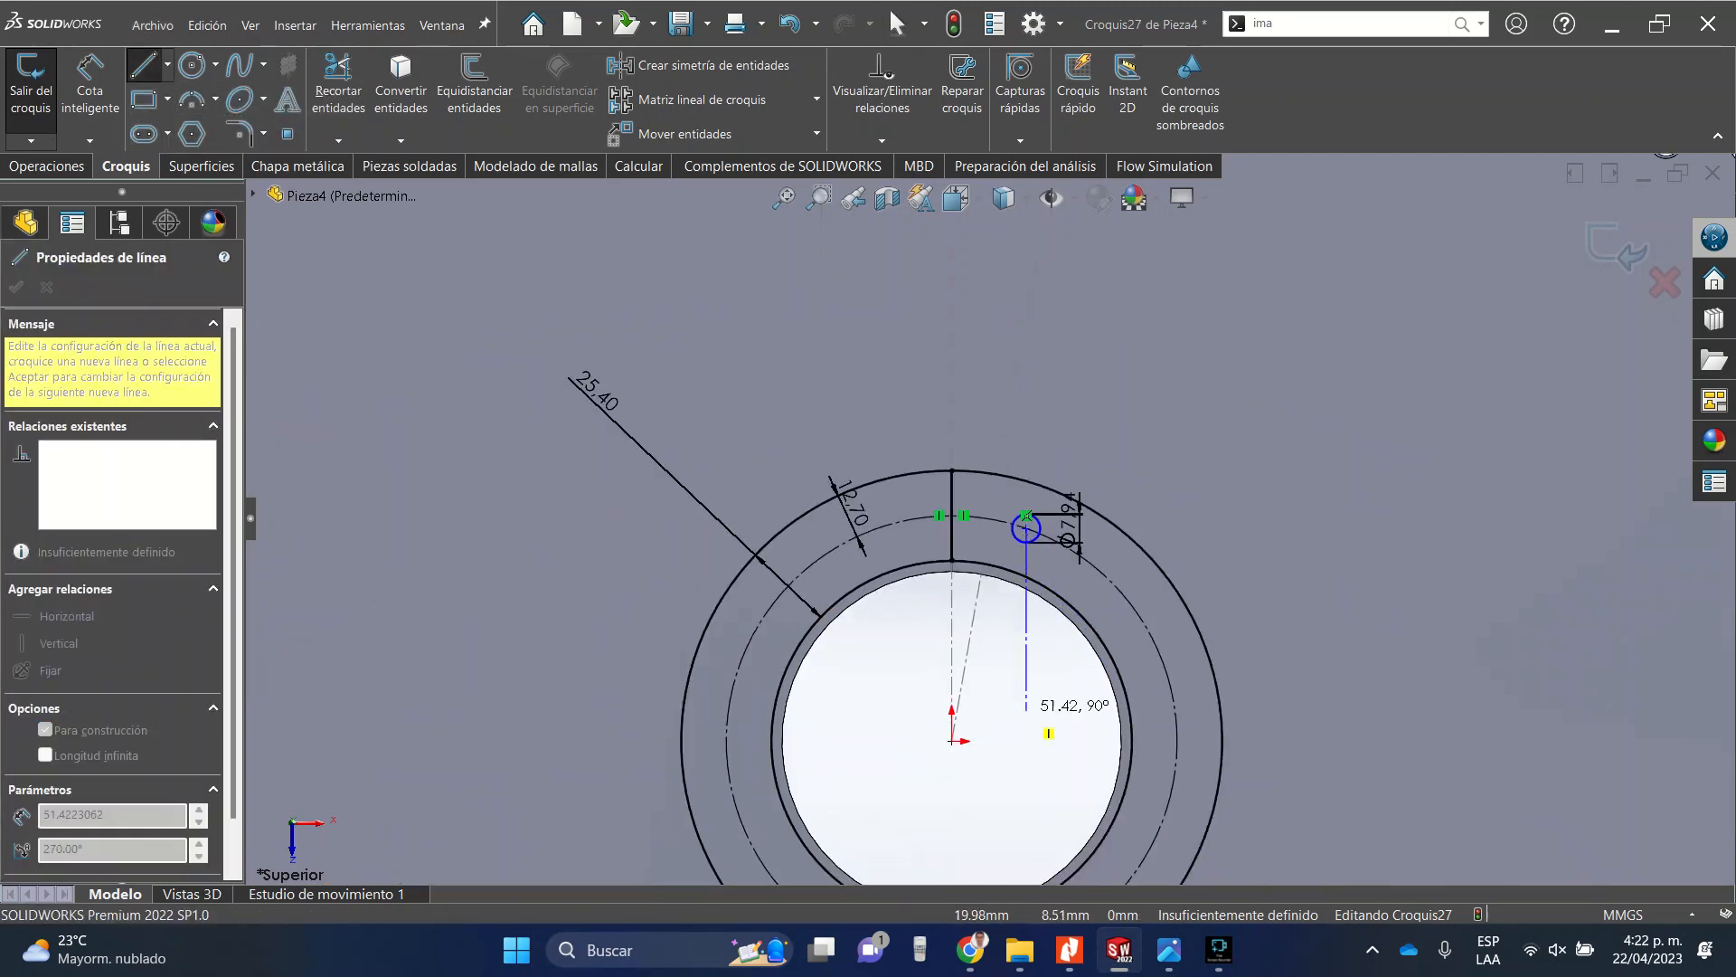
pyautogui.click(952, 740)
pyautogui.press('Escape')
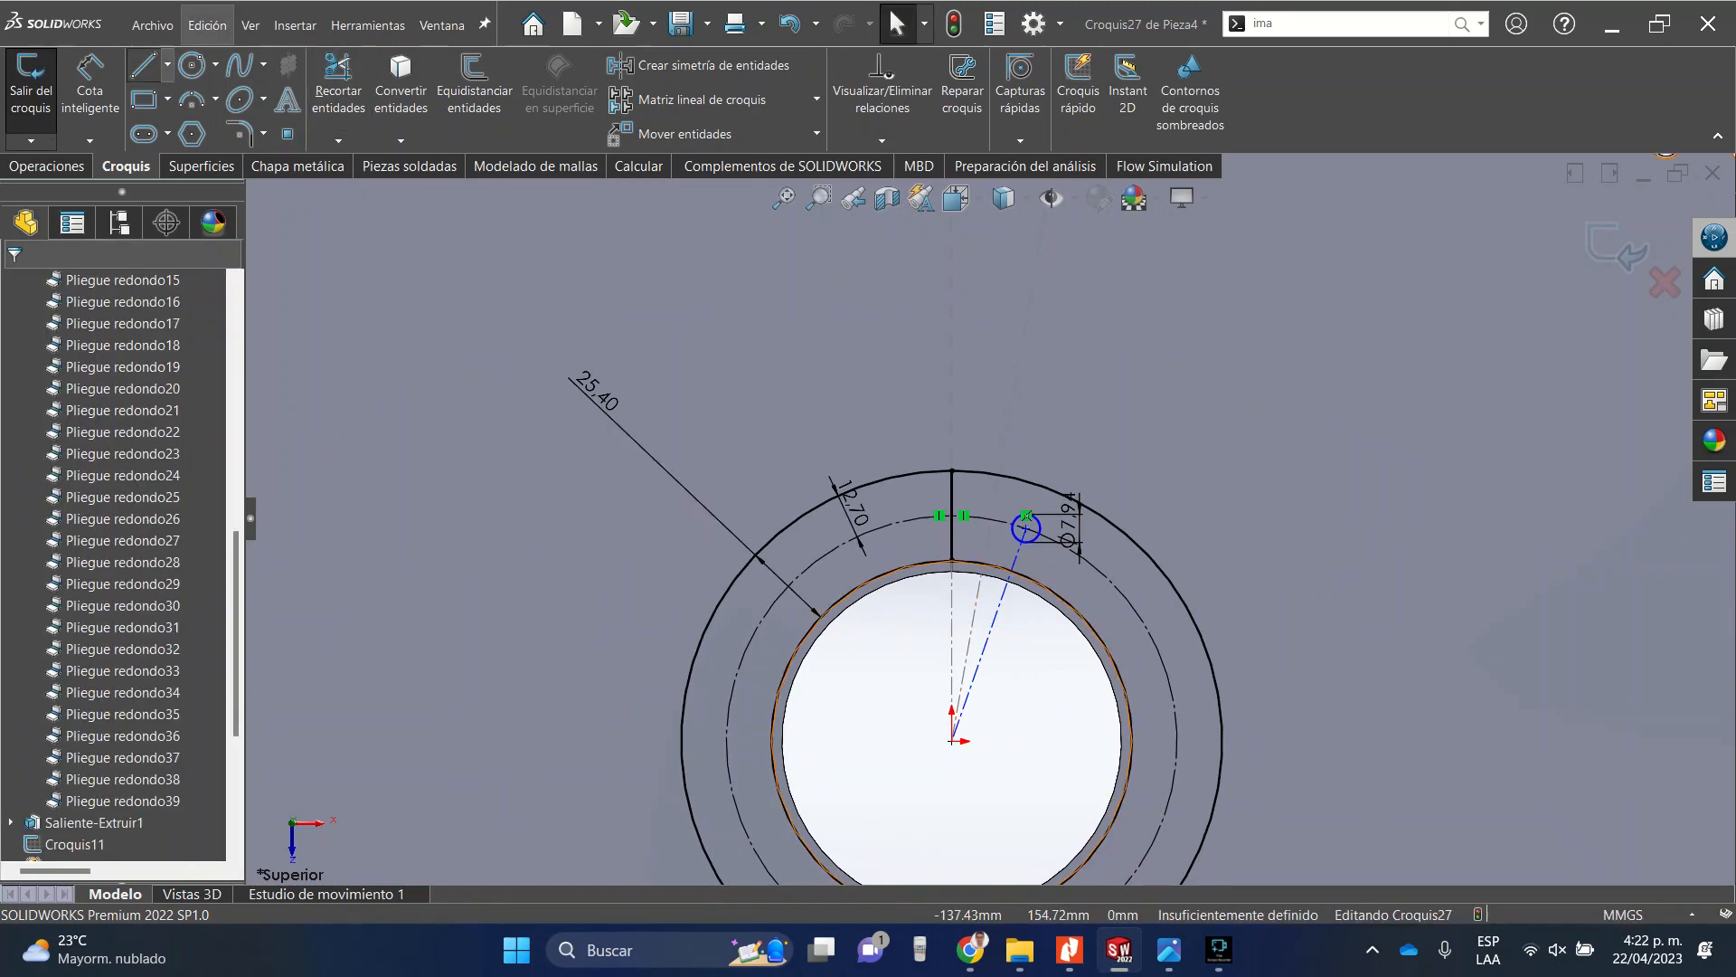
# Dimension the angle between the vertical line and the construction line as 360/8 degrees.
pyautogui.click(90, 86)
pyautogui.click(1003, 593)
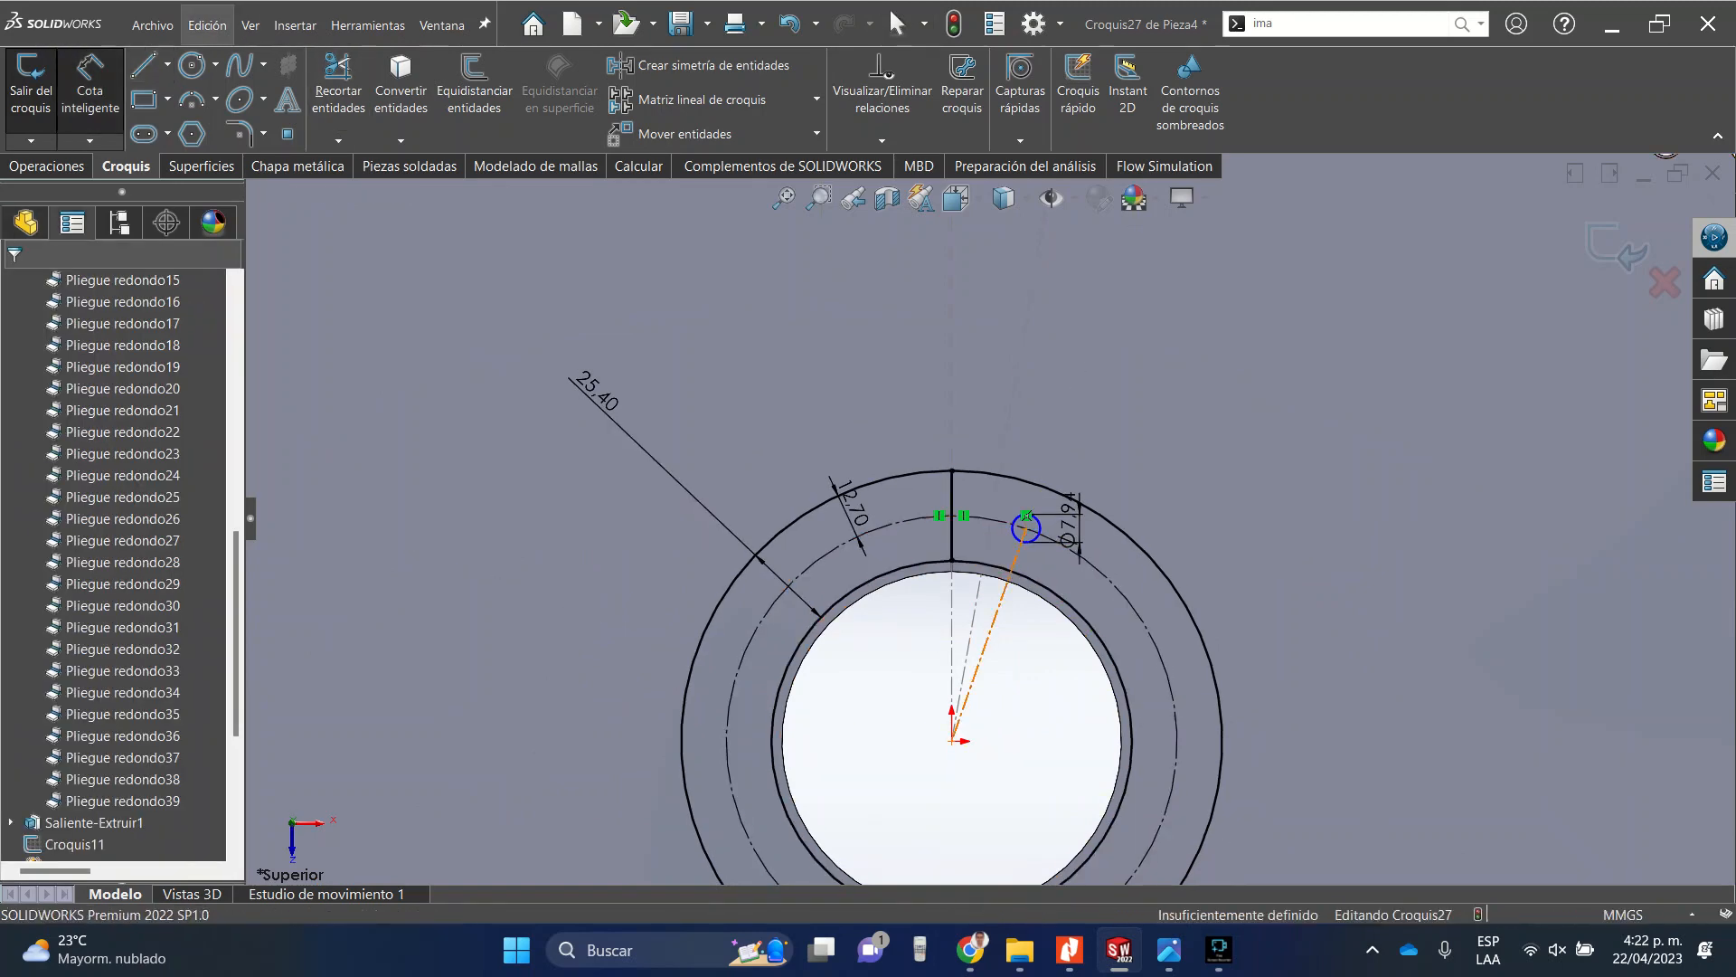
pyautogui.click(952, 399)
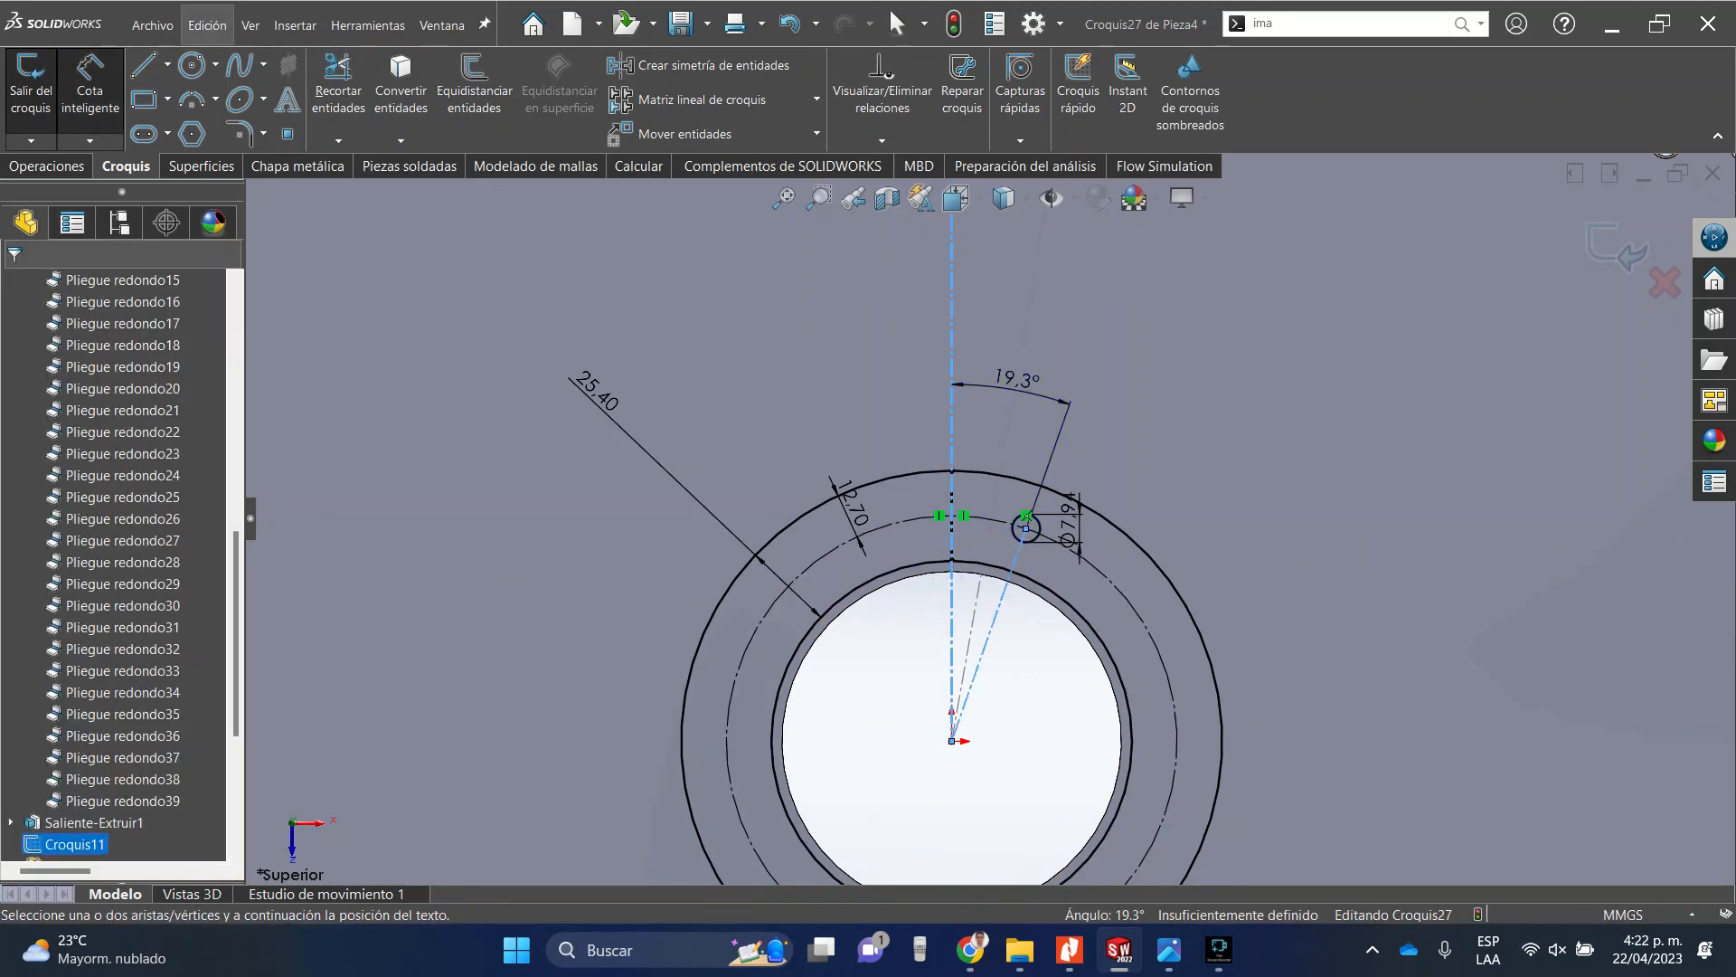
pyautogui.click(1017, 380)
pyautogui.write('8/')
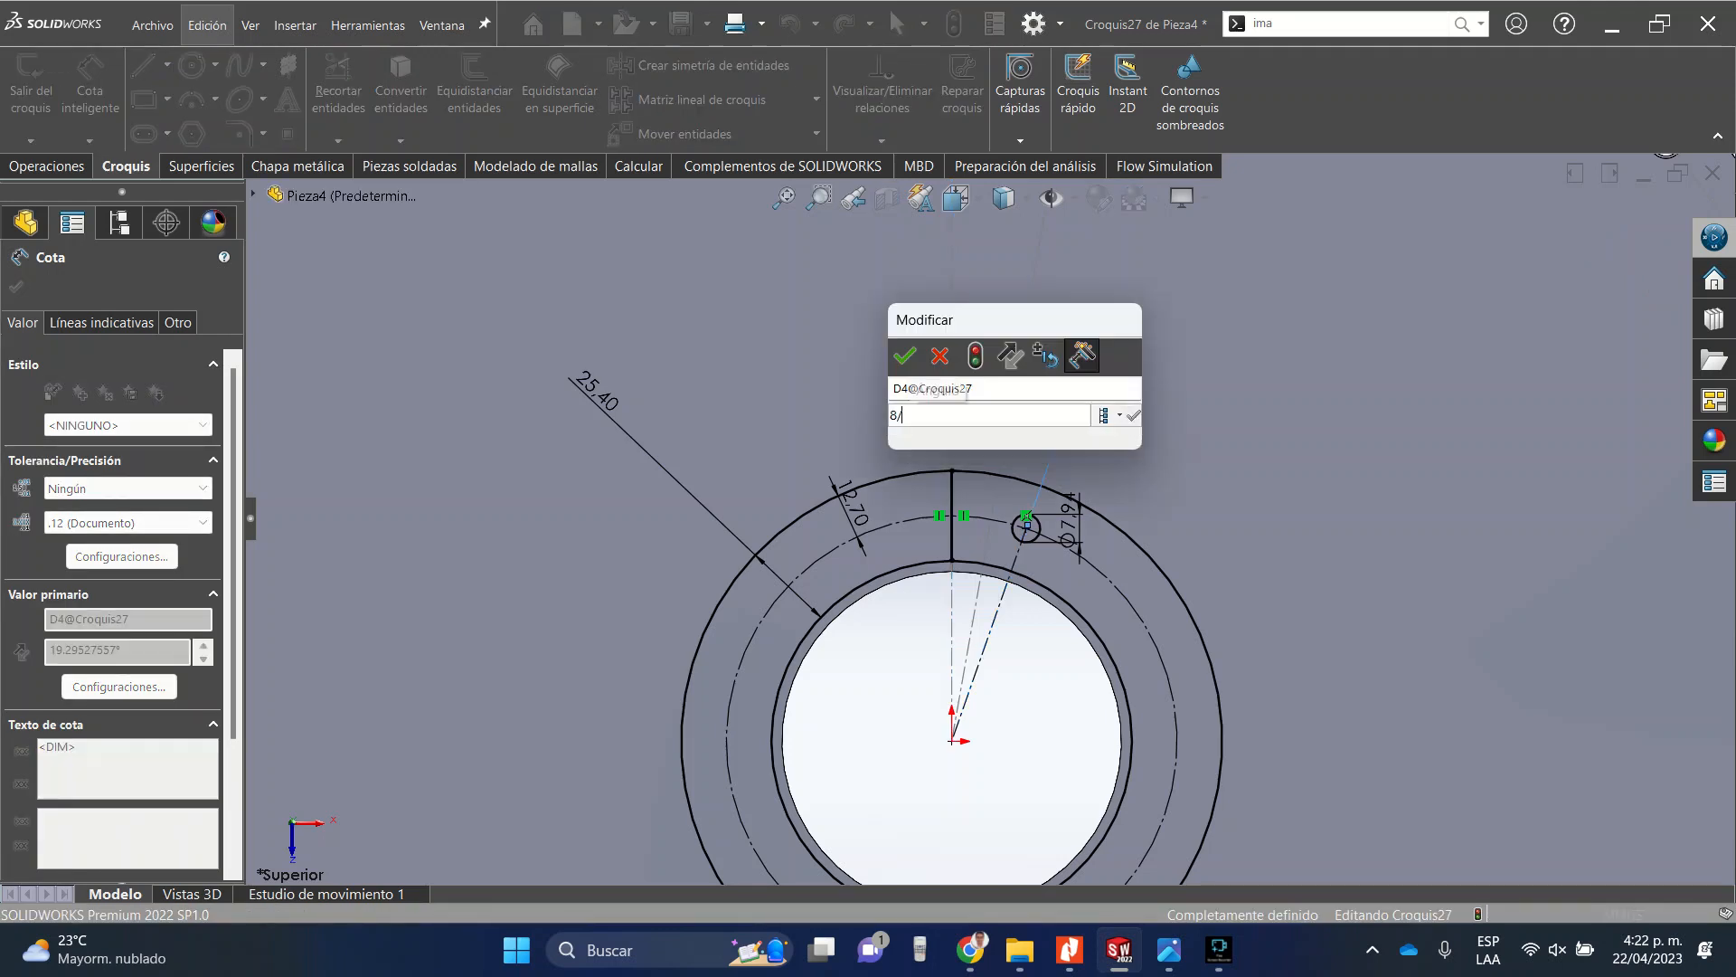
pyautogui.press('BackSpace')
pyautogui.press('BackSpace')
pyautogui.write('3')
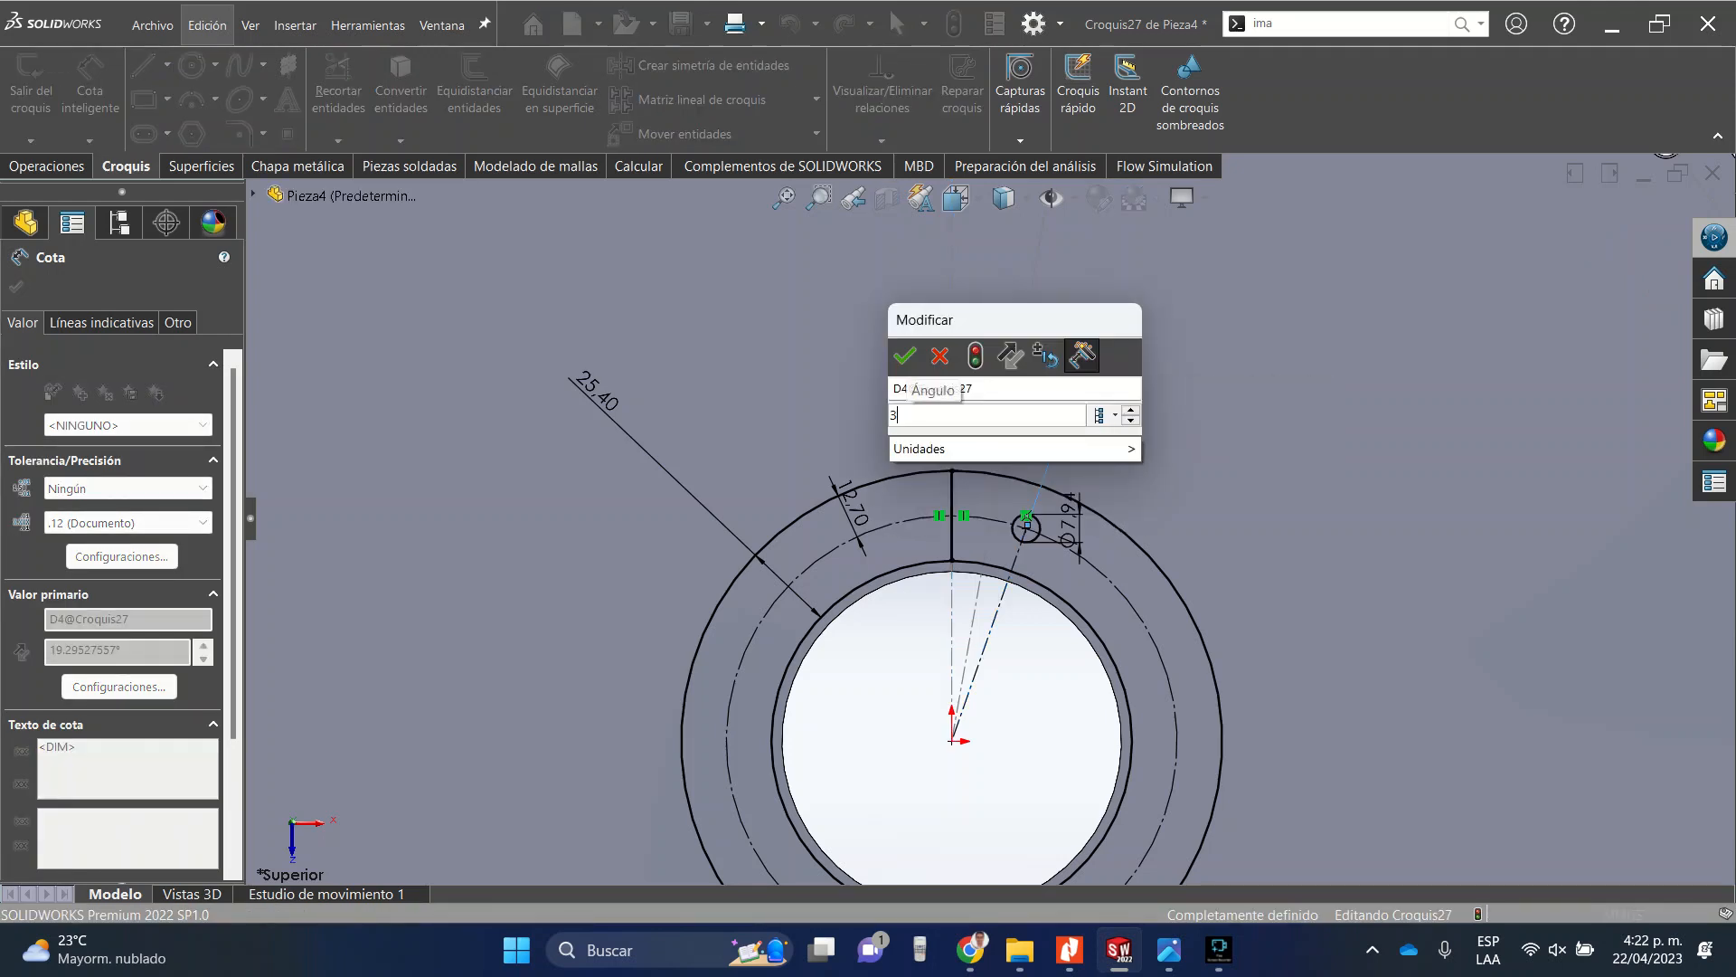
pyautogui.write('60/8')
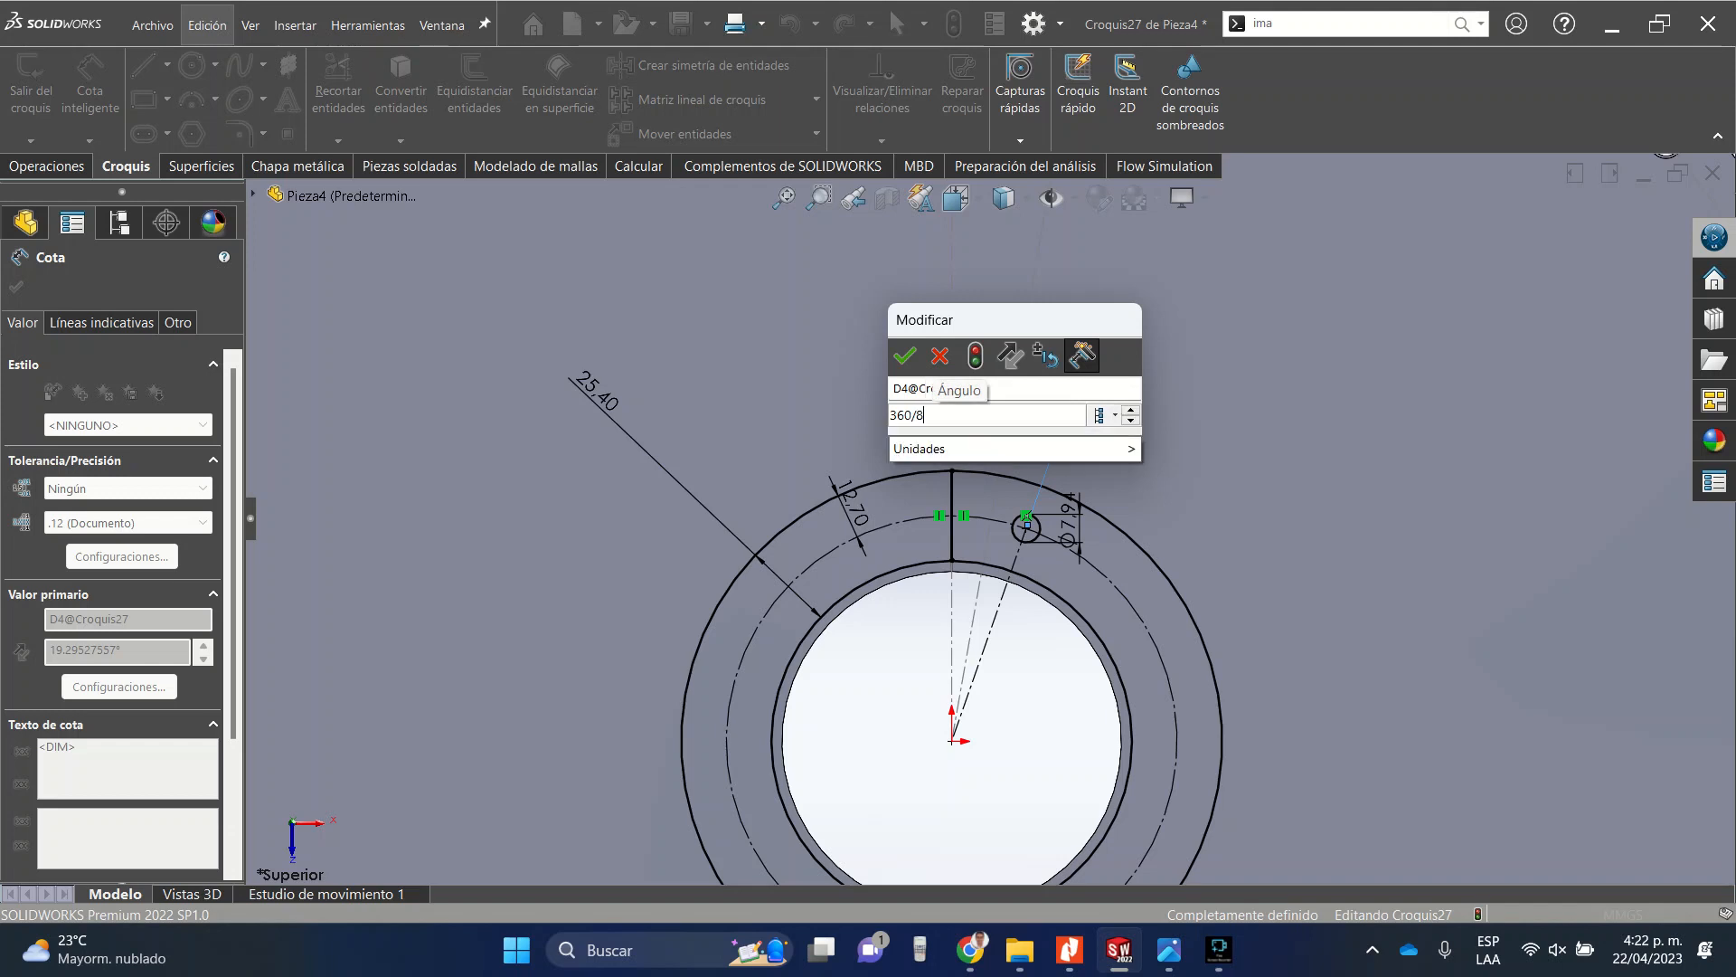
pyautogui.press('Return')
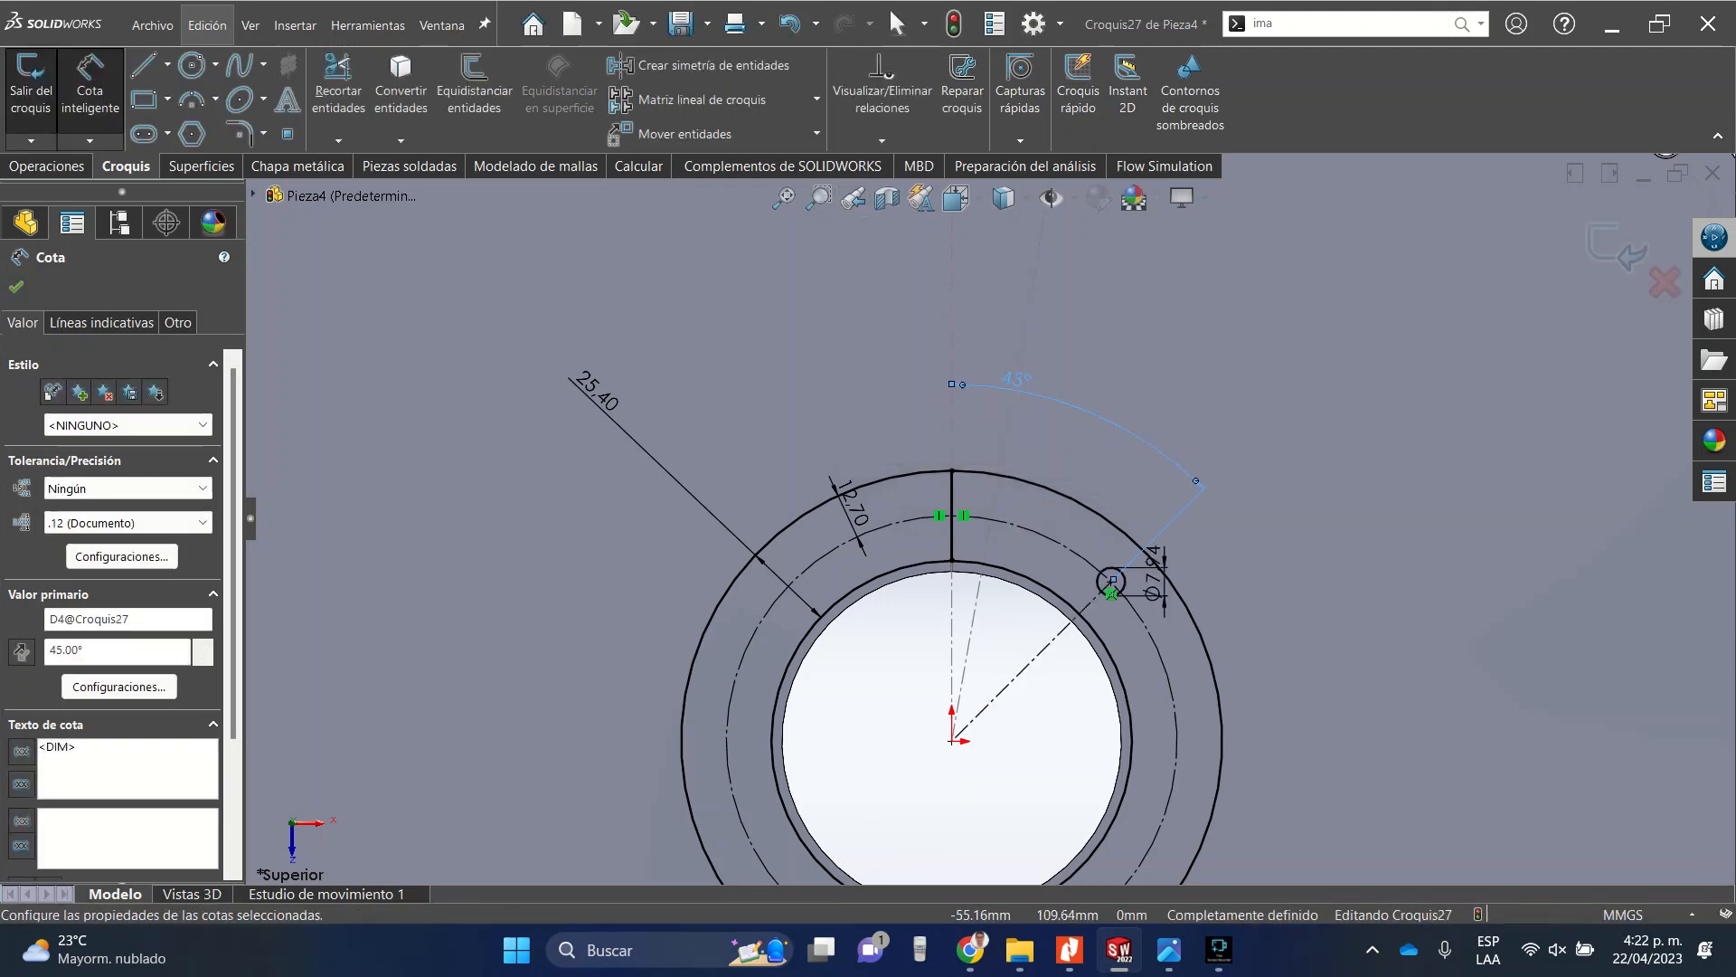
pyautogui.click(15, 287)
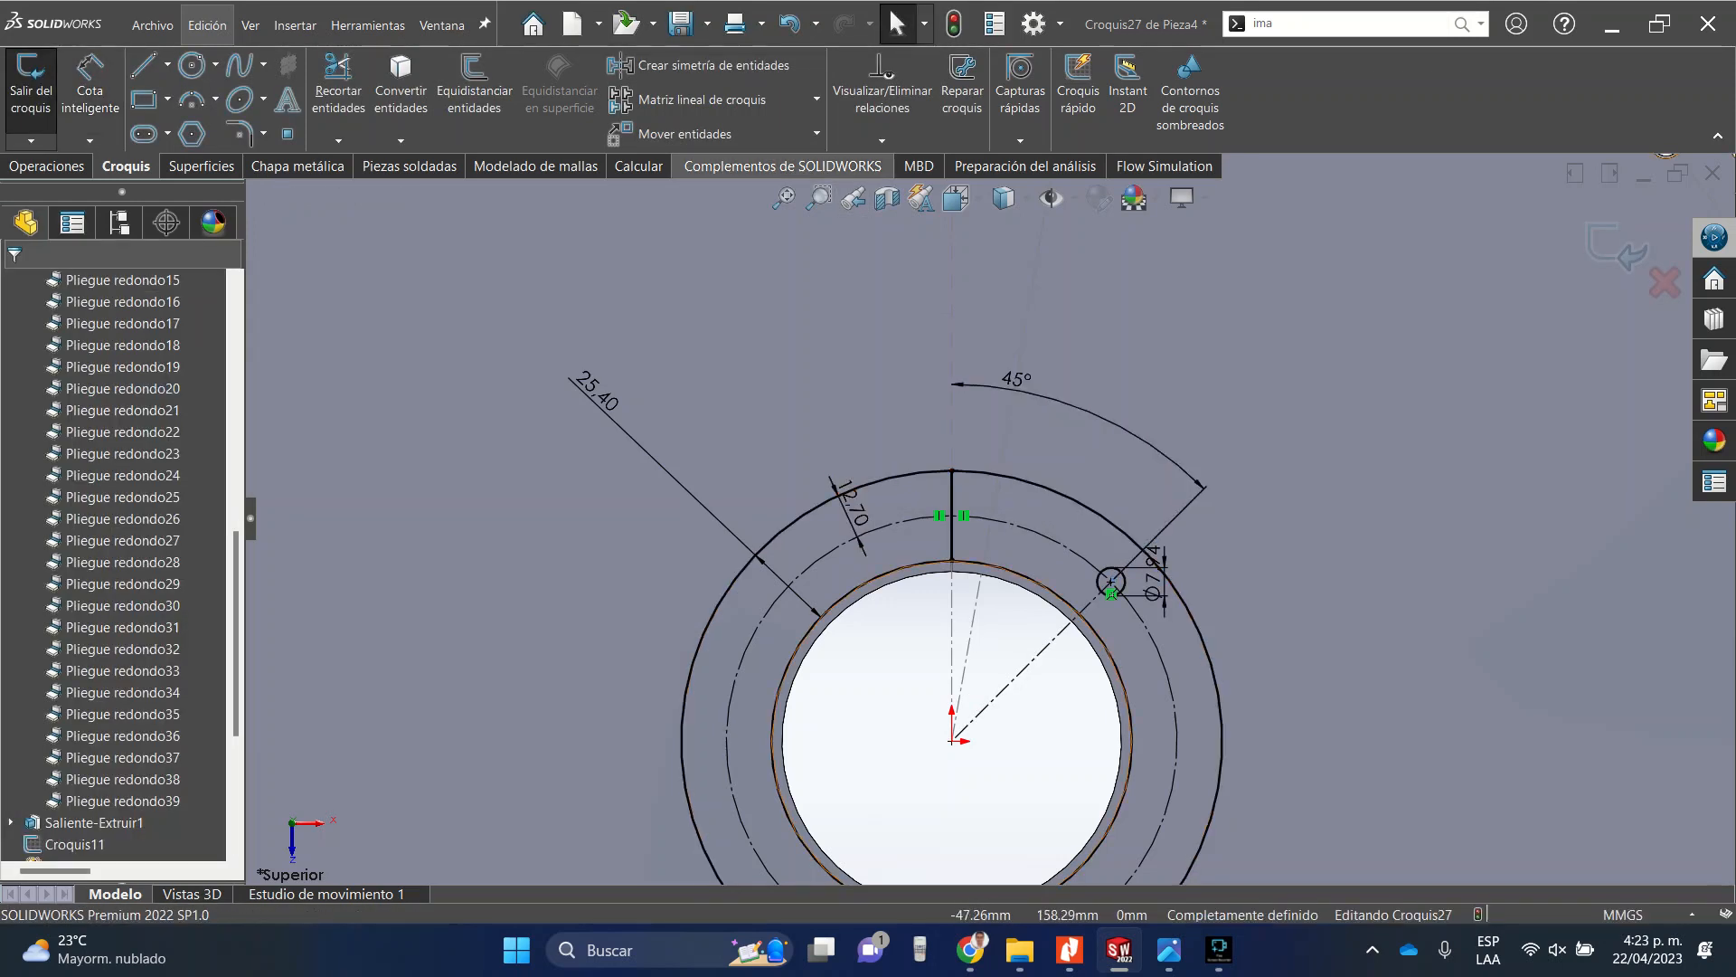
# Create a circular sketch pattern of the small circle about the origin with 8 equally spaced instances over 360°.
pyautogui.click(817, 100)
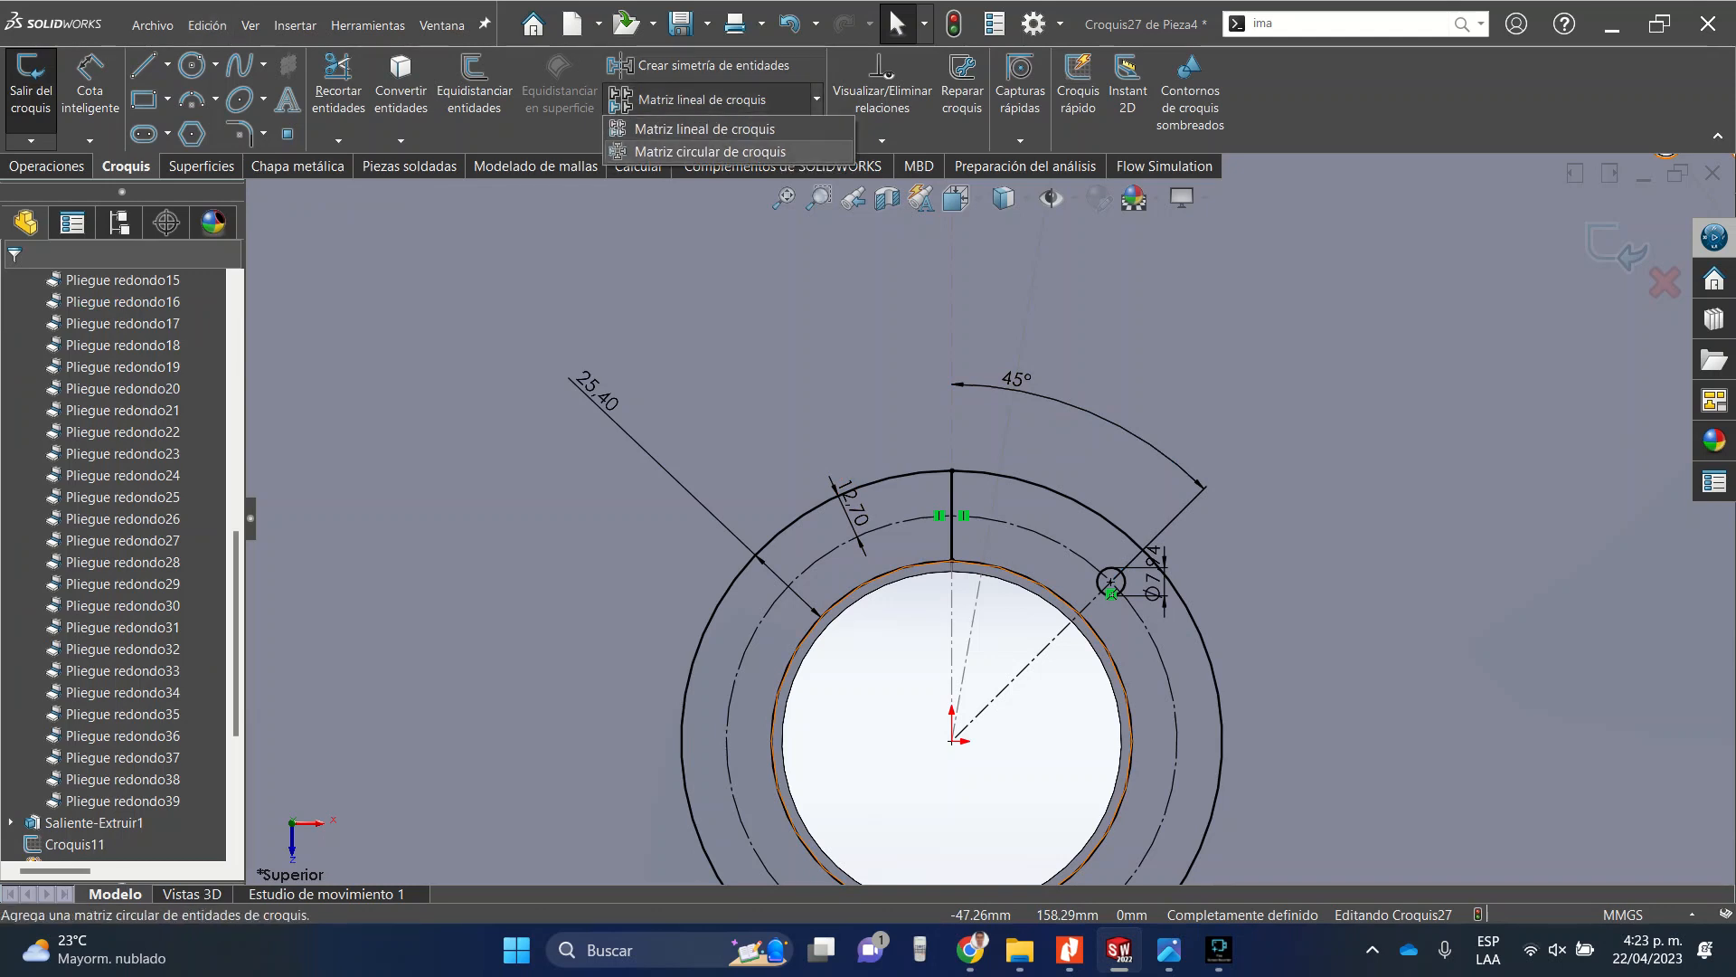
pyautogui.click(710, 151)
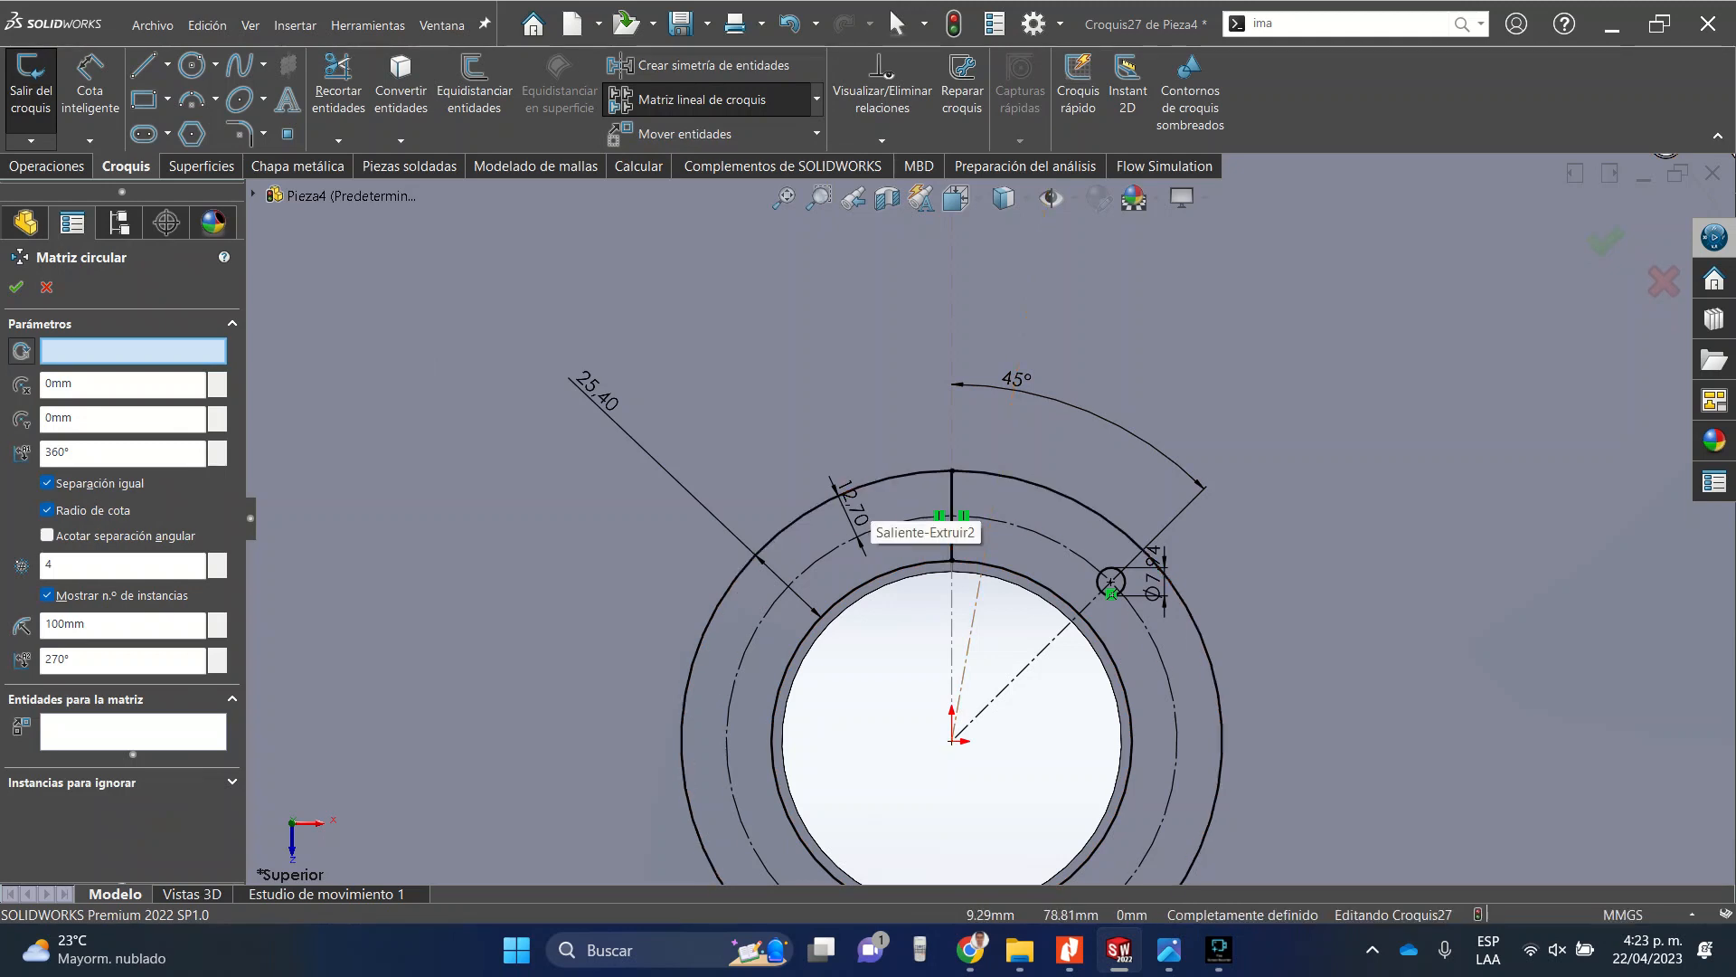
pyautogui.click(974, 472)
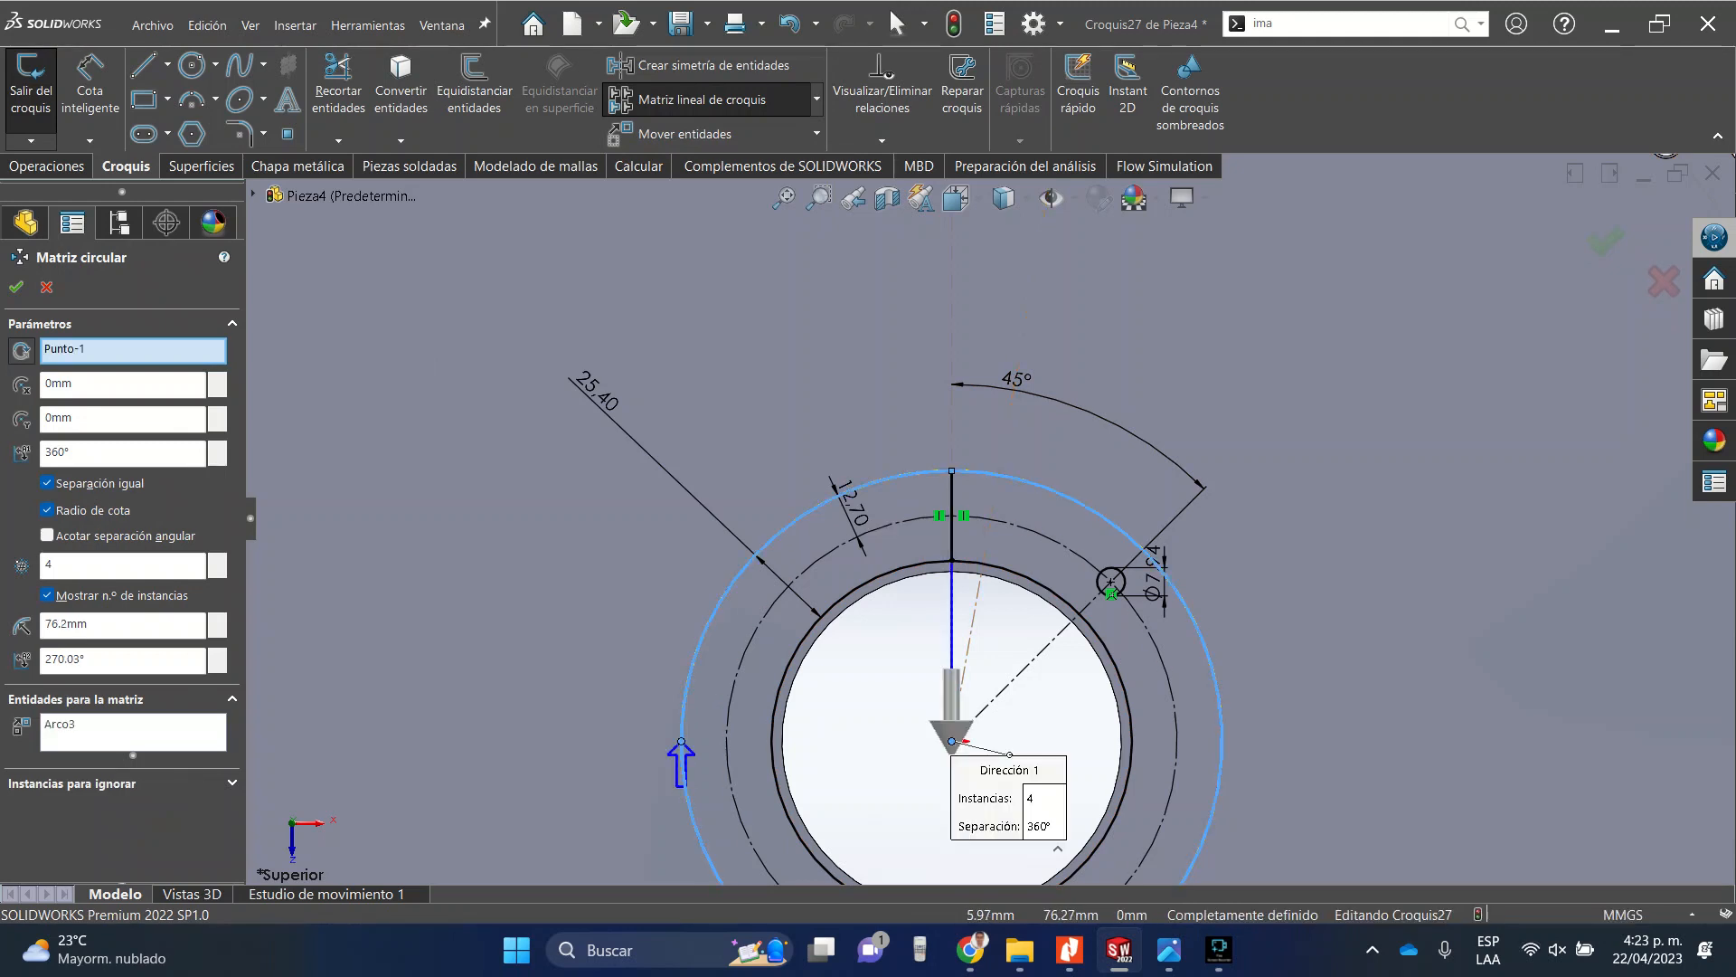
pyautogui.click(112, 725)
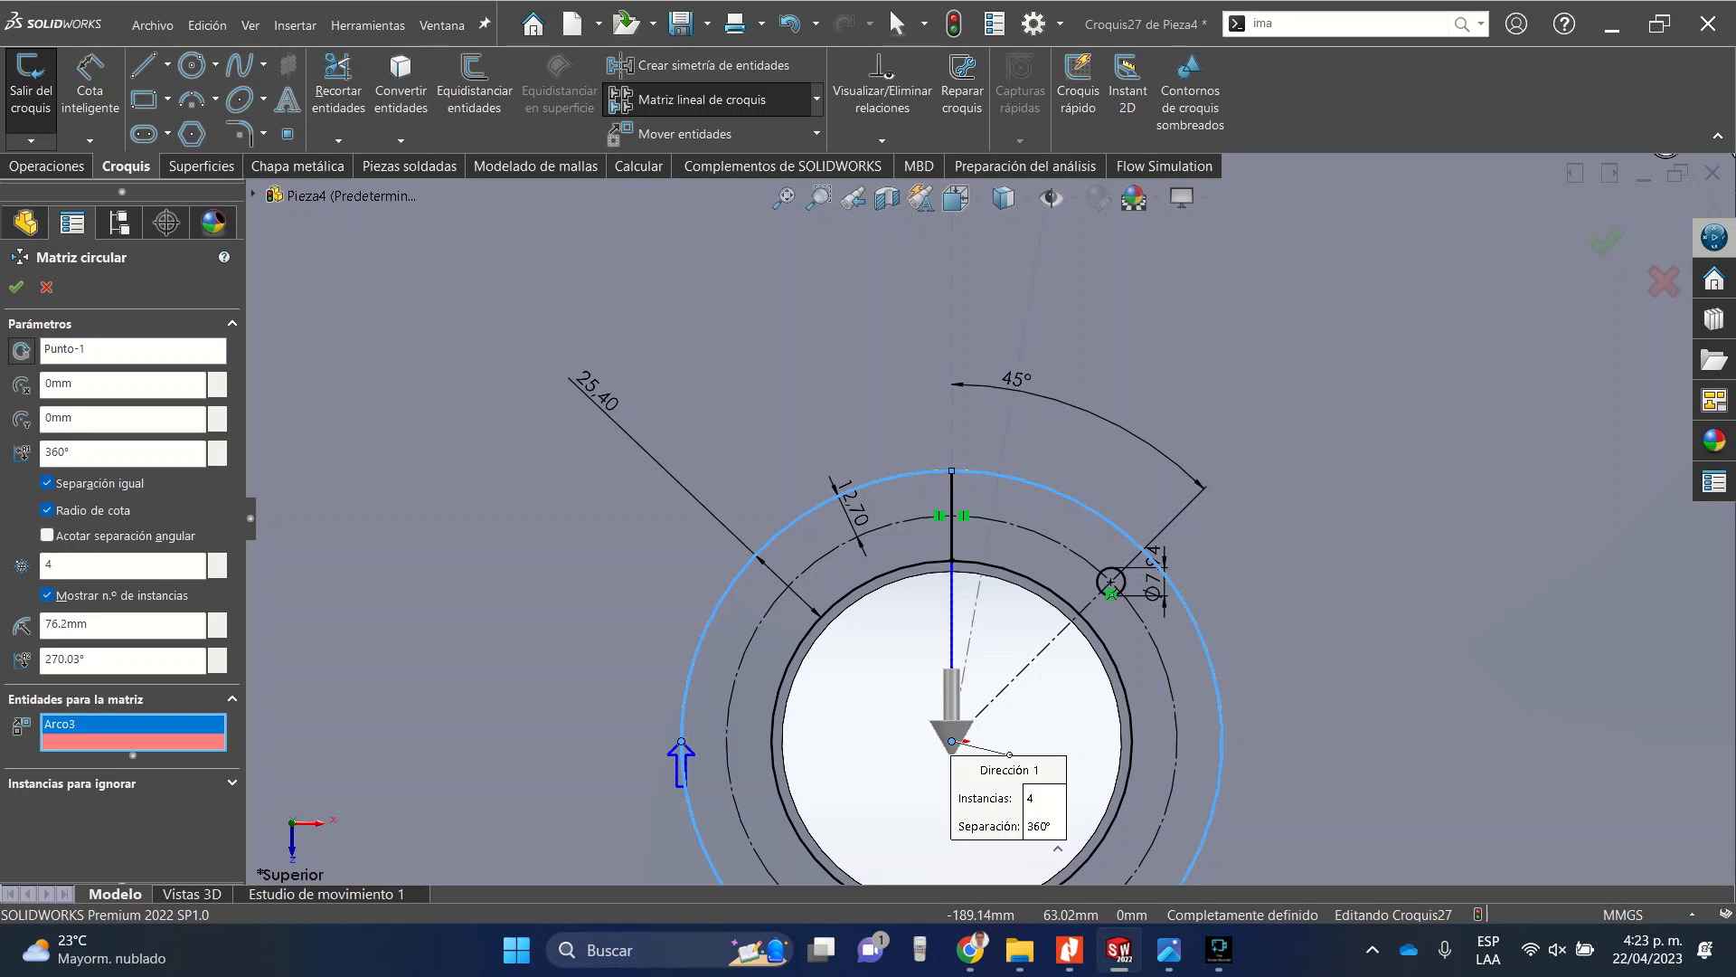
pyautogui.press('Delete')
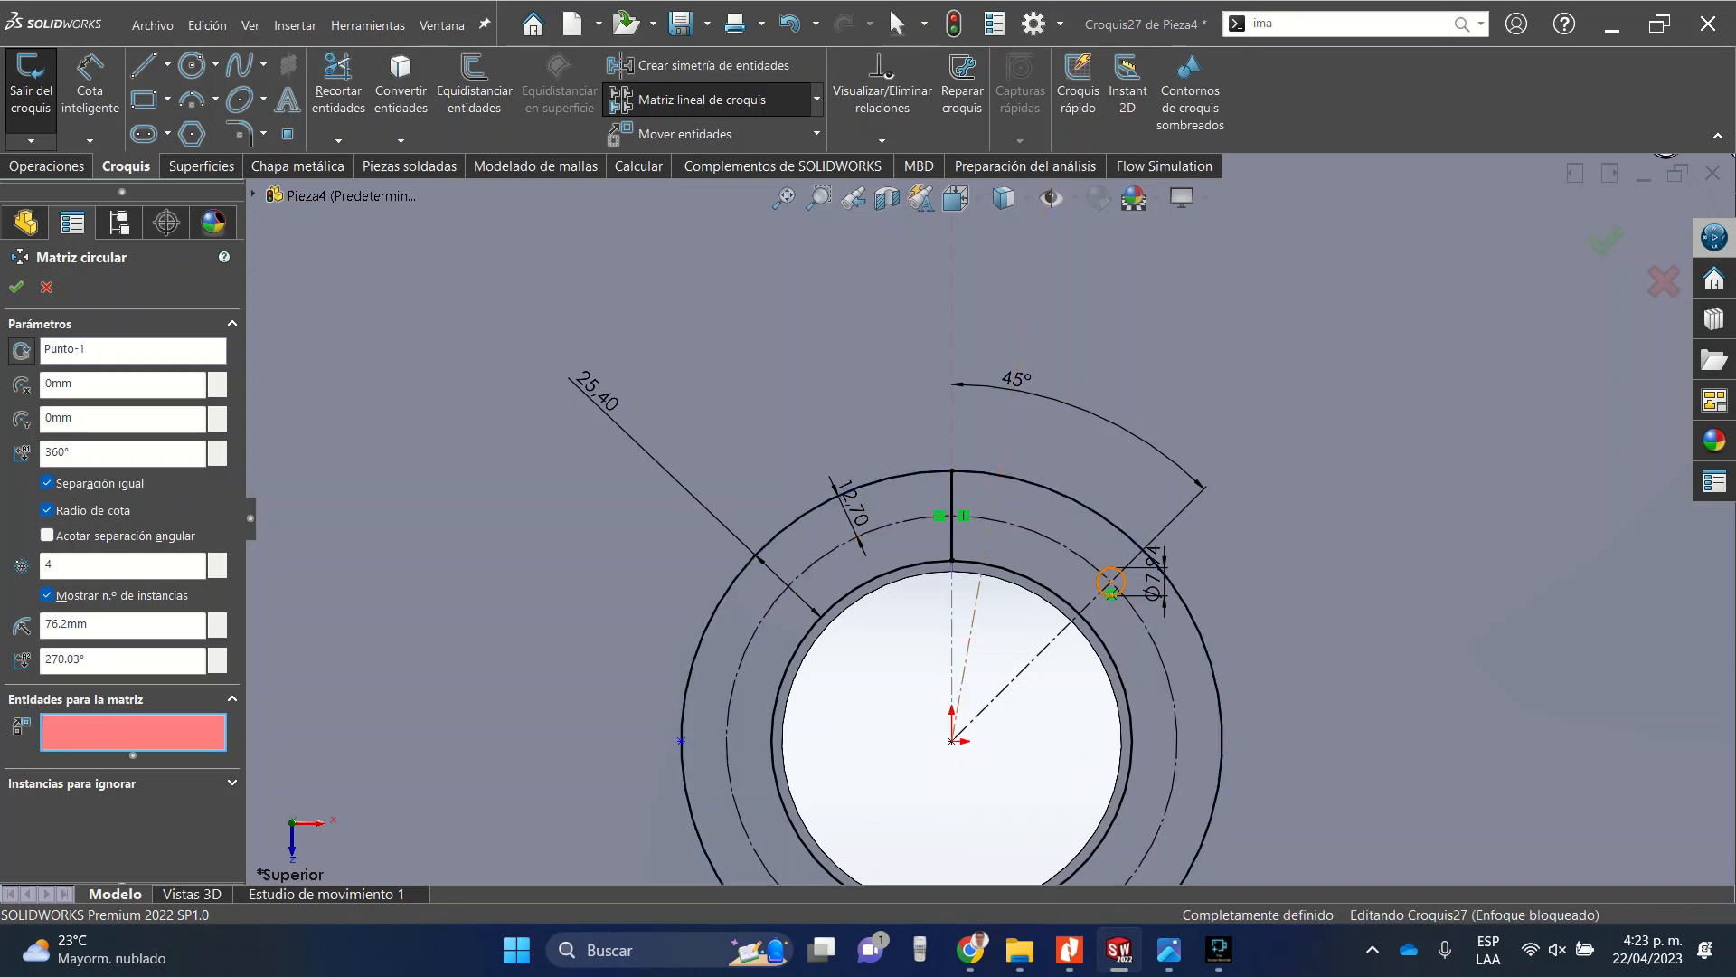
pyautogui.click(786, 587)
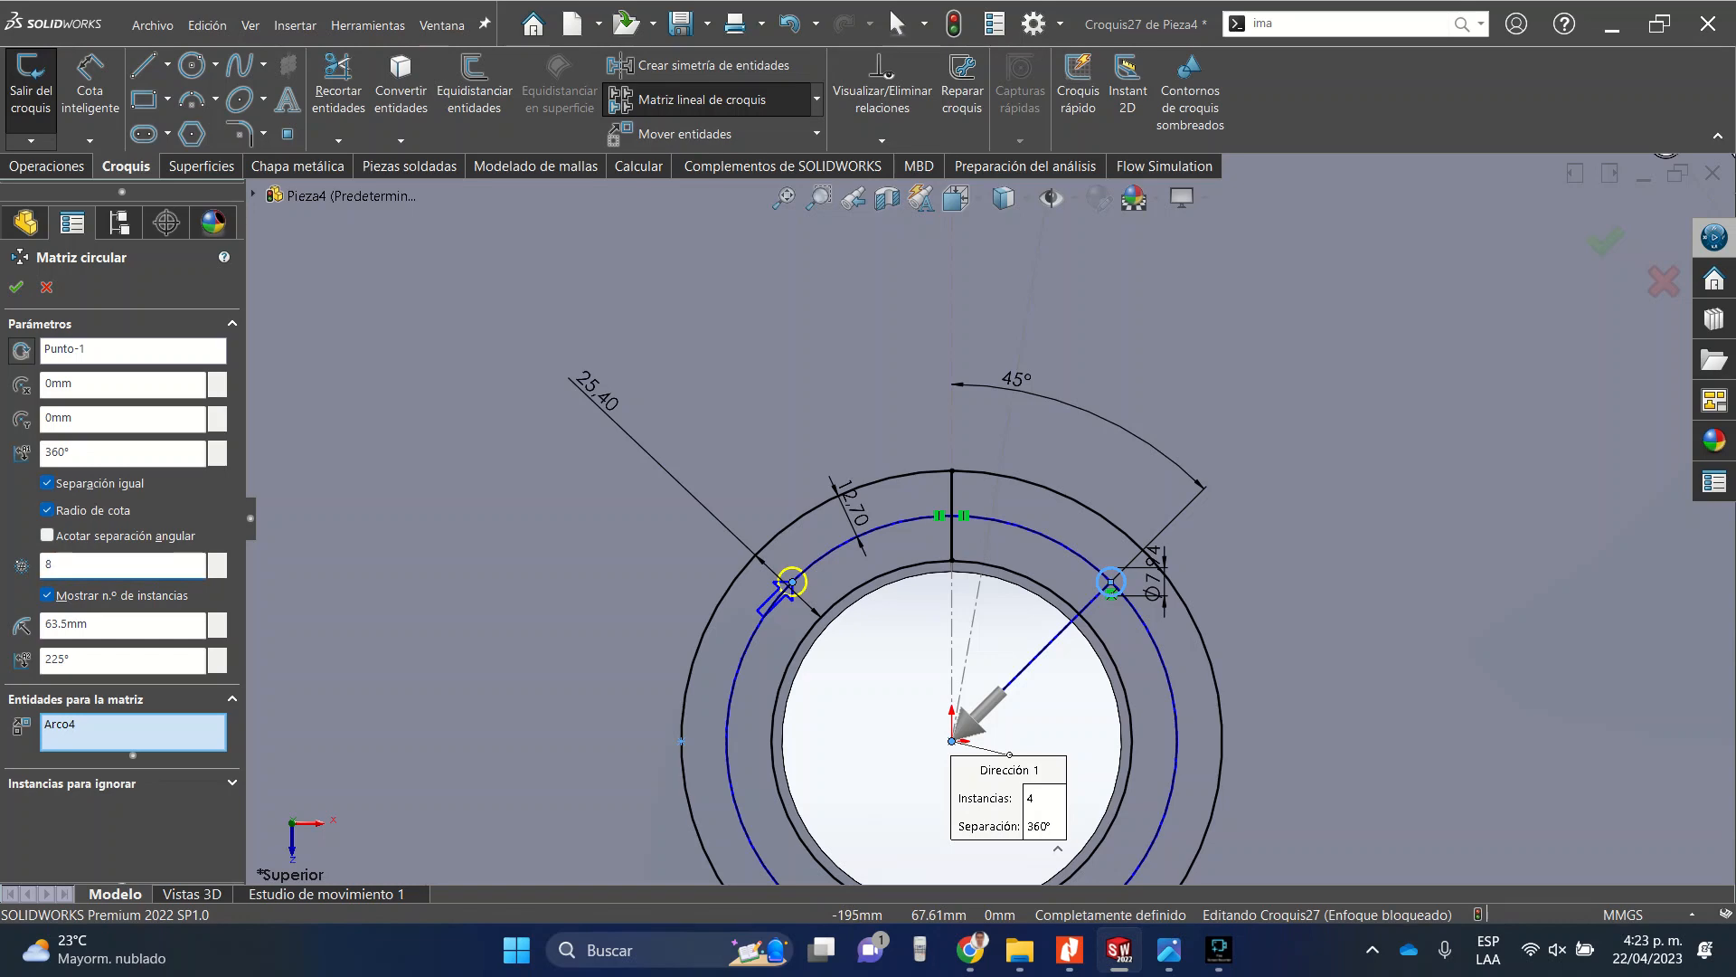
pyautogui.scroll(2, 778, 518)
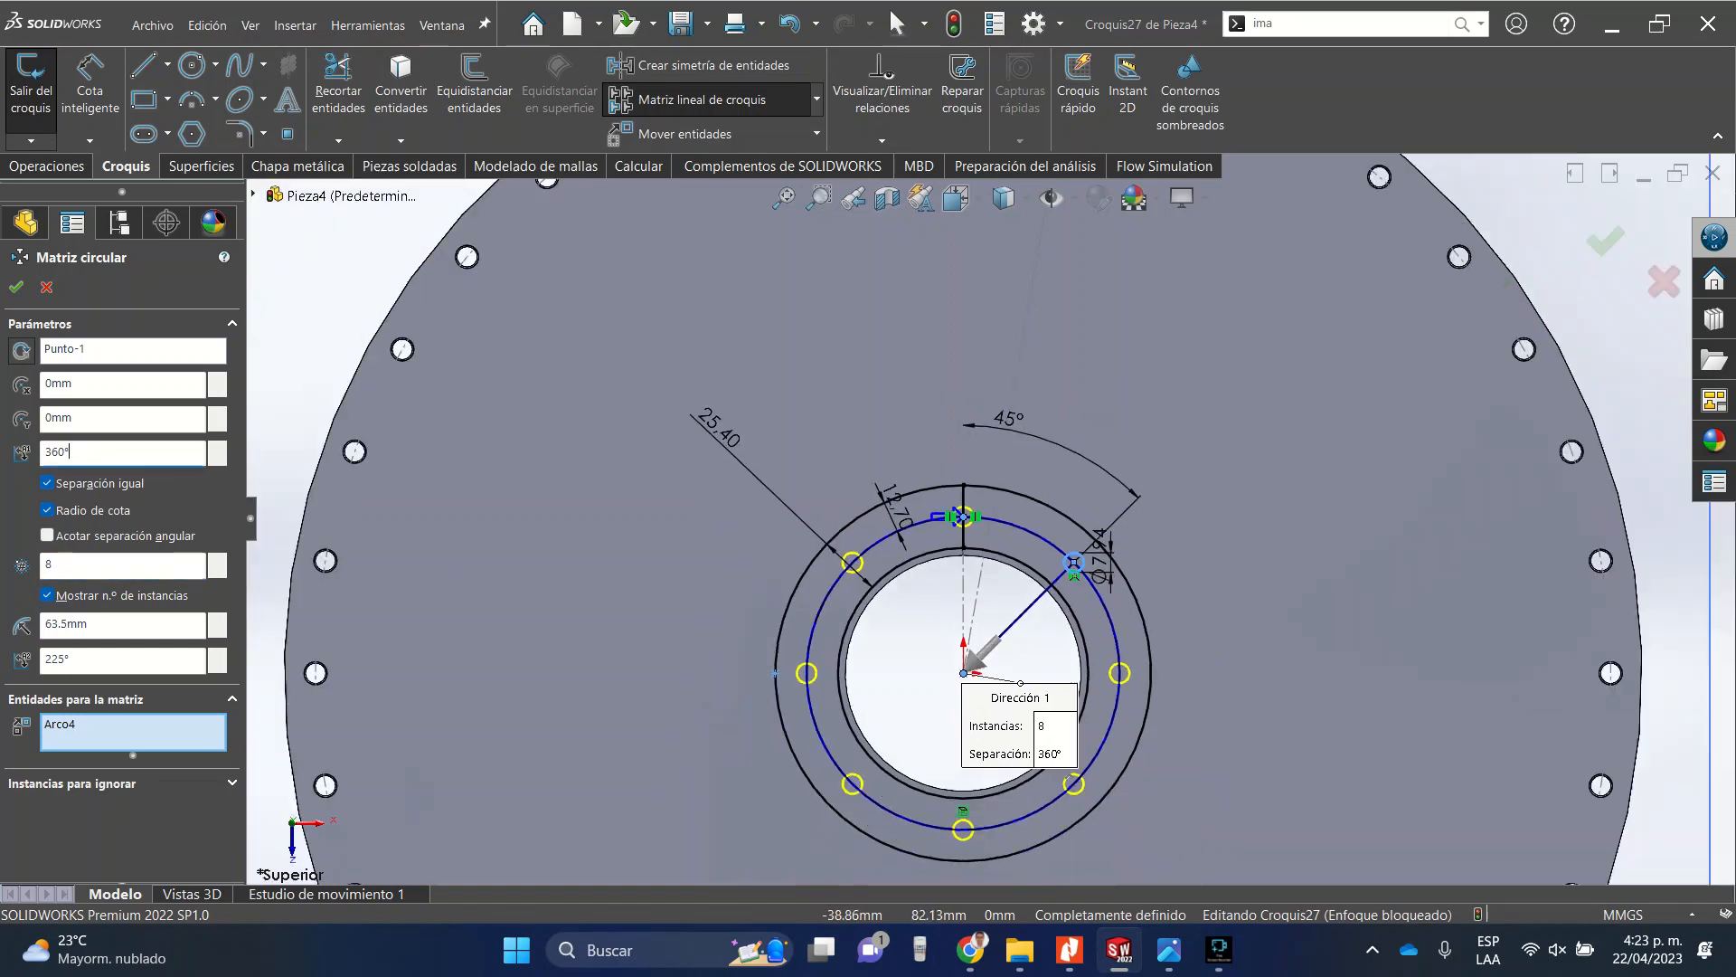
pyautogui.scroll(-2, 855, 519)
pyautogui.scroll(2, 1004, 565)
pyautogui.scroll(-3, 1030, 586)
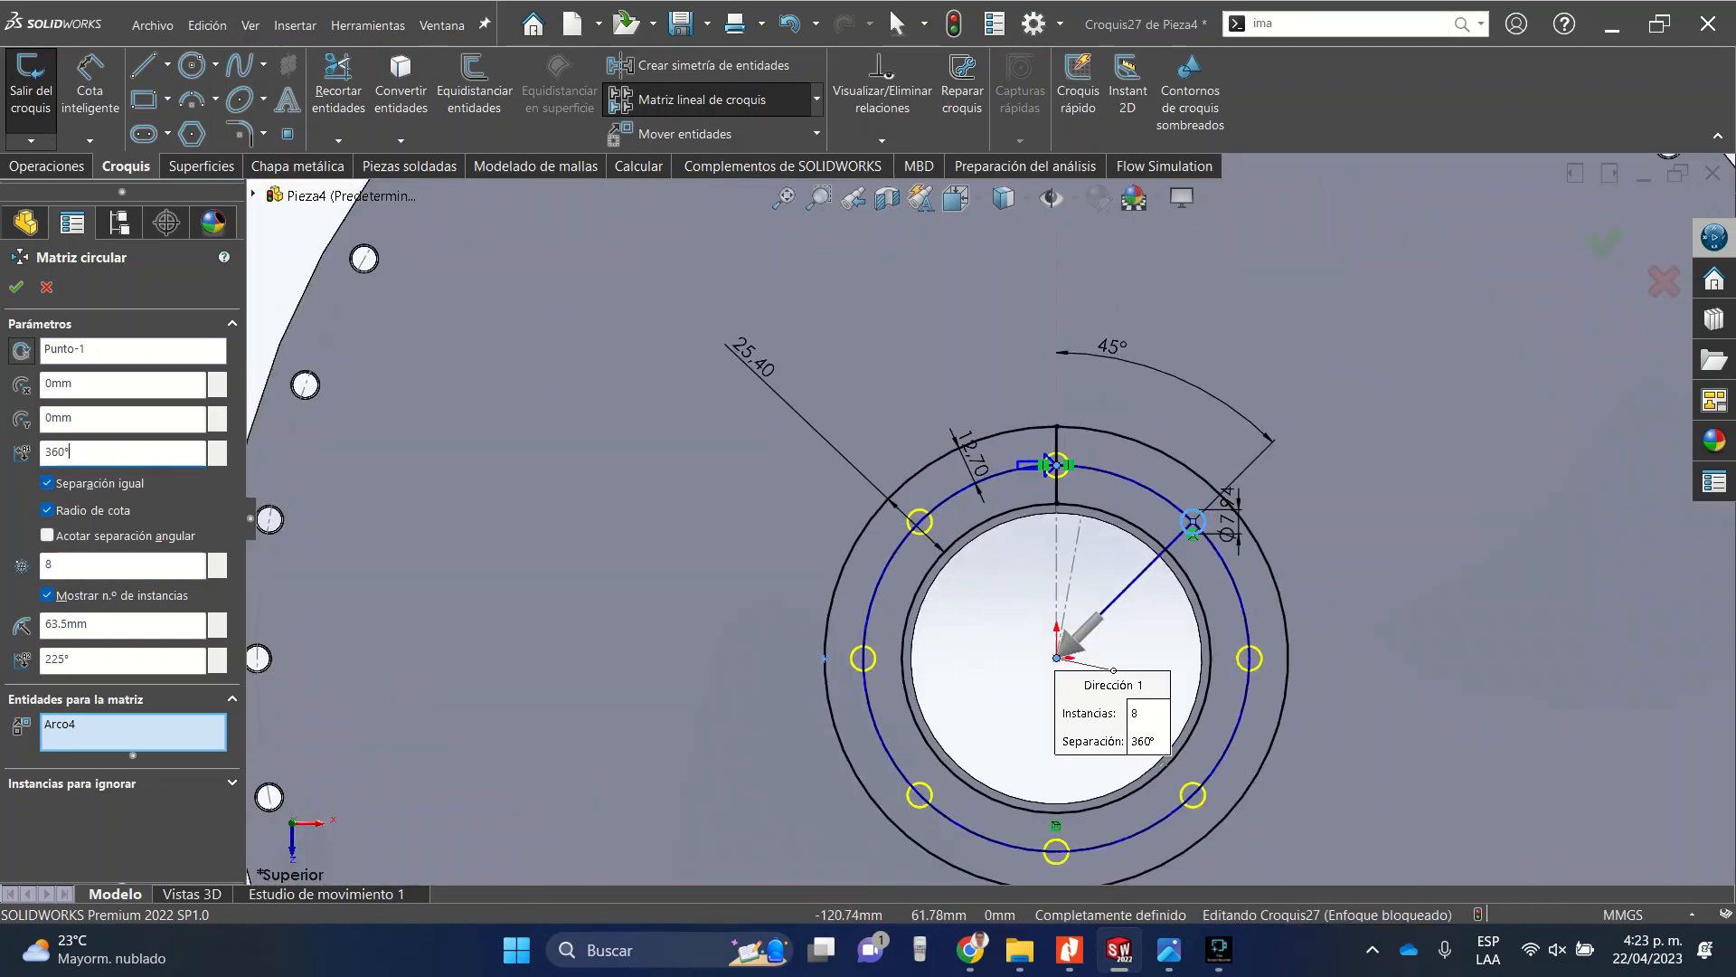
pyautogui.click(16, 287)
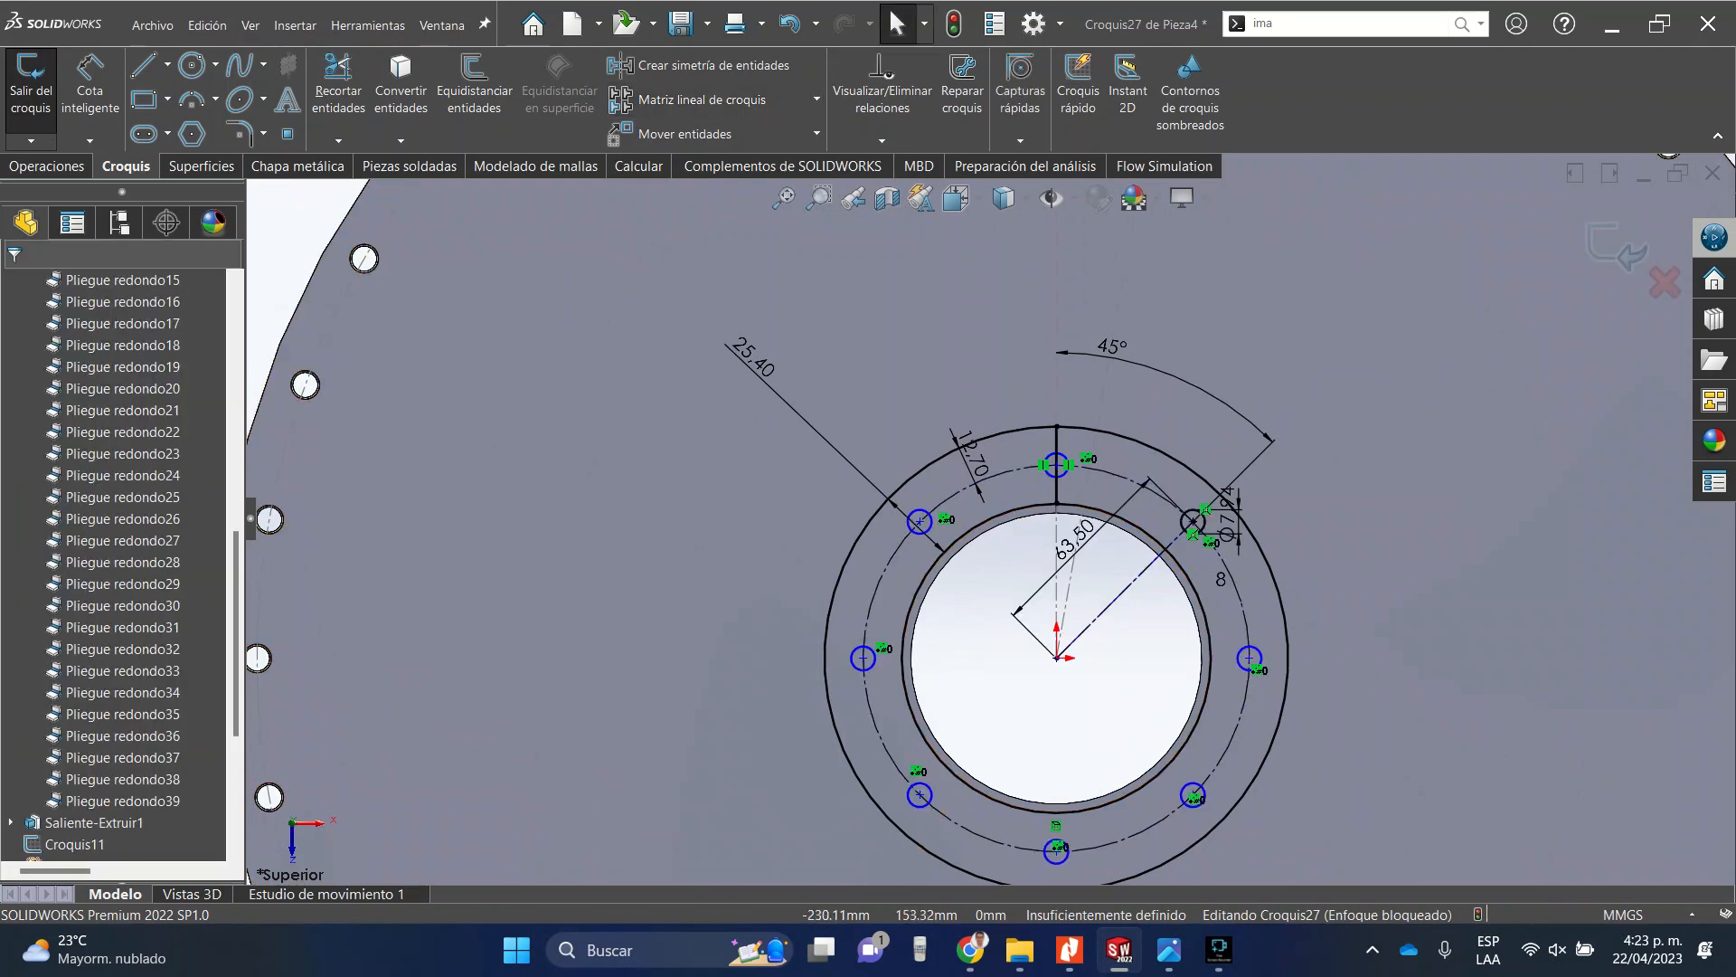
# Try to cut-extrude the flange ring region 3 mm deep from the sketch plane, then cancel the cut.
pyautogui.click(47, 166)
pyautogui.click(365, 90)
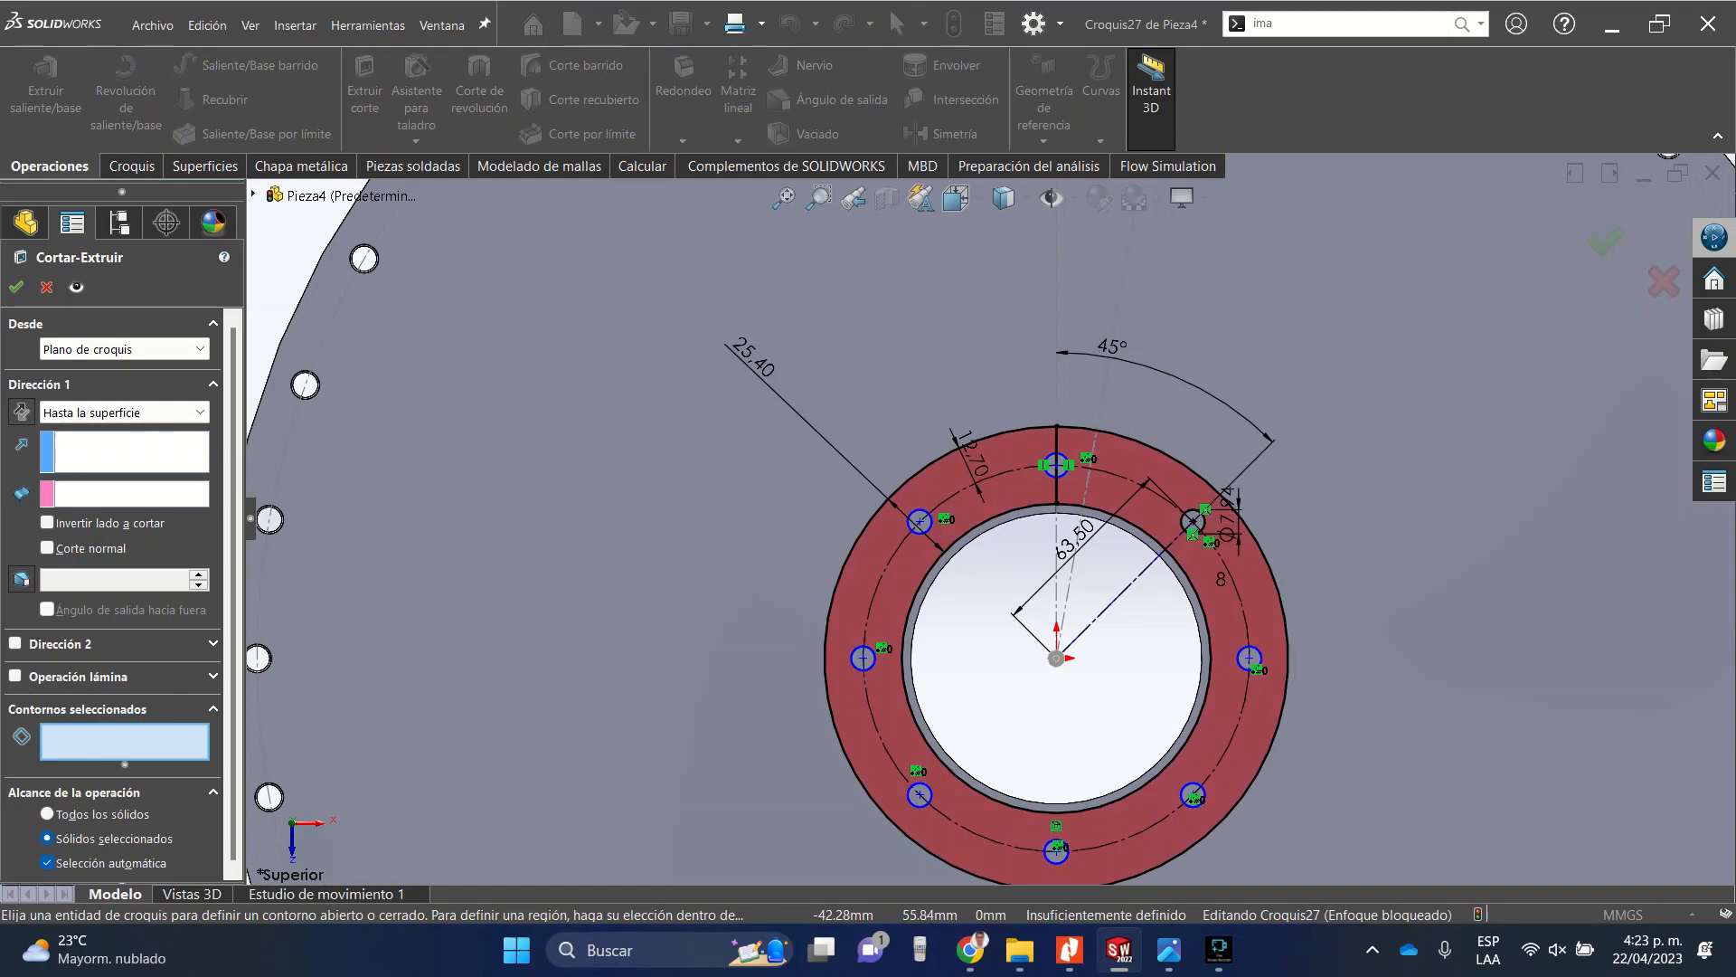
pyautogui.click(1180, 538)
pyautogui.moveTo(1040, 706); pyautogui.dragTo(1027, 452, button='middle')
pyautogui.scroll(10, 992, 520)
pyautogui.scroll(-10, 989, 312)
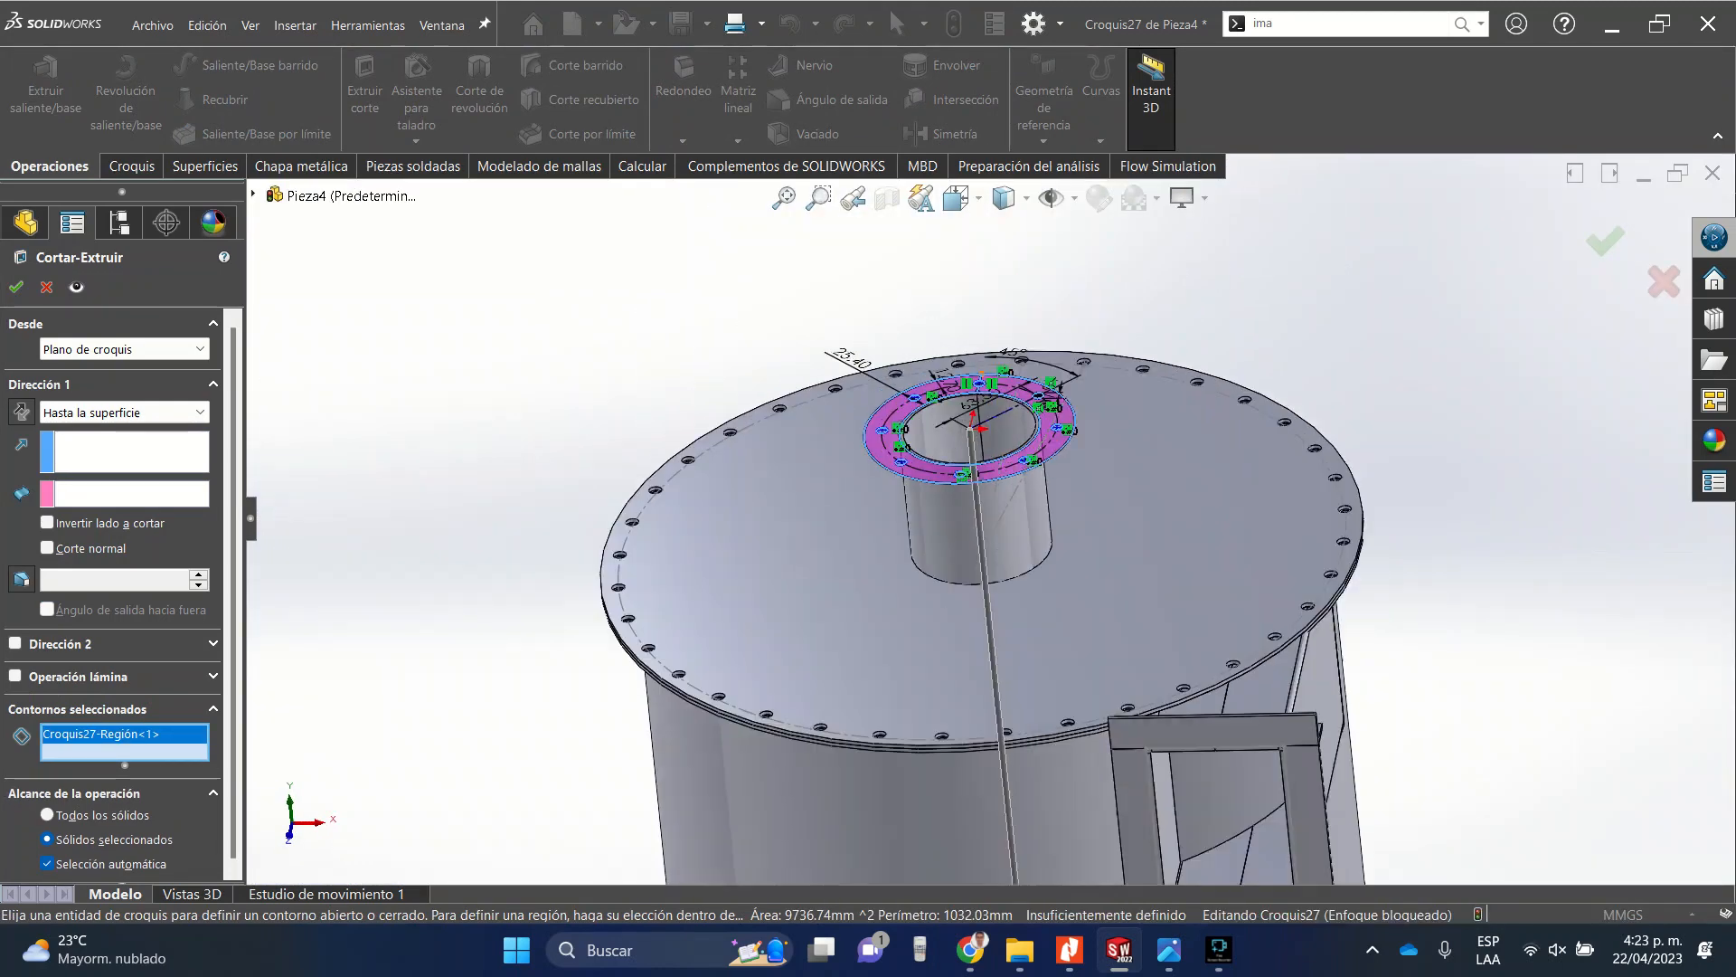
pyautogui.scroll(5, 988, 517)
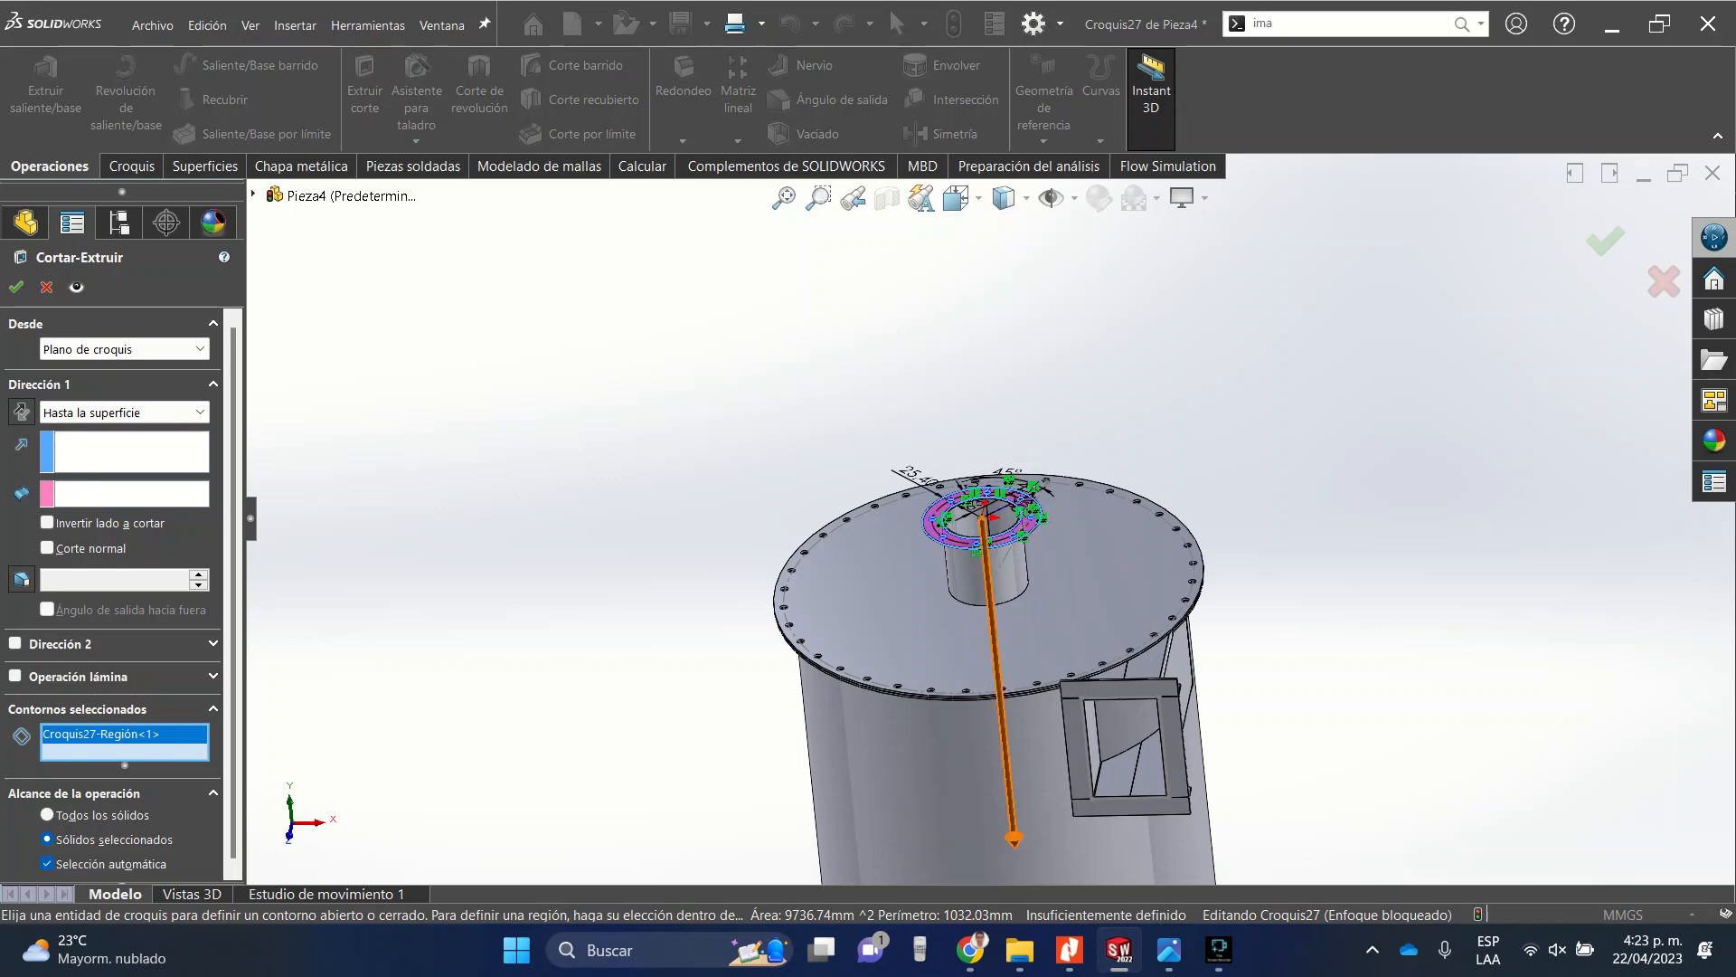
pyautogui.moveTo(1014, 840); pyautogui.dragTo(965, 536)
pyautogui.scroll(-5, 965, 536)
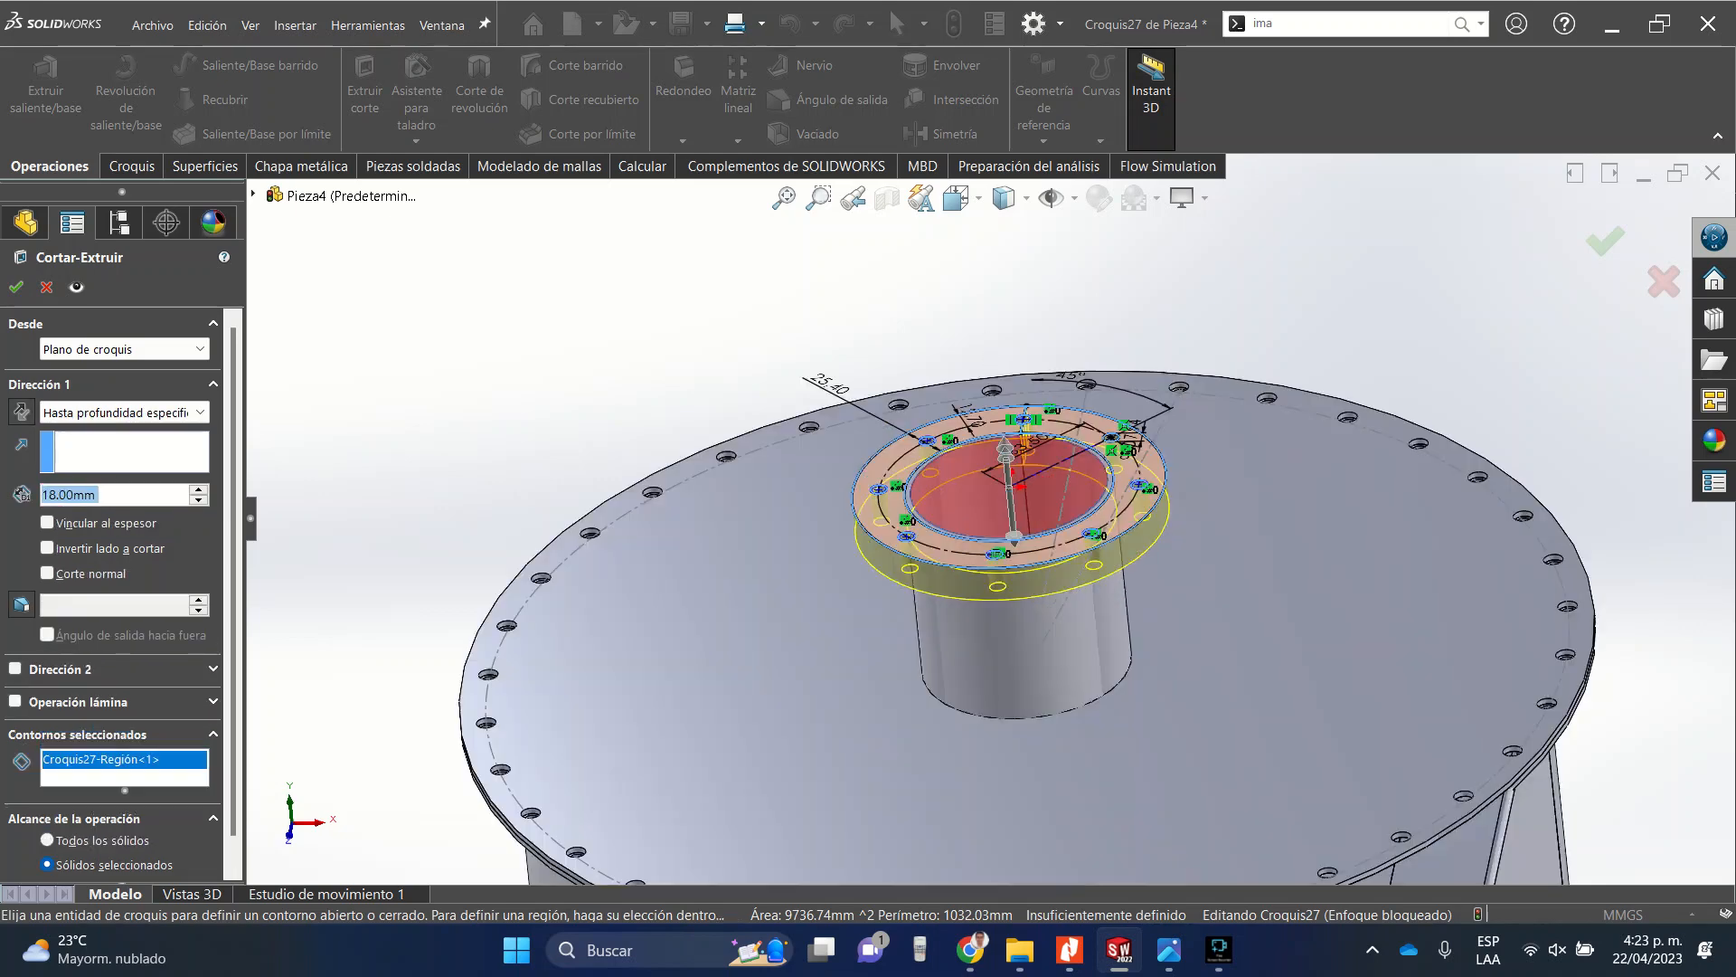
pyautogui.scroll(-5, 963, 535)
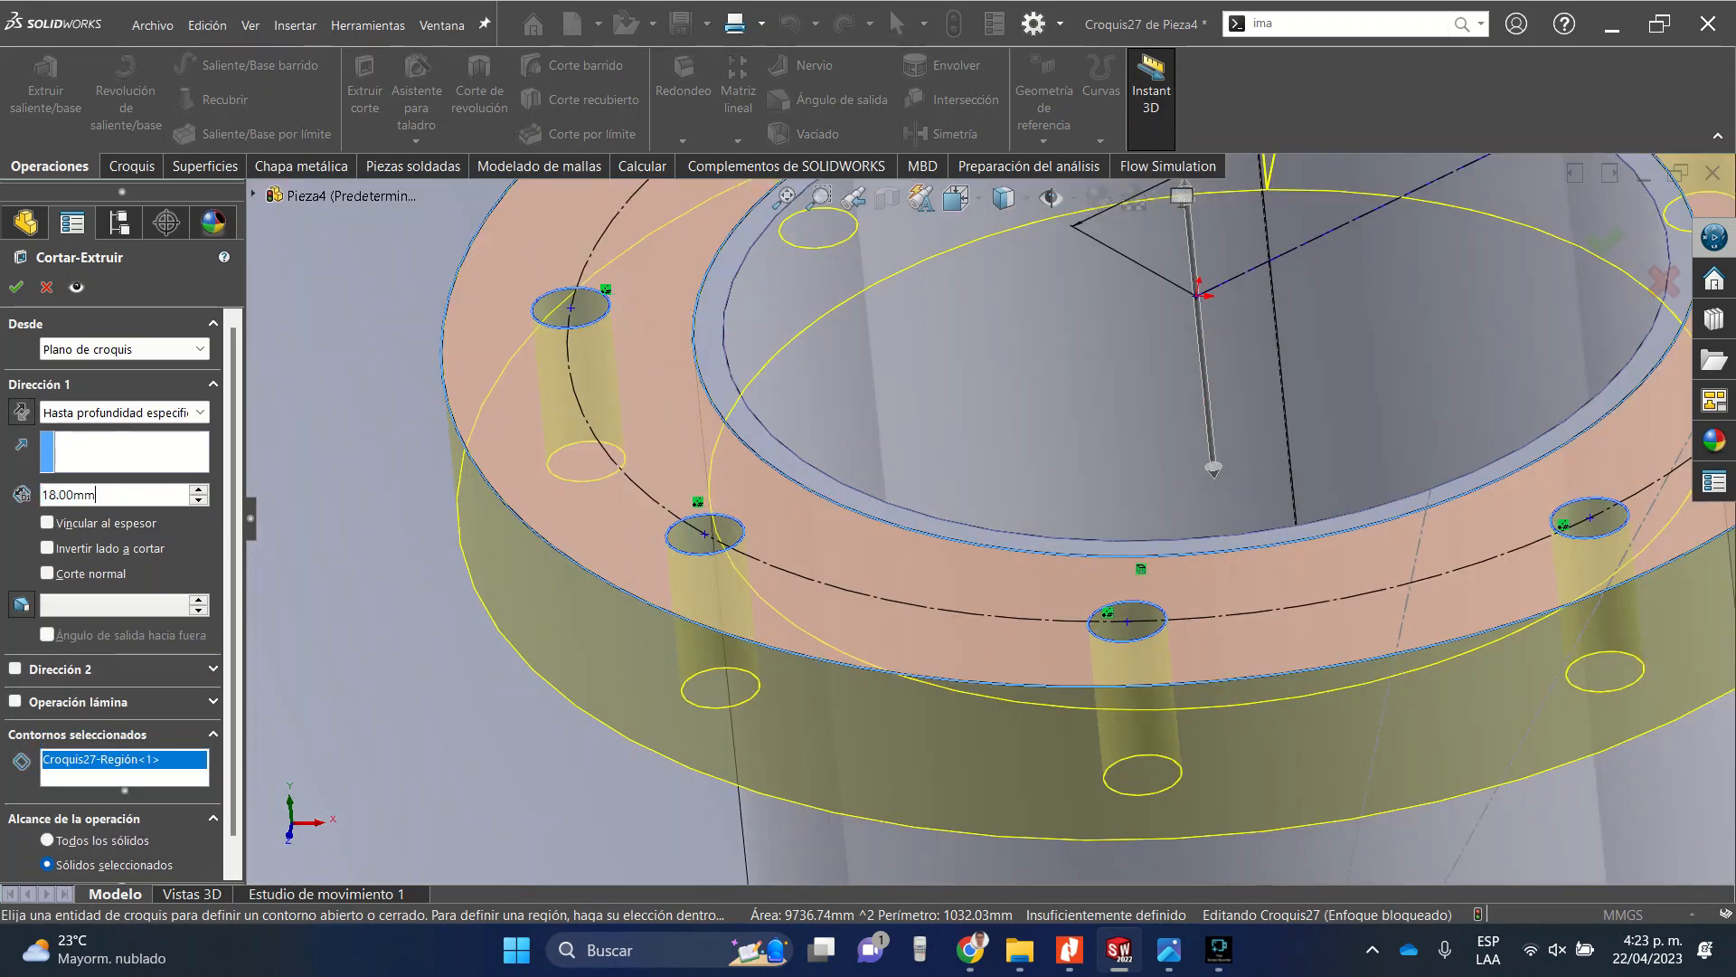
pyautogui.write('3')
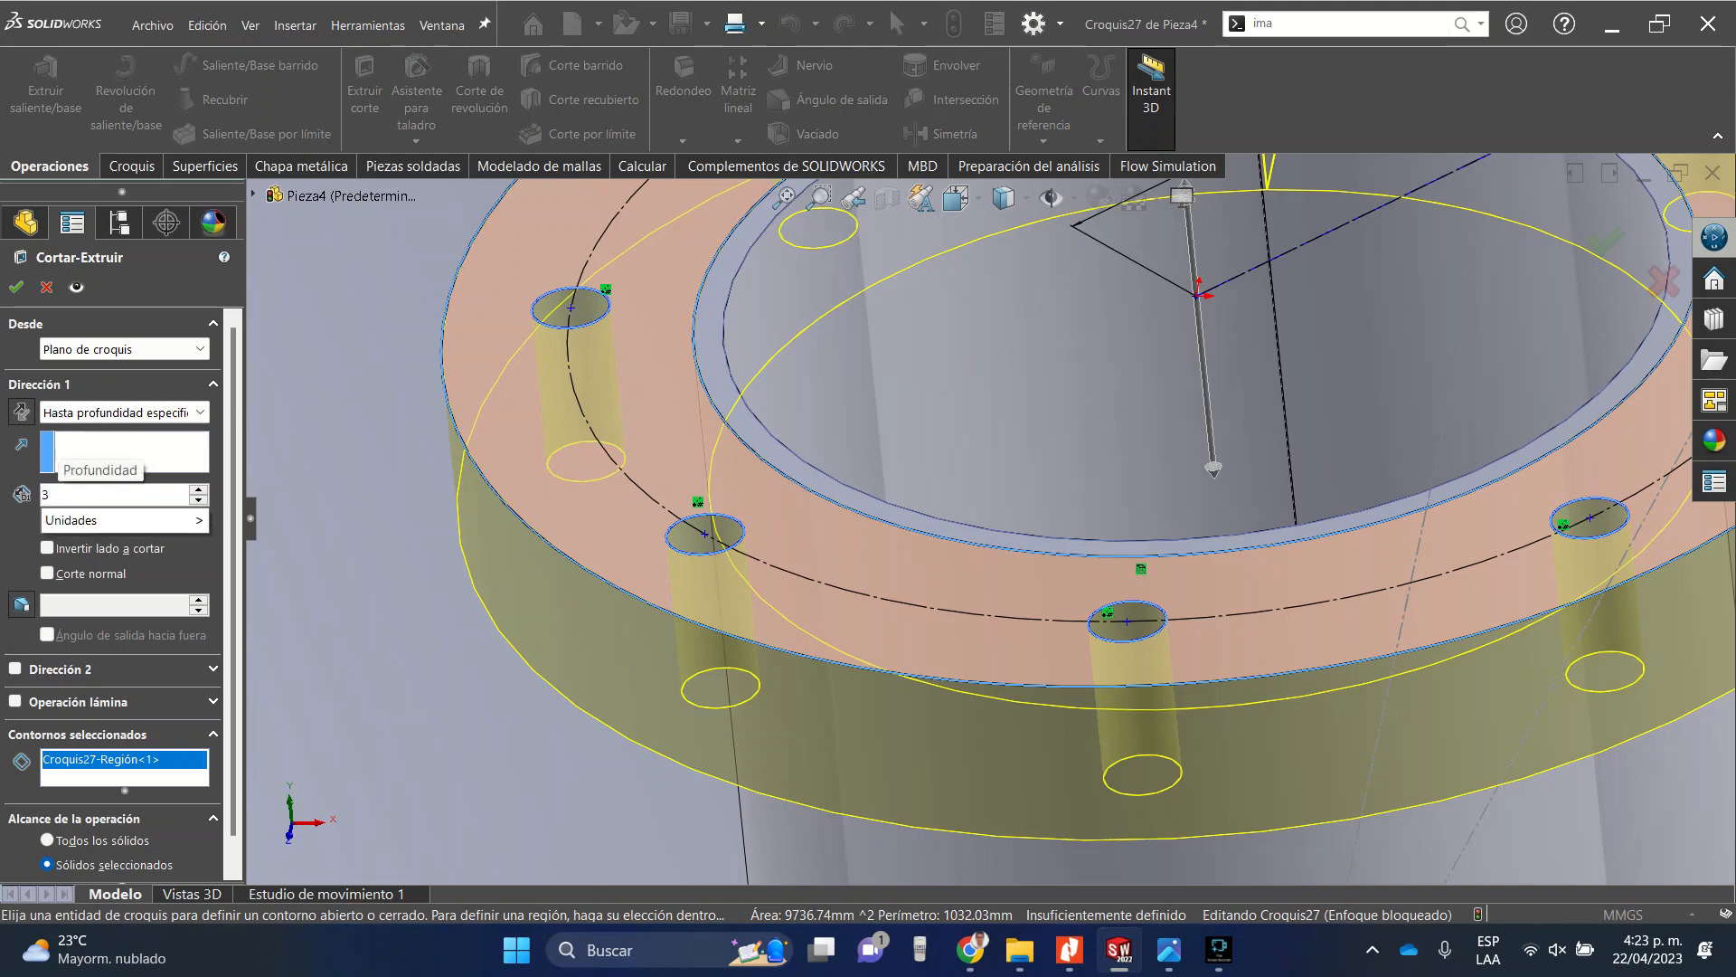
pyautogui.press('Return')
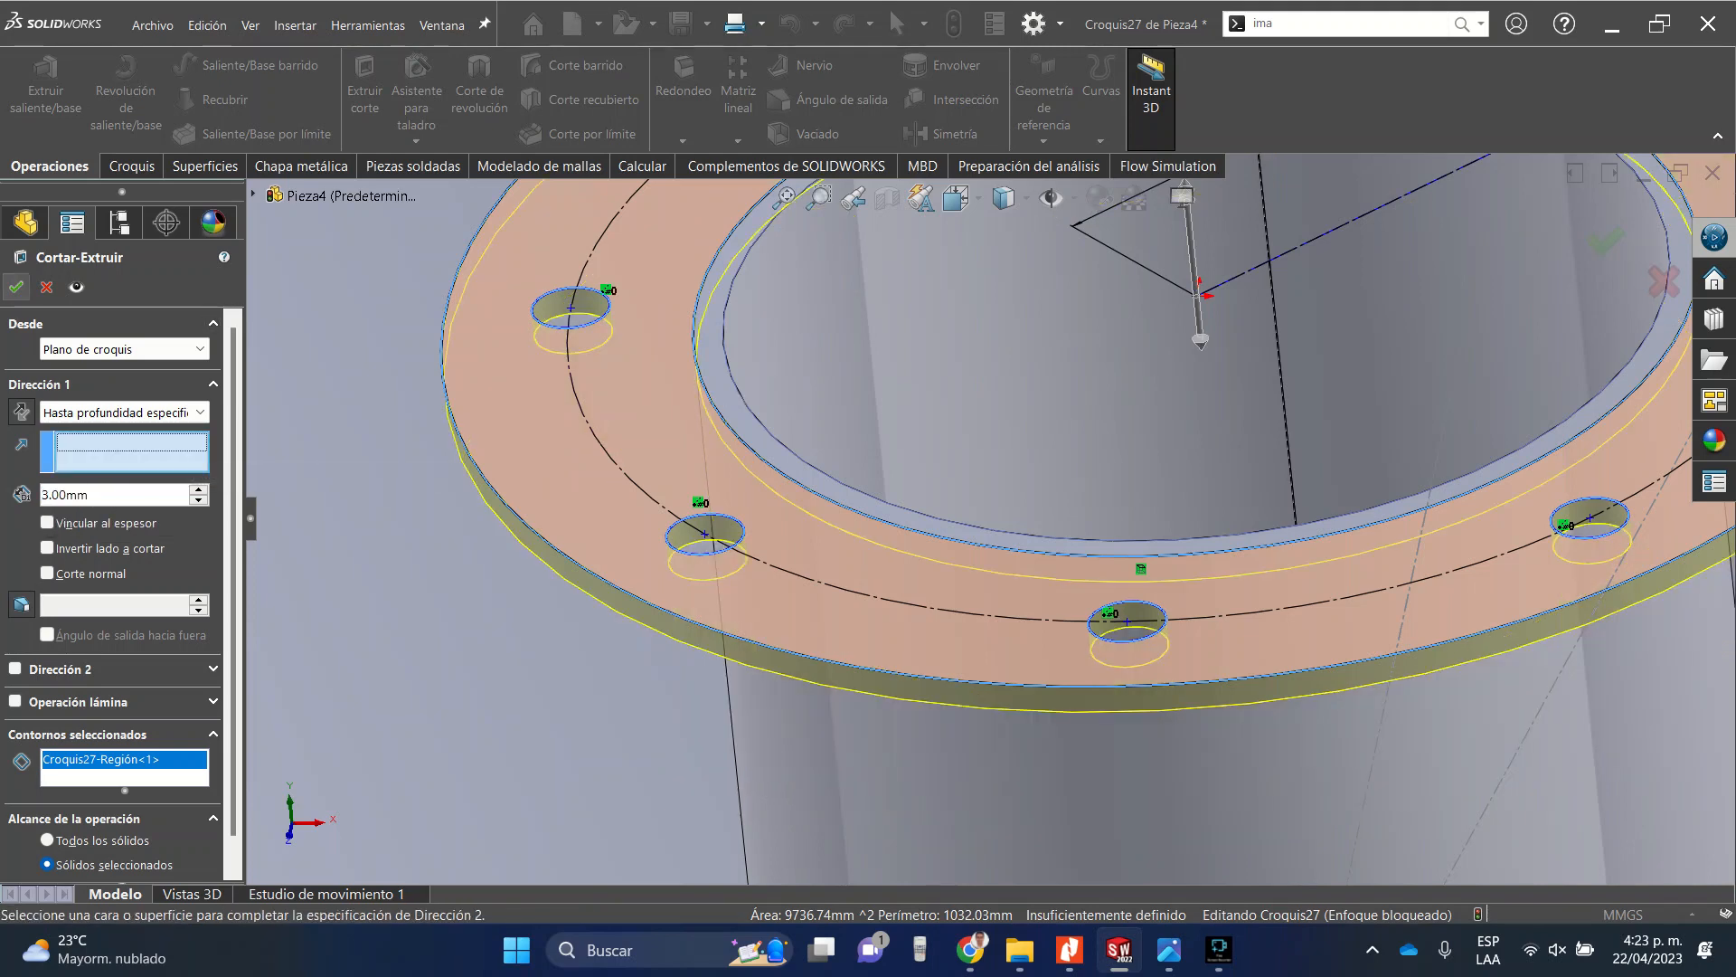
pyautogui.click(17, 286)
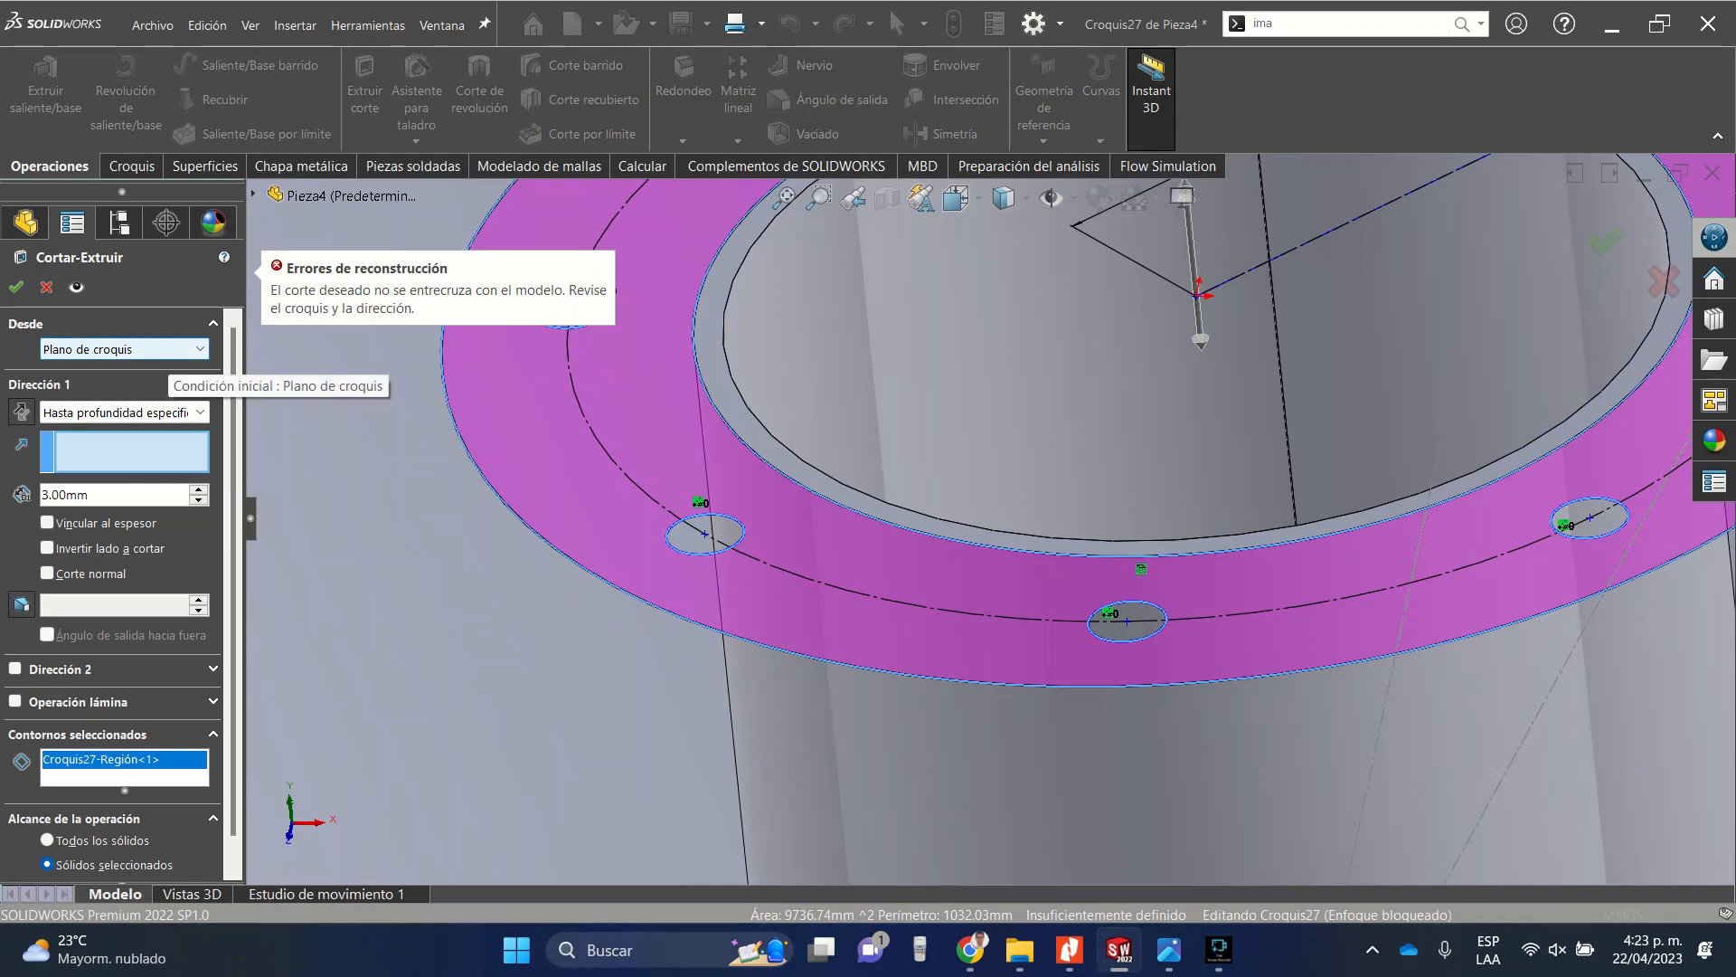
pyautogui.press('f')
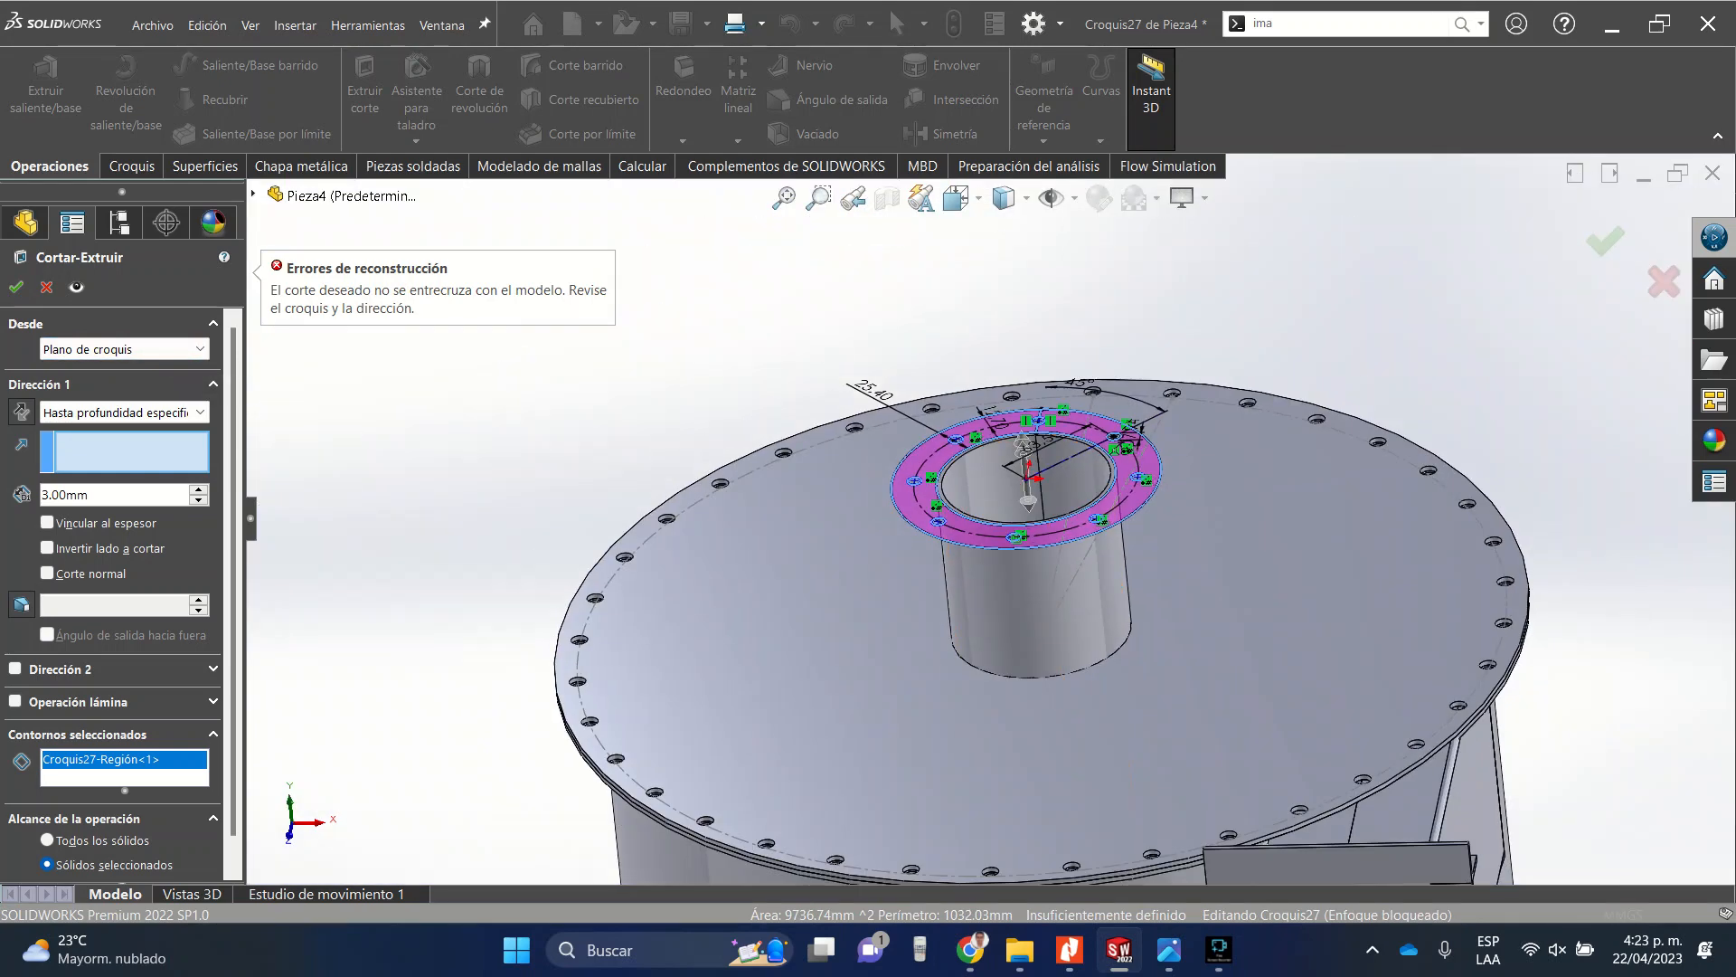
pyautogui.click(959, 198)
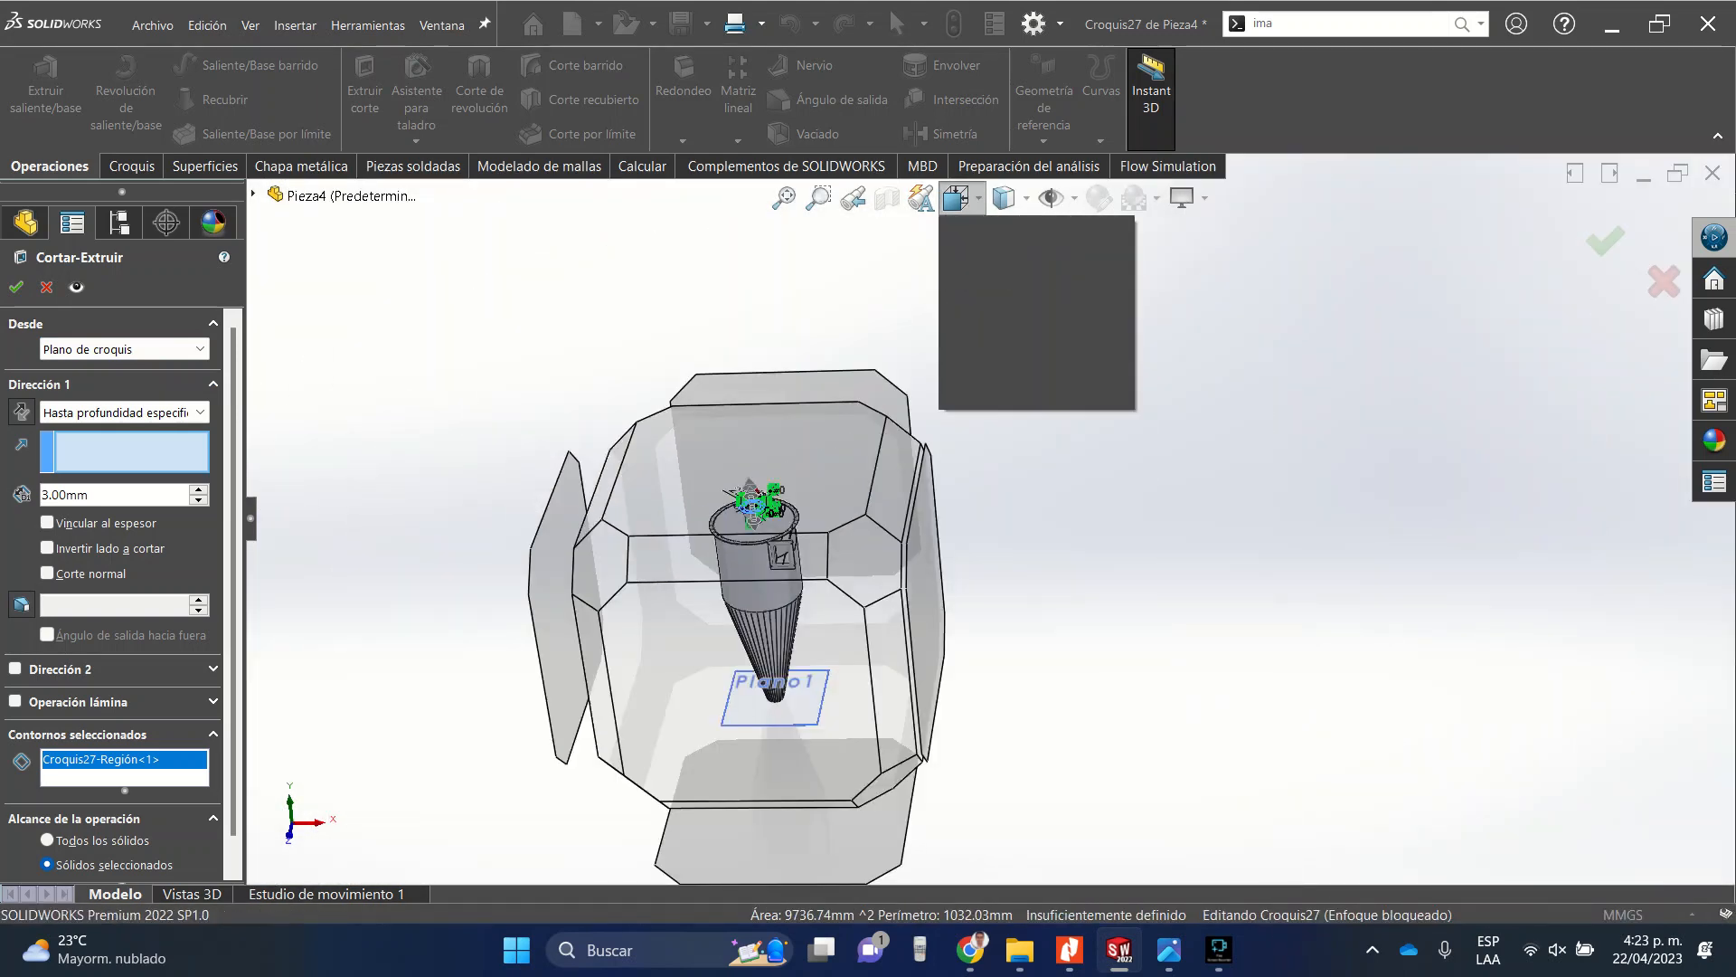
pyautogui.click(792, 452)
pyautogui.scroll(-12, 1009, 454)
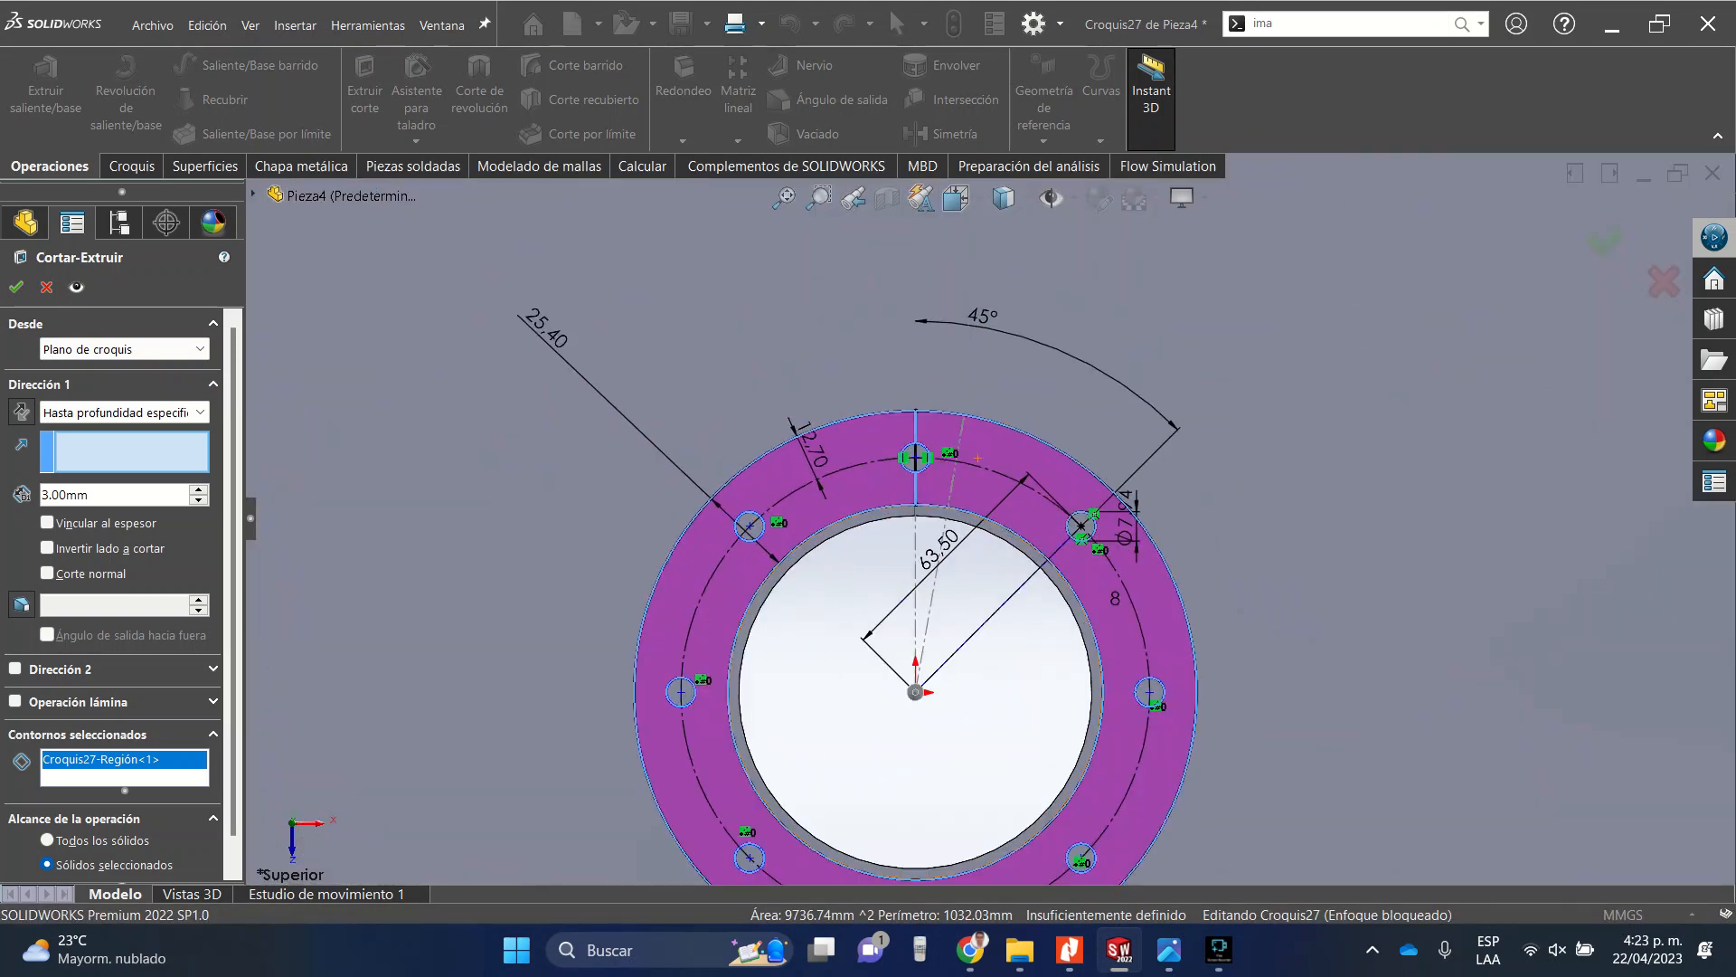
pyautogui.scroll(5, 989, 519)
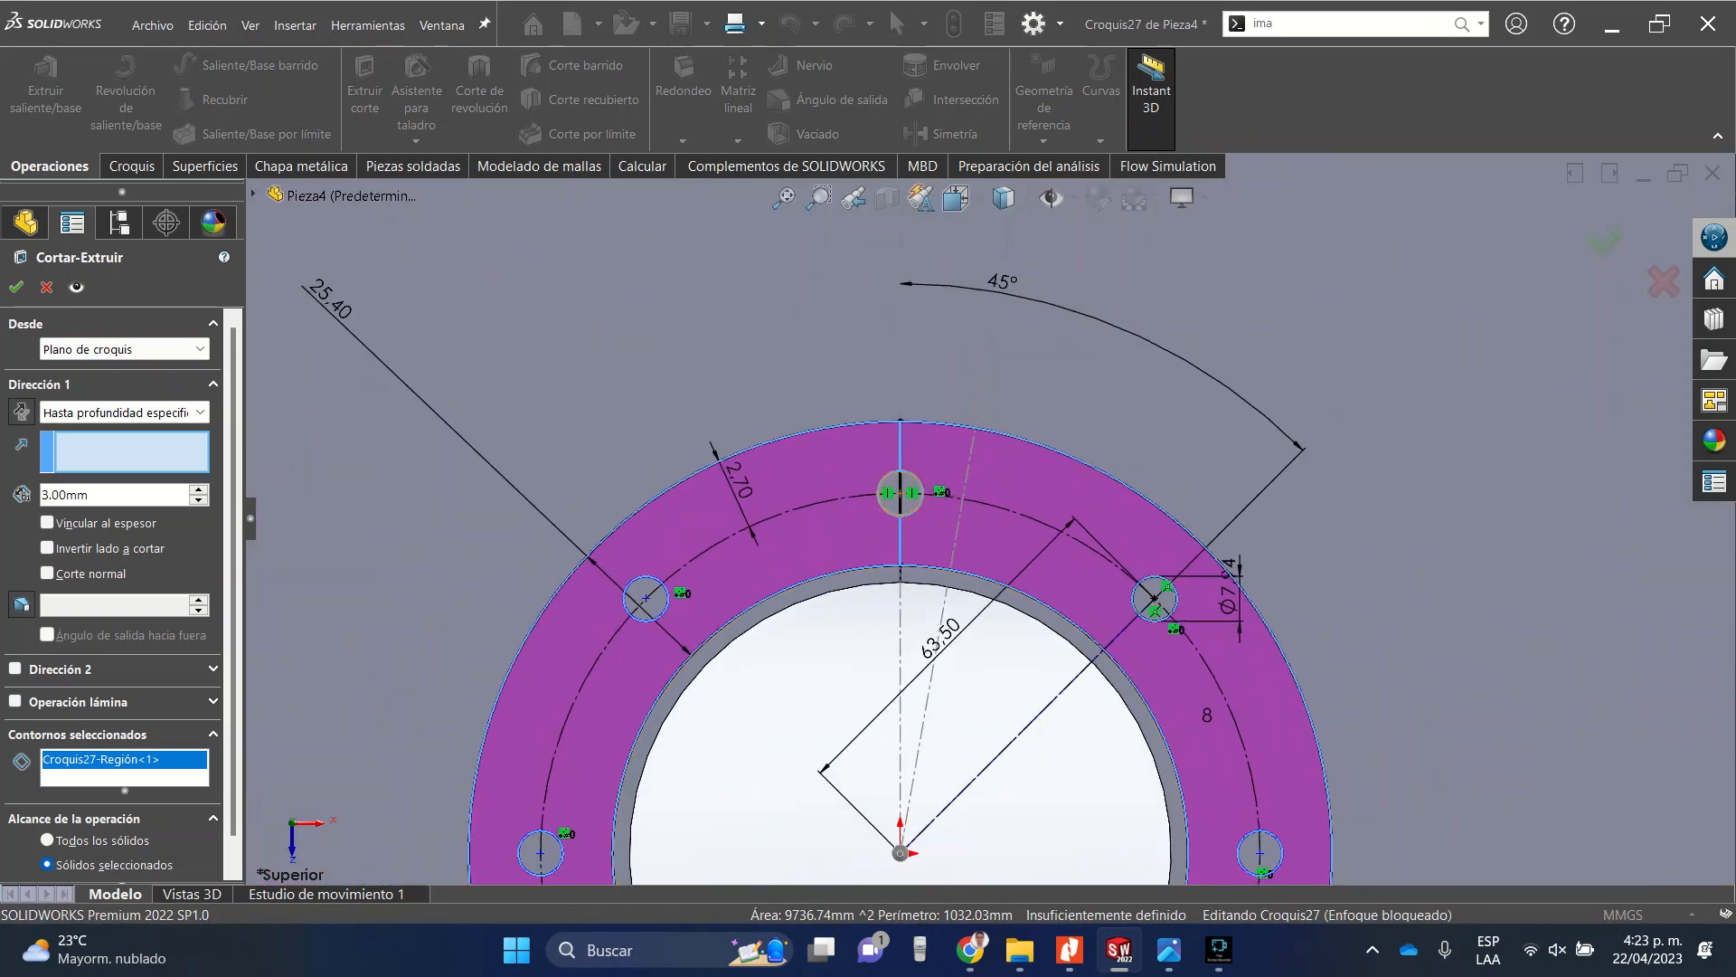
pyautogui.scroll(-12, 888, 490)
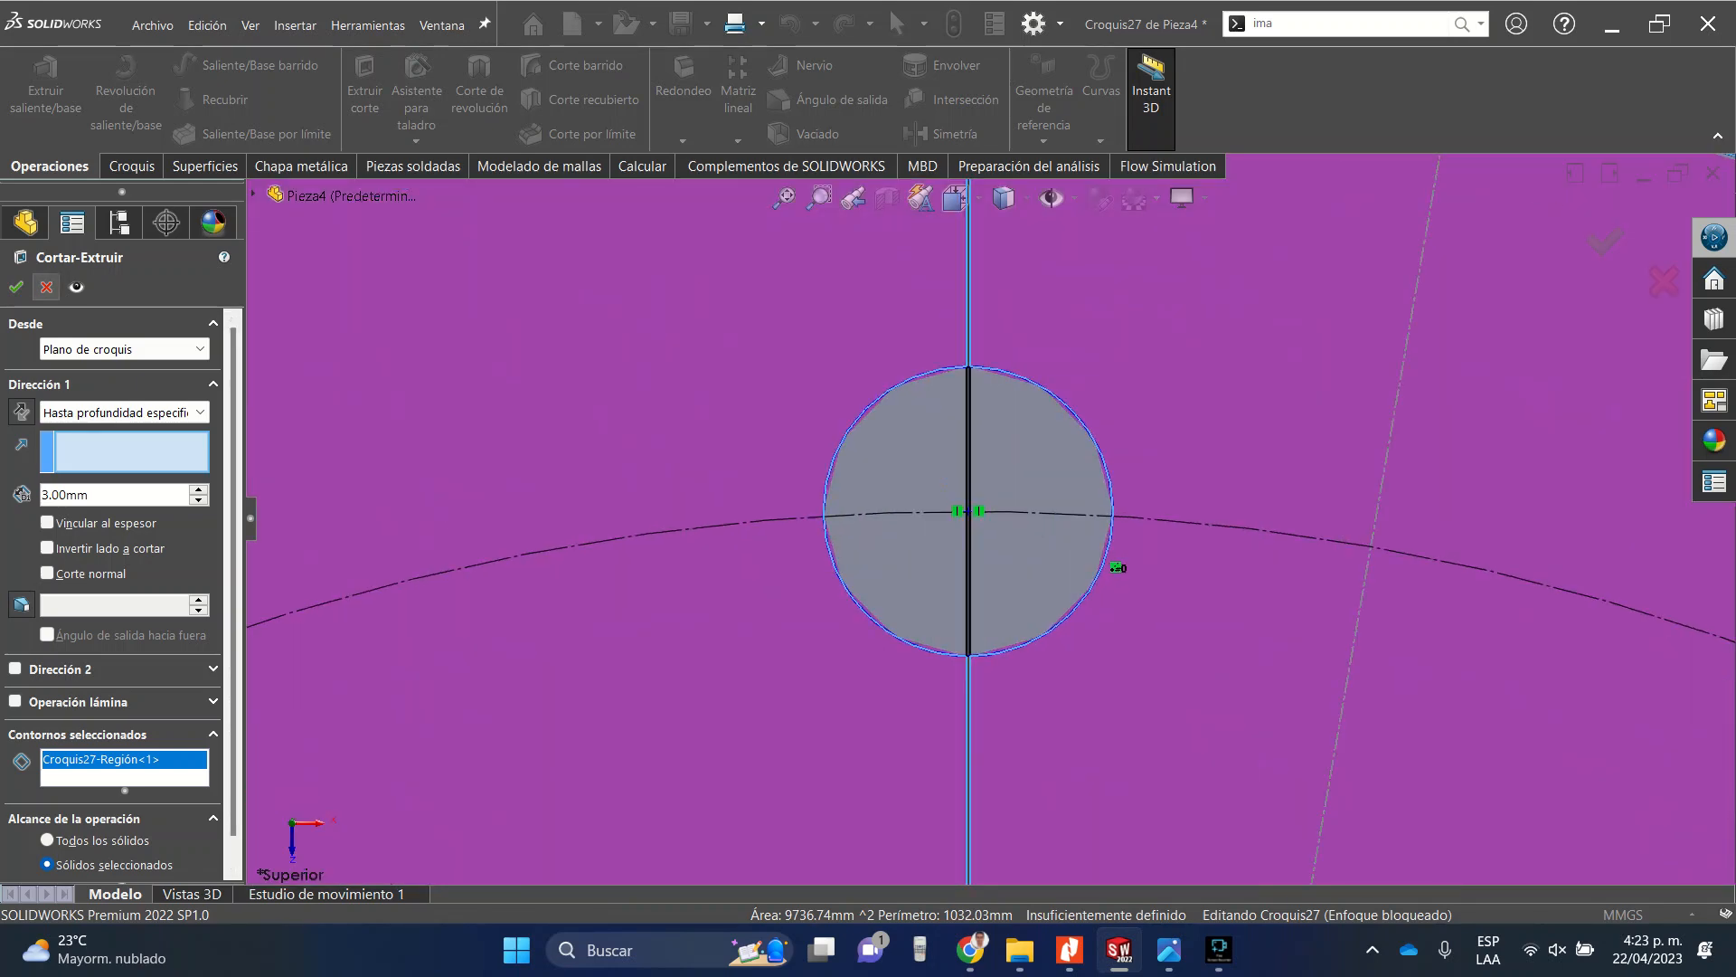
pyautogui.press('Escape')
# Trim the sketch segments of the top bolt hole and outer circle lying inside the tube's seam gap.
pyautogui.scroll(-3, 1116, 567)
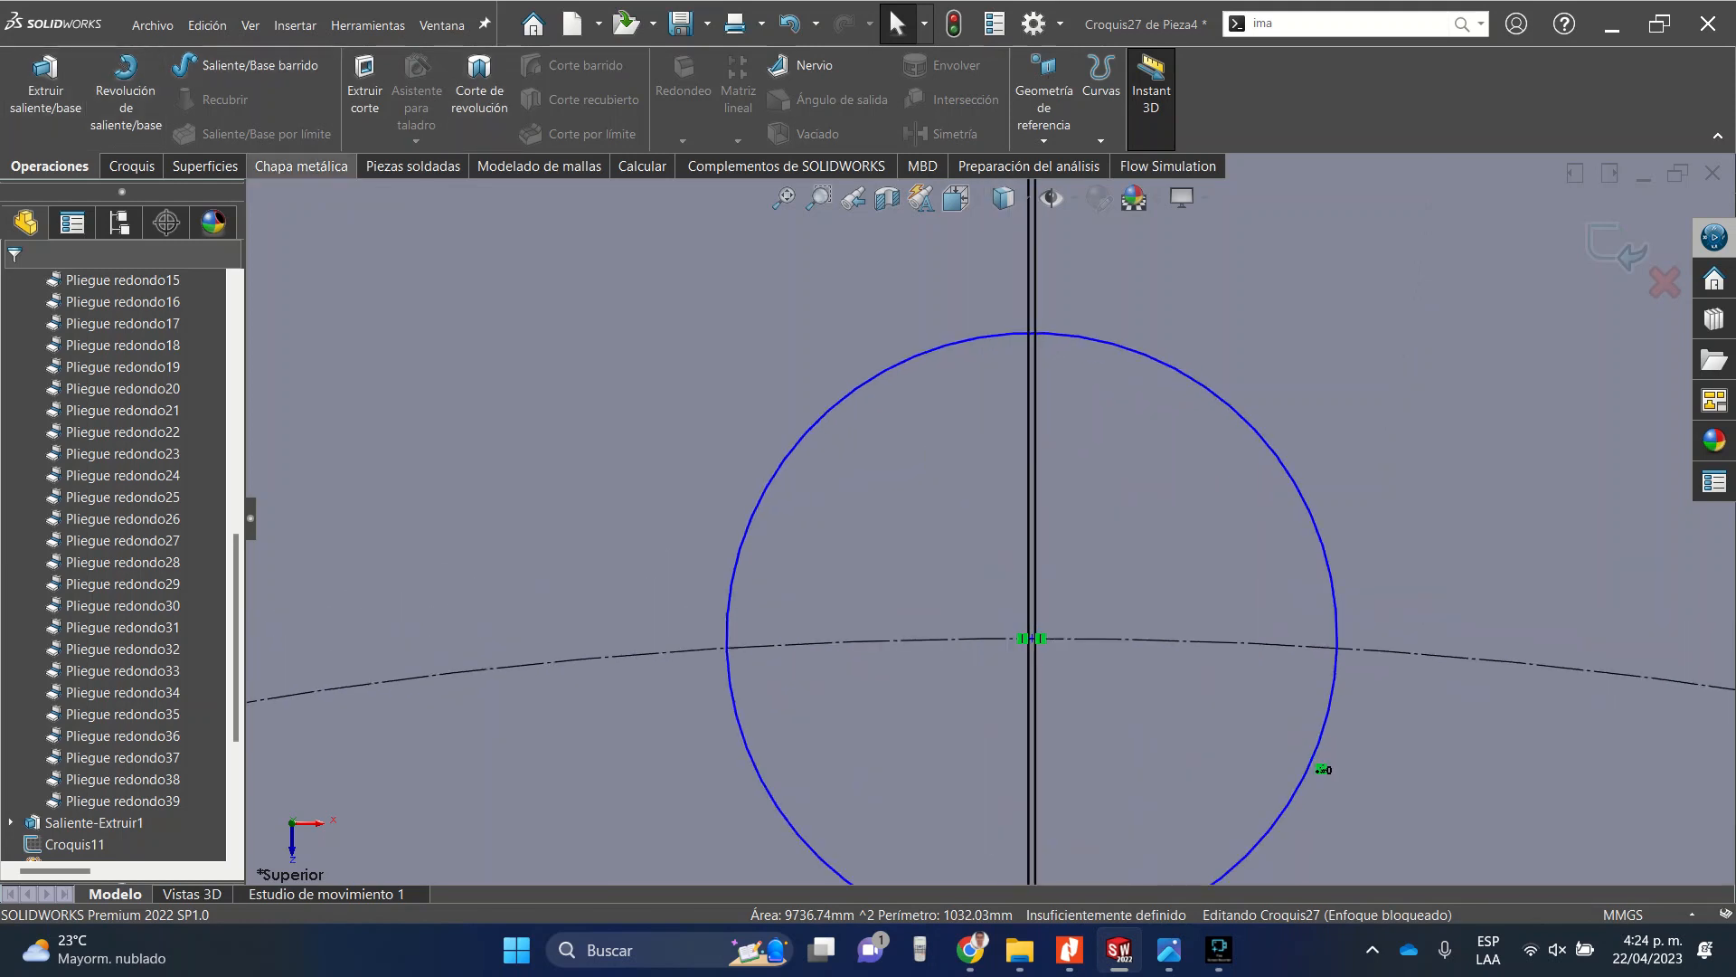
pyautogui.click(132, 165)
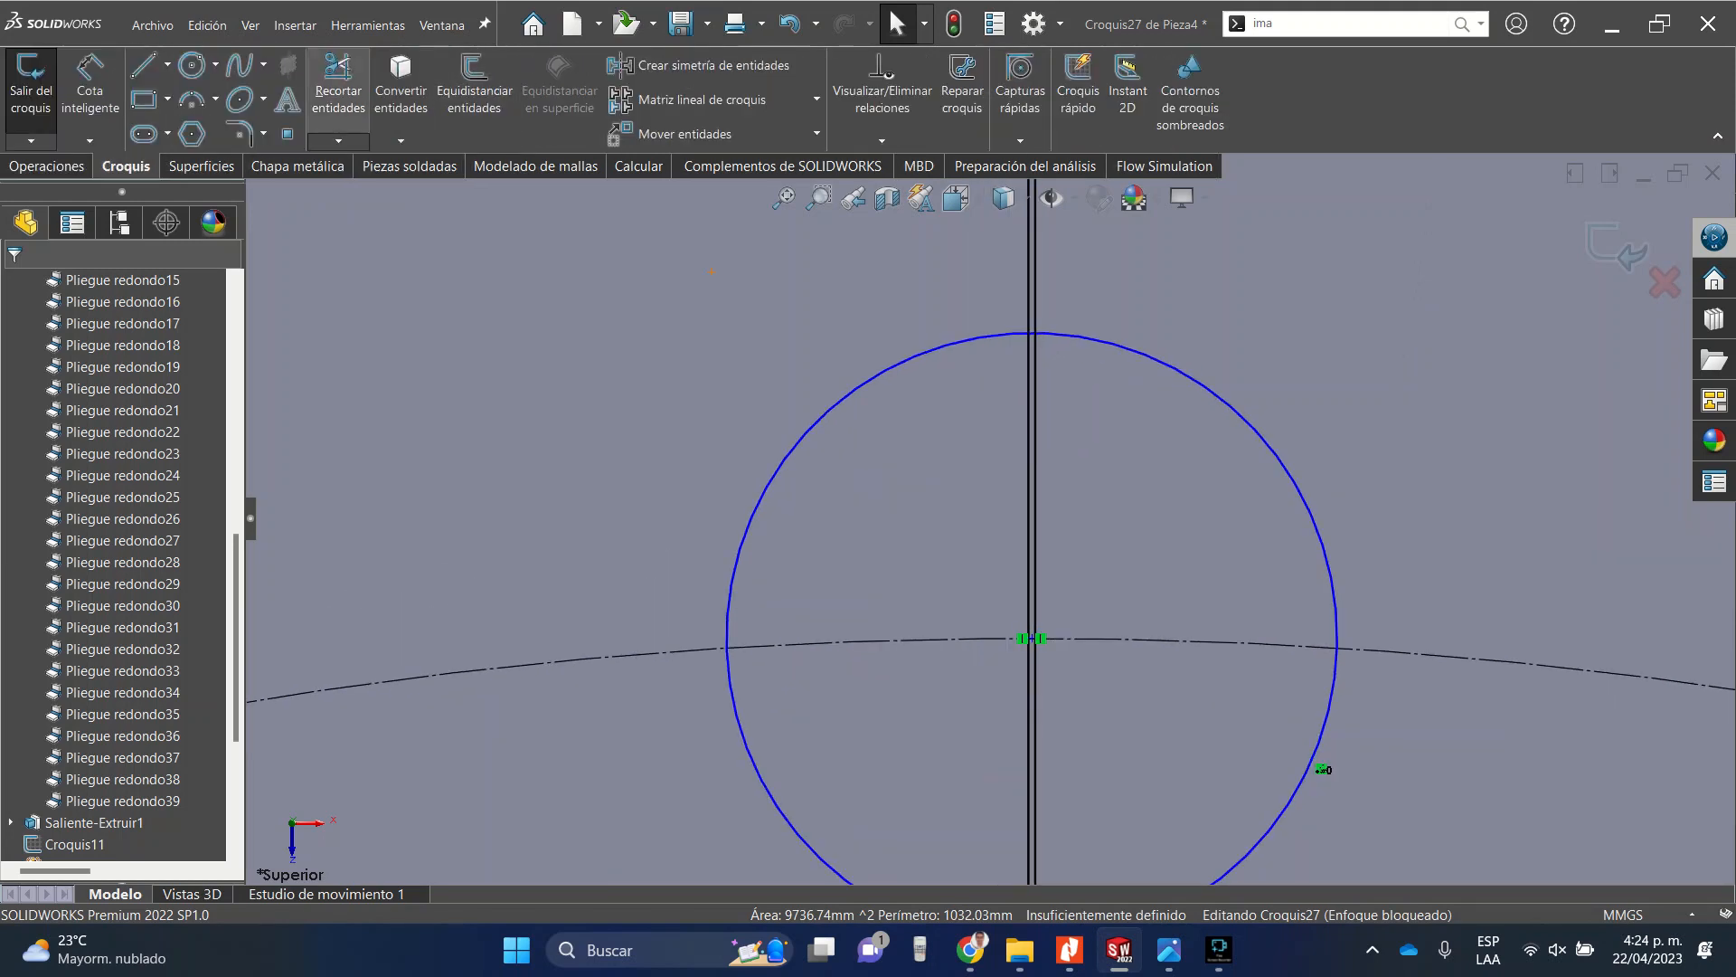
pyautogui.click(338, 91)
pyautogui.moveTo(968, 462); pyautogui.dragTo(1080, 484)
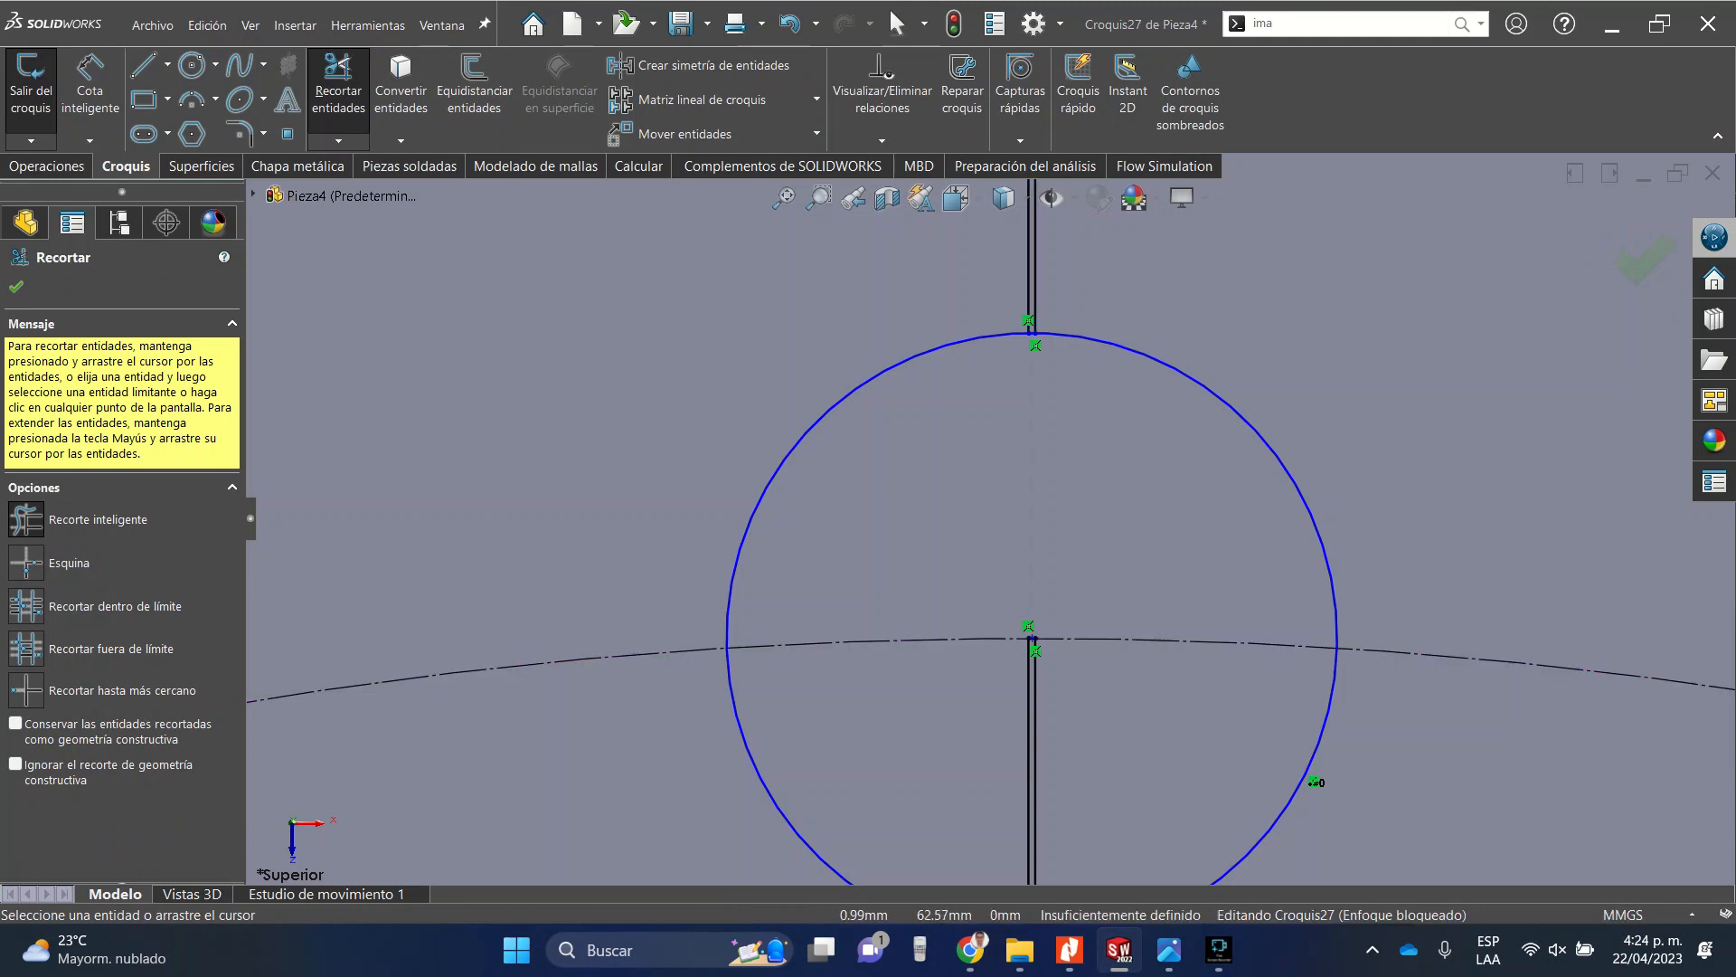
pyautogui.moveTo(1126, 705); pyautogui.dragTo(1035, 721)
pyautogui.scroll(5, 995, 701)
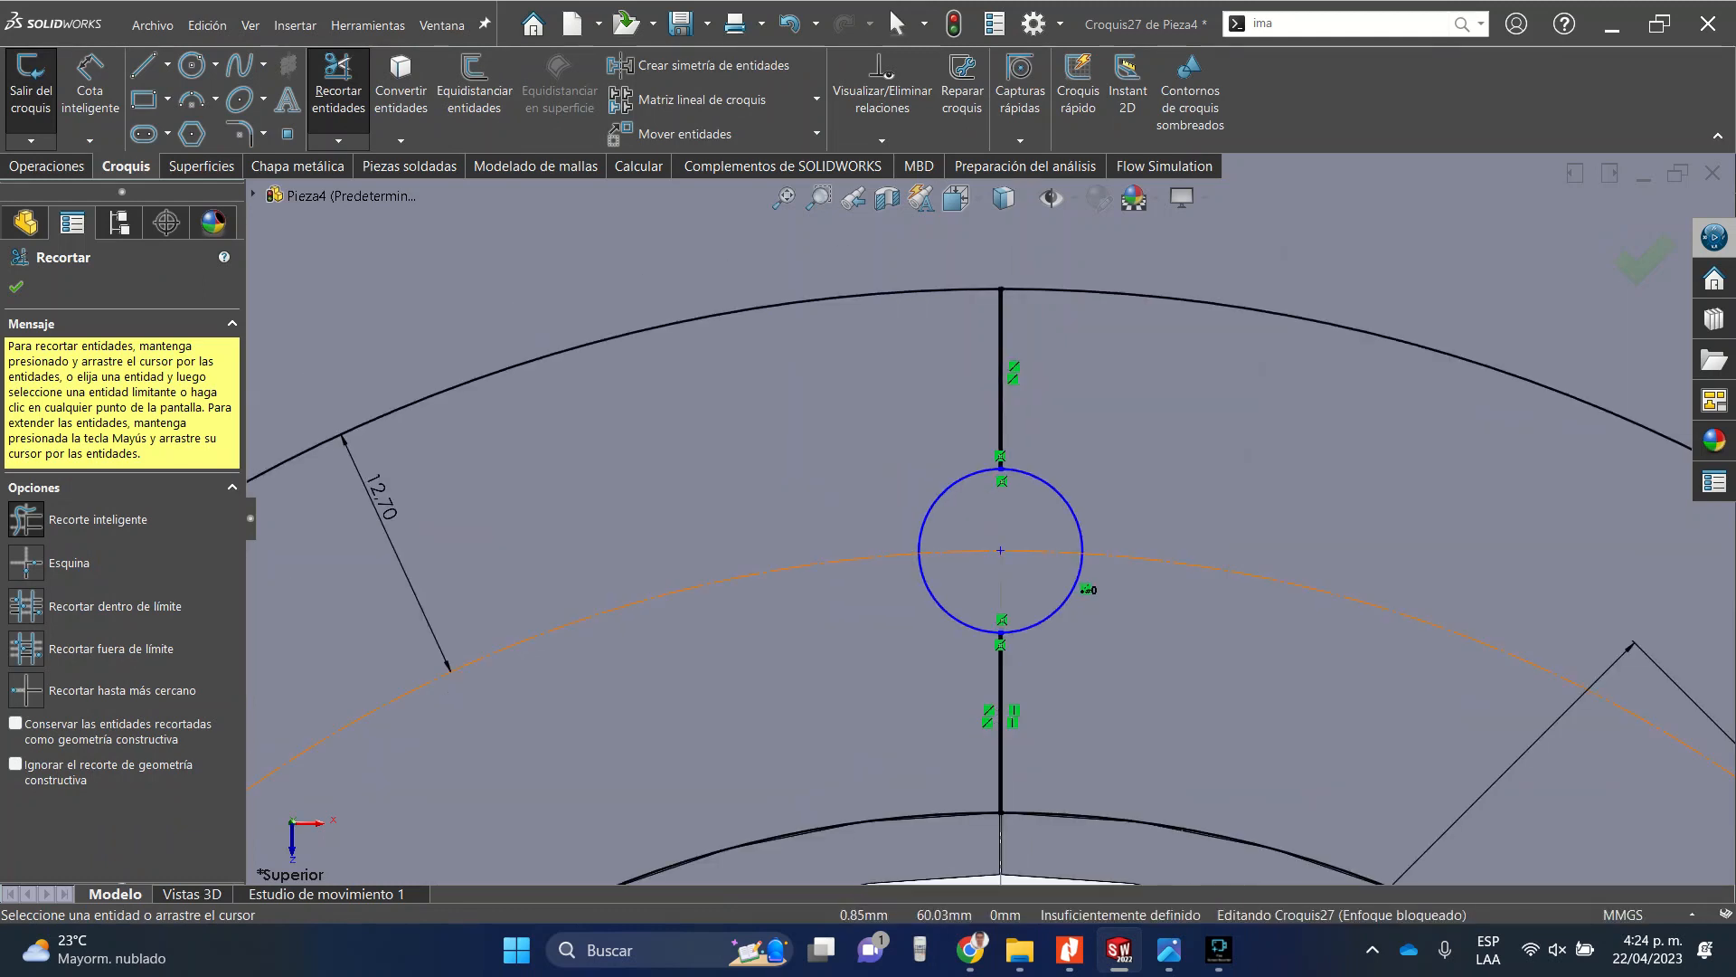
pyautogui.scroll(-13, 1000, 640)
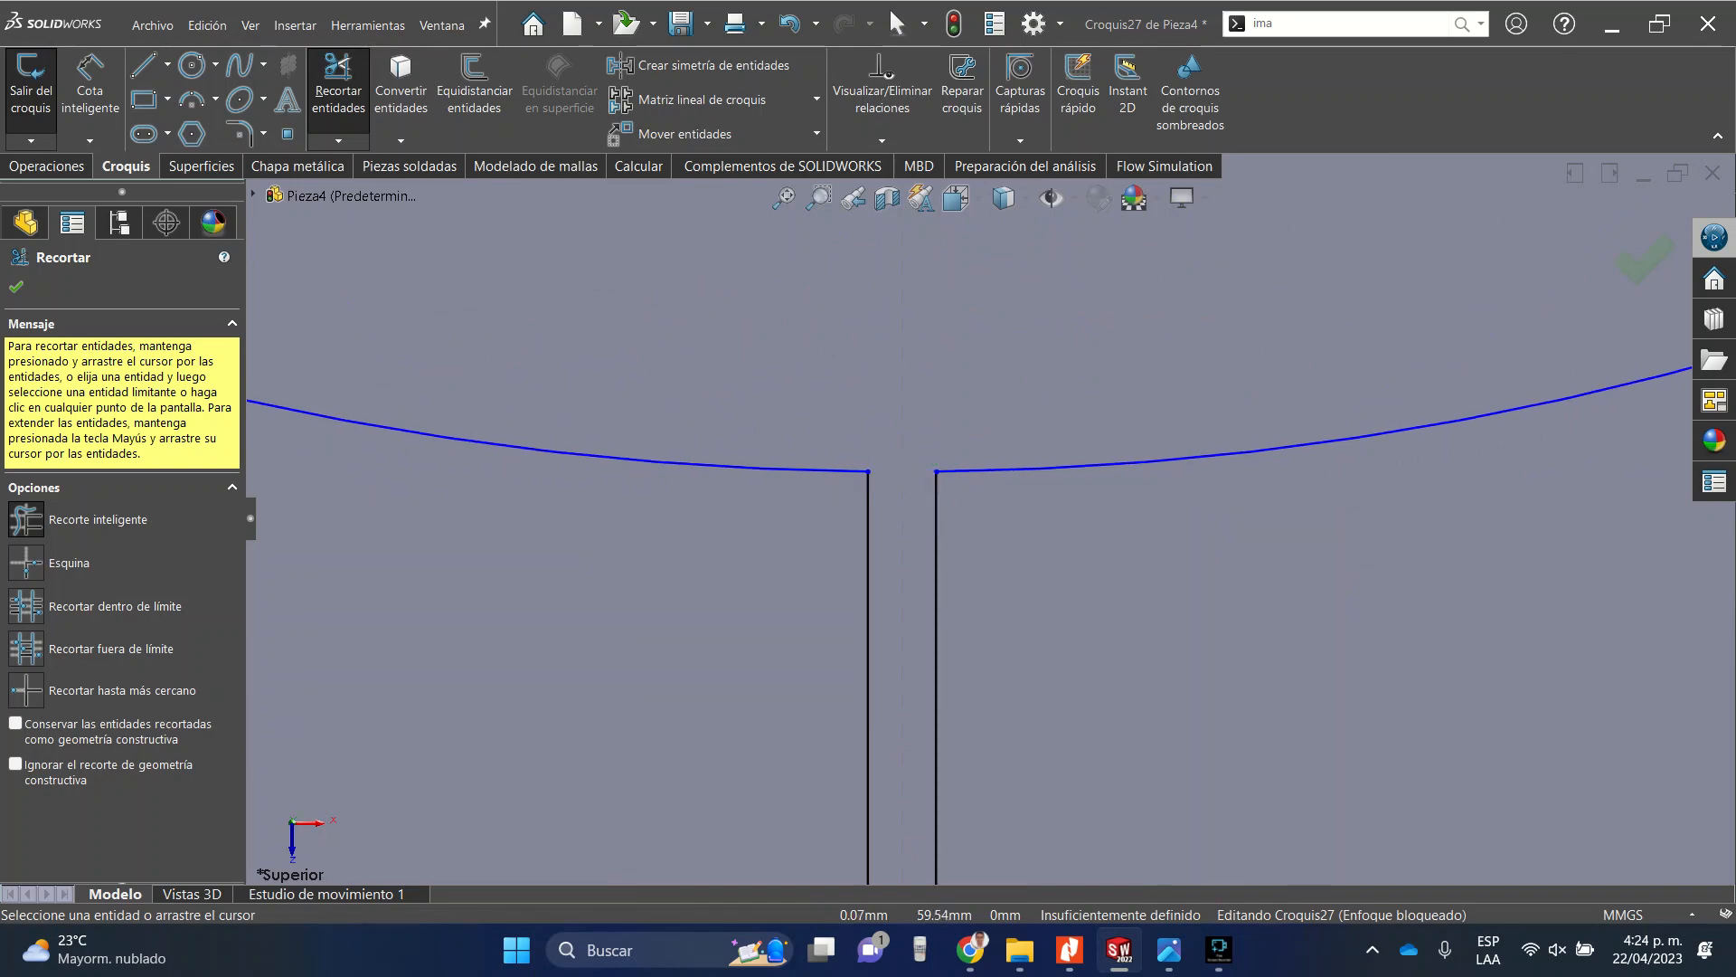
pyautogui.scroll(10, 995, 507)
pyautogui.scroll(-12, 995, 506)
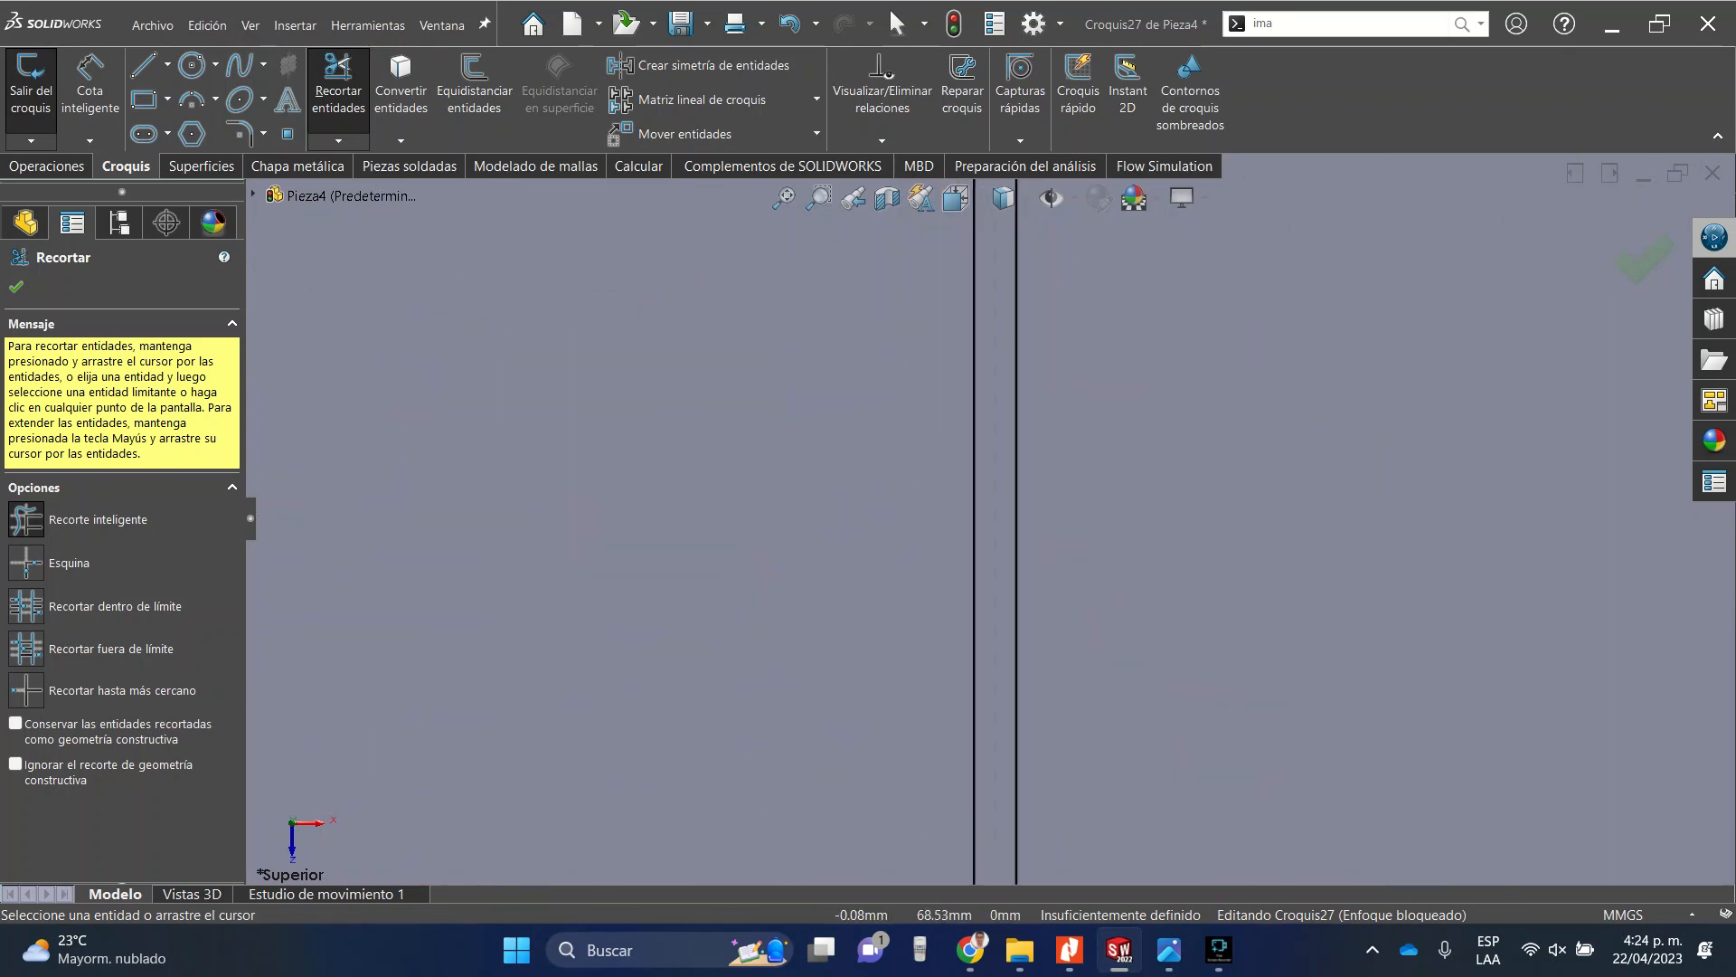
pyautogui.scroll(3, 1000, 633)
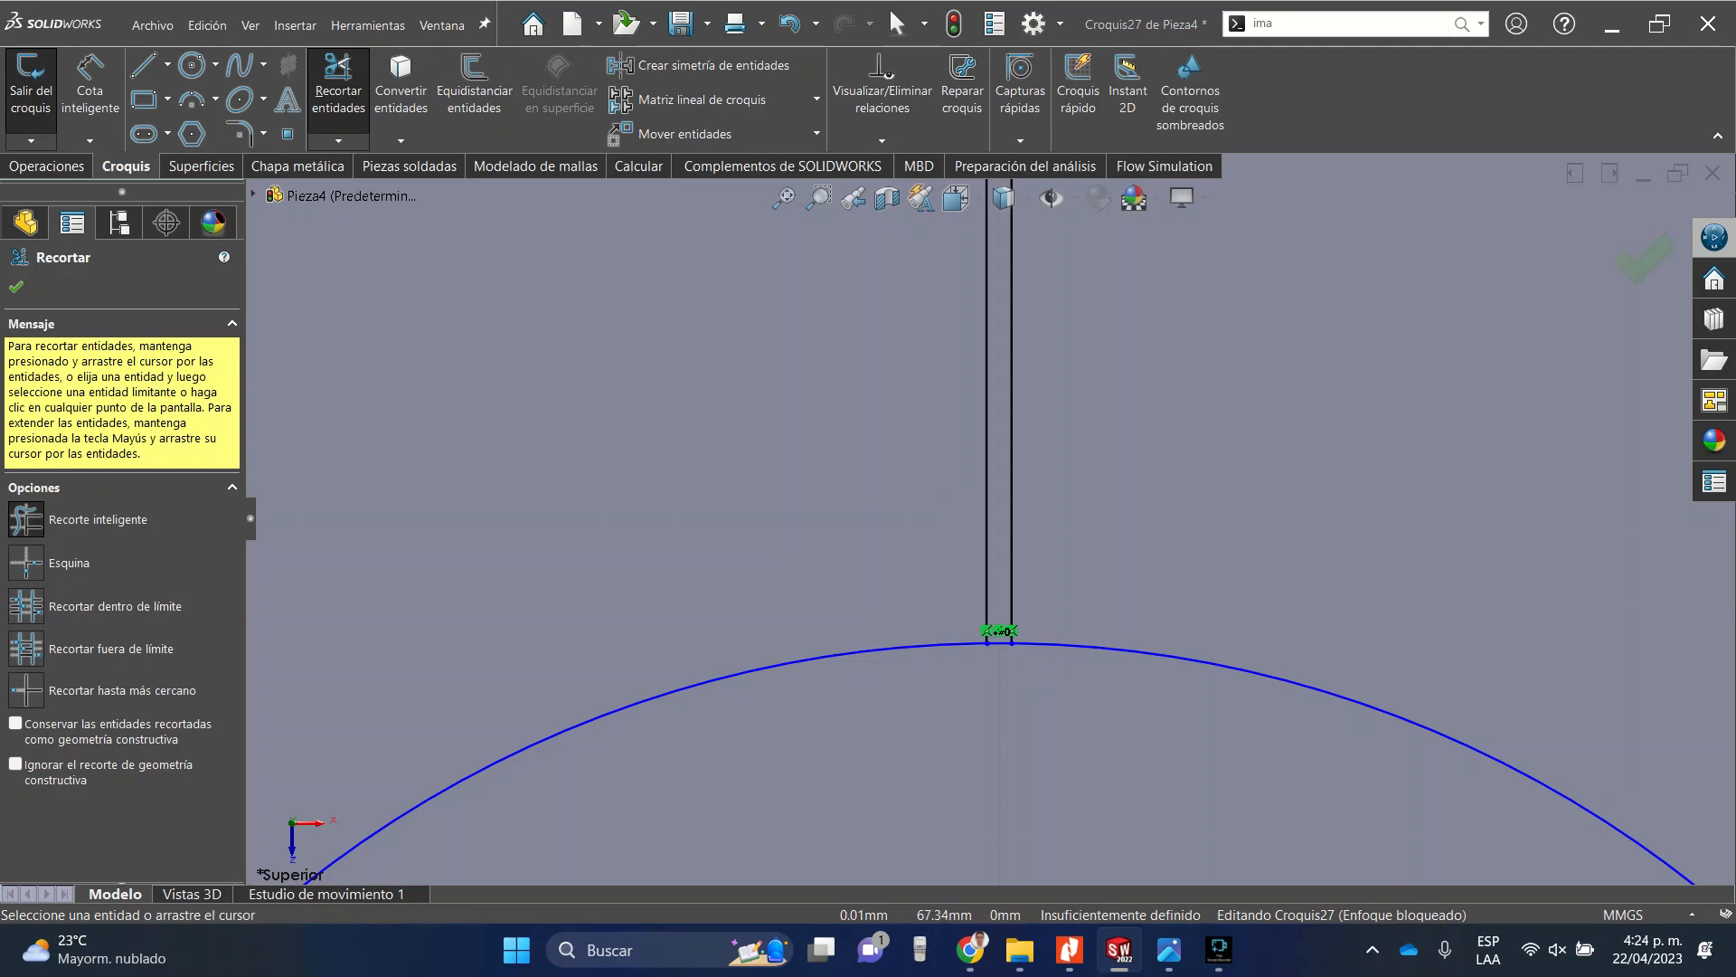
pyautogui.scroll(-4, 1004, 702)
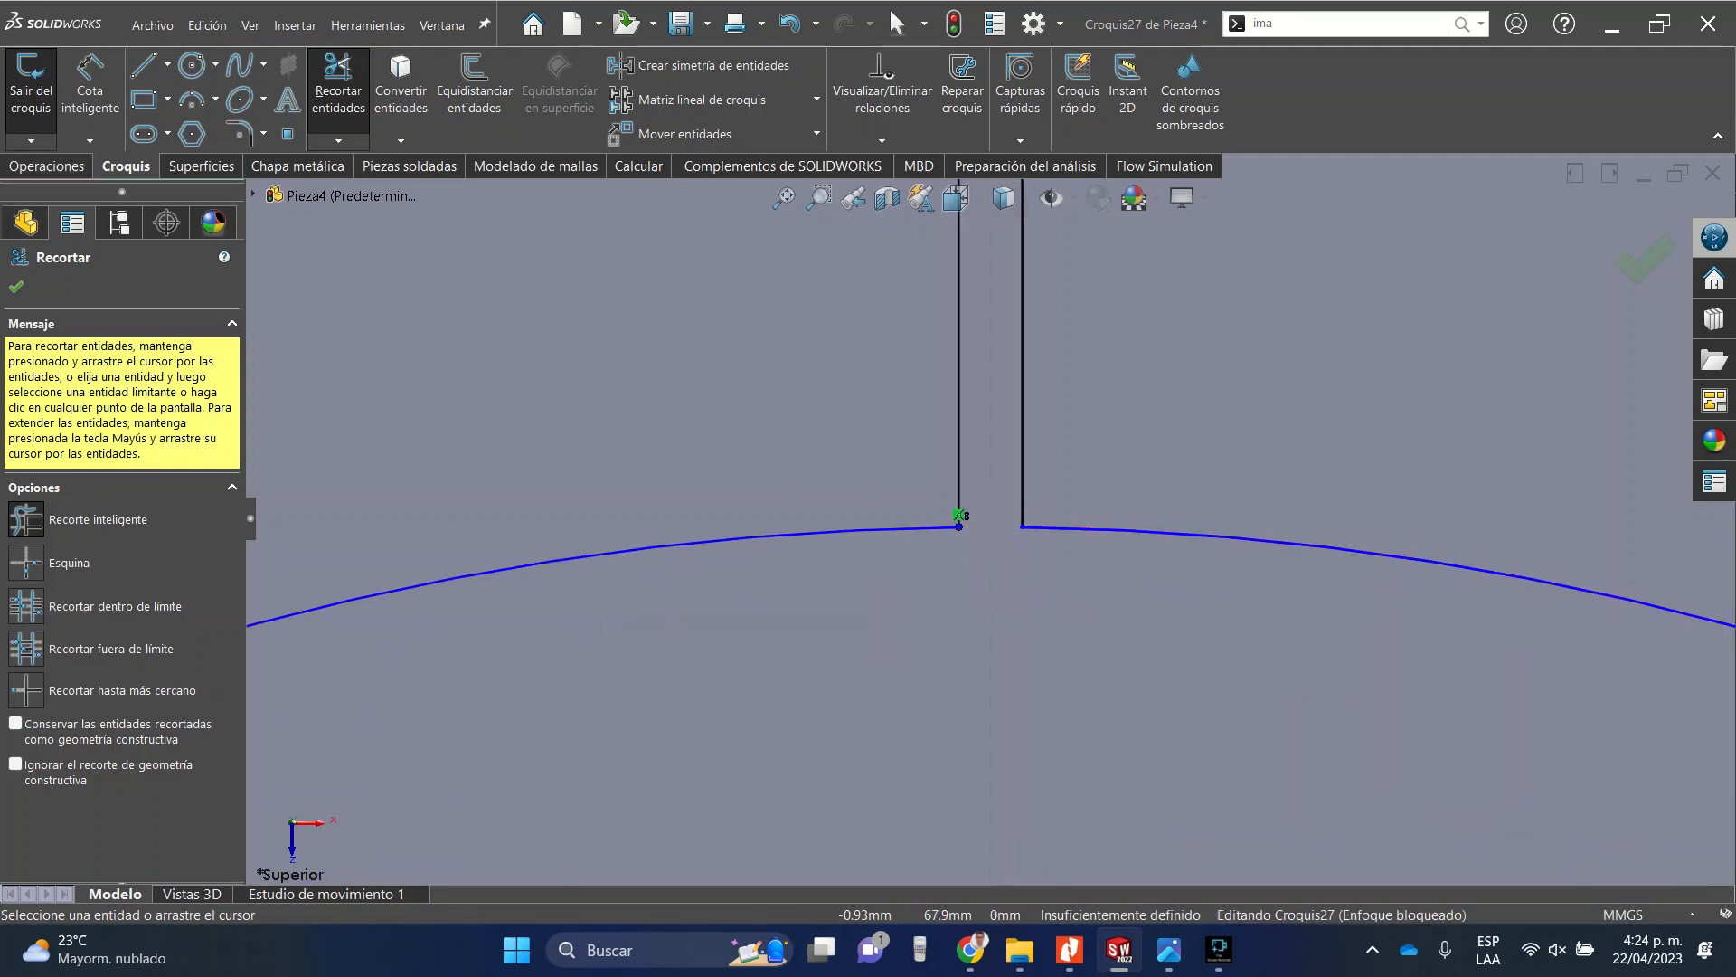
pyautogui.press('Escape')
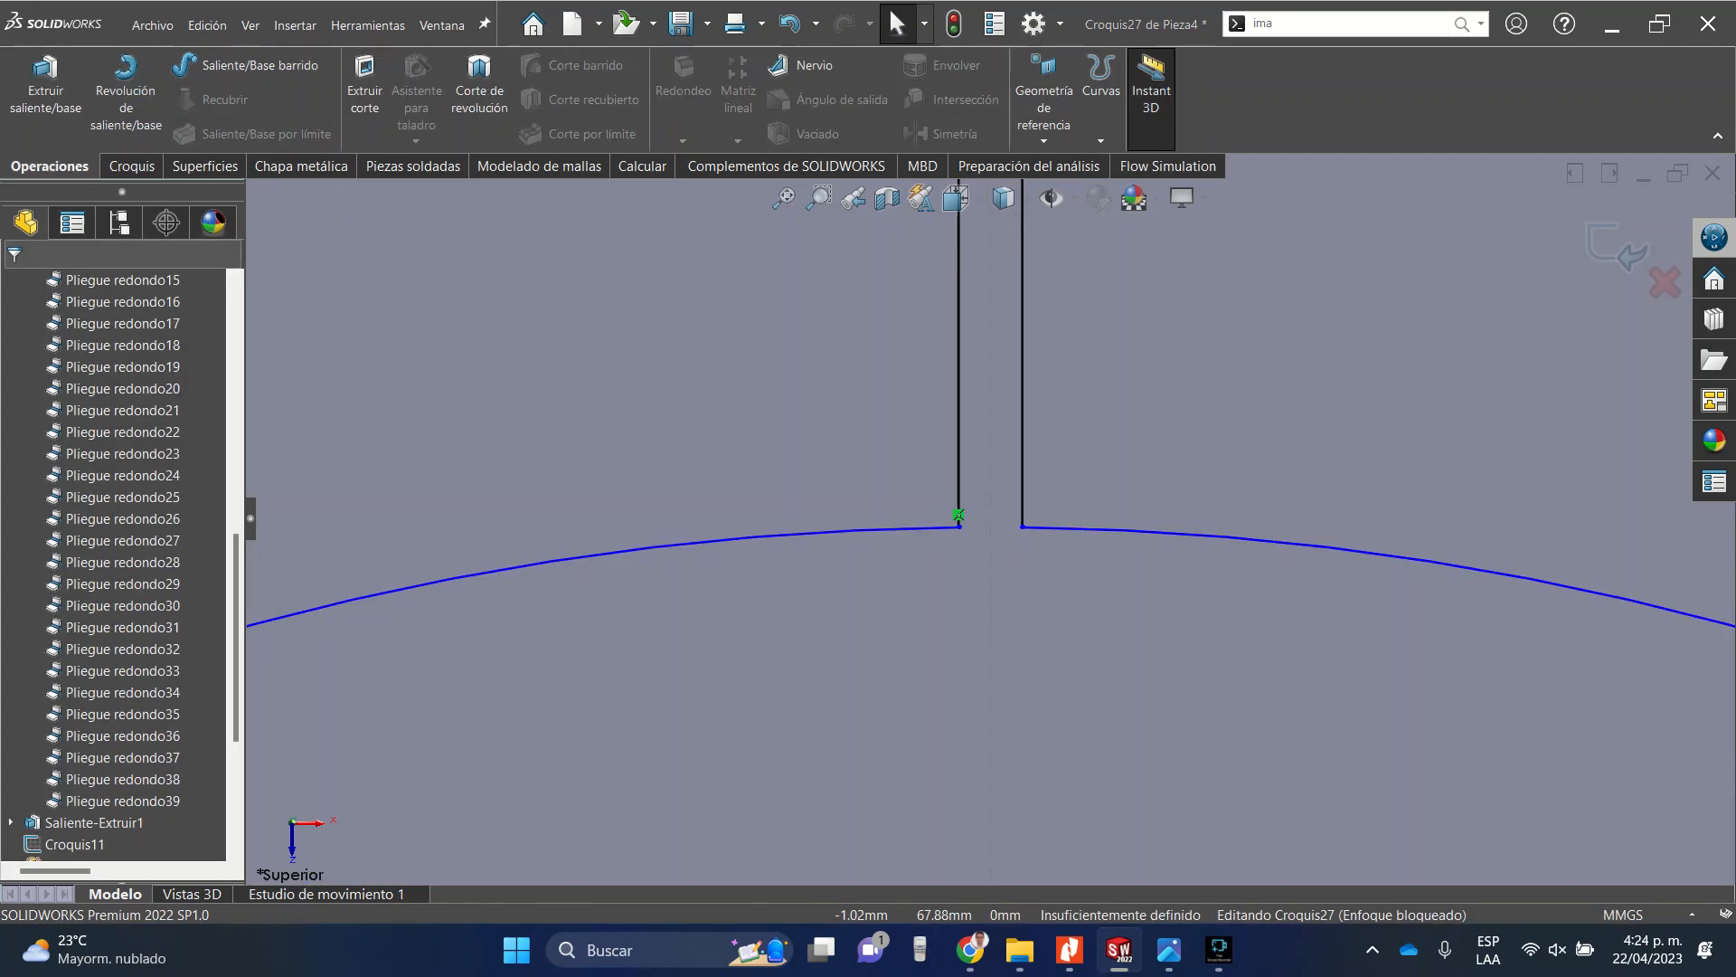
# Boss-extrude the flange sketch to a specified depth of 3 mm.
pyautogui.click(45, 87)
pyautogui.scroll(6, 779, 412)
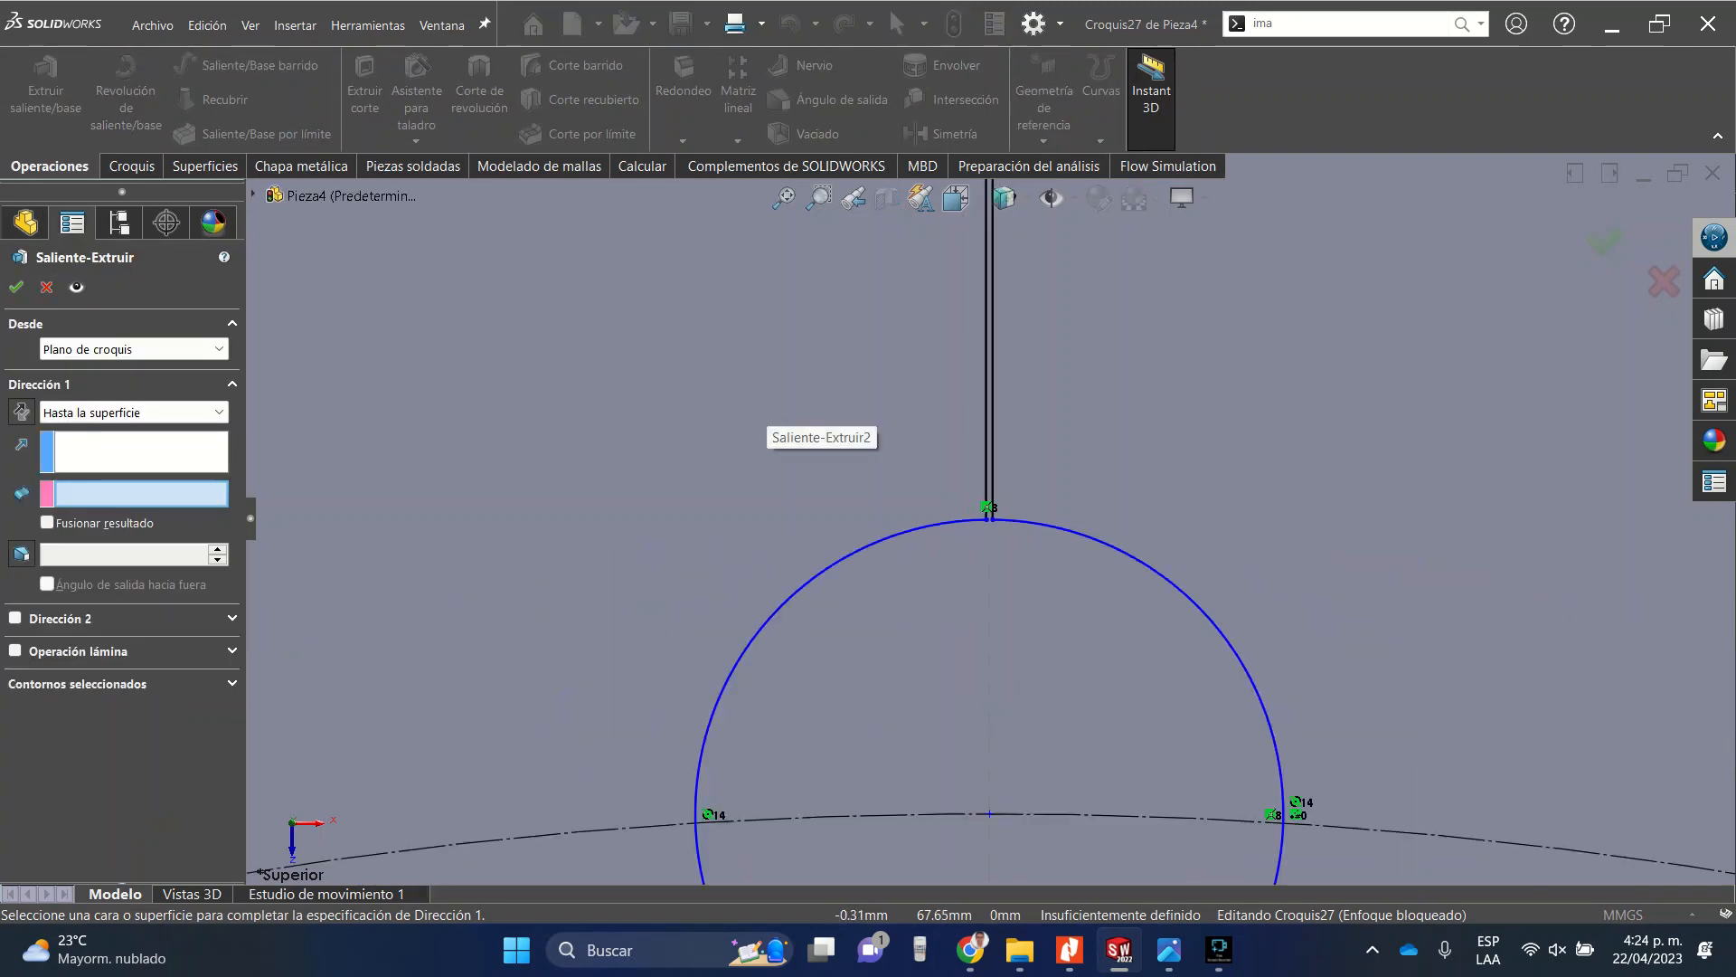
pyautogui.scroll(12, 769, 413)
pyautogui.moveTo(864, 560); pyautogui.dragTo(837, 353, button='middle')
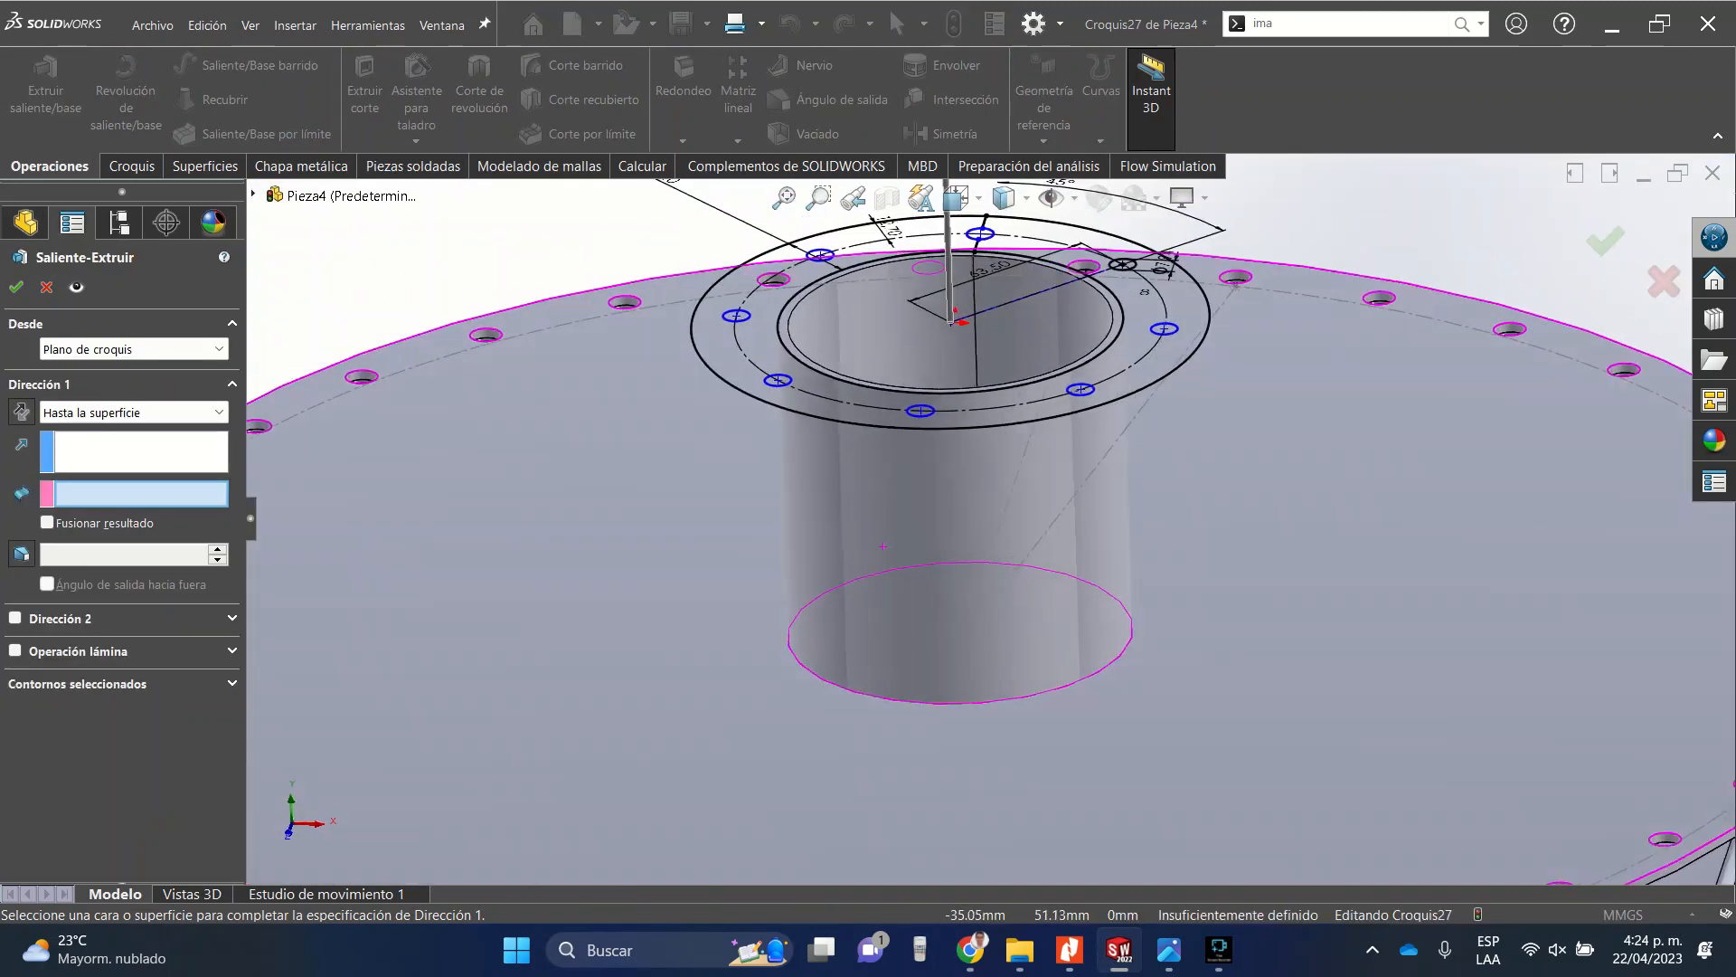
pyautogui.click(884, 546)
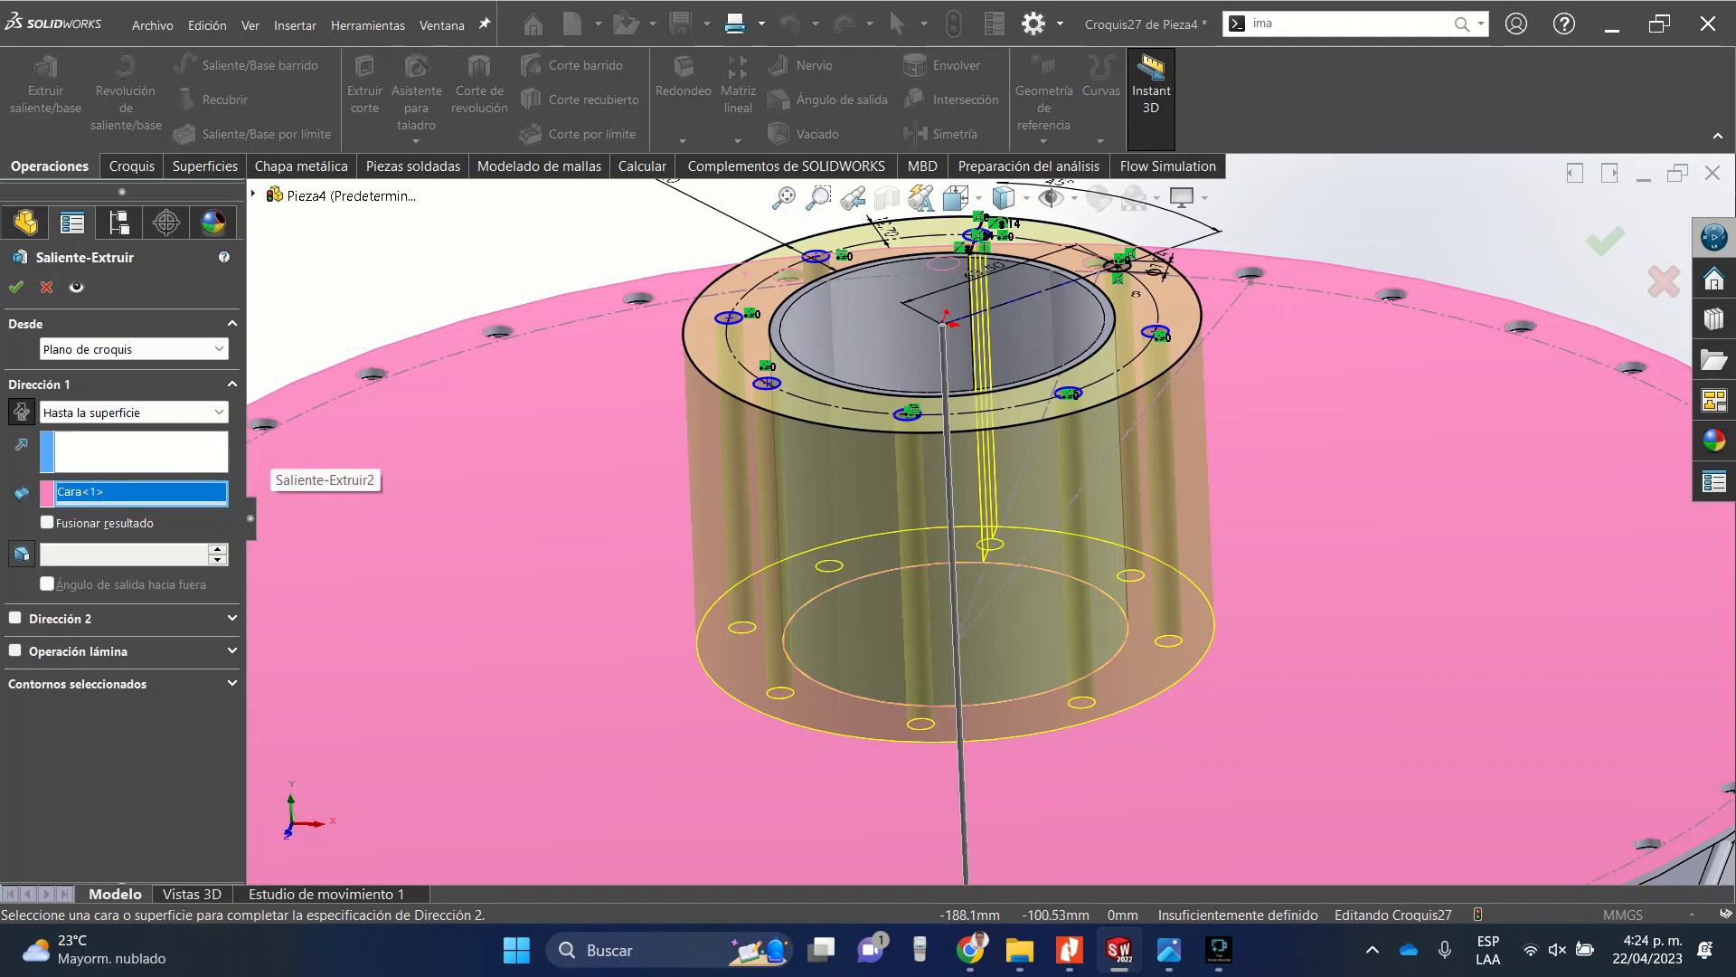
pyautogui.click(135, 413)
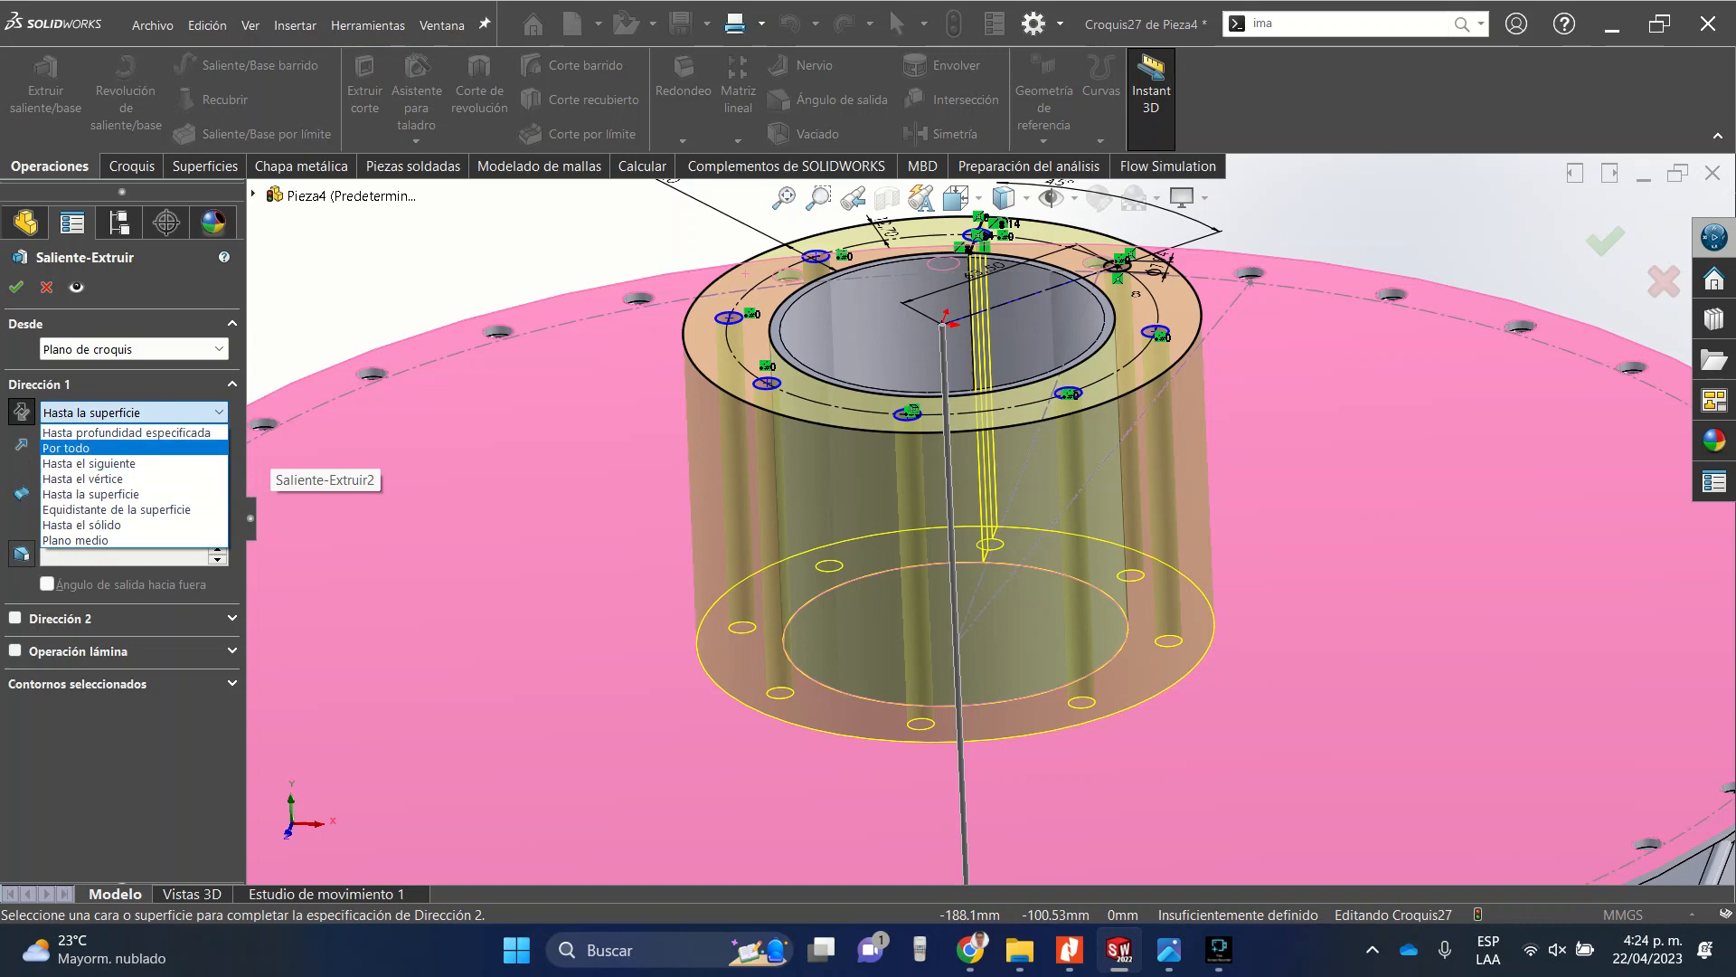
pyautogui.click(127, 433)
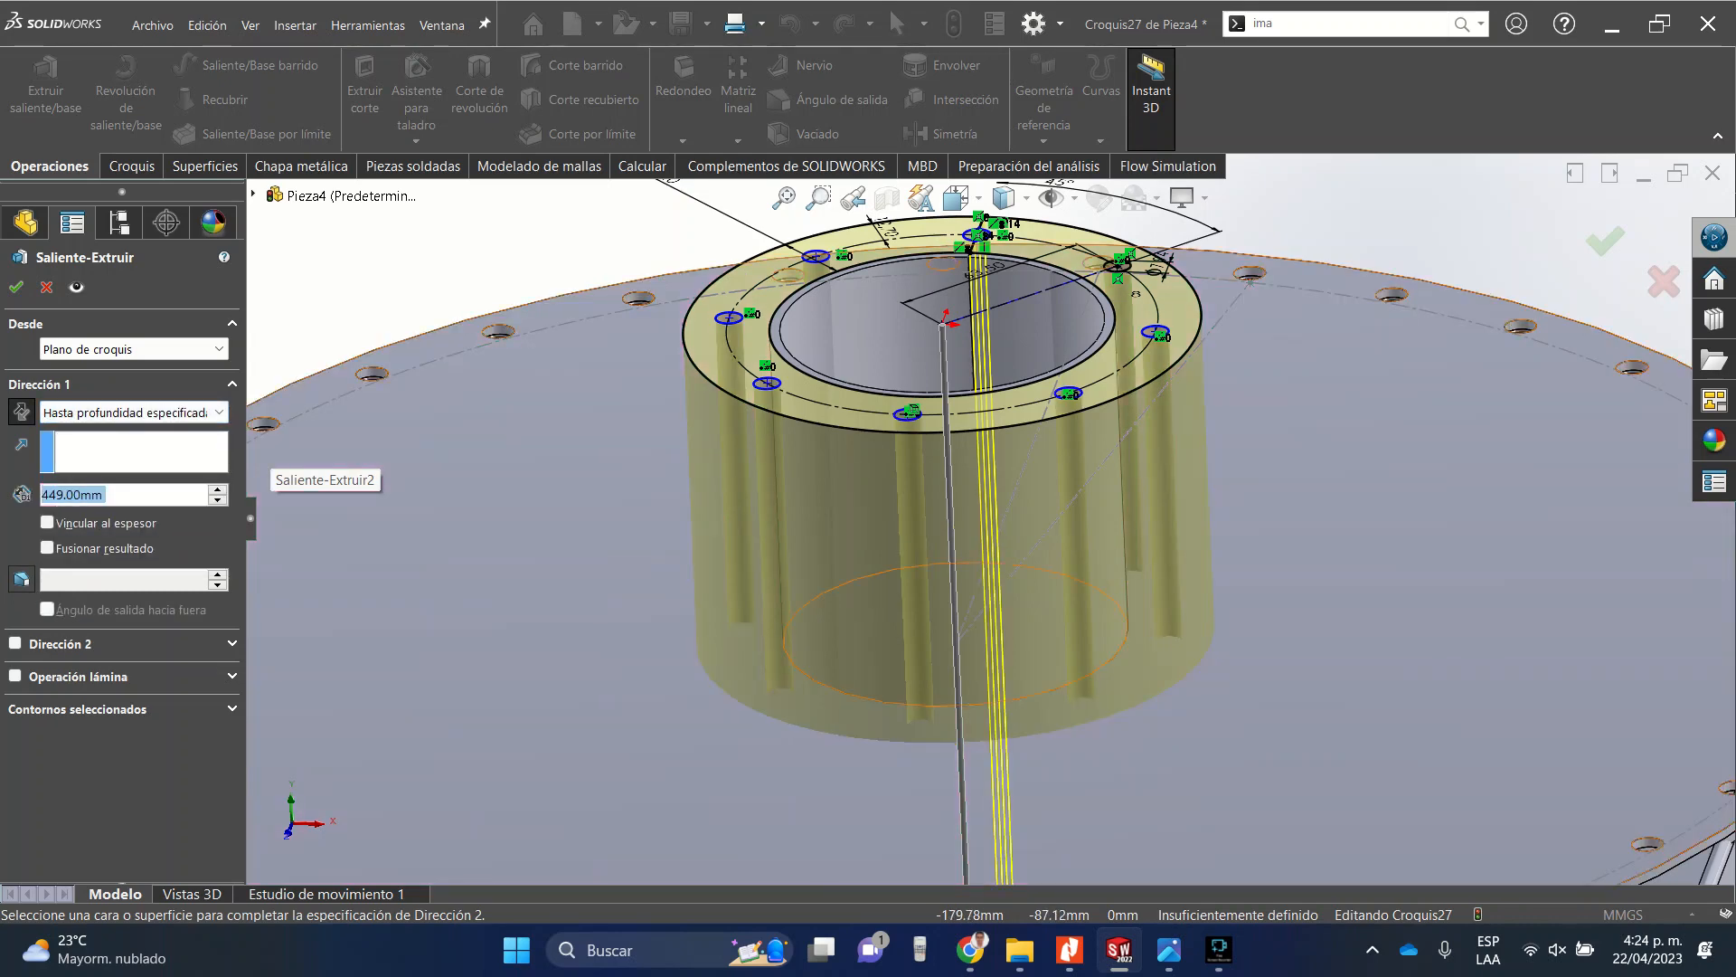
pyautogui.write('3')
pyautogui.press('Return')
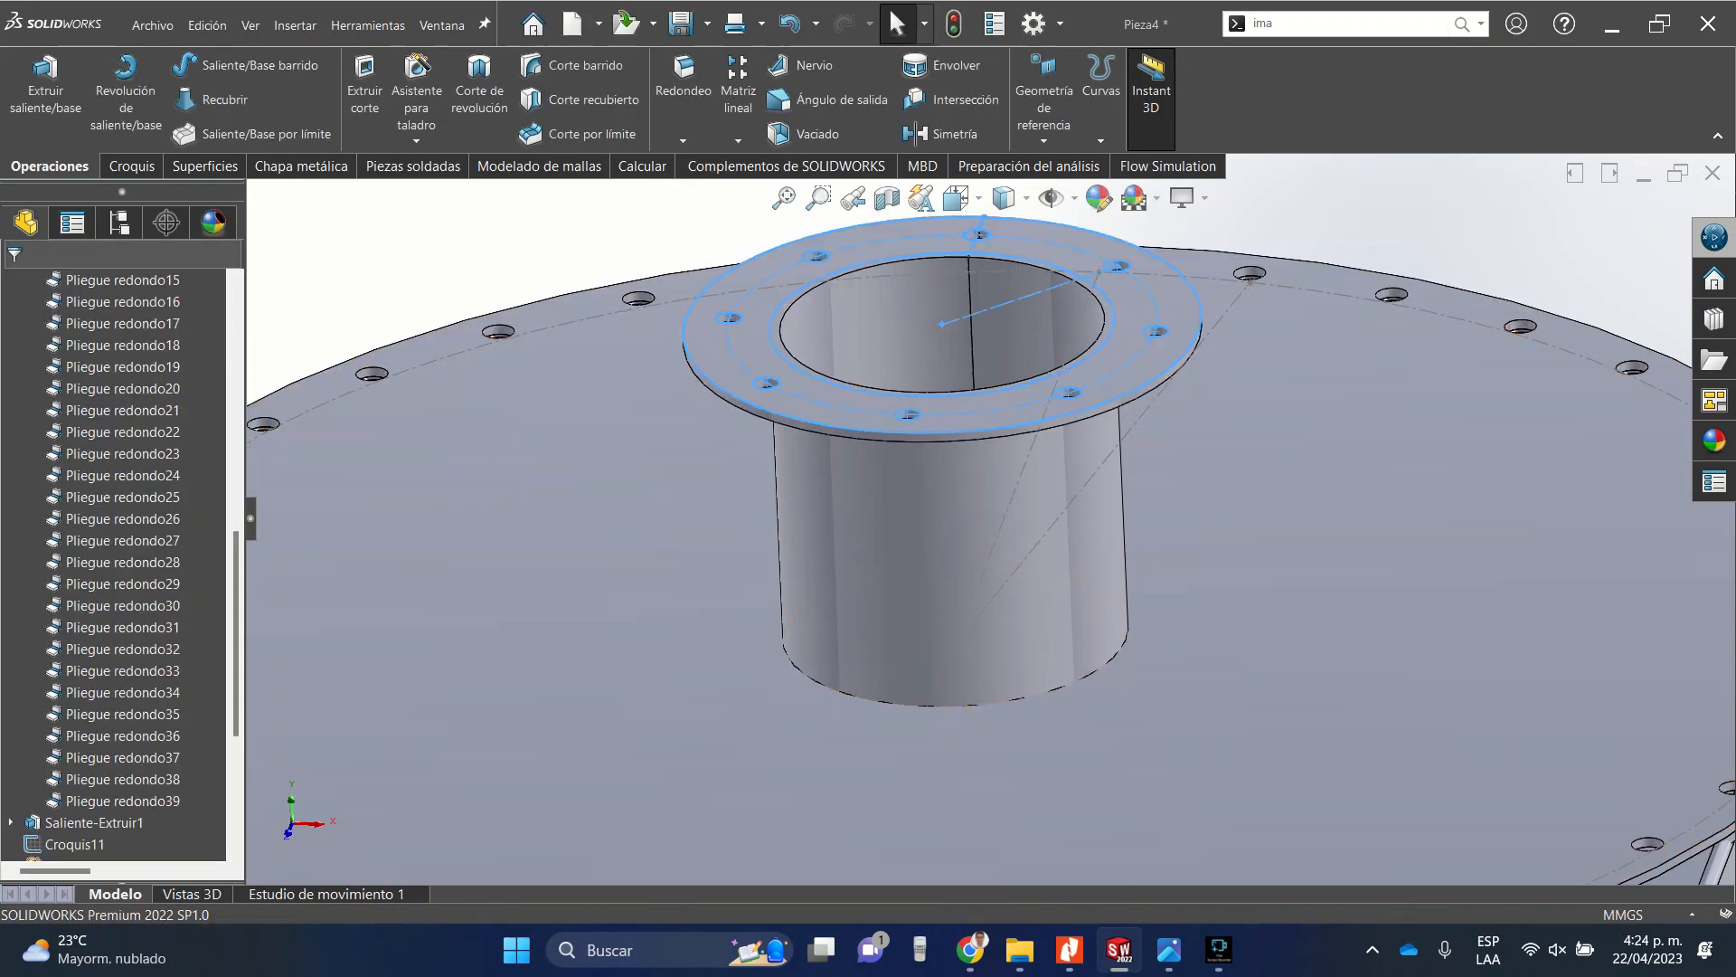
# Orbit and zoom around the model to inspect the new flange on the top tube.
pyautogui.moveTo(945, 366); pyautogui.dragTo(982, 497, button='middle')
pyautogui.scroll(3, 983, 499)
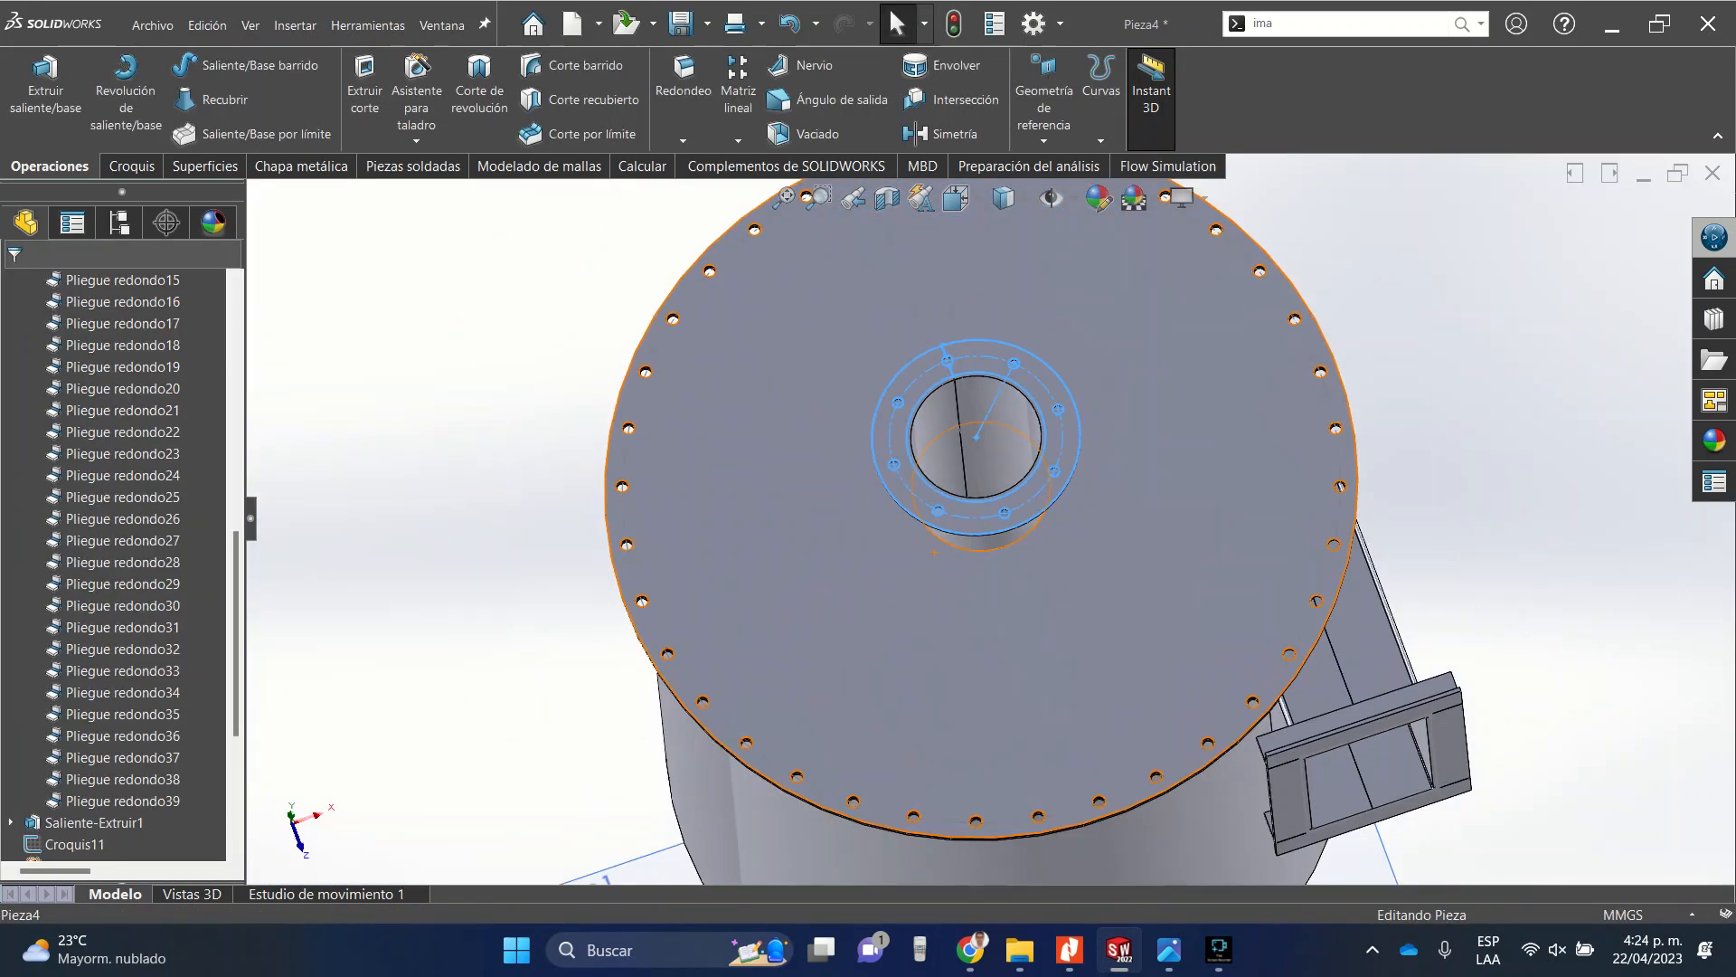
pyautogui.press('Escape')
pyautogui.scroll(-3, 995, 398)
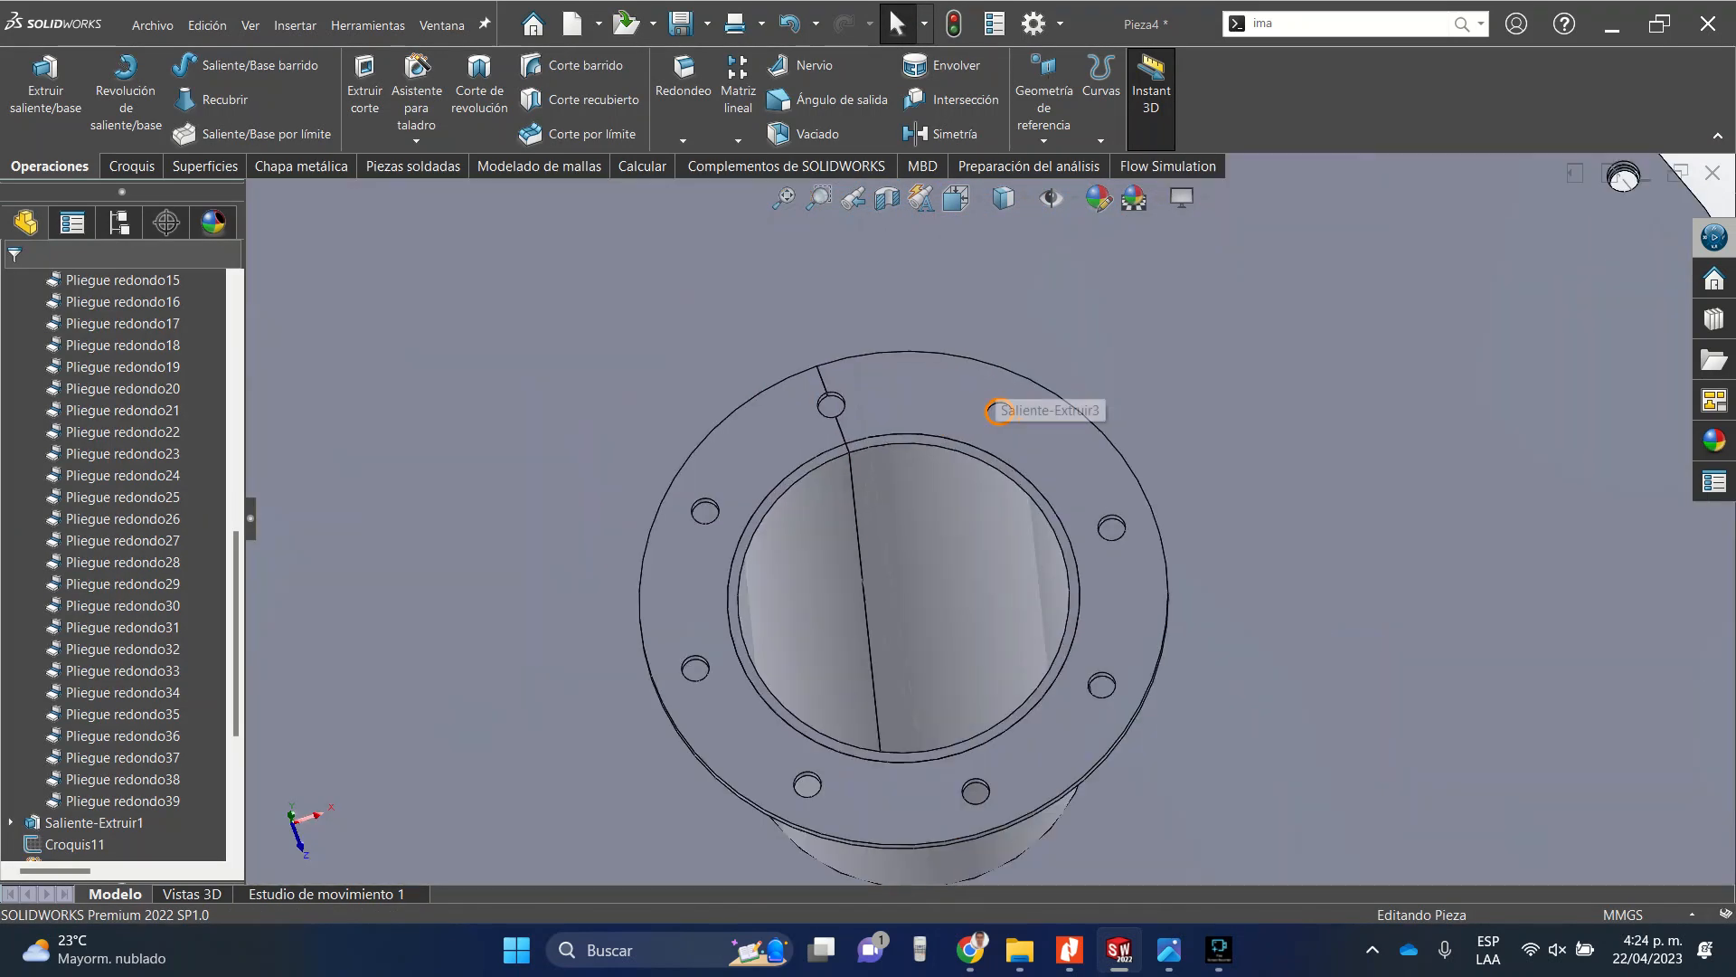
pyautogui.moveTo(995, 398); pyautogui.dragTo(918, 417, button='middle')
pyautogui.scroll(10, 983, 520)
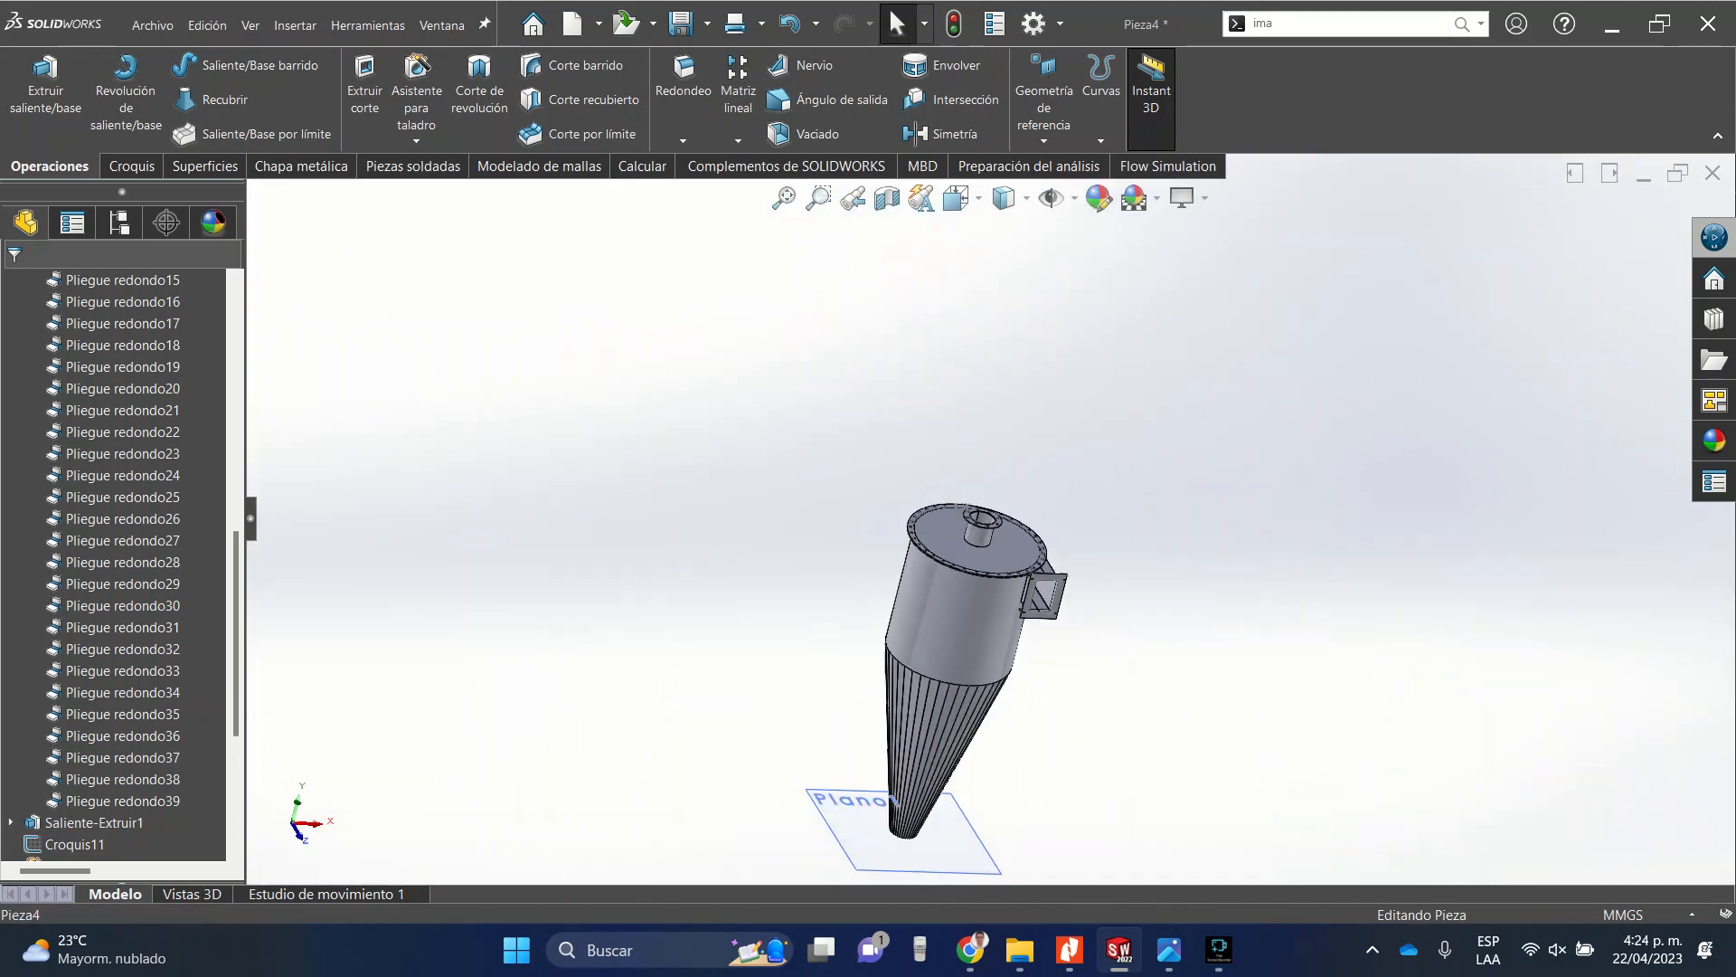
pyautogui.scroll(-3, 882, 846)
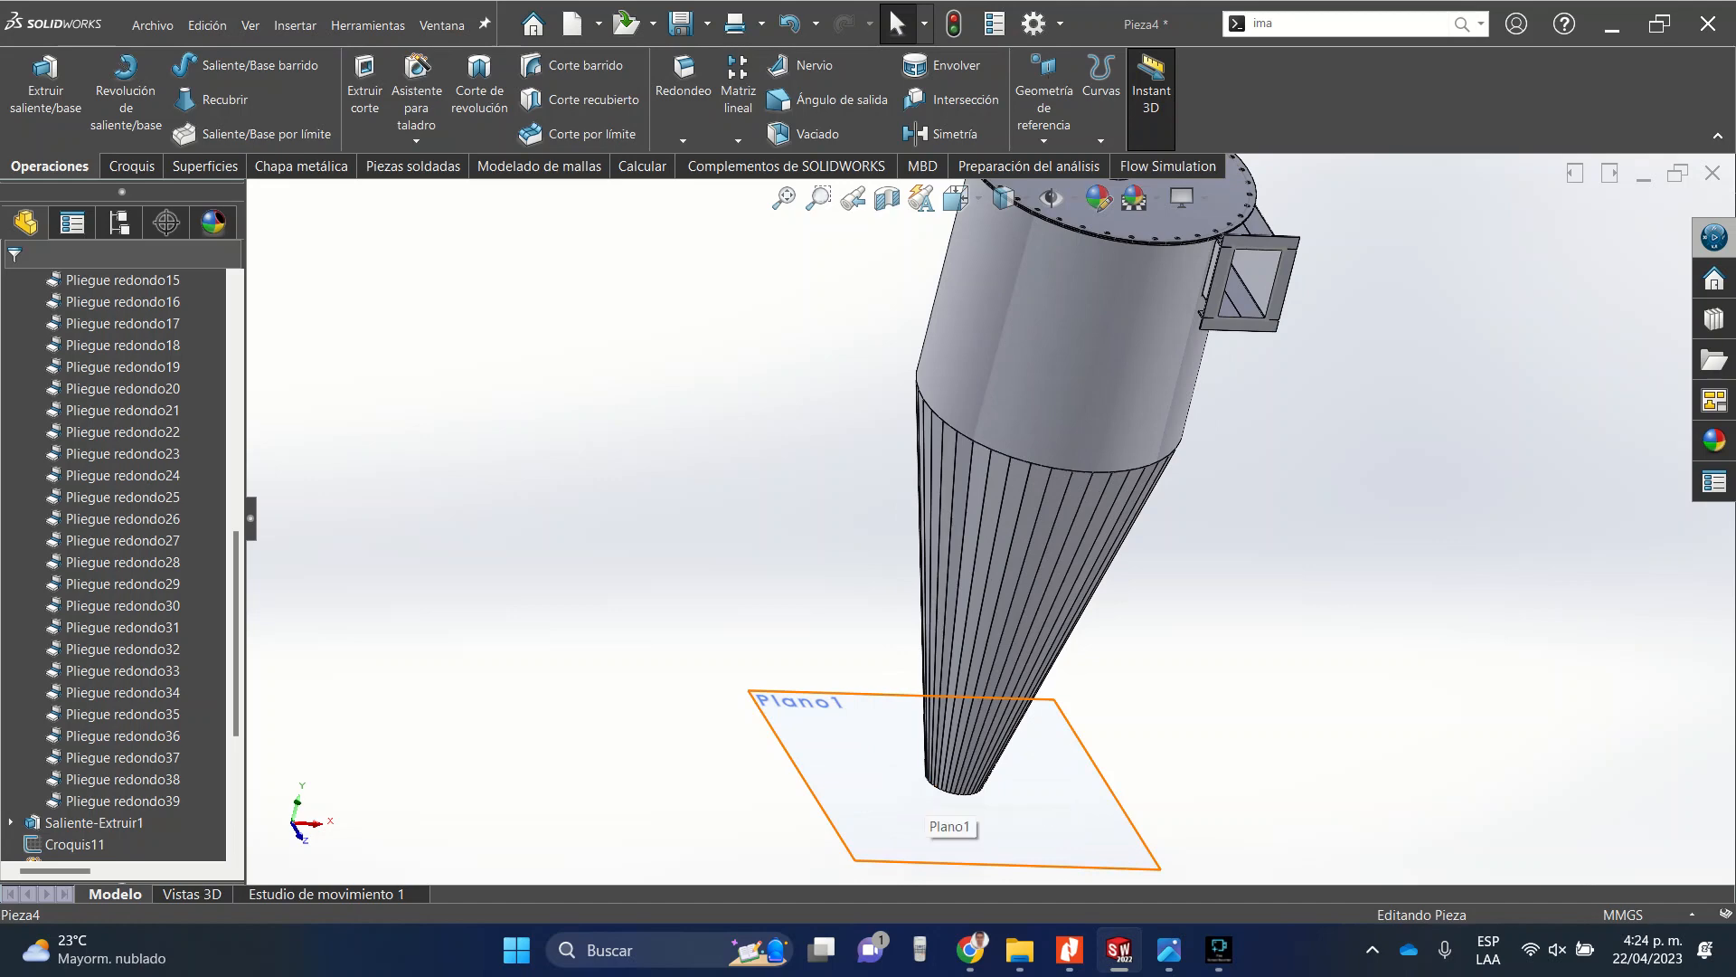
pyautogui.scroll(3, 986, 516)
pyautogui.scroll(-10, 1040, 402)
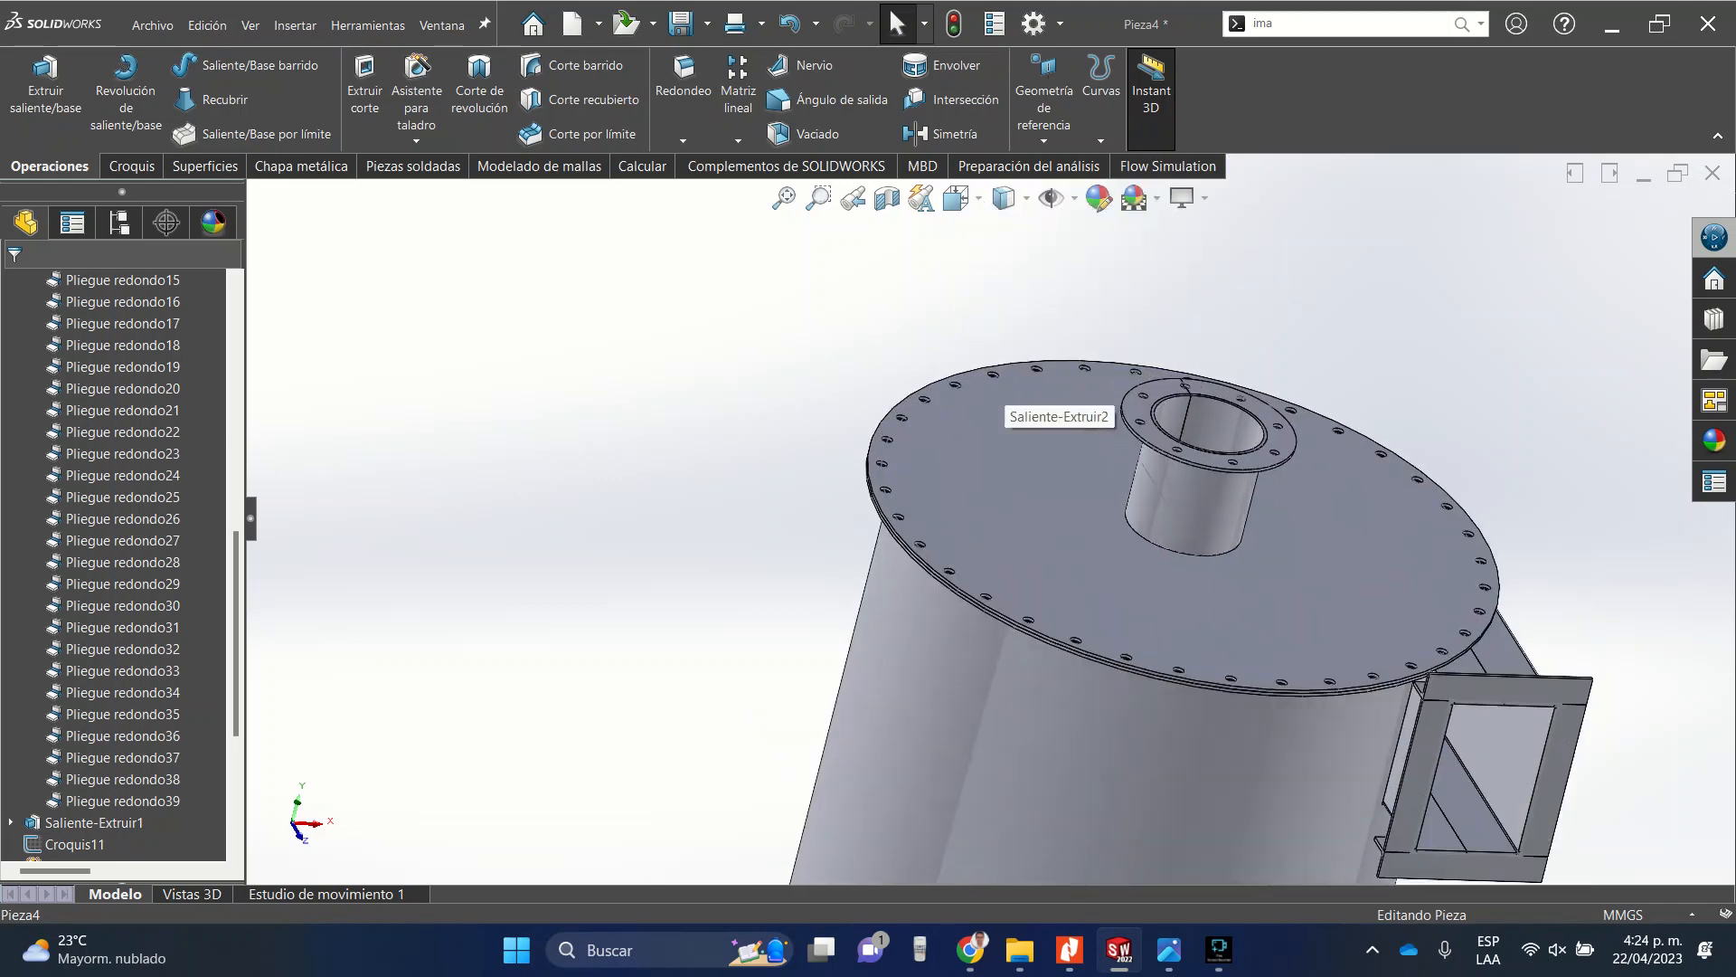
pyautogui.scroll(8, 1018, 511)
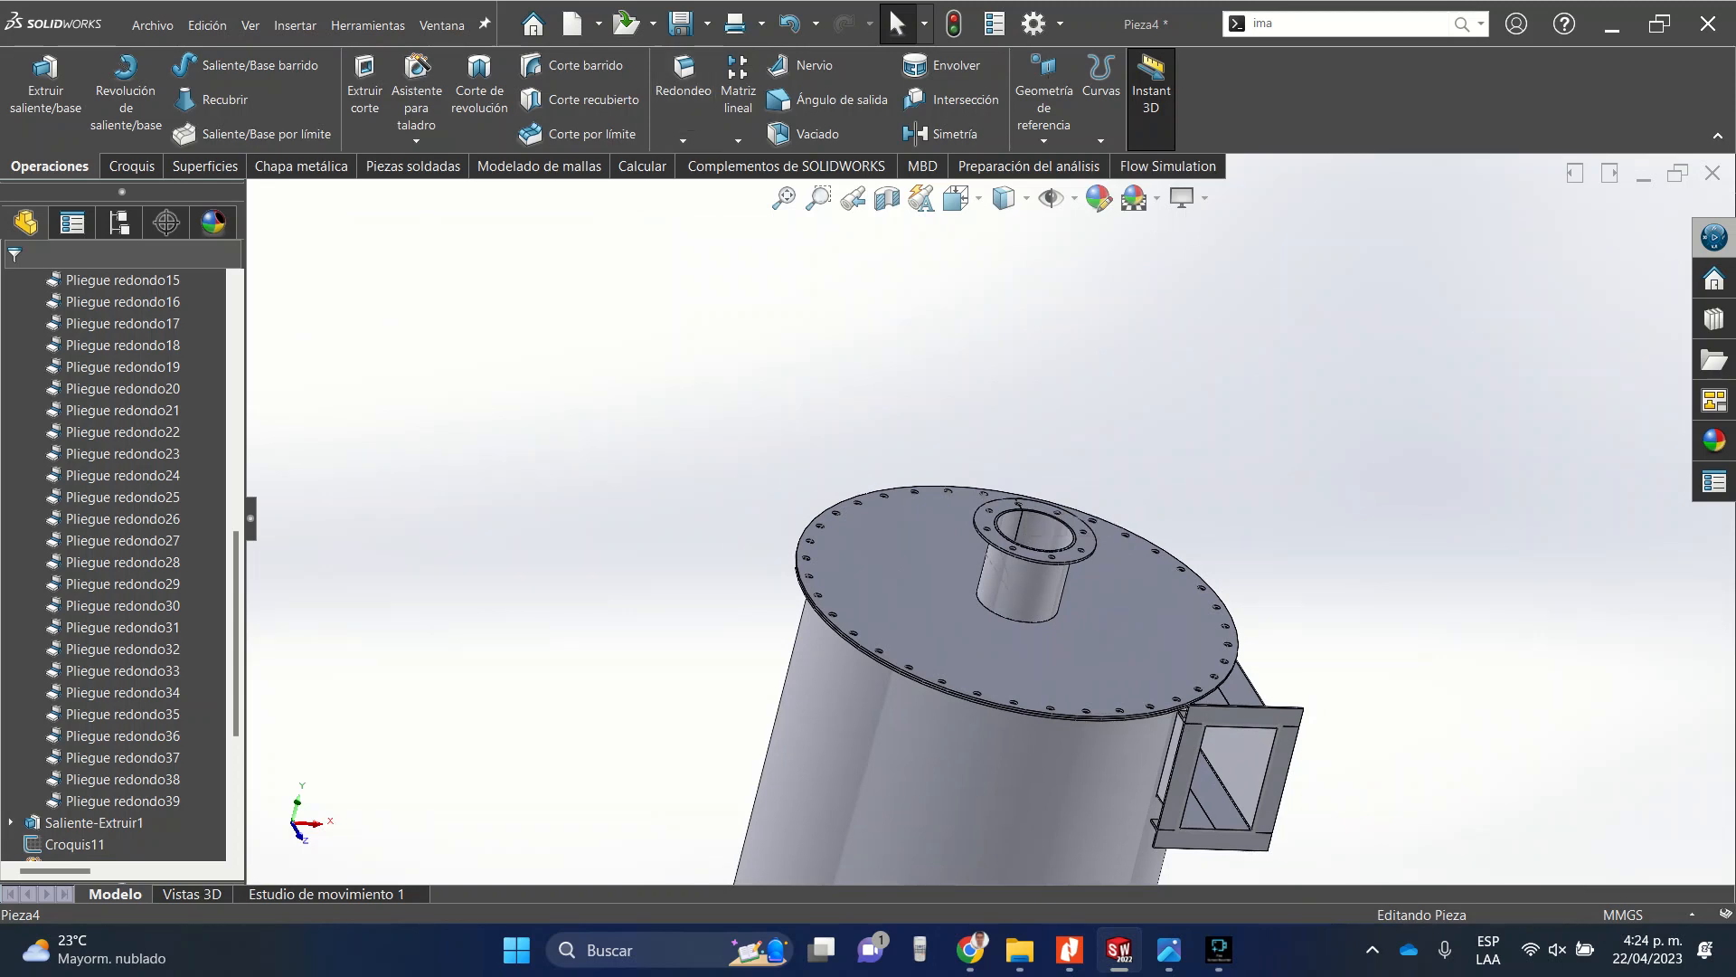
# Create a reference plane offset 800 mm from the top plate's face, placed at the cylinder-to-cone junction.
pyautogui.click(1043, 100)
pyautogui.click(1060, 165)
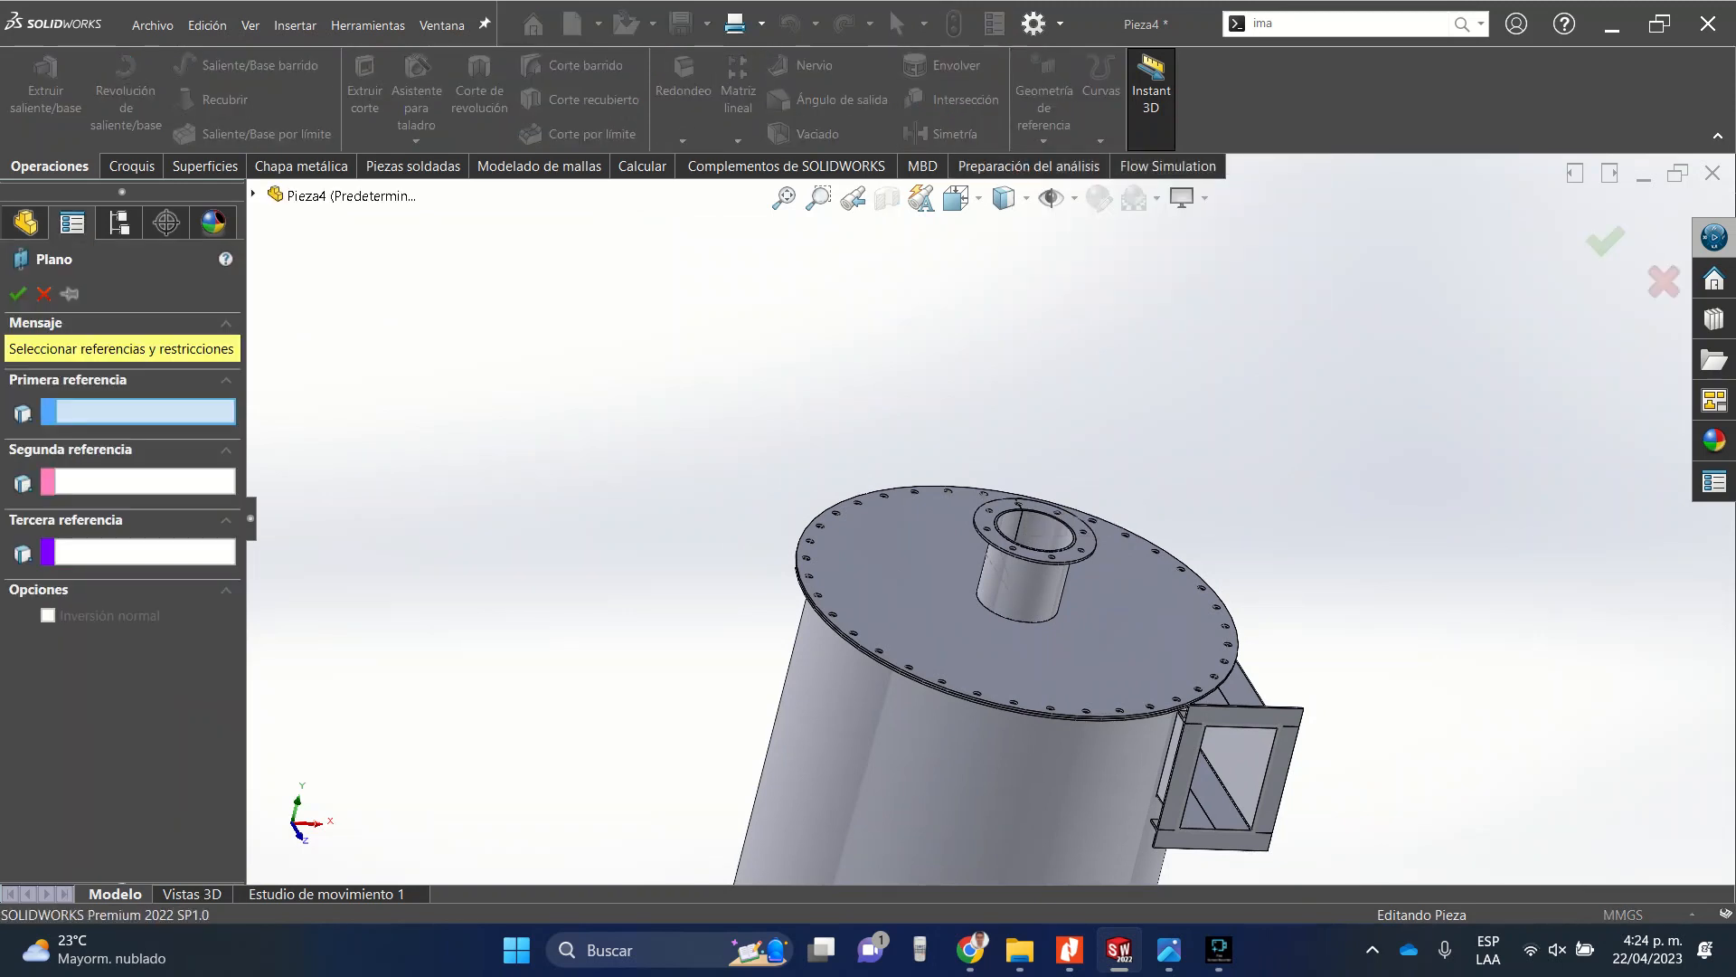
pyautogui.scroll(-10, 1018, 502)
pyautogui.click(1018, 658)
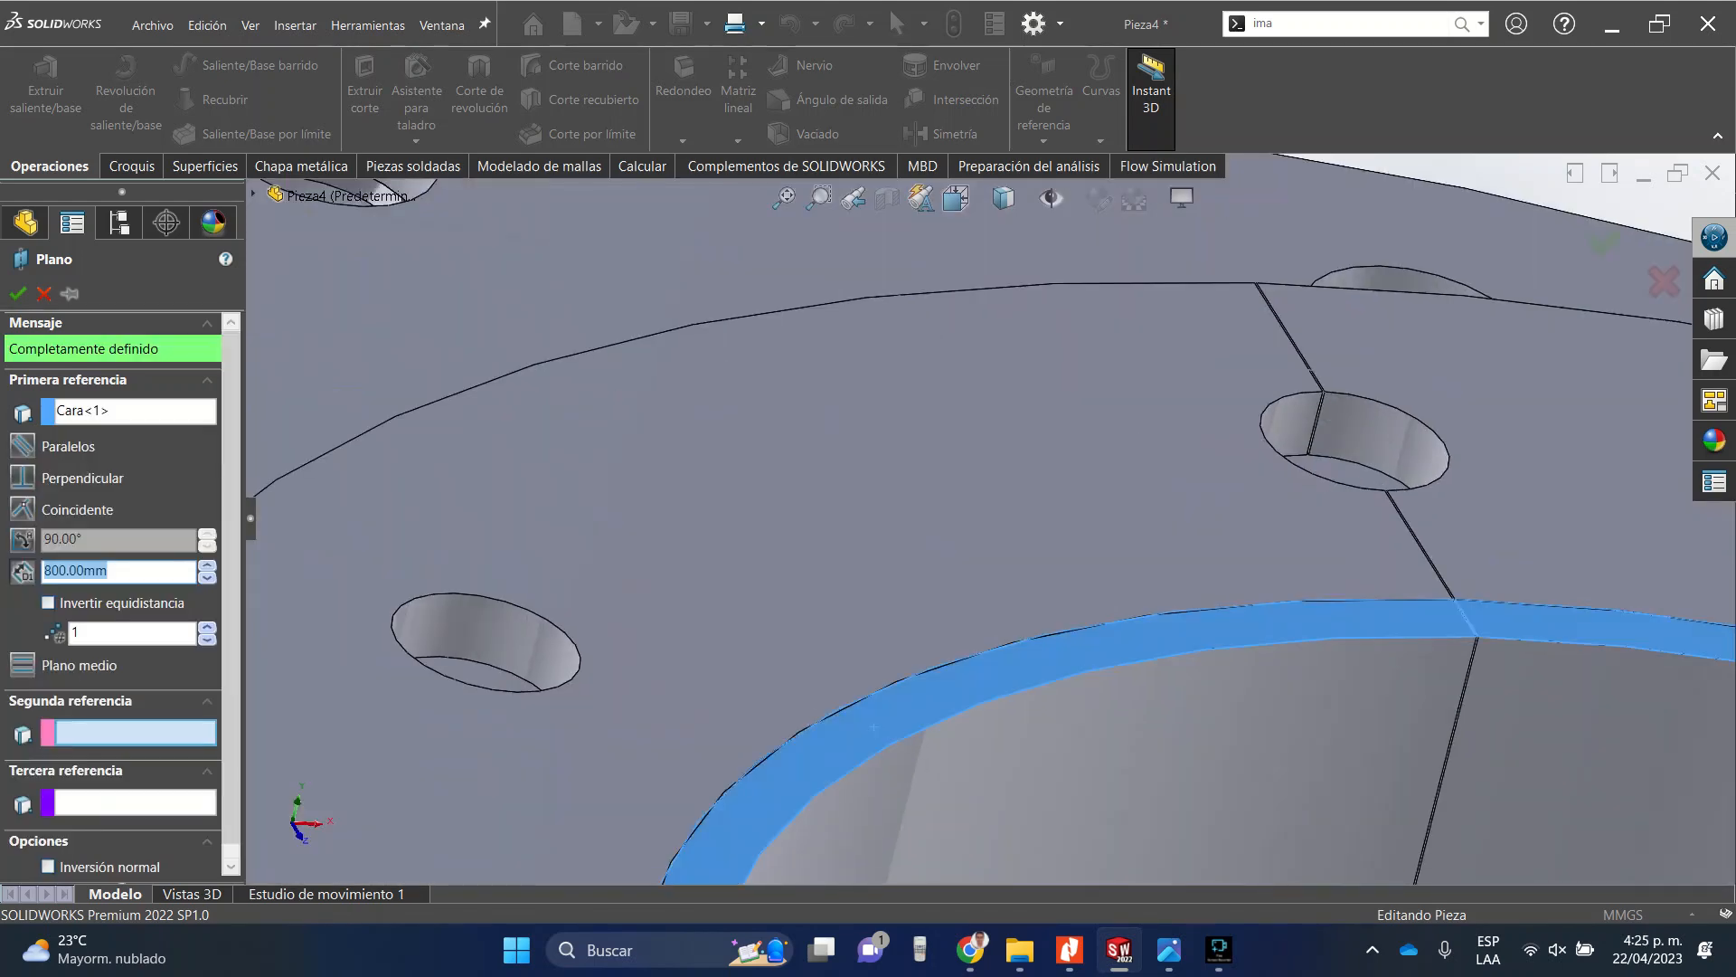
pyautogui.scroll(10, 1018, 506)
pyautogui.scroll(-3, 923, 744)
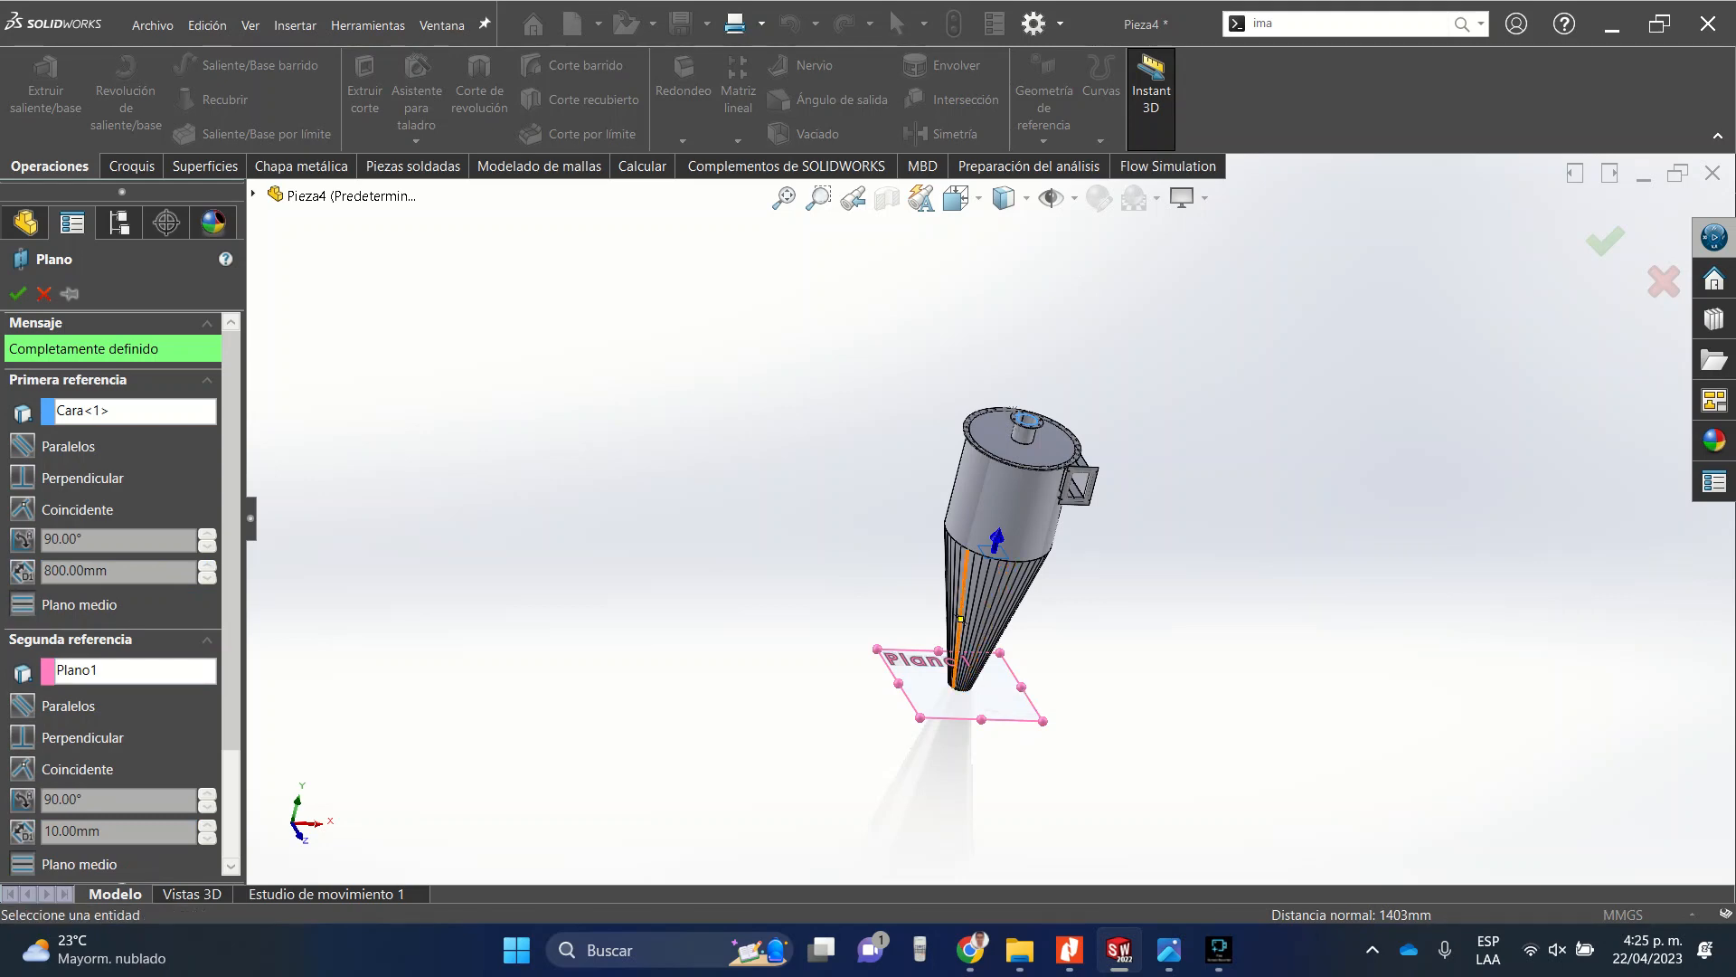
pyautogui.scroll(-10, 1037, 541)
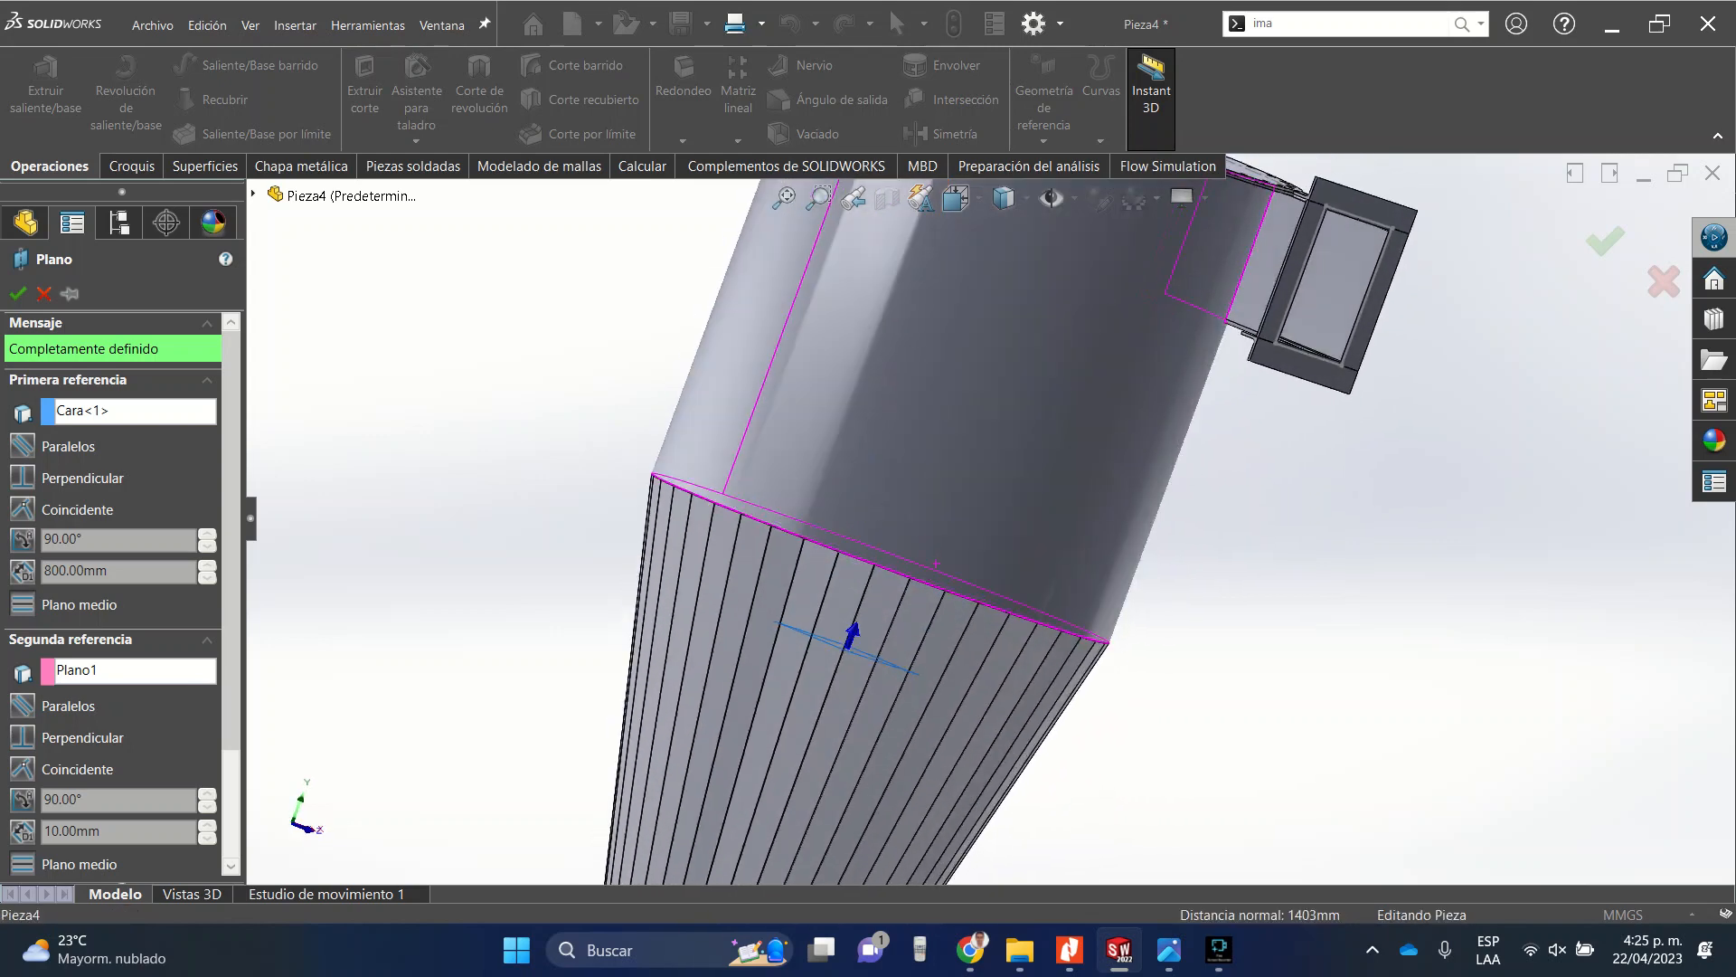
pyautogui.moveTo(936, 562); pyautogui.dragTo(846, 545, button='middle')
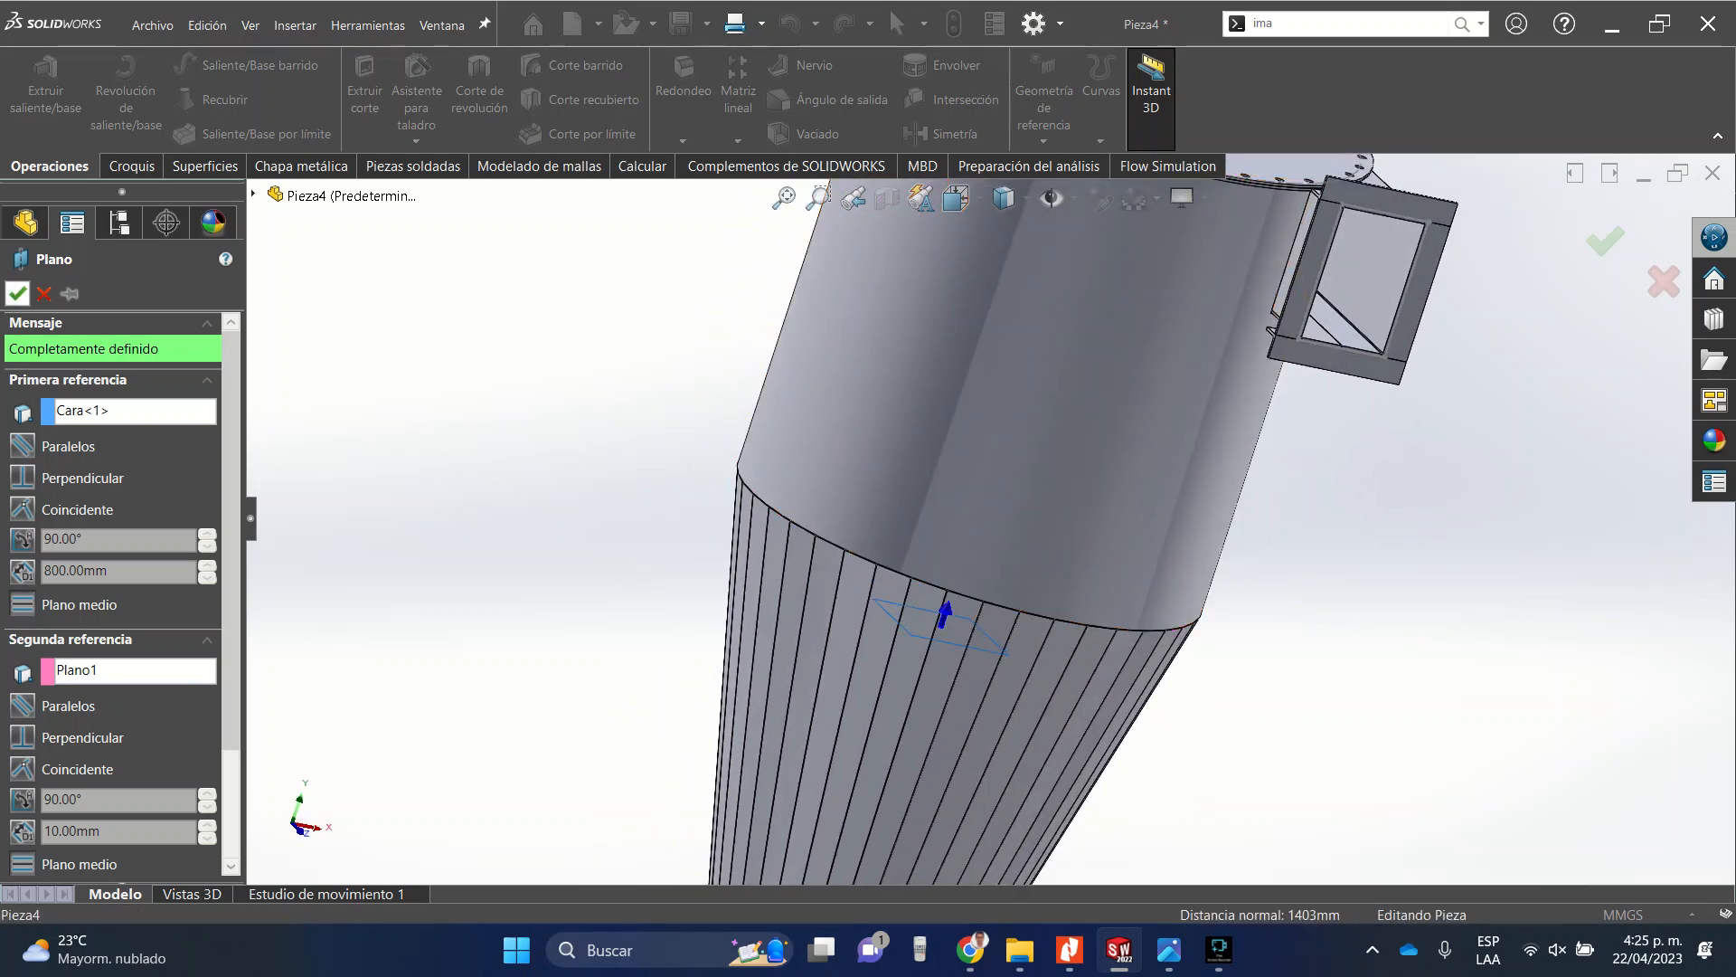
pyautogui.click(17, 293)
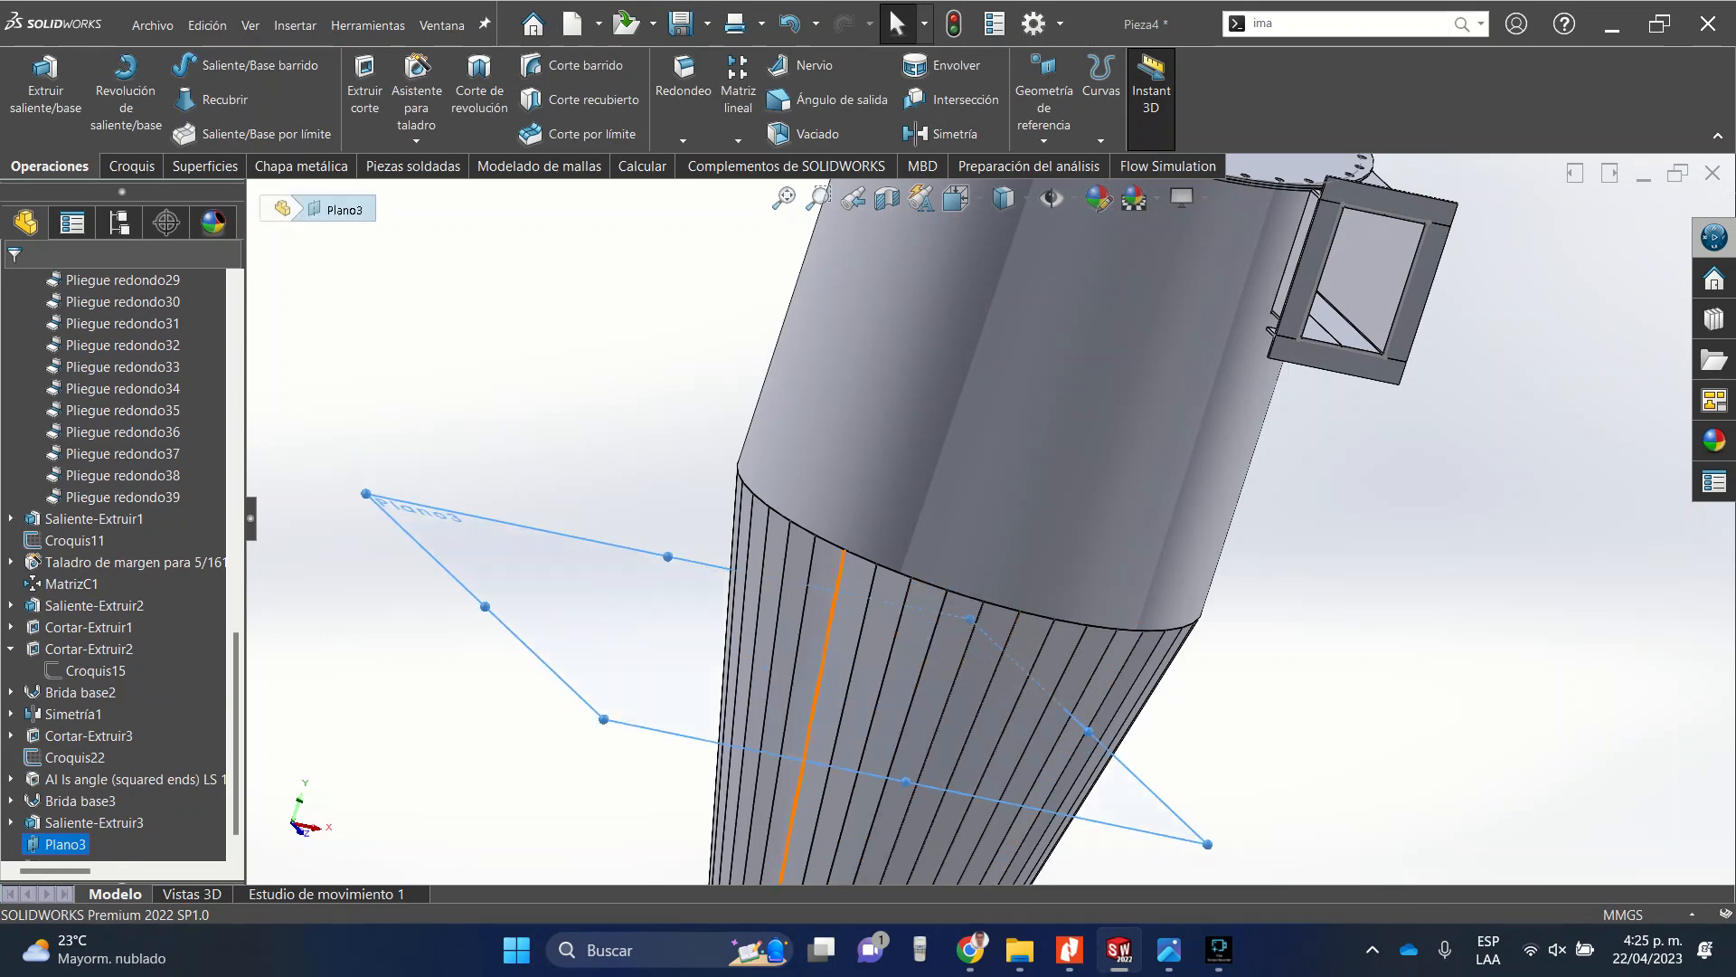
# Mirror the top tube's flange body about the new reference plane to the bottom of the cone.
pyautogui.scroll(9, 843, 600)
pyautogui.scroll(-8, 1031, 443)
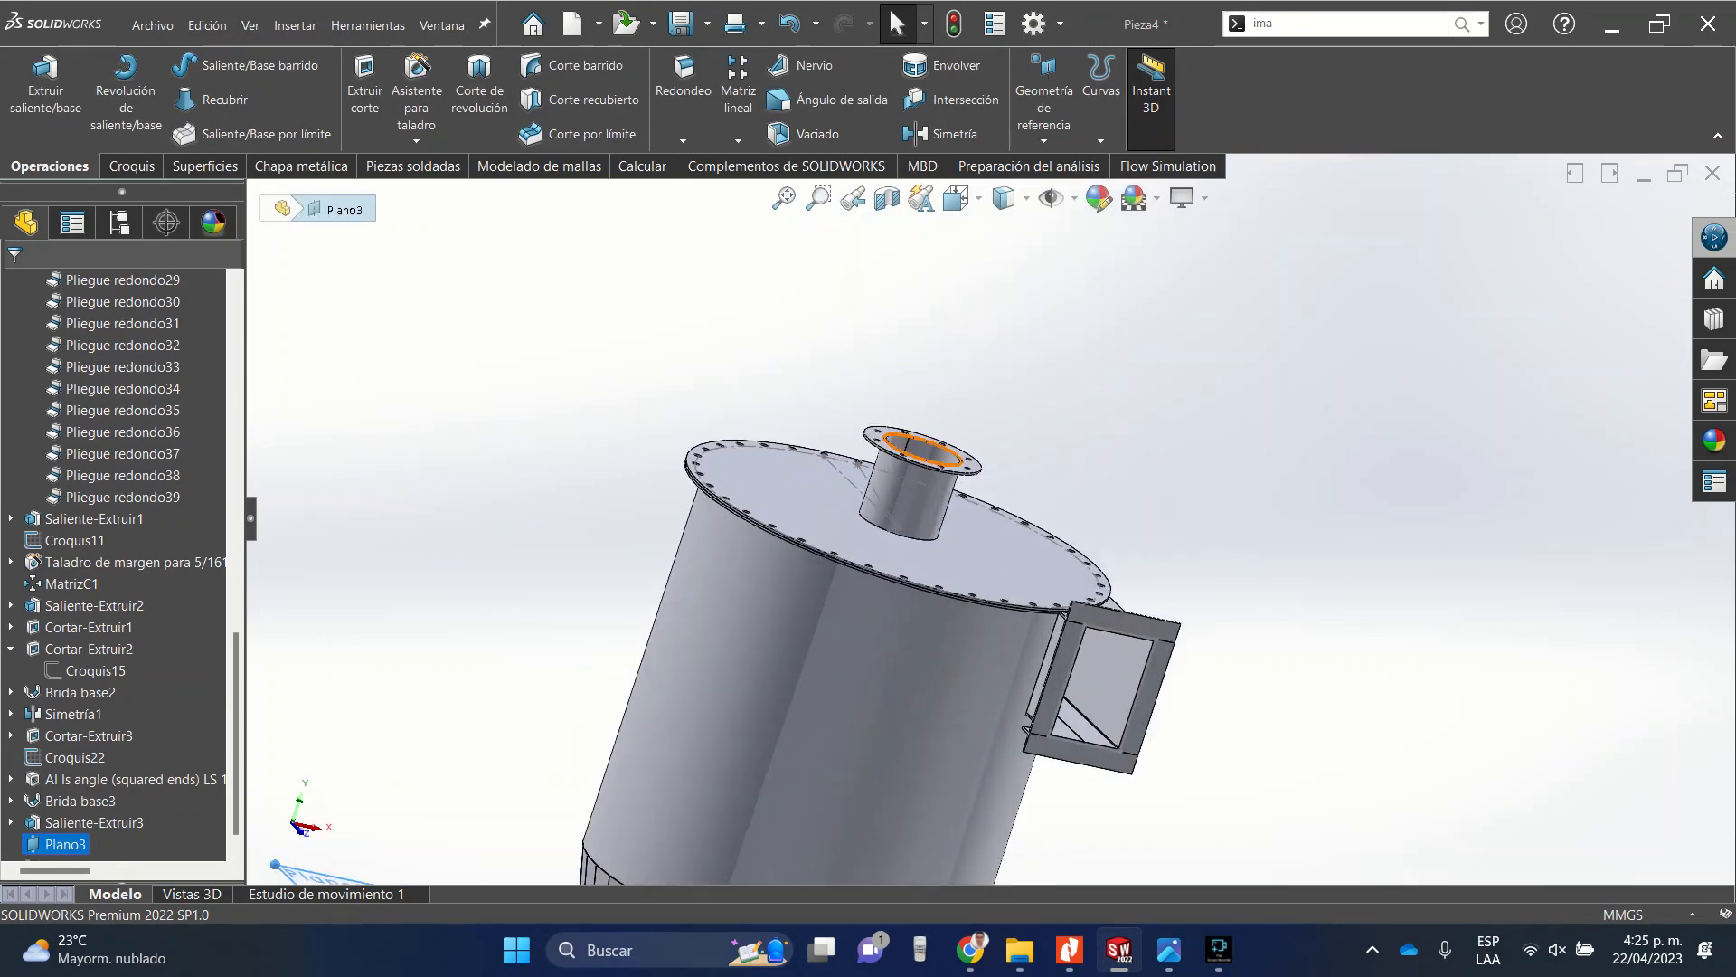
pyautogui.click(738, 140)
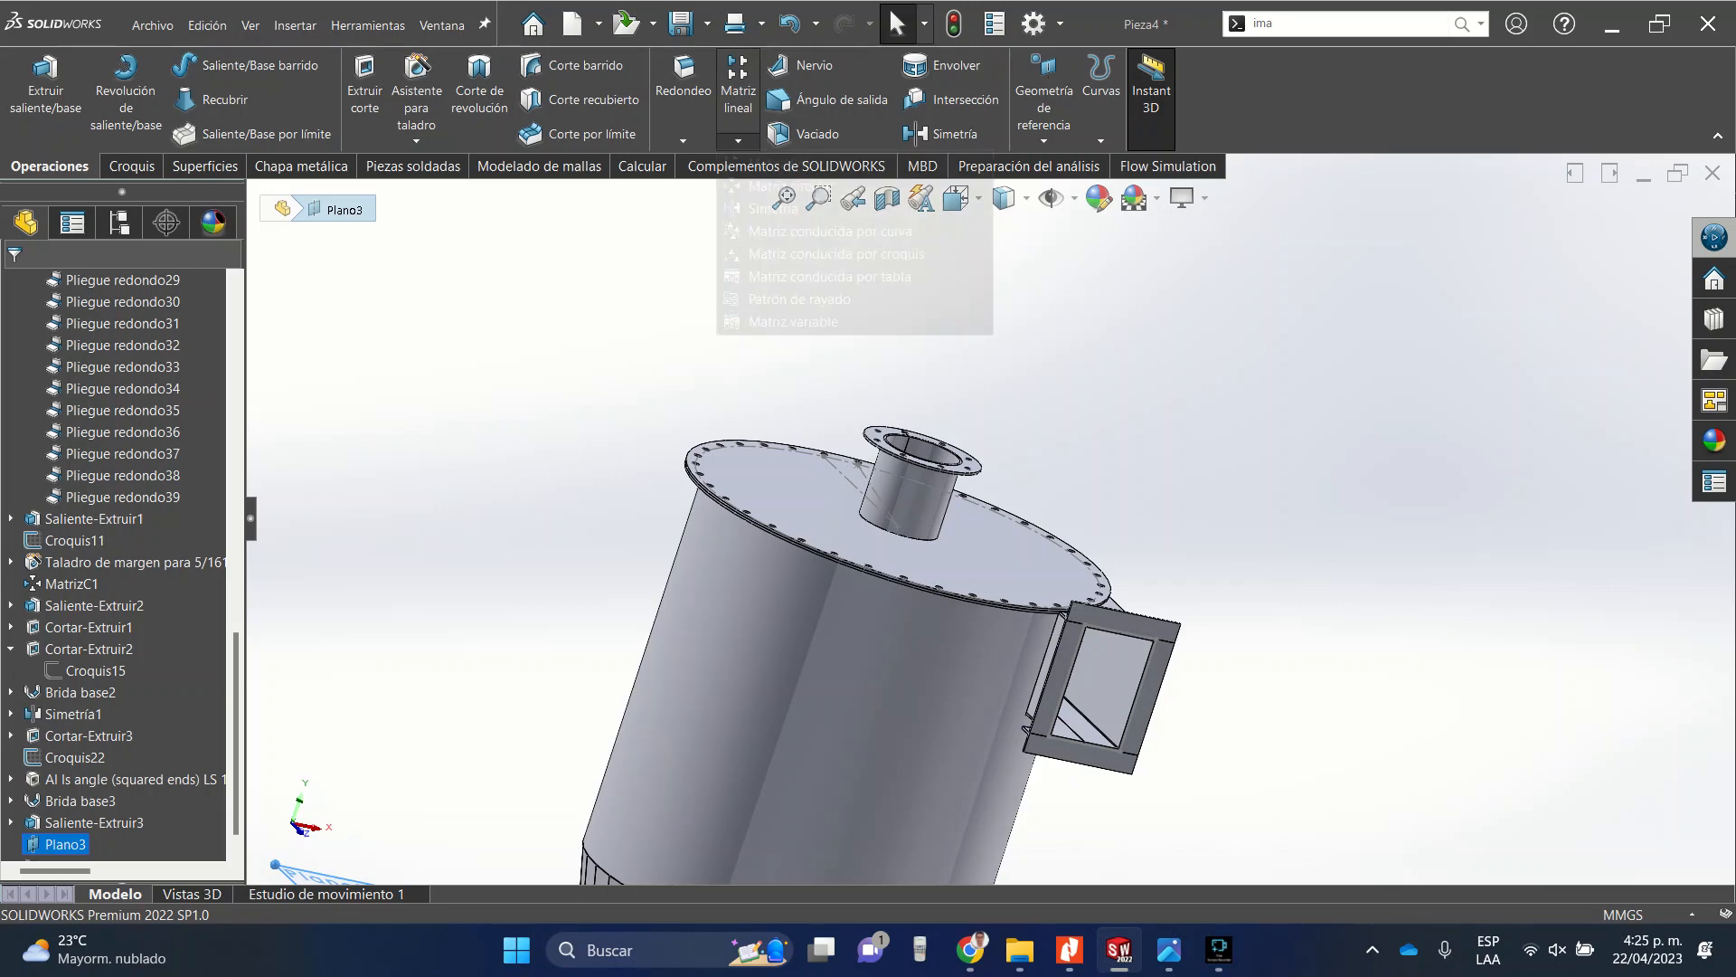
pyautogui.click(773, 208)
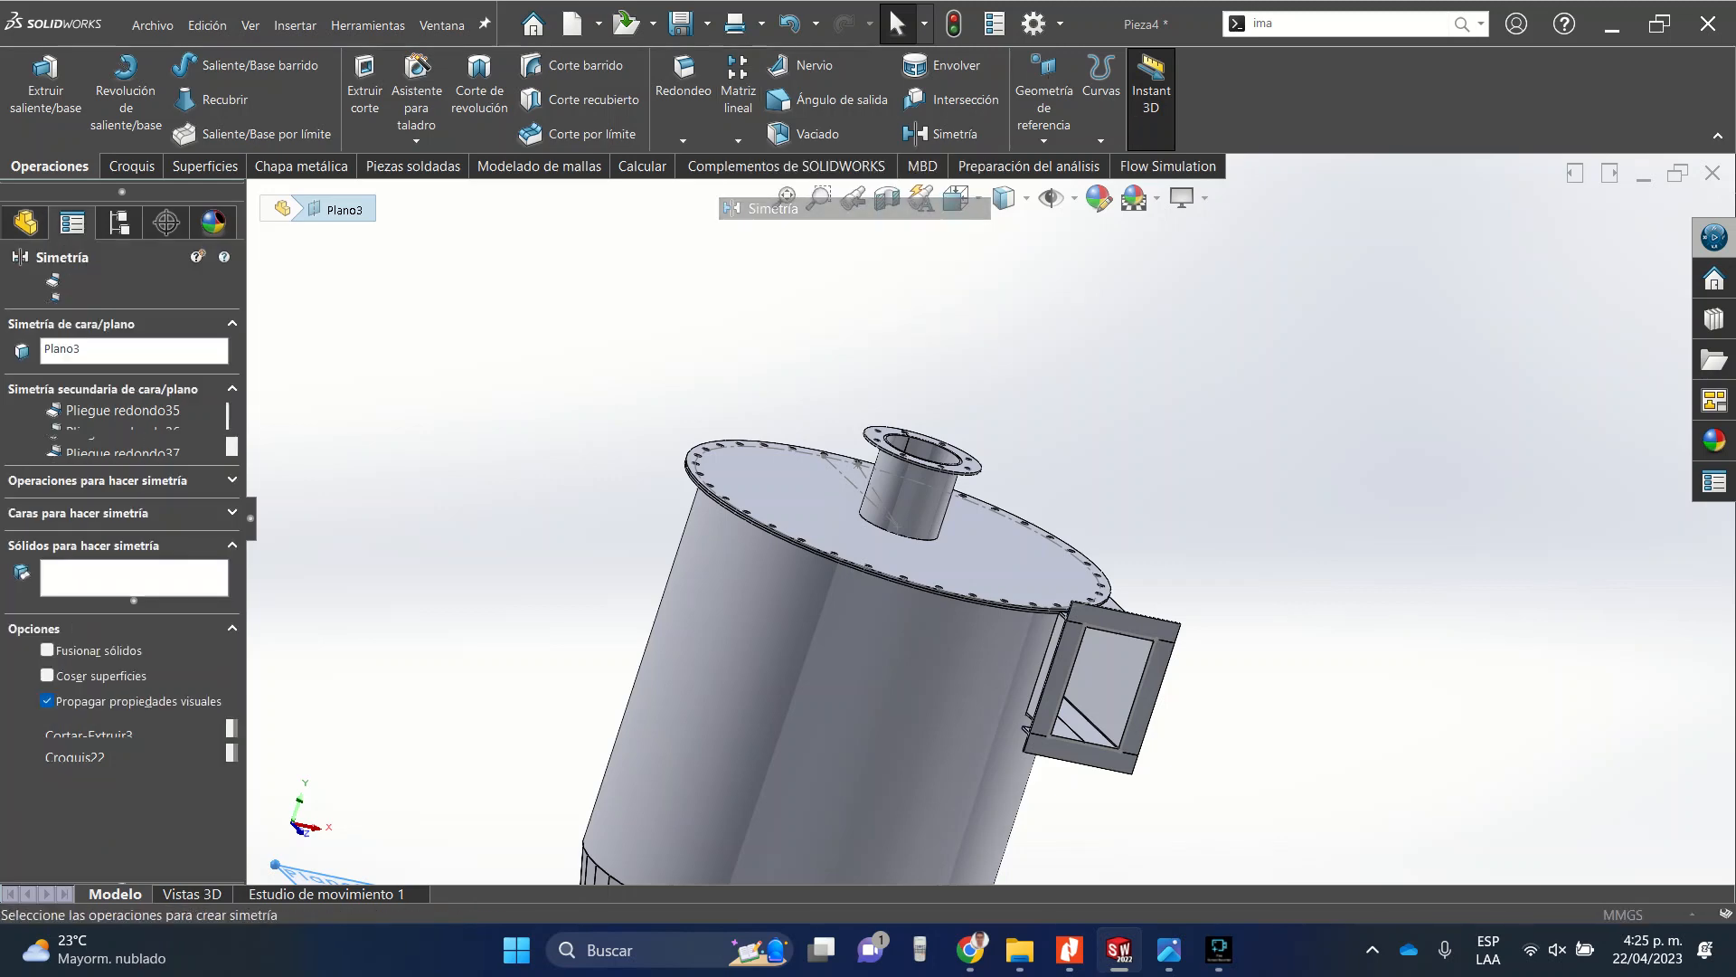
pyautogui.scroll(8, 989, 514)
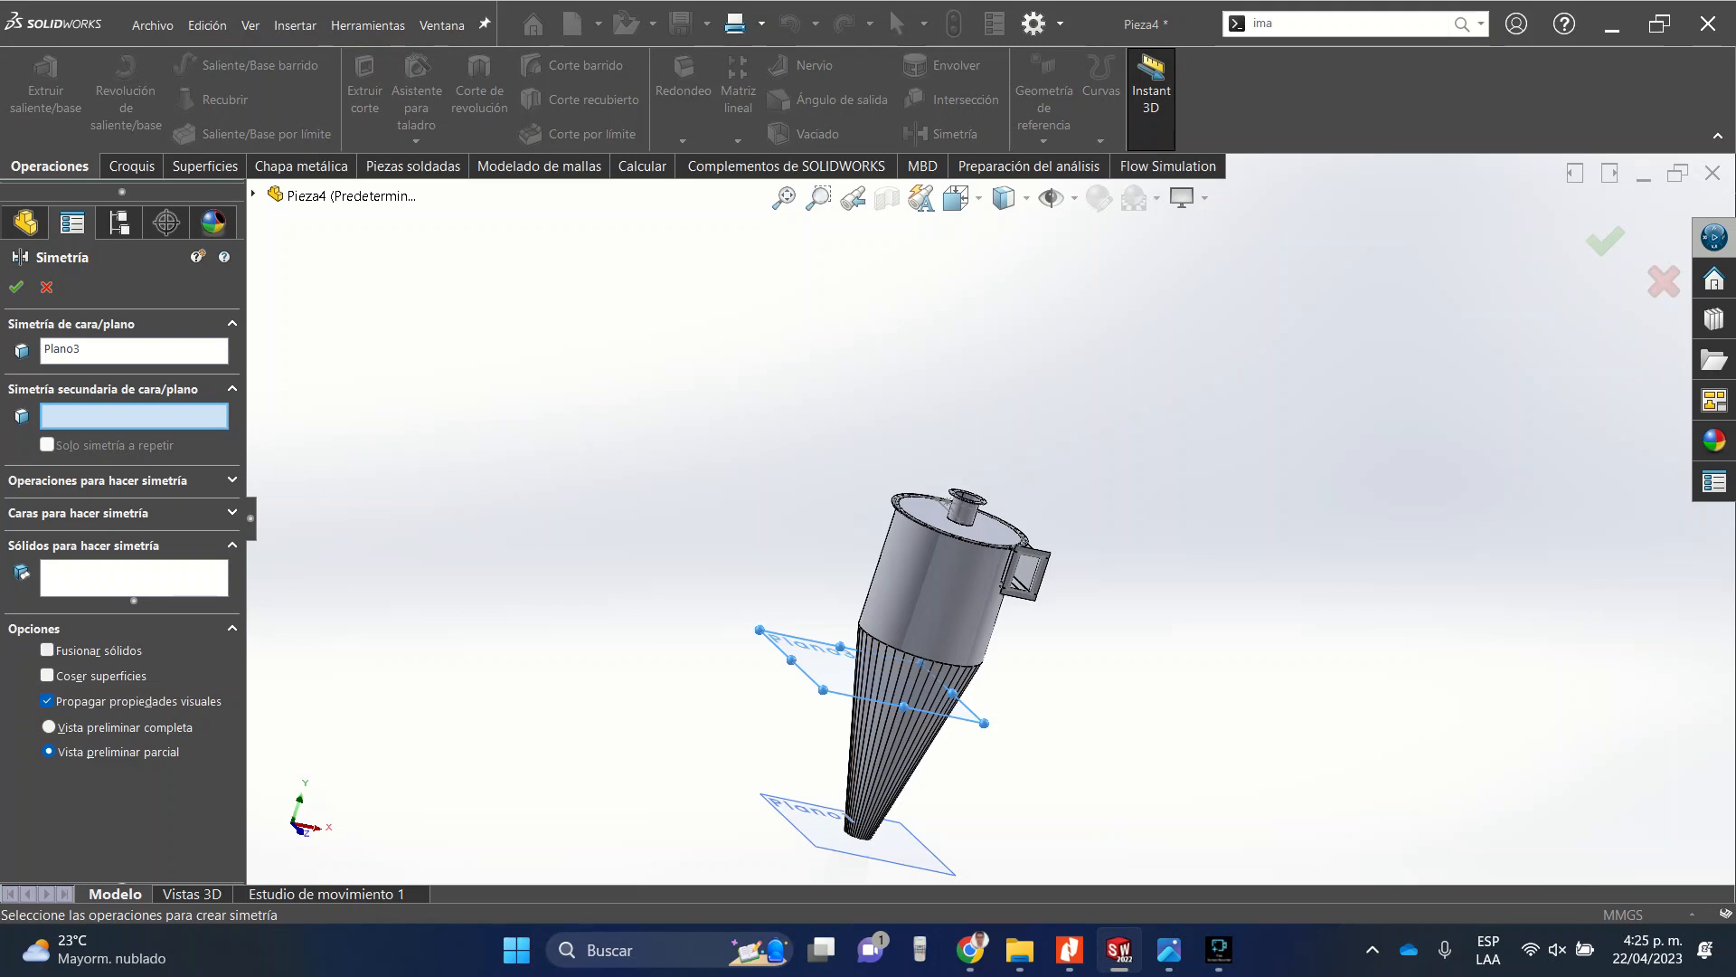
pyautogui.click(134, 578)
pyautogui.scroll(-9, 957, 495)
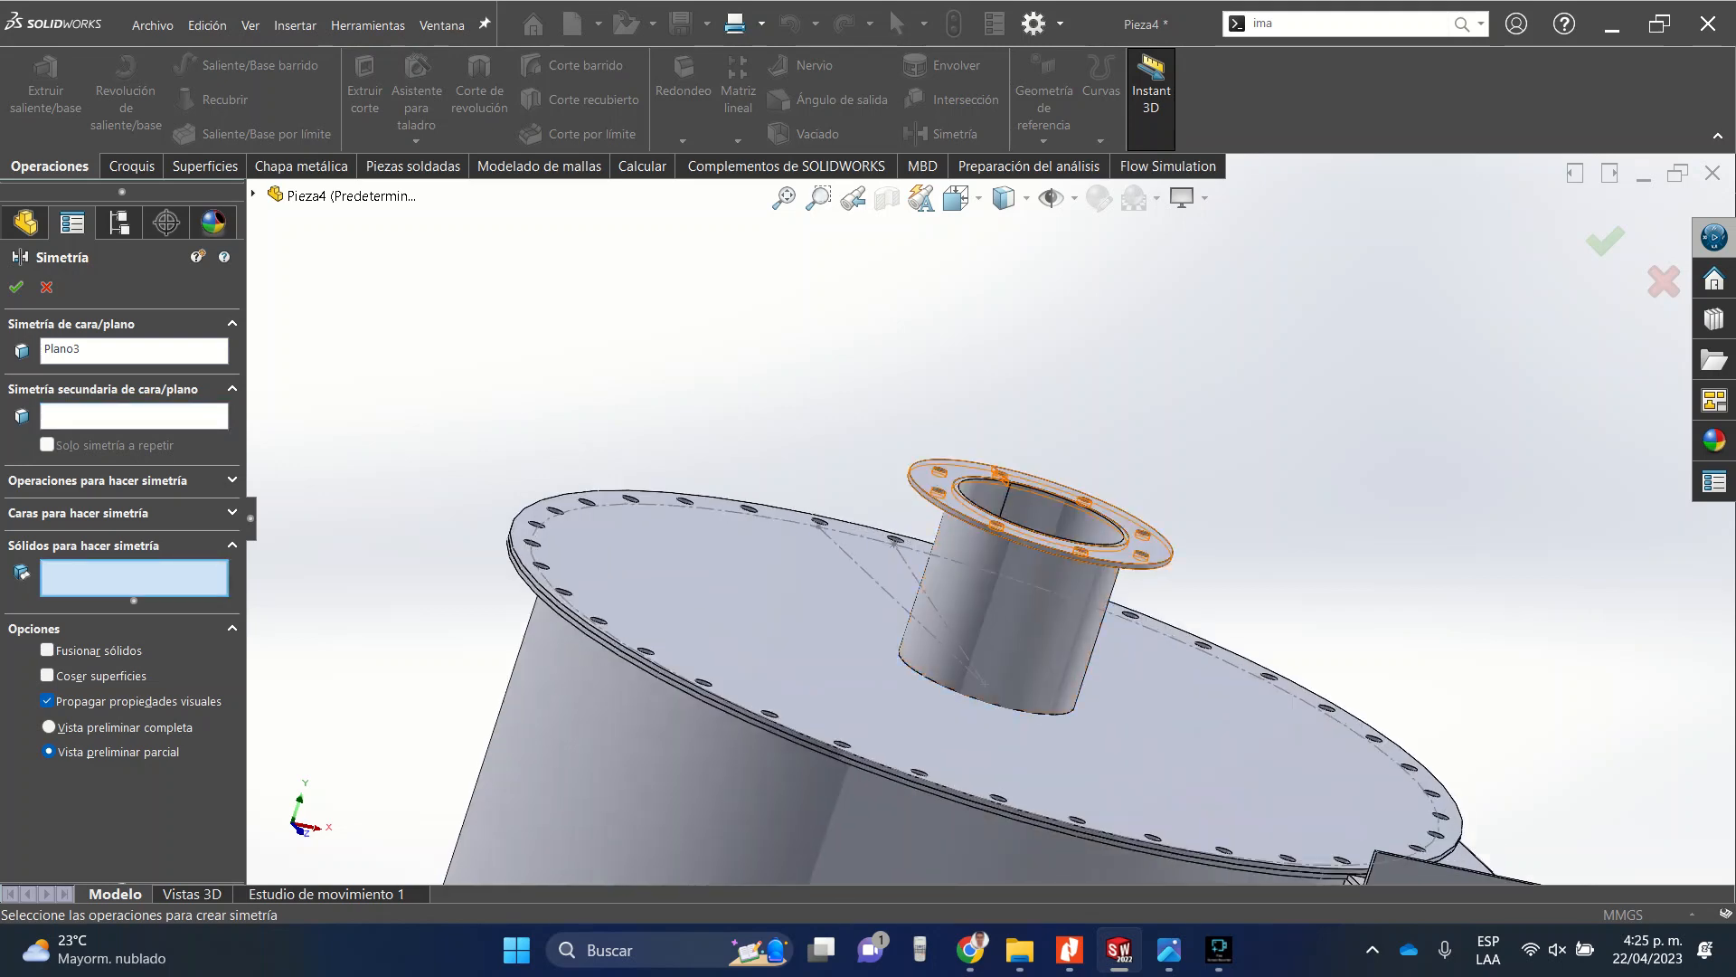
pyautogui.click(940, 507)
pyautogui.scroll(8, 994, 579)
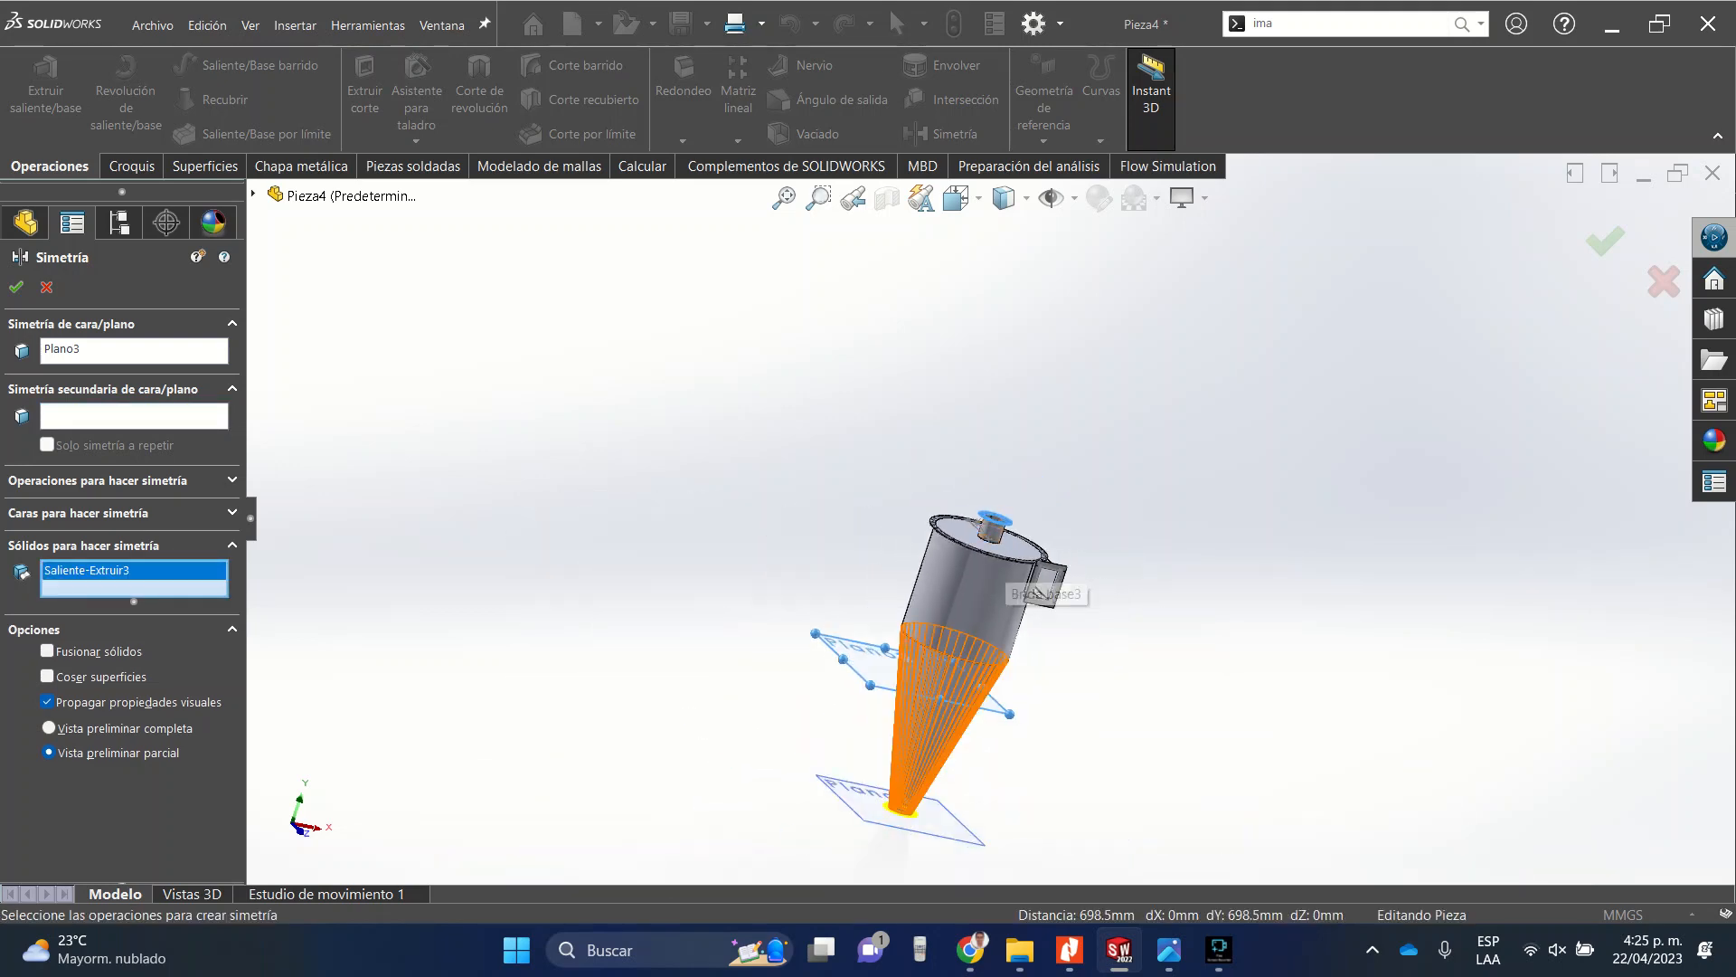
pyautogui.scroll(-10, 912, 803)
pyautogui.scroll(10, 912, 803)
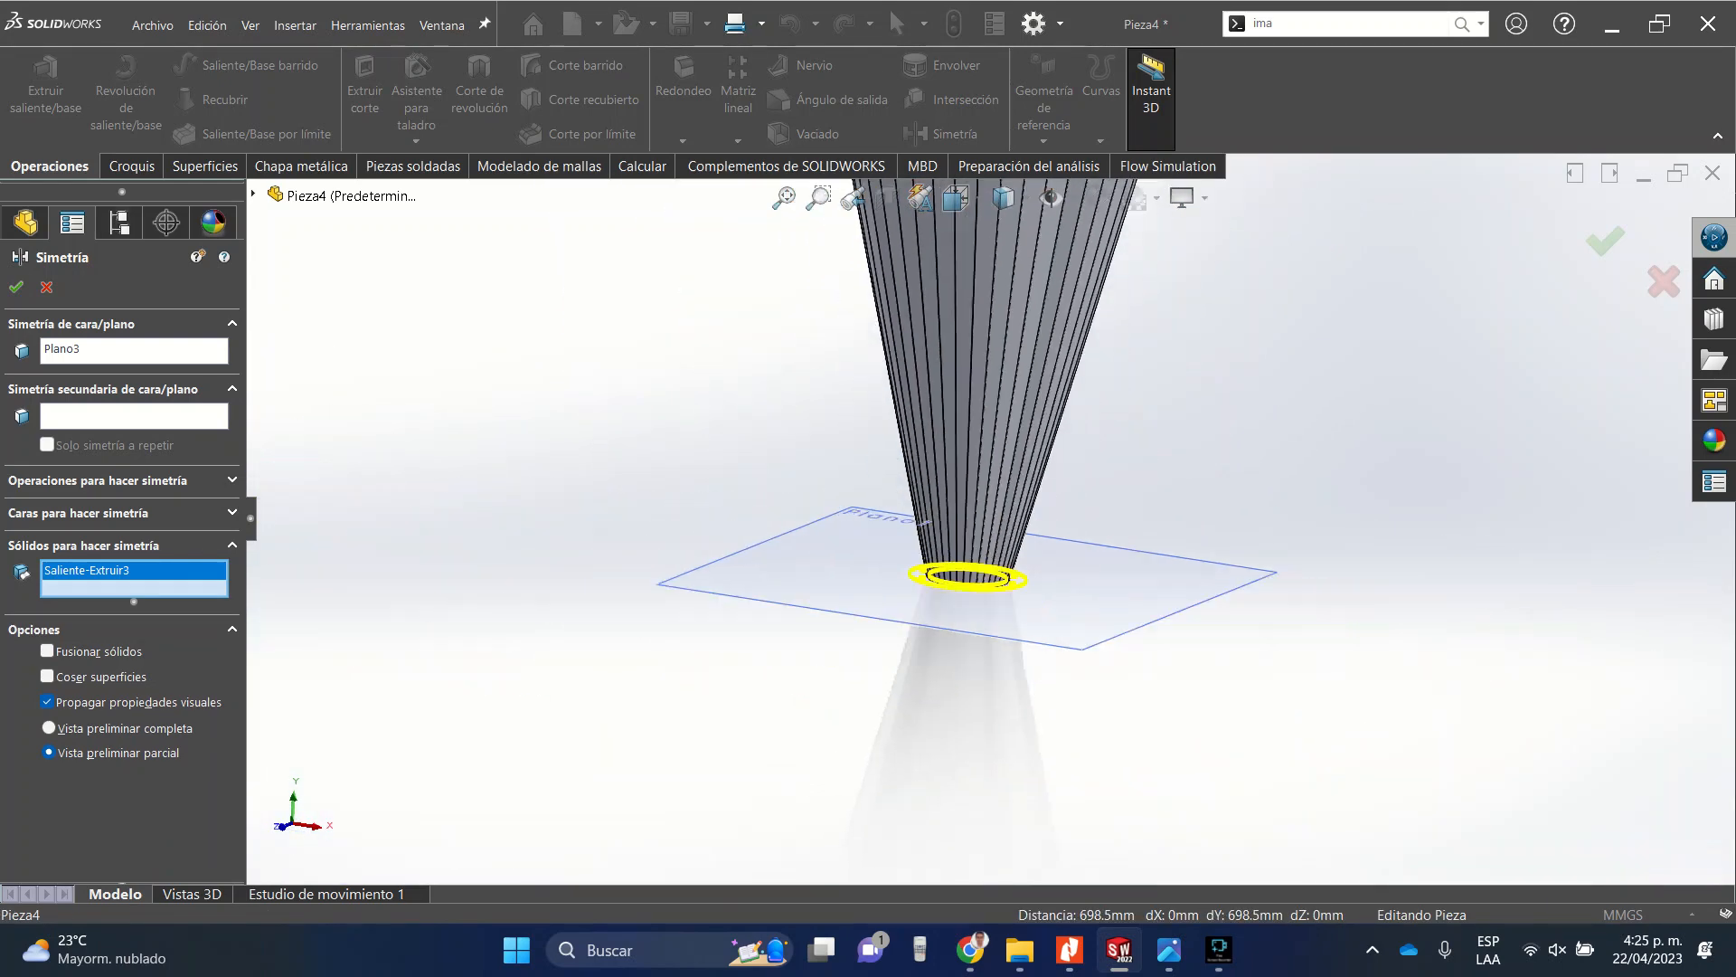
pyautogui.click(16, 286)
# Save the part as ciclon in the DIBUJO COMPUTARIZADO folder.
pyautogui.scroll(5, 1021, 497)
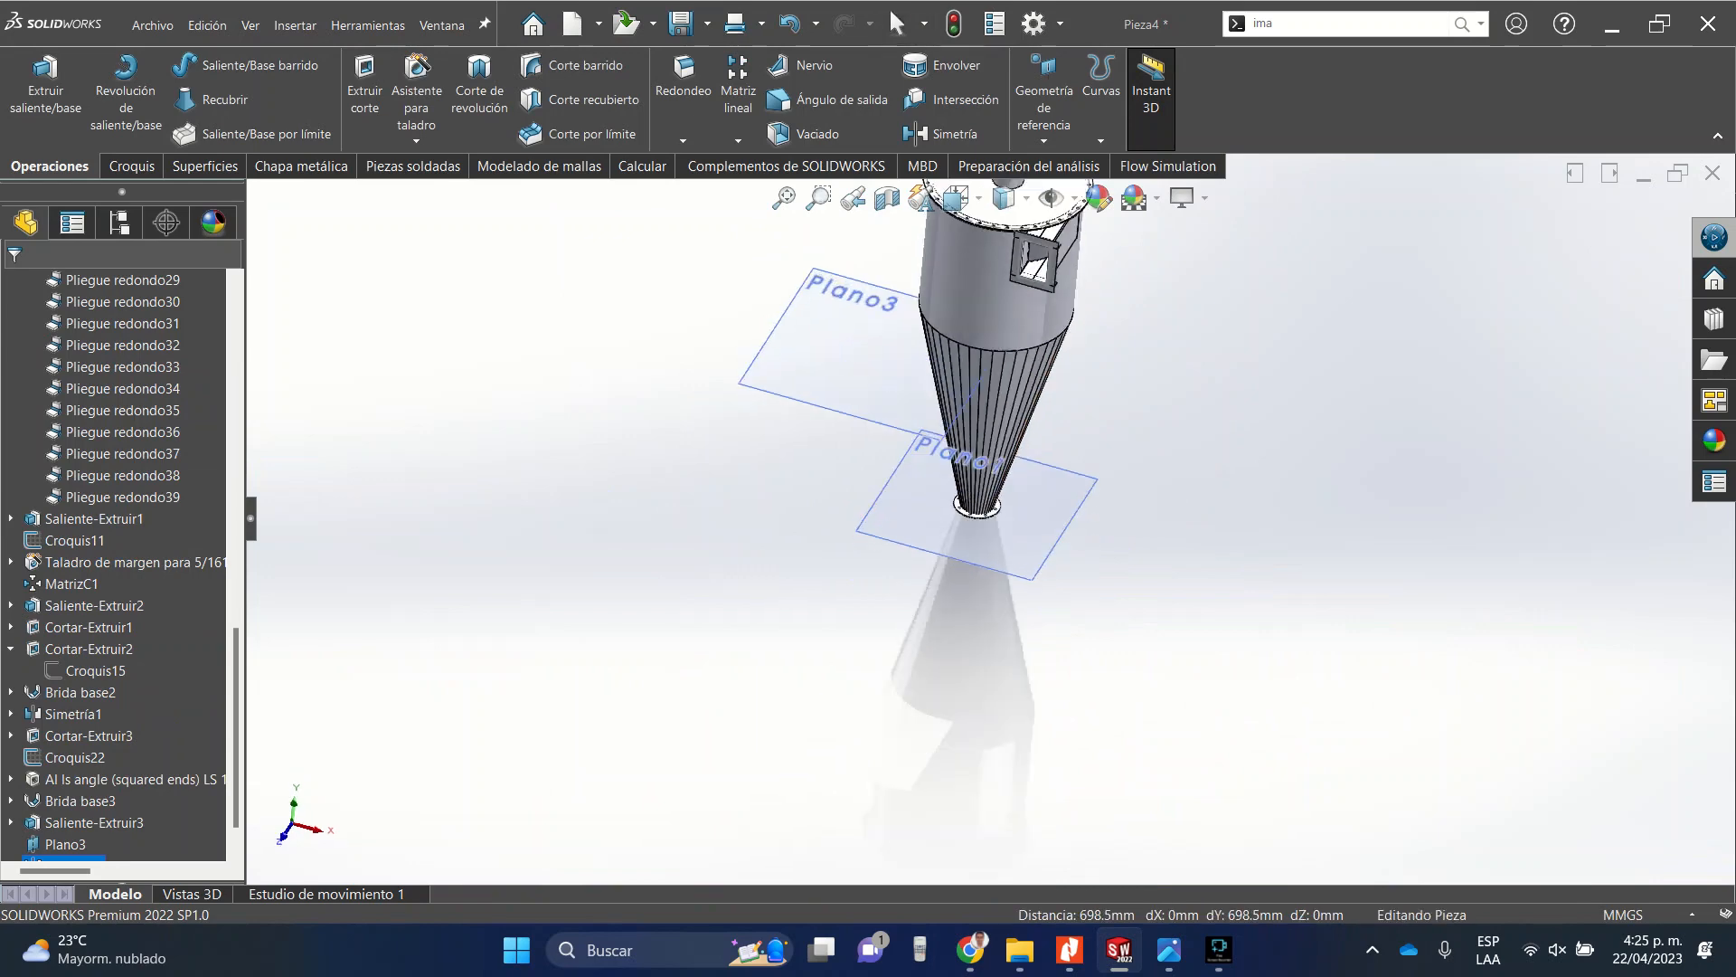
pyautogui.scroll(3, 1031, 405)
pyautogui.scroll(-5, 1031, 405)
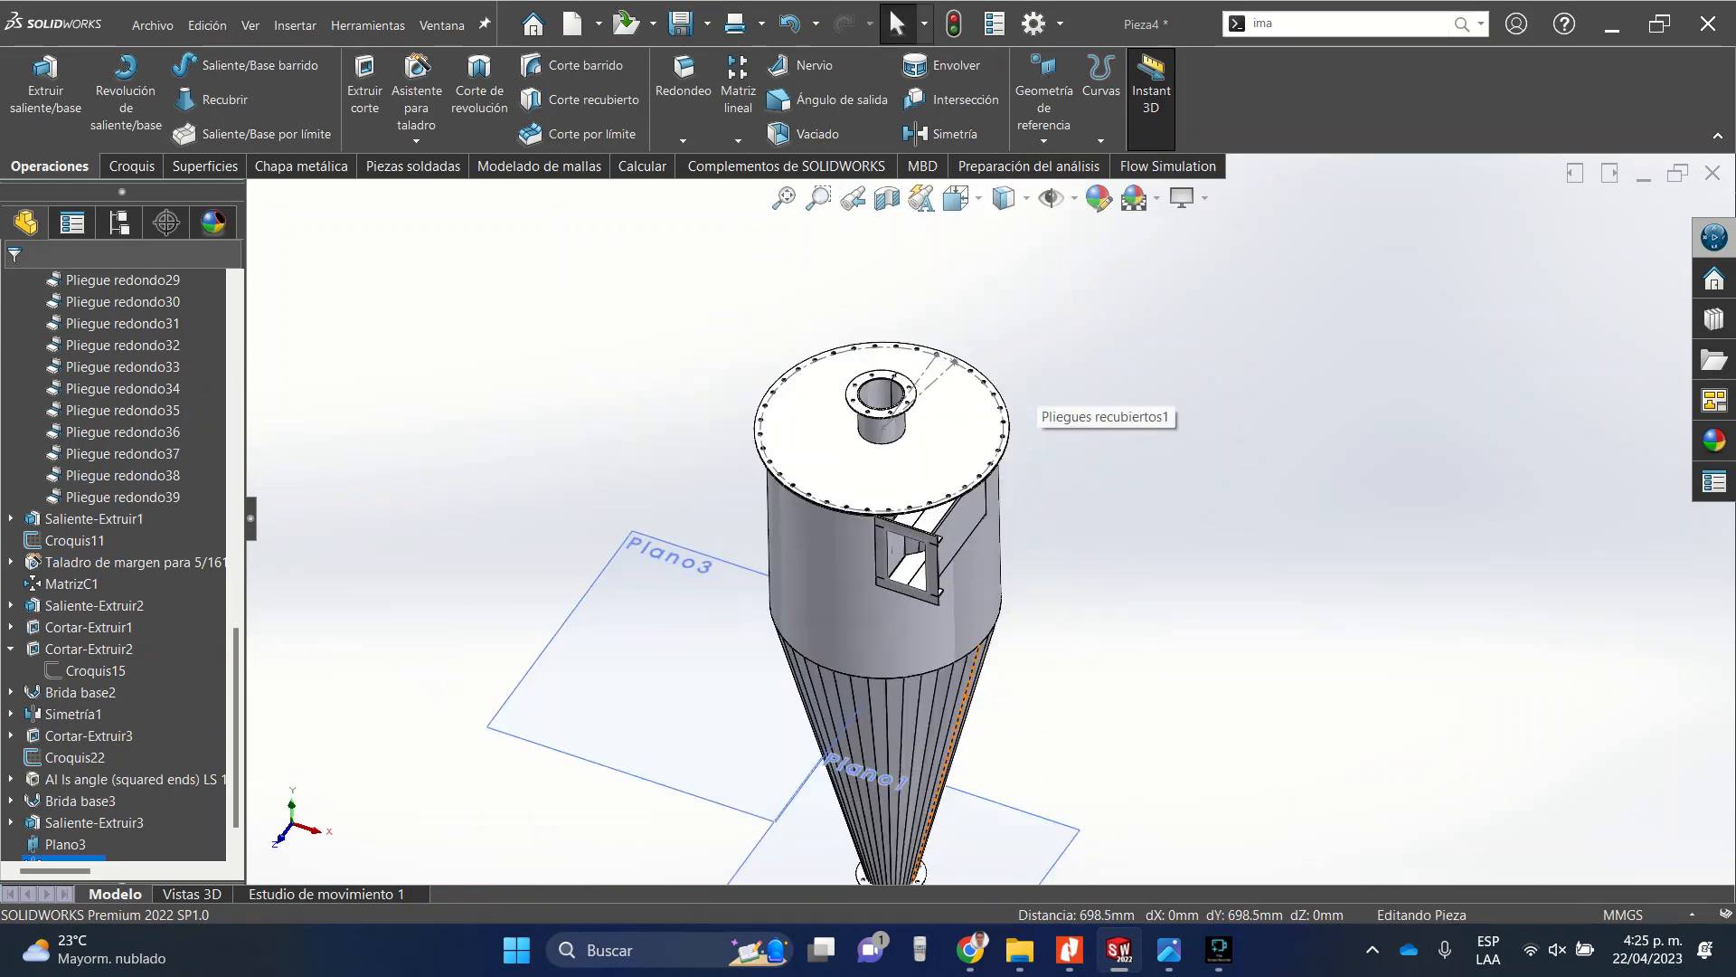
pyautogui.scroll(3, 1031, 405)
pyautogui.scroll(-3, 1031, 405)
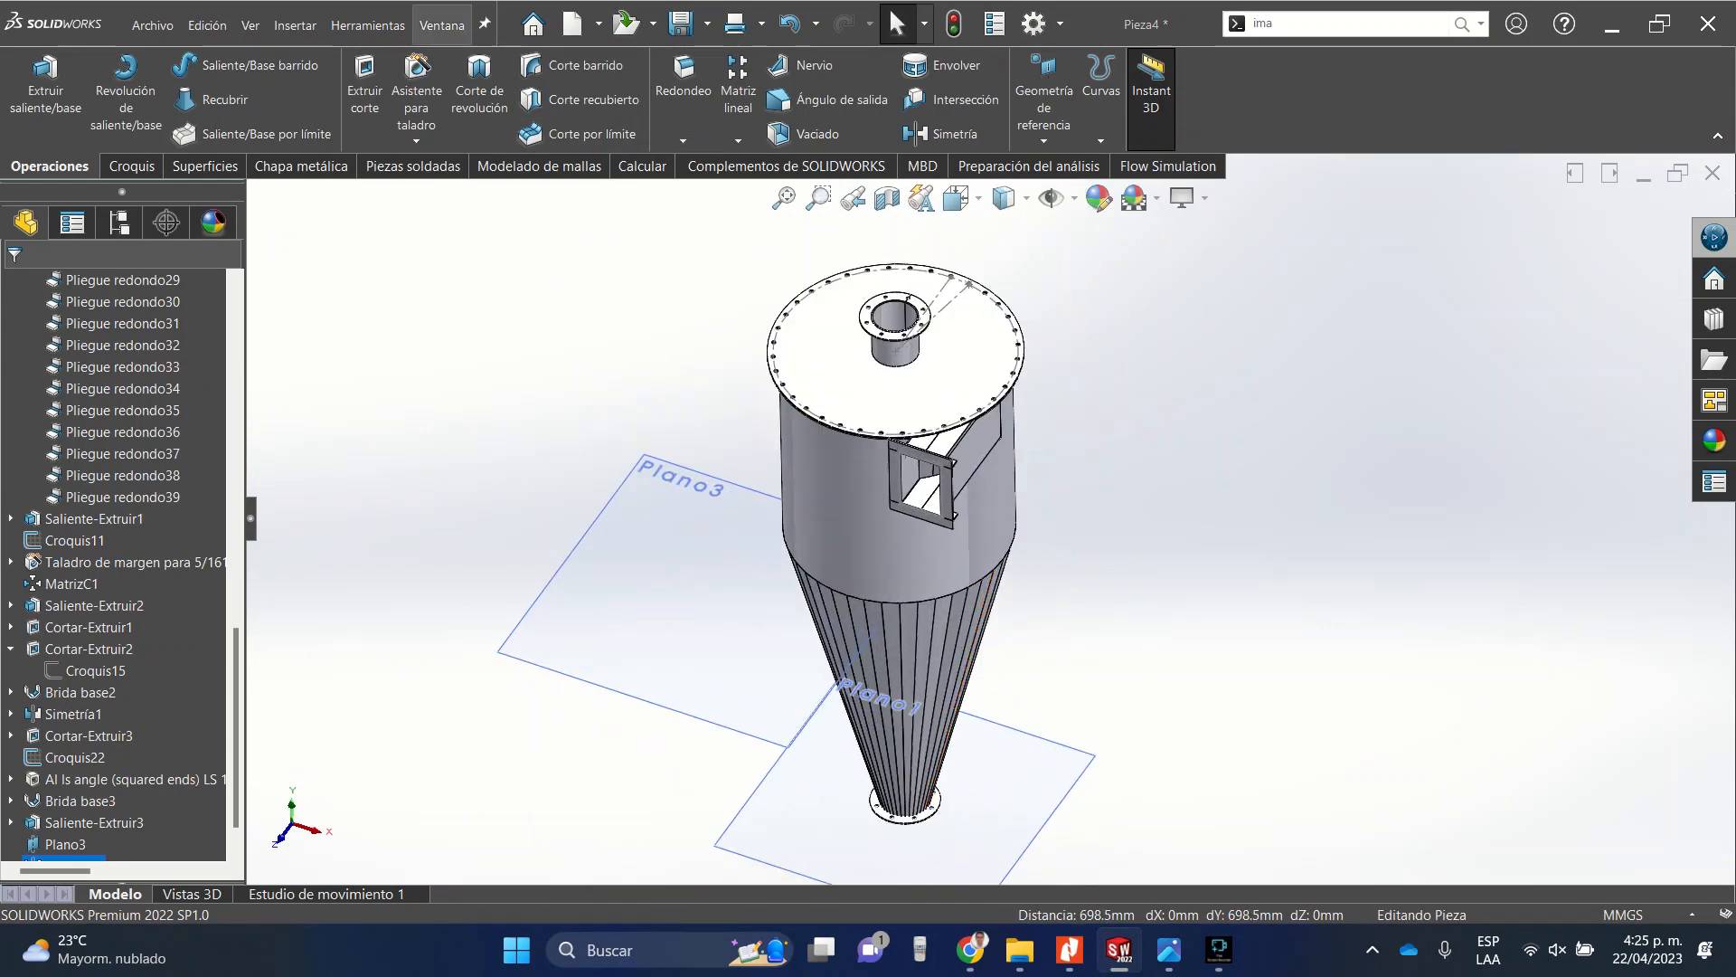
pyautogui.click(680, 24)
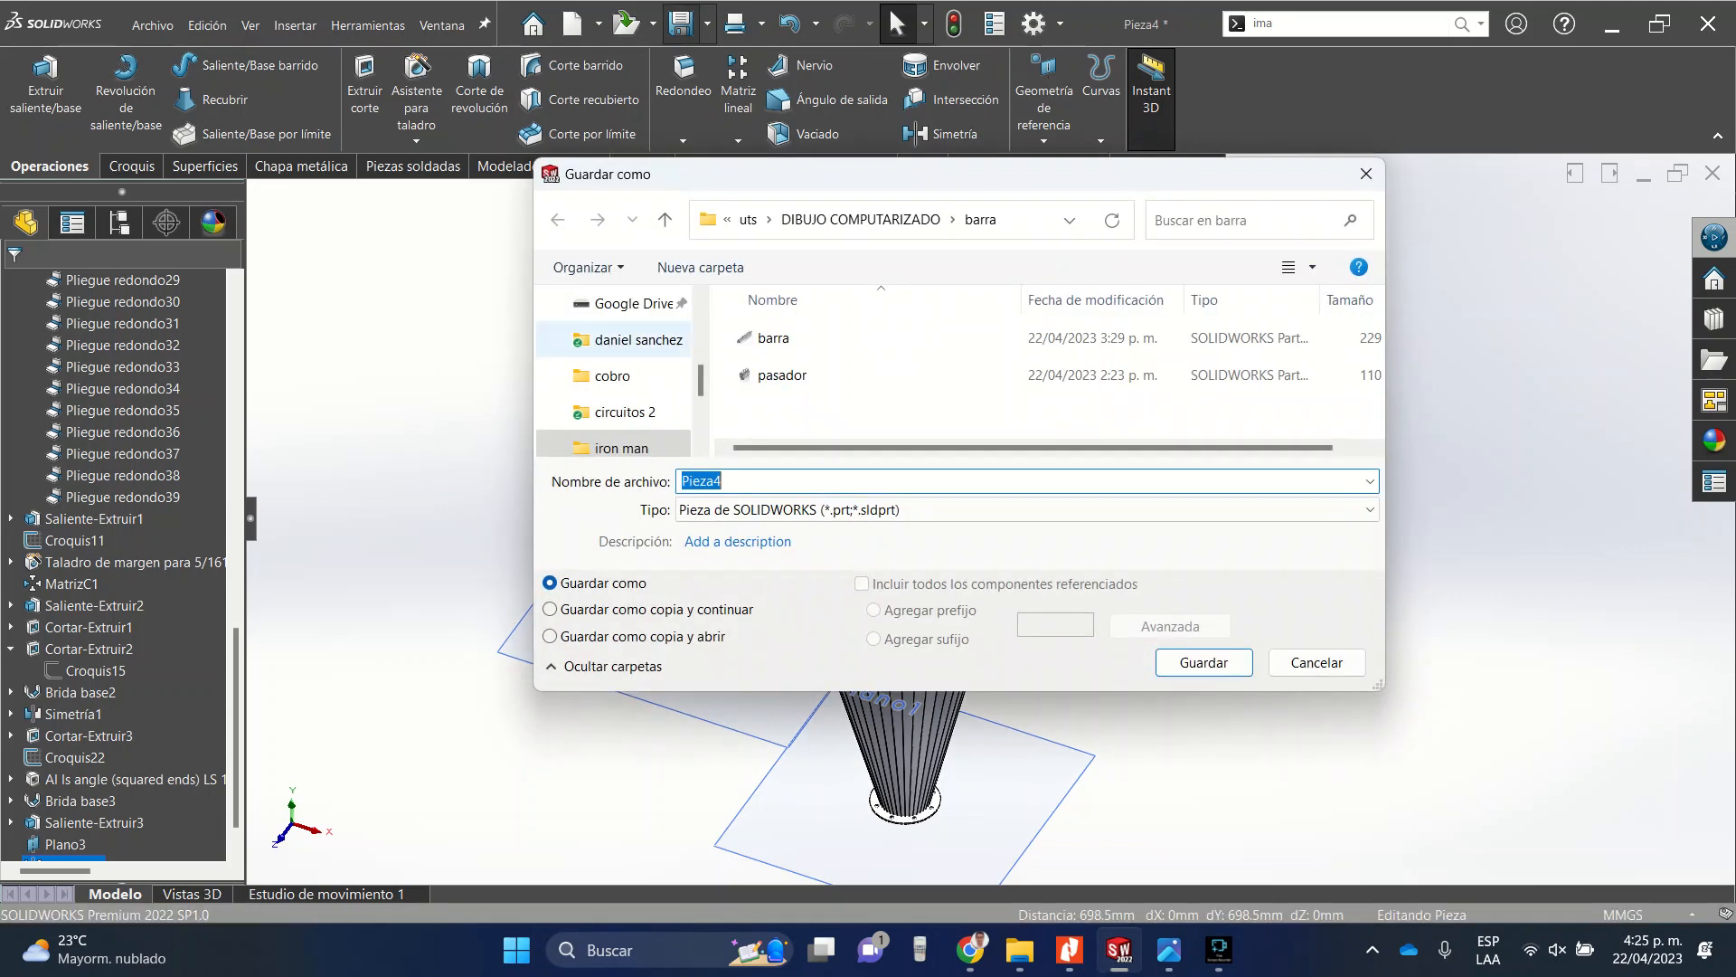
pyautogui.hotkey('alt', 'Up')
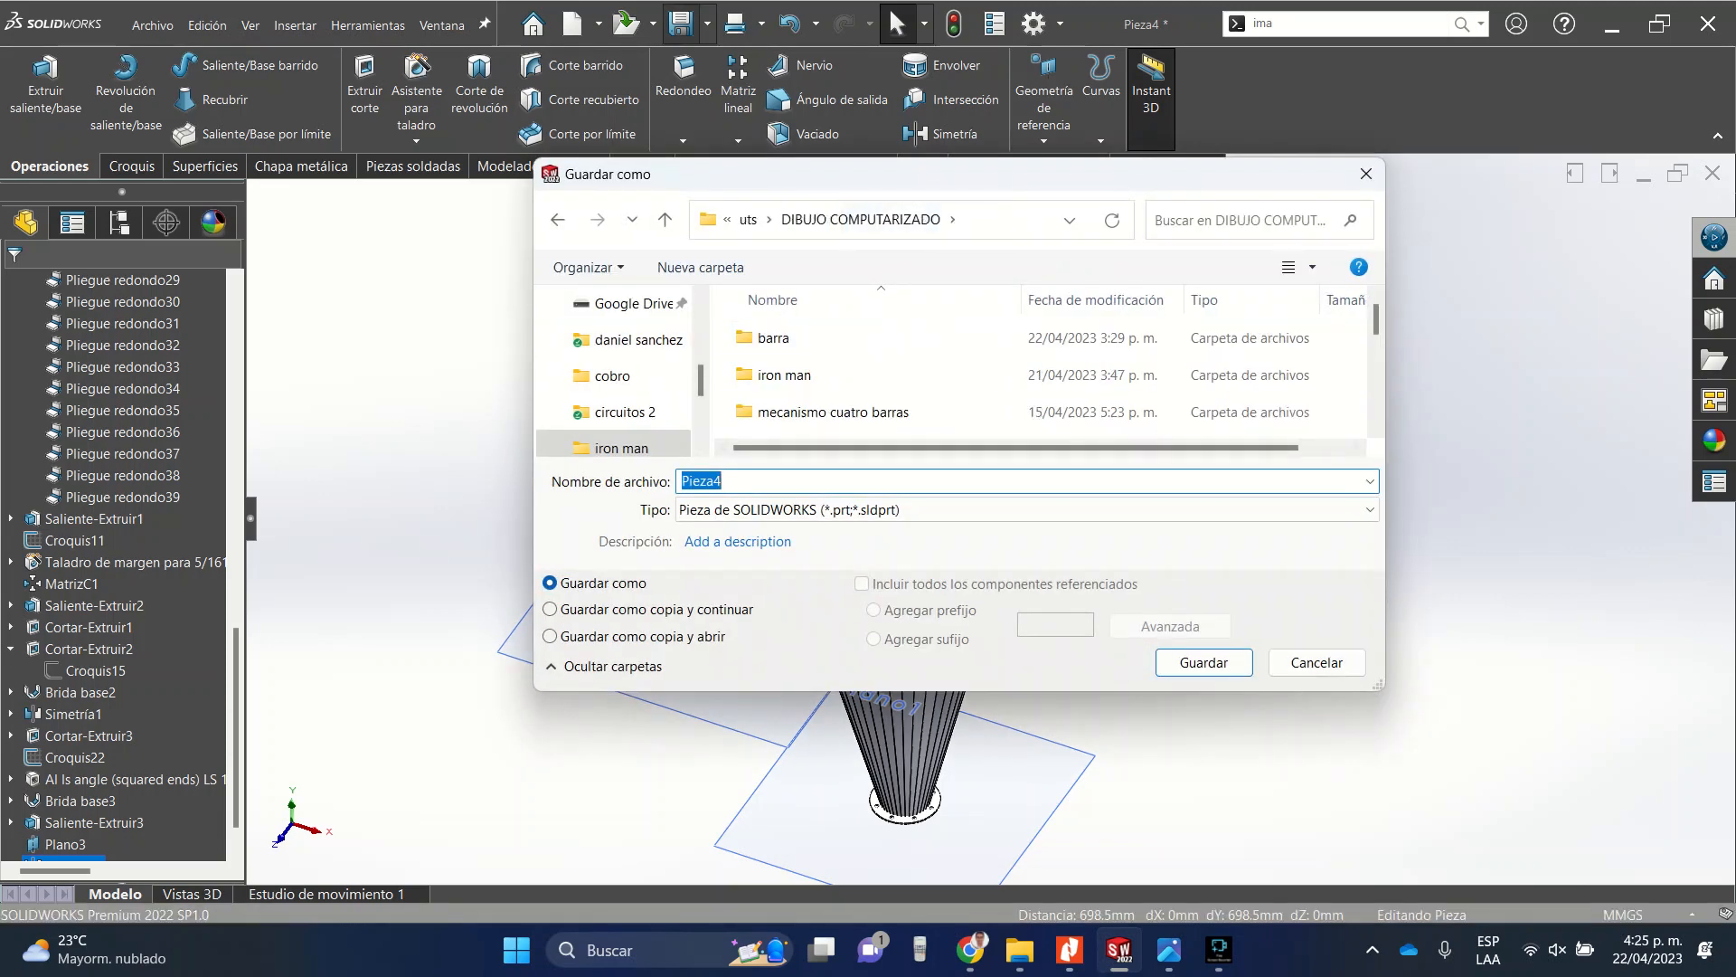
pyautogui.write('ciclon')
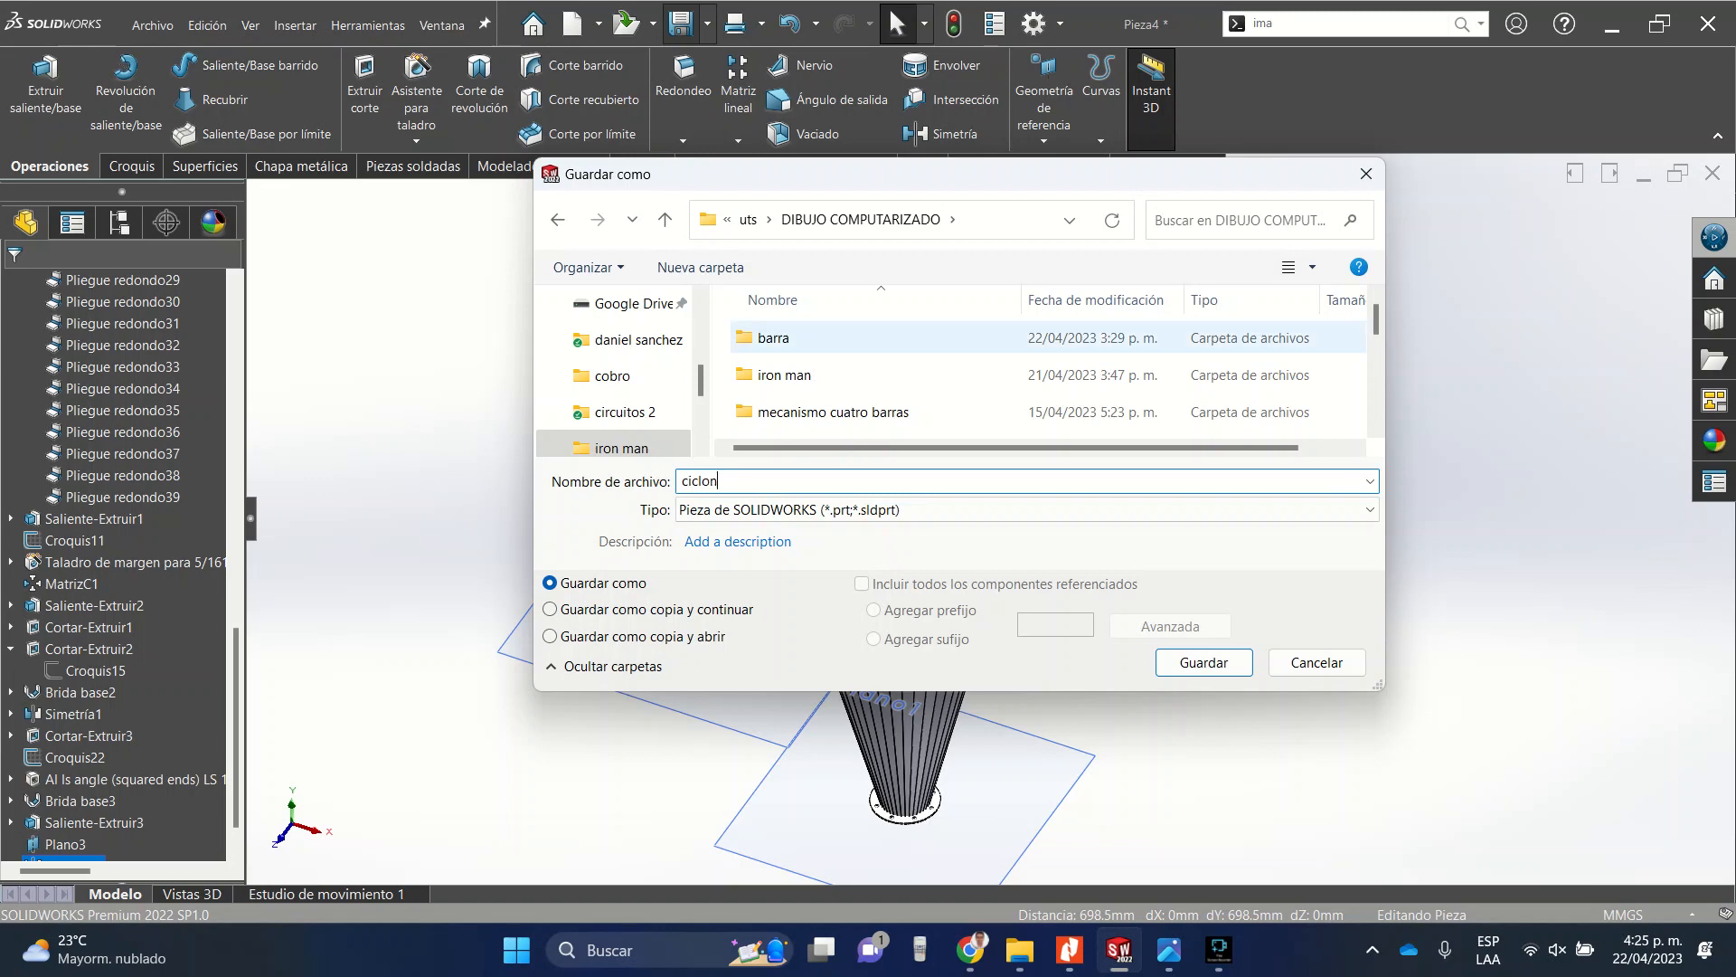
pyautogui.press('Return')
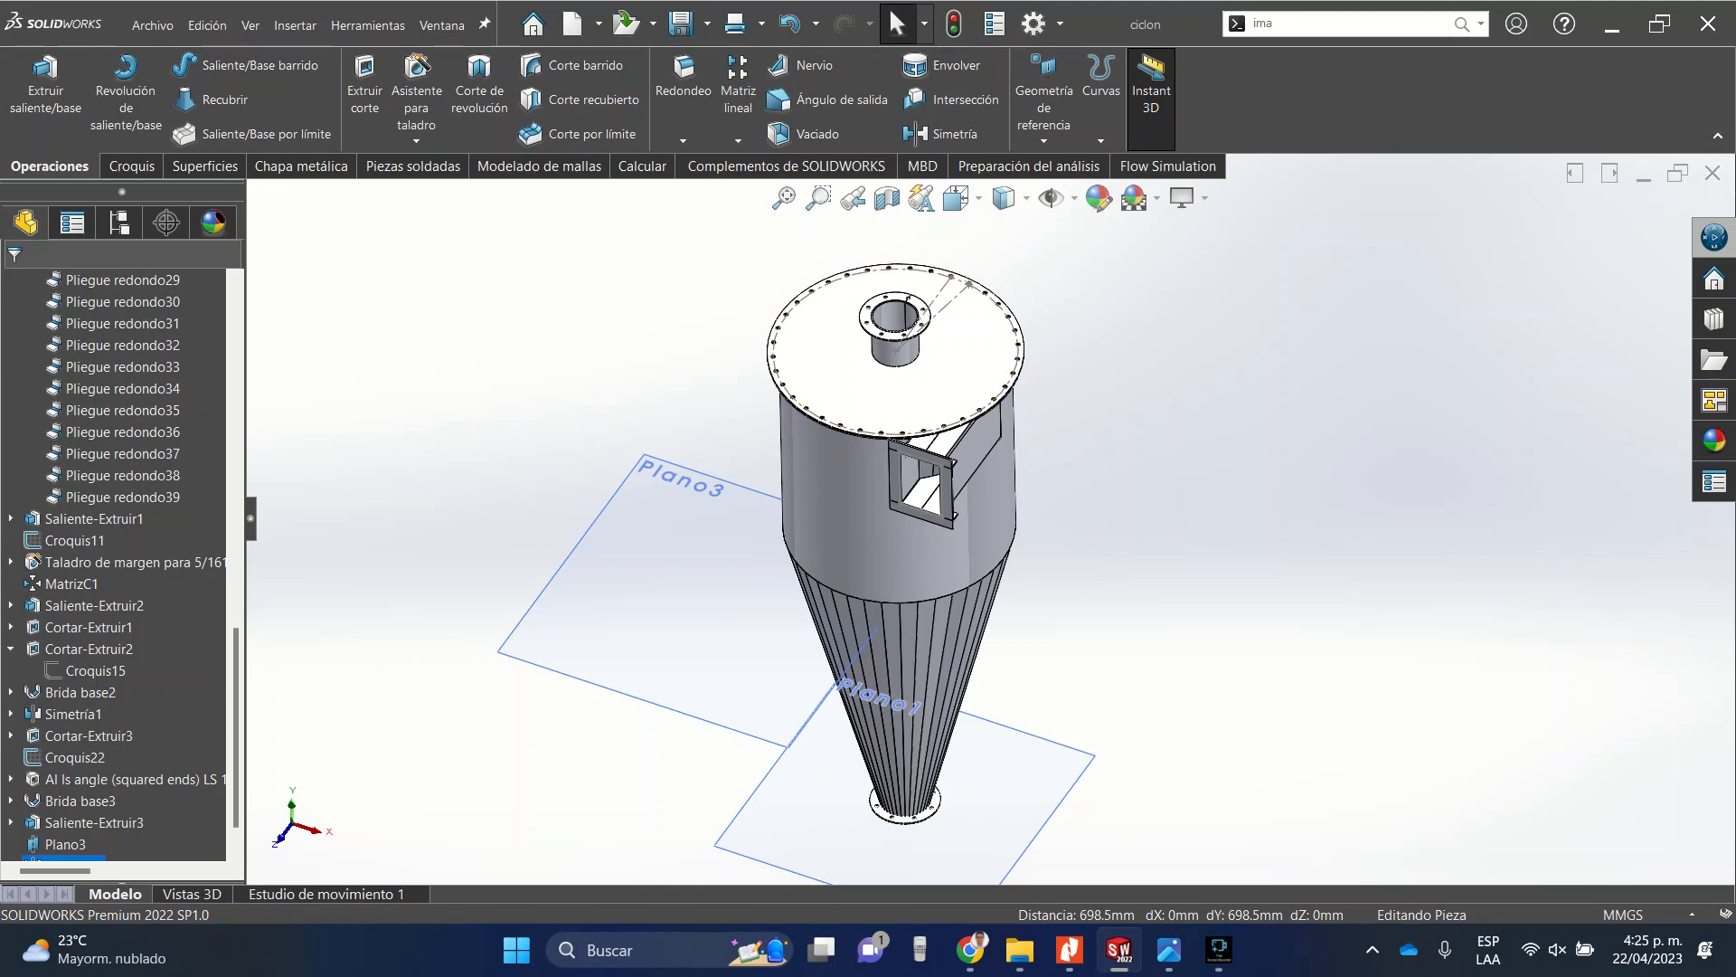
pyautogui.click(1219, 950)
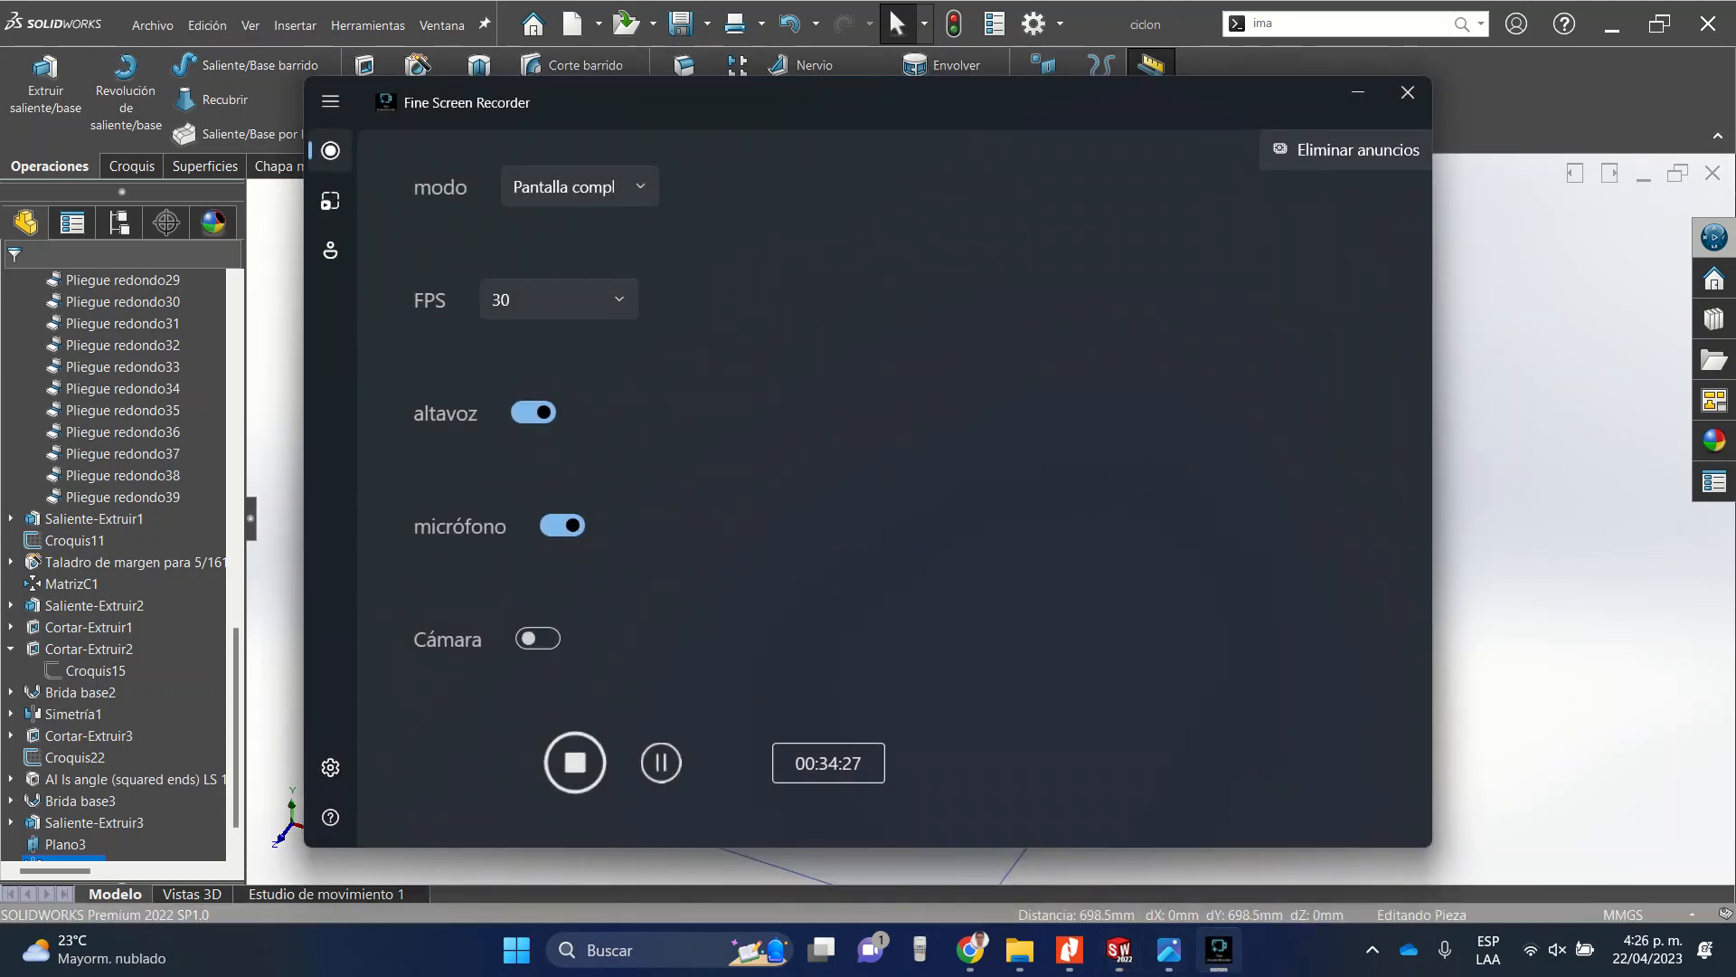